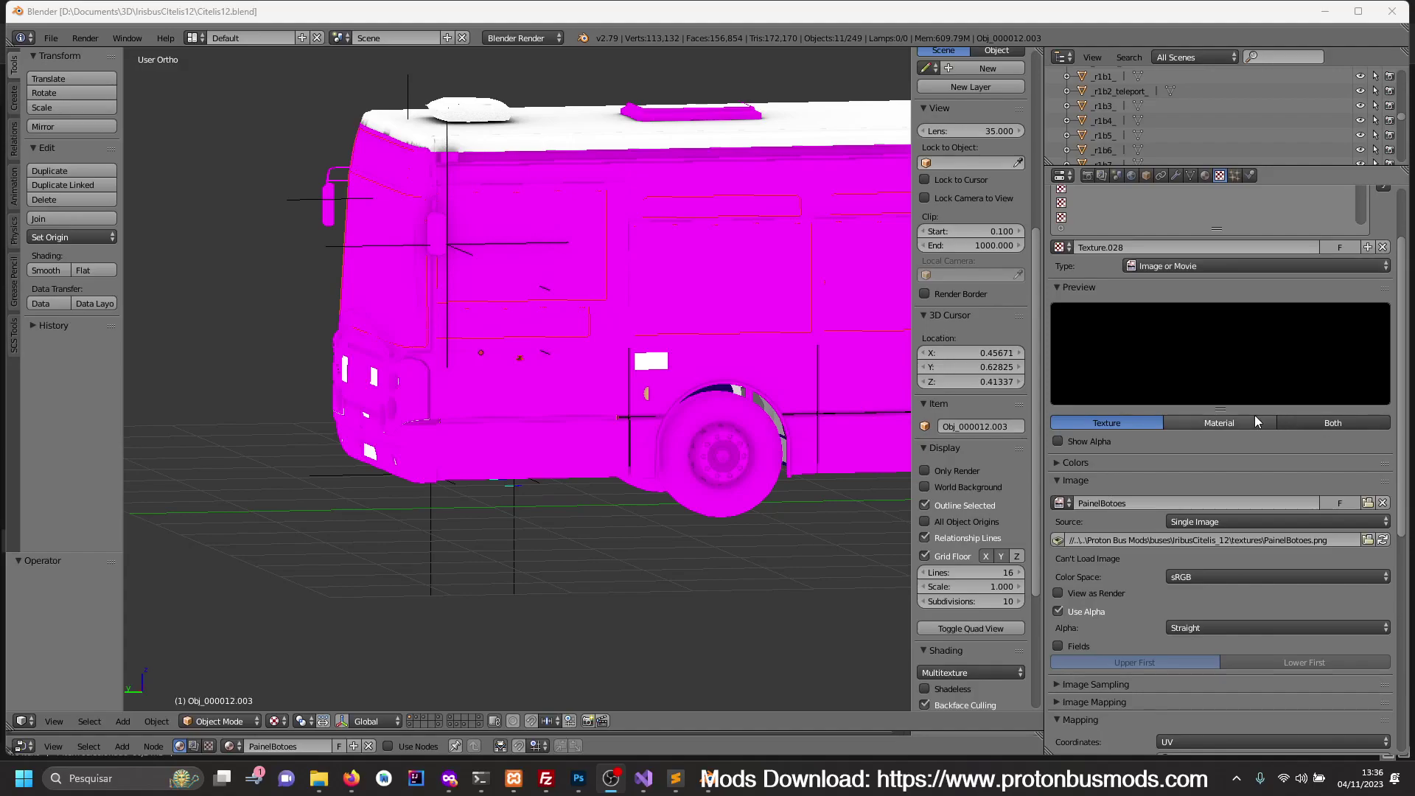
- Relink the bus's missing textures using Find Missing Files on the textures folder
{"action": "middle_click_drag", "start_coordinate": [732, 365], "coordinate": [485, 310]}
{"action": "scroll", "coordinate": [485, 310], "scroll_direction": "down", "scroll_amount": 4}
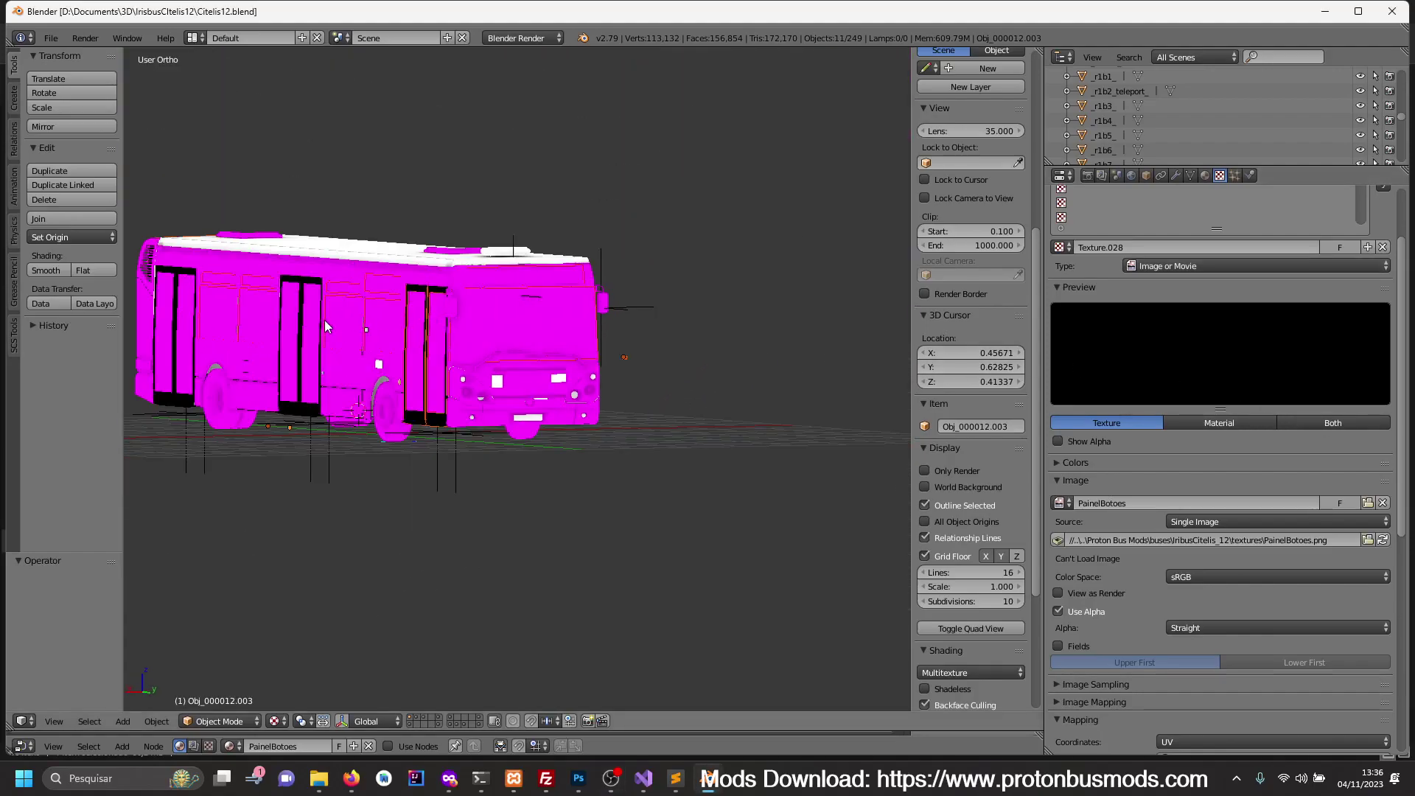
{"action": "scroll", "coordinate": [324, 320], "scroll_direction": "down", "scroll_amount": 2}
{"action": "left_click", "coordinate": [51, 38]}
{"action": "mouse_move", "coordinate": [86, 354]}
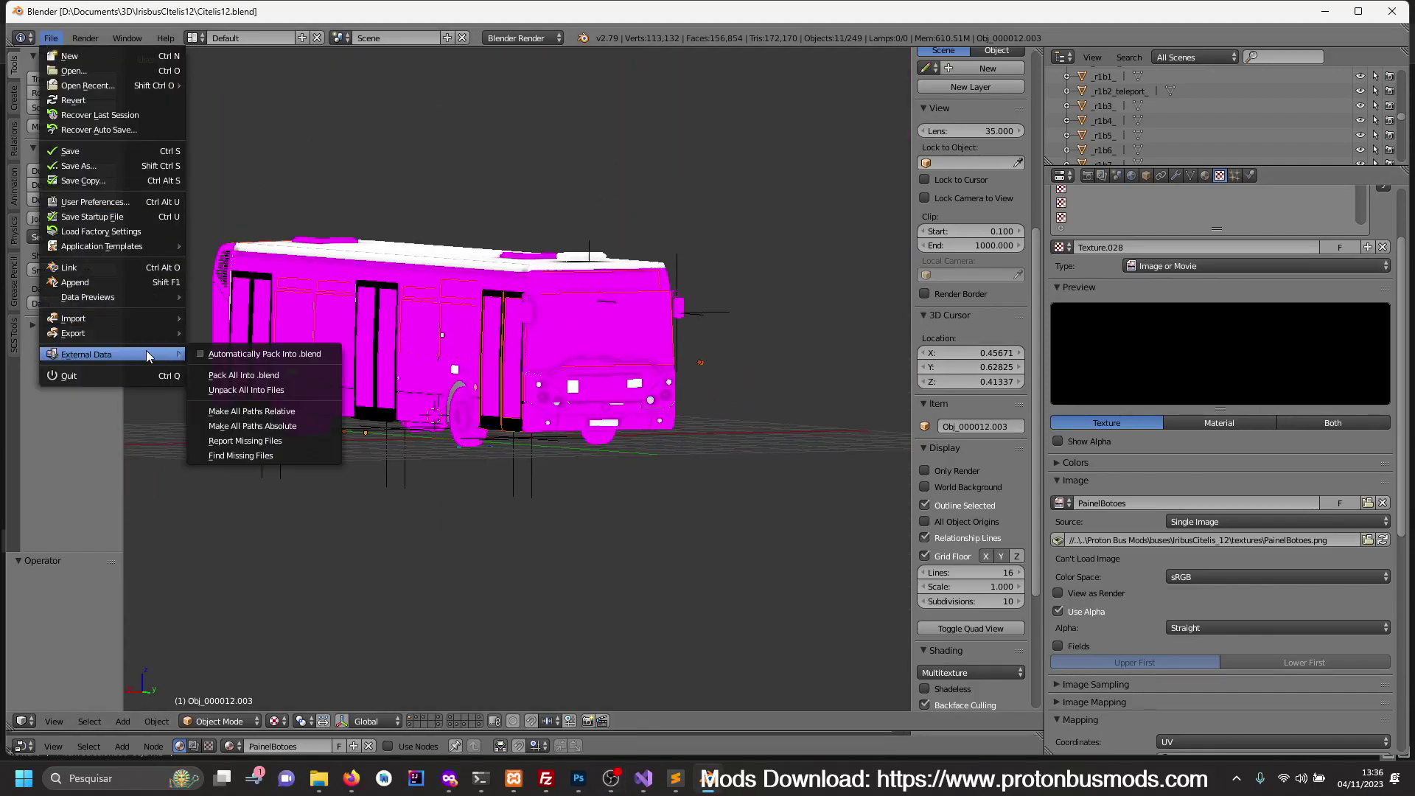
{"action": "left_click", "coordinate": [265, 453]}
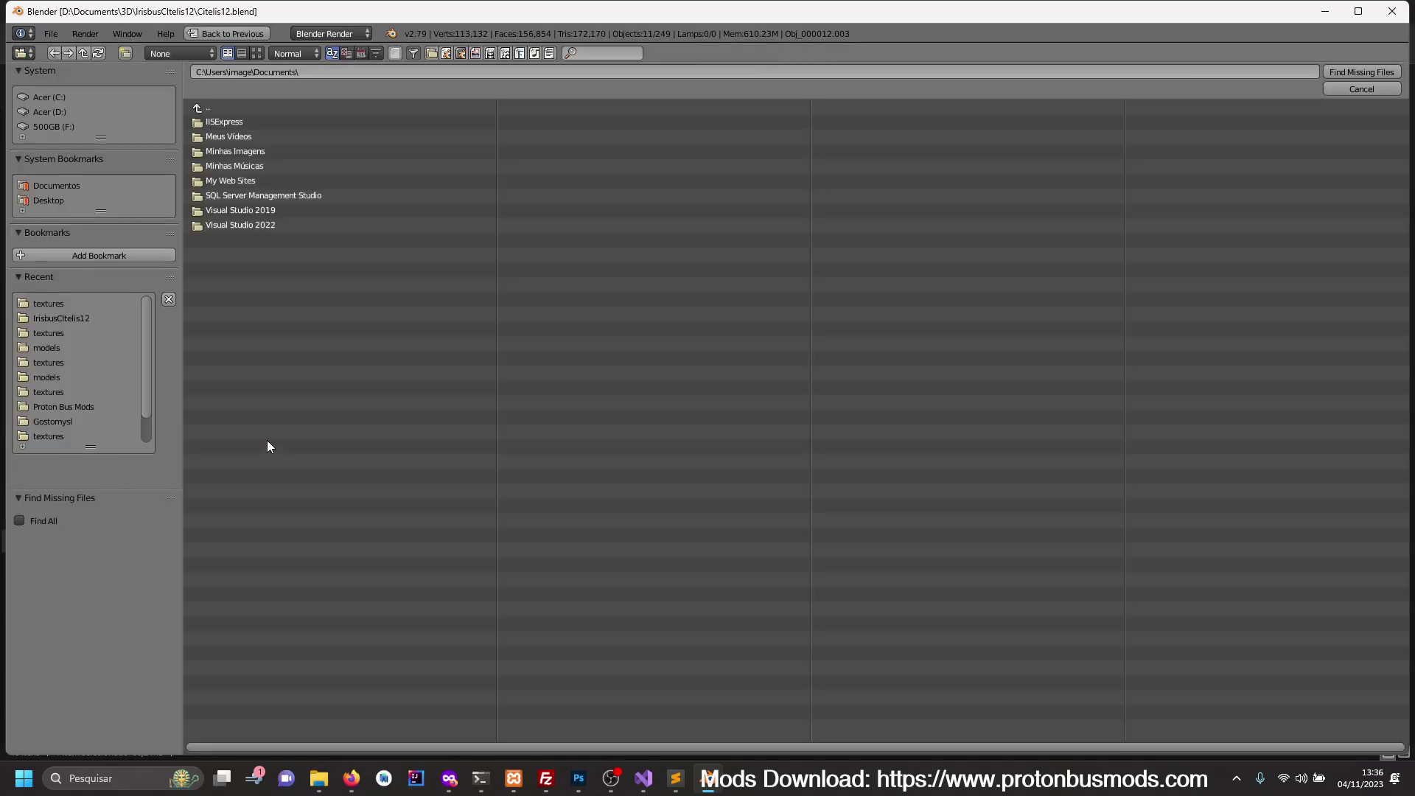
{"action": "left_click", "coordinate": [56, 303]}
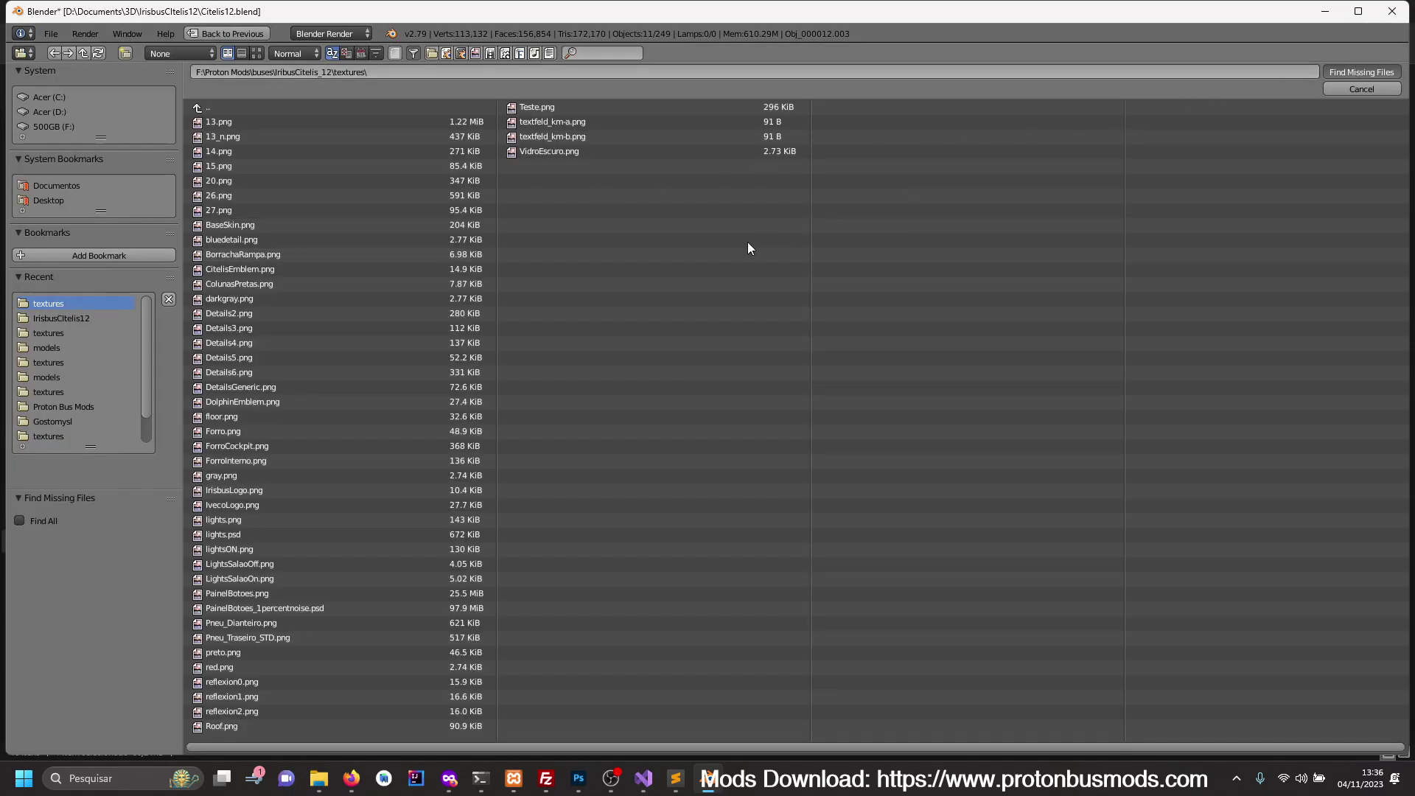
{"action": "key", "text": "Return"}
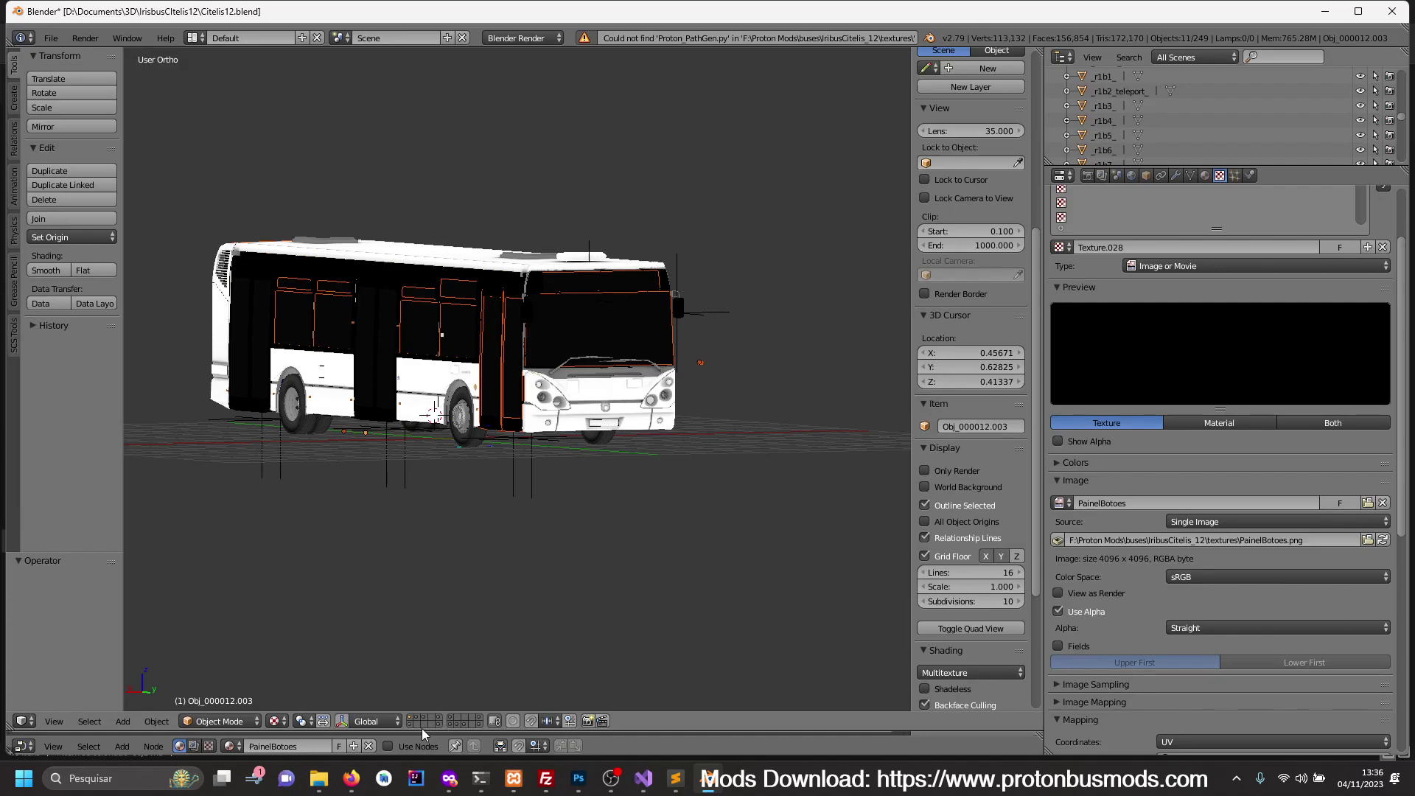
{"action": "left_click", "coordinate": [416, 727]}
- Paste the reference box, view all layers from the right in wireframe, and select Cube.001
{"action": "key", "text": "ctrl+v"}
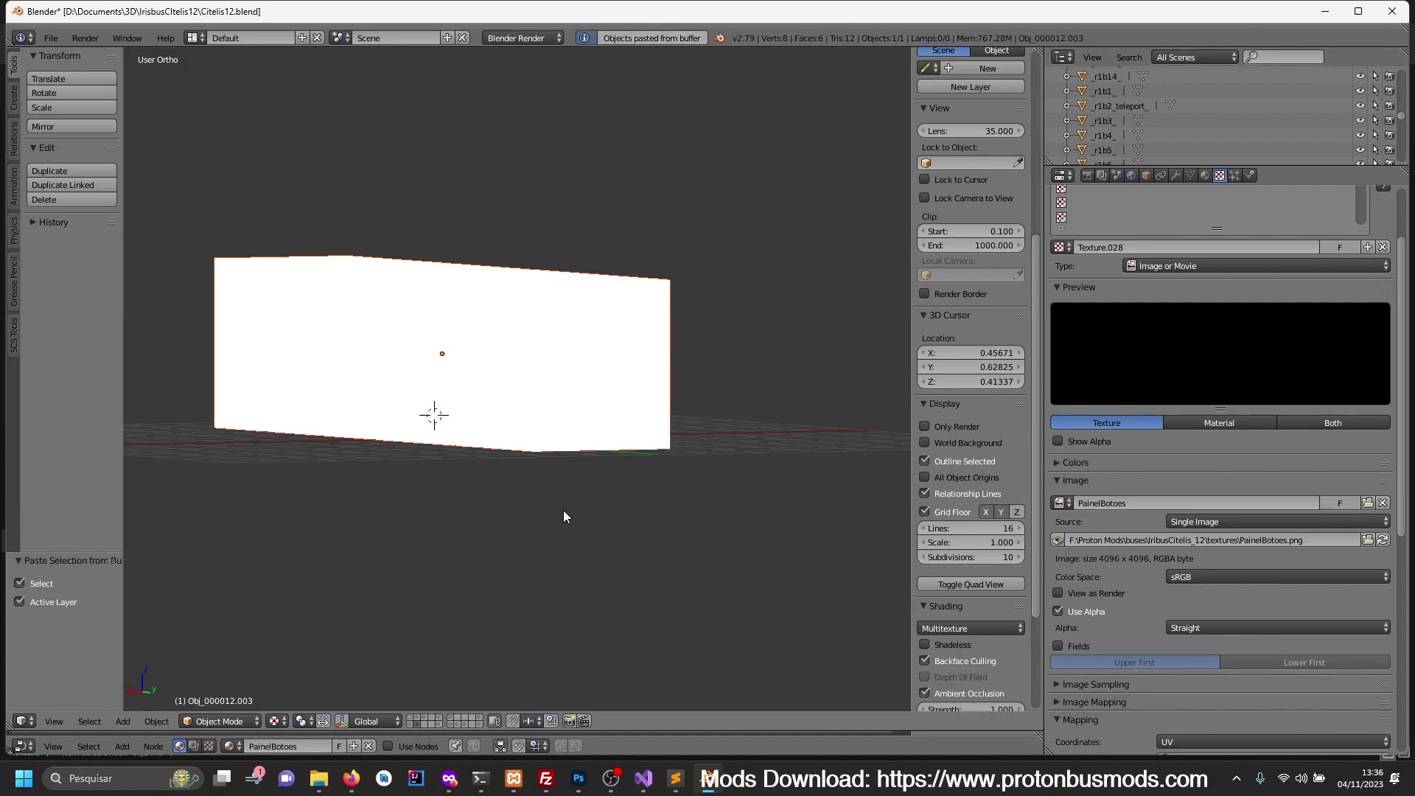
{"action": "key", "text": "KP_3"}
{"action": "key", "text": "z"}
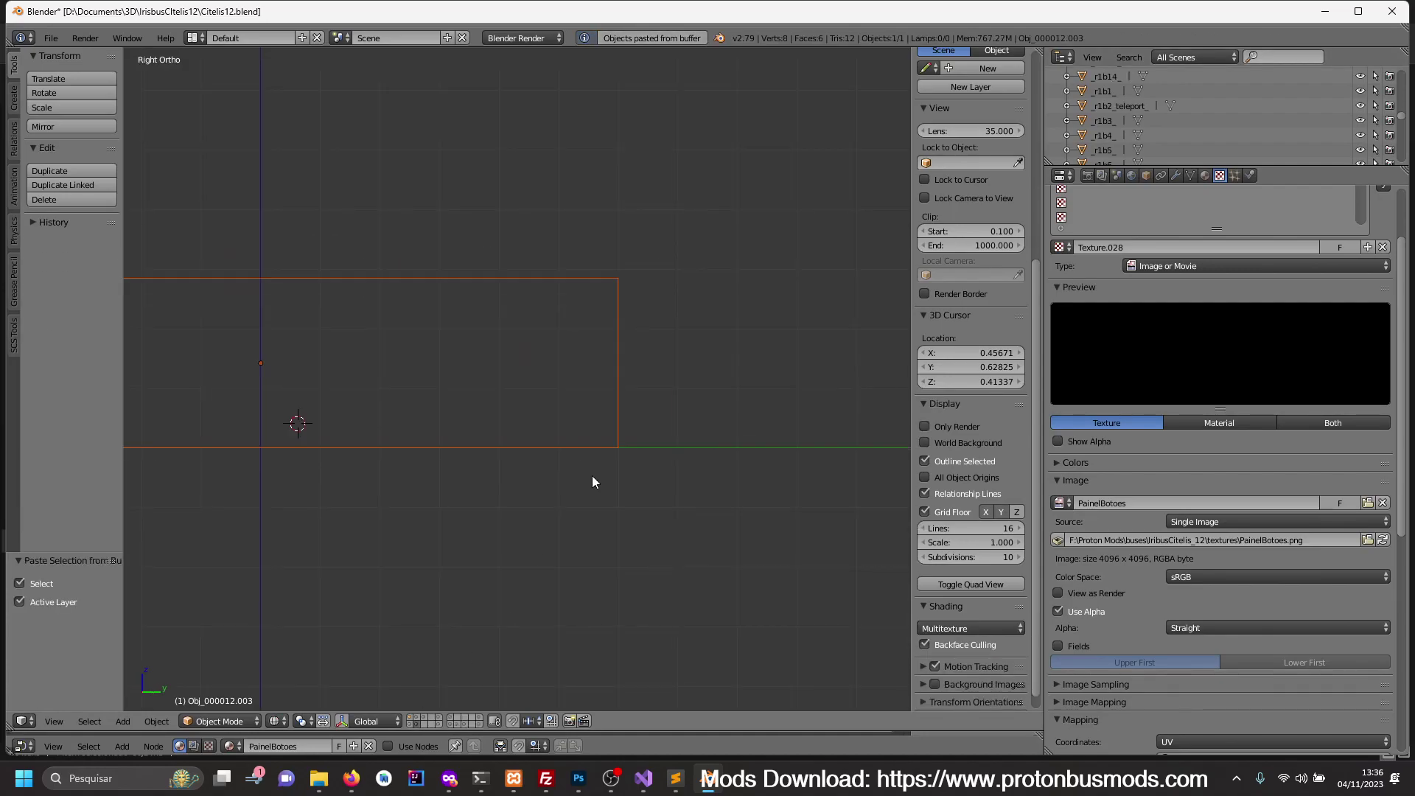
{"action": "key", "text": "grave"}
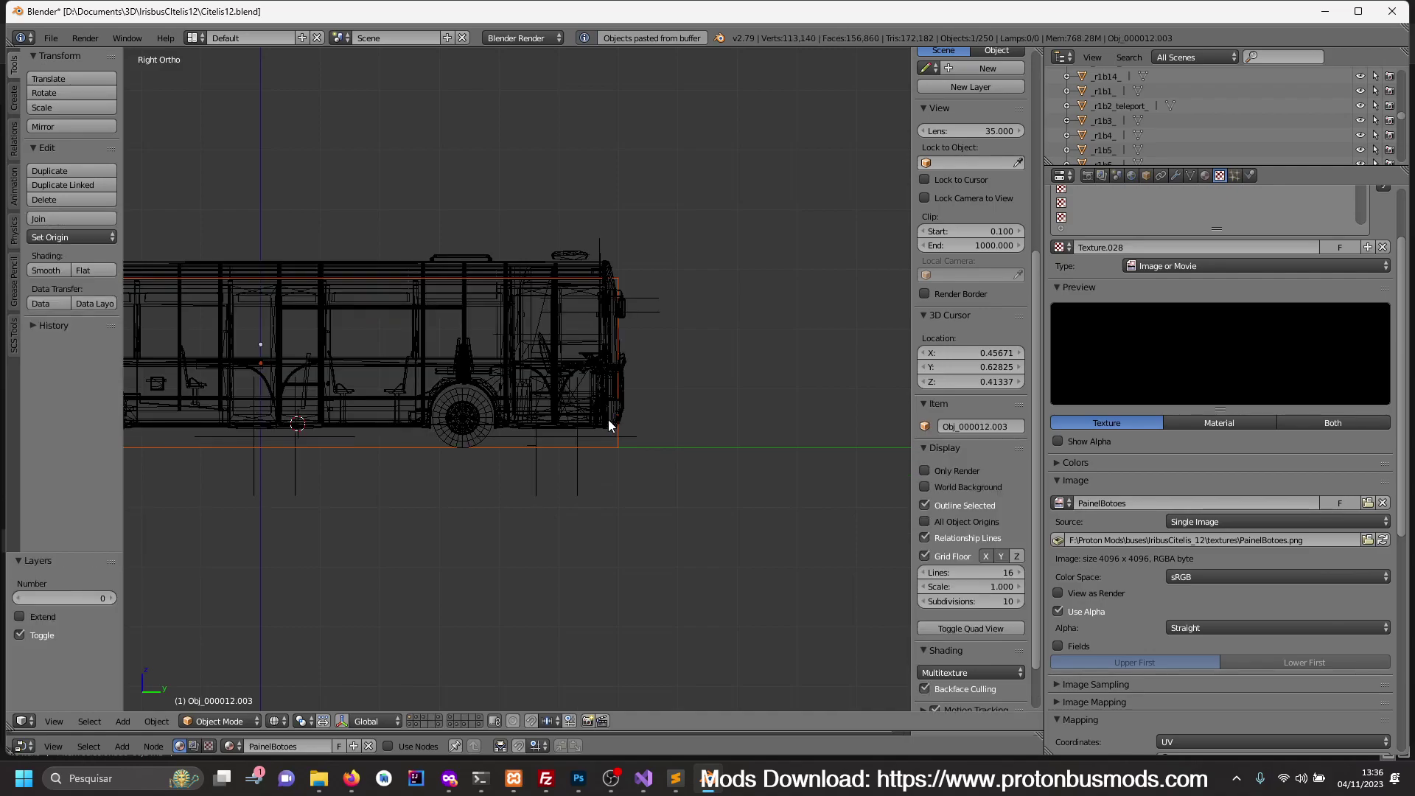
{"action": "middle_click_drag", "start_coordinate": [627, 438], "coordinate": [746, 447], "text": "shift"}
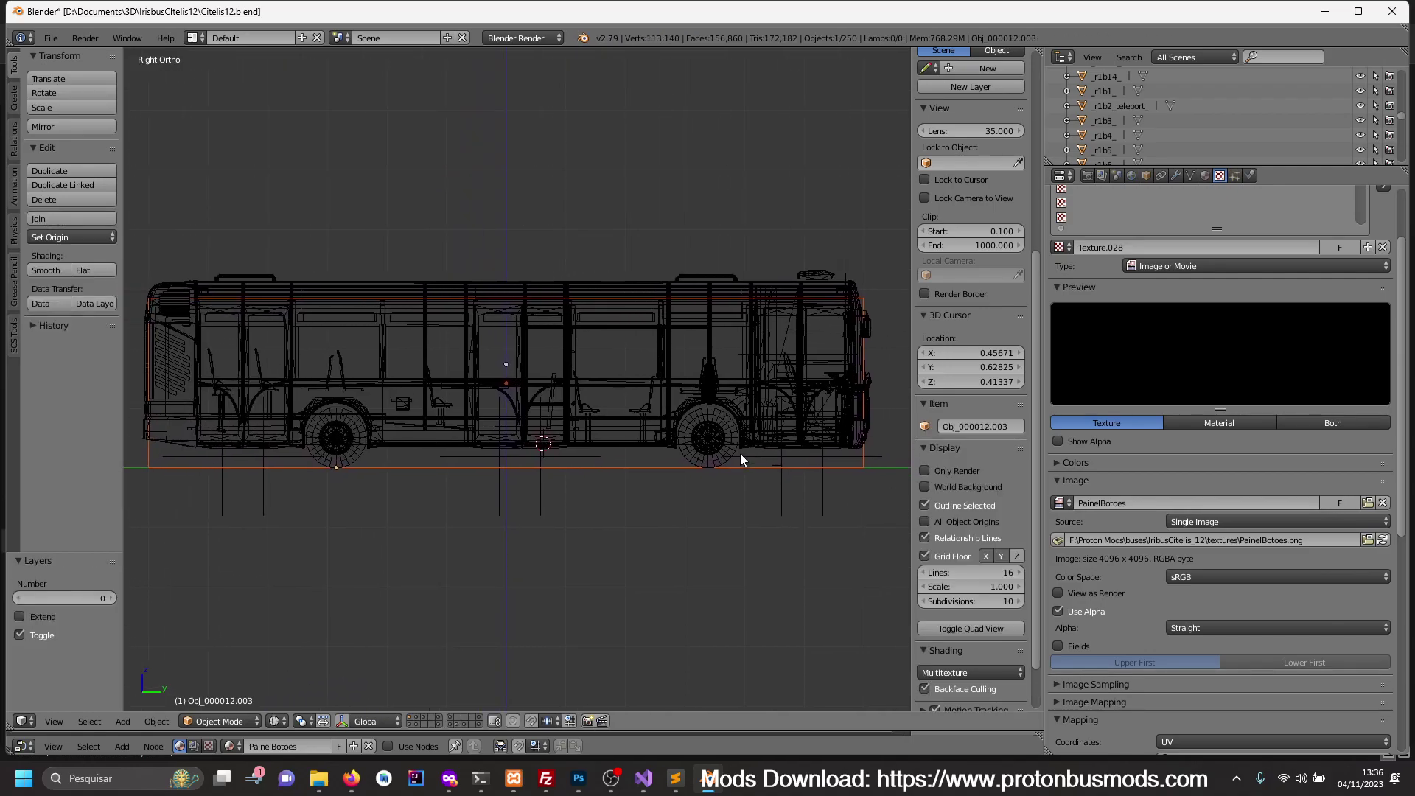
{"action": "right_click", "coordinate": [658, 469]}
- Add a background image slot loaded with citelis-12-cng-scheme.jpg
{"action": "scroll", "coordinate": [951, 505], "scroll_direction": "up", "scroll_amount": 2}
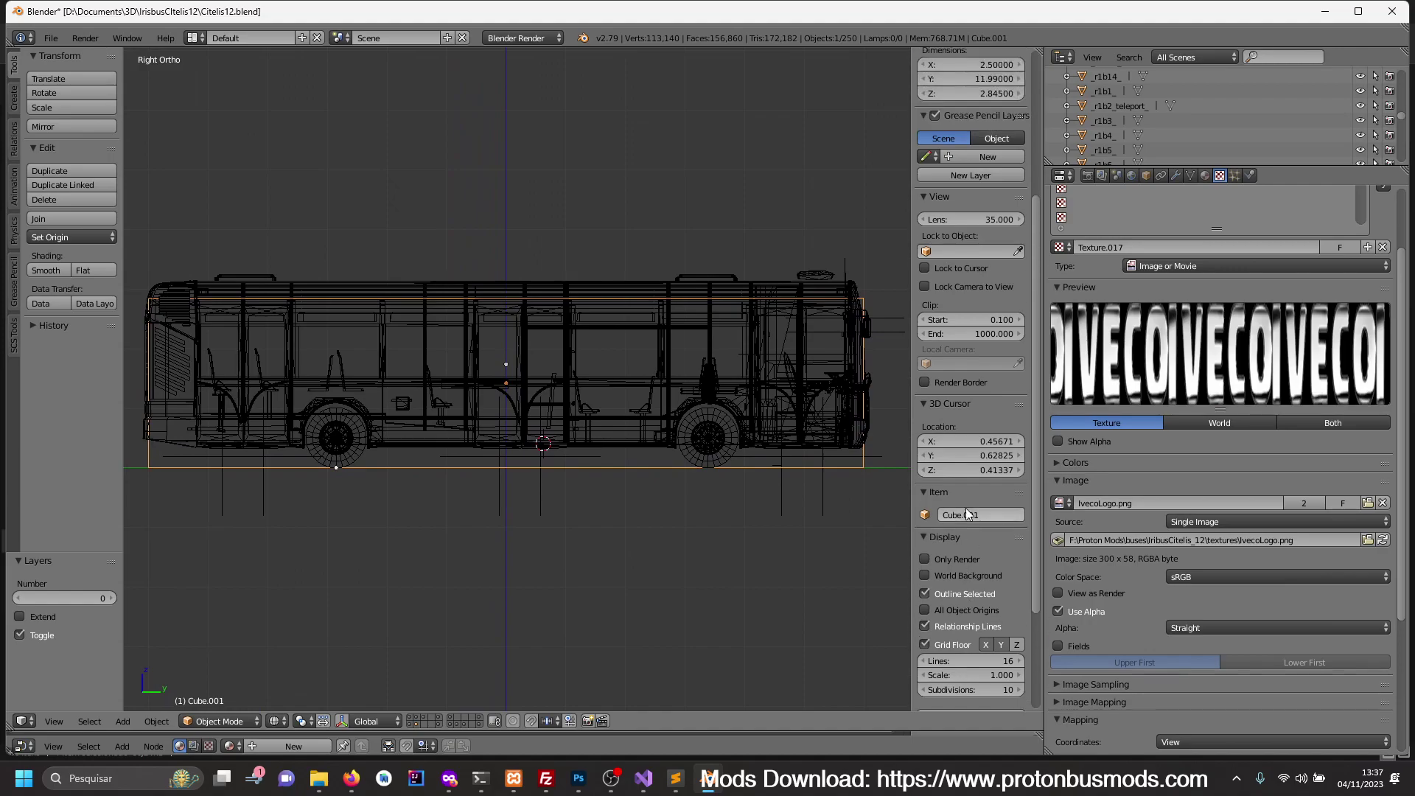
{"action": "scroll", "coordinate": [966, 509], "scroll_direction": "up", "scroll_amount": 4}
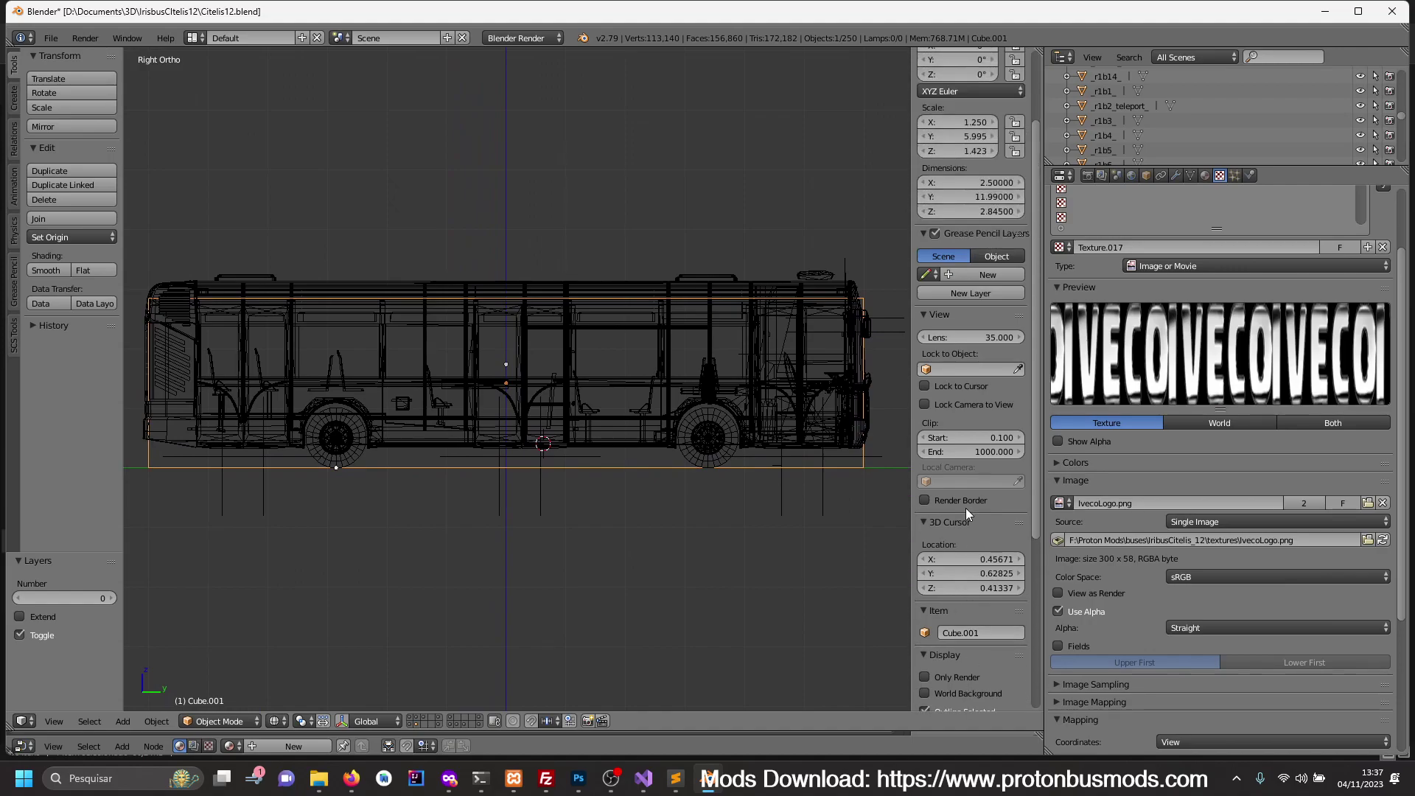
{"action": "scroll", "coordinate": [951, 508], "scroll_direction": "down", "scroll_amount": 4}
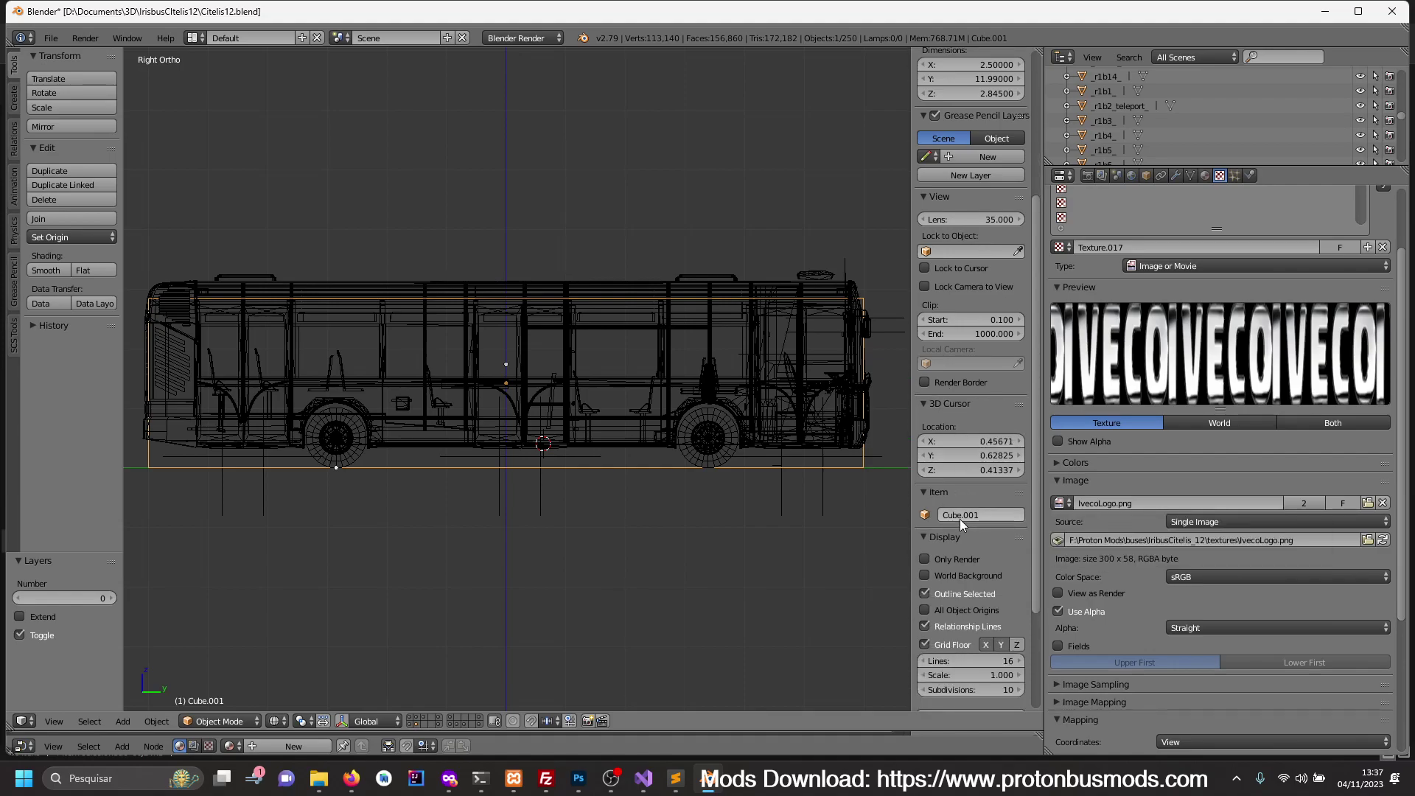
{"action": "scroll", "coordinate": [960, 519], "scroll_direction": "down", "scroll_amount": 5}
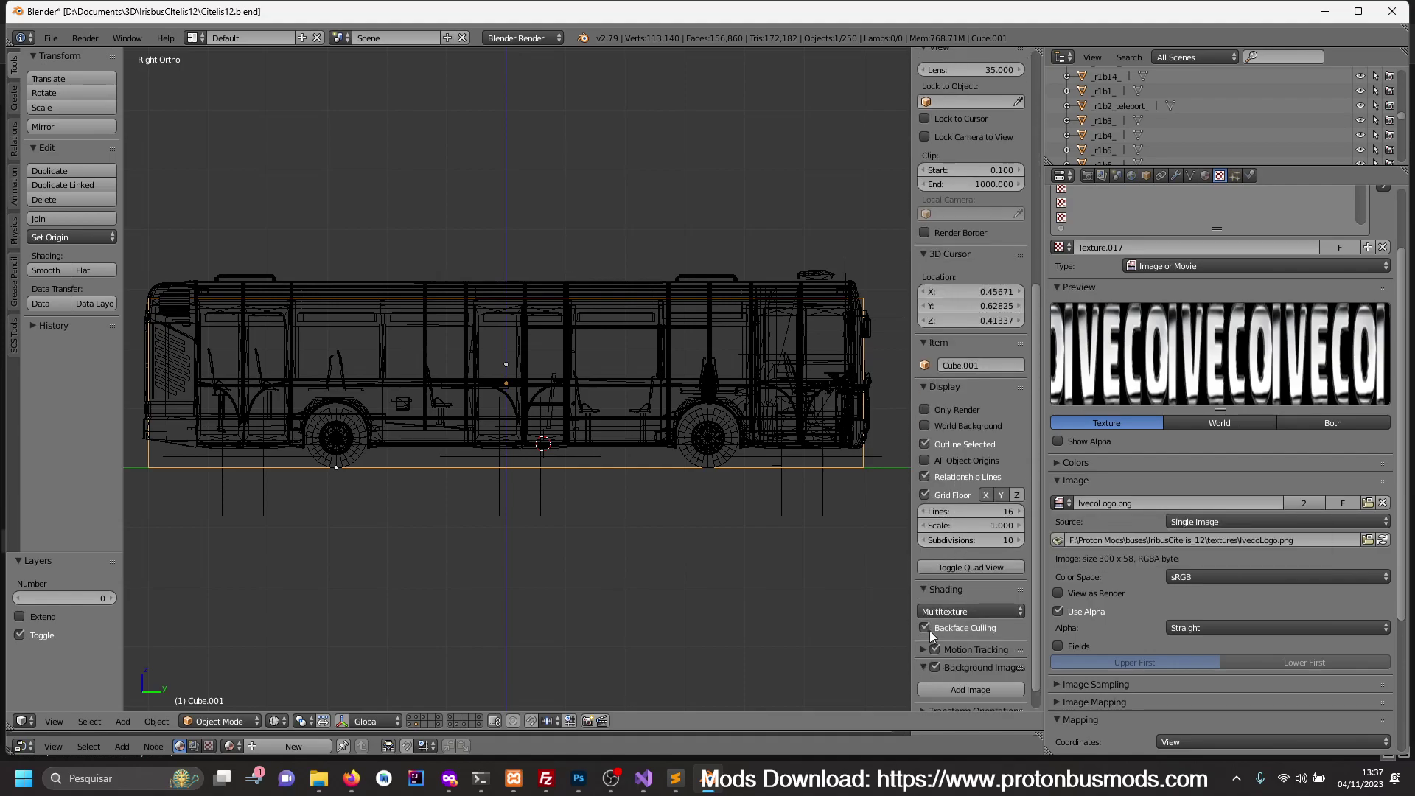
{"action": "scroll", "coordinate": [931, 635], "scroll_direction": "down", "scroll_amount": 1}
{"action": "left_click", "coordinate": [999, 662]}
{"action": "scroll", "coordinate": [992, 648], "scroll_direction": "down", "scroll_amount": 3}
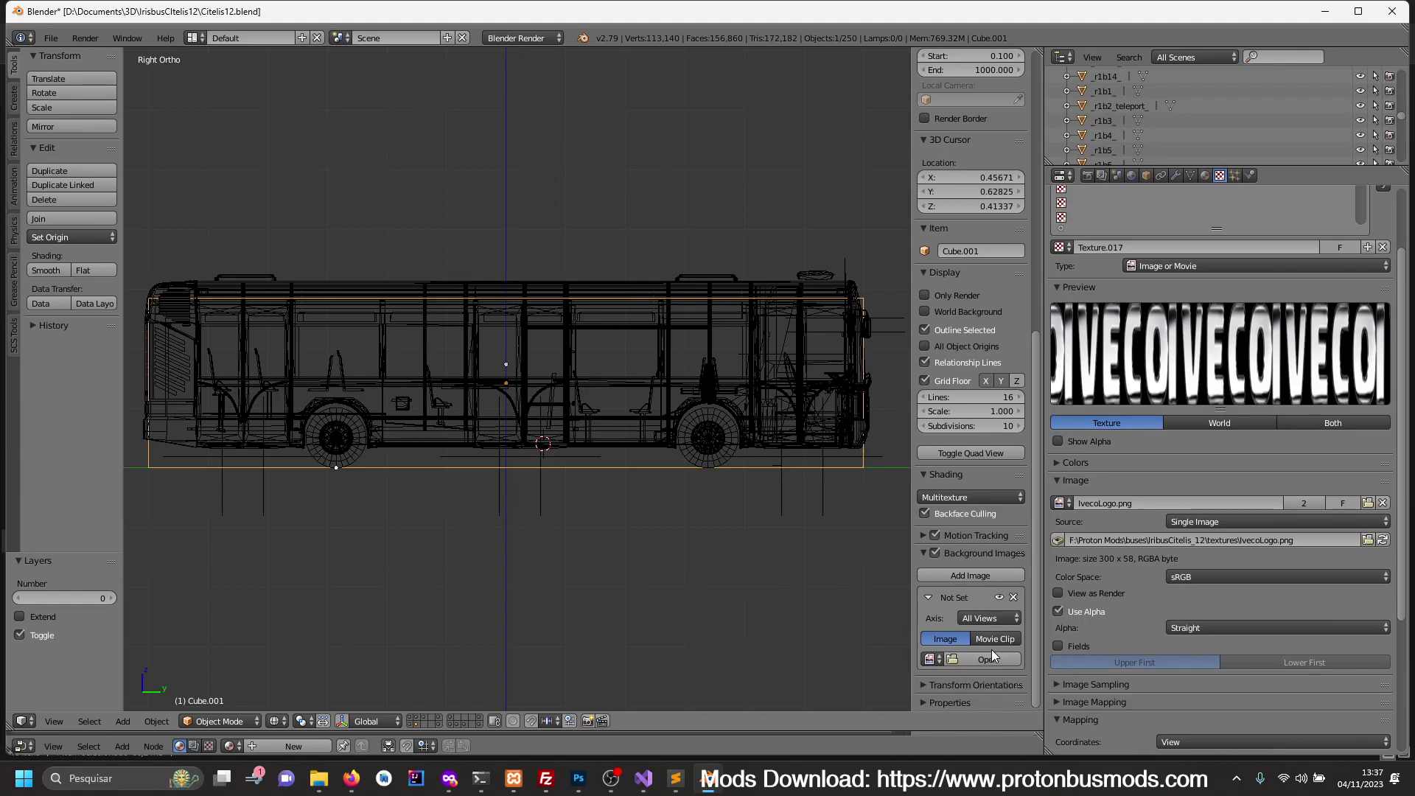
{"action": "left_click", "coordinate": [992, 653]}
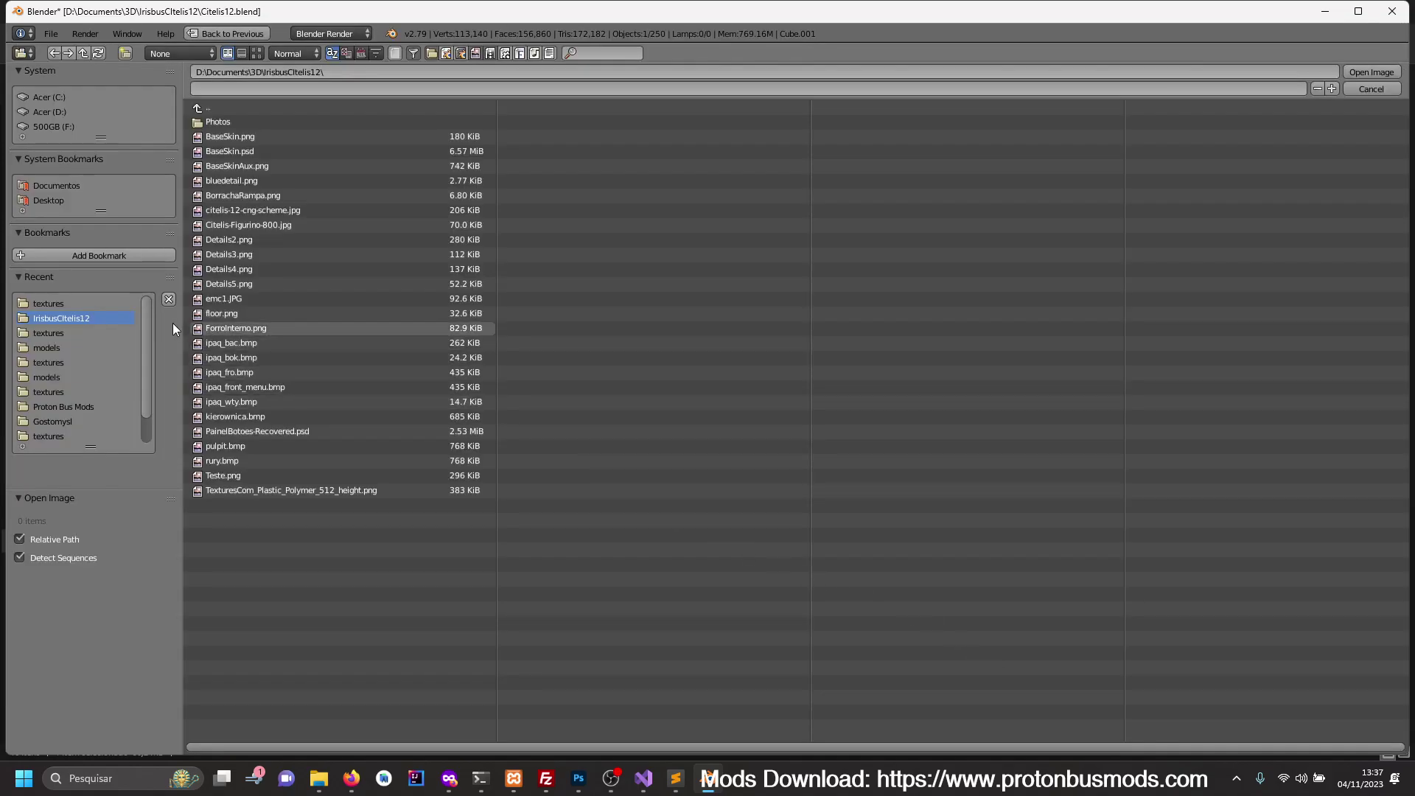
{"action": "double_click", "coordinate": [299, 215]}
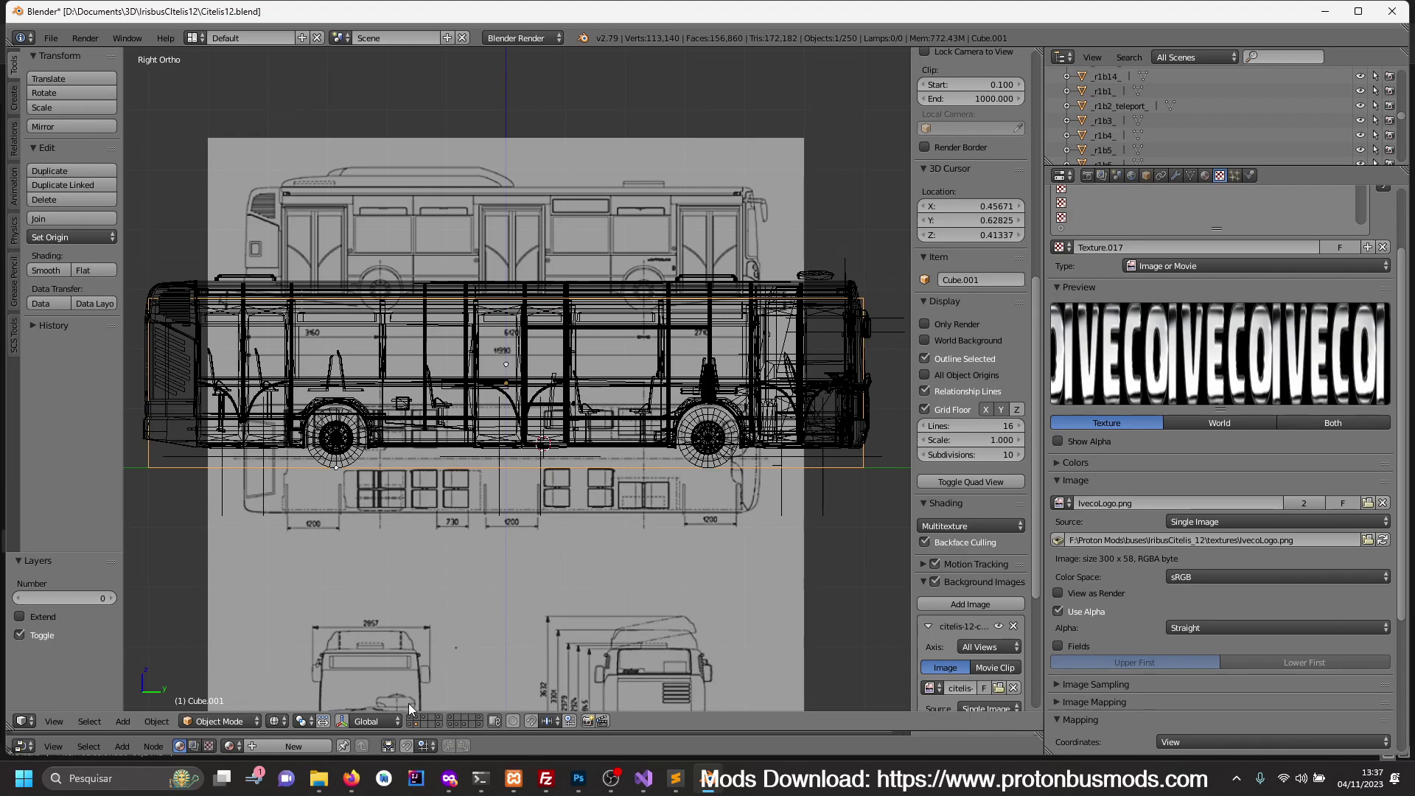
- Show only the reference box's layer and set the background image axis to Right
{"action": "left_click", "coordinate": [414, 722]}
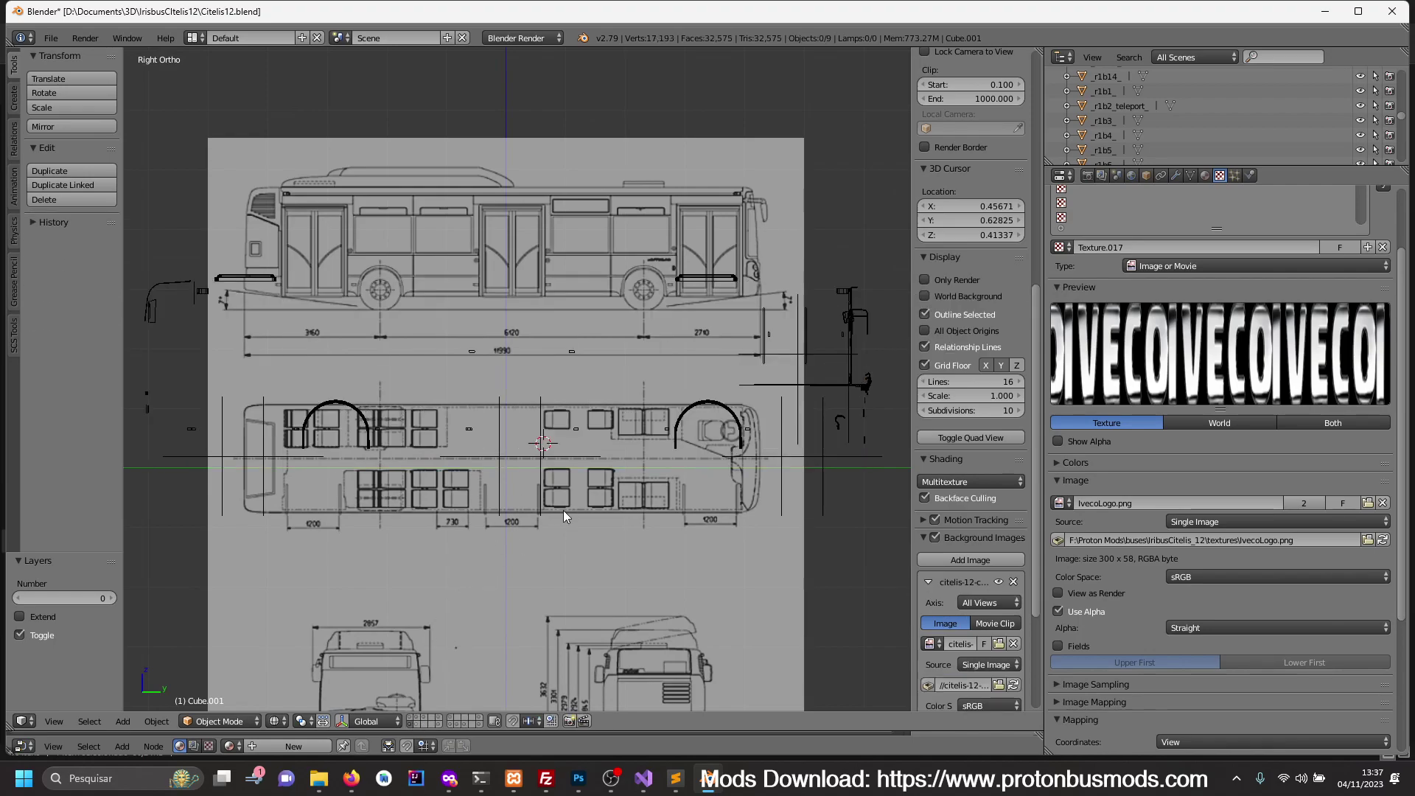
{"action": "left_click", "coordinate": [418, 723]}
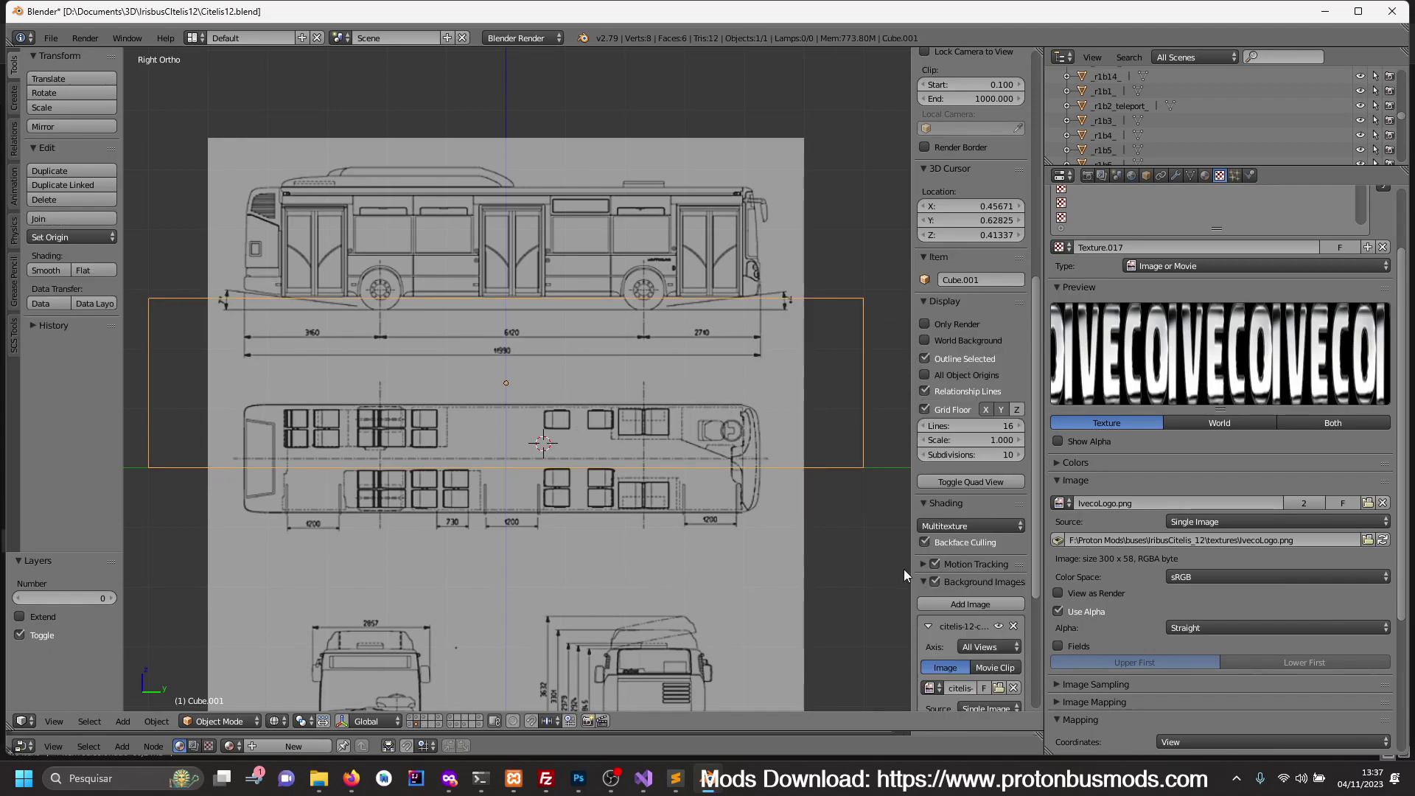
{"action": "scroll", "coordinate": [999, 584], "scroll_direction": "down", "scroll_amount": 5}
{"action": "scroll", "coordinate": [999, 585], "scroll_direction": "down", "scroll_amount": 2}
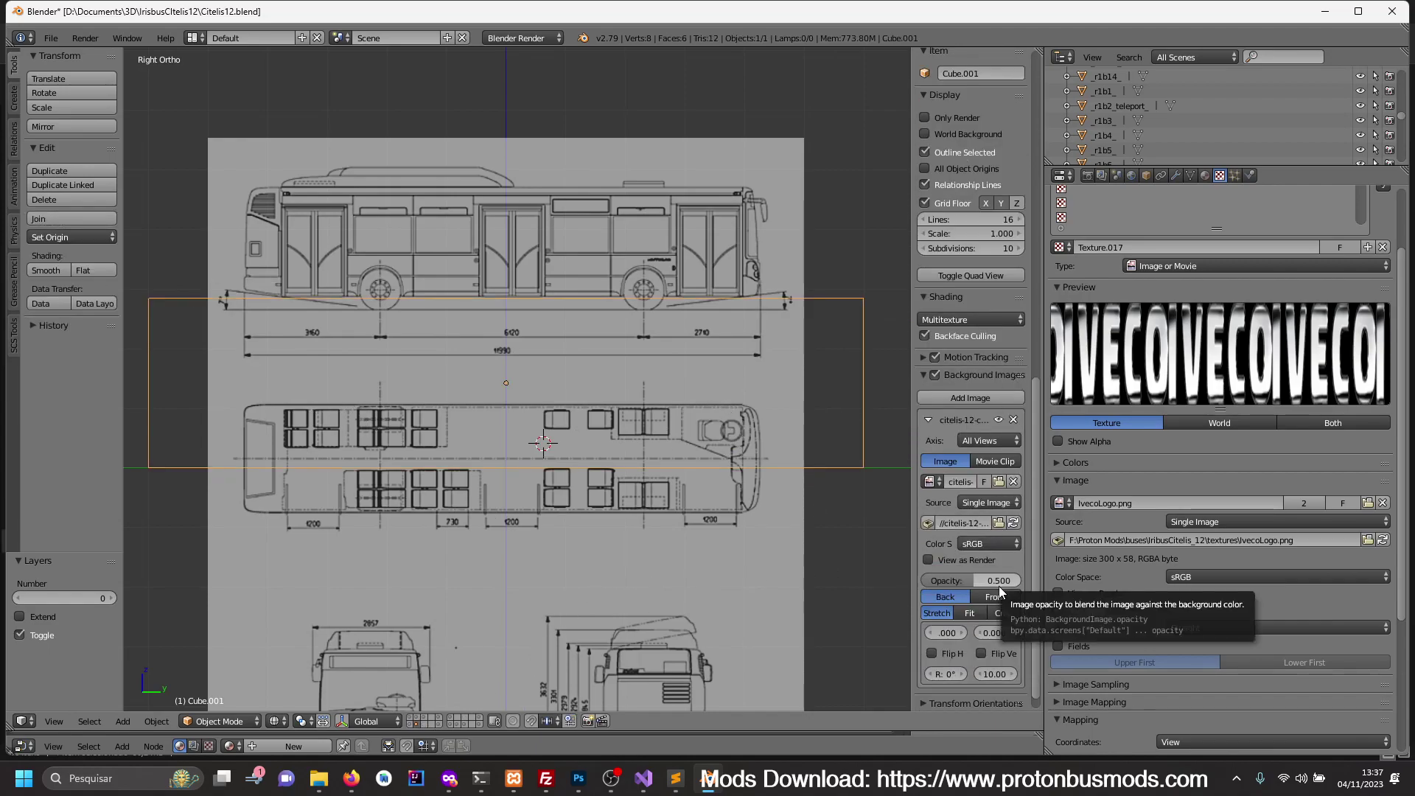
{"action": "left_click", "coordinate": [1012, 440]}
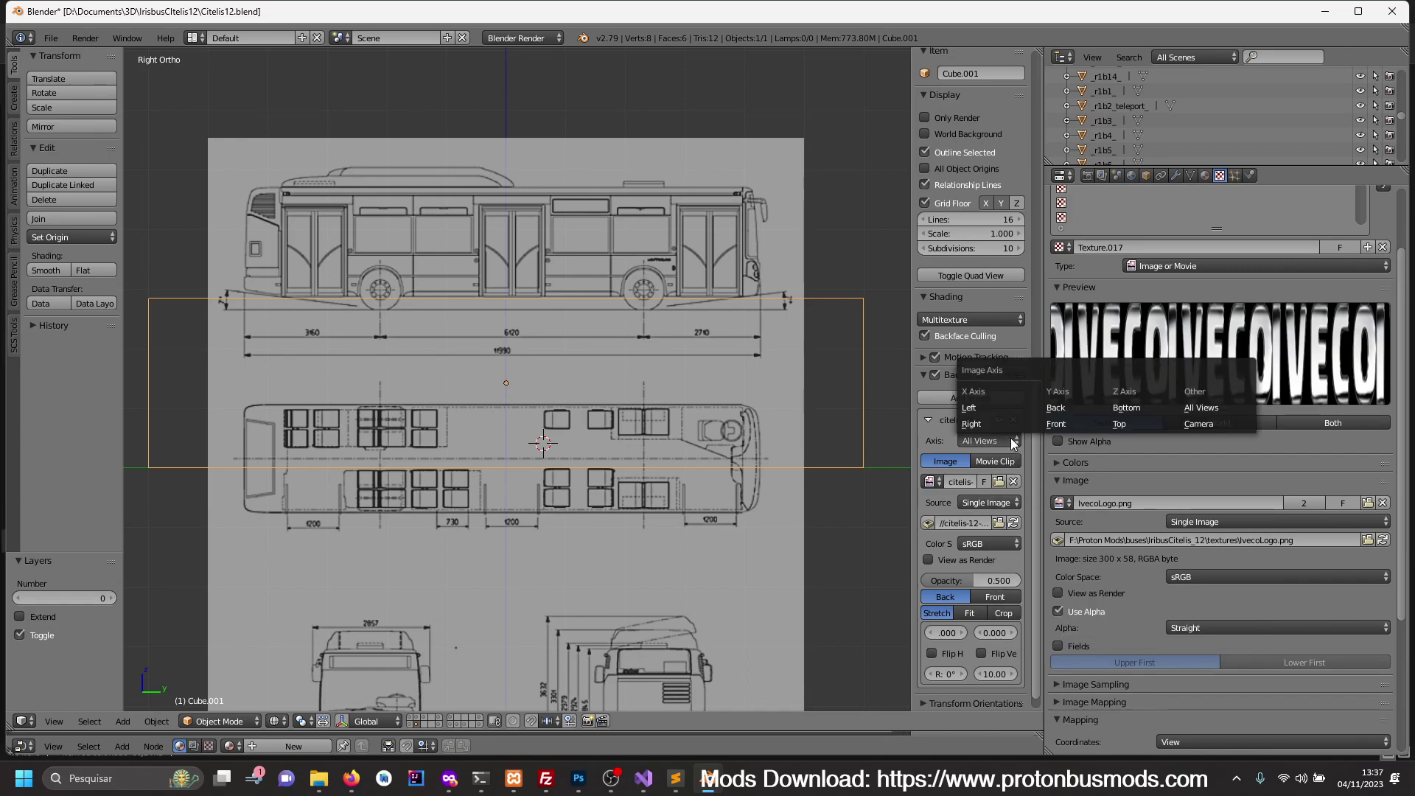
{"action": "left_click", "coordinate": [988, 426]}
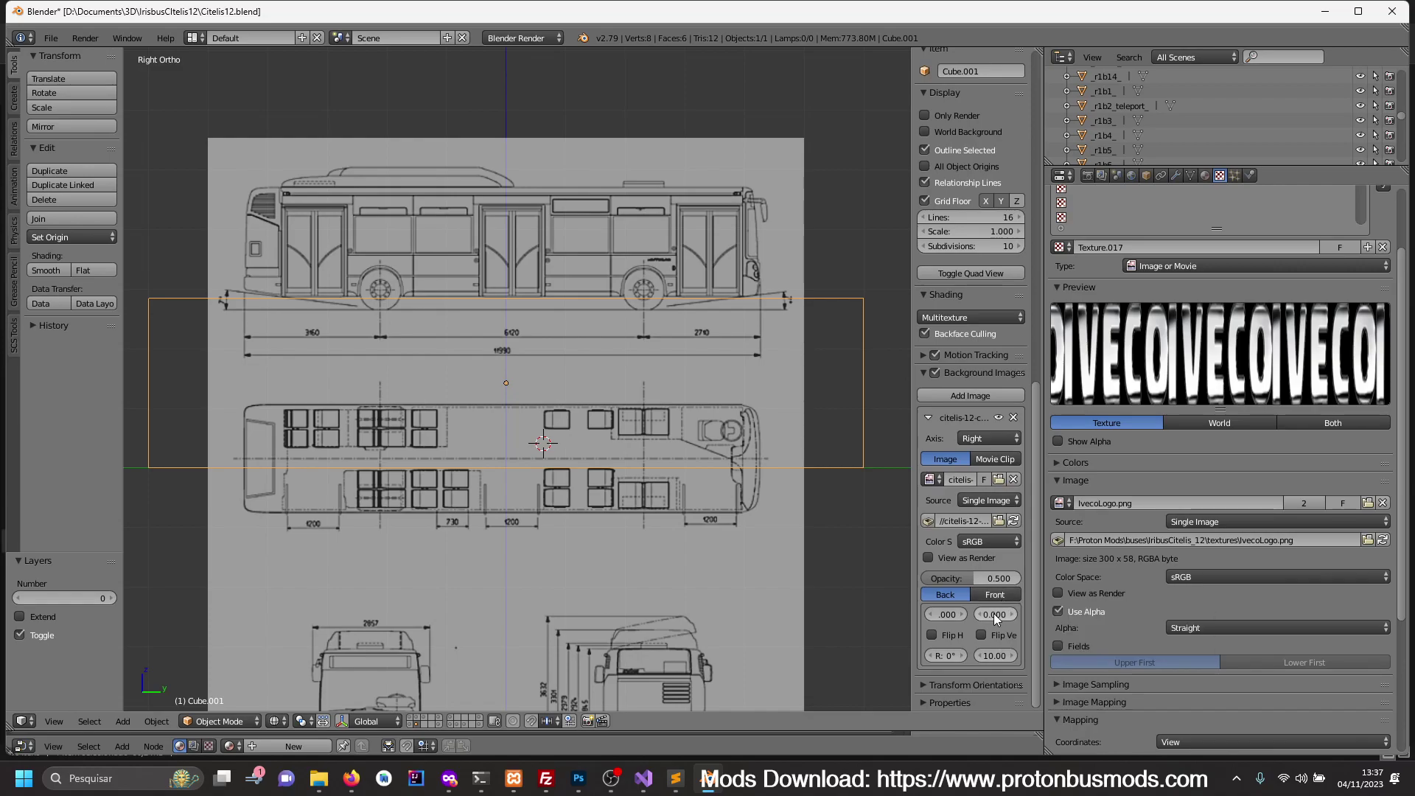
- Fit the blueprint to Cube.001 with size 13.82, X offset 0.080 and Y offset -3.31
{"action": "left_click_drag", "start_coordinate": [995, 614], "coordinate": [840, 614]}
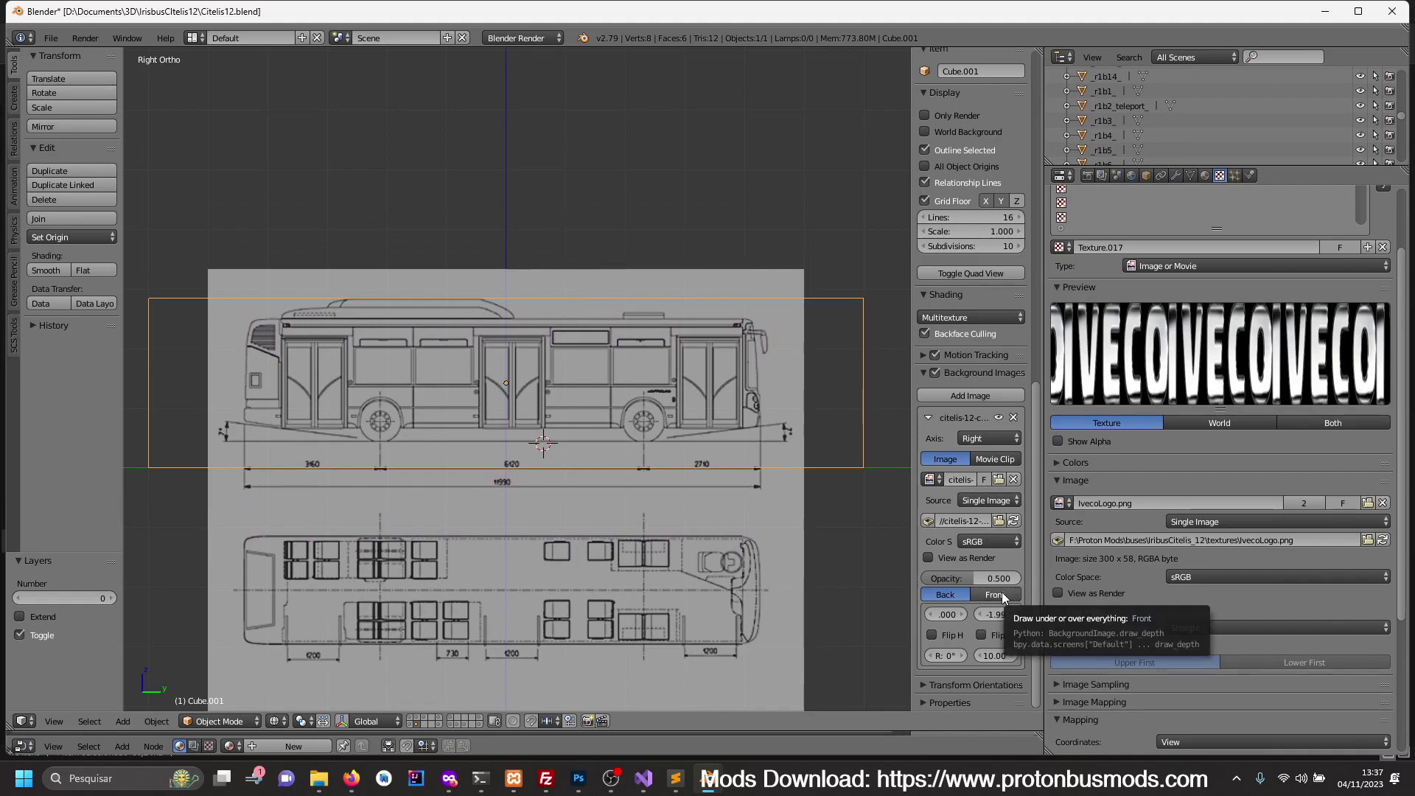
{"action": "mouse_move", "coordinate": [995, 655]}
{"action": "left_mouse_down"}
{"action": "mouse_move", "coordinate": [1058, 655]}
{"action": "mouse_move", "coordinate": [1003, 655]}
{"action": "left_mouse_up"}
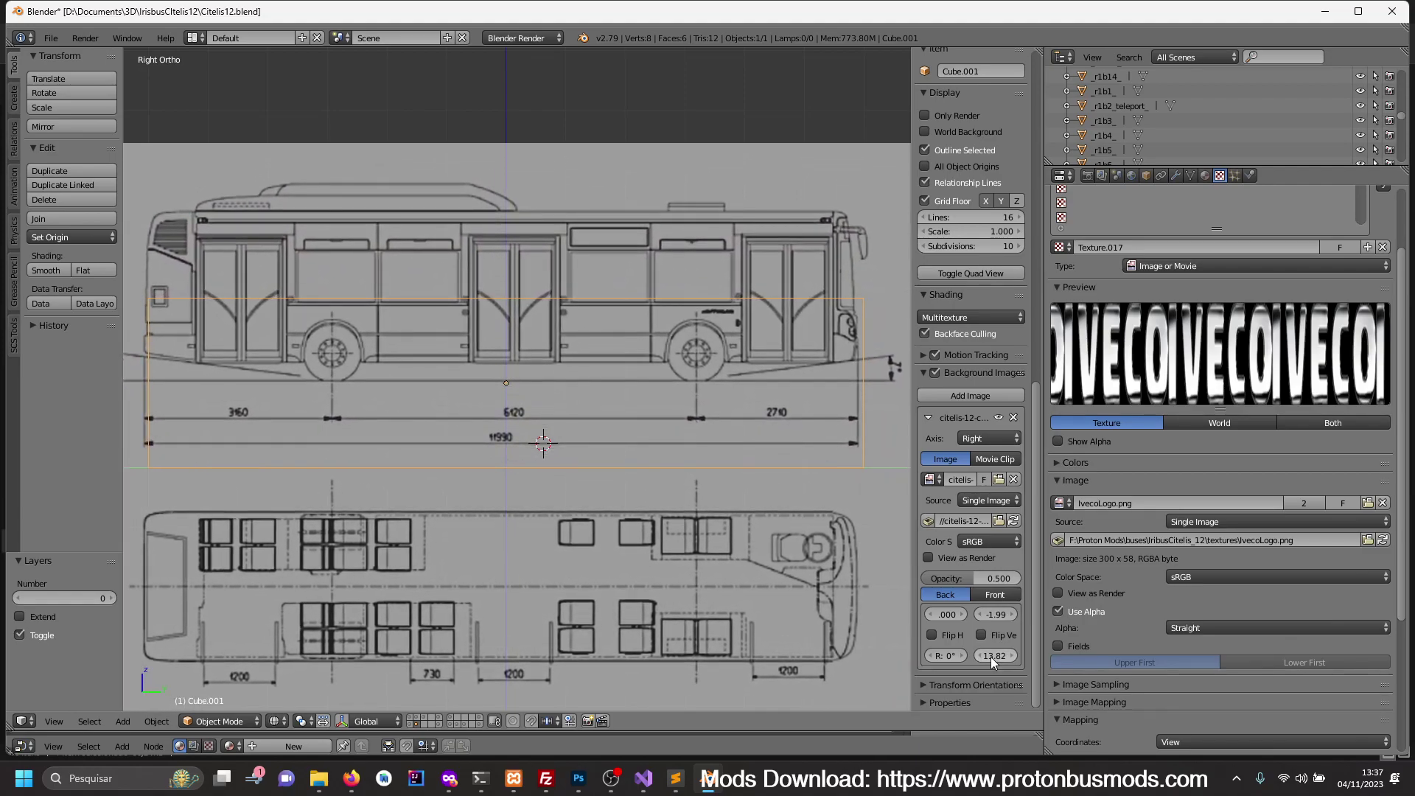
{"action": "left_click_drag", "start_coordinate": [947, 615], "coordinate": [958, 614]}
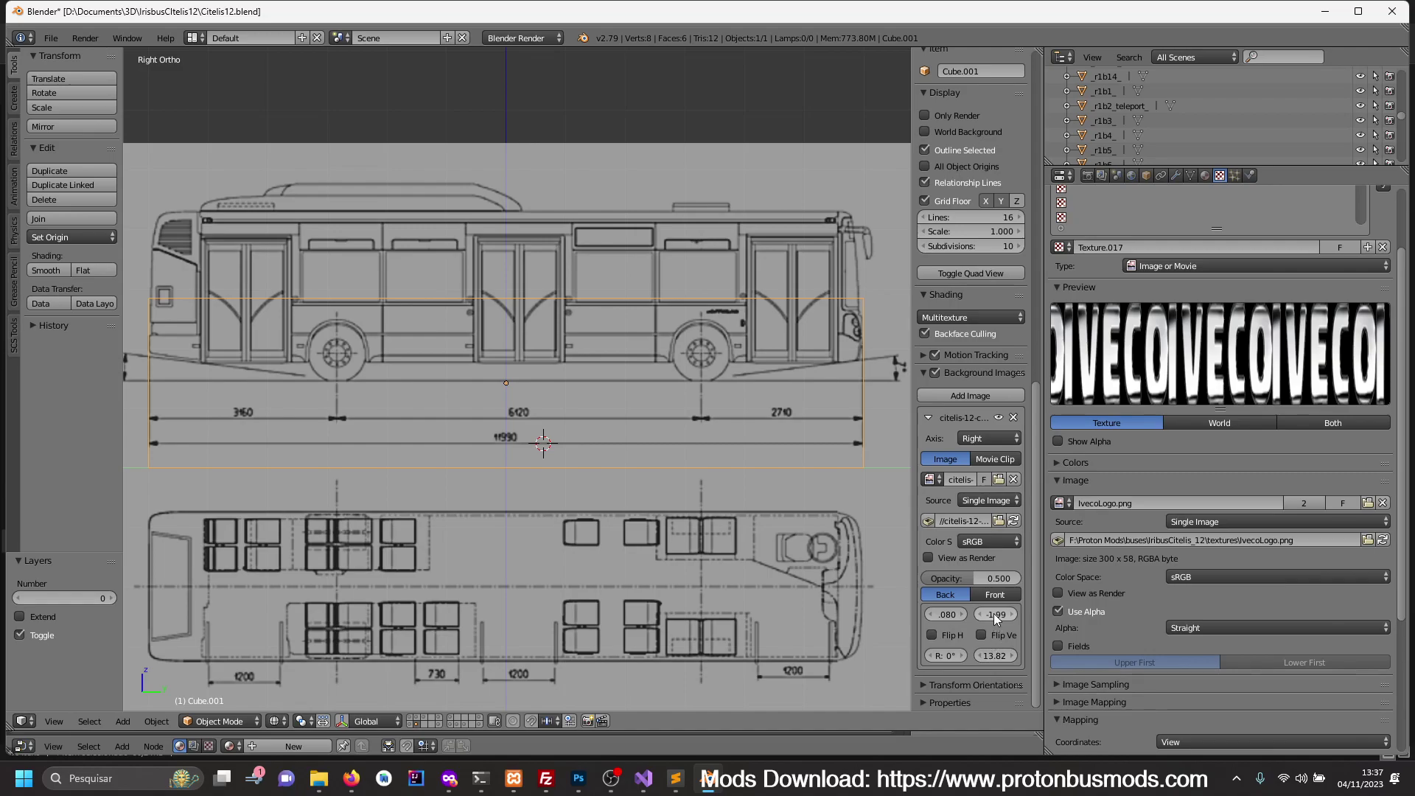
{"action": "mouse_move", "coordinate": [994, 613]}
{"action": "left_mouse_down"}
{"action": "mouse_move", "coordinate": [981, 614]}
{"action": "mouse_move", "coordinate": [993, 615]}
{"action": "left_mouse_up"}
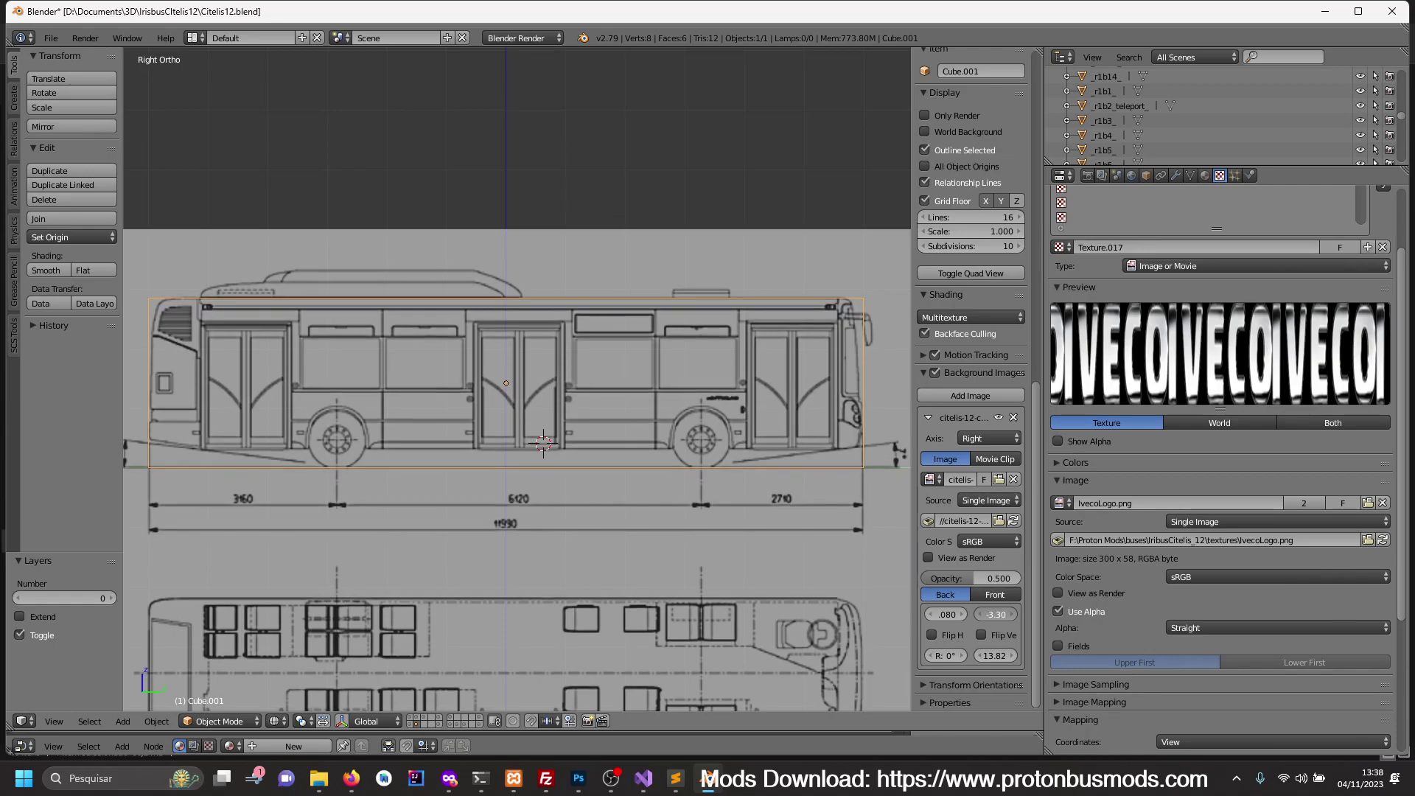
{"action": "middle_click_drag", "start_coordinate": [583, 545], "coordinate": [578, 538], "text": "shift"}
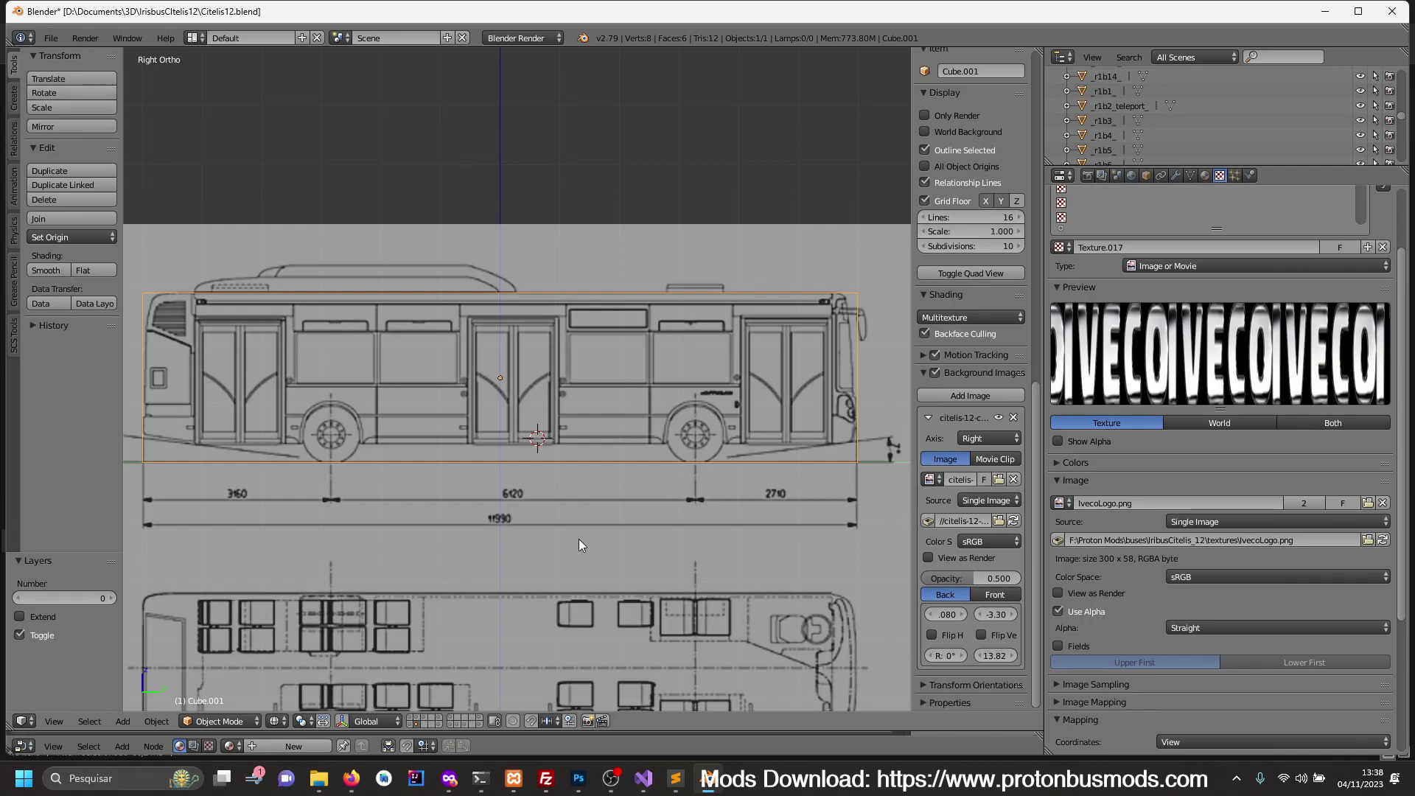
{"action": "left_click", "coordinate": [996, 614]}
{"action": "left_click_drag", "start_coordinate": [996, 614], "coordinate": [1002, 614]}
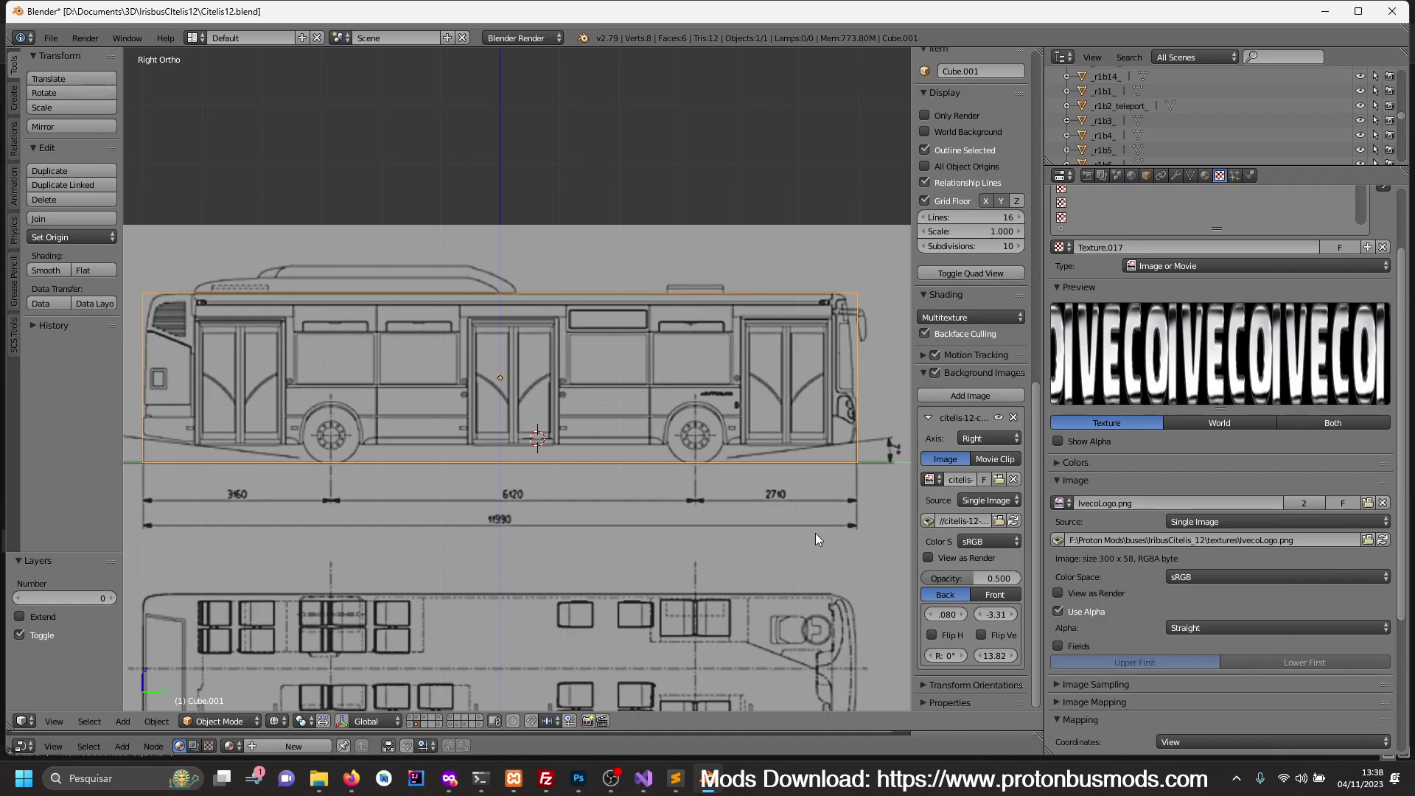
{"action": "scroll", "coordinate": [679, 488], "scroll_direction": "down", "scroll_amount": 1}
{"action": "scroll", "coordinate": [680, 489], "scroll_direction": "down", "scroll_amount": 1}
- Hide the sidebar, leave local view, and show the full bus solid over the blueprint
{"action": "scroll", "coordinate": [693, 484], "scroll_direction": "up", "scroll_amount": 1}
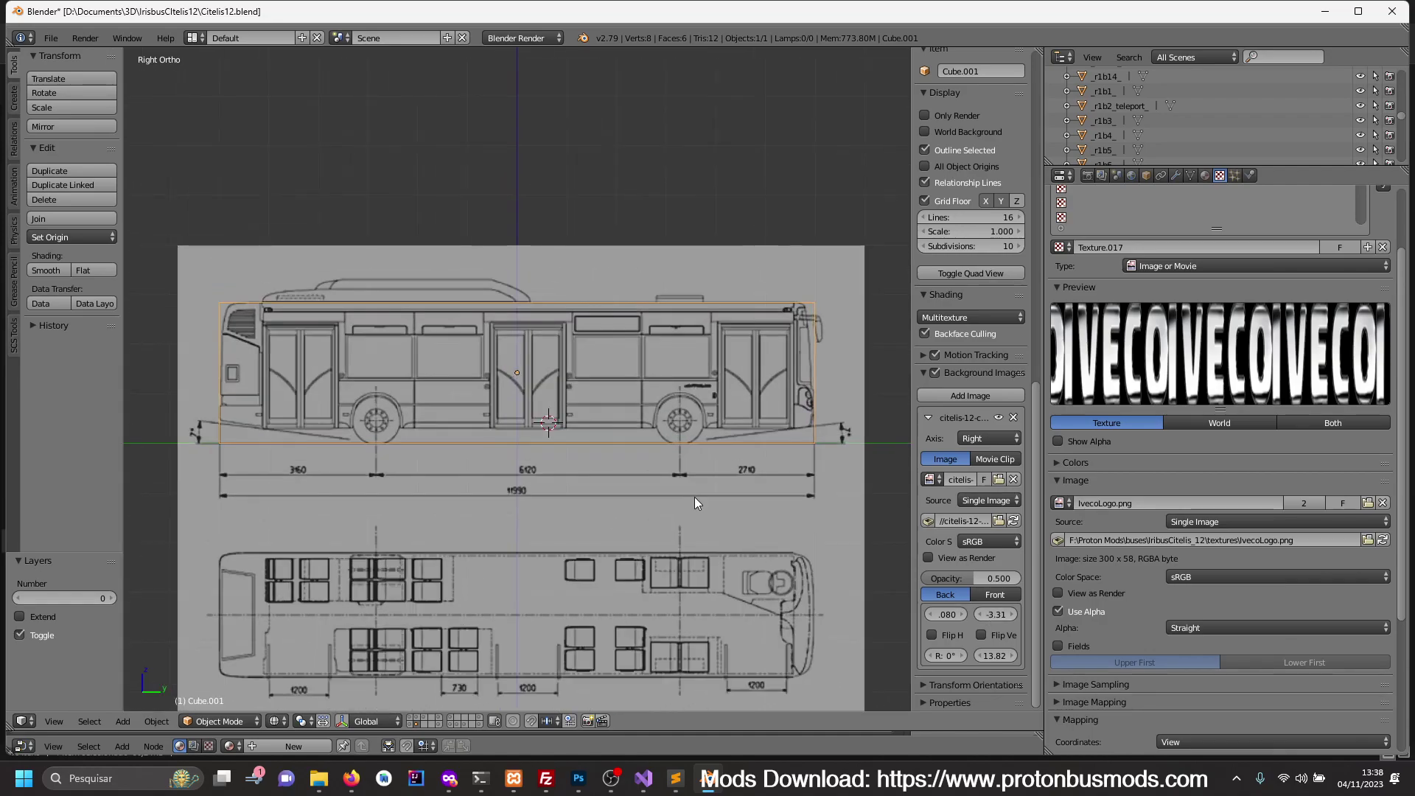
{"action": "key", "text": "grave"}
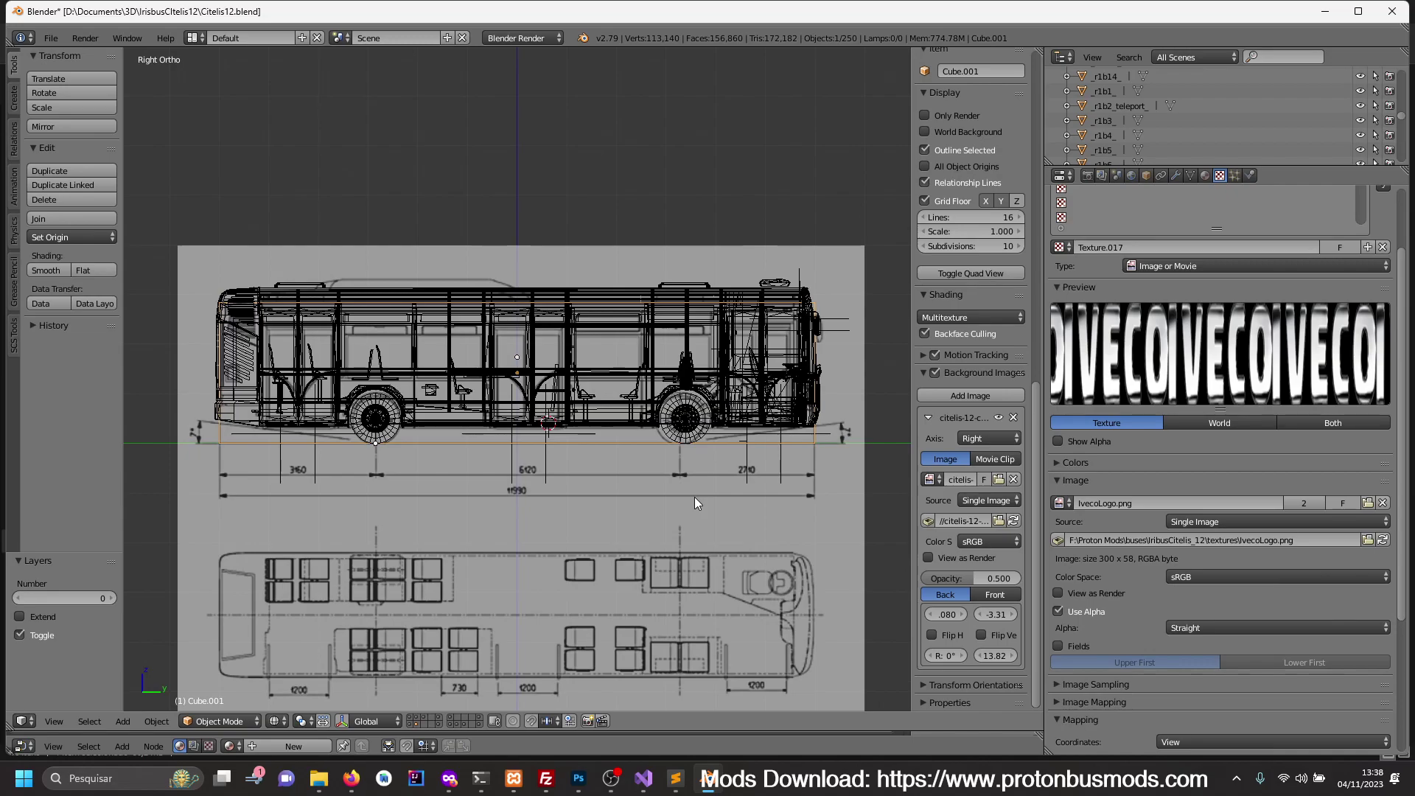
{"action": "key", "text": "1"}
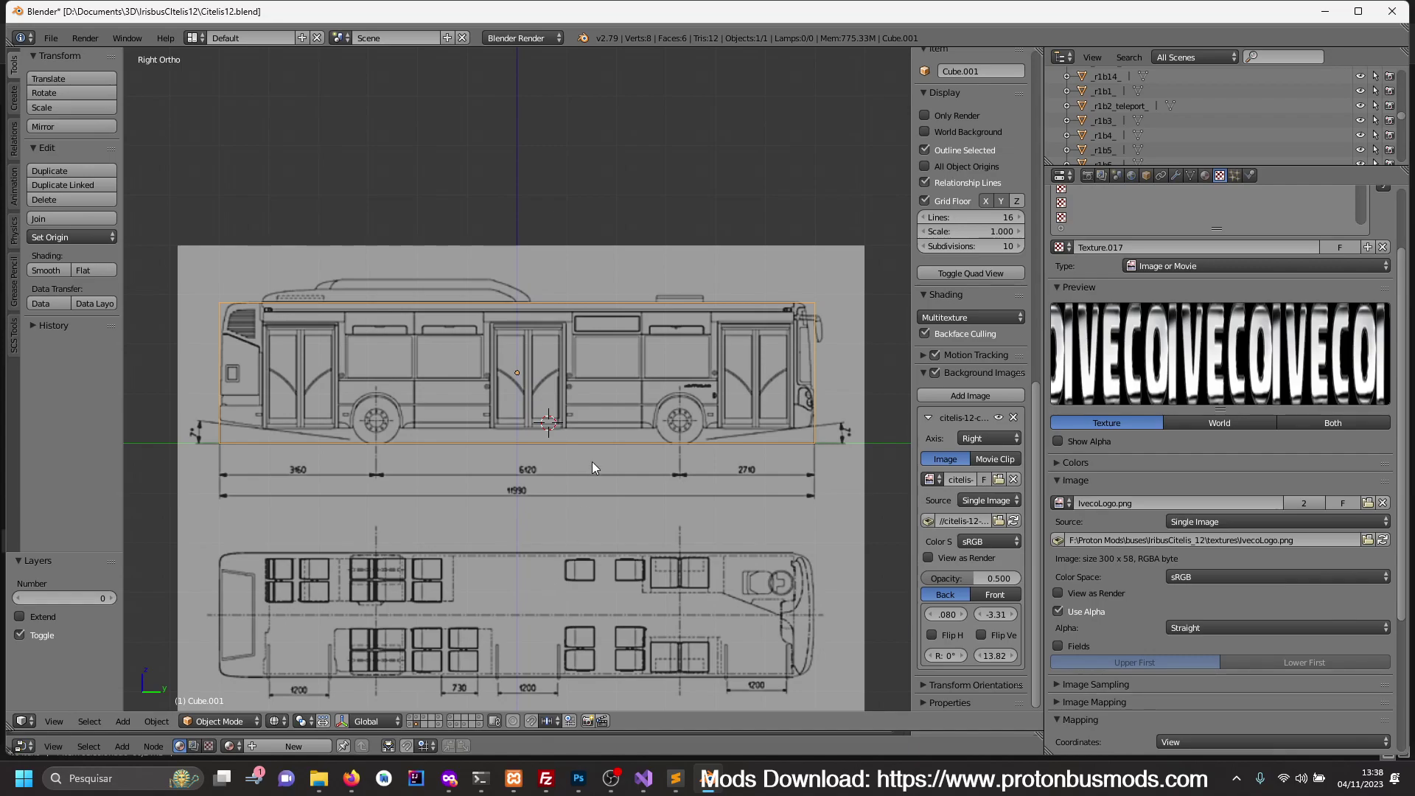
{"action": "key", "text": "z"}
{"action": "key", "text": "z"}
{"action": "key", "text": "n"}
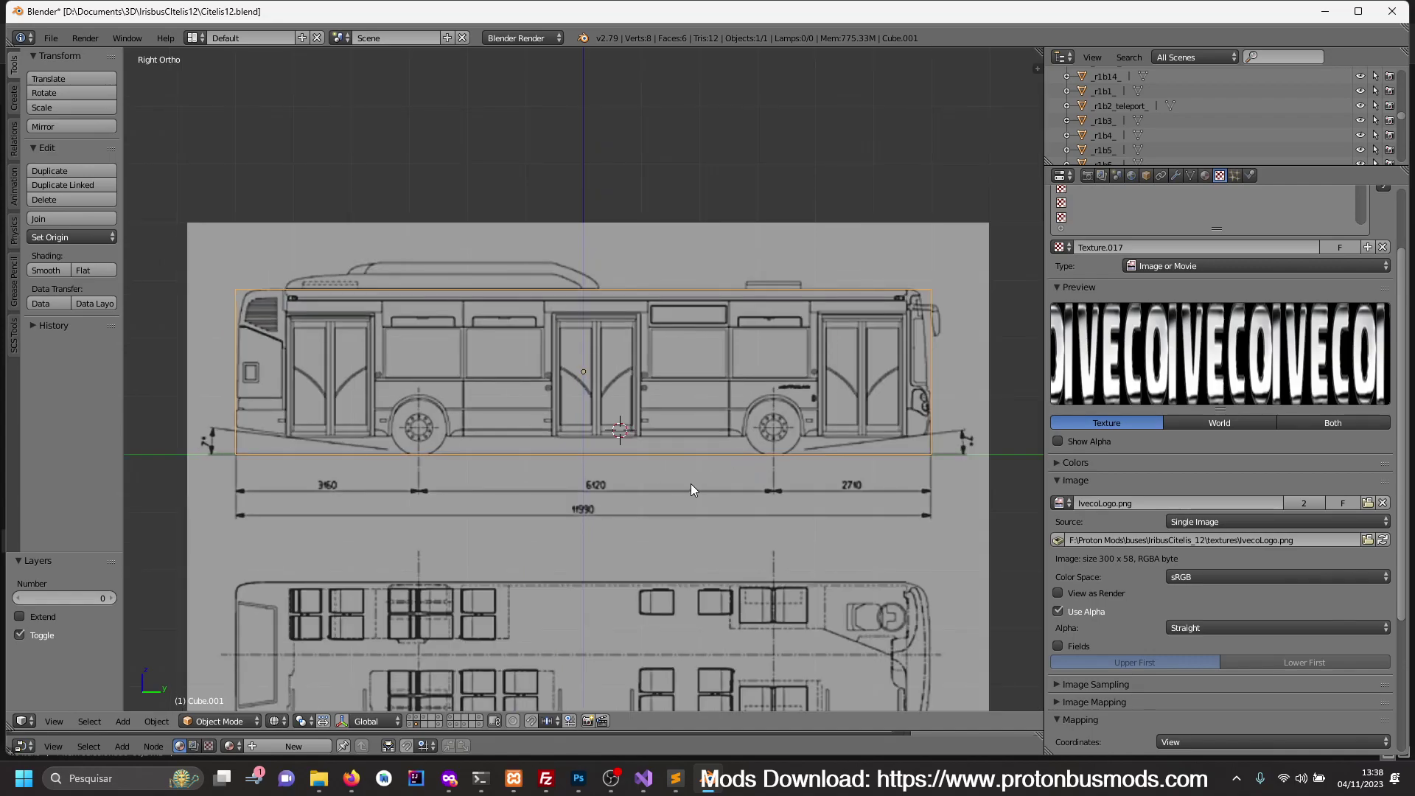
{"action": "scroll", "coordinate": [698, 465], "scroll_direction": "up", "scroll_amount": 2}
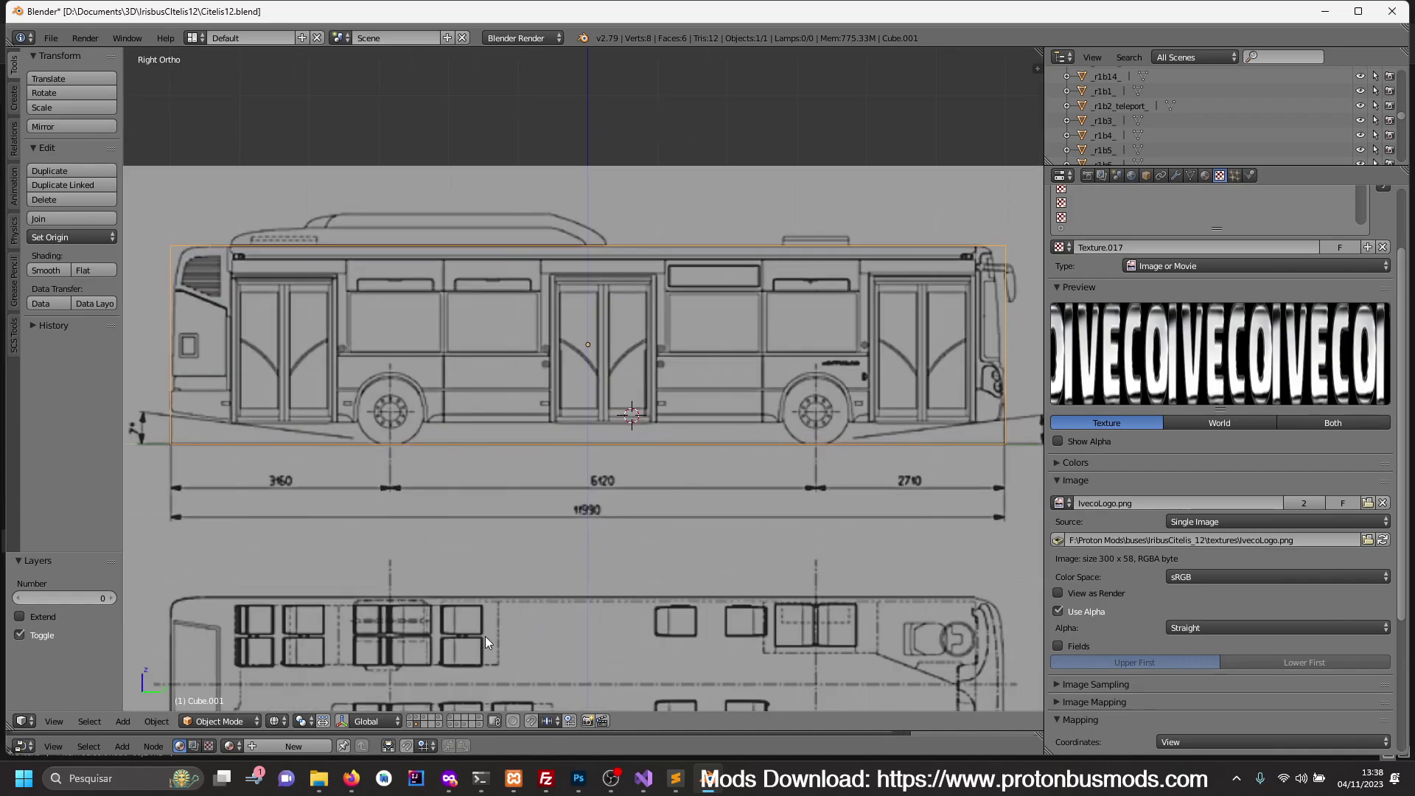
{"action": "key", "text": "KP_Divide"}
{"action": "key", "text": "z"}
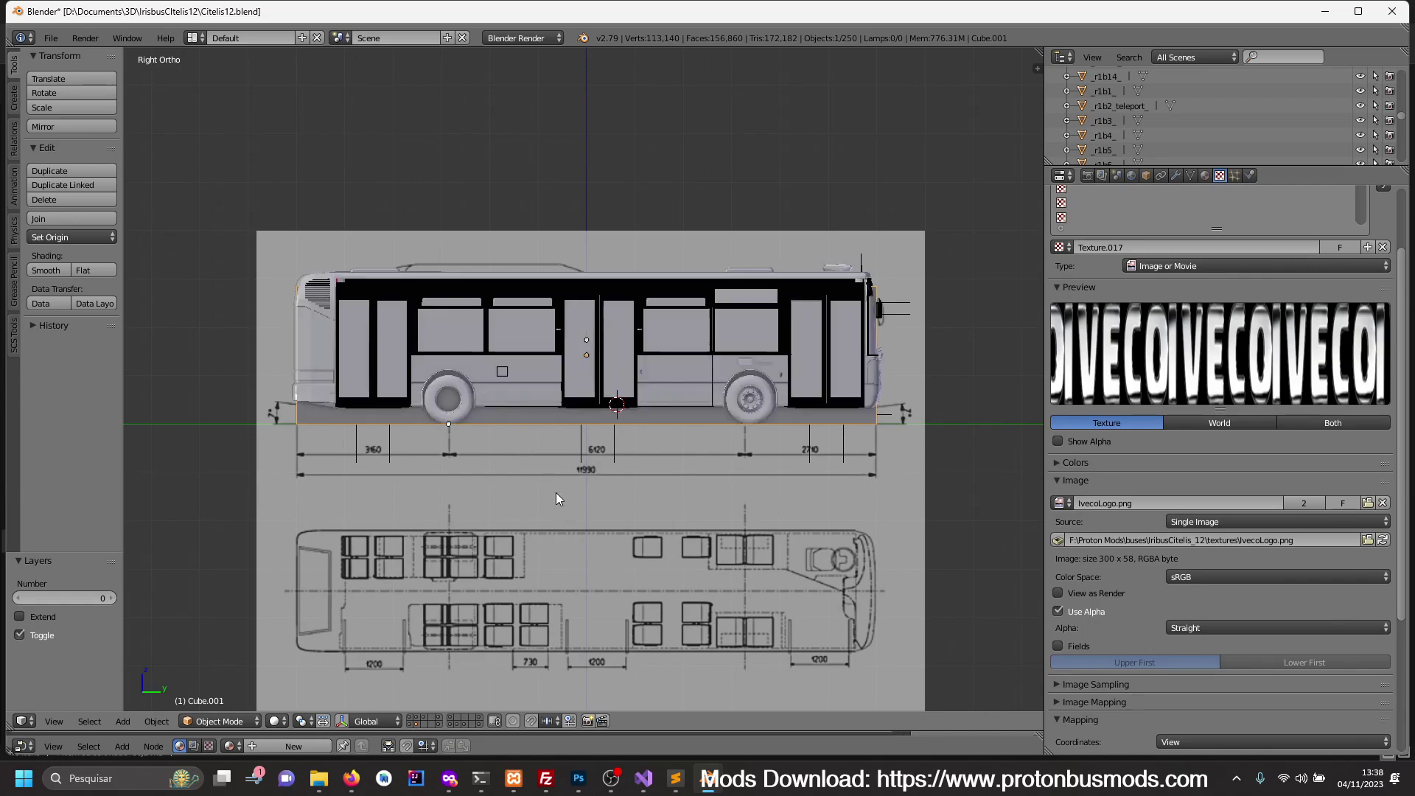
- Hide the reference cube and both bus wheels
{"action": "key", "text": "h"}
{"action": "right_click", "coordinate": [750, 414]}
{"action": "right_click", "coordinate": [454, 414], "text": "shift"}
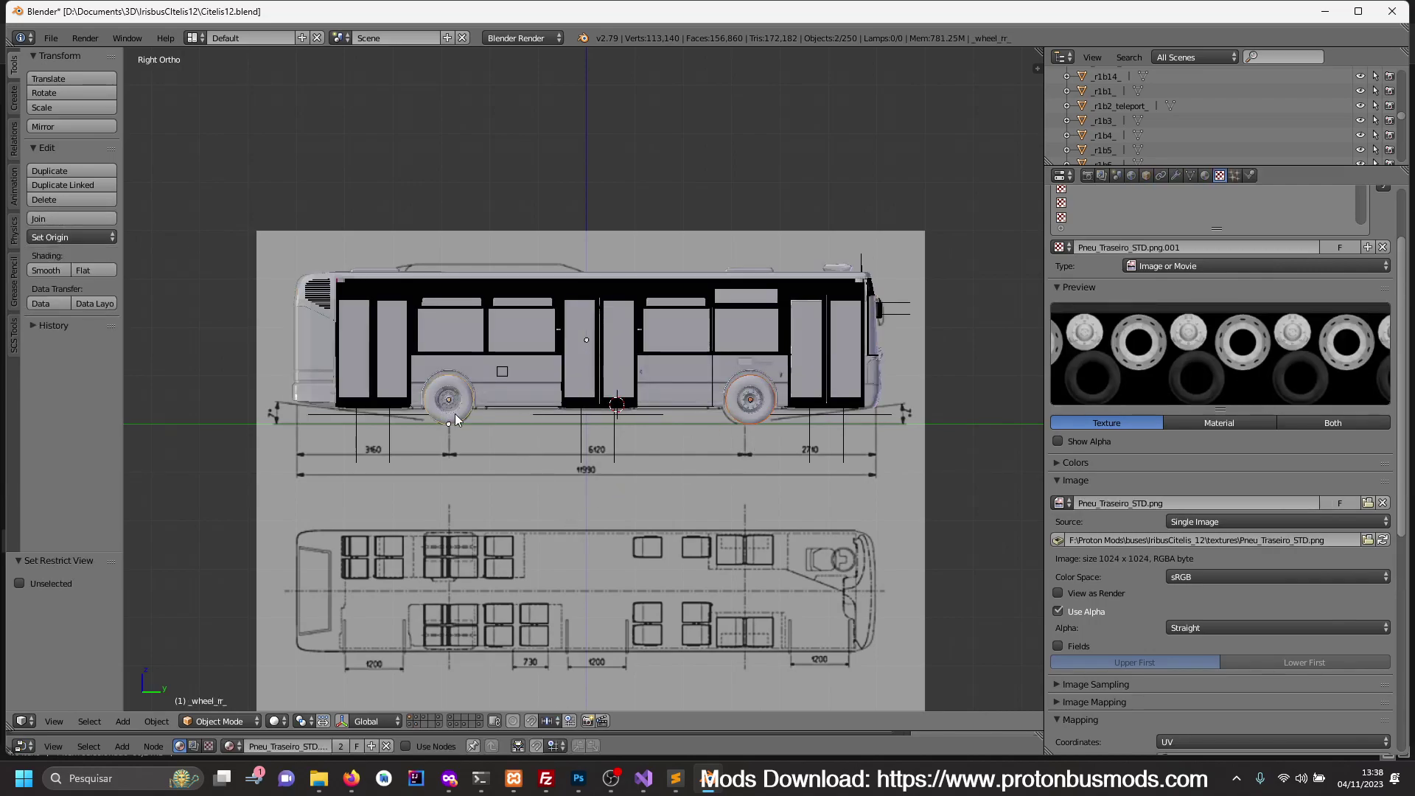
{"action": "mouse_move", "coordinate": [454, 414]}
{"action": "middle_mouse_down"}
{"action": "mouse_move", "coordinate": [727, 489]}
{"action": "mouse_move", "coordinate": [534, 488]}
{"action": "middle_mouse_up"}
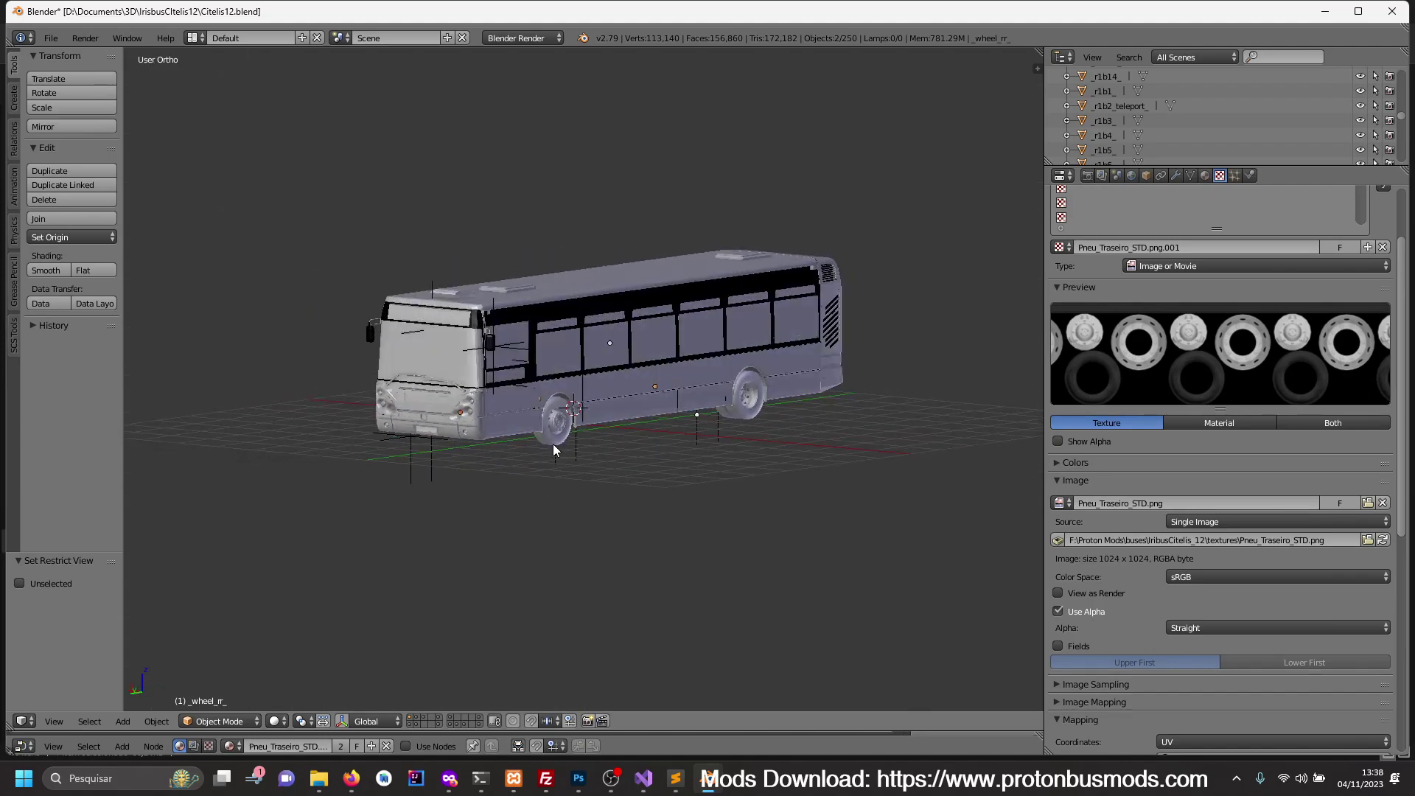
{"action": "key", "text": "h"}
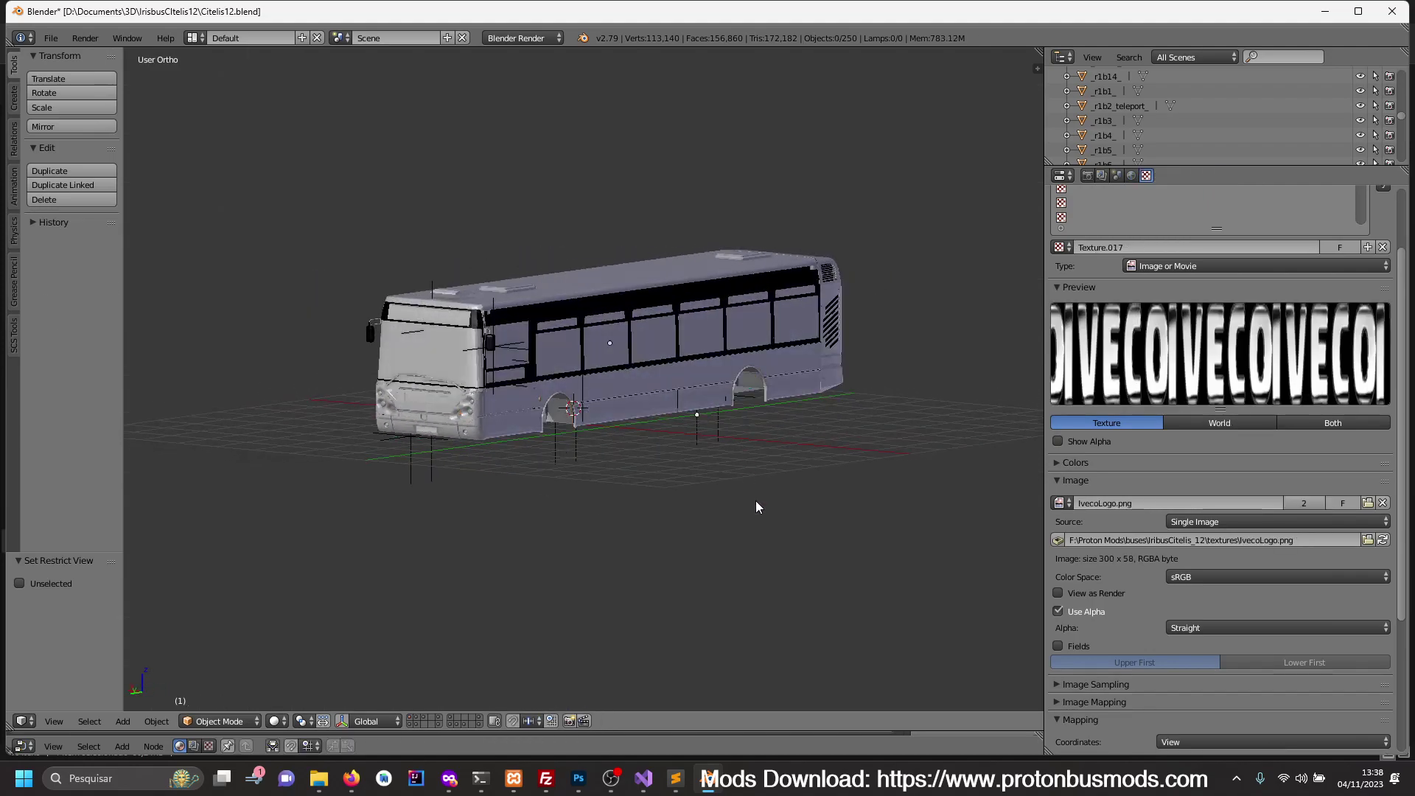
- Return to the right-side wireframe view over the blueprint with the bus layers shown
{"action": "key", "text": "KP_3"}
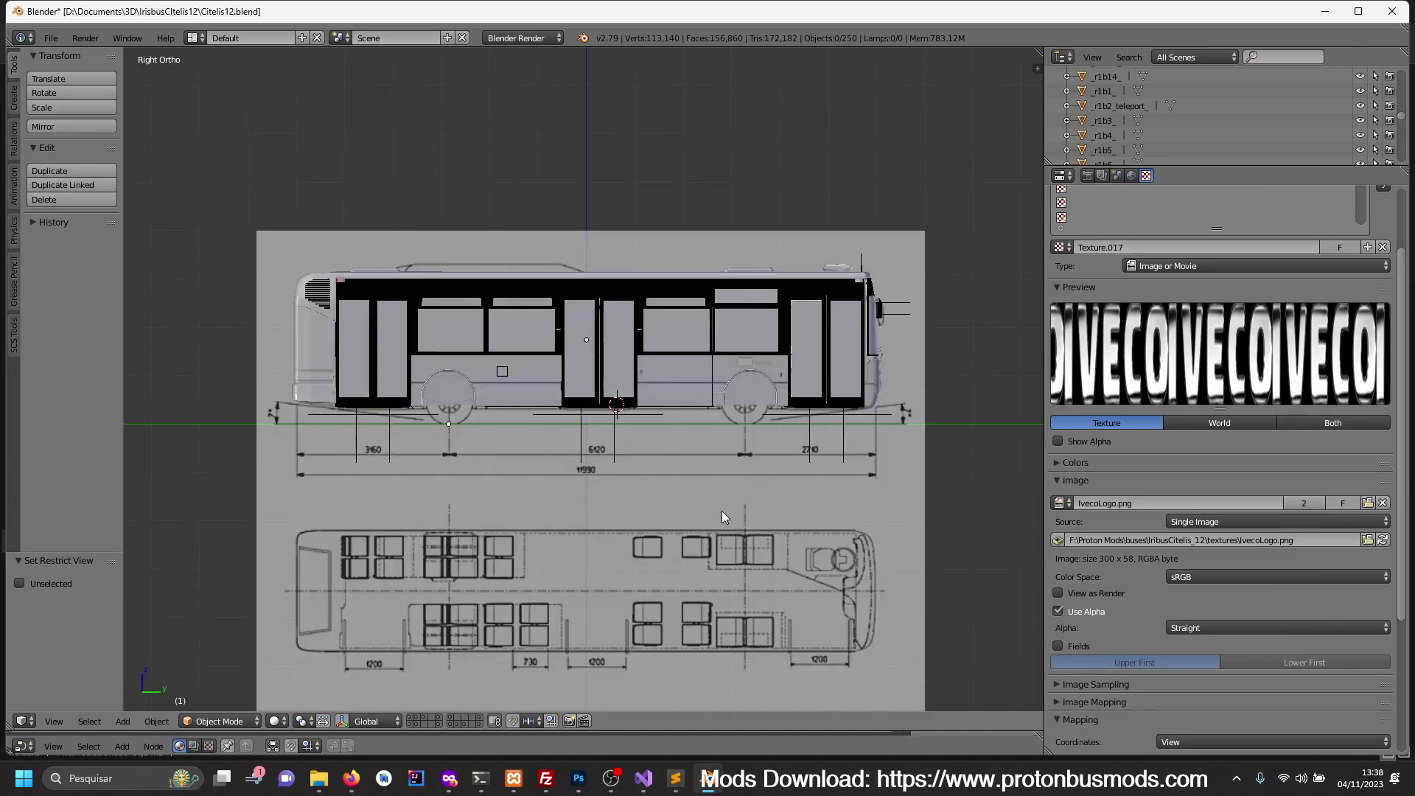
{"action": "key", "text": "z"}
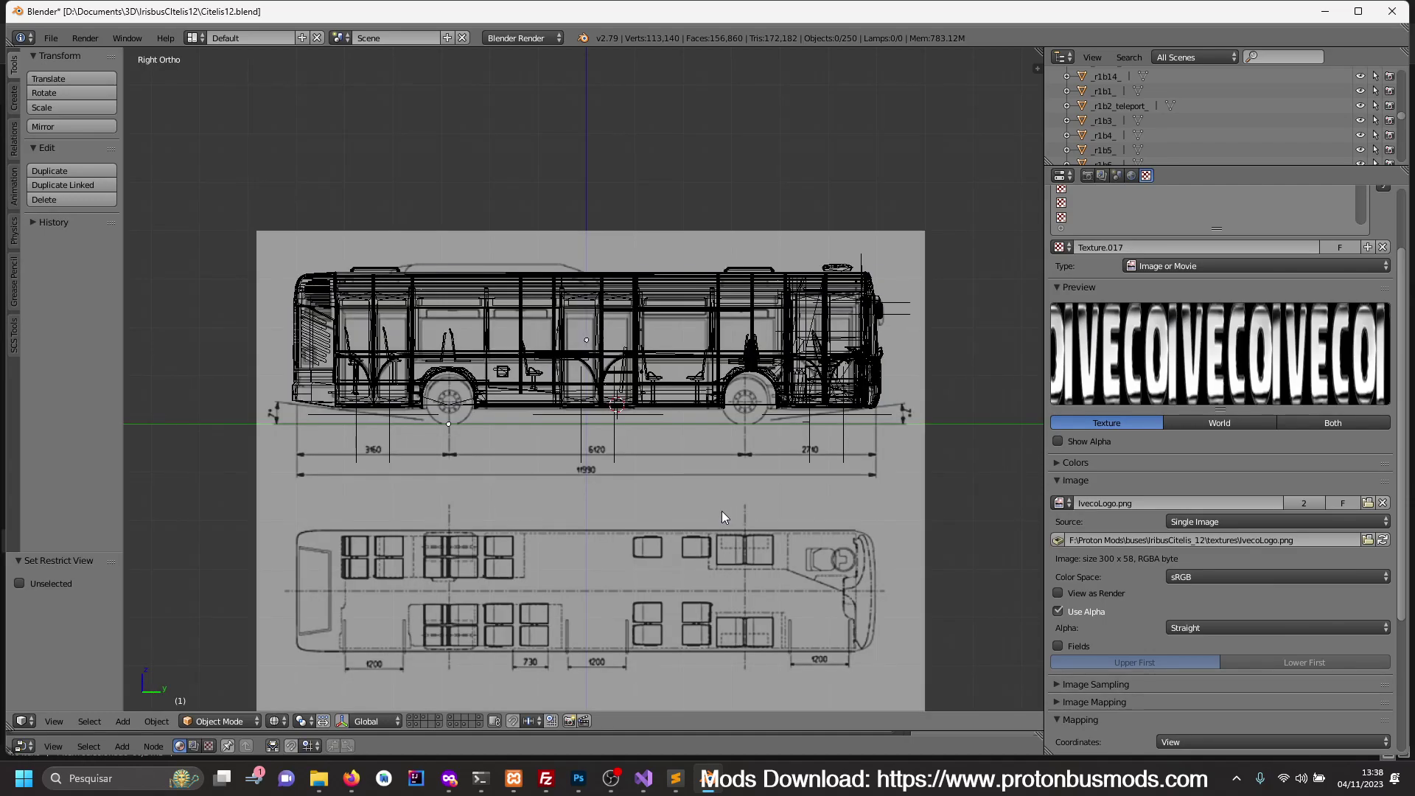
{"action": "scroll", "coordinate": [722, 511], "scroll_direction": "up", "scroll_amount": 1}
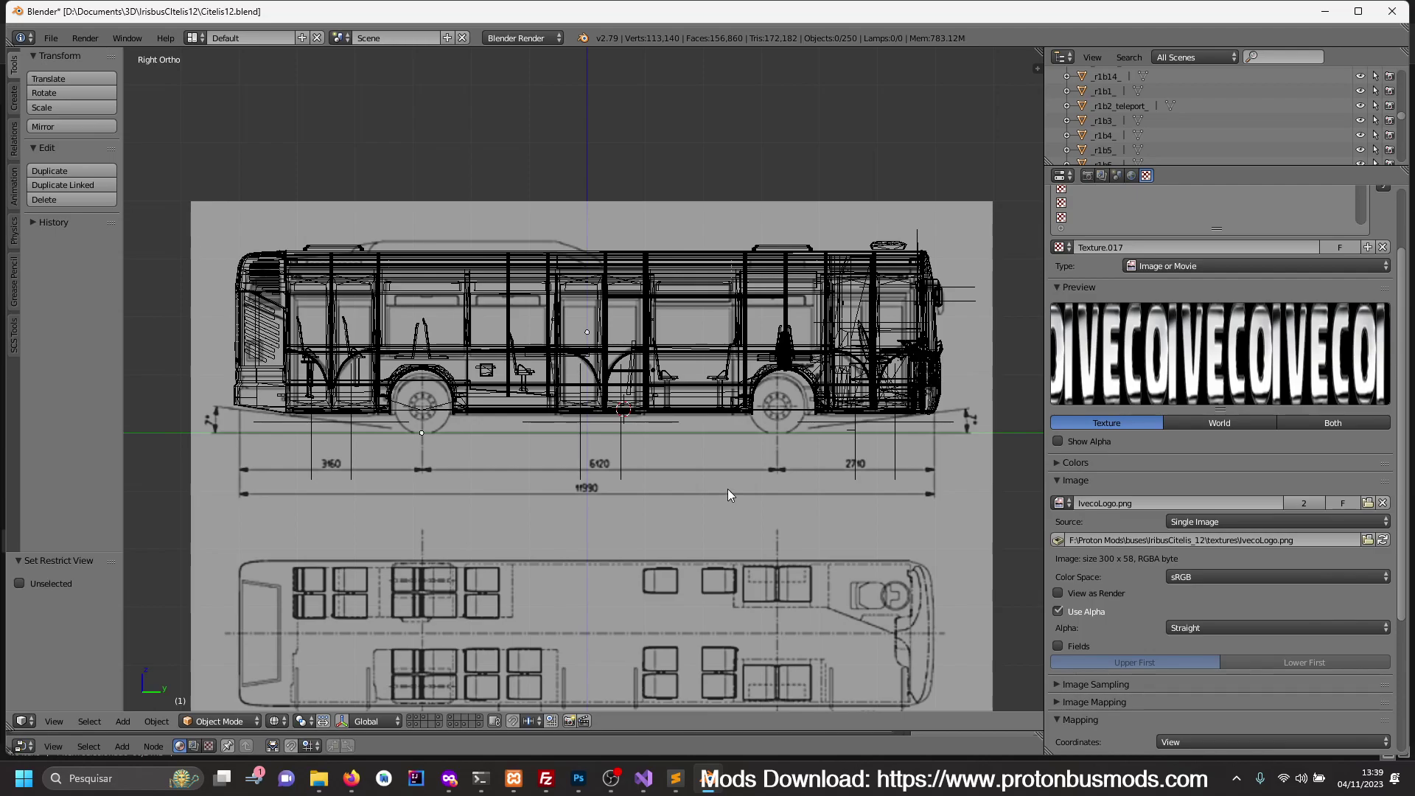
{"action": "middle_click_drag", "start_coordinate": [758, 485], "coordinate": [732, 485]}
{"action": "key", "text": "z"}
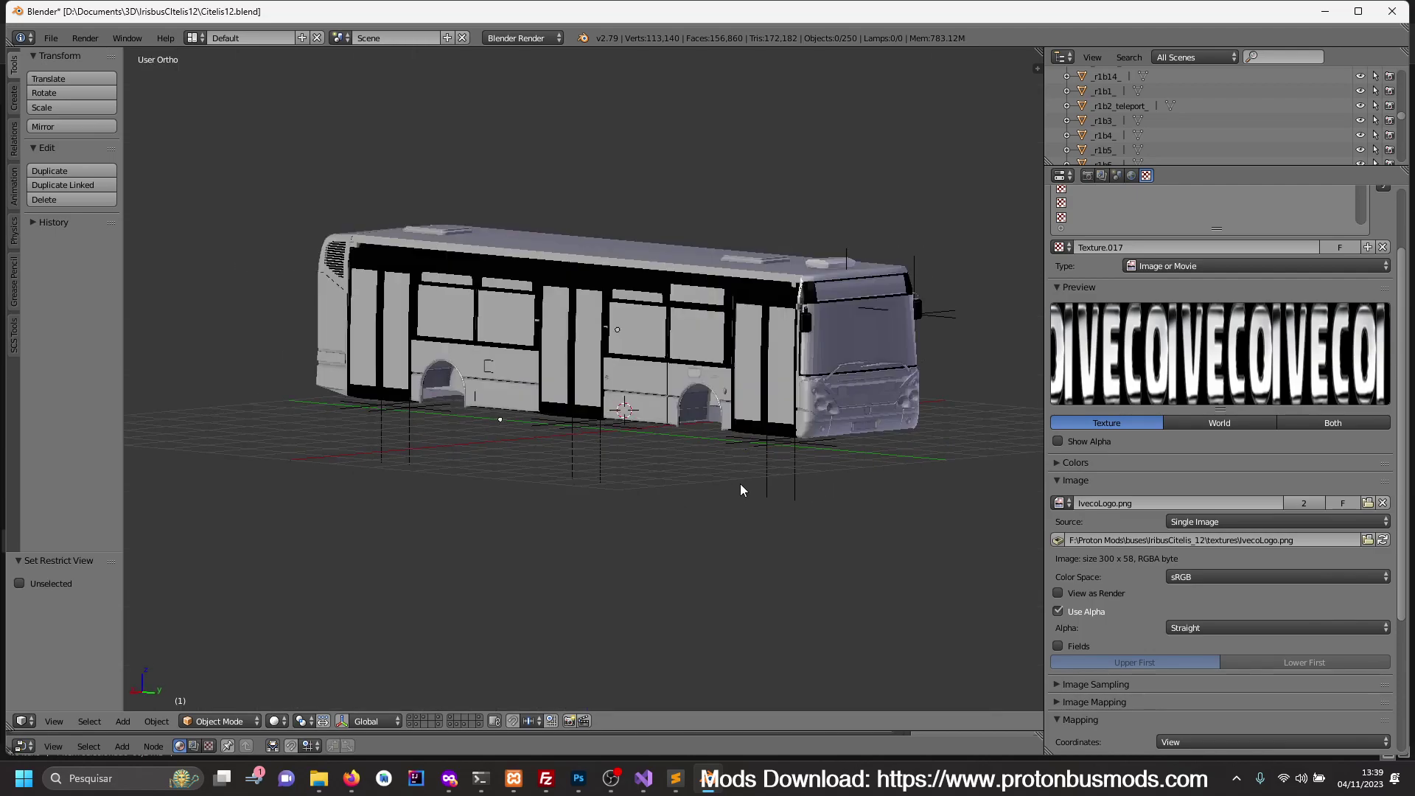
{"action": "key", "text": "KP_3"}
{"action": "key", "text": "z"}
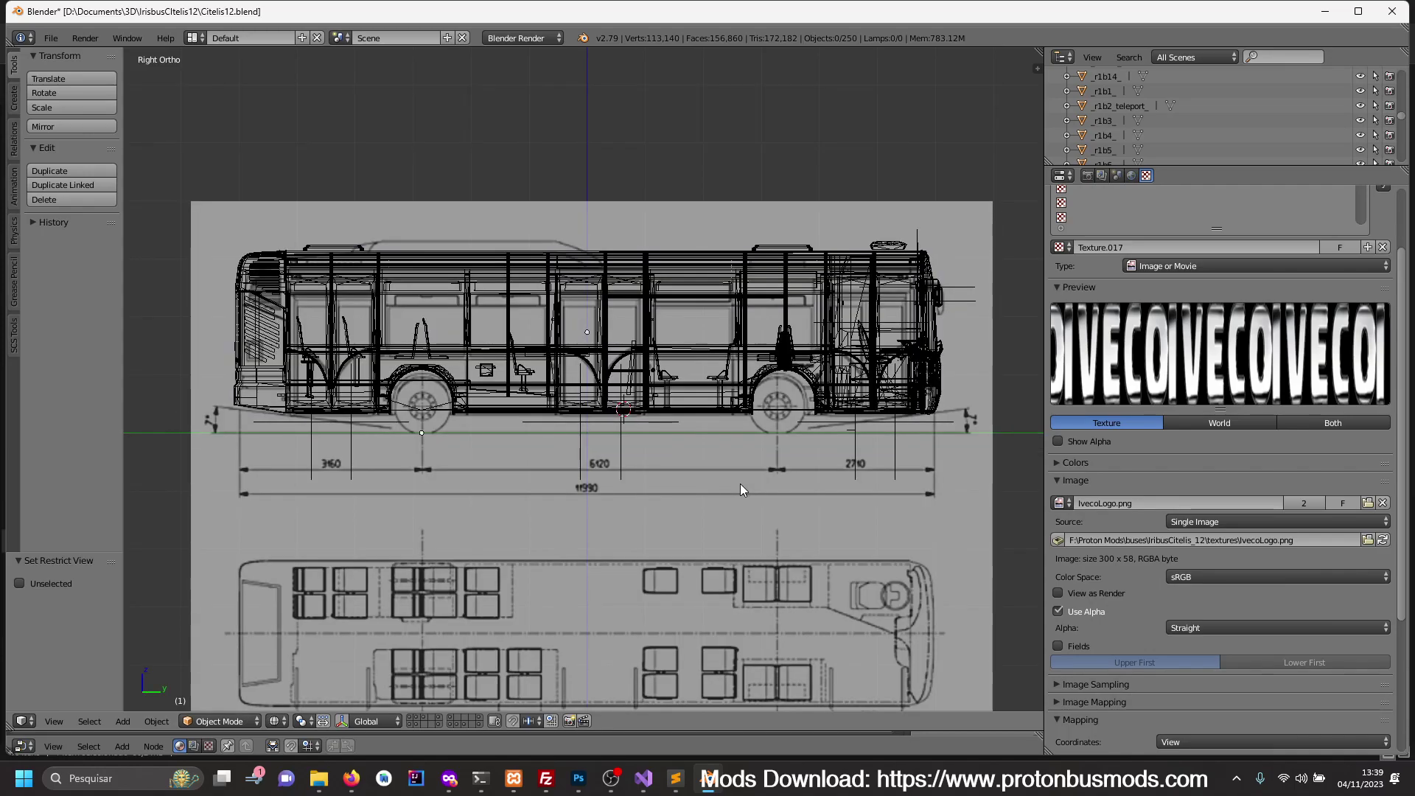
{"action": "scroll", "coordinate": [746, 455], "scroll_direction": "up", "scroll_amount": 3}
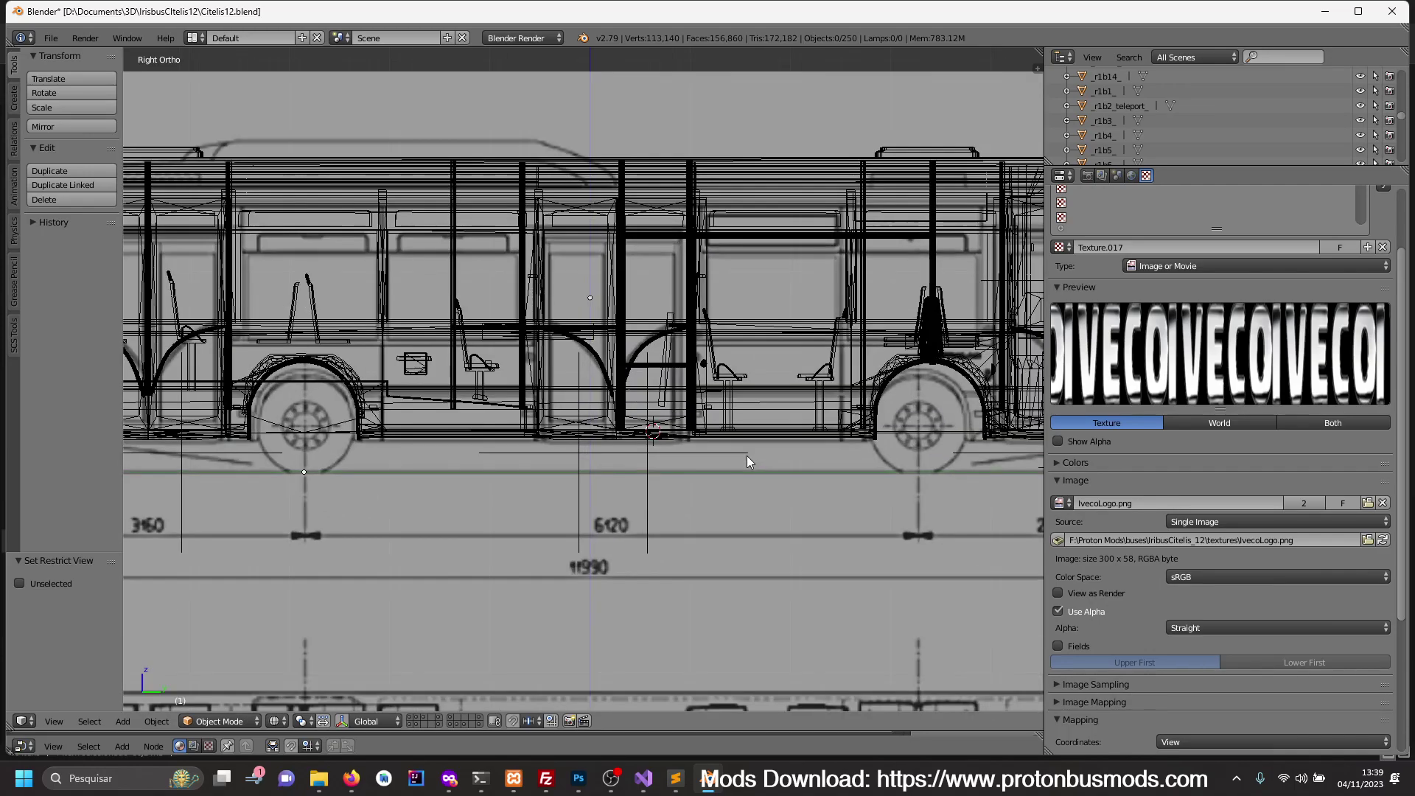
{"action": "scroll", "coordinate": [749, 457], "scroll_direction": "down", "scroll_amount": 3}
{"action": "middle_click_drag", "start_coordinate": [775, 447], "coordinate": [727, 469], "text": "shift"}
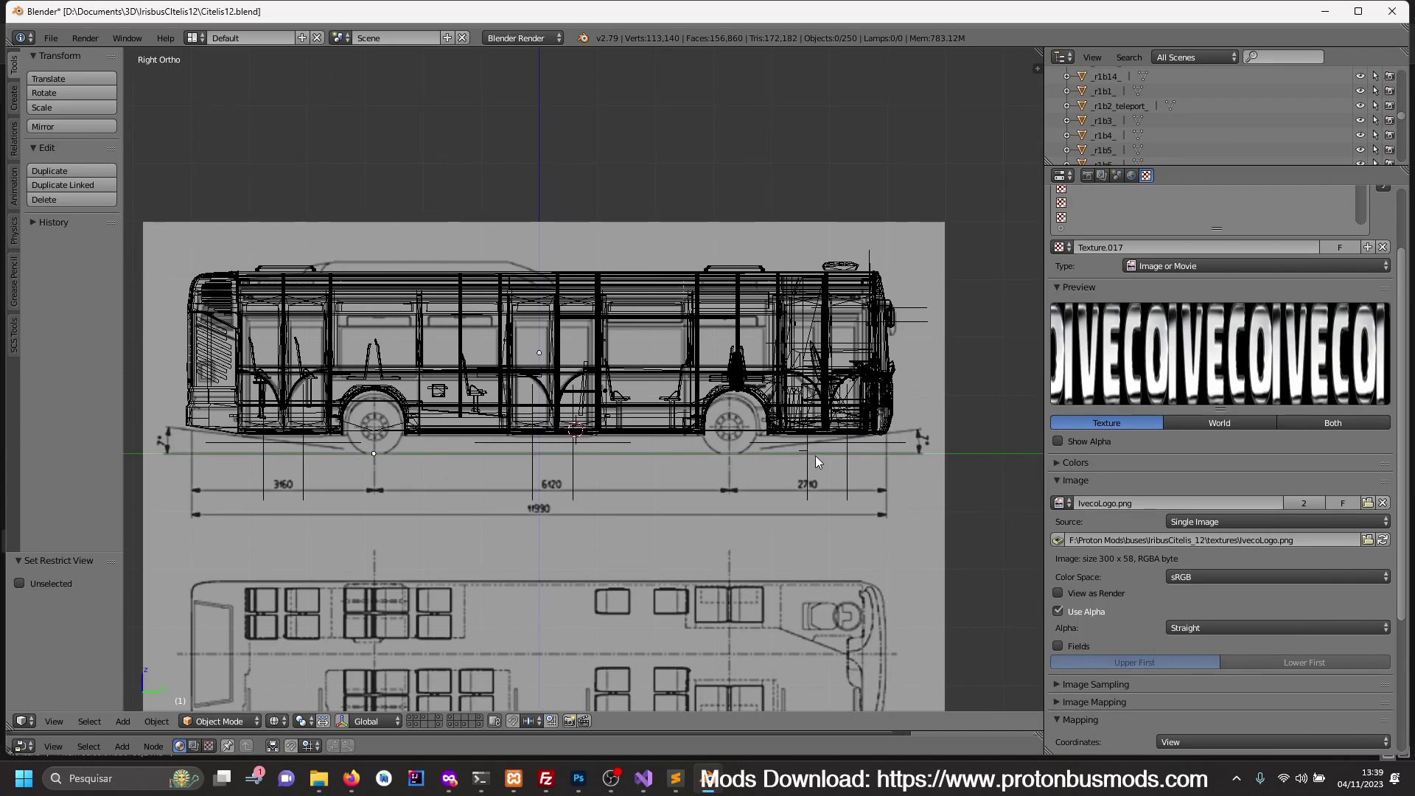
{"action": "key", "text": "KP_5"}
{"action": "key", "text": "KP_5"}
{"action": "key", "text": "2"}
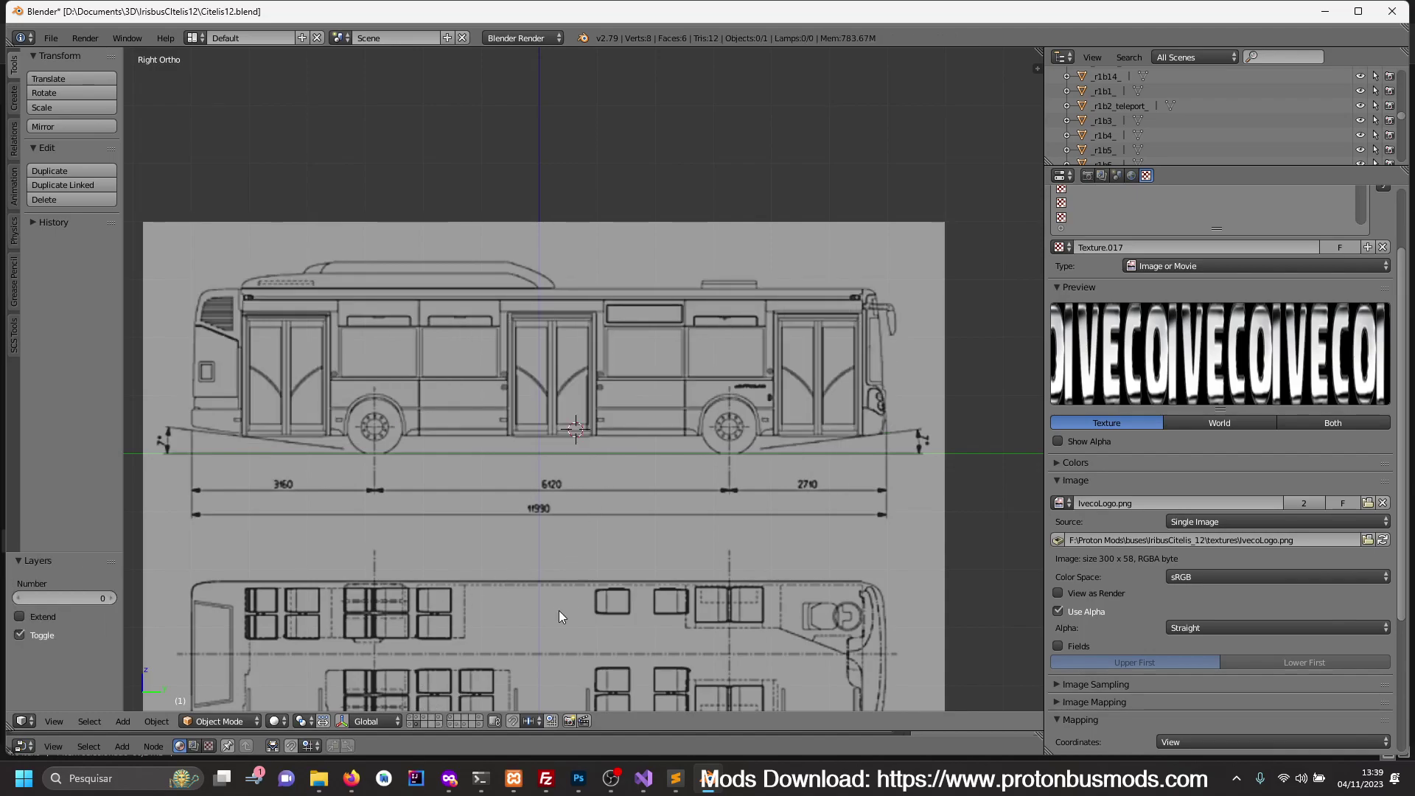
{"action": "key", "text": "alt+1"}
- Select the door and window frame object, checking it in isolated local view
{"action": "right_click", "coordinate": [640, 423]}
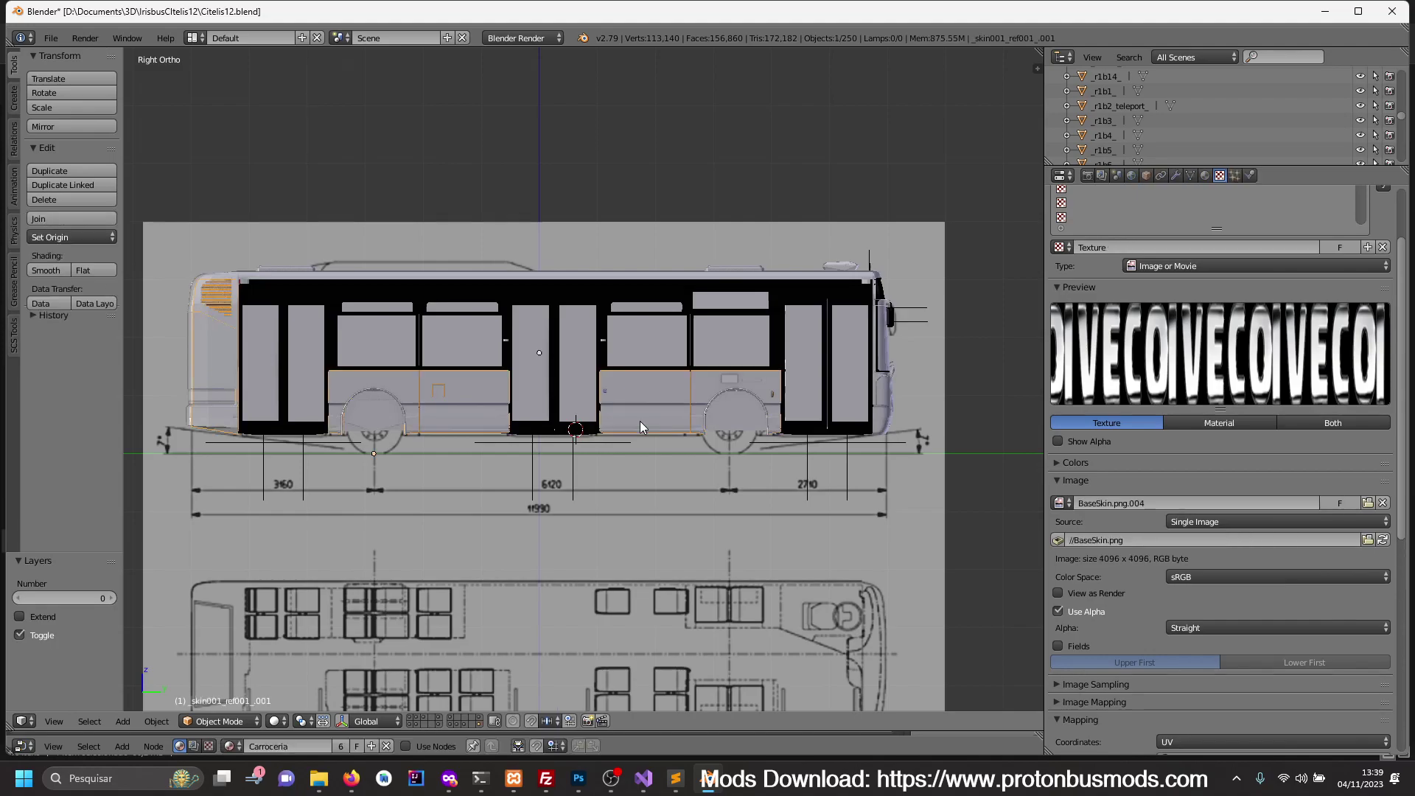
{"action": "right_click", "coordinate": [542, 472]}
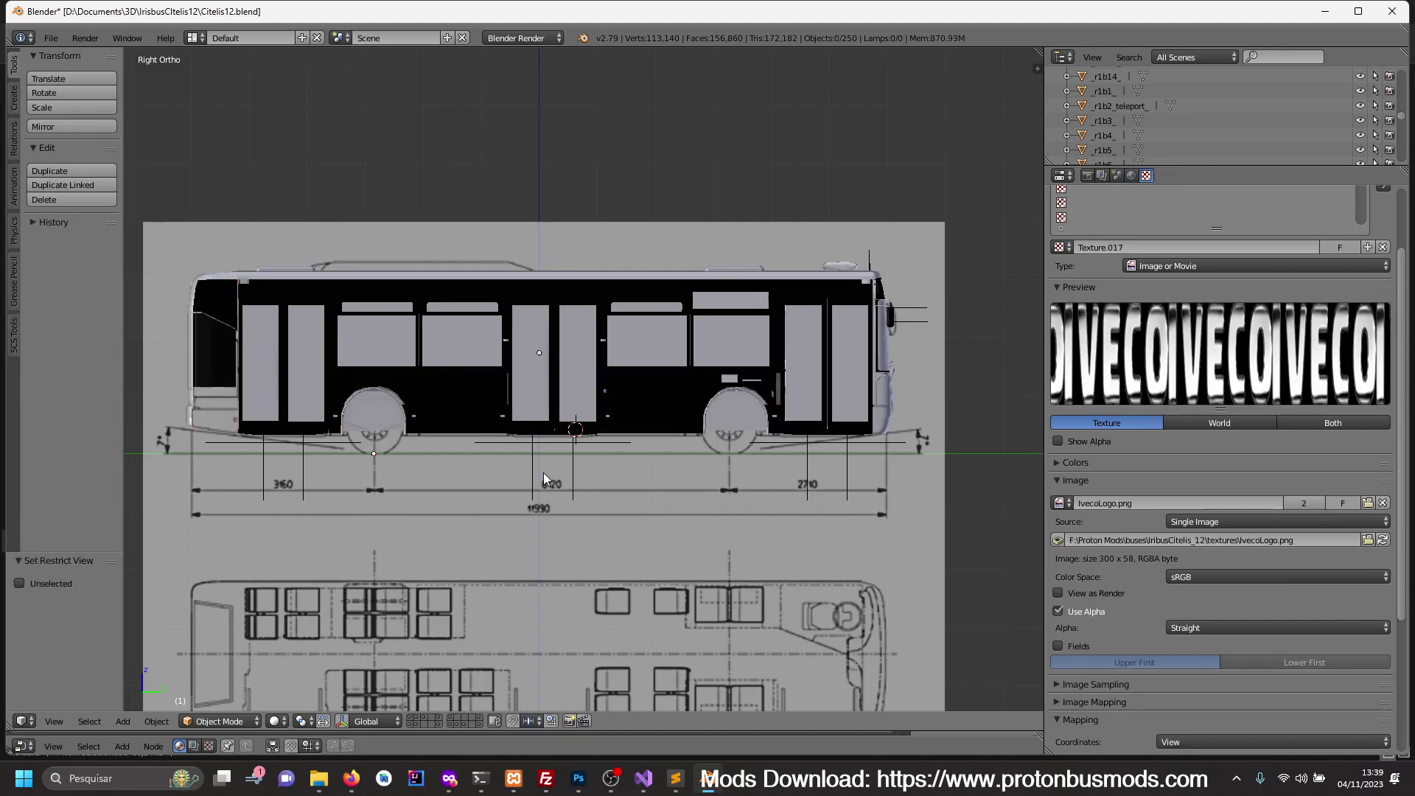
{"action": "key", "text": "ctrl+z"}
{"action": "right_click", "coordinate": [586, 330], "text": "shift"}
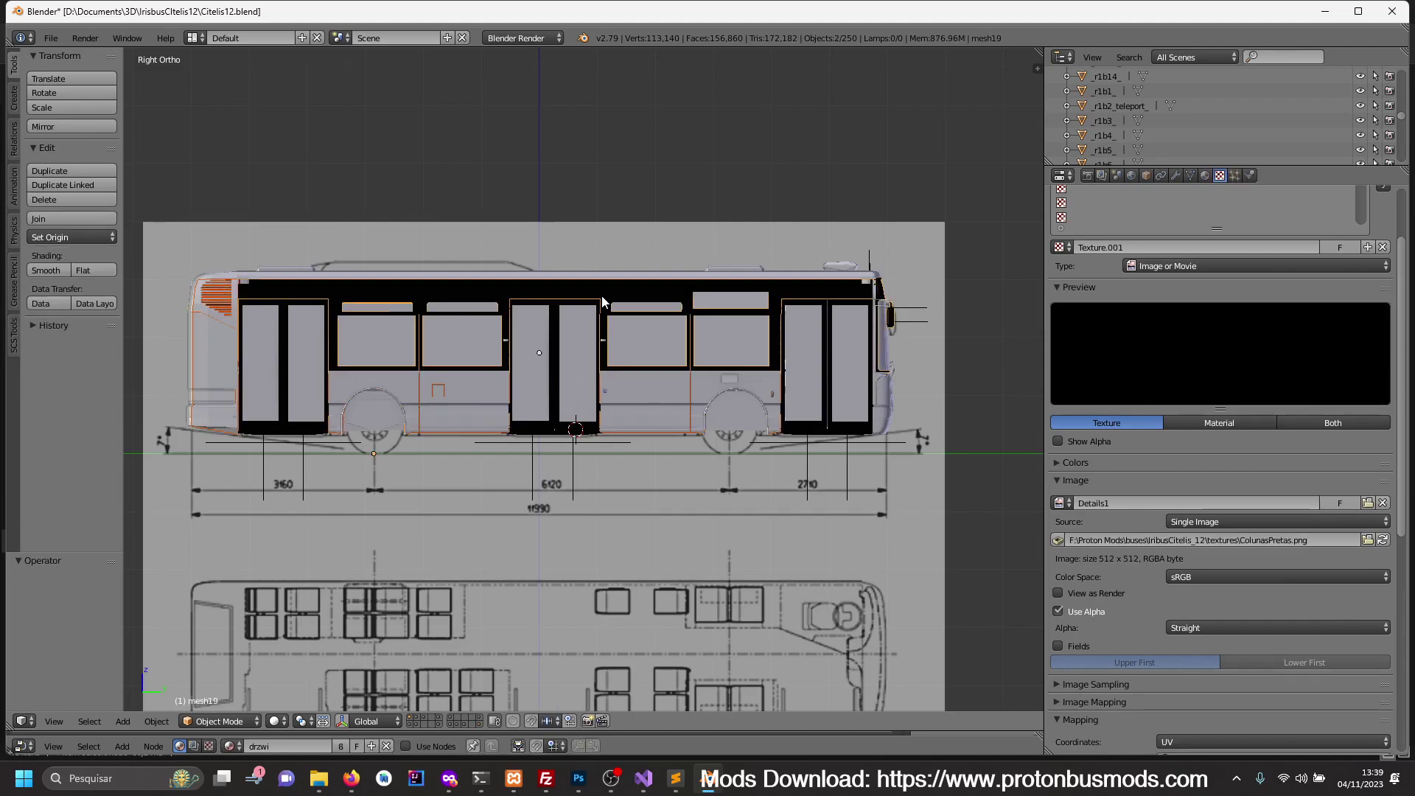
{"action": "key", "text": "KP_Divide"}
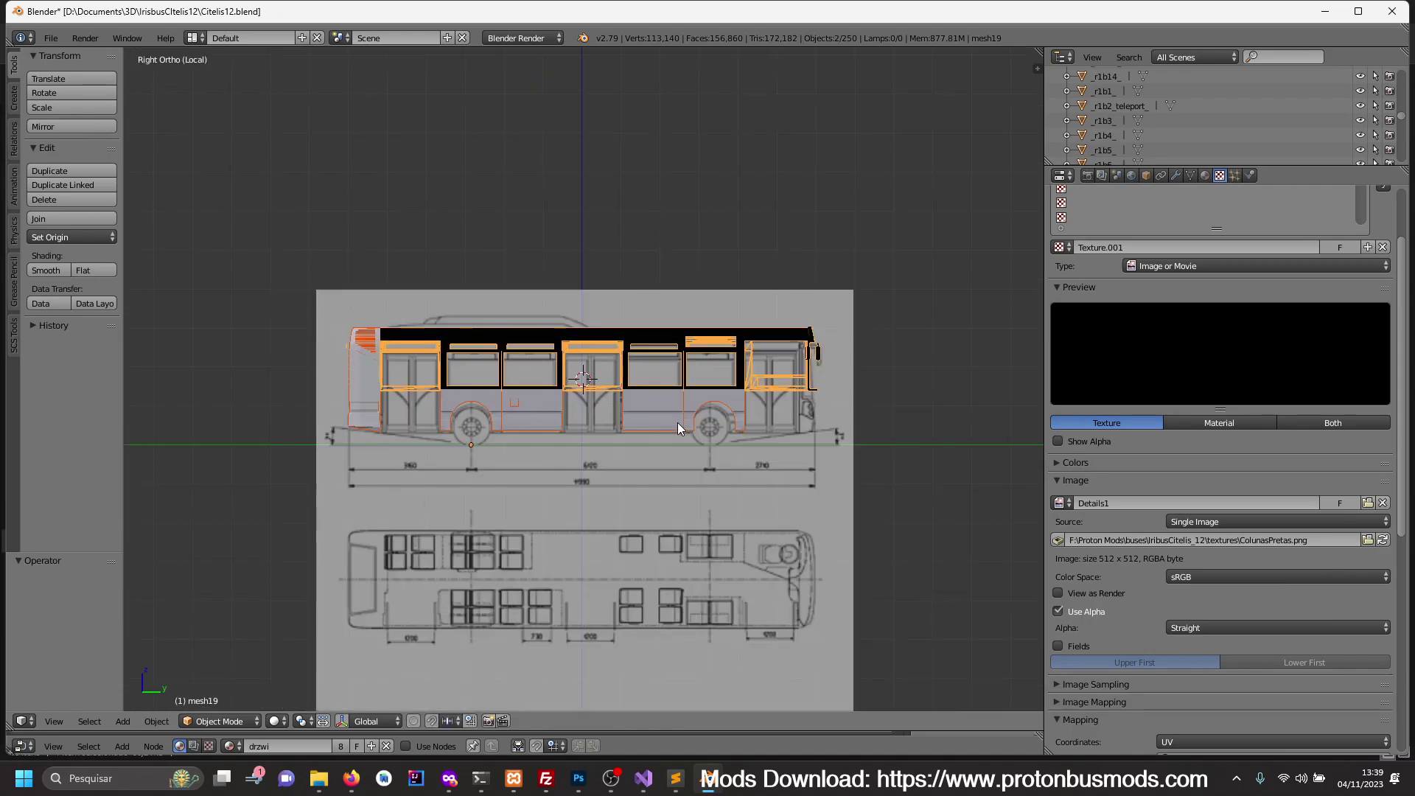
{"action": "key", "text": "KP_Divide"}
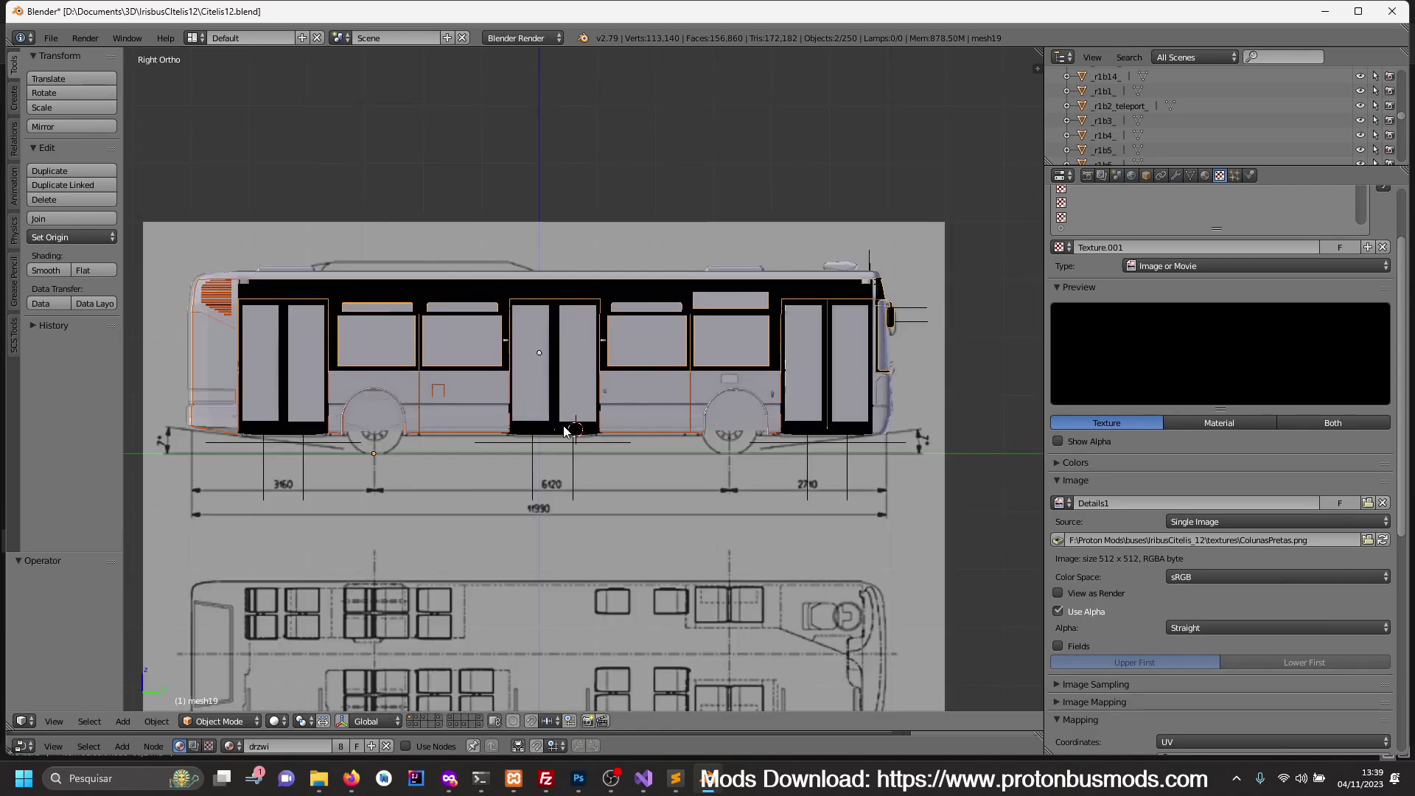
- Add the middle and end door panels and the main body skin to the selection
{"action": "right_click", "coordinate": [565, 426], "text": "shift"}
{"action": "right_click", "coordinate": [537, 427], "text": "shift"}
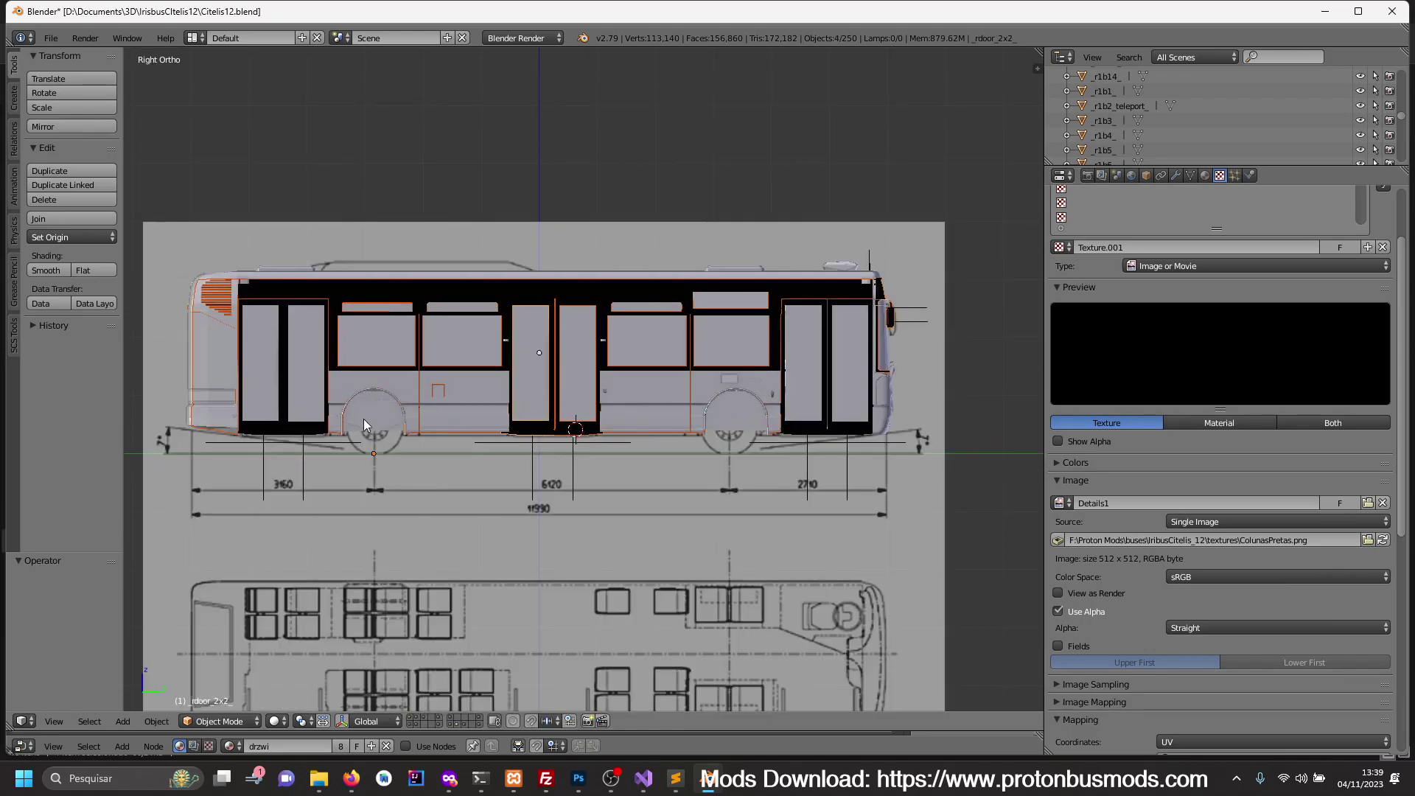
{"action": "right_click", "coordinate": [302, 431], "text": "shift"}
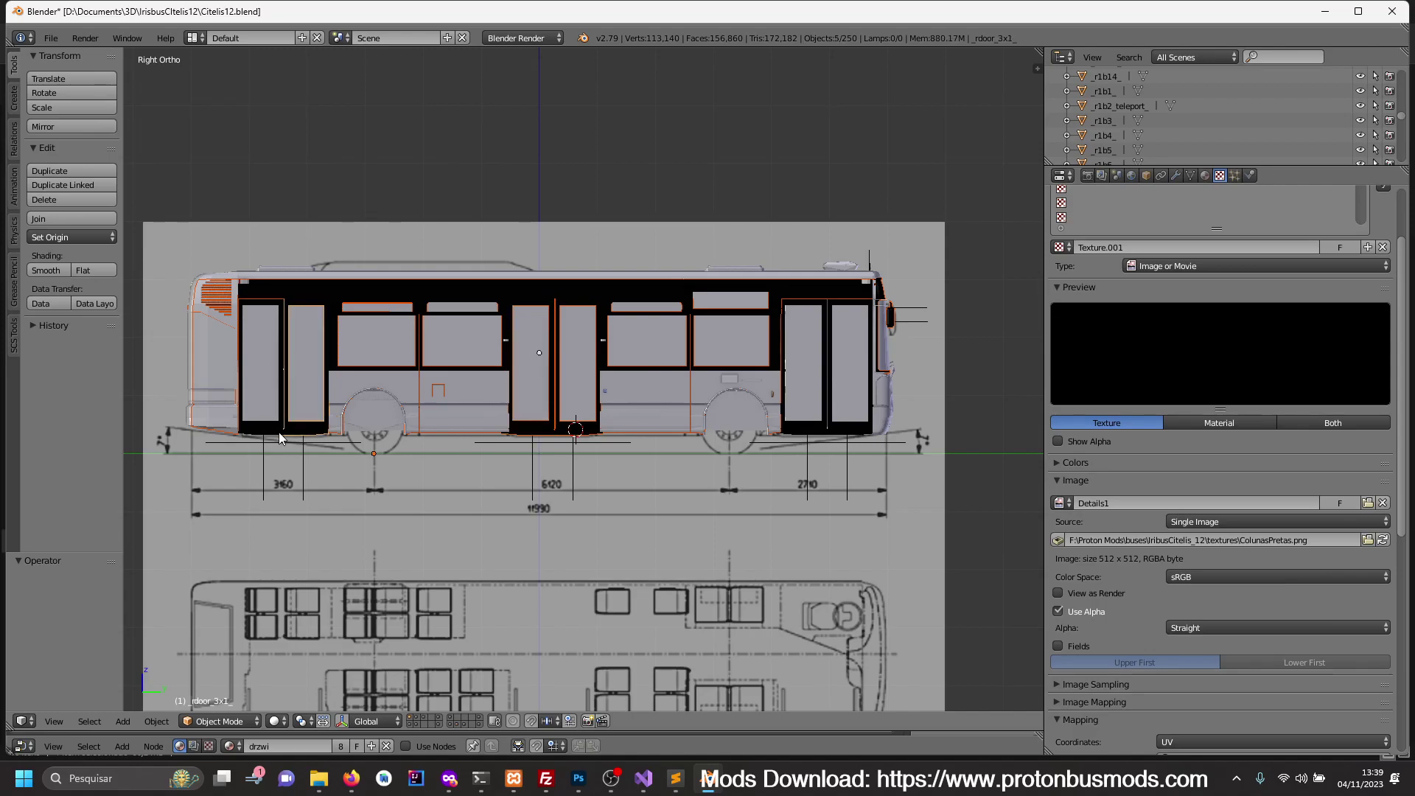
{"action": "right_click", "coordinate": [802, 427], "text": "shift"}
{"action": "key", "text": "KP_Divide"}
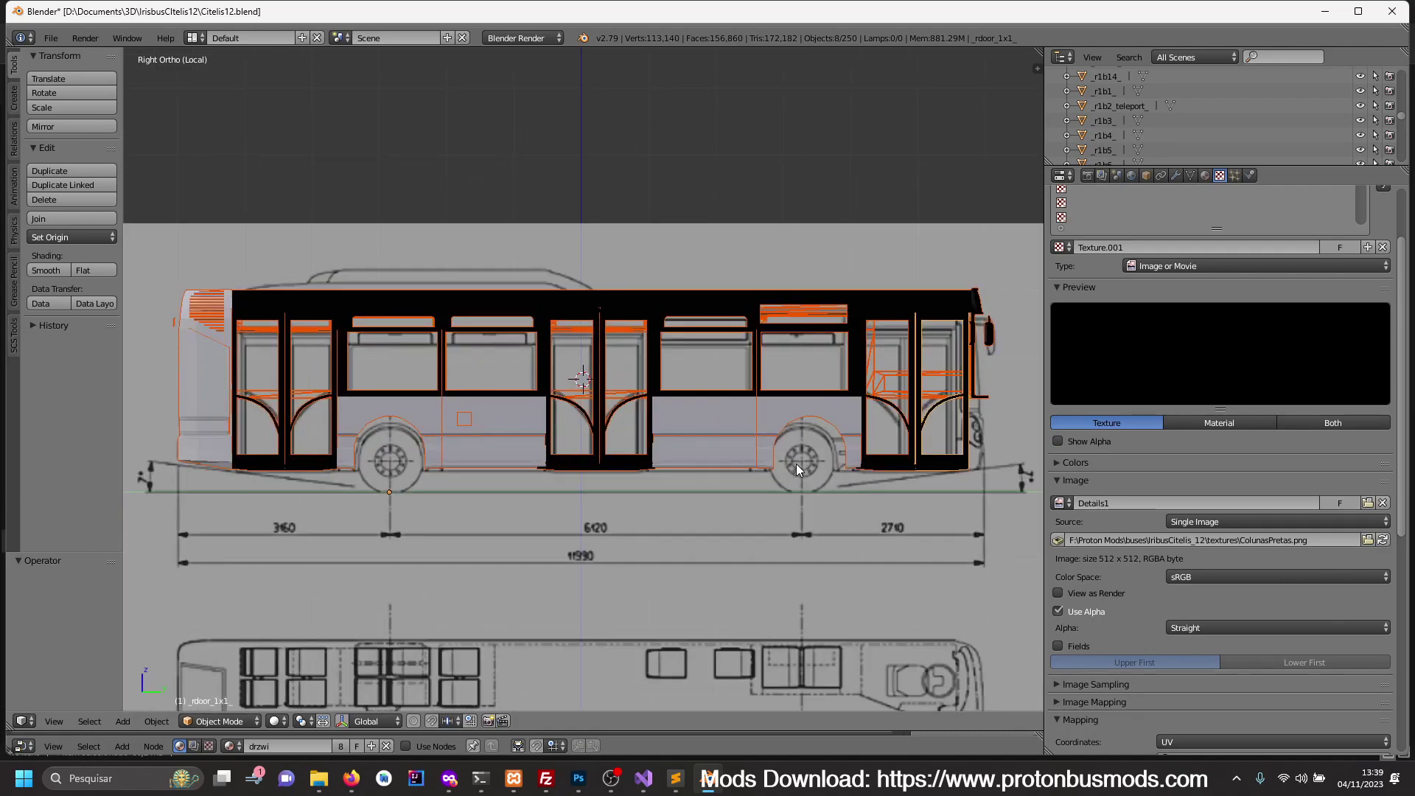
{"action": "key", "text": "KP_Divide"}
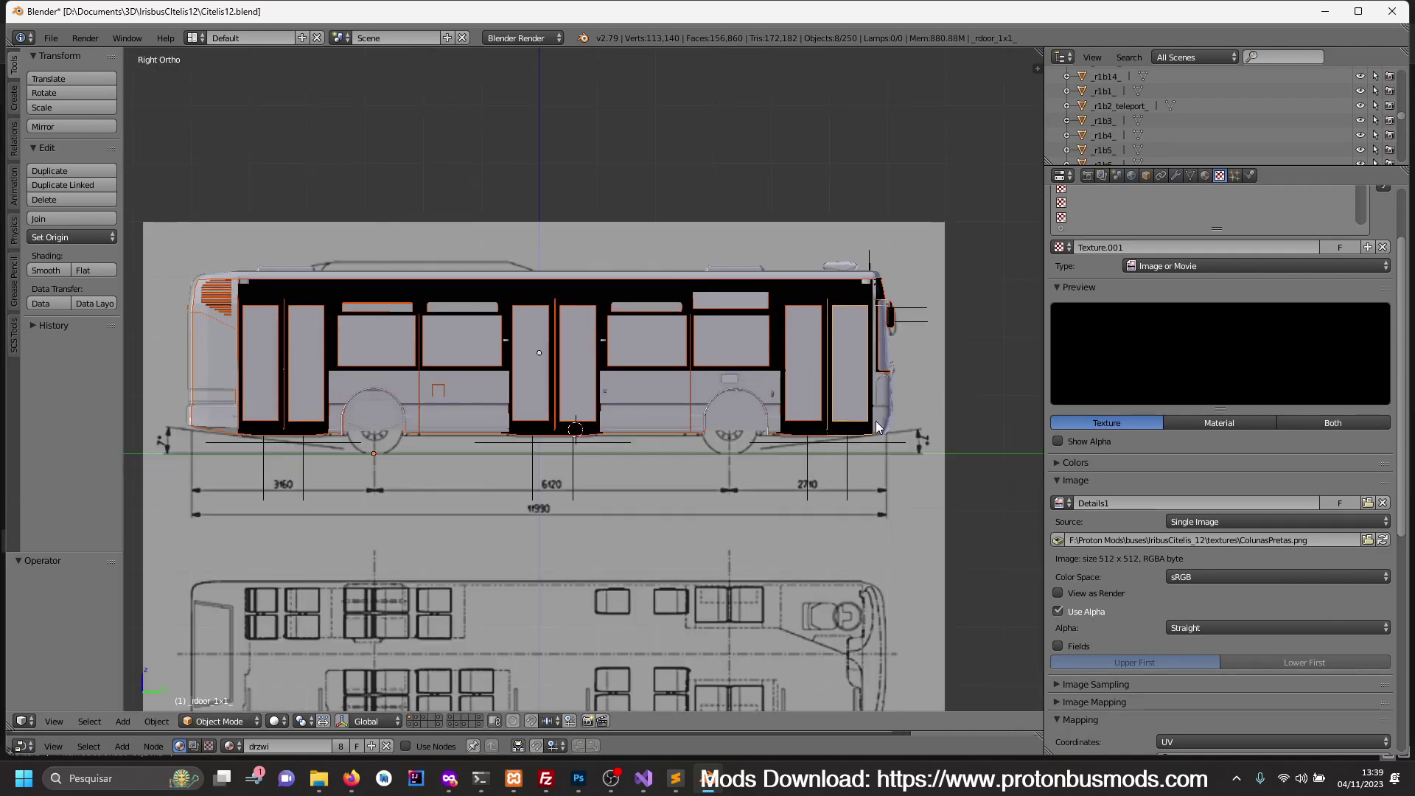
{"action": "right_click", "coordinate": [883, 404], "text": "shift"}
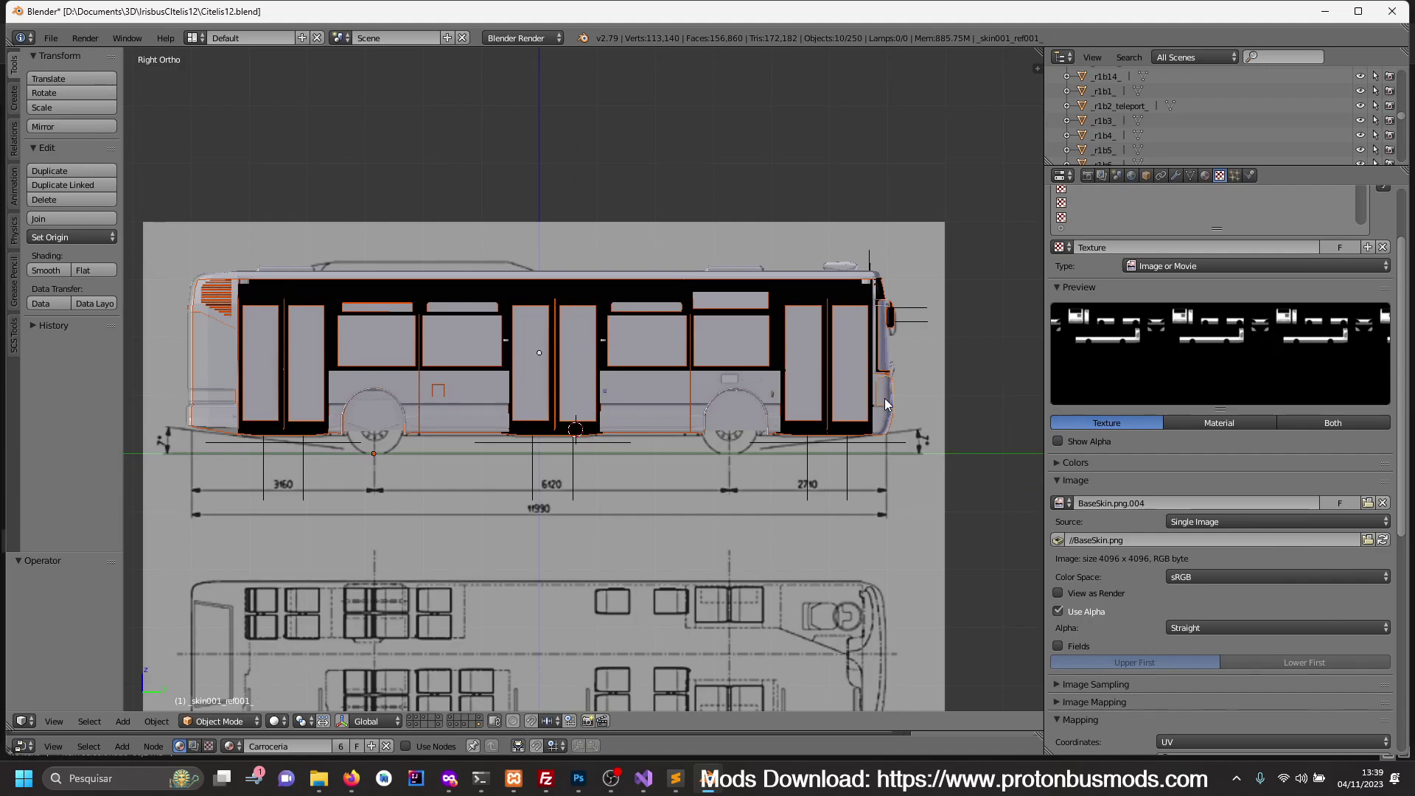
{"action": "right_click", "coordinate": [591, 280]}
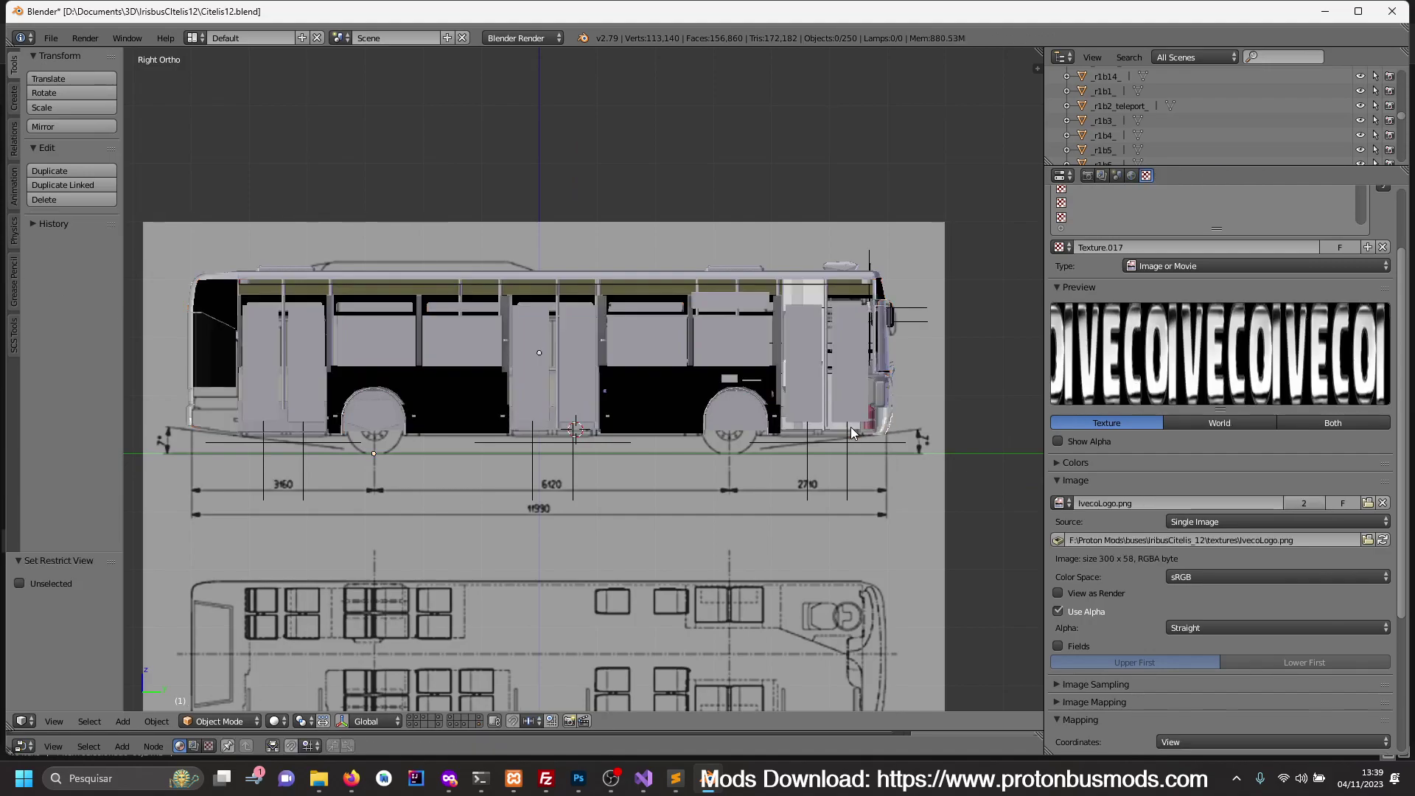
{"action": "key", "text": "ctrl+z"}
{"action": "right_click", "coordinate": [592, 281], "text": "shift"}
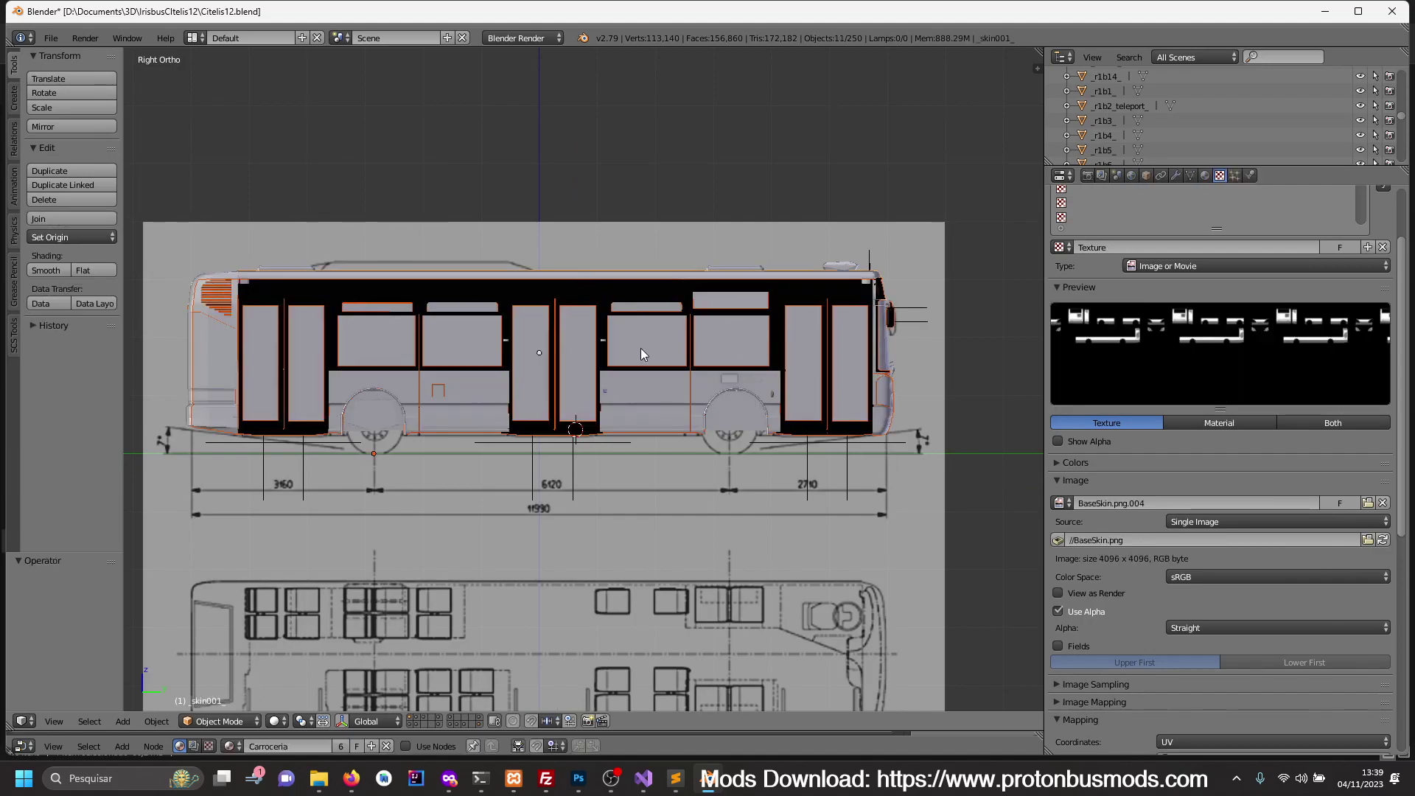
{"action": "middle_click_drag", "start_coordinate": [640, 348], "coordinate": [670, 462]}
- Hide and reveal the selected body panels and doors while orbiting around the bus
{"action": "key", "text": "h"}
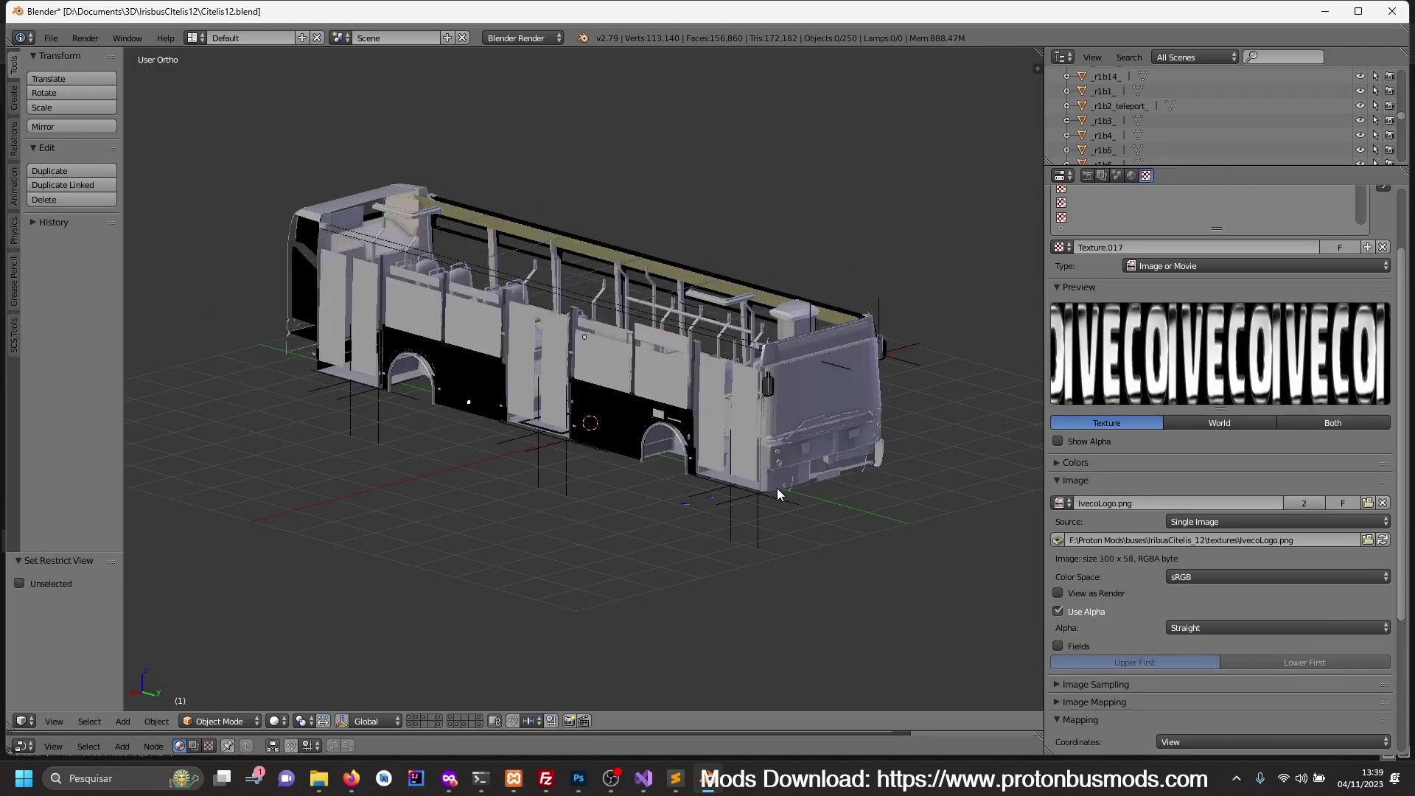
{"action": "middle_click_drag", "start_coordinate": [777, 488], "coordinate": [719, 472]}
{"action": "key", "text": "alt+h"}
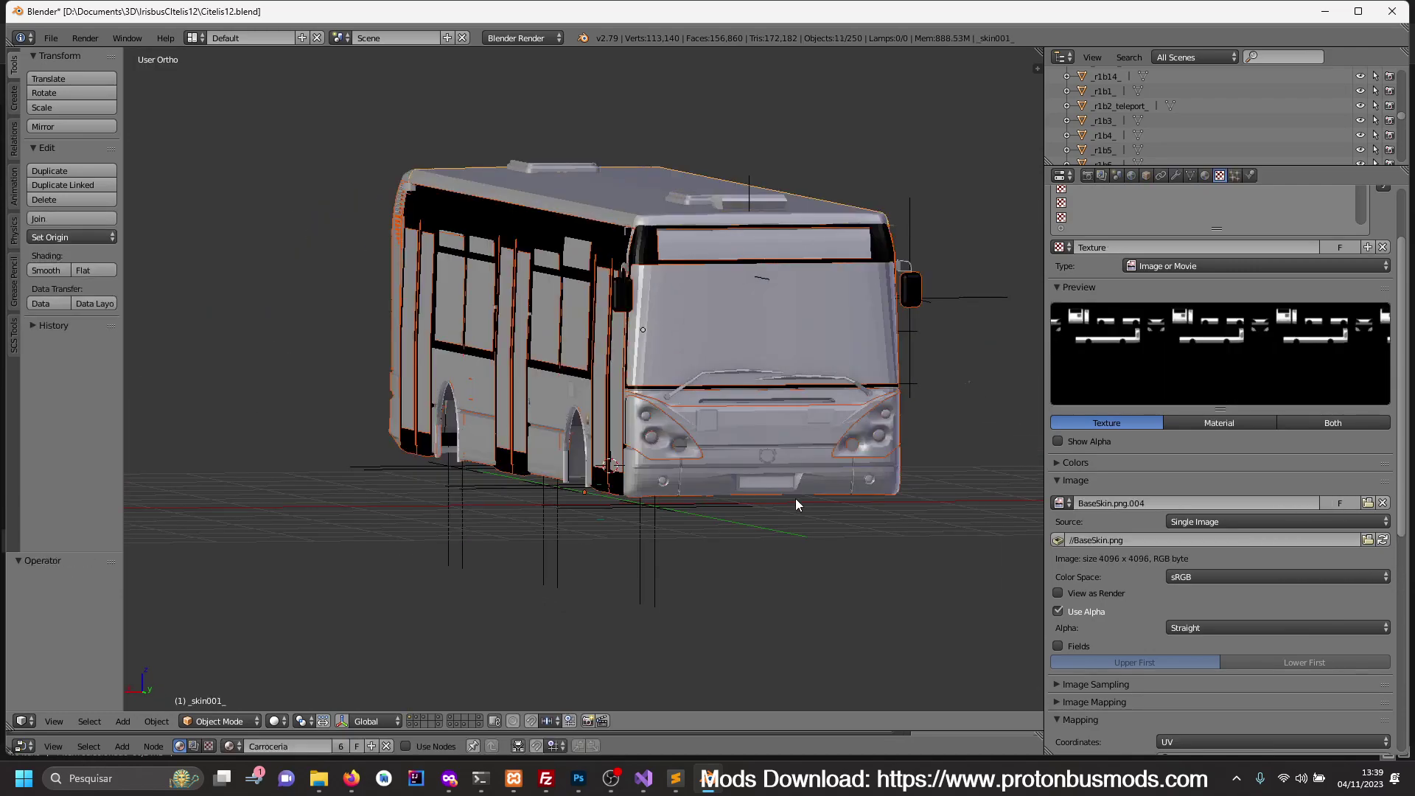
{"action": "key", "text": "h"}
{"action": "middle_click_drag", "start_coordinate": [870, 511], "coordinate": [705, 516]}
{"action": "key", "text": "alt+h"}
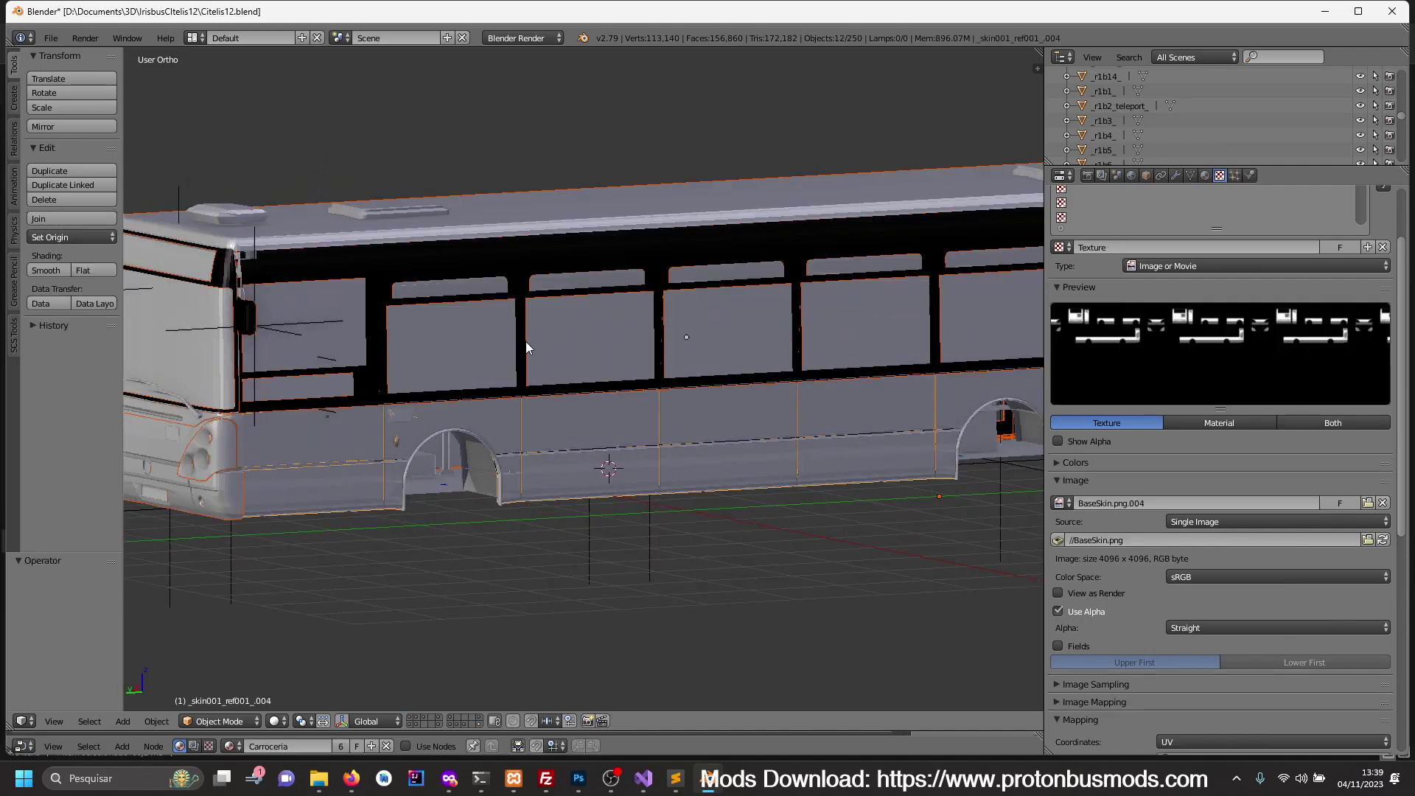
- Make mesh19 active, then hide the outer body shell and orbit to a side view
{"action": "right_click", "coordinate": [537, 298], "text": "shift"}
{"action": "key", "text": "h"}
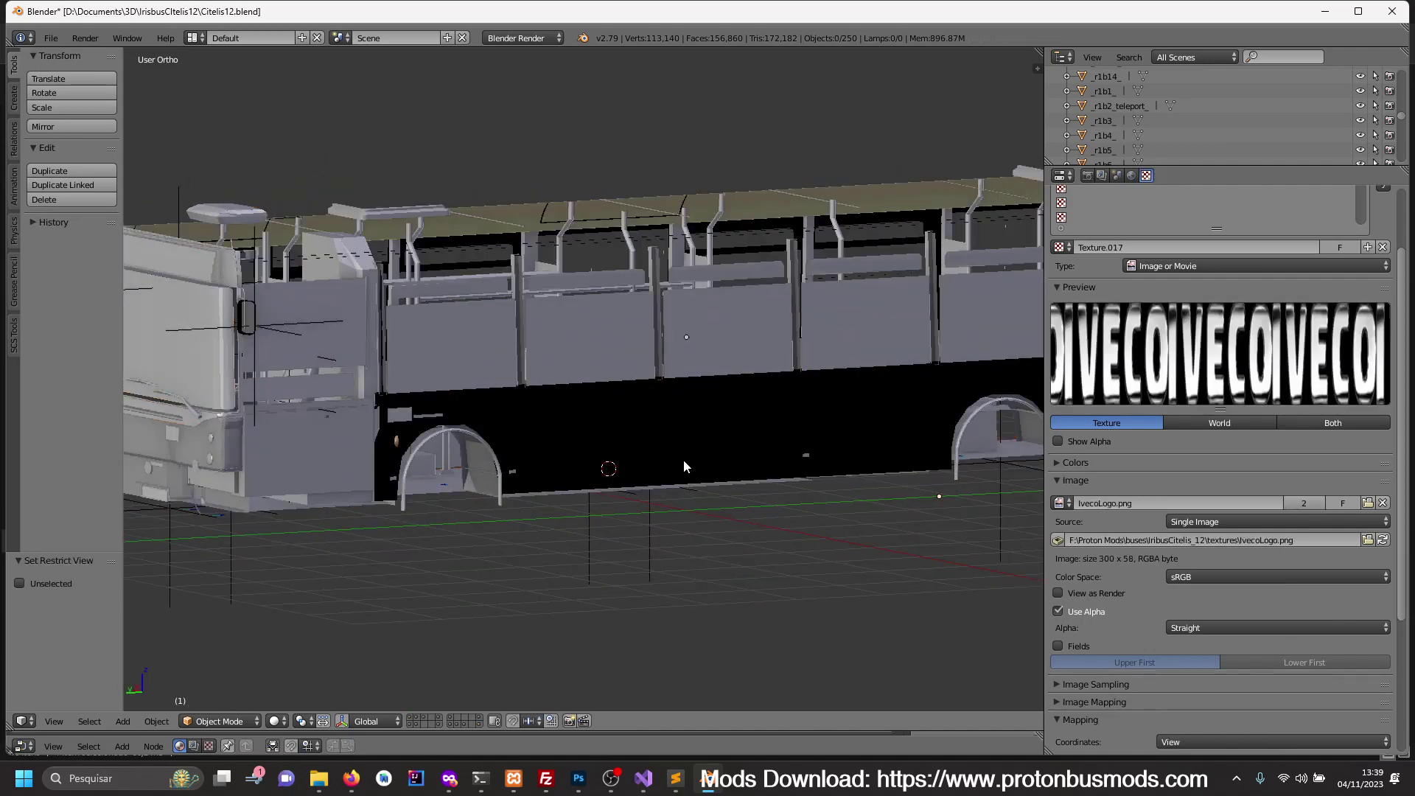
{"action": "mouse_move", "coordinate": [684, 459]}
{"action": "middle_mouse_down"}
{"action": "mouse_move", "coordinate": [737, 467]}
{"action": "mouse_move", "coordinate": [622, 475]}
{"action": "middle_mouse_up"}
{"action": "key", "text": "alt+h"}
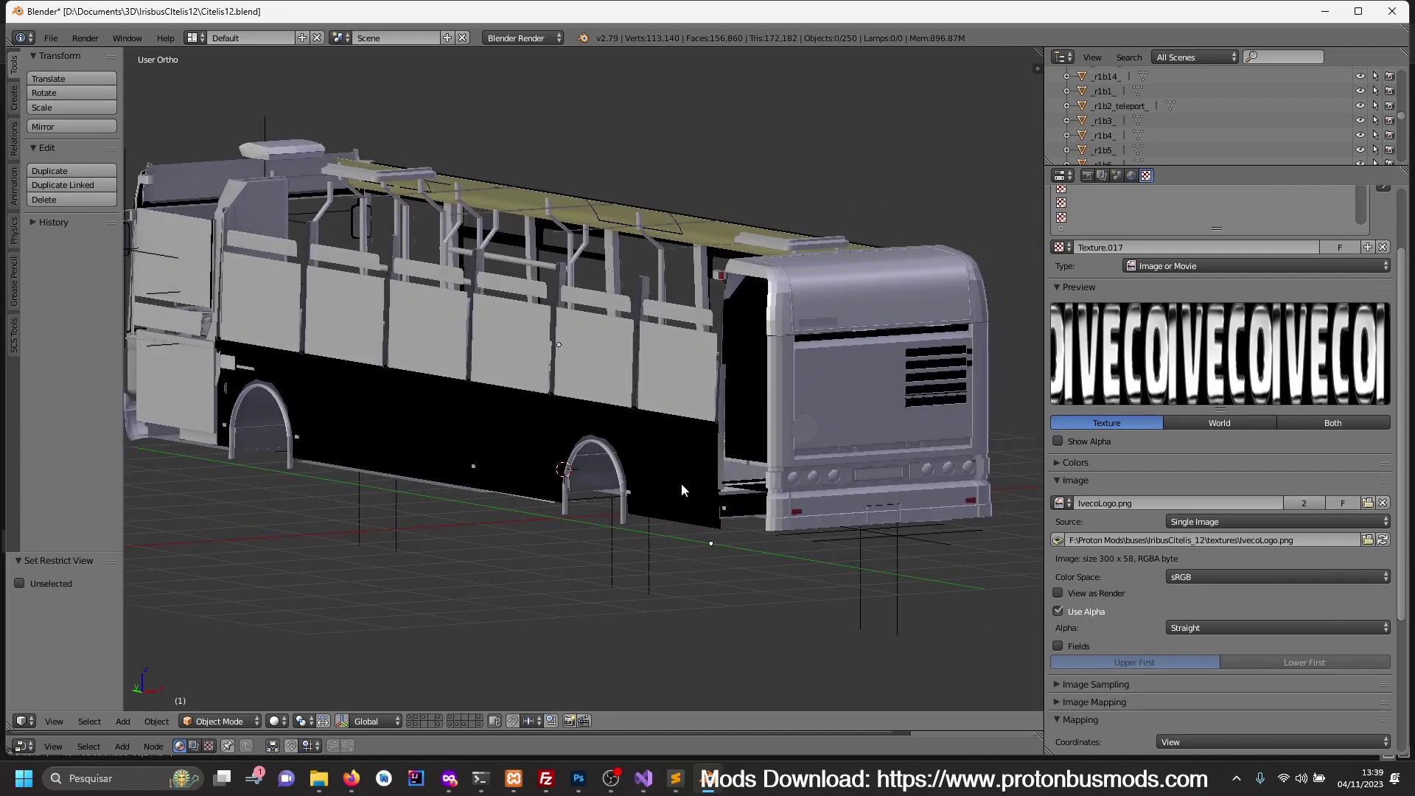
{"action": "left_click", "coordinate": [780, 488], "text": "shift"}
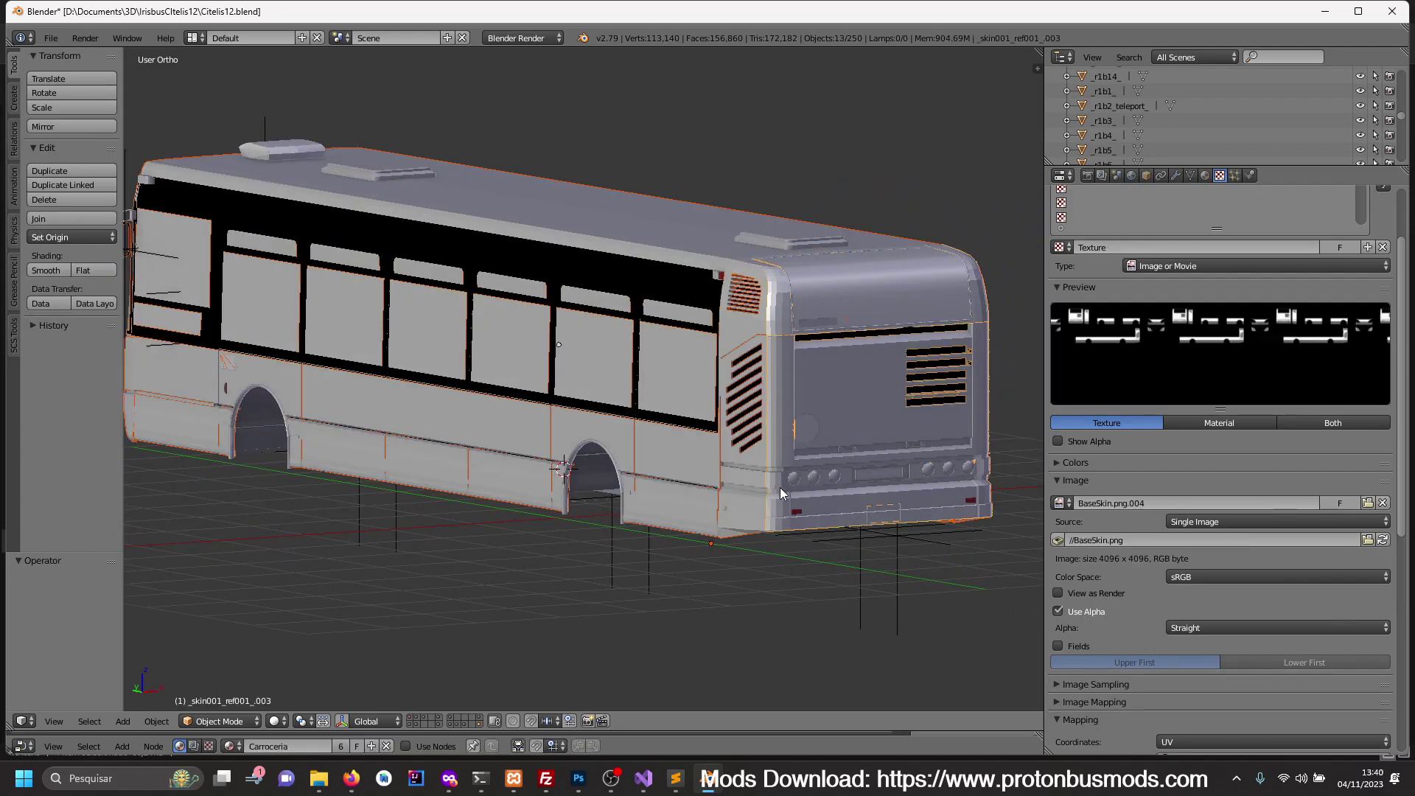
{"action": "key", "text": "h"}
{"action": "key", "text": "alt+h"}
{"action": "middle_click_drag", "start_coordinate": [834, 490], "coordinate": [773, 496]}
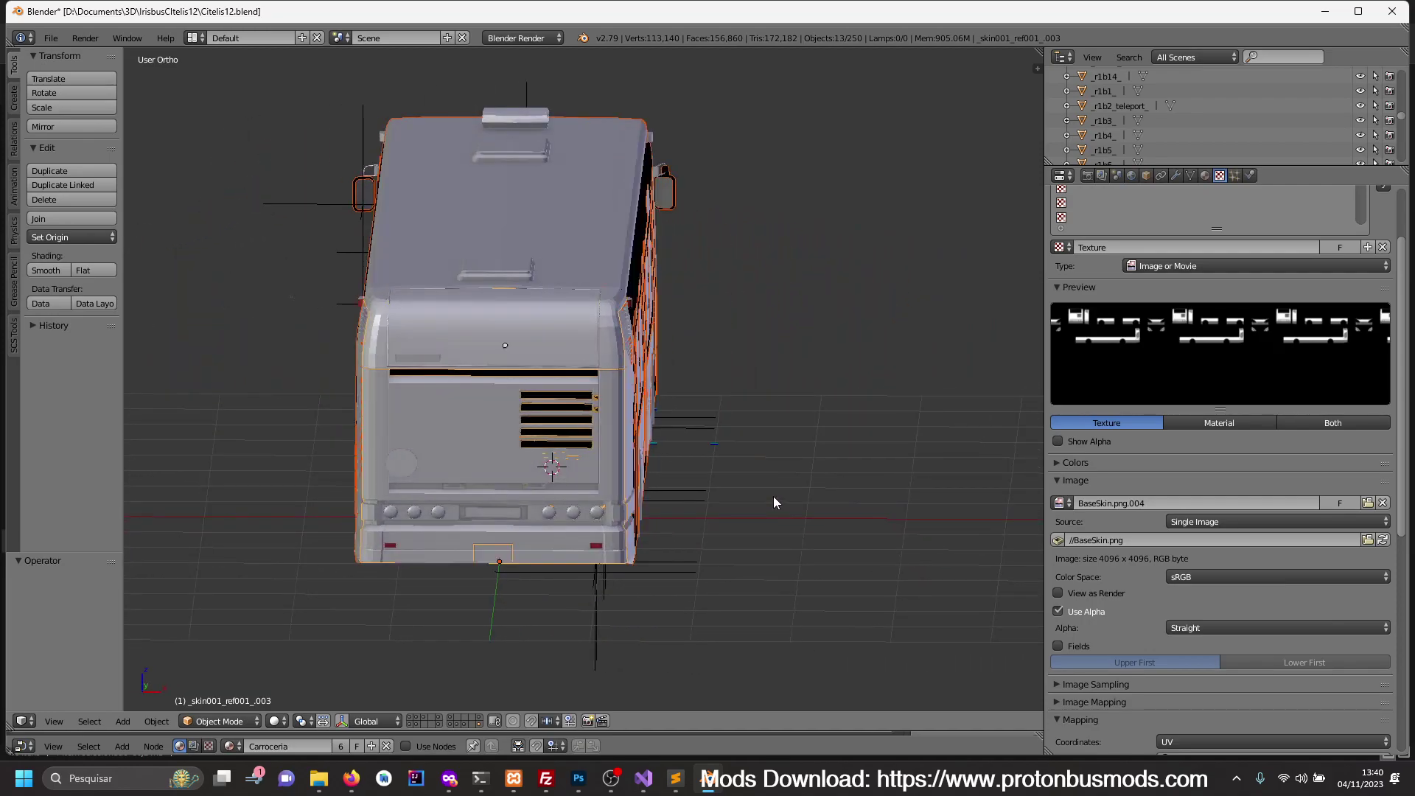
{"action": "key", "text": "h"}
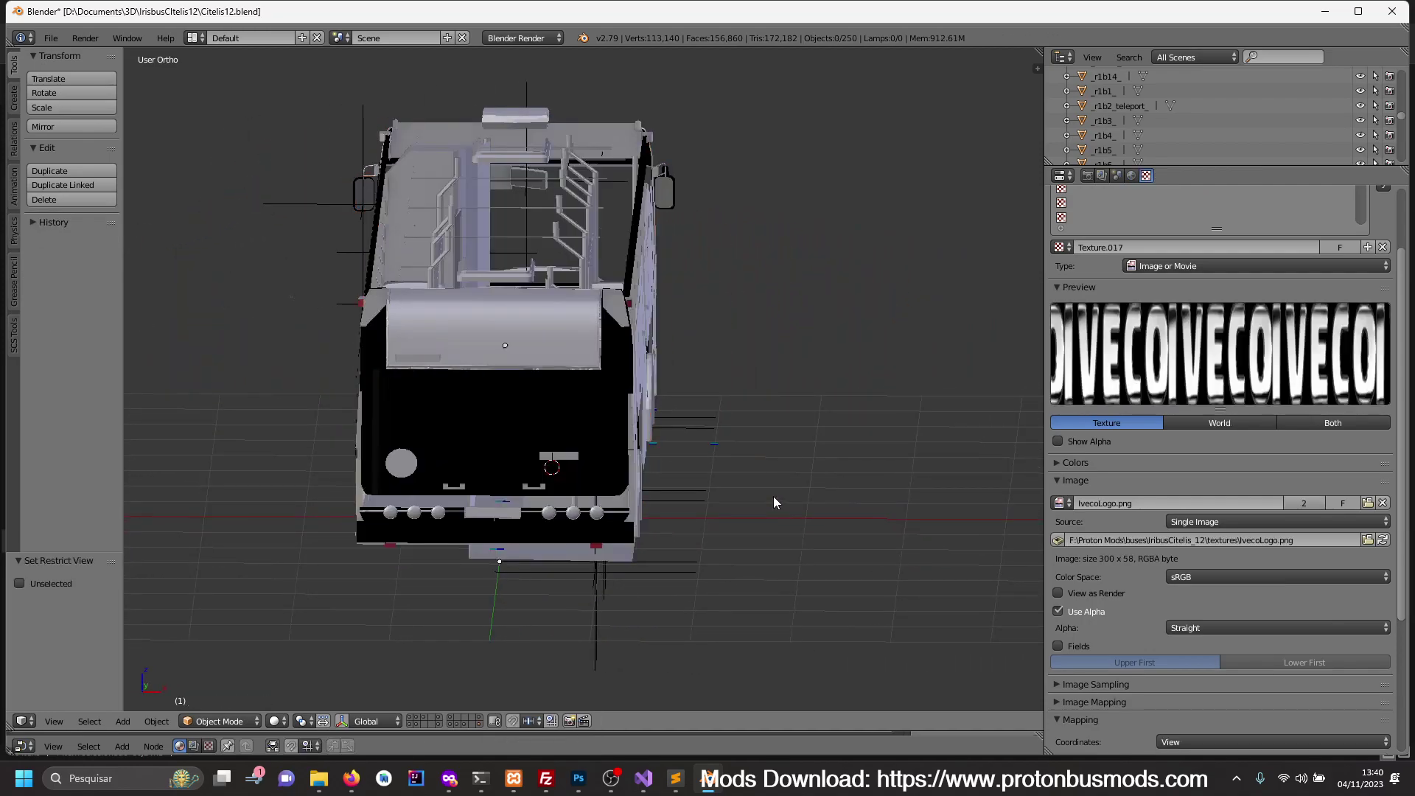
{"action": "middle_click_drag", "start_coordinate": [807, 495], "coordinate": [578, 500]}
- Unhide the outer body shell, move it to an empty layer, and show only that layer
{"action": "key", "text": "n"}
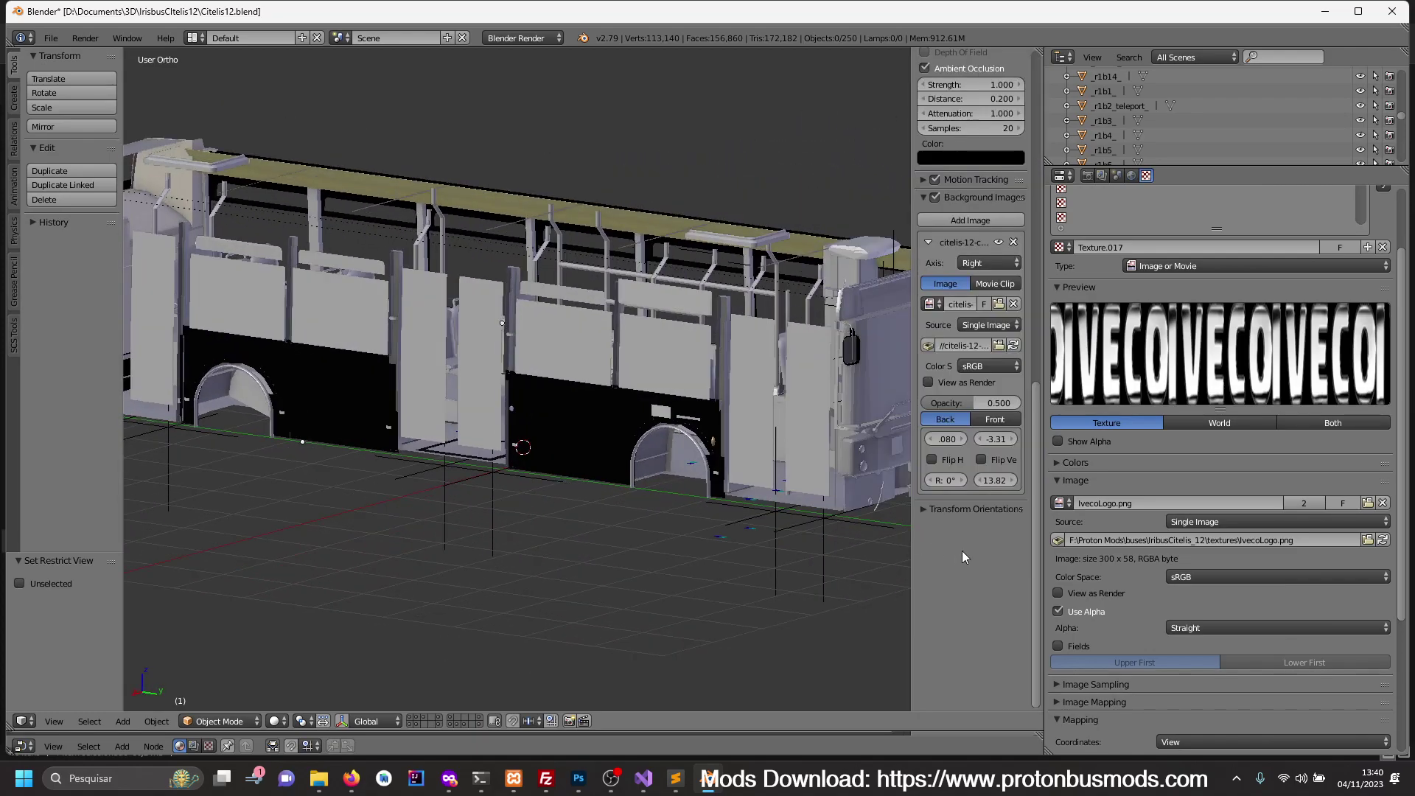
{"action": "scroll", "coordinate": [967, 433], "scroll_direction": "up", "scroll_amount": 7}
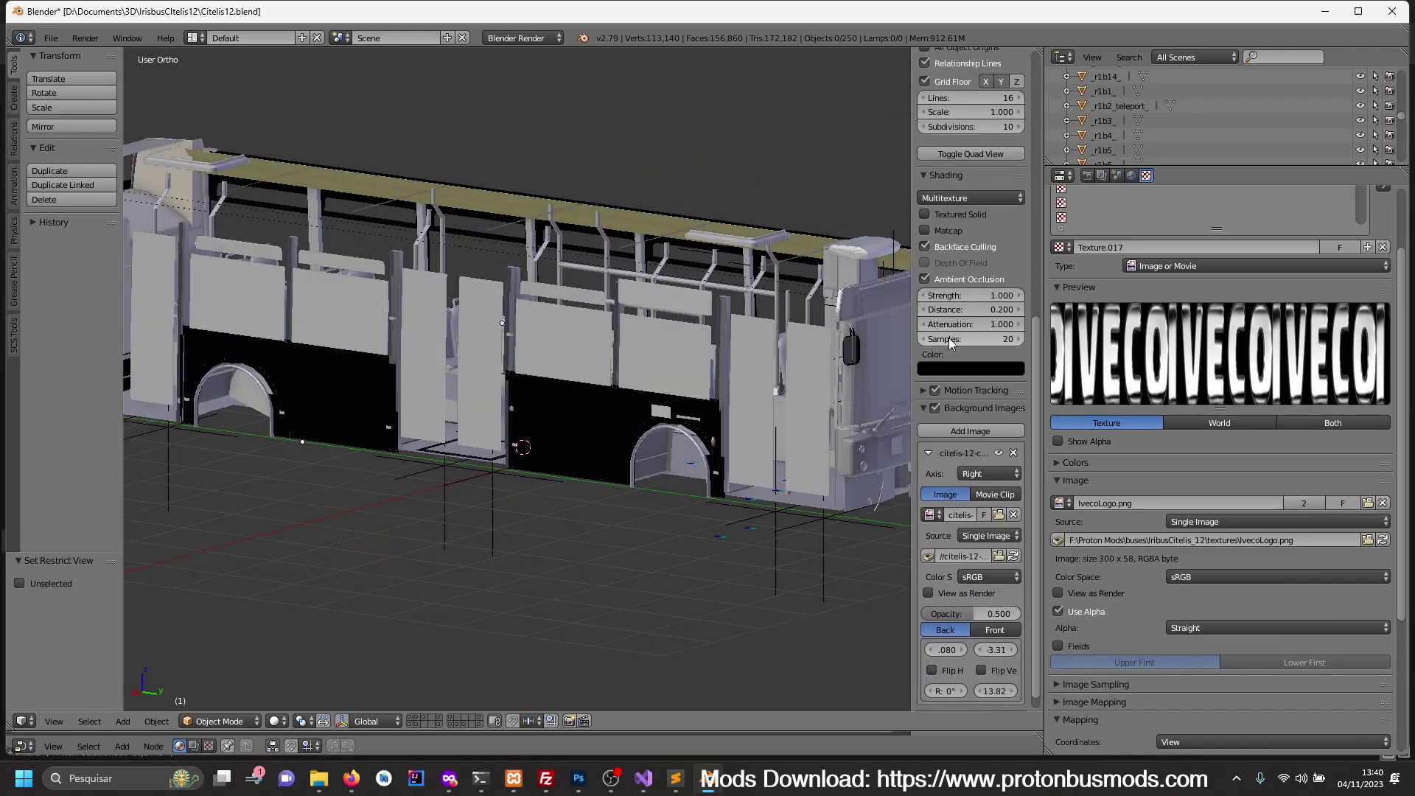
{"action": "middle_click_drag", "start_coordinate": [634, 461], "coordinate": [674, 459]}
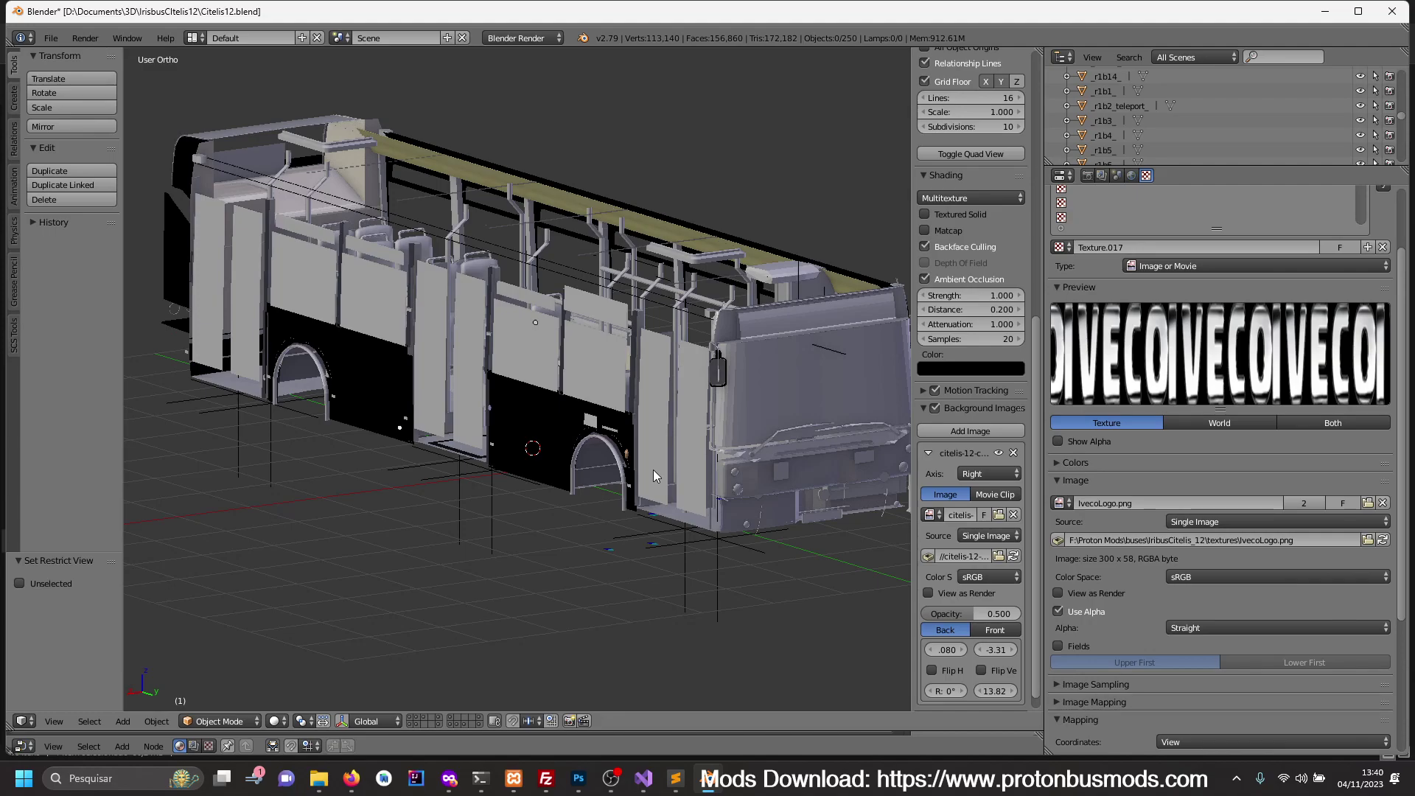
{"action": "key", "text": "alt+h"}
{"action": "middle_click_drag", "start_coordinate": [653, 471], "coordinate": [677, 468]}
{"action": "scroll", "coordinate": [677, 468], "scroll_direction": "up", "scroll_amount": 4}
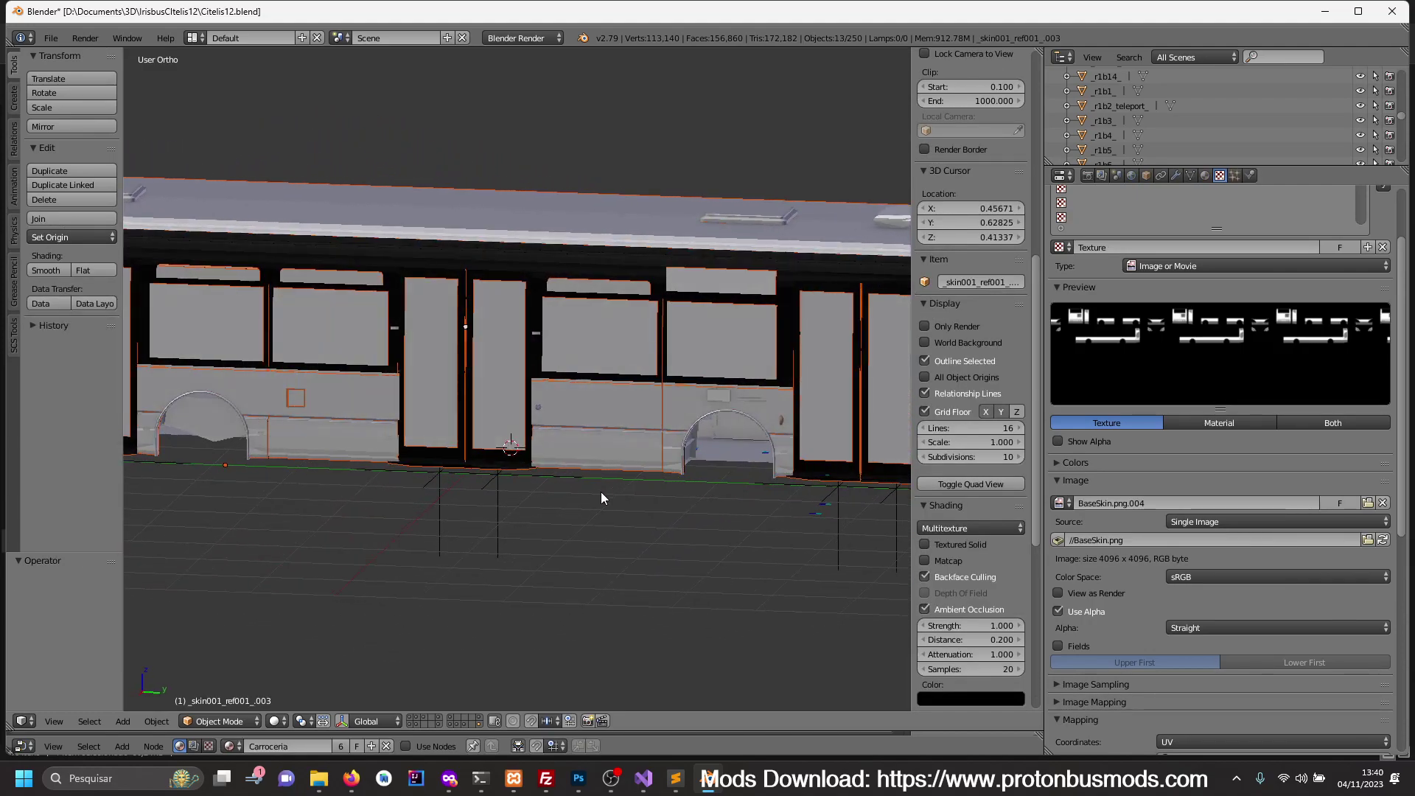
{"action": "key", "text": "m"}
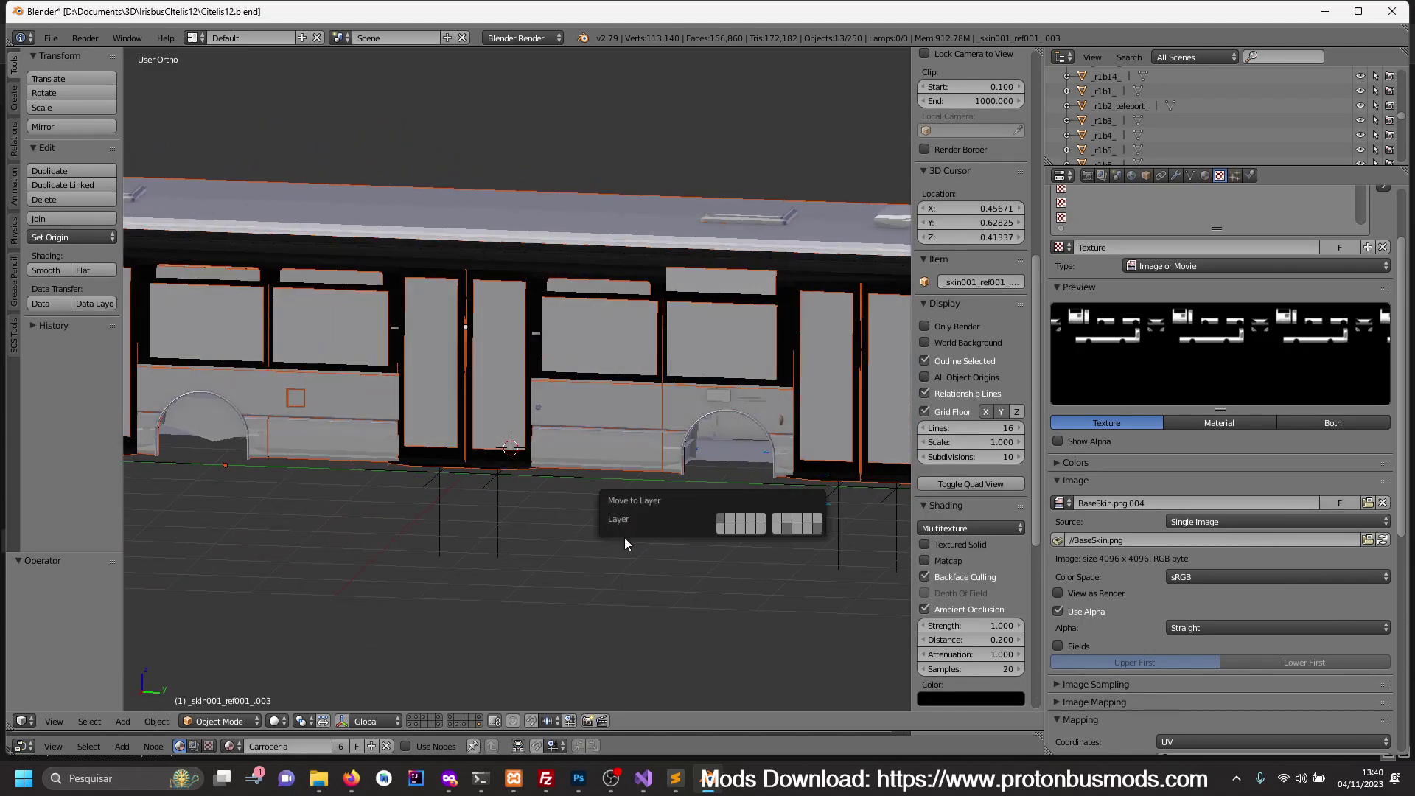
{"action": "key", "text": "m"}
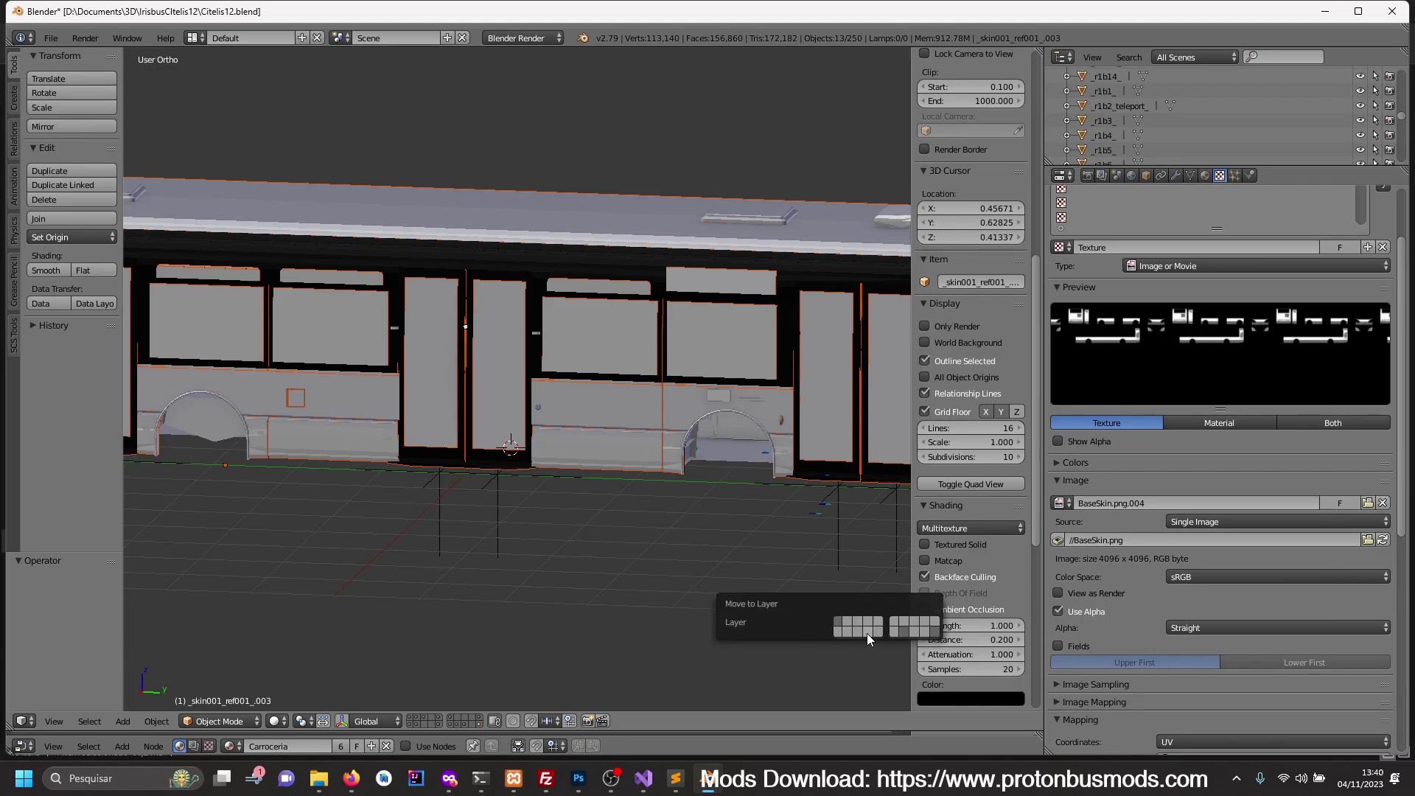
{"action": "left_click", "coordinate": [867, 634]}
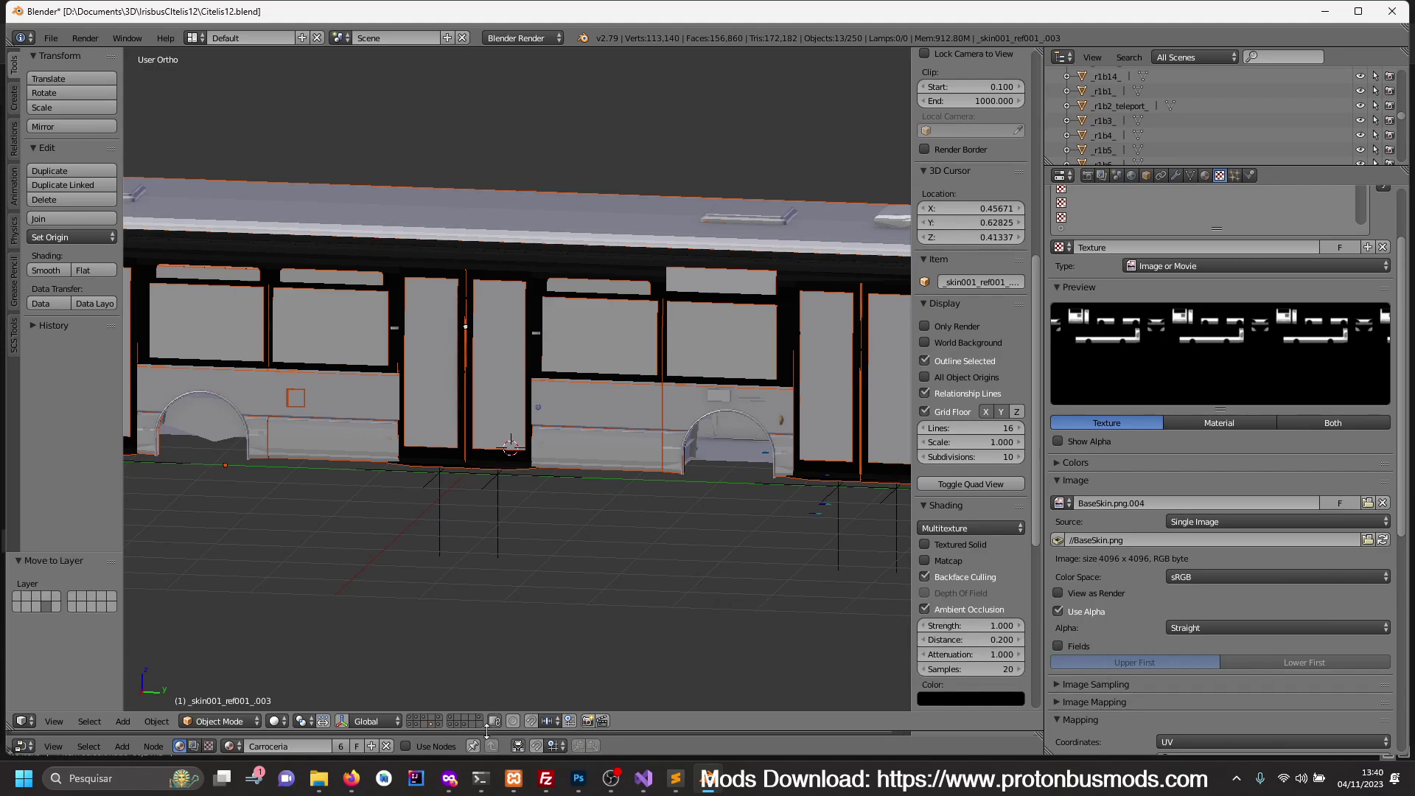
{"action": "left_click", "coordinate": [434, 723]}
- Switch to right orthographic wireframe view with objects on all layers visible
{"action": "key", "text": "KP_3"}
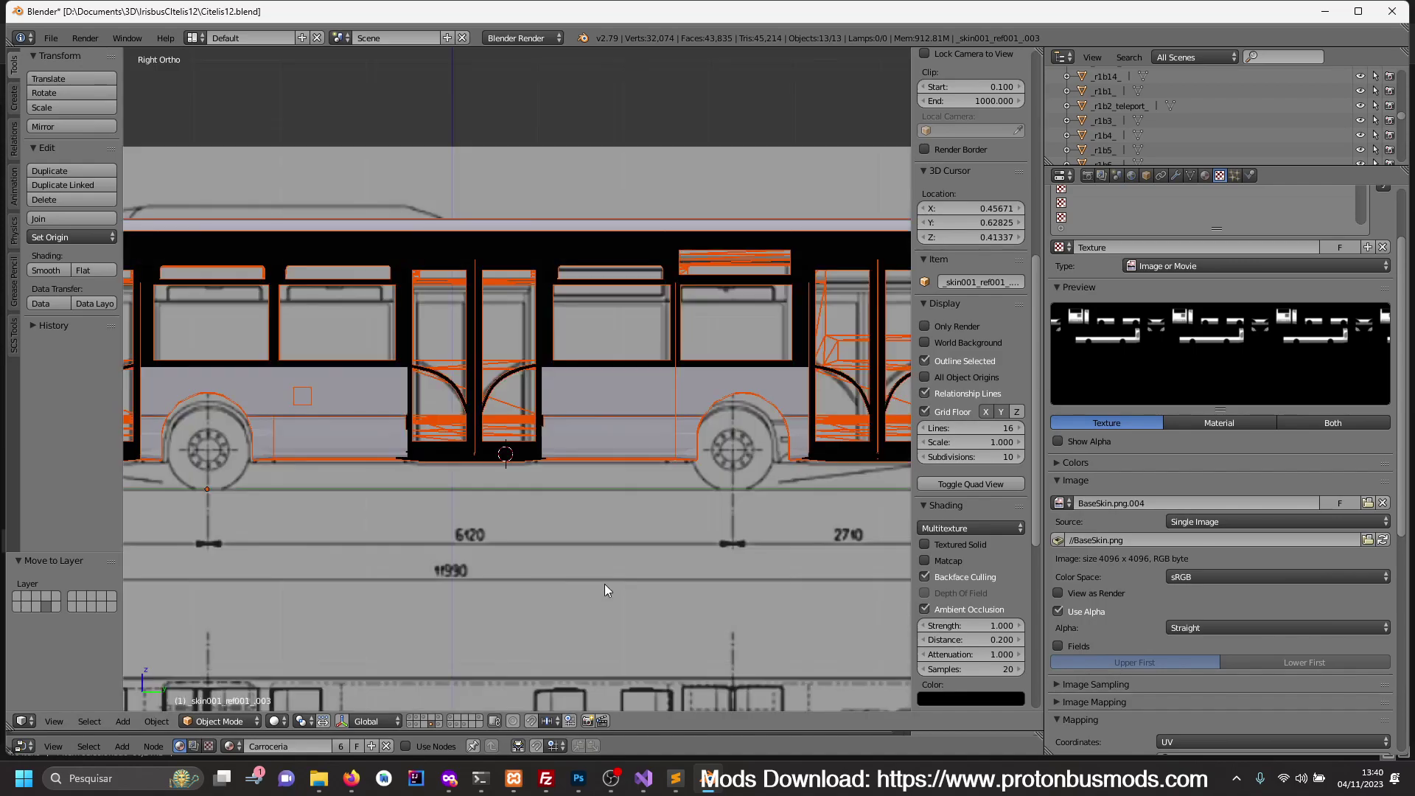
{"action": "scroll", "coordinate": [720, 447], "scroll_direction": "down", "scroll_amount": 2}
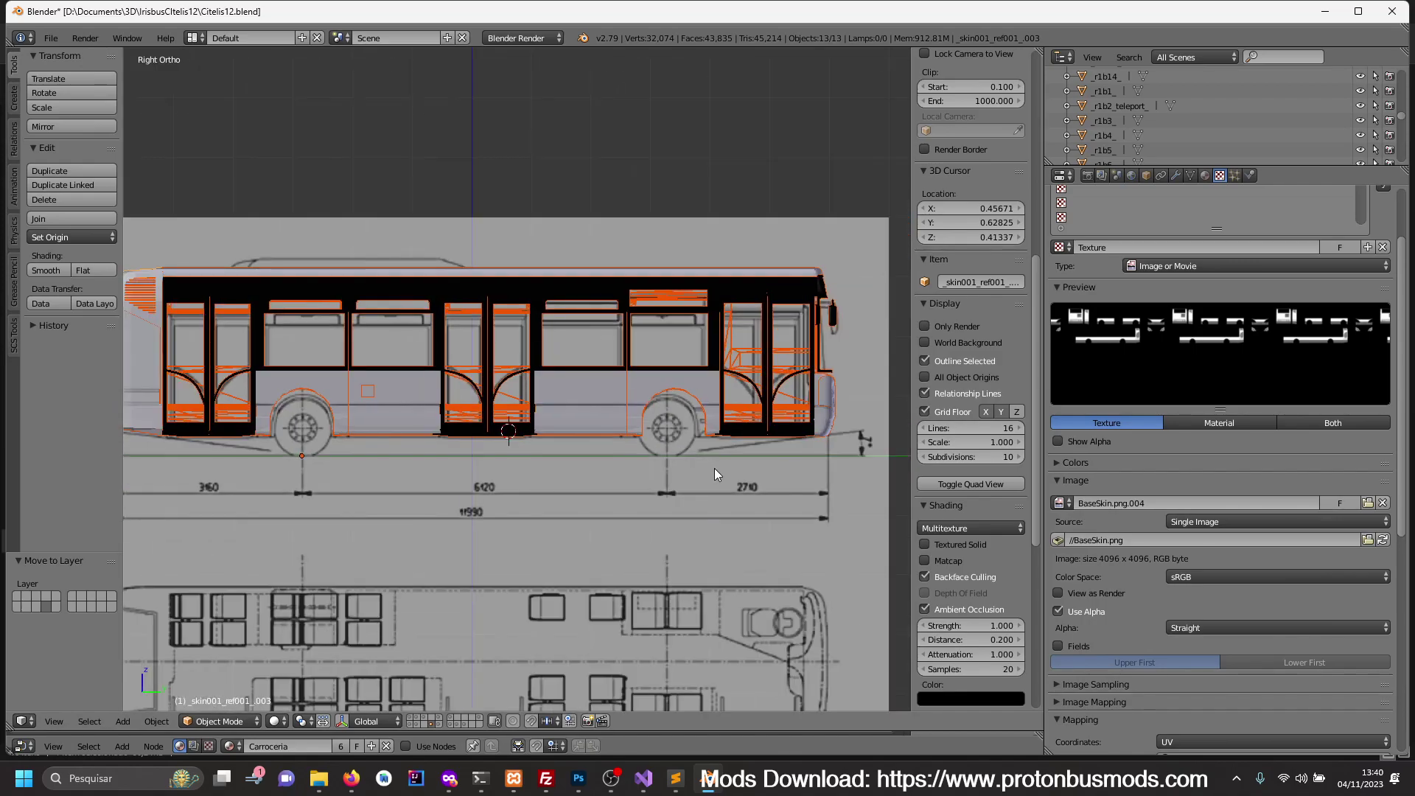
{"action": "scroll", "coordinate": [716, 467], "scroll_direction": "down", "scroll_amount": 1}
{"action": "scroll", "coordinate": [722, 461], "scroll_direction": "down", "scroll_amount": 1}
{"action": "scroll", "coordinate": [709, 468], "scroll_direction": "down", "scroll_amount": 1}
{"action": "mouse_move", "coordinate": [725, 476]}
{"action": "middle_mouse_down", "text": "shift"}
{"action": "mouse_move", "coordinate": [770, 453]}
{"action": "mouse_move", "coordinate": [706, 470]}
{"action": "middle_mouse_up", "text": "shift"}
{"action": "key", "text": "z"}
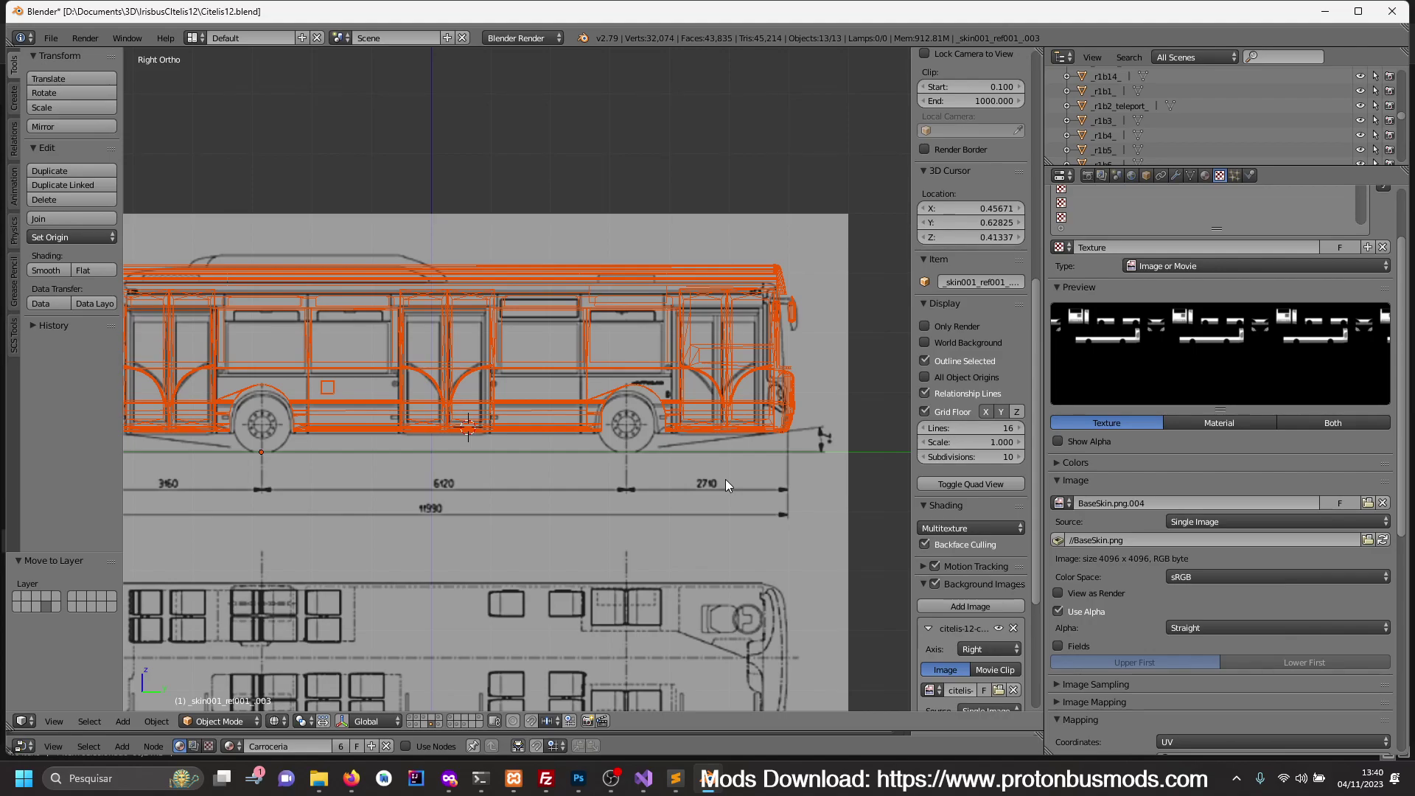
{"action": "key", "text": "grave"}
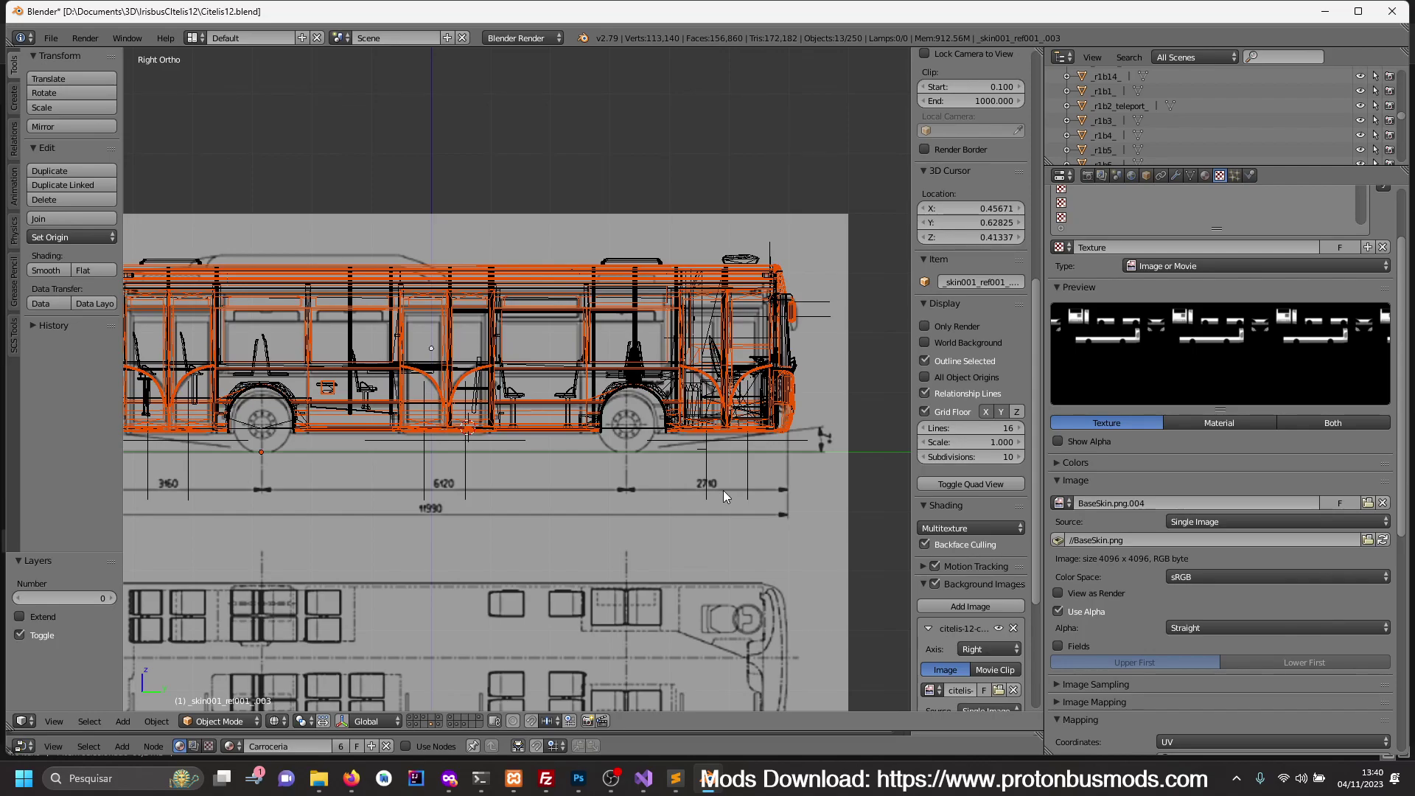
- Select all bus parts and scale them uniformly to 0.876
{"action": "key", "text": "a"}
{"action": "key", "text": "a"}
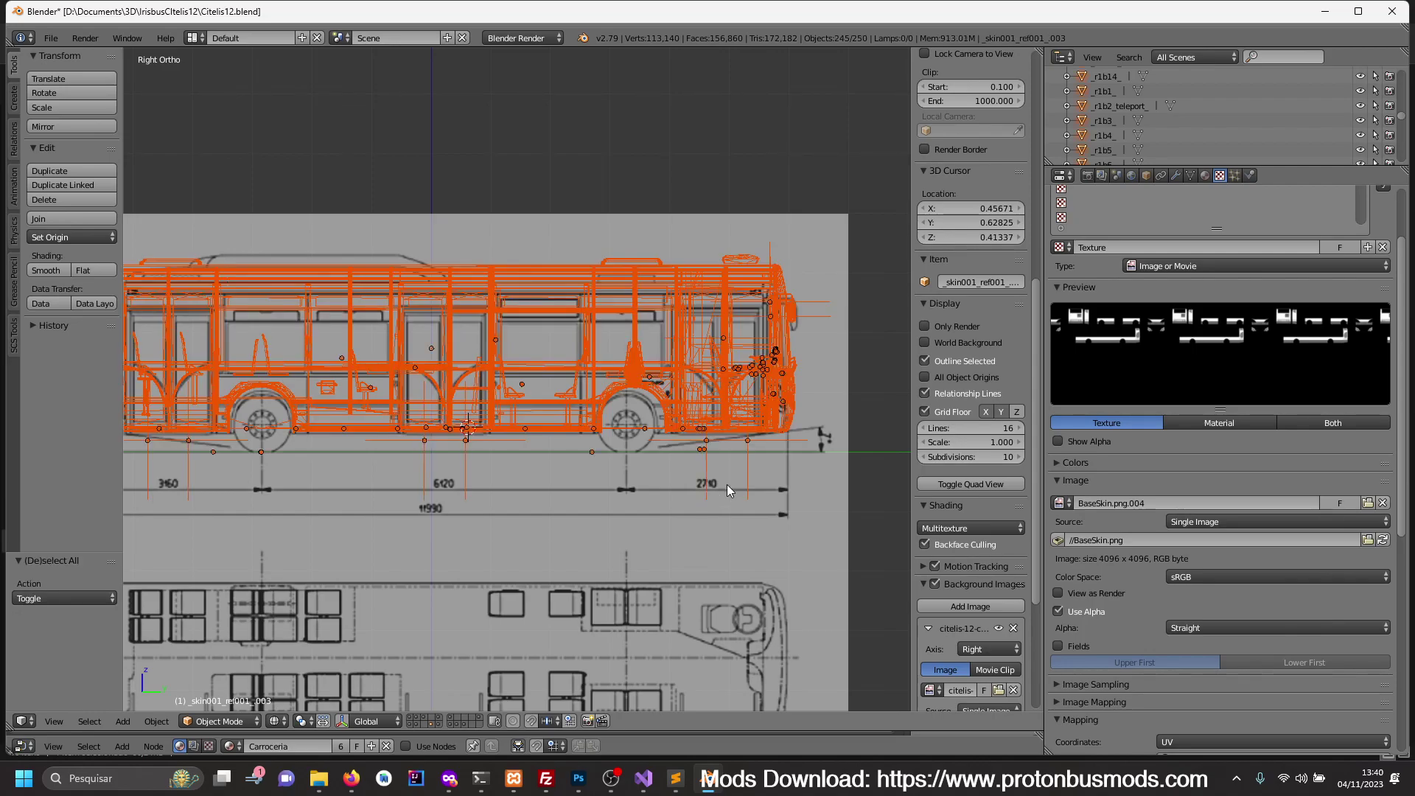
{"action": "mouse_move", "coordinate": [727, 484]}
{"action": "middle_mouse_down", "text": "shift"}
{"action": "mouse_move", "coordinate": [630, 479]}
{"action": "mouse_move", "coordinate": [749, 475]}
{"action": "middle_mouse_up", "text": "shift"}
{"action": "scroll", "coordinate": [642, 483], "scroll_direction": "up", "scroll_amount": 2}
{"action": "scroll", "coordinate": [638, 494], "scroll_direction": "down", "scroll_amount": 2}
{"action": "scroll", "coordinate": [697, 491], "scroll_direction": "left", "scroll_amount": 2, "text": "ctrl"}
{"action": "scroll", "coordinate": [723, 510], "scroll_direction": "left", "scroll_amount": 2, "text": "ctrl"}
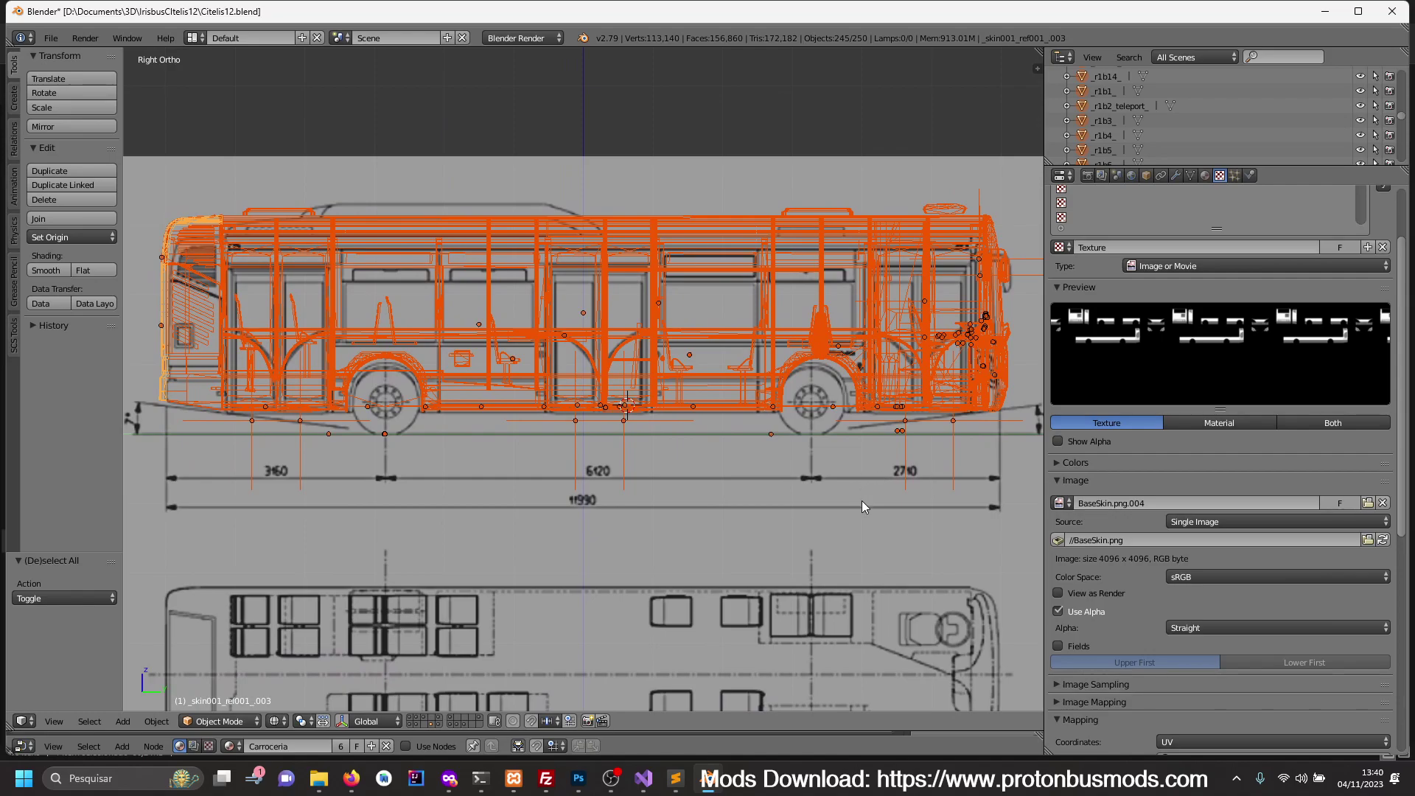
{"action": "key", "text": "s"}
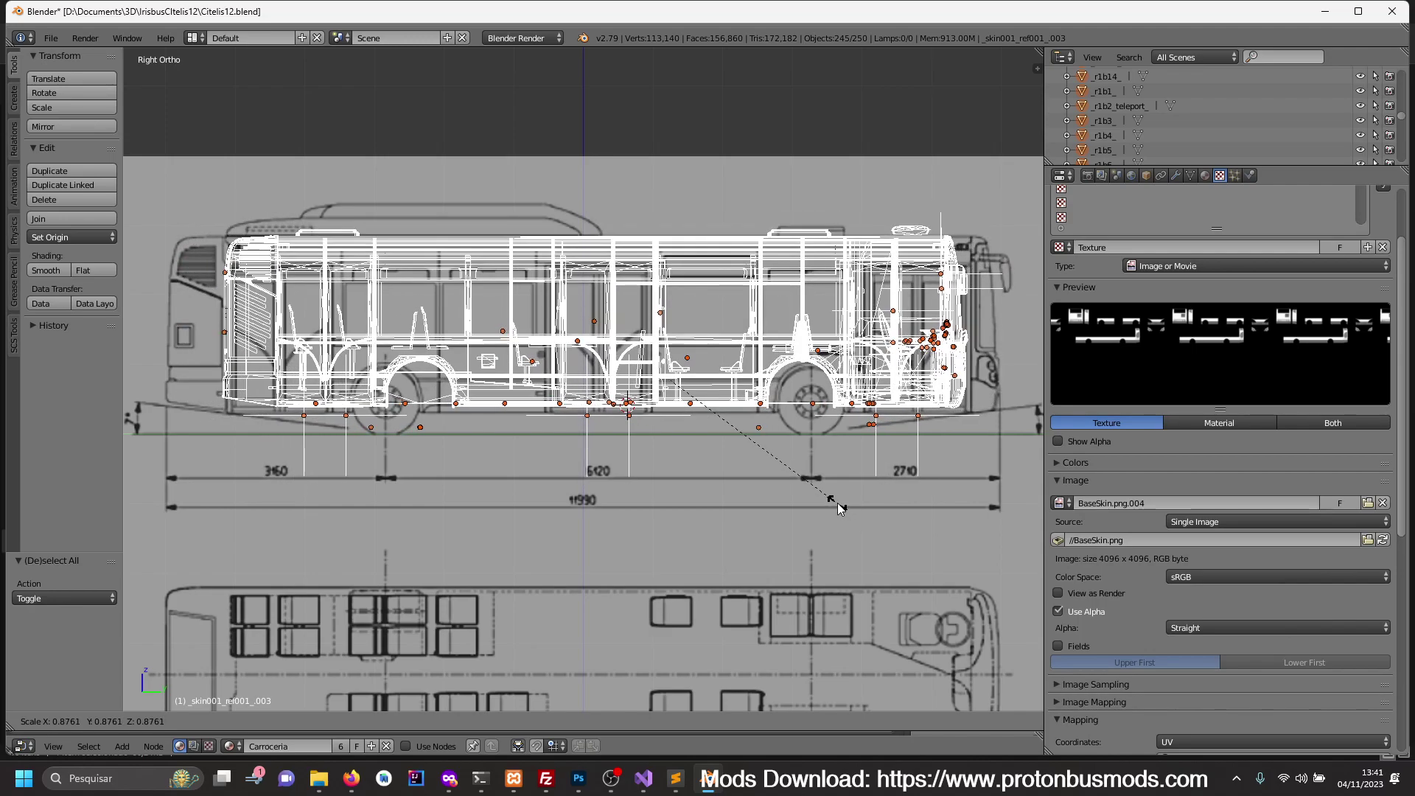
{"action": "left_click", "coordinate": [839, 505]}
- Lower the bus by 0.037 and check it in solid shading from the right view
{"action": "key", "text": "g"}
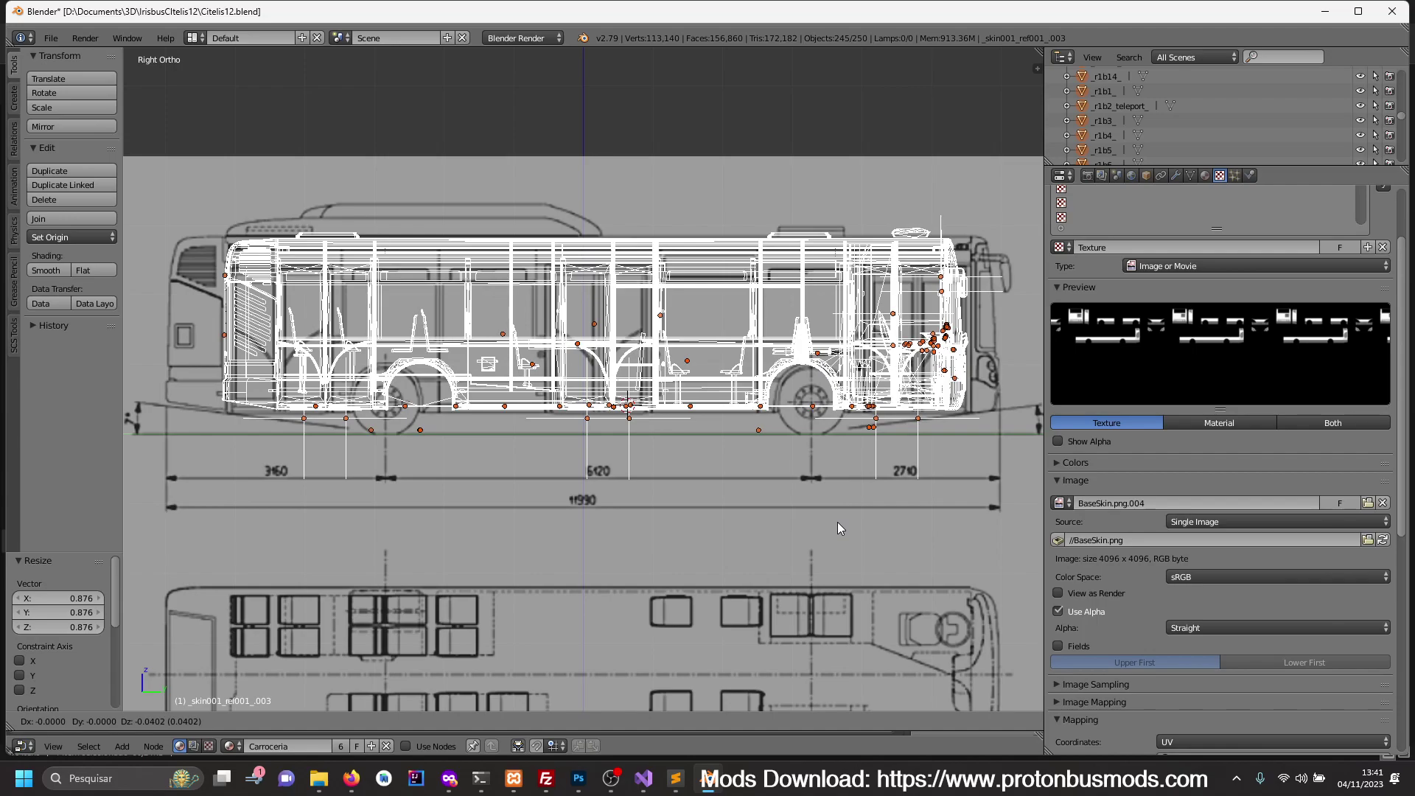
{"action": "left_click", "coordinate": [838, 520]}
{"action": "key", "text": "z"}
{"action": "middle_click_drag", "start_coordinate": [820, 524], "coordinate": [760, 534]}
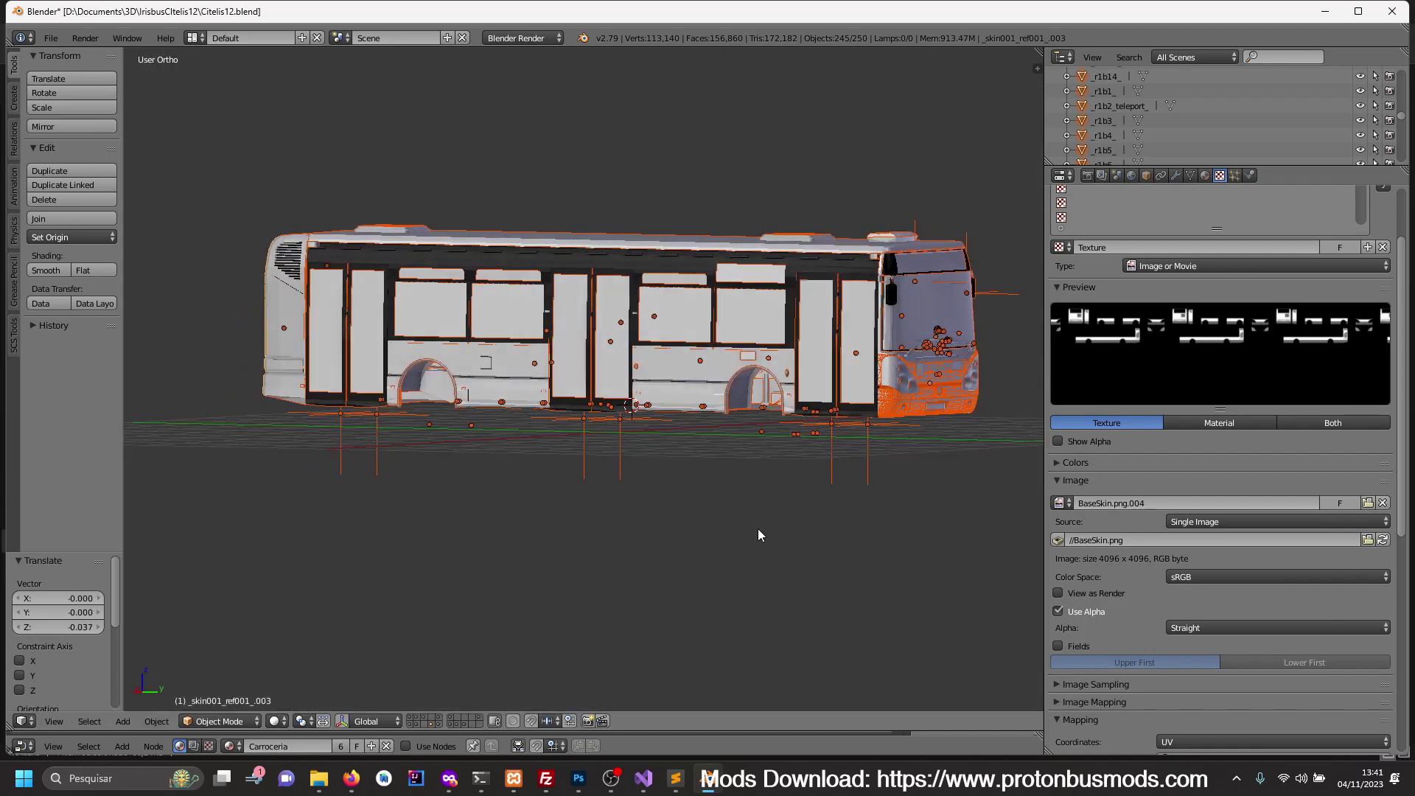
{"action": "key", "text": "KP_3"}
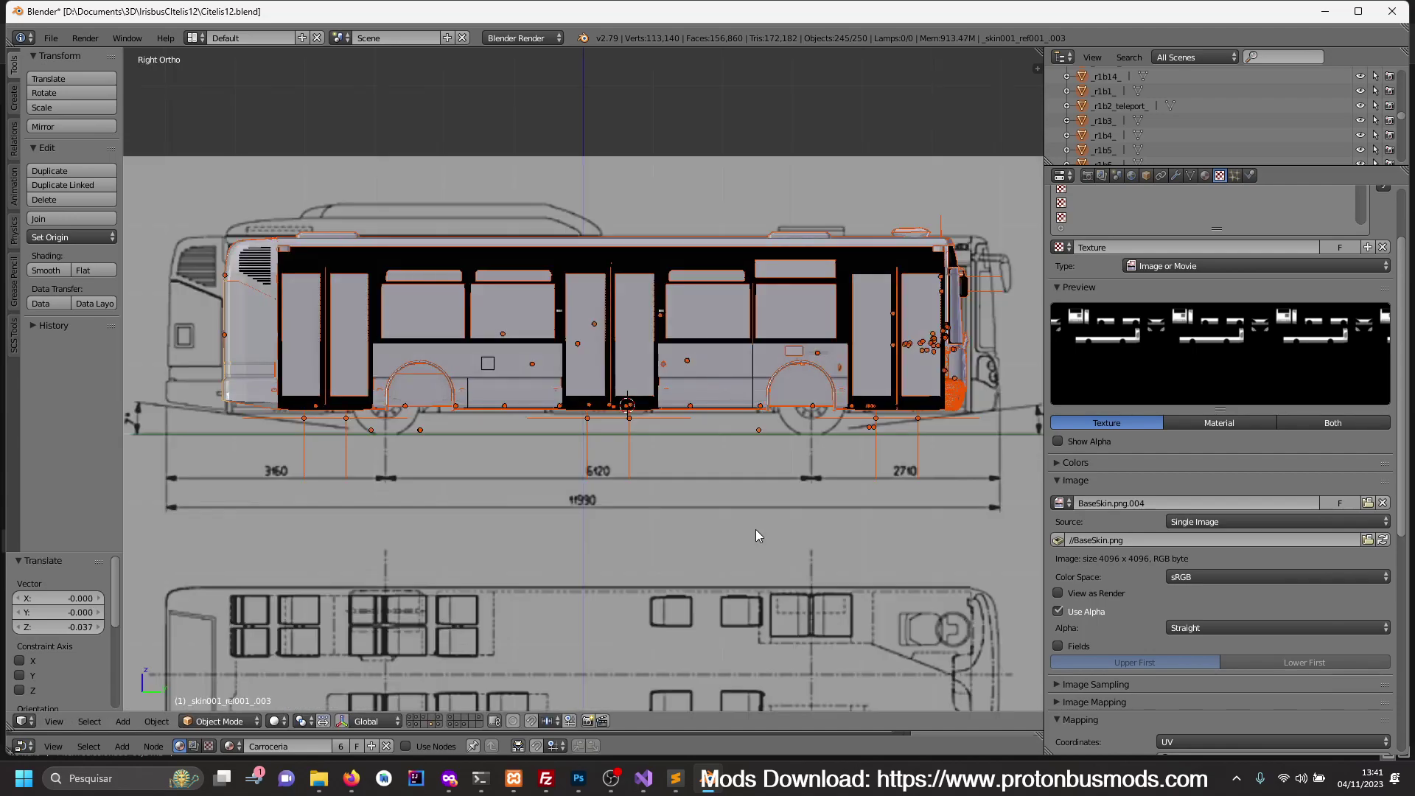
- Enlarge the bus by 1.017 and lower it by 0.032 along Z
{"action": "scroll", "coordinate": [724, 530], "scroll_direction": "up", "scroll_amount": 1}
{"action": "key", "text": "s"}
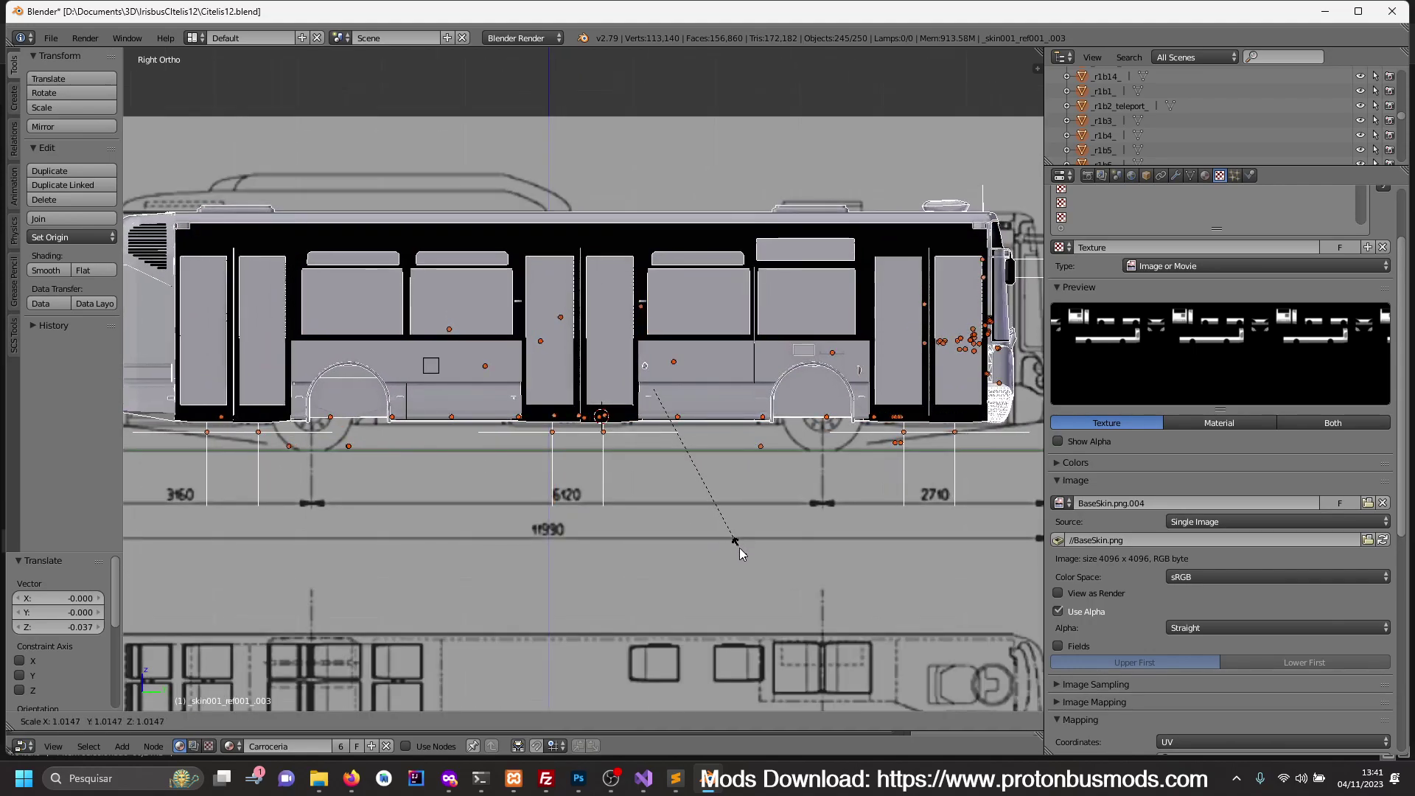
{"action": "left_click", "coordinate": [740, 553]}
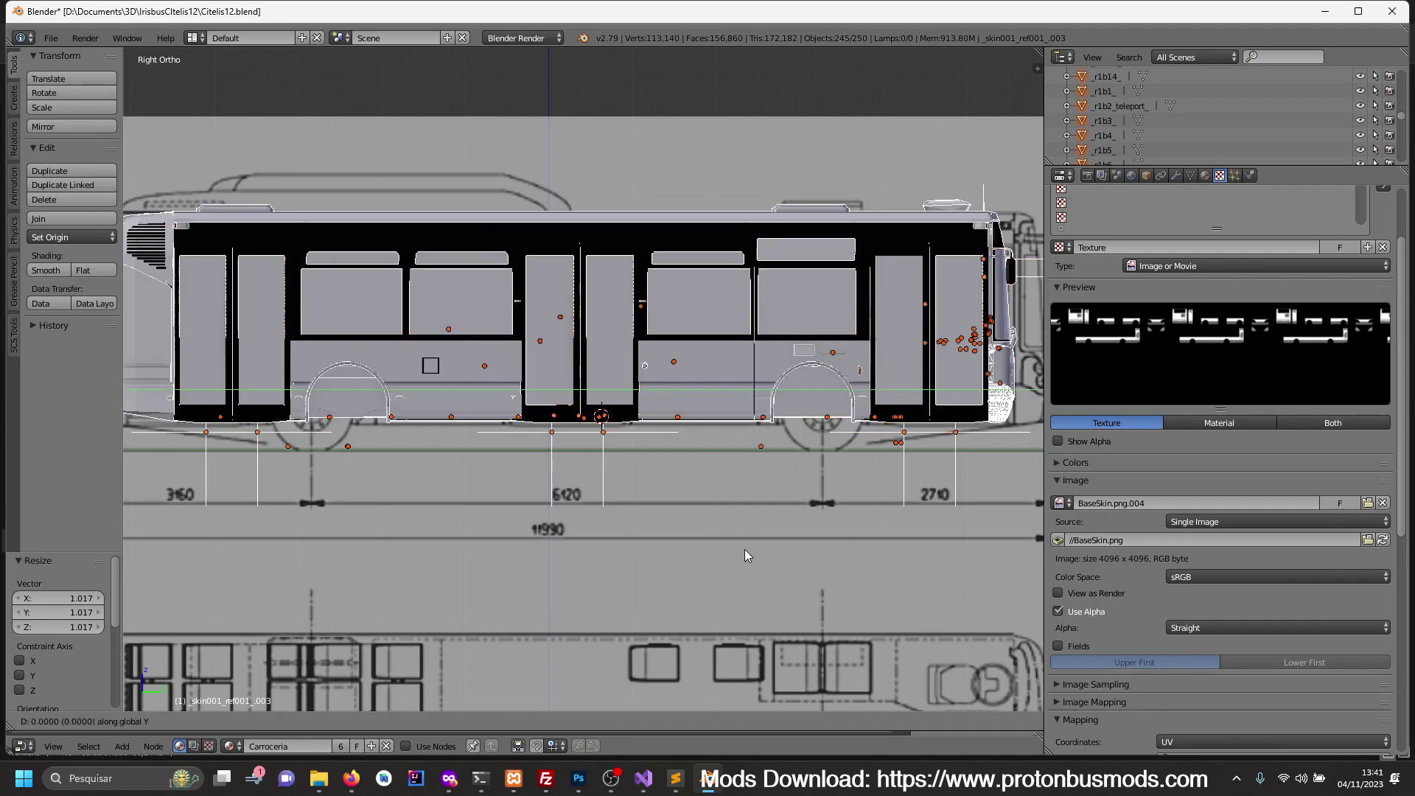
{"action": "key", "text": "g"}
{"action": "key", "text": "y"}
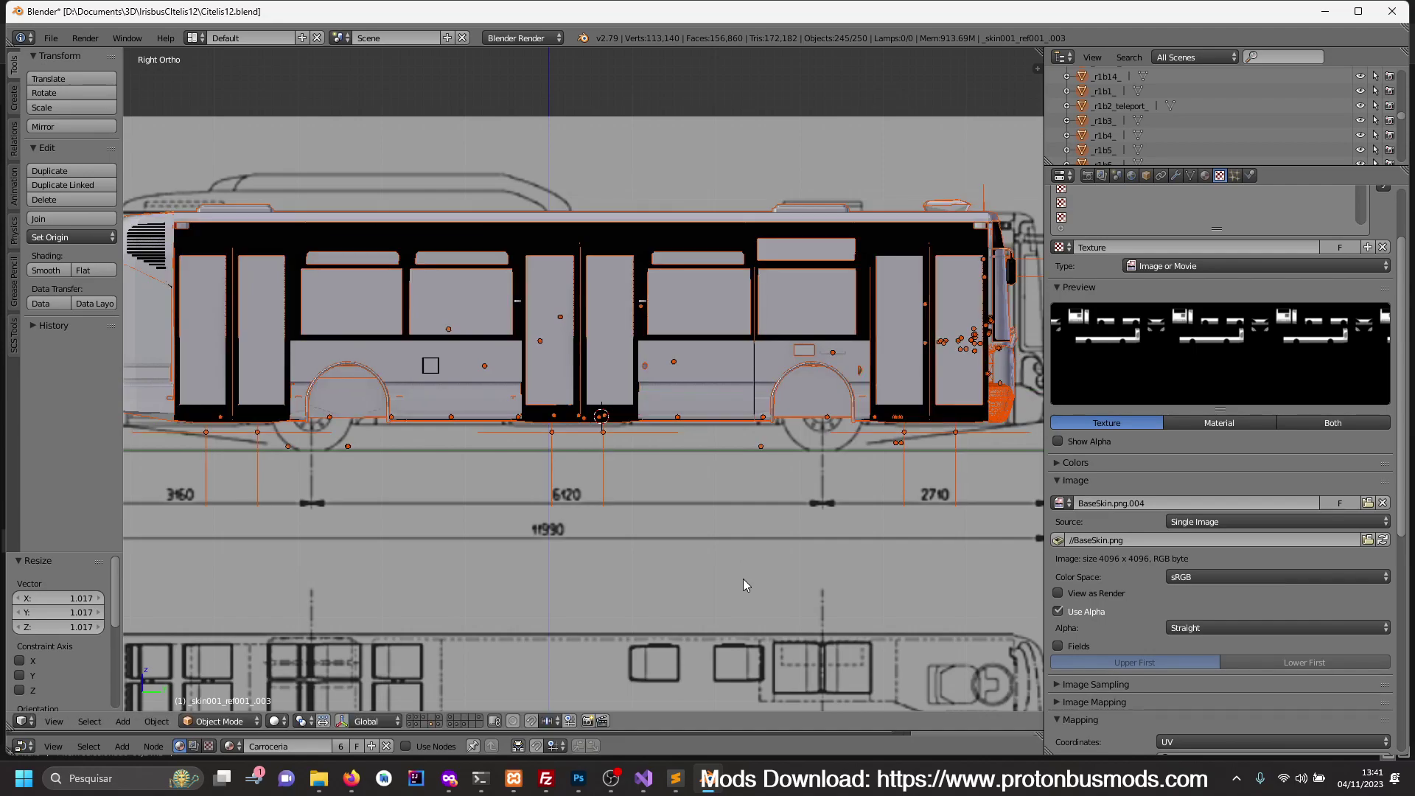
{"action": "key", "text": "z"}
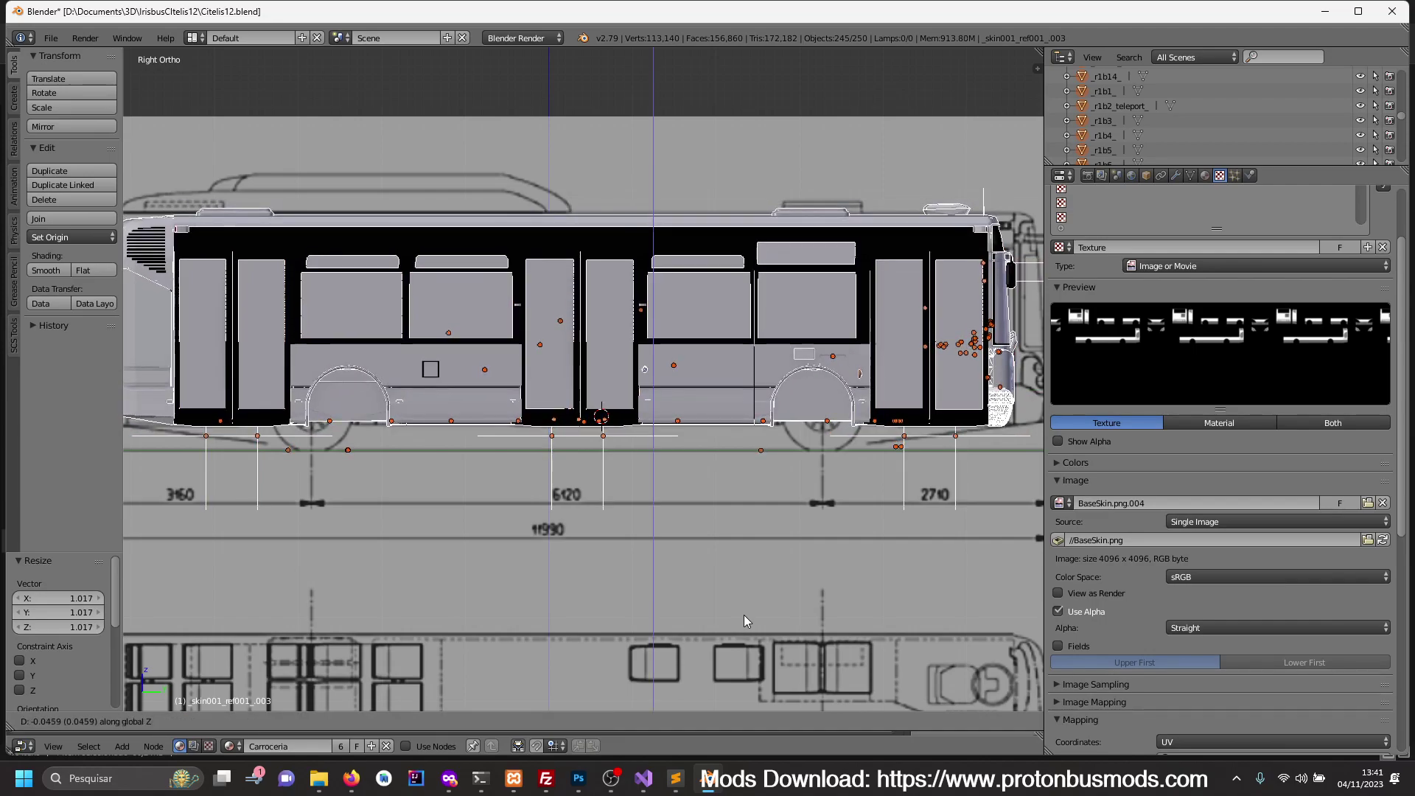
{"action": "left_click", "coordinate": [745, 611]}
- Scale the bus by a further 1.020, then select only the front lower panel
{"action": "key", "text": "s"}
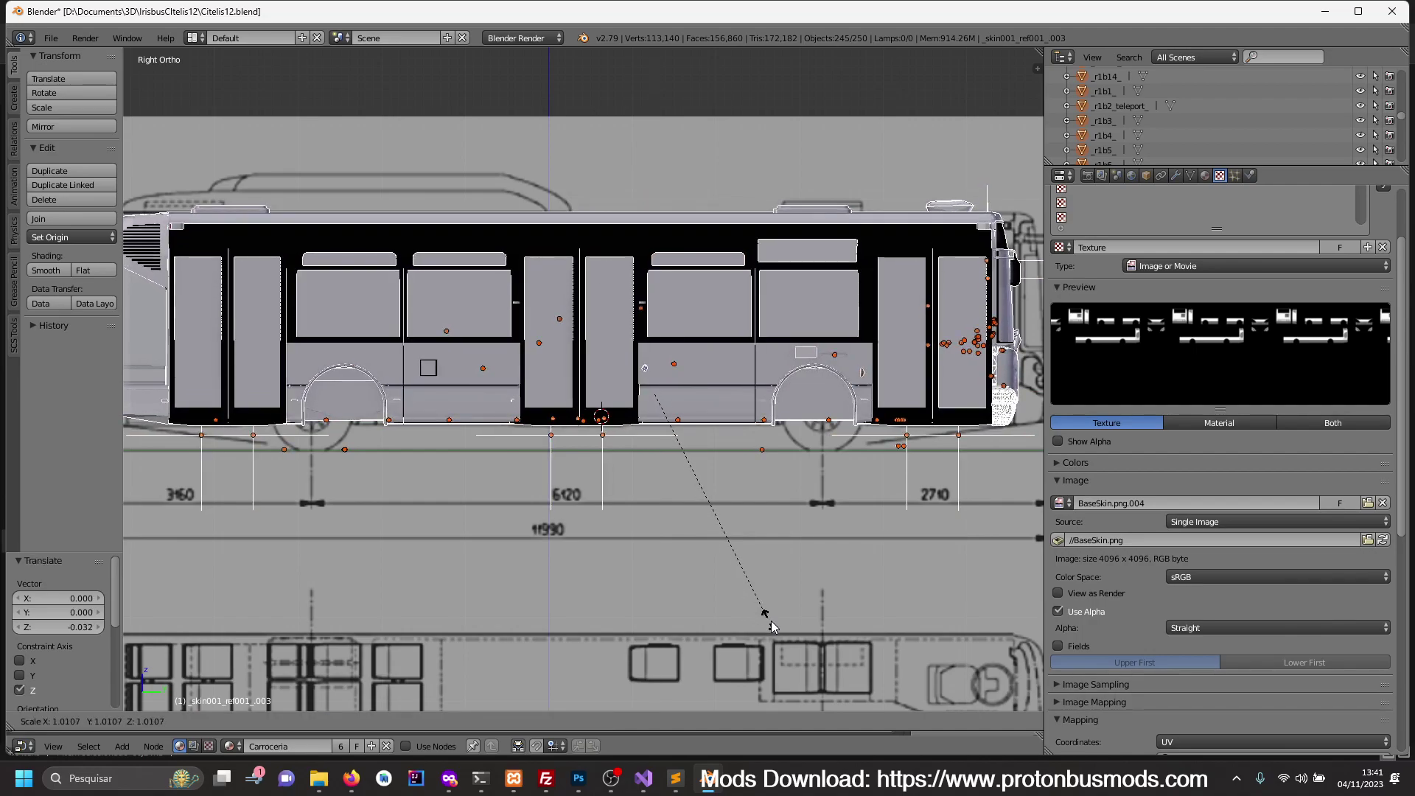
{"action": "left_click", "coordinate": [760, 618]}
{"action": "scroll", "coordinate": [803, 590], "scroll_direction": "down", "scroll_amount": 1}
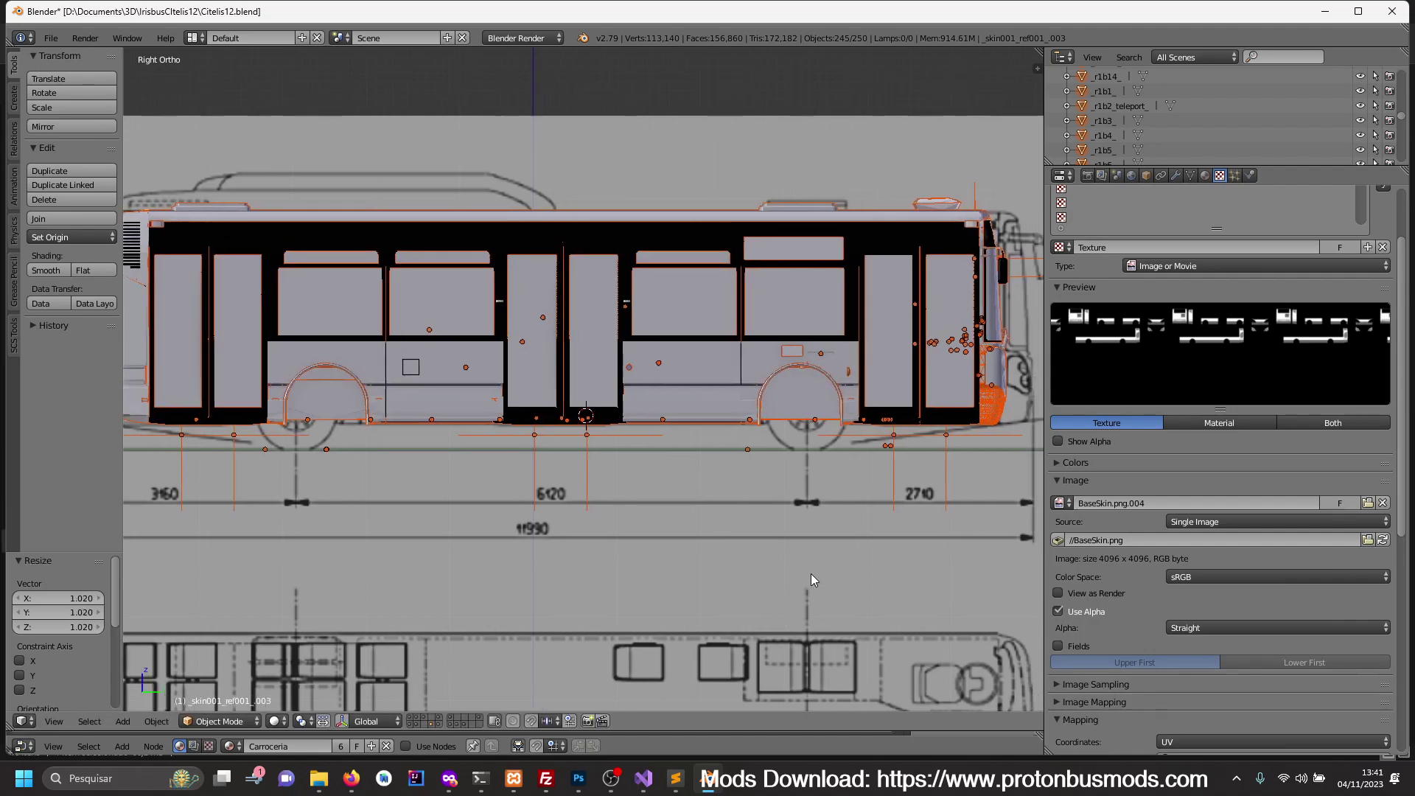
{"action": "scroll", "coordinate": [705, 588], "scroll_direction": "down", "scroll_amount": 1}
{"action": "scroll", "coordinate": [679, 572], "scroll_direction": "down", "scroll_amount": 1}
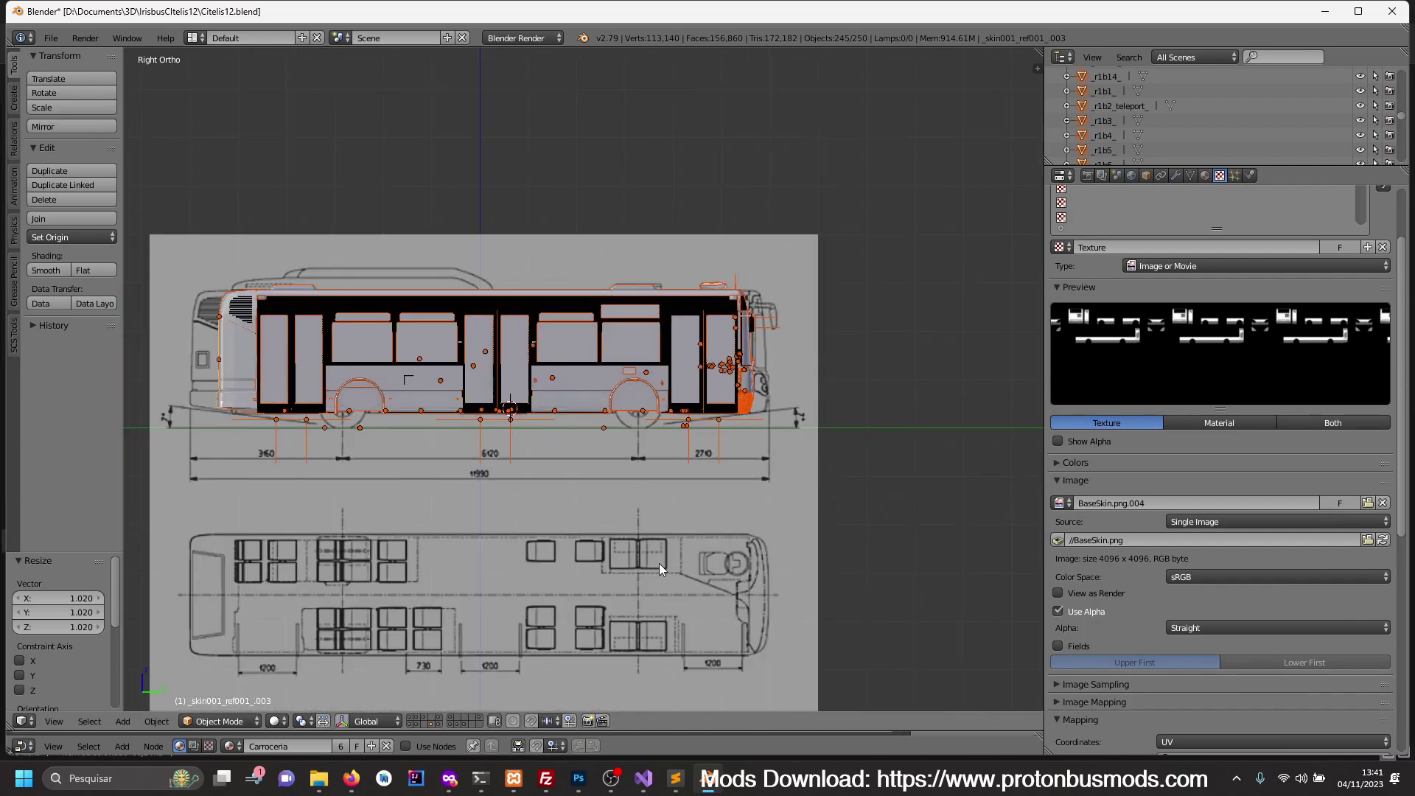
{"action": "scroll", "coordinate": [659, 563], "scroll_direction": "up", "scroll_amount": 3}
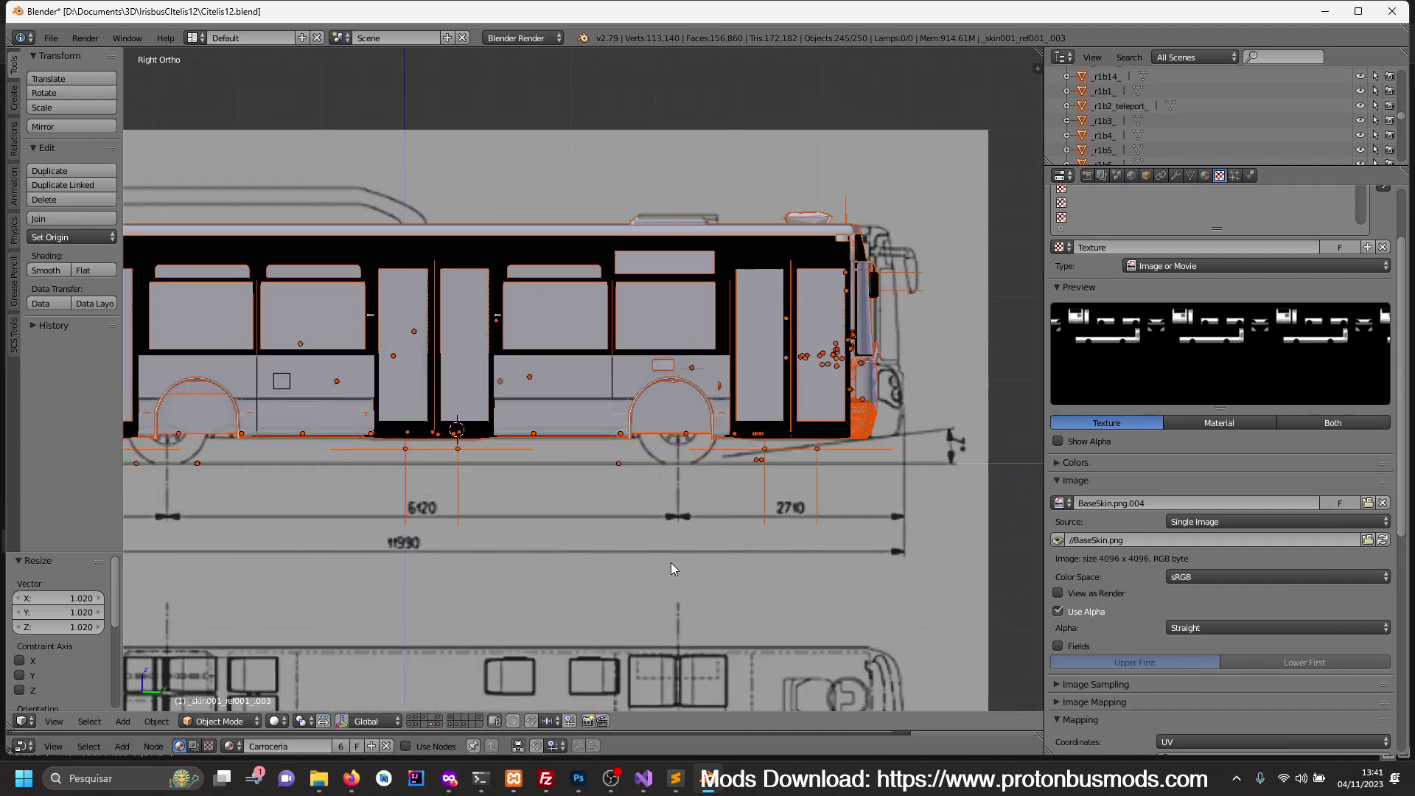
{"action": "right_click", "coordinate": [864, 443]}
- Show the sidebar, check the front from Right view, and slide the front piece along Y
{"action": "key", "text": "n"}
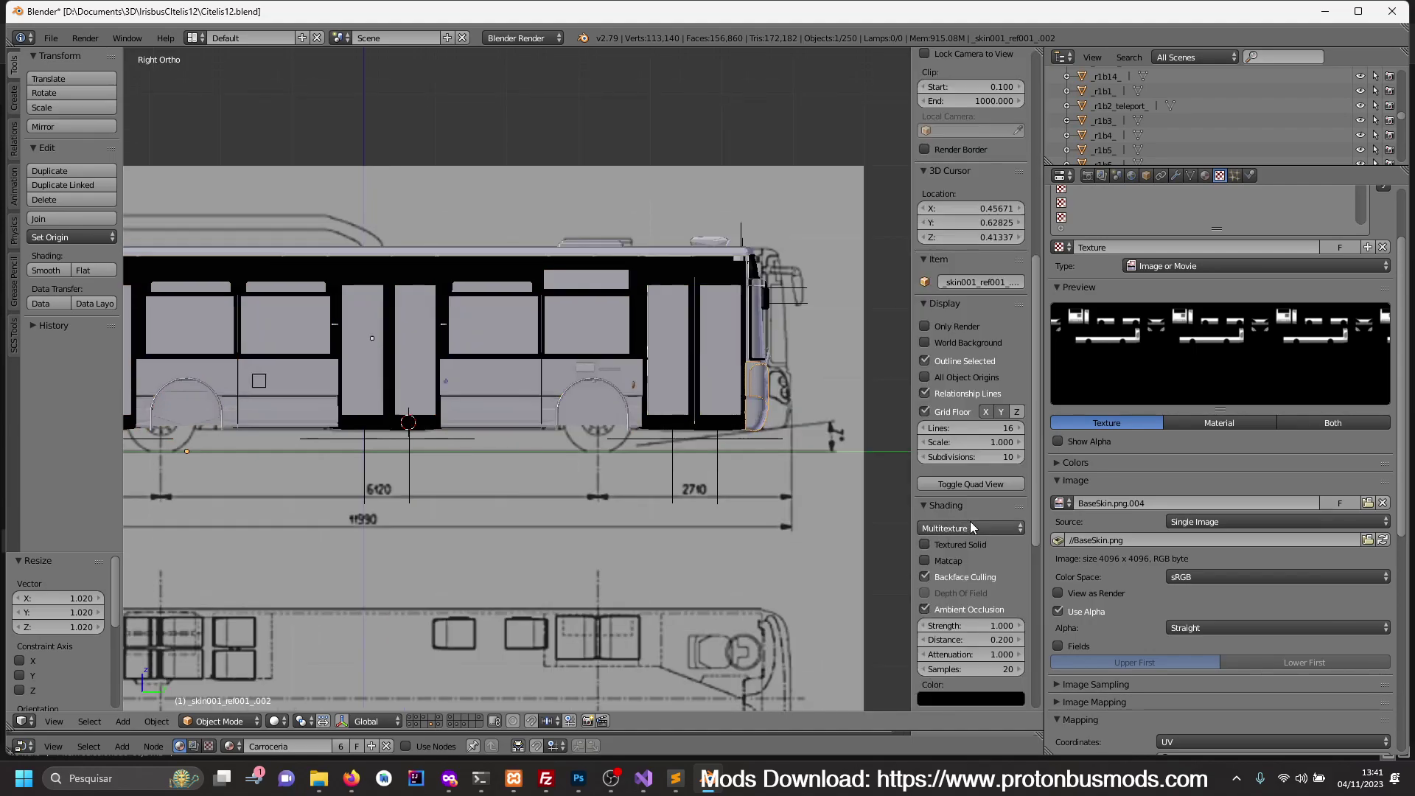
{"action": "scroll", "coordinate": [970, 521], "scroll_direction": "down", "scroll_amount": 2}
{"action": "scroll", "coordinate": [971, 521], "scroll_direction": "down", "scroll_amount": 2}
{"action": "scroll", "coordinate": [970, 520], "scroll_direction": "up", "scroll_amount": 1}
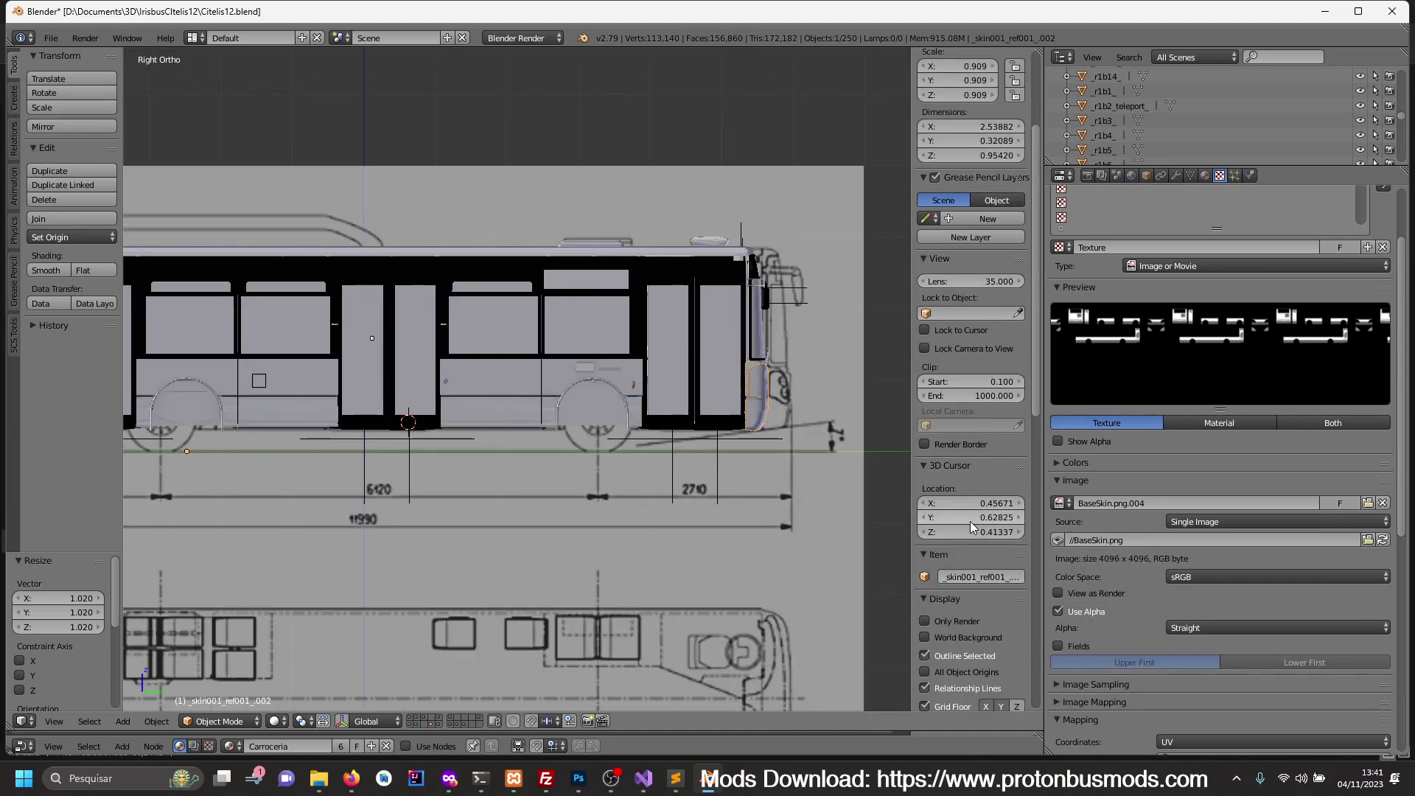
{"action": "middle_click_drag", "start_coordinate": [790, 519], "coordinate": [643, 525]}
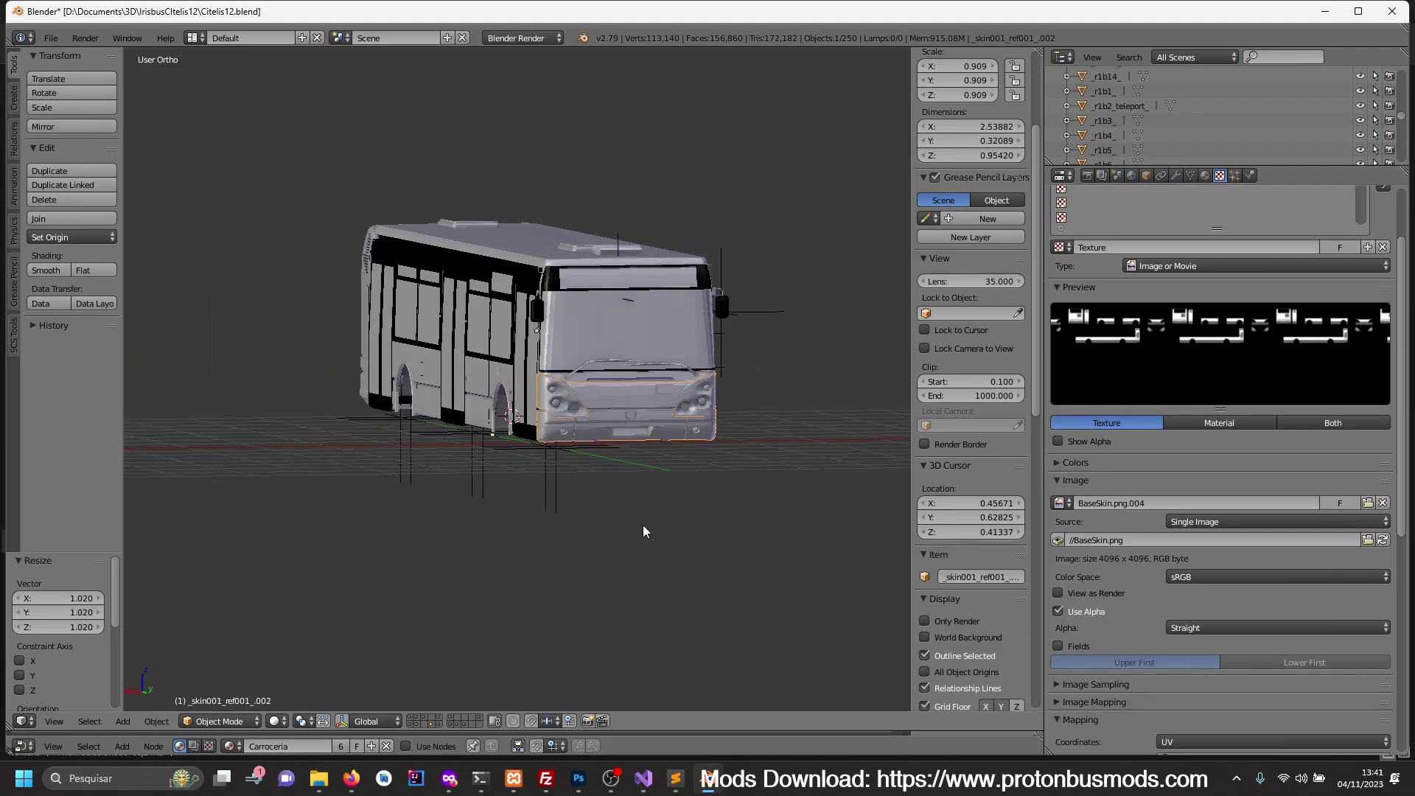
{"action": "key", "text": "KP_3"}
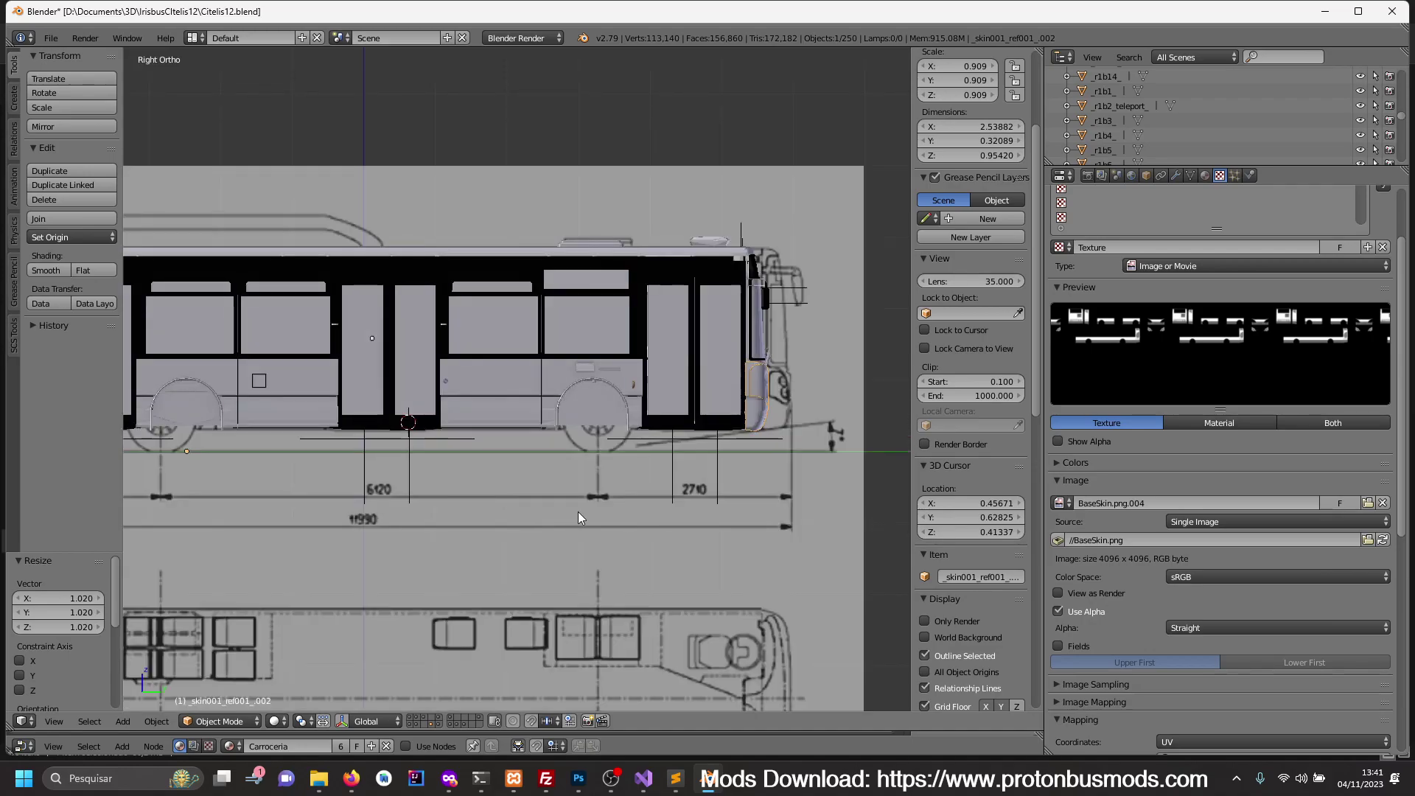
{"action": "key", "text": "g"}
{"action": "key", "text": "y"}
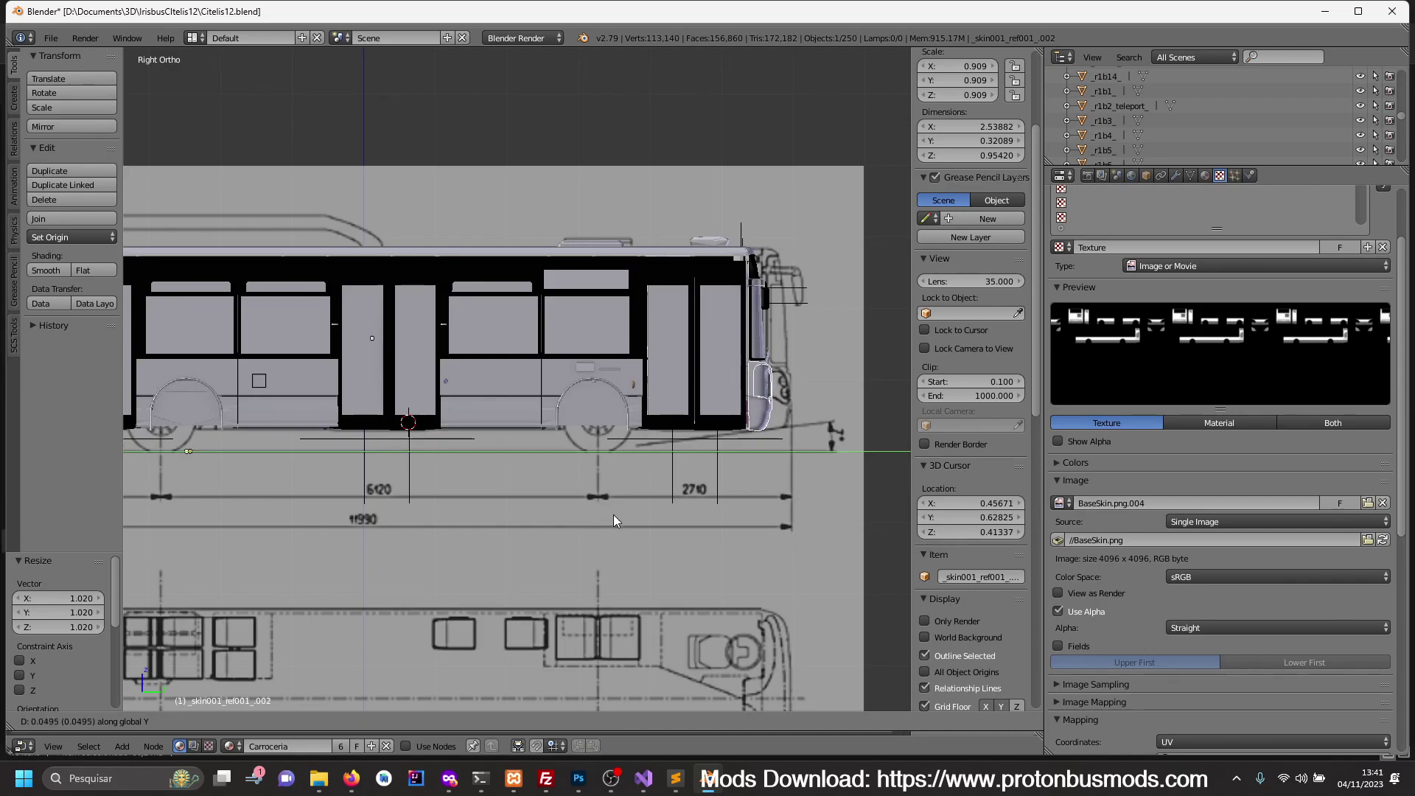
{"action": "left_click", "coordinate": [613, 515]}
- Select all bus parts and shift the whole bus 0.314 along Y
{"action": "key", "text": "a"}
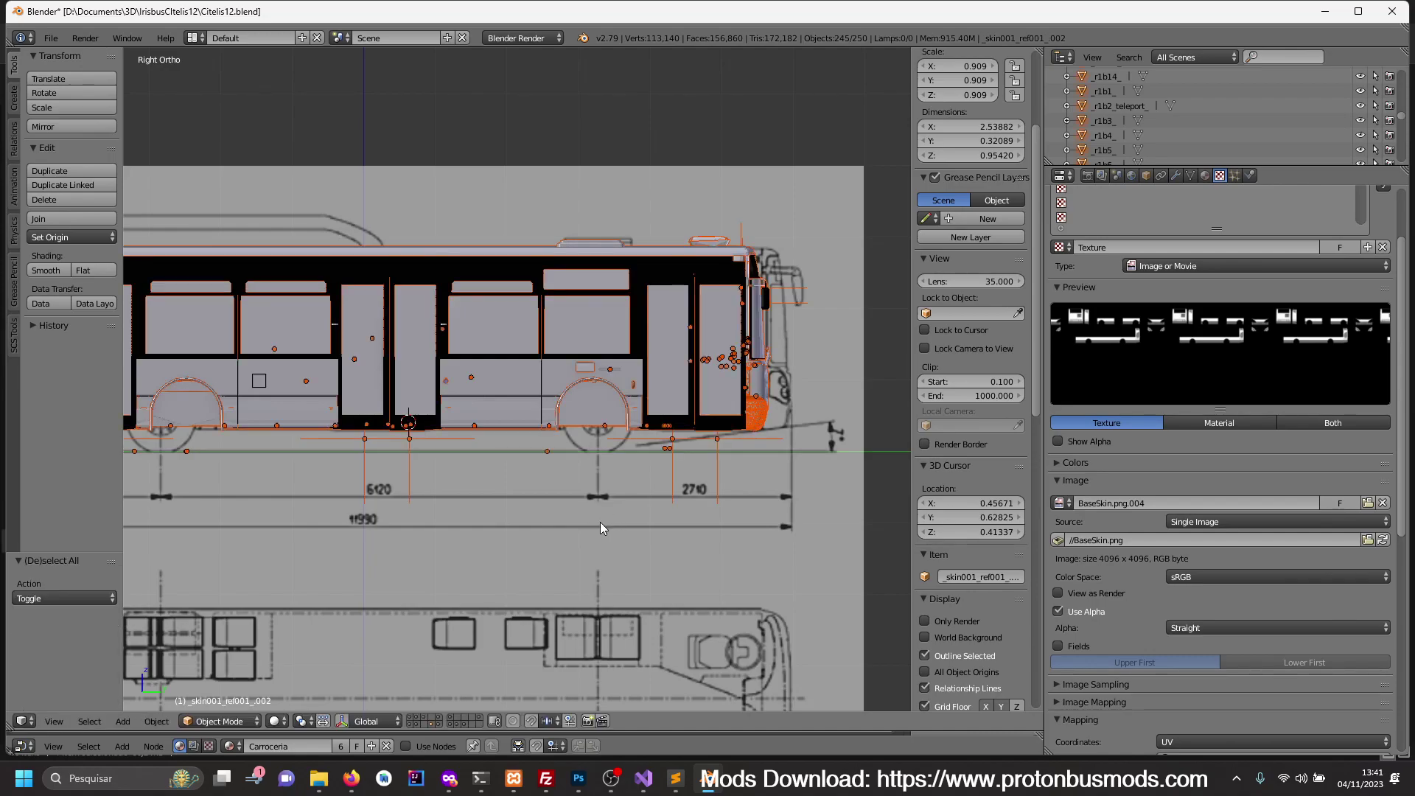
{"action": "key", "text": "g"}
{"action": "key", "text": "y"}
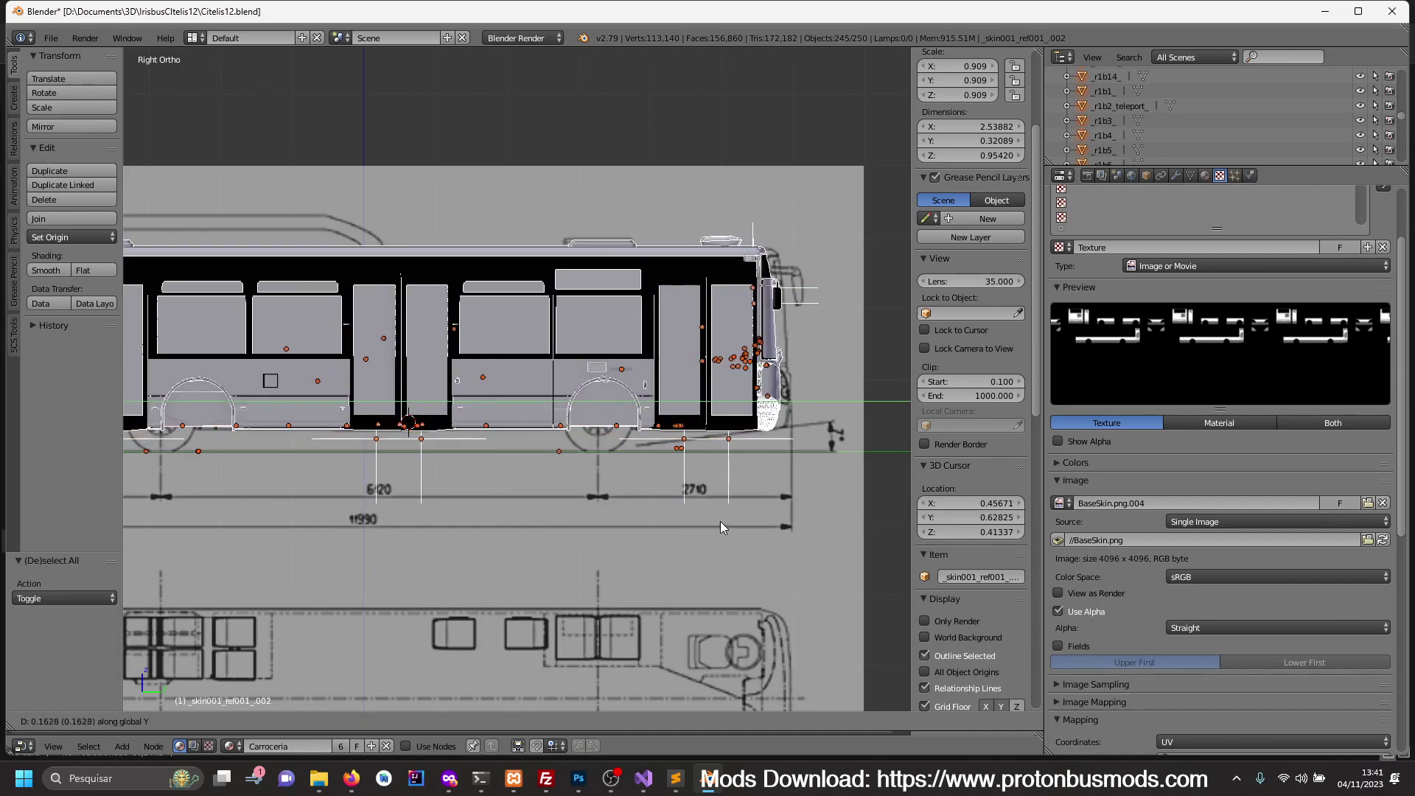
{"action": "left_click", "coordinate": [825, 514]}
{"action": "scroll", "coordinate": [556, 484], "scroll_direction": "down", "scroll_amount": 2}
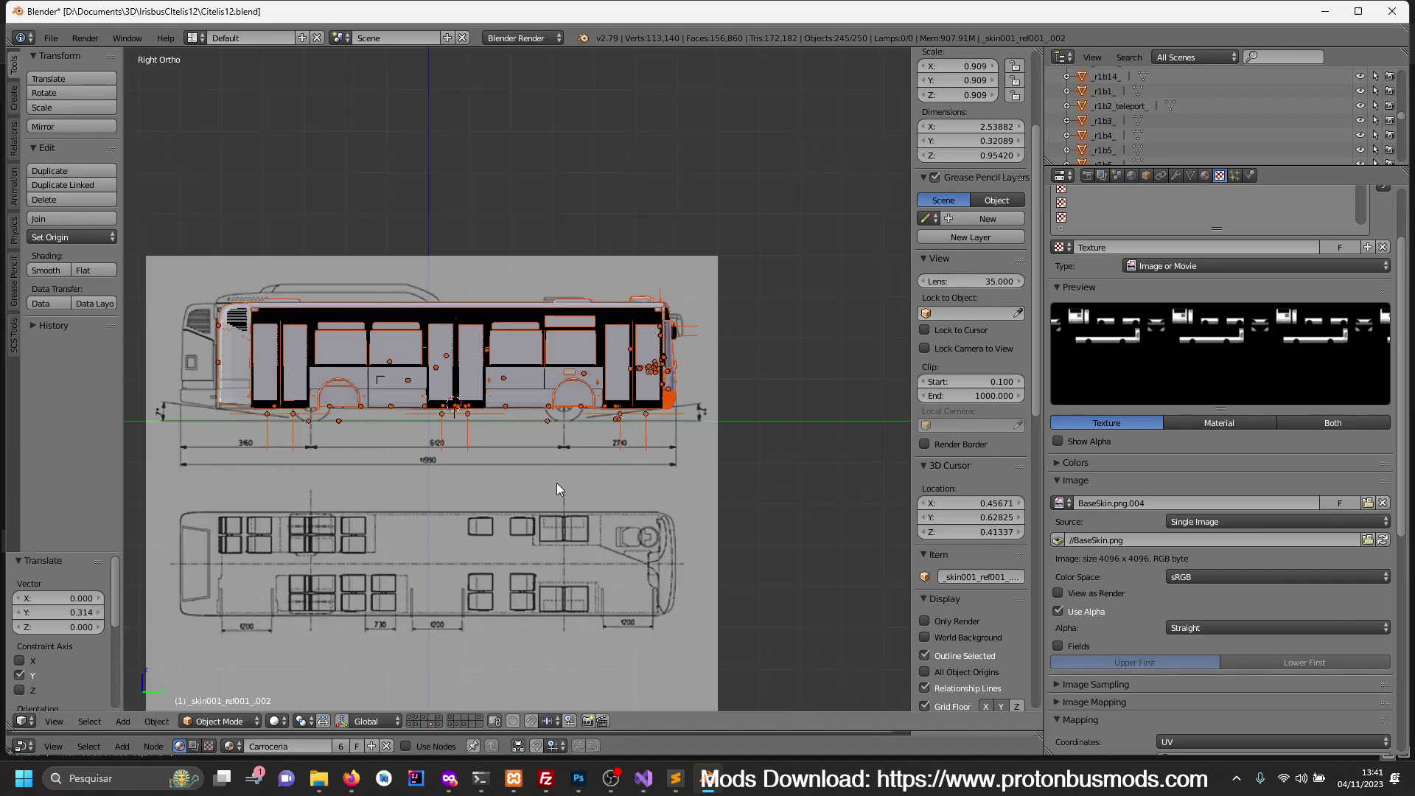
{"action": "scroll", "coordinate": [638, 488], "scroll_direction": "down", "scroll_amount": 1}
{"action": "scroll", "coordinate": [638, 488], "scroll_direction": "up", "scroll_amount": 2}
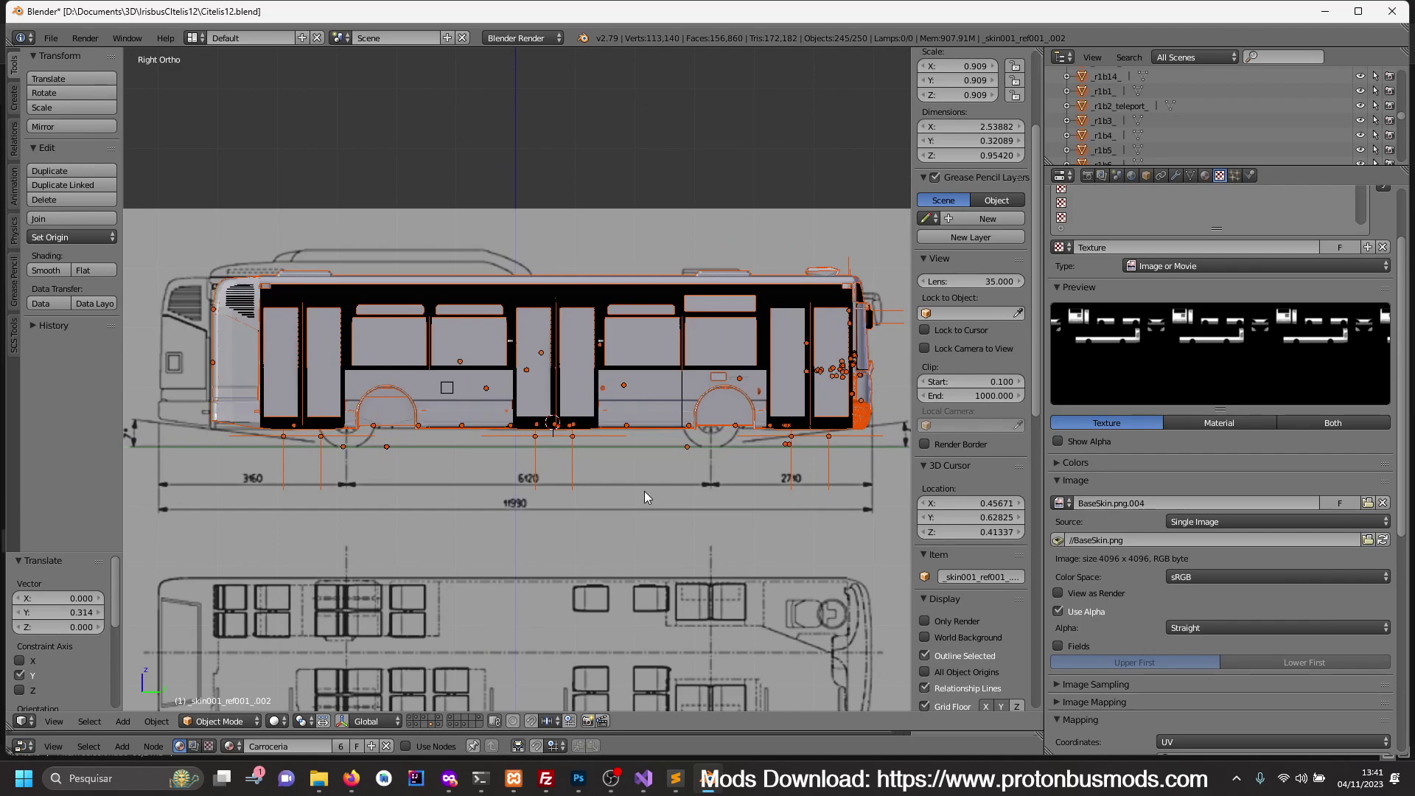
- Inspect front wheel and door alignment in wireframe, cancelling a trial Y nudge
{"action": "key", "text": "z"}
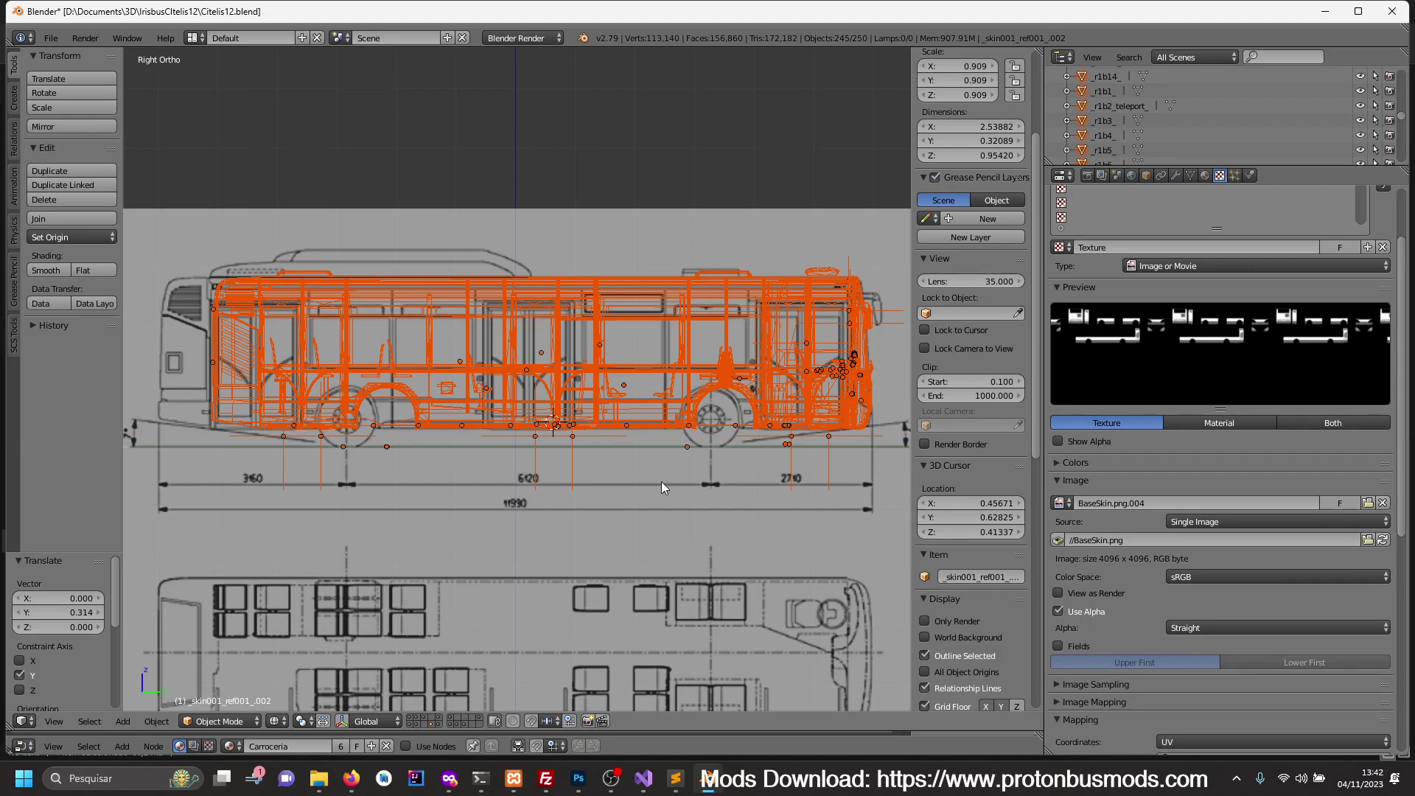
{"action": "scroll", "coordinate": [552, 477], "scroll_direction": "up", "scroll_amount": 1}
{"action": "scroll", "coordinate": [696, 458], "scroll_direction": "up", "scroll_amount": 3}
{"action": "middle_click_drag", "start_coordinate": [696, 458], "coordinate": [626, 467], "text": "shift"}
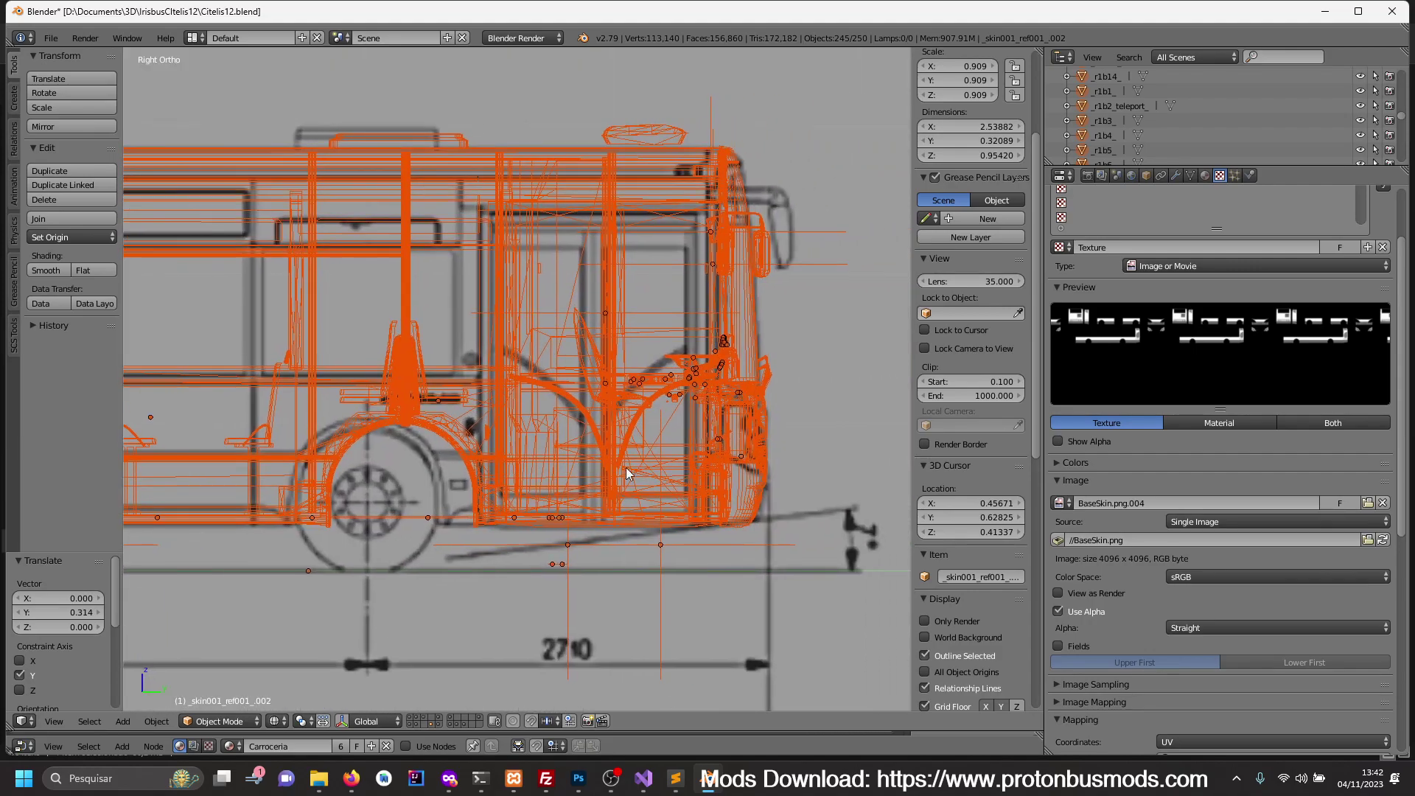
{"action": "scroll", "coordinate": [740, 497], "scroll_direction": "up", "scroll_amount": 2}
{"action": "key", "text": "g"}
{"action": "key", "text": "y"}
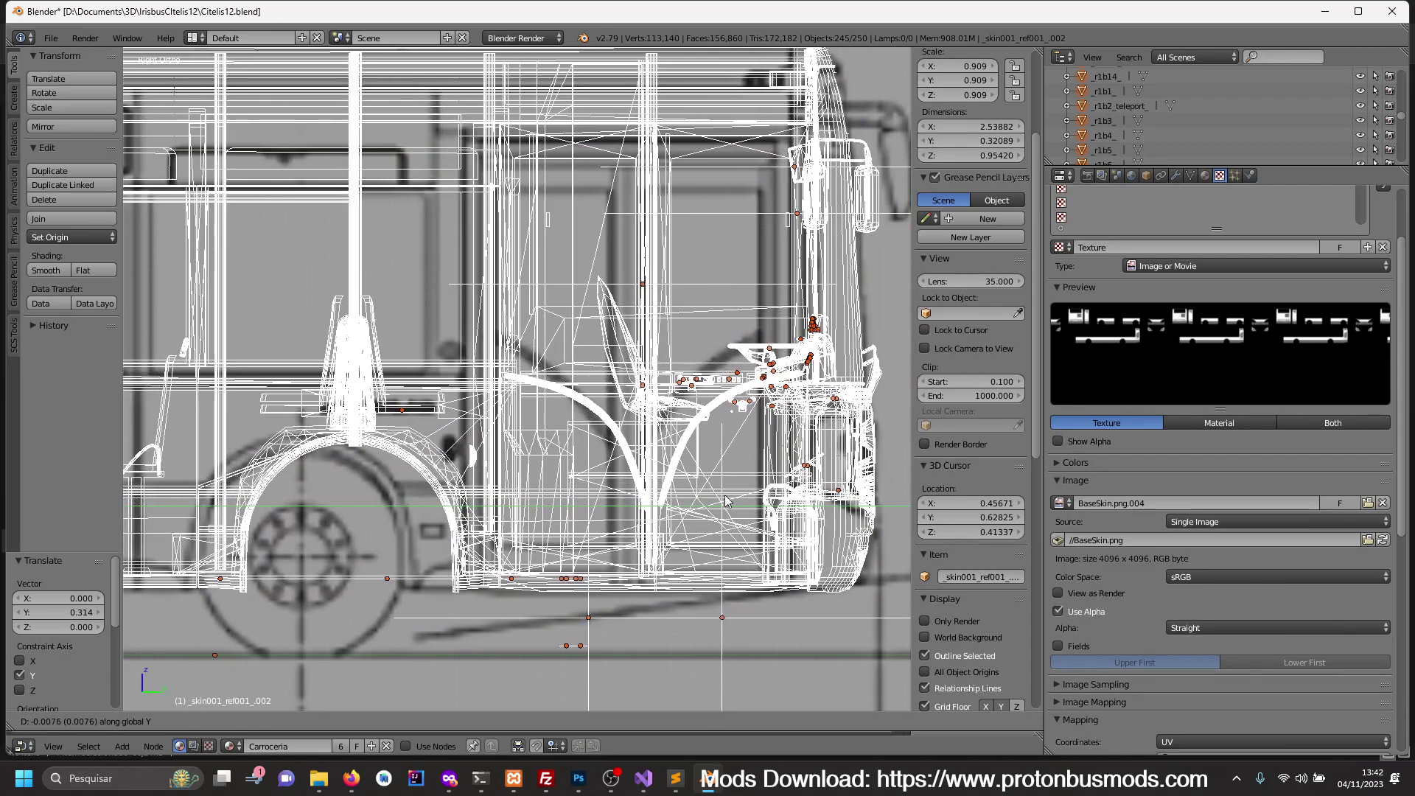
{"action": "key", "text": "Escape"}
{"action": "scroll", "coordinate": [711, 484], "scroll_direction": "down", "scroll_amount": 3}
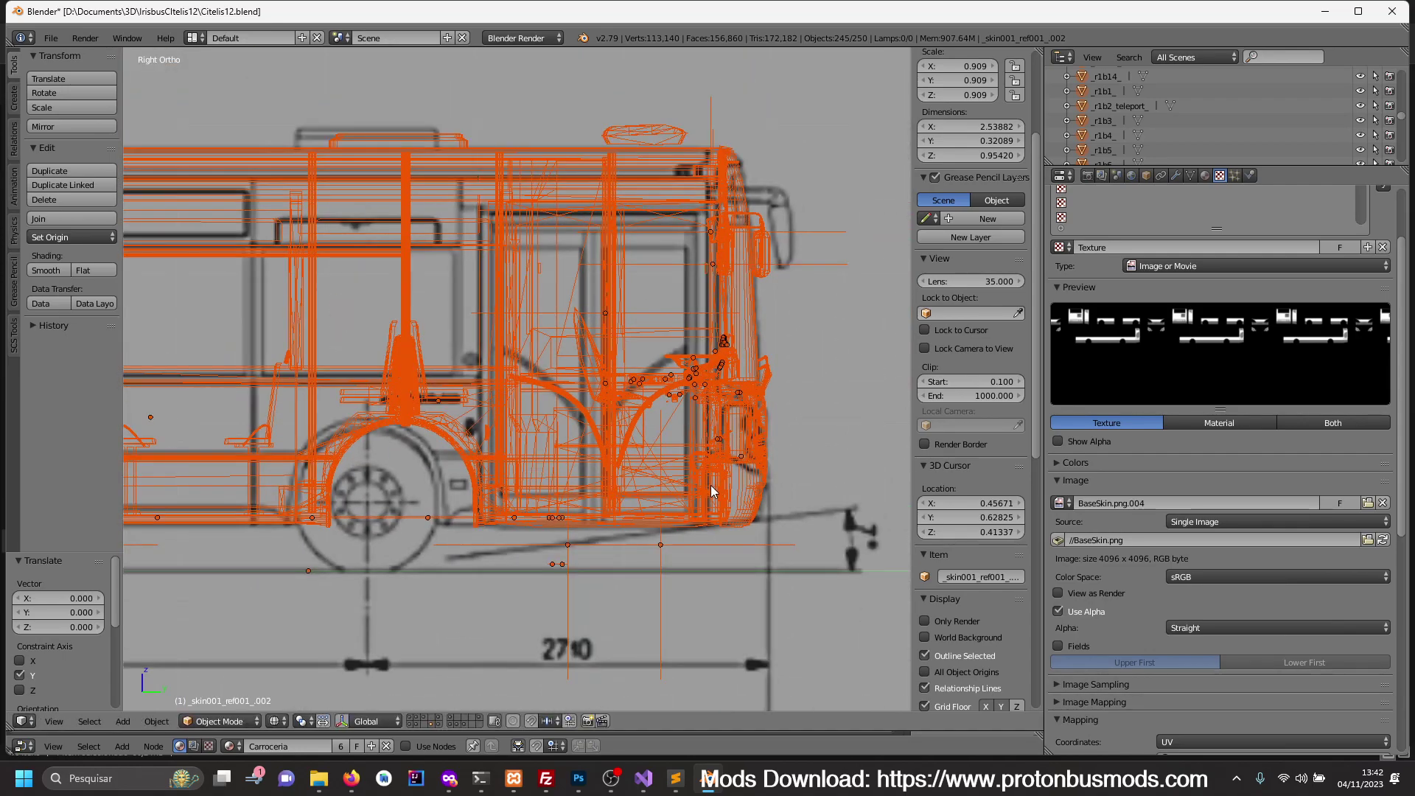
{"action": "scroll", "coordinate": [702, 490], "scroll_direction": "down", "scroll_amount": 2}
{"action": "scroll", "coordinate": [659, 502], "scroll_direction": "up", "scroll_amount": 3, "text": "ctrl"}
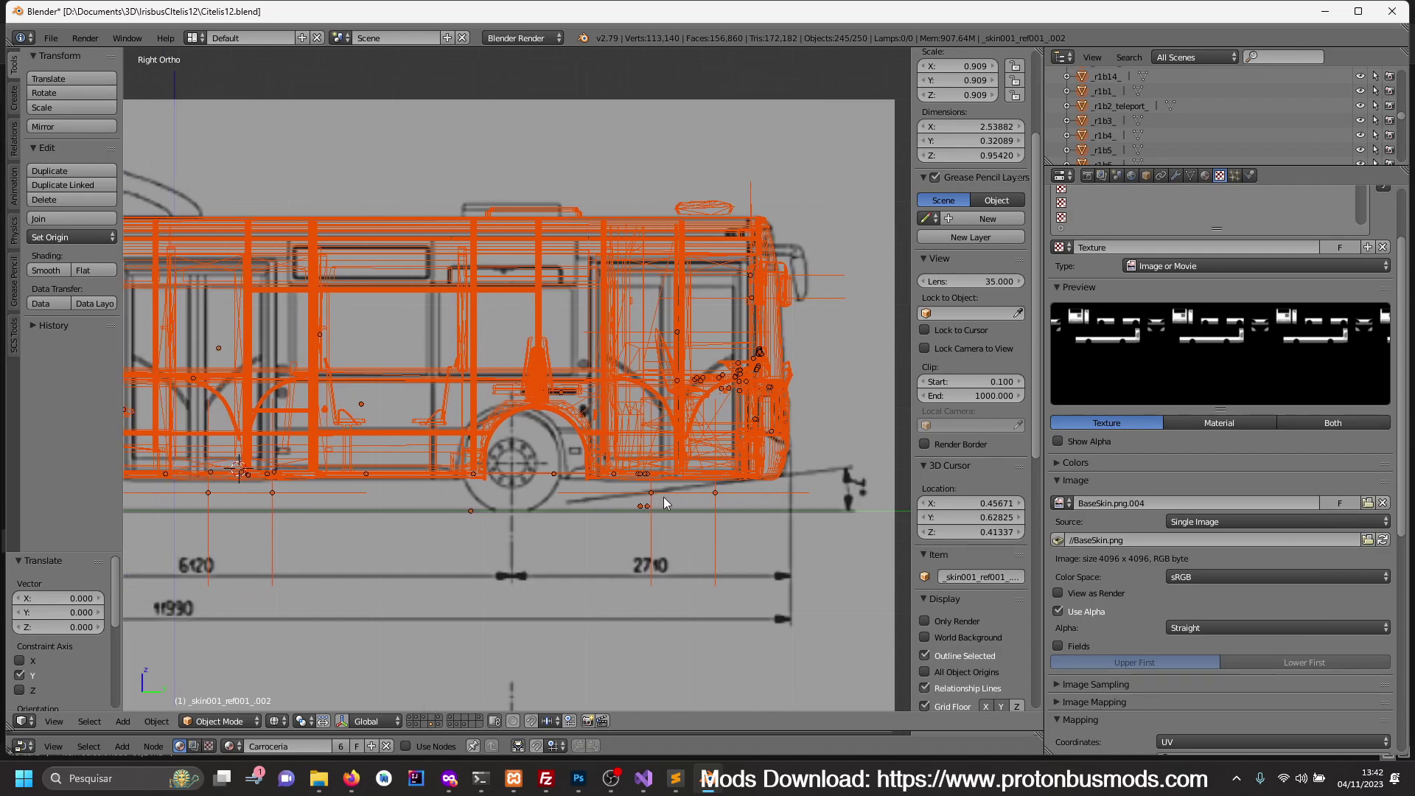
{"action": "scroll", "coordinate": [659, 501], "scroll_direction": "up", "scroll_amount": 2, "text": "ctrl"}
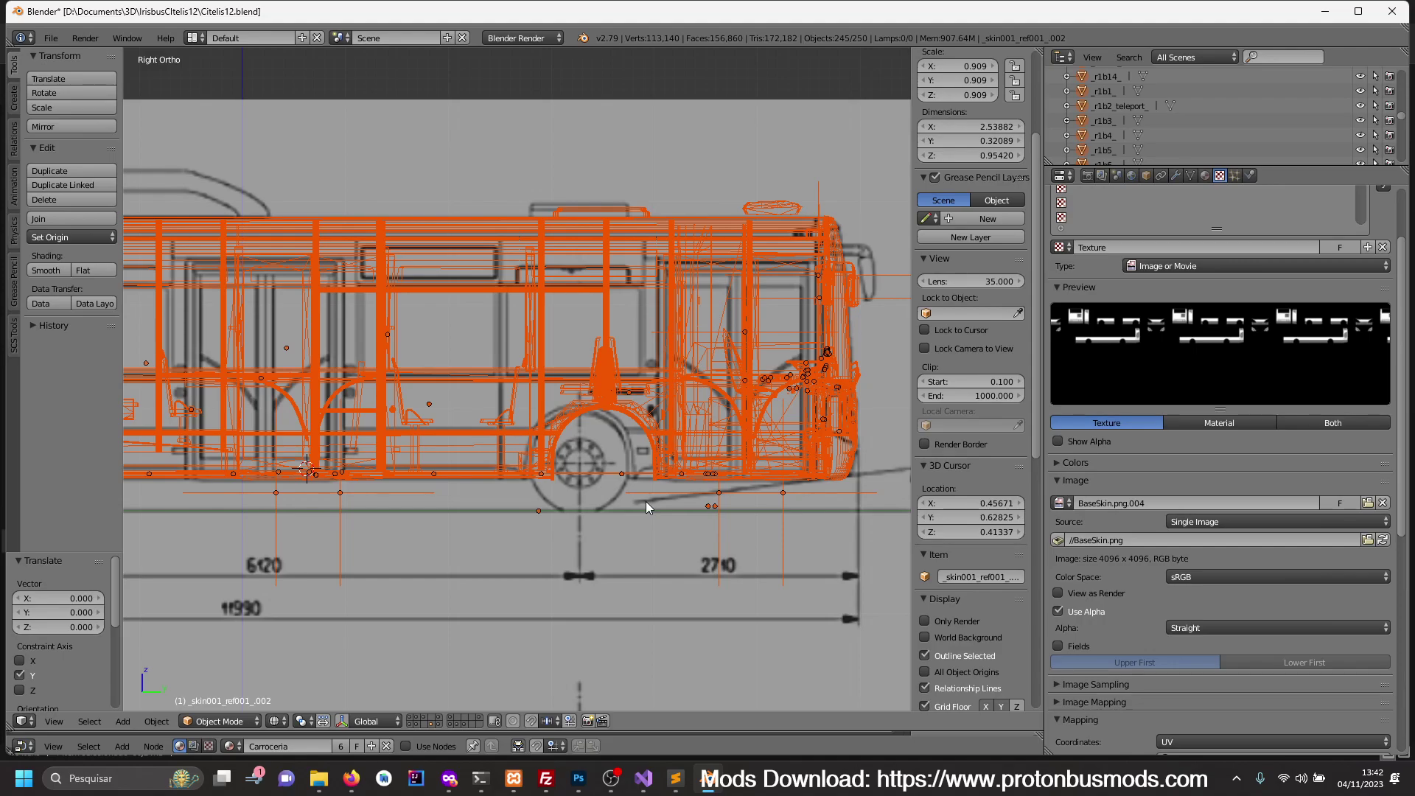
{"action": "scroll", "coordinate": [645, 501], "scroll_direction": "down", "scroll_amount": 2}
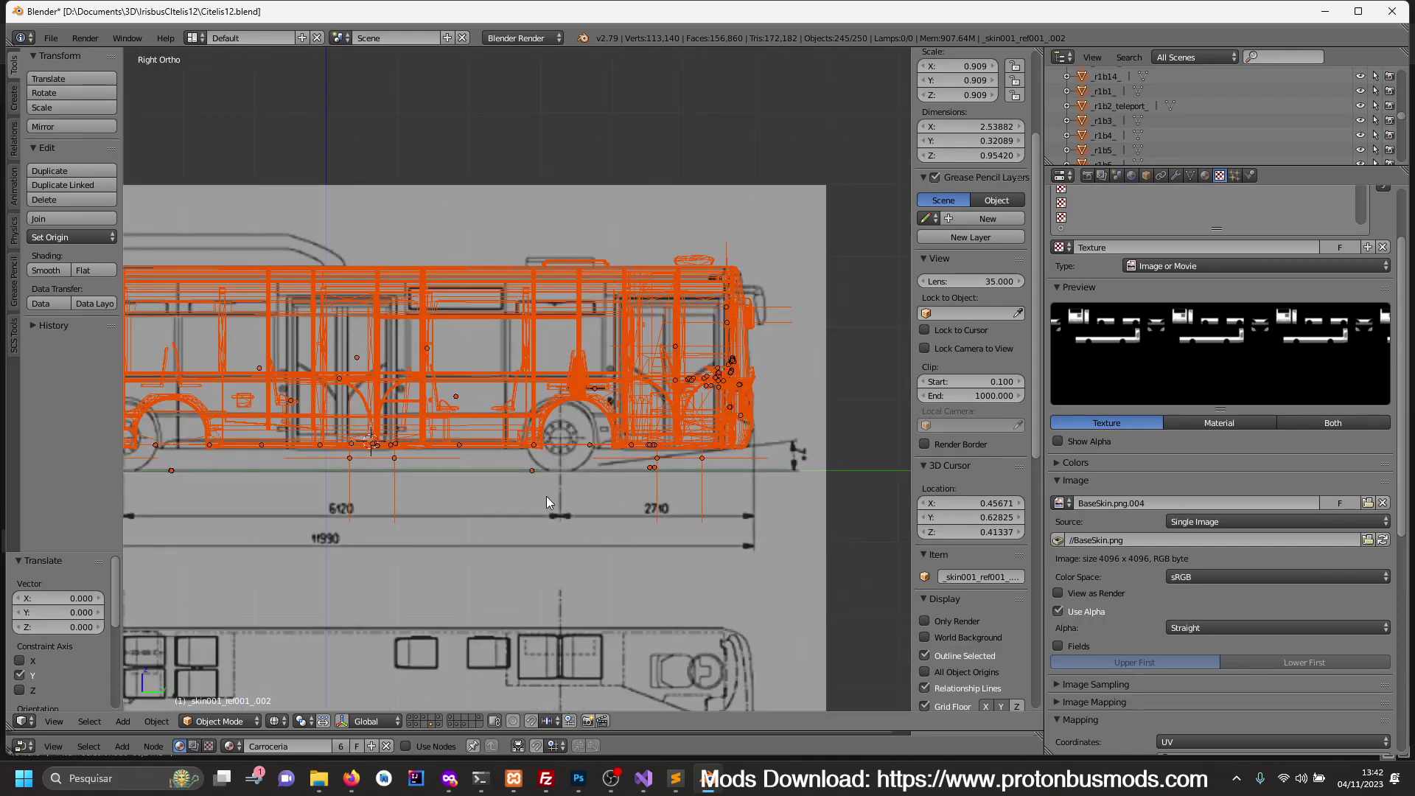
{"action": "scroll", "coordinate": [596, 491], "scroll_direction": "up", "scroll_amount": 1, "text": "ctrl"}
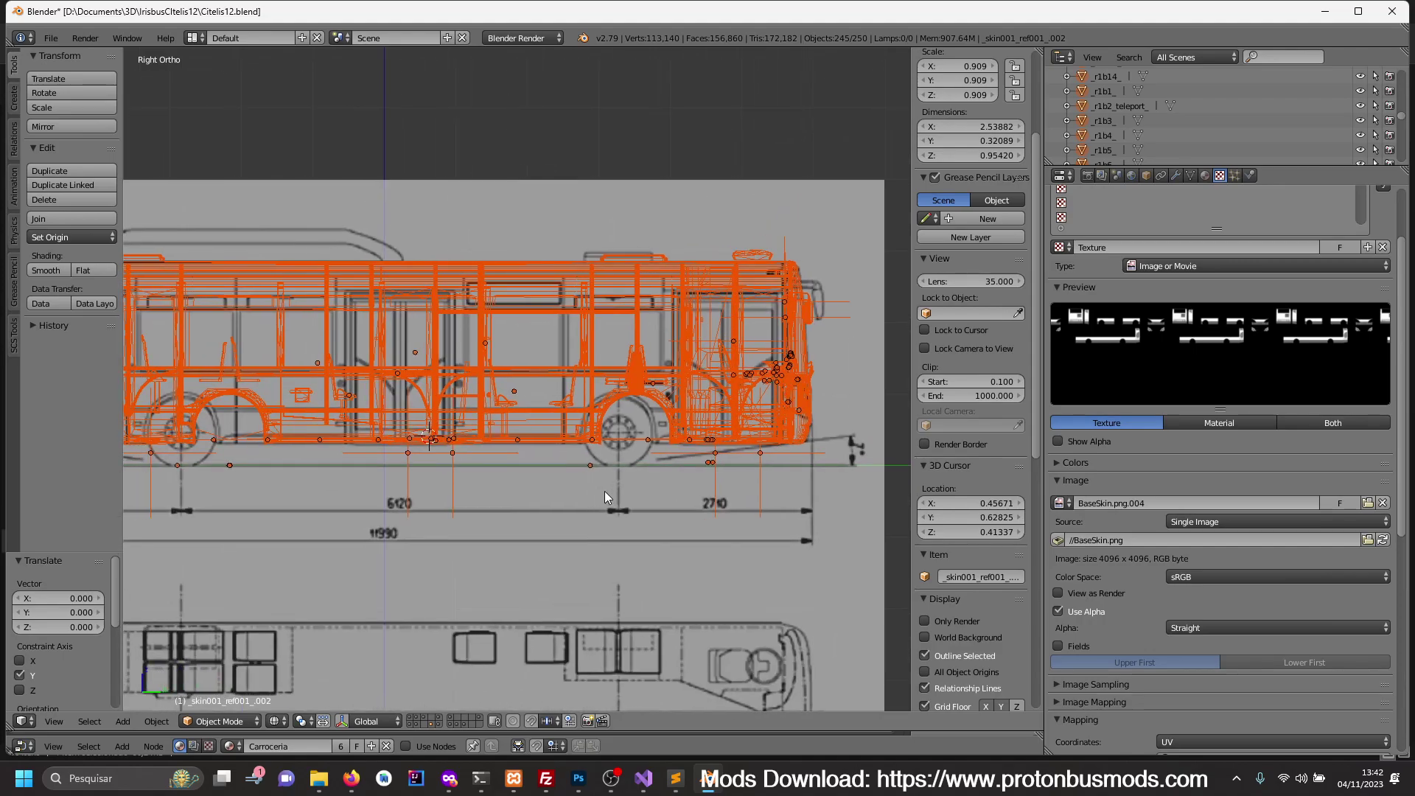
- Re-centre the view in wireframe and show only the window and door layer
{"action": "mouse_move", "coordinate": [590, 493]}
{"action": "middle_mouse_down", "text": "shift"}
{"action": "mouse_move", "coordinate": [665, 485]}
{"action": "mouse_move", "coordinate": [648, 488]}
{"action": "middle_mouse_up", "text": "shift"}
{"action": "key", "text": "z"}
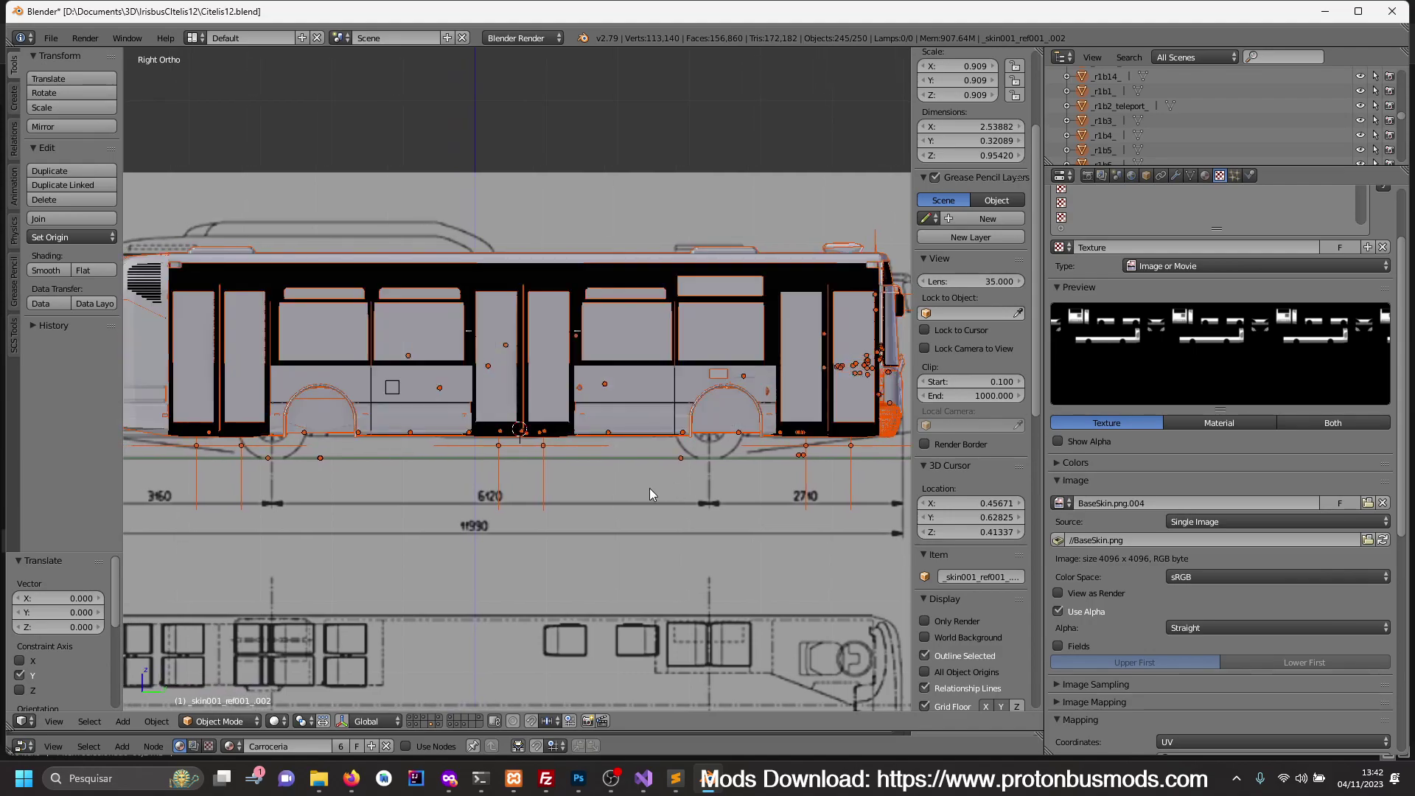
{"action": "key", "text": "z"}
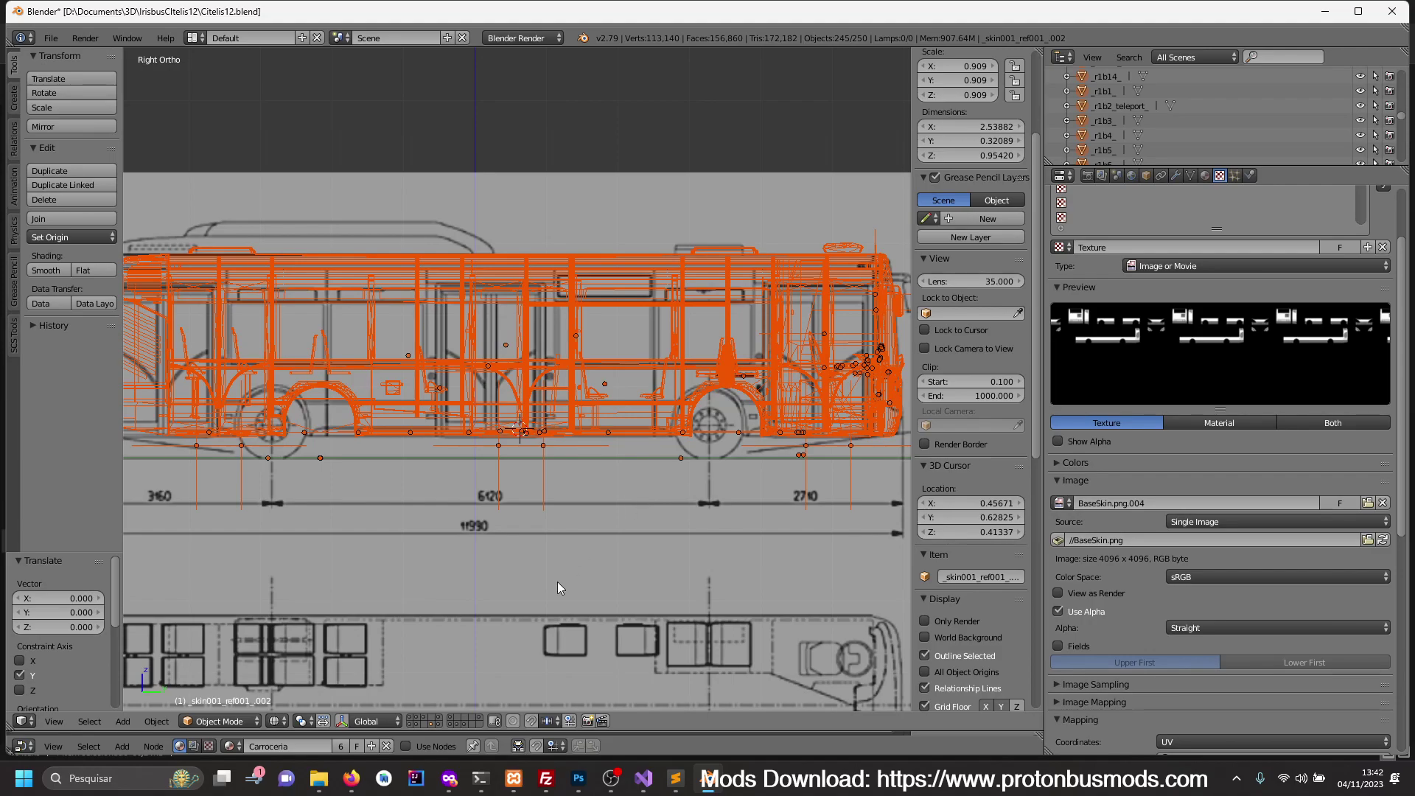
{"action": "left_click", "coordinate": [433, 723]}
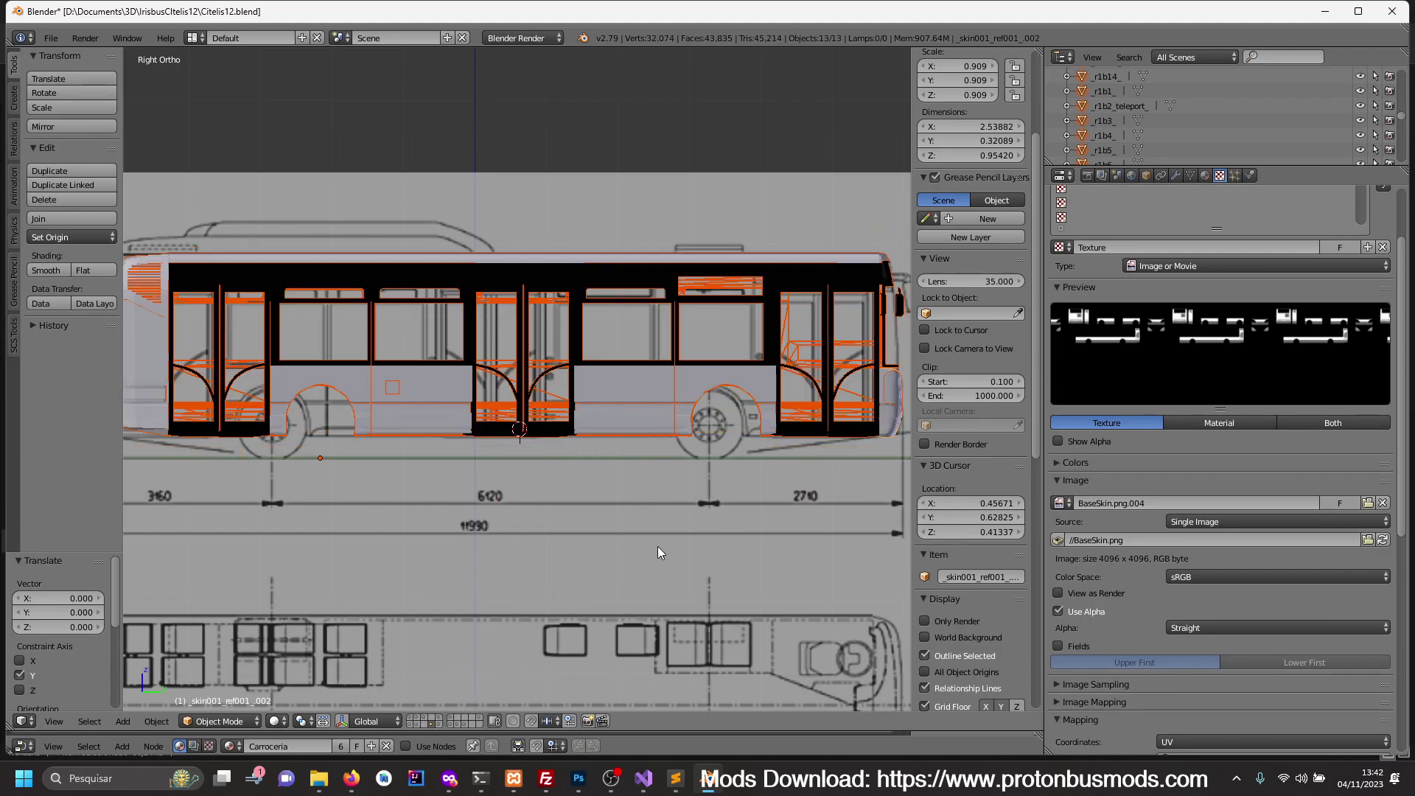
- In Right view with the sidebar hidden, join the window and door parts and enter Edit Mode
{"action": "middle_click_drag", "start_coordinate": [704, 545], "coordinate": [587, 558]}
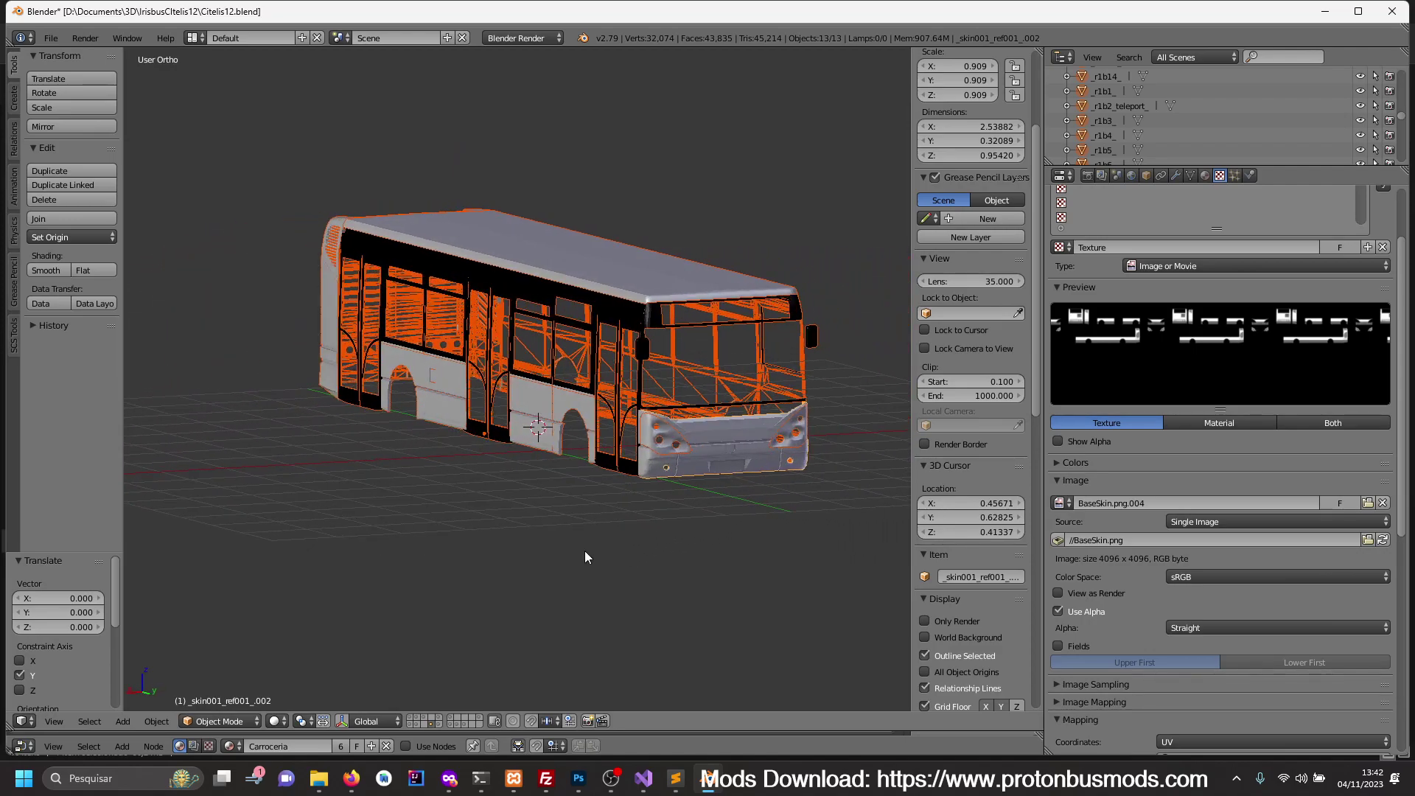
{"action": "key", "text": "KP_3"}
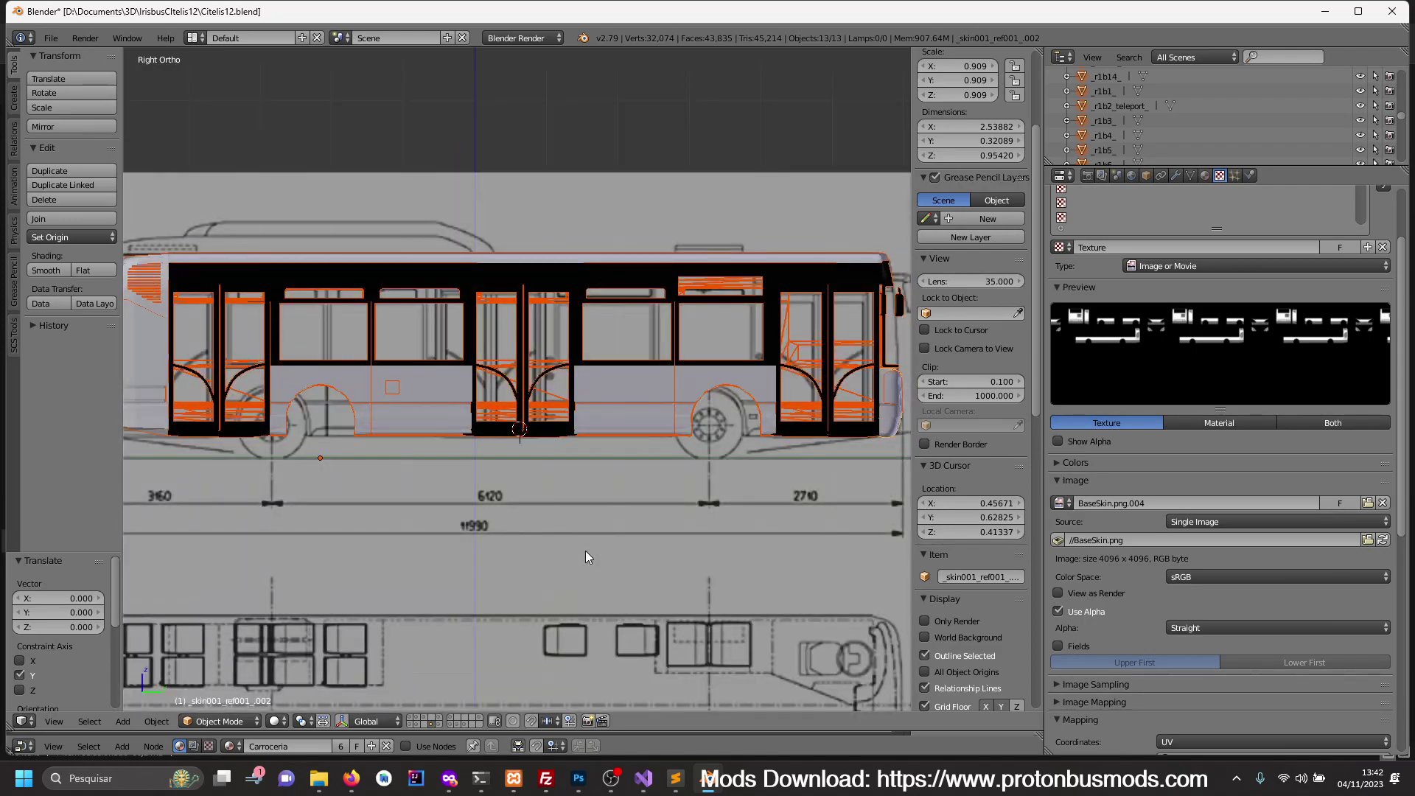
{"action": "key", "text": "n"}
{"action": "scroll", "coordinate": [609, 525], "scroll_direction": "down", "scroll_amount": 1}
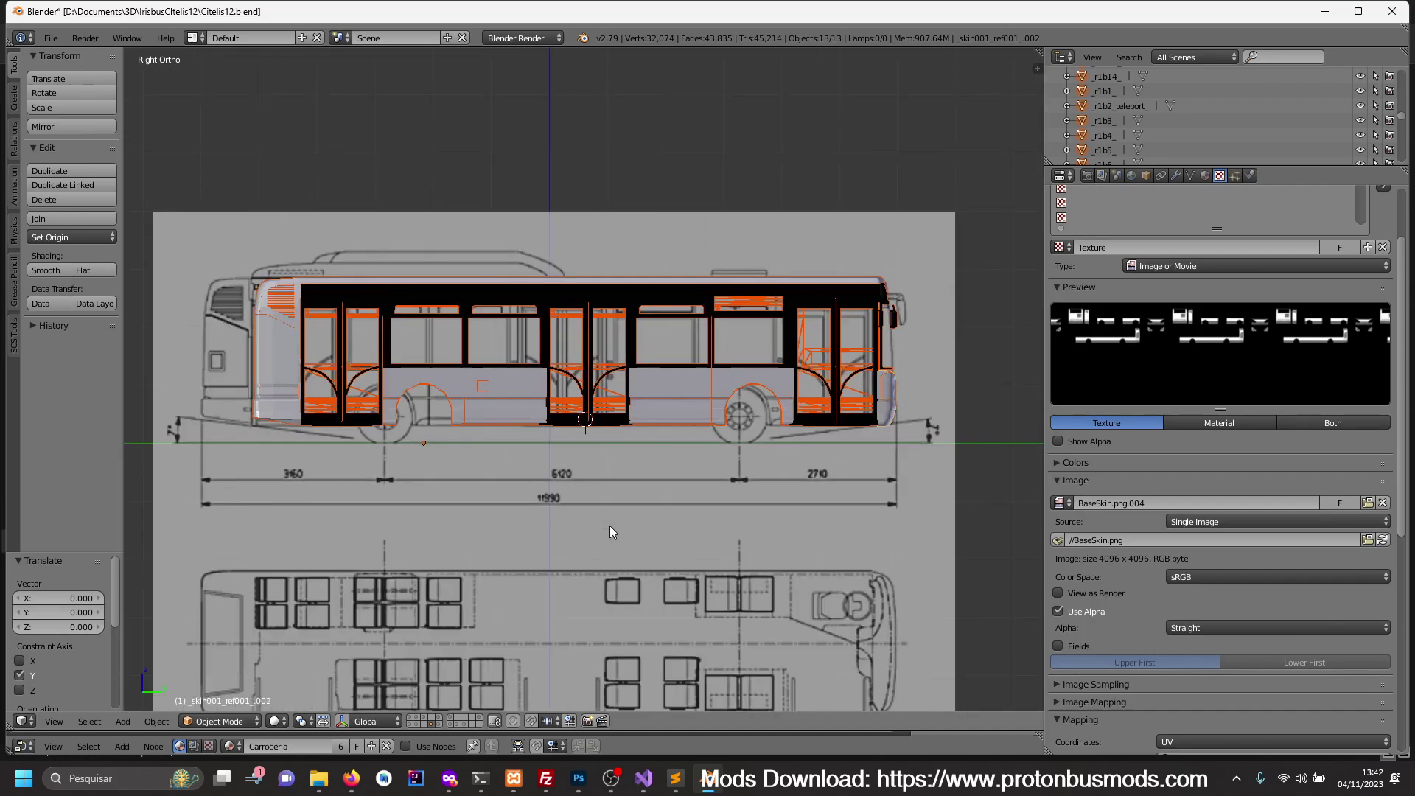
{"action": "middle_click_drag", "start_coordinate": [609, 525], "coordinate": [621, 523], "text": "shift"}
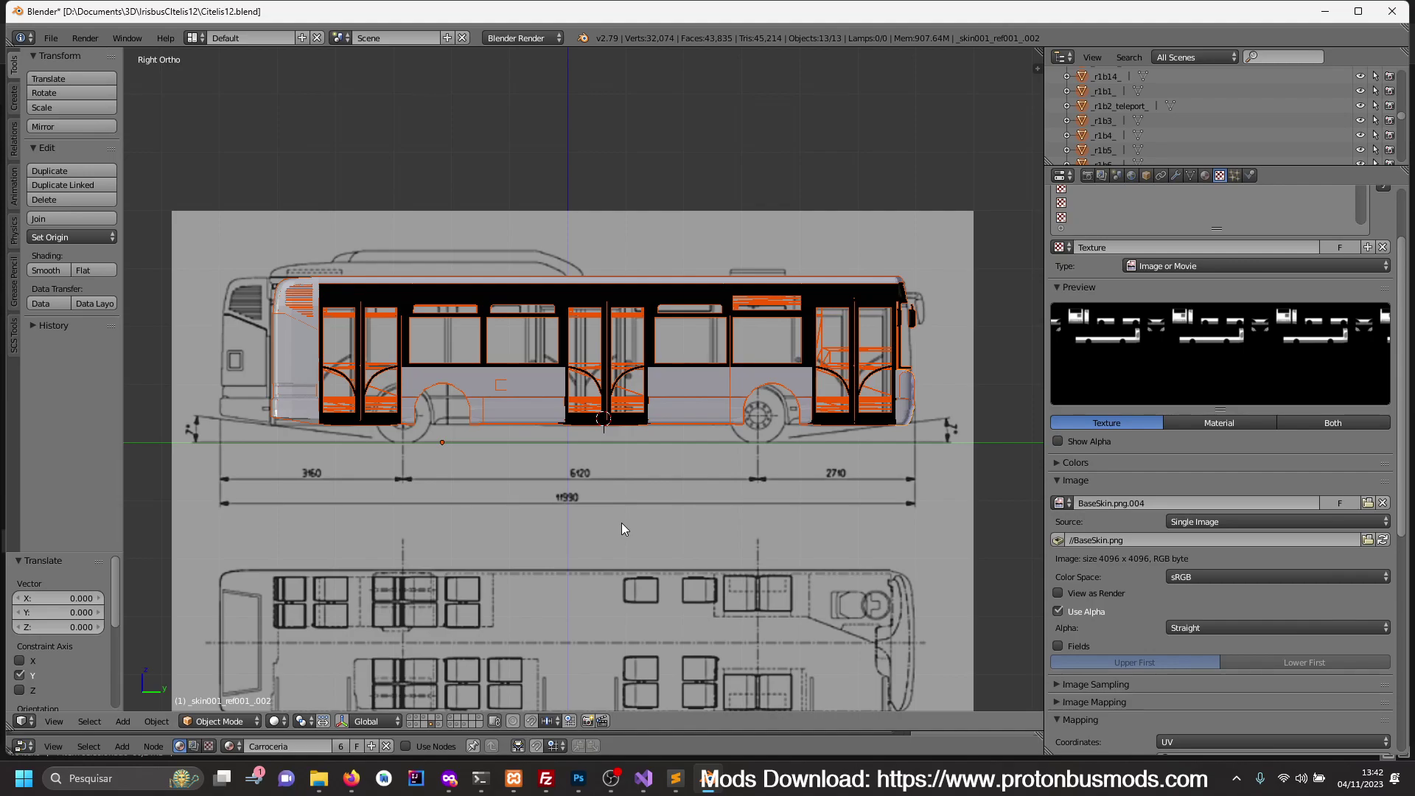
{"action": "key", "text": "ctrl+j"}
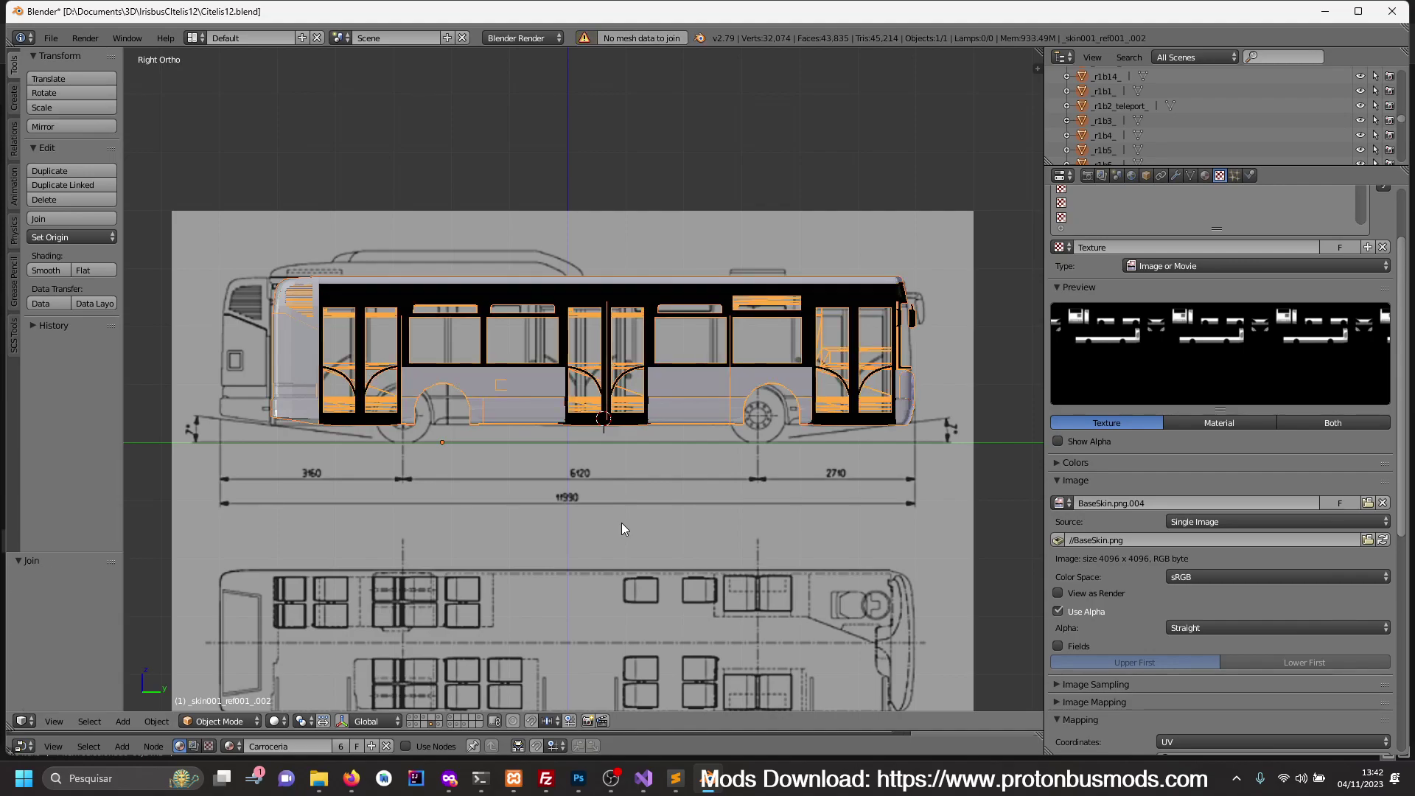
{"action": "key", "text": "Tab"}
{"action": "key", "text": "a"}
{"action": "key", "text": "a"}
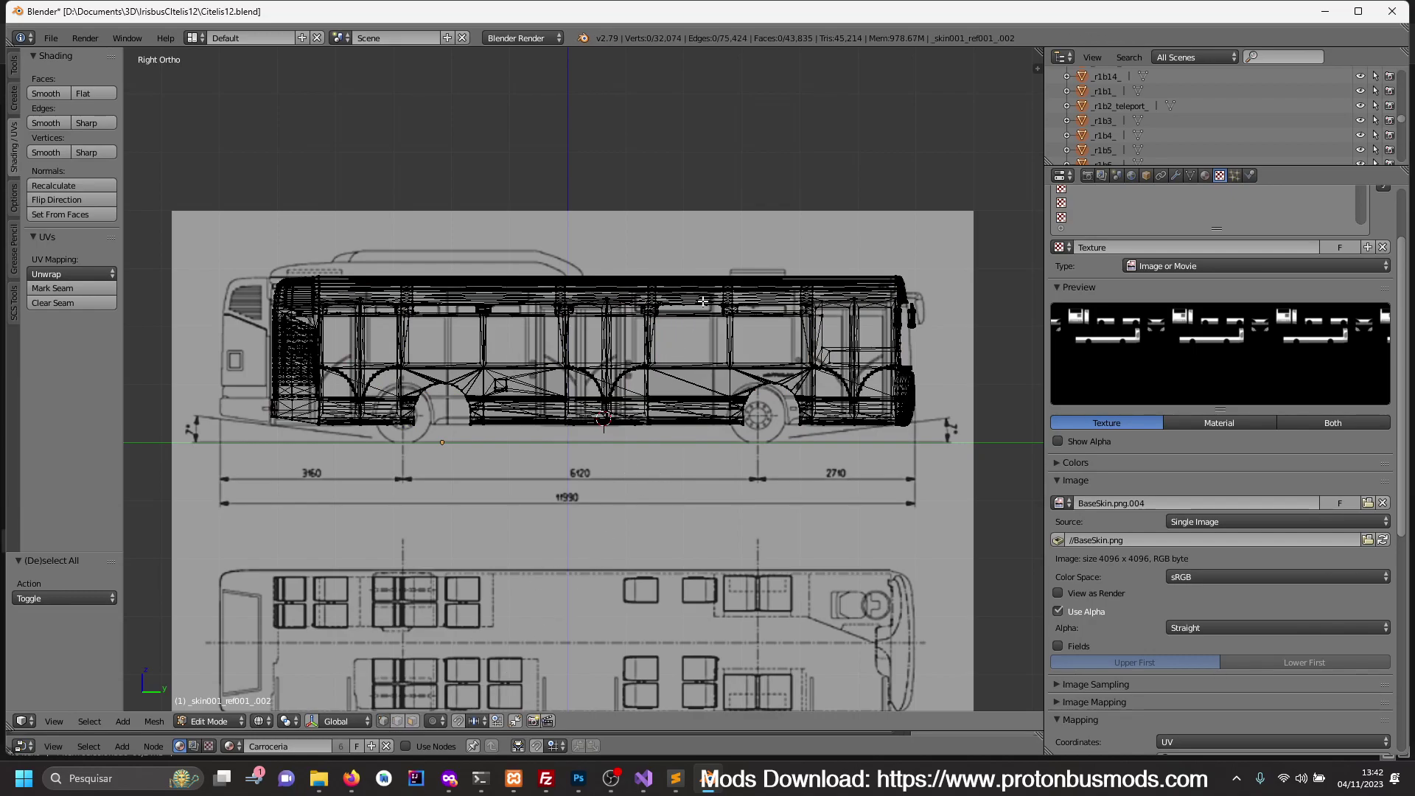
- Circle-select the front section of the mesh and slide it -0.664 along Y
{"action": "key", "text": "a"}
{"action": "key", "text": "a"}
{"action": "key", "text": "c"}
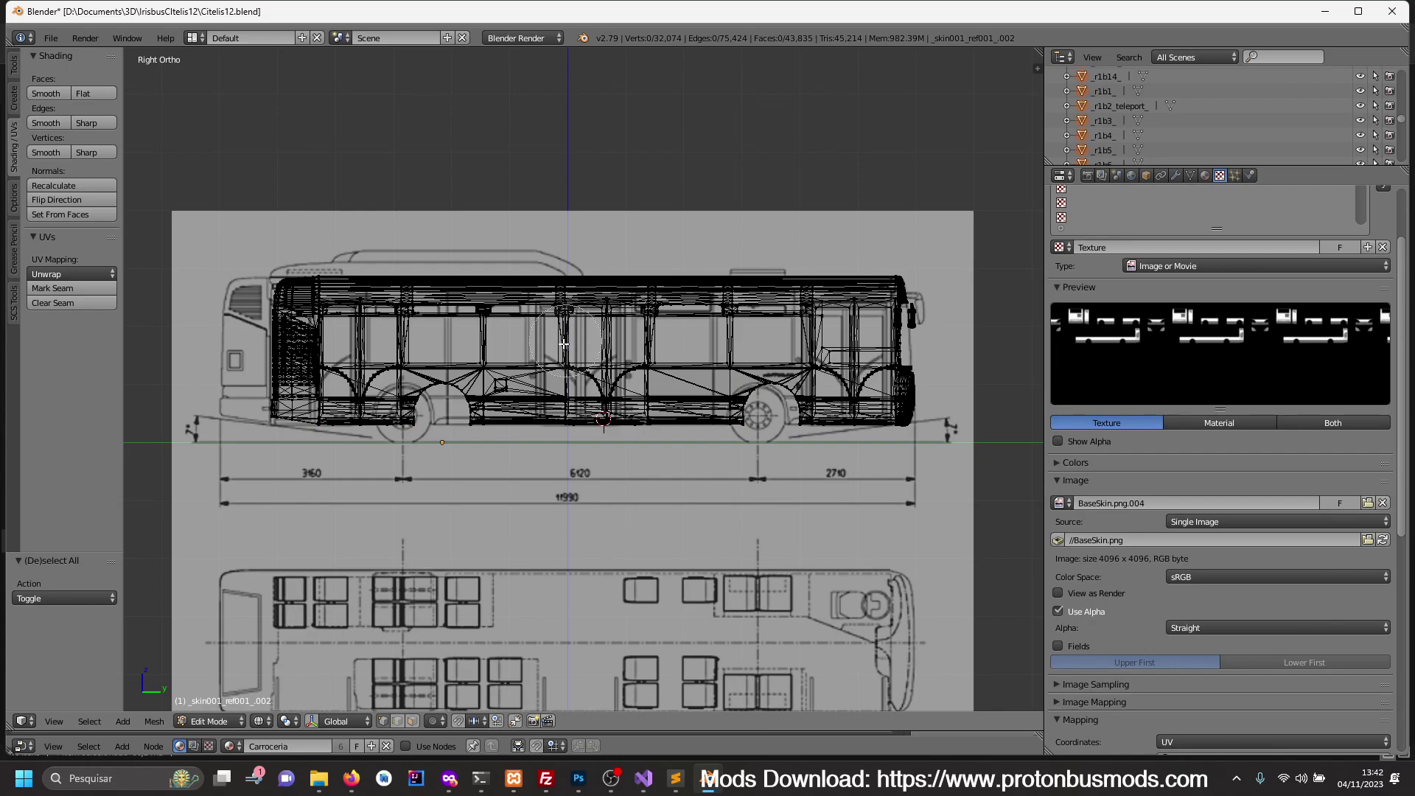
{"action": "mouse_move", "coordinate": [365, 342]}
{"action": "left_mouse_down"}
{"action": "mouse_move", "coordinate": [357, 293]}
{"action": "mouse_move", "coordinate": [380, 310]}
{"action": "mouse_move", "coordinate": [376, 401]}
{"action": "mouse_move", "coordinate": [306, 321]}
{"action": "left_mouse_up"}
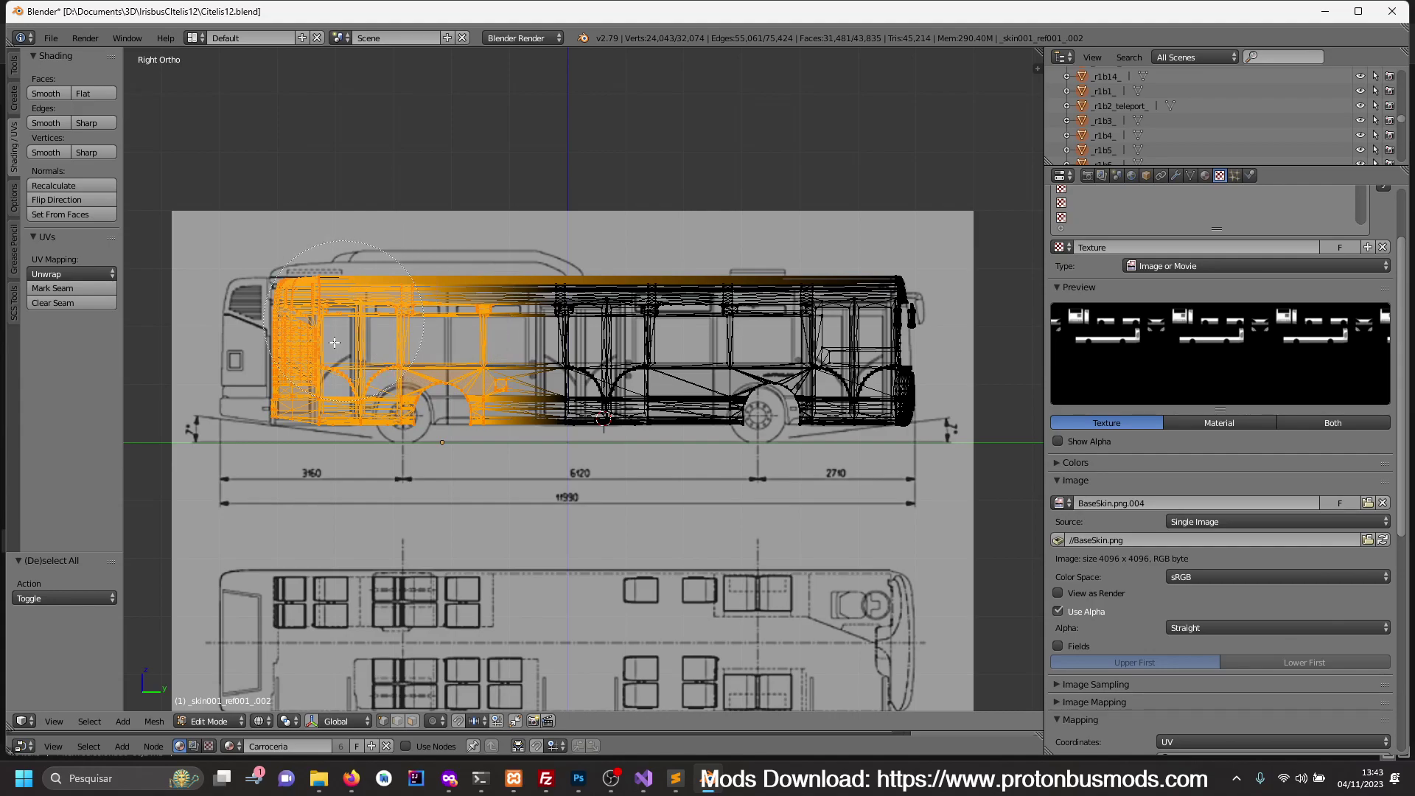
{"action": "scroll", "coordinate": [243, 325], "scroll_direction": "up", "scroll_amount": 2}
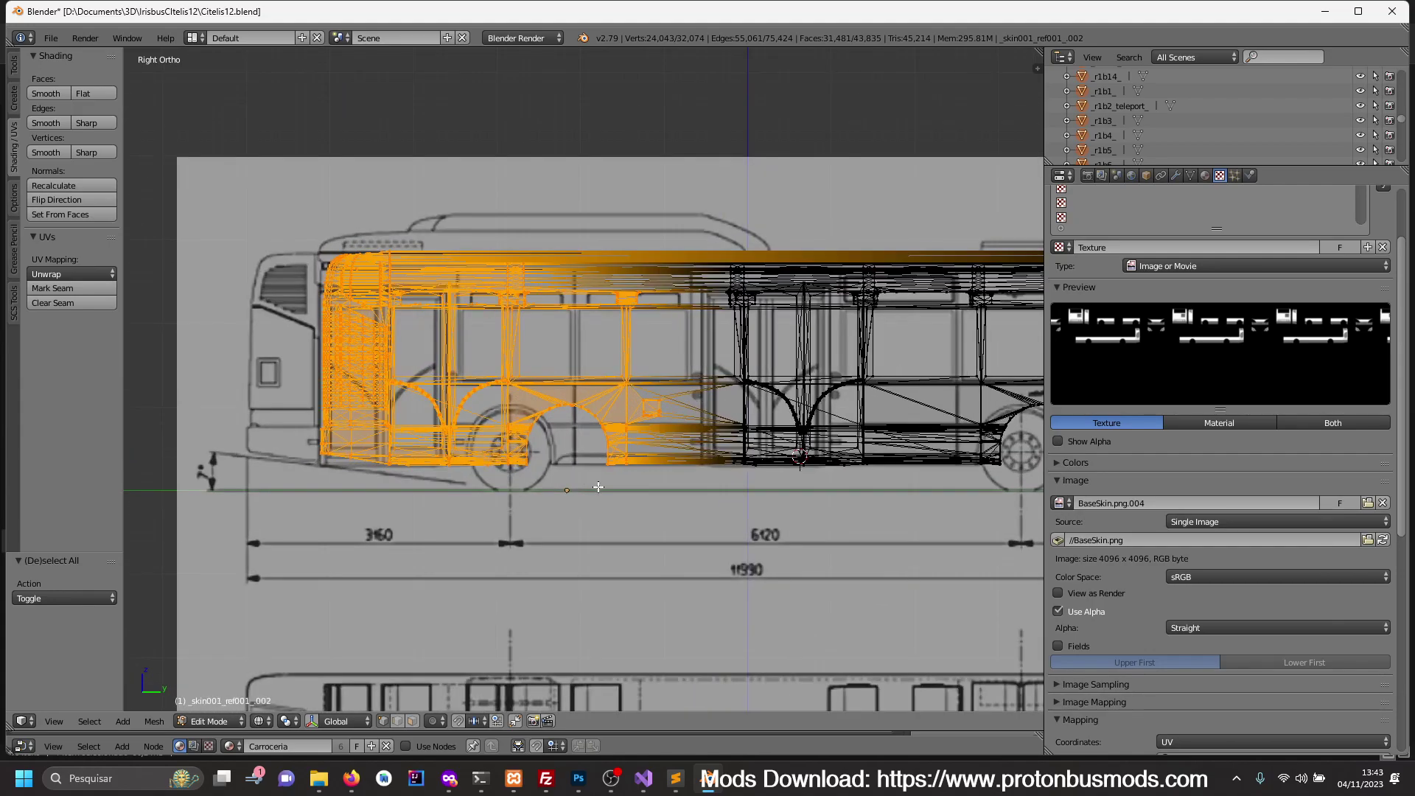
{"action": "key", "text": "g"}
{"action": "key", "text": "y"}
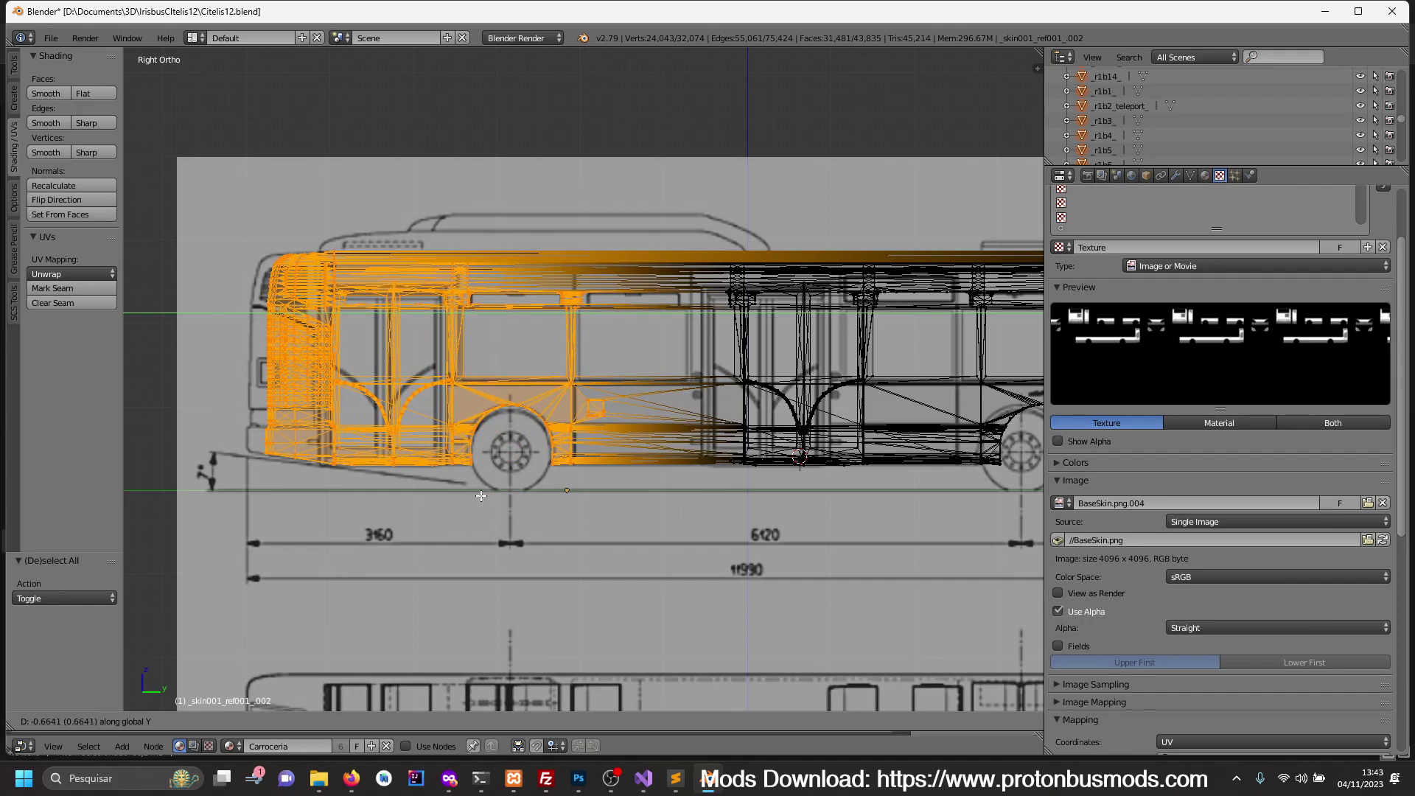
{"action": "left_click", "coordinate": [480, 496]}
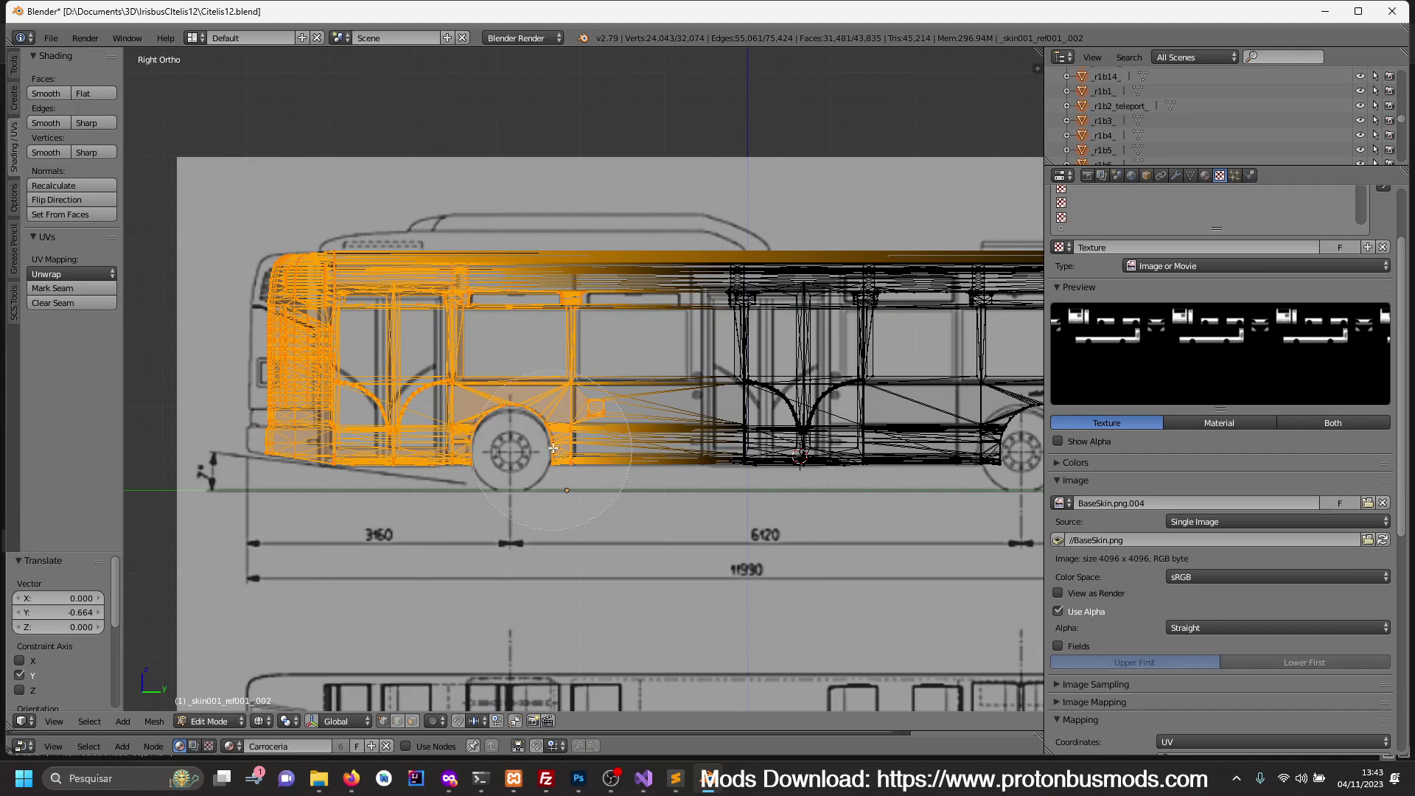
- Trim the selection to the rear door vertices and slide them -0.190 along Y
{"action": "key", "text": "c"}
{"action": "mouse_move", "coordinate": [581, 435]}
{"action": "middle_mouse_down"}
{"action": "mouse_move", "coordinate": [536, 289]}
{"action": "mouse_move", "coordinate": [539, 458]}
{"action": "mouse_move", "coordinate": [573, 455]}
{"action": "middle_mouse_up"}
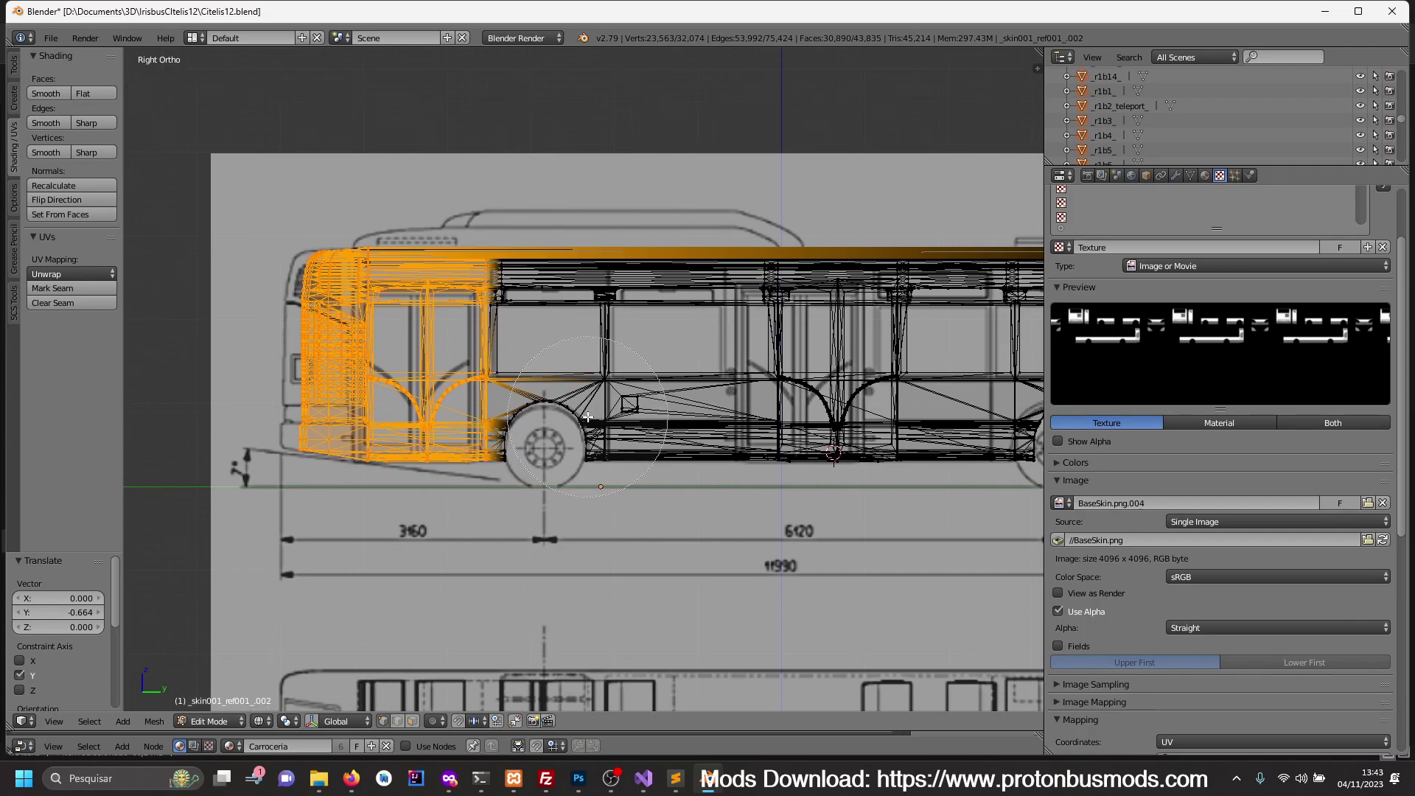
{"action": "right_click", "coordinate": [580, 419]}
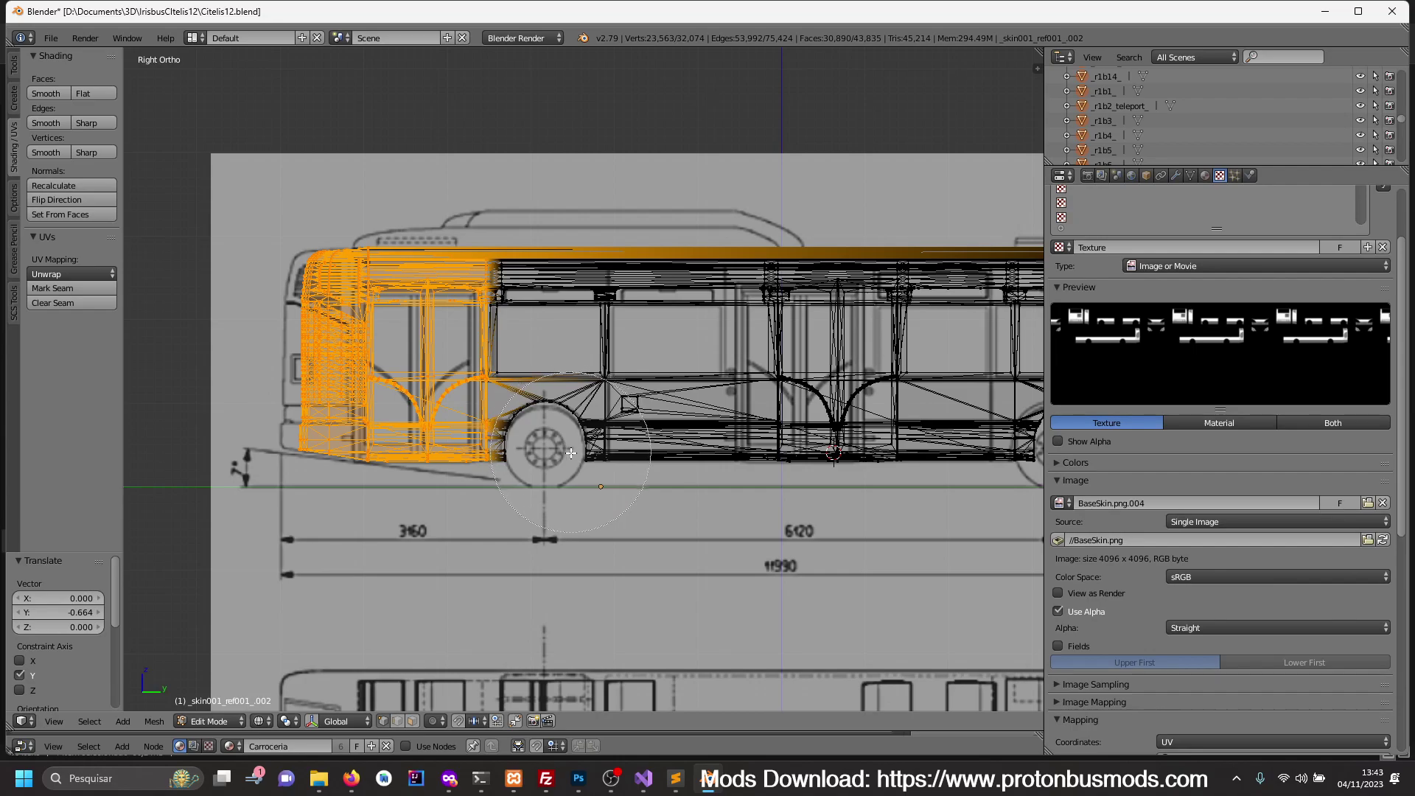
{"action": "middle_click_drag", "start_coordinate": [570, 384], "coordinate": [573, 302]}
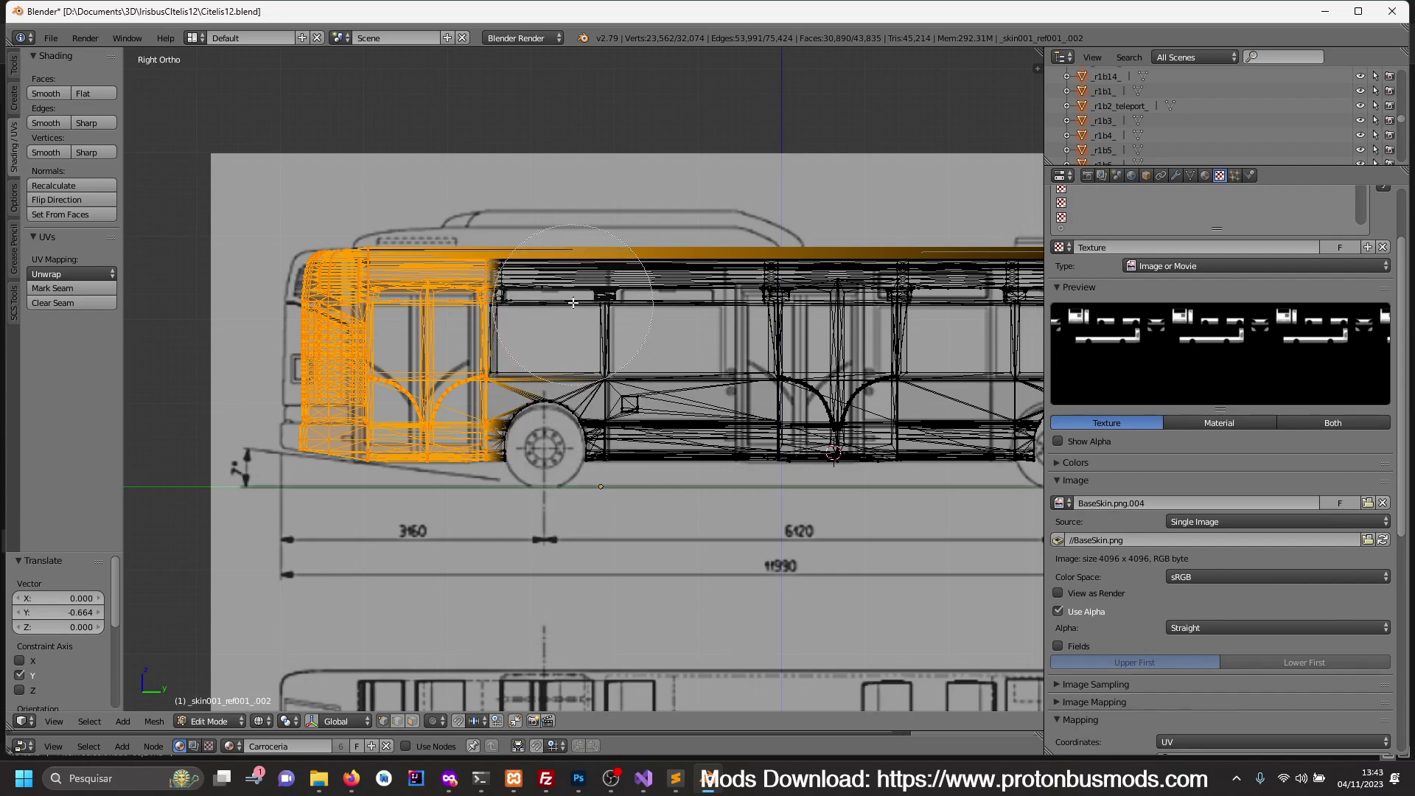
{"action": "right_click", "coordinate": [574, 257]}
{"action": "key", "text": "g"}
{"action": "key", "text": "y"}
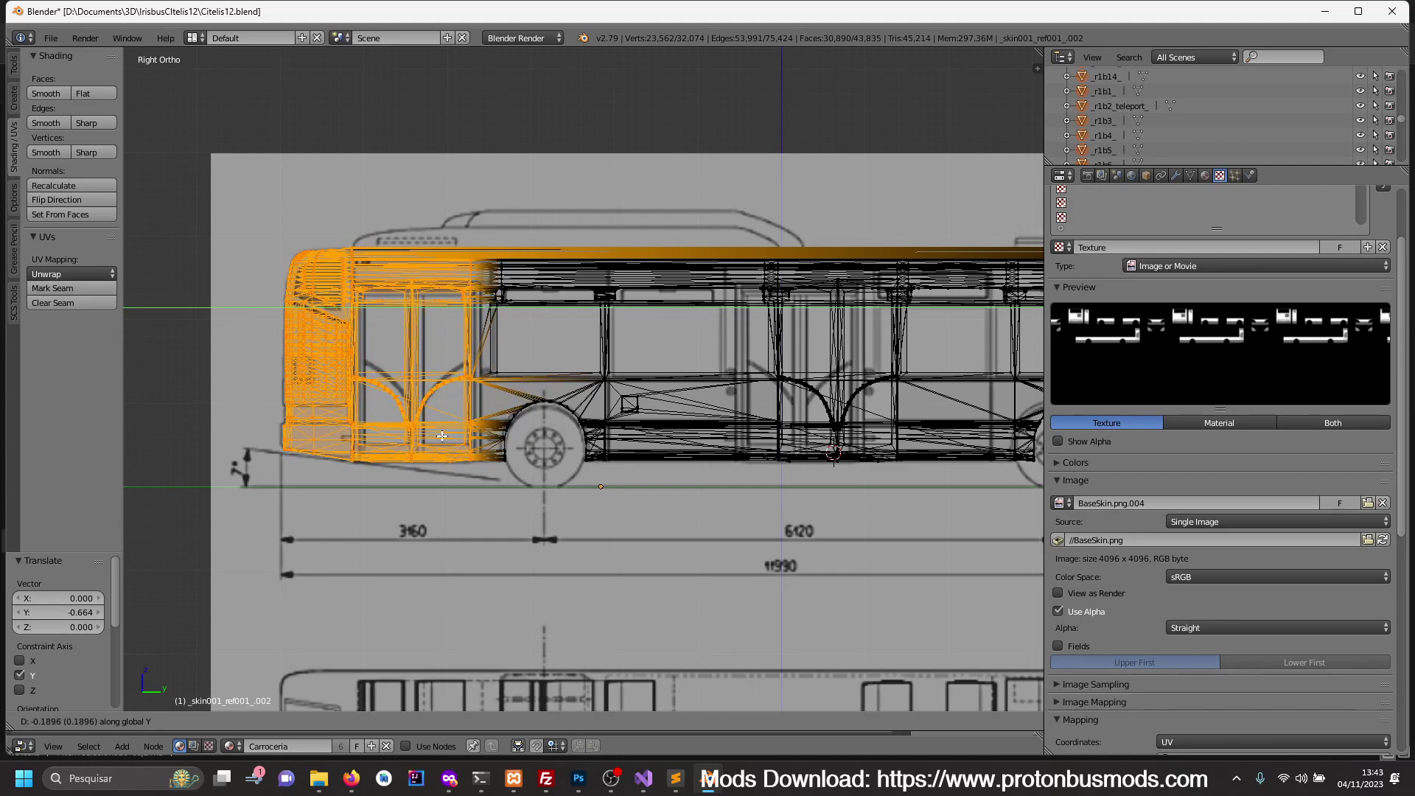
{"action": "left_click", "coordinate": [442, 436]}
{"action": "middle_click_drag", "start_coordinate": [628, 429], "coordinate": [574, 435], "text": "shift"}
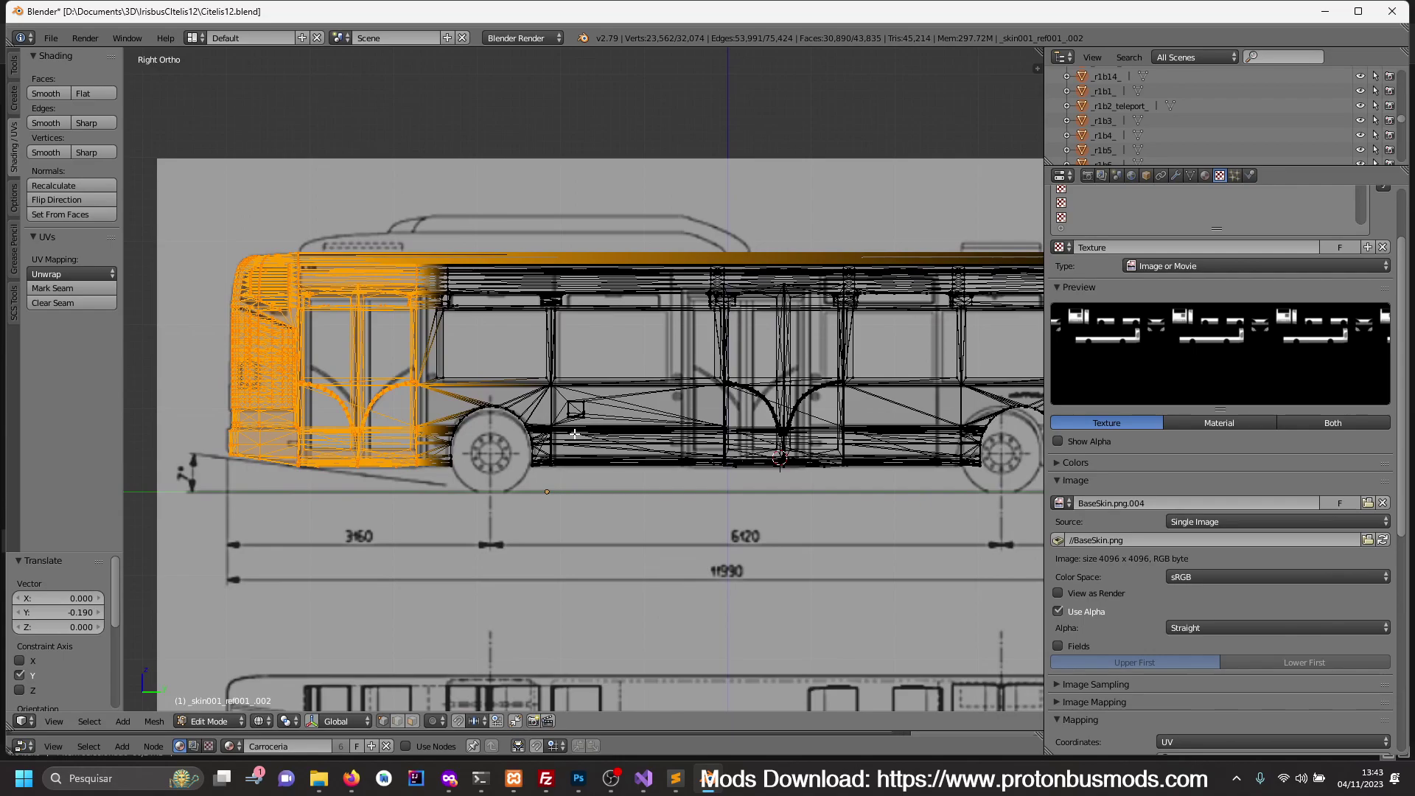
{"action": "middle_click_drag", "start_coordinate": [680, 437], "coordinate": [577, 446], "text": "shift"}
- Circle-select the middle door vertices and shift them -0.438 along Y onto the blueprint door
{"action": "key", "text": "a"}
{"action": "key", "text": "c"}
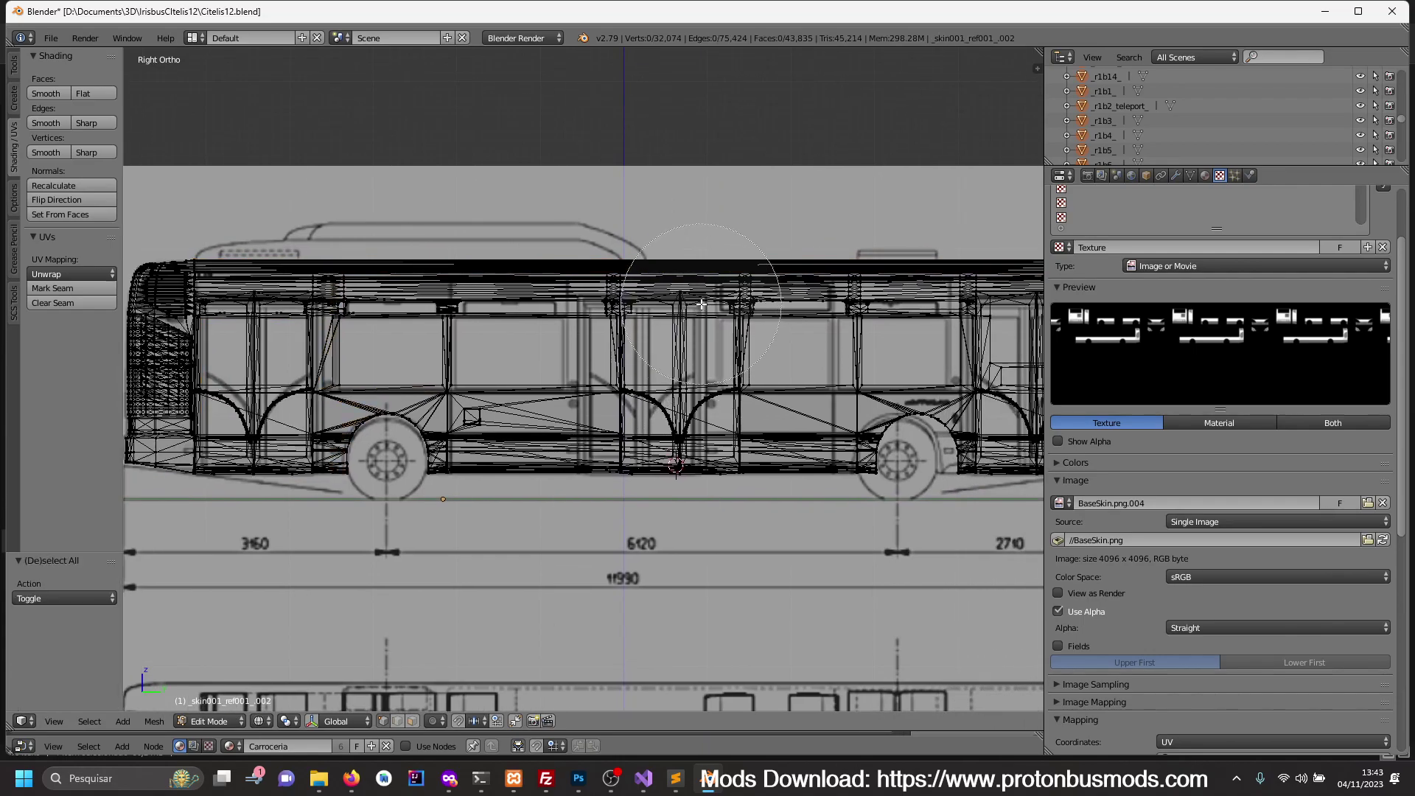
{"action": "left_click_drag", "start_coordinate": [701, 303], "coordinate": [646, 310]}
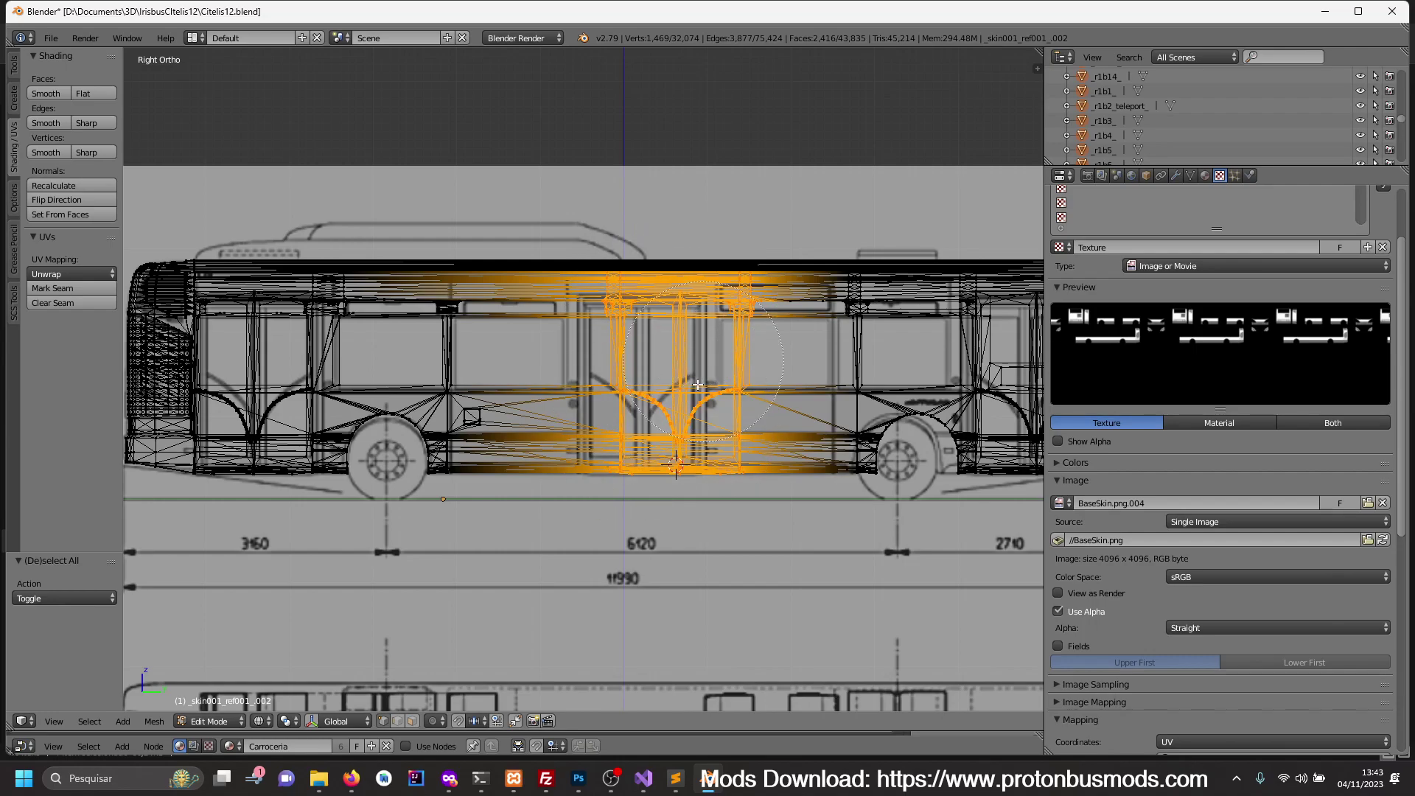
{"action": "key", "text": "g"}
{"action": "key", "text": "y"}
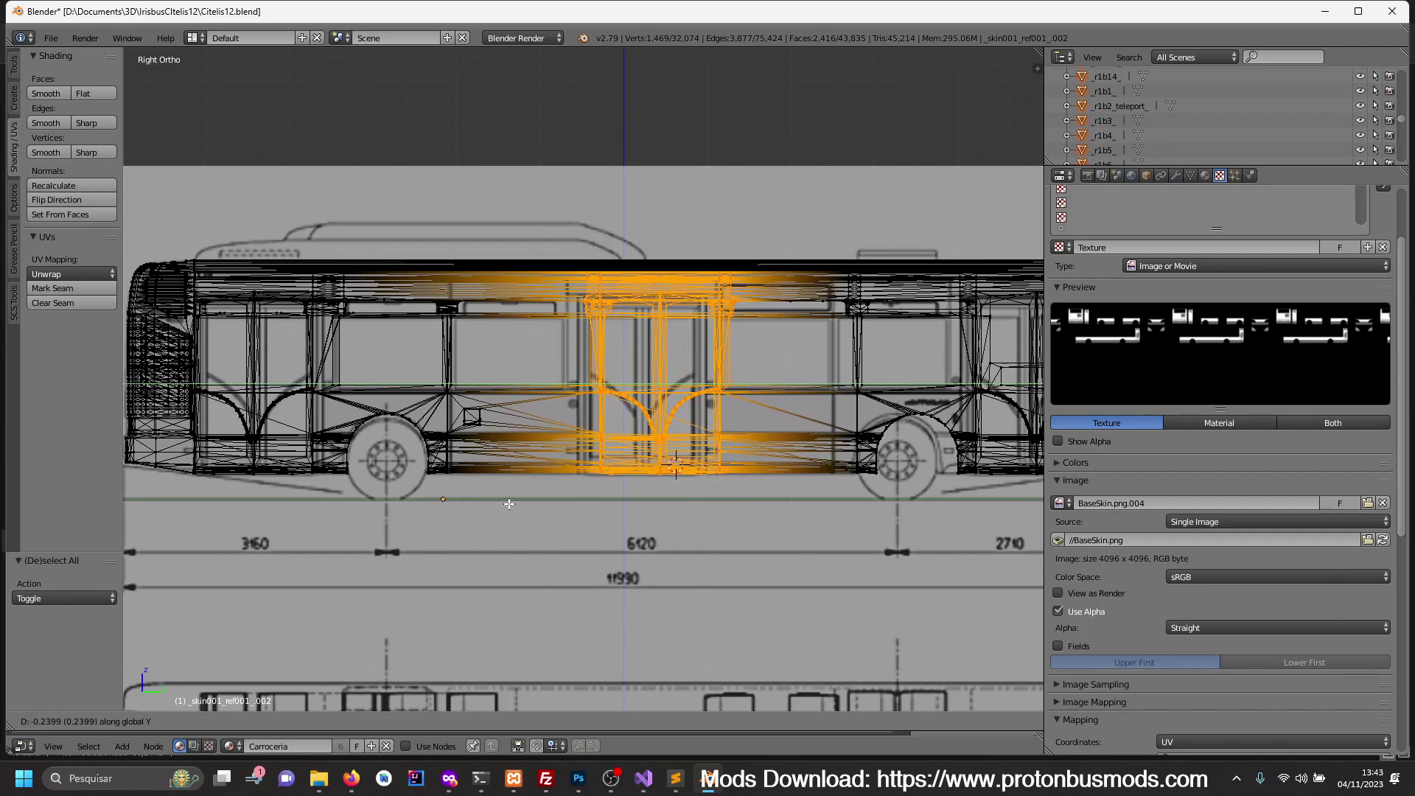
{"action": "left_click", "coordinate": [347, 488]}
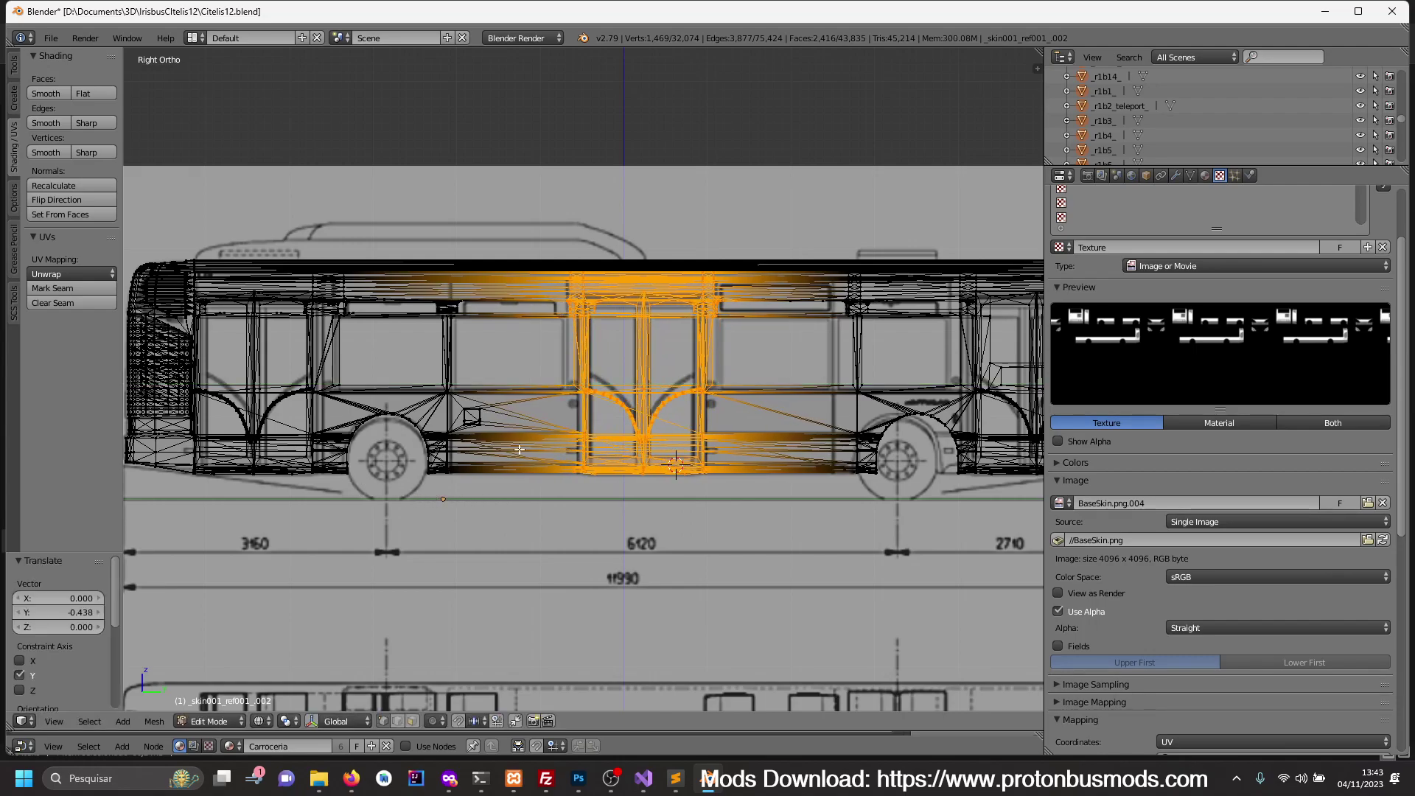
{"action": "middle_click_drag", "start_coordinate": [695, 447], "coordinate": [518, 455], "text": "shift"}
- Circle-select the front door section vertices, including the lower front edges
{"action": "key", "text": "a"}
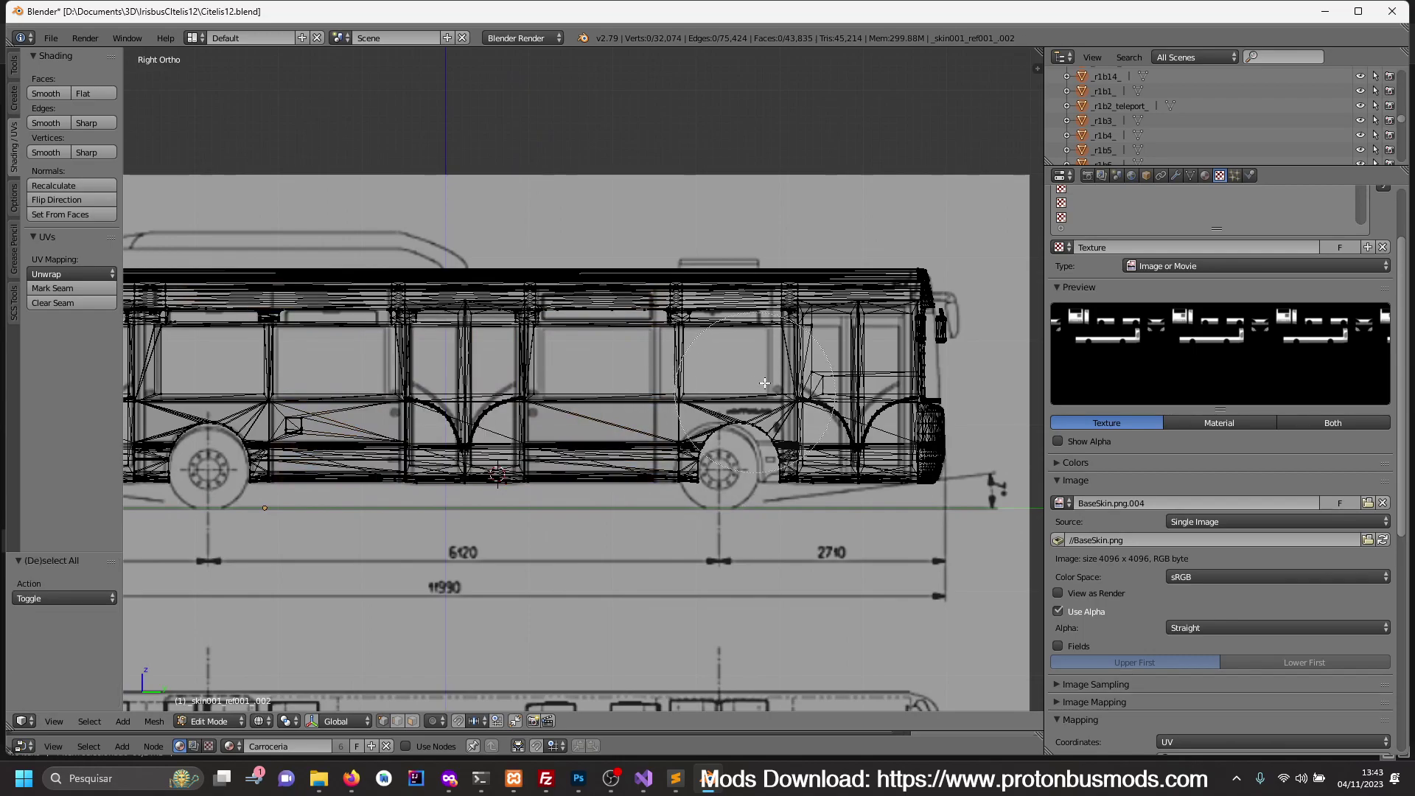
{"action": "key", "text": "c"}
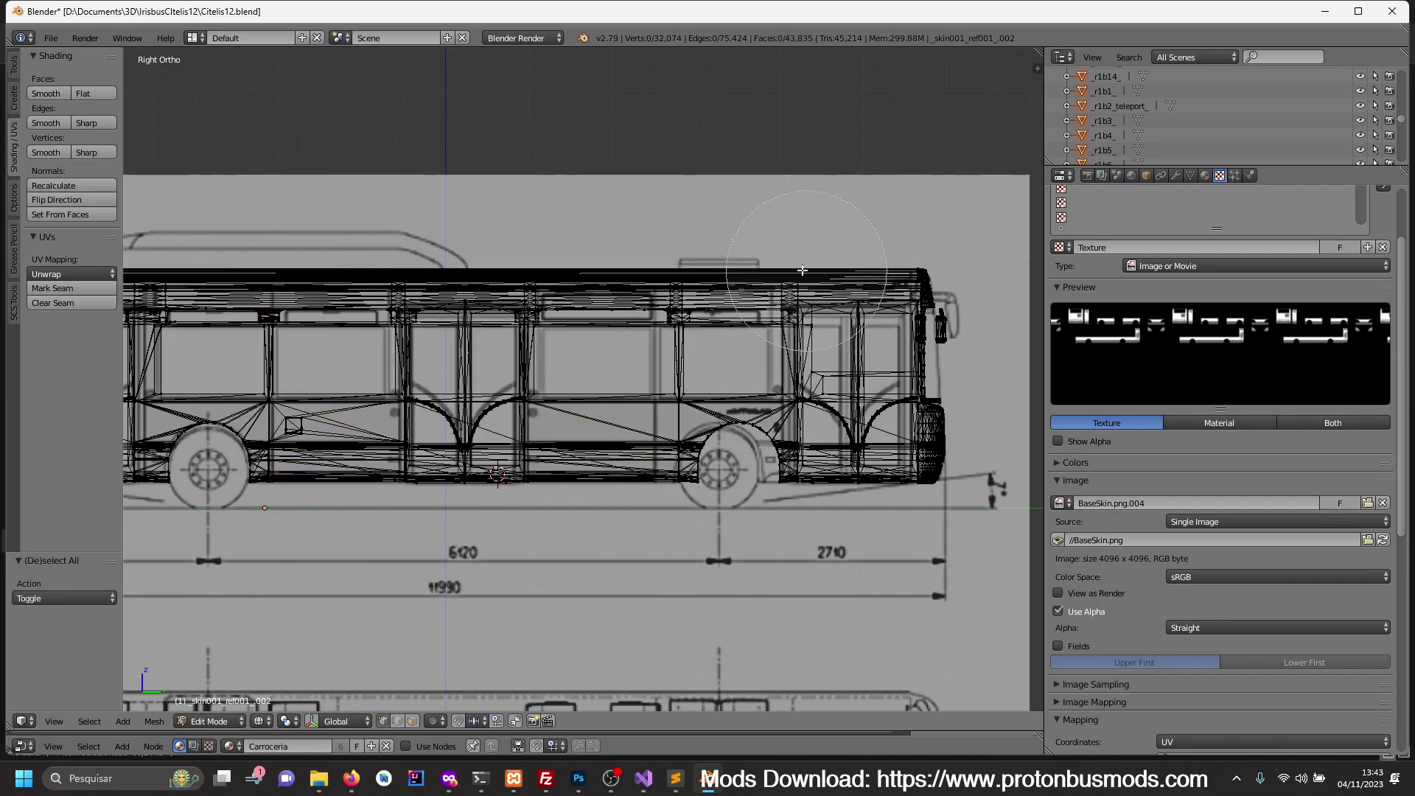
{"action": "mouse_move", "coordinate": [679, 295]}
{"action": "left_mouse_down"}
{"action": "mouse_move", "coordinate": [711, 464]}
{"action": "mouse_move", "coordinate": [809, 446]}
{"action": "left_mouse_up"}
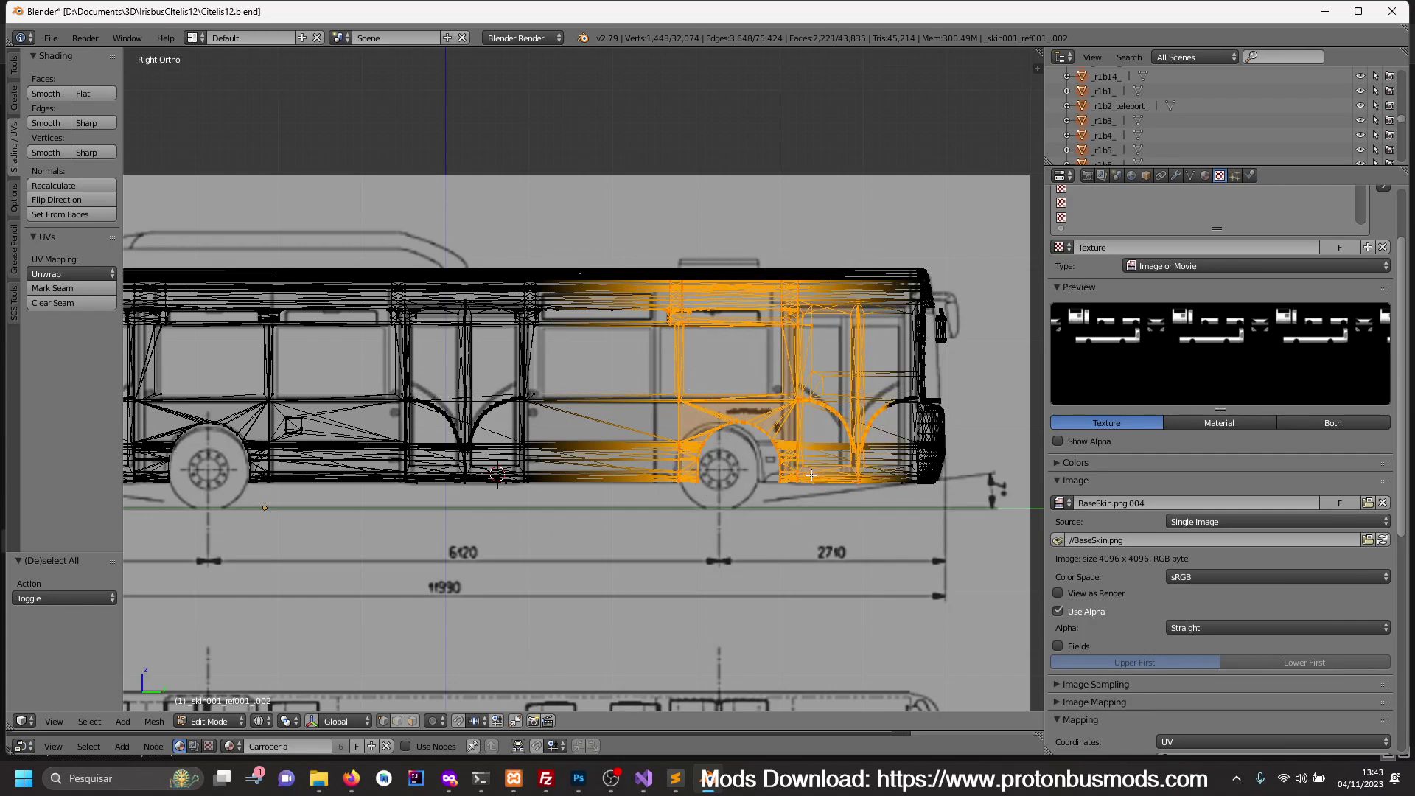
{"action": "scroll", "coordinate": [811, 476], "scroll_direction": "up", "scroll_amount": 1}
{"action": "scroll", "coordinate": [737, 475], "scroll_direction": "up", "scroll_amount": 1}
{"action": "scroll", "coordinate": [670, 476], "scroll_direction": "up", "scroll_amount": 1}
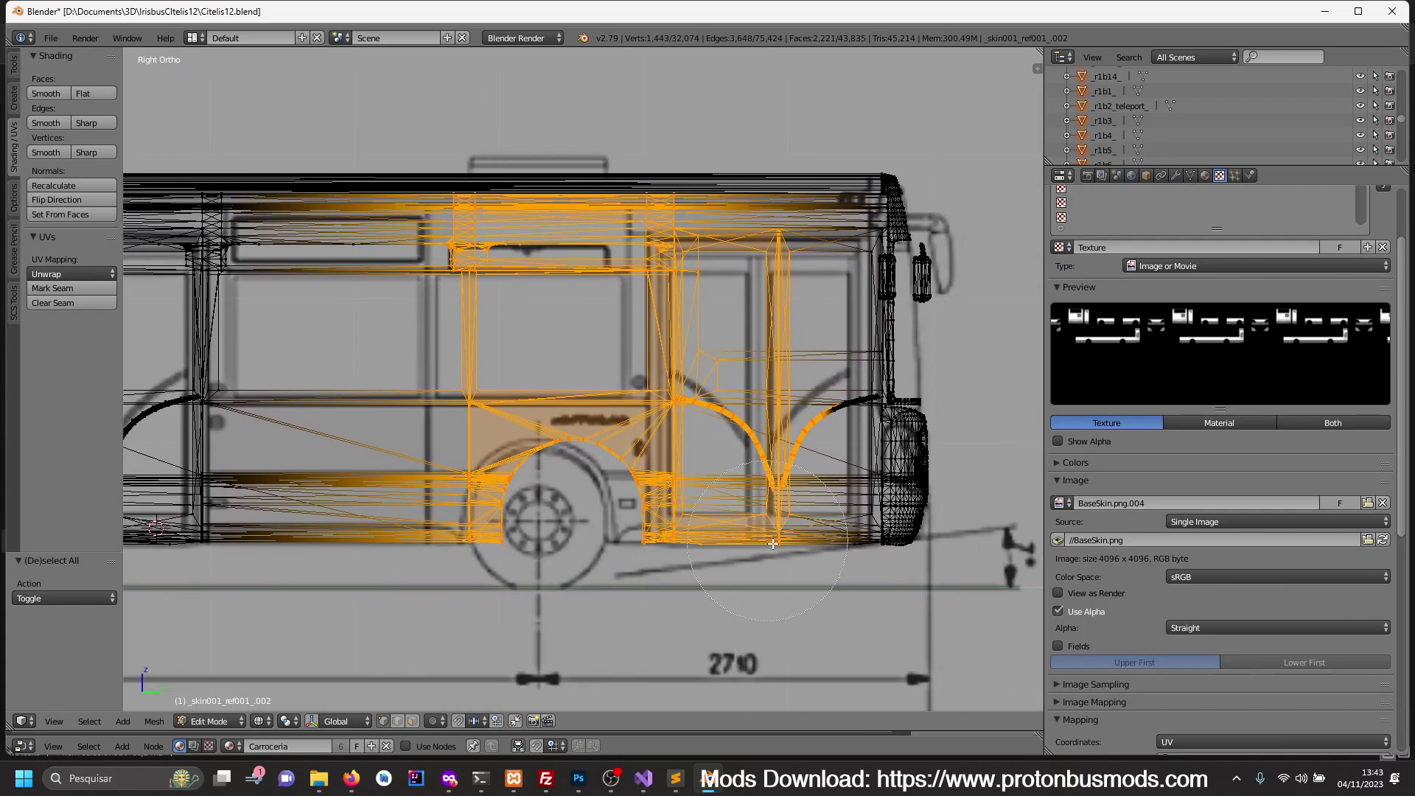
{"action": "mouse_move", "coordinate": [798, 544]}
{"action": "left_mouse_down"}
{"action": "mouse_move", "coordinate": [800, 525]}
{"action": "mouse_move", "coordinate": [812, 550]}
{"action": "mouse_move", "coordinate": [806, 183]}
{"action": "left_mouse_up"}
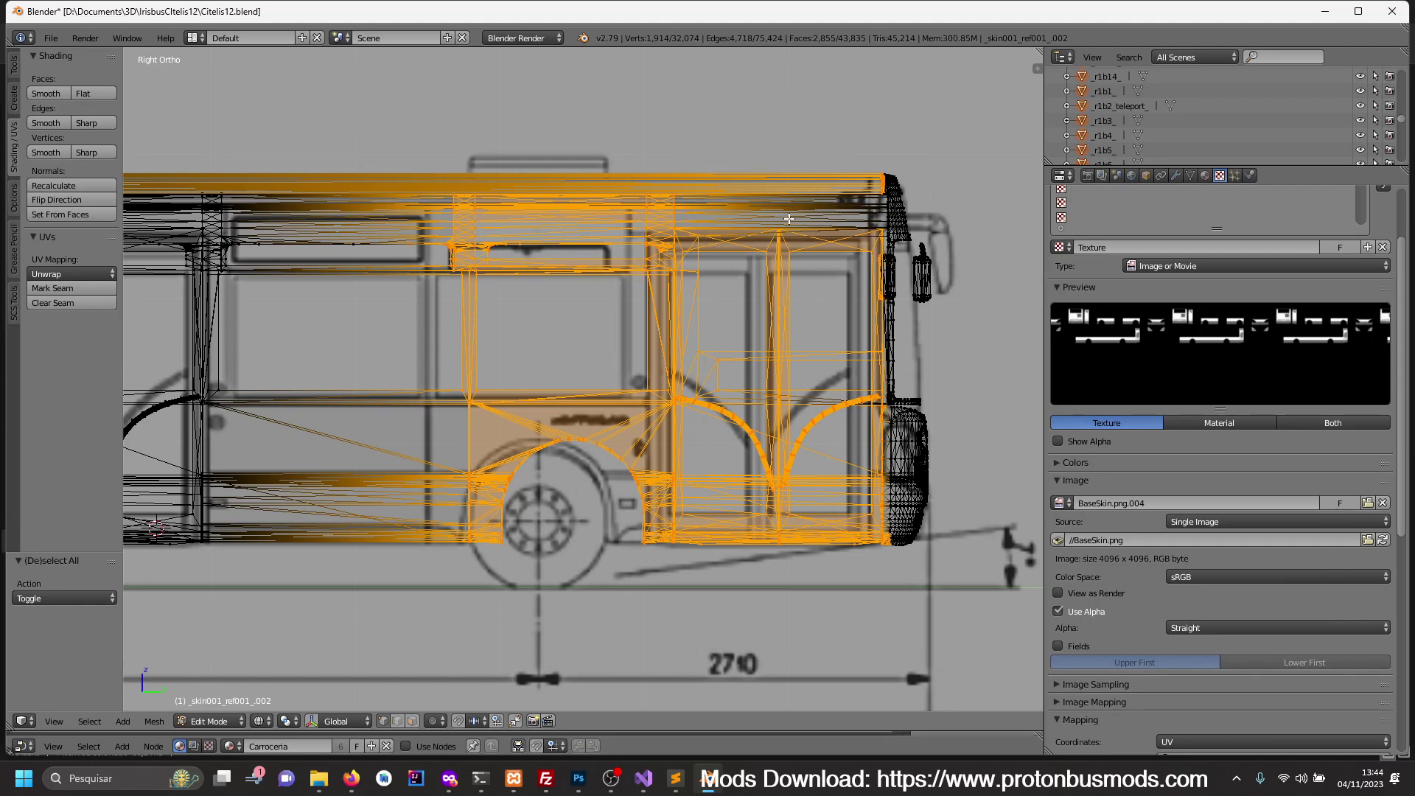
- Remove the long roof edges and mirror parts from the selection
{"action": "scroll", "coordinate": [639, 319], "scroll_direction": "up", "scroll_amount": 2}
{"action": "scroll", "coordinate": [638, 318], "scroll_direction": "up", "scroll_amount": 2}
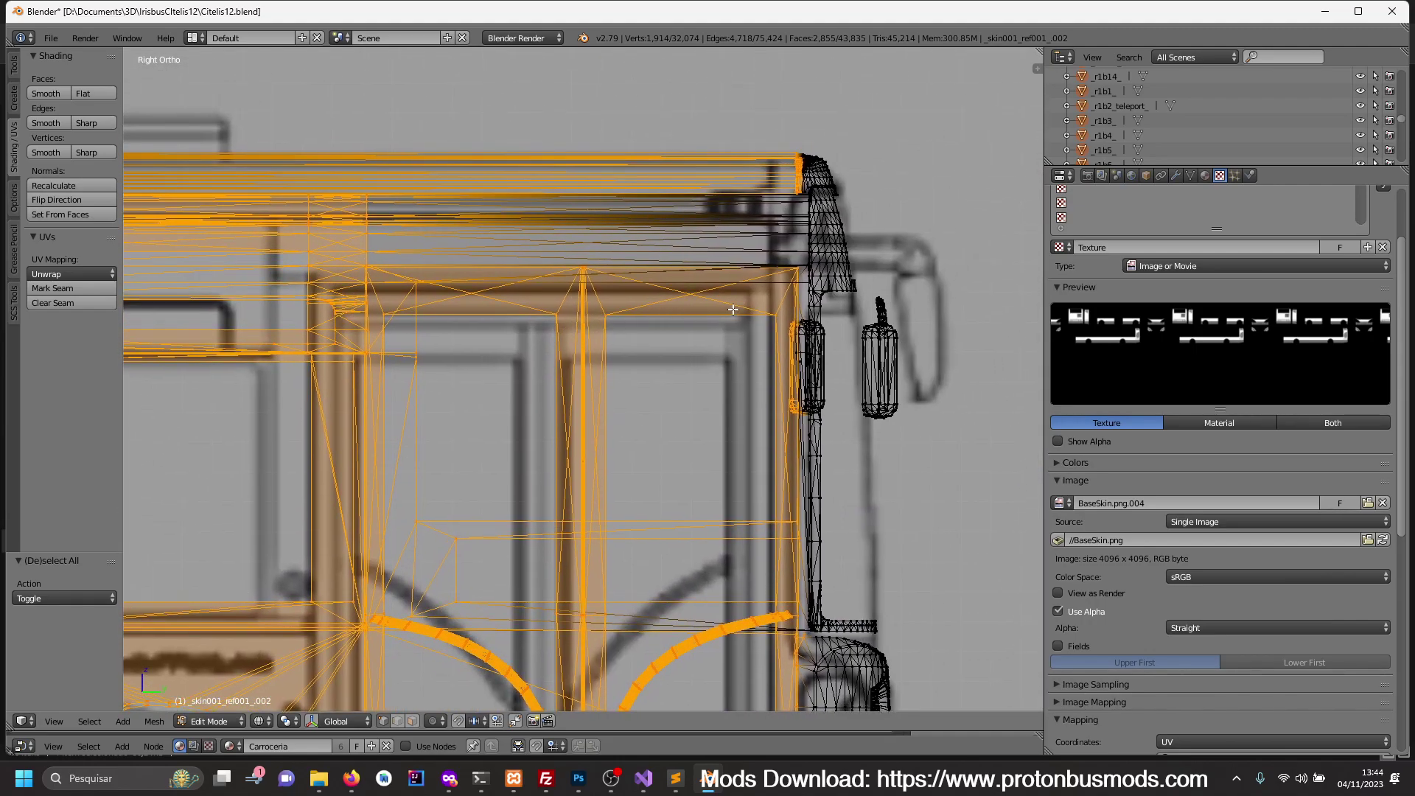
{"action": "scroll", "coordinate": [759, 331], "scroll_direction": "up", "scroll_amount": 1}
{"action": "key", "text": "c"}
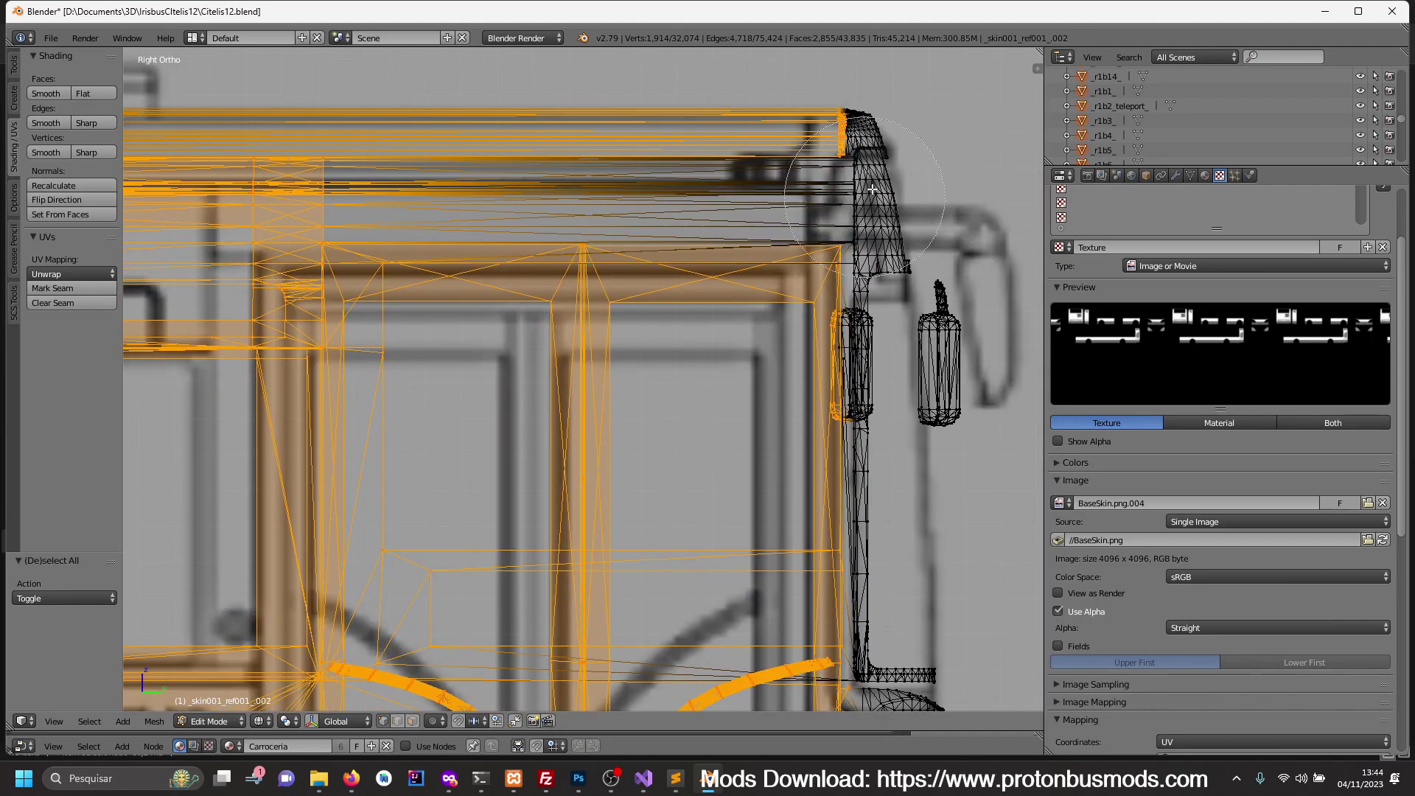
{"action": "middle_click_drag", "start_coordinate": [870, 184], "coordinate": [893, 133]}
{"action": "key", "text": "c"}
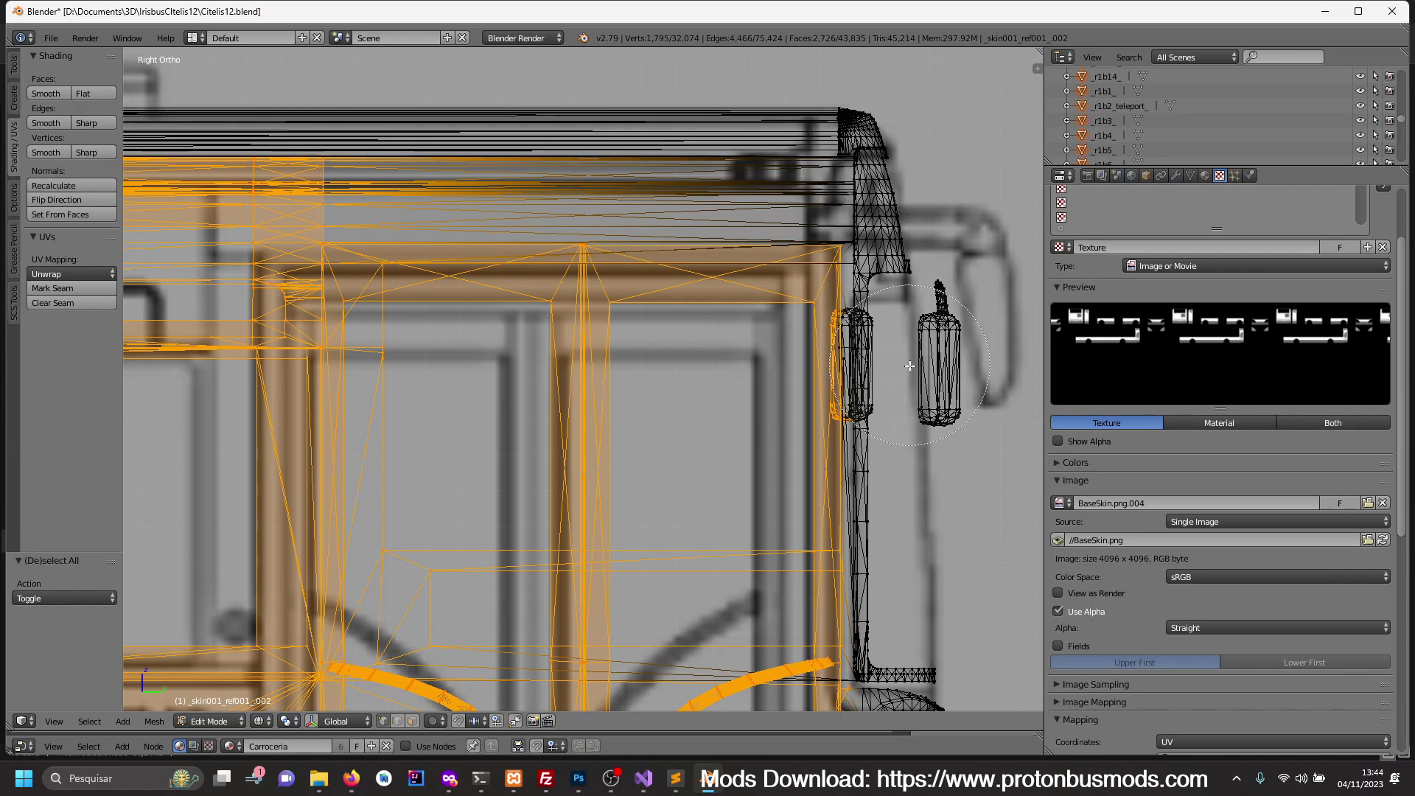
{"action": "middle_click", "coordinate": [903, 355]}
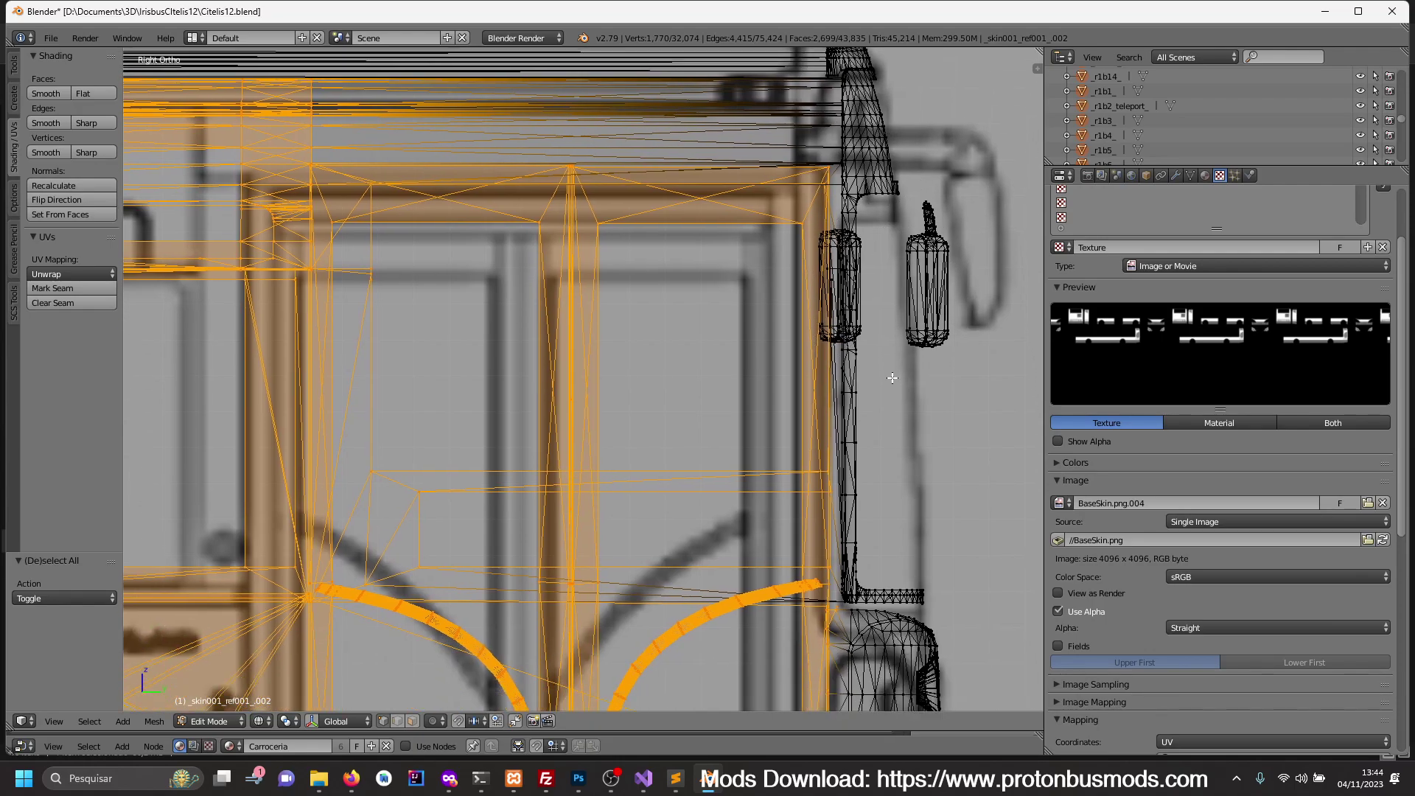
{"action": "scroll", "coordinate": [894, 379], "scroll_direction": "down", "scroll_amount": 5, "text": "shift"}
{"action": "scroll", "coordinate": [857, 394], "scroll_direction": "down", "scroll_amount": 3, "text": "shift"}
{"action": "key", "text": "c"}
{"action": "right_click", "coordinate": [862, 449]}
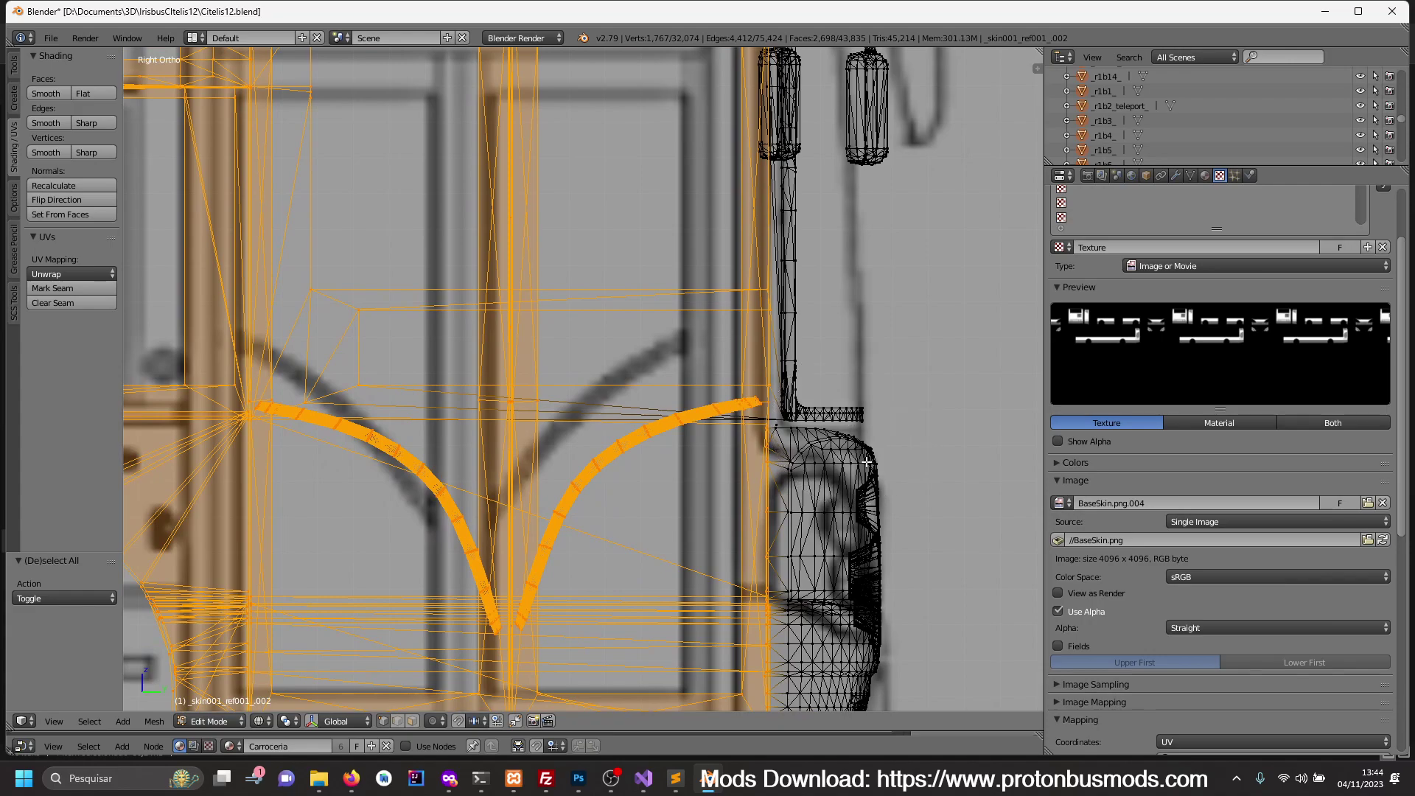
{"action": "scroll", "coordinate": [858, 479], "scroll_direction": "down", "scroll_amount": 2, "text": "shift"}
{"action": "scroll", "coordinate": [862, 516], "scroll_direction": "down", "scroll_amount": 2, "text": "shift"}
{"action": "key", "text": "c"}
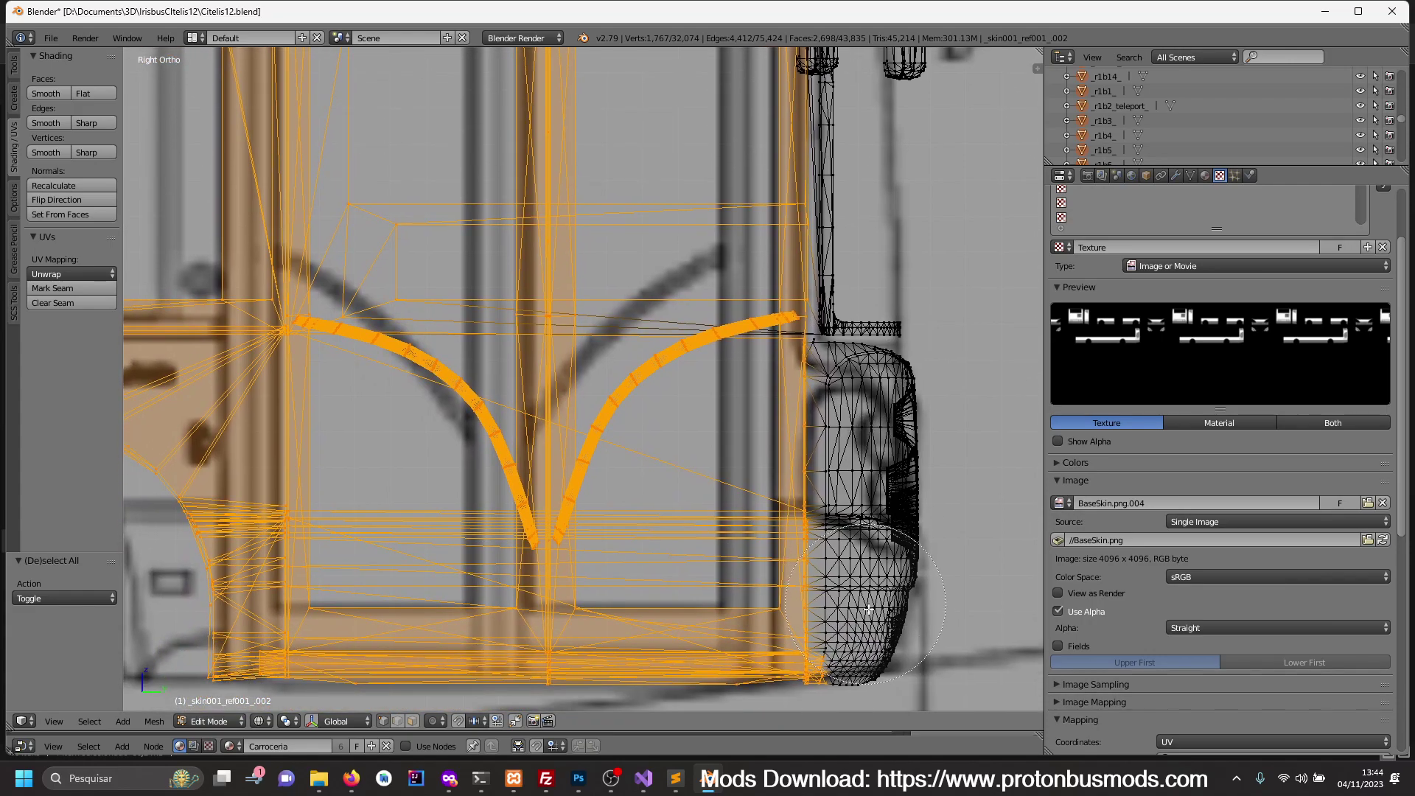
{"action": "right_click", "coordinate": [895, 683]}
{"action": "scroll", "coordinate": [870, 656], "scroll_direction": "down", "scroll_amount": 1}
{"action": "scroll", "coordinate": [833, 612], "scroll_direction": "up", "scroll_amount": 1, "text": "shift"}
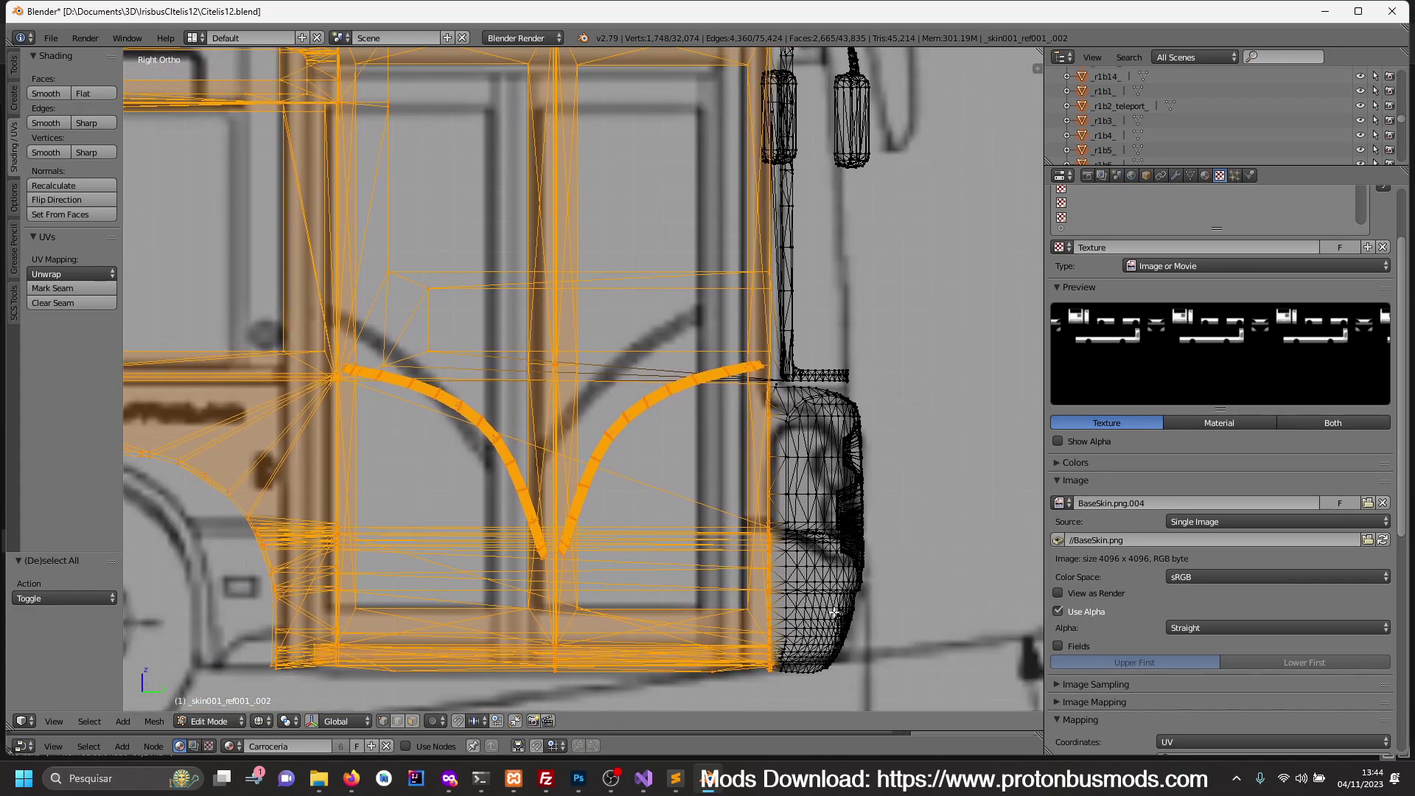
- Shift the front door section -0.066 along Y, then fine-tune its position again
{"action": "key", "text": "g"}
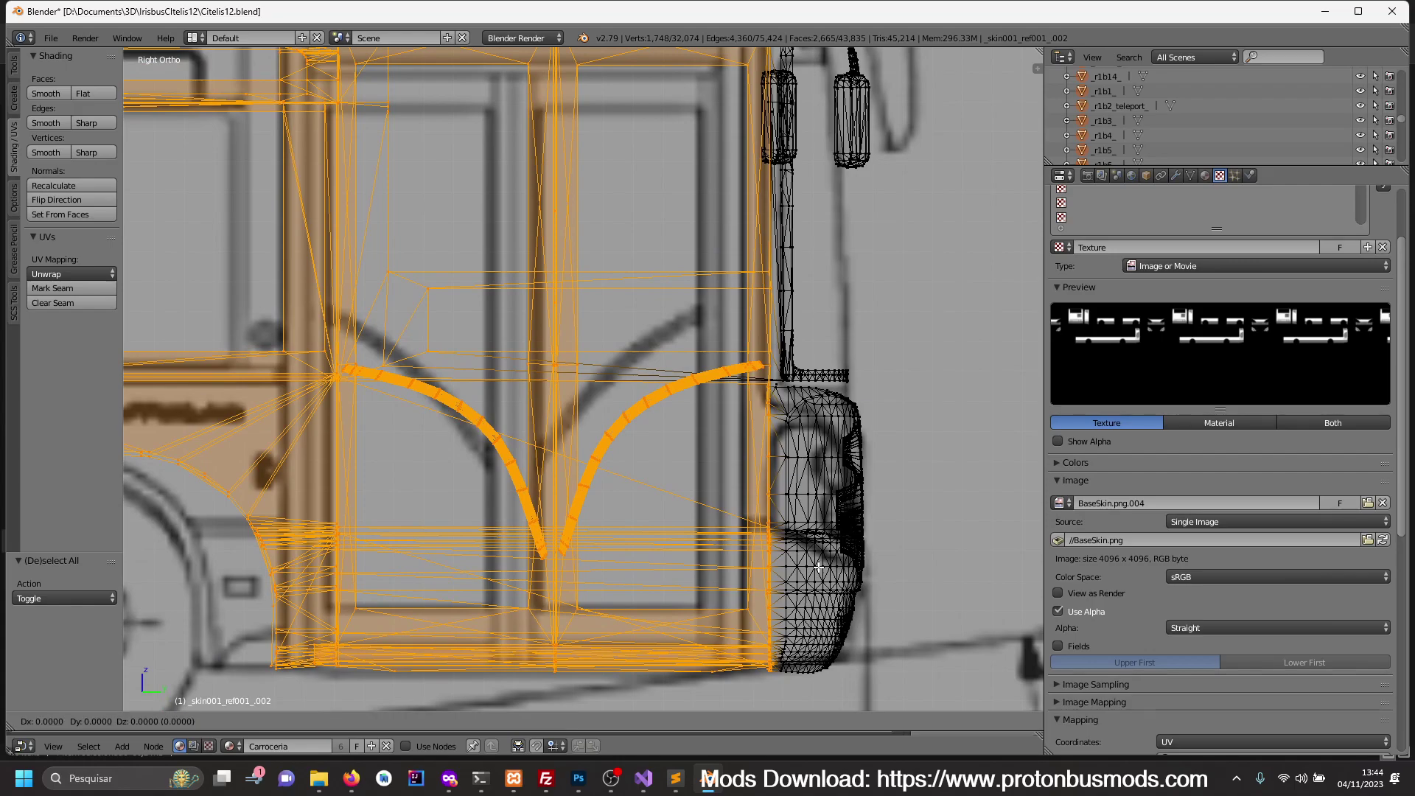
{"action": "key", "text": "y"}
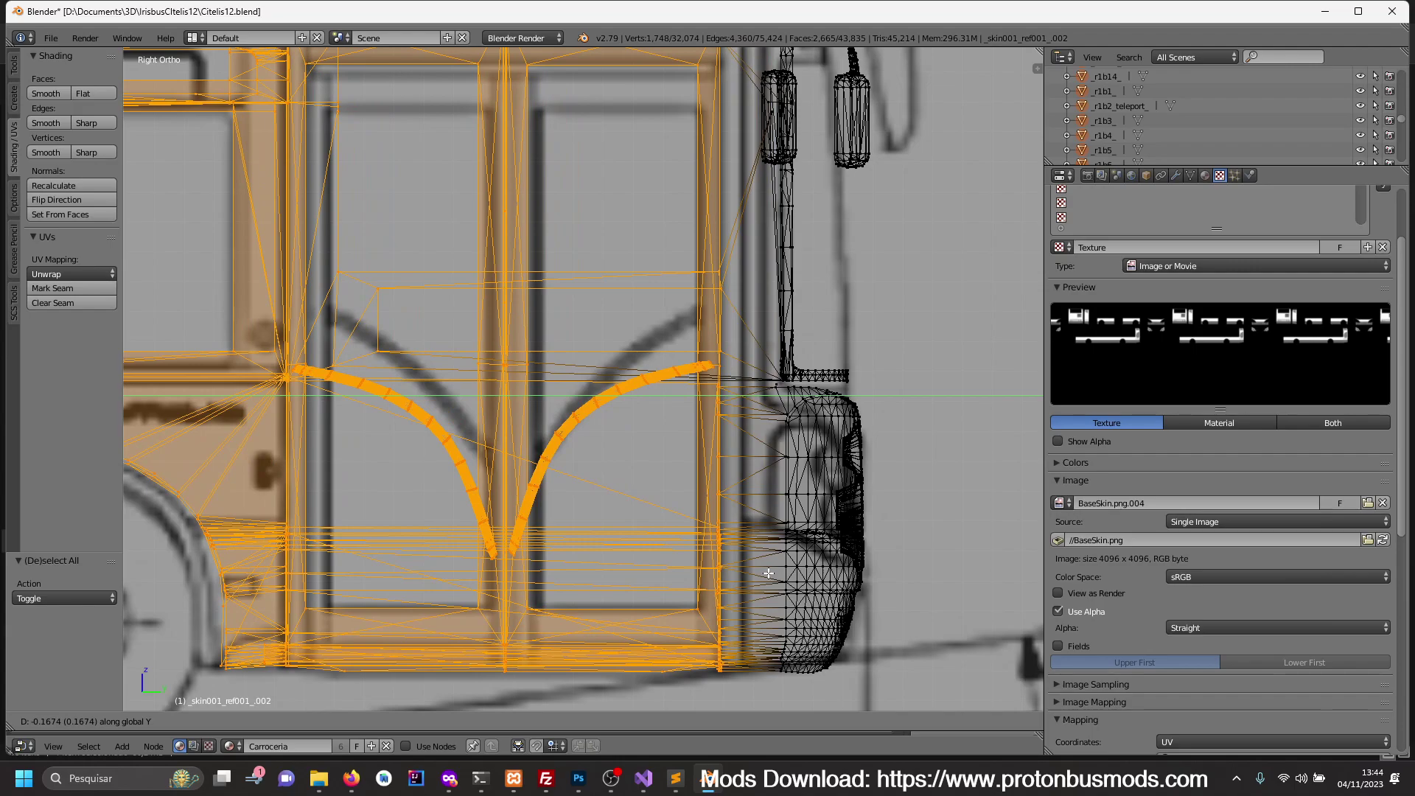
{"action": "left_click", "coordinate": [768, 573]}
{"action": "scroll", "coordinate": [768, 573], "scroll_direction": "down", "scroll_amount": 4}
{"action": "middle_click_drag", "start_coordinate": [663, 472], "coordinate": [811, 472], "text": "shift"}
{"action": "scroll", "coordinate": [717, 478], "scroll_direction": "up", "scroll_amount": 1}
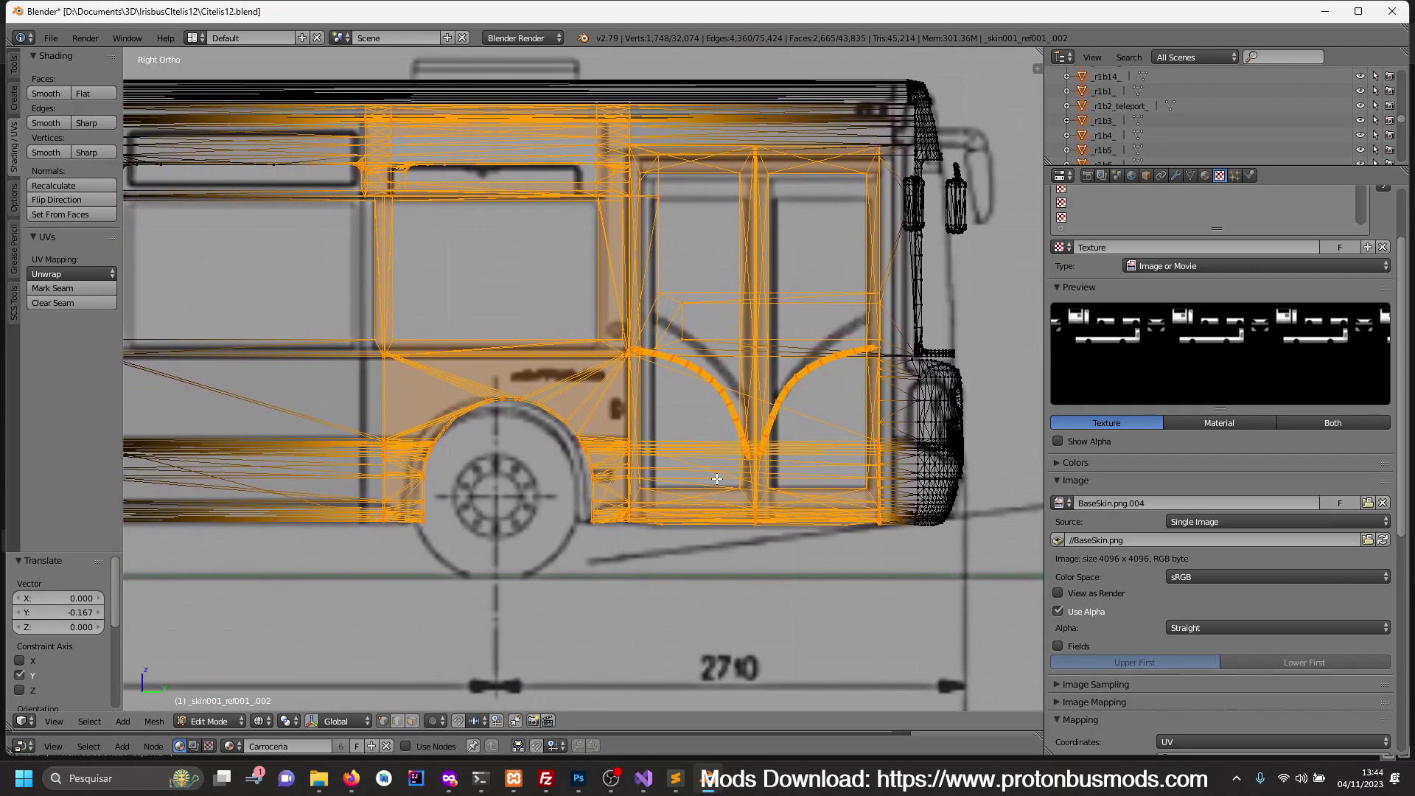
{"action": "key", "text": "g"}
{"action": "key", "text": "y"}
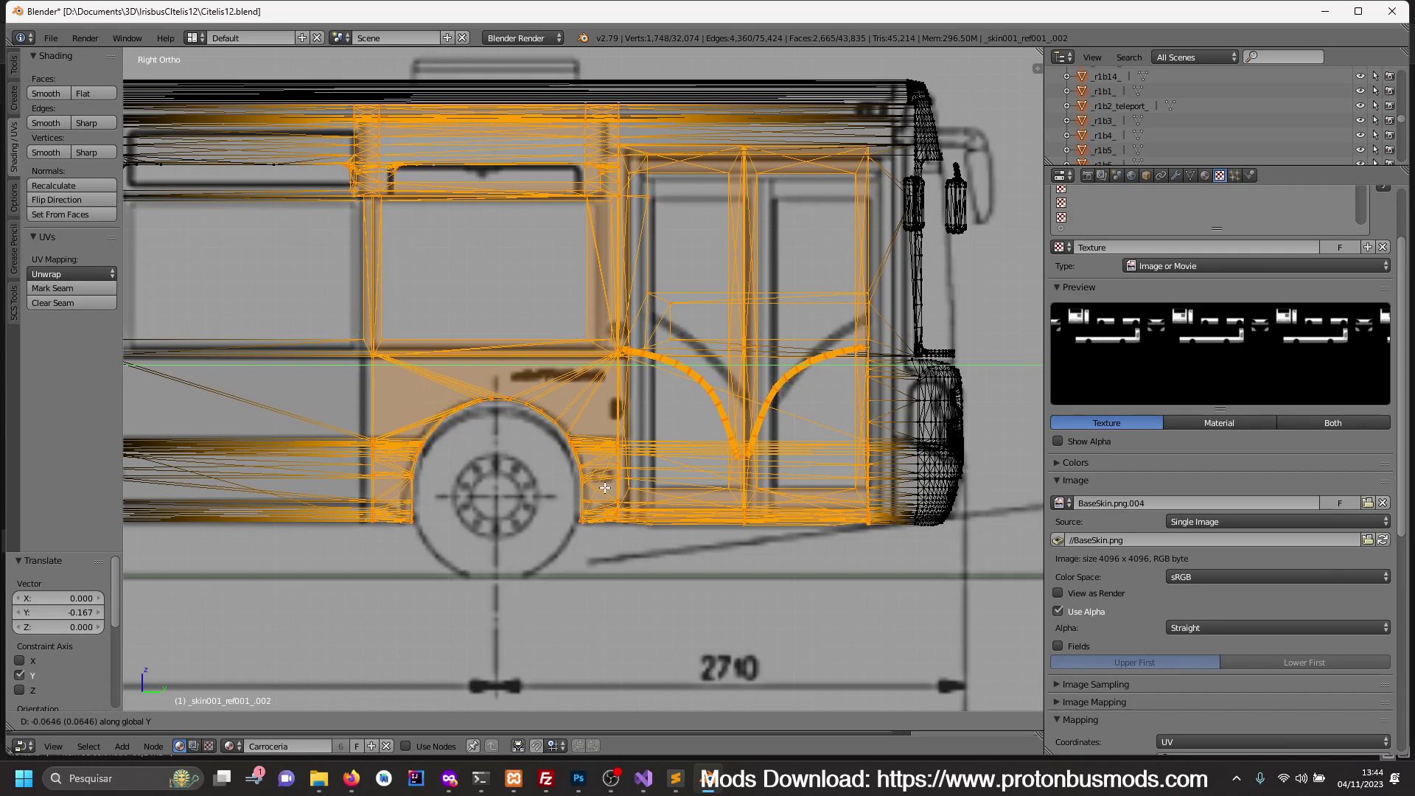
{"action": "left_click", "coordinate": [603, 487]}
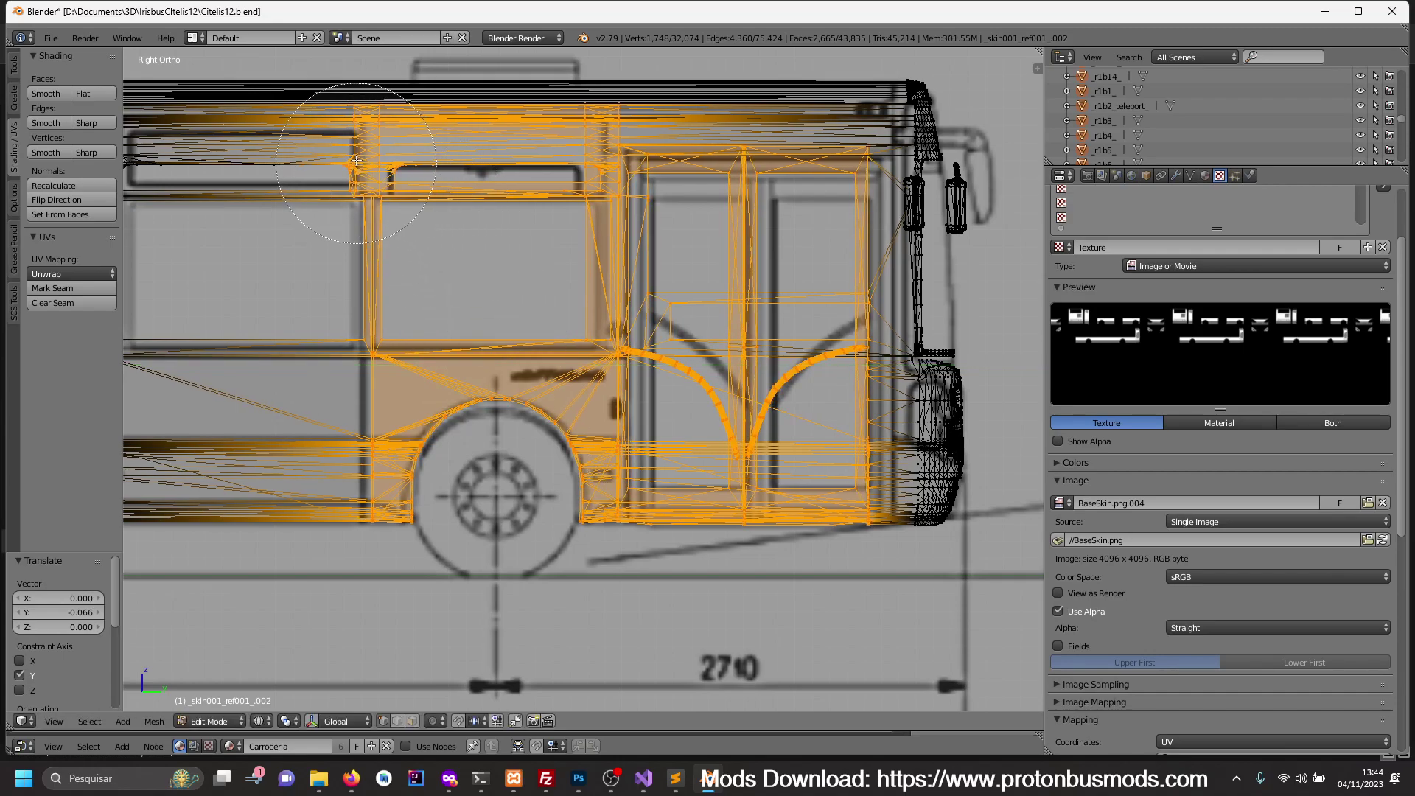
- Deselect side panel and wheel vertices and move the front door vertices about 0.109 along Y
{"action": "mouse_move", "coordinate": [376, 162]}
{"action": "middle_mouse_down"}
{"action": "mouse_move", "coordinate": [508, 509]}
{"action": "mouse_move", "coordinate": [535, 150]}
{"action": "middle_mouse_up"}
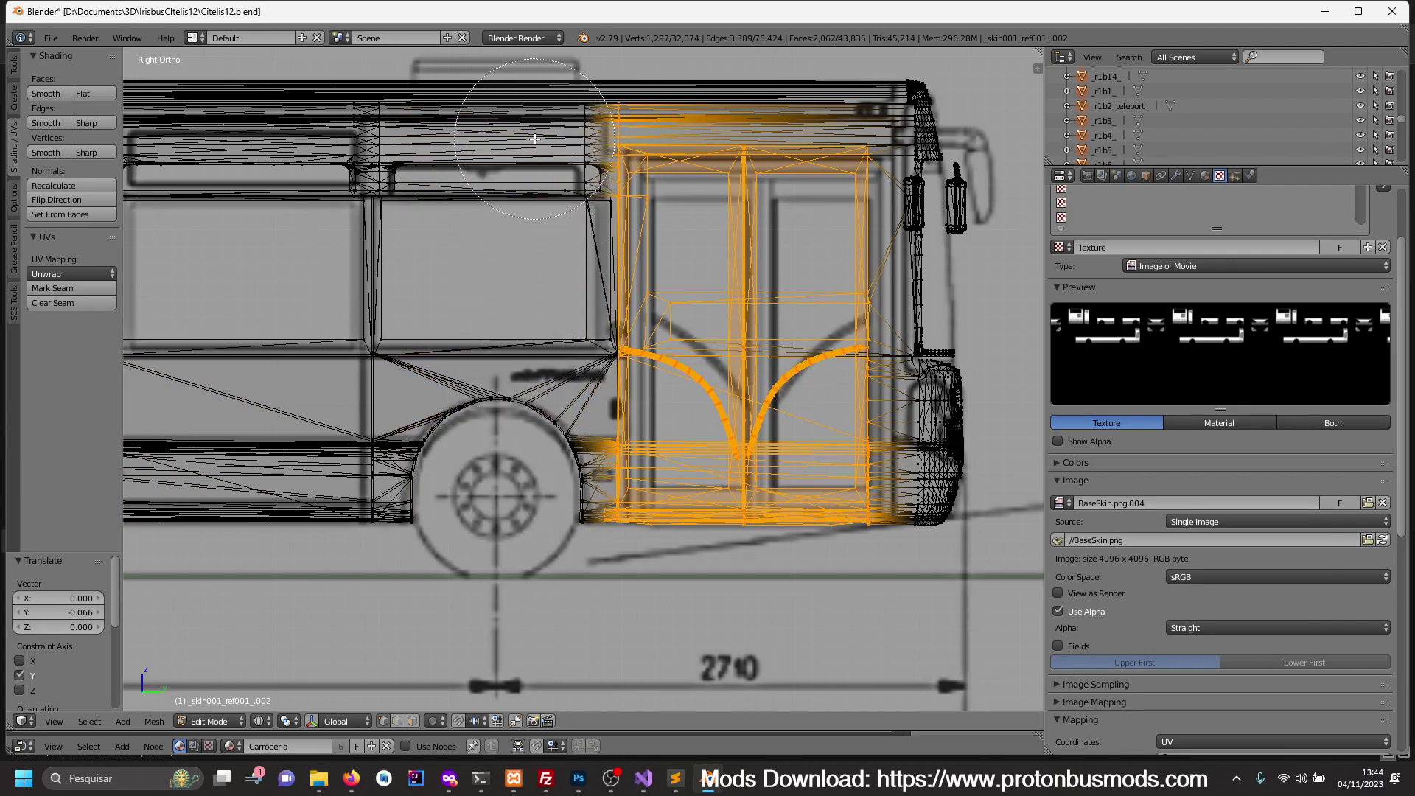
{"action": "right_click", "coordinate": [528, 202]}
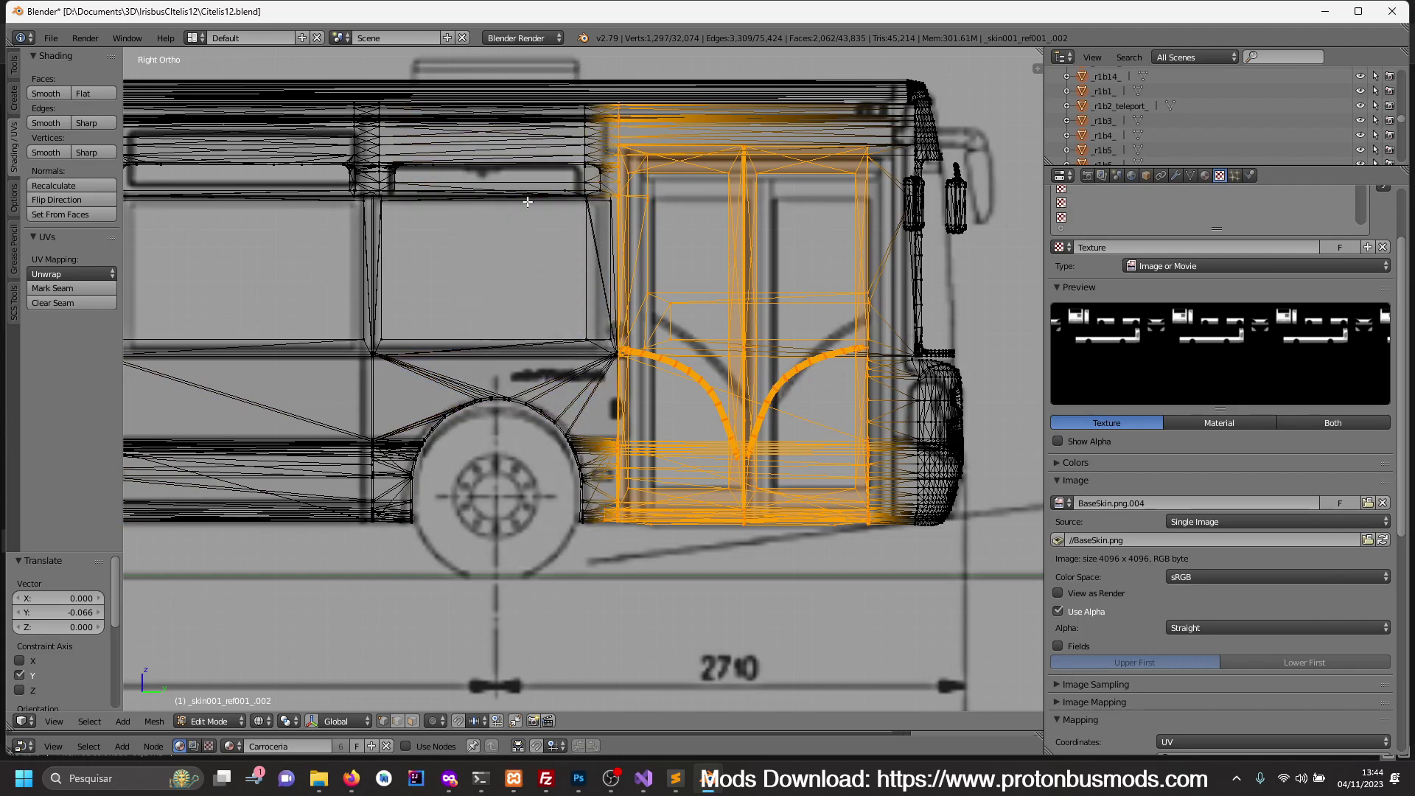
{"action": "middle_click", "coordinate": [530, 511]}
{"action": "right_click", "coordinate": [531, 512]}
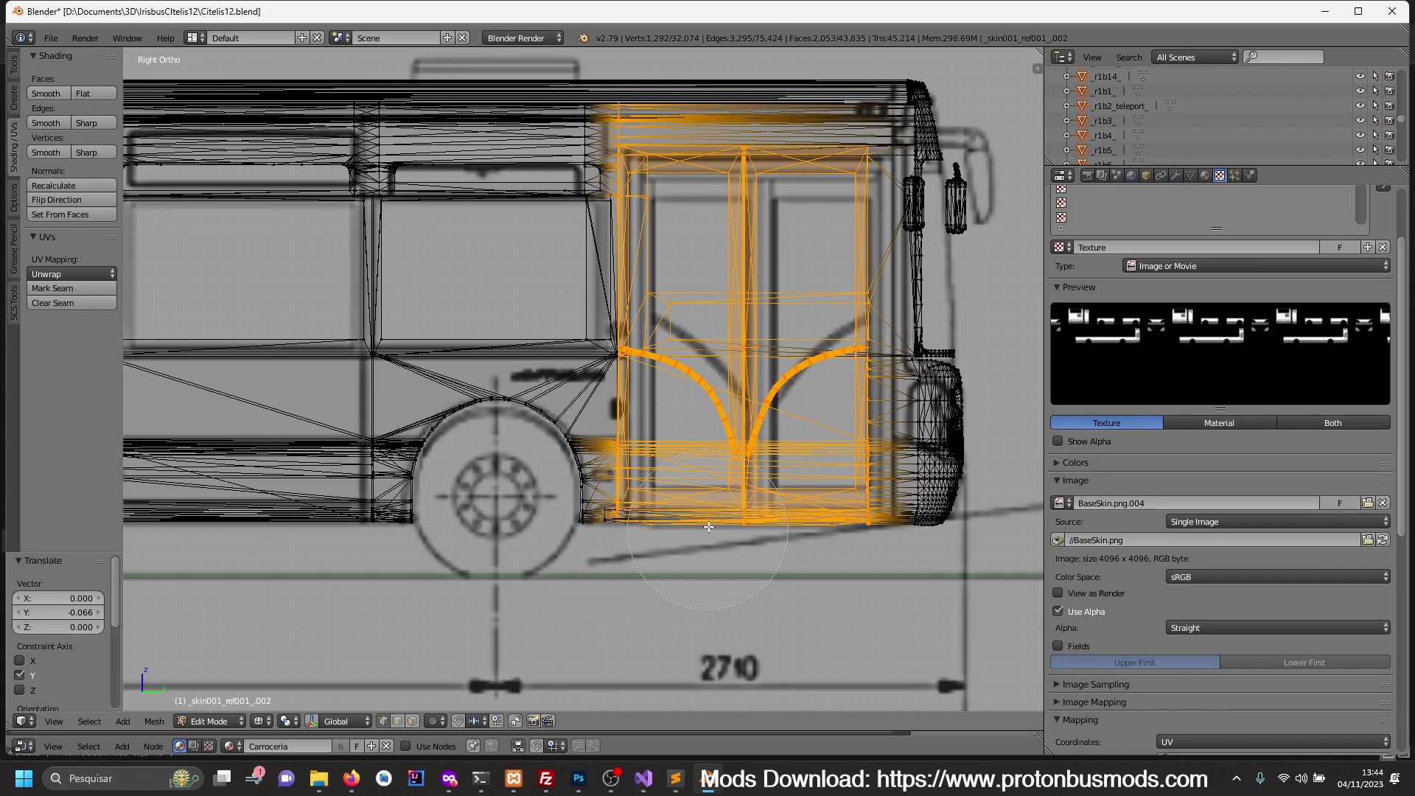
{"action": "key", "text": "g"}
{"action": "key", "text": "y"}
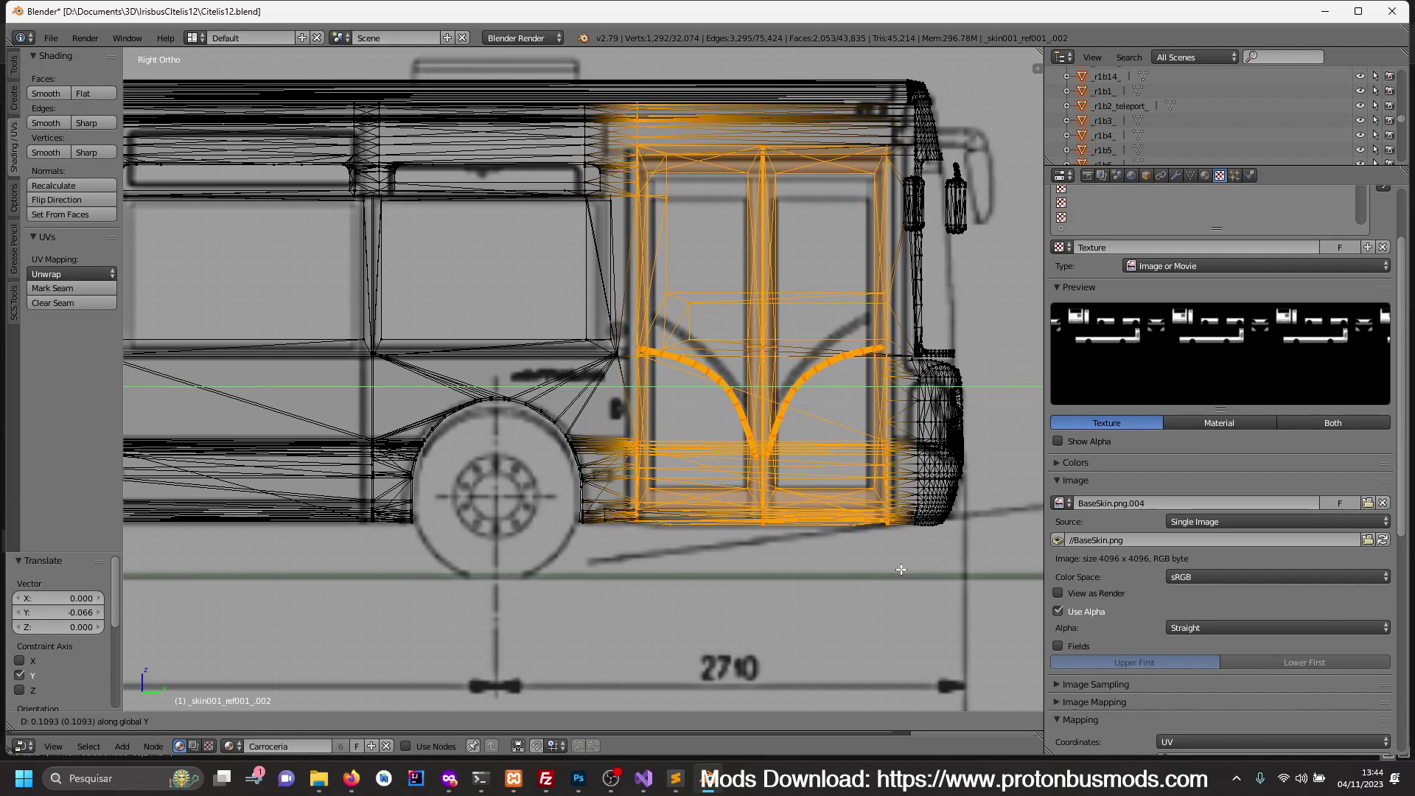
- Confirm the door section's move, return to Object Mode and orbit around the bus
{"action": "left_click", "coordinate": [901, 569]}
{"action": "key", "text": "Tab"}
{"action": "scroll", "coordinate": [687, 495], "scroll_direction": "down", "scroll_amount": 5}
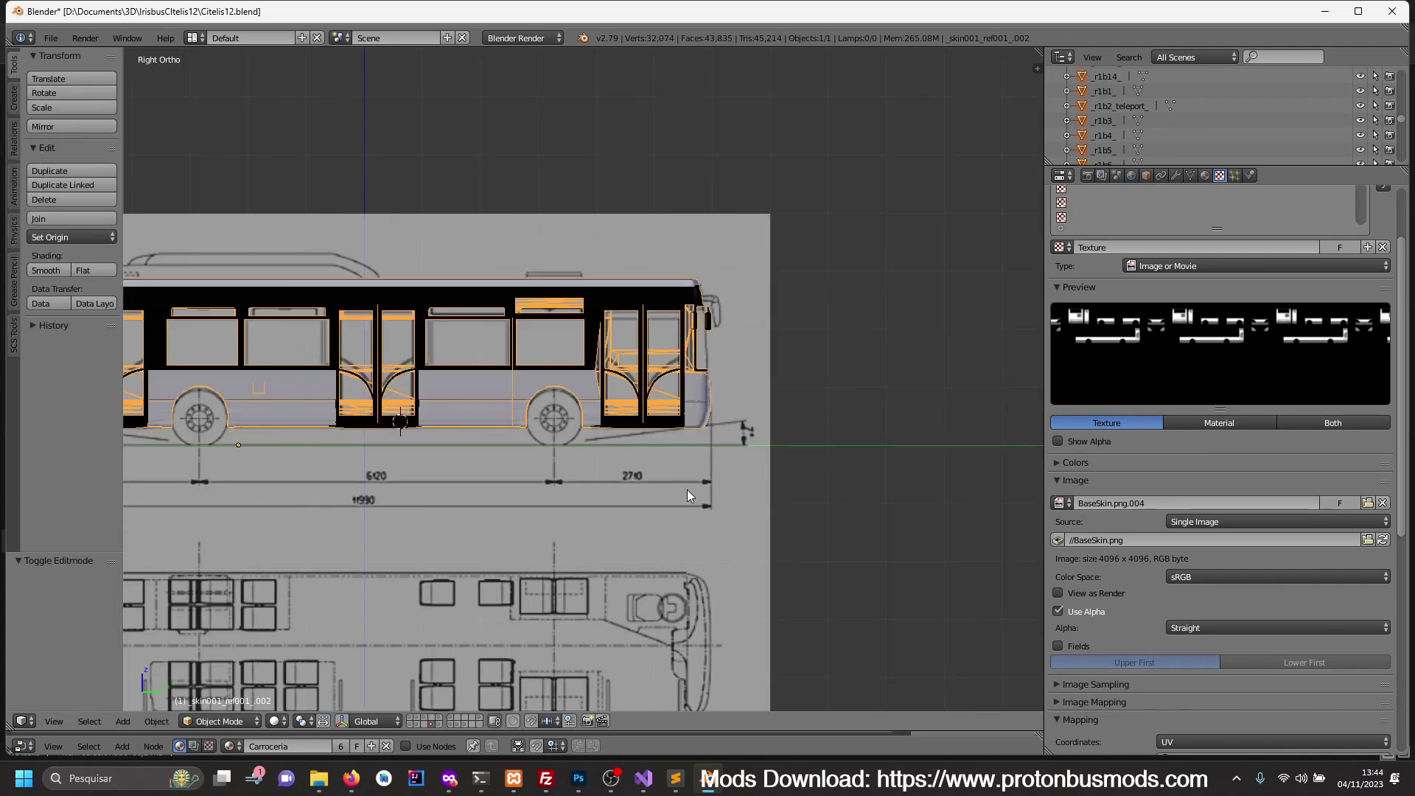
{"action": "mouse_move", "coordinate": [700, 490]}
{"action": "middle_mouse_down"}
{"action": "mouse_move", "coordinate": [383, 503]}
{"action": "mouse_move", "coordinate": [733, 494]}
{"action": "mouse_move", "coordinate": [684, 506]}
{"action": "mouse_move", "coordinate": [738, 484]}
{"action": "mouse_move", "coordinate": [647, 453]}
{"action": "middle_mouse_up"}
{"action": "key", "text": "a"}
{"action": "scroll", "coordinate": [747, 489], "scroll_direction": "up", "scroll_amount": 3}
{"action": "scroll", "coordinate": [762, 488], "scroll_direction": "up", "scroll_amount": 2}
- In wireframe Edit Mode, circle-select only the corner vertex beside the front wheel arch
{"action": "key", "text": "Tab"}
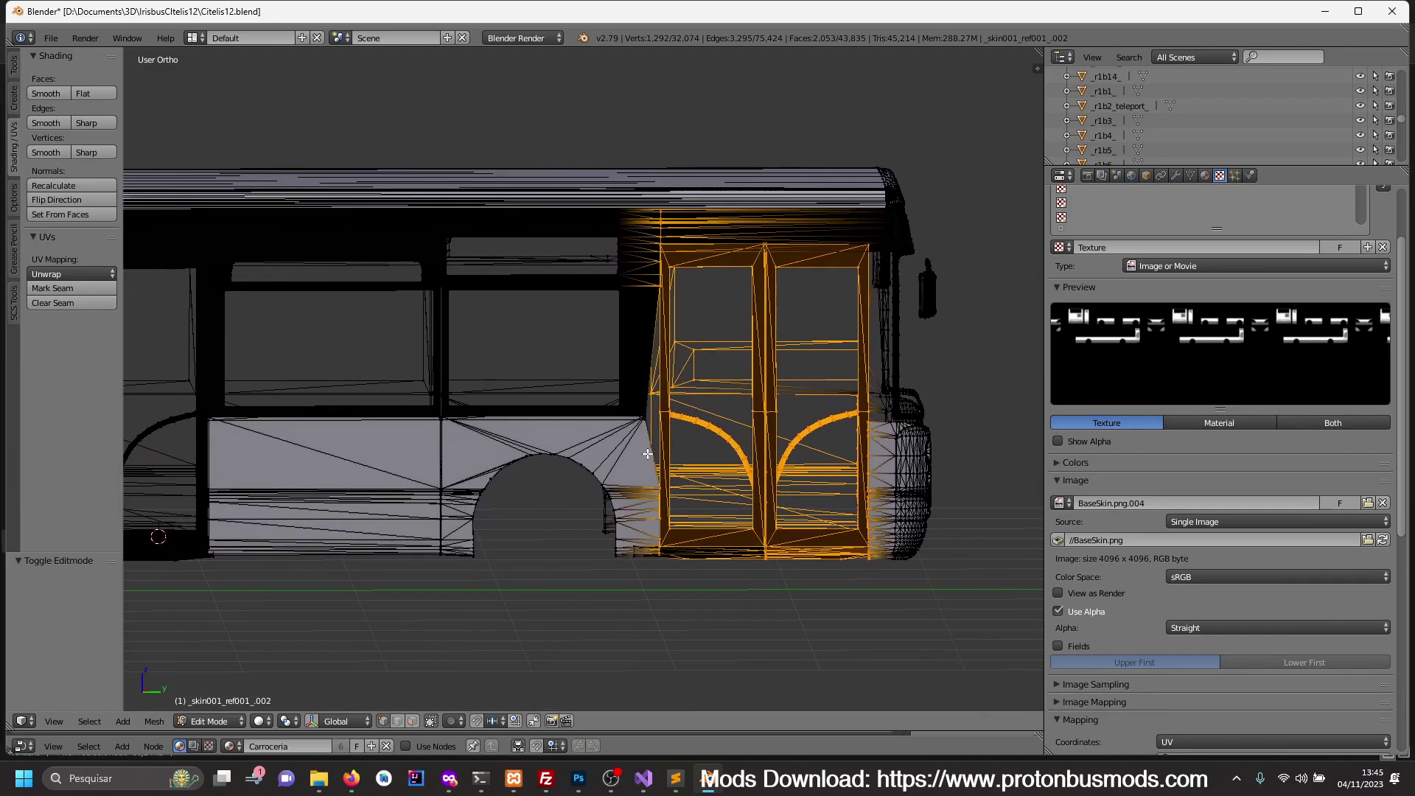
{"action": "key", "text": "z"}
{"action": "scroll", "coordinate": [657, 483], "scroll_direction": "up", "scroll_amount": 1}
{"action": "scroll", "coordinate": [664, 475], "scroll_direction": "up", "scroll_amount": 3}
{"action": "key", "text": "a"}
{"action": "key", "text": "c"}
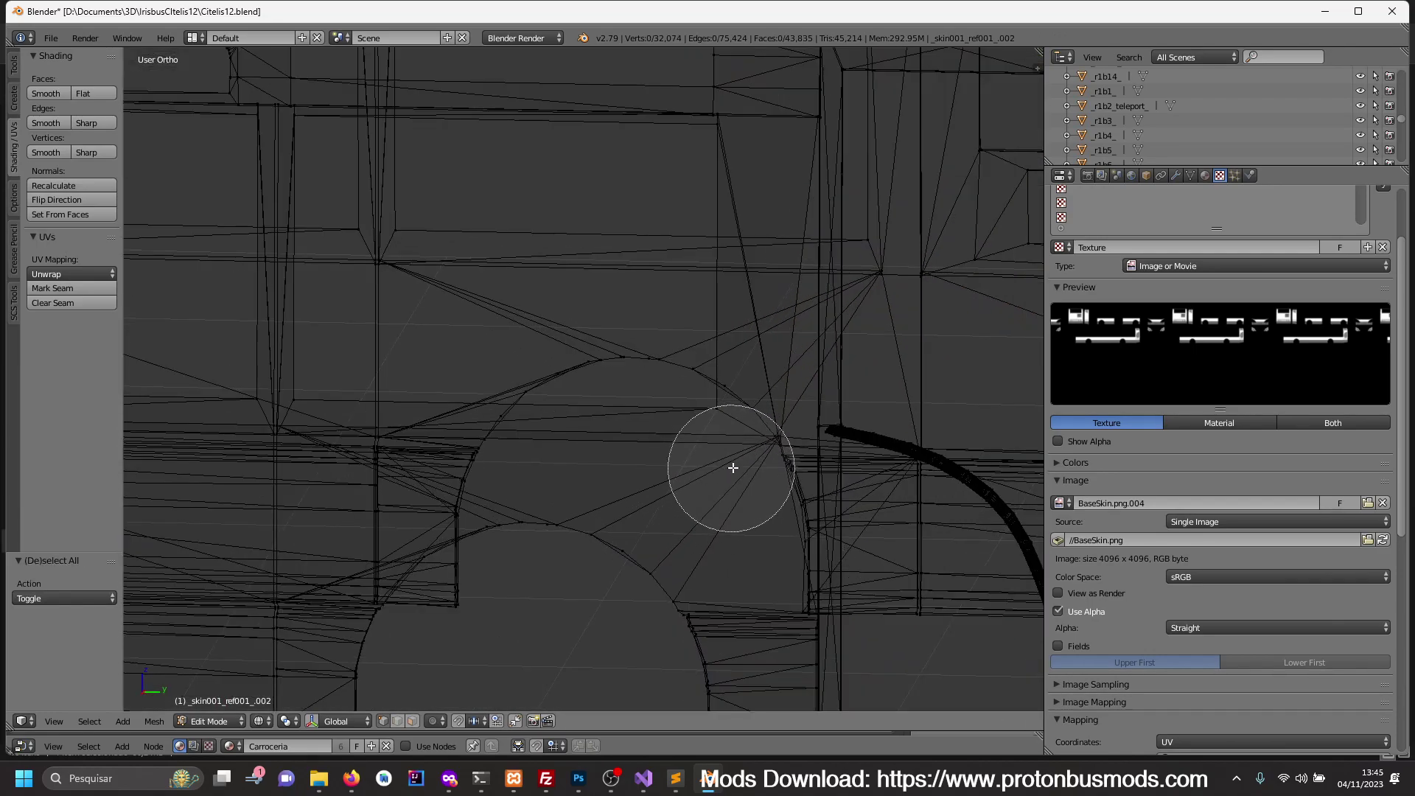
{"action": "left_click", "coordinate": [767, 450]}
{"action": "right_click", "coordinate": [770, 457]}
{"action": "middle_click_drag", "start_coordinate": [774, 468], "coordinate": [814, 489]}
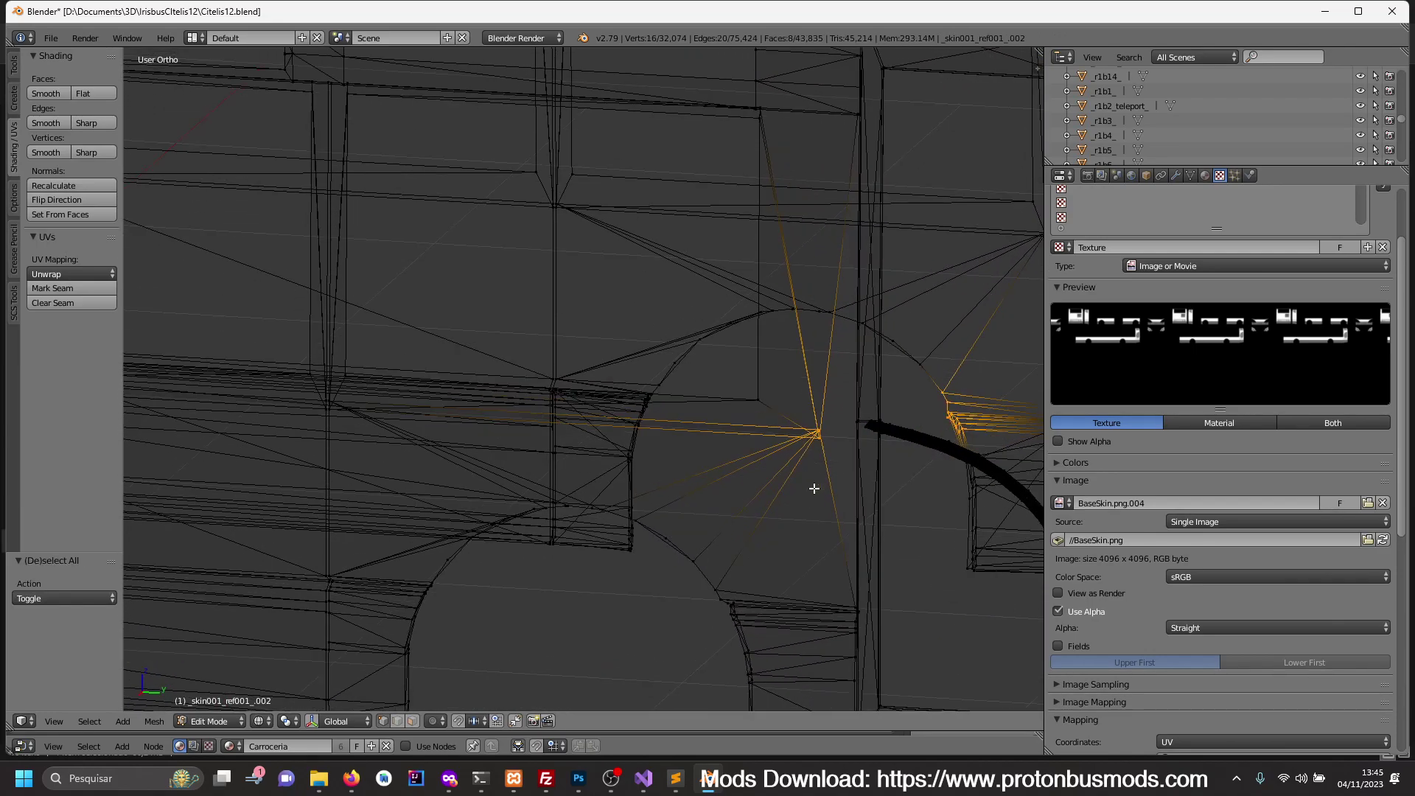
{"action": "key", "text": "c"}
{"action": "middle_click_drag", "start_coordinate": [937, 420], "coordinate": [951, 402]}
{"action": "right_click", "coordinate": [960, 404]}
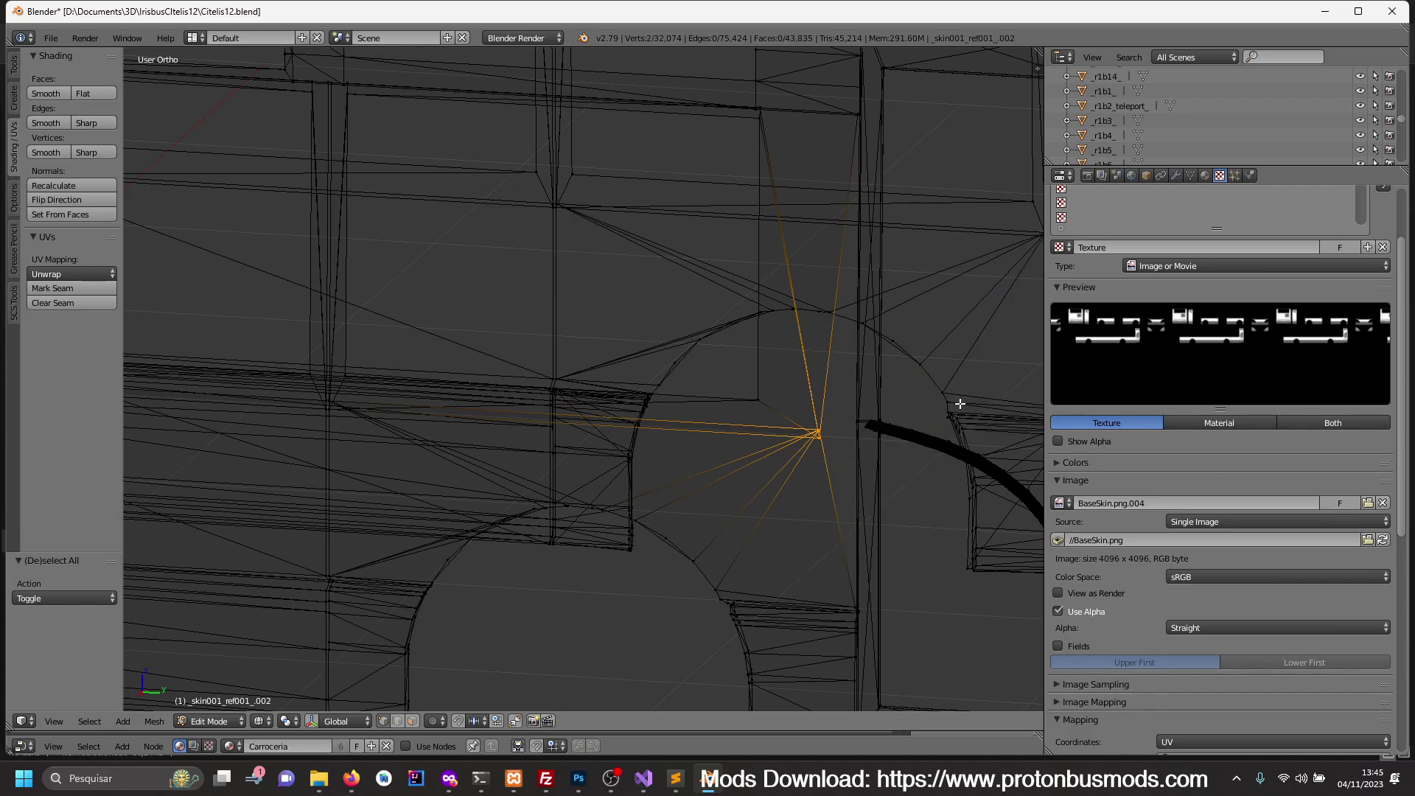
- In Right Ortho view, slide the corner vertices along Y onto the door's curved edge
{"action": "key", "text": "KP_3"}
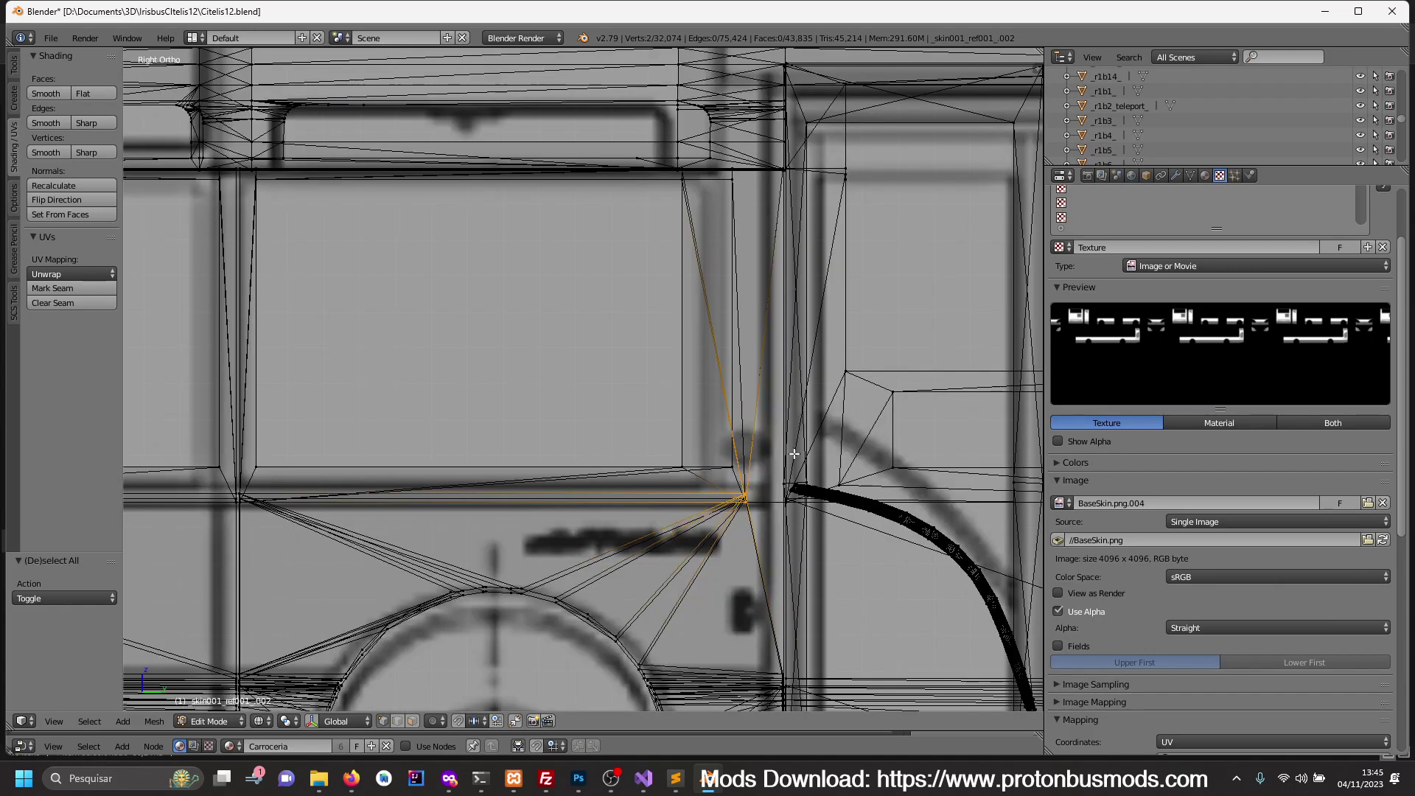
{"action": "scroll", "coordinate": [794, 454], "scroll_direction": "up", "scroll_amount": 2}
{"action": "scroll", "coordinate": [737, 435], "scroll_direction": "up", "scroll_amount": 2}
{"action": "scroll", "coordinate": [693, 418], "scroll_direction": "up", "scroll_amount": 1}
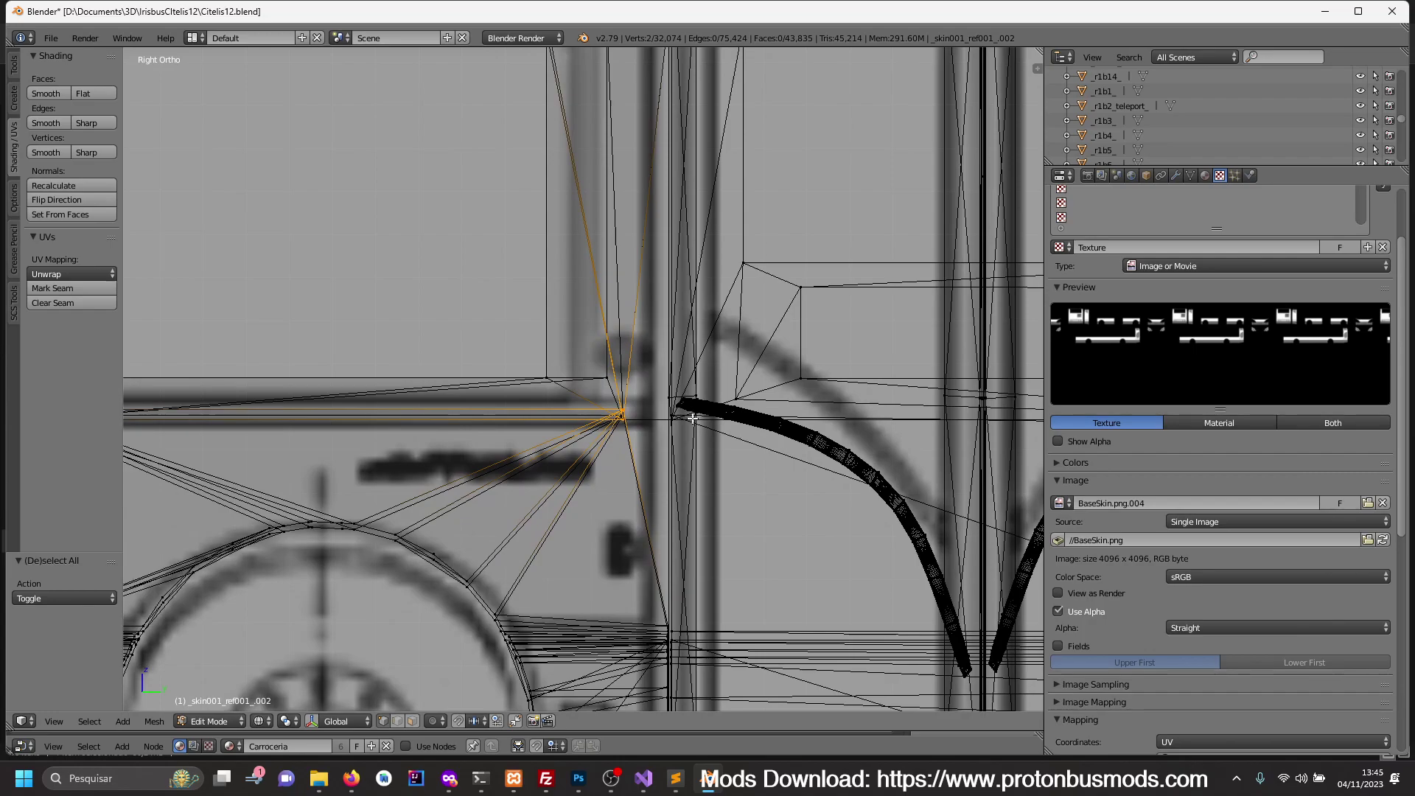
{"action": "key", "text": "g"}
{"action": "key", "text": "y"}
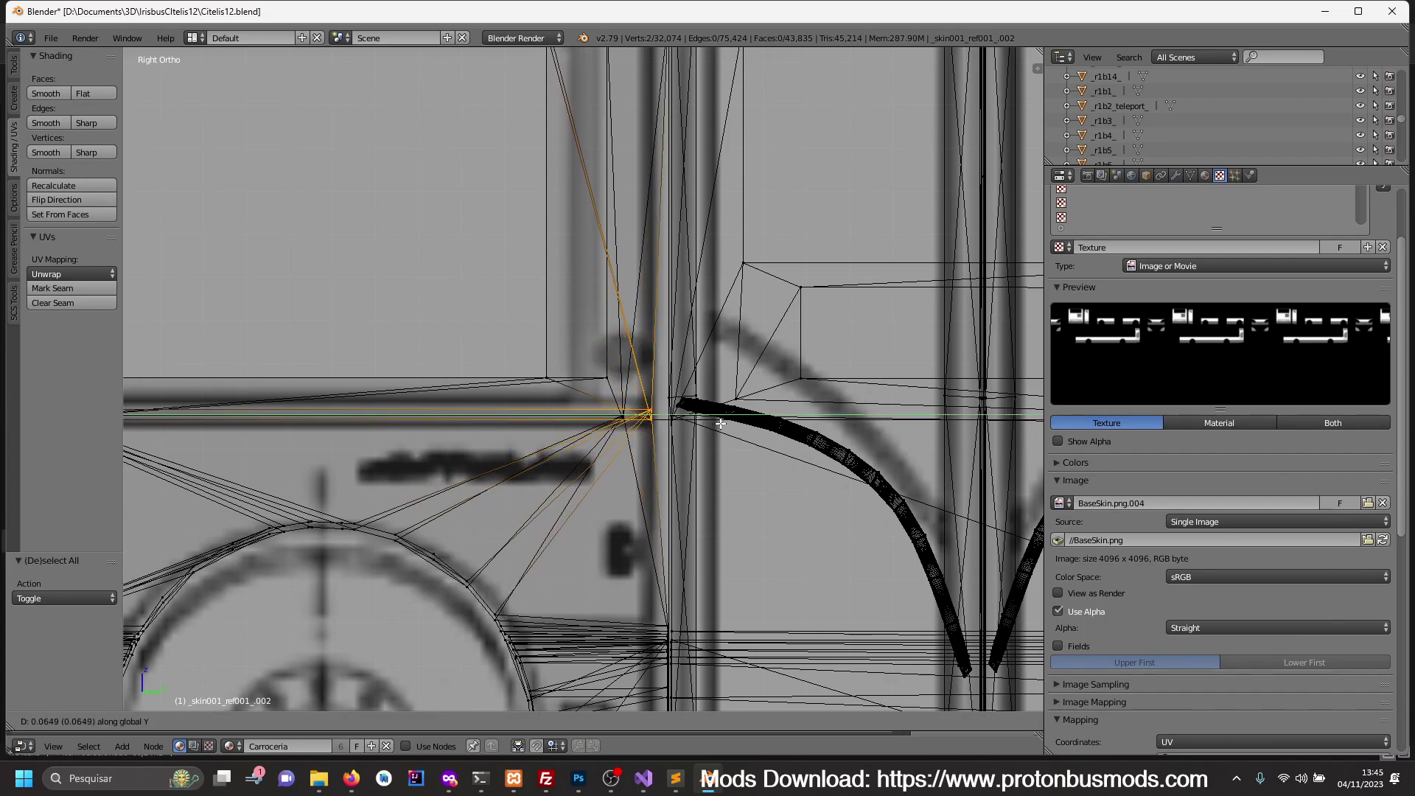
{"action": "key", "text": "Escape"}
{"action": "key", "text": "c"}
{"action": "left_click", "coordinate": [603, 436]}
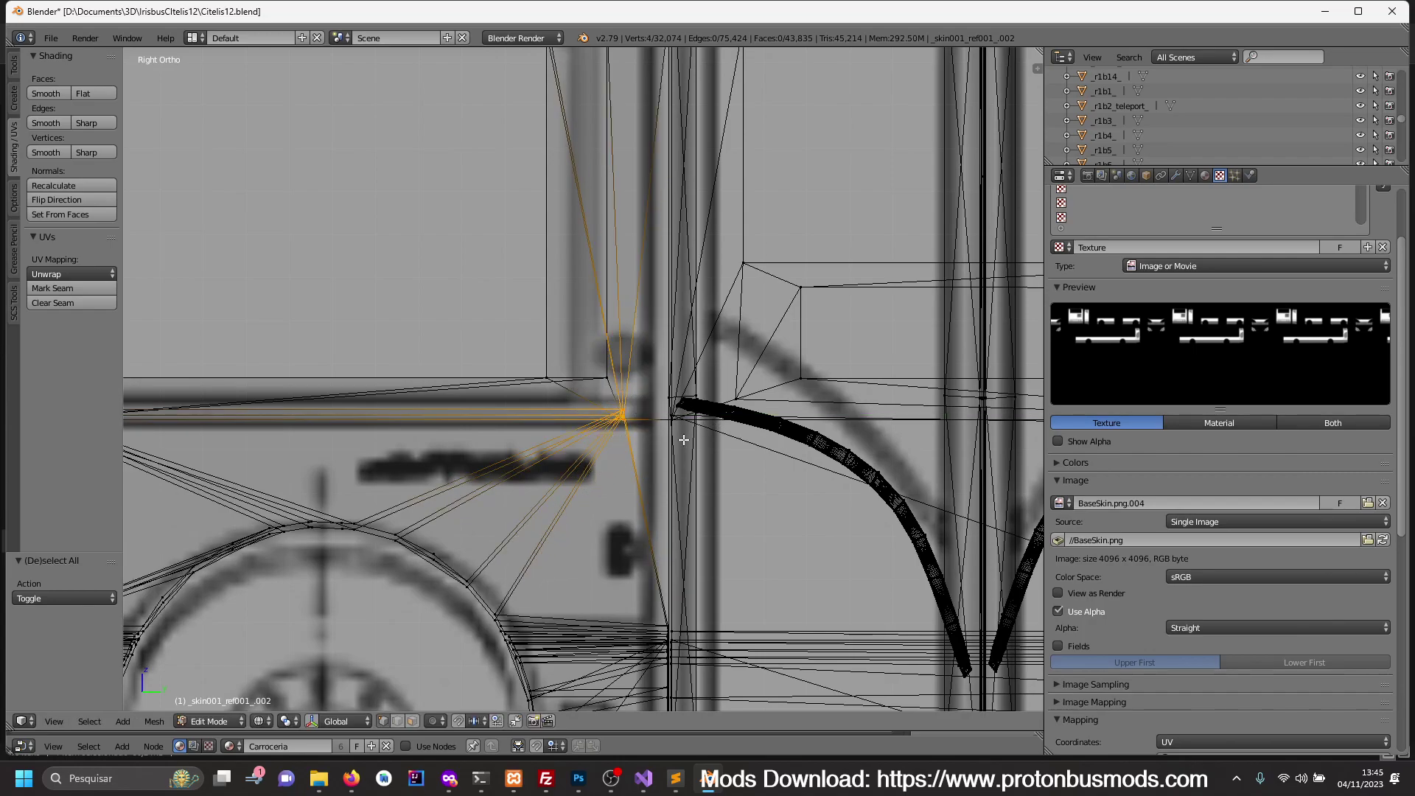
{"action": "key", "text": "g"}
{"action": "key", "text": "y"}
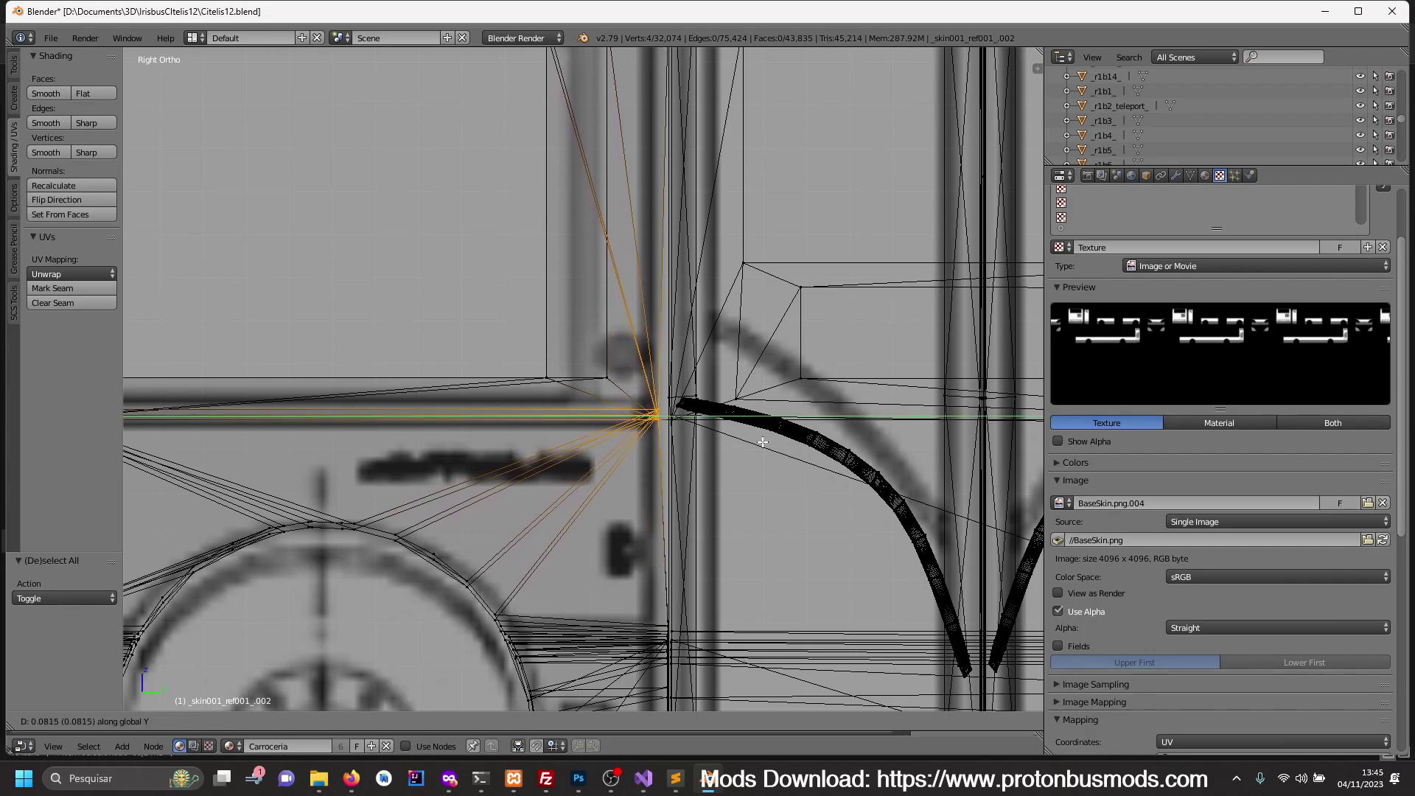
{"action": "left_click", "coordinate": [856, 447]}
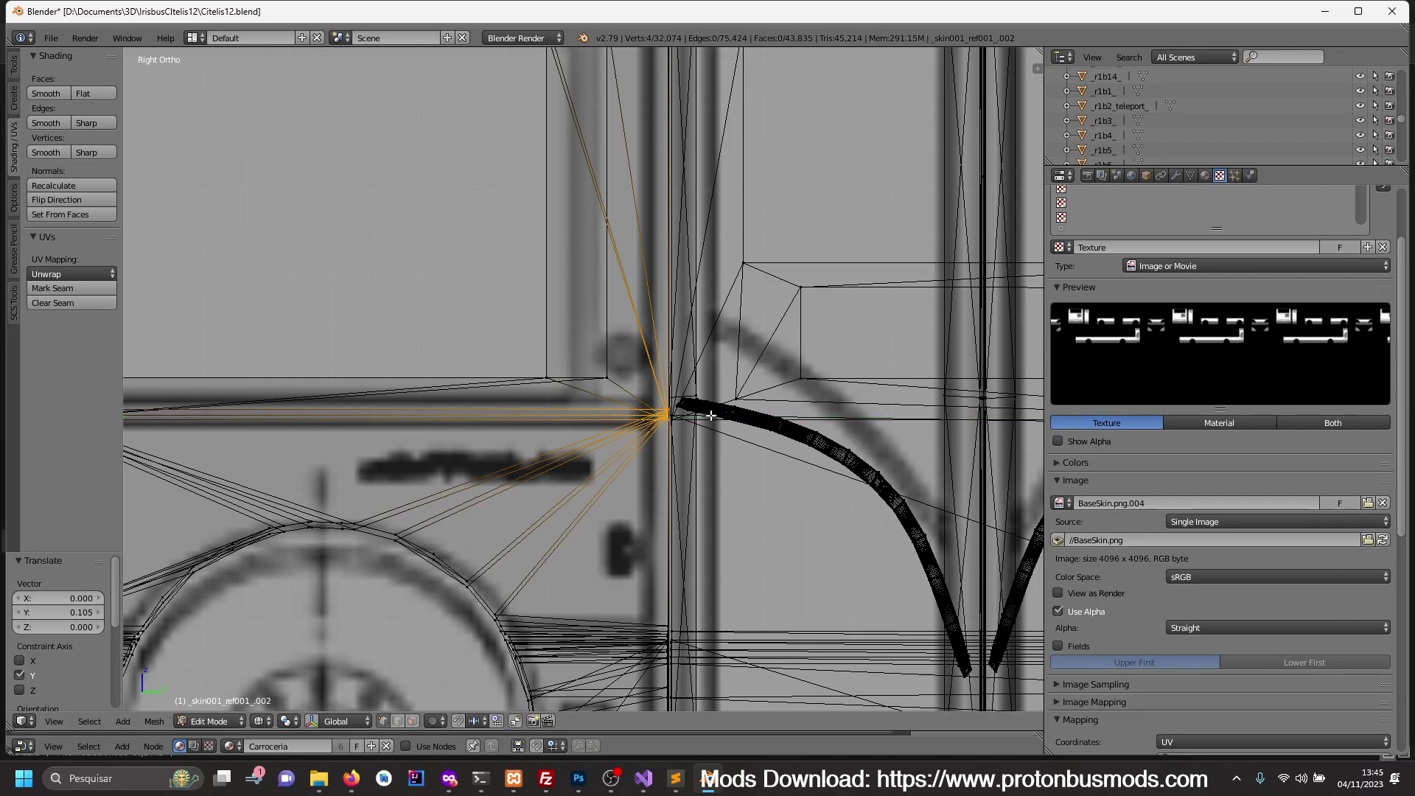
- Return to Object Mode, deselect, and orbit to view the bus in 3D
{"action": "key", "text": "Tab"}
{"action": "key", "text": "a"}
{"action": "scroll", "coordinate": [709, 417], "scroll_direction": "down", "scroll_amount": 4}
{"action": "mouse_move", "coordinate": [696, 431]}
{"action": "middle_mouse_down"}
{"action": "mouse_move", "coordinate": [728, 445]}
{"action": "mouse_move", "coordinate": [392, 445]}
{"action": "mouse_move", "coordinate": [718, 447]}
{"action": "middle_mouse_up"}
{"action": "scroll", "coordinate": [636, 492], "scroll_direction": "up", "scroll_amount": 3}
- Orbit around the bus front, comparing all scene layers against the bus body's layer 1
{"action": "key", "text": "Tab"}
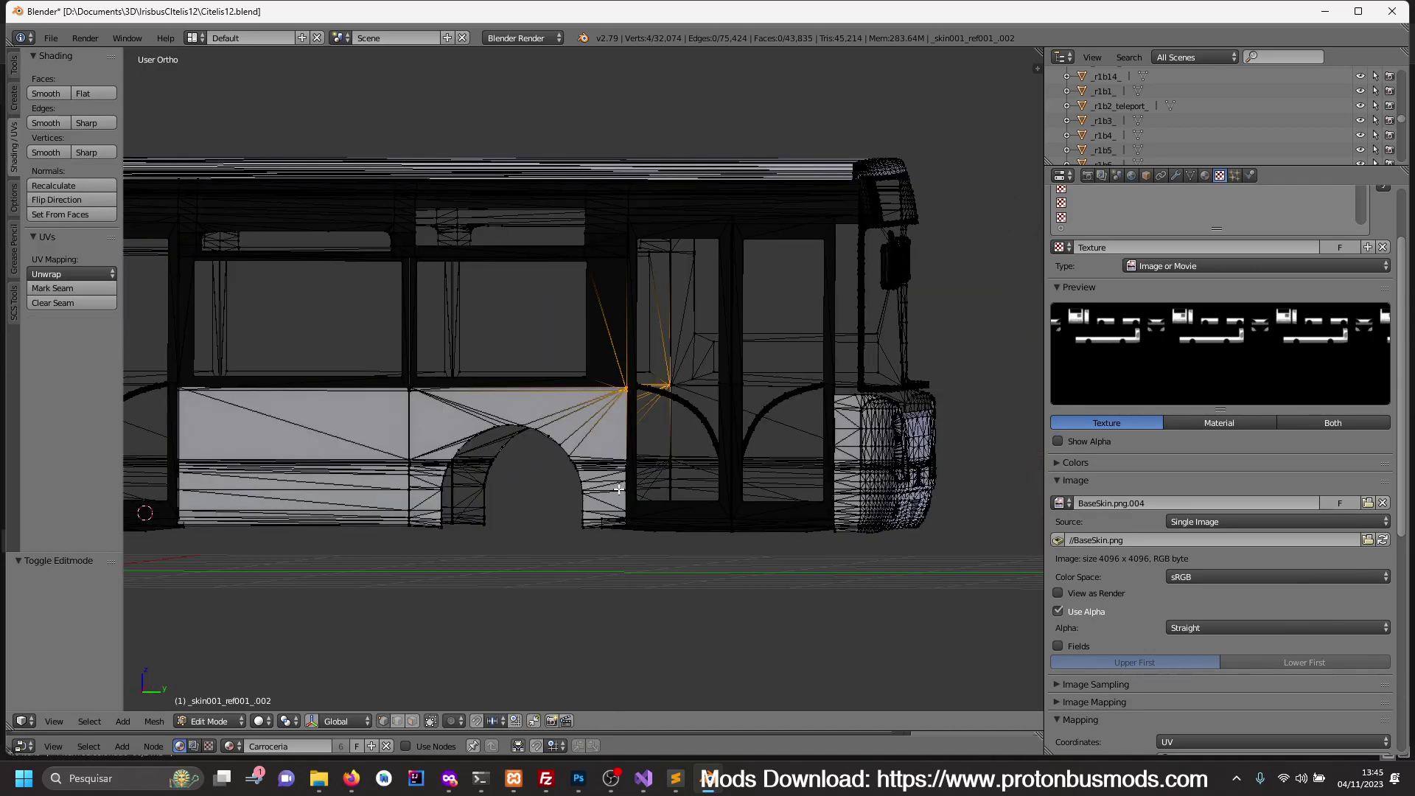
{"action": "key", "text": "Tab"}
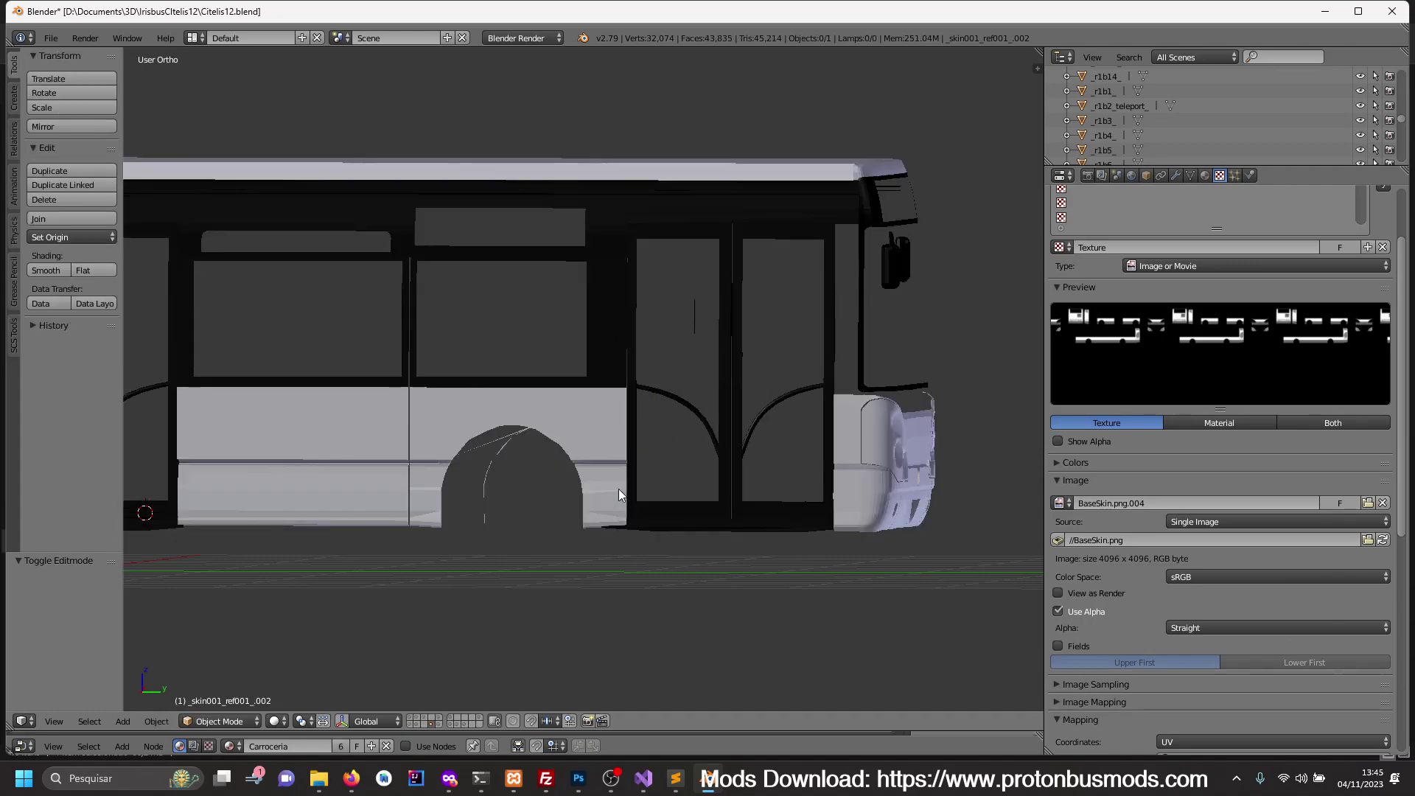
{"action": "scroll", "coordinate": [619, 490], "scroll_direction": "down", "scroll_amount": 3}
{"action": "mouse_move", "coordinate": [626, 497]}
{"action": "middle_mouse_down"}
{"action": "mouse_move", "coordinate": [568, 514]}
{"action": "mouse_move", "coordinate": [591, 506]}
{"action": "middle_mouse_up"}
{"action": "key", "text": "grave"}
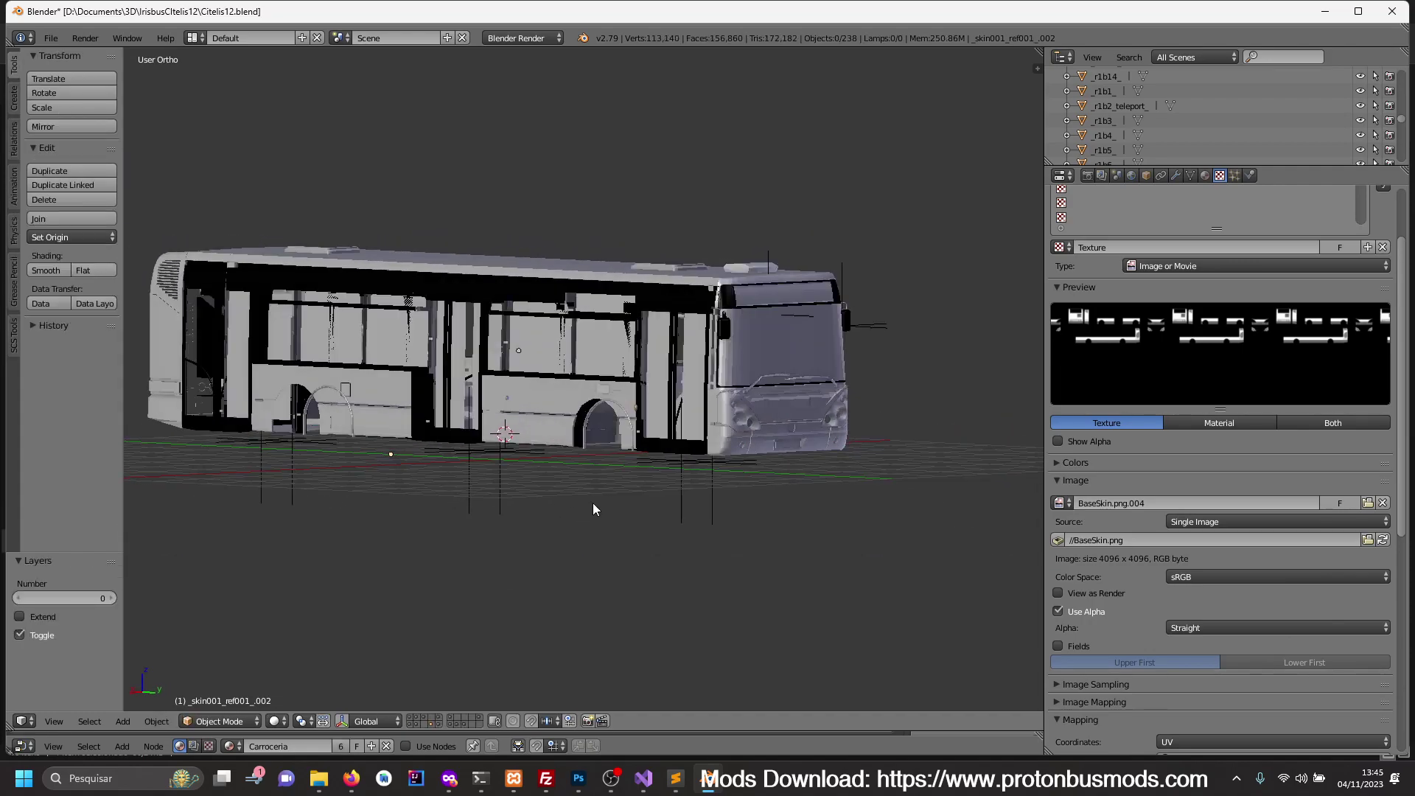
{"action": "key", "text": "1"}
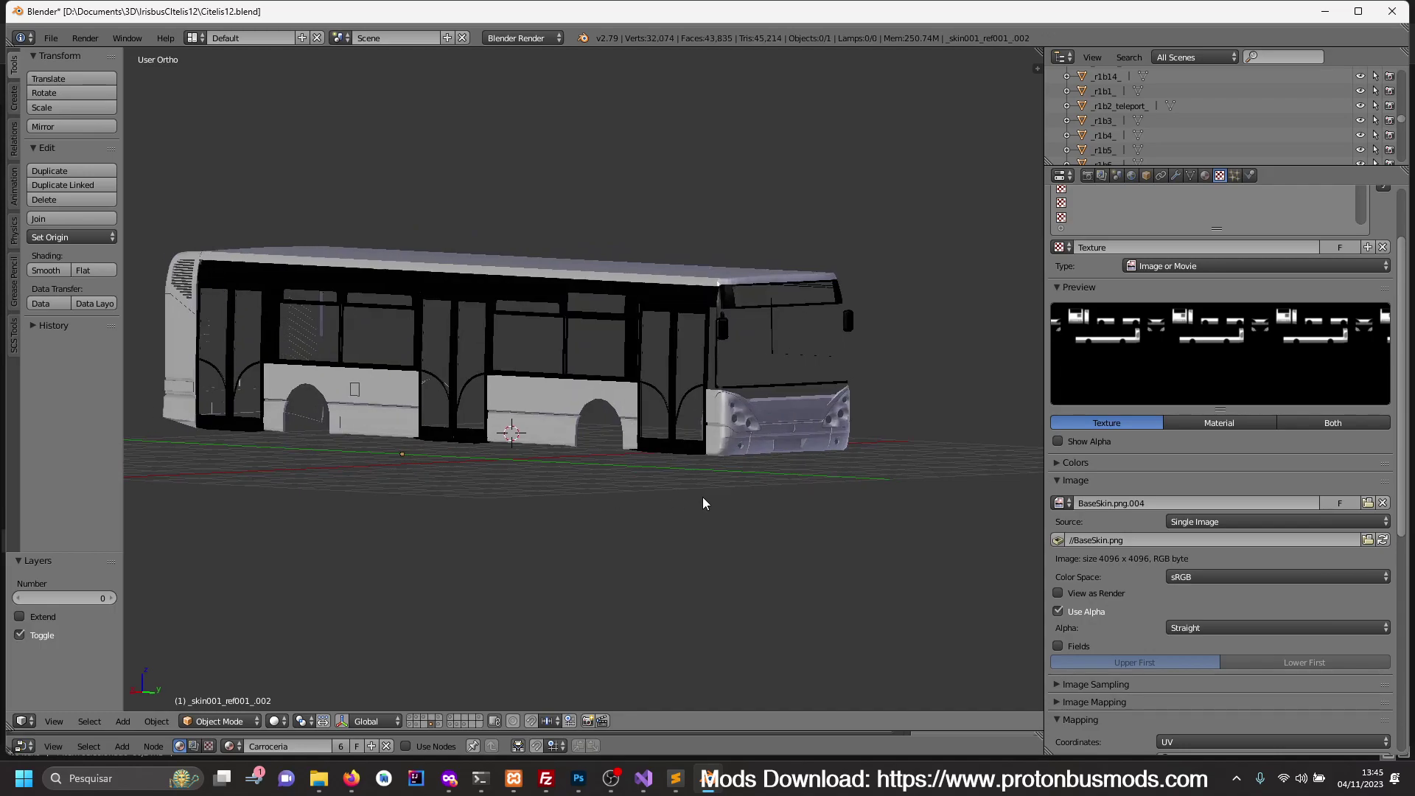
{"action": "mouse_move", "coordinate": [705, 499]}
{"action": "middle_mouse_down"}
{"action": "mouse_move", "coordinate": [595, 499]}
{"action": "mouse_move", "coordinate": [693, 487]}
{"action": "mouse_move", "coordinate": [753, 507]}
{"action": "middle_mouse_up"}
{"action": "key", "text": "grave"}
{"action": "key", "text": "1"}
{"action": "key", "text": "grave"}
{"action": "key", "text": "1"}
{"action": "scroll", "coordinate": [730, 500], "scroll_direction": "up", "scroll_amount": 4}
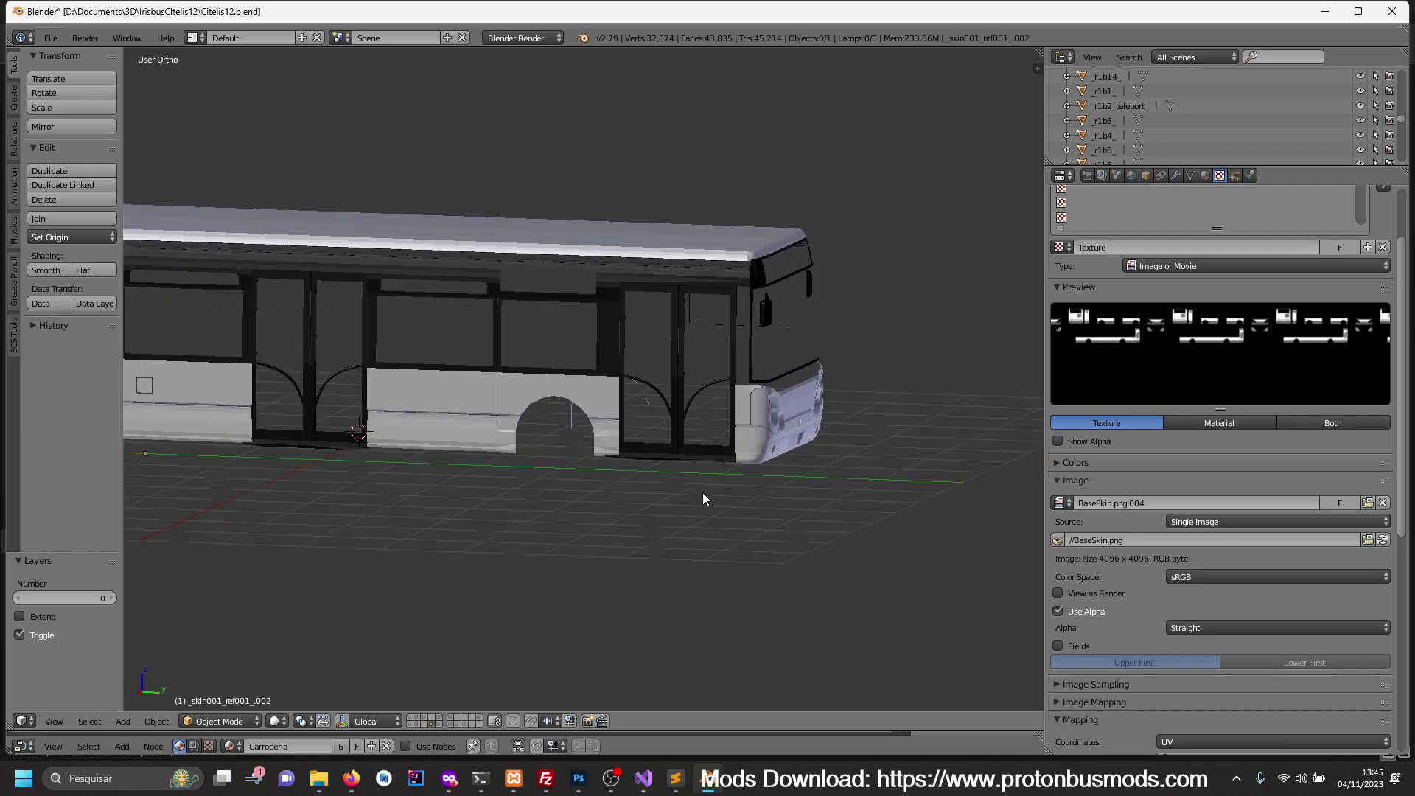
- Select the bus body and show its sidebar: scale 0.909, dimensions 2.91314 × 11.94934 × 2.57062
{"action": "right_click", "coordinate": [745, 458]}
{"action": "key", "text": "n"}
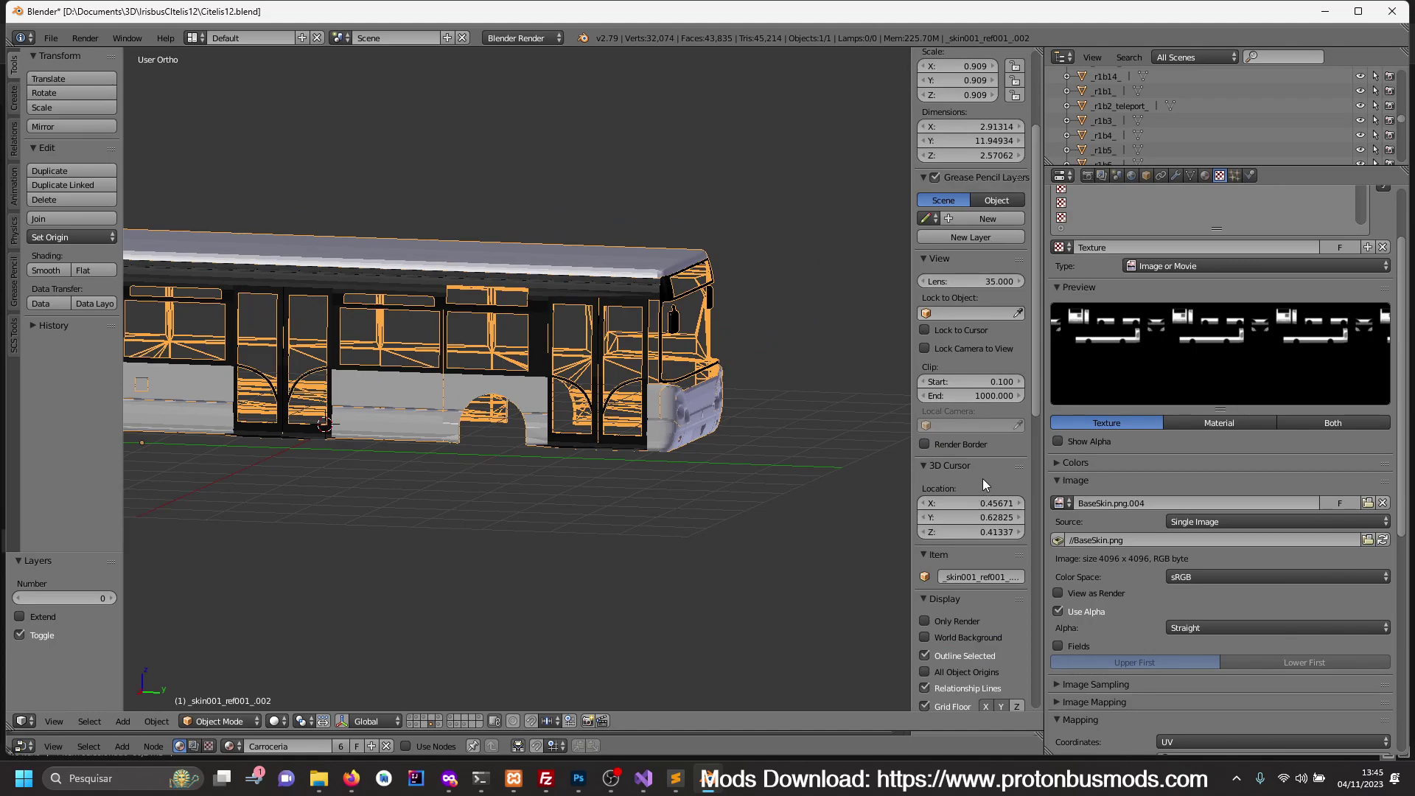
{"action": "key", "text": "Tab"}
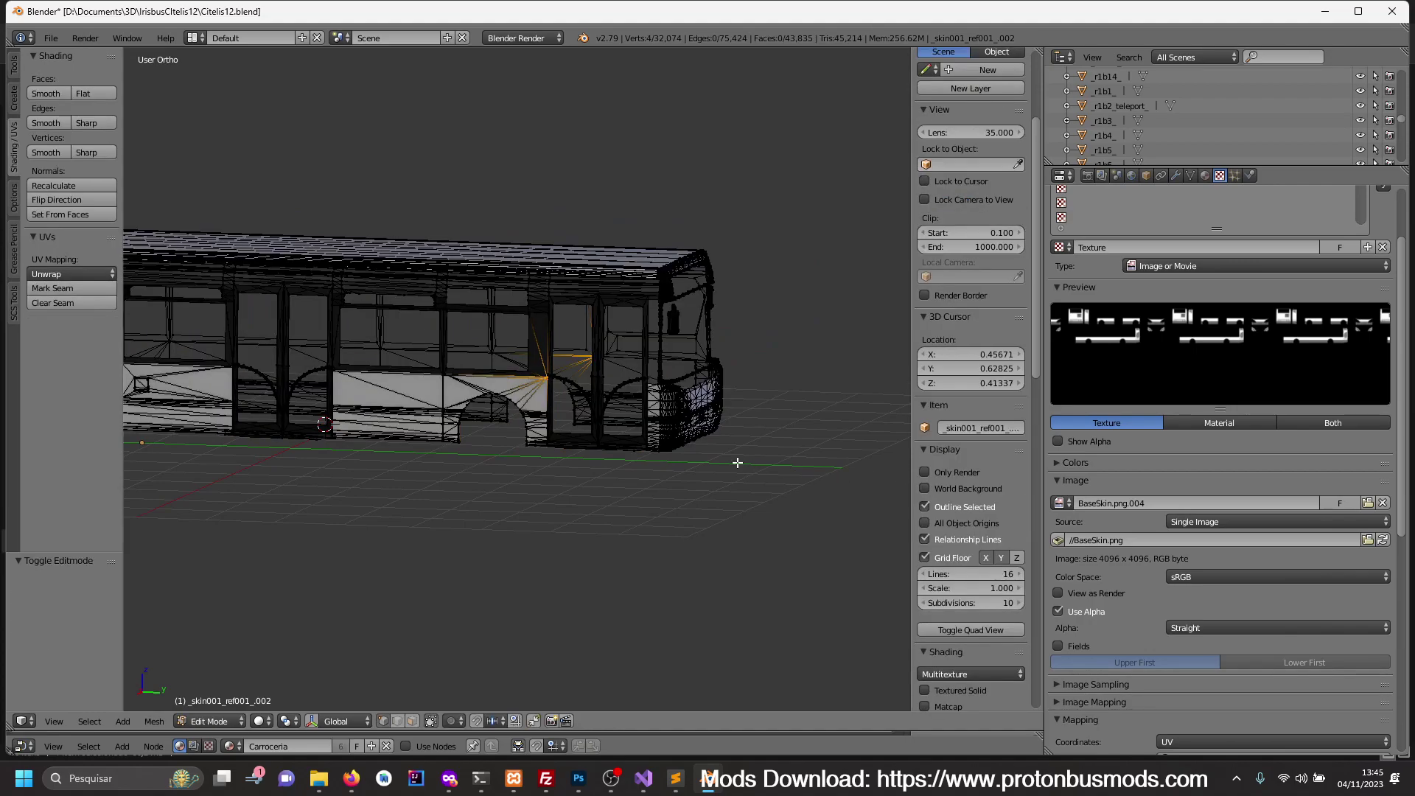
{"action": "key", "text": "Tab"}
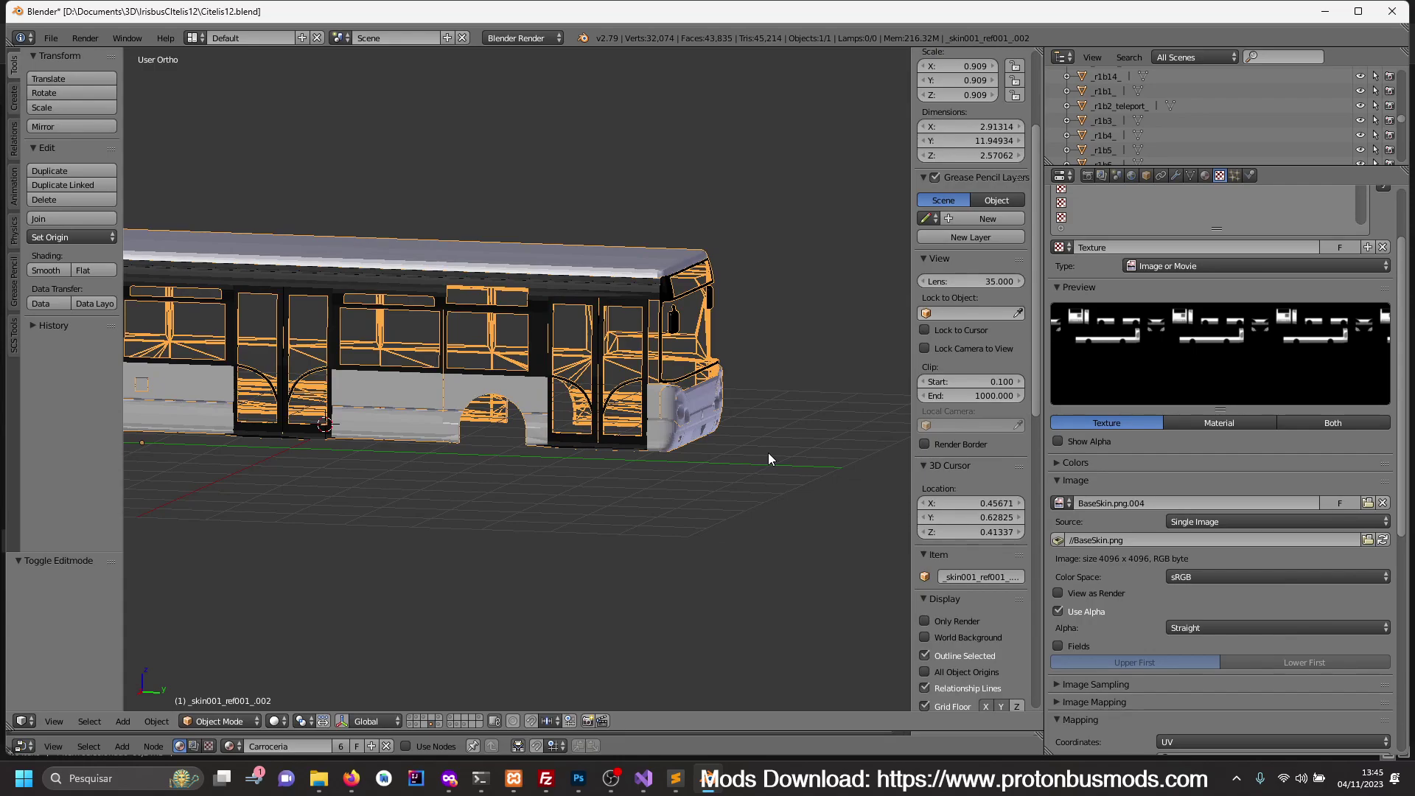
{"action": "key", "text": "shift+ctrl+alt+c"}
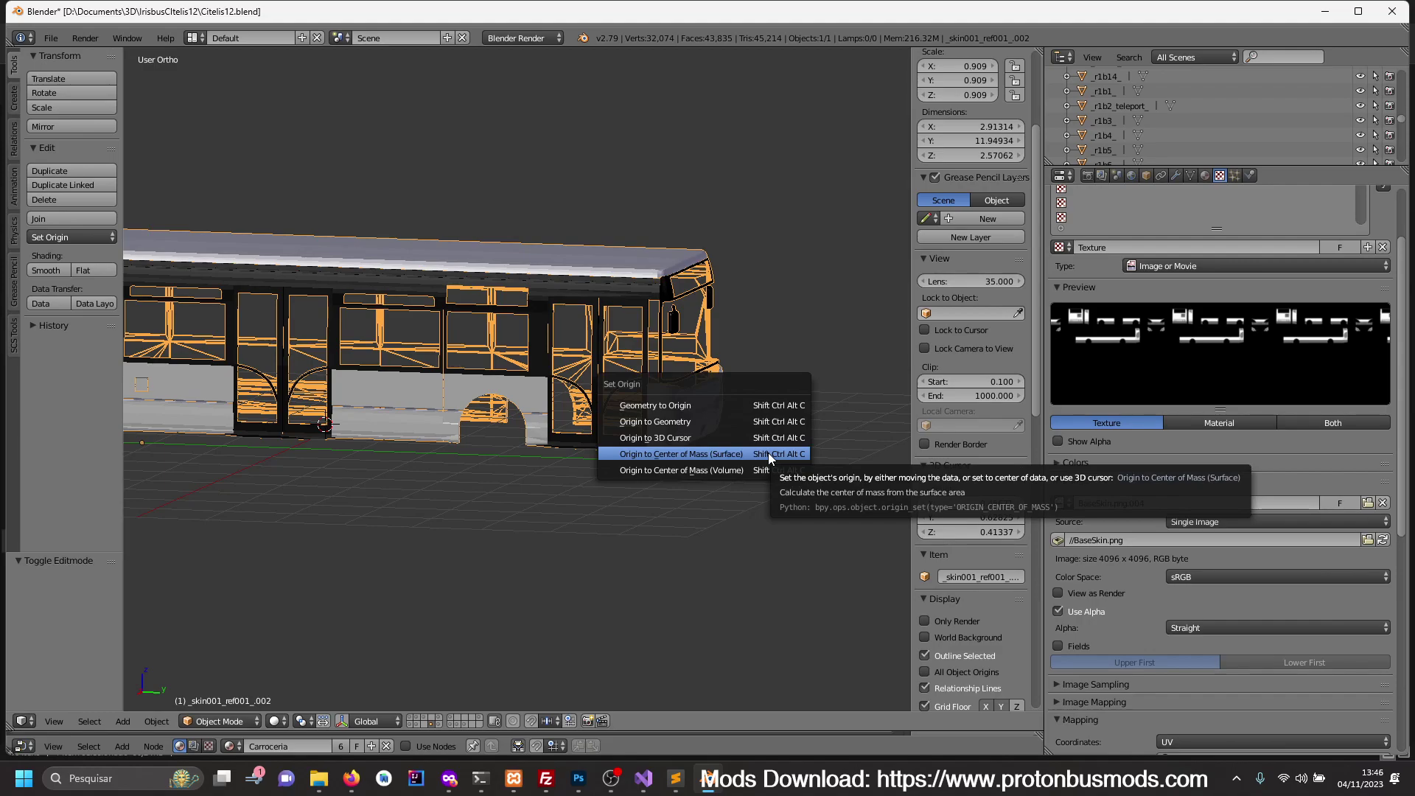
- Set the bus body's origin to Center of Mass (Surface), then switch to Back Ortho view
{"action": "left_click", "coordinate": [769, 453]}
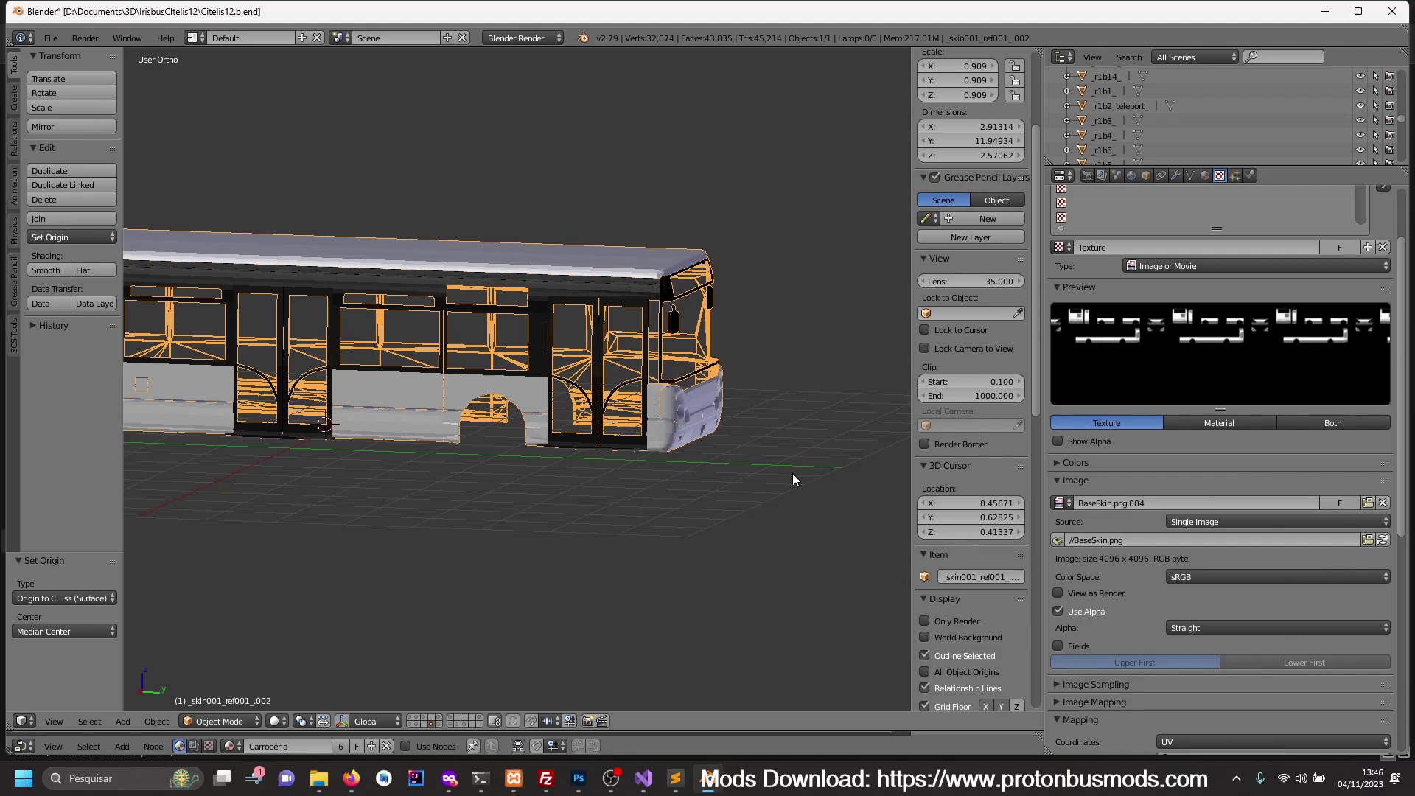
{"action": "mouse_move", "coordinate": [793, 473]}
{"action": "middle_mouse_down"}
{"action": "mouse_move", "coordinate": [660, 463]}
{"action": "mouse_move", "coordinate": [565, 476]}
{"action": "mouse_move", "coordinate": [600, 484]}
{"action": "middle_mouse_up"}
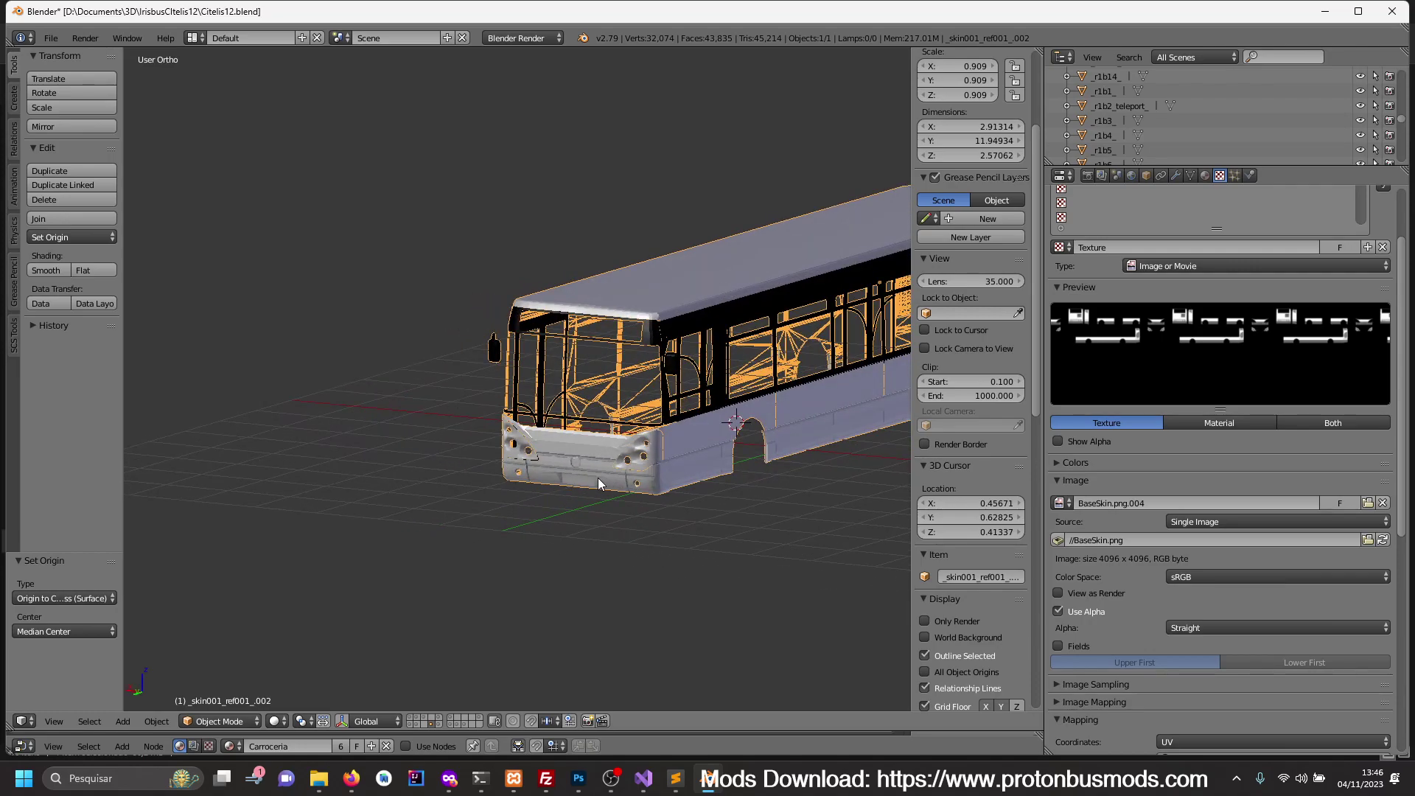
{"action": "key", "text": "KP_3"}
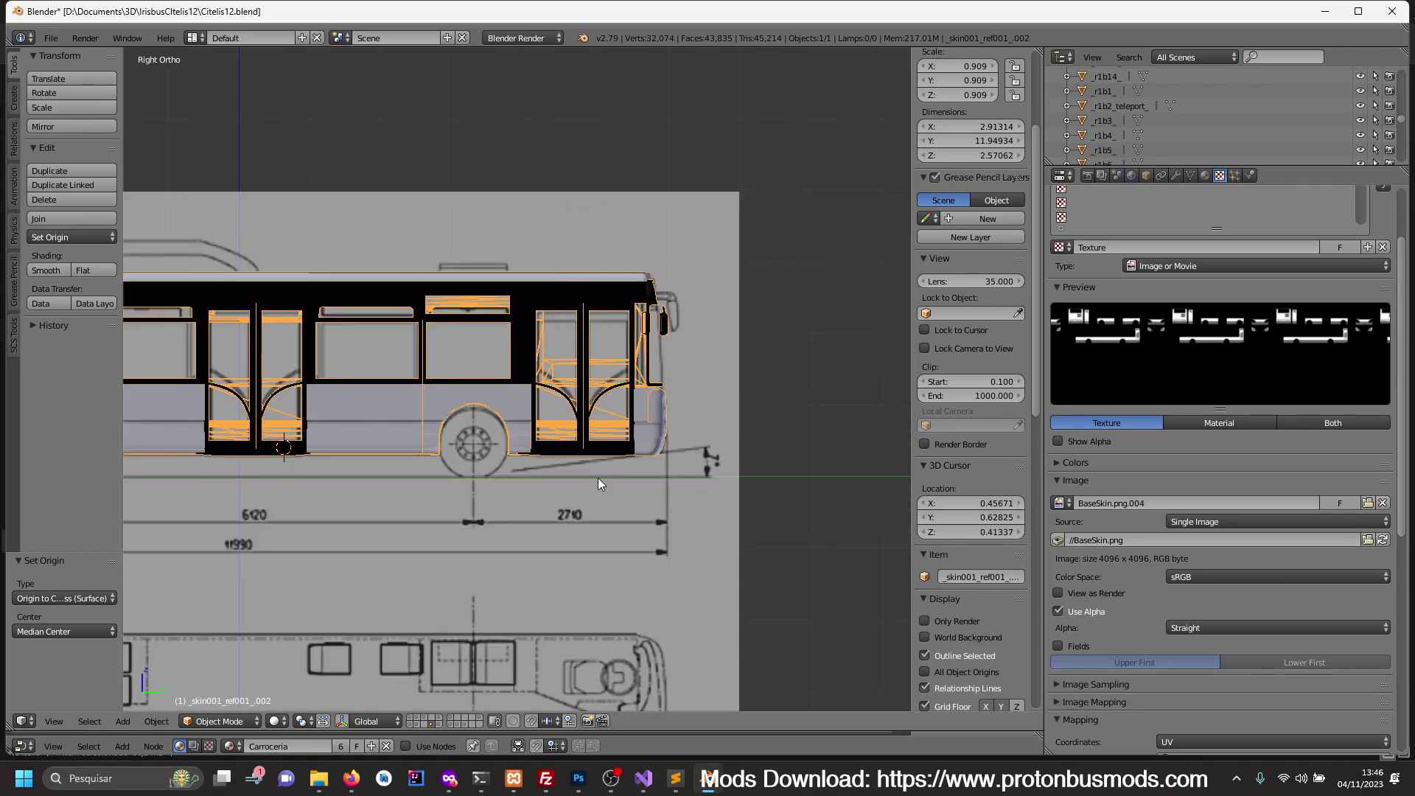
{"action": "key", "text": "ctrl+KP_1"}
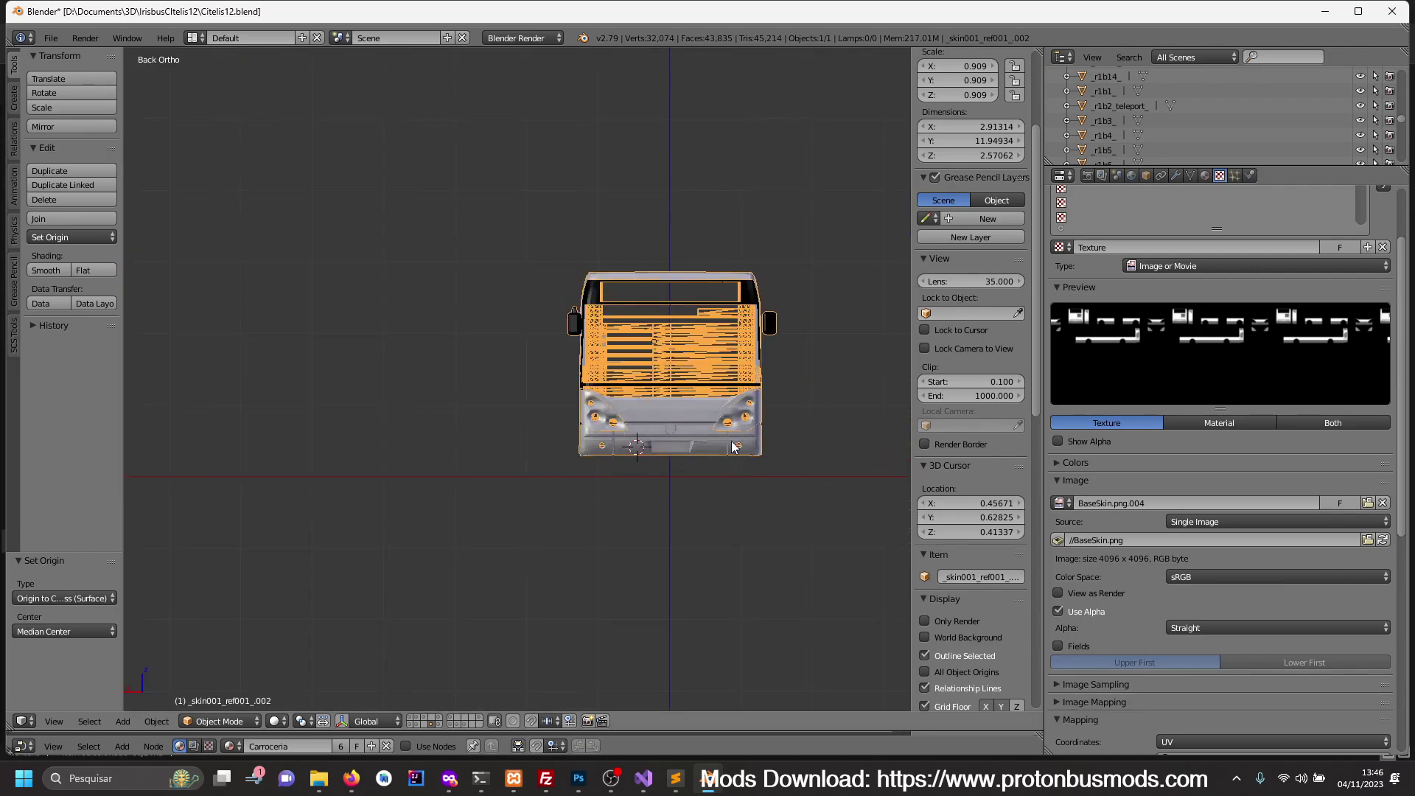
- In wireframe Edit Mode, circle-select the right half of the bus's vertices
{"action": "key", "text": "Tab"}
{"action": "key", "text": "z"}
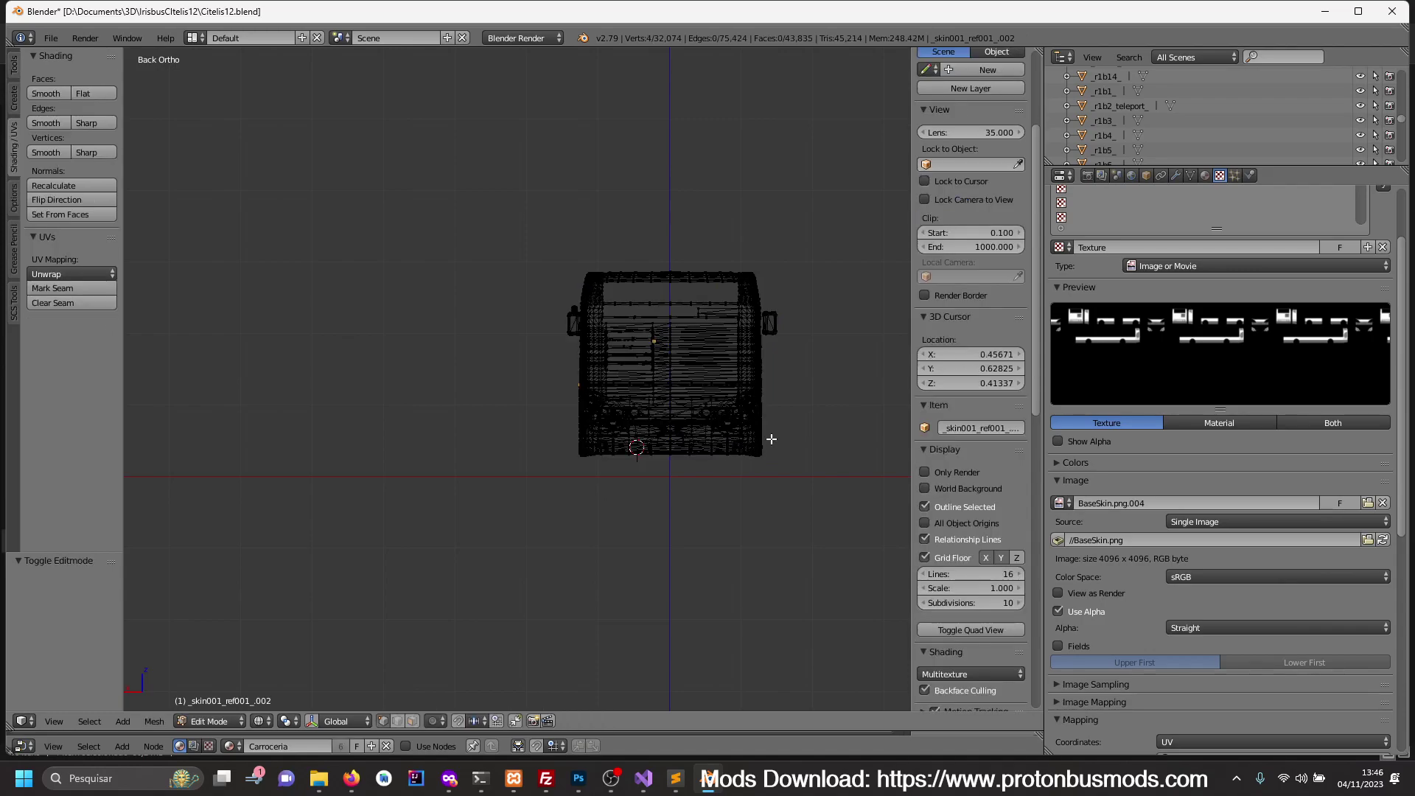
{"action": "middle_click_drag", "start_coordinate": [782, 433], "coordinate": [720, 437], "text": "shift"}
{"action": "key", "text": "c"}
{"action": "scroll", "coordinate": [733, 300], "scroll_direction": "down", "scroll_amount": 3}
{"action": "scroll", "coordinate": [708, 278], "scroll_direction": "down", "scroll_amount": 3}
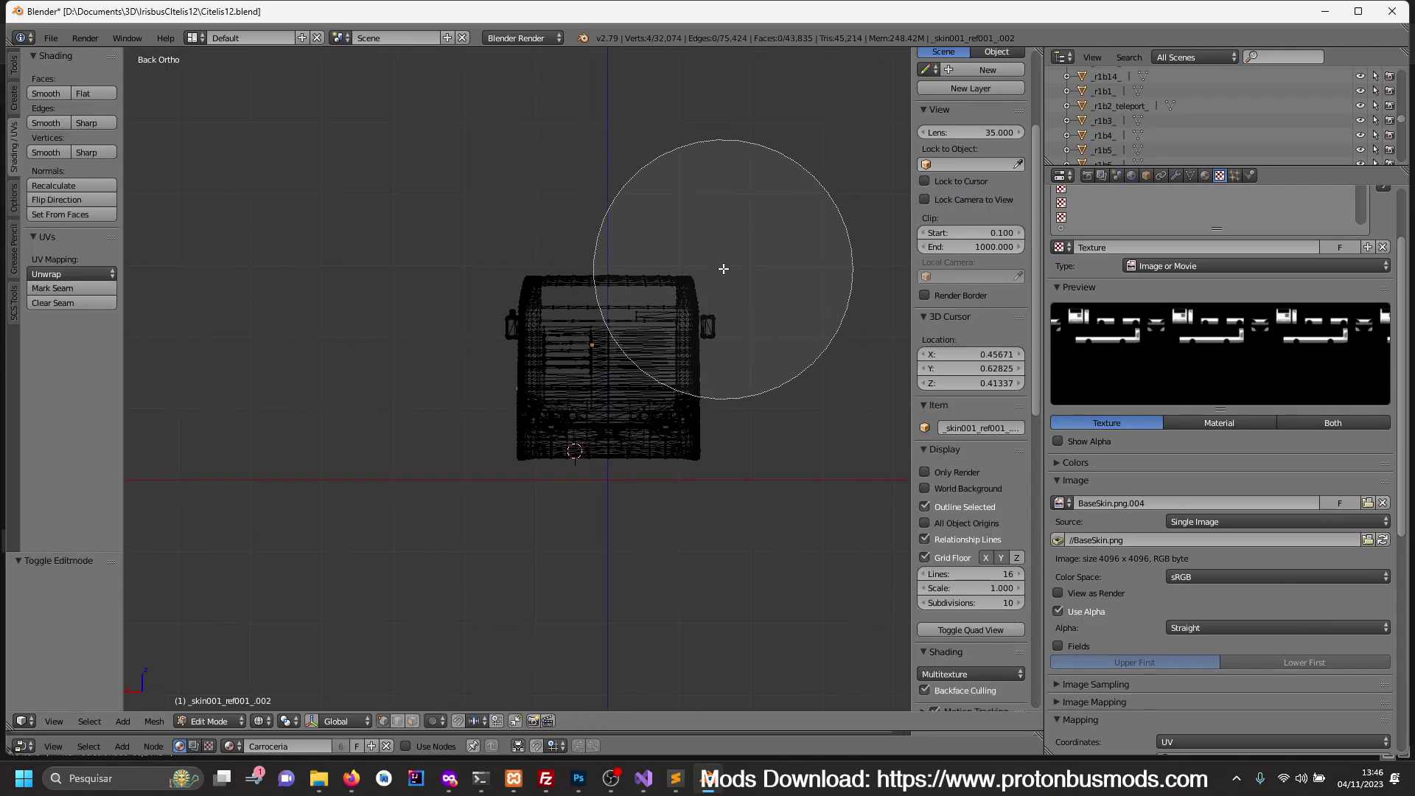
{"action": "left_click_drag", "start_coordinate": [723, 267], "coordinate": [736, 465]}
{"action": "right_click", "coordinate": [749, 465]}
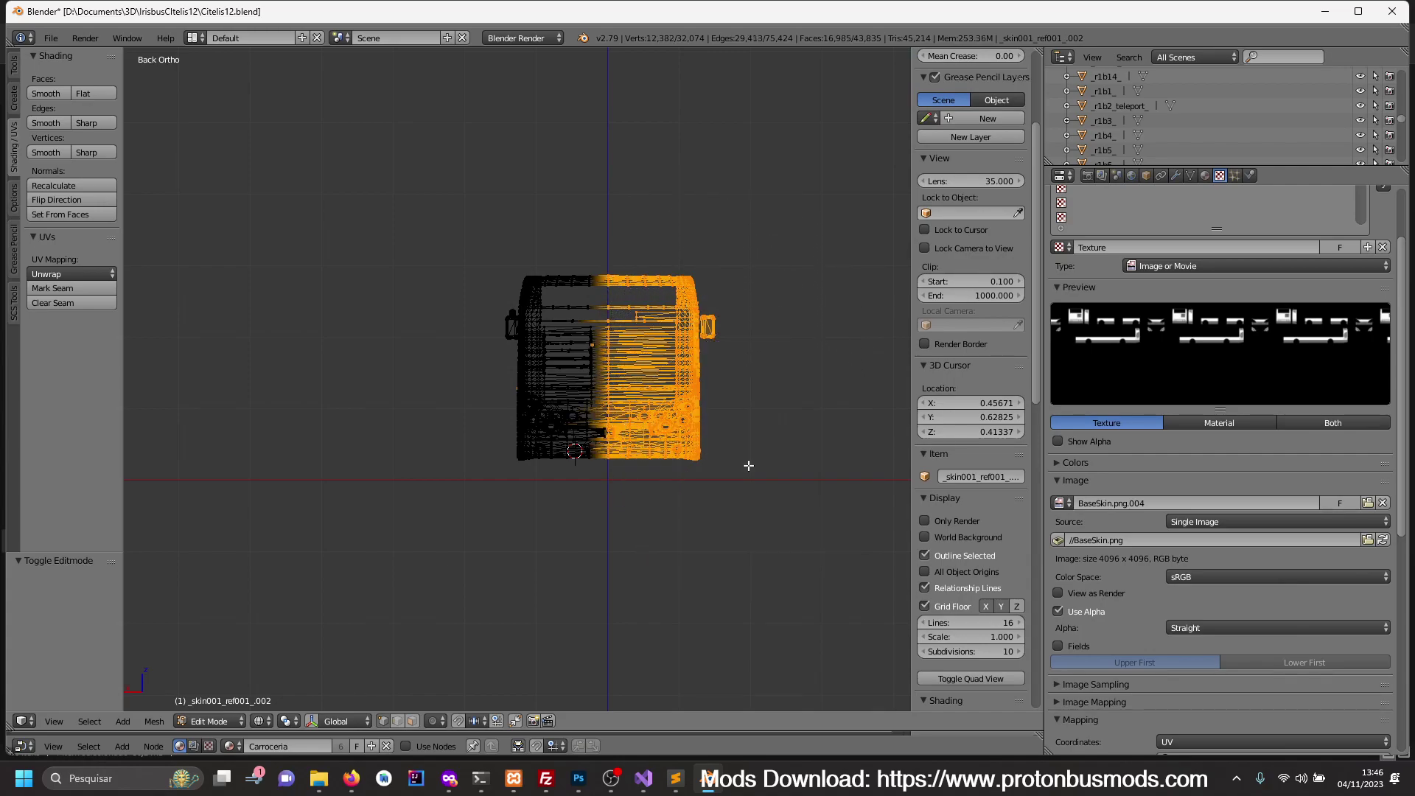
- Remove left-side vertices around the wheel arch from the selection
{"action": "scroll", "coordinate": [772, 469], "scroll_direction": "up", "scroll_amount": 2}
{"action": "scroll", "coordinate": [743, 420], "scroll_direction": "up", "scroll_amount": 5}
{"action": "scroll", "coordinate": [774, 453], "scroll_direction": "up", "scroll_amount": 2}
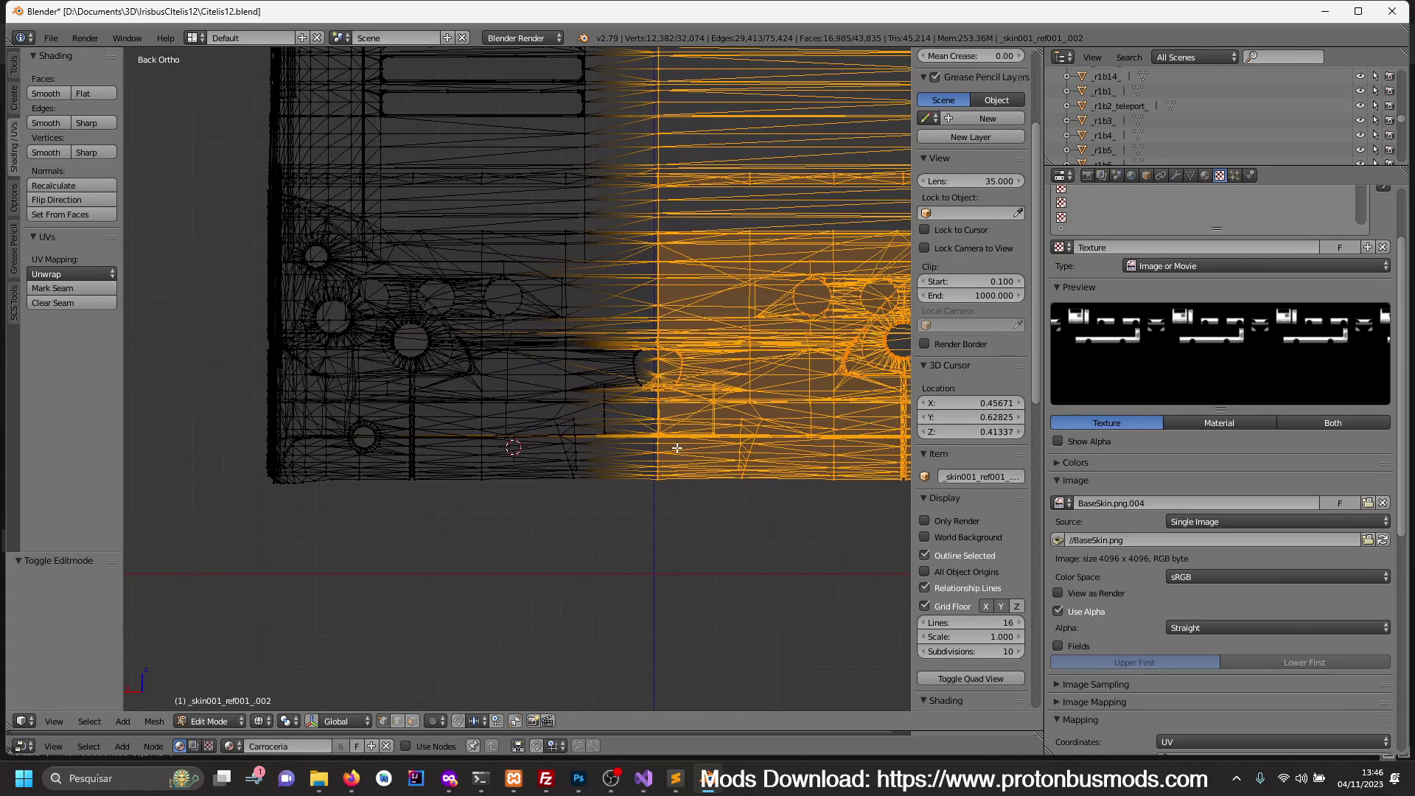
{"action": "scroll", "coordinate": [710, 450], "scroll_direction": "up", "scroll_amount": 2}
{"action": "key", "text": "c"}
{"action": "scroll", "coordinate": [531, 379], "scroll_direction": "down", "scroll_amount": 2}
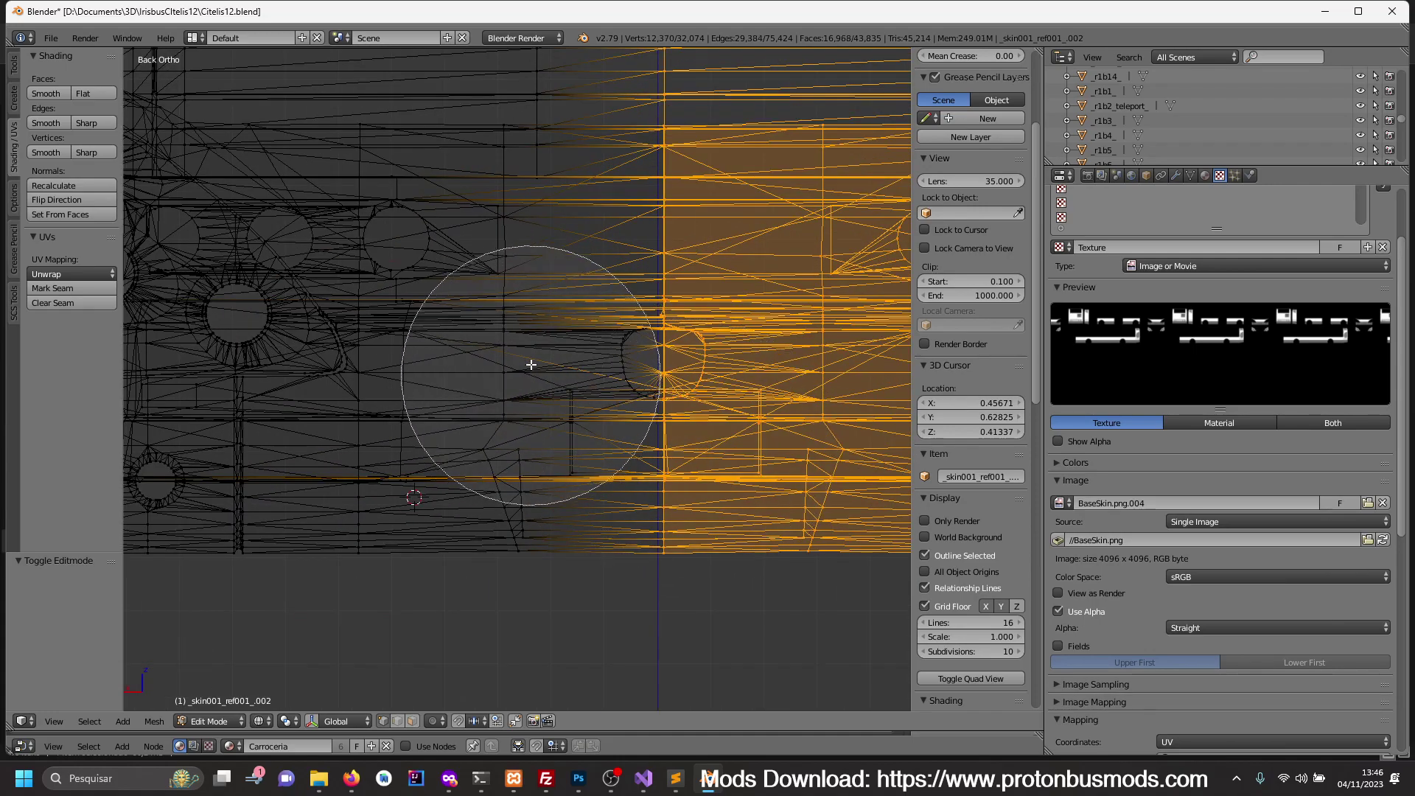
{"action": "middle_click_drag", "start_coordinate": [531, 379], "coordinate": [529, 330]}
{"action": "right_click", "coordinate": [529, 330]}
{"action": "key", "text": "c"}
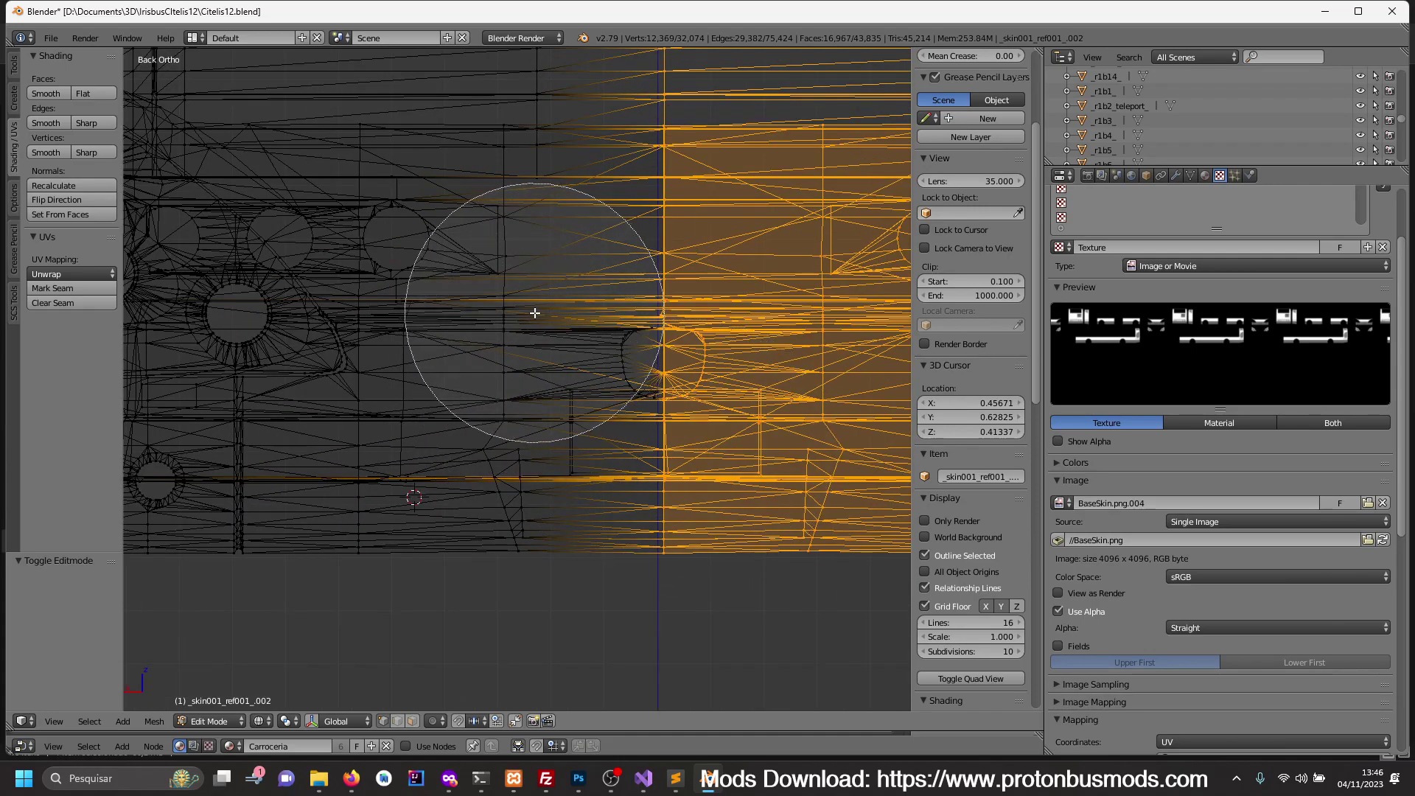
{"action": "right_click", "coordinate": [715, 321]}
- Refine the selection along the wheel arch edge, then orbit to an angled User Ortho view
{"action": "scroll", "coordinate": [685, 331], "scroll_direction": "up", "scroll_amount": 3}
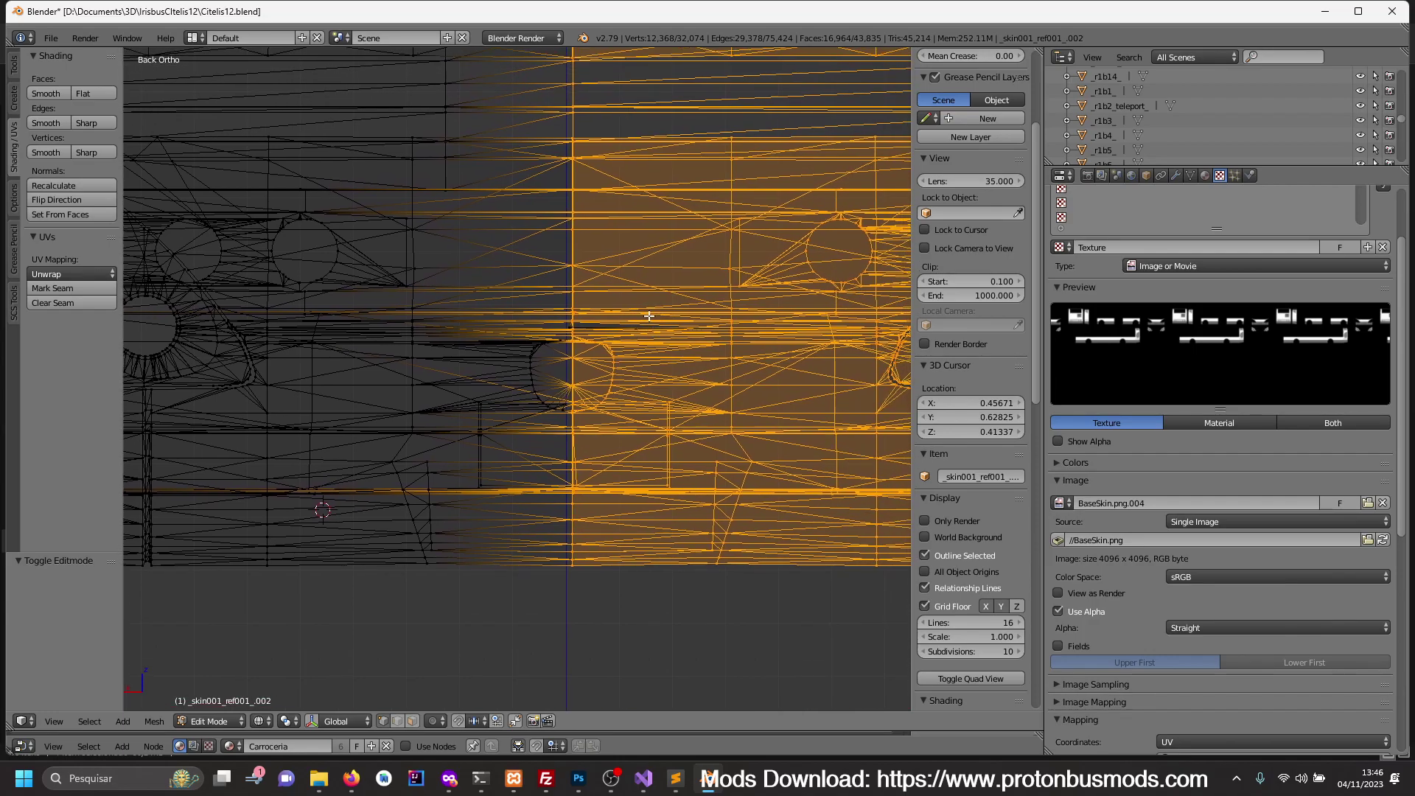
{"action": "scroll", "coordinate": [699, 353], "scroll_direction": "up", "scroll_amount": 2}
{"action": "middle_click_drag", "start_coordinate": [699, 354], "coordinate": [654, 369], "text": "shift"}
{"action": "key", "text": "c"}
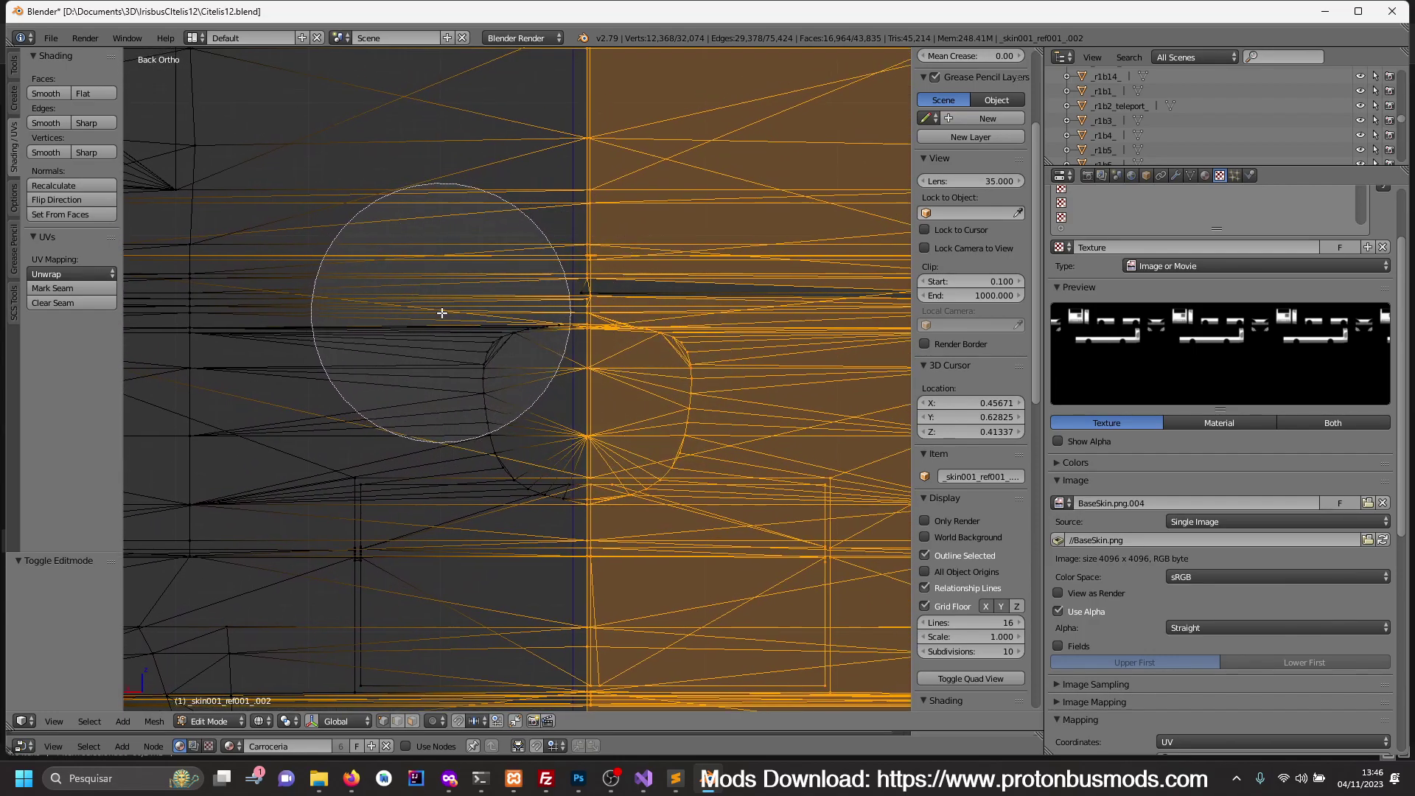
{"action": "right_click", "coordinate": [451, 333]}
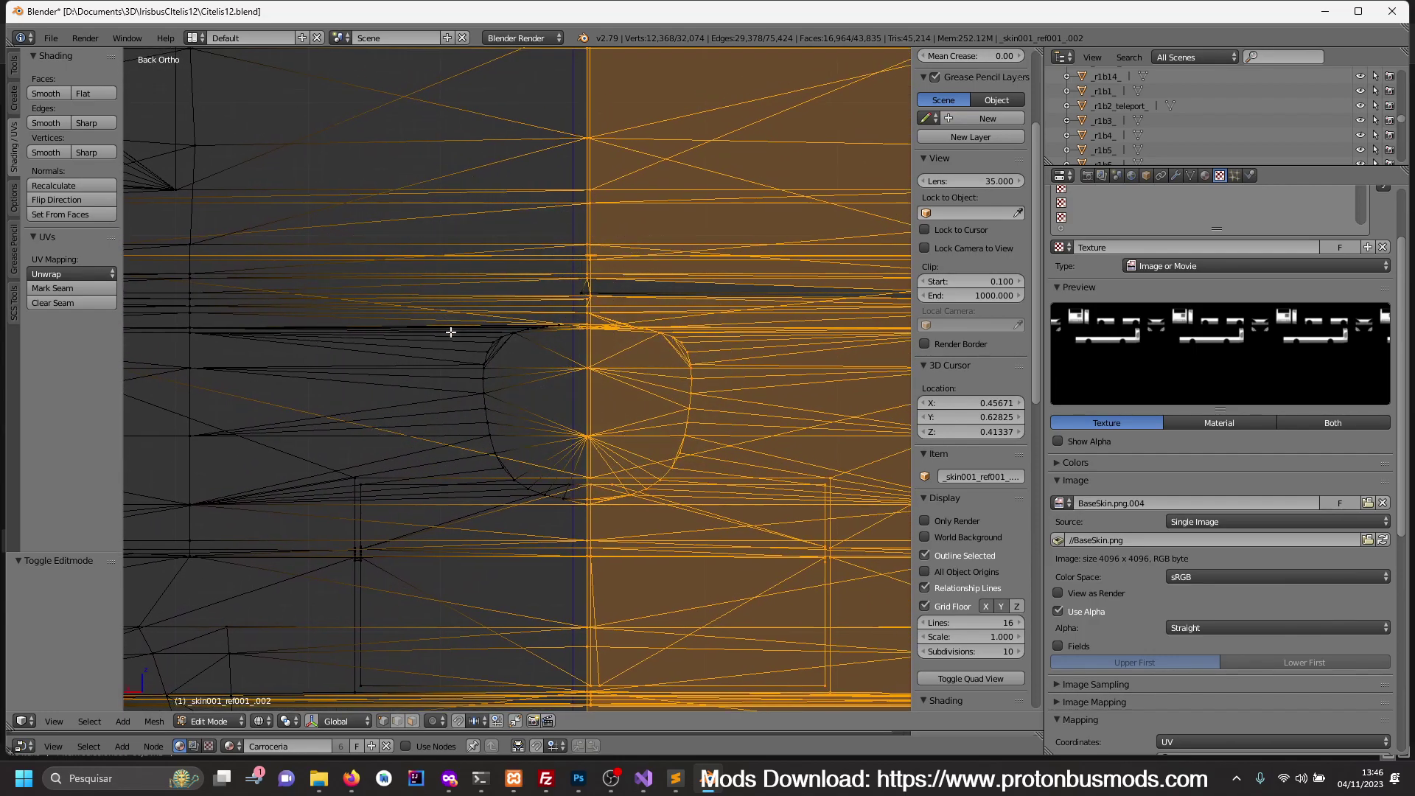
{"action": "scroll", "coordinate": [452, 331], "scroll_direction": "down", "scroll_amount": 3}
{"action": "scroll", "coordinate": [456, 329], "scroll_direction": "down", "scroll_amount": 4}
{"action": "scroll", "coordinate": [487, 337], "scroll_direction": "down", "scroll_amount": 3}
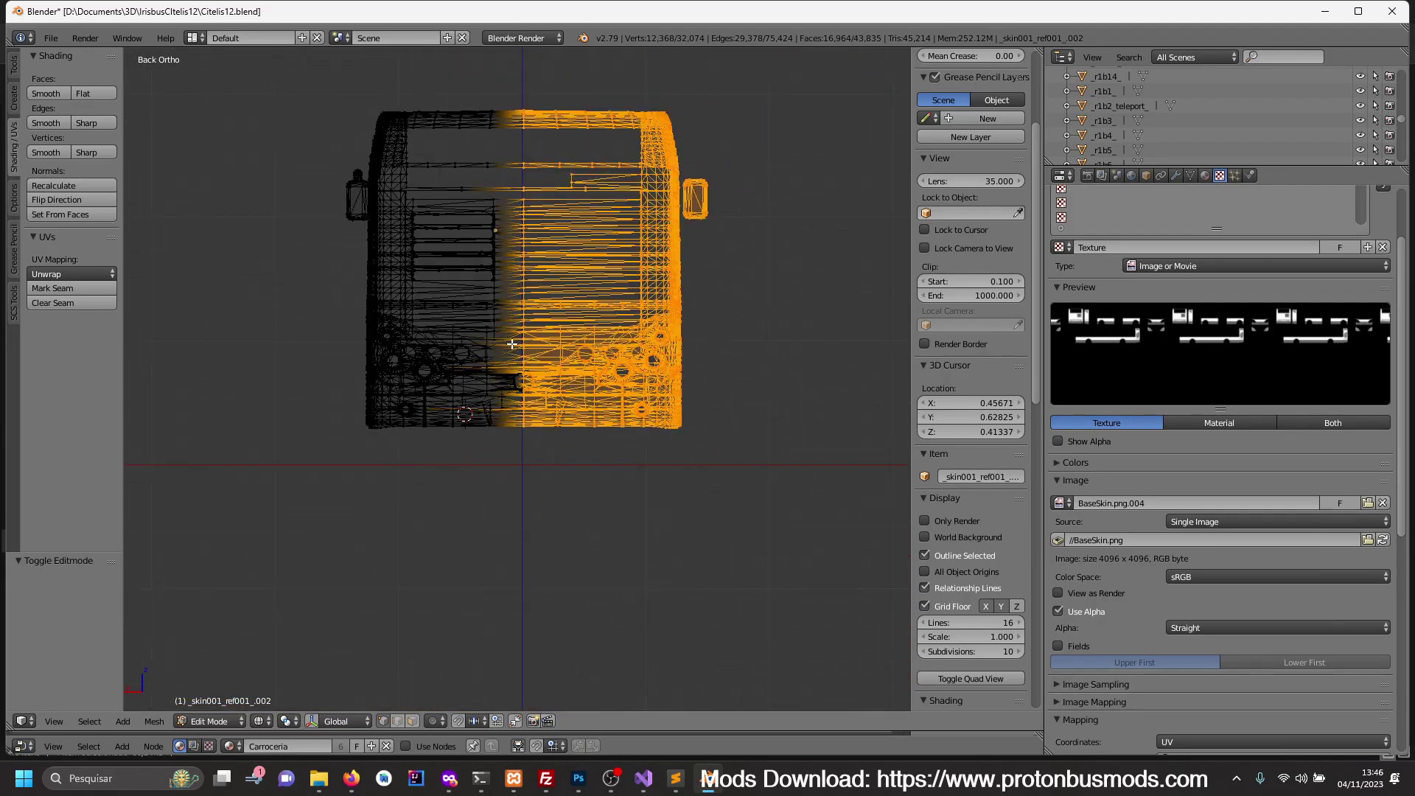
{"action": "mouse_move", "coordinate": [667, 399]}
{"action": "middle_mouse_down"}
{"action": "mouse_move", "coordinate": [584, 412]}
{"action": "mouse_move", "coordinate": [619, 408]}
{"action": "middle_mouse_up"}
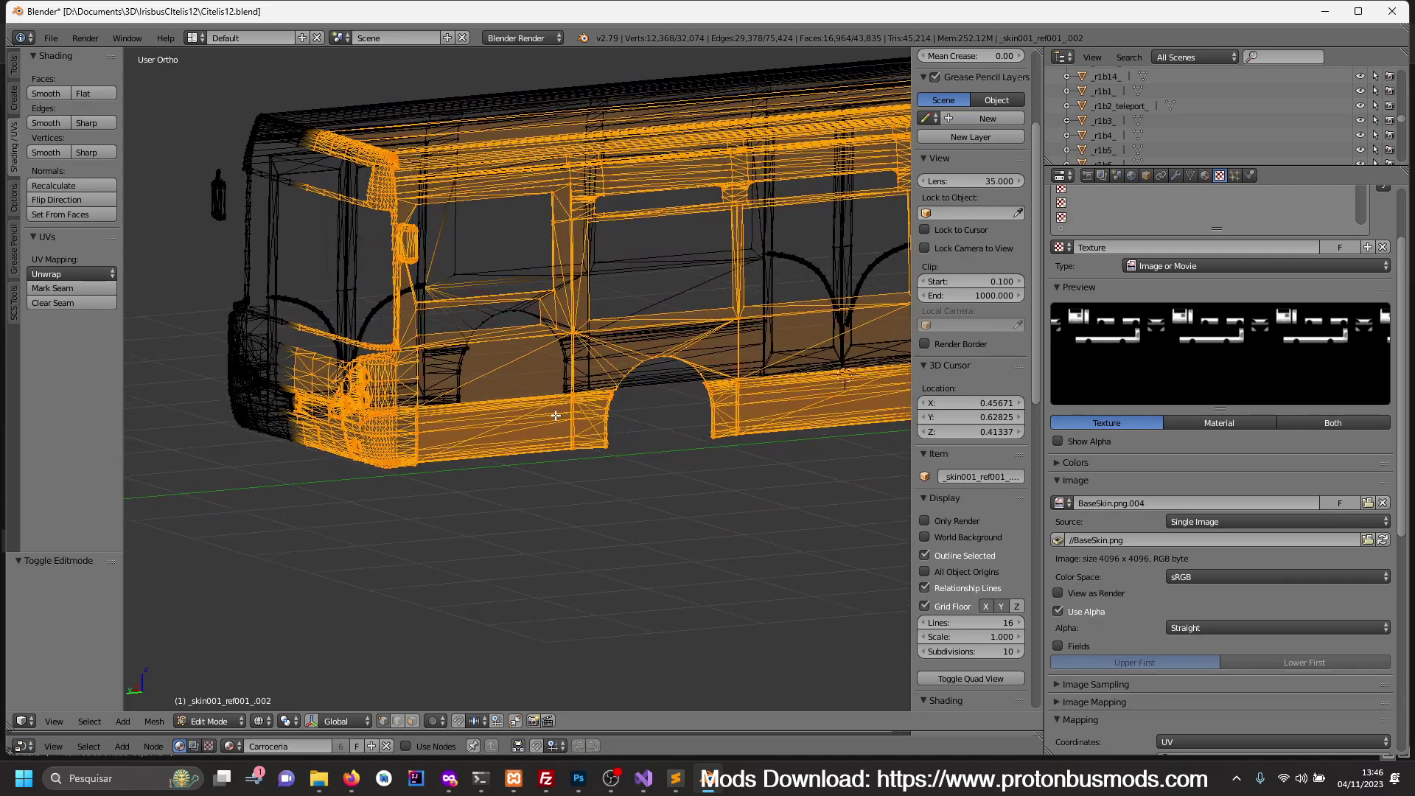
- Put the bus body back in Object Mode, checking other layers before returning to its own
{"action": "middle_click_drag", "start_coordinate": [625, 407], "coordinate": [629, 408]}
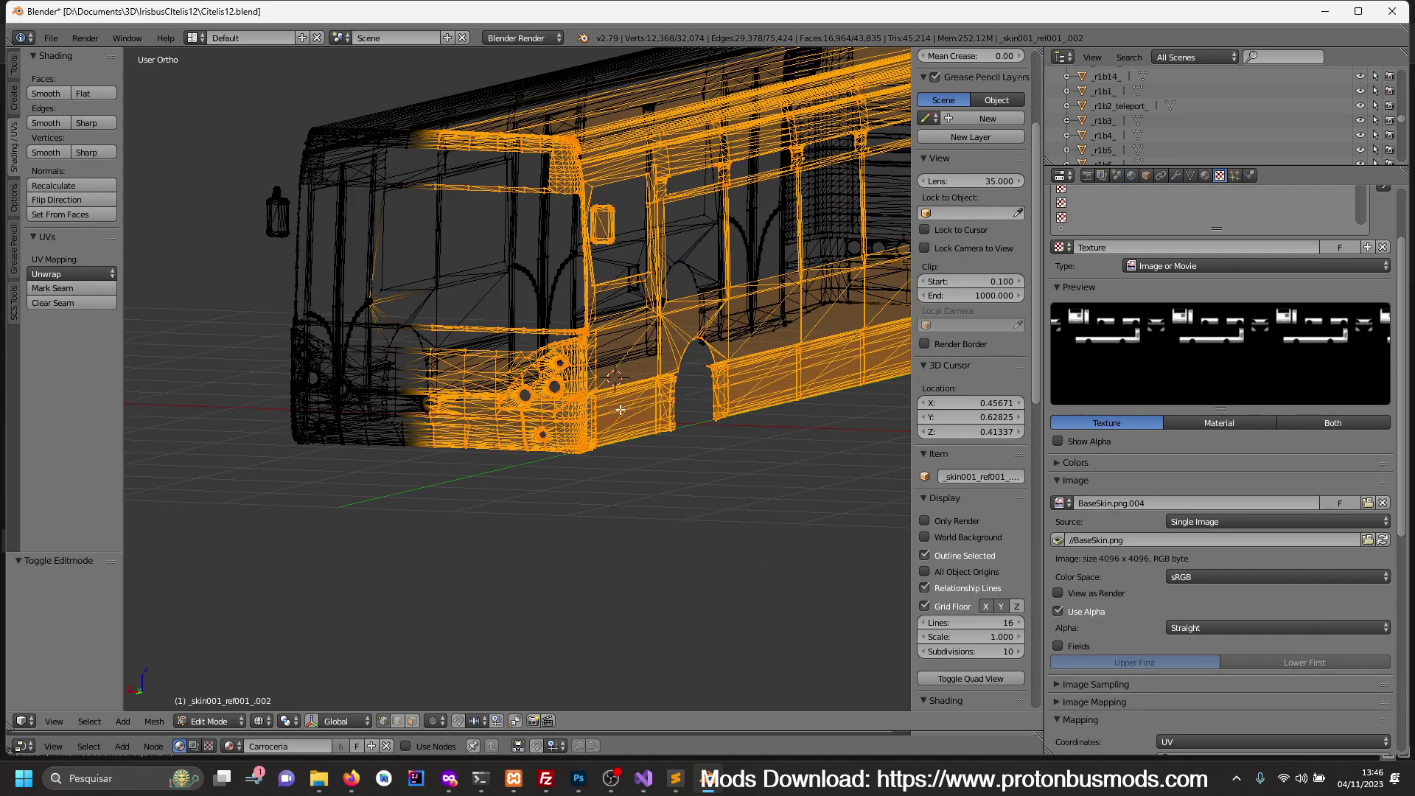
{"action": "scroll", "coordinate": [943, 483], "scroll_direction": "up", "scroll_amount": 3}
{"action": "scroll", "coordinate": [944, 484], "scroll_direction": "up", "scroll_amount": 2}
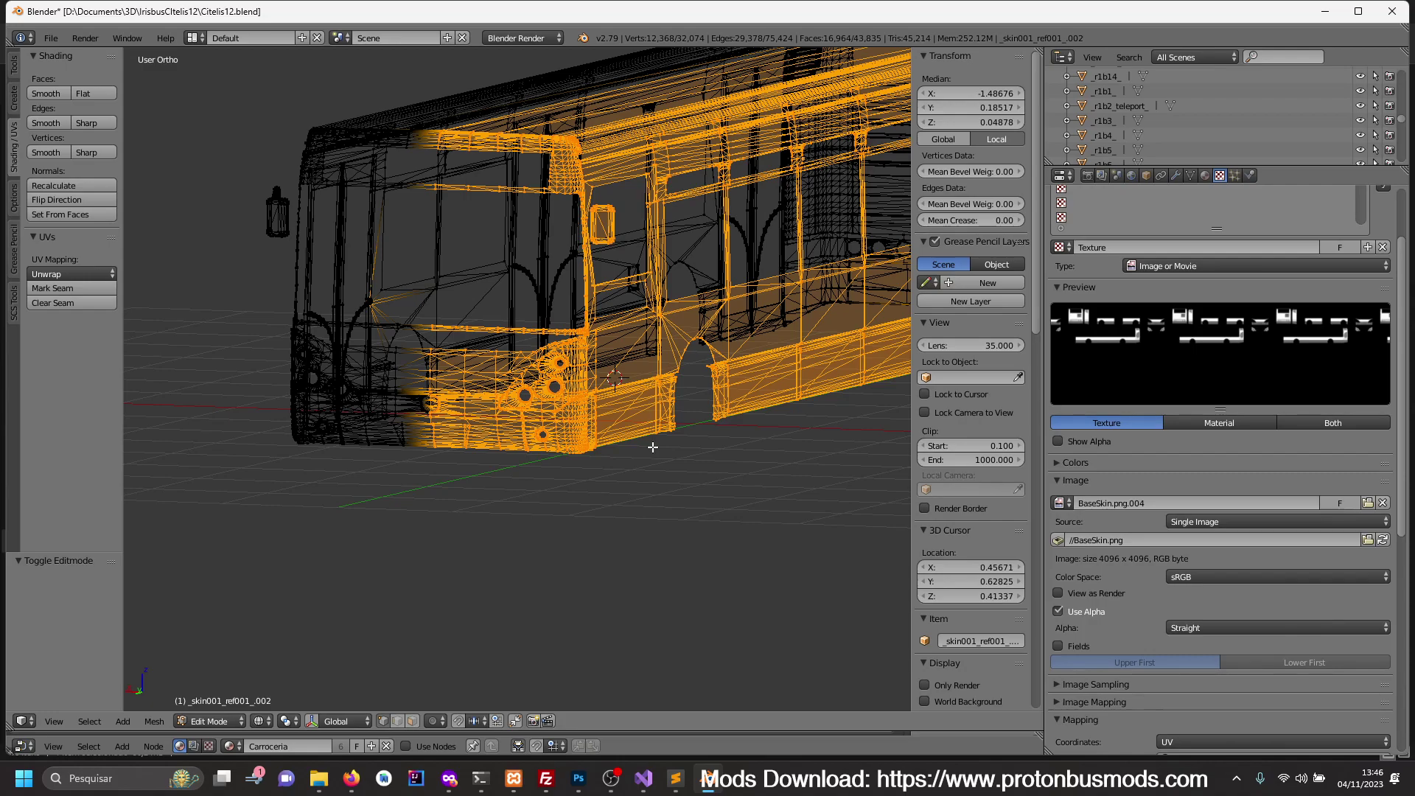
{"action": "key", "text": "Tab"}
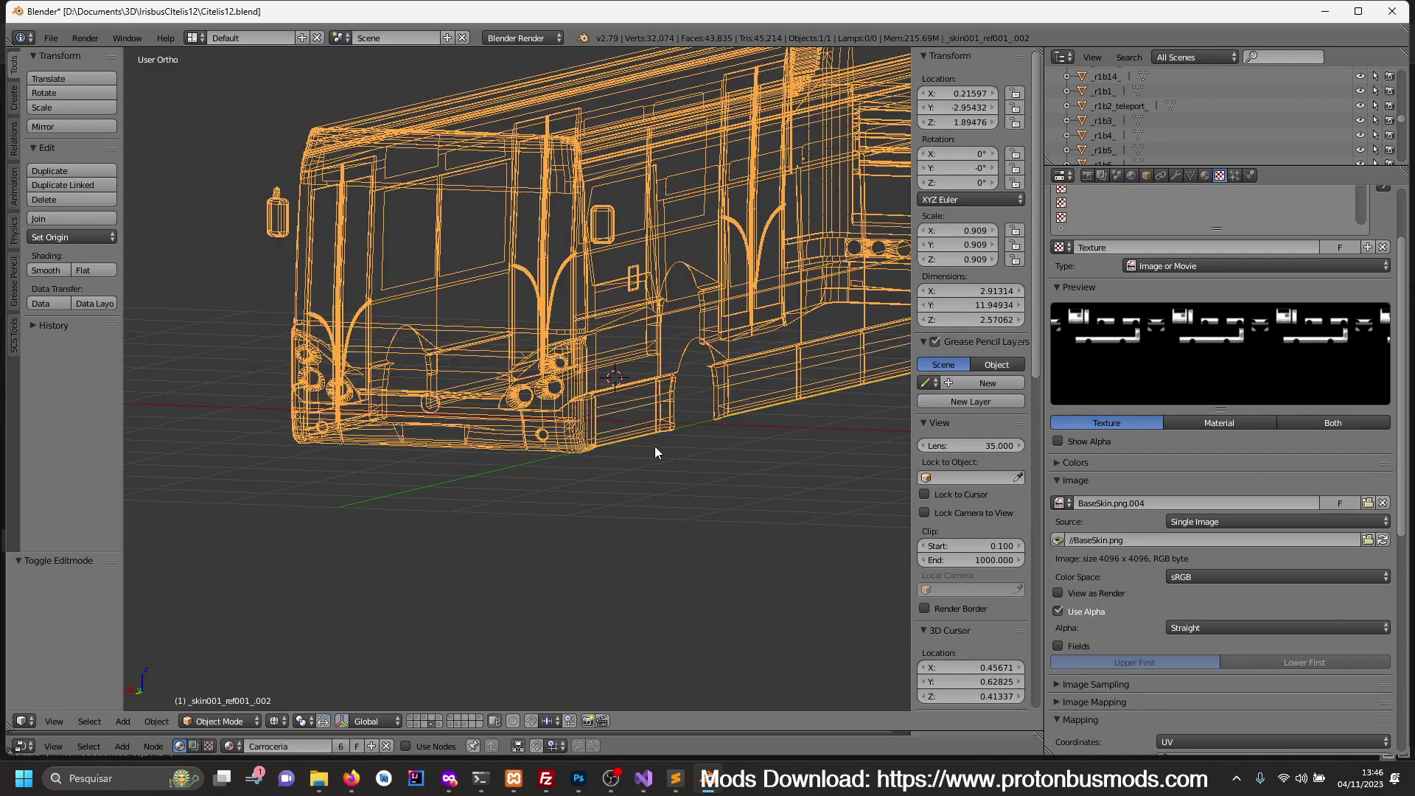
{"action": "key", "text": "Tab"}
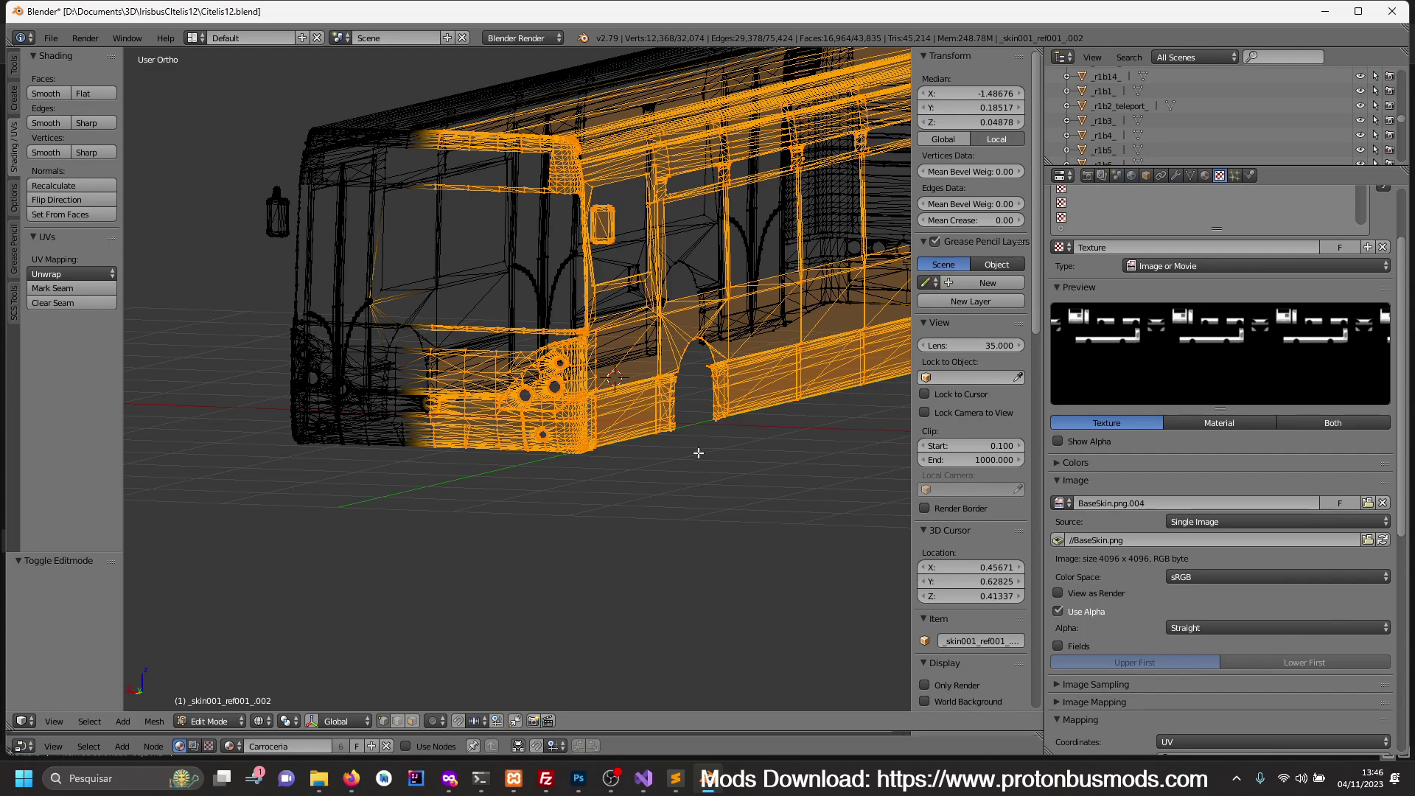
{"action": "key", "text": "Tab"}
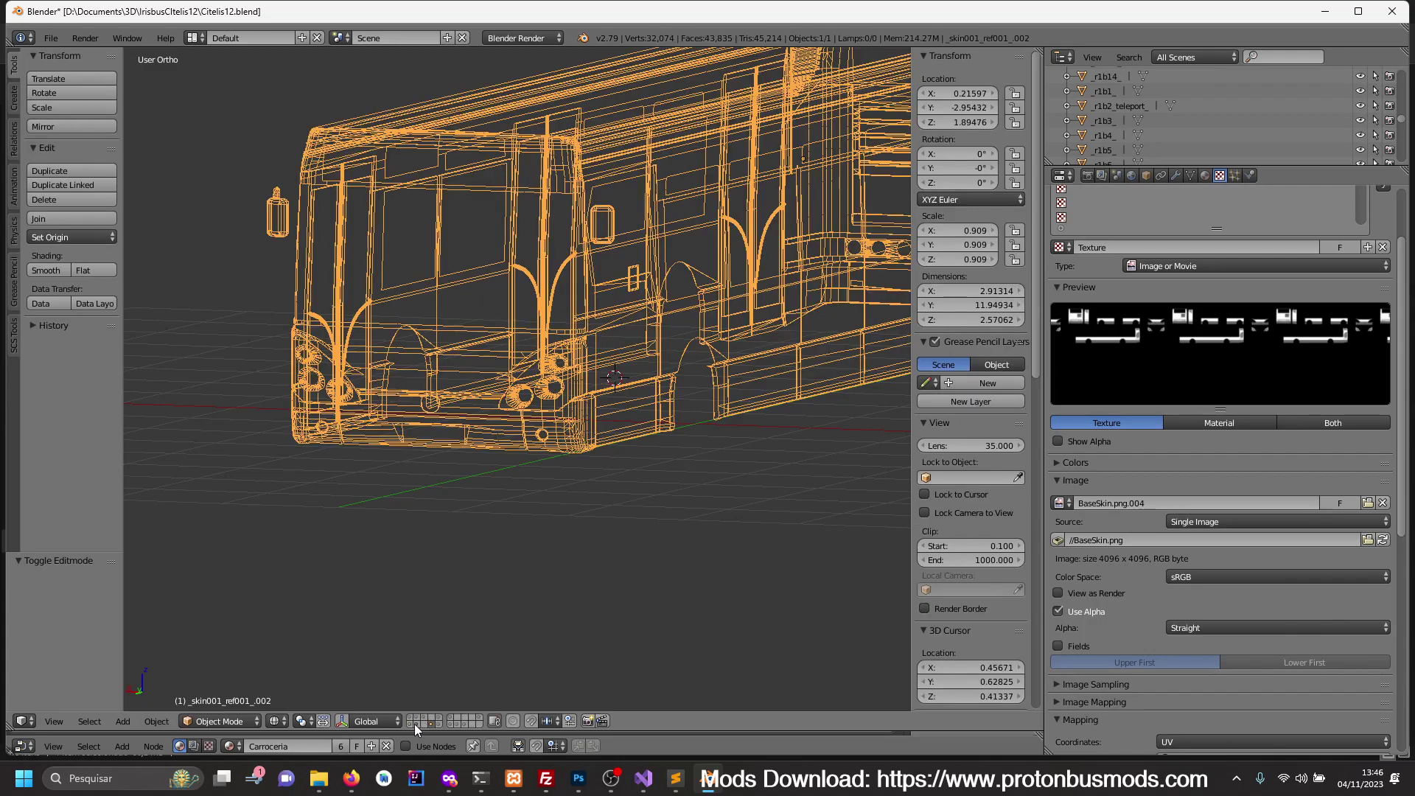
{"action": "left_click", "coordinate": [417, 724]}
{"action": "left_click", "coordinate": [427, 727]}
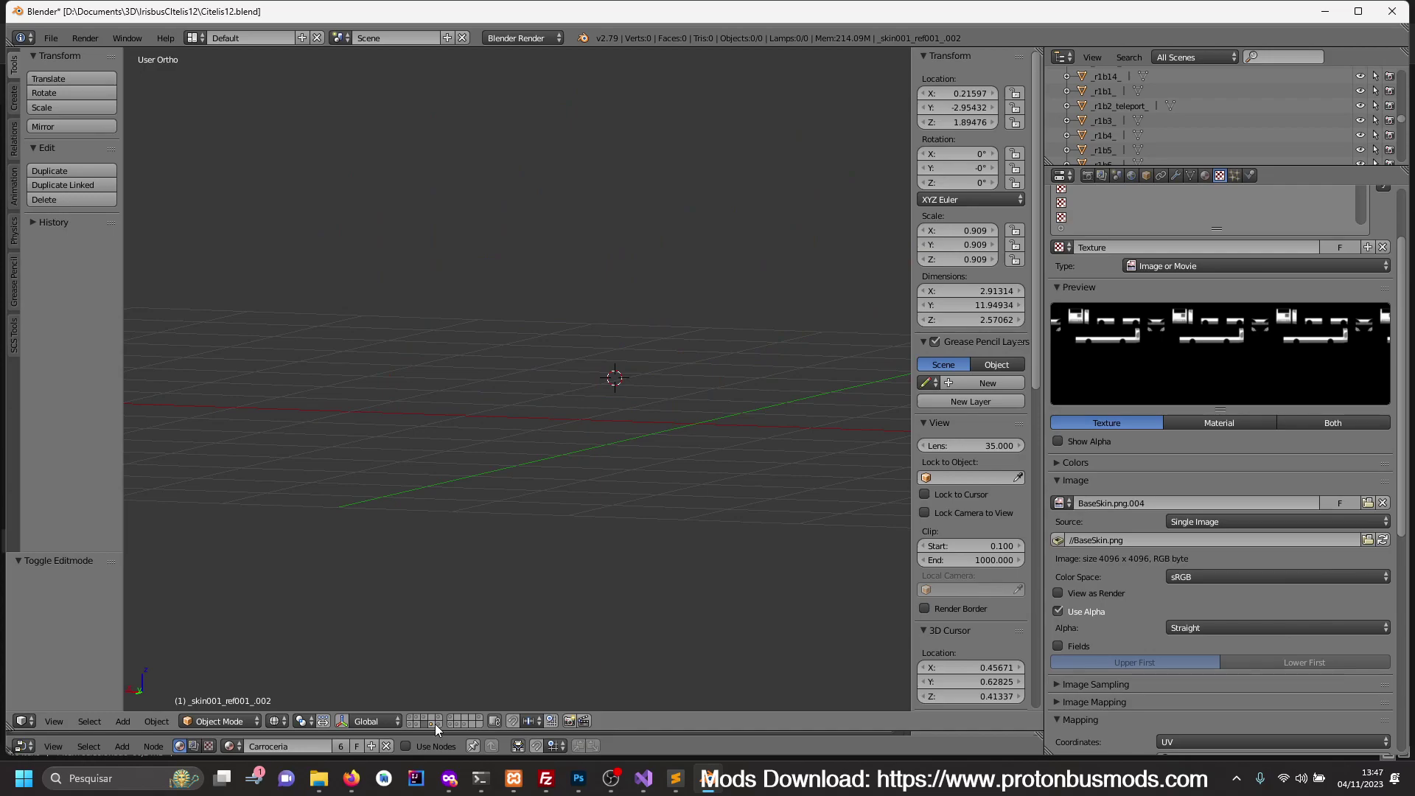
{"action": "left_click", "coordinate": [432, 725]}
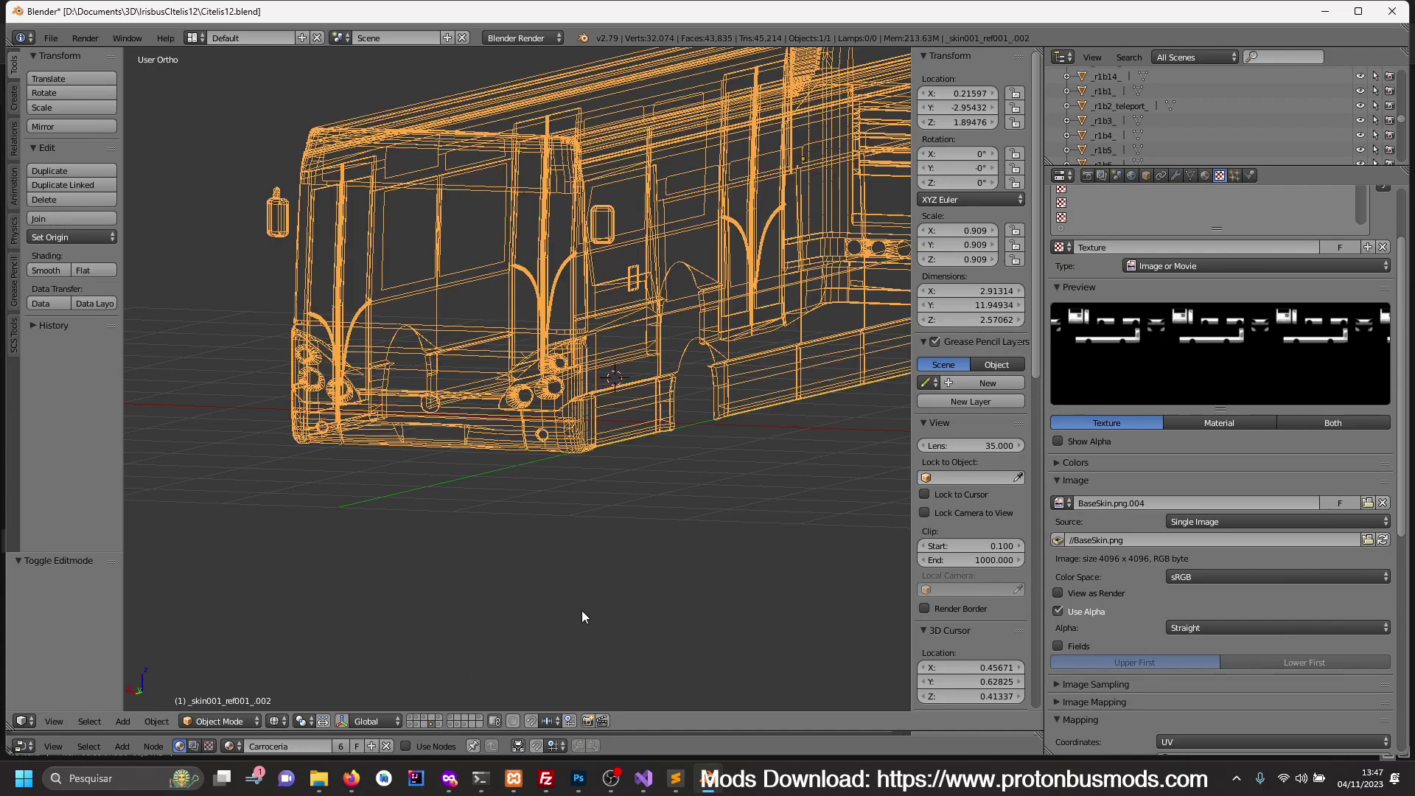
- Show the bus from the back in solid shading, with the sidebar at Background Images
{"action": "key", "text": "ctrl+KP_1"}
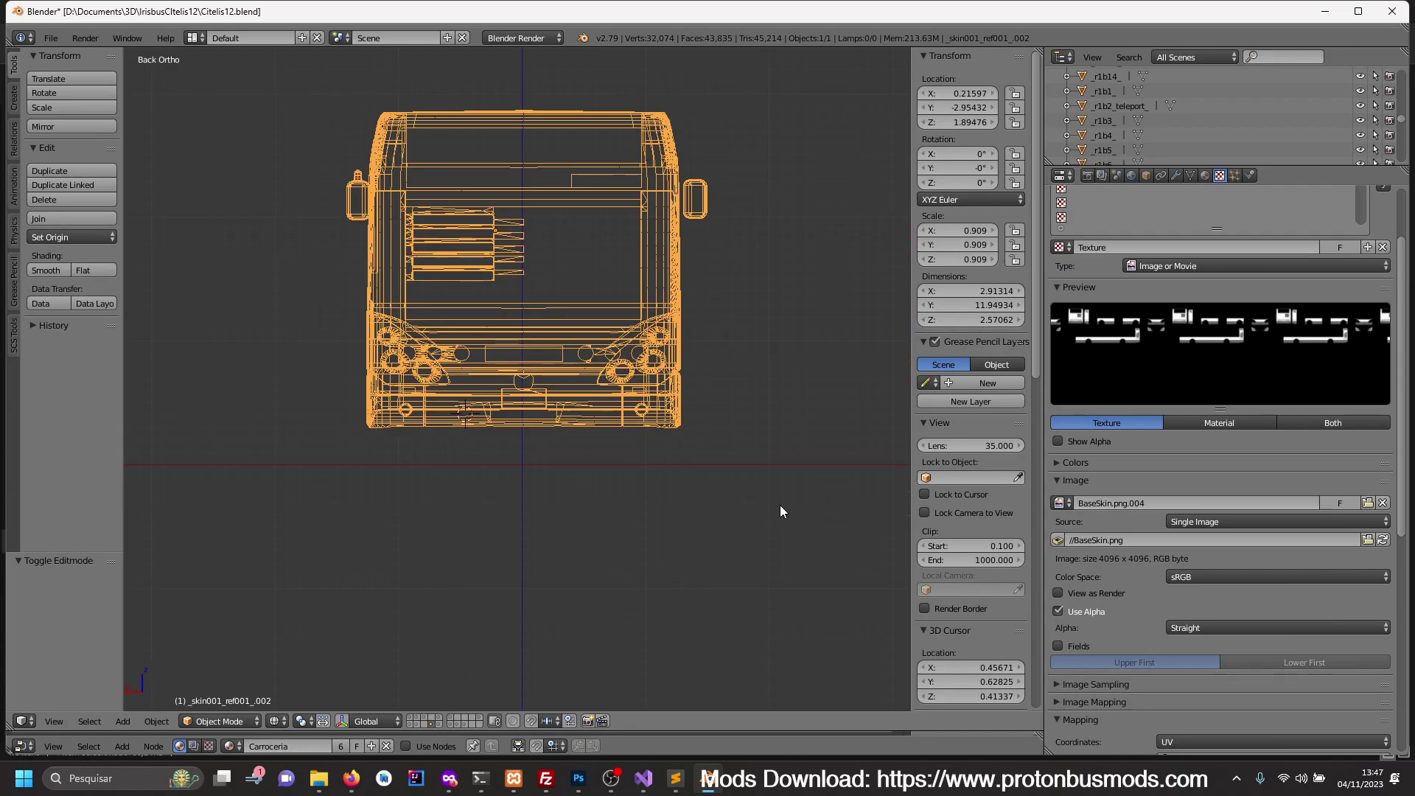
{"action": "key", "text": "z"}
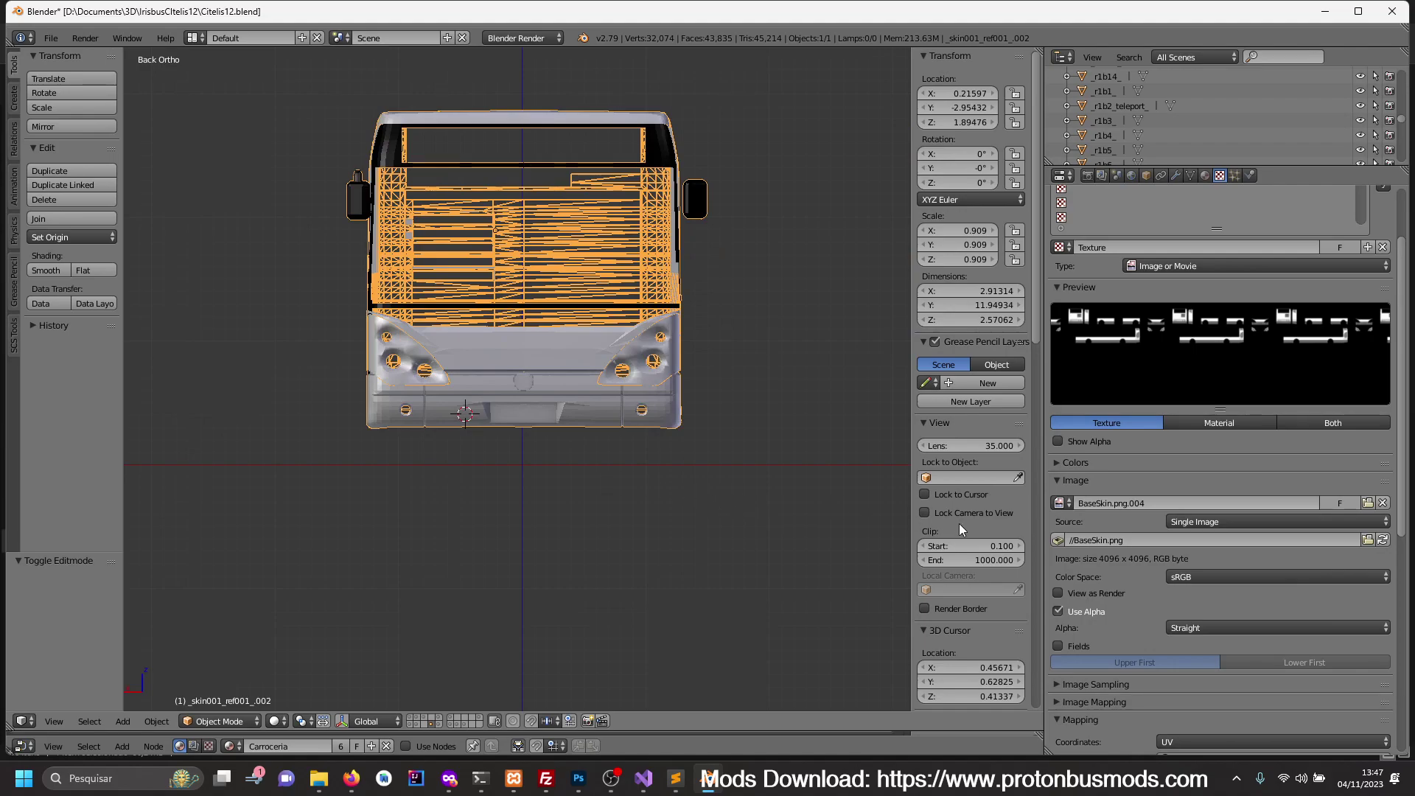
{"action": "scroll", "coordinate": [958, 524], "scroll_direction": "down", "scroll_amount": 4}
{"action": "scroll", "coordinate": [961, 528], "scroll_direction": "down", "scroll_amount": 5}
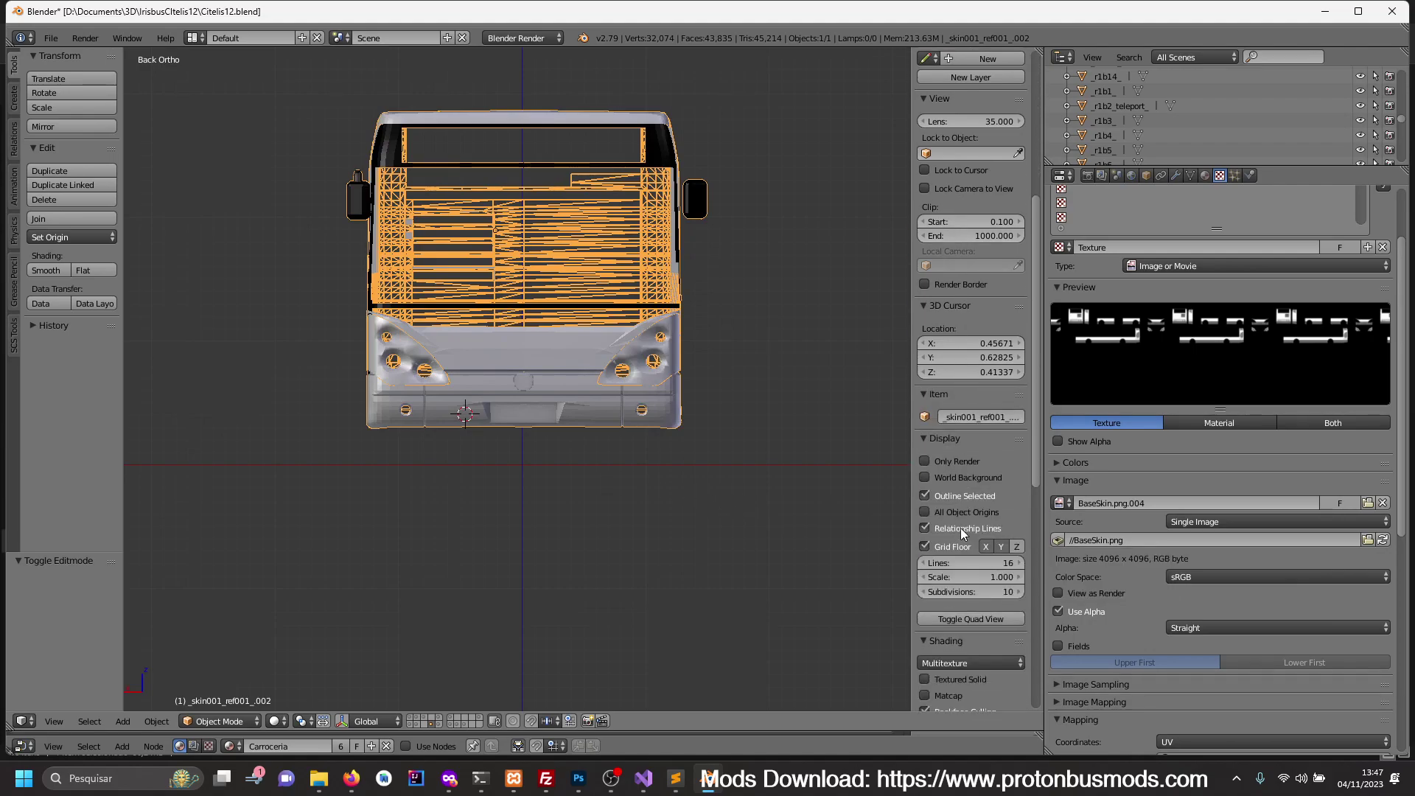
{"action": "scroll", "coordinate": [962, 528], "scroll_direction": "down", "scroll_amount": 4}
{"action": "scroll", "coordinate": [964, 533], "scroll_direction": "down", "scroll_amount": 4}
{"action": "scroll", "coordinate": [958, 508], "scroll_direction": "down", "scroll_amount": 3}
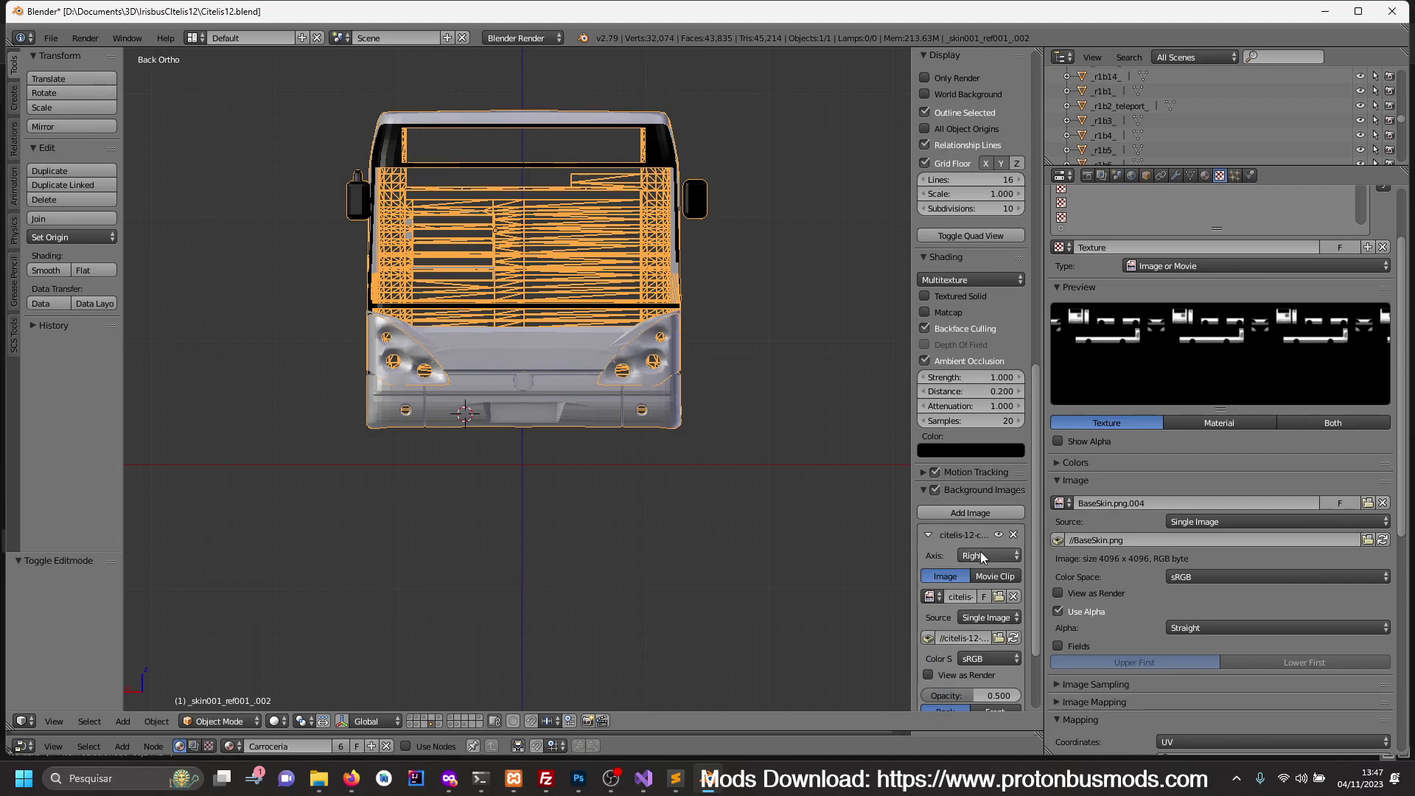
{"action": "scroll", "coordinate": [980, 560], "scroll_direction": "down", "scroll_amount": 4}
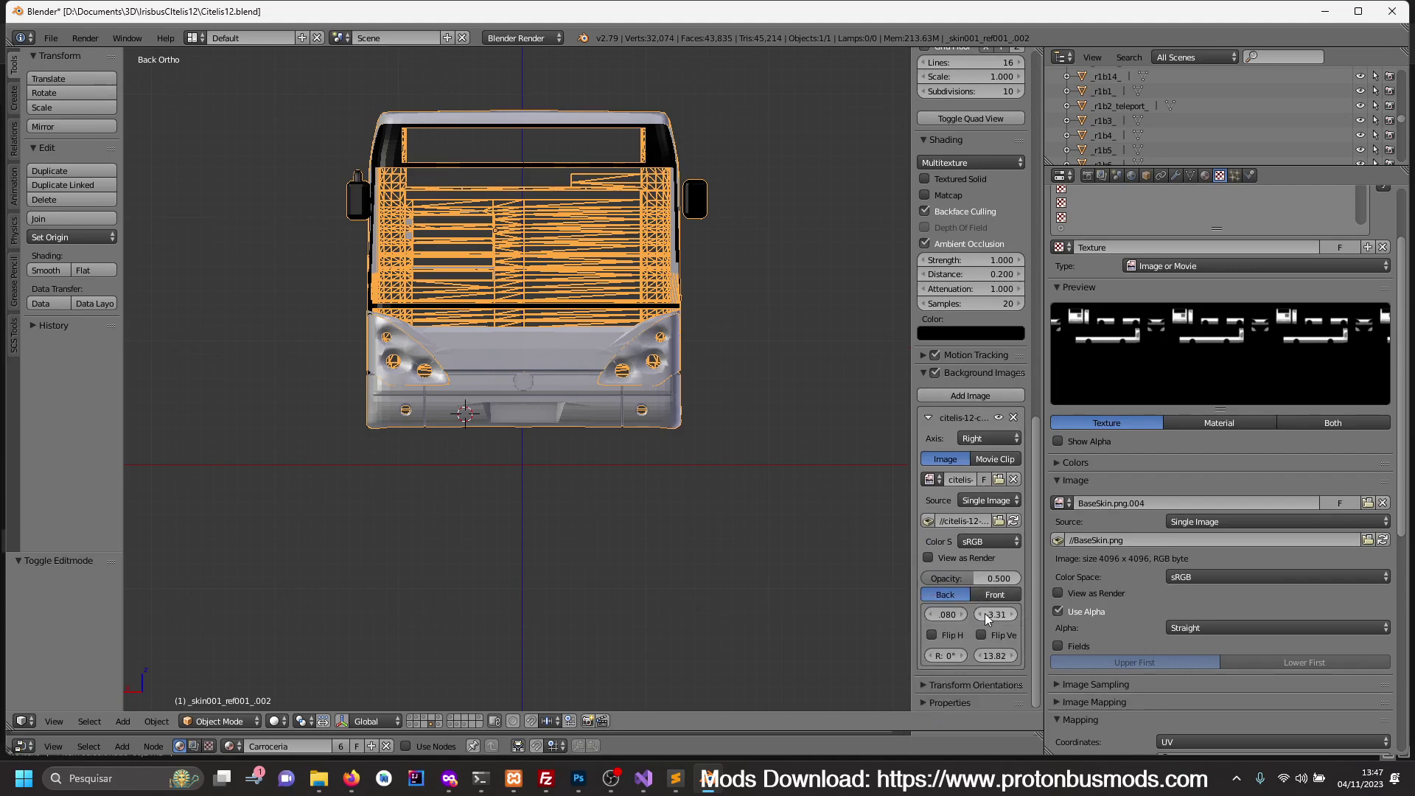
- Add a second, empty background image slot and bring up its view-axis choices
{"action": "left_click", "coordinate": [951, 396]}
{"action": "scroll", "coordinate": [973, 472], "scroll_direction": "down", "scroll_amount": 2}
{"action": "scroll", "coordinate": [988, 527], "scroll_direction": "down", "scroll_amount": 1}
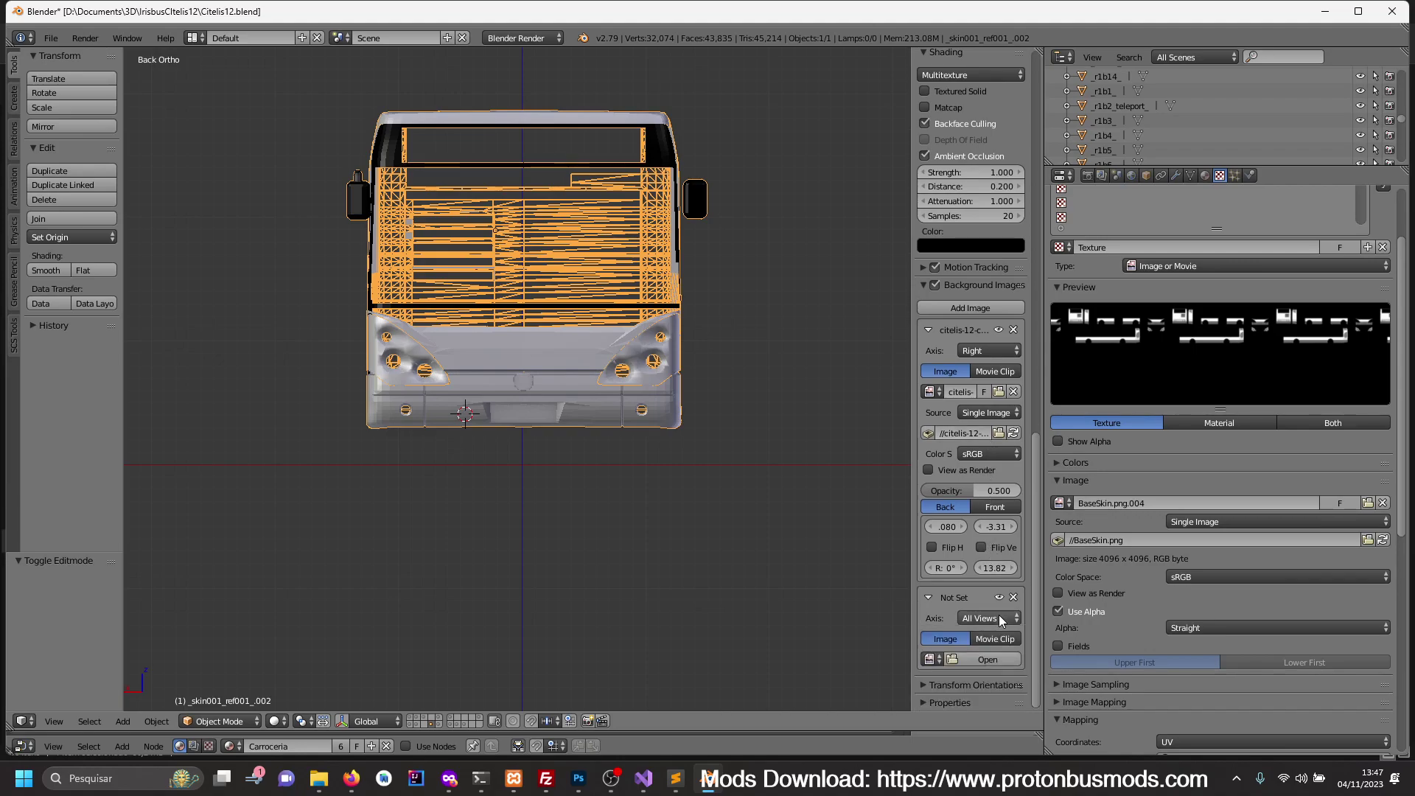
{"action": "left_click", "coordinate": [999, 616]}
- Set the new image's axis to Back and load citelis-12-cng-scheme.jpg
{"action": "left_click", "coordinate": [1056, 585]}
{"action": "left_click", "coordinate": [992, 656]}
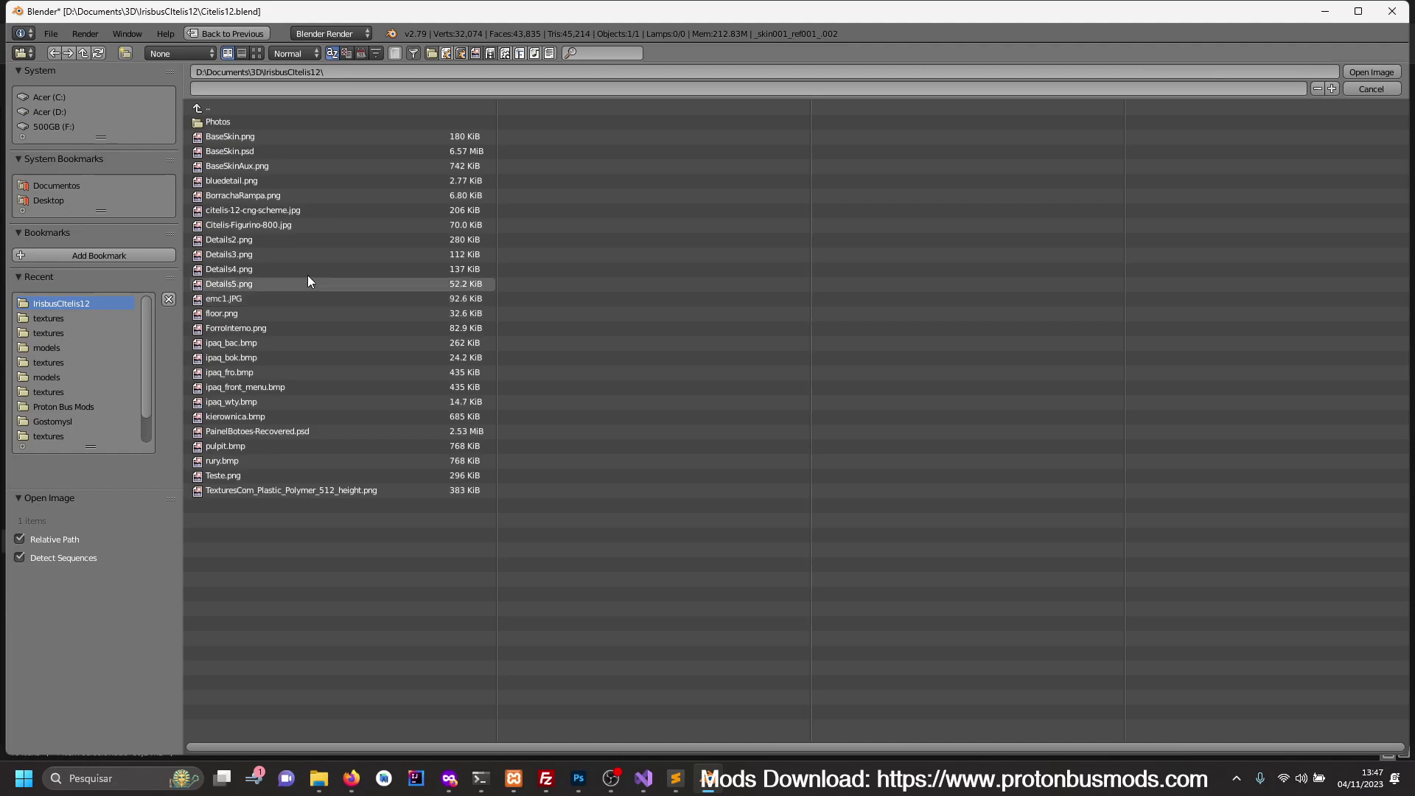
{"action": "double_click", "coordinate": [287, 211]}
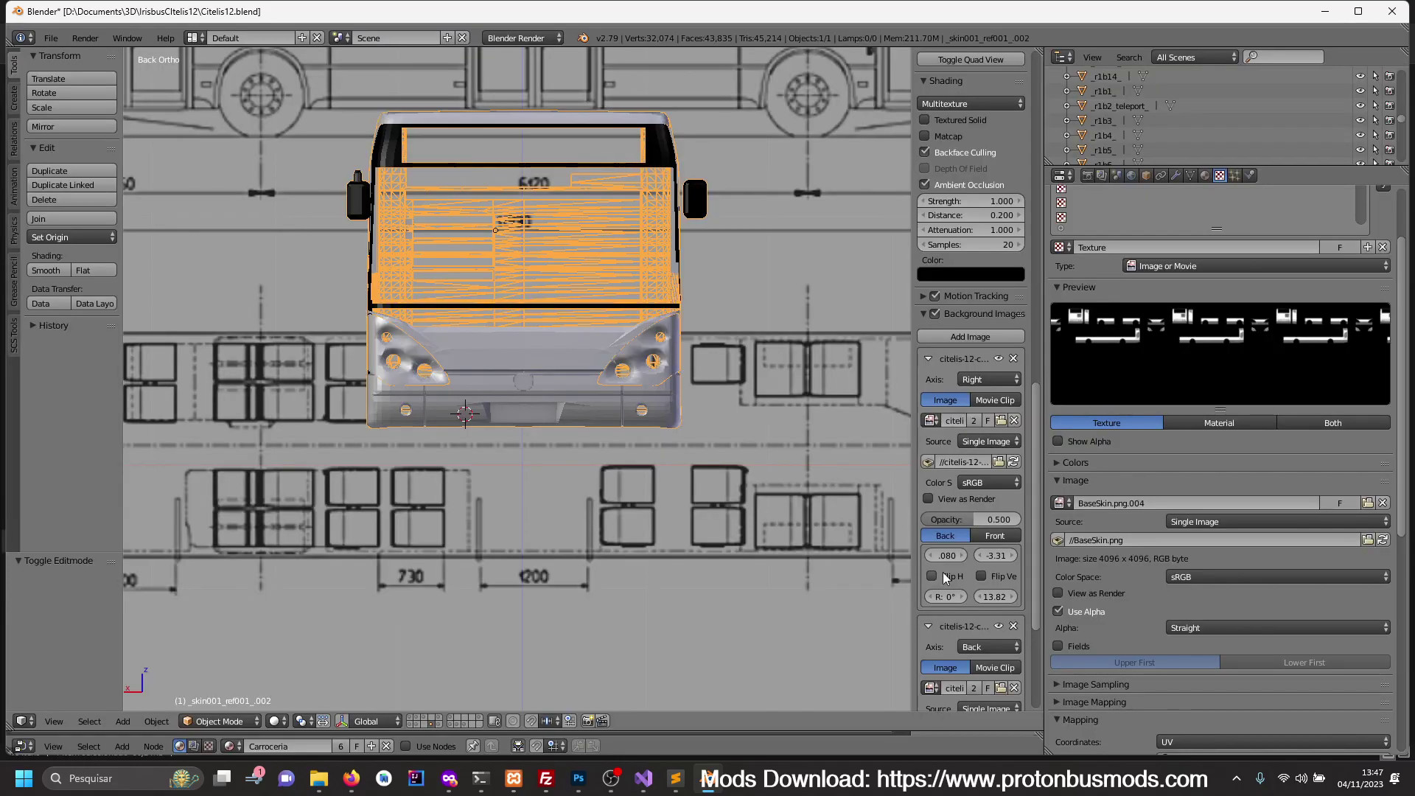
- Copy the side blueprint's -3.31 Y offset onto the back blueprint
{"action": "left_click", "coordinate": [995, 558]}
{"action": "key", "text": "Return"}
{"action": "scroll", "coordinate": [999, 642], "scroll_direction": "down", "scroll_amount": 4}
{"action": "scroll", "coordinate": [1004, 699], "scroll_direction": "down", "scroll_amount": 1}
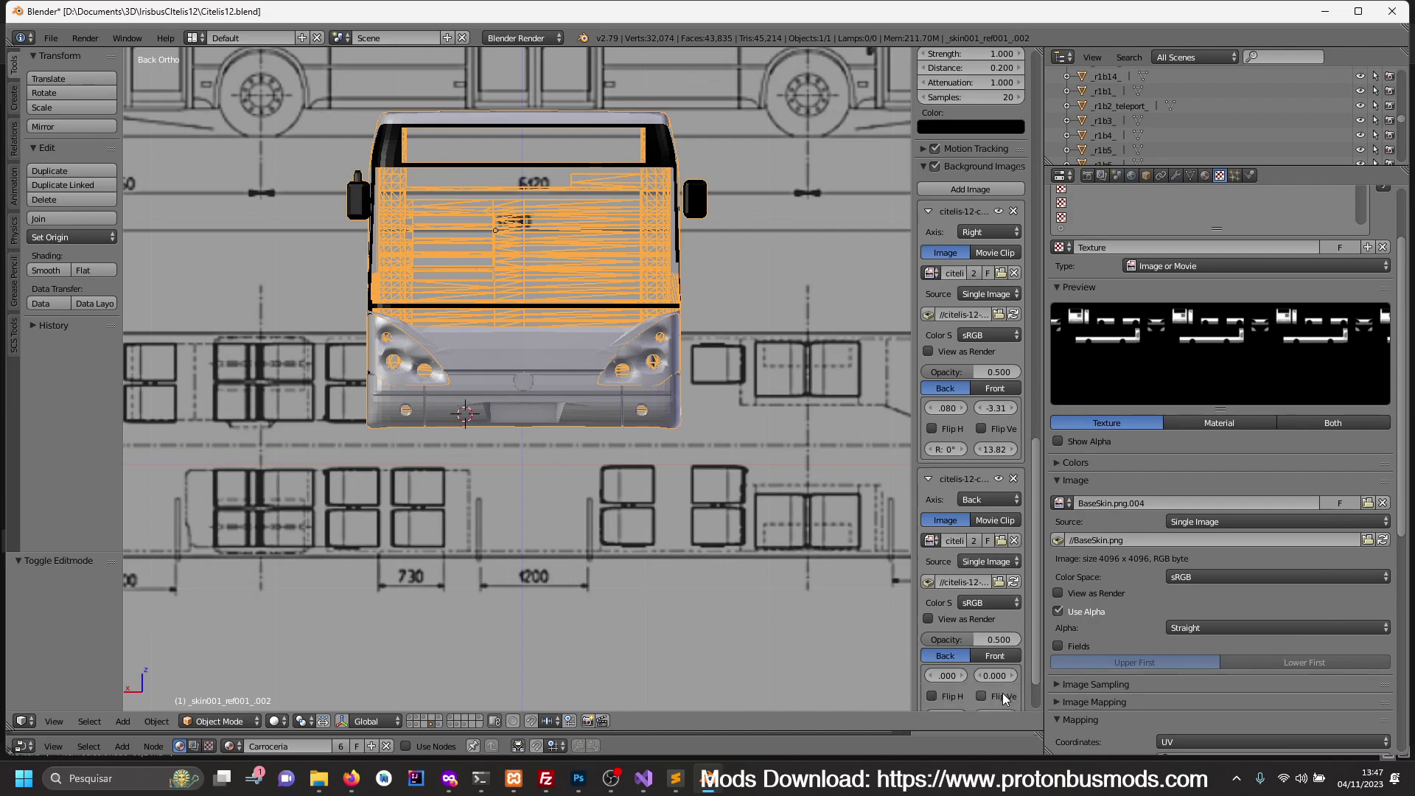
{"action": "key", "text": "ctrl+v"}
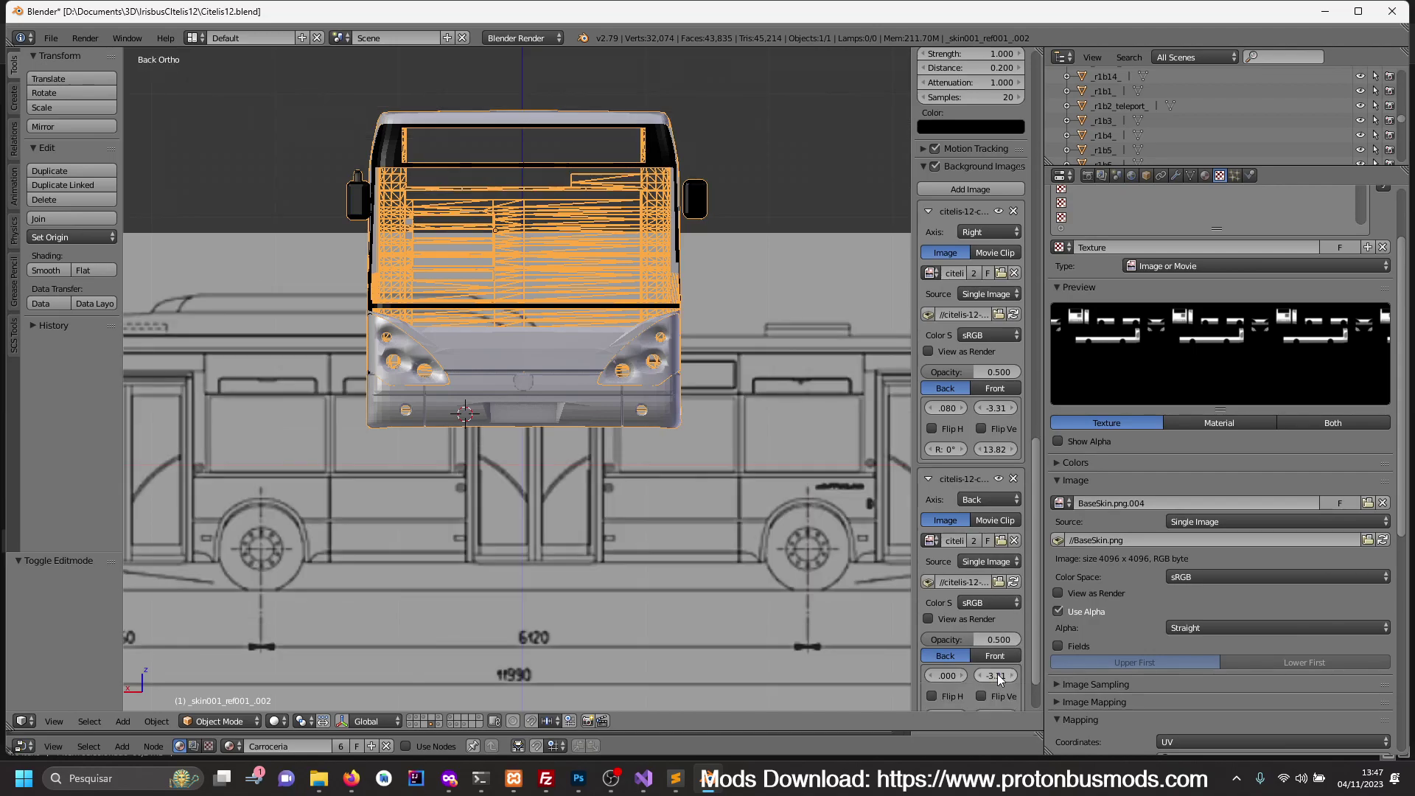
- Copy the side blueprint's 13.82 size onto the back blueprint
{"action": "left_click", "coordinate": [991, 450]}
{"action": "key", "text": "Return"}
{"action": "scroll", "coordinate": [992, 546], "scroll_direction": "down", "scroll_amount": 2}
{"action": "left_click", "coordinate": [993, 655]}
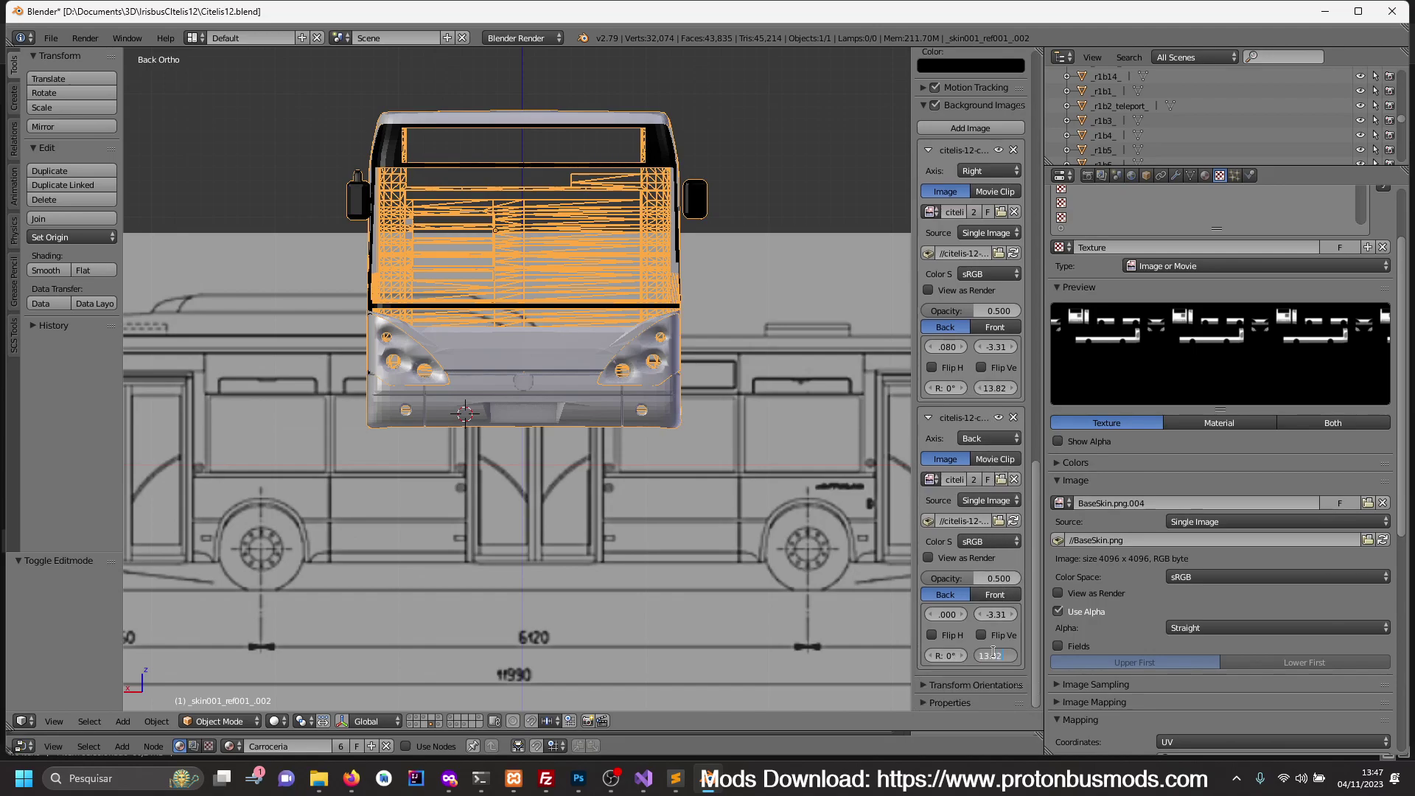
{"action": "key", "text": "Return"}
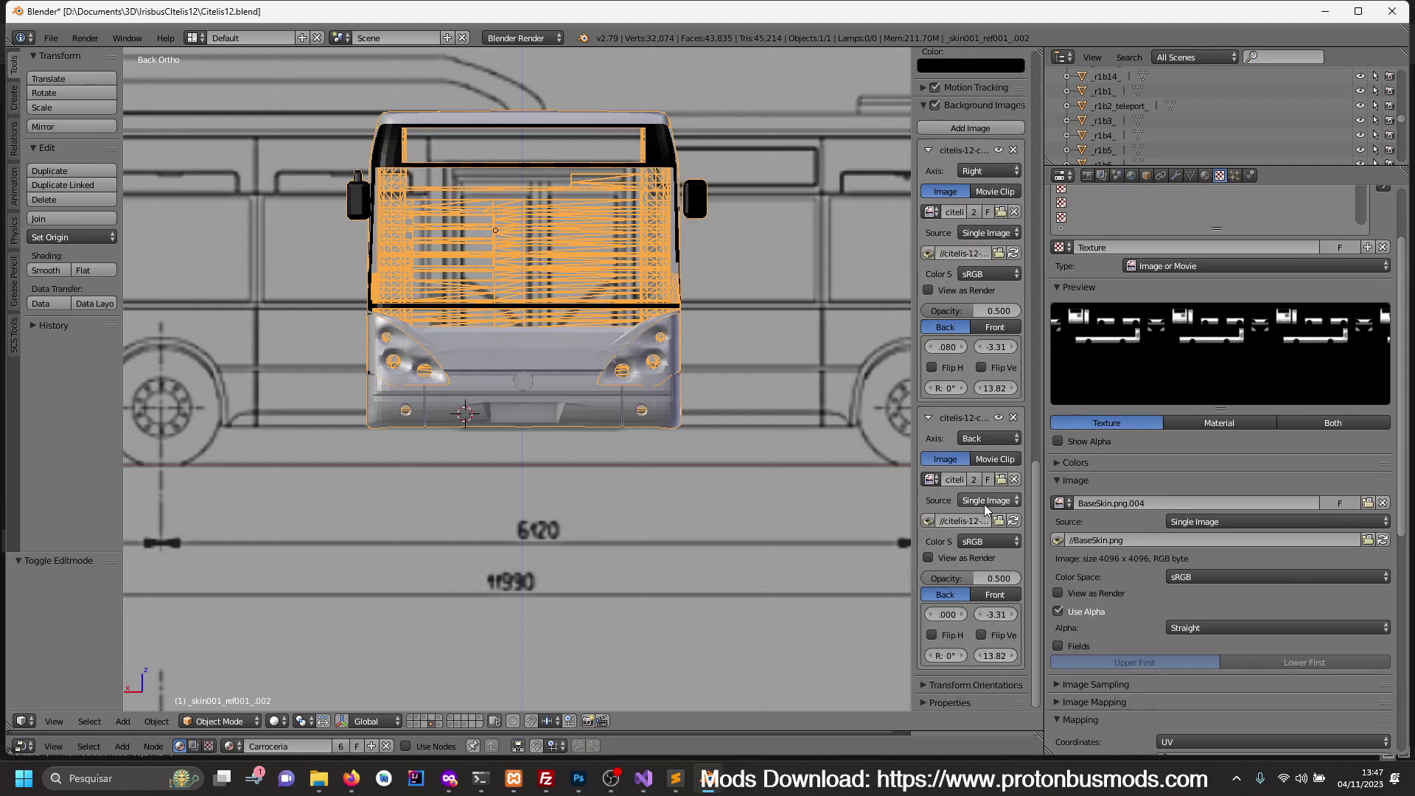
{"action": "scroll", "coordinate": [990, 521], "scroll_direction": "up", "scroll_amount": 2}
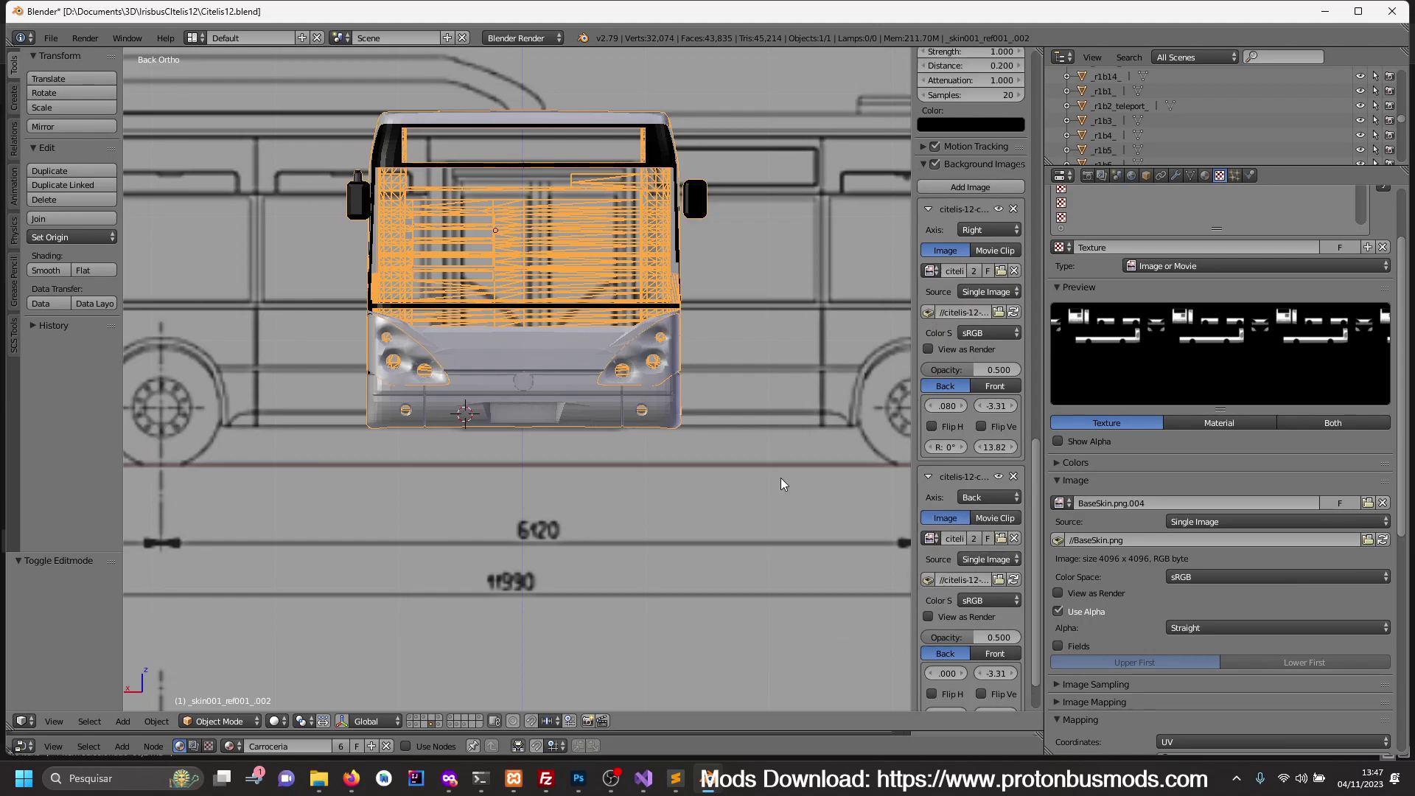
{"action": "scroll", "coordinate": [781, 478], "scroll_direction": "down", "scroll_amount": 4}
{"action": "scroll", "coordinate": [773, 485], "scroll_direction": "down", "scroll_amount": 2}
- Raise the back blueprint's Y offset to about 6.090 and zoom in on the bus
{"action": "middle_click_drag", "start_coordinate": [735, 485], "coordinate": [733, 334], "text": "shift"}
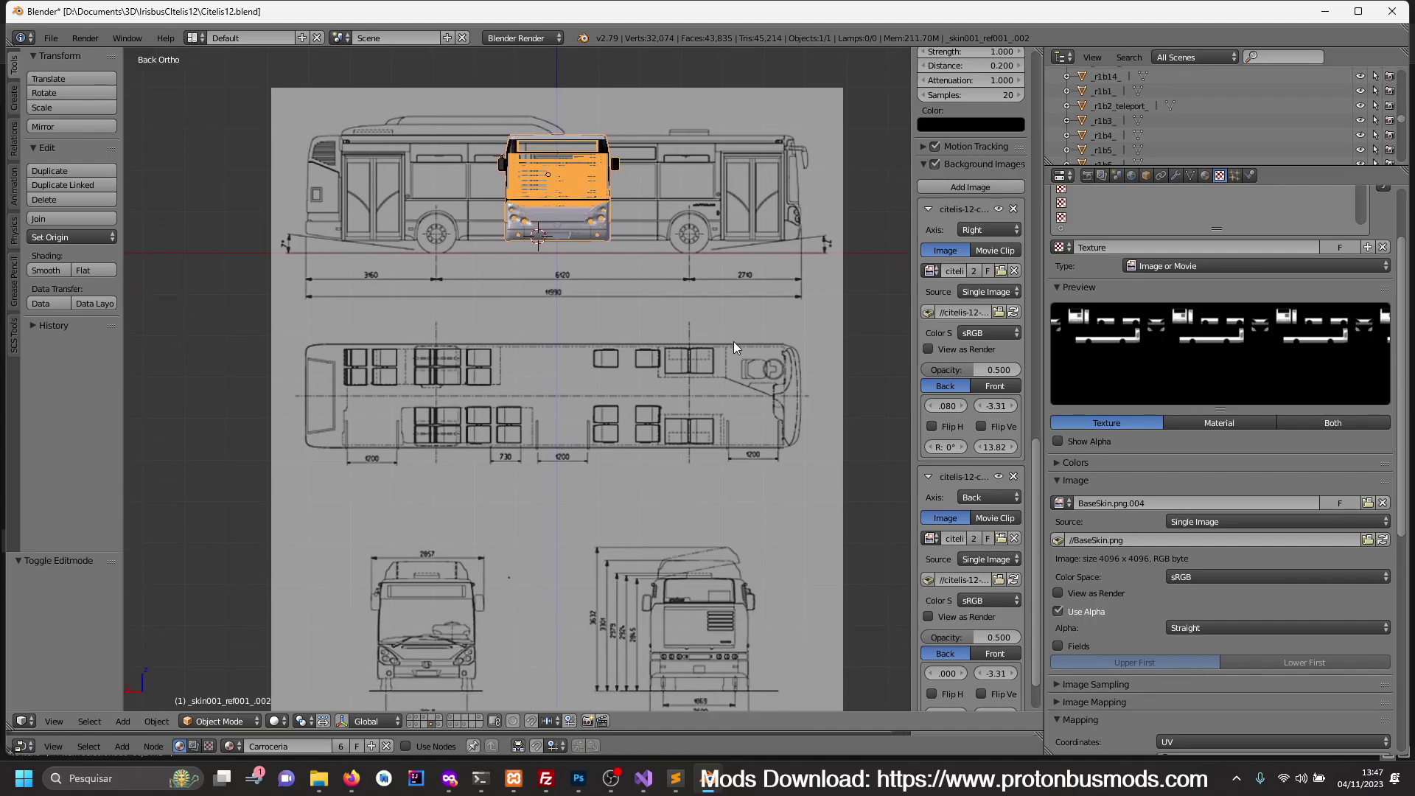
{"action": "scroll", "coordinate": [988, 530], "scroll_direction": "down", "scroll_amount": 2}
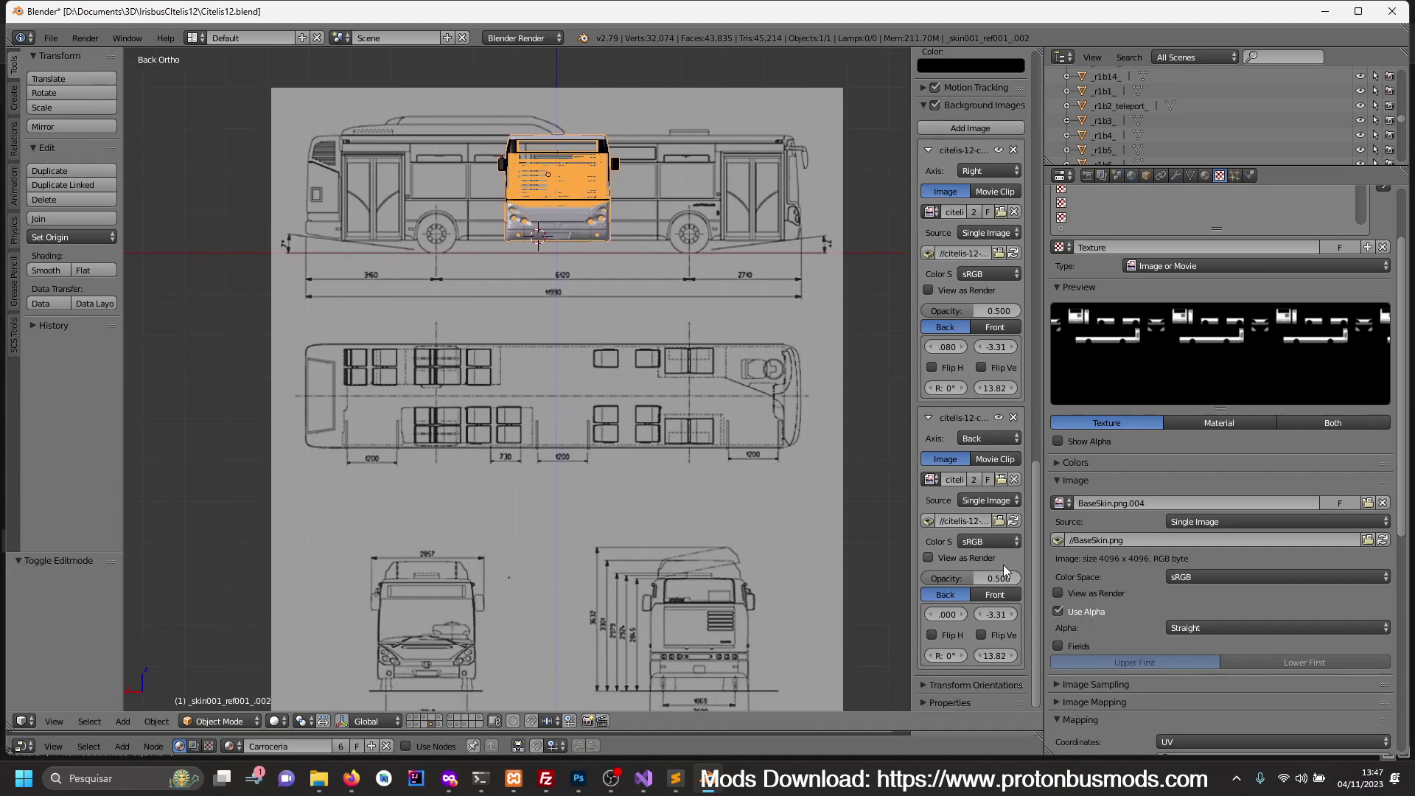
{"action": "left_click_drag", "start_coordinate": [996, 617], "coordinate": [1040, 617]}
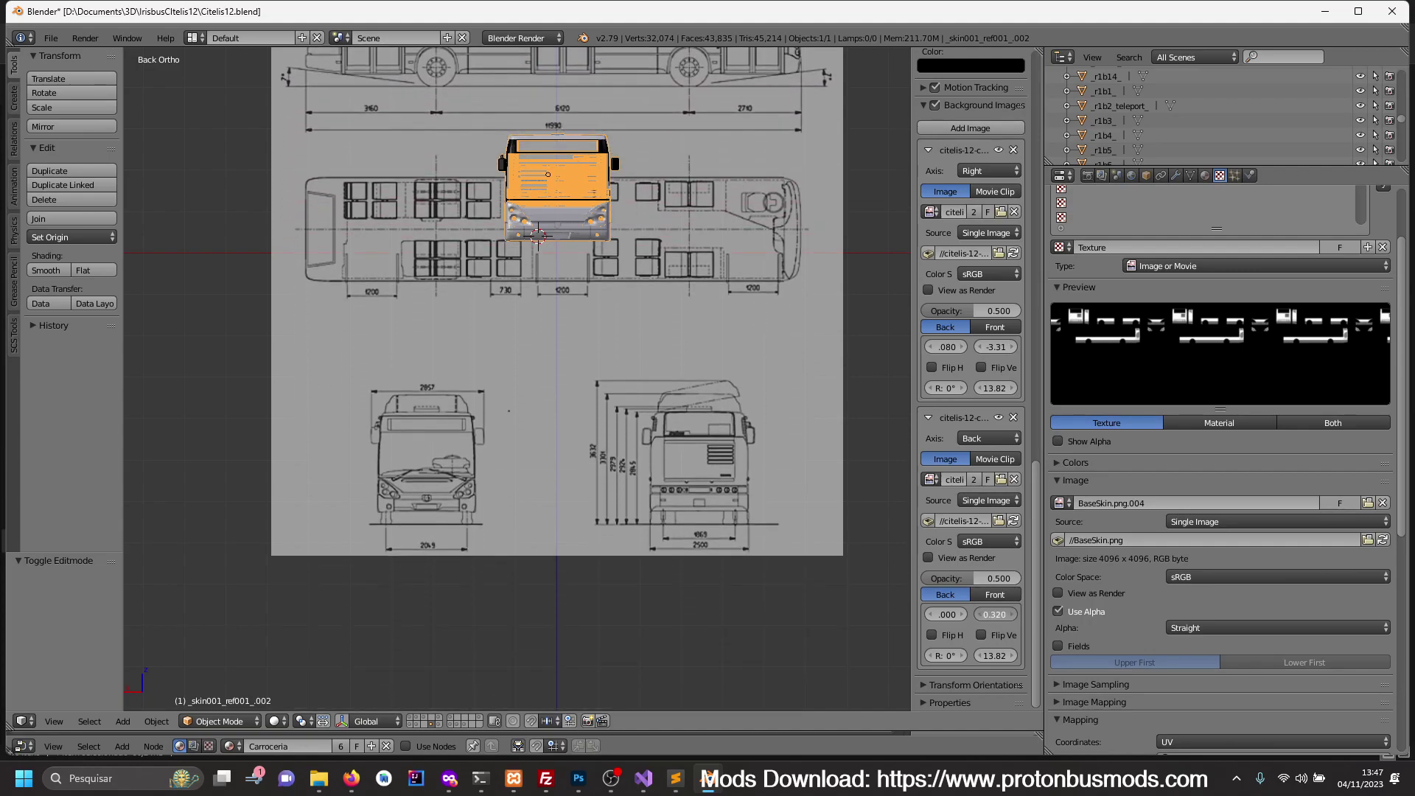
{"action": "mouse_move", "coordinate": [994, 611]}
{"action": "left_mouse_down"}
{"action": "mouse_move", "coordinate": [1025, 611]}
{"action": "mouse_move", "coordinate": [974, 616]}
{"action": "mouse_move", "coordinate": [645, 498]}
{"action": "left_mouse_up"}
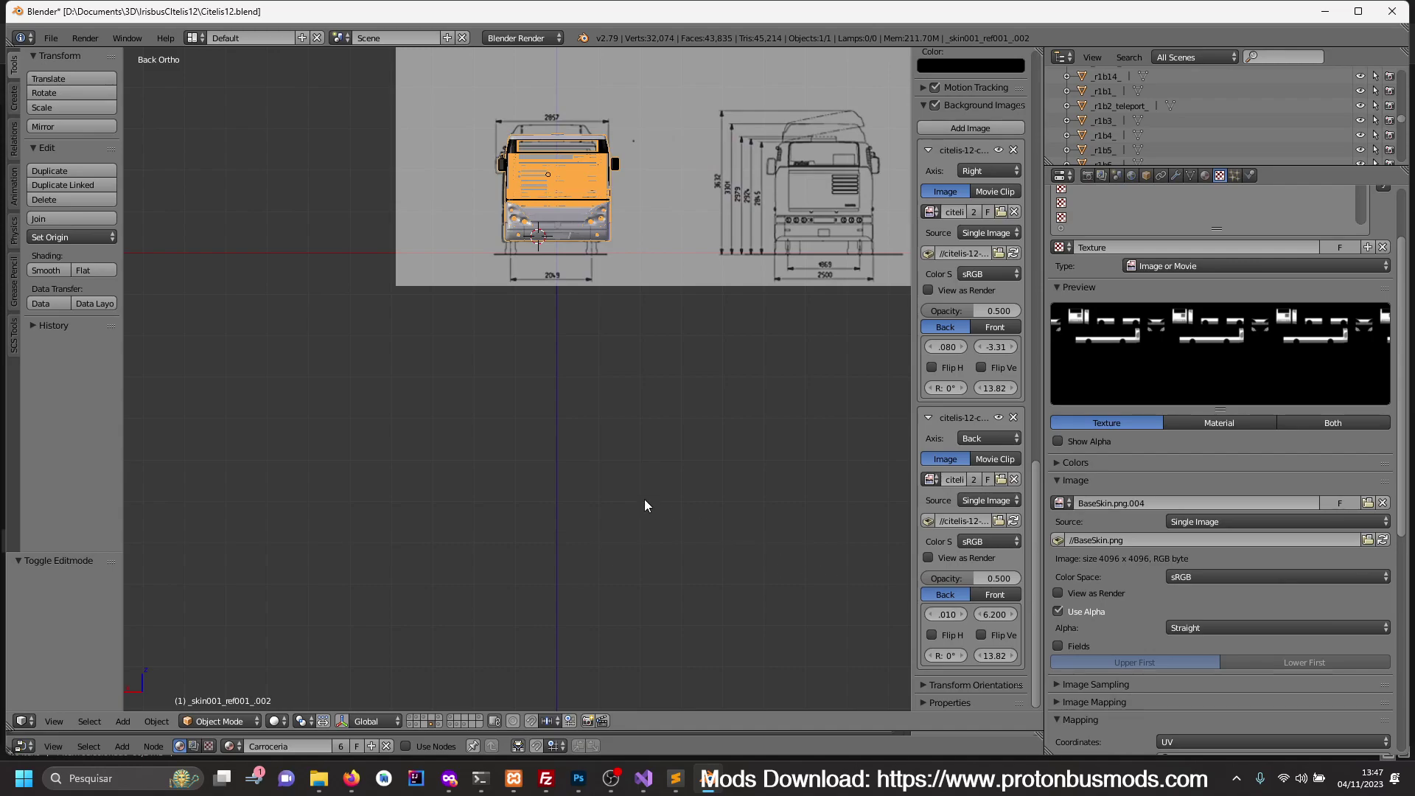
{"action": "scroll", "coordinate": [645, 498], "scroll_direction": "up", "scroll_amount": 5}
{"action": "middle_click_drag", "start_coordinate": [623, 335], "coordinate": [609, 515], "text": "shift"}
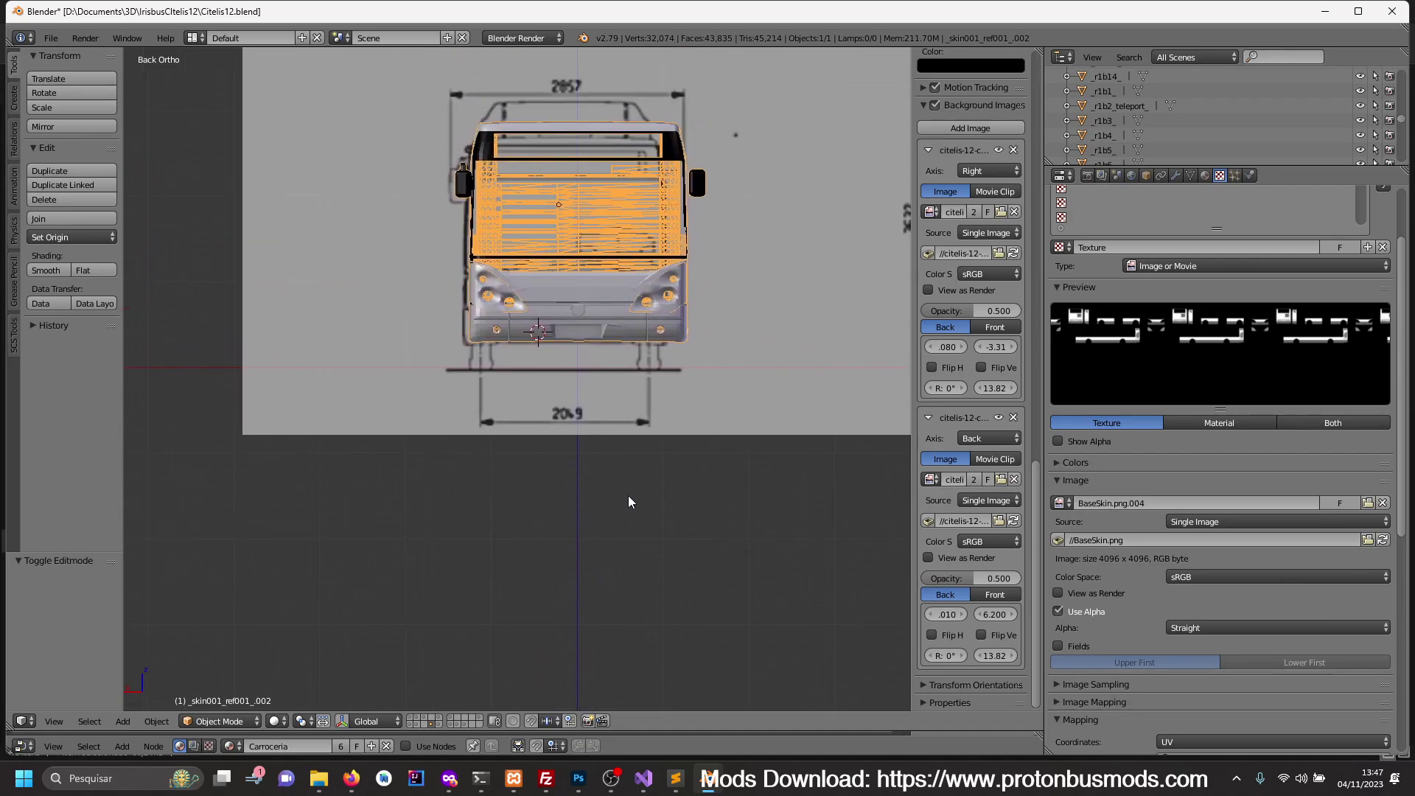
{"action": "scroll", "coordinate": [628, 495], "scroll_direction": "up", "scroll_amount": 2}
{"action": "middle_click_drag", "start_coordinate": [630, 426], "coordinate": [626, 521], "text": "shift"}
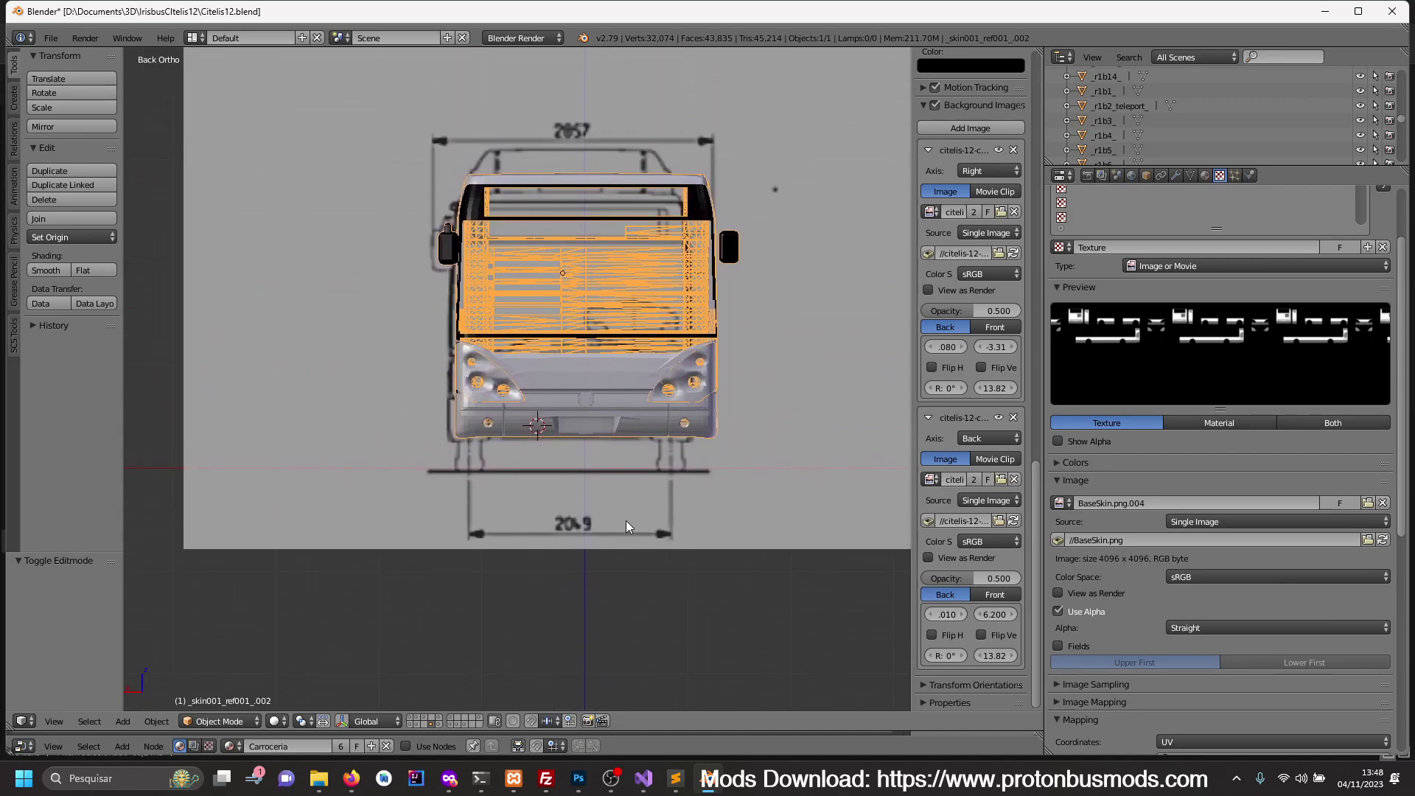
{"action": "scroll", "coordinate": [628, 503], "scroll_direction": "down", "scroll_amount": 1}
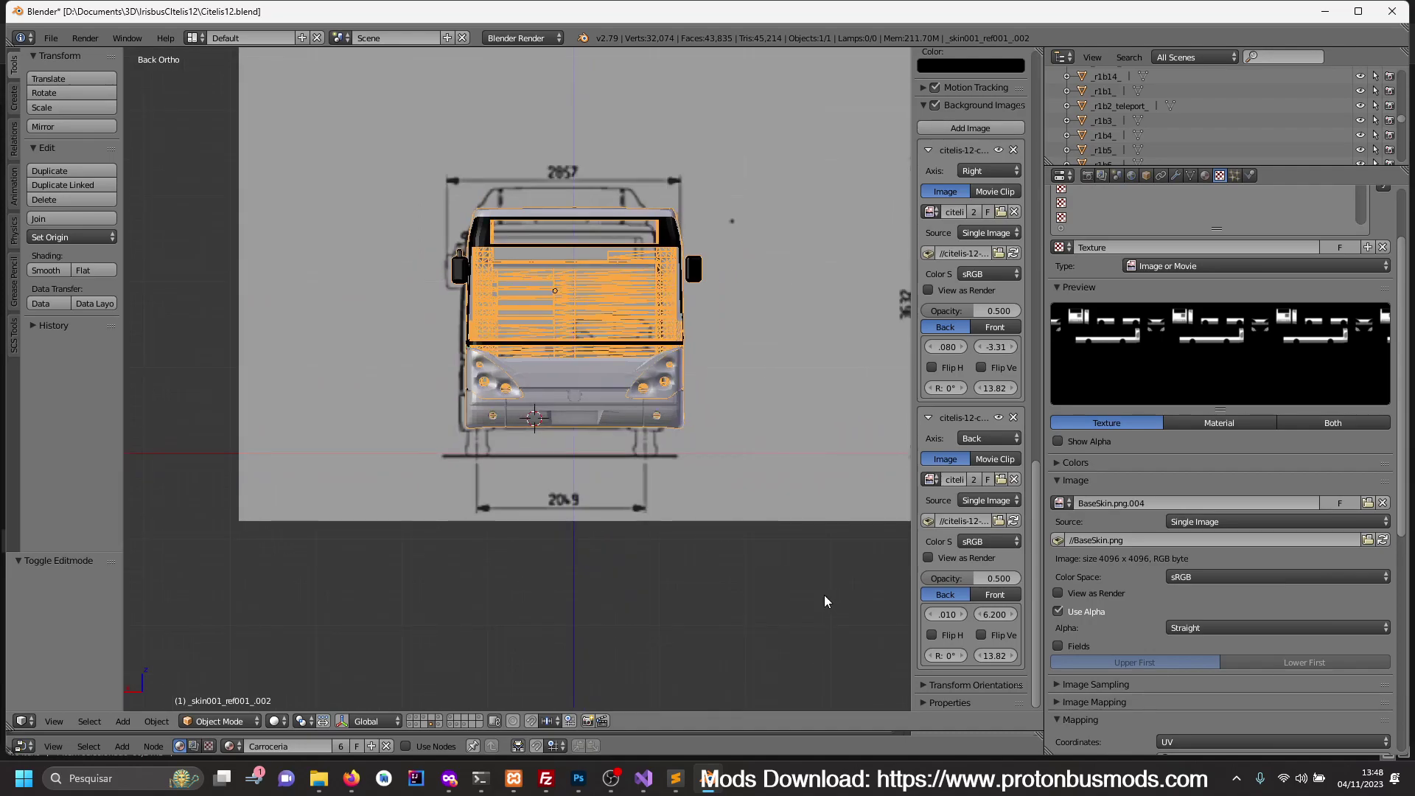
{"action": "scroll", "coordinate": [824, 595], "scroll_direction": "up", "scroll_amount": 1}
- Fine-tune the back blueprint to offset 0.360 / 6.600 and size 14.67, checking in wireframe
{"action": "left_click_drag", "start_coordinate": [993, 617], "coordinate": [1004, 616]}
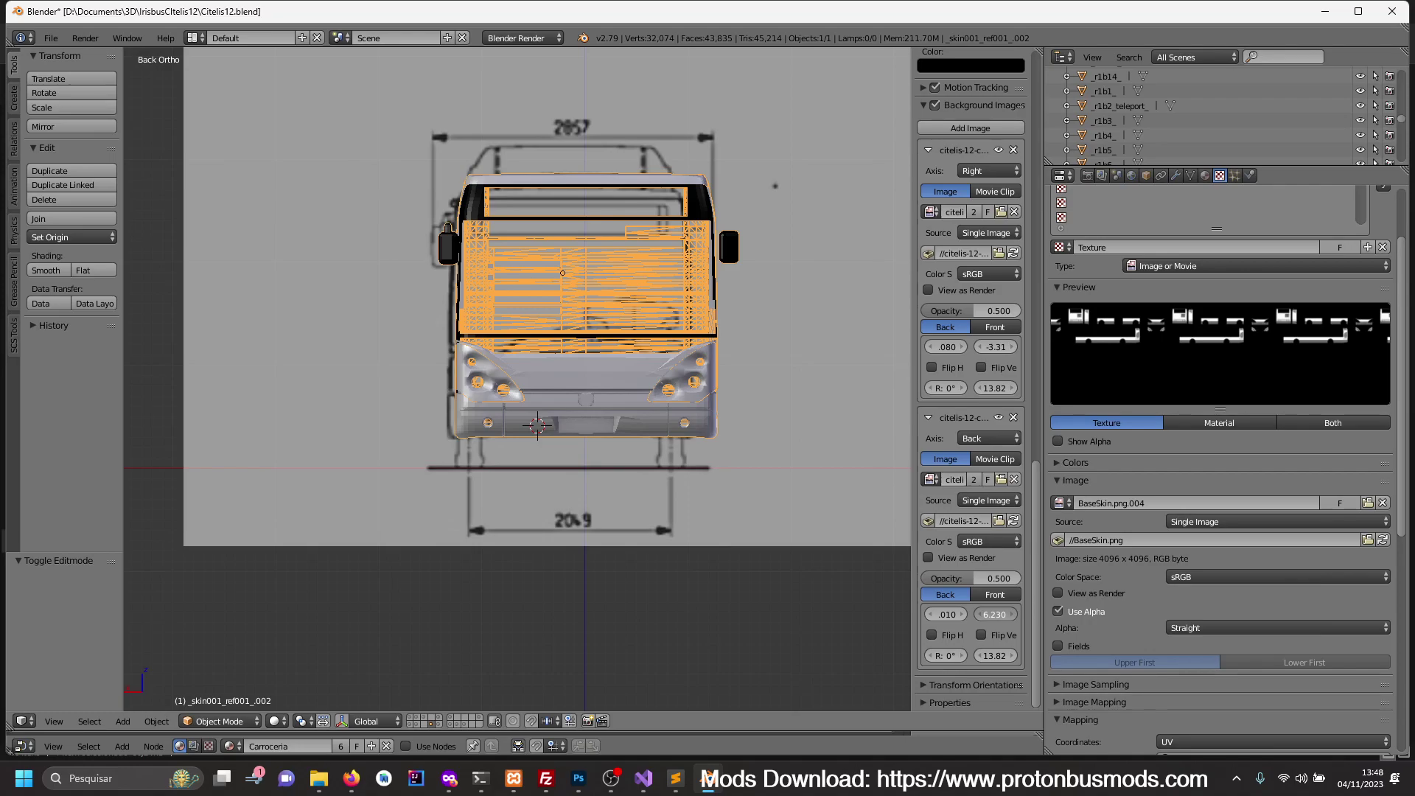
{"action": "left_click_drag", "start_coordinate": [948, 615], "coordinate": [991, 615]}
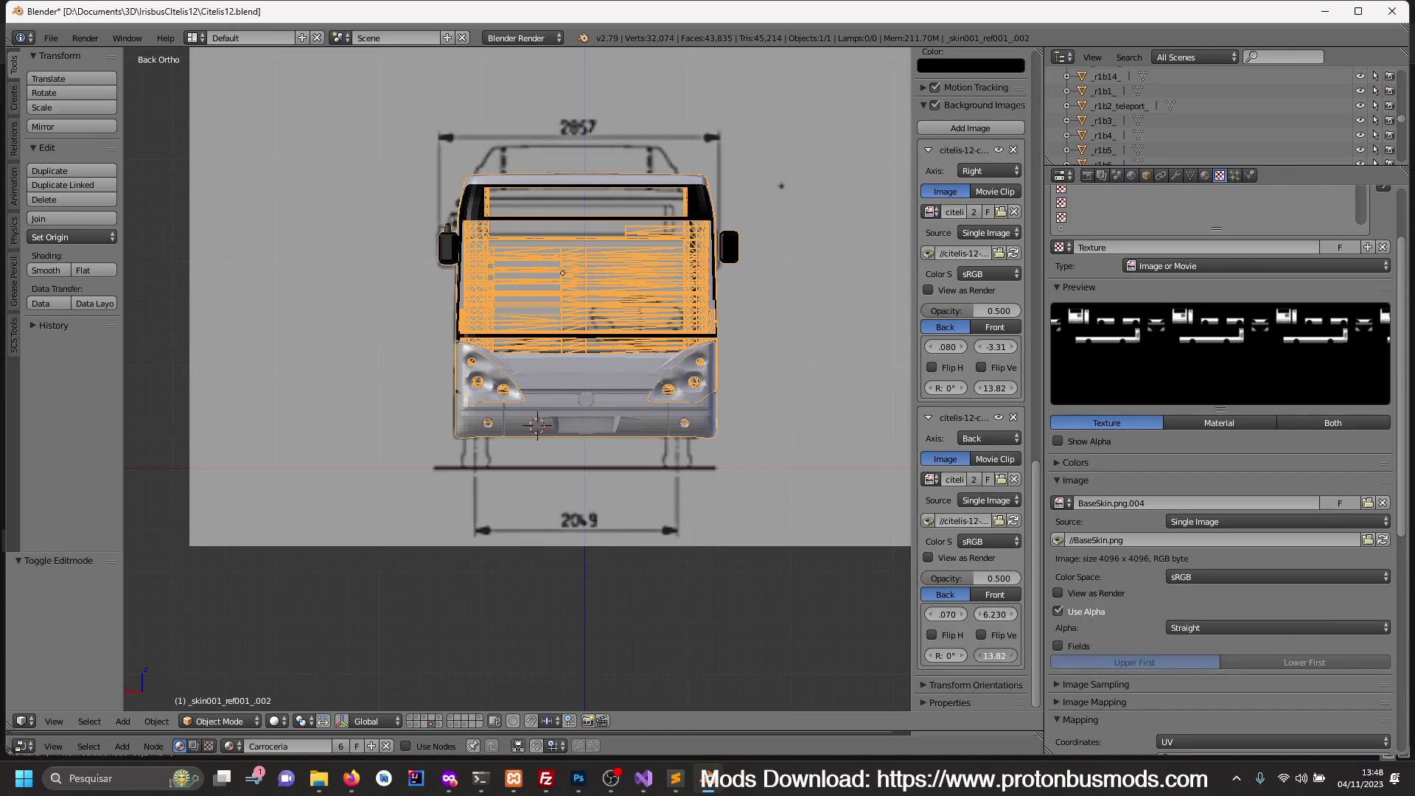
{"action": "left_click_drag", "start_coordinate": [995, 656], "coordinate": [1015, 656]}
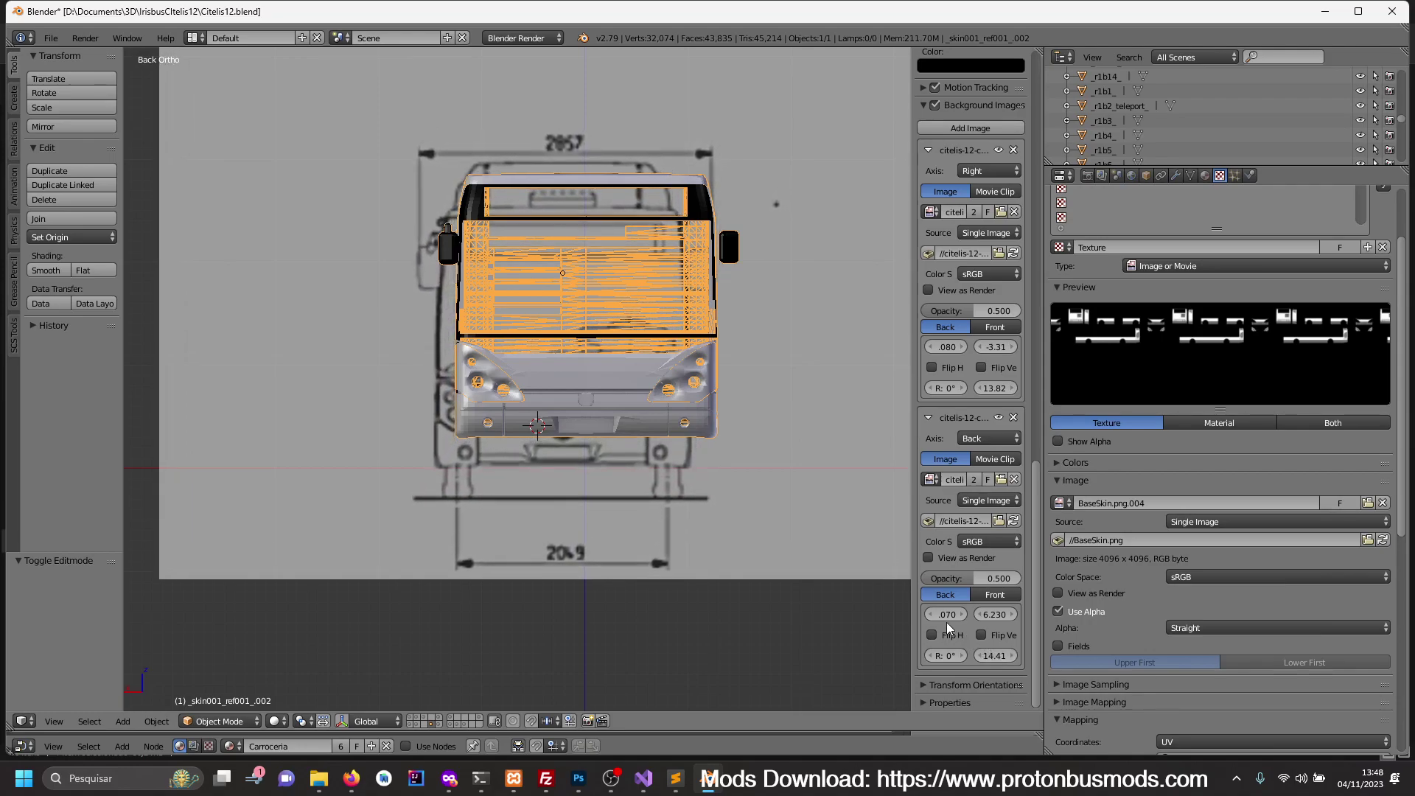
{"action": "left_click_drag", "start_coordinate": [947, 614], "coordinate": [1005, 655]}
{"action": "left_click_drag", "start_coordinate": [951, 614], "coordinate": [958, 614]}
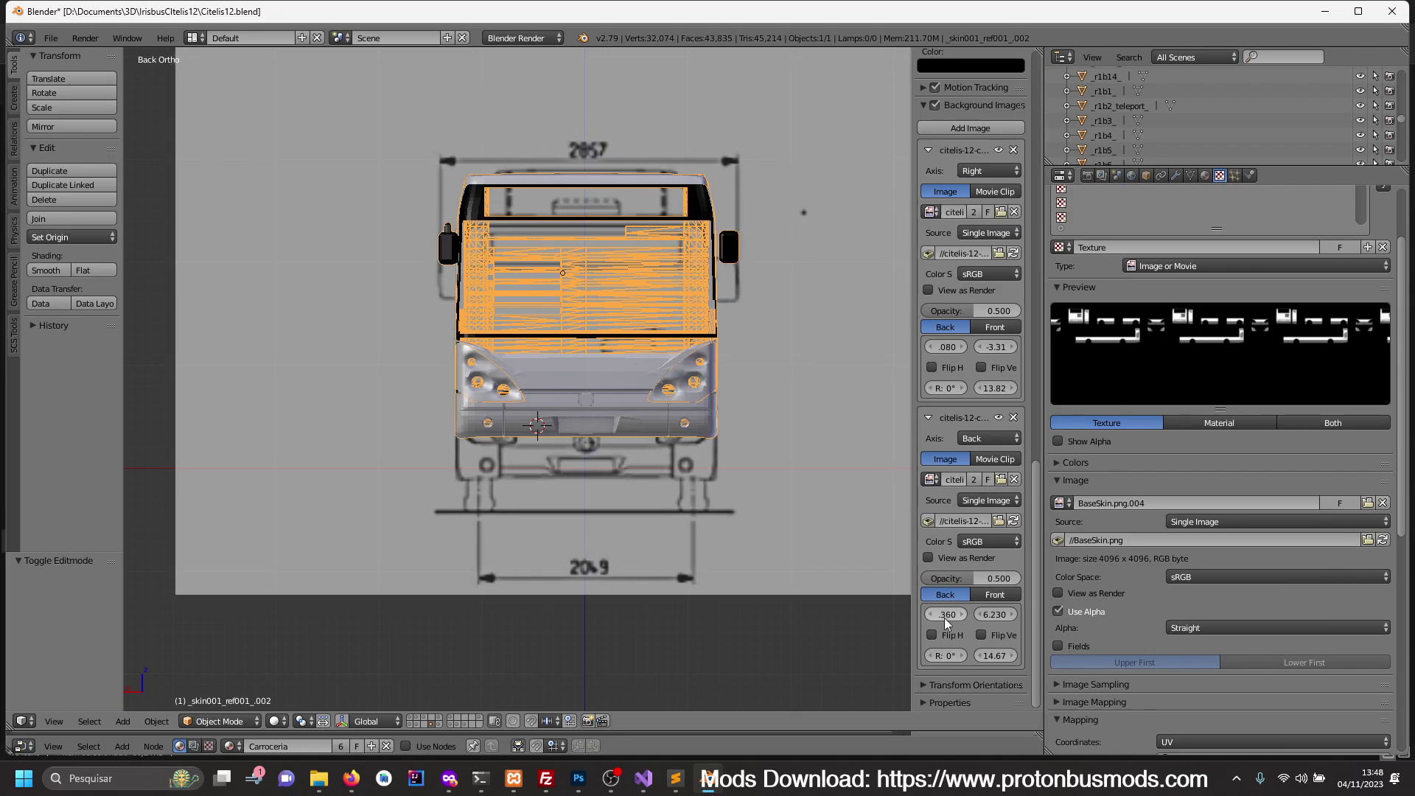
{"action": "left_click_drag", "start_coordinate": [994, 614], "coordinate": [1017, 614]}
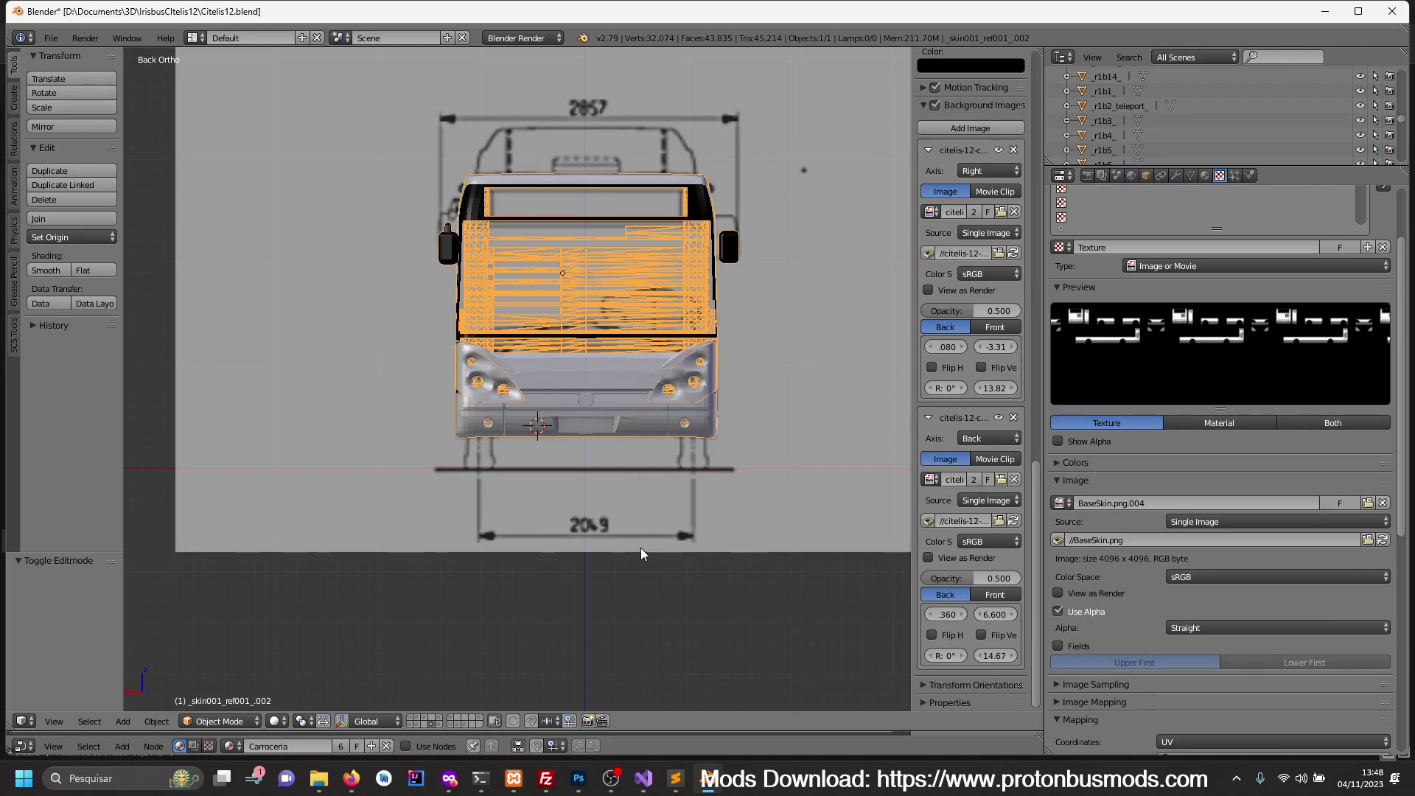
{"action": "key", "text": "z"}
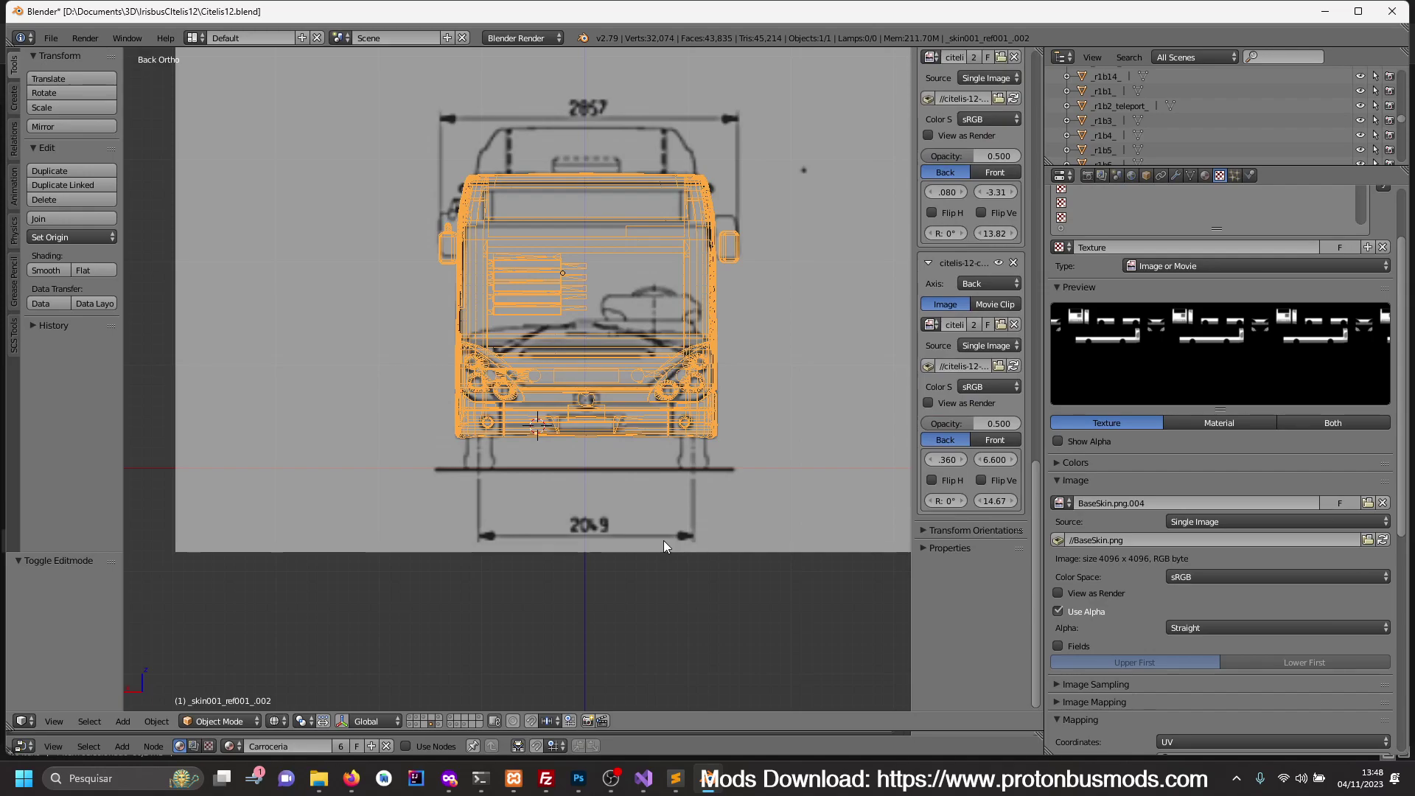
- Pan over the blueprint sheet and toggle the bus body into and out of Edit Mode
{"action": "scroll", "coordinate": [741, 503], "scroll_direction": "down", "scroll_amount": 2}
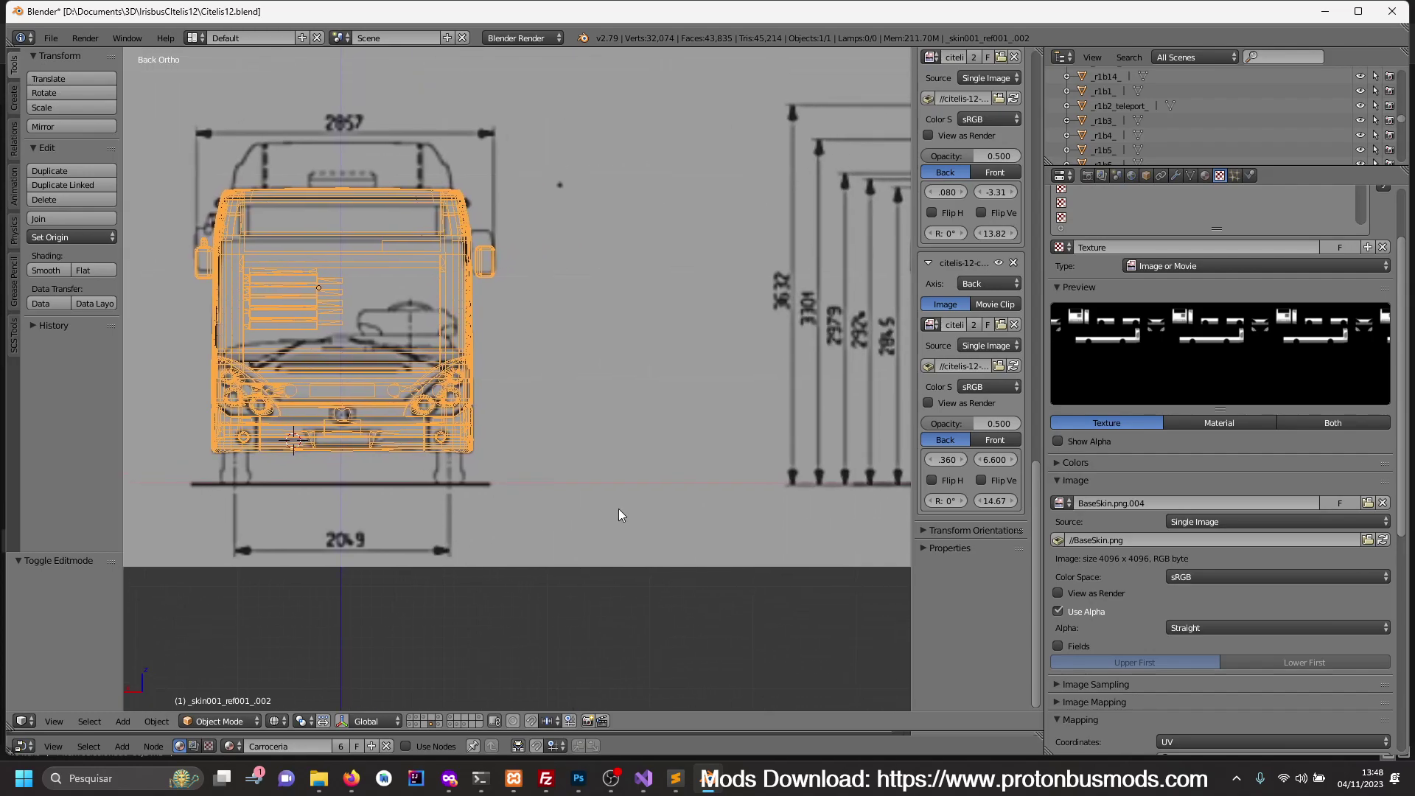
{"action": "scroll", "coordinate": [740, 516], "scroll_direction": "down", "scroll_amount": 2}
{"action": "middle_click_drag", "start_coordinate": [741, 517], "coordinate": [624, 517], "text": "shift"}
{"action": "scroll", "coordinate": [625, 519], "scroll_direction": "up", "scroll_amount": 1}
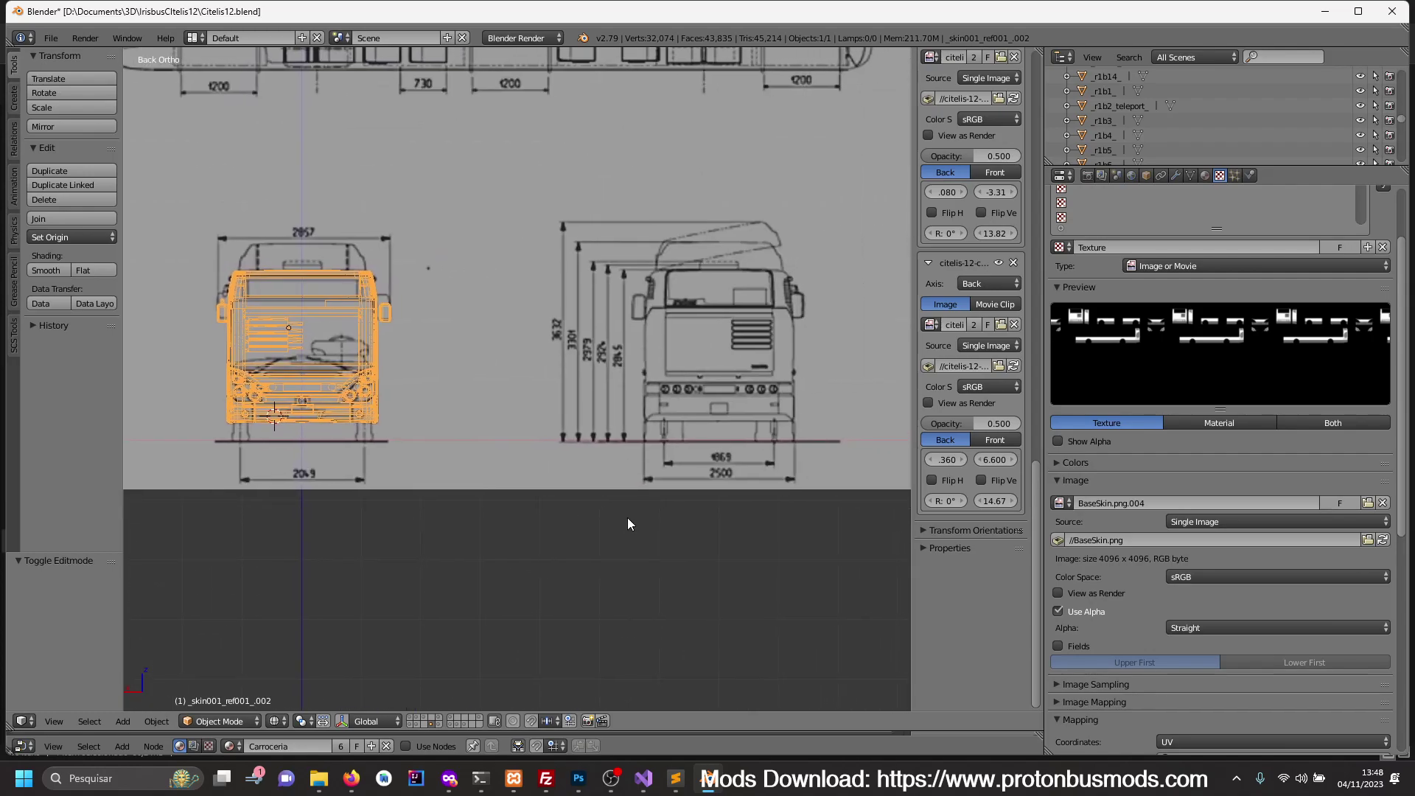
{"action": "scroll", "coordinate": [609, 514], "scroll_direction": "up", "scroll_amount": 1}
{"action": "scroll", "coordinate": [582, 510], "scroll_direction": "up", "scroll_amount": 1}
{"action": "key", "text": "Tab"}
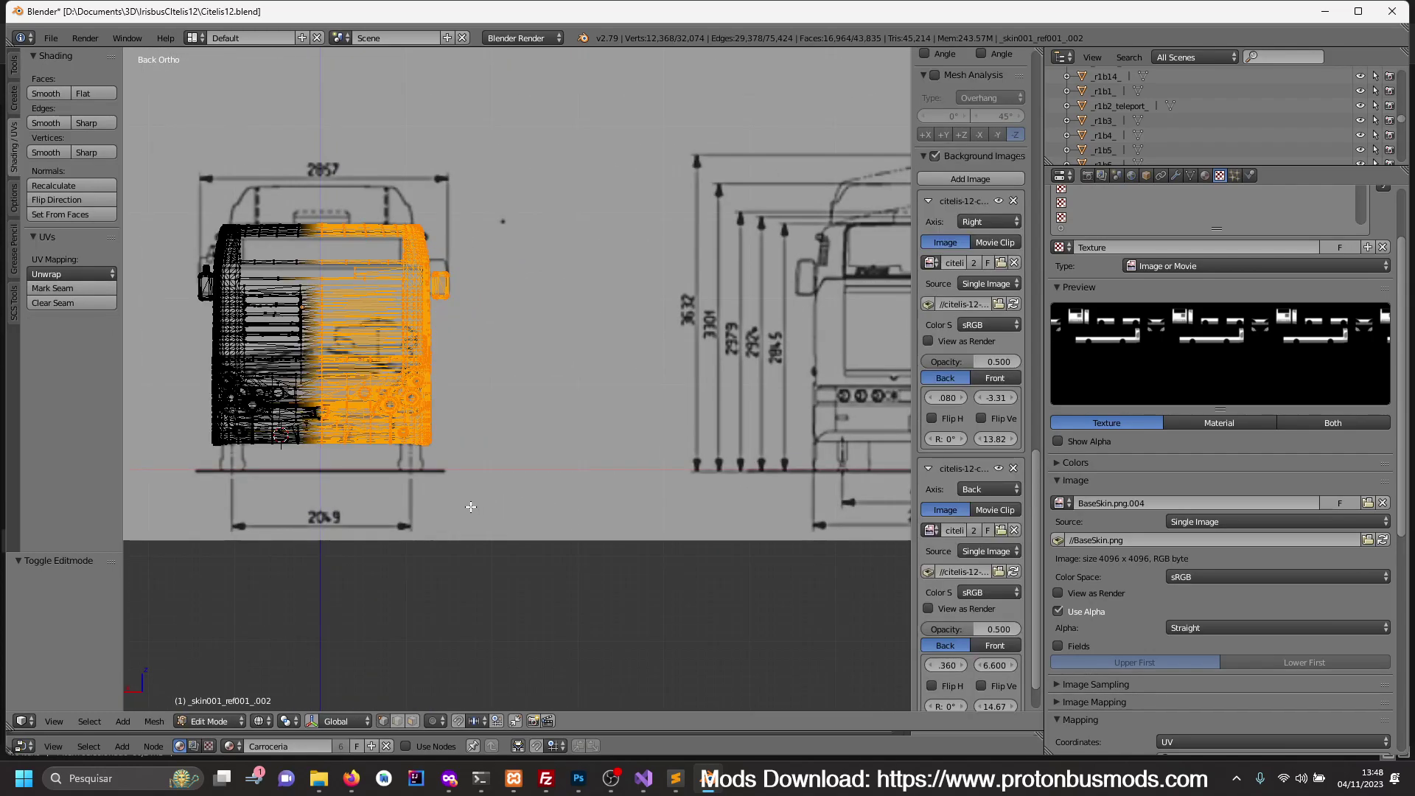
{"action": "key", "text": "Tab"}
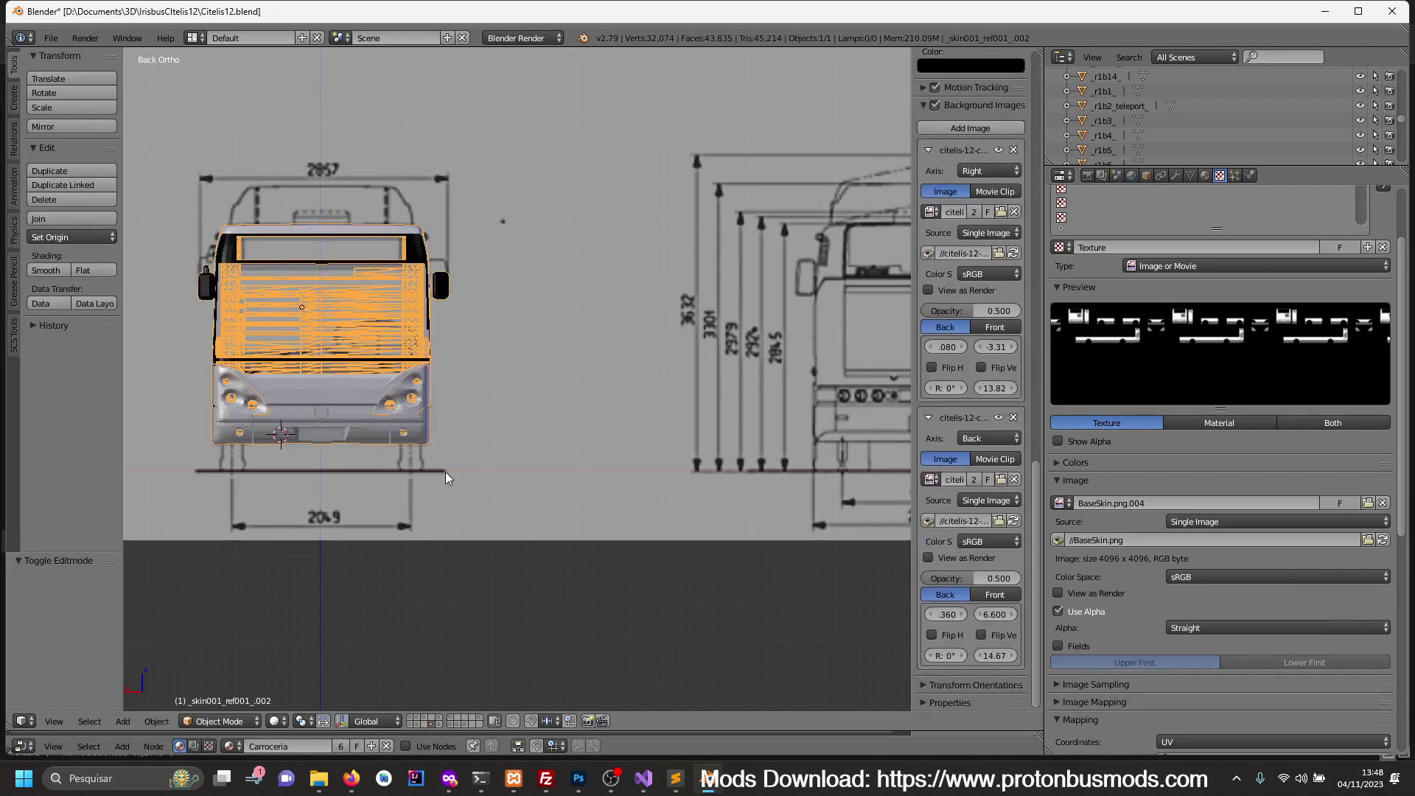
- Inspect the bus from above, switching between wireframe and solid shading
{"action": "scroll", "coordinate": [599, 528], "scroll_direction": "up", "scroll_amount": 2}
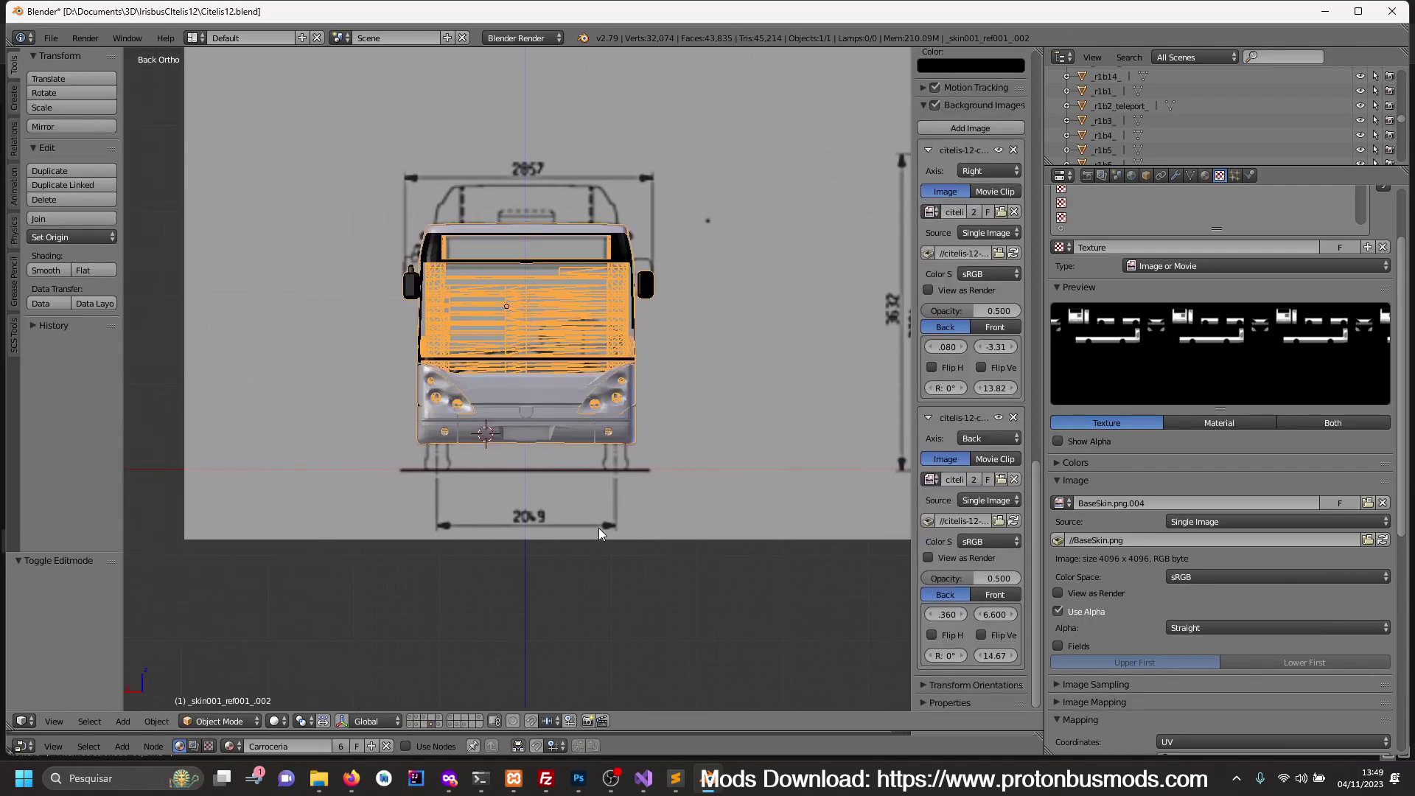
{"action": "scroll", "coordinate": [596, 532], "scroll_direction": "up", "scroll_amount": 1}
{"action": "key", "text": "z"}
{"action": "scroll", "coordinate": [595, 532], "scroll_direction": "up", "scroll_amount": 2}
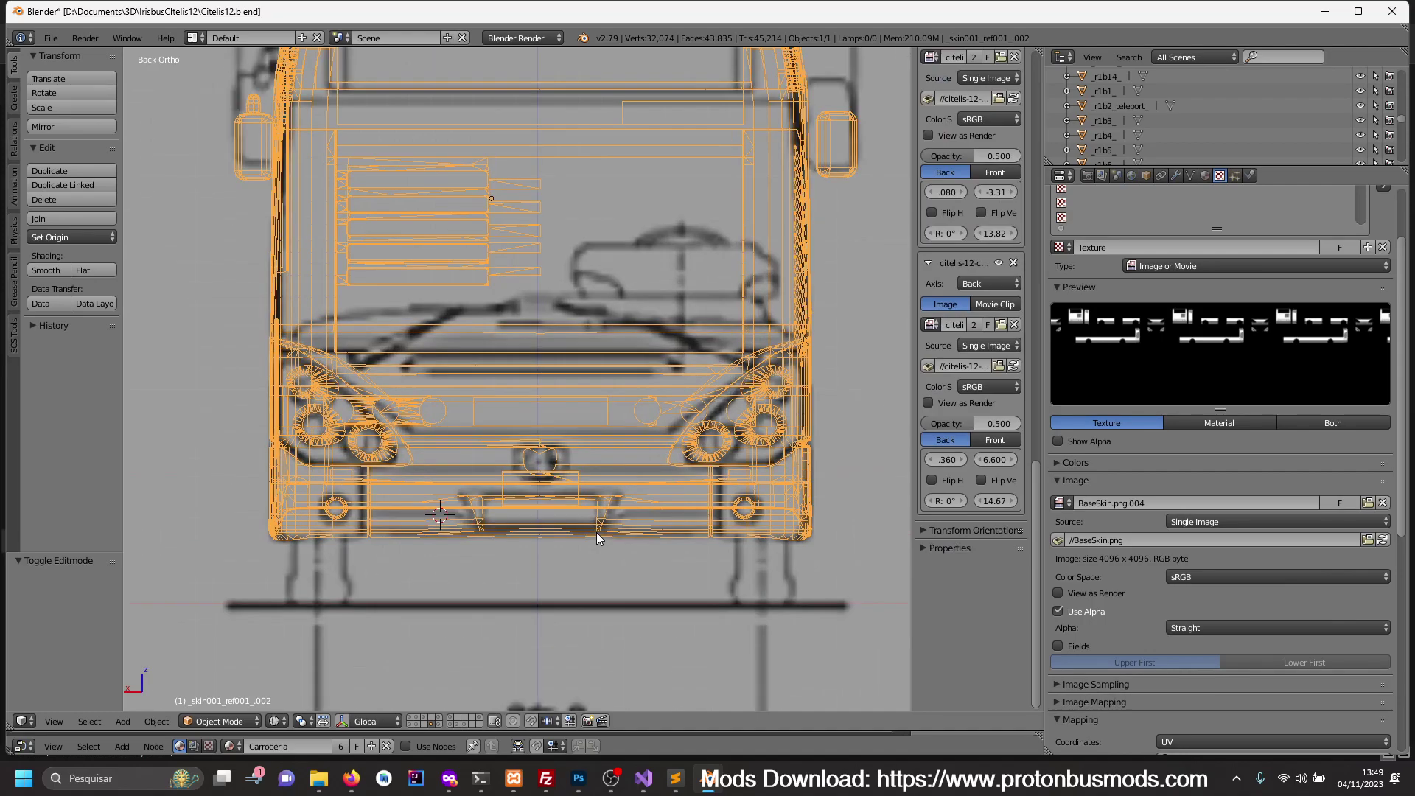
{"action": "key", "text": "z"}
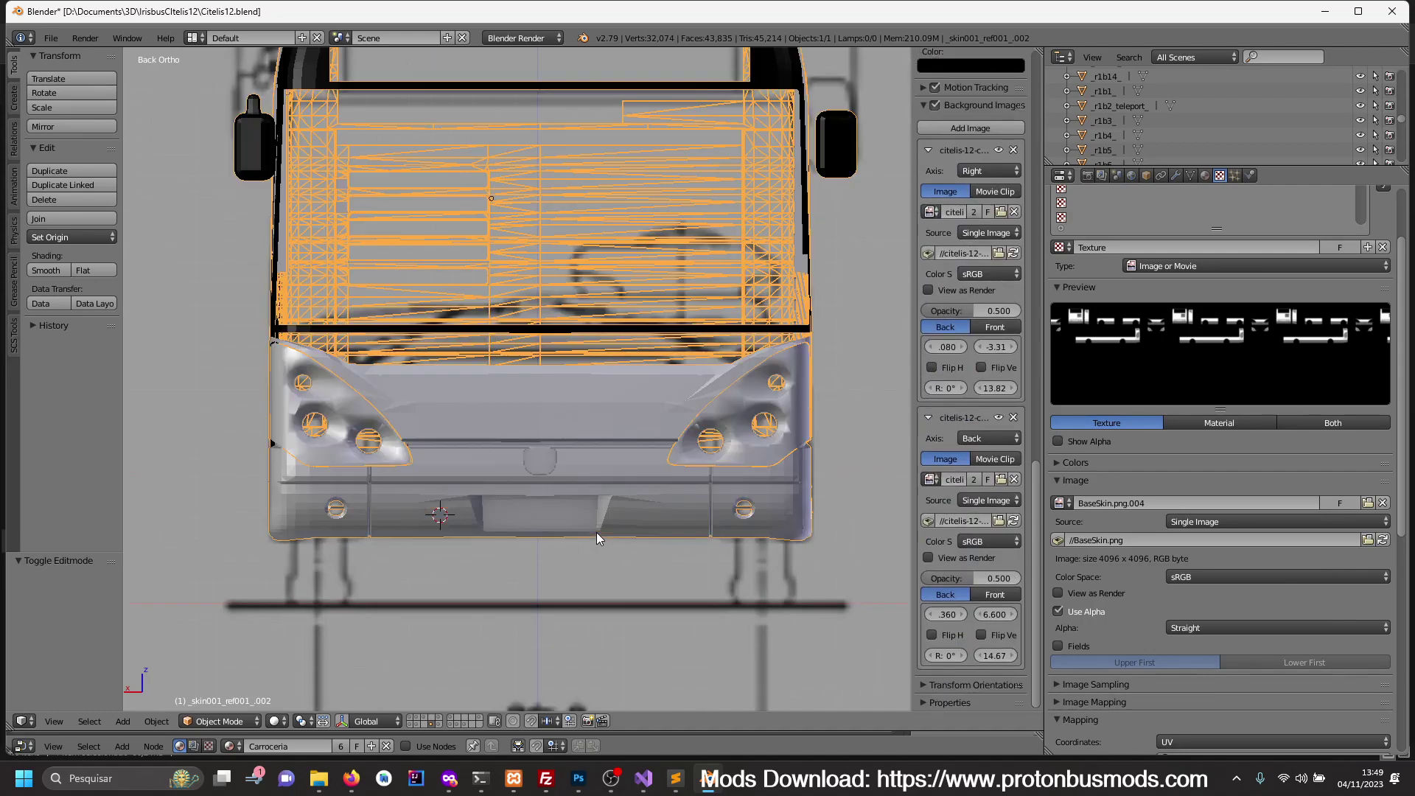
{"action": "scroll", "coordinate": [597, 533], "scroll_direction": "down", "scroll_amount": 3}
{"action": "scroll", "coordinate": [599, 533], "scroll_direction": "down", "scroll_amount": 3}
{"action": "middle_click_drag", "start_coordinate": [600, 532], "coordinate": [572, 540]}
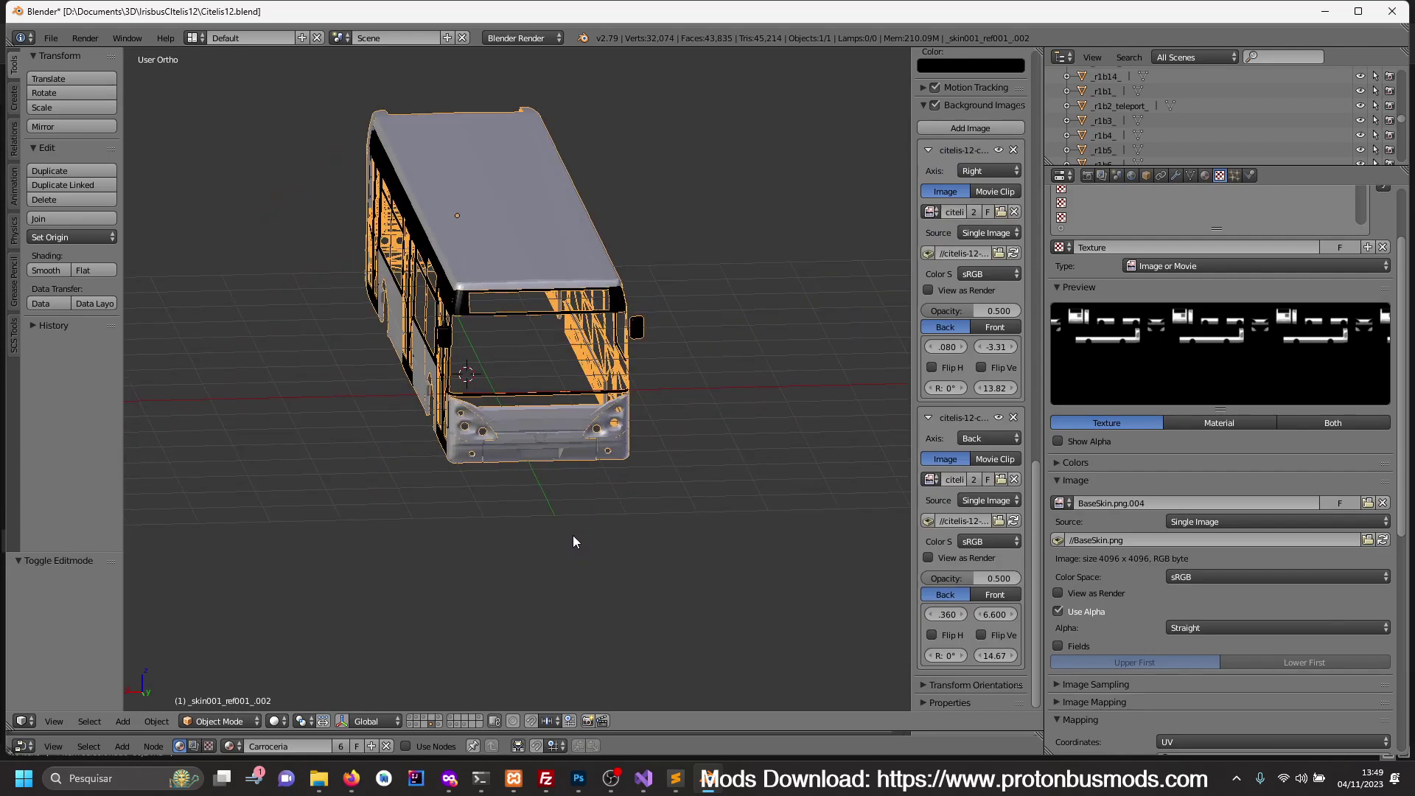
{"action": "key", "text": "z"}
{"action": "key", "text": "z"}
- Reveal the hidden objects with Alt+H and select the reference box Cube.001
{"action": "key", "text": "Tab"}
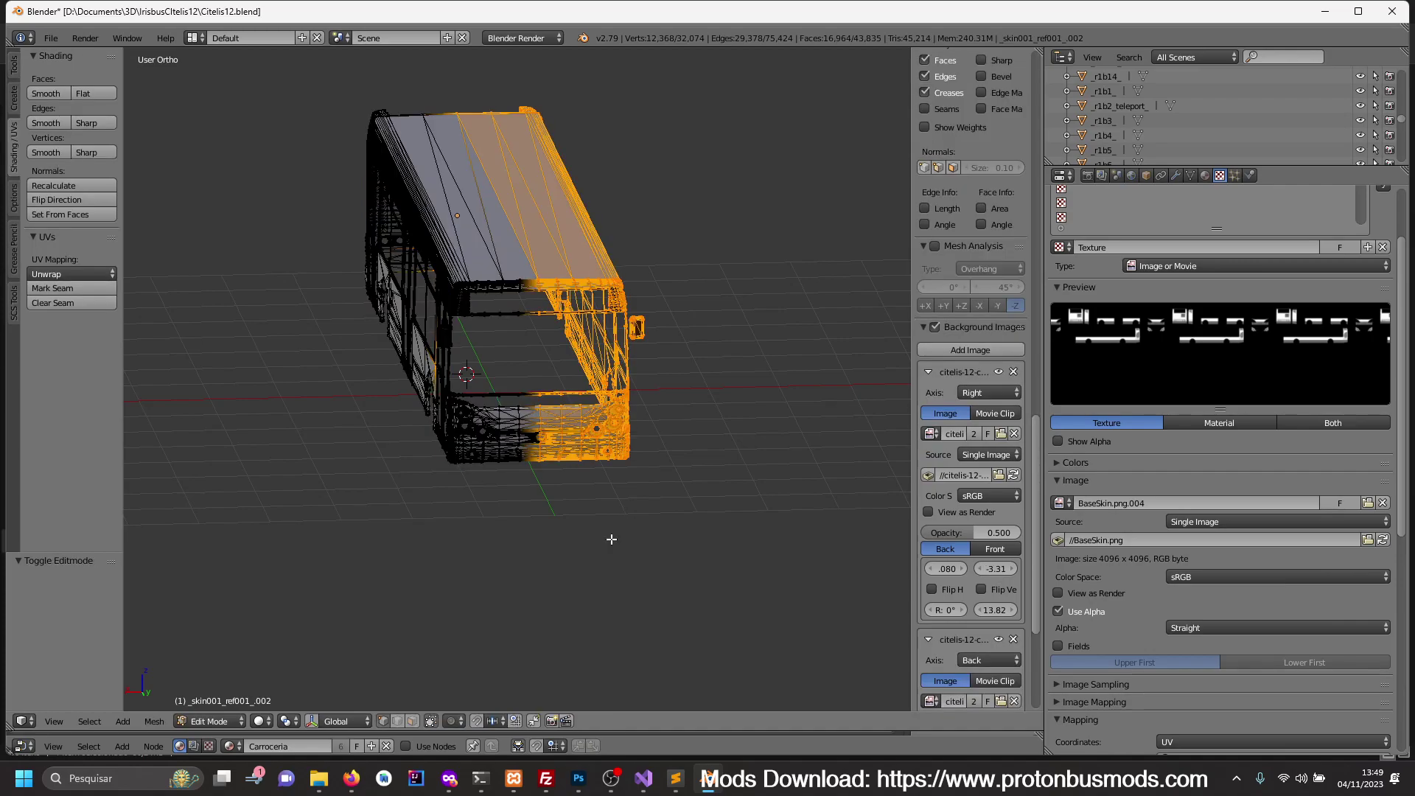
{"action": "key", "text": "Tab"}
{"action": "key", "text": "alt+h"}
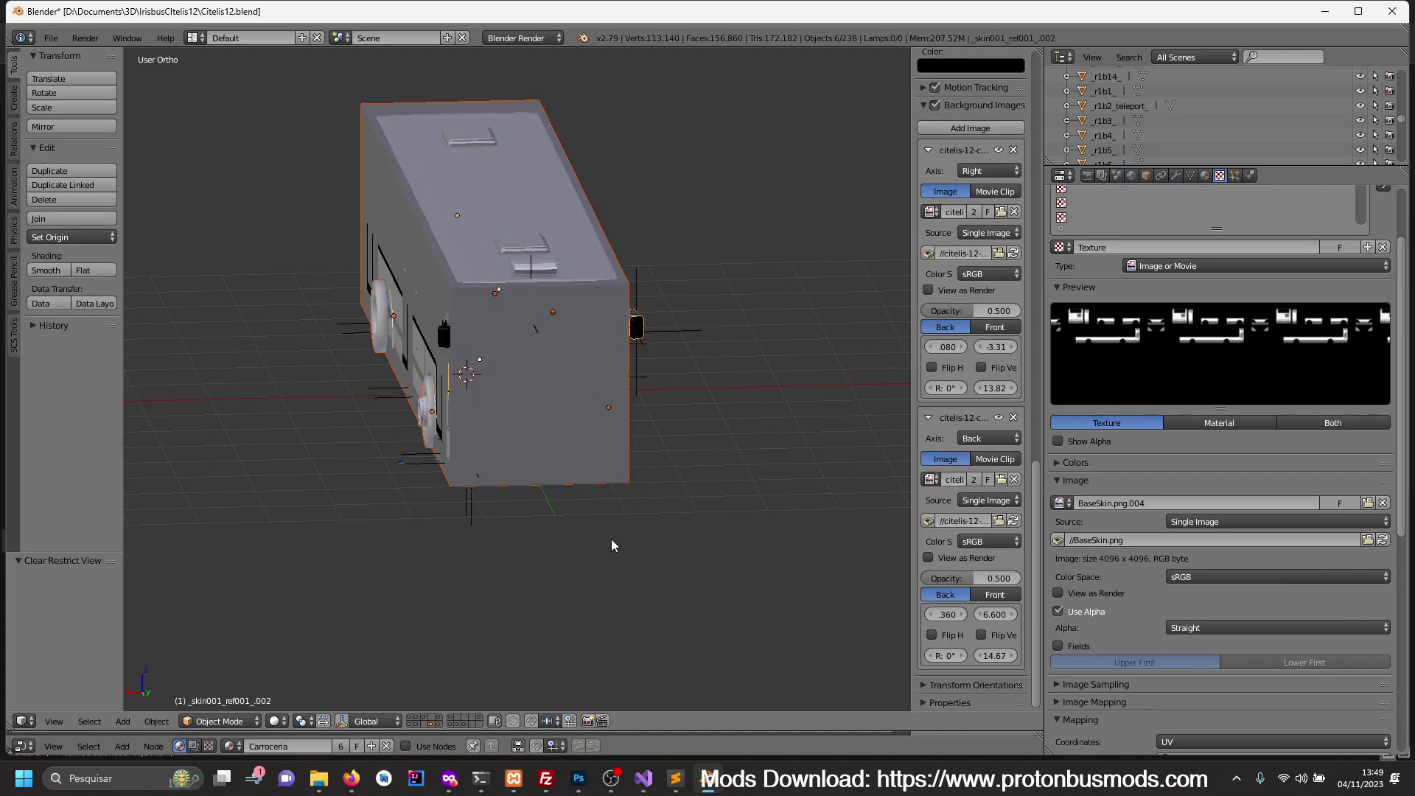
{"action": "key", "text": "a"}
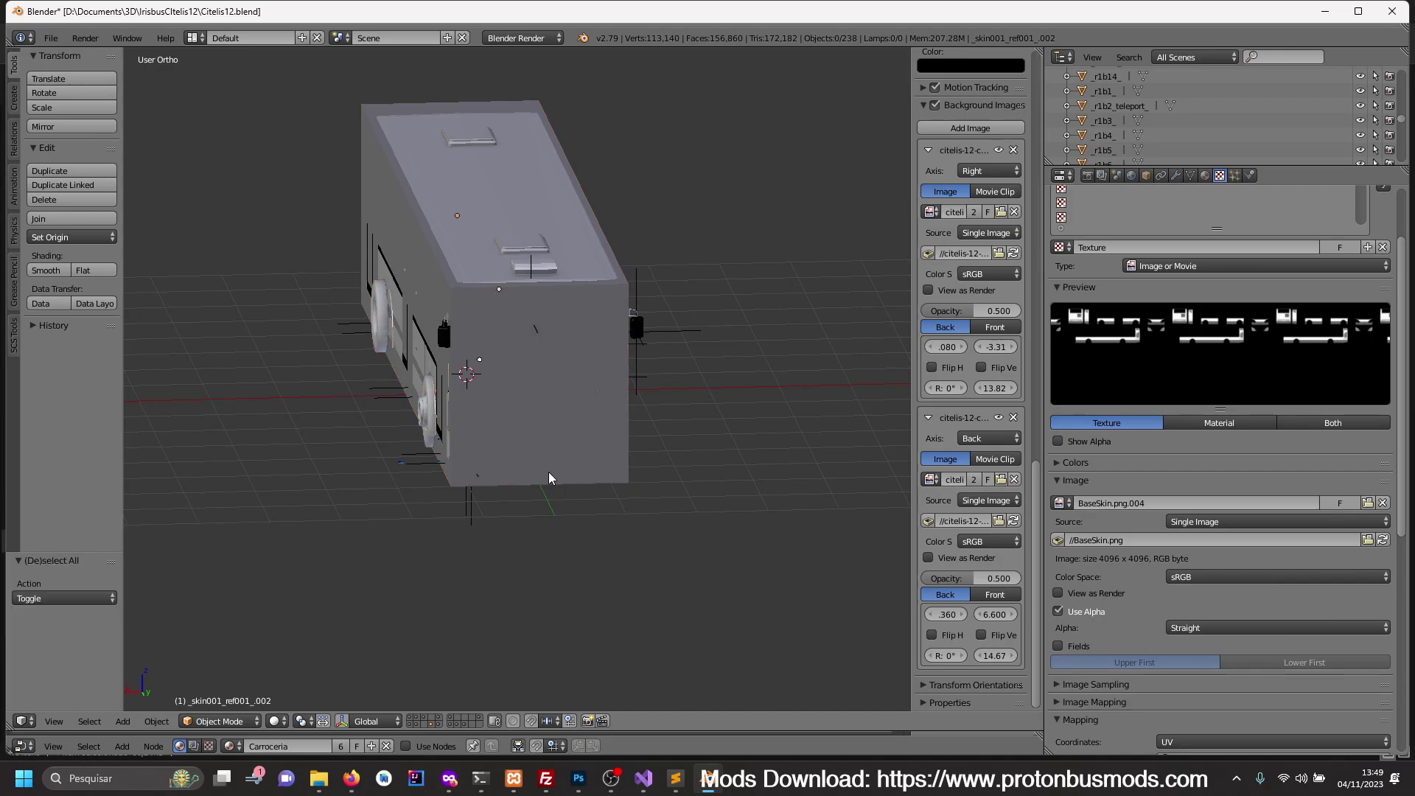
{"action": "right_click", "coordinate": [549, 472]}
{"action": "mouse_move", "coordinate": [635, 524]}
{"action": "middle_mouse_down"}
{"action": "mouse_move", "coordinate": [568, 513]}
{"action": "mouse_move", "coordinate": [678, 510]}
{"action": "mouse_move", "coordinate": [660, 538]}
{"action": "middle_mouse_up"}
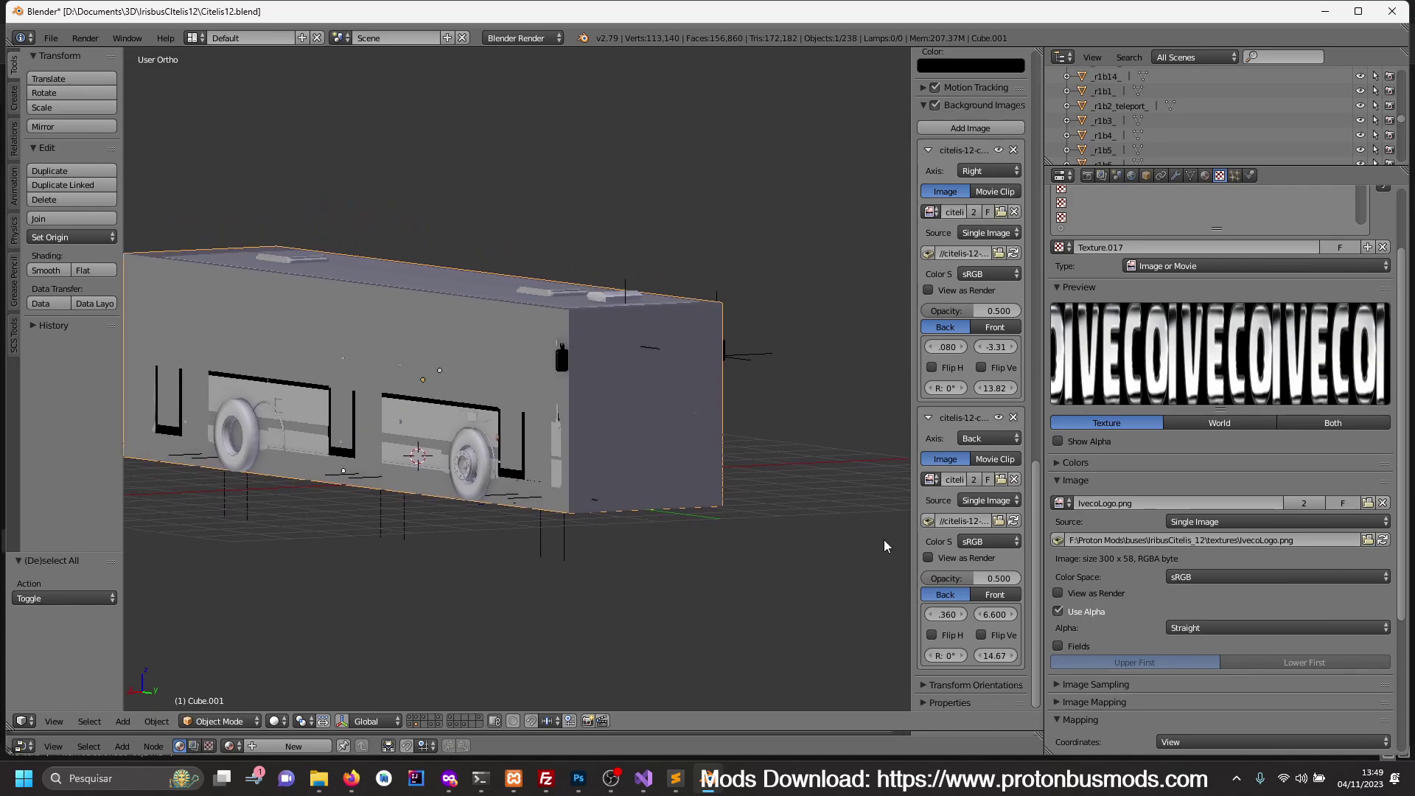
- Zoom in on the bus in Front Ortho view with wireframe shading
{"action": "scroll", "coordinate": [983, 507], "scroll_direction": "up", "scroll_amount": 5}
{"action": "scroll", "coordinate": [983, 507], "scroll_direction": "up", "scroll_amount": 3}
{"action": "scroll", "coordinate": [977, 508], "scroll_direction": "up", "scroll_amount": 7}
{"action": "scroll", "coordinate": [973, 515], "scroll_direction": "up", "scroll_amount": 6}
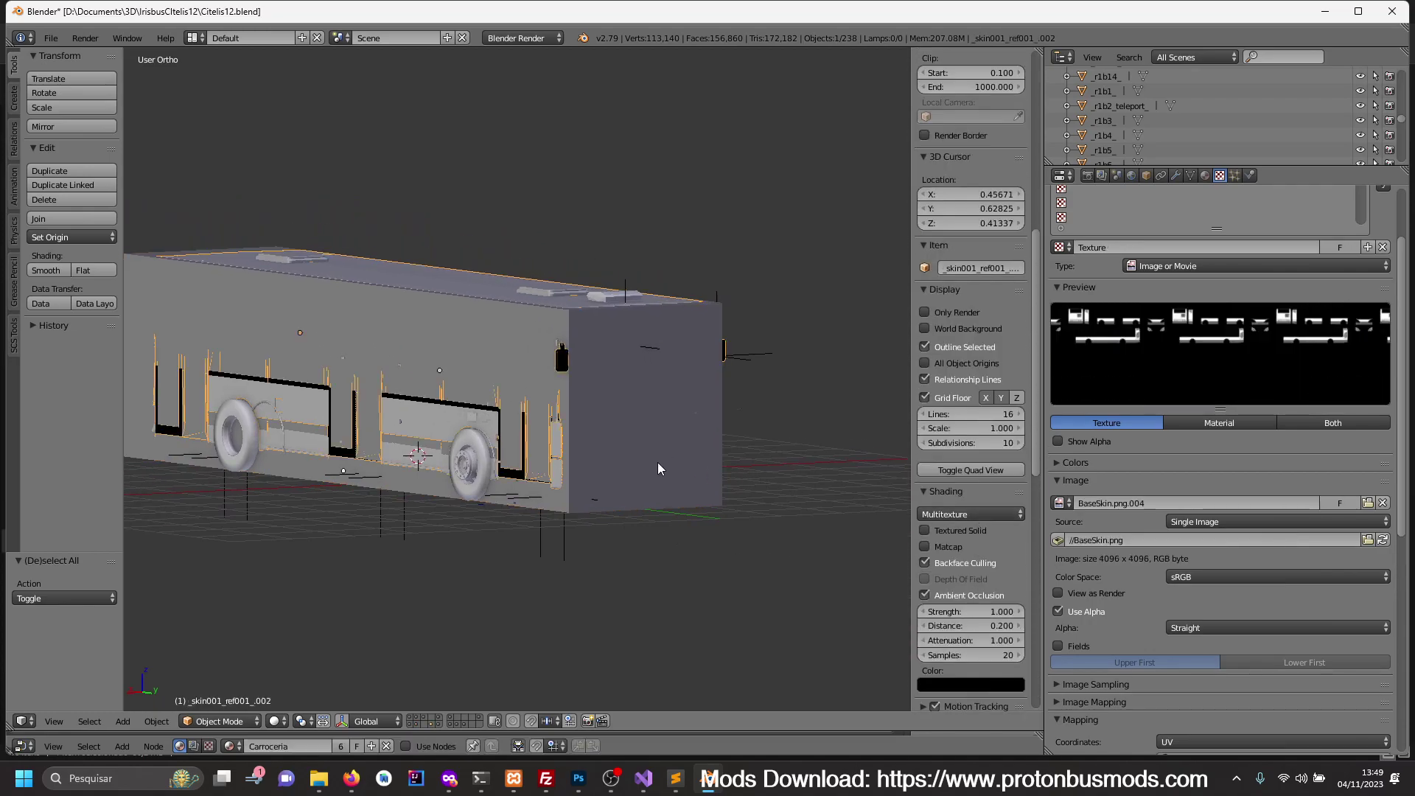
{"action": "scroll", "coordinate": [974, 524], "scroll_direction": "up", "scroll_amount": 3}
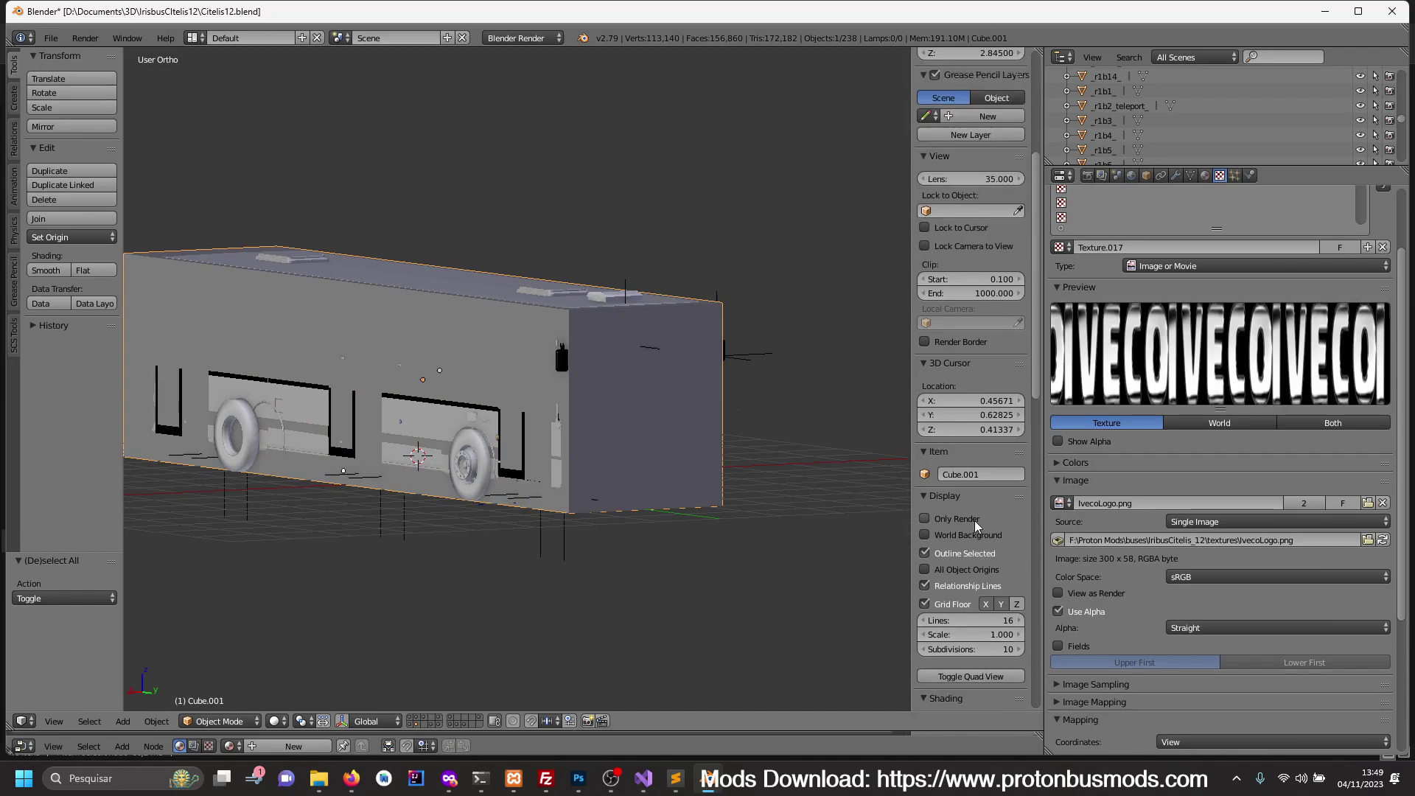
{"action": "scroll", "coordinate": [975, 525], "scroll_direction": "up", "scroll_amount": 6}
{"action": "scroll", "coordinate": [975, 525], "scroll_direction": "up", "scroll_amount": 3}
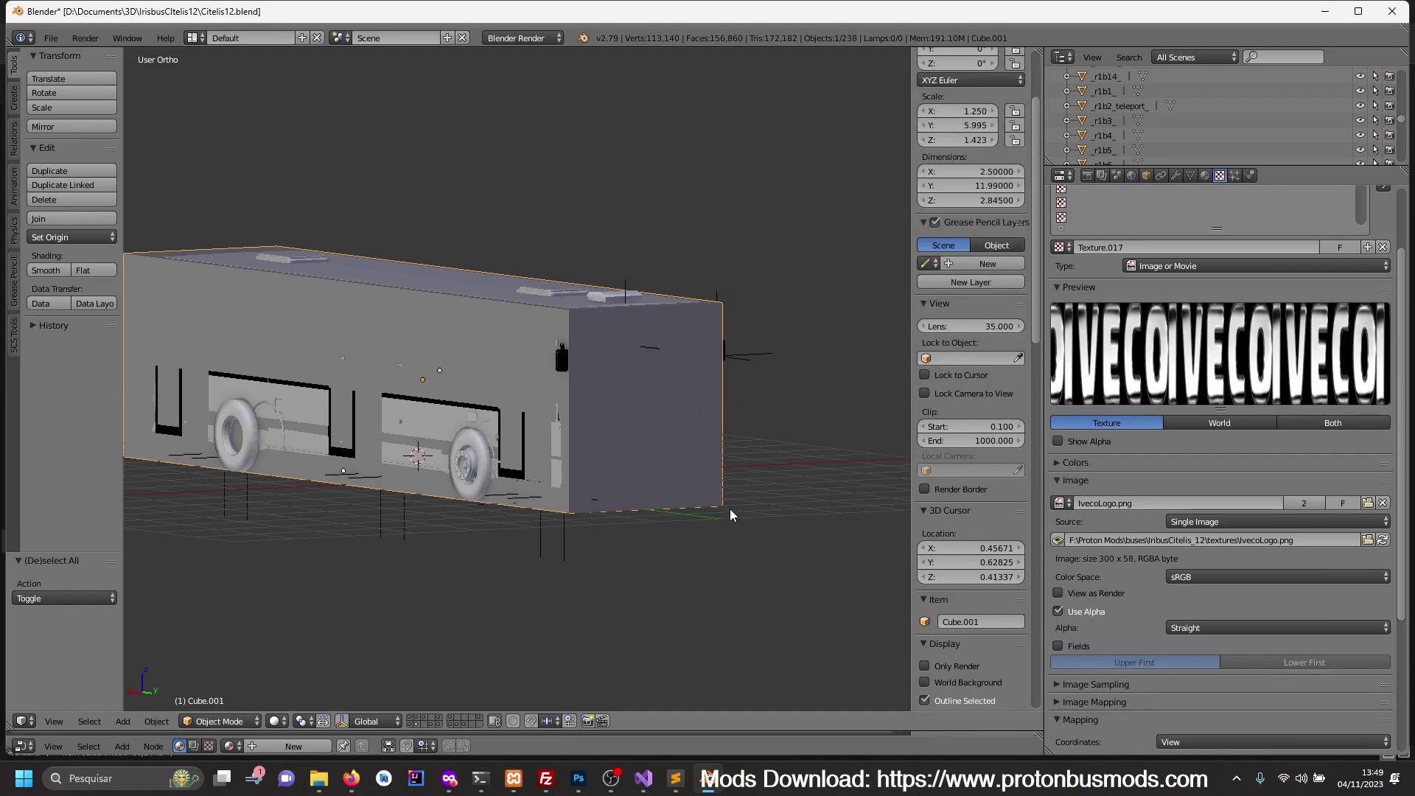
{"action": "mouse_move", "coordinate": [730, 508]}
{"action": "middle_mouse_down"}
{"action": "mouse_move", "coordinate": [609, 512]}
{"action": "mouse_move", "coordinate": [643, 512]}
{"action": "middle_mouse_up"}
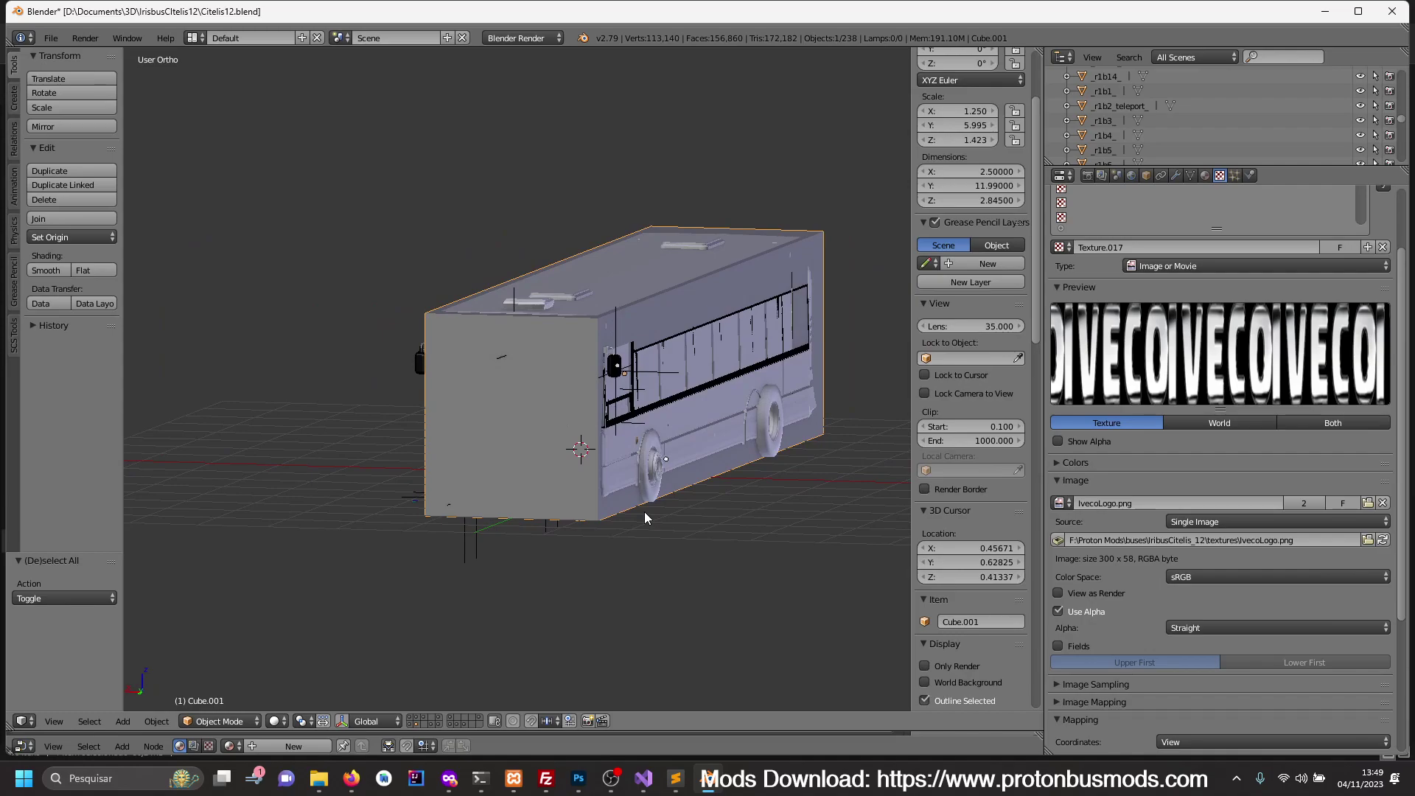
{"action": "key", "text": "KP_1"}
{"action": "key", "text": "z"}
{"action": "scroll", "coordinate": [560, 546], "scroll_direction": "up", "scroll_amount": 1}
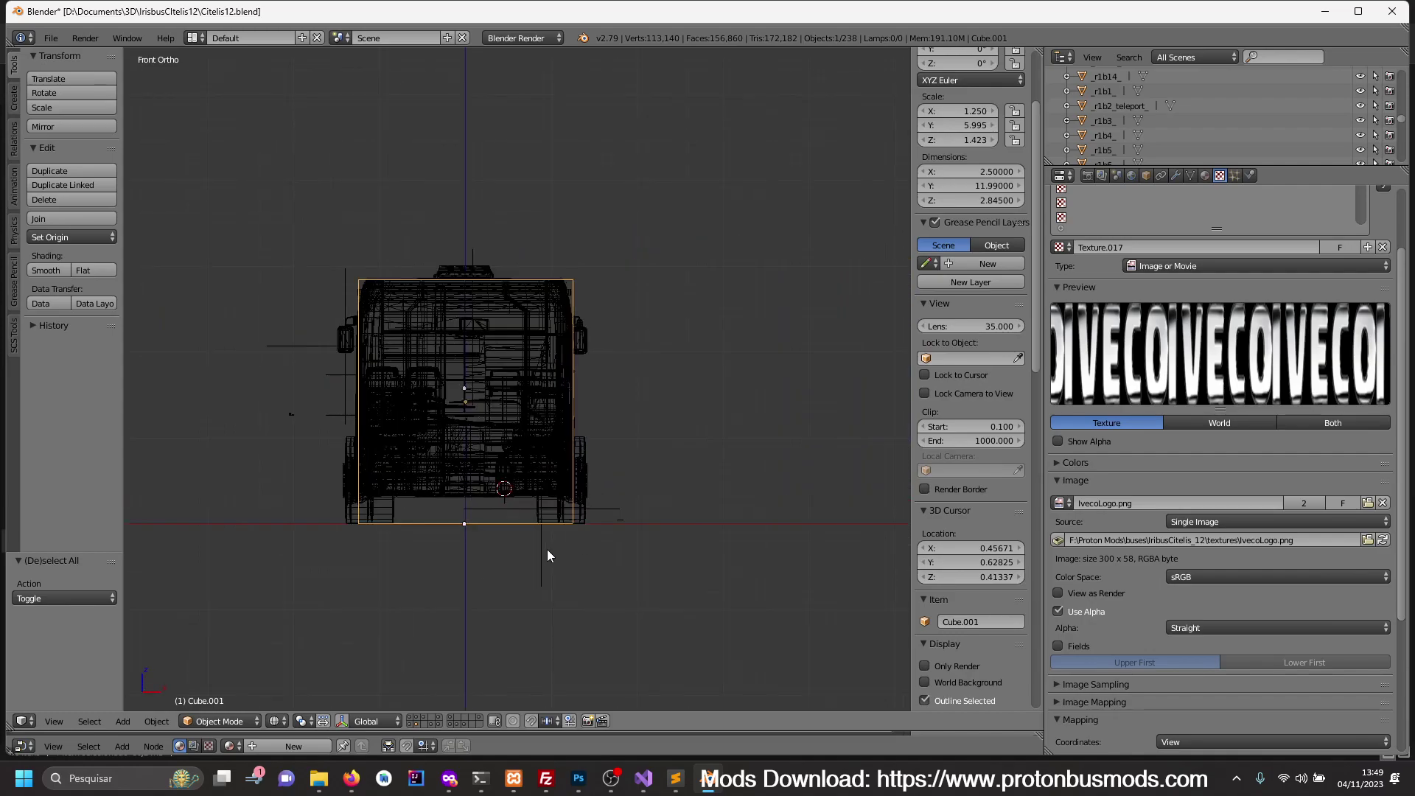
{"action": "scroll", "coordinate": [589, 551], "scroll_direction": "up", "scroll_amount": 3}
{"action": "scroll", "coordinate": [641, 568], "scroll_direction": "up", "scroll_amount": 1}
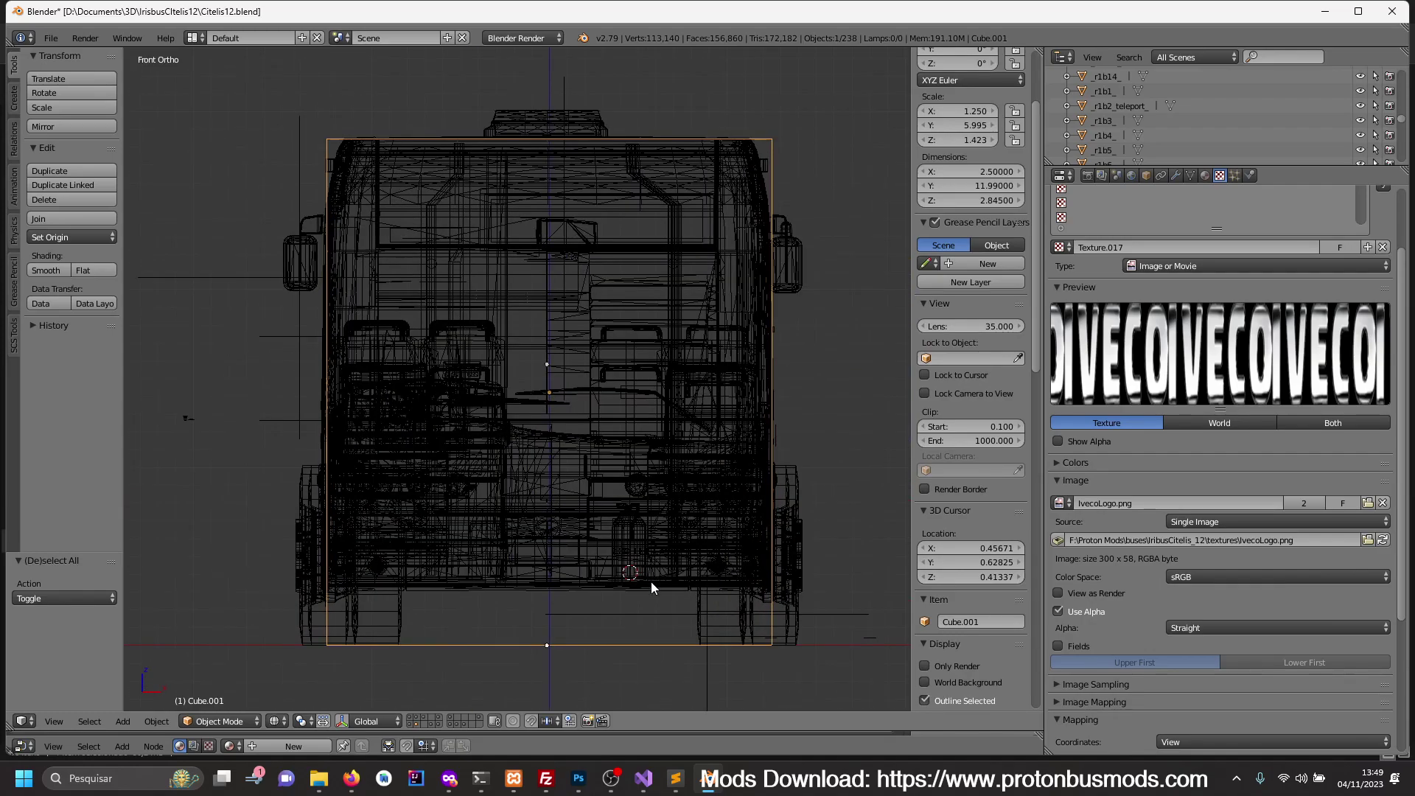
- Move Cube.001 by -0.013 along X to centre it on the bus
{"action": "key", "text": "g"}
{"action": "key", "text": "x"}
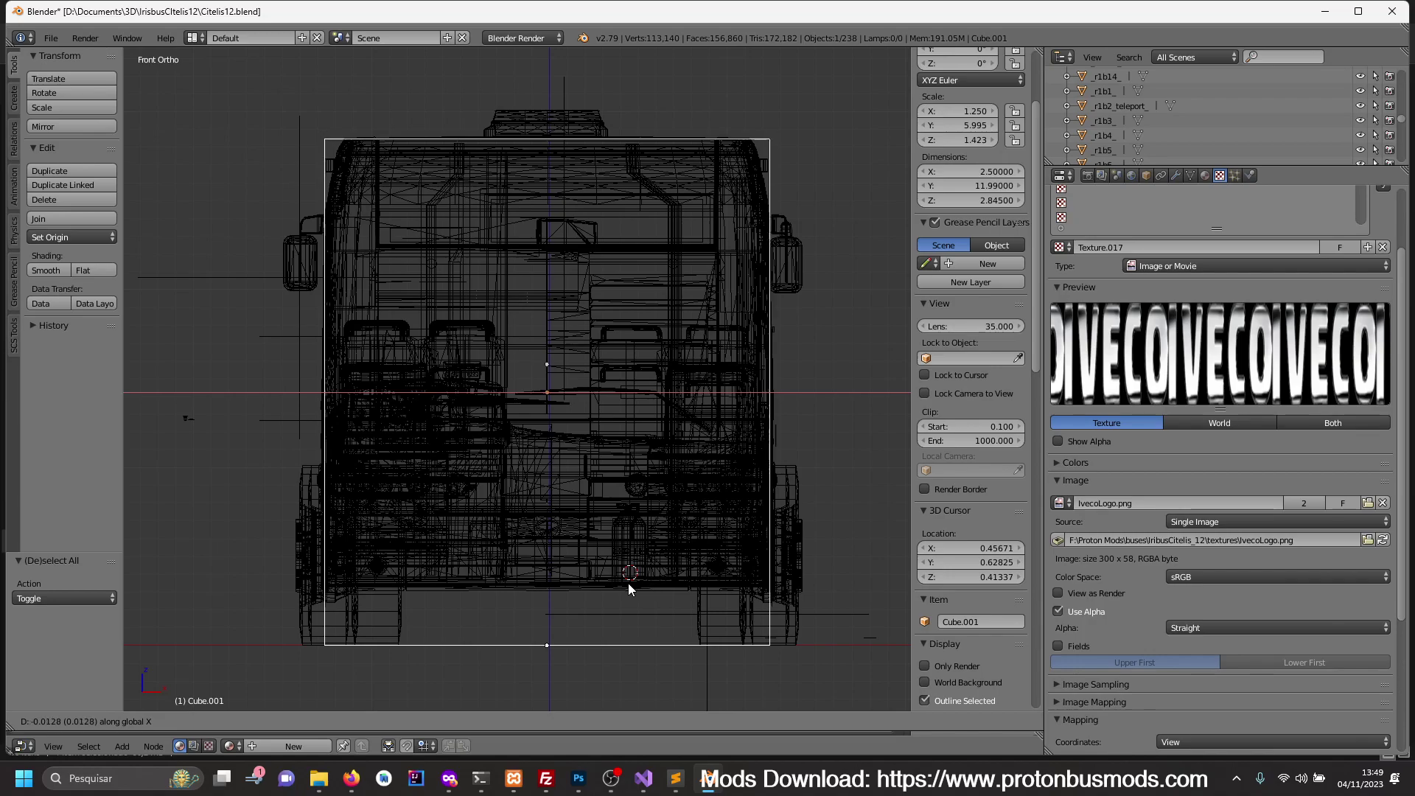
{"action": "left_click", "coordinate": [628, 582]}
{"action": "key", "text": "z"}
{"action": "mouse_move", "coordinate": [774, 550]}
{"action": "middle_mouse_down"}
{"action": "mouse_move", "coordinate": [439, 555]}
{"action": "mouse_move", "coordinate": [470, 564]}
{"action": "middle_mouse_up"}
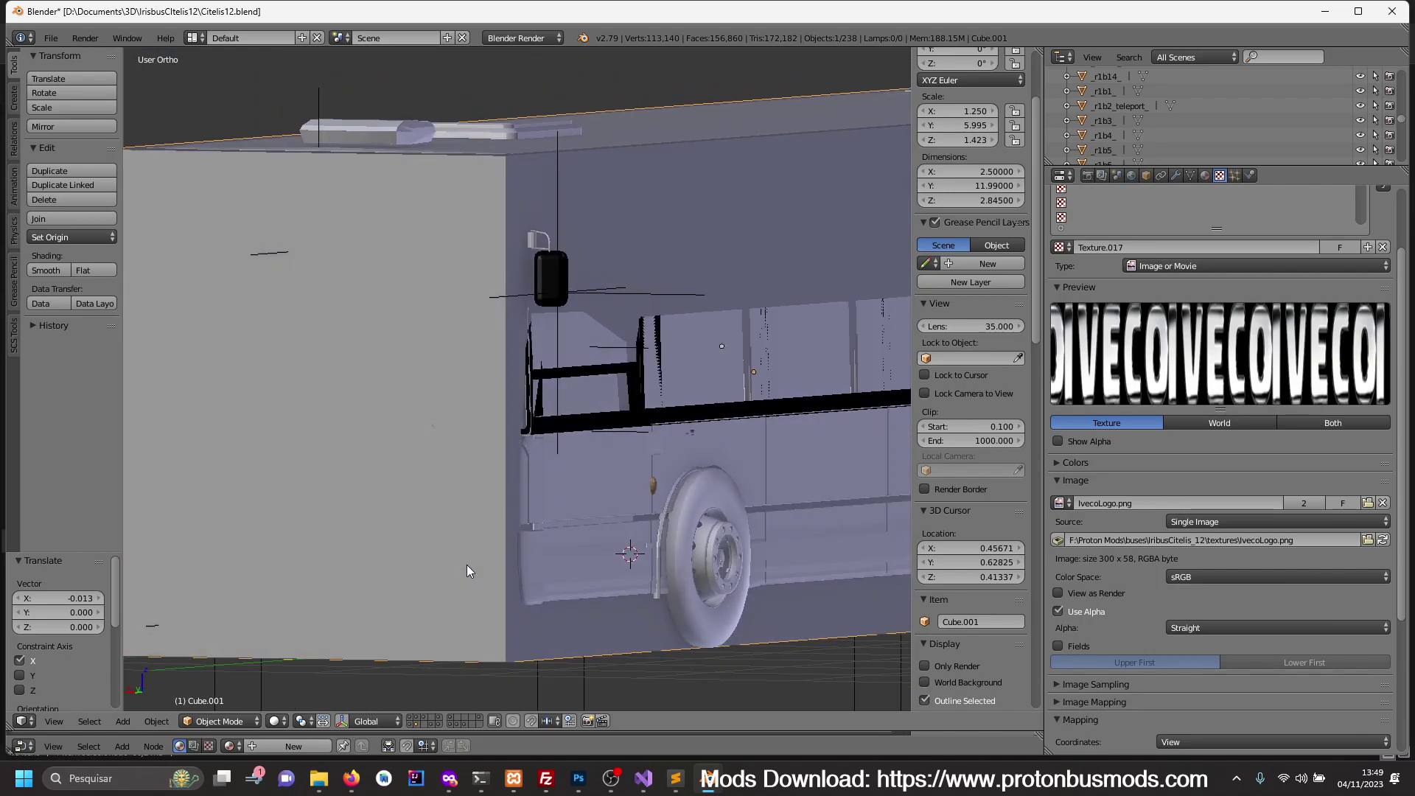
- Hide the reference box again and select the front wheel _wheel_fr_
{"action": "key", "text": "h"}
{"action": "mouse_move", "coordinate": [466, 564]}
{"action": "middle_mouse_down"}
{"action": "mouse_move", "coordinate": [435, 572]}
{"action": "mouse_move", "coordinate": [605, 579]}
{"action": "mouse_move", "coordinate": [489, 546]}
{"action": "mouse_move", "coordinate": [485, 565]}
{"action": "mouse_move", "coordinate": [625, 566]}
{"action": "middle_mouse_up"}
{"action": "right_click", "coordinate": [486, 543]}
{"action": "left_click", "coordinate": [276, 721]}
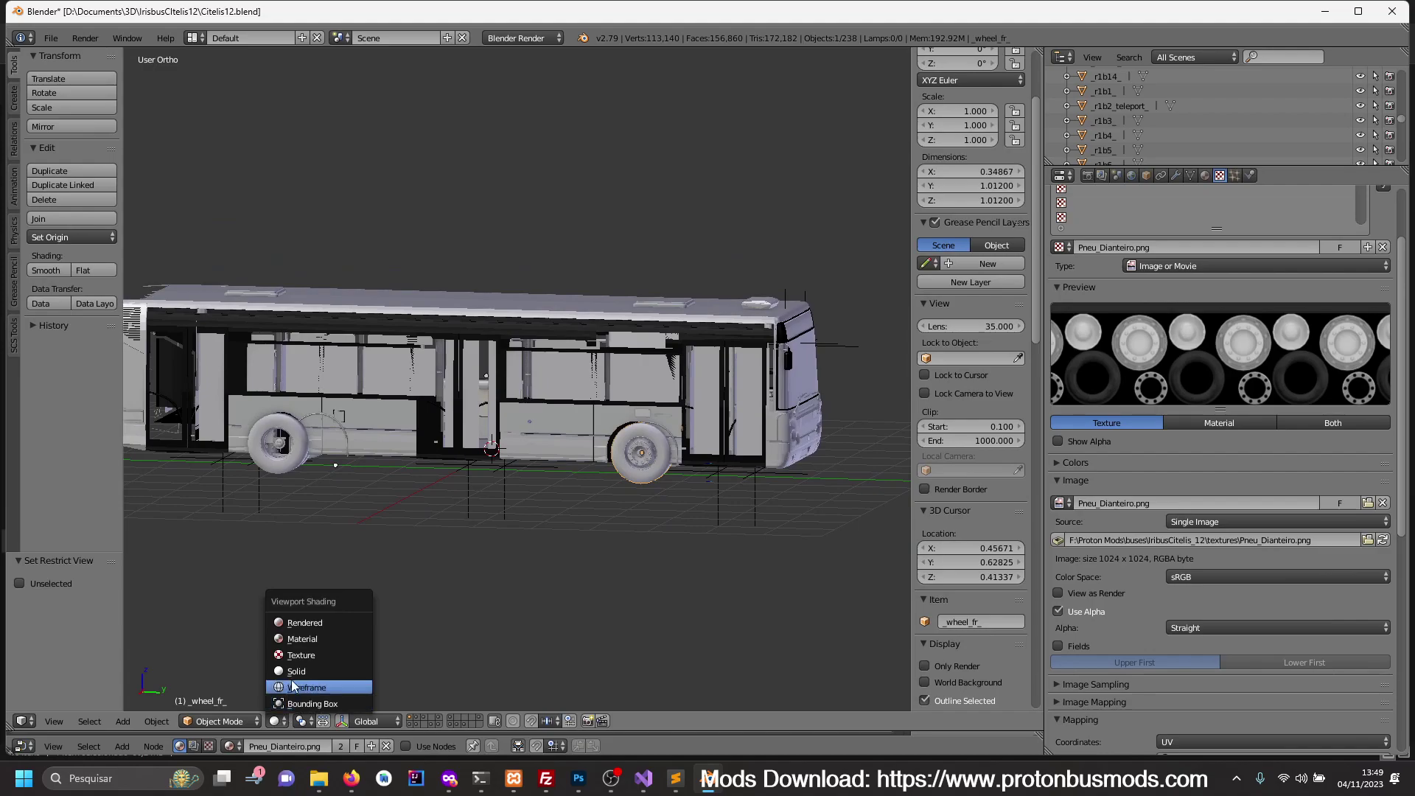
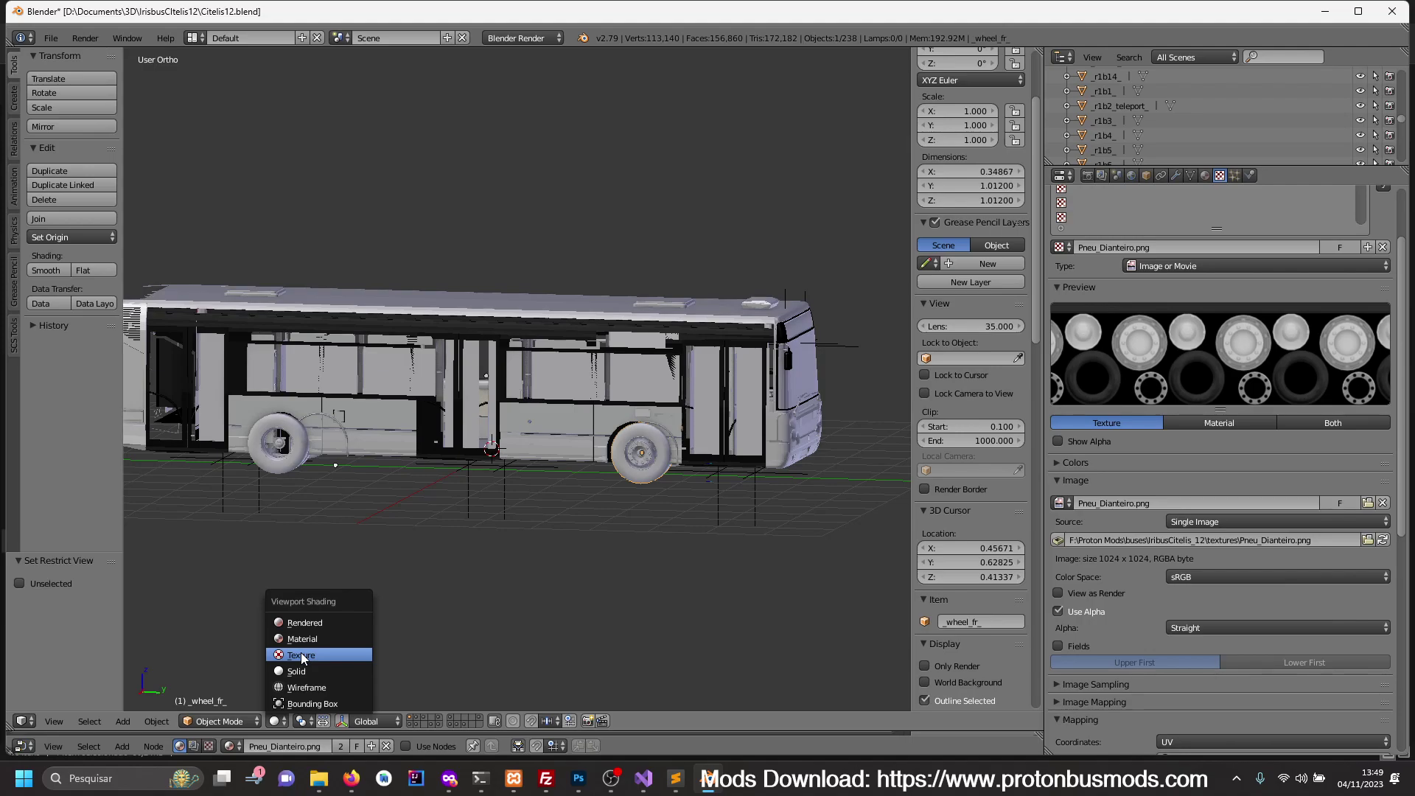
- Switch the viewport to Texture shading and view the bus in Right Ortho
{"action": "left_click", "coordinate": [301, 656]}
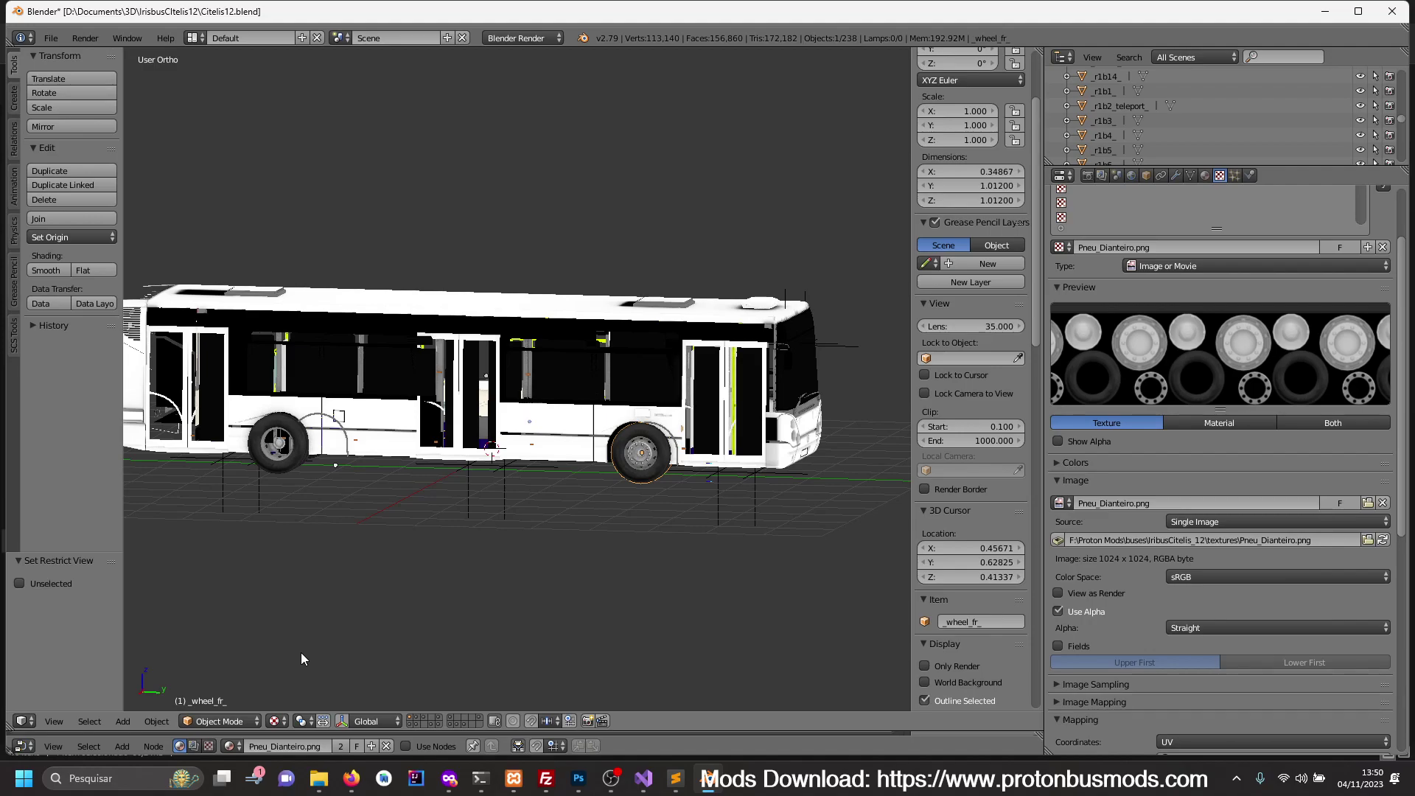
{"action": "key", "text": "KP_3"}
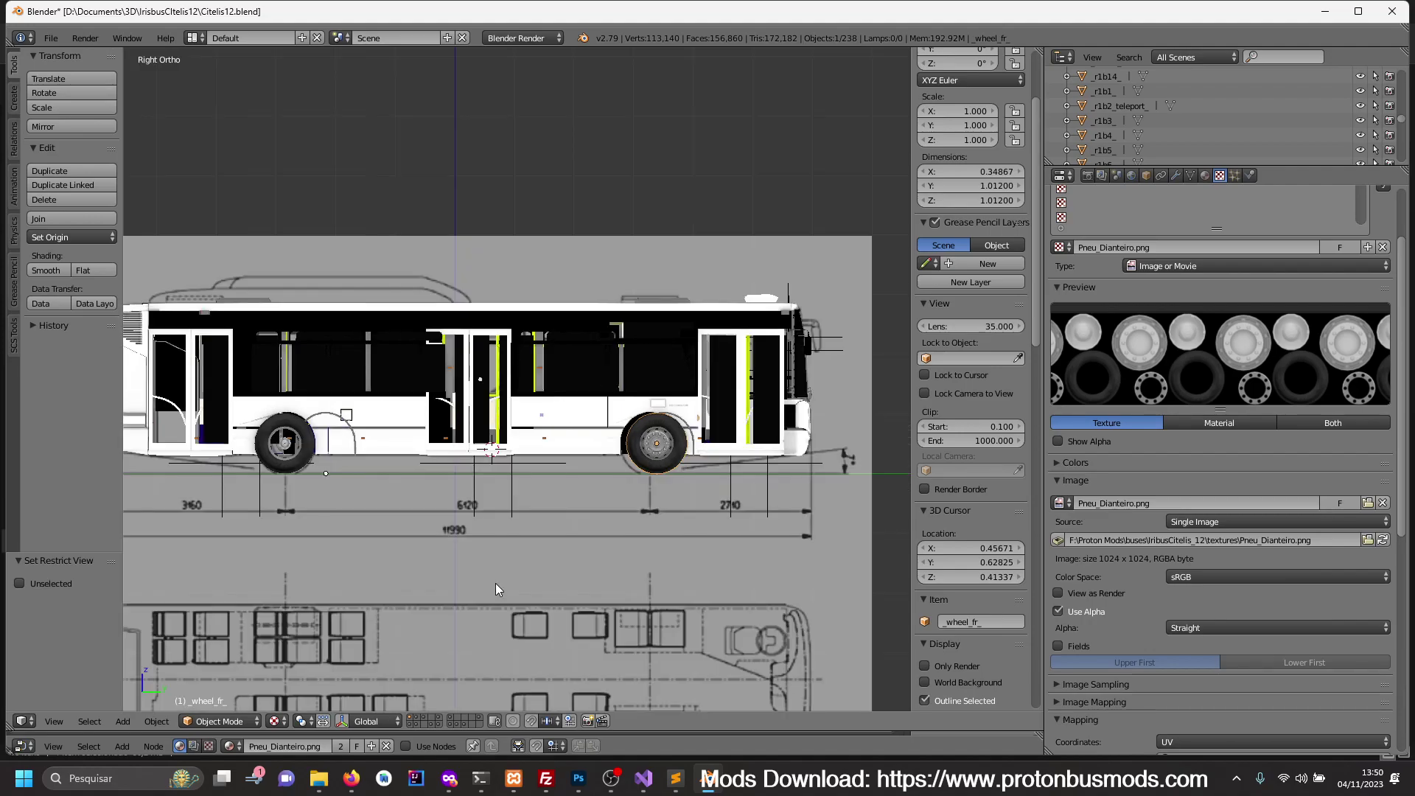
{"action": "scroll", "coordinate": [550, 466], "scroll_direction": "up", "scroll_amount": 1}
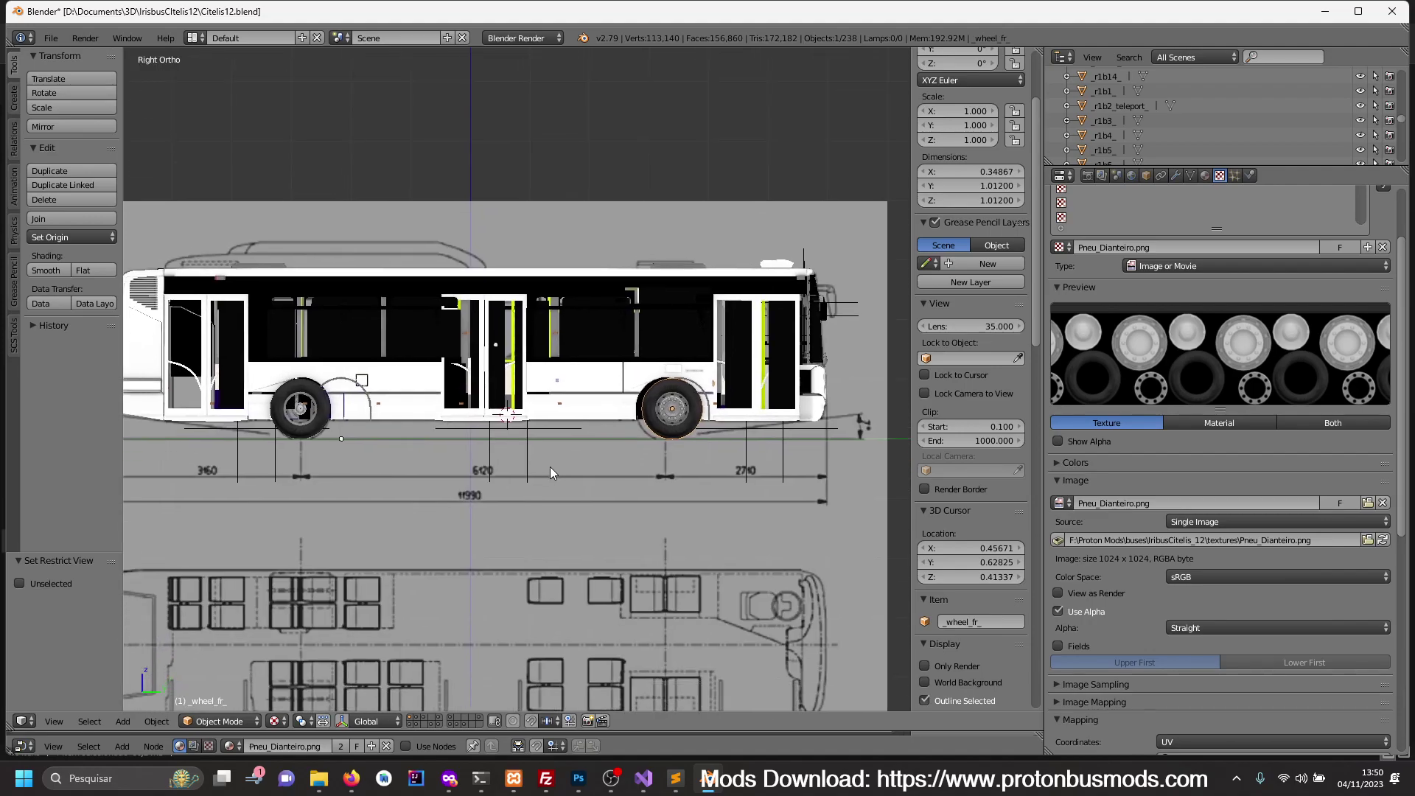
{"action": "scroll", "coordinate": [578, 427], "scroll_direction": "up", "scroll_amount": 2}
{"action": "scroll", "coordinate": [361, 418], "scroll_direction": "up", "scroll_amount": 2}
{"action": "mouse_move", "coordinate": [361, 418]}
{"action": "middle_mouse_down", "text": "shift"}
{"action": "mouse_move", "coordinate": [506, 441]}
{"action": "mouse_move", "coordinate": [409, 463]}
{"action": "middle_mouse_up", "text": "shift"}
- Select all four wheels: rear right, rear left, front left and front right
{"action": "right_click", "coordinate": [480, 422]}
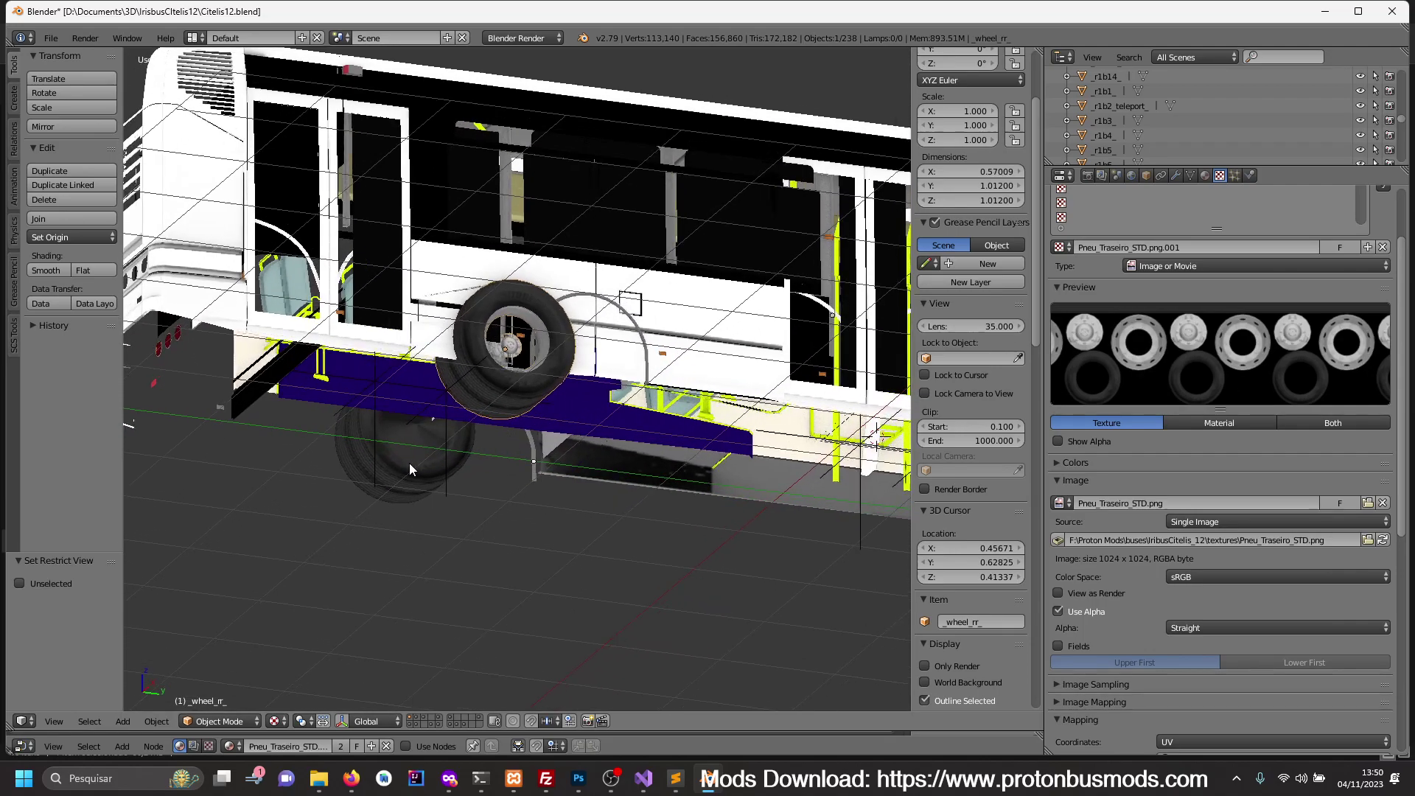
{"action": "right_click", "coordinate": [474, 485], "text": "shift"}
{"action": "middle_click_drag", "start_coordinate": [736, 507], "coordinate": [547, 488]}
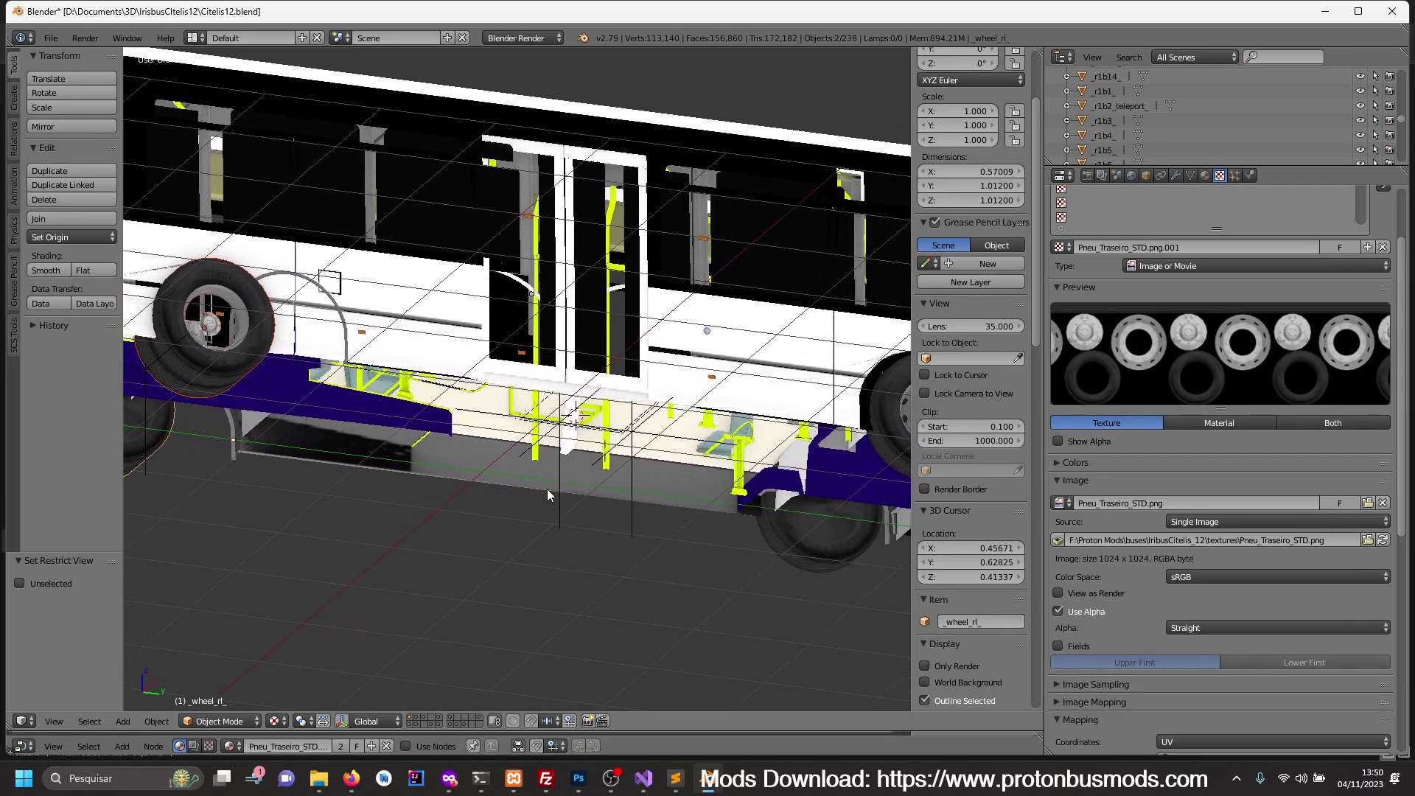
{"action": "right_click", "coordinate": [816, 536], "text": "shift"}
{"action": "mouse_move", "coordinate": [816, 537]}
{"action": "middle_mouse_down"}
{"action": "mouse_move", "coordinate": [756, 546]}
{"action": "mouse_move", "coordinate": [684, 467]}
{"action": "middle_mouse_up"}
{"action": "right_click", "coordinate": [684, 467], "text": "shift"}
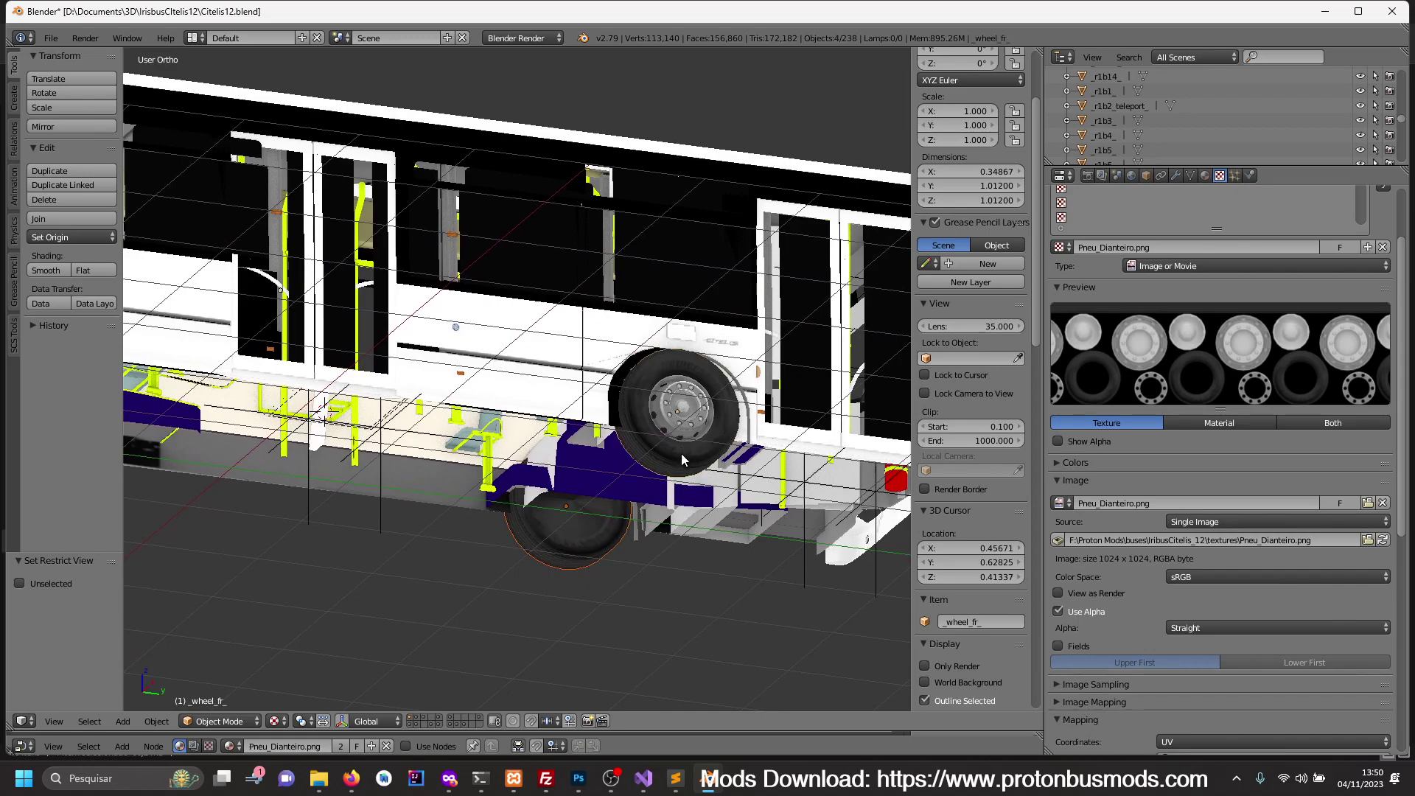
- Delete the four selected wheels and return to the right side view
{"action": "key", "text": "x"}
{"action": "left_click", "coordinate": [687, 522]}
{"action": "key", "text": "KP_3"}
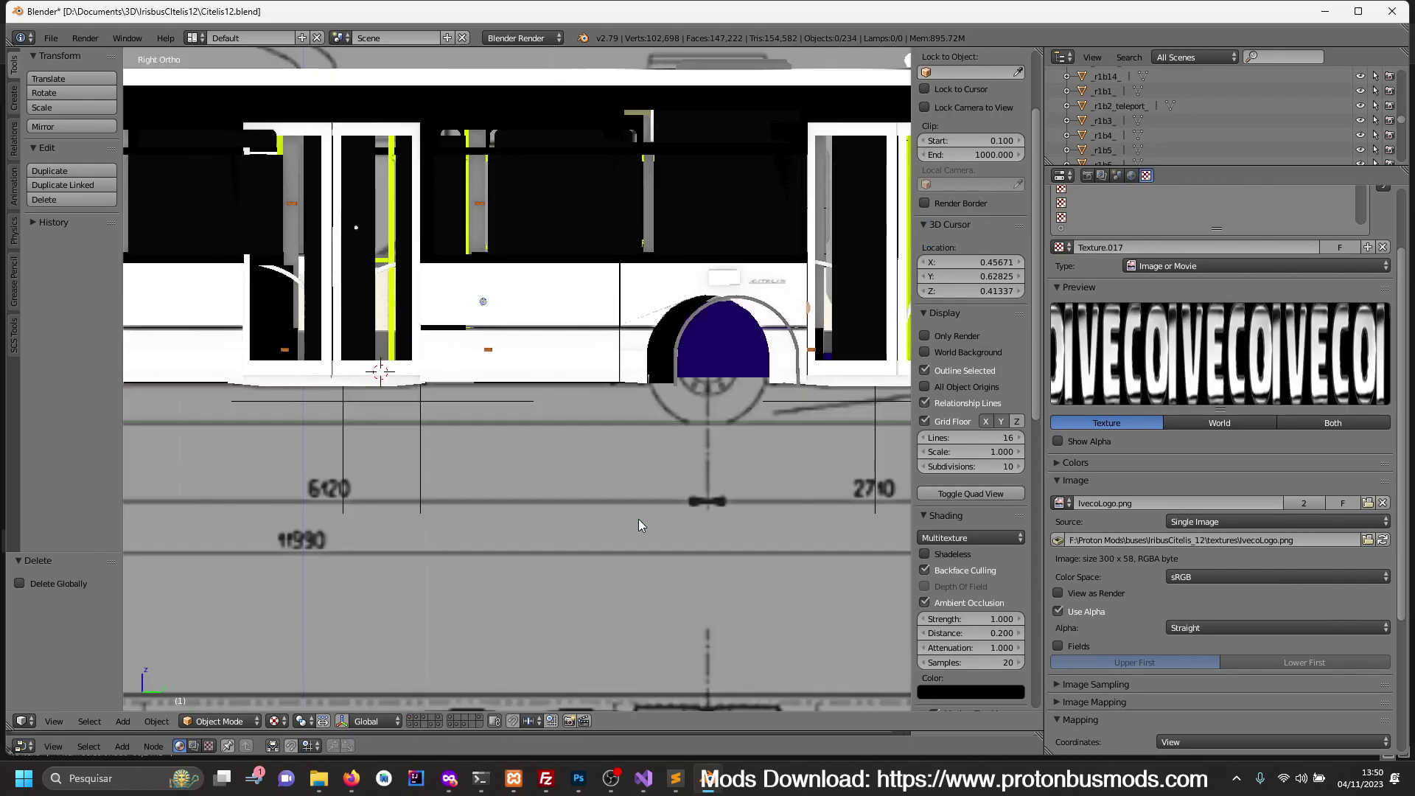
{"action": "scroll", "coordinate": [639, 519], "scroll_direction": "down", "scroll_amount": 3}
- Inspect the window glass object _transparent_.001 in local view, then show all layers again
{"action": "right_click", "coordinate": [554, 280]}
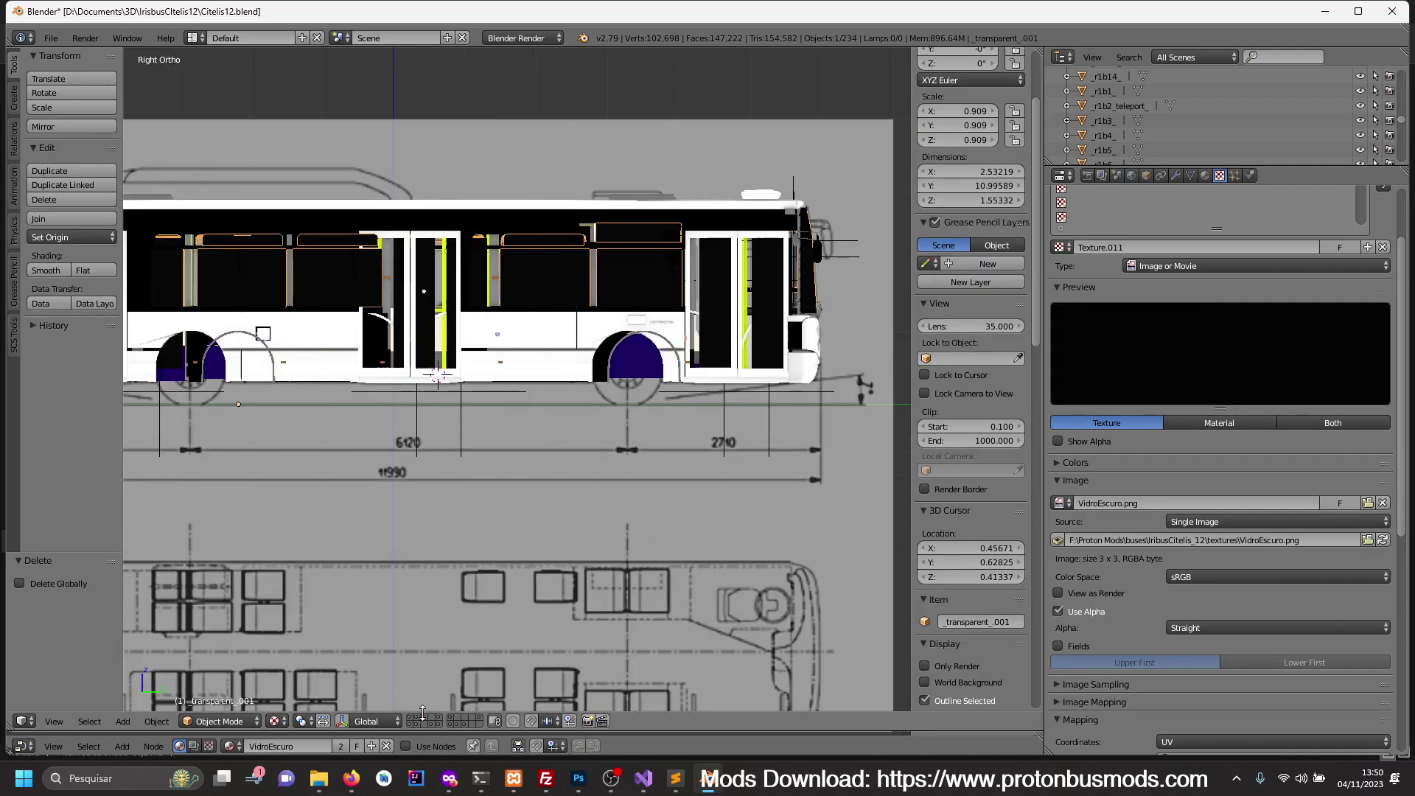
{"action": "key", "text": "KP_Divide"}
{"action": "mouse_move", "coordinate": [535, 463]}
{"action": "middle_mouse_down"}
{"action": "mouse_move", "coordinate": [591, 545]}
{"action": "mouse_move", "coordinate": [539, 554]}
{"action": "middle_mouse_up"}
{"action": "key", "text": "a"}
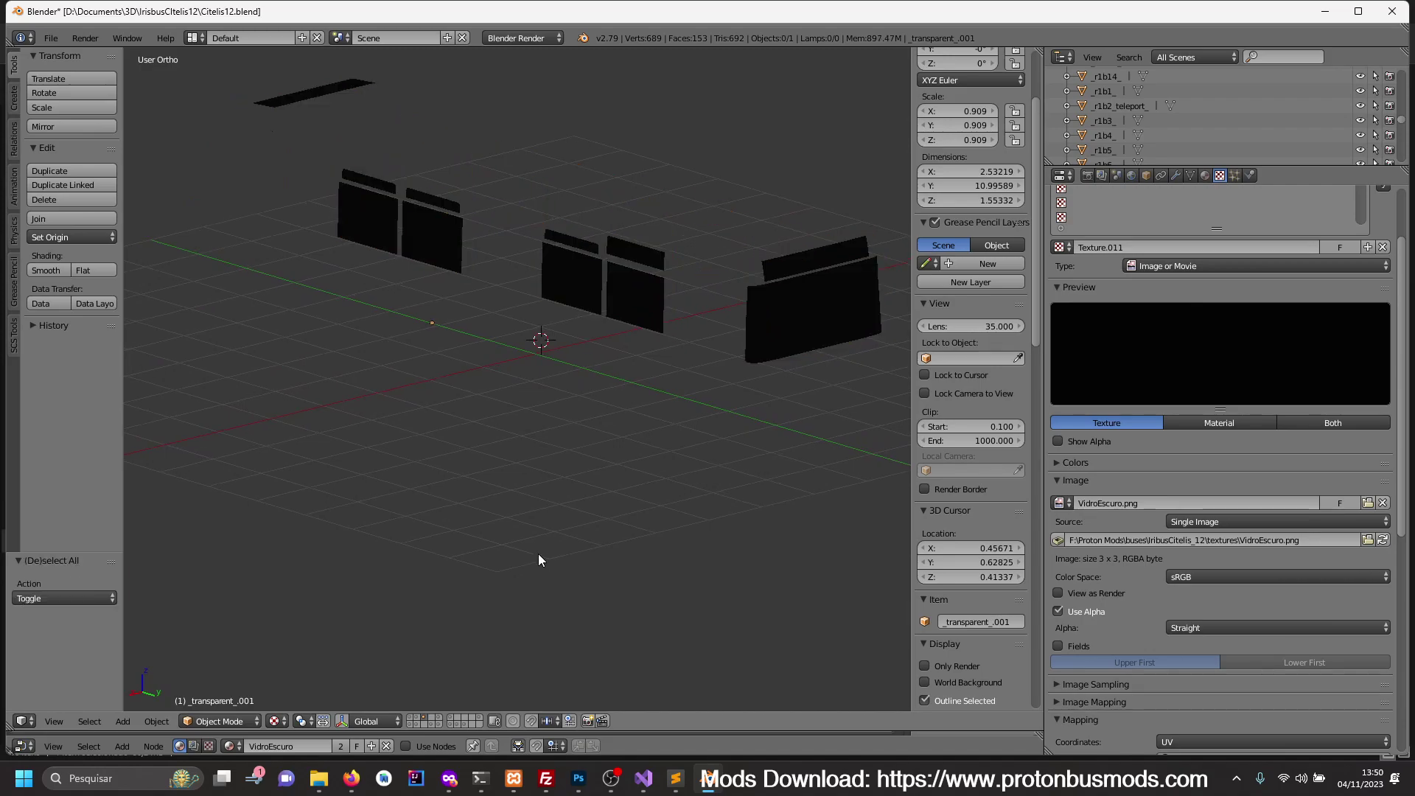
{"action": "key", "text": "a"}
{"action": "key", "text": "KP_Divide"}
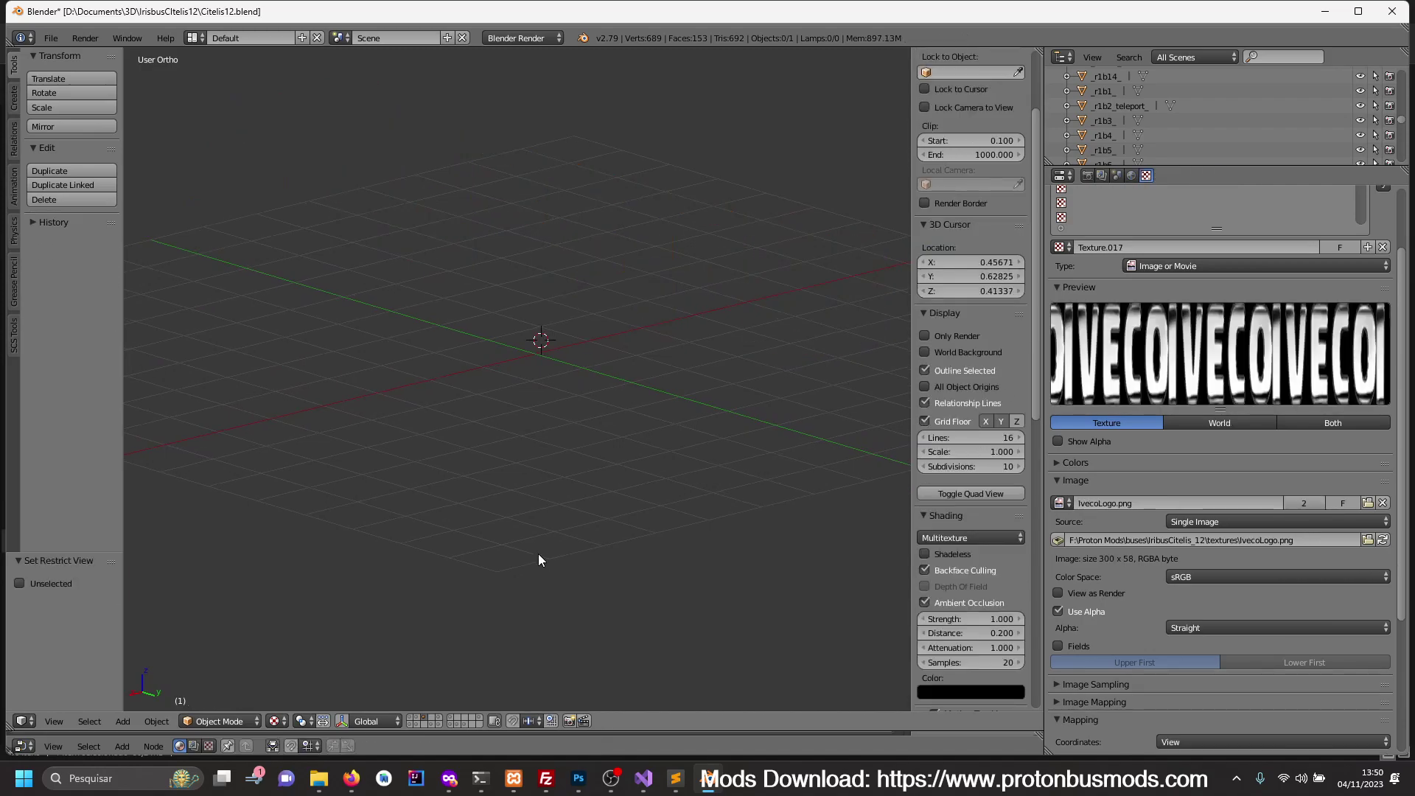
{"action": "key", "text": "grave"}
{"action": "scroll", "coordinate": [488, 483], "scroll_direction": "up", "scroll_amount": 2}
{"action": "middle_click_drag", "start_coordinate": [521, 479], "coordinate": [613, 462]}
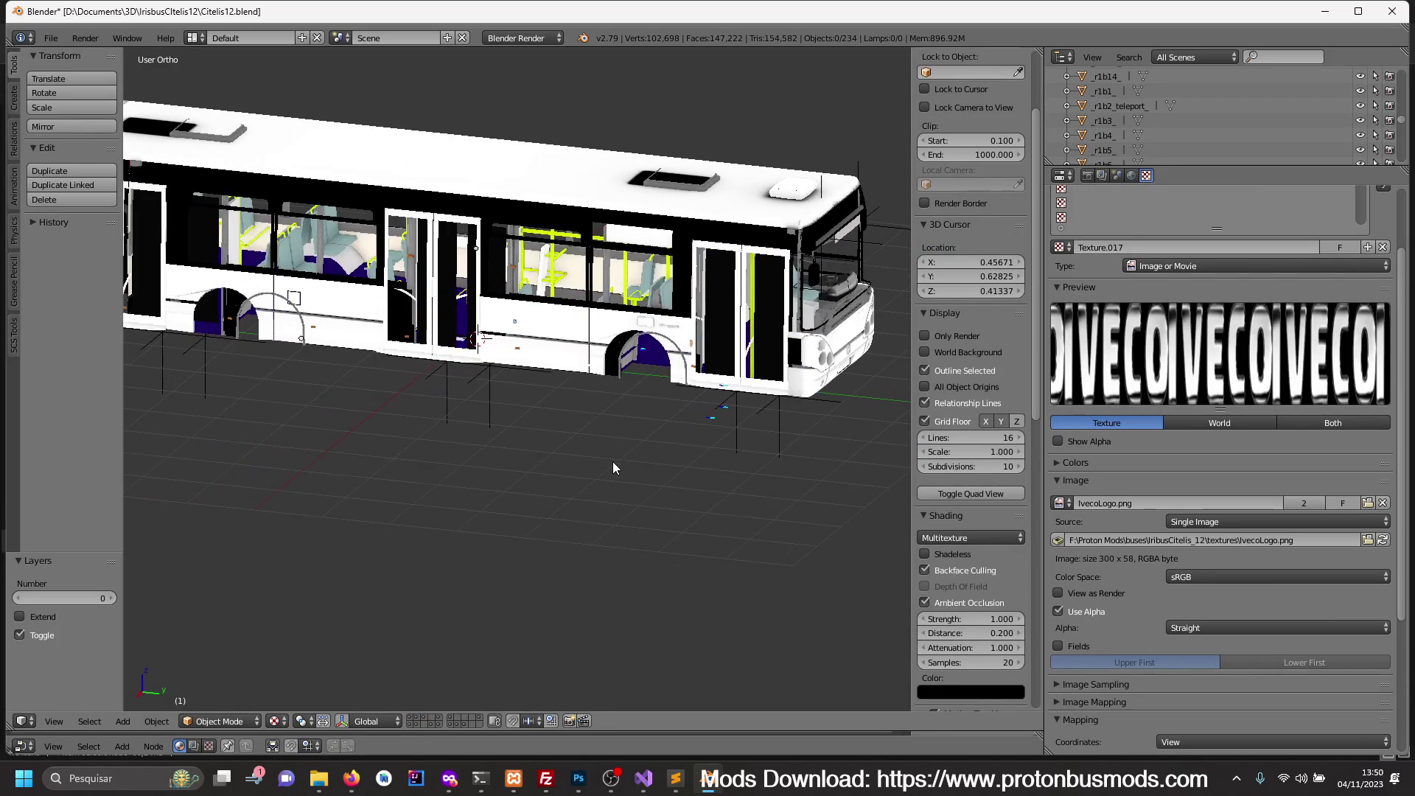
- Move the front and middle door glass leaves to another layer
{"action": "right_click", "coordinate": [767, 307]}
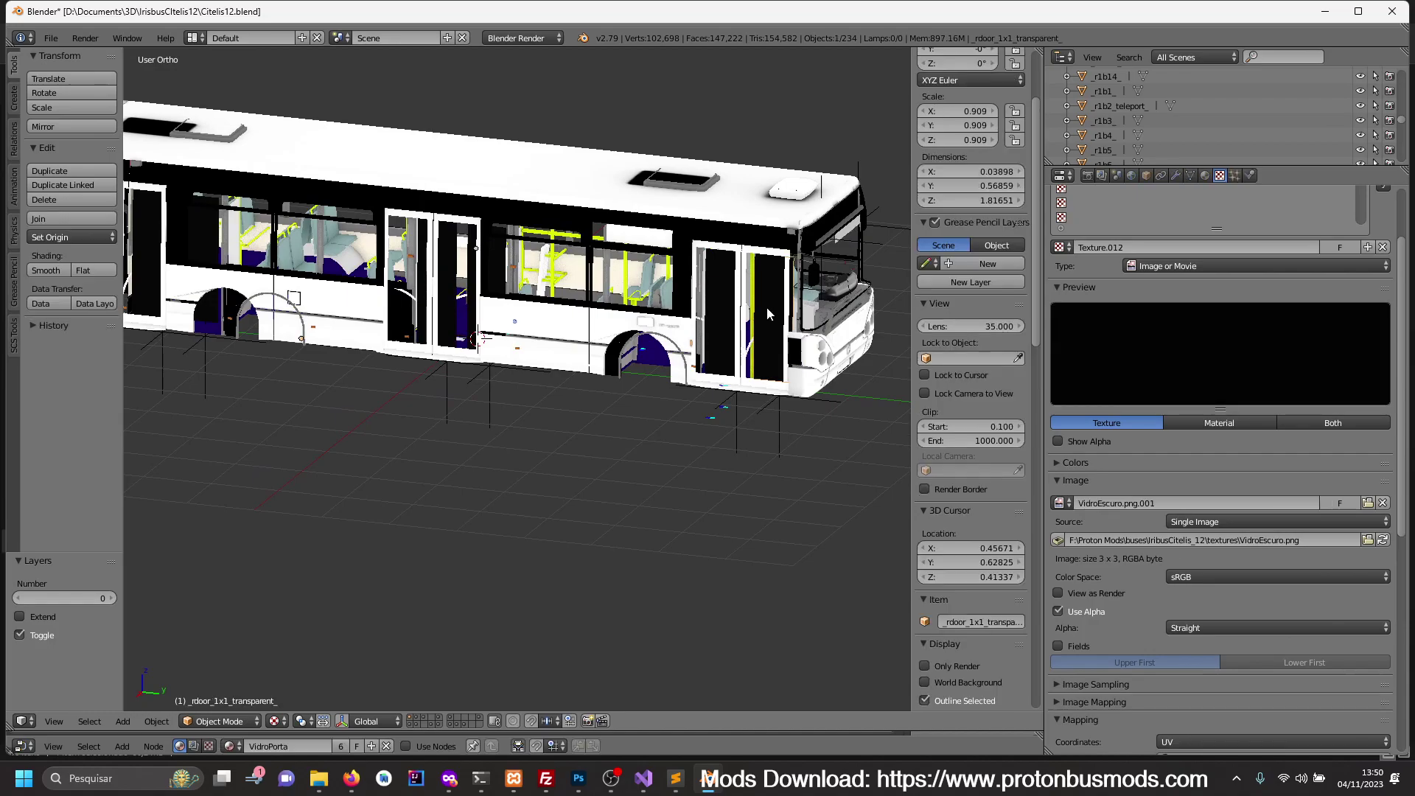
{"action": "right_click", "coordinate": [714, 336], "text": "shift"}
{"action": "middle_click_drag", "start_coordinate": [714, 330], "coordinate": [364, 339]}
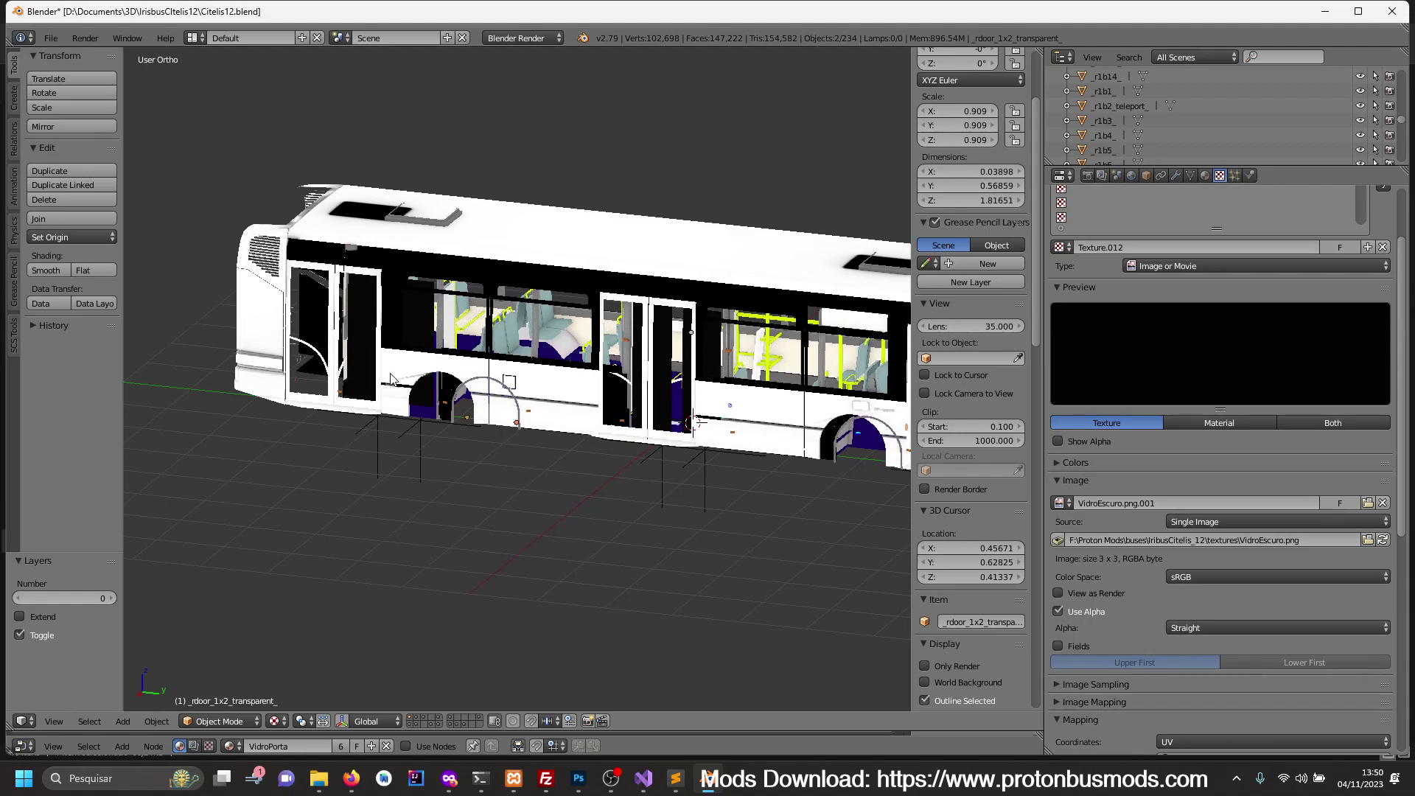
{"action": "right_click", "coordinate": [668, 361], "text": "shift"}
{"action": "right_click", "coordinate": [721, 356], "text": "shift"}
{"action": "key", "text": "KP_Divide"}
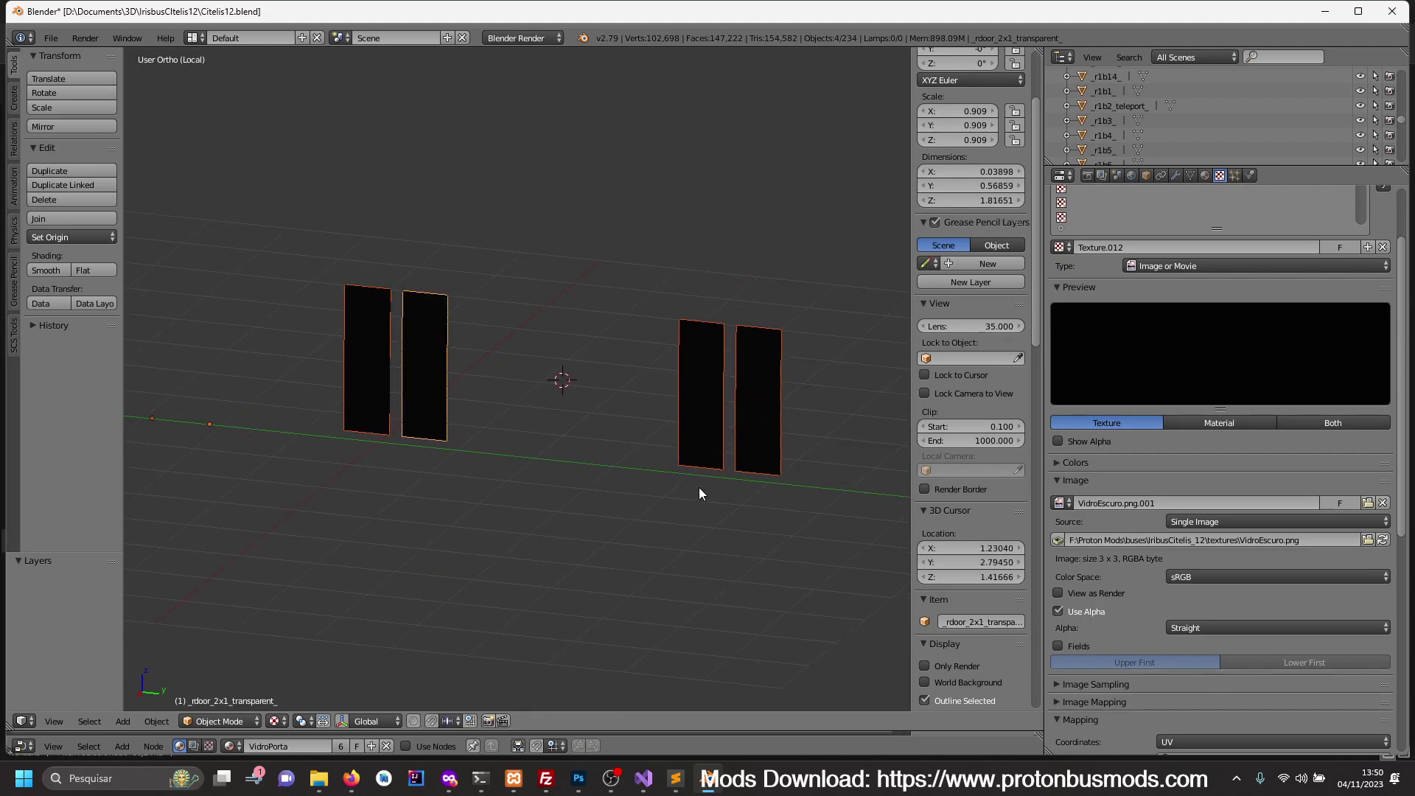
{"action": "key", "text": "KP_Divide"}
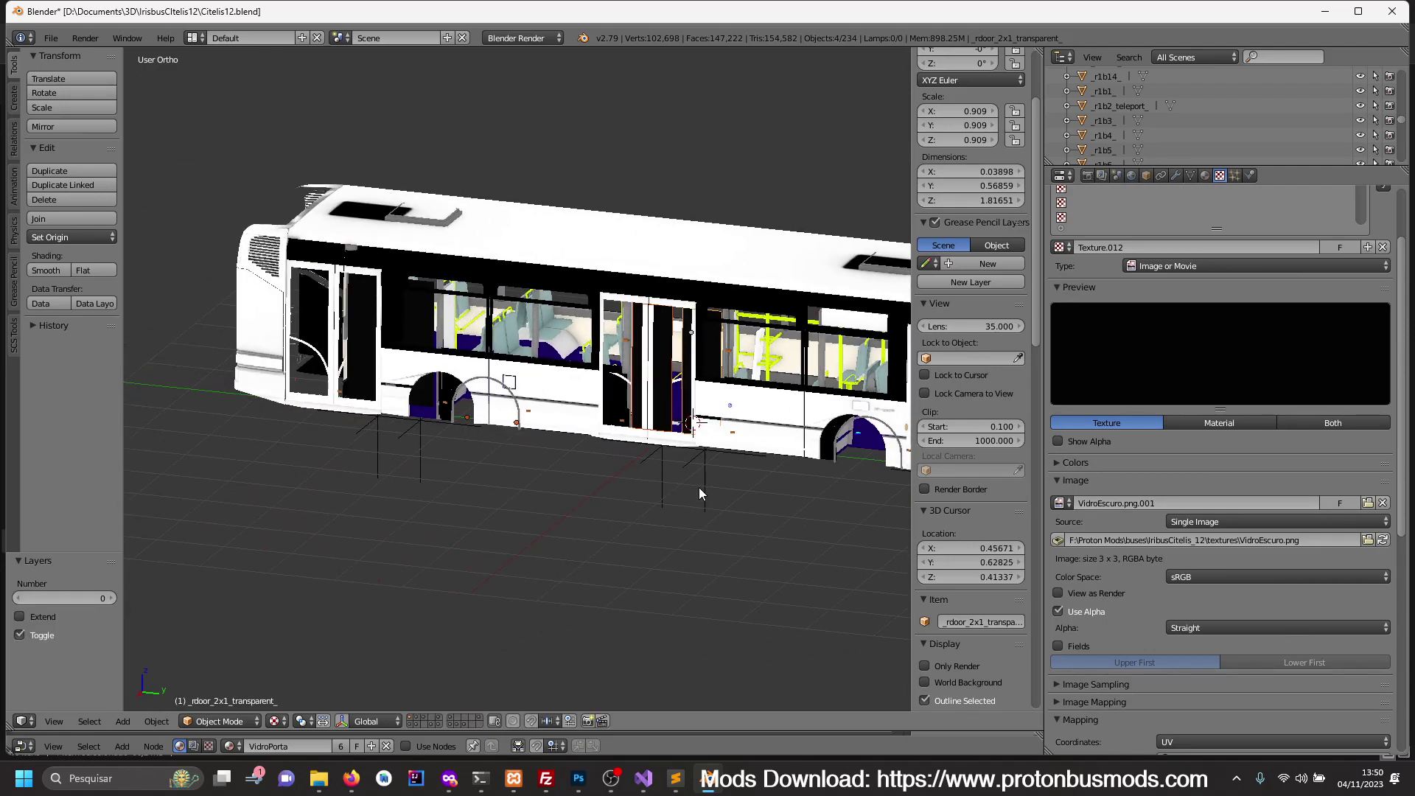
{"action": "key", "text": "m"}
{"action": "left_click", "coordinate": [798, 552]}
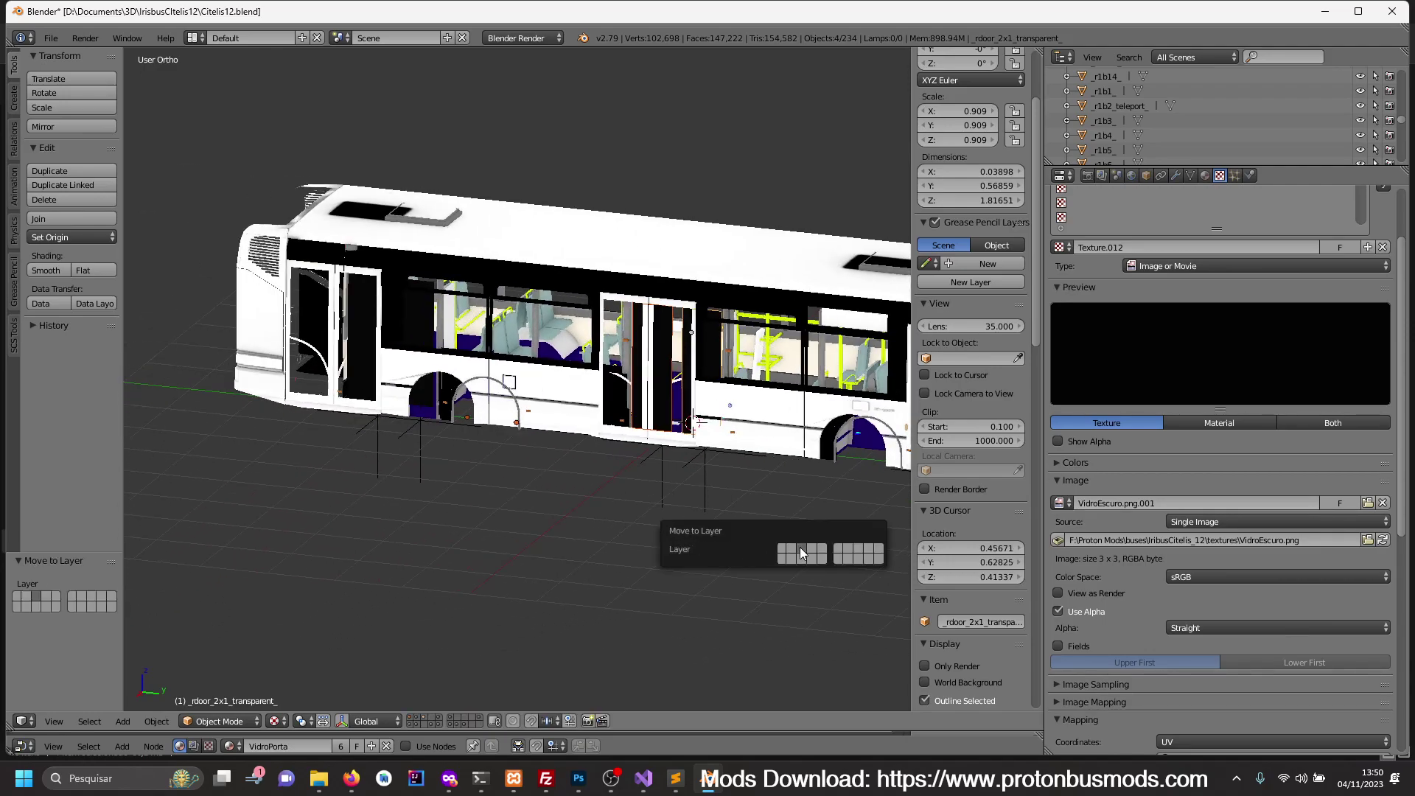
- Hide the door glass and the bus body shell
{"action": "key", "text": "h"}
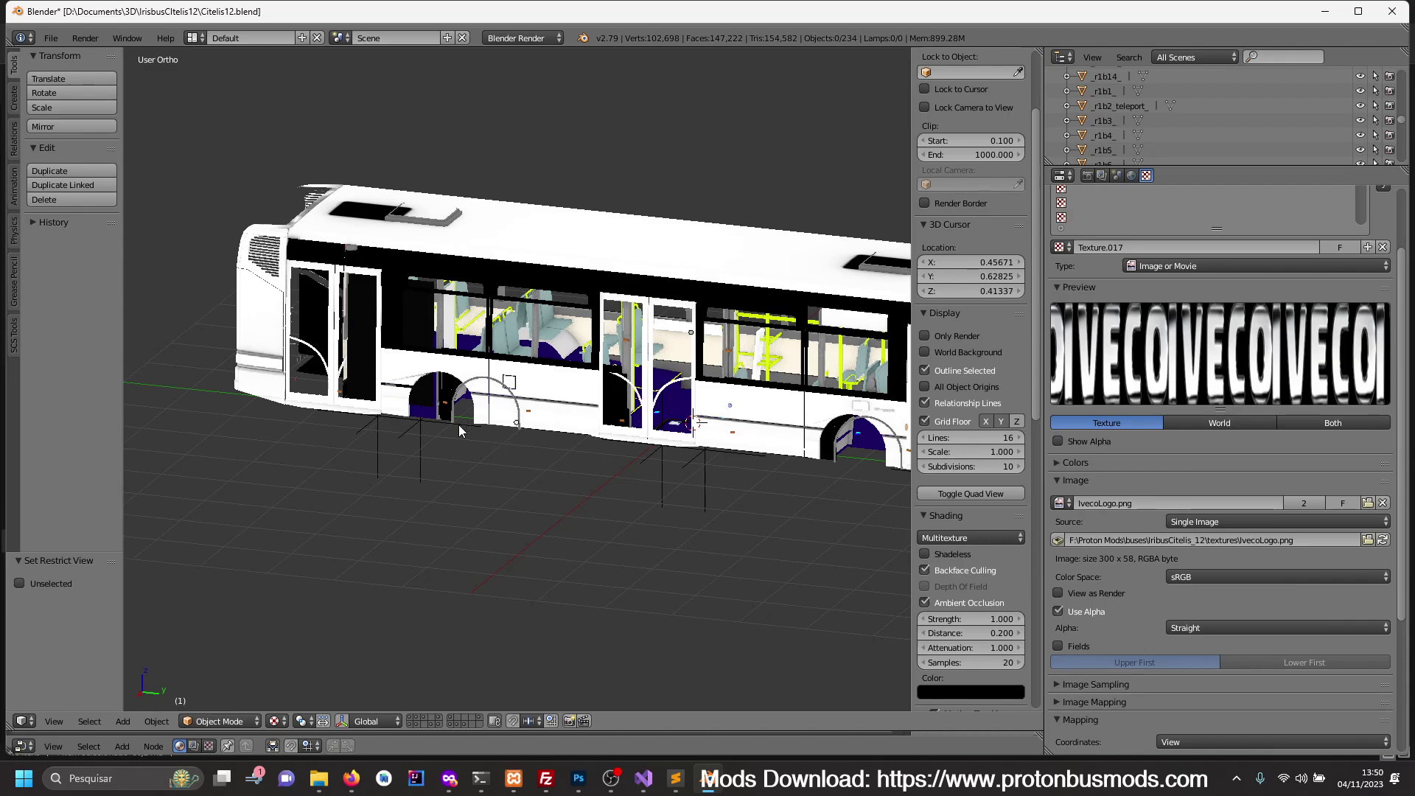
{"action": "middle_click_drag", "start_coordinate": [458, 425], "coordinate": [608, 503], "text": "shift"}
{"action": "scroll", "coordinate": [561, 439], "scroll_direction": "up", "scroll_amount": 3}
{"action": "key", "text": "z"}
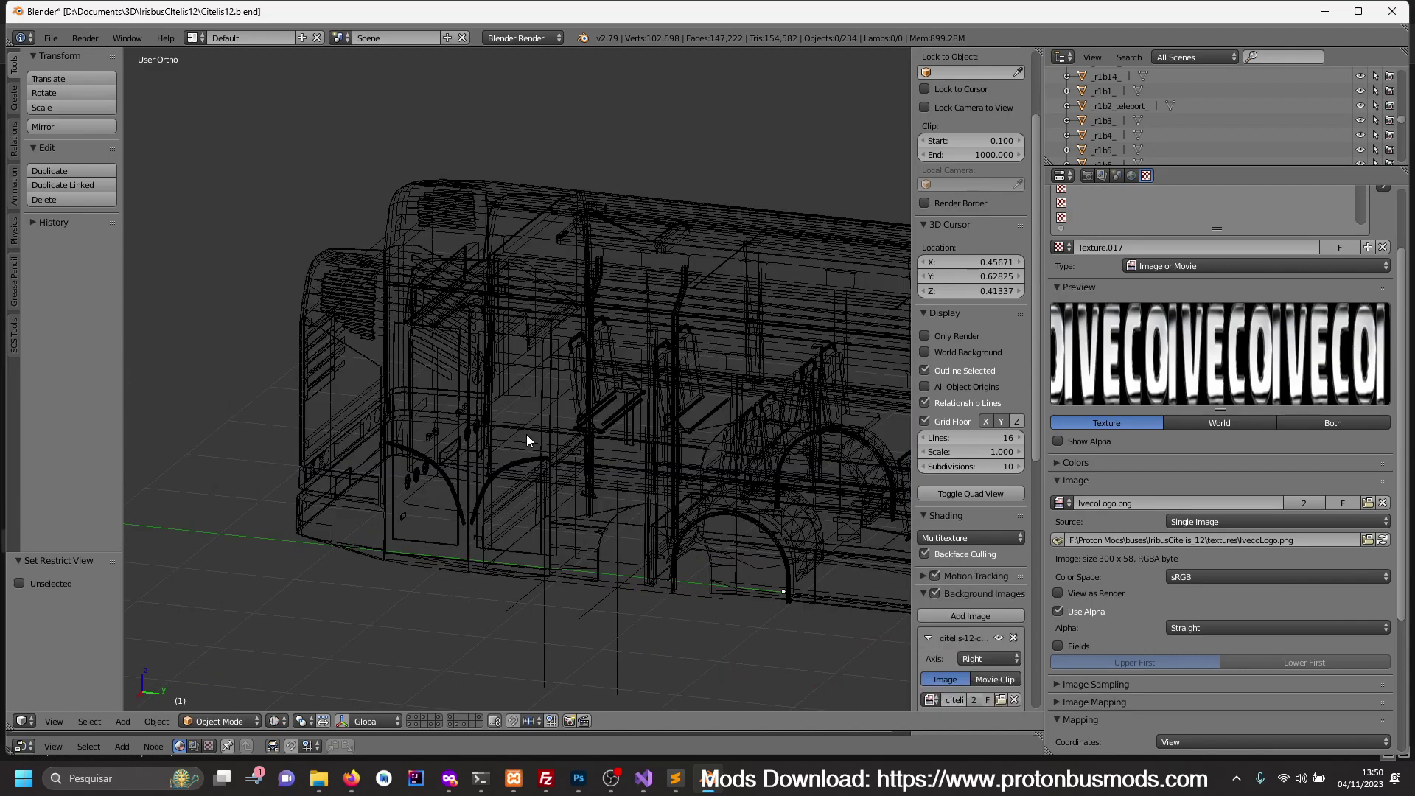
{"action": "key", "text": "z"}
{"action": "right_click", "coordinate": [565, 418]}
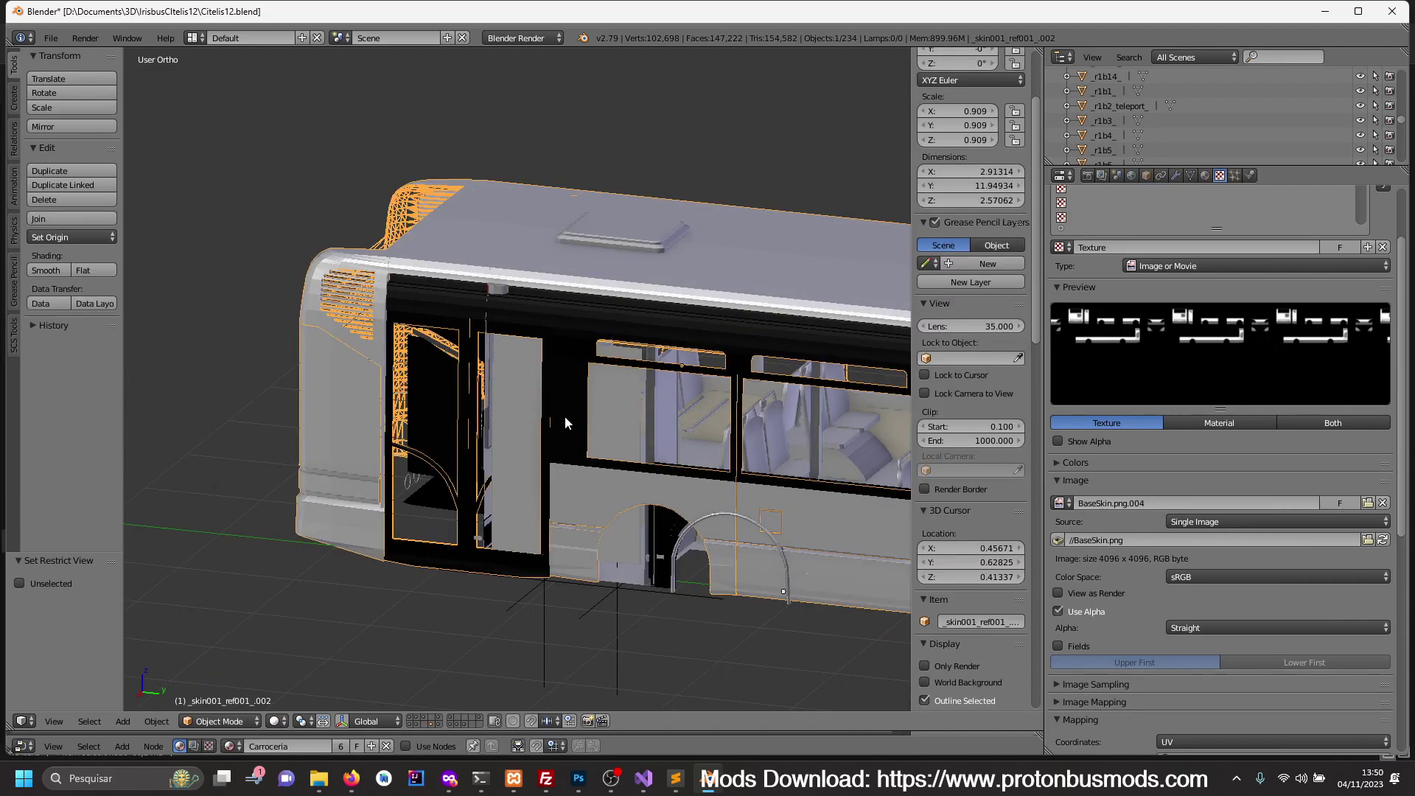
{"action": "key", "text": "h"}
- Hide the two door panels
{"action": "right_click", "coordinate": [608, 442]}
{"action": "right_click", "coordinate": [540, 443], "text": "shift"}
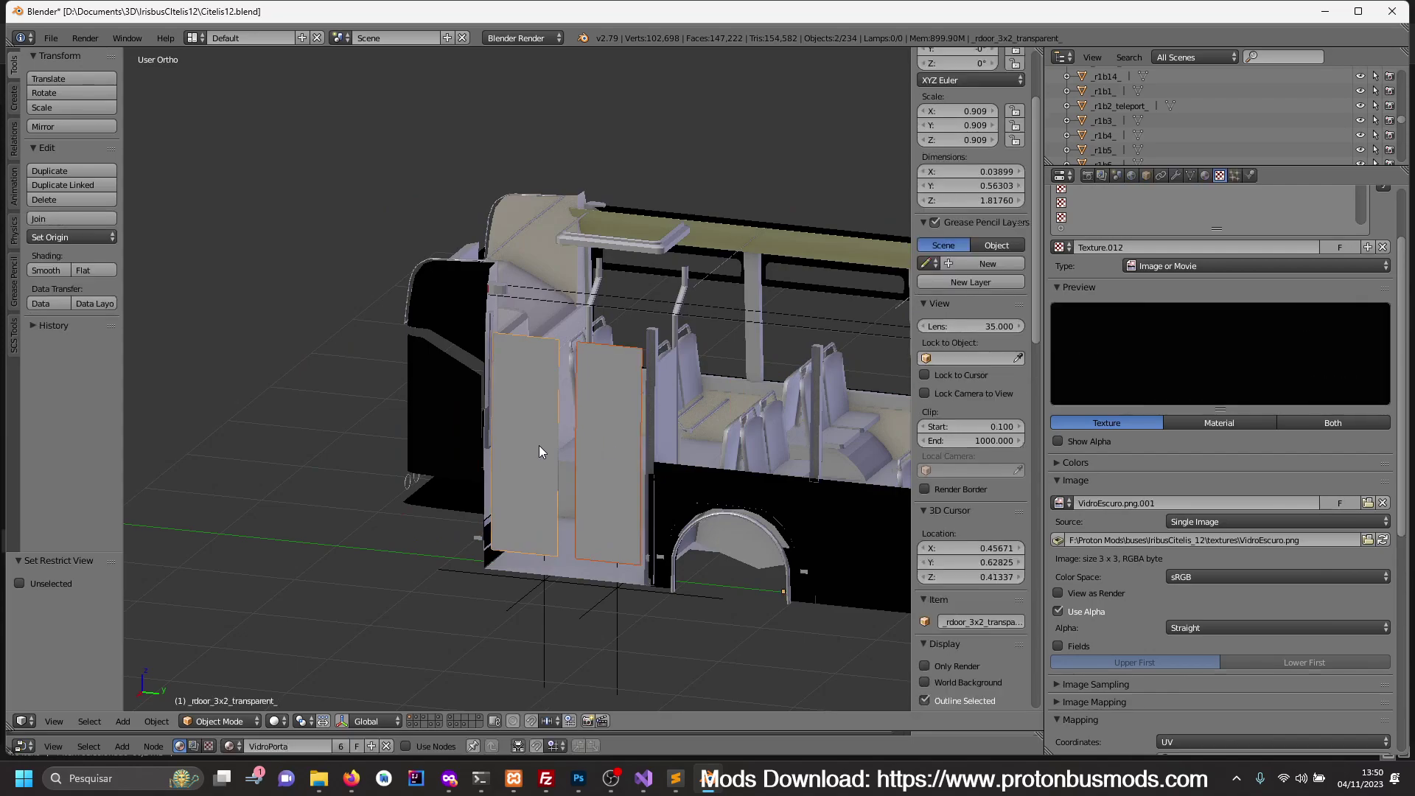
{"action": "key", "text": "m"}
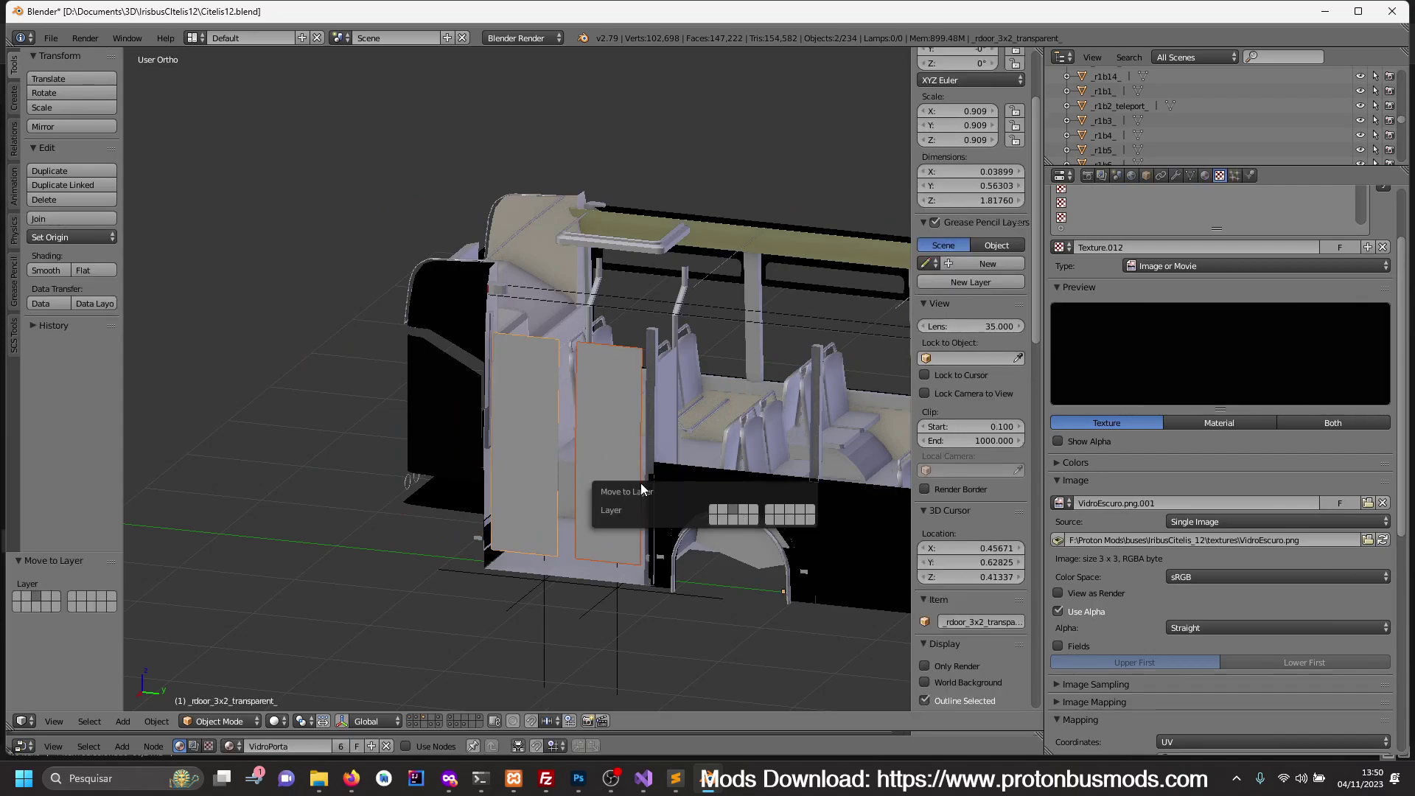
{"action": "key", "text": "h"}
{"action": "scroll", "coordinate": [577, 441], "scroll_direction": "down", "scroll_amount": 1}
{"action": "mouse_move", "coordinate": [577, 441]}
{"action": "middle_mouse_down"}
{"action": "mouse_move", "coordinate": [617, 466]}
{"action": "mouse_move", "coordinate": [700, 474]}
{"action": "mouse_move", "coordinate": [656, 451]}
{"action": "mouse_move", "coordinate": [610, 457]}
{"action": "middle_mouse_up"}
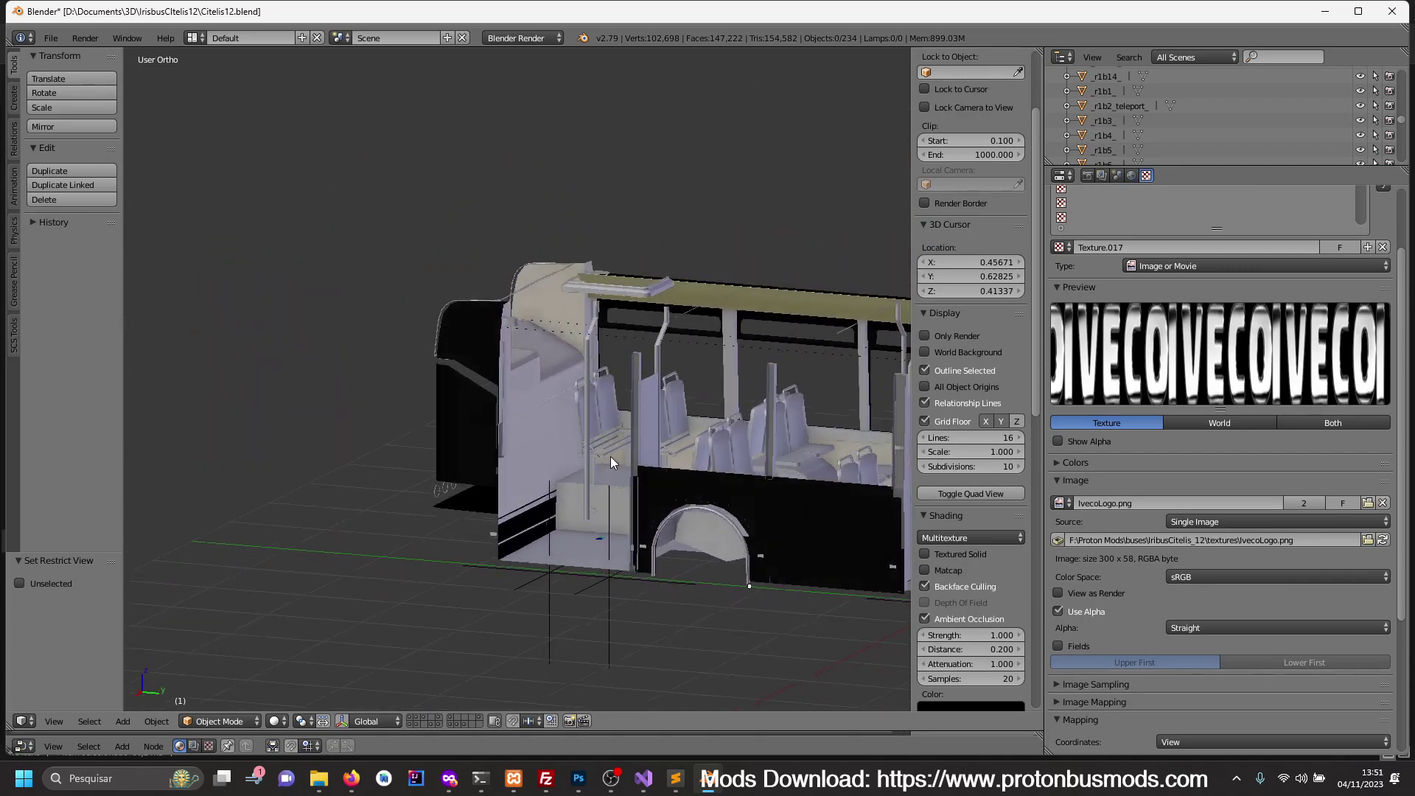
- Select the seats object mesh35 among the interior parts
{"action": "right_click", "coordinate": [550, 453]}
{"action": "key", "text": "Tab"}
{"action": "key", "text": "Tab"}
{"action": "right_click", "coordinate": [476, 447]}
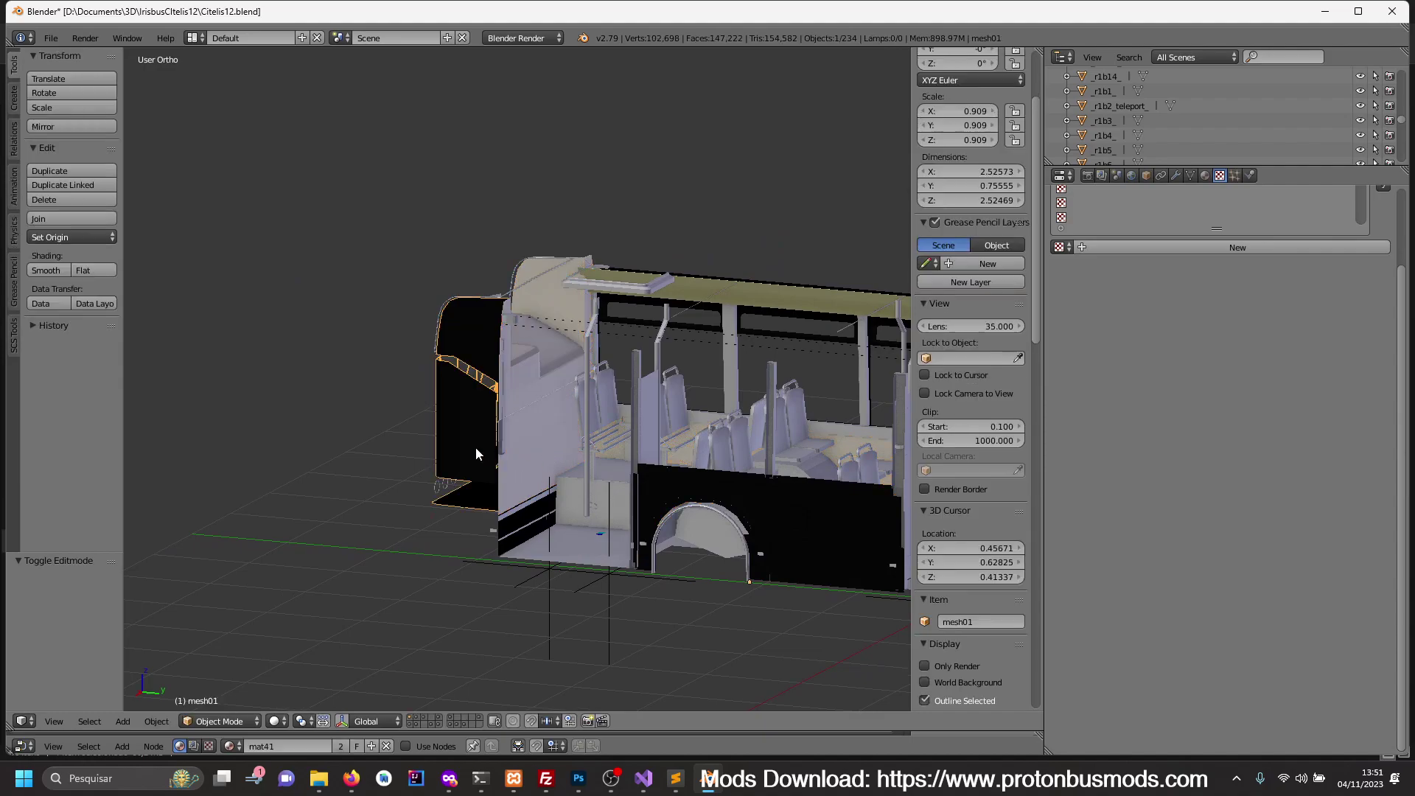
{"action": "key", "text": "a"}
{"action": "right_click", "coordinate": [718, 453]}
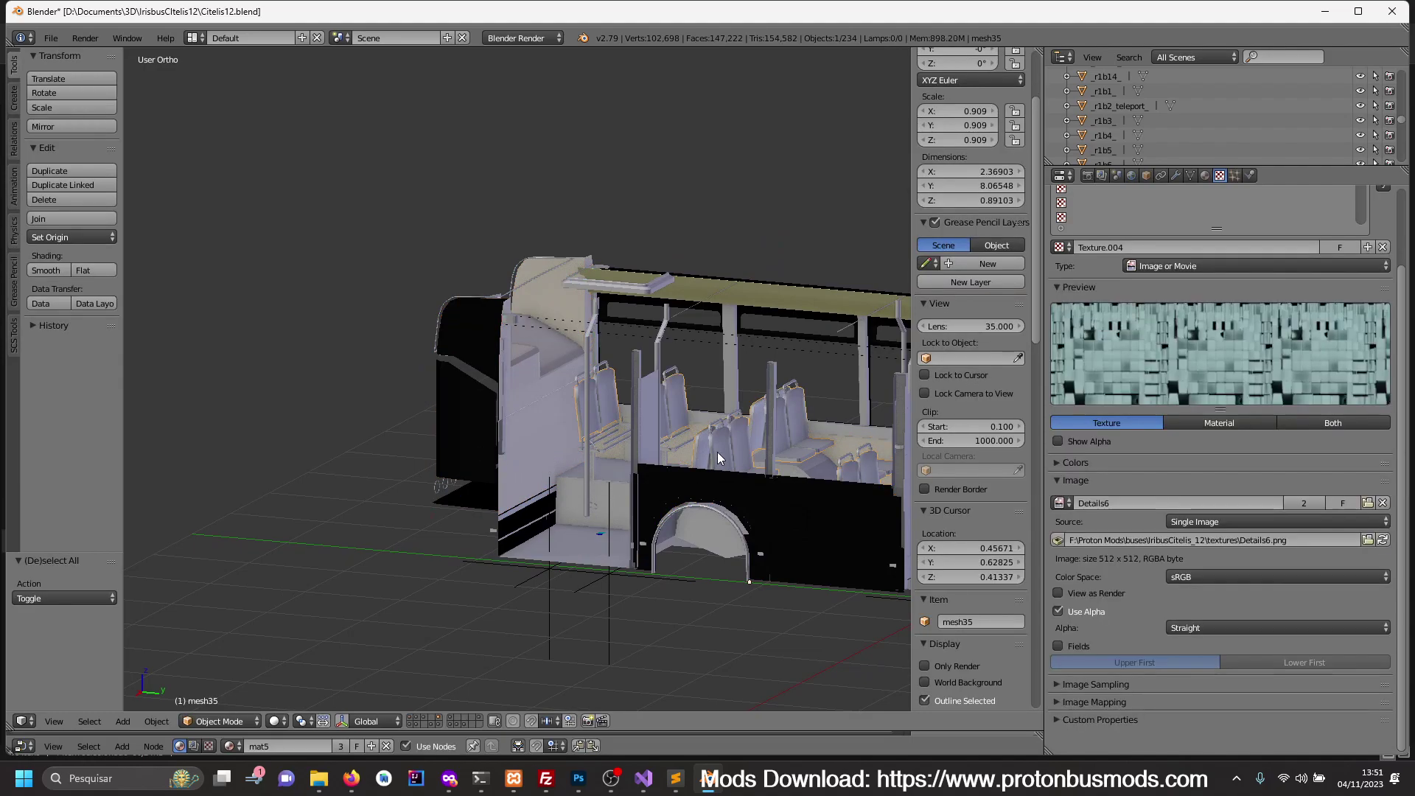
{"action": "scroll", "coordinate": [666, 487], "scroll_direction": "down", "scroll_amount": 5, "text": "ctrl"}
{"action": "scroll", "coordinate": [556, 529], "scroll_direction": "down", "scroll_amount": 4}
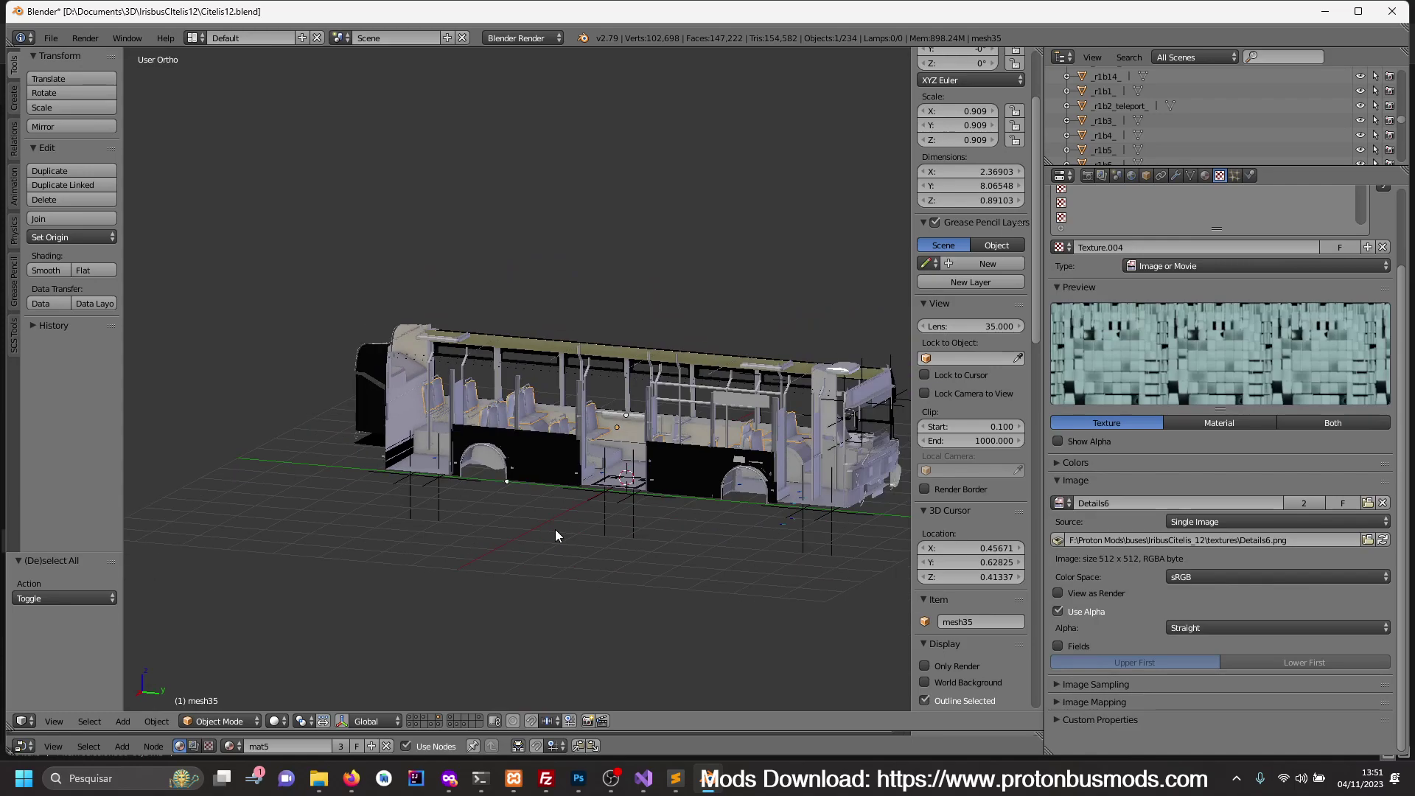
{"action": "middle_click_drag", "start_coordinate": [557, 530], "coordinate": [627, 574]}
{"action": "scroll", "coordinate": [659, 555], "scroll_direction": "up", "scroll_amount": 2}
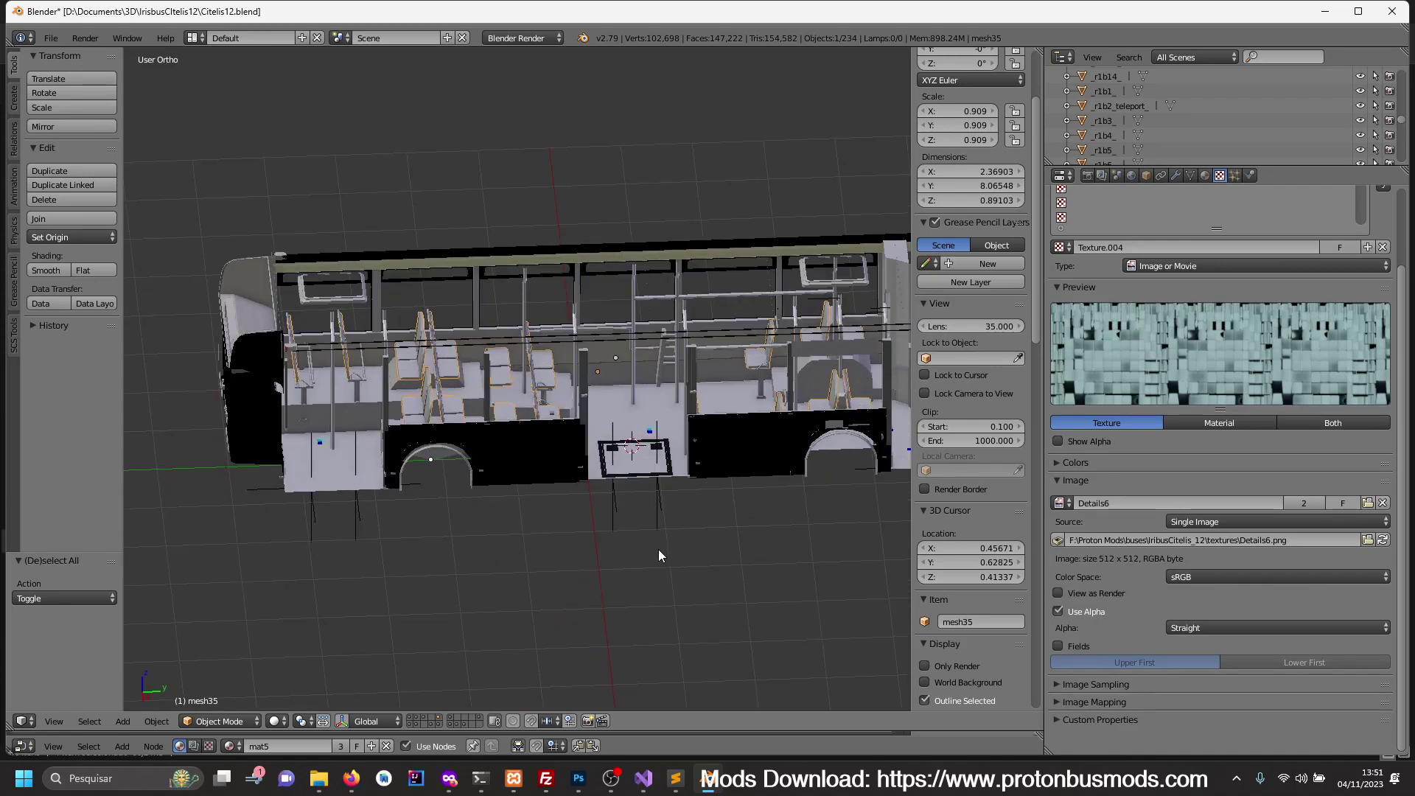
{"action": "key", "text": "ctrl+z"}
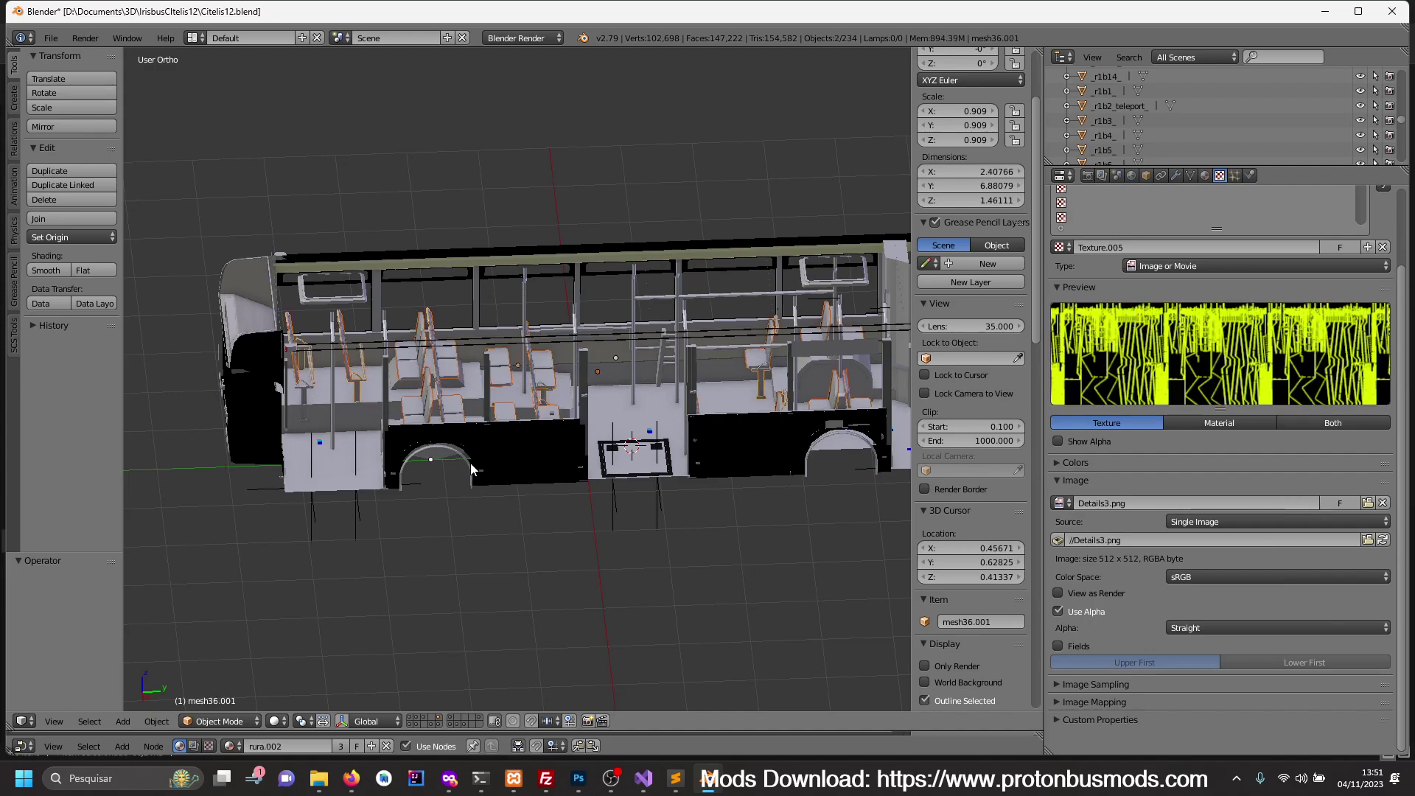
- Show only layer 2 and select all the seats and poles
{"action": "key", "text": "h"}
{"action": "key", "text": "alt+h"}
{"action": "key", "text": "2"}
{"action": "key", "text": "a"}
{"action": "key", "text": "a"}
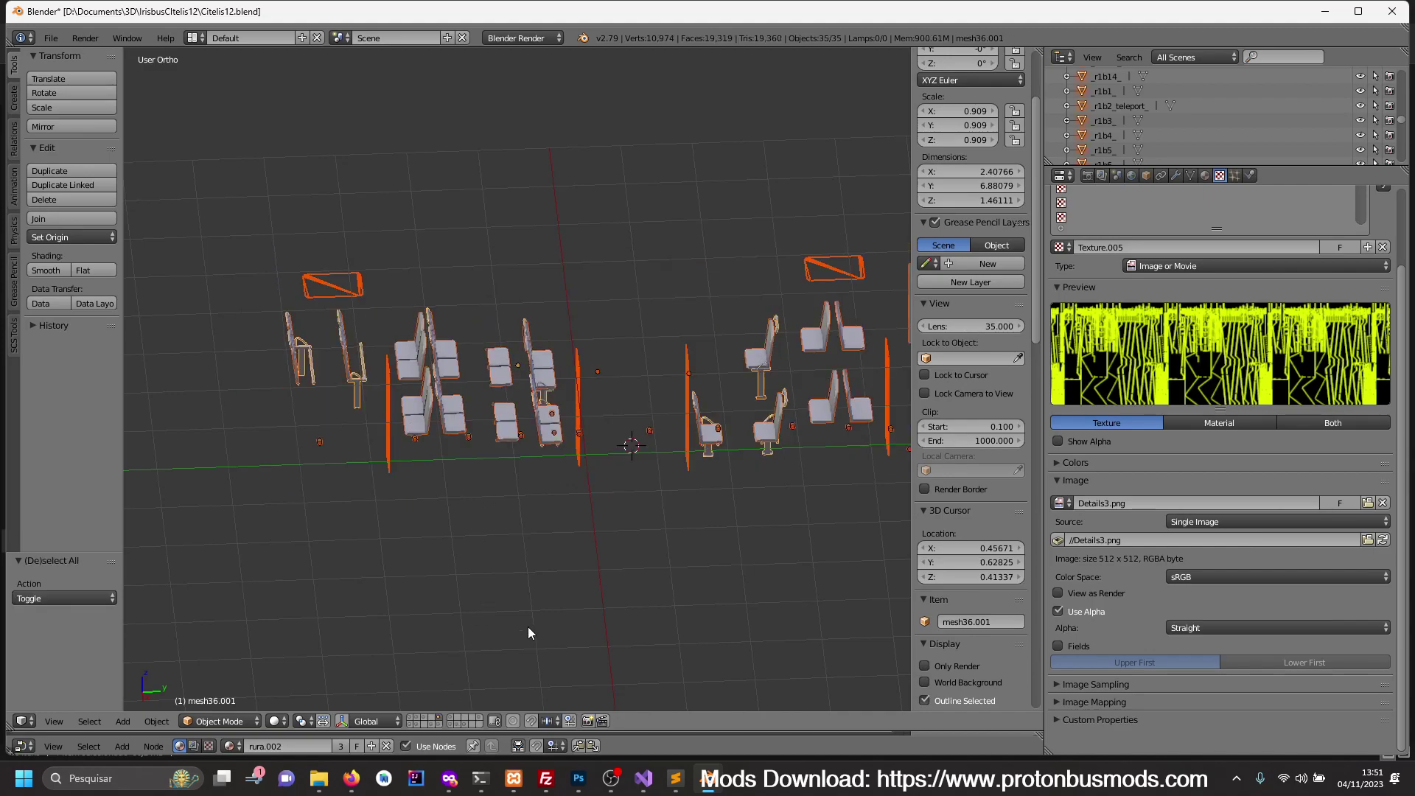
- Move the front body object Obj_000028 to another layer and hide it
{"action": "key", "text": "3"}
{"action": "key", "text": "1"}
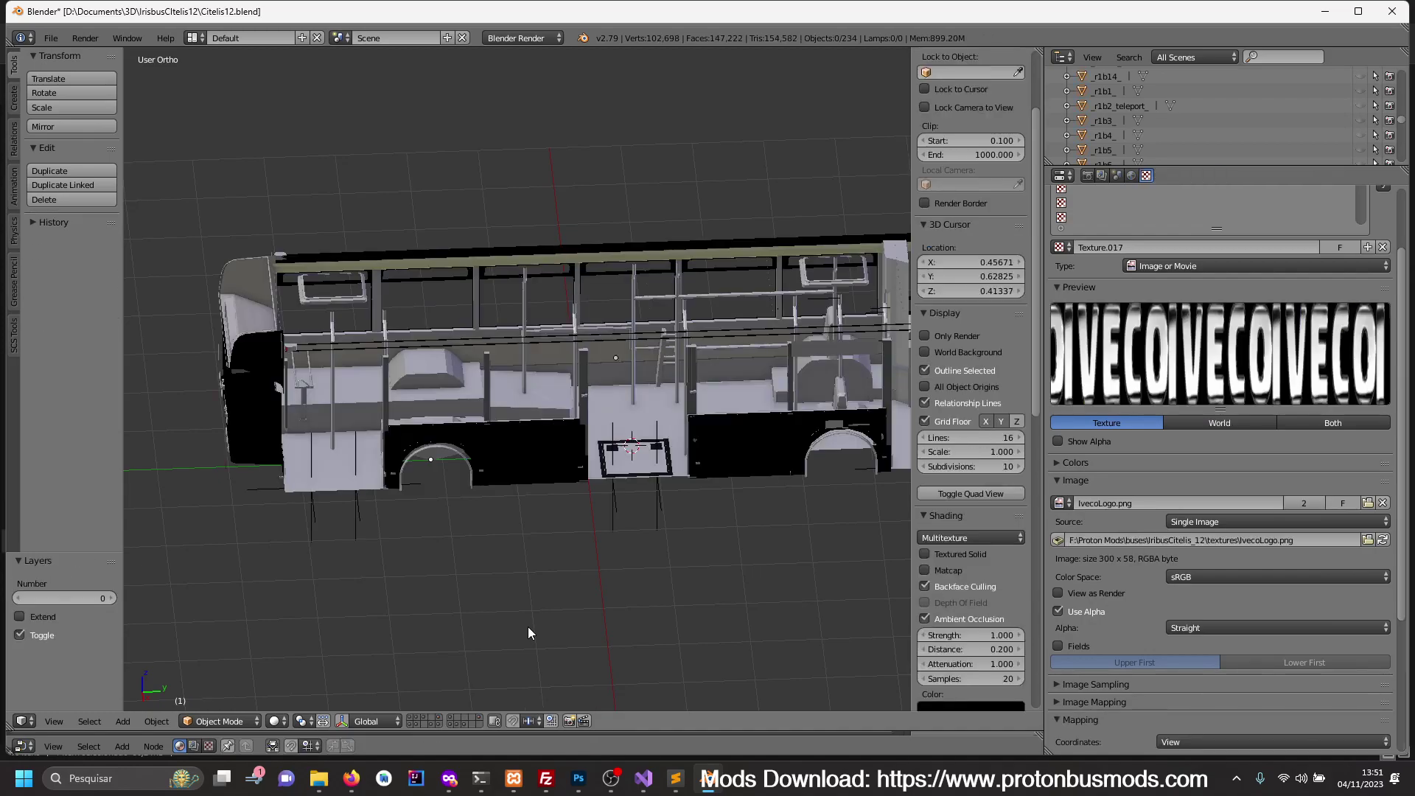
{"action": "mouse_move", "coordinate": [582, 555]}
{"action": "middle_mouse_down"}
{"action": "mouse_move", "coordinate": [538, 523]}
{"action": "mouse_move", "coordinate": [466, 524]}
{"action": "mouse_move", "coordinate": [536, 519]}
{"action": "mouse_move", "coordinate": [603, 550]}
{"action": "mouse_move", "coordinate": [535, 552]}
{"action": "middle_mouse_up"}
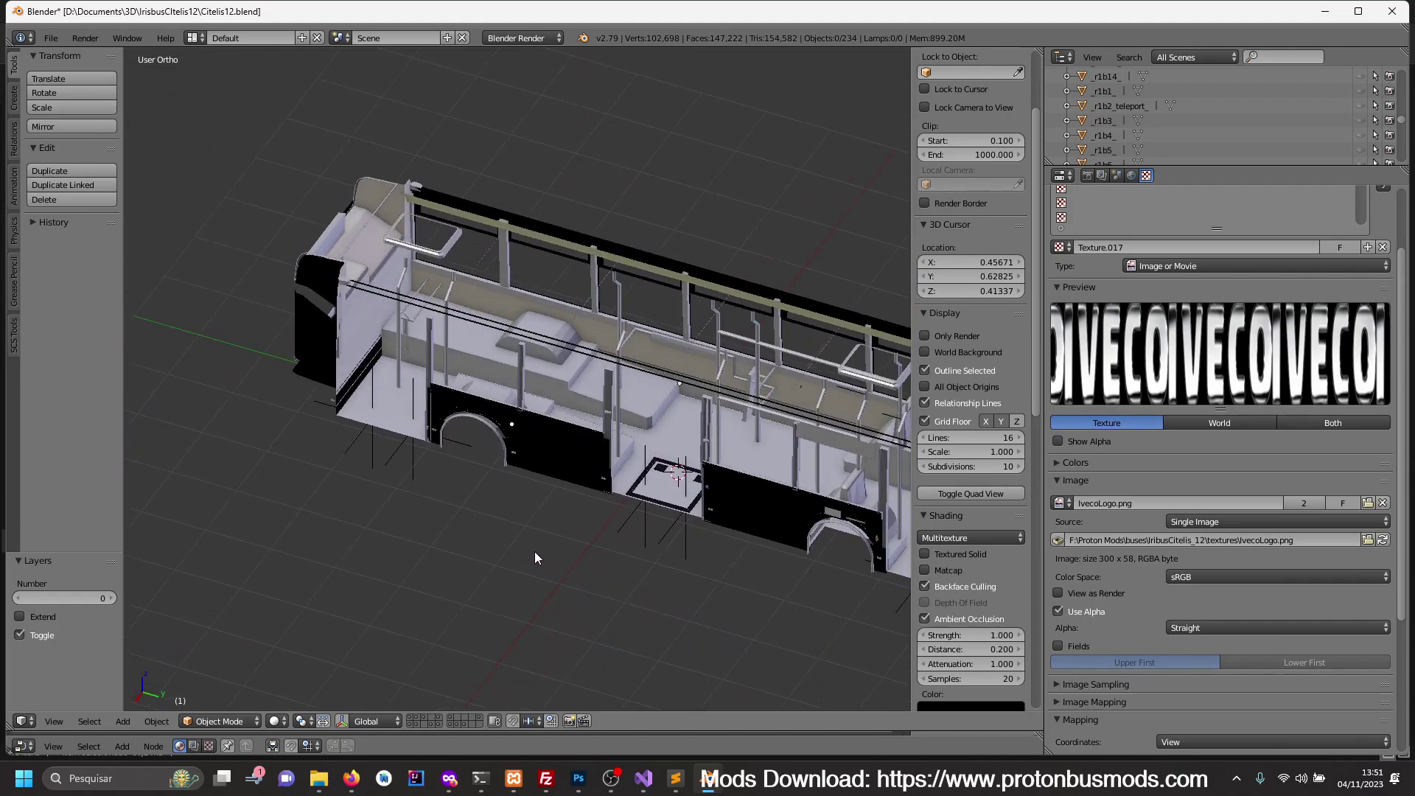
{"action": "right_click", "coordinate": [379, 388]}
{"action": "key", "text": "2"}
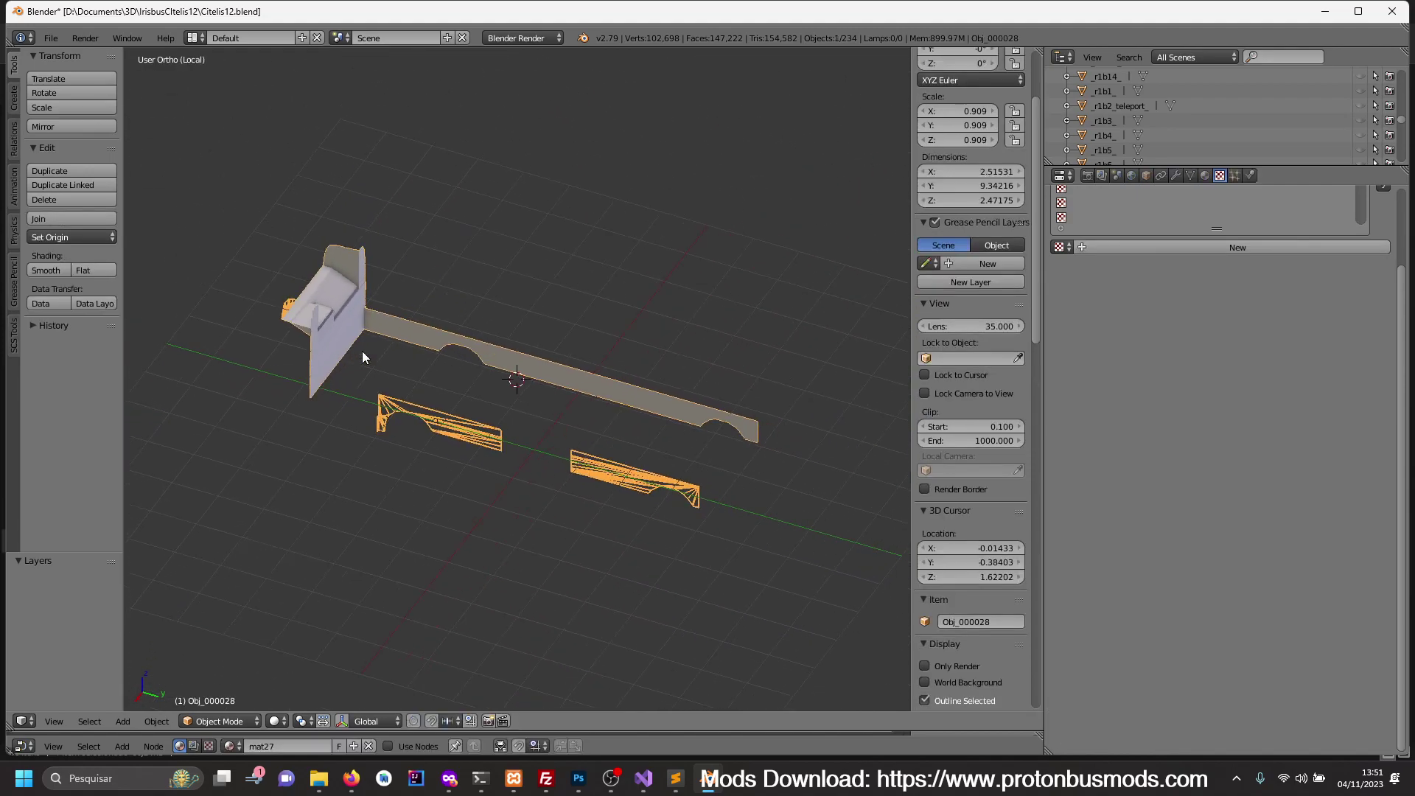
{"action": "key", "text": "1"}
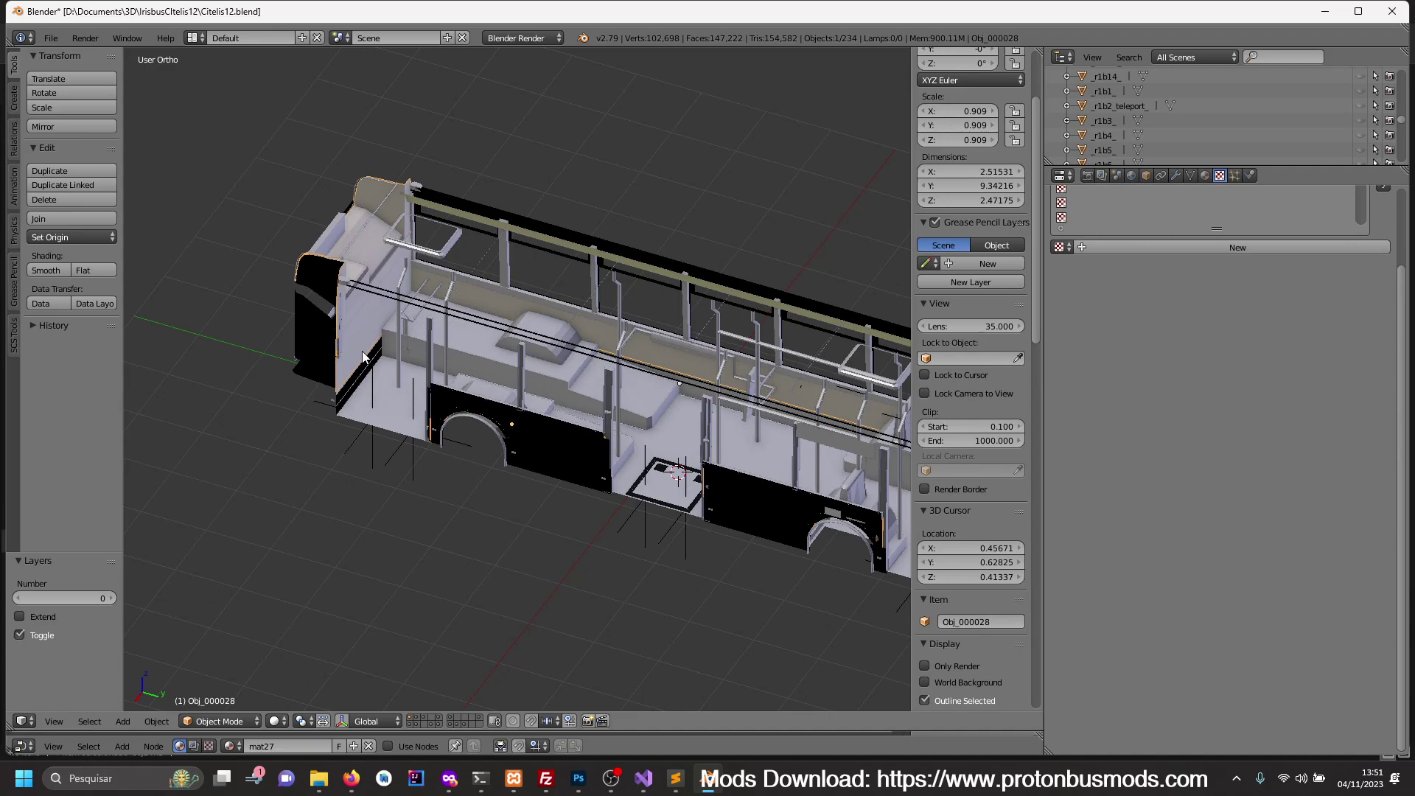
{"action": "key", "text": "m"}
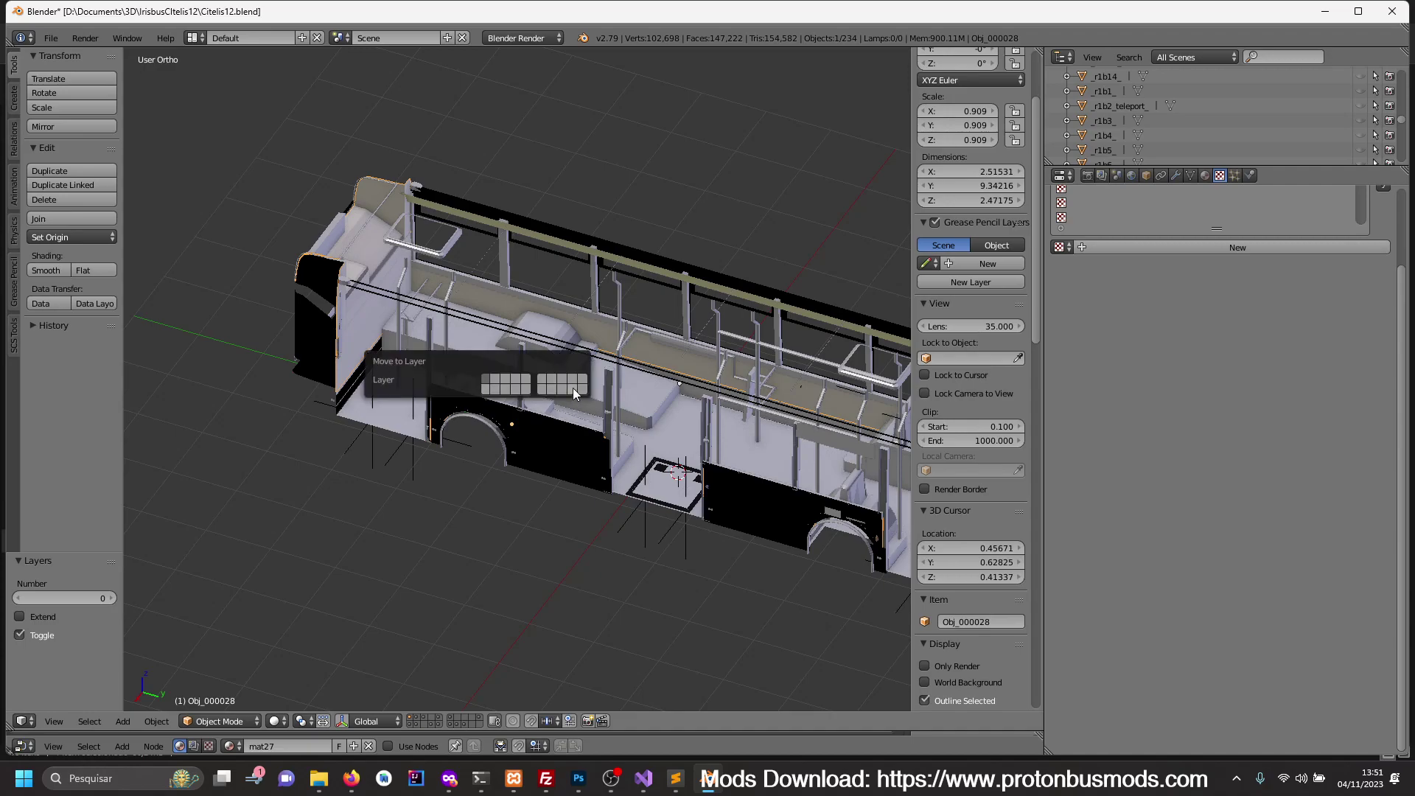
{"action": "left_click", "coordinate": [577, 386]}
{"action": "left_click", "coordinate": [581, 388]}
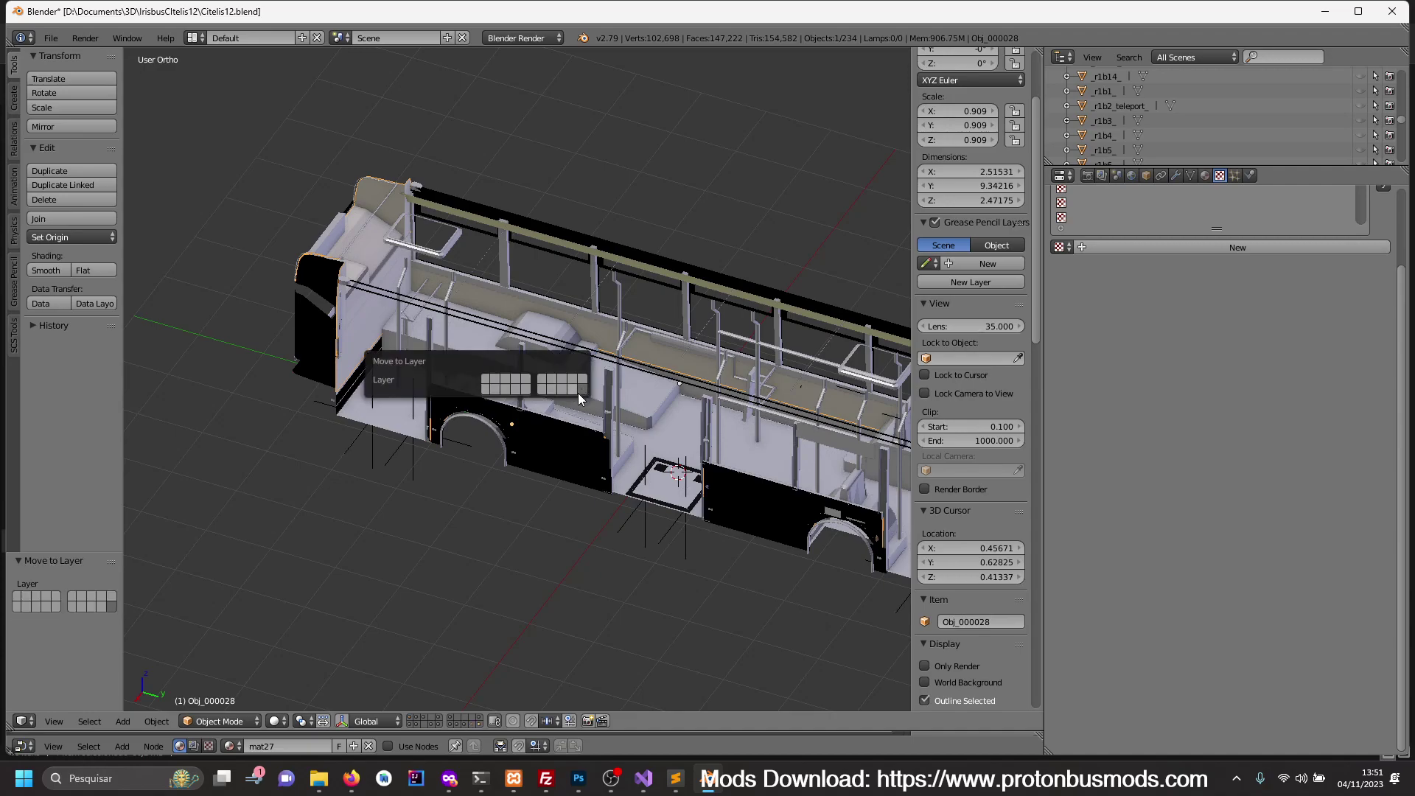
{"action": "key", "text": "h"}
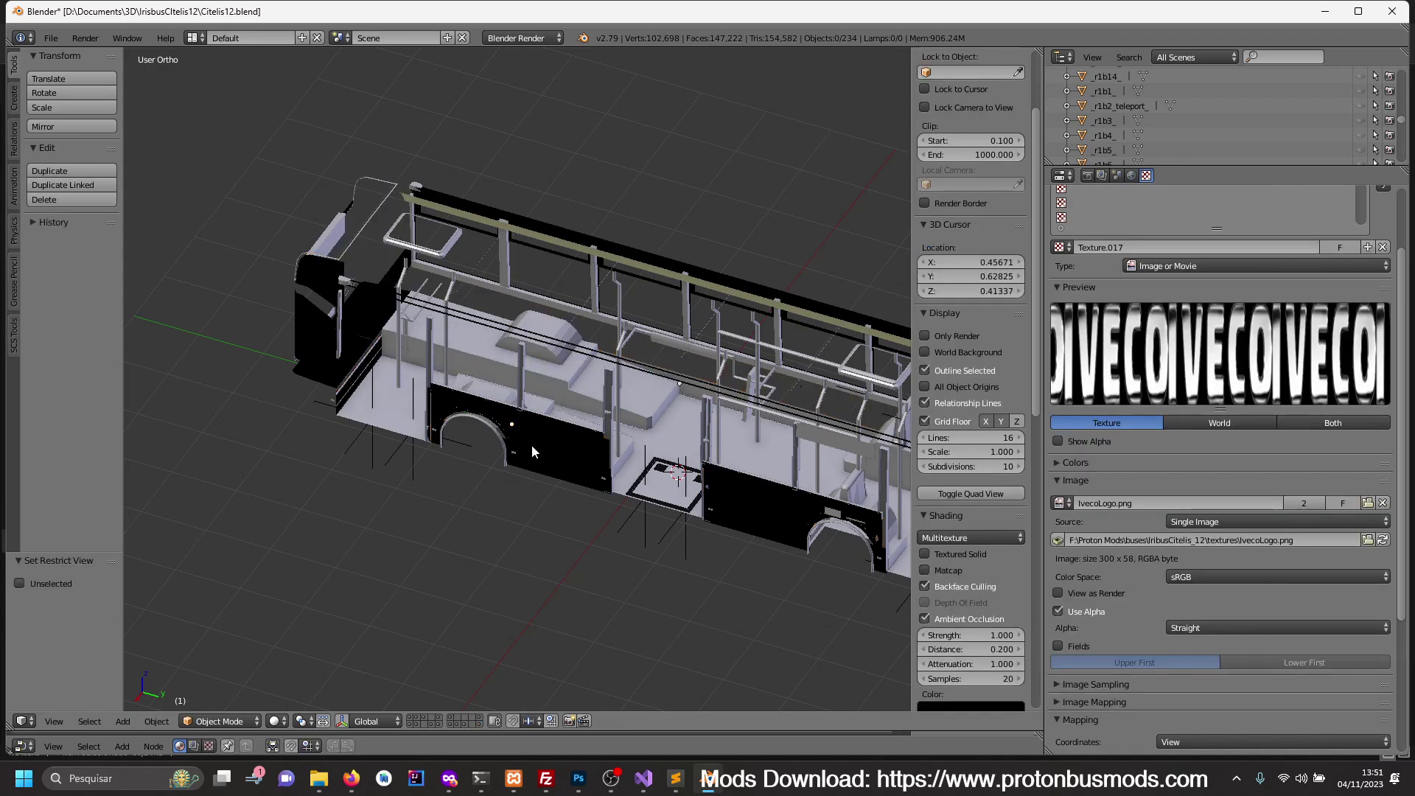
- Inspect the black side panel object Obj_000042 in local view, then delete it
{"action": "middle_click_drag", "start_coordinate": [532, 445], "coordinate": [697, 524]}
{"action": "right_click", "coordinate": [727, 546]}
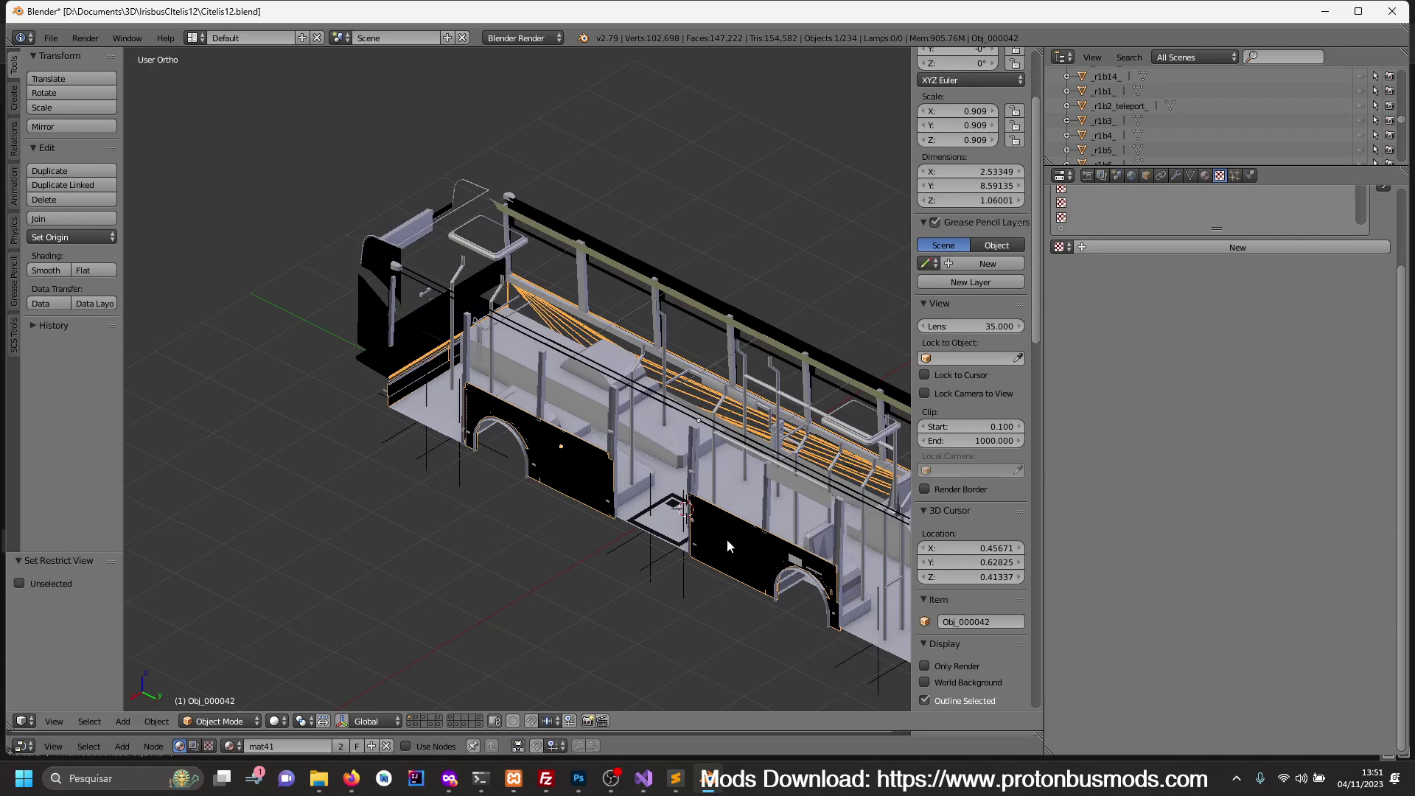
{"action": "key", "text": "m"}
{"action": "key", "text": "KP_Divide"}
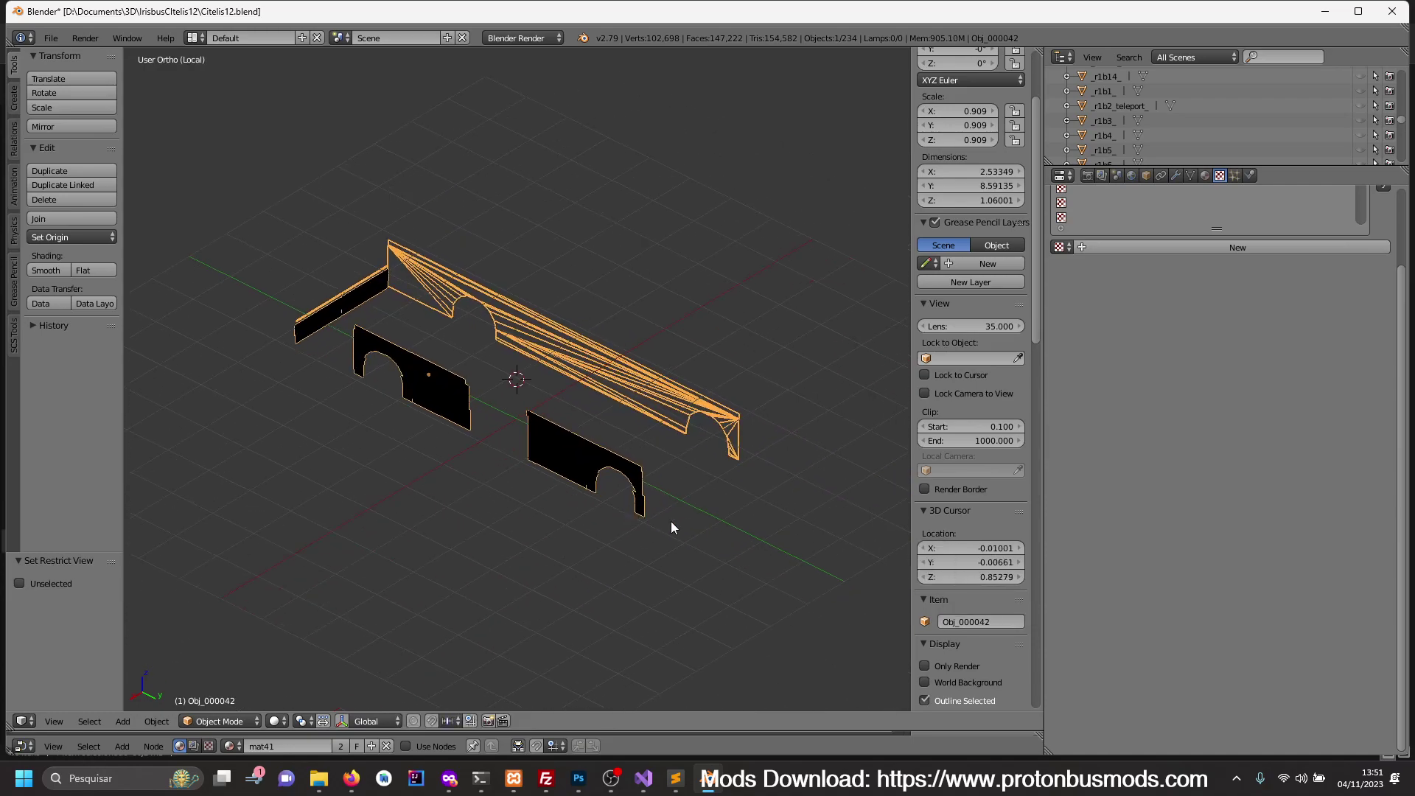
{"action": "mouse_move", "coordinate": [670, 521]}
{"action": "middle_mouse_down"}
{"action": "mouse_move", "coordinate": [470, 499]}
{"action": "mouse_move", "coordinate": [660, 516]}
{"action": "middle_mouse_up"}
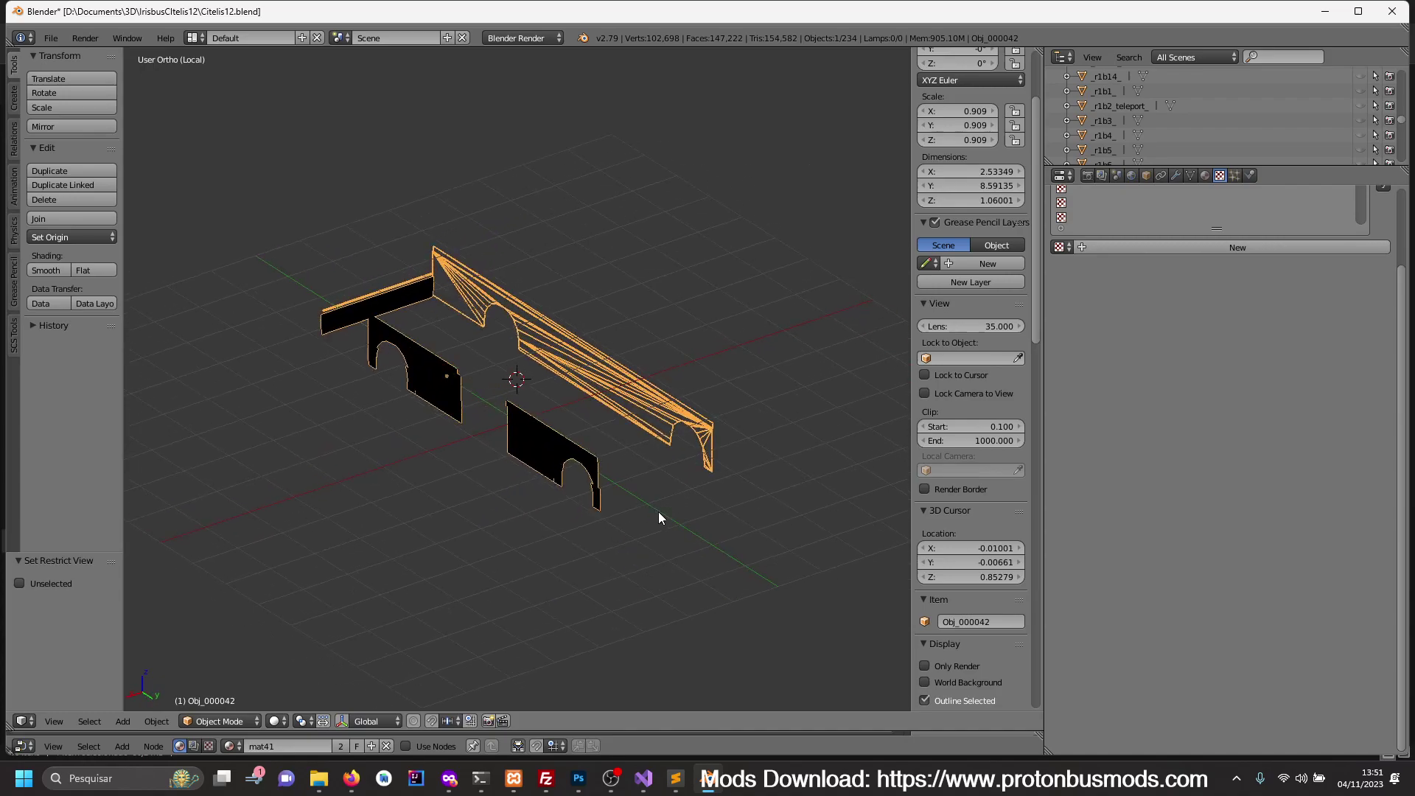
{"action": "key", "text": "KP_Divide"}
{"action": "key", "text": "x"}
{"action": "left_click", "coordinate": [658, 513]}
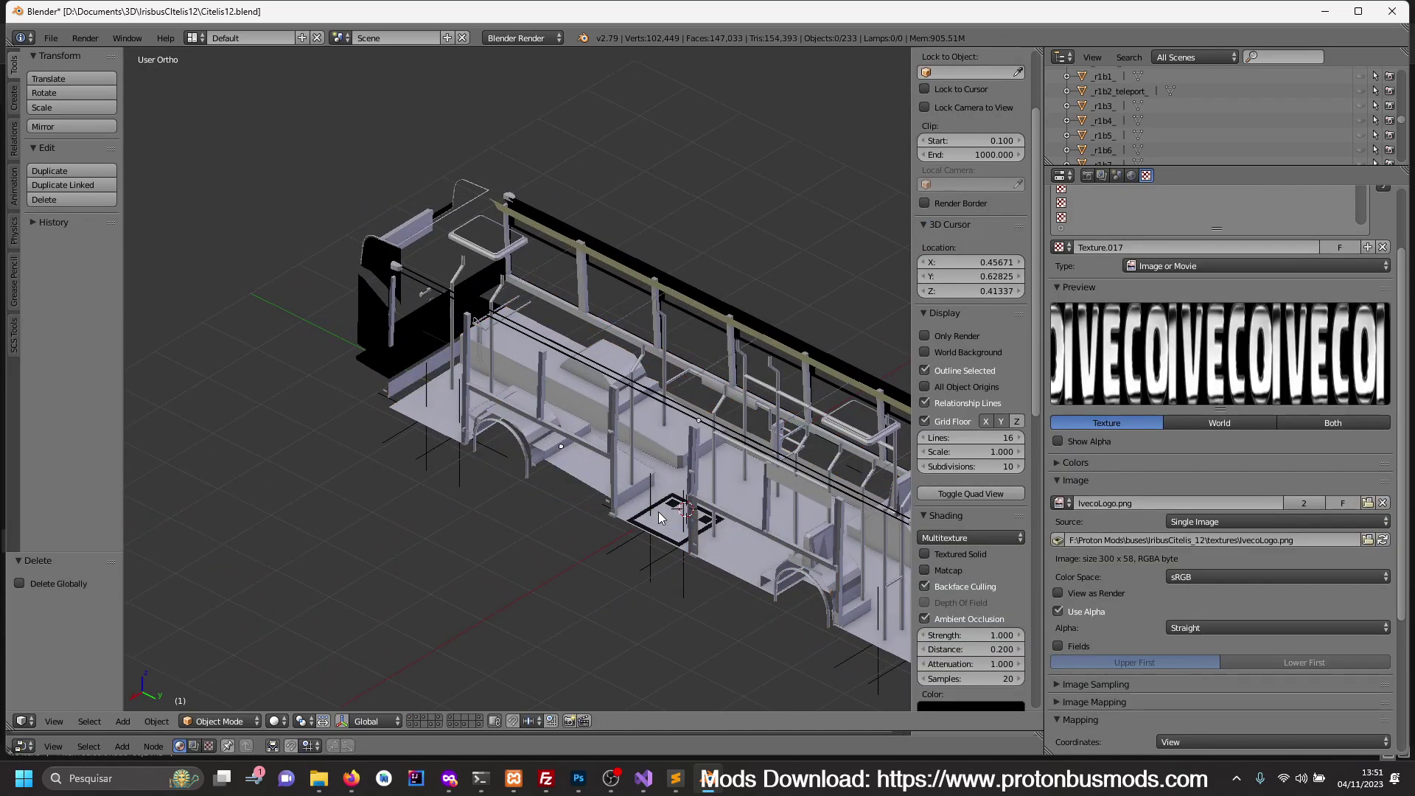
- Inspect the wheel-arch details object mesh21 in local view
{"action": "right_click", "coordinate": [530, 476]}
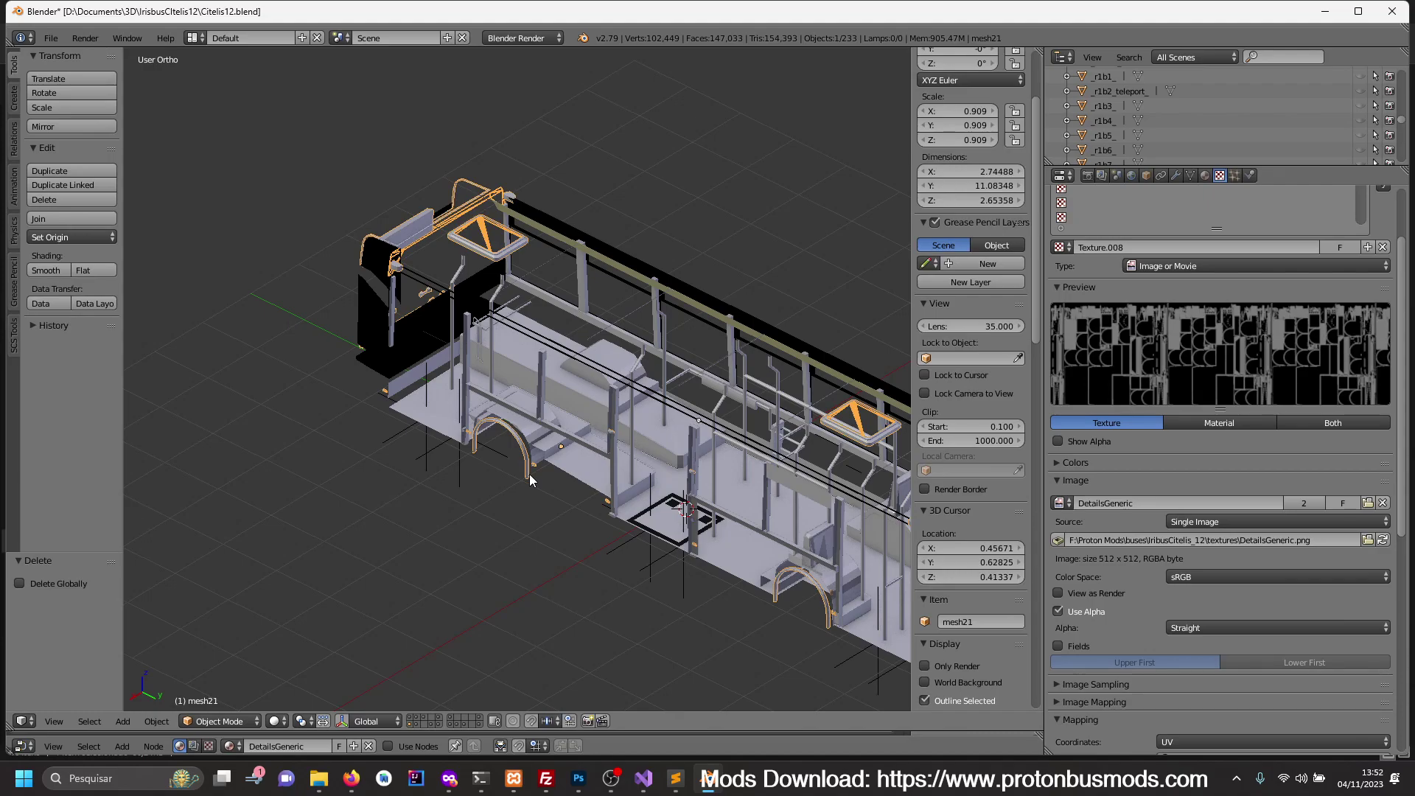
{"action": "key", "text": "KP_Divide"}
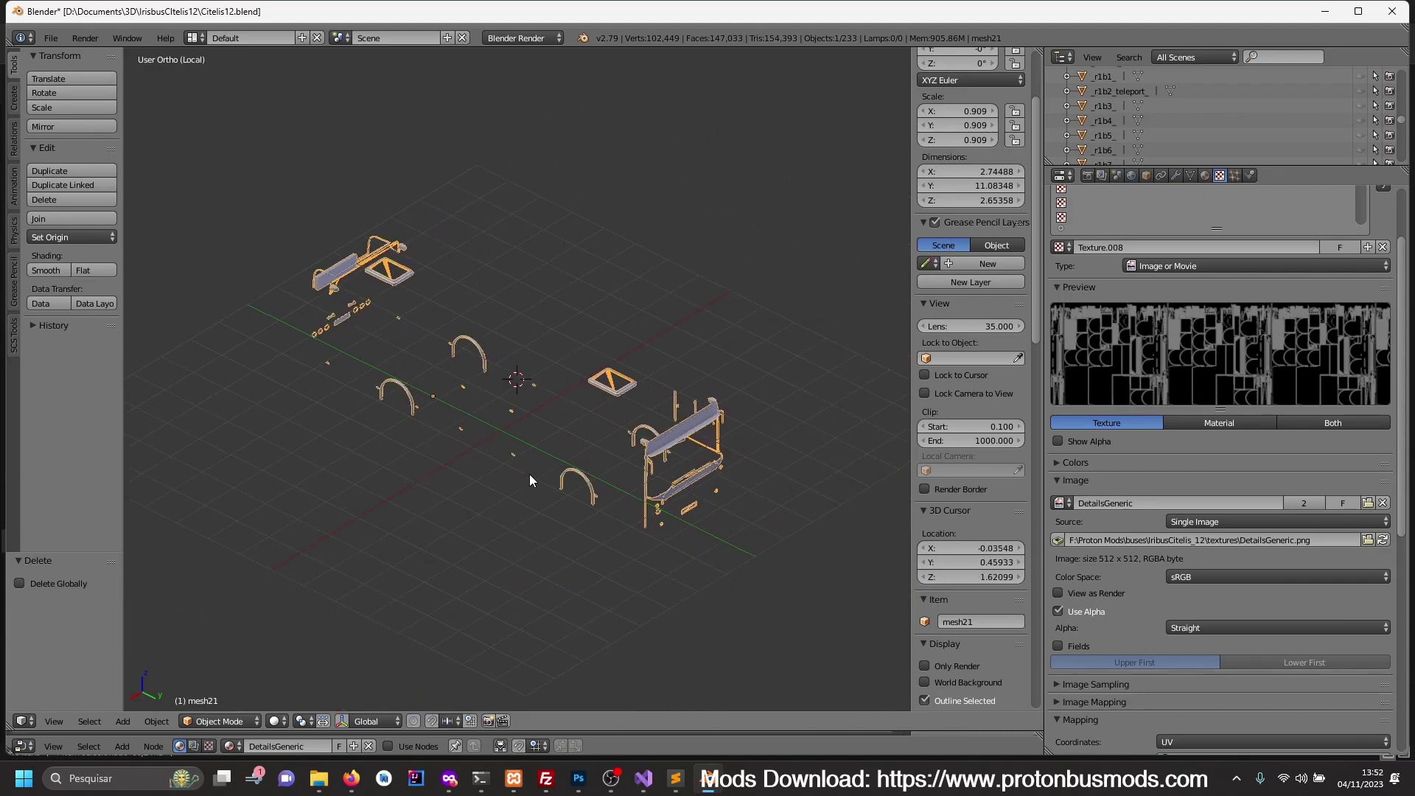
{"action": "key", "text": "KP_Divide"}
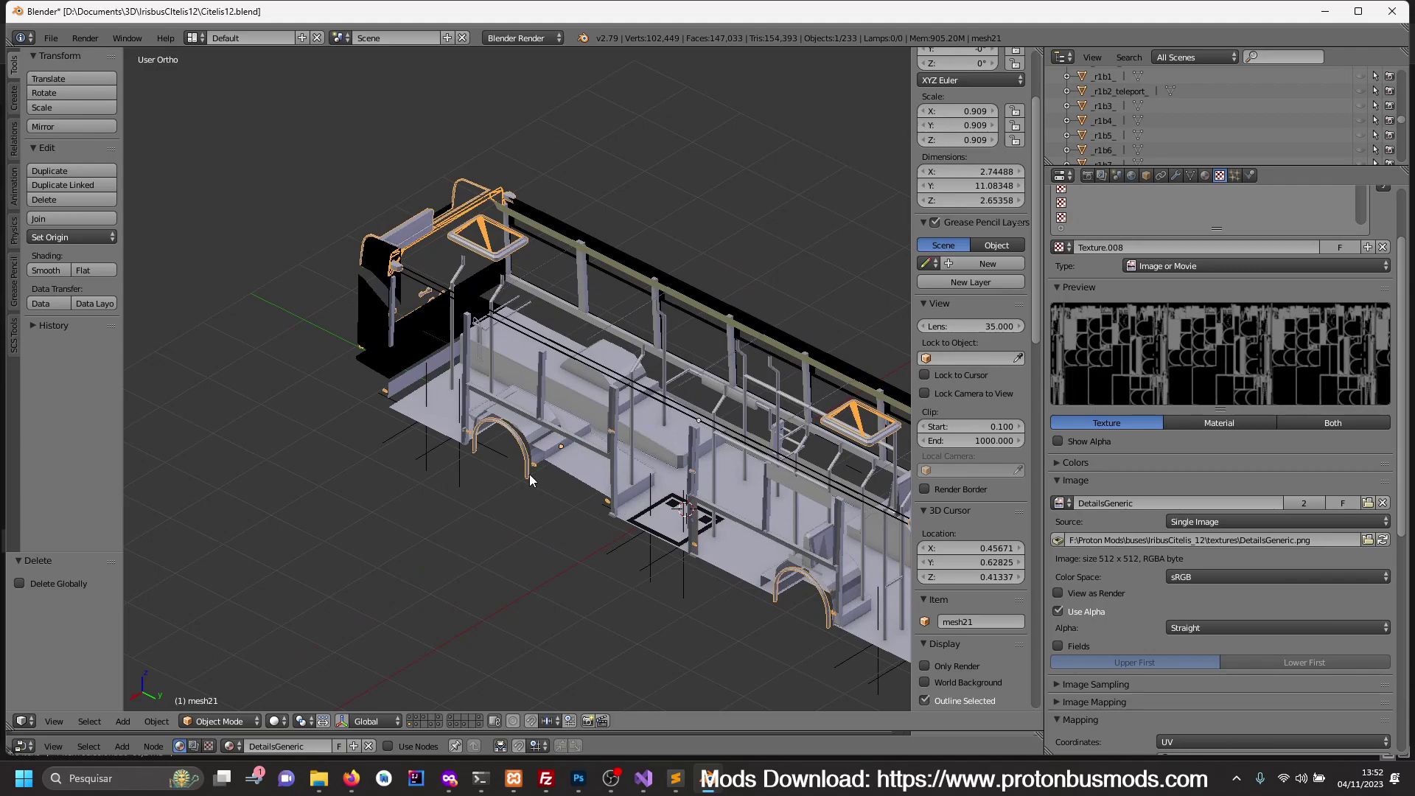
{"action": "left_click", "coordinate": [440, 717]}
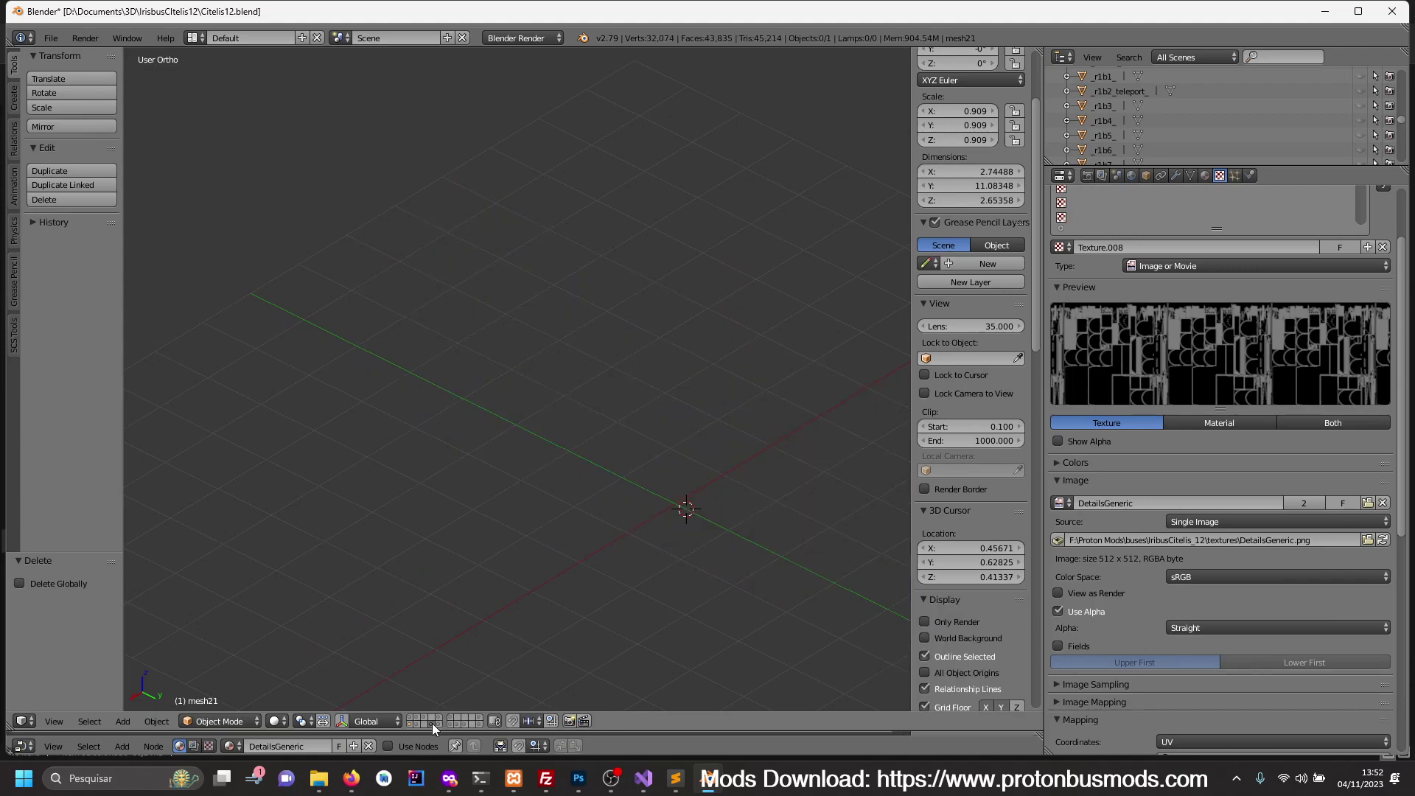
{"action": "left_click", "coordinate": [416, 719]}
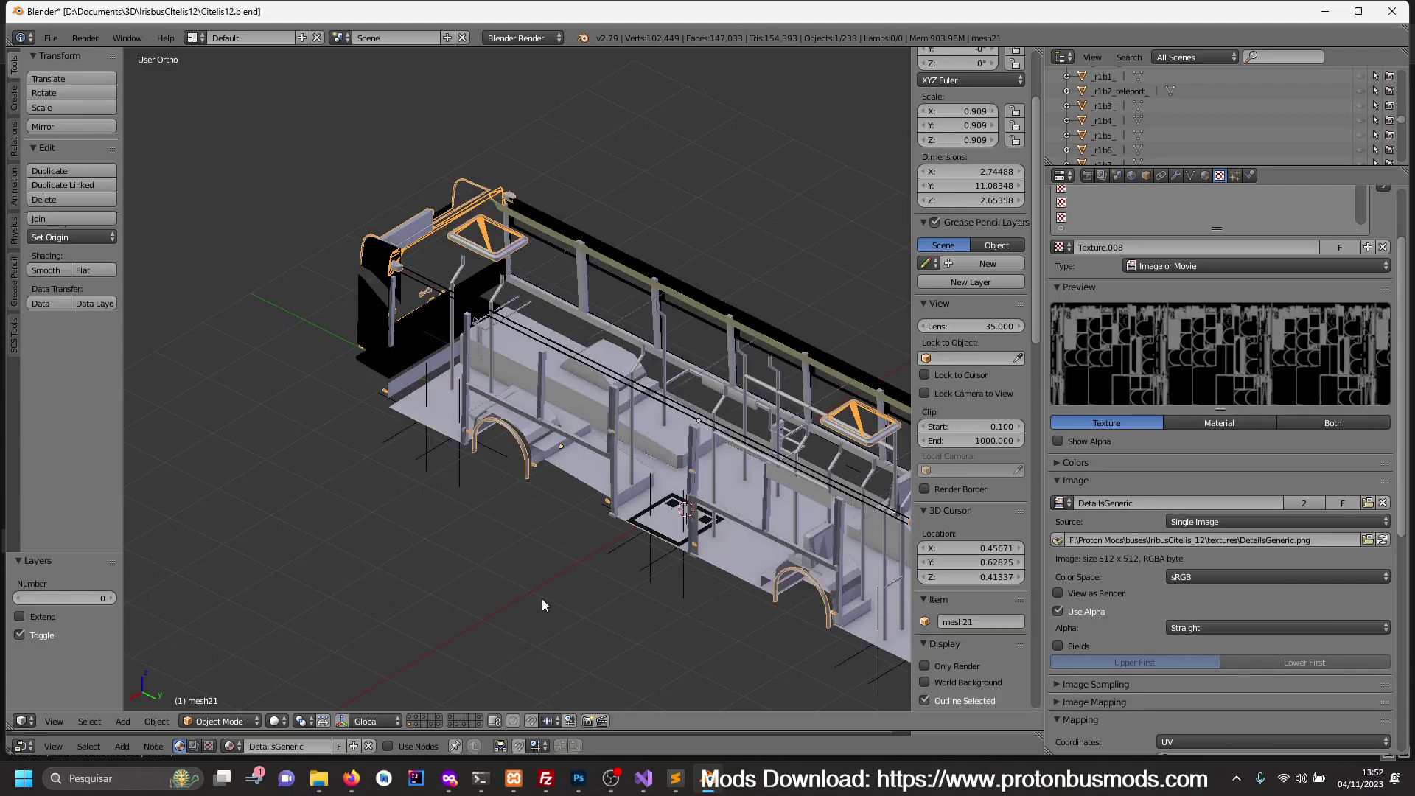
{"action": "scroll", "coordinate": [560, 566], "scroll_direction": "down", "scroll_amount": 2}
{"action": "scroll", "coordinate": [471, 623], "scroll_direction": "down", "scroll_amount": 2}
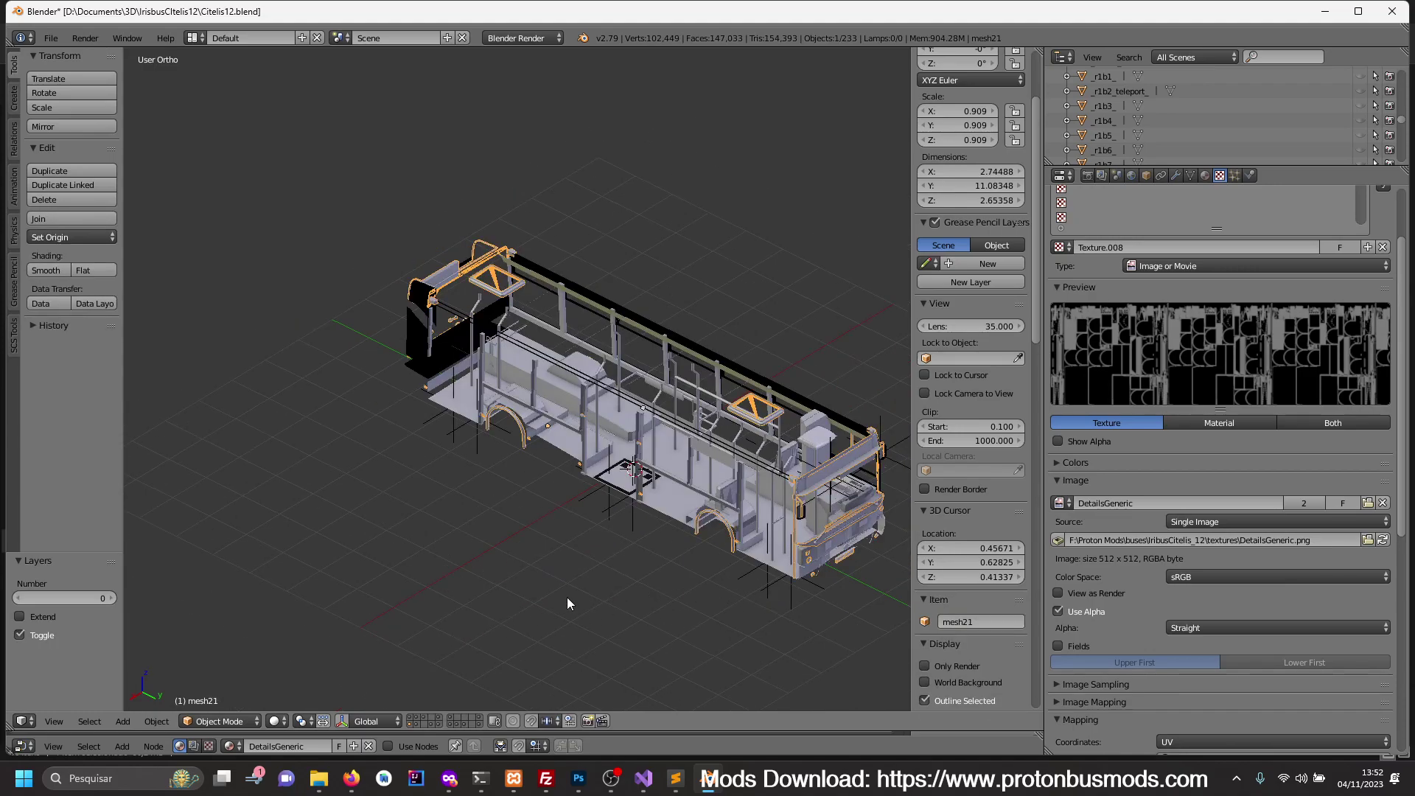
{"action": "middle_click_drag", "start_coordinate": [568, 597], "coordinate": [640, 587]}
- Browse the individual layers and unhide the hidden bus body
{"action": "left_click", "coordinate": [415, 724]}
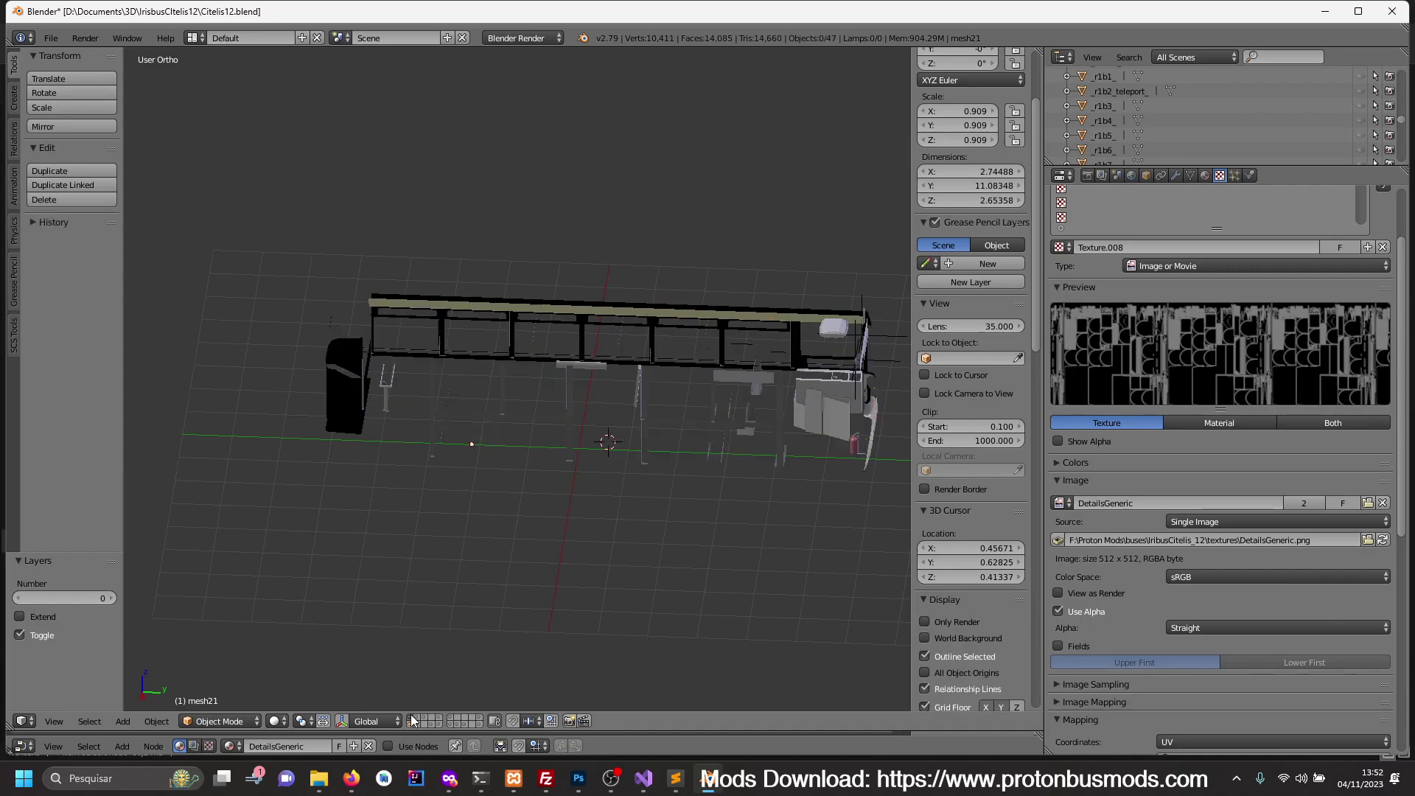
{"action": "left_click", "coordinate": [463, 724]}
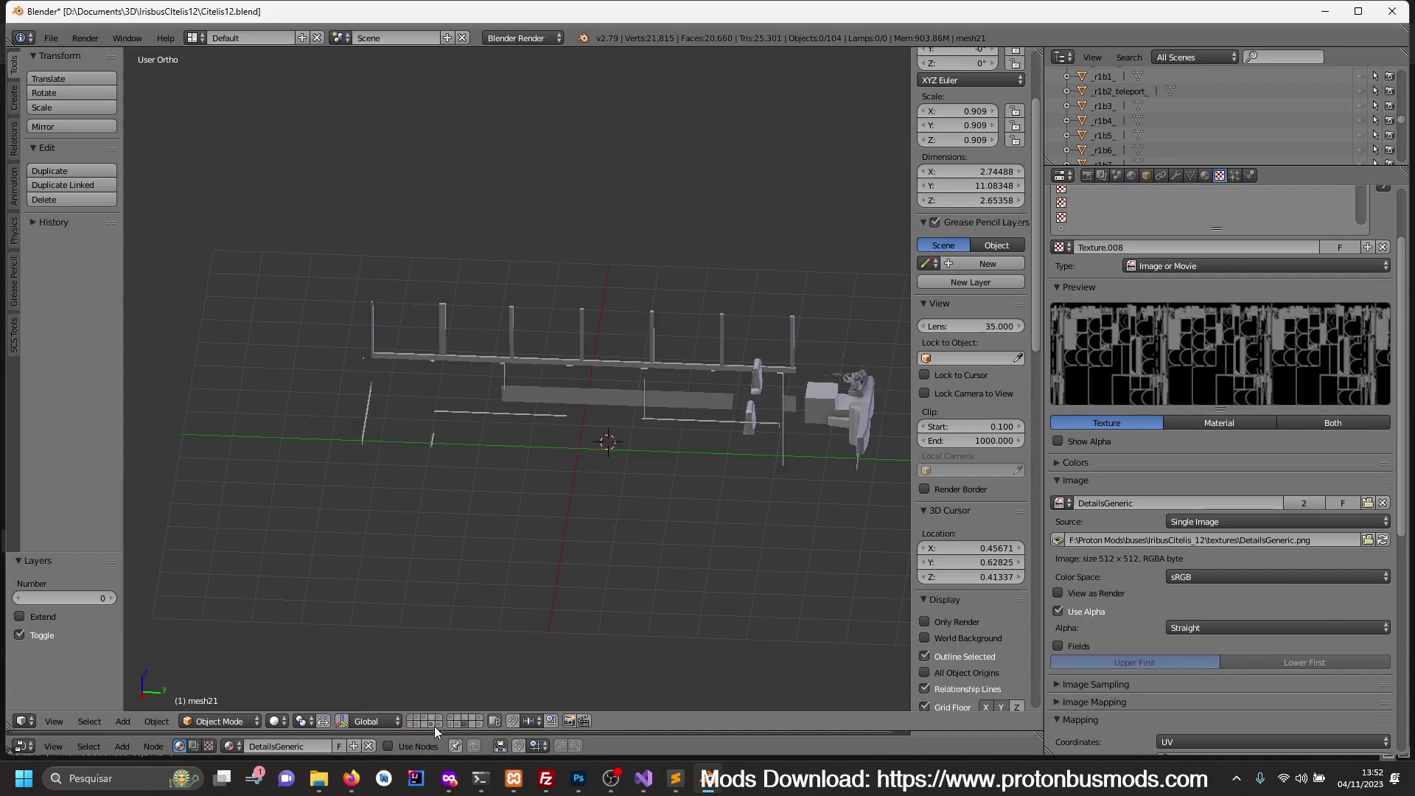
{"action": "left_click", "coordinate": [435, 726]}
{"action": "key", "text": "alt+h"}
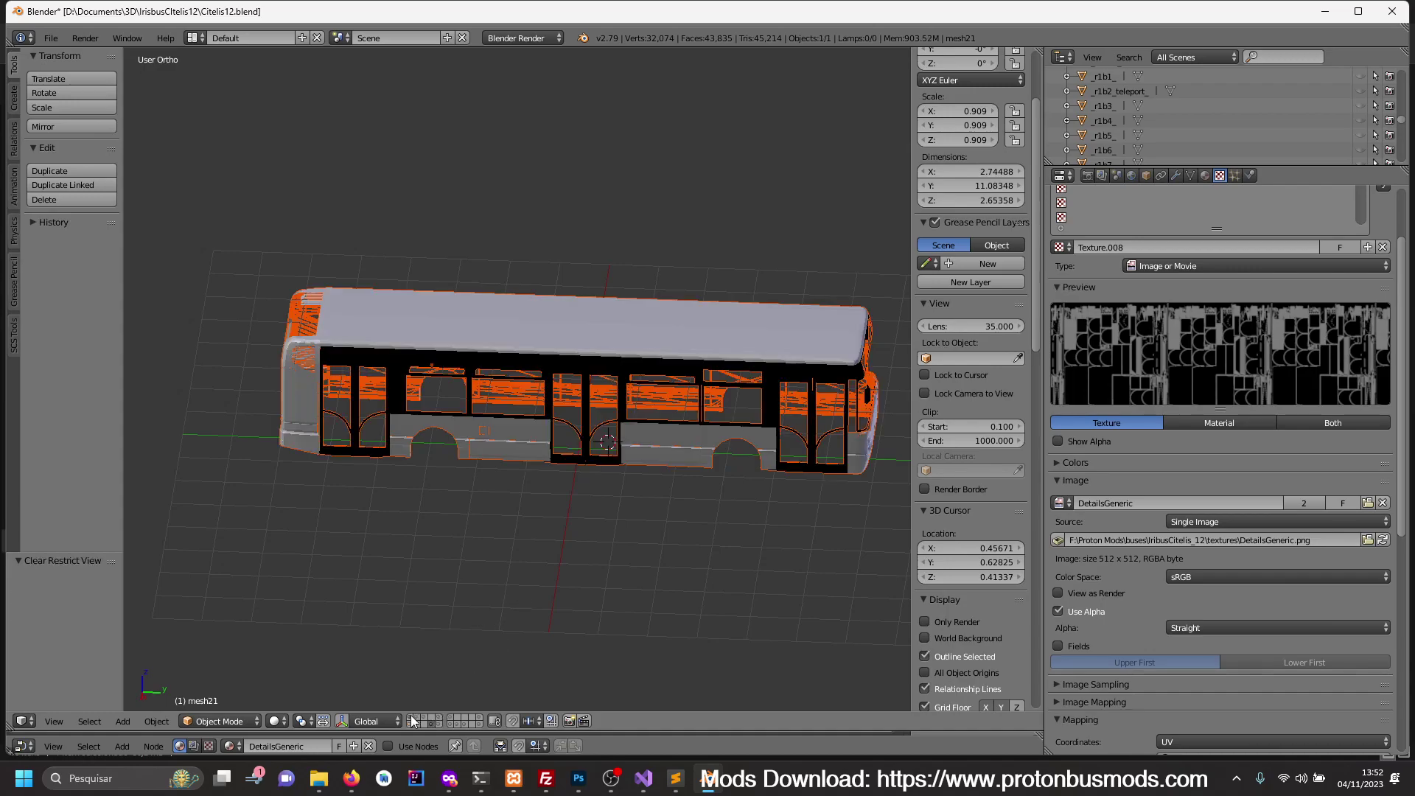
{"action": "left_click", "coordinate": [433, 724]}
{"action": "left_click", "coordinate": [433, 724]}
- Show all layers and select the front wheel arch detail
{"action": "key", "text": "grave"}
{"action": "scroll", "coordinate": [524, 553], "scroll_direction": "up", "scroll_amount": 1}
{"action": "scroll", "coordinate": [521, 551], "scroll_direction": "up", "scroll_amount": 2}
{"action": "scroll", "coordinate": [564, 531], "scroll_direction": "up", "scroll_amount": 2}
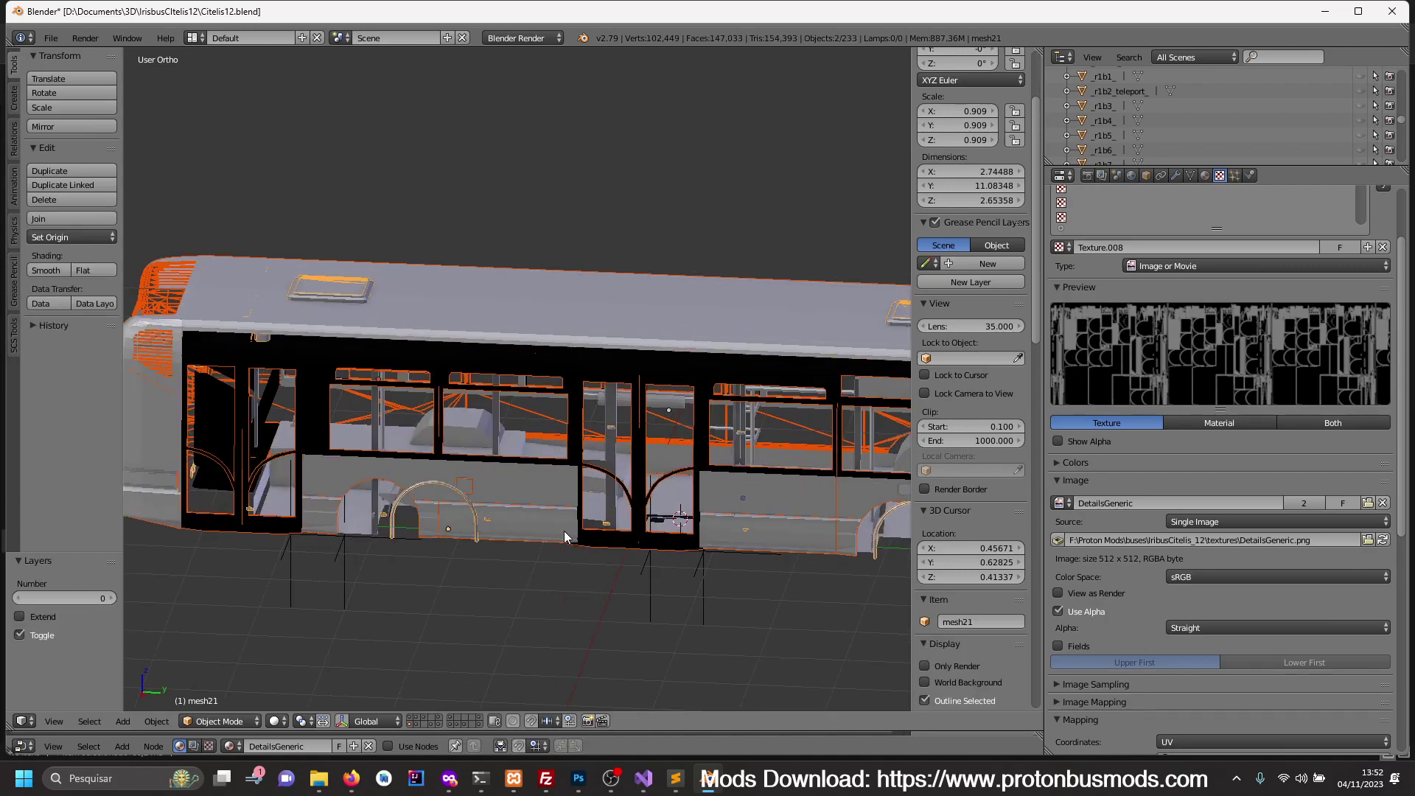
{"action": "scroll", "coordinate": [564, 531], "scroll_direction": "down", "scroll_amount": 2}
{"action": "scroll", "coordinate": [554, 500], "scroll_direction": "up", "scroll_amount": 2}
{"action": "middle_click_drag", "start_coordinate": [564, 514], "coordinate": [572, 518]}
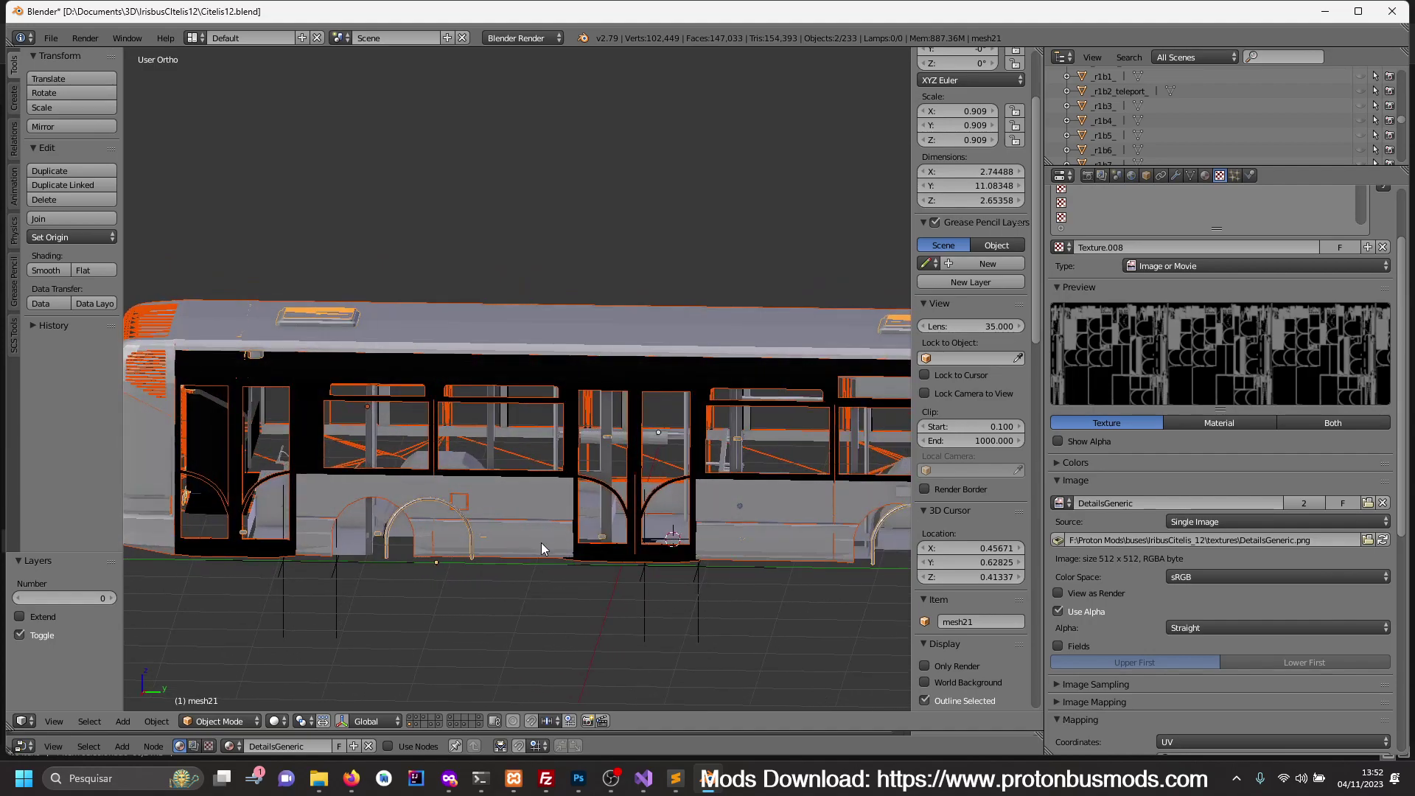
{"action": "key", "text": "a"}
{"action": "right_click", "coordinate": [472, 547]}
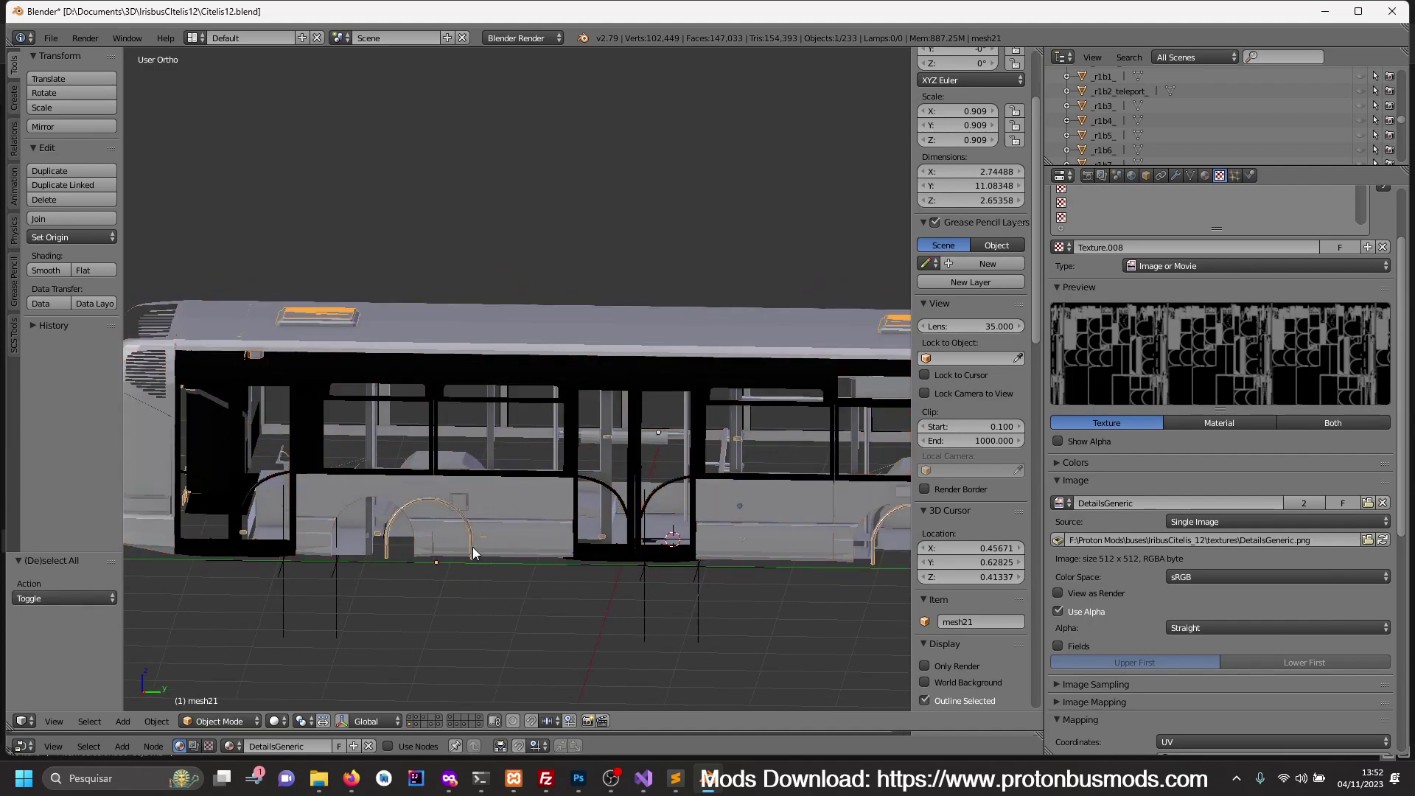
- Move the mesh21 arch object to its own layer and edit it in Right Ortho over the blueprint
{"action": "left_click", "coordinate": [433, 723]}
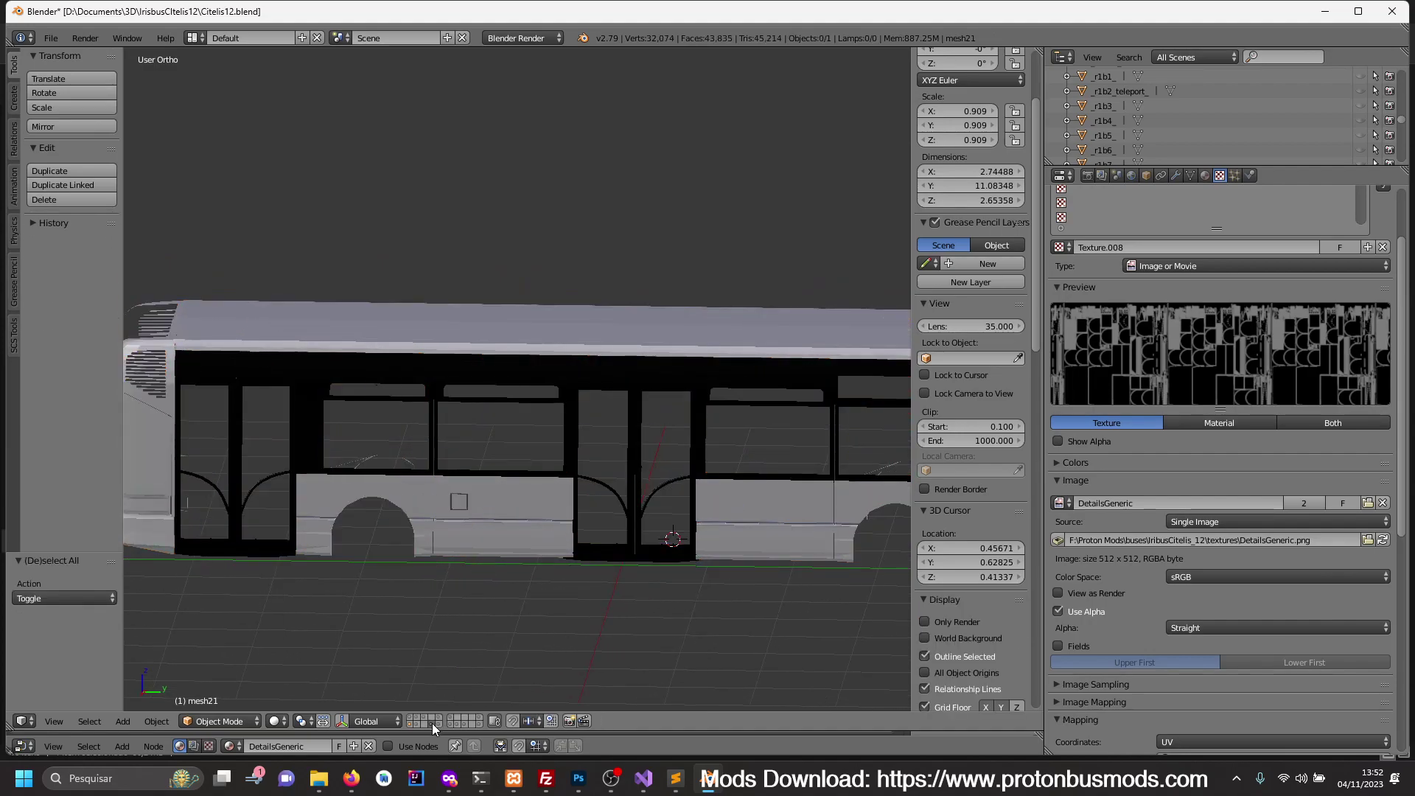
{"action": "key", "text": "grave"}
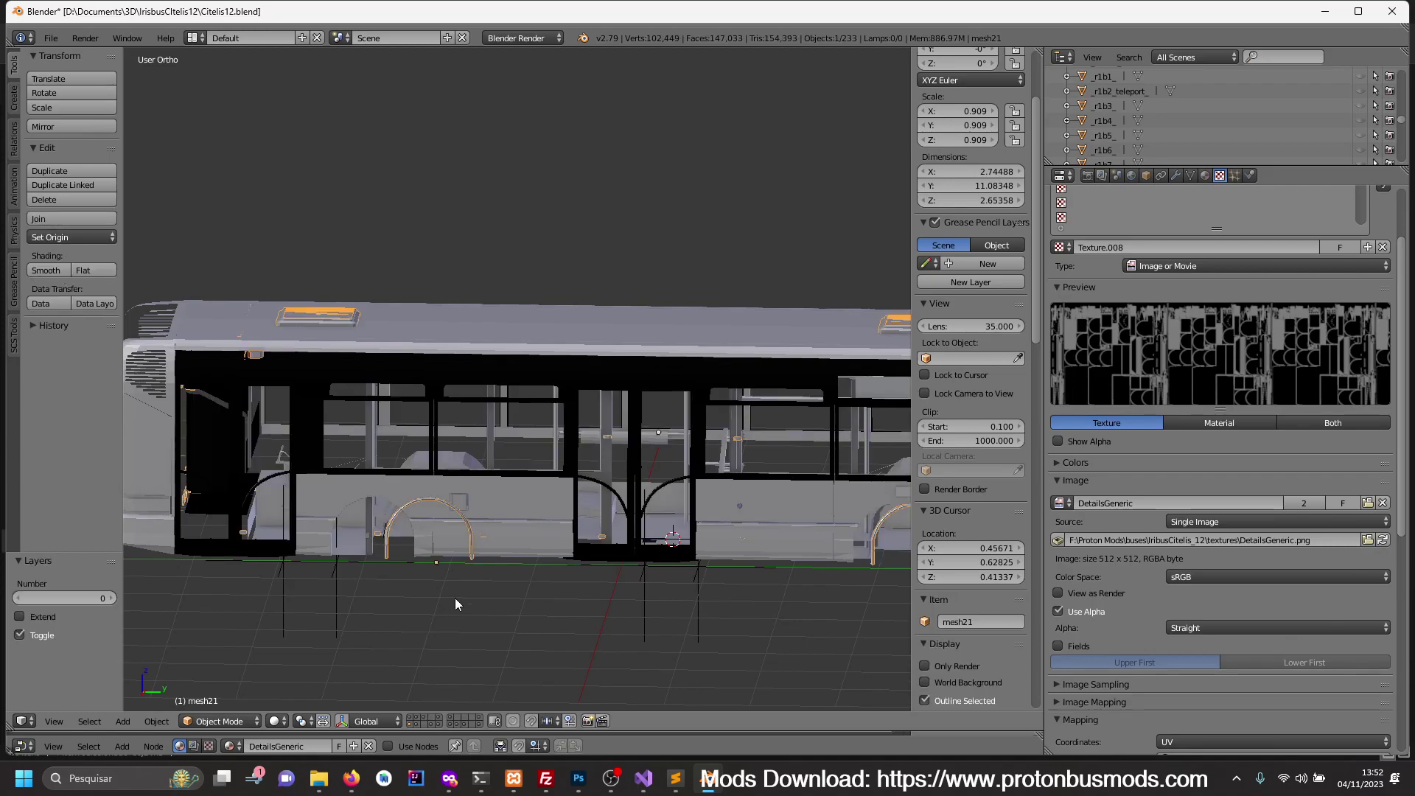
{"action": "left_click", "coordinate": [432, 721]}
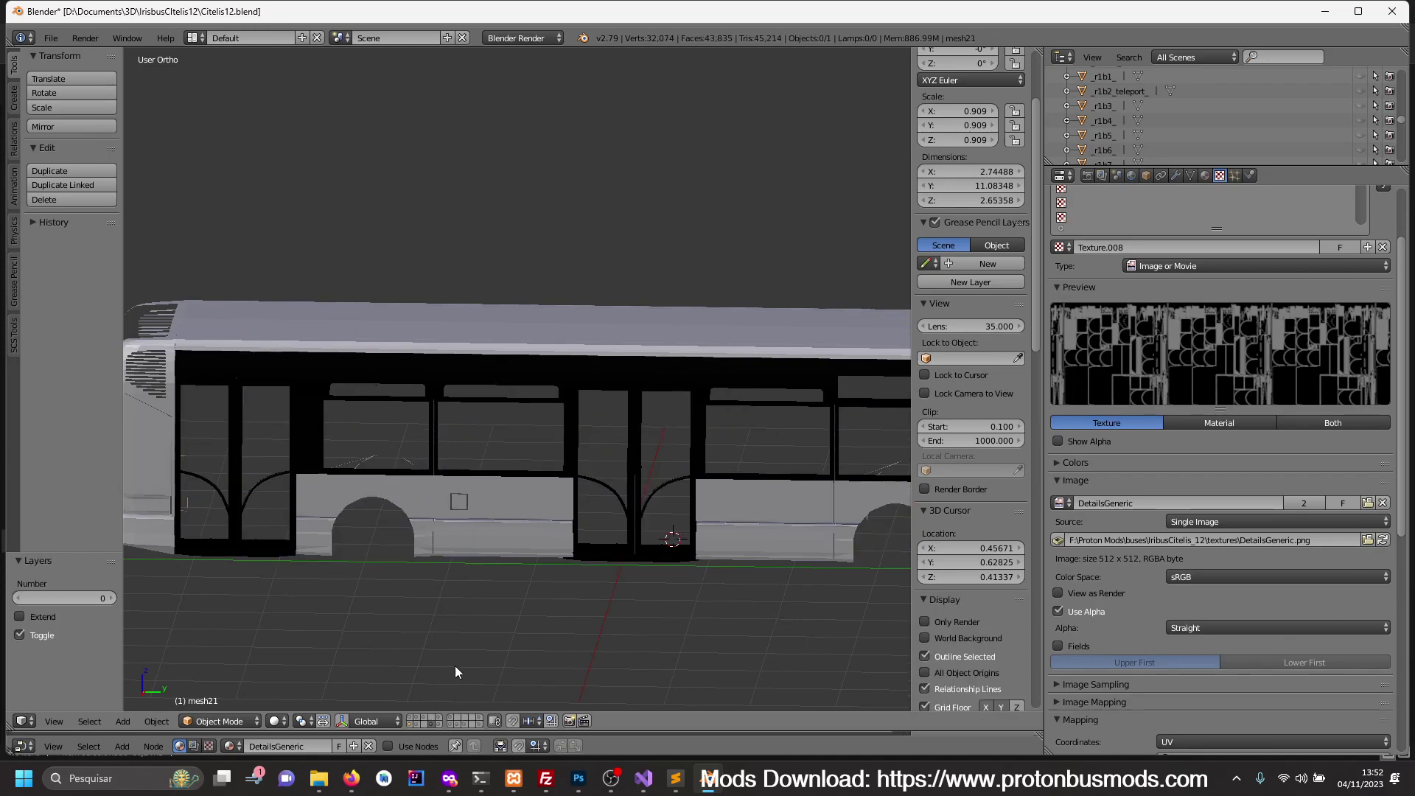
{"action": "key", "text": "grave"}
{"action": "key", "text": "m"}
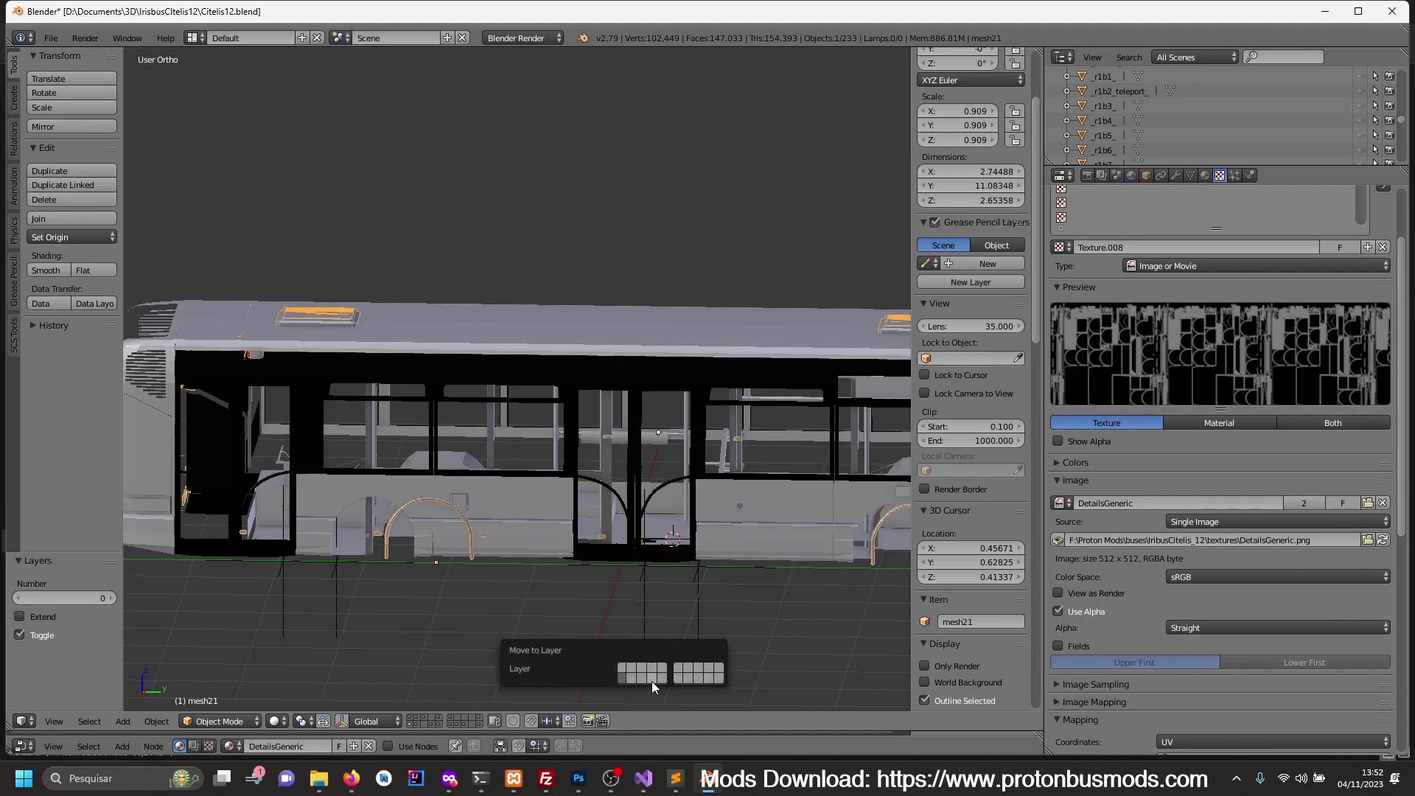
{"action": "left_click", "coordinate": [652, 681]}
{"action": "left_click", "coordinate": [431, 722]}
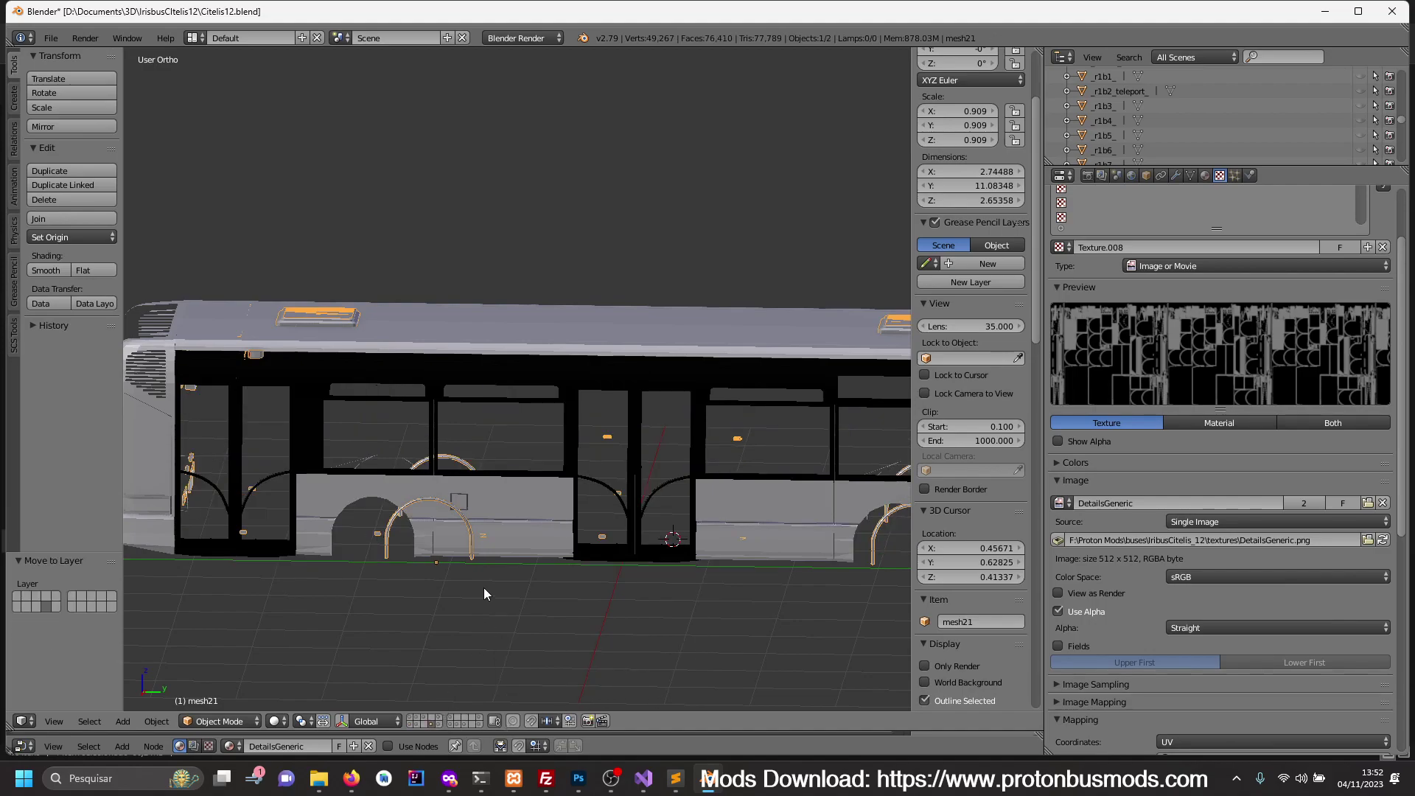
{"action": "key", "text": "shift+2"}
{"action": "key", "text": "shift+2"}
{"action": "key", "text": "KP_3"}
{"action": "key", "text": "Tab"}
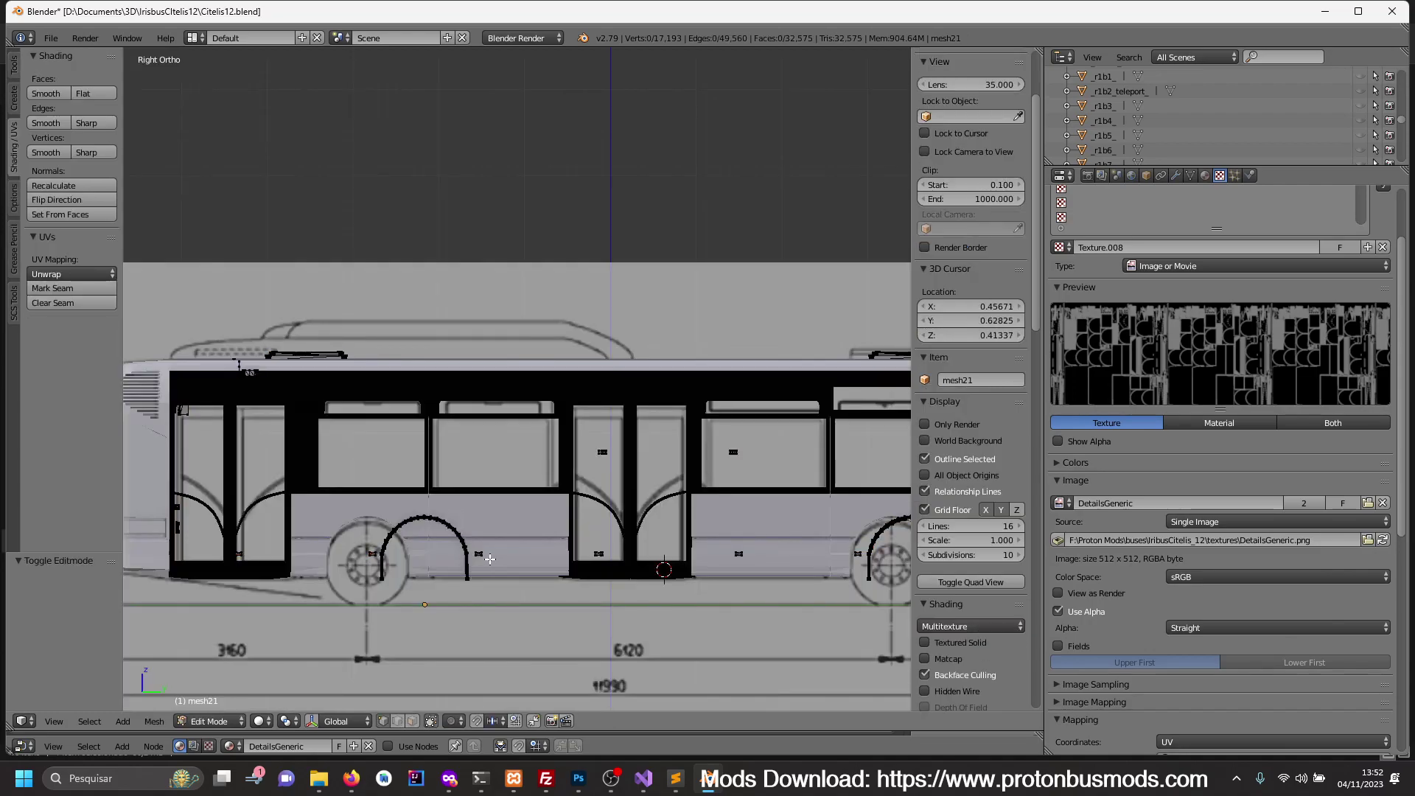
- In wireframe view, circle-select the rear wheel-arch edges of the bus mesh
{"action": "middle_click_drag", "start_coordinate": [491, 560], "coordinate": [633, 484], "text": "shift"}
{"action": "key", "text": "z"}
{"action": "key", "text": "a"}
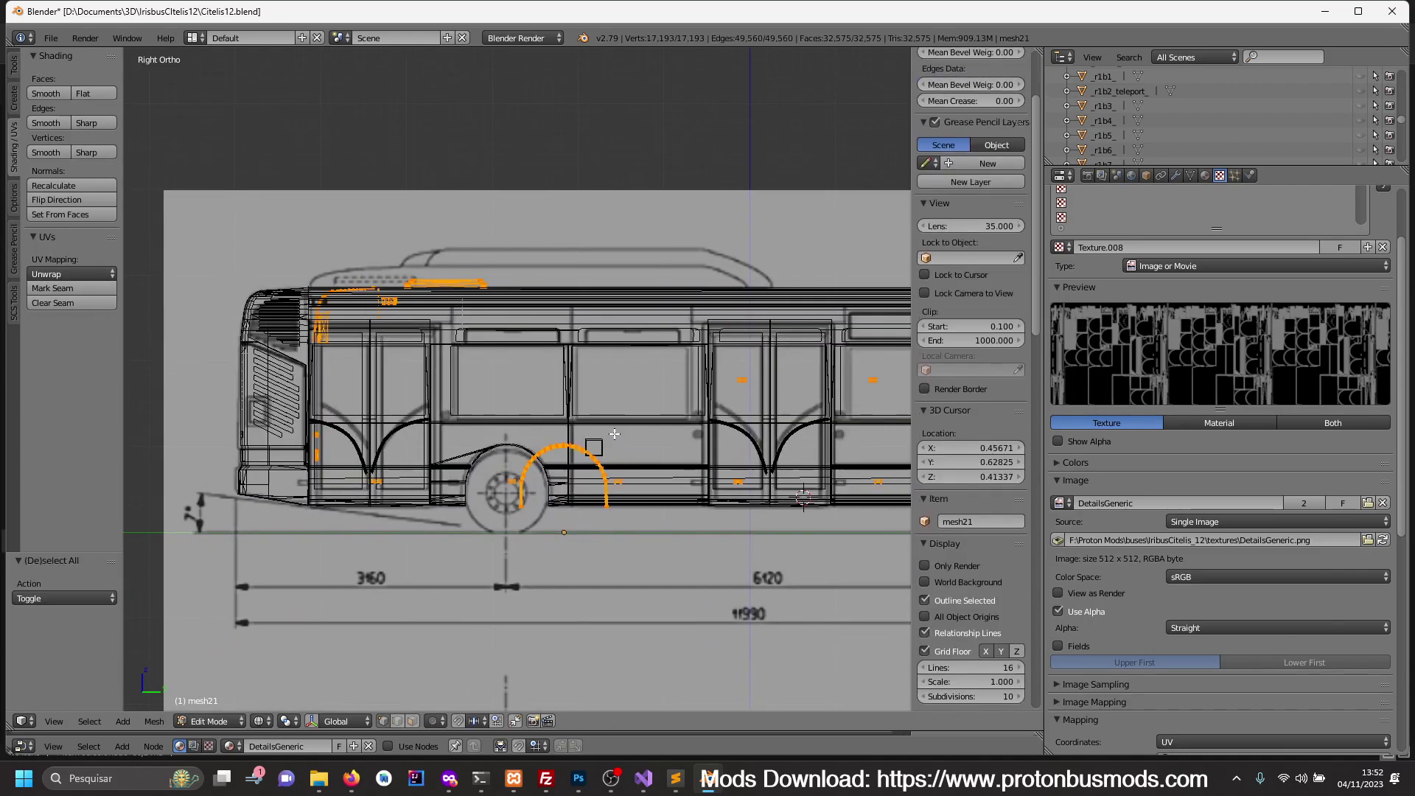
{"action": "scroll", "coordinate": [966, 369], "scroll_direction": "down", "scroll_amount": 5}
{"action": "key", "text": "a"}
{"action": "key", "text": "c"}
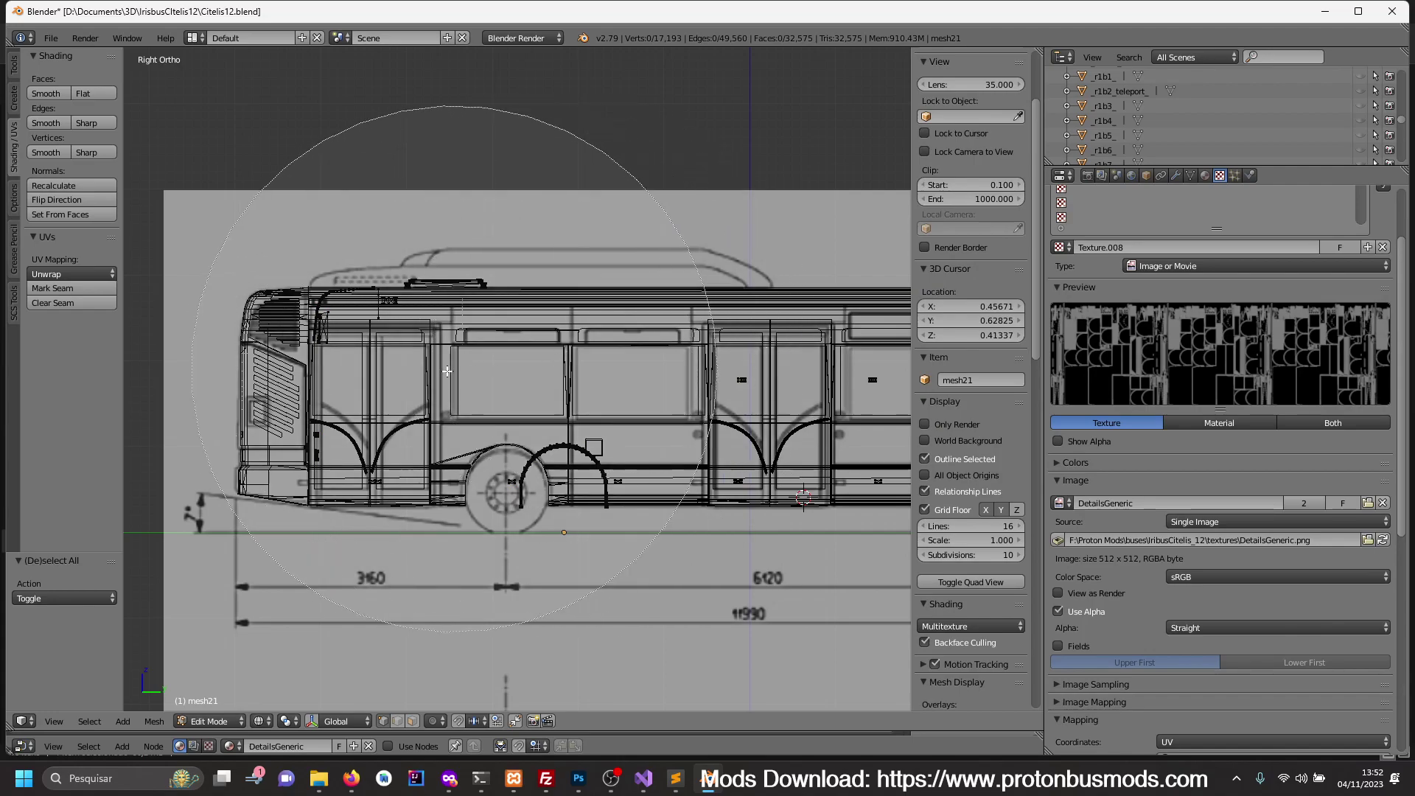
{"action": "left_click", "coordinate": [411, 391]}
{"action": "key", "text": "Escape"}
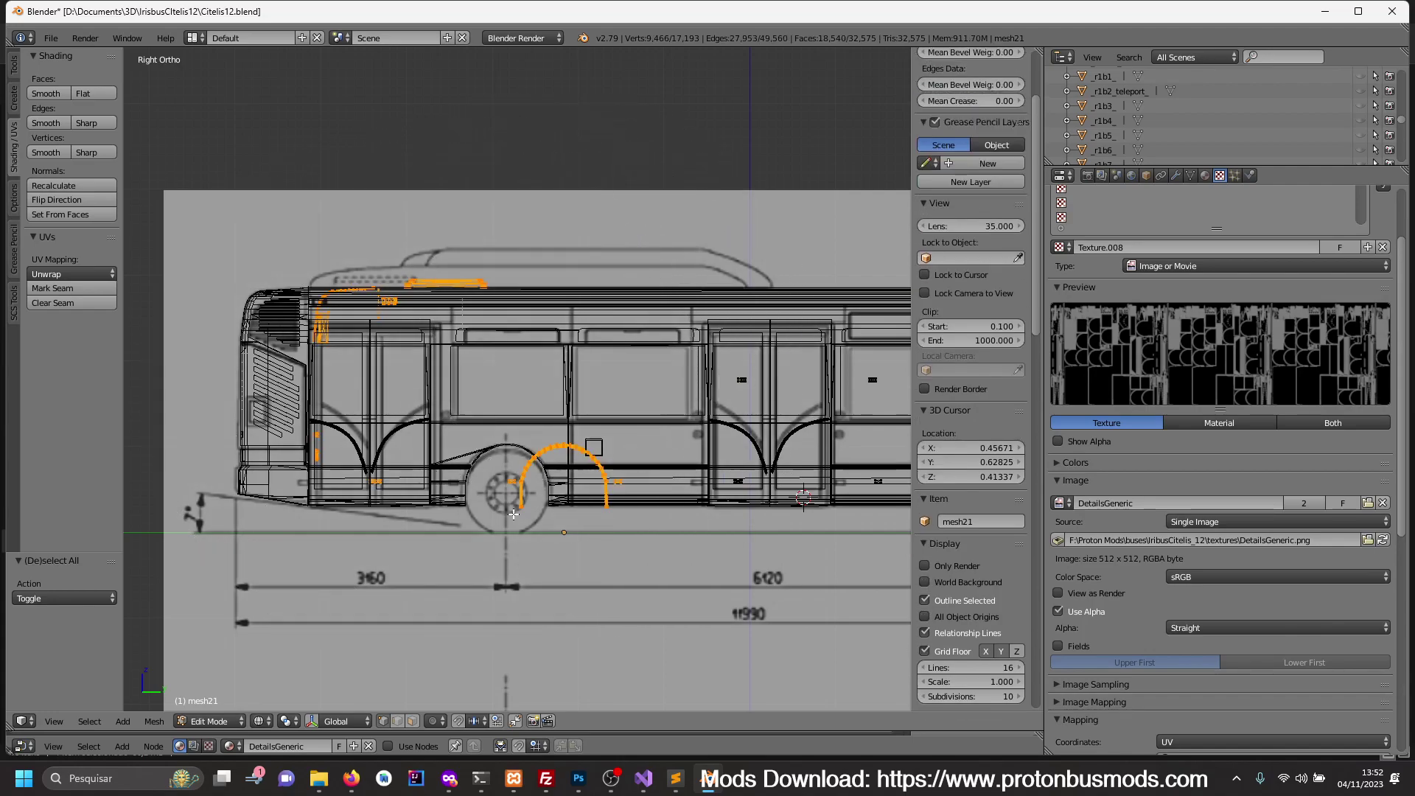
{"action": "middle_click_drag", "start_coordinate": [548, 514], "coordinate": [540, 451], "text": "shift"}
{"action": "scroll", "coordinate": [540, 450], "scroll_direction": "up", "scroll_amount": 4}
{"action": "scroll", "coordinate": [663, 482], "scroll_direction": "up", "scroll_amount": 2}
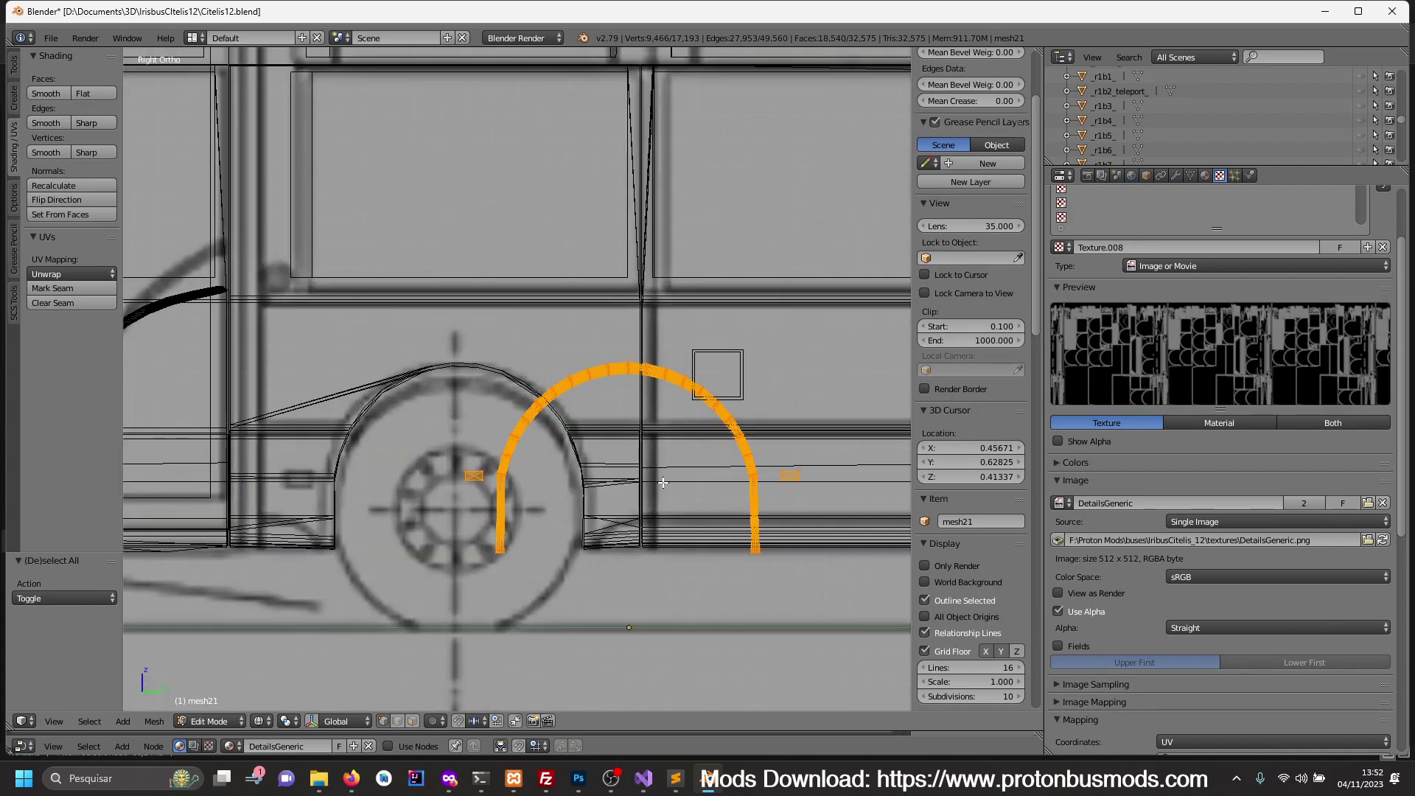
- Slide the rear wheel arch along Y over the blueprint's rear wheel
{"action": "key", "text": "g"}
{"action": "key", "text": "y"}
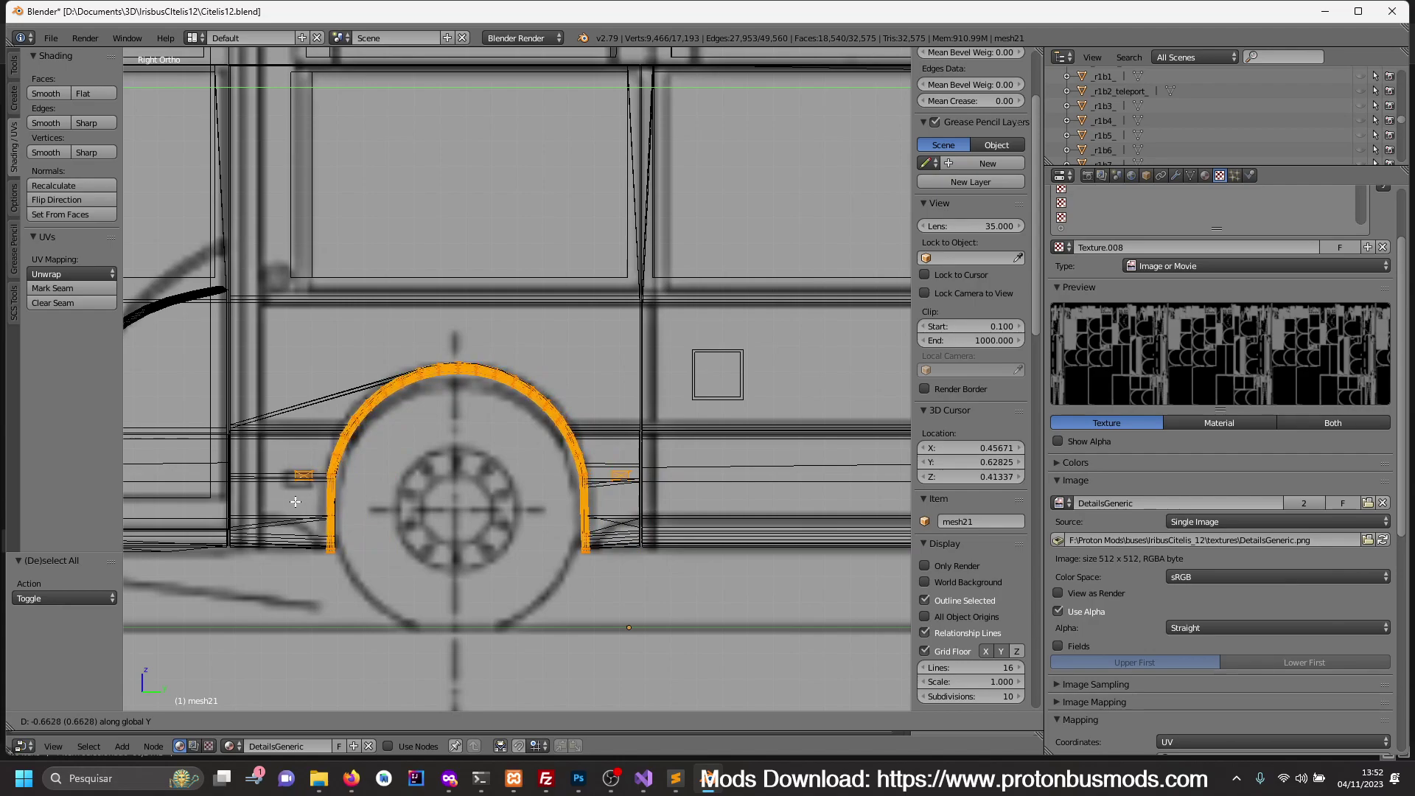
{"action": "left_click", "coordinate": [329, 499]}
{"action": "scroll", "coordinate": [483, 474], "scroll_direction": "up", "scroll_amount": 2}
{"action": "scroll", "coordinate": [553, 496], "scroll_direction": "up", "scroll_amount": 2}
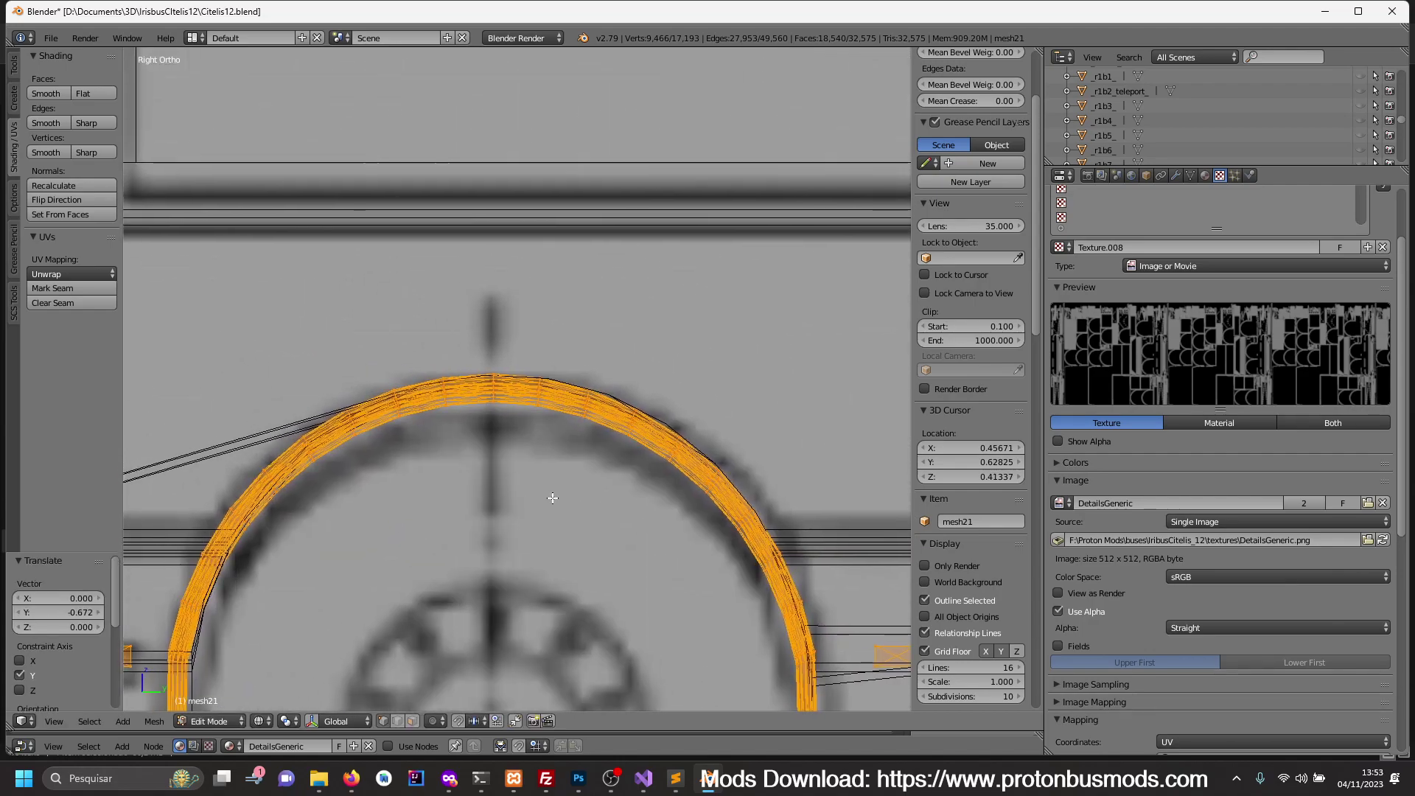
{"action": "scroll", "coordinate": [541, 502], "scroll_direction": "up", "scroll_amount": 2}
- Refine the arch along Y onto the wheel outline and check it in 3D
{"action": "key", "text": "g"}
{"action": "key", "text": "y"}
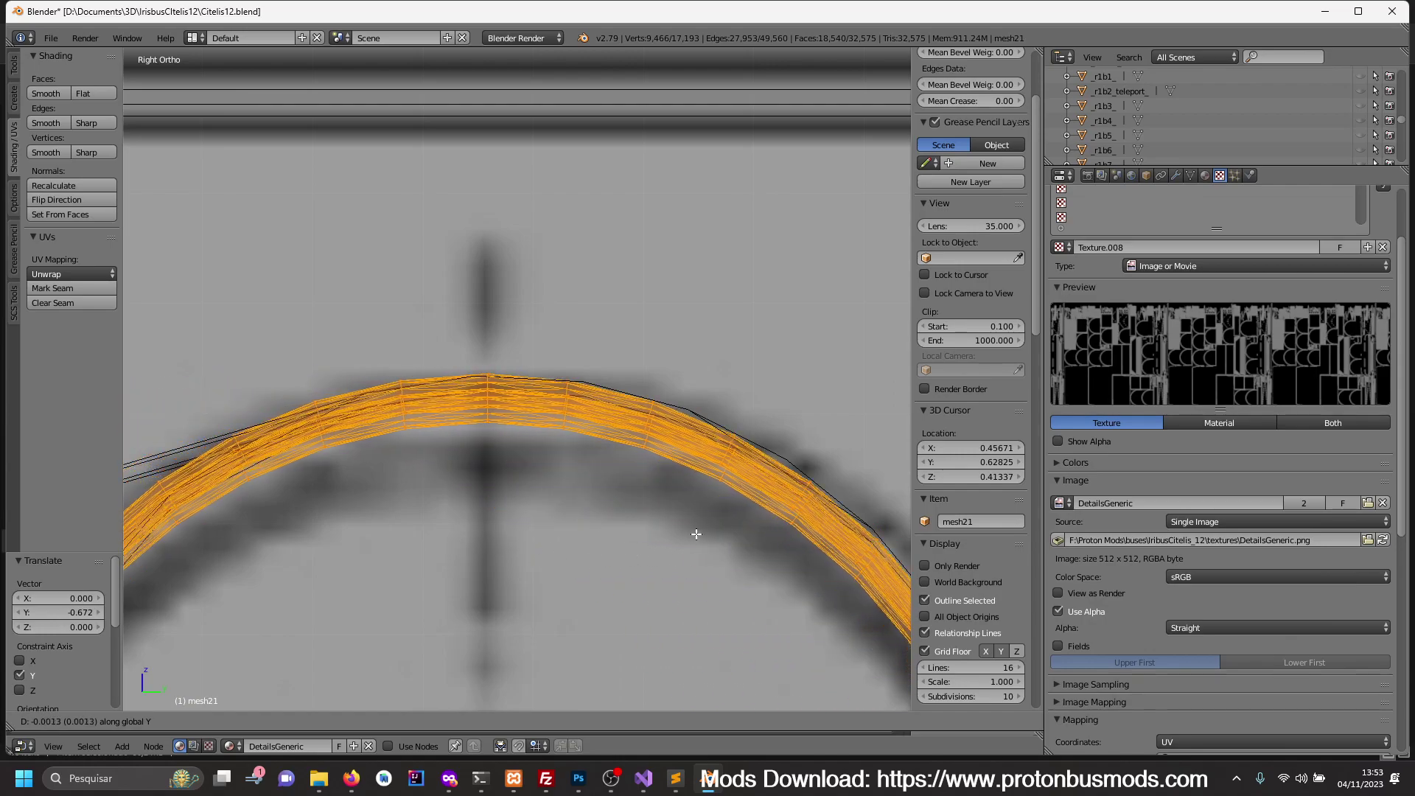
{"action": "left_click", "coordinate": [822, 518]}
{"action": "scroll", "coordinate": [729, 476], "scroll_direction": "down", "scroll_amount": 8}
{"action": "scroll", "coordinate": [644, 495], "scroll_direction": "down", "scroll_amount": 2}
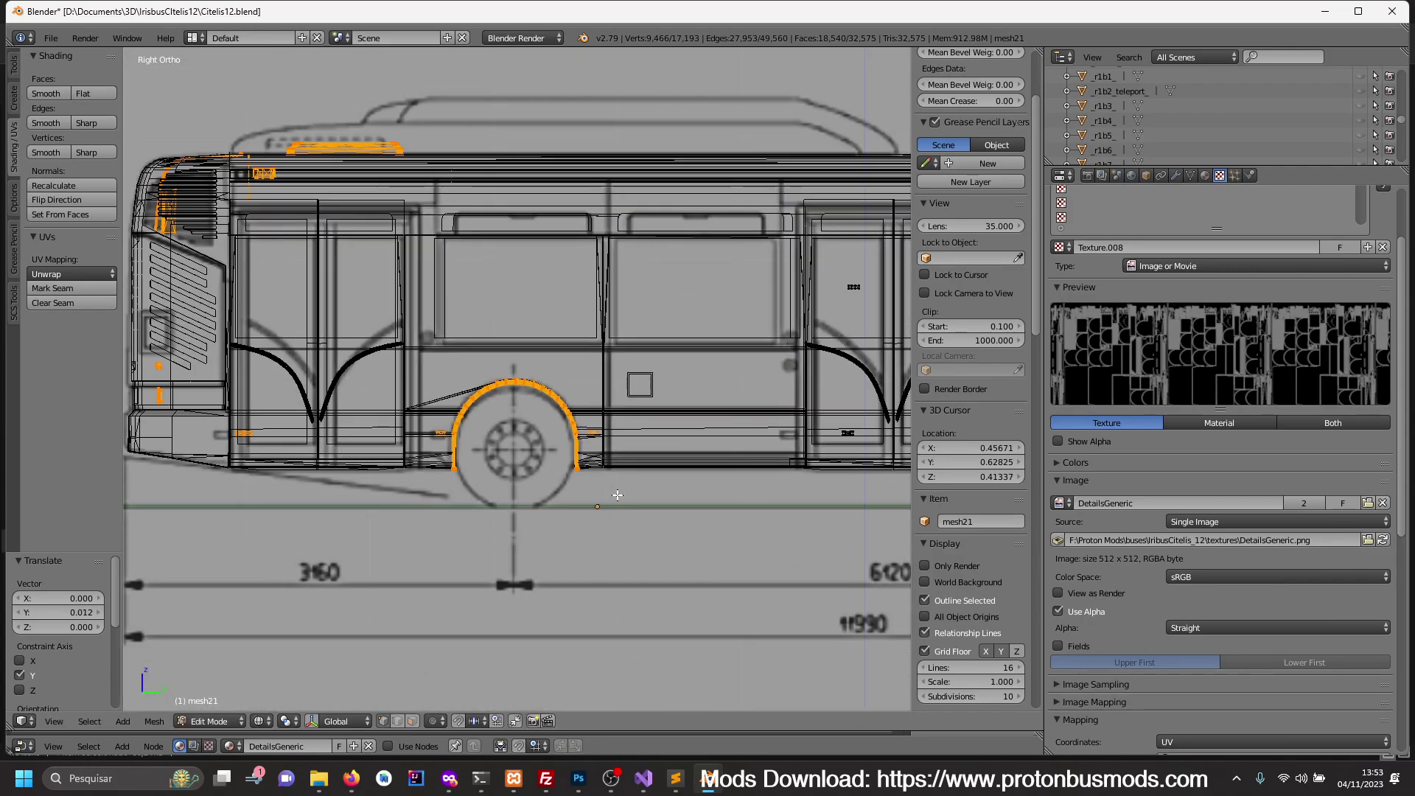
{"action": "mouse_move", "coordinate": [643, 496]}
{"action": "middle_mouse_down"}
{"action": "mouse_move", "coordinate": [452, 491]}
{"action": "mouse_move", "coordinate": [584, 481]}
{"action": "middle_mouse_up"}
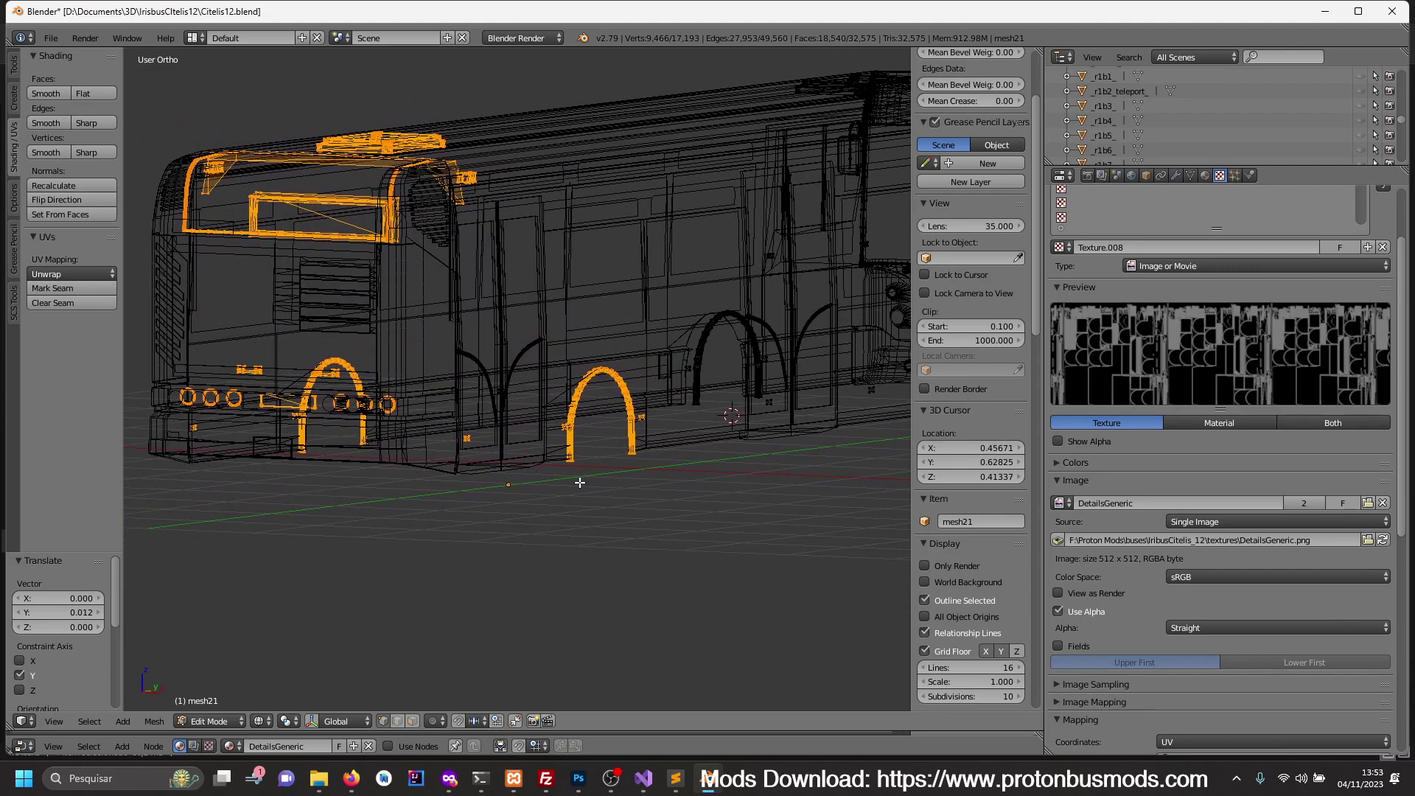
{"action": "key", "text": "KP_3"}
{"action": "key", "text": "z"}
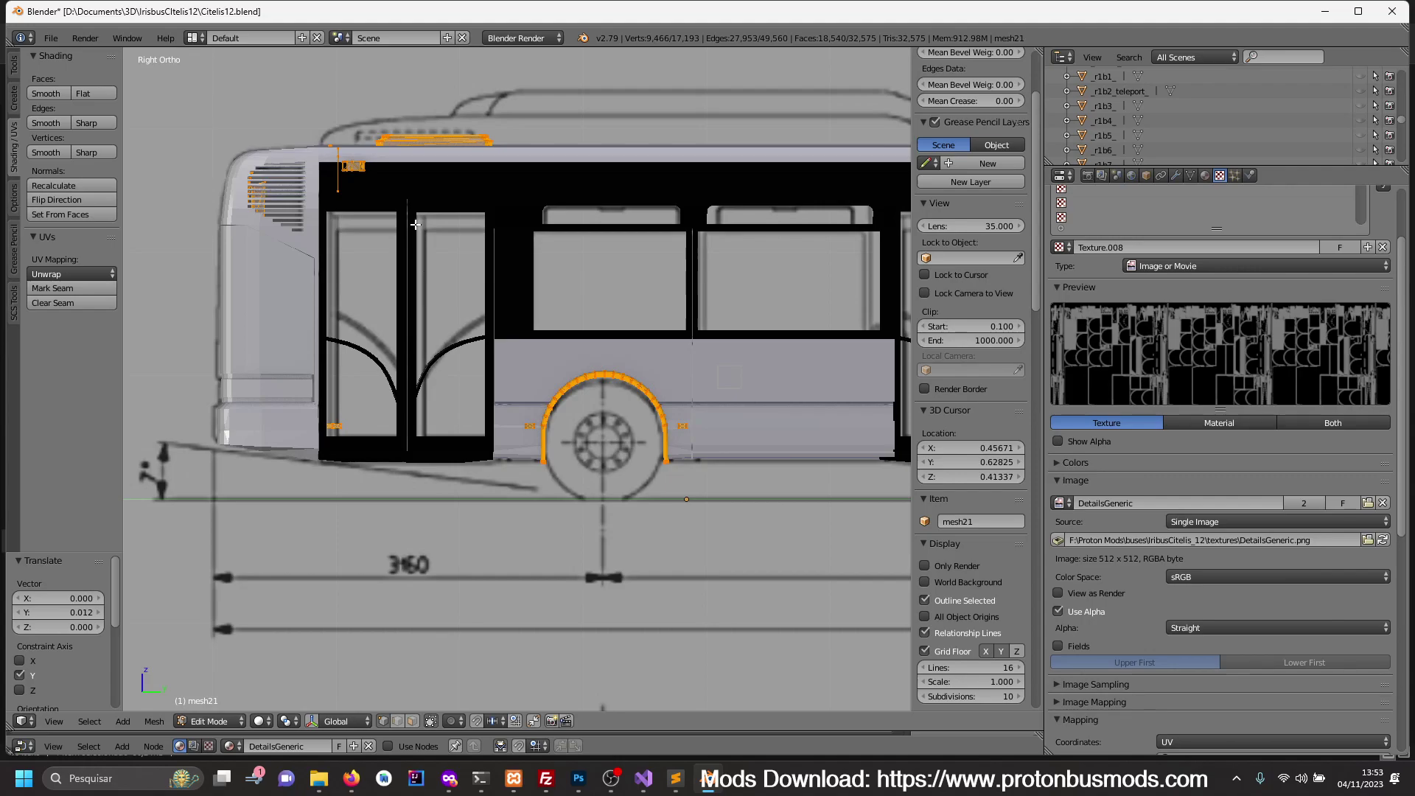
{"action": "key", "text": "z"}
- Select the bus rear-end vertices and move them along Y to match the drawing
{"action": "key", "text": "a"}
{"action": "left_click", "coordinate": [234, 405]}
{"action": "key", "text": "Escape"}
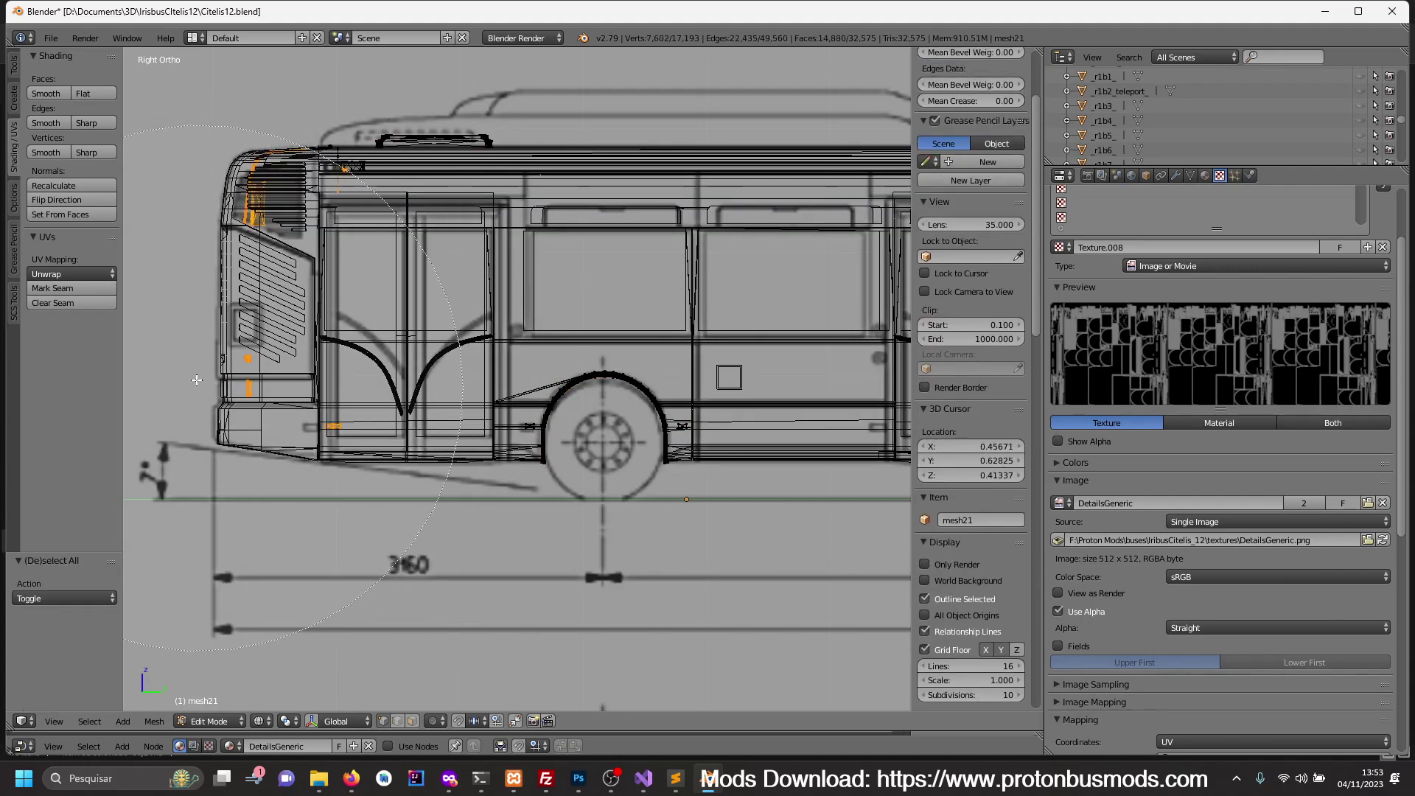
{"action": "mouse_move", "coordinate": [211, 378]}
{"action": "middle_mouse_down", "text": "shift"}
{"action": "mouse_move", "coordinate": [277, 374]}
{"action": "mouse_move", "coordinate": [506, 452]}
{"action": "middle_mouse_up", "text": "shift"}
{"action": "key", "text": "z"}
{"action": "scroll", "coordinate": [506, 452], "scroll_direction": "up", "scroll_amount": 5}
{"action": "scroll", "coordinate": [506, 452], "scroll_direction": "down", "scroll_amount": 3}
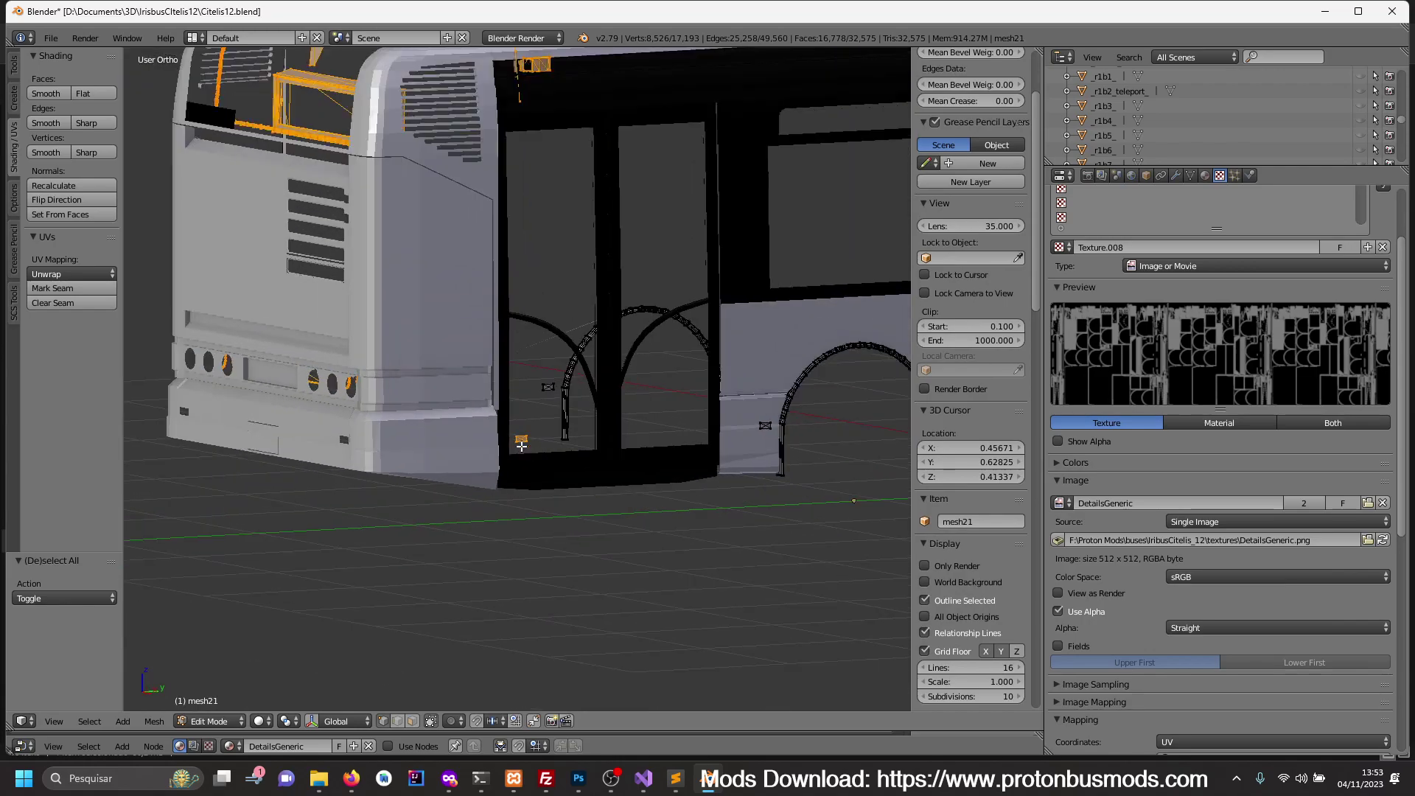
{"action": "key", "text": "g"}
{"action": "key", "text": "y"}
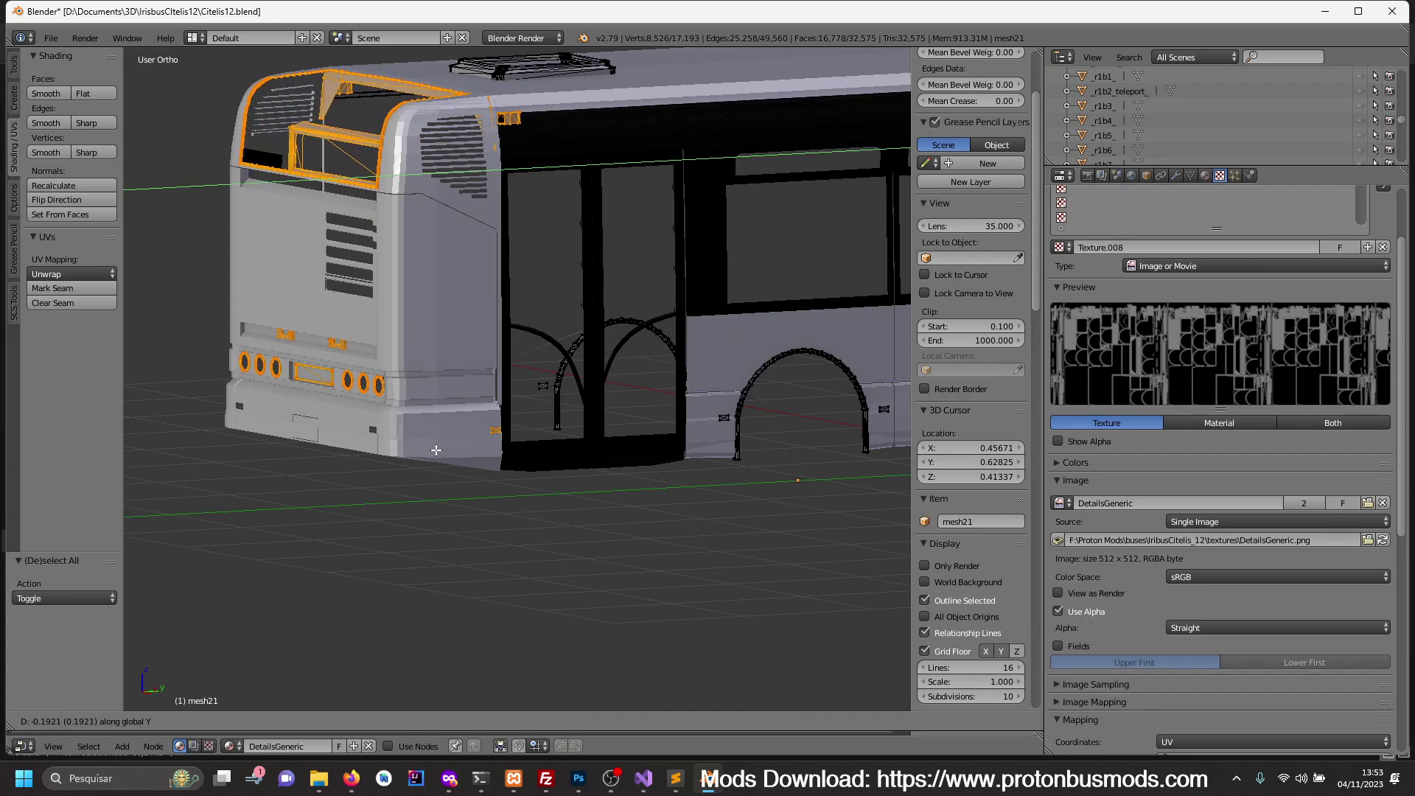
{"action": "left_click", "coordinate": [475, 446]}
- Nudge the rear-end geometry slightly further along Y after inspecting the rear corner
{"action": "scroll", "coordinate": [487, 446], "scroll_direction": "up", "scroll_amount": 2}
{"action": "scroll", "coordinate": [520, 447], "scroll_direction": "up", "scroll_amount": 3}
{"action": "scroll", "coordinate": [525, 446], "scroll_direction": "up", "scroll_amount": 3}
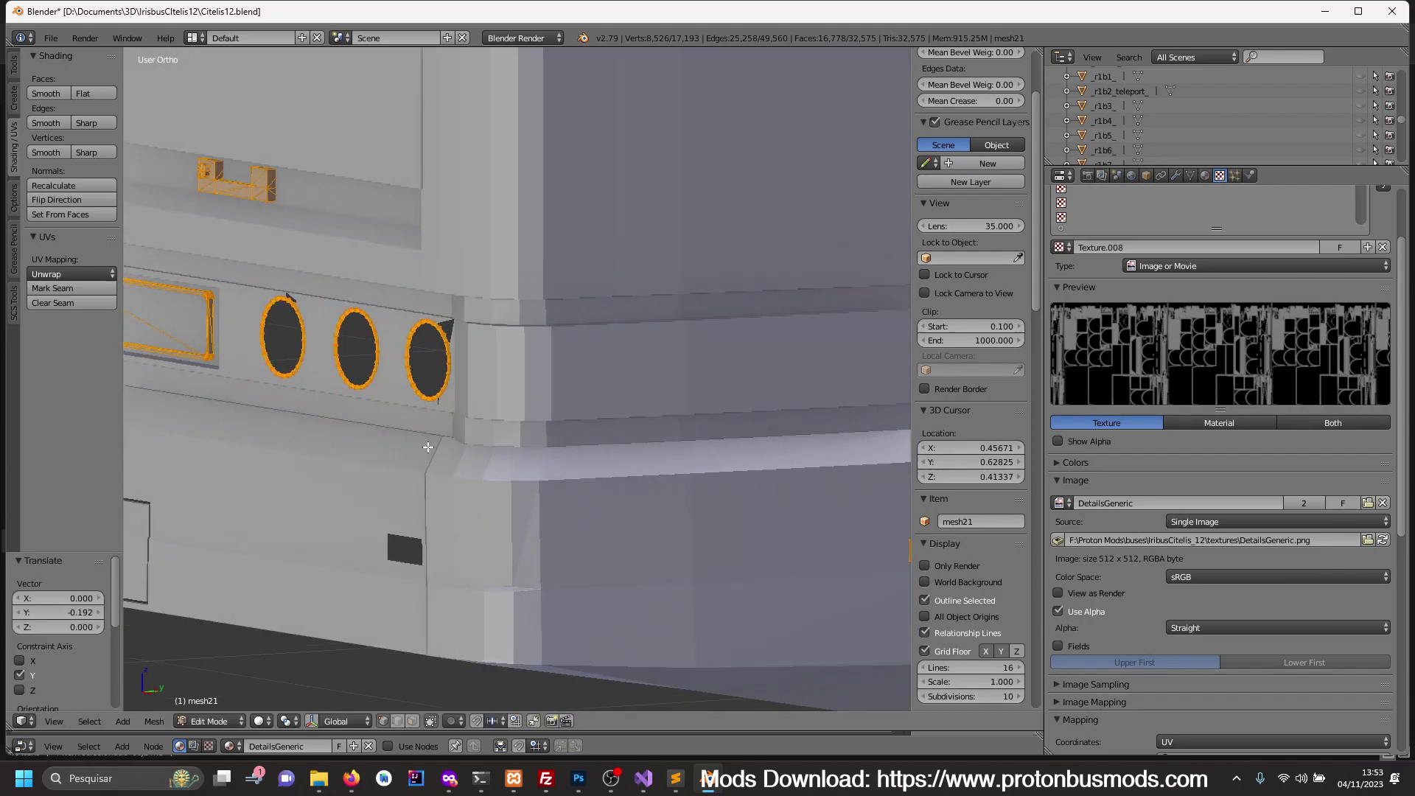
{"action": "mouse_move", "coordinate": [440, 449]}
{"action": "middle_mouse_down"}
{"action": "mouse_move", "coordinate": [473, 486]}
{"action": "mouse_move", "coordinate": [442, 413]}
{"action": "middle_mouse_up"}
{"action": "scroll", "coordinate": [473, 486], "scroll_direction": "down", "scroll_amount": 3}
{"action": "scroll", "coordinate": [442, 409], "scroll_direction": "up", "scroll_amount": 2}
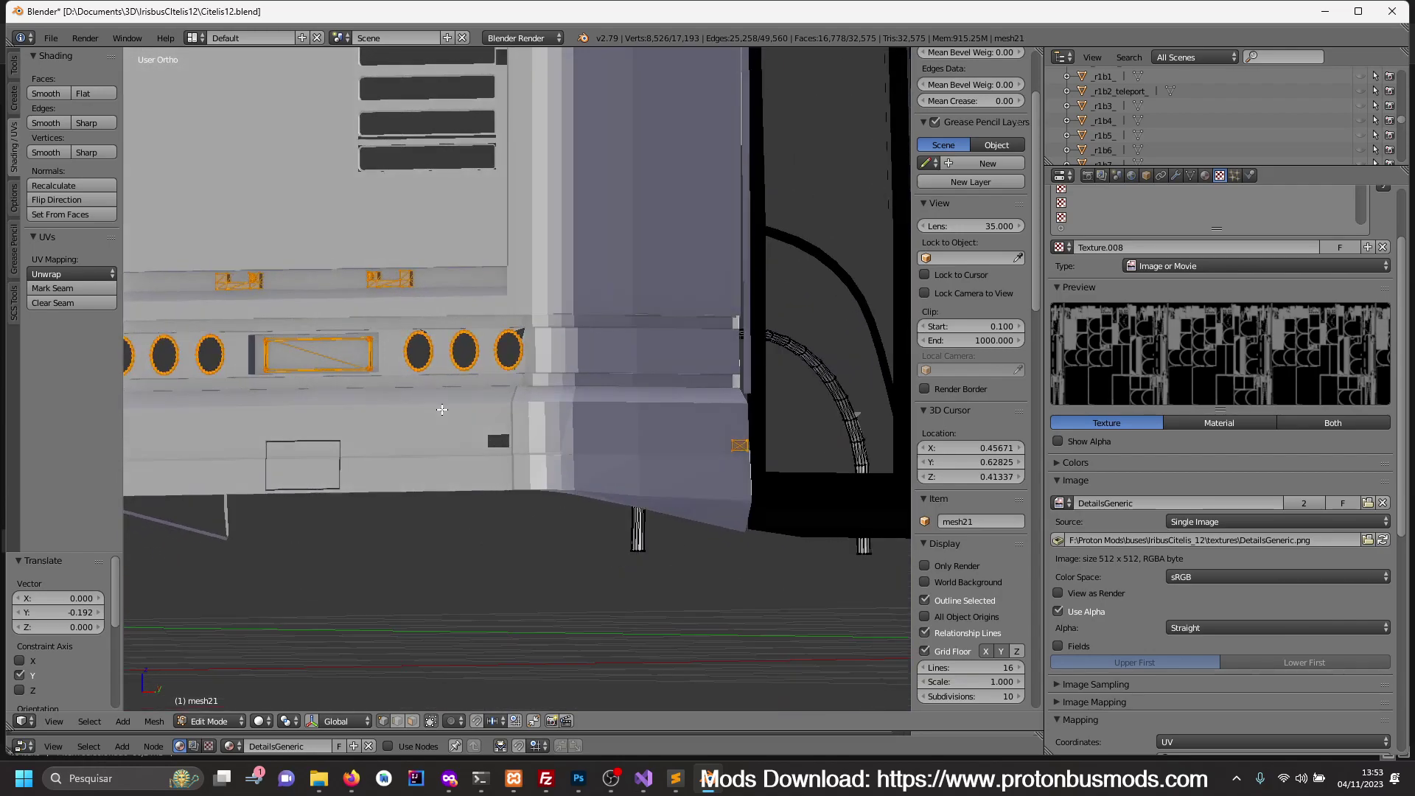
{"action": "scroll", "coordinate": [442, 409], "scroll_direction": "up", "scroll_amount": 2}
{"action": "key", "text": "g"}
{"action": "key", "text": "y"}
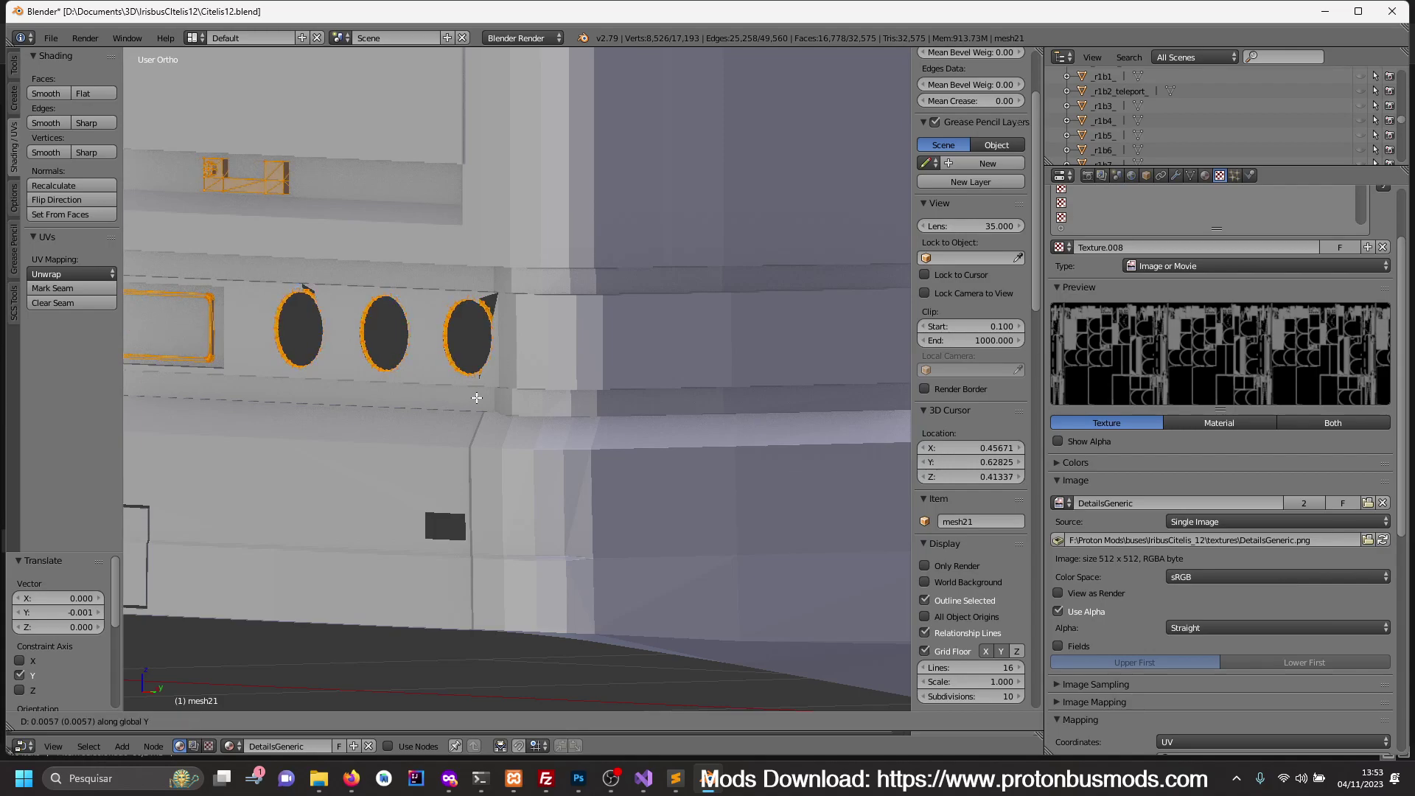
{"action": "left_click", "coordinate": [475, 396]}
- Deselect everything, return to Object Mode and select the wheel-arch trim object
{"action": "key", "text": "a"}
{"action": "scroll", "coordinate": [490, 387], "scroll_direction": "down", "scroll_amount": 3}
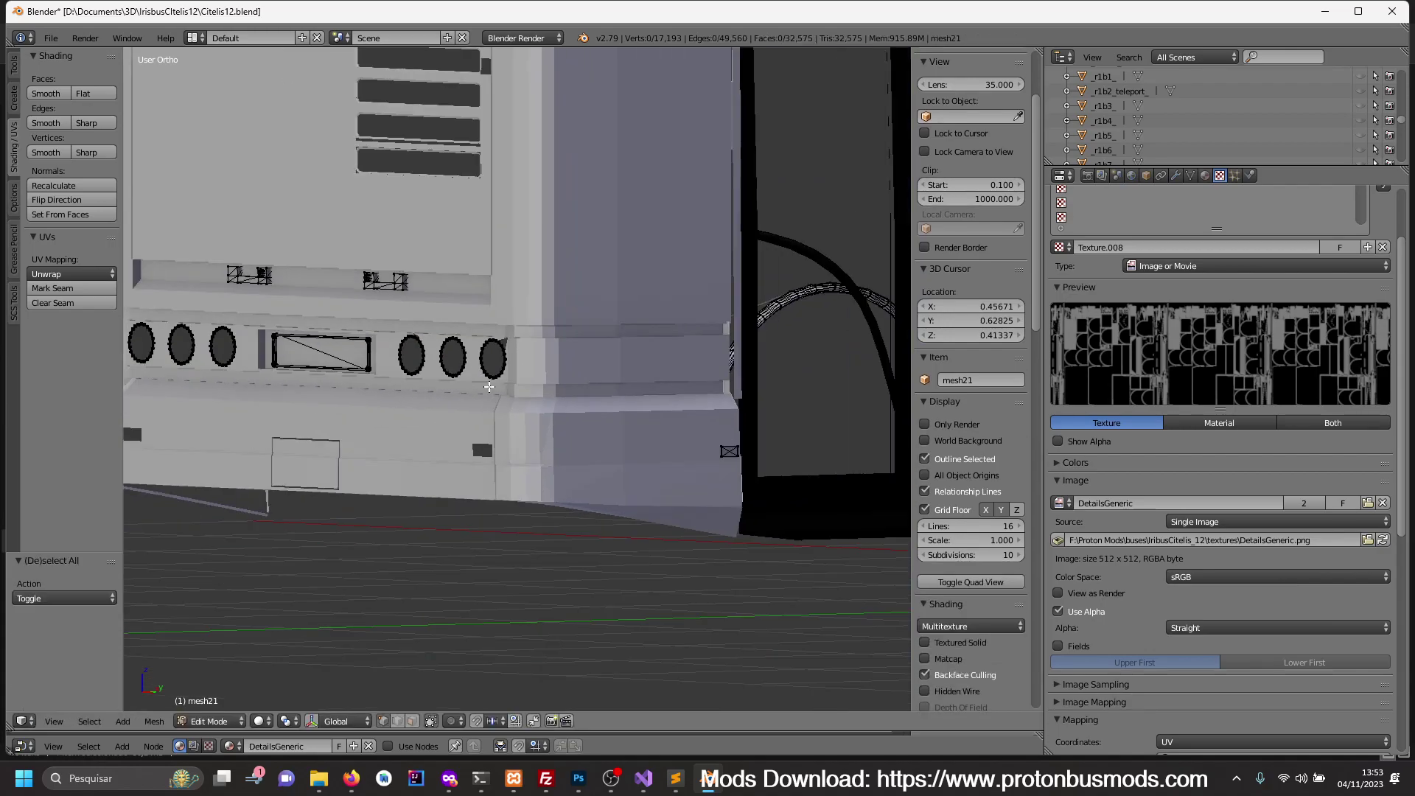
{"action": "key", "text": "Tab"}
{"action": "scroll", "coordinate": [500, 398], "scroll_direction": "down", "scroll_amount": 5}
{"action": "mouse_move", "coordinate": [493, 457]}
{"action": "middle_mouse_down"}
{"action": "mouse_move", "coordinate": [756, 484]}
{"action": "mouse_move", "coordinate": [550, 472]}
{"action": "middle_mouse_up"}
{"action": "mouse_move", "coordinate": [654, 477]}
{"action": "middle_mouse_down"}
{"action": "mouse_move", "coordinate": [556, 492]}
{"action": "mouse_move", "coordinate": [688, 507]}
{"action": "mouse_move", "coordinate": [602, 502]}
{"action": "mouse_move", "coordinate": [564, 469]}
{"action": "middle_mouse_up"}
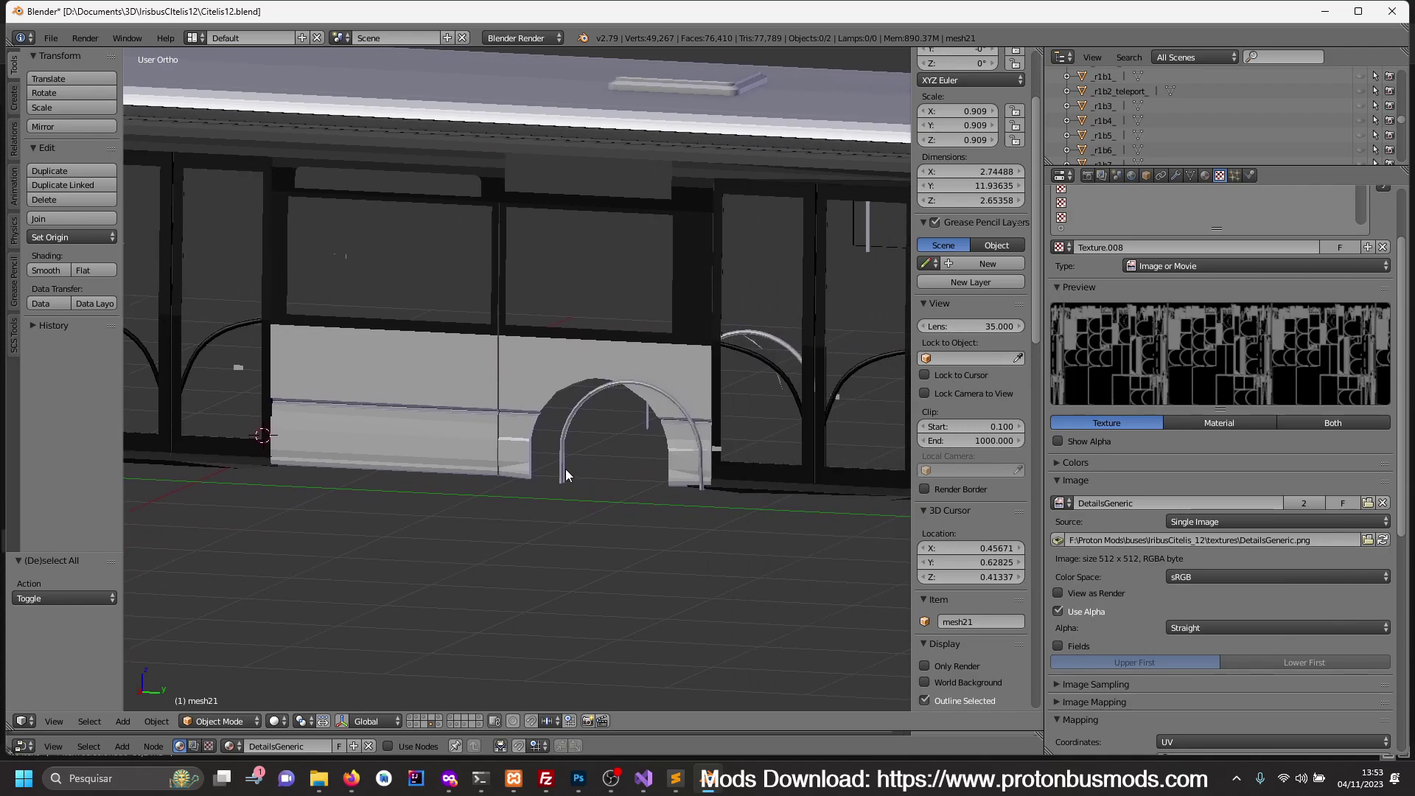
{"action": "right_click", "coordinate": [565, 469]}
- In the trim's Edit Mode, select the entire front wheel arch as a linked piece
{"action": "key", "text": "KP_3"}
{"action": "key", "text": "Tab"}
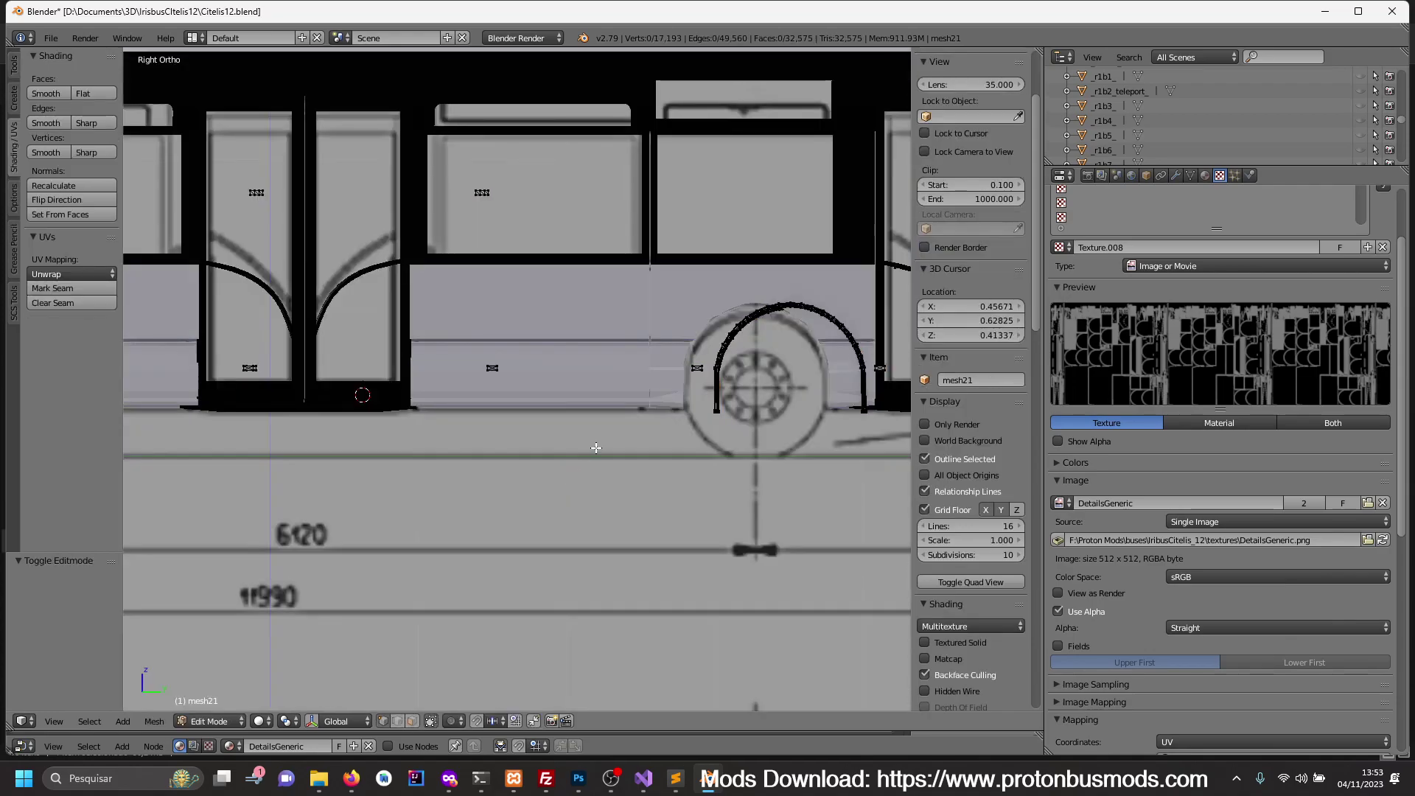
{"action": "scroll", "coordinate": [641, 421], "scroll_direction": "up", "scroll_amount": 1}
{"action": "scroll", "coordinate": [641, 422], "scroll_direction": "down", "scroll_amount": 3}
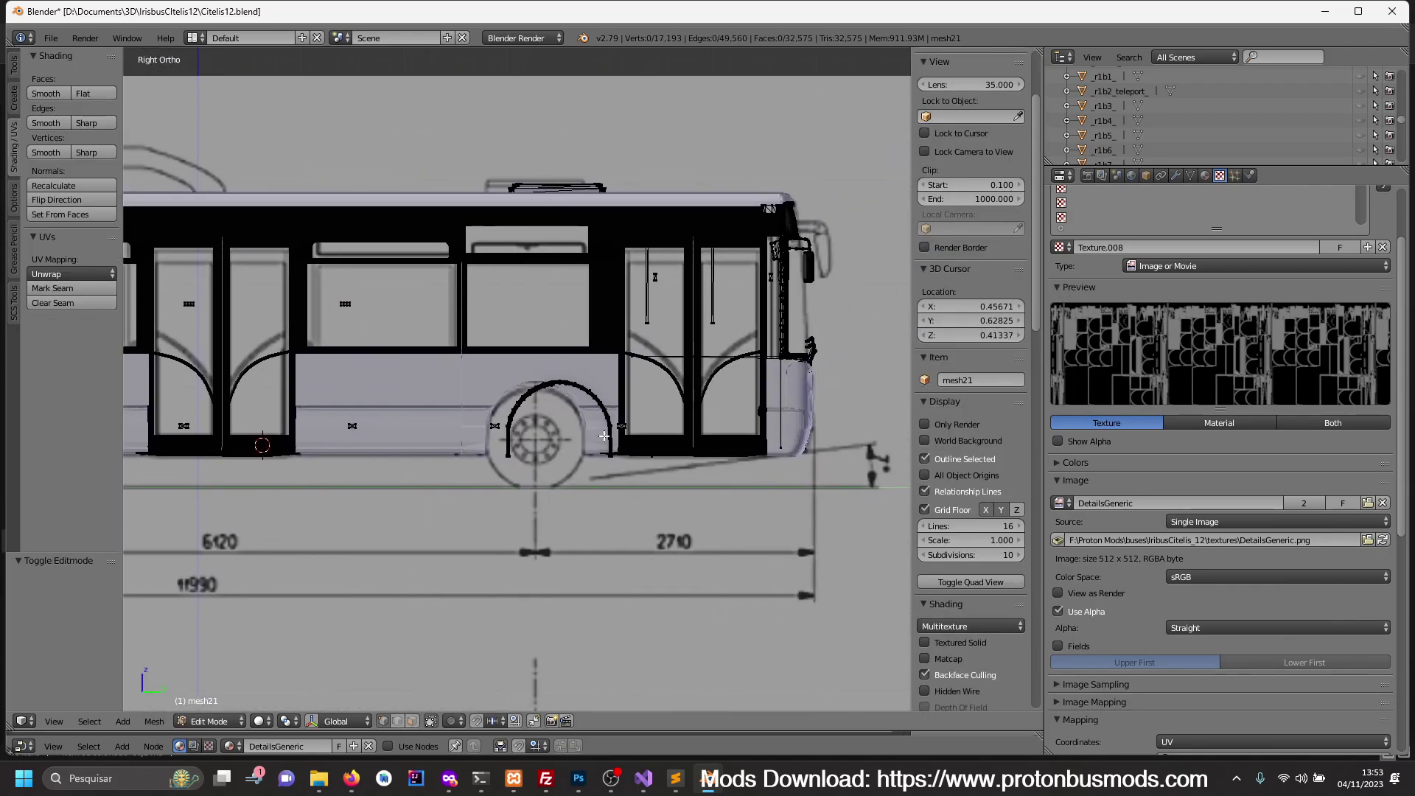
{"action": "key", "text": "a"}
{"action": "key", "text": "c"}
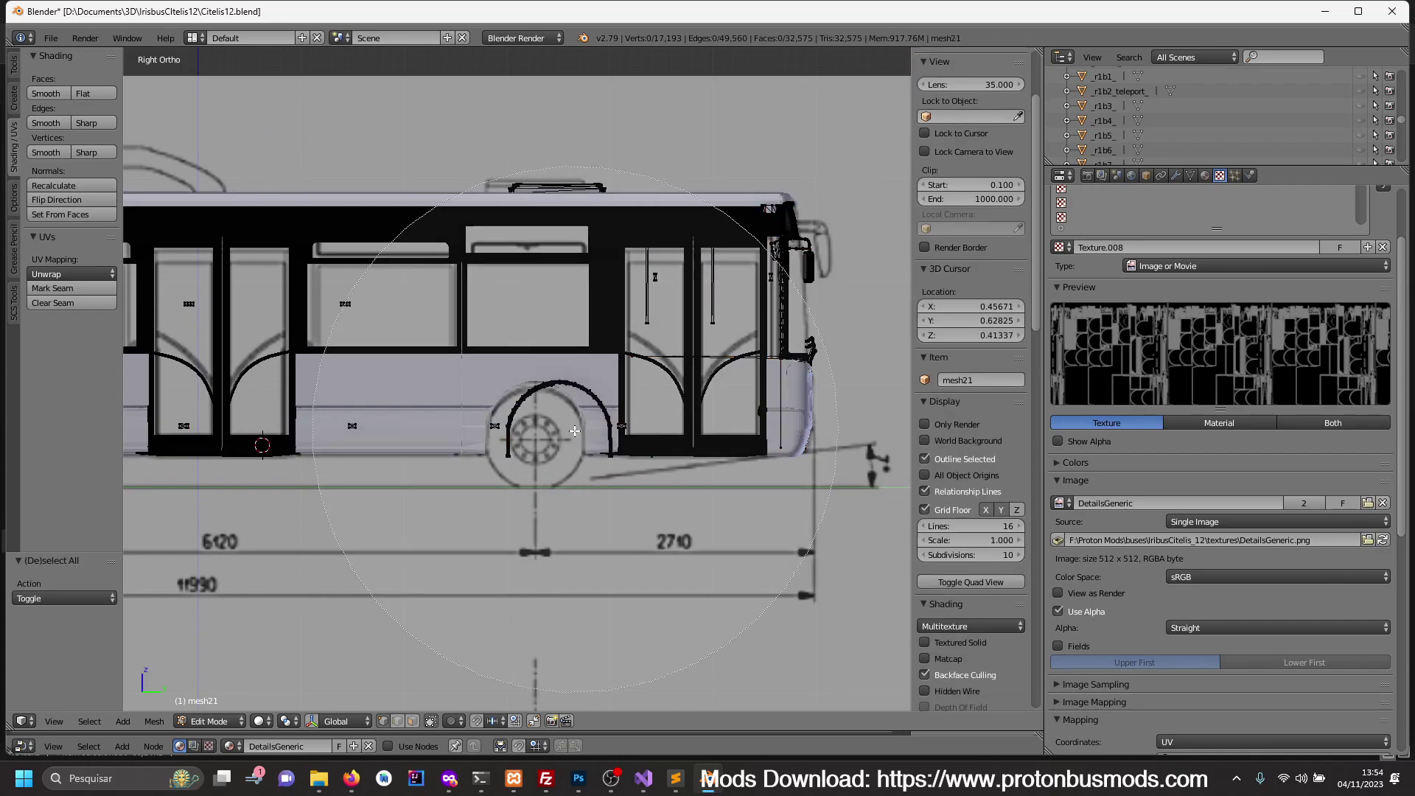
{"action": "middle_click_drag", "start_coordinate": [592, 421], "coordinate": [558, 450]}
{"action": "left_click", "coordinate": [558, 450]}
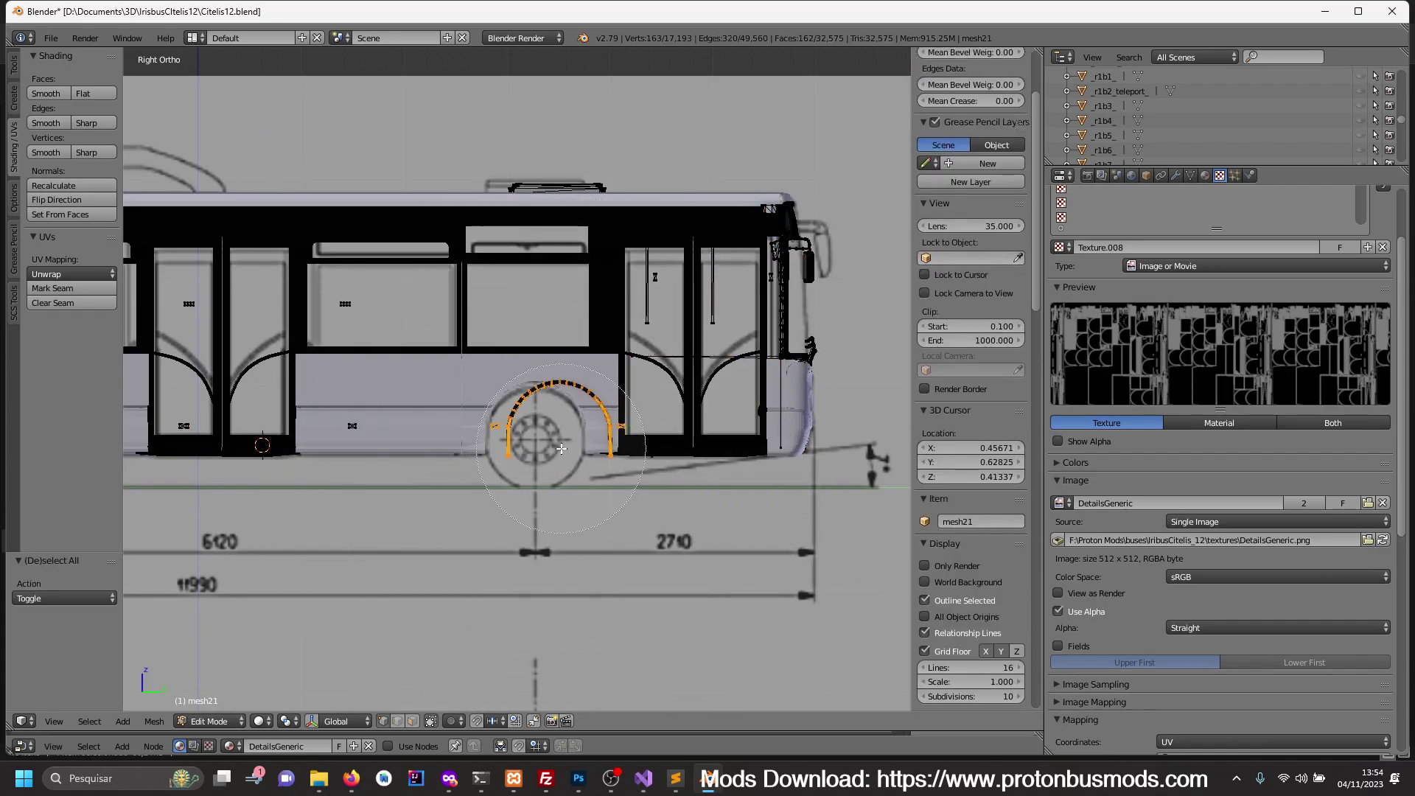
{"action": "right_click", "coordinate": [558, 448]}
{"action": "key", "text": "z"}
{"action": "key", "text": "ctrl+l"}
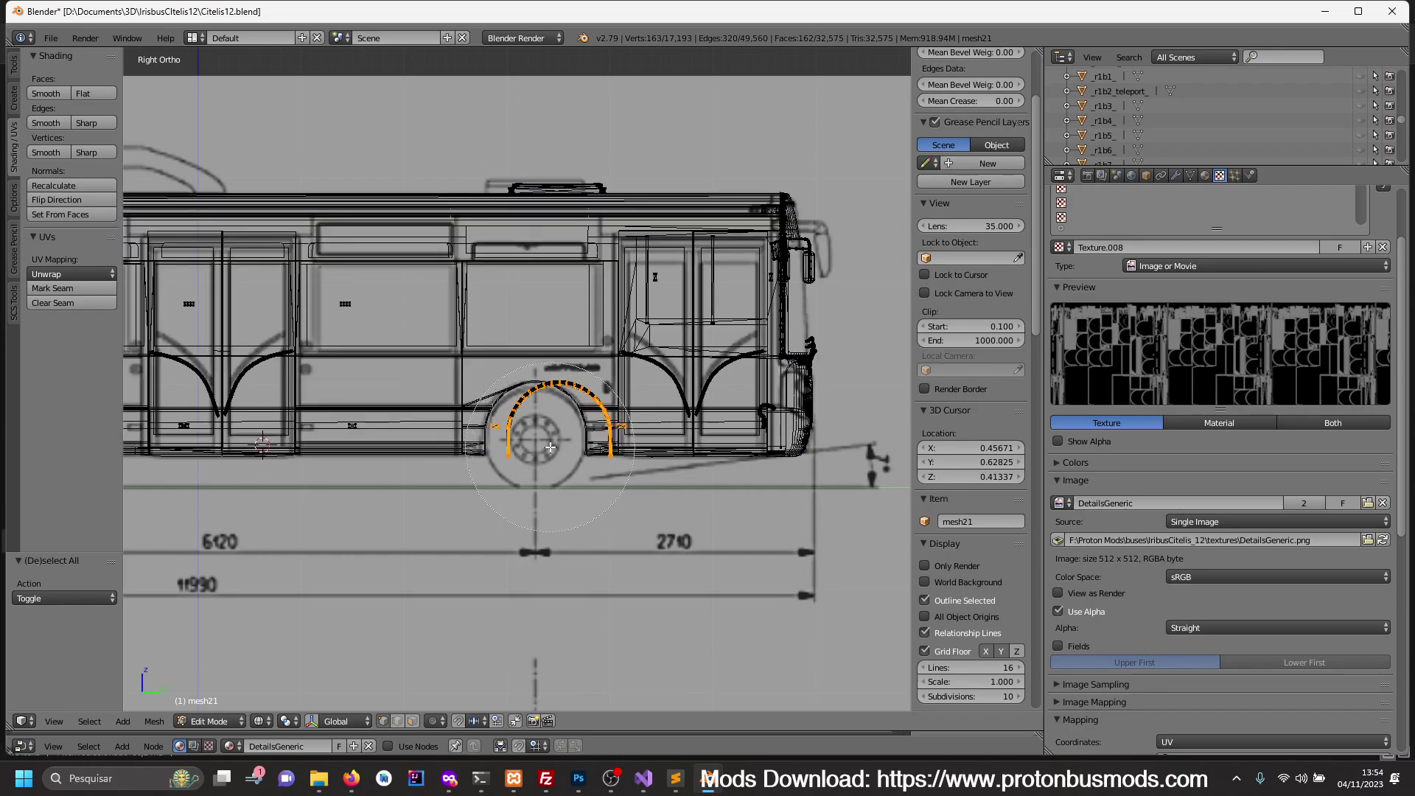
- Shift the front wheel arch along Y over the blueprint's front wheel and exit Edit Mode
{"action": "scroll", "coordinate": [705, 526], "scroll_direction": "up", "scroll_amount": 4}
{"action": "scroll", "coordinate": [706, 525], "scroll_direction": "up", "scroll_amount": 1}
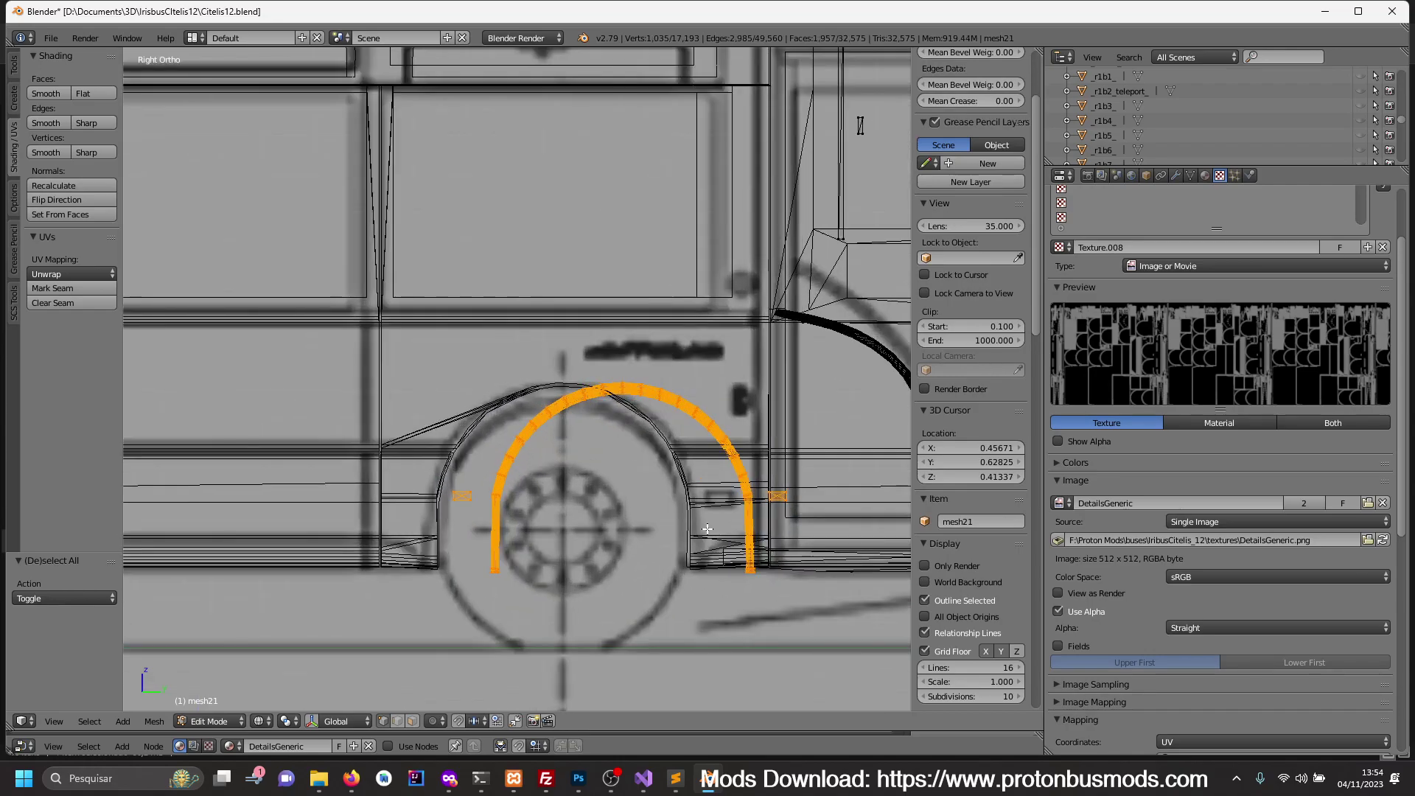
{"action": "key", "text": "g"}
{"action": "key", "text": "y"}
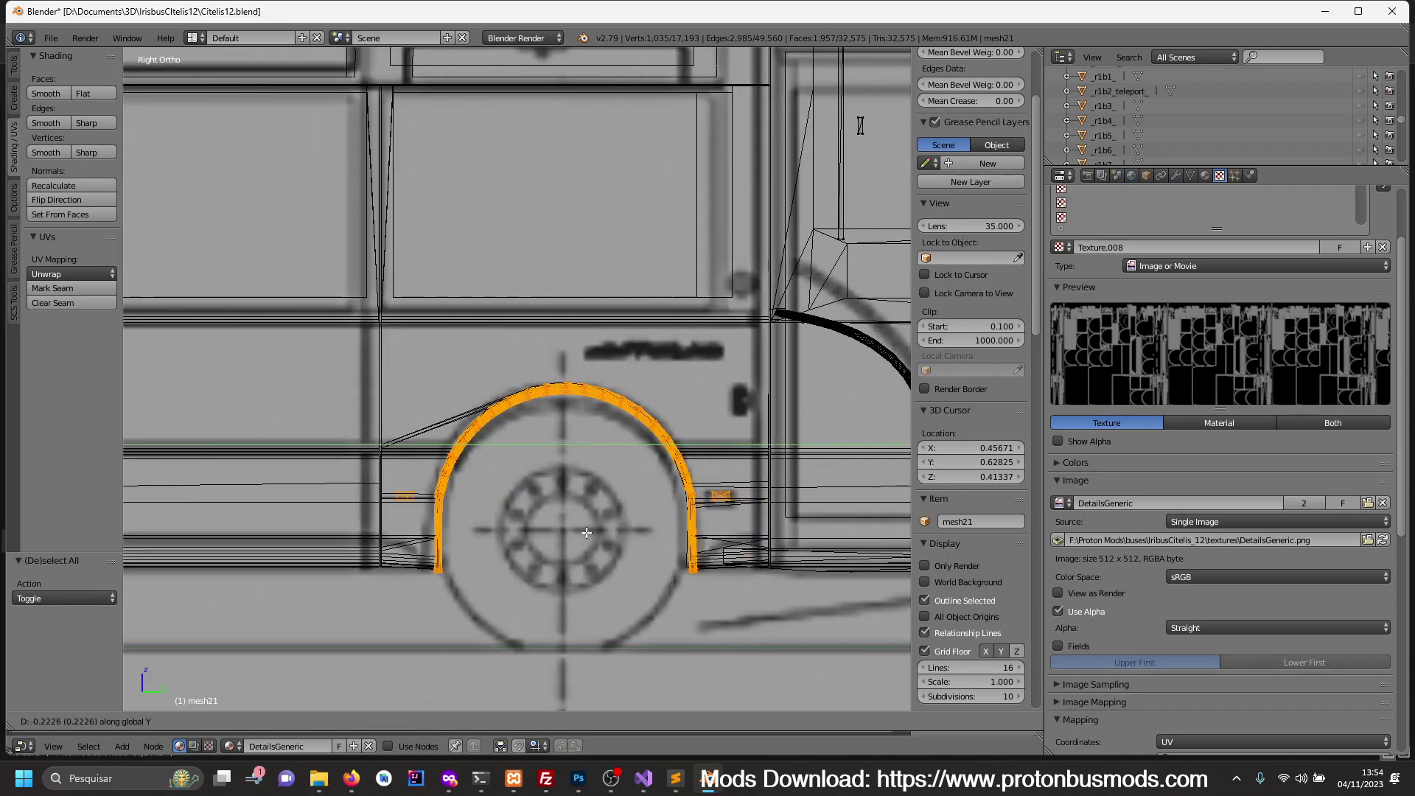
{"action": "left_click", "coordinate": [582, 532]}
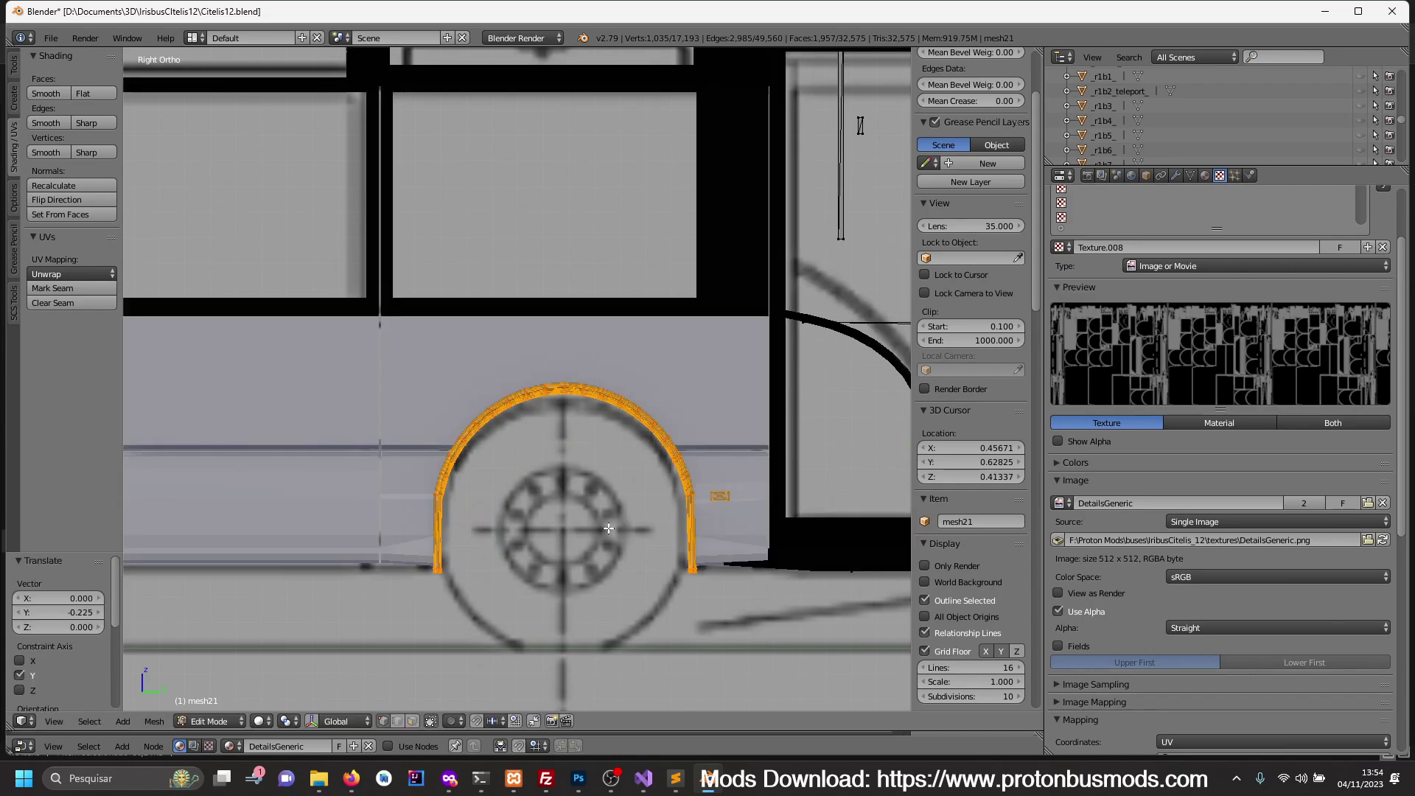
{"action": "key", "text": "Tab"}
- Select the whole bus body mesh and separate it By Material, back in Object Mode
{"action": "scroll", "coordinate": [609, 528], "scroll_direction": "down", "scroll_amount": 6}
{"action": "mouse_move", "coordinate": [603, 520]}
{"action": "middle_mouse_down"}
{"action": "mouse_move", "coordinate": [551, 512]}
{"action": "mouse_move", "coordinate": [514, 539]}
{"action": "middle_mouse_up"}
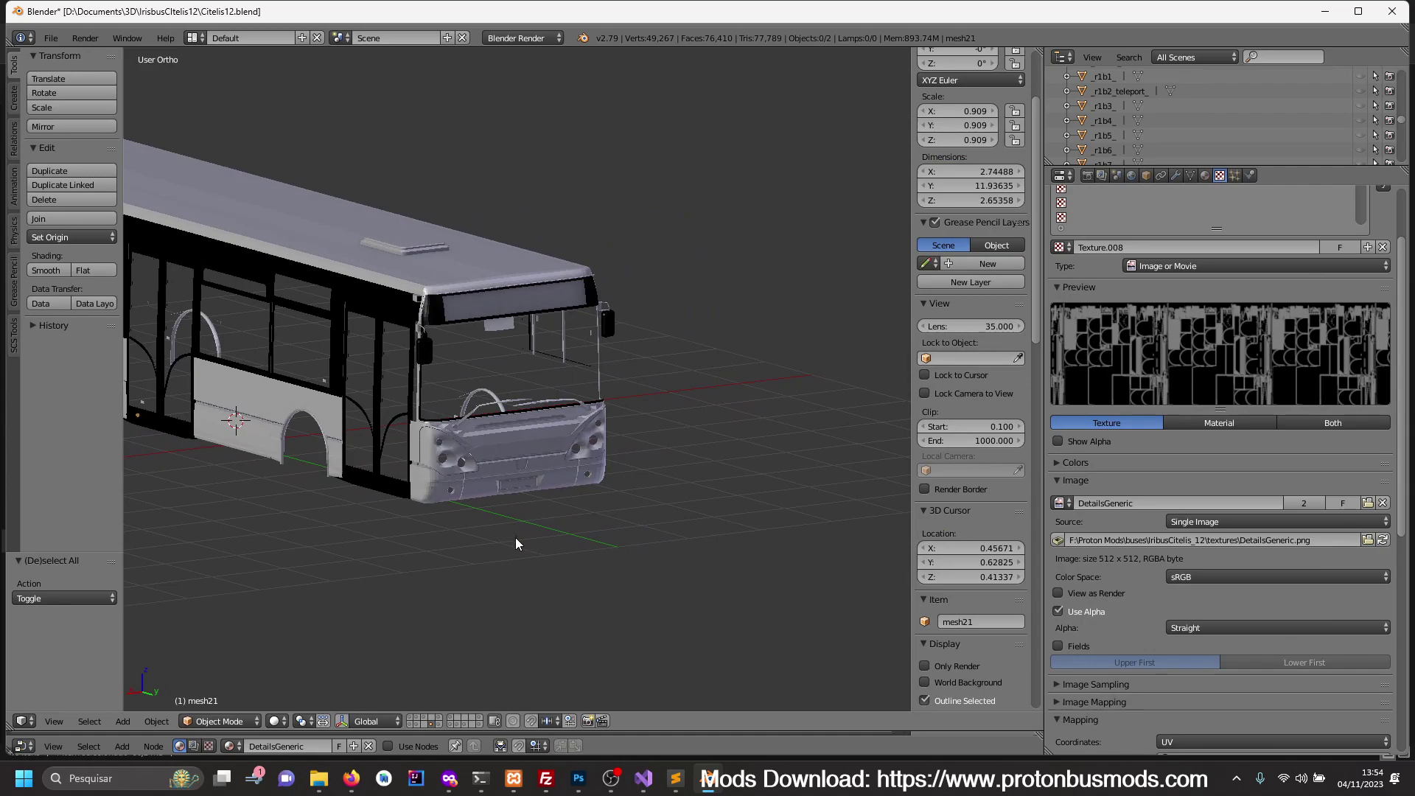
{"action": "right_click", "coordinate": [432, 463]}
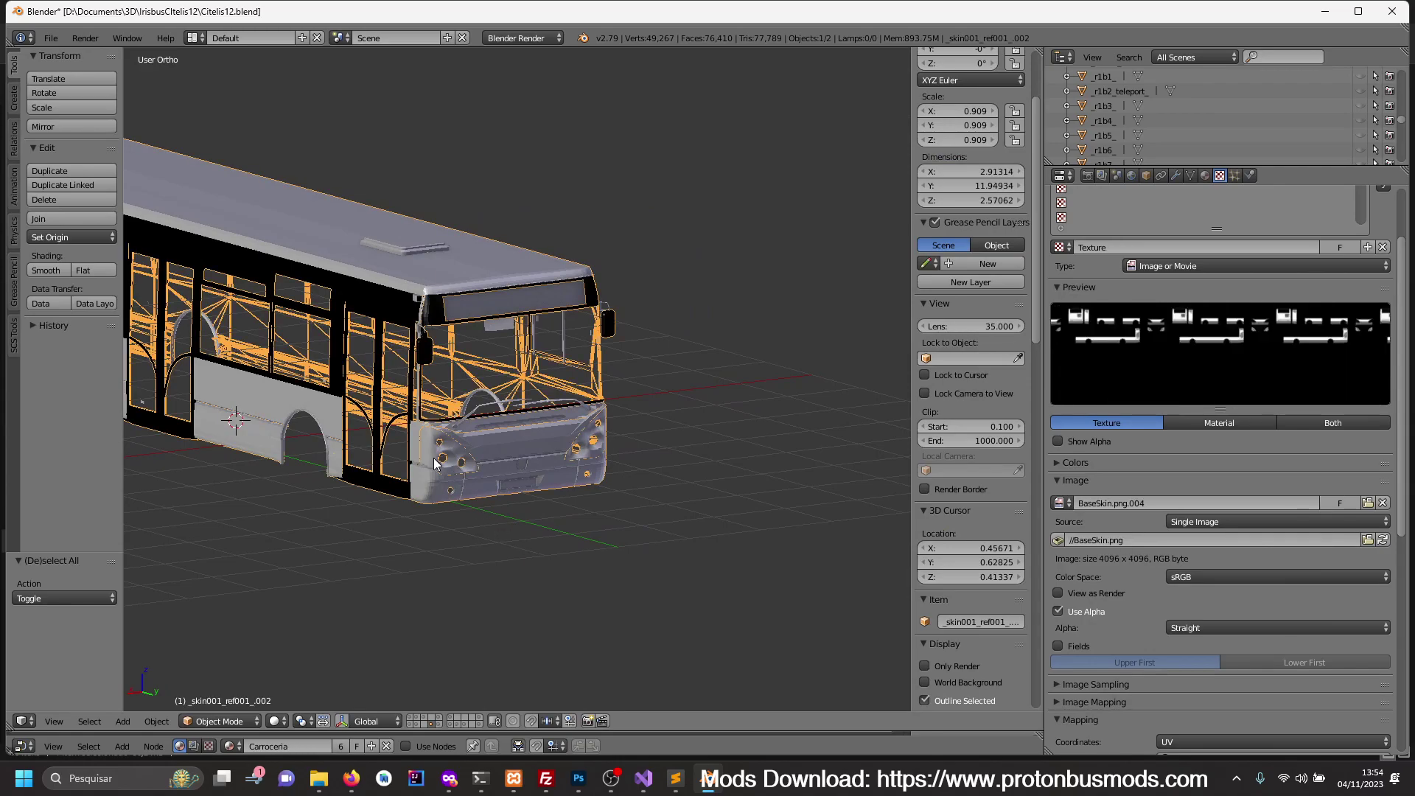
{"action": "key", "text": "Tab"}
{"action": "key", "text": "a"}
{"action": "key", "text": "a"}
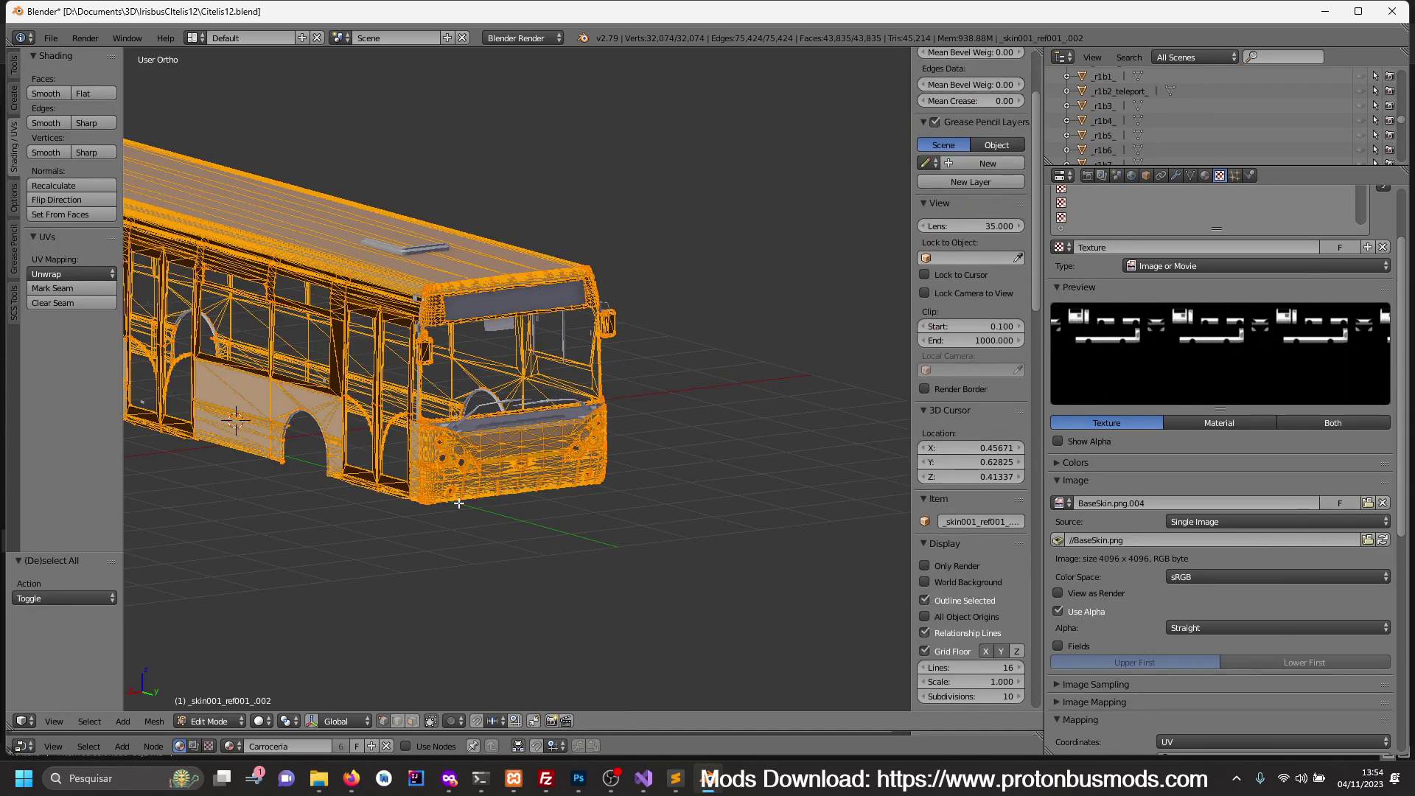
{"action": "key", "text": "p"}
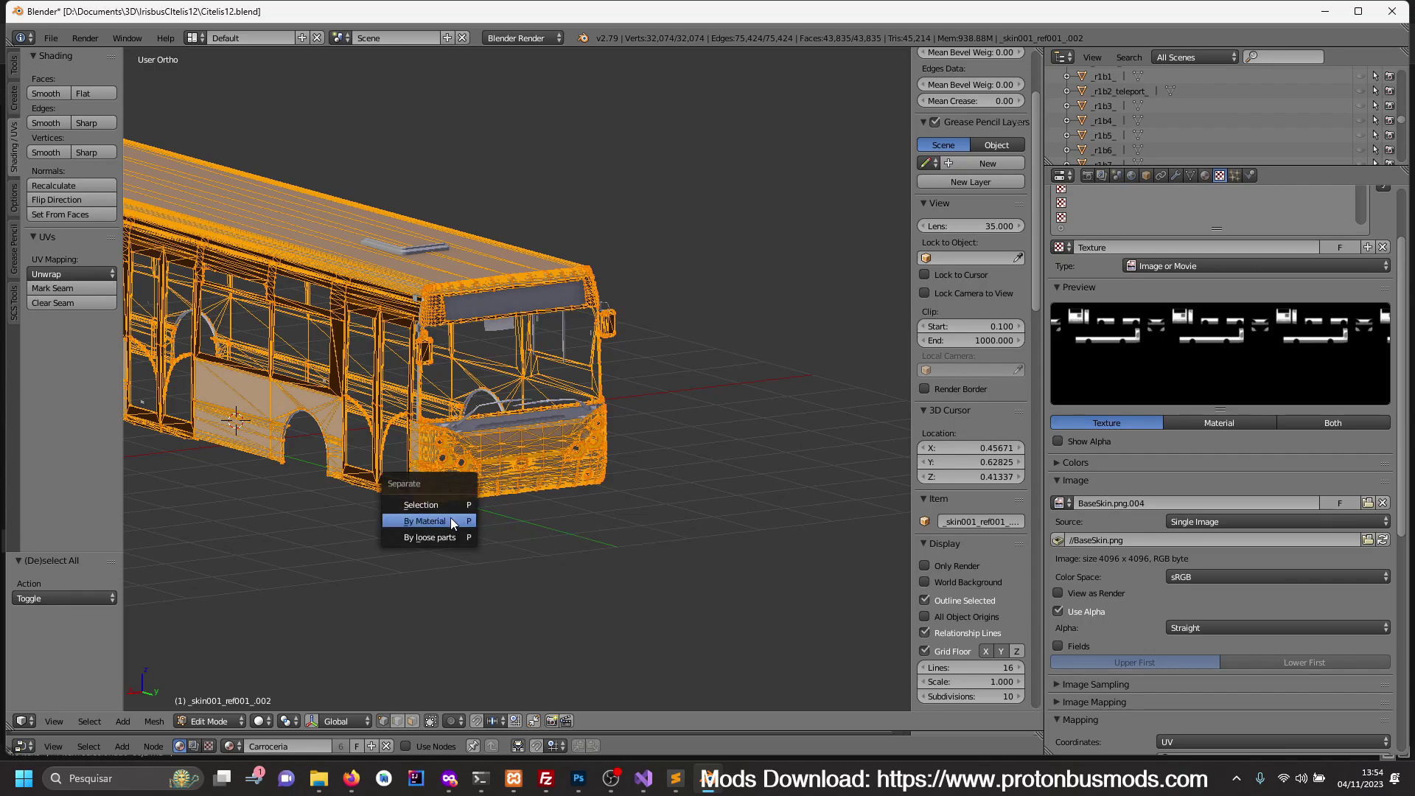
{"action": "left_click", "coordinate": [450, 514]}
{"action": "key", "text": "Tab"}
- Isolate the main body piece in local view and check it from front and back
{"action": "key", "text": "a"}
{"action": "right_click", "coordinate": [449, 473]}
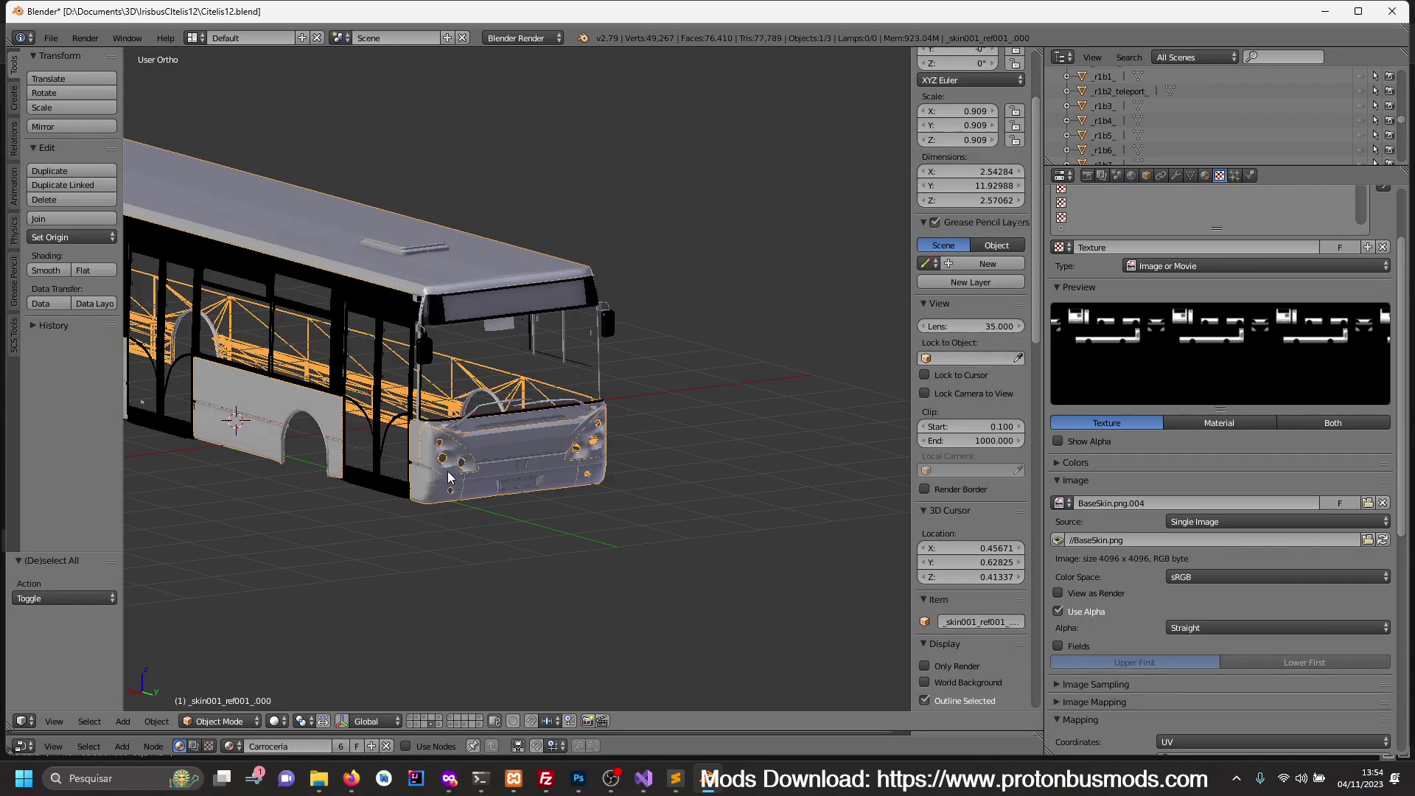
{"action": "key", "text": "KP_Divide"}
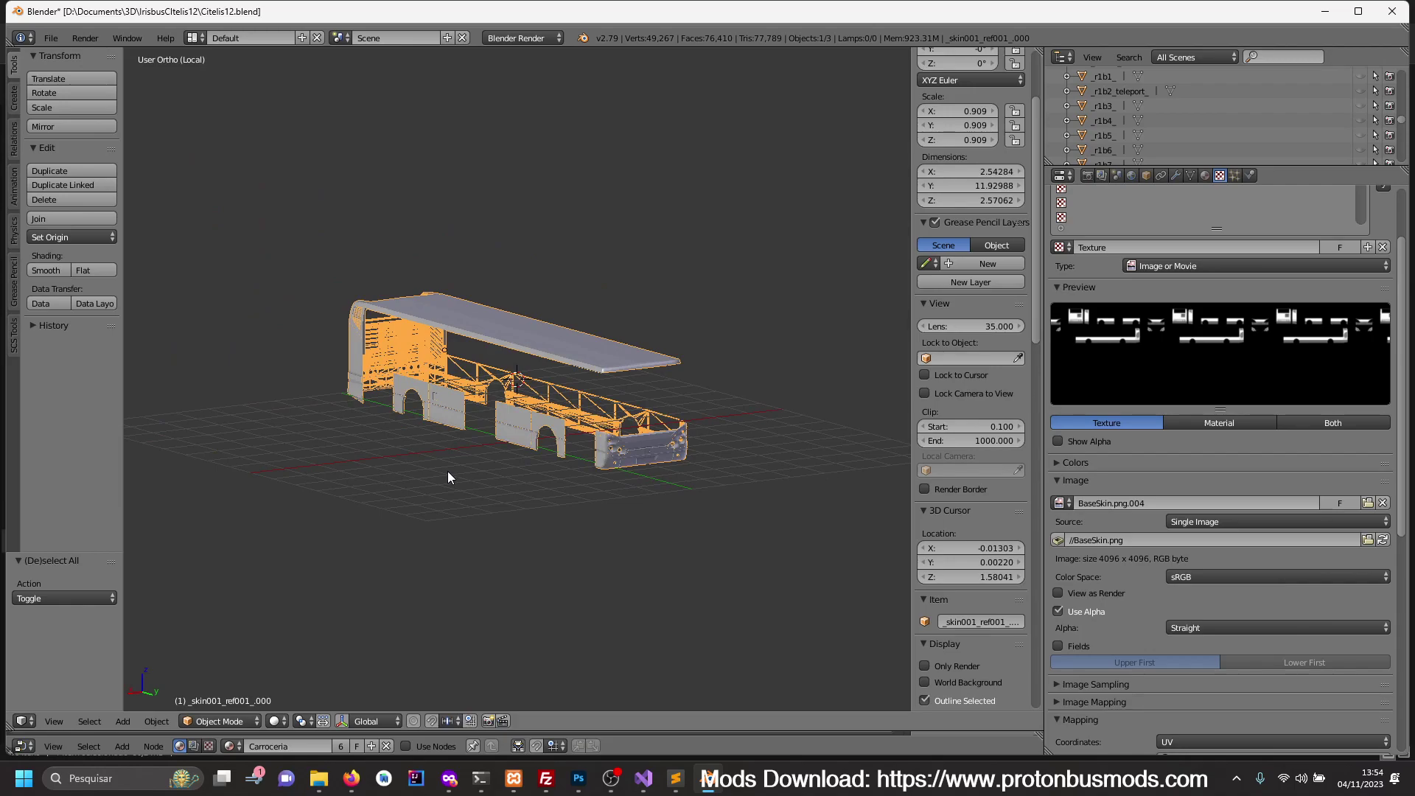
{"action": "key", "text": "KP_1"}
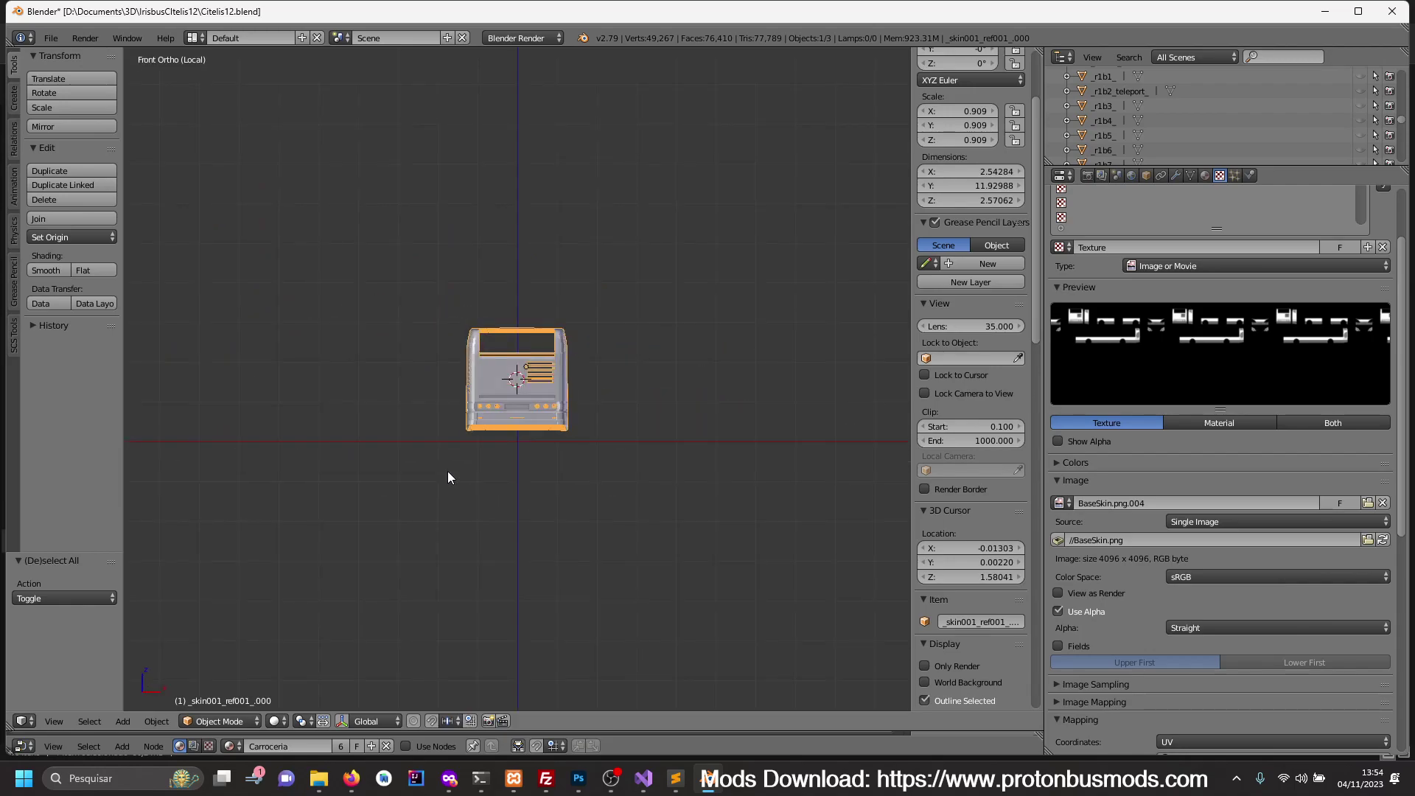
{"action": "key", "text": "ctrl+KP_1"}
{"action": "scroll", "coordinate": [507, 463], "scroll_direction": "up", "scroll_amount": 4}
{"action": "scroll", "coordinate": [506, 461], "scroll_direction": "up", "scroll_amount": 2}
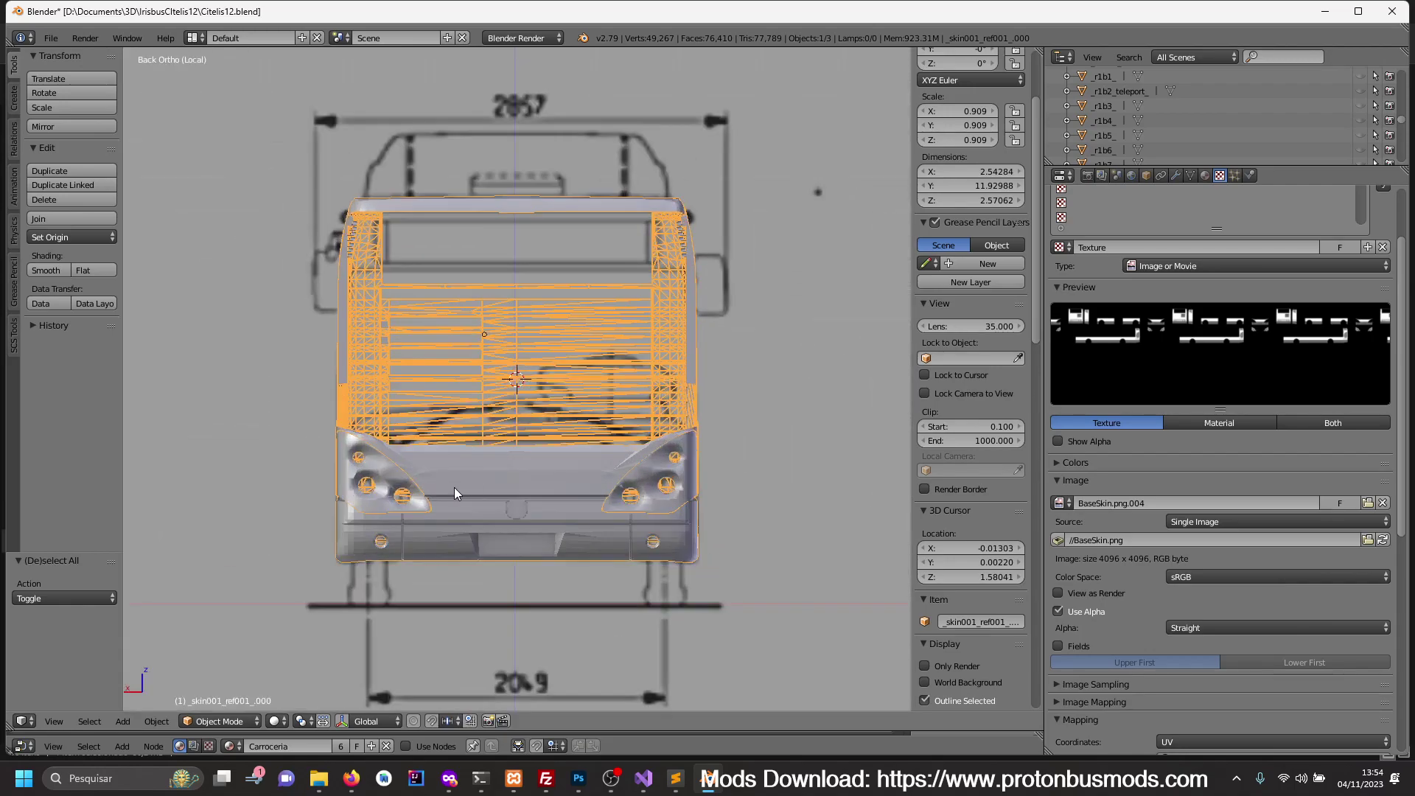
{"action": "scroll", "coordinate": [454, 488], "scroll_direction": "up", "scroll_amount": 1}
{"action": "scroll", "coordinate": [515, 463], "scroll_direction": "up", "scroll_amount": 3}
- Enter Edit Mode on the body piece and inspect it from the right side view
{"action": "key", "text": "Tab"}
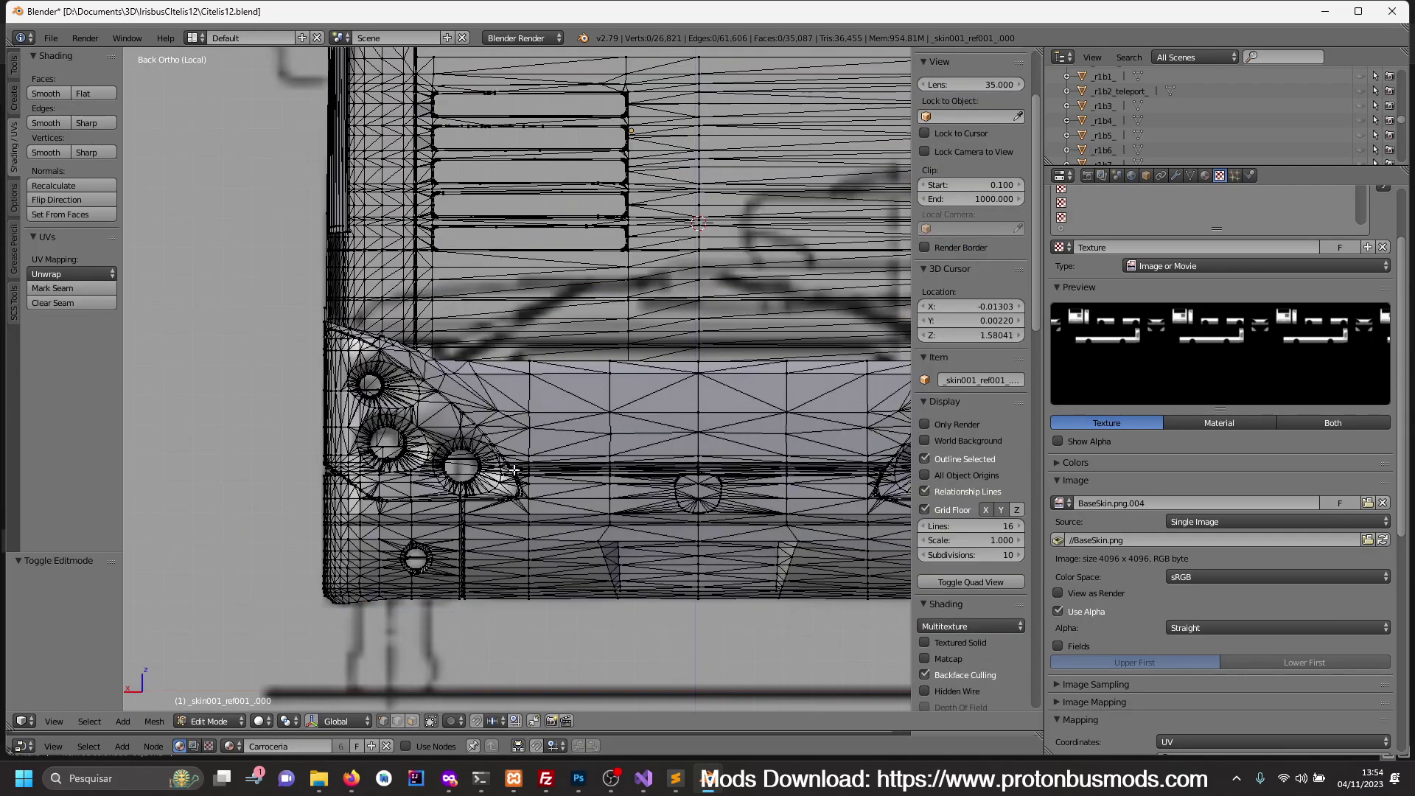
{"action": "key", "text": "KP_3"}
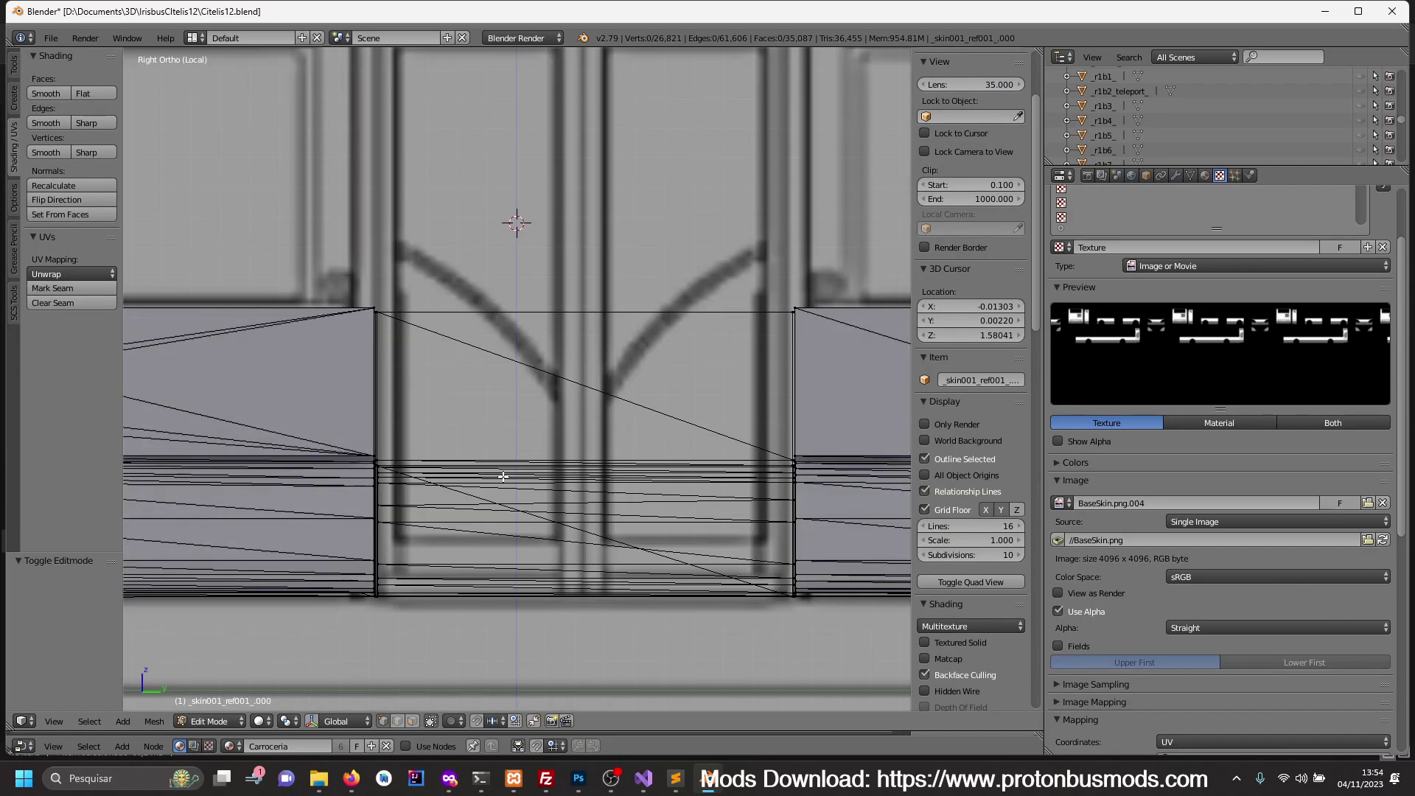
{"action": "scroll", "coordinate": [535, 478], "scroll_direction": "down", "scroll_amount": 7}
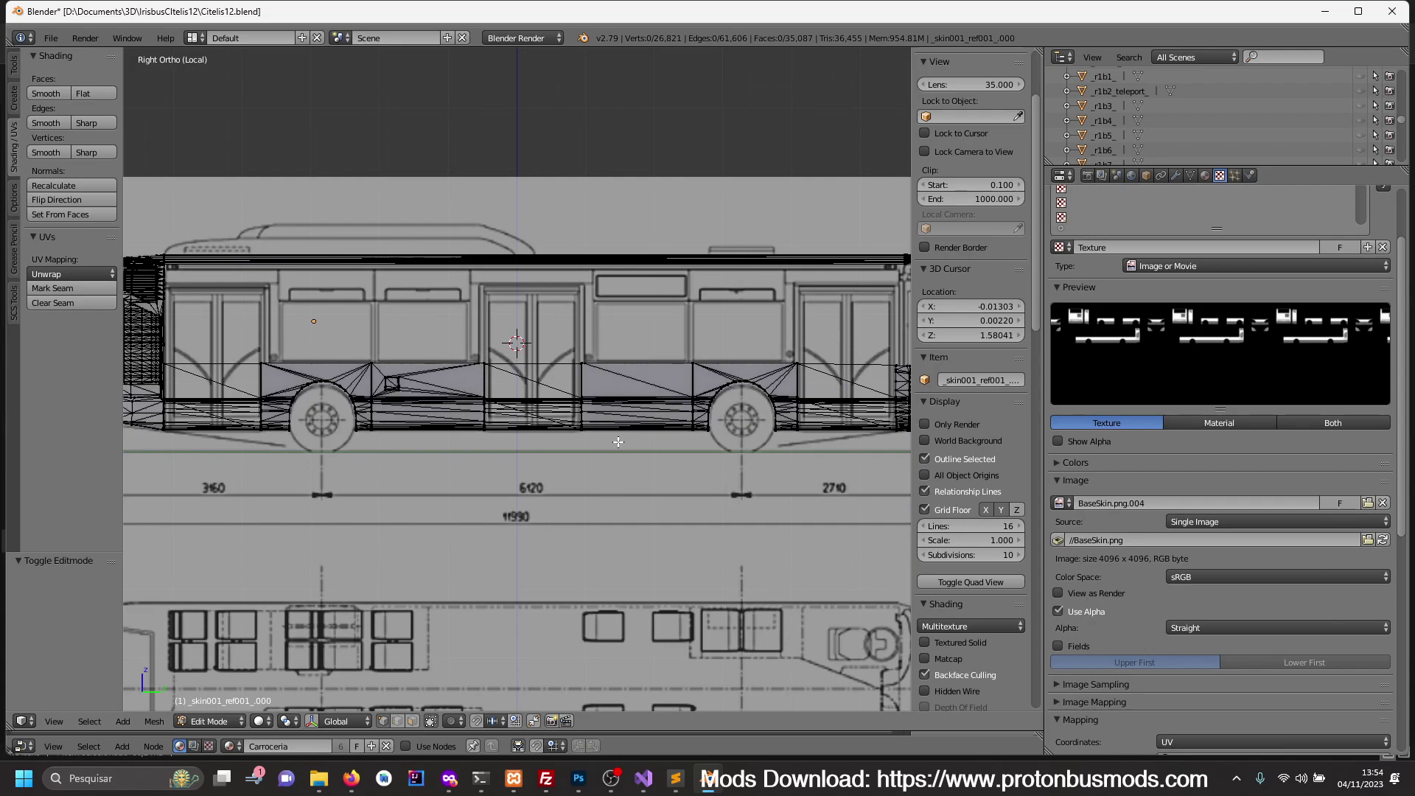
{"action": "scroll", "coordinate": [762, 443], "scroll_direction": "up", "scroll_amount": 1}
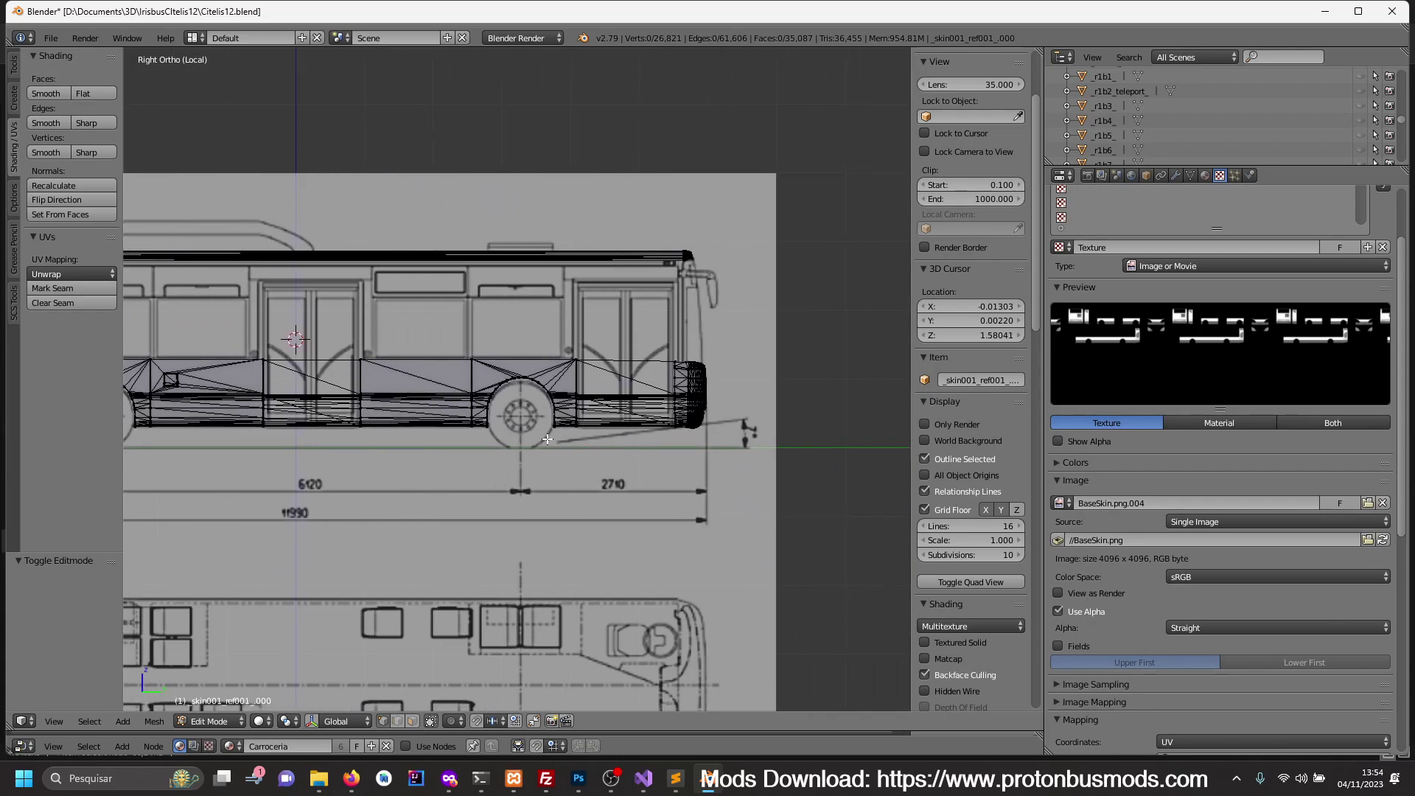
{"action": "scroll", "coordinate": [744, 445], "scroll_direction": "up", "scroll_amount": 1}
{"action": "scroll", "coordinate": [727, 443], "scroll_direction": "up", "scroll_amount": 2}
{"action": "scroll", "coordinate": [712, 443], "scroll_direction": "up", "scroll_amount": 2}
{"action": "scroll", "coordinate": [713, 444], "scroll_direction": "up", "scroll_amount": 3}
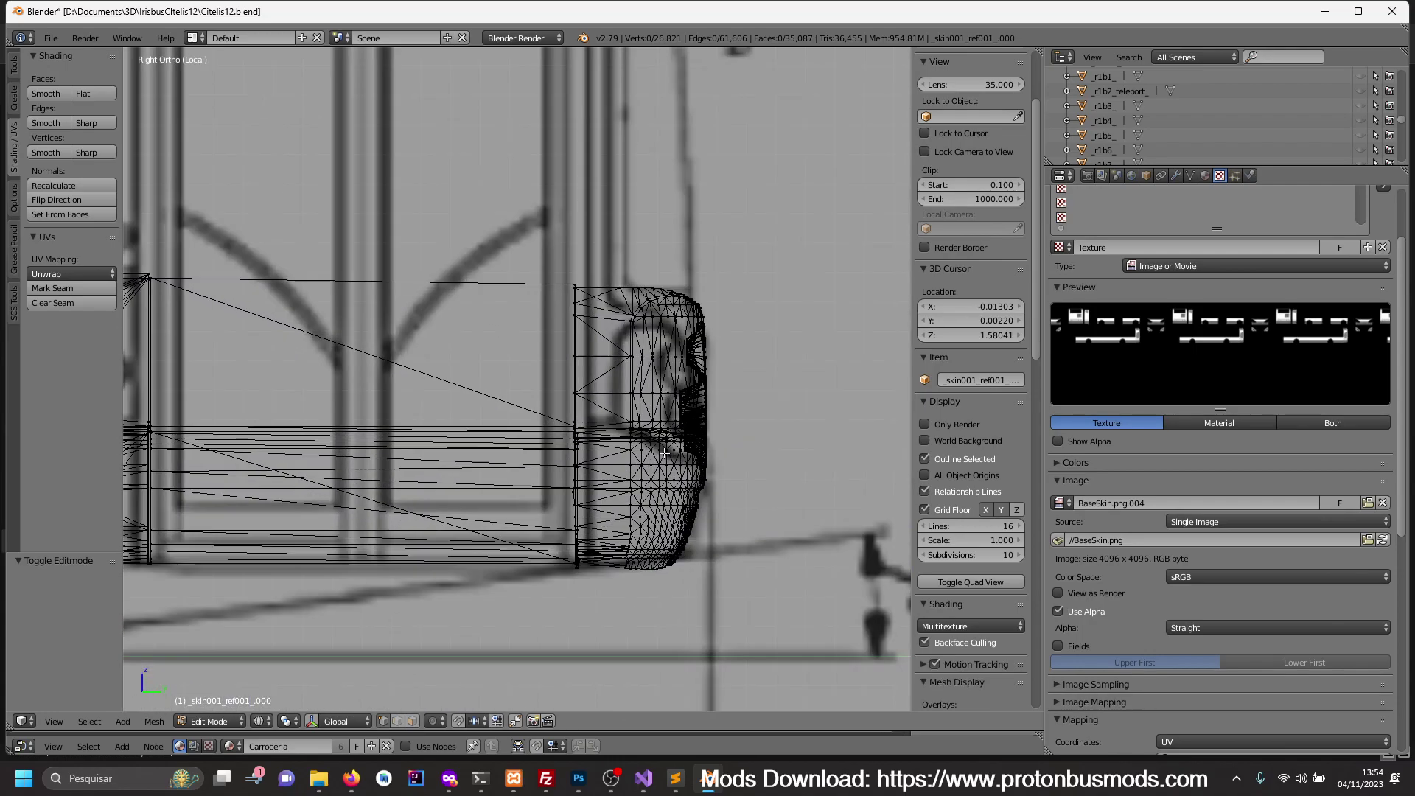
{"action": "key", "text": "Tab"}
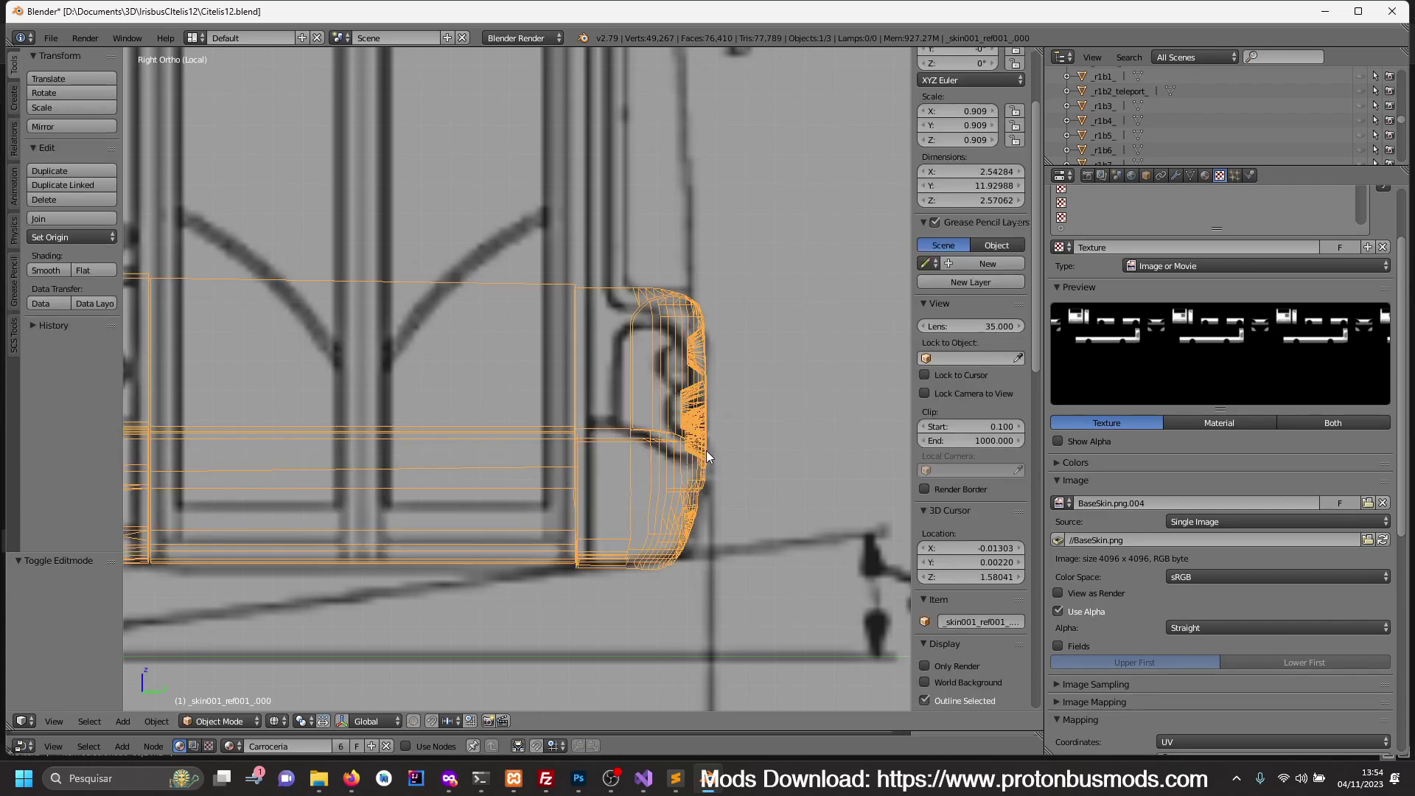
{"action": "key", "text": "Tab"}
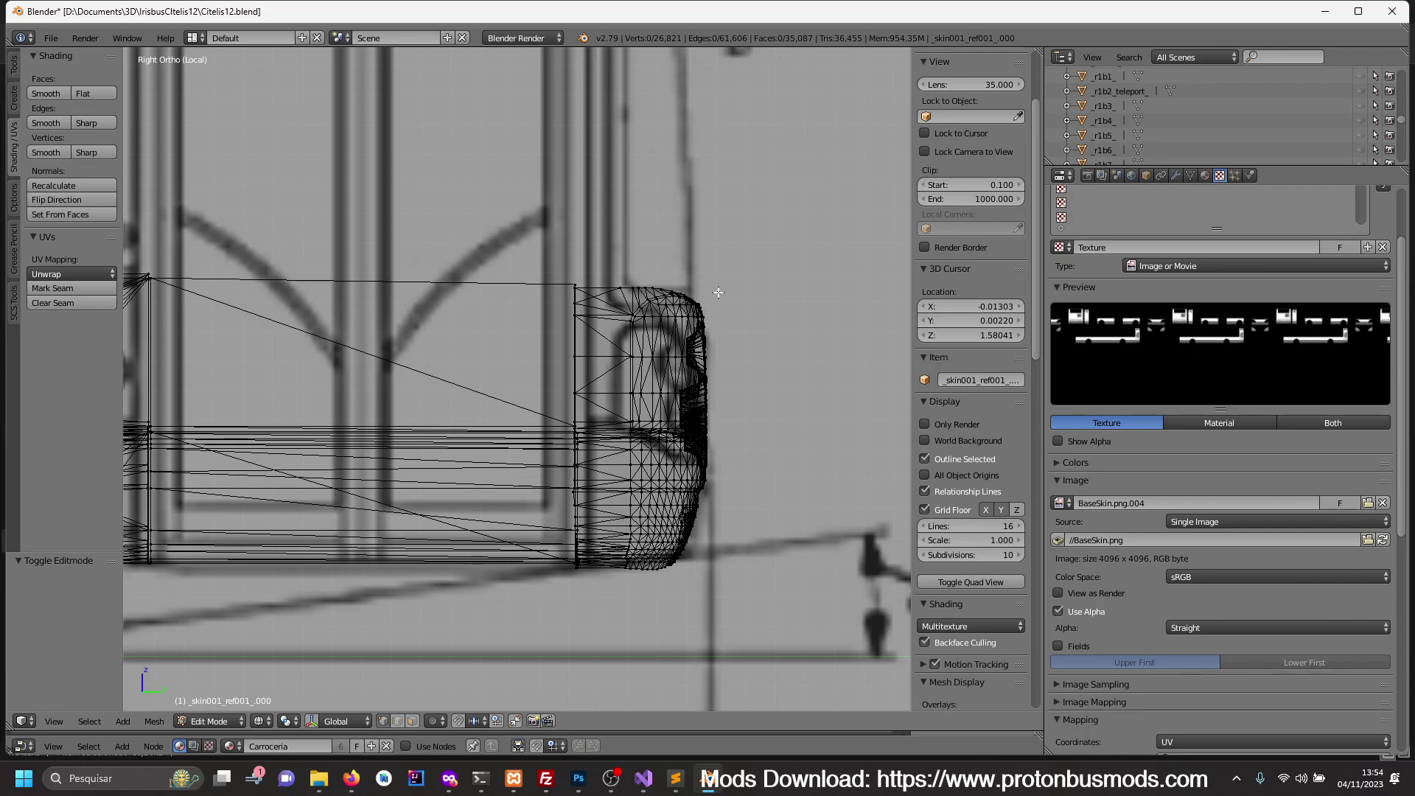
- Select all of the body piece's mesh, separate By Loose Parts, then return to Object Mode
{"action": "key", "text": "a"}
{"action": "key", "text": "a"}
{"action": "key", "text": "a"}
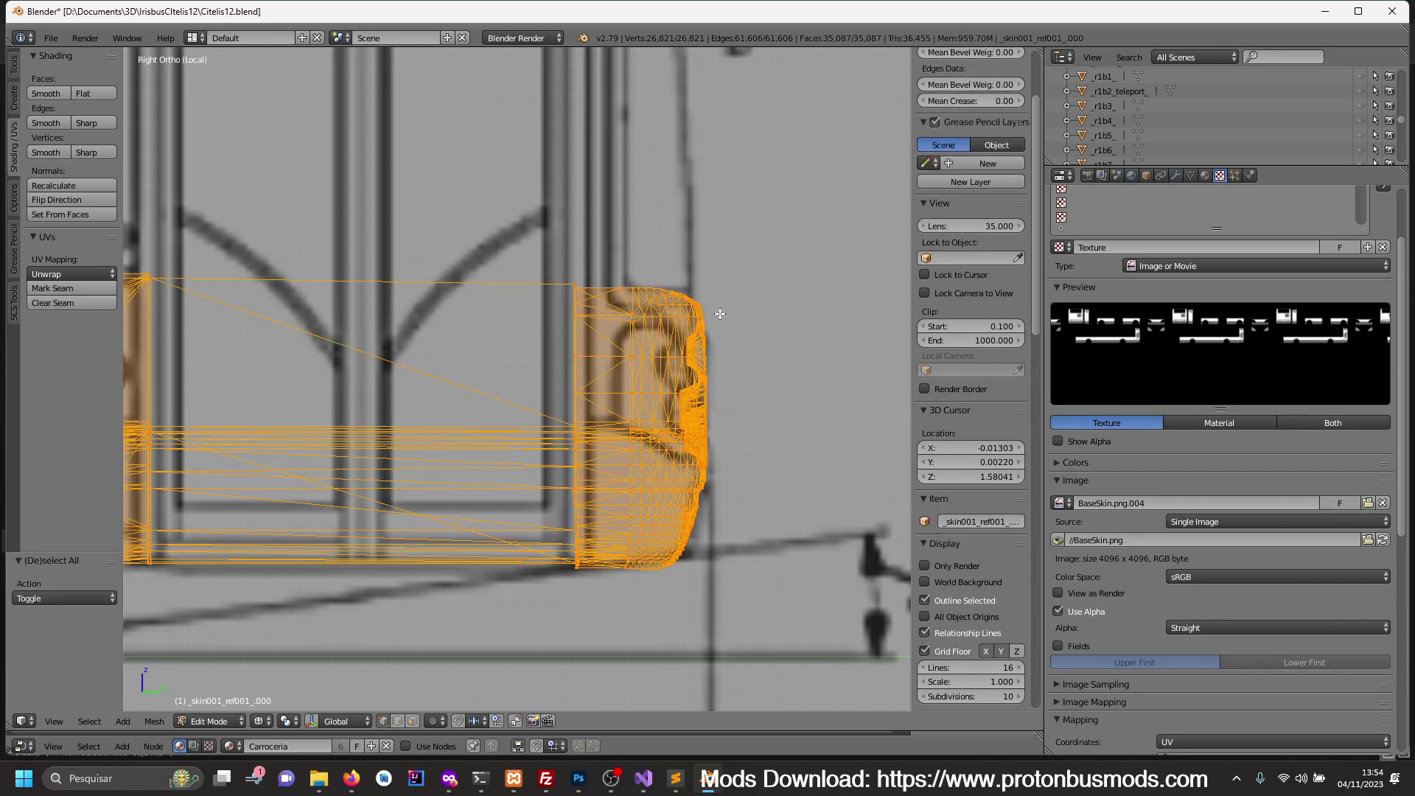
{"action": "key", "text": "p"}
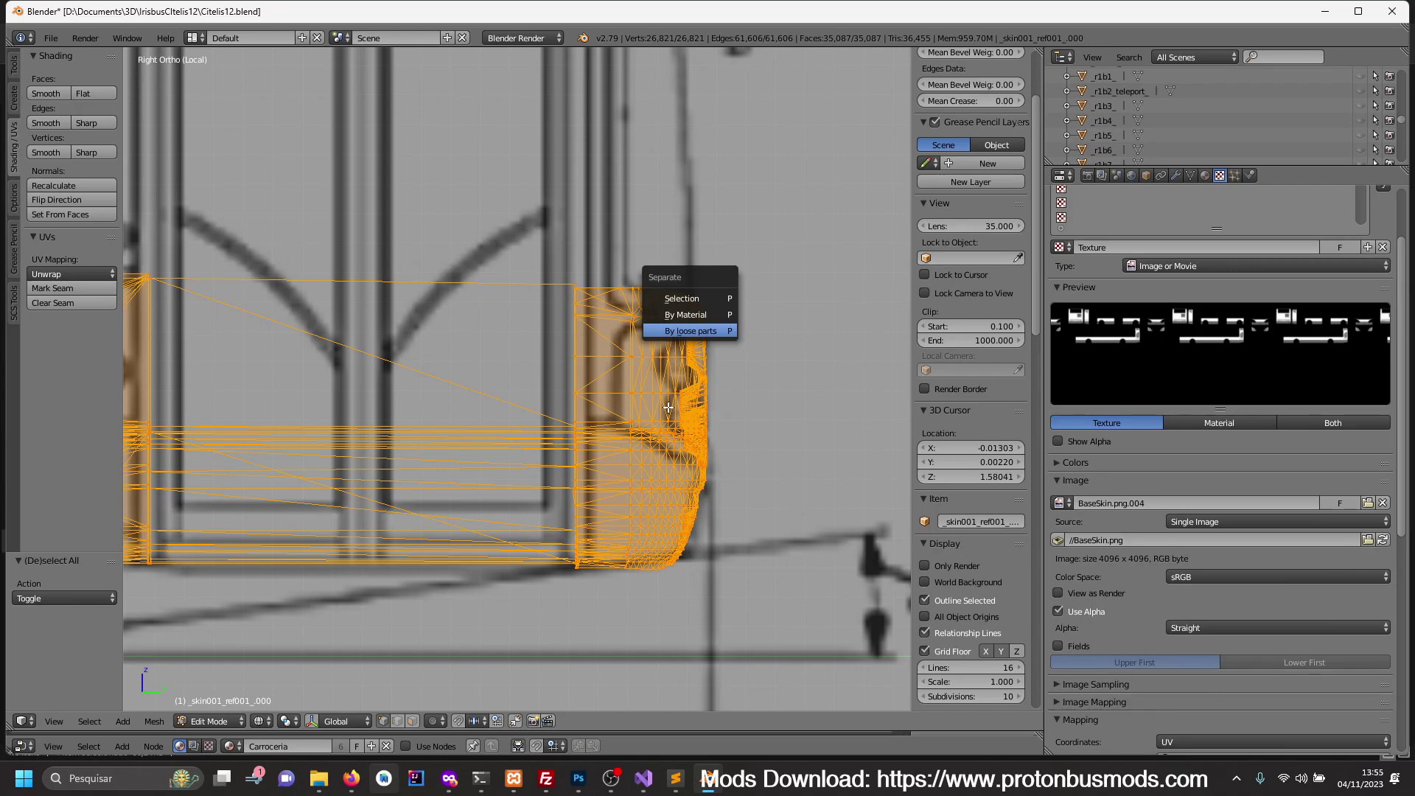
{"action": "key", "text": "Return"}
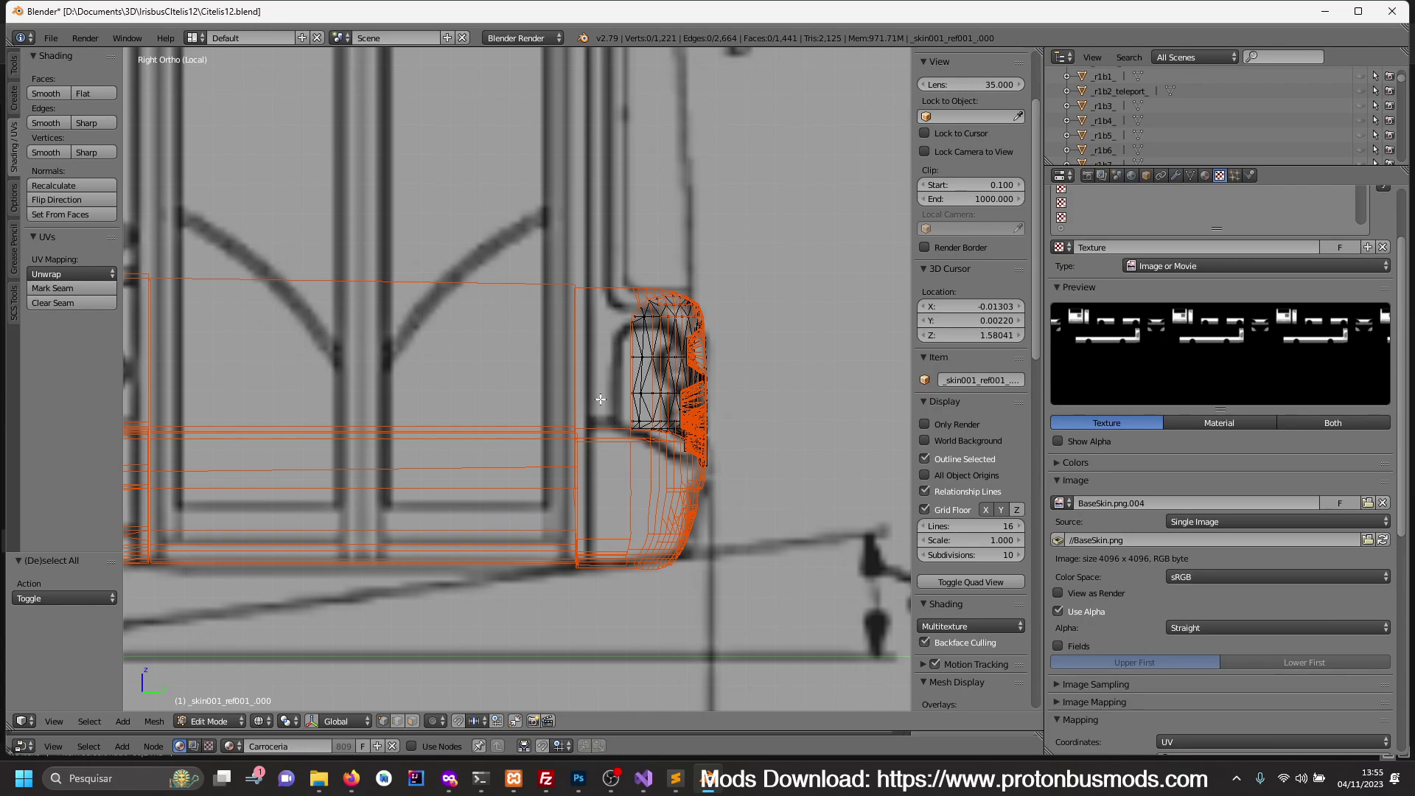
{"action": "key", "text": "a"}
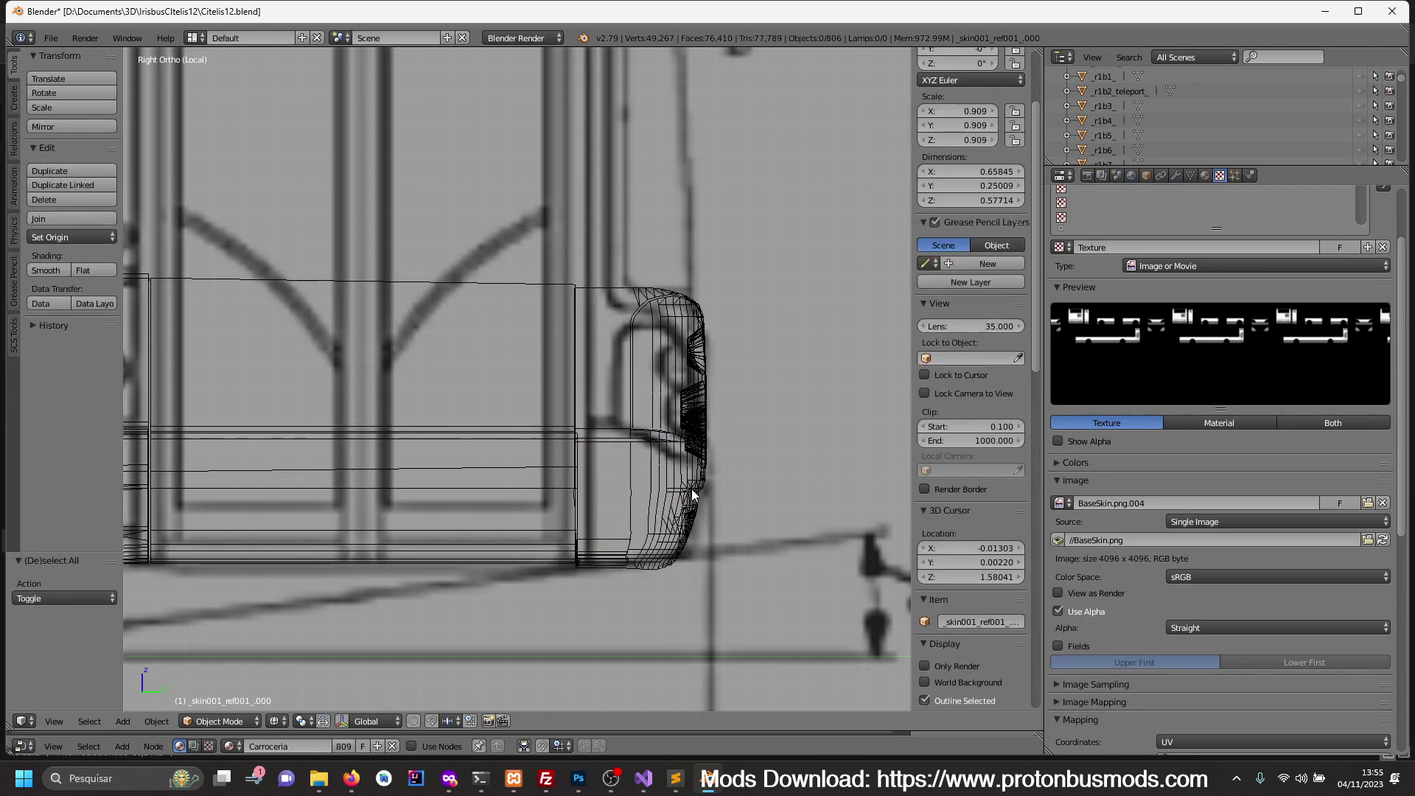
{"action": "key", "text": "Tab"}
- Select the headlight panel with three lamp openings and inspect it head-on
{"action": "mouse_move", "coordinate": [693, 503]}
{"action": "middle_mouse_down"}
{"action": "mouse_move", "coordinate": [678, 522]}
{"action": "mouse_move", "coordinate": [577, 465]}
{"action": "middle_mouse_up"}
{"action": "right_click", "coordinate": [541, 435]}
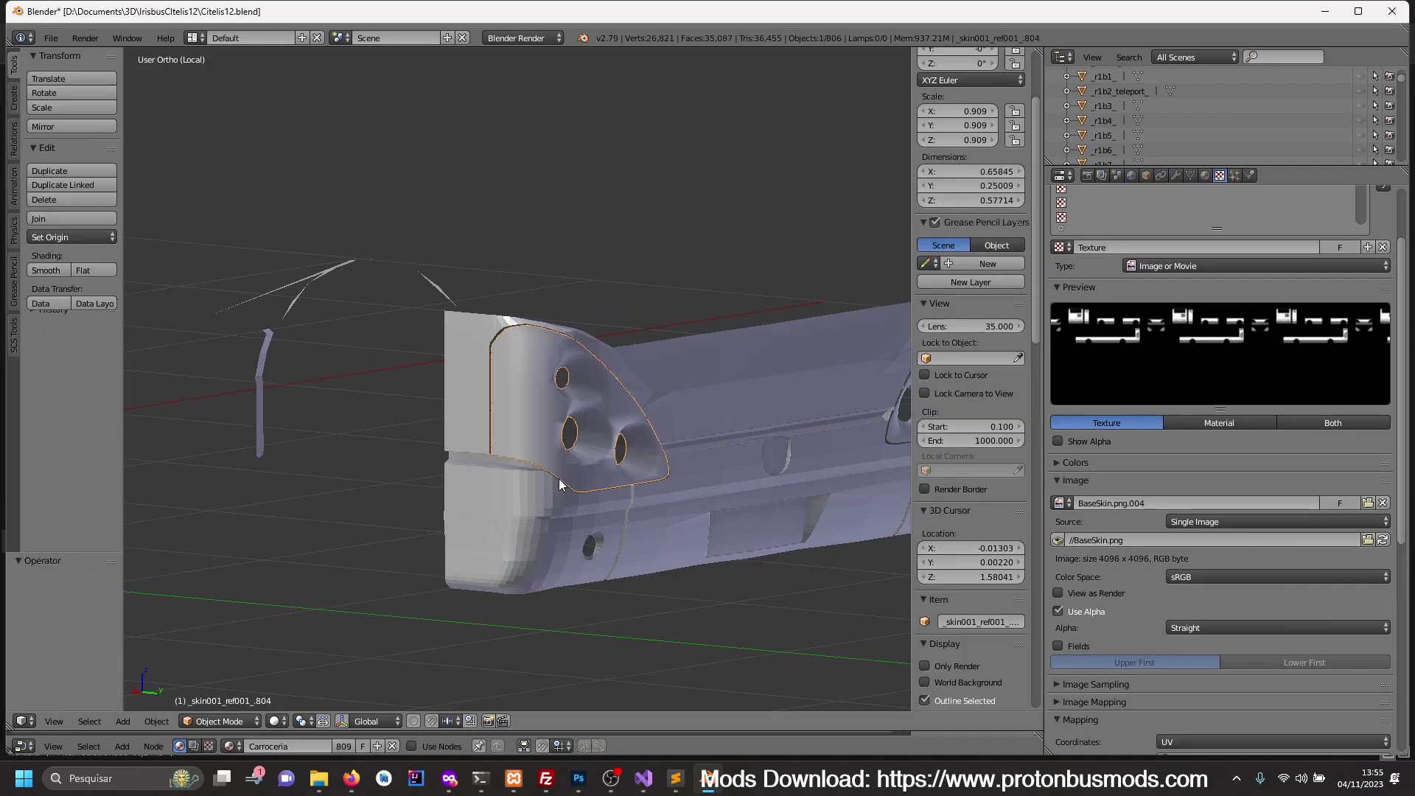
{"action": "mouse_move", "coordinate": [531, 488]}
{"action": "middle_mouse_down"}
{"action": "mouse_move", "coordinate": [596, 493]}
{"action": "mouse_move", "coordinate": [511, 605]}
{"action": "mouse_move", "coordinate": [458, 547]}
{"action": "mouse_move", "coordinate": [392, 511]}
{"action": "mouse_move", "coordinate": [325, 502]}
{"action": "mouse_move", "coordinate": [509, 493]}
{"action": "middle_mouse_up"}
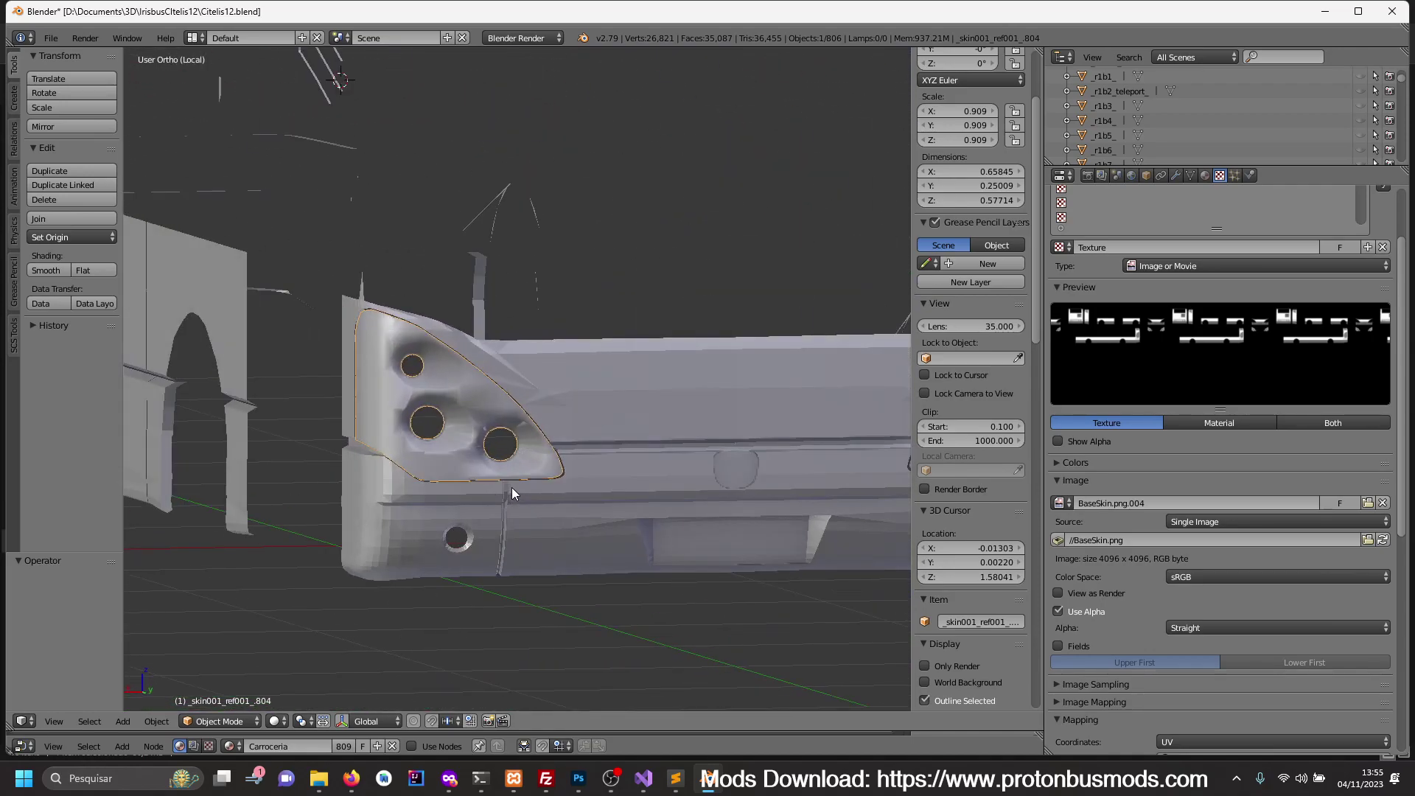
{"action": "key", "text": "KP_Divide"}
{"action": "key", "text": "a"}
{"action": "scroll", "coordinate": [428, 503], "scroll_direction": "up", "scroll_amount": 1}
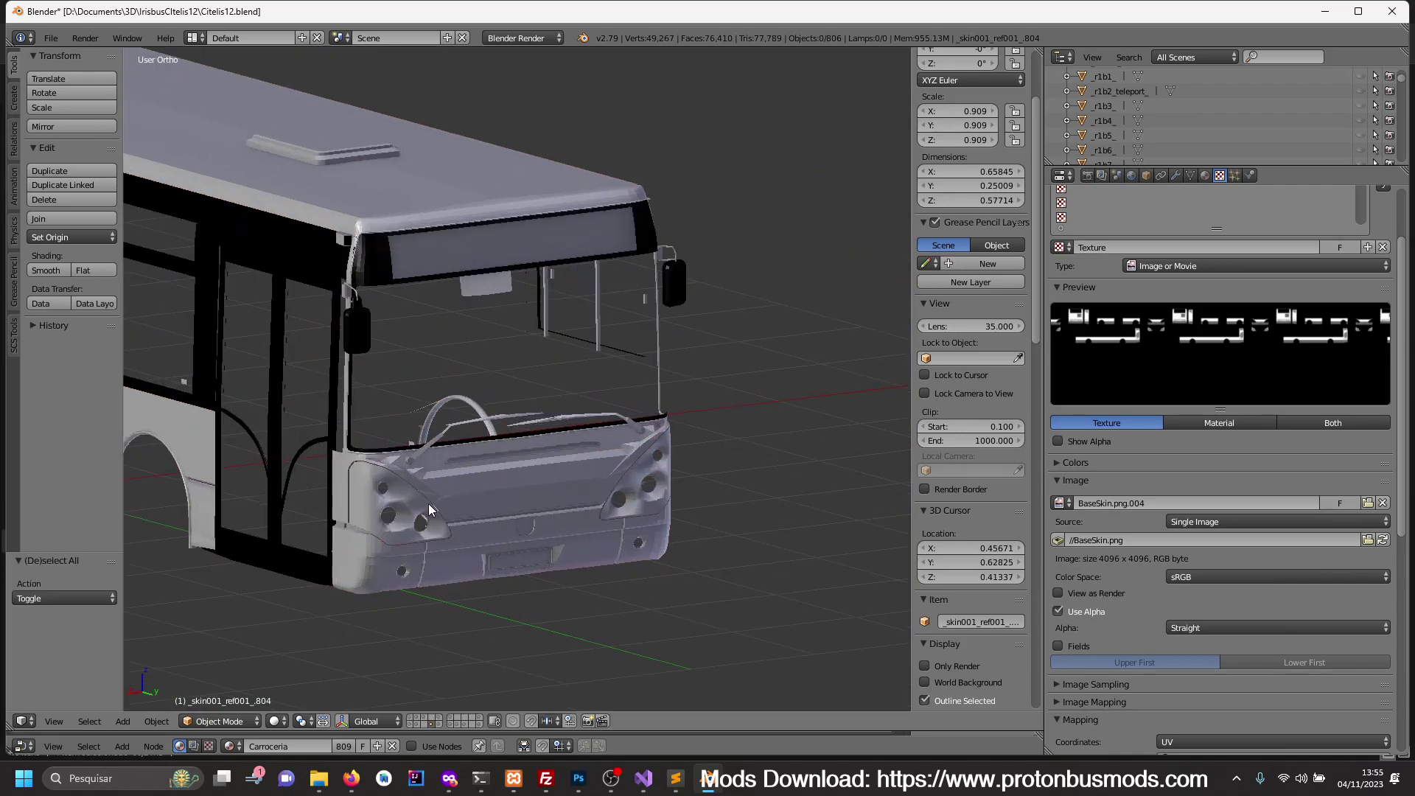
- Pick out the front bumper piece and check it isolated in local view
{"action": "right_click", "coordinate": [358, 558]}
{"action": "key", "text": "Tab"}
{"action": "key", "text": "Tab"}
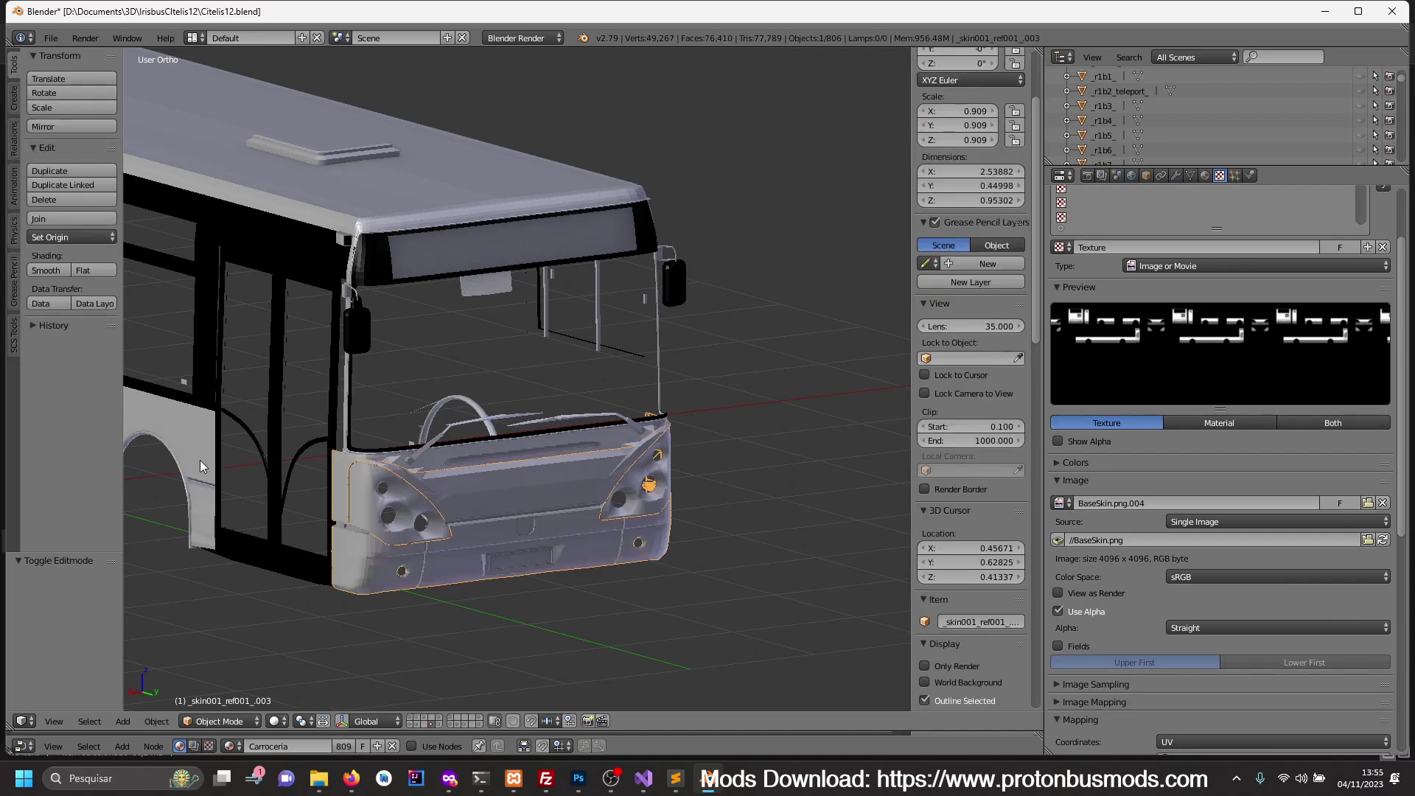
{"action": "right_click", "coordinate": [200, 460]}
{"action": "scroll", "coordinate": [269, 496], "scroll_direction": "down", "scroll_amount": 5}
{"action": "scroll", "coordinate": [339, 498], "scroll_direction": "up", "scroll_amount": 4}
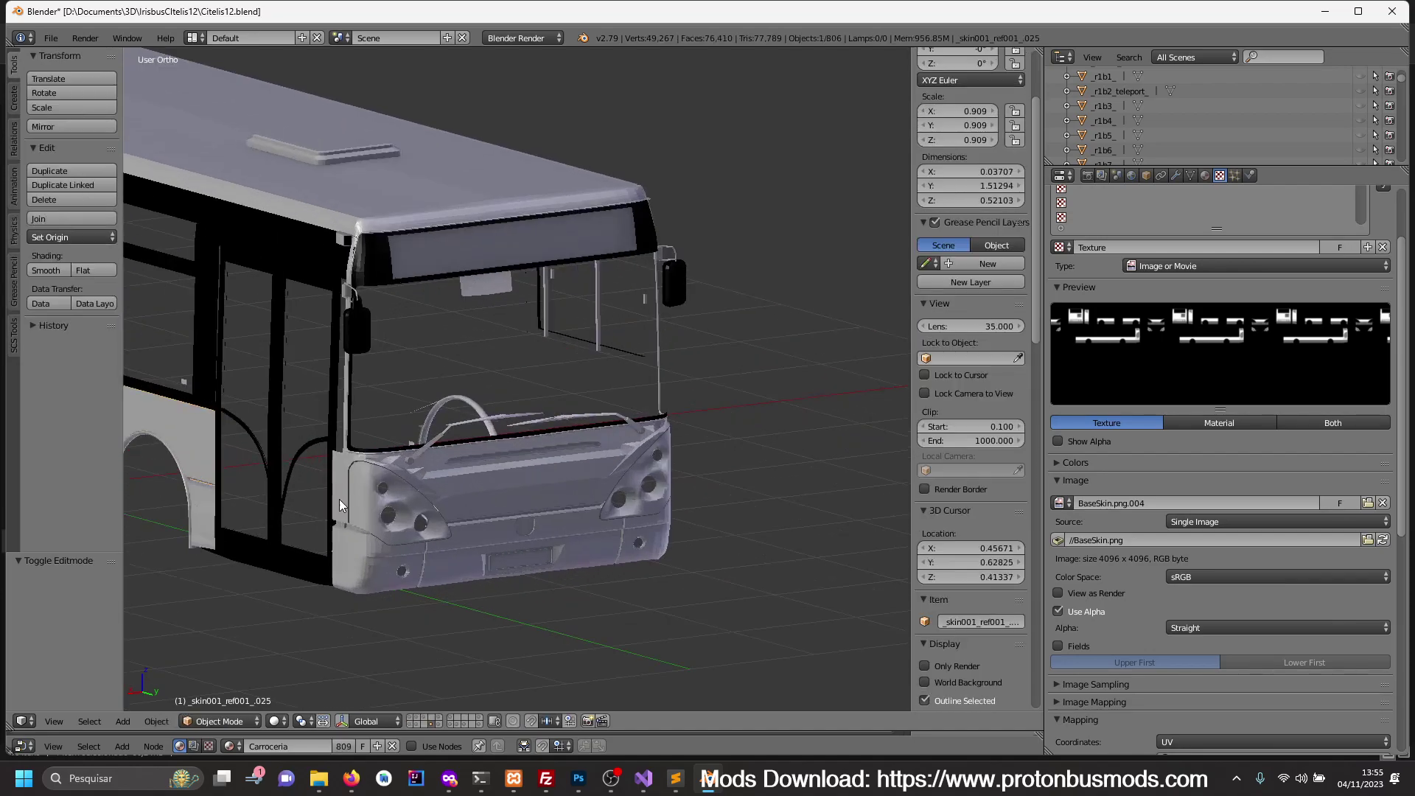
{"action": "right_click", "coordinate": [352, 548]}
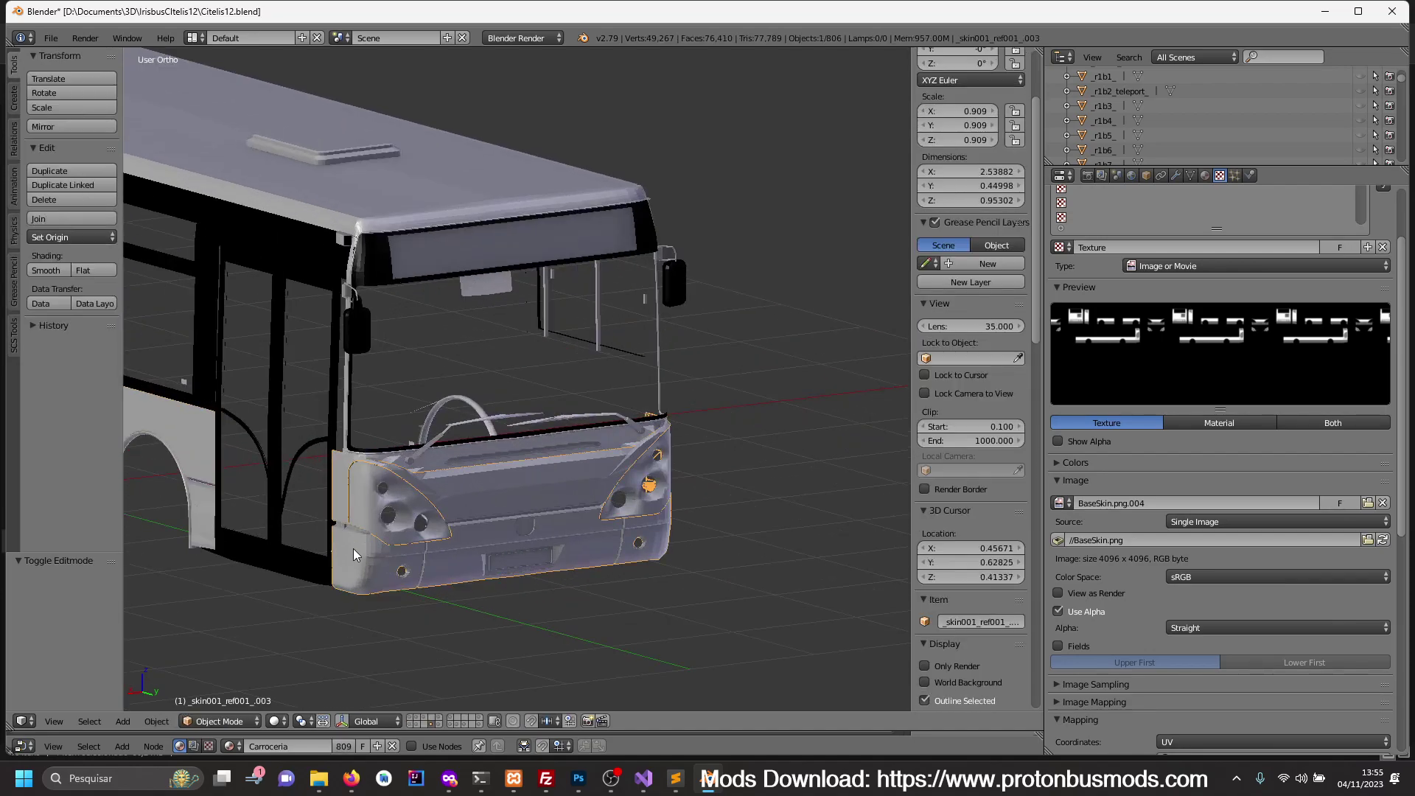
{"action": "key", "text": "KP_Divide"}
{"action": "key", "text": "KP_Divide"}
{"action": "right_click", "coordinate": [366, 514]}
{"action": "key", "text": "KP_Divide"}
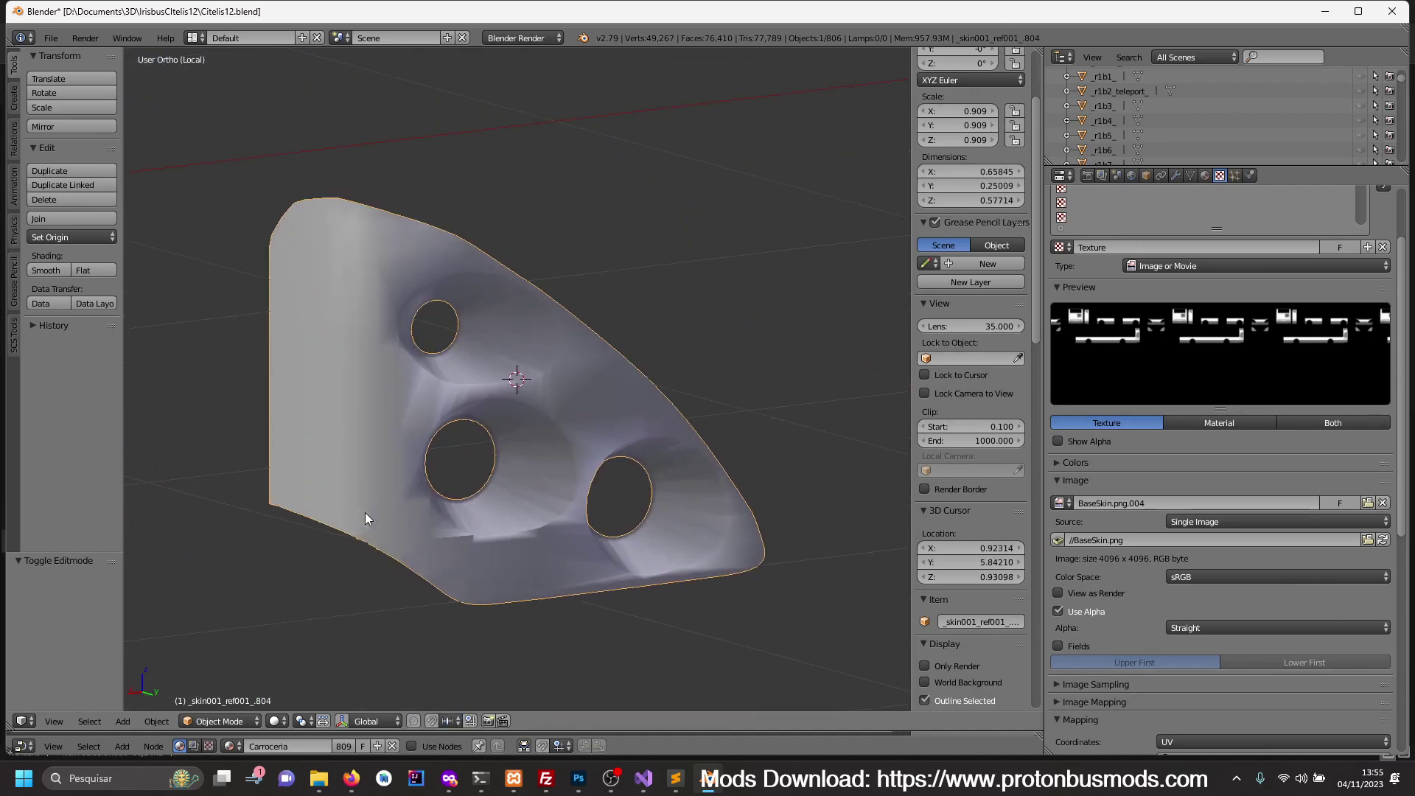
- Inspect the headlight panel in wireframe, then add the front bumper to the selection
{"action": "key", "text": "ctrl+KP_1"}
{"action": "key", "text": "z"}
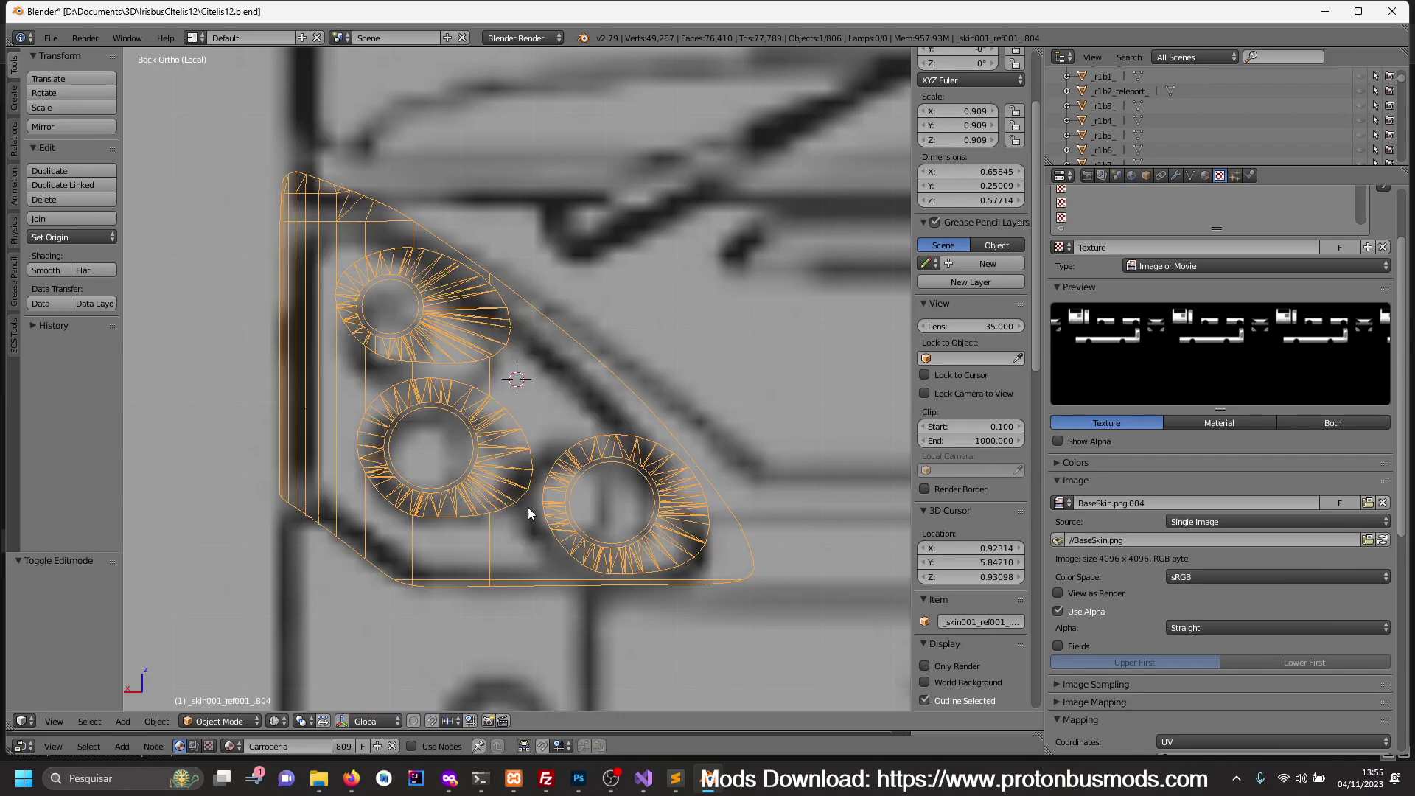
{"action": "scroll", "coordinate": [569, 545], "scroll_direction": "down", "scroll_amount": 3}
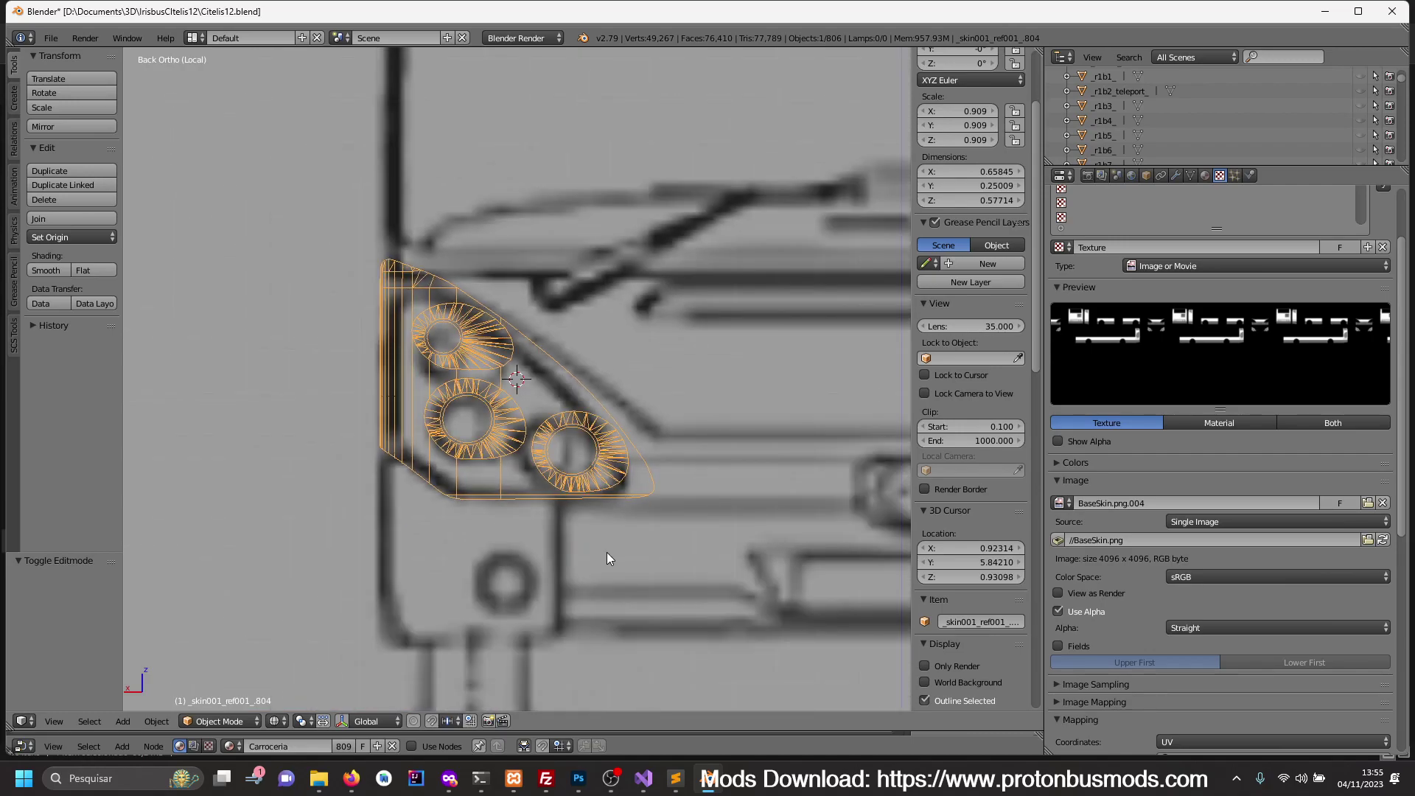
{"action": "key", "text": "Tab"}
{"action": "key", "text": "Tab"}
{"action": "key", "text": "KP_Divide"}
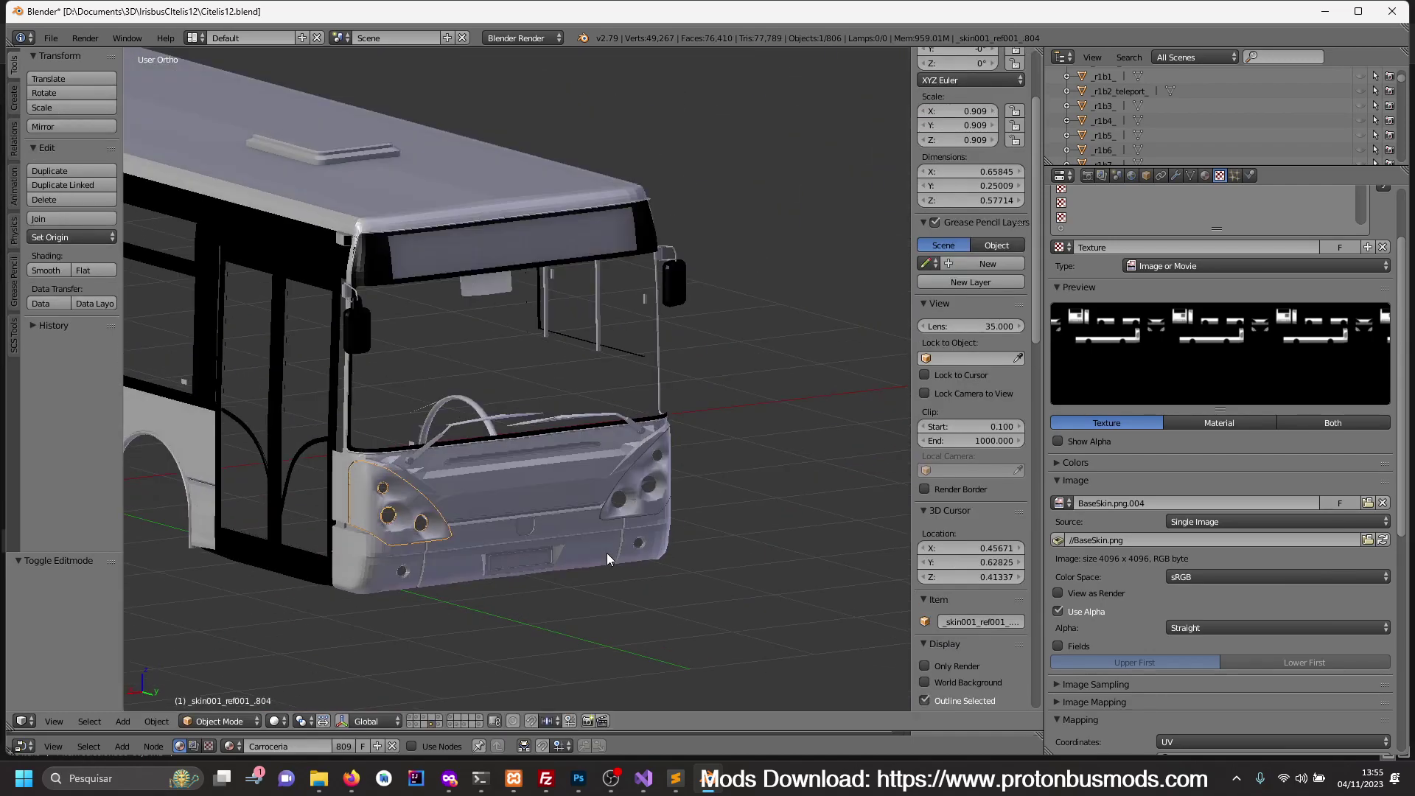
{"action": "right_click", "coordinate": [490, 539], "text": "shift"}
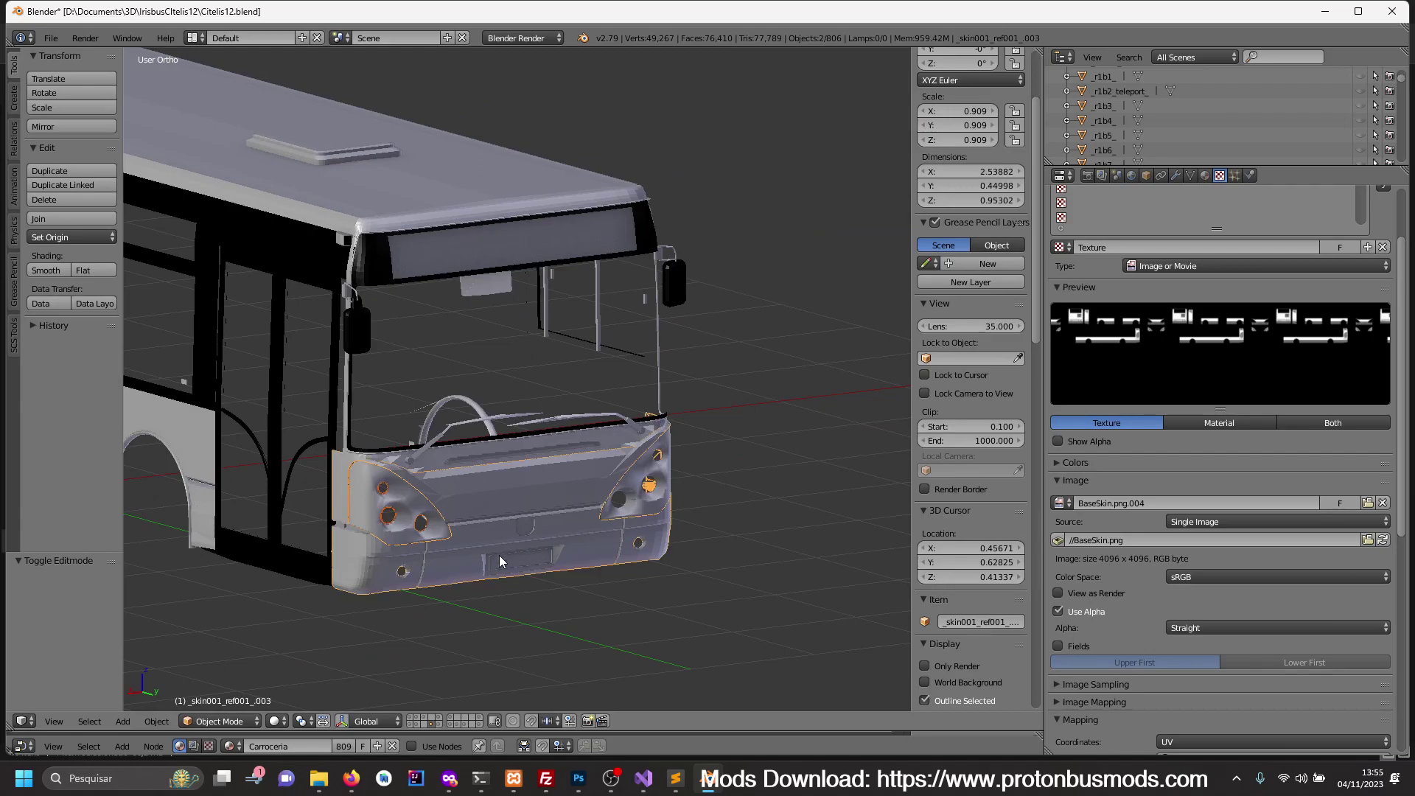
{"action": "key", "text": "KP_Divide"}
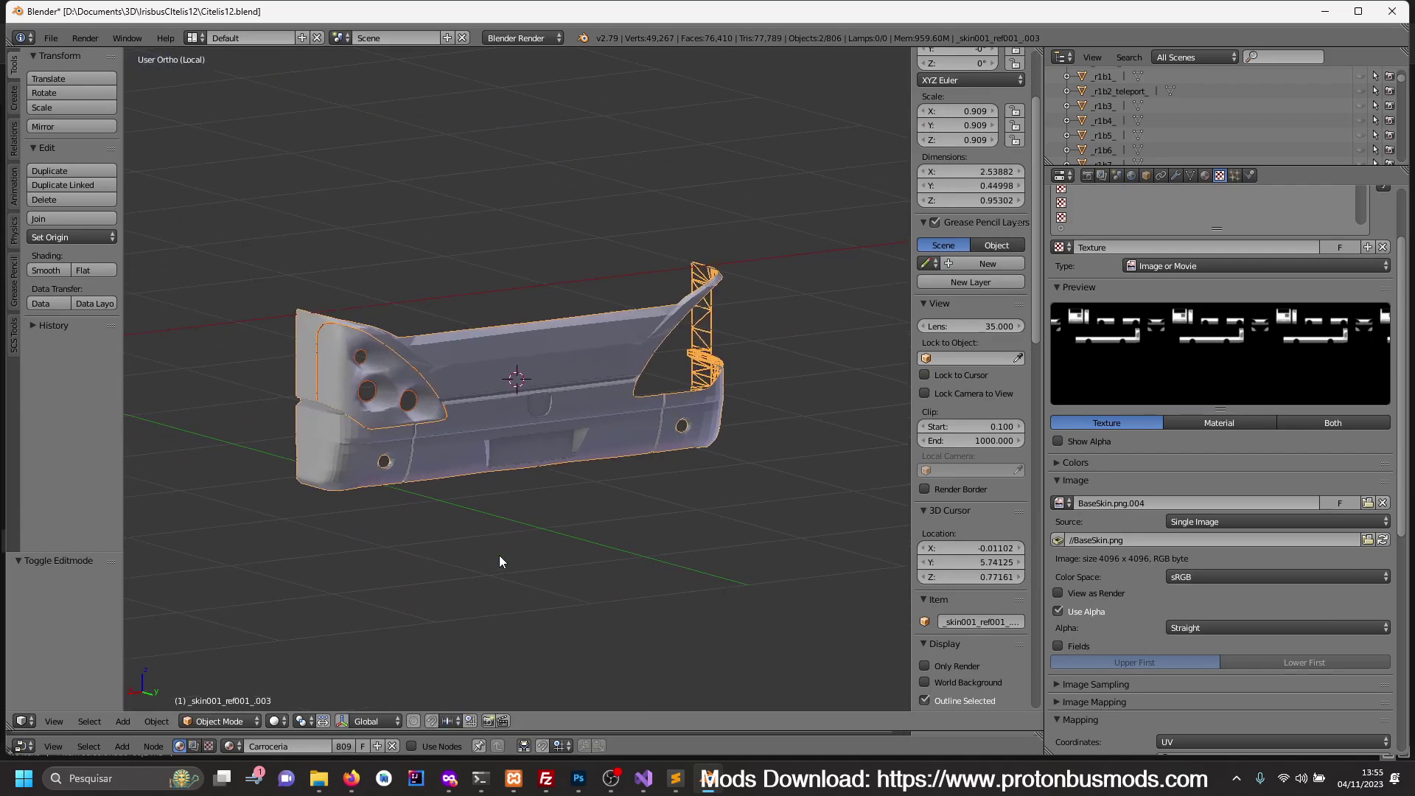
{"action": "key", "text": "KP_Divide"}
- Join the selected front body pieces into one object and view the bus from behind
{"action": "right_click", "coordinate": [639, 512], "text": "shift"}
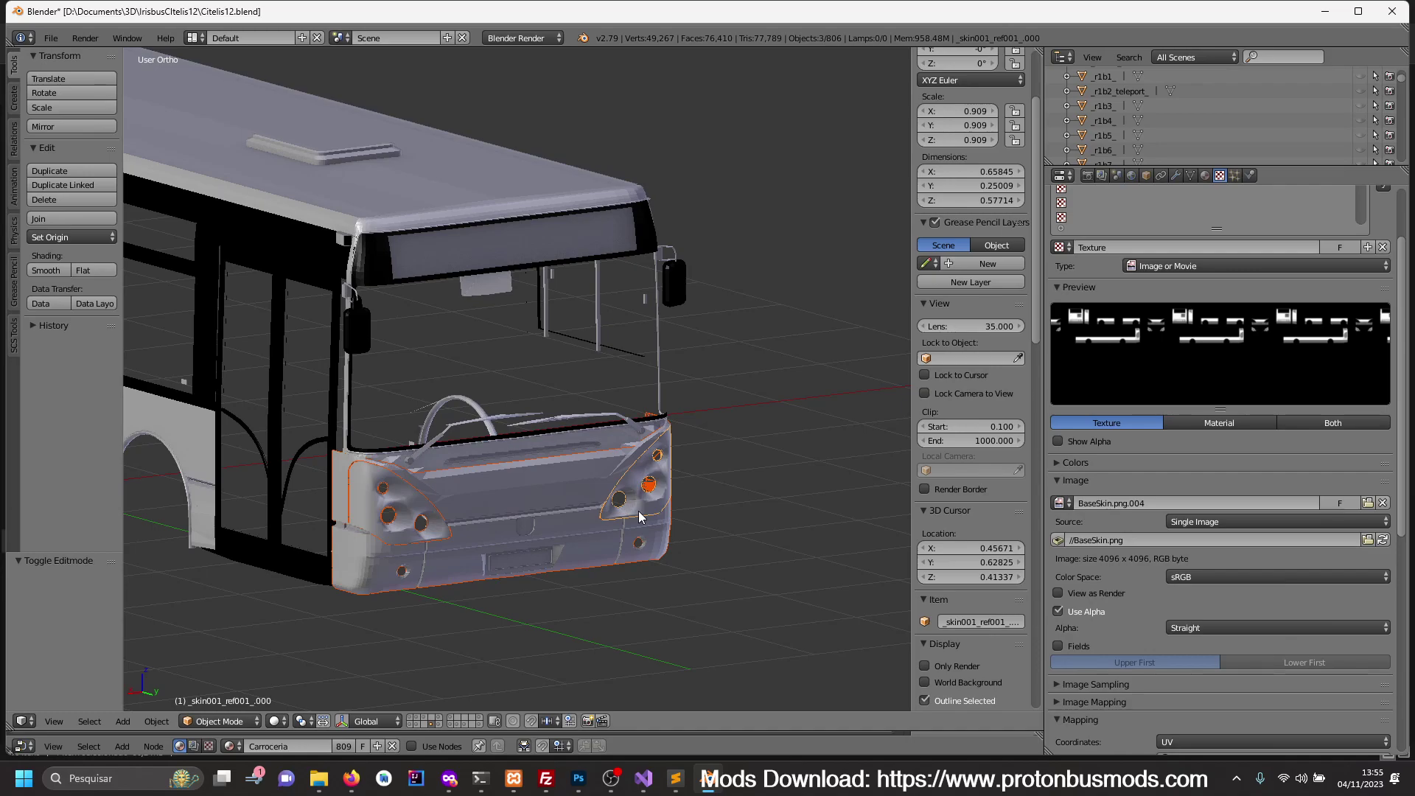
{"action": "key", "text": "KP_Divide"}
{"action": "key", "text": "ctrl+j"}
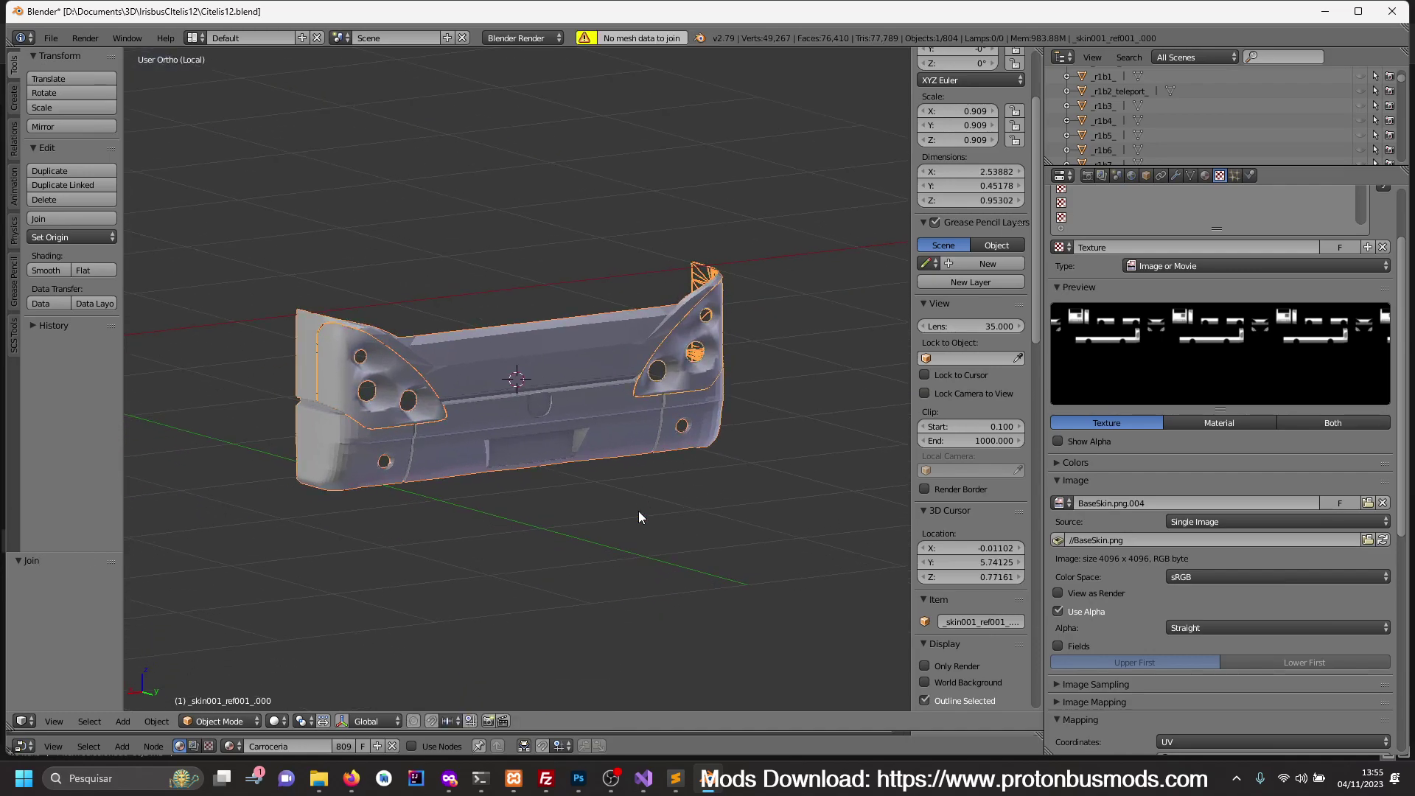
{"action": "key", "text": "KP_Divide"}
{"action": "key", "text": "ctrl+KP_1"}
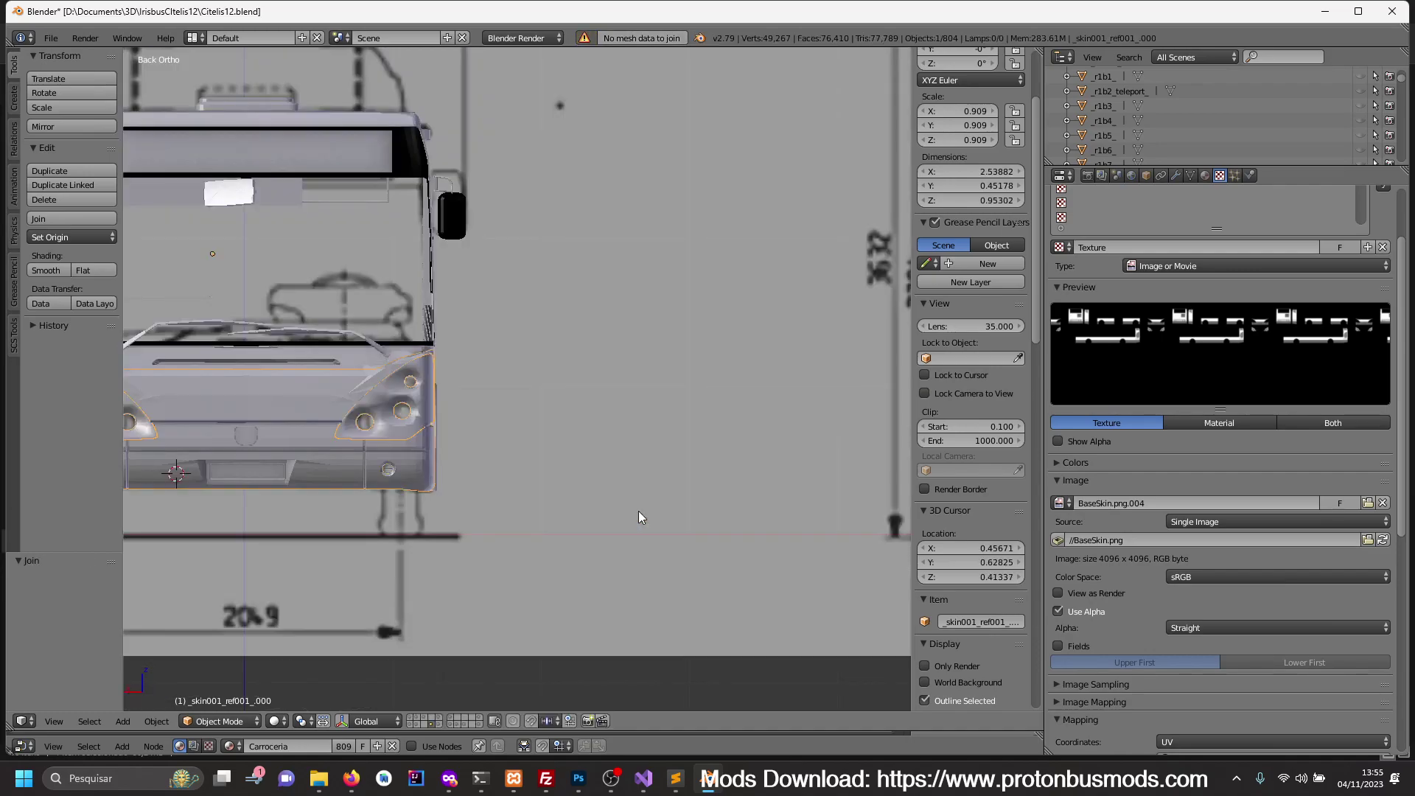
- Frame the bus front over the blueprint and switch the mesh display to wireframe
{"action": "middle_click_drag", "start_coordinate": [408, 481], "coordinate": [621, 485], "text": "shift"}
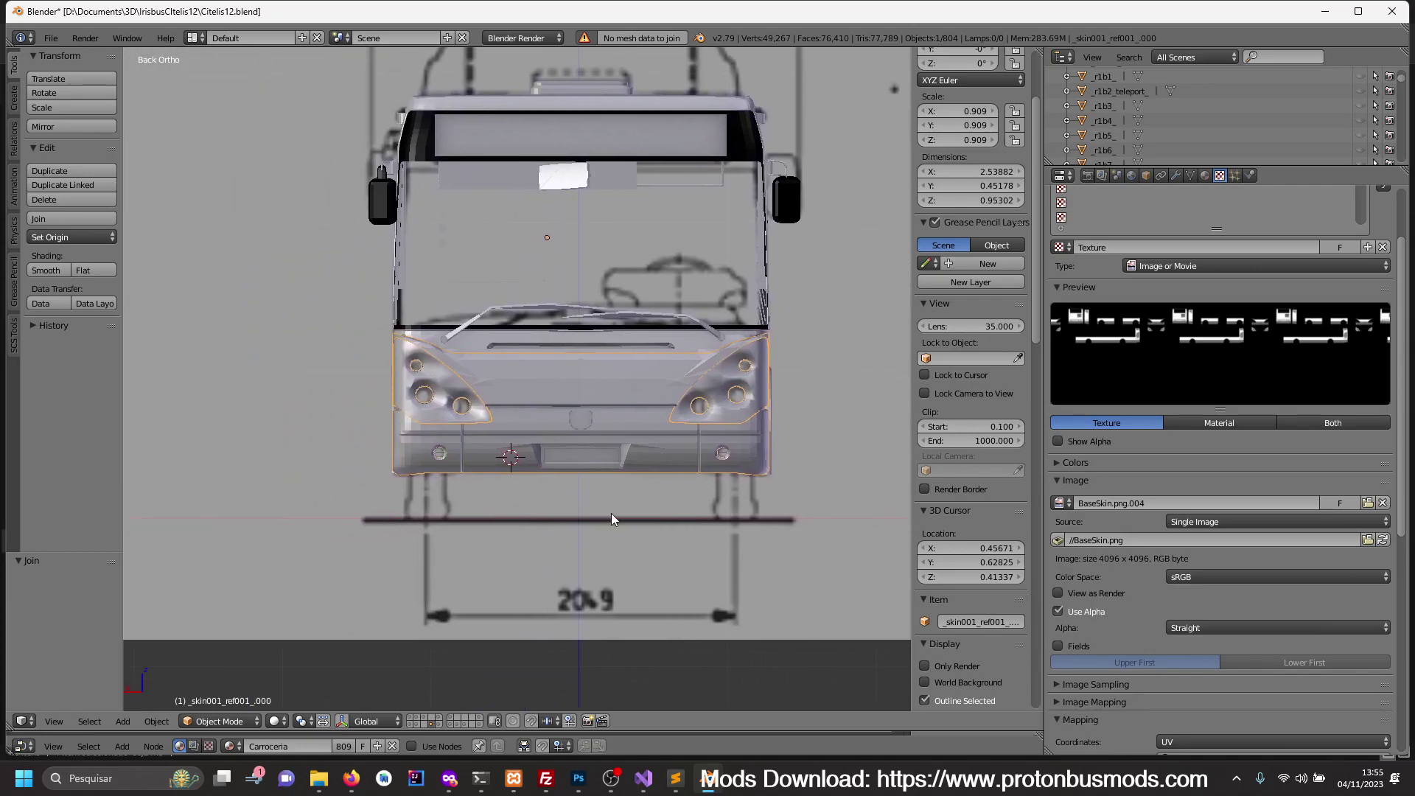
{"action": "scroll", "coordinate": [611, 513], "scroll_direction": "up", "scroll_amount": 3}
{"action": "key", "text": "Tab"}
{"action": "middle_click_drag", "start_coordinate": [577, 528], "coordinate": [611, 527], "text": "shift"}
{"action": "key", "text": "z"}
{"action": "scroll", "coordinate": [604, 524], "scroll_direction": "up", "scroll_amount": 2}
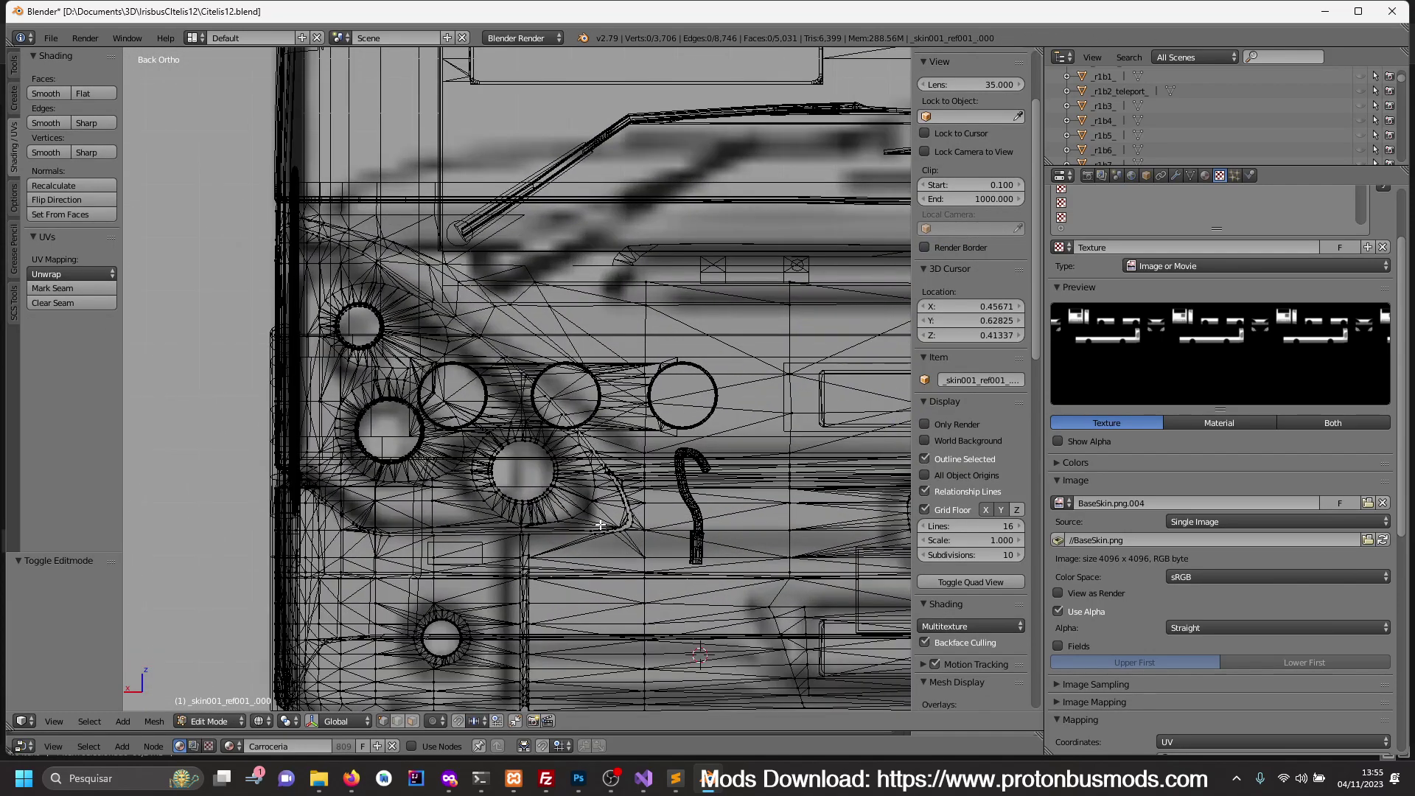
{"action": "scroll", "coordinate": [572, 540], "scroll_direction": "down", "scroll_amount": 5}
{"action": "key", "text": "Tab"}
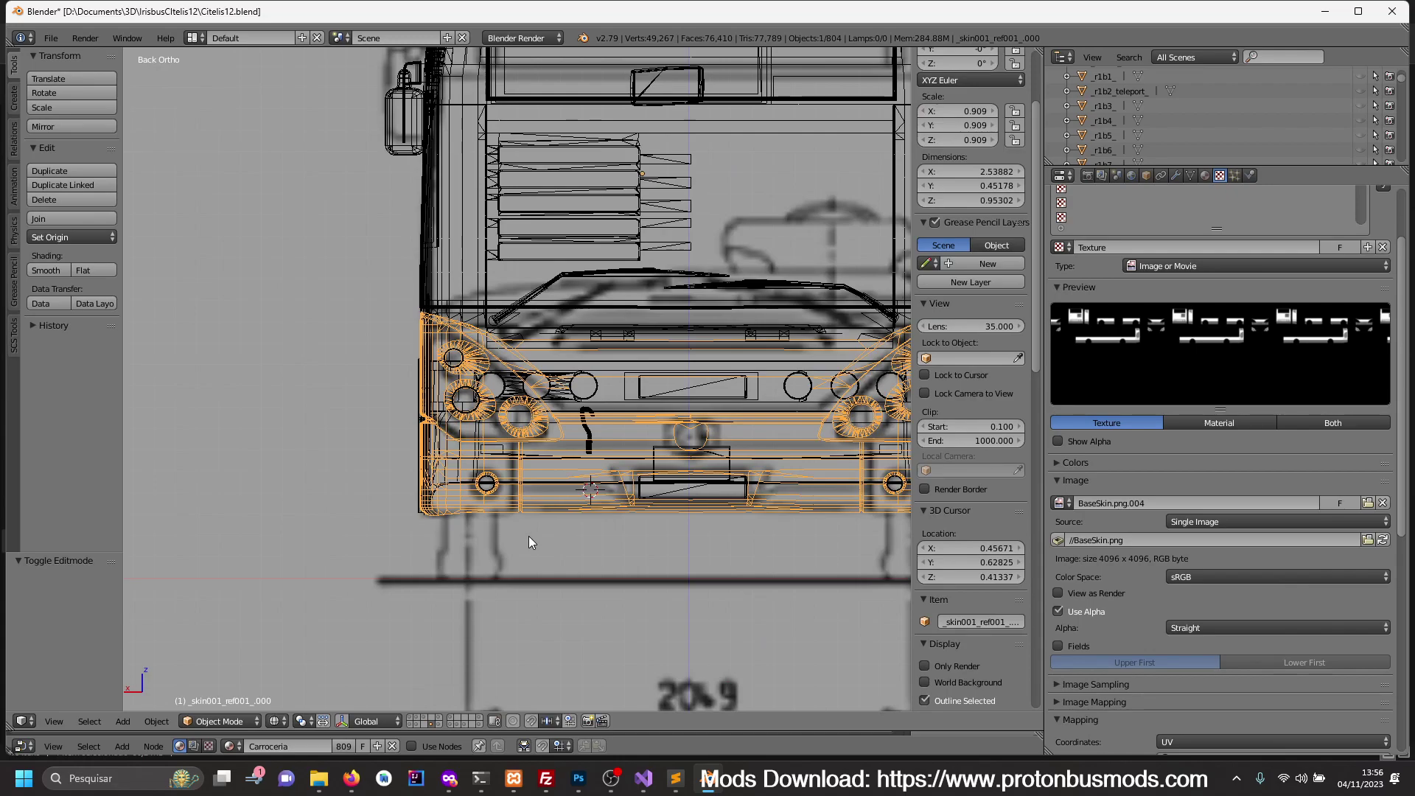
- Isolate the front mask in local view, zoom toward the headlights and enter Edit Mode
{"action": "key", "text": "KP_Divide"}
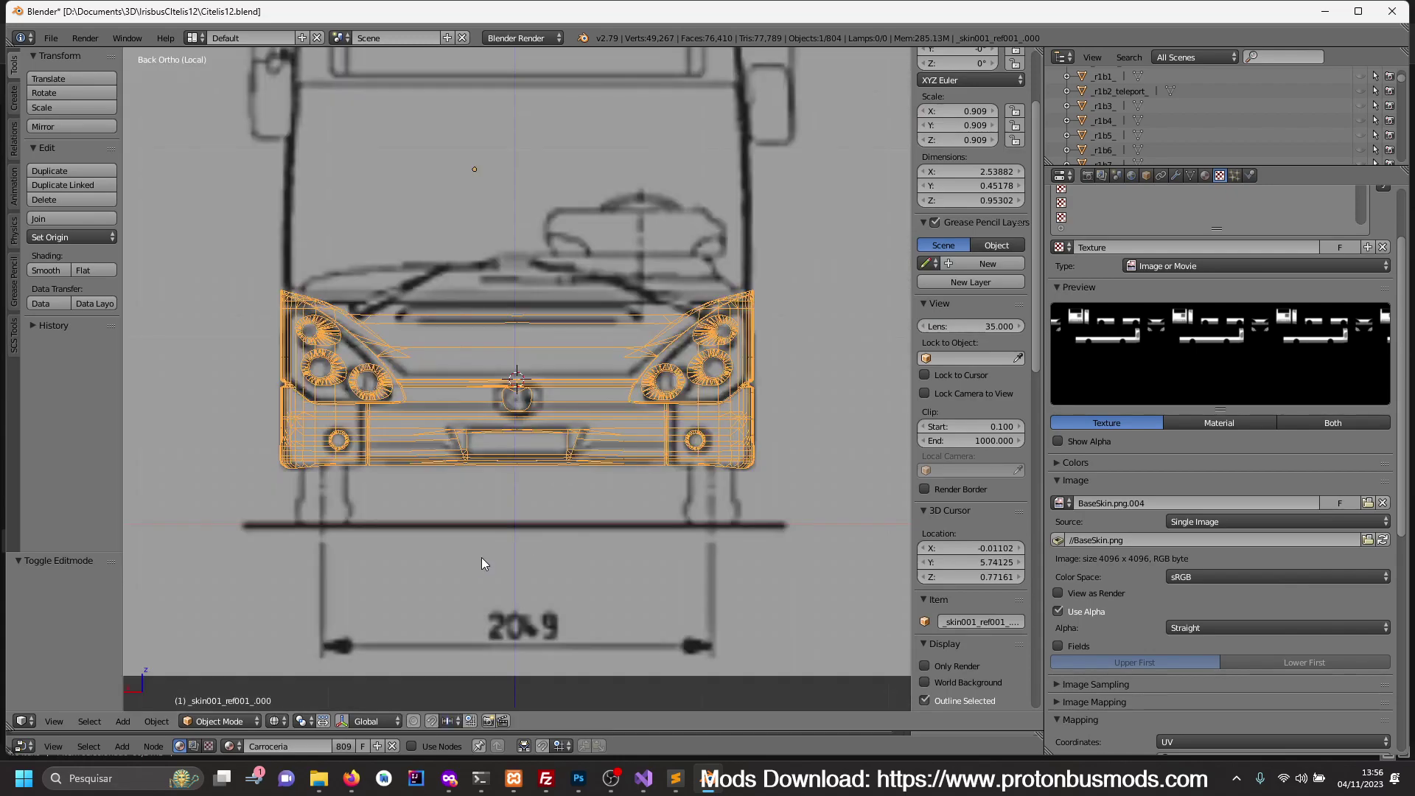
{"action": "mouse_move", "coordinate": [481, 557]}
{"action": "middle_mouse_down", "text": "shift"}
{"action": "mouse_move", "coordinate": [564, 555]}
{"action": "mouse_move", "coordinate": [611, 622]}
{"action": "middle_mouse_up", "text": "shift"}
{"action": "scroll", "coordinate": [563, 553], "scroll_direction": "up", "scroll_amount": 4}
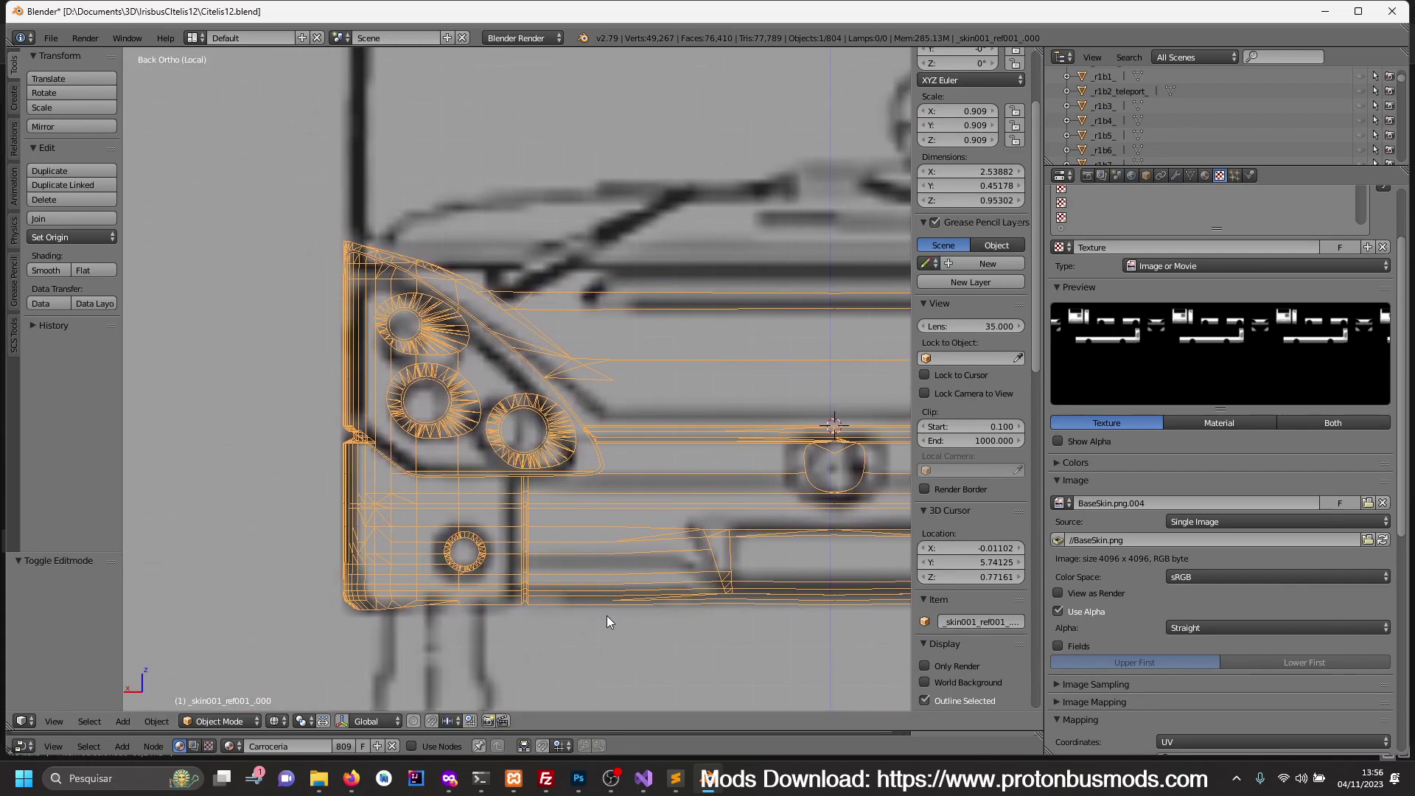
{"action": "key", "text": "Tab"}
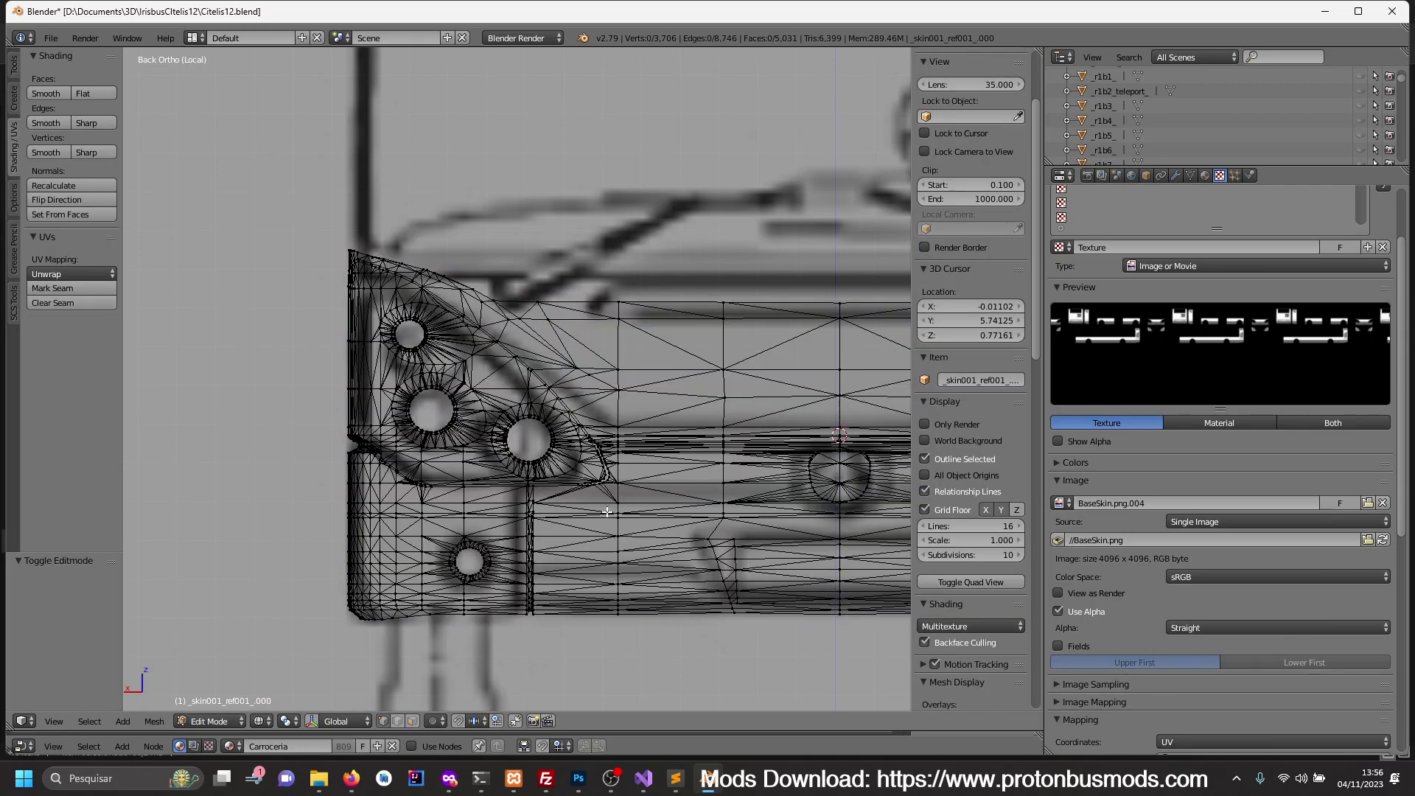
- Select the vertex ring around the right headlight hole and delete its faces
{"action": "key", "text": "Tab"}
{"action": "scroll", "coordinate": [604, 512], "scroll_direction": "up", "scroll_amount": 2}
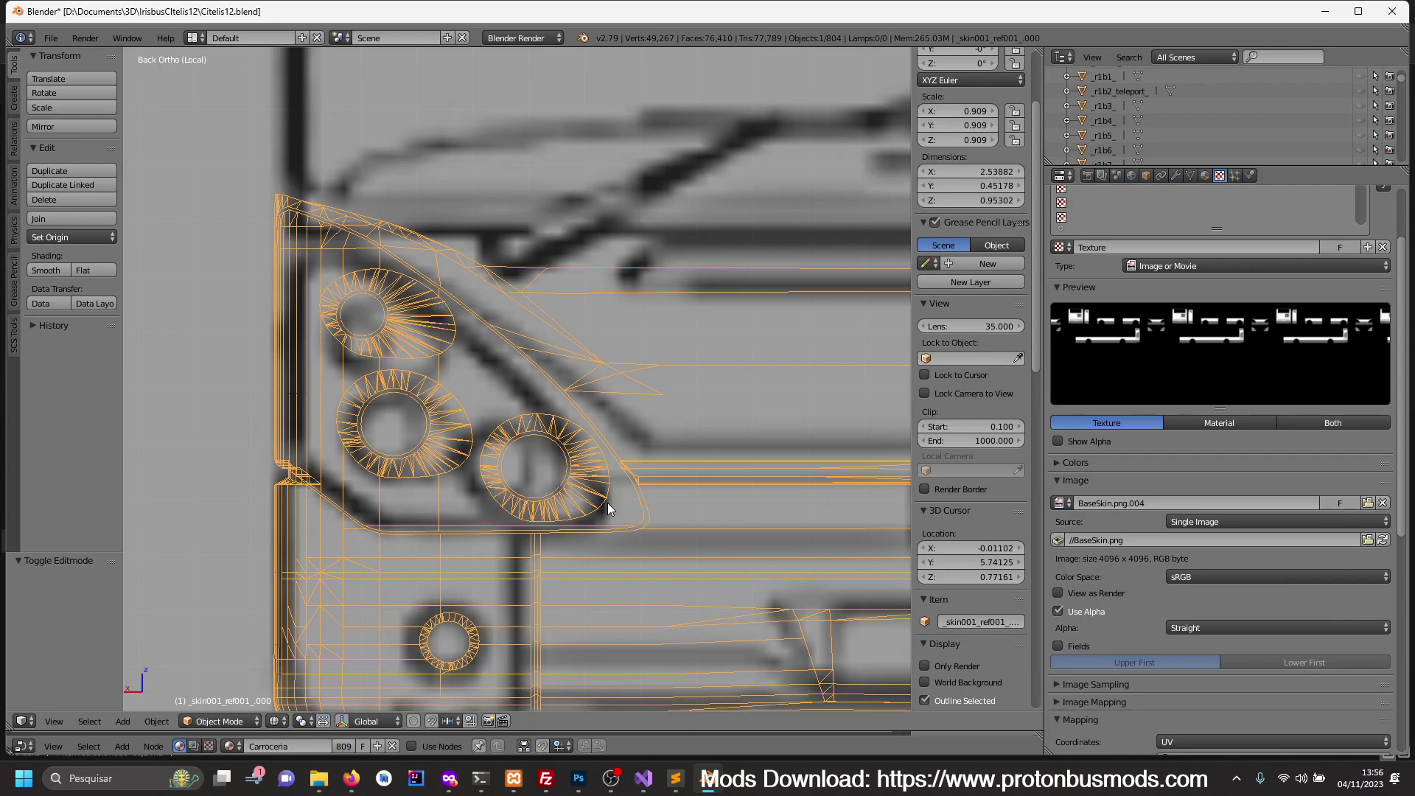
{"action": "key", "text": "Tab"}
{"action": "key", "text": "c"}
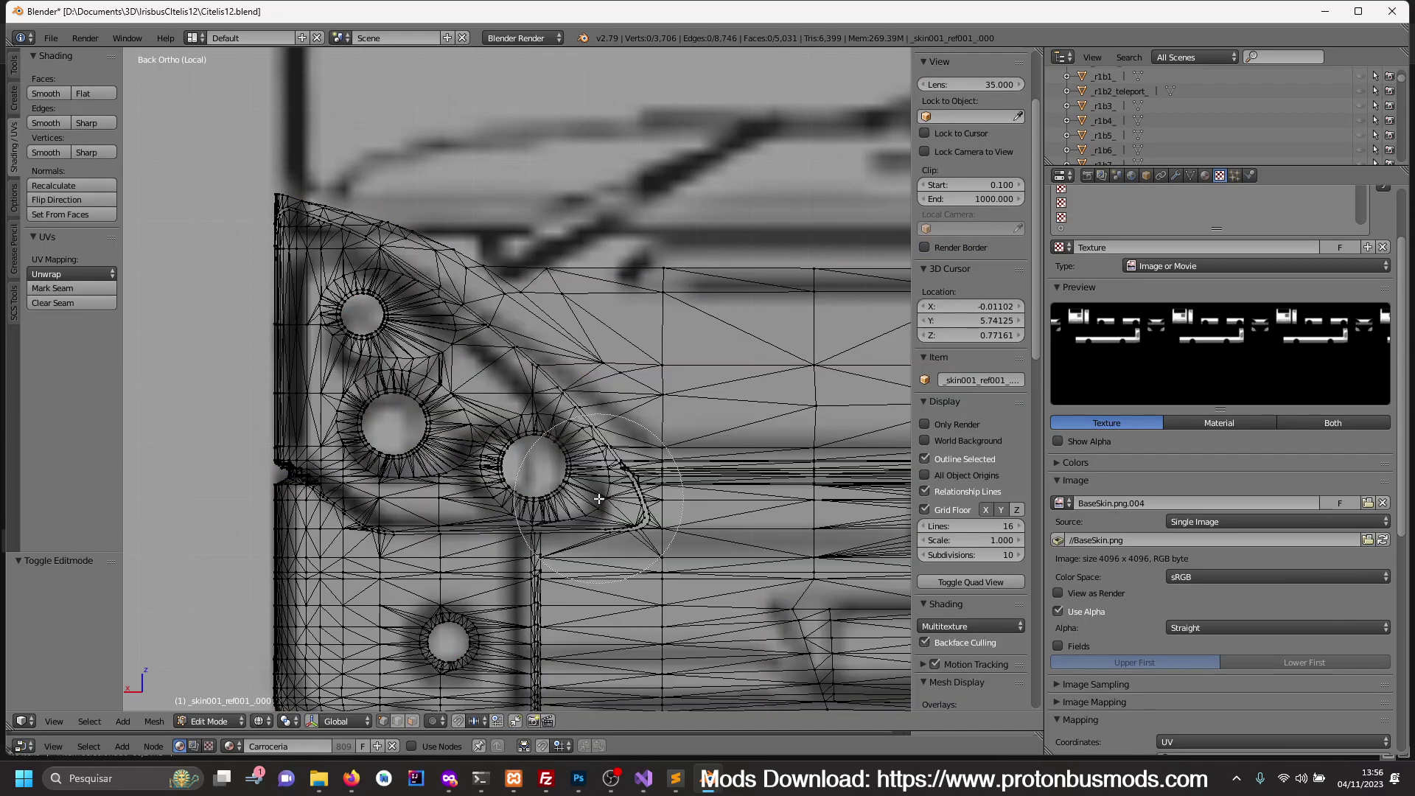
{"action": "left_click", "coordinate": [611, 500]}
{"action": "left_click_drag", "start_coordinate": [612, 500], "coordinate": [474, 501]}
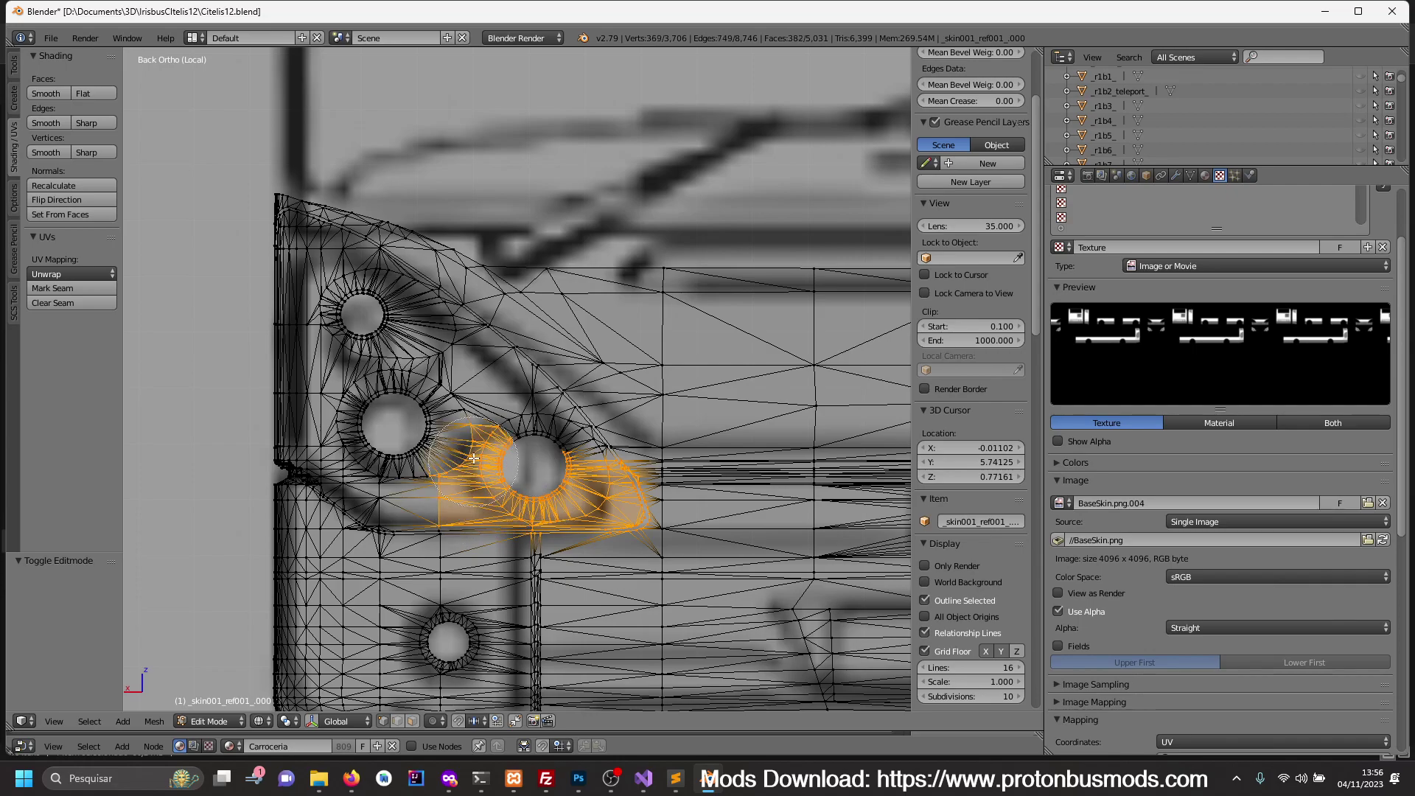
{"action": "key", "text": "a"}
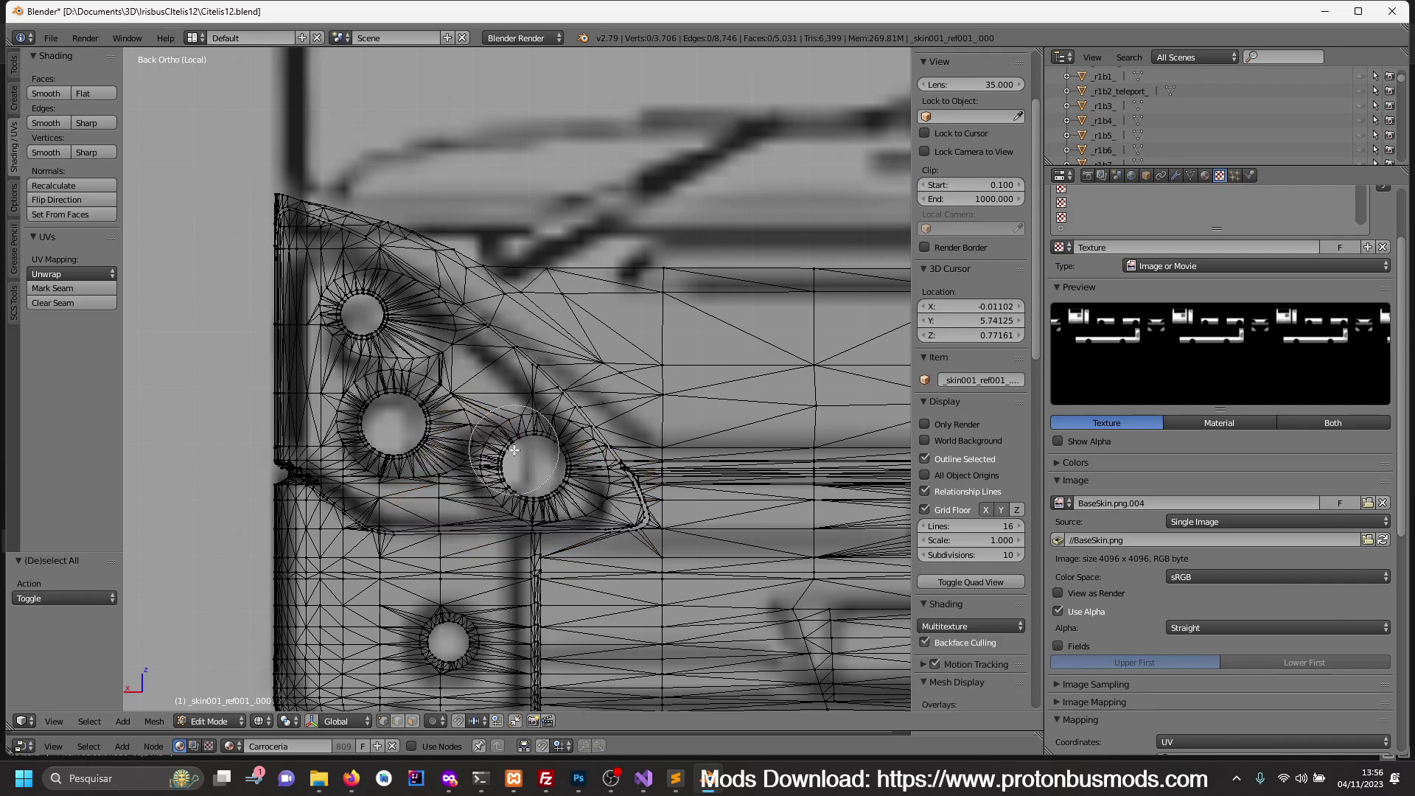
{"action": "mouse_move", "coordinate": [508, 457]}
{"action": "left_mouse_down"}
{"action": "mouse_move", "coordinate": [525, 475]}
{"action": "mouse_move", "coordinate": [567, 474]}
{"action": "mouse_move", "coordinate": [536, 453]}
{"action": "left_mouse_up"}
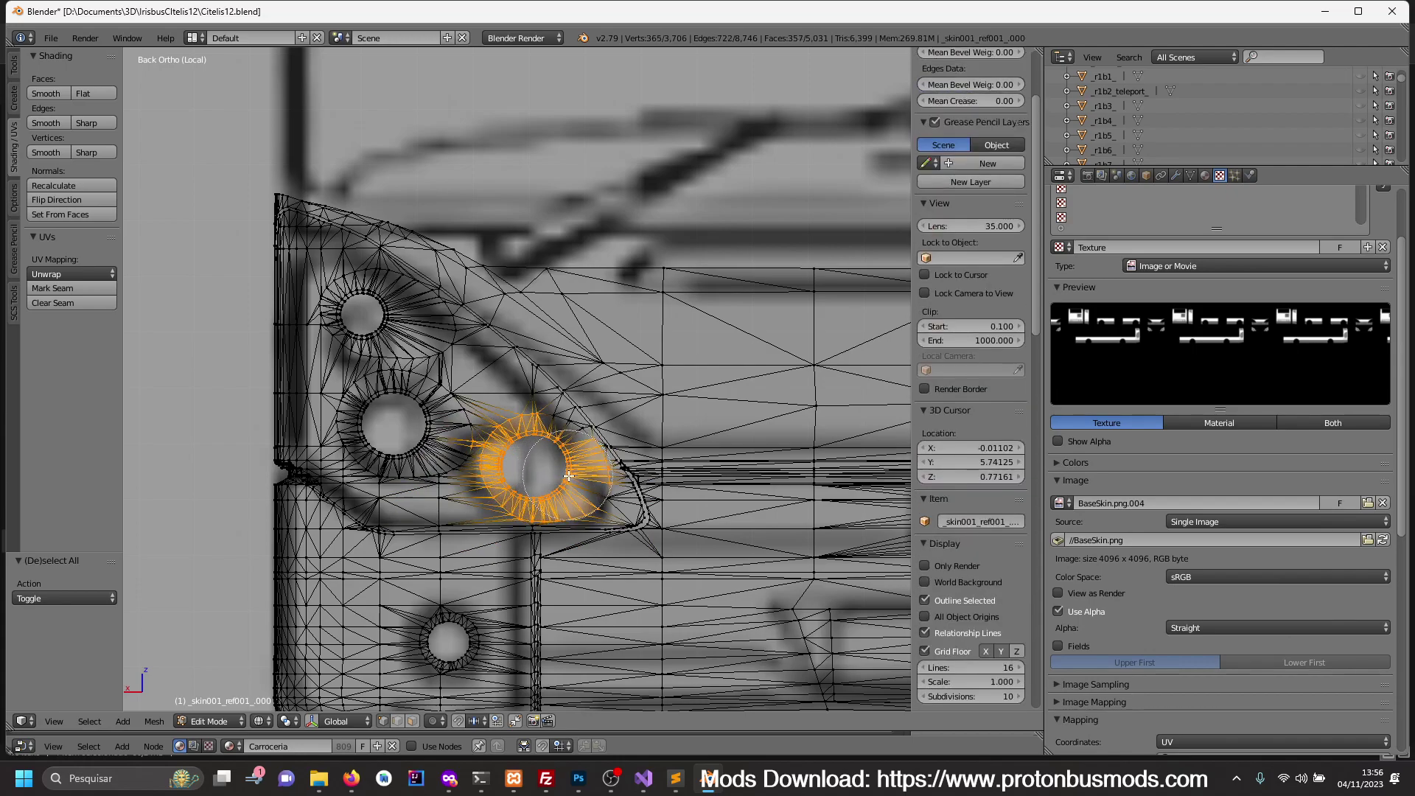
{"action": "key", "text": "w"}
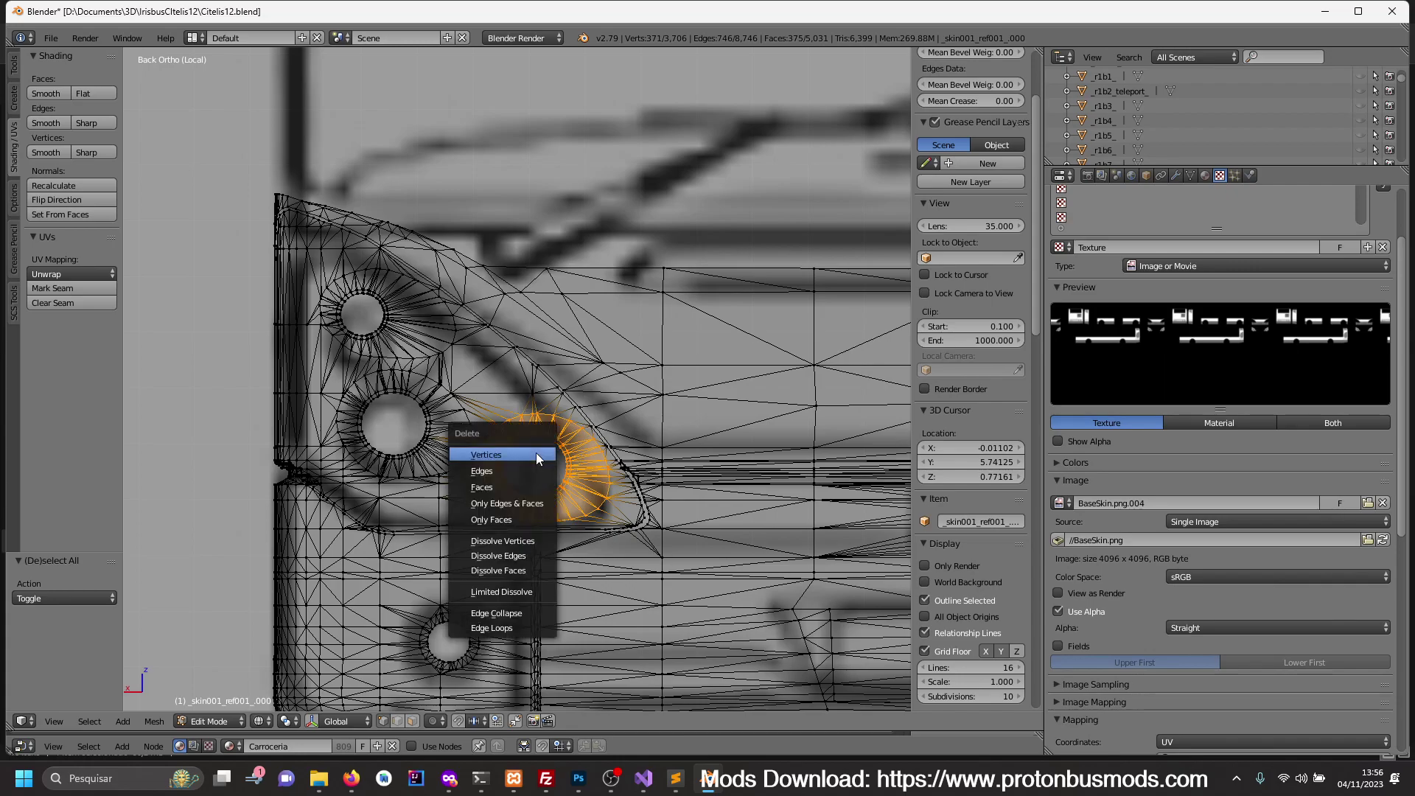
{"action": "key", "text": "Escape"}
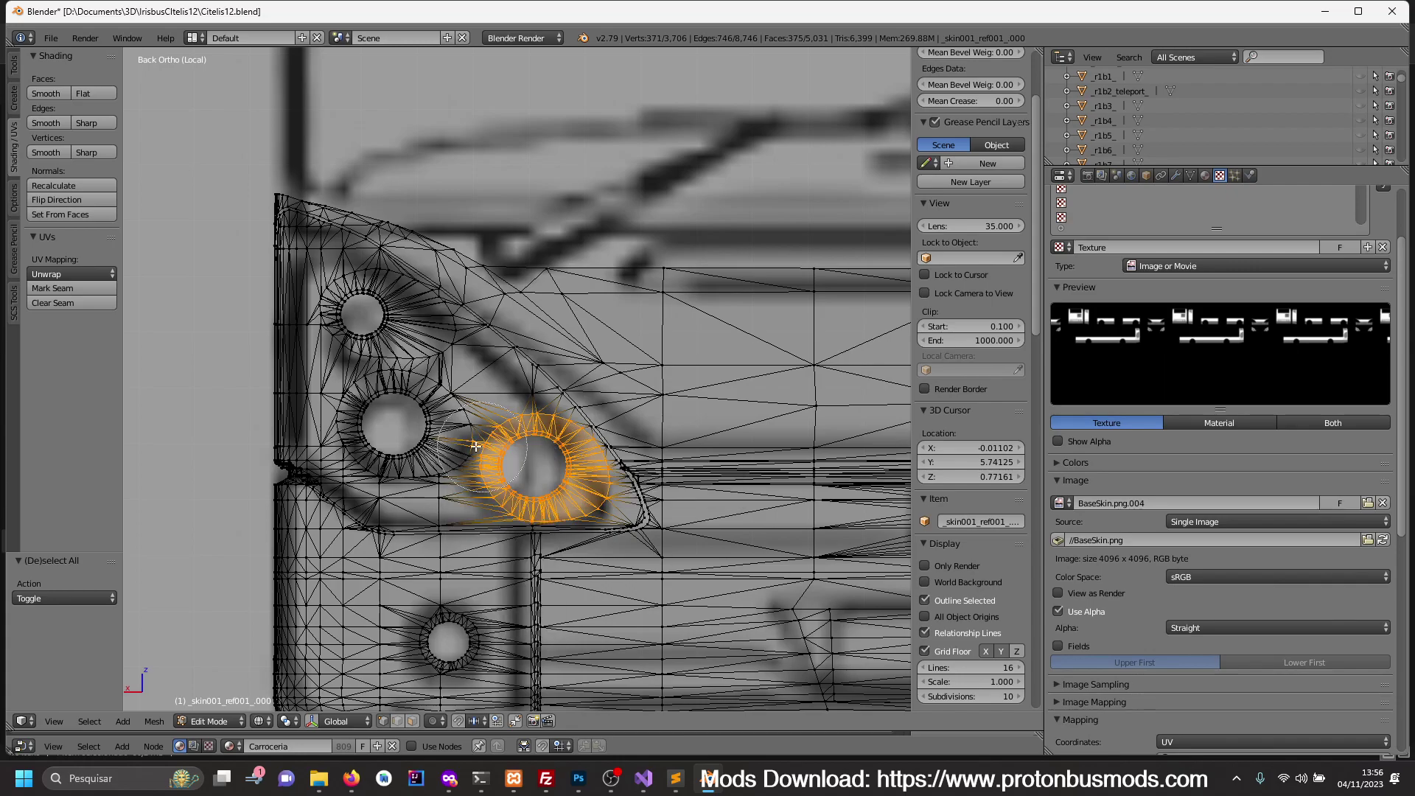
{"action": "key", "text": "x"}
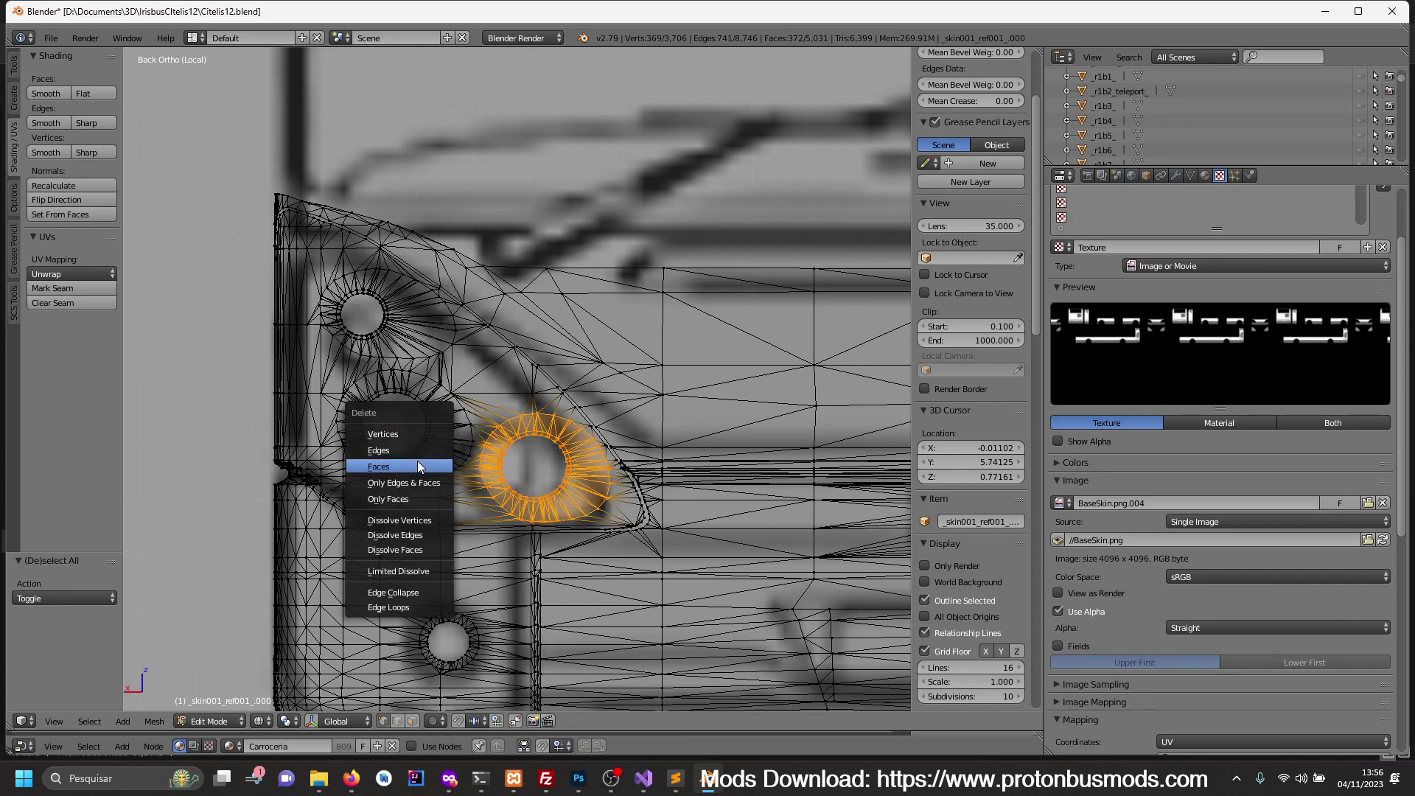
{"action": "left_click", "coordinate": [417, 464]}
- Delete the ring of faces around the left headlight hole
{"action": "key", "text": "c"}
{"action": "mouse_move", "coordinate": [413, 457]}
{"action": "left_mouse_down"}
{"action": "mouse_move", "coordinate": [384, 441]}
{"action": "mouse_move", "coordinate": [431, 439]}
{"action": "left_mouse_up"}
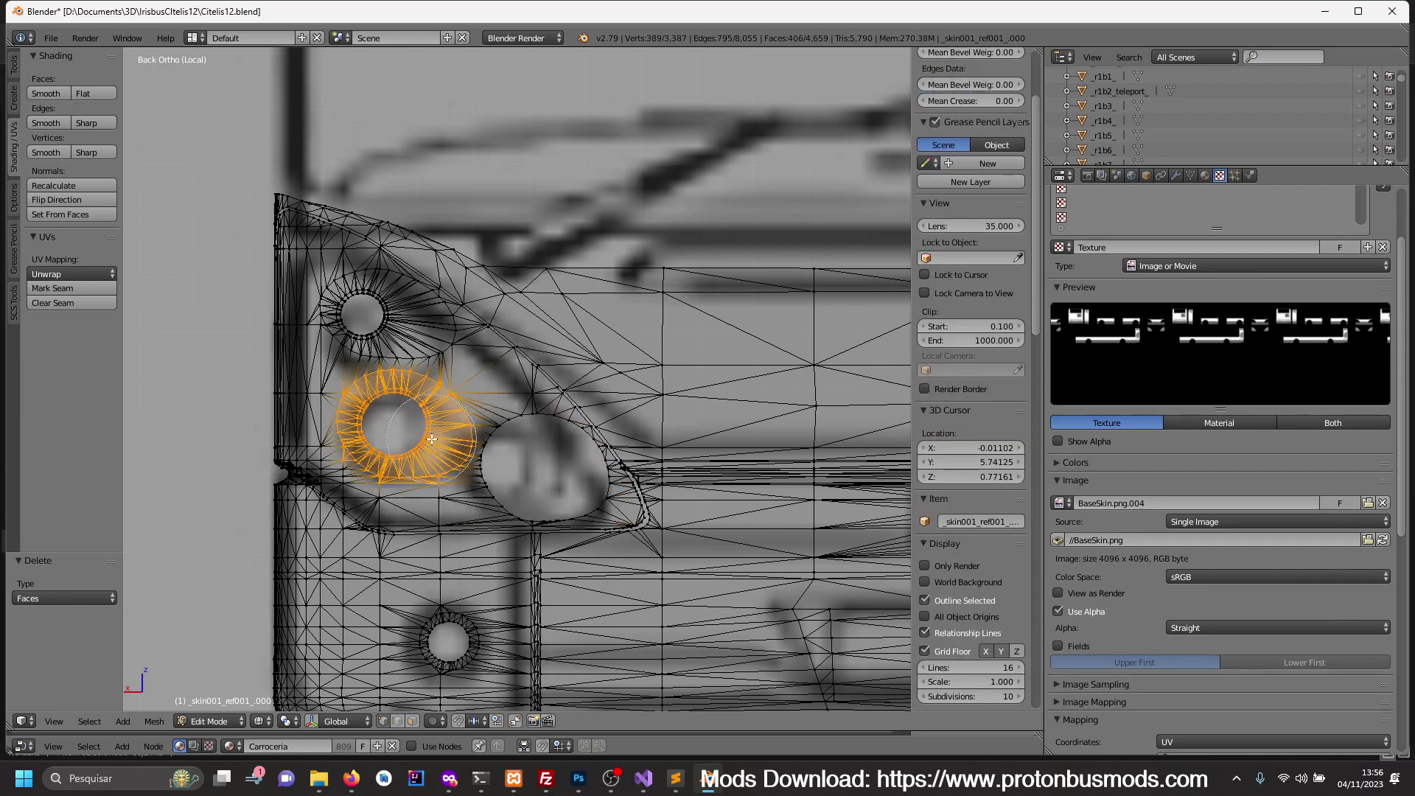
{"action": "mouse_move", "coordinate": [431, 439]}
{"action": "middle_mouse_down"}
{"action": "mouse_move", "coordinate": [380, 527]}
{"action": "mouse_move", "coordinate": [318, 504]}
{"action": "middle_mouse_up"}
{"action": "key", "text": "Escape"}
{"action": "key", "text": "x"}
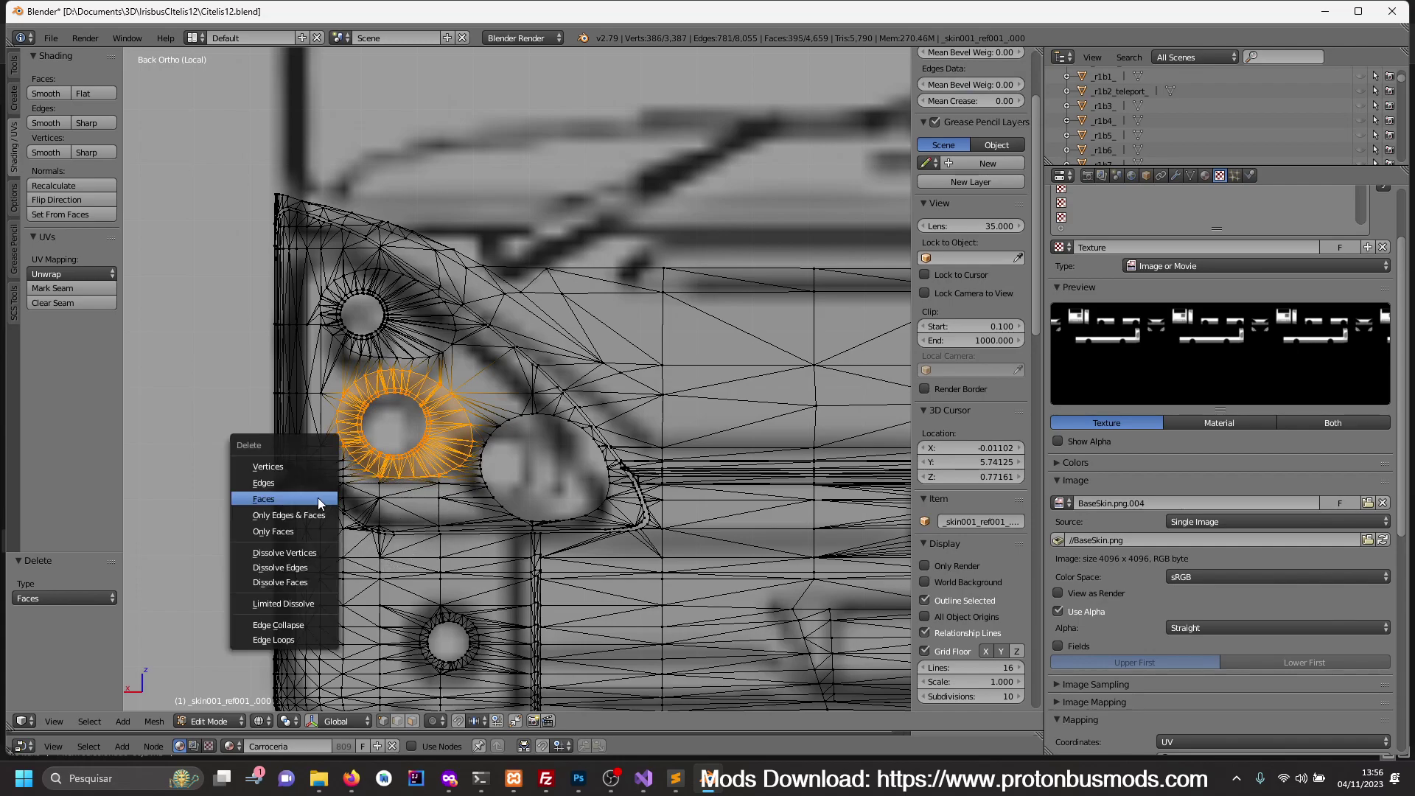
{"action": "left_click", "coordinate": [318, 499]}
- Delete the ring of faces around the upper headlight hole
{"action": "middle_click_drag", "start_coordinate": [341, 446], "coordinate": [458, 495], "text": "shift"}
{"action": "key", "text": "c"}
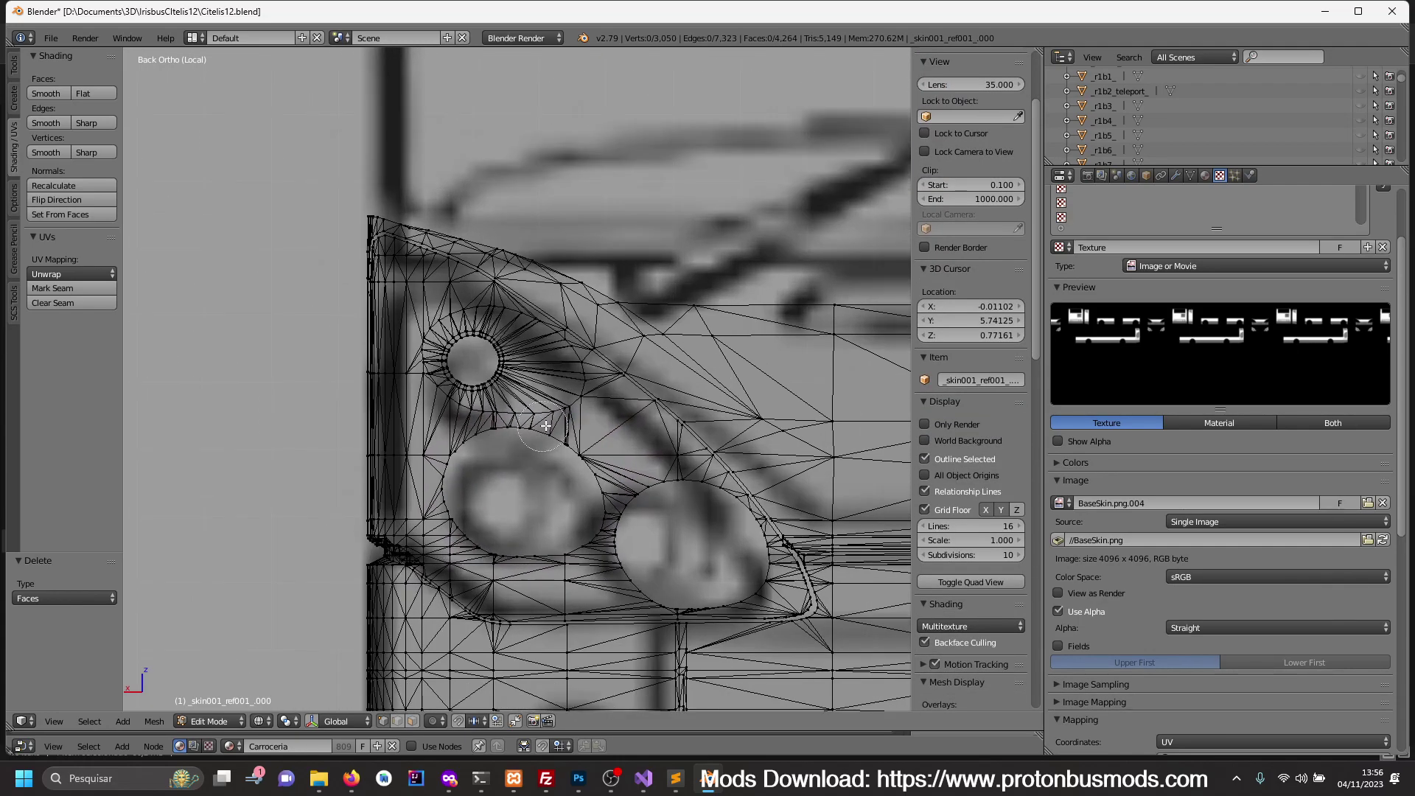
{"action": "mouse_move", "coordinate": [583, 391]}
{"action": "left_mouse_down"}
{"action": "mouse_move", "coordinate": [520, 314]}
{"action": "mouse_move", "coordinate": [472, 306]}
{"action": "mouse_move", "coordinate": [431, 339]}
{"action": "mouse_move", "coordinate": [479, 427]}
{"action": "mouse_move", "coordinate": [568, 402]}
{"action": "mouse_move", "coordinate": [458, 341]}
{"action": "left_mouse_up"}
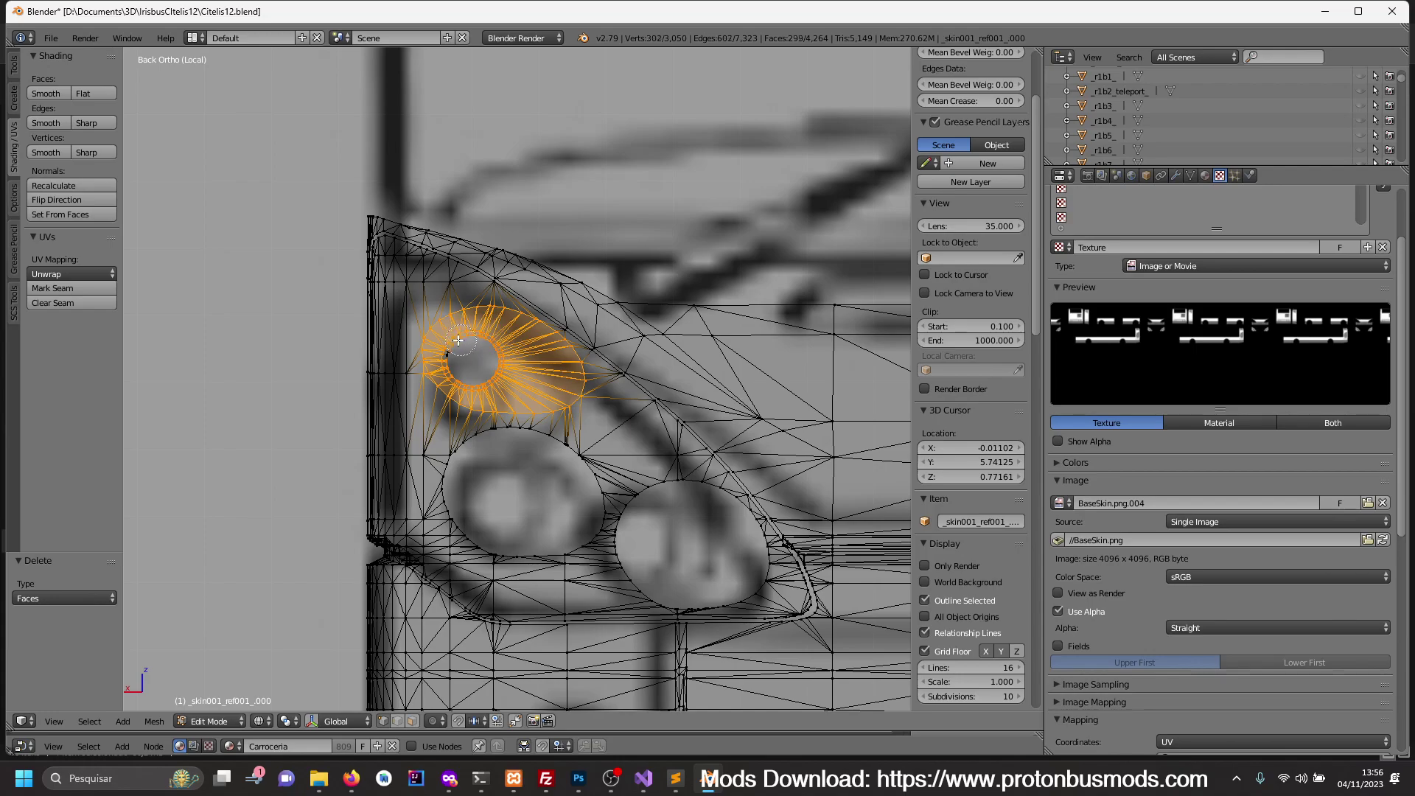
{"action": "key", "text": "x"}
{"action": "left_click", "coordinate": [494, 382]}
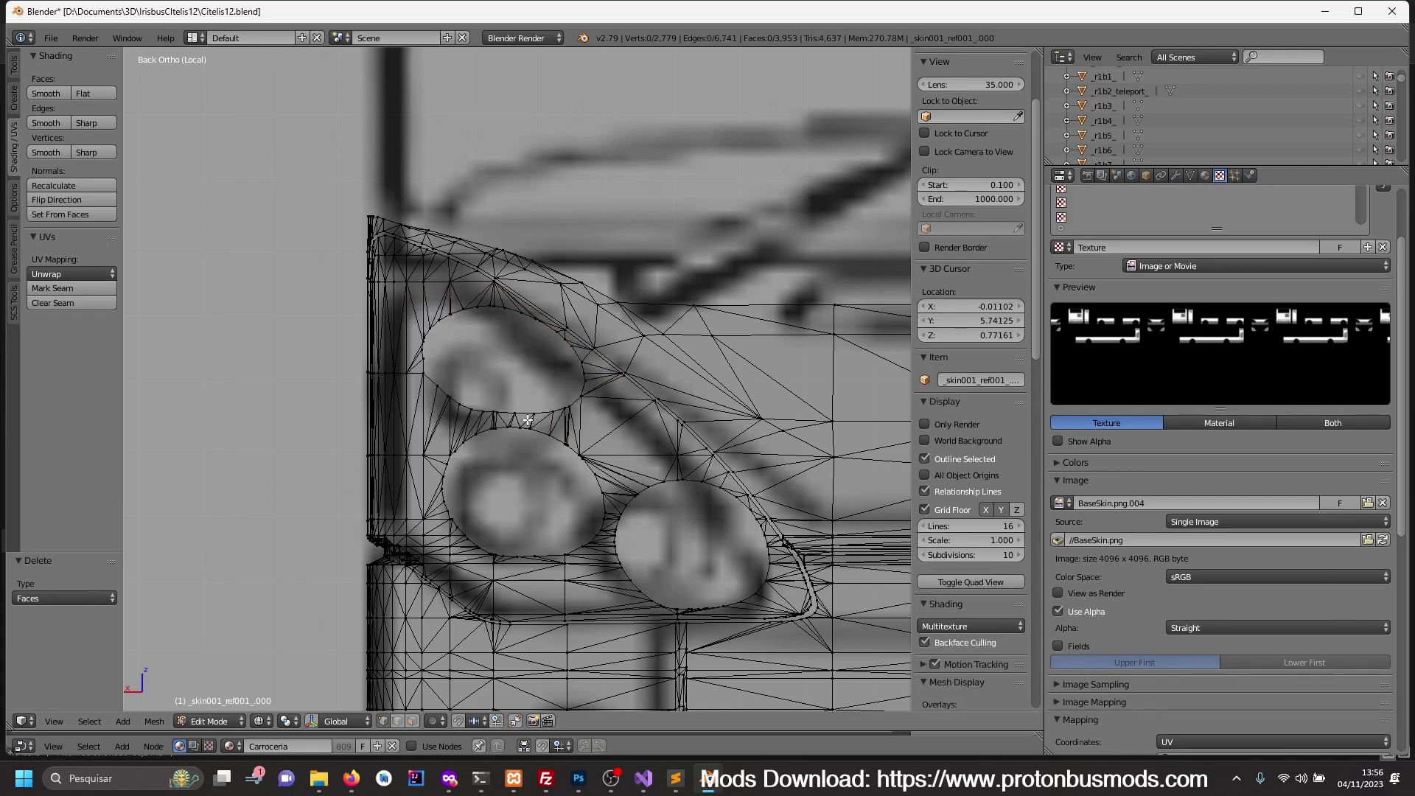
{"action": "scroll", "coordinate": [528, 420], "scroll_direction": "down", "scroll_amount": 2}
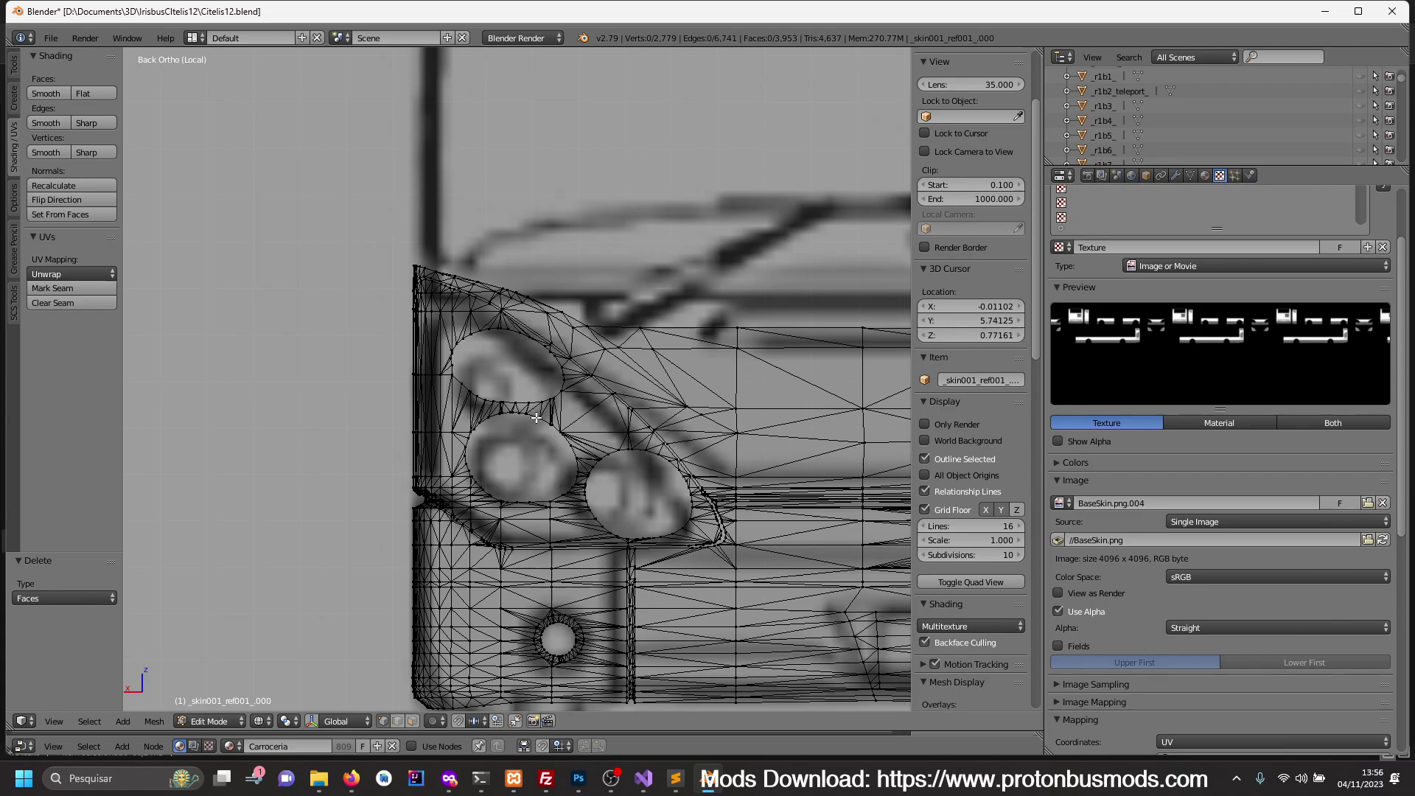
- Fill the middle headlight opening with a face and orbit to check it
{"action": "right_click", "coordinate": [536, 418], "text": "alt"}
{"action": "key", "text": "f"}
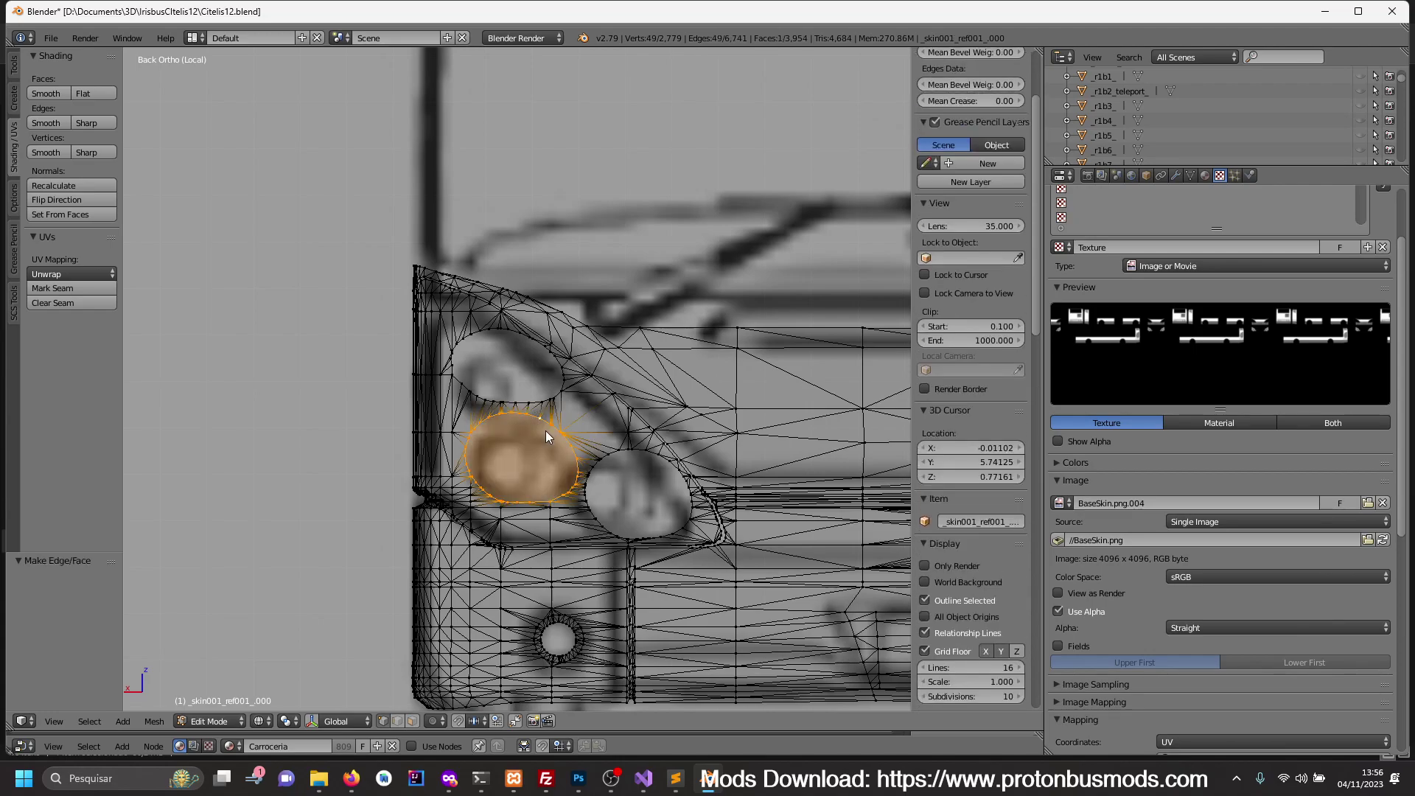
{"action": "key", "text": "Tab"}
{"action": "mouse_move", "coordinate": [573, 468]}
{"action": "middle_mouse_down"}
{"action": "mouse_move", "coordinate": [529, 472]}
{"action": "mouse_move", "coordinate": [551, 467]}
{"action": "mouse_move", "coordinate": [510, 411]}
{"action": "mouse_move", "coordinate": [452, 394]}
{"action": "middle_mouse_up"}
{"action": "key", "text": "Tab"}
- Fill the upper and lower headlight openings with faces and inspect the result
{"action": "key", "text": "a"}
{"action": "right_click", "coordinate": [434, 399], "text": "alt"}
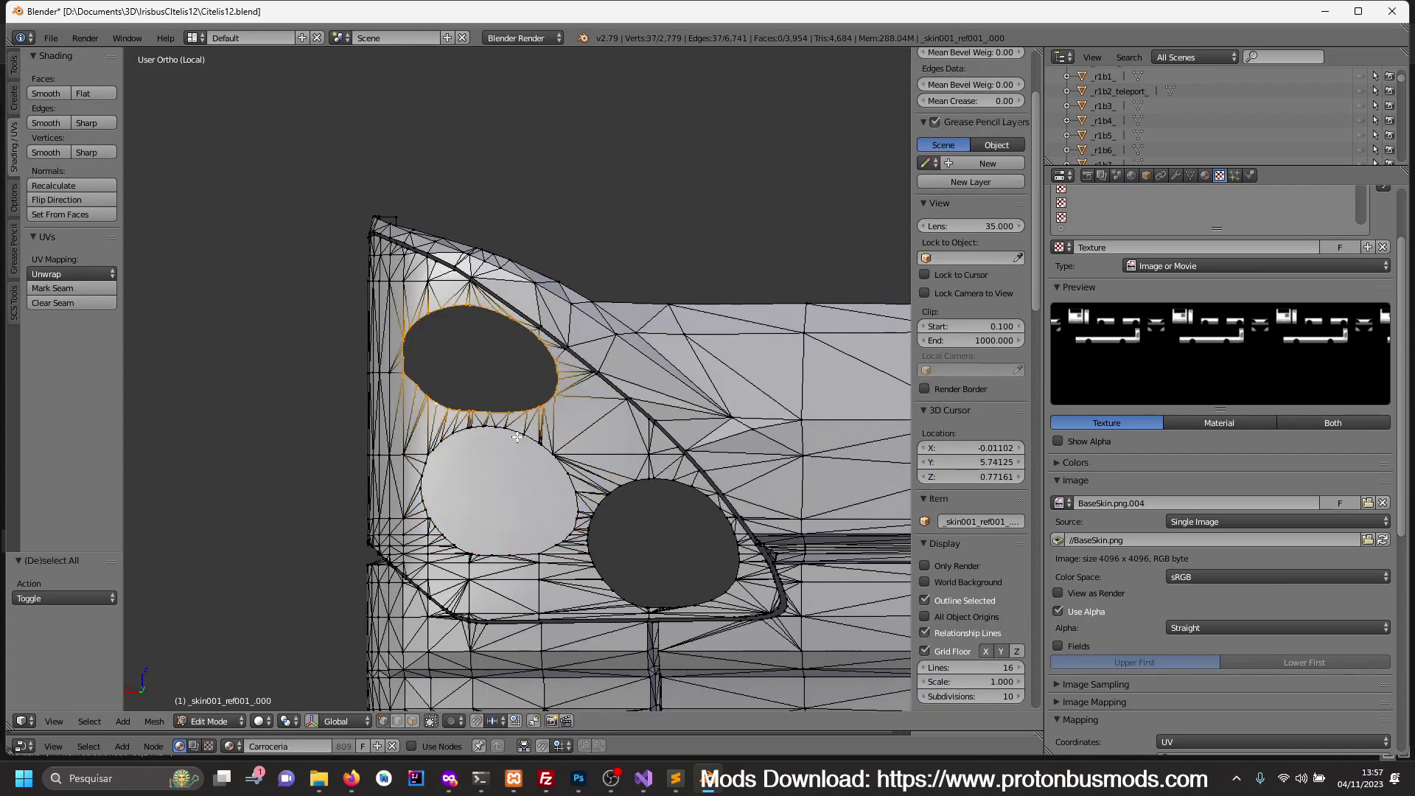
{"action": "key", "text": "f"}
{"action": "key", "text": "Tab"}
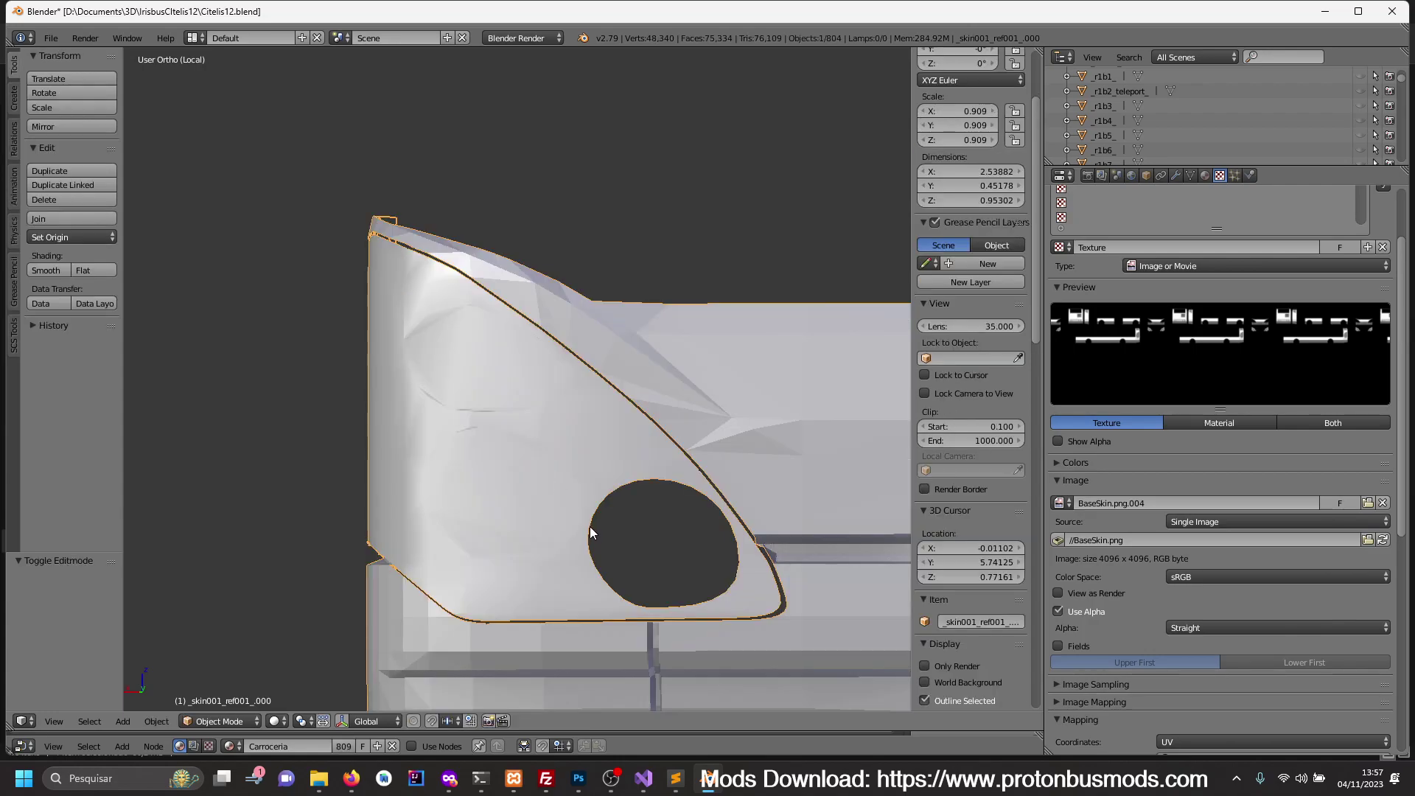
{"action": "key", "text": "Tab"}
{"action": "key", "text": "a"}
{"action": "right_click", "coordinate": [589, 550], "text": "alt"}
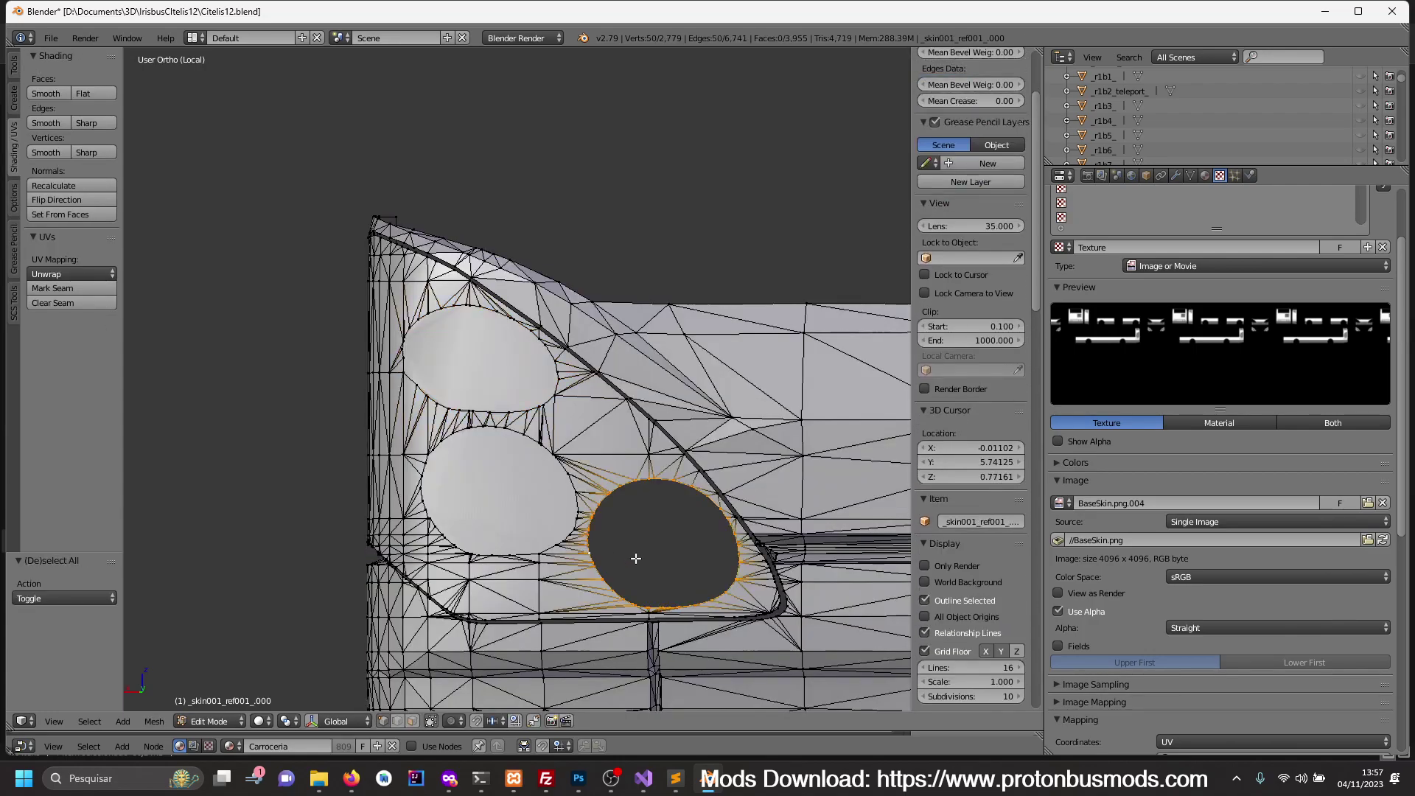
{"action": "key", "text": "f"}
{"action": "key", "text": "Tab"}
{"action": "mouse_move", "coordinate": [636, 559]}
{"action": "middle_mouse_down"}
{"action": "mouse_move", "coordinate": [602, 564]}
{"action": "mouse_move", "coordinate": [649, 523]}
{"action": "mouse_move", "coordinate": [604, 487]}
{"action": "mouse_move", "coordinate": [626, 568]}
{"action": "middle_mouse_up"}
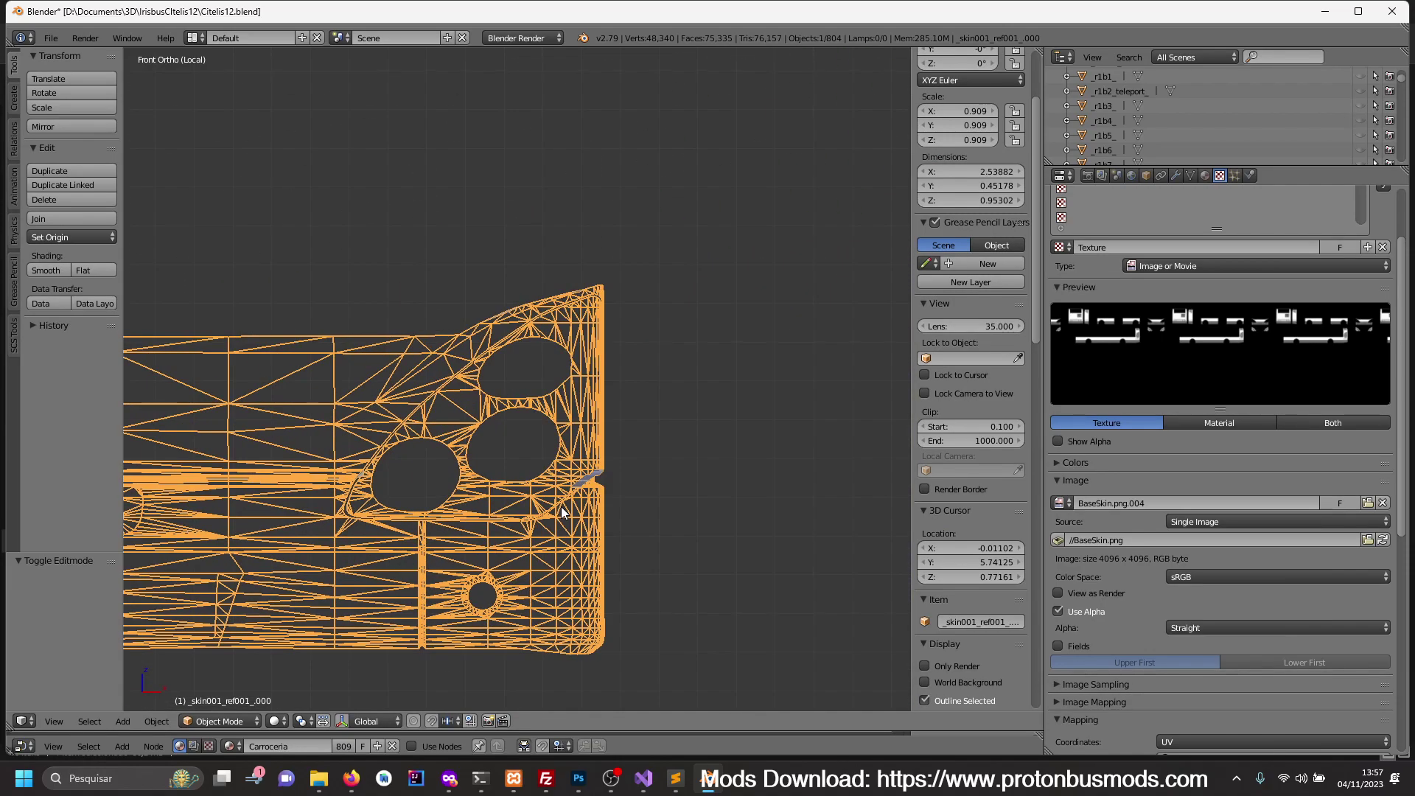
- In back view edit mode, brush-select vertices along the diagonal edge beside the openings
{"action": "key", "text": "ctrl+KP_1"}
{"action": "key", "text": "Tab"}
{"action": "key", "text": "z"}
{"action": "scroll", "coordinate": [623, 508], "scroll_direction": "up", "scroll_amount": 2}
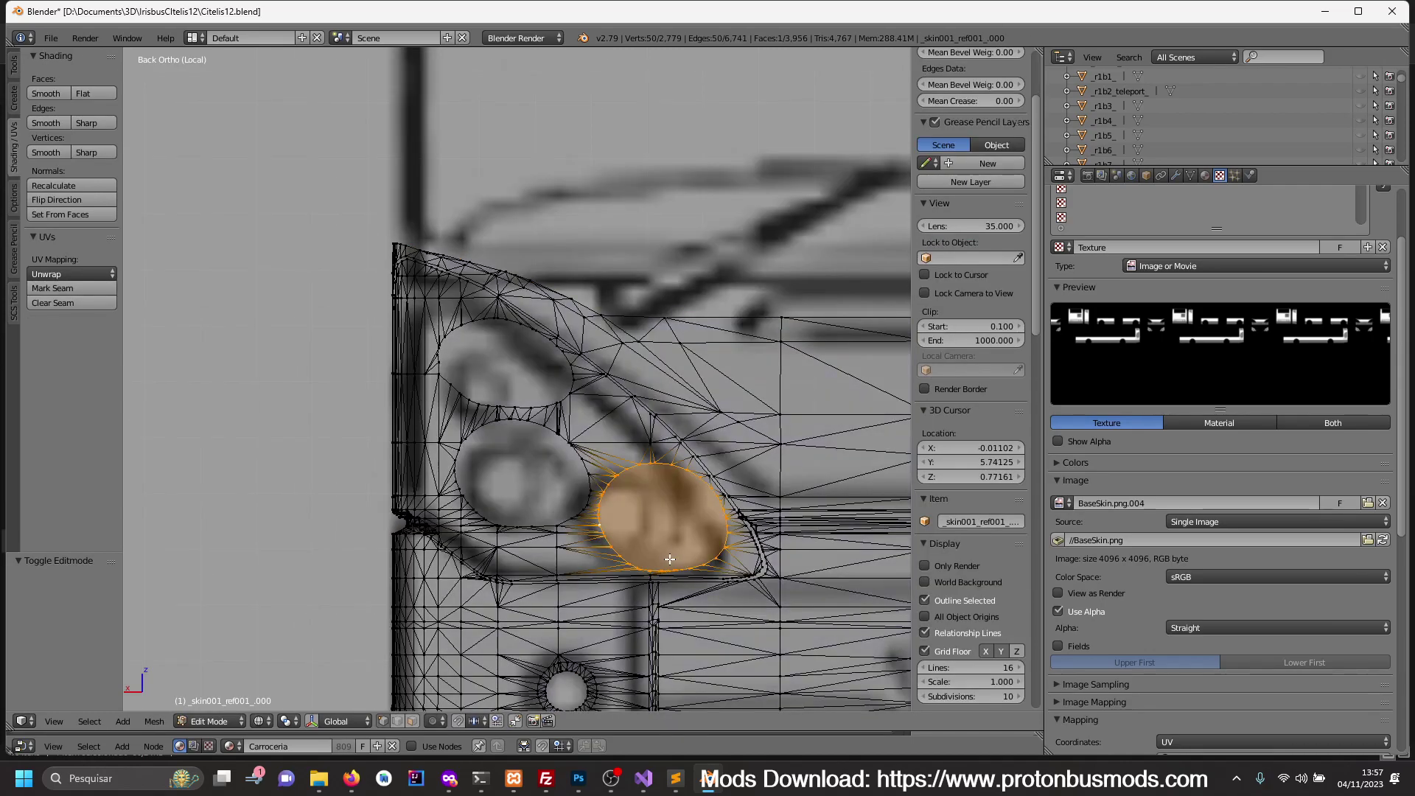
{"action": "middle_click_drag", "start_coordinate": [623, 509], "coordinate": [667, 509], "text": "shift"}
{"action": "key", "text": "a"}
{"action": "key", "text": "c"}
{"action": "scroll", "coordinate": [691, 493], "scroll_direction": "down", "scroll_amount": 5}
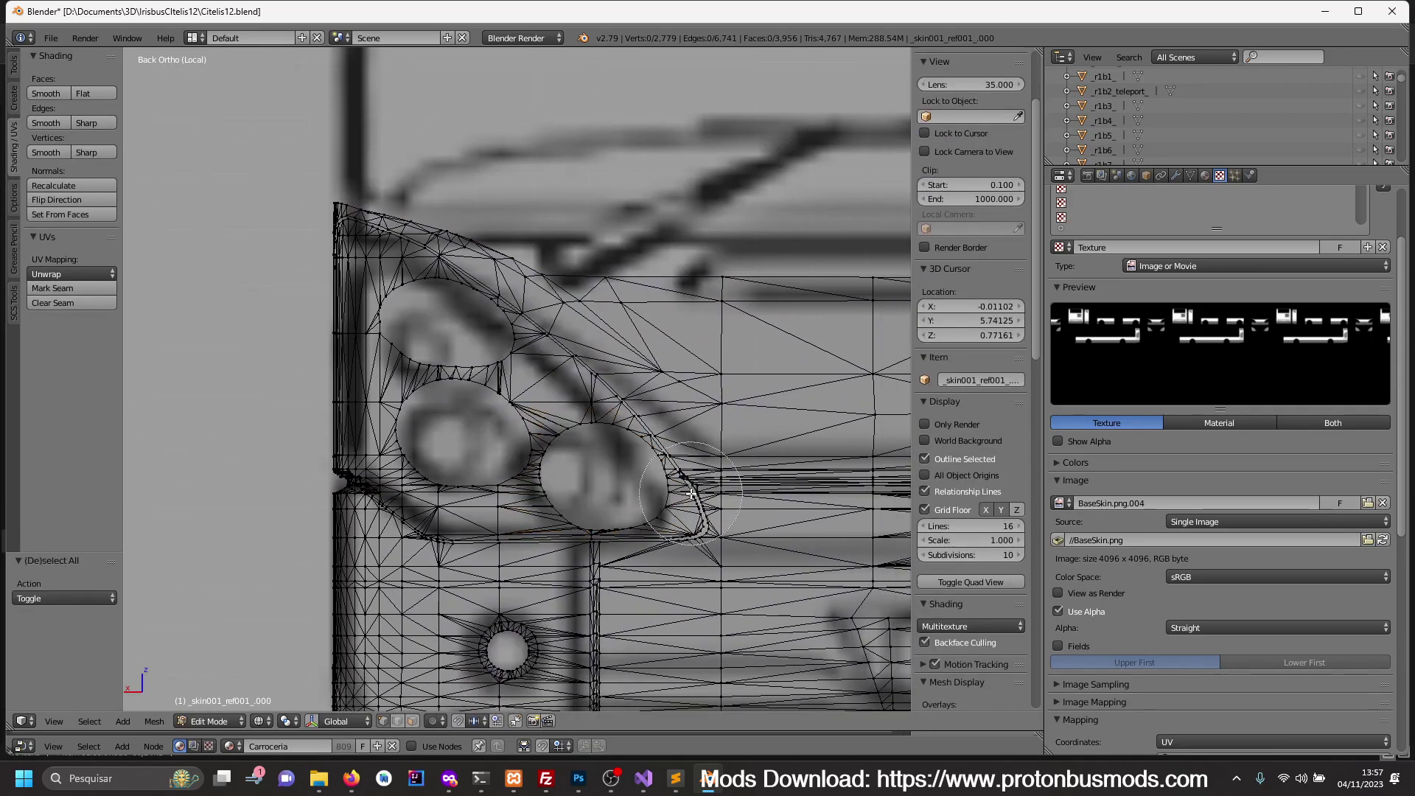
{"action": "mouse_move", "coordinate": [693, 493]}
{"action": "left_mouse_down"}
{"action": "mouse_move", "coordinate": [465, 299]}
{"action": "mouse_move", "coordinate": [422, 286]}
{"action": "left_mouse_up"}
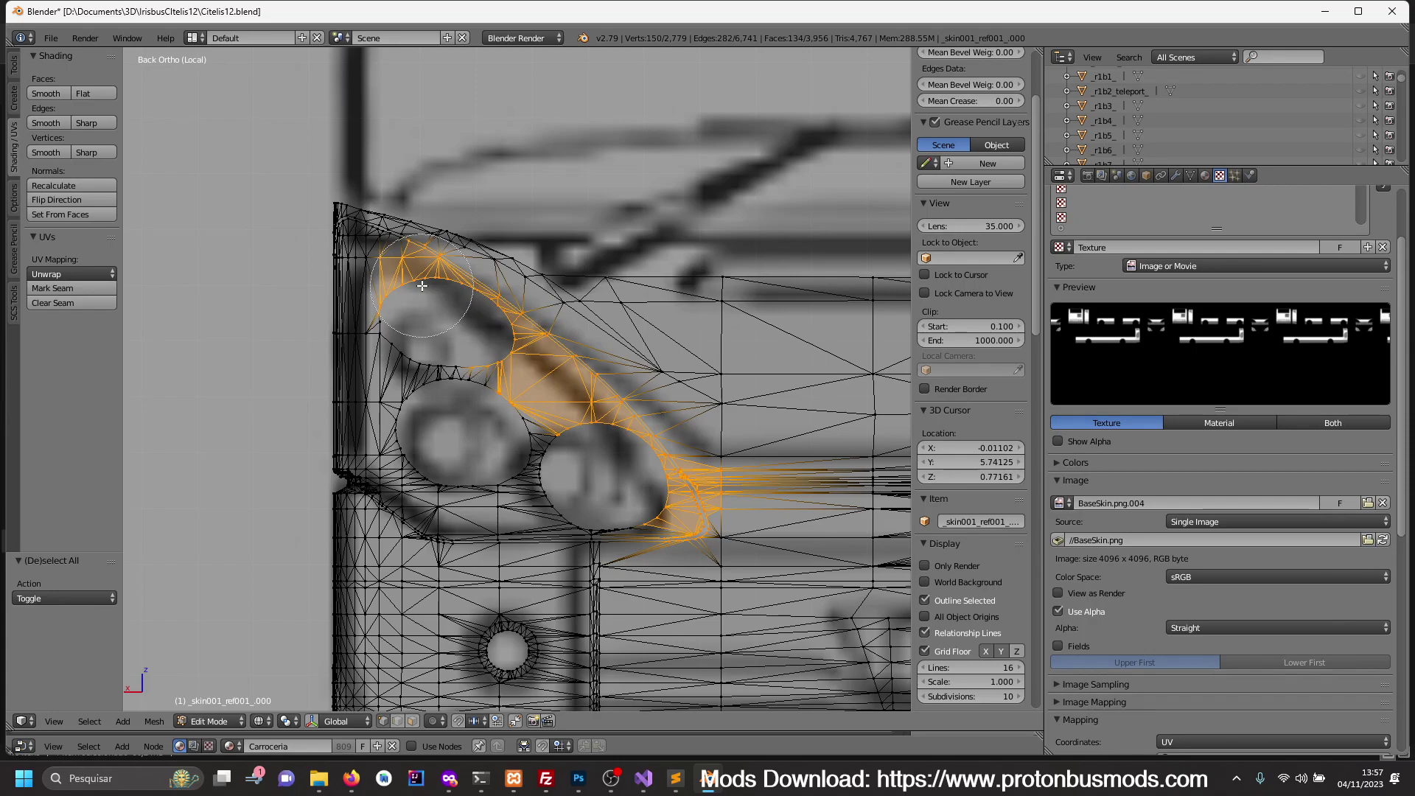
- Extend the vertex selection around the headlight openings and check the lamp cluster from the side
{"action": "mouse_move", "coordinate": [421, 286]}
{"action": "left_mouse_down"}
{"action": "mouse_move", "coordinate": [496, 404]}
{"action": "mouse_move", "coordinate": [565, 471]}
{"action": "mouse_move", "coordinate": [612, 487]}
{"action": "mouse_move", "coordinate": [485, 494]}
{"action": "left_mouse_up"}
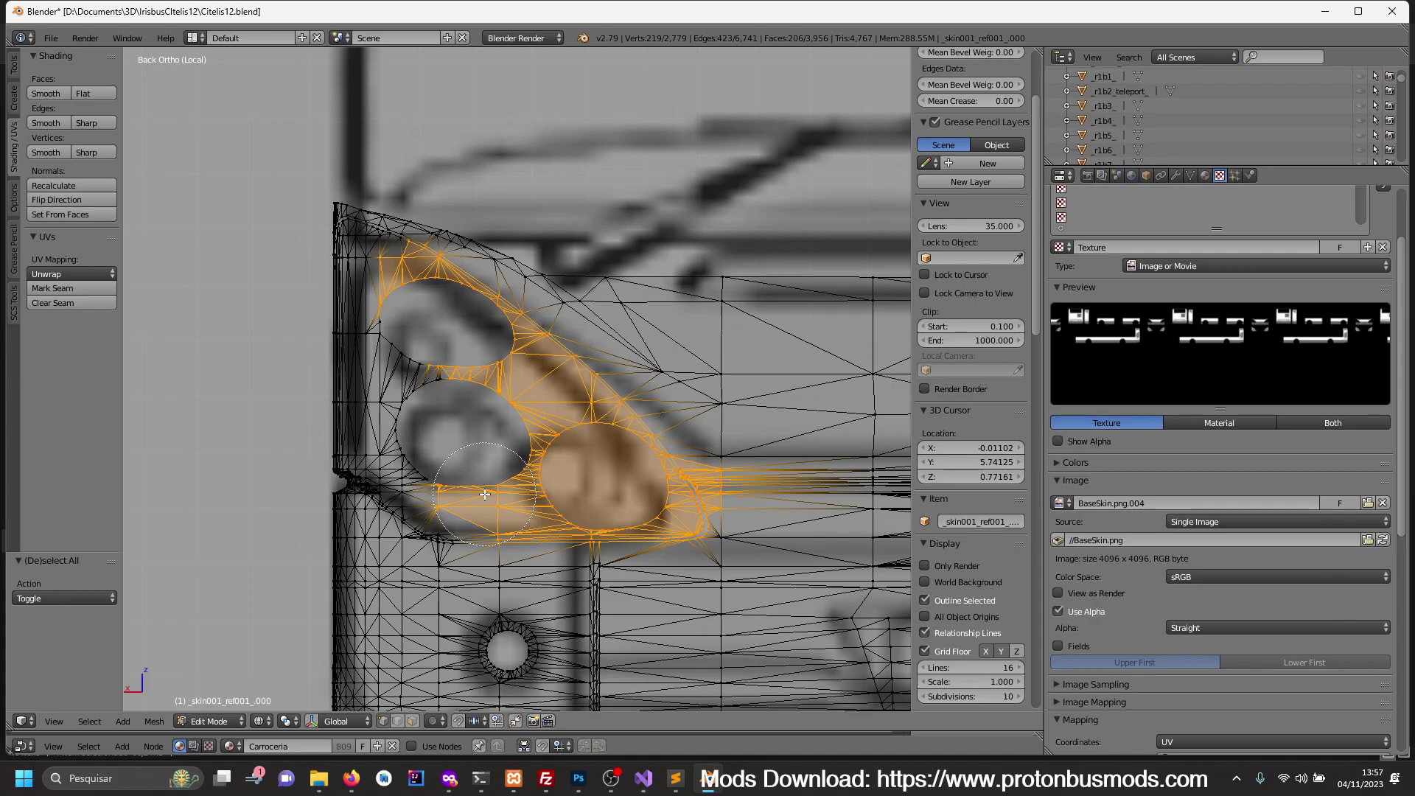
{"action": "key", "text": "Escape"}
{"action": "key", "text": "KP_3"}
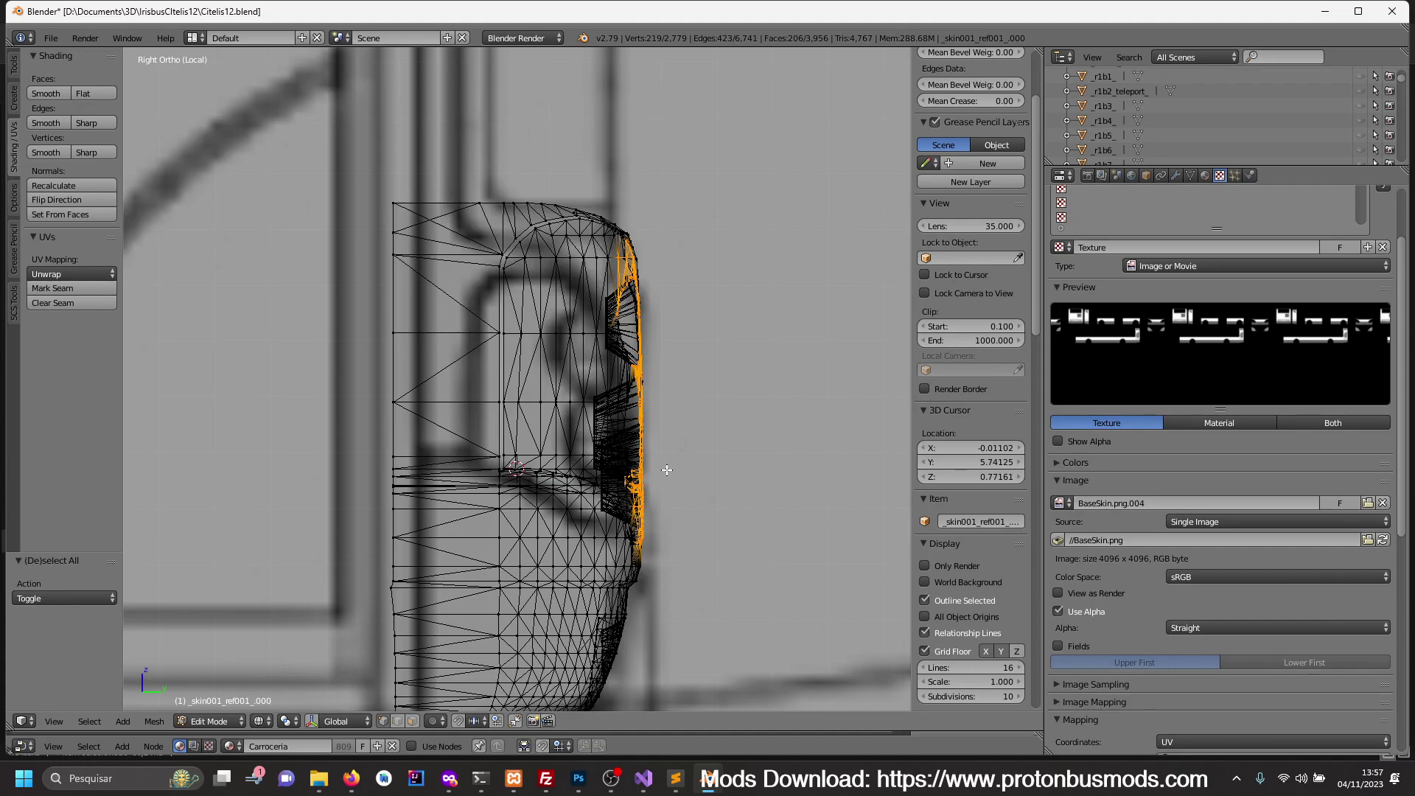
{"action": "mouse_move", "coordinate": [666, 470]}
{"action": "middle_mouse_down"}
{"action": "mouse_move", "coordinate": [492, 492]}
{"action": "mouse_move", "coordinate": [549, 471]}
{"action": "mouse_move", "coordinate": [543, 502]}
{"action": "middle_mouse_up"}
{"action": "scroll", "coordinate": [561, 480], "scroll_direction": "up", "scroll_amount": 3}
{"action": "key", "text": "Tab"}
{"action": "key", "text": "z"}
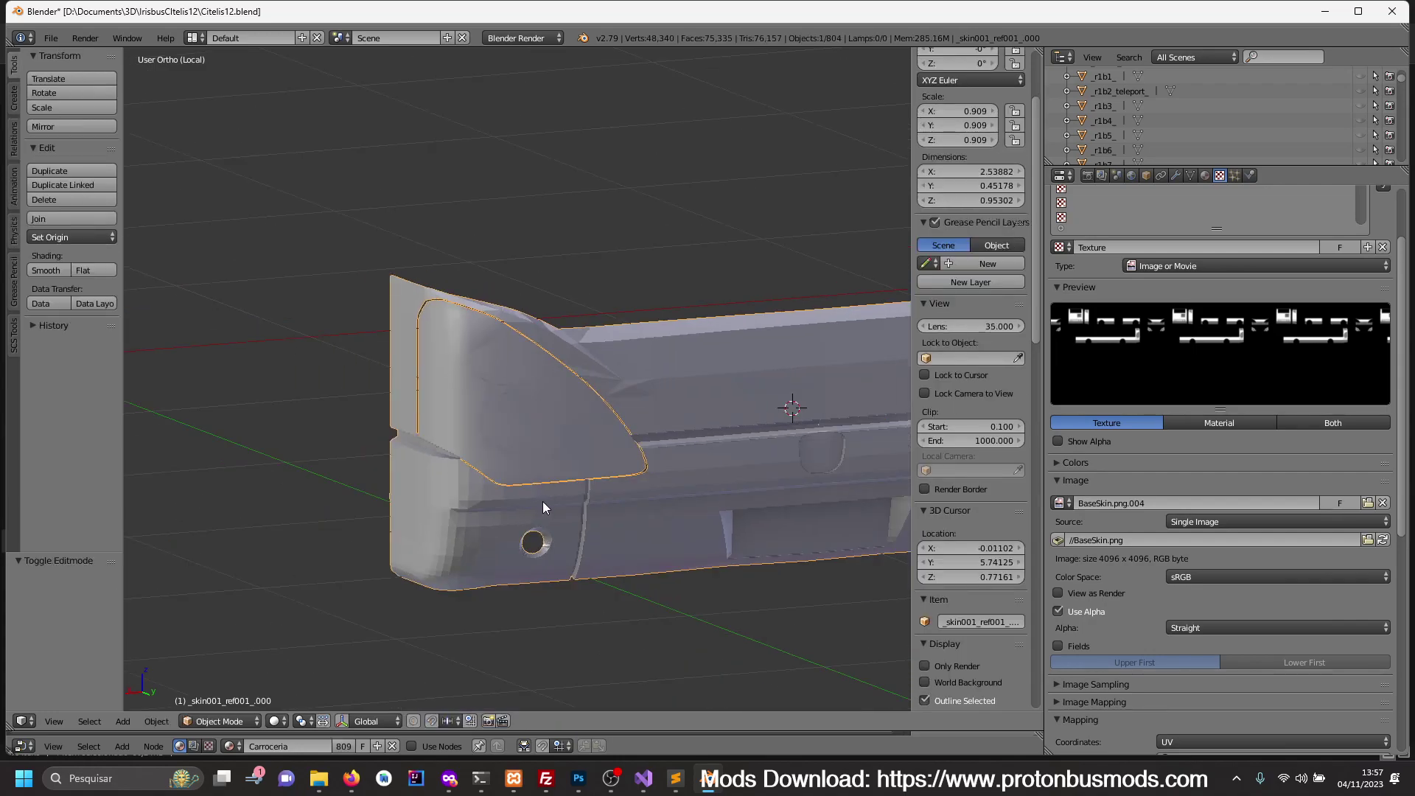
- Separate the whole mask mesh by loose parts and select a detached headlight cover panel
{"action": "key", "text": "Tab"}
{"action": "key", "text": "z"}
{"action": "key", "text": "a"}
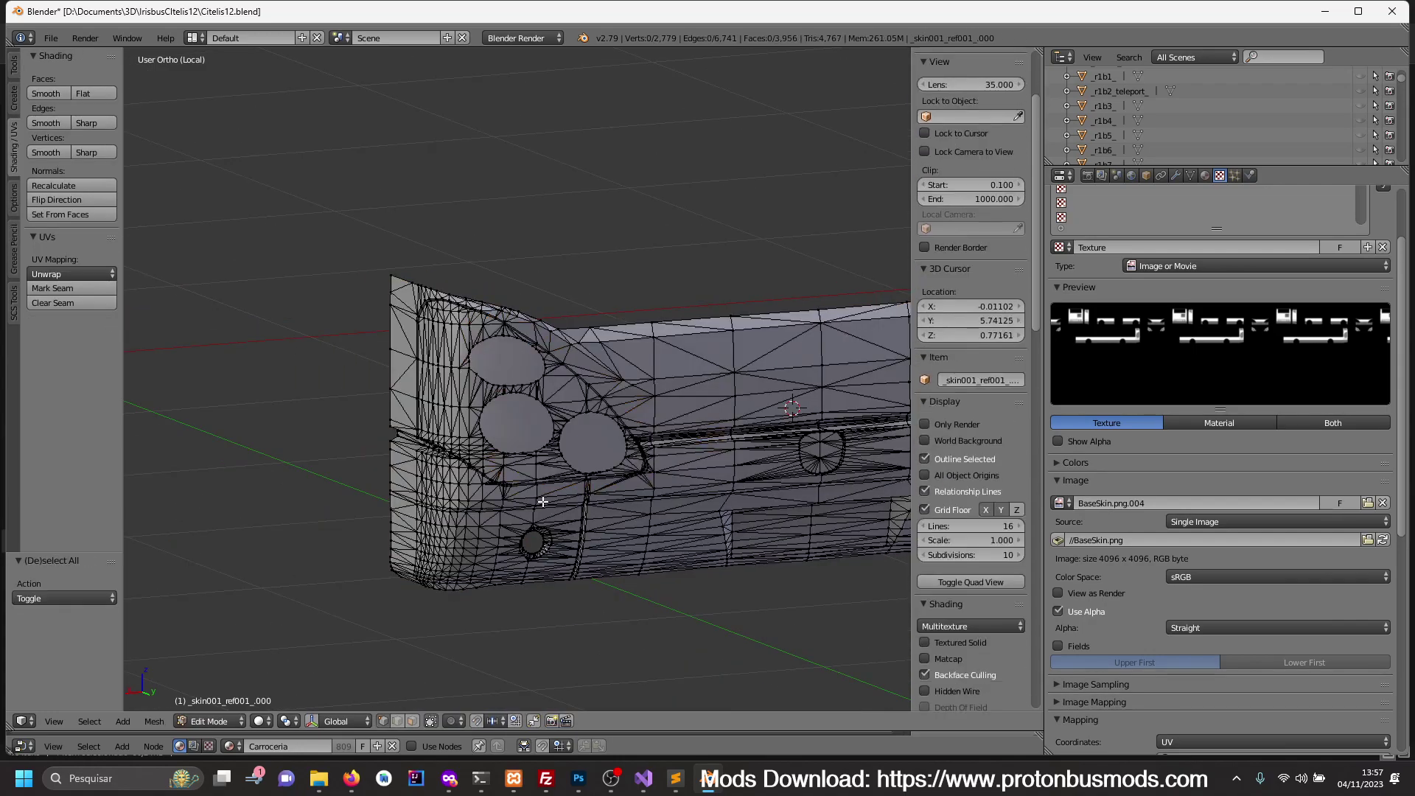
{"action": "key", "text": "a"}
{"action": "key", "text": "p"}
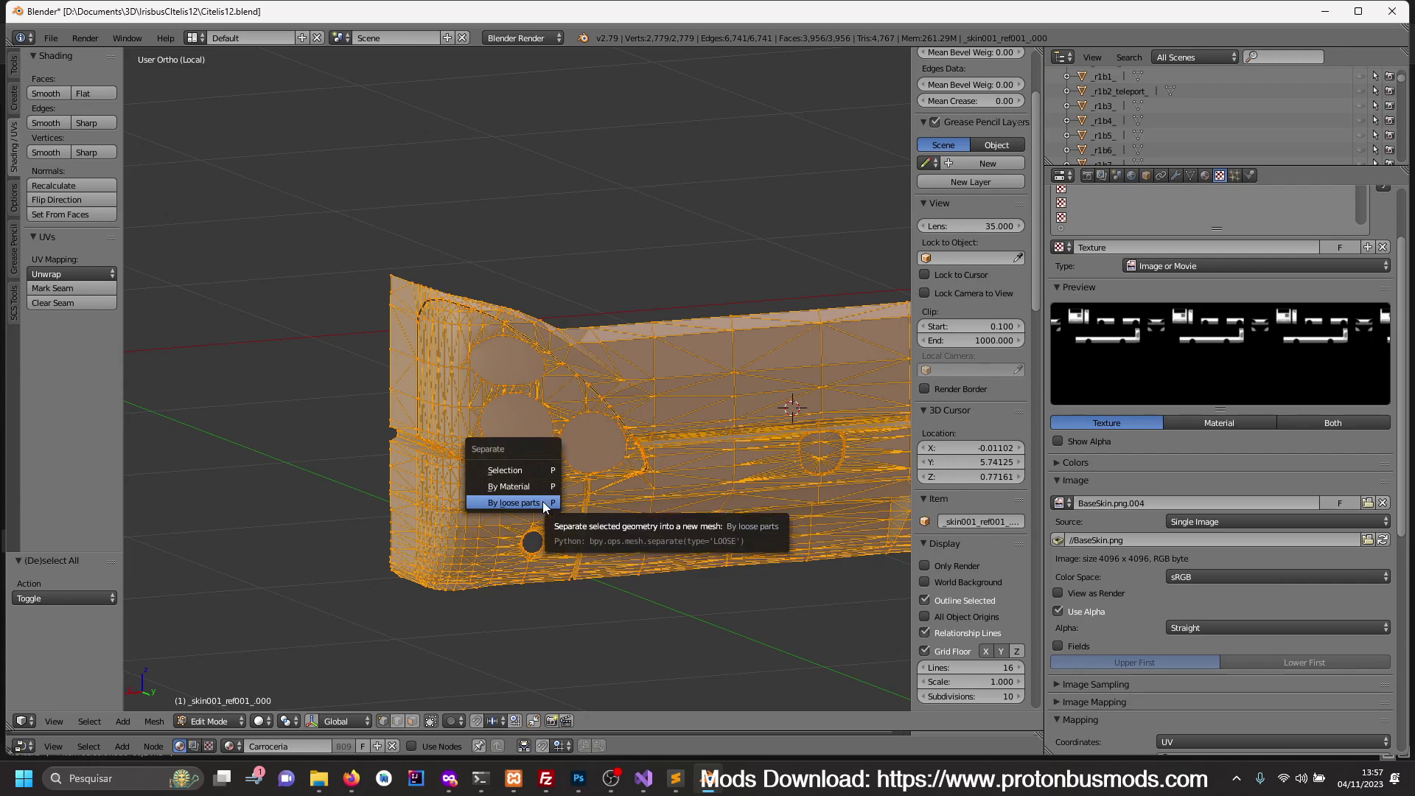
{"action": "left_click", "coordinate": [543, 501]}
{"action": "key", "text": "z"}
{"action": "key", "text": "Tab"}
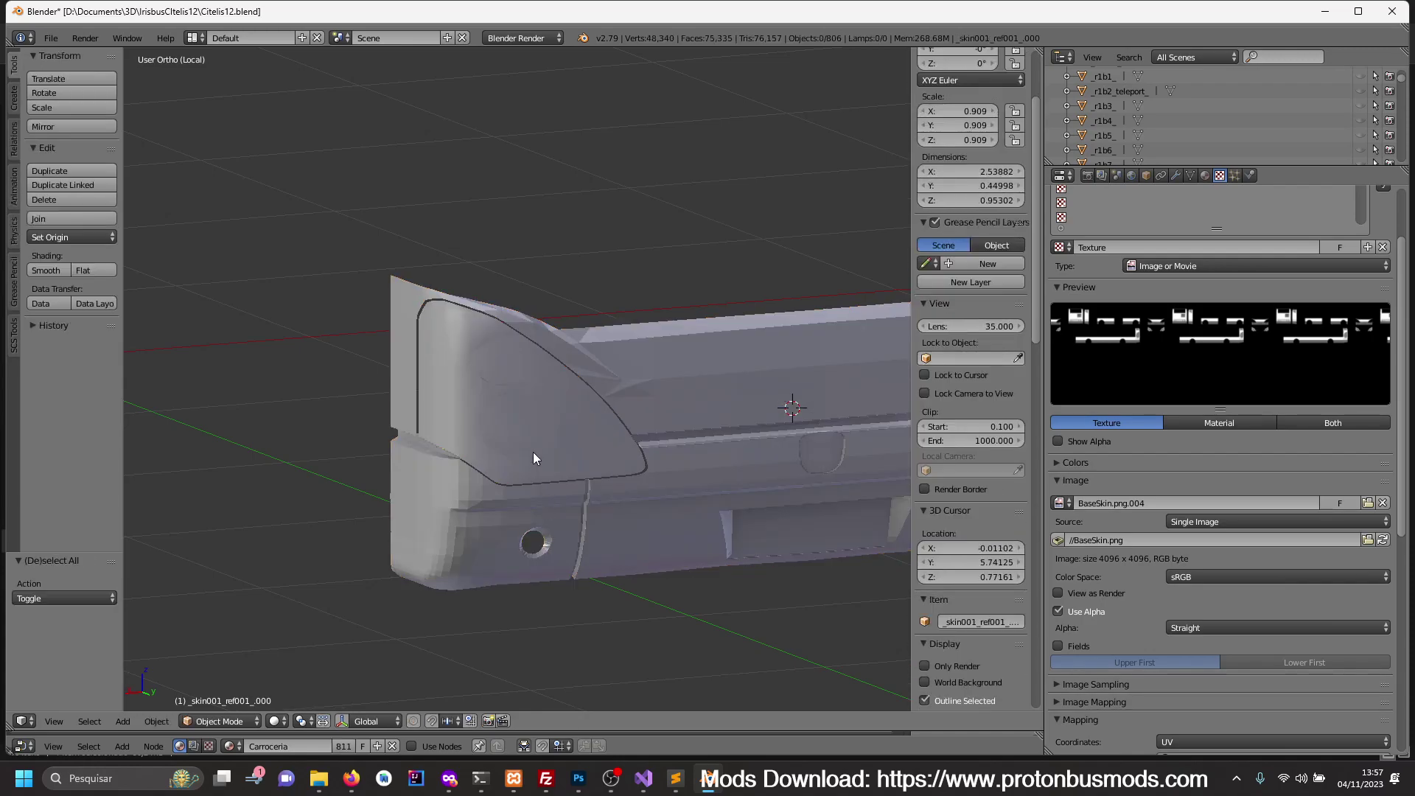
{"action": "left_click", "coordinate": [533, 453]}
- Hide the headlight cover and edit the body mesh, facing the headlight opening
{"action": "key", "text": "Delete"}
{"action": "right_click", "coordinate": [547, 492]}
{"action": "key", "text": "Tab"}
{"action": "mouse_move", "coordinate": [627, 499]}
{"action": "middle_mouse_down"}
{"action": "mouse_move", "coordinate": [682, 478]}
{"action": "mouse_move", "coordinate": [587, 467]}
{"action": "mouse_move", "coordinate": [622, 467]}
{"action": "middle_mouse_up"}
{"action": "scroll", "coordinate": [543, 467], "scroll_direction": "up", "scroll_amount": 3}
{"action": "scroll", "coordinate": [516, 438], "scroll_direction": "up", "scroll_amount": 2}
{"action": "mouse_move", "coordinate": [516, 438]}
{"action": "middle_mouse_down"}
{"action": "mouse_move", "coordinate": [532, 407]}
{"action": "mouse_move", "coordinate": [547, 414]}
{"action": "middle_mouse_up"}
{"action": "scroll", "coordinate": [547, 415], "scroll_direction": "up", "scroll_amount": 2}
- Join the opening's lower and top corner vertices with a new edge
{"action": "key", "text": "c"}
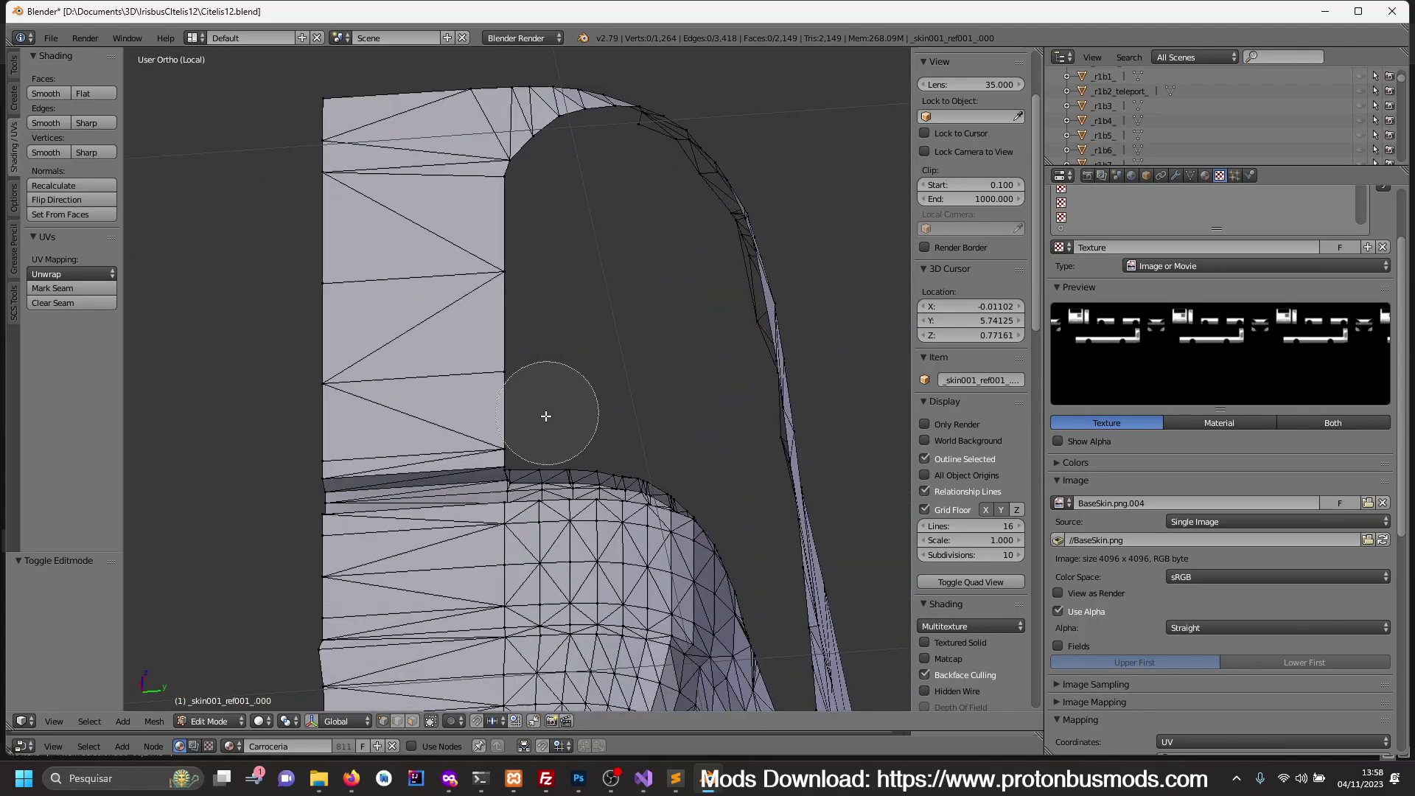
{"action": "scroll", "coordinate": [551, 435], "scroll_direction": "down", "scroll_amount": 5}
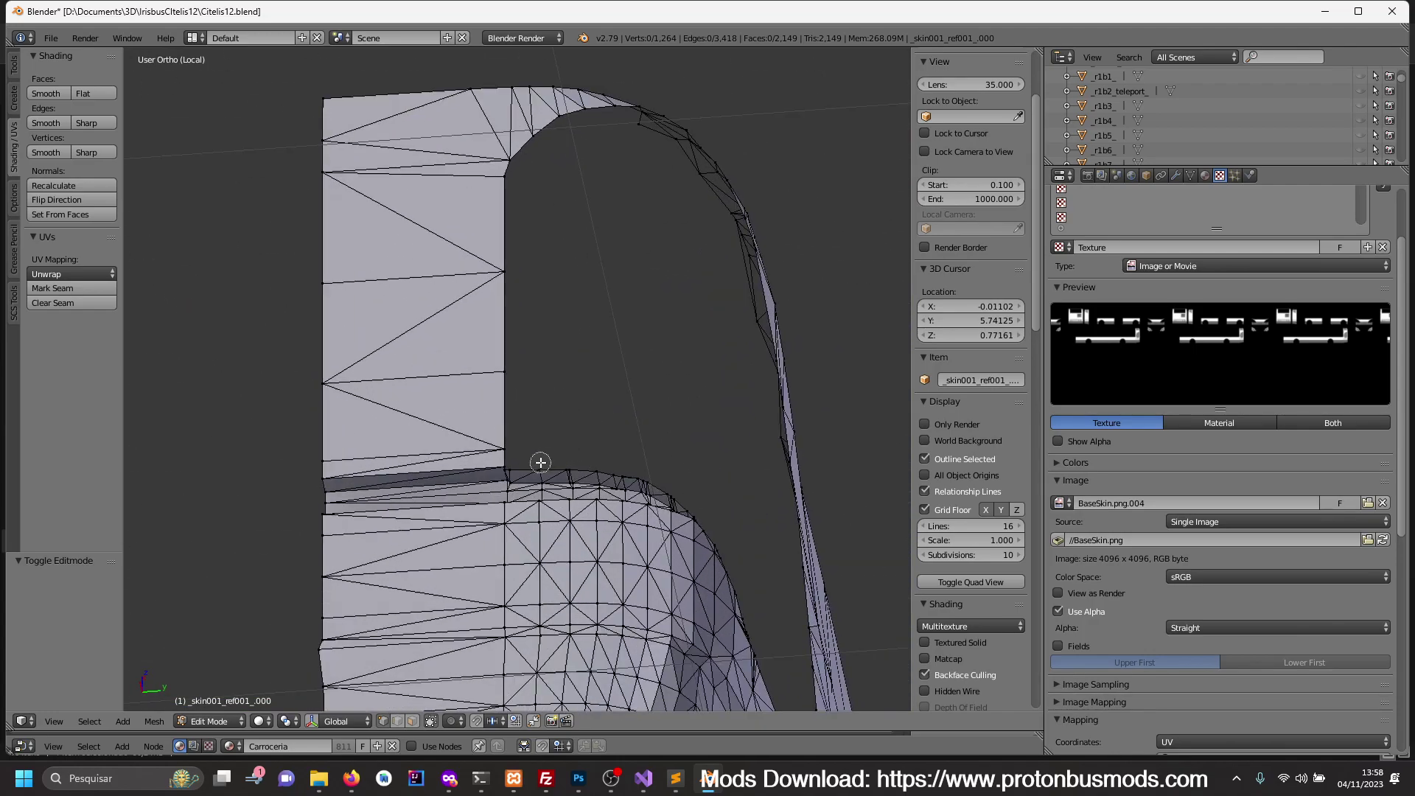
{"action": "left_click", "coordinate": [540, 463]}
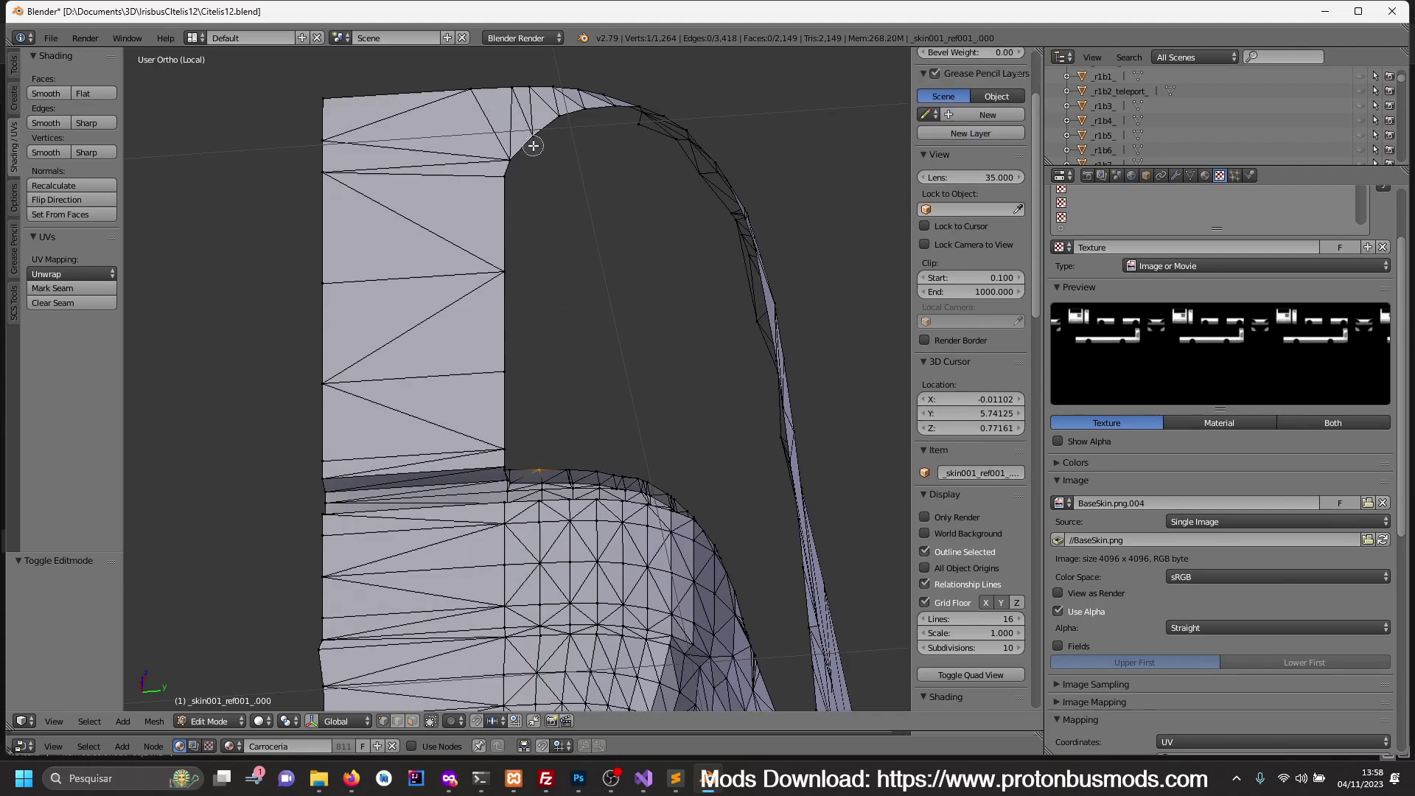
{"action": "key", "text": "f"}
{"action": "key", "text": "a"}
{"action": "left_click", "coordinate": [508, 158]}
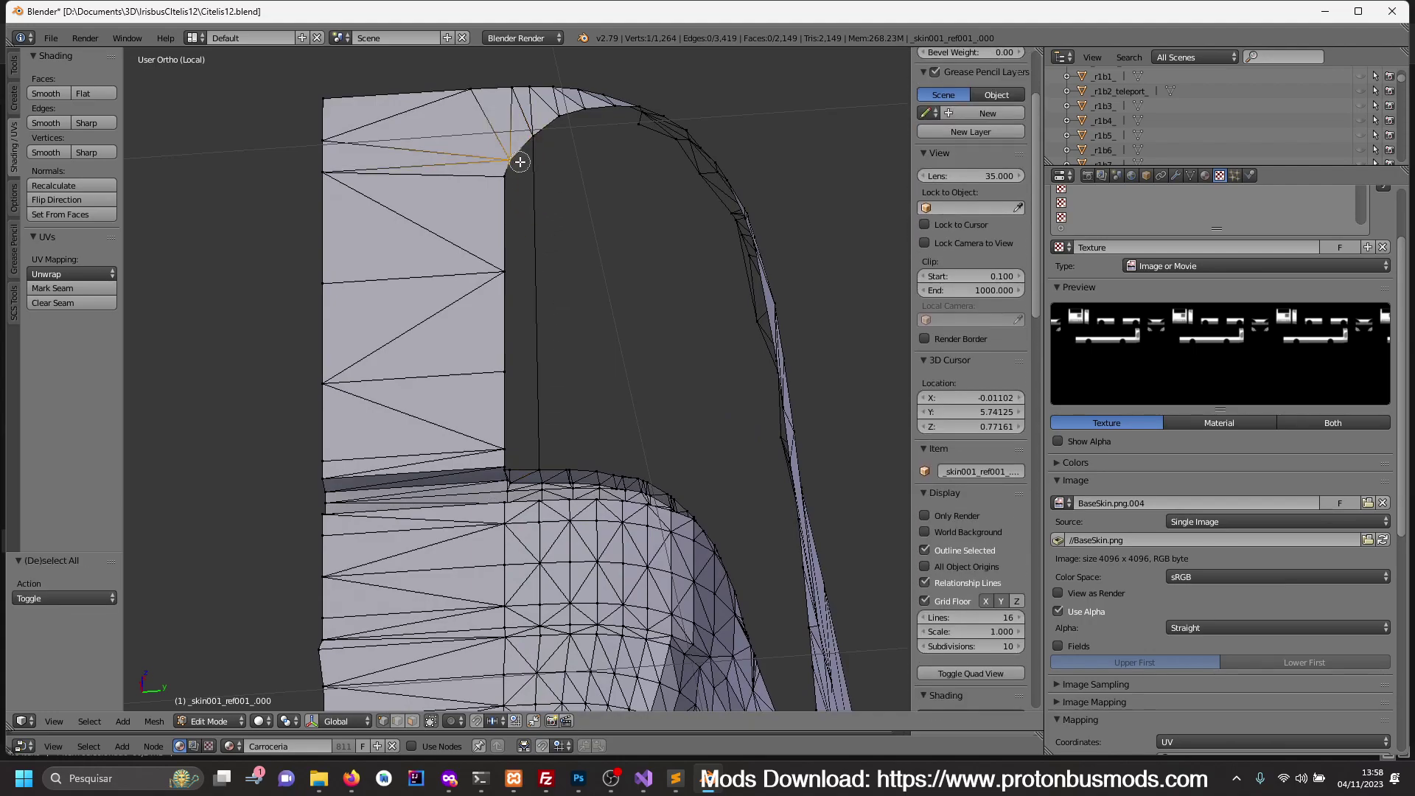
{"action": "key", "text": "c"}
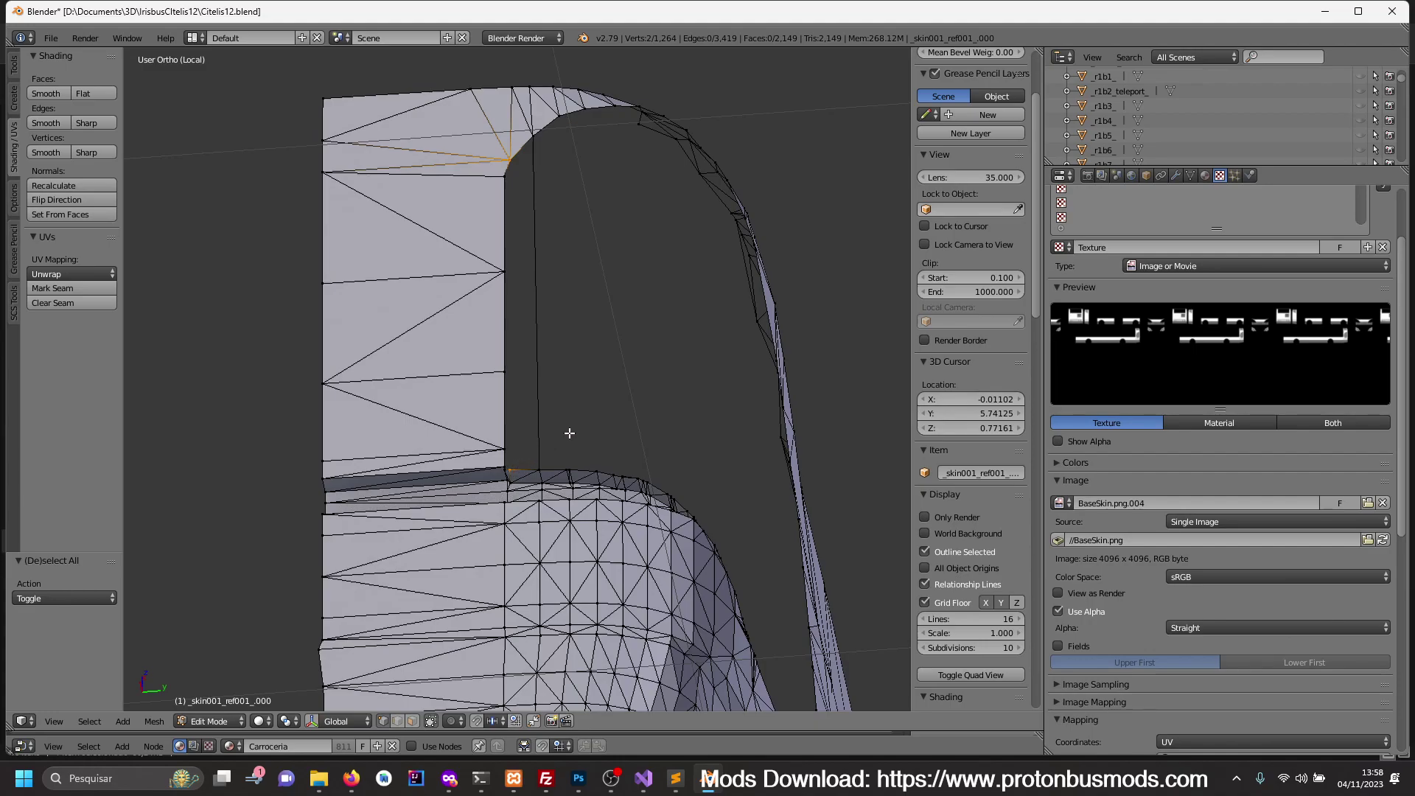
{"action": "key", "text": "f"}
- From the side in wireframe, select the bottom-corner and top vertices of the opening's vertical edge
{"action": "mouse_move", "coordinate": [569, 433]}
{"action": "middle_mouse_down"}
{"action": "mouse_move", "coordinate": [654, 442]}
{"action": "mouse_move", "coordinate": [621, 446]}
{"action": "middle_mouse_up"}
{"action": "key", "text": "z"}
{"action": "key", "text": "z"}
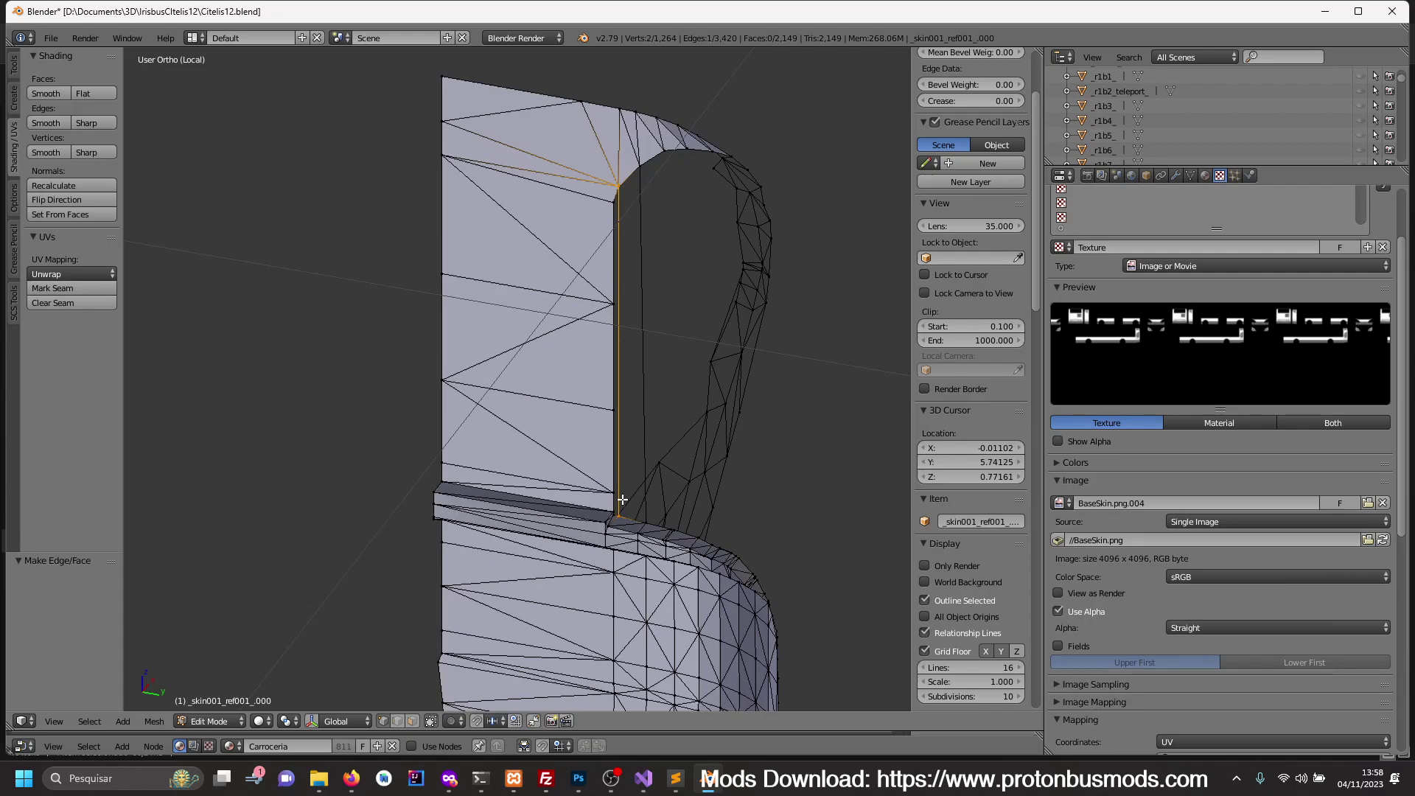
{"action": "key", "text": "z"}
{"action": "key", "text": "a"}
{"action": "right_click", "coordinate": [617, 510]}
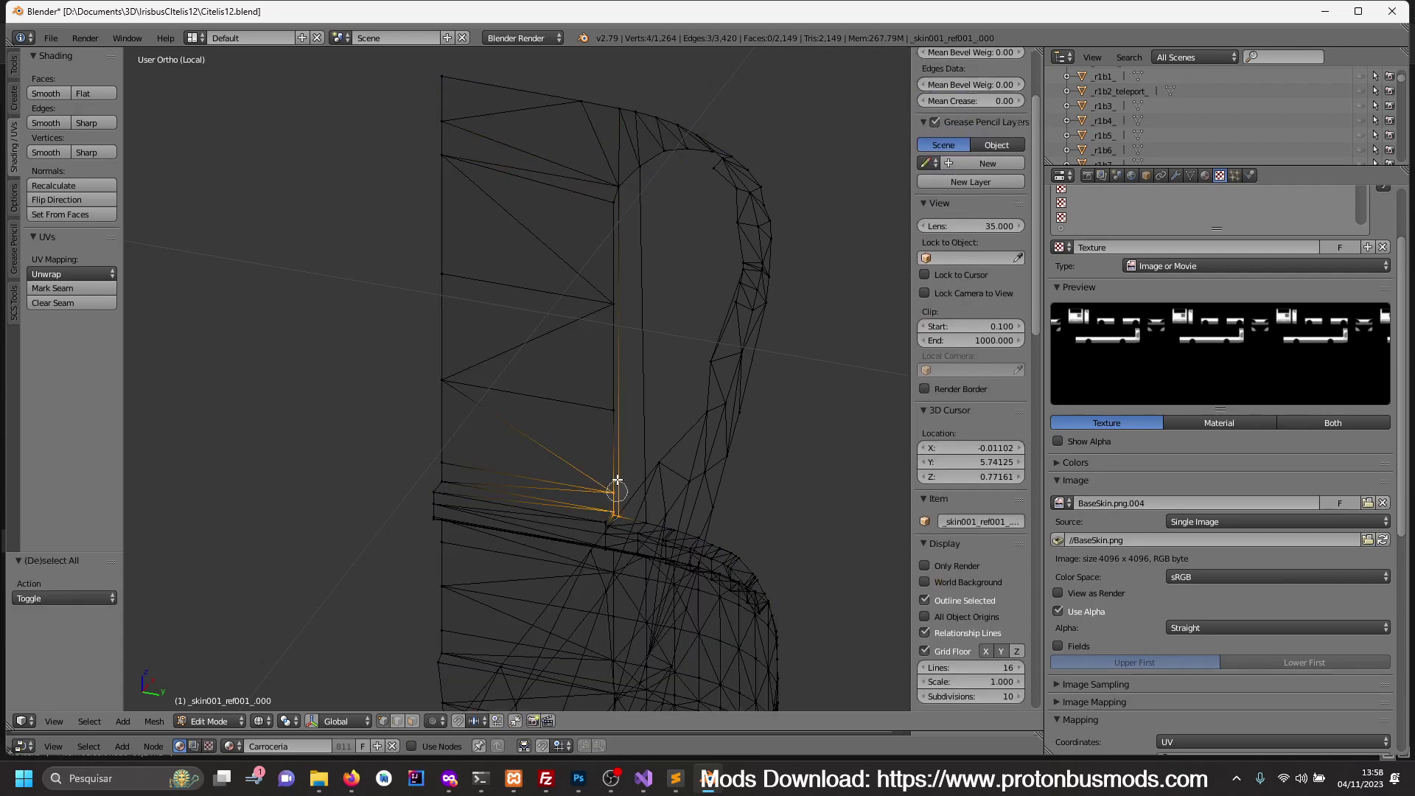
{"action": "right_click", "coordinate": [619, 198], "text": "ctrl"}
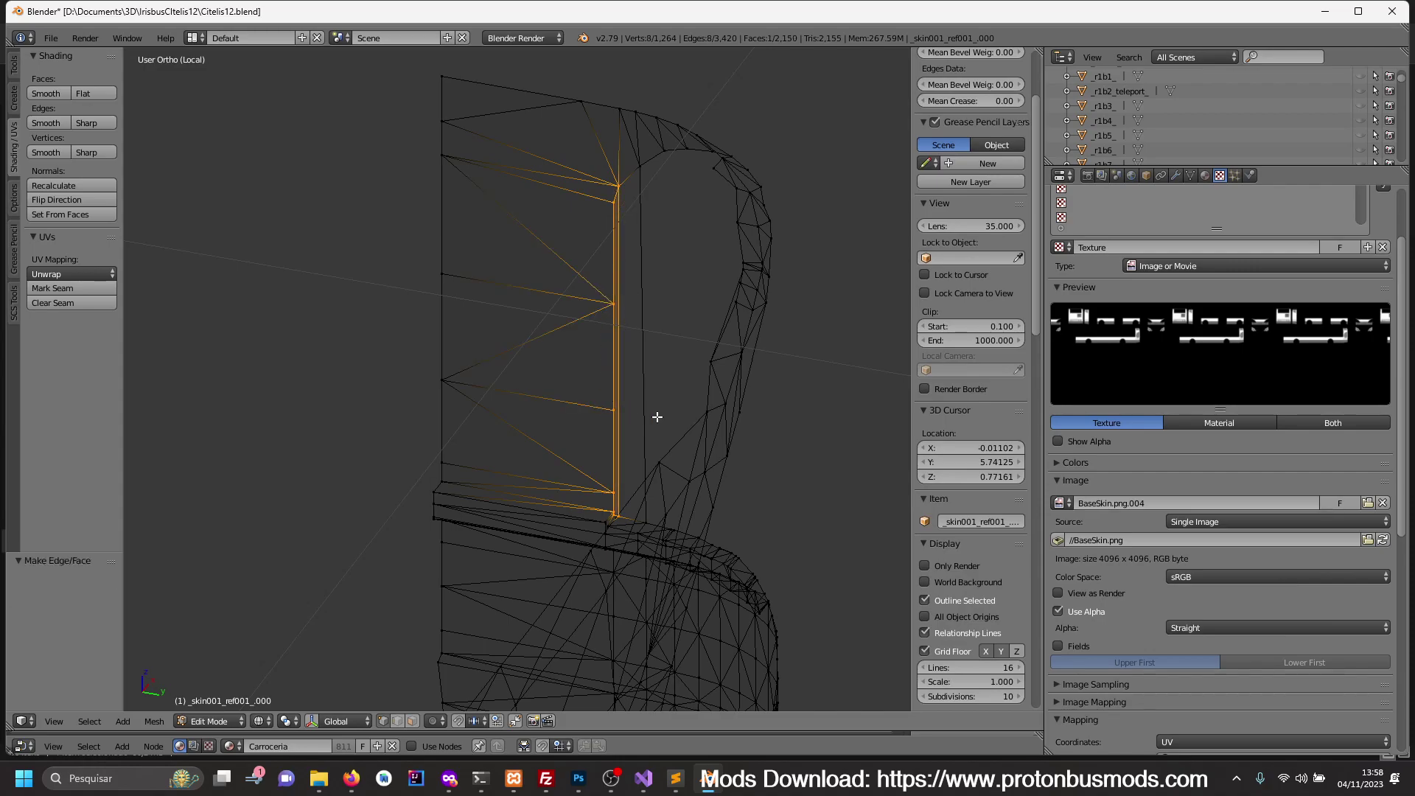
{"action": "key", "text": "Tab"}
{"action": "key", "text": "Tab"}
{"action": "key", "text": "z"}
- Fill the strip along the opening's inner edge with a face from four corner vertices
{"action": "scroll", "coordinate": [679, 453], "scroll_direction": "up", "scroll_amount": 2}
{"action": "scroll", "coordinate": [655, 469], "scroll_direction": "up", "scroll_amount": 2}
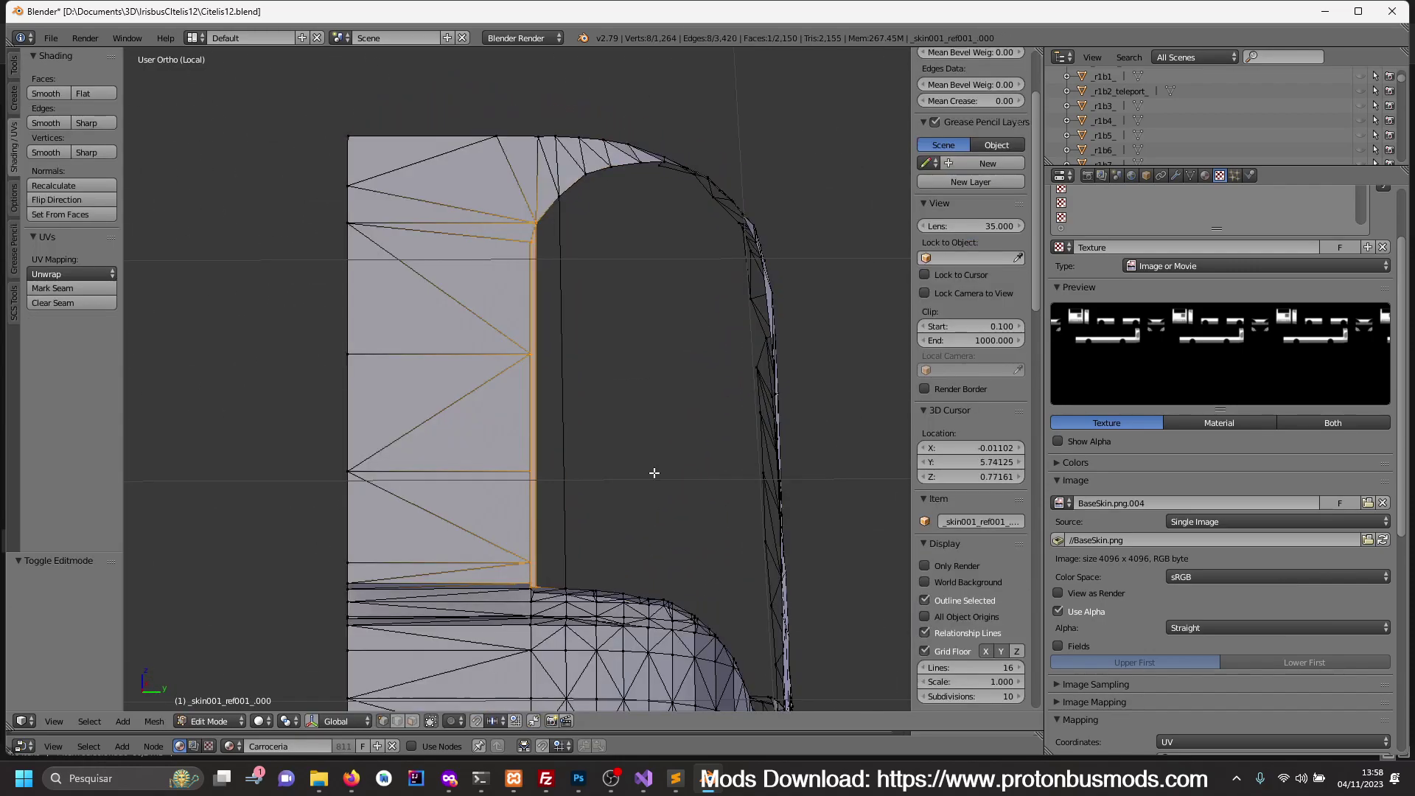
{"action": "key", "text": "a"}
{"action": "right_click", "coordinate": [535, 221]}
{"action": "right_click", "coordinate": [560, 195], "text": "shift"}
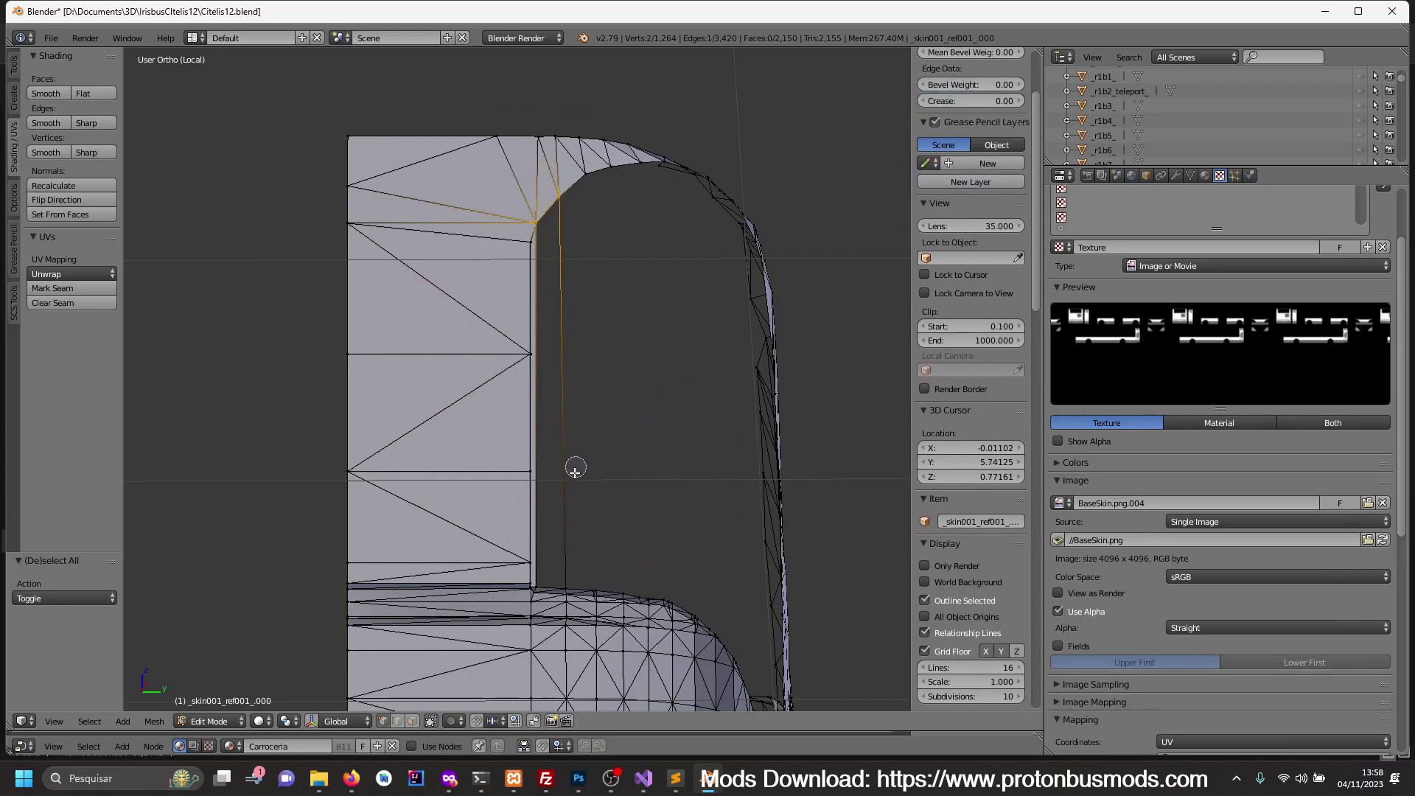
{"action": "right_click", "coordinate": [566, 578], "text": "shift"}
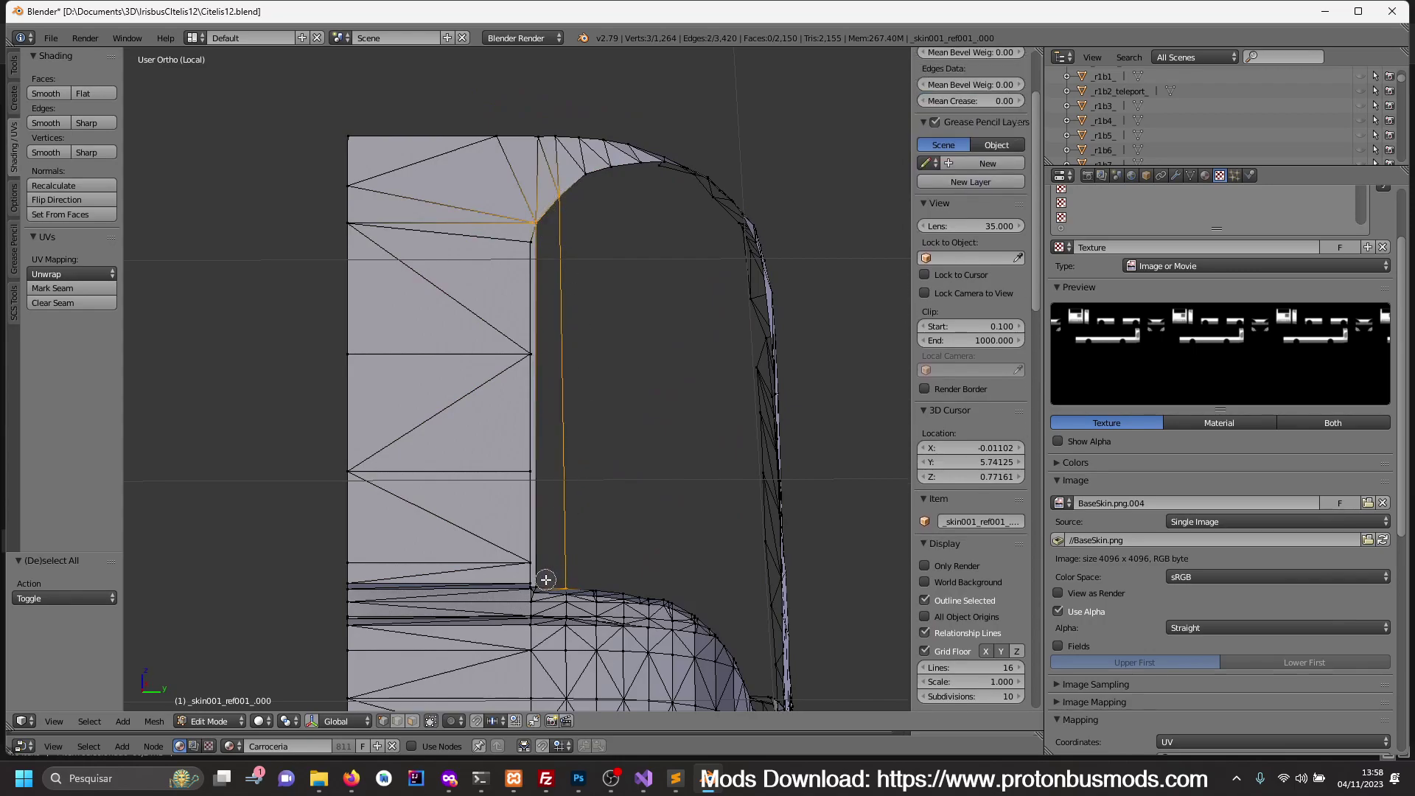
{"action": "right_click", "coordinate": [543, 581], "text": "shift"}
{"action": "key", "text": "f"}
{"action": "key", "text": "Tab"}
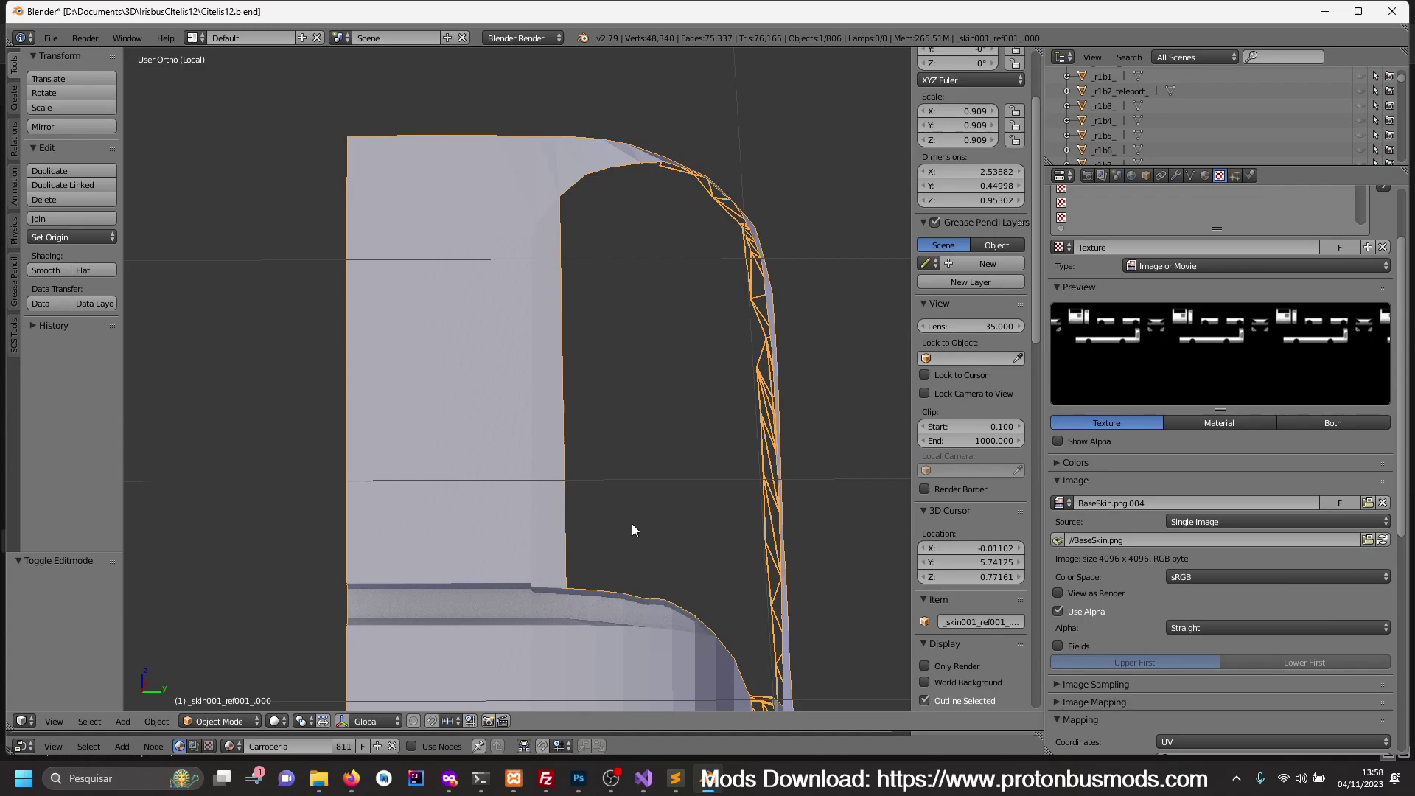
{"action": "middle_click_drag", "start_coordinate": [631, 523], "coordinate": [522, 515]}
- In wireframe Edit Mode, join the pillar's bottom vertex to the arch's top vertex with an edge
{"action": "key", "text": "Tab"}
{"action": "key", "text": "a"}
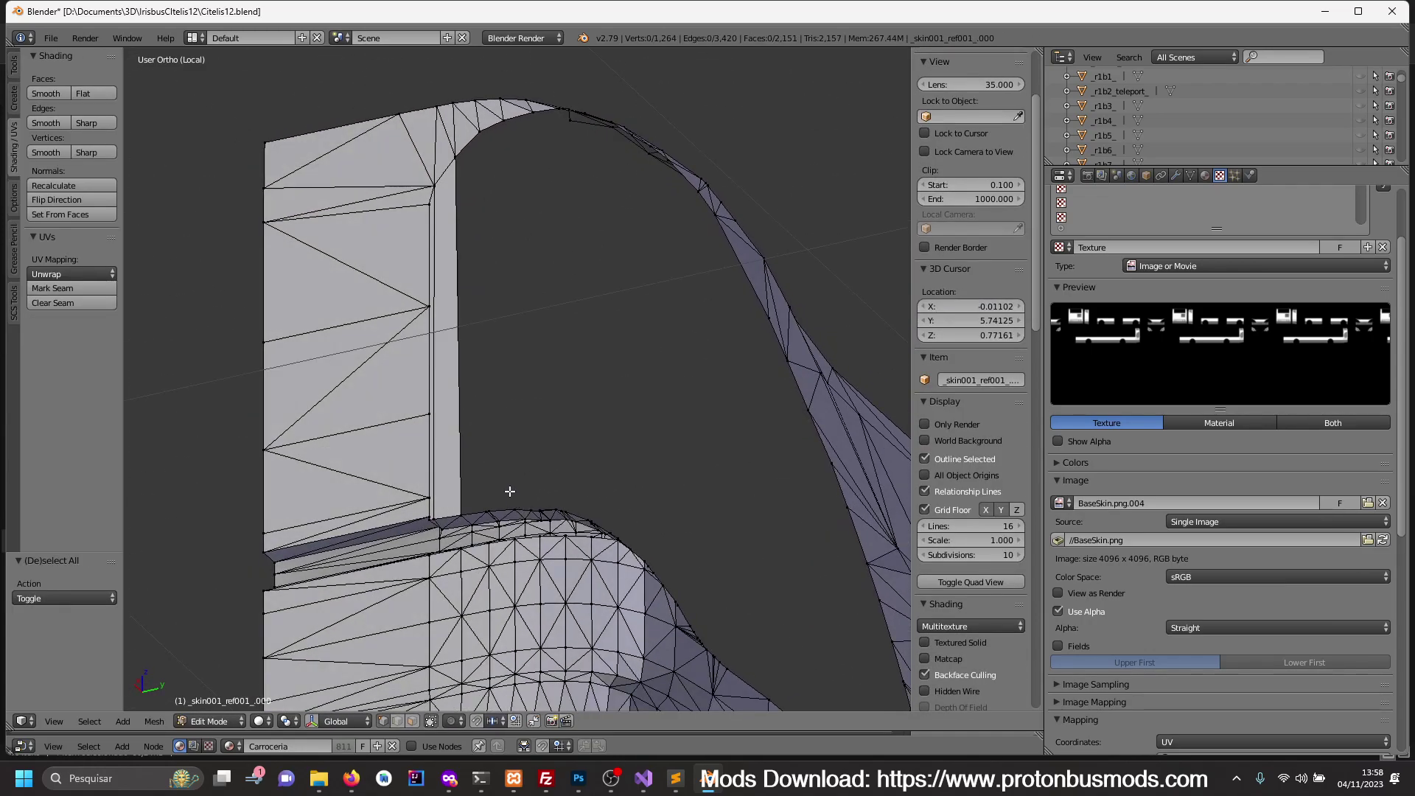
{"action": "key", "text": "z"}
{"action": "scroll", "coordinate": [524, 489], "scroll_direction": "up", "scroll_amount": 1}
{"action": "scroll", "coordinate": [524, 489], "scroll_direction": "up", "scroll_amount": 2}
{"action": "scroll", "coordinate": [572, 465], "scroll_direction": "up", "scroll_amount": 2}
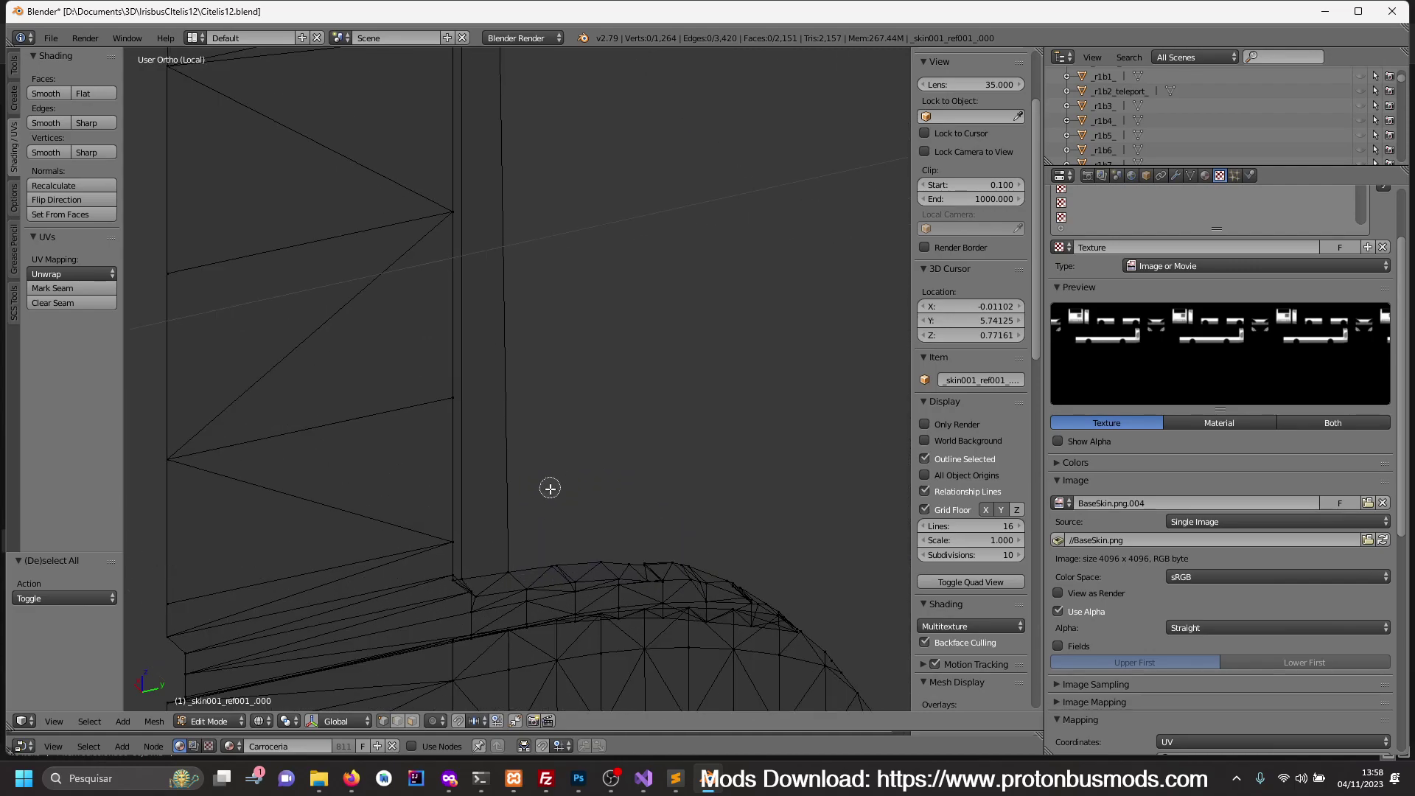
{"action": "right_click", "coordinate": [561, 558]}
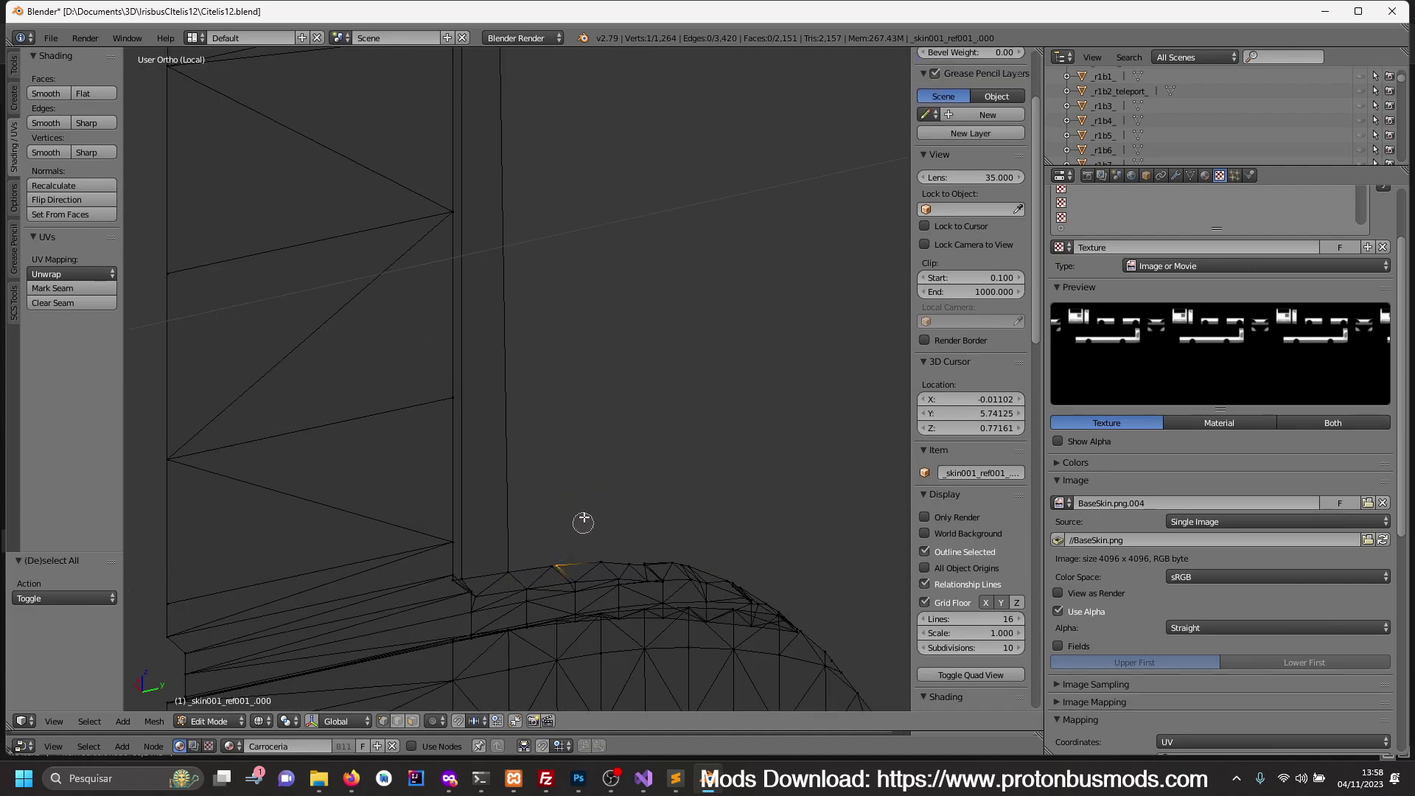
{"action": "scroll", "coordinate": [571, 384], "scroll_direction": "down", "scroll_amount": 2}
{"action": "right_click", "coordinate": [523, 141], "text": "shift"}
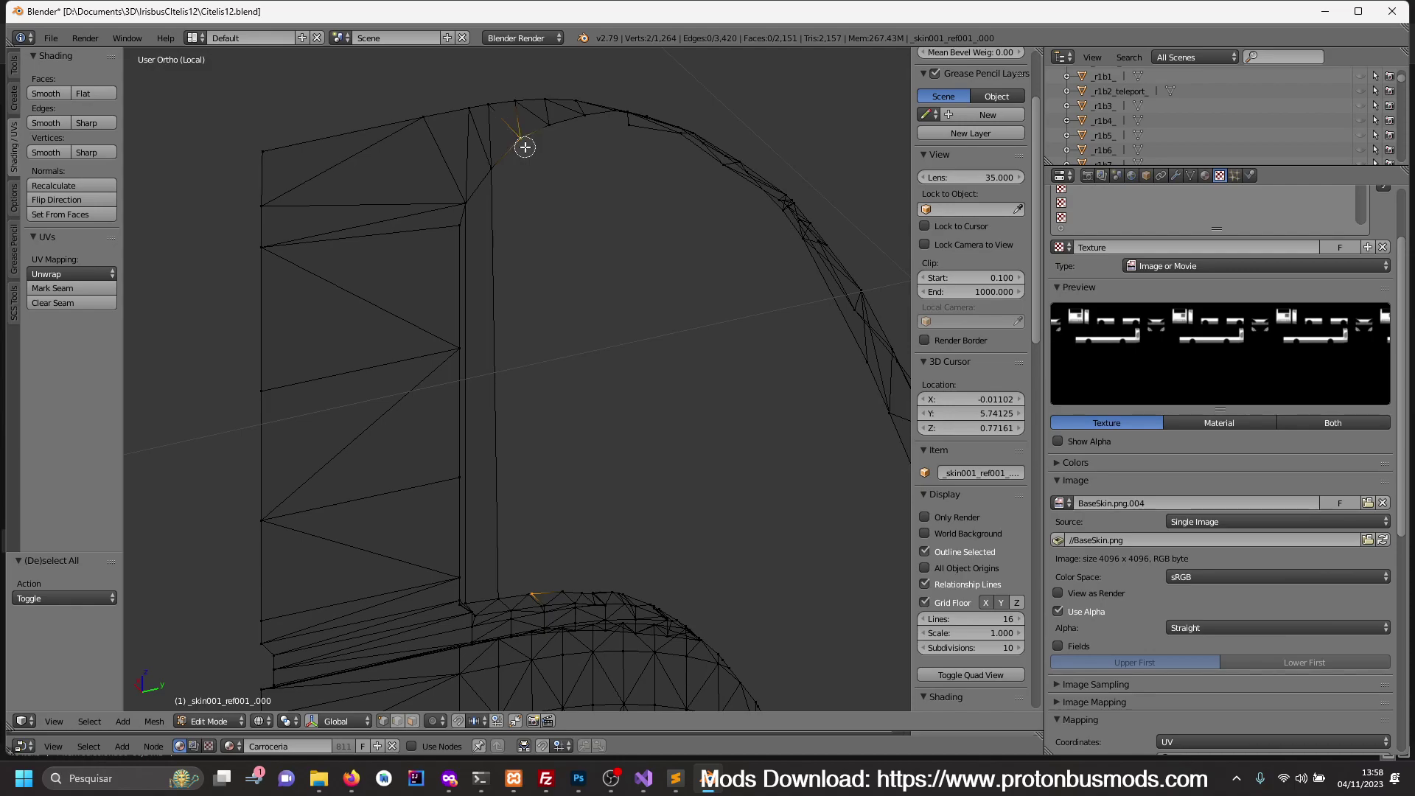
{"action": "key", "text": "f"}
- Fill a face between that edge and the left vertical edge's bottom and top-left vertices
{"action": "right_click", "coordinate": [506, 588], "text": "ctrl"}
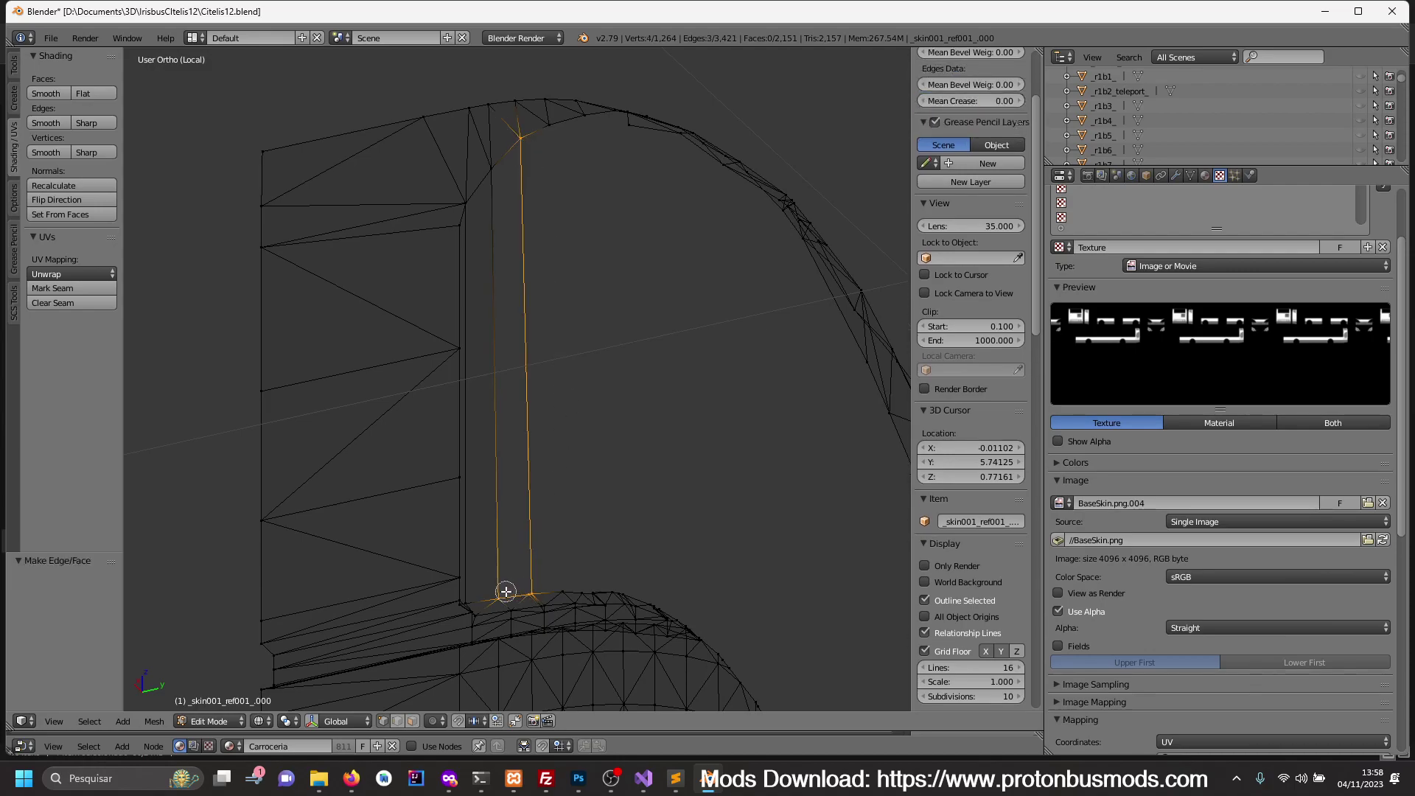
{"action": "right_click", "coordinate": [498, 170], "text": "shift"}
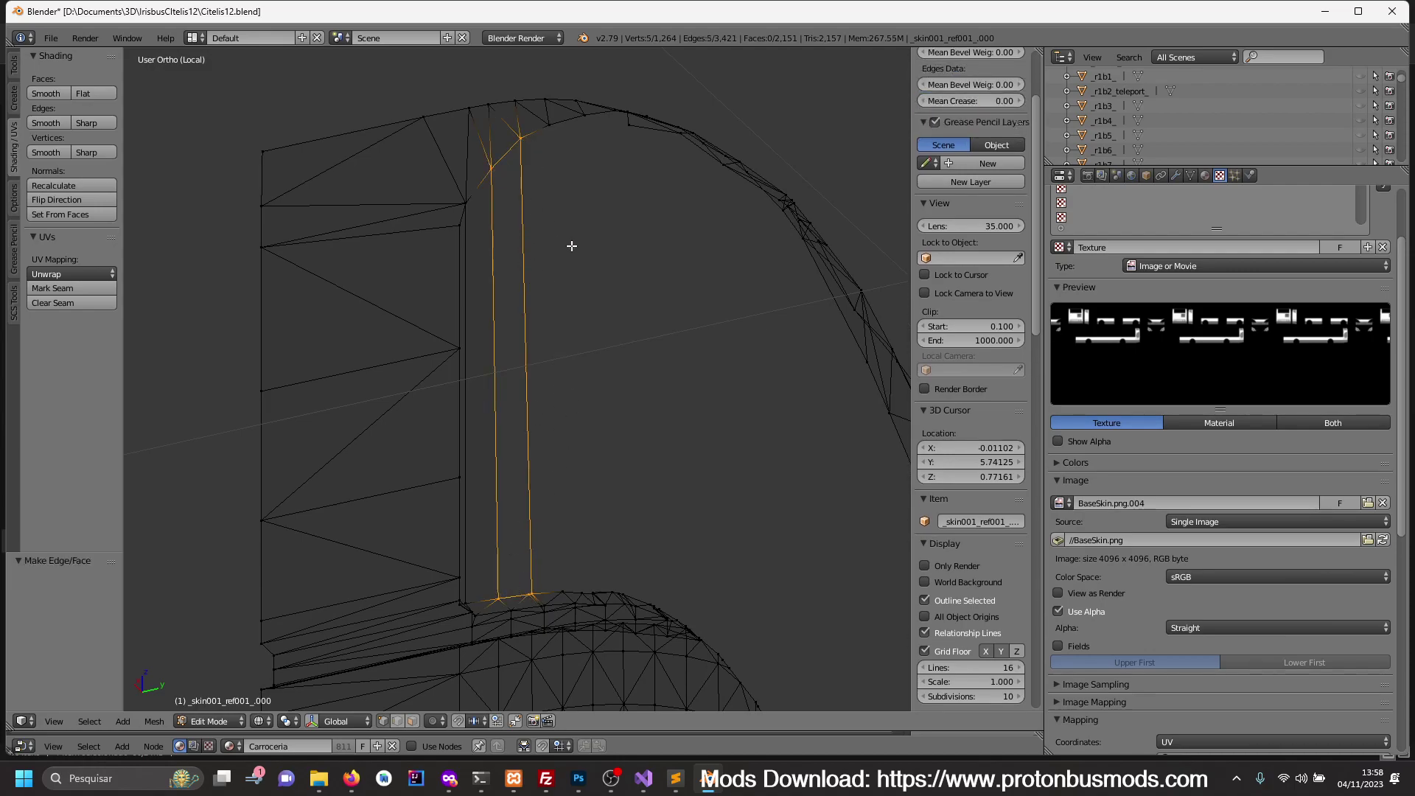
{"action": "key", "text": "f"}
{"action": "key", "text": "Tab"}
{"action": "key", "text": "z"}
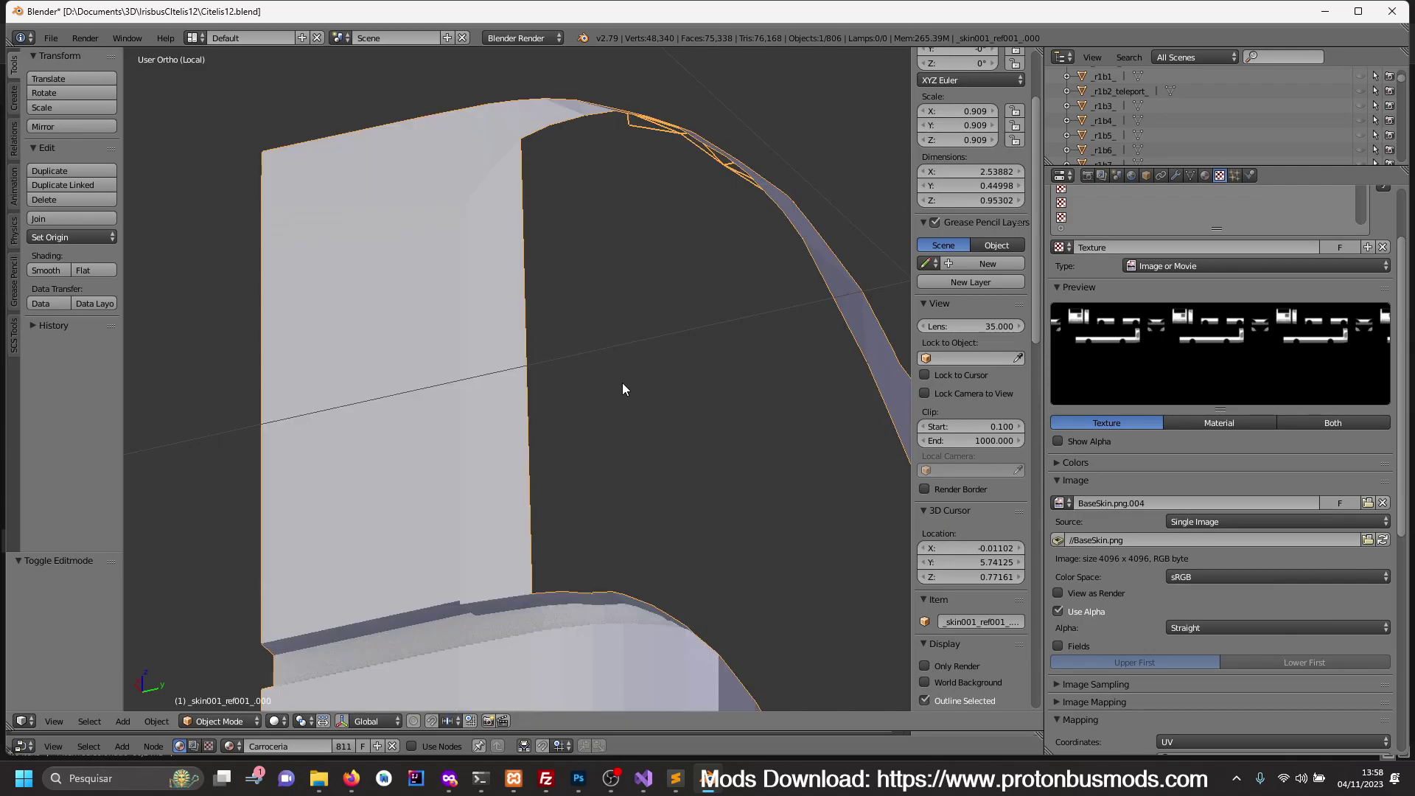
- Connect the opening's bottom vertex to the top vertex at the arch with a new edge
{"action": "key", "text": "Tab"}
{"action": "key", "text": "z"}
{"action": "key", "text": "a"}
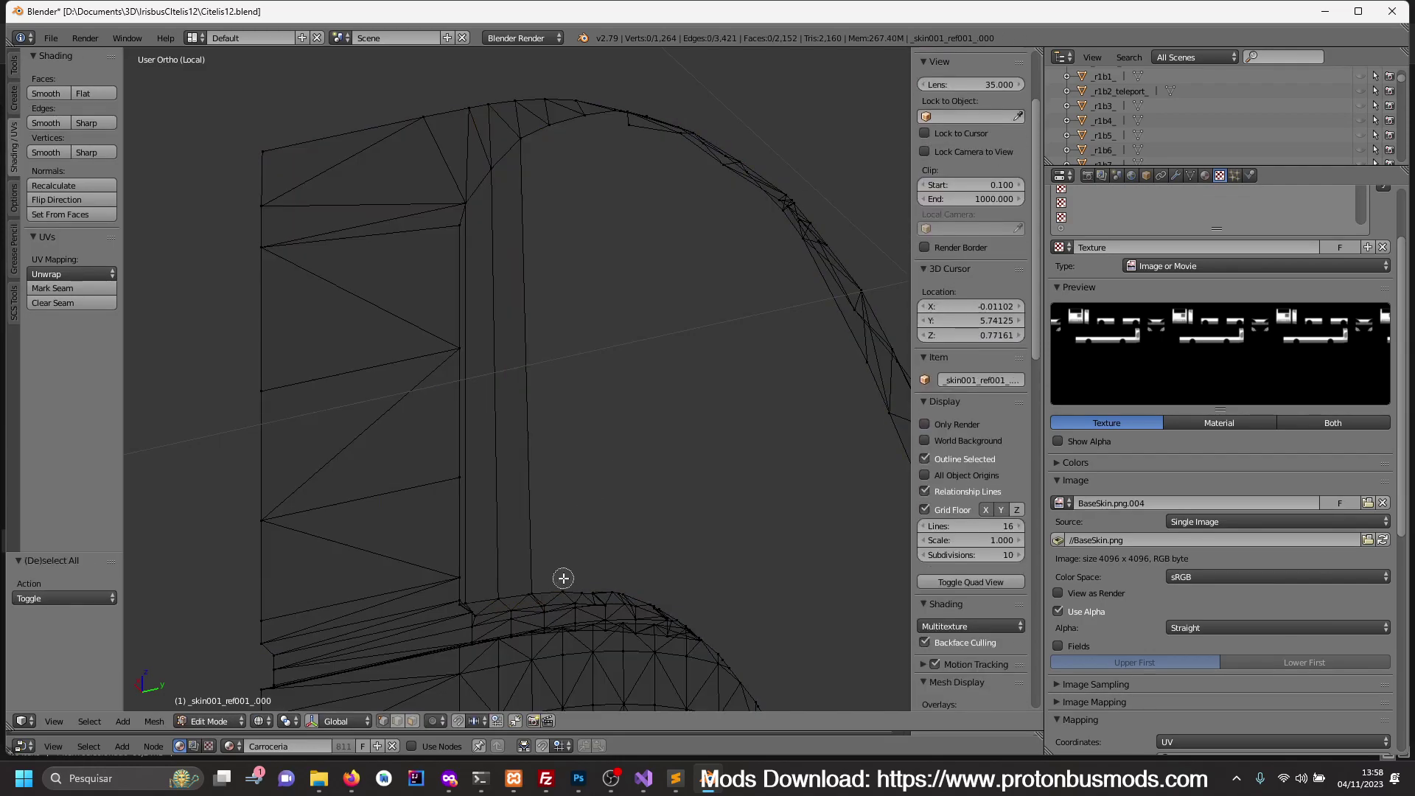
{"action": "right_click", "coordinate": [563, 578]}
{"action": "right_click", "coordinate": [550, 130], "text": "shift"}
{"action": "key", "text": "f"}
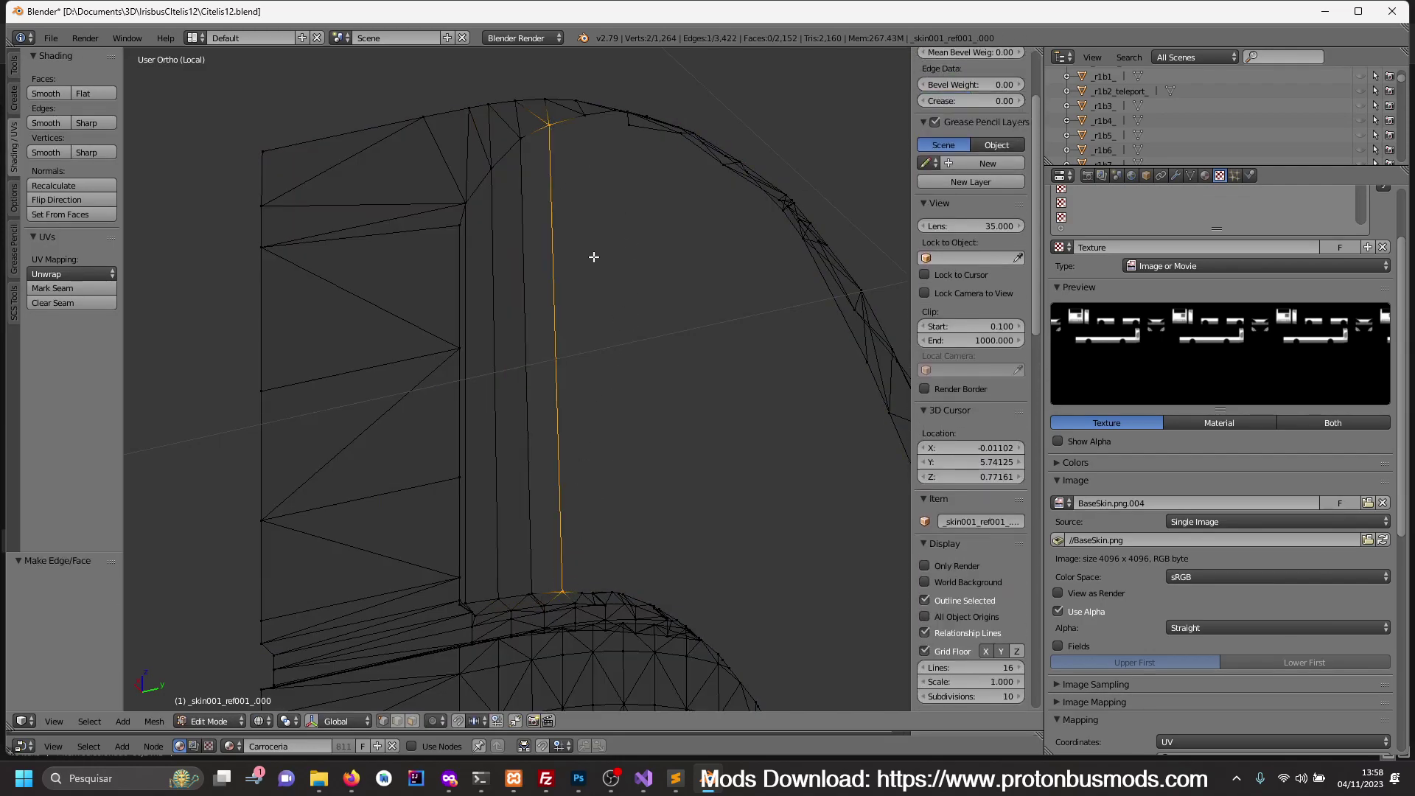
{"action": "key", "text": "Tab"}
{"action": "key", "text": "Tab"}
- Dissolve a vertex on the headlight opening's bottom curve
{"action": "key", "text": "a"}
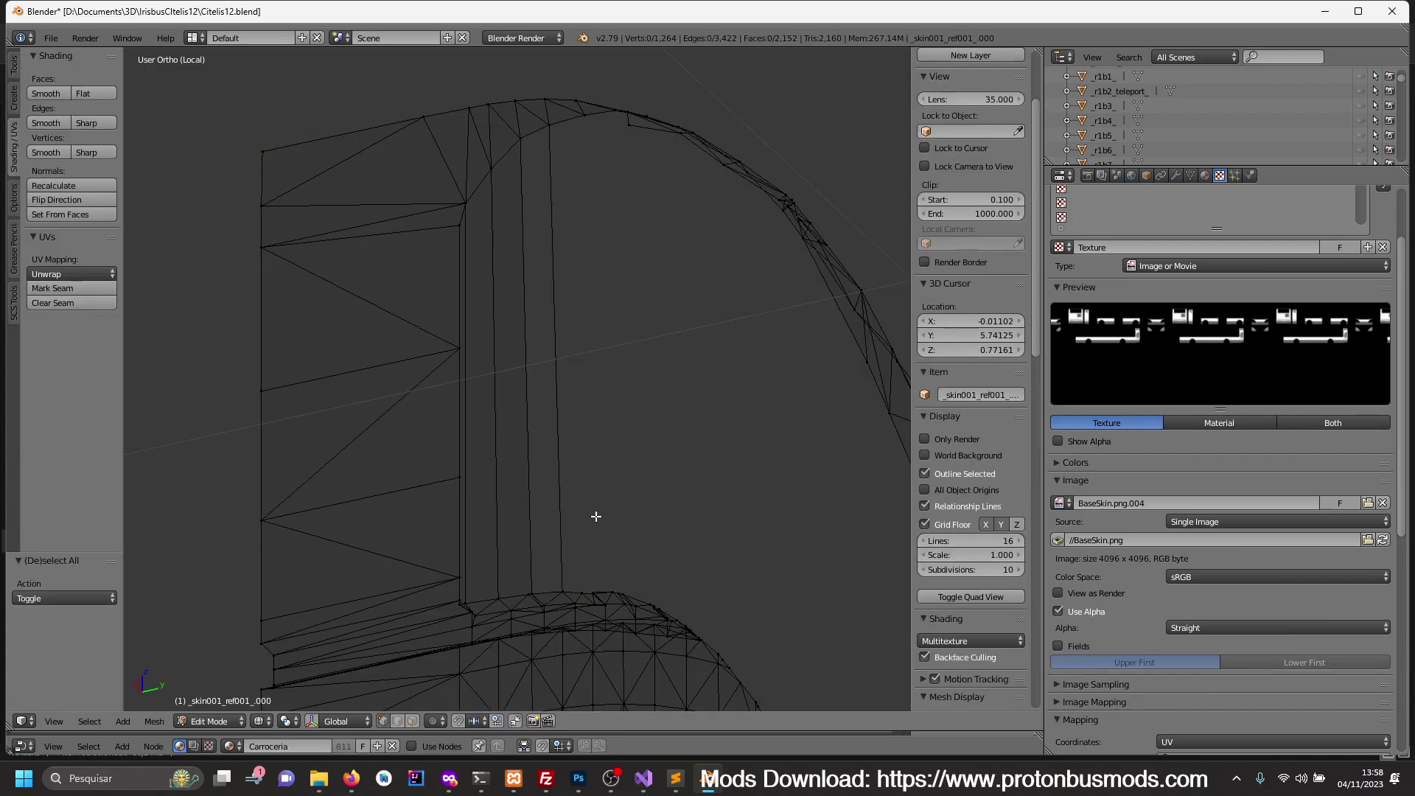
{"action": "scroll", "coordinate": [632, 408], "scroll_direction": "up", "scroll_amount": 2}
{"action": "scroll", "coordinate": [673, 446], "scroll_direction": "up", "scroll_amount": 2}
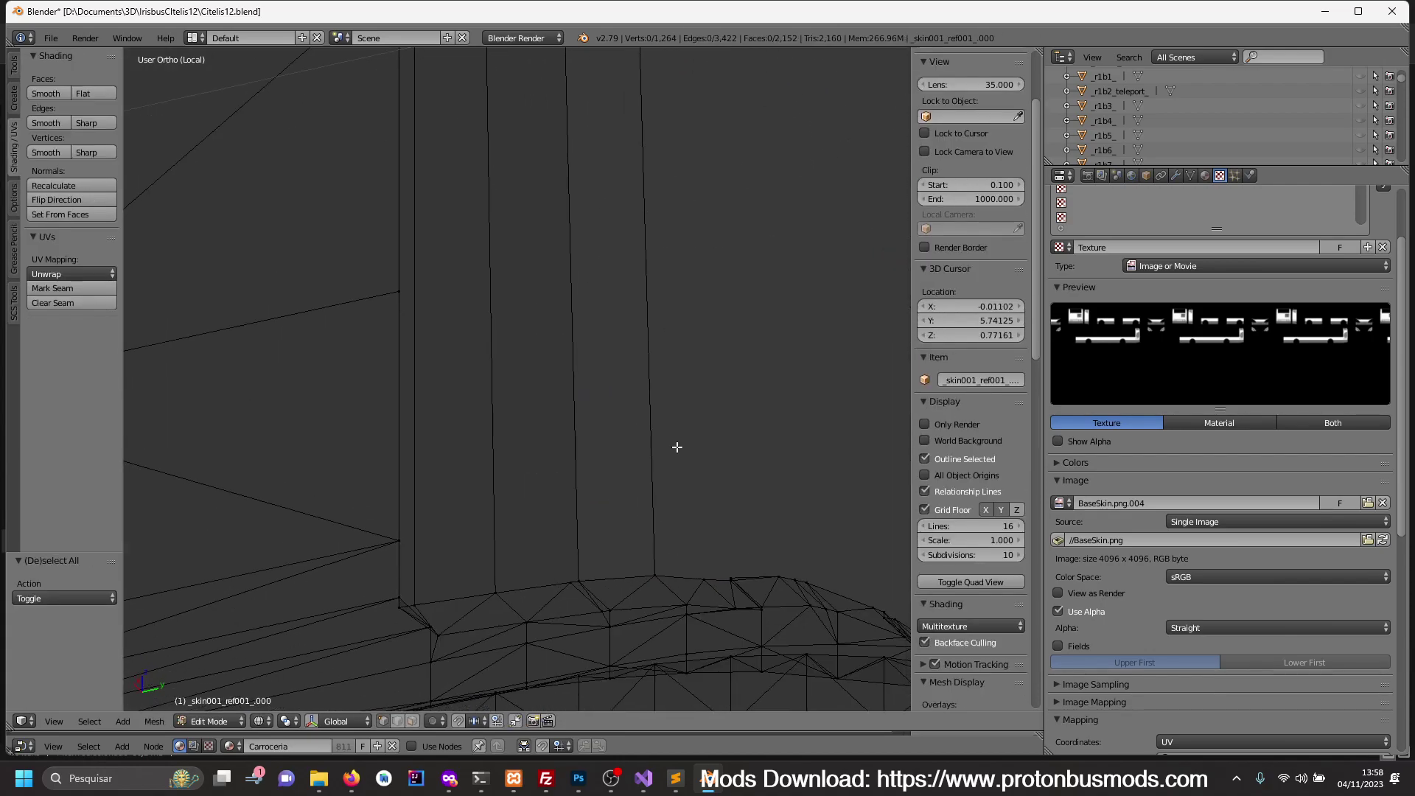
{"action": "scroll", "coordinate": [629, 406], "scroll_direction": "up", "scroll_amount": 2}
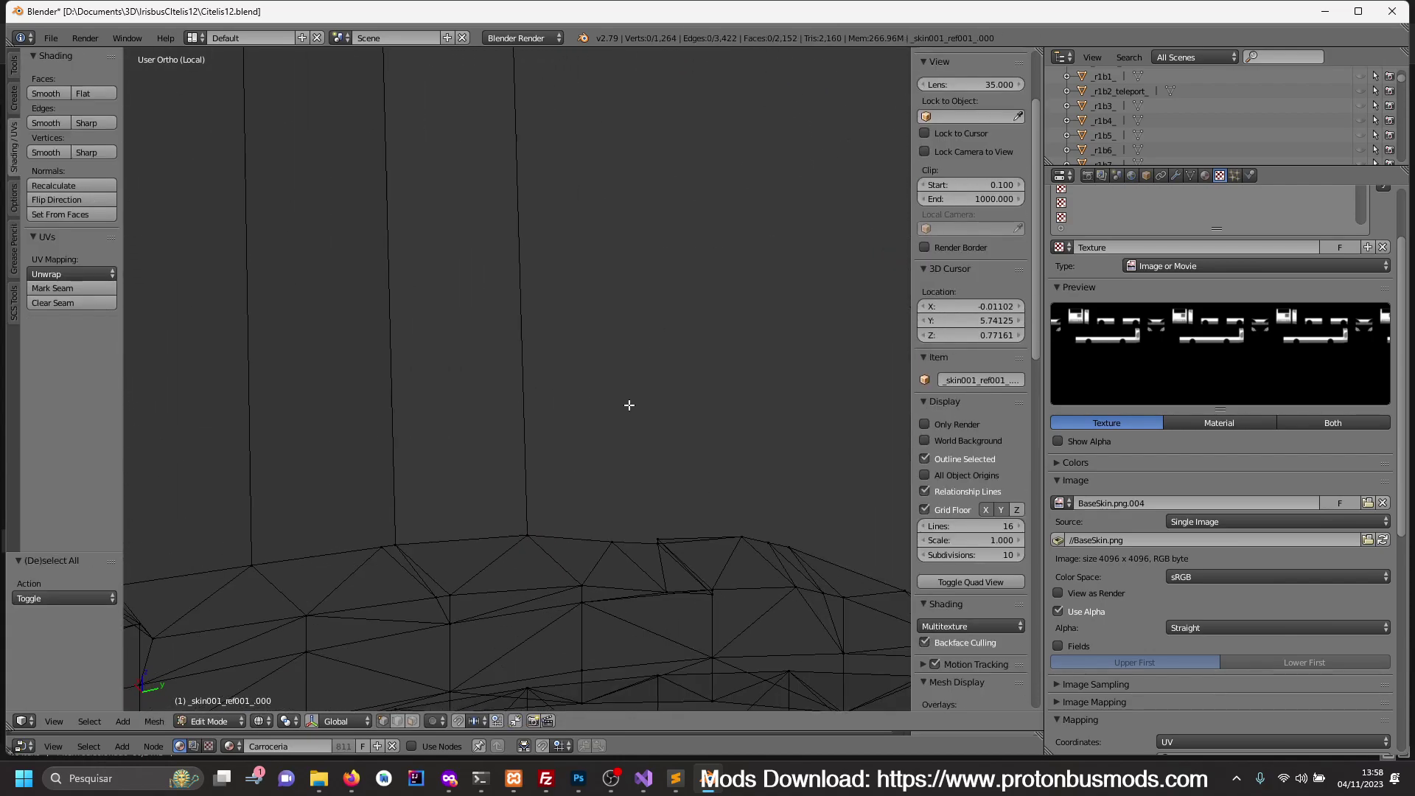
{"action": "right_click", "coordinate": [661, 536]}
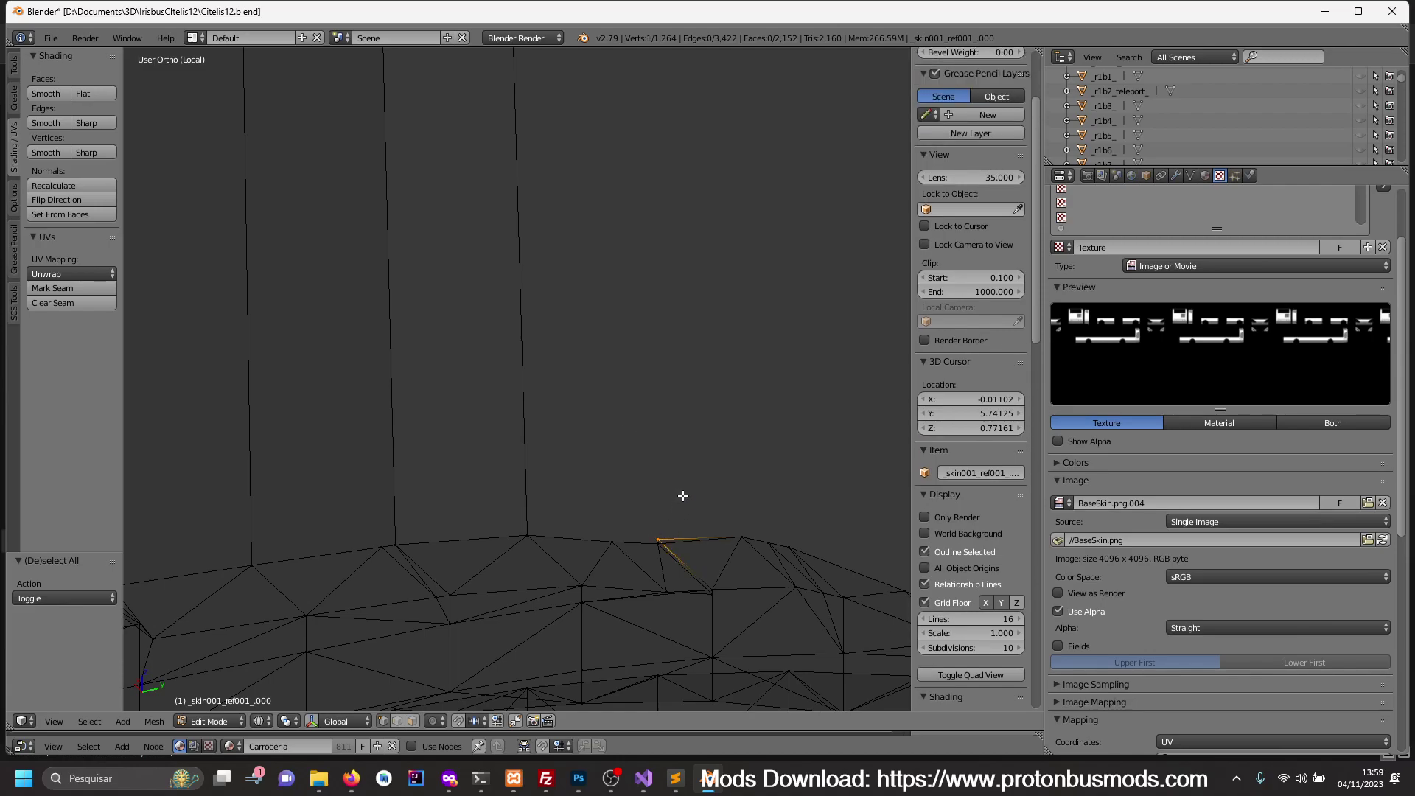
{"action": "key", "text": "x"}
{"action": "left_click", "coordinate": [674, 542]}
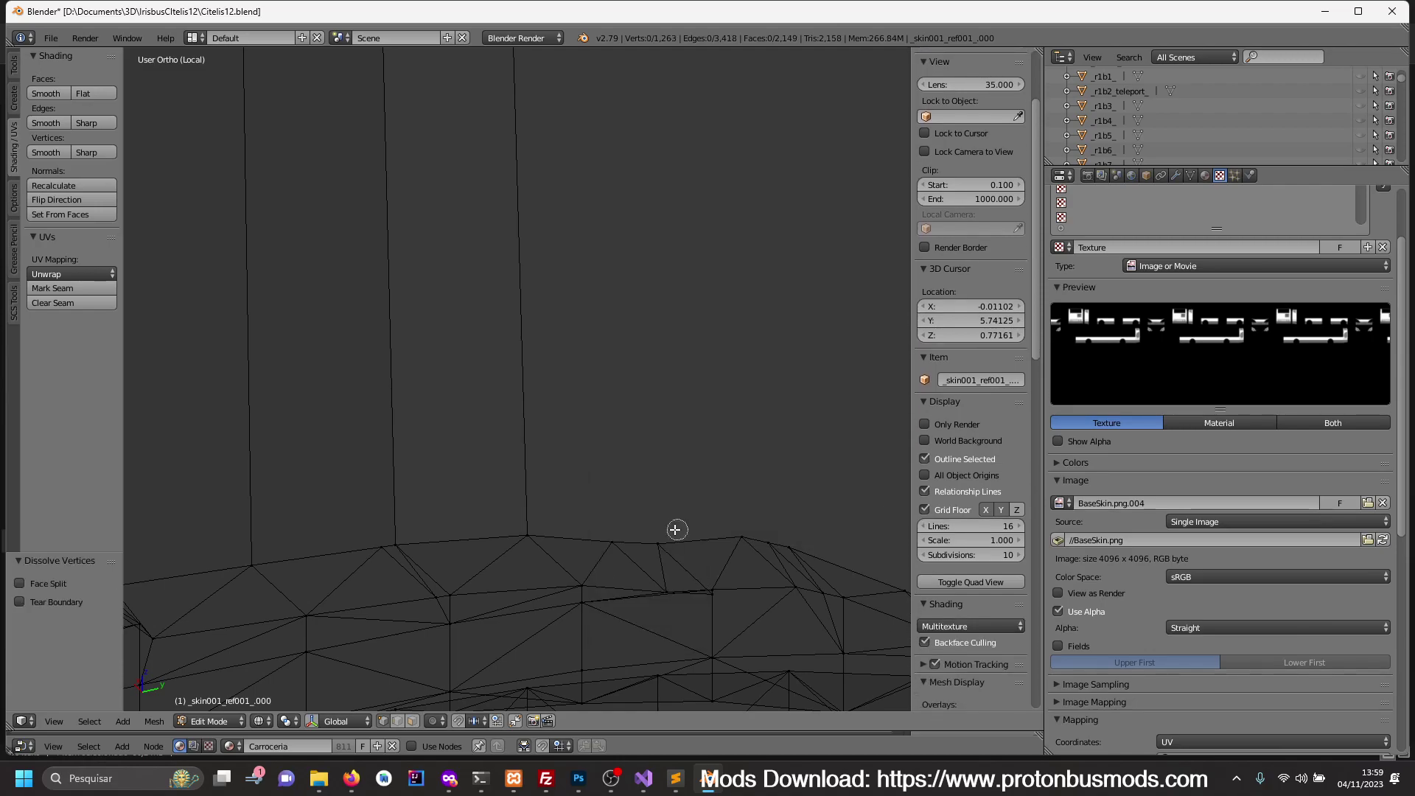
- Join another bottom-curve vertex to the strip's lower vertex with an edge
{"action": "right_click", "coordinate": [656, 539]}
{"action": "mouse_move", "coordinate": [651, 512]}
{"action": "middle_mouse_down"}
{"action": "mouse_move", "coordinate": [650, 389]}
{"action": "mouse_move", "coordinate": [648, 453]}
{"action": "middle_mouse_up"}
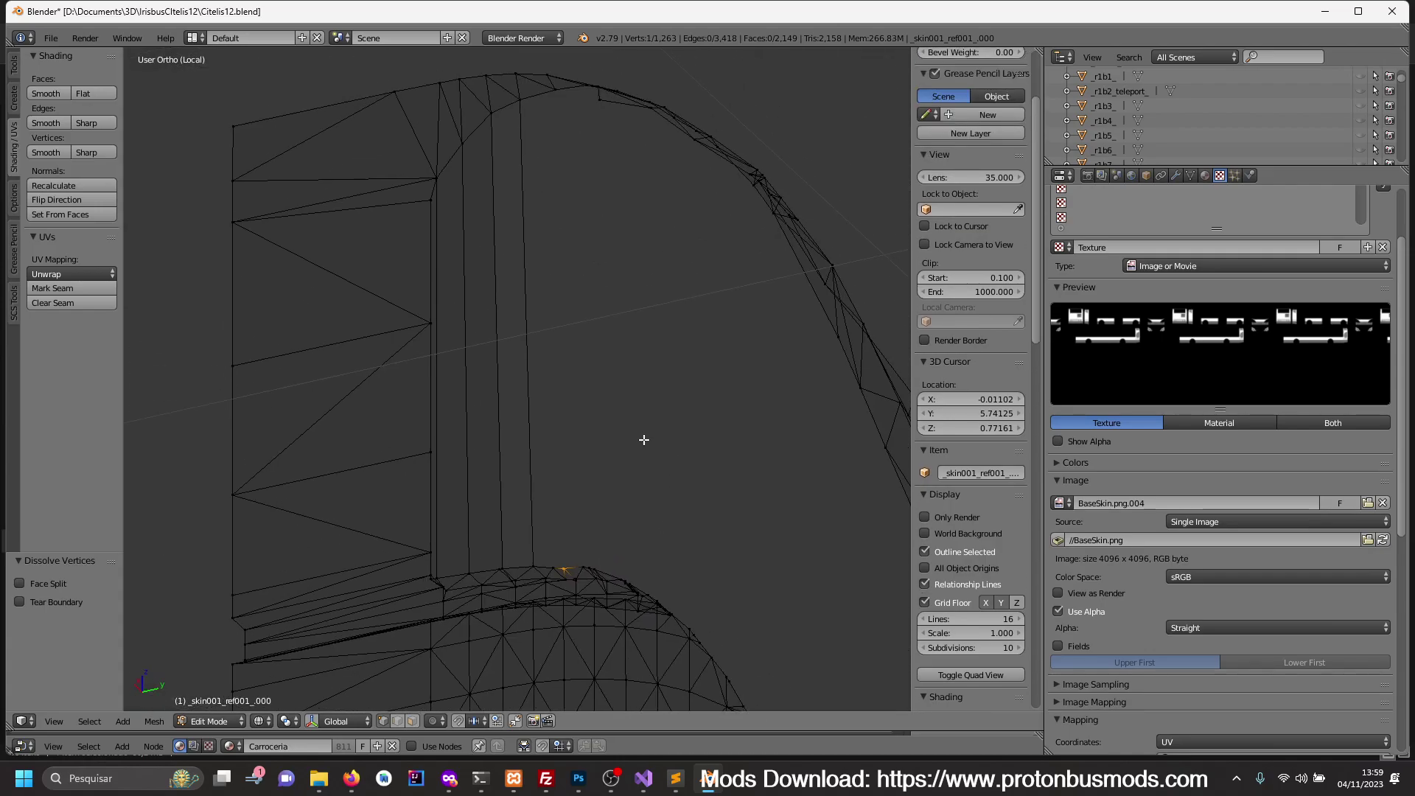
{"action": "key", "text": "a"}
{"action": "right_click", "coordinate": [571, 562]}
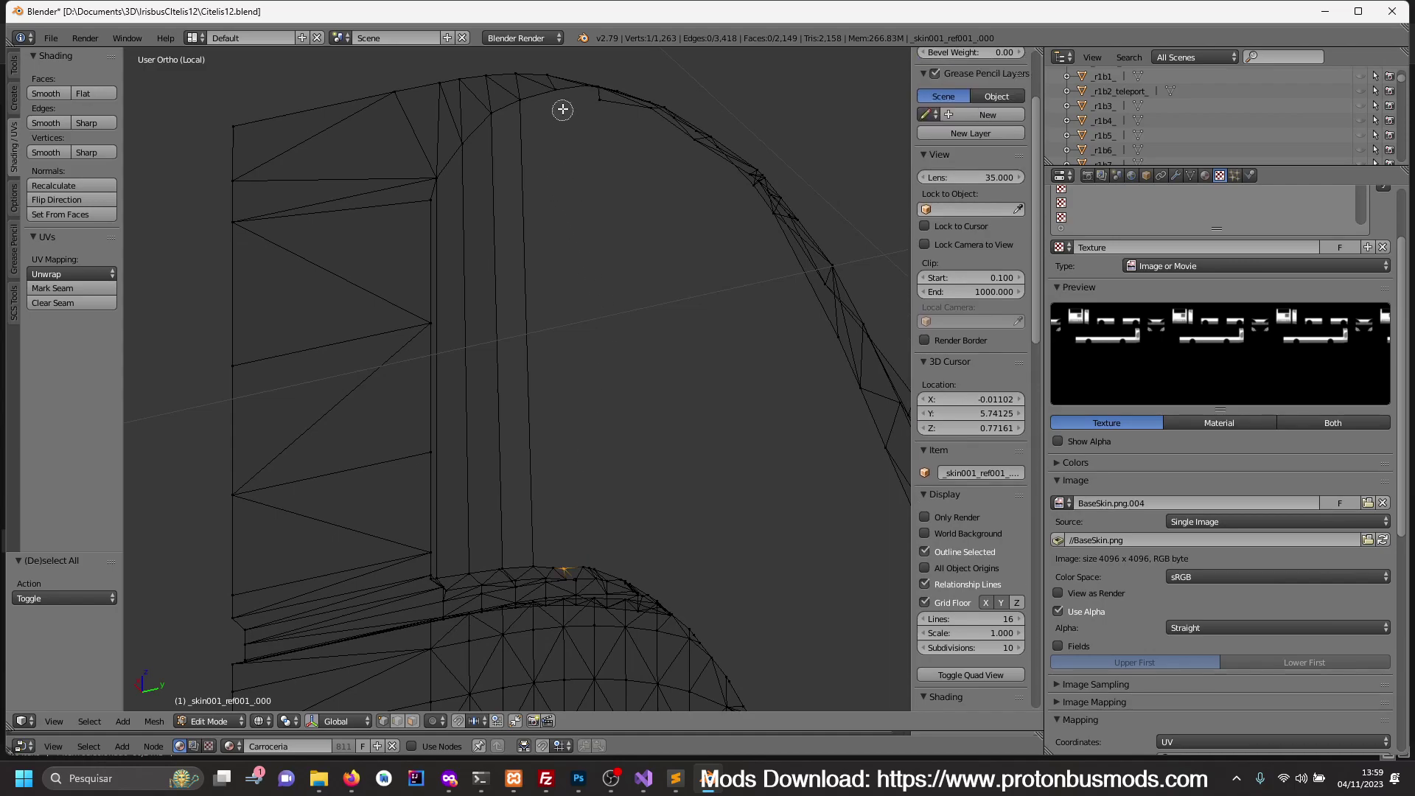
{"action": "key", "text": "f"}
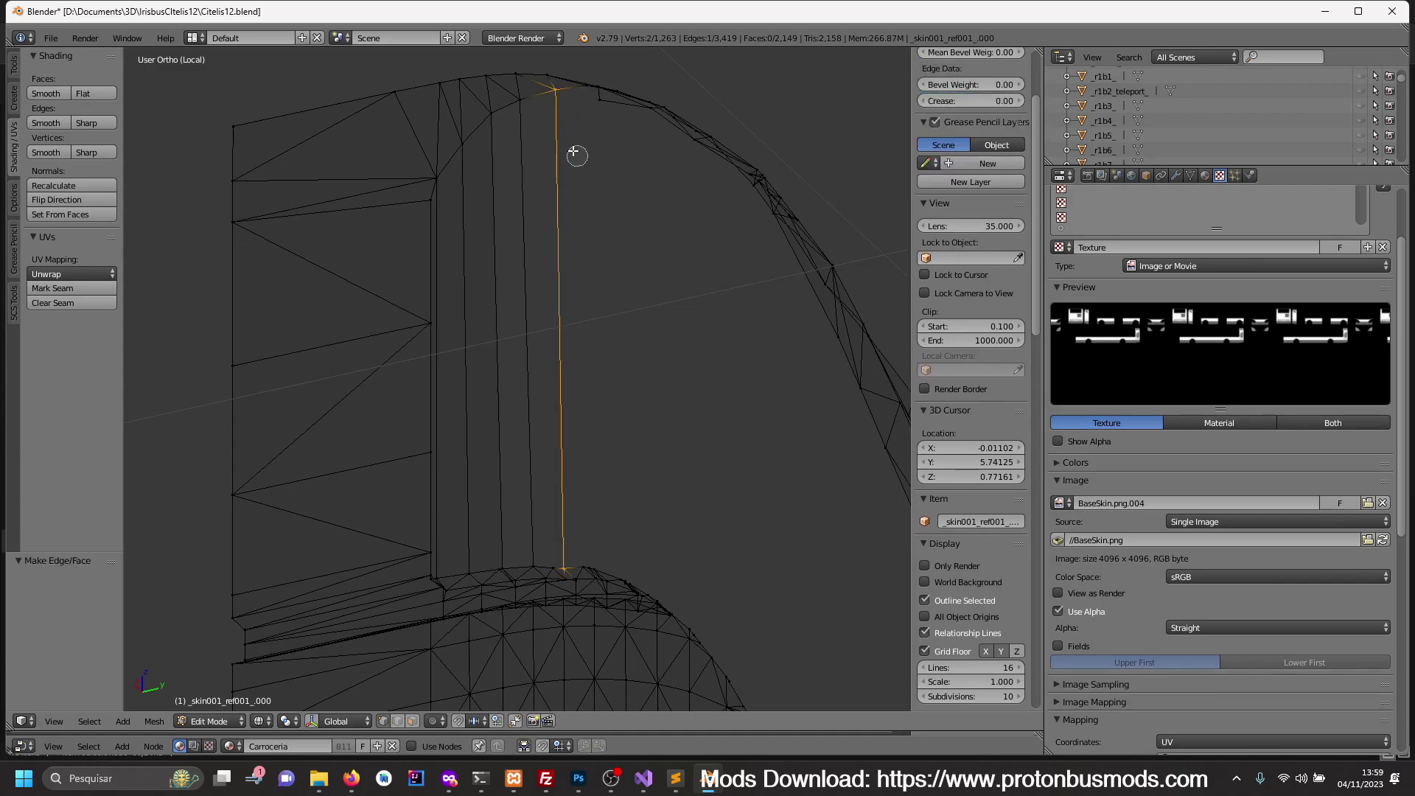
- Fill a narrow vertical quad from the strip's two top and two bottom vertices
{"action": "key", "text": "a"}
{"action": "right_click", "coordinate": [520, 100]}
{"action": "right_click", "coordinate": [491, 112], "text": "shift"}
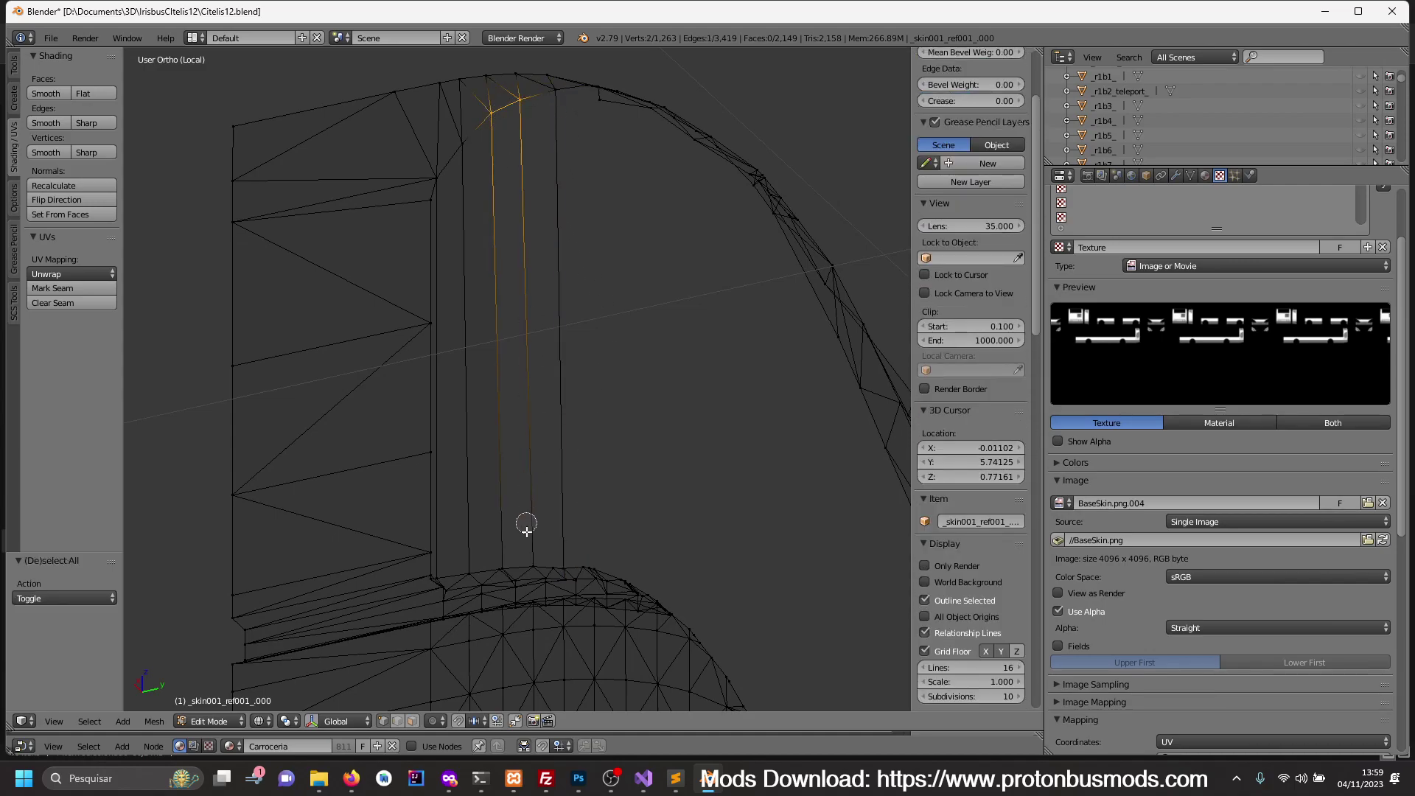
{"action": "right_click", "coordinate": [521, 560], "text": "shift"}
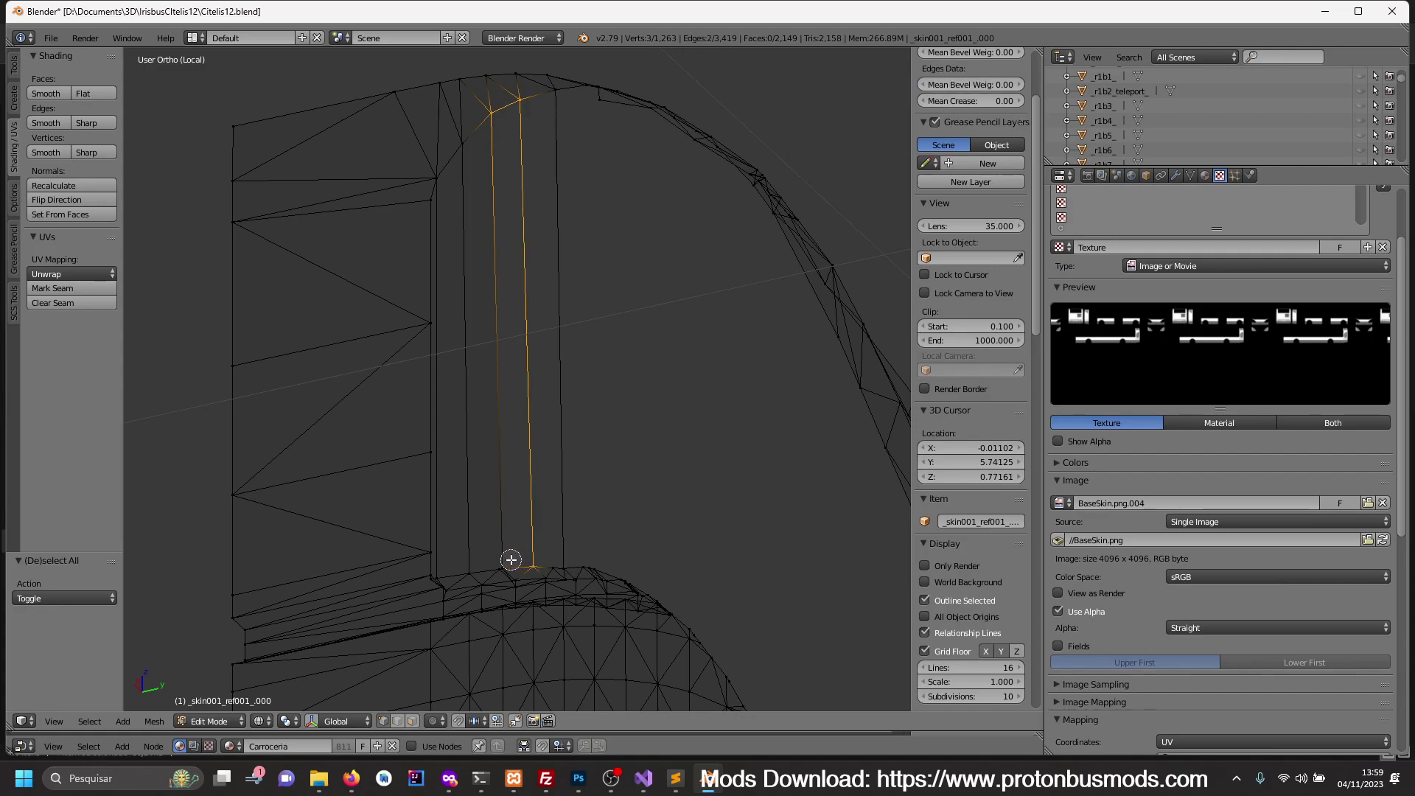
{"action": "right_click", "coordinate": [510, 561], "text": "shift"}
{"action": "key", "text": "f"}
{"action": "key", "text": "a"}
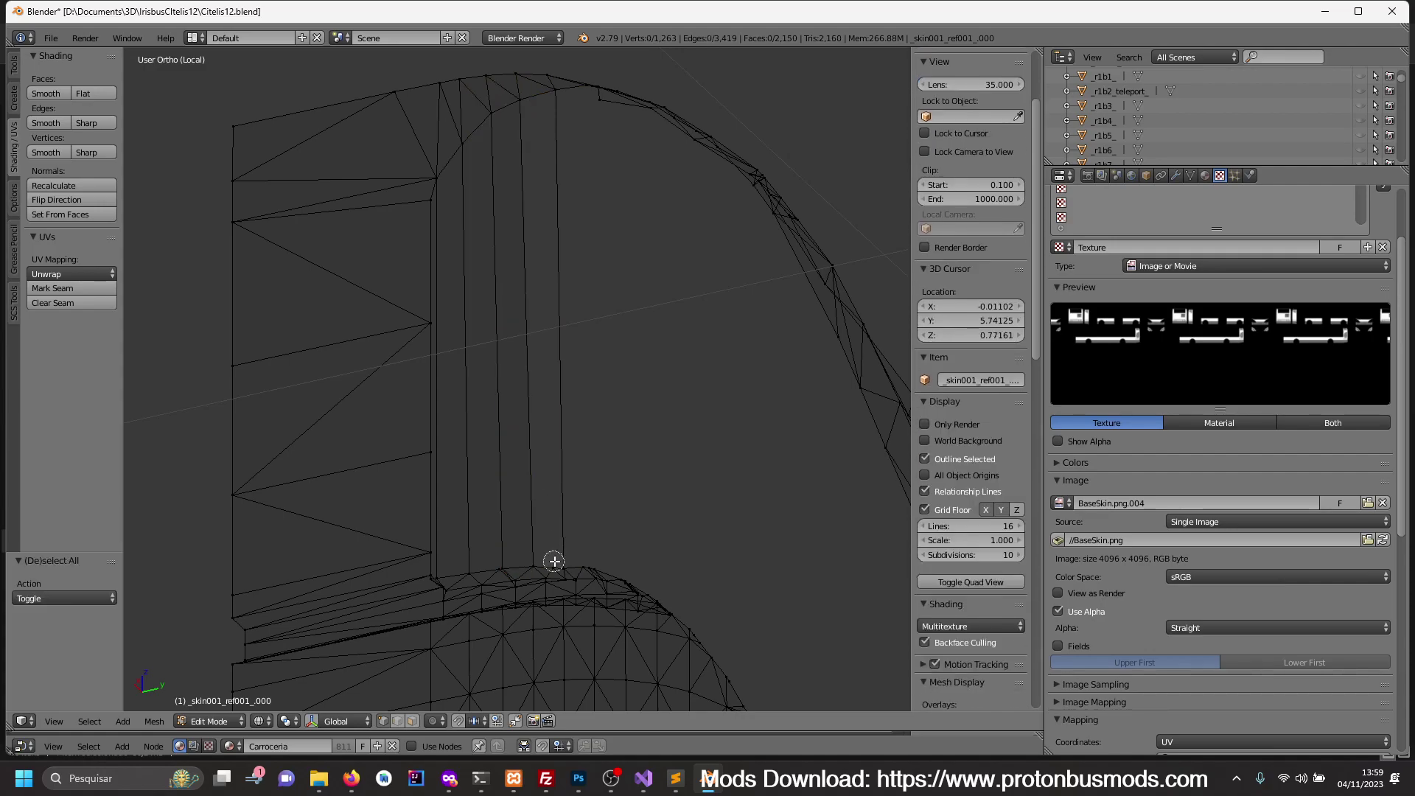
{"action": "right_click", "coordinate": [560, 560], "text": "alt"}
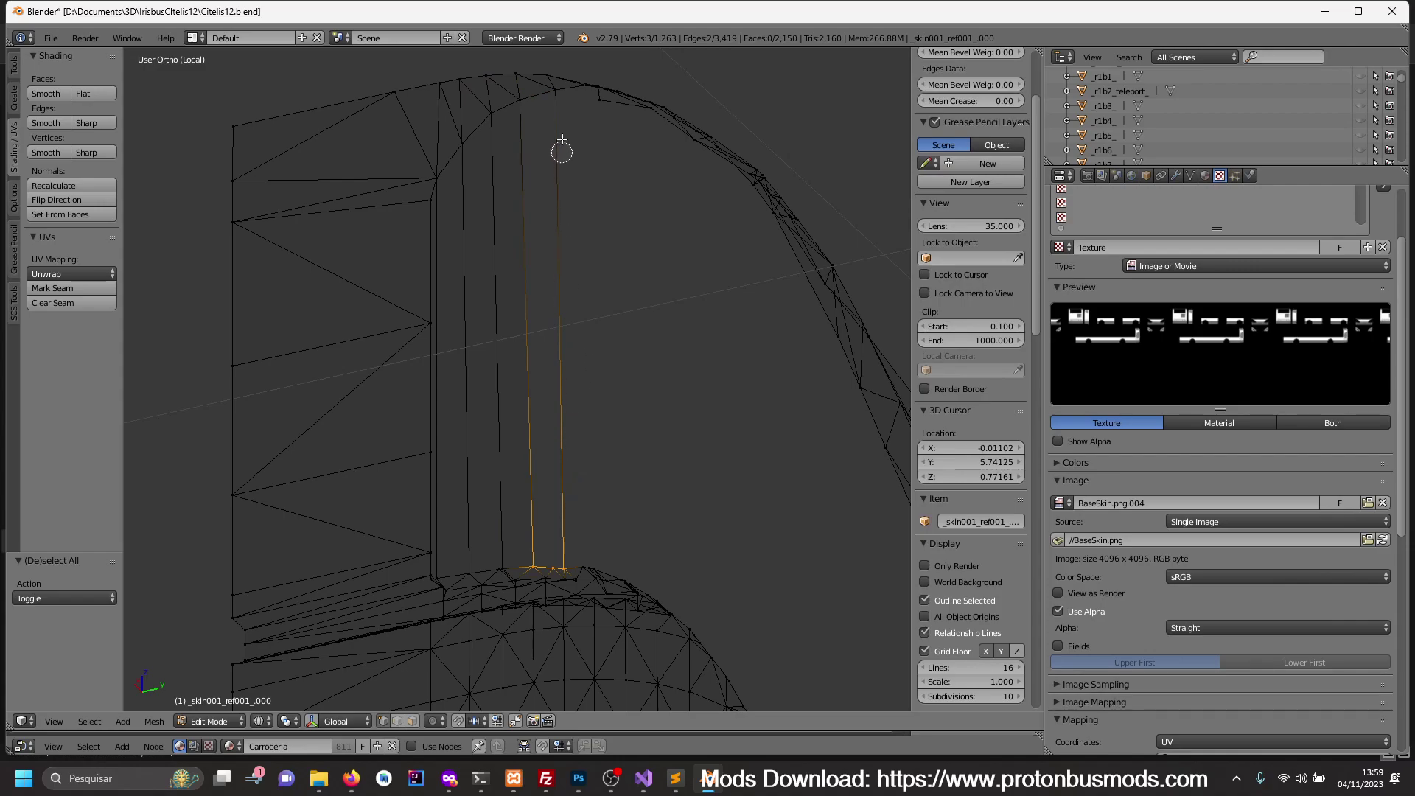
{"action": "right_click", "coordinate": [531, 101], "text": "shift"}
- Return to solid Object Mode and inspect the reshaped opening from a few angles
{"action": "key", "text": "Tab"}
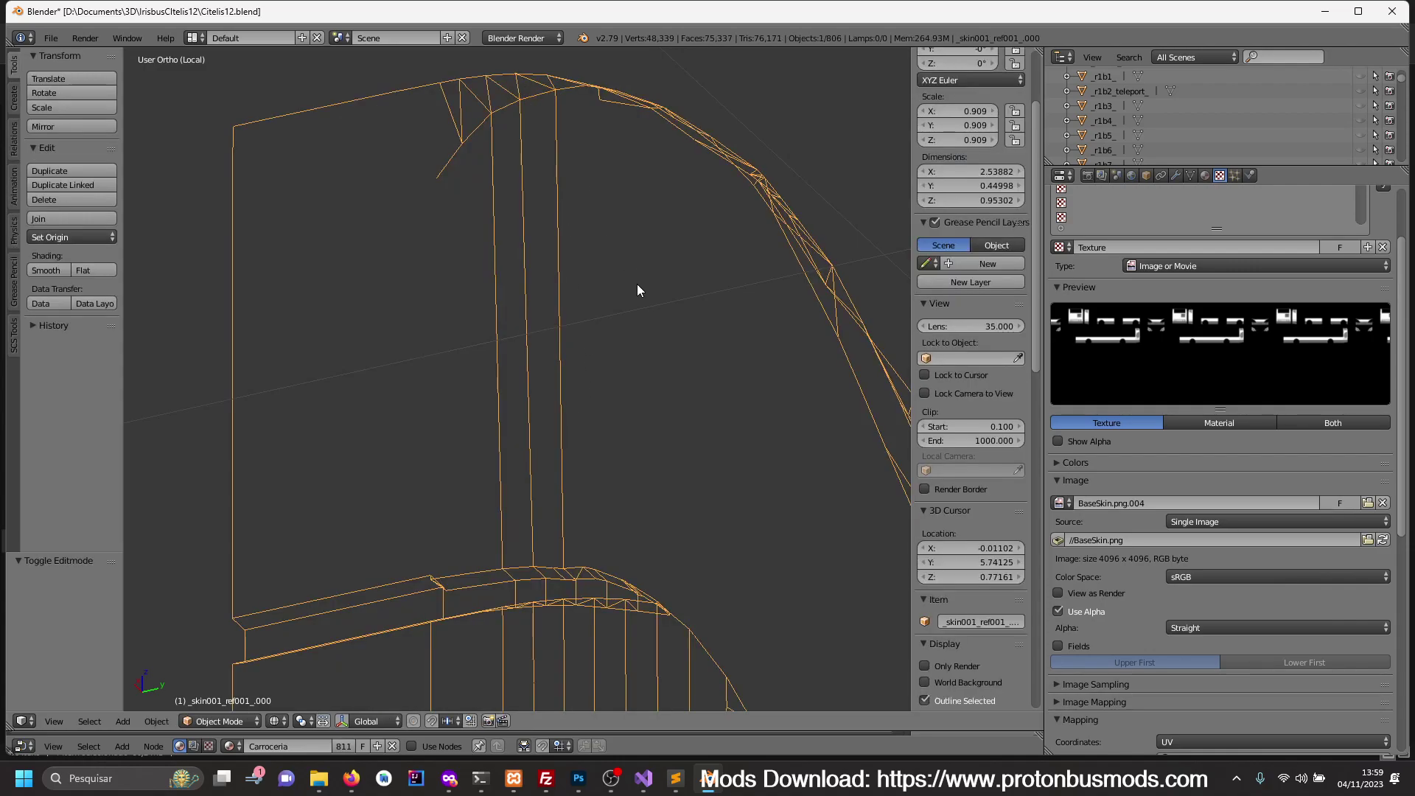
{"action": "key", "text": "z"}
{"action": "mouse_move", "coordinate": [625, 325]}
{"action": "middle_mouse_down"}
{"action": "mouse_move", "coordinate": [582, 457]}
{"action": "mouse_move", "coordinate": [572, 416]}
{"action": "mouse_move", "coordinate": [591, 282]}
{"action": "middle_mouse_up"}
{"action": "scroll", "coordinate": [581, 356], "scroll_direction": "up", "scroll_amount": 3}
{"action": "key", "text": "Tab"}
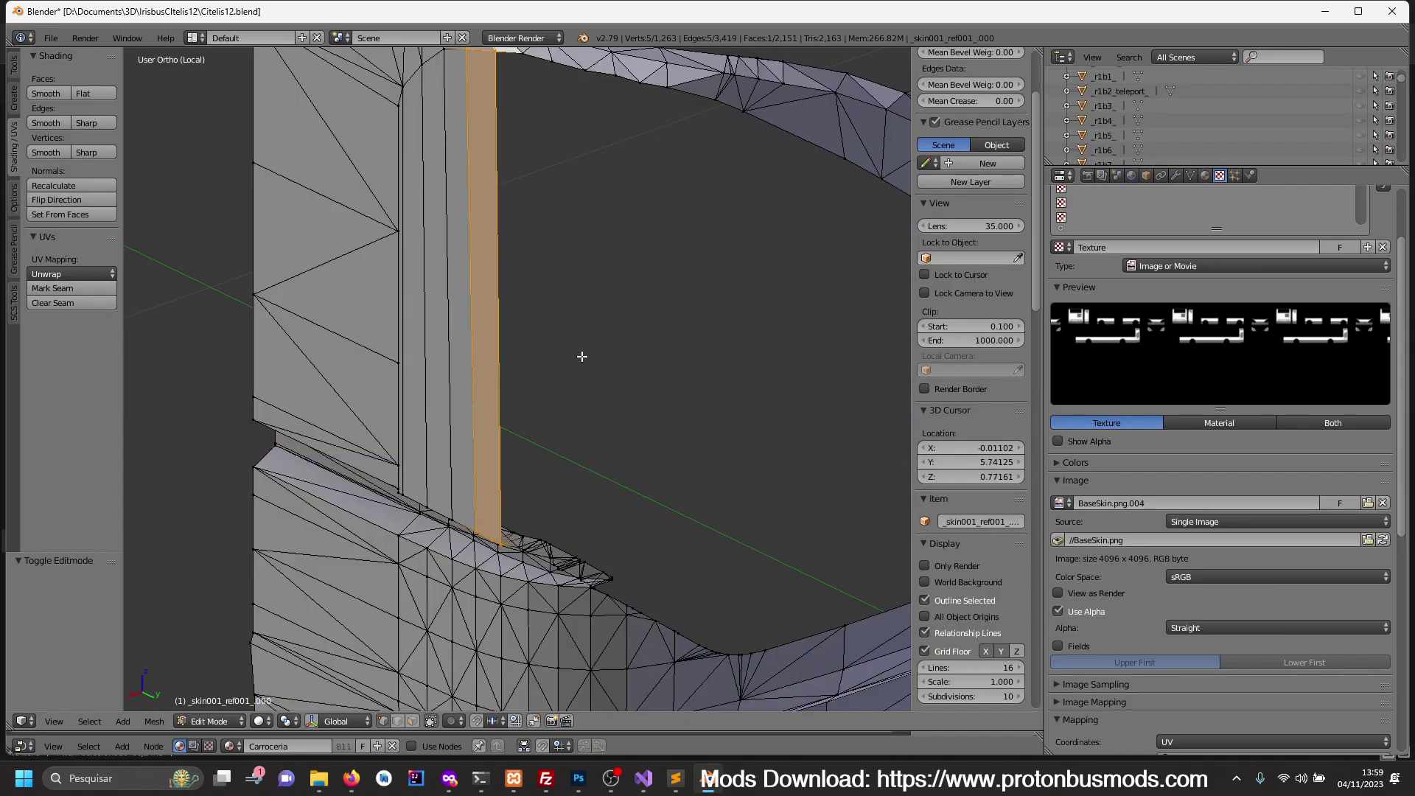
{"action": "key", "text": "Tab"}
{"action": "scroll", "coordinate": [594, 404], "scroll_direction": "down", "scroll_amount": 3}
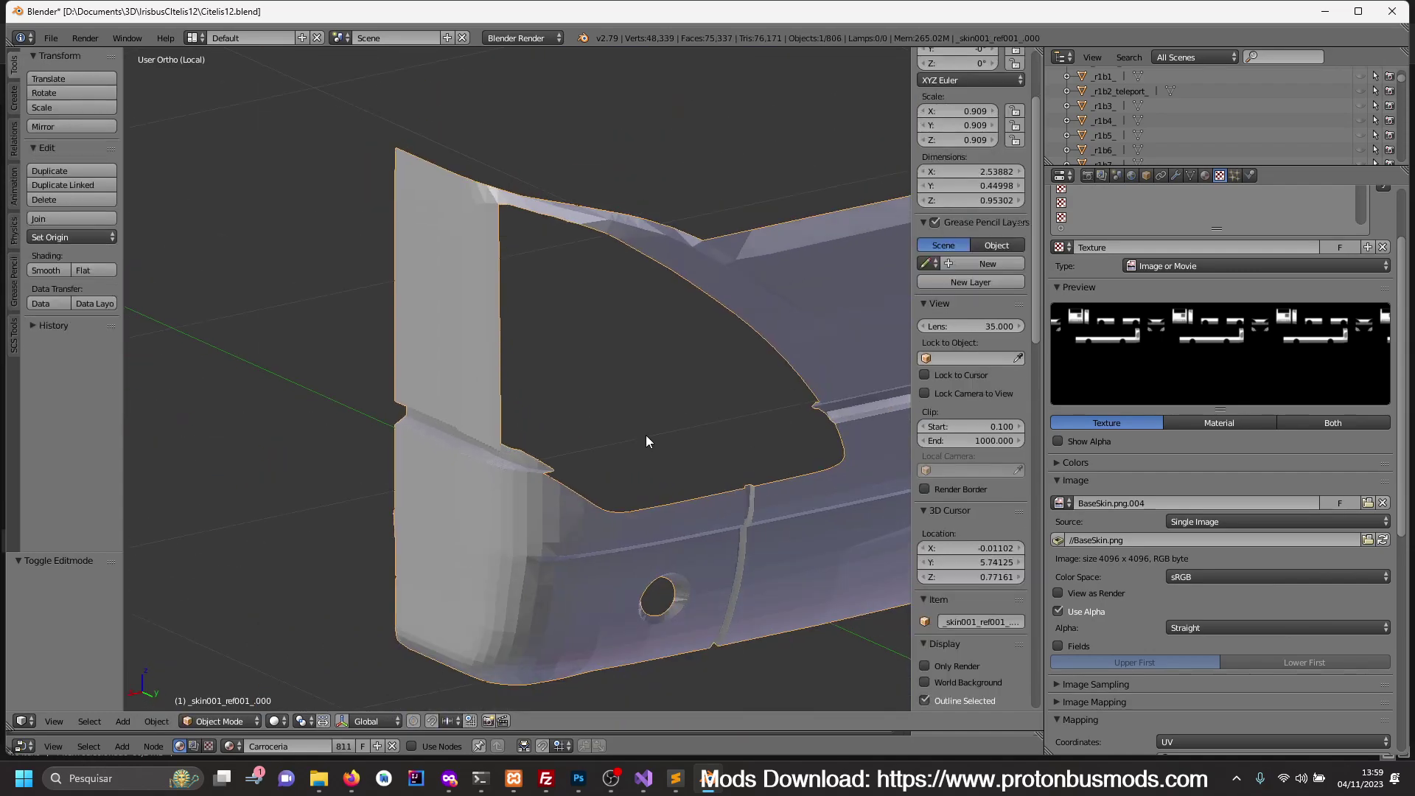
{"action": "scroll", "coordinate": [646, 435], "scroll_direction": "down", "scroll_amount": 2}
- Check the opening from a side view, then unhide the headlight cover with Alt+H
{"action": "mouse_move", "coordinate": [566, 419]}
{"action": "middle_mouse_down"}
{"action": "mouse_move", "coordinate": [513, 437]}
{"action": "mouse_move", "coordinate": [524, 467]}
{"action": "mouse_move", "coordinate": [720, 411]}
{"action": "mouse_move", "coordinate": [742, 343]}
{"action": "mouse_move", "coordinate": [725, 329]}
{"action": "mouse_move", "coordinate": [696, 342]}
{"action": "mouse_move", "coordinate": [689, 449]}
{"action": "mouse_move", "coordinate": [495, 415]}
{"action": "mouse_move", "coordinate": [507, 425]}
{"action": "middle_mouse_up"}
{"action": "key", "text": "Tab"}
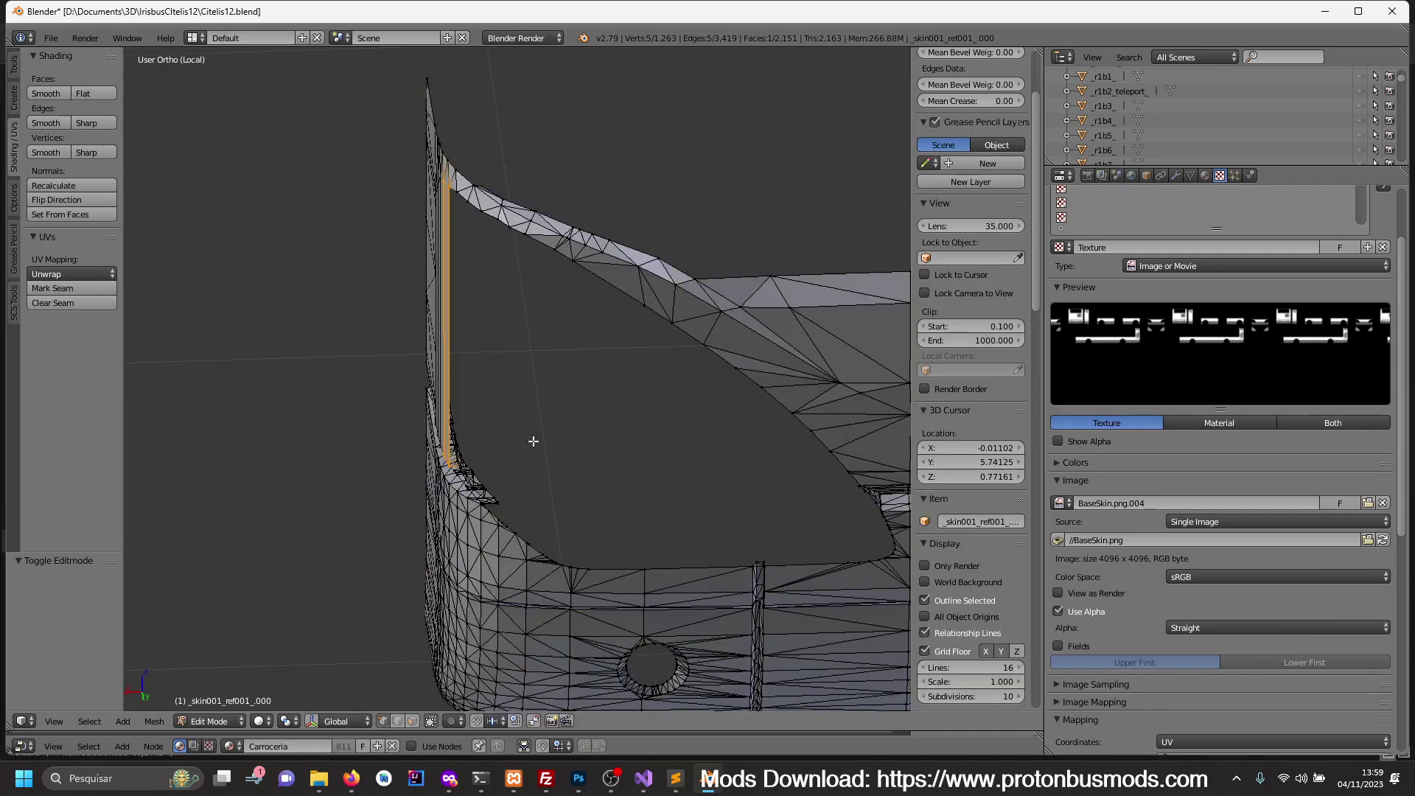
{"action": "mouse_move", "coordinate": [531, 531]}
{"action": "middle_mouse_down"}
{"action": "mouse_move", "coordinate": [543, 458]}
{"action": "mouse_move", "coordinate": [592, 477]}
{"action": "mouse_move", "coordinate": [654, 447]}
{"action": "mouse_move", "coordinate": [607, 406]}
{"action": "mouse_move", "coordinate": [623, 404]}
{"action": "middle_mouse_up"}
{"action": "key", "text": "Tab"}
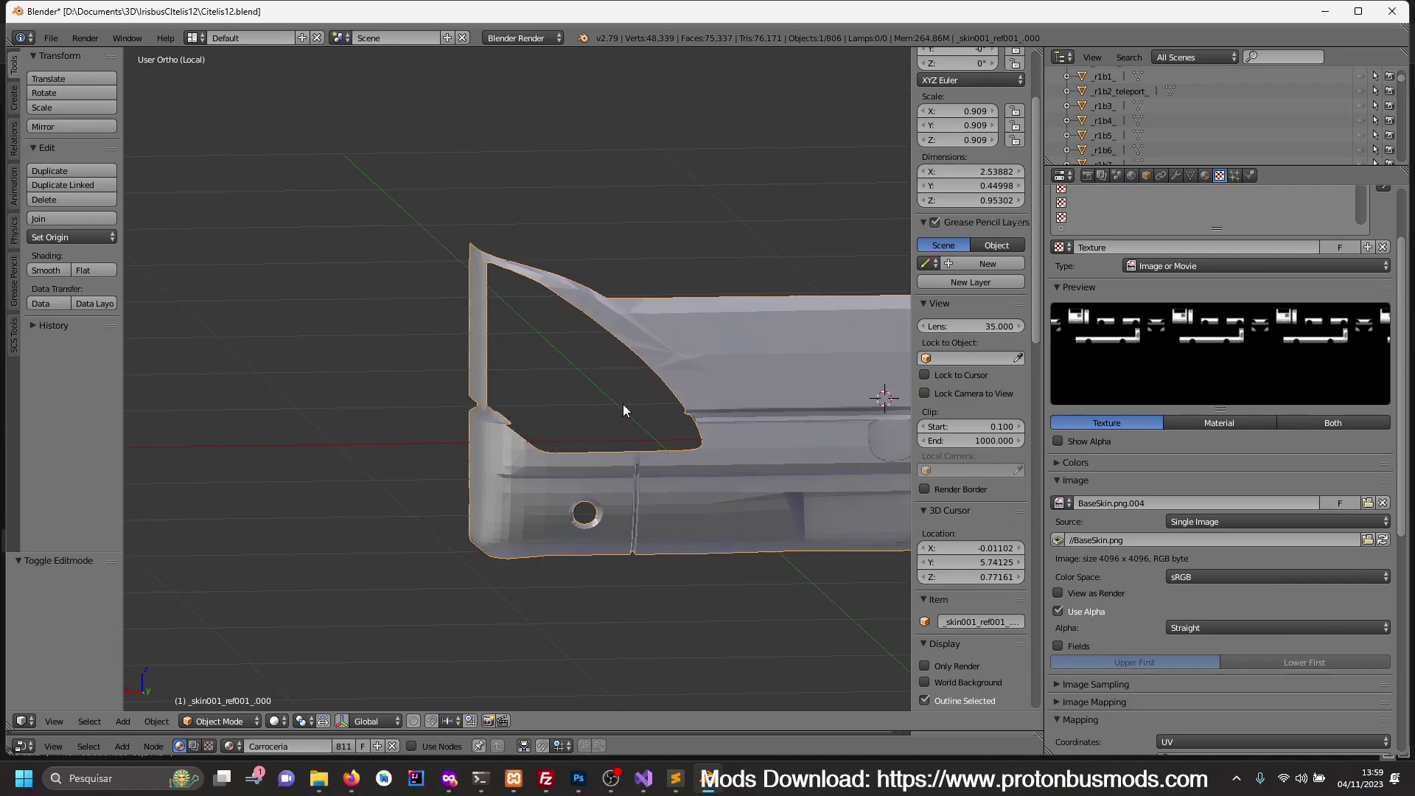
{"action": "key", "text": "alt+h"}
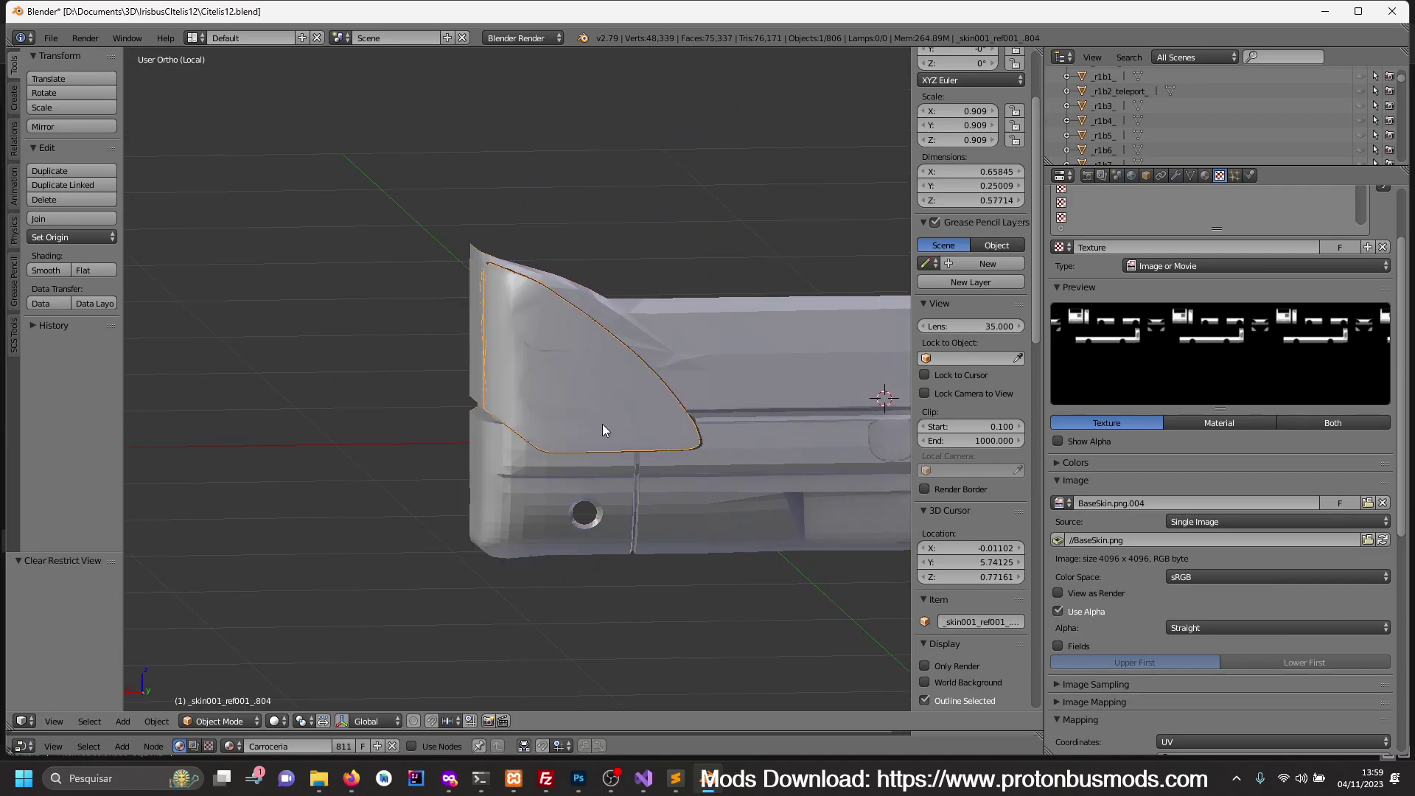
- Select the headlight cover and isolate it in local view as wireframe over the reference
{"action": "key", "text": "KP_Divide"}
{"action": "key", "text": "a"}
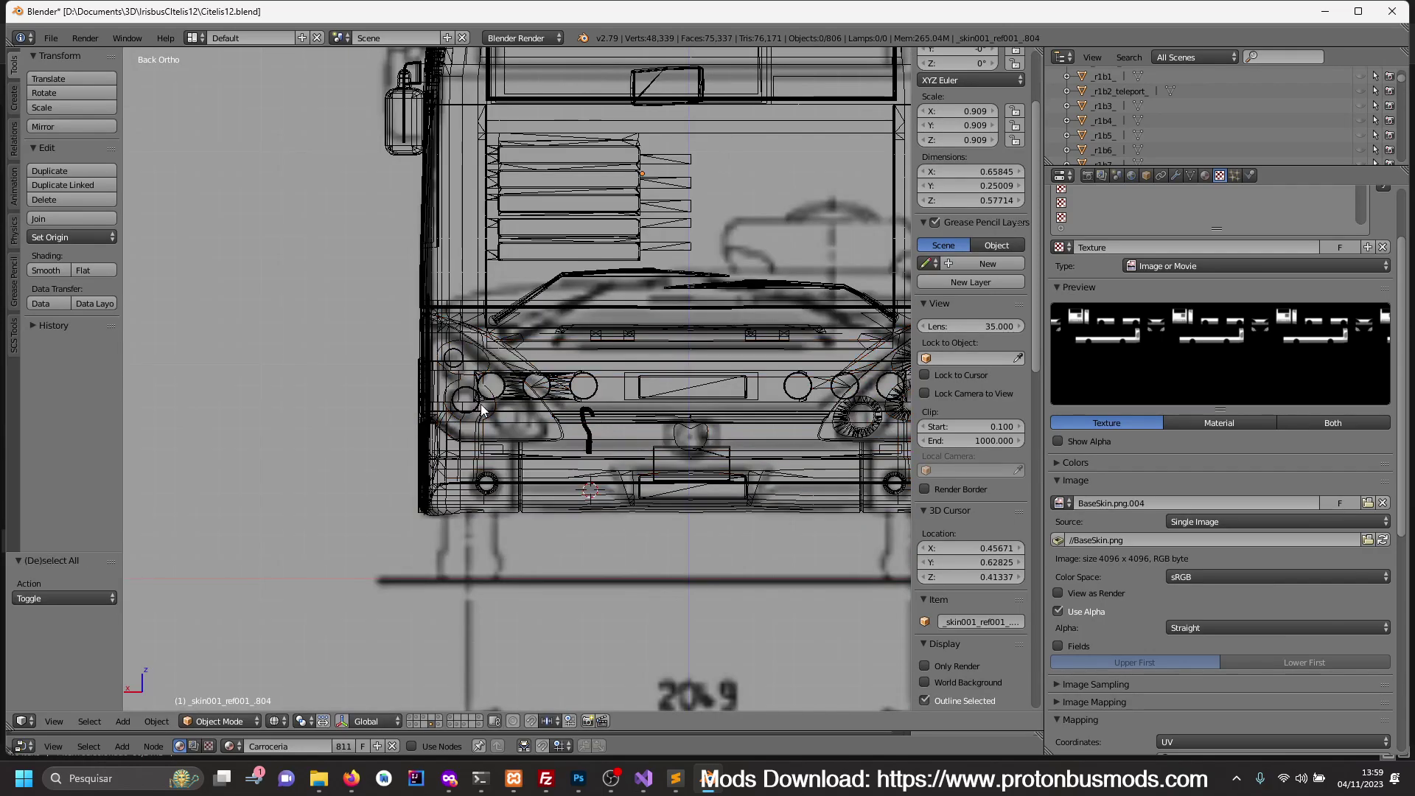
{"action": "key", "text": "z"}
{"action": "right_click", "coordinate": [502, 417]}
{"action": "key", "text": "KP_Divide"}
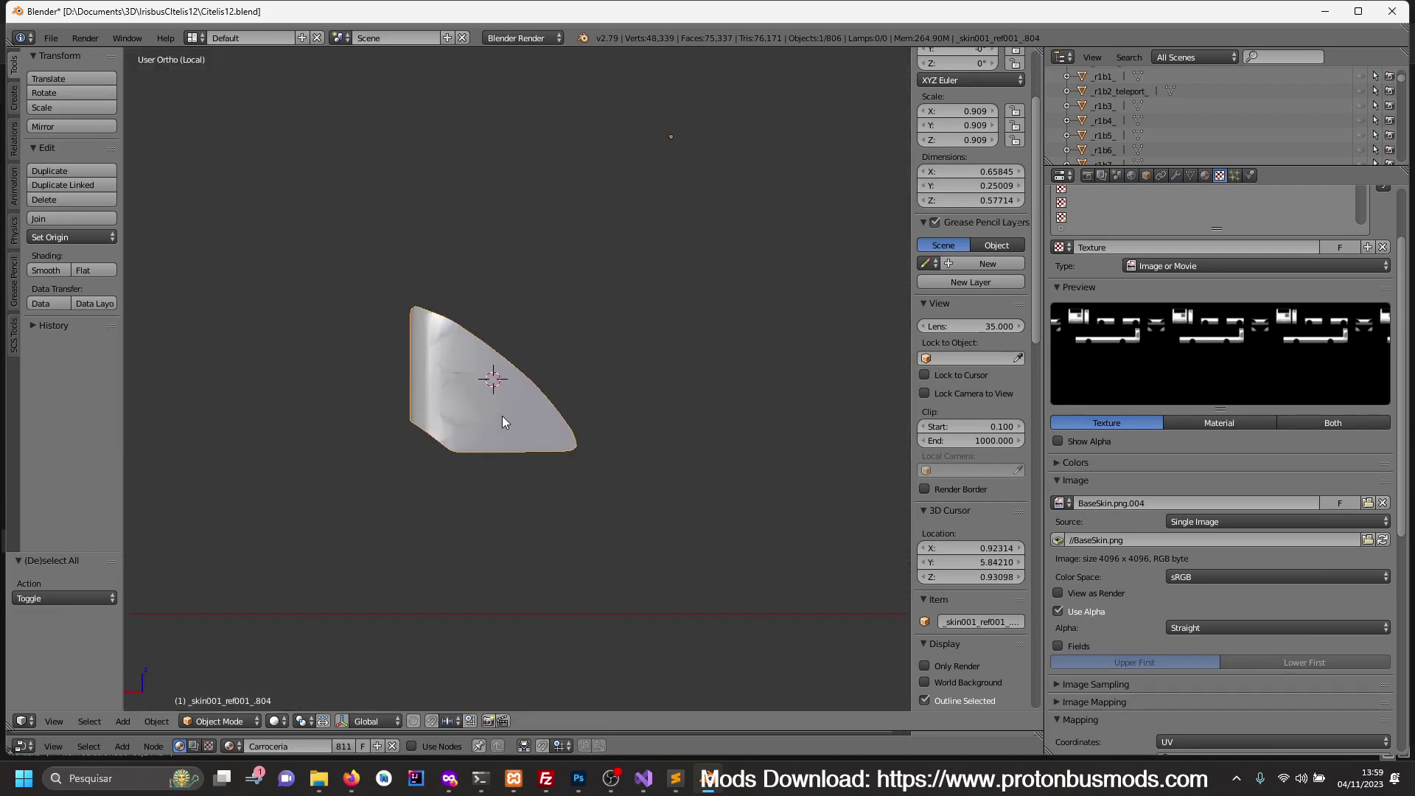
{"action": "key", "text": "z"}
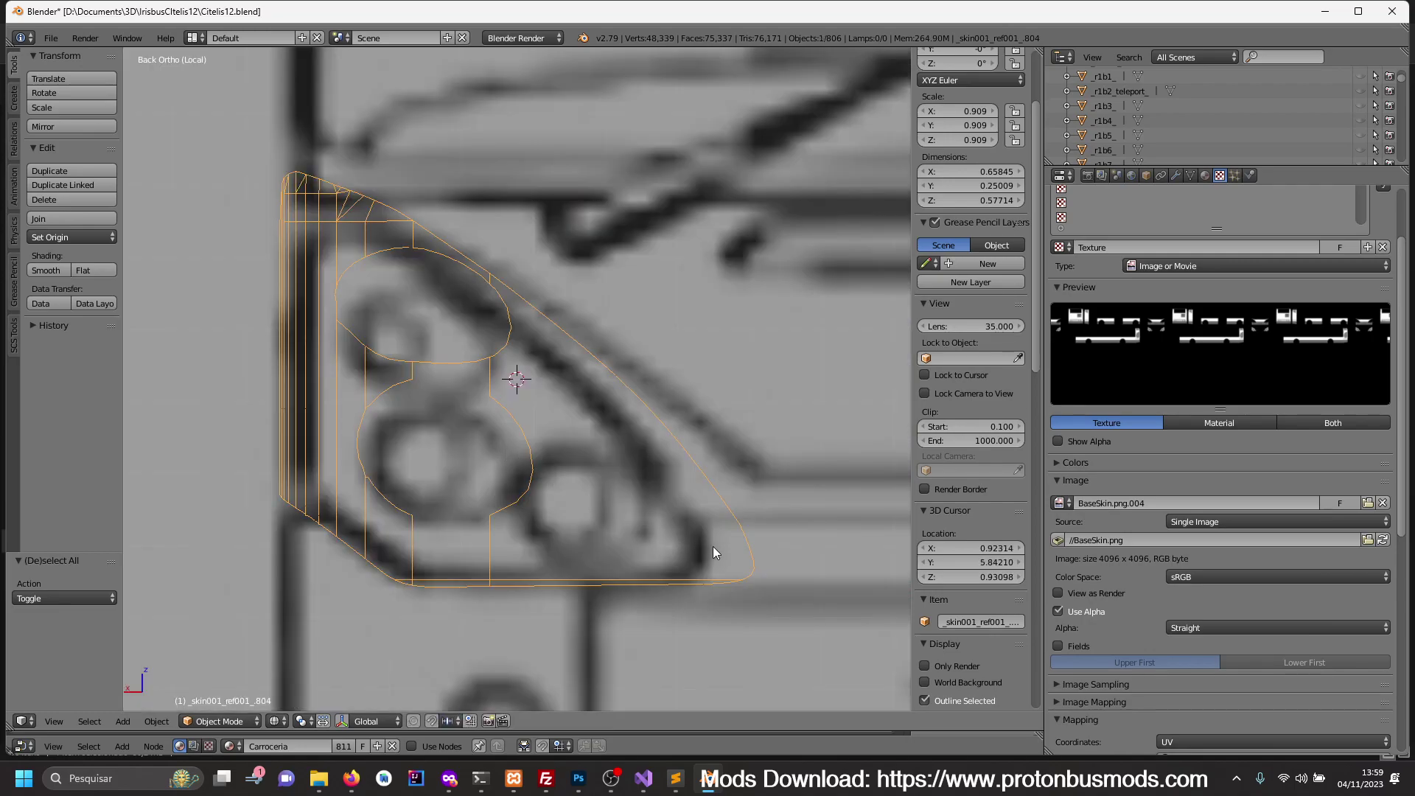
- Set the pivot point to the selection's centre after a slight trial resize
{"action": "key", "text": "s"}
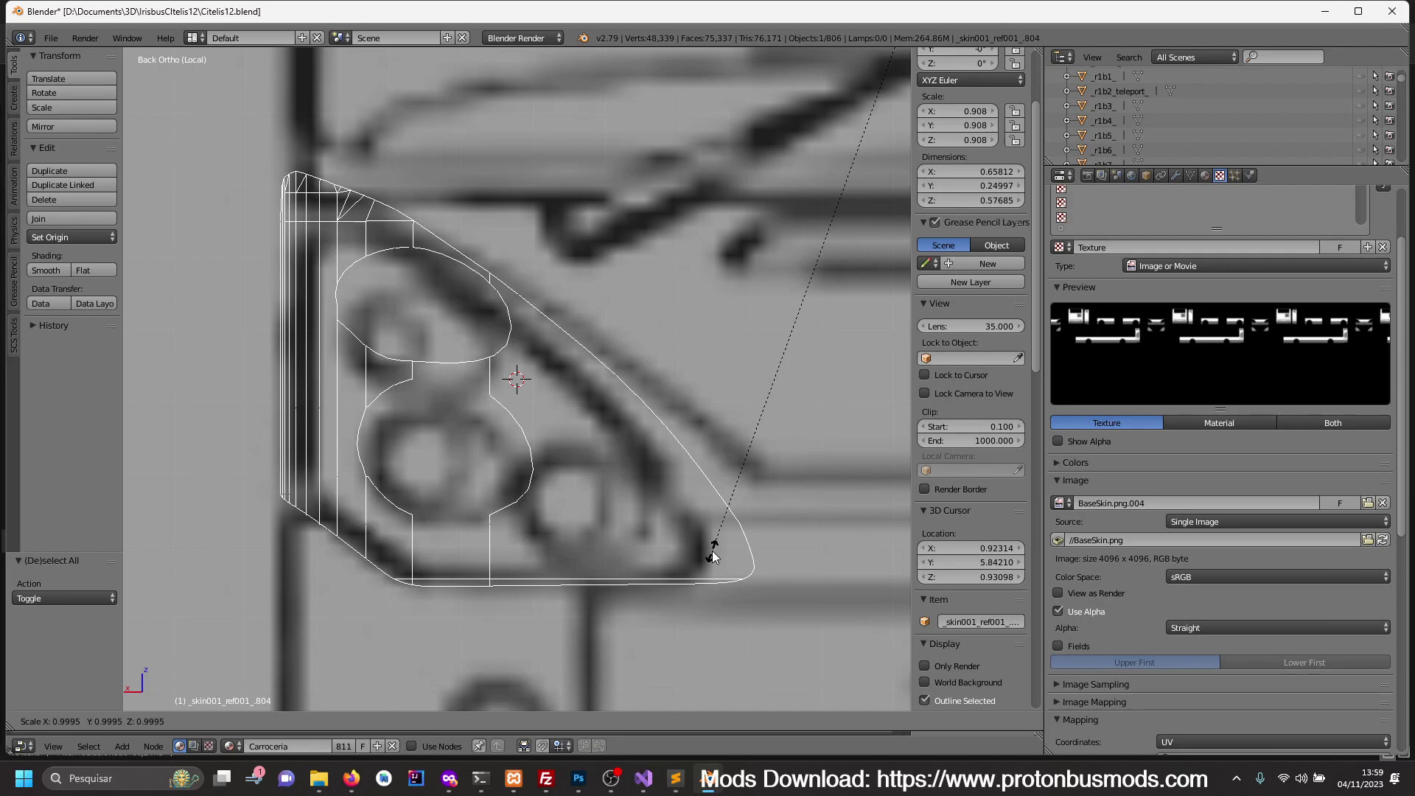
{"action": "left_click", "coordinate": [713, 553]}
{"action": "left_click", "coordinate": [304, 721]}
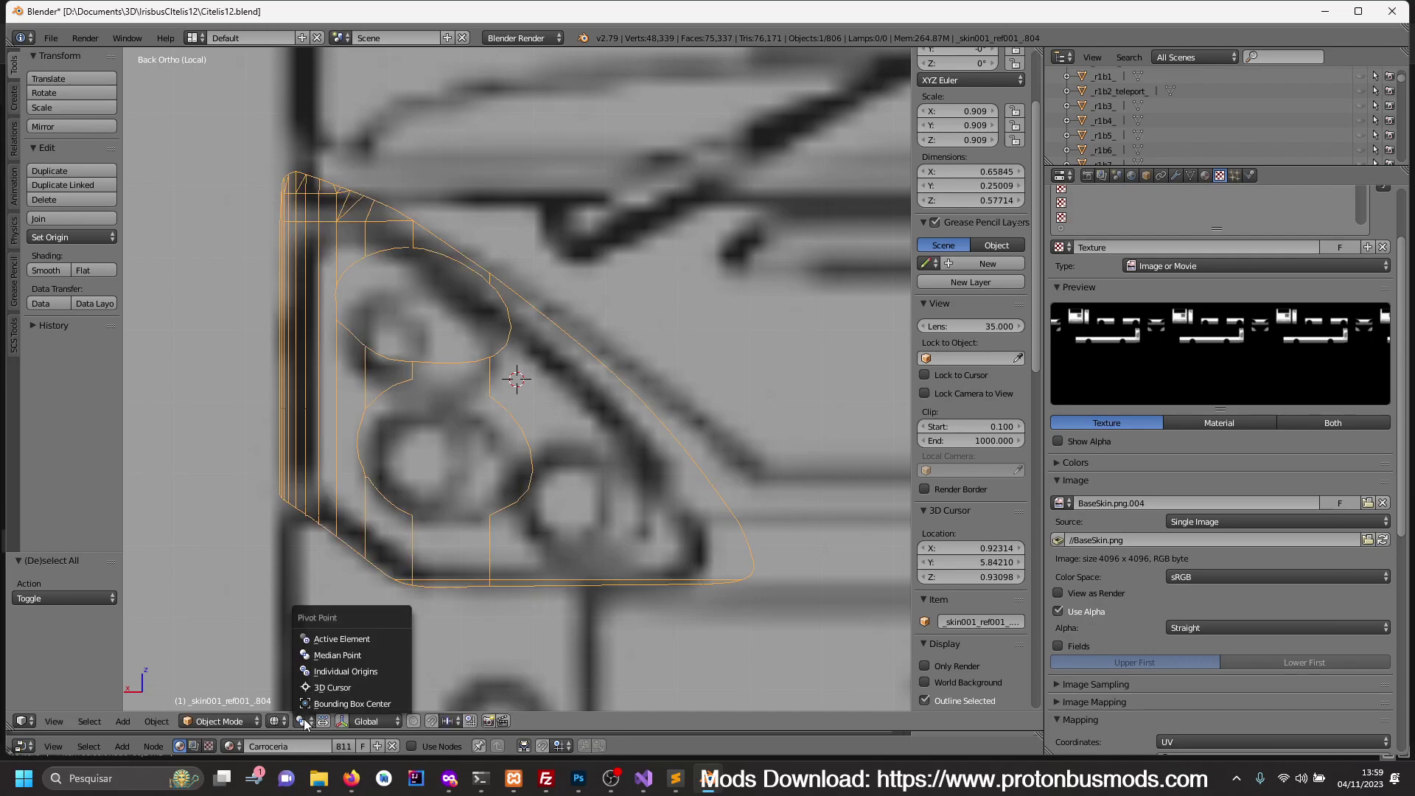
{"action": "left_click", "coordinate": [339, 659]}
{"action": "key", "text": "s"}
{"action": "key", "text": "Escape"}
- Set the cover's origin to its Center of Mass (Surface)
{"action": "scroll", "coordinate": [590, 533], "scroll_direction": "down", "scroll_amount": 2}
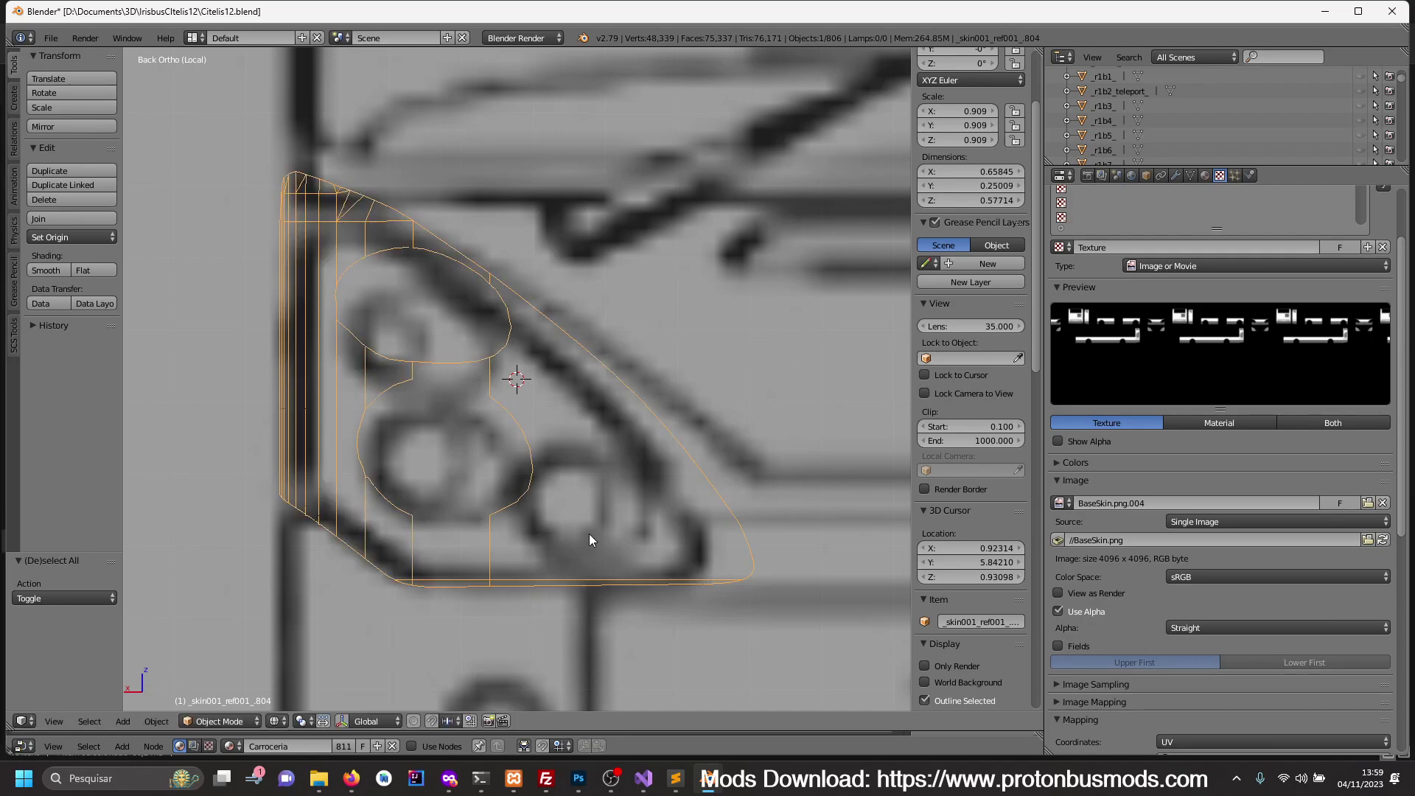
{"action": "scroll", "coordinate": [573, 479], "scroll_direction": "down", "scroll_amount": 3}
{"action": "key", "text": "shift+ctrl+alt+c"}
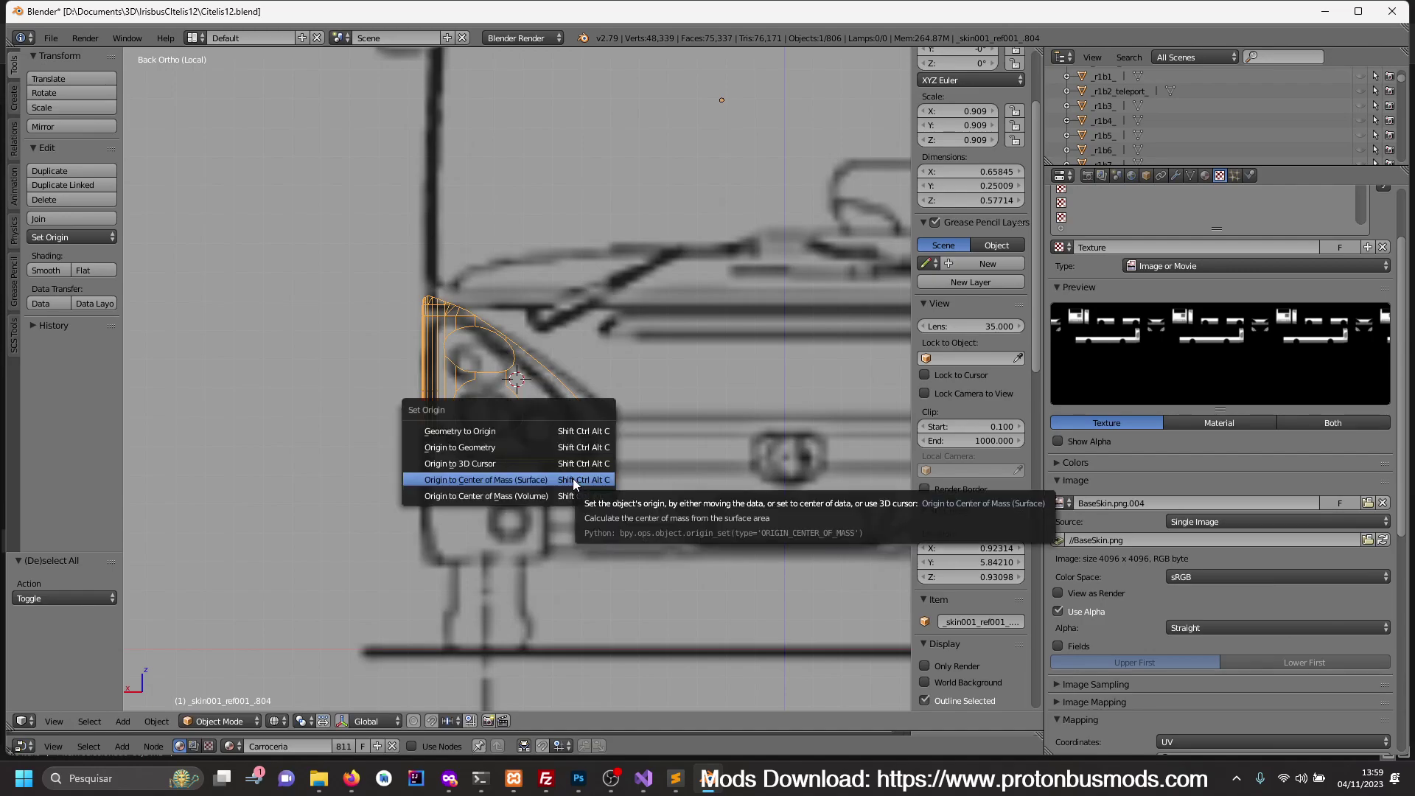
{"action": "left_click", "coordinate": [573, 479]}
{"action": "scroll", "coordinate": [622, 527], "scroll_direction": "up", "scroll_amount": 2}
- Scale the cover to 0.742 and move it onto the reference headlight outline
{"action": "key", "text": "s"}
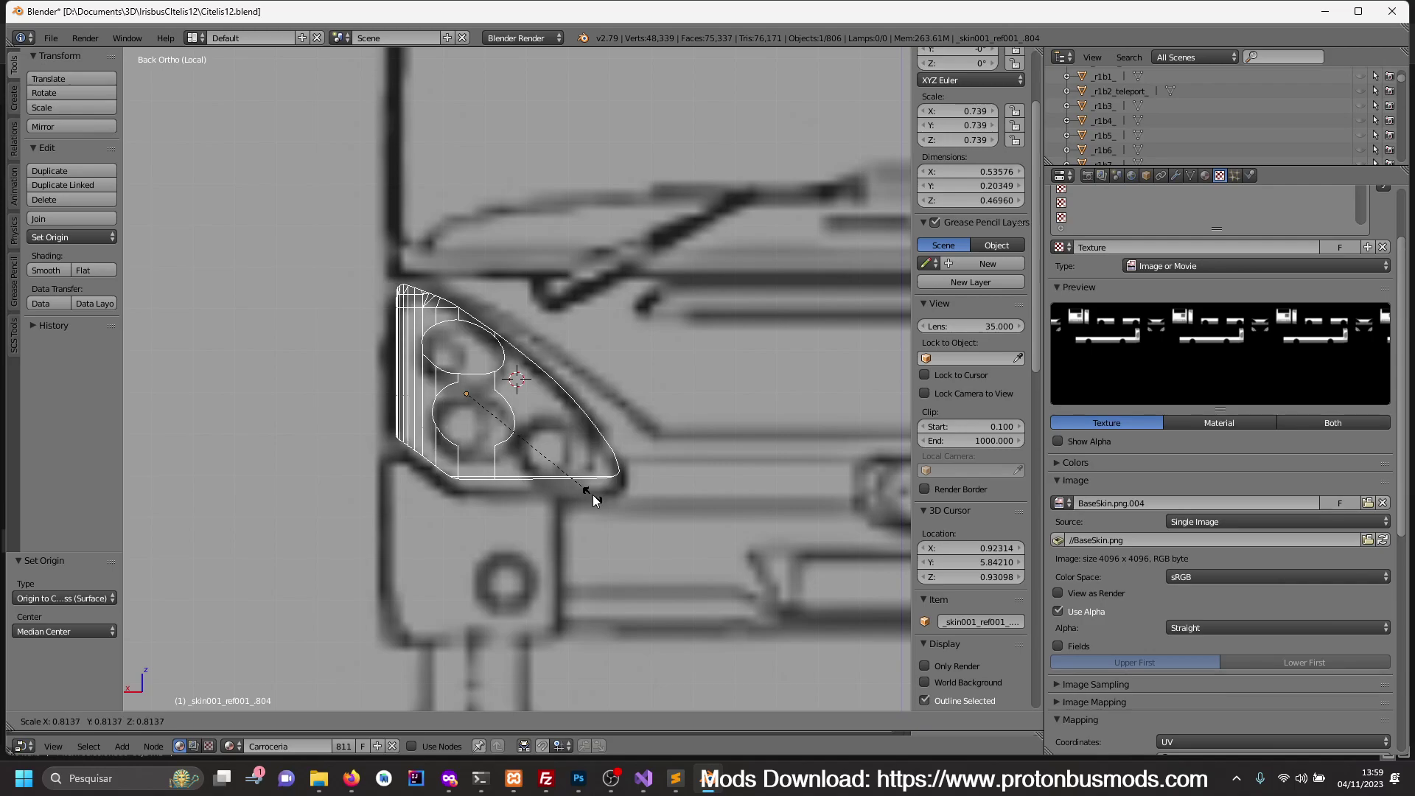
{"action": "key", "text": "g"}
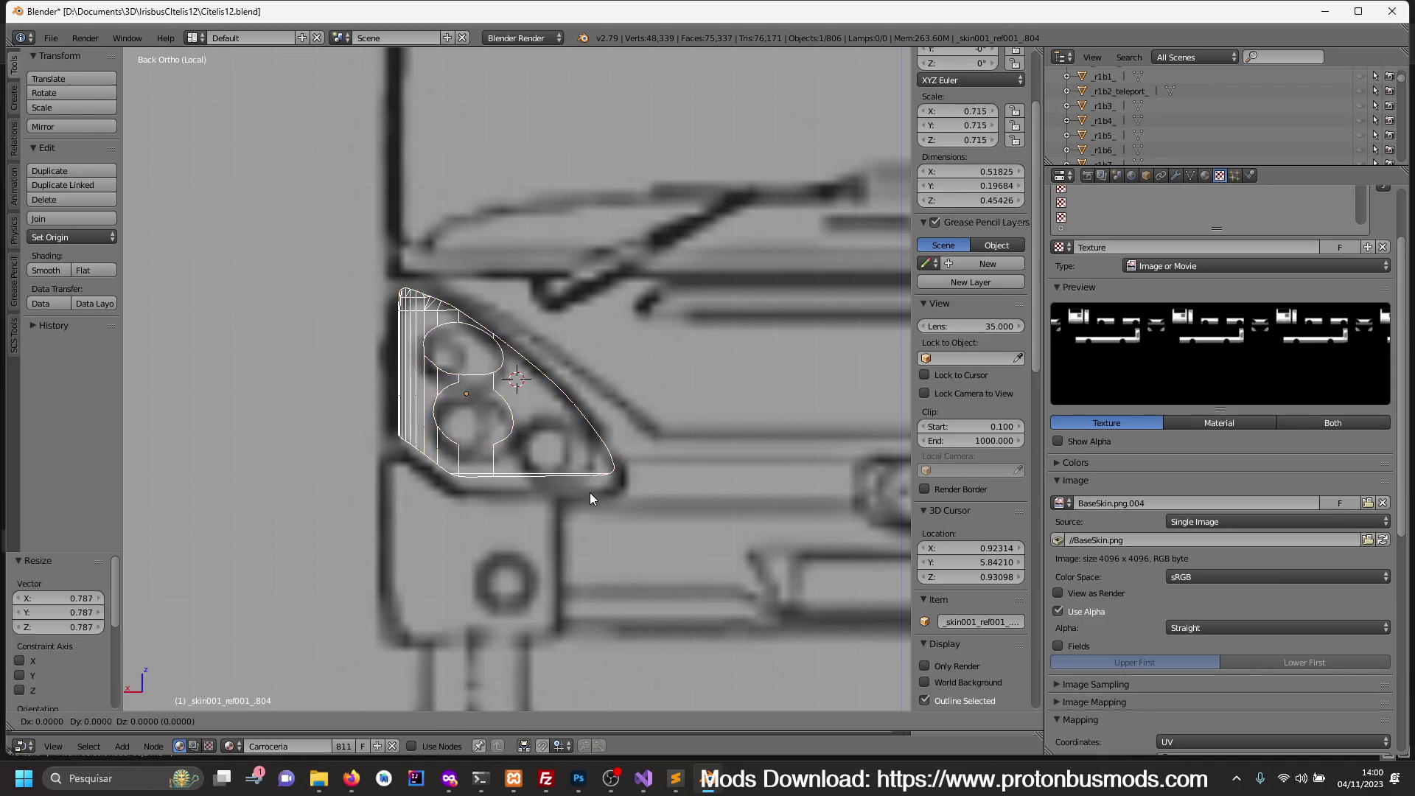
{"action": "left_click", "coordinate": [525, 505]}
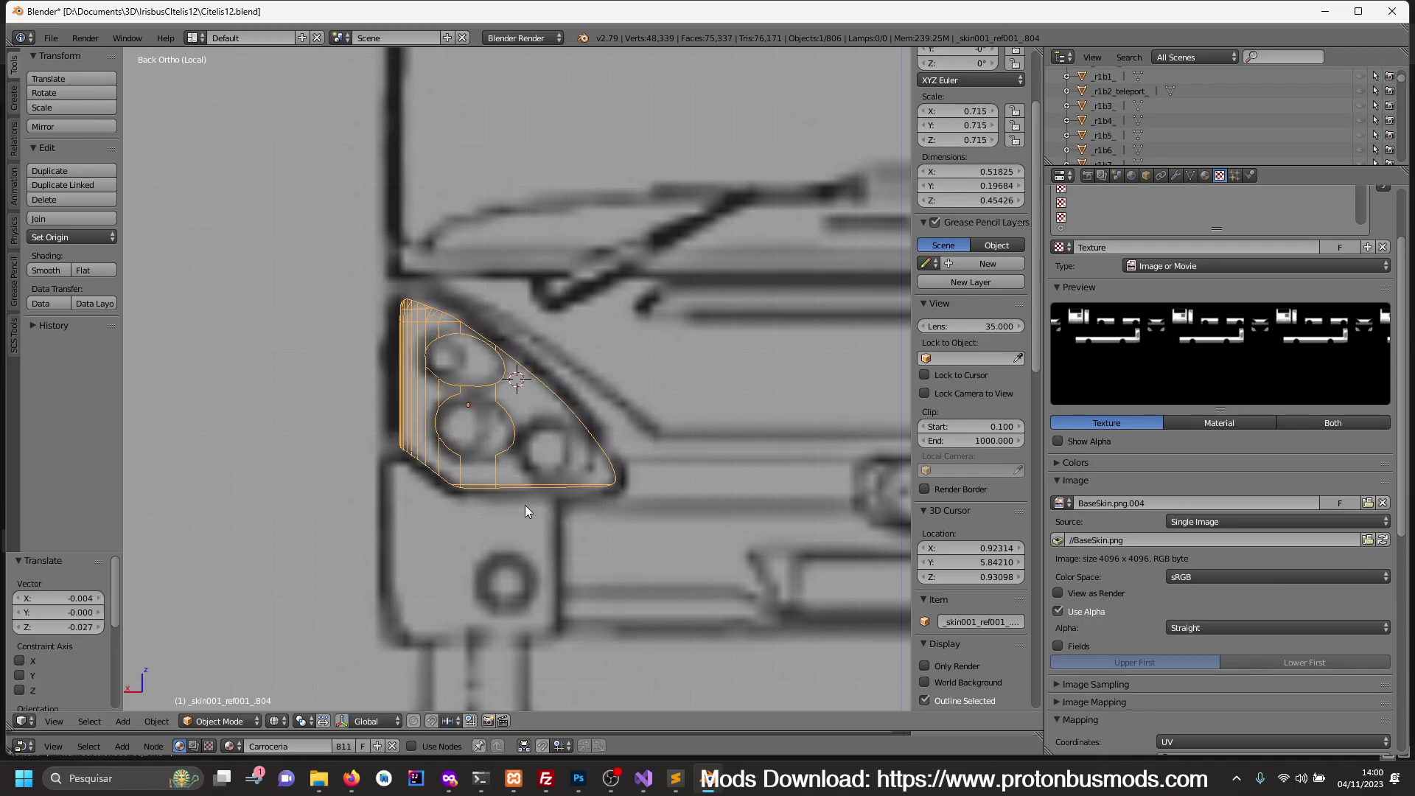
{"action": "key", "text": "s"}
{"action": "key", "text": "Escape"}
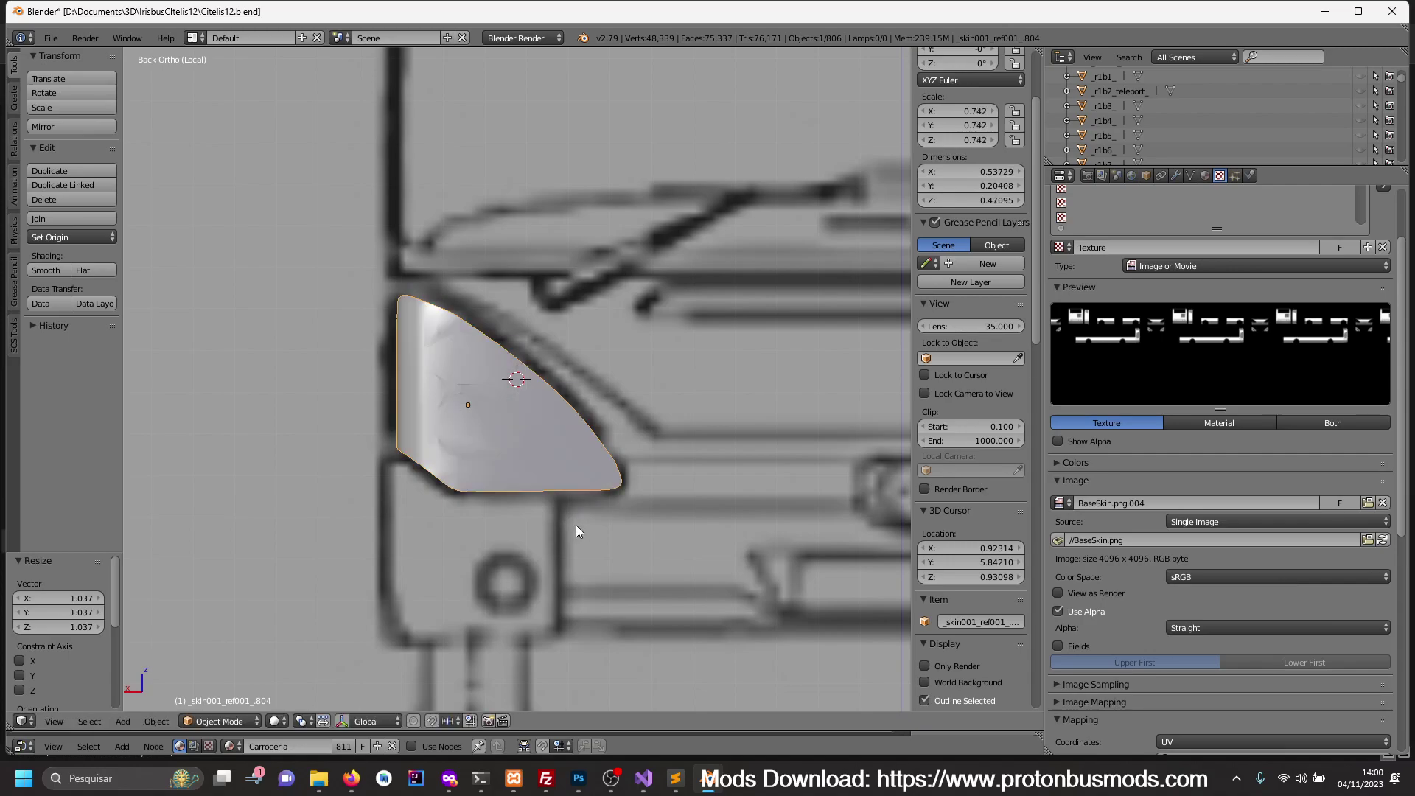
- Deselect everything and exit local view to show the whole bus
{"action": "key", "text": "Tab"}
{"action": "key", "text": "Tab"}
{"action": "key", "text": "a"}
{"action": "scroll", "coordinate": [561, 542], "scroll_direction": "down", "scroll_amount": 1}
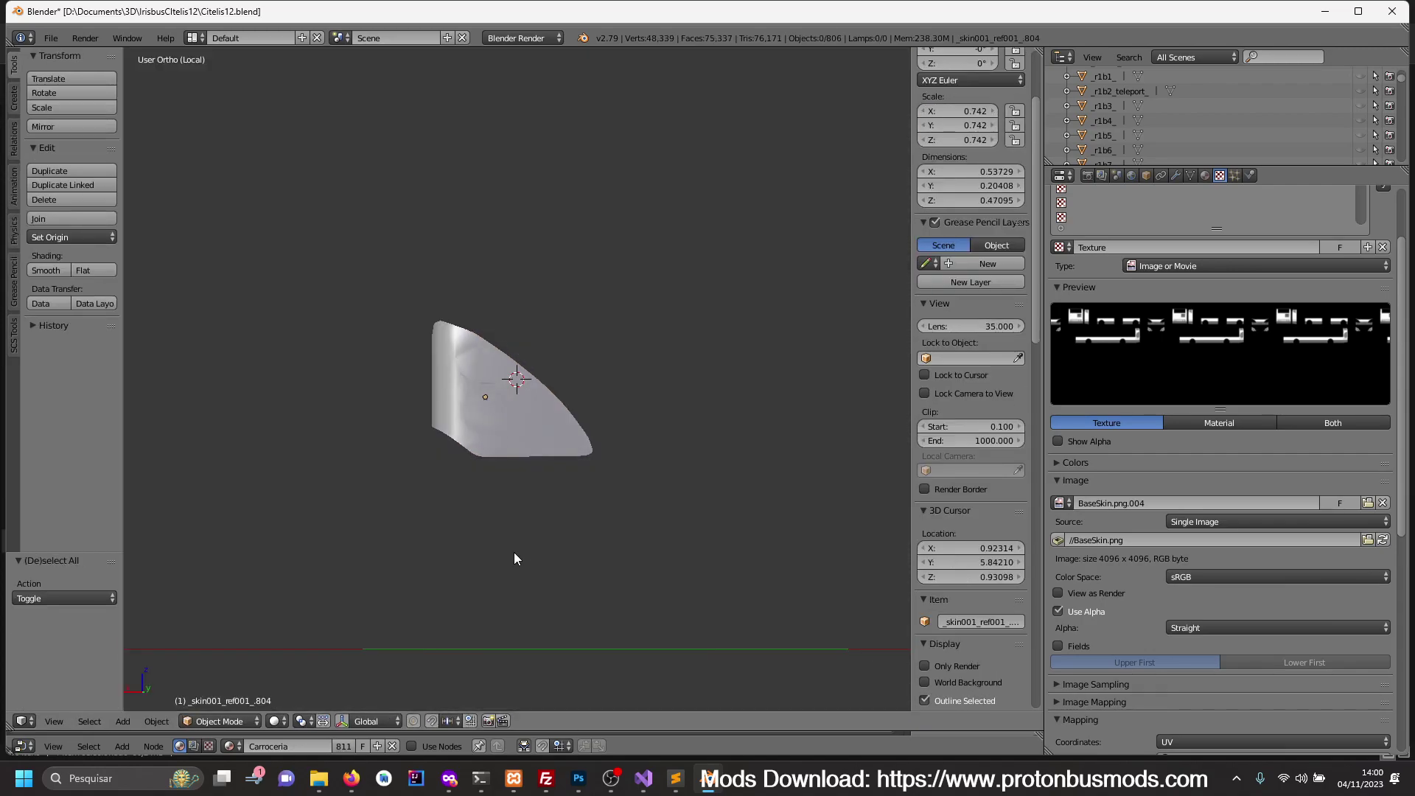
{"action": "key", "text": "a"}
{"action": "key", "text": "KP_Divide"}
- Select the bus front body and delete the narrow strip of faces in Edit Mode
{"action": "mouse_move", "coordinate": [549, 565]}
{"action": "middle_mouse_down"}
{"action": "mouse_move", "coordinate": [524, 569]}
{"action": "mouse_move", "coordinate": [572, 586]}
{"action": "mouse_move", "coordinate": [515, 561]}
{"action": "mouse_move", "coordinate": [652, 565]}
{"action": "middle_mouse_up"}
{"action": "scroll", "coordinate": [603, 529], "scroll_direction": "up", "scroll_amount": 2}
{"action": "scroll", "coordinate": [574, 521], "scroll_direction": "up", "scroll_amount": 3}
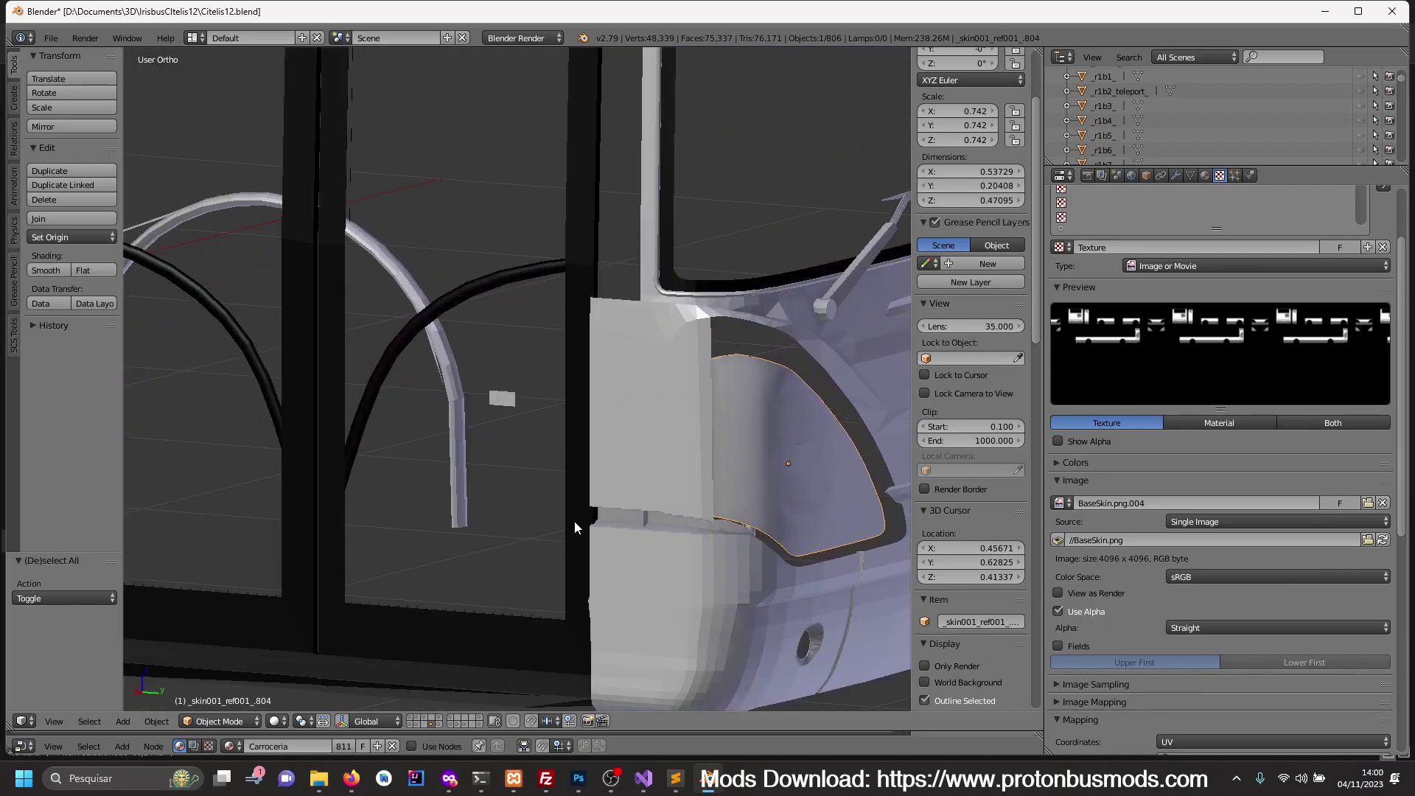
{"action": "right_click", "coordinate": [659, 469]}
{"action": "key", "text": "Tab"}
{"action": "key", "text": "x"}
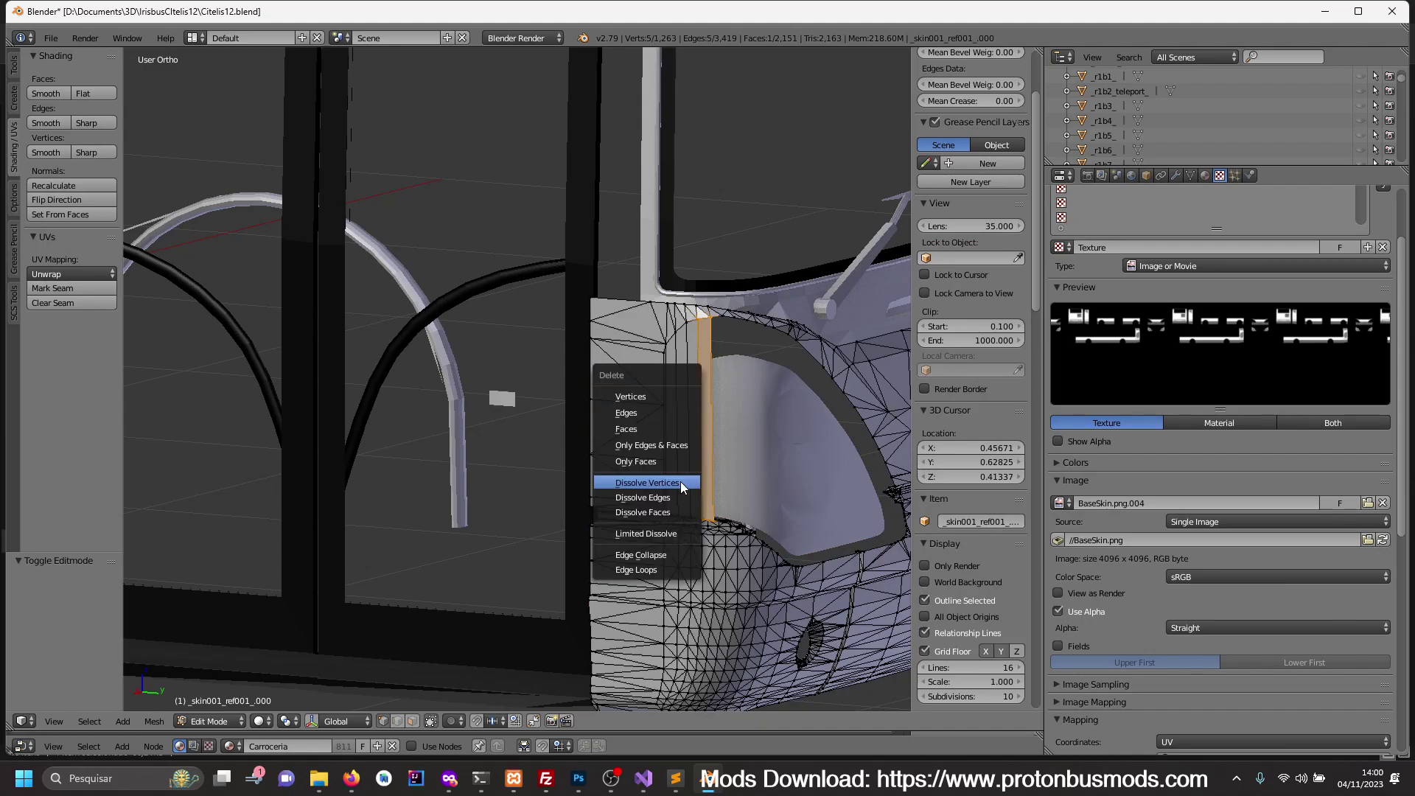
{"action": "left_click", "coordinate": [661, 430]}
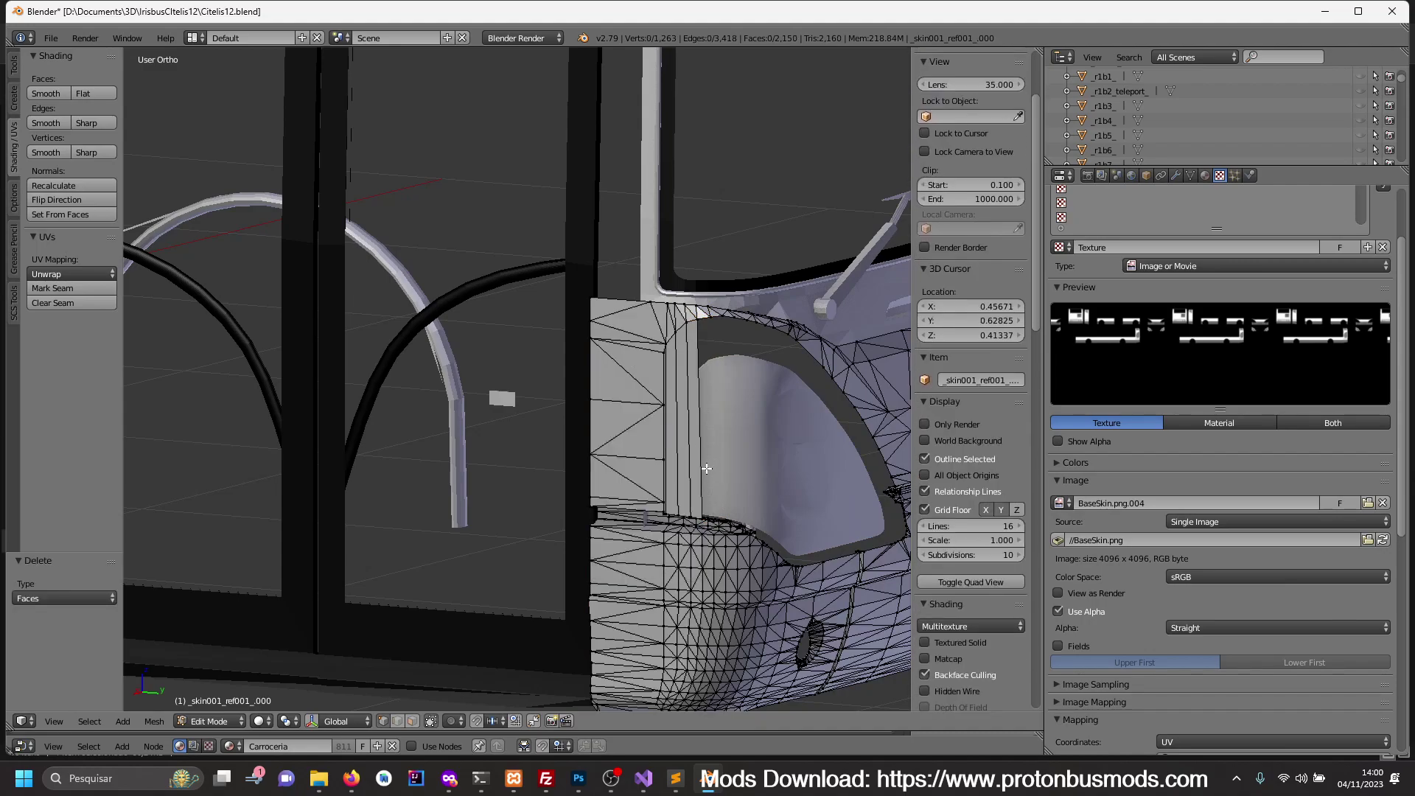
- In edge select mode, delete the leftover edges beside the headlight opening
{"action": "left_click", "coordinate": [398, 723]}
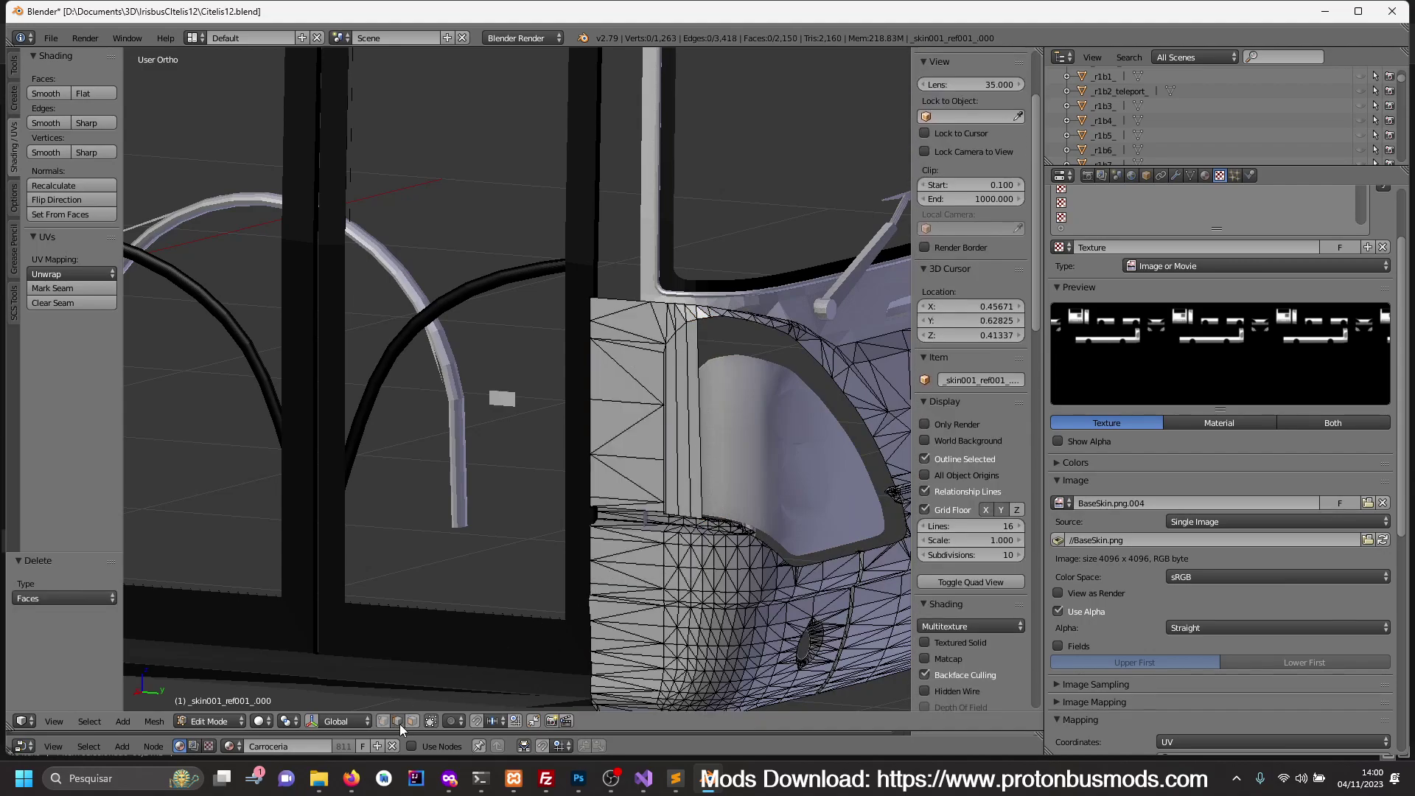
{"action": "right_click", "coordinate": [698, 436], "text": "alt"}
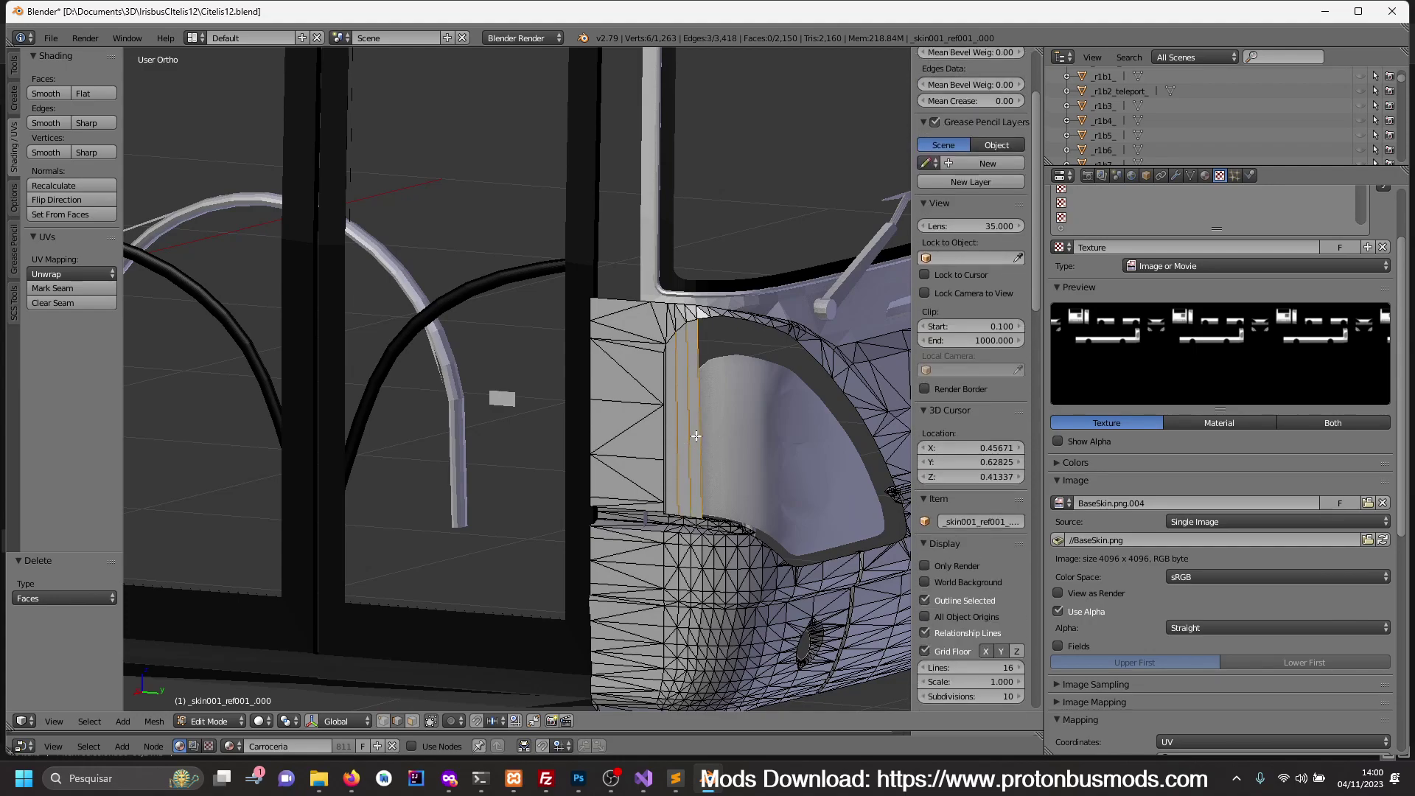
{"action": "key", "text": "x"}
{"action": "left_click", "coordinate": [697, 436]}
- Remove the edge loop along the opening's side with Only Edges & Faces, then return to Object Mode
{"action": "right_click", "coordinate": [705, 435], "text": "alt"}
{"action": "key", "text": "x"}
{"action": "left_click", "coordinate": [699, 485]}
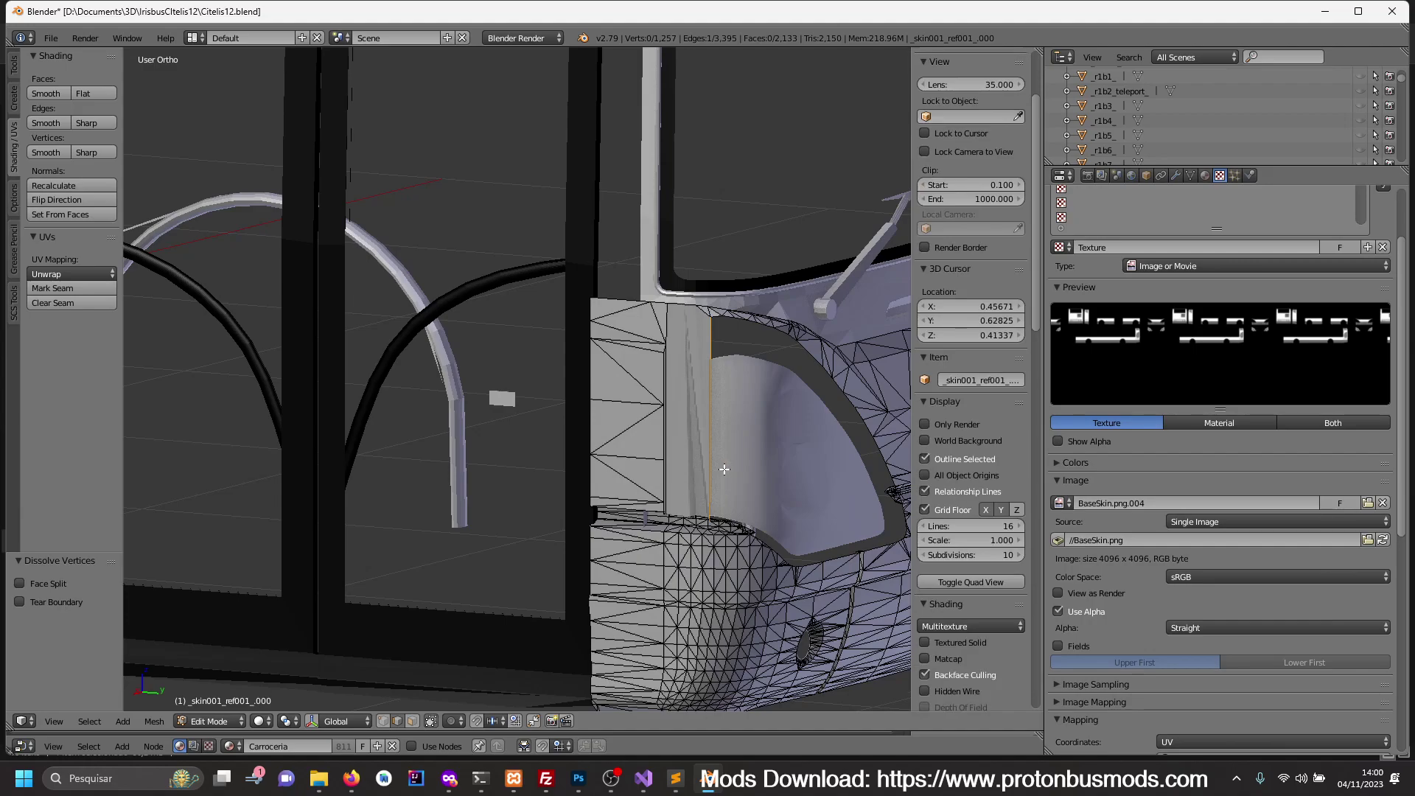
{"action": "key", "text": "ctrl+z"}
{"action": "key", "text": "x"}
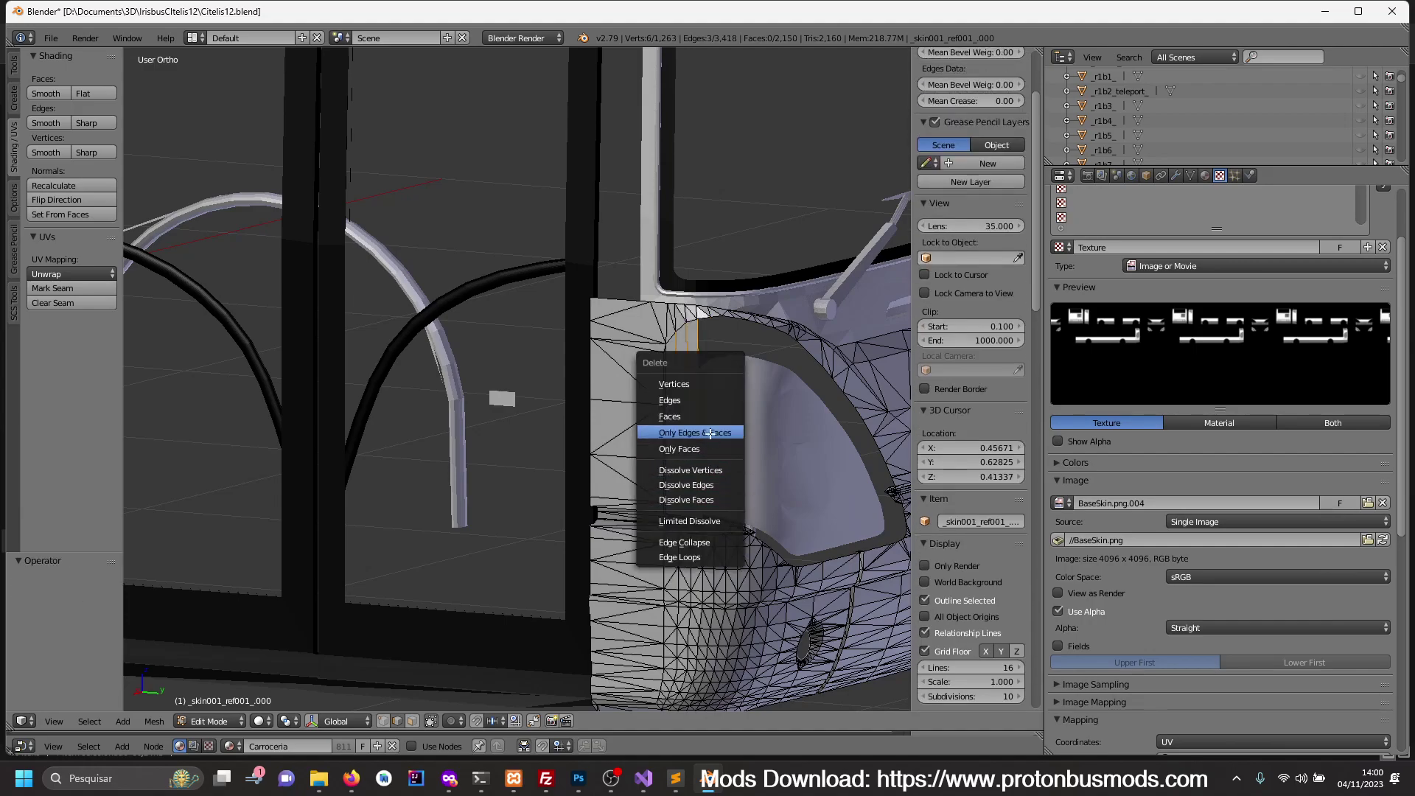
{"action": "left_click", "coordinate": [710, 434]}
{"action": "key", "text": "Tab"}
{"action": "mouse_move", "coordinate": [798, 490]}
{"action": "middle_mouse_down"}
{"action": "mouse_move", "coordinate": [625, 524]}
{"action": "mouse_move", "coordinate": [700, 408]}
{"action": "mouse_move", "coordinate": [545, 476]}
{"action": "mouse_move", "coordinate": [533, 513]}
{"action": "mouse_move", "coordinate": [539, 493]}
{"action": "mouse_move", "coordinate": [656, 408]}
{"action": "middle_mouse_up"}
{"action": "scroll", "coordinate": [524, 530], "scroll_direction": "up", "scroll_amount": 2}
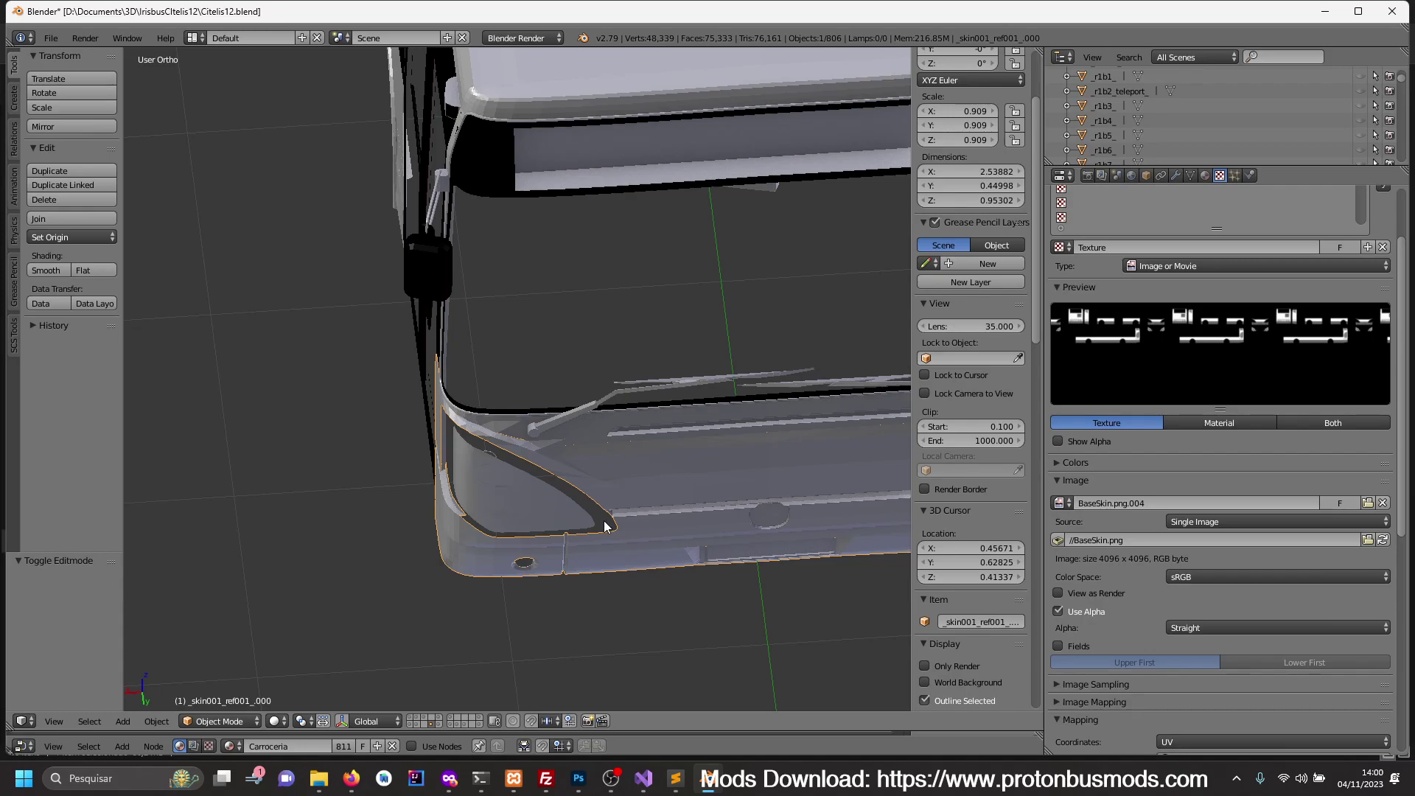
- Orbit toward the bus front and switch to Back Ortho view (Ctrl+Numpad1)
{"action": "scroll", "coordinate": [622, 538], "scroll_direction": "up", "scroll_amount": 2}
{"action": "scroll", "coordinate": [634, 549], "scroll_direction": "down", "scroll_amount": 2}
{"action": "mouse_move", "coordinate": [634, 549]}
{"action": "middle_mouse_down"}
{"action": "mouse_move", "coordinate": [622, 498]}
{"action": "mouse_move", "coordinate": [564, 506]}
{"action": "middle_mouse_up"}
{"action": "scroll", "coordinate": [617, 462], "scroll_direction": "up", "scroll_amount": 2}
{"action": "scroll", "coordinate": [571, 544], "scroll_direction": "up", "scroll_amount": 1}
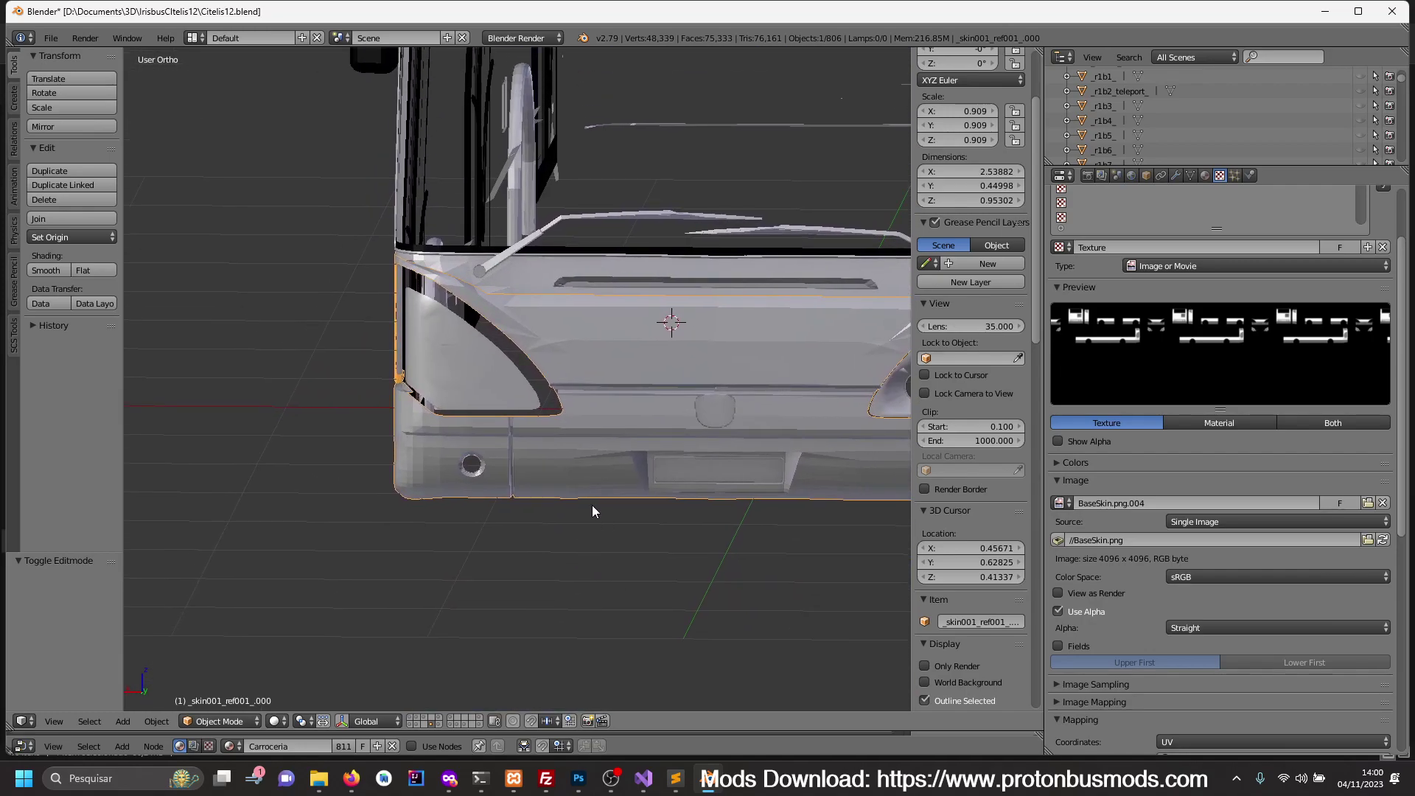
{"action": "key", "text": "ctrl+KP_1"}
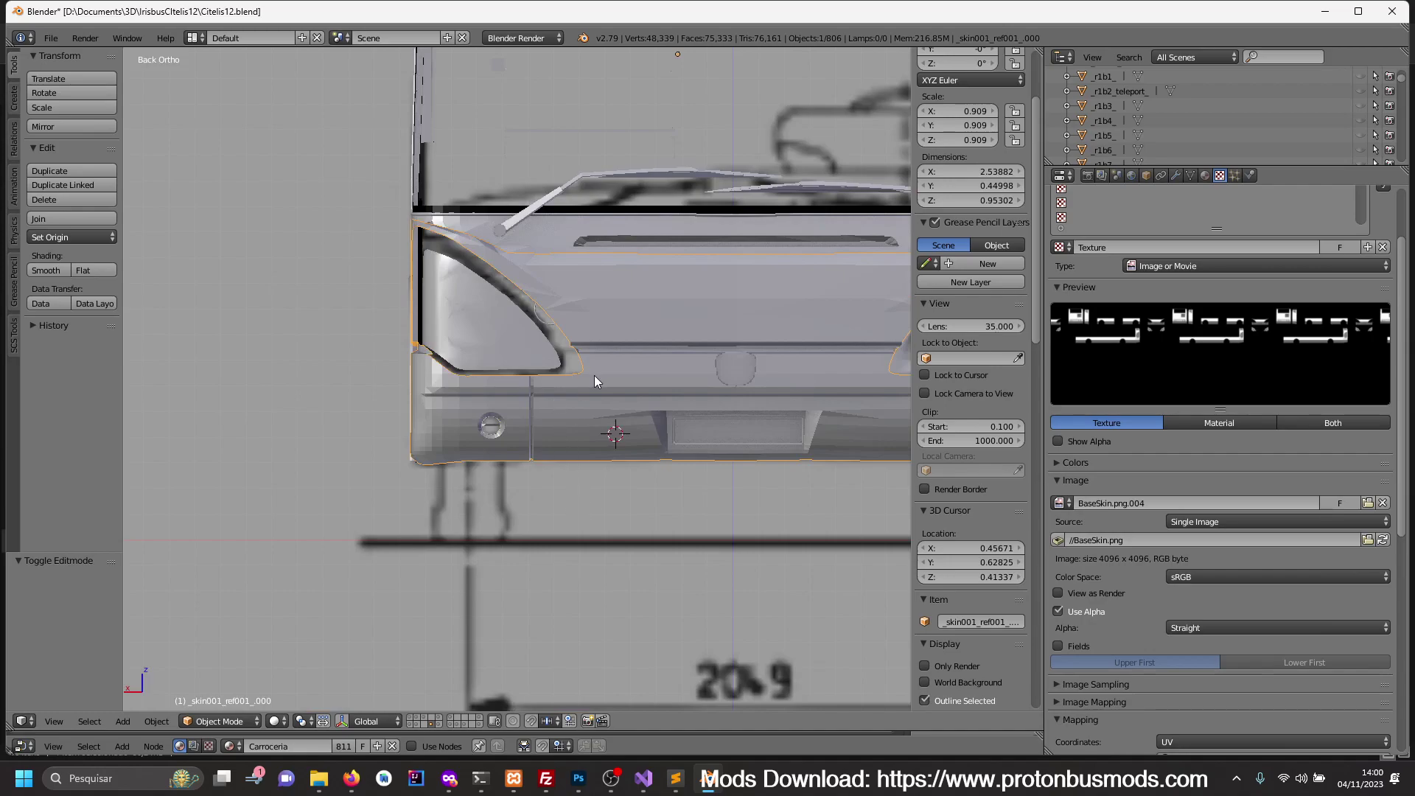
- Edit the front mask in wireframe, isolated in local view over the blueprint
{"action": "key", "text": "Tab"}
{"action": "key", "text": "z"}
{"action": "scroll", "coordinate": [604, 362], "scroll_direction": "up", "scroll_amount": 2}
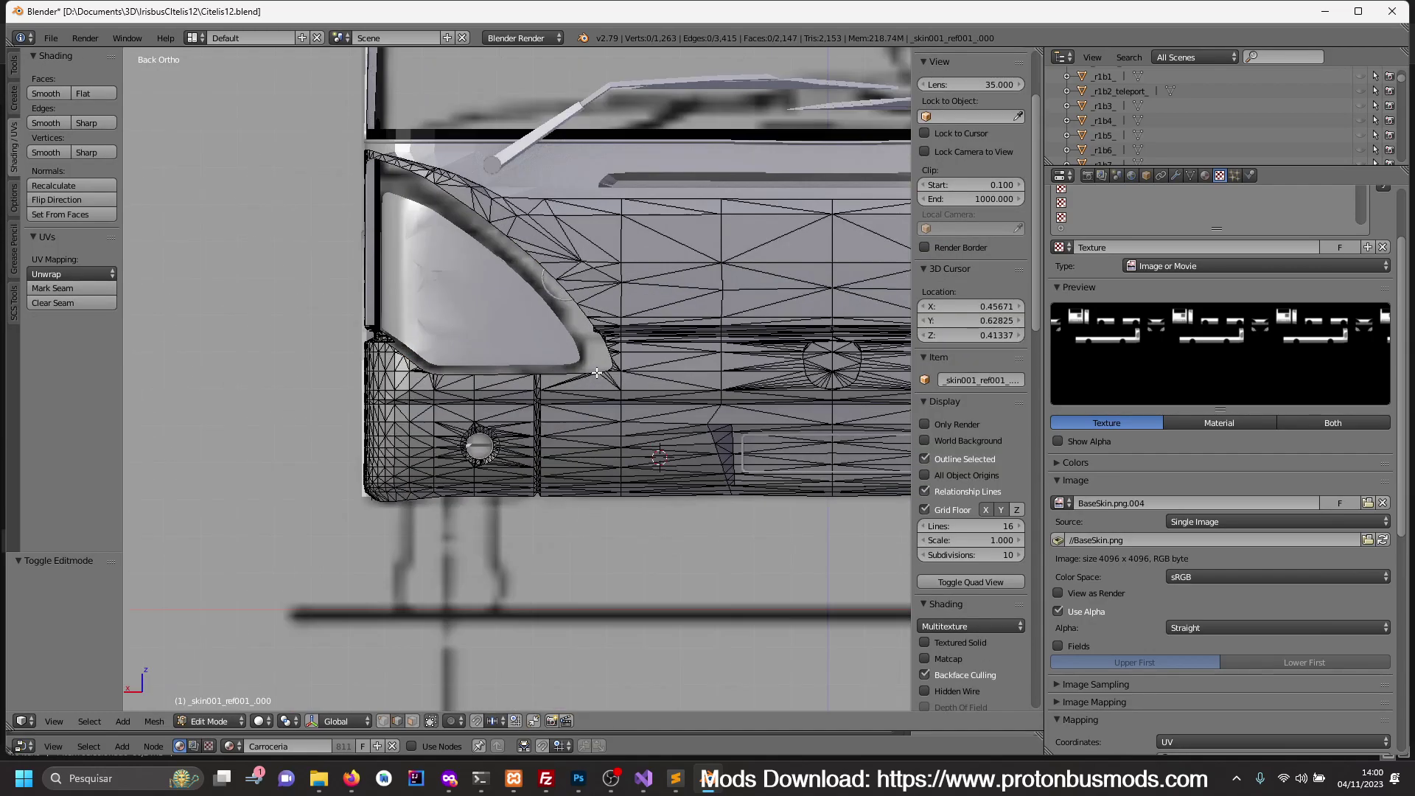
{"action": "scroll", "coordinate": [612, 361], "scroll_direction": "up", "scroll_amount": 1}
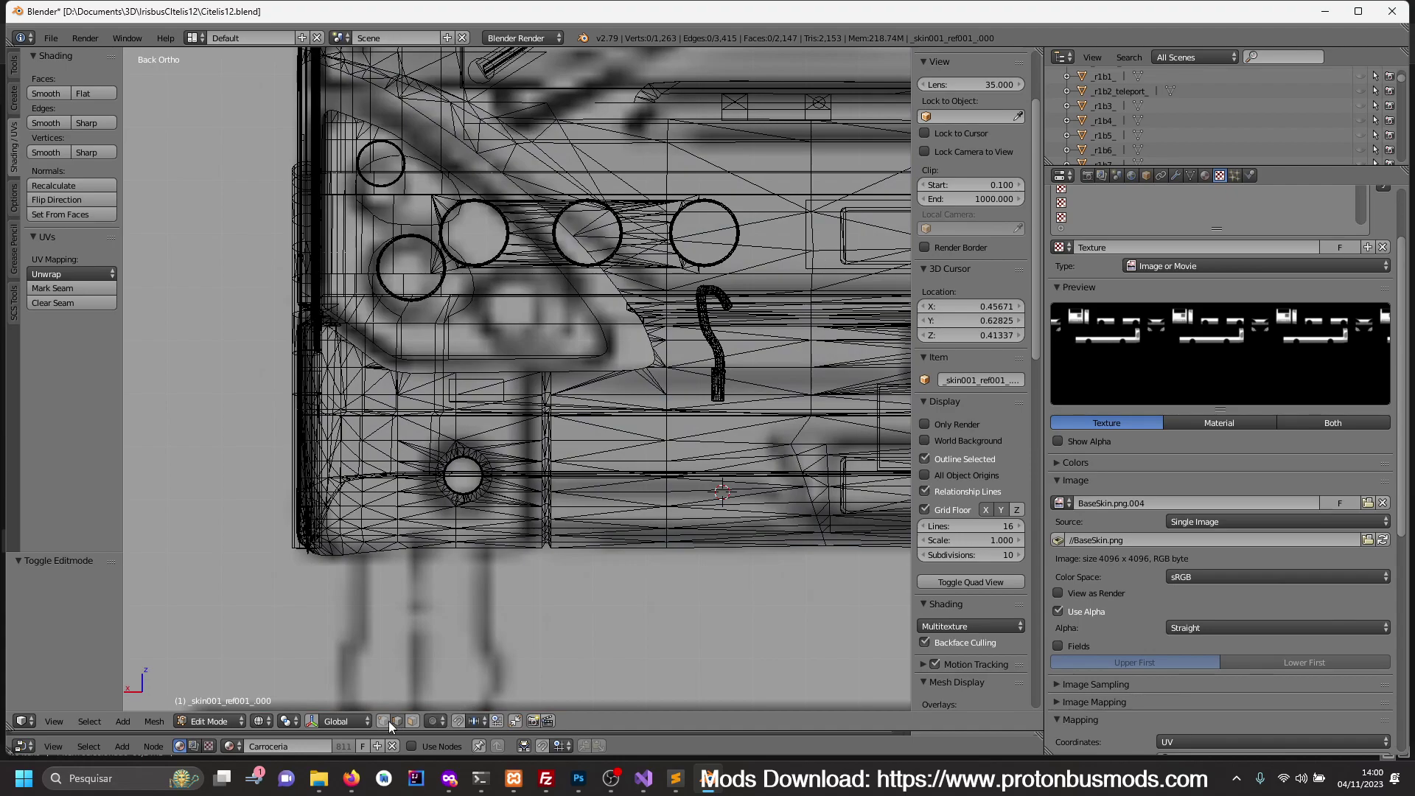
{"action": "scroll", "coordinate": [550, 522], "scroll_direction": "down", "scroll_amount": 3}
{"action": "key", "text": "KP_Divide"}
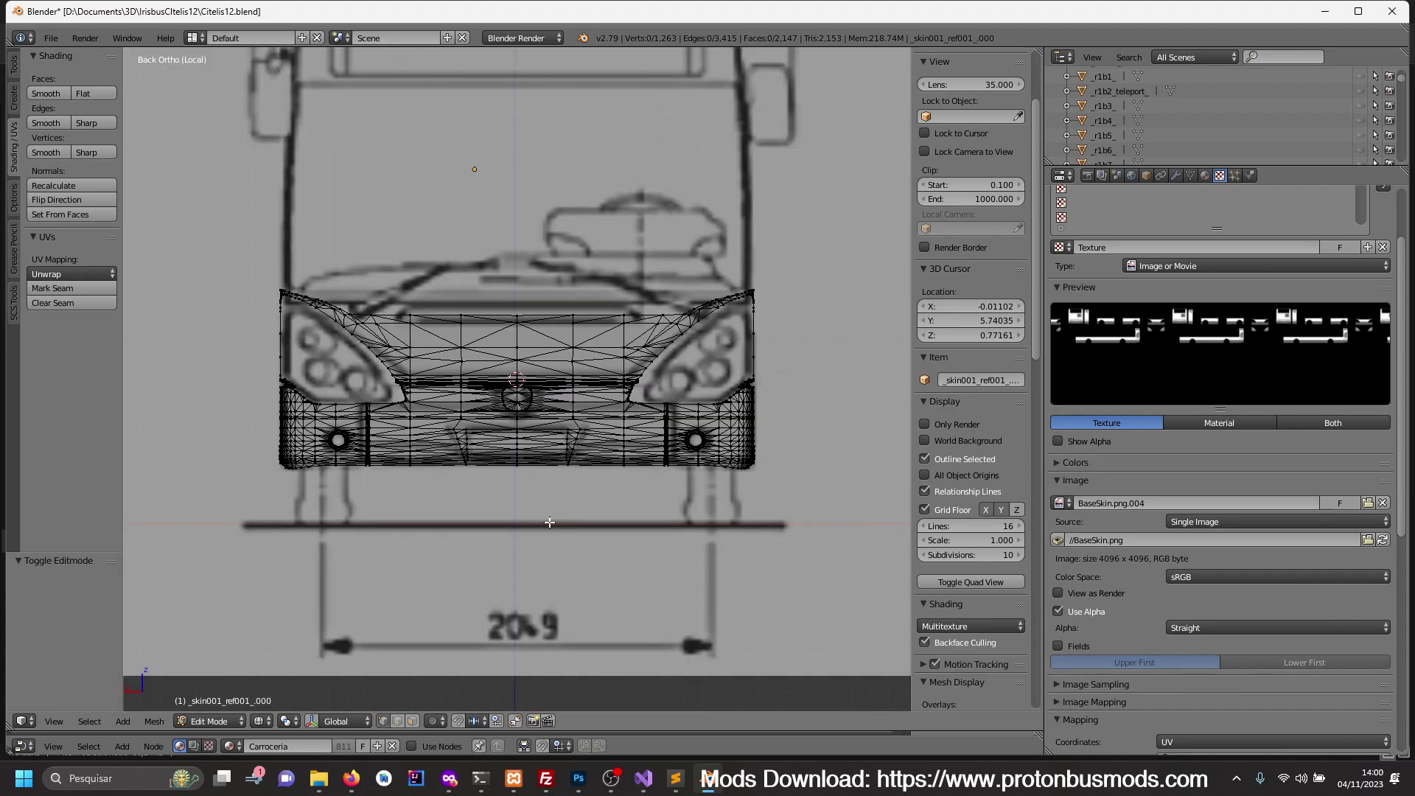
{"action": "scroll", "coordinate": [571, 518], "scroll_direction": "up", "scroll_amount": 2}
{"action": "scroll", "coordinate": [652, 553], "scroll_direction": "up", "scroll_amount": 2}
{"action": "scroll", "coordinate": [652, 554], "scroll_direction": "up", "scroll_amount": 1}
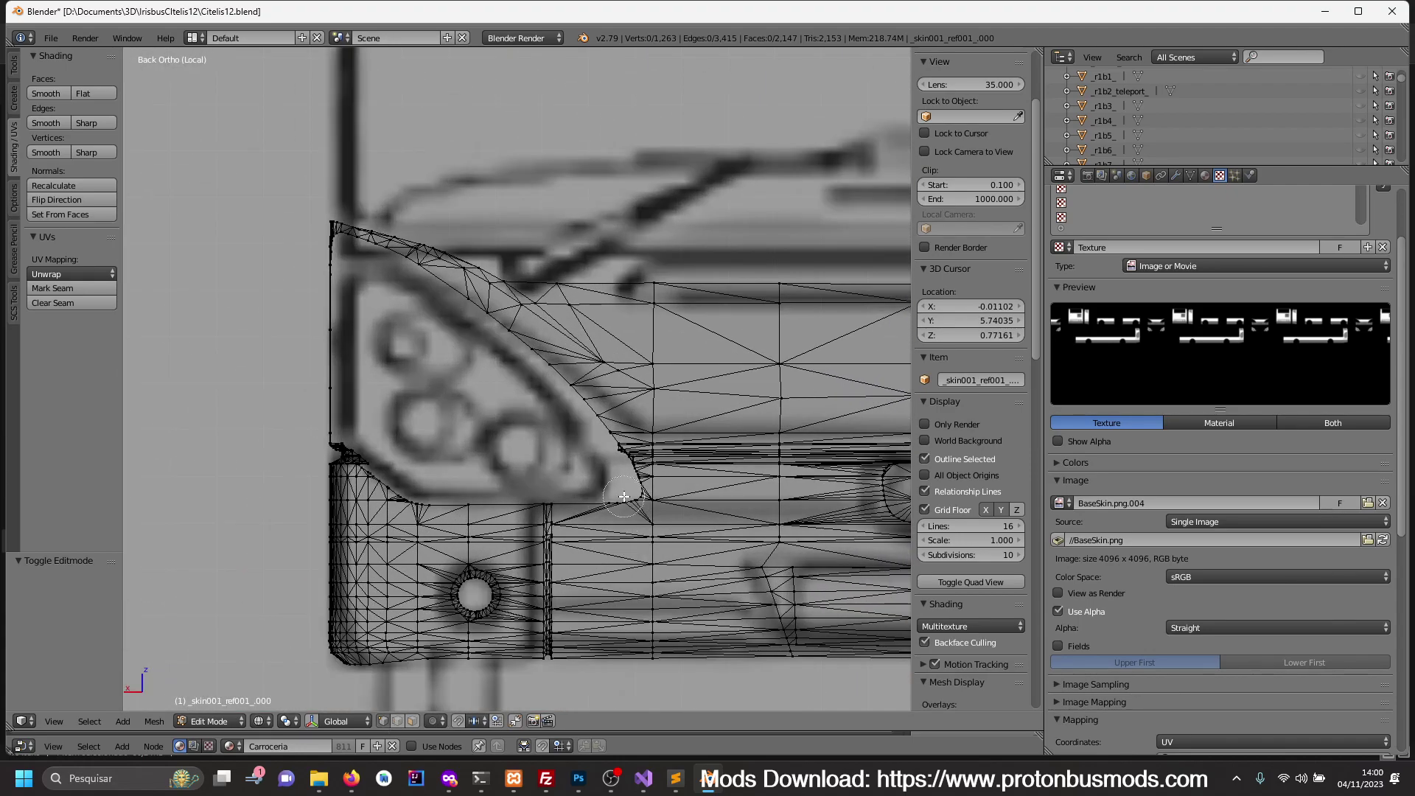
- Circle-select the vertices along the headlight opening's upper and left edges, removing a stray vertex
{"action": "mouse_move", "coordinate": [636, 492]}
{"action": "left_mouse_down"}
{"action": "mouse_move", "coordinate": [563, 395]}
{"action": "mouse_move", "coordinate": [424, 282]}
{"action": "mouse_move", "coordinate": [372, 259]}
{"action": "left_mouse_up"}
{"action": "key", "text": "Escape"}
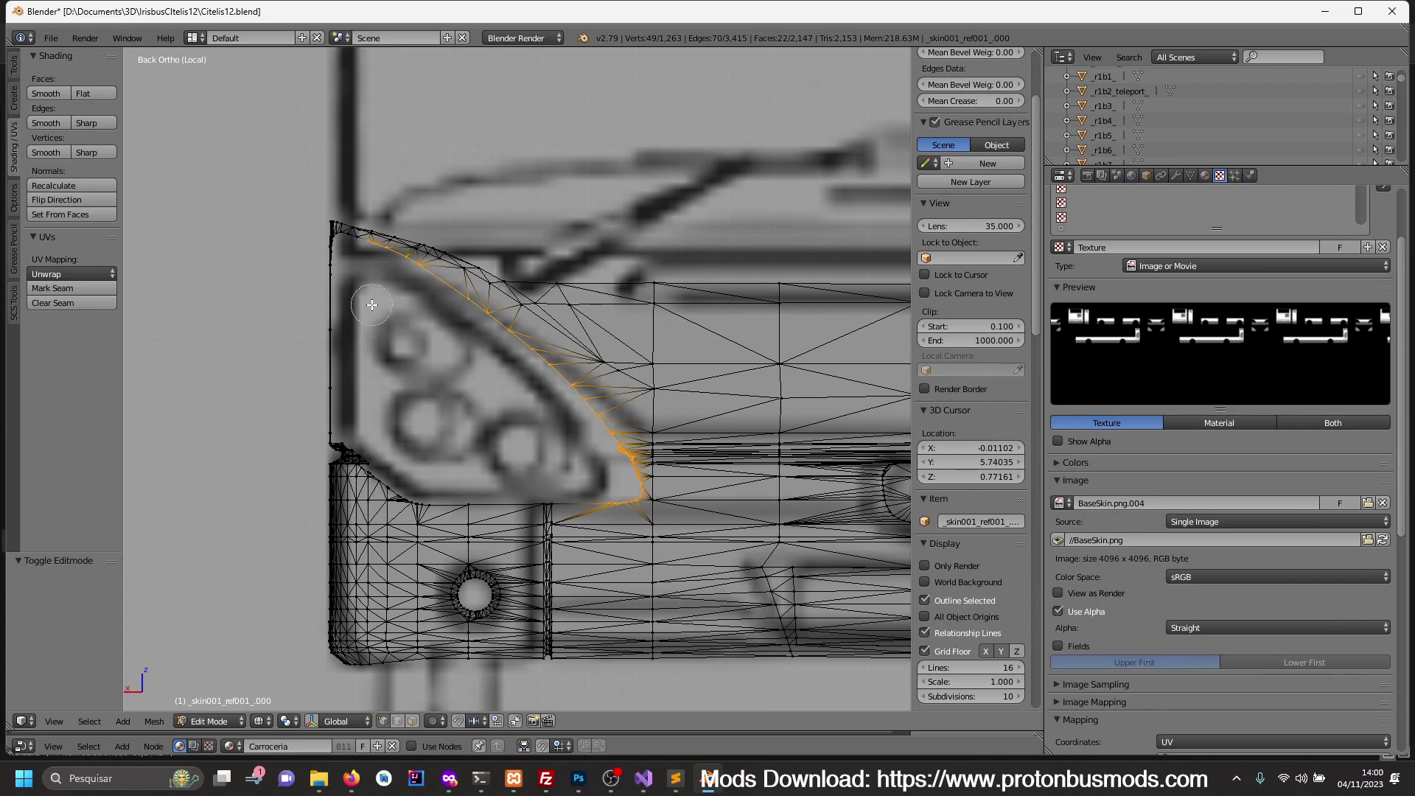
{"action": "middle_click_drag", "start_coordinate": [372, 308], "coordinate": [442, 336]}
{"action": "key", "text": "c"}
{"action": "mouse_move", "coordinate": [420, 293]}
{"action": "left_mouse_down"}
{"action": "mouse_move", "coordinate": [420, 280]}
{"action": "mouse_move", "coordinate": [391, 278]}
{"action": "mouse_move", "coordinate": [369, 291]}
{"action": "mouse_move", "coordinate": [363, 373]}
{"action": "left_mouse_up"}
{"action": "key", "text": "Escape"}
{"action": "middle_click_drag", "start_coordinate": [363, 373], "coordinate": [477, 362]}
{"action": "scroll", "coordinate": [477, 361], "scroll_direction": "up", "scroll_amount": 3}
{"action": "key", "text": "c"}
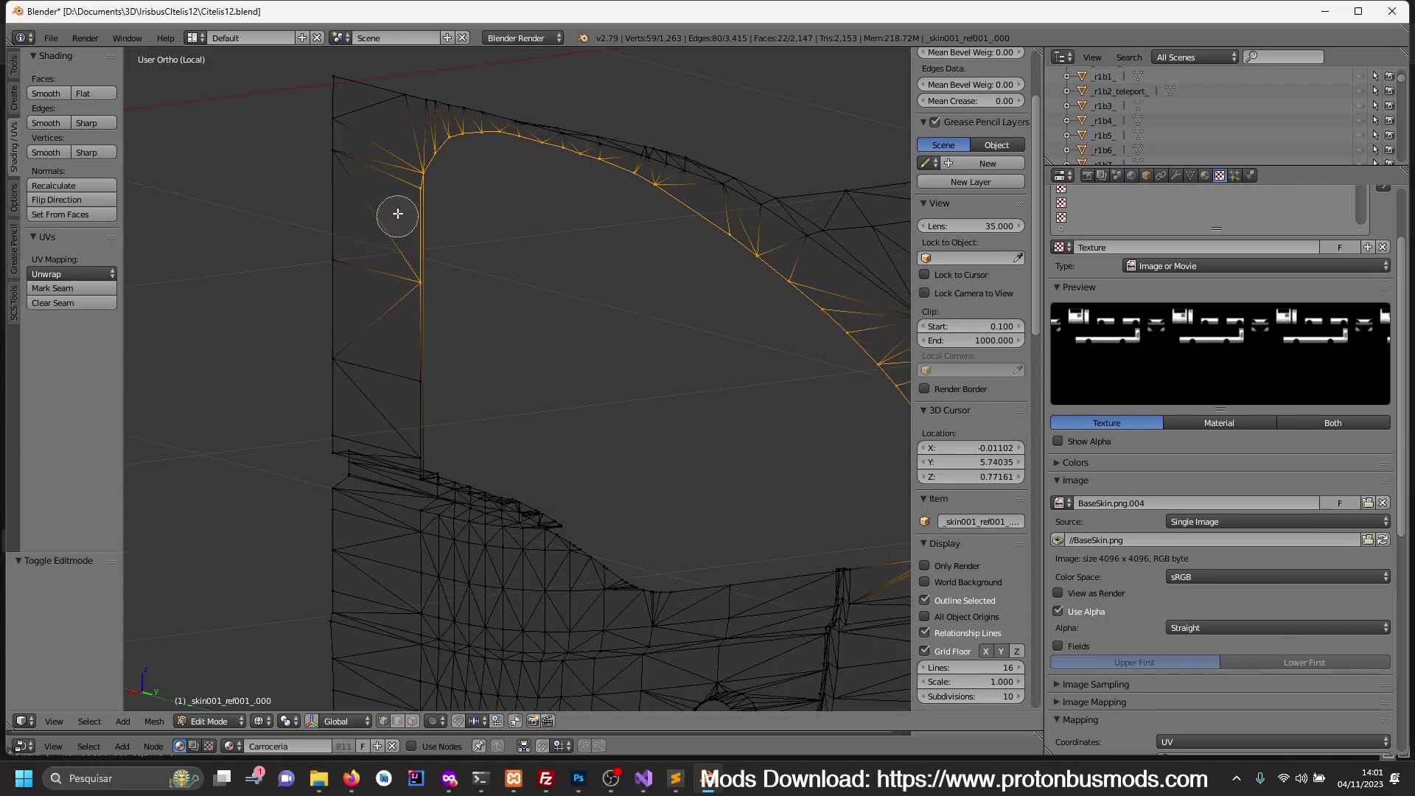
{"action": "middle_click_drag", "start_coordinate": [395, 214], "coordinate": [401, 190]}
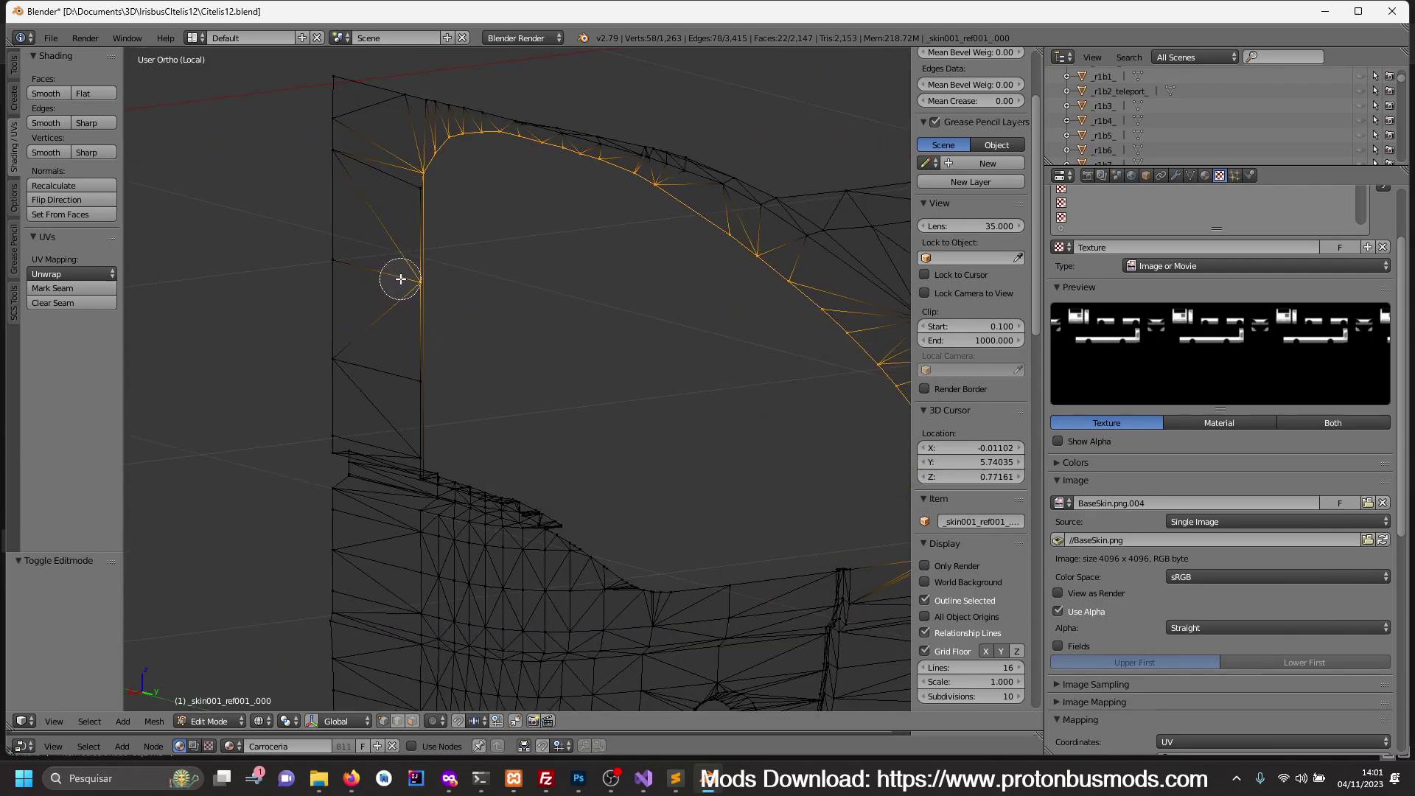
{"action": "key", "text": "Escape"}
- Add the opening's lower edge loop, lower-corner vertices and curved ridge loop to the selection
{"action": "right_click", "coordinate": [699, 586], "text": "alt+shift"}
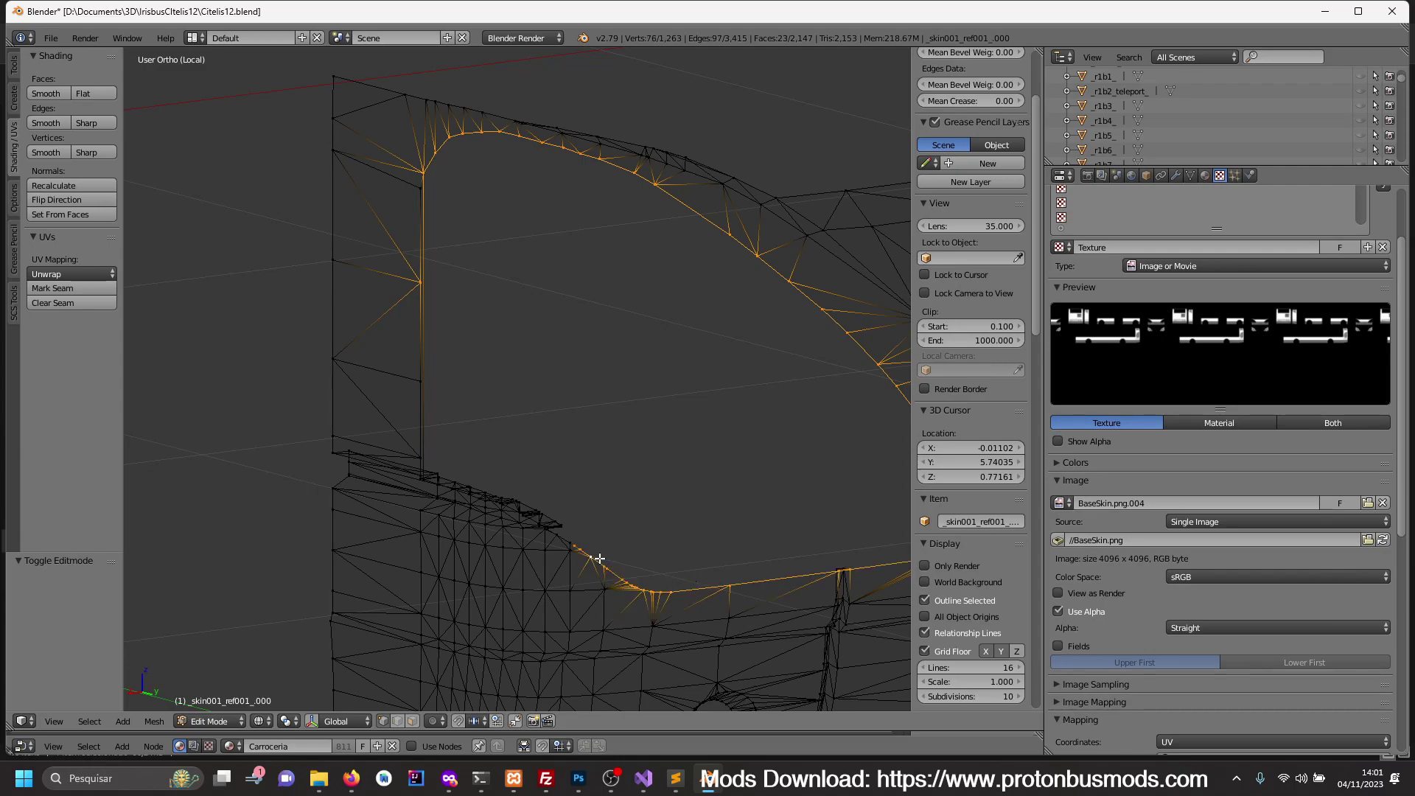
{"action": "right_click", "coordinate": [569, 539], "text": "shift"}
{"action": "scroll", "coordinate": [695, 543], "scroll_direction": "down", "scroll_amount": 4}
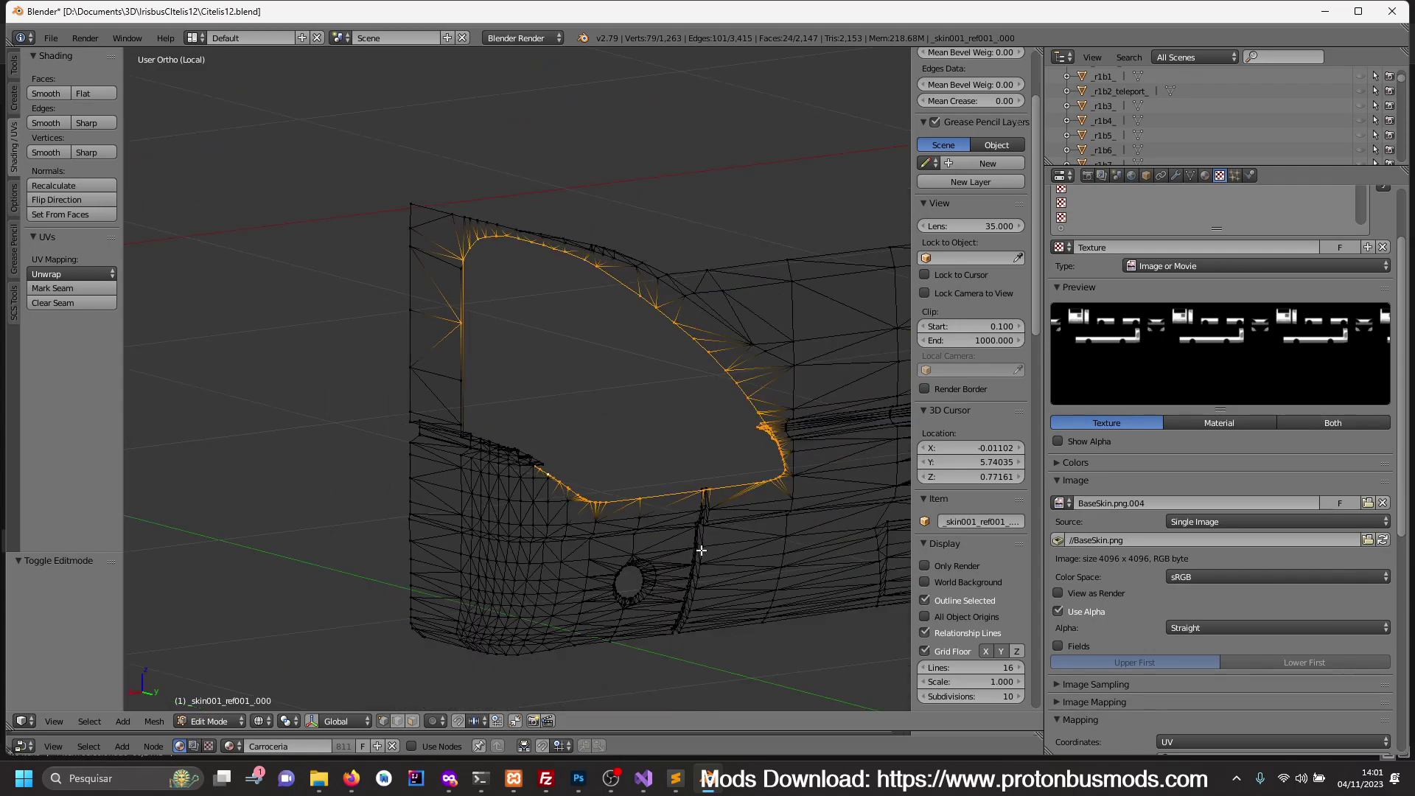
{"action": "mouse_move", "coordinate": [700, 550]}
{"action": "middle_mouse_down"}
{"action": "mouse_move", "coordinate": [671, 564]}
{"action": "mouse_move", "coordinate": [667, 544]}
{"action": "mouse_move", "coordinate": [561, 516]}
{"action": "mouse_move", "coordinate": [556, 485]}
{"action": "mouse_move", "coordinate": [723, 416]}
{"action": "middle_mouse_up"}
{"action": "scroll", "coordinate": [667, 543], "scroll_direction": "up", "scroll_amount": 1}
{"action": "key", "text": "z"}
{"action": "scroll", "coordinate": [556, 486], "scroll_direction": "up", "scroll_amount": 2}
{"action": "right_click", "coordinate": [669, 279], "text": "alt+shift"}
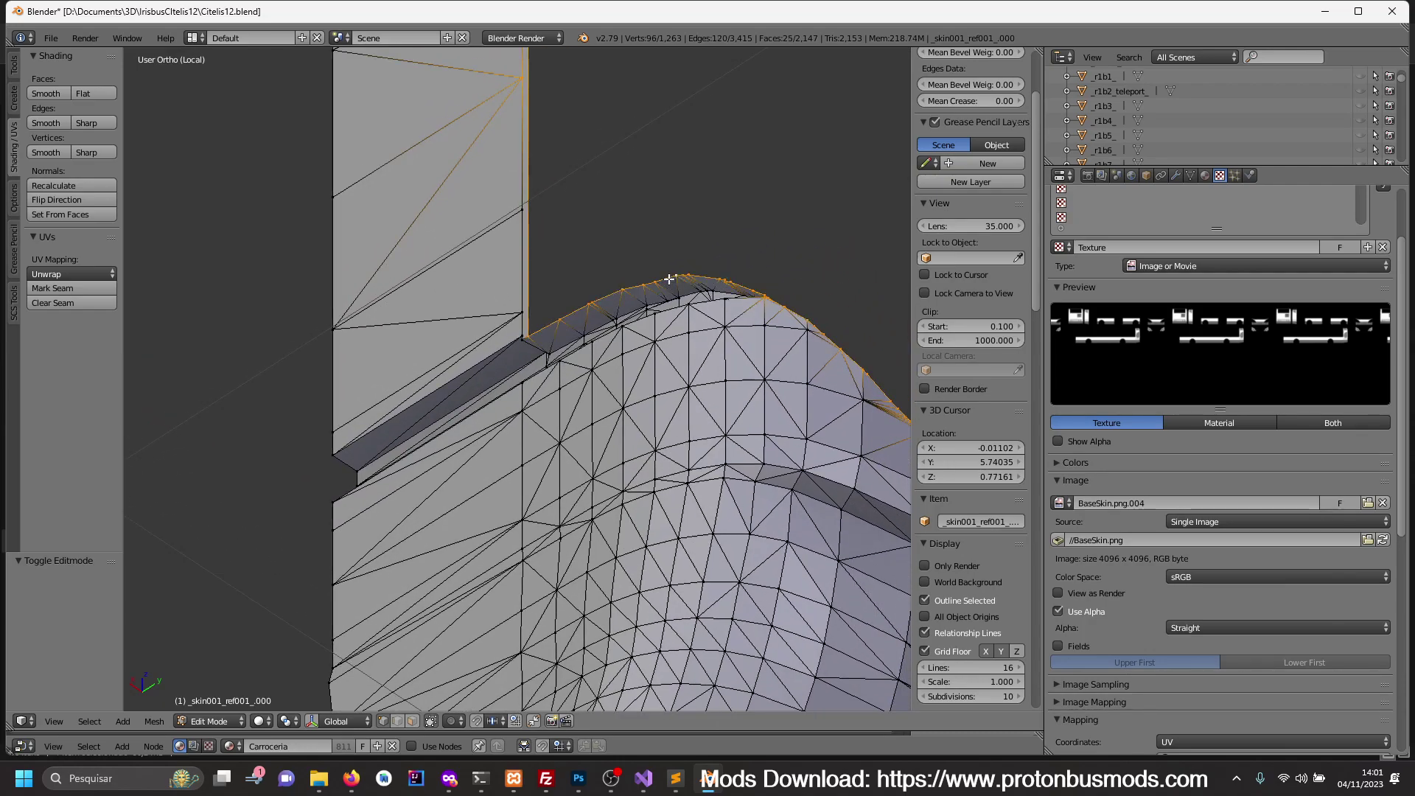
{"action": "mouse_move", "coordinate": [730, 351]}
{"action": "middle_mouse_down"}
{"action": "mouse_move", "coordinate": [648, 512]}
{"action": "mouse_move", "coordinate": [614, 499]}
{"action": "middle_mouse_up"}
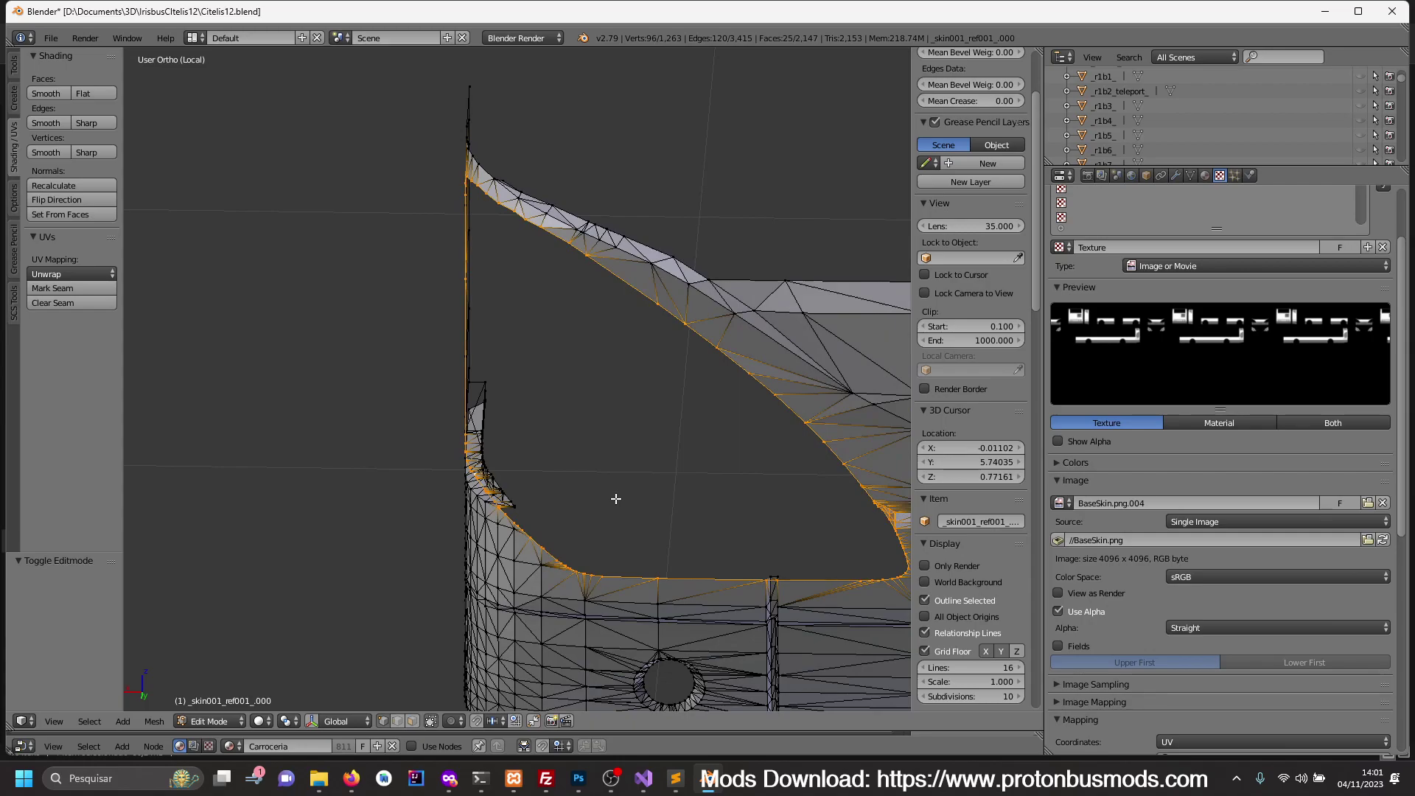
{"action": "key", "text": "ctrl+KP_1"}
{"action": "scroll", "coordinate": [714, 431], "scroll_direction": "down", "scroll_amount": 1}
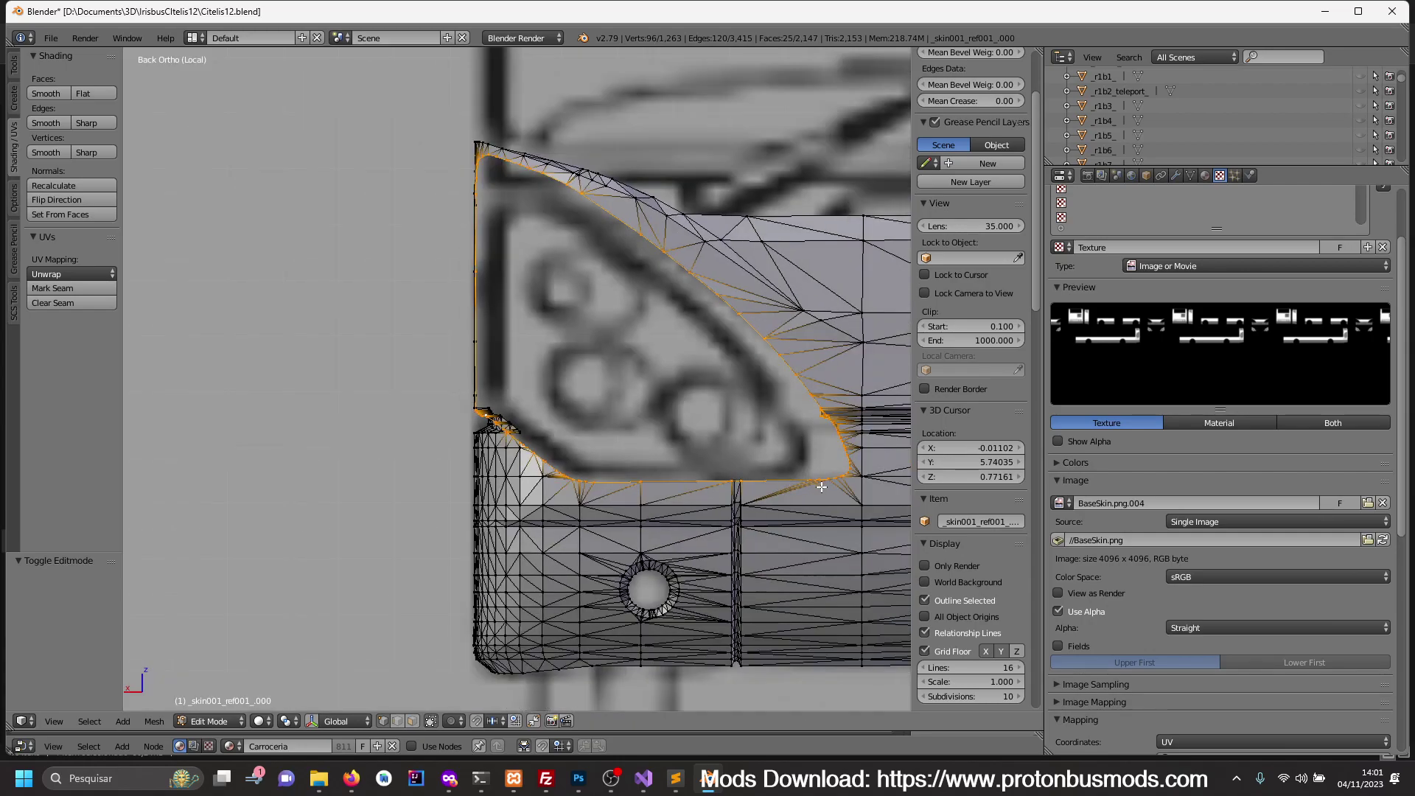
- Scale the selected opening border to 0.819 and nudge it slightly down onto the blueprint
{"action": "key", "text": "s"}
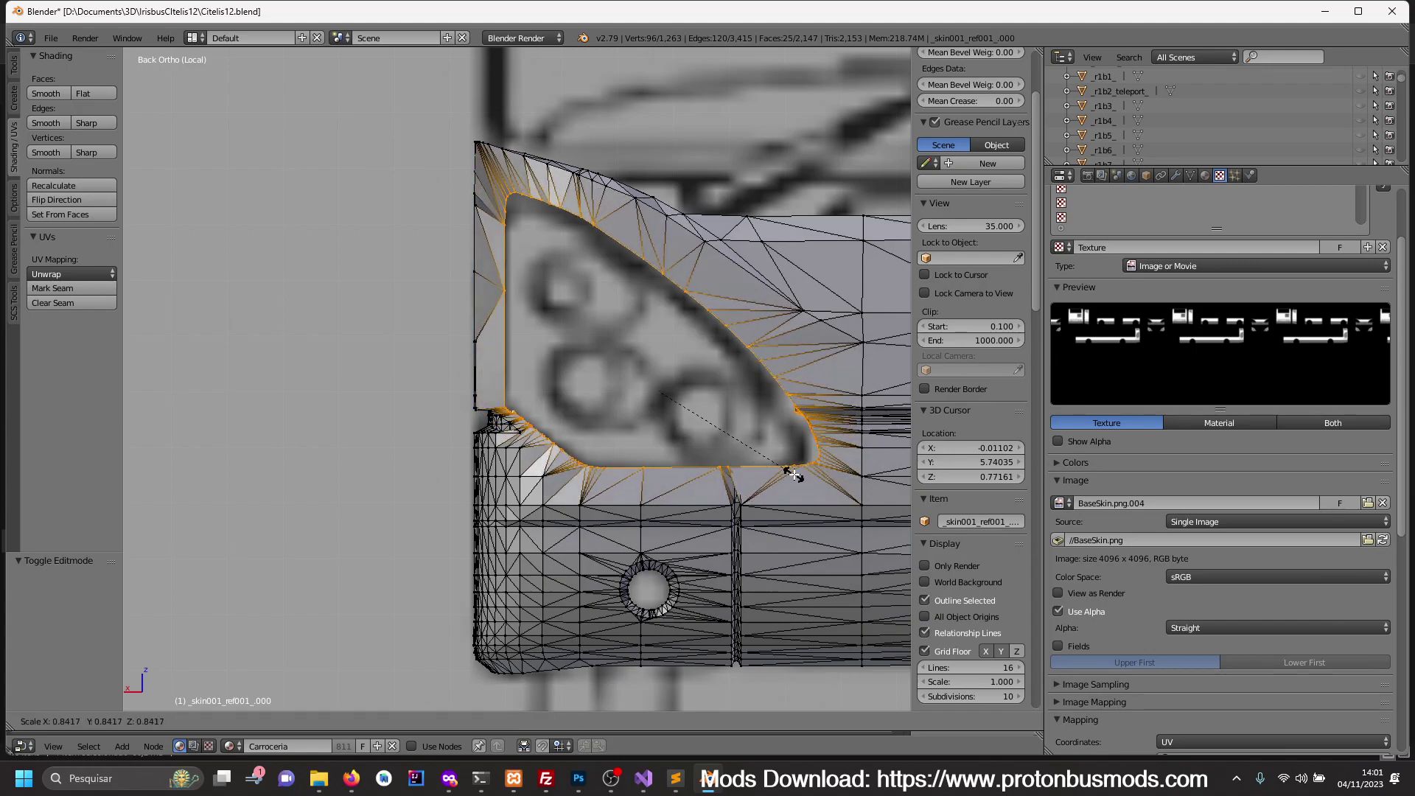
{"action": "left_click", "coordinate": [790, 470]}
{"action": "key", "text": "g"}
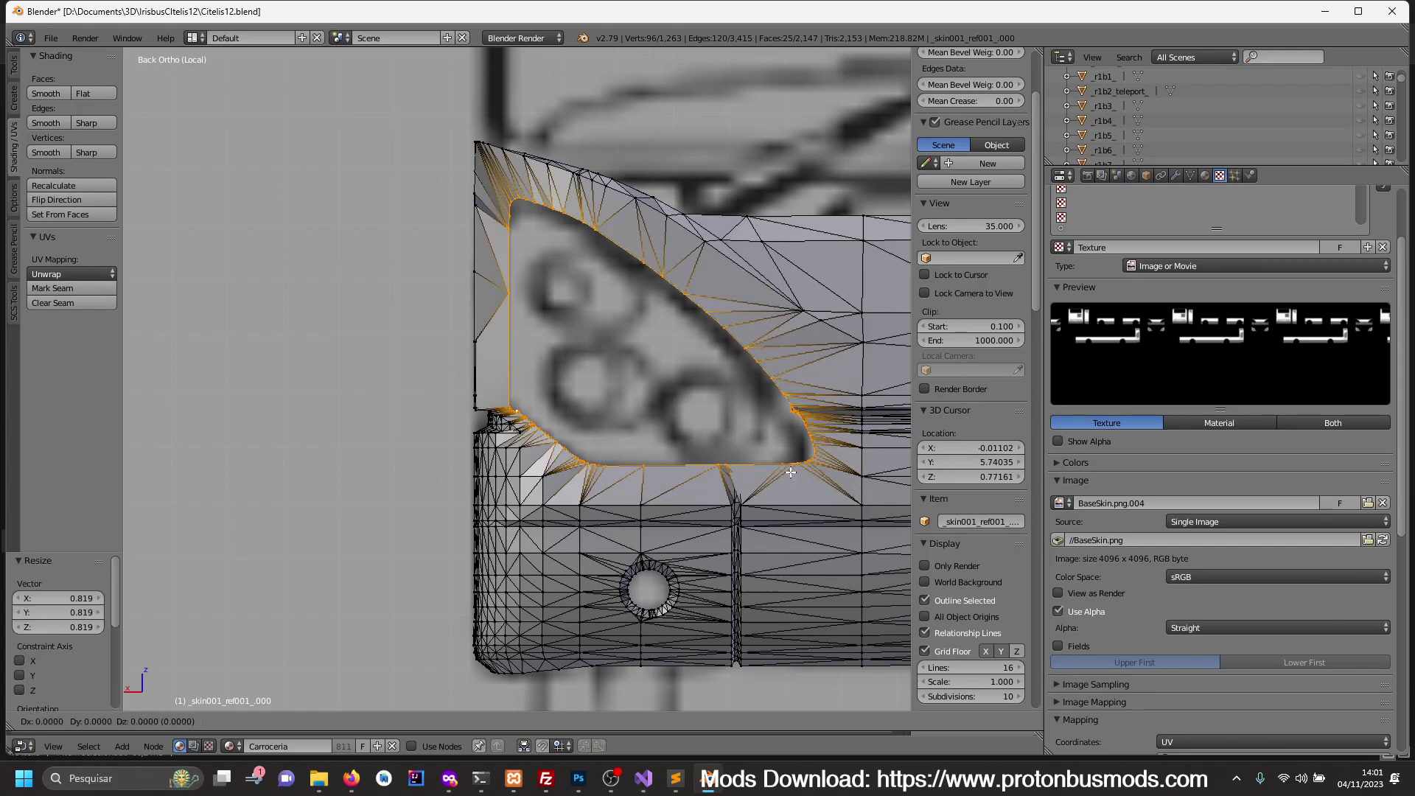
{"action": "left_click", "coordinate": [747, 528]}
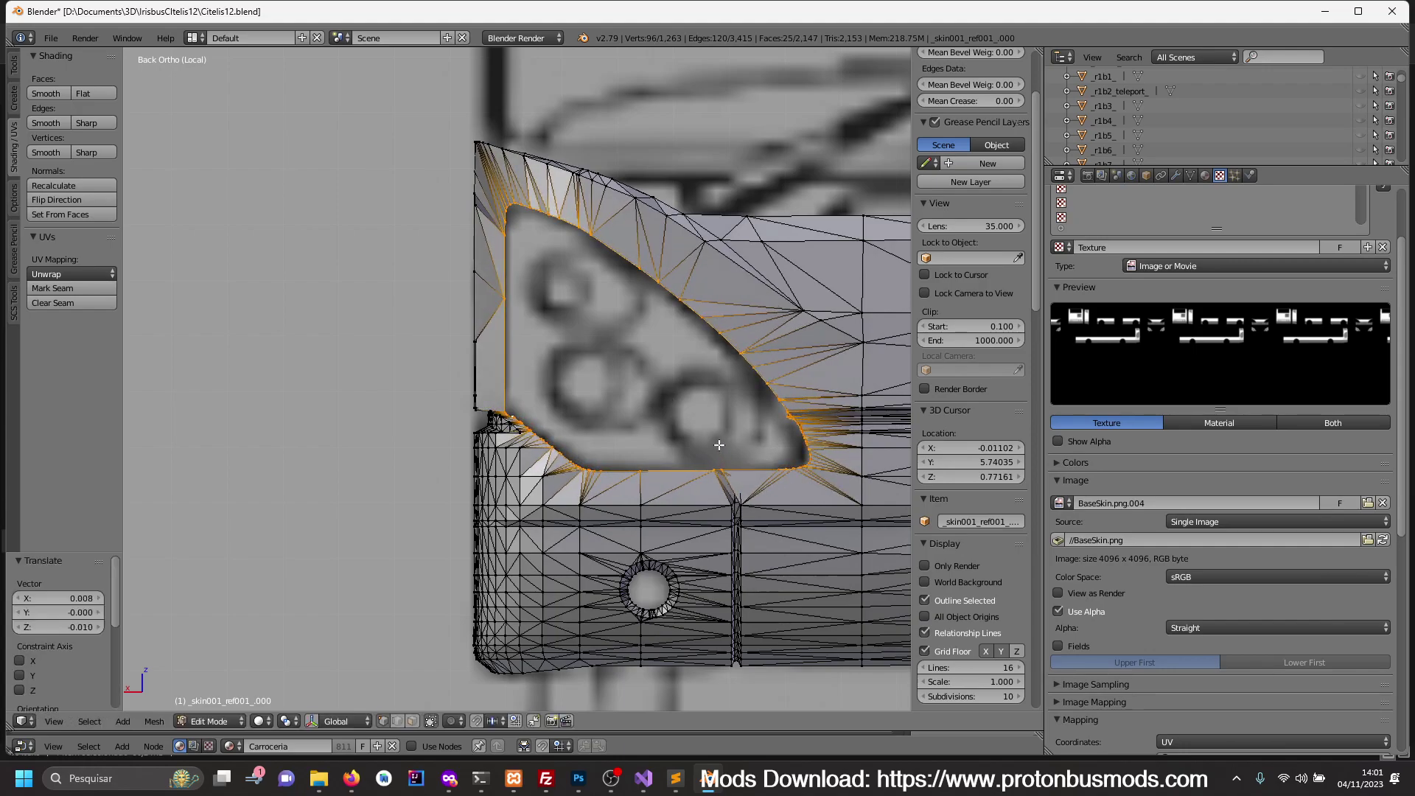
{"action": "scroll", "coordinate": [648, 373], "scroll_direction": "down", "scroll_amount": 5}
{"action": "mouse_move", "coordinate": [649, 374]}
{"action": "middle_mouse_down"}
{"action": "mouse_move", "coordinate": [723, 480]}
{"action": "mouse_move", "coordinate": [794, 461]}
{"action": "mouse_move", "coordinate": [418, 435]}
{"action": "mouse_move", "coordinate": [405, 445]}
{"action": "mouse_move", "coordinate": [442, 453]}
{"action": "middle_mouse_up"}
- In top view, nudge the selected vertices 0.007 along Y
{"action": "key", "text": "KP_7"}
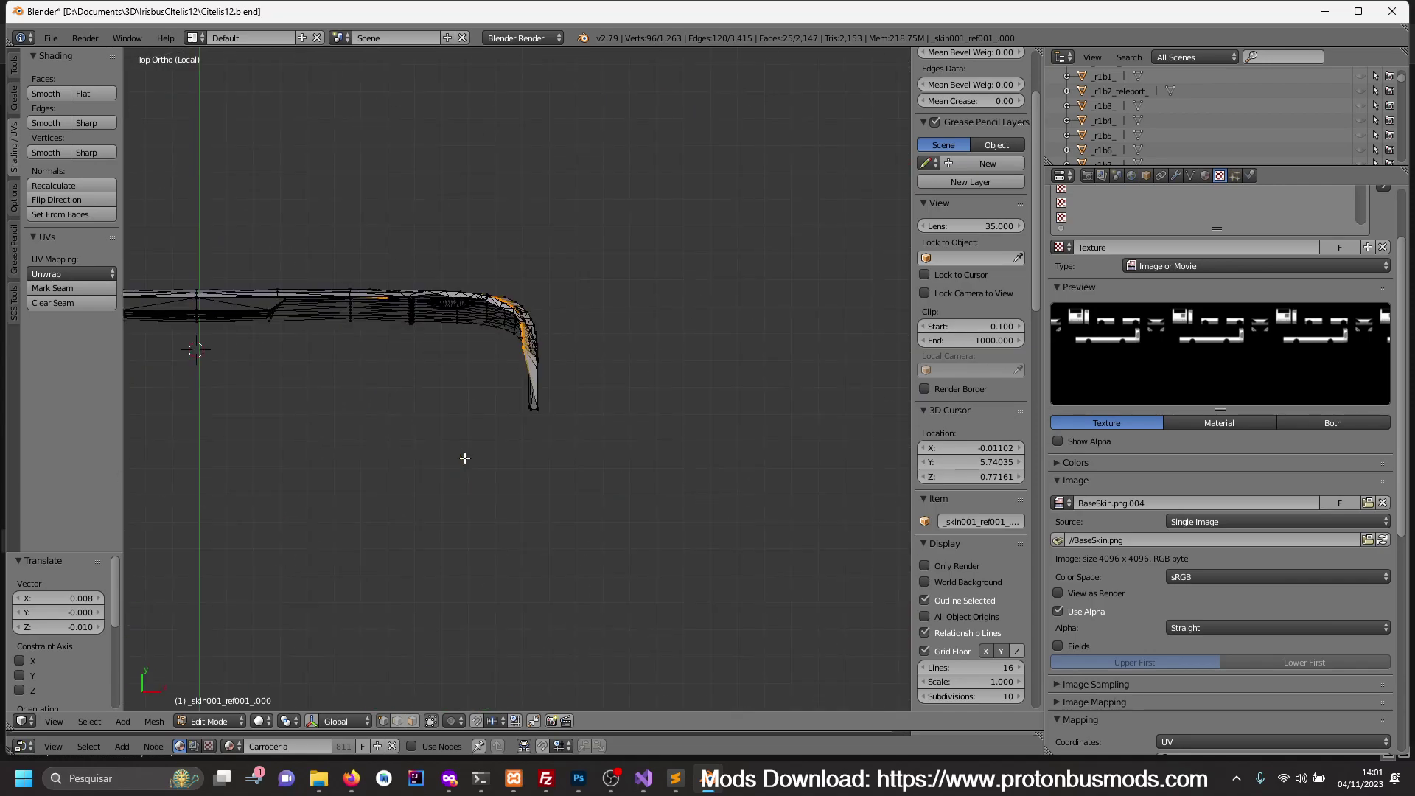
{"action": "middle_click_drag", "start_coordinate": [512, 383], "coordinate": [553, 402], "text": "shift"}
{"action": "scroll", "coordinate": [601, 463], "scroll_direction": "up", "scroll_amount": 3}
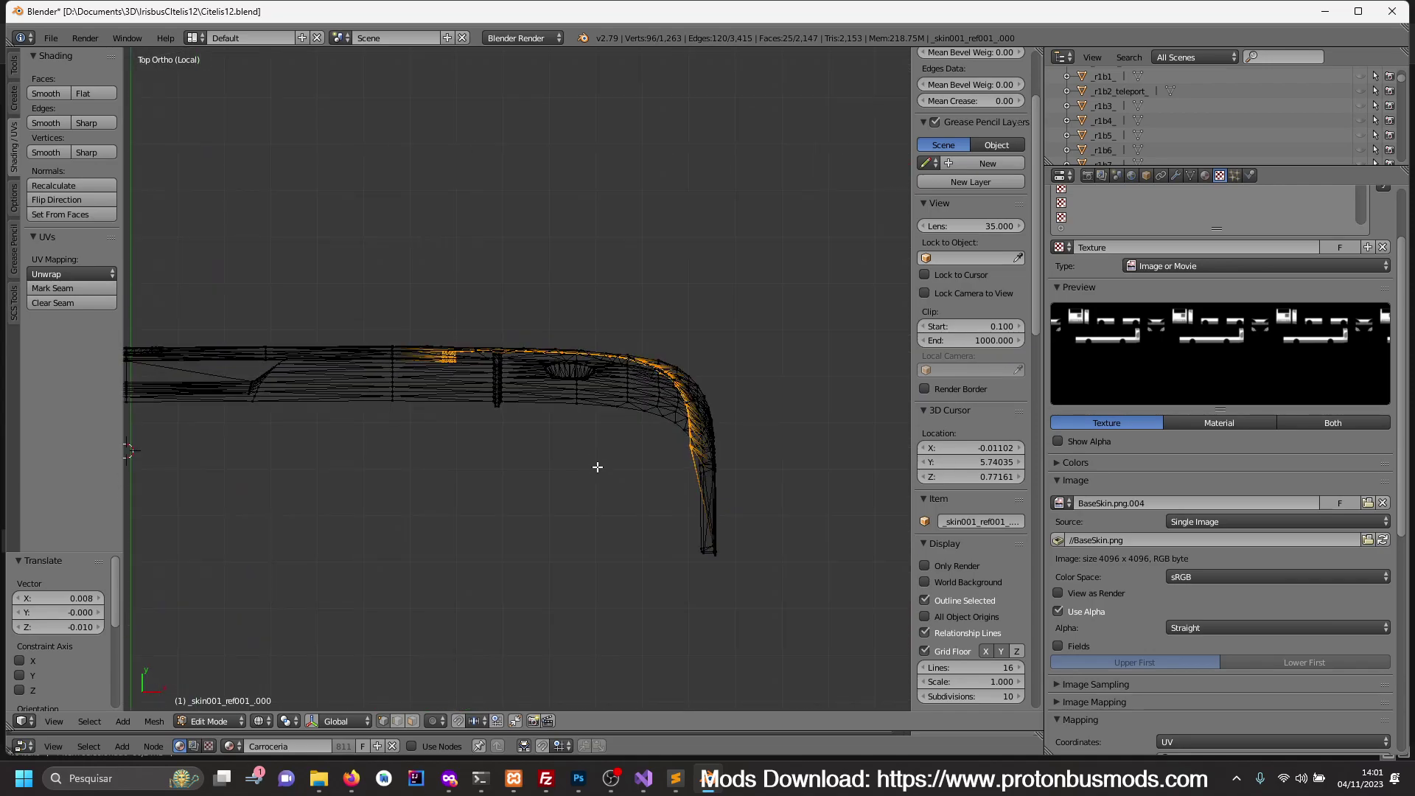
{"action": "middle_click_drag", "start_coordinate": [601, 464], "coordinate": [620, 519], "text": "shift"}
{"action": "scroll", "coordinate": [621, 520], "scroll_direction": "up", "scroll_amount": 2}
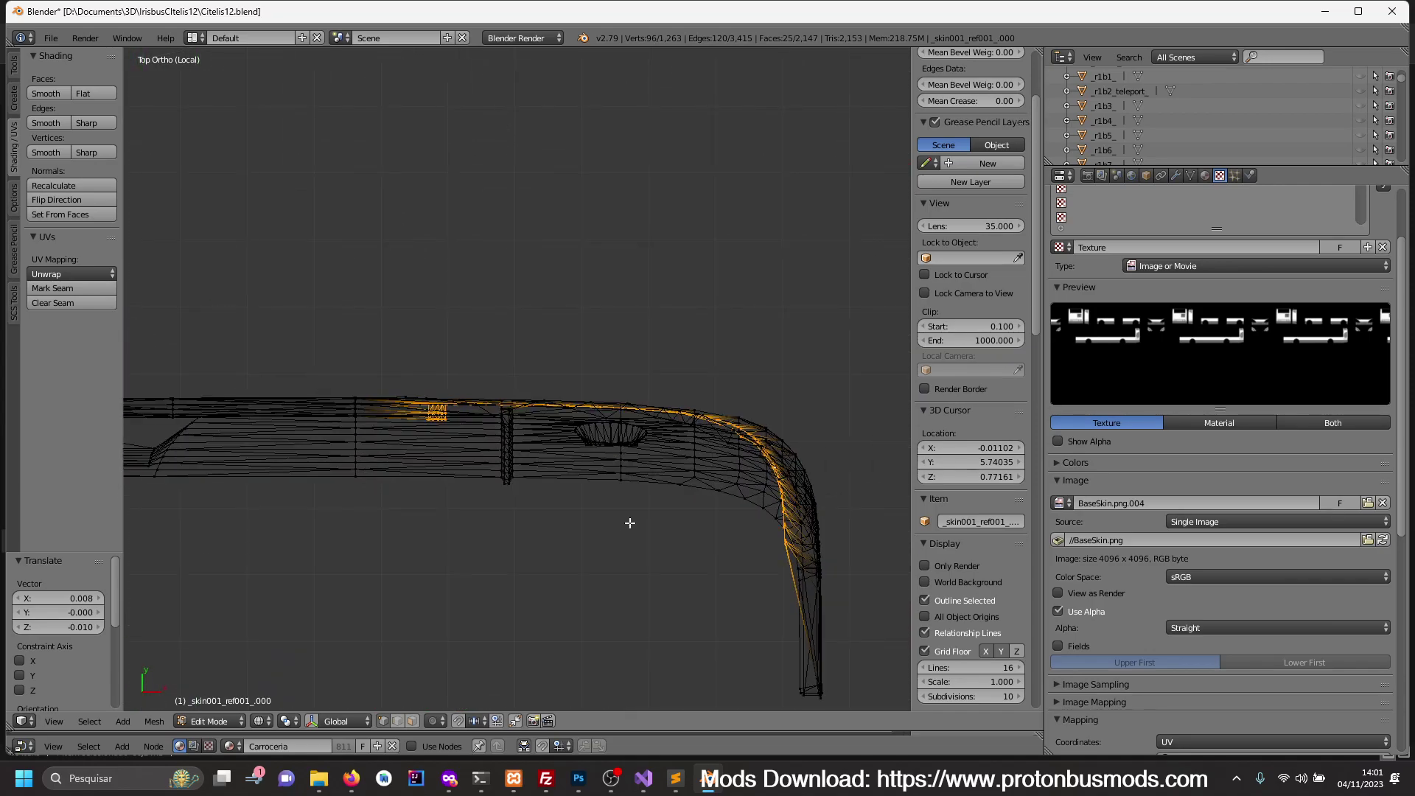
{"action": "key", "text": "g"}
{"action": "key", "text": "y"}
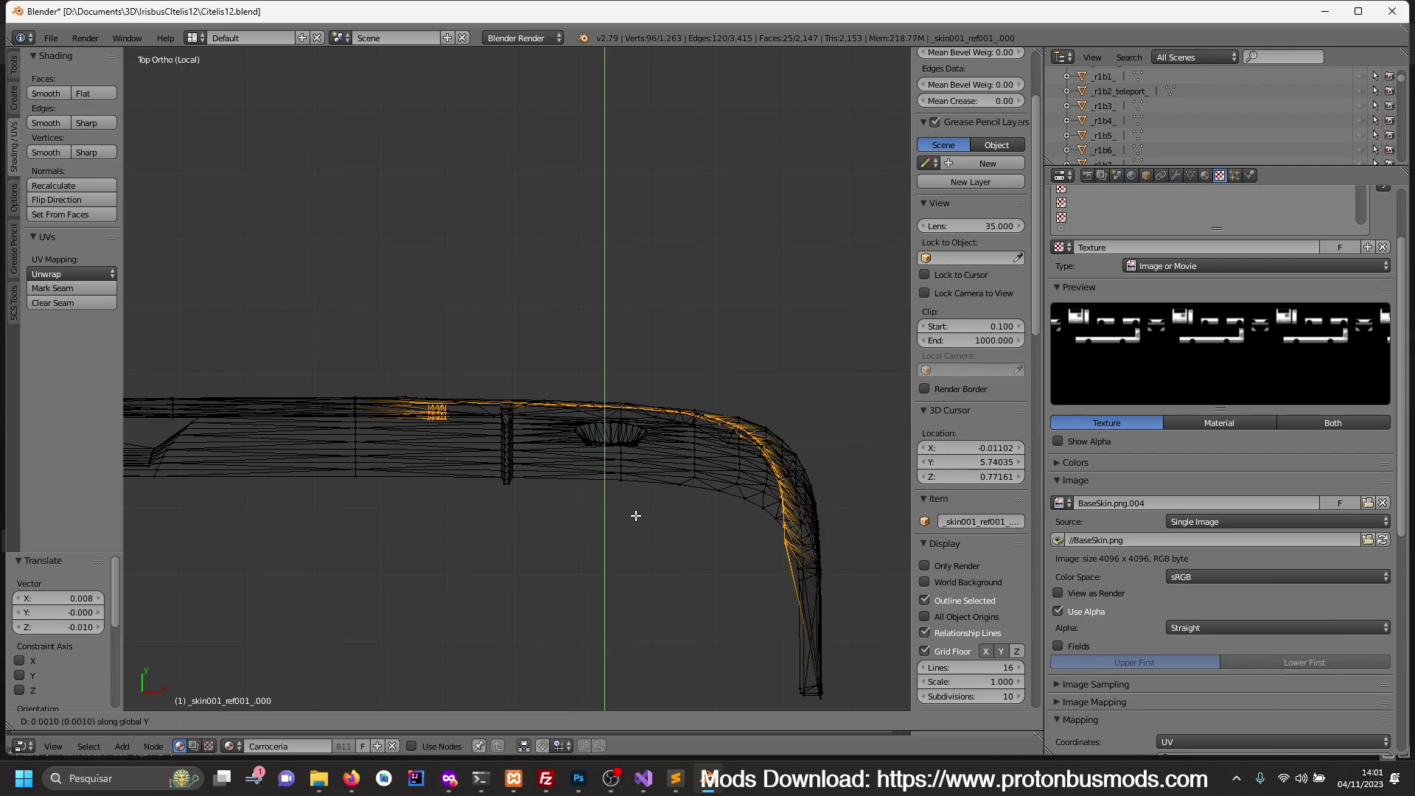
{"action": "left_click", "coordinate": [649, 478]}
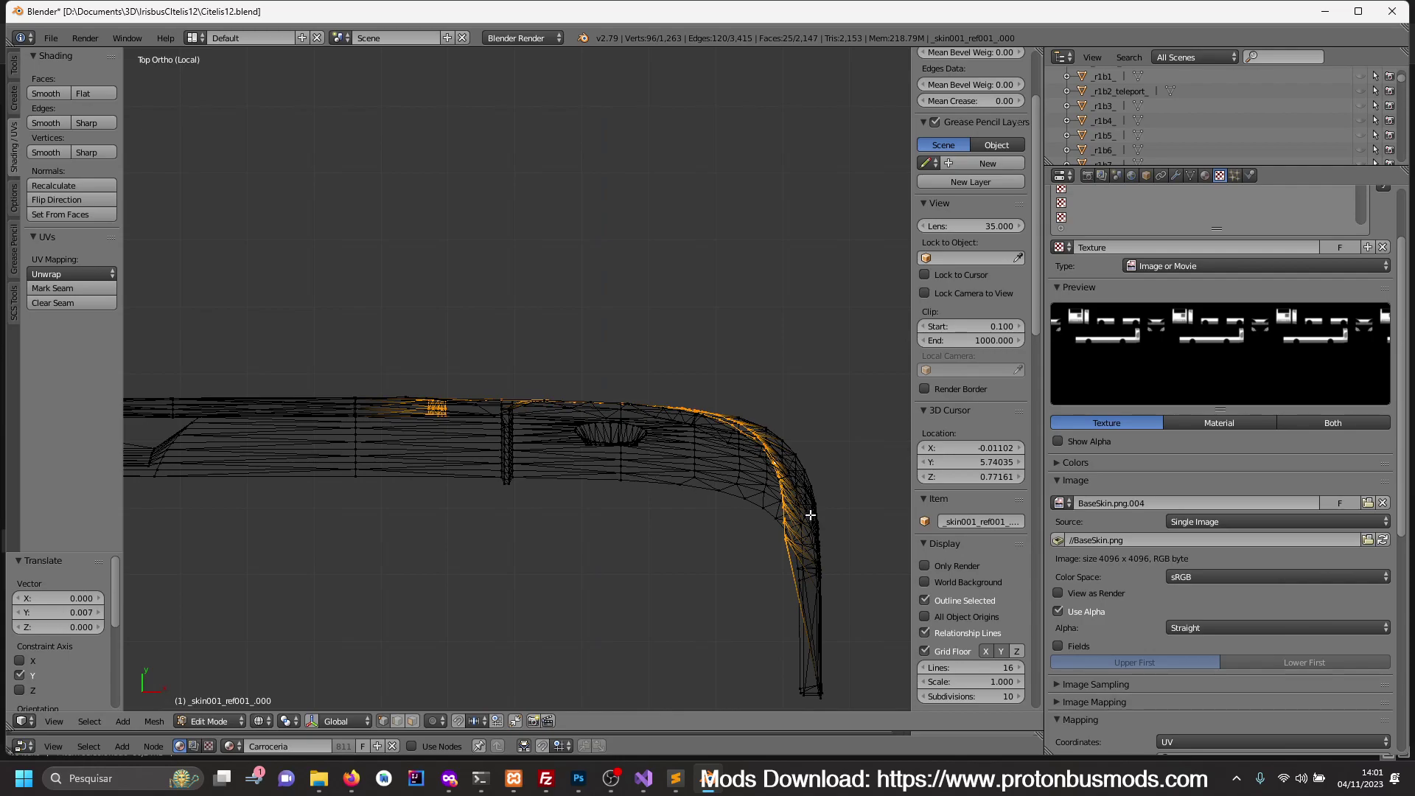
- Circle-deselect the vertices along the mask's straight front edge
{"action": "mouse_move", "coordinate": [811, 516]}
{"action": "middle_mouse_down"}
{"action": "mouse_move", "coordinate": [522, 443]}
{"action": "mouse_move", "coordinate": [609, 446]}
{"action": "mouse_move", "coordinate": [560, 408]}
{"action": "middle_mouse_up"}
{"action": "key", "text": "z"}
{"action": "key", "text": "c"}
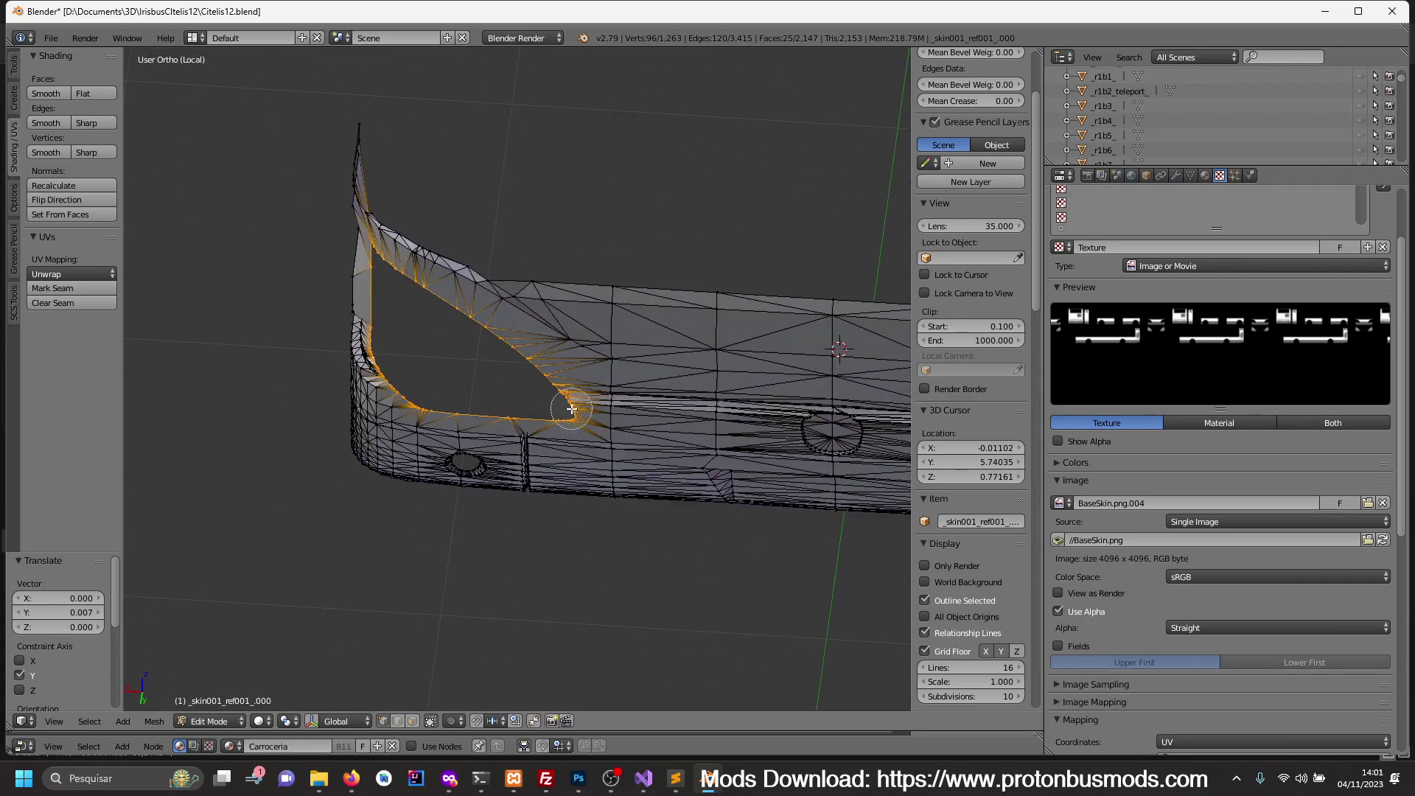
{"action": "right_click", "coordinate": [572, 410]}
{"action": "key", "text": "KP_7"}
{"action": "key", "text": "z"}
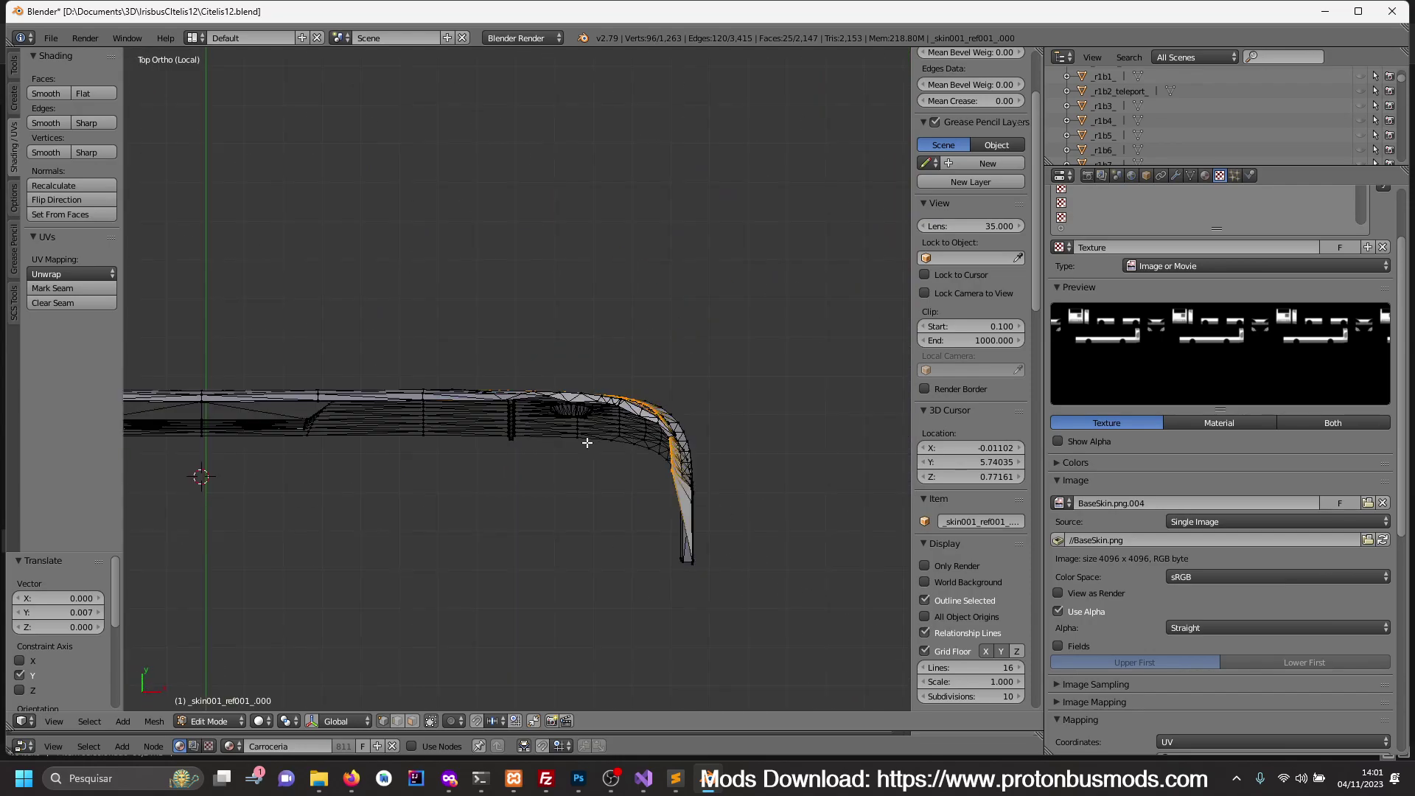
{"action": "scroll", "coordinate": [578, 431], "scroll_direction": "up", "scroll_amount": 2}
{"action": "key", "text": "c"}
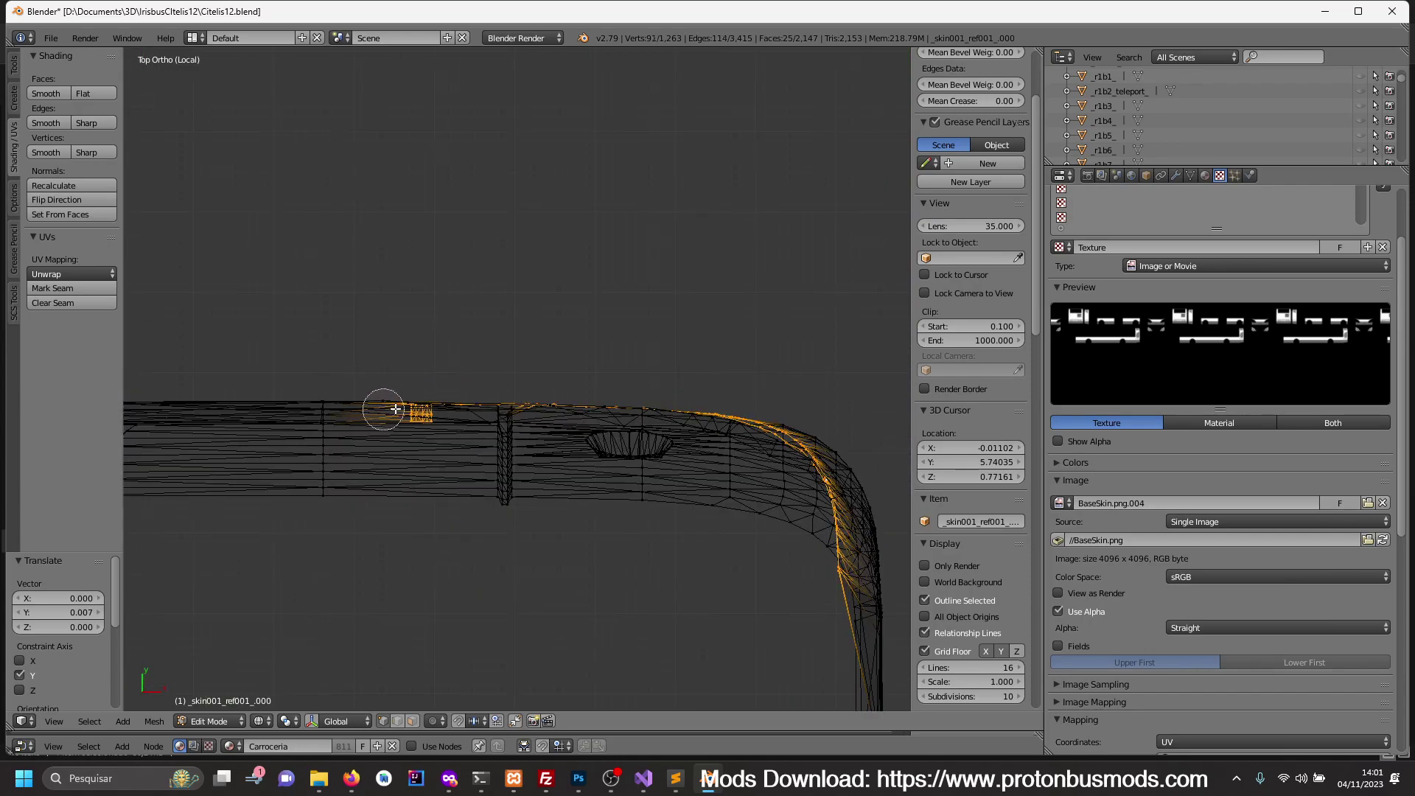
{"action": "middle_click_drag", "start_coordinate": [386, 404], "coordinate": [634, 414]}
{"action": "right_click", "coordinate": [634, 413]}
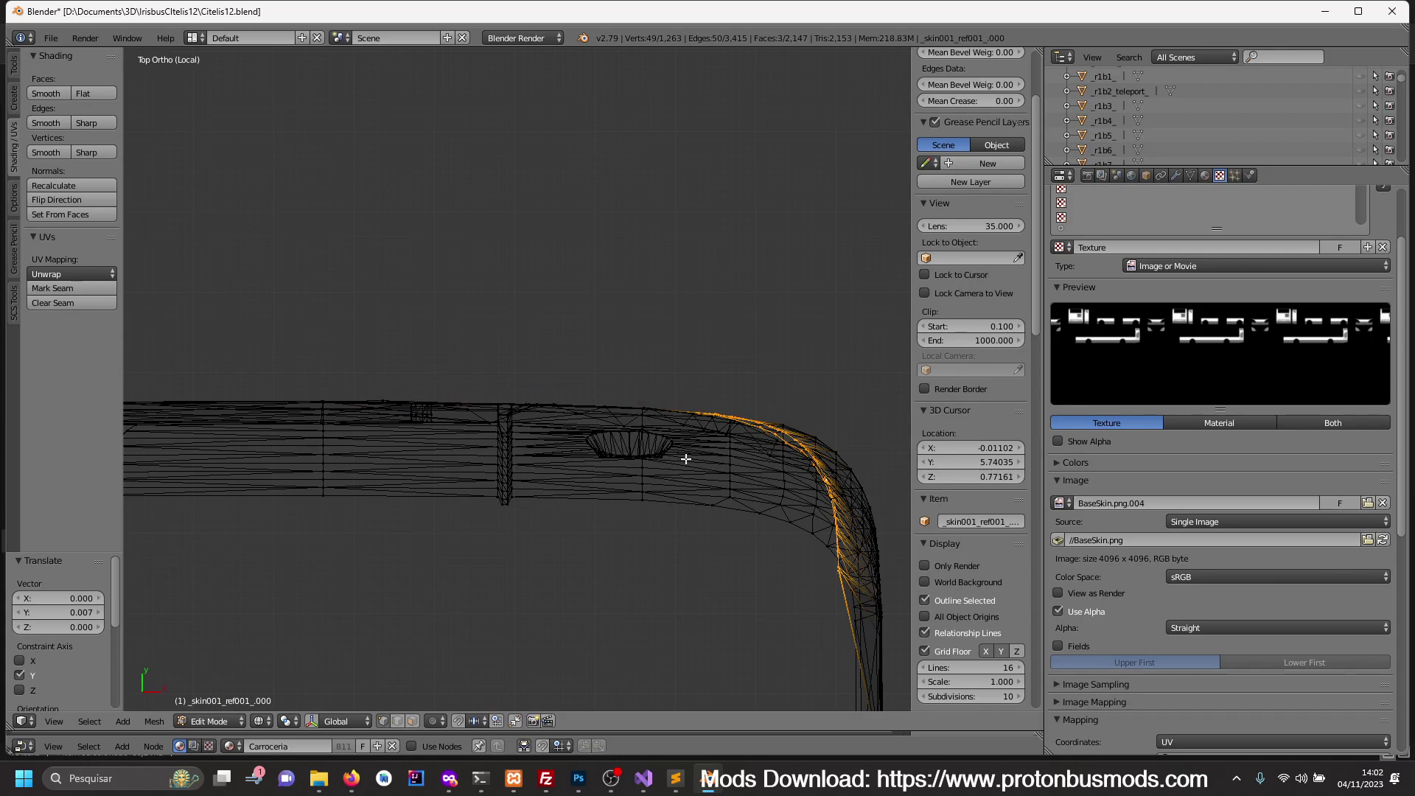
- Move the remaining headlight opening vertices along the X axis
{"action": "middle_click_drag", "start_coordinate": [711, 488], "coordinate": [557, 464], "text": "shift"}
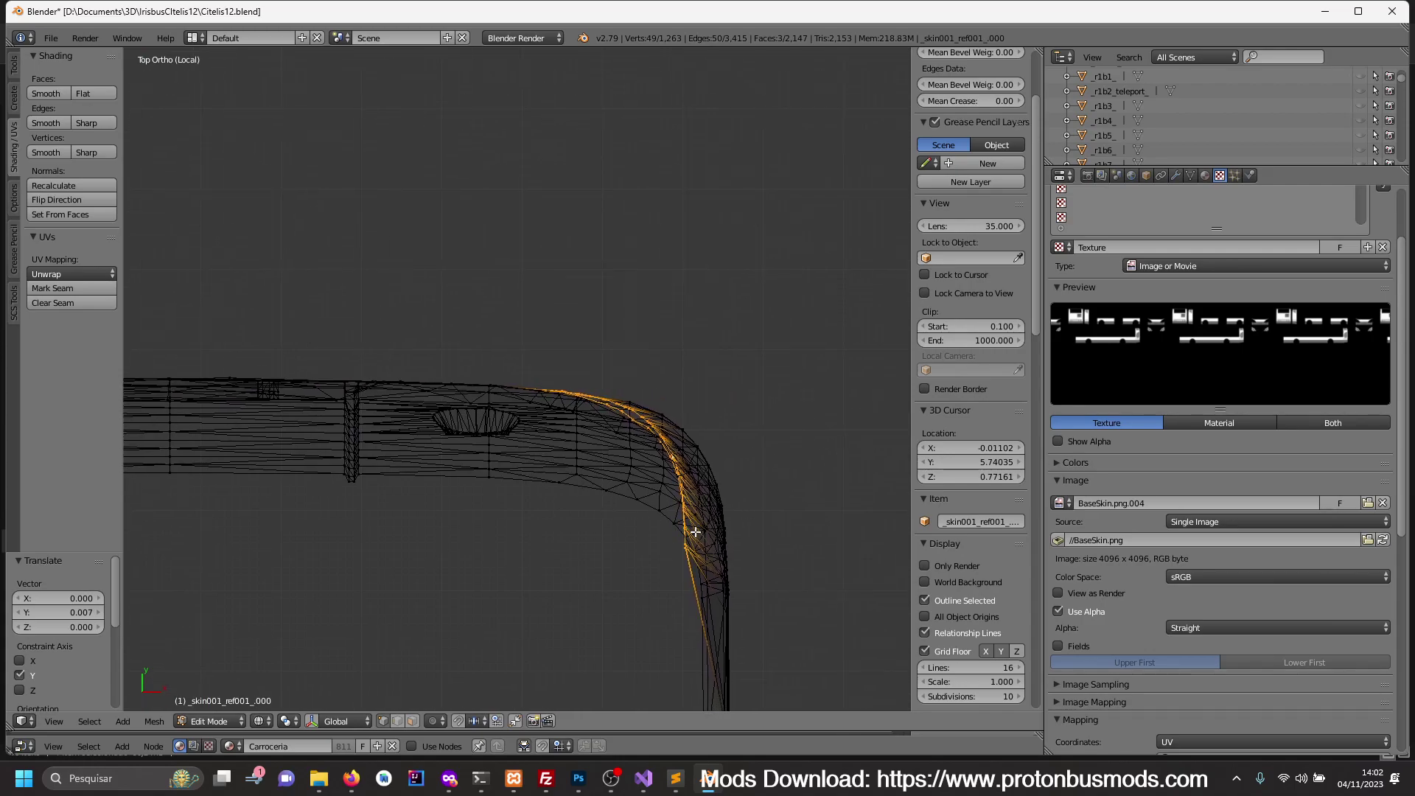
{"action": "key", "text": "z"}
{"action": "mouse_move", "coordinate": [696, 532]}
{"action": "middle_mouse_down"}
{"action": "mouse_move", "coordinate": [737, 563]}
{"action": "mouse_move", "coordinate": [484, 506]}
{"action": "mouse_move", "coordinate": [586, 506]}
{"action": "mouse_move", "coordinate": [571, 523]}
{"action": "middle_mouse_up"}
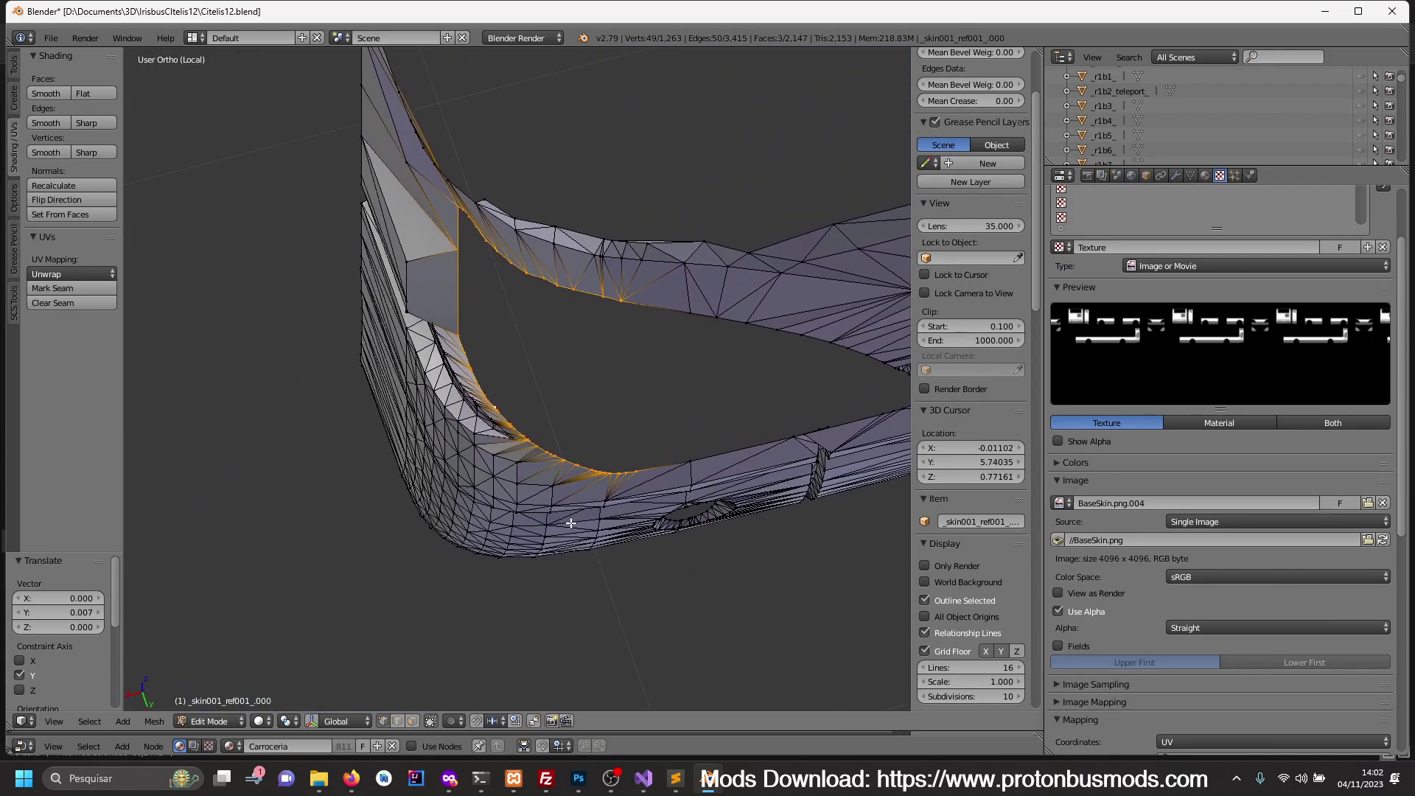
{"action": "key", "text": "g"}
{"action": "key", "text": "x"}
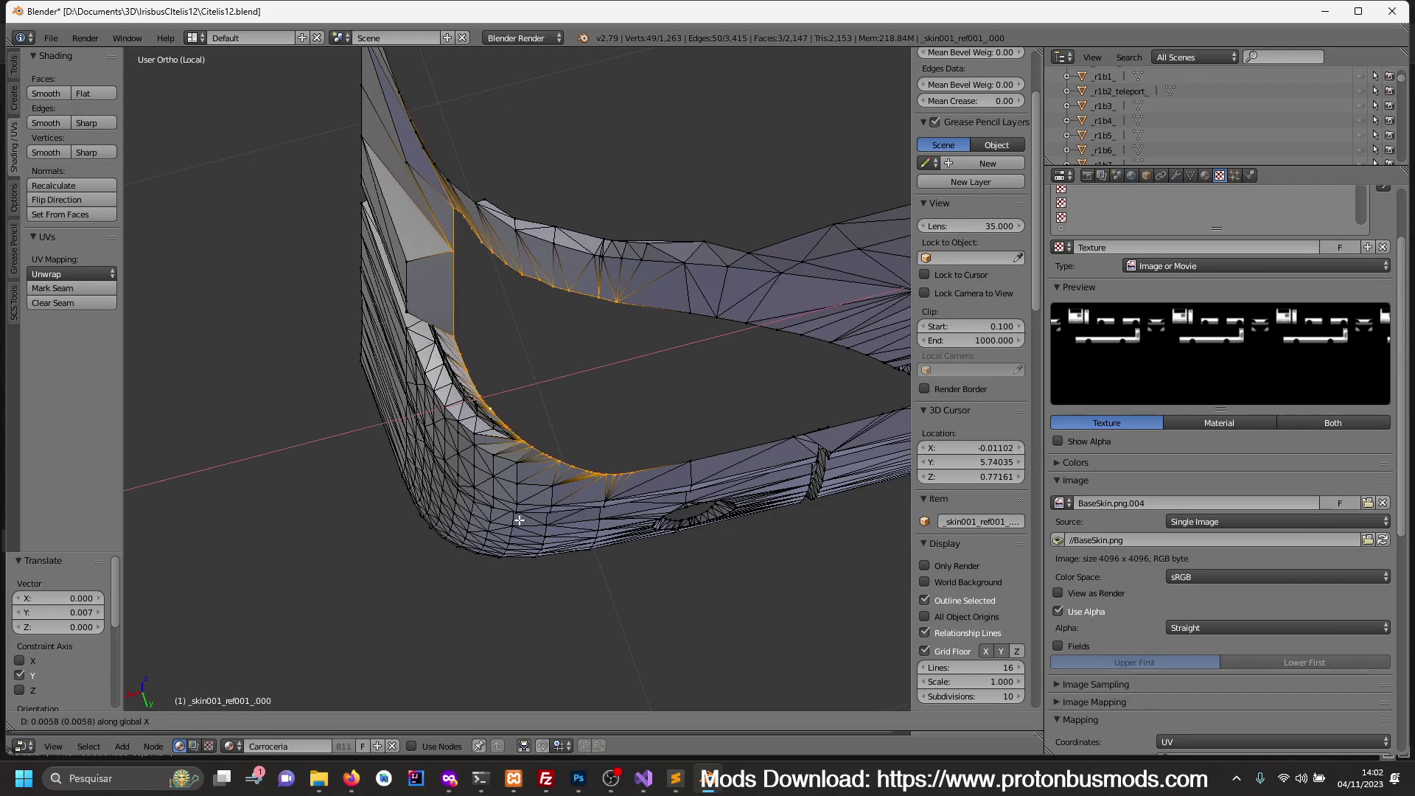
{"action": "left_click", "coordinate": [313, 514]}
- Place the 3D cursor on the mask corner and give the opening vertices another small X nudge
{"action": "mouse_move", "coordinate": [359, 518]}
{"action": "middle_mouse_down"}
{"action": "mouse_move", "coordinate": [537, 423]}
{"action": "mouse_move", "coordinate": [467, 383]}
{"action": "mouse_move", "coordinate": [420, 385]}
{"action": "mouse_move", "coordinate": [381, 459]}
{"action": "middle_mouse_up"}
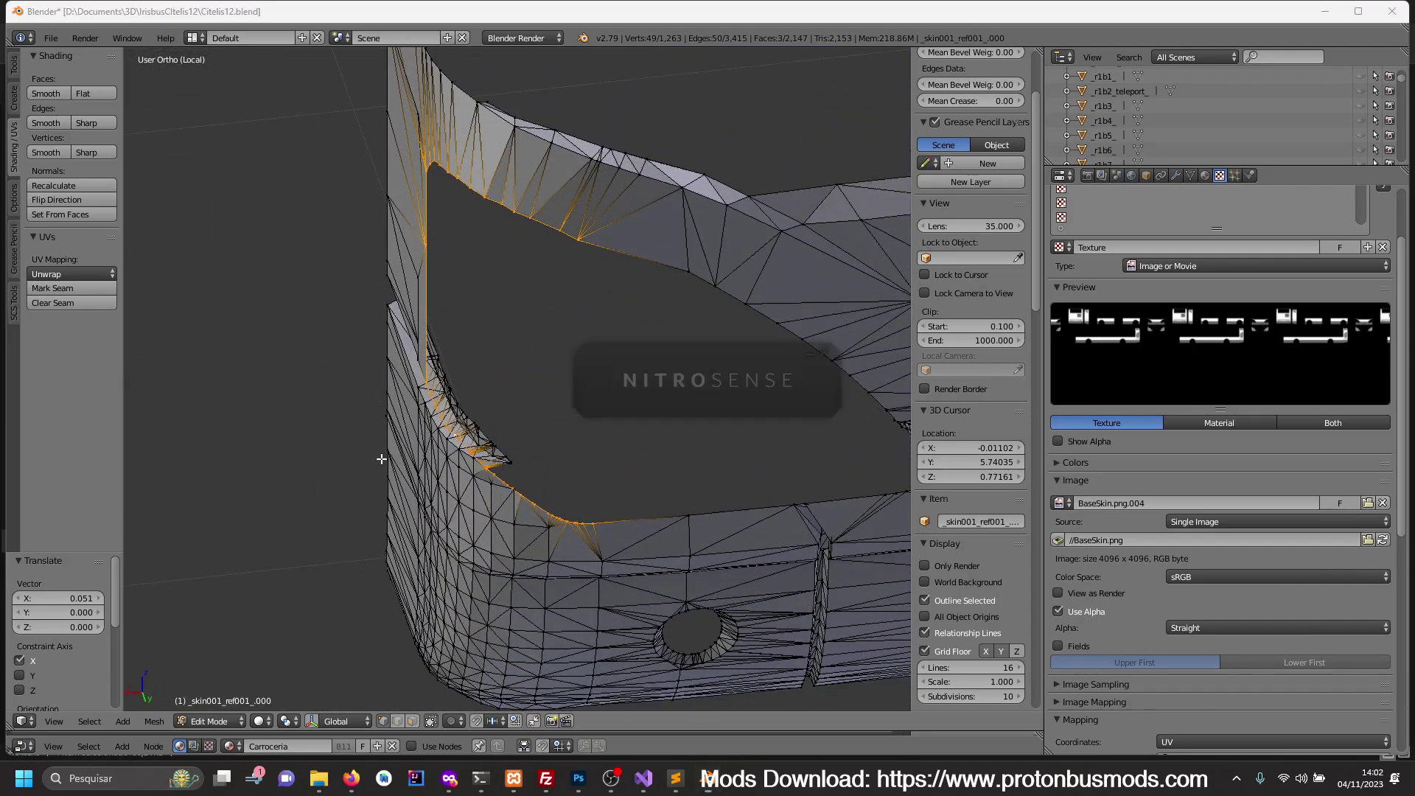
{"action": "left_click", "coordinate": [435, 455]}
{"action": "key", "text": "KP_7"}
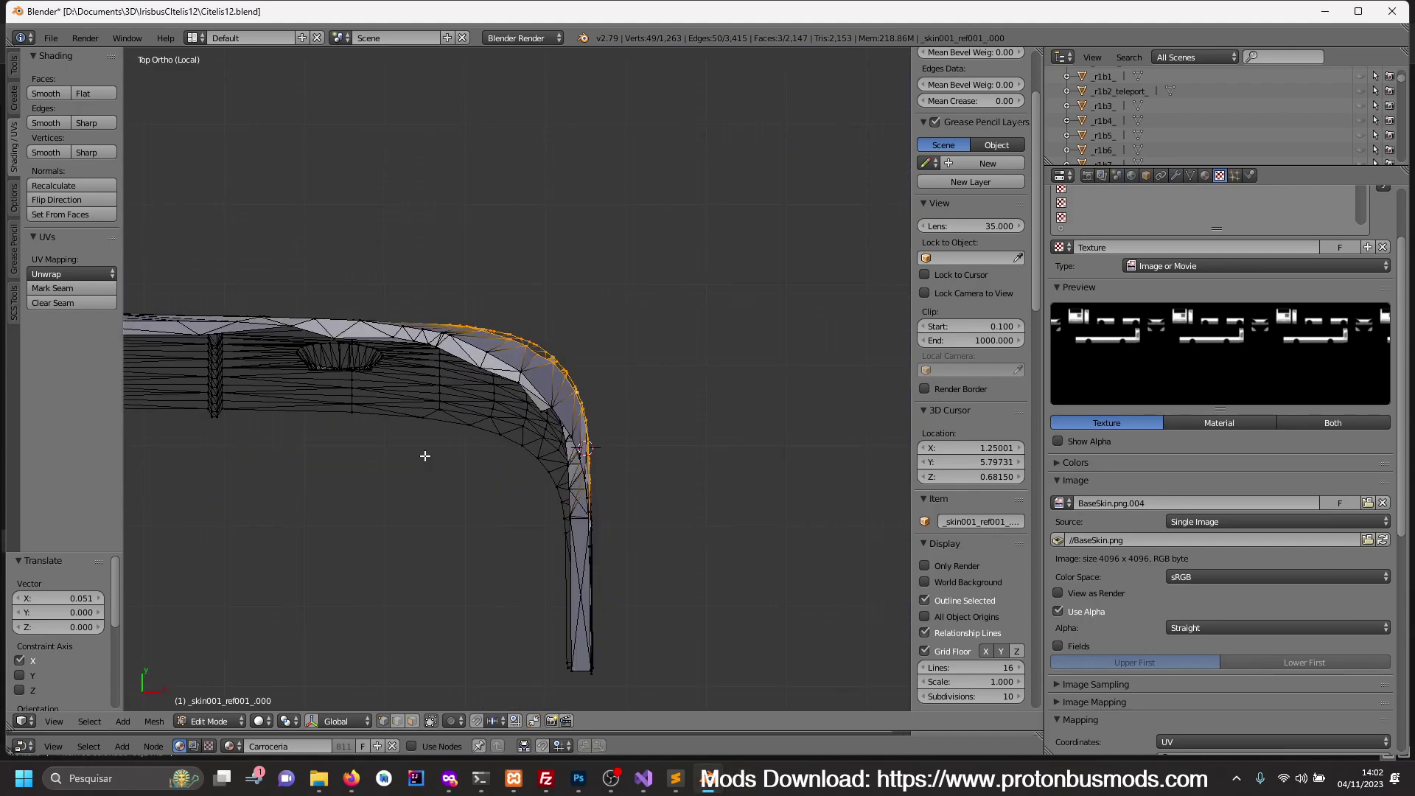
{"action": "scroll", "coordinate": [664, 553], "scroll_direction": "up", "scroll_amount": 1}
{"action": "key", "text": "g"}
{"action": "key", "text": "x"}
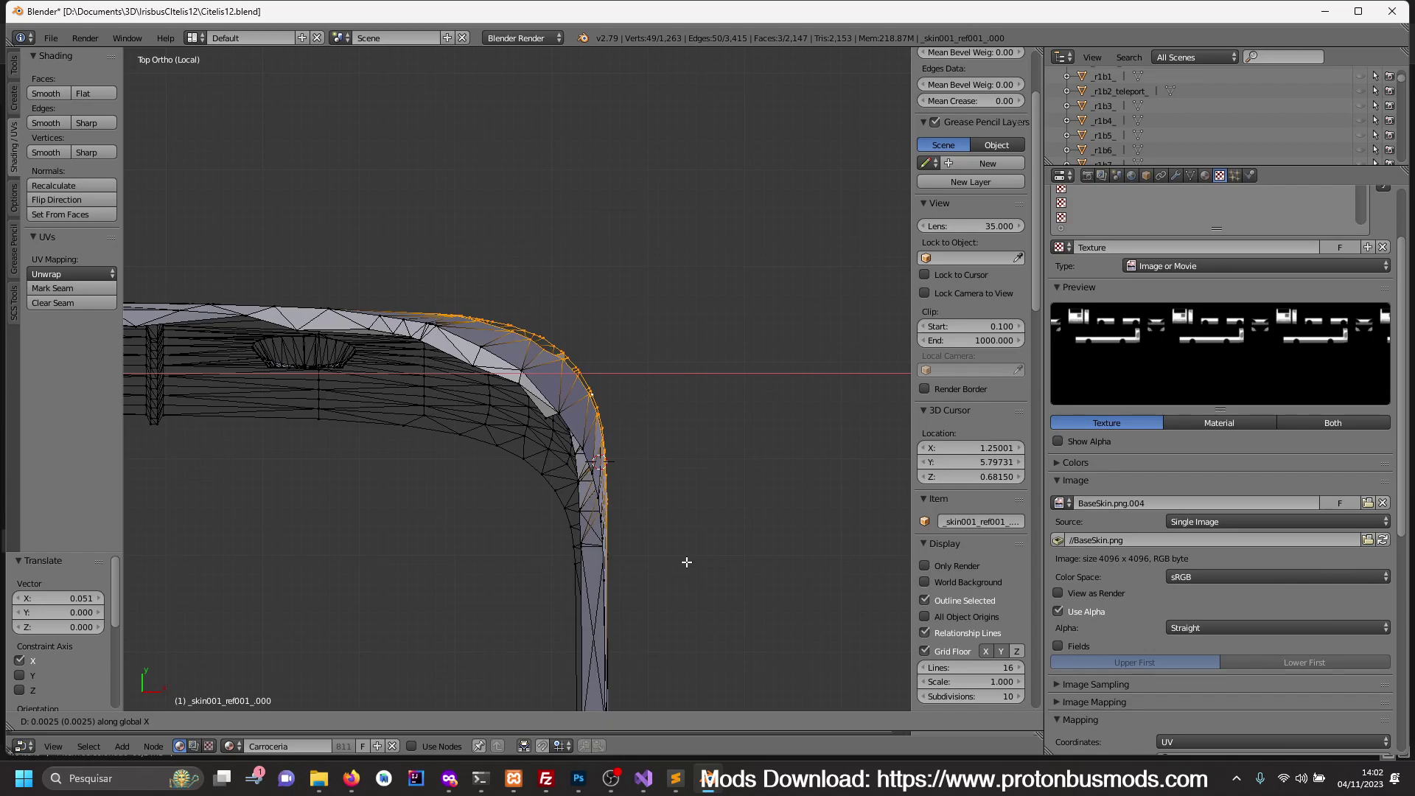
{"action": "left_click", "coordinate": [671, 574]}
{"action": "key", "text": "z"}
{"action": "mouse_move", "coordinate": [671, 574]}
{"action": "middle_mouse_down", "text": "shift"}
{"action": "mouse_move", "coordinate": [688, 441]}
{"action": "mouse_move", "coordinate": [582, 401]}
{"action": "mouse_move", "coordinate": [509, 395]}
{"action": "middle_mouse_up", "text": "shift"}
- Return to Object Mode and inspect the reshaped opening against the blueprint from several angles
{"action": "key", "text": "z"}
{"action": "key", "text": "Tab"}
{"action": "mouse_move", "coordinate": [600, 417]}
{"action": "middle_mouse_down"}
{"action": "mouse_move", "coordinate": [656, 483]}
{"action": "mouse_move", "coordinate": [556, 385]}
{"action": "mouse_move", "coordinate": [585, 401]}
{"action": "middle_mouse_up"}
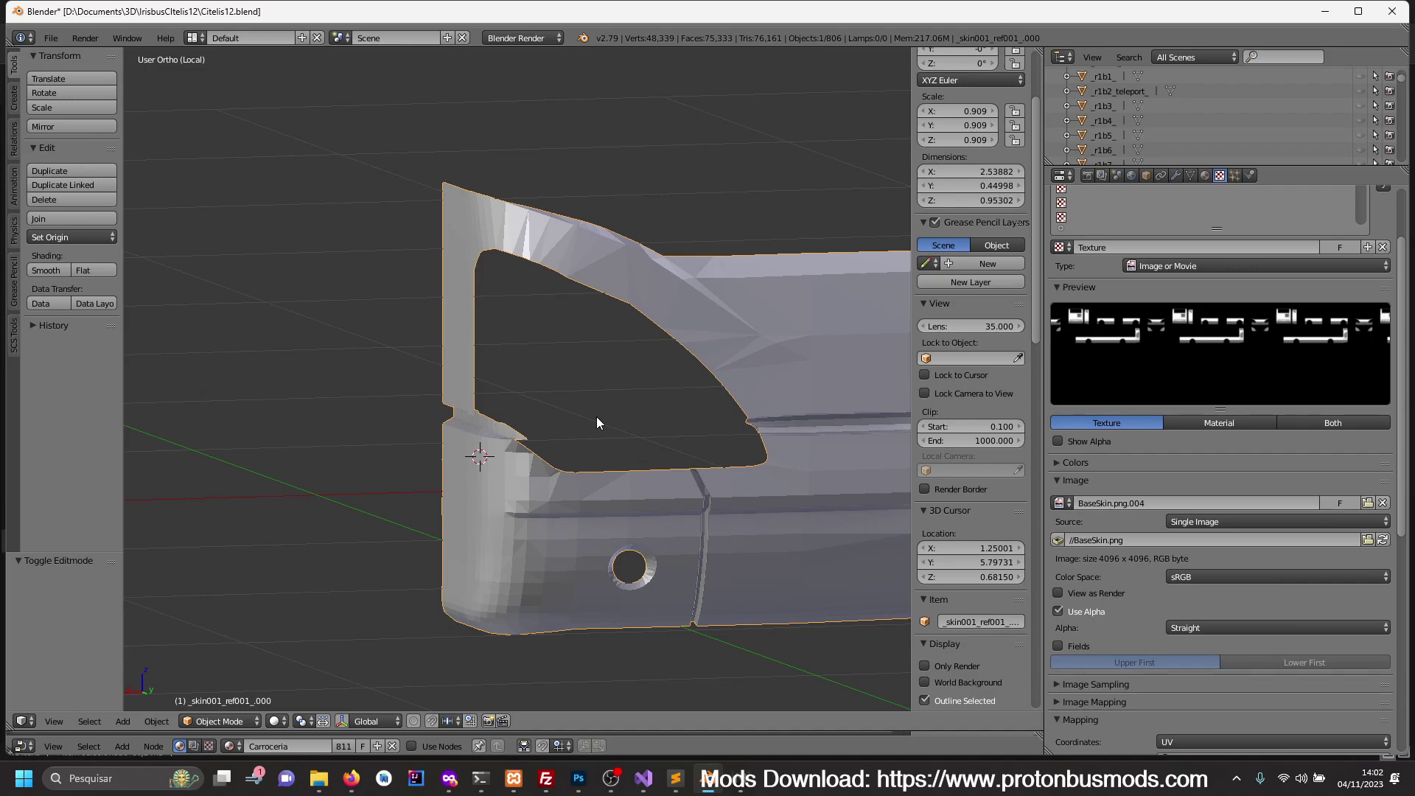
{"action": "left_click", "coordinate": [612, 448]}
{"action": "key", "text": "z"}
{"action": "key", "text": "ctrl+KP_1"}
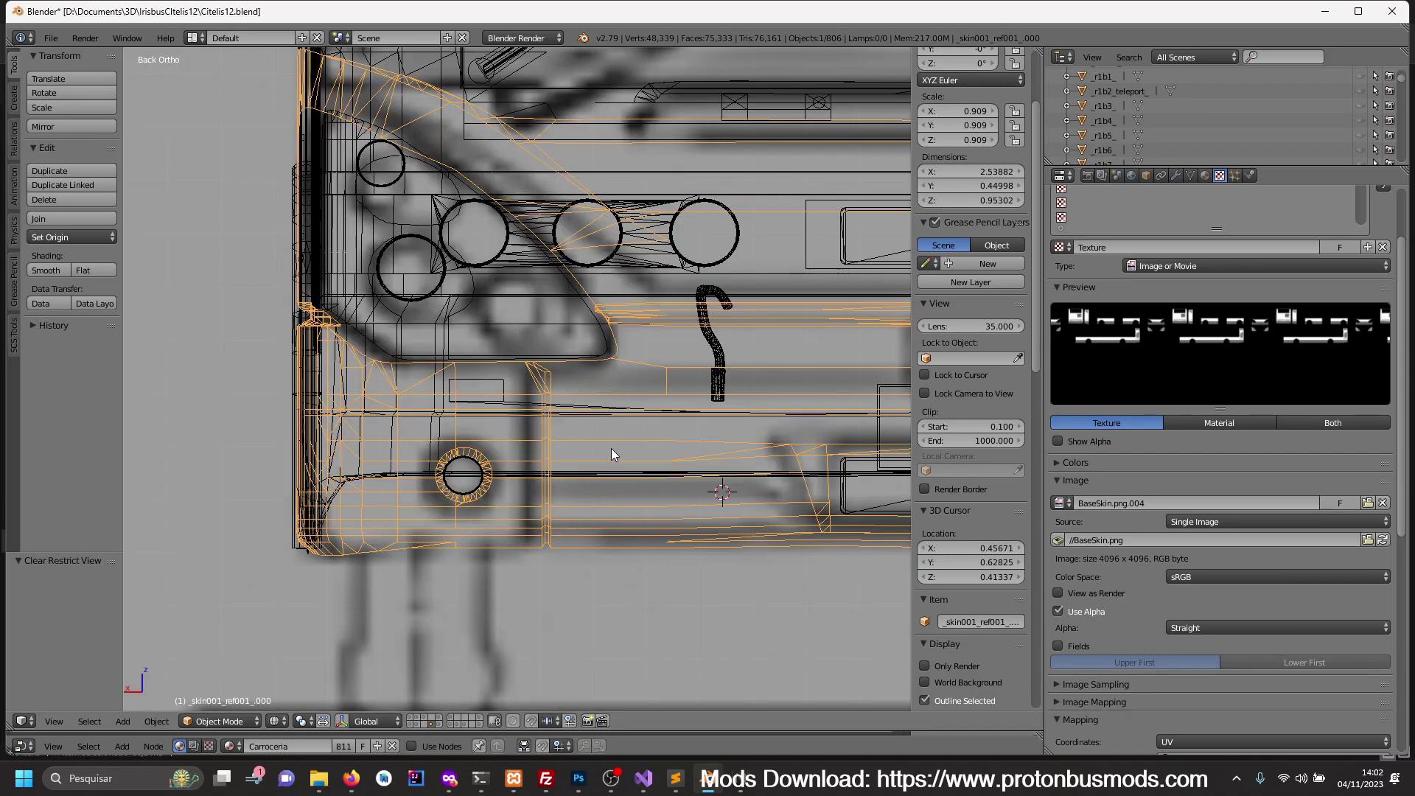
{"action": "key", "text": "z"}
{"action": "middle_click_drag", "start_coordinate": [539, 469], "coordinate": [507, 481]}
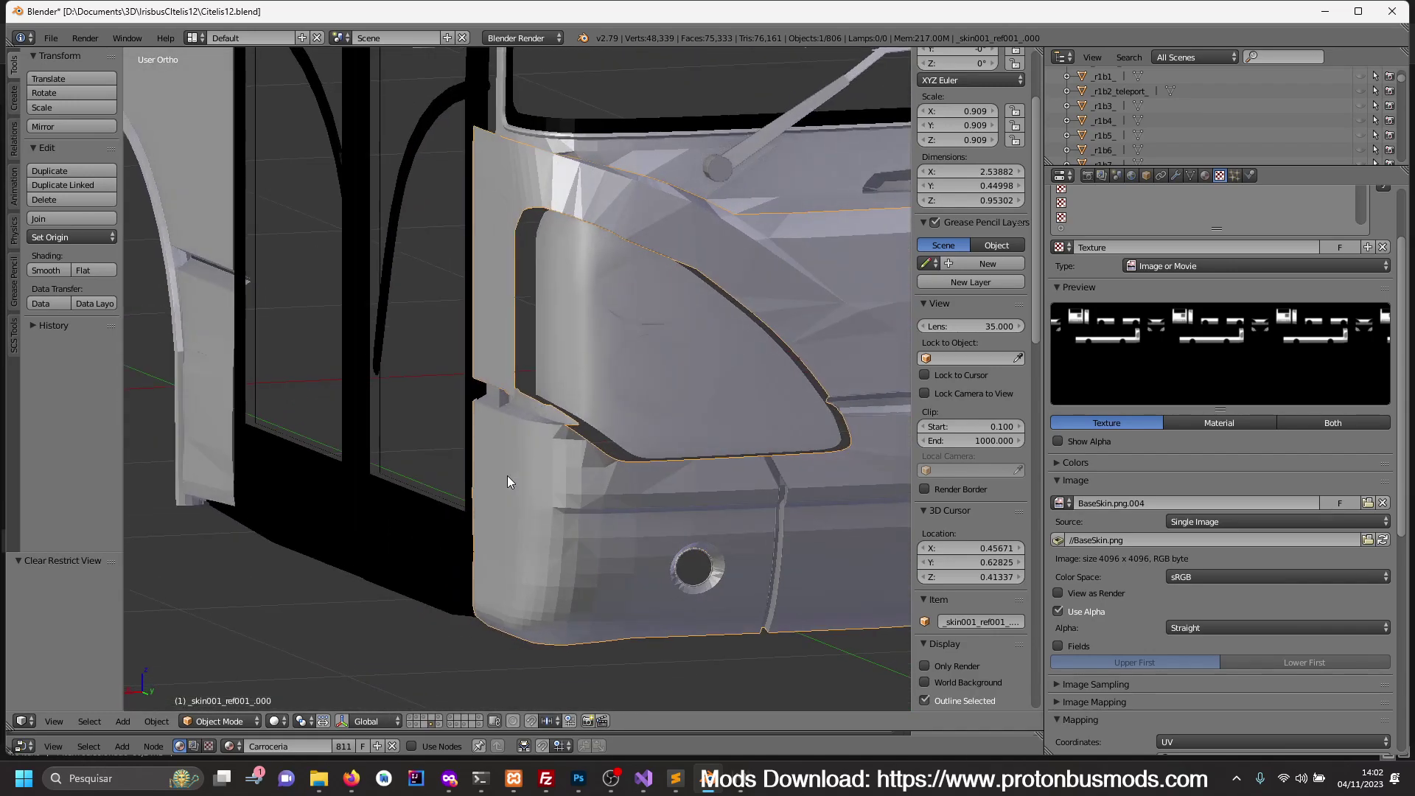
{"action": "middle_click_drag", "start_coordinate": [672, 479], "coordinate": [631, 492]}
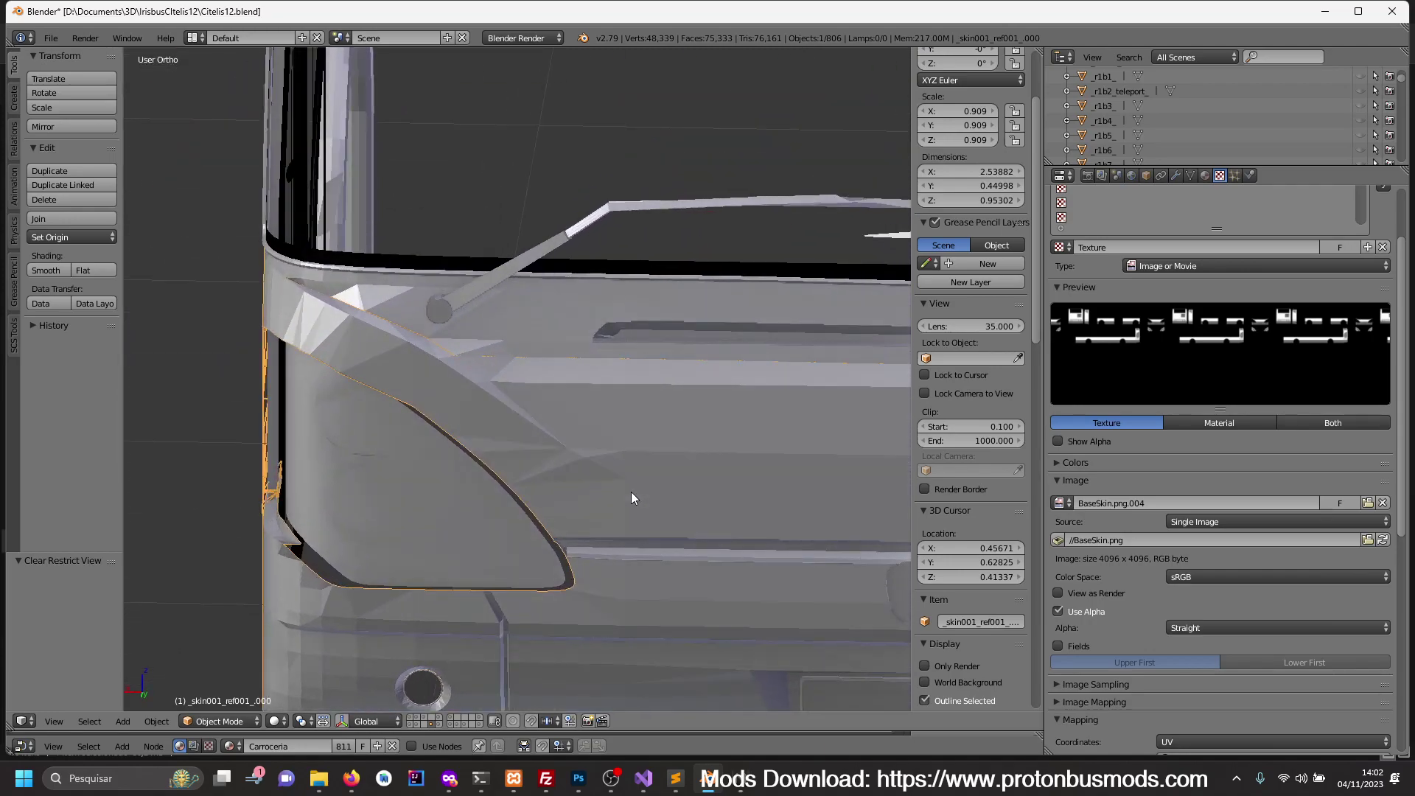
{"action": "mouse_move", "coordinate": [485, 503]}
{"action": "middle_mouse_down"}
{"action": "mouse_move", "coordinate": [622, 511]}
{"action": "mouse_move", "coordinate": [685, 550]}
{"action": "mouse_move", "coordinate": [636, 524]}
{"action": "mouse_move", "coordinate": [542, 538]}
{"action": "mouse_move", "coordinate": [560, 555]}
{"action": "middle_mouse_up"}
{"action": "scroll", "coordinate": [579, 485], "scroll_direction": "down", "scroll_amount": 3}
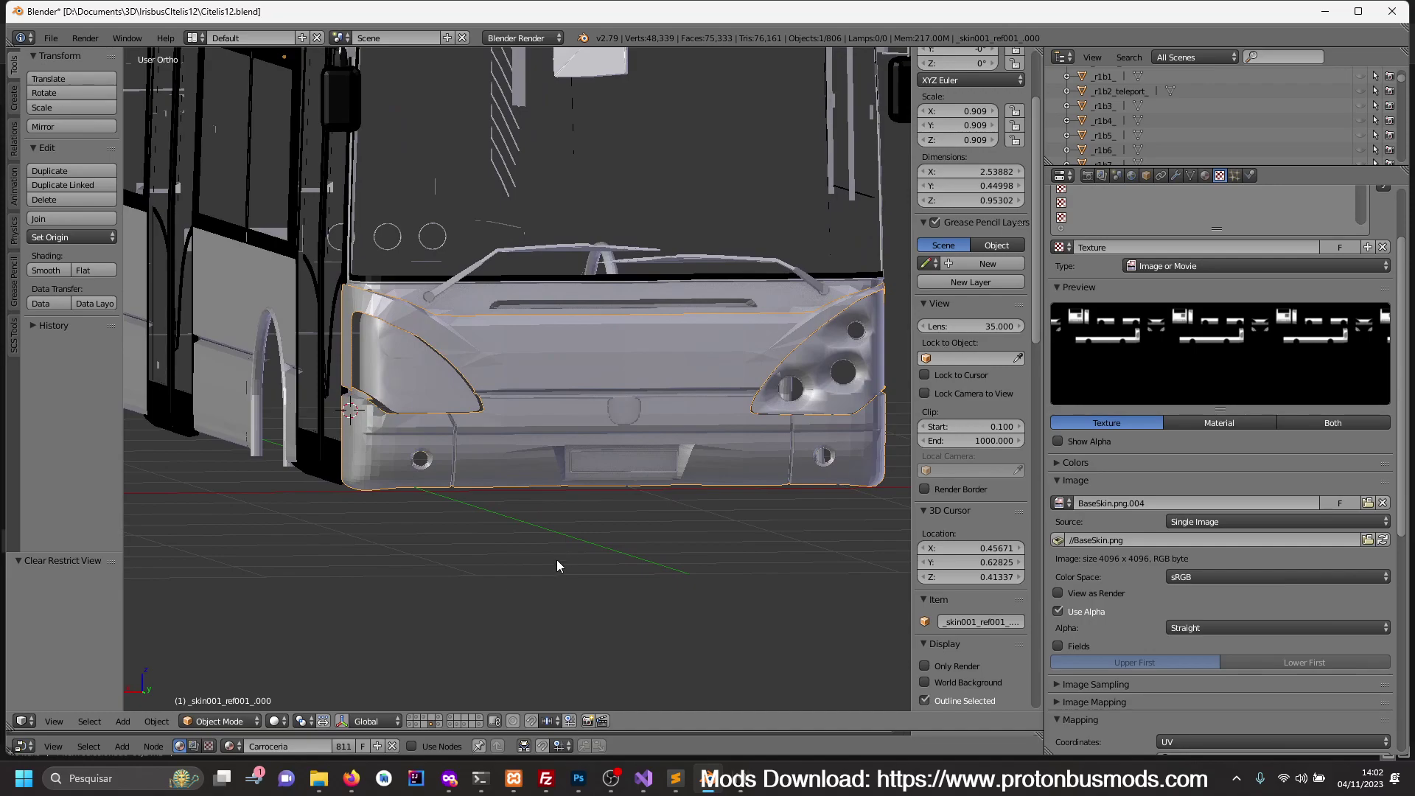
- Hide the left headlight cover parts, leaving the front mask visible
{"action": "key", "text": "ctrl+z"}
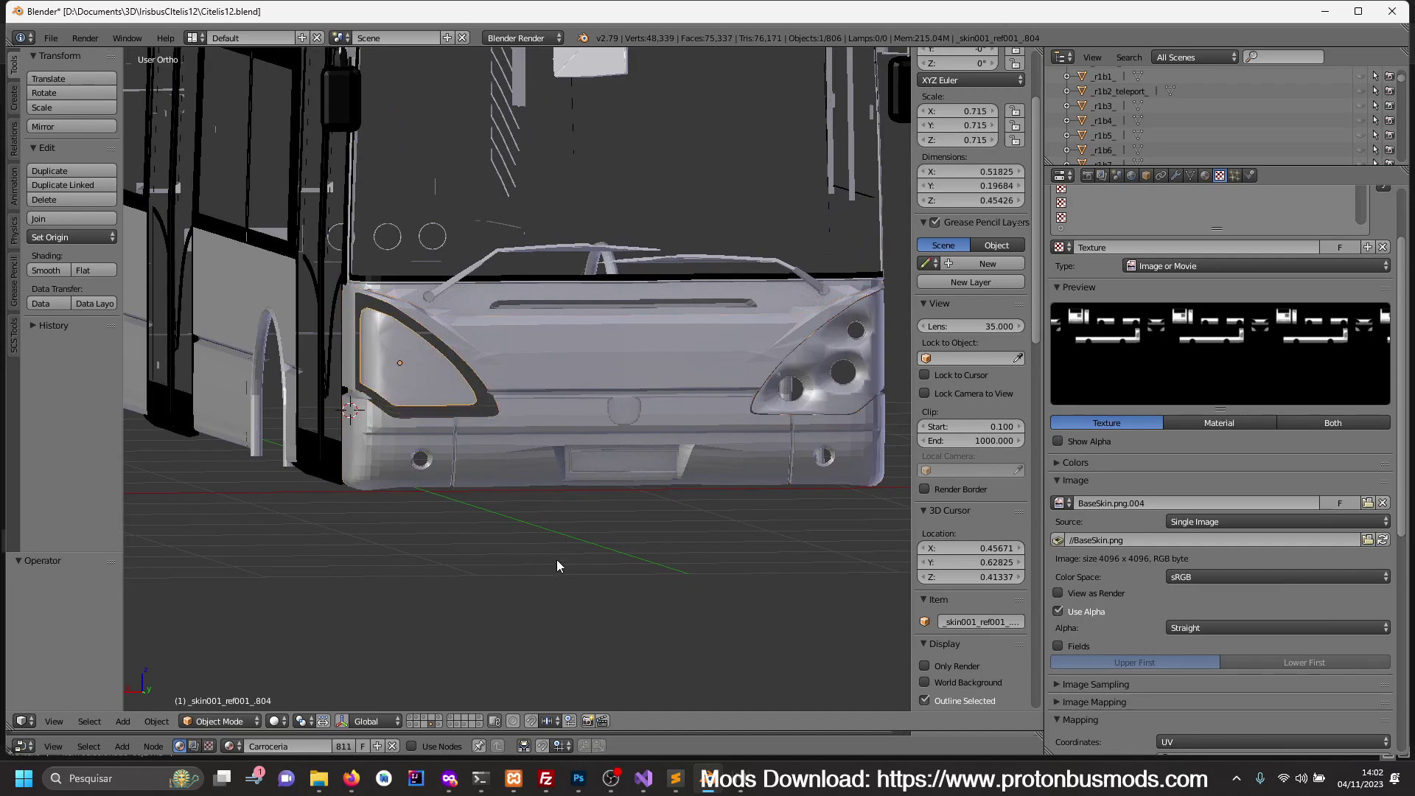
{"action": "key", "text": "ctrl+z"}
{"action": "key", "text": "ctrl+z"}
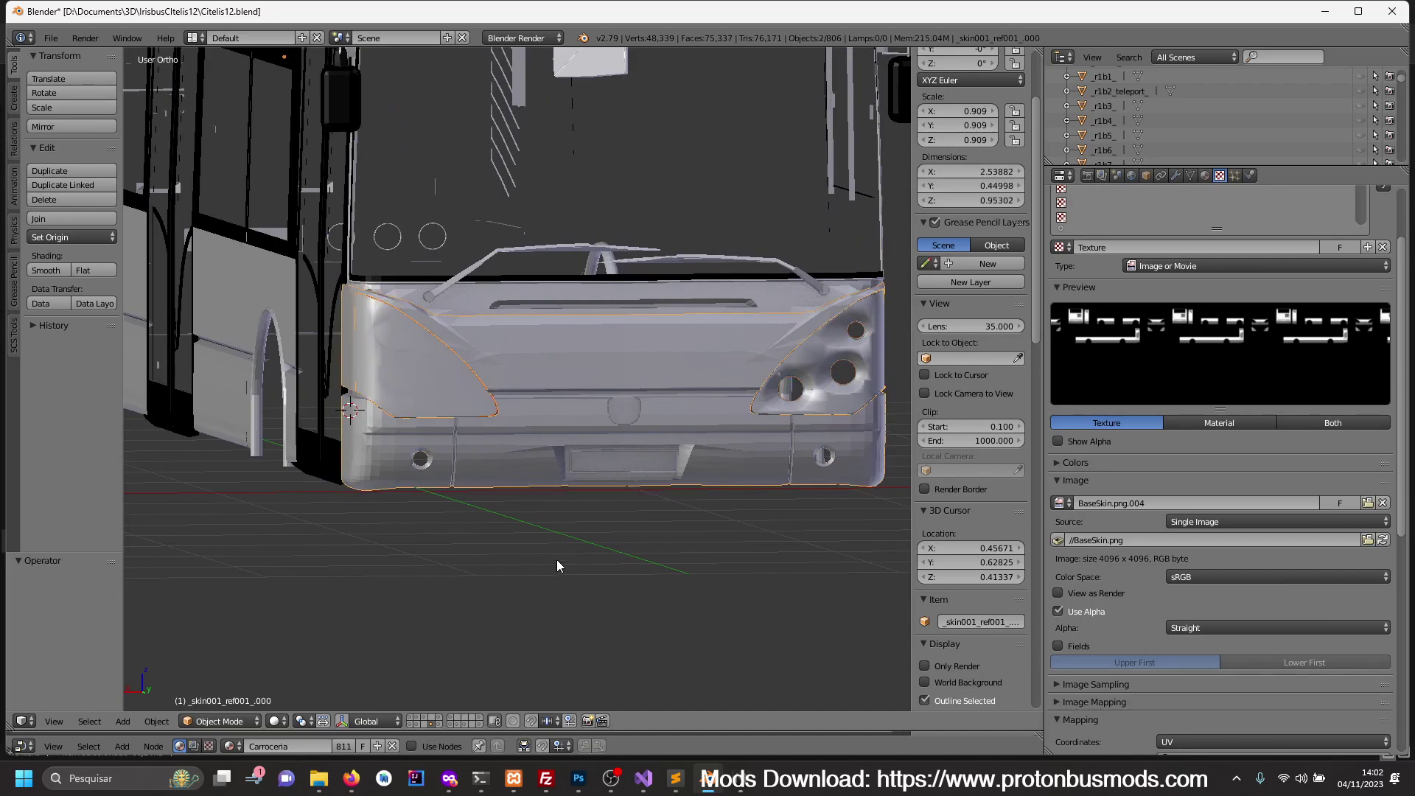
{"action": "key", "text": "ctrl+z"}
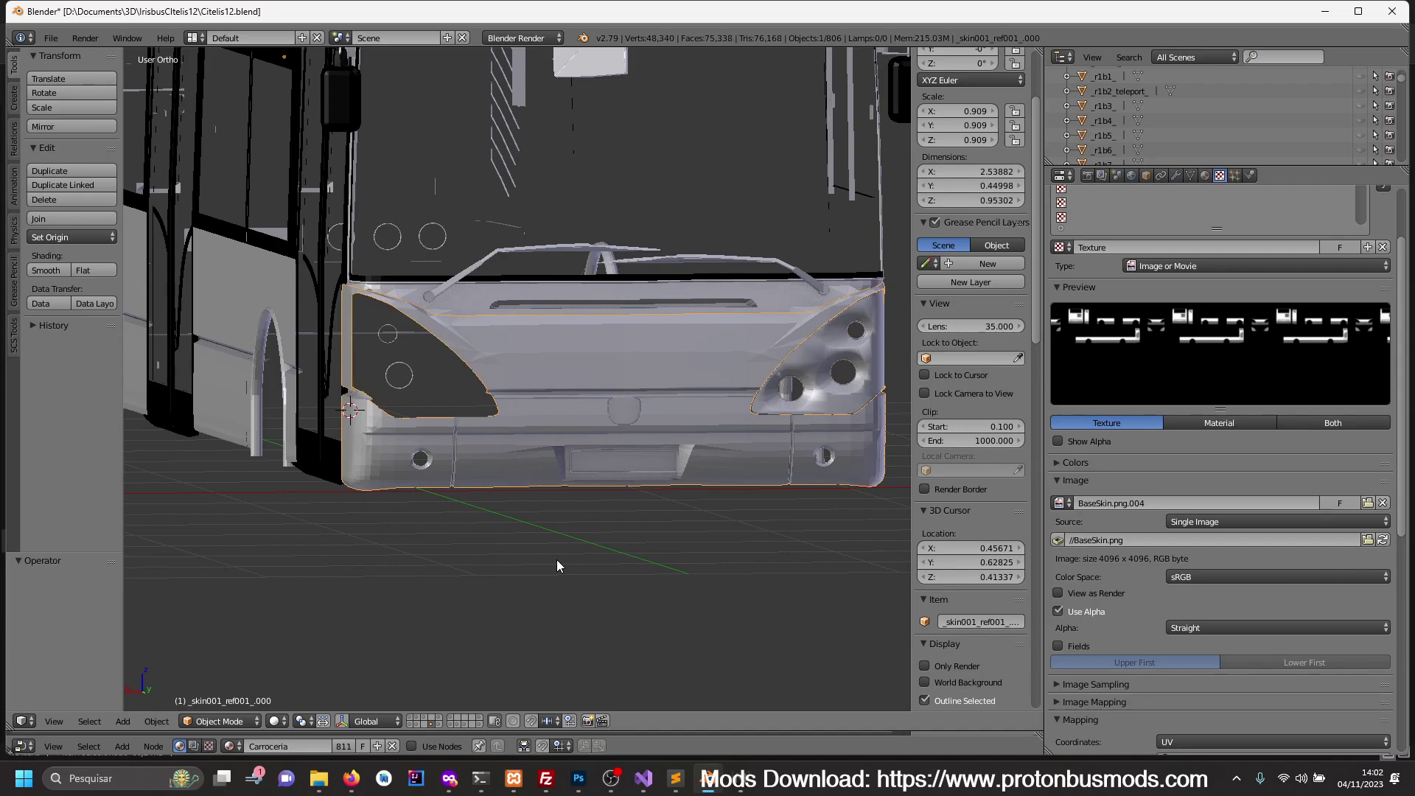
{"action": "key", "text": "ctrl+z"}
{"action": "key", "text": "ctrl+z"}
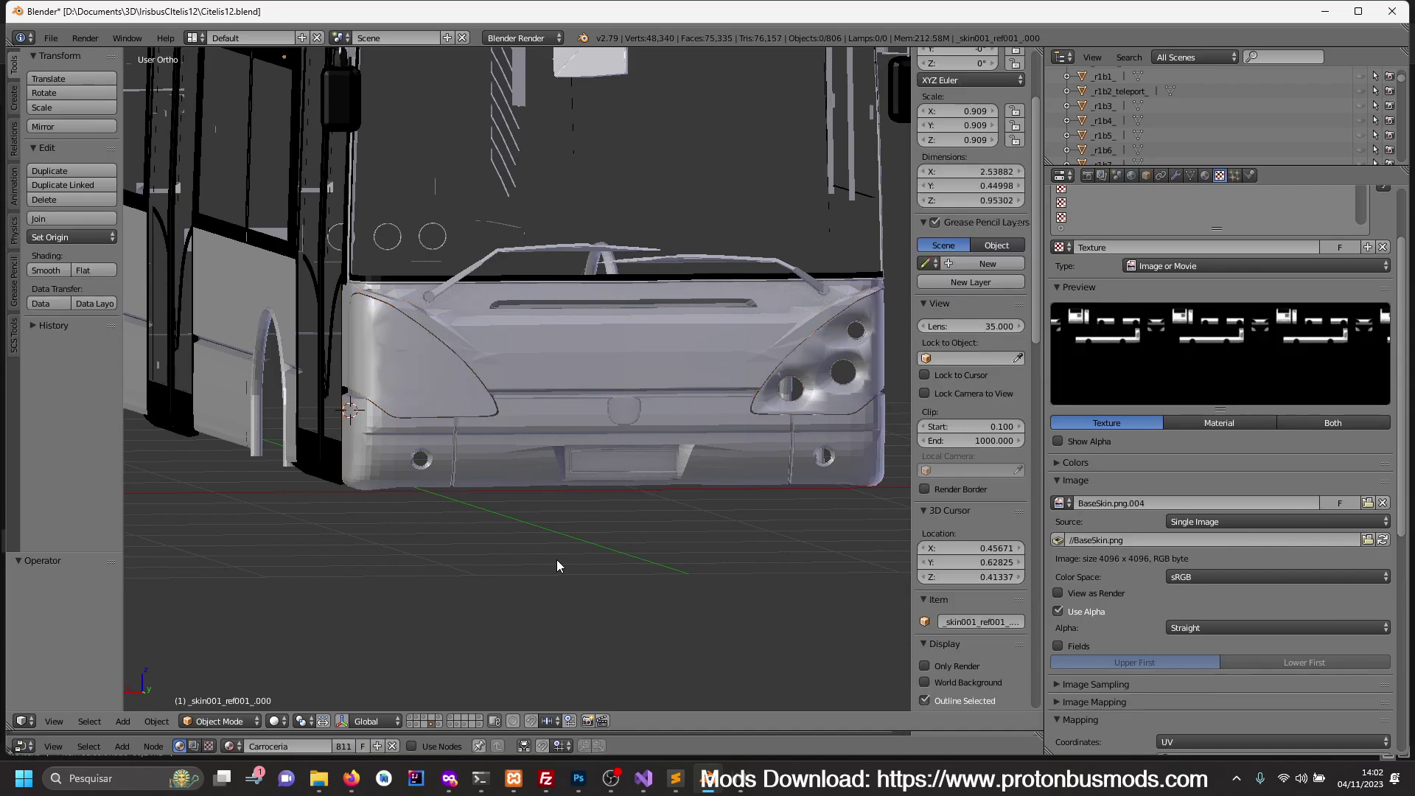
{"action": "key", "text": "ctrl+z"}
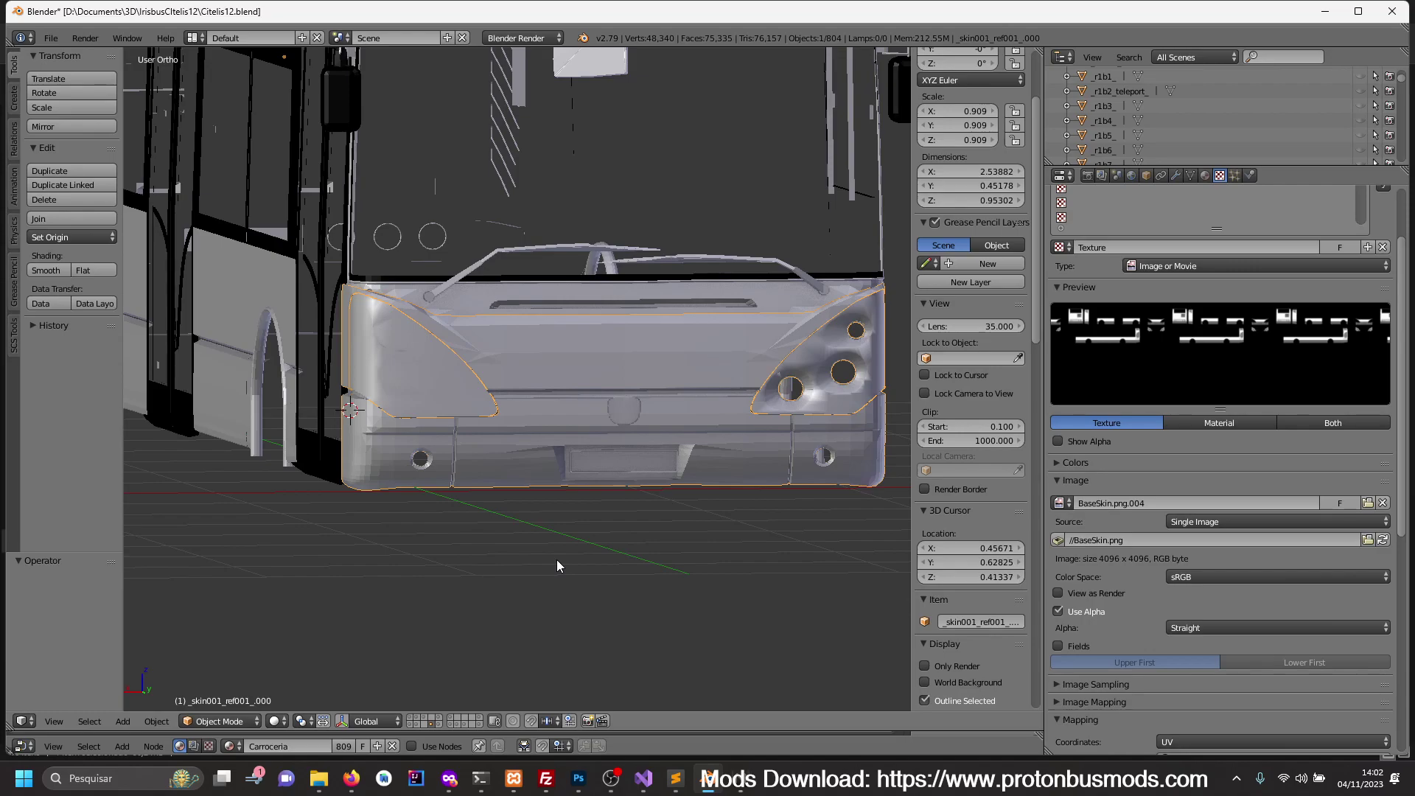
- Check the front mask in Back Ortho wireframe laid over the front blueprint
{"action": "middle_click_drag", "start_coordinate": [556, 559], "coordinate": [551, 551]}
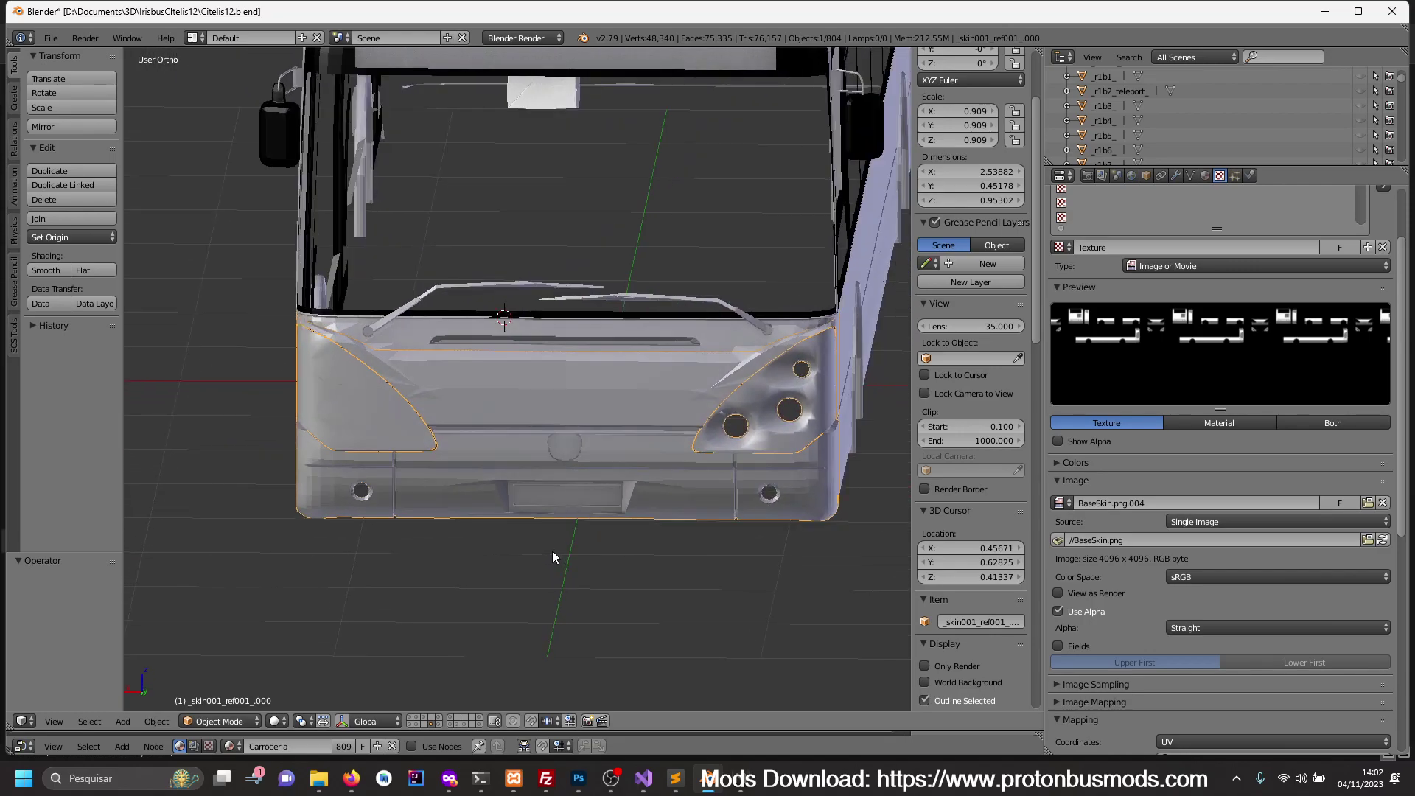
{"action": "key", "text": "ctrl+KP_1"}
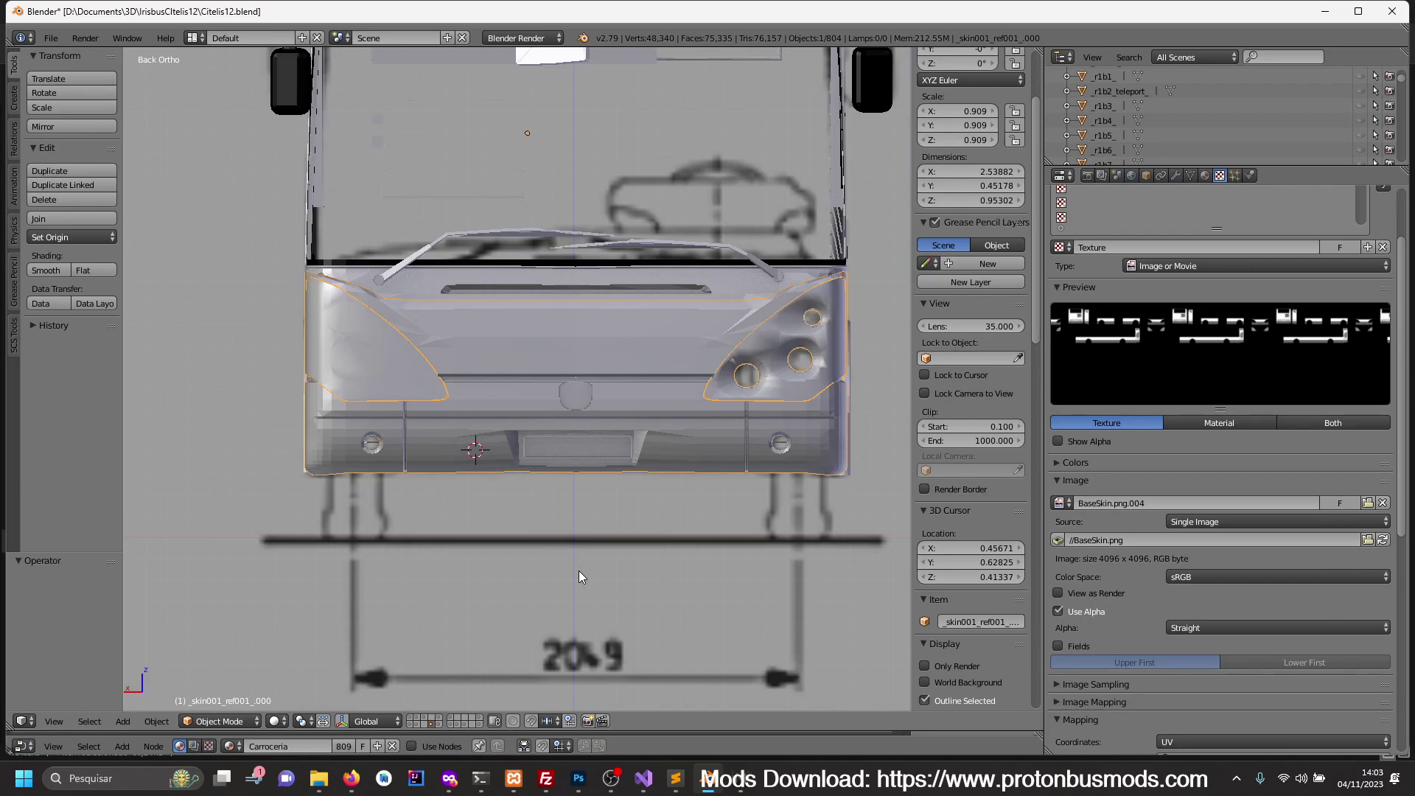
{"action": "scroll", "coordinate": [463, 551], "scroll_direction": "up", "scroll_amount": 1}
{"action": "middle_click_drag", "start_coordinate": [403, 542], "coordinate": [449, 539]}
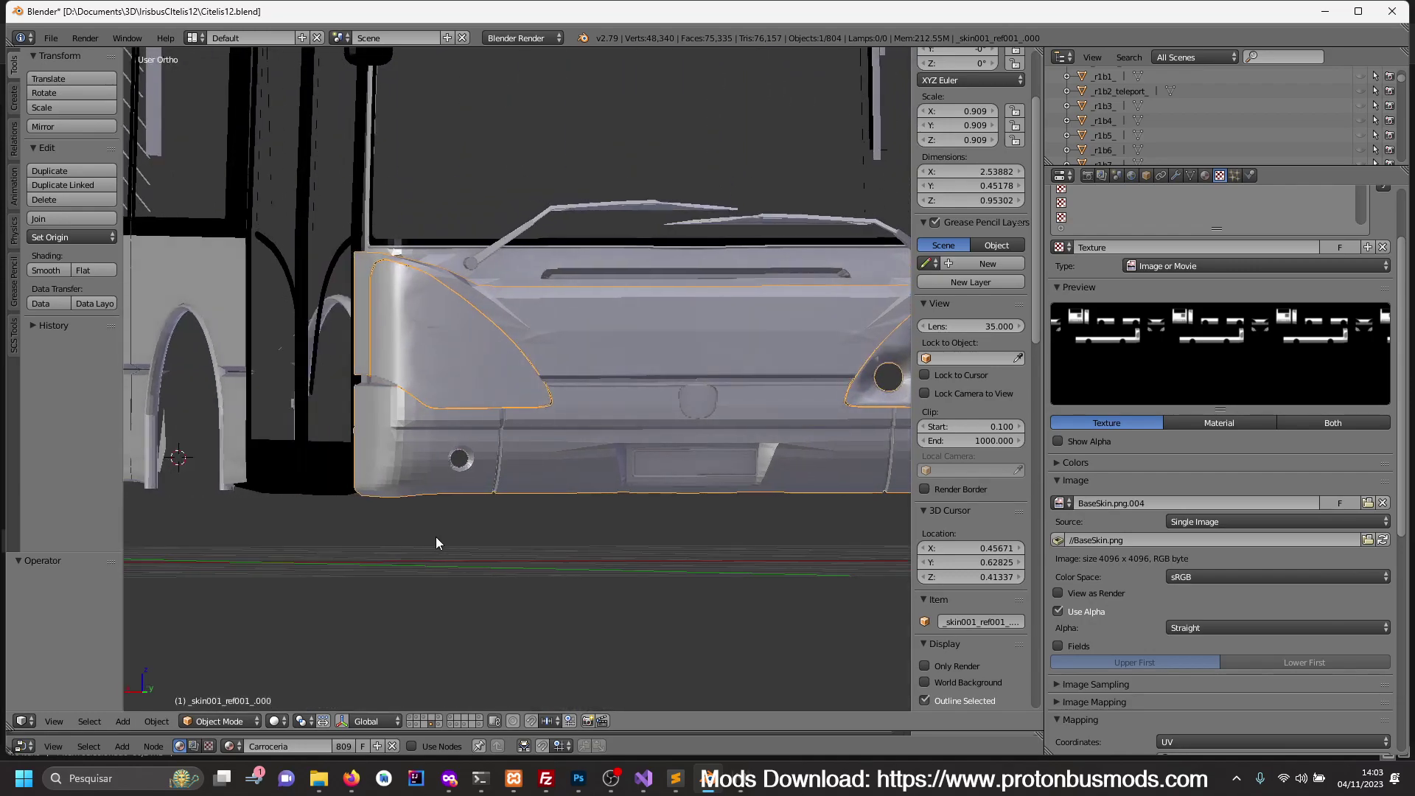
{"action": "scroll", "coordinate": [427, 509], "scroll_direction": "down", "scroll_amount": 1}
{"action": "scroll", "coordinate": [427, 509], "scroll_direction": "down", "scroll_amount": 1}
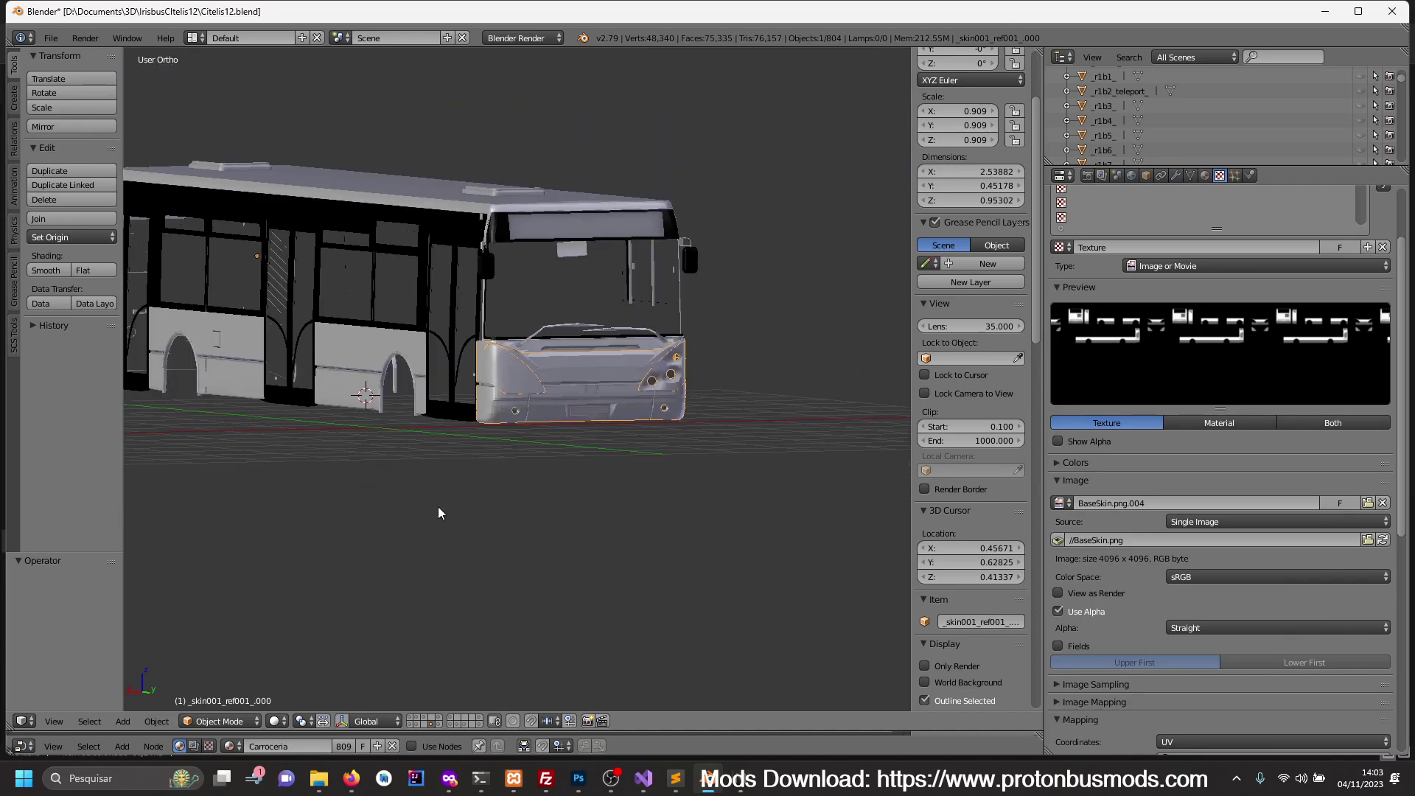
{"action": "scroll", "coordinate": [479, 510], "scroll_direction": "up", "scroll_amount": 3}
{"action": "scroll", "coordinate": [519, 516], "scroll_direction": "up", "scroll_amount": 2}
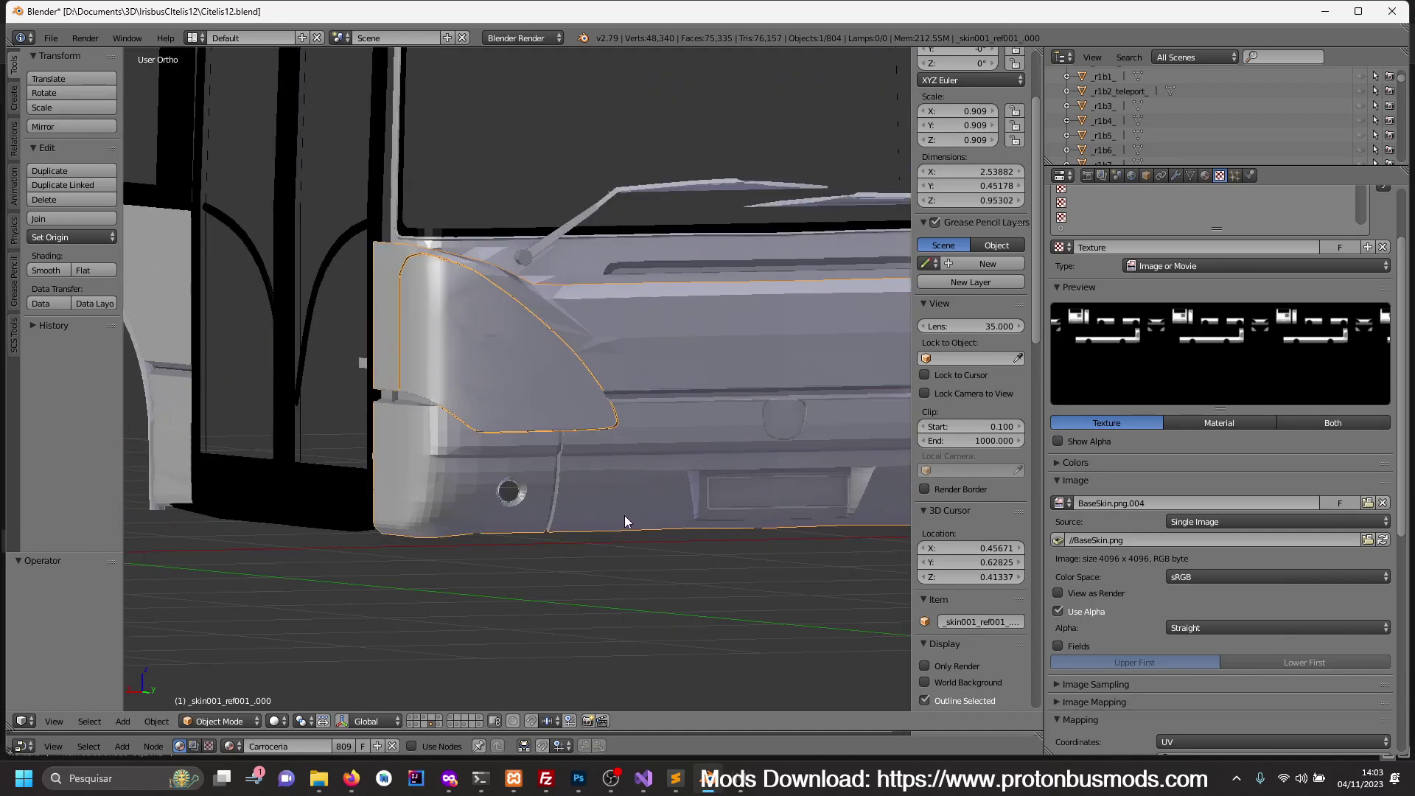
{"action": "key", "text": "KP_1"}
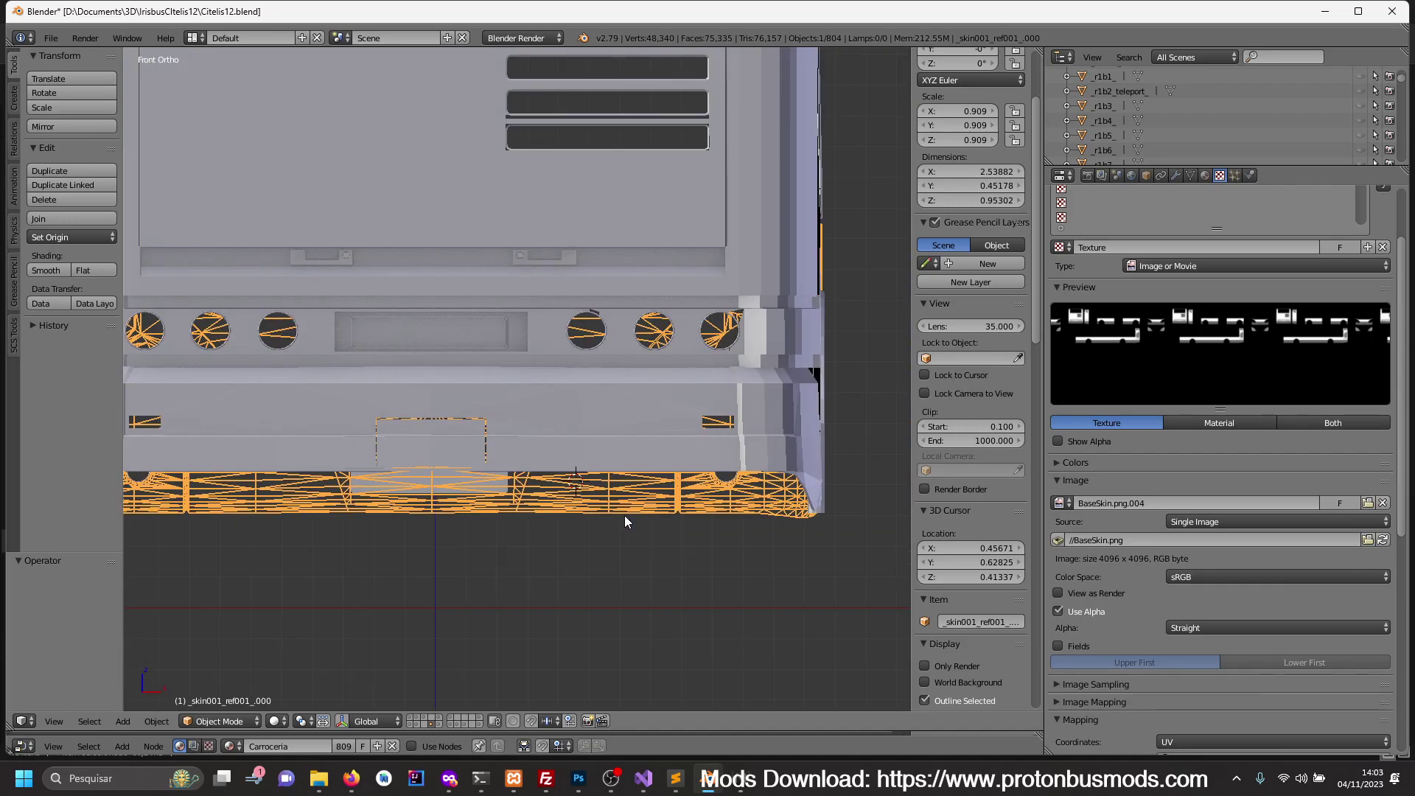
{"action": "key", "text": "ctrl+KP_1"}
{"action": "key", "text": "z"}
{"action": "scroll", "coordinate": [582, 542], "scroll_direction": "up", "scroll_amount": 2}
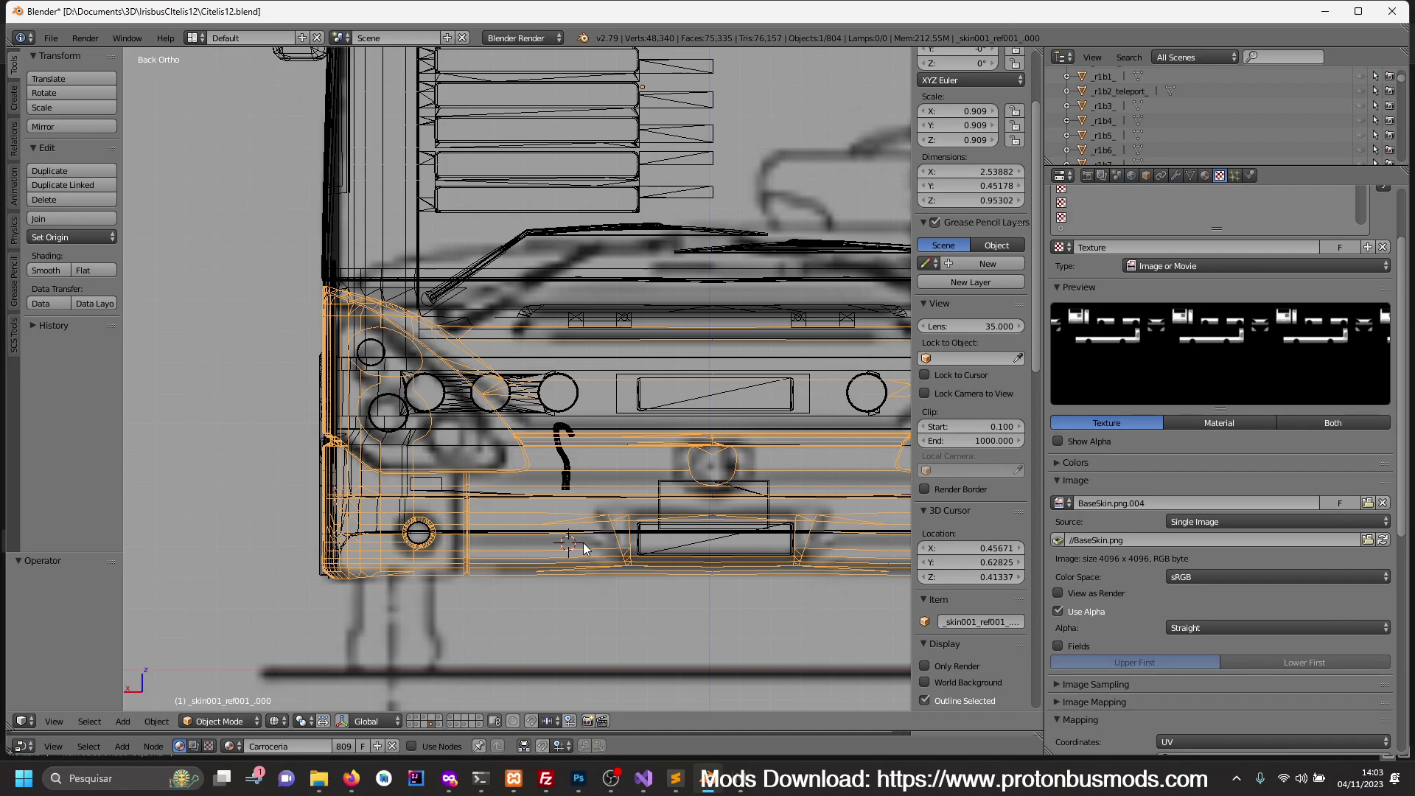
- Orbit around the bus front, checking the bumper in solid and wireframe from the back view
{"action": "scroll", "coordinate": [490, 526], "scroll_direction": "down", "scroll_amount": 2}
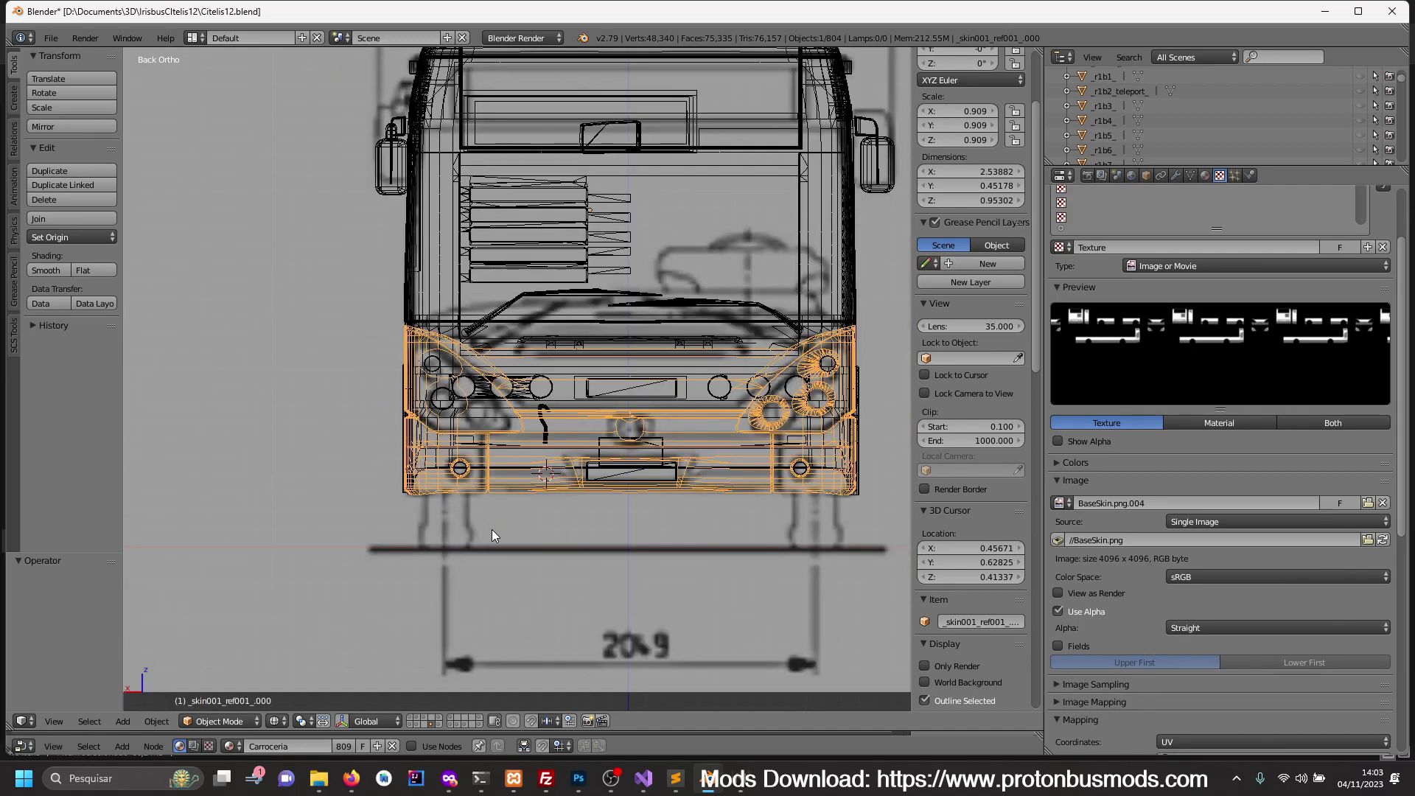
{"action": "scroll", "coordinate": [492, 529], "scroll_direction": "up", "scroll_amount": 3}
{"action": "middle_click_drag", "start_coordinate": [485, 537], "coordinate": [649, 545]}
{"action": "key", "text": "z"}
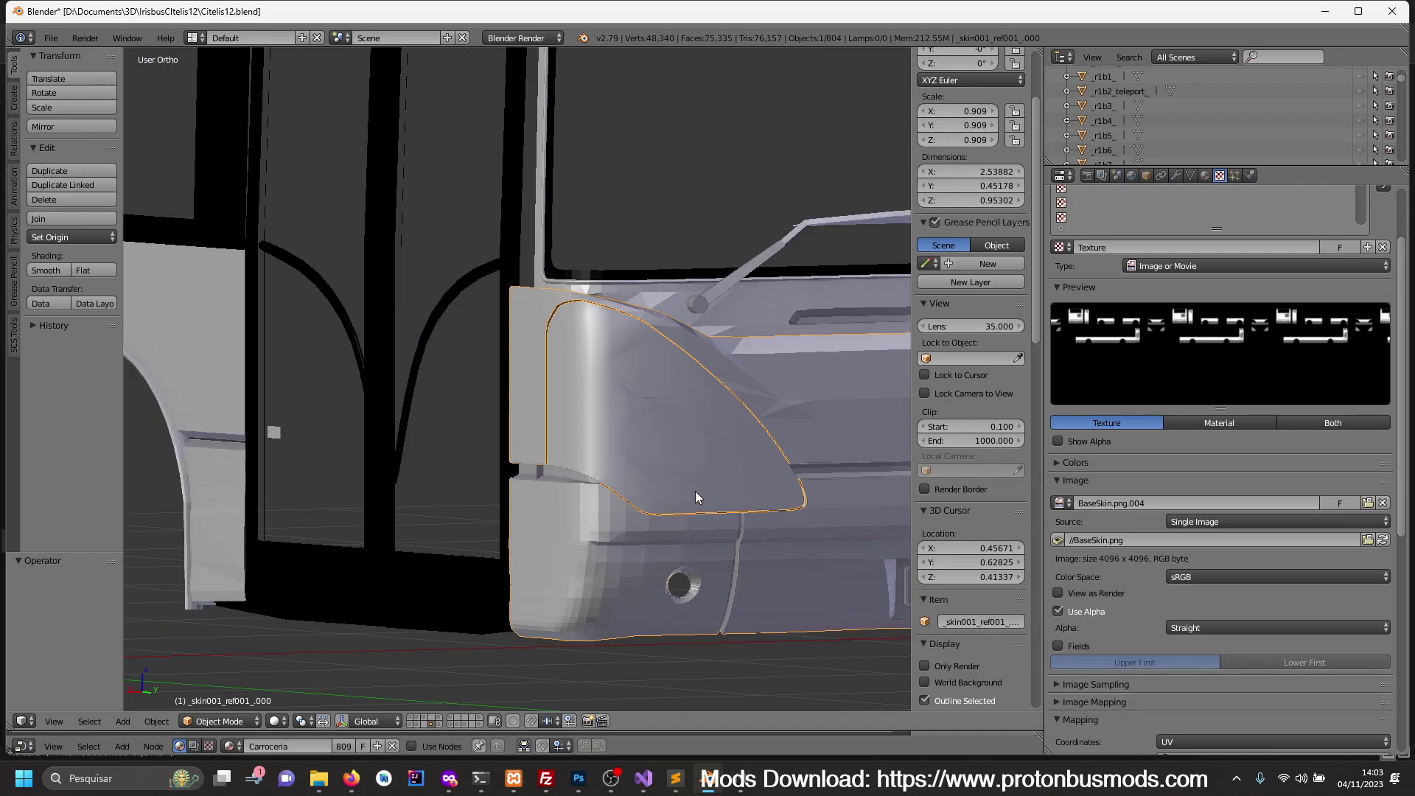
{"action": "key", "text": "Tab"}
{"action": "key", "text": "Tab"}
{"action": "key", "text": "a"}
{"action": "mouse_move", "coordinate": [704, 490]}
{"action": "middle_mouse_down"}
{"action": "mouse_move", "coordinate": [752, 498]}
{"action": "mouse_move", "coordinate": [727, 497]}
{"action": "middle_mouse_up"}
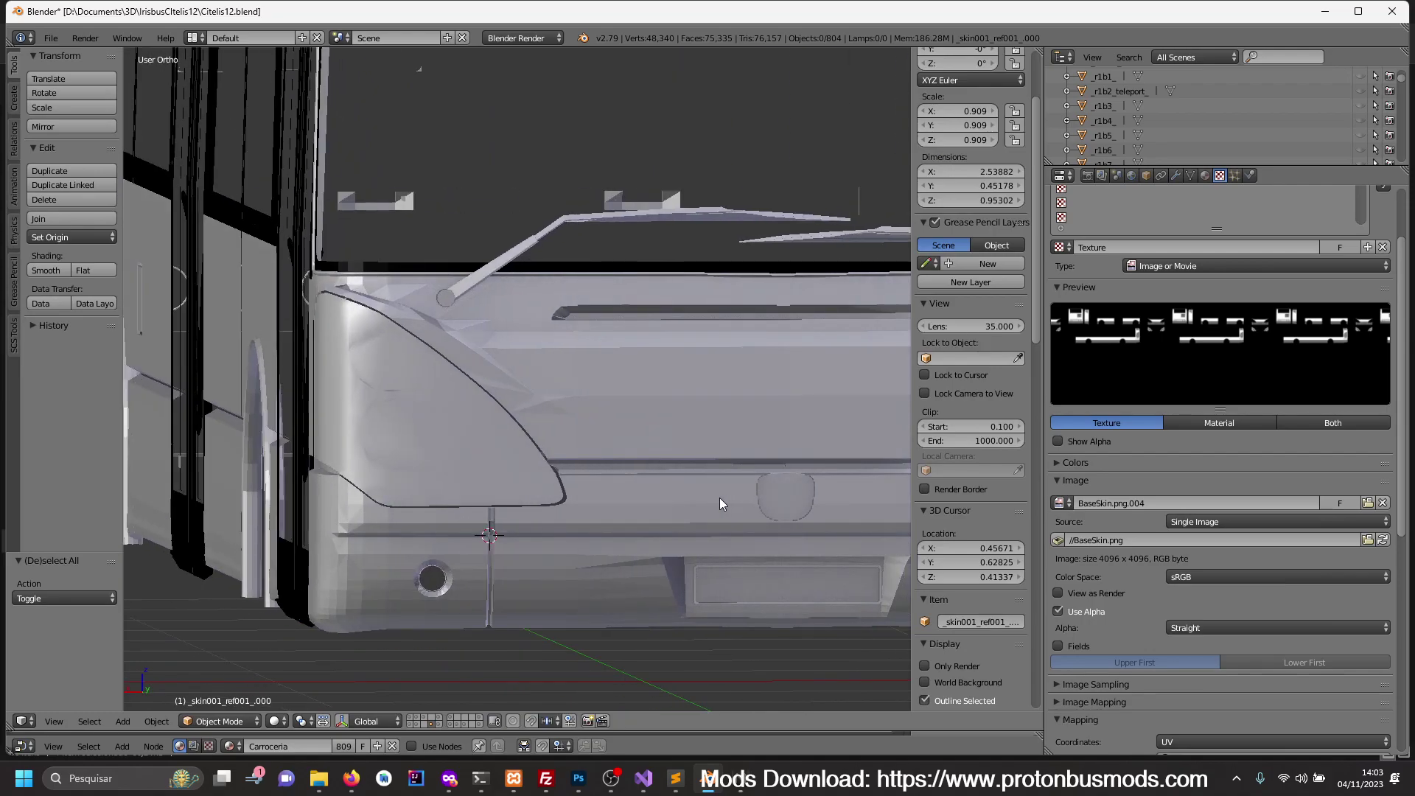
{"action": "key", "text": "ctrl+KP_1"}
{"action": "key", "text": "z"}
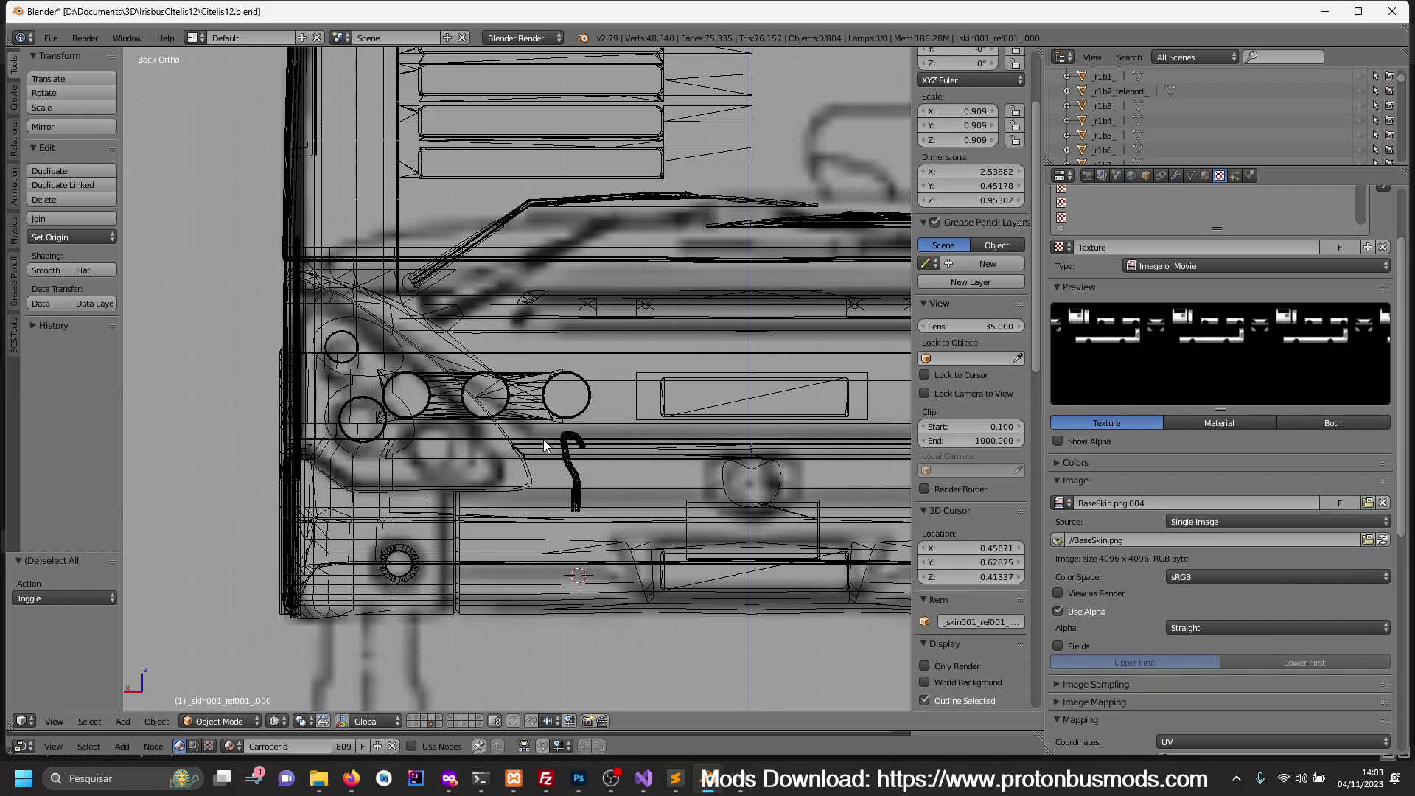
{"action": "key", "text": "z"}
- Select the front bumper, isolate it in back-view wireframe, and enter its Edit Mode
{"action": "right_click", "coordinate": [467, 448]}
{"action": "key", "text": "KP_Divide"}
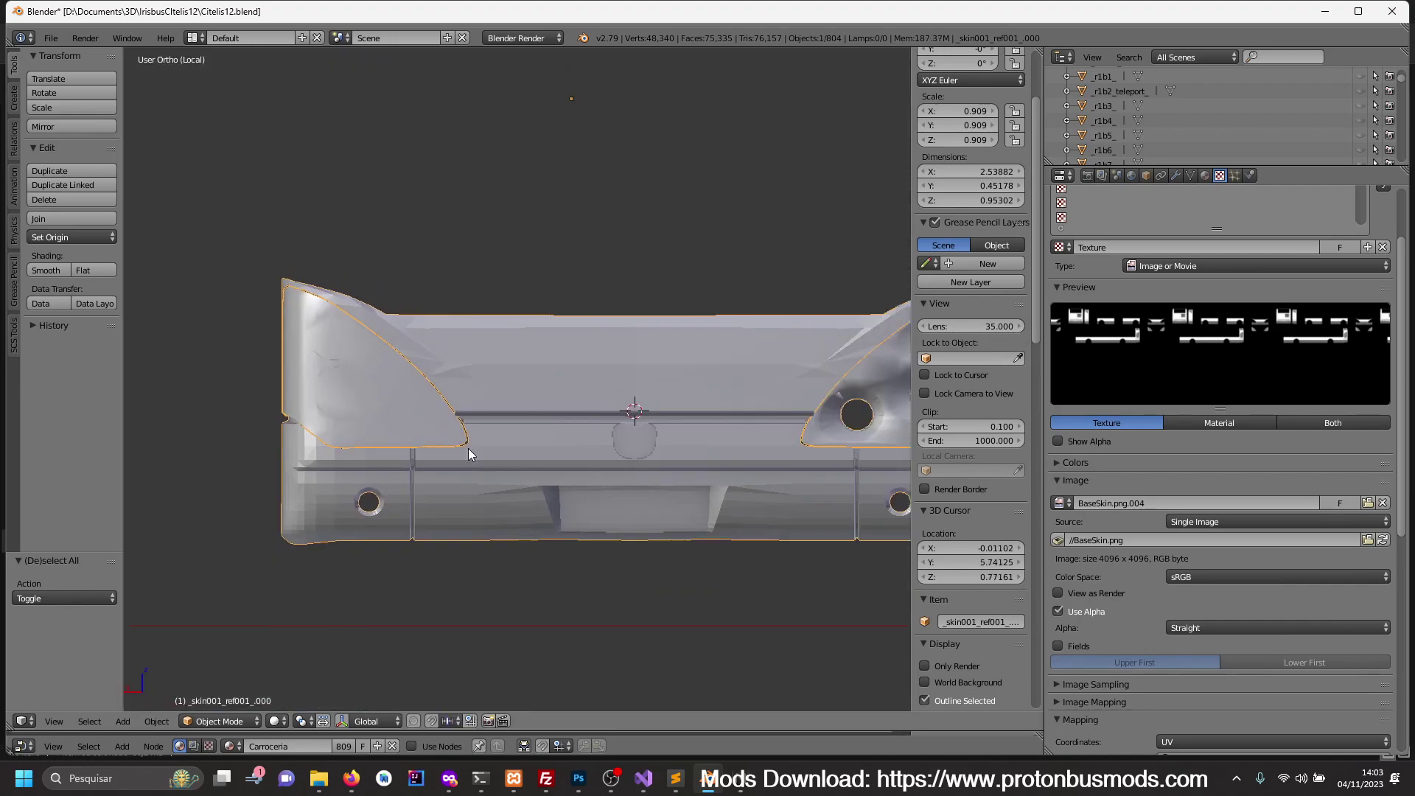
{"action": "key", "text": "ctrl+KP_1"}
{"action": "key", "text": "z"}
{"action": "scroll", "coordinate": [479, 465], "scroll_direction": "up", "scroll_amount": 3}
{"action": "scroll", "coordinate": [555, 476], "scroll_direction": "up", "scroll_amount": 1}
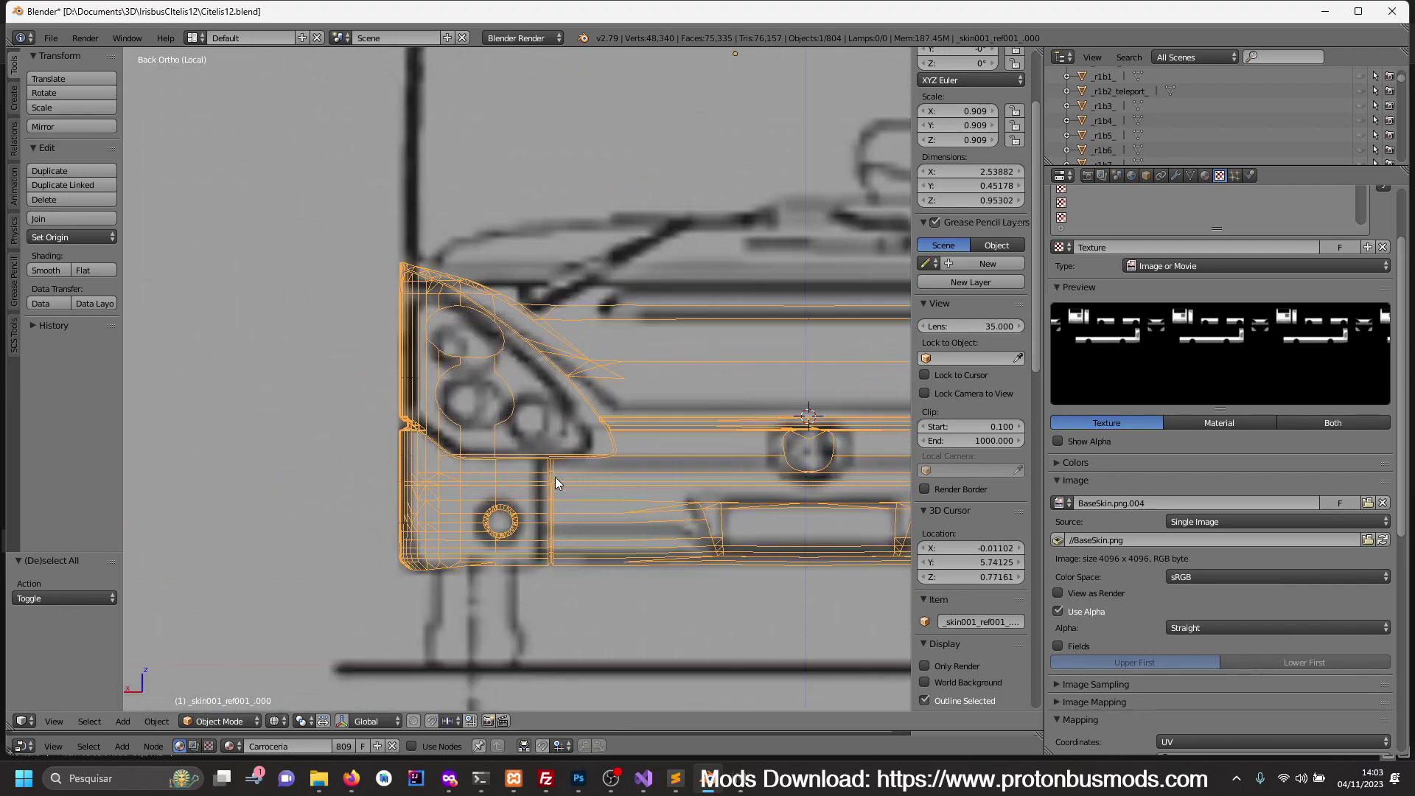
{"action": "key", "text": "Tab"}
{"action": "key", "text": "z"}
{"action": "key", "text": "Tab"}
{"action": "key", "text": "KP_Divide"}
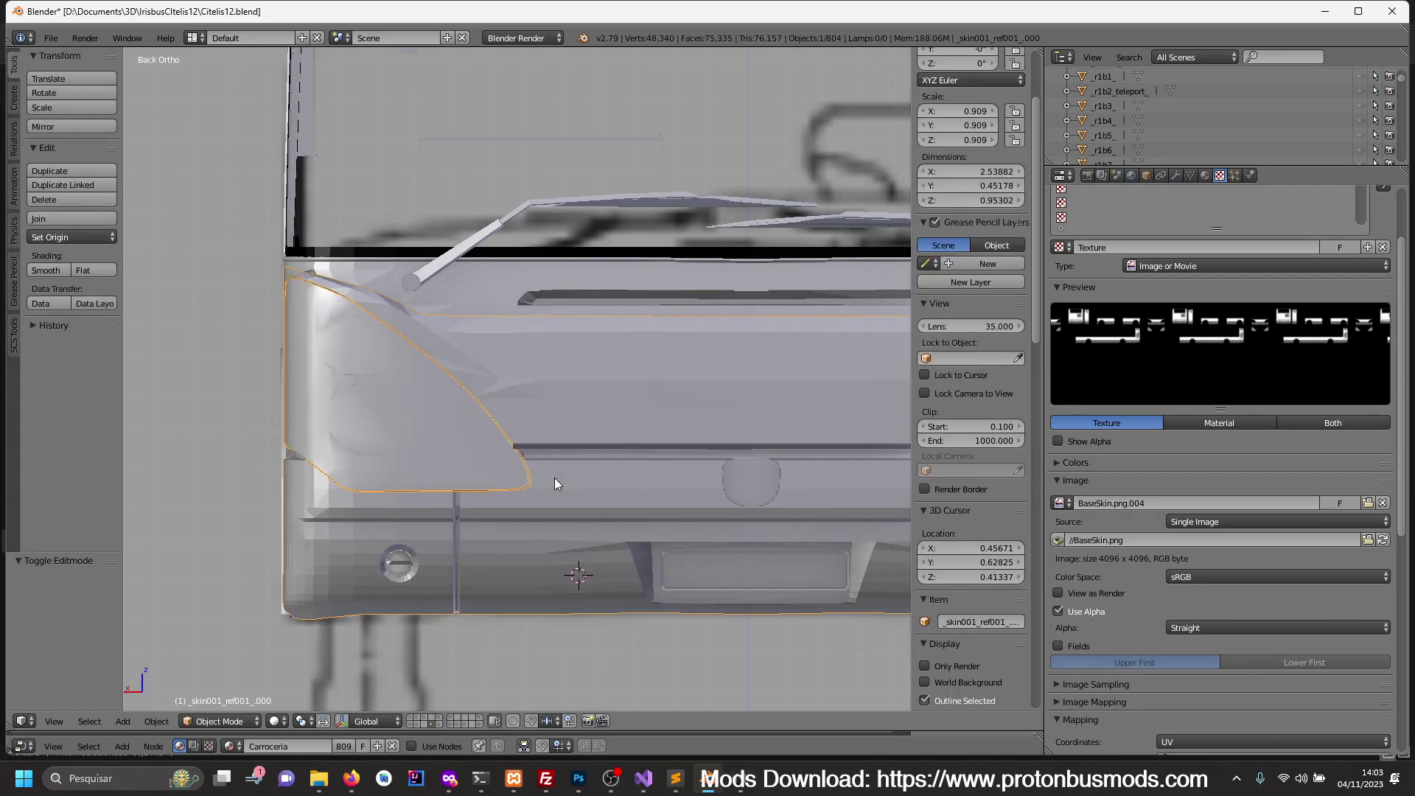
{"action": "key", "text": "Tab"}
- Separate the whole bumper mesh into its loose parts
{"action": "key", "text": "z"}
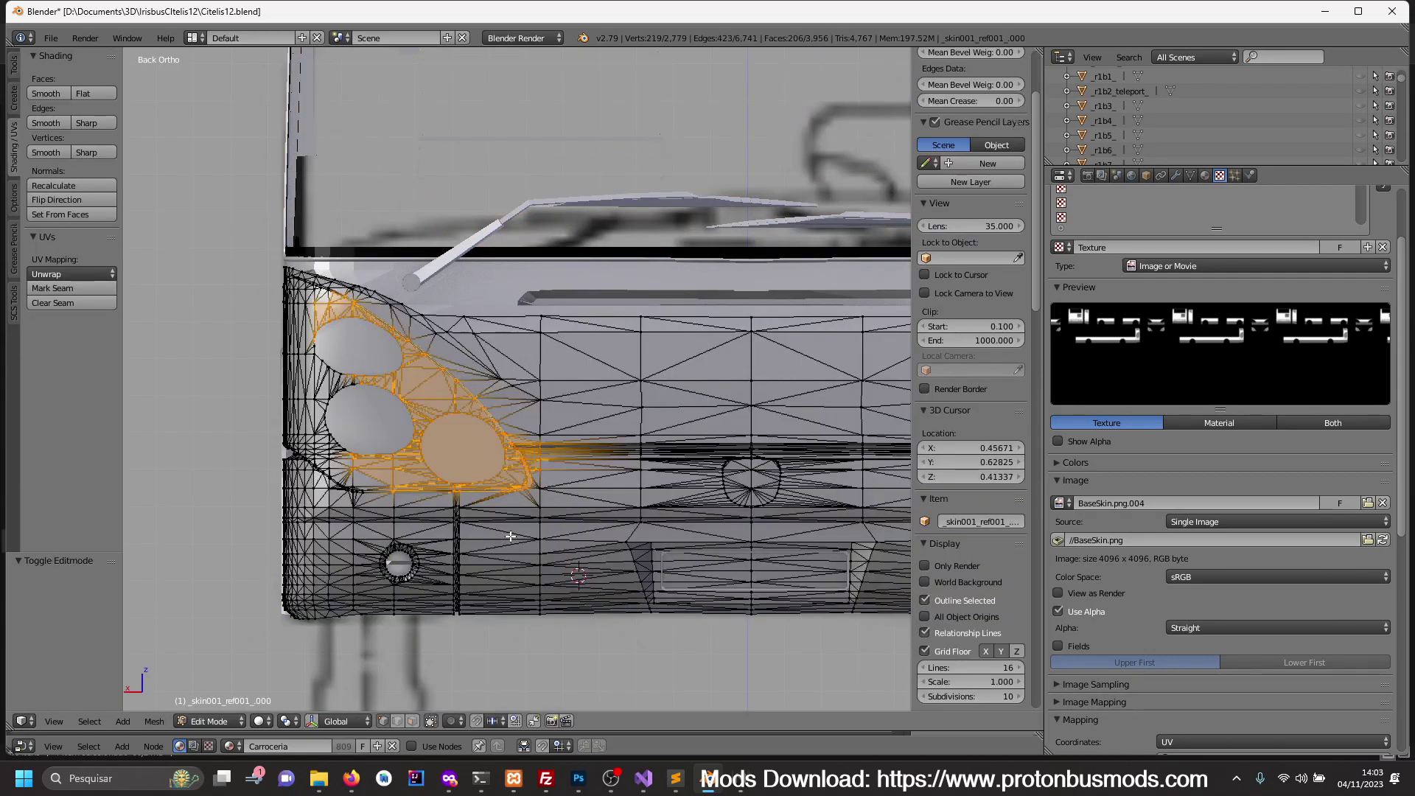
{"action": "key", "text": "a"}
{"action": "key", "text": "a"}
{"action": "key", "text": "p"}
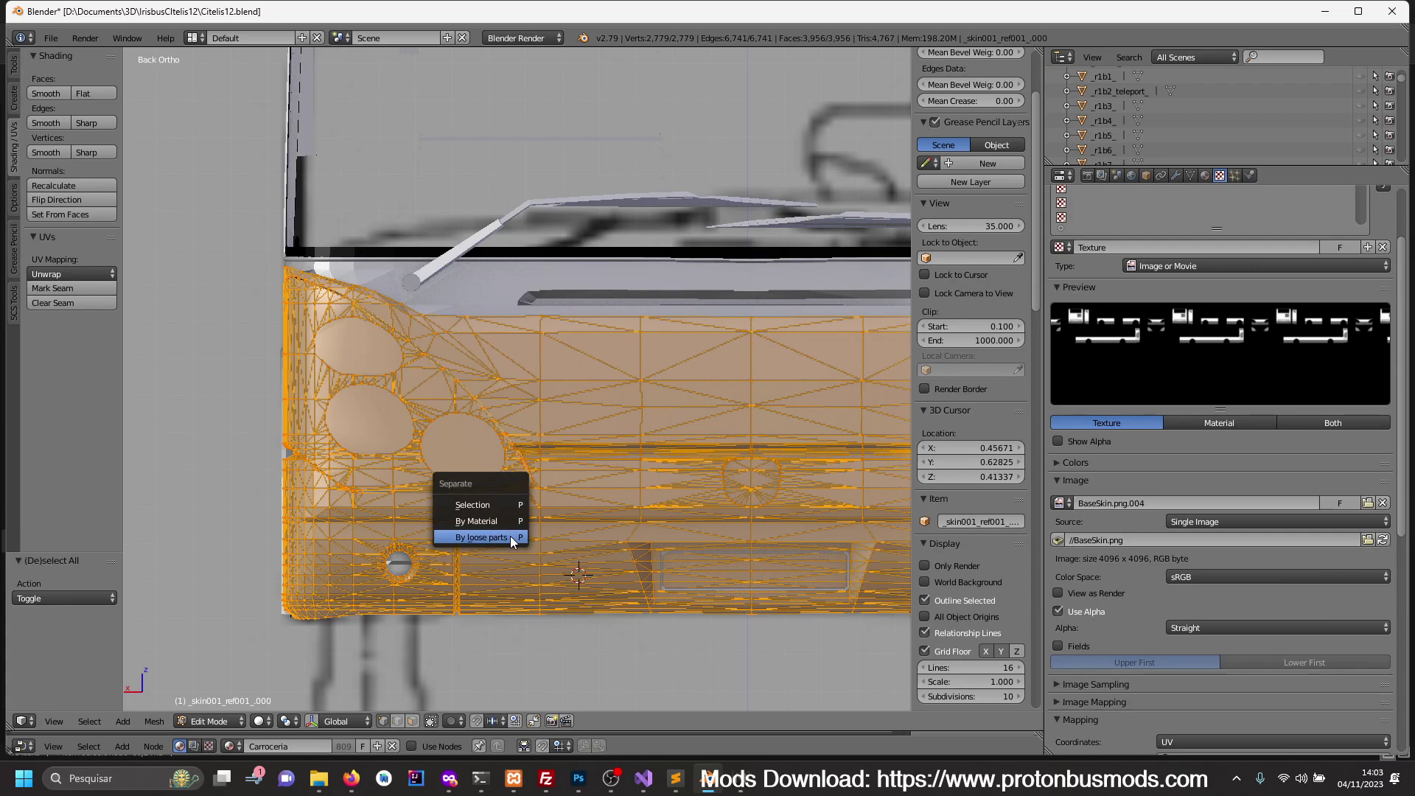
{"action": "left_click", "coordinate": [510, 537]}
{"action": "key", "text": "Tab"}
{"action": "key", "text": "a"}
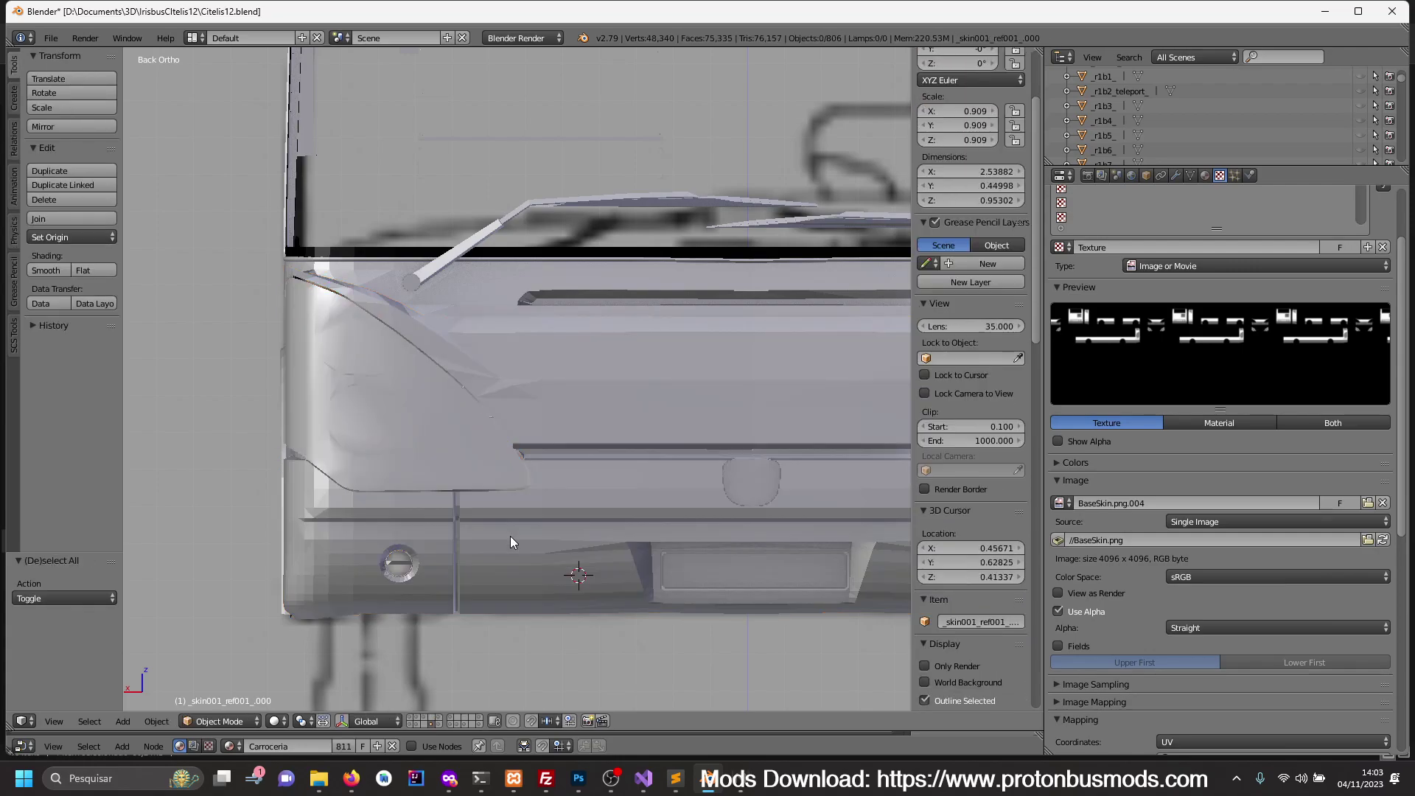
- Isolate the corner headlight panel in back-view wireframe and enter its Edit Mode
{"action": "right_click", "coordinate": [410, 464]}
{"action": "key", "text": "KP_Divide"}
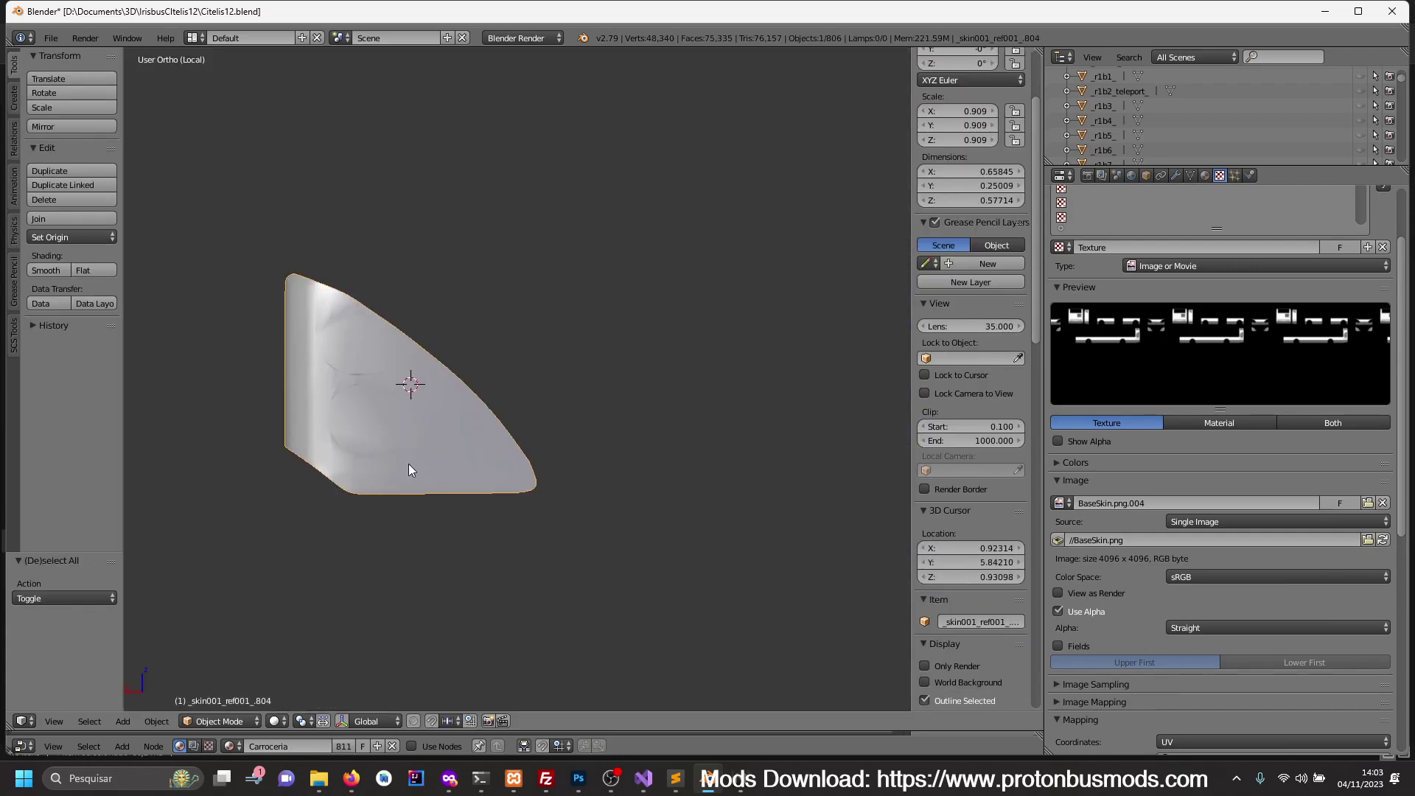
{"action": "key", "text": "ctrl+KP_1"}
{"action": "key", "text": "z"}
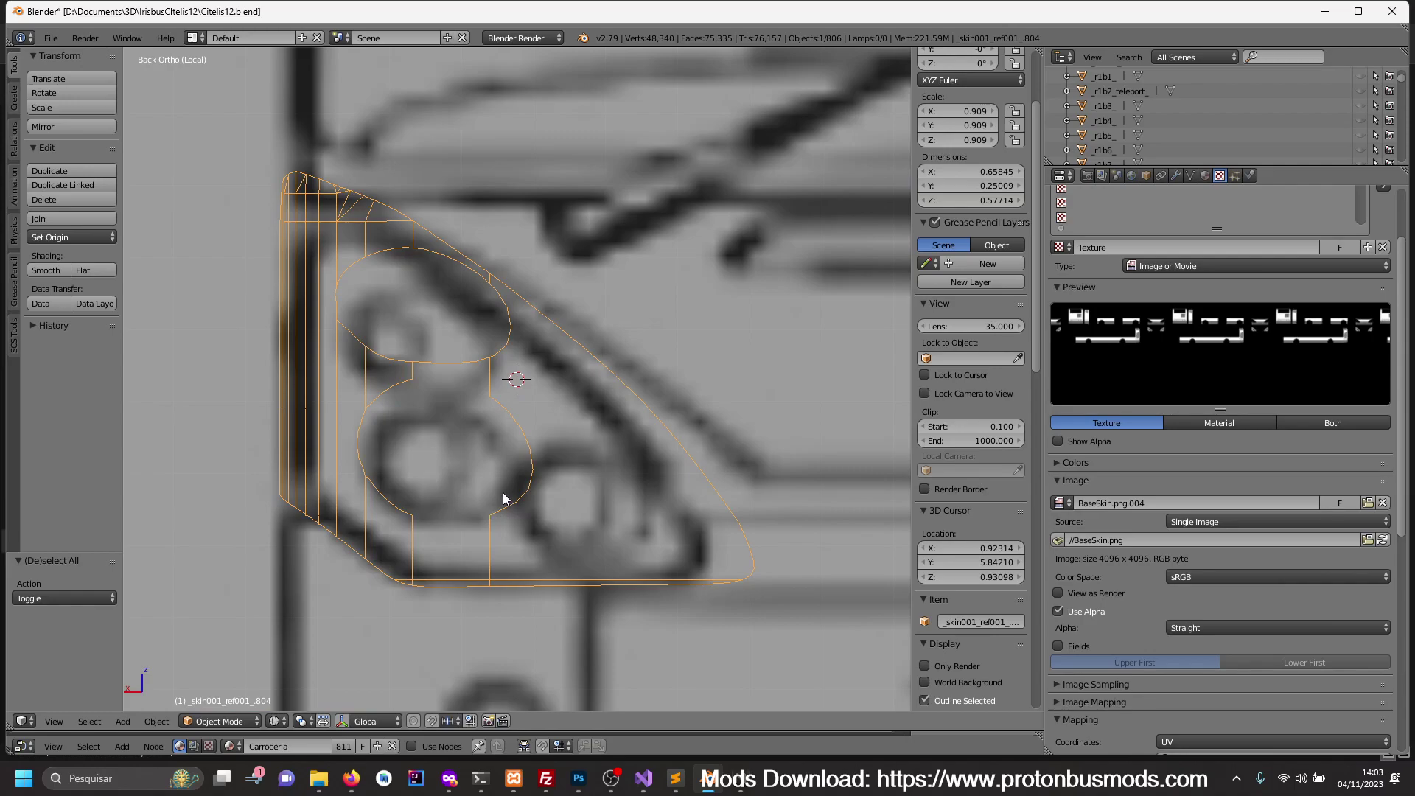
{"action": "middle_click_drag", "start_coordinate": [475, 482], "coordinate": [508, 489], "text": "shift"}
{"action": "key", "text": "Tab"}
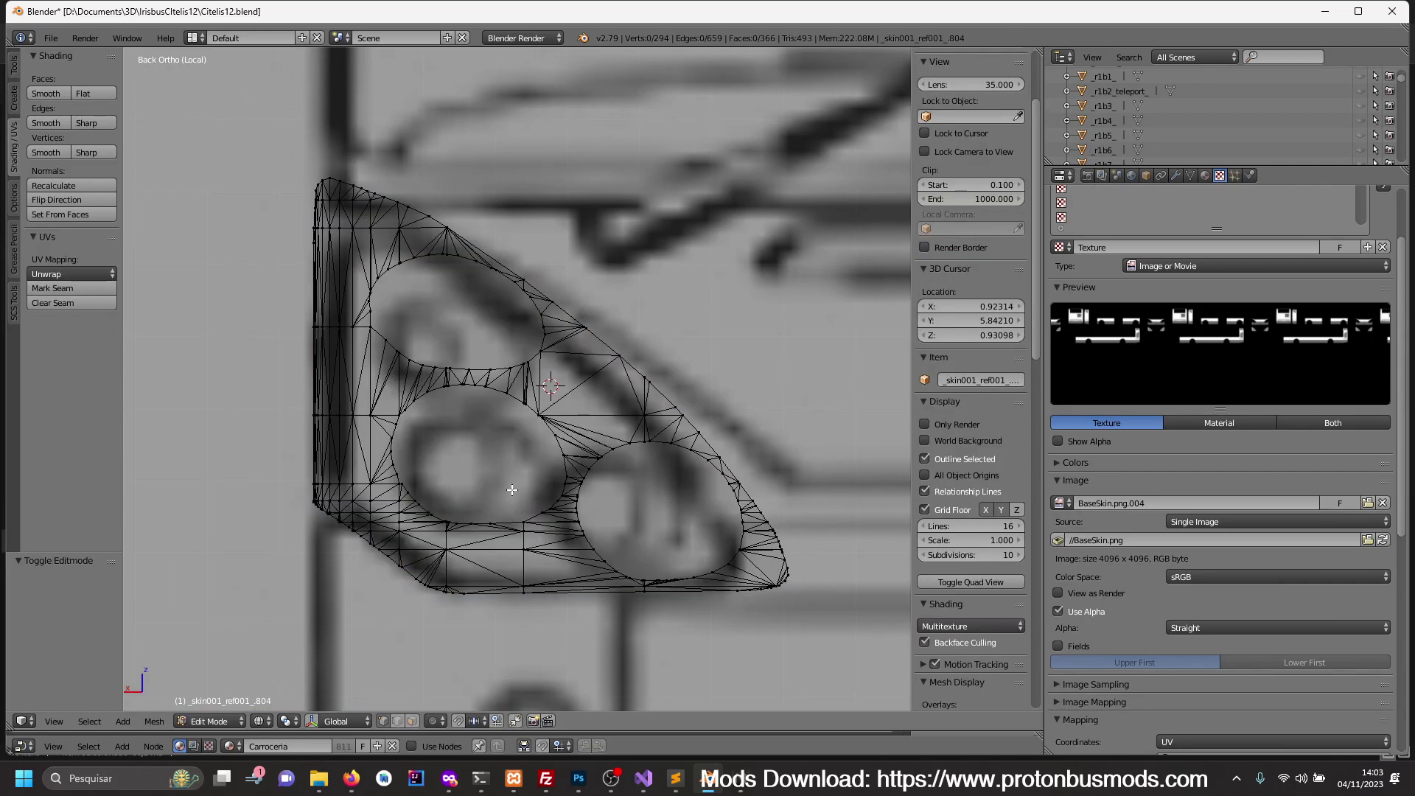
{"action": "key", "text": "a"}
{"action": "key", "text": "a"}
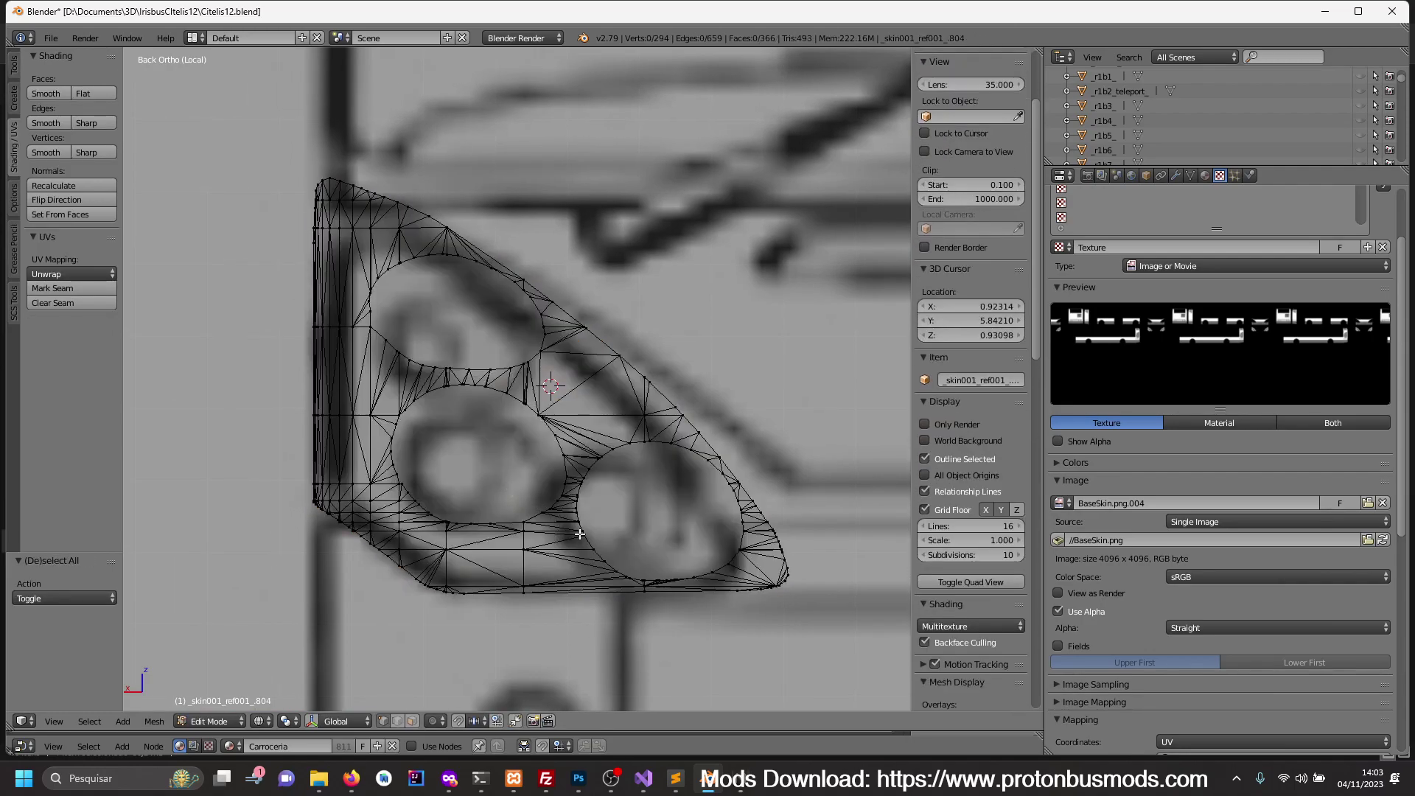
{"action": "key", "text": "a"}
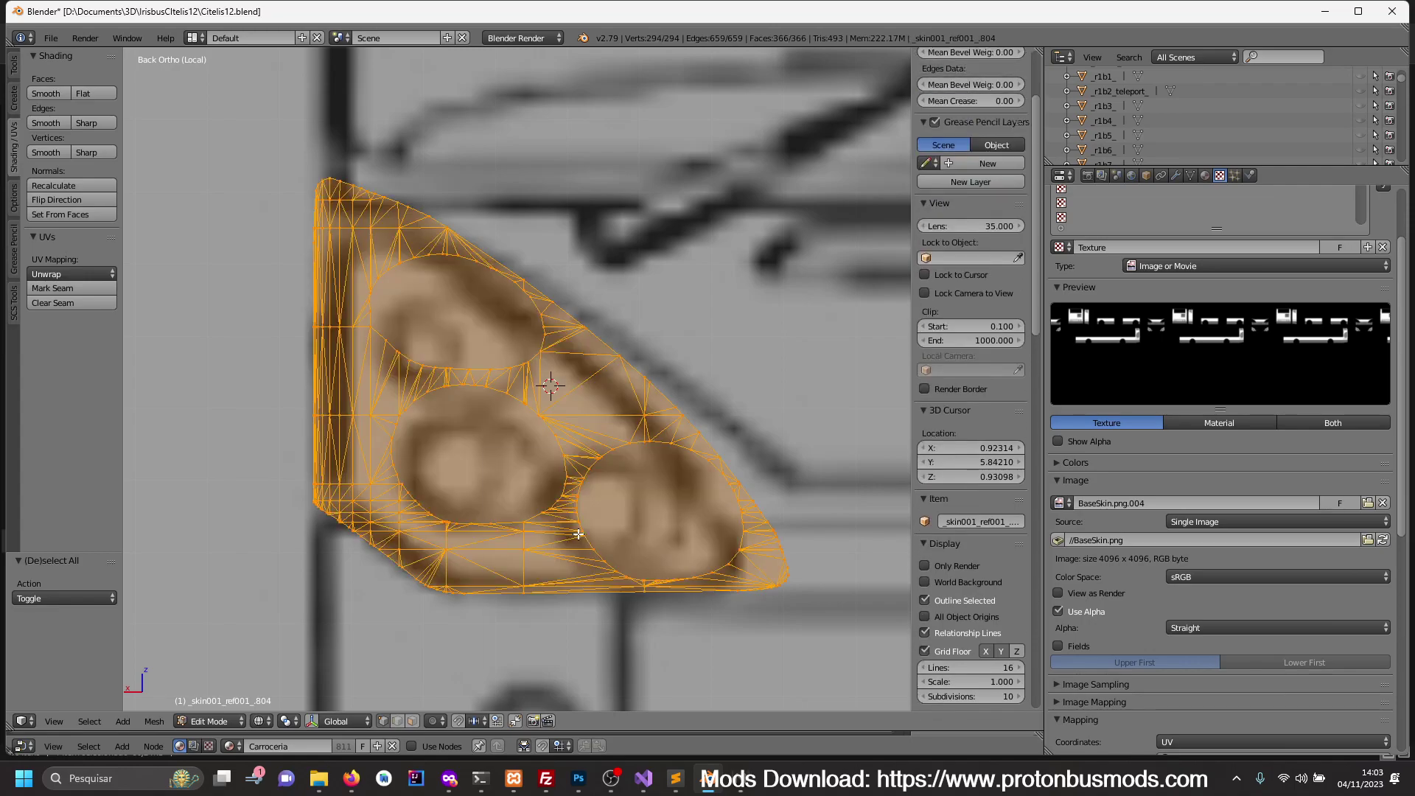
- Simplify the panel mesh with a Limited Dissolve and check the result
{"action": "key", "text": "x"}
{"action": "left_click", "coordinate": [577, 619]}
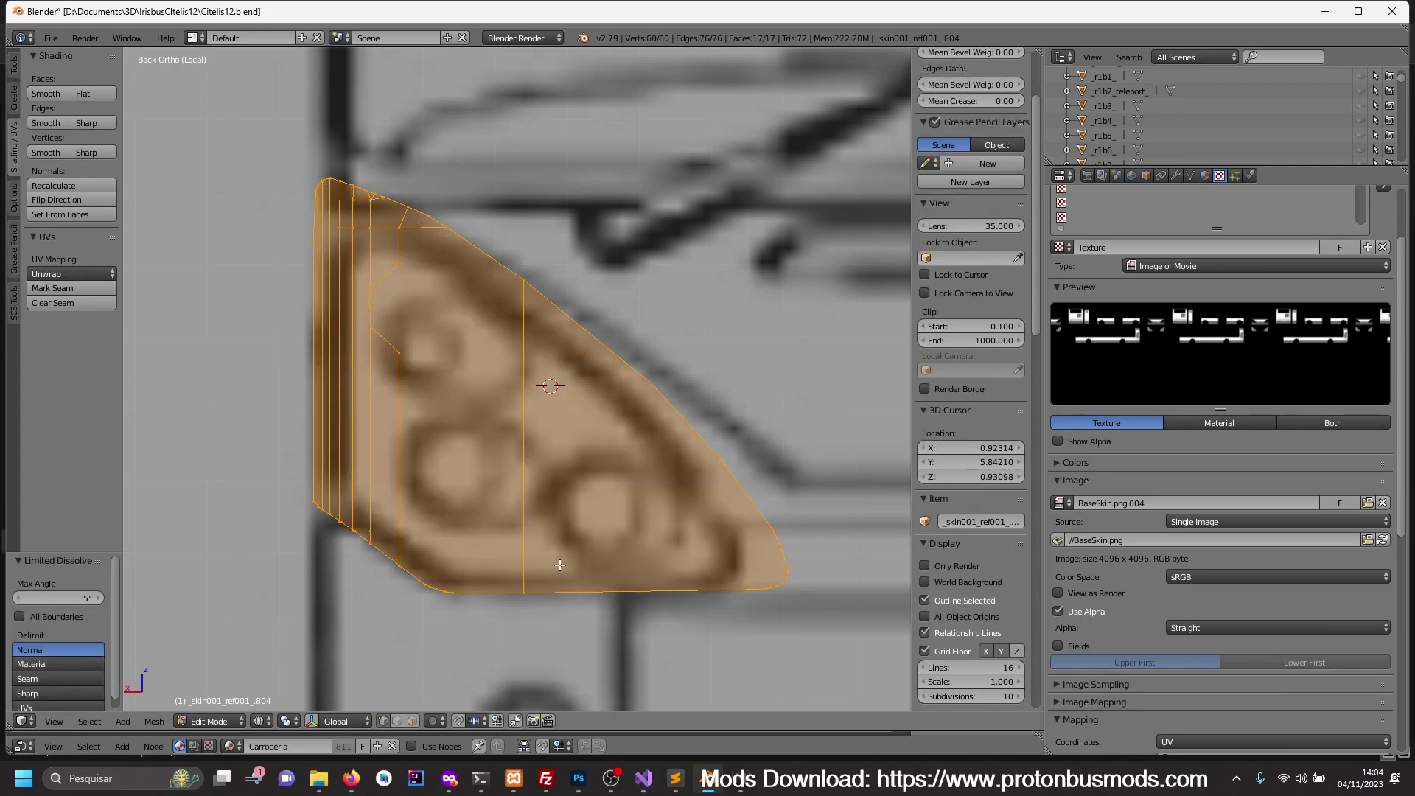
{"action": "key", "text": "Tab"}
{"action": "key", "text": "alt+z"}
{"action": "middle_click_drag", "start_coordinate": [554, 533], "coordinate": [532, 501]}
{"action": "key", "text": "Tab"}
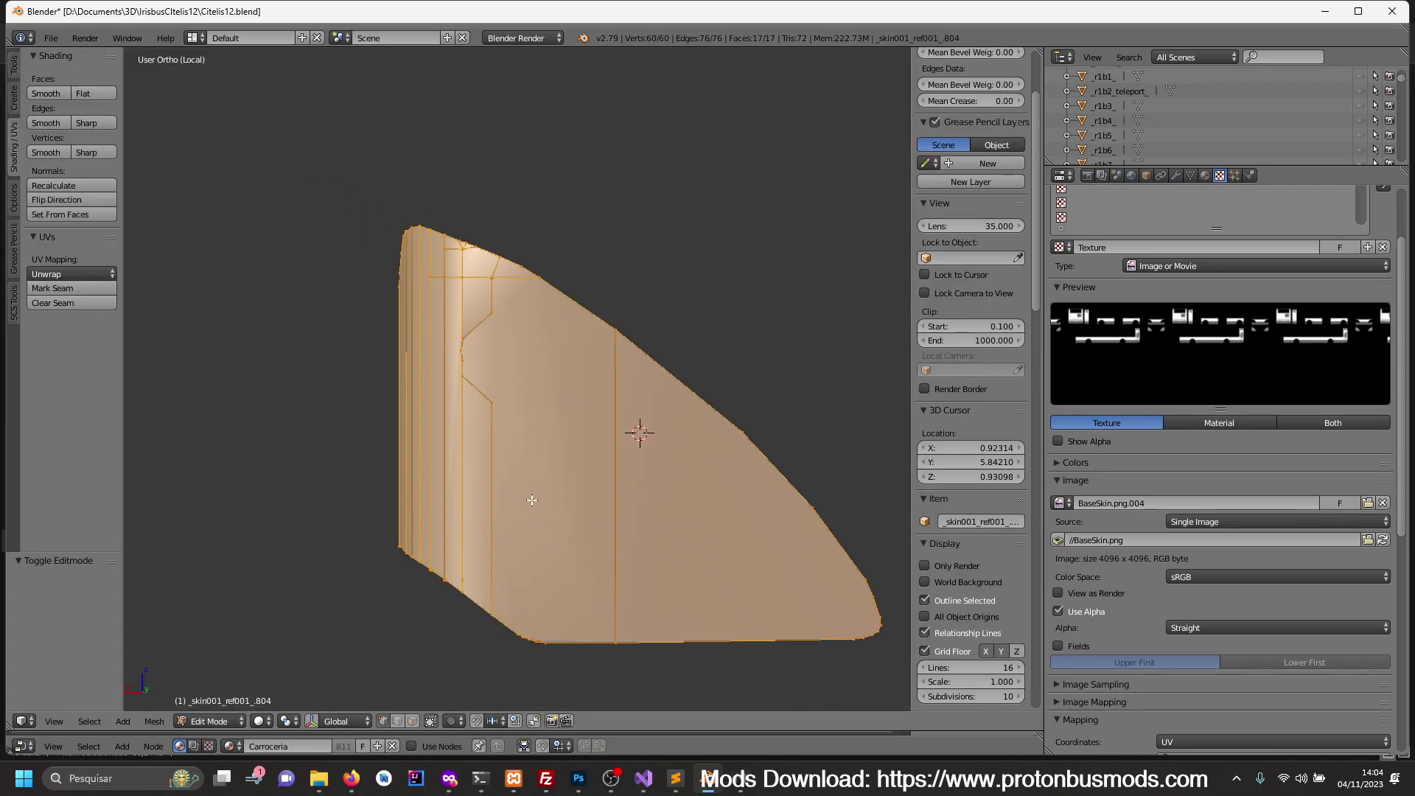
{"action": "key", "text": "ctrl+KP_1"}
{"action": "key", "text": "a"}
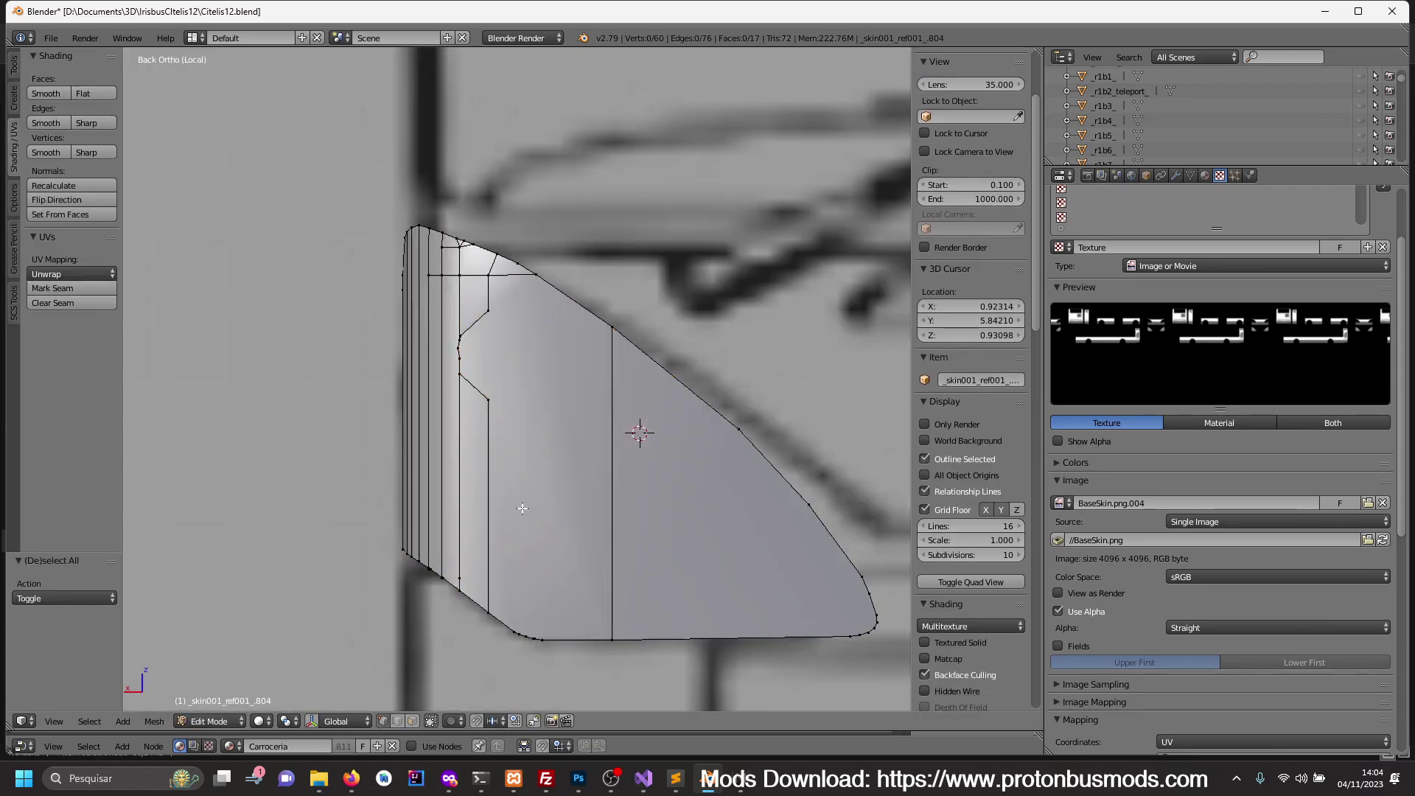
- Knife-cut a vertical edge down the upper part of the panel
{"action": "key", "text": "k"}
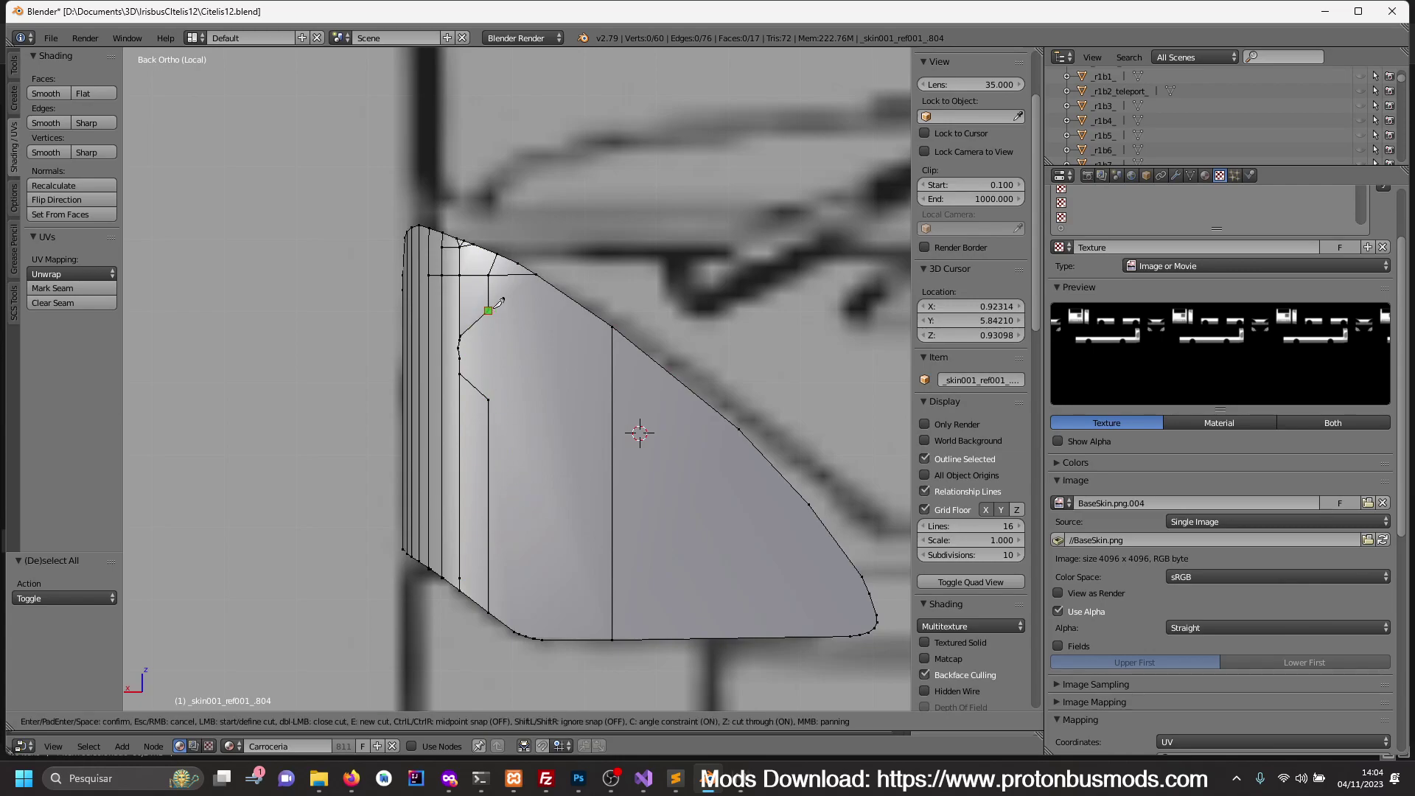
{"action": "left_click", "coordinate": [490, 309]}
{"action": "left_click", "coordinate": [490, 402]}
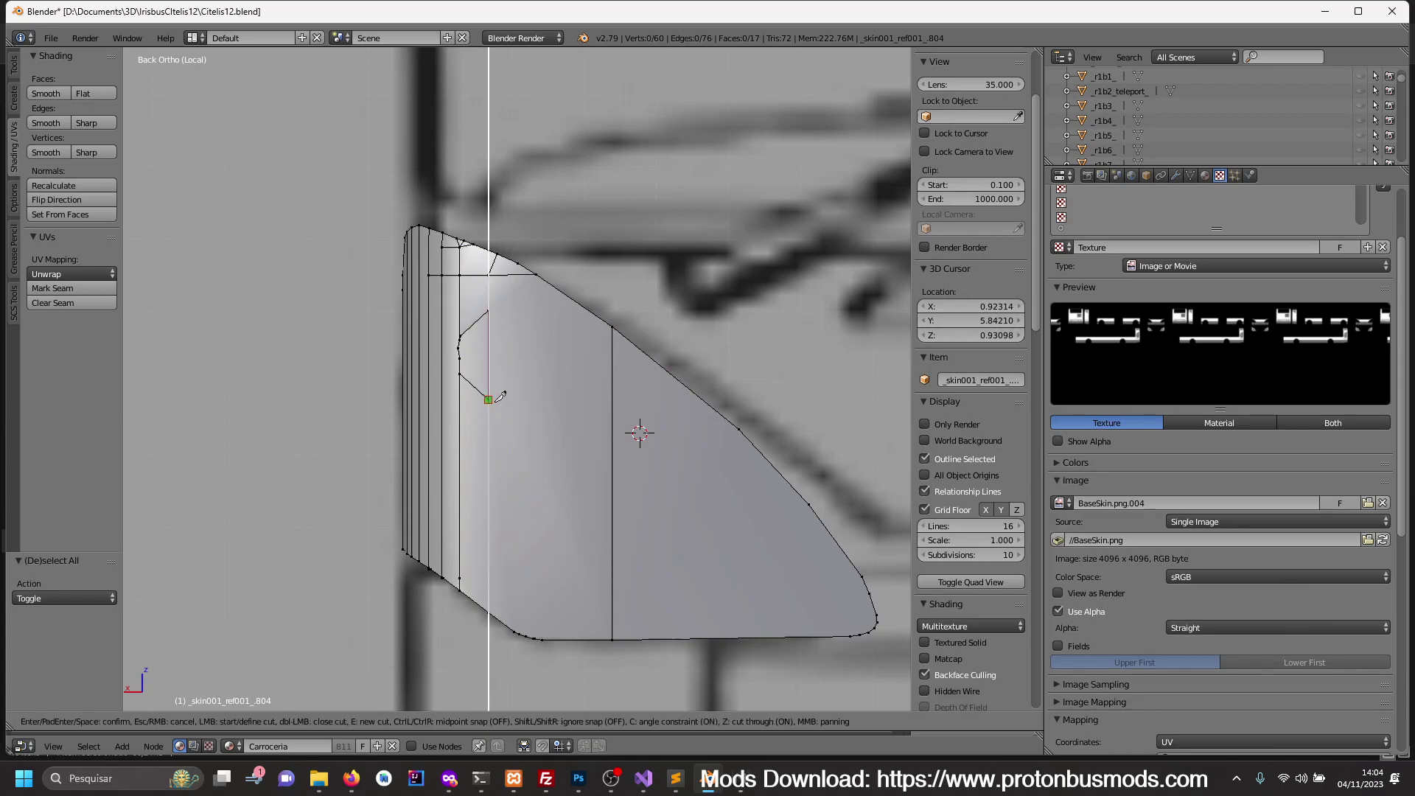
{"action": "key", "text": "Return"}
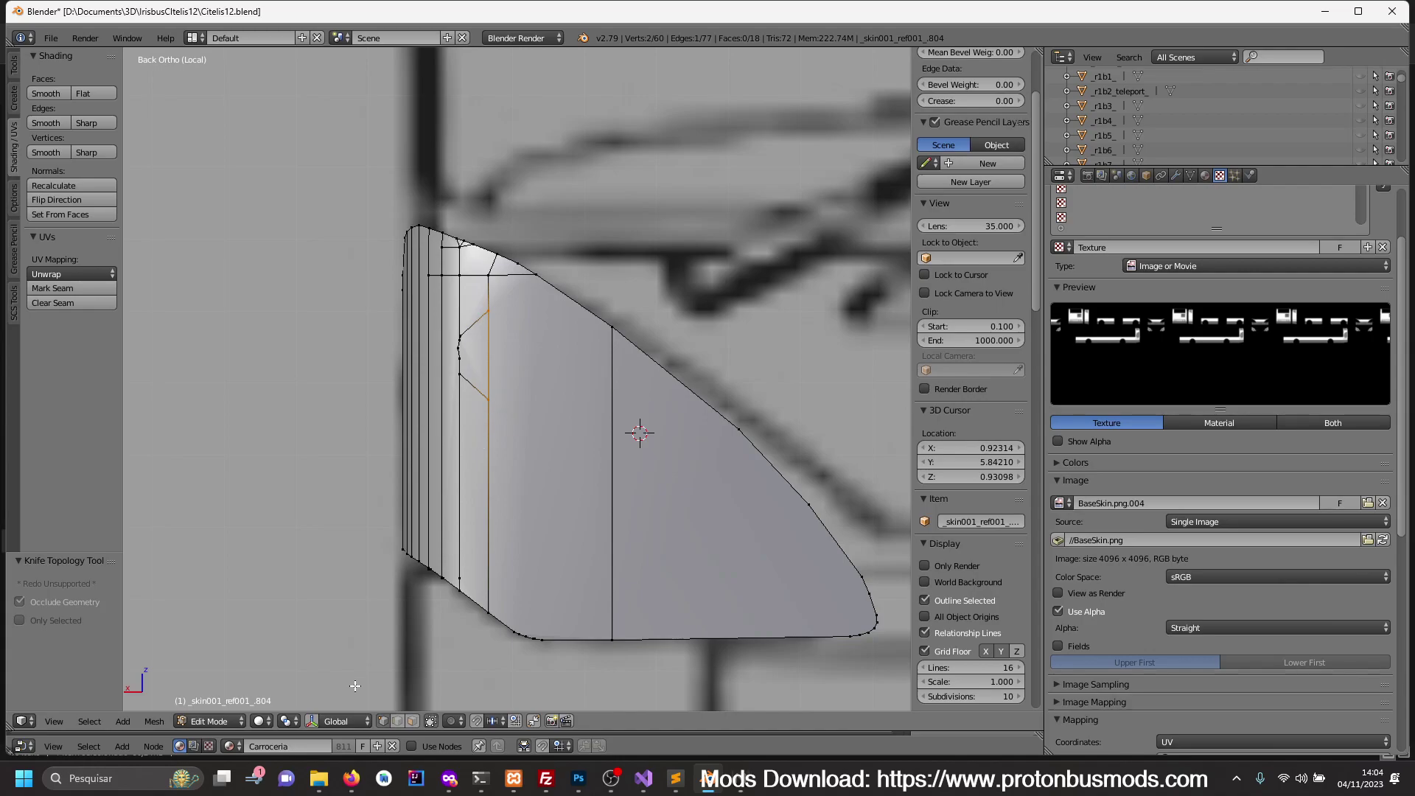
- Dissolve the selected edges, after undoing a trial vertex dissolve
{"action": "right_click", "coordinate": [476, 385], "text": "shift"}
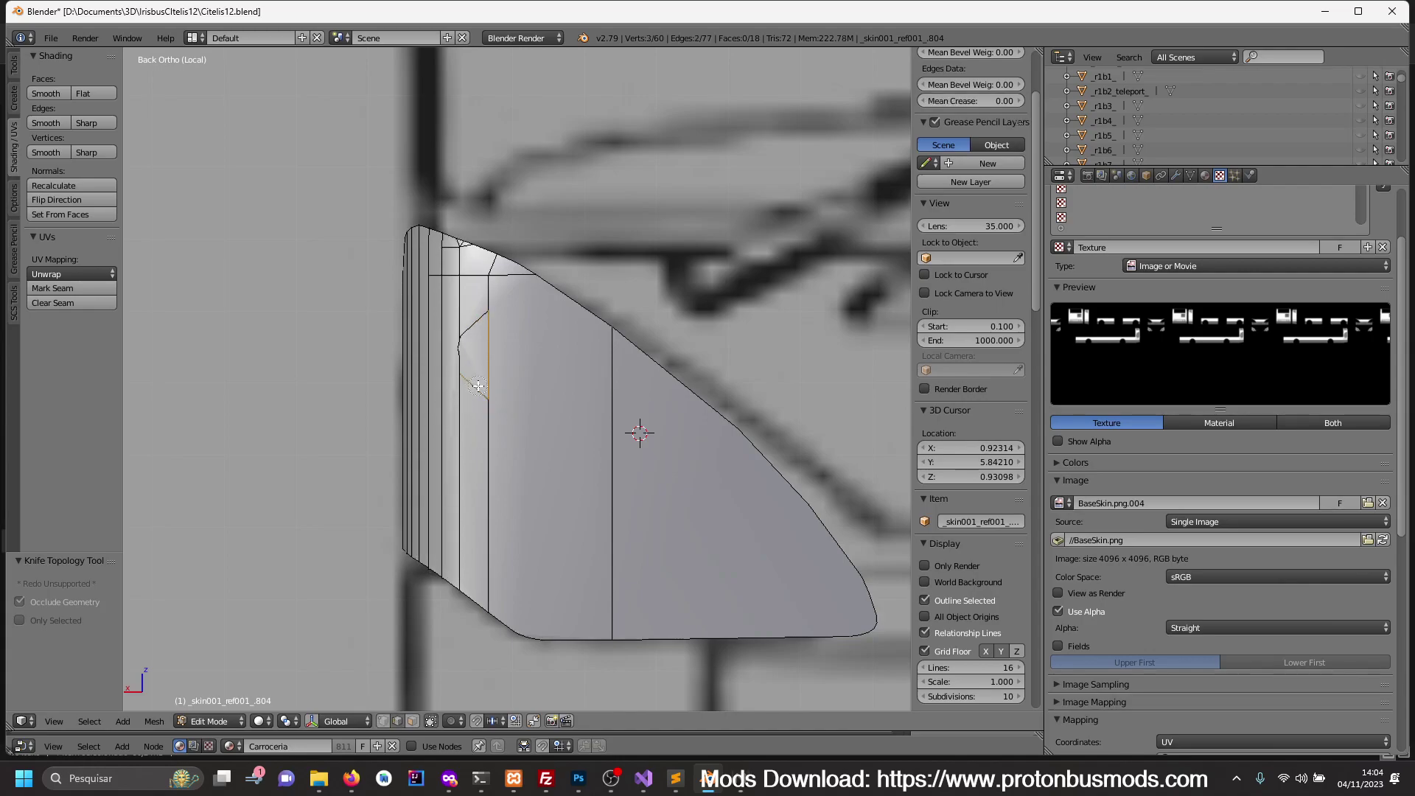
{"action": "key", "text": "x"}
{"action": "left_click", "coordinate": [477, 335]}
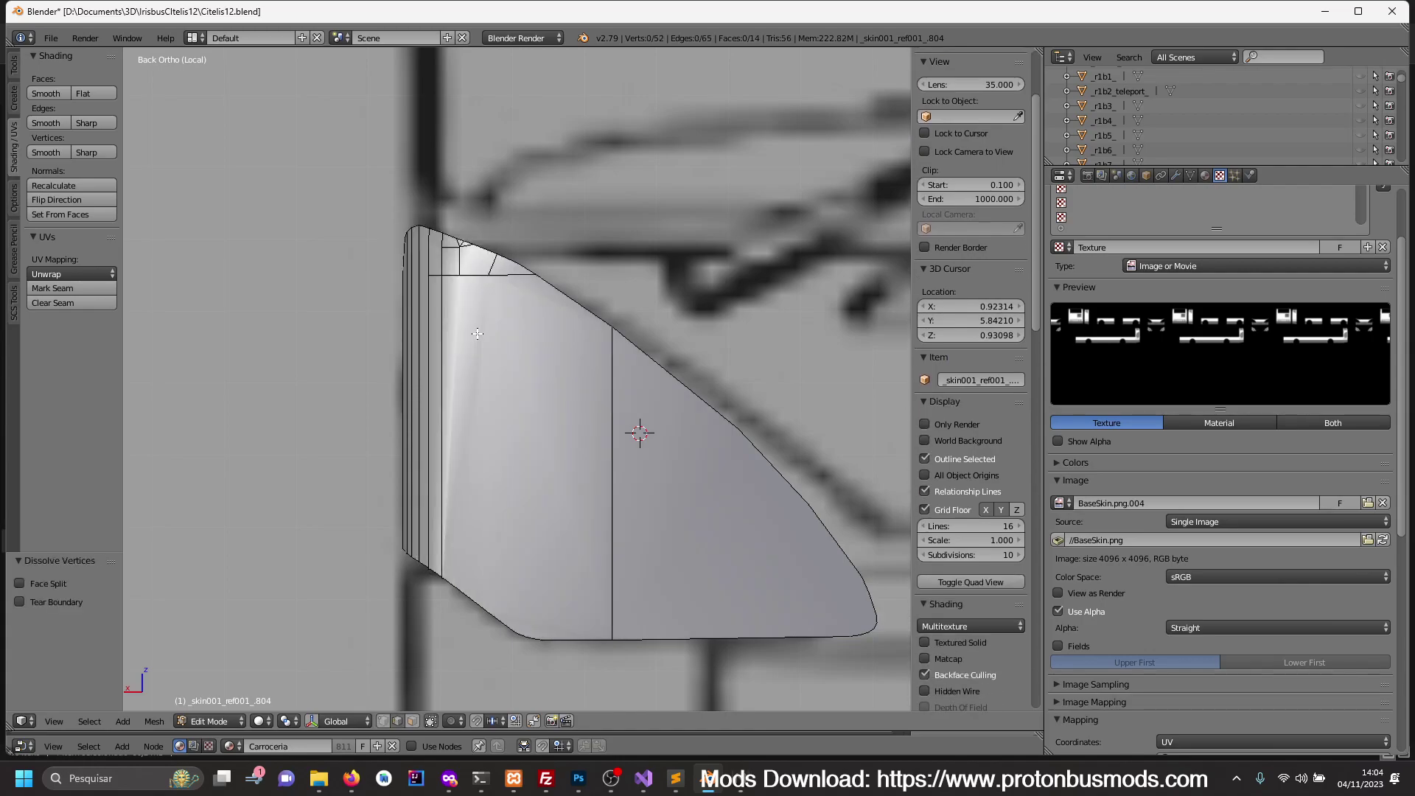
{"action": "key", "text": "ctrl+z"}
{"action": "key", "text": "x"}
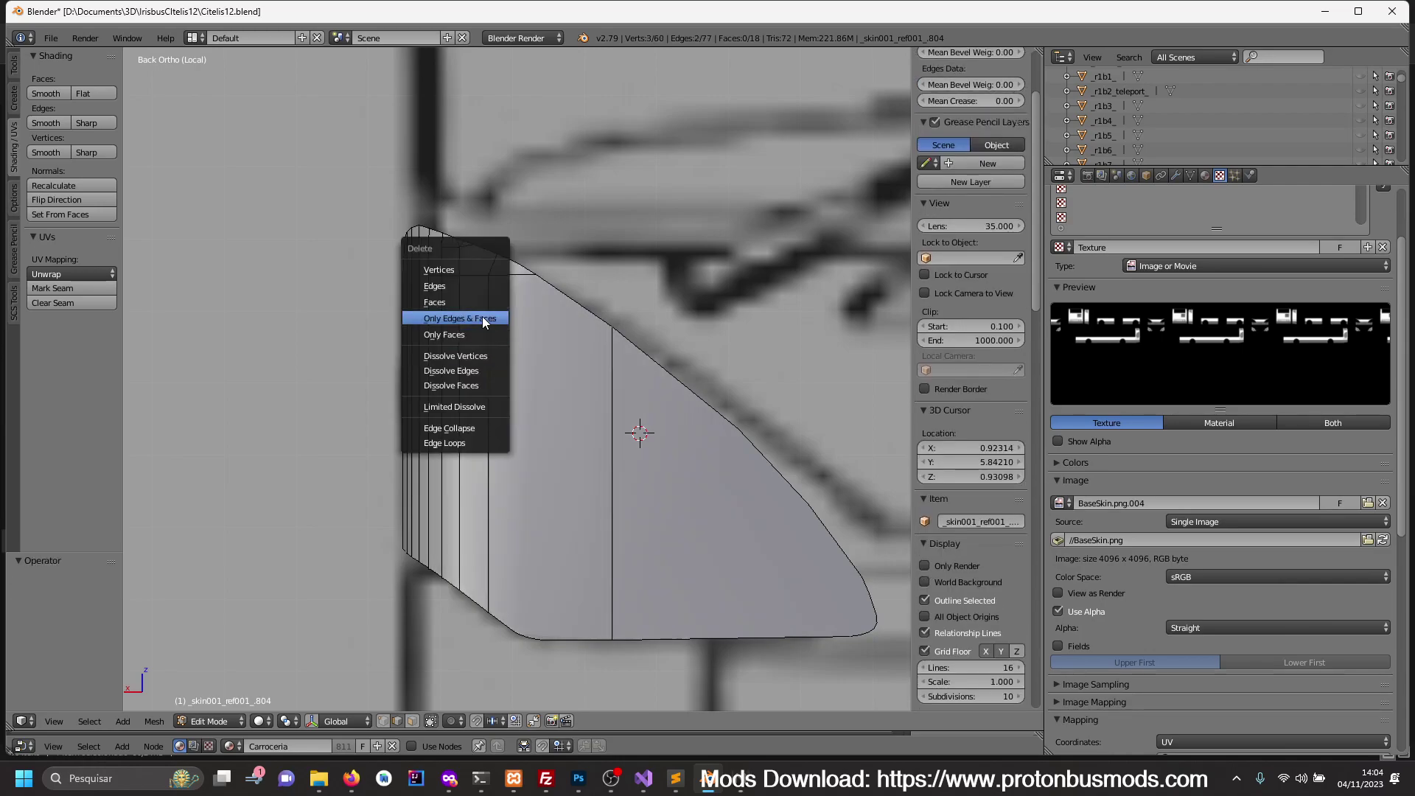
{"action": "key", "text": "Escape"}
{"action": "key", "text": "x"}
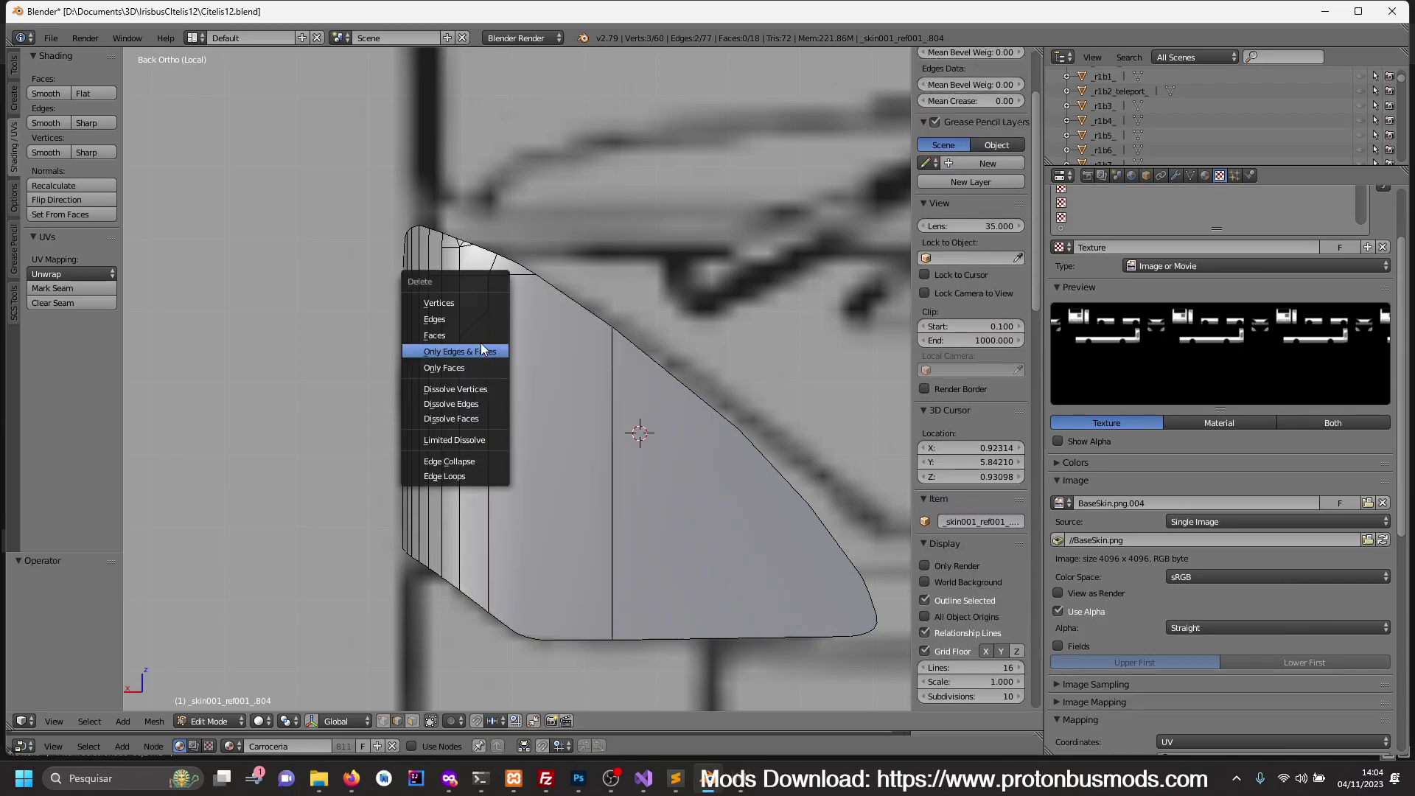
{"action": "left_click", "coordinate": [477, 404]}
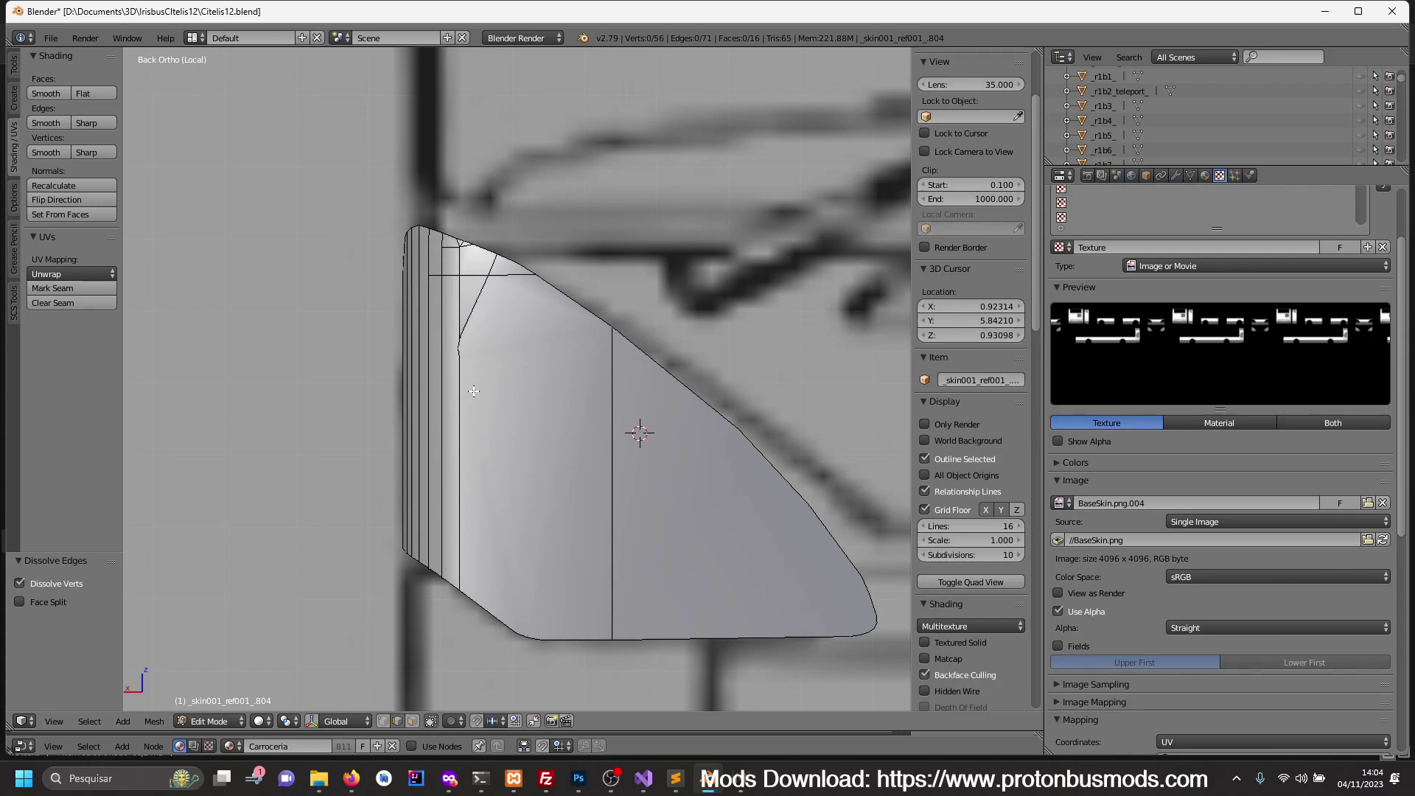
- Dissolve the diagonal edge and the short edge near the panel's top
{"action": "right_click", "coordinate": [474, 312]}
{"action": "key", "text": "x"}
{"action": "left_click", "coordinate": [474, 313]}
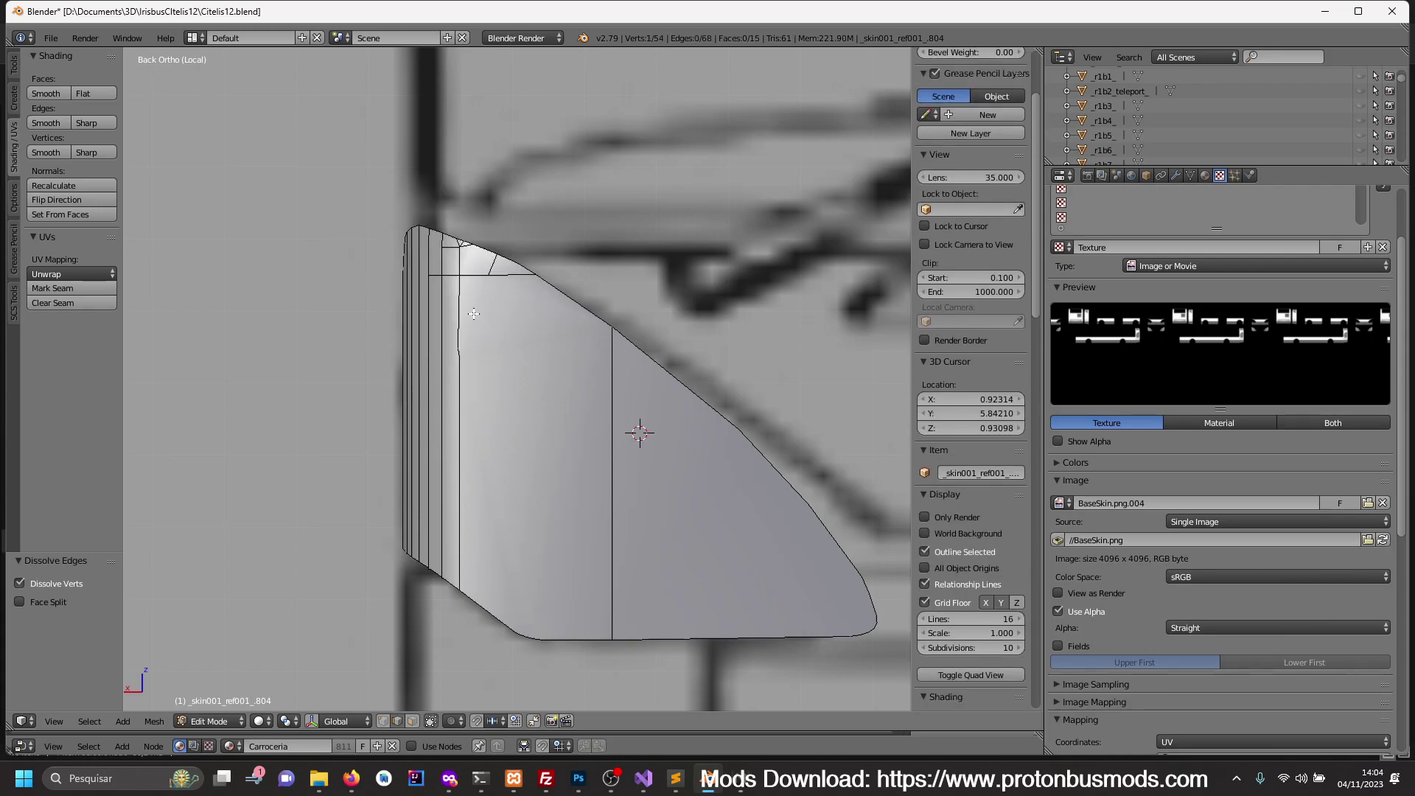
{"action": "right_click", "coordinate": [488, 261], "text": "alt"}
{"action": "key", "text": "a"}
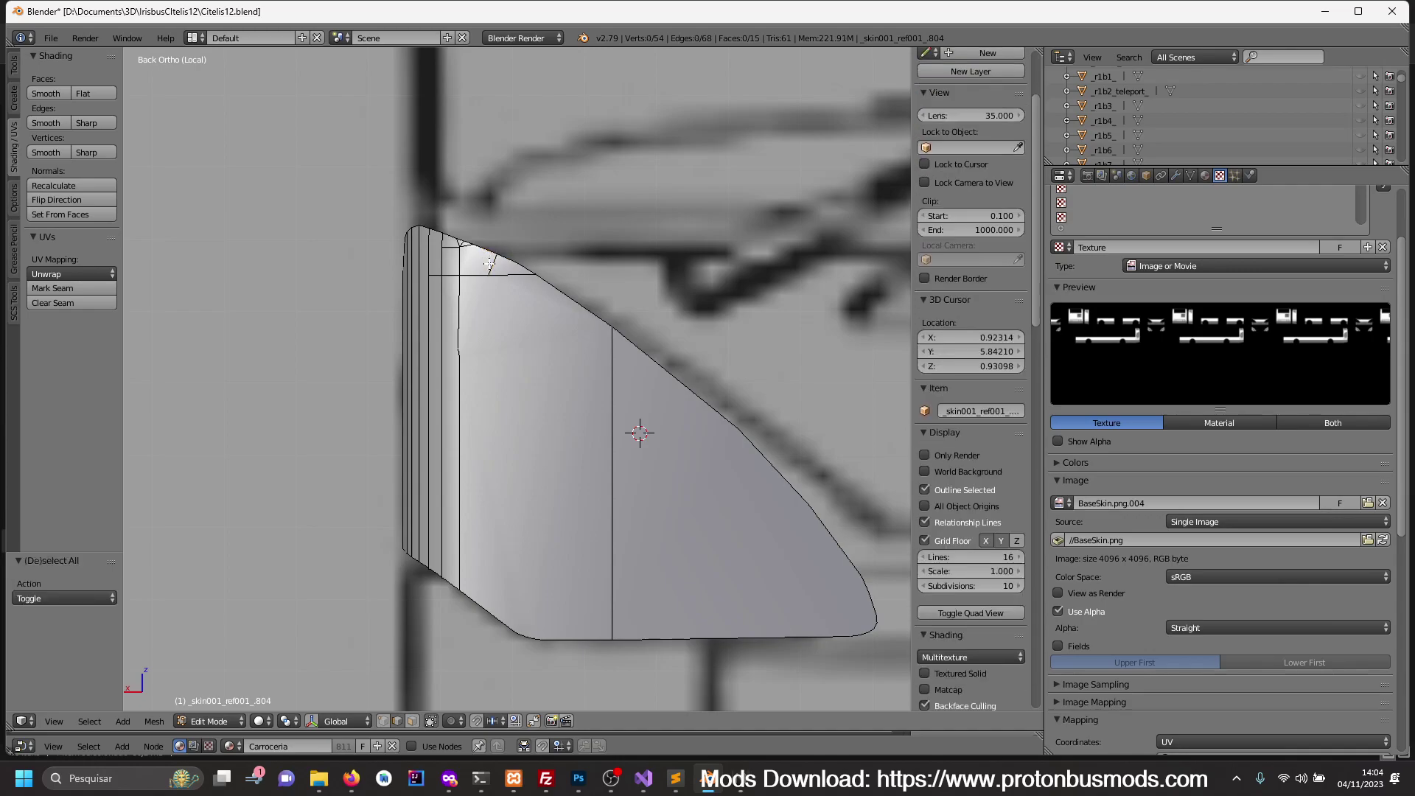
{"action": "right_click", "coordinate": [490, 269]}
{"action": "key", "text": "x"}
{"action": "left_click", "coordinate": [490, 264]}
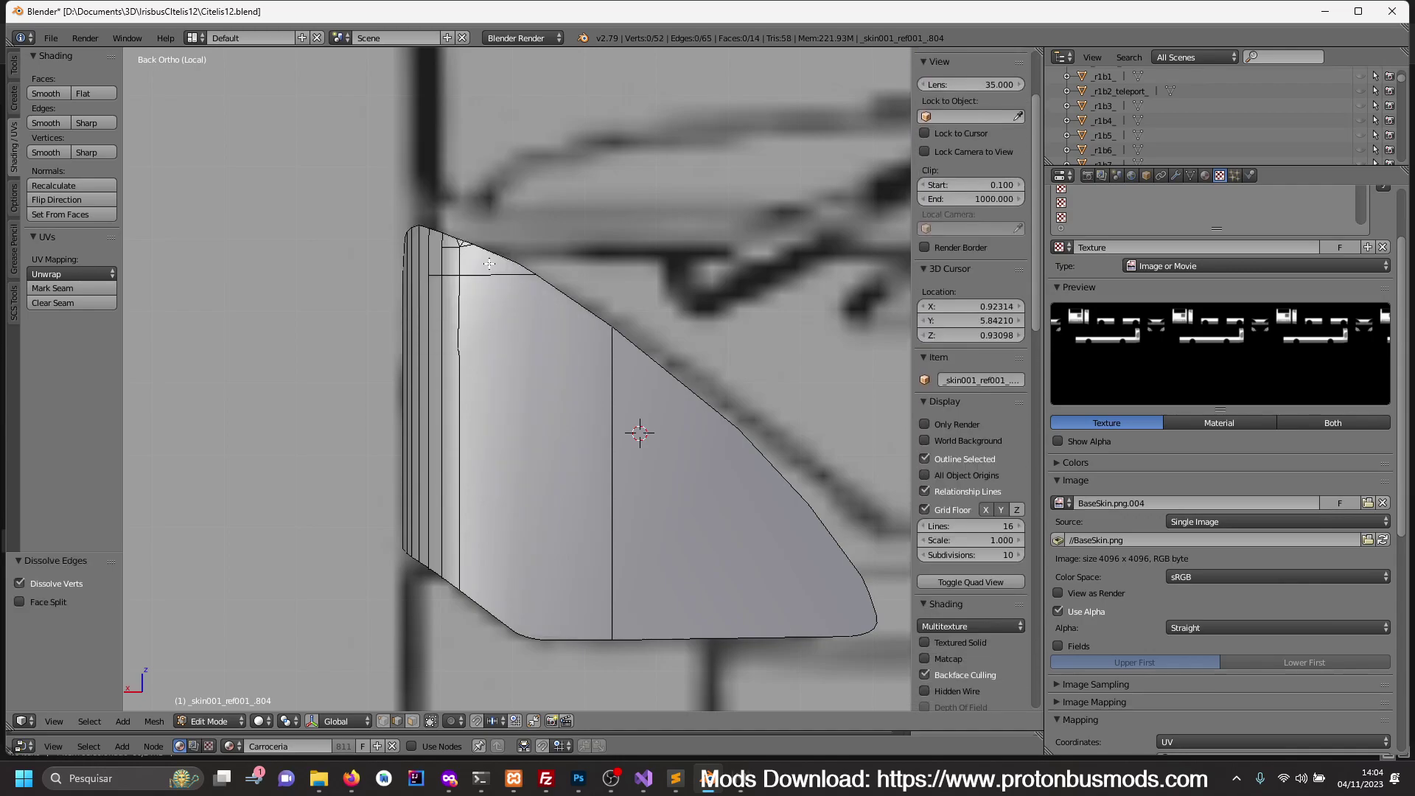
{"action": "left_click", "coordinate": [383, 721]}
- Straighten the inner vertical edge's vertices by scaling them to 0 on X
{"action": "key", "text": "z"}
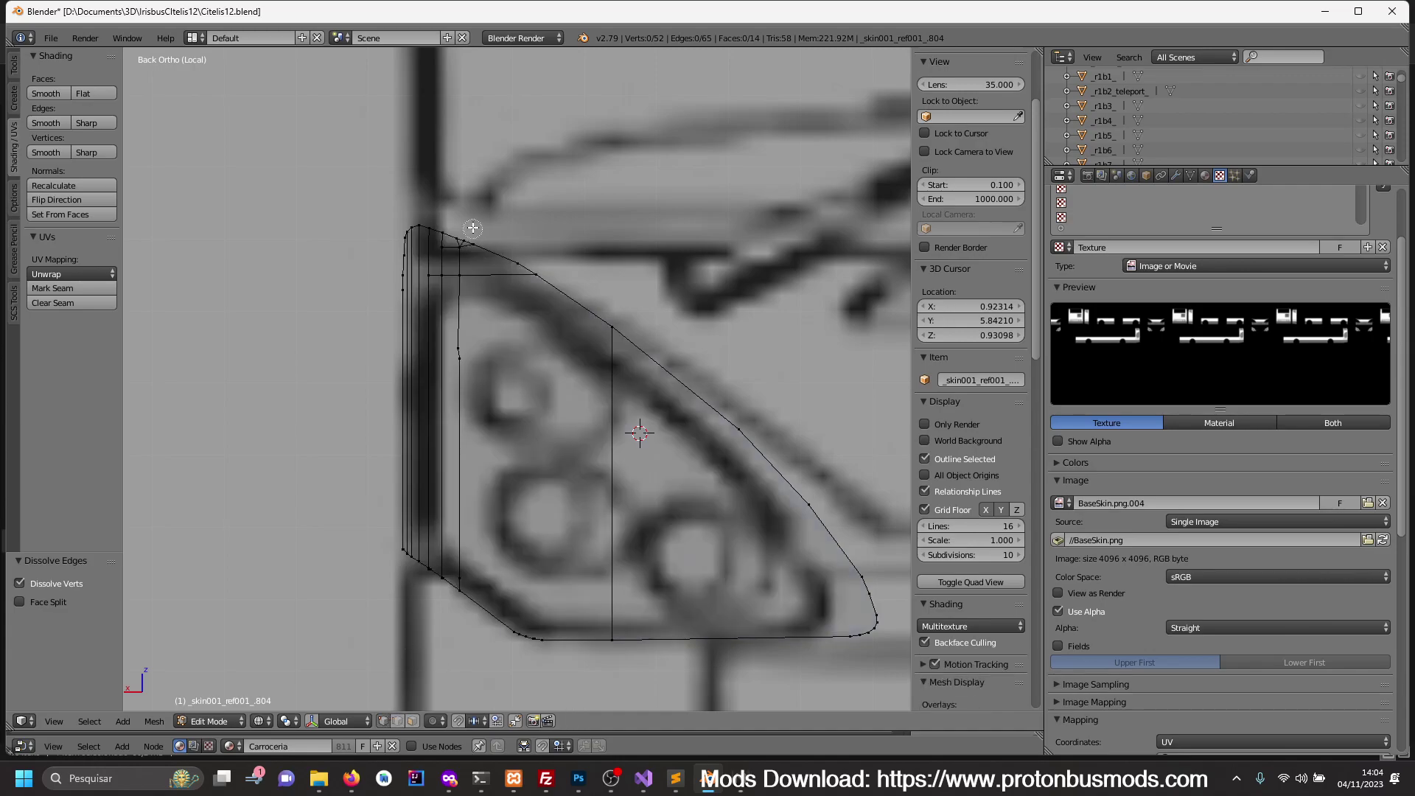
{"action": "key", "text": "c"}
{"action": "left_click_drag", "start_coordinate": [463, 340], "coordinate": [471, 364]}
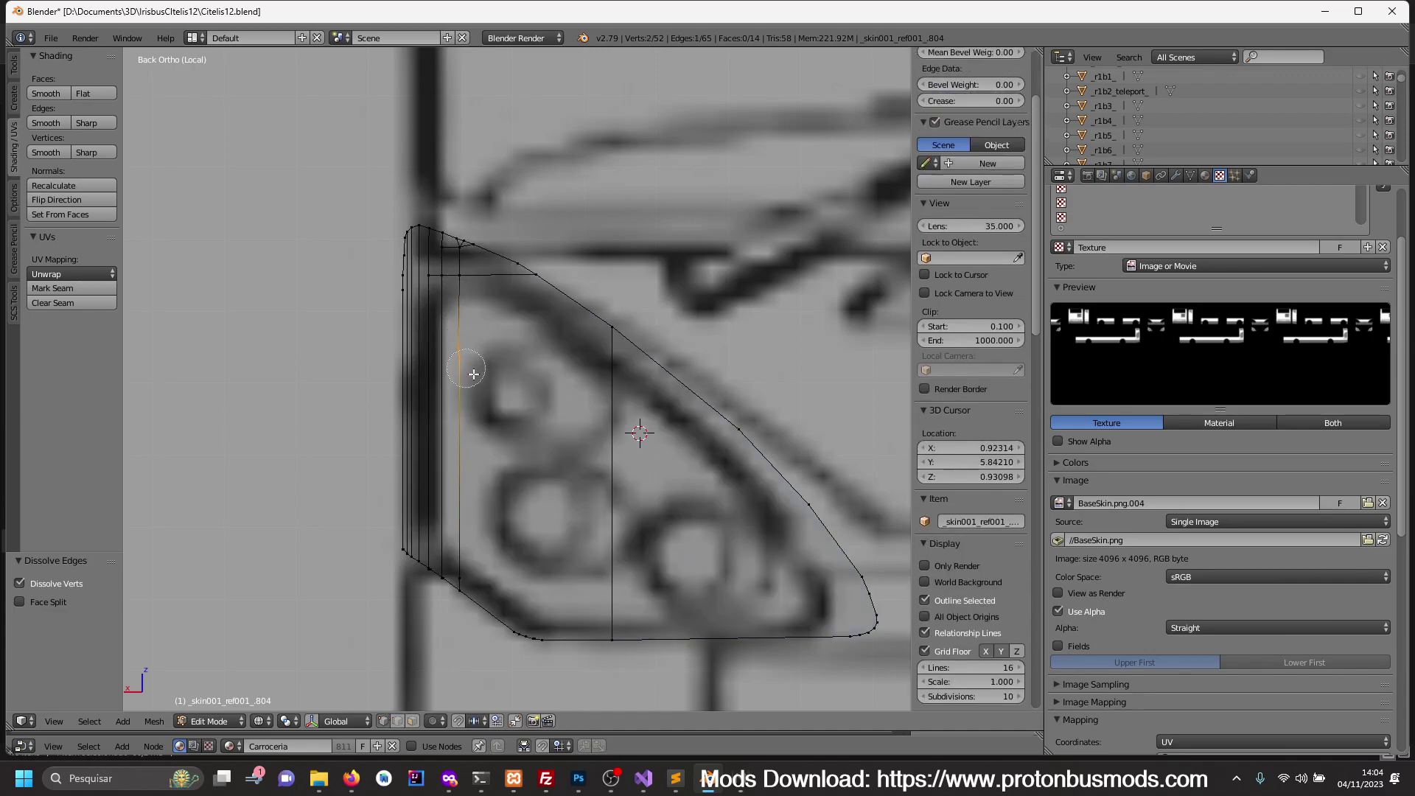
{"action": "right_click", "coordinate": [492, 383]}
{"action": "key", "text": "s"}
{"action": "key", "text": "x"}
{"action": "key", "text": "0"}
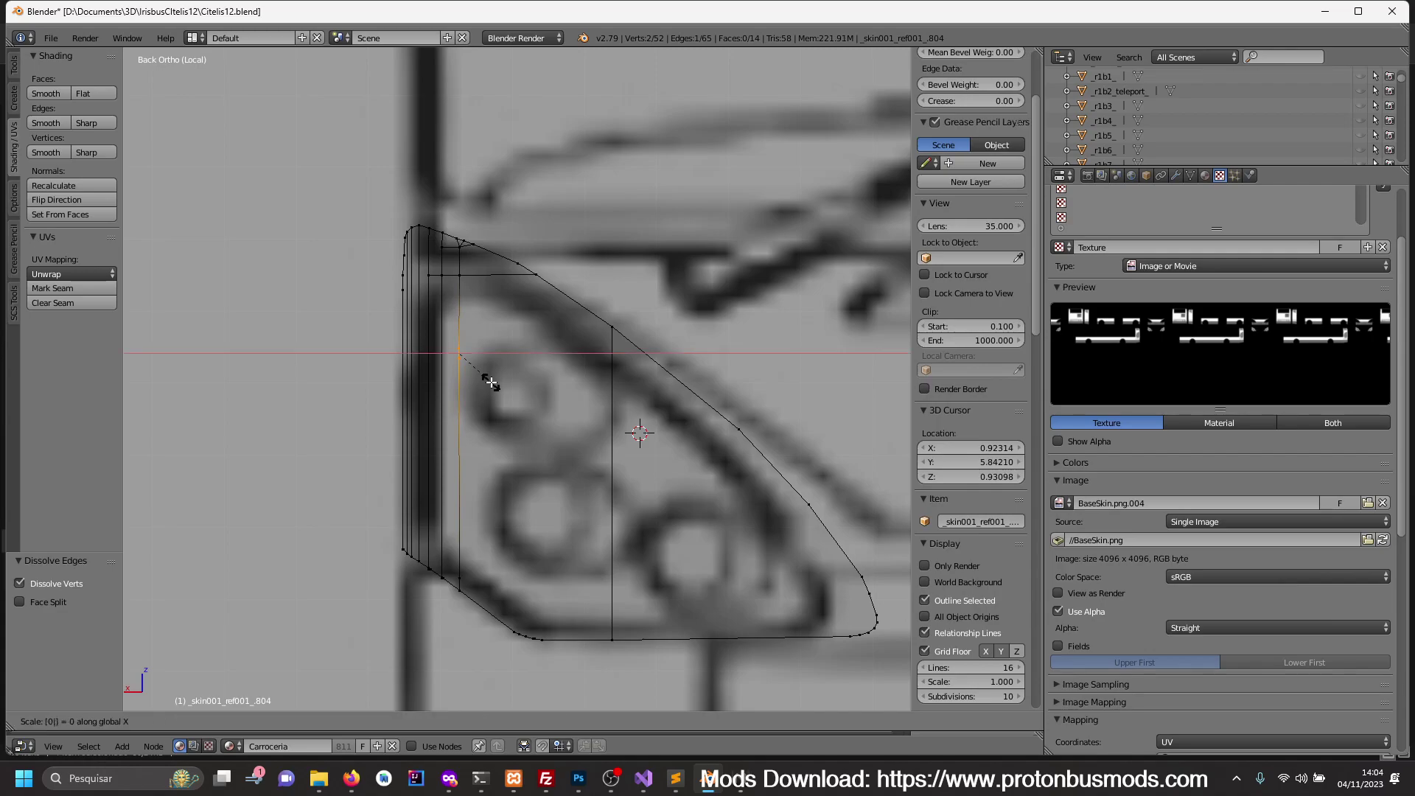
{"action": "key", "text": "Return"}
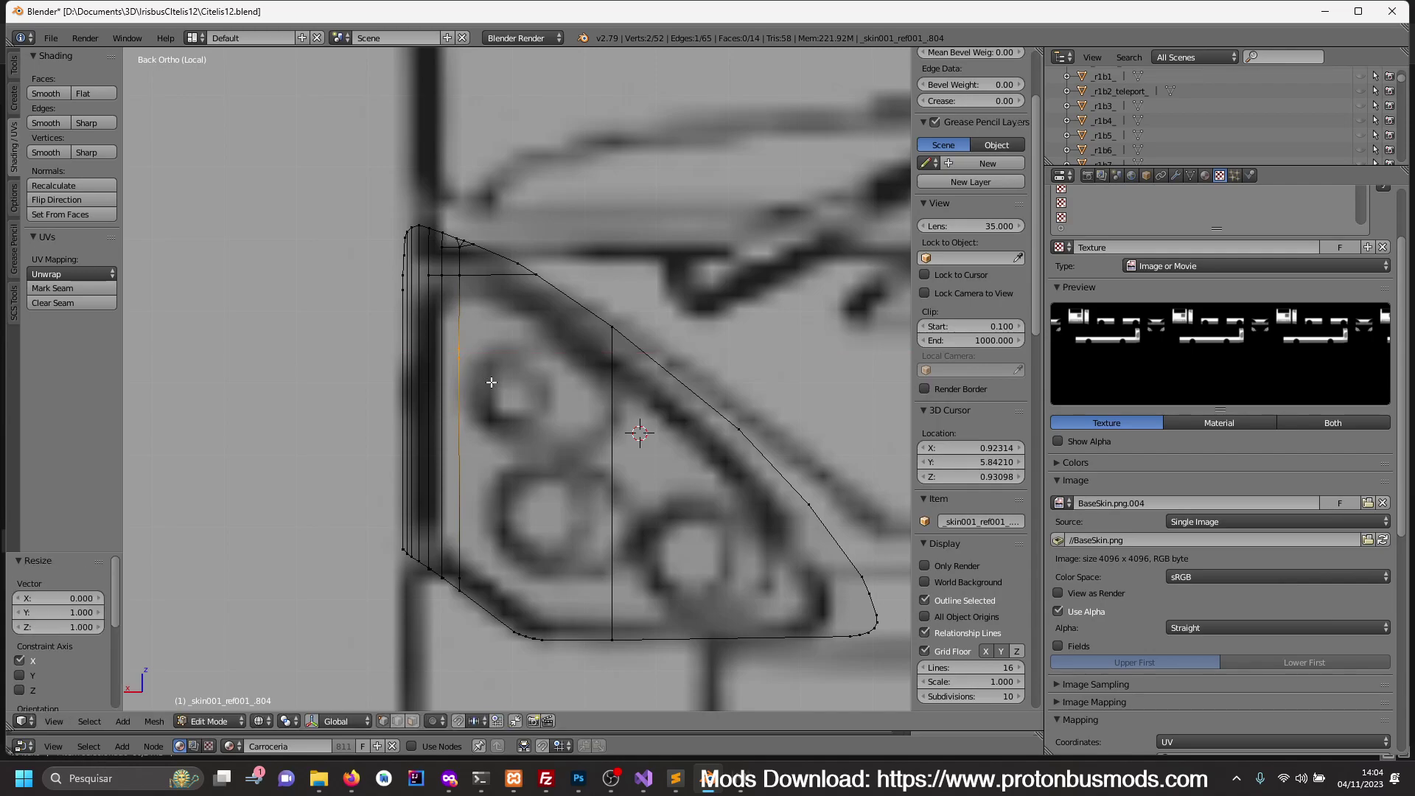
{"action": "key", "text": "g"}
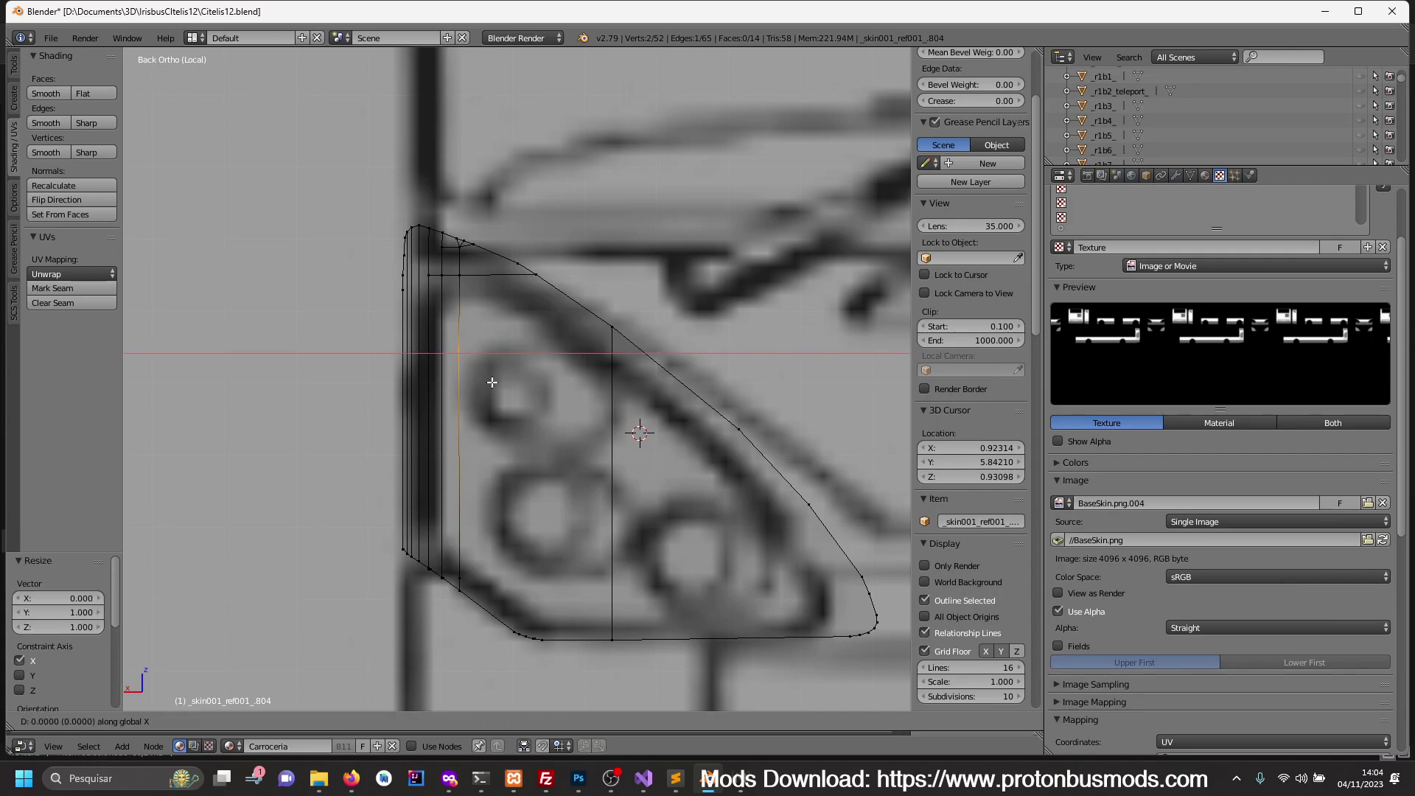
{"action": "key", "text": "x"}
{"action": "right_click", "coordinate": [495, 382]}
{"action": "key", "text": "a"}
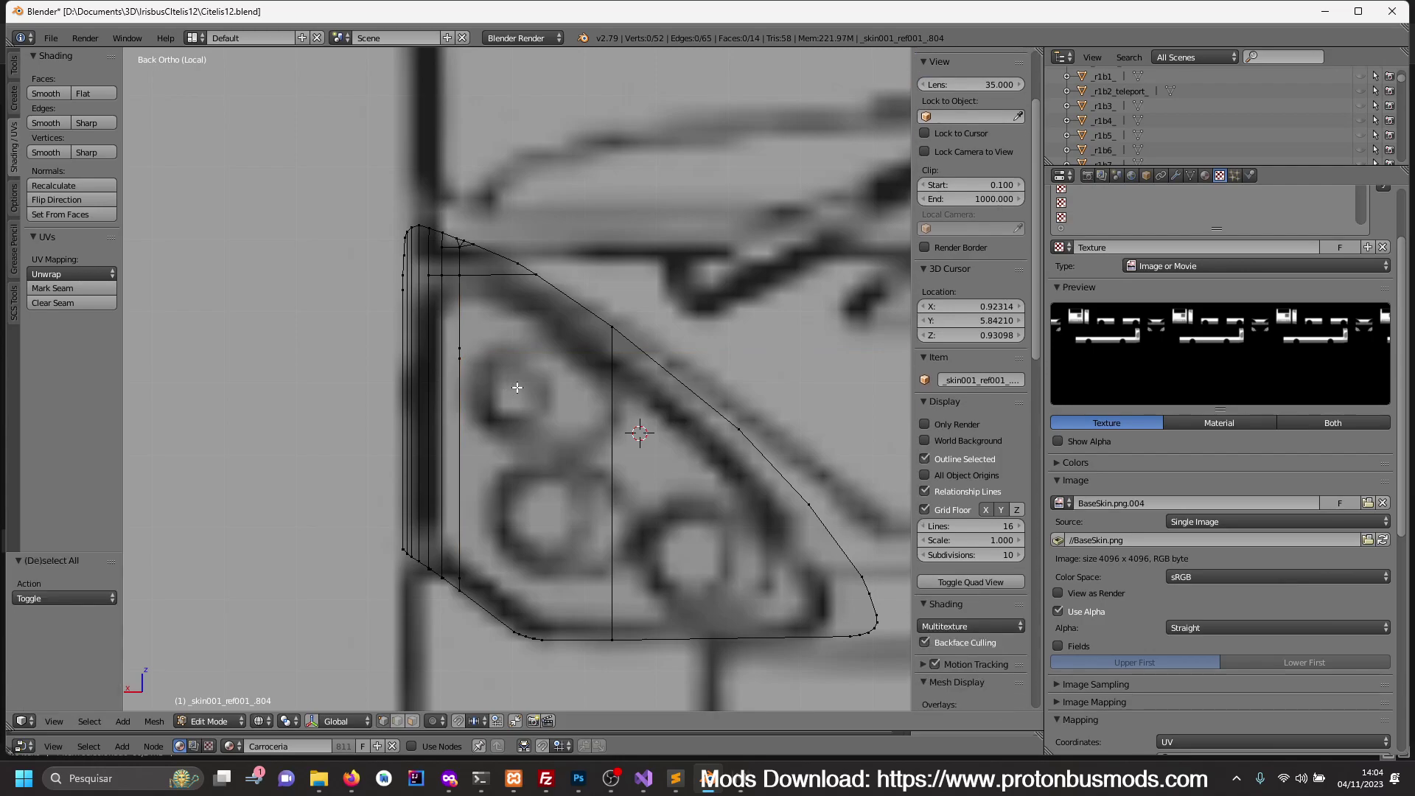
- Dissolve two stray vertices on the inner vertical edge
{"action": "right_click", "coordinate": [464, 365]}
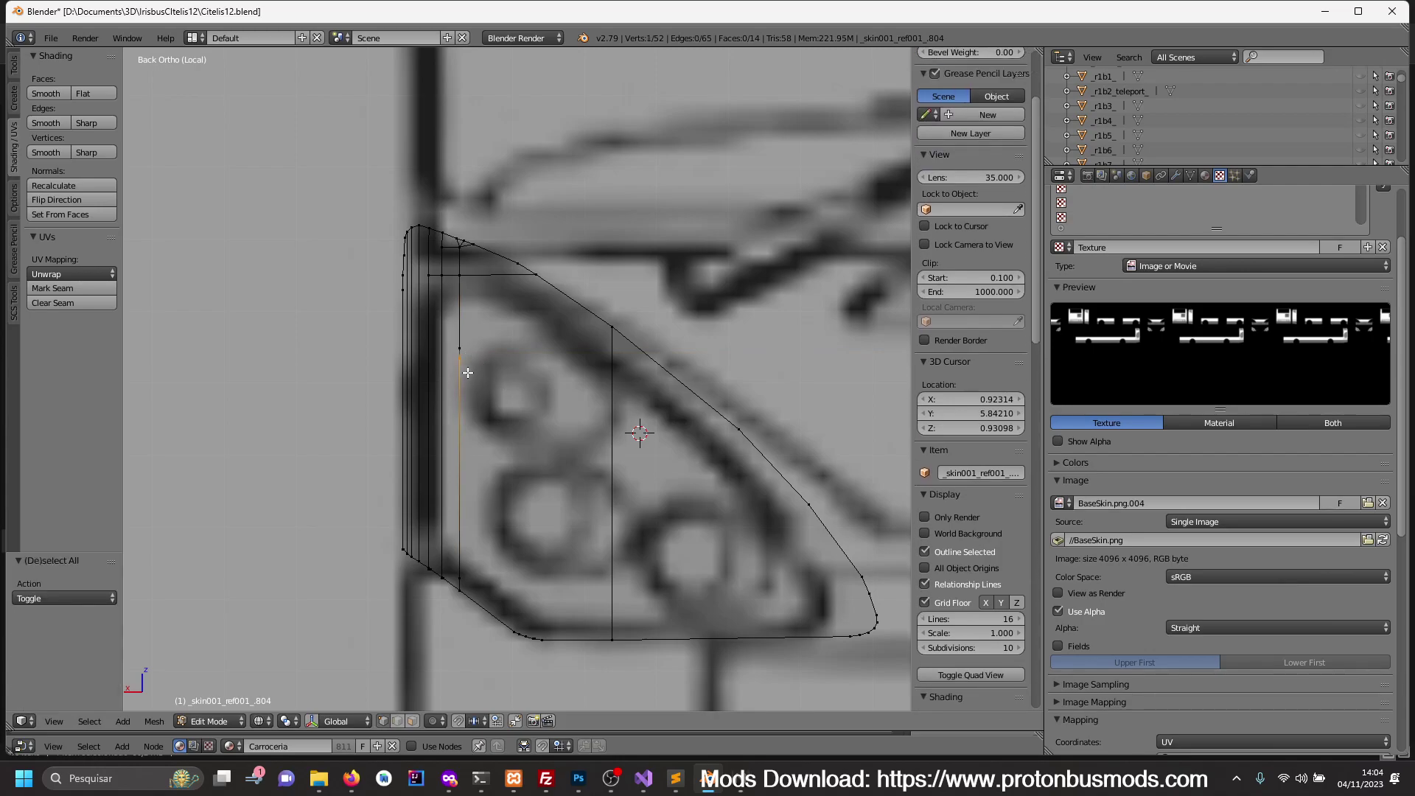
{"action": "key", "text": "x"}
{"action": "left_click", "coordinate": [468, 373]}
{"action": "key", "text": "x"}
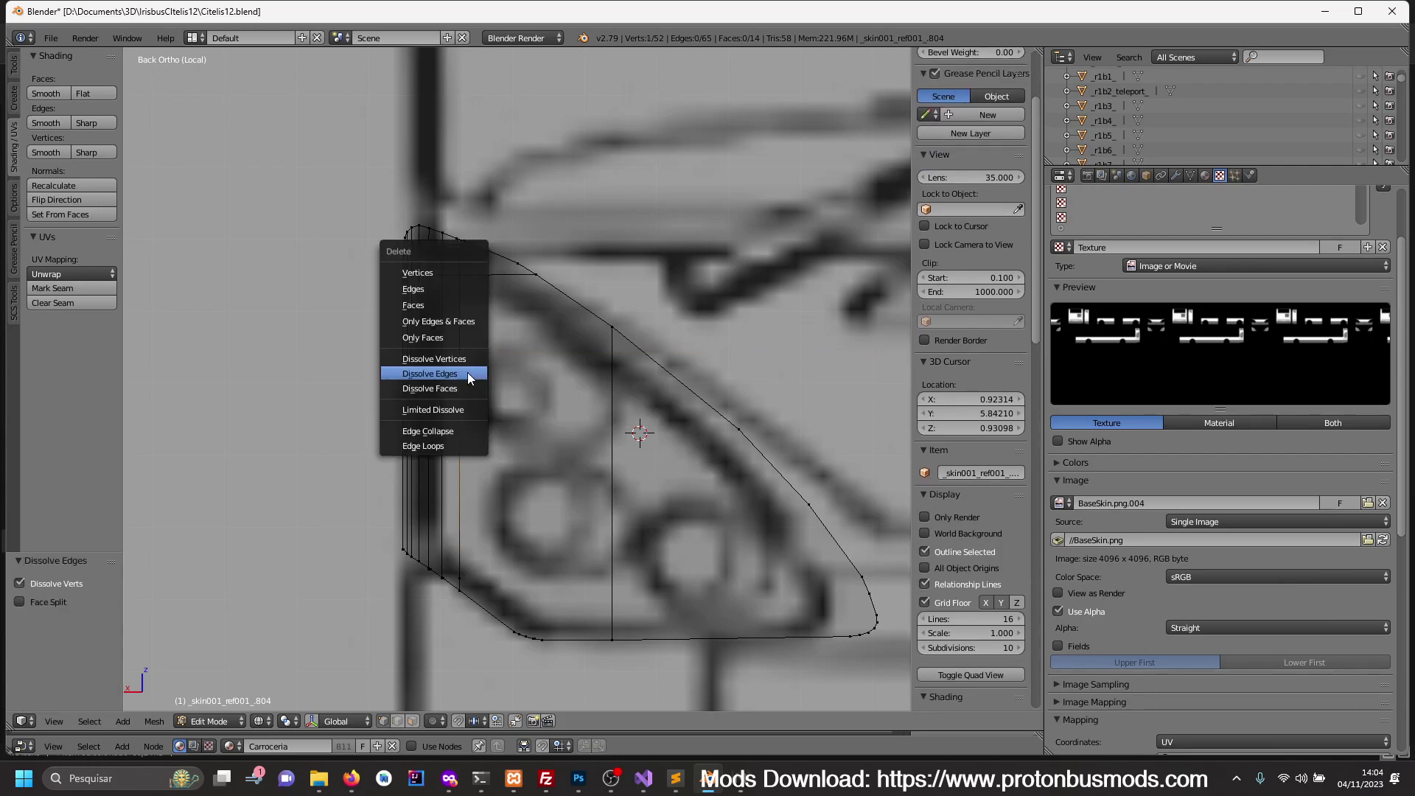
{"action": "left_click", "coordinate": [469, 359]}
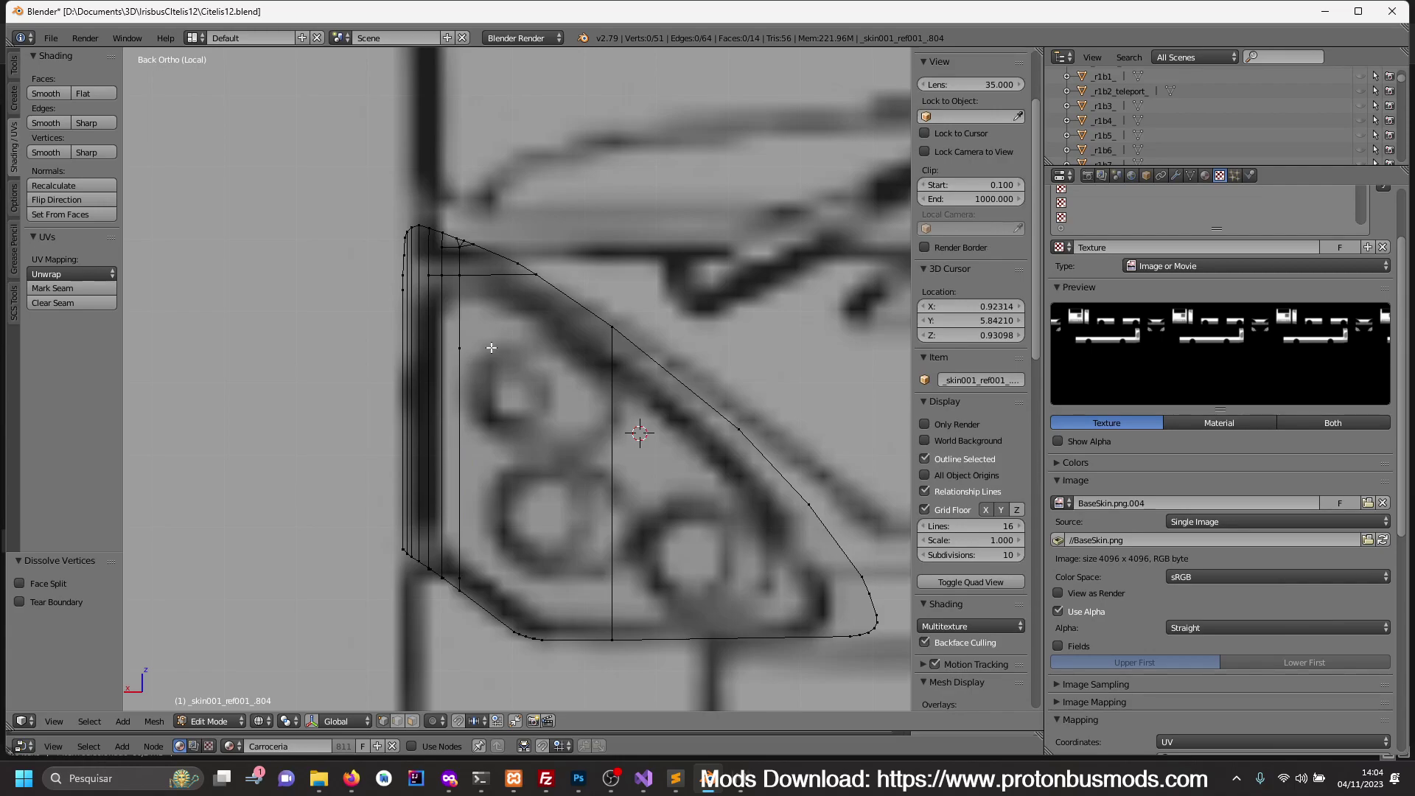
{"action": "right_click", "coordinate": [463, 348]}
{"action": "key", "text": "x"}
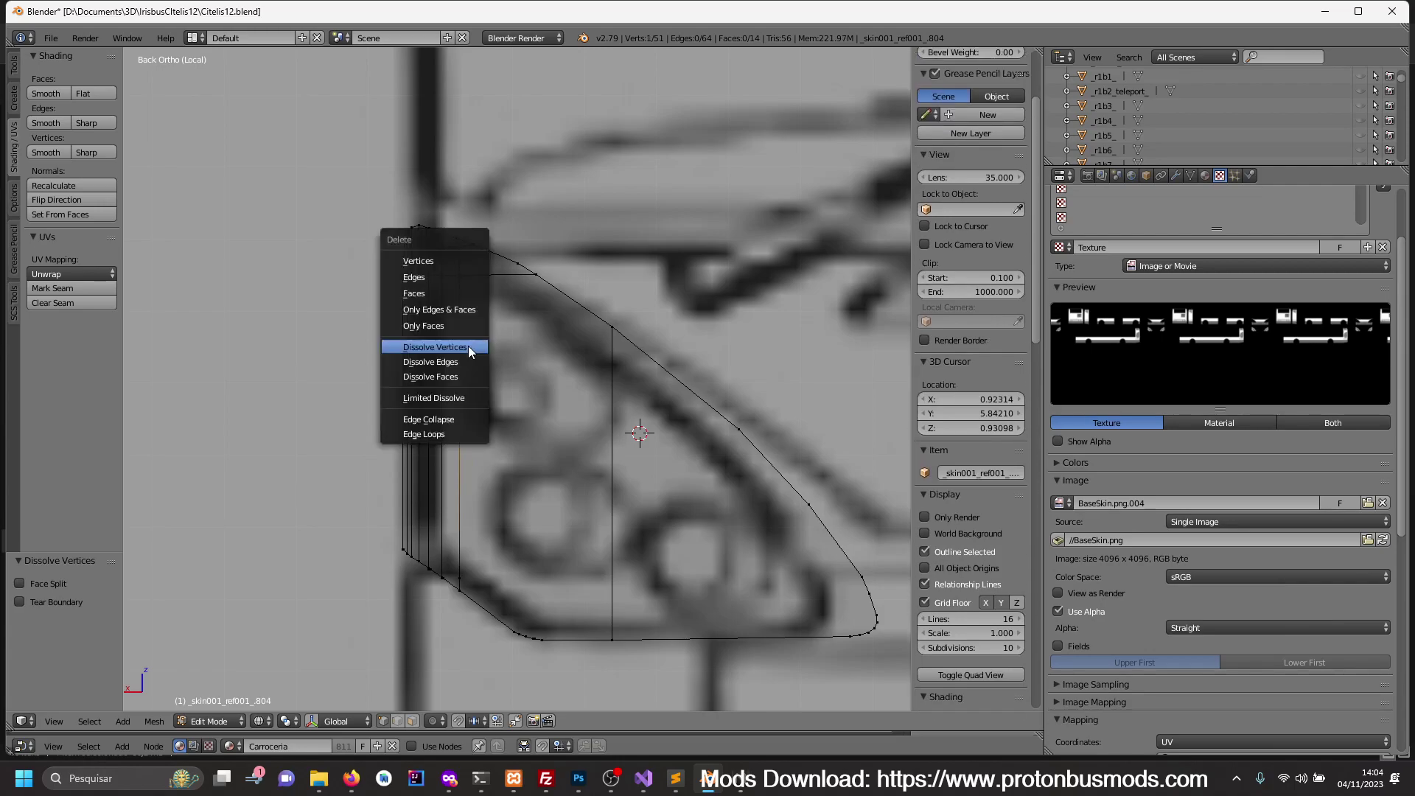
{"action": "left_click", "coordinate": [466, 350]}
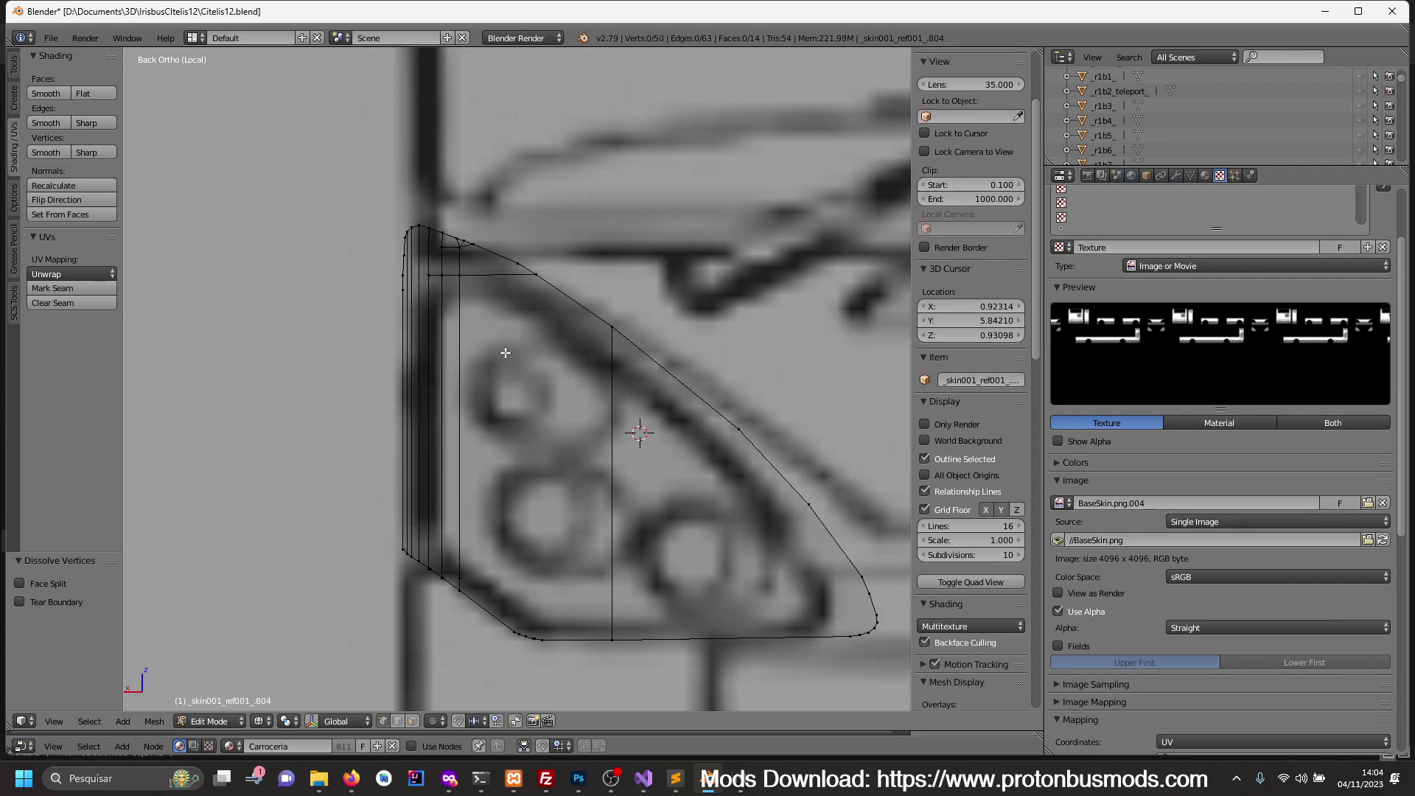
- Knife-cut a vertical line through the whole panel from top edge to bottom edge
{"action": "key", "text": "k"}
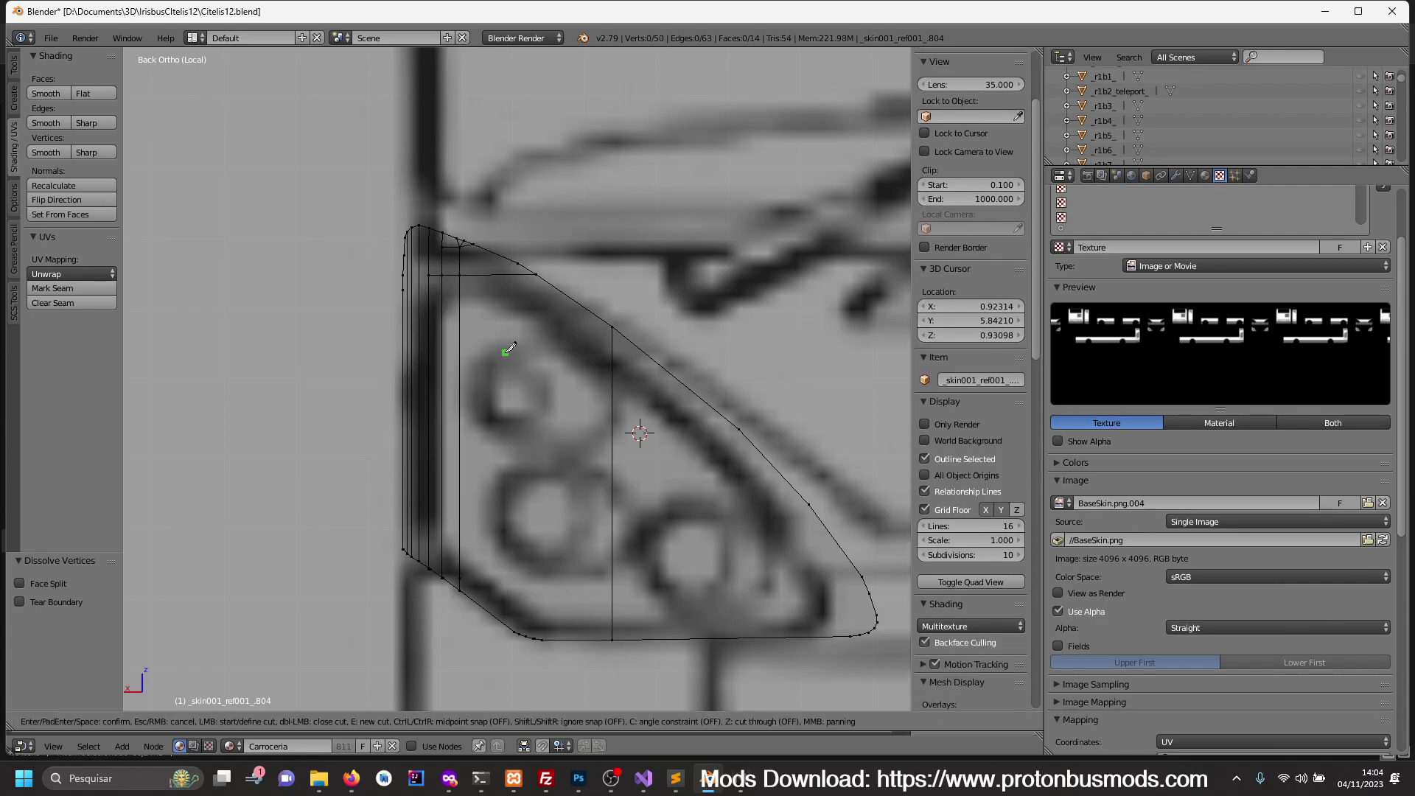
{"action": "left_click", "coordinate": [518, 263]}
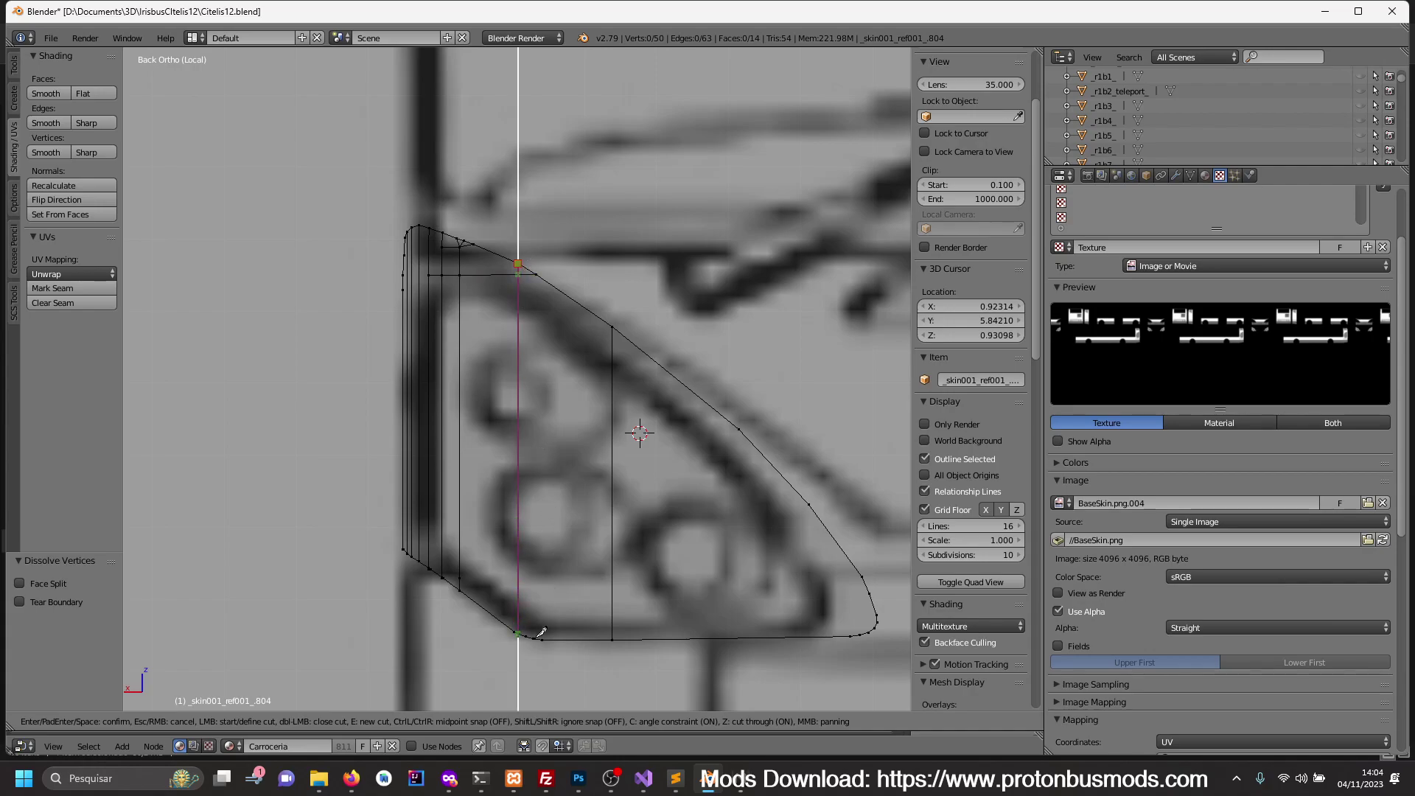
{"action": "key", "text": "z"}
{"action": "key", "text": "c"}
{"action": "key", "text": "z"}
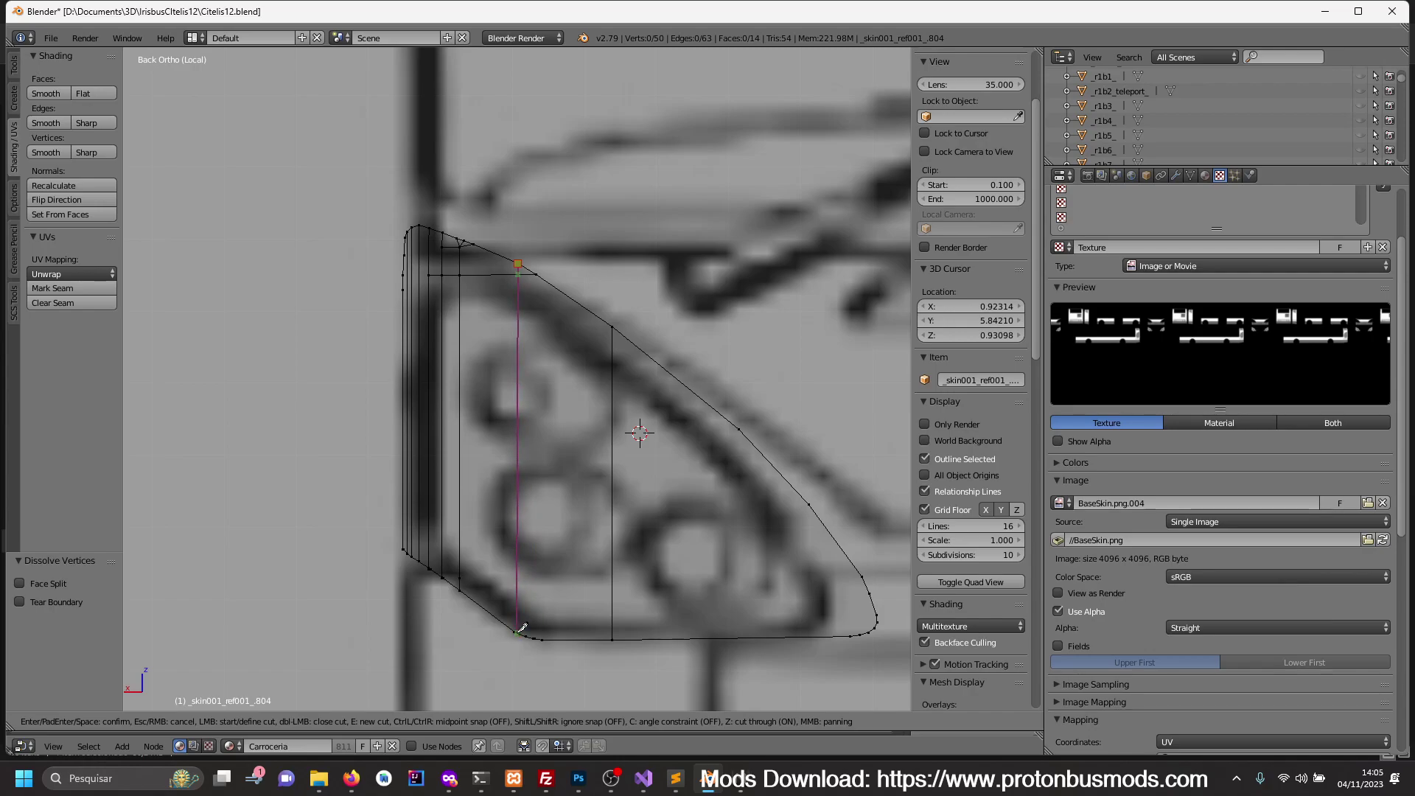
{"action": "left_click", "coordinate": [519, 626]}
{"action": "key", "text": "Return"}
- Dissolve the extra edges between the two leftover vertices
{"action": "key", "text": "a"}
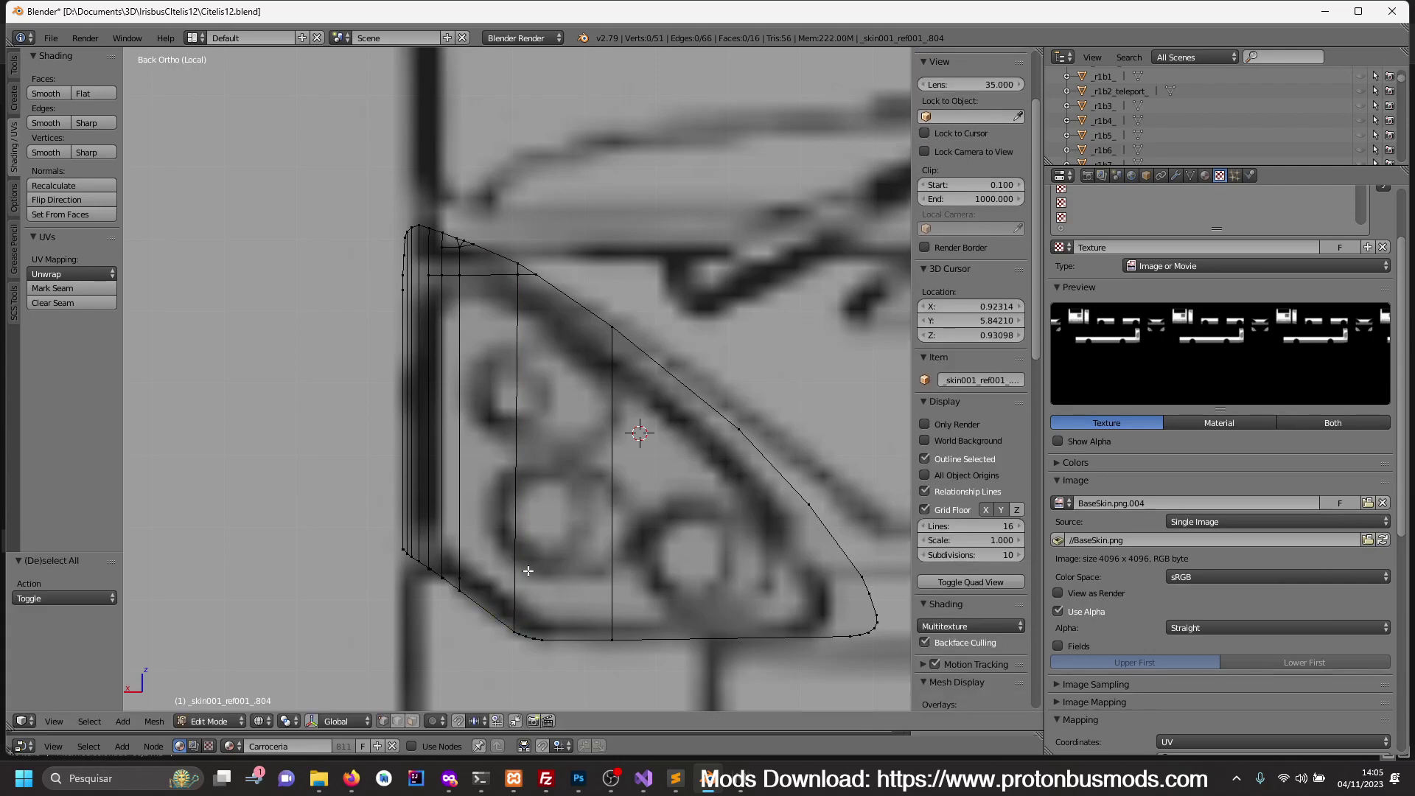
{"action": "key", "text": "c"}
{"action": "left_click", "coordinate": [492, 291]}
{"action": "key", "text": "Escape"}
{"action": "key", "text": "x"}
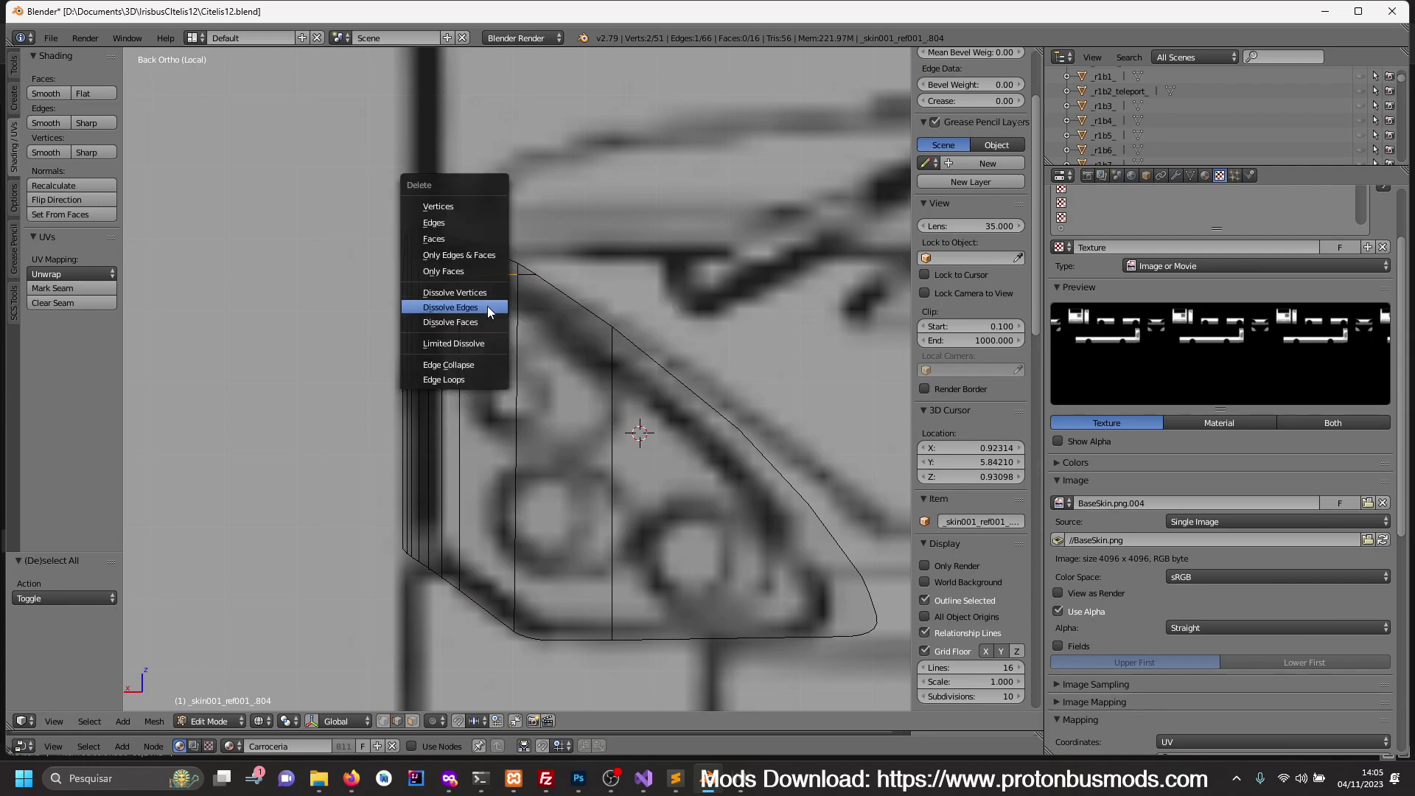
{"action": "left_click", "coordinate": [488, 307]}
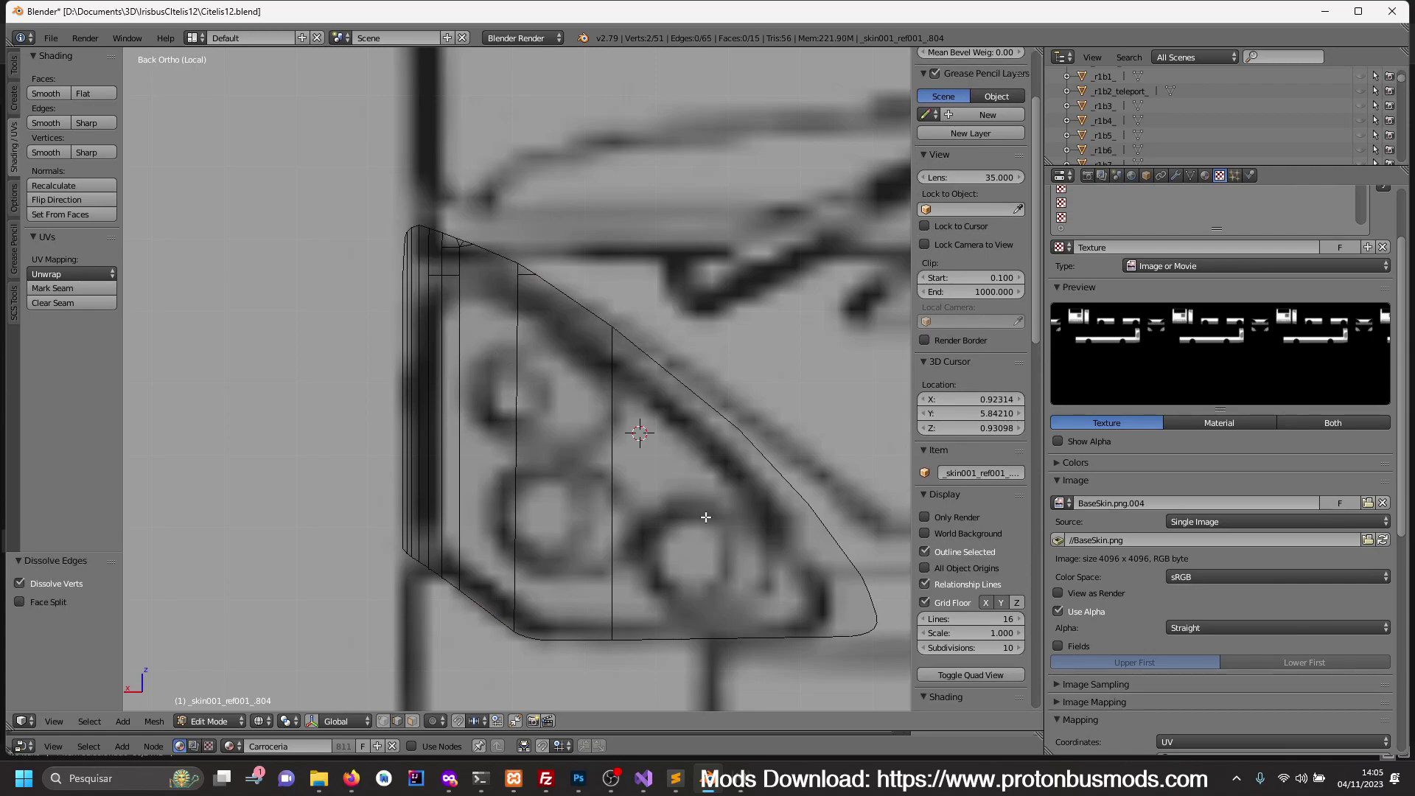
{"action": "middle_click_drag", "start_coordinate": [704, 516], "coordinate": [657, 476], "text": "shift"}
- Knife-cut a closed line around the panel tracing the blueprint's curved inner headlight outline
{"action": "key", "text": "a"}
{"action": "key", "text": "k"}
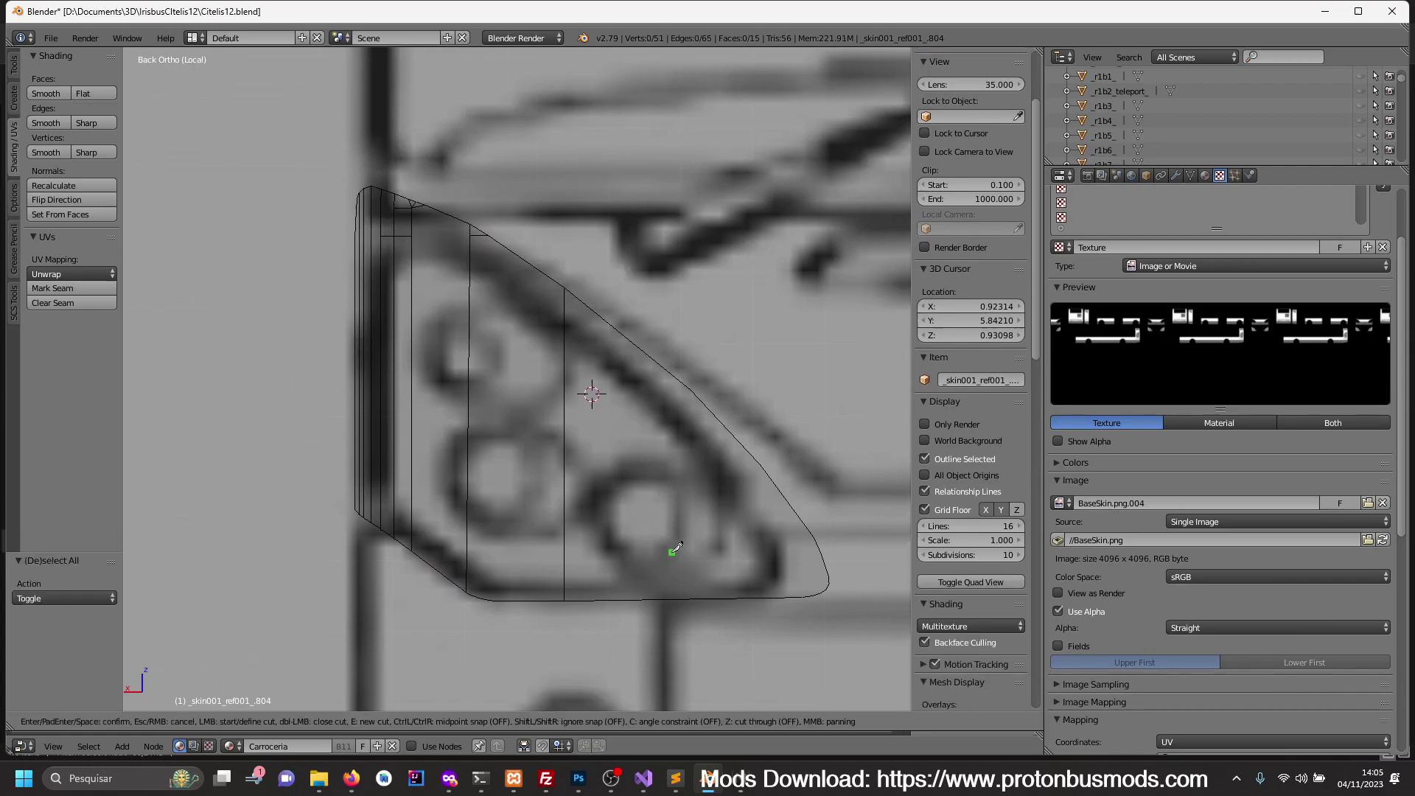
{"action": "left_click", "coordinate": [755, 590]}
{"action": "left_click", "coordinate": [779, 580]}
{"action": "left_click", "coordinate": [778, 541]}
{"action": "left_click", "coordinate": [757, 508]}
{"action": "left_click", "coordinate": [717, 455]}
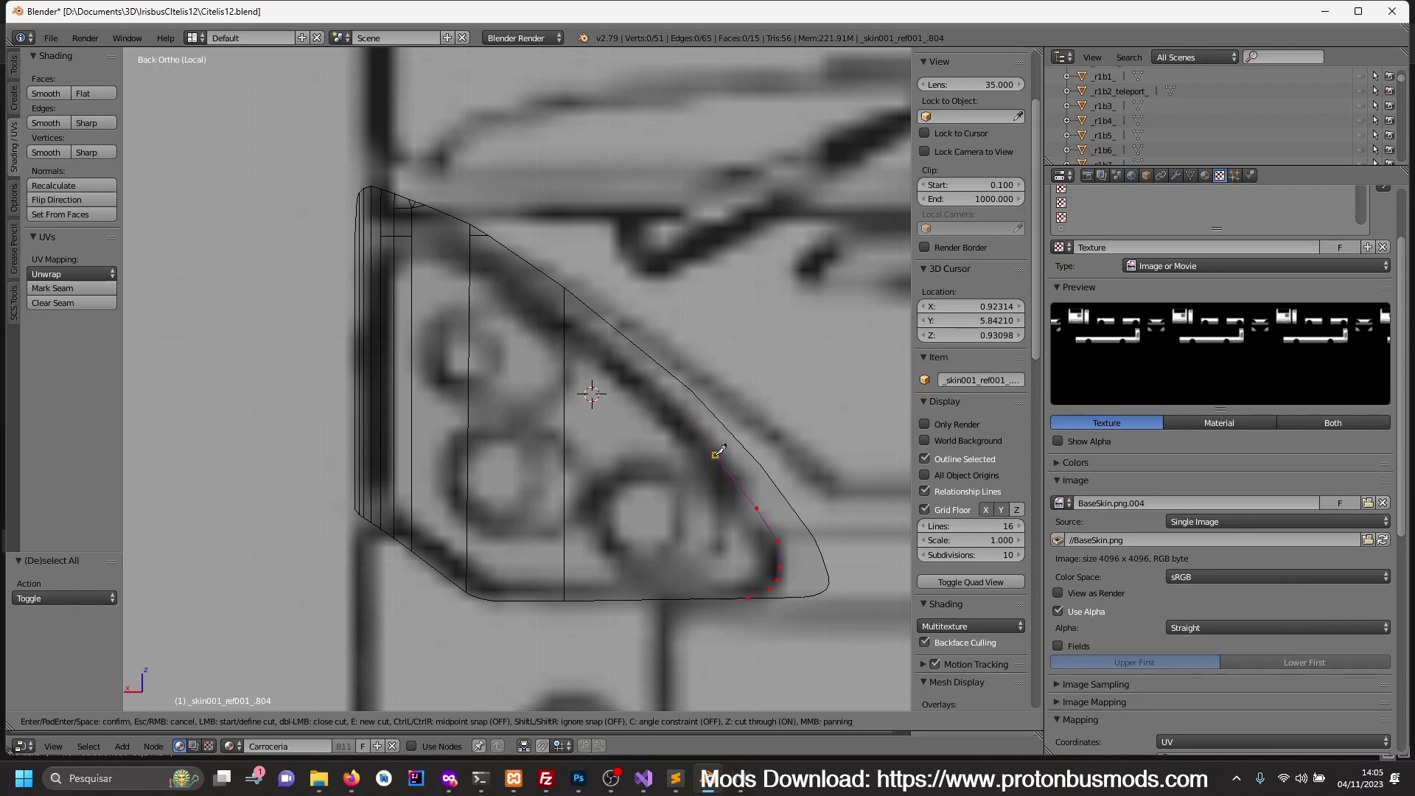
{"action": "left_click", "coordinate": [655, 398]}
{"action": "left_click", "coordinate": [582, 337]}
{"action": "left_click", "coordinate": [535, 304]}
{"action": "left_click", "coordinate": [470, 266]}
{"action": "left_click", "coordinate": [438, 253]}
{"action": "left_click", "coordinate": [412, 256]}
{"action": "left_click", "coordinate": [394, 263]}
{"action": "left_click", "coordinate": [380, 280]}
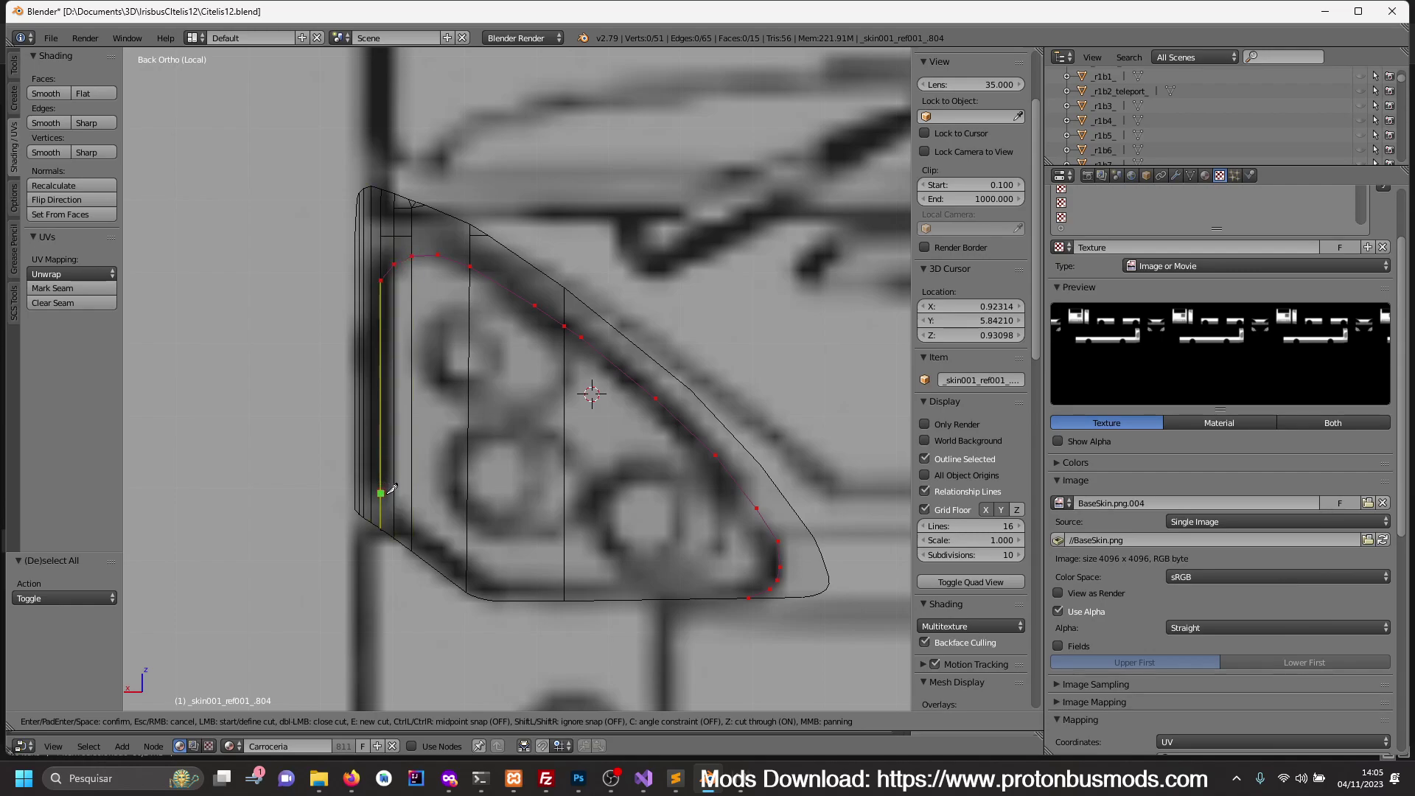
{"action": "left_click", "coordinate": [381, 492]}
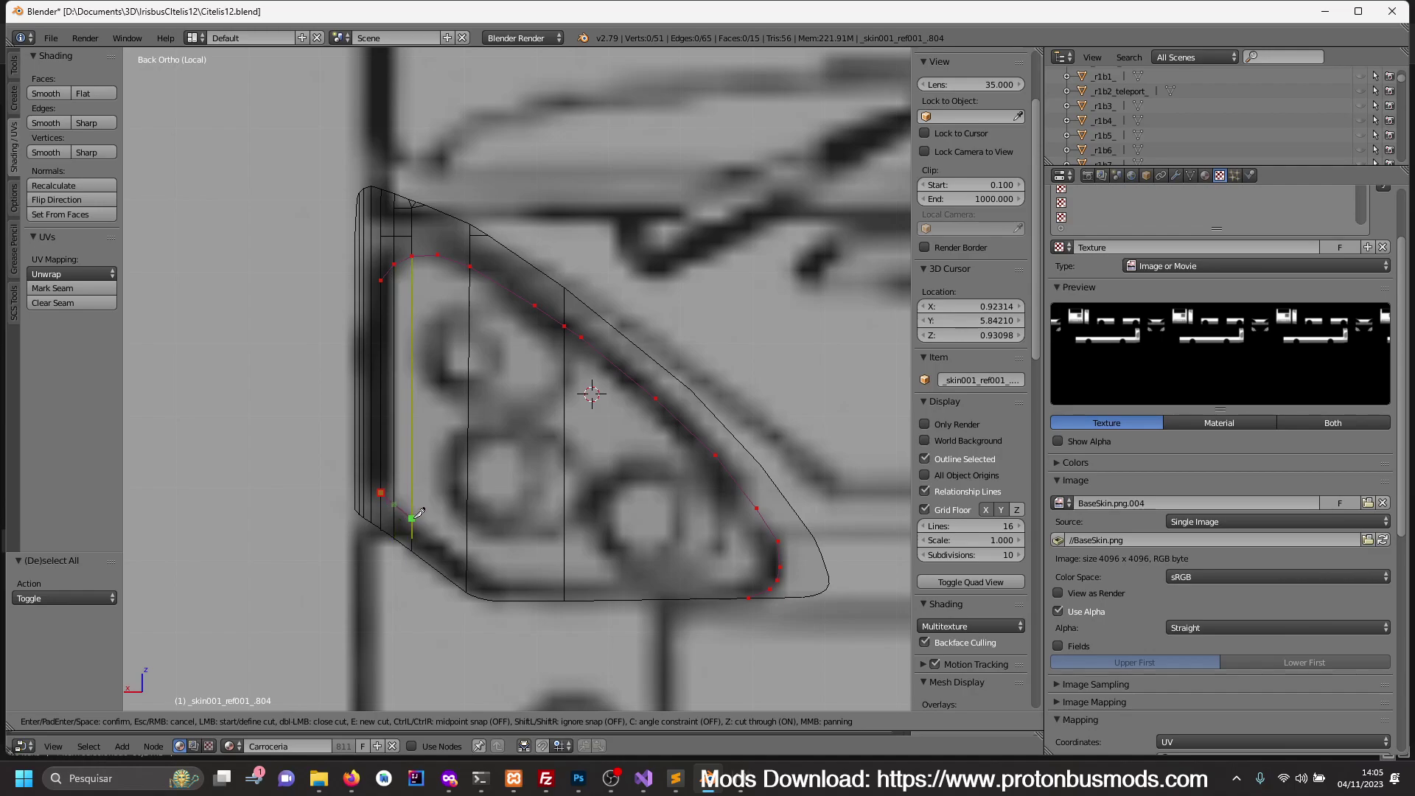
{"action": "left_click", "coordinate": [395, 511]}
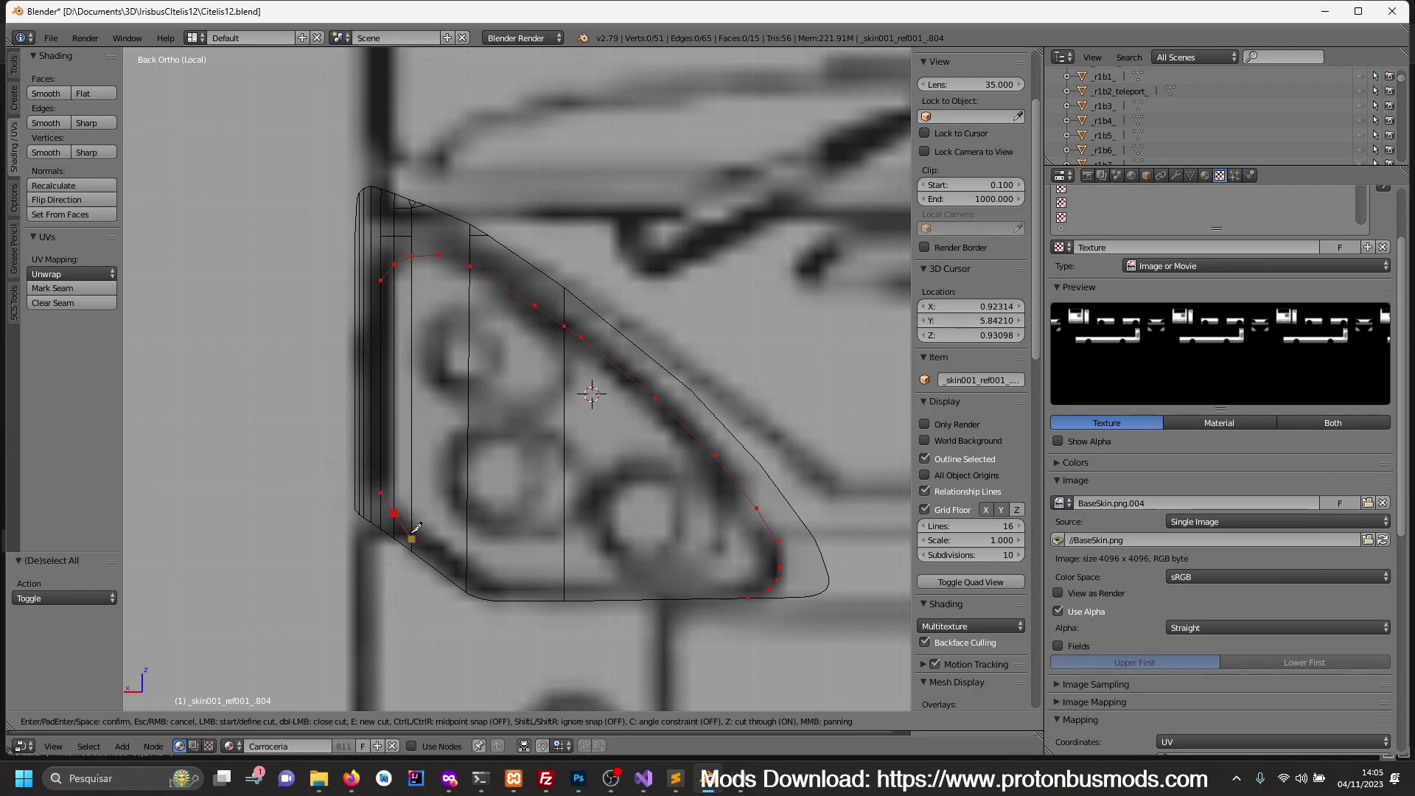
{"action": "left_click", "coordinate": [412, 537]}
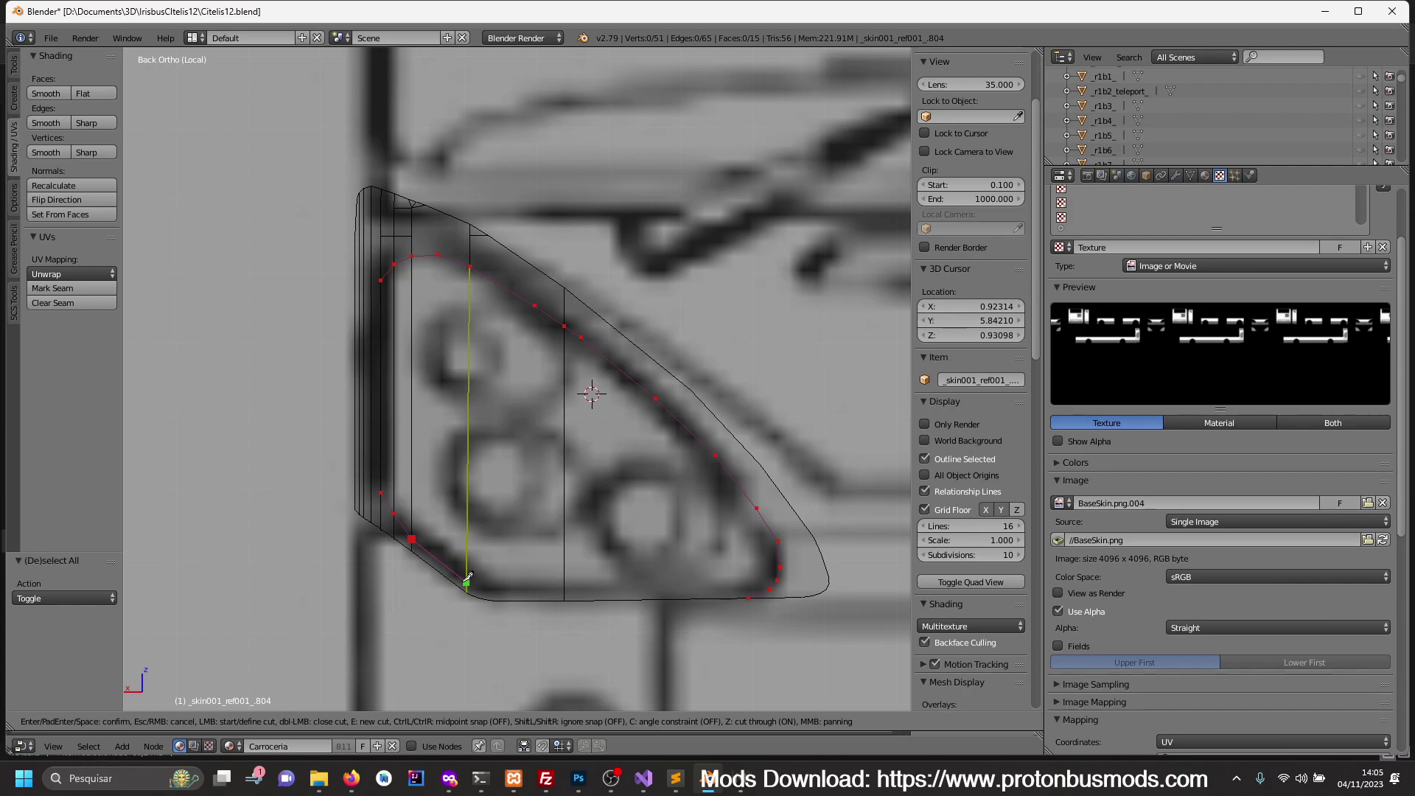
{"action": "left_click", "coordinate": [466, 582]}
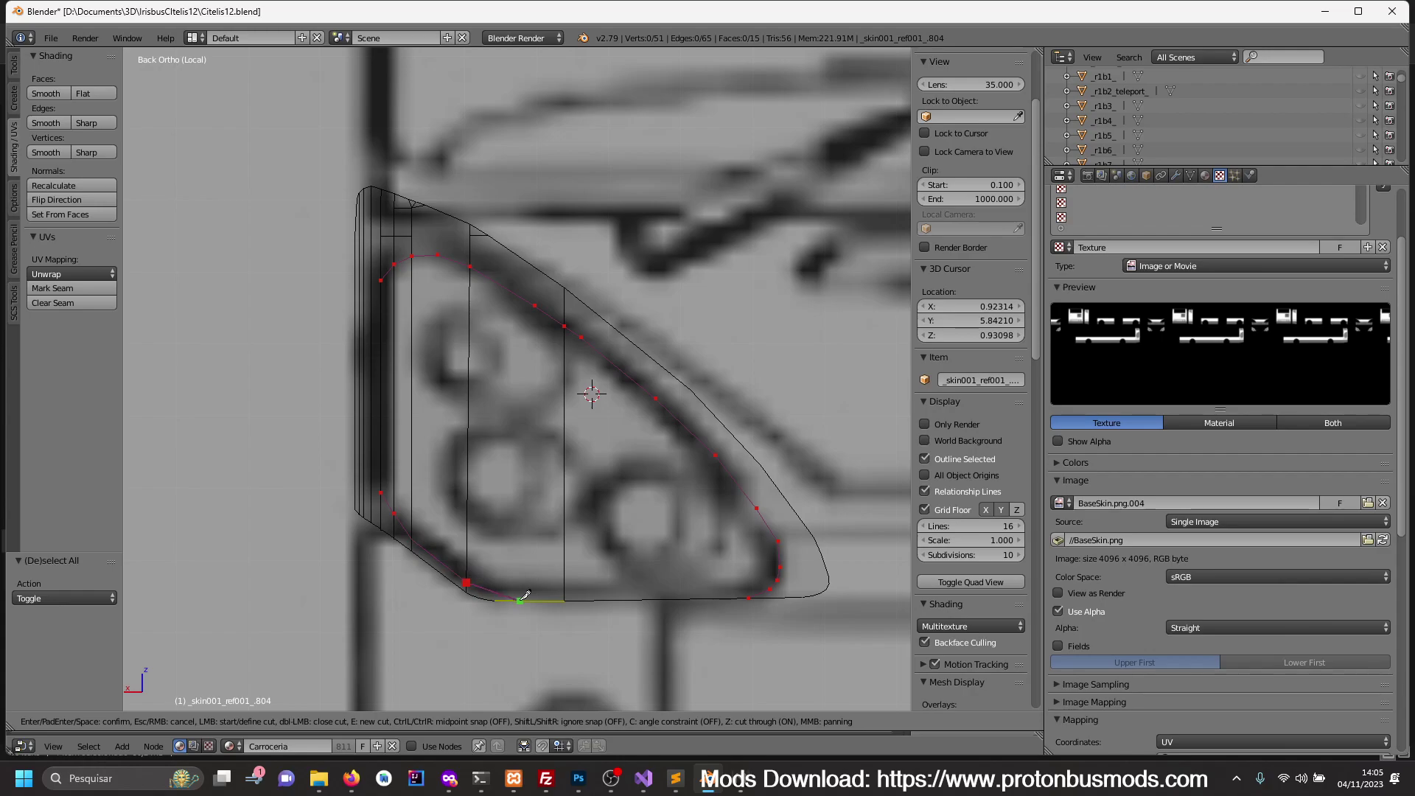
{"action": "left_click", "coordinate": [521, 601]}
{"action": "key", "text": "Return"}
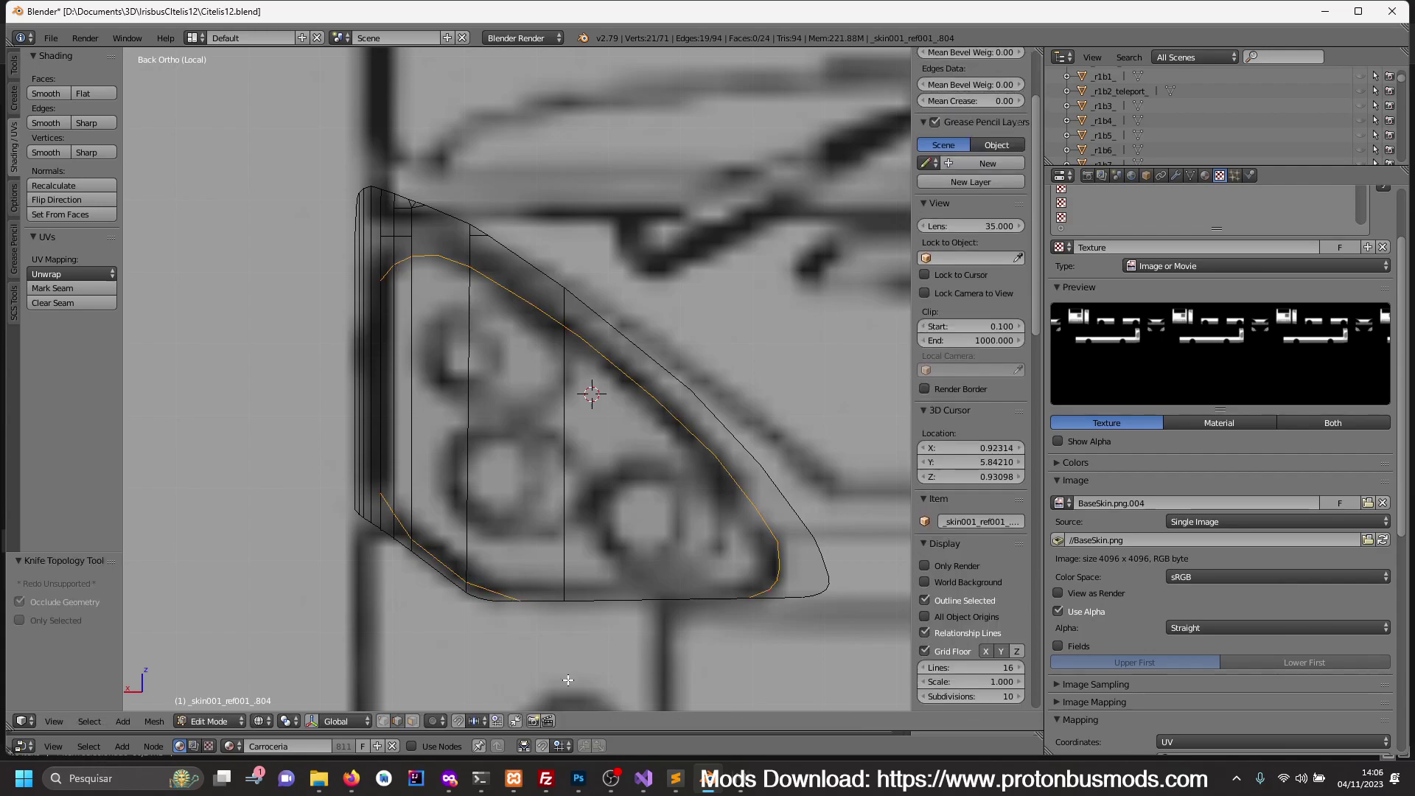
- Brush-select the faces inside the traced outline and delete them
{"action": "left_click", "coordinate": [382, 721]}
{"action": "key", "text": "c"}
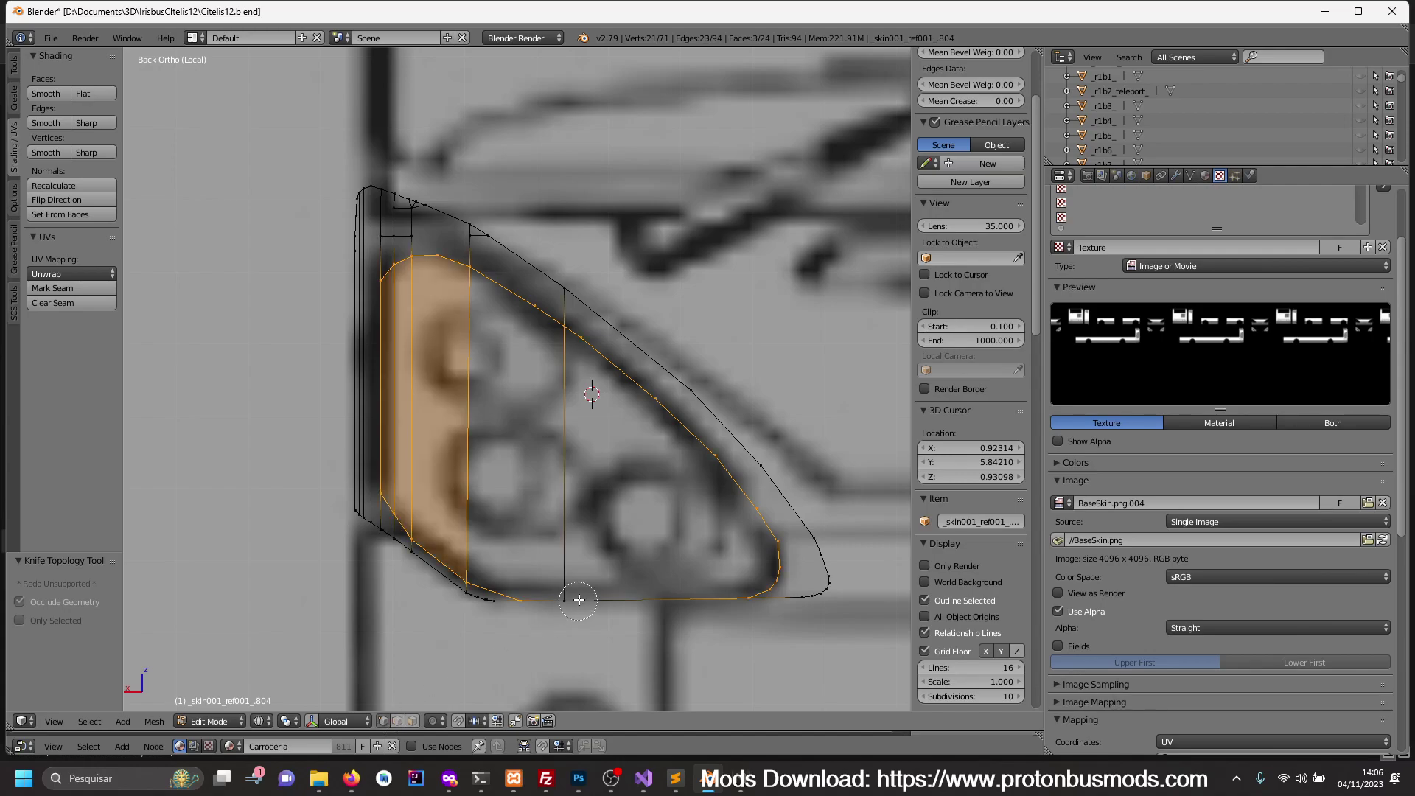
{"action": "left_click", "coordinate": [579, 600]}
{"action": "right_click", "coordinate": [578, 600]}
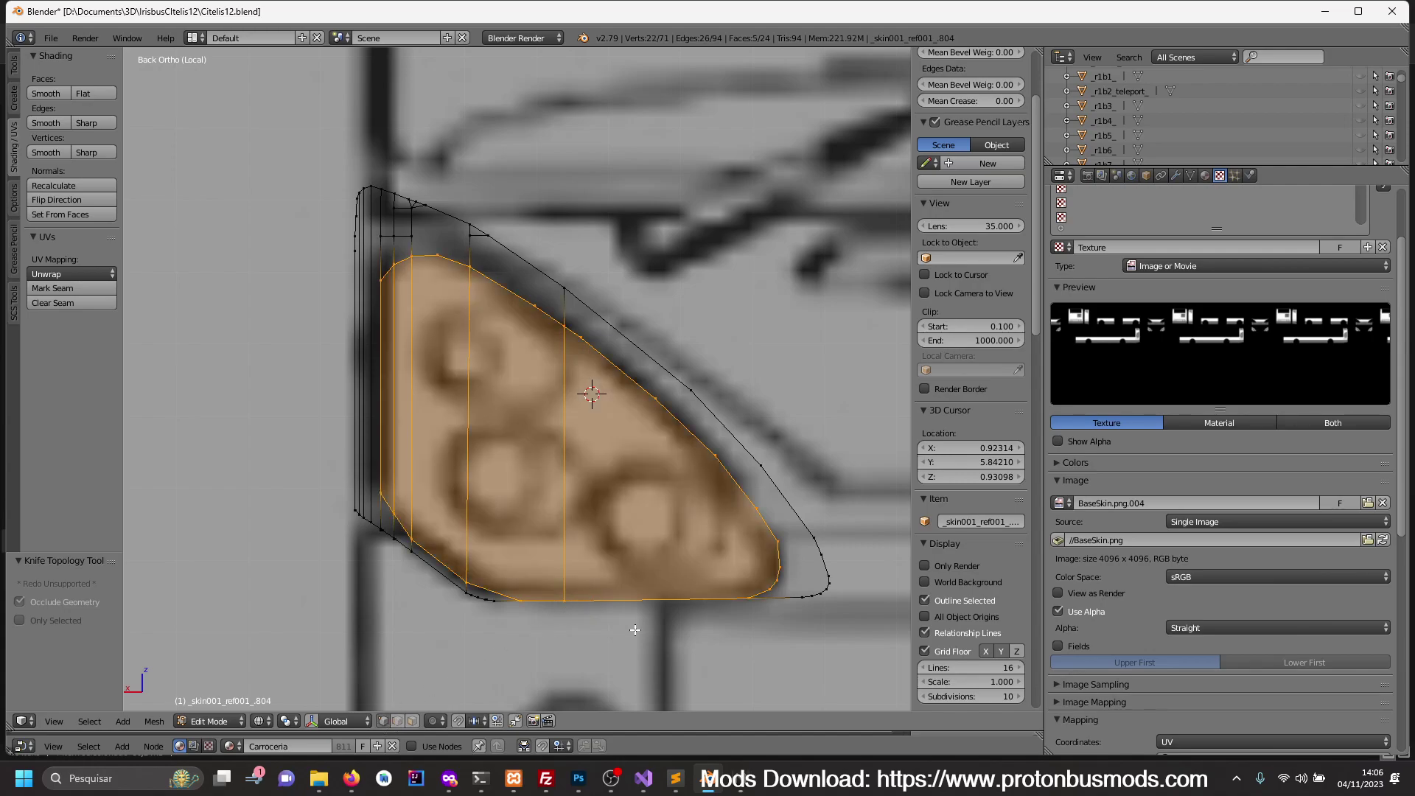
{"action": "key", "text": "x"}
{"action": "left_click", "coordinate": [624, 597]}
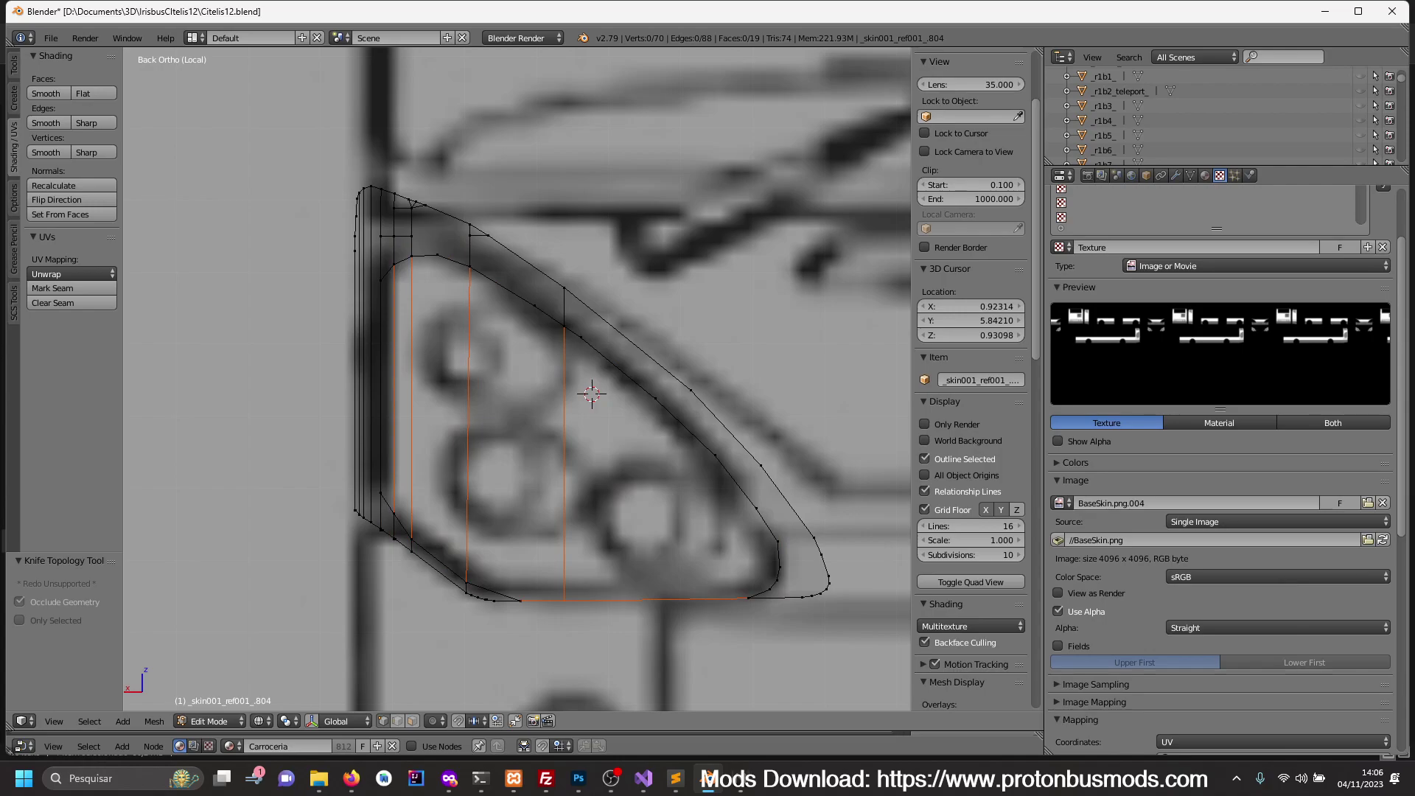
- Return to Object Mode, orbit to inspect the panel, then snap back to the back view
{"action": "key", "text": "Tab"}
{"action": "scroll", "coordinate": [621, 587], "scroll_direction": "down", "scroll_amount": 4}
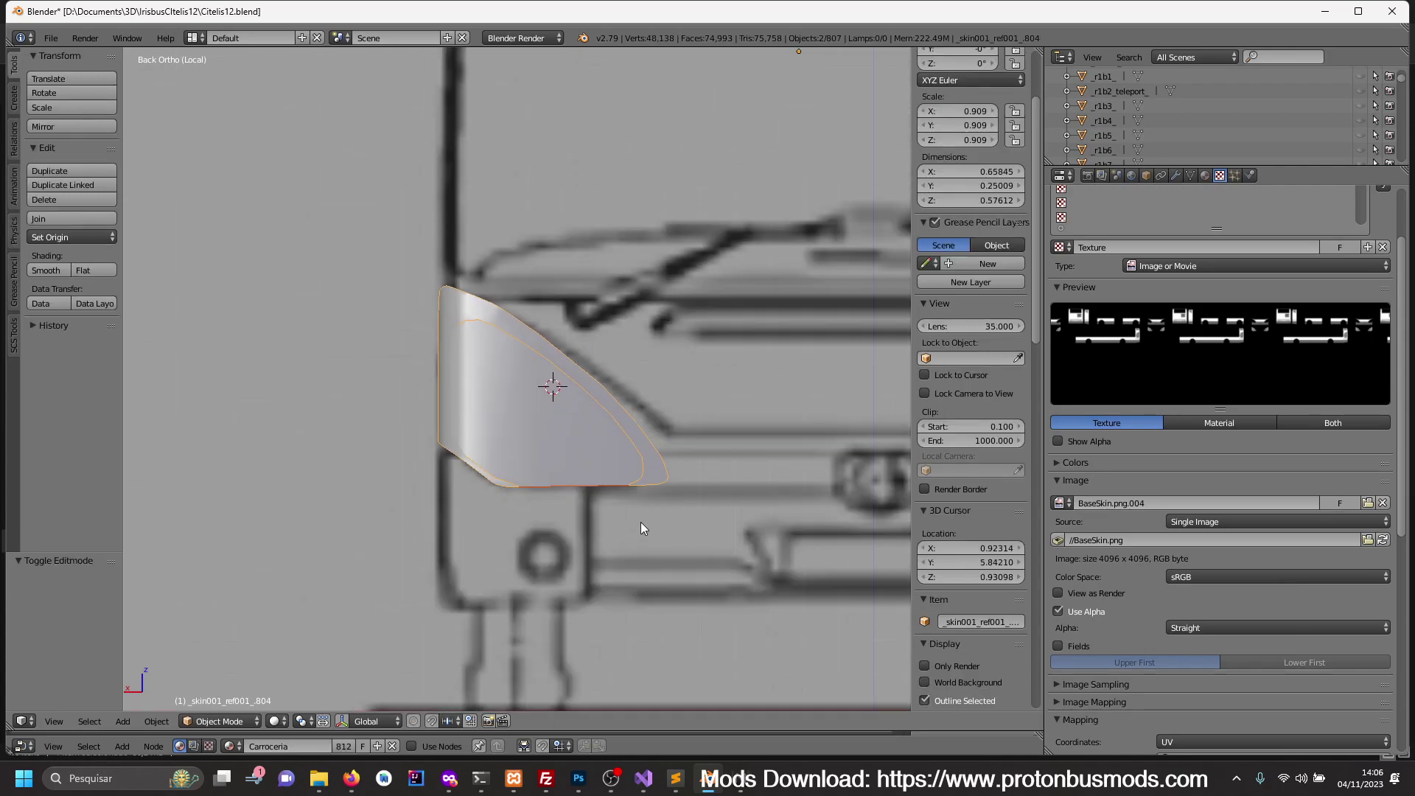
{"action": "middle_click_drag", "start_coordinate": [577, 534], "coordinate": [643, 557]}
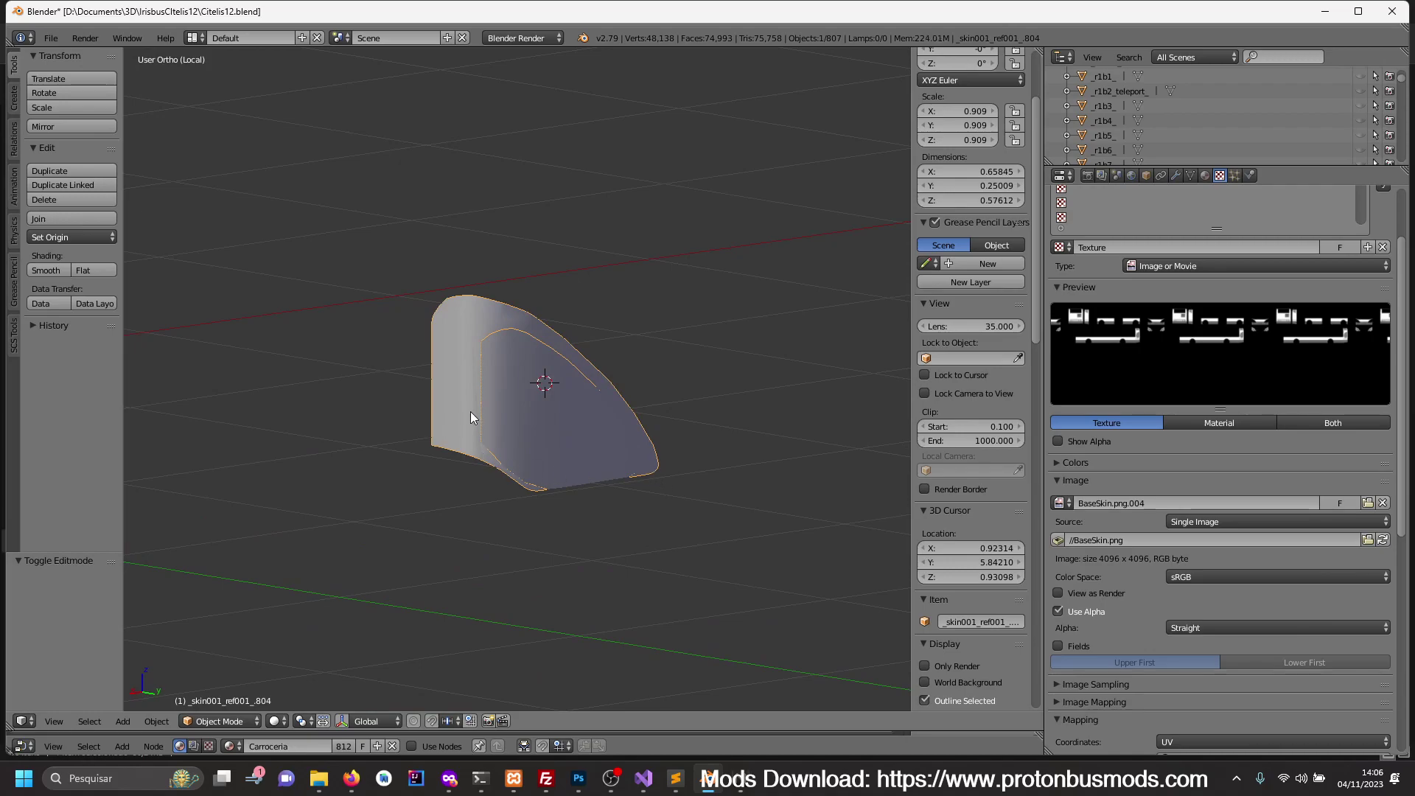
{"action": "key", "text": "Tab"}
{"action": "key", "text": "Tab"}
{"action": "key", "text": "ctrl+KP_1"}
- Leave local view and orbit around the full bus front, including a side view
{"action": "key", "text": "KP_Divide"}
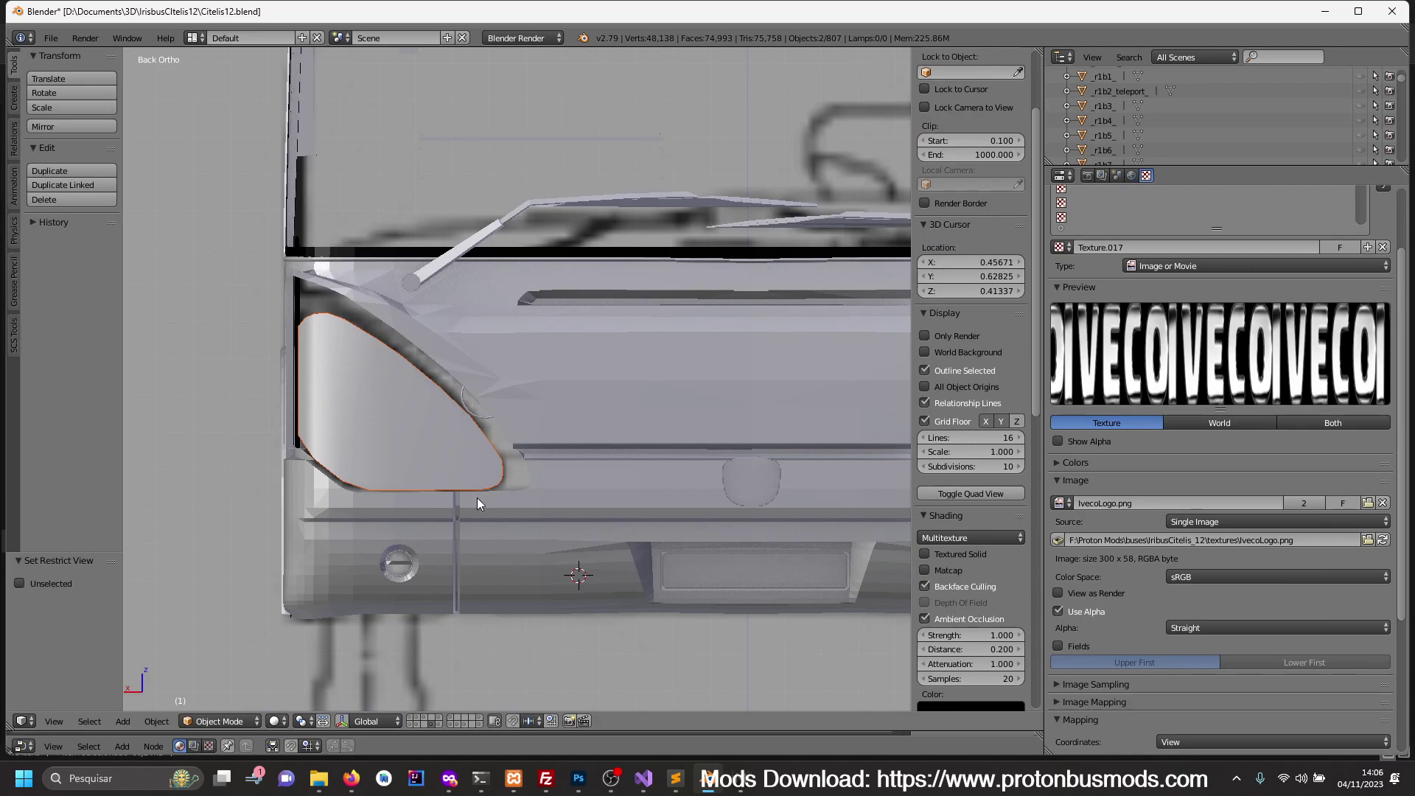
{"action": "middle_click_drag", "start_coordinate": [431, 518], "coordinate": [501, 528]}
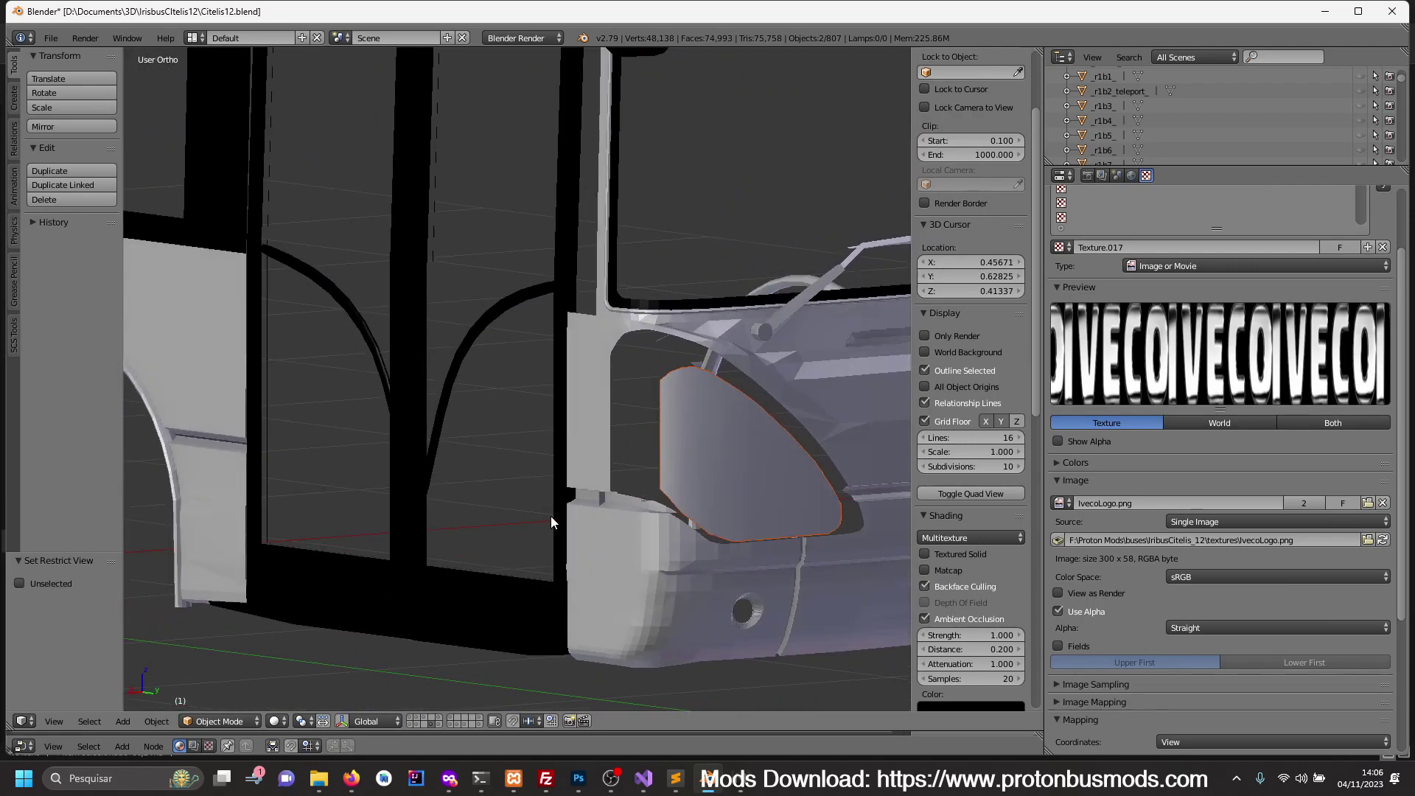
{"action": "middle_click_drag", "start_coordinate": [652, 520], "coordinate": [453, 520]}
{"action": "key", "text": "KP_3"}
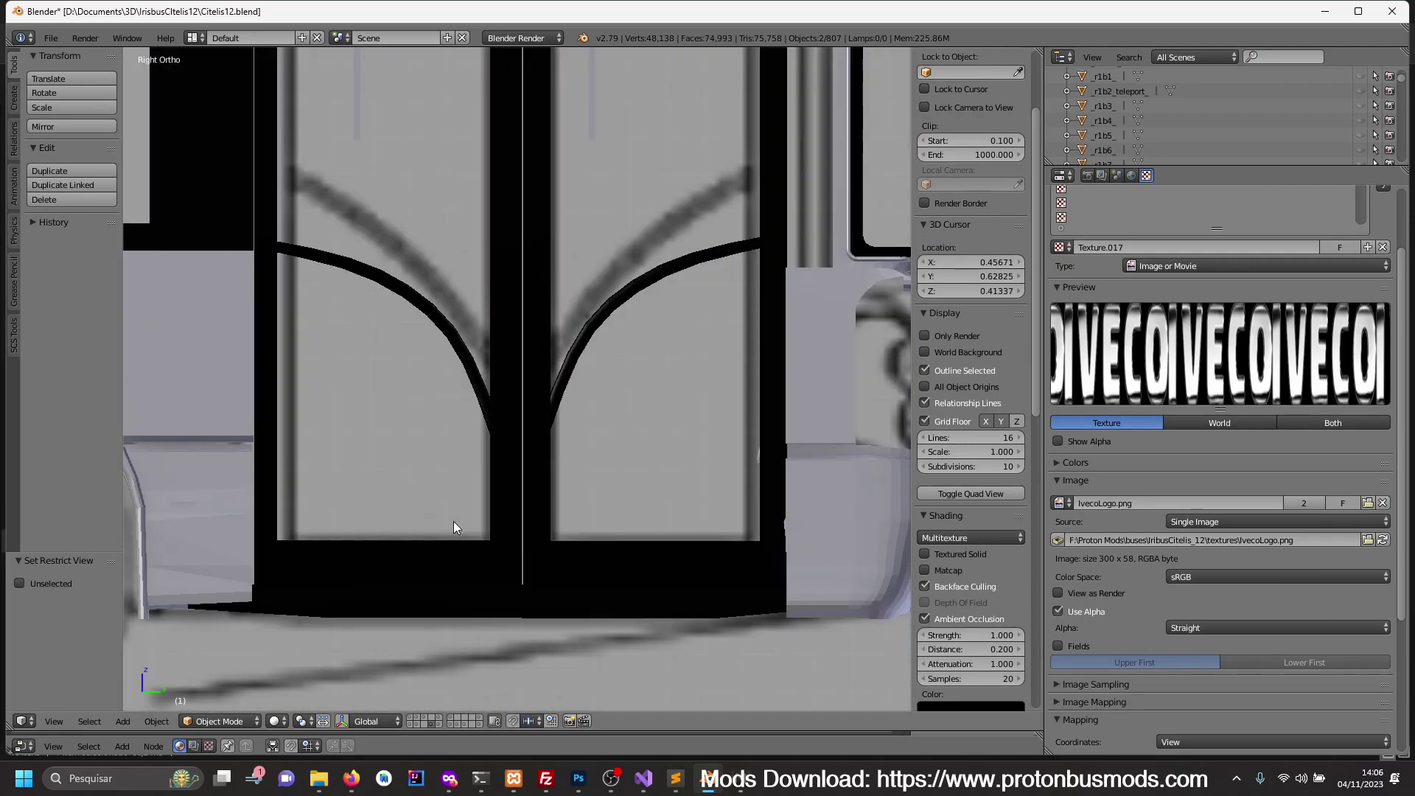
{"action": "mouse_move", "coordinate": [881, 449]}
{"action": "middle_mouse_down"}
{"action": "mouse_move", "coordinate": [582, 472]}
{"action": "mouse_move", "coordinate": [658, 480]}
{"action": "mouse_move", "coordinate": [575, 516]}
{"action": "middle_mouse_up"}
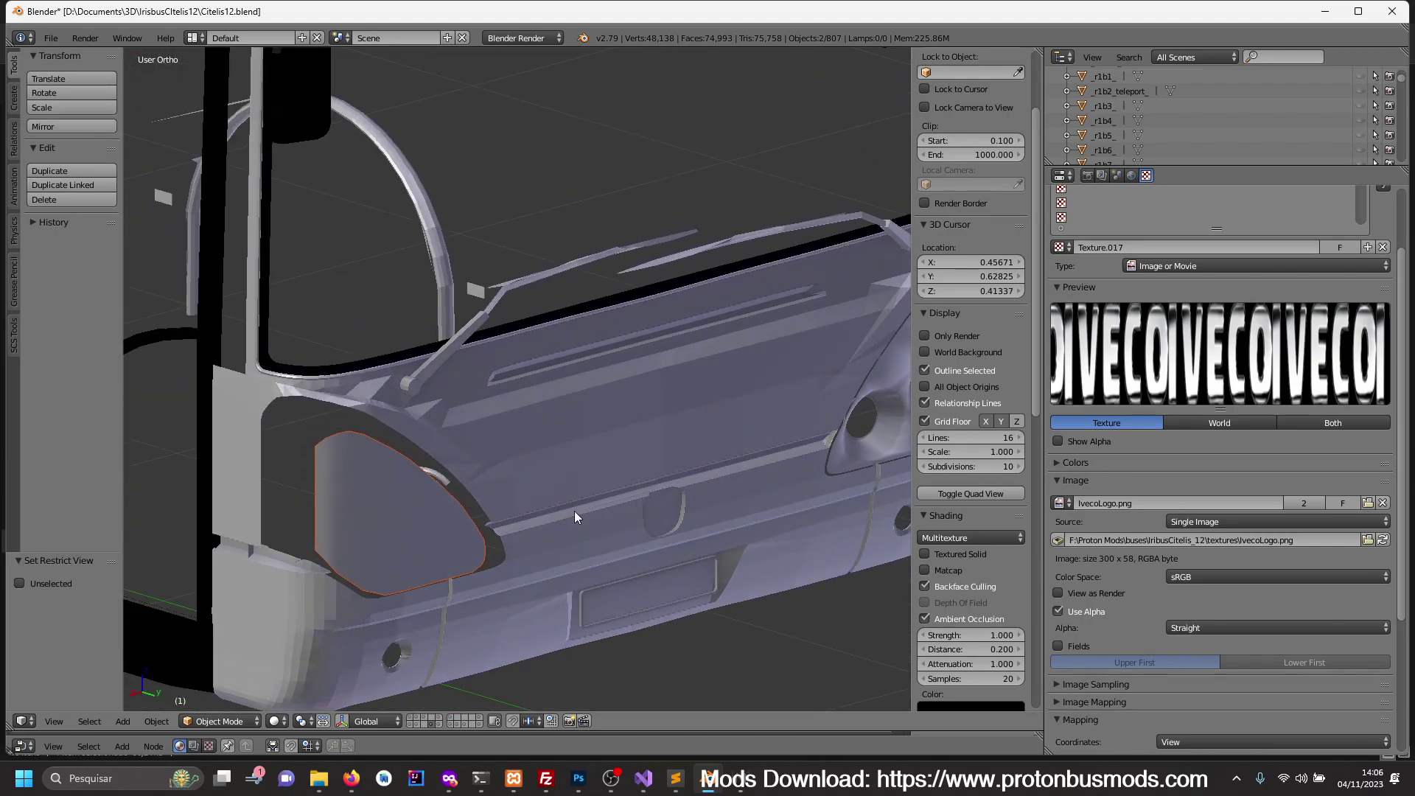
- Select the front-corner headlight piece and check it from the side in wireframe
{"action": "key", "text": "a"}
{"action": "right_click", "coordinate": [574, 511]}
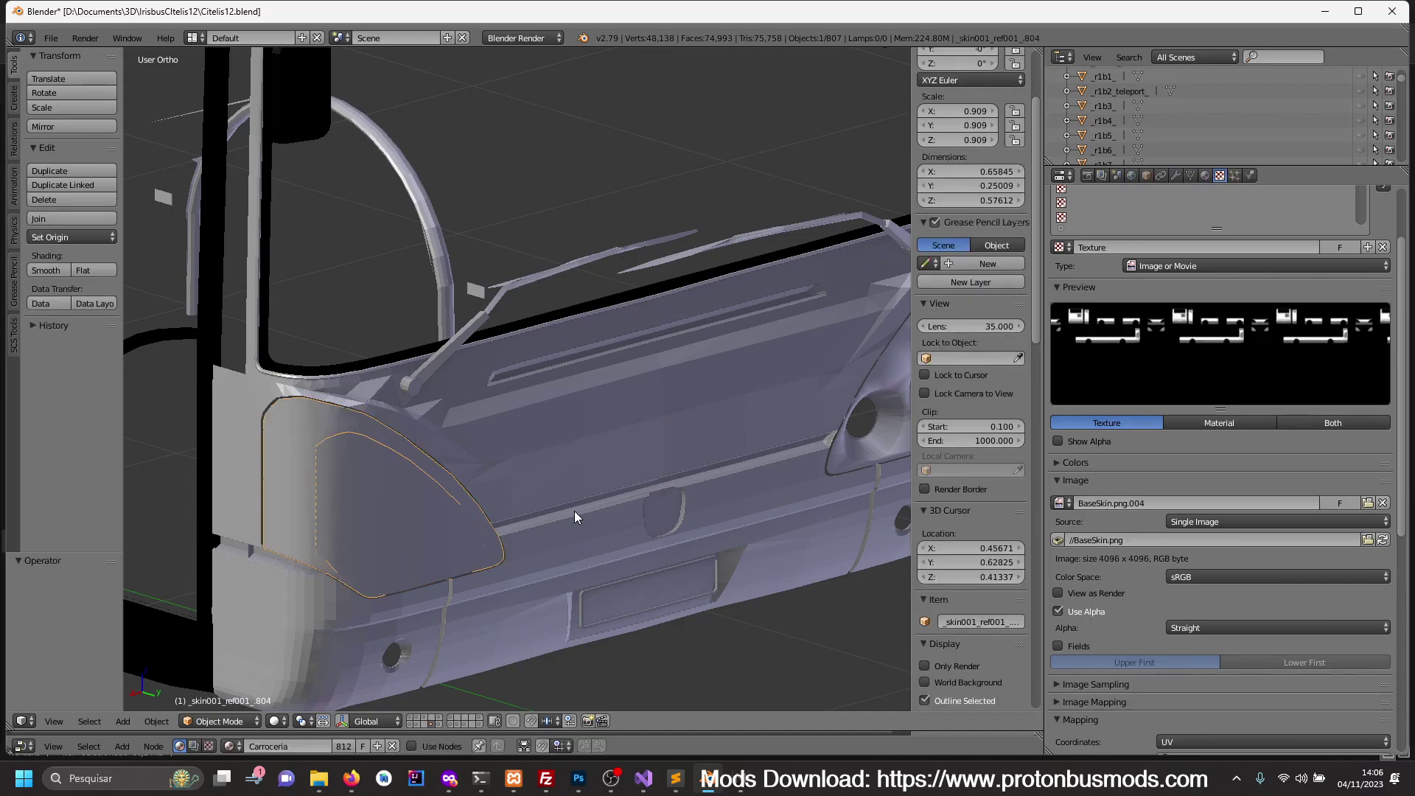
{"action": "key", "text": "KP_3"}
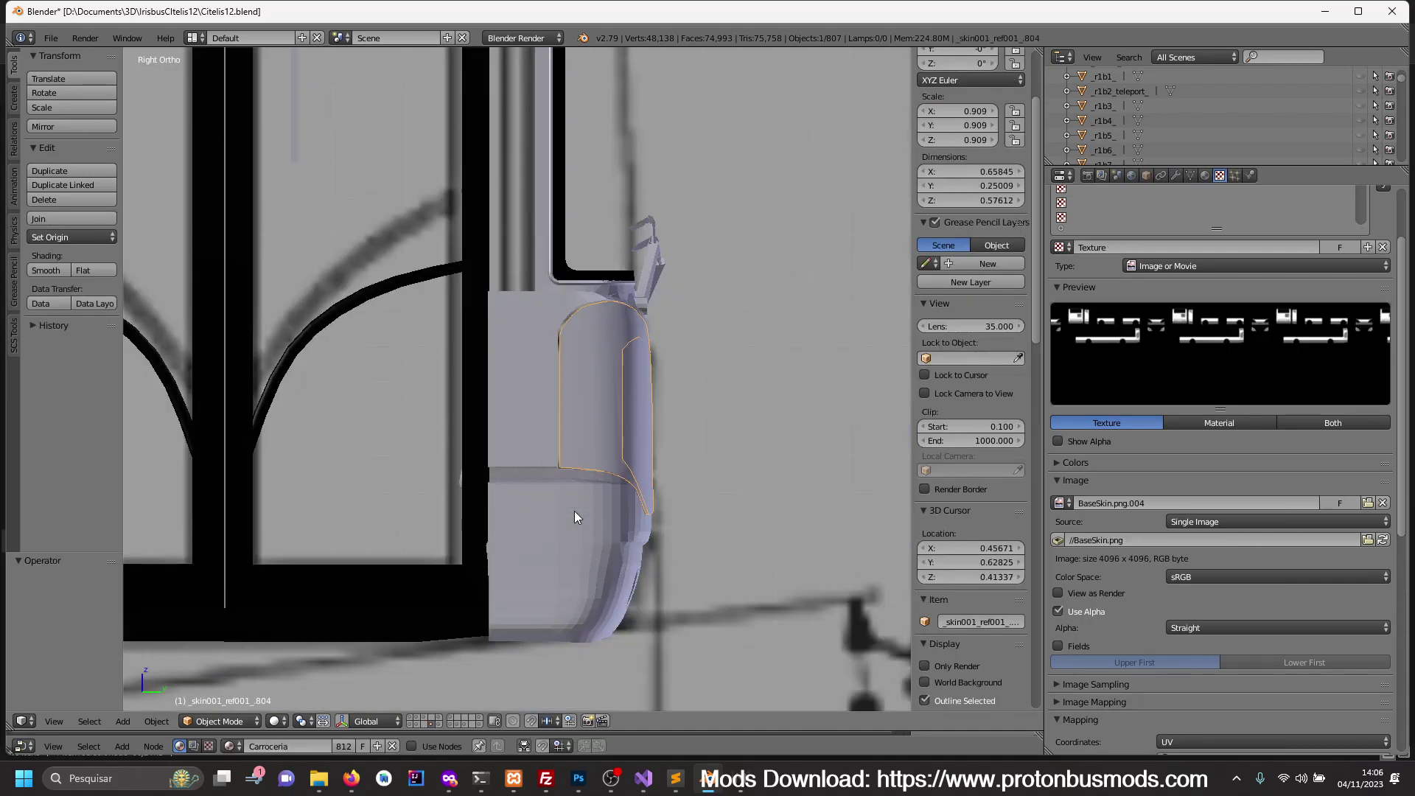
{"action": "key", "text": "z"}
{"action": "mouse_move", "coordinate": [630, 477]}
{"action": "middle_mouse_down", "text": "shift"}
{"action": "mouse_move", "coordinate": [609, 488]}
{"action": "mouse_move", "coordinate": [679, 510]}
{"action": "mouse_move", "coordinate": [550, 534]}
{"action": "mouse_move", "coordinate": [377, 498]}
{"action": "mouse_move", "coordinate": [525, 511]}
{"action": "middle_mouse_up", "text": "shift"}
{"action": "key", "text": "z"}
{"action": "scroll", "coordinate": [519, 520], "scroll_direction": "up", "scroll_amount": 2}
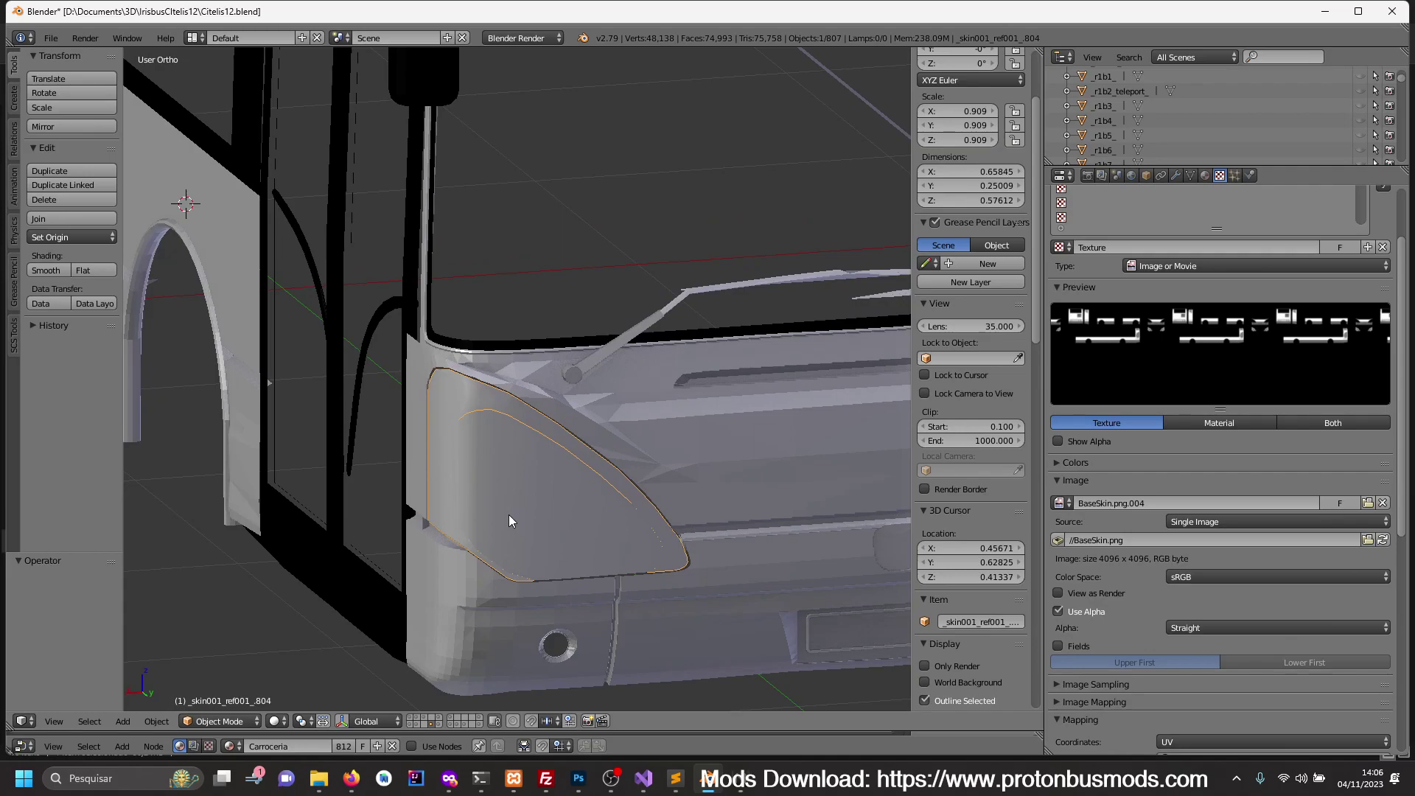
{"action": "scroll", "coordinate": [508, 514], "scroll_direction": "down", "scroll_amount": 2}
{"action": "mouse_move", "coordinate": [508, 514]}
{"action": "middle_mouse_down"}
{"action": "mouse_move", "coordinate": [562, 532]}
{"action": "mouse_move", "coordinate": [568, 514]}
{"action": "mouse_move", "coordinate": [488, 514]}
{"action": "middle_mouse_up"}
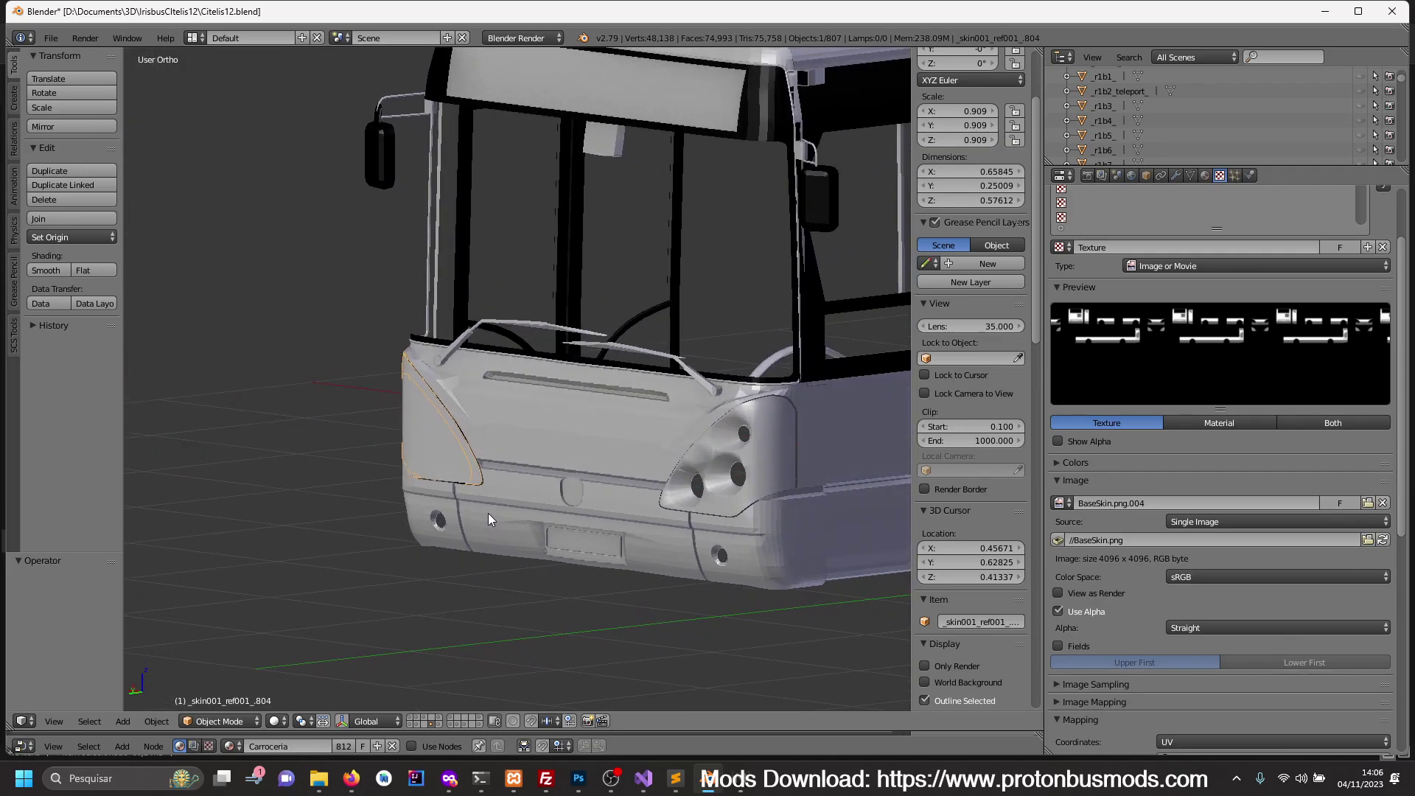
{"action": "middle_click_drag", "start_coordinate": [488, 514], "coordinate": [608, 527]}
{"action": "scroll", "coordinate": [608, 526], "scroll_direction": "up", "scroll_amount": 2}
- Select both headlight parts on one front corner and delete them
{"action": "key", "text": "a"}
{"action": "right_click", "coordinate": [471, 448]}
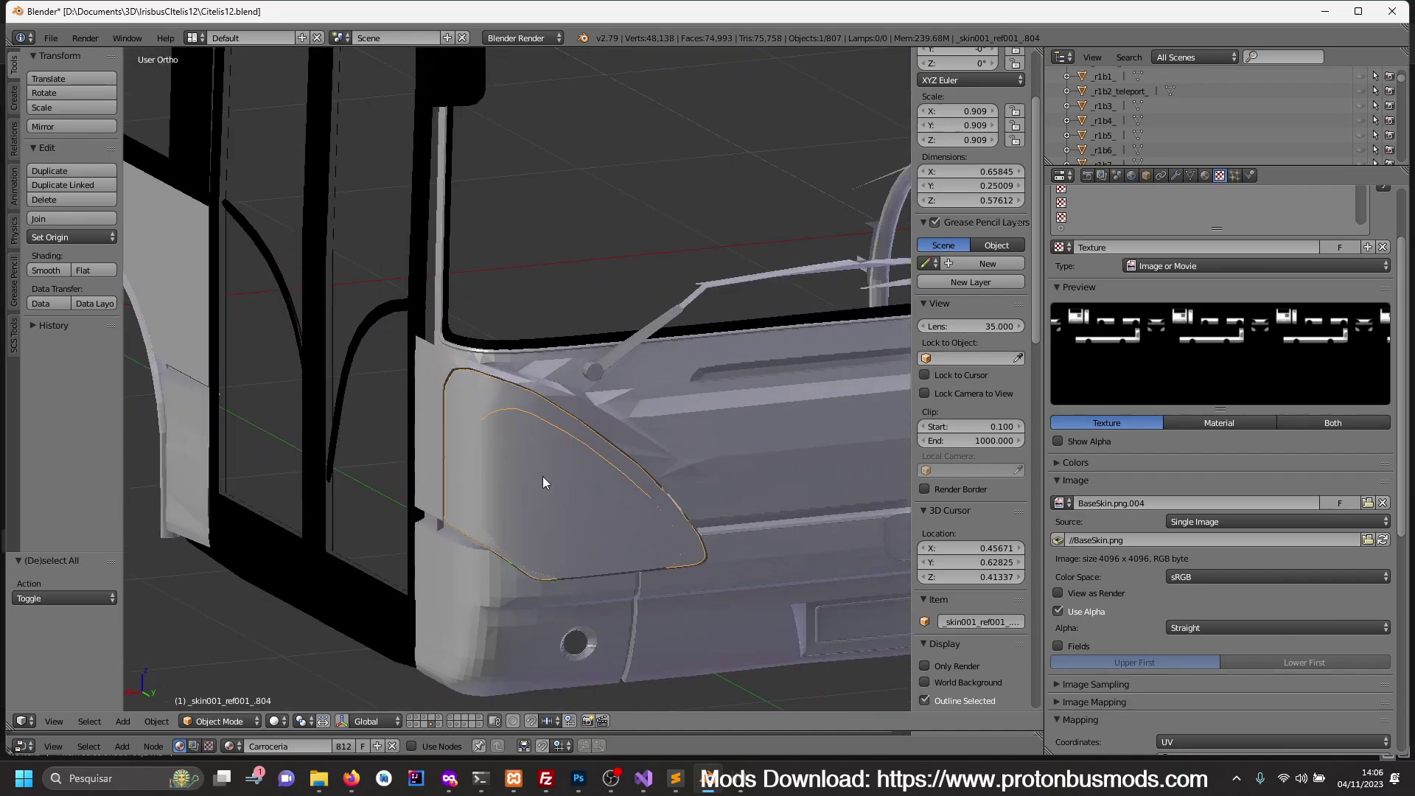
{"action": "right_click", "coordinate": [553, 487], "text": "shift"}
{"action": "key", "text": "KP_Divide"}
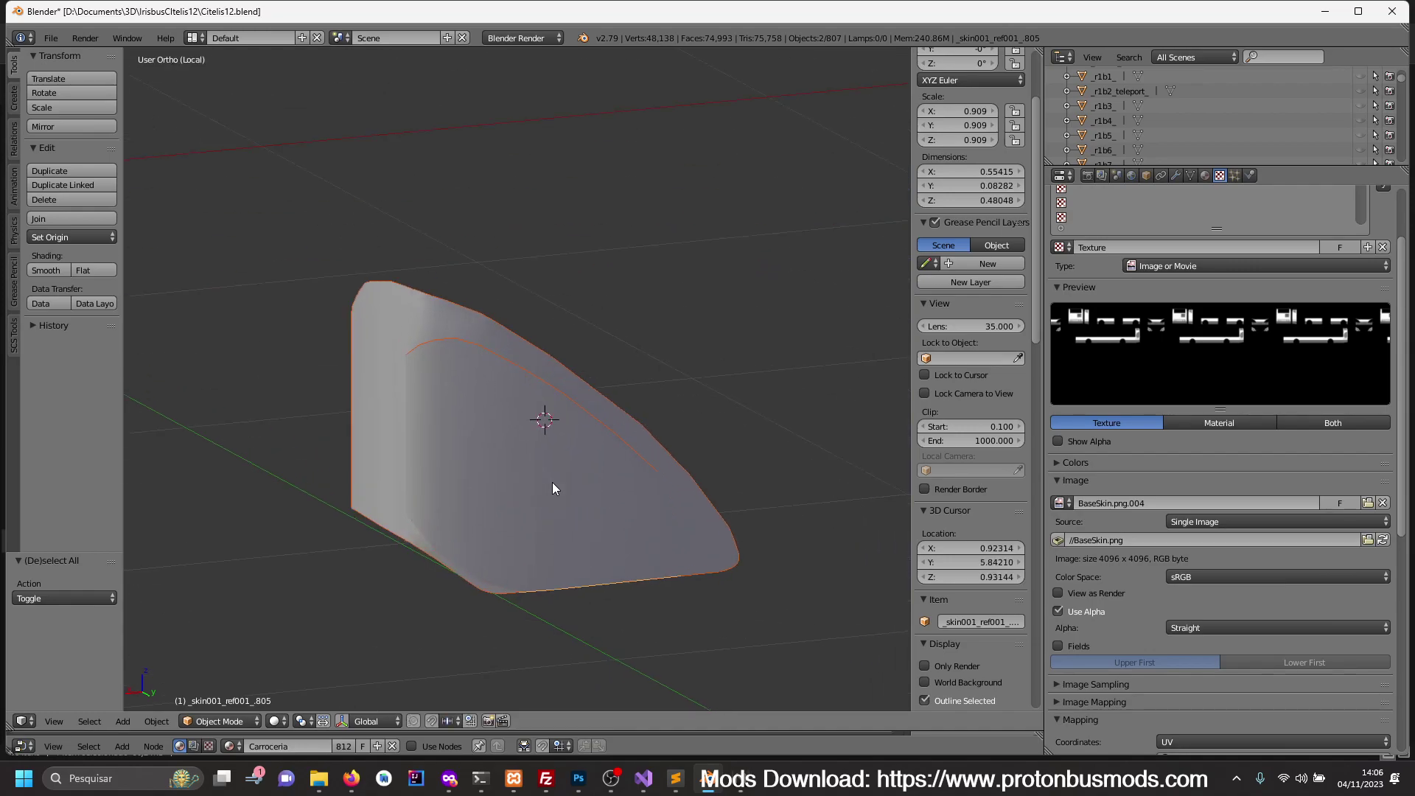
{"action": "key", "text": "x"}
{"action": "left_click", "coordinate": [553, 483]}
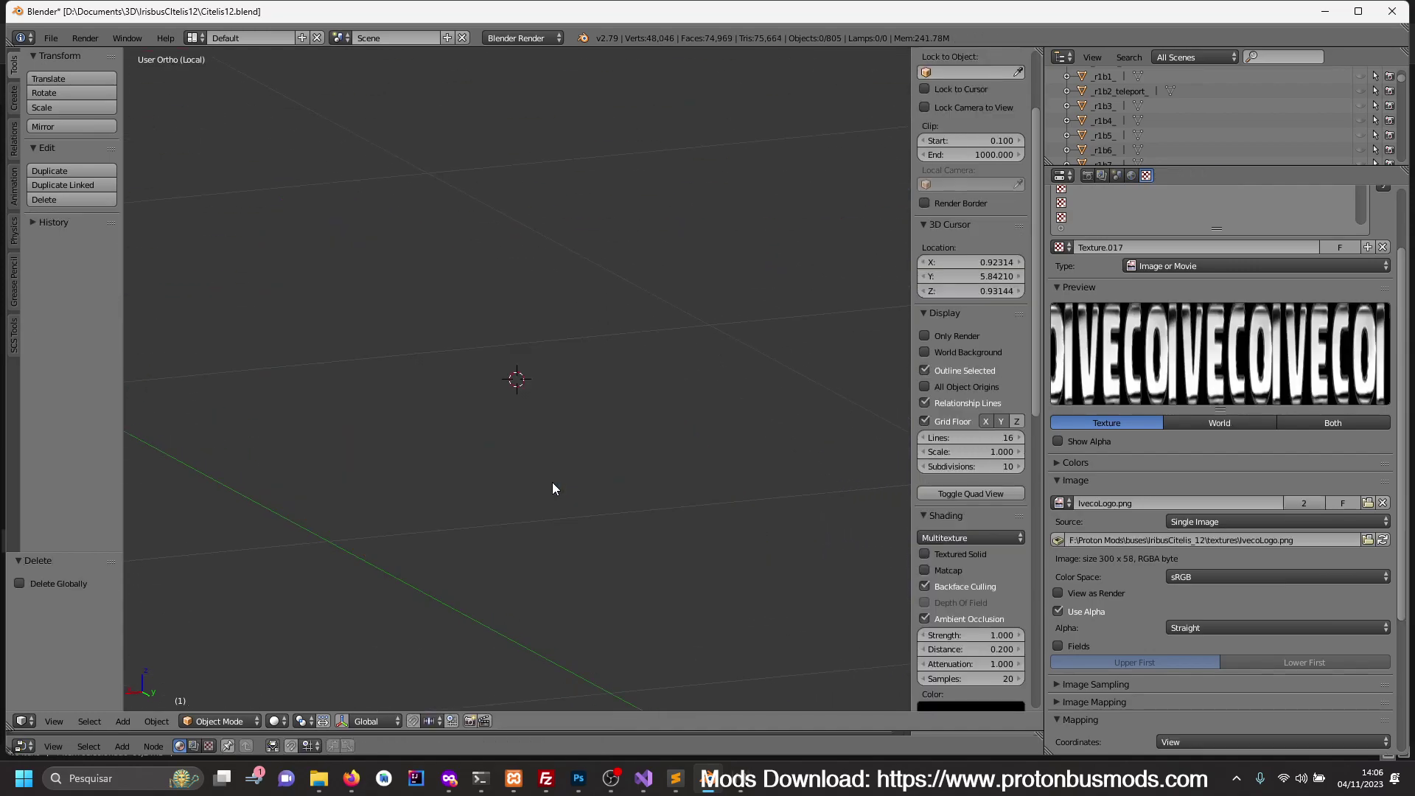
{"action": "key", "text": "KP_Divide"}
- Select the remaining headlight on the opposite front corner
{"action": "scroll", "coordinate": [604, 523], "scroll_direction": "up", "scroll_amount": 3}
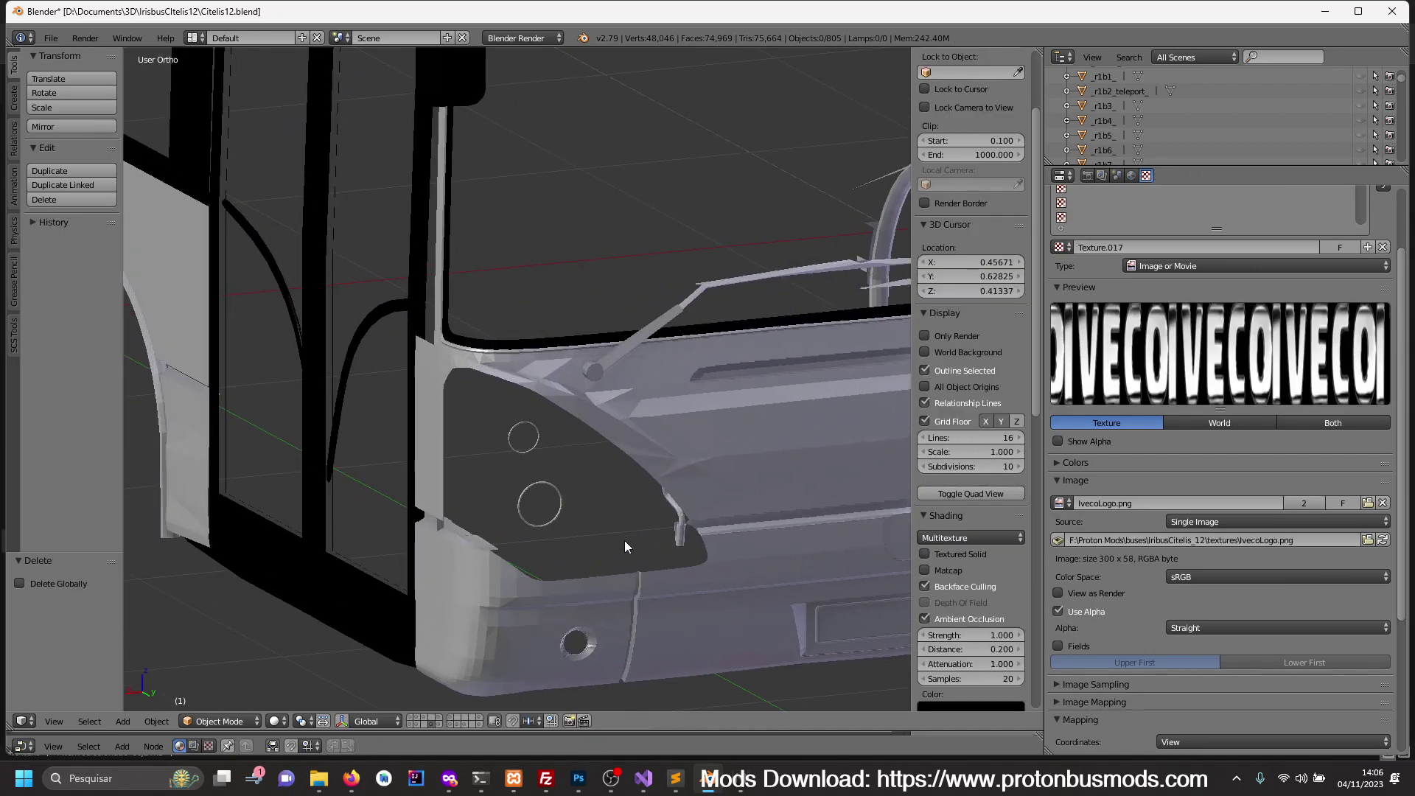
{"action": "scroll", "coordinate": [656, 519], "scroll_direction": "up", "scroll_amount": 1}
{"action": "scroll", "coordinate": [686, 510], "scroll_direction": "up", "scroll_amount": 2}
{"action": "scroll", "coordinate": [708, 507], "scroll_direction": "down", "scroll_amount": 1, "text": "ctrl"}
{"action": "scroll", "coordinate": [716, 514], "scroll_direction": "down", "scroll_amount": 8, "text": "ctrl"}
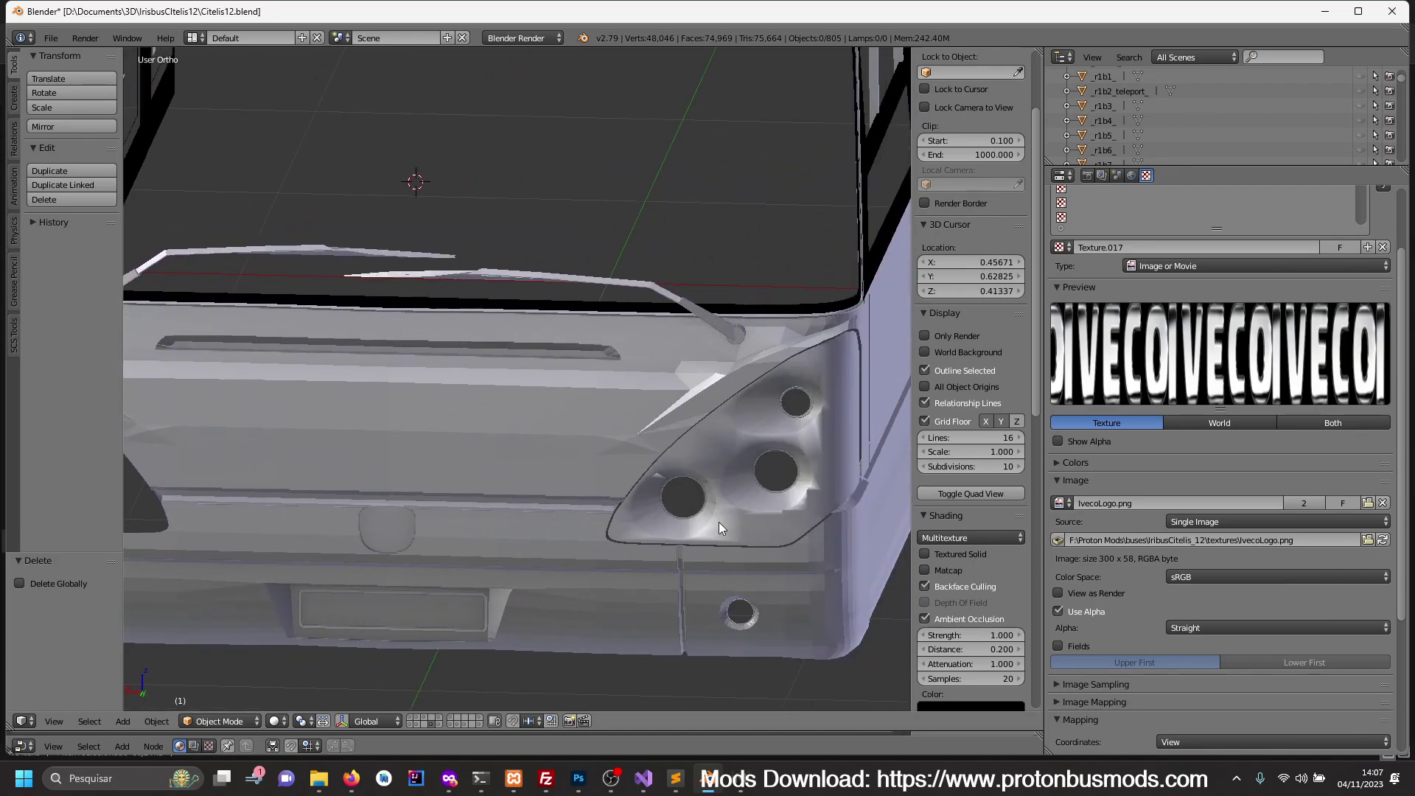
{"action": "right_click", "coordinate": [742, 529]}
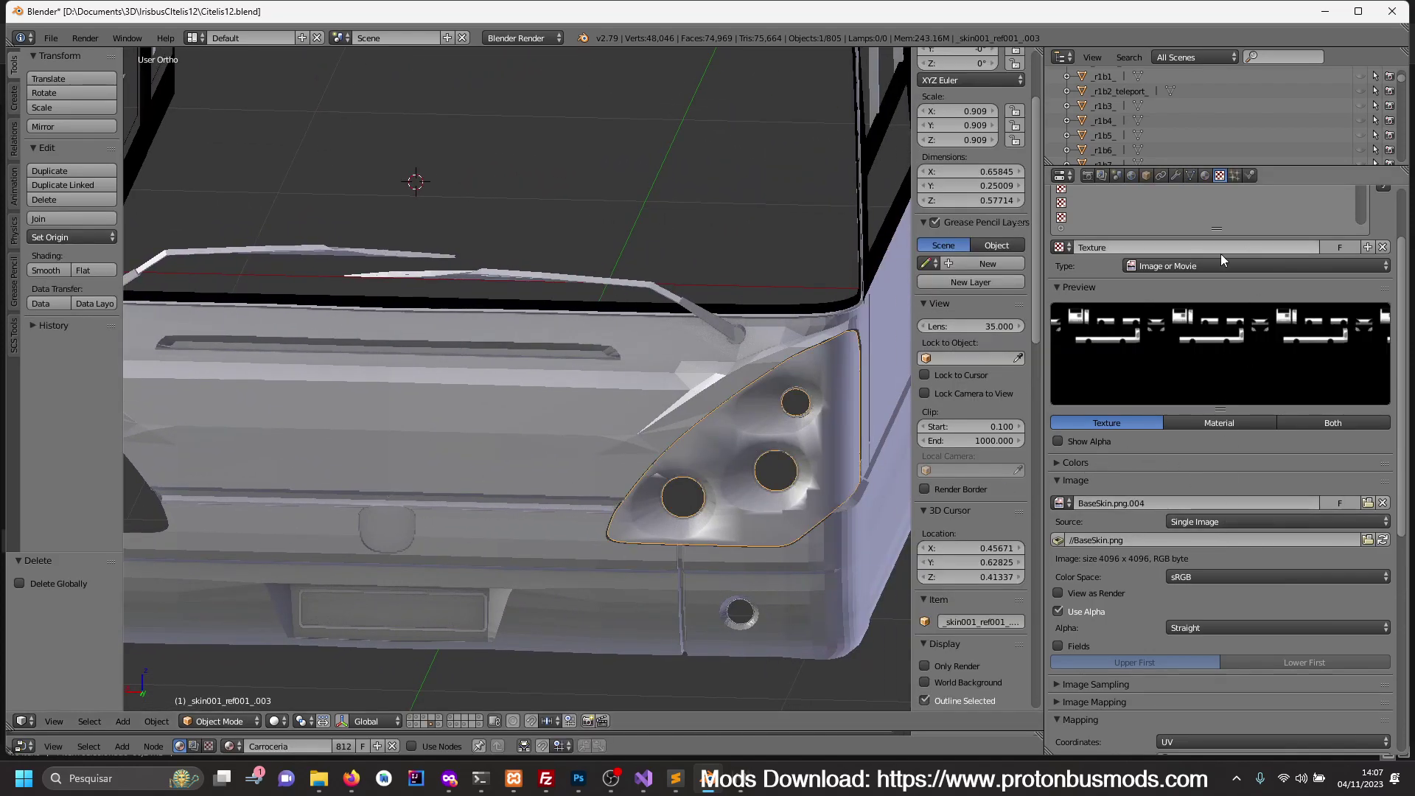
- Add a Mirror modifier to the remaining headlight
{"action": "left_click", "coordinate": [1191, 176]}
{"action": "left_click", "coordinate": [1175, 177]}
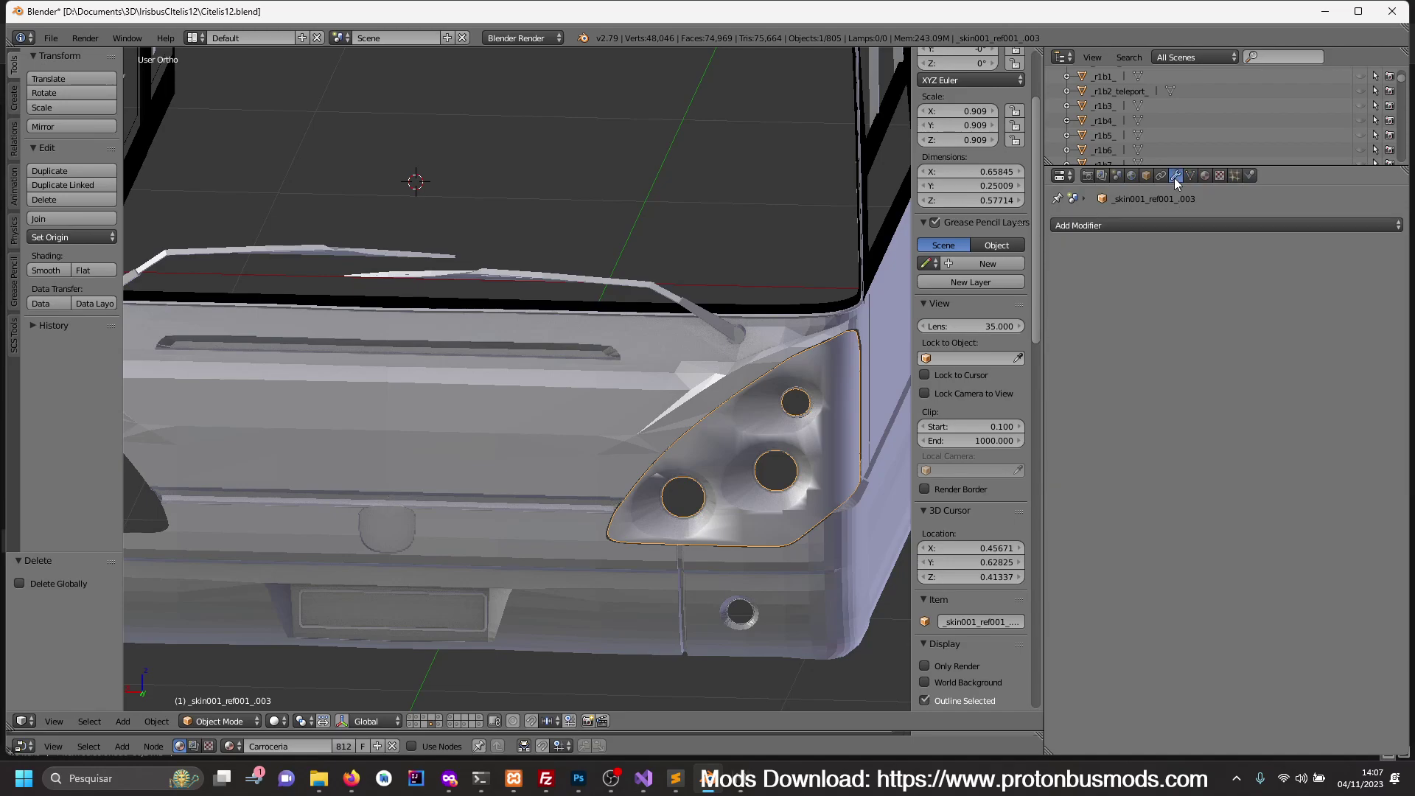
{"action": "left_click", "coordinate": [1178, 227]}
{"action": "left_click", "coordinate": [1130, 372]}
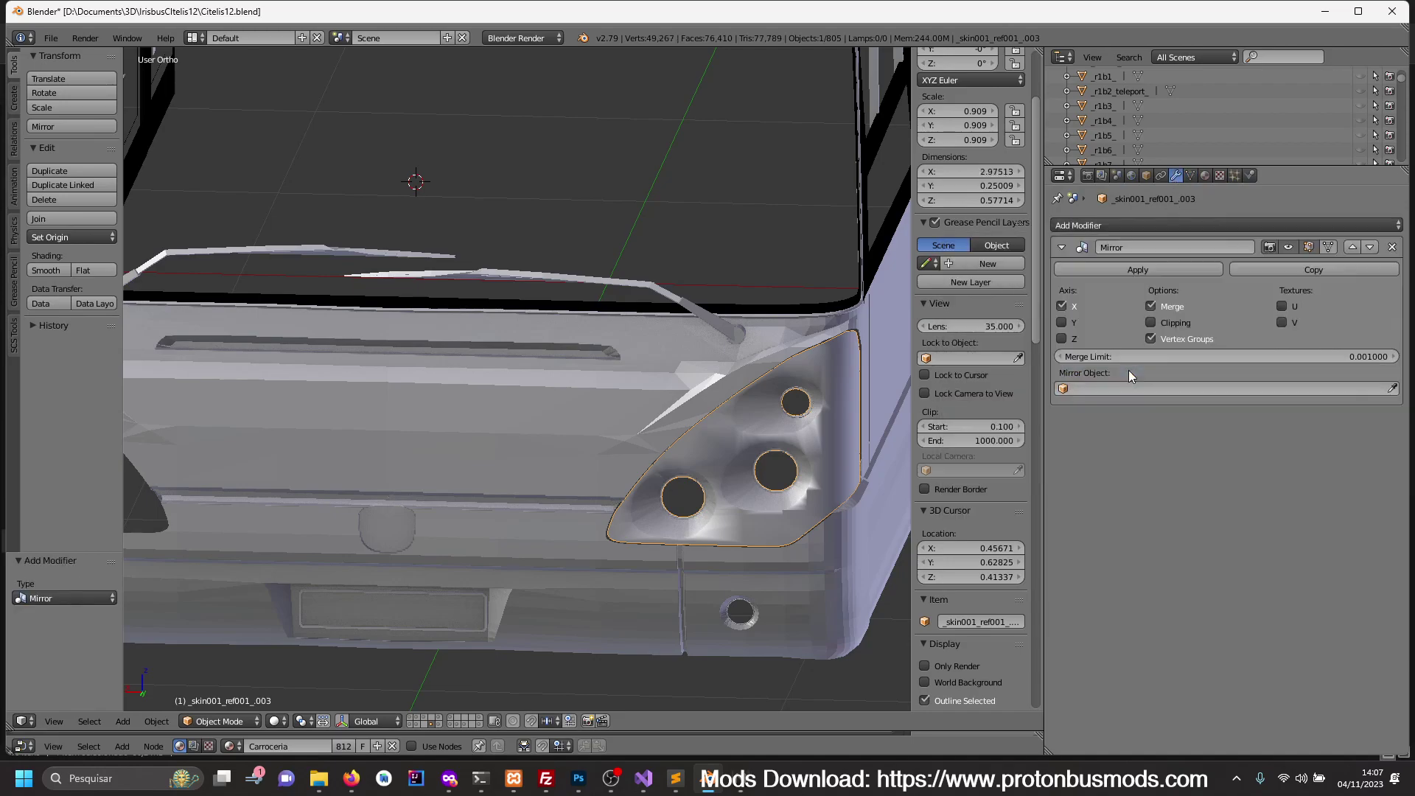
{"action": "scroll", "coordinate": [623, 447], "scroll_direction": "down", "scroll_amount": 4}
- Set the bus body origin to Center of Mass (Surface) and paste its X into 3D Cursor X
{"action": "left_click", "coordinate": [551, 494]}
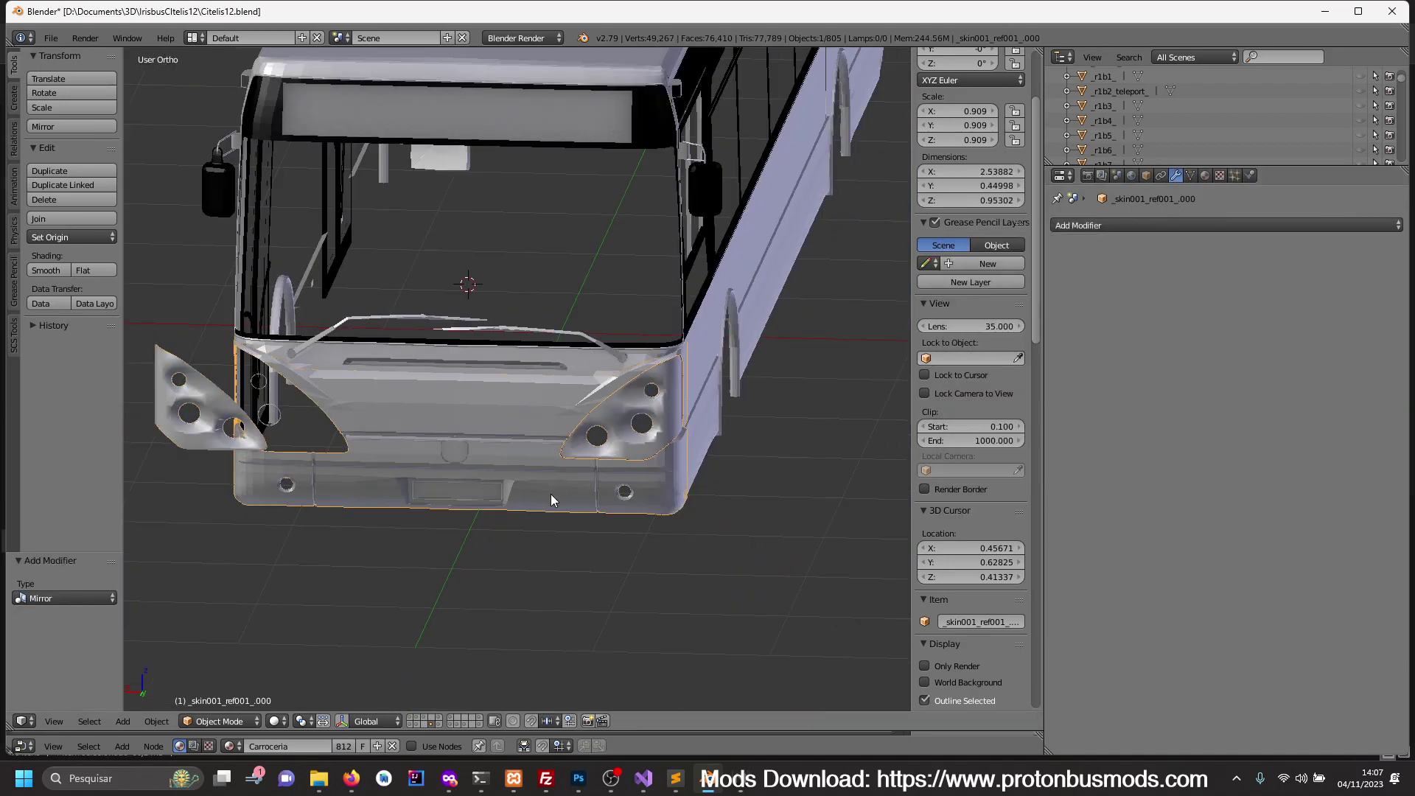
{"action": "key", "text": "shift+ctrl+alt+c"}
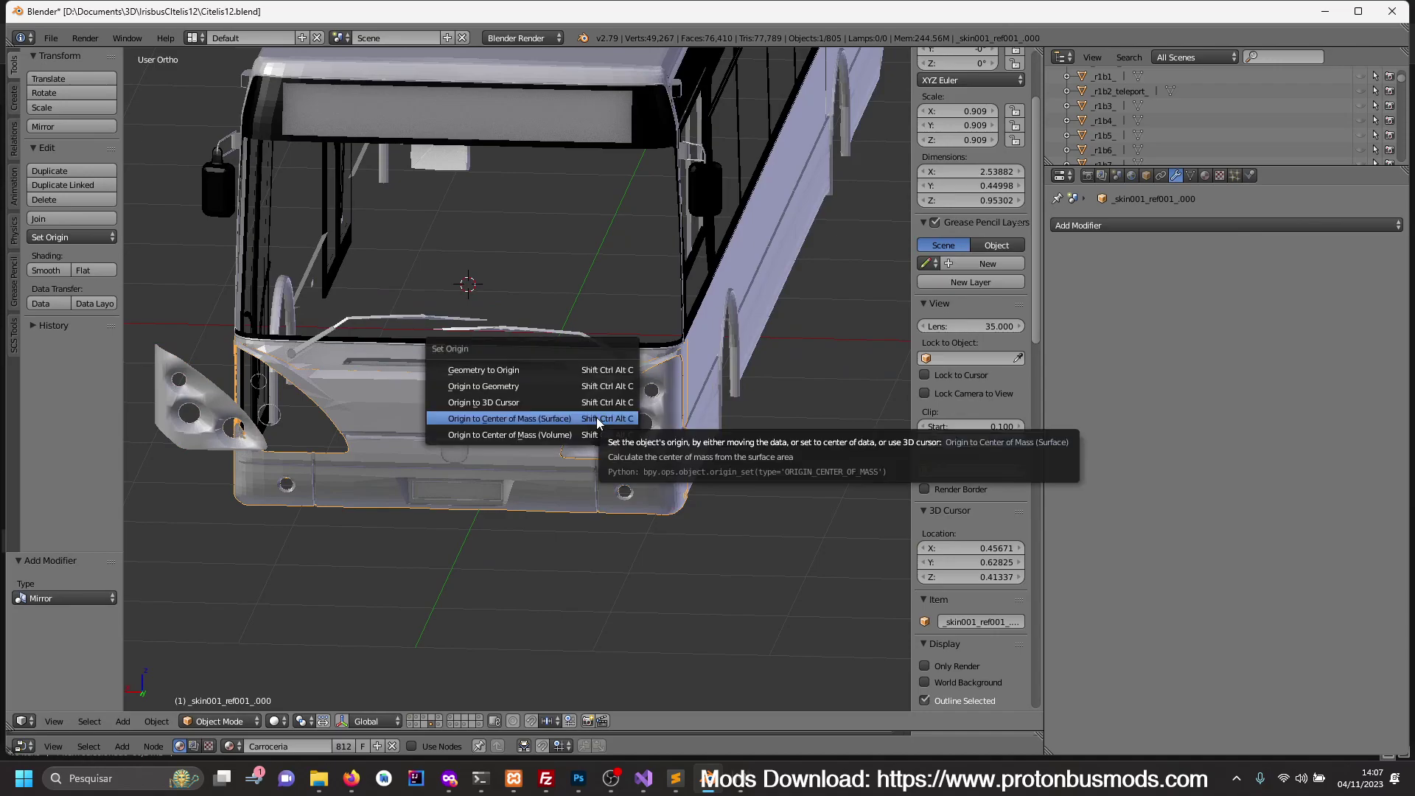
{"action": "left_click", "coordinate": [597, 419]}
{"action": "scroll", "coordinate": [960, 141], "scroll_direction": "up", "scroll_amount": 4}
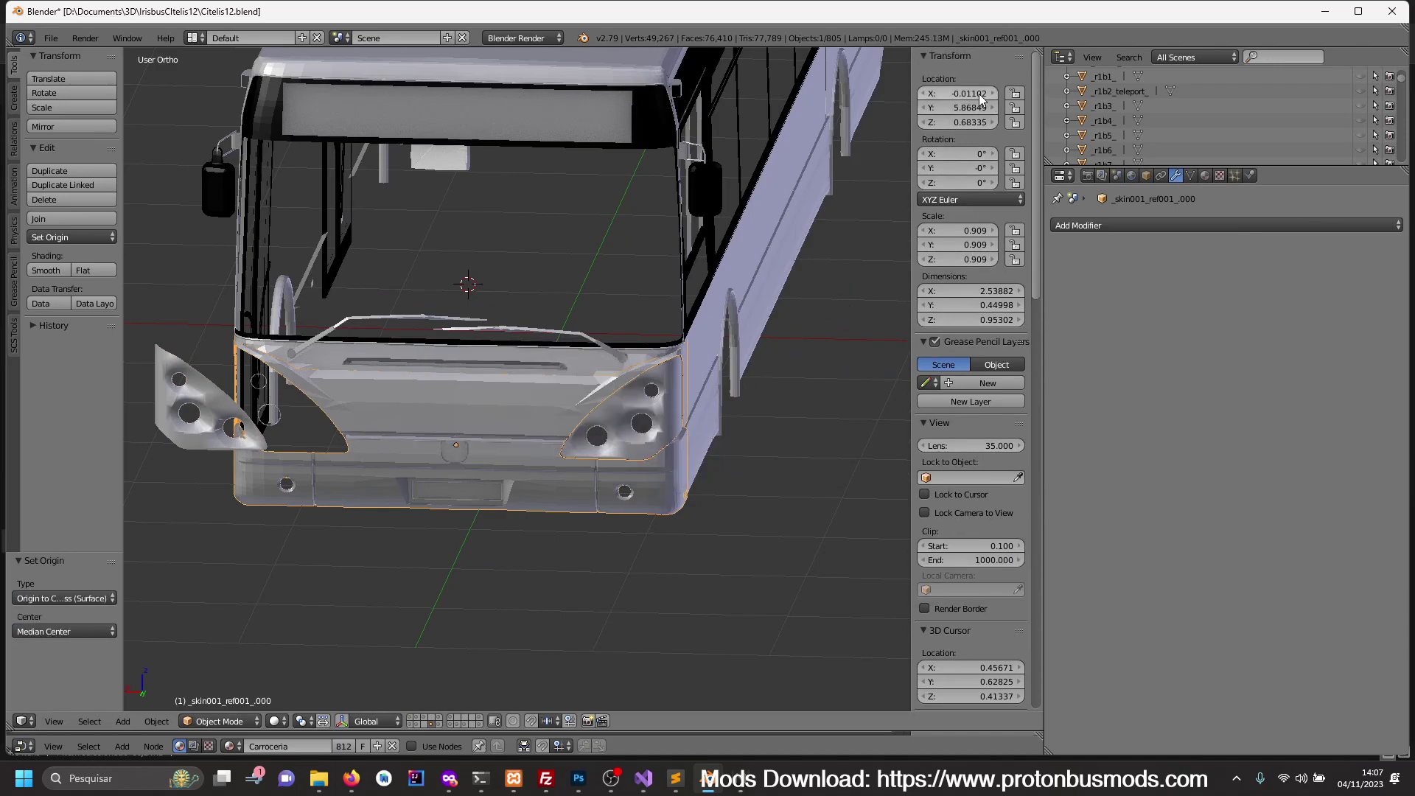
{"action": "scroll", "coordinate": [982, 552], "scroll_direction": "down", "scroll_amount": 3}
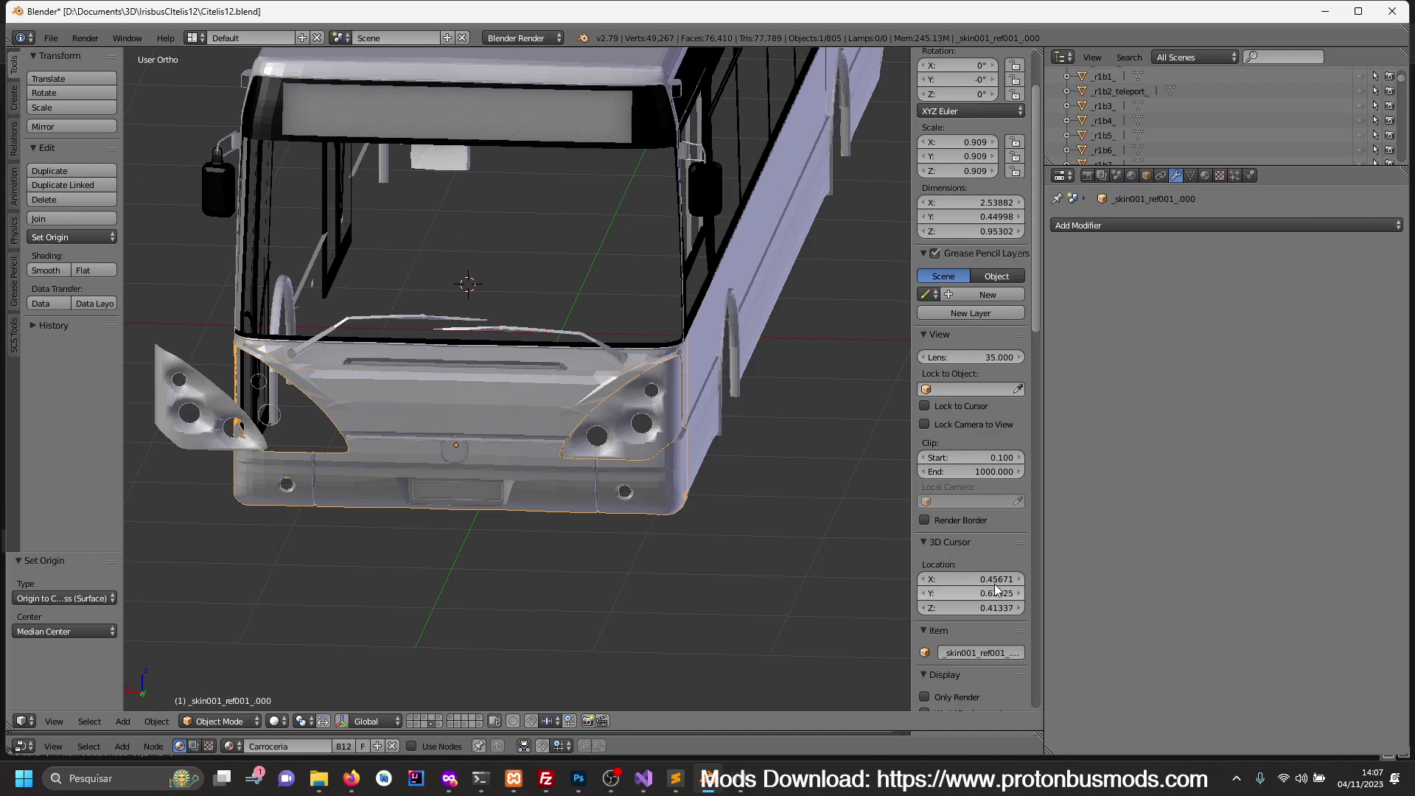
{"action": "left_click", "coordinate": [988, 579]}
{"action": "key", "text": "ctrl+v"}
{"action": "key", "text": "Return"}
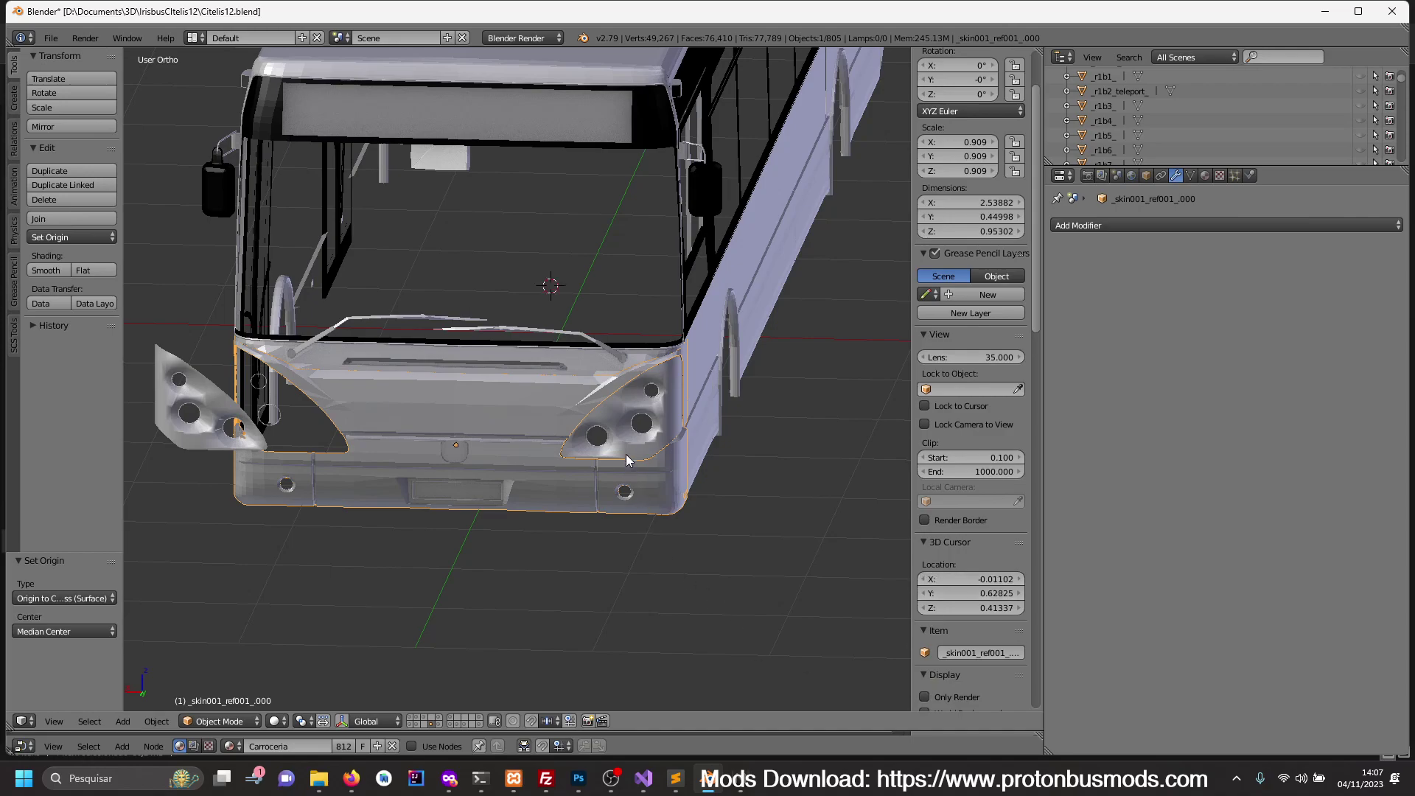
- Move the headlight's origin to the 3D cursor so it mirrors onto both corners
{"action": "right_click", "coordinate": [629, 457]}
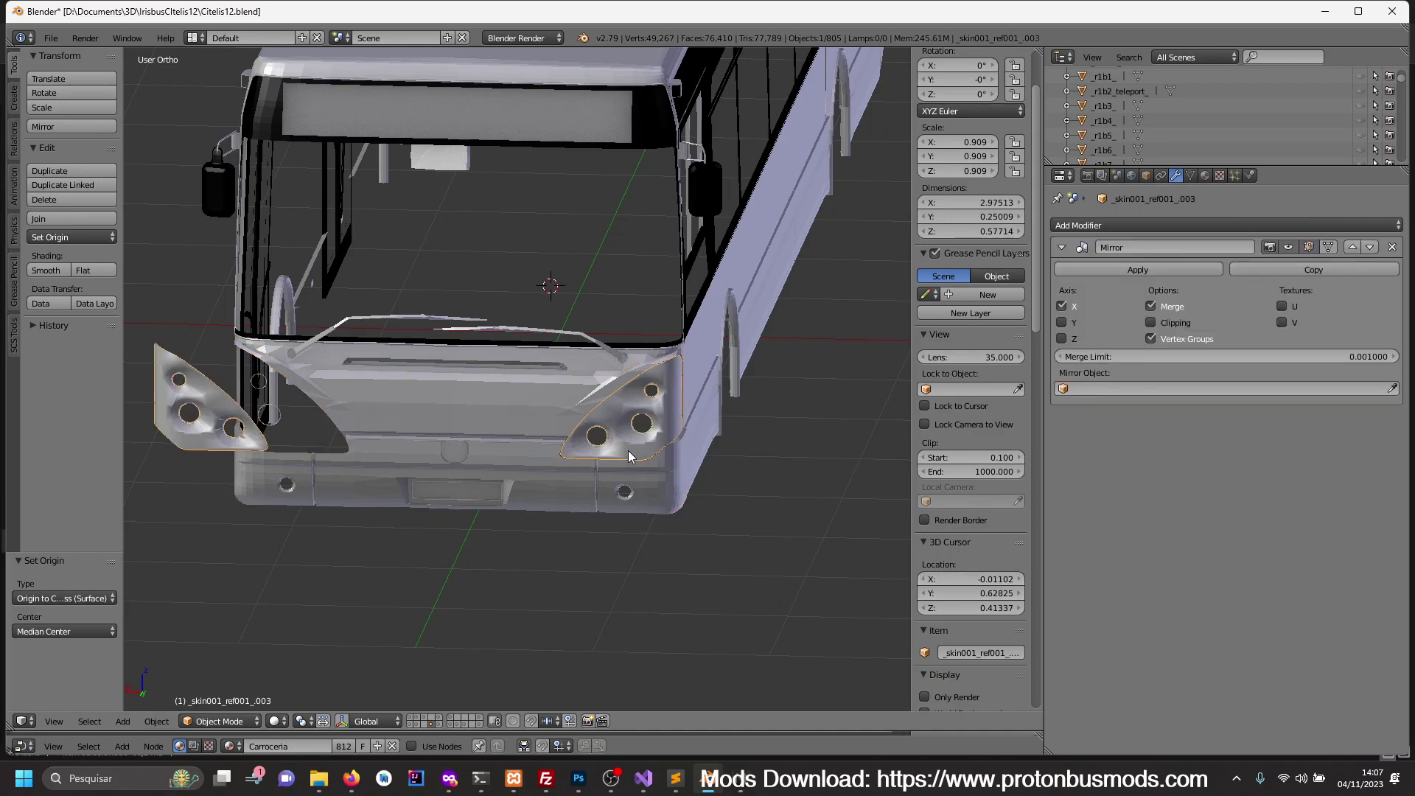
{"action": "key", "text": "shift+ctrl+alt+c"}
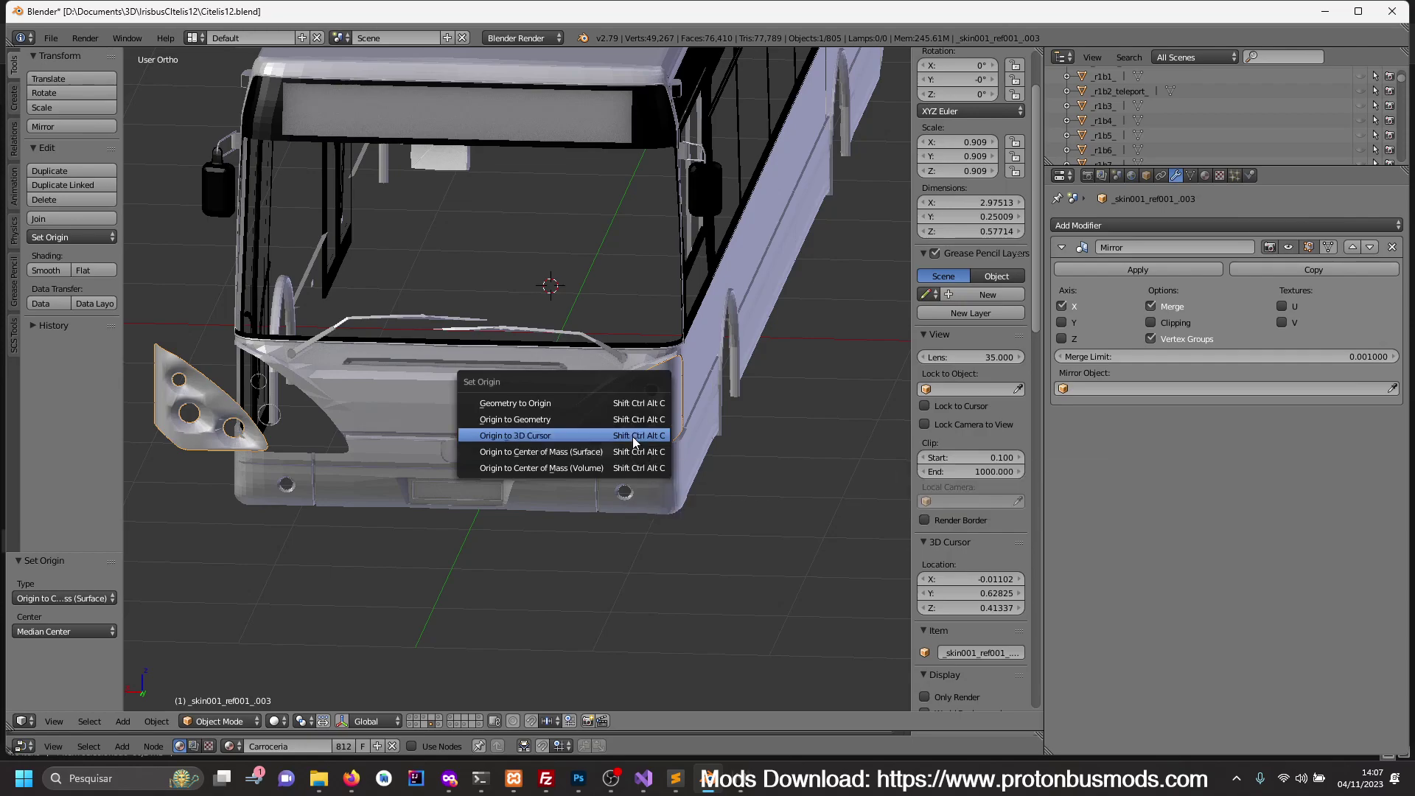
{"action": "left_click", "coordinate": [610, 437]}
{"action": "key", "text": "a"}
{"action": "middle_click_drag", "start_coordinate": [461, 483], "coordinate": [560, 466]}
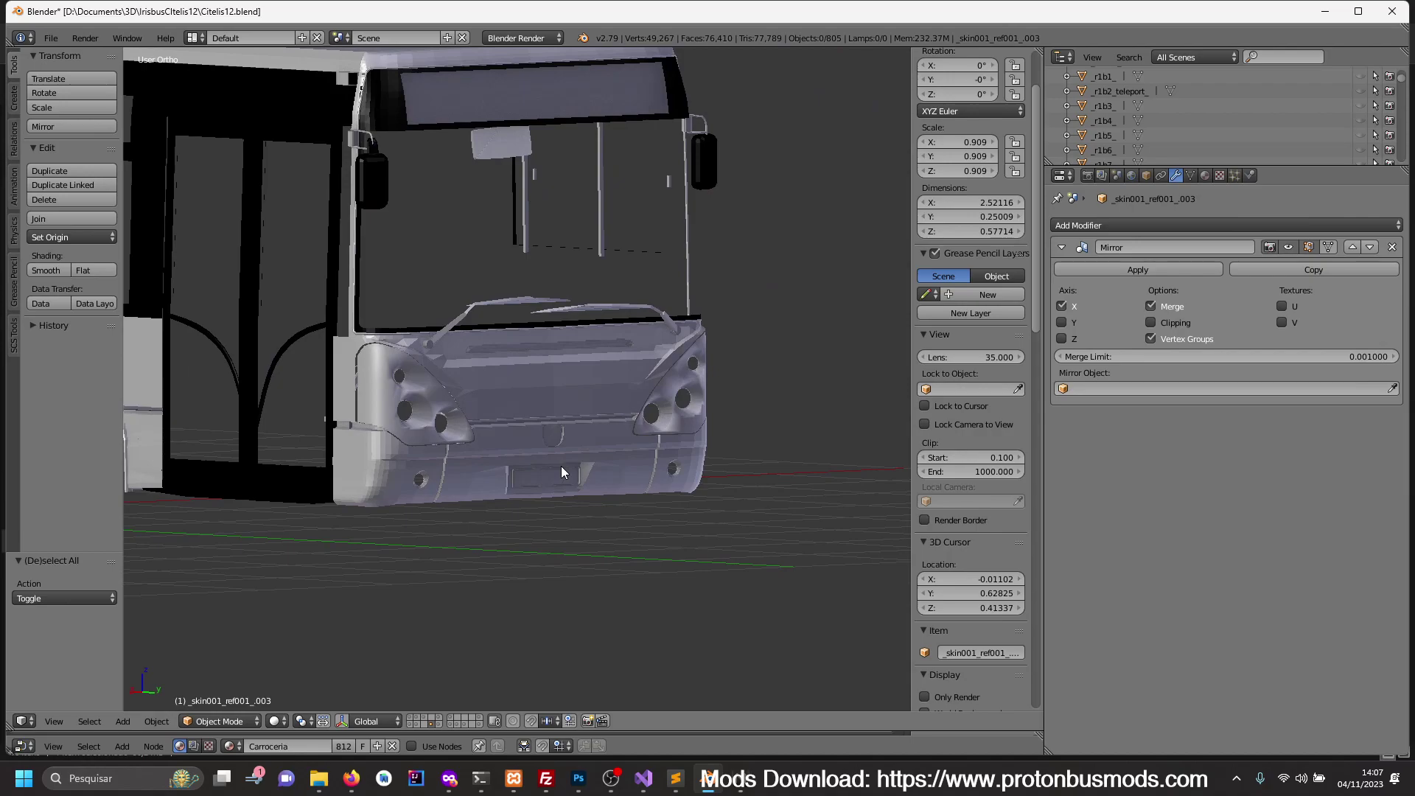
- Select the headlight in Edit Mode, picking then clearing vertices near the lowest lamp opening
{"action": "scroll", "coordinate": [520, 480], "scroll_direction": "up", "scroll_amount": 2}
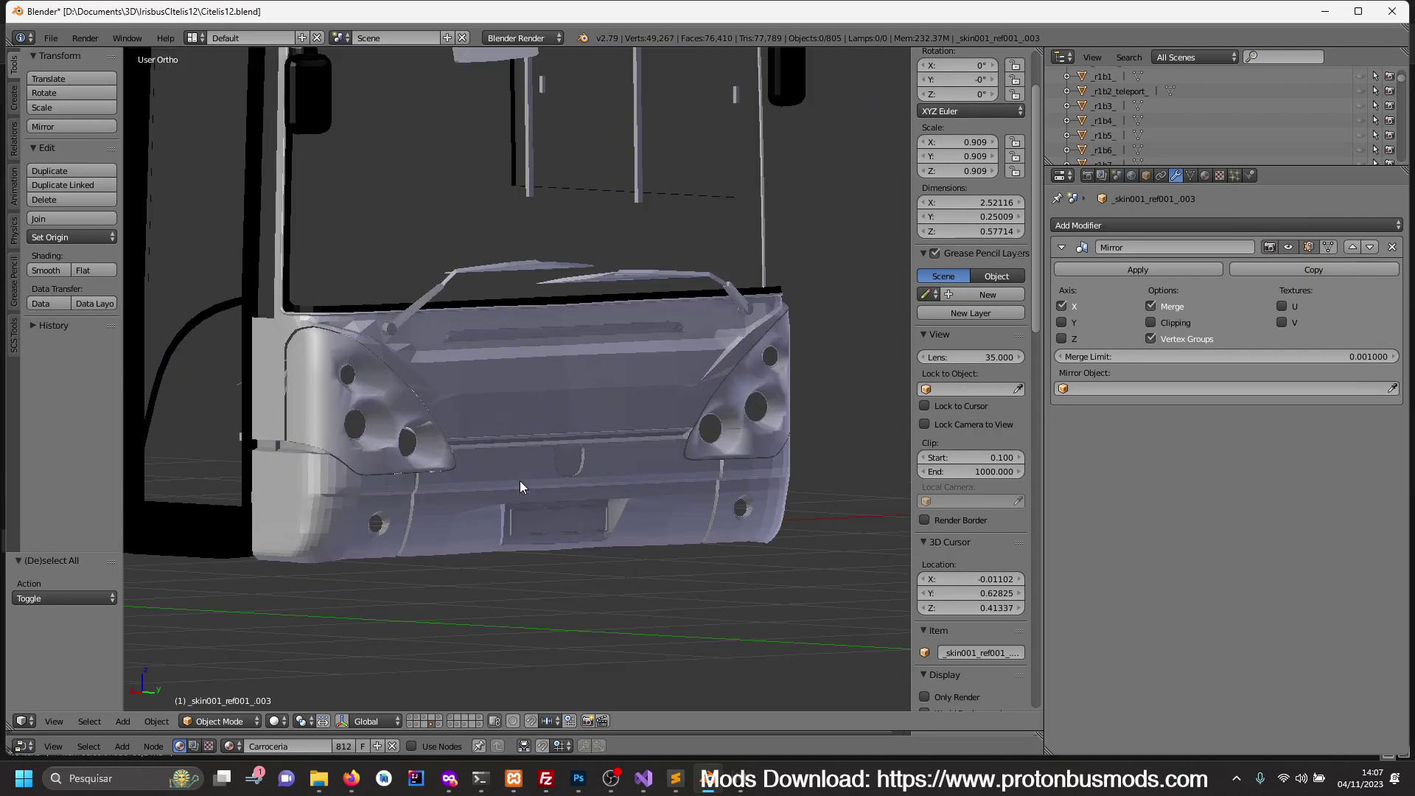
{"action": "scroll", "coordinate": [454, 465], "scroll_direction": "up", "scroll_amount": 3}
{"action": "scroll", "coordinate": [563, 445], "scroll_direction": "up", "scroll_amount": 2}
{"action": "right_click", "coordinate": [547, 436]}
{"action": "key", "text": "Tab"}
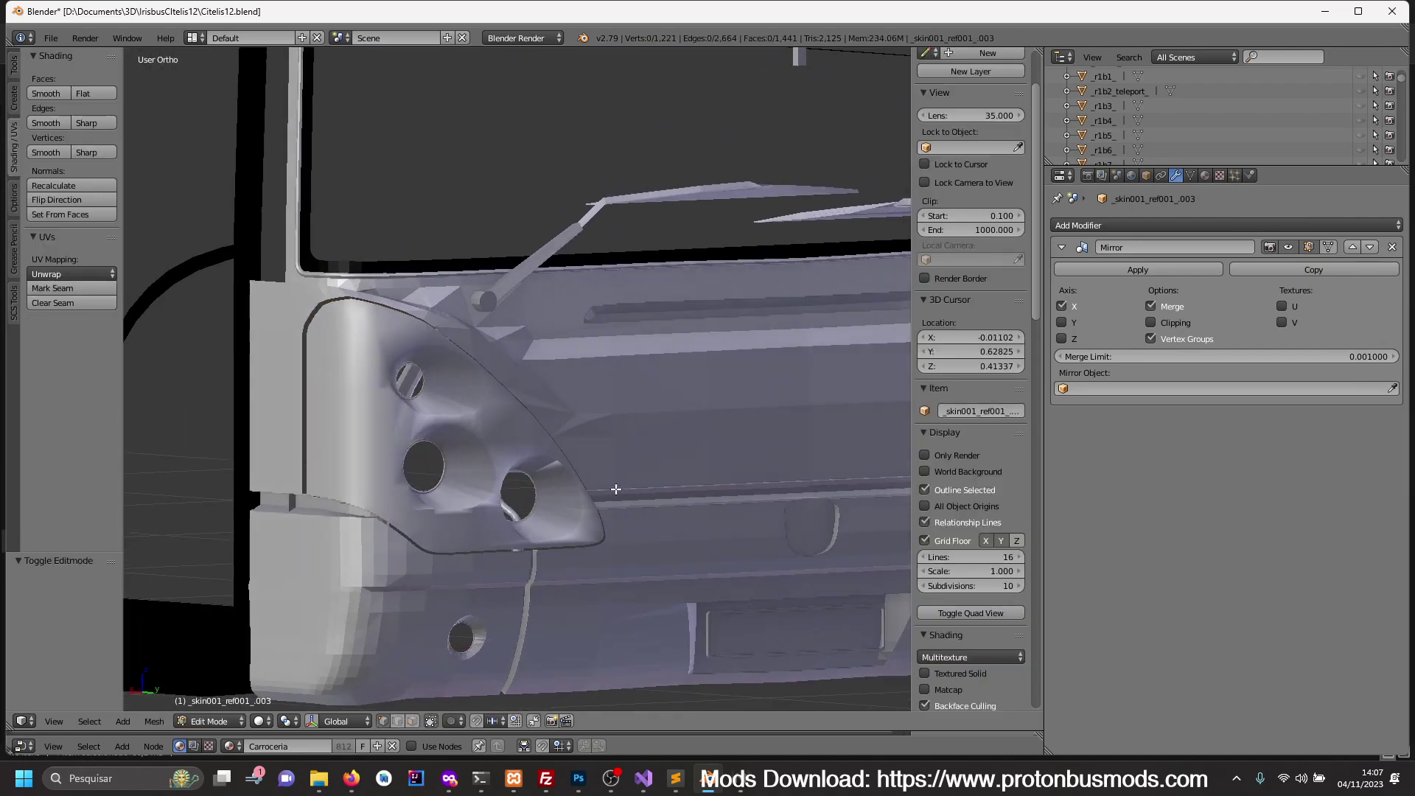
{"action": "scroll", "coordinate": [547, 436], "scroll_direction": "down", "scroll_amount": 3}
{"action": "scroll", "coordinate": [678, 480], "scroll_direction": "down", "scroll_amount": 1}
{"action": "scroll", "coordinate": [678, 480], "scroll_direction": "up", "scroll_amount": 2}
{"action": "scroll", "coordinate": [685, 482], "scroll_direction": "up", "scroll_amount": 2}
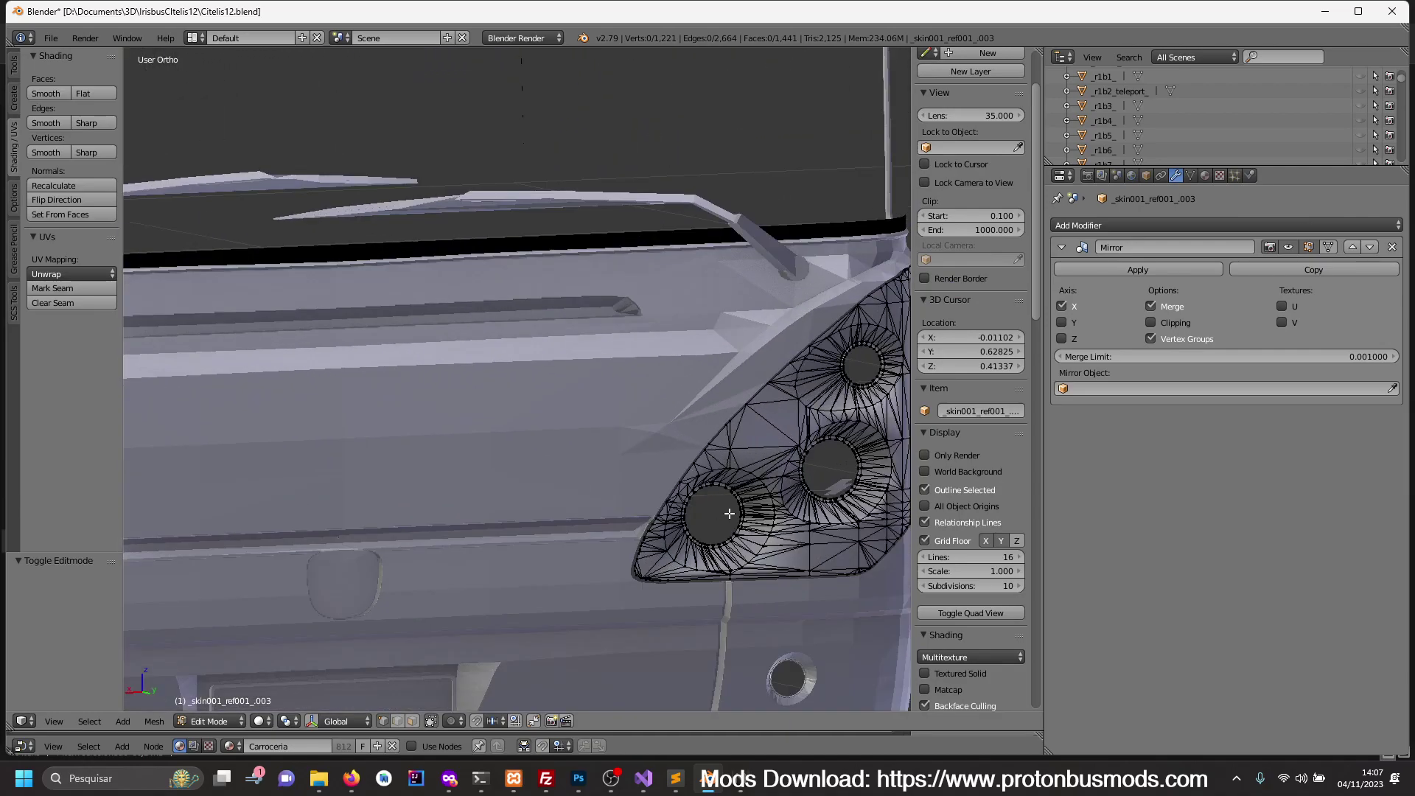
{"action": "scroll", "coordinate": [701, 486], "scroll_direction": "up", "scroll_amount": 2}
{"action": "scroll", "coordinate": [716, 489], "scroll_direction": "up", "scroll_amount": 1}
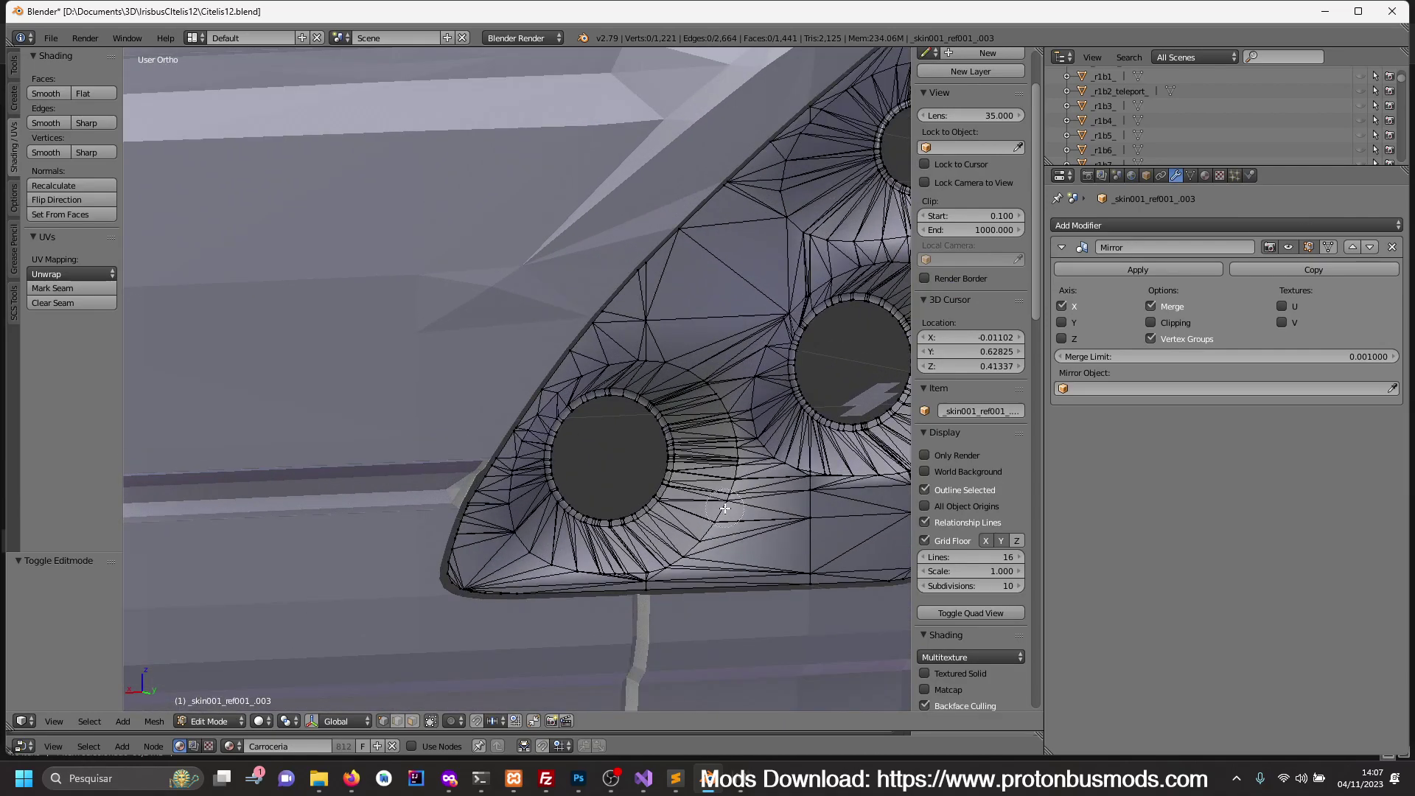
{"action": "right_click", "coordinate": [725, 508]}
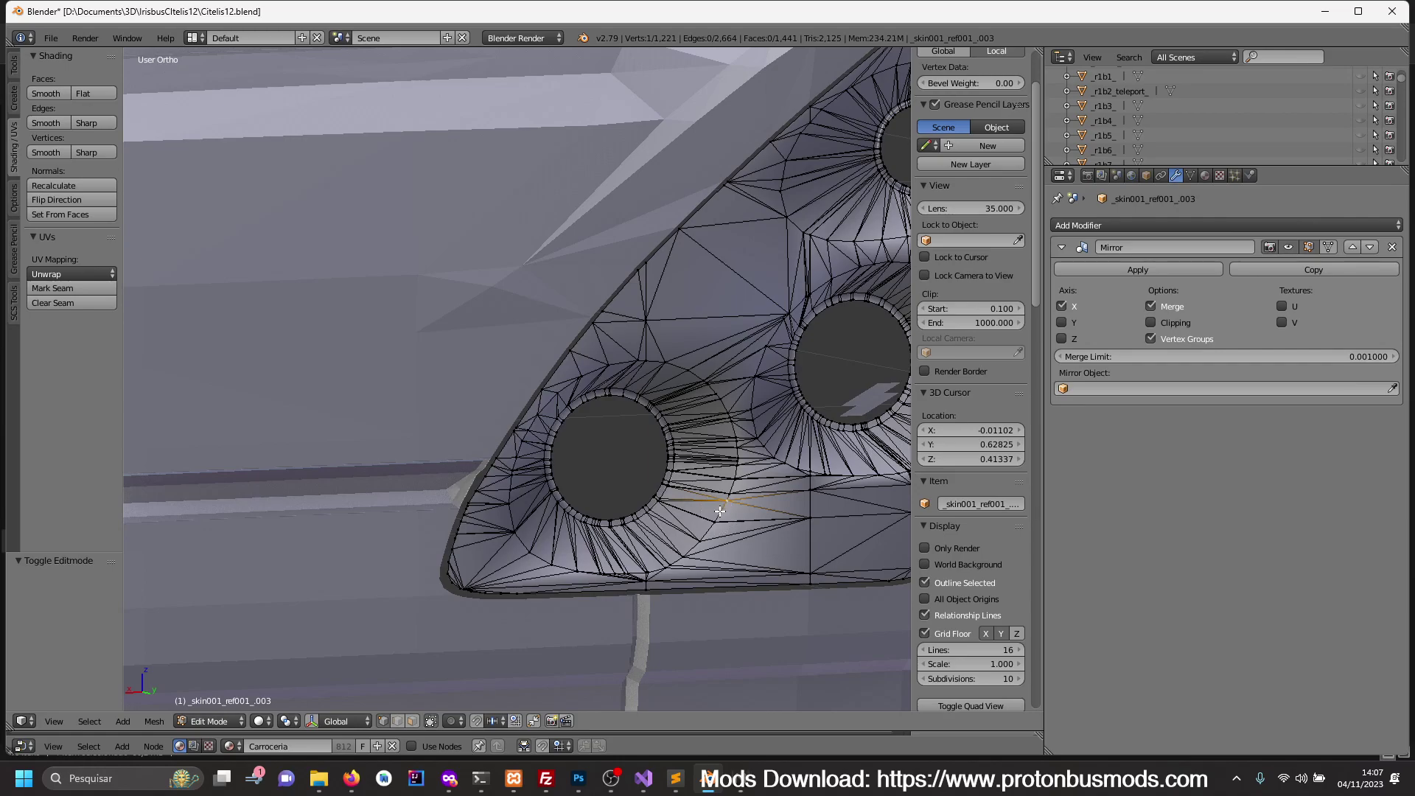
{"action": "right_click", "coordinate": [720, 511], "text": "shift"}
{"action": "key", "text": "a"}
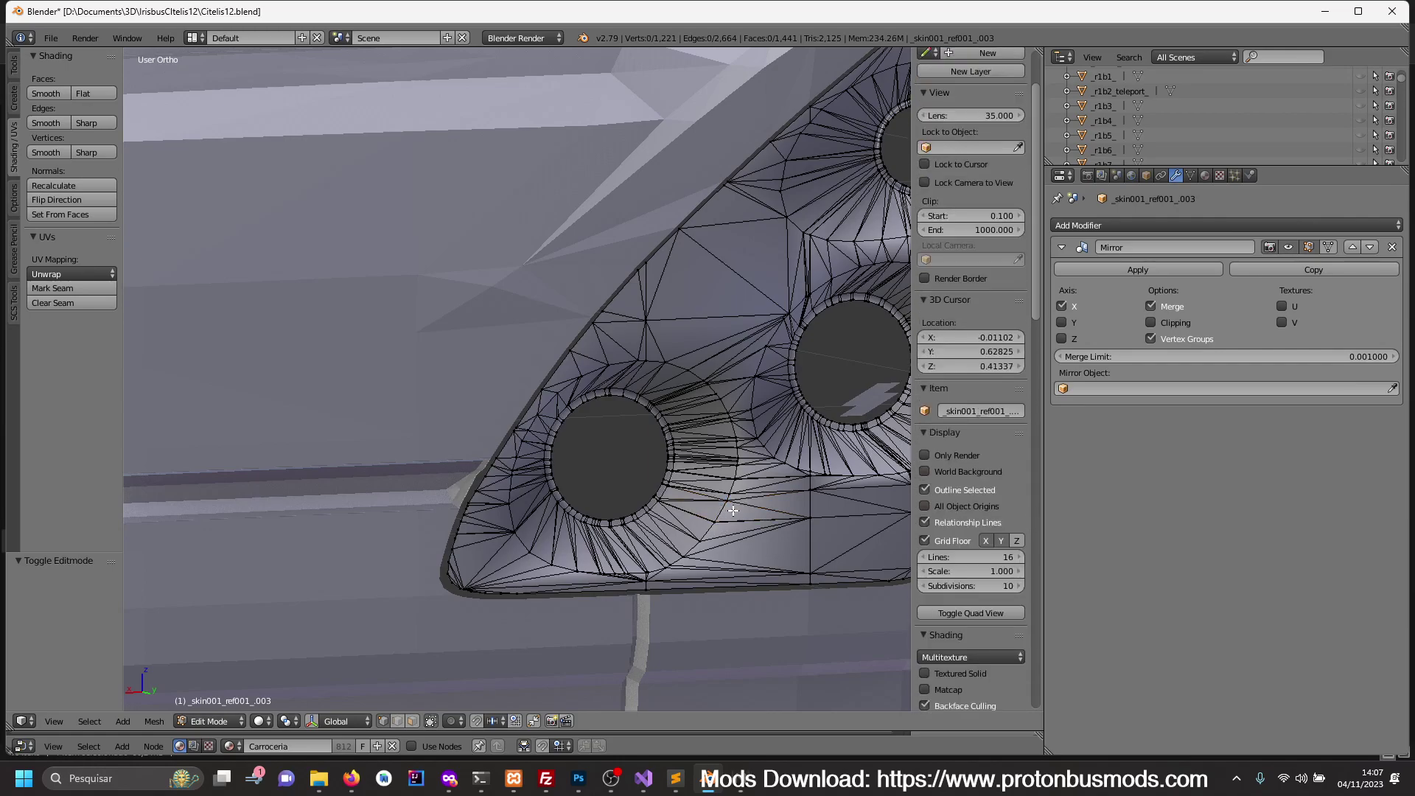
- Isolate the lamp panel in a zoomed back orthographic view over the blueprint, in Object Mode
{"action": "key", "text": "KP_Divide"}
{"action": "key", "text": "ctrl+KP_1"}
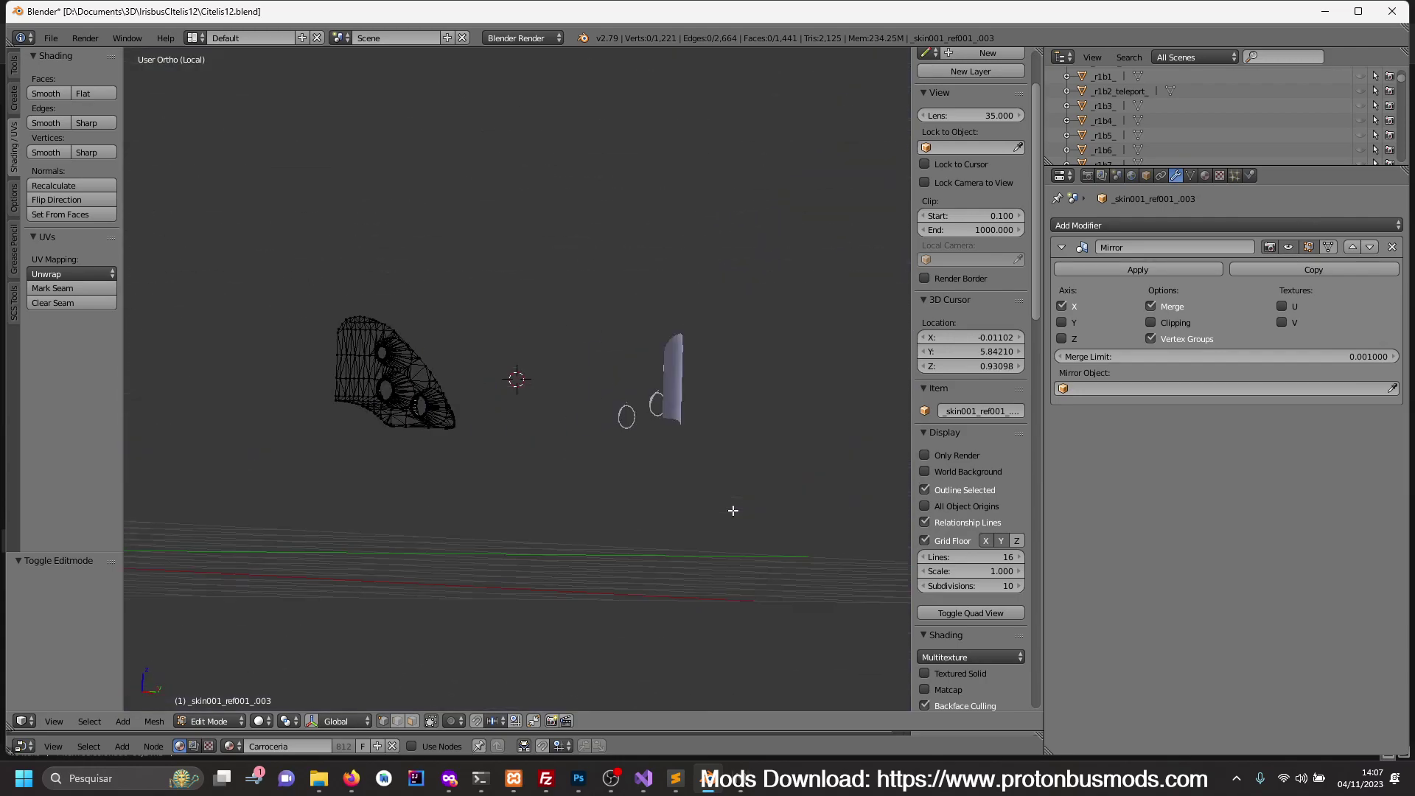
{"action": "scroll", "coordinate": [700, 462], "scroll_direction": "up", "scroll_amount": 3}
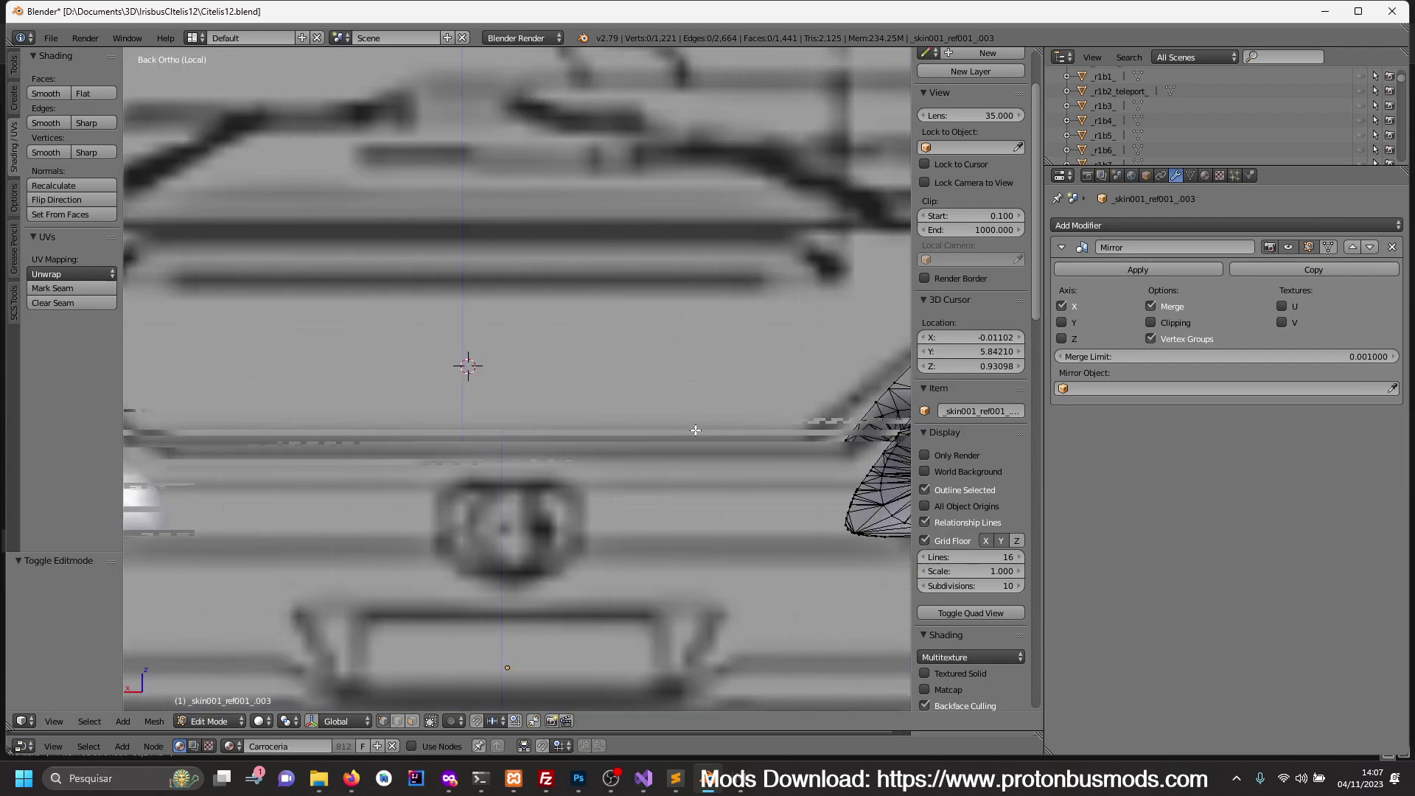
{"action": "scroll", "coordinate": [685, 443], "scroll_direction": "up", "scroll_amount": 3}
{"action": "scroll", "coordinate": [663, 428], "scroll_direction": "up", "scroll_amount": 3}
{"action": "key", "text": "Tab"}
{"action": "key", "text": "Tab"}
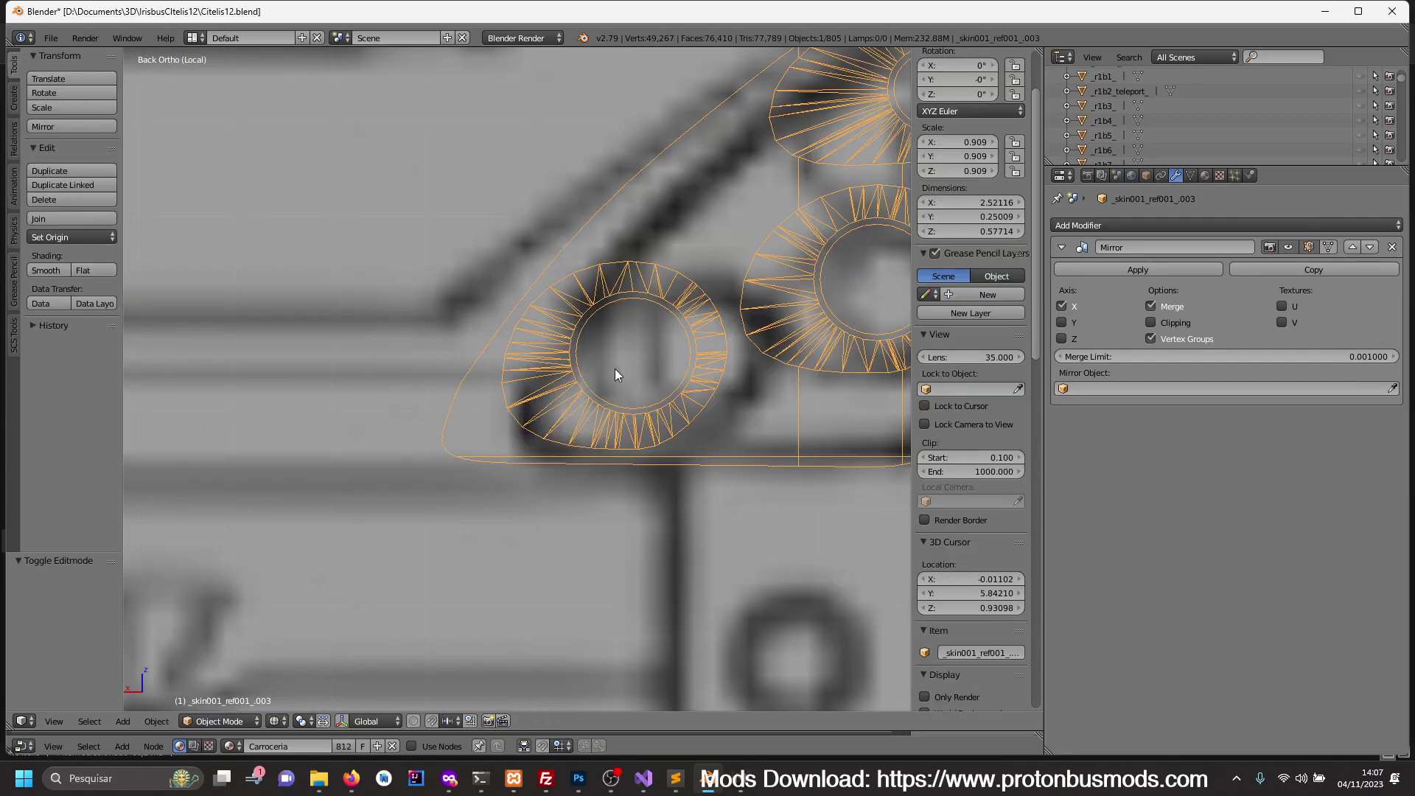
- Bevel the outer ring around the lower hole with 2 segments
{"action": "key", "text": "a"}
{"action": "key", "text": "a"}
{"action": "key", "text": "a"}
{"action": "key", "text": "c"}
{"action": "mouse_move", "coordinate": [681, 284]}
{"action": "left_mouse_down"}
{"action": "mouse_move", "coordinate": [527, 313]}
{"action": "mouse_move", "coordinate": [507, 382]}
{"action": "mouse_move", "coordinate": [525, 423]}
{"action": "mouse_move", "coordinate": [594, 440]}
{"action": "mouse_move", "coordinate": [679, 433]}
{"action": "mouse_move", "coordinate": [726, 402]}
{"action": "mouse_move", "coordinate": [710, 314]}
{"action": "mouse_move", "coordinate": [682, 279]}
{"action": "left_mouse_up"}
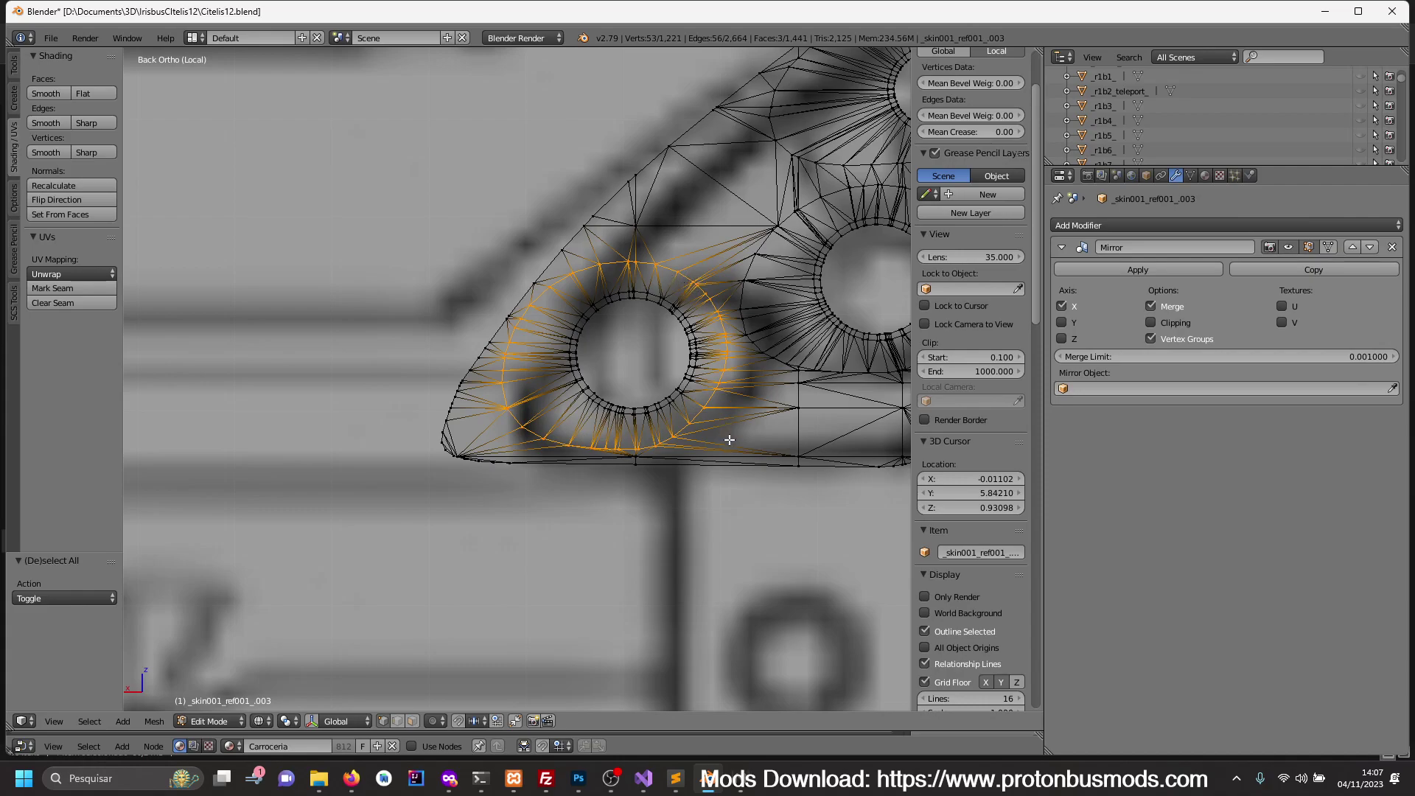
{"action": "key", "text": "ctrl+b"}
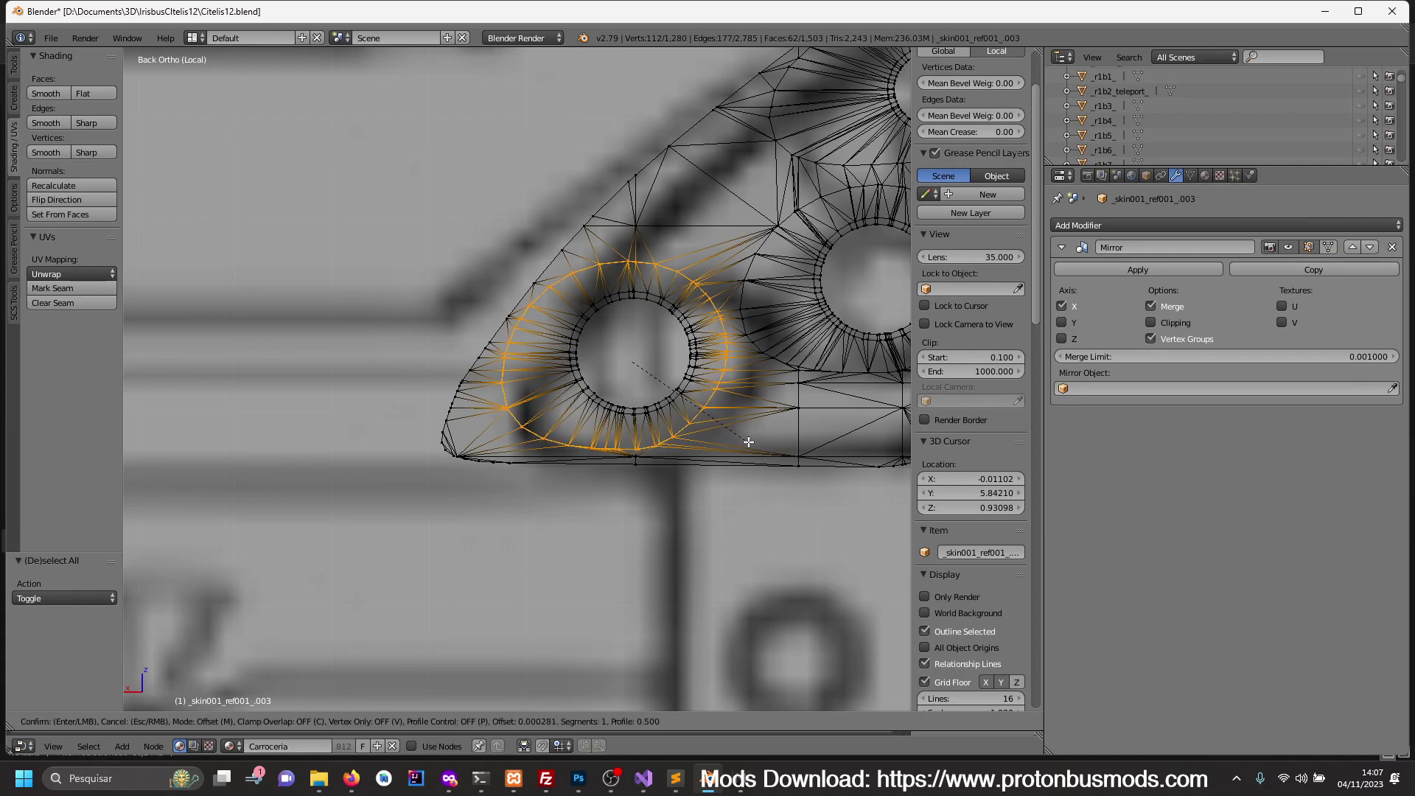
{"action": "scroll", "coordinate": [760, 448], "scroll_direction": "up", "scroll_amount": 1}
{"action": "left_click", "coordinate": [760, 448]}
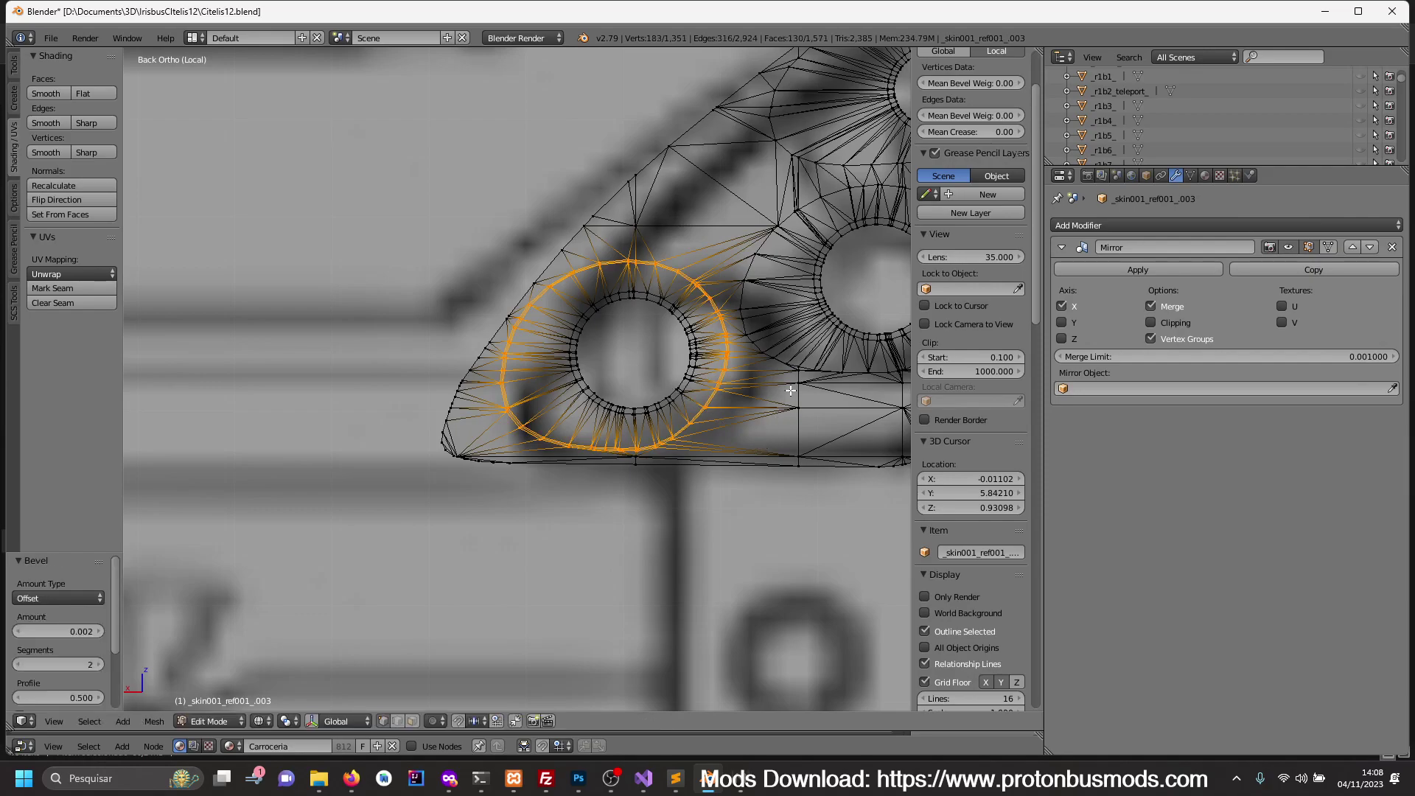
- Select the middle hole's outer ring, deselecting stray vertices
{"action": "middle_click_drag", "start_coordinate": [761, 448], "coordinate": [584, 500], "text": "shift"}
{"action": "key", "text": "a"}
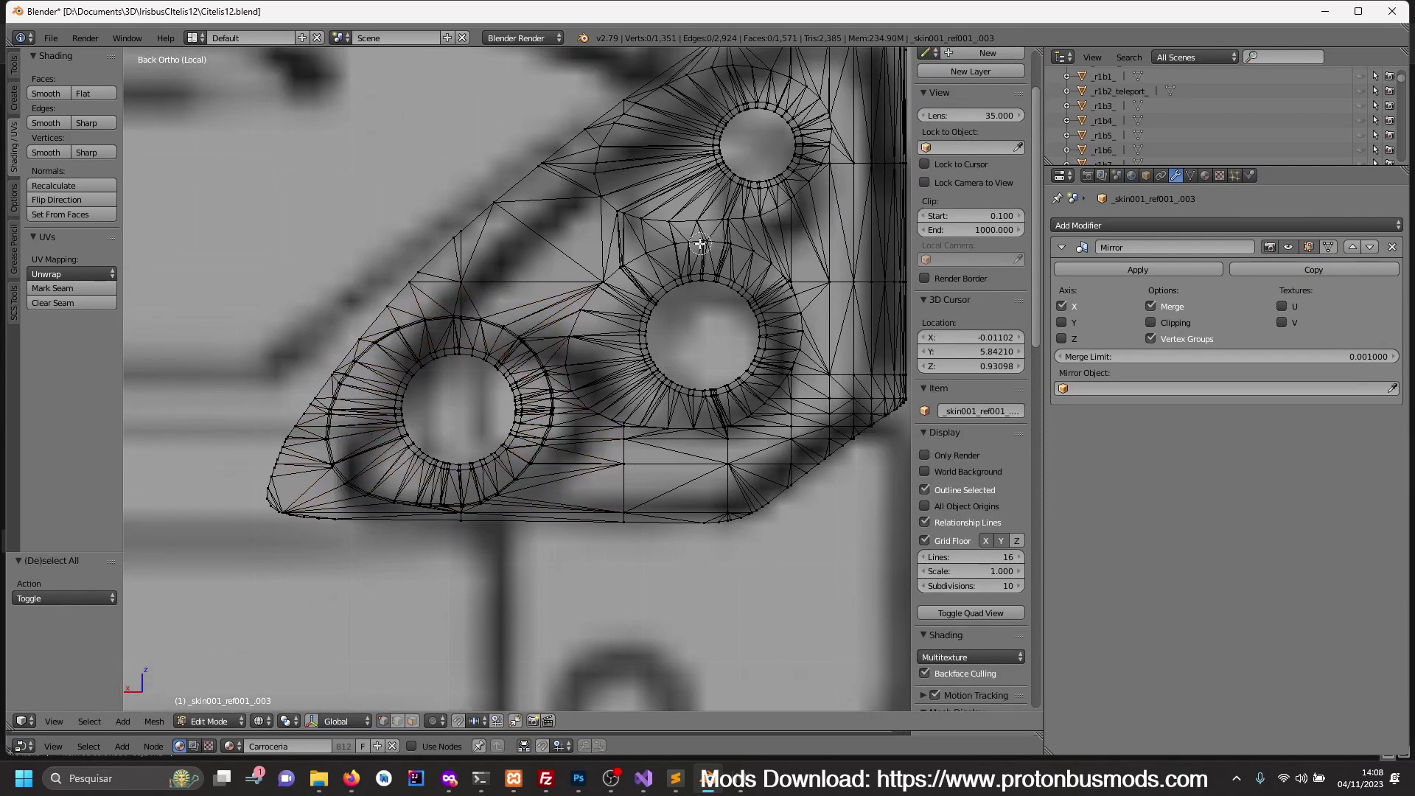
{"action": "mouse_move", "coordinate": [700, 244]}
{"action": "left_mouse_down"}
{"action": "mouse_move", "coordinate": [572, 357]}
{"action": "mouse_move", "coordinate": [594, 407]}
{"action": "mouse_move", "coordinate": [719, 420]}
{"action": "mouse_move", "coordinate": [787, 364]}
{"action": "mouse_move", "coordinate": [793, 305]}
{"action": "mouse_move", "coordinate": [763, 255]}
{"action": "mouse_move", "coordinate": [706, 249]}
{"action": "left_mouse_up"}
{"action": "scroll", "coordinate": [697, 288], "scroll_direction": "up", "scroll_amount": 2}
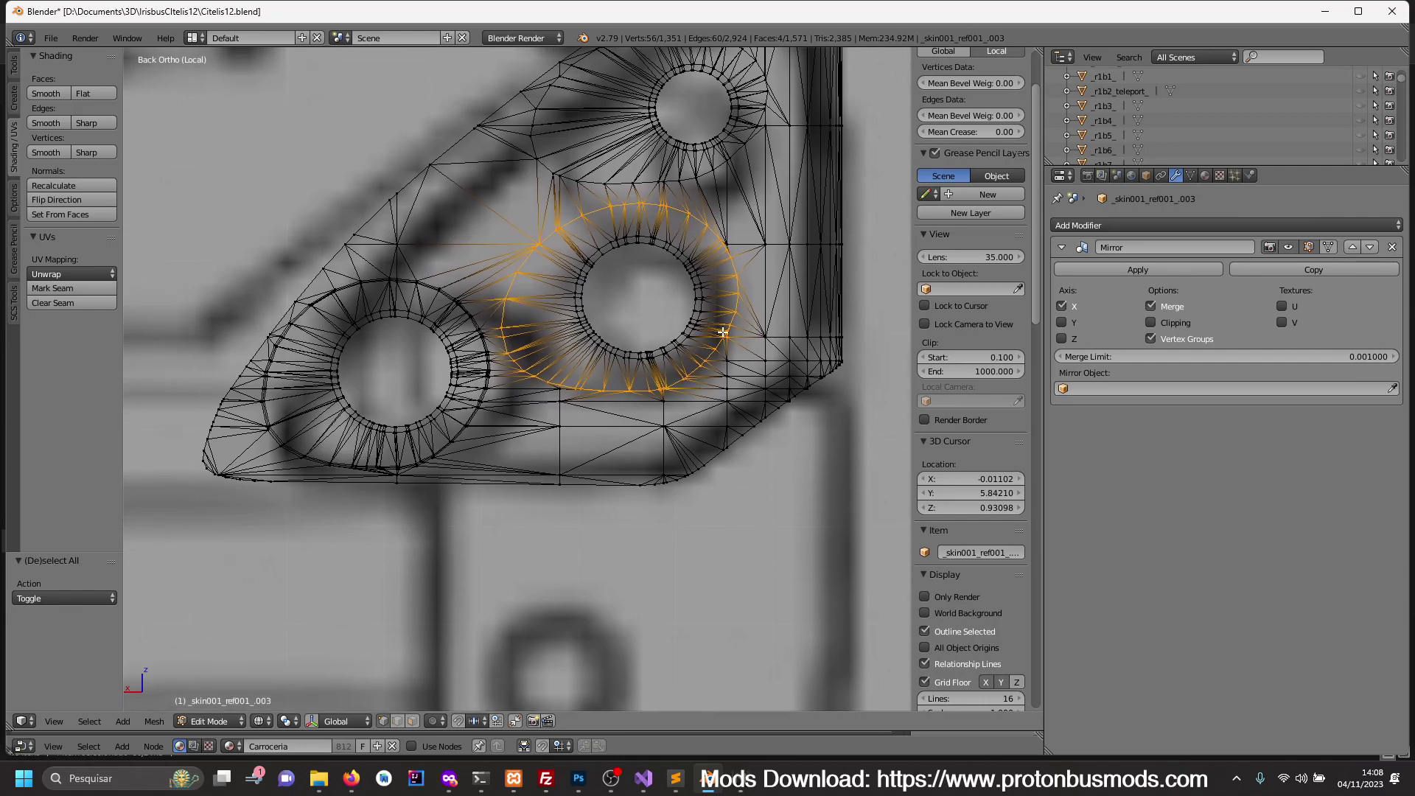
{"action": "scroll", "coordinate": [678, 346], "scroll_direction": "up", "scroll_amount": 3}
{"action": "scroll", "coordinate": [661, 405], "scroll_direction": "up", "scroll_amount": 3}
{"action": "scroll", "coordinate": [736, 410], "scroll_direction": "up", "scroll_amount": 2}
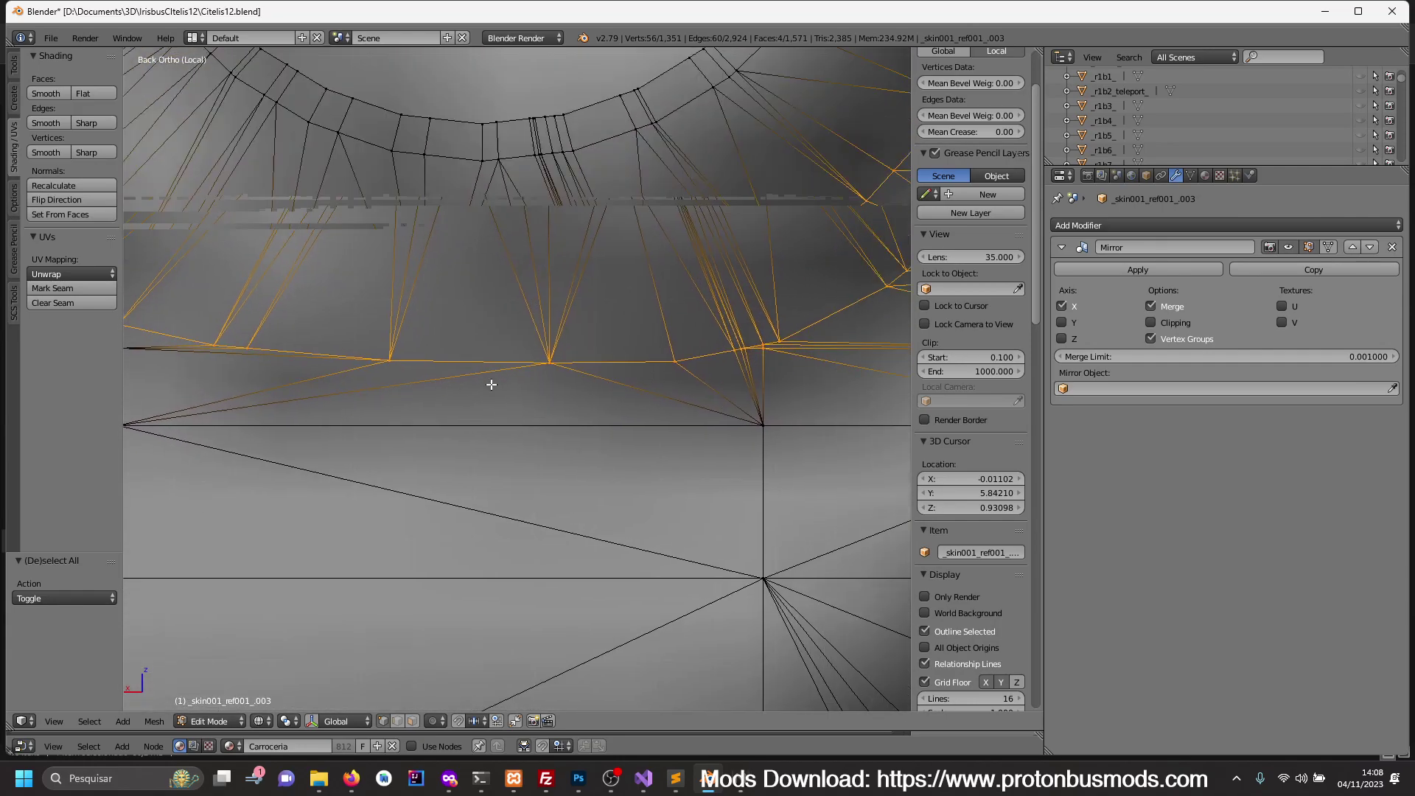
{"action": "scroll", "coordinate": [568, 406], "scroll_direction": "up", "scroll_amount": 2}
{"action": "left_click", "coordinate": [560, 335], "text": "shift"}
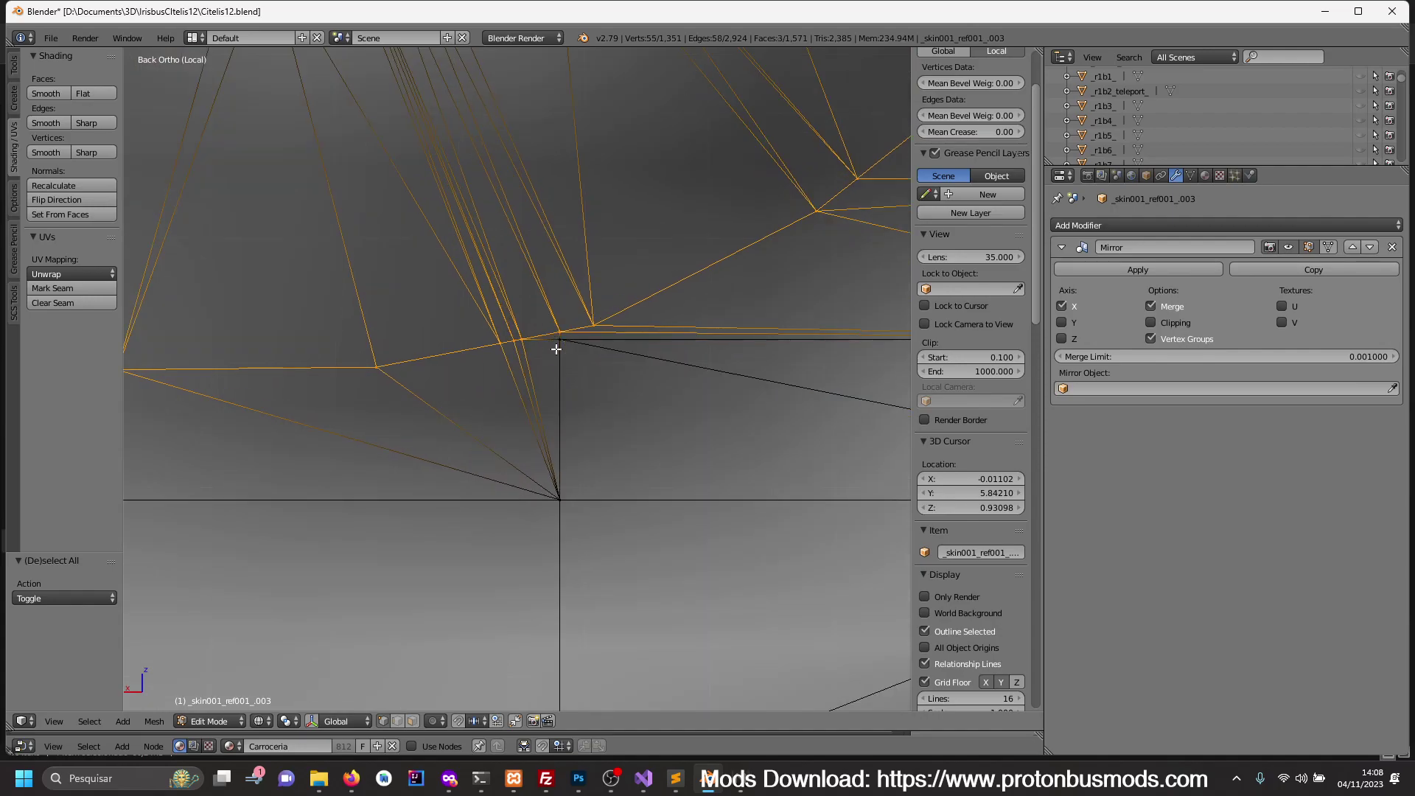
{"action": "scroll", "coordinate": [633, 405], "scroll_direction": "down", "scroll_amount": 1}
{"action": "scroll", "coordinate": [584, 449], "scroll_direction": "down", "scroll_amount": 1}
{"action": "left_click", "coordinate": [726, 264], "text": "shift"}
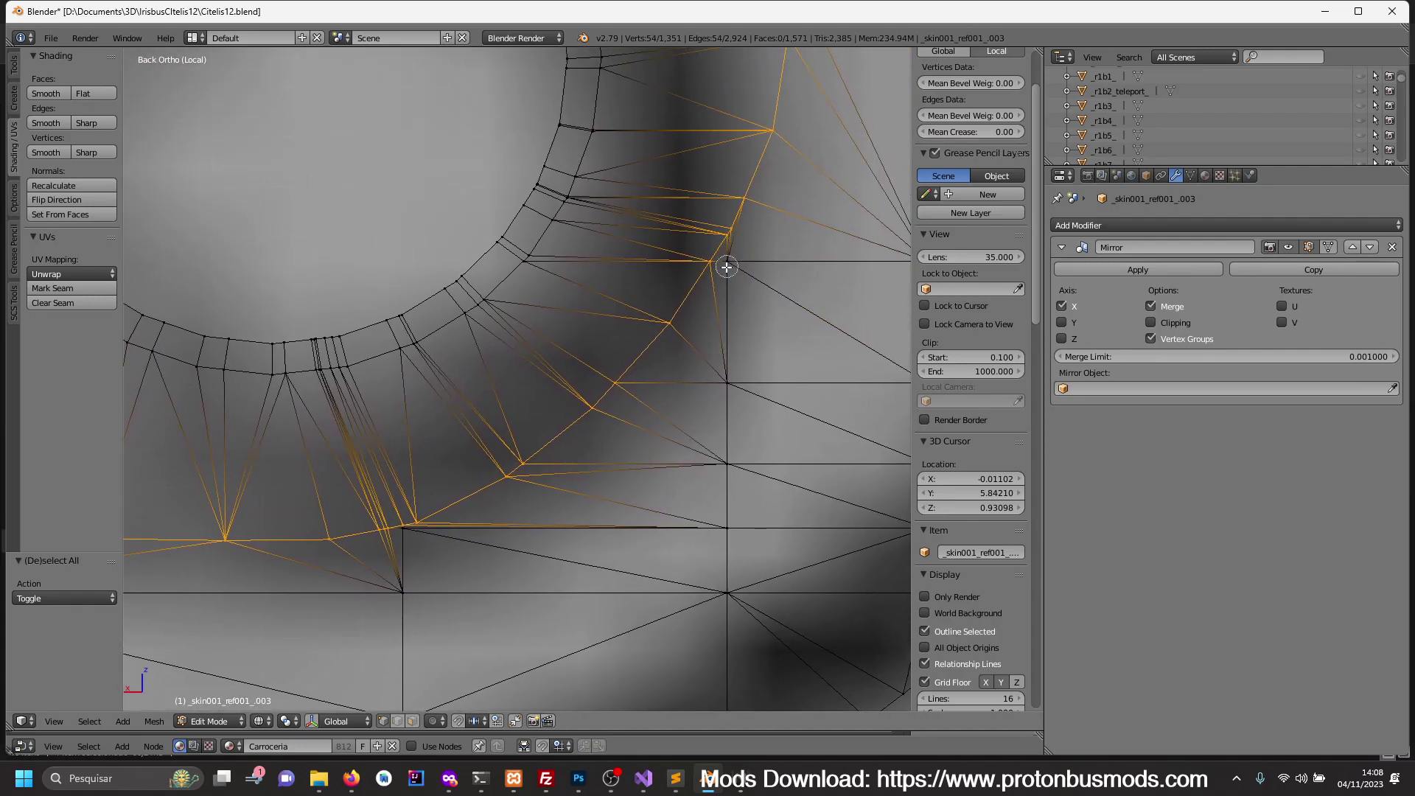
- Bevel the middle hole's outer ring with 2 segments
{"action": "mouse_move", "coordinate": [763, 214]}
{"action": "middle_mouse_down", "text": "shift"}
{"action": "mouse_move", "coordinate": [679, 316]}
{"action": "mouse_move", "coordinate": [648, 418]}
{"action": "mouse_move", "coordinate": [730, 483]}
{"action": "middle_mouse_up", "text": "shift"}
{"action": "scroll", "coordinate": [730, 483], "scroll_direction": "down", "scroll_amount": 5}
{"action": "mouse_move", "coordinate": [573, 438]}
{"action": "middle_mouse_down", "text": "shift"}
{"action": "mouse_move", "coordinate": [654, 428]}
{"action": "mouse_move", "coordinate": [544, 448]}
{"action": "mouse_move", "coordinate": [532, 360]}
{"action": "middle_mouse_up", "text": "shift"}
{"action": "key", "text": "ctrl+b"}
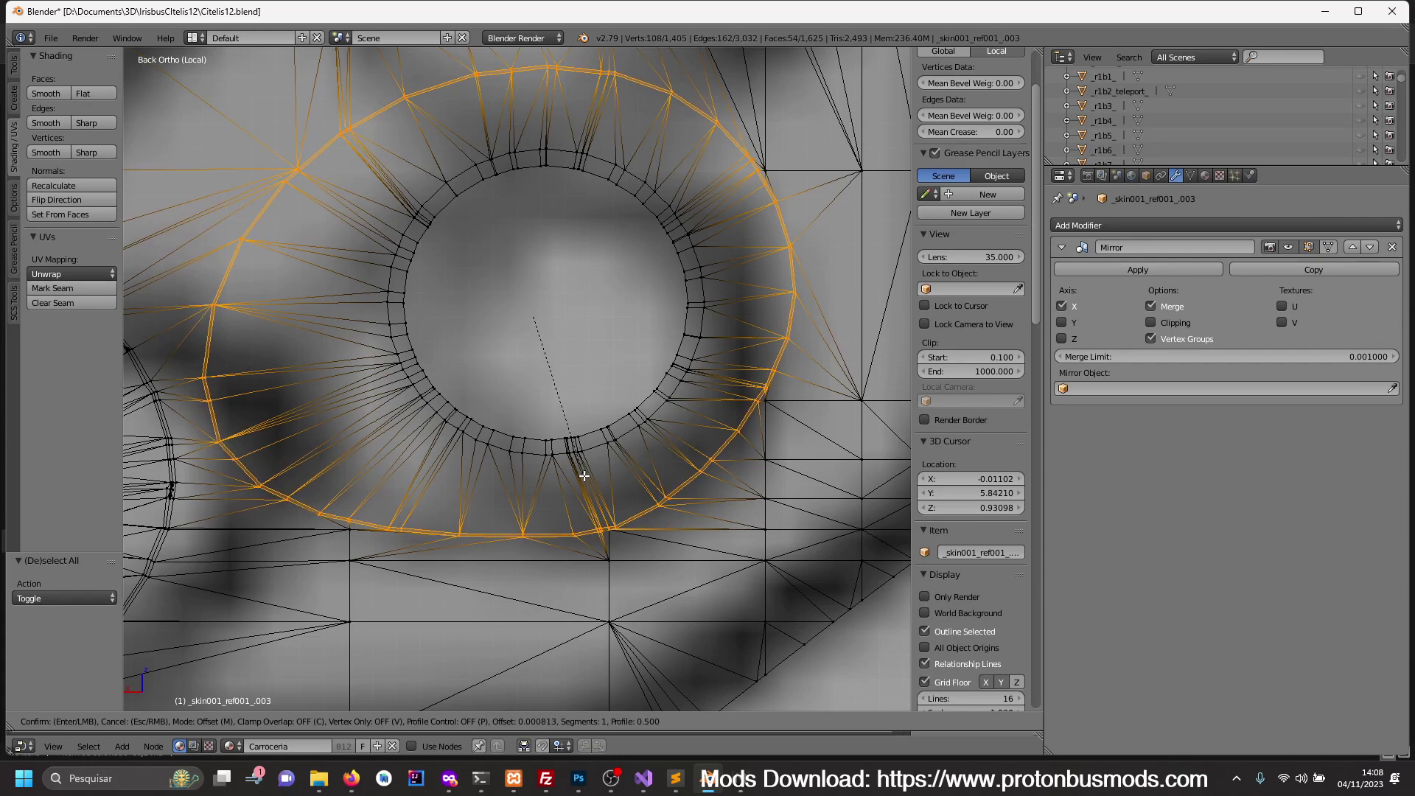
{"action": "scroll", "coordinate": [584, 476], "scroll_direction": "up", "scroll_amount": 1}
{"action": "left_click", "coordinate": [584, 477]}
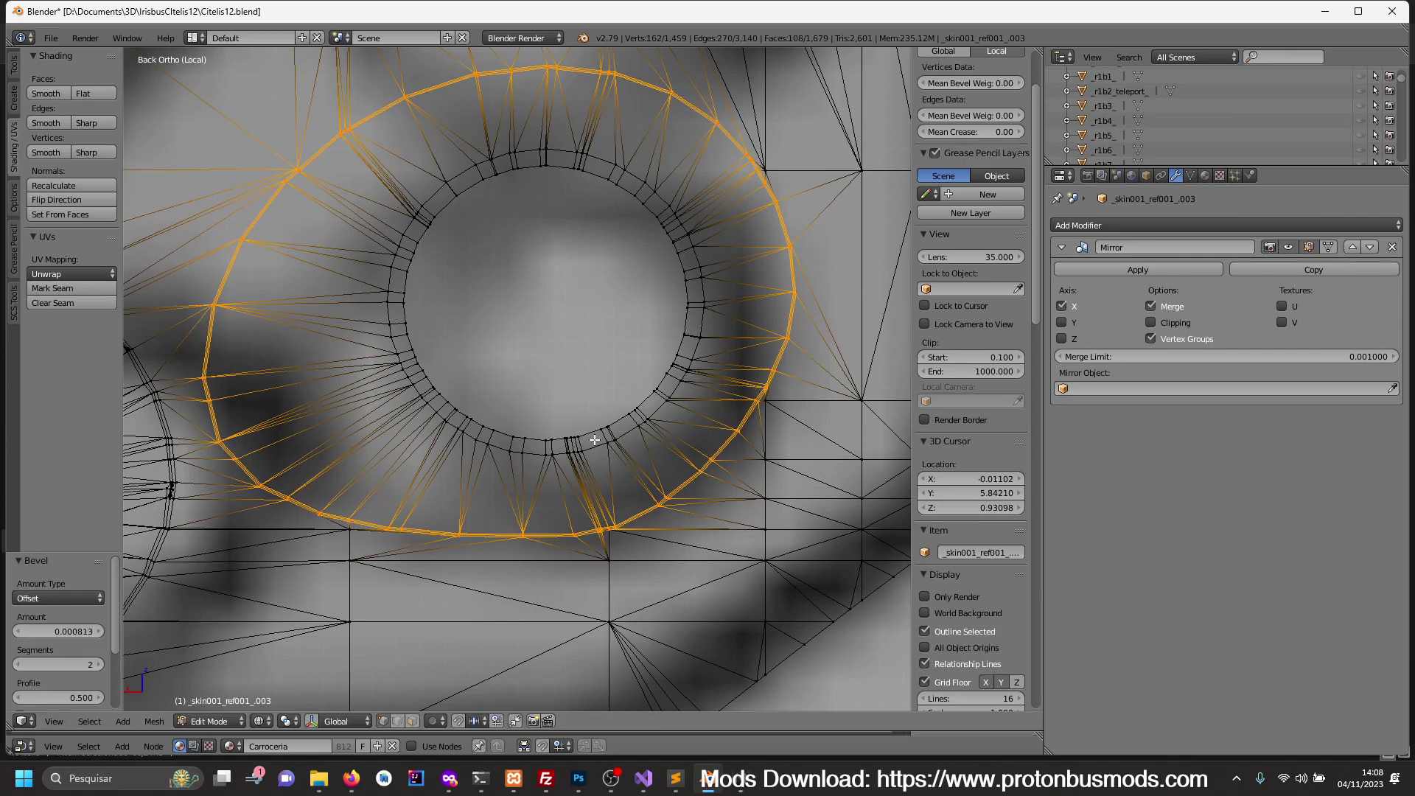
- Select the outer ring around the upper small hole and begin its bevel
{"action": "scroll", "coordinate": [642, 325], "scroll_direction": "down", "scroll_amount": 3}
{"action": "mouse_move", "coordinate": [643, 363]}
{"action": "middle_mouse_down", "text": "shift"}
{"action": "mouse_move", "coordinate": [661, 392]}
{"action": "mouse_move", "coordinate": [631, 572]}
{"action": "middle_mouse_up", "text": "shift"}
{"action": "key", "text": "a"}
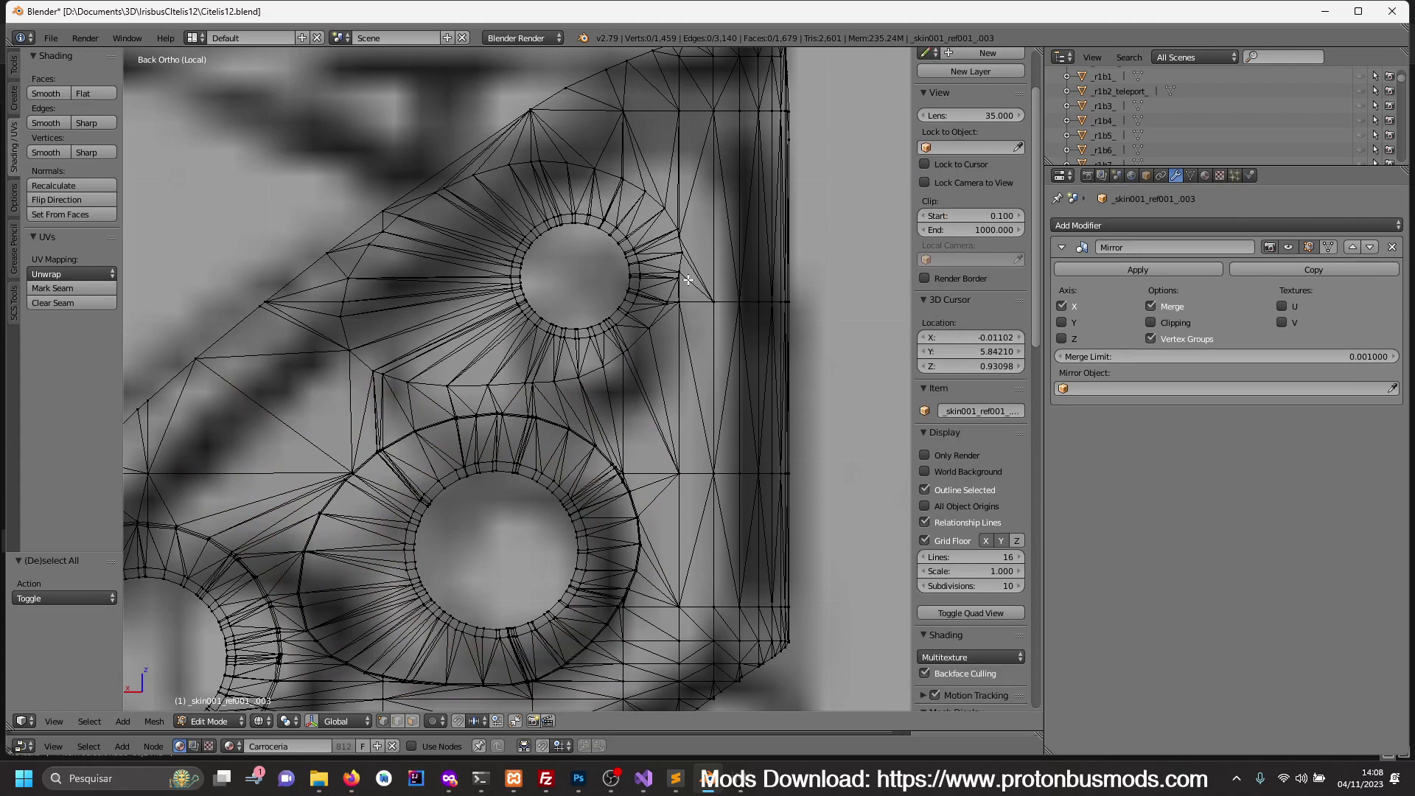
{"action": "mouse_move", "coordinate": [682, 239]}
{"action": "left_mouse_down"}
{"action": "mouse_move", "coordinate": [520, 173]}
{"action": "mouse_move", "coordinate": [381, 374]}
{"action": "mouse_move", "coordinate": [647, 332]}
{"action": "left_mouse_up"}
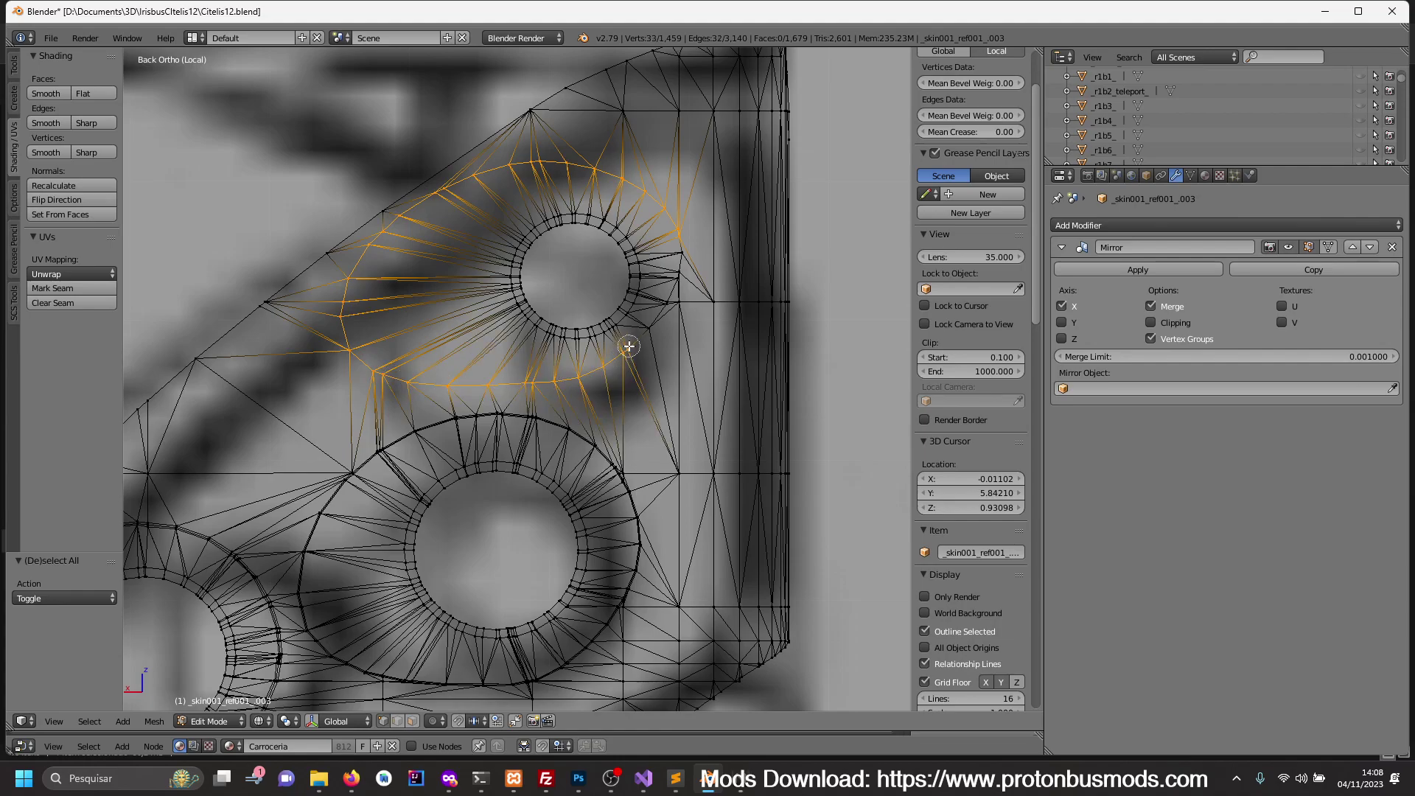
{"action": "left_click_drag", "start_coordinate": [647, 332], "coordinate": [674, 247]}
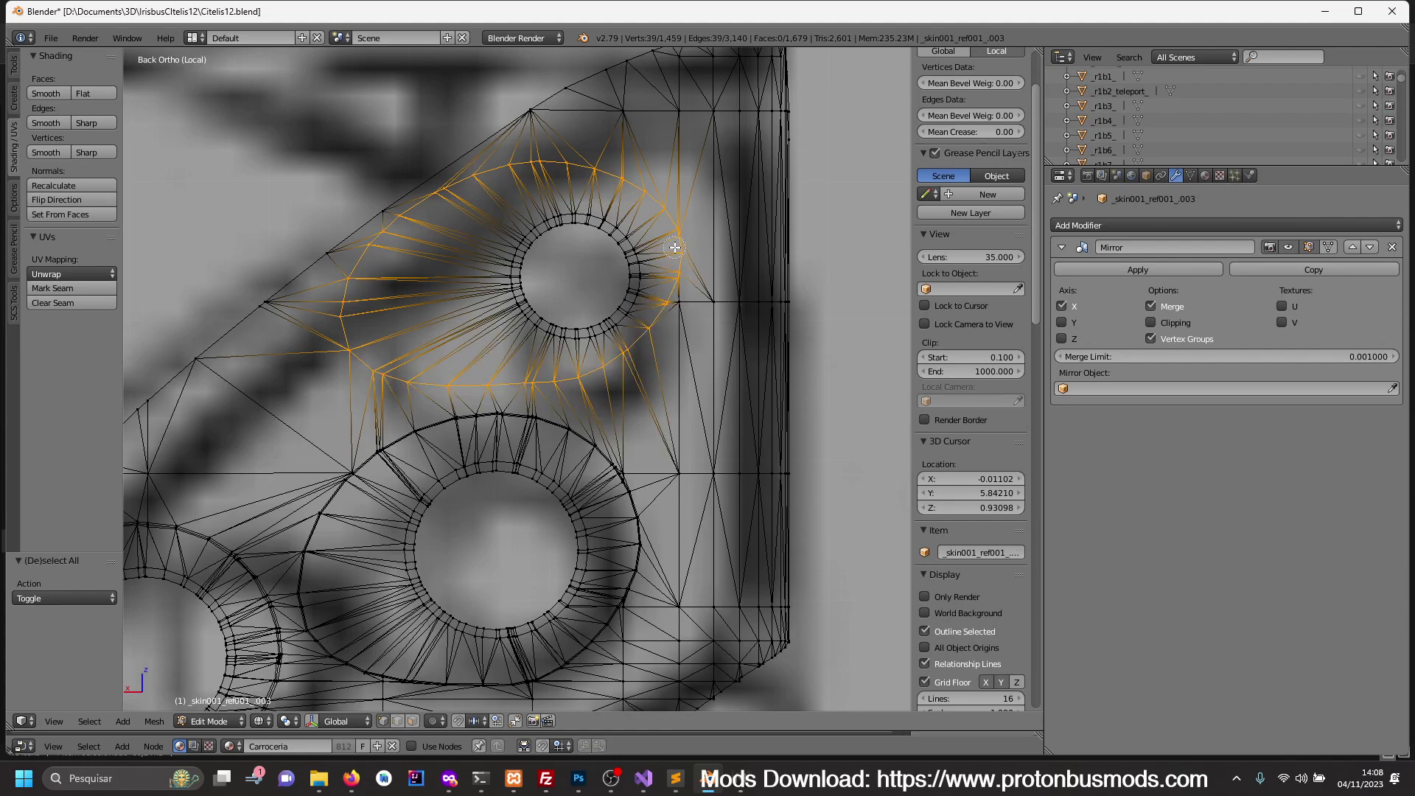
{"action": "middle_click_drag", "start_coordinate": [672, 327], "coordinate": [596, 365], "text": "shift"}
{"action": "scroll", "coordinate": [596, 365], "scroll_direction": "up", "scroll_amount": 5}
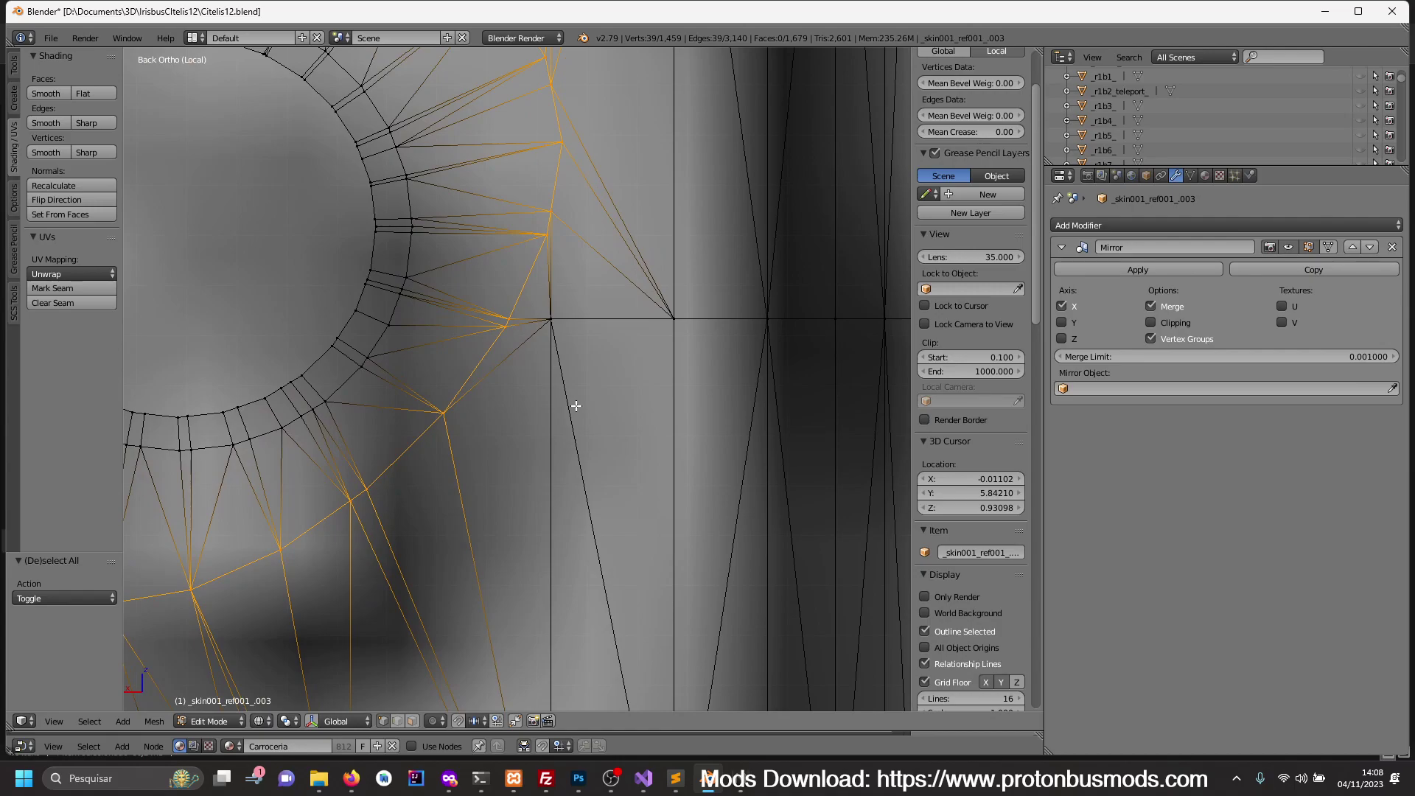
{"action": "scroll", "coordinate": [571, 411], "scroll_direction": "down", "scroll_amount": 2}
{"action": "scroll", "coordinate": [539, 412], "scroll_direction": "down", "scroll_amount": 2, "text": "shift"}
{"action": "scroll", "coordinate": [532, 413], "scroll_direction": "down", "scroll_amount": 2}
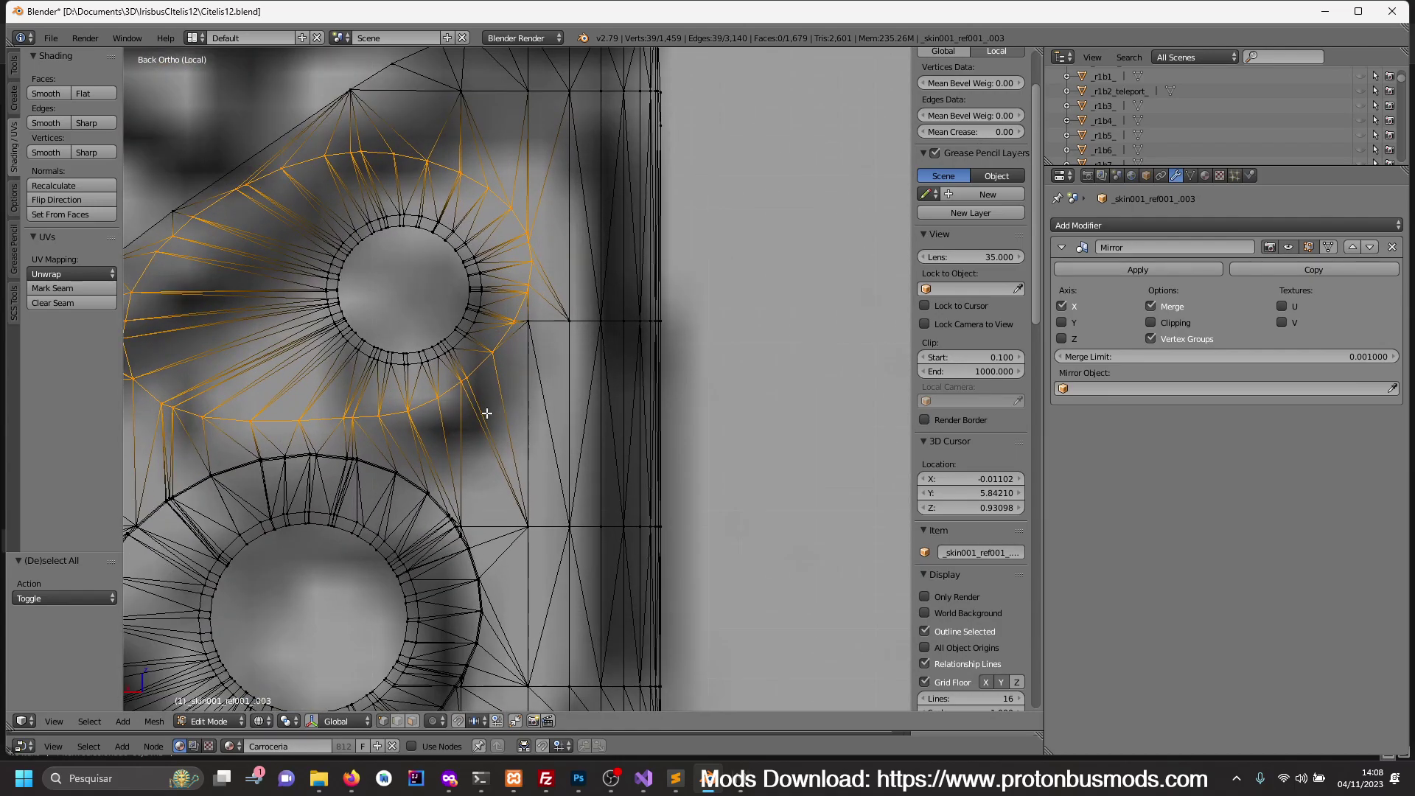
{"action": "scroll", "coordinate": [528, 427], "scroll_direction": "up", "scroll_amount": 2, "text": "shift"}
{"action": "scroll", "coordinate": [544, 411], "scroll_direction": "up", "scroll_amount": 2}
{"action": "scroll", "coordinate": [545, 405], "scroll_direction": "up", "scroll_amount": 2}
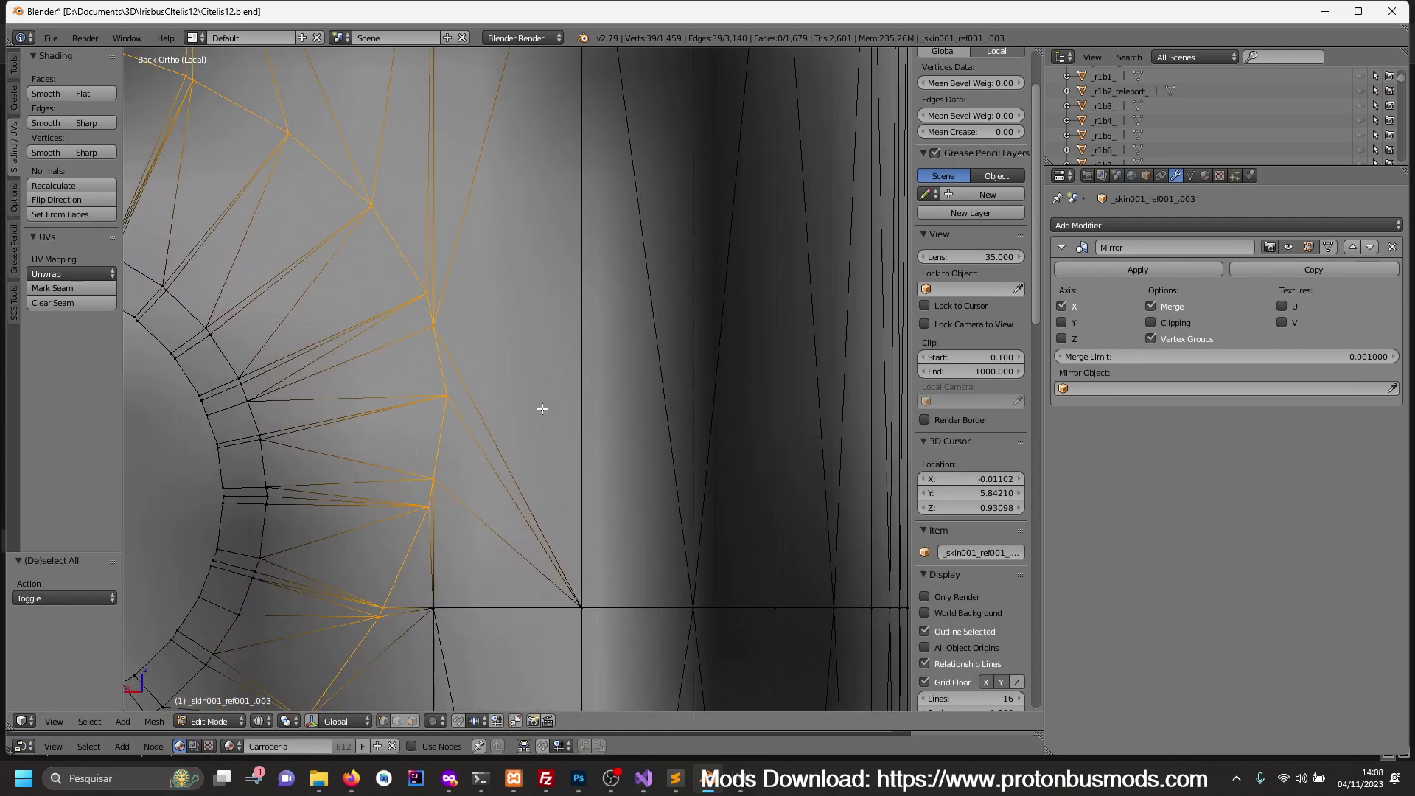
{"action": "scroll", "coordinate": [443, 408], "scroll_direction": "up", "scroll_amount": 2}
{"action": "scroll", "coordinate": [443, 409], "scroll_direction": "down", "scroll_amount": 4}
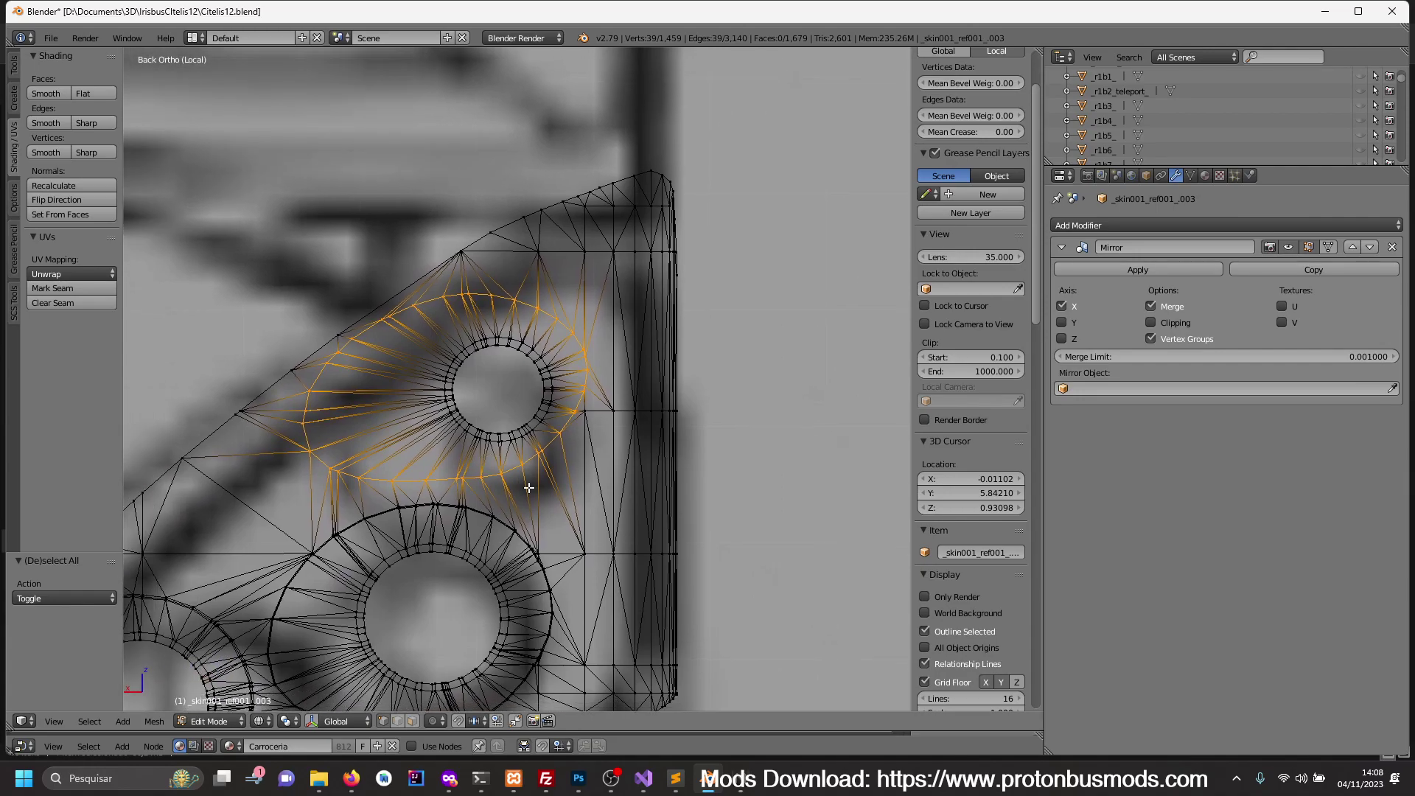
{"action": "key", "text": "ctrl+b"}
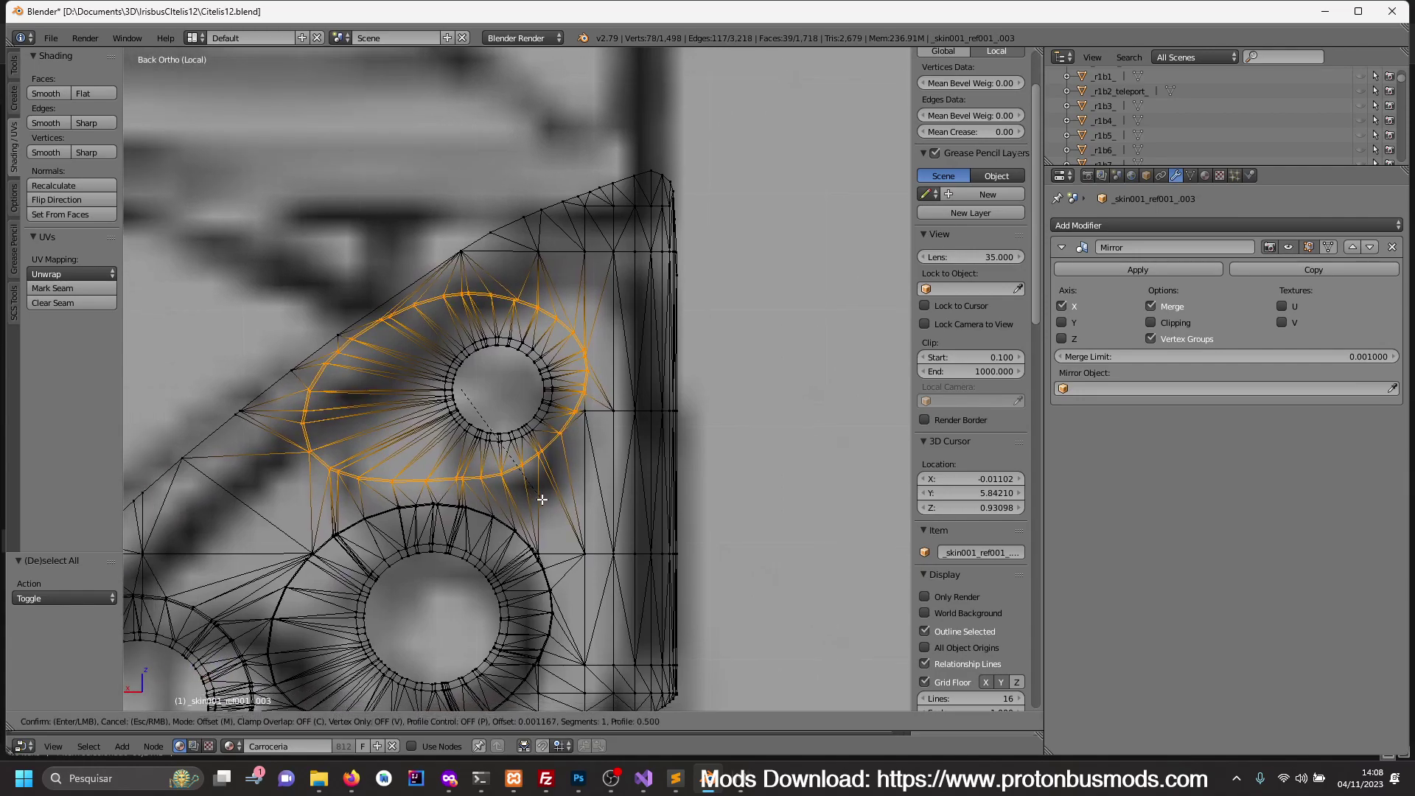
- Confirm the upper ring bevel and check the shaded lamp panel in Object Mode
{"action": "left_click", "coordinate": [542, 500]}
{"action": "key", "text": "Tab"}
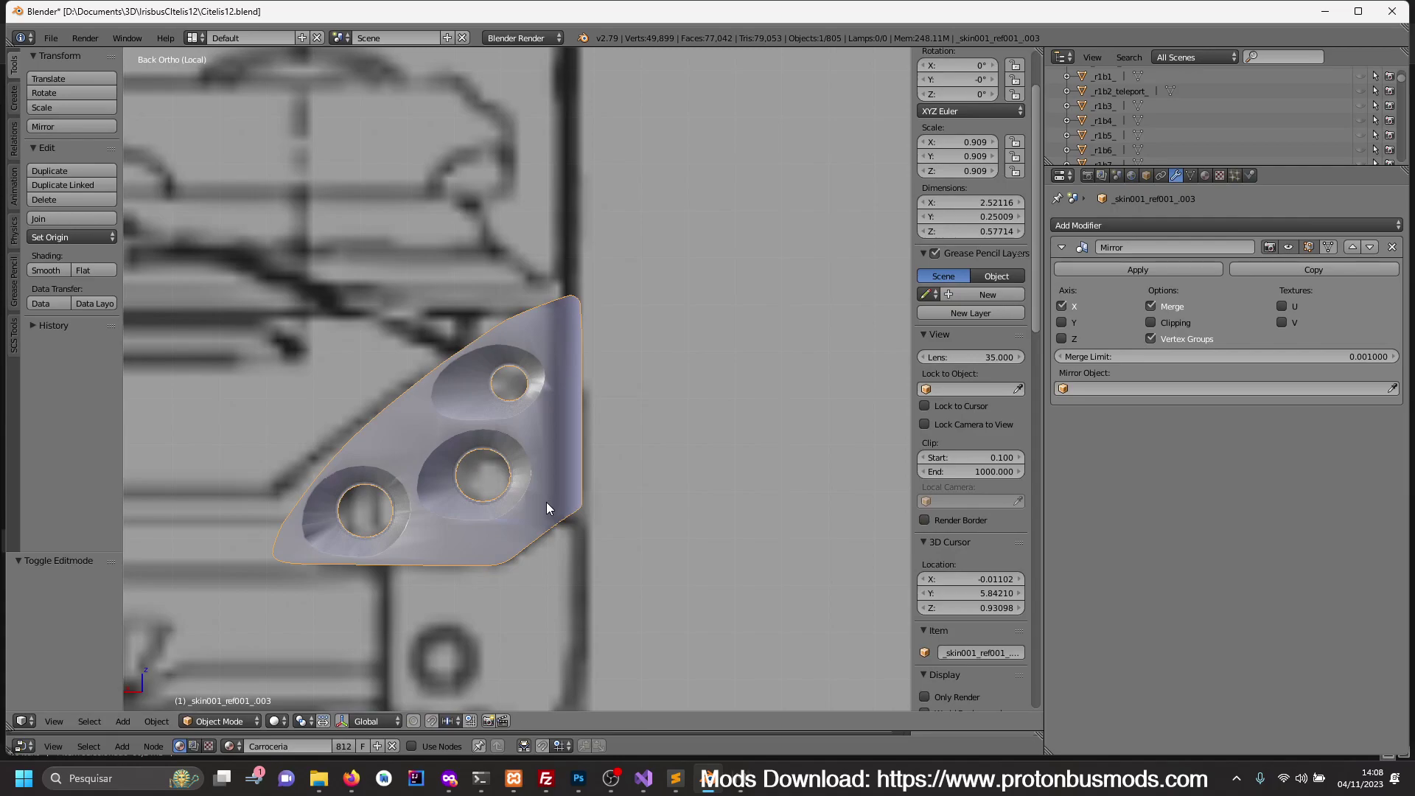
{"action": "mouse_move", "coordinate": [547, 502]}
{"action": "middle_mouse_down"}
{"action": "mouse_move", "coordinate": [583, 535]}
{"action": "mouse_move", "coordinate": [501, 556]}
{"action": "mouse_move", "coordinate": [534, 557]}
{"action": "middle_mouse_up"}
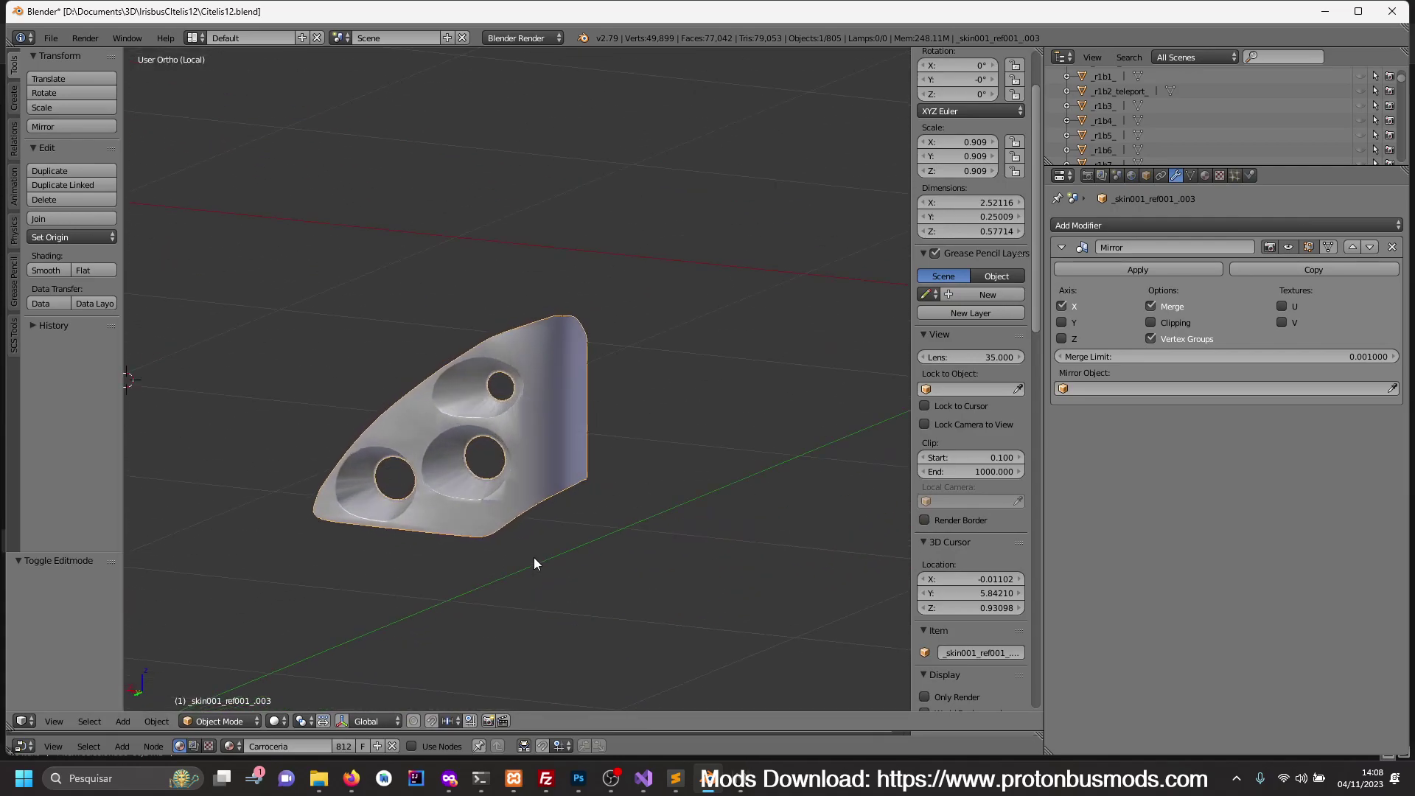
{"action": "key", "text": "Tab"}
{"action": "key", "text": "a"}
{"action": "key", "text": "a"}
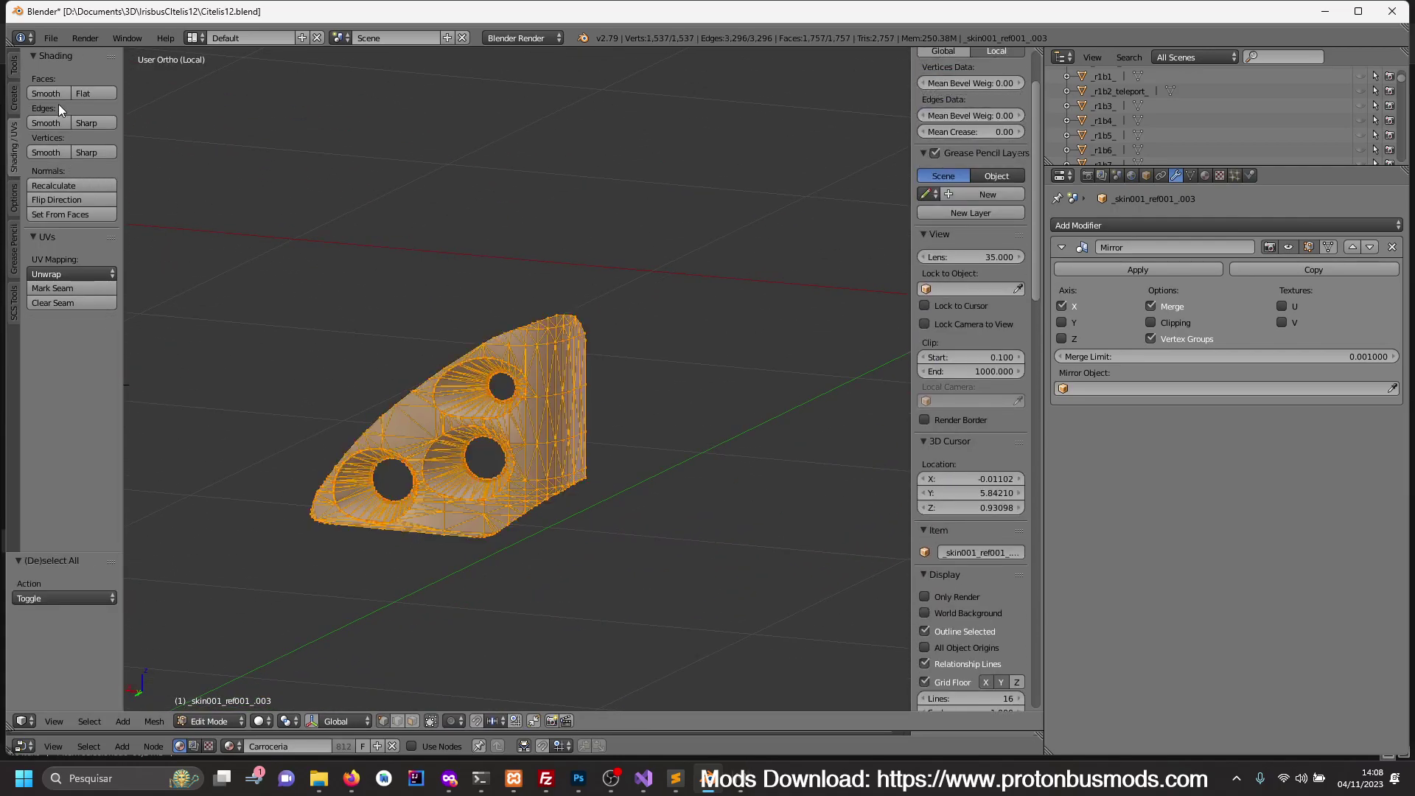
{"action": "key", "text": "Tab"}
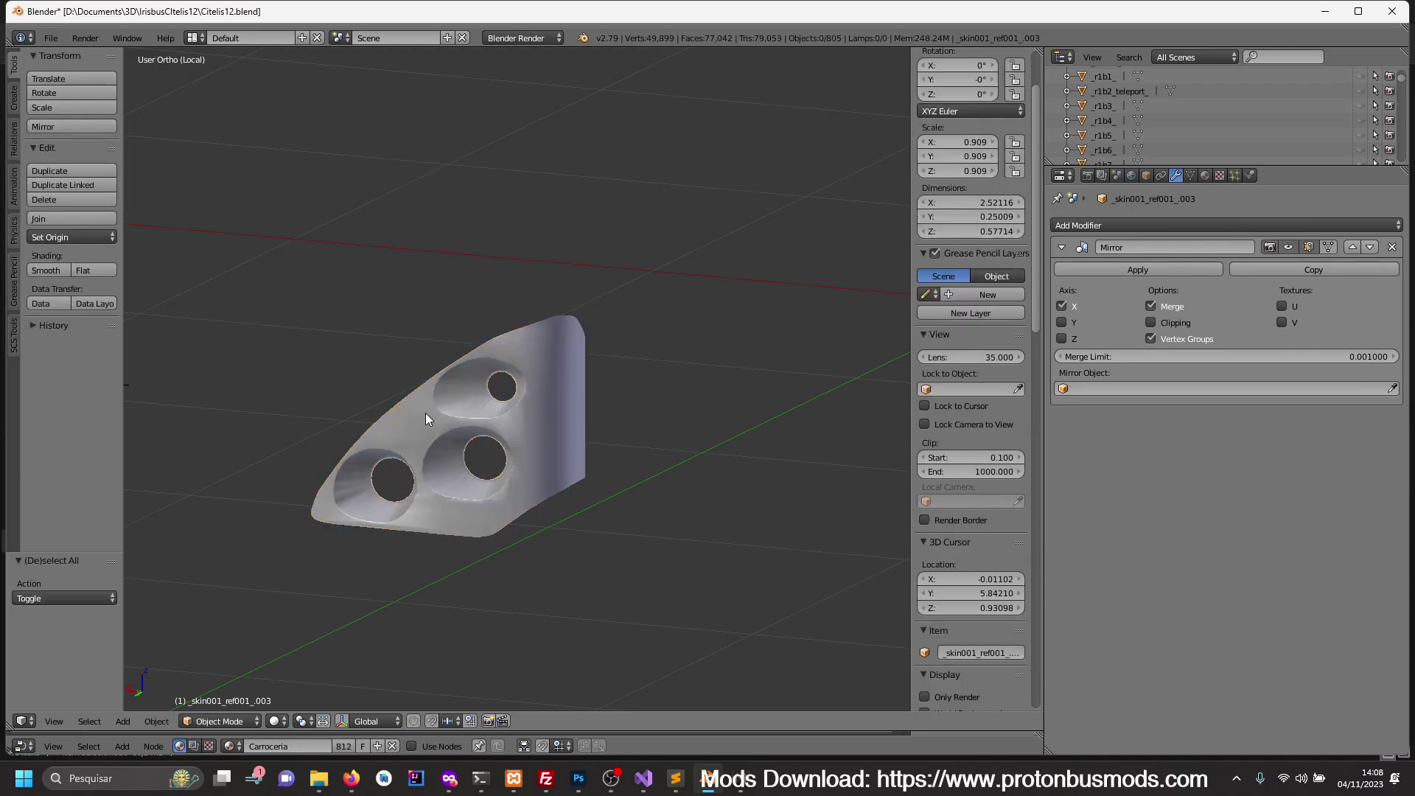
- Leave local view and orbit to both bevelled lamp panels on the bus front
{"action": "scroll", "coordinate": [427, 420], "scroll_direction": "down", "scroll_amount": 6}
{"action": "mouse_move", "coordinate": [431, 440]}
{"action": "middle_mouse_down"}
{"action": "mouse_move", "coordinate": [417, 446]}
{"action": "mouse_move", "coordinate": [497, 414]}
{"action": "mouse_move", "coordinate": [496, 446]}
{"action": "middle_mouse_up"}
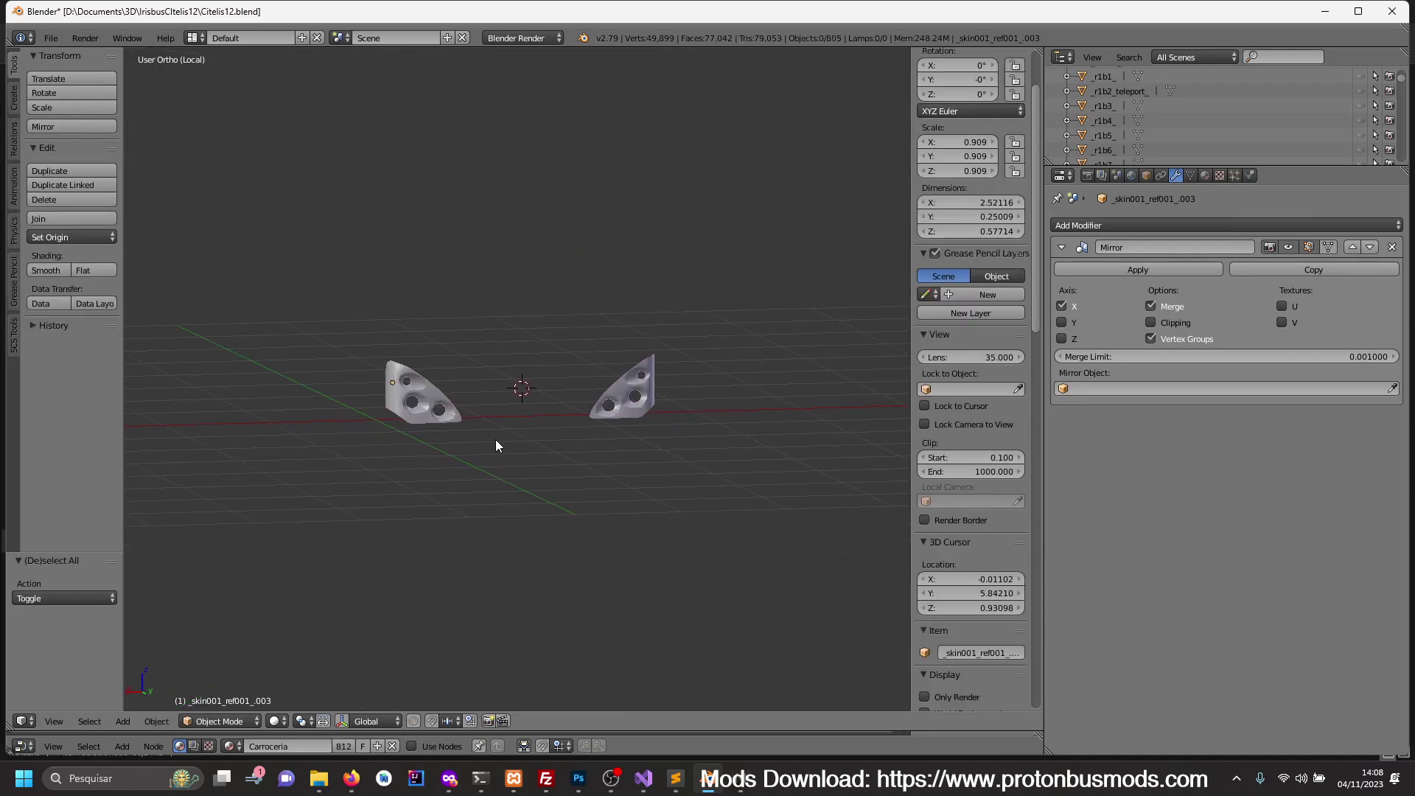
{"action": "scroll", "coordinate": [441, 483], "scroll_direction": "up", "scroll_amount": 3}
{"action": "scroll", "coordinate": [442, 490], "scroll_direction": "up", "scroll_amount": 3}
{"action": "key", "text": "KP_Divide"}
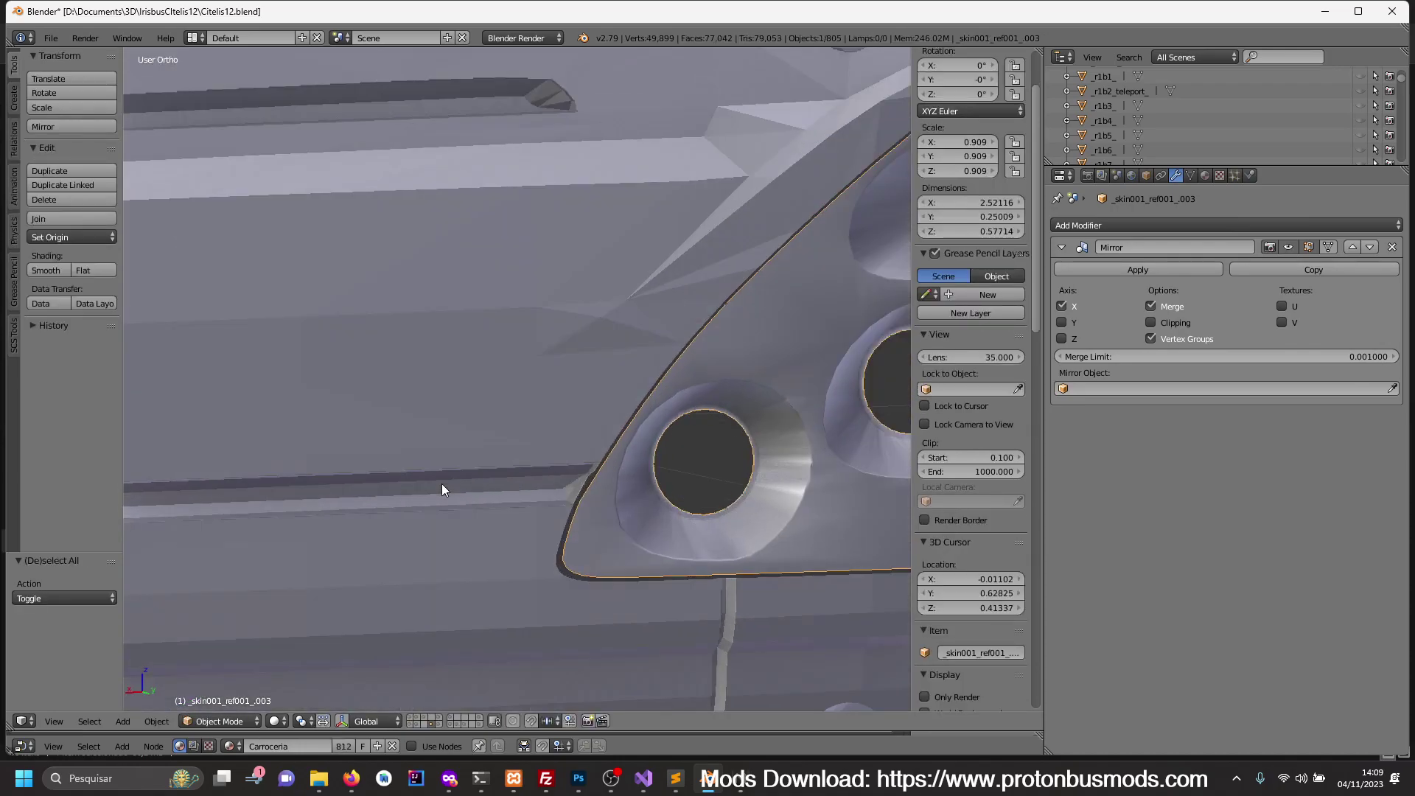
{"action": "key", "text": "a"}
{"action": "scroll", "coordinate": [423, 525], "scroll_direction": "down", "scroll_amount": 1}
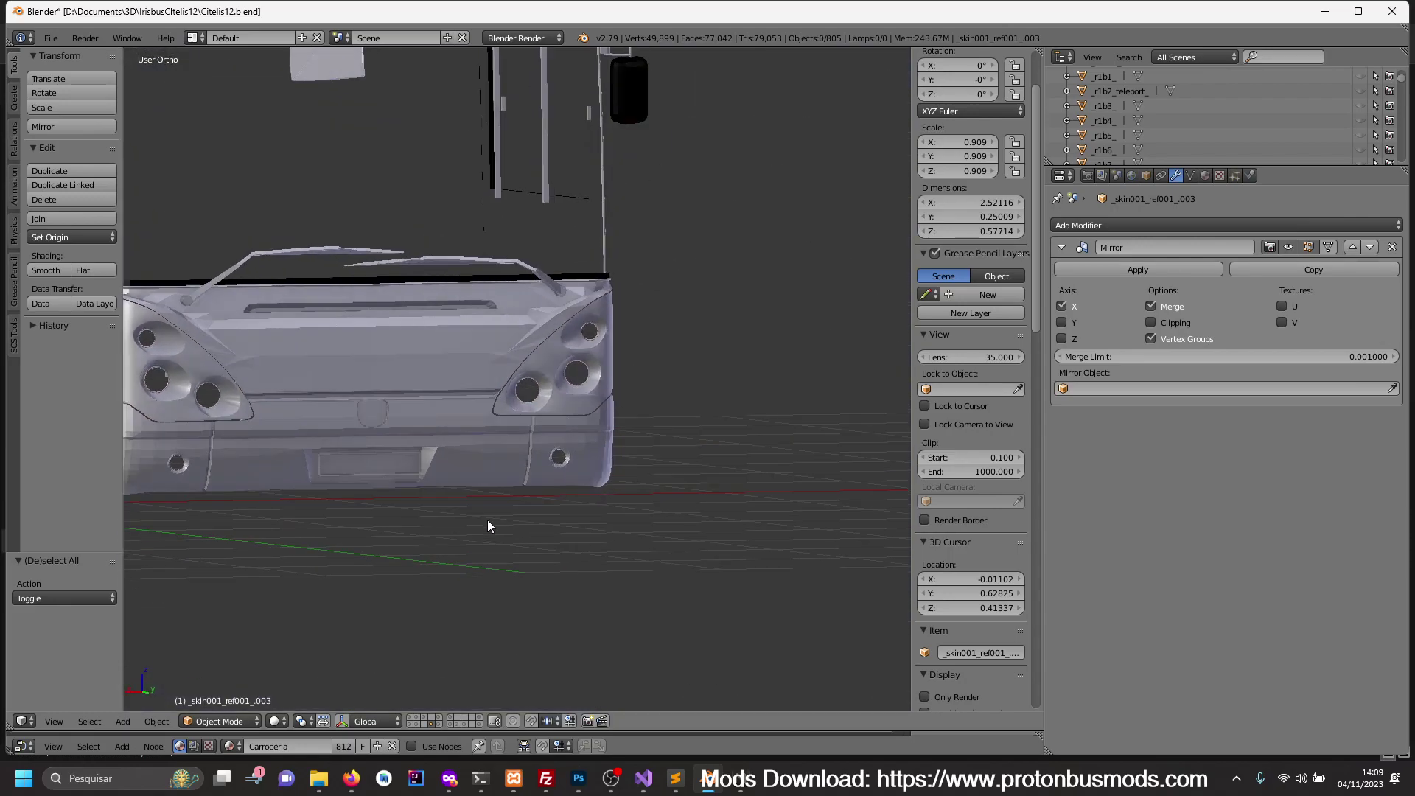
{"action": "mouse_move", "coordinate": [488, 520]}
{"action": "middle_mouse_down"}
{"action": "mouse_move", "coordinate": [435, 523]}
{"action": "mouse_move", "coordinate": [453, 525]}
{"action": "mouse_move", "coordinate": [401, 502]}
{"action": "mouse_move", "coordinate": [482, 511]}
{"action": "mouse_move", "coordinate": [397, 505]}
{"action": "middle_mouse_up"}
{"action": "scroll", "coordinate": [401, 508], "scroll_direction": "down", "scroll_amount": 2}
- Select the door skin and frame the blueprint in the right side view
{"action": "right_click", "coordinate": [376, 462]}
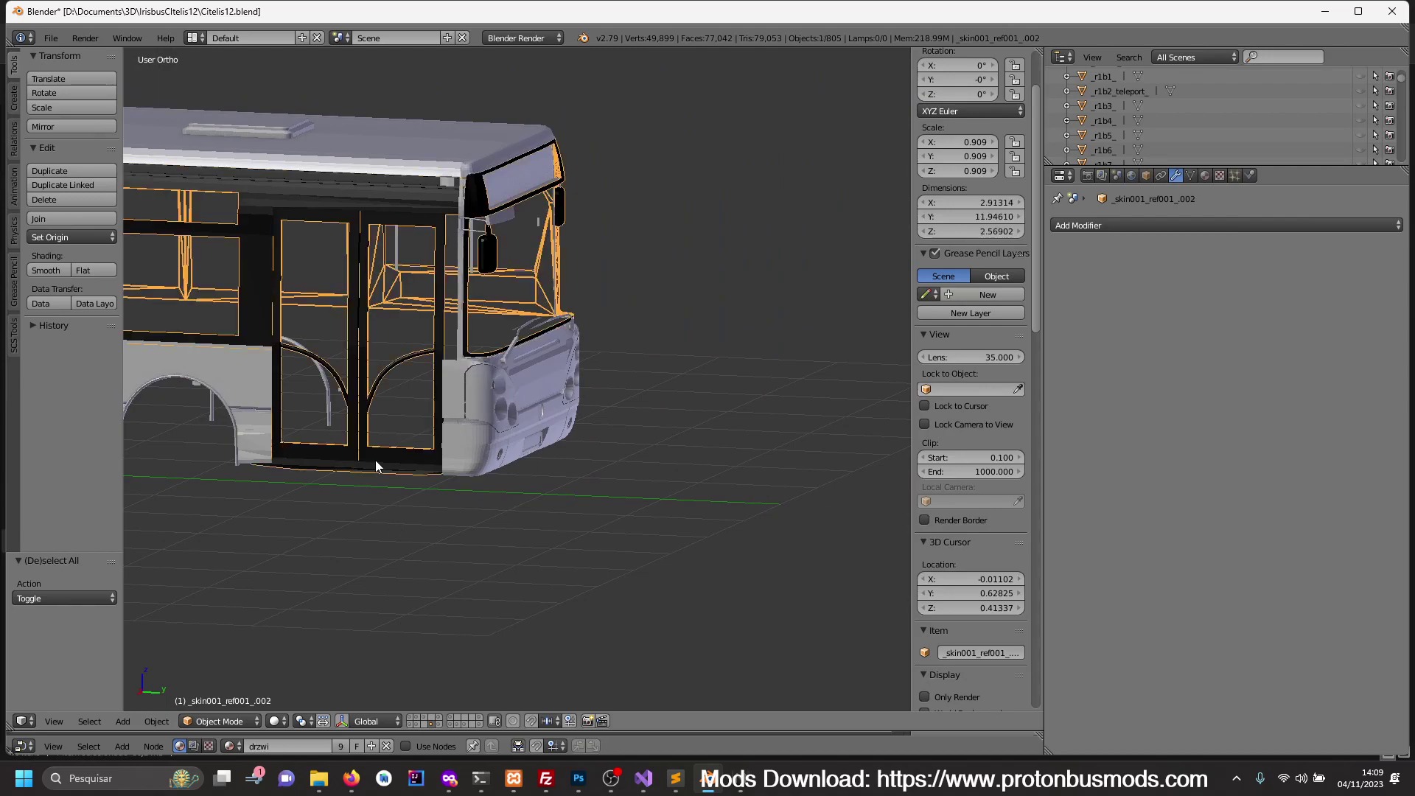
{"action": "key", "text": "Tab"}
{"action": "key", "text": "Tab"}
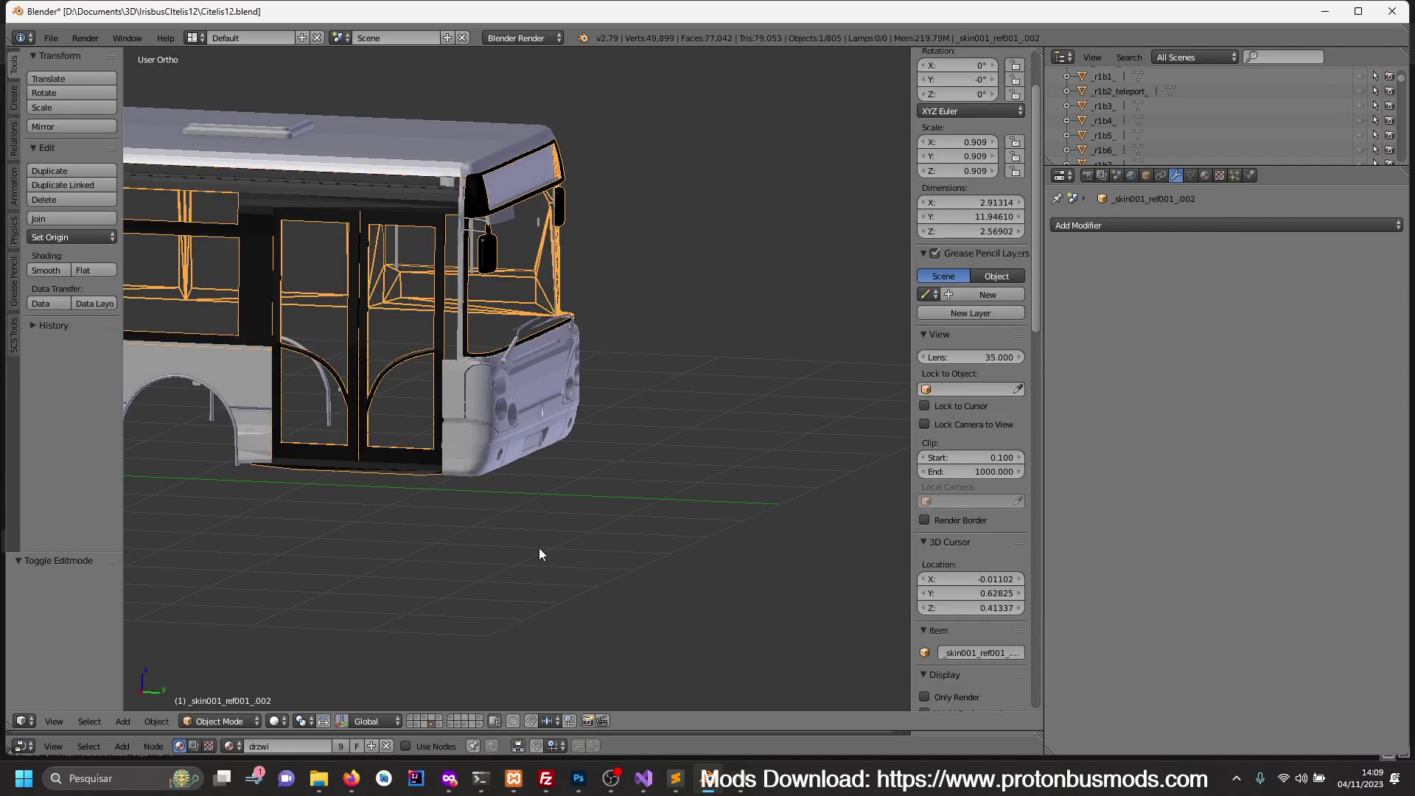
{"action": "key", "text": "KP_3"}
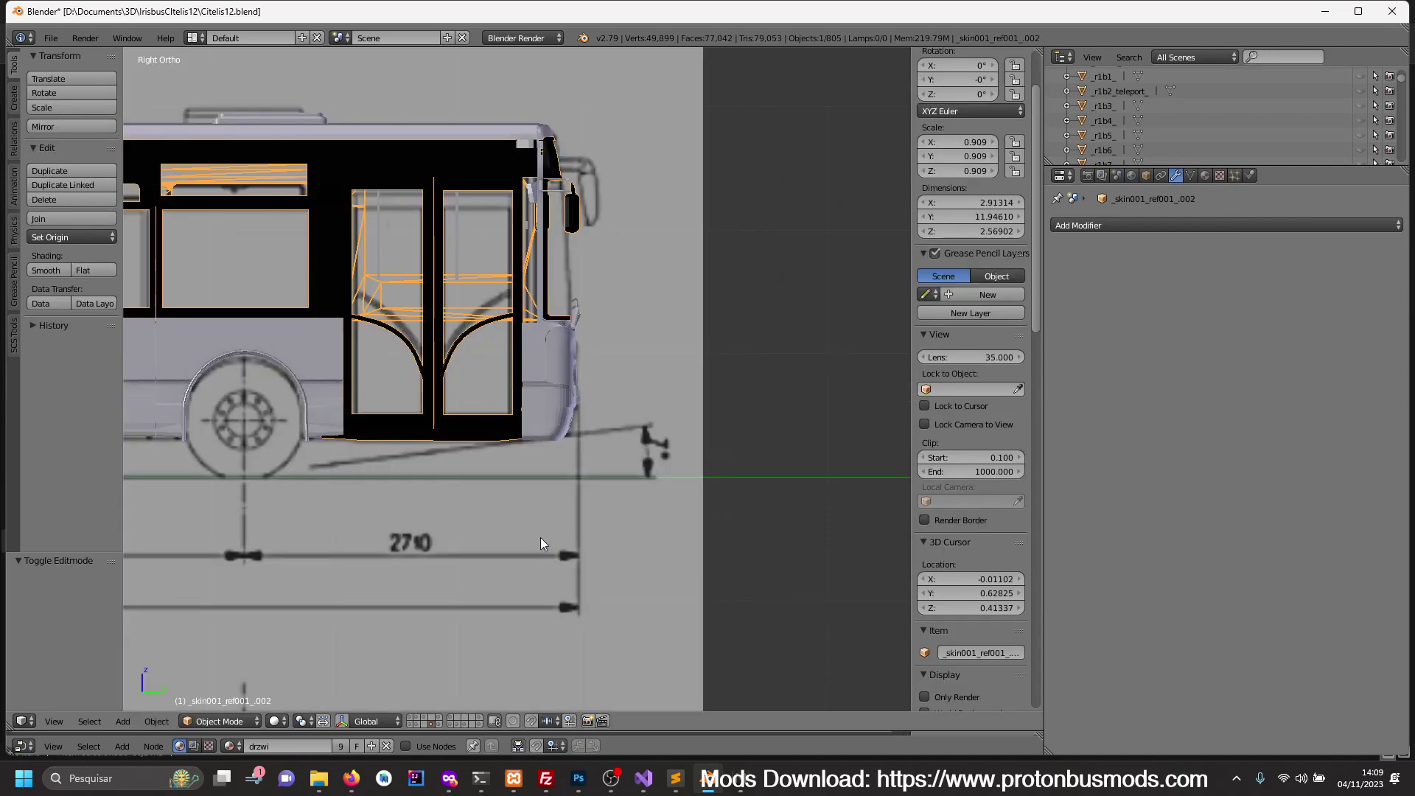
{"action": "scroll", "coordinate": [499, 563], "scroll_direction": "down", "scroll_amount": 3}
{"action": "scroll", "coordinate": [500, 563], "scroll_direction": "down", "scroll_amount": 3}
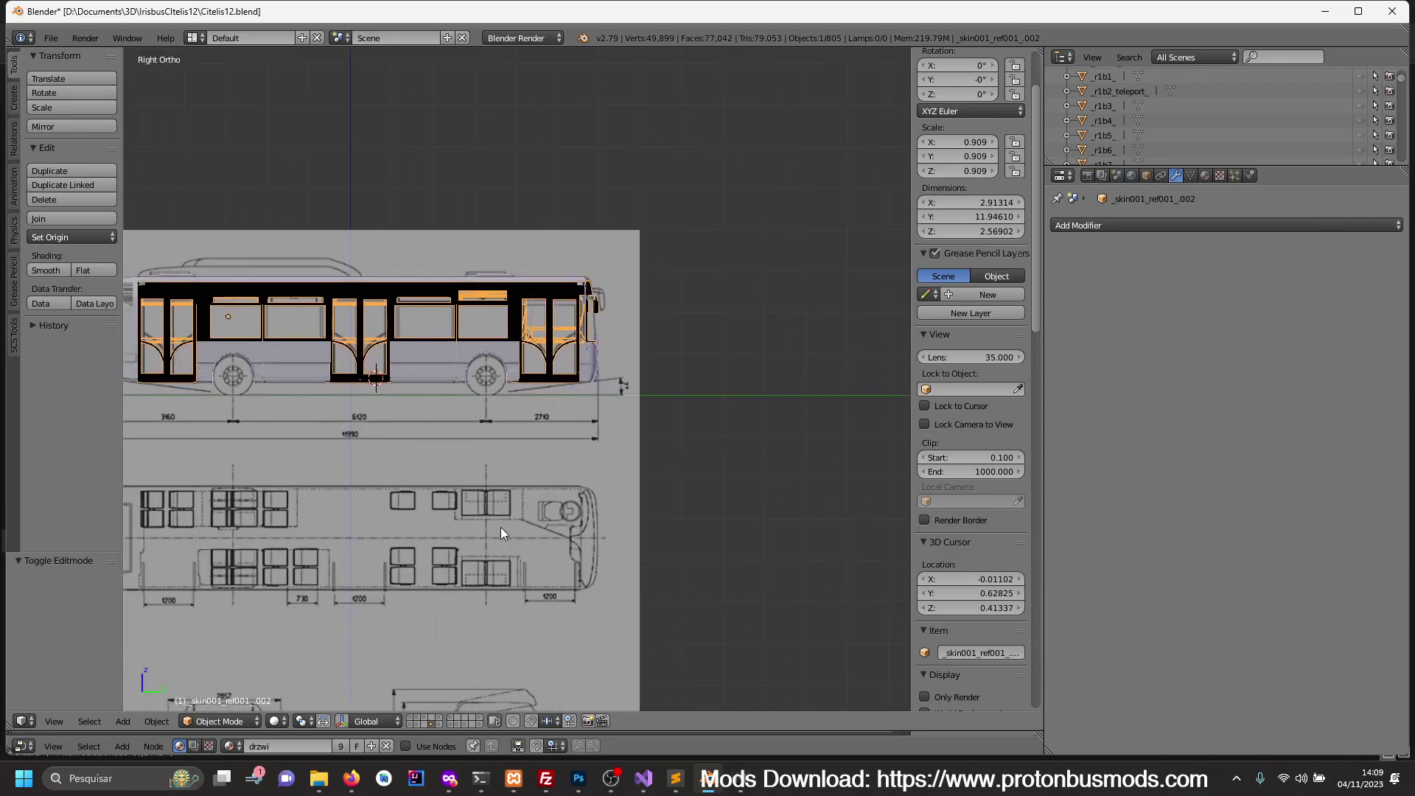
{"action": "mouse_move", "coordinate": [502, 527]}
{"action": "middle_mouse_down", "text": "shift"}
{"action": "mouse_move", "coordinate": [573, 523]}
{"action": "mouse_move", "coordinate": [587, 398]}
{"action": "middle_mouse_up", "text": "shift"}
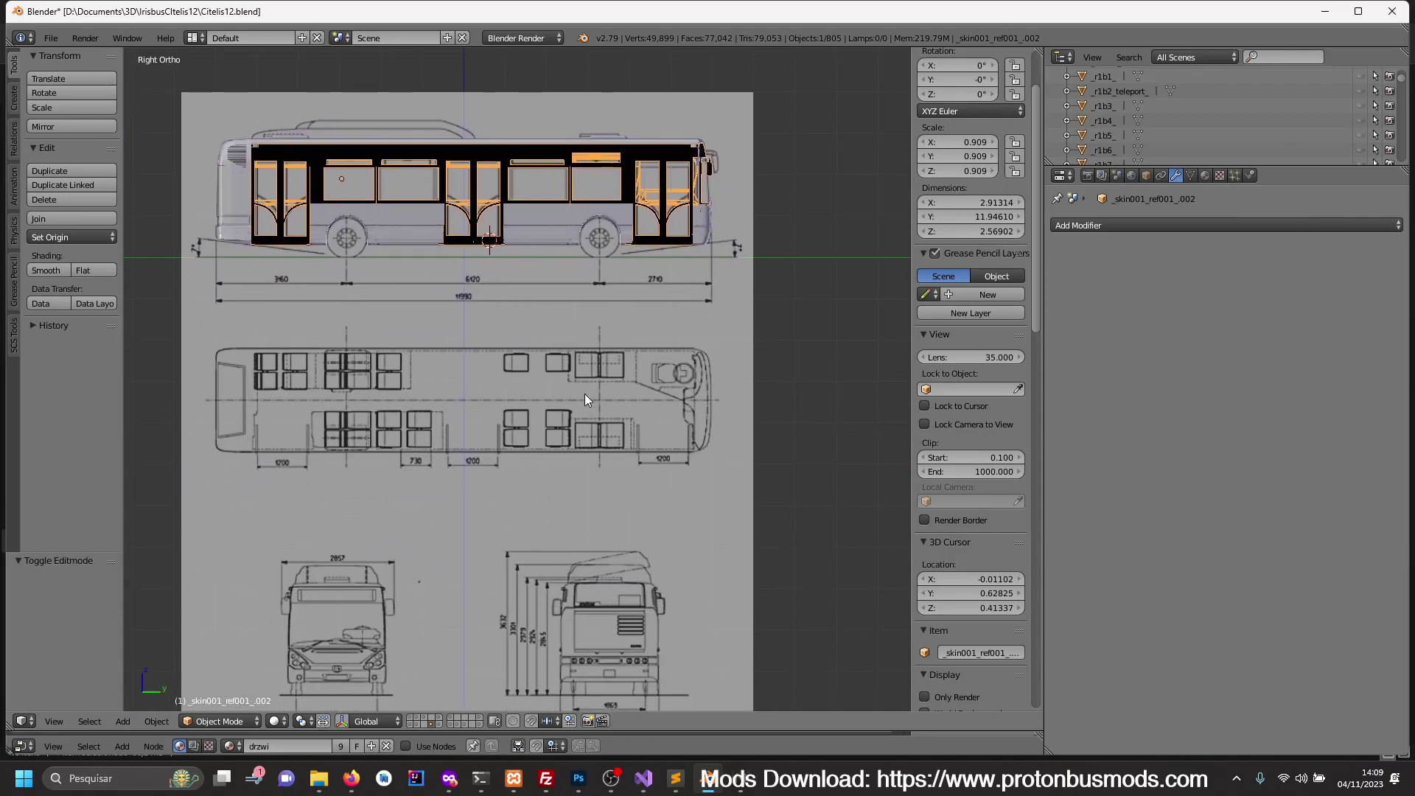
- Add a new cube and give it a width of 1.2
{"action": "key", "text": "a"}
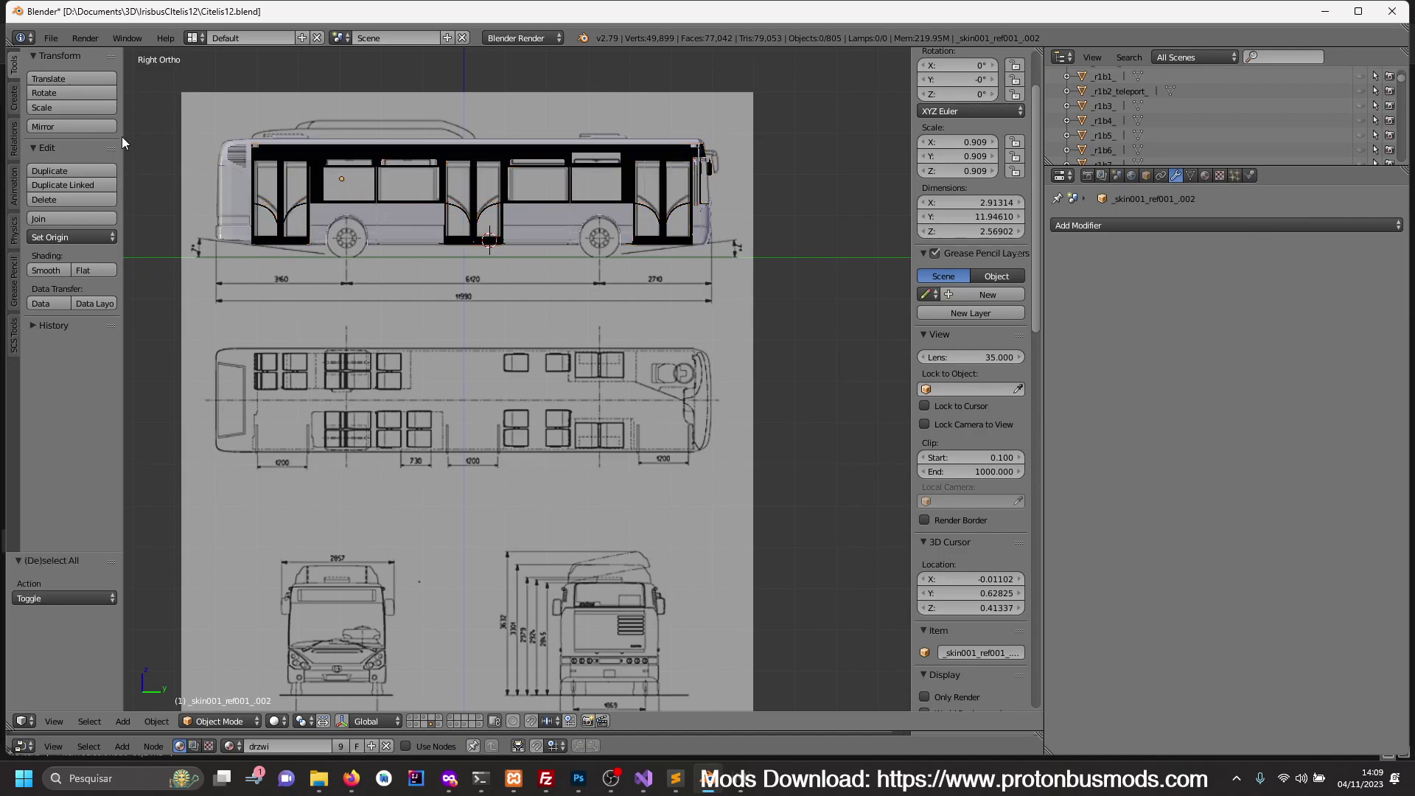
{"action": "left_click", "coordinate": [14, 100]}
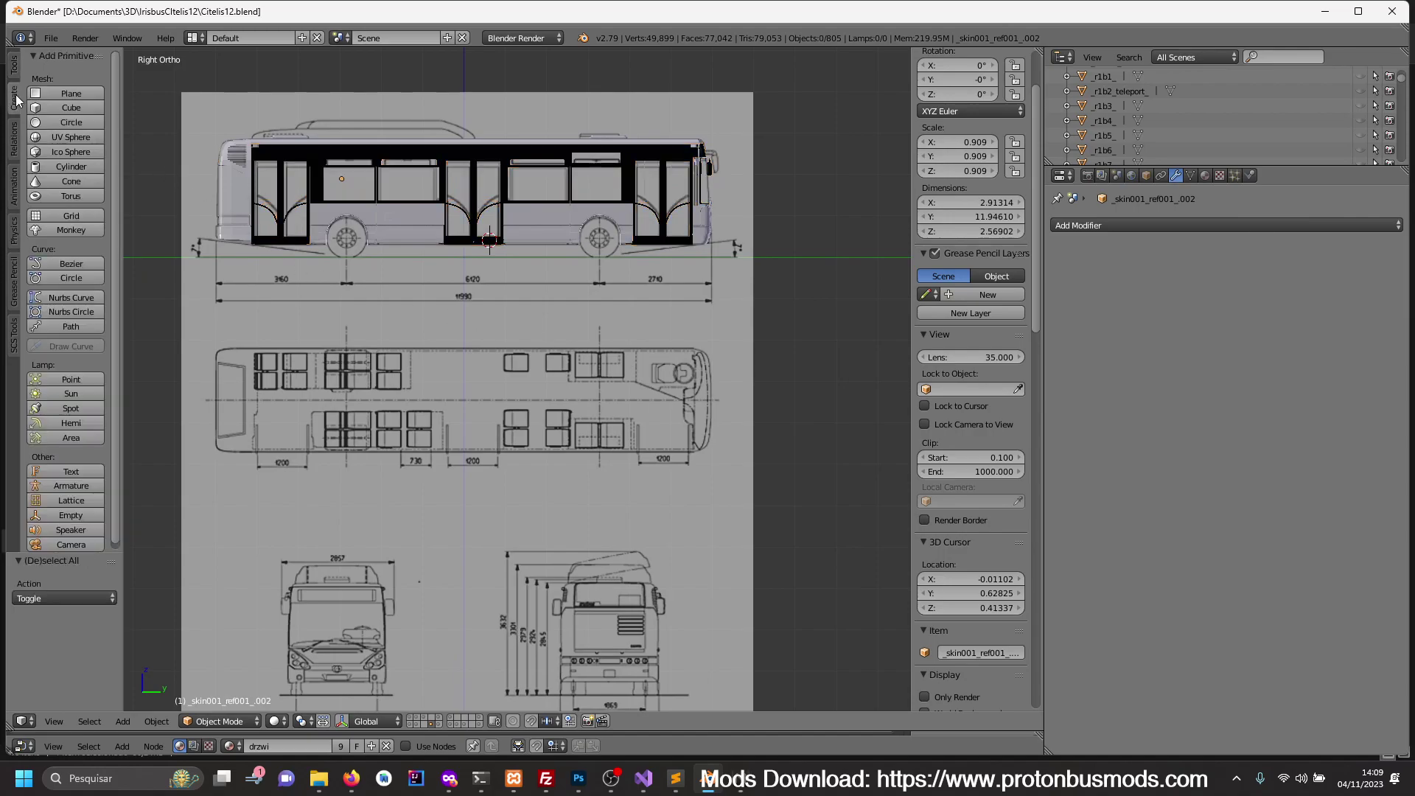
{"action": "left_click", "coordinate": [65, 107]}
{"action": "mouse_move", "coordinate": [481, 325]}
{"action": "middle_mouse_down", "text": "shift"}
{"action": "mouse_move", "coordinate": [499, 356]}
{"action": "mouse_move", "coordinate": [496, 413]}
{"action": "middle_mouse_up", "text": "shift"}
{"action": "key", "text": "g"}
{"action": "left_click", "coordinate": [651, 489]}
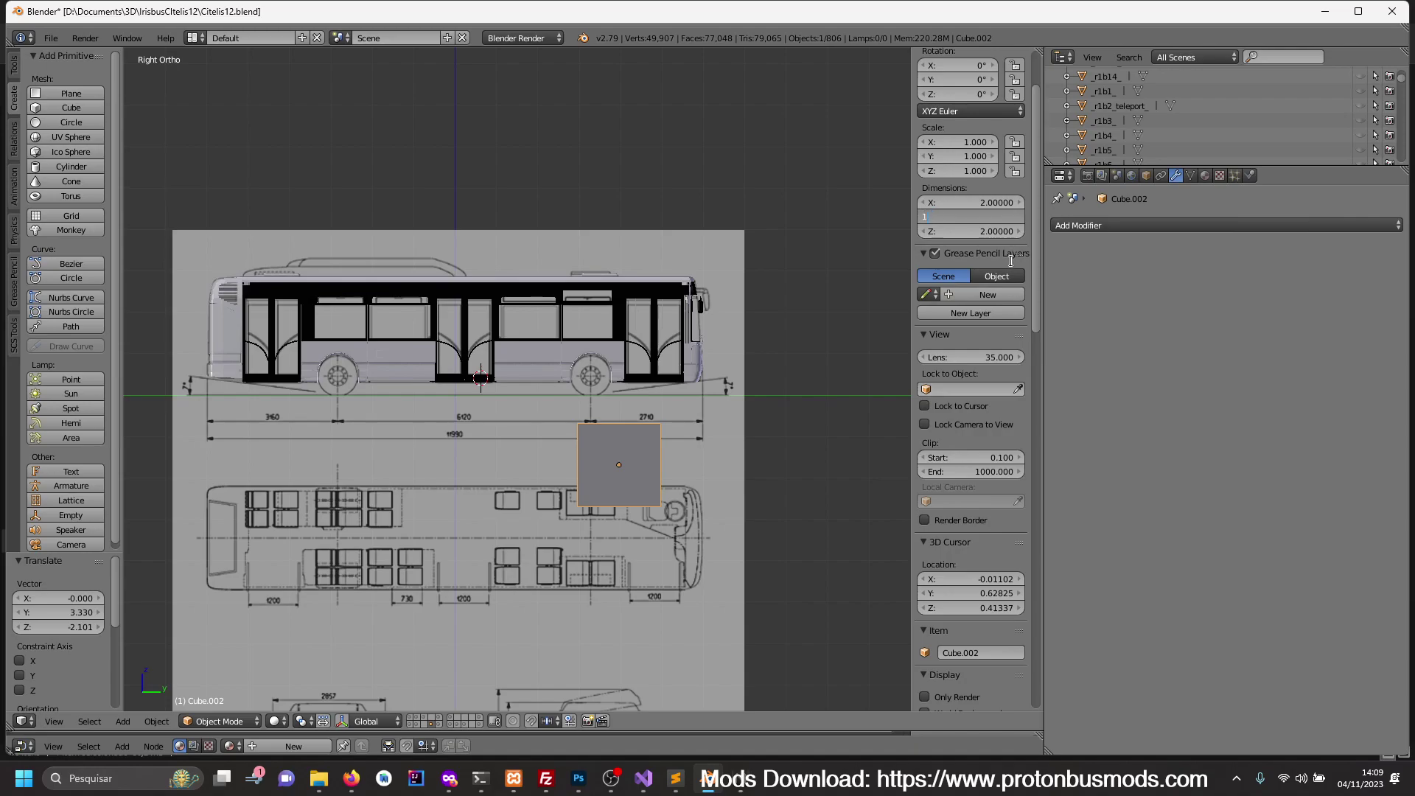
{"action": "type", "text": "12"}
{"action": "type", "text": "1.20000"}
{"action": "key", "text": "Return"}
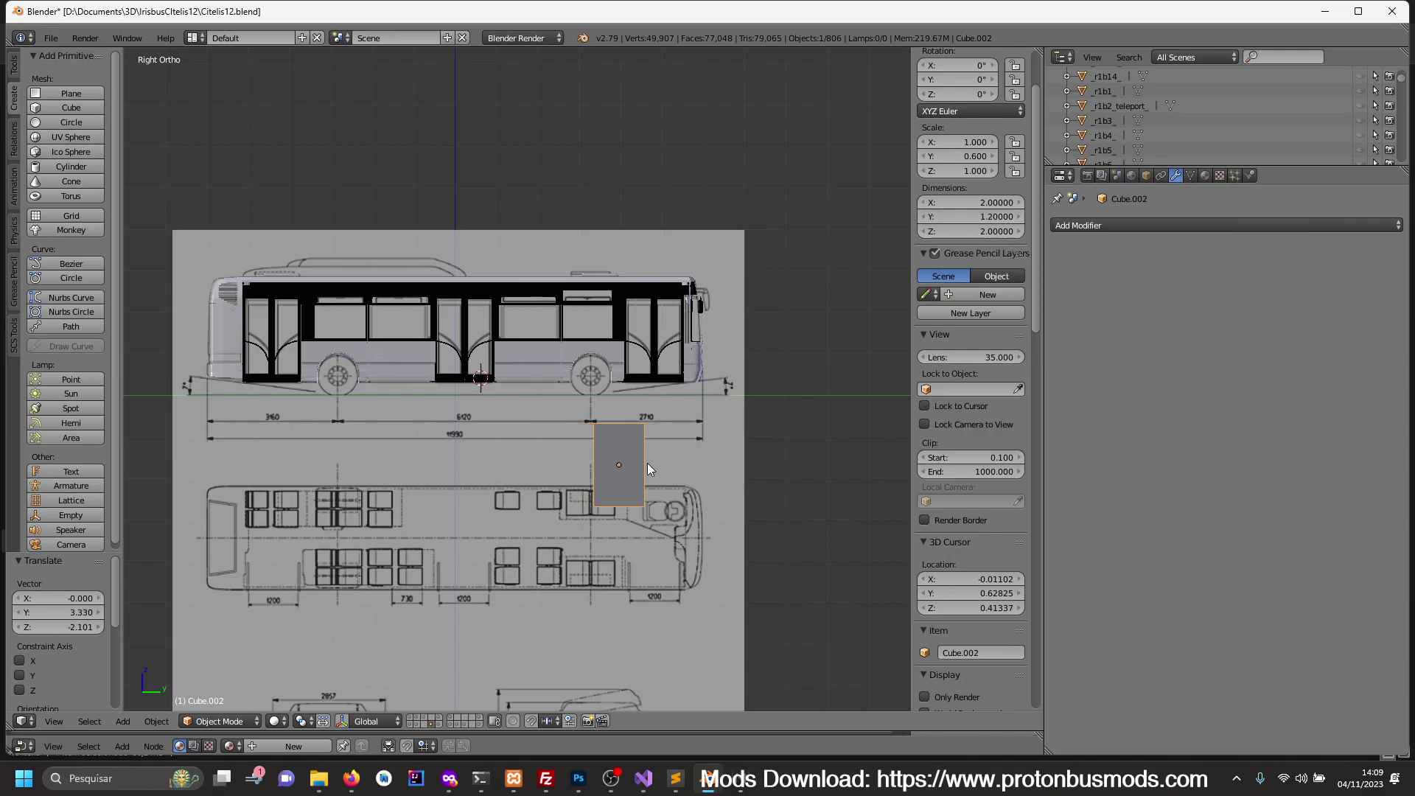
- Move the cube into the front door opening on the side blueprint
{"action": "key", "text": "g"}
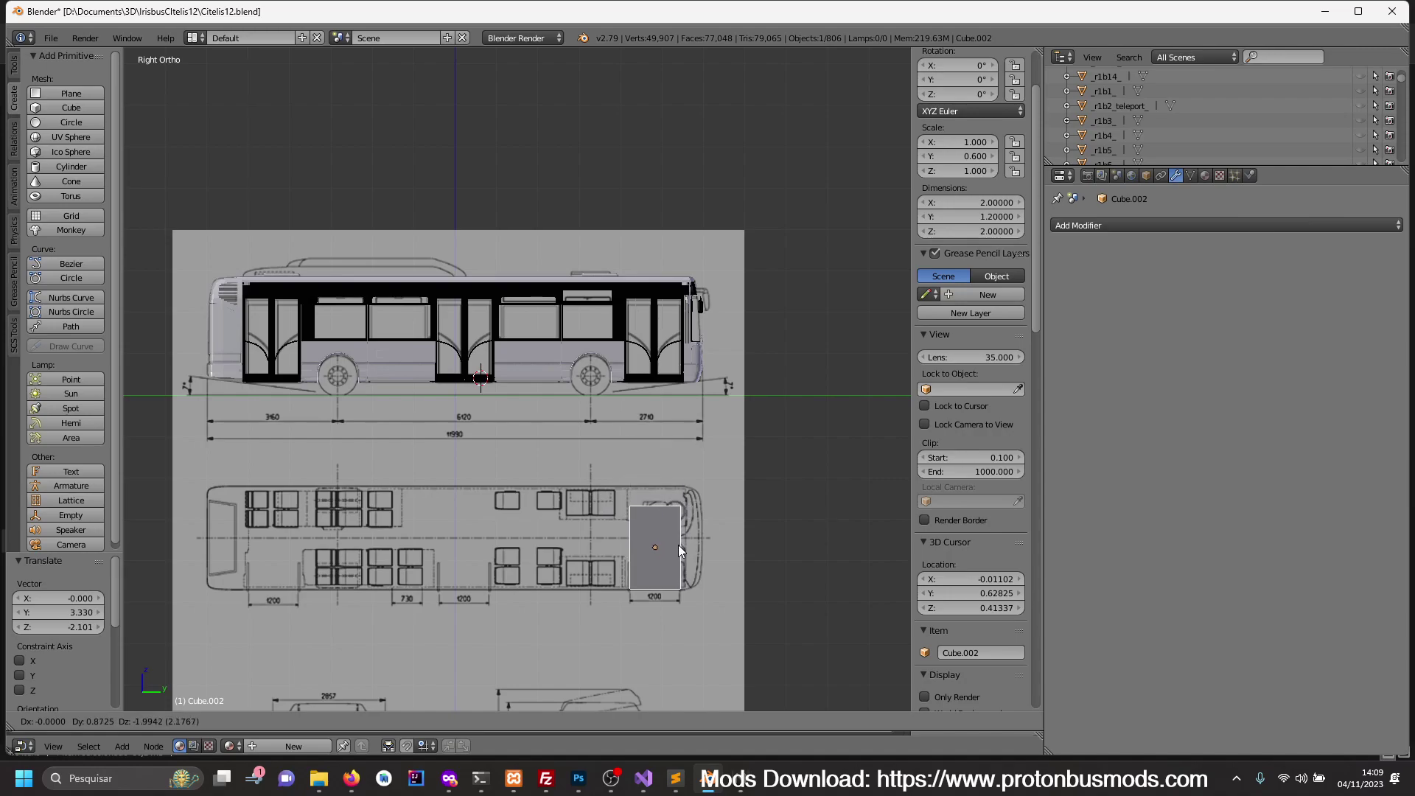
{"action": "left_click", "coordinate": [678, 546]}
{"action": "scroll", "coordinate": [700, 525], "scroll_direction": "up", "scroll_amount": 3}
{"action": "key", "text": "g"}
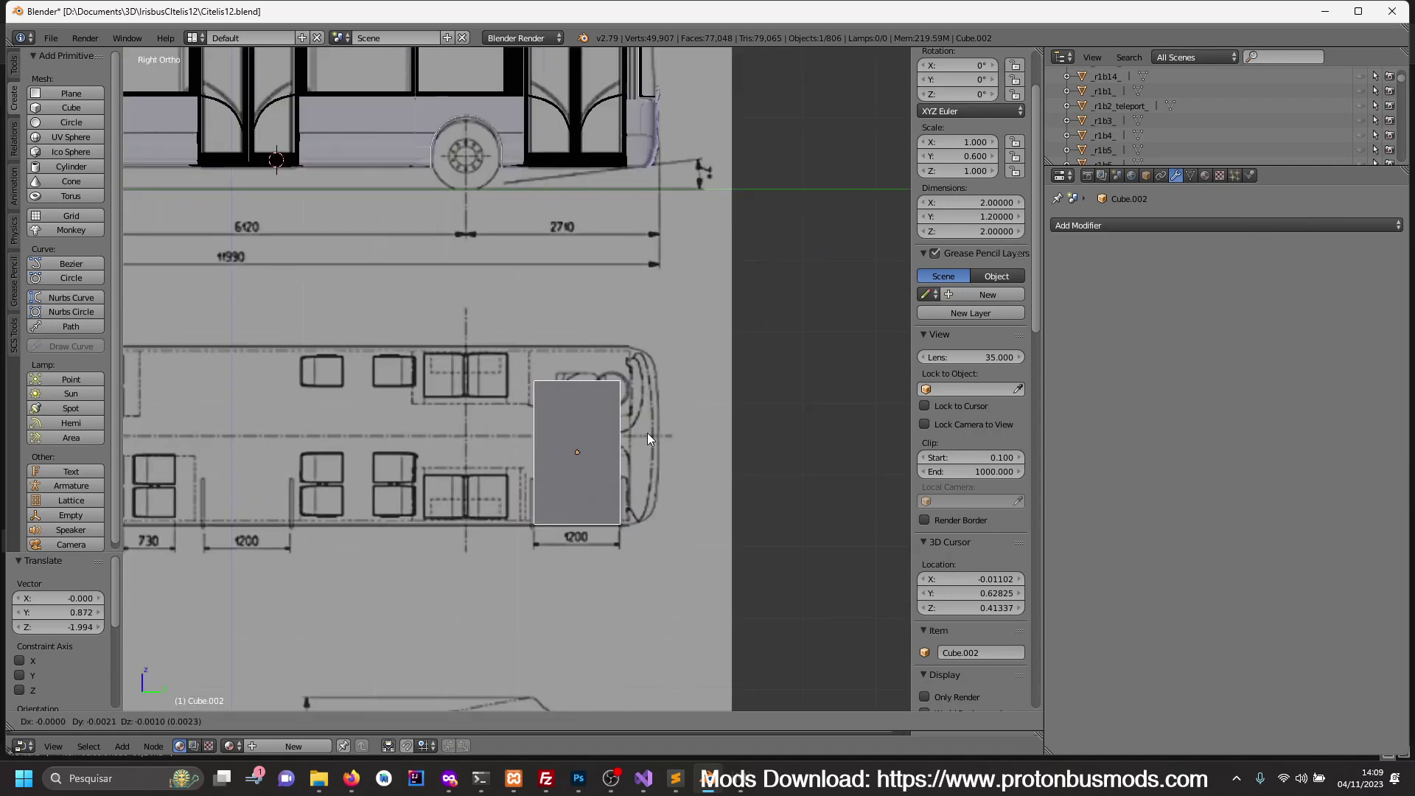
{"action": "left_click", "coordinate": [647, 432]}
{"action": "scroll", "coordinate": [626, 488], "scroll_direction": "down", "scroll_amount": 2}
{"action": "key", "text": "g"}
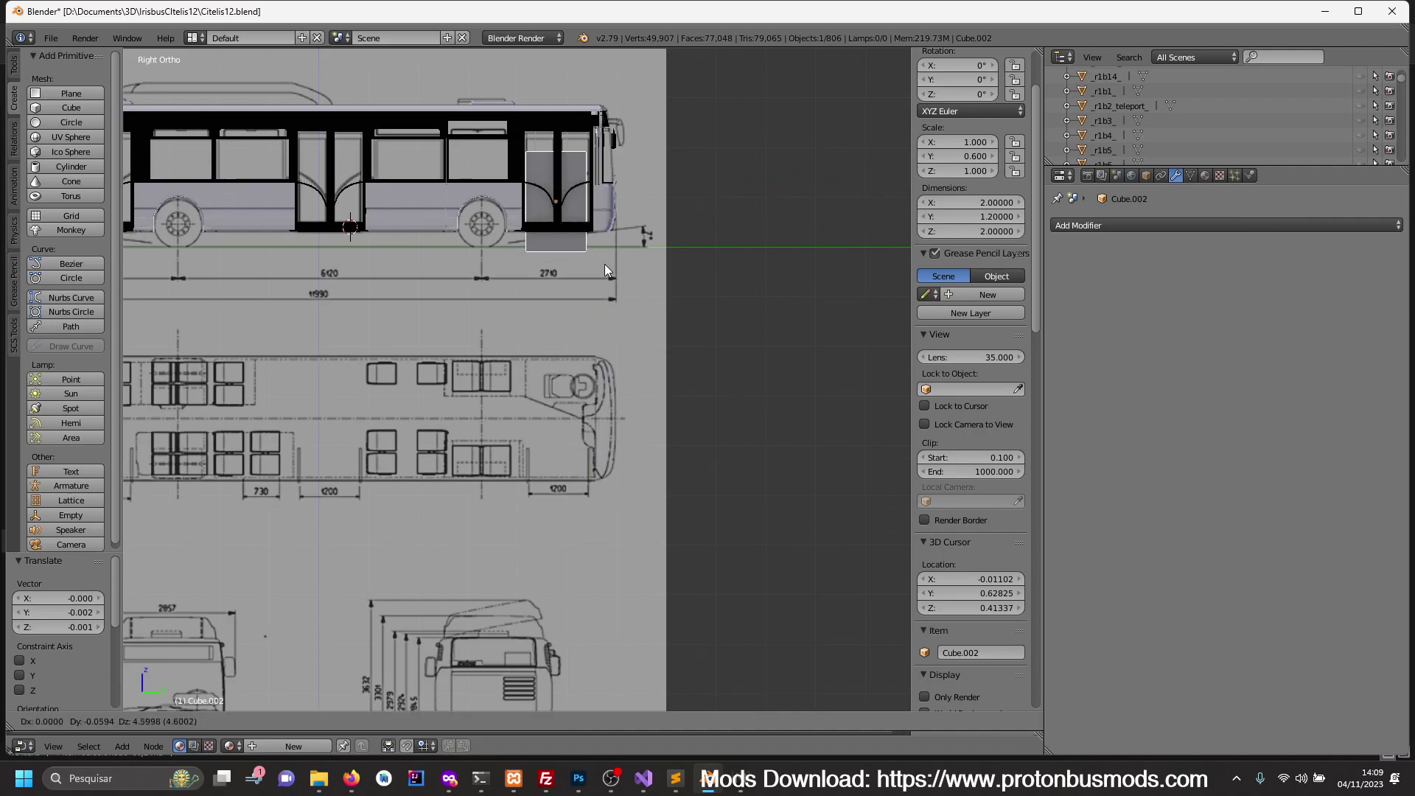
{"action": "left_click", "coordinate": [605, 251]}
- Hide the cube and reselect the door skin object
{"action": "scroll", "coordinate": [546, 401], "scroll_direction": "up", "scroll_amount": 1}
{"action": "scroll", "coordinate": [550, 473], "scroll_direction": "up", "scroll_amount": 1}
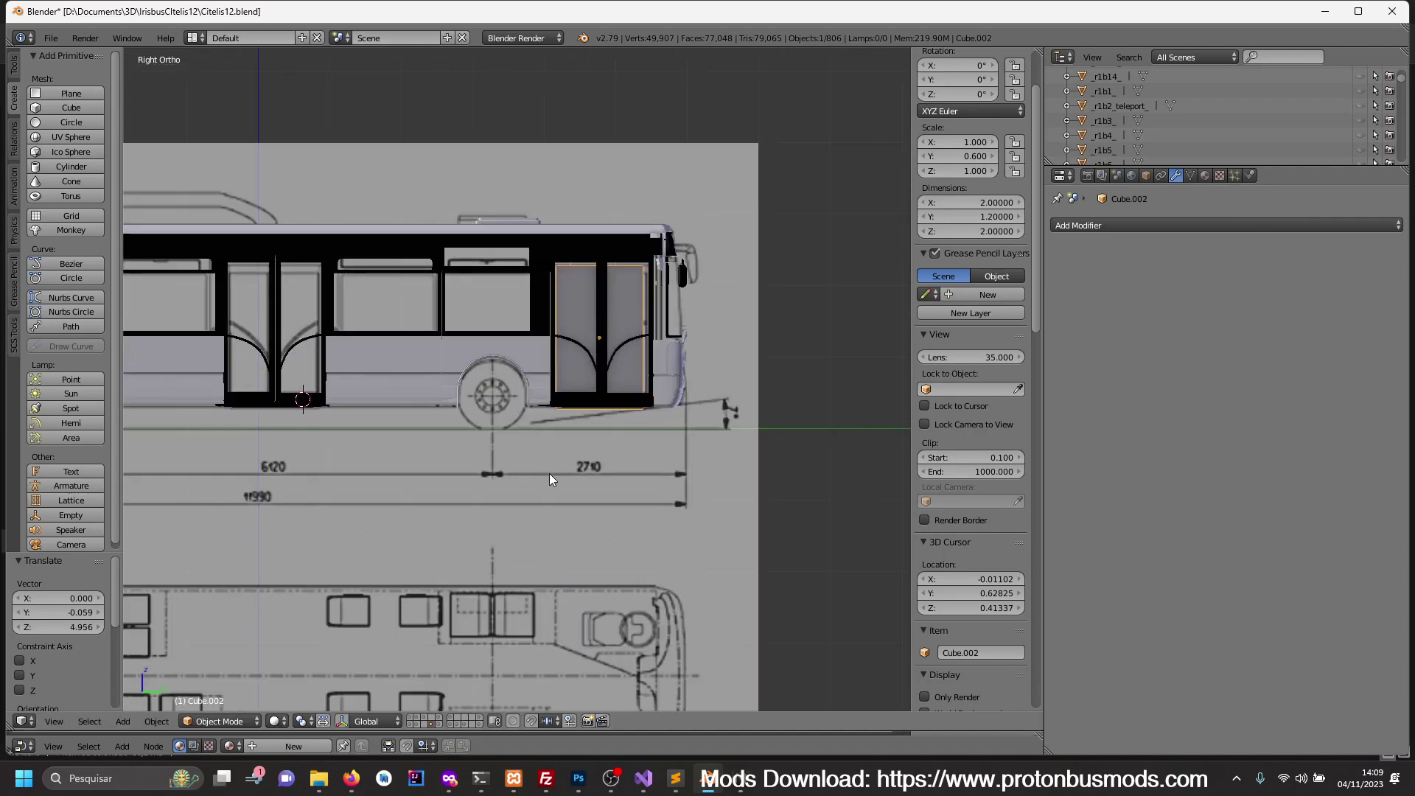
{"action": "scroll", "coordinate": [581, 470], "scroll_direction": "up", "scroll_amount": 1}
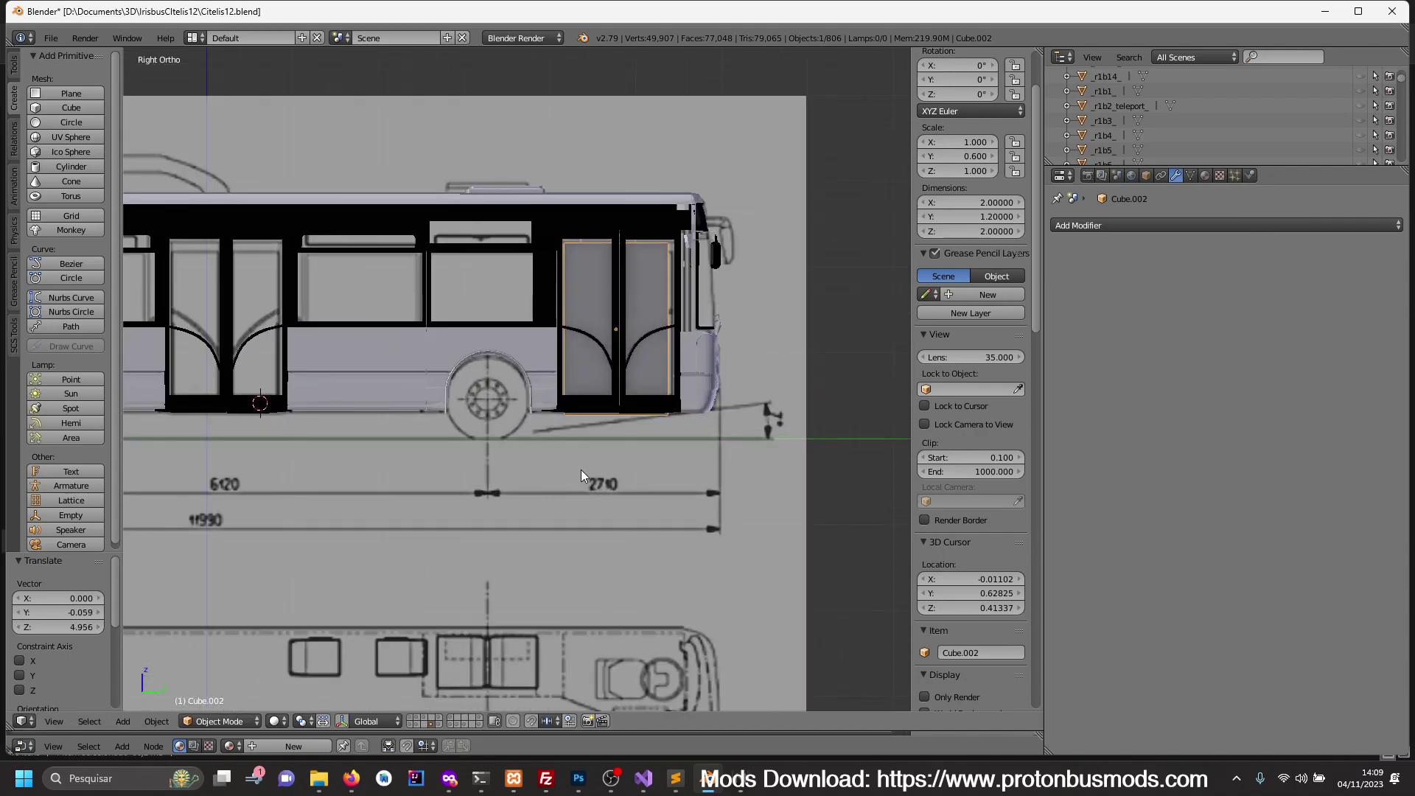
{"action": "key", "text": "h"}
{"action": "right_click", "coordinate": [599, 407]}
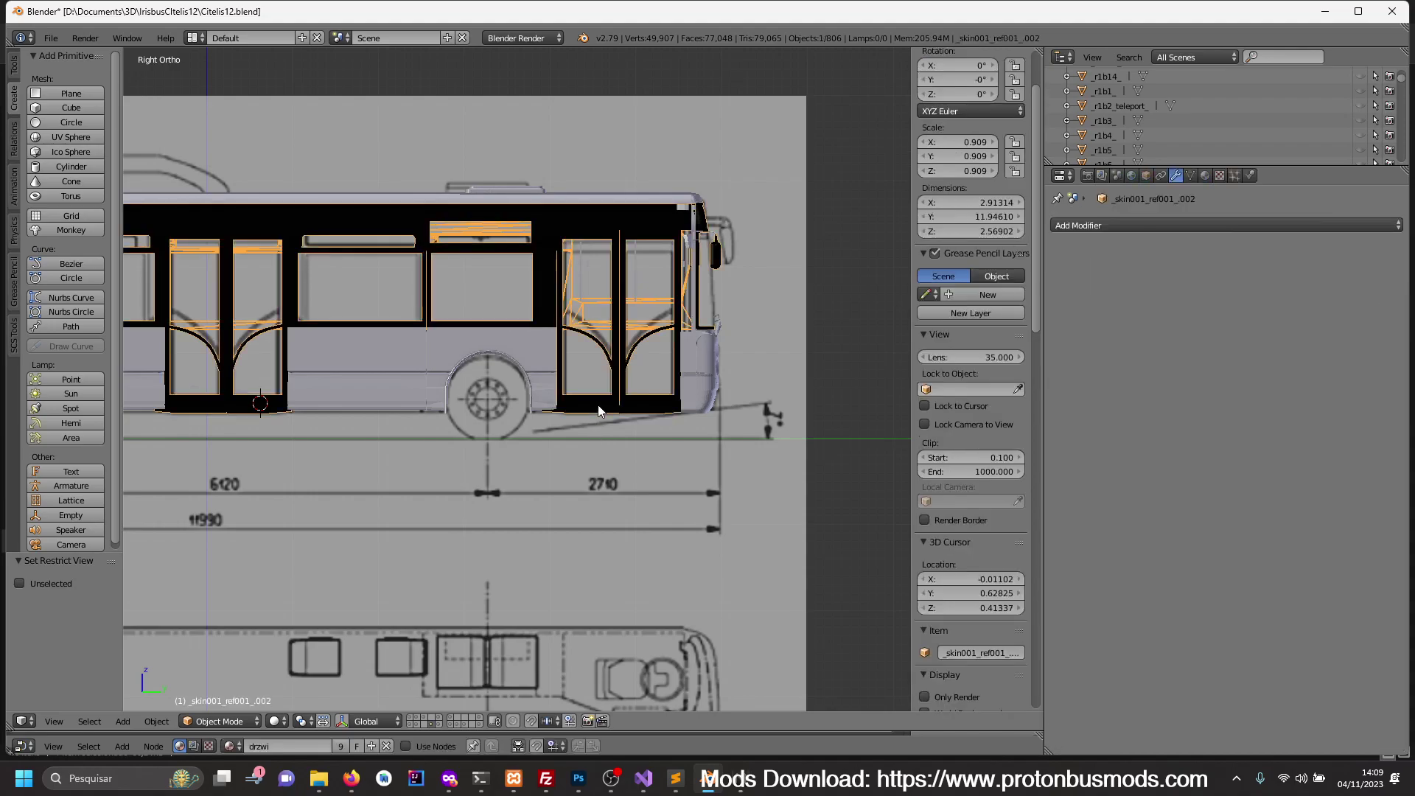
- Isolate the door skin and separate its mesh by loose parts
{"action": "key", "text": "KP_Divide"}
{"action": "middle_click_drag", "start_coordinate": [618, 404], "coordinate": [674, 492]}
{"action": "key", "text": "Tab"}
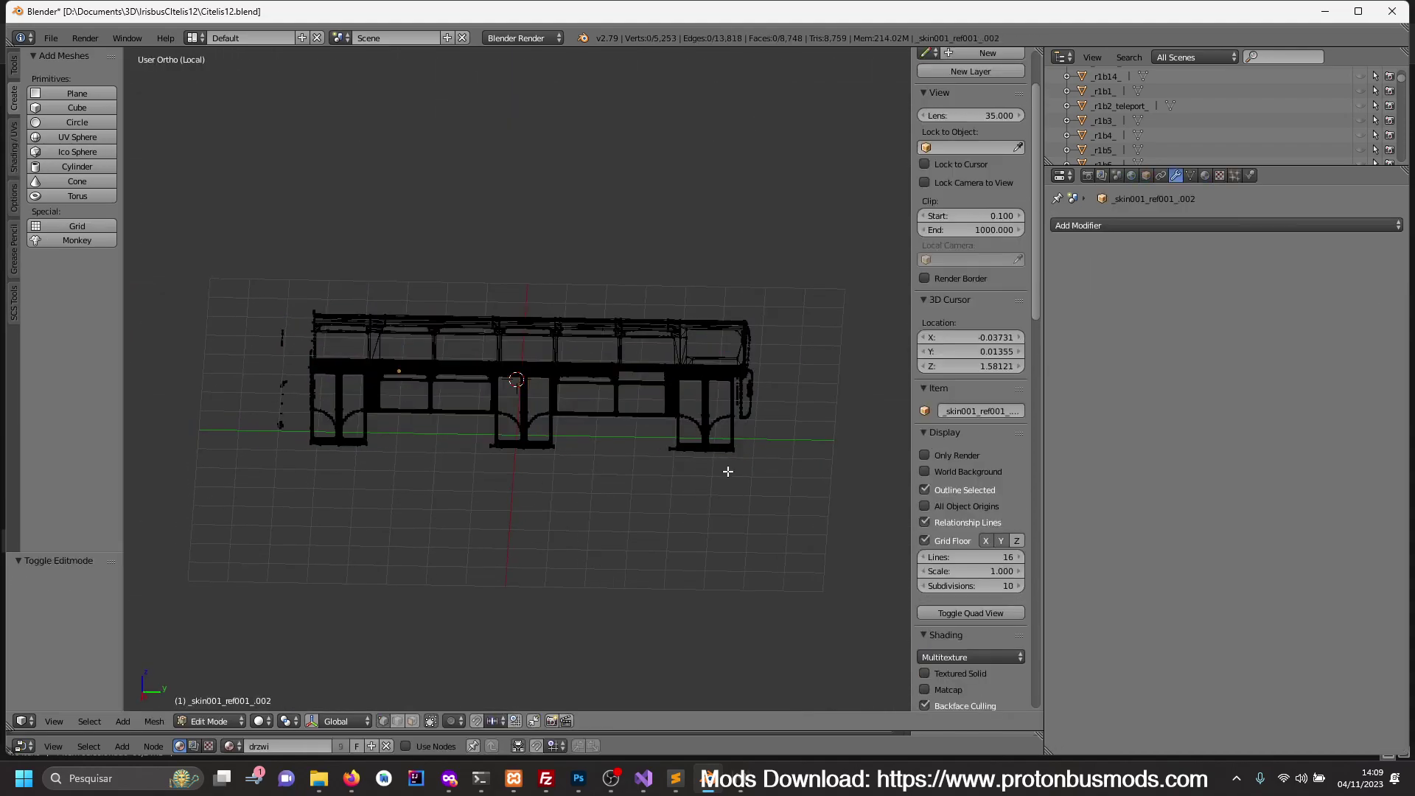
{"action": "key", "text": "a"}
{"action": "scroll", "coordinate": [755, 464], "scroll_direction": "up", "scroll_amount": 2}
{"action": "scroll", "coordinate": [676, 484], "scroll_direction": "up", "scroll_amount": 2}
{"action": "scroll", "coordinate": [594, 484], "scroll_direction": "up", "scroll_amount": 2}
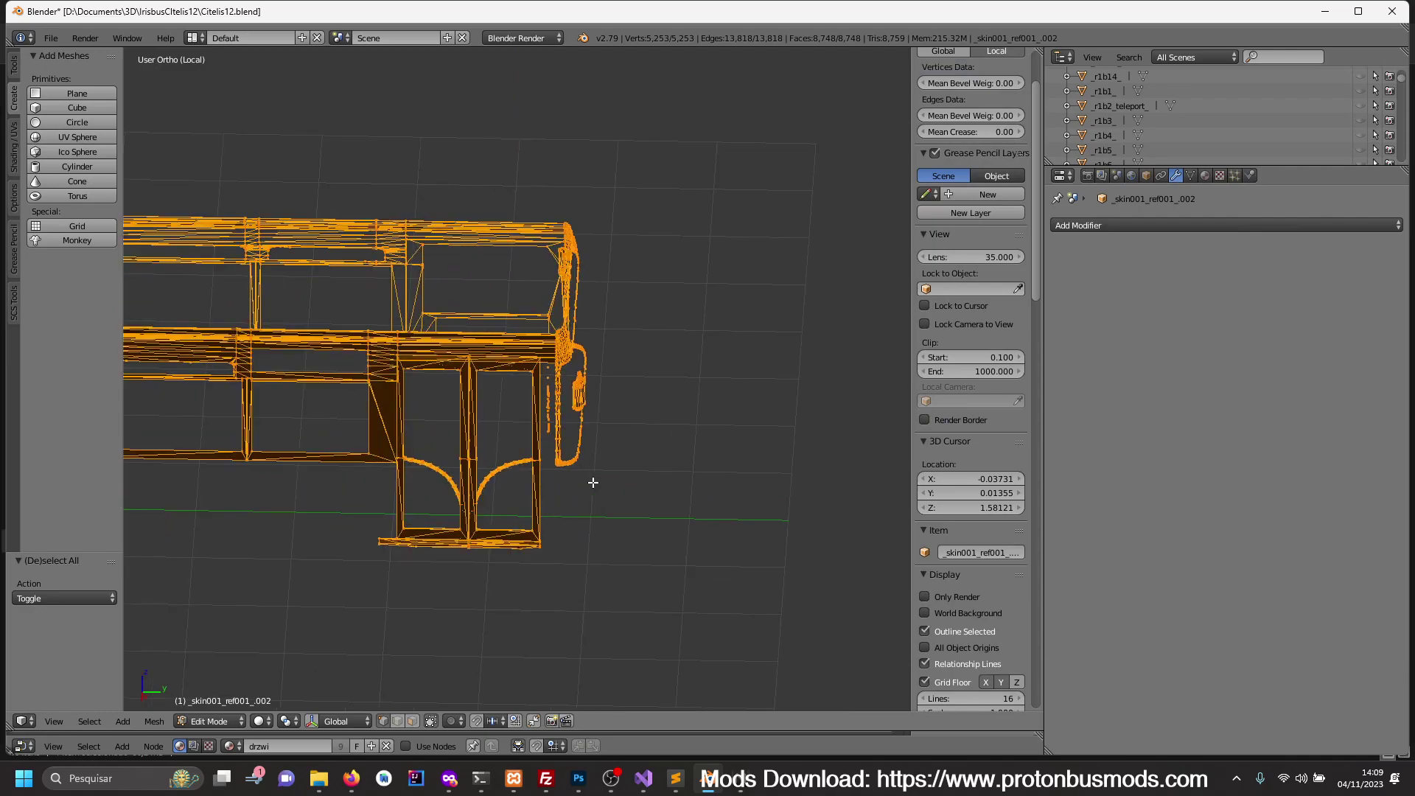
{"action": "key", "text": "p"}
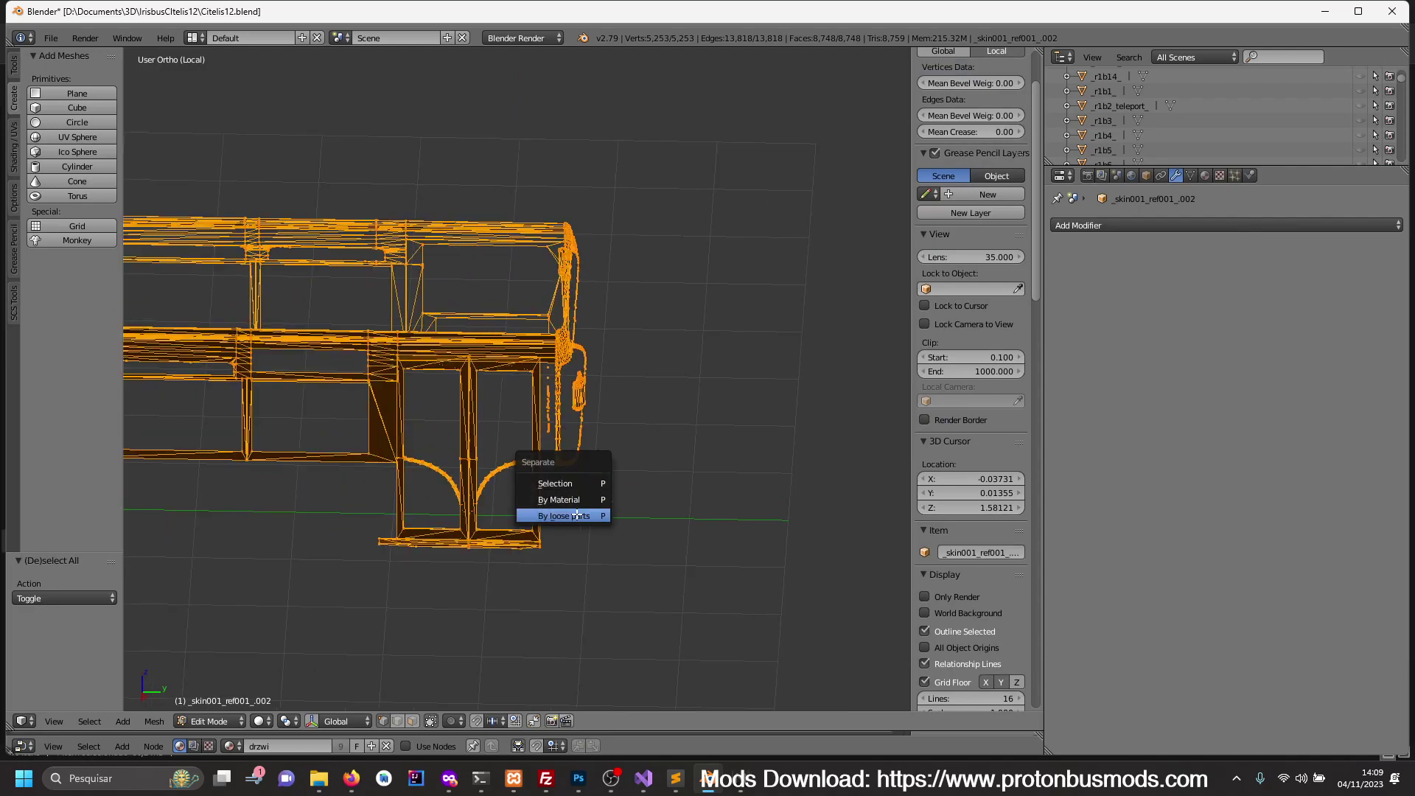
{"action": "left_click", "coordinate": [564, 516]}
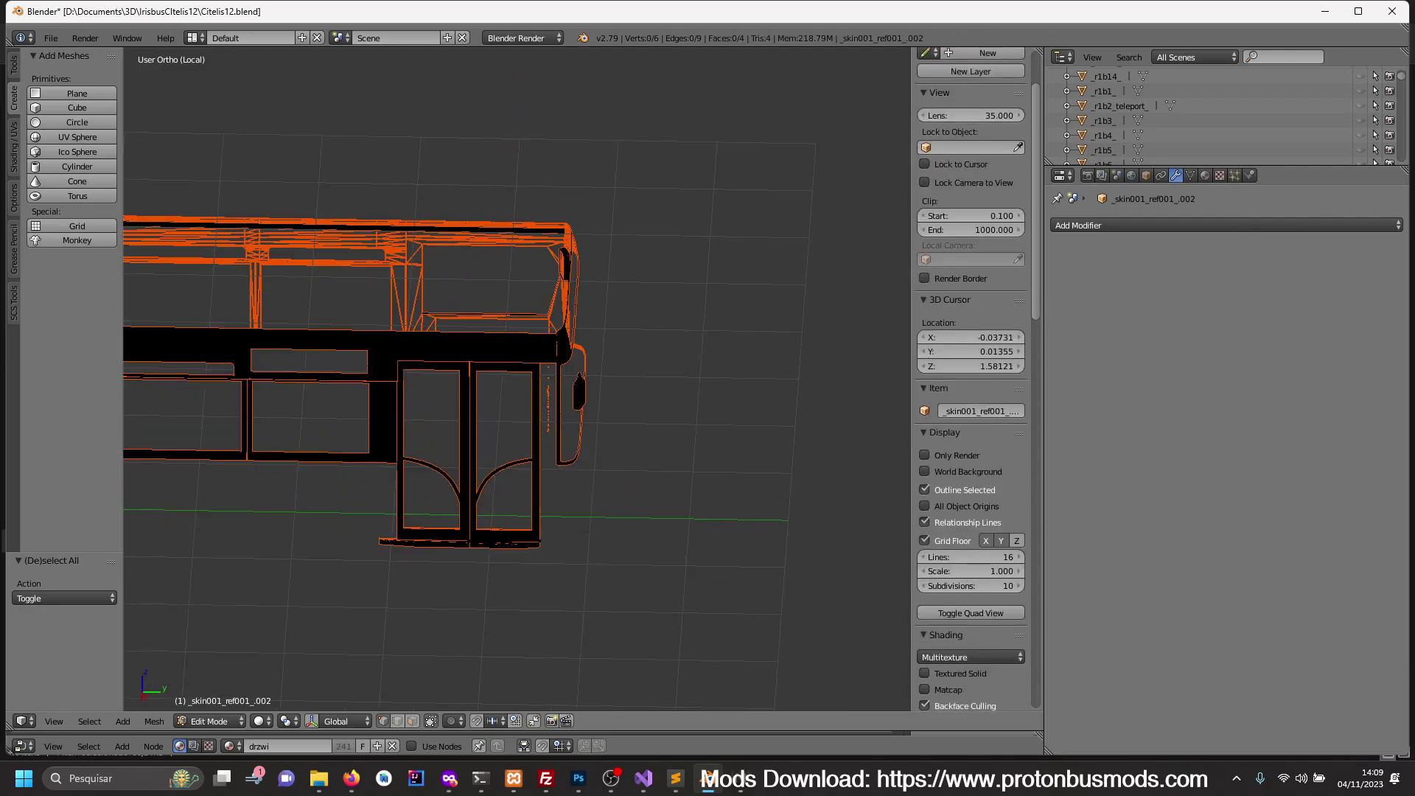
- Delete the left and right front door panels
{"action": "key", "text": "Tab"}
{"action": "key", "text": "a"}
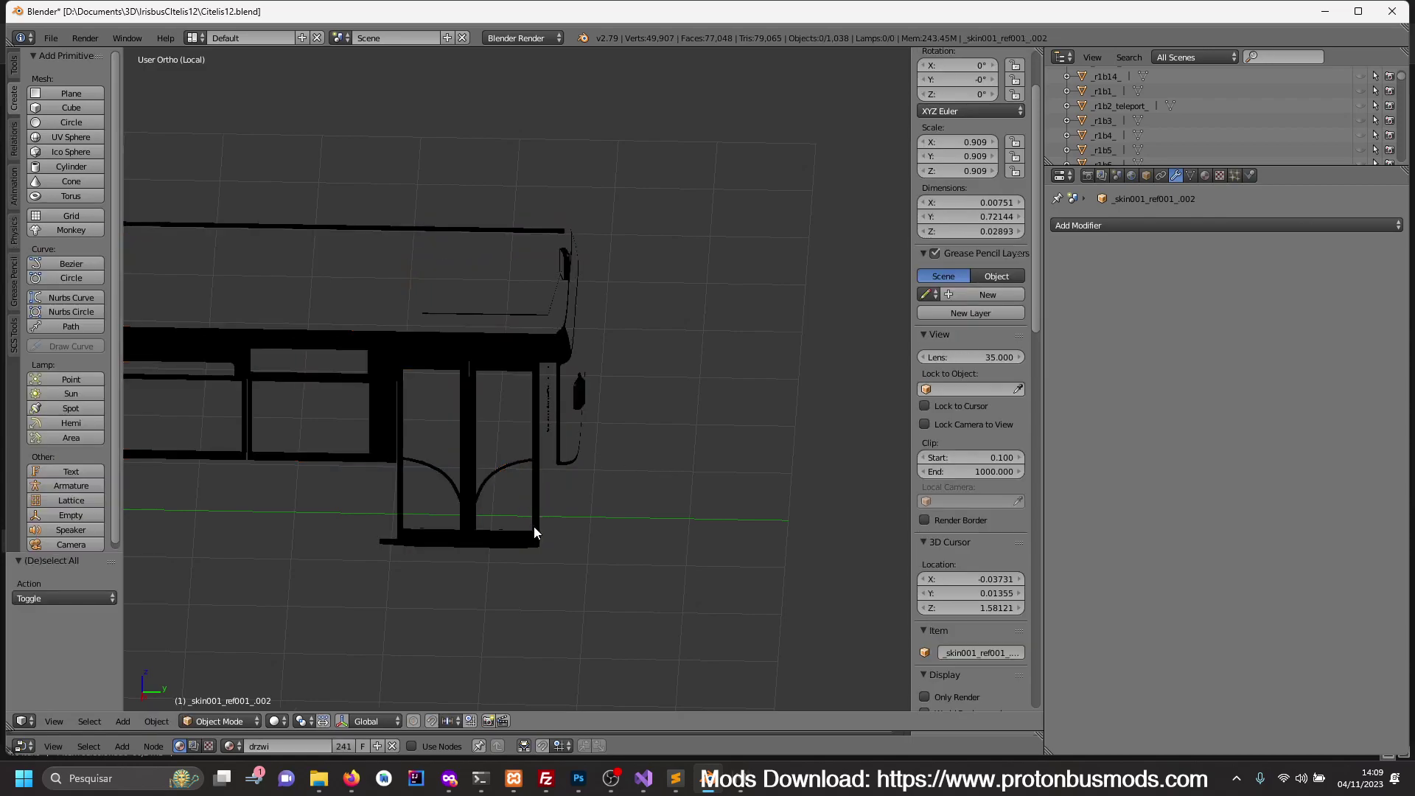
{"action": "right_click", "coordinate": [534, 526]}
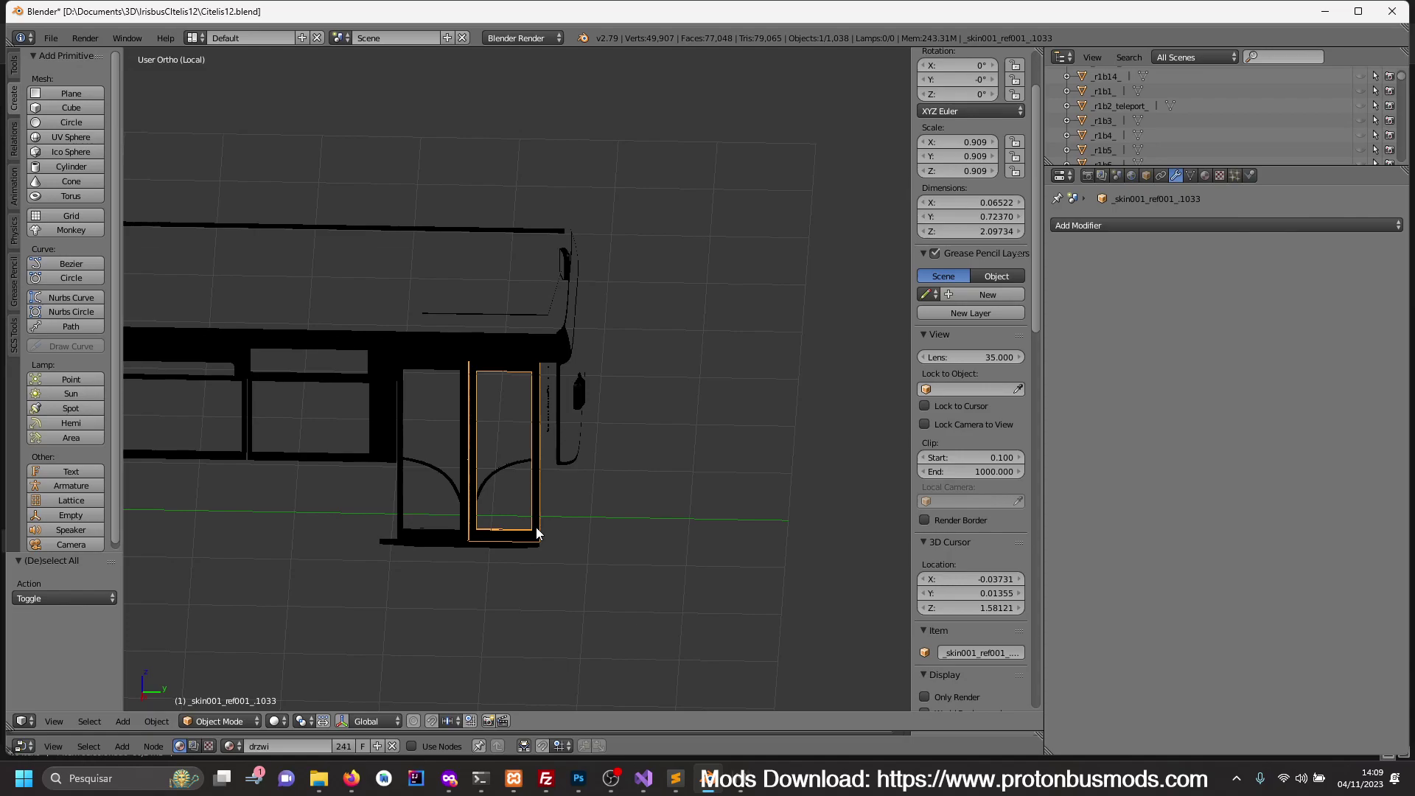
{"action": "key", "text": "Delete"}
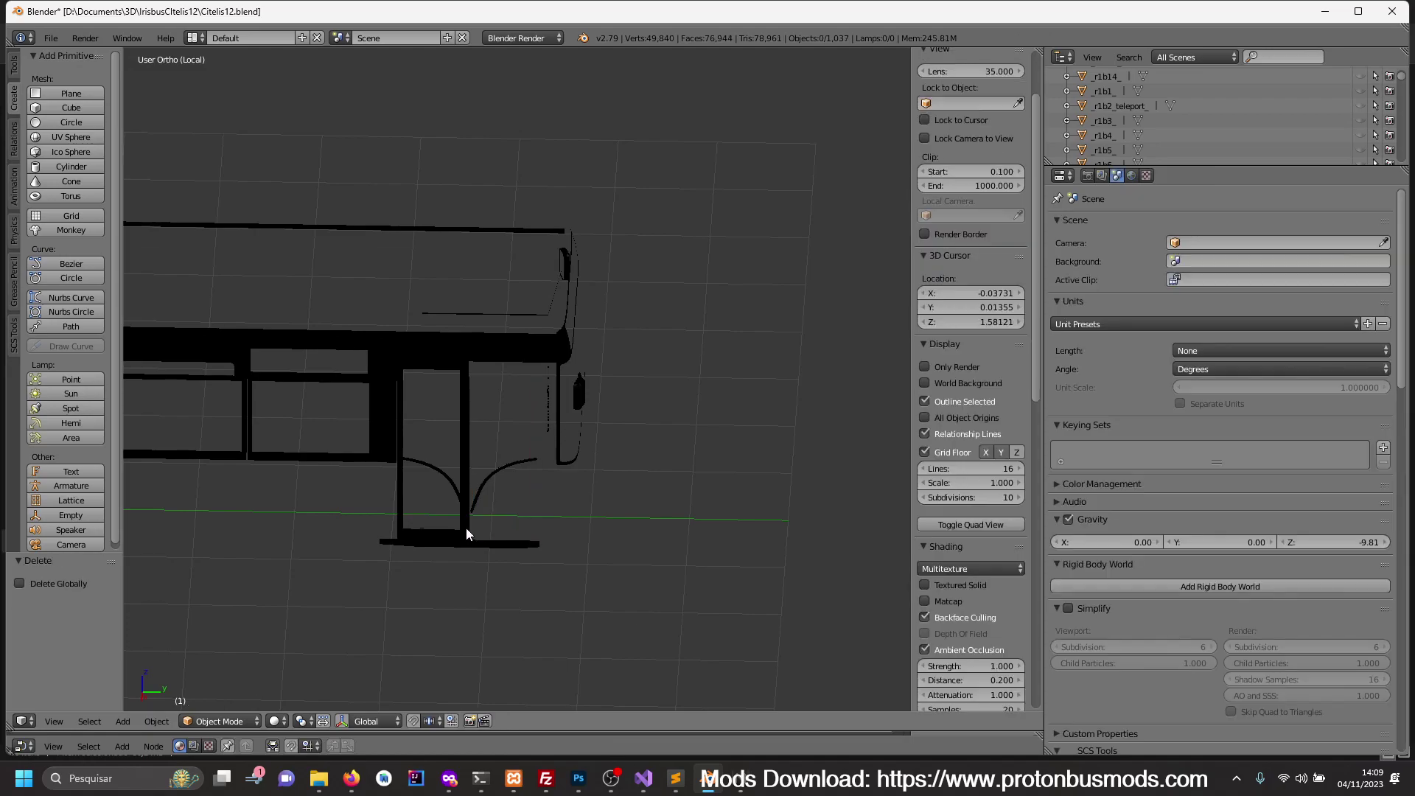
{"action": "right_click", "coordinate": [466, 528]}
{"action": "key", "text": "x"}
- Hide both curved door trims and select all remaining isolated objects
{"action": "right_click", "coordinate": [479, 502]}
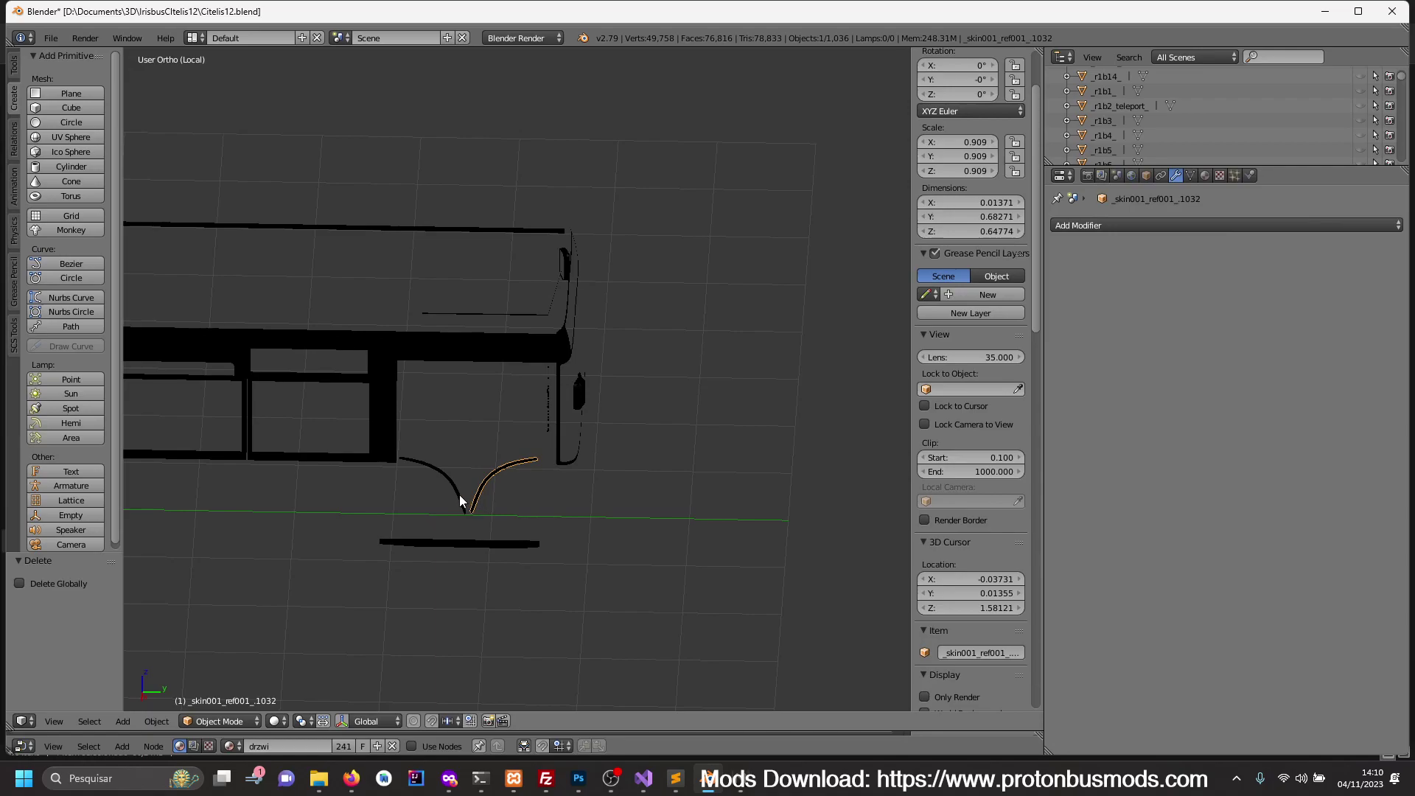
{"action": "right_click", "coordinate": [461, 496], "text": "shift"}
{"action": "key", "text": "h"}
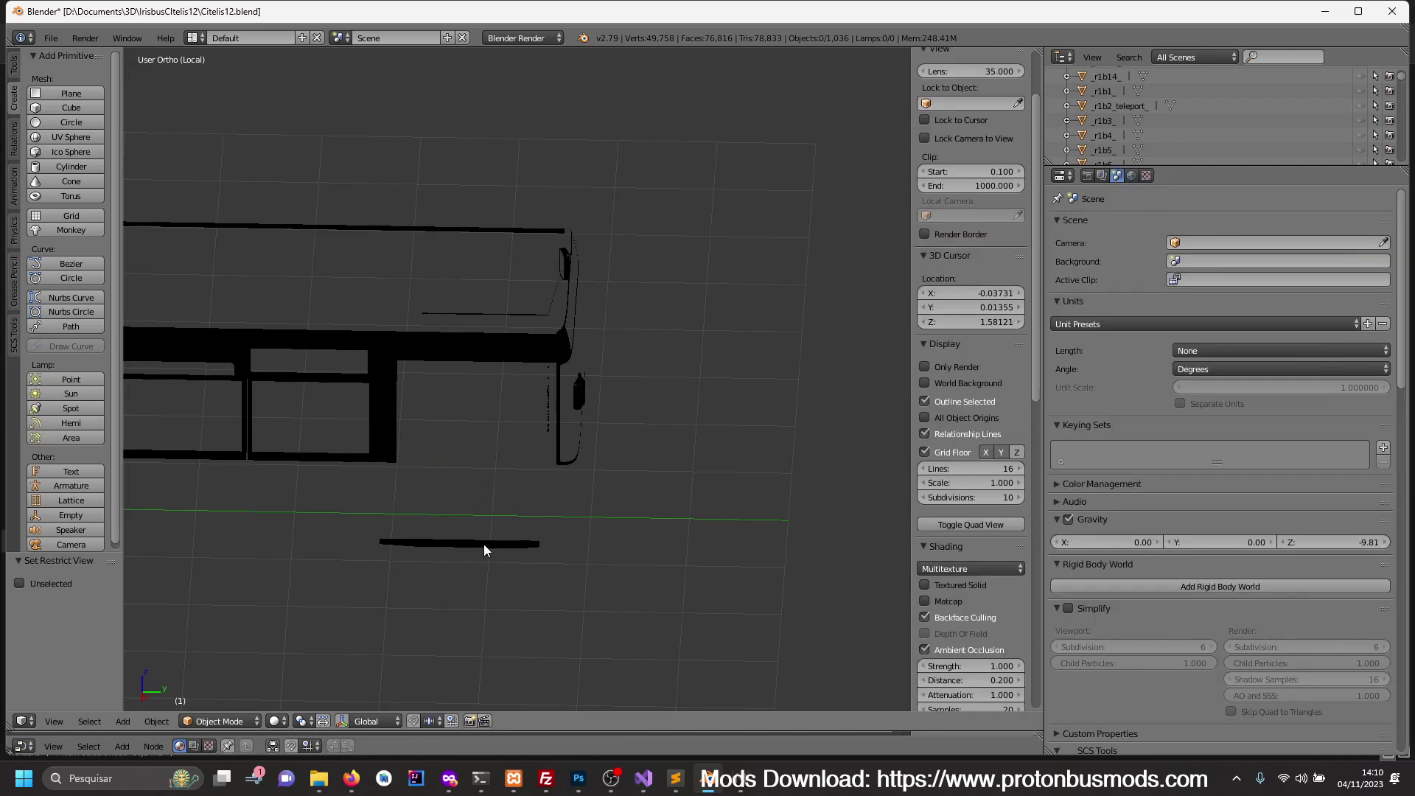
{"action": "right_click", "coordinate": [481, 544]}
{"action": "key", "text": "a"}
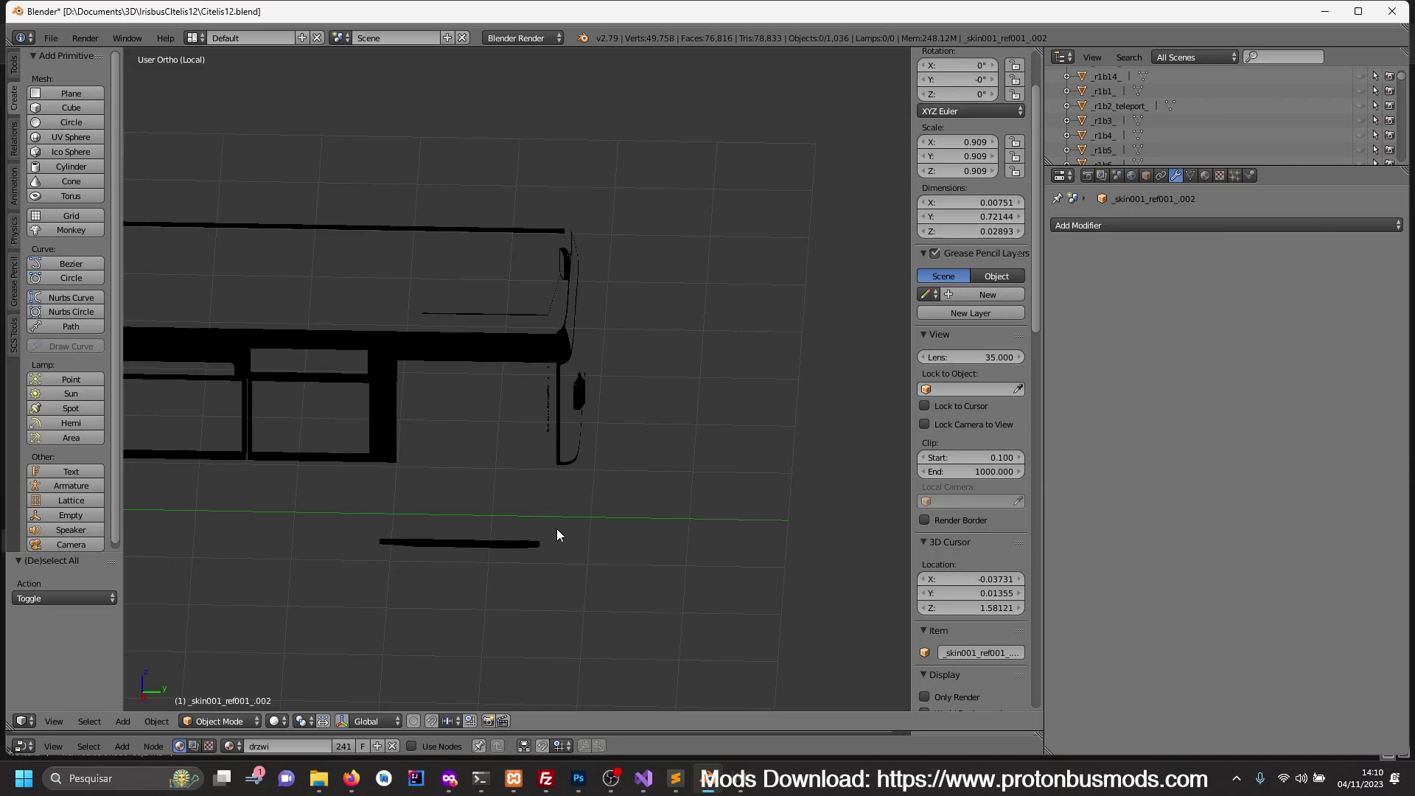
{"action": "key", "text": "a"}
{"action": "key", "text": "ctrl+shift+alt+c"}
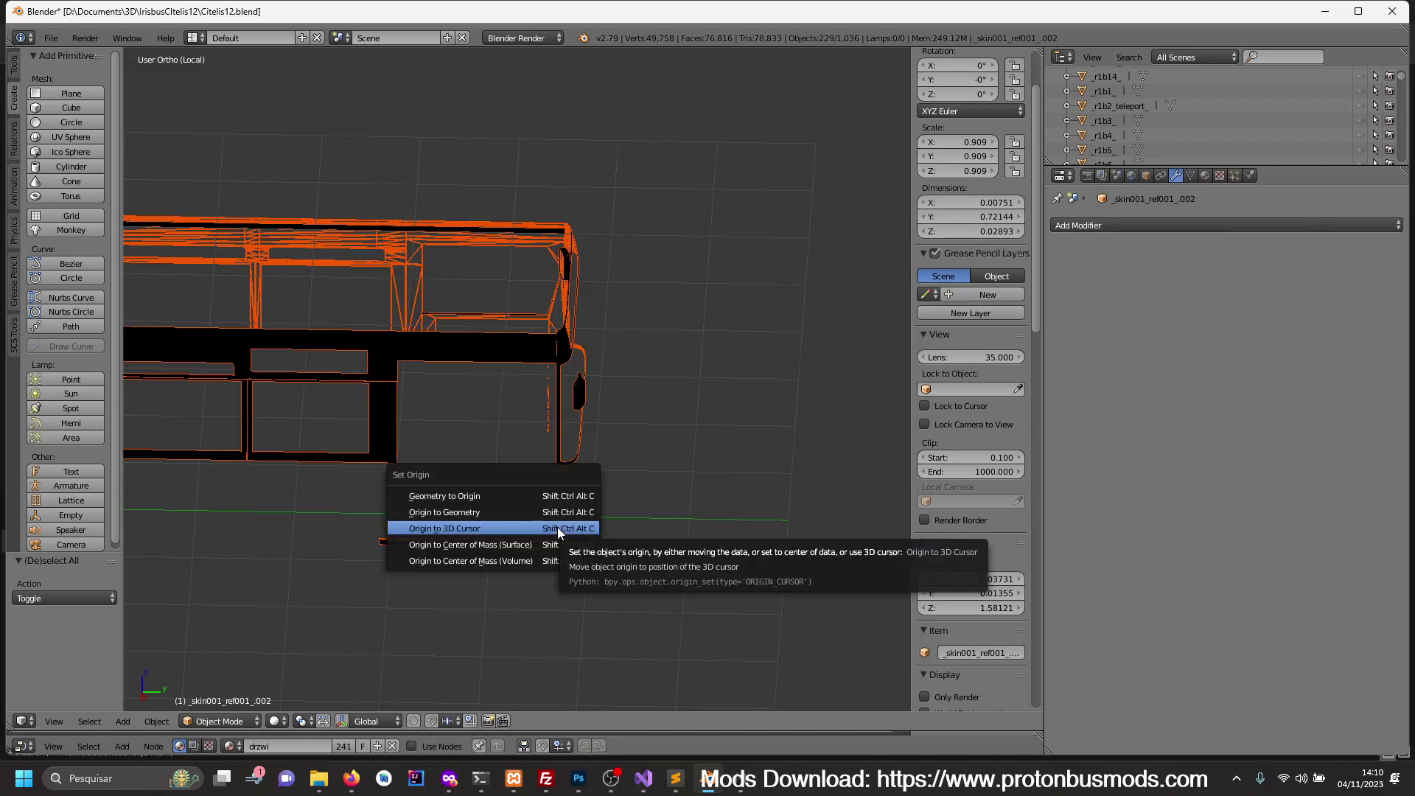
- Reset origins of the selected objects and delete the small bottom piece
{"action": "left_click", "coordinate": [537, 546]}
{"action": "key", "text": "a"}
{"action": "left_click_drag", "start_coordinate": [537, 540], "coordinate": [618, 603], "text": "ctrl"}
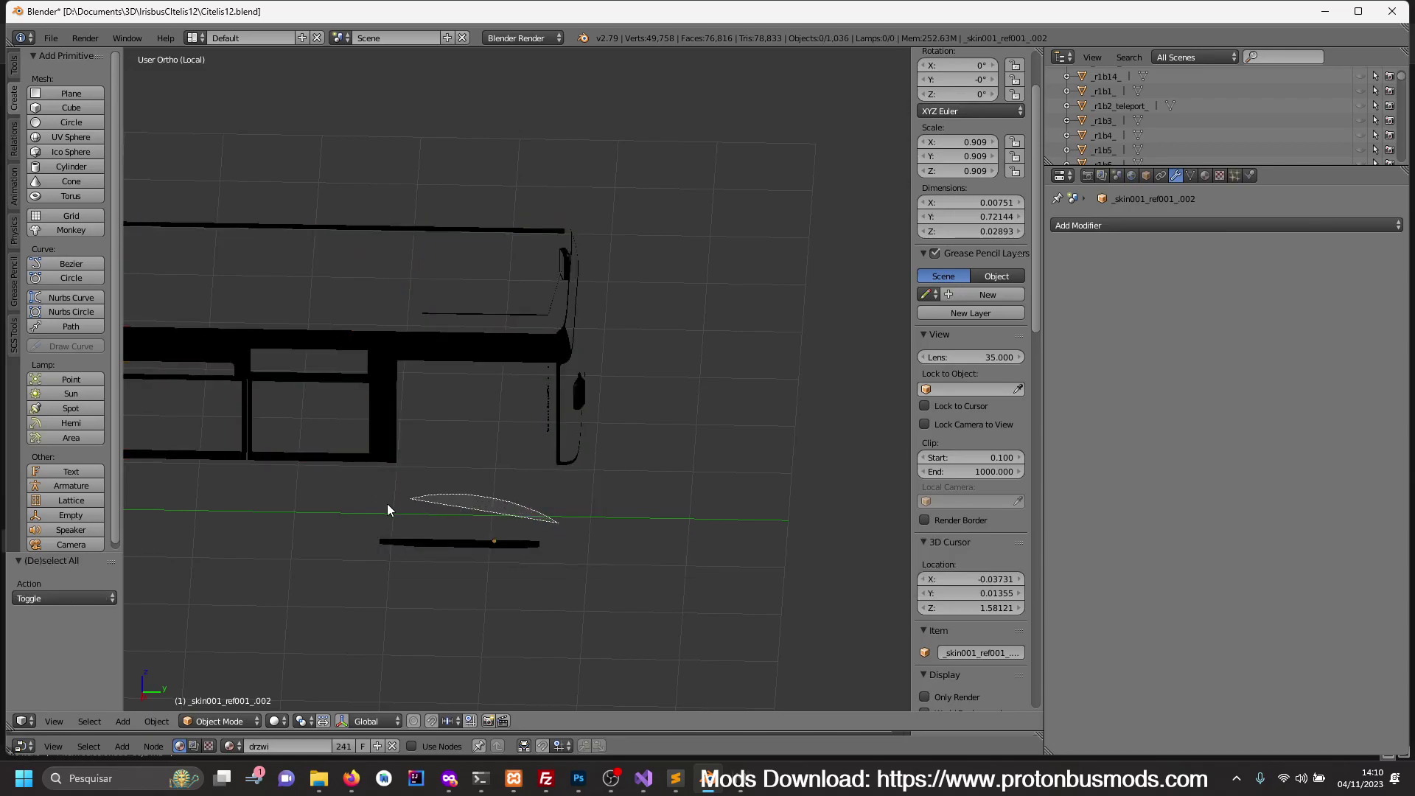
{"action": "key", "text": "Delete"}
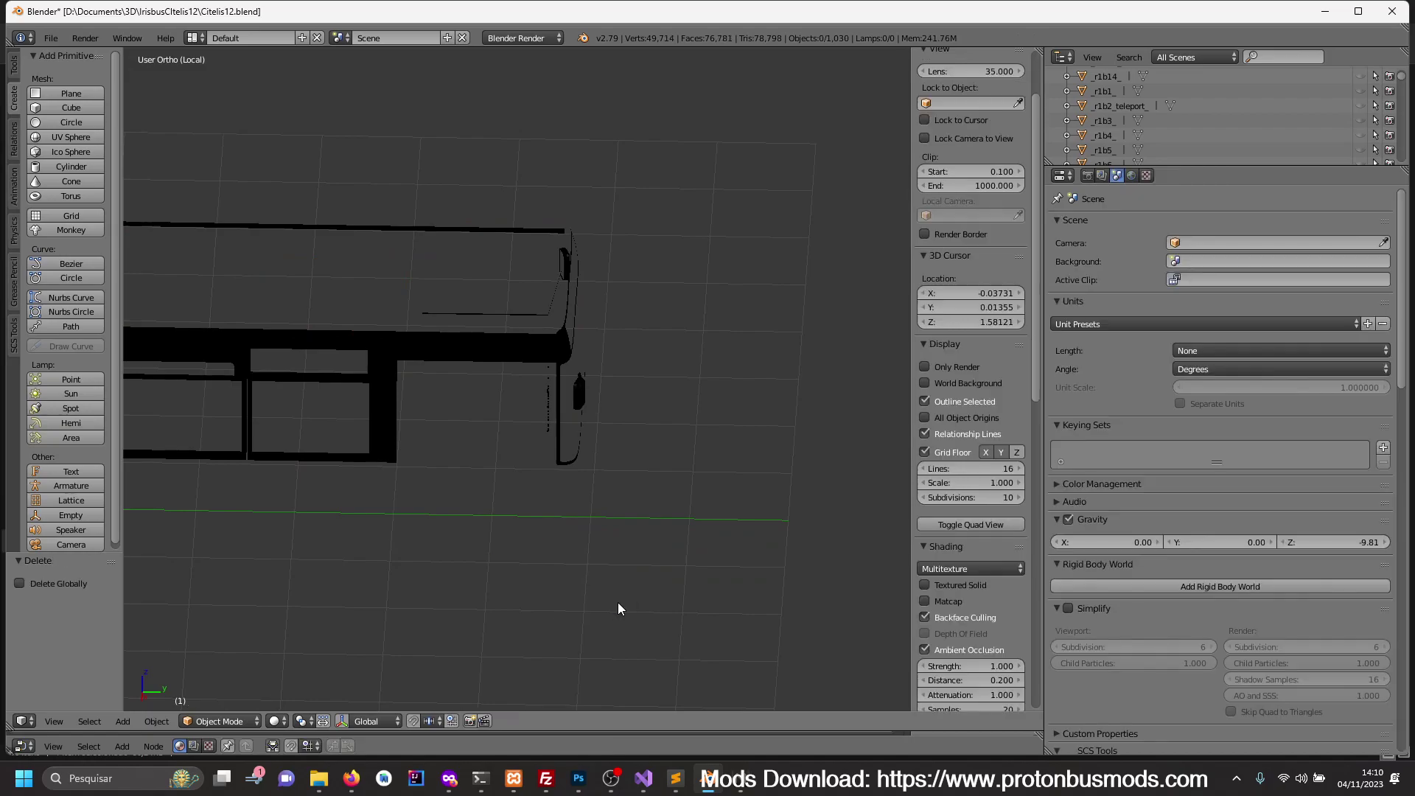
{"action": "key", "text": "Home"}
- Delete the two door panels and select both curved door lines
{"action": "middle_click_drag", "start_coordinate": [374, 564], "coordinate": [545, 564]}
{"action": "scroll", "coordinate": [572, 568], "scroll_direction": "up", "scroll_amount": 5}
{"action": "scroll", "coordinate": [572, 560], "scroll_direction": "up", "scroll_amount": 3}
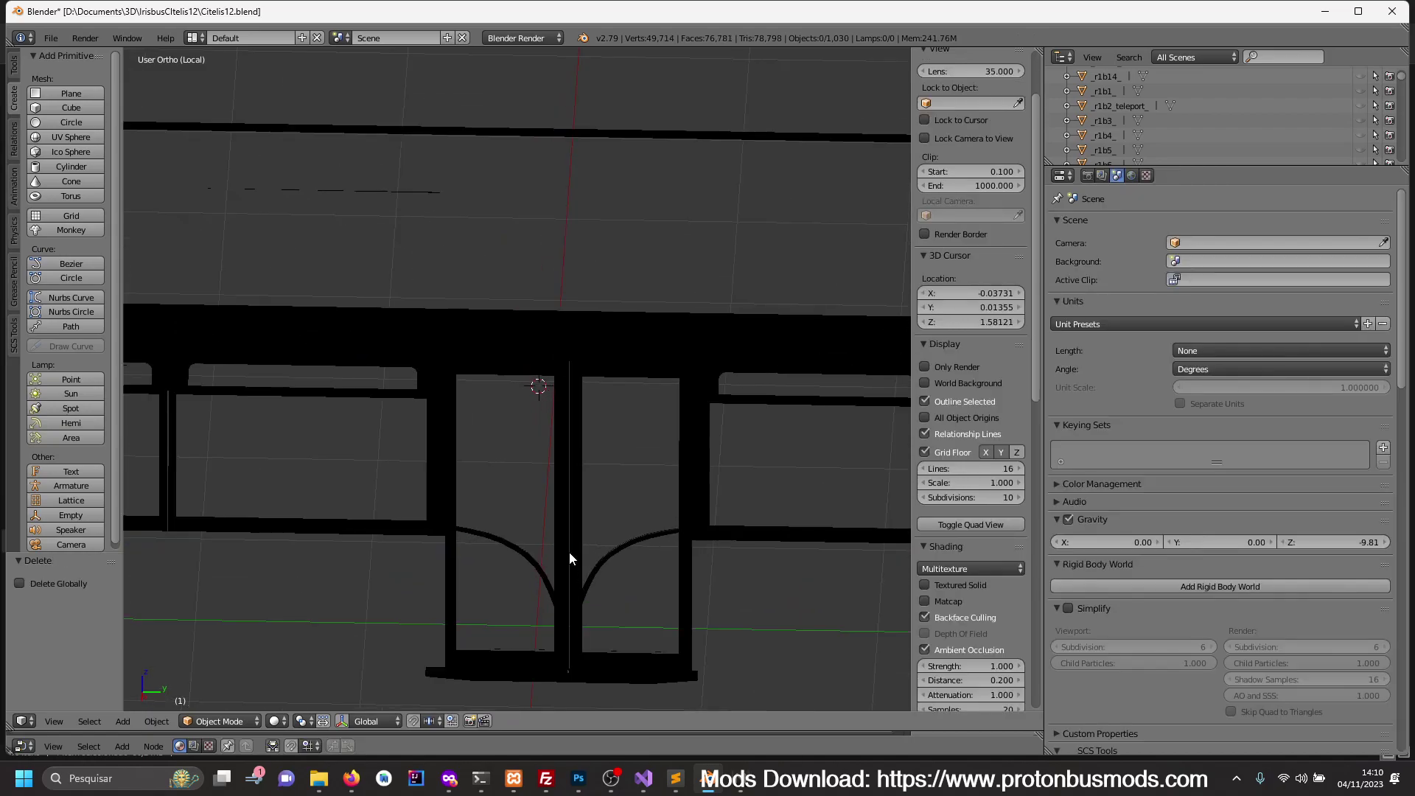
{"action": "right_click", "coordinate": [572, 556]}
{"action": "right_click", "coordinate": [563, 556], "text": "shift"}
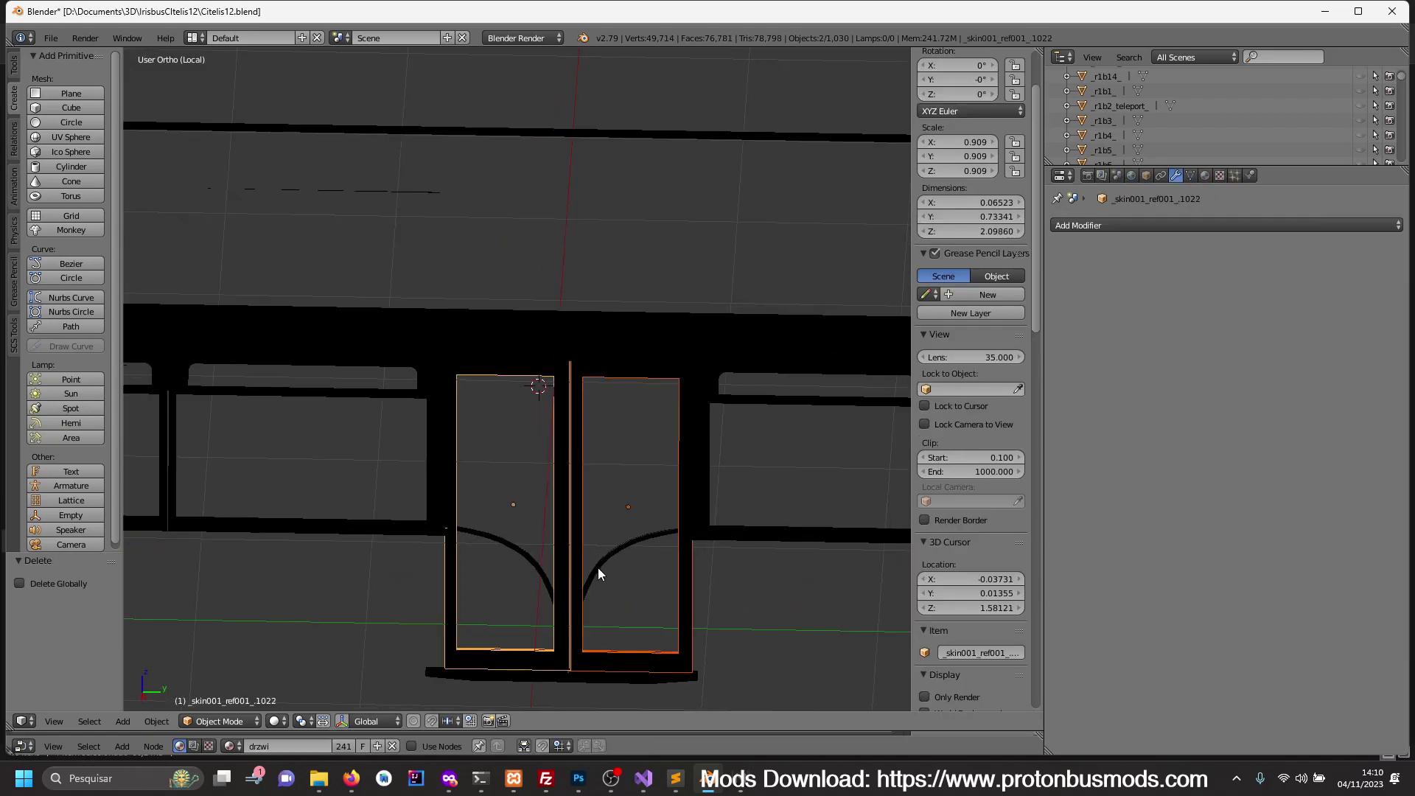
{"action": "key", "text": "Delete"}
{"action": "right_click", "coordinate": [601, 562]}
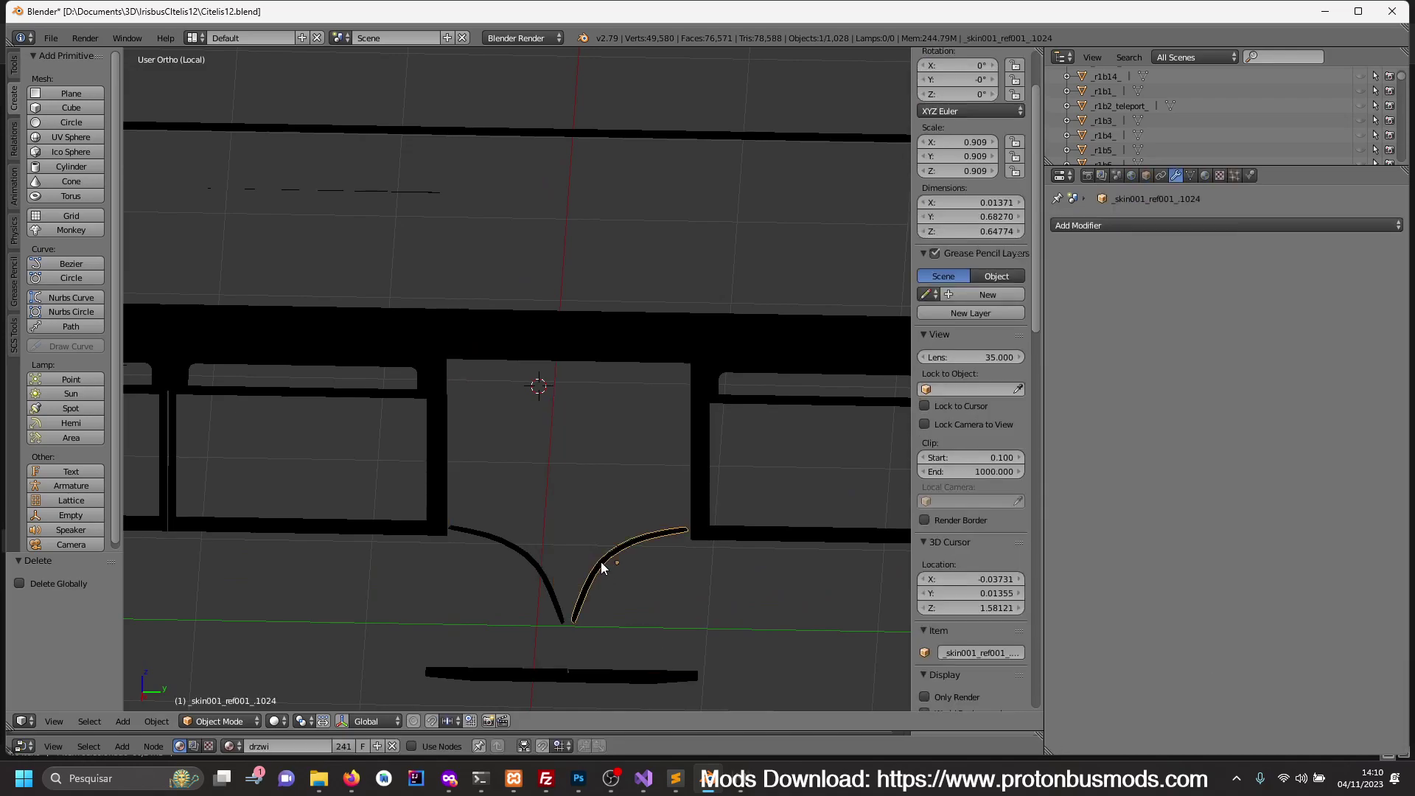
{"action": "right_click", "coordinate": [515, 547], "text": "shift"}
- Undo the recent edits to restore the deleted door panels
{"action": "key", "text": "ctrl+z"}
{"action": "key", "text": "ctrl+z"}
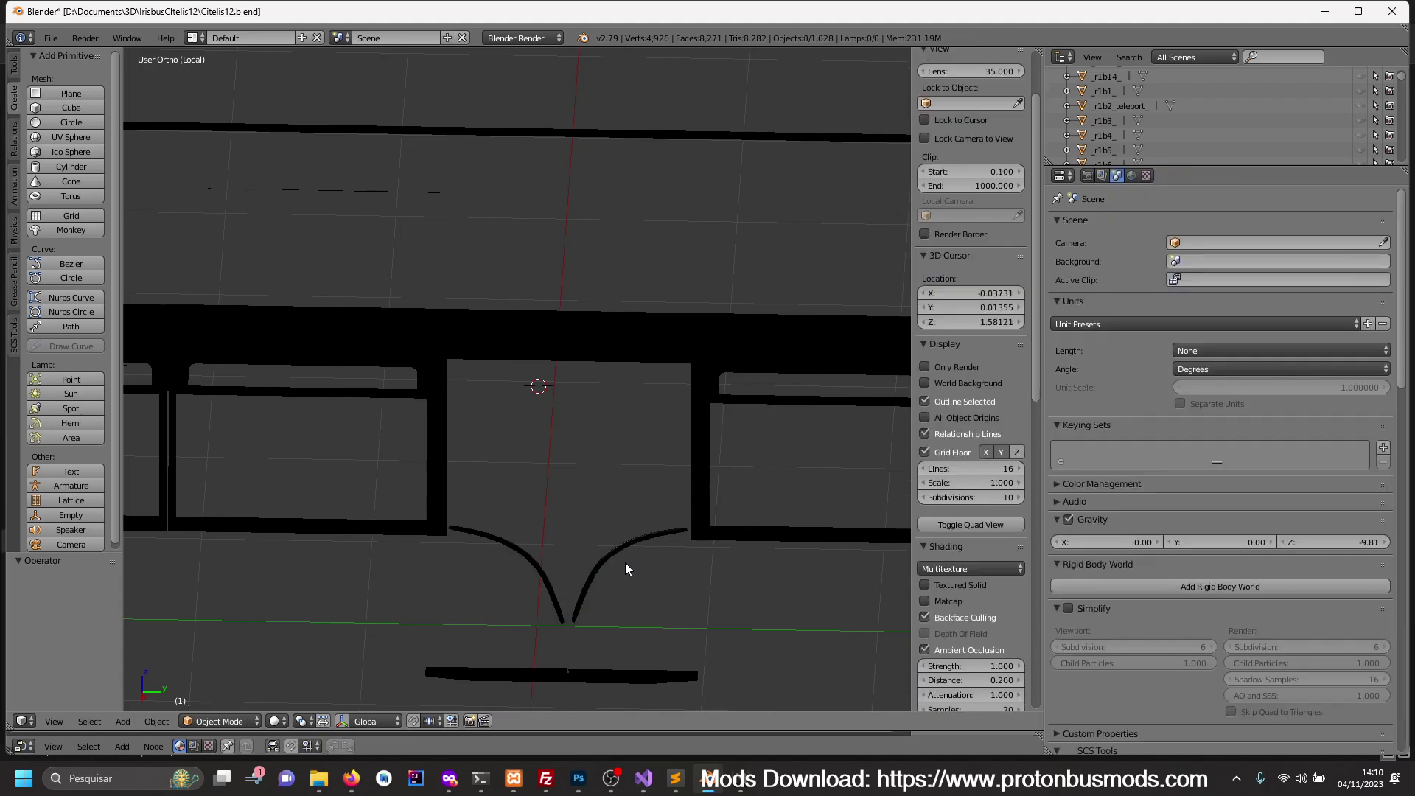
{"action": "key", "text": "ctrl+z"}
{"action": "key", "text": "ctrl+z"}
{"action": "scroll", "coordinate": [689, 551], "scroll_direction": "down", "scroll_amount": 4}
{"action": "key", "text": "ctrl+z"}
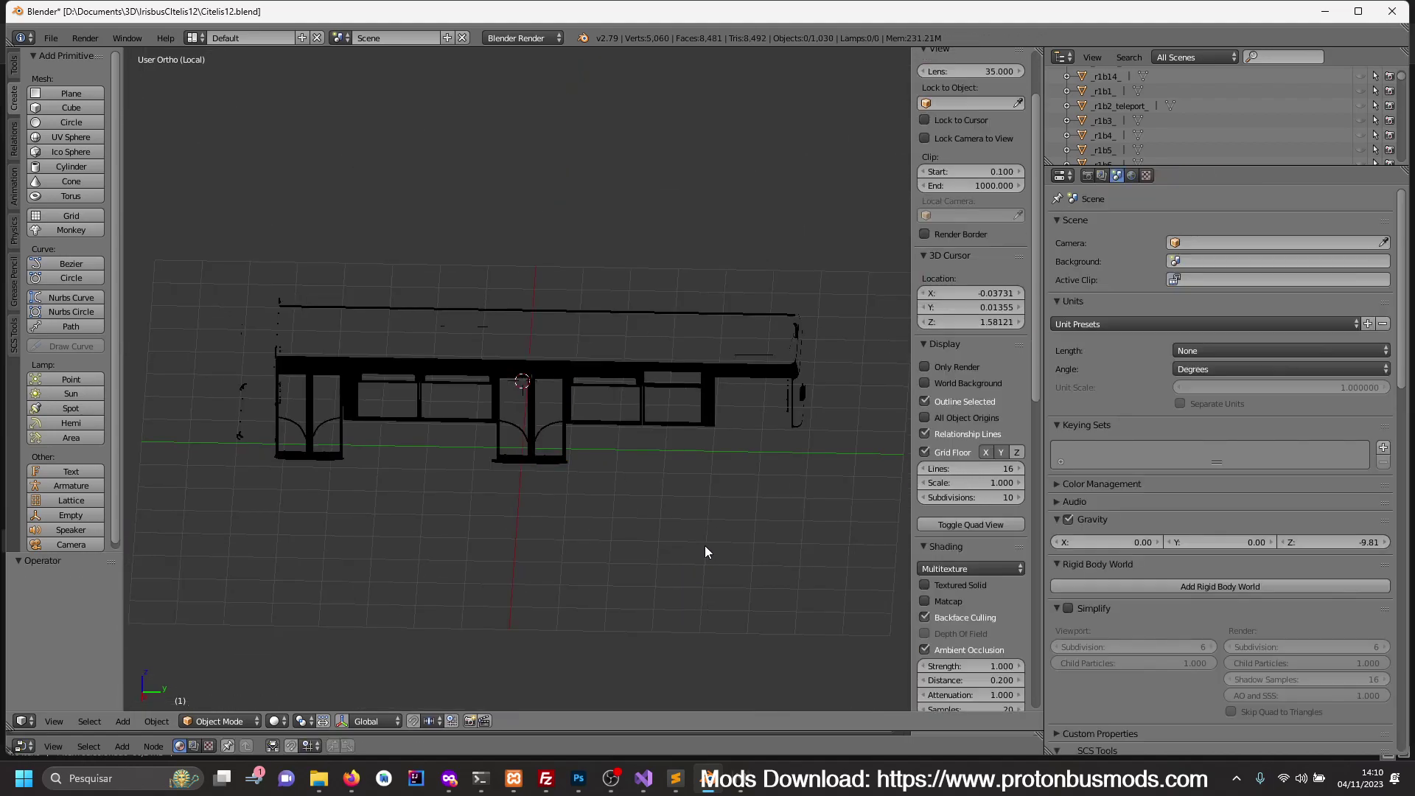
{"action": "key", "text": "ctrl+z"}
{"action": "key", "text": "ctrl+z"}
{"action": "key", "text": "ctrl+z"}
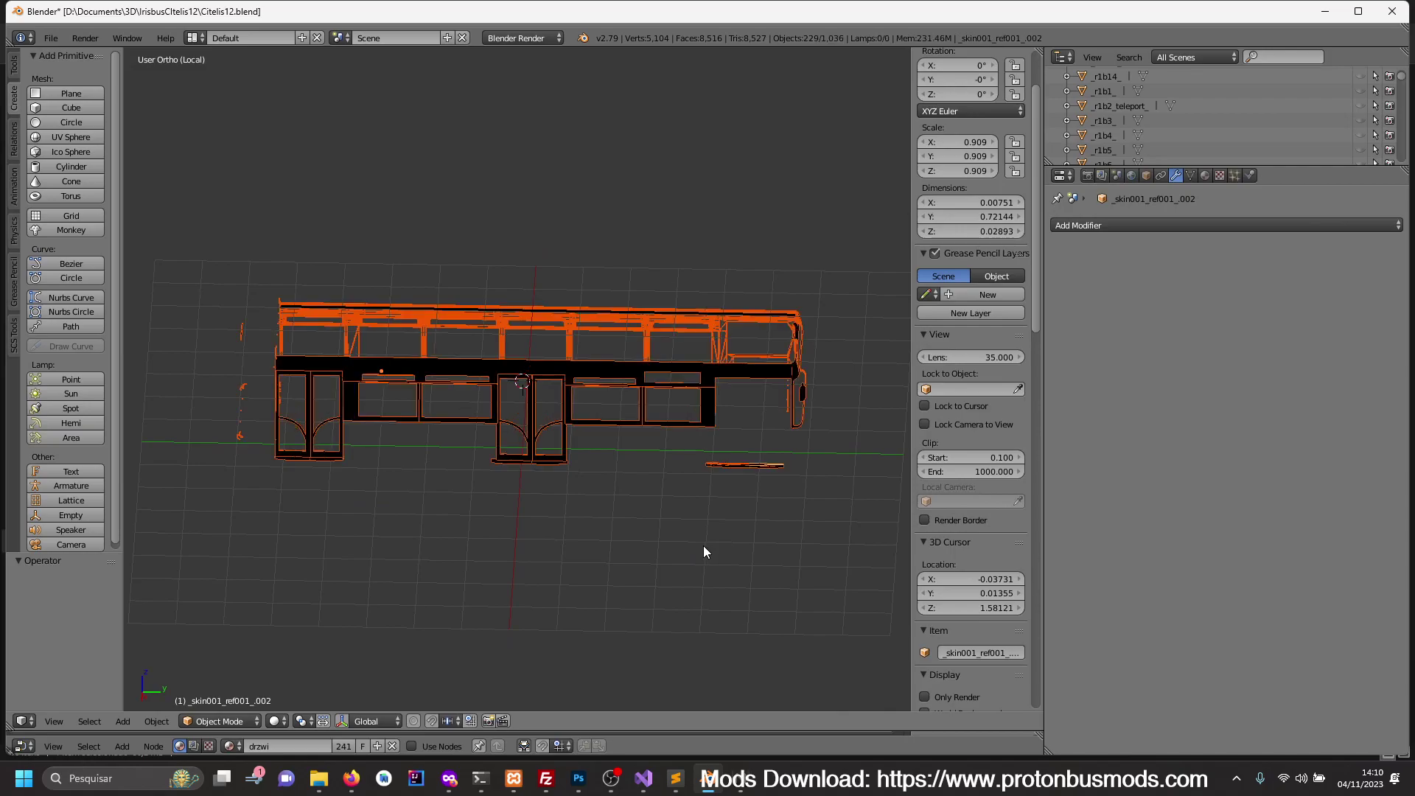
{"action": "key", "text": "ctrl+z"}
{"action": "key", "text": "ctrl+z"}
{"action": "key", "text": "ctrl+z"}
{"action": "key", "text": "ctrl+z"}
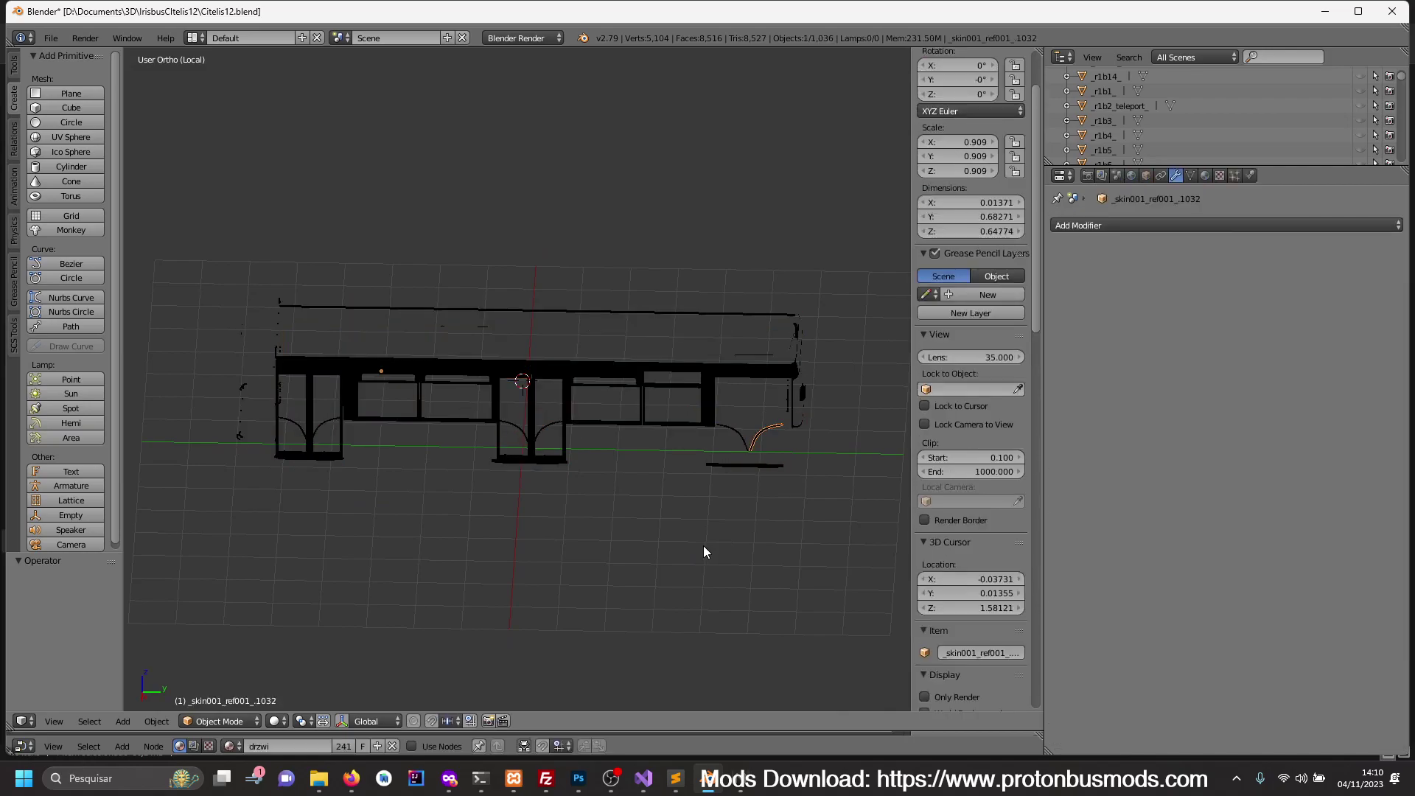
{"action": "key", "text": "ctrl+z"}
{"action": "key", "text": "ctrl+z"}
{"action": "key", "text": "ctrl+z"}
{"action": "key", "text": "ctrl+z"}
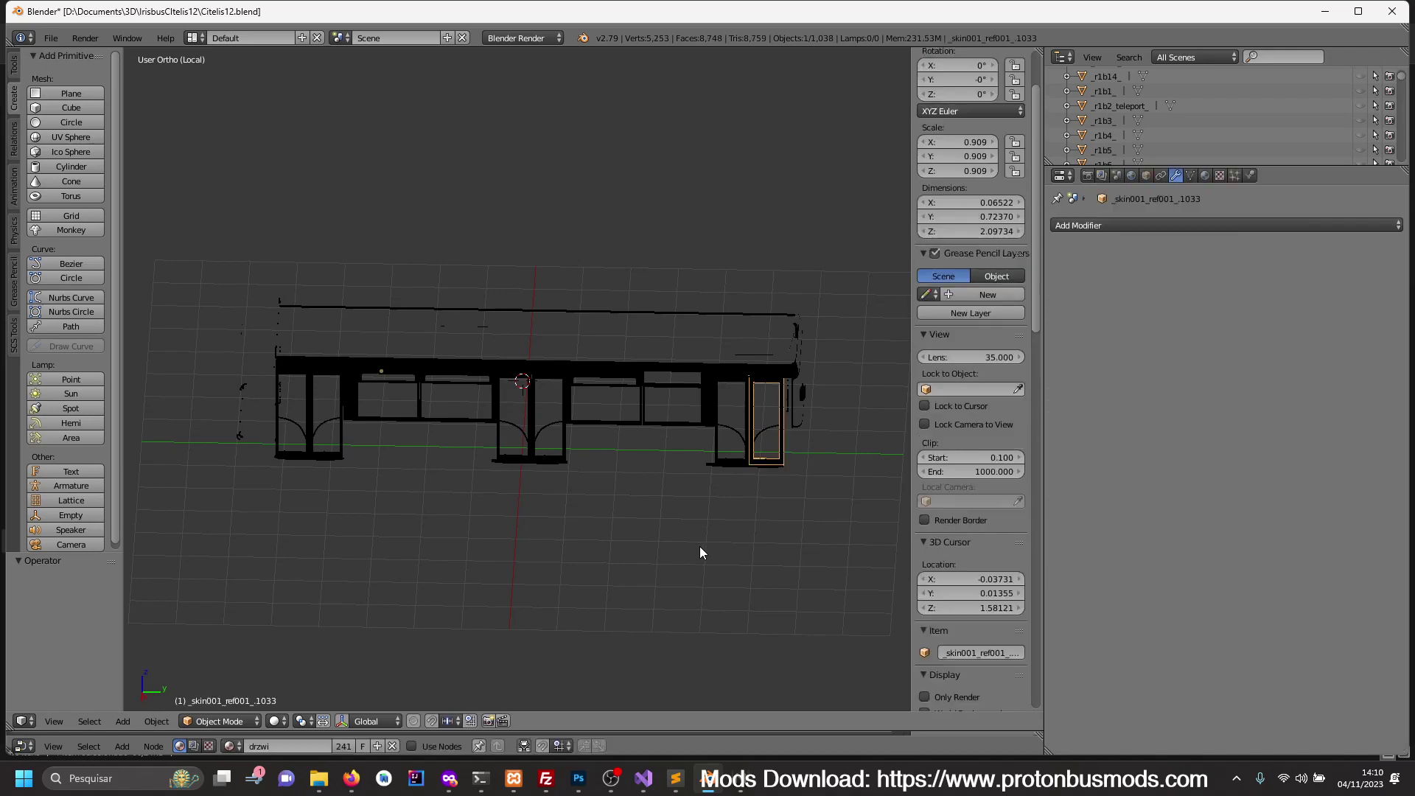
- Leave local view and show the full bus from the right side
{"action": "key", "text": "a"}
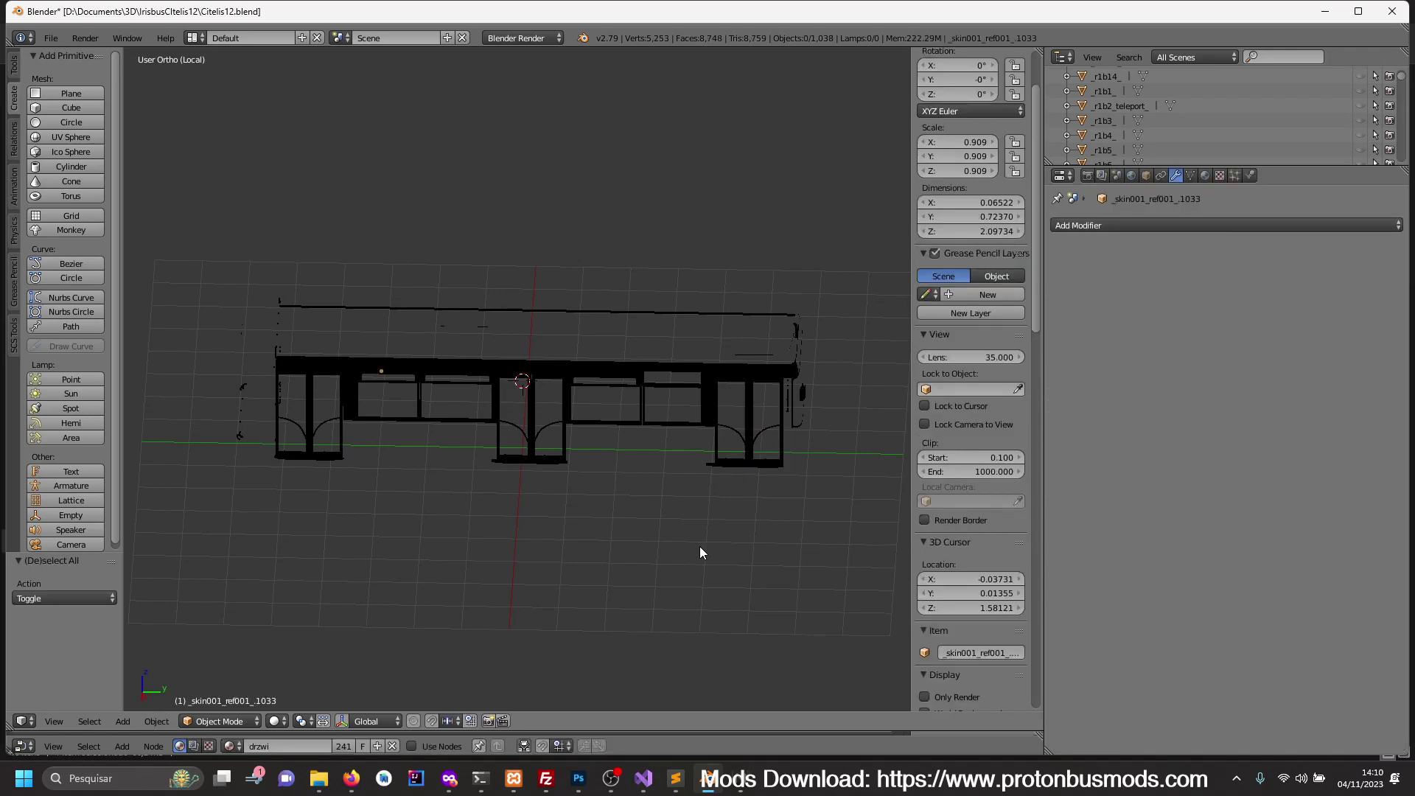
{"action": "key", "text": "KP_Divide"}
{"action": "key", "text": "KP_3"}
{"action": "scroll", "coordinate": [653, 506], "scroll_direction": "up", "scroll_amount": 3}
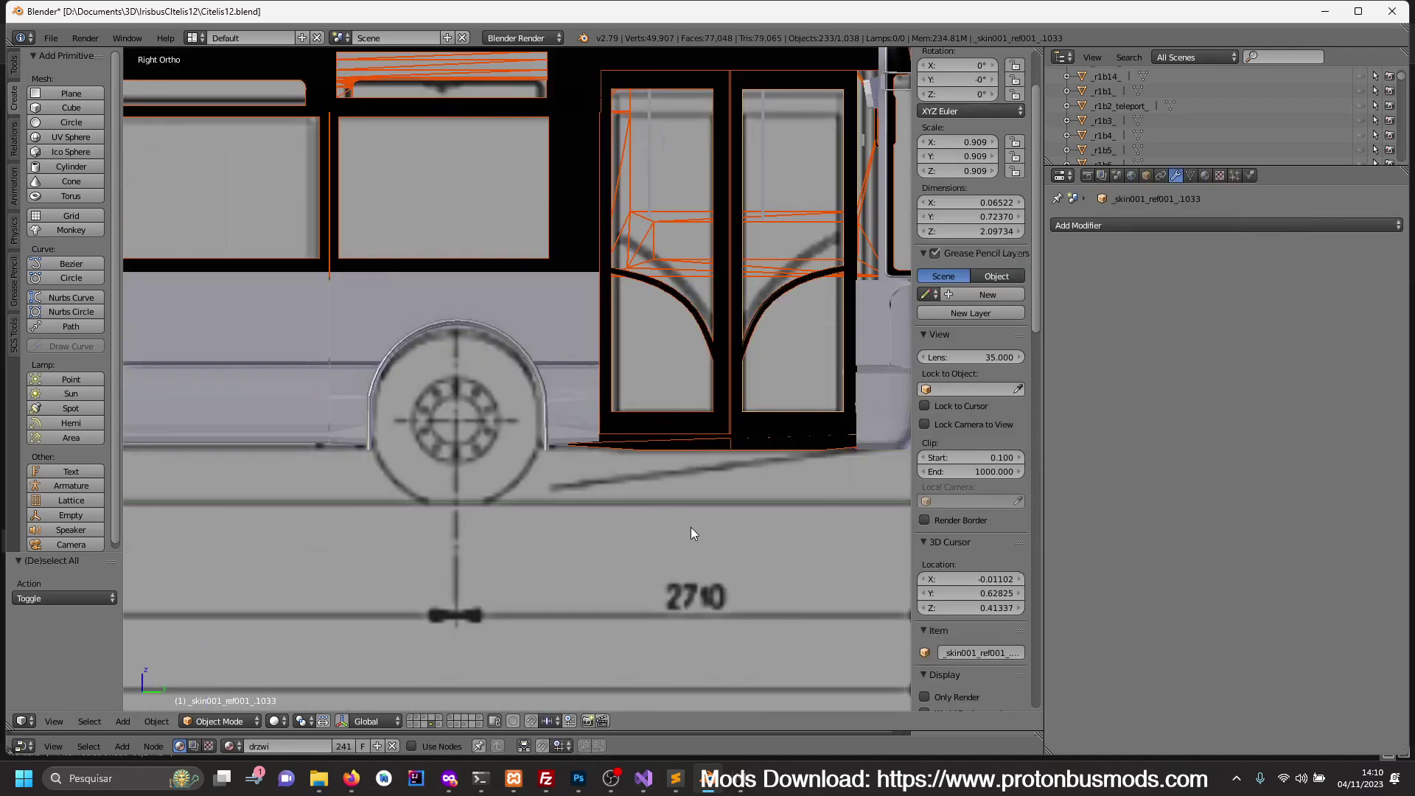
- Isolate both front door panels and Cube.002 in wireframe over the blueprint
{"action": "right_click", "coordinate": [776, 422]}
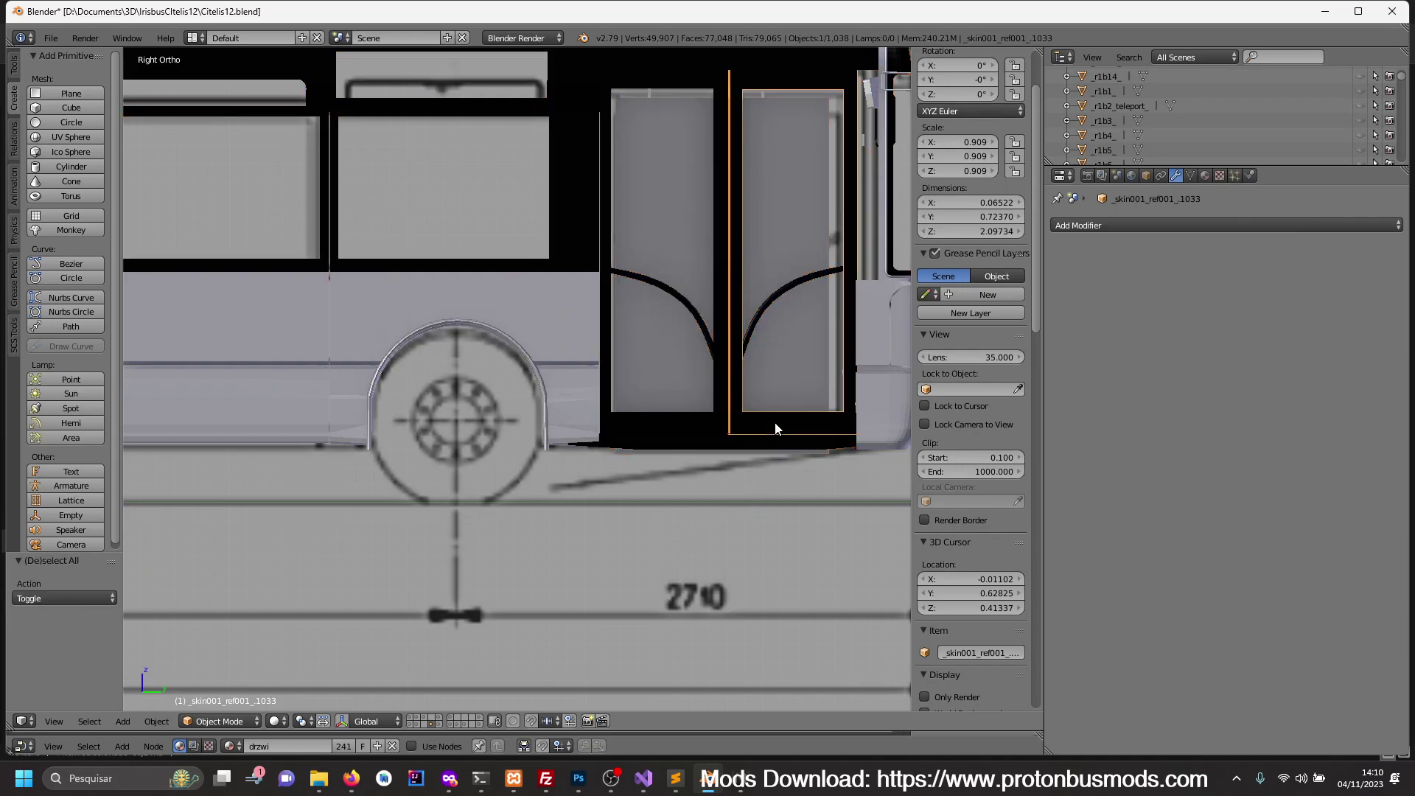
{"action": "right_click", "coordinate": [692, 406], "text": "shift"}
{"action": "right_click", "coordinate": [675, 383], "text": "shift"}
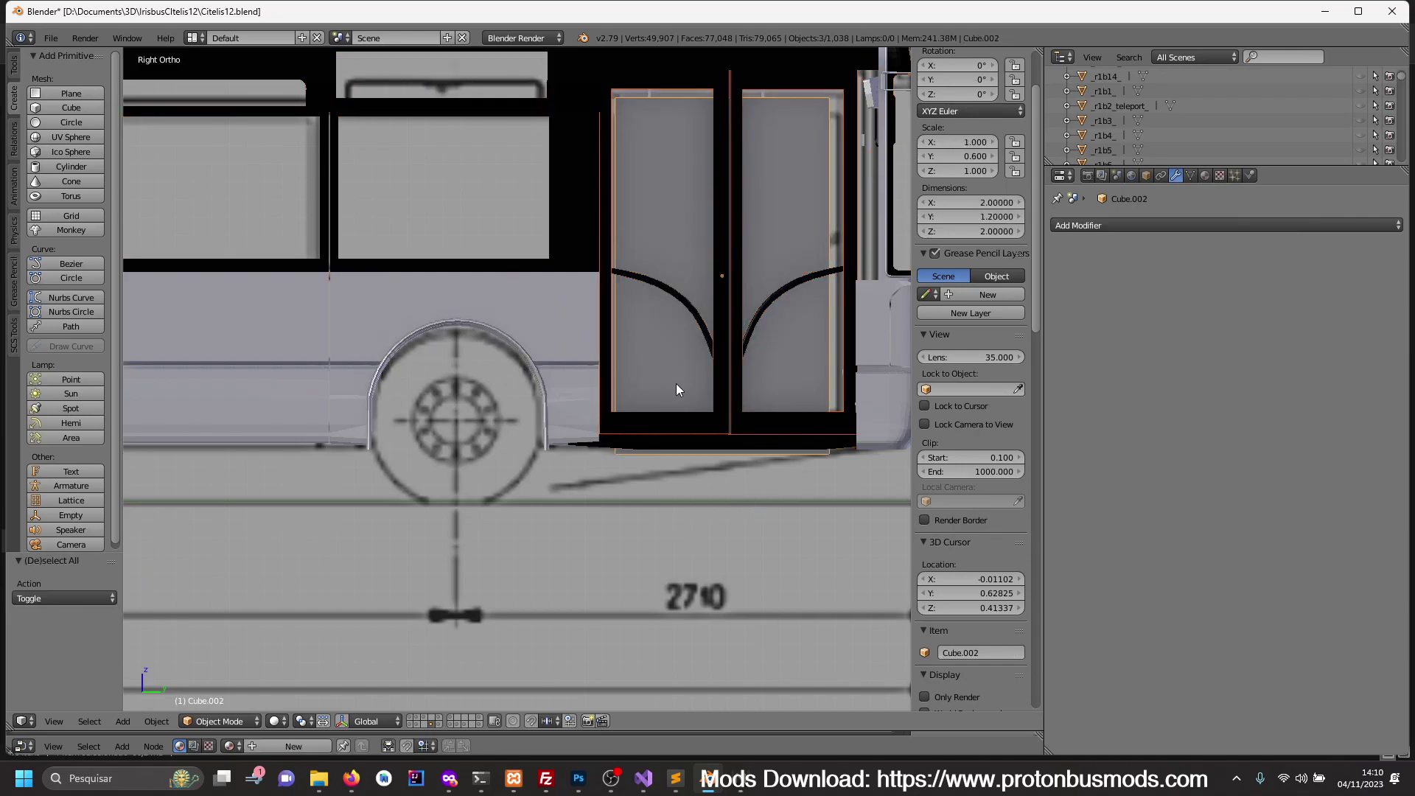
{"action": "key", "text": "KP_Divide"}
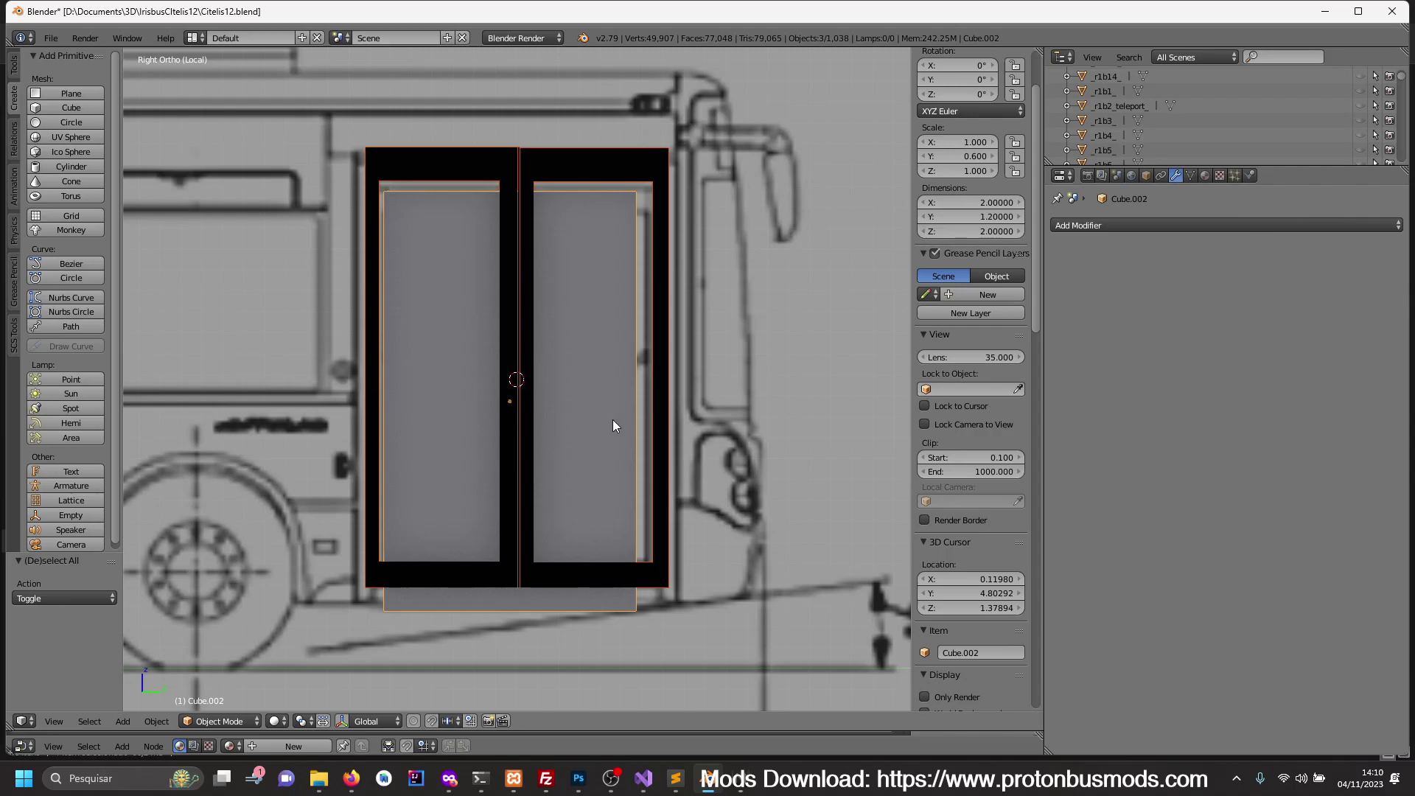
{"action": "key", "text": "z"}
{"action": "middle_click_drag", "start_coordinate": [599, 432], "coordinate": [662, 398], "text": "shift"}
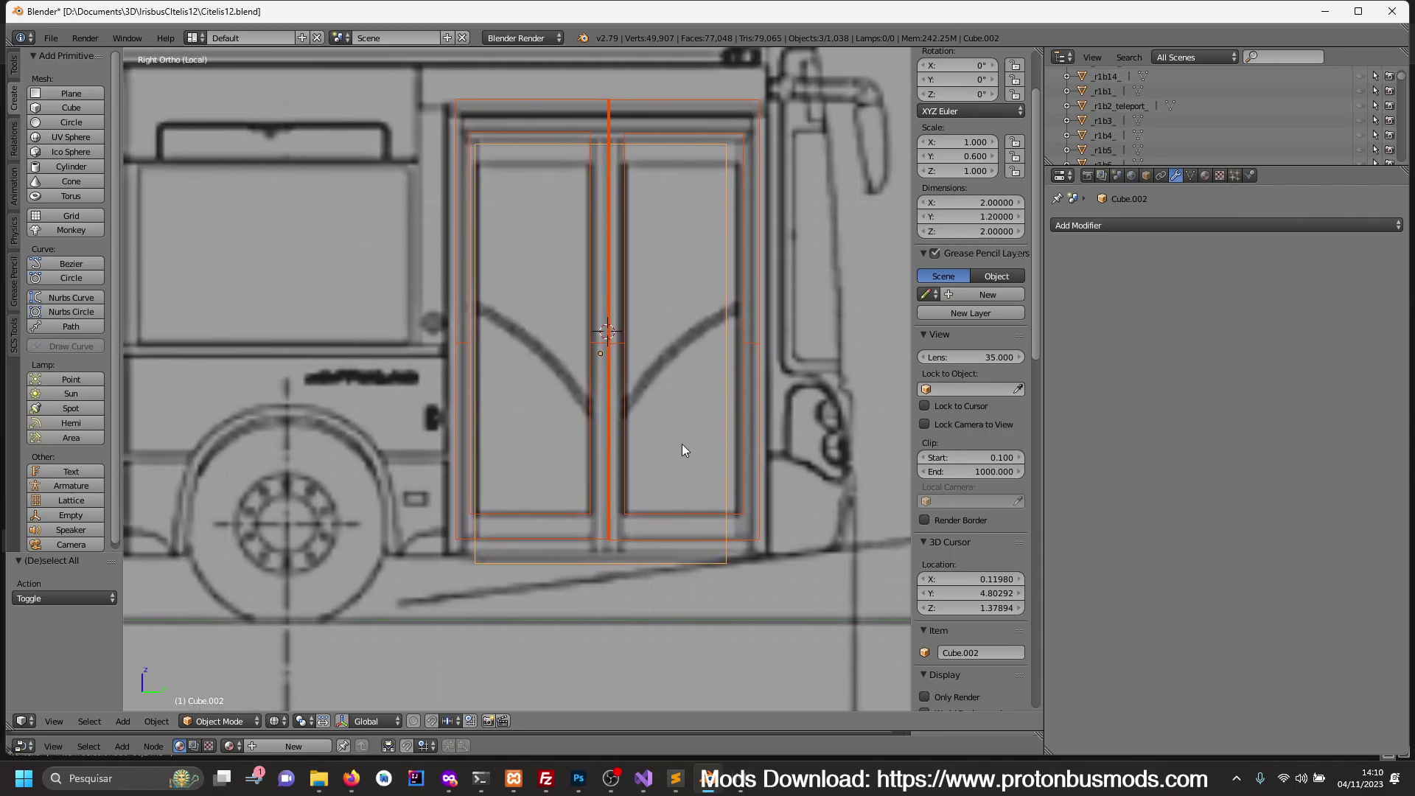
- Check front and back views, return to right view, and reselect both door panels
{"action": "key", "text": "KP_1"}
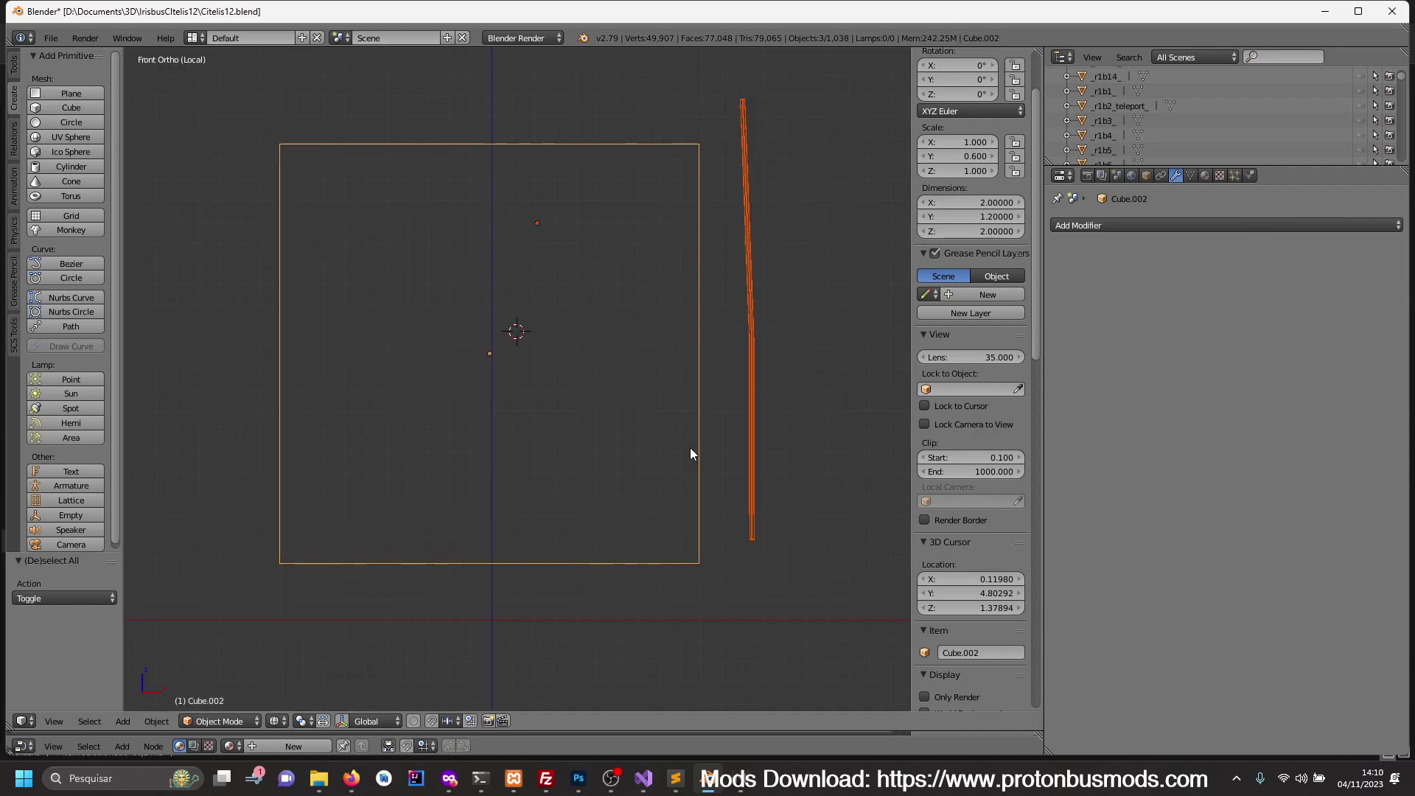
{"action": "key", "text": "ctrl+KP_1"}
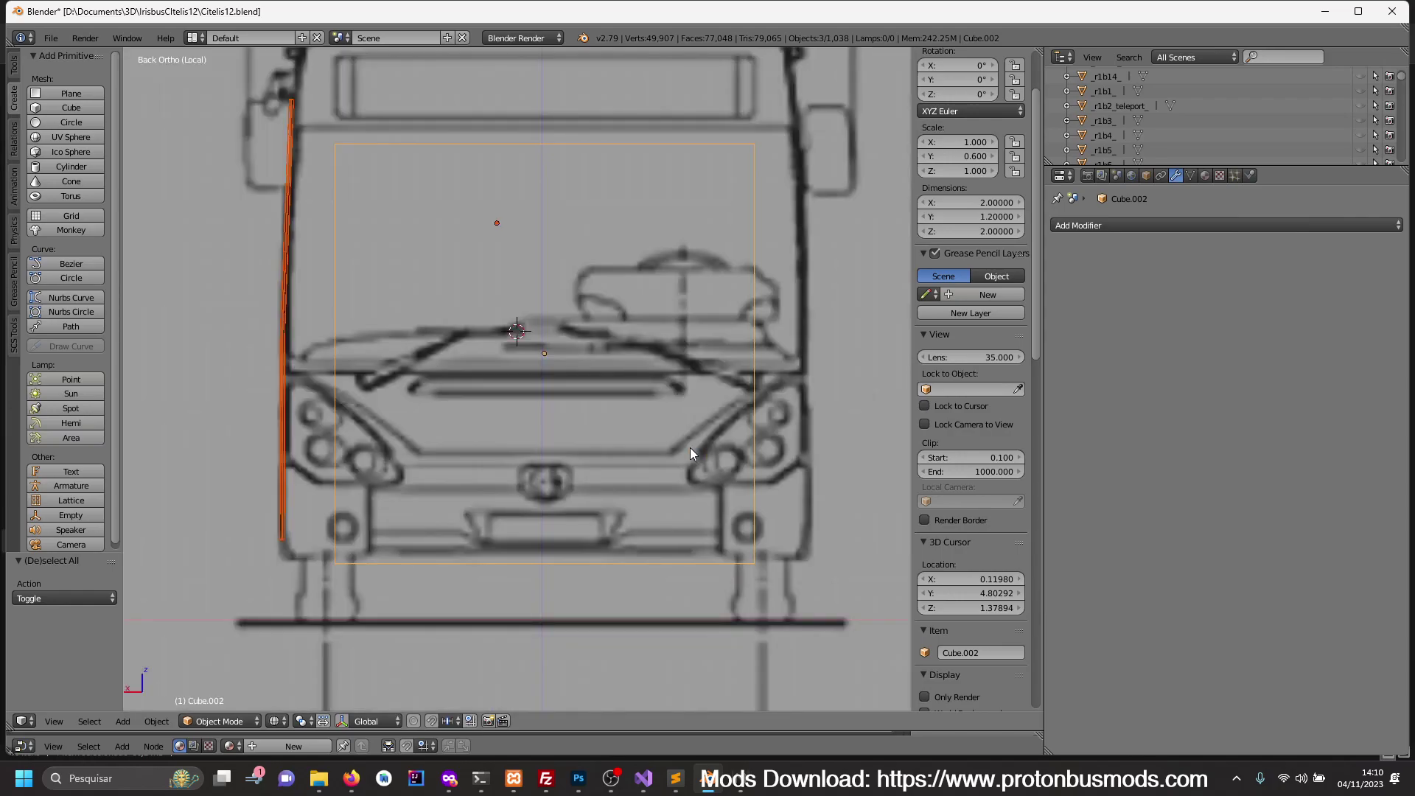
{"action": "key", "text": "KP_3"}
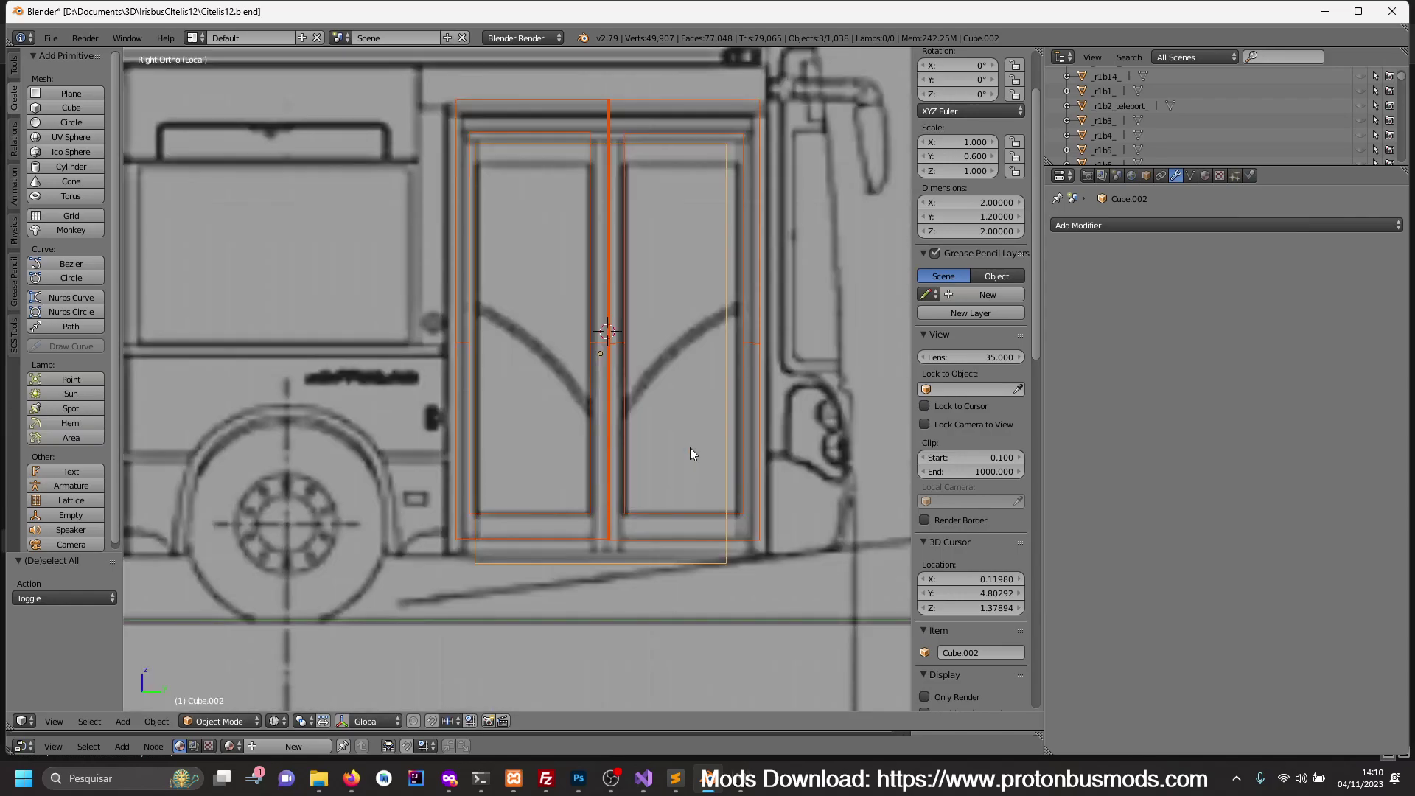
{"action": "left_click", "coordinate": [457, 516]}
{"action": "right_click", "coordinate": [630, 542], "text": "shift"}
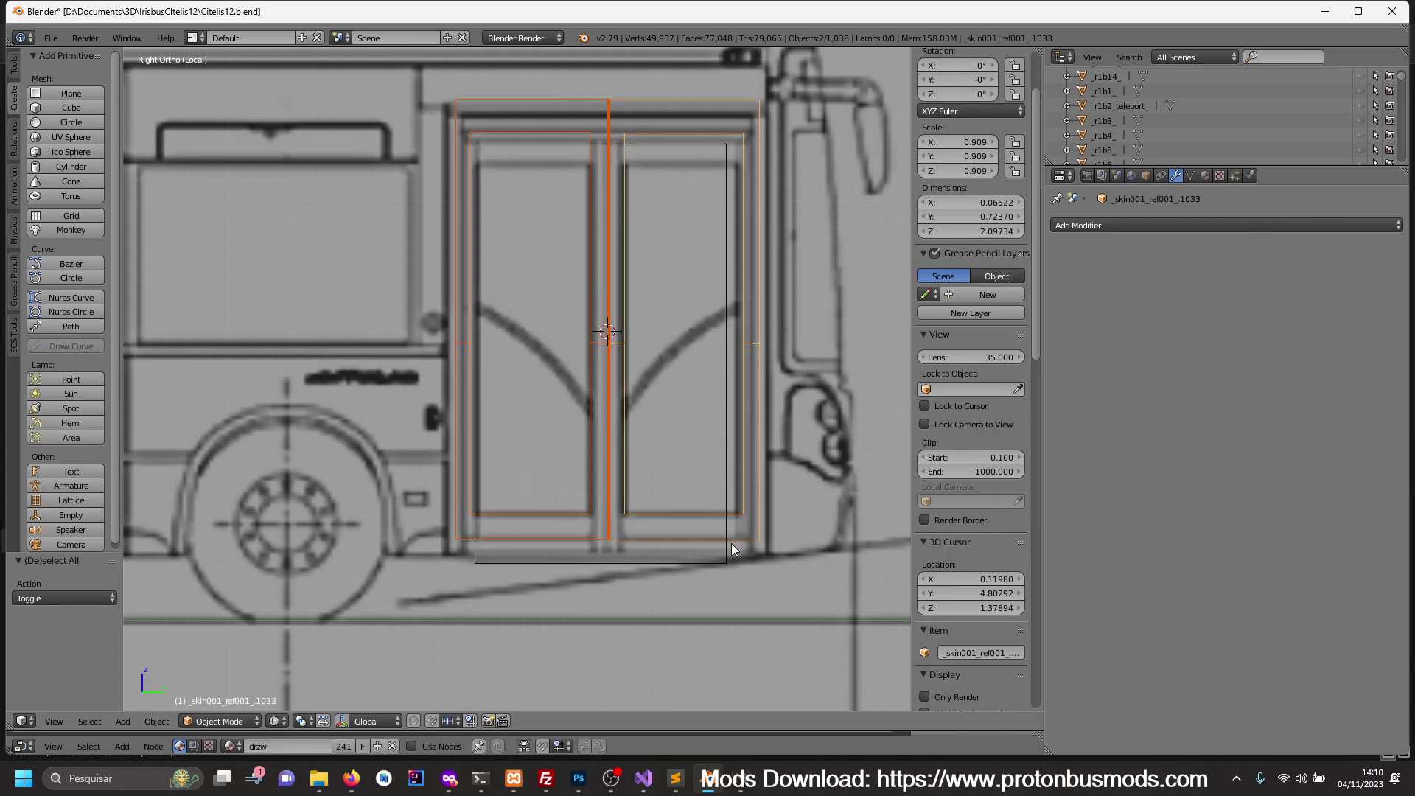
- Set the door panels' origins to their centres and shrink them to 0.731 scale
{"action": "key", "text": "s"}
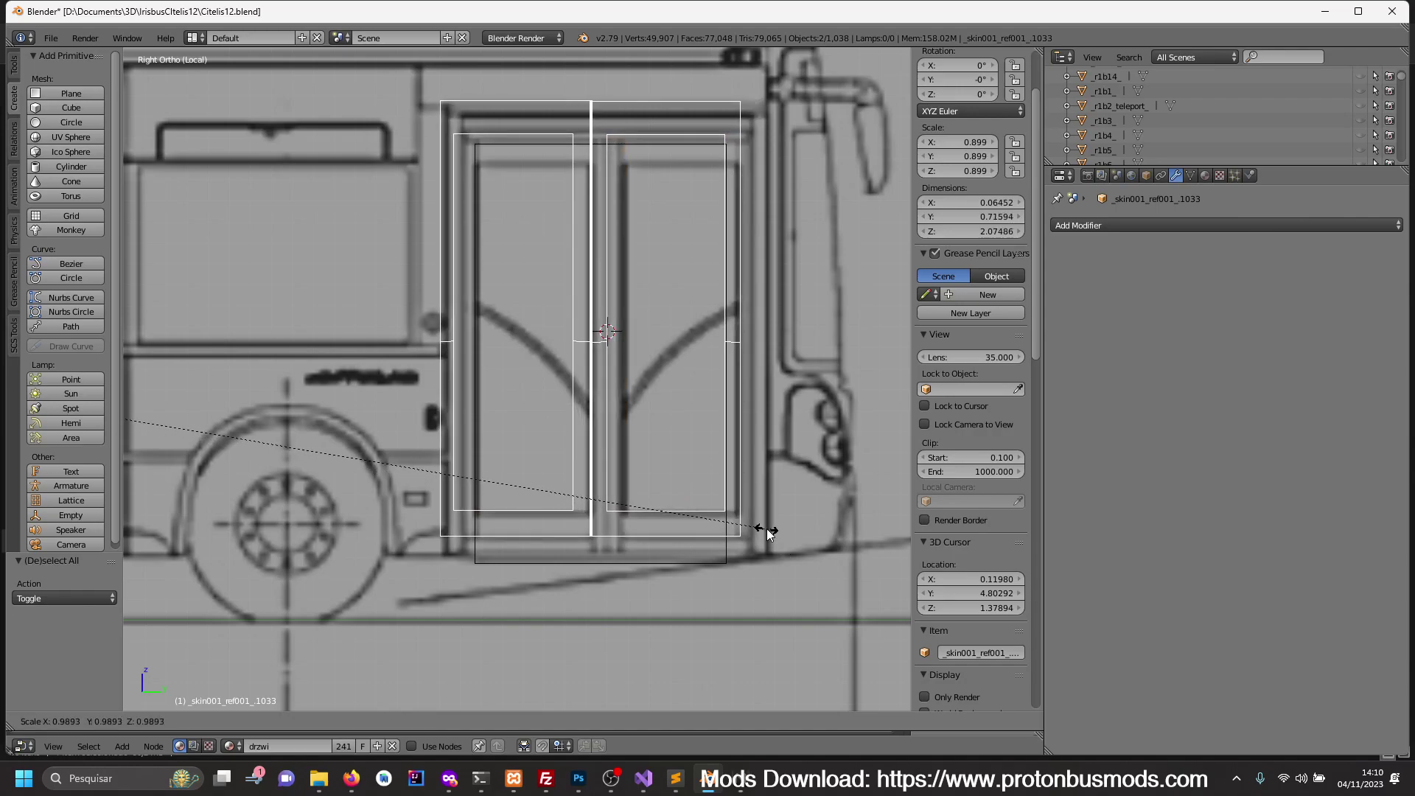
{"action": "left_click", "coordinate": [766, 530]}
{"action": "key", "text": "ctrl+shift+alt+c"}
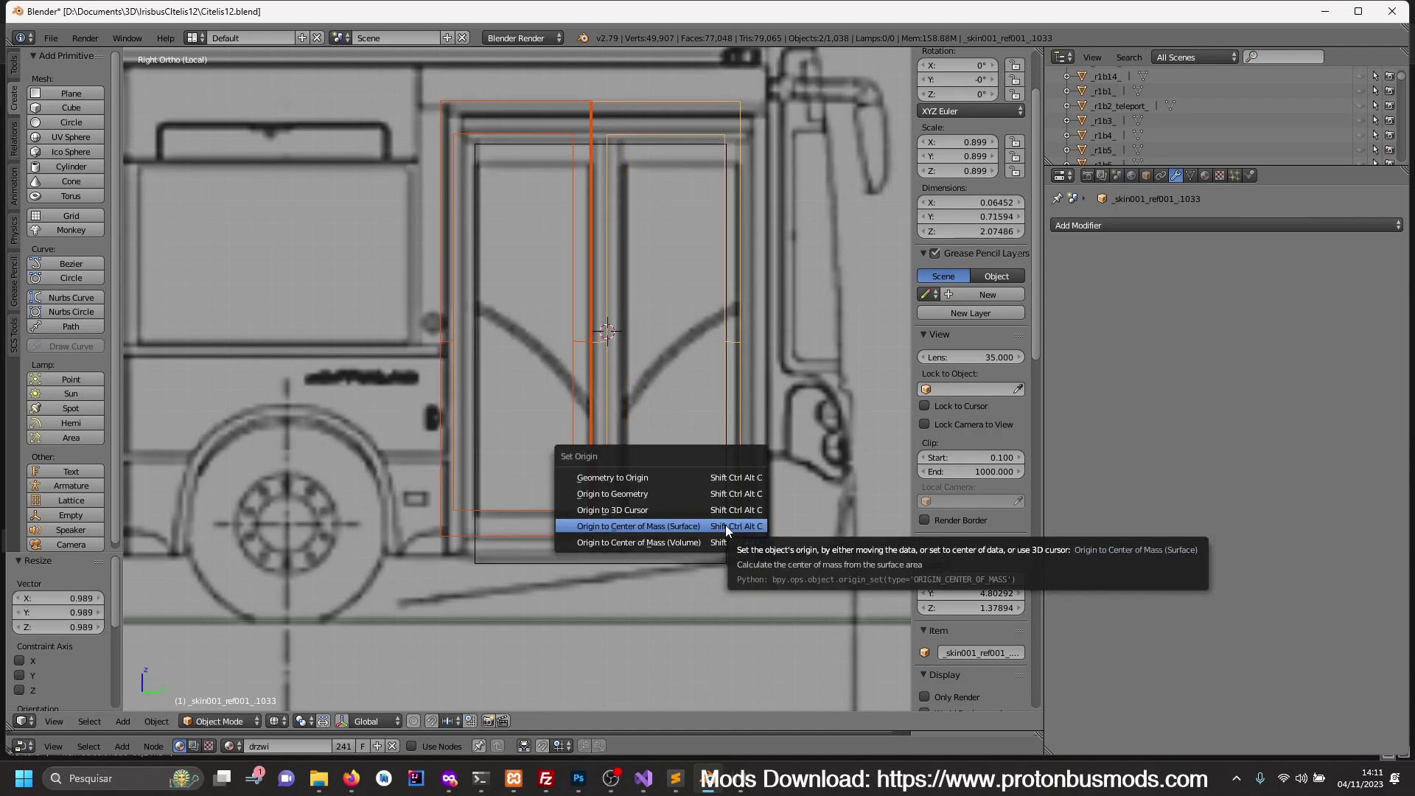
{"action": "left_click", "coordinate": [725, 525]}
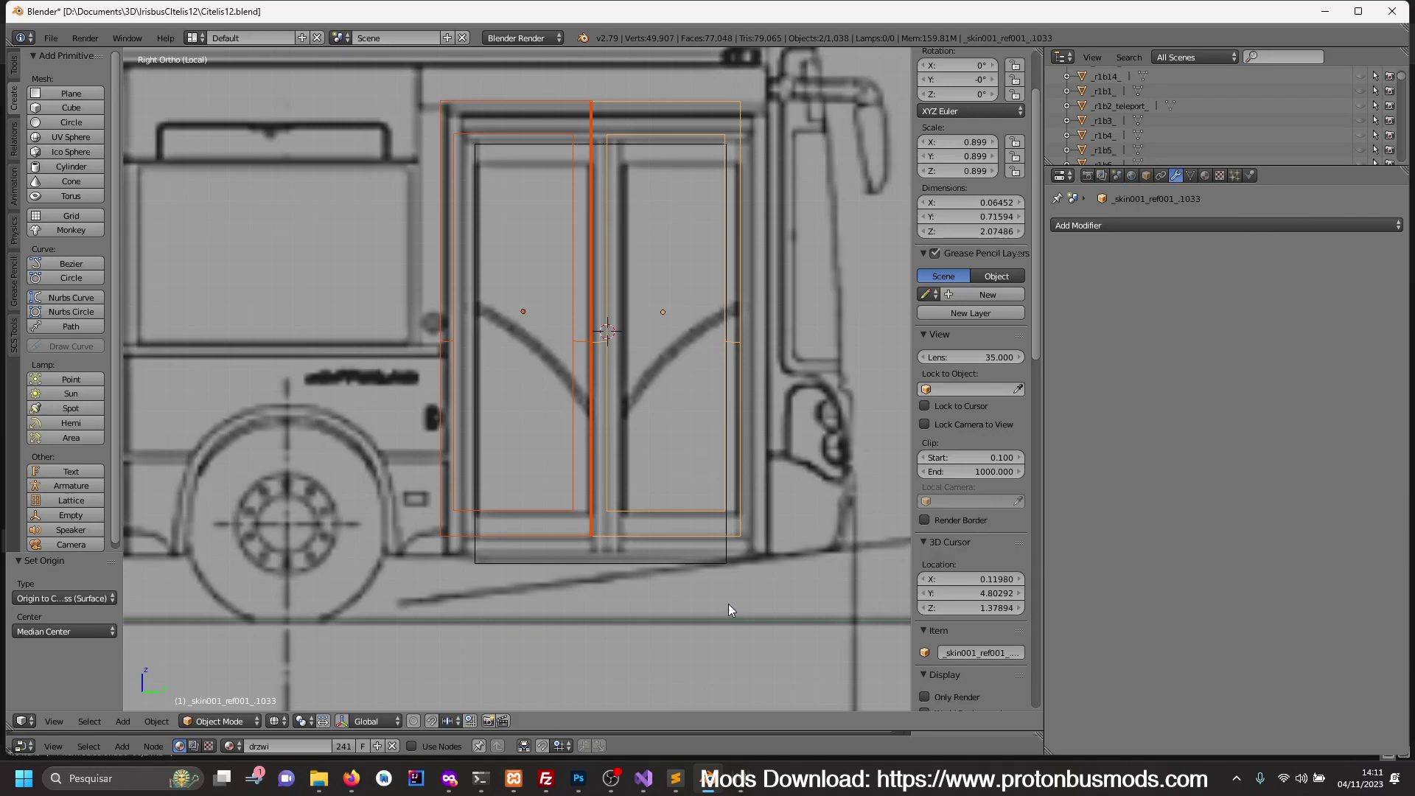
{"action": "key", "text": "s"}
{"action": "left_click", "coordinate": [710, 578]}
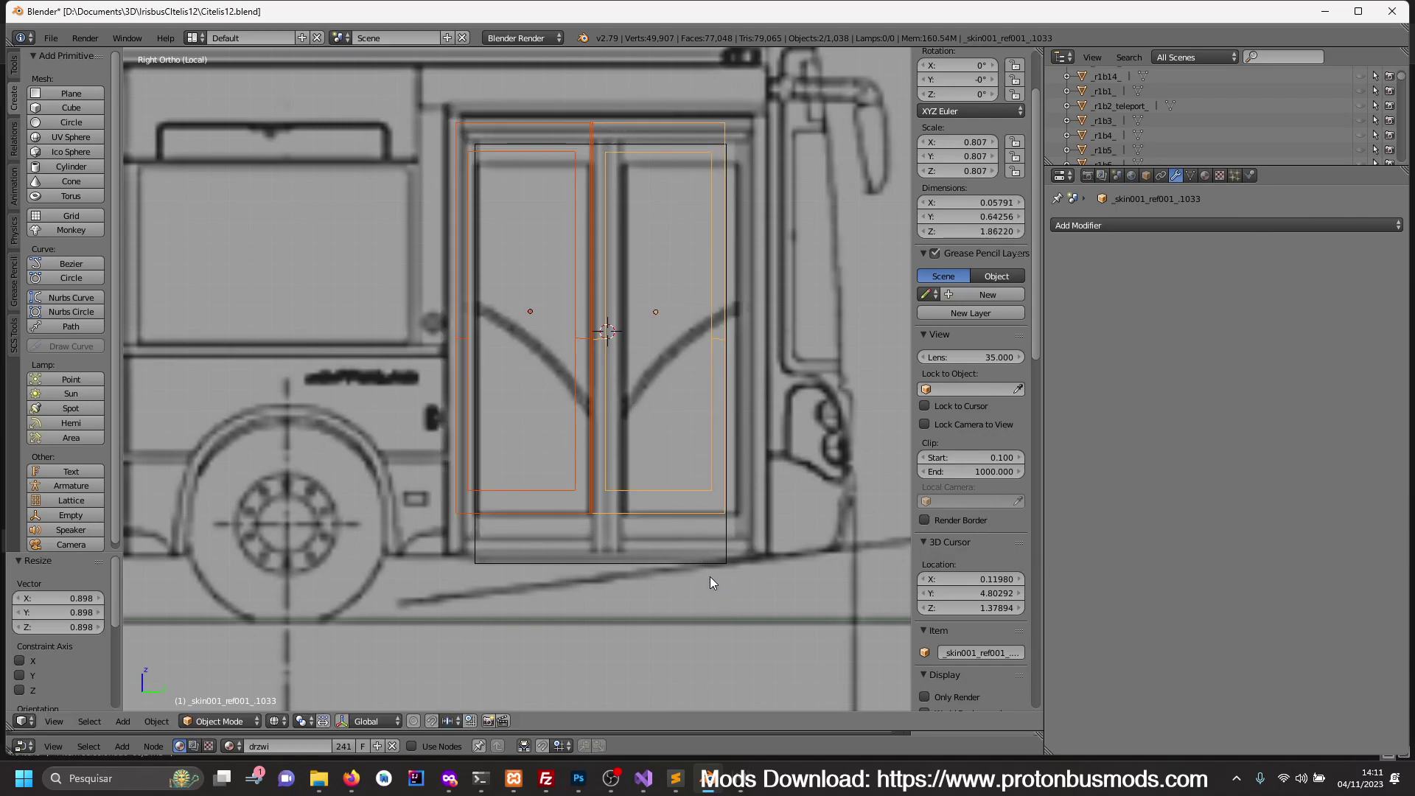
{"action": "key", "text": "s"}
{"action": "left_click", "coordinate": [701, 551]}
- Reposition the door panels in the opening and rescale them to 0.751
{"action": "key", "text": "g"}
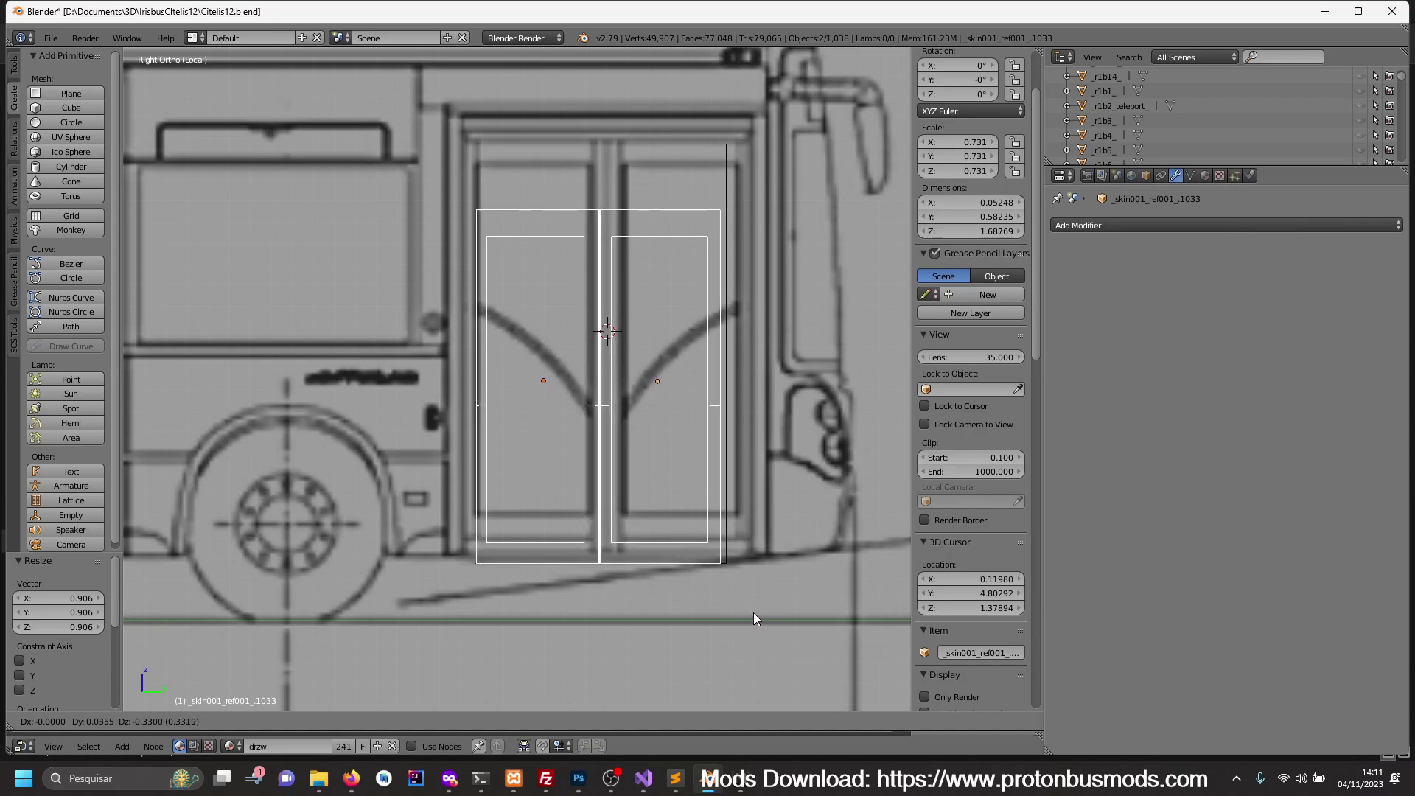
{"action": "left_click", "coordinate": [745, 613]}
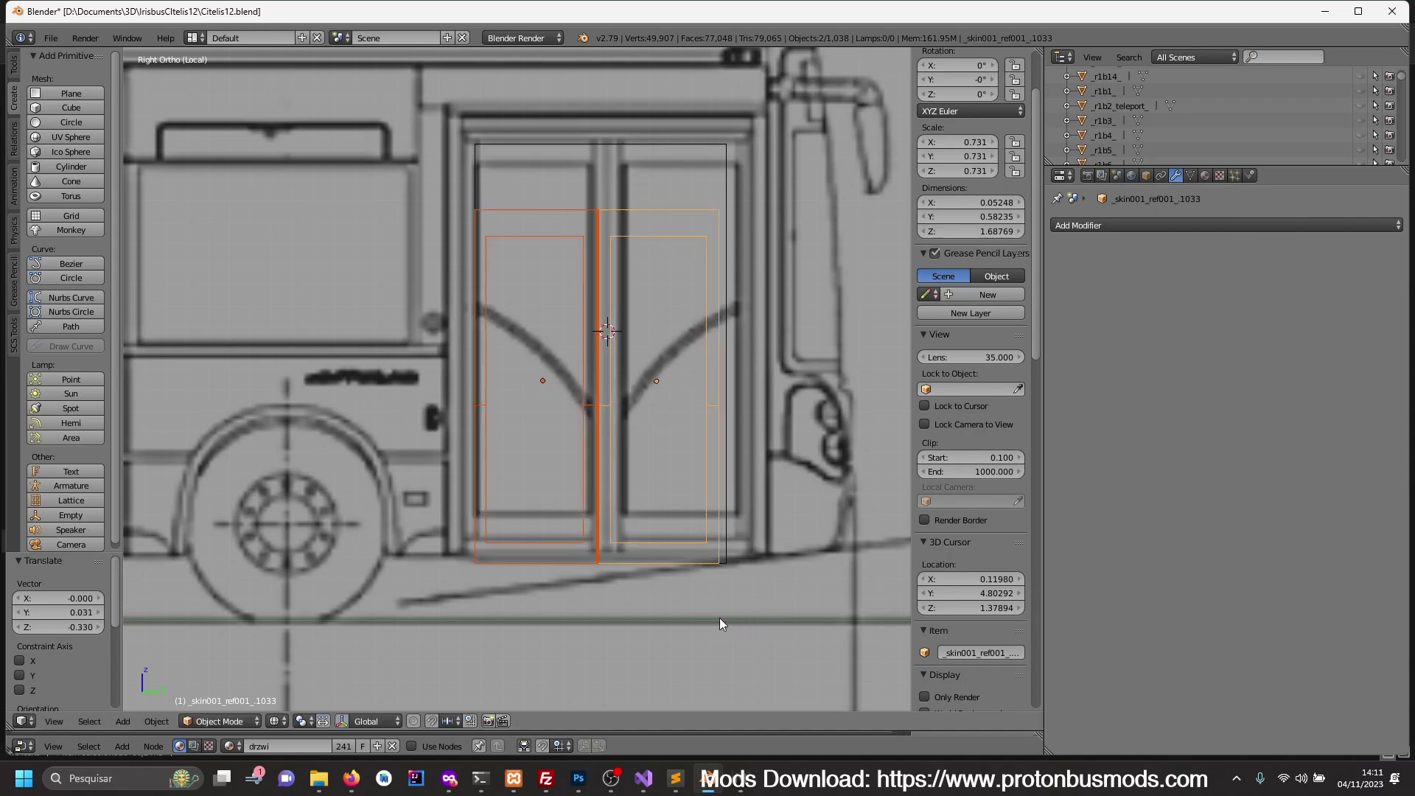
{"action": "key", "text": "s"}
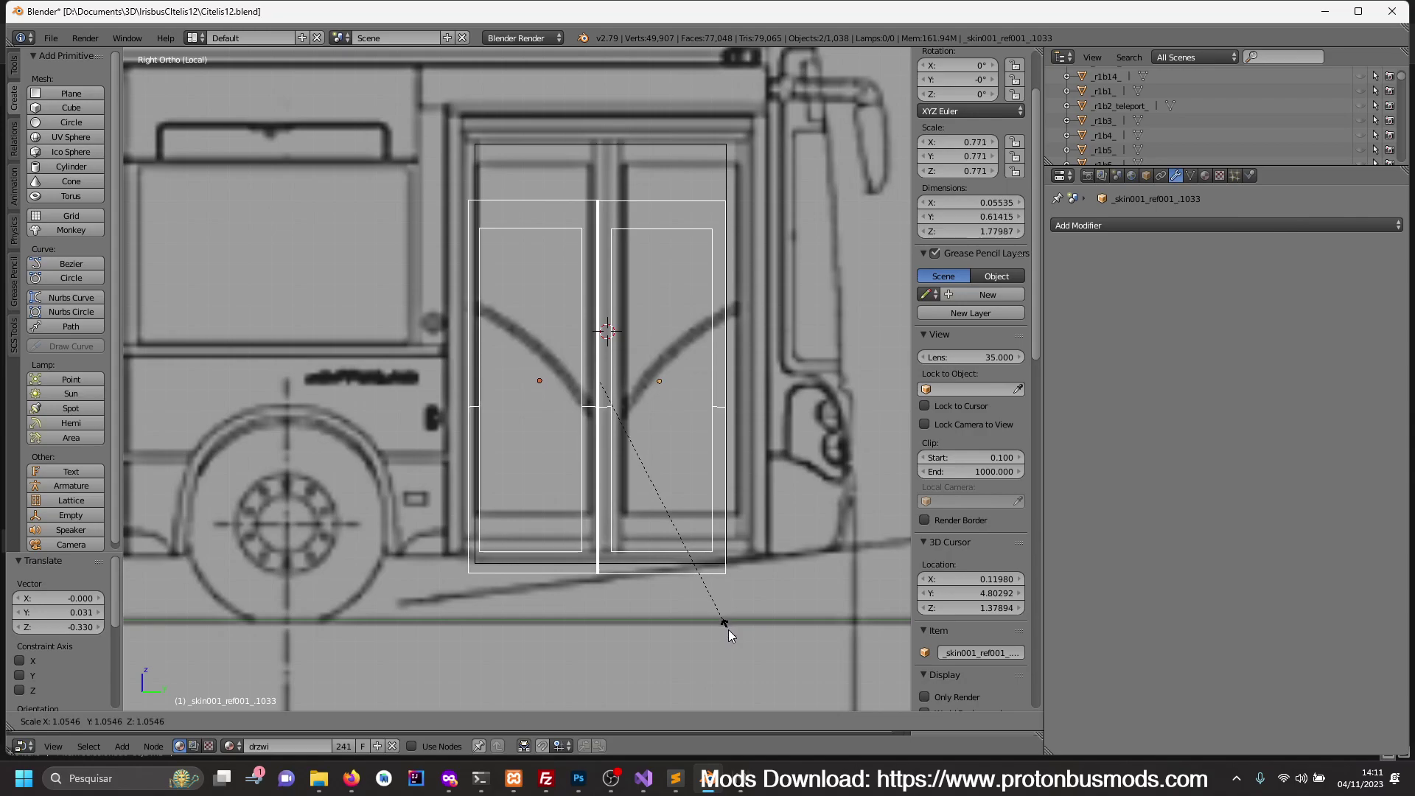
{"action": "left_click", "coordinate": [729, 630]}
{"action": "key", "text": "g"}
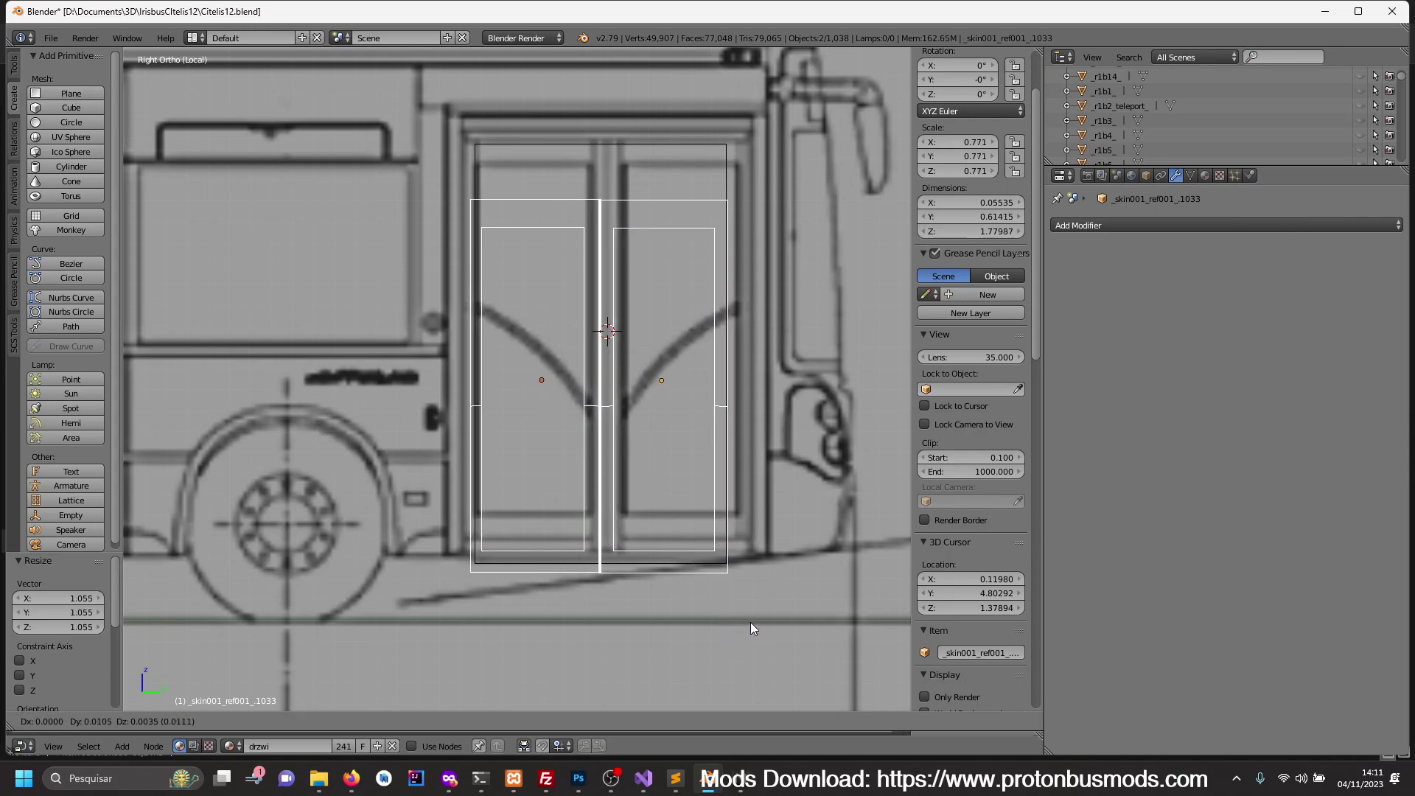
{"action": "left_click", "coordinate": [759, 622]}
{"action": "key", "text": "s"}
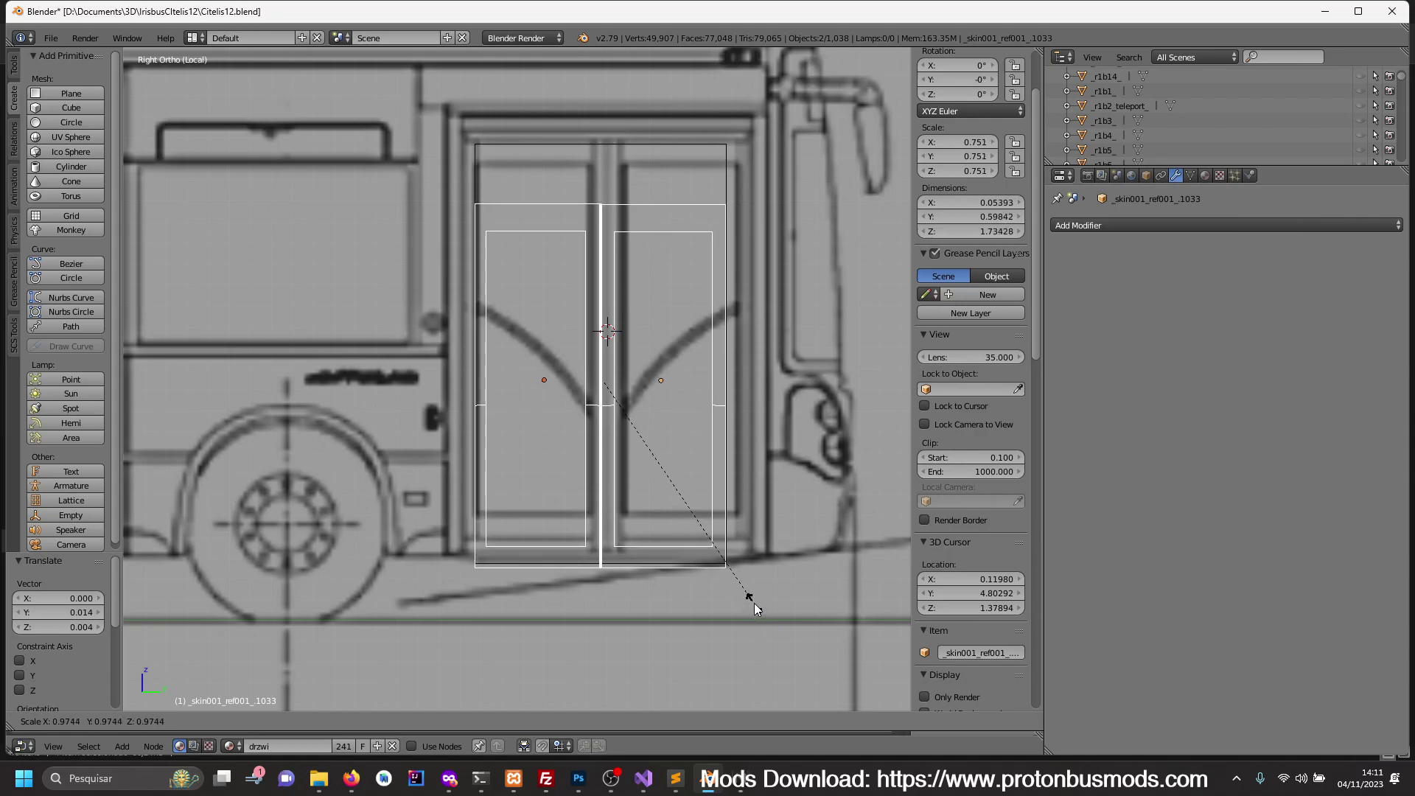
{"action": "left_click", "coordinate": [755, 603]}
- Nudge the doors along Y and raise them about 0.067 along Z
{"action": "key", "text": "g"}
{"action": "key", "text": "y"}
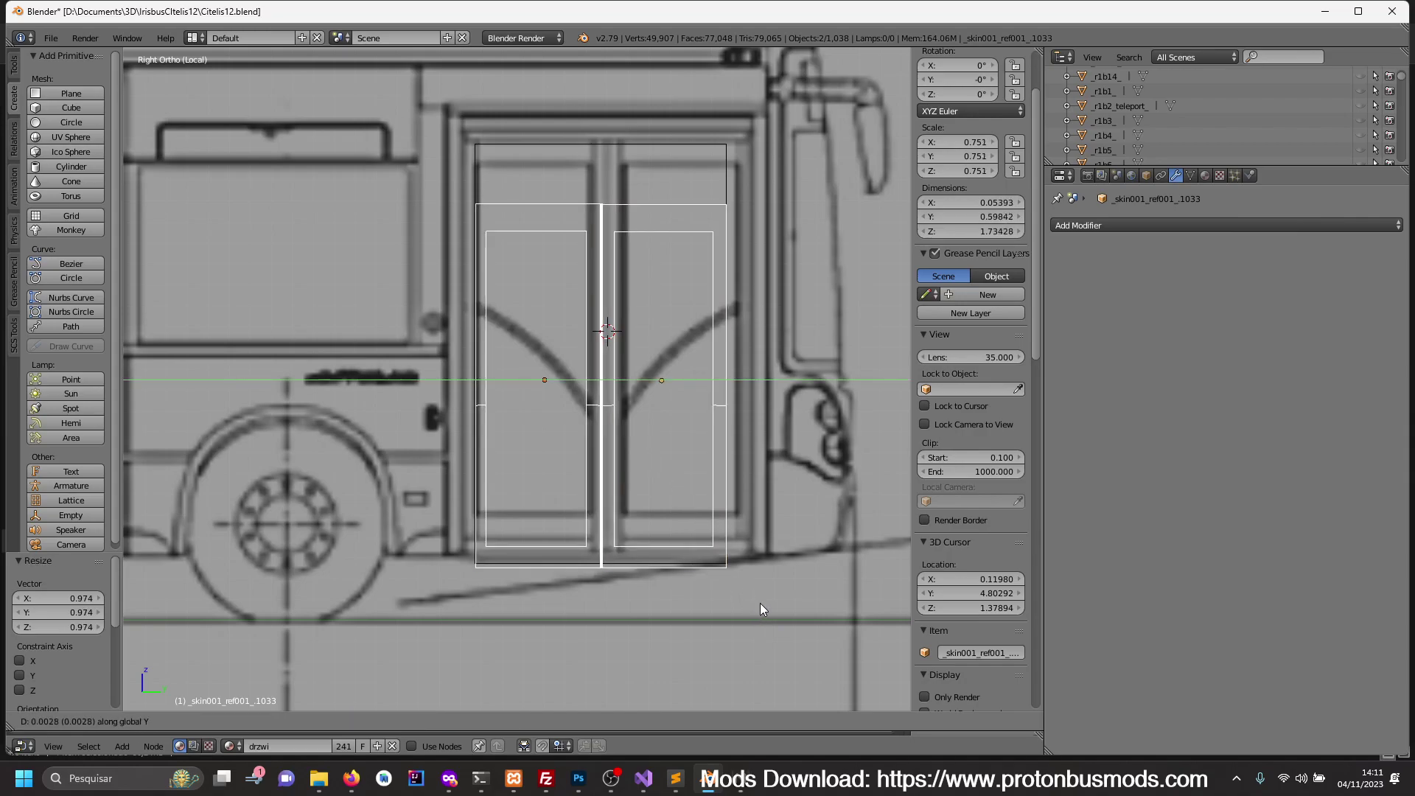
{"action": "left_click", "coordinate": [760, 609]}
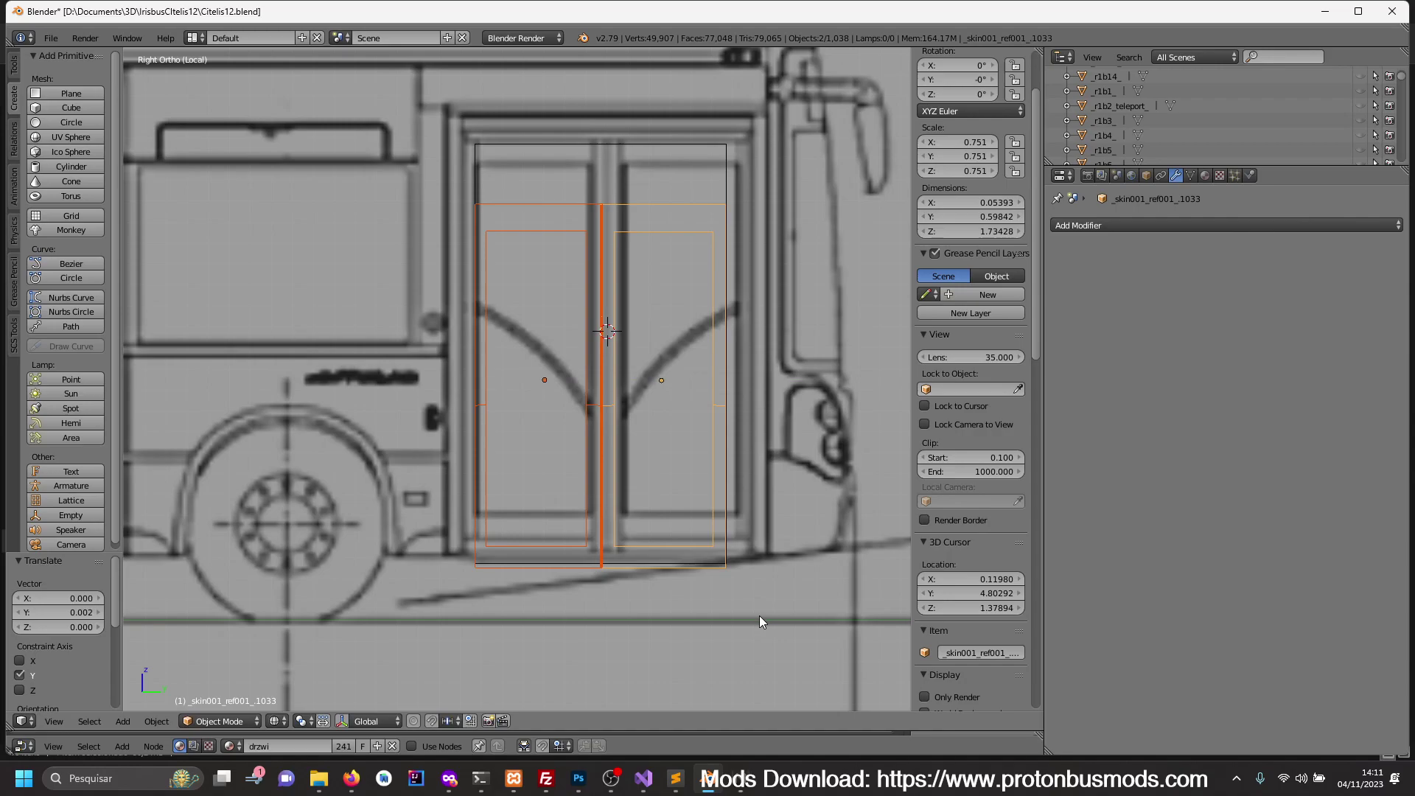
{"action": "key", "text": "g"}
{"action": "key", "text": "z"}
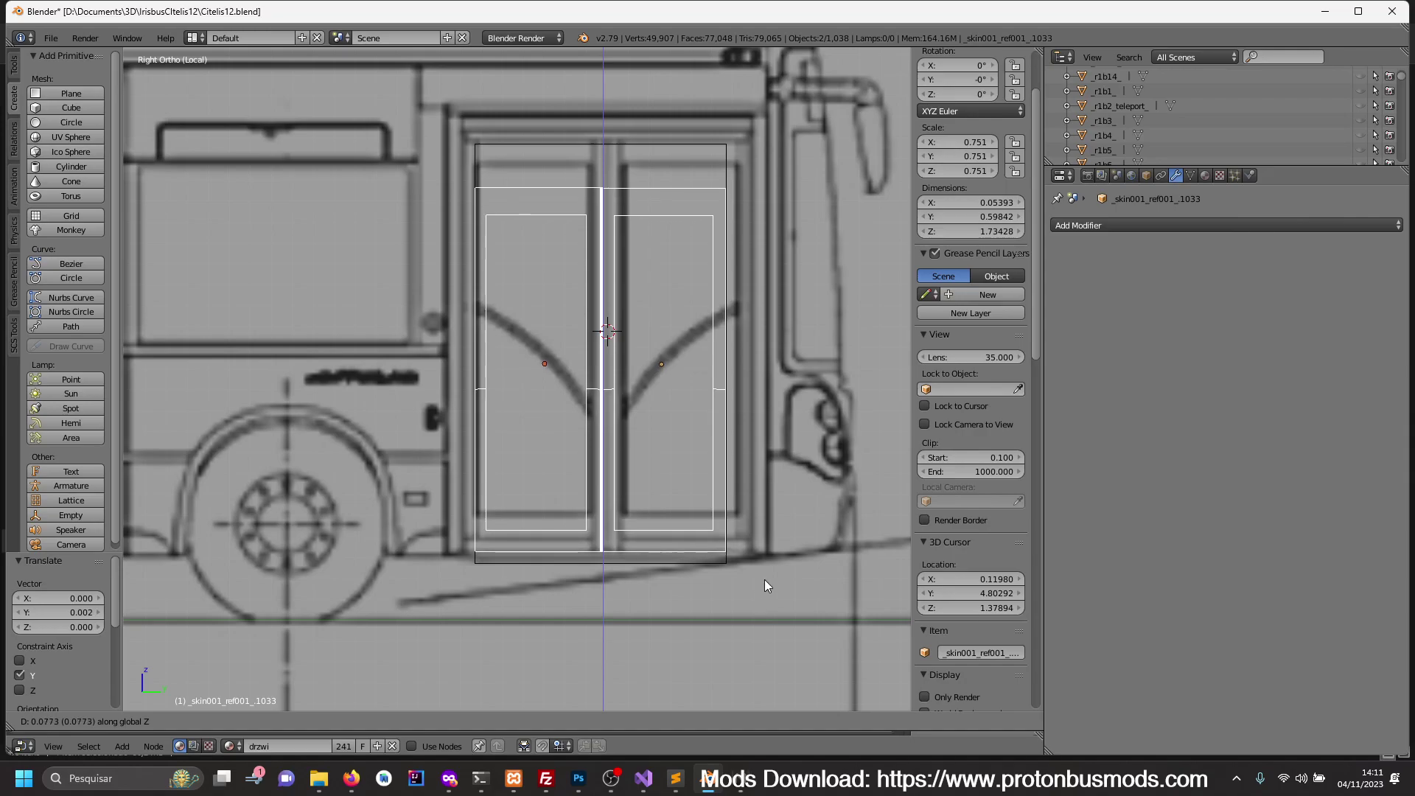
{"action": "left_click", "coordinate": [764, 602]}
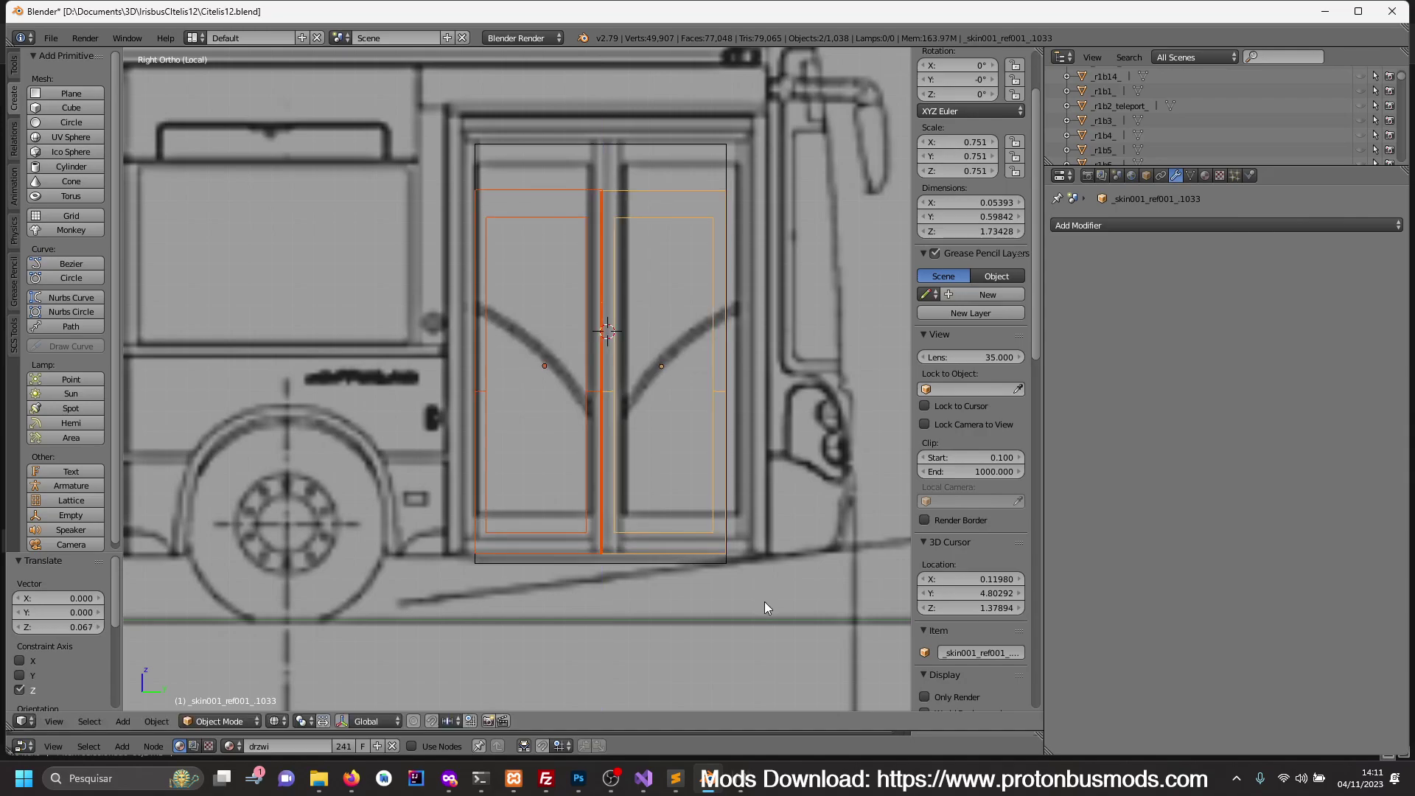
{"action": "key", "text": "KP_1"}
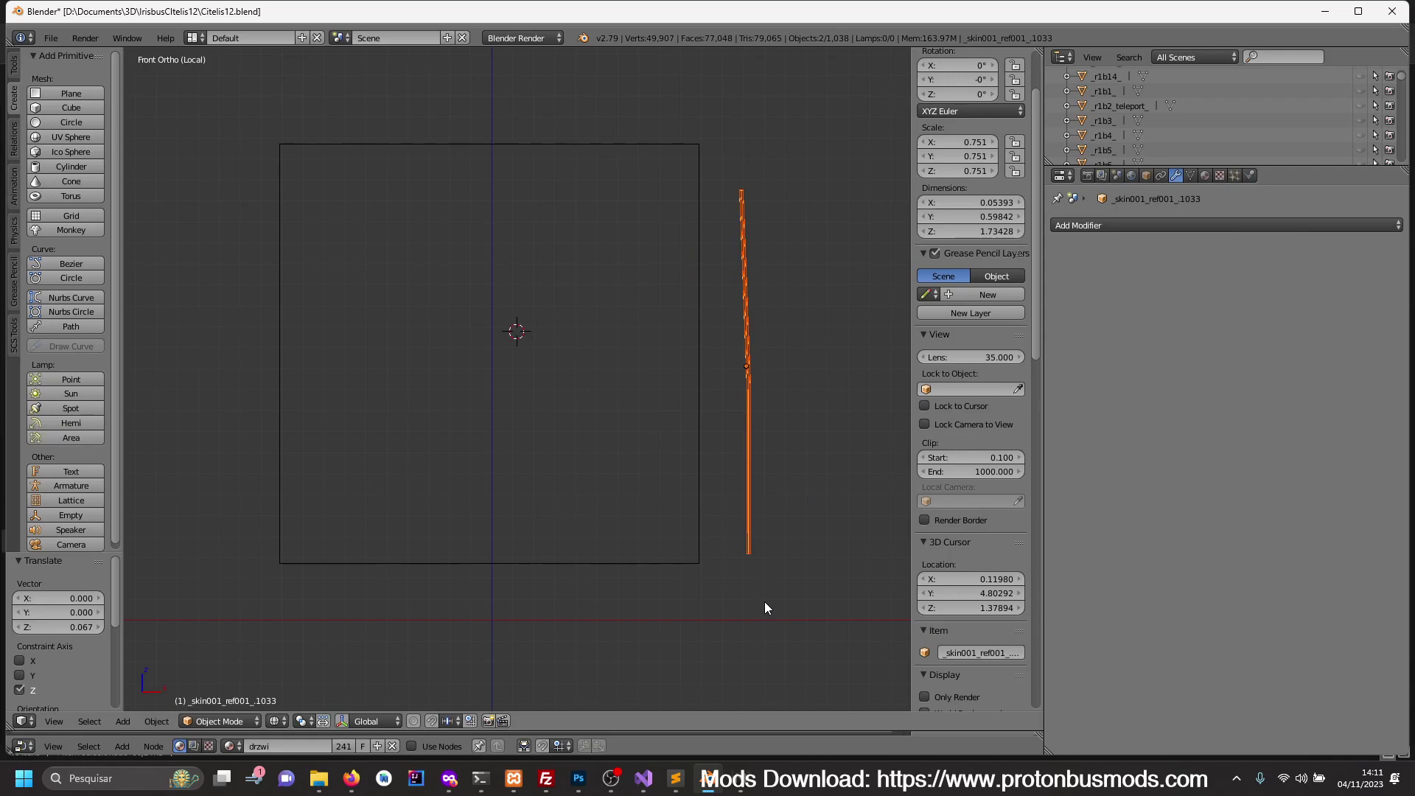
- Exit local view and orbit to an angled front-side view of the bus doors
{"action": "key", "text": "KP_Divide"}
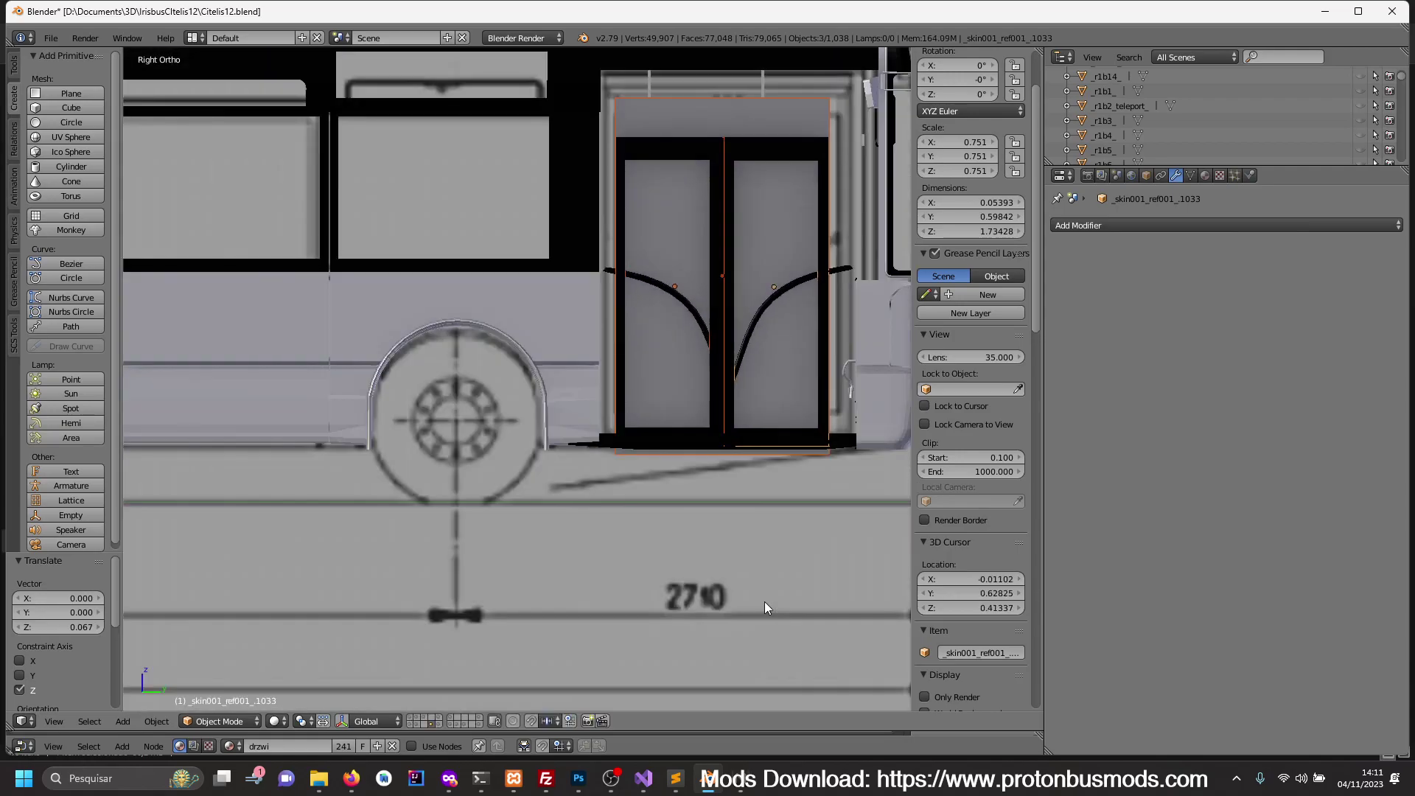
{"action": "key", "text": "KP_1"}
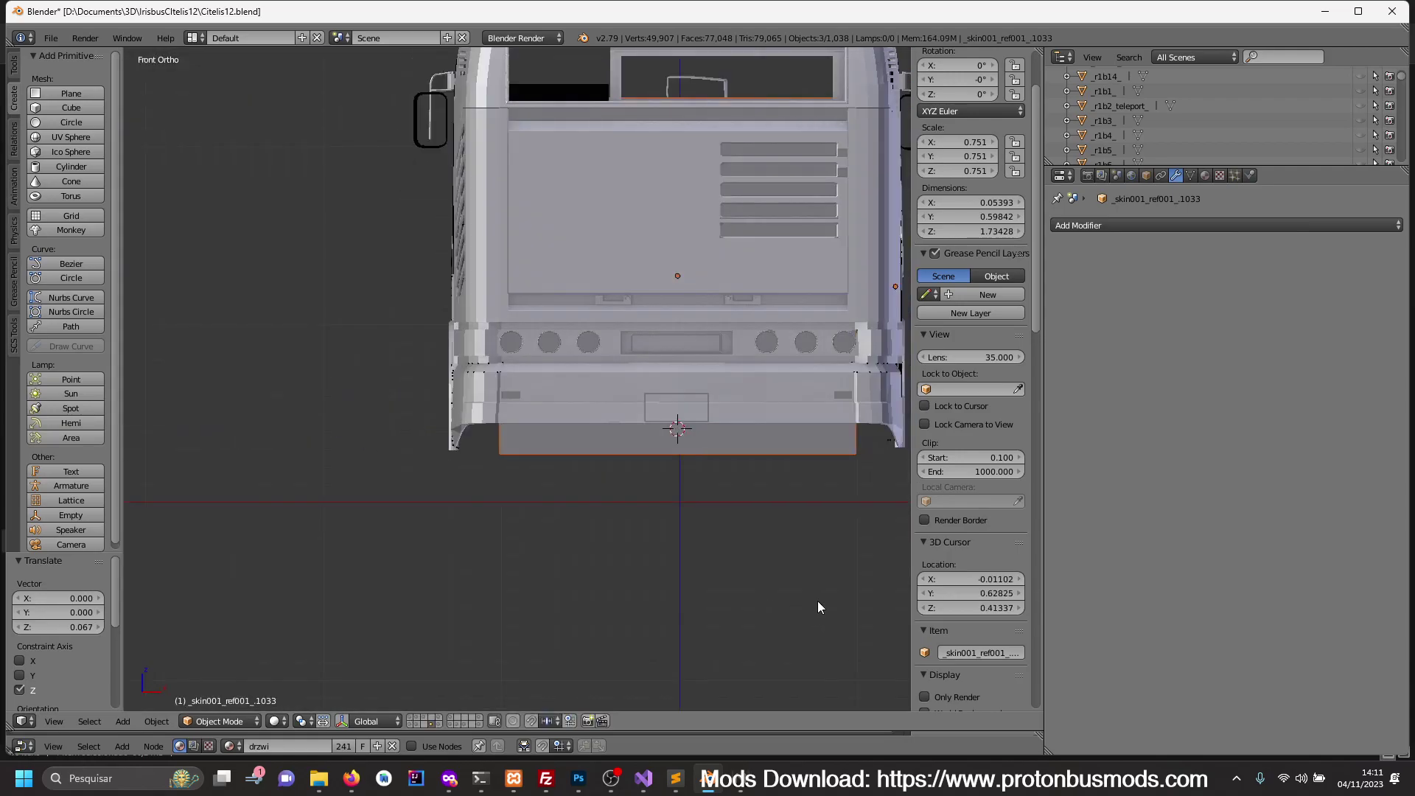
{"action": "mouse_move", "coordinate": [799, 454]}
{"action": "middle_mouse_down"}
{"action": "mouse_move", "coordinate": [591, 519]}
{"action": "mouse_move", "coordinate": [468, 524]}
{"action": "mouse_move", "coordinate": [547, 523]}
{"action": "middle_mouse_up"}
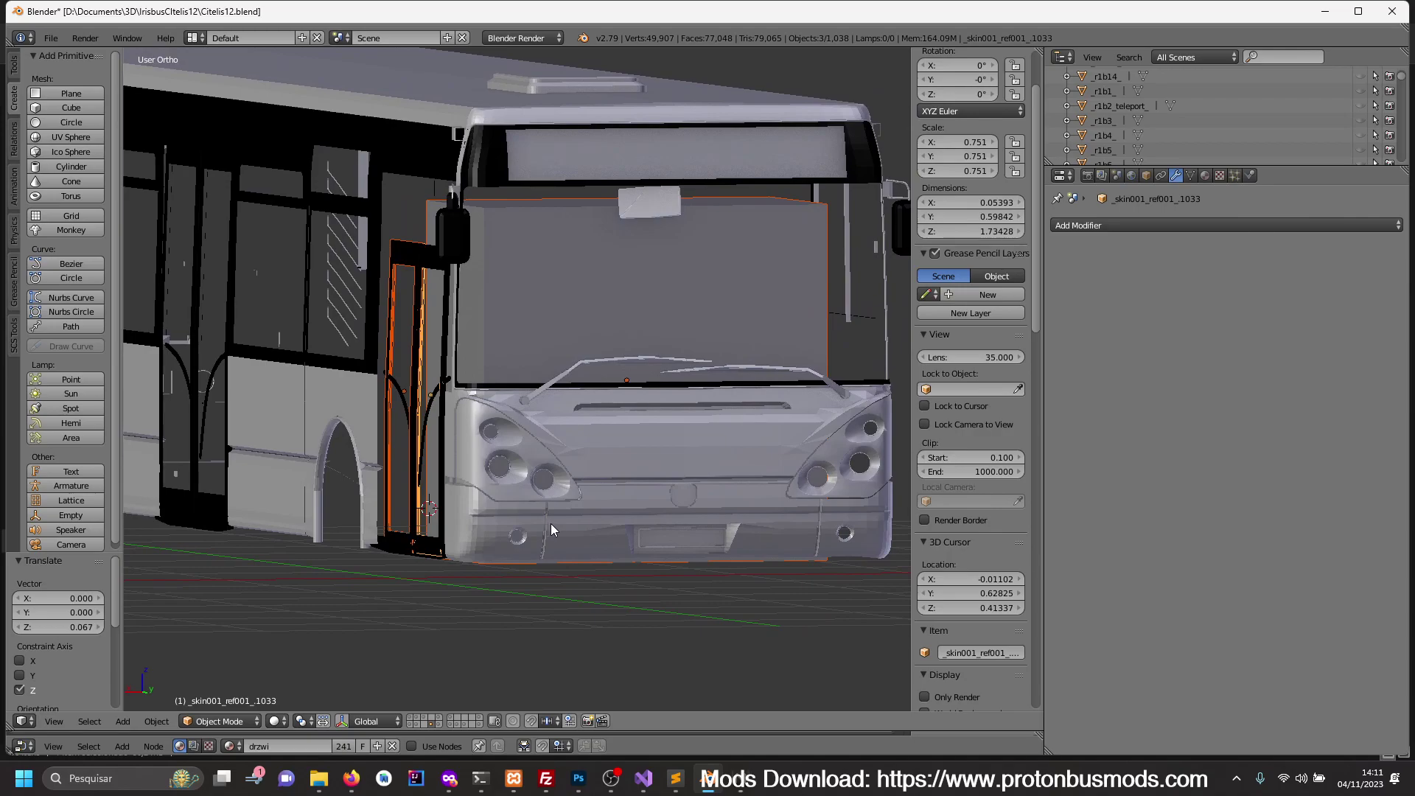
- Select both front door panels and stretch them taller along Z
{"action": "key", "text": "s"}
{"action": "key", "text": "z"}
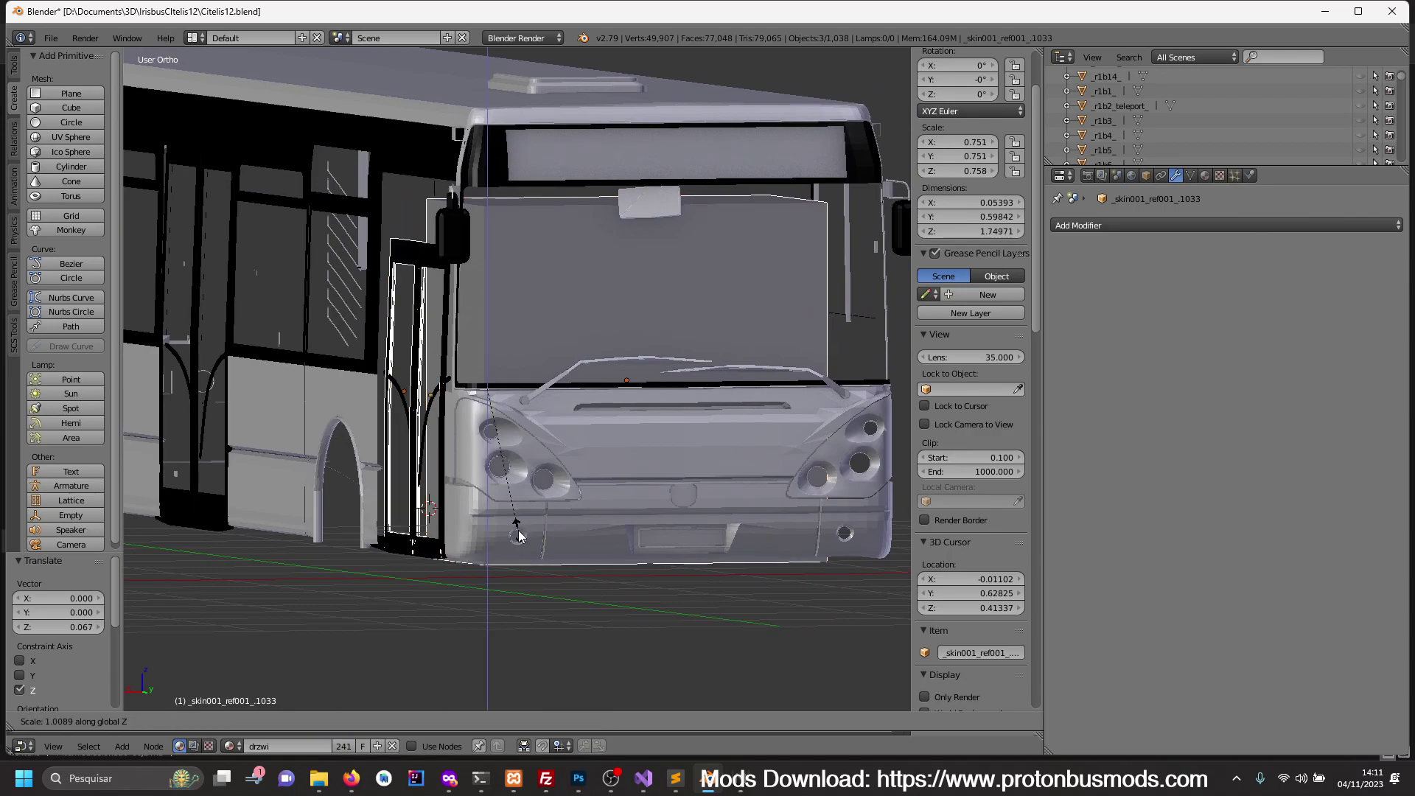
{"action": "right_click", "coordinate": [518, 542]}
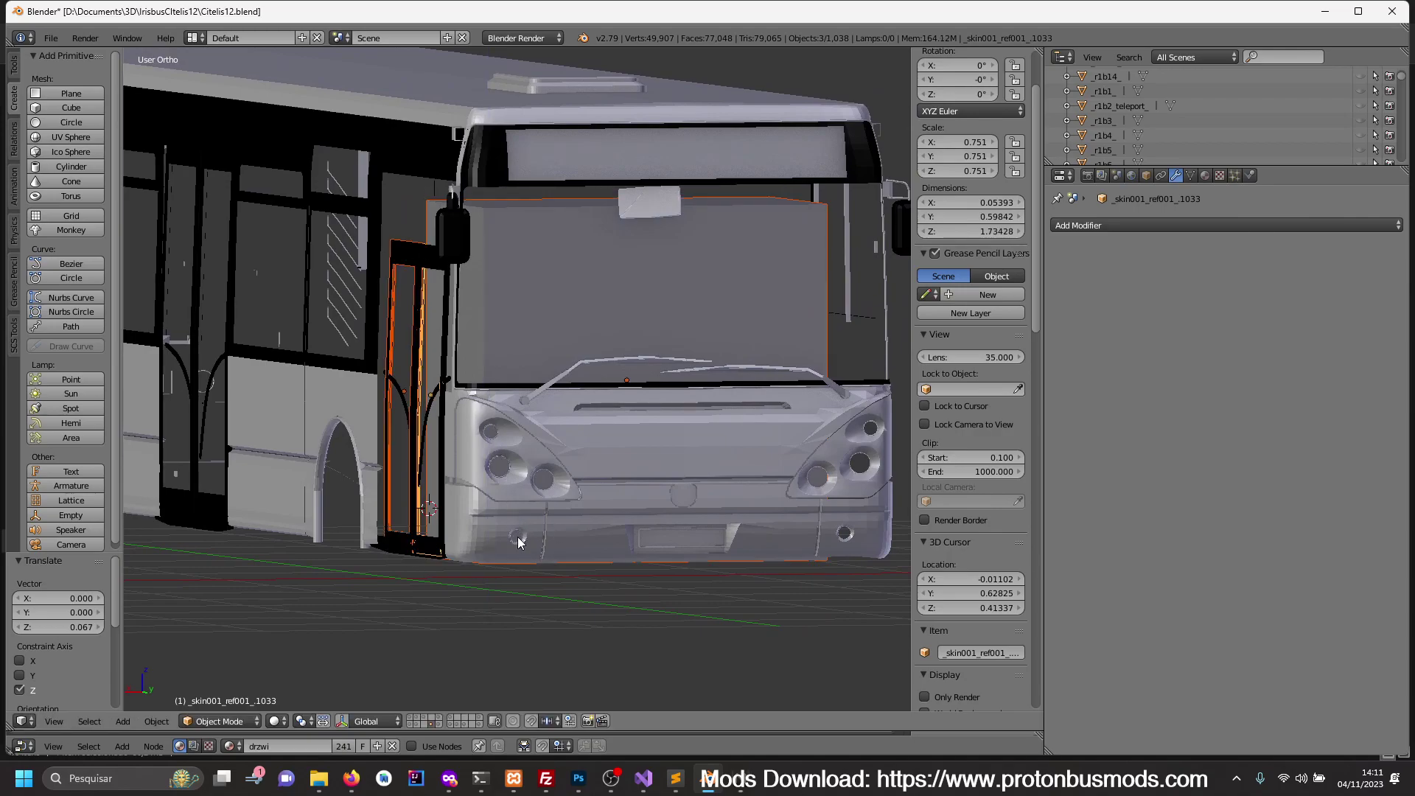
{"action": "middle_click_drag", "start_coordinate": [438, 373], "coordinate": [454, 398]}
{"action": "key", "text": "a"}
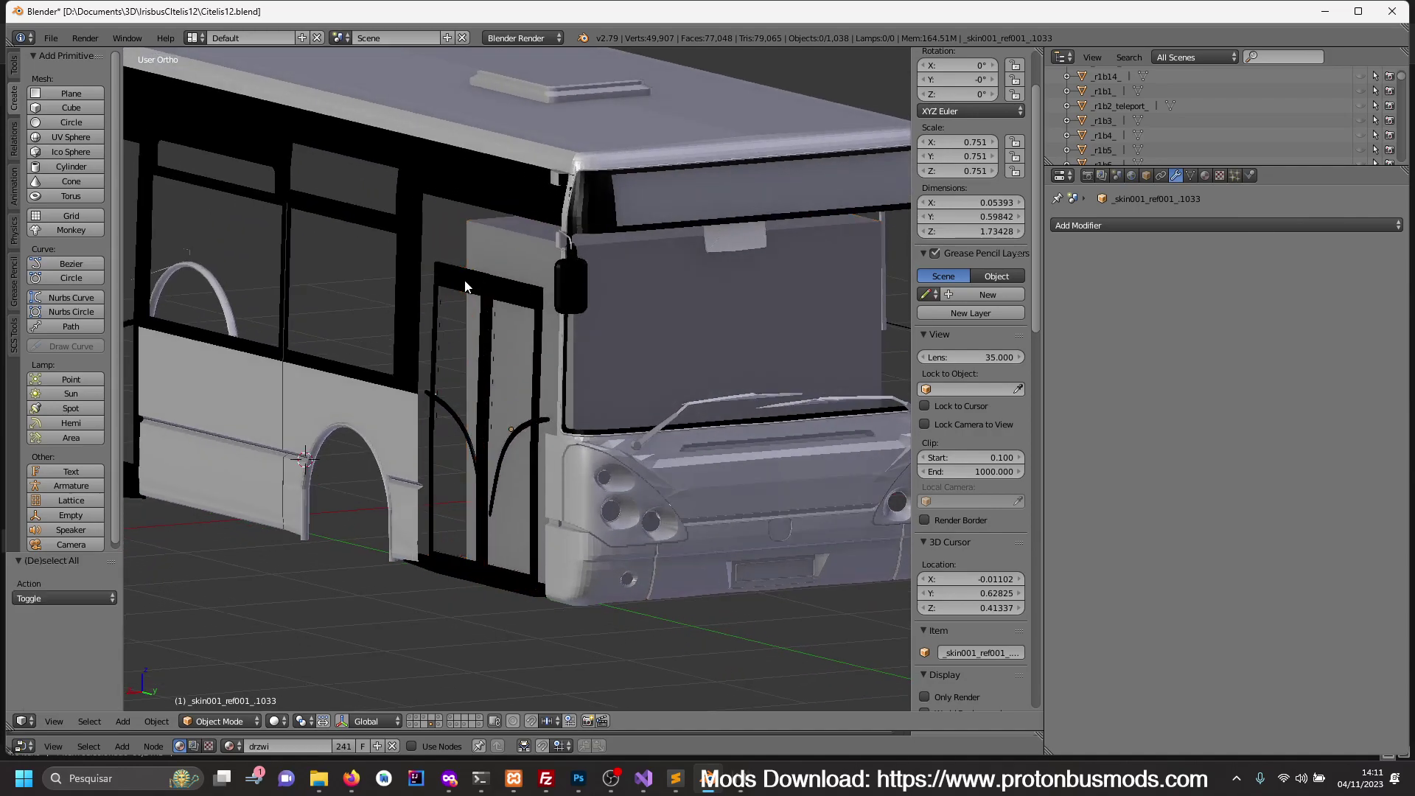
{"action": "right_click", "coordinate": [482, 285]}
{"action": "right_click", "coordinate": [513, 413], "text": "shift"}
{"action": "key", "text": "s"}
{"action": "key", "text": "z"}
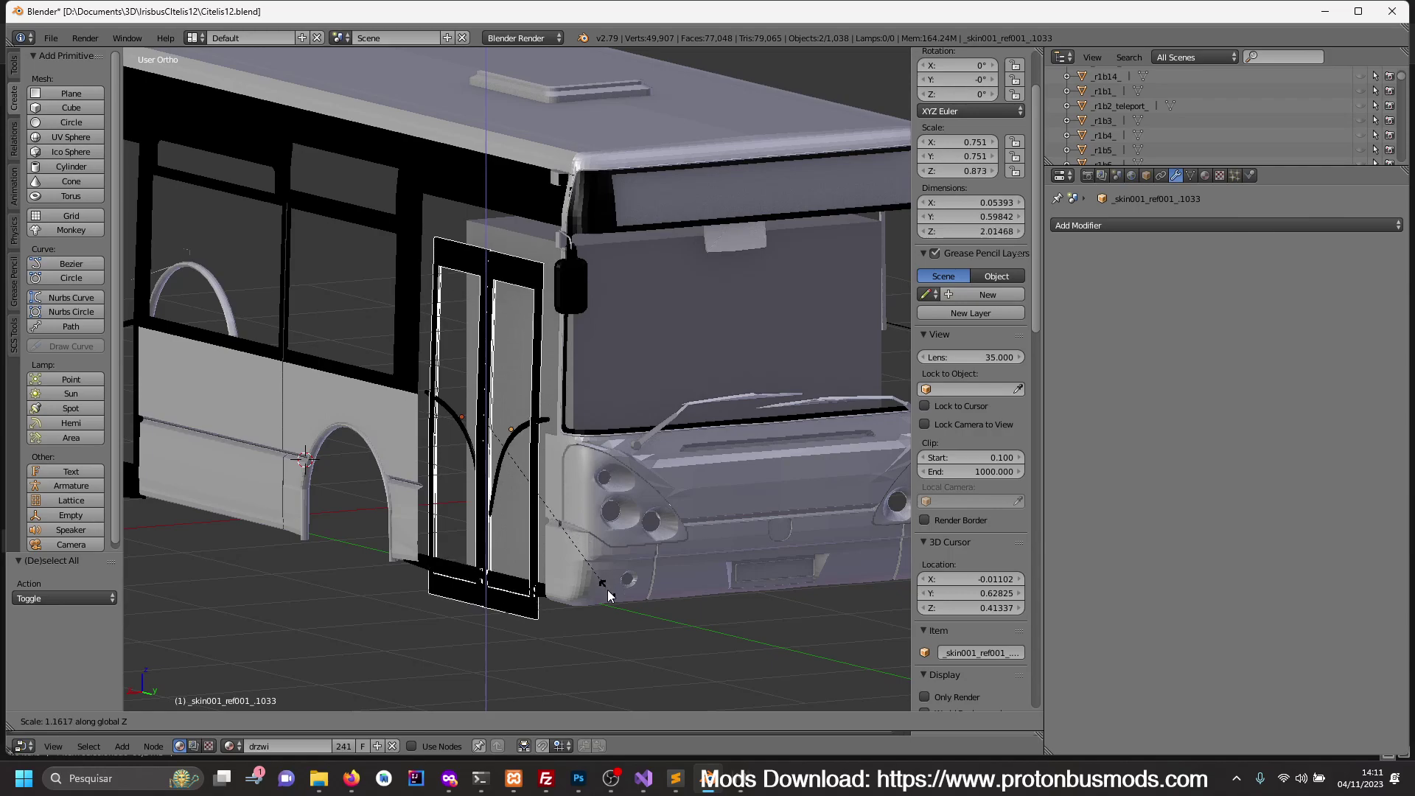
{"action": "left_click", "coordinate": [608, 589]}
- Raise the door panels along Z and stretch them slightly taller again
{"action": "key", "text": "g"}
{"action": "key", "text": "z"}
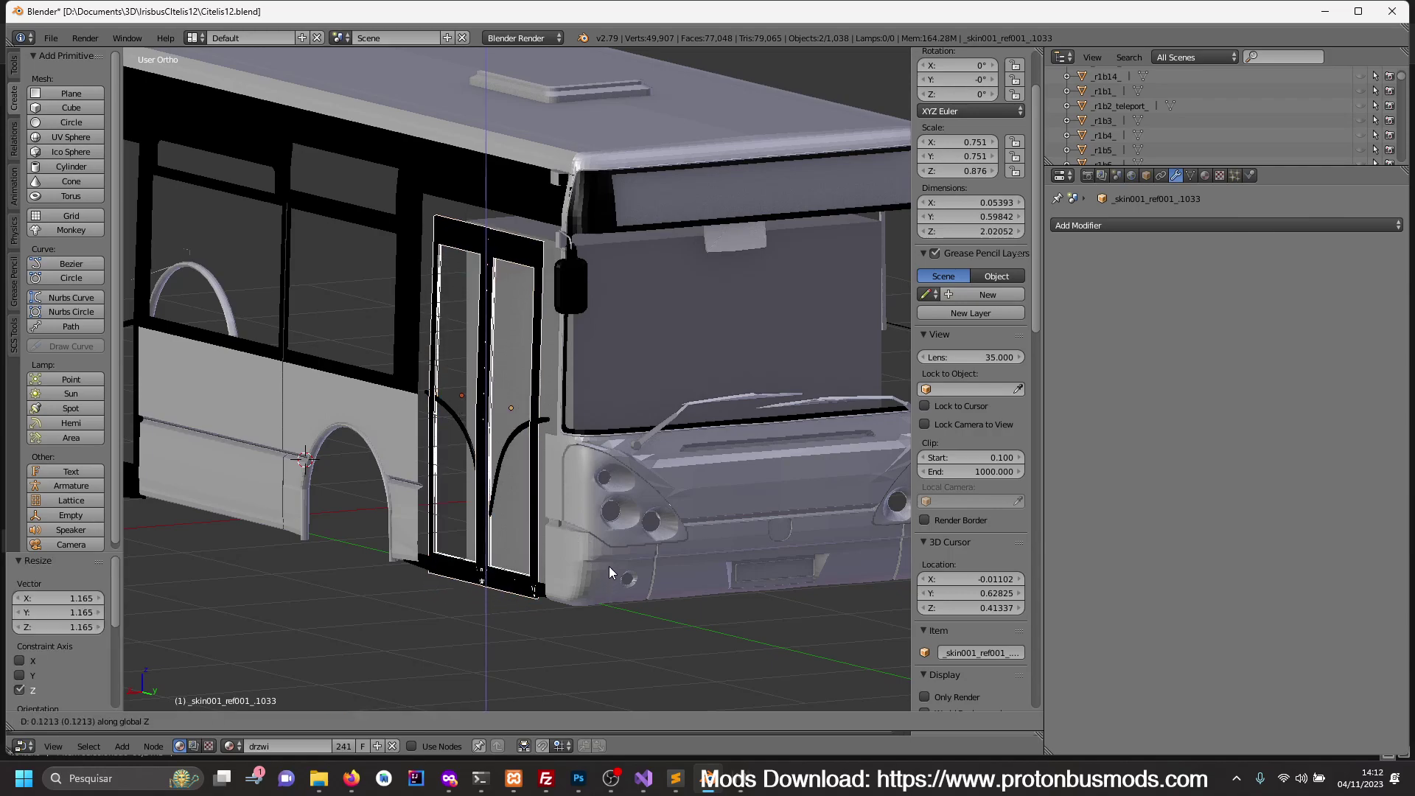
{"action": "left_click_drag", "start_coordinate": [607, 589], "coordinate": [608, 564]}
{"action": "key", "text": "s"}
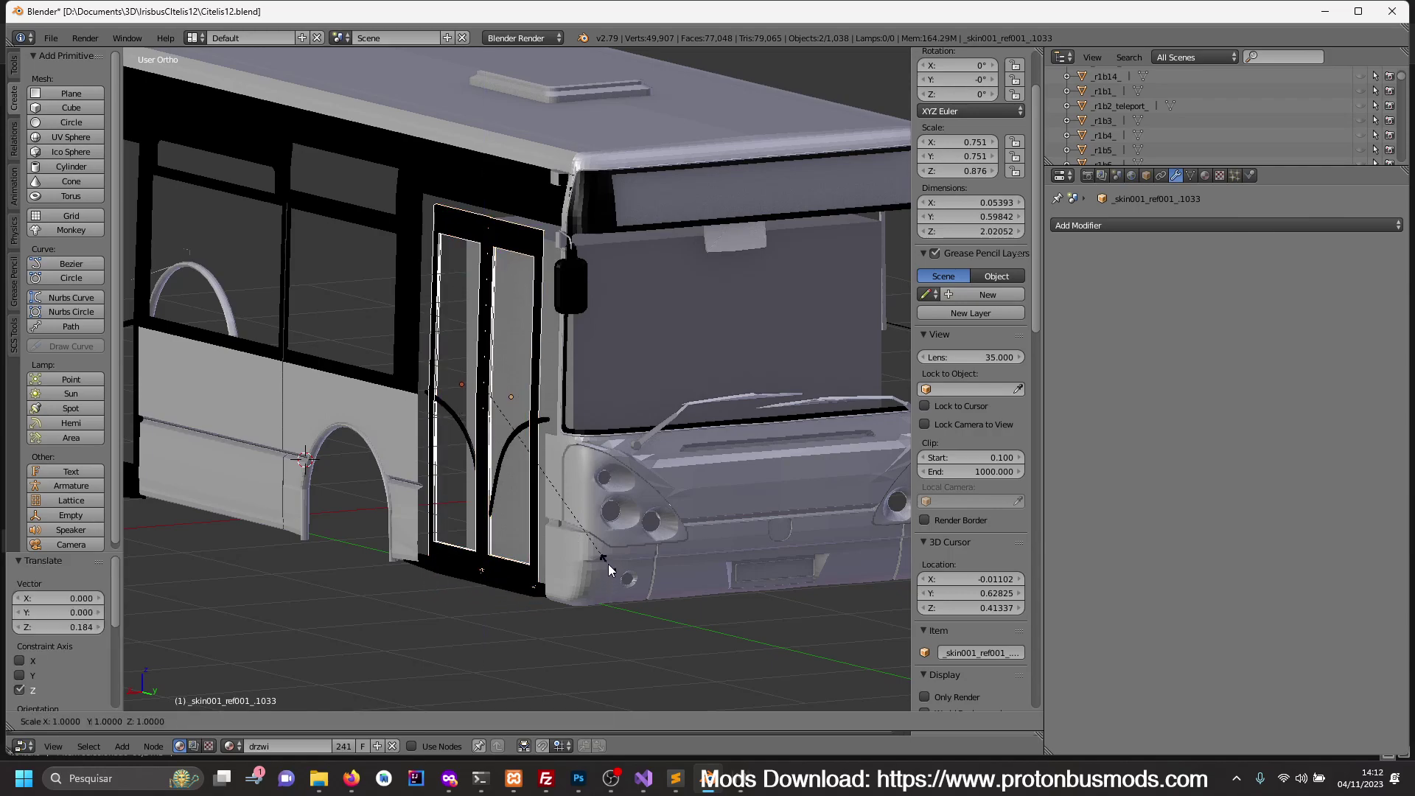
{"action": "key", "text": "z"}
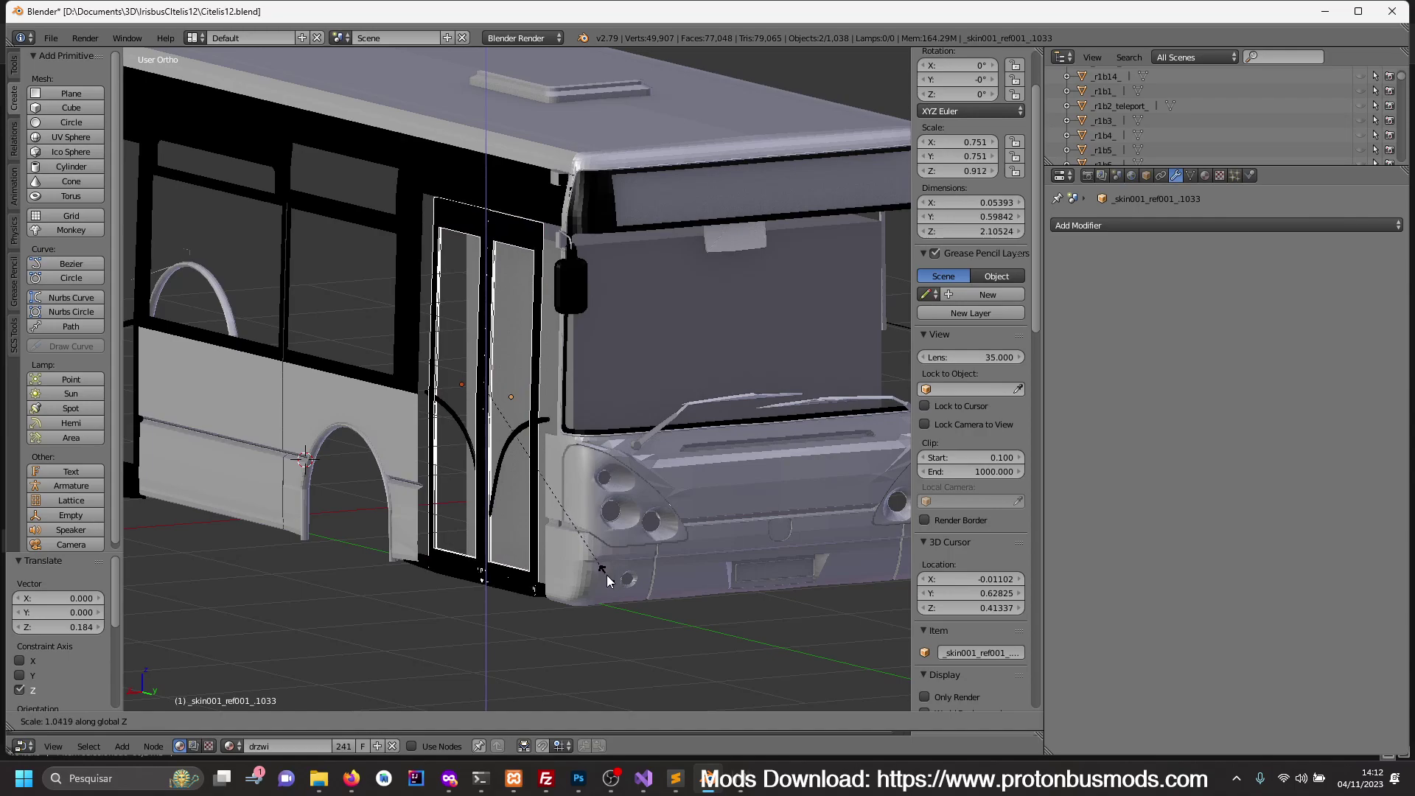
{"action": "left_click", "coordinate": [617, 577]}
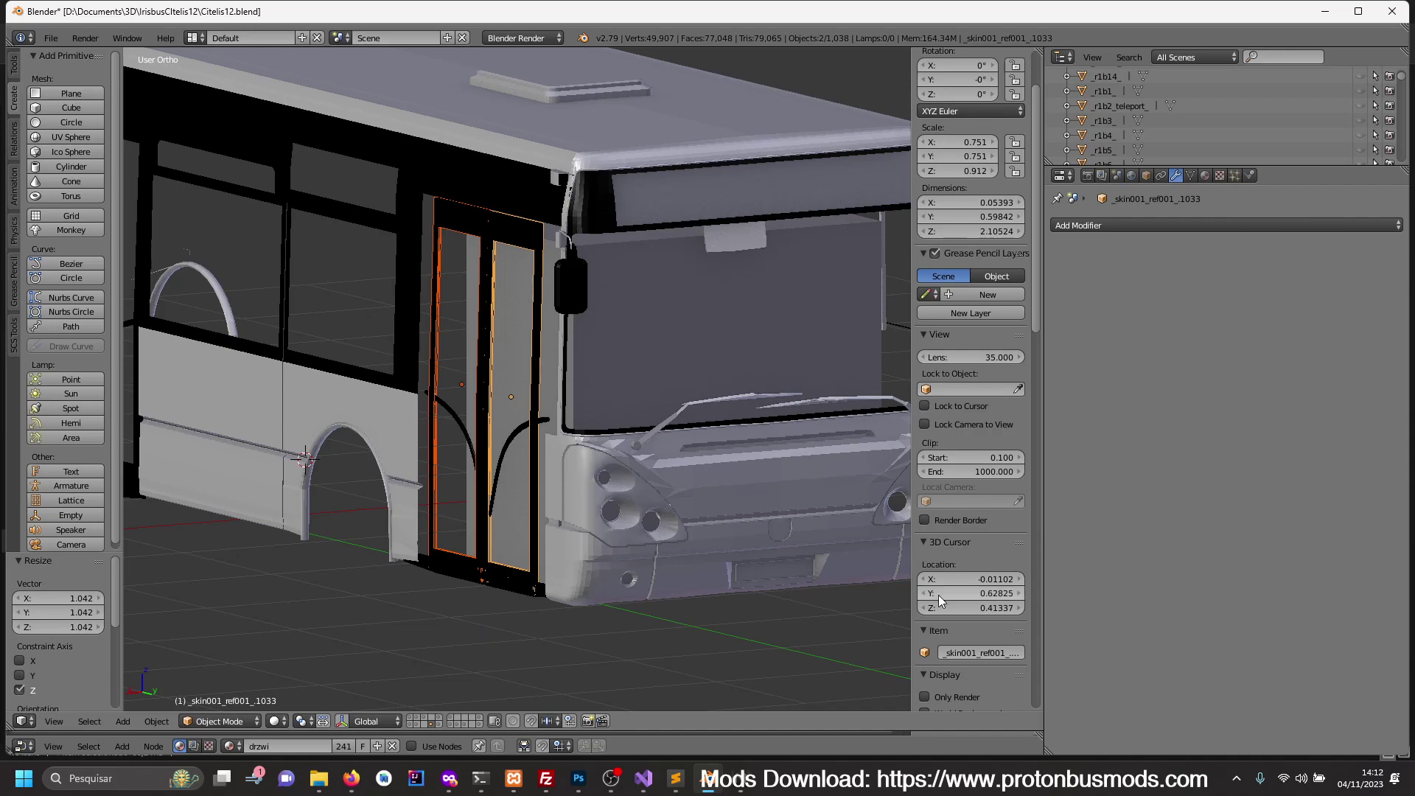
- Shift the door panels sideways along X to line up with the opening
{"action": "key", "text": "ctrl+KP_1"}
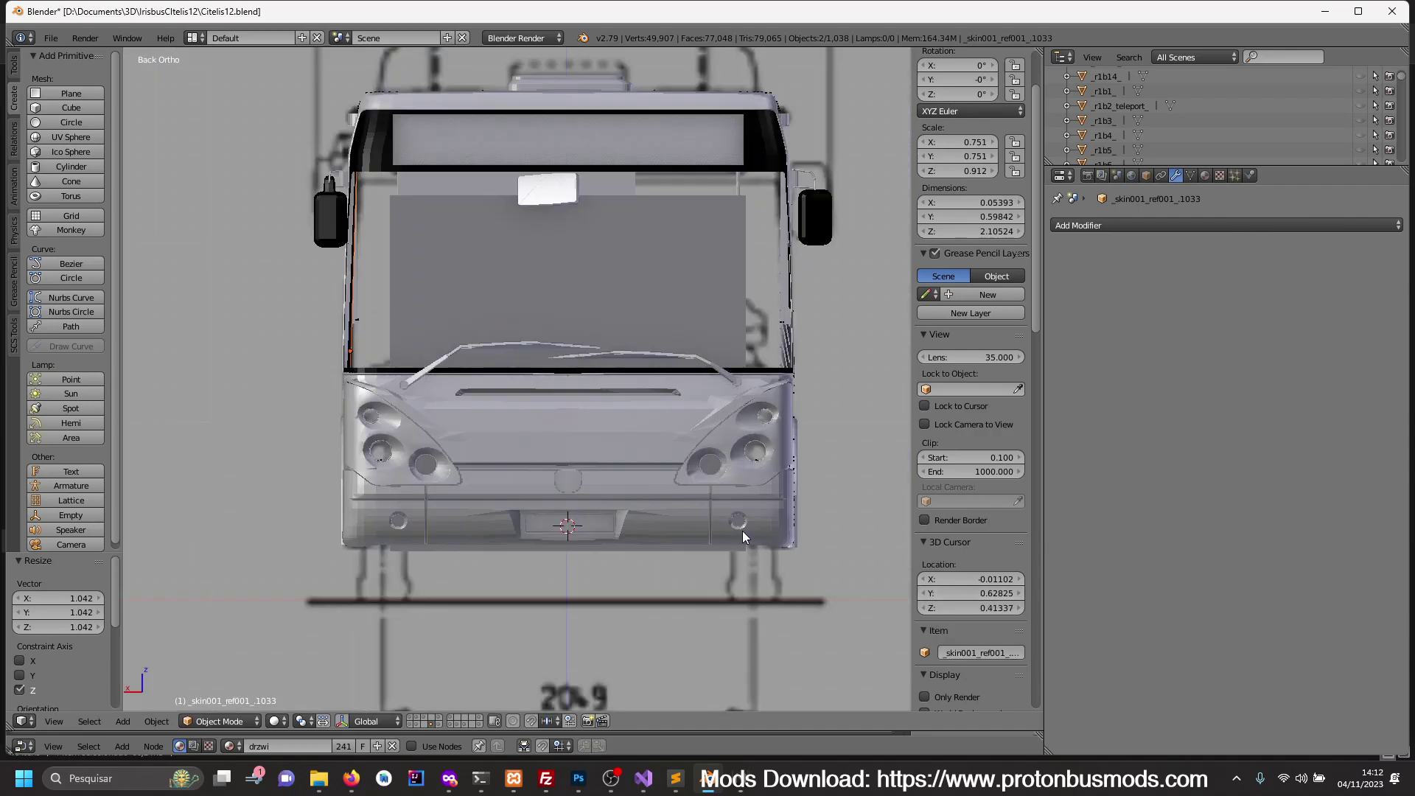
{"action": "middle_click_drag", "start_coordinate": [510, 464], "coordinate": [617, 511], "text": "shift"}
{"action": "key", "text": "z"}
{"action": "scroll", "coordinate": [617, 512], "scroll_direction": "up", "scroll_amount": 4}
{"action": "key", "text": "z"}
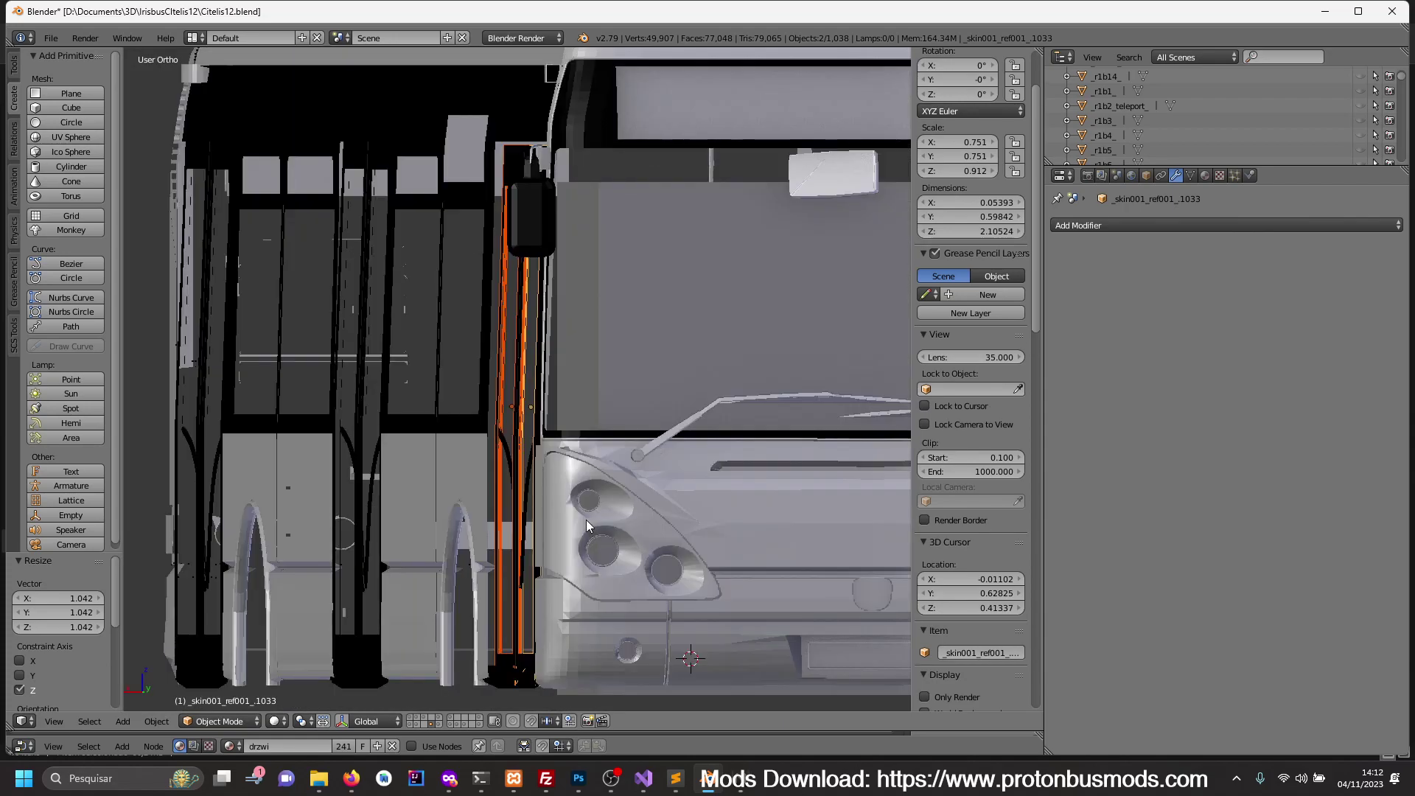
{"action": "key", "text": "g"}
{"action": "key", "text": "x"}
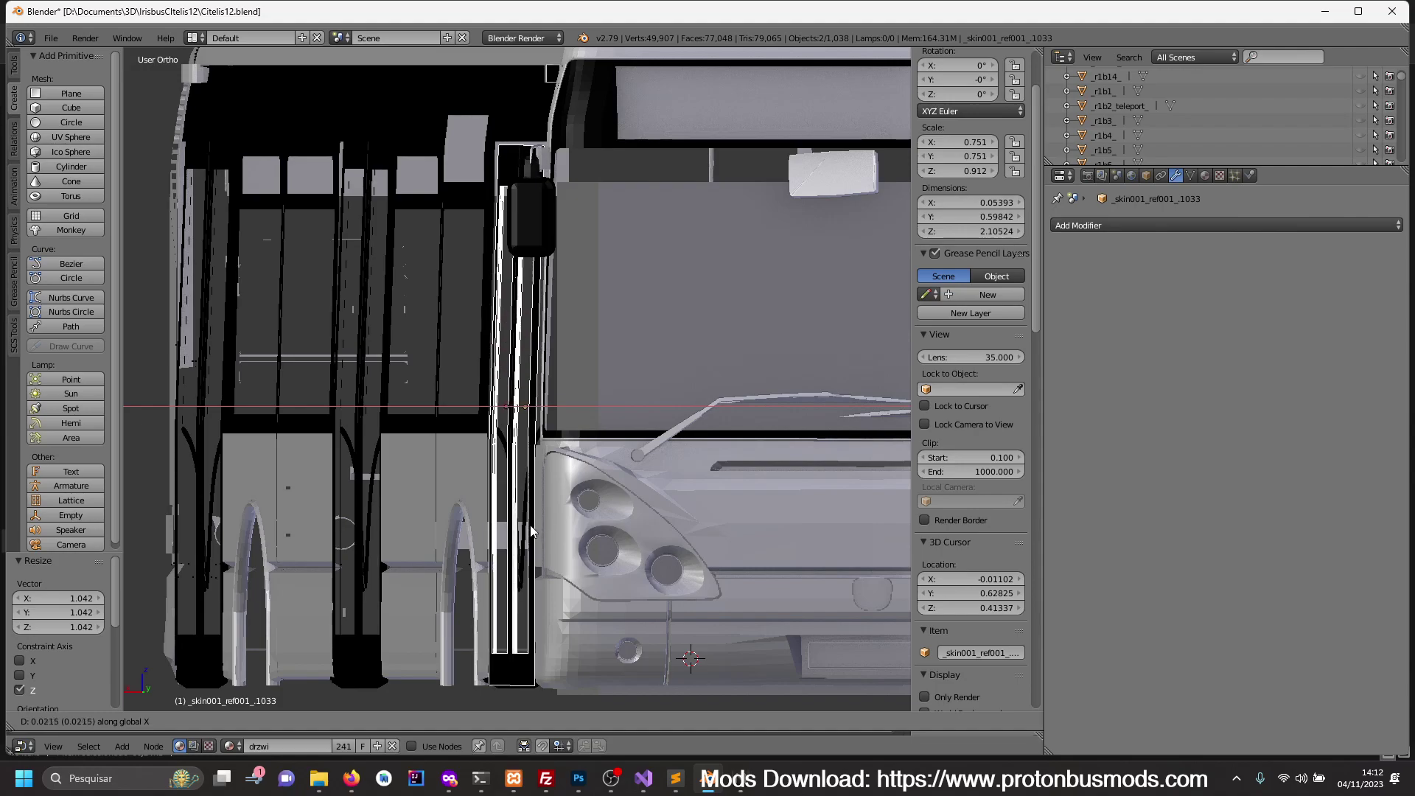
{"action": "left_click", "coordinate": [521, 529]}
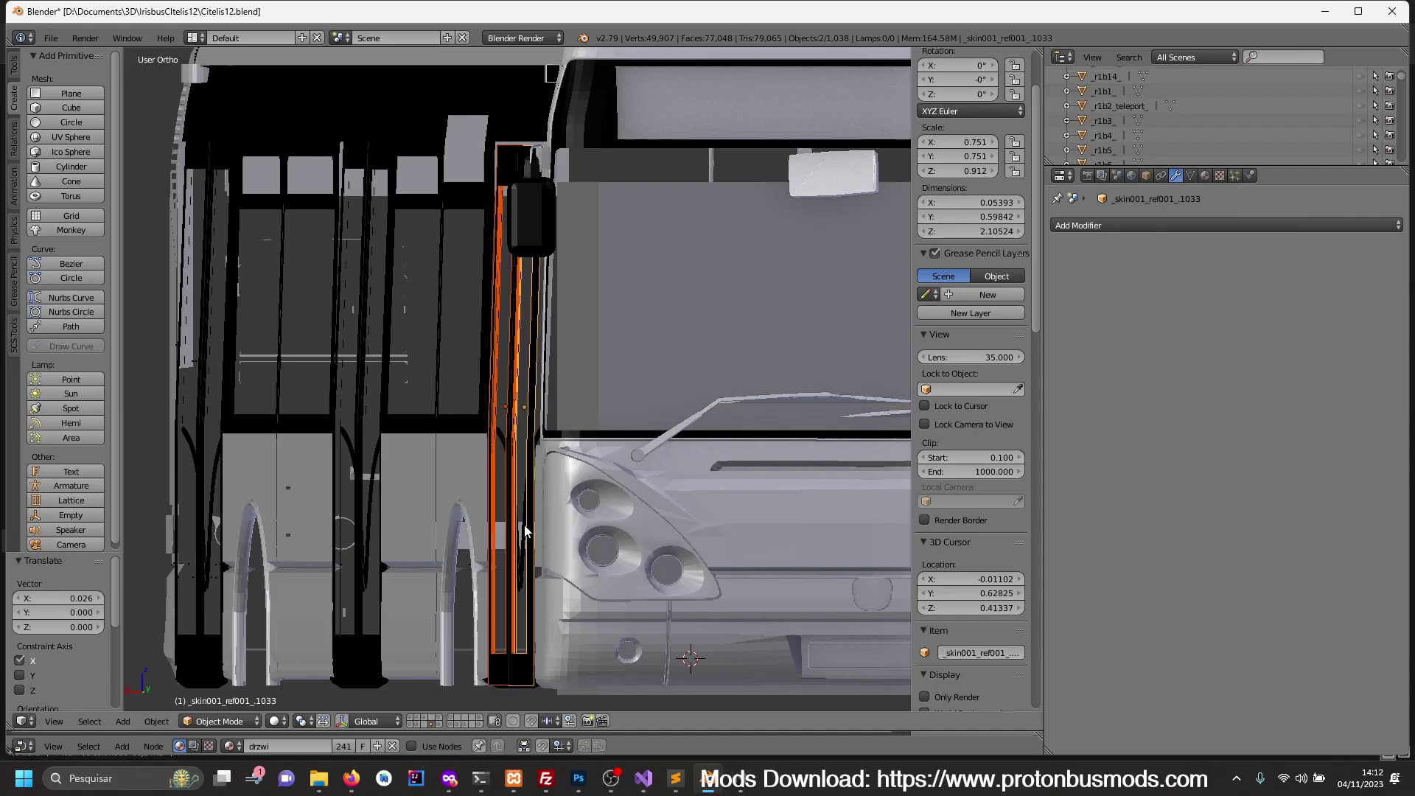
- Refine the door height to 0.918 on Z and nudge them up 0.006
{"action": "key", "text": "s"}
{"action": "key", "text": "z"}
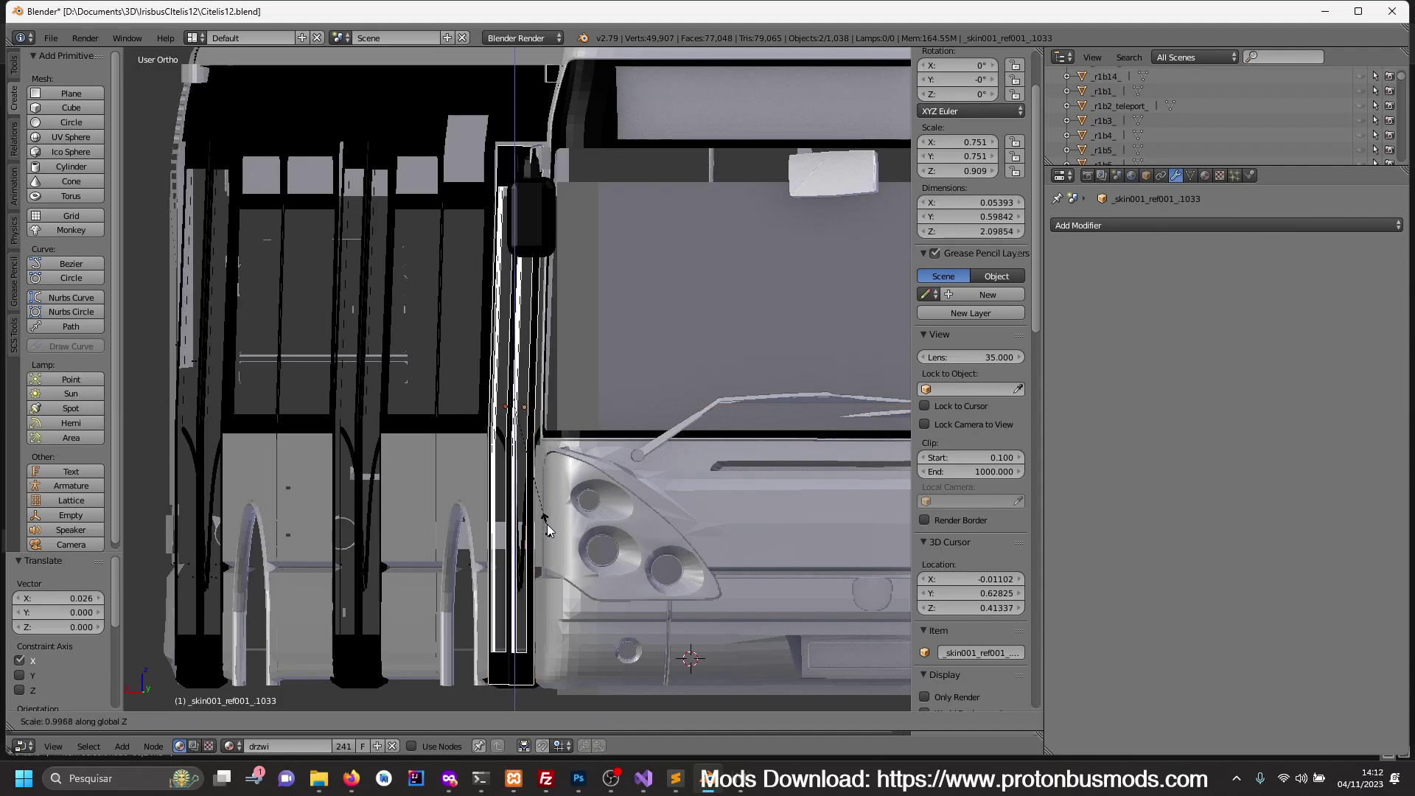
{"action": "left_click", "coordinate": [552, 542]}
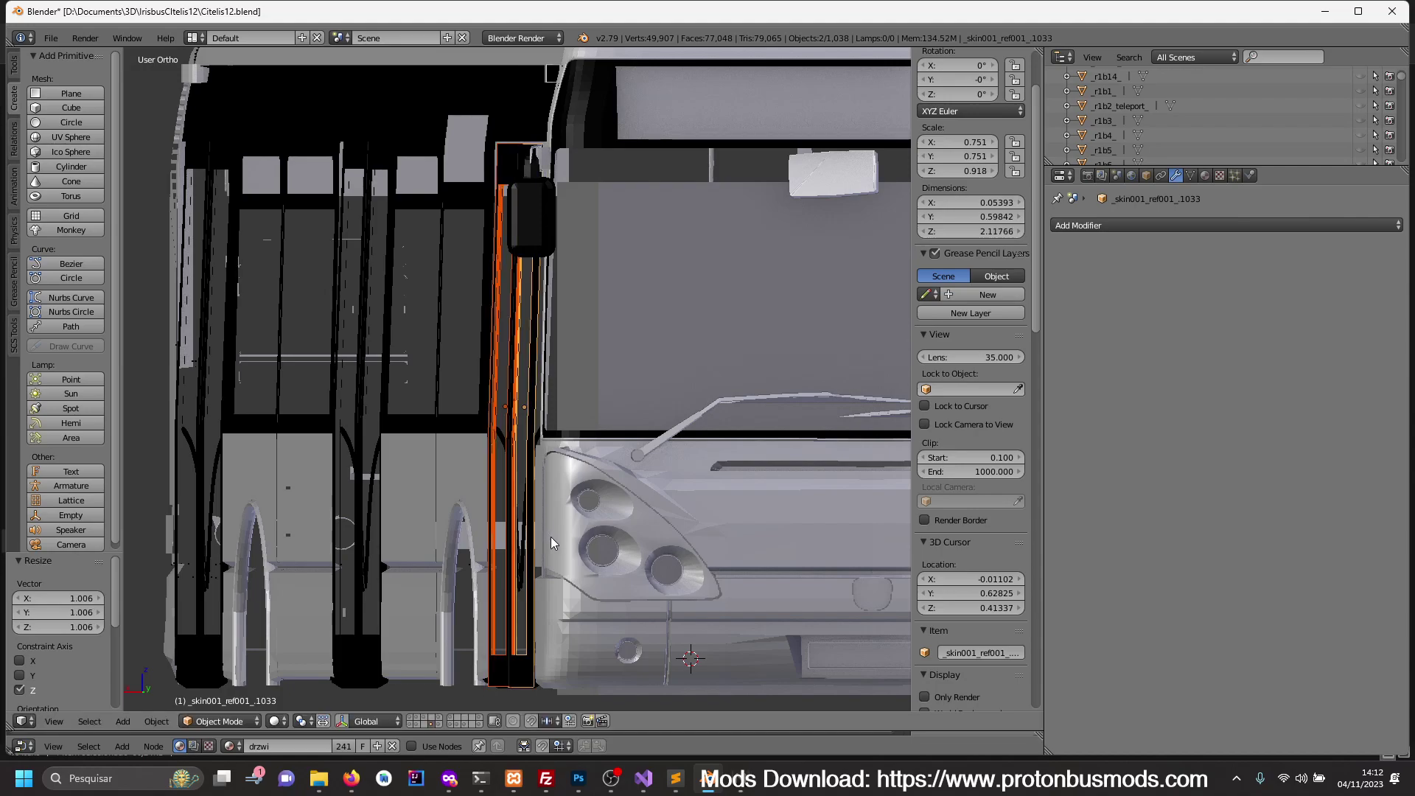
{"action": "key", "text": "g"}
{"action": "key", "text": "z"}
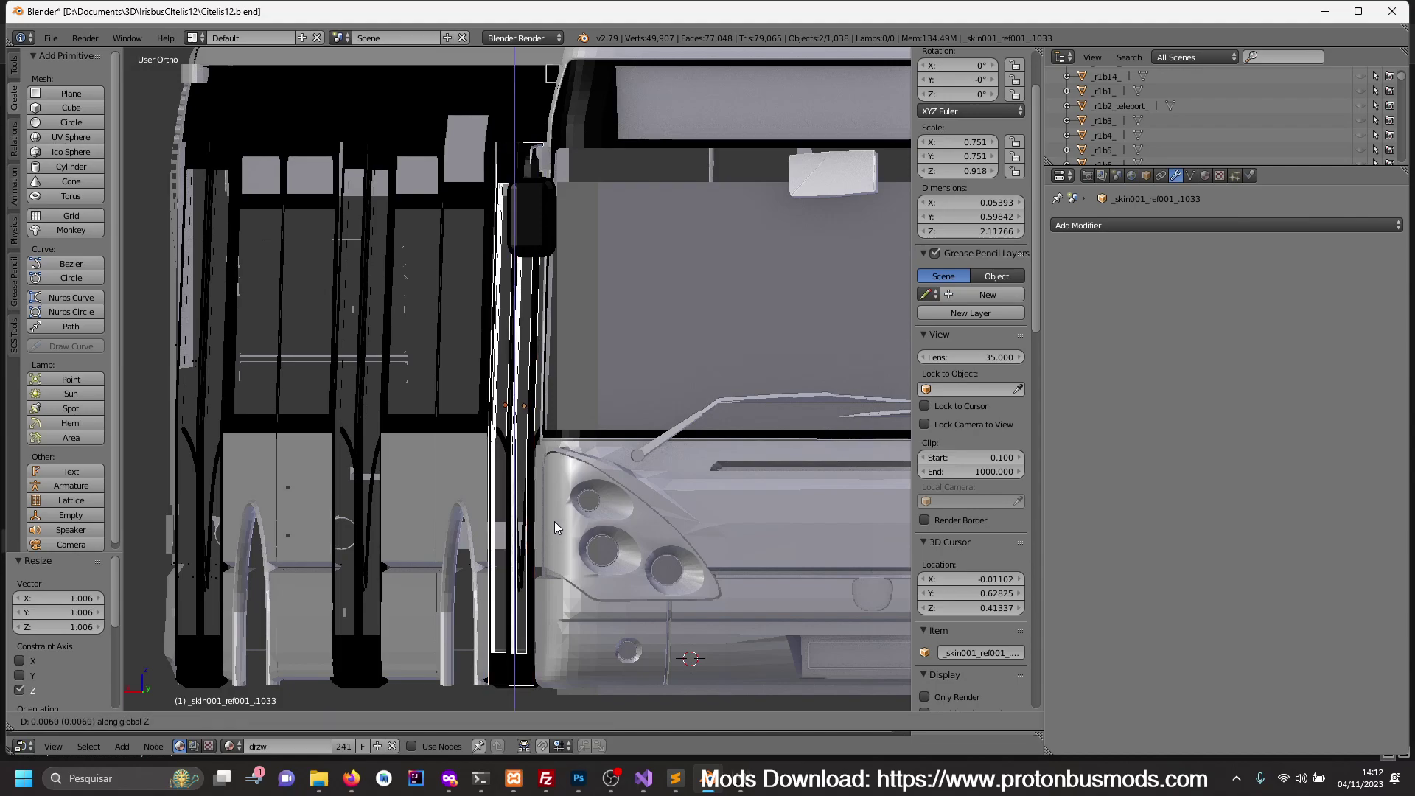
{"action": "left_click", "coordinate": [555, 521]}
- Tilt the door panels 0.295° about Y, then deselect everything
{"action": "middle_click_drag", "start_coordinate": [609, 578], "coordinate": [588, 600]}
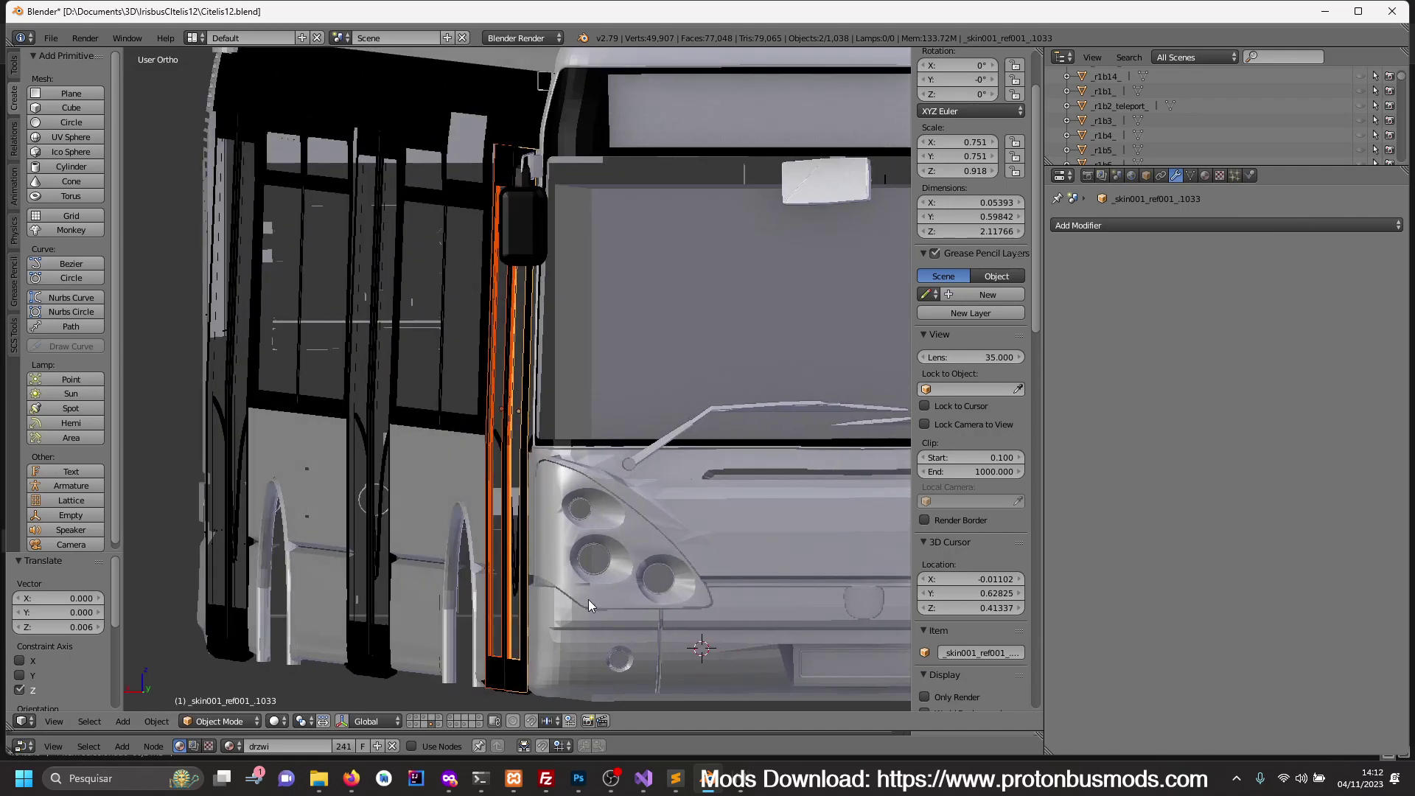
{"action": "key", "text": "r"}
{"action": "key", "text": "y"}
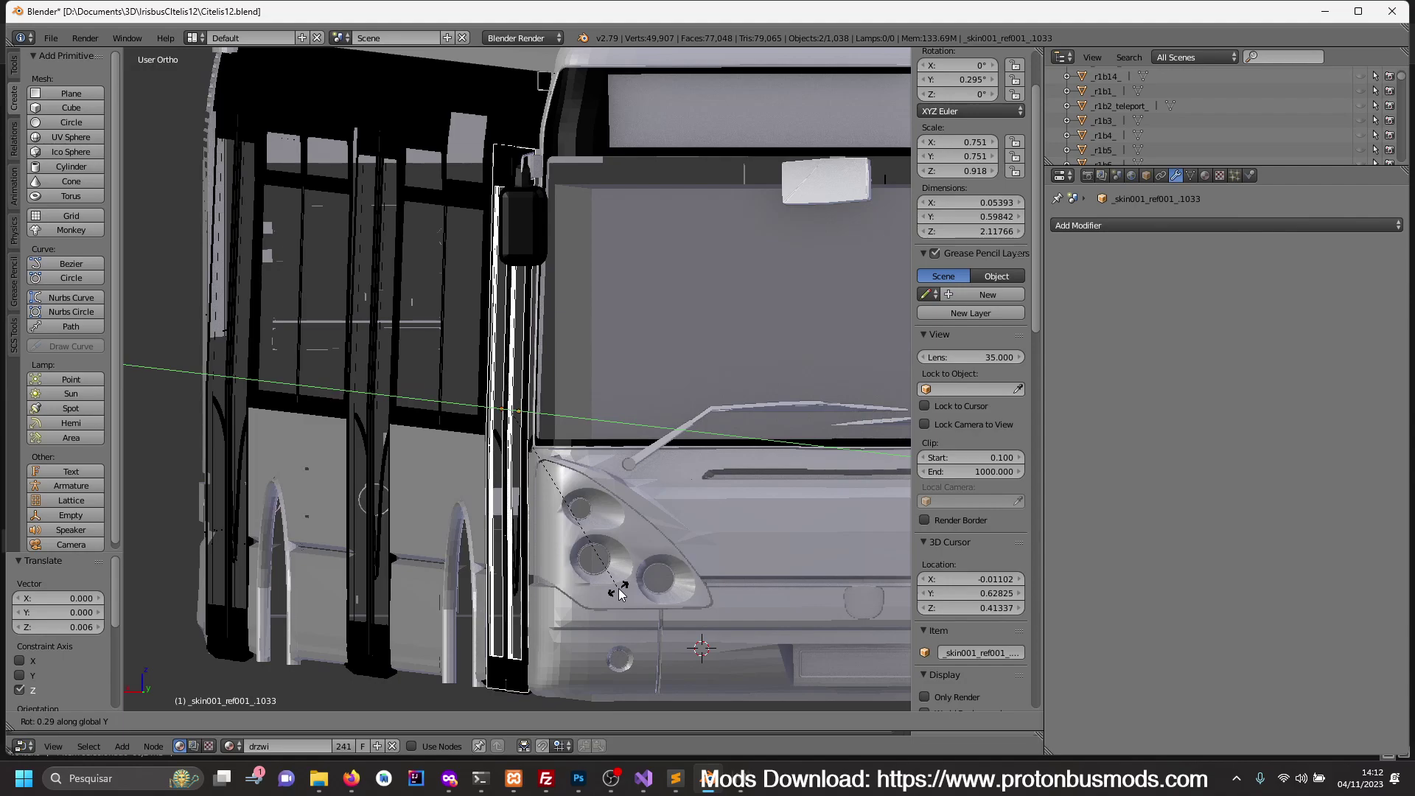
{"action": "left_click", "coordinate": [619, 593]}
{"action": "key", "text": "a"}
{"action": "mouse_move", "coordinate": [619, 593]}
{"action": "middle_mouse_down"}
{"action": "mouse_move", "coordinate": [538, 565]}
{"action": "mouse_move", "coordinate": [659, 568]}
{"action": "middle_mouse_up"}
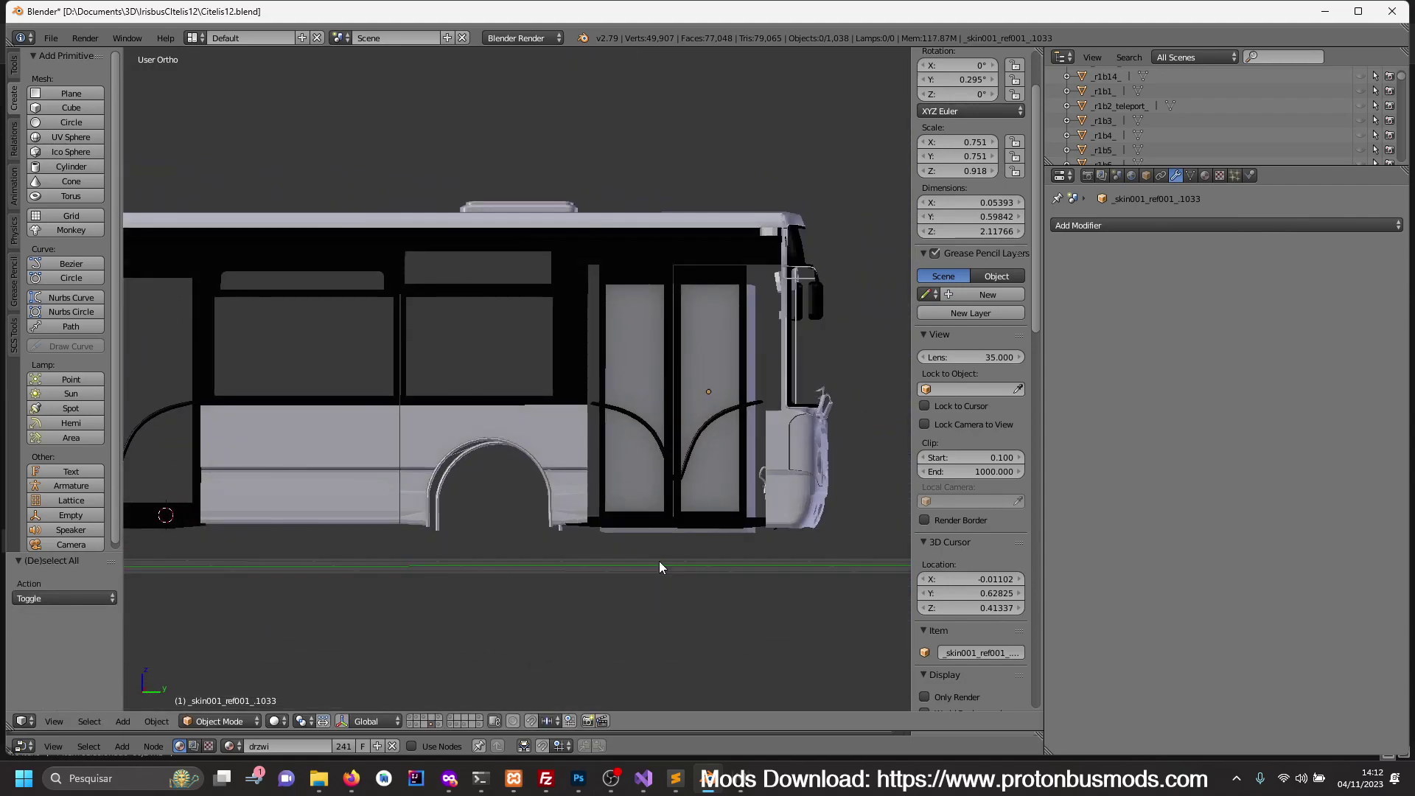
- Line up the right side view over the blueprint and hide the door's curved rail piece
{"action": "key", "text": "KP_3"}
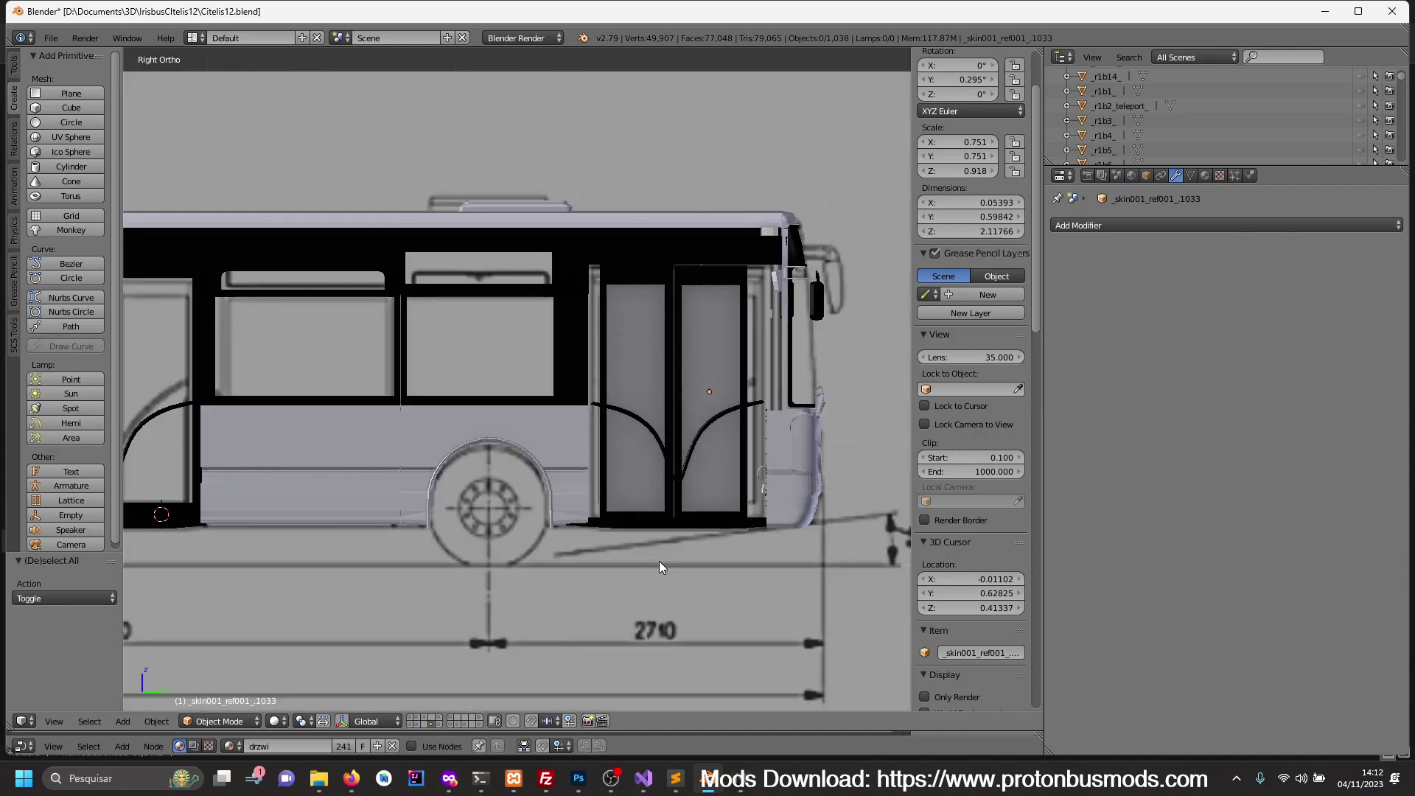
{"action": "middle_click_drag", "start_coordinate": [706, 492], "coordinate": [644, 485], "text": "shift"}
{"action": "right_click", "coordinate": [647, 480]}
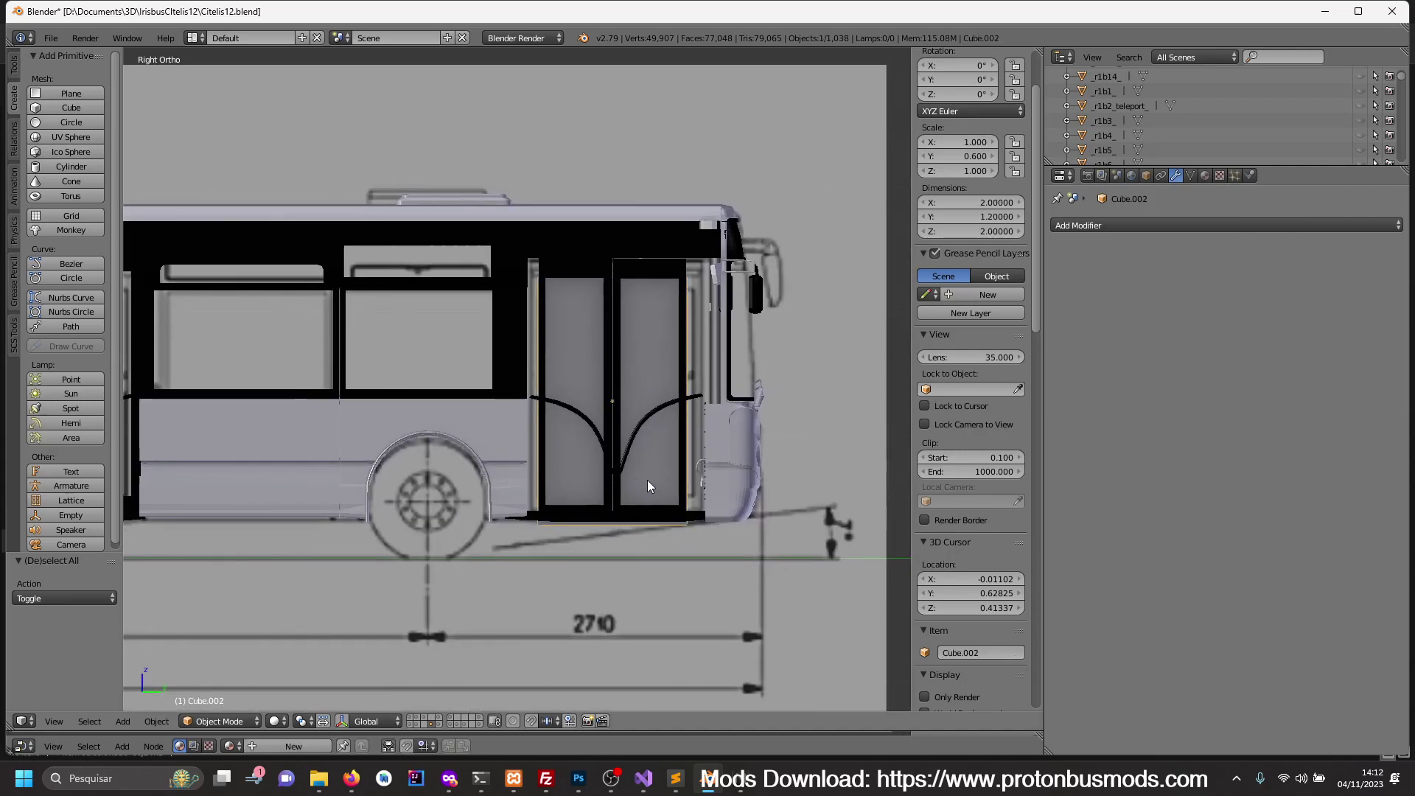
{"action": "scroll", "coordinate": [629, 546], "scroll_direction": "down", "scroll_amount": 3}
{"action": "mouse_move", "coordinate": [630, 546]}
{"action": "middle_mouse_down", "text": "shift"}
{"action": "mouse_move", "coordinate": [658, 410]}
{"action": "mouse_move", "coordinate": [631, 439]}
{"action": "middle_mouse_up", "text": "shift"}
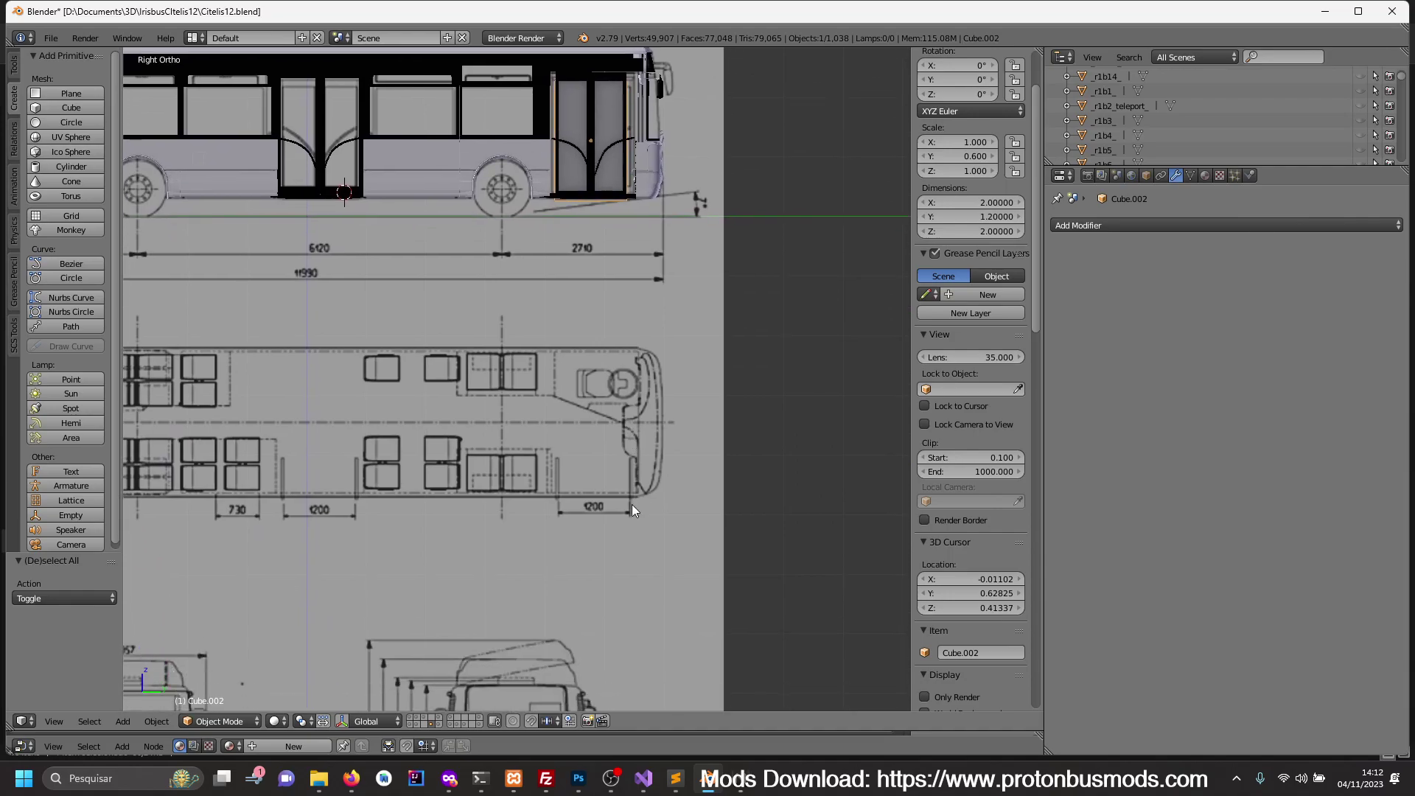
{"action": "scroll", "coordinate": [631, 504], "scroll_direction": "up", "scroll_amount": 3}
{"action": "mouse_move", "coordinate": [658, 541]}
{"action": "middle_mouse_down", "text": "shift"}
{"action": "mouse_move", "coordinate": [665, 489]}
{"action": "mouse_move", "coordinate": [624, 445]}
{"action": "middle_mouse_up", "text": "shift"}
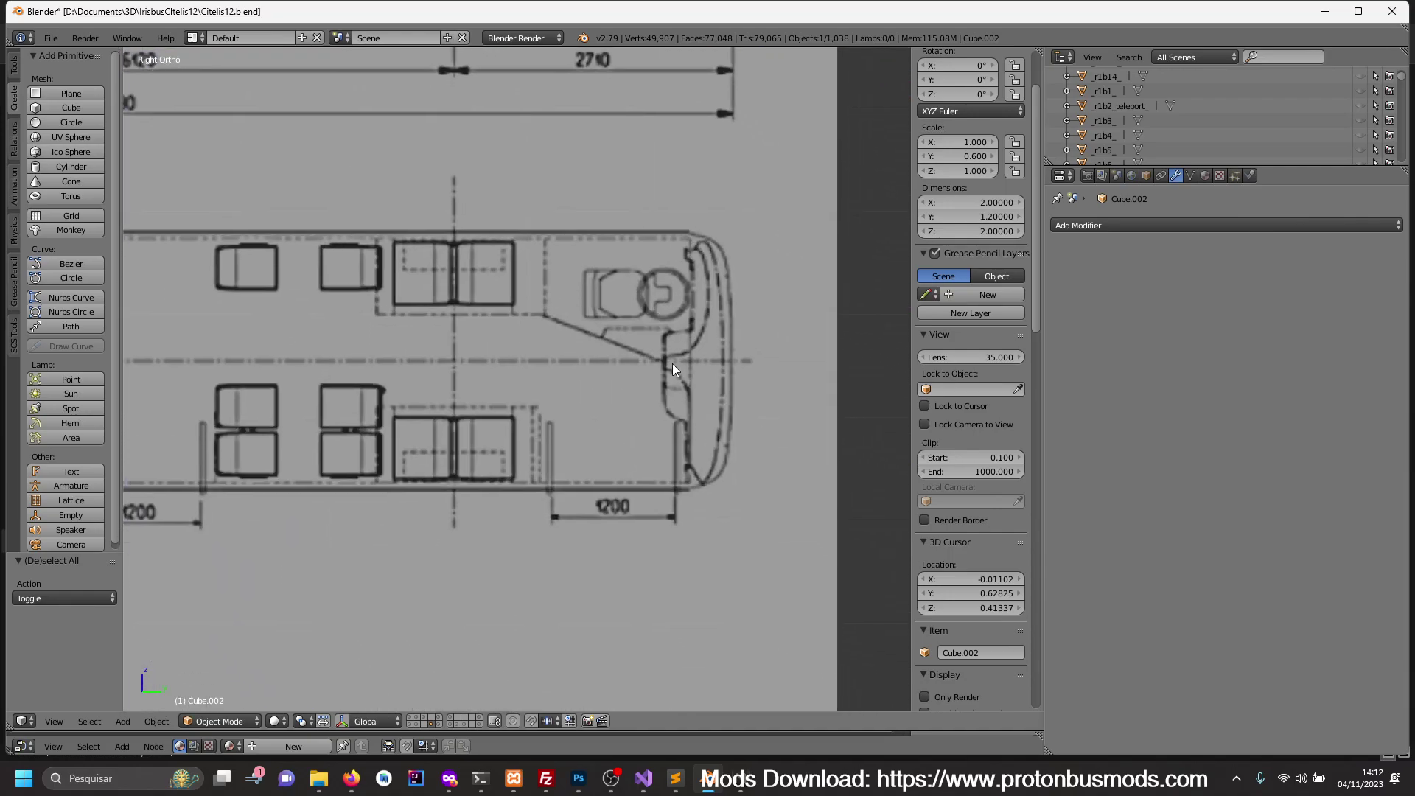
{"action": "middle_click_drag", "start_coordinate": [673, 364], "coordinate": [629, 612], "text": "shift"}
{"action": "scroll", "coordinate": [623, 471], "scroll_direction": "up", "scroll_amount": 1}
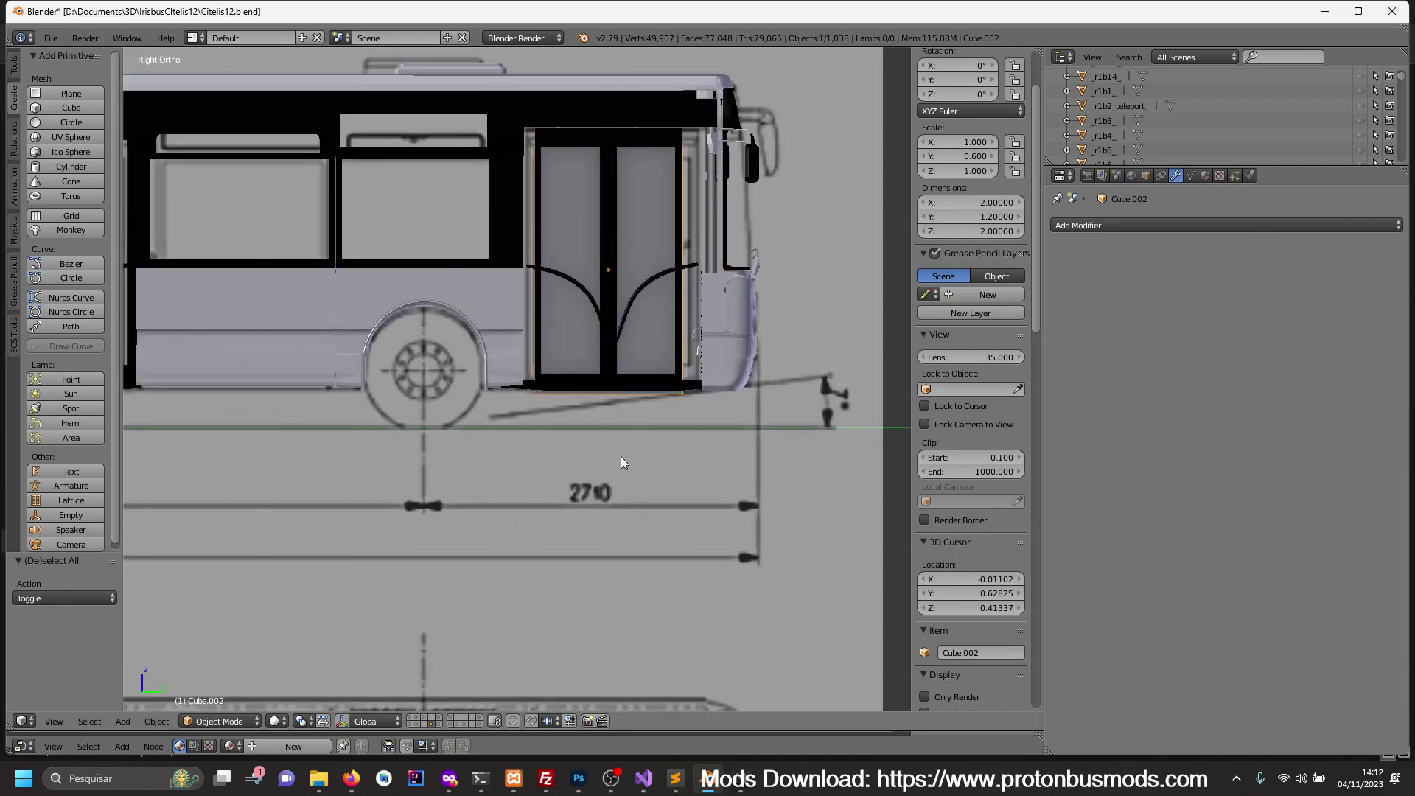
{"action": "scroll", "coordinate": [649, 413], "scroll_direction": "up", "scroll_amount": 3}
{"action": "right_click", "coordinate": [706, 269]}
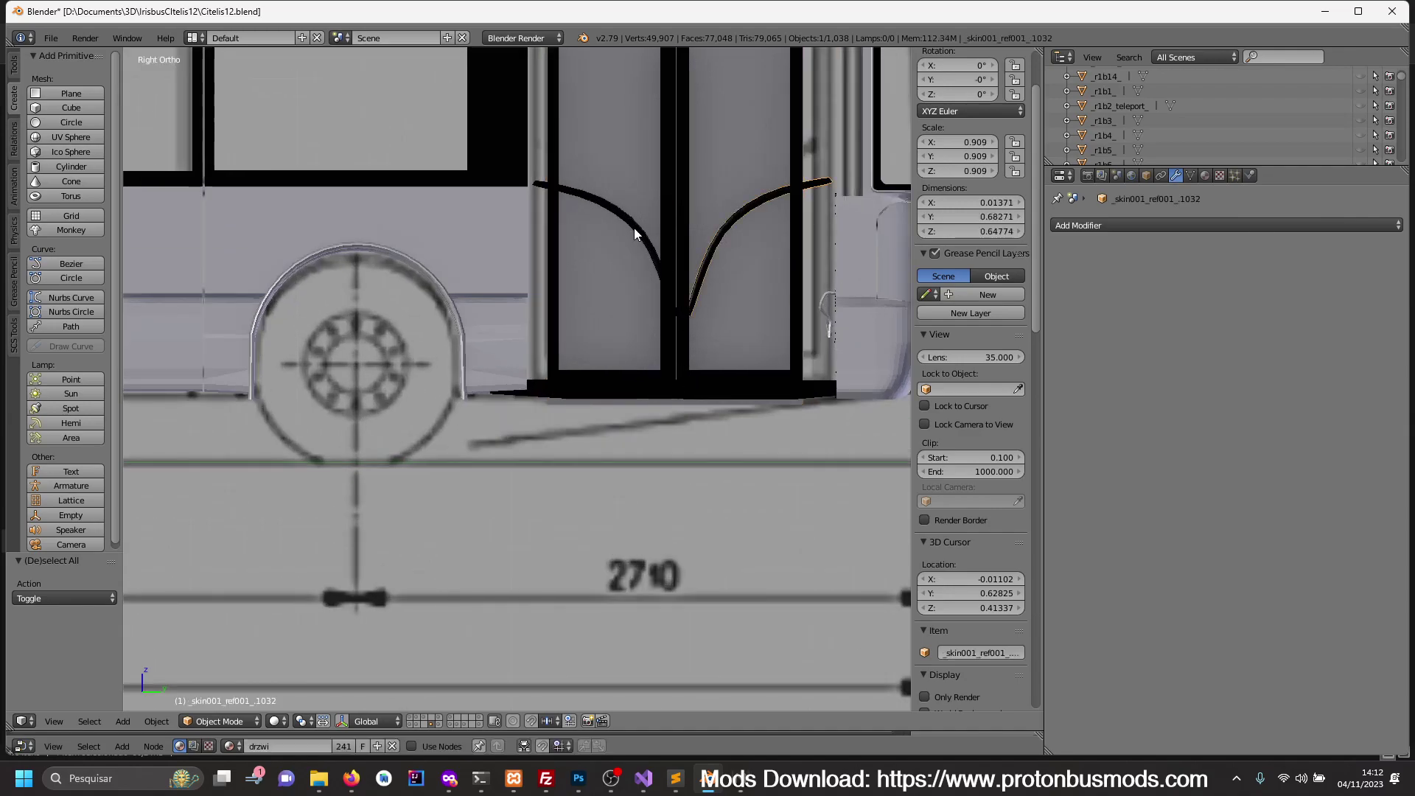
{"action": "key", "text": "h"}
- Delete the windshield piece Cube.002 in solid shading and select the doorway door piece
{"action": "scroll", "coordinate": [634, 435], "scroll_direction": "down", "scroll_amount": 3}
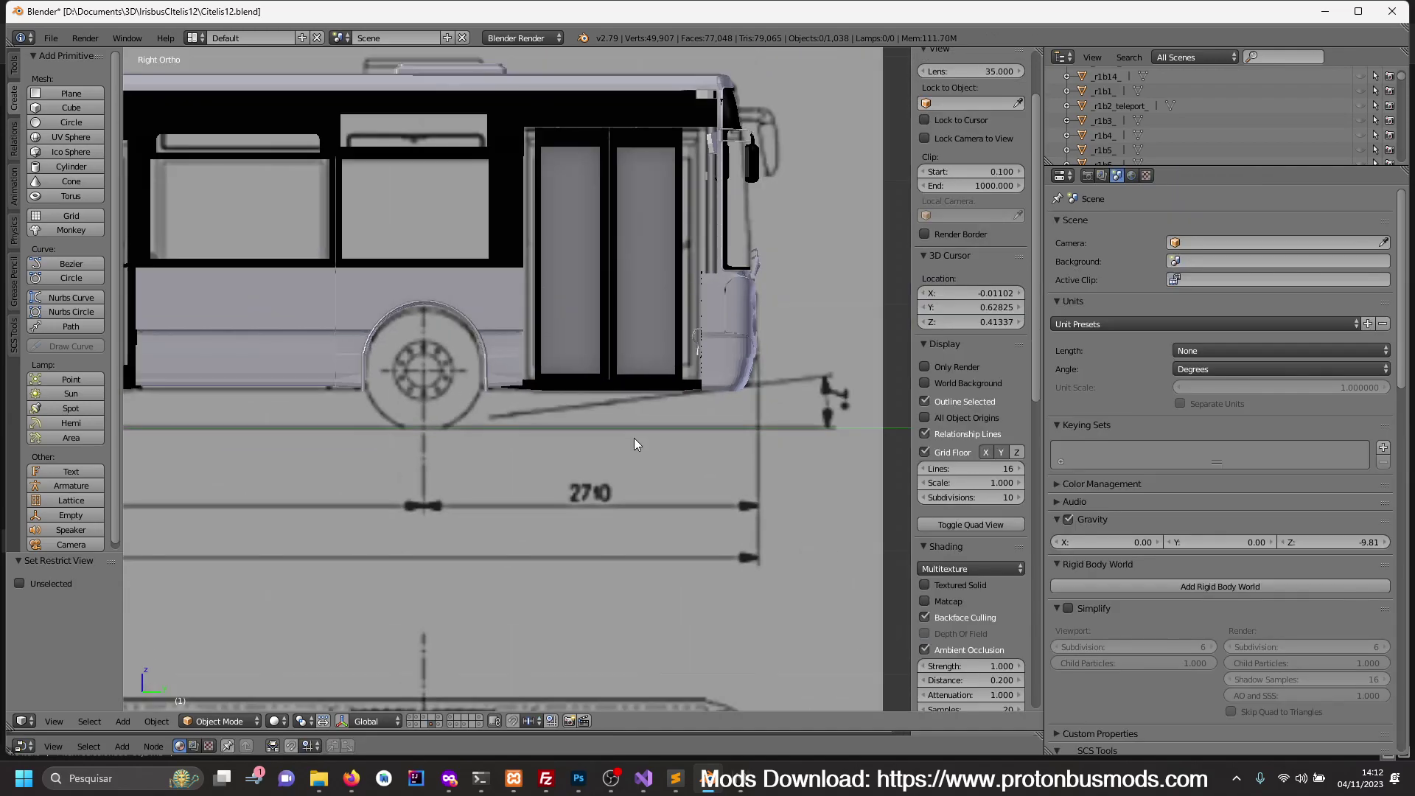
{"action": "key", "text": "z"}
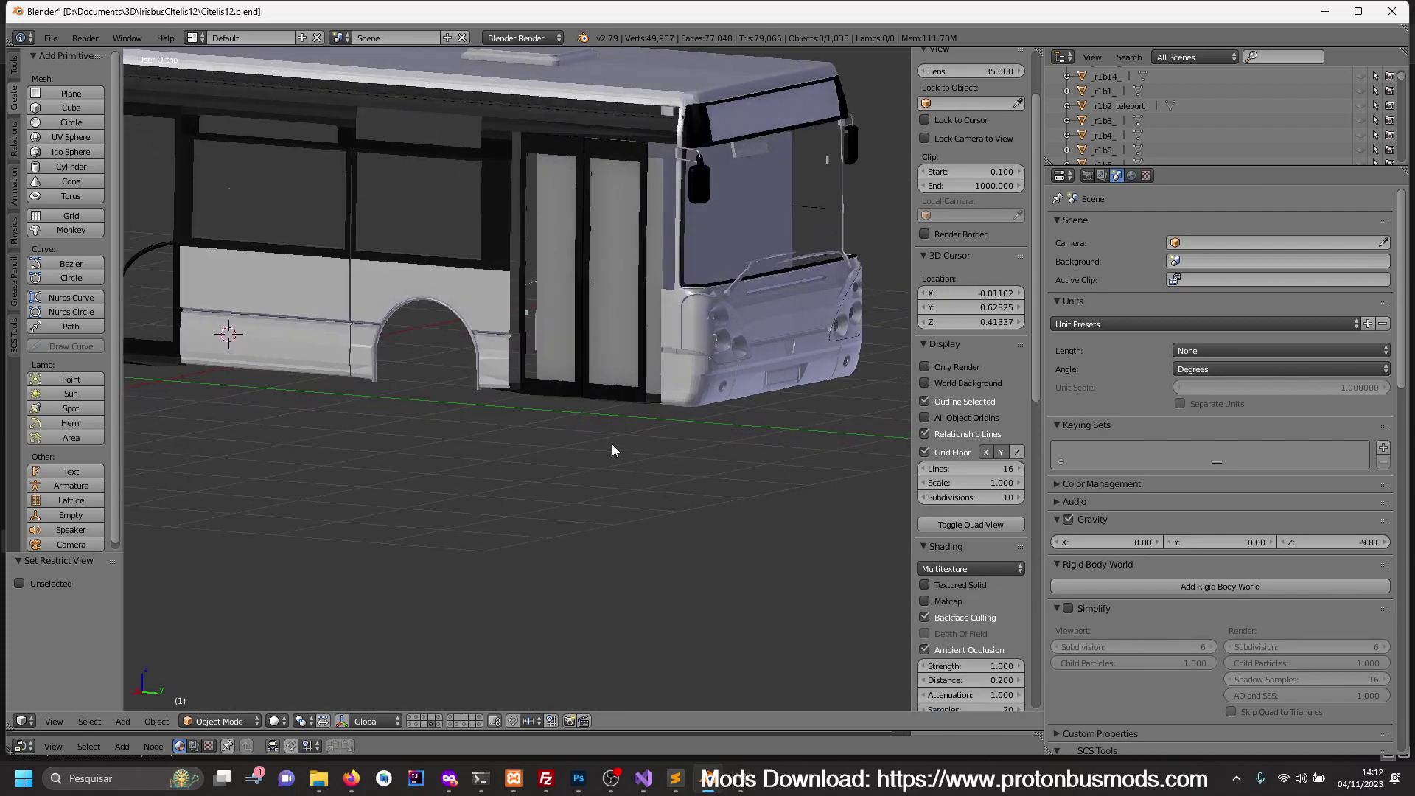
{"action": "middle_click_drag", "start_coordinate": [661, 431], "coordinate": [590, 457]}
{"action": "right_click", "coordinate": [597, 333]}
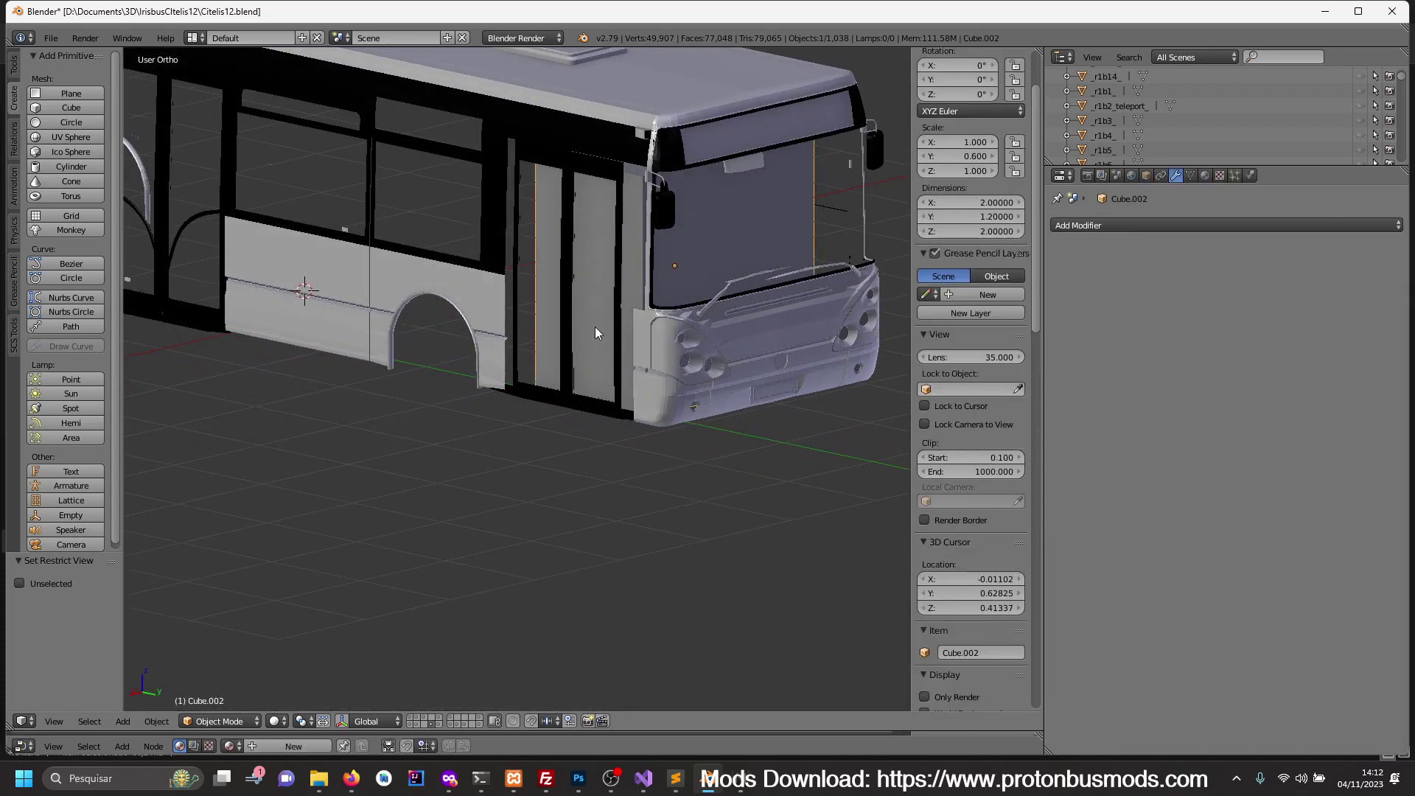
{"action": "key", "text": "x"}
{"action": "left_click", "coordinate": [597, 329]}
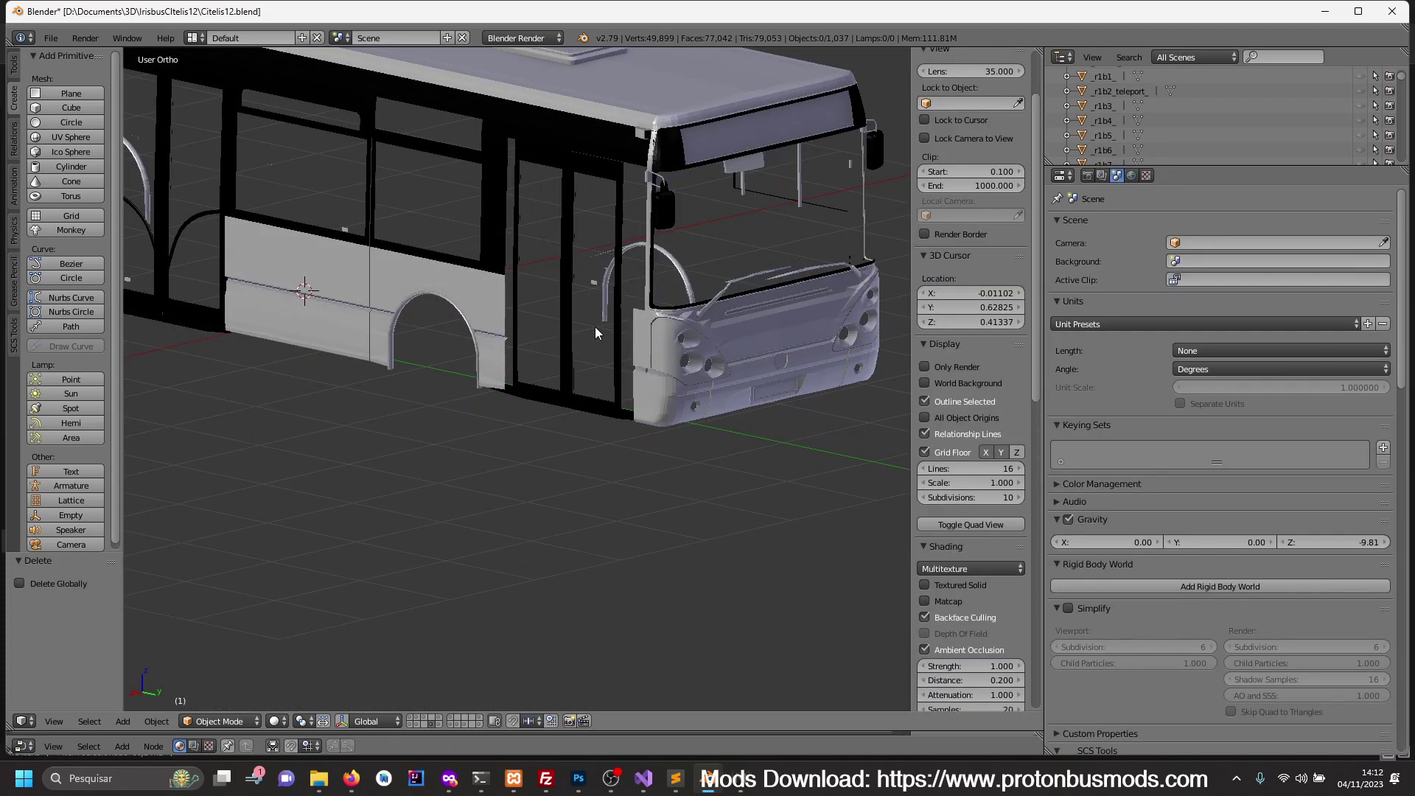
{"action": "right_click", "coordinate": [592, 407]}
{"action": "middle_click_drag", "start_coordinate": [586, 449], "coordinate": [615, 451]}
- Move the selected door piece along Y and deselect all objects
{"action": "key", "text": "g"}
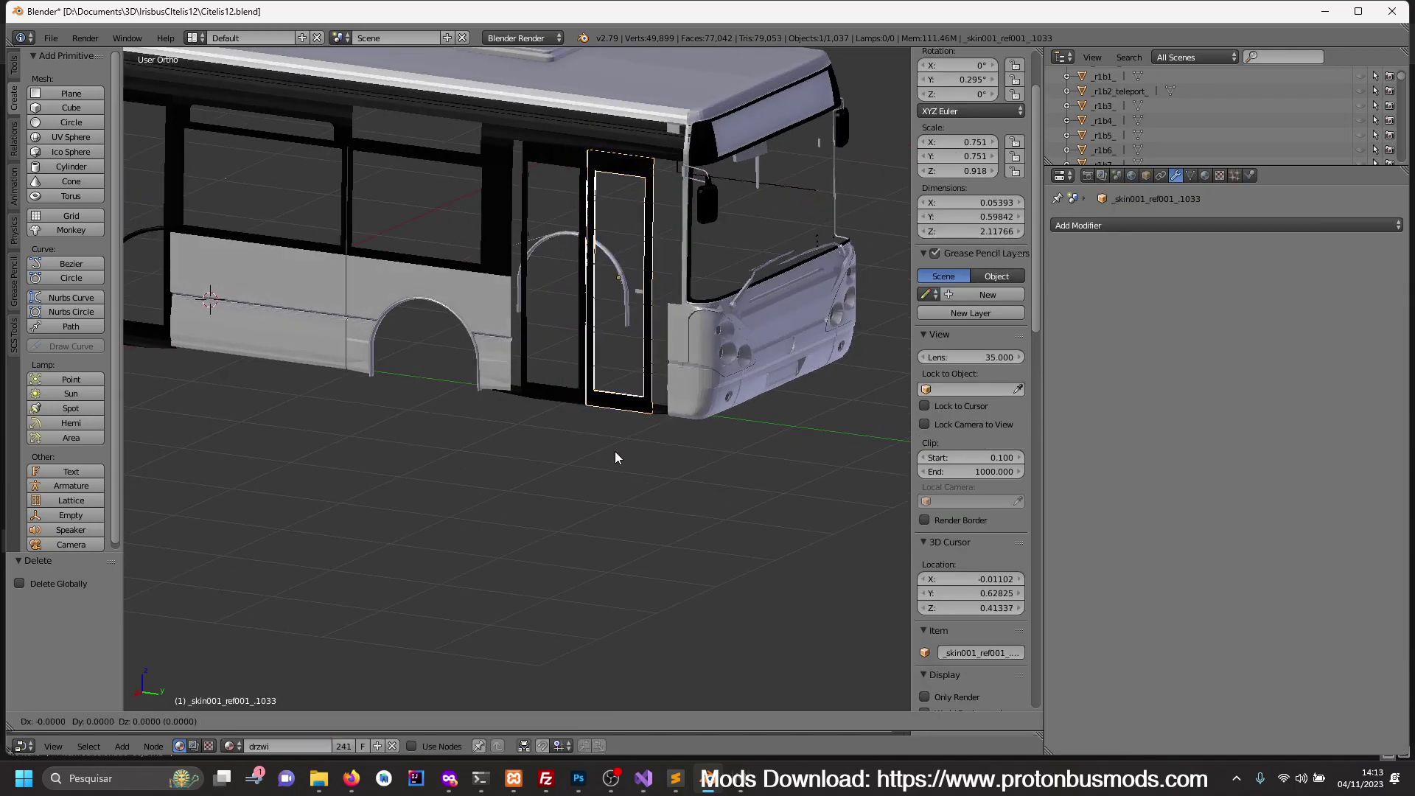
{"action": "key", "text": "y"}
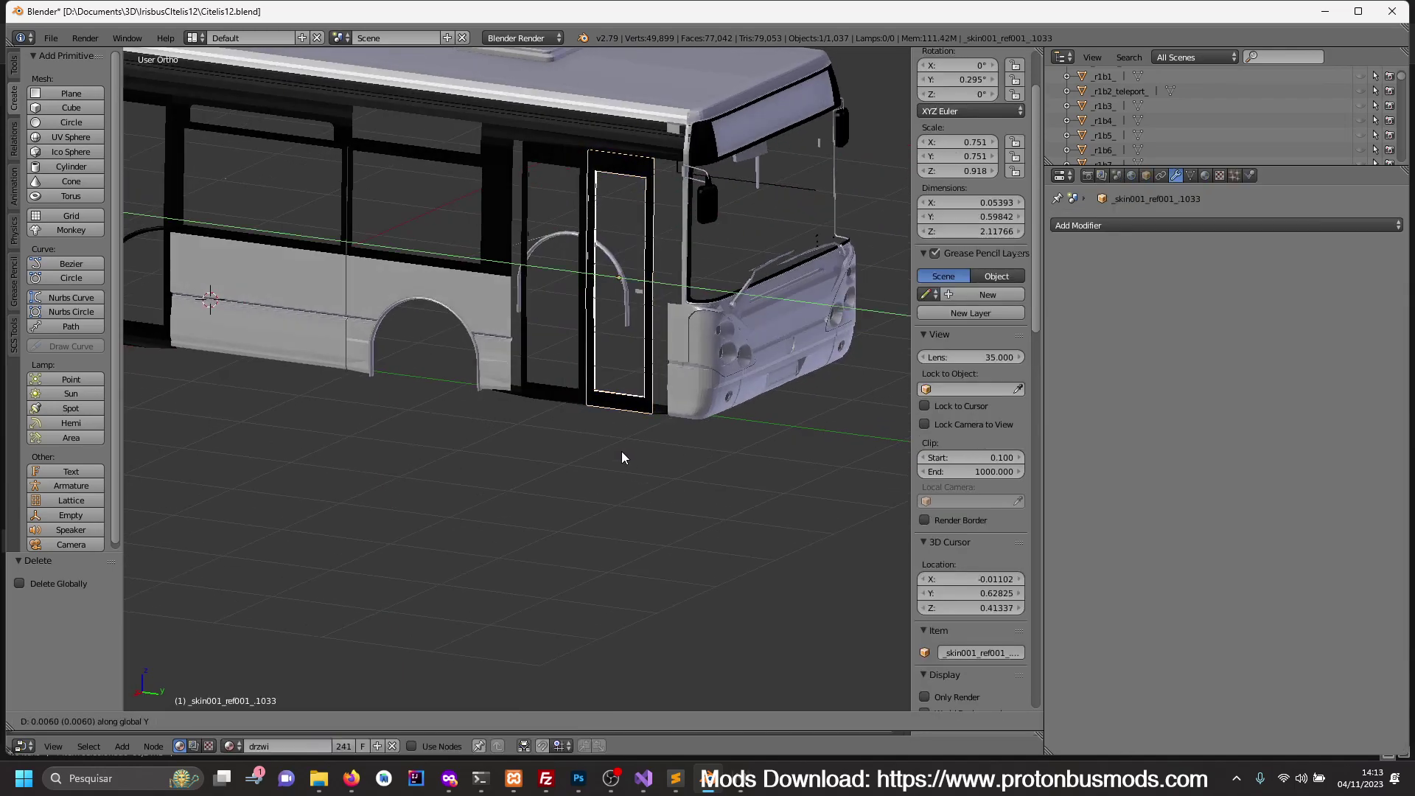
{"action": "left_click", "coordinate": [622, 451]}
{"action": "key", "text": "a"}
{"action": "mouse_move", "coordinate": [614, 450]}
{"action": "middle_mouse_down"}
{"action": "mouse_move", "coordinate": [594, 458]}
{"action": "mouse_move", "coordinate": [651, 445]}
{"action": "mouse_move", "coordinate": [639, 427]}
{"action": "mouse_move", "coordinate": [599, 436]}
{"action": "middle_mouse_up"}
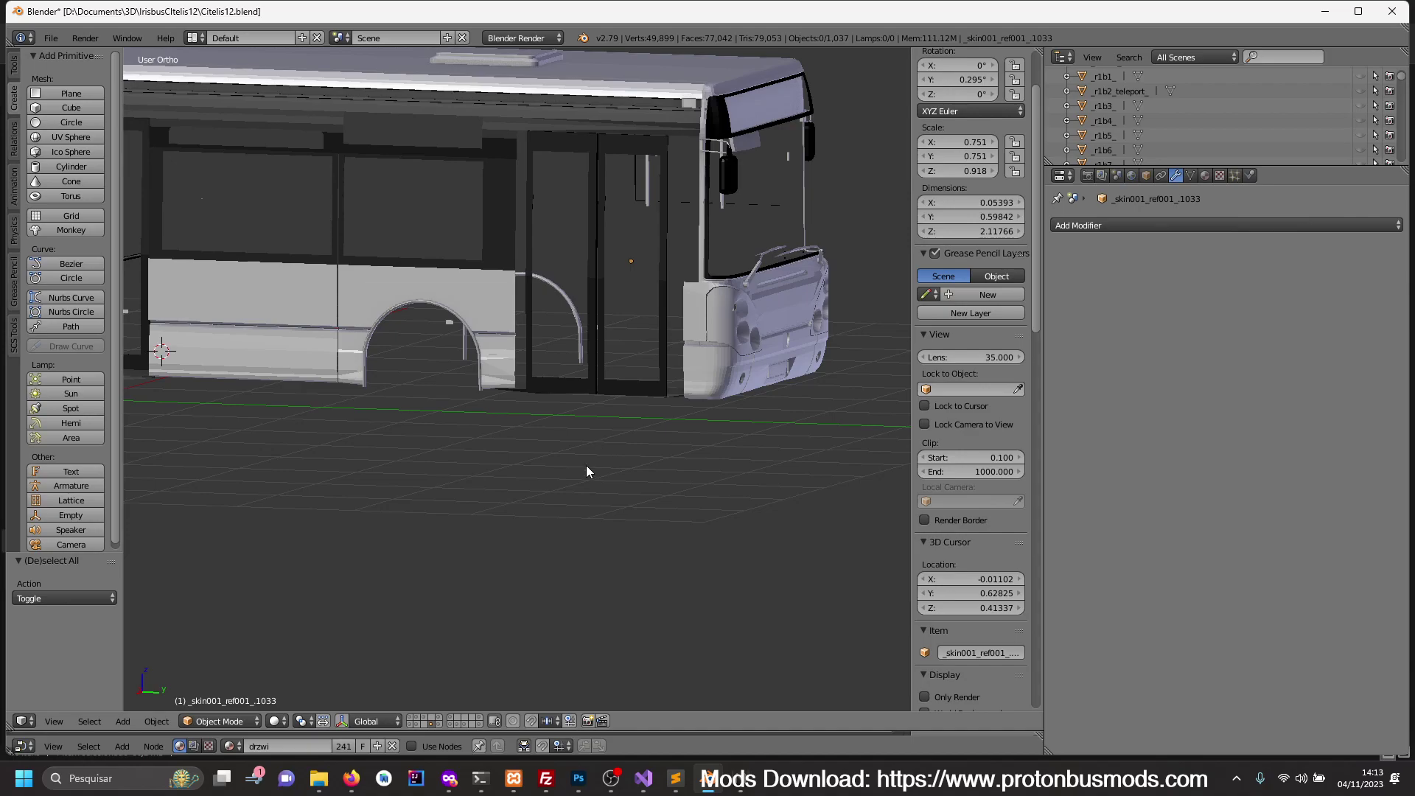
{"action": "key", "text": "grave"}
{"action": "key", "text": "grave"}
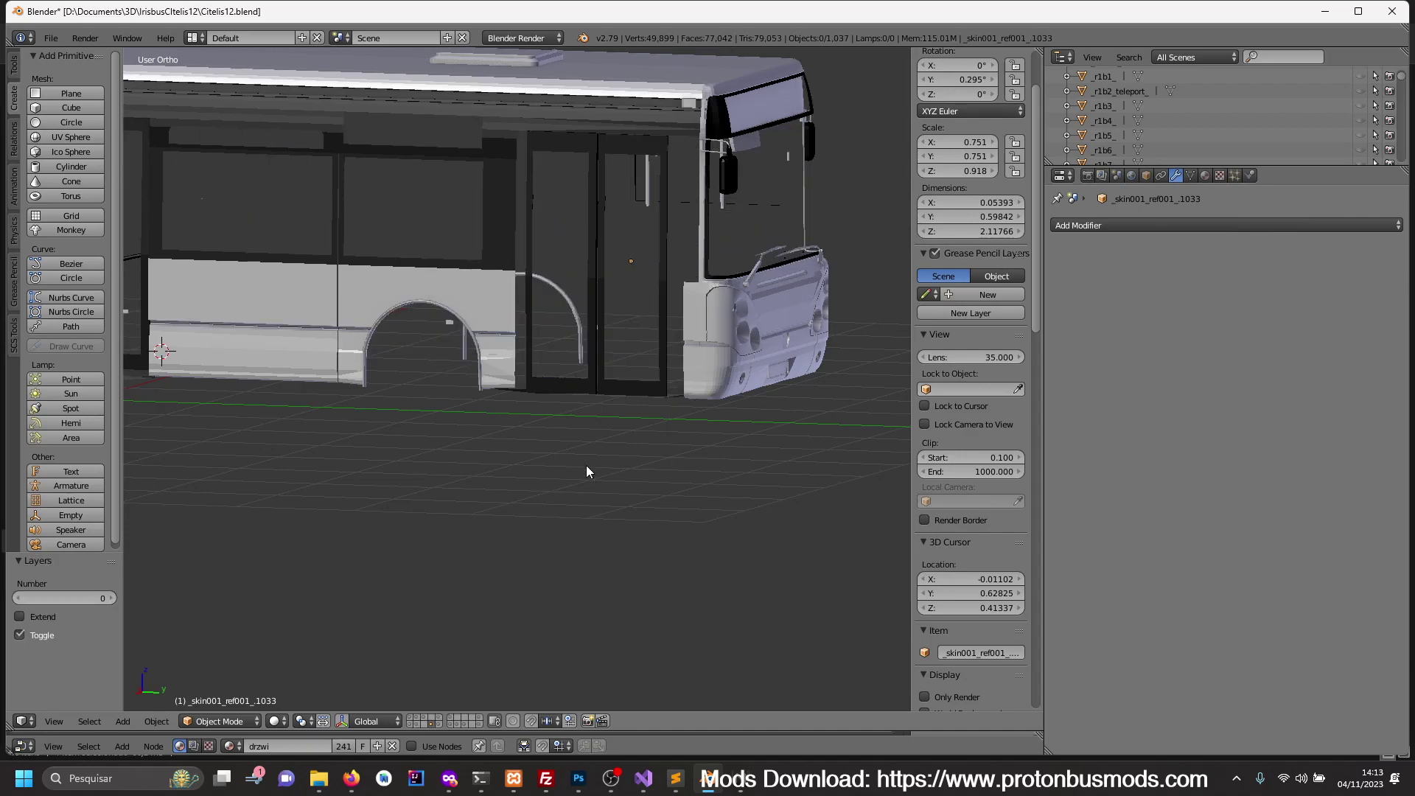
- Unhide the front door leaves and zoom in on them in Right Ortho over the blueprint
{"action": "key", "text": "alt+h"}
{"action": "mouse_move", "coordinate": [582, 467]}
{"action": "middle_mouse_down"}
{"action": "mouse_move", "coordinate": [630, 434]}
{"action": "mouse_move", "coordinate": [648, 461]}
{"action": "middle_mouse_up"}
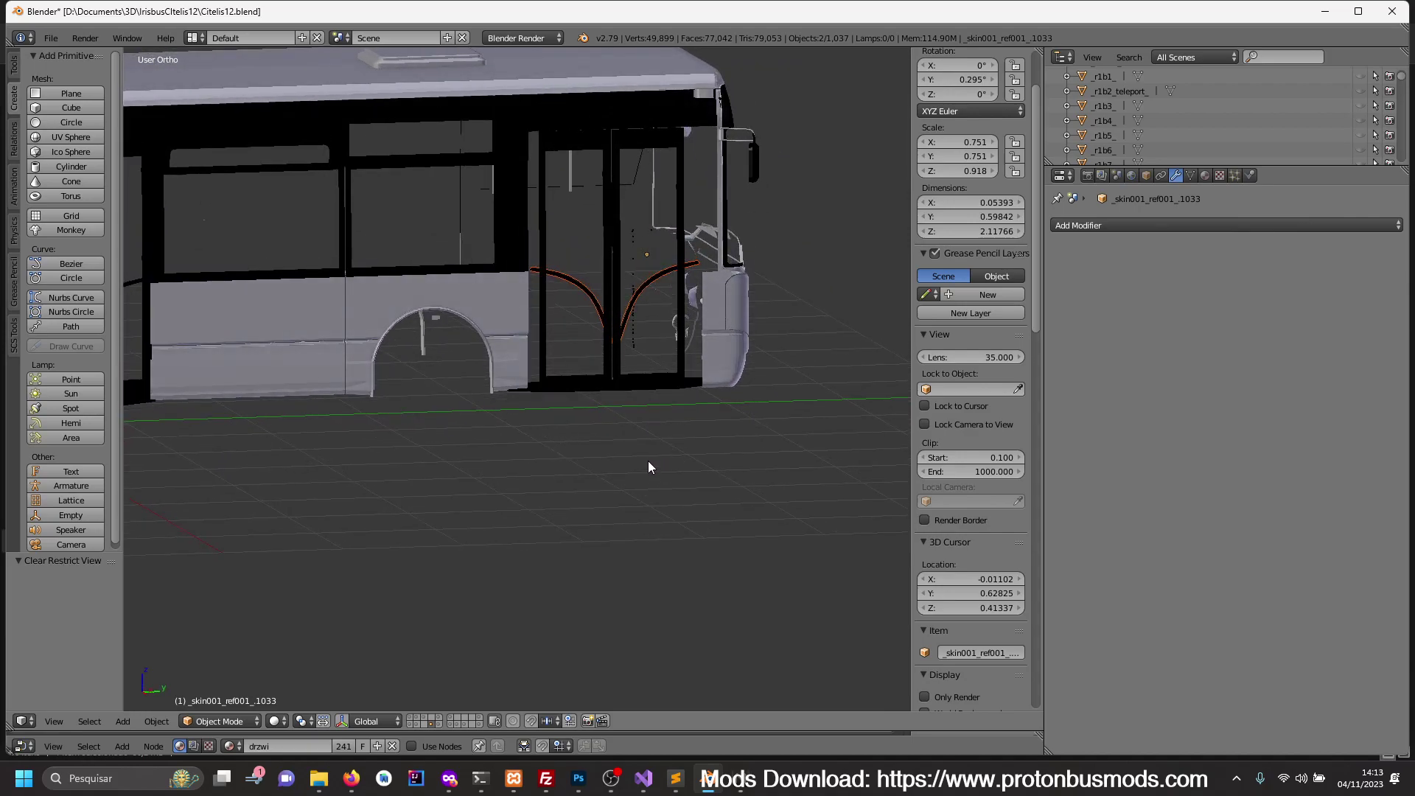
{"action": "key", "text": "KP_3"}
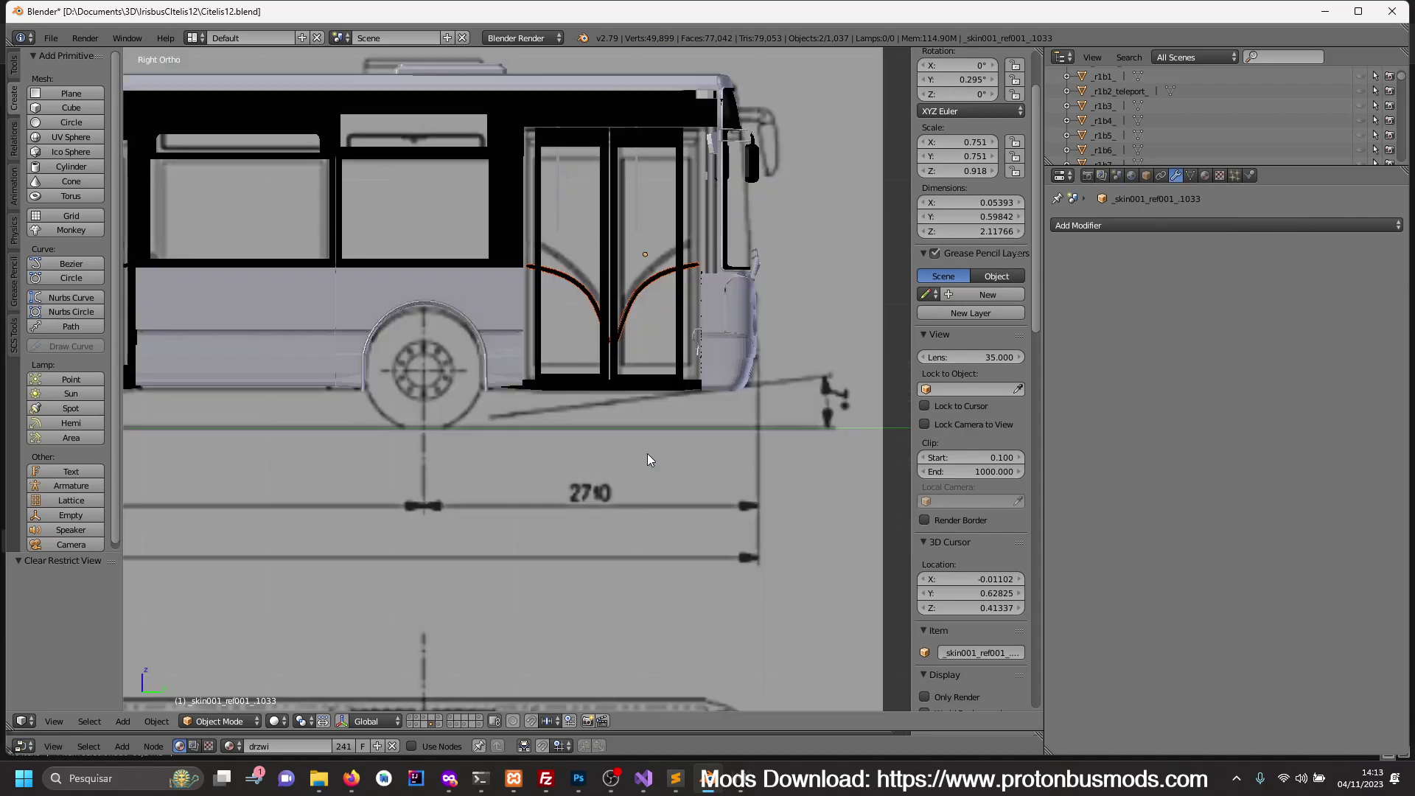
{"action": "scroll", "coordinate": [634, 495], "scroll_direction": "up", "scroll_amount": 1}
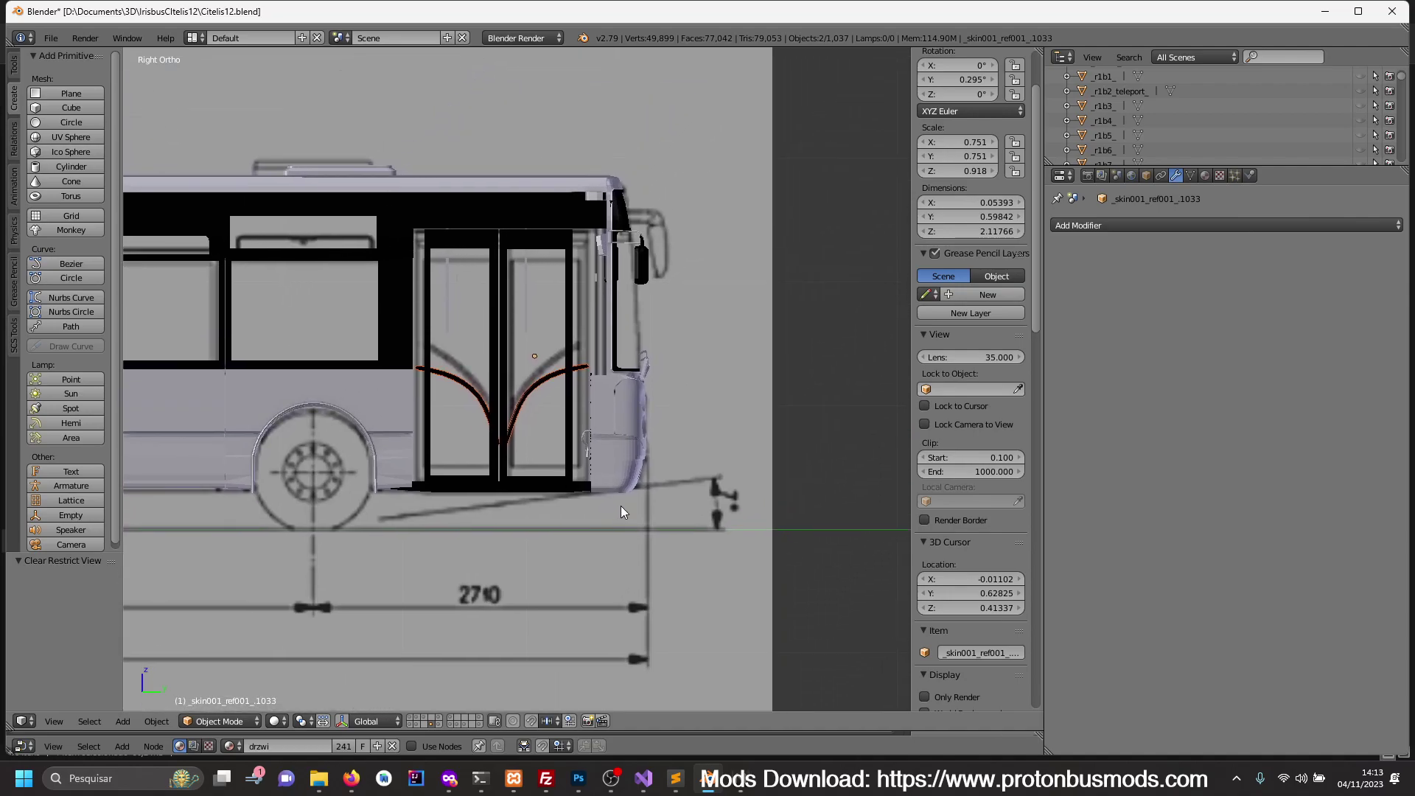
{"action": "scroll", "coordinate": [621, 505], "scroll_direction": "up", "scroll_amount": 2}
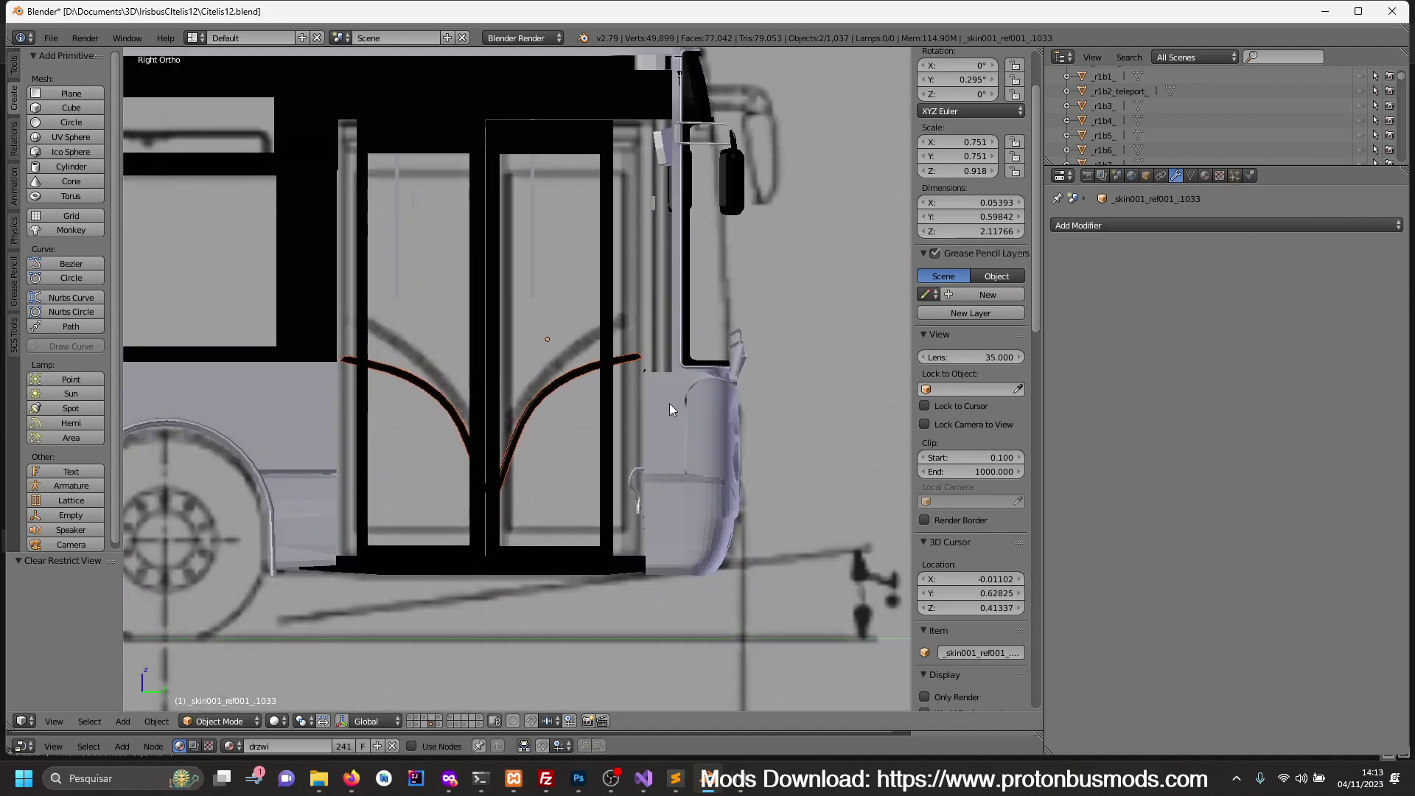
- Hide both front door leaves to expose the black strip beneath the door
{"action": "right_click", "coordinate": [626, 564]}
{"action": "right_click", "coordinate": [604, 535]}
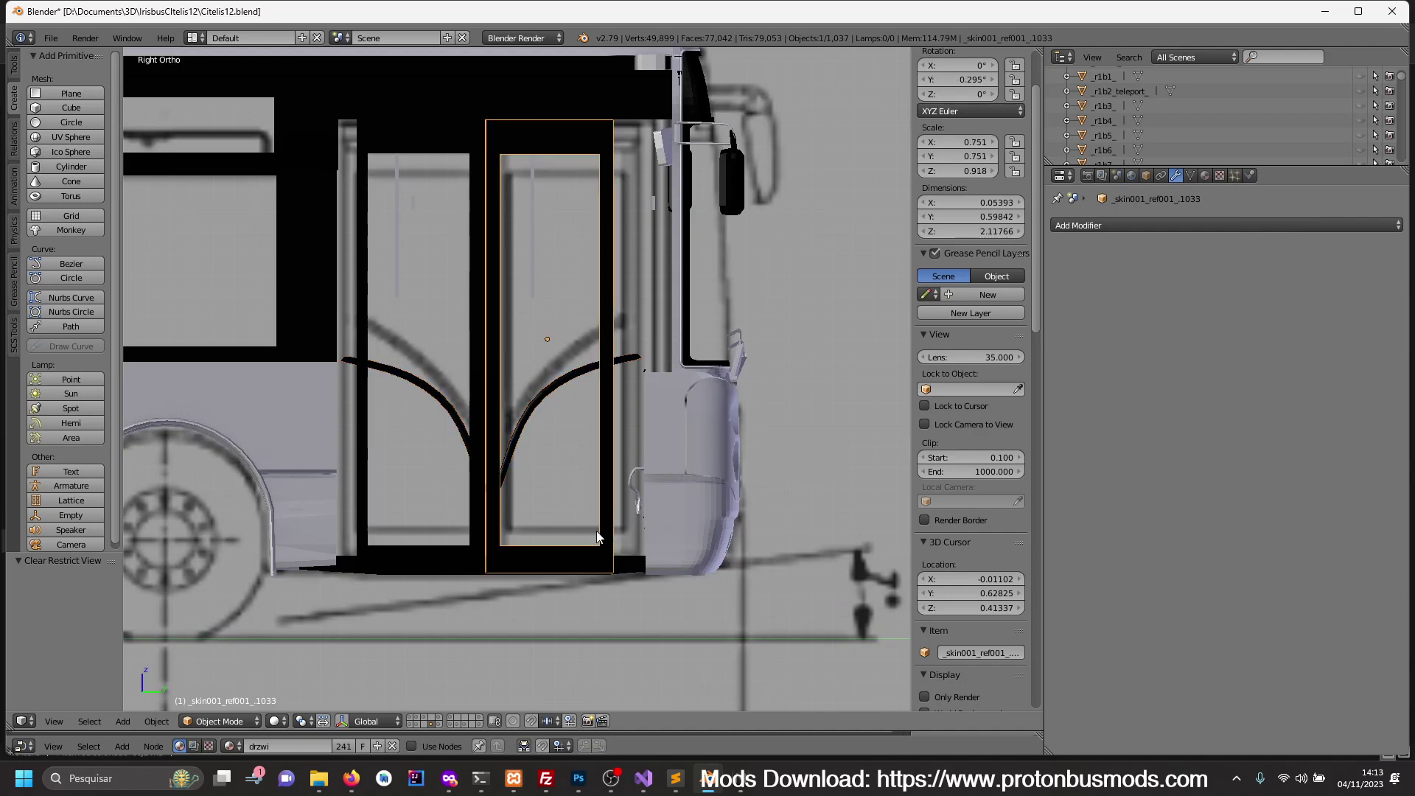
{"action": "right_click", "coordinate": [481, 528], "text": "shift"}
{"action": "key", "text": "h"}
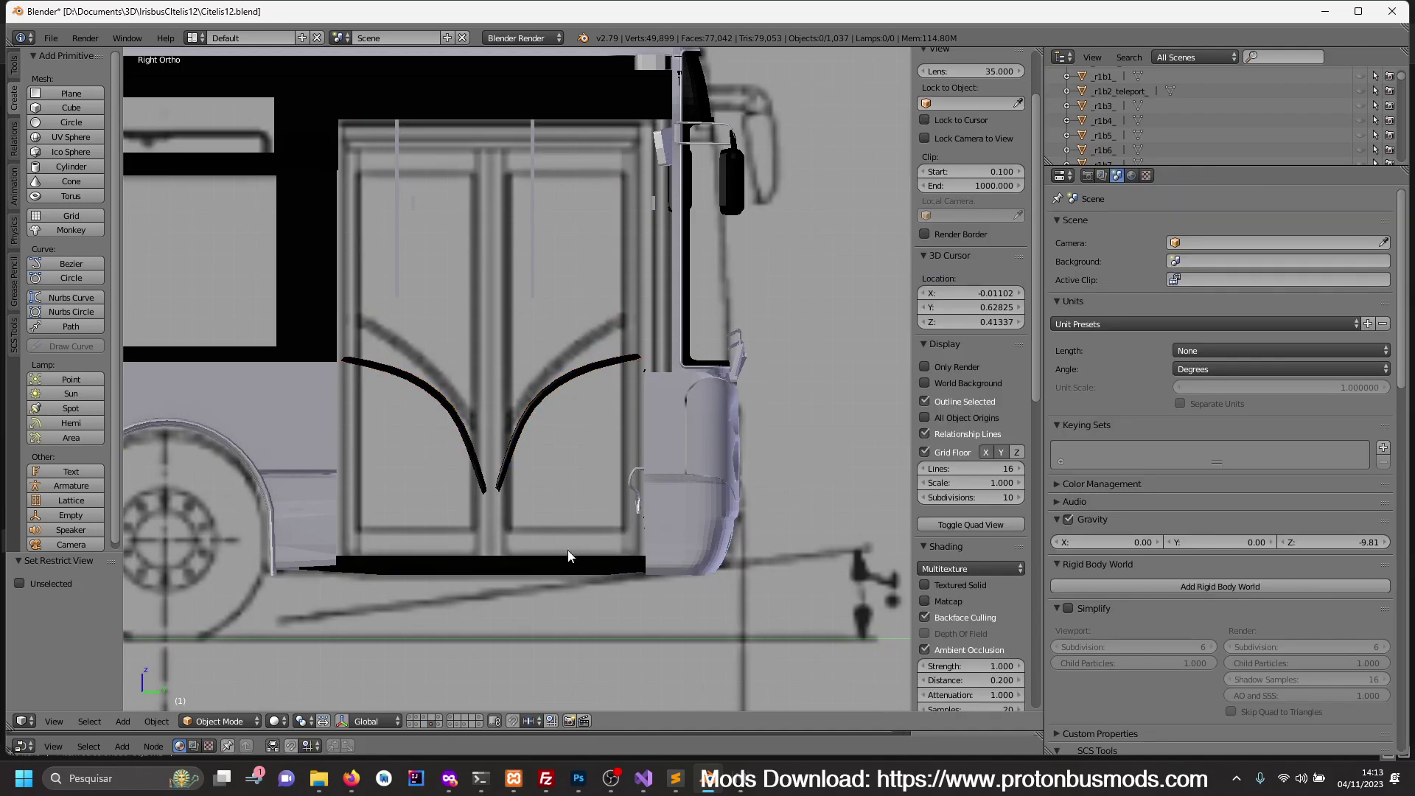
{"action": "right_click", "coordinate": [564, 568]}
{"action": "key", "text": "a"}
{"action": "mouse_move", "coordinate": [616, 545]}
{"action": "left_mouse_down", "text": "ctrl"}
{"action": "mouse_move", "coordinate": [643, 581]}
{"action": "mouse_move", "coordinate": [642, 549]}
{"action": "left_mouse_up", "text": "ctrl"}
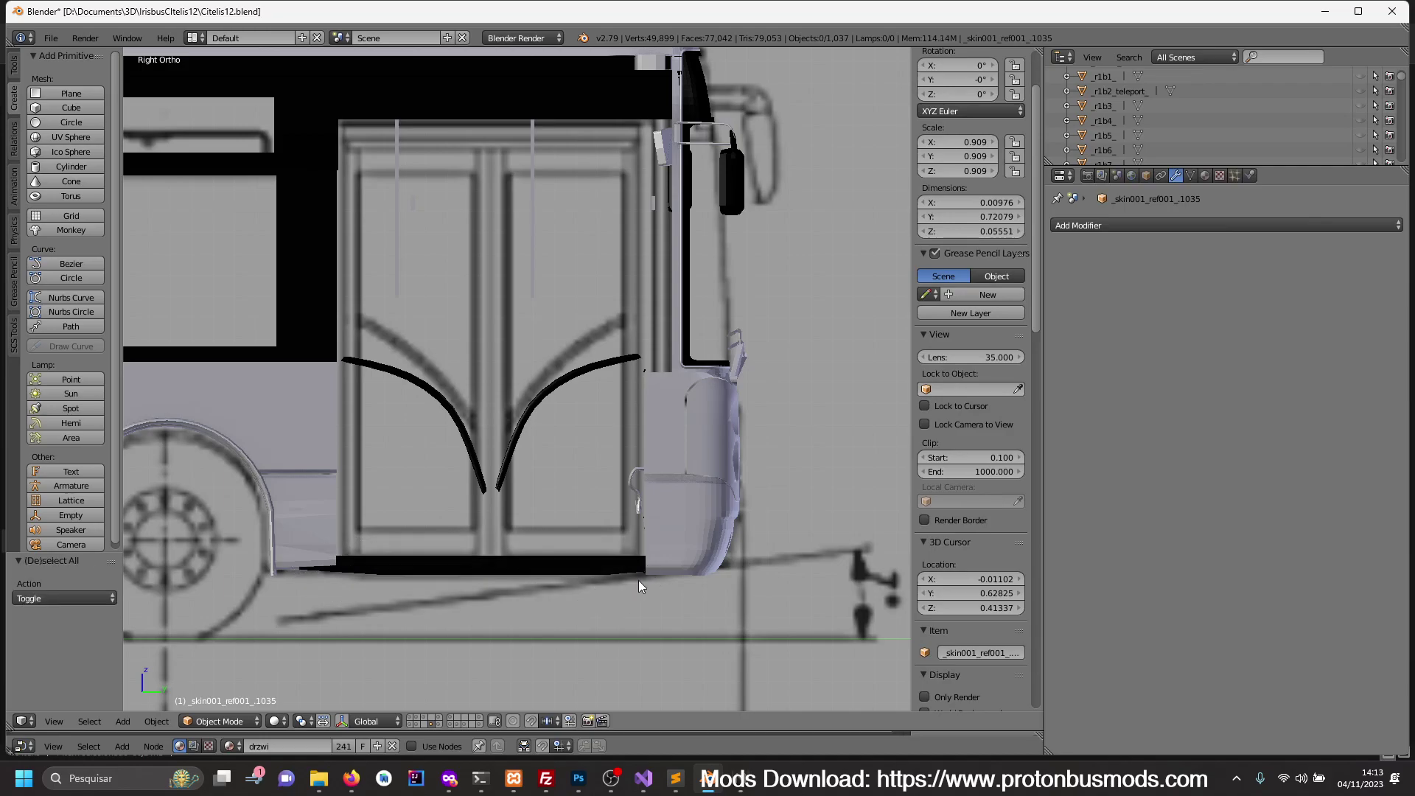
{"action": "middle_click_drag", "start_coordinate": [638, 581], "coordinate": [569, 578]}
- Set every object's origin to Origin to Center of Mass (Surface)
{"action": "key", "text": "a"}
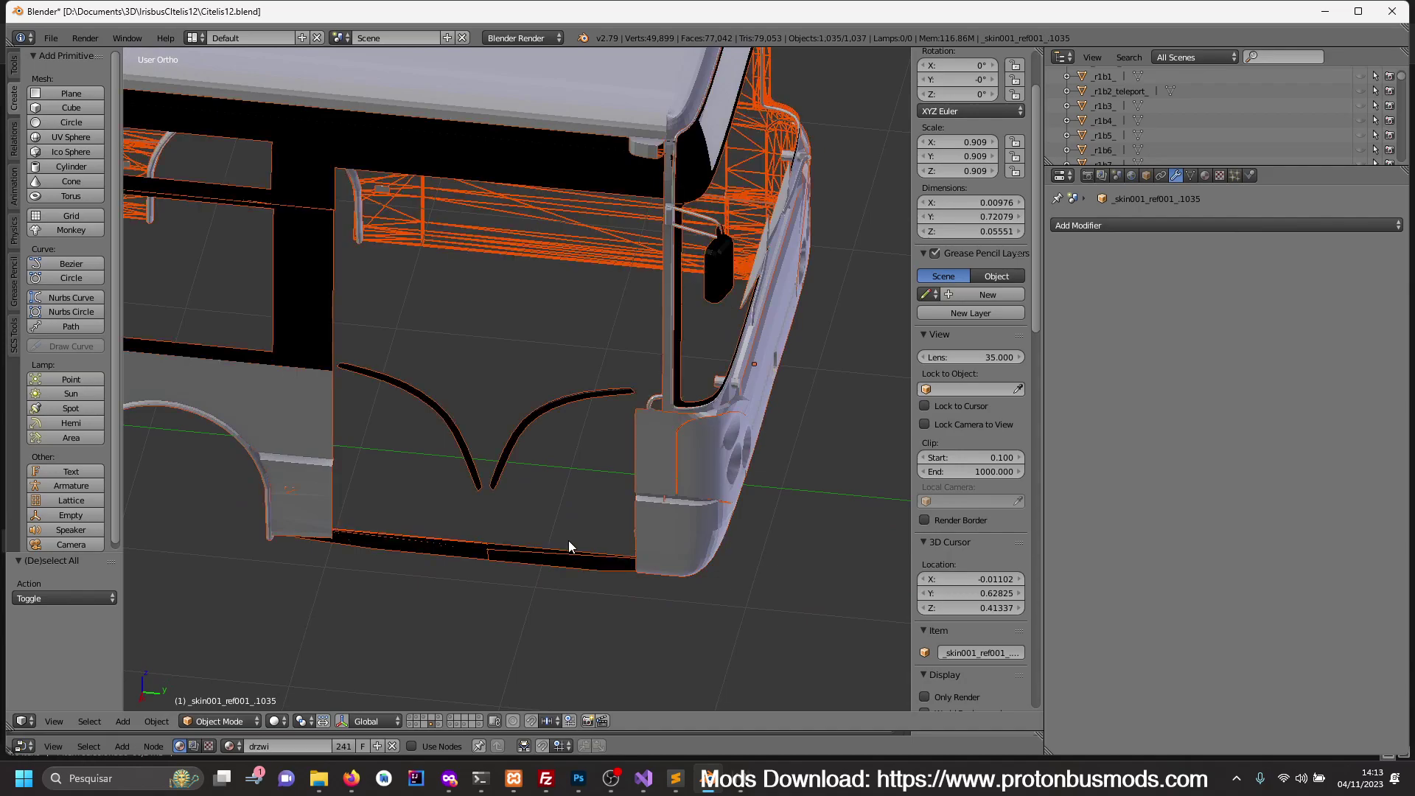
{"action": "key", "text": "ctrl+shift+alt+c"}
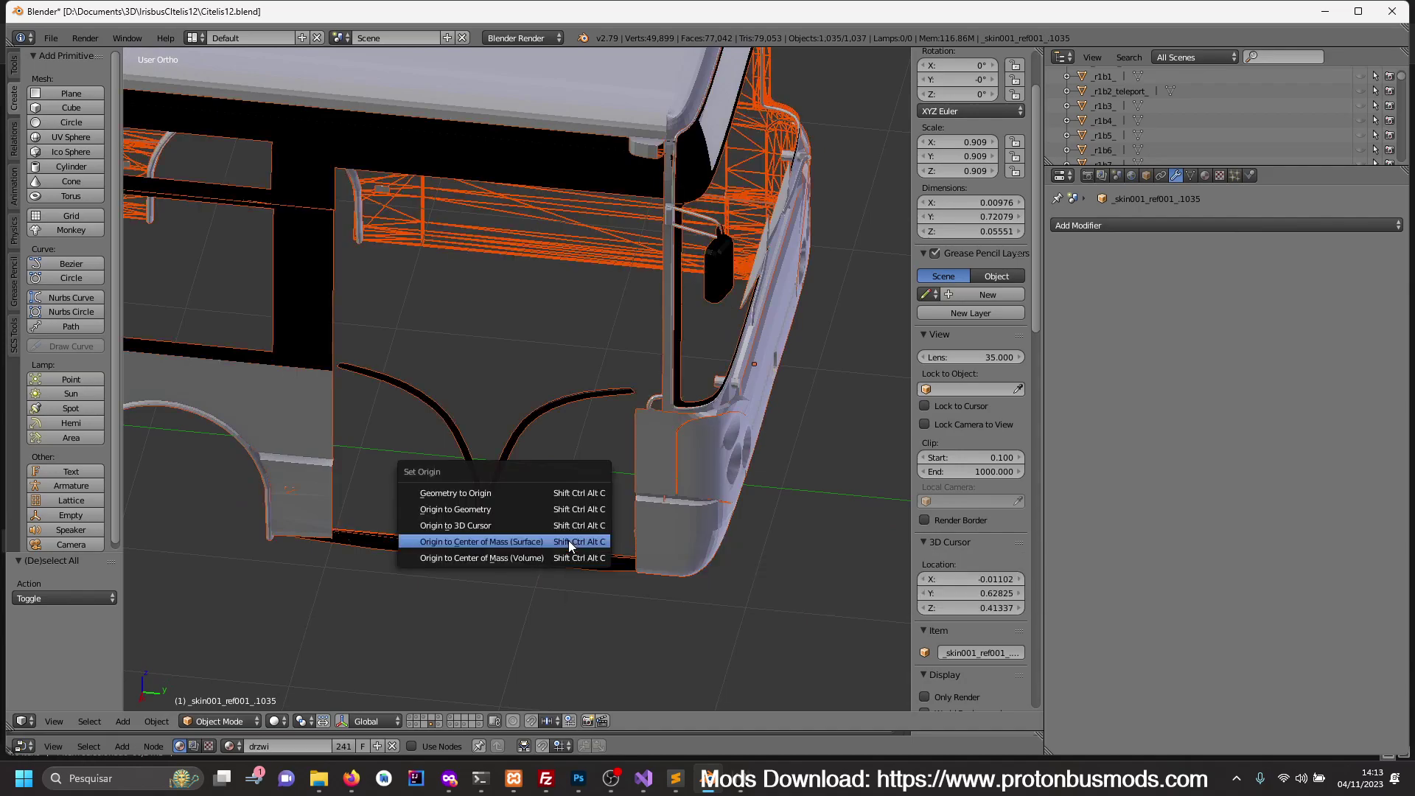
{"action": "left_click", "coordinate": [568, 541]}
- Delete the black strip pieces under the front door
{"action": "key", "text": "a"}
{"action": "mouse_move", "coordinate": [583, 536]}
{"action": "left_mouse_down", "text": "ctrl"}
{"action": "mouse_move", "coordinate": [355, 588]}
{"action": "mouse_move", "coordinate": [617, 572]}
{"action": "left_mouse_up", "text": "ctrl"}
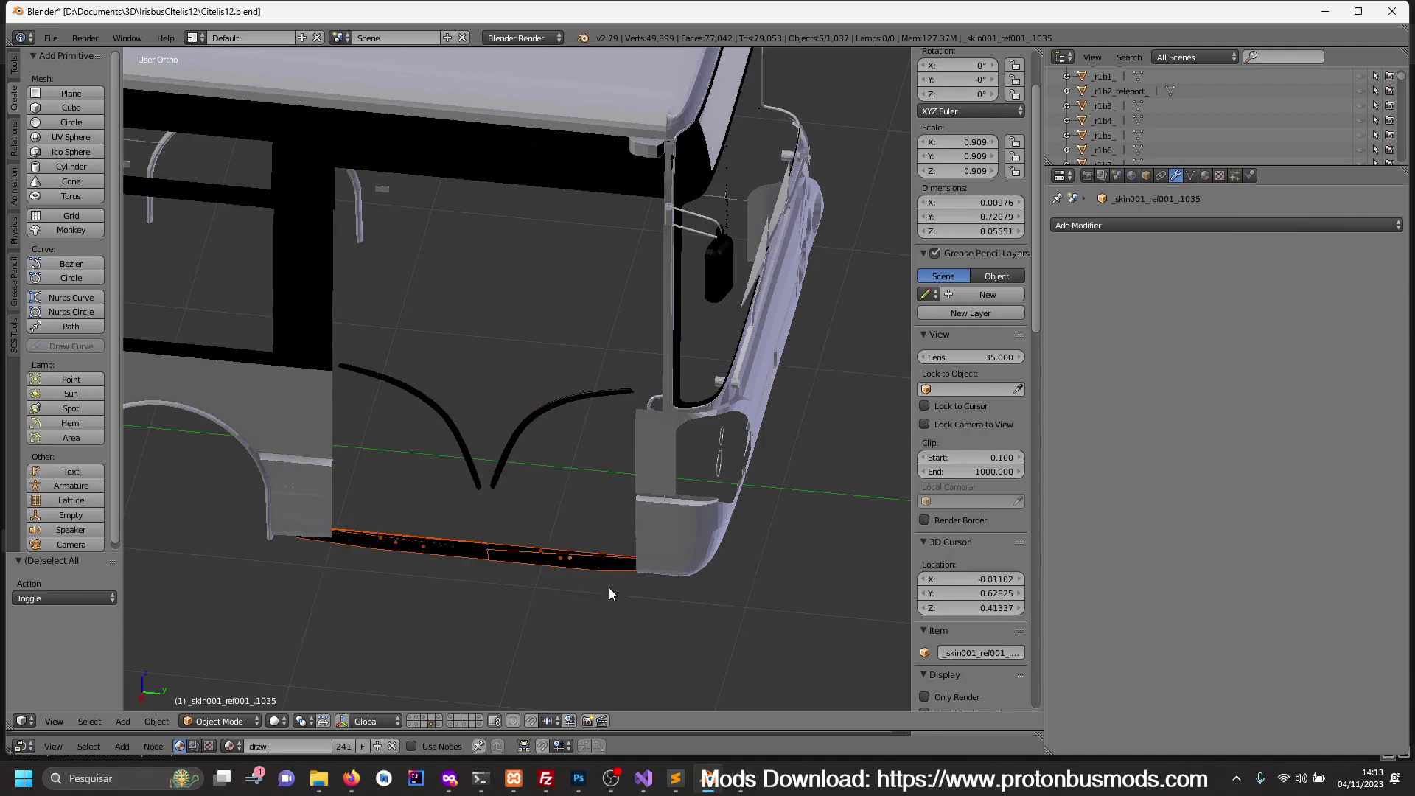
{"action": "key", "text": "KP_Divide"}
{"action": "key", "text": "KP_Divide"}
{"action": "key", "text": "x"}
{"action": "left_click", "coordinate": [609, 587]}
{"action": "scroll", "coordinate": [583, 568], "scroll_direction": "down", "scroll_amount": 3}
- Unhide the front door leaves and zoom into the right side view over the blueprint
{"action": "scroll", "coordinate": [412, 509], "scroll_direction": "down", "scroll_amount": 2}
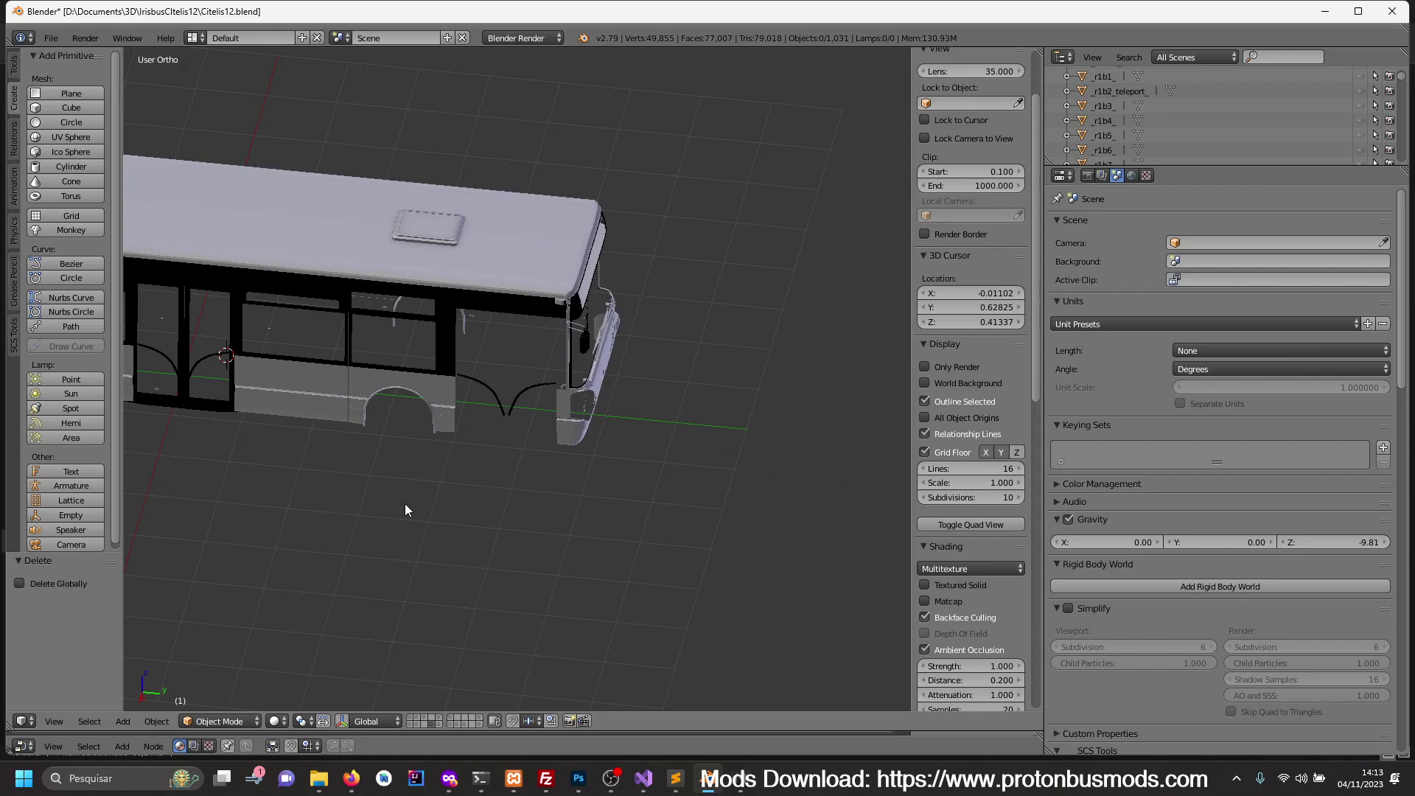
{"action": "scroll", "coordinate": [659, 529], "scroll_direction": "up", "scroll_amount": 3}
{"action": "scroll", "coordinate": [480, 502], "scroll_direction": "up", "scroll_amount": 2}
{"action": "scroll", "coordinate": [472, 464], "scroll_direction": "down", "scroll_amount": 1}
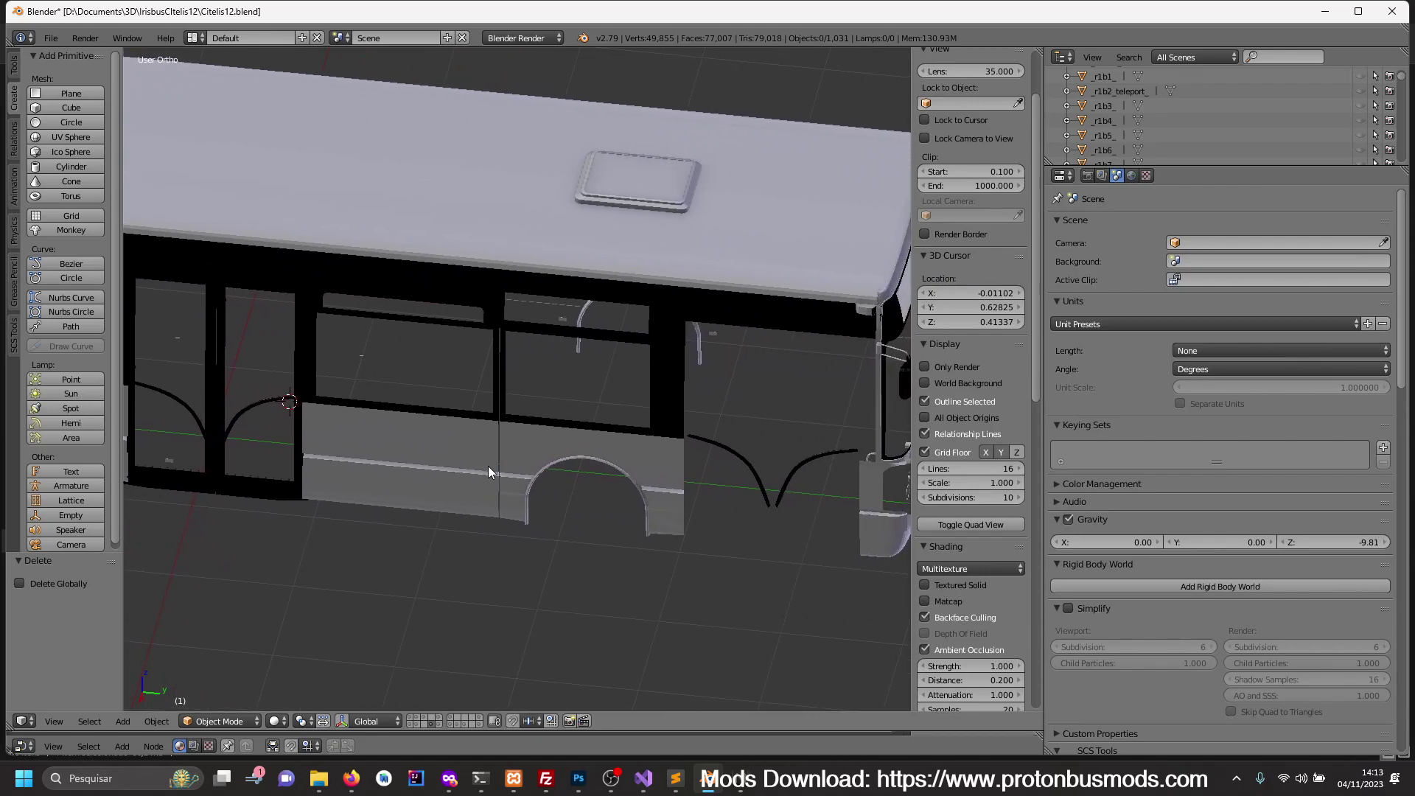
{"action": "scroll", "coordinate": [516, 476], "scroll_direction": "down", "scroll_amount": 1}
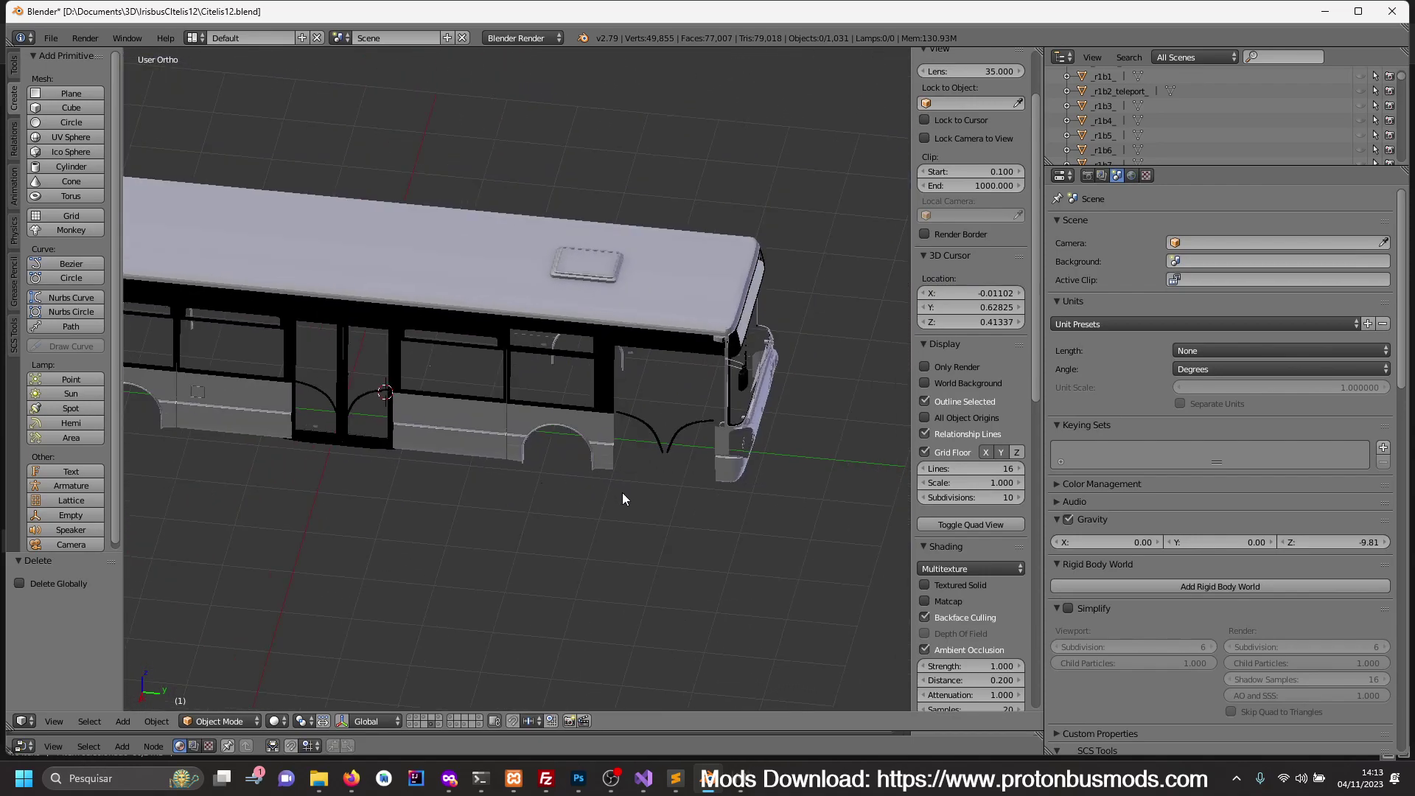
{"action": "key", "text": "alt+h"}
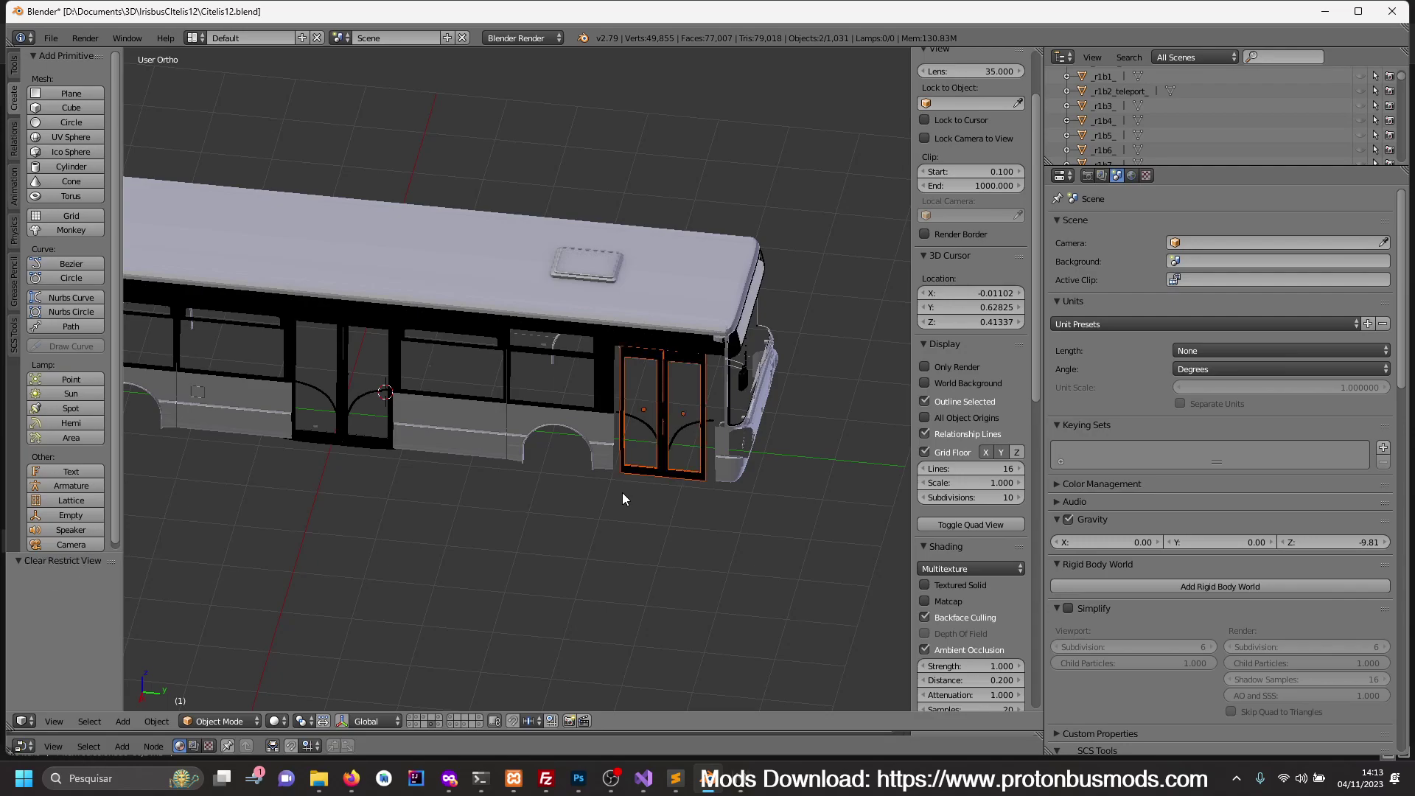
{"action": "key", "text": "KP_3"}
{"action": "scroll", "coordinate": [626, 455], "scroll_direction": "up", "scroll_amount": 1}
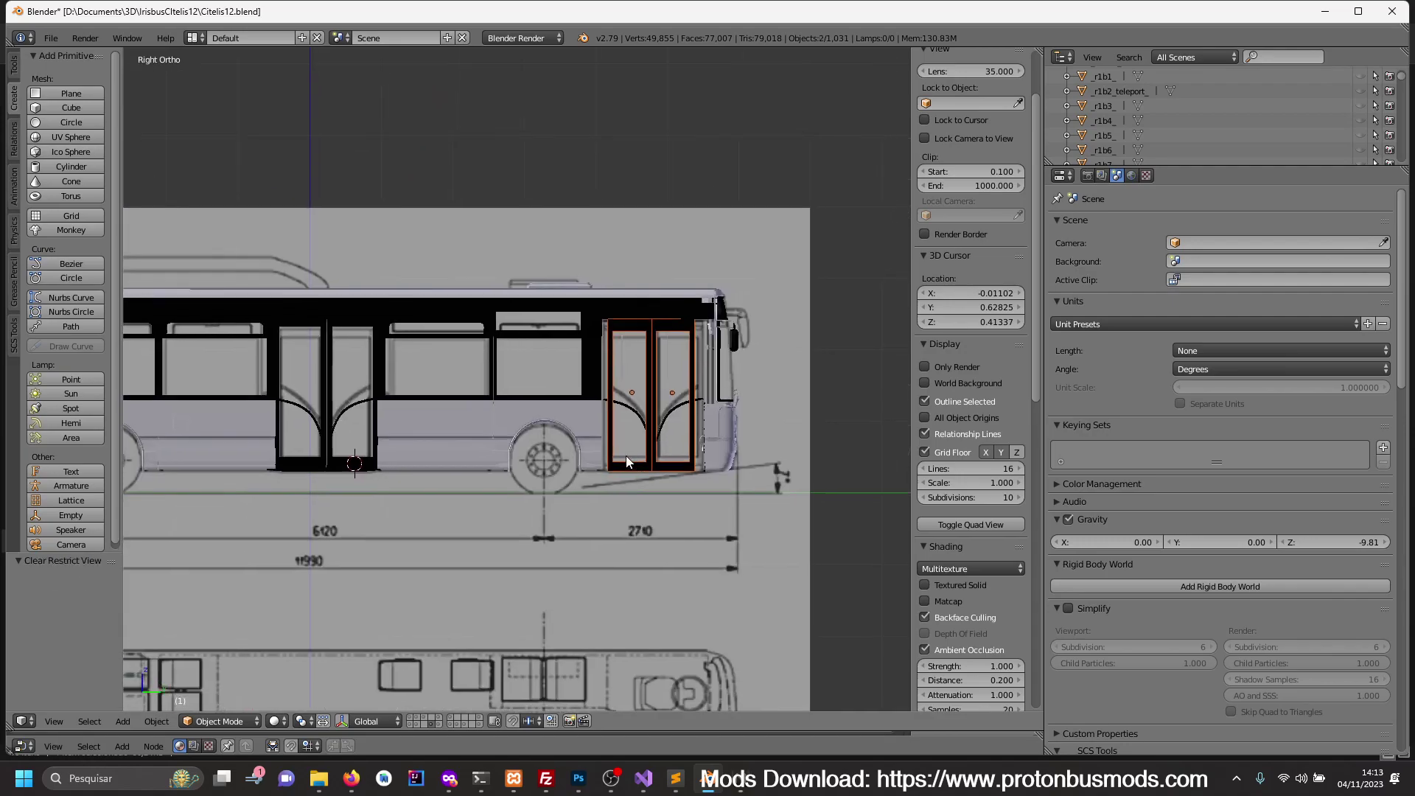
{"action": "scroll", "coordinate": [598, 484], "scroll_direction": "up", "scroll_amount": 2}
{"action": "scroll", "coordinate": [598, 484], "scroll_direction": "up", "scroll_amount": 3}
- Move both front door leaves 0.075 along Y into the blueprint's door opening
{"action": "right_click", "coordinate": [649, 540]}
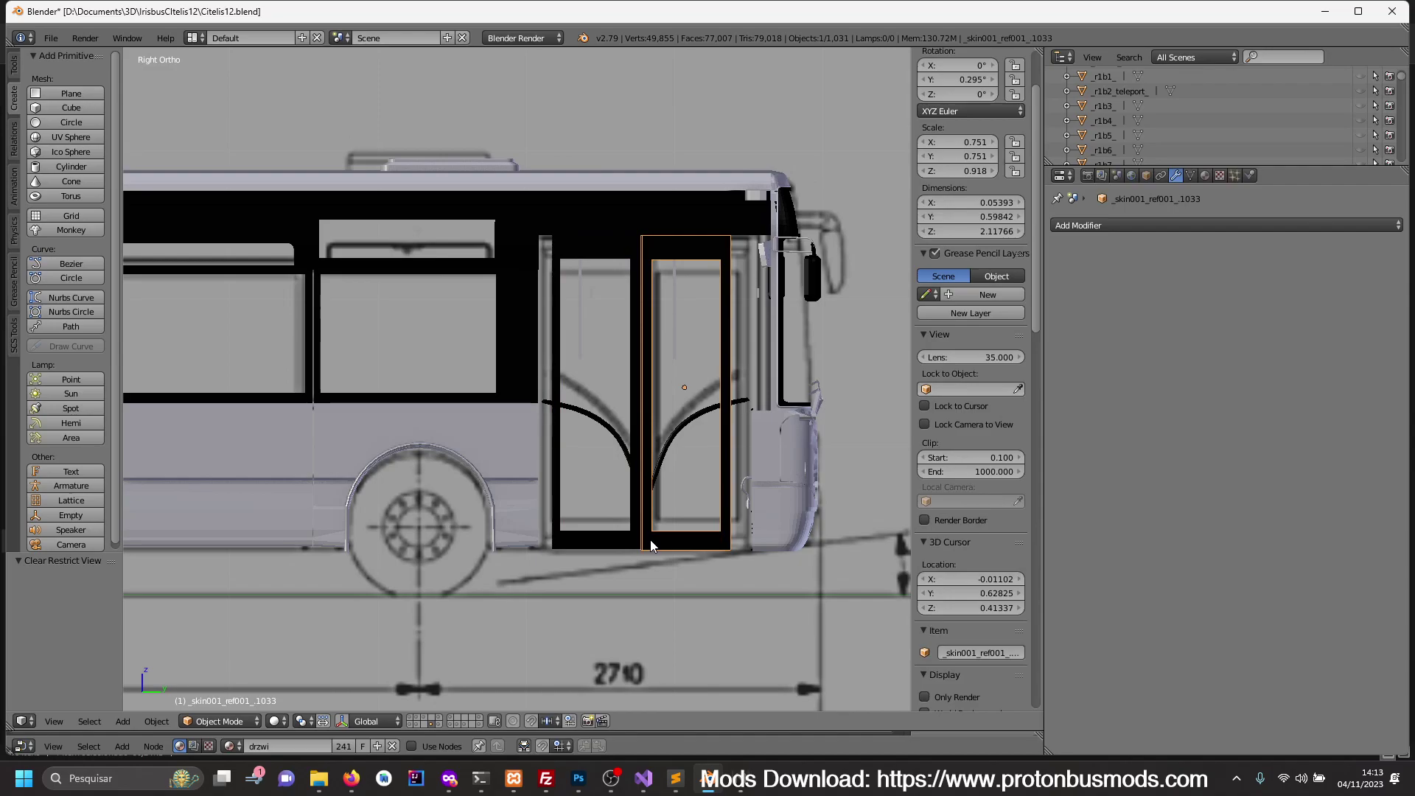
{"action": "right_click", "coordinate": [620, 540], "text": "shift"}
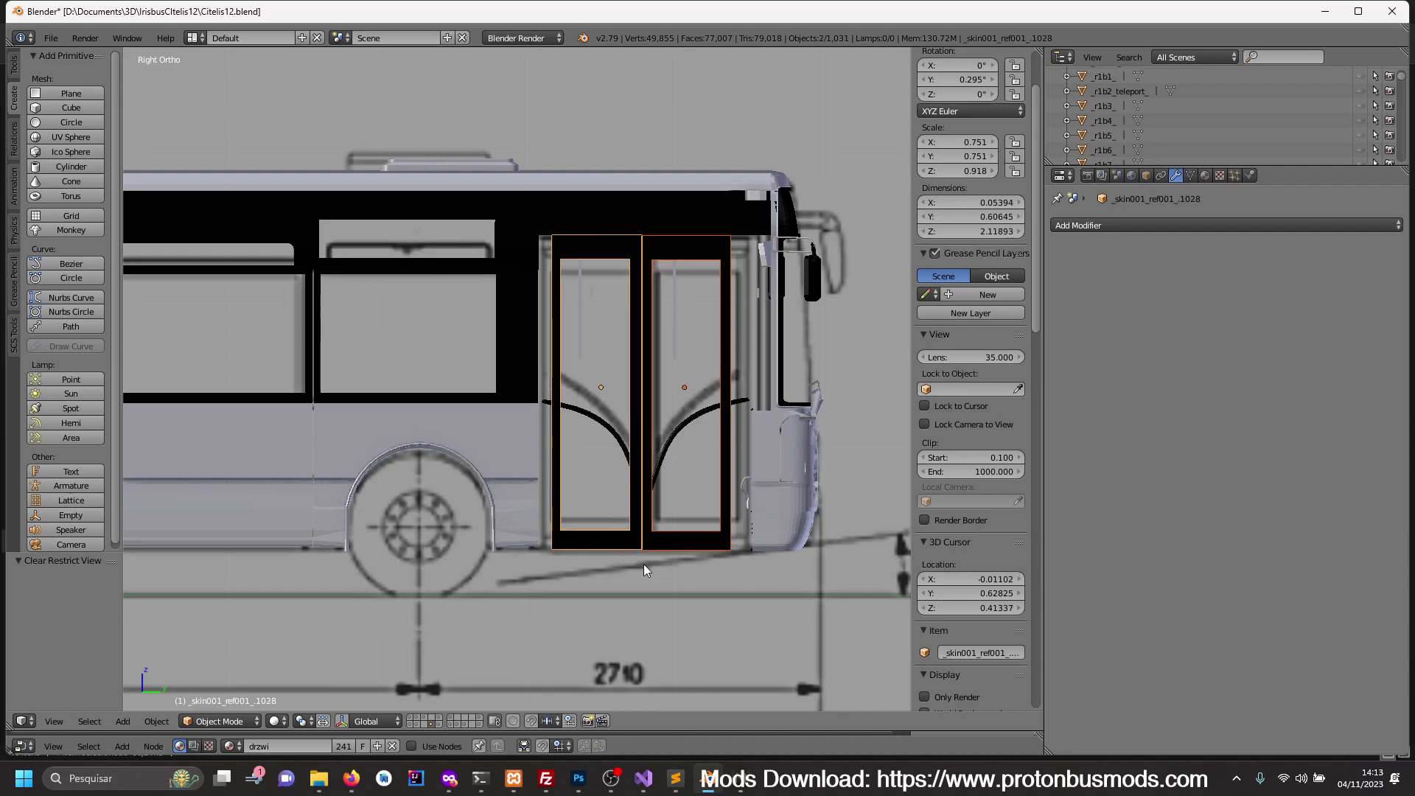
{"action": "key", "text": "g"}
{"action": "key", "text": "y"}
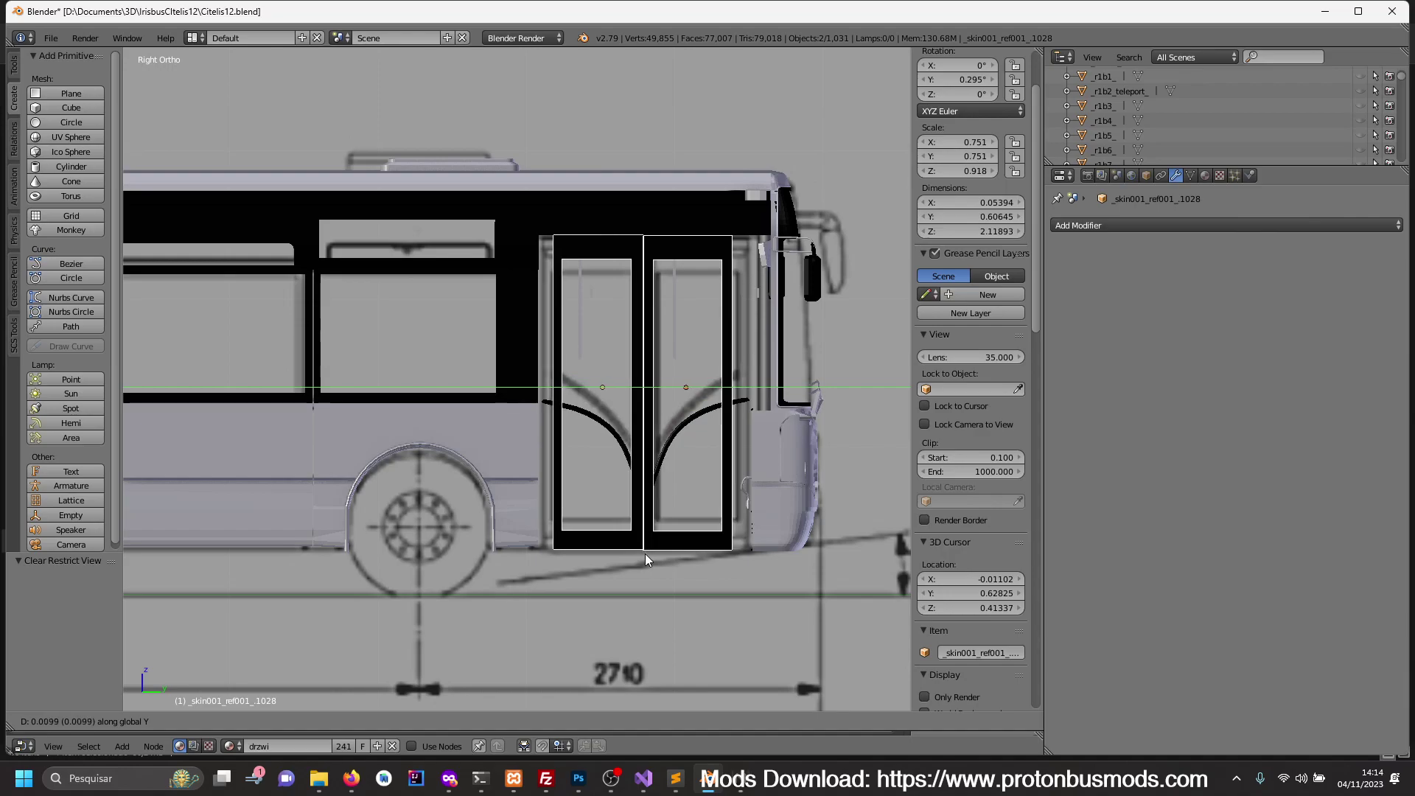
{"action": "left_click", "coordinate": [675, 543]}
{"action": "scroll", "coordinate": [685, 554], "scroll_direction": "up", "scroll_amount": 2}
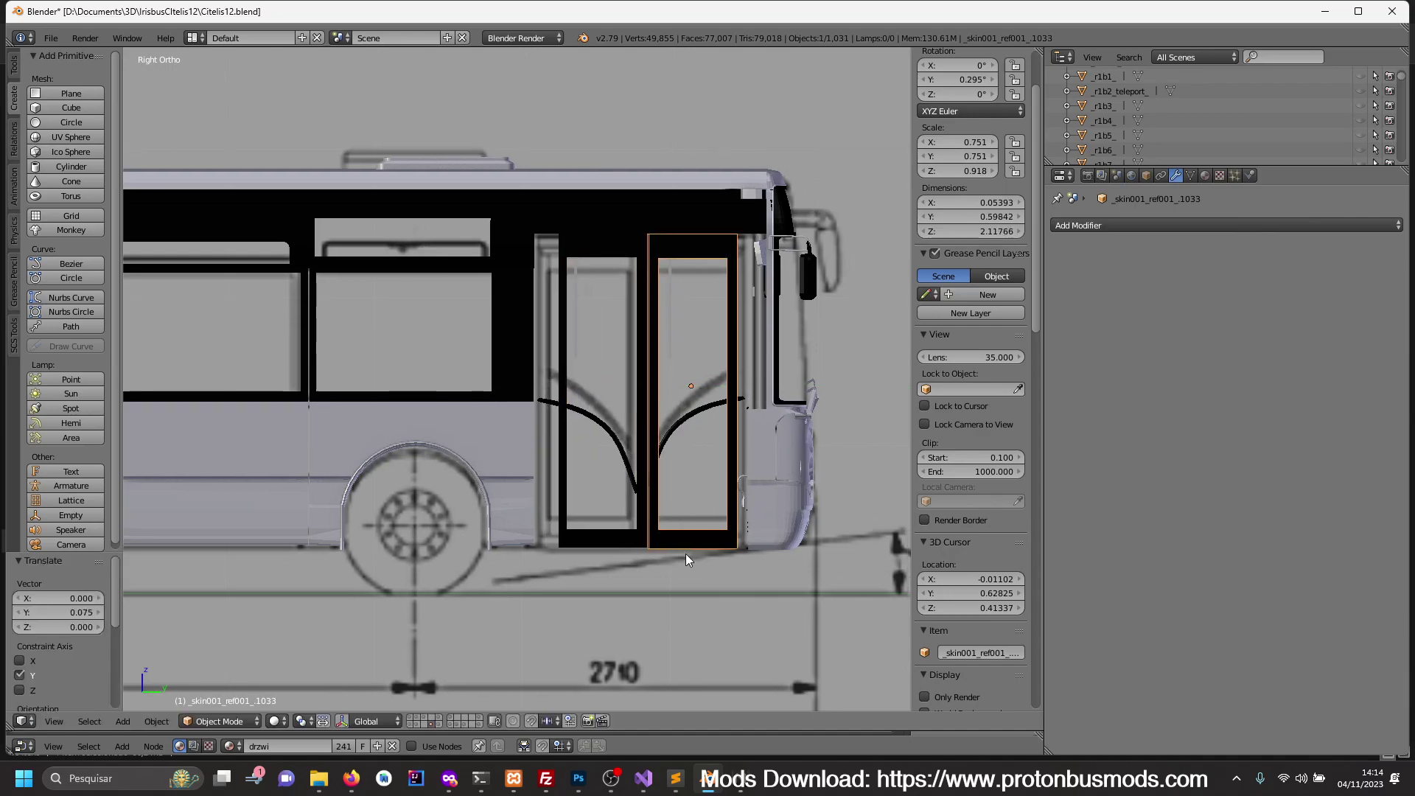
- Select only the right door leaf and begin a further Y move
{"action": "right_click", "coordinate": [656, 556]}
{"action": "key", "text": "g"}
{"action": "key", "text": "y"}
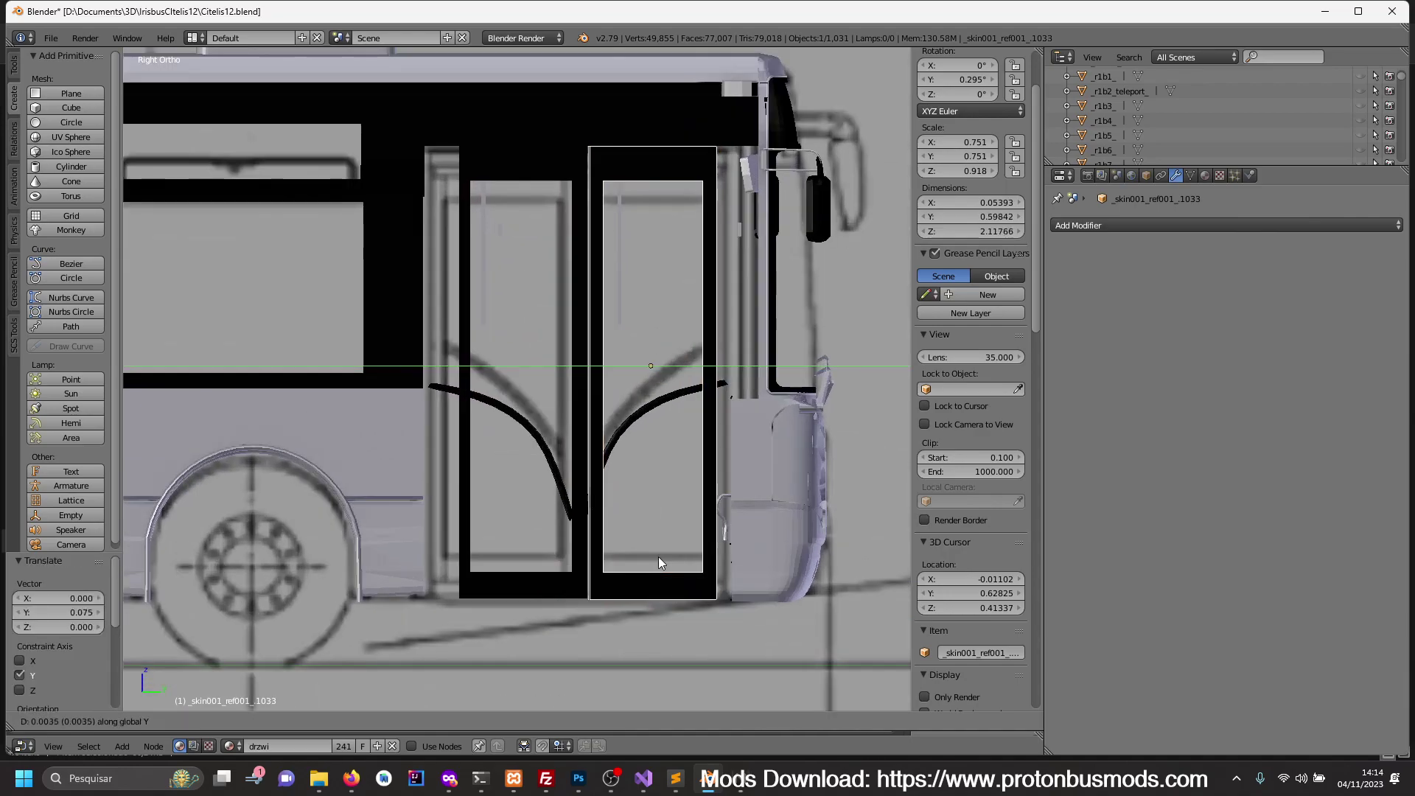
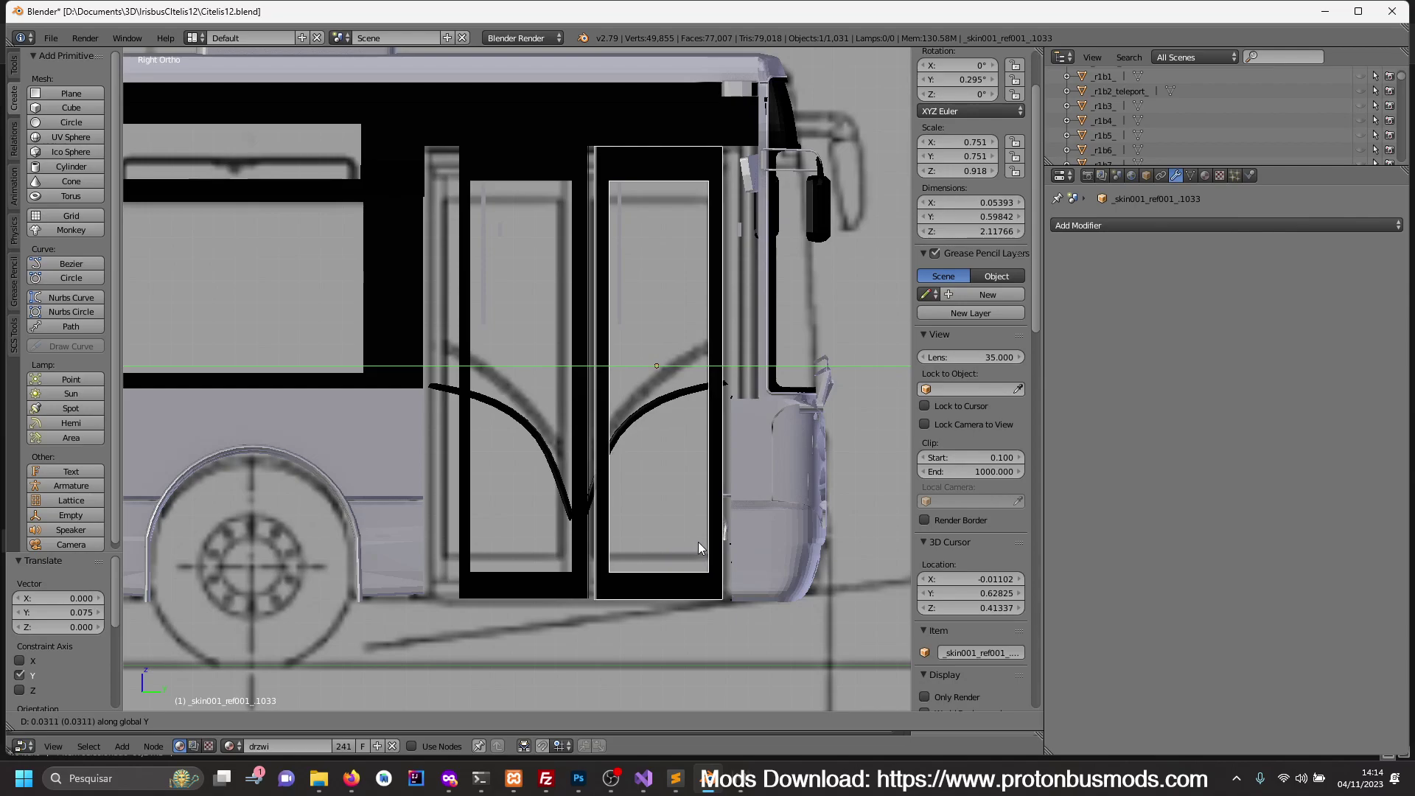
- Confirm the right door's Y position and slide the left door rearward along Y
{"action": "left_click", "coordinate": [701, 542]}
{"action": "right_click", "coordinate": [555, 587]}
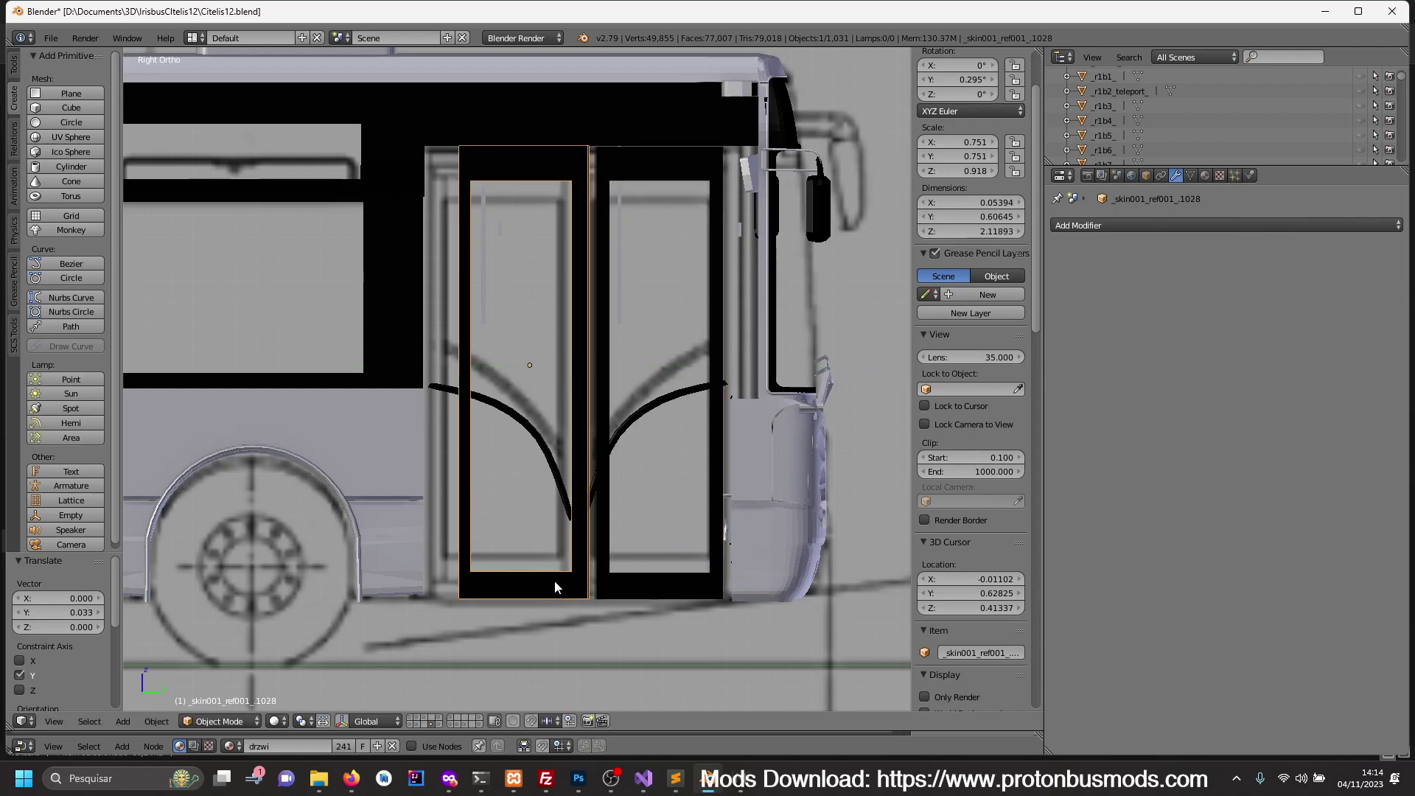
{"action": "key", "text": "g"}
{"action": "key", "text": "y"}
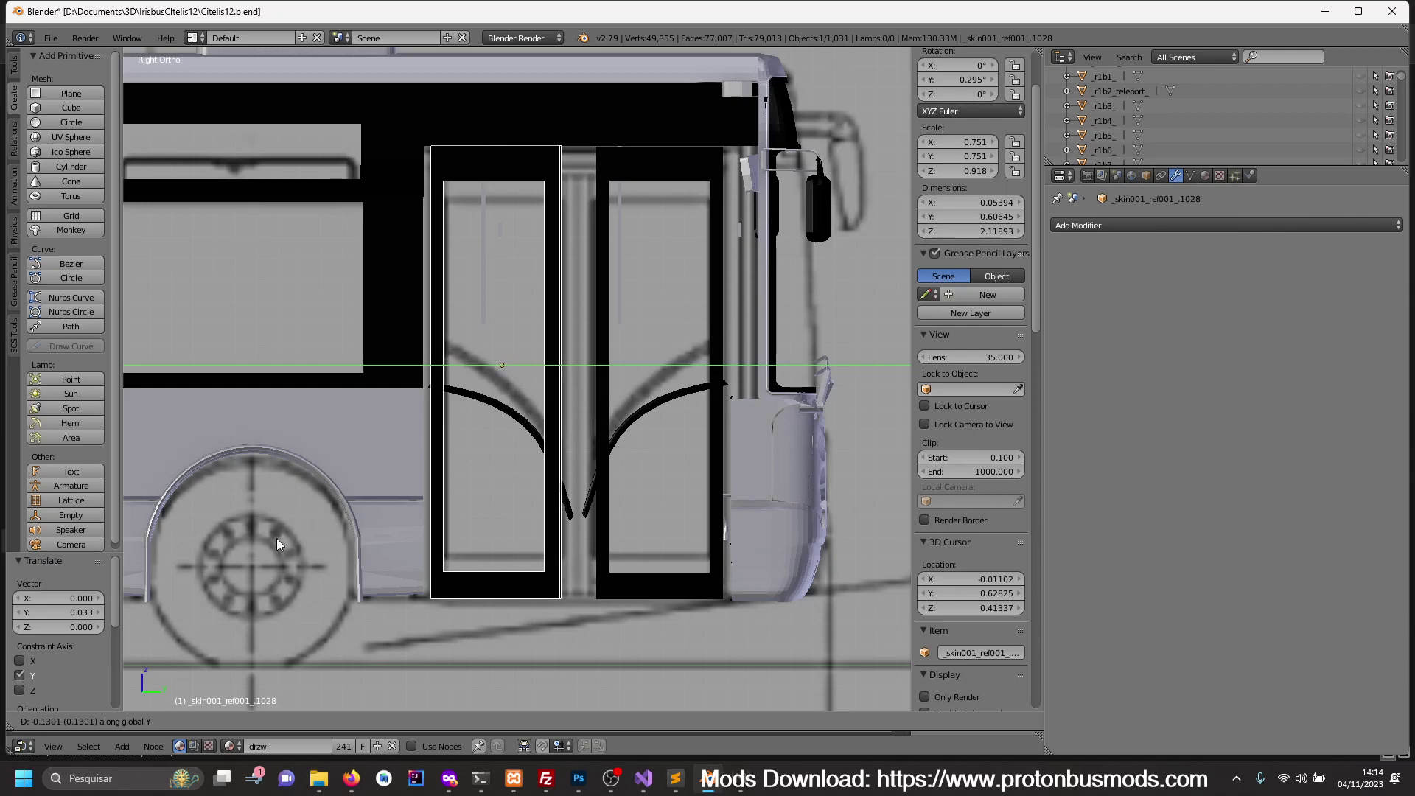
{"action": "left_click", "coordinate": [348, 544]}
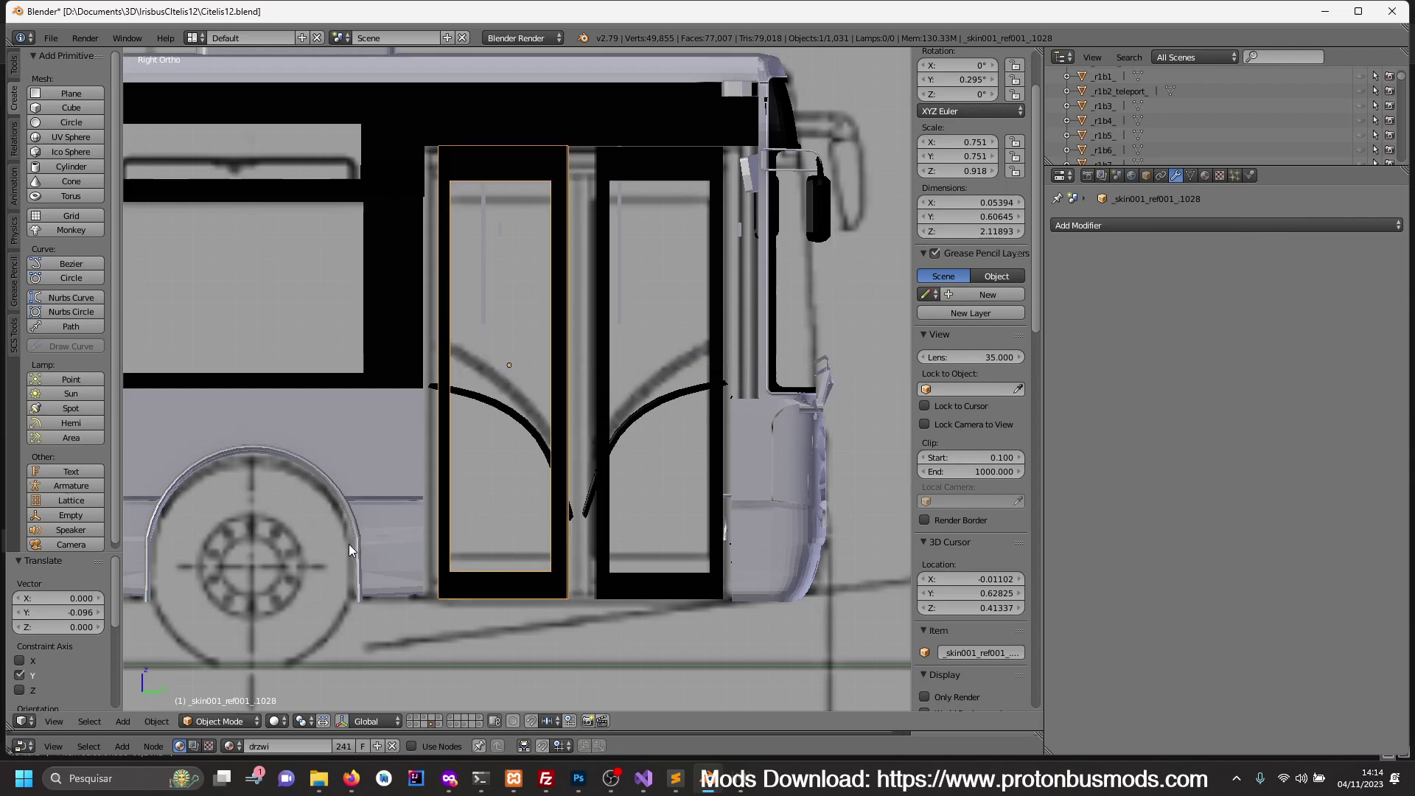
- Check the doors' depth, then slide the left door along Y into its blueprint opening
{"action": "key", "text": "z"}
{"action": "middle_click_drag", "start_coordinate": [479, 565], "coordinate": [609, 476], "text": "shift"}
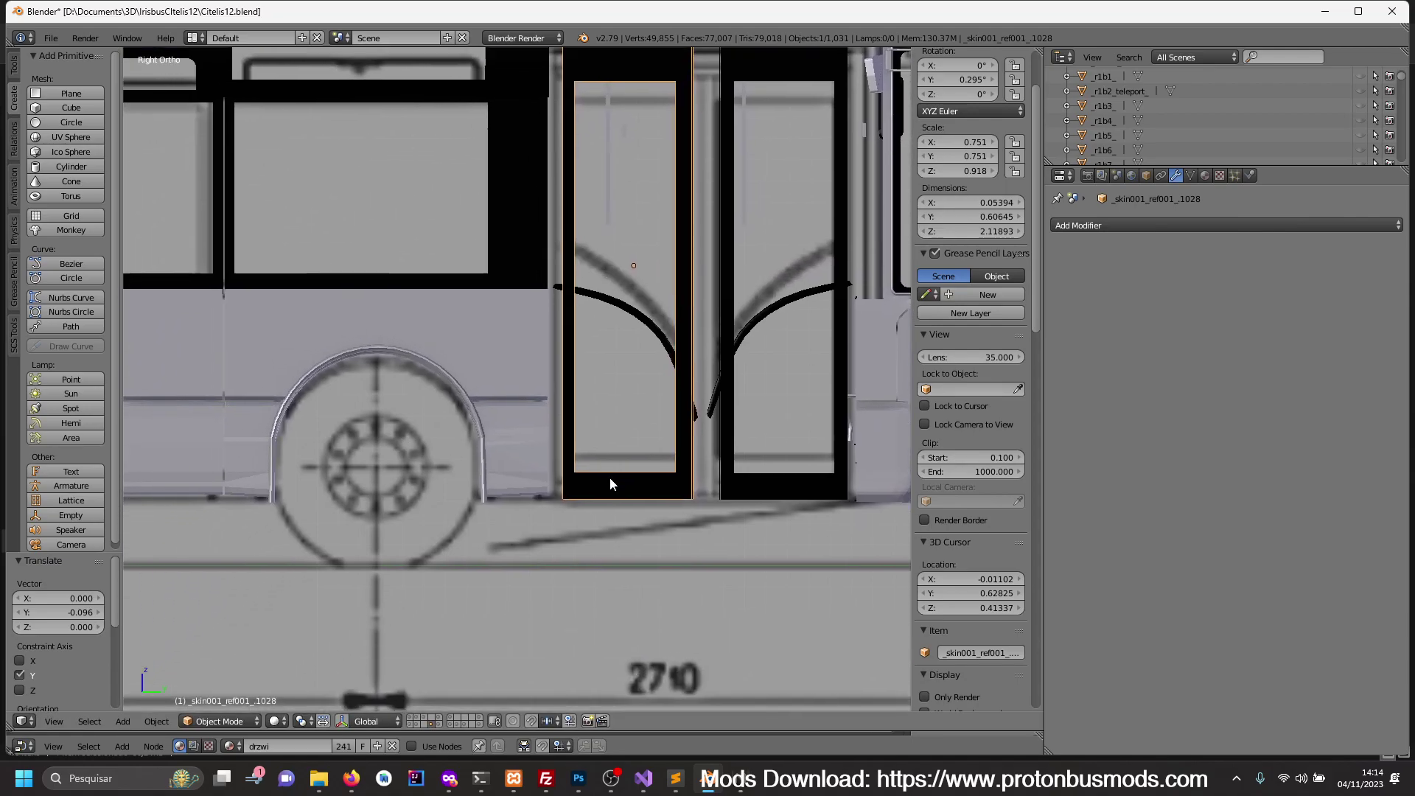
{"action": "scroll", "coordinate": [653, 530], "scroll_direction": "up", "scroll_amount": 3}
{"action": "key", "text": "z"}
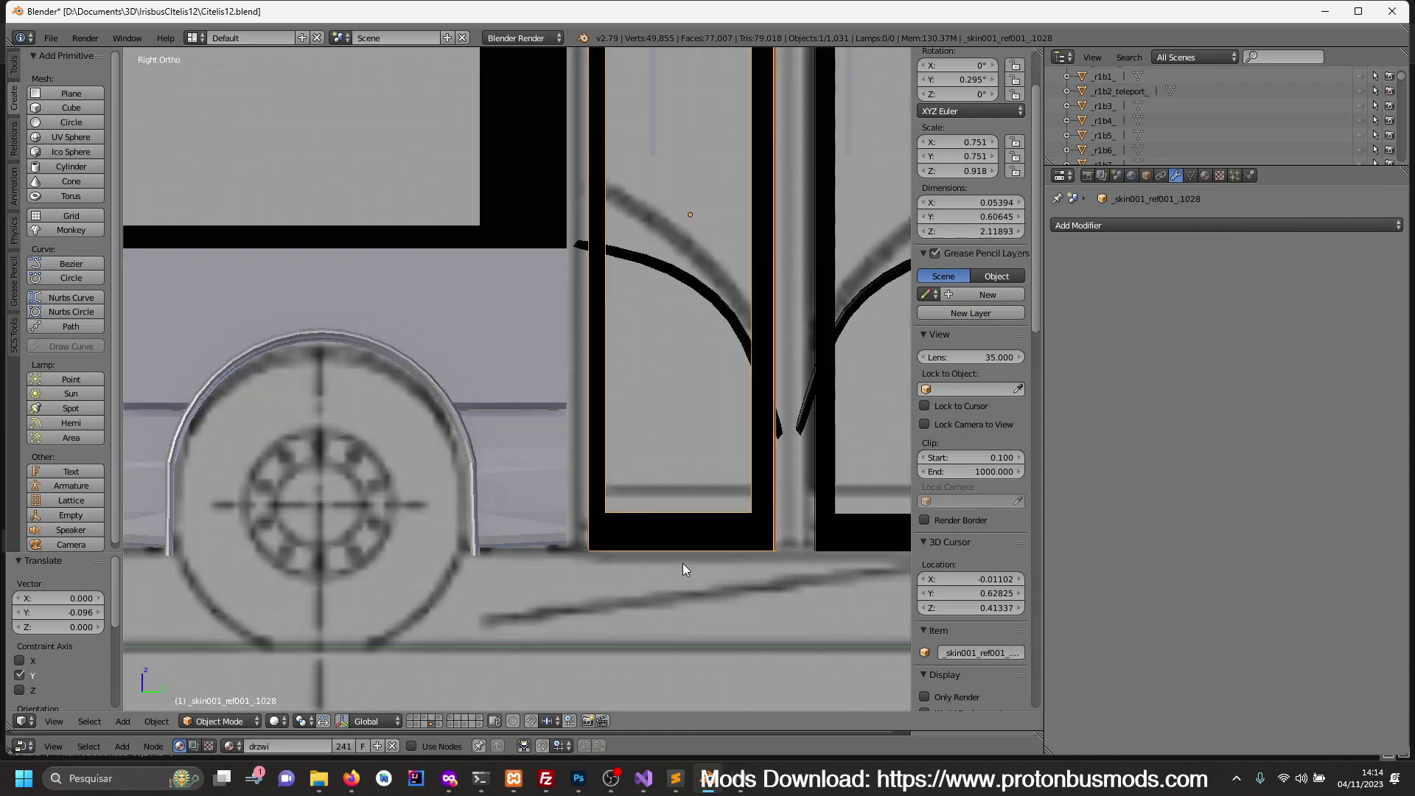
{"action": "middle_click_drag", "start_coordinate": [683, 564], "coordinate": [643, 586]}
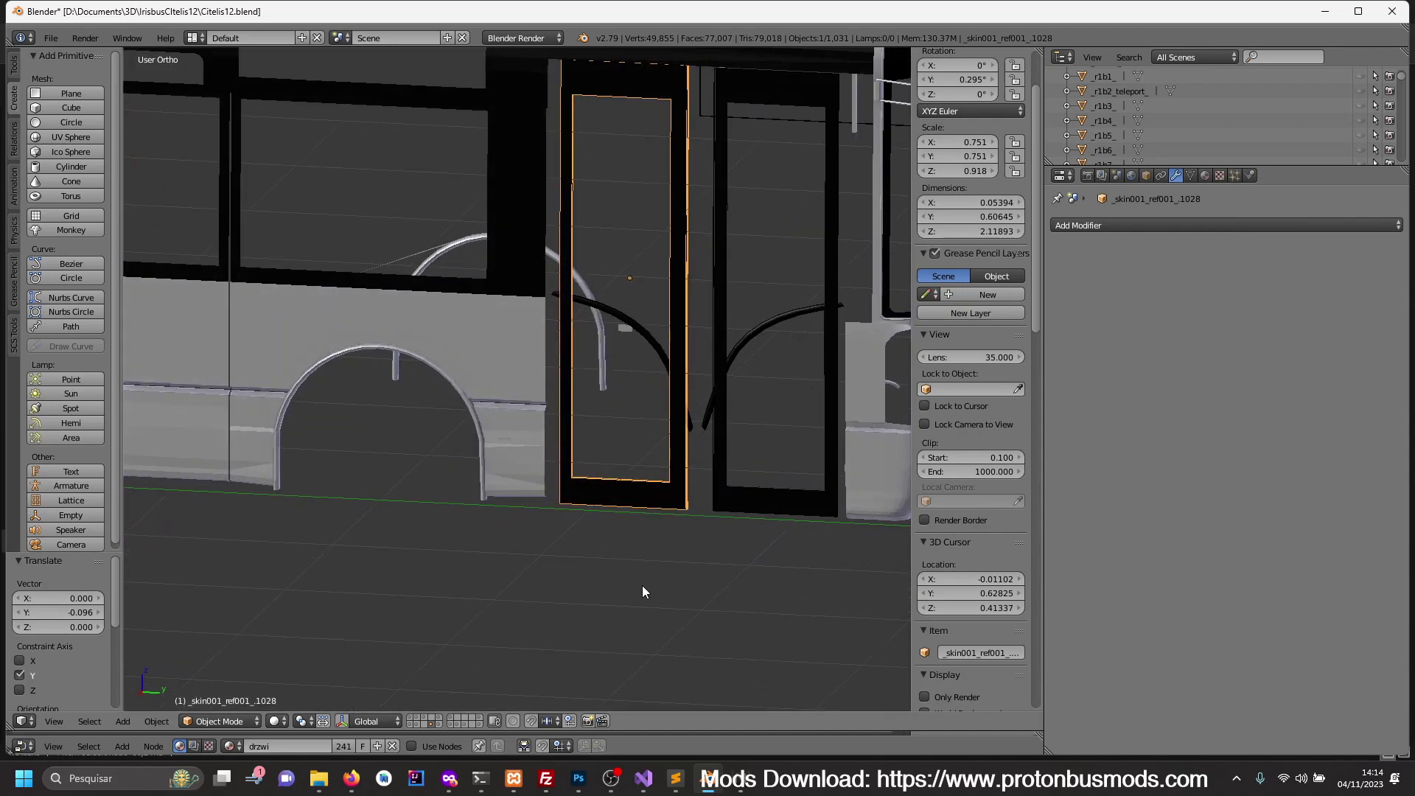
{"action": "key", "text": "KP_3"}
{"action": "key", "text": "g"}
{"action": "key", "text": "y"}
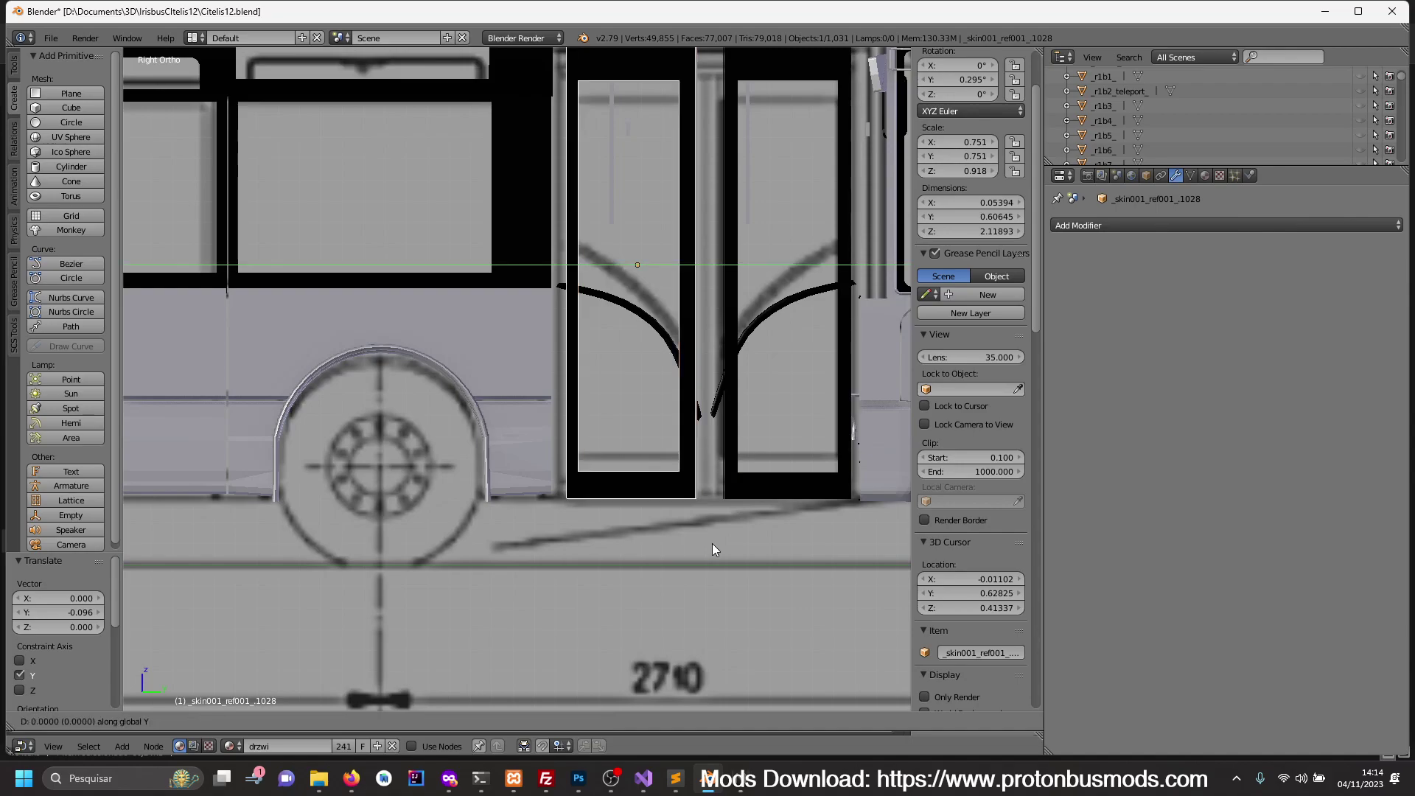
{"action": "left_click", "coordinate": [757, 547]}
- Slide the right door along Y to line up with its blueprint opening
{"action": "mouse_move", "coordinate": [732, 500]}
{"action": "middle_mouse_down", "text": "shift"}
{"action": "mouse_move", "coordinate": [694, 489]}
{"action": "mouse_move", "coordinate": [660, 531]}
{"action": "middle_mouse_up", "text": "shift"}
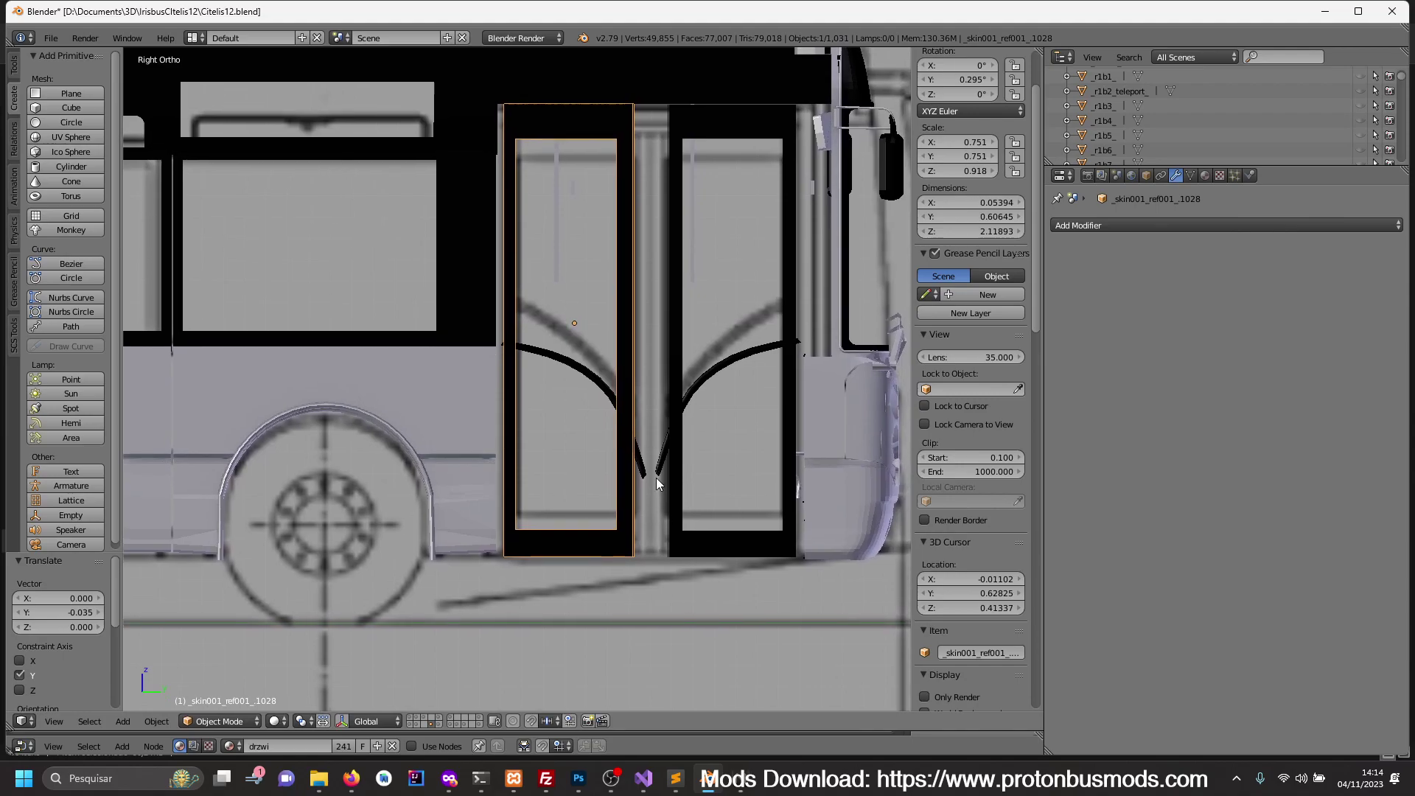
{"action": "right_click", "coordinate": [691, 547]}
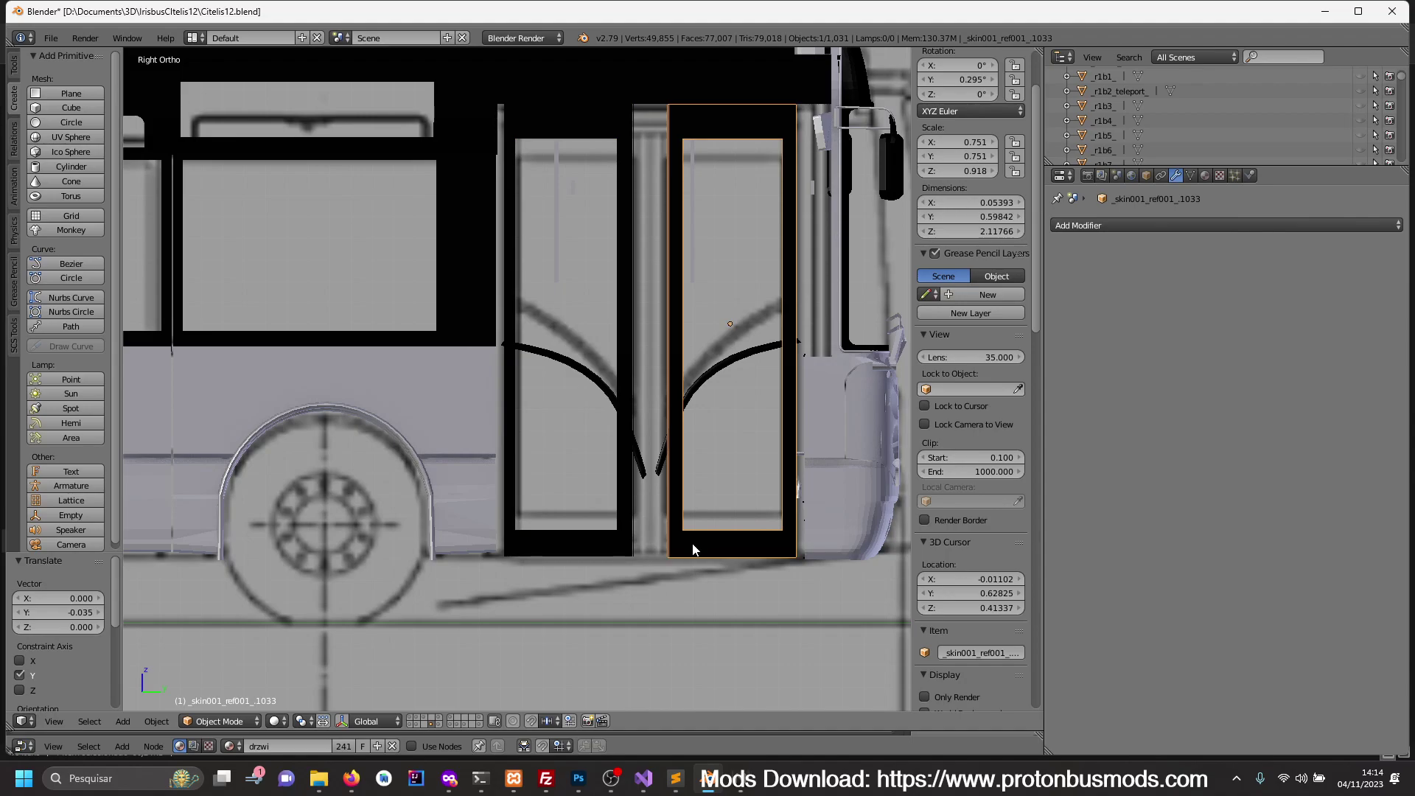
{"action": "key", "text": "g"}
{"action": "key", "text": "y"}
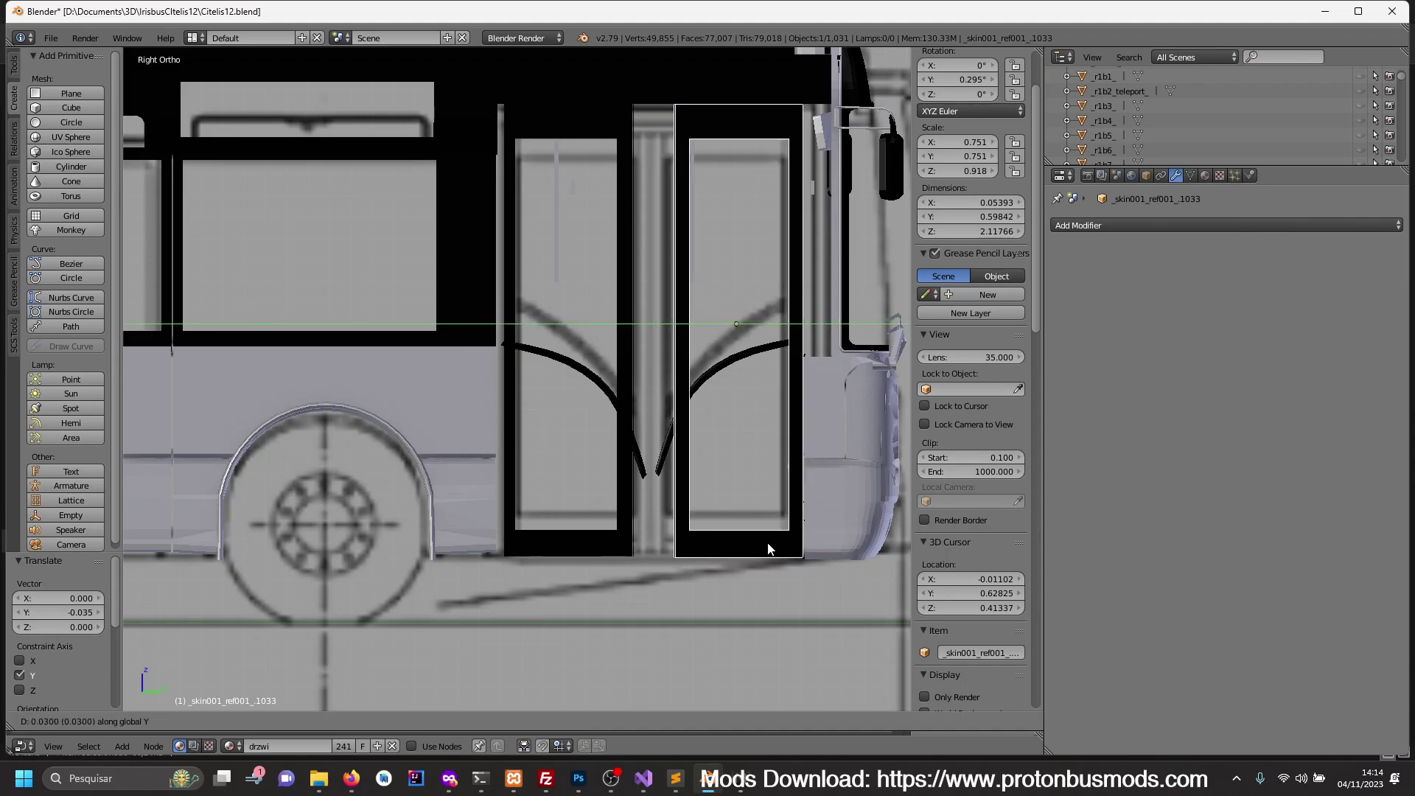
{"action": "left_click", "coordinate": [695, 542]}
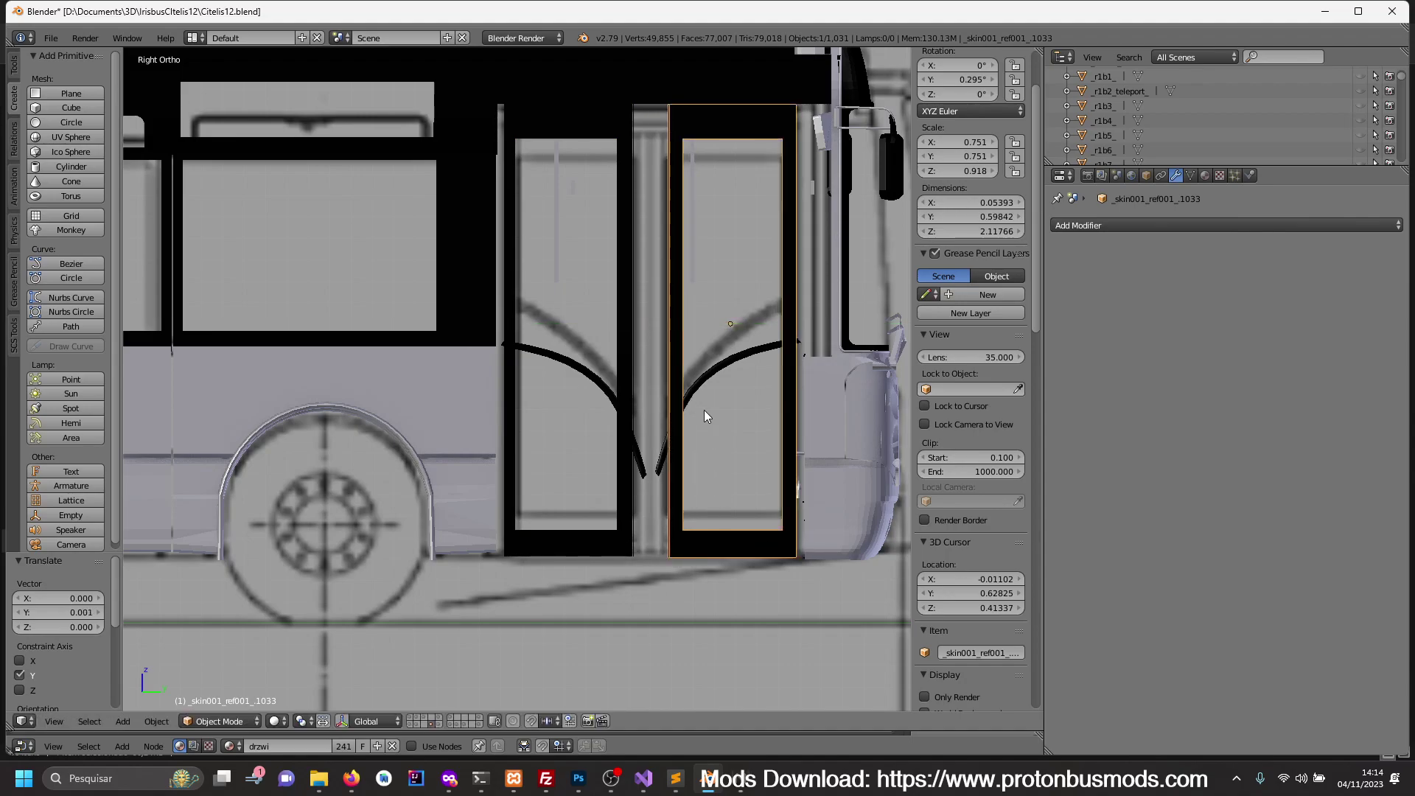
{"action": "key", "text": "Tab"}
- Move the right door's inner edge vertices along Y toward the centre pillar
{"action": "key", "text": "z"}
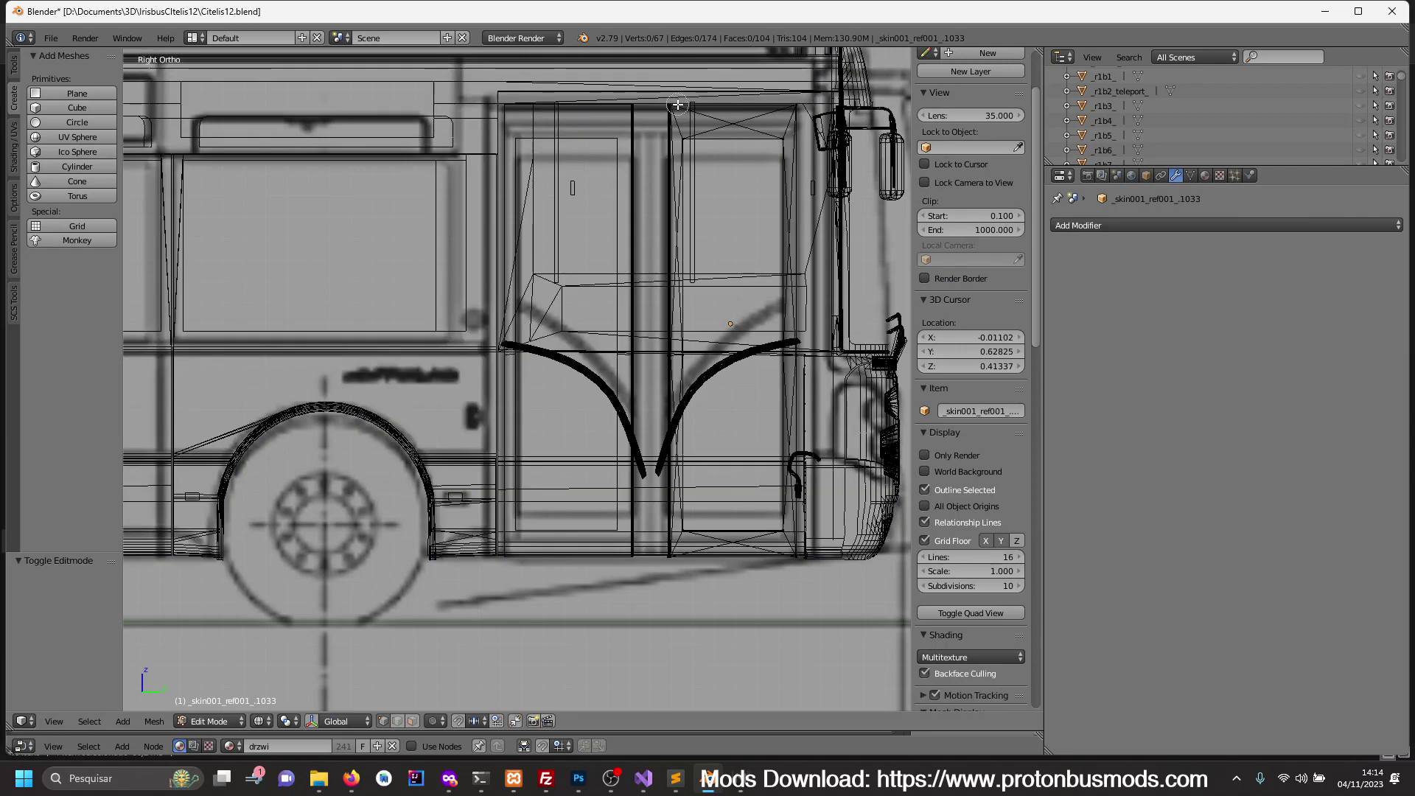
{"action": "scroll", "coordinate": [677, 105], "scroll_direction": "down", "scroll_amount": 3}
{"action": "left_click_drag", "start_coordinate": [677, 104], "coordinate": [689, 553]}
{"action": "key", "text": "Escape"}
{"action": "key", "text": "z"}
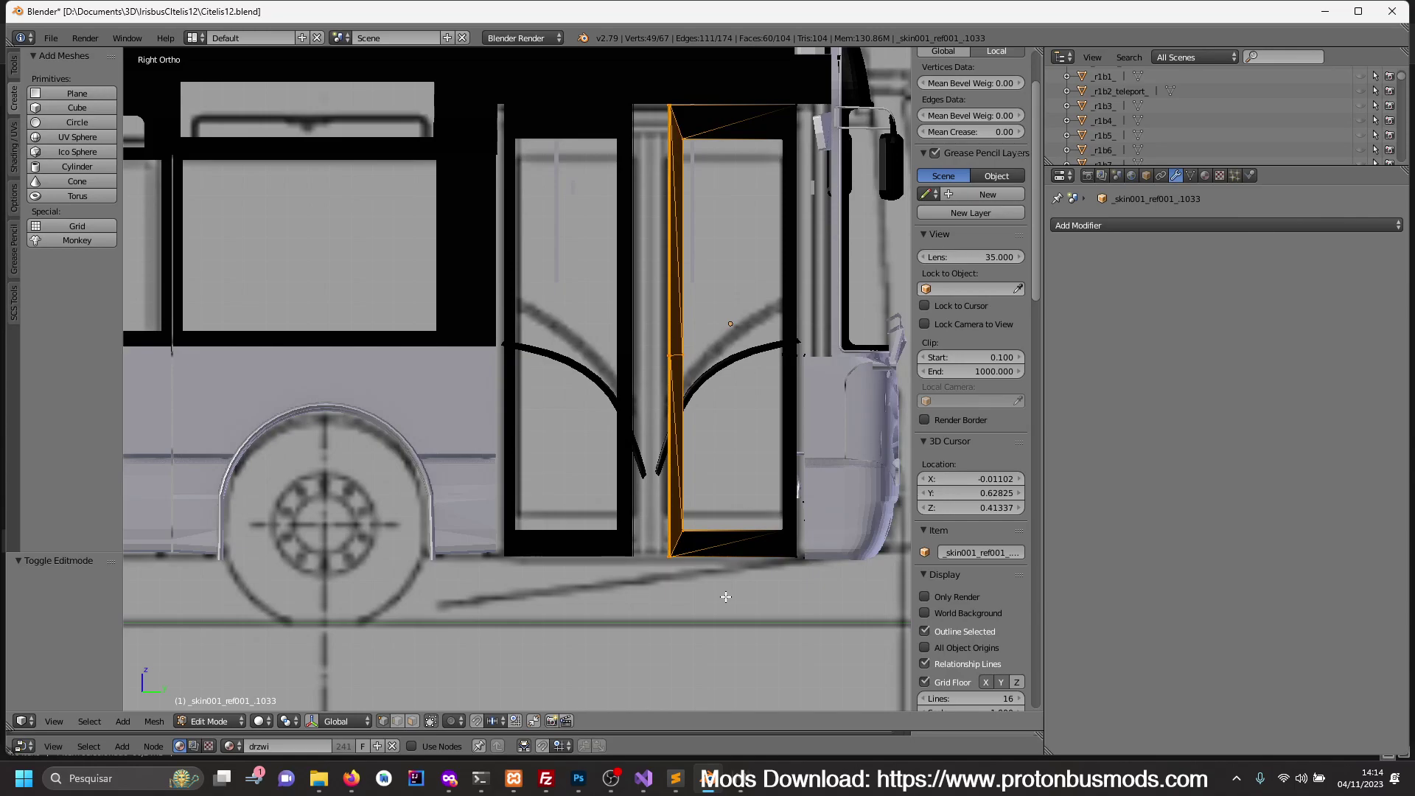
{"action": "key", "text": "g"}
{"action": "key", "text": "y"}
{"action": "left_click", "coordinate": [666, 599]}
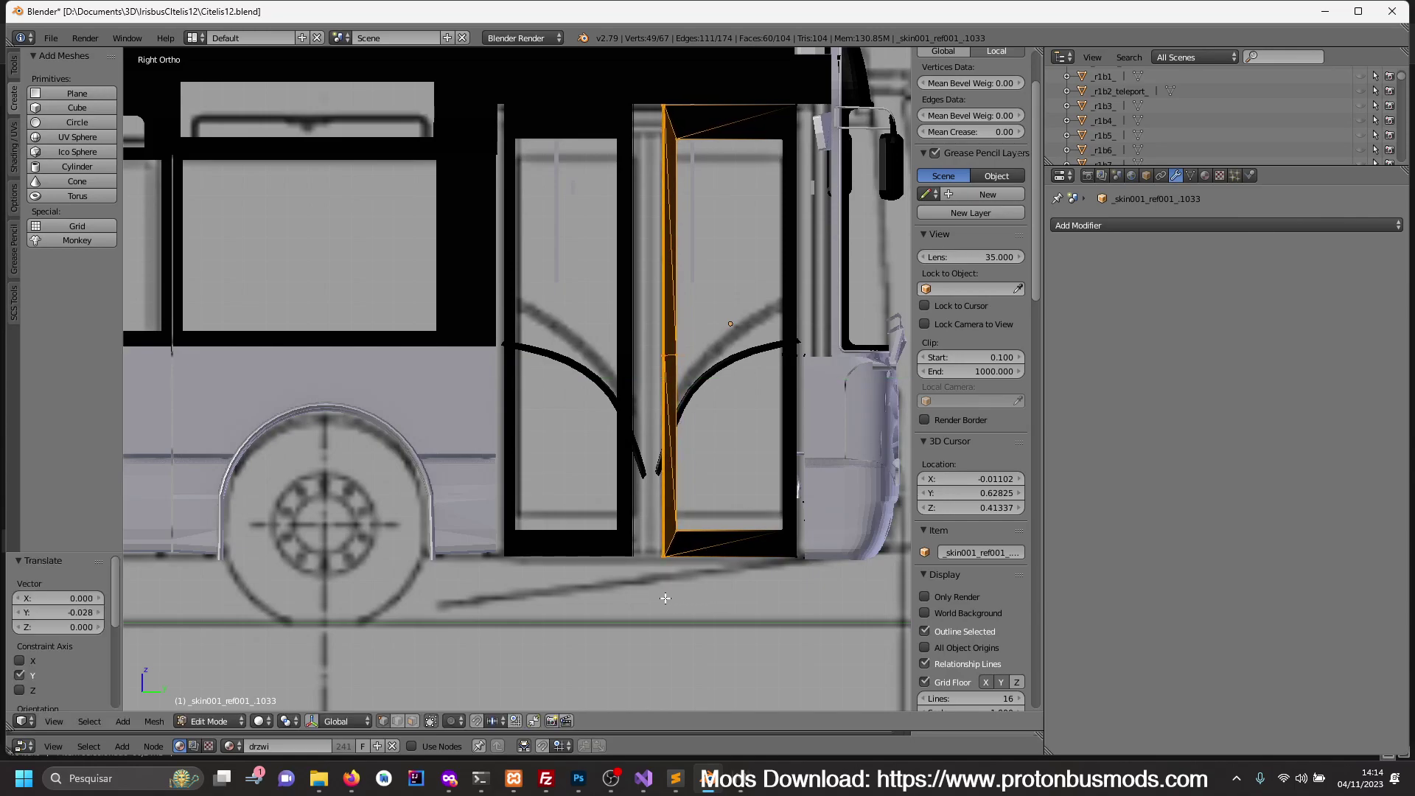
{"action": "key", "text": "Tab"}
- Move the left door's inner edge vertices along Y to the centre pillar, making it 0.62164 wide
{"action": "right_click", "coordinate": [592, 544]}
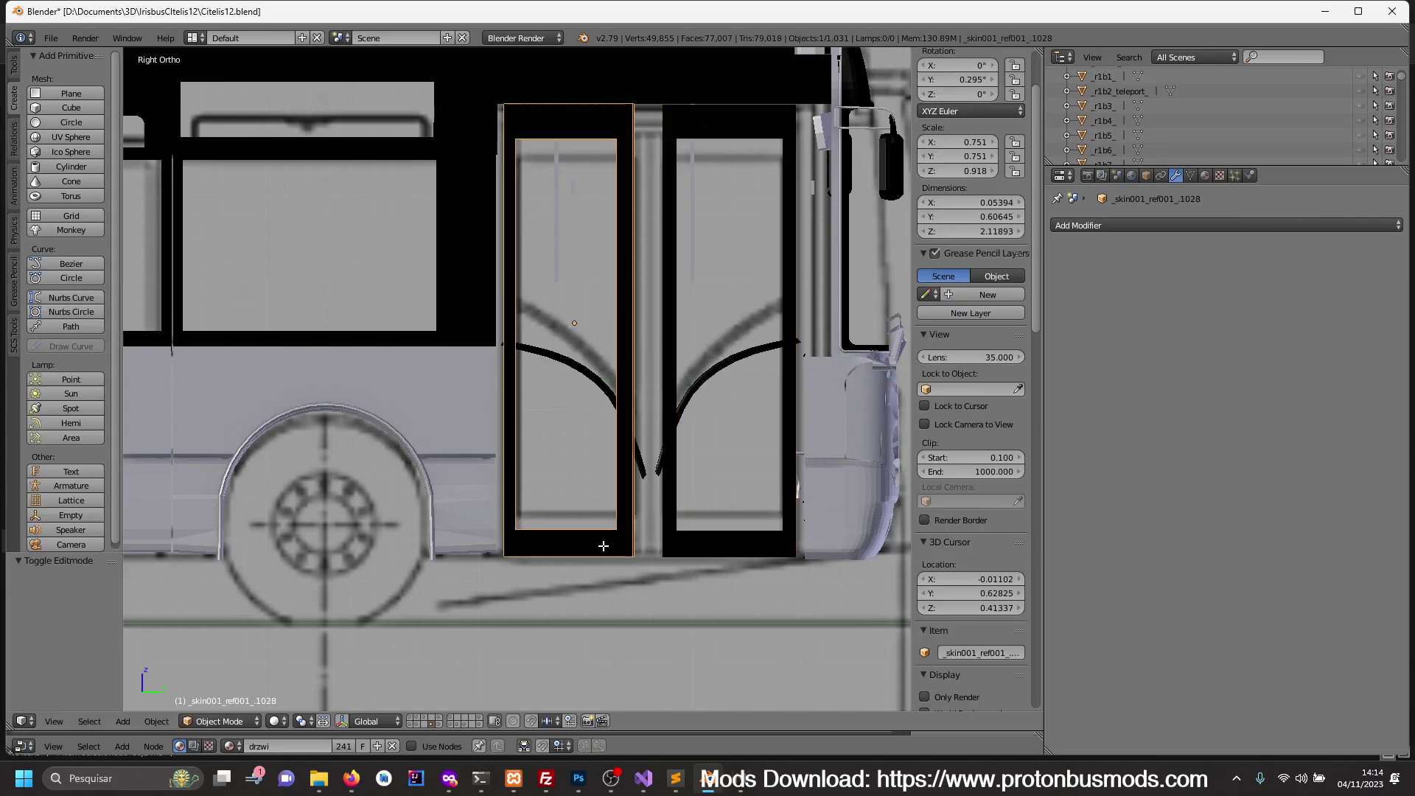
{"action": "key", "text": "Tab"}
{"action": "key", "text": "c"}
{"action": "mouse_move", "coordinate": [620, 557]}
{"action": "left_mouse_down"}
{"action": "mouse_move", "coordinate": [613, 157]}
{"action": "mouse_move", "coordinate": [597, 118]}
{"action": "left_mouse_up"}
{"action": "key", "text": "z"}
{"action": "key", "text": "Escape"}
{"action": "key", "text": "z"}
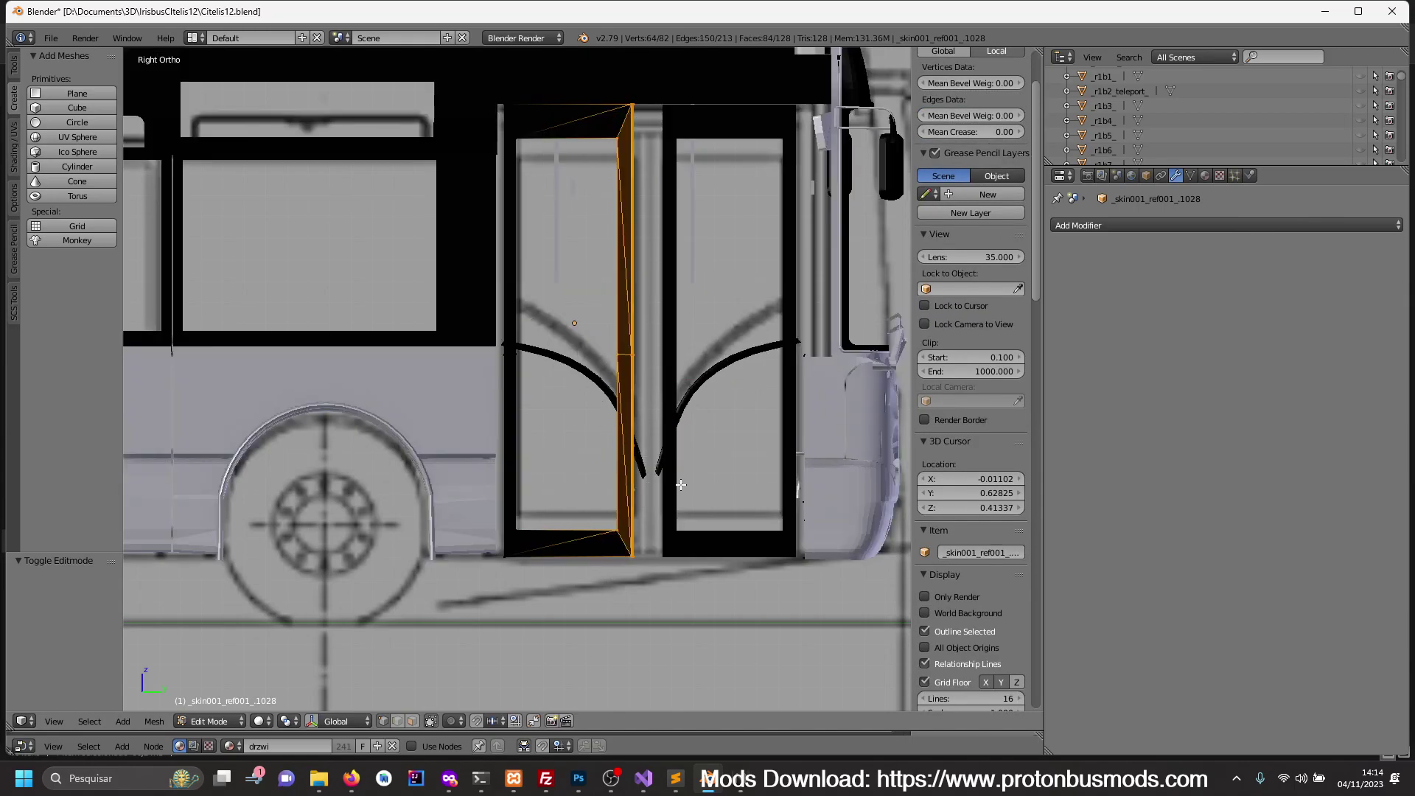
{"action": "key", "text": "g"}
{"action": "key", "text": "y"}
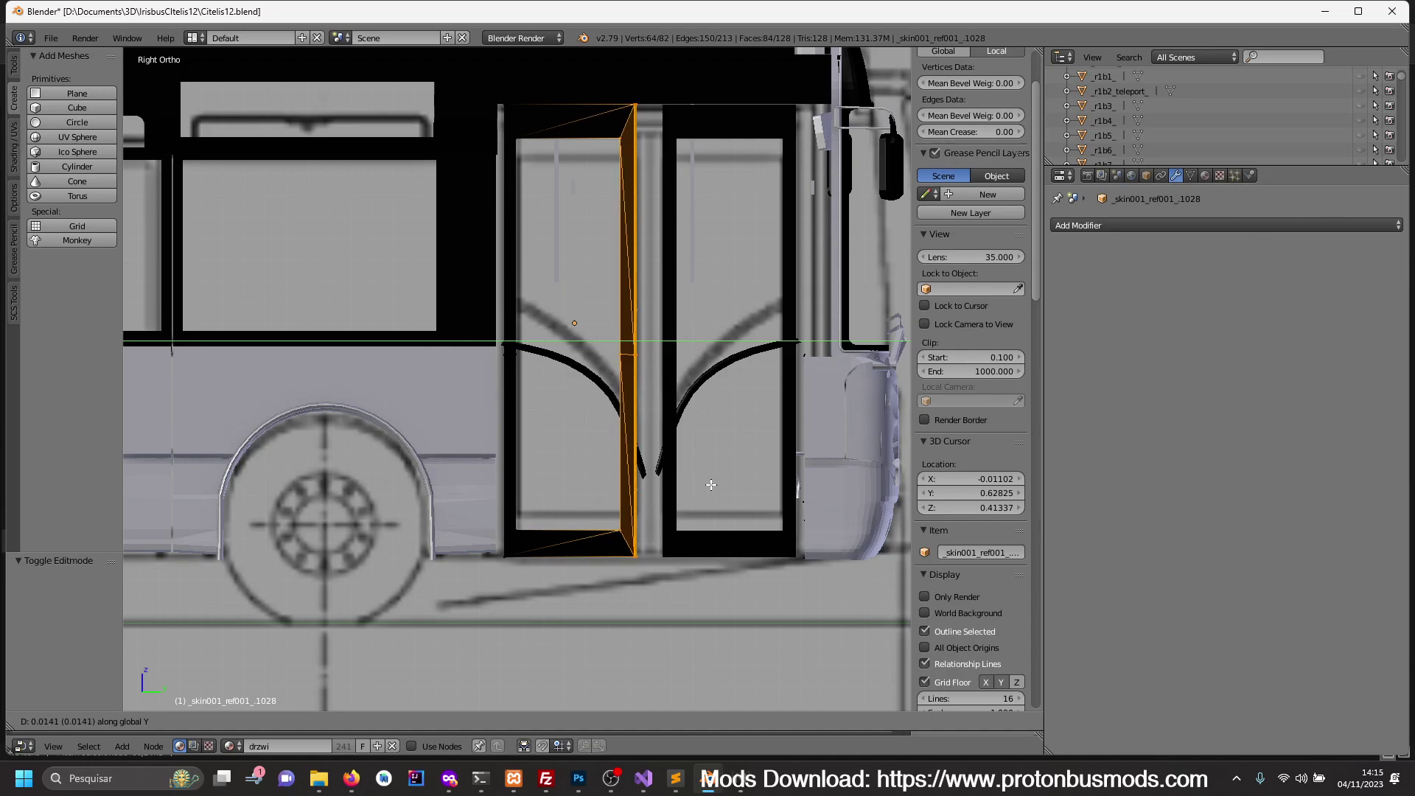
{"action": "left_click", "coordinate": [709, 480]}
{"action": "key", "text": "Tab"}
{"action": "key", "text": "z"}
{"action": "scroll", "coordinate": [704, 483], "scroll_direction": "down", "scroll_amount": 3}
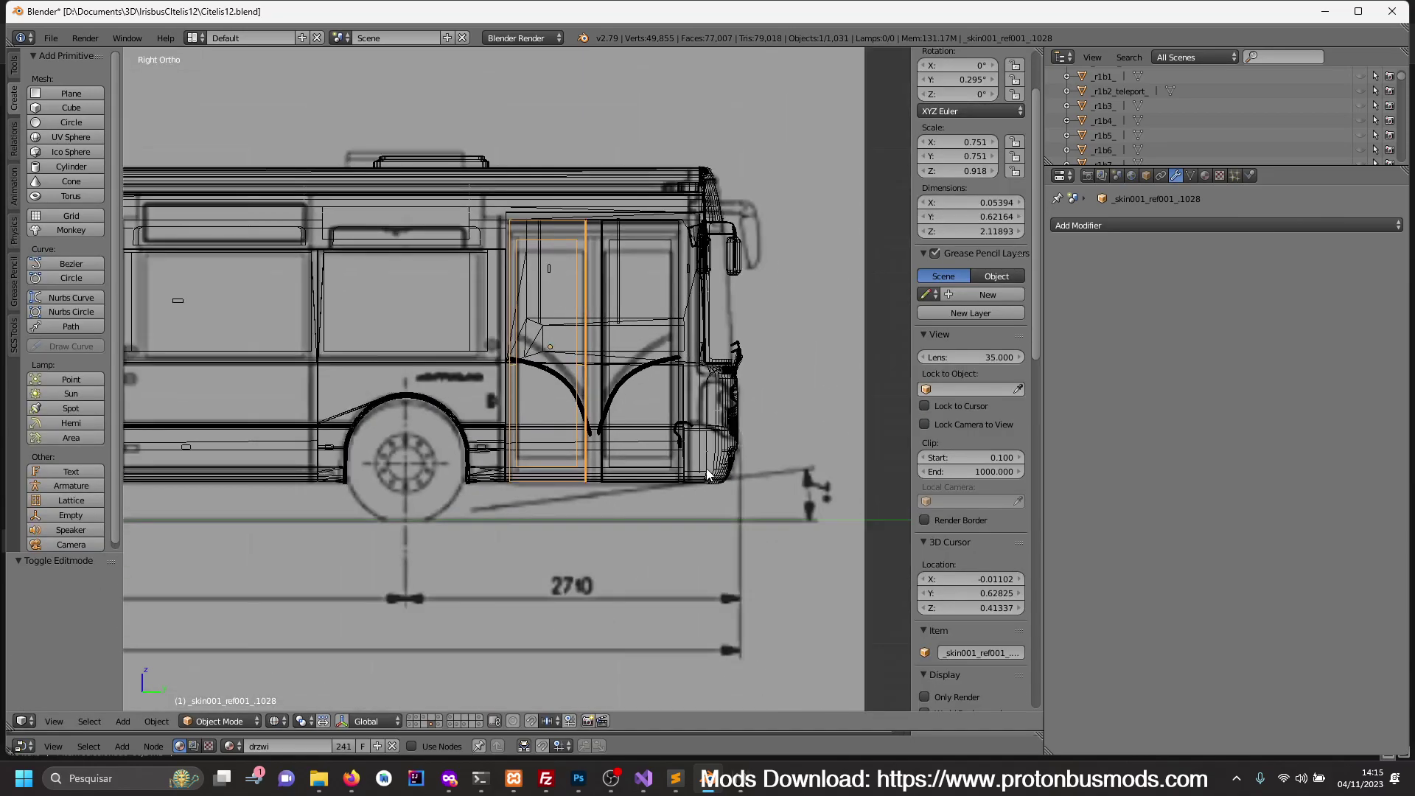
- Select both doors and scale their height along Z to about 0.927
{"action": "middle_click_drag", "start_coordinate": [635, 370], "coordinate": [619, 438], "text": "shift"}
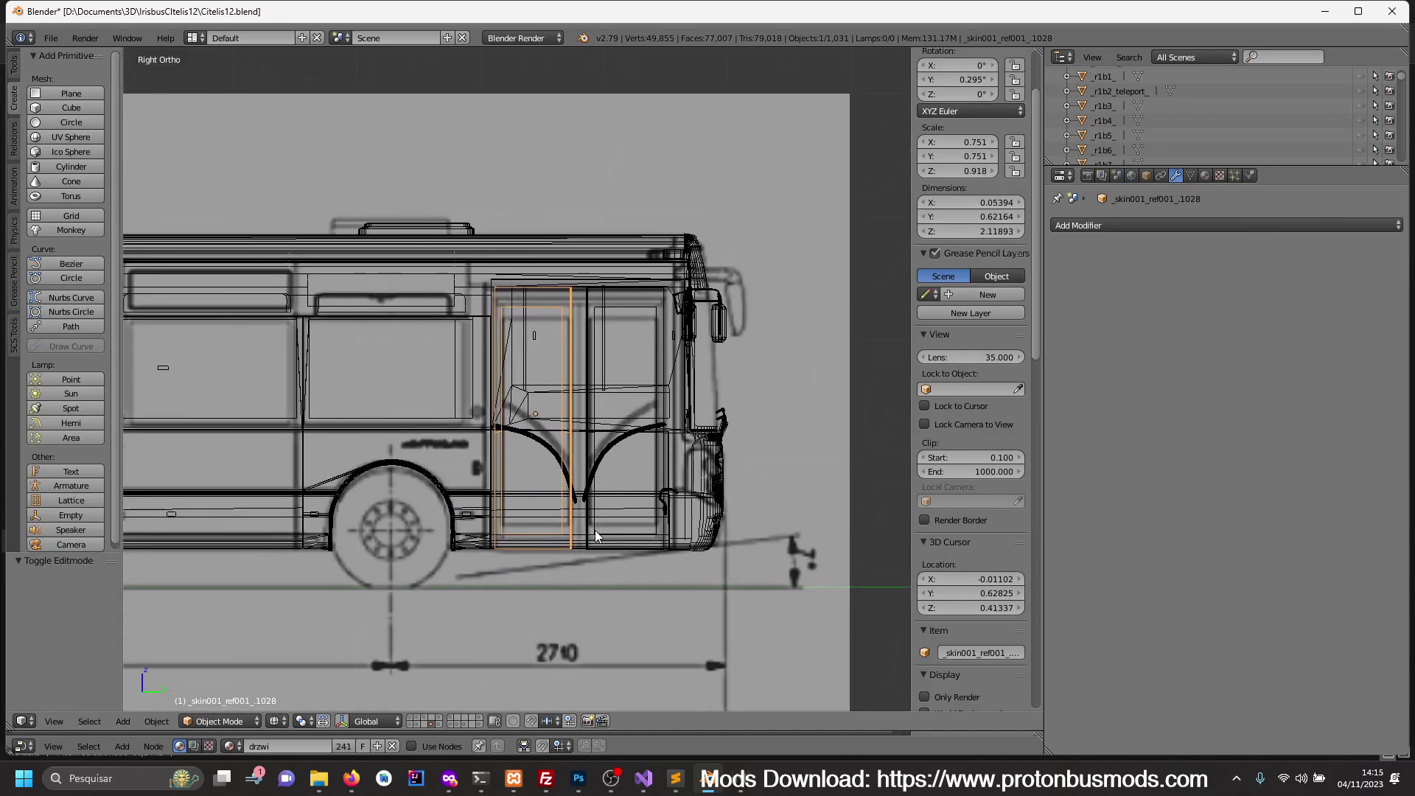
{"action": "right_click", "coordinate": [595, 525], "text": "shift"}
{"action": "mouse_move", "coordinate": [616, 537]}
{"action": "middle_mouse_down"}
{"action": "mouse_move", "coordinate": [696, 574]}
{"action": "mouse_move", "coordinate": [656, 592]}
{"action": "middle_mouse_up"}
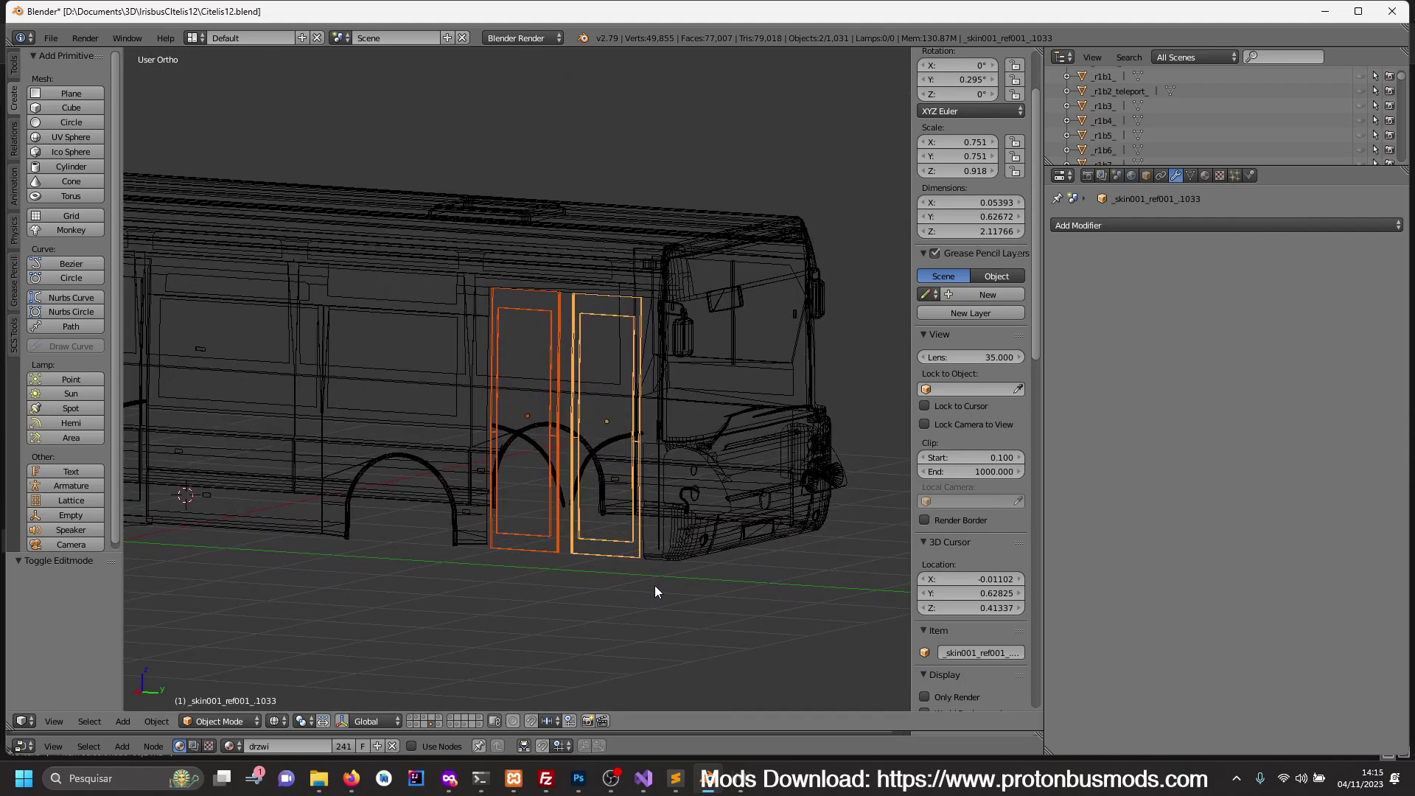
{"action": "key", "text": "KP_3"}
{"action": "scroll", "coordinate": [683, 564], "scroll_direction": "up", "scroll_amount": 2}
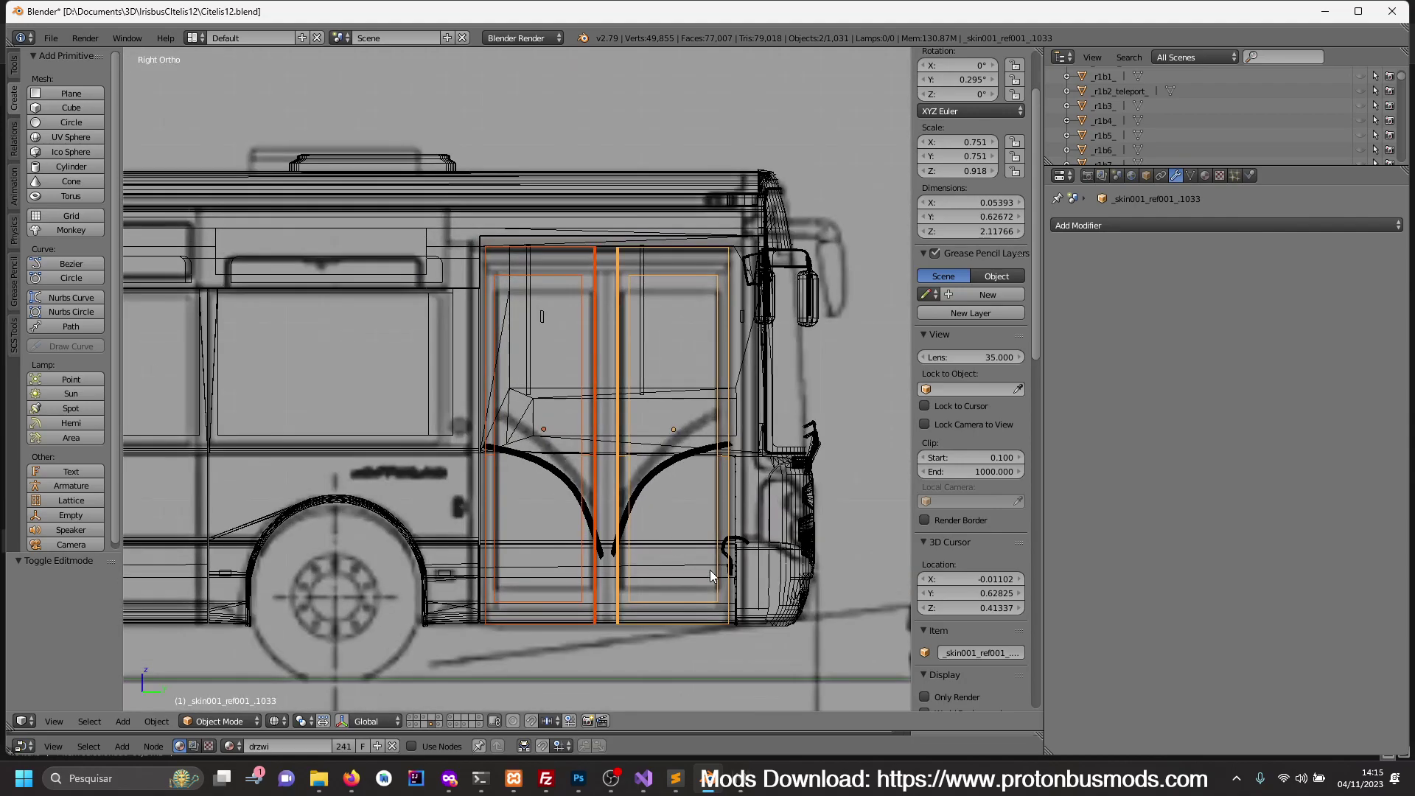
{"action": "key", "text": "s"}
{"action": "key", "text": "z"}
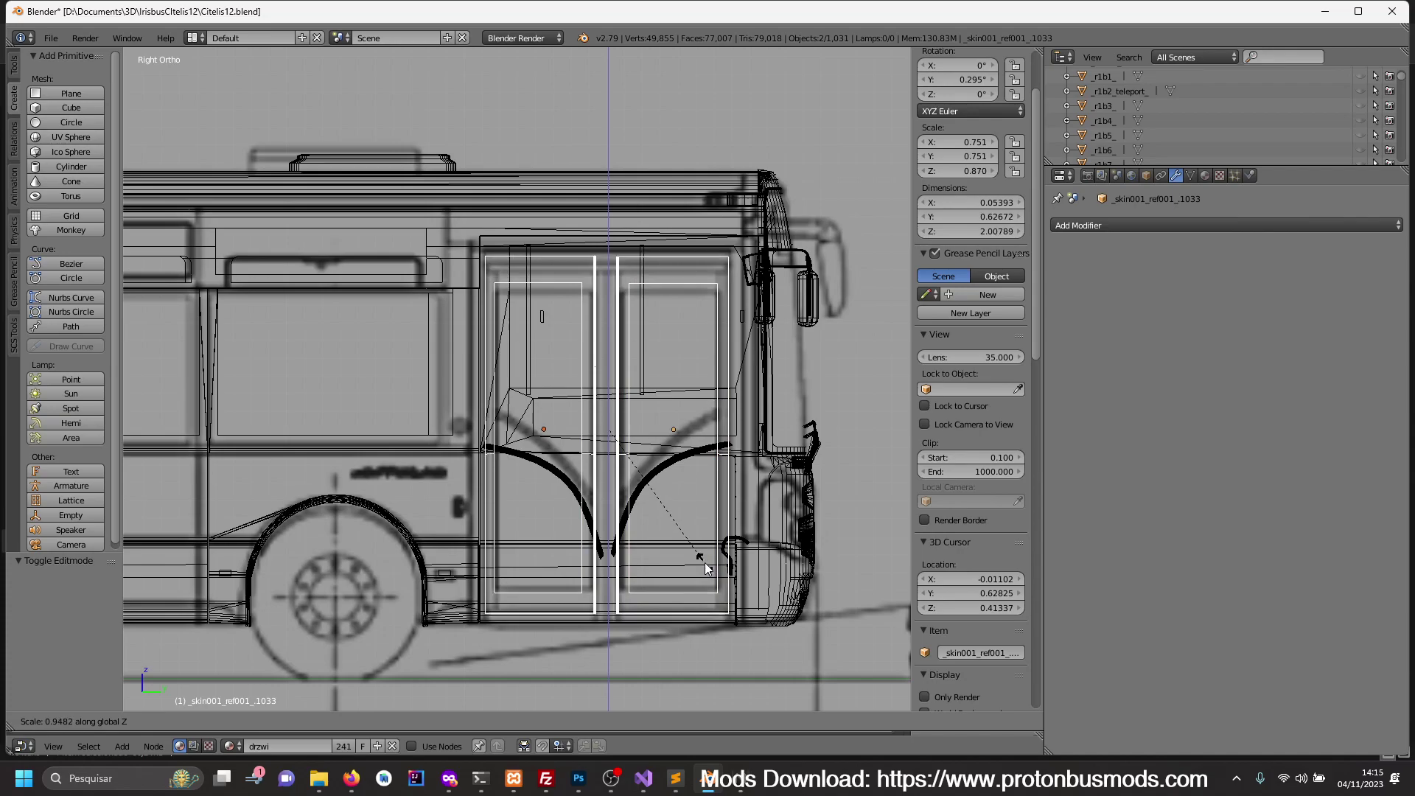
{"action": "left_click", "coordinate": [703, 560]}
- Lower both doors 0.064 along Z, then deselect everything
{"action": "key", "text": "g"}
{"action": "key", "text": "z"}
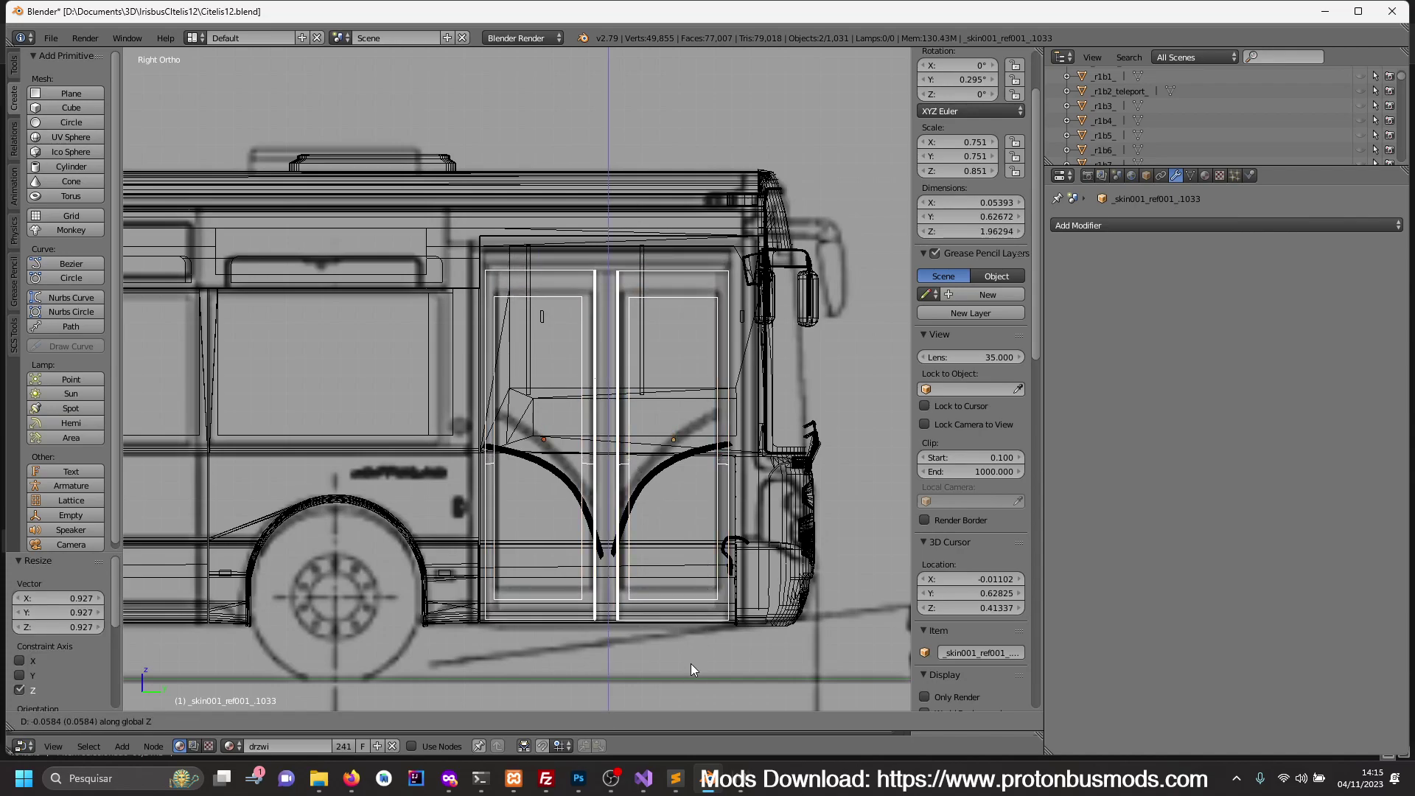
{"action": "left_click", "coordinate": [674, 105]}
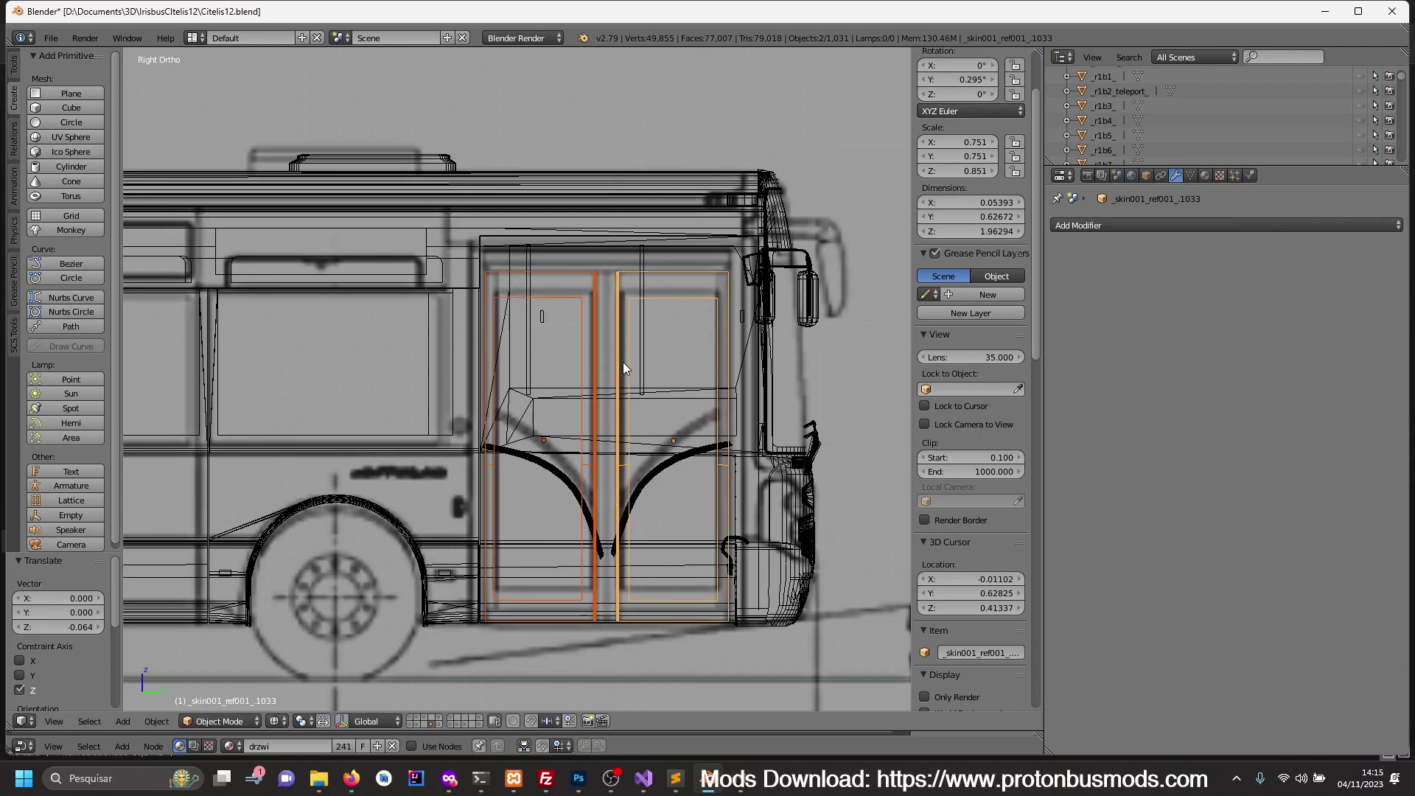
{"action": "scroll", "coordinate": [622, 361], "scroll_direction": "up", "scroll_amount": 1}
{"action": "scroll", "coordinate": [624, 299], "scroll_direction": "up", "scroll_amount": 1}
{"action": "key", "text": "a"}
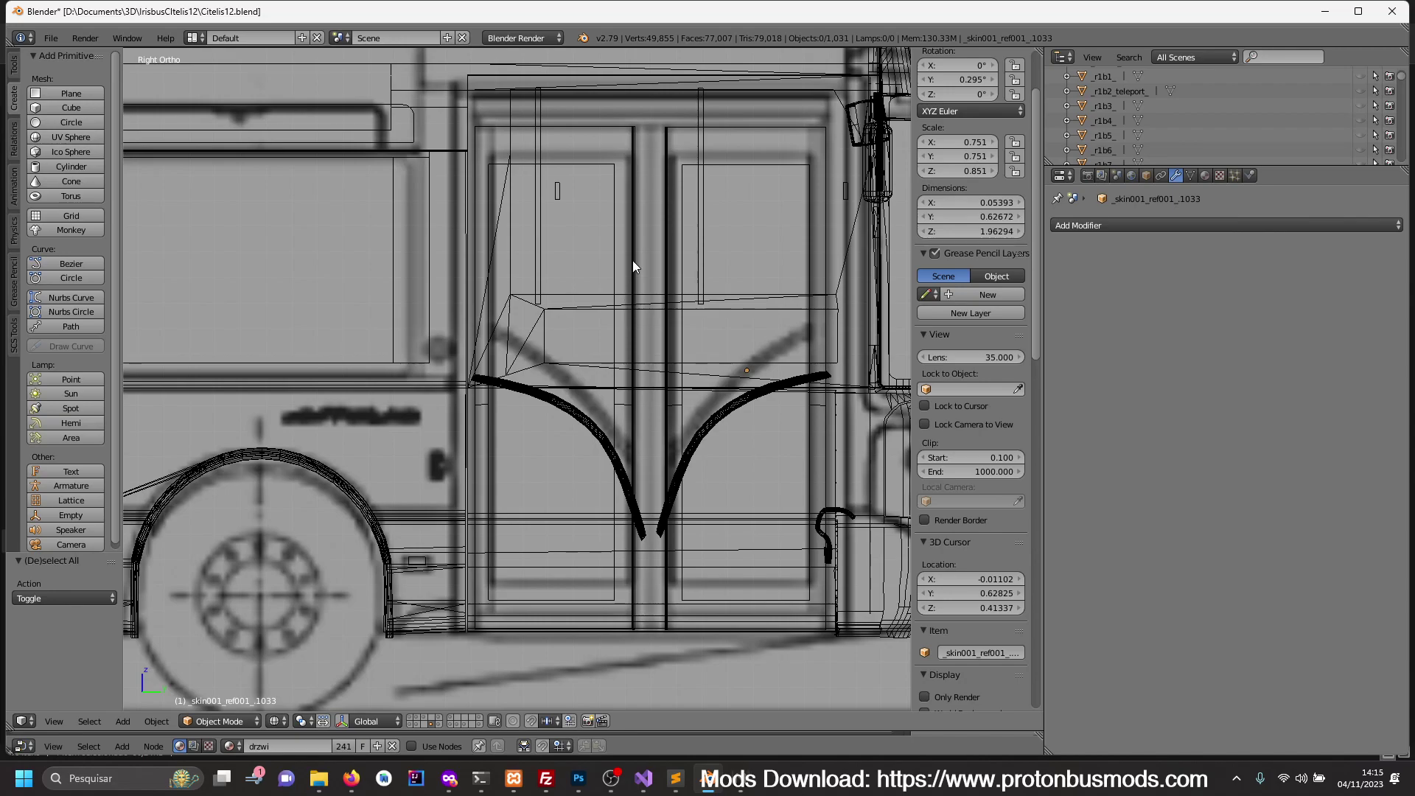
- Shift the left door's inner column vertices along Y toward the doorway centre
{"action": "right_click", "coordinate": [634, 162]}
{"action": "key", "text": "Tab"}
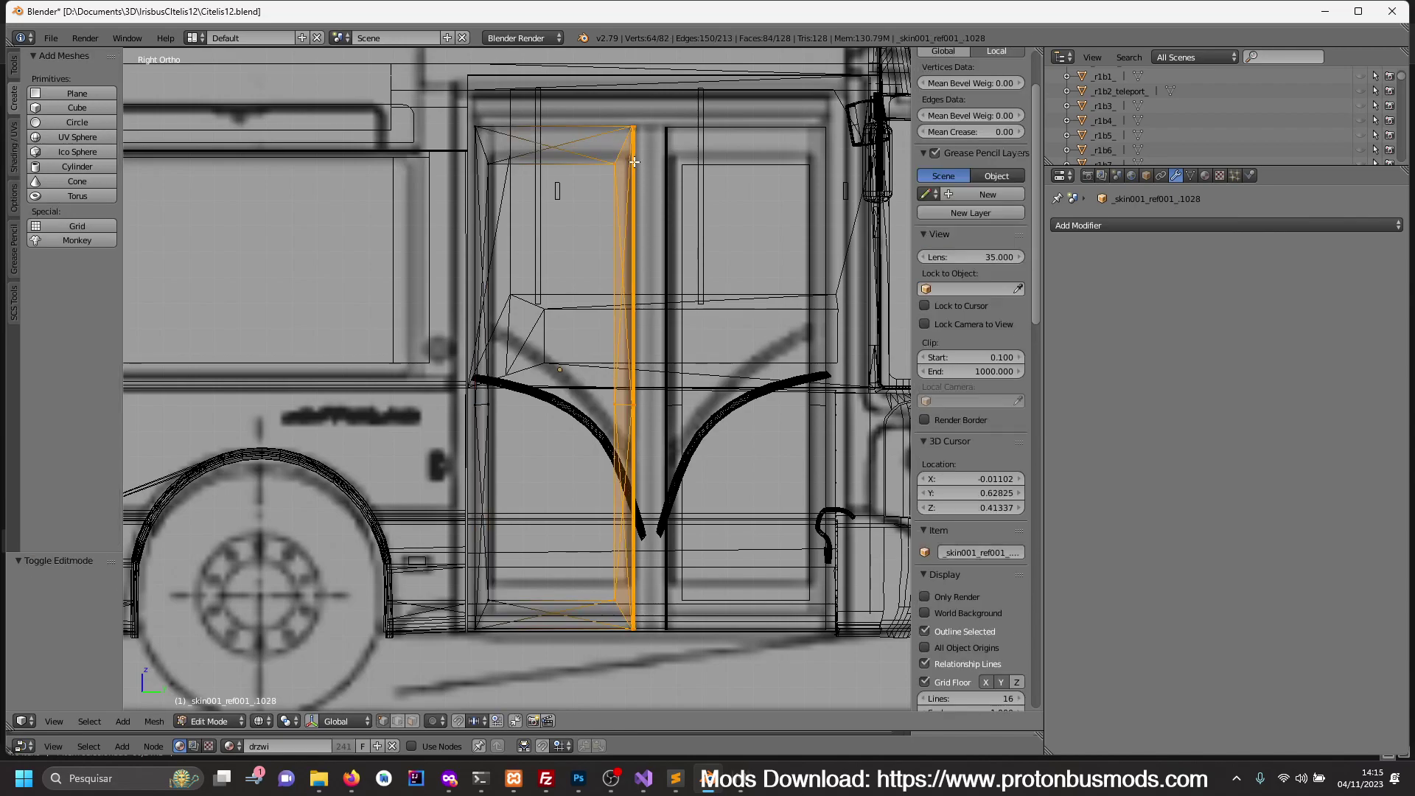
{"action": "key", "text": "c"}
{"action": "mouse_move", "coordinate": [601, 156]}
{"action": "middle_mouse_down"}
{"action": "mouse_move", "coordinate": [586, 550]}
{"action": "mouse_move", "coordinate": [631, 613]}
{"action": "middle_mouse_up"}
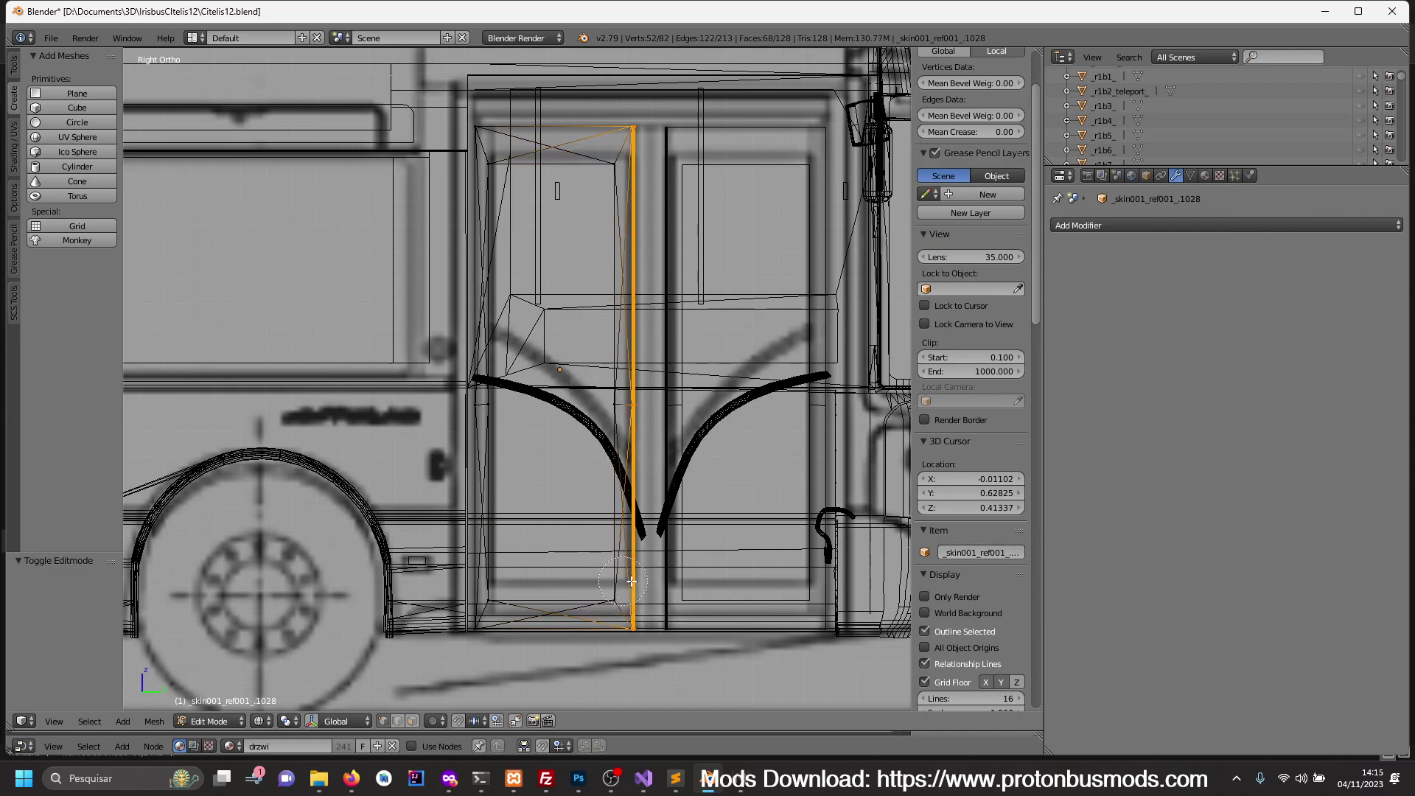
{"action": "left_click_drag", "start_coordinate": [632, 613], "coordinate": [626, 136]}
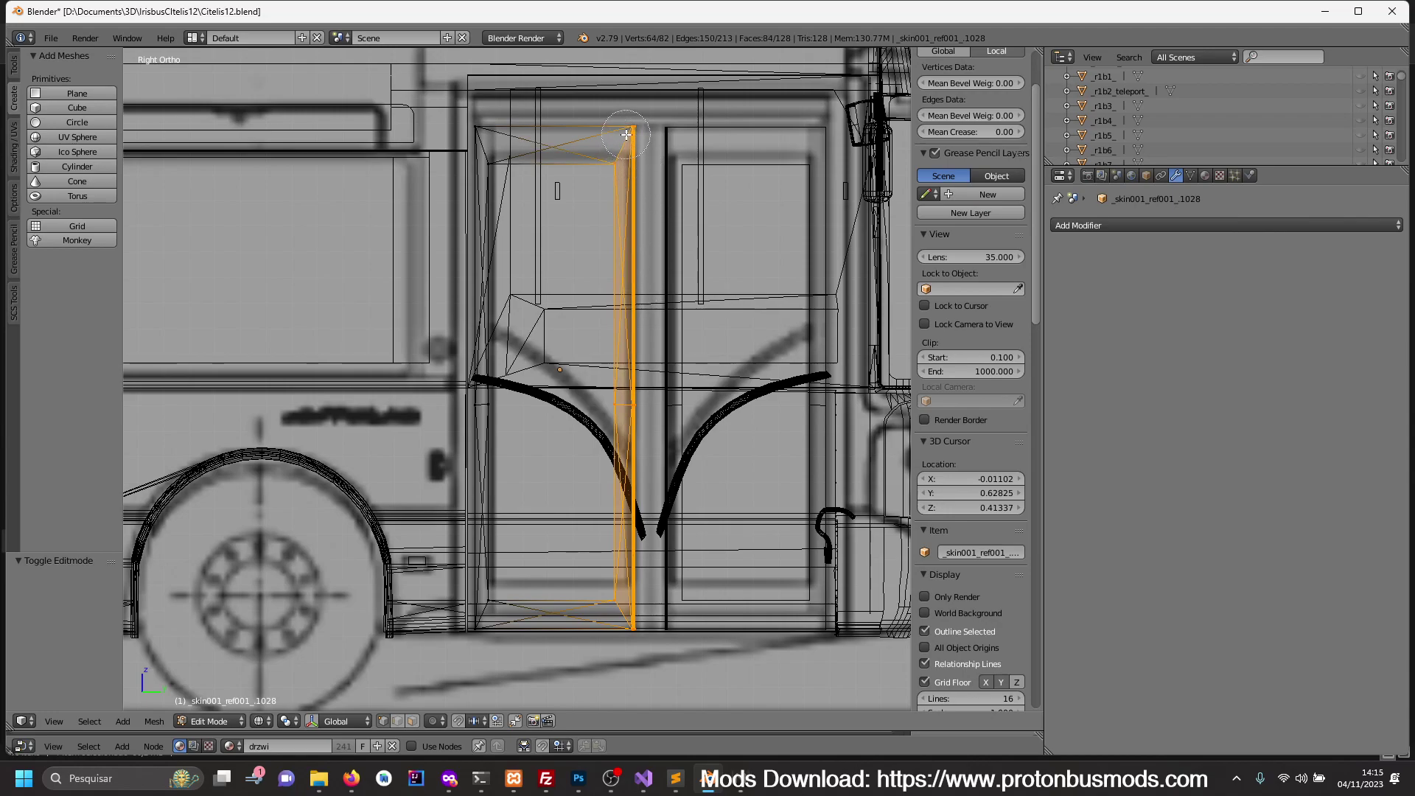
{"action": "key", "text": "Escape"}
{"action": "key", "text": "g"}
{"action": "key", "text": "y"}
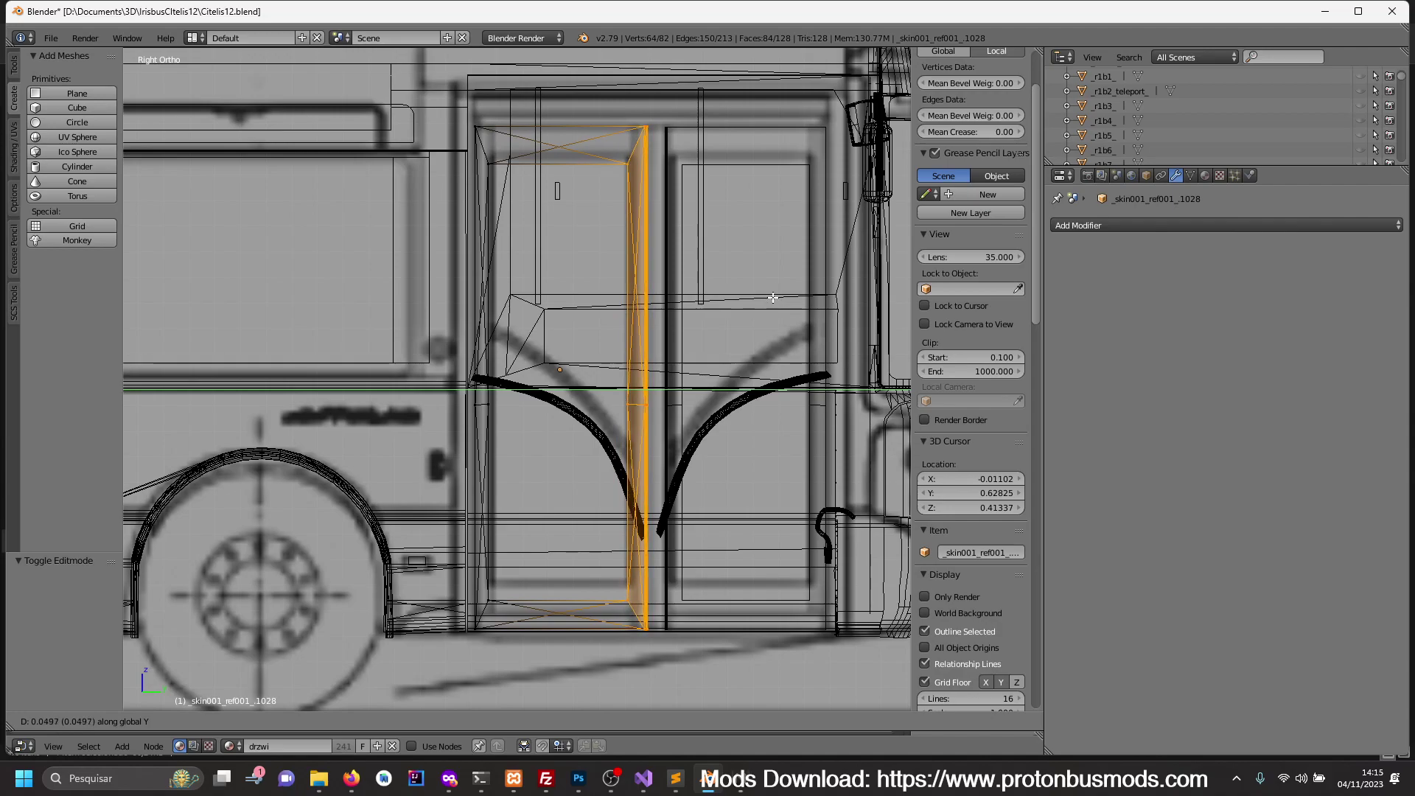
{"action": "left_click", "coordinate": [771, 297]}
- Move the right door column's left vertical edge -0.061 along Y
{"action": "key", "text": "a"}
{"action": "key", "text": "c"}
{"action": "key", "text": "Escape"}
{"action": "key", "text": "Tab"}
{"action": "right_click", "coordinate": [675, 168]}
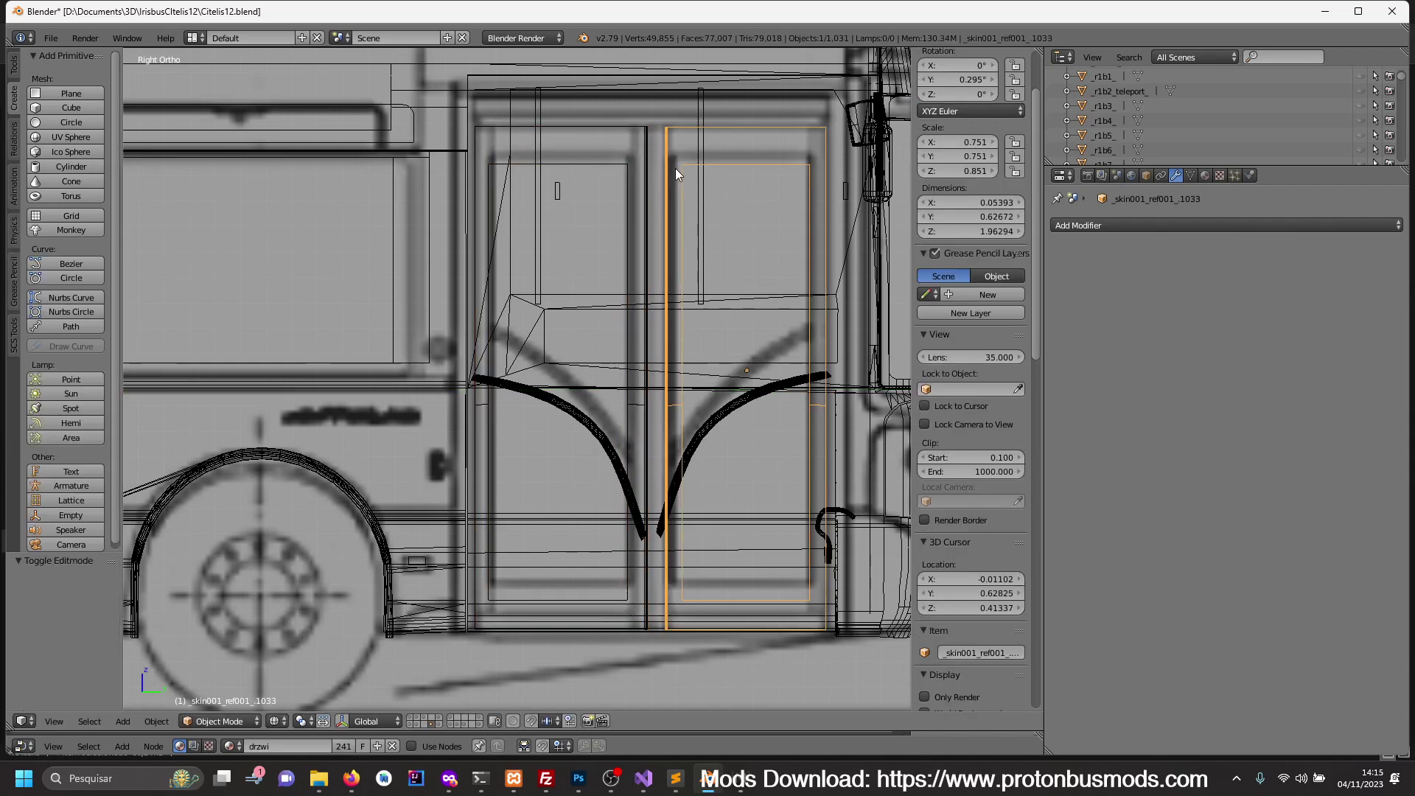
{"action": "key", "text": "Tab"}
{"action": "key", "text": "a"}
{"action": "key", "text": "c"}
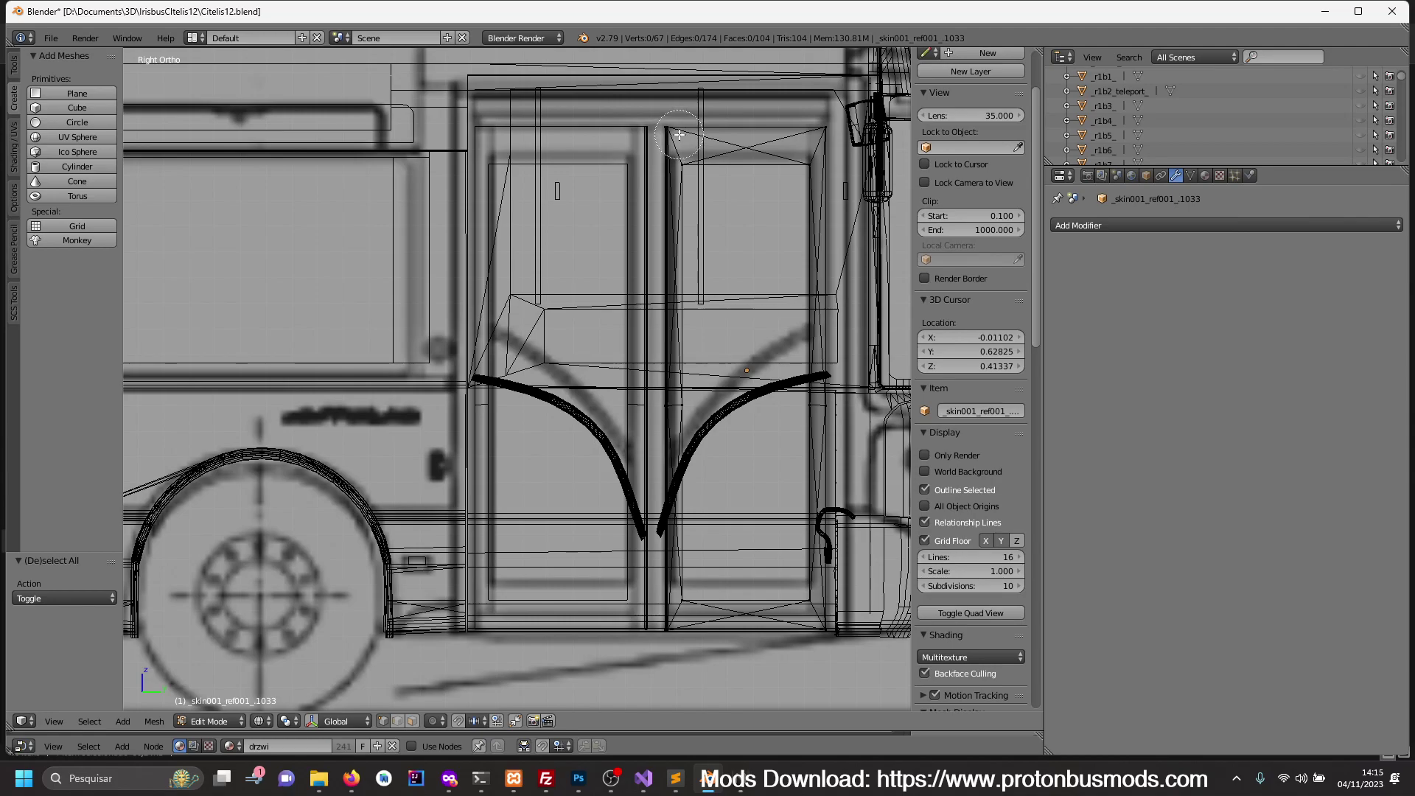
{"action": "mouse_move", "coordinate": [675, 136]}
{"action": "left_mouse_down"}
{"action": "mouse_move", "coordinate": [691, 390]}
{"action": "mouse_move", "coordinate": [673, 619]}
{"action": "left_mouse_up"}
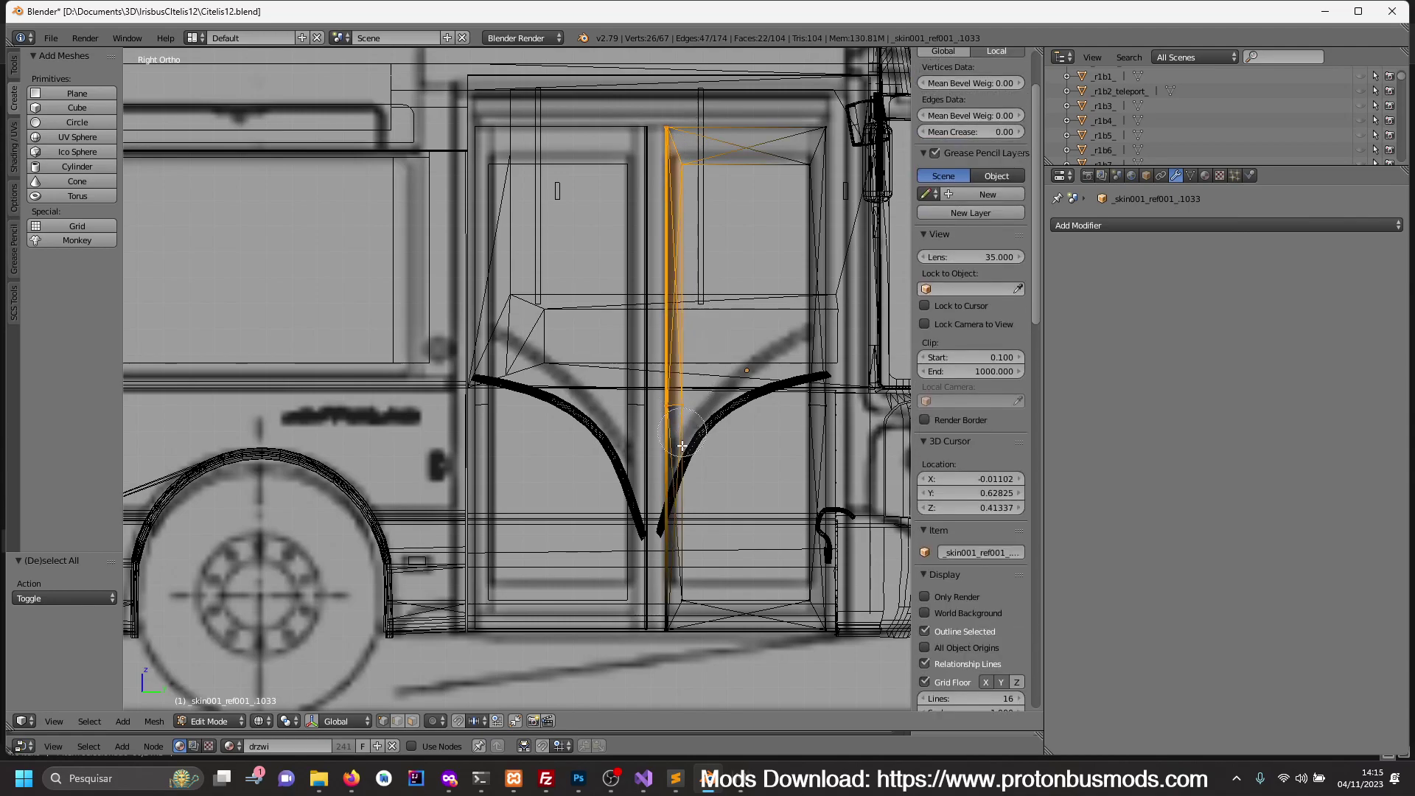
{"action": "key", "text": "Escape"}
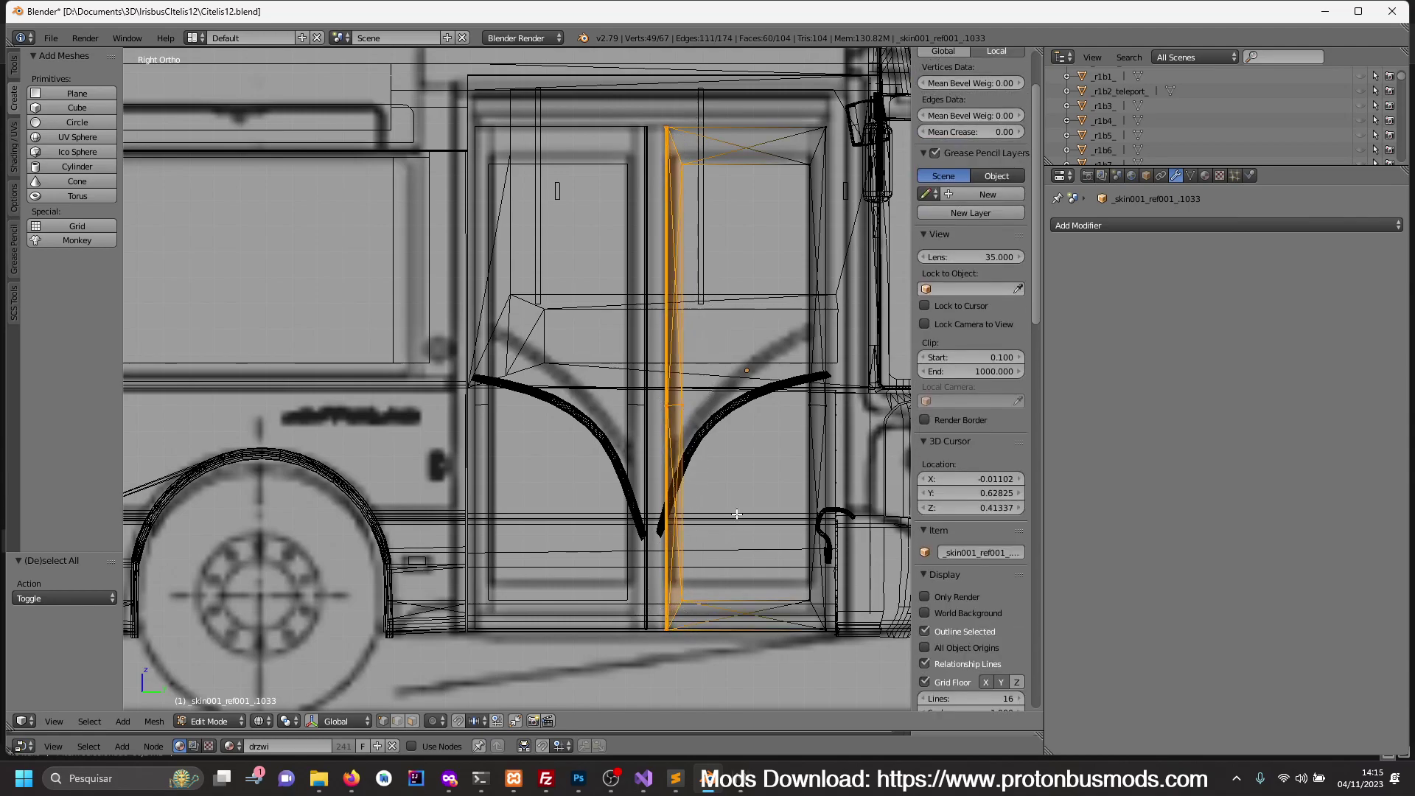
{"action": "key", "text": "g"}
{"action": "key", "text": "y"}
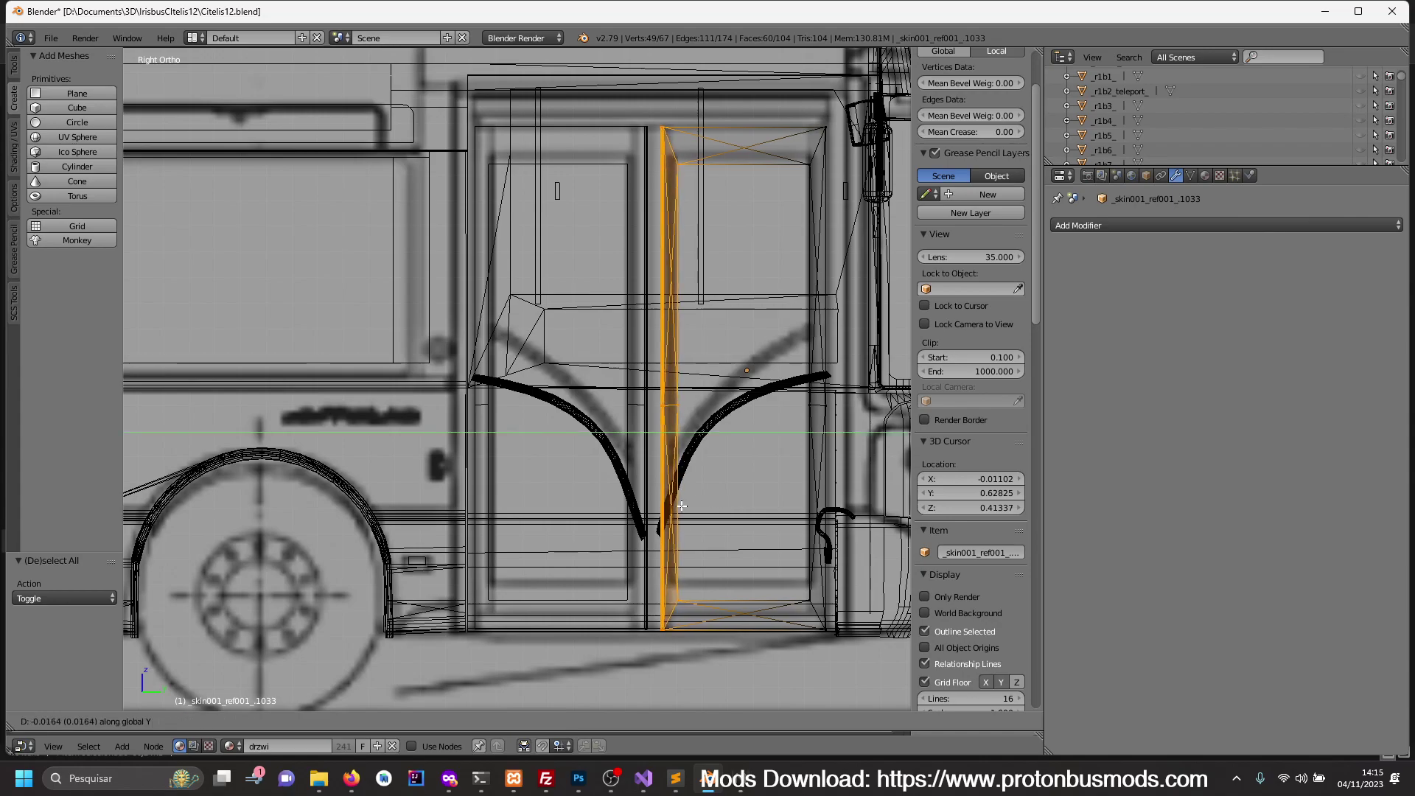
{"action": "left_click", "coordinate": [582, 496]}
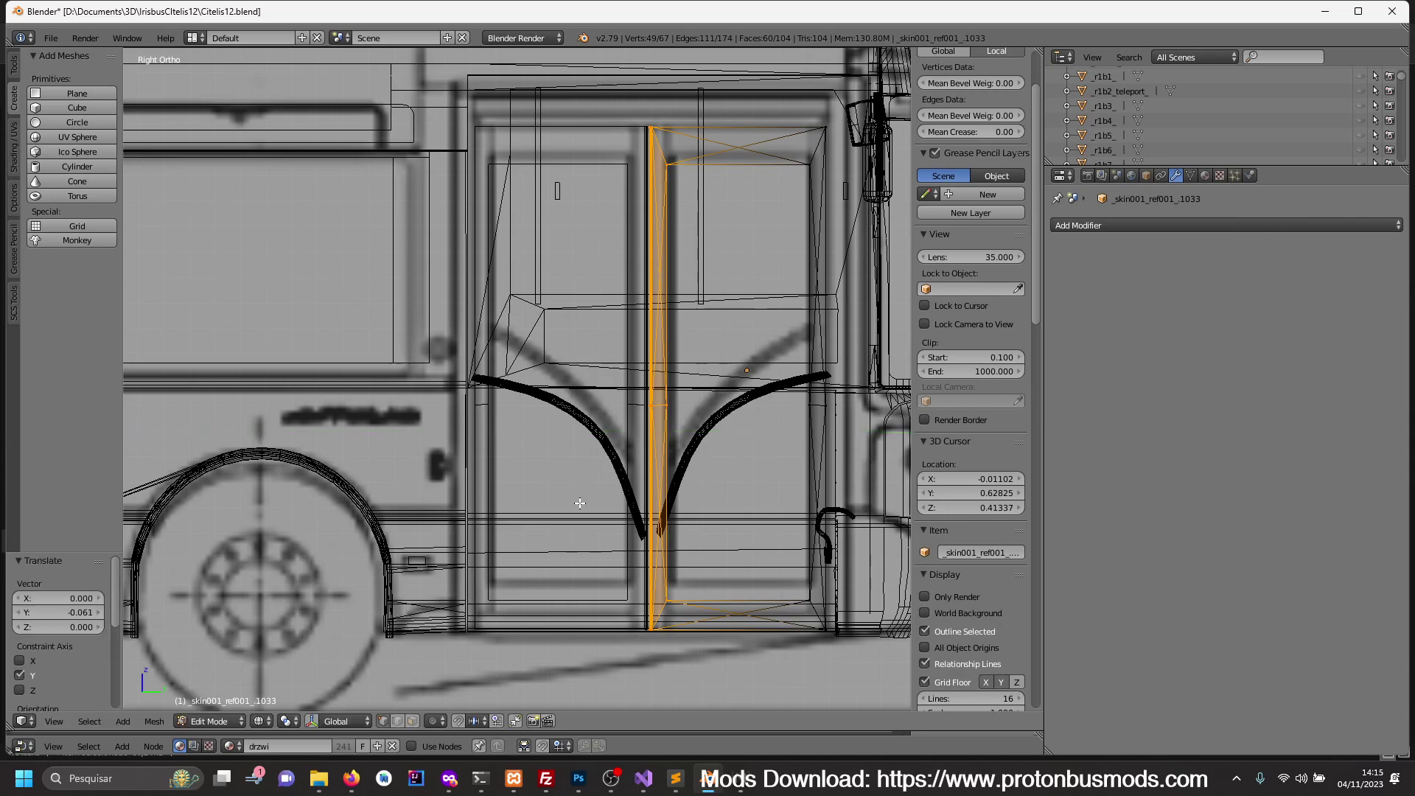
{"action": "key", "text": "Tab"}
- Raise the left door frame's bottom edges along Z
{"action": "right_click", "coordinate": [483, 599]}
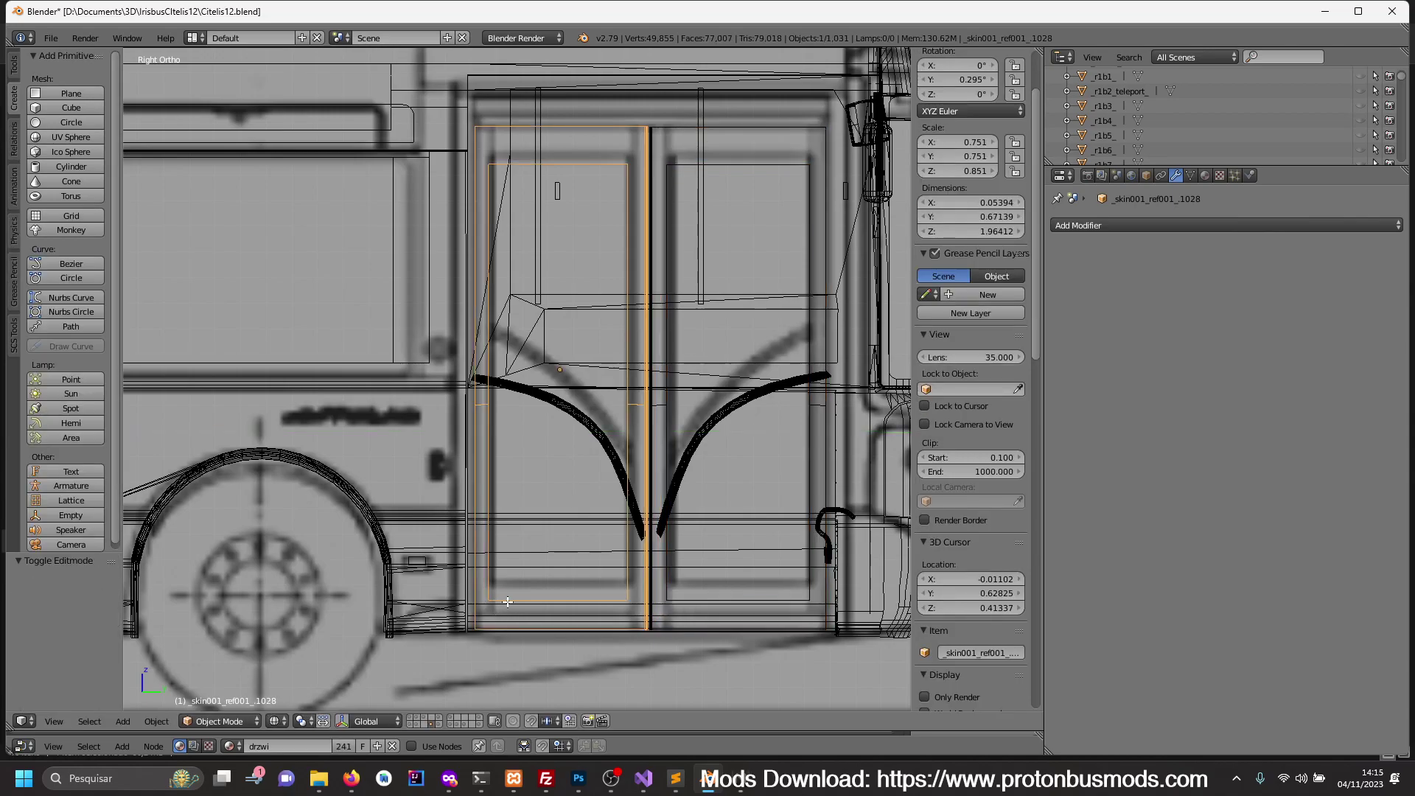
{"action": "key", "text": "Tab"}
{"action": "key", "text": "a"}
{"action": "key", "text": "a"}
{"action": "key", "text": "c"}
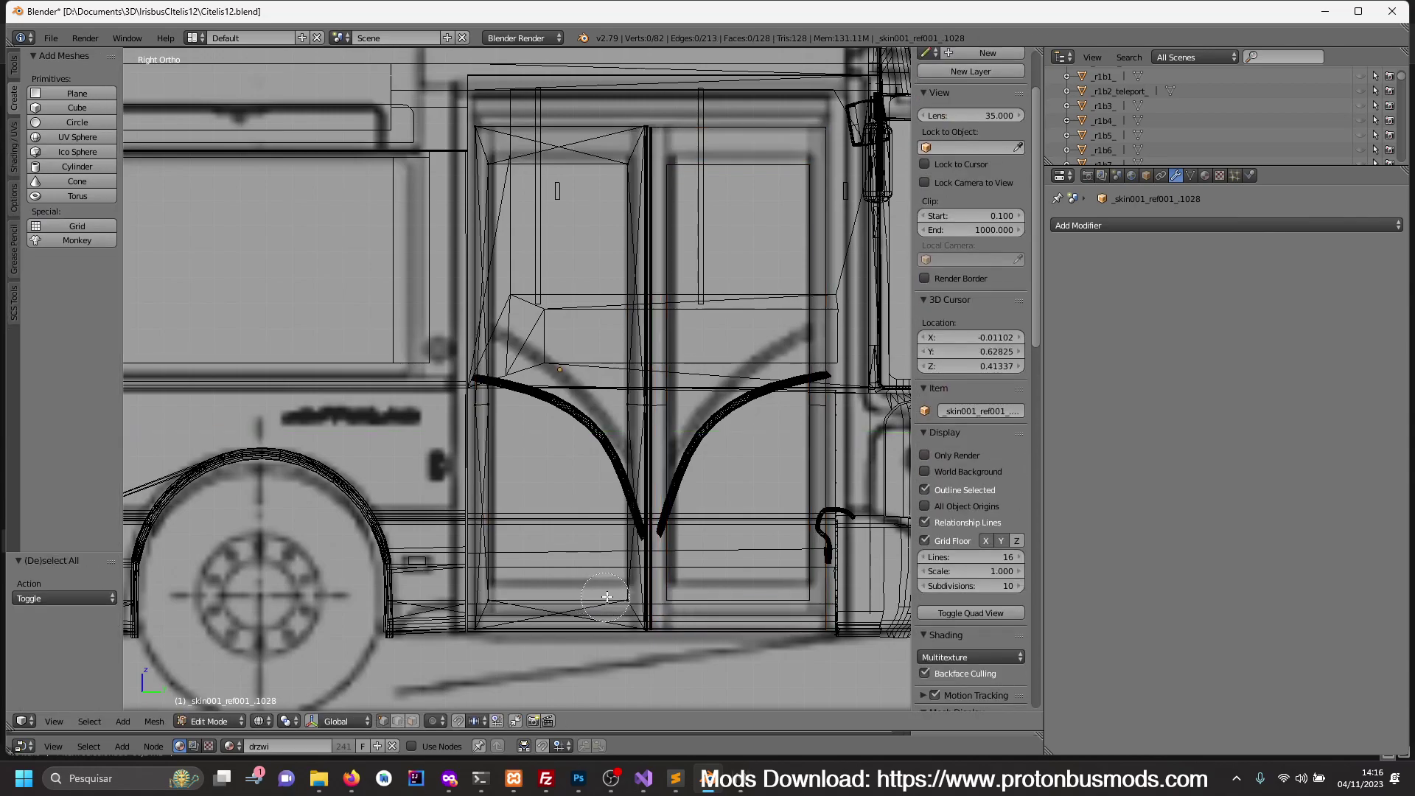
{"action": "left_click_drag", "start_coordinate": [620, 601], "coordinate": [511, 597]}
{"action": "right_click", "coordinate": [510, 598]}
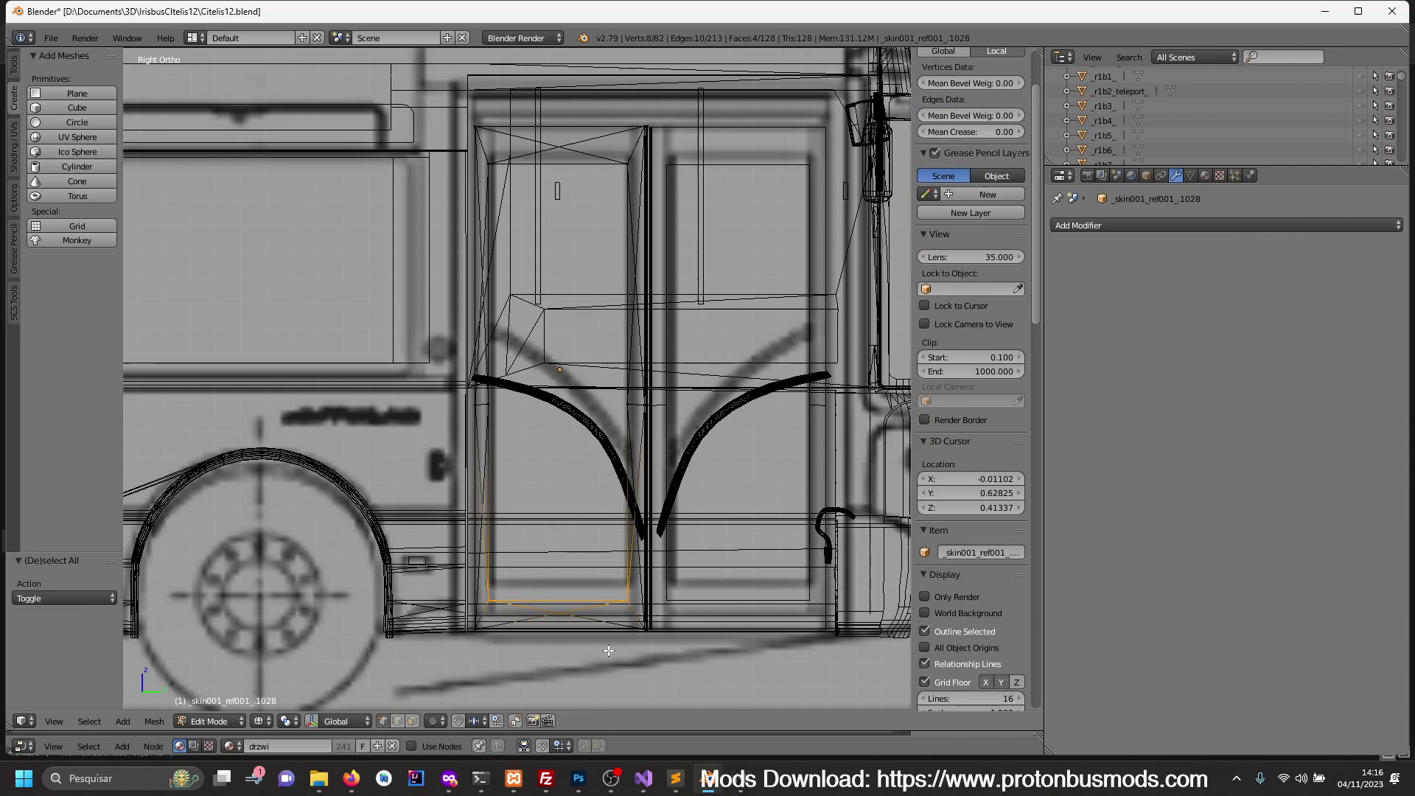
{"action": "key", "text": "g"}
{"action": "key", "text": "z"}
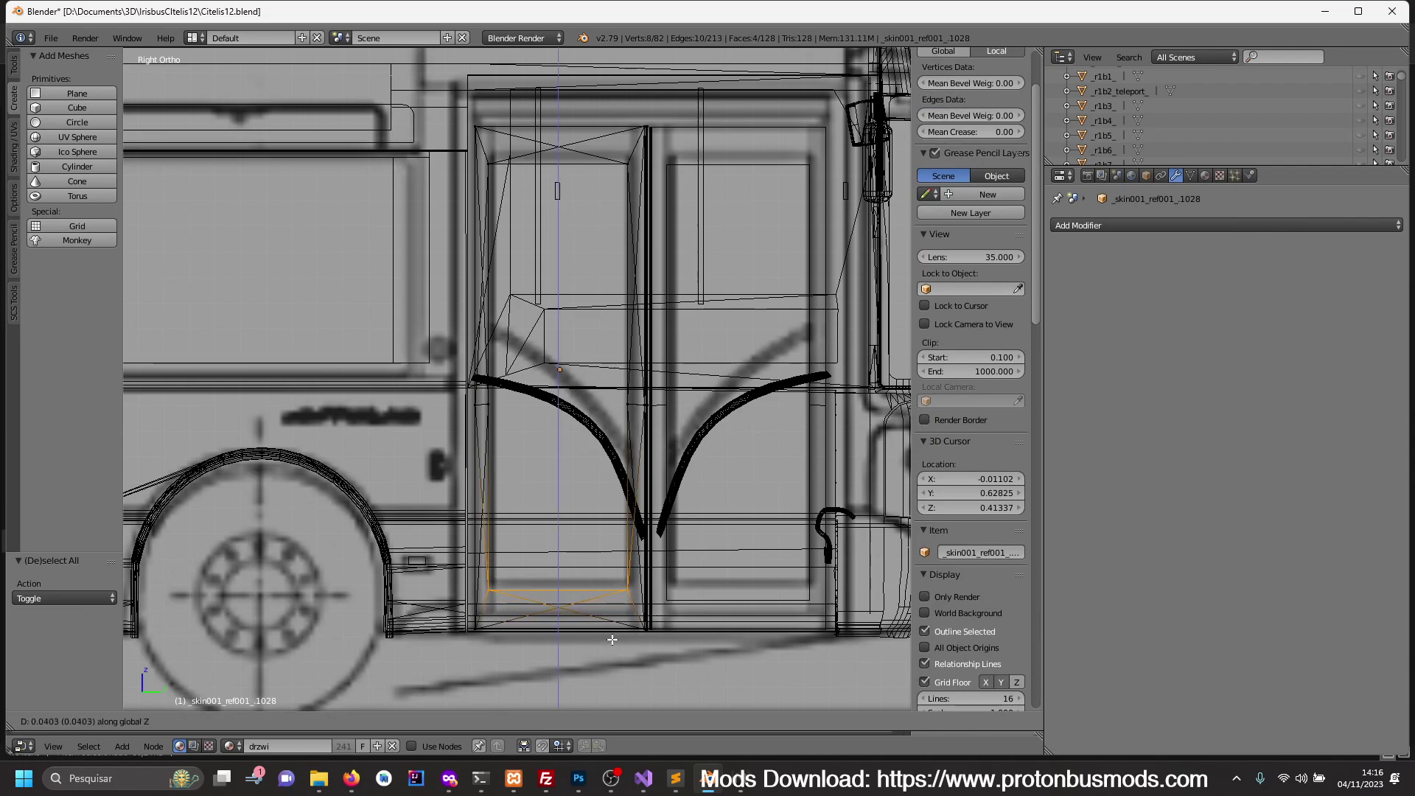
{"action": "left_click", "coordinate": [615, 625]}
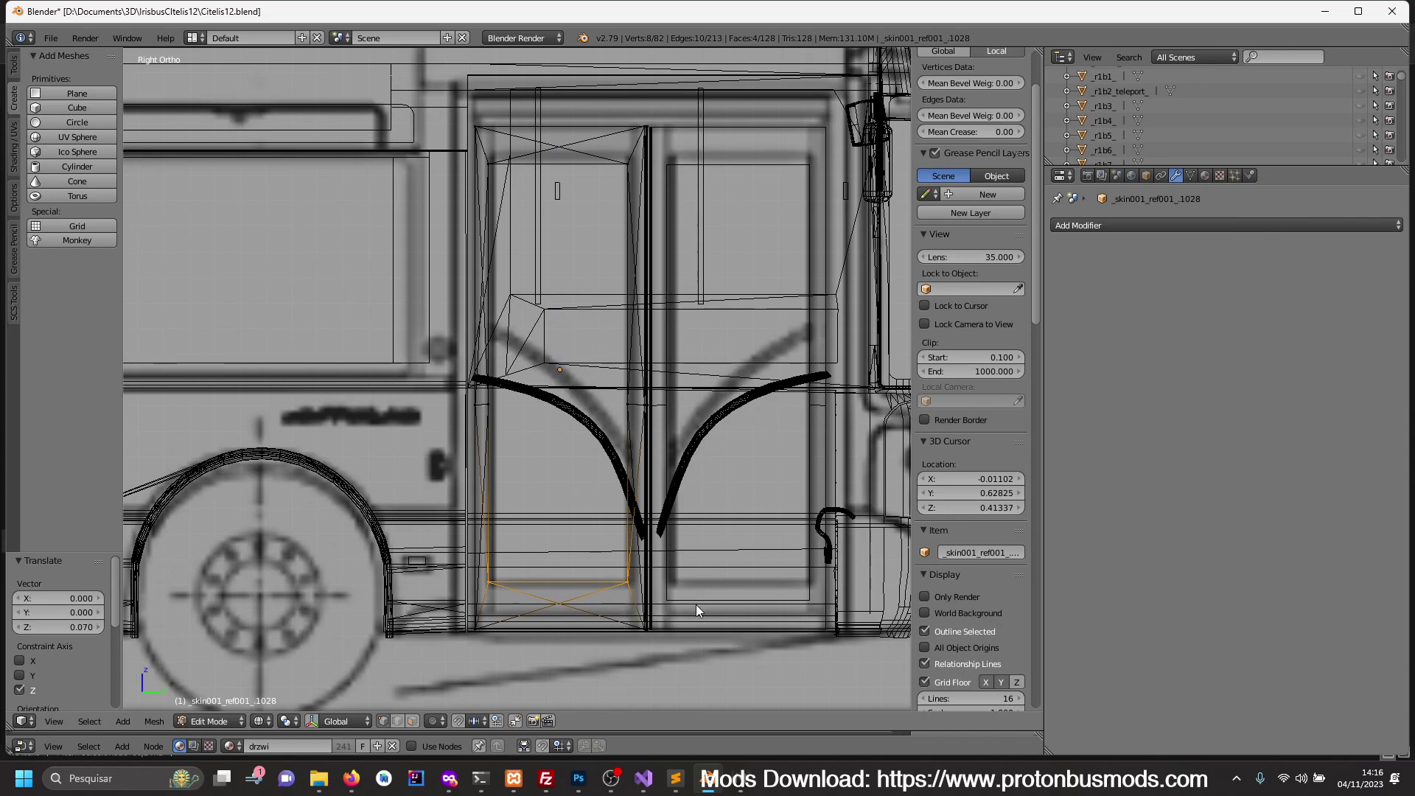
{"action": "key", "text": "Tab"}
- Raise the right door frame's bottom and side edges along Z
{"action": "right_click", "coordinate": [677, 601]}
{"action": "key", "text": "Tab"}
{"action": "key", "text": "Tab"}
{"action": "right_click", "coordinate": [663, 600]}
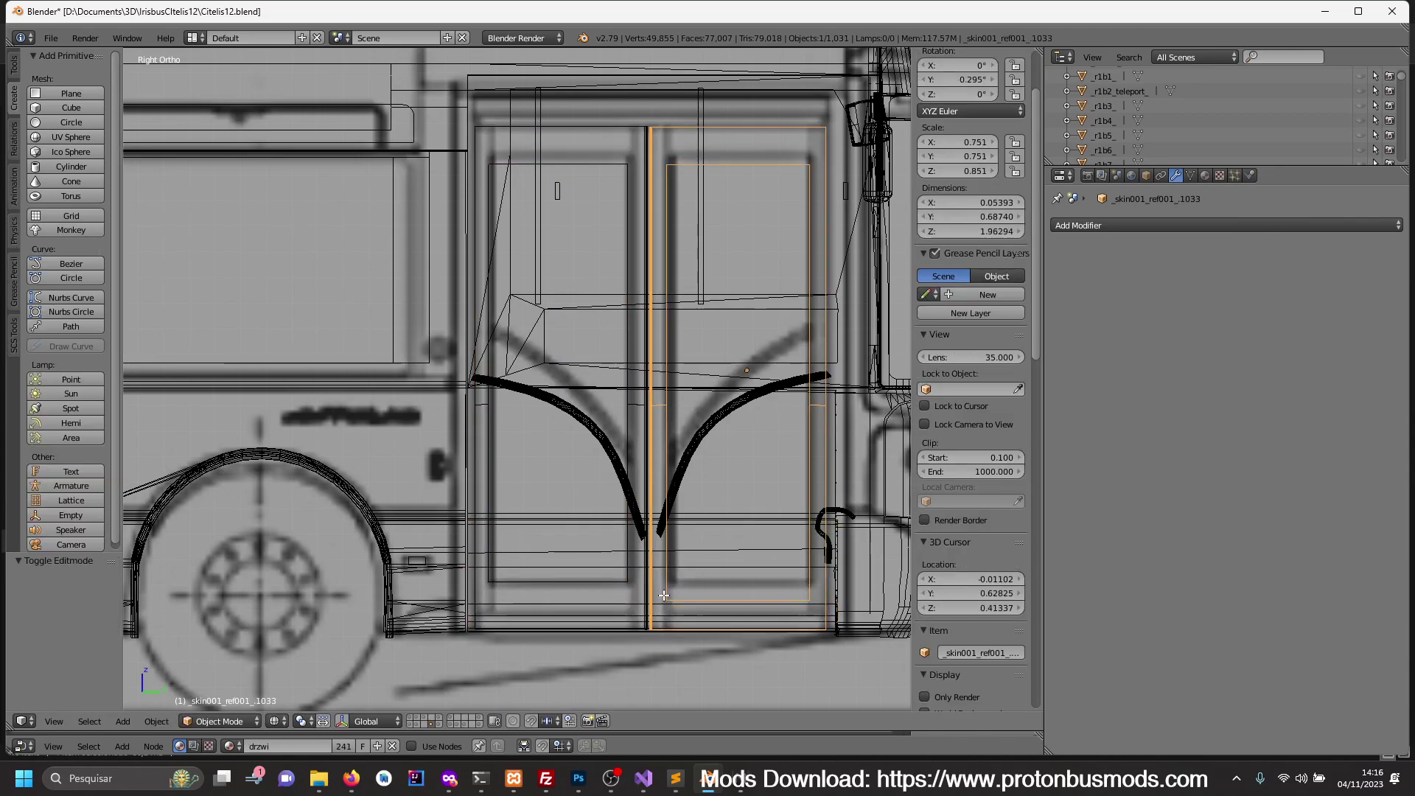
{"action": "key", "text": "Tab"}
{"action": "key", "text": "a"}
{"action": "key", "text": "c"}
{"action": "left_click", "coordinate": [755, 592]}
{"action": "left_click_drag", "start_coordinate": [755, 592], "coordinate": [811, 598]}
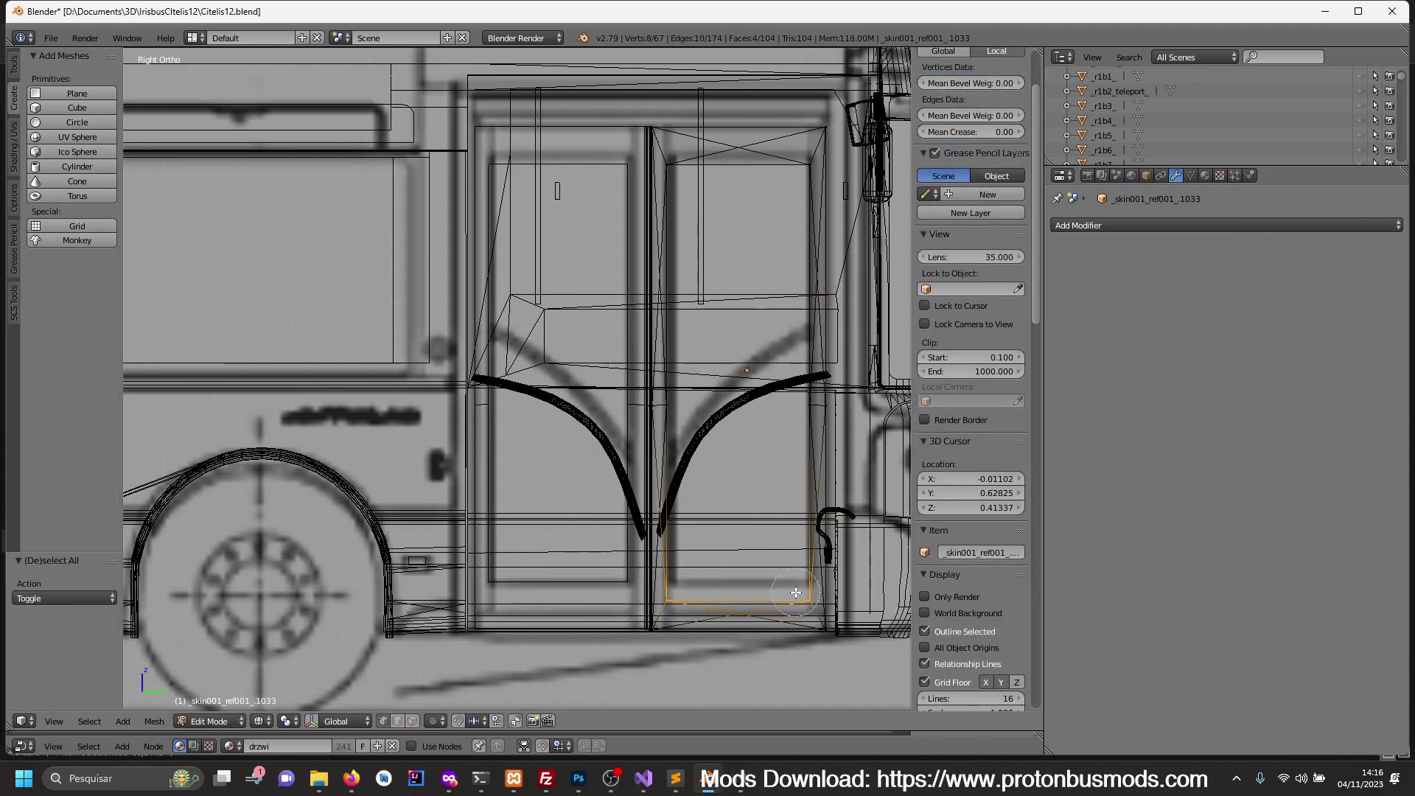
{"action": "key", "text": "Escape"}
{"action": "key", "text": "g"}
{"action": "key", "text": "z"}
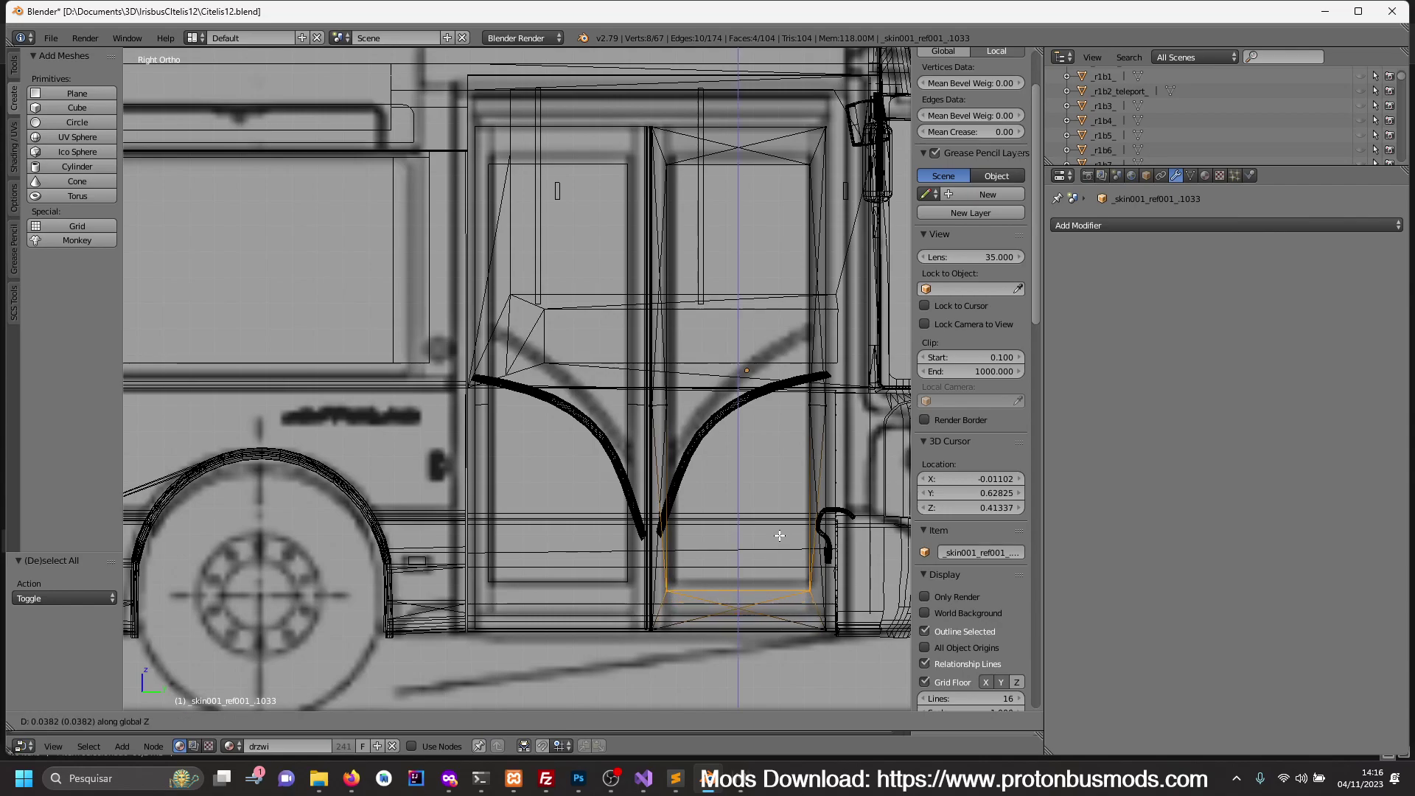
{"action": "left_click", "coordinate": [795, 455]}
{"action": "key", "text": "Tab"}
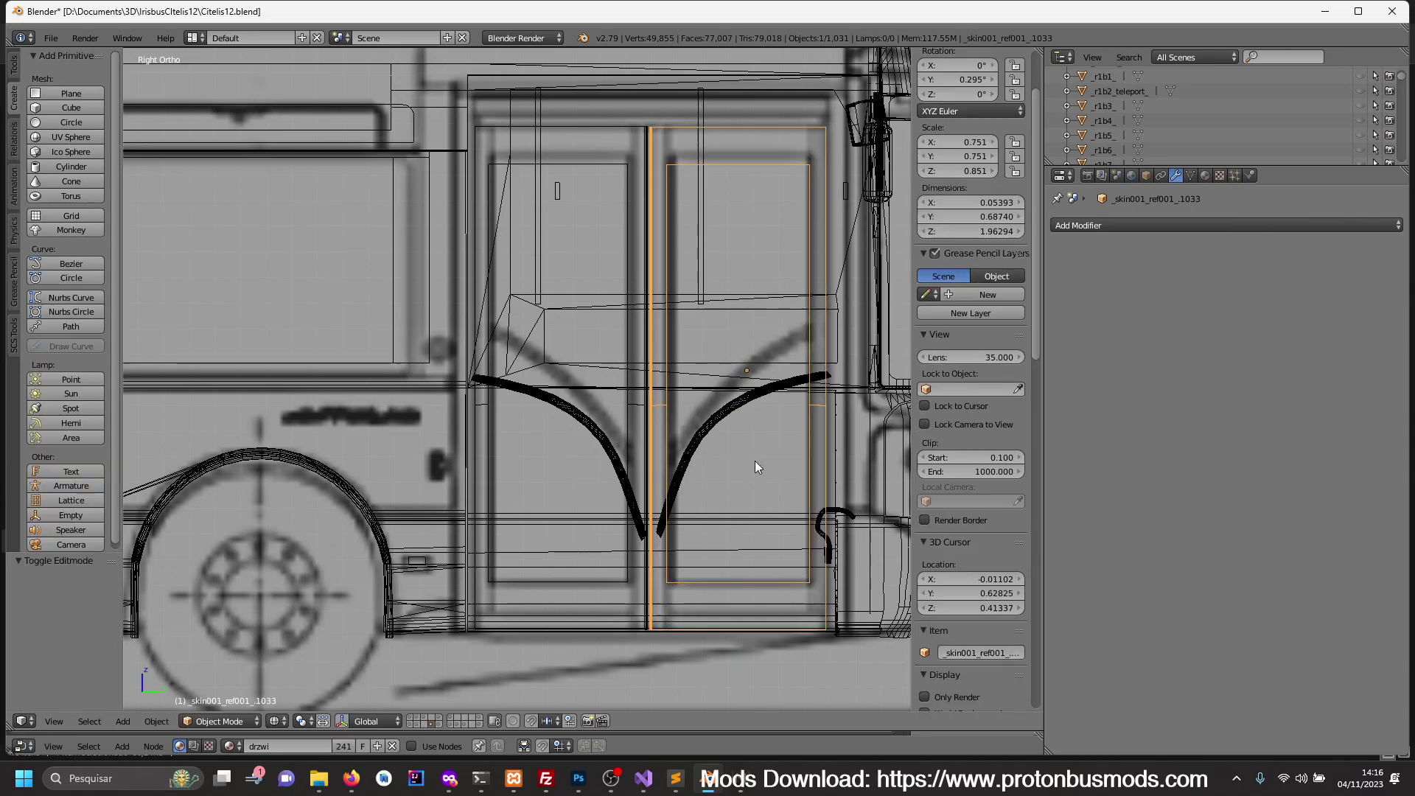
- Orbit around the bus in solid view to check the door fit against the blueprint
{"action": "key", "text": "z"}
{"action": "scroll", "coordinate": [737, 469], "scroll_direction": "down", "scroll_amount": 5}
{"action": "mouse_move", "coordinate": [736, 469]}
{"action": "middle_mouse_down"}
{"action": "mouse_move", "coordinate": [662, 491]}
{"action": "mouse_move", "coordinate": [702, 502]}
{"action": "mouse_move", "coordinate": [552, 470]}
{"action": "mouse_move", "coordinate": [589, 453]}
{"action": "mouse_move", "coordinate": [472, 453]}
{"action": "mouse_move", "coordinate": [494, 450]}
{"action": "mouse_move", "coordinate": [436, 476]}
{"action": "mouse_move", "coordinate": [555, 494]}
{"action": "middle_mouse_up"}
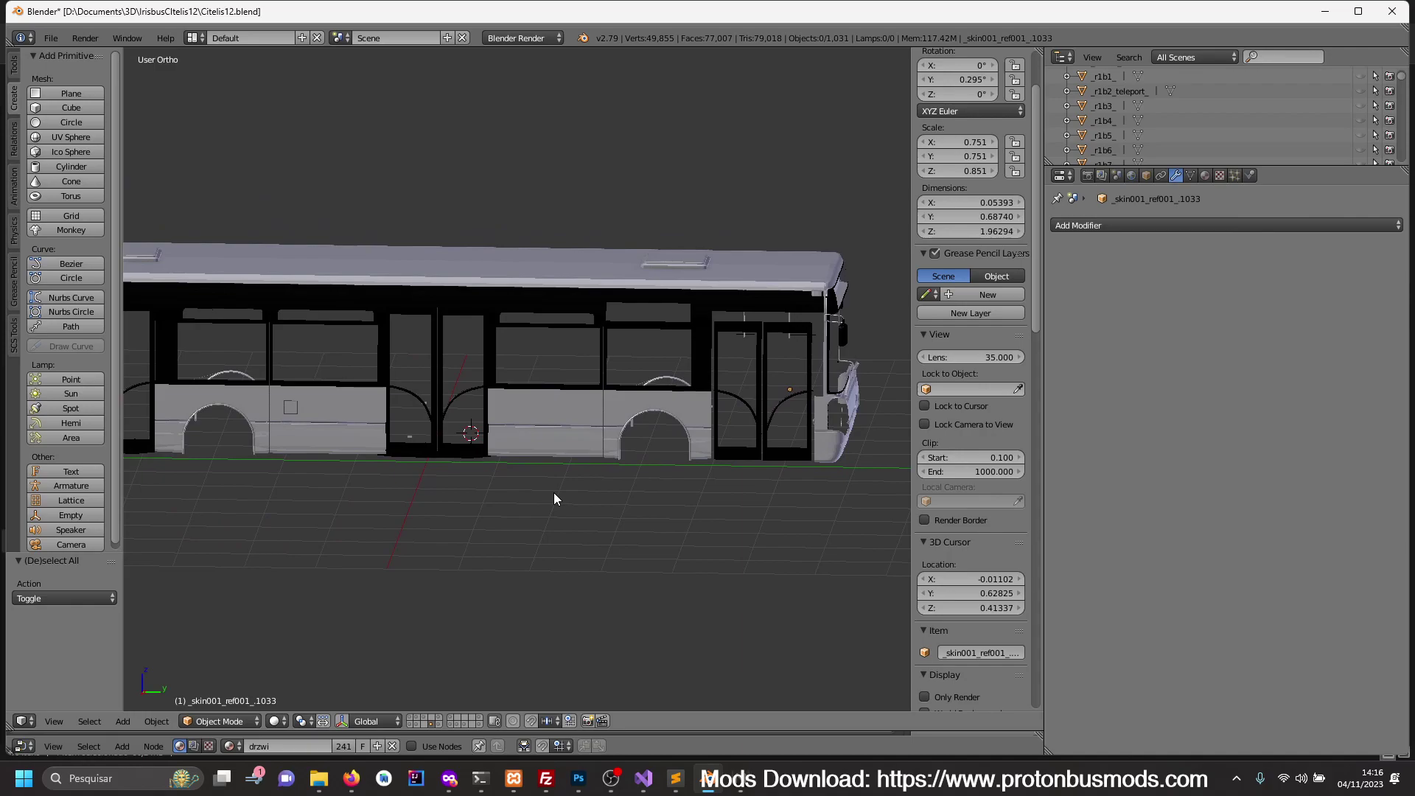
{"action": "key", "text": "KP_3"}
{"action": "scroll", "coordinate": [626, 471], "scroll_direction": "up", "scroll_amount": 5}
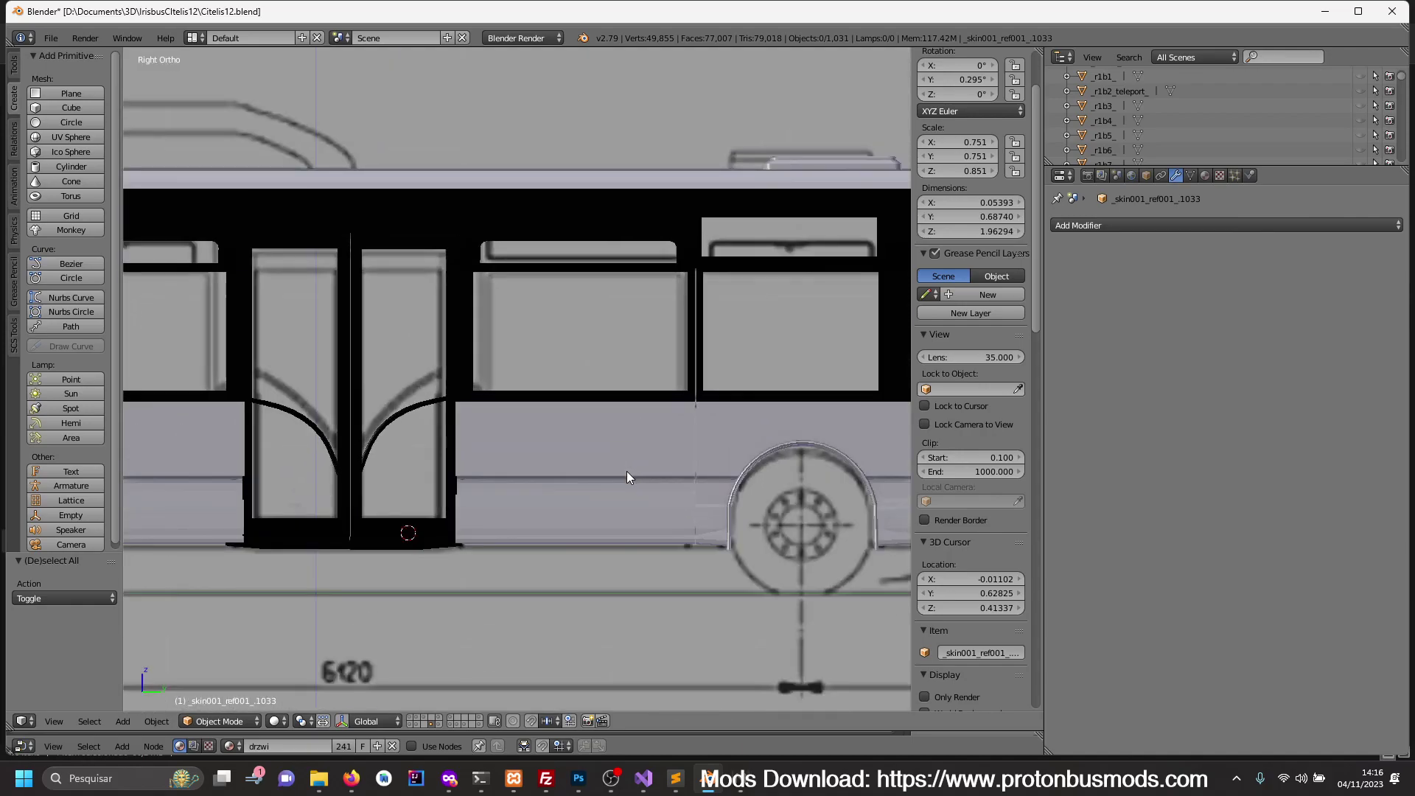
{"action": "right_click", "coordinate": [749, 467]}
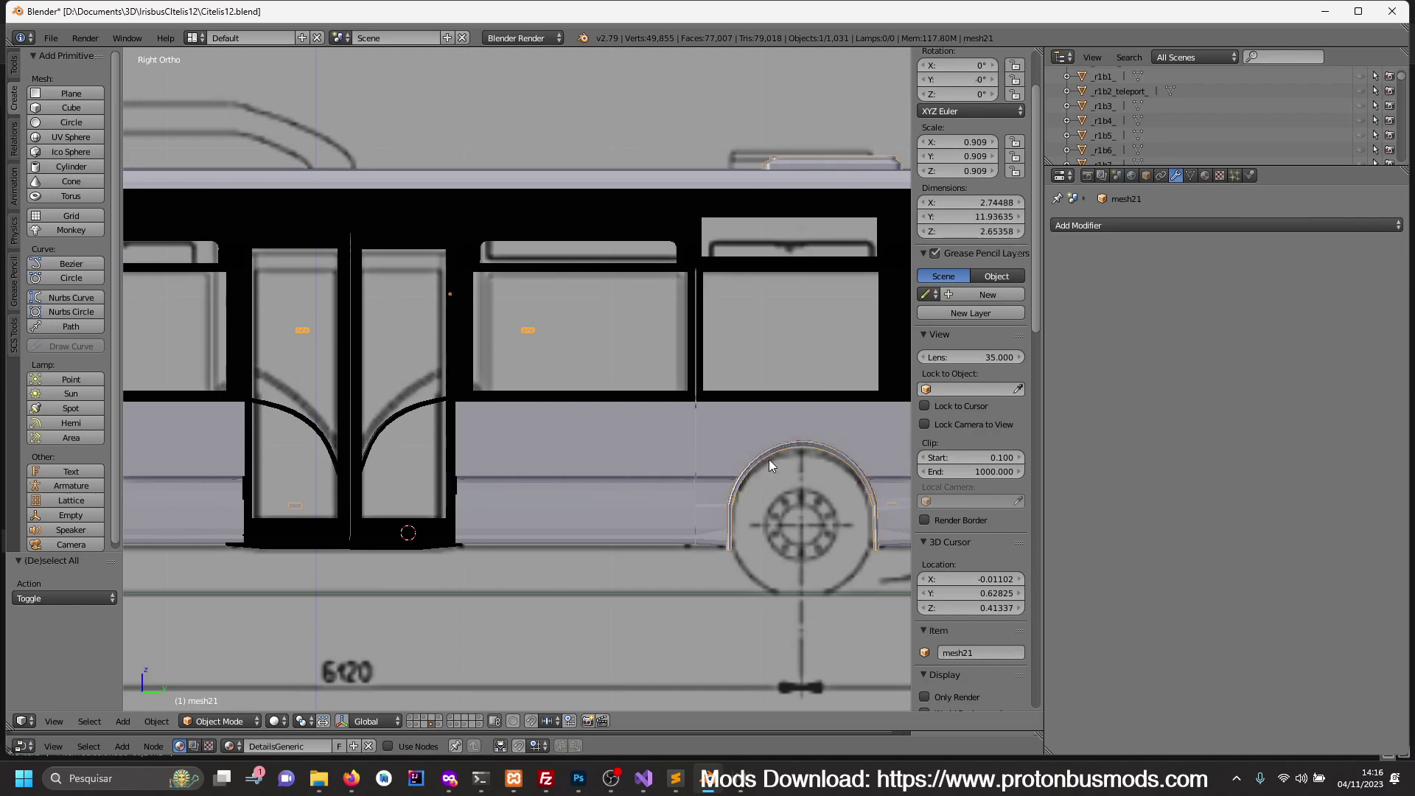
- Clear the selection and orbit round to face the bus front
{"action": "right_click", "coordinate": [709, 448], "text": "shift"}
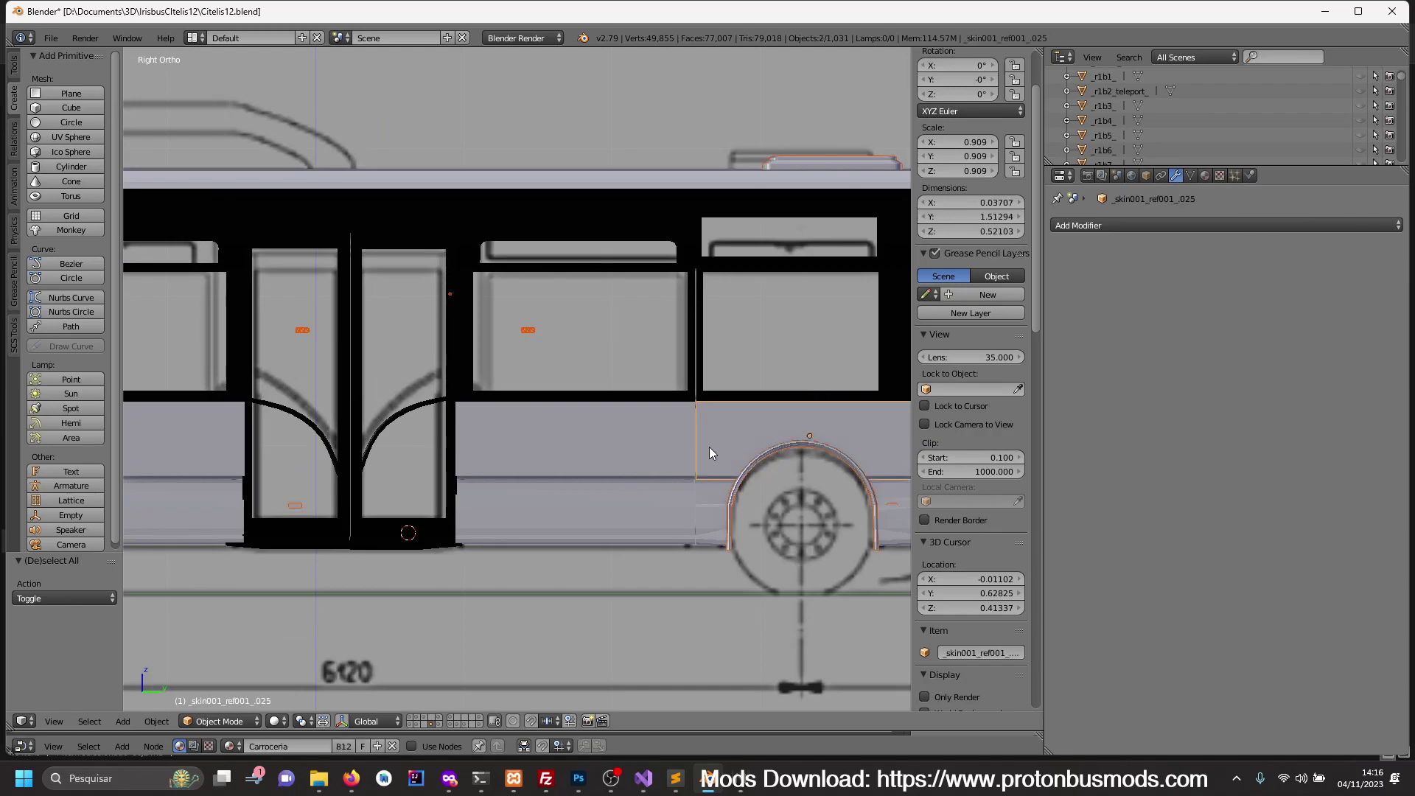
{"action": "right_click", "coordinate": [706, 501]}
{"action": "key", "text": "a"}
{"action": "scroll", "coordinate": [656, 470], "scroll_direction": "down", "scroll_amount": 4}
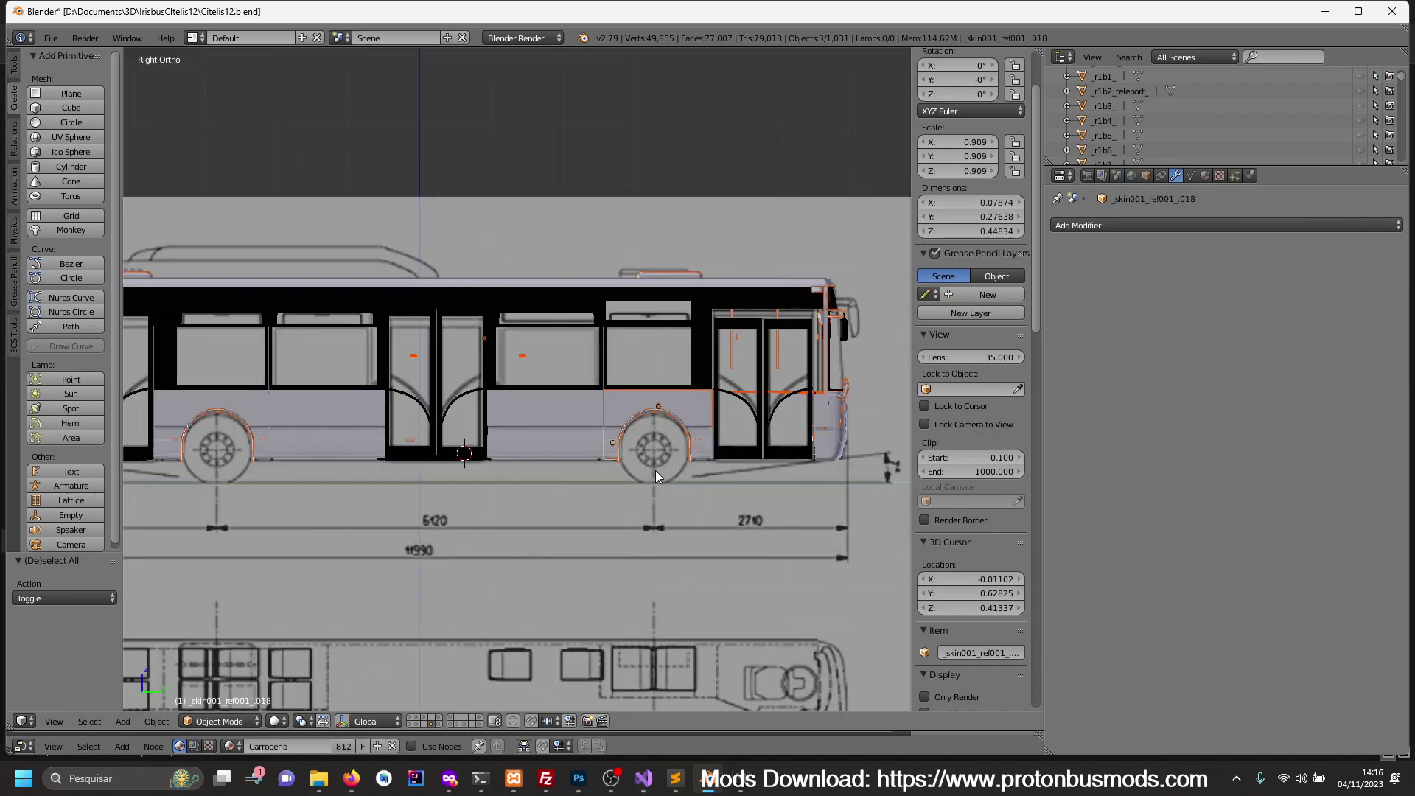
{"action": "middle_click_drag", "start_coordinate": [724, 468], "coordinate": [644, 485]}
{"action": "middle_click_drag", "start_coordinate": [708, 489], "coordinate": [619, 493]}
- Reset the front headlight cluster's origin and apply its Mirror modifier
{"action": "right_click", "coordinate": [681, 487]}
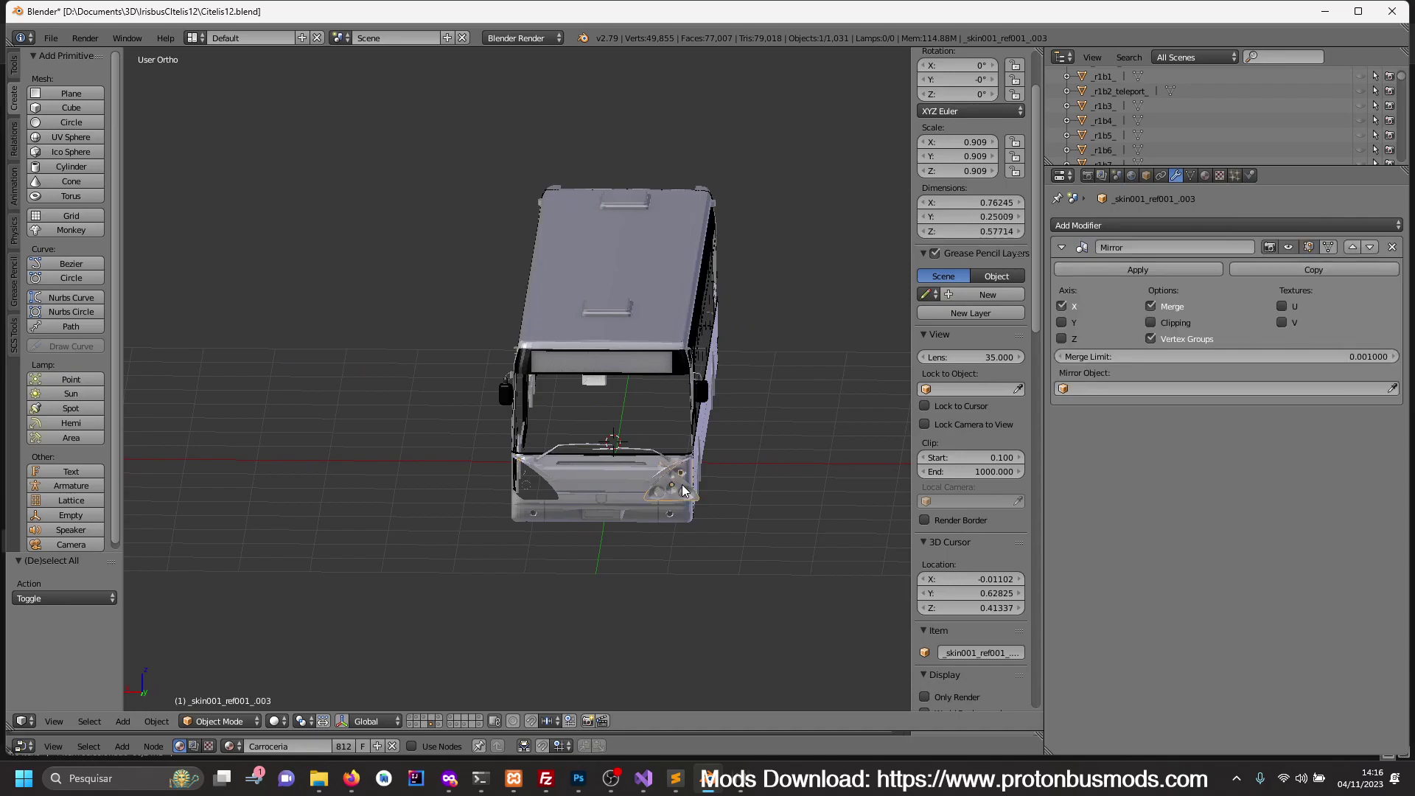
{"action": "key", "text": "shift+ctrl+alt+c"}
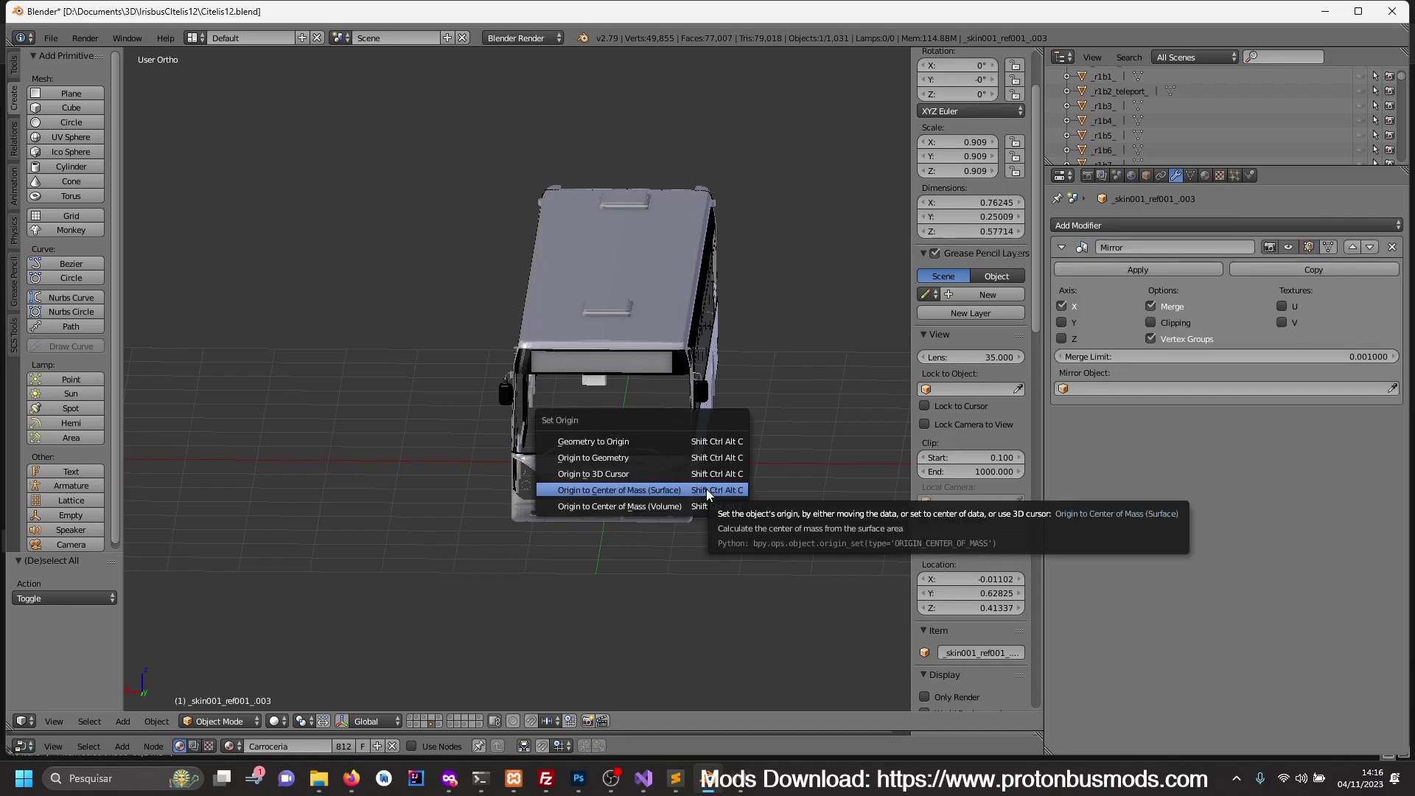
{"action": "left_click", "coordinate": [697, 475]}
{"action": "mouse_move", "coordinate": [697, 483]}
{"action": "middle_mouse_down"}
{"action": "mouse_move", "coordinate": [562, 457]}
{"action": "mouse_move", "coordinate": [618, 458]}
{"action": "middle_mouse_up"}
{"action": "right_click", "coordinate": [809, 440]}
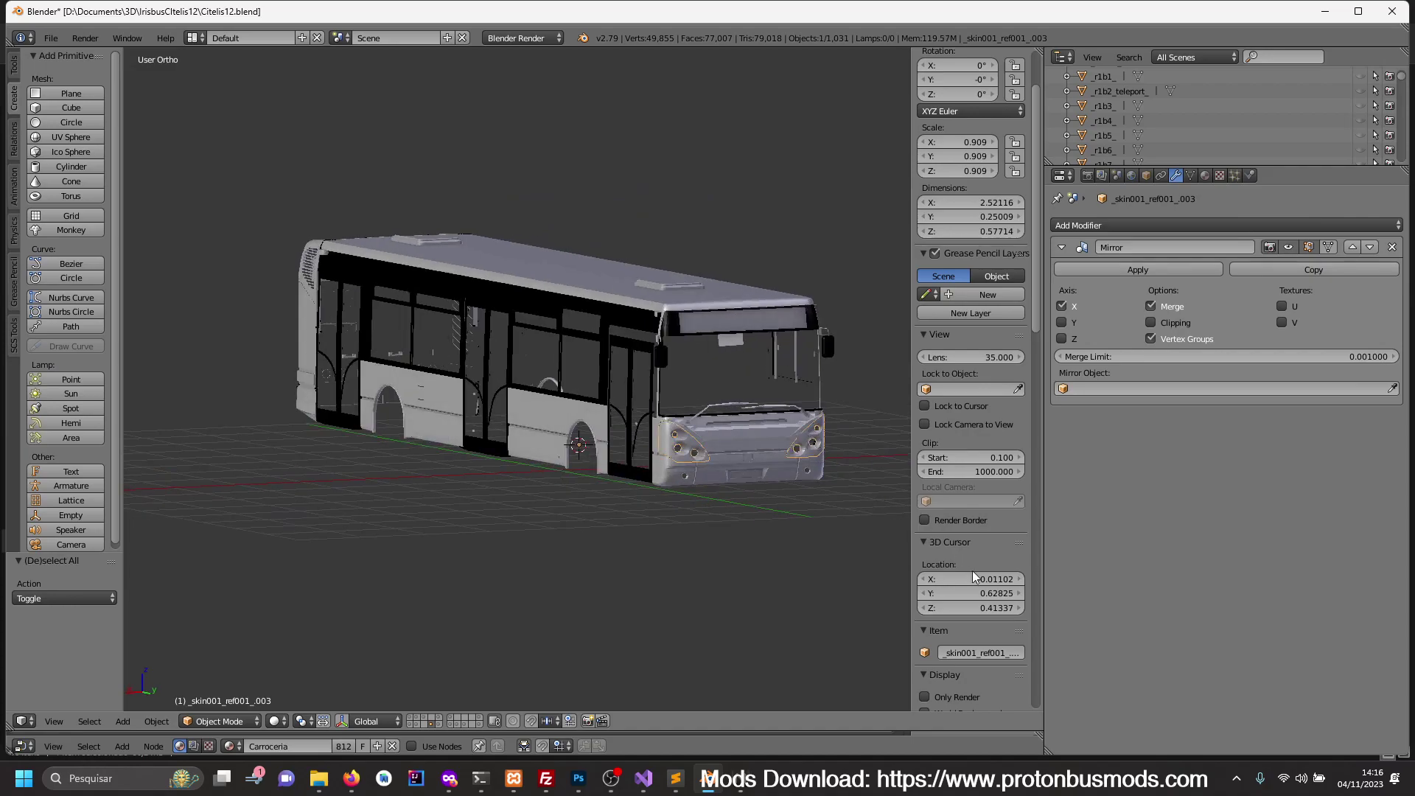
{"action": "left_click", "coordinate": [1140, 268]}
- Return to the right side view in wireframe, zoomed on the front wheel
{"action": "mouse_move", "coordinate": [520, 445]}
{"action": "middle_mouse_down"}
{"action": "mouse_move", "coordinate": [533, 445]}
{"action": "mouse_move", "coordinate": [494, 460]}
{"action": "middle_mouse_up"}
{"action": "key", "text": "a"}
{"action": "scroll", "coordinate": [494, 460], "scroll_direction": "up", "scroll_amount": 2}
{"action": "middle_click_drag", "start_coordinate": [599, 460], "coordinate": [625, 464]}
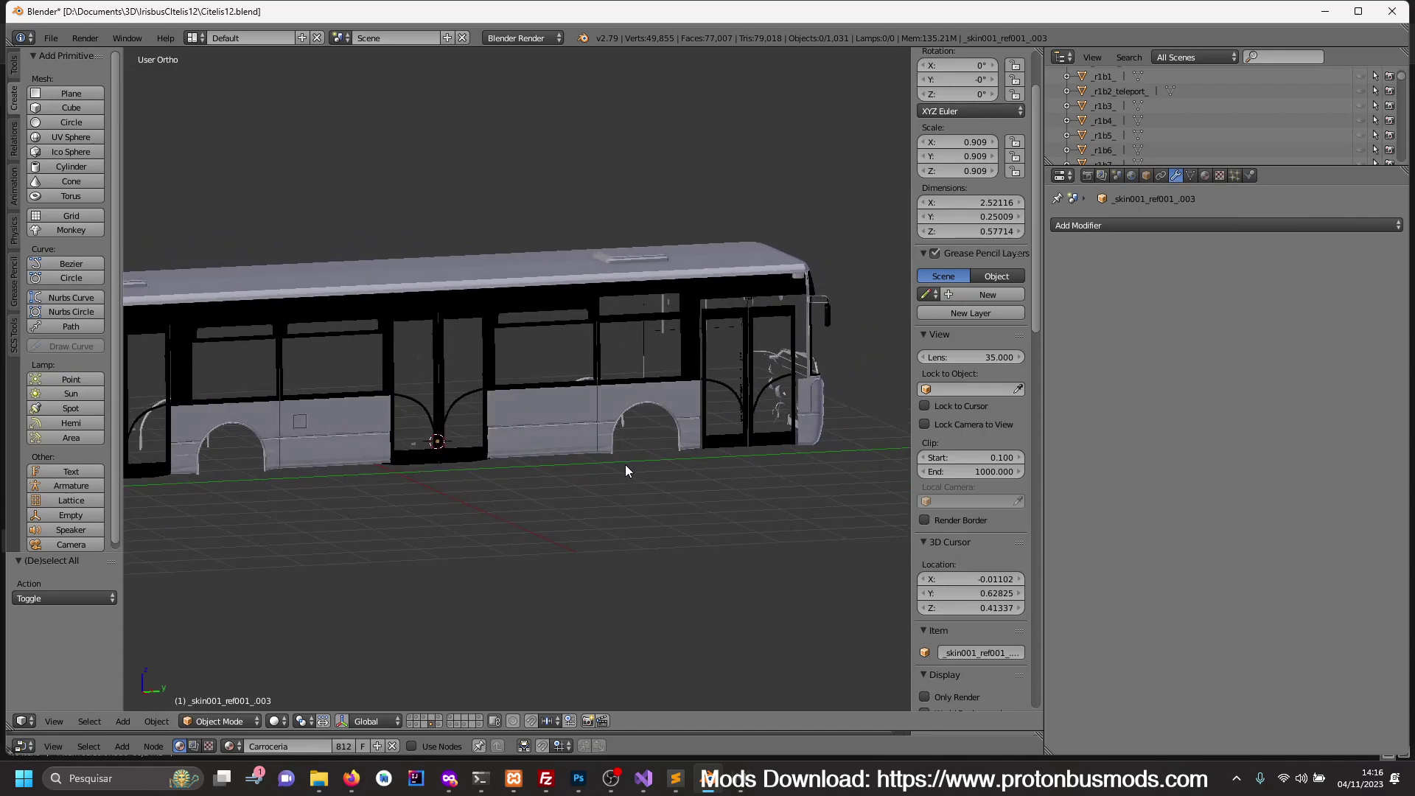
{"action": "key", "text": "KP_3"}
{"action": "scroll", "coordinate": [629, 466], "scroll_direction": "up", "scroll_amount": 6}
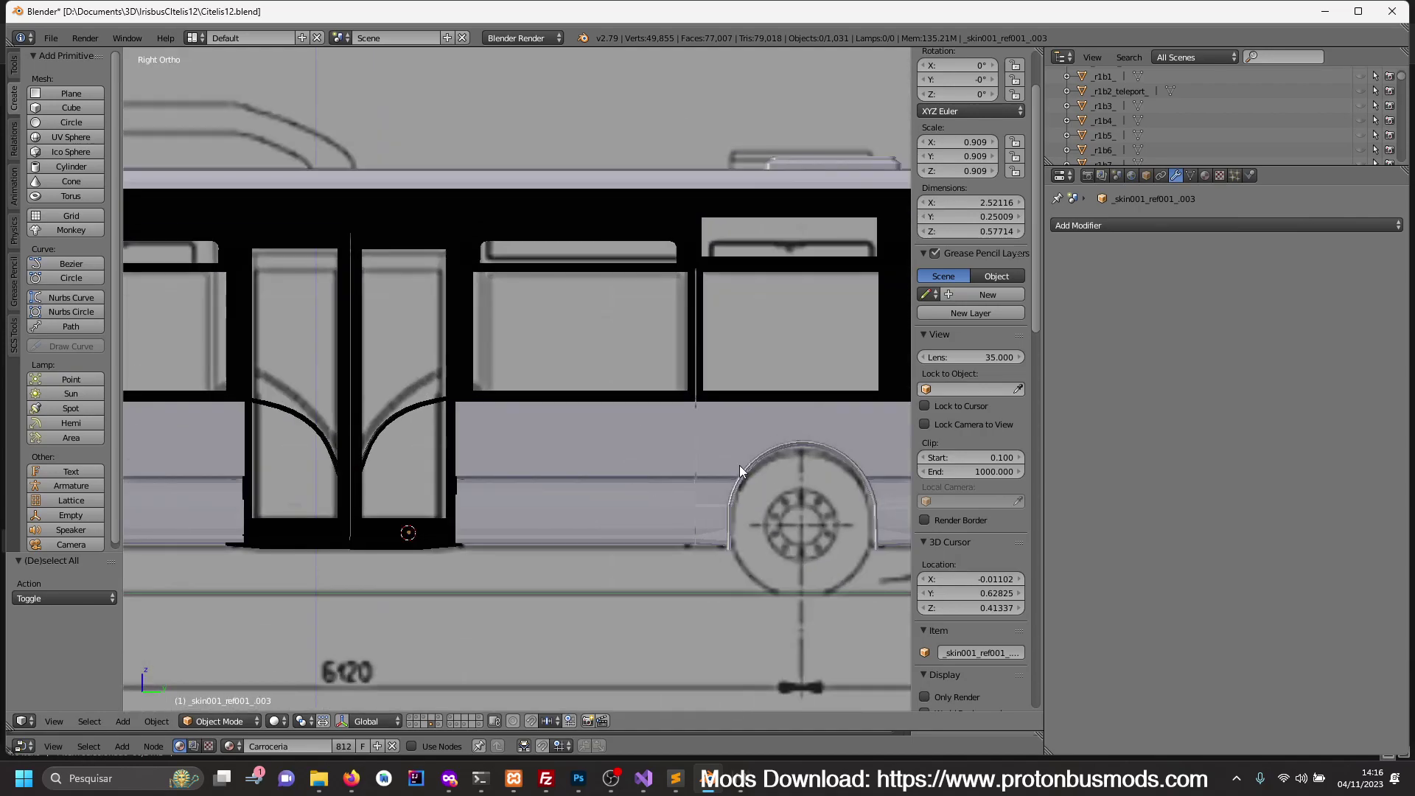
{"action": "middle_click_drag", "start_coordinate": [740, 469], "coordinate": [621, 424], "text": "shift"}
{"action": "key", "text": "z"}
{"action": "scroll", "coordinate": [626, 440], "scroll_direction": "up", "scroll_amount": 2}
{"action": "scroll", "coordinate": [653, 453], "scroll_direction": "up", "scroll_amount": 3}
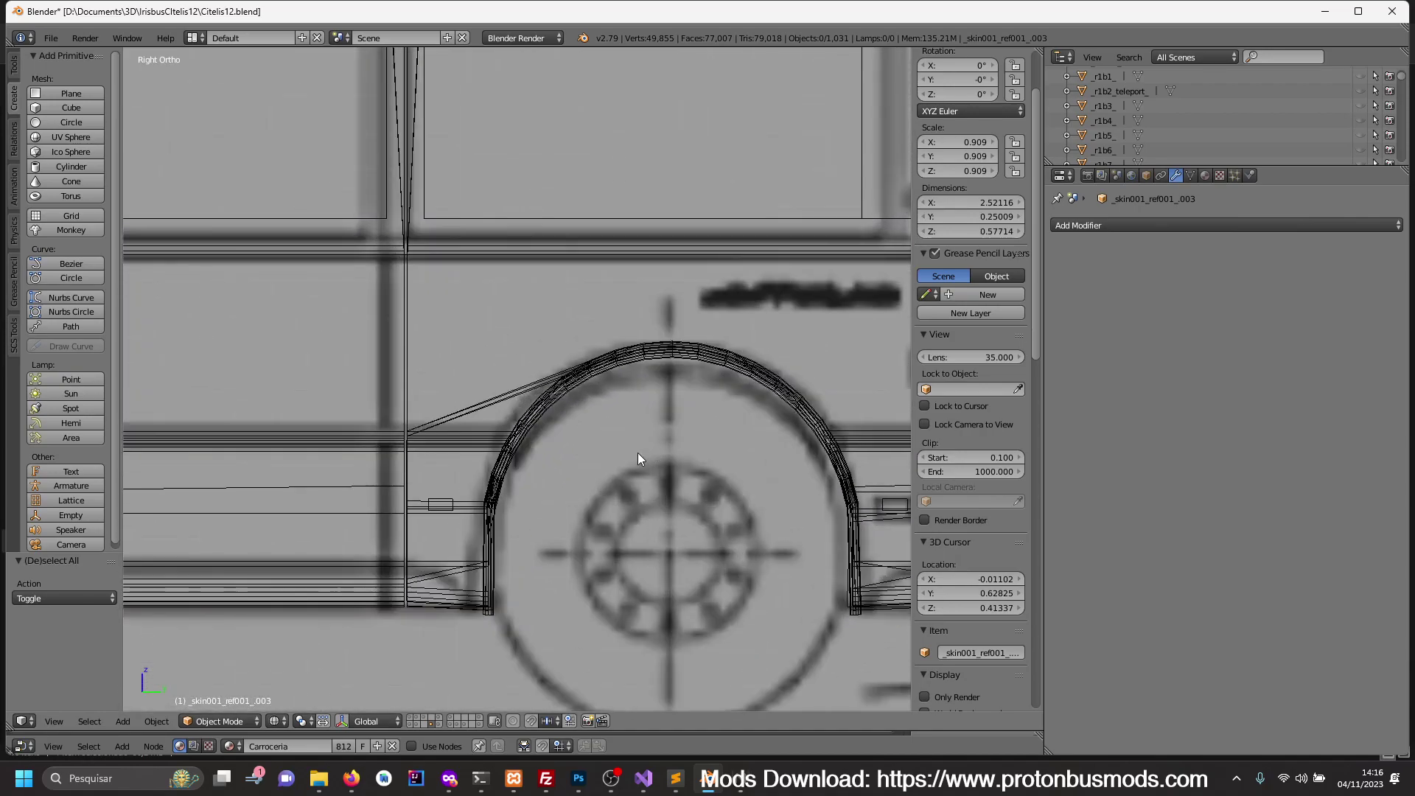
- Check the front wheel arch, switch scene layers, and view the bus front in solid shading
{"action": "right_click", "coordinate": [489, 529]}
{"action": "scroll", "coordinate": [489, 530], "scroll_direction": "down", "scroll_amount": 4}
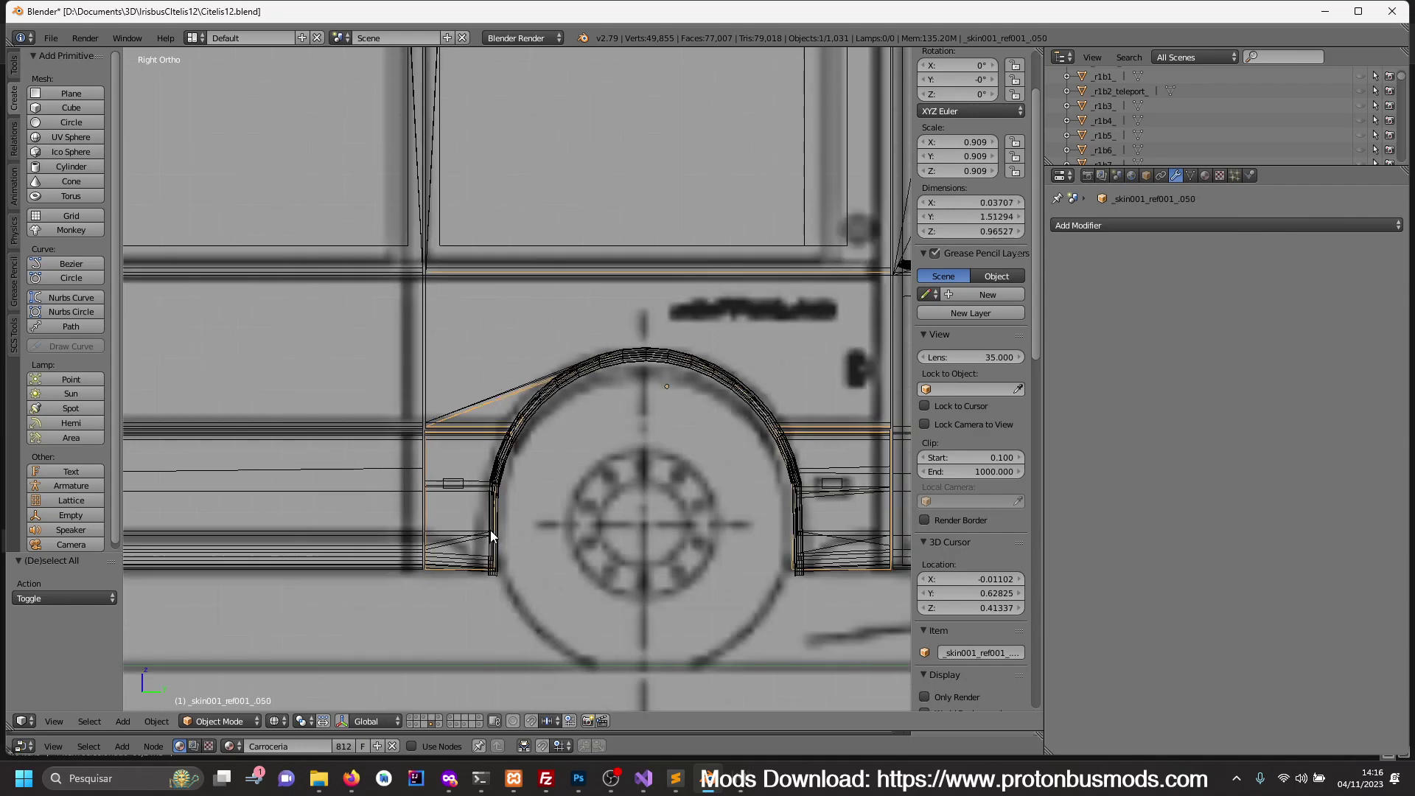
{"action": "scroll", "coordinate": [489, 529], "scroll_direction": "down", "scroll_amount": 2}
{"action": "left_click", "coordinate": [433, 719]}
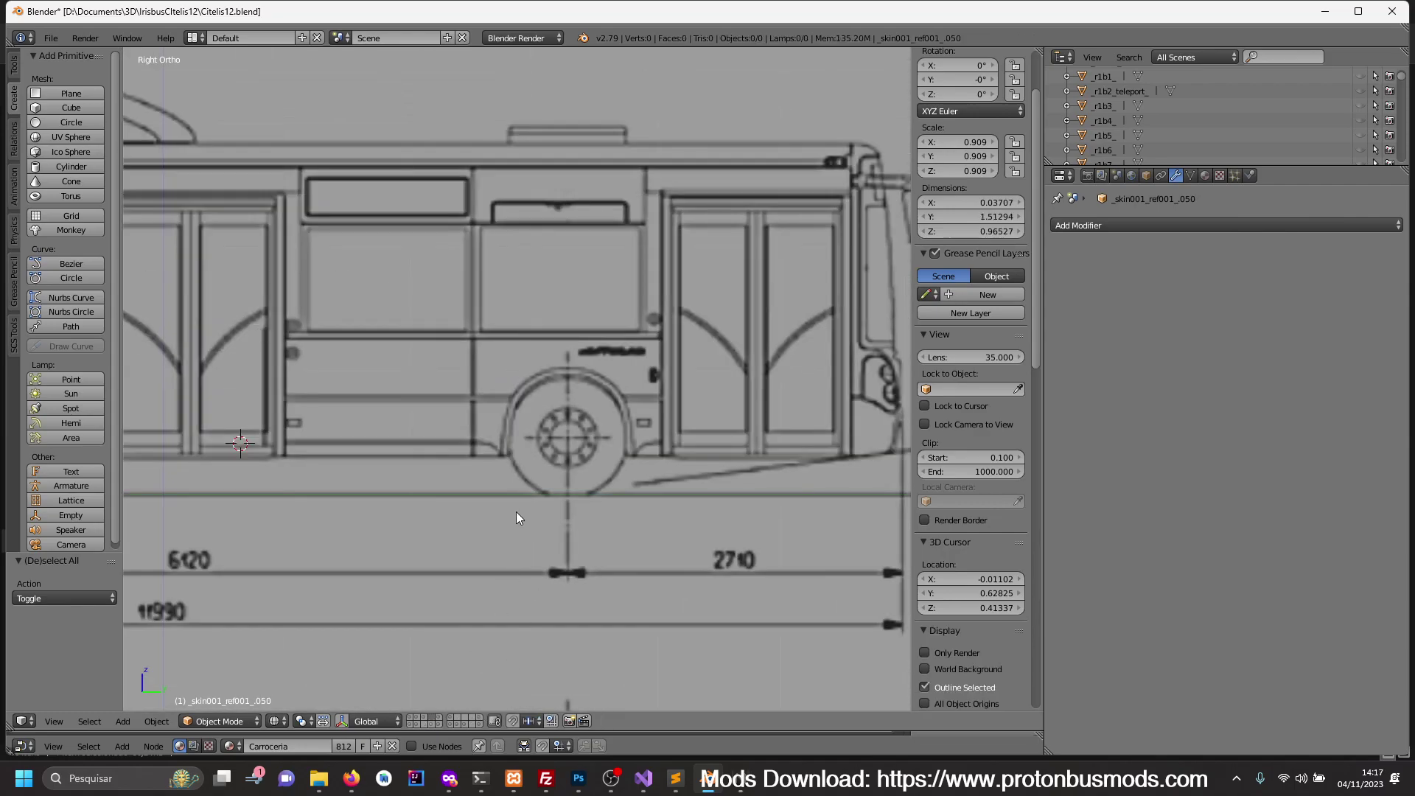
{"action": "scroll", "coordinate": [520, 477], "scroll_direction": "down", "scroll_amount": 5}
{"action": "left_click", "coordinate": [432, 726]}
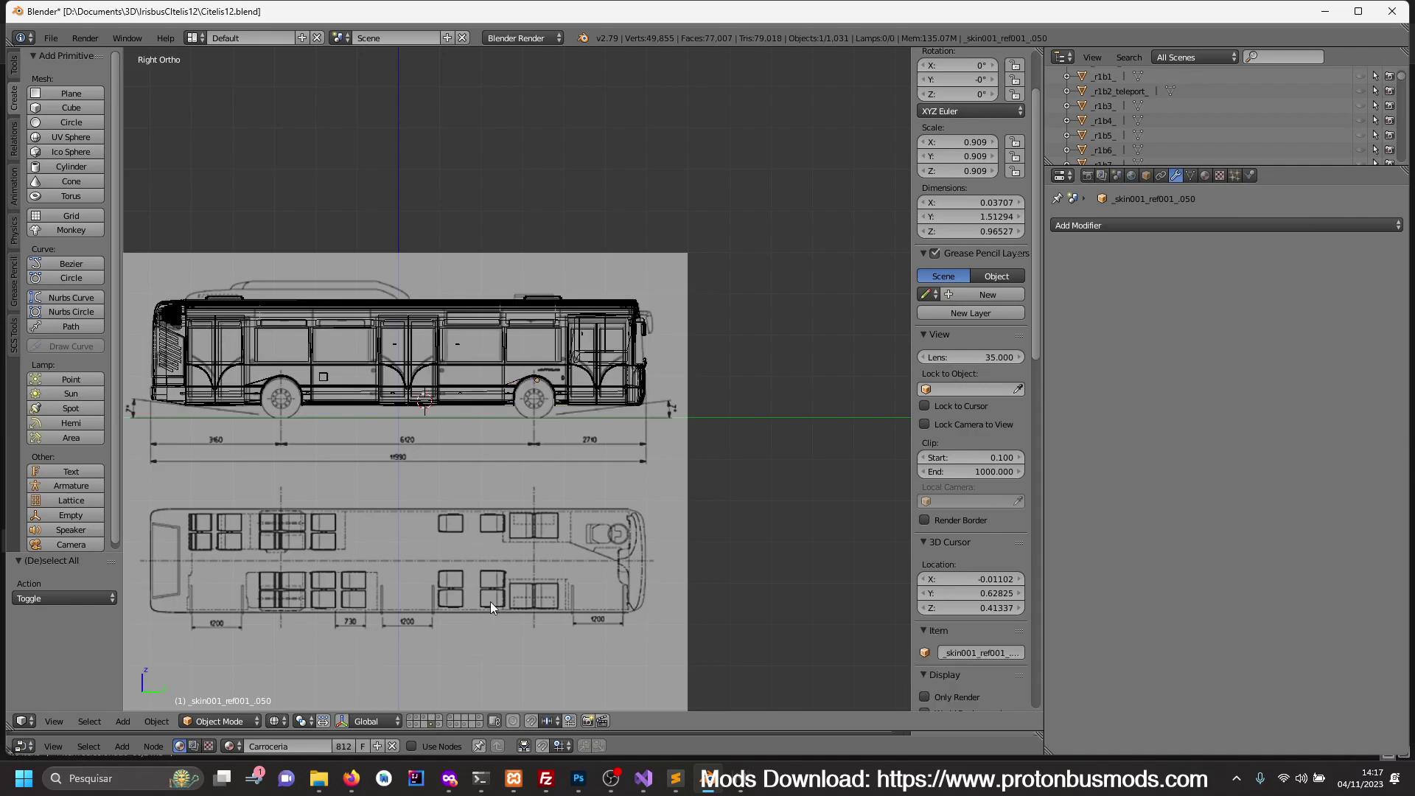
{"action": "middle_click_drag", "start_coordinate": [490, 601], "coordinate": [507, 572]}
{"action": "key", "text": "z"}
{"action": "scroll", "coordinate": [579, 462], "scroll_direction": "up", "scroll_amount": 3}
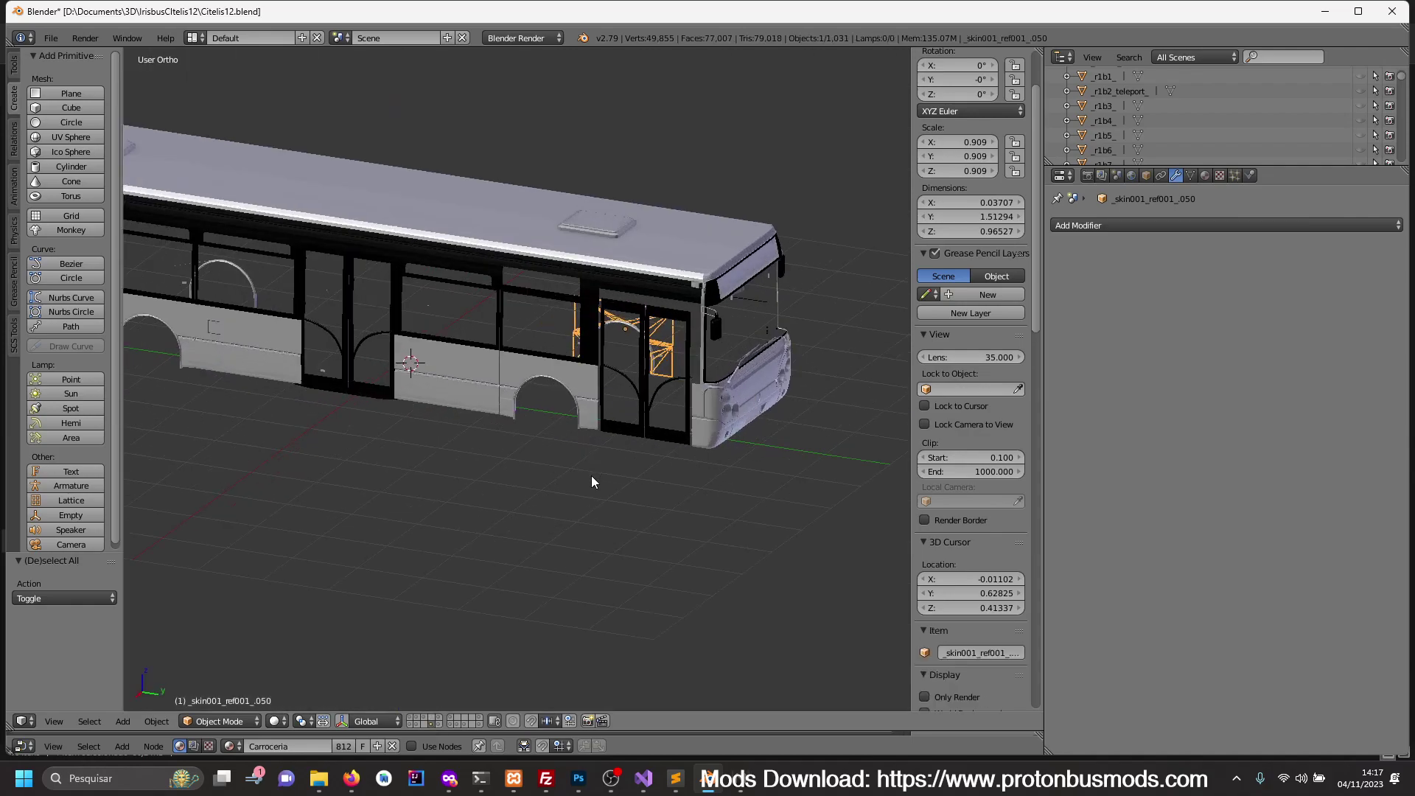
{"action": "mouse_move", "coordinate": [591, 475]}
{"action": "middle_mouse_down"}
{"action": "mouse_move", "coordinate": [559, 459]}
{"action": "mouse_move", "coordinate": [391, 461]}
{"action": "mouse_move", "coordinate": [547, 455]}
{"action": "mouse_move", "coordinate": [572, 470]}
{"action": "middle_mouse_up"}
- Join all bus body objects into one mesh, with _skin001_ref001_000 as the active object
{"action": "key", "text": "a"}
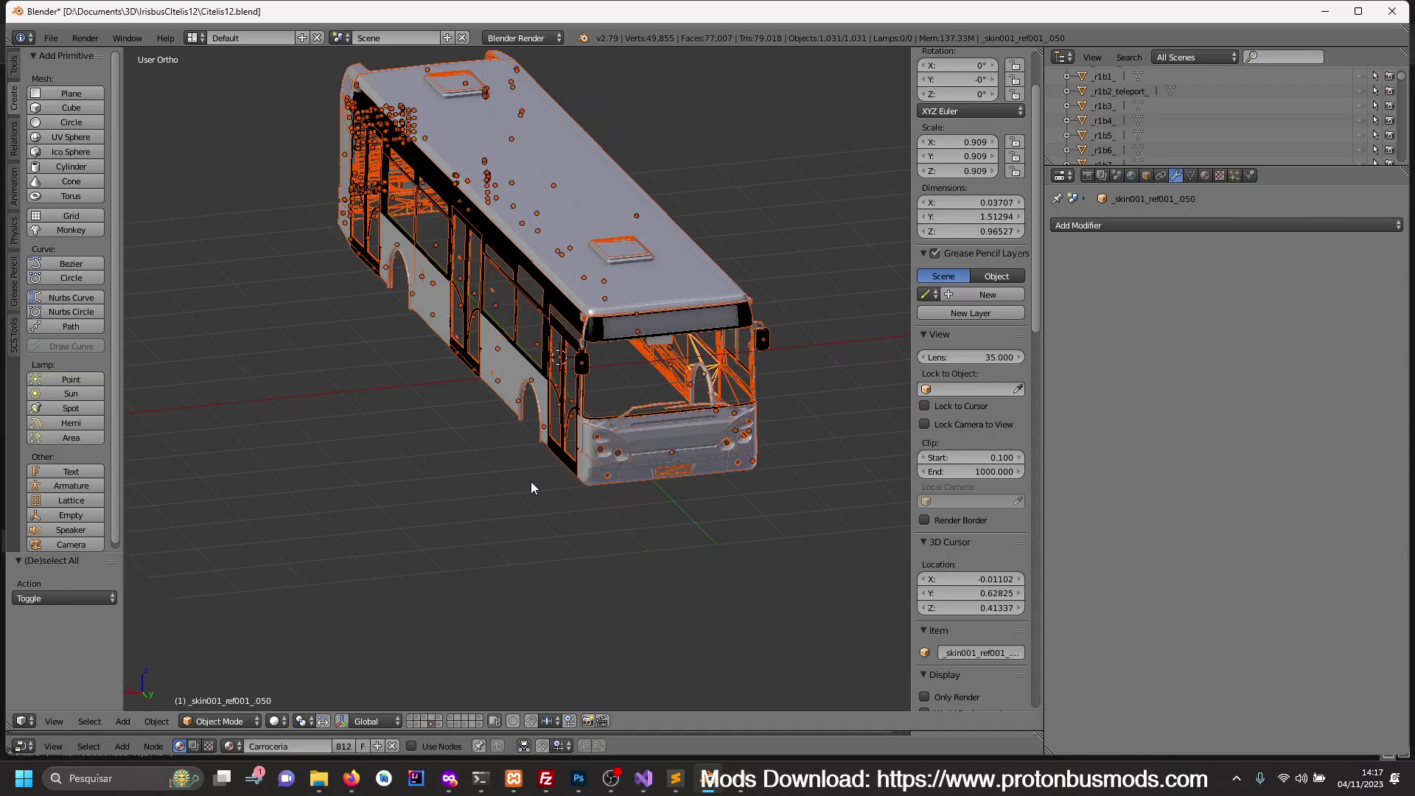
{"action": "right_click", "coordinate": [588, 476], "text": "shift"}
{"action": "key", "text": "ctrl+j"}
- Separate the merged mesh by loose parts, then select a body piece from the side view
{"action": "key", "text": "Tab"}
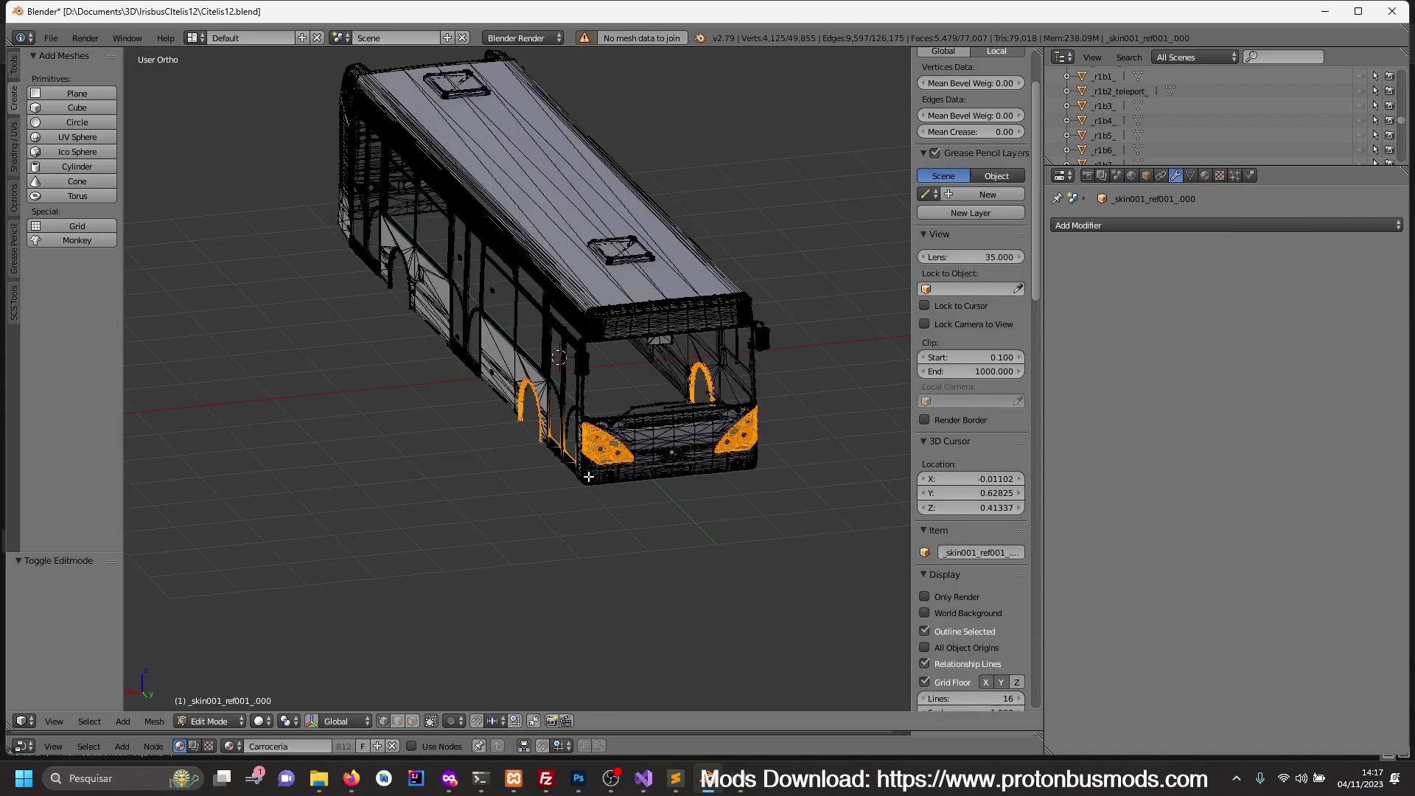
{"action": "key", "text": "a"}
{"action": "key", "text": "p"}
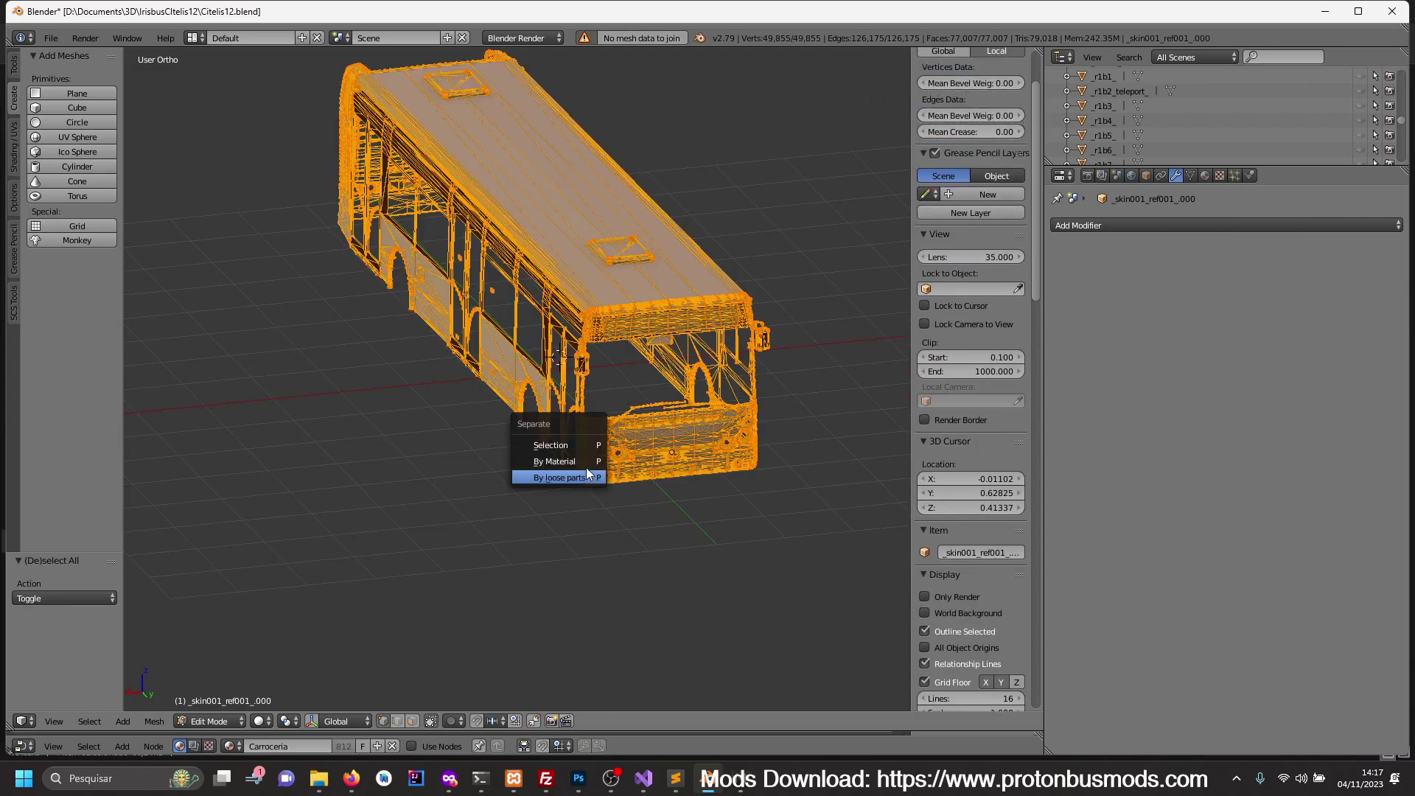
{"action": "left_click", "coordinate": [549, 458]}
{"action": "key", "text": "Tab"}
{"action": "mouse_move", "coordinate": [543, 479]}
{"action": "middle_mouse_down"}
{"action": "mouse_move", "coordinate": [551, 461]}
{"action": "mouse_move", "coordinate": [524, 409]}
{"action": "mouse_move", "coordinate": [468, 446]}
{"action": "mouse_move", "coordinate": [561, 460]}
{"action": "mouse_move", "coordinate": [519, 451]}
{"action": "middle_mouse_up"}
{"action": "right_click", "coordinate": [519, 410]}
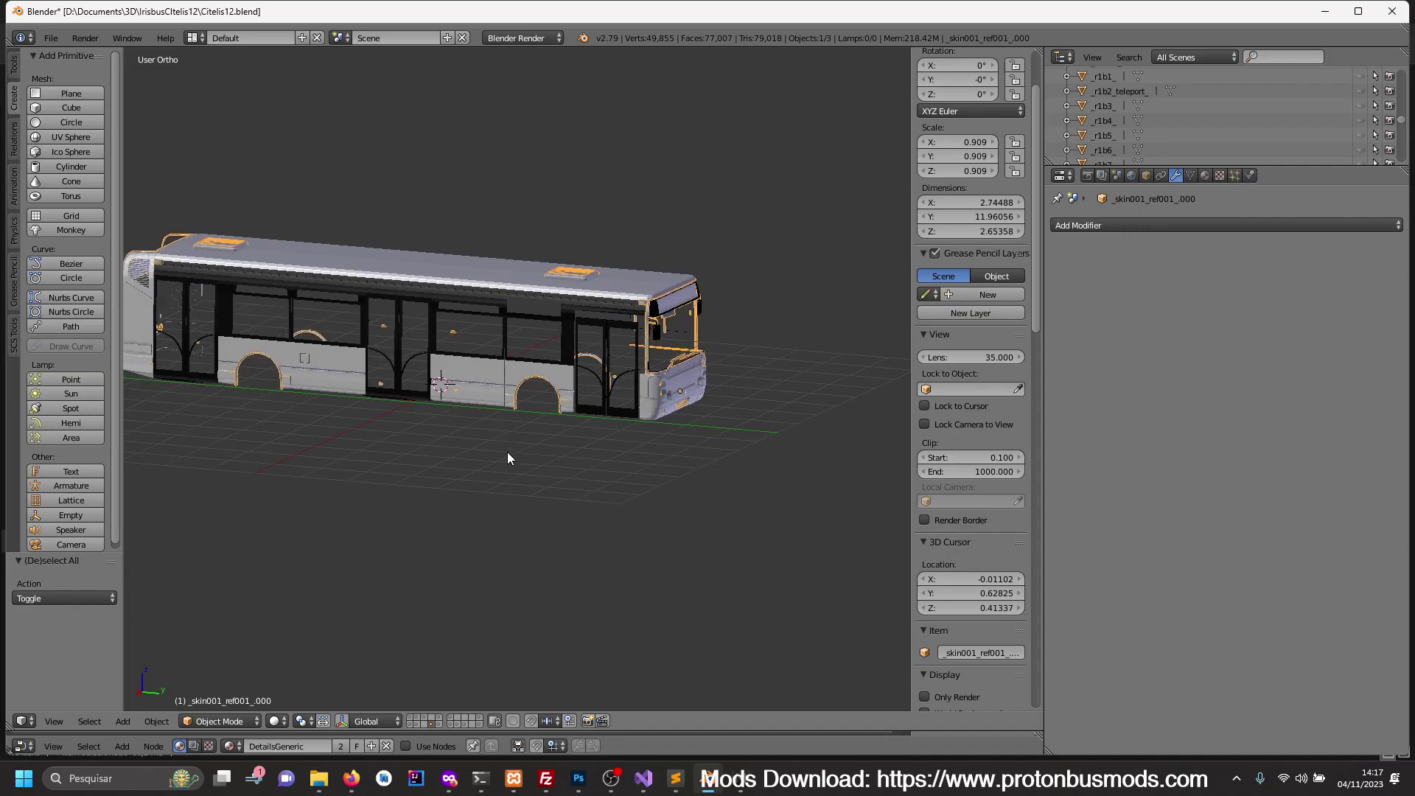
- Browse to the temp folder on drive C:, then open a new Firefox tab
{"action": "left_click", "coordinate": [318, 778]}
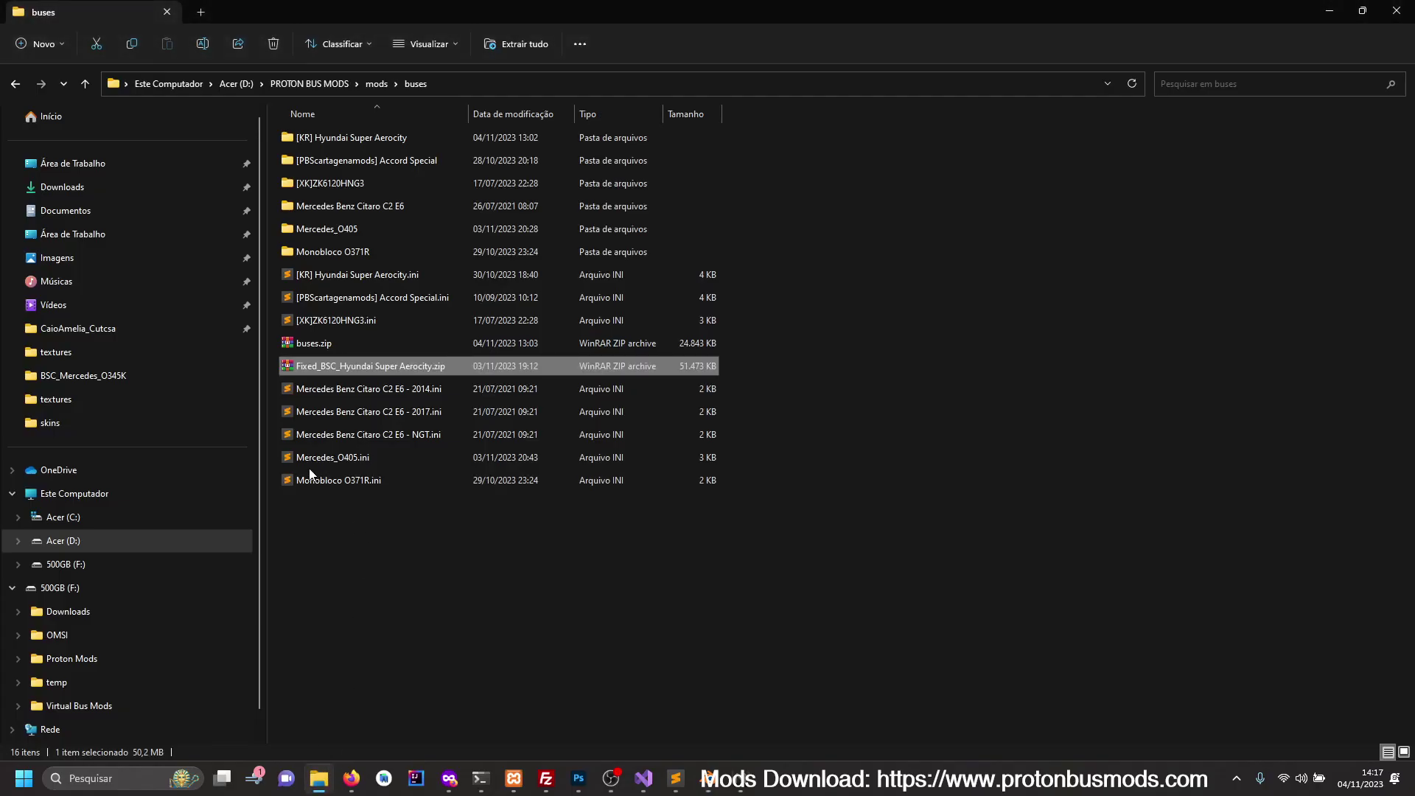
{"action": "left_click", "coordinate": [103, 516]}
{"action": "type", "text": "temp"}
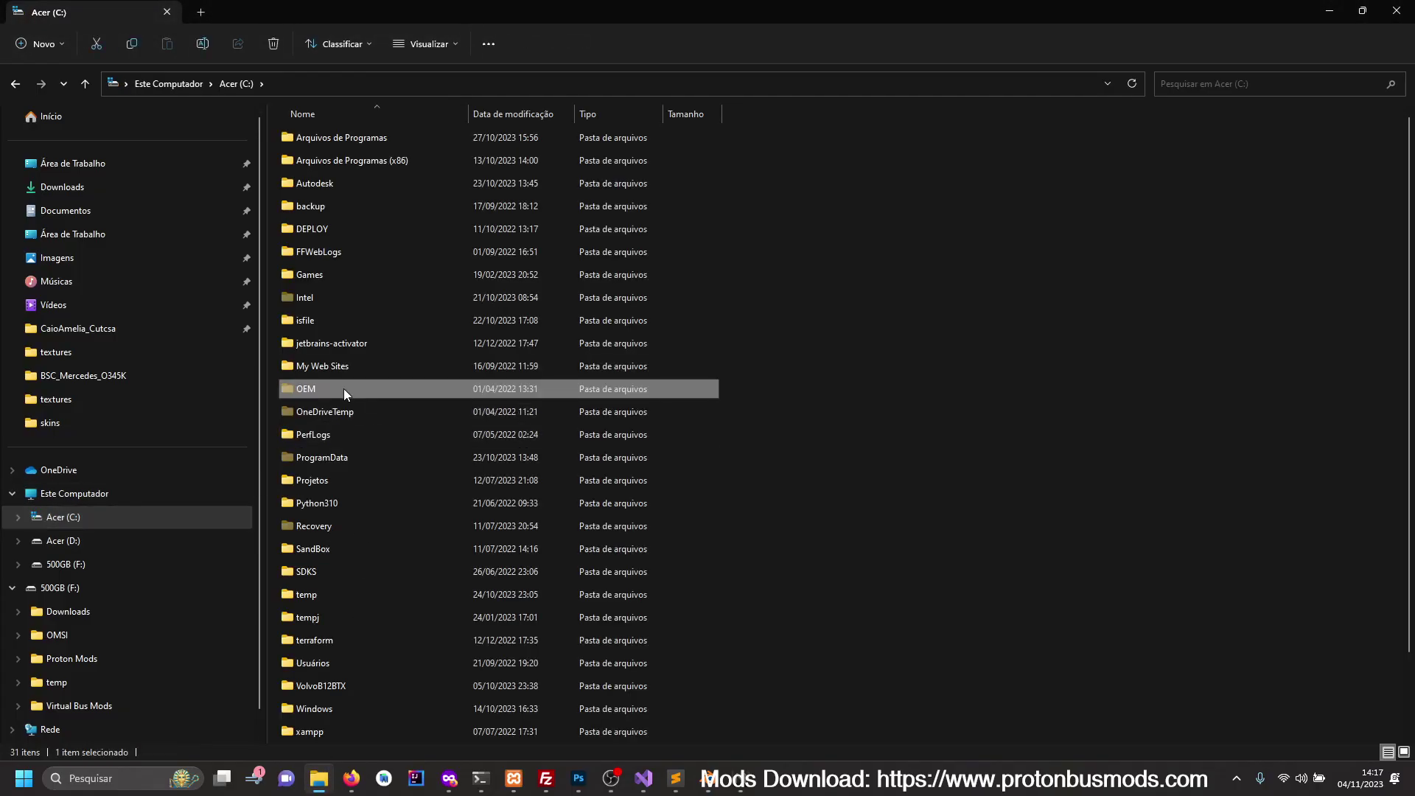
{"action": "key", "text": "Return"}
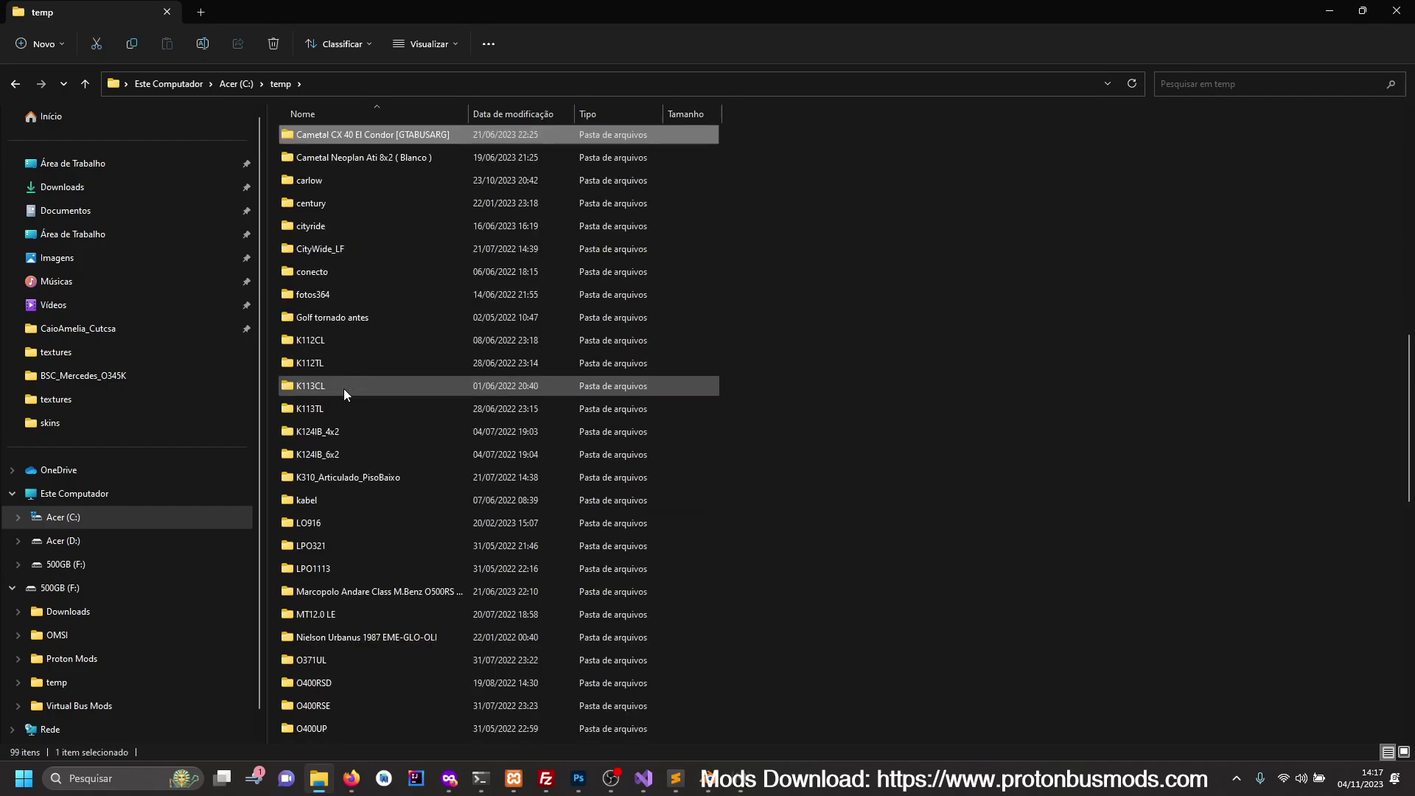
{"action": "left_click", "coordinate": [351, 779]}
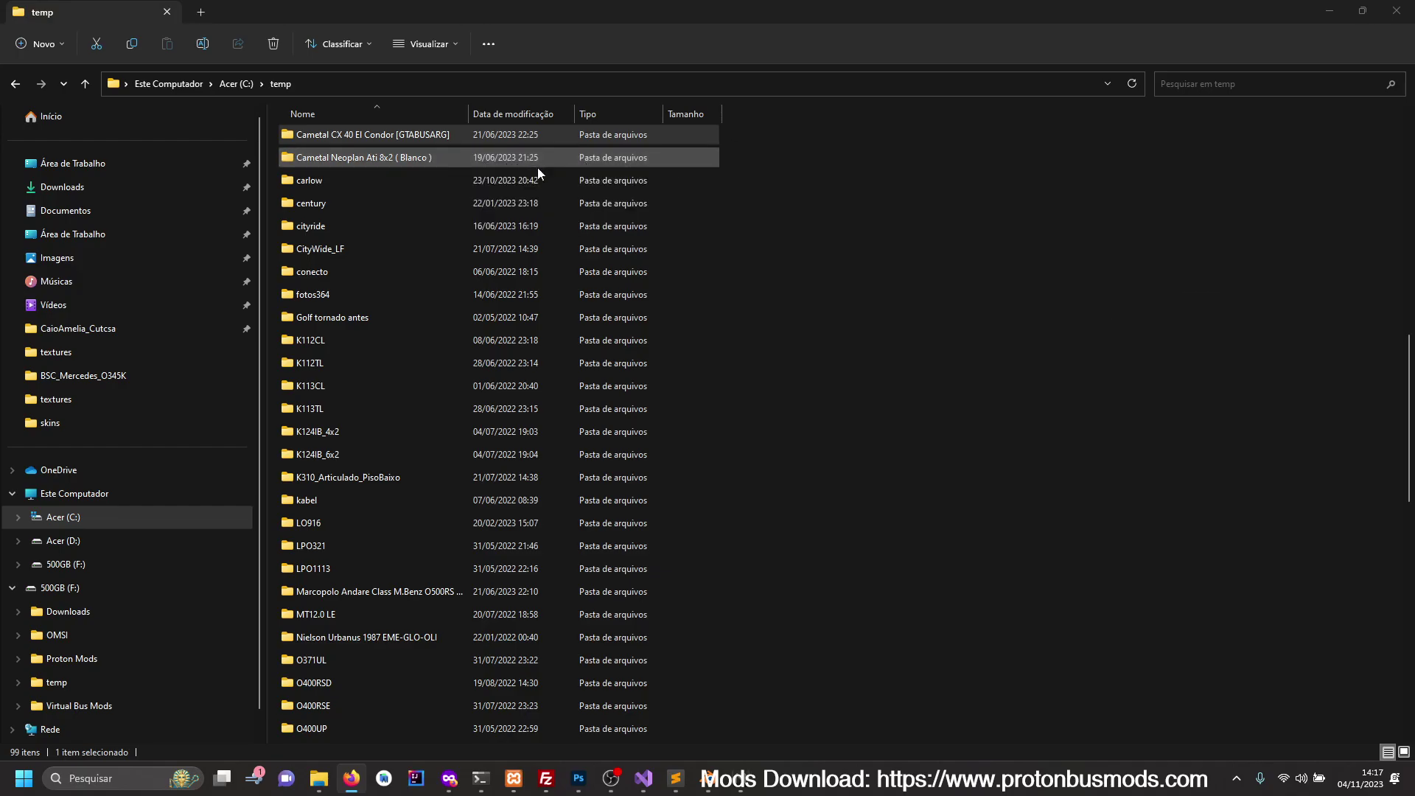
{"action": "key", "text": "ctrl+t"}
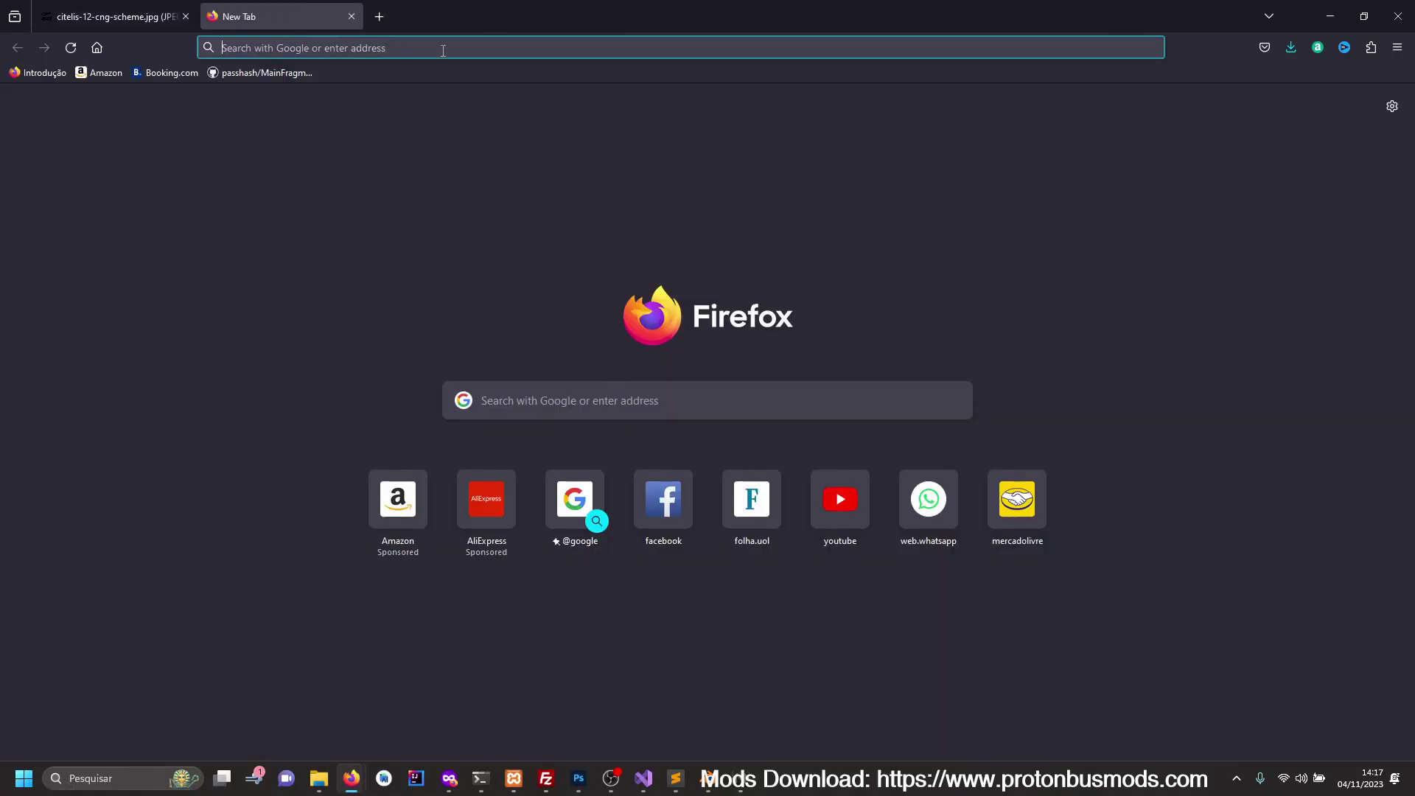
- Search Google for 'wix ortega chassi', then replace the query with 'iribus citelis iveco'
{"action": "type", "text": "wix ortega"}
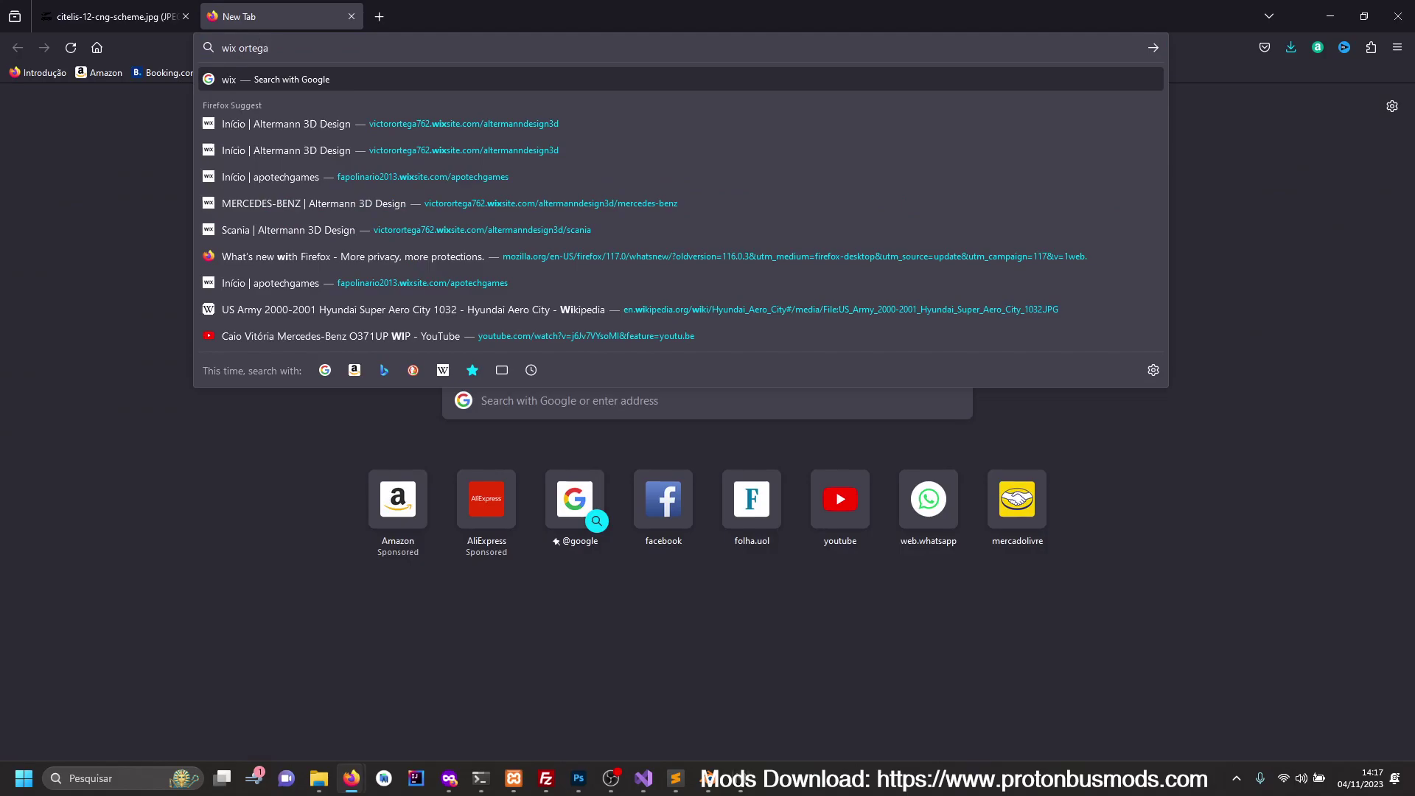
{"action": "type", "text": " chassi"}
{"action": "key", "text": "Return"}
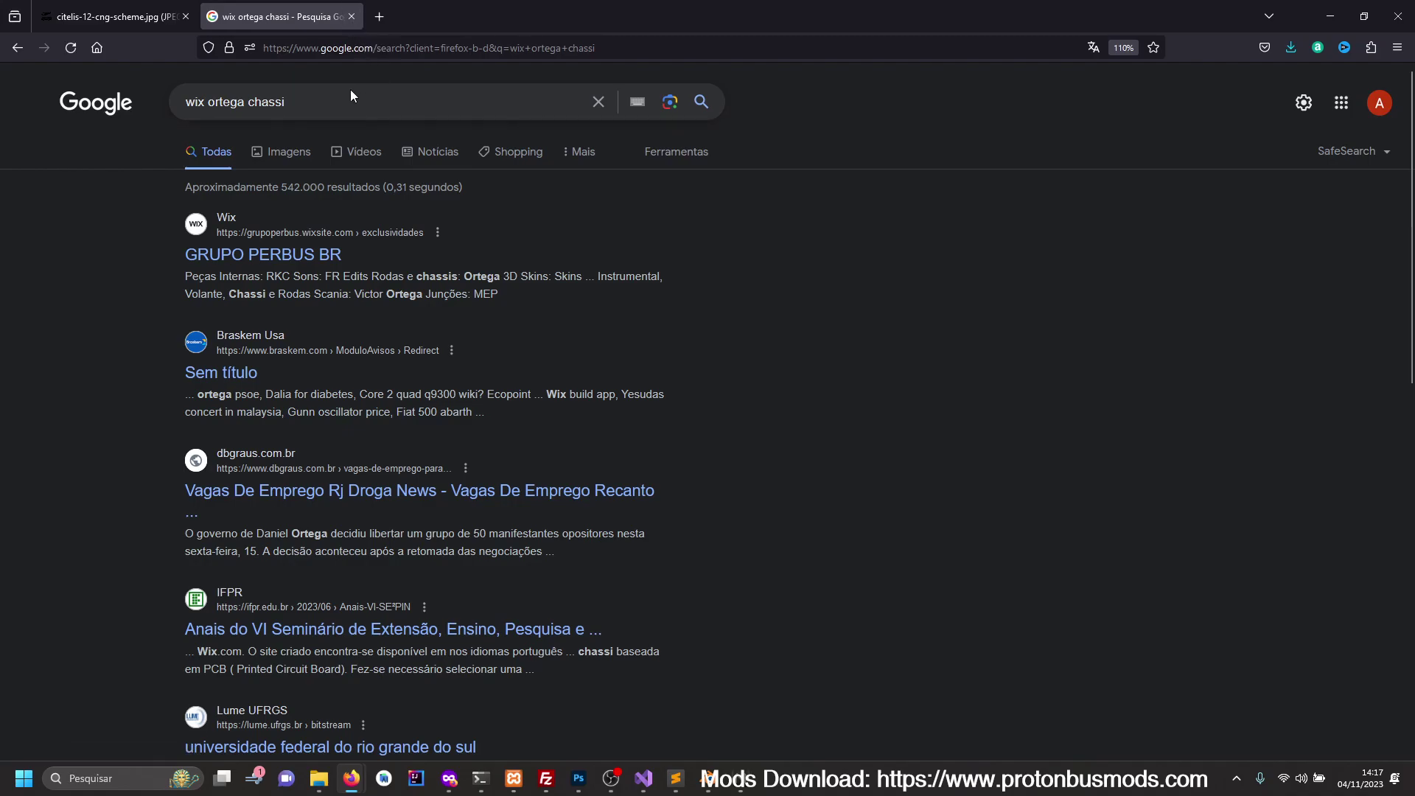
{"action": "triple_click", "coordinate": [325, 101]}
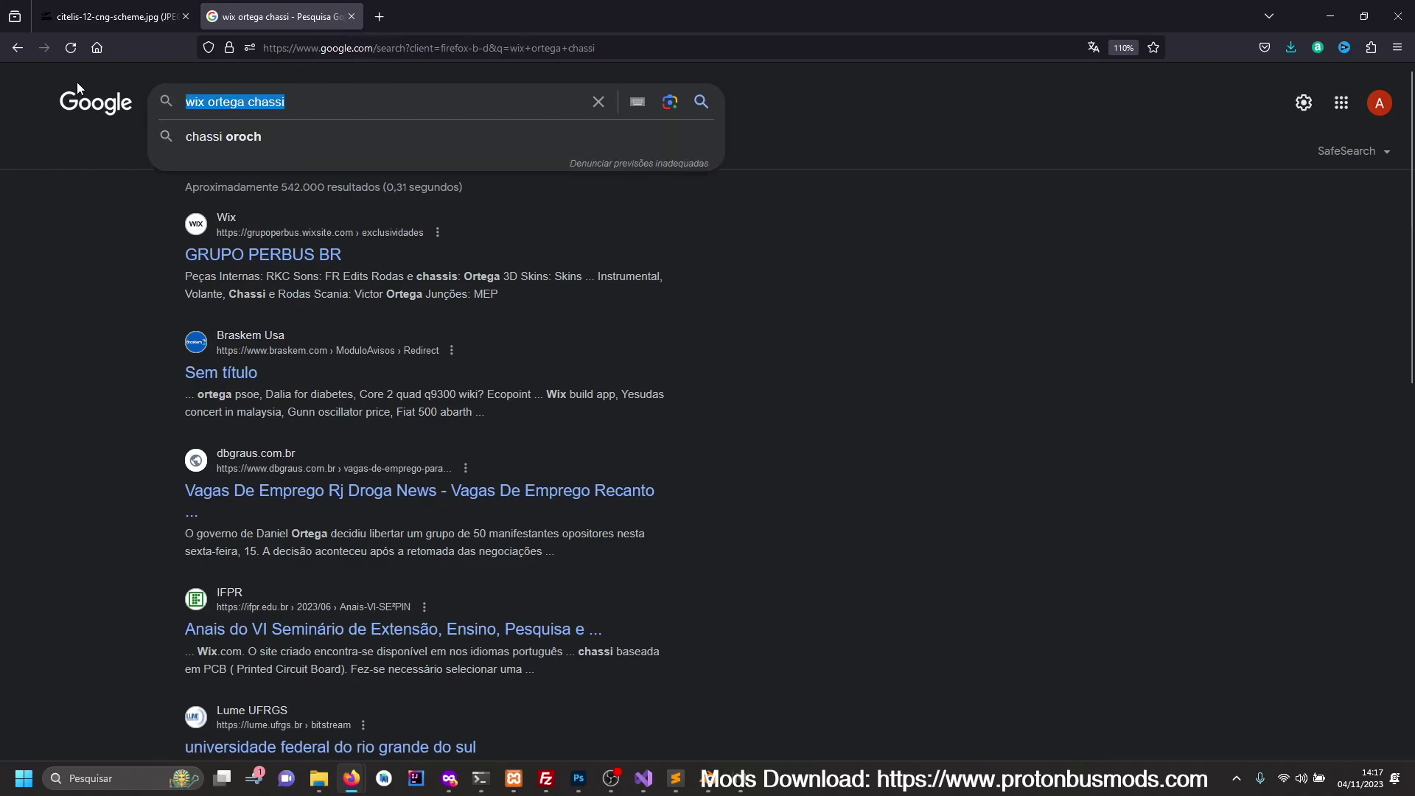
{"action": "type", "text": "iribus ci"}
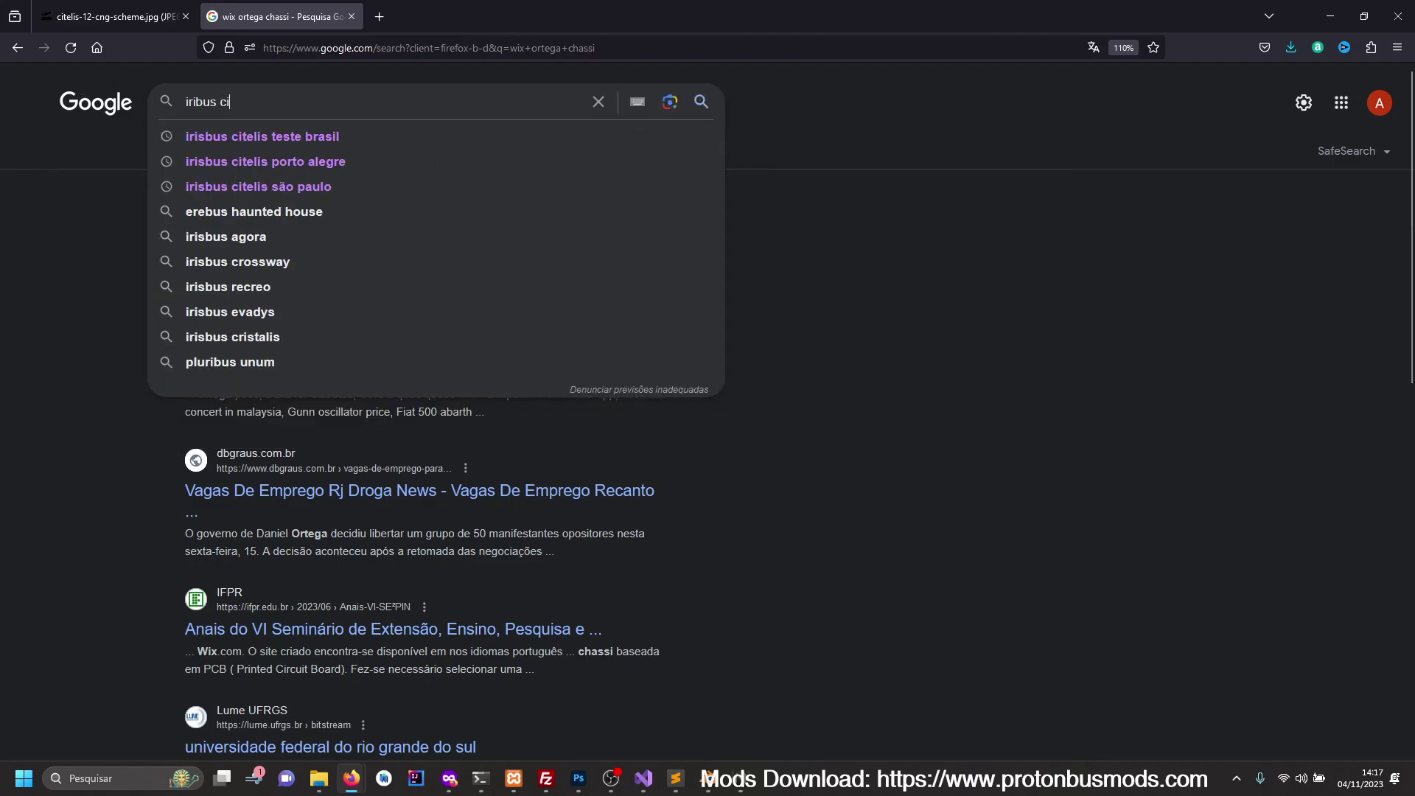
{"action": "type", "text": "telis iveco"}
{"action": "key", "text": "Return"}
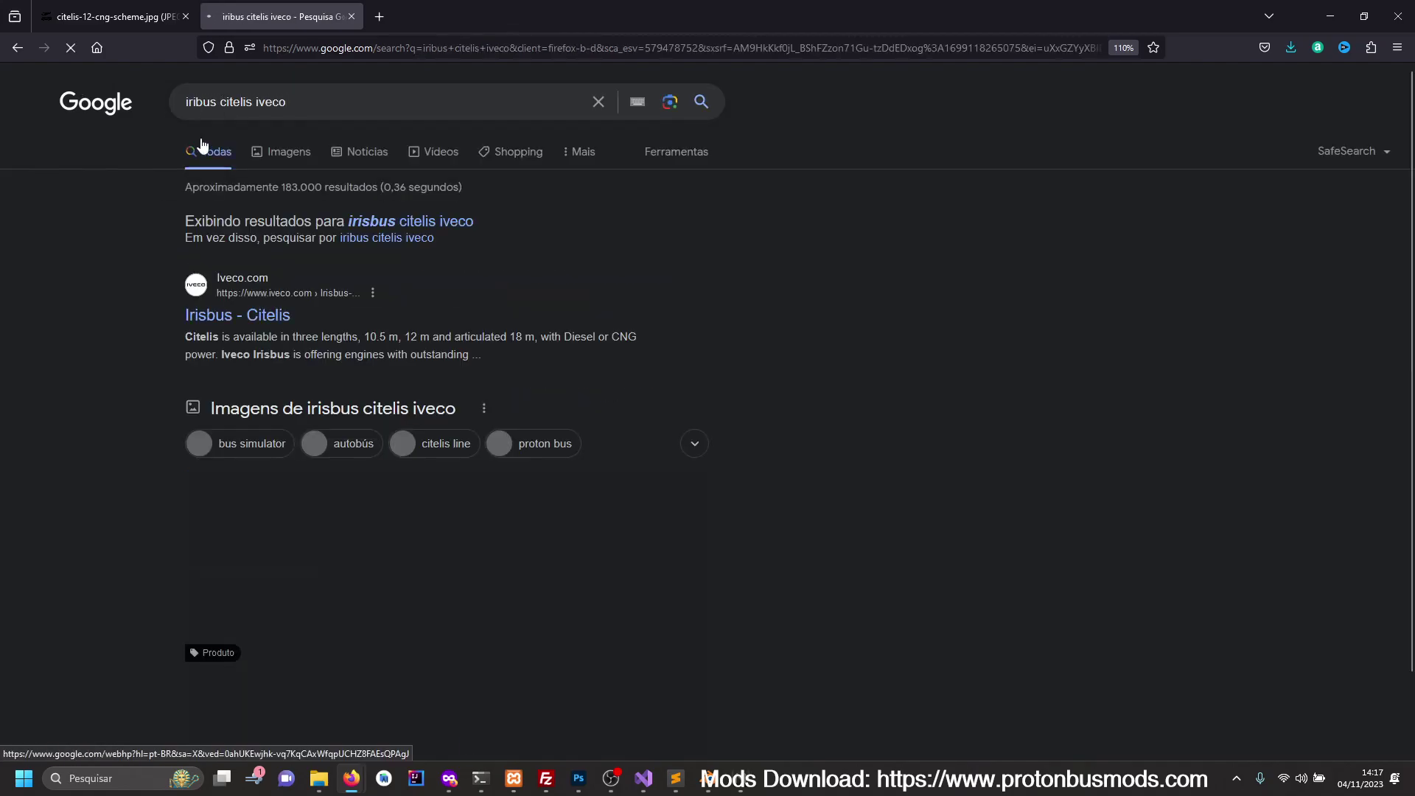
- Show image results and preview the Flickr photo of a Citelis 12 phase II
{"action": "left_click", "coordinate": [288, 151]}
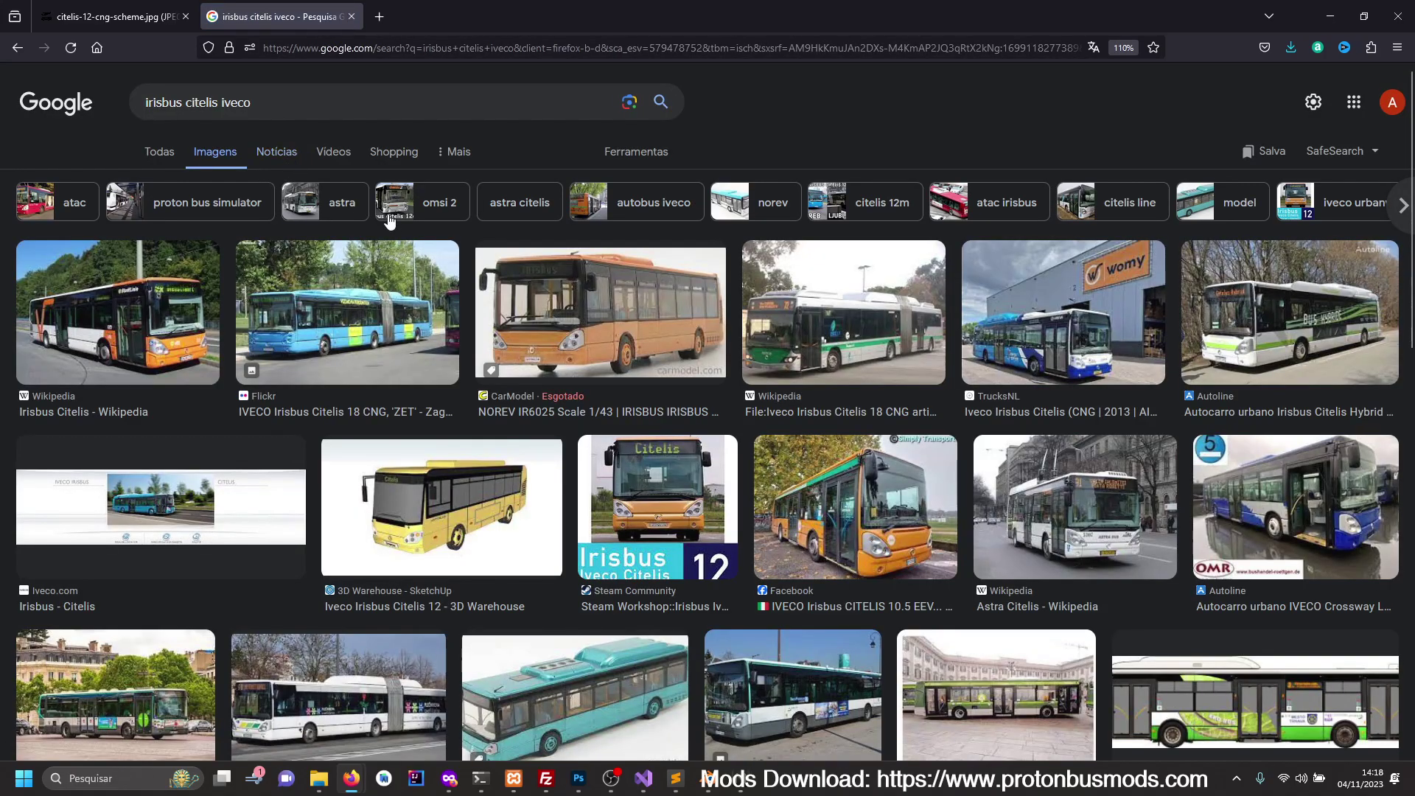
{"action": "left_click", "coordinate": [799, 657]}
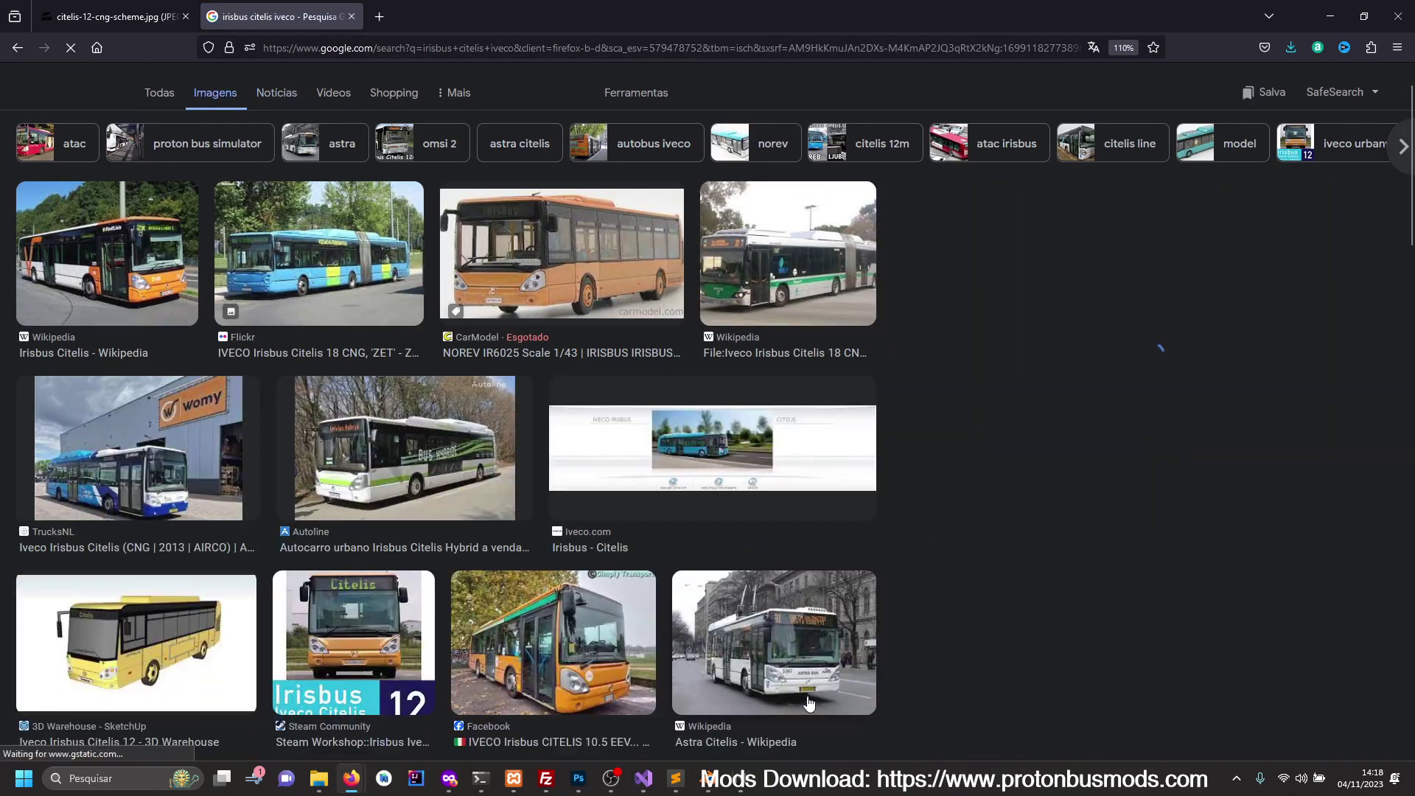
{"action": "scroll", "coordinate": [881, 519], "scroll_direction": "up", "scroll_amount": 4}
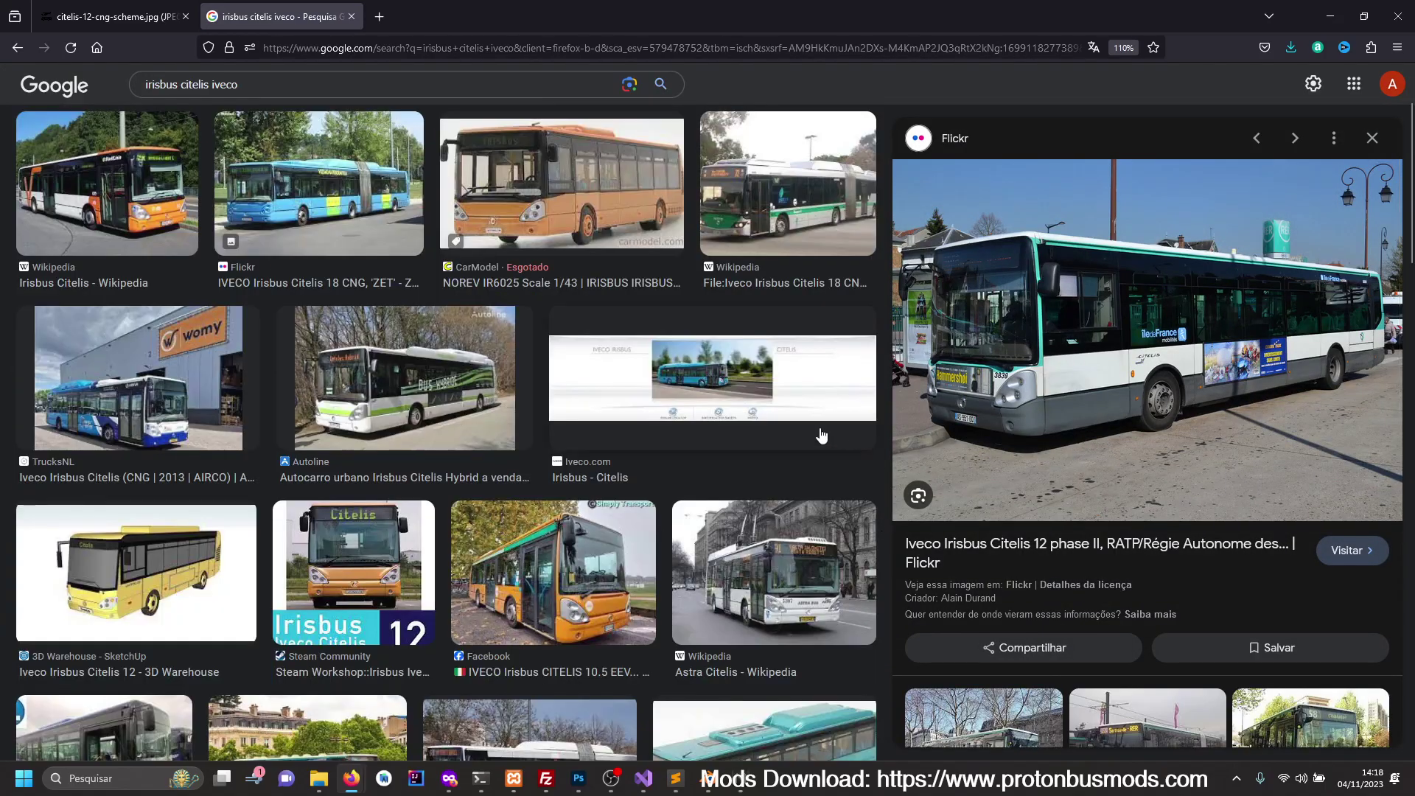
- Launch a second Blender instance from the Start menu search
{"action": "left_click", "coordinate": [708, 779]}
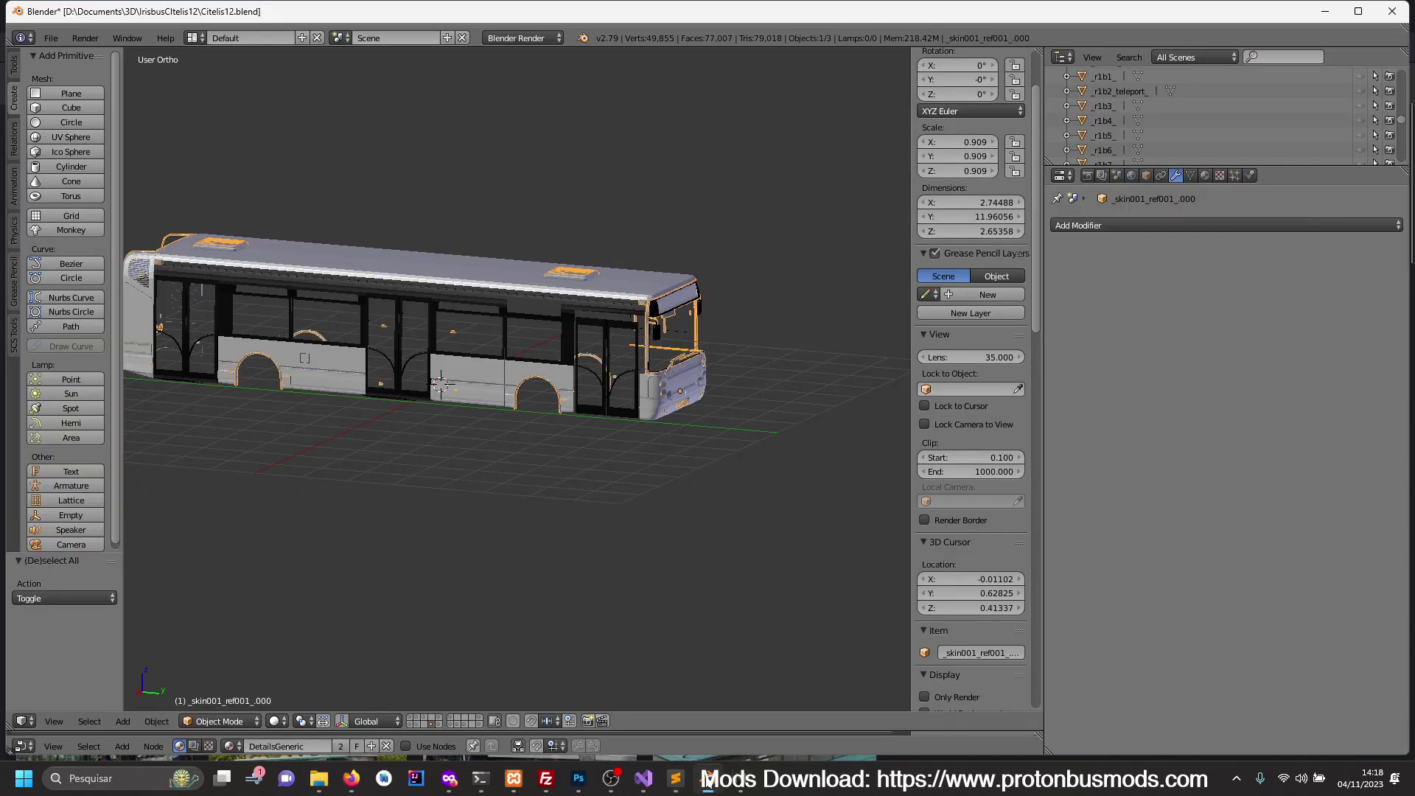
{"action": "key", "text": "super"}
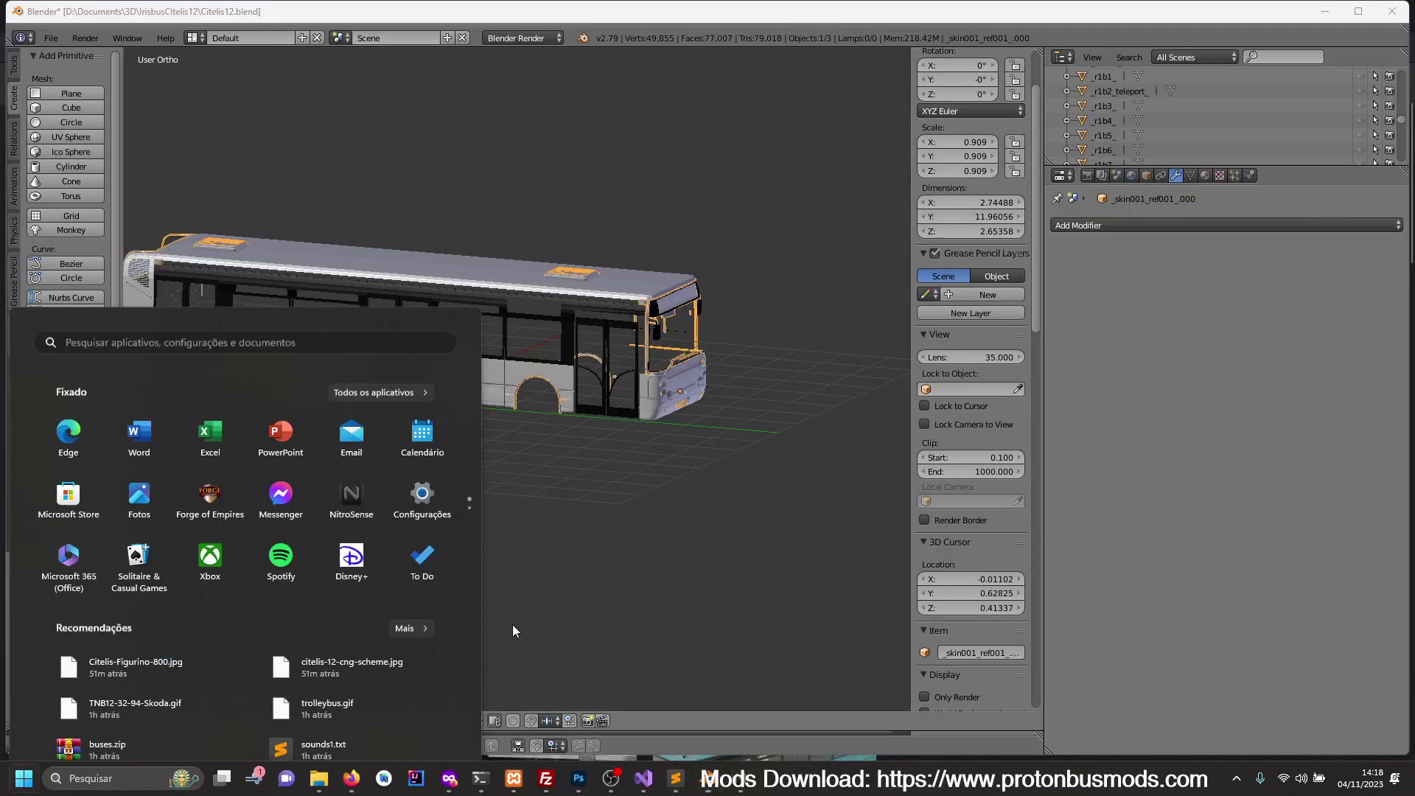
{"action": "type", "text": "bl"}
{"action": "left_click", "coordinate": [210, 373]}
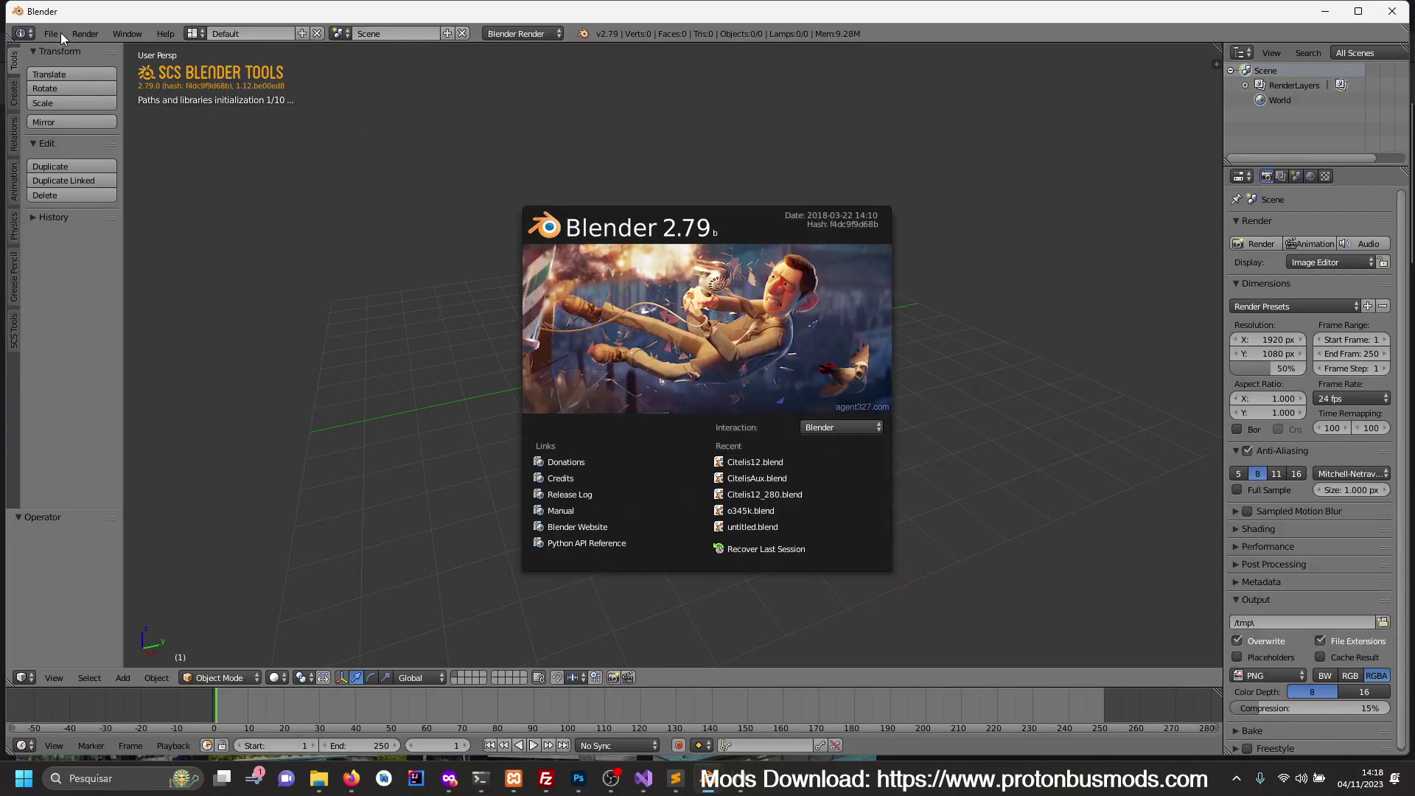
- Open Integro550.blend from the D:\Documents\3D\integro550 folder
{"action": "left_click", "coordinate": [61, 32]}
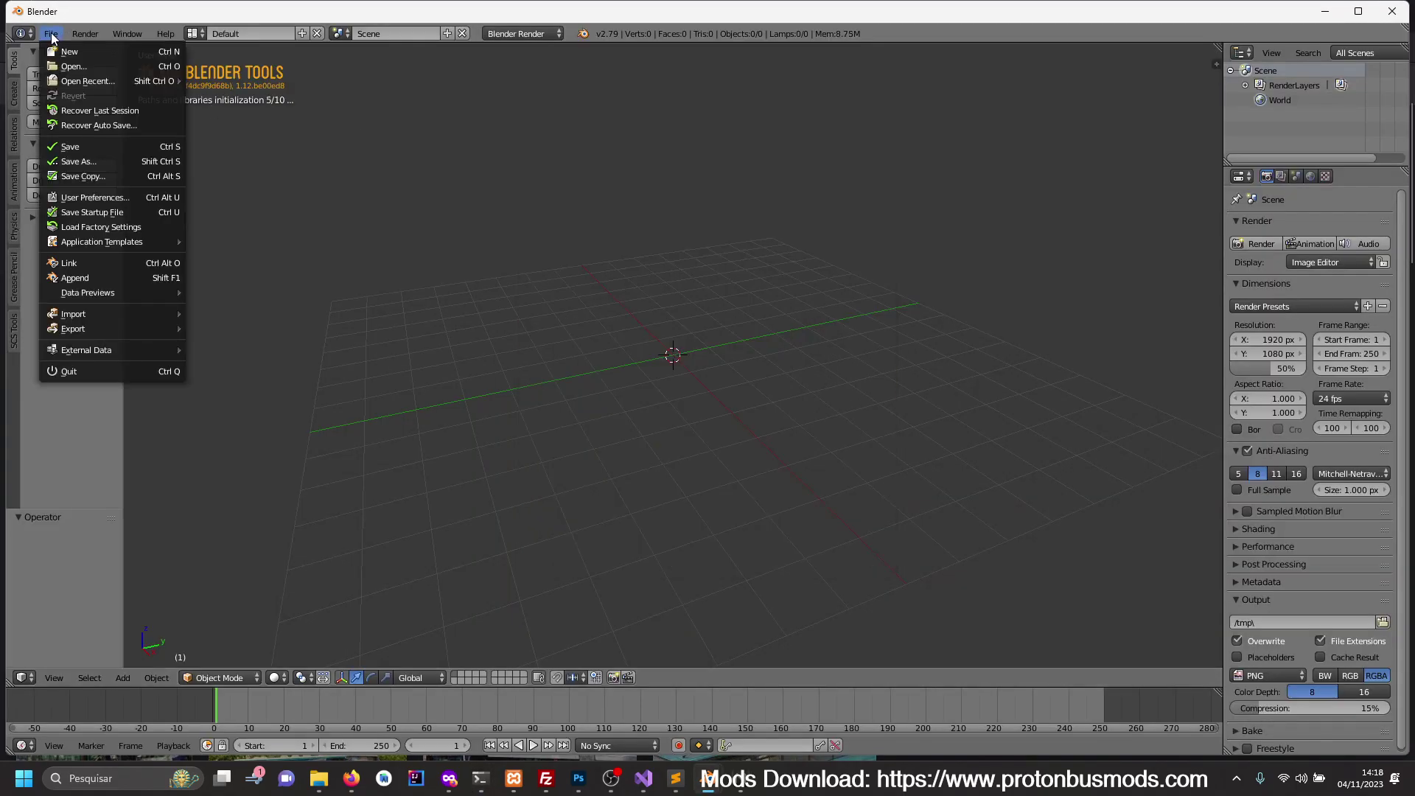
{"action": "left_click", "coordinate": [68, 66]}
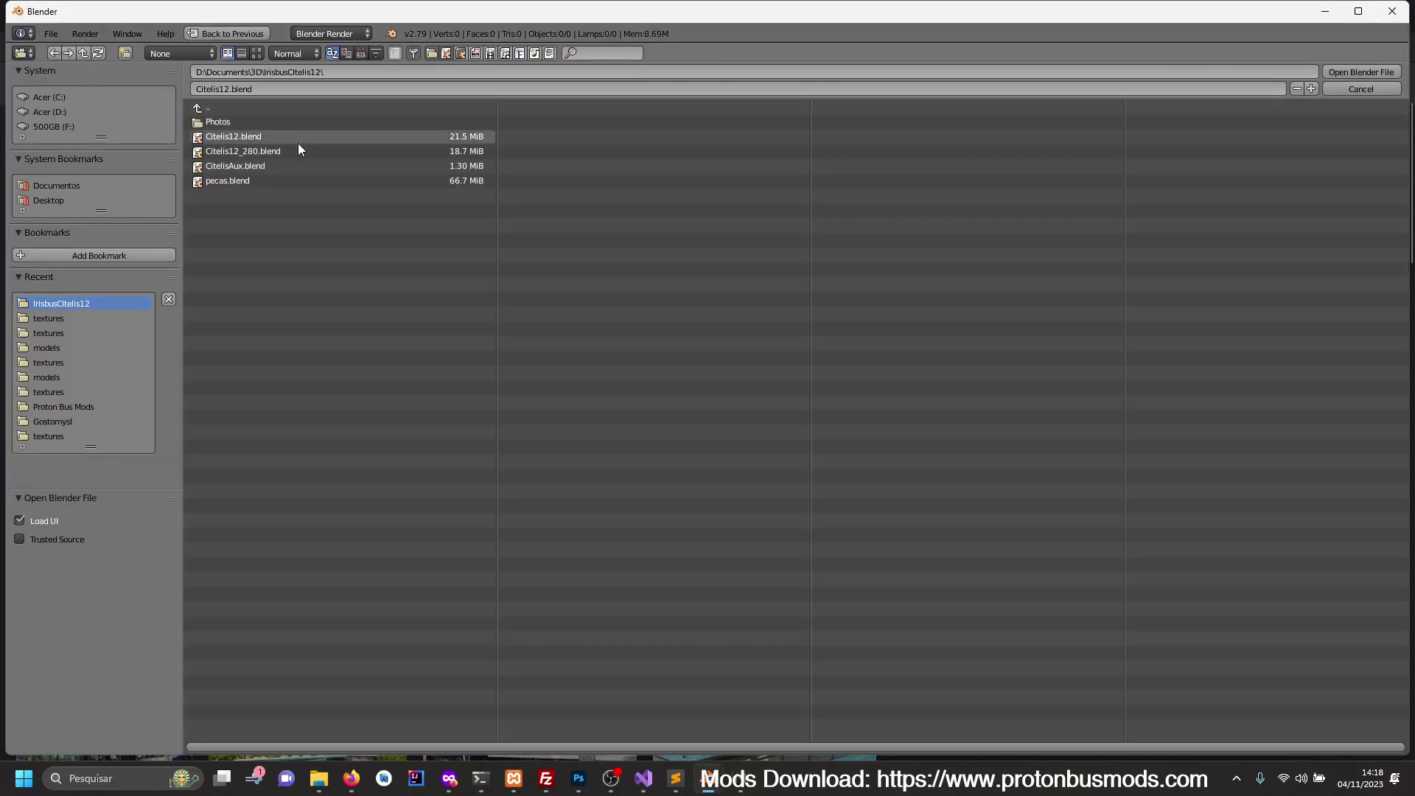
{"action": "left_click", "coordinate": [218, 105]}
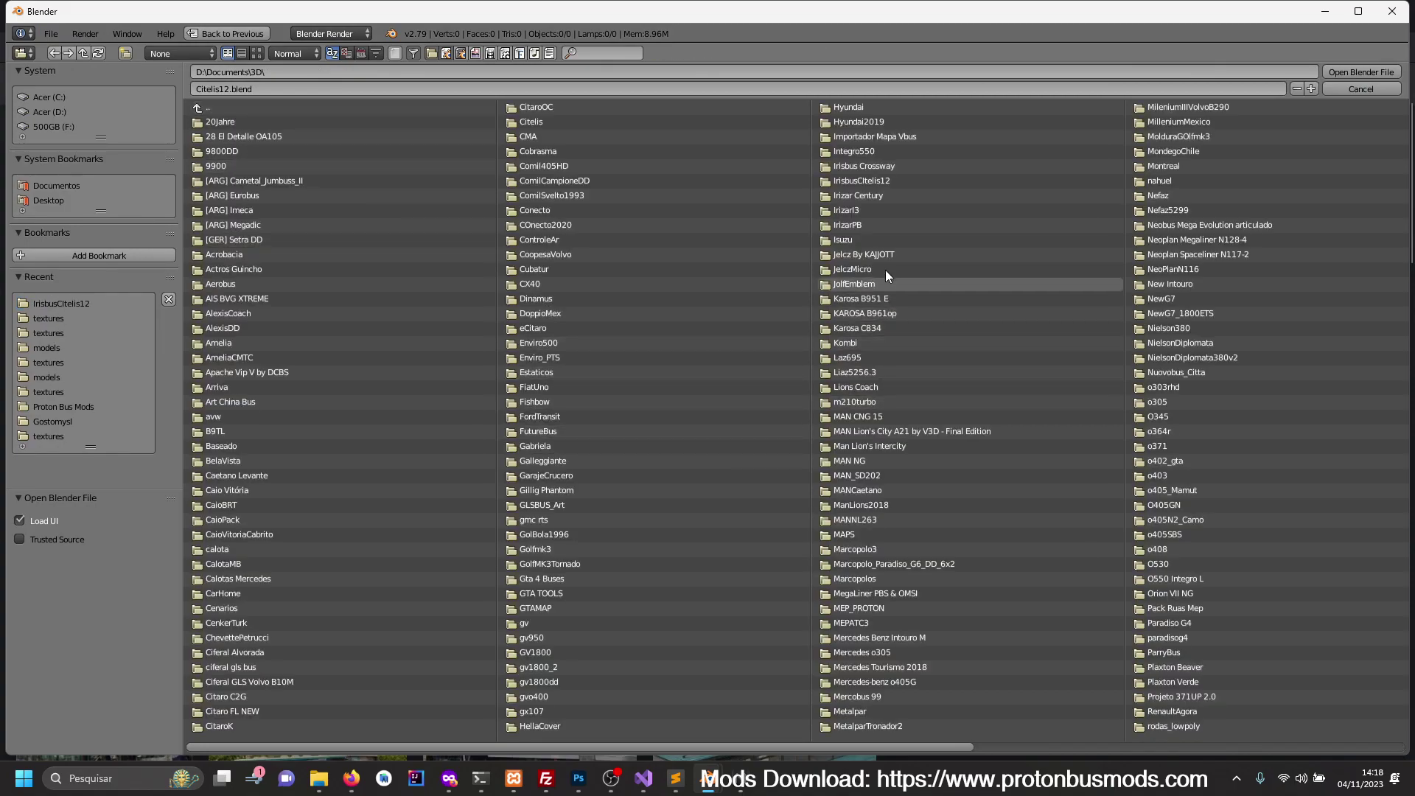
{"action": "left_click", "coordinate": [856, 149]}
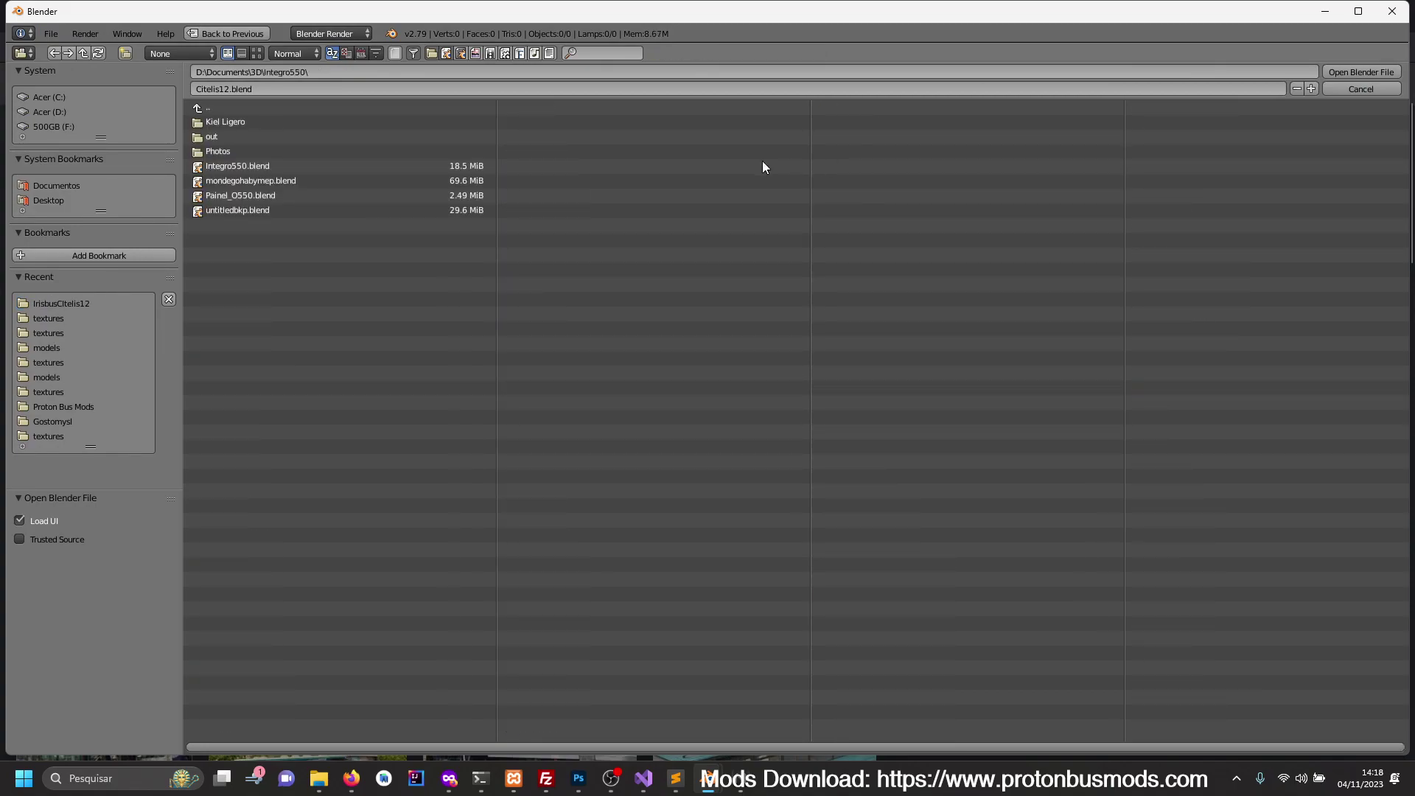
{"action": "double_click", "coordinate": [266, 166]}
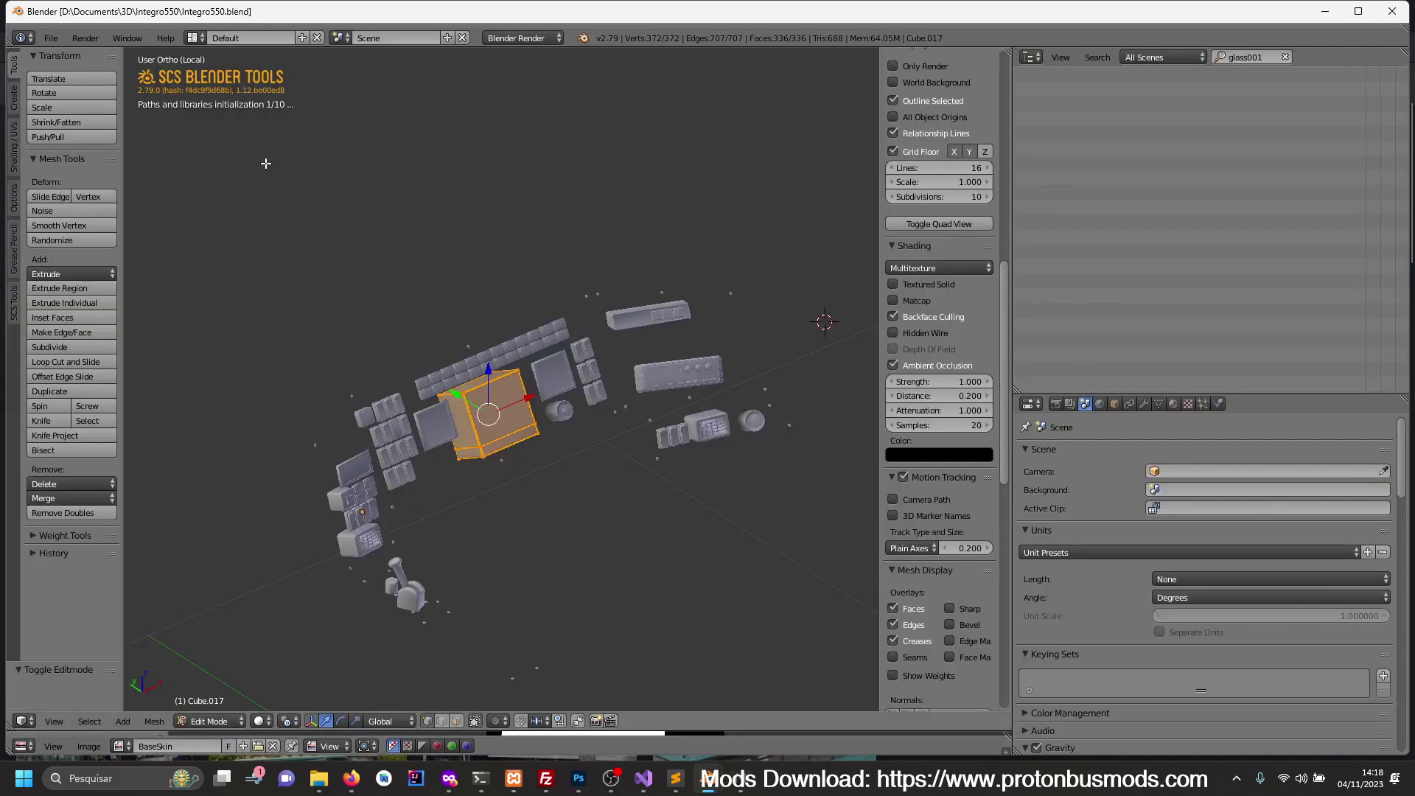
- Open untitledbkp.blend from the same folder instead
{"action": "left_click", "coordinate": [51, 37]}
{"action": "left_click", "coordinate": [67, 64]}
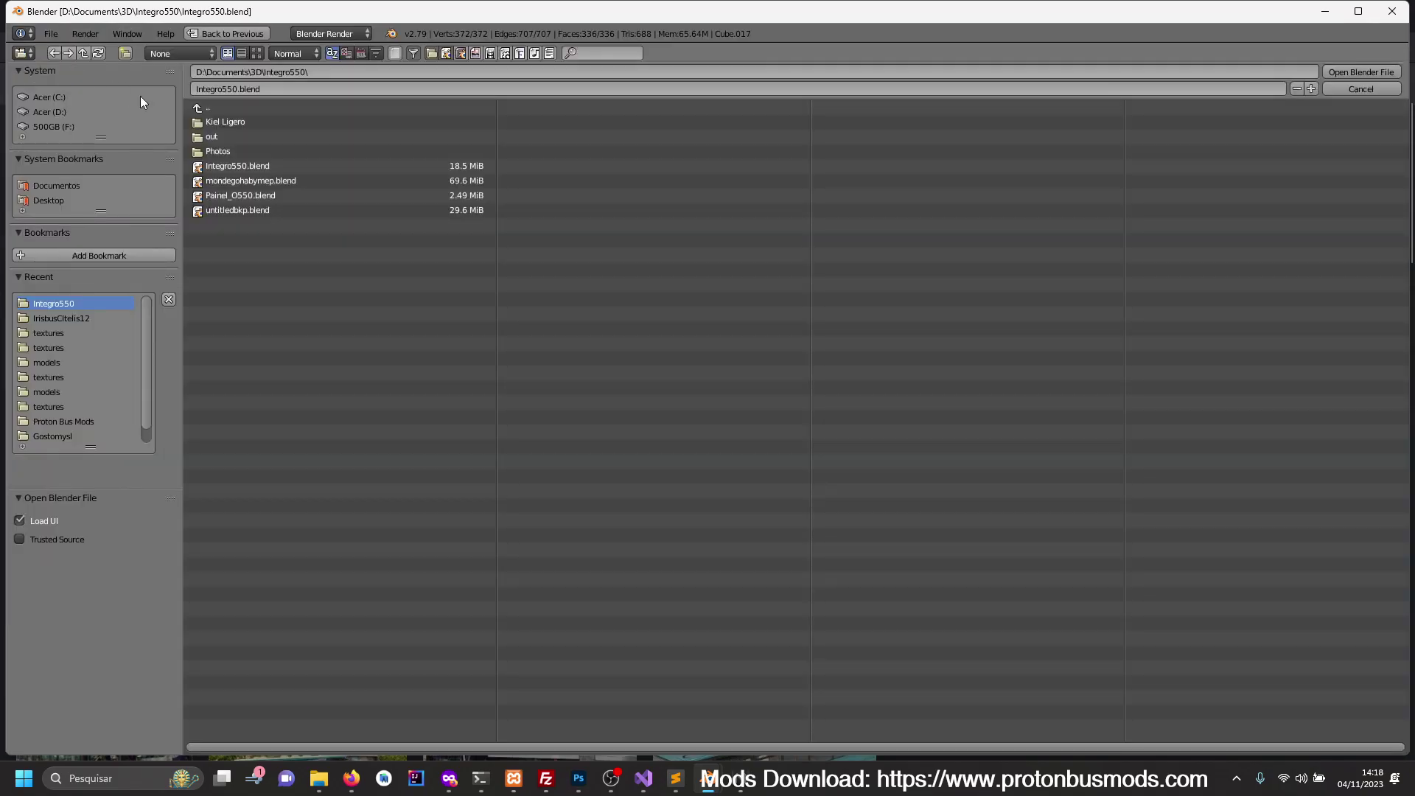
{"action": "double_click", "coordinate": [250, 209]}
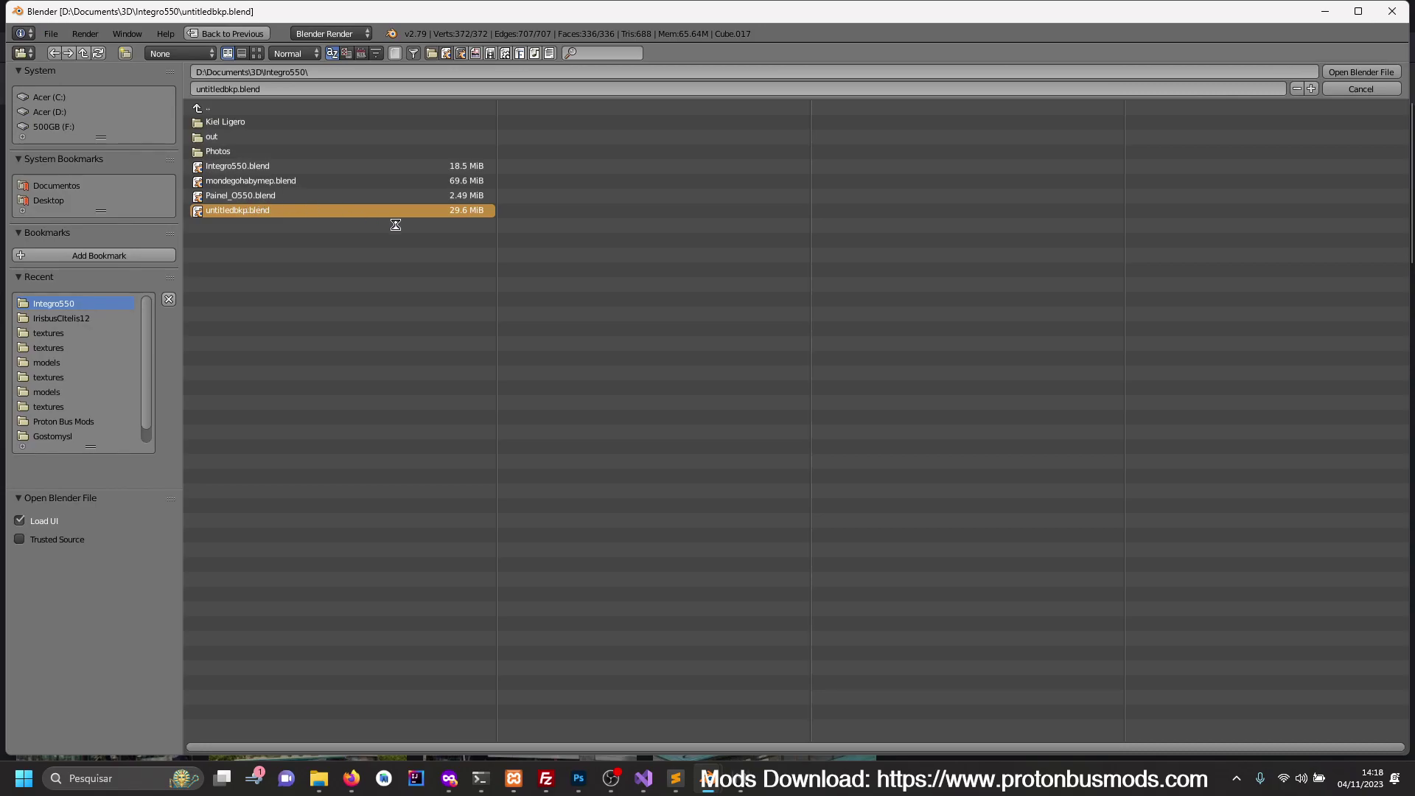
{"action": "scroll", "coordinate": [516, 295], "scroll_direction": "down", "scroll_amount": 3}
- Pick out the backup bus's right front and right rear wheels
{"action": "scroll", "coordinate": [543, 321], "scroll_direction": "down", "scroll_amount": 6}
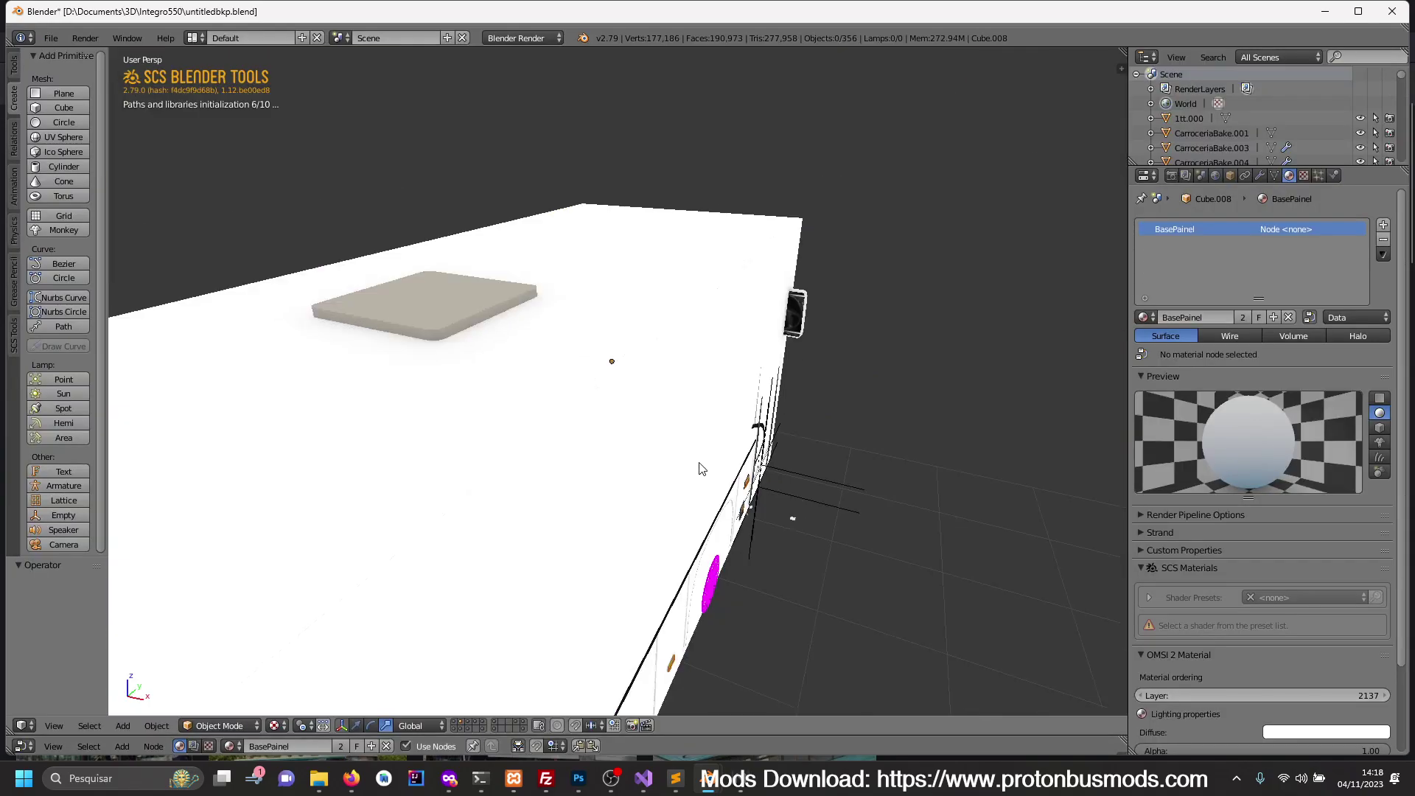
{"action": "key", "text": "a"}
{"action": "middle_click_drag", "start_coordinate": [708, 476], "coordinate": [681, 467]}
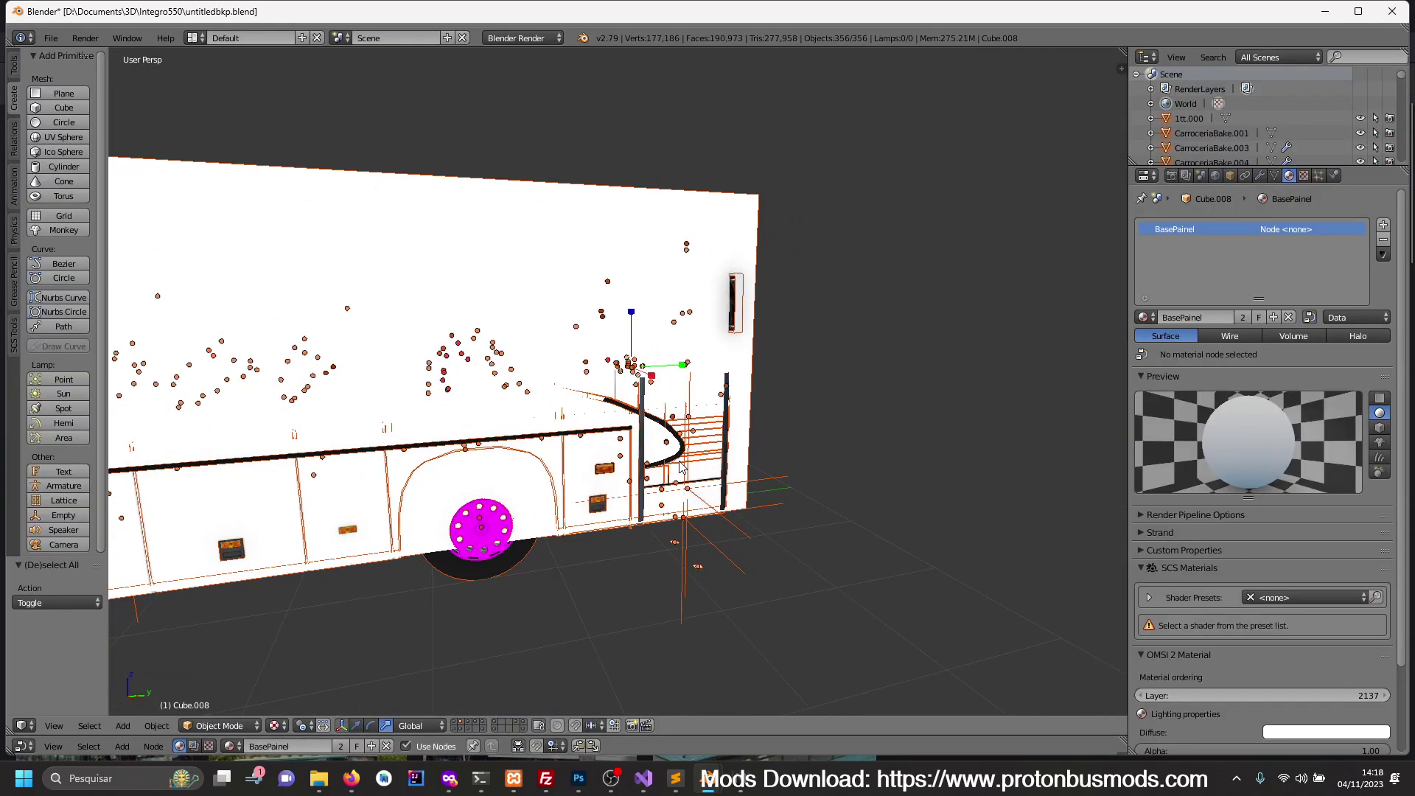
{"action": "right_click", "coordinate": [499, 574]}
{"action": "key", "text": "KP_Divide"}
{"action": "key", "text": "KP_Divide"}
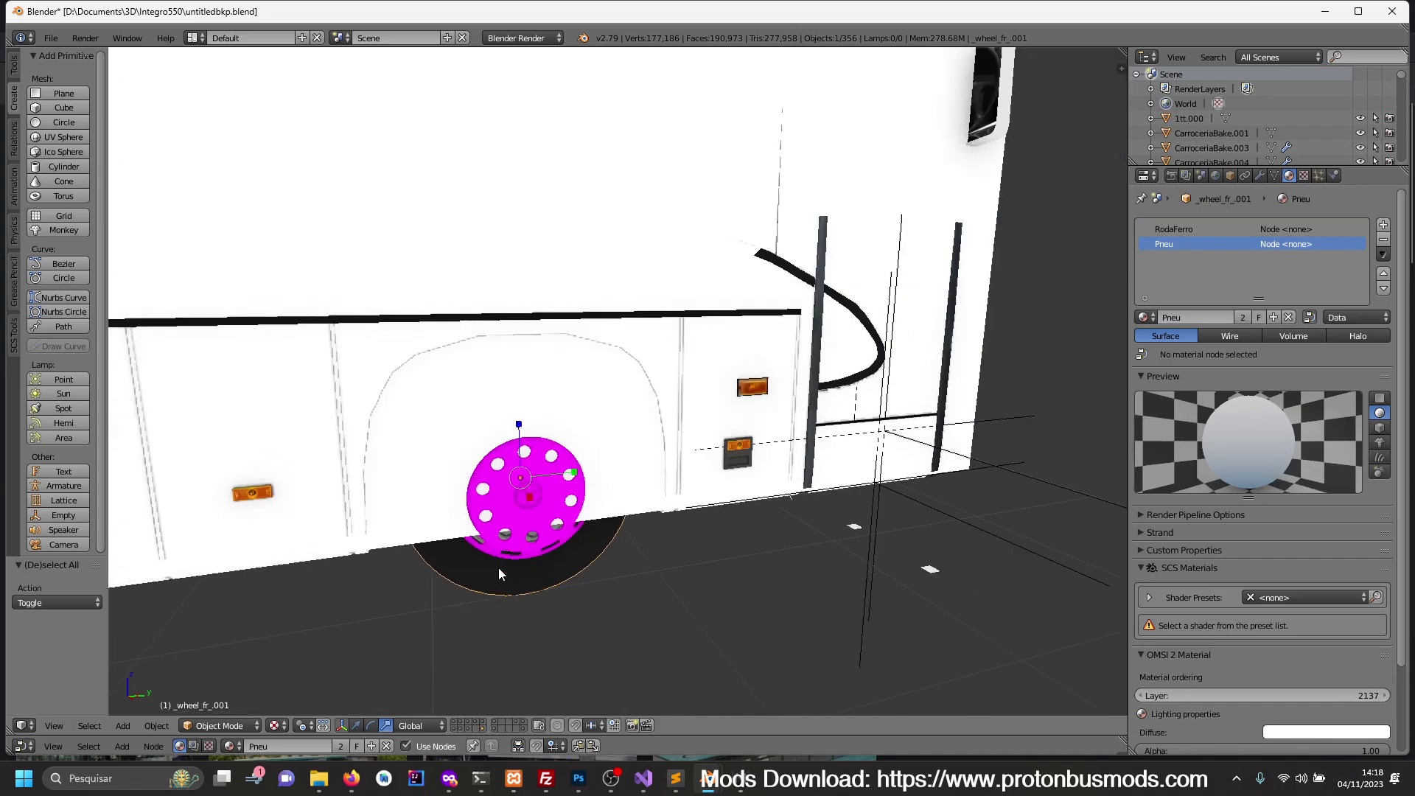
{"action": "scroll", "coordinate": [499, 567], "scroll_direction": "down", "scroll_amount": 2}
{"action": "scroll", "coordinate": [507, 568], "scroll_direction": "up", "scroll_amount": 3}
{"action": "middle_click_drag", "start_coordinate": [490, 543], "coordinate": [445, 521]}
{"action": "scroll", "coordinate": [489, 493], "scroll_direction": "up", "scroll_amount": 3}
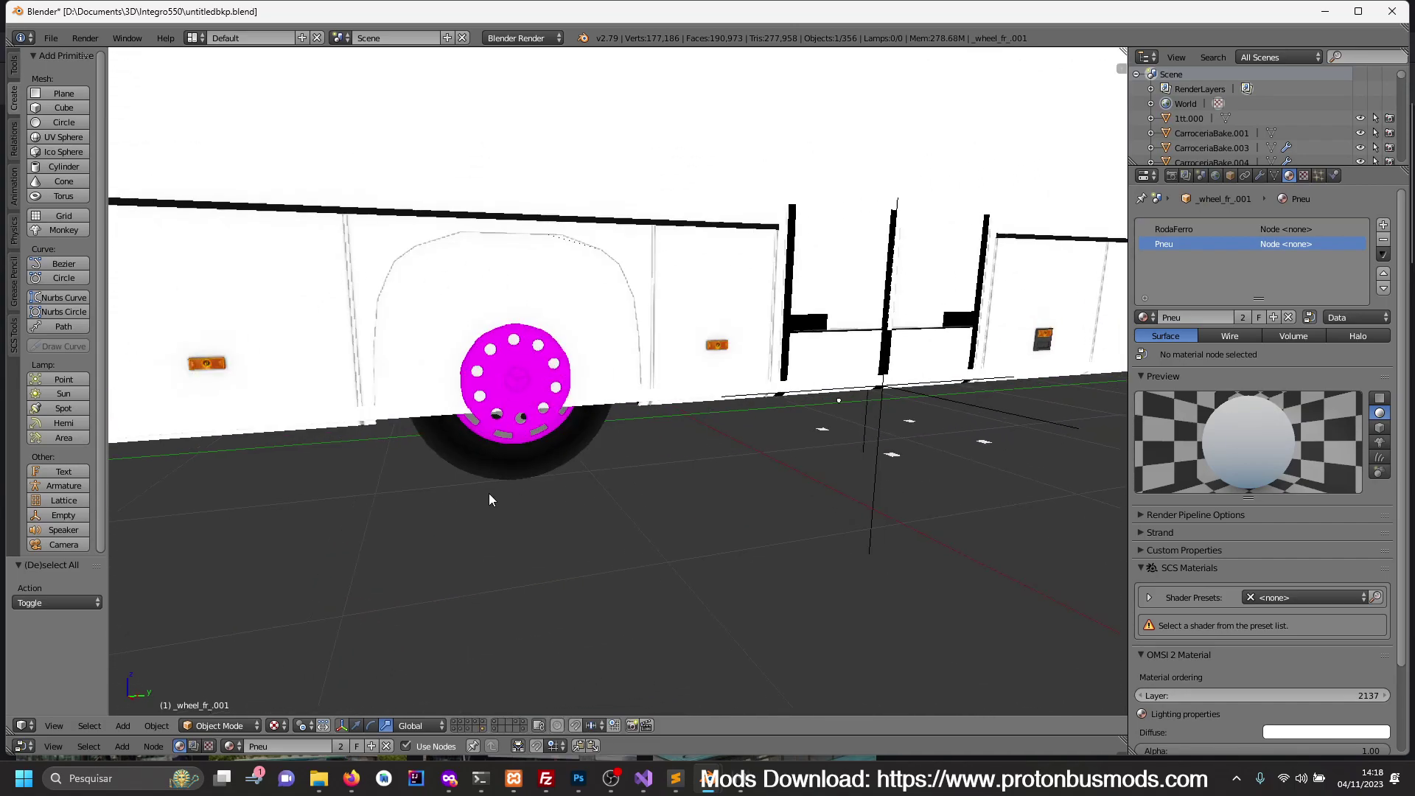
{"action": "right_click", "coordinate": [518, 471], "text": "shift"}
- Add both left wheels, isolate all four in local view, and copy them
{"action": "mouse_move", "coordinate": [517, 471]}
{"action": "middle_mouse_down"}
{"action": "mouse_move", "coordinate": [480, 484]}
{"action": "mouse_move", "coordinate": [687, 497]}
{"action": "middle_mouse_up"}
{"action": "scroll", "coordinate": [687, 498], "scroll_direction": "down", "scroll_amount": 3}
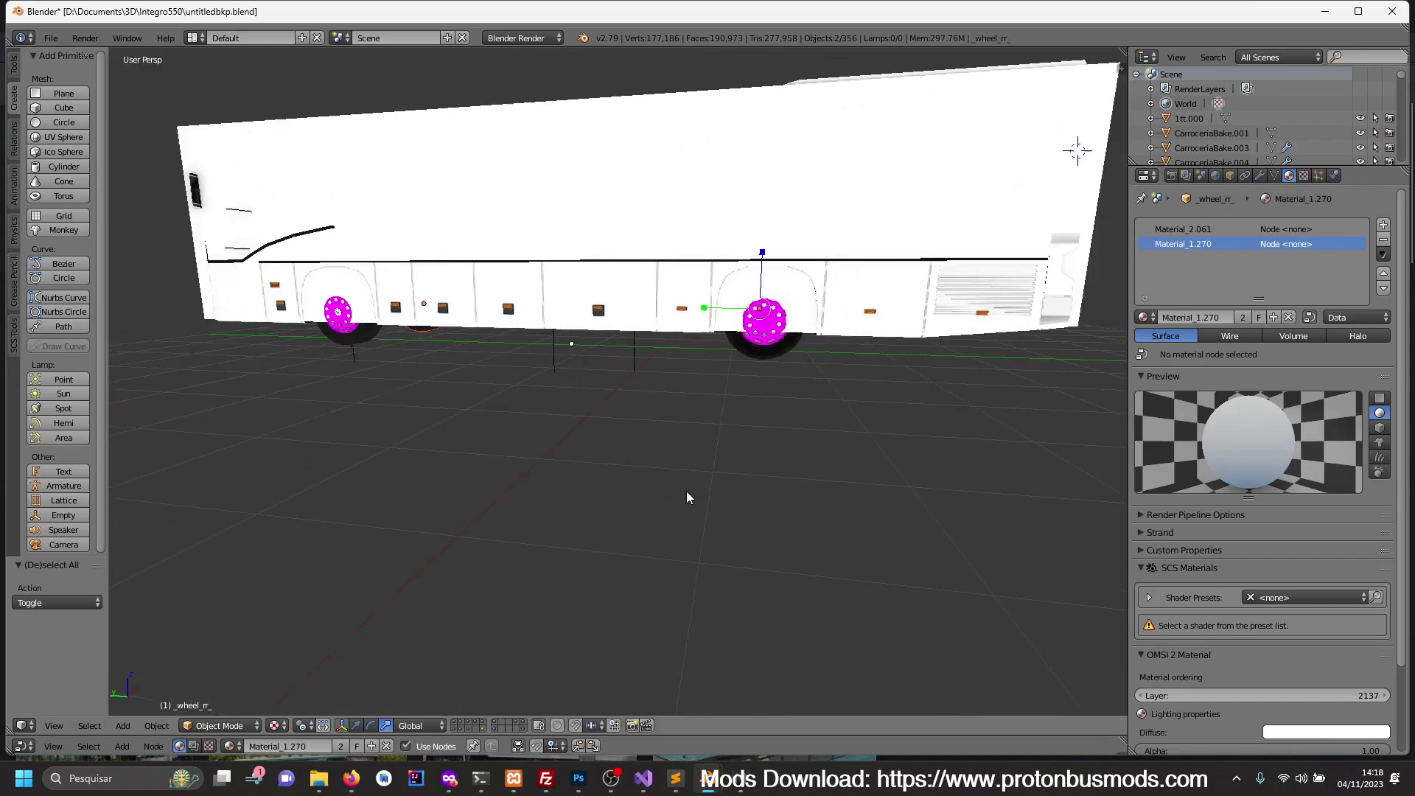
{"action": "right_click", "coordinate": [772, 361], "text": "shift"}
{"action": "right_click", "coordinate": [367, 339], "text": "shift"}
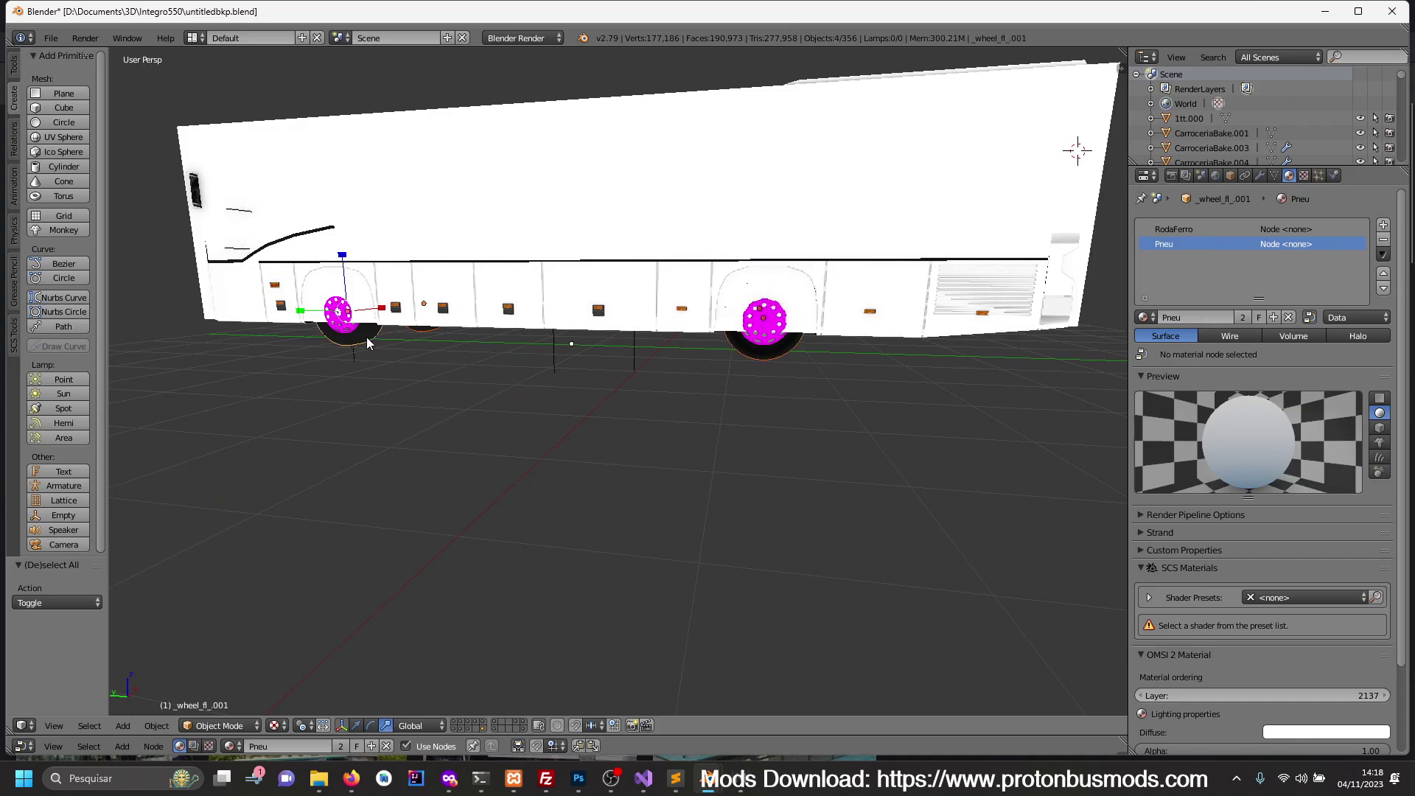
{"action": "key", "text": "KP_Divide"}
{"action": "key", "text": "ctrl+c"}
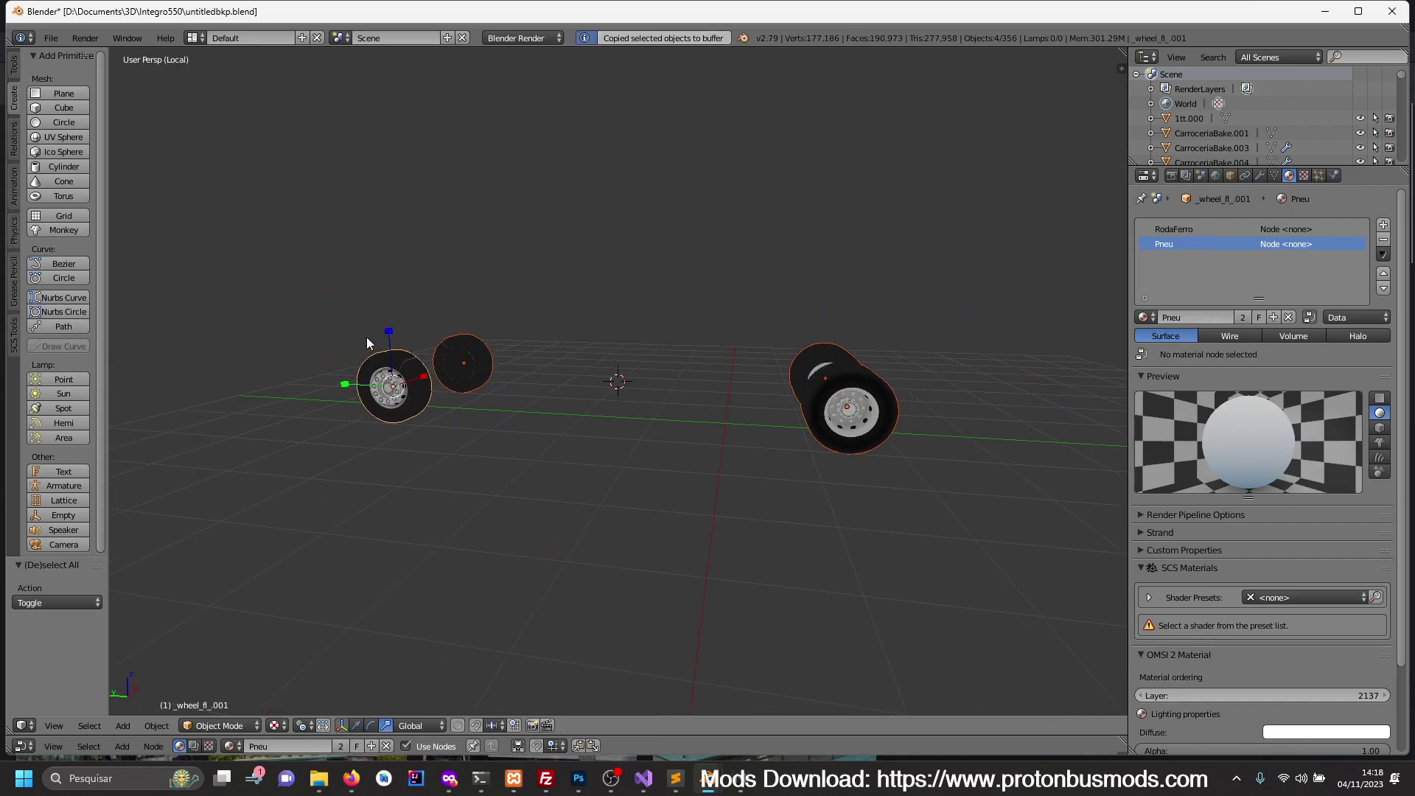
- Paste the four wheels into the Citelis12 bus in Right Ortho view and move them onto the axle
{"action": "left_click", "coordinate": [638, 711]}
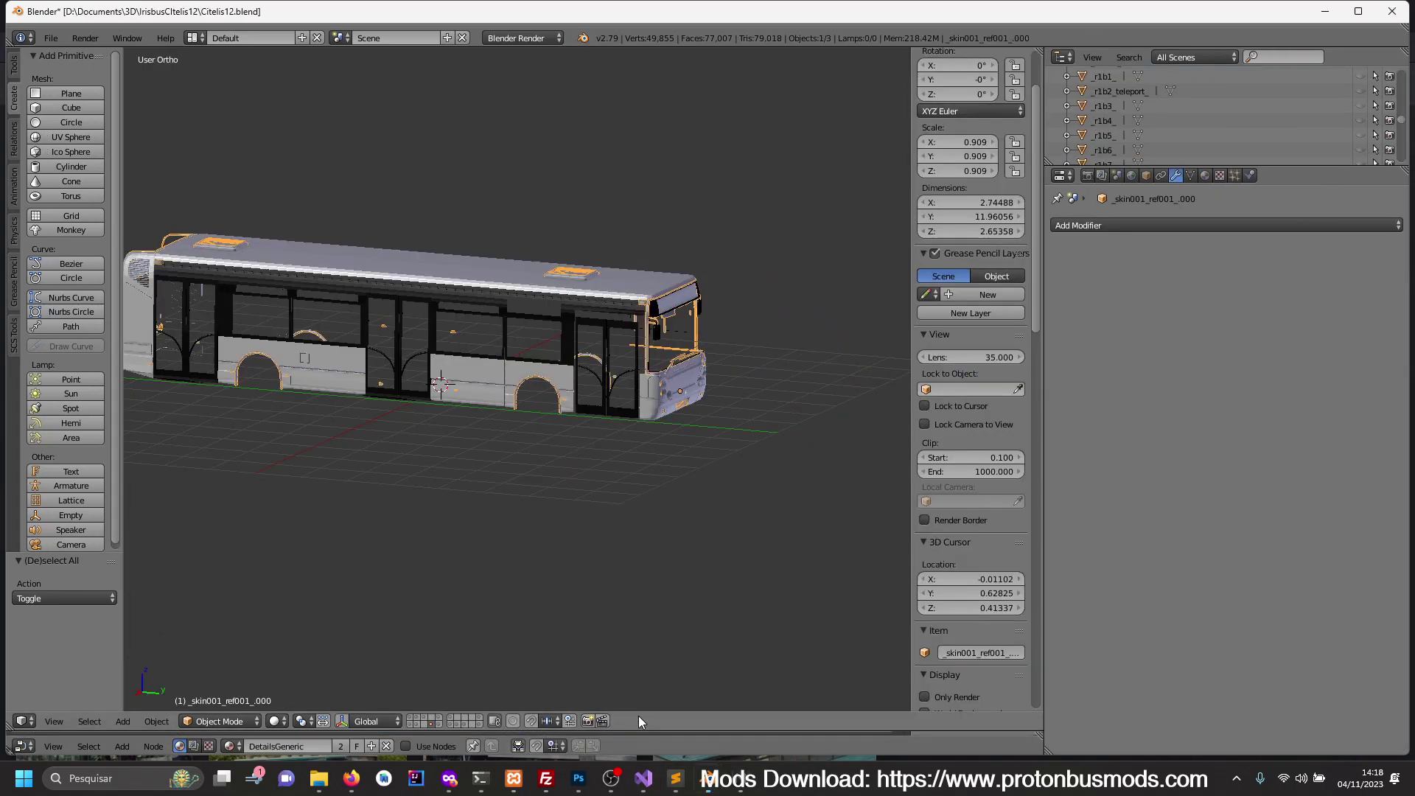
{"action": "key", "text": "KP_3"}
{"action": "key", "text": "ctrl+v"}
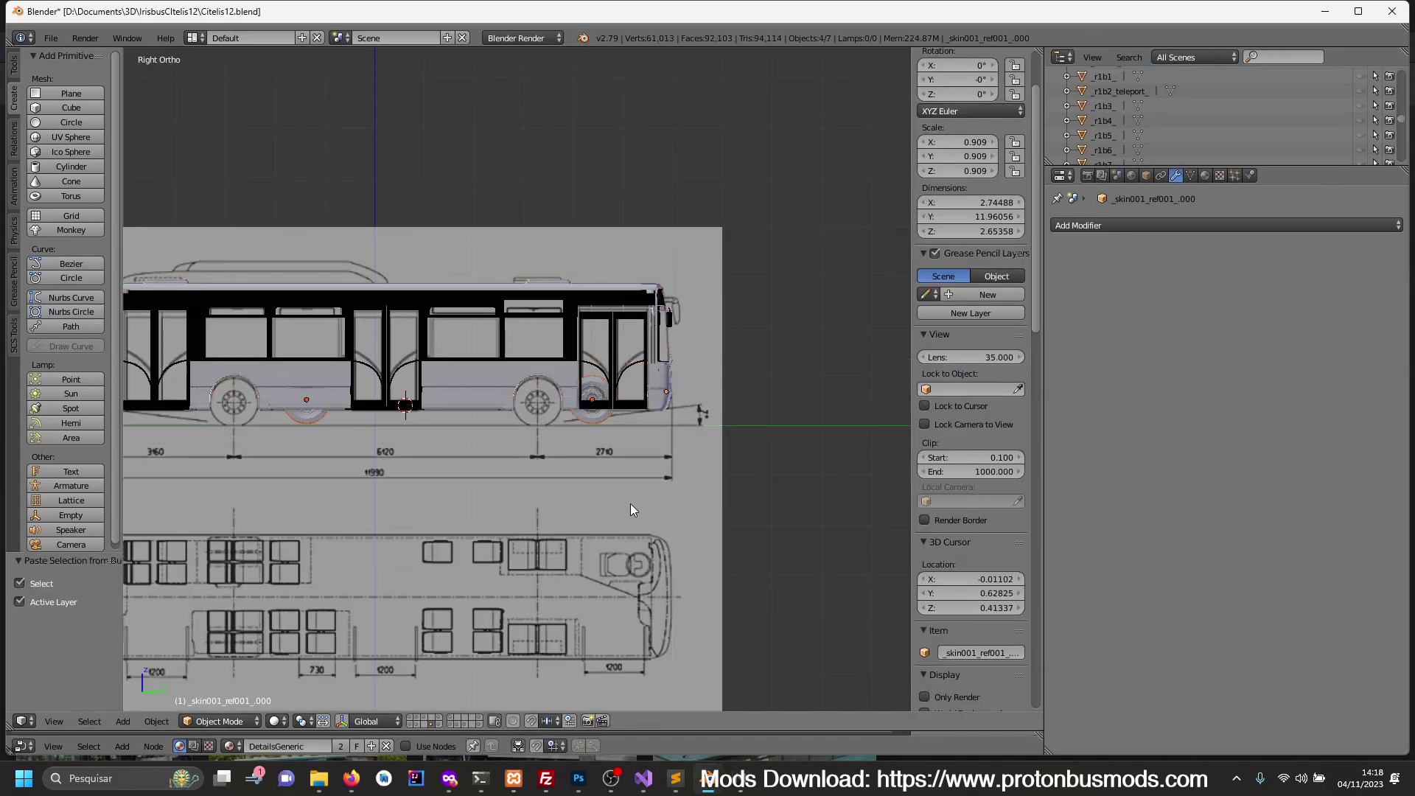
{"action": "scroll", "coordinate": [648, 498], "scroll_direction": "up", "scroll_amount": 3}
{"action": "scroll", "coordinate": [718, 493], "scroll_direction": "up", "scroll_amount": 2}
{"action": "key", "text": "g"}
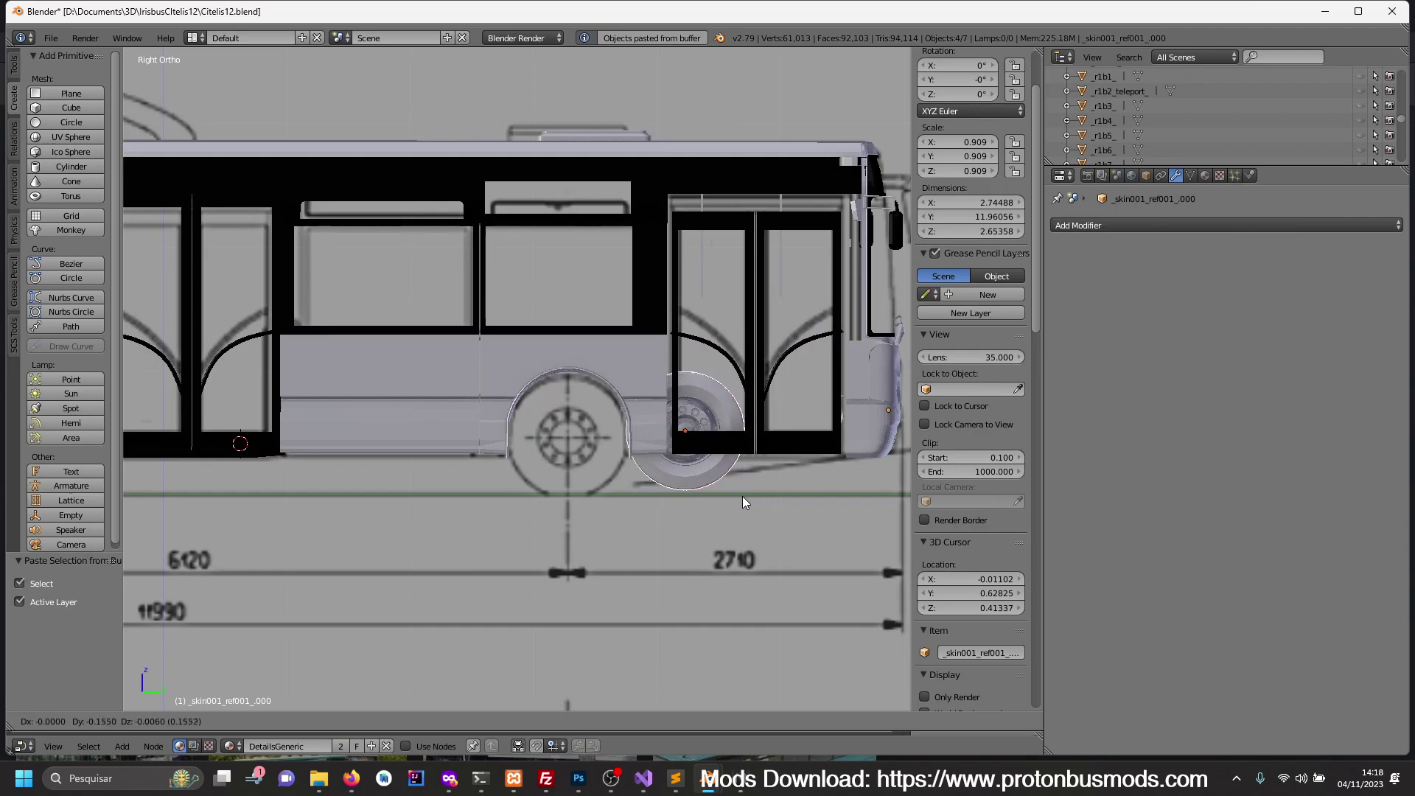
{"action": "left_click", "coordinate": [447, 504]}
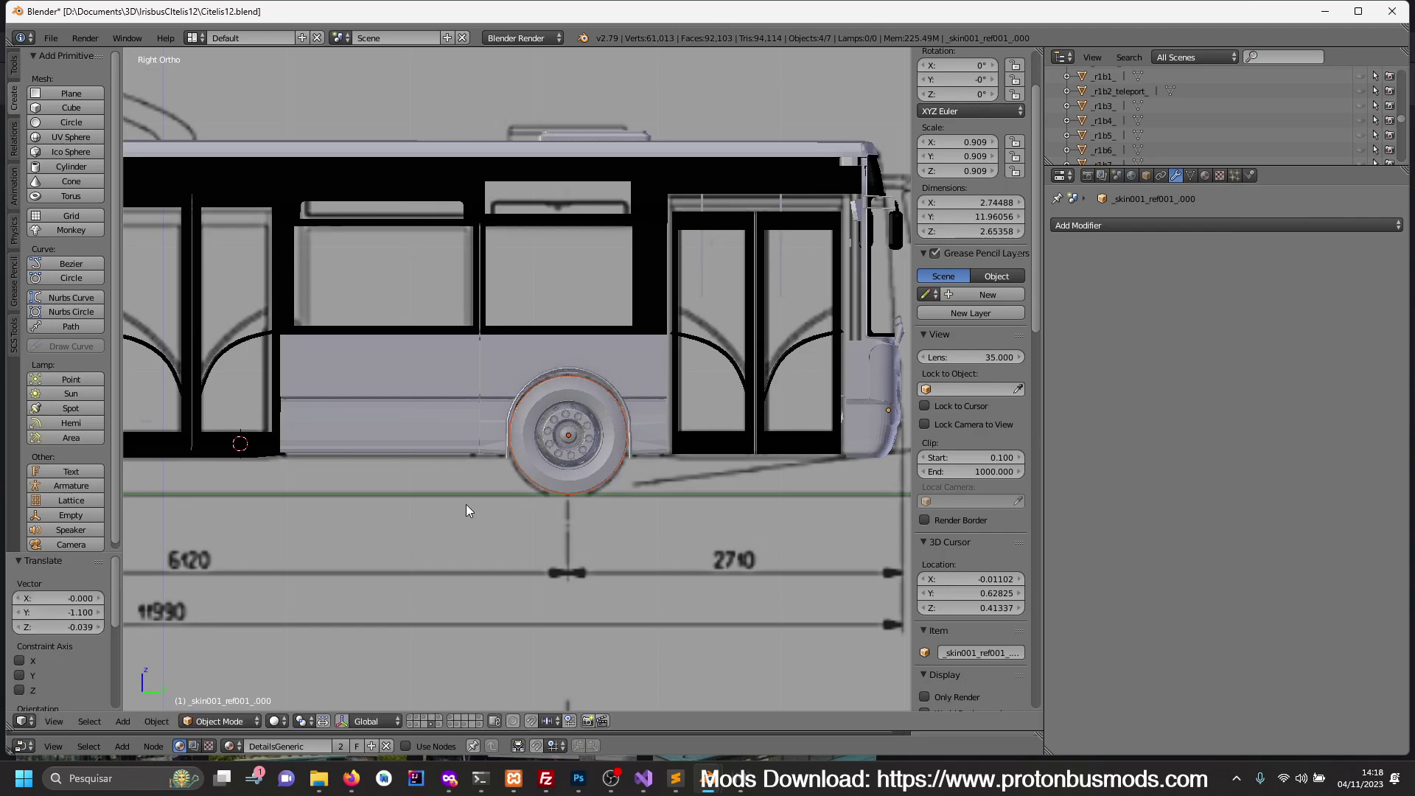
- Nudge the wheels along Y and twice along Z to match the blueprint arches
{"action": "scroll", "coordinate": [674, 515], "scroll_direction": "up", "scroll_amount": 4}
{"action": "scroll", "coordinate": [635, 405], "scroll_direction": "up", "scroll_amount": 3}
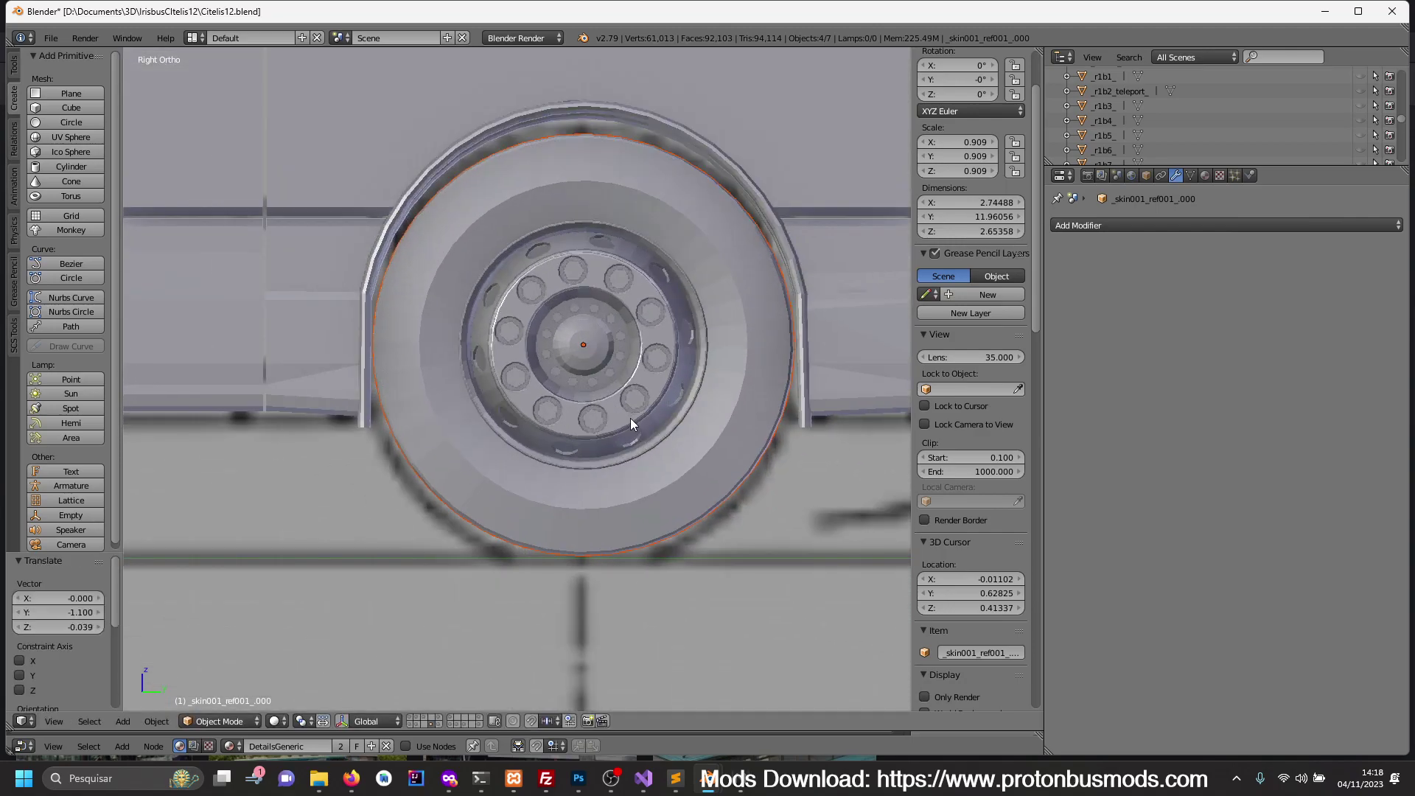
{"action": "key", "text": "g"}
{"action": "key", "text": "y"}
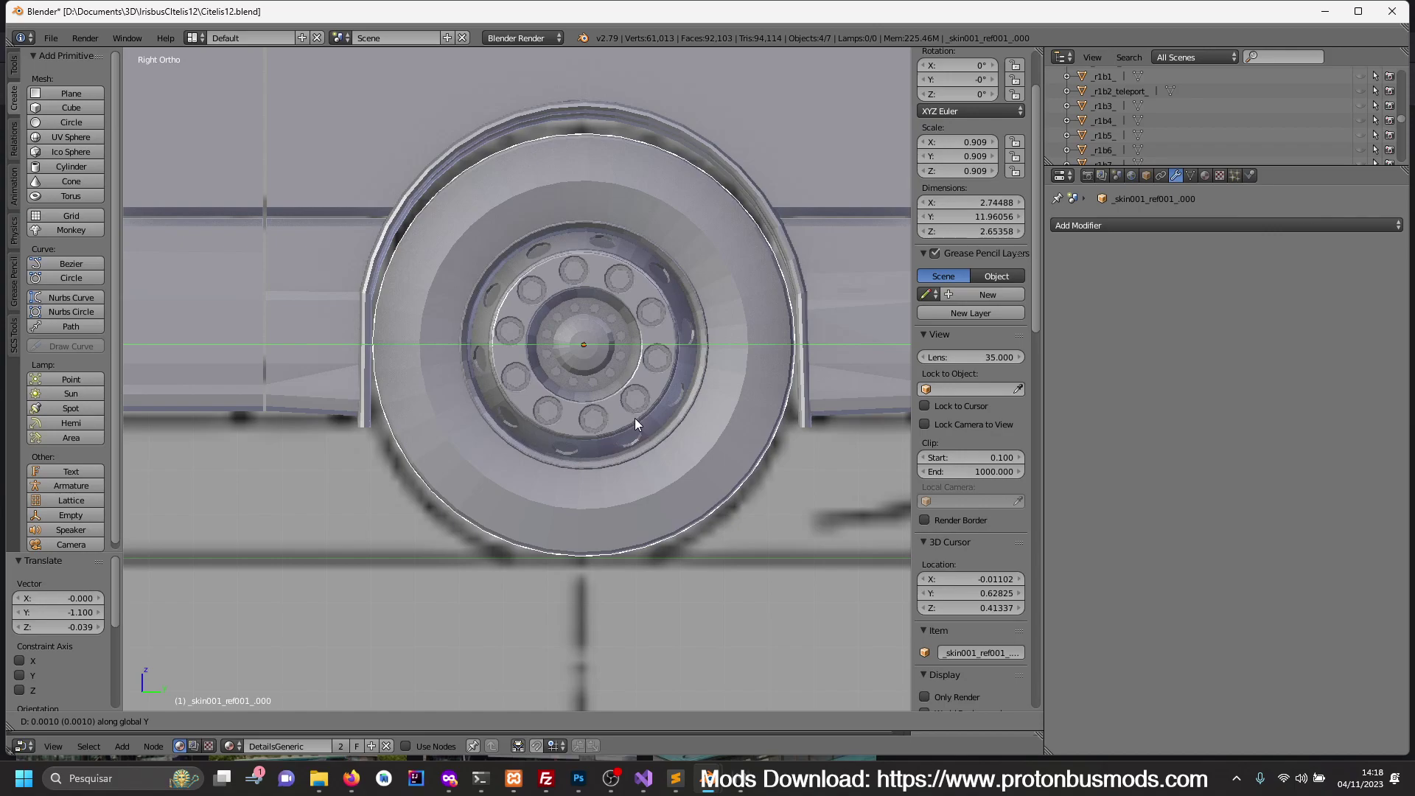
{"action": "left_click", "coordinate": [635, 418]}
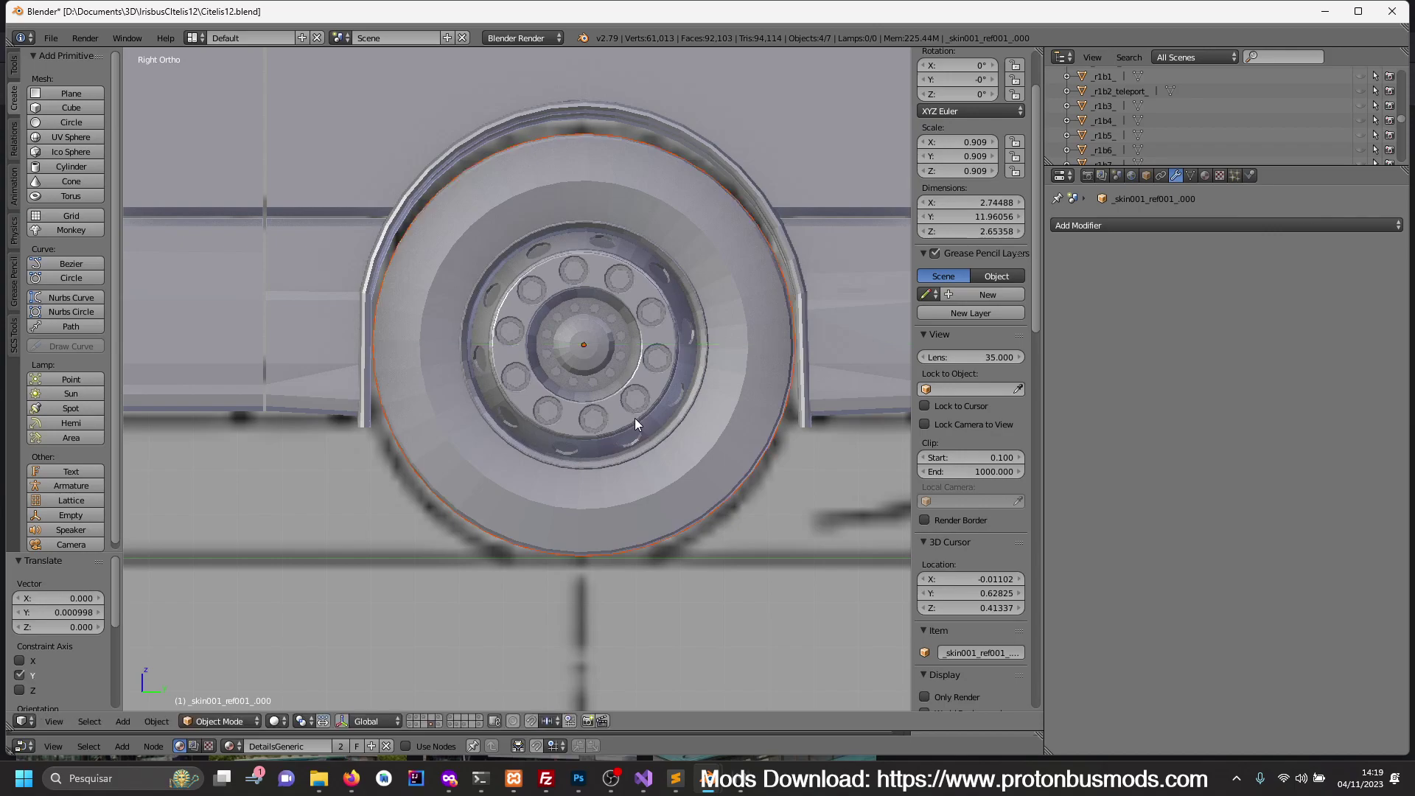
{"action": "key", "text": "g"}
{"action": "key", "text": "z"}
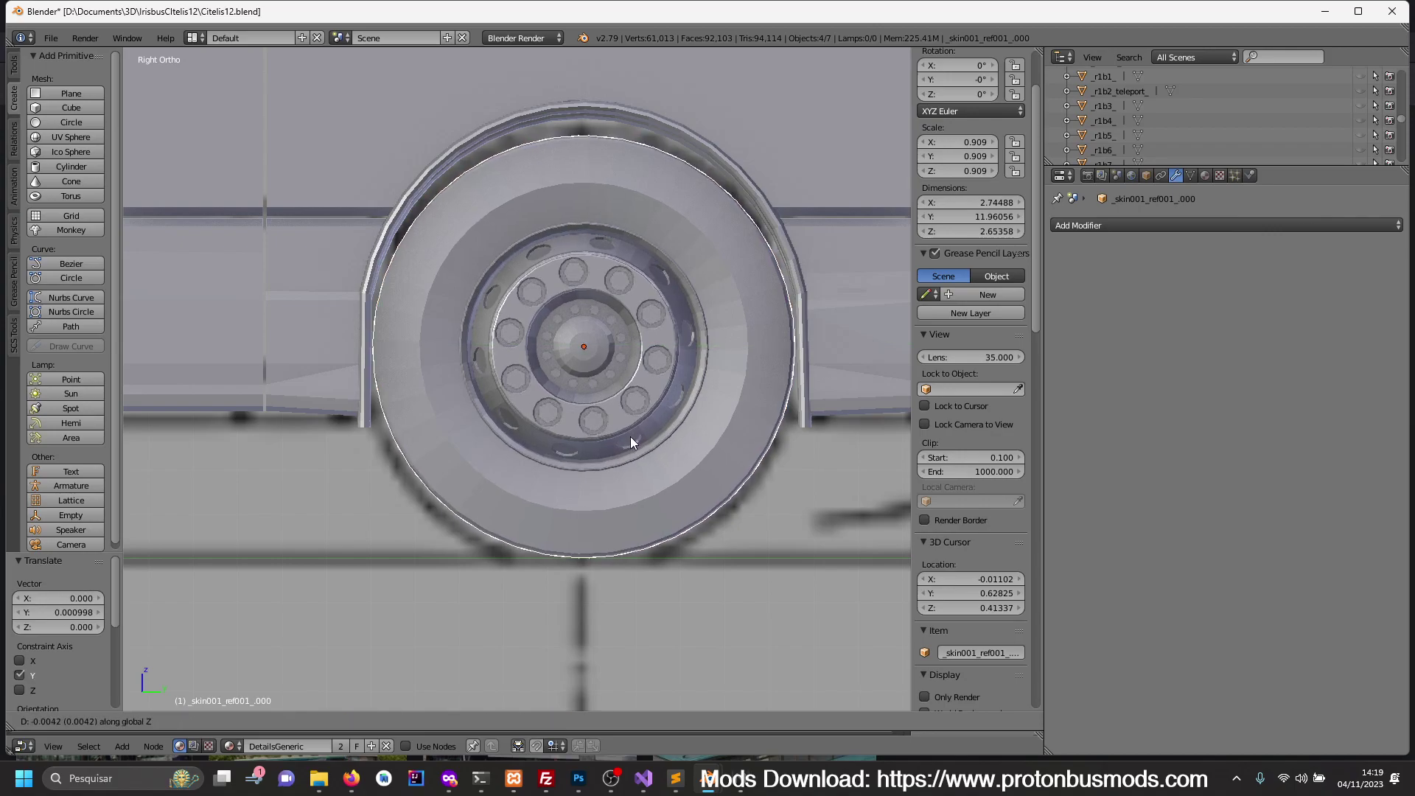
{"action": "left_click", "coordinate": [630, 436]}
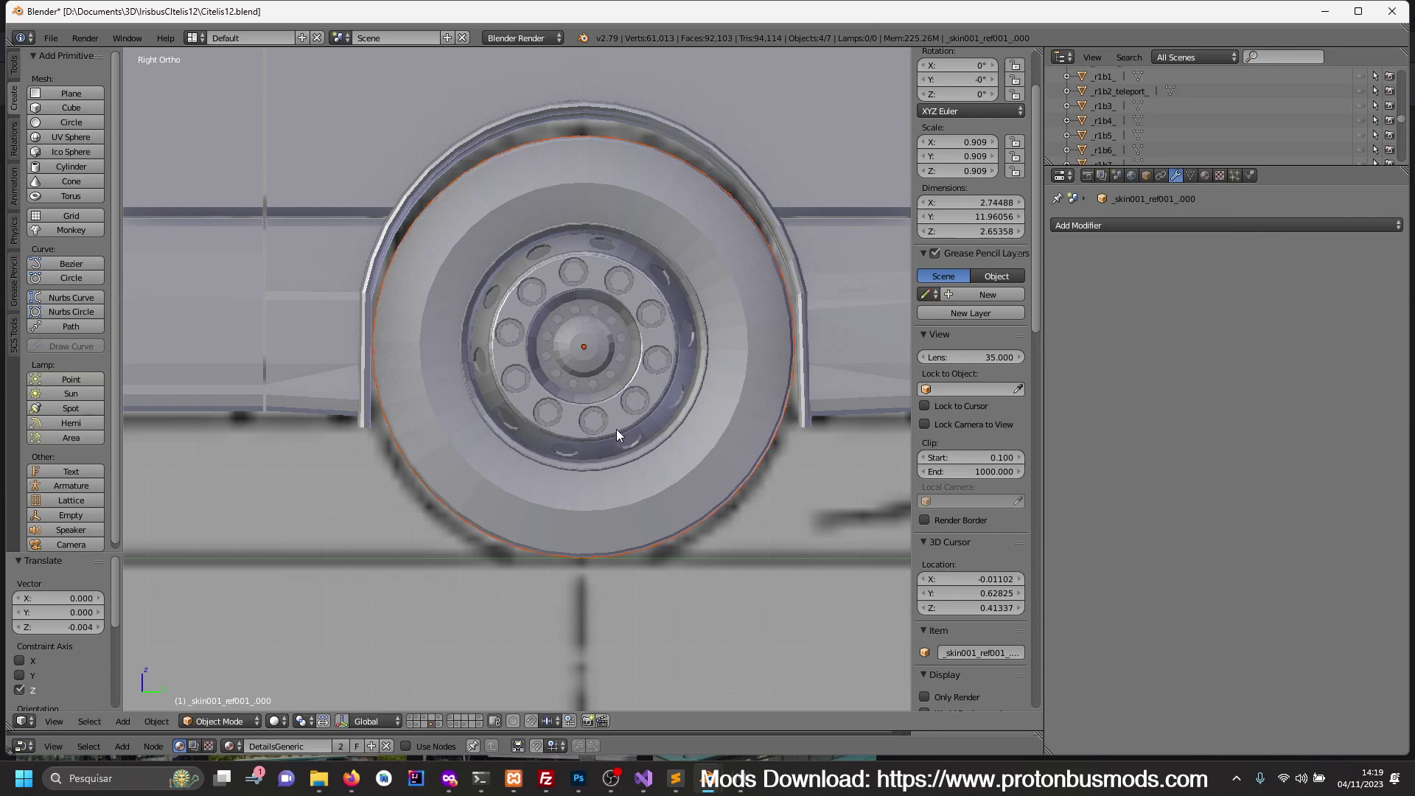
{"action": "key", "text": "g"}
{"action": "key", "text": "z"}
{"action": "left_click", "coordinate": [614, 436]}
- Slide the left rear wheel along Y over the rear axle in Right Ortho view
{"action": "scroll", "coordinate": [483, 451], "scroll_direction": "down", "scroll_amount": 7}
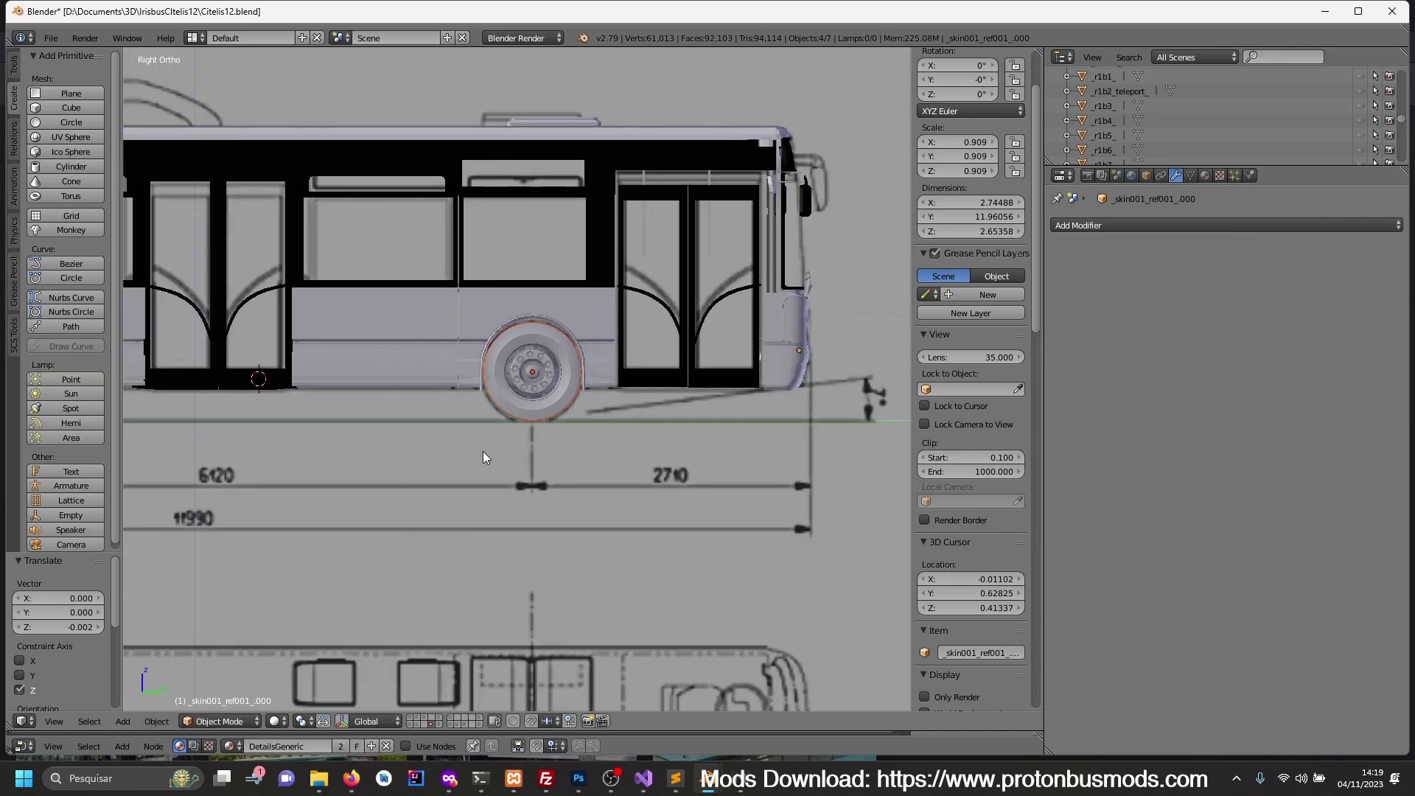
{"action": "scroll", "coordinate": [516, 461], "scroll_direction": "up", "scroll_amount": 2, "text": "ctrl"}
{"action": "scroll", "coordinate": [582, 479], "scroll_direction": "up", "scroll_amount": 3, "text": "ctrl"}
{"action": "right_click", "coordinate": [397, 437]}
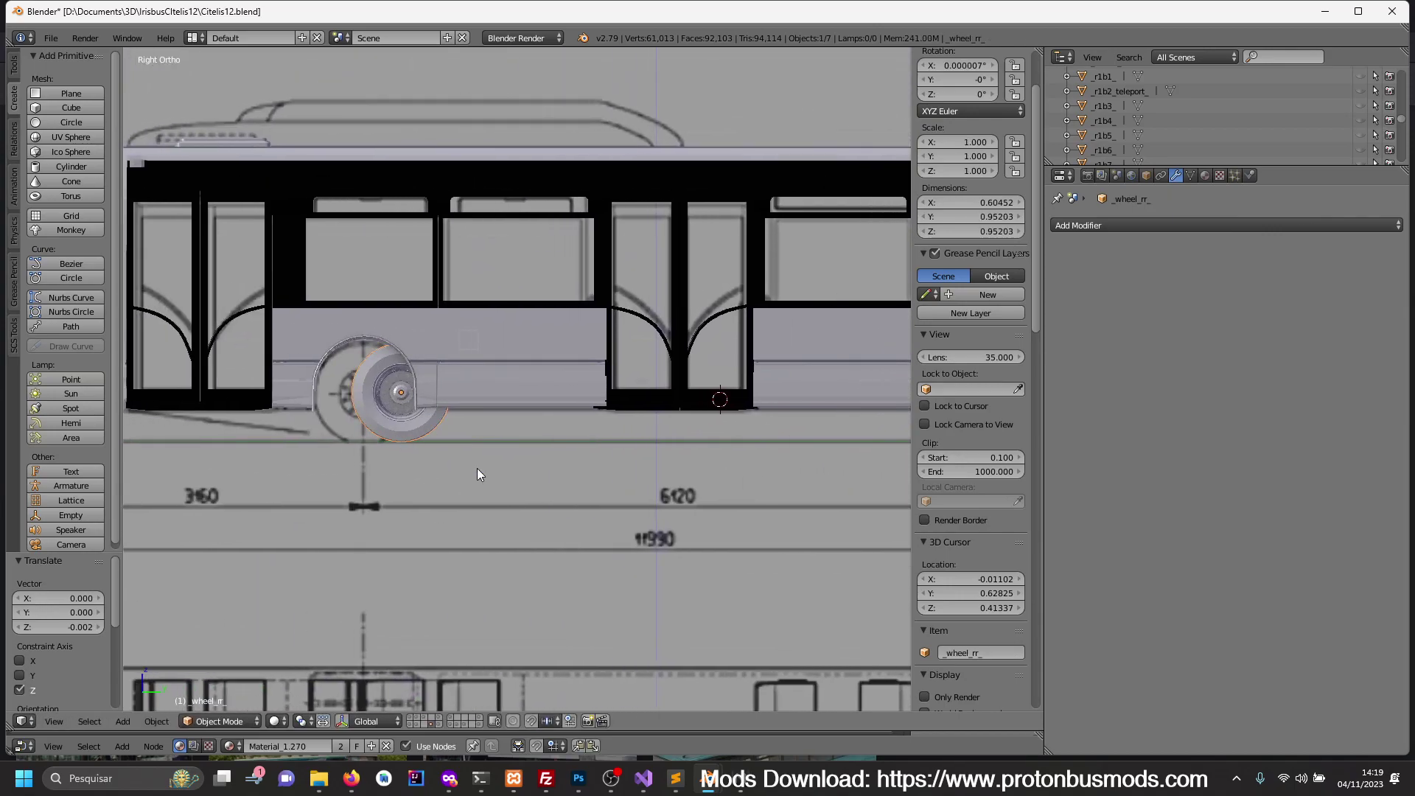
{"action": "middle_click_drag", "start_coordinate": [476, 467], "coordinate": [455, 479]}
{"action": "key", "text": "KP_3"}
{"action": "scroll", "coordinate": [617, 497], "scroll_direction": "down", "scroll_amount": 2}
{"action": "scroll", "coordinate": [609, 507], "scroll_direction": "up", "scroll_amount": 4}
{"action": "key", "text": "g"}
{"action": "key", "text": "y"}
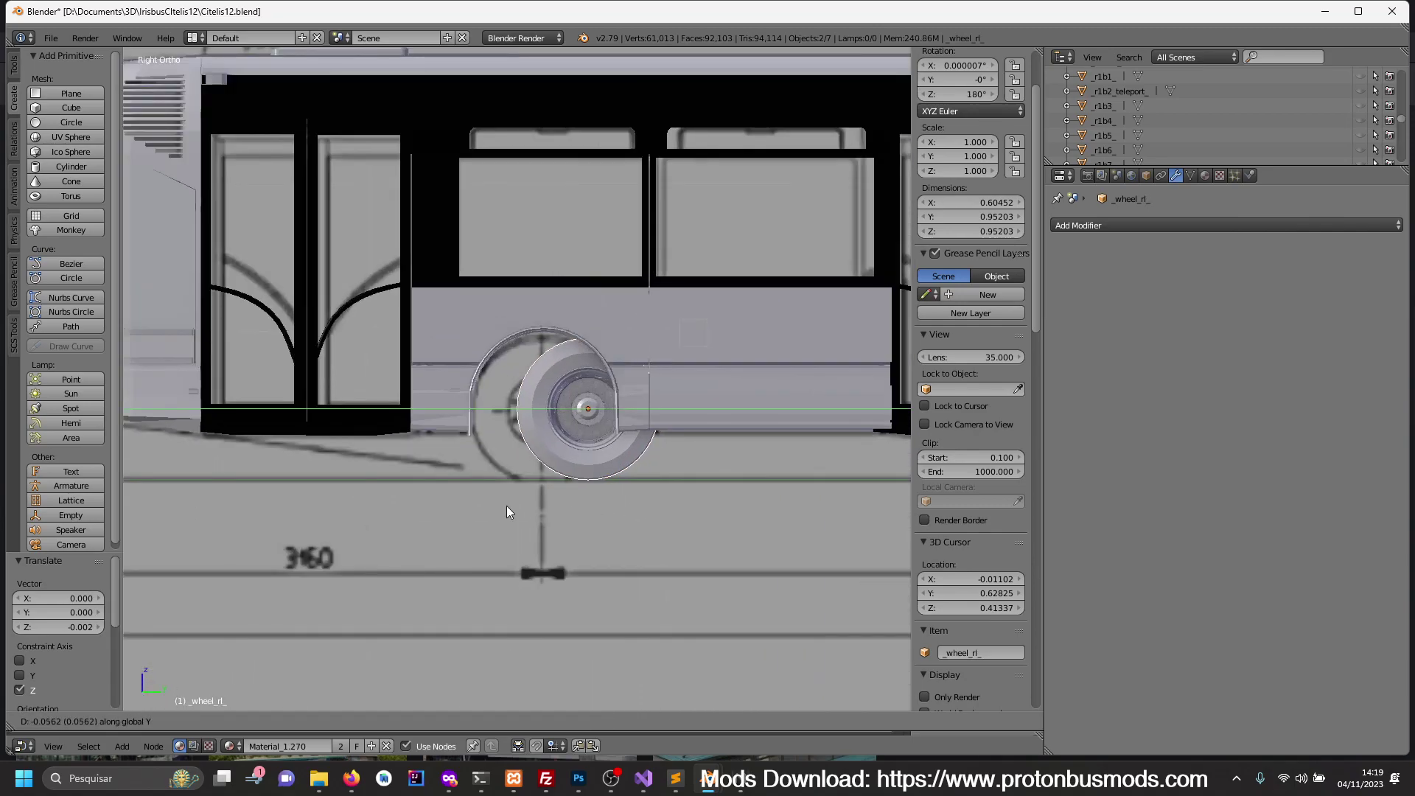
{"action": "left_click", "coordinate": [866, 476]}
- Shift the right rear wheel sideways along X in Front Ortho view
{"action": "scroll", "coordinate": [856, 442], "scroll_direction": "down", "scroll_amount": 2}
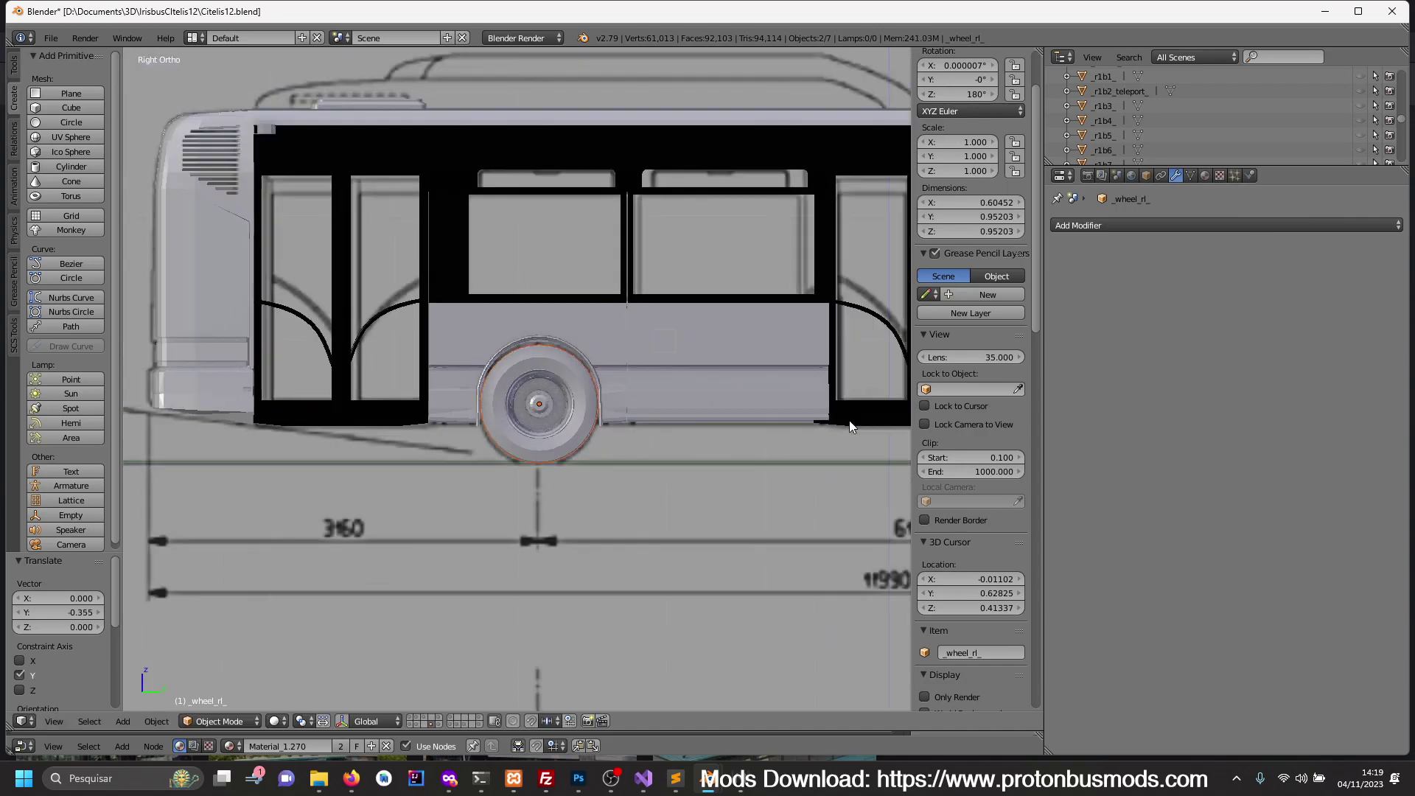
{"action": "scroll", "coordinate": [737, 435], "scroll_direction": "down", "scroll_amount": 3}
{"action": "mouse_move", "coordinate": [613, 450]}
{"action": "middle_mouse_down"}
{"action": "mouse_move", "coordinate": [405, 450]}
{"action": "mouse_move", "coordinate": [499, 457]}
{"action": "middle_mouse_up"}
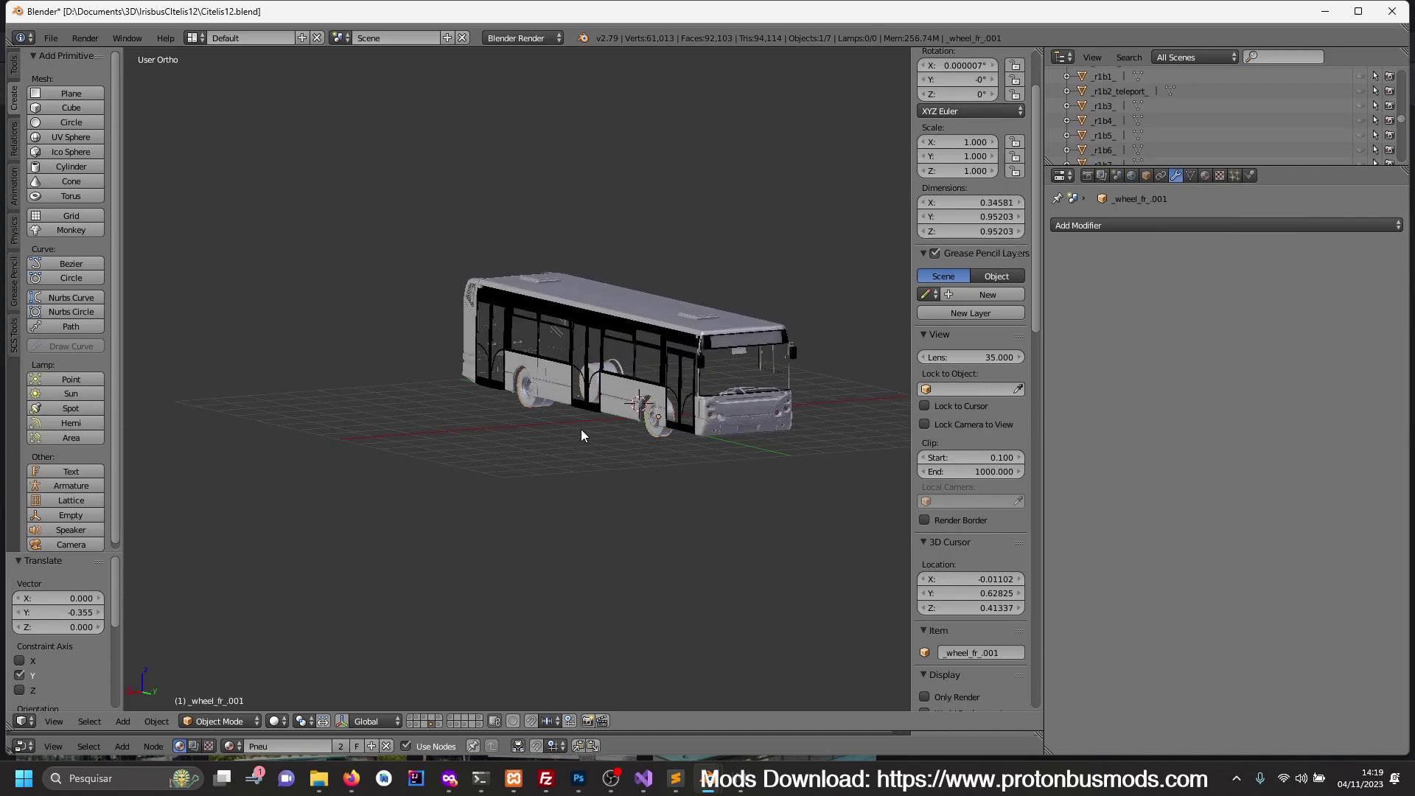
{"action": "right_click", "coordinate": [529, 409]}
{"action": "key", "text": "KP_1"}
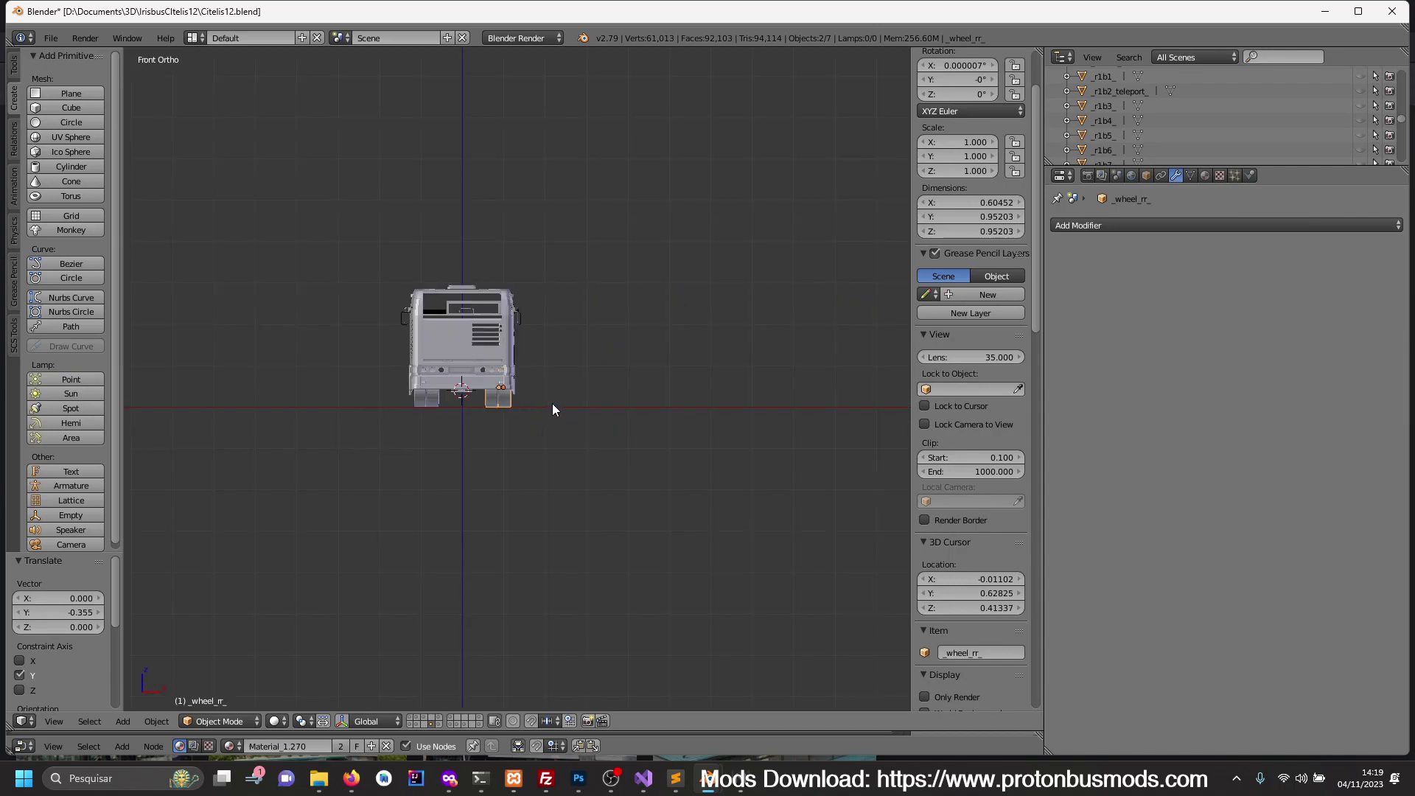
{"action": "scroll", "coordinate": [538, 443], "scroll_direction": "up", "scroll_amount": 6}
{"action": "scroll", "coordinate": [526, 501], "scroll_direction": "up", "scroll_amount": 4}
{"action": "key", "text": "g"}
{"action": "key", "text": "x"}
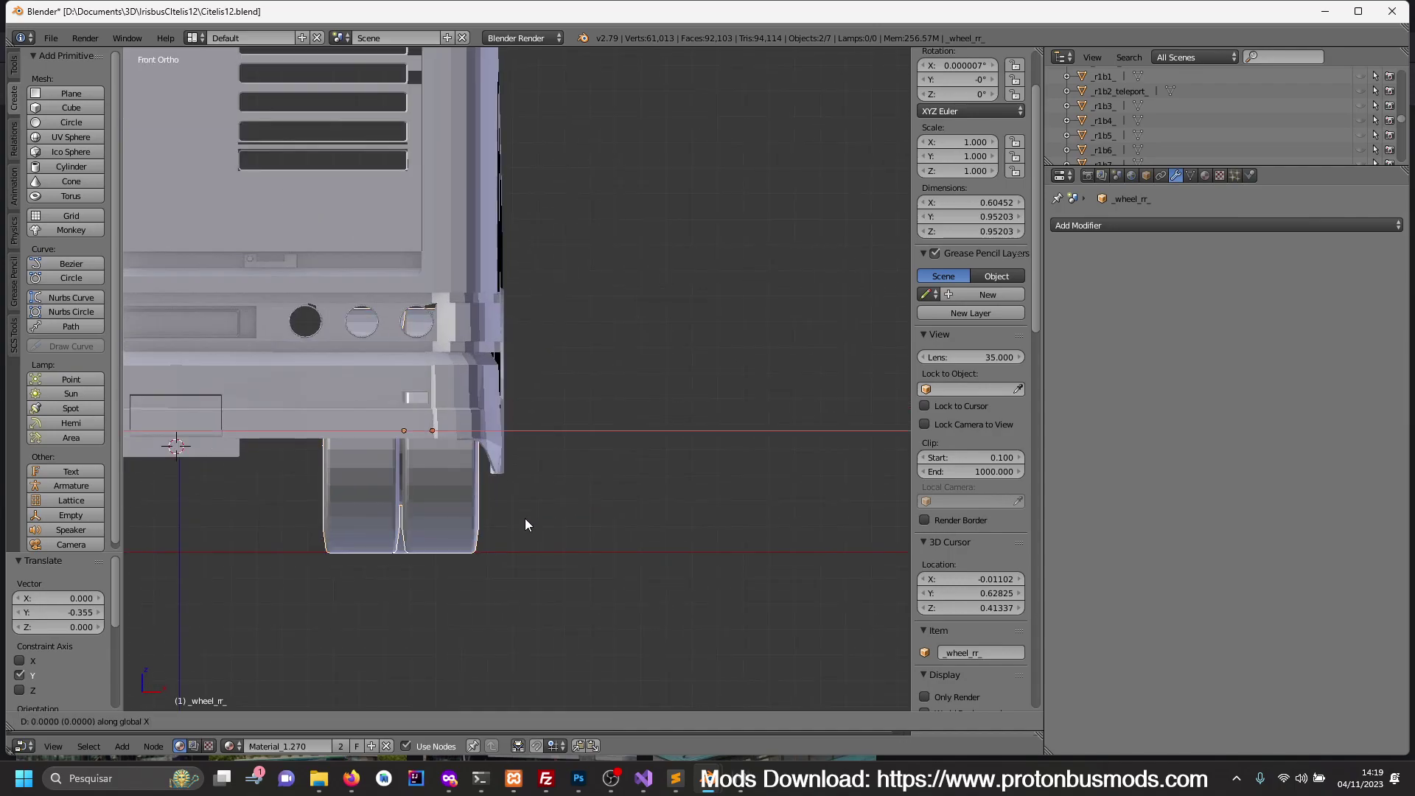
{"action": "left_click", "coordinate": [683, 529]}
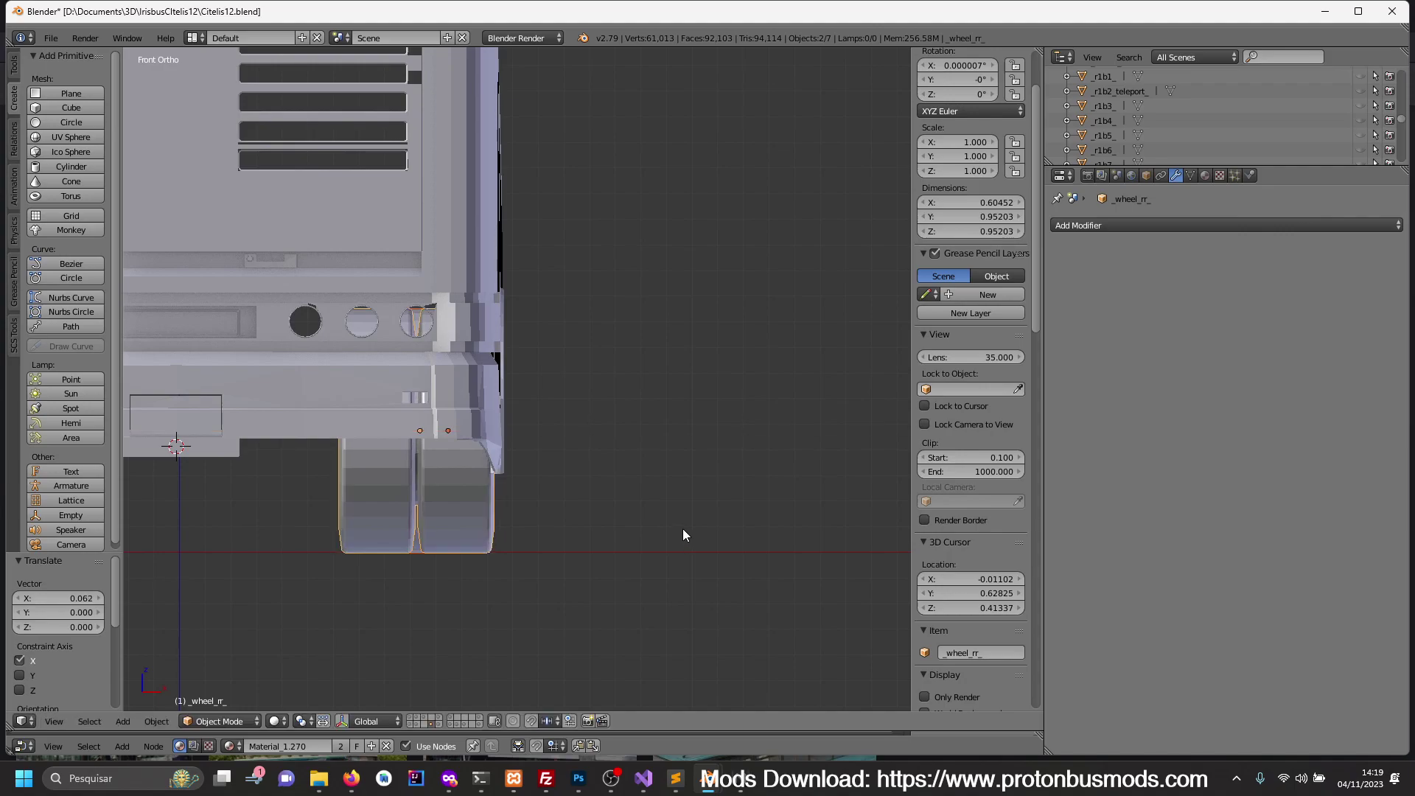
- Move the left rear and left front wheels inward along X in Front Ortho view
{"action": "scroll", "coordinate": [683, 529], "scroll_direction": "down", "scroll_amount": 5}
{"action": "mouse_move", "coordinate": [308, 481]}
{"action": "middle_mouse_down"}
{"action": "mouse_move", "coordinate": [507, 481]}
{"action": "mouse_move", "coordinate": [234, 431]}
{"action": "middle_mouse_up"}
{"action": "right_click", "coordinate": [507, 480]}
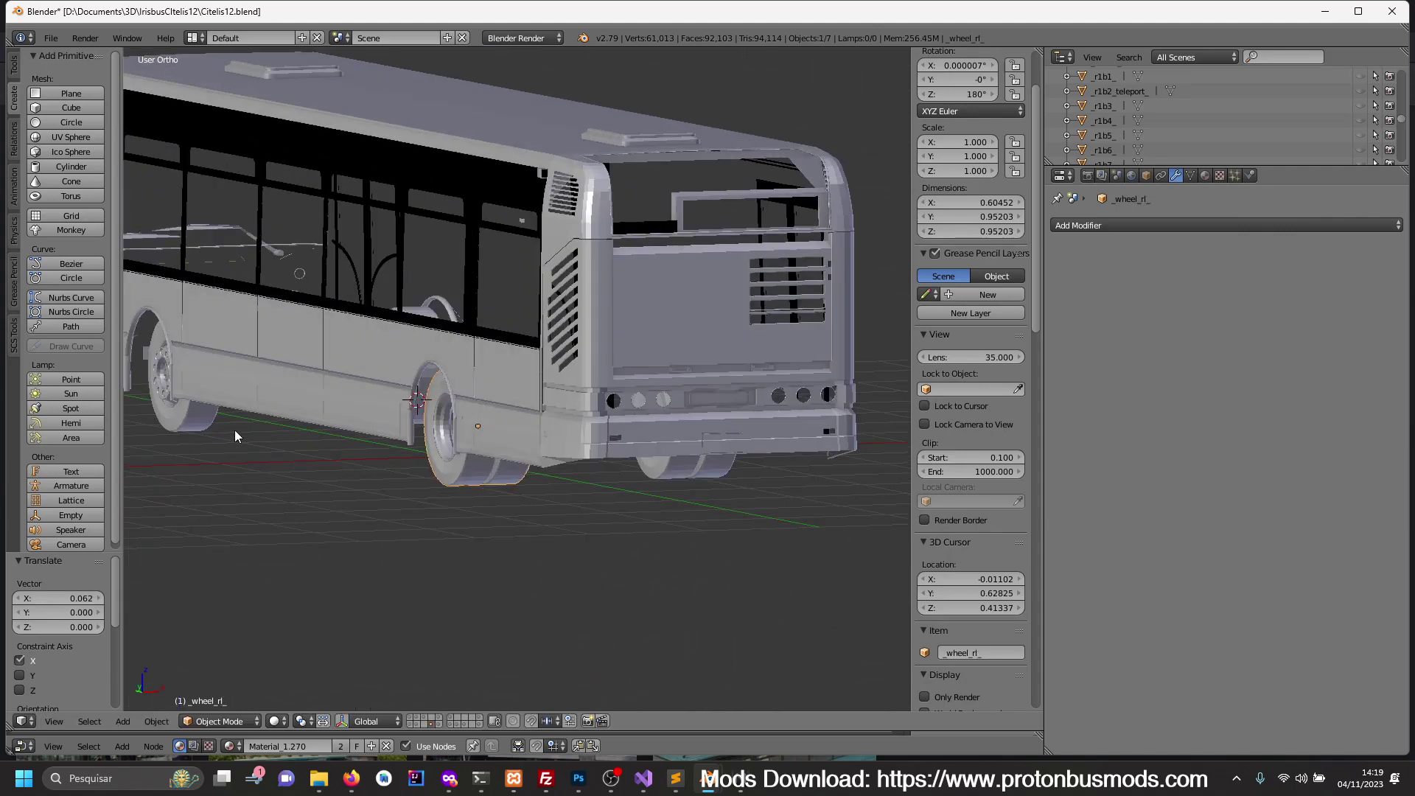
{"action": "right_click", "coordinate": [210, 424], "text": "shift"}
{"action": "key", "text": "KP_1"}
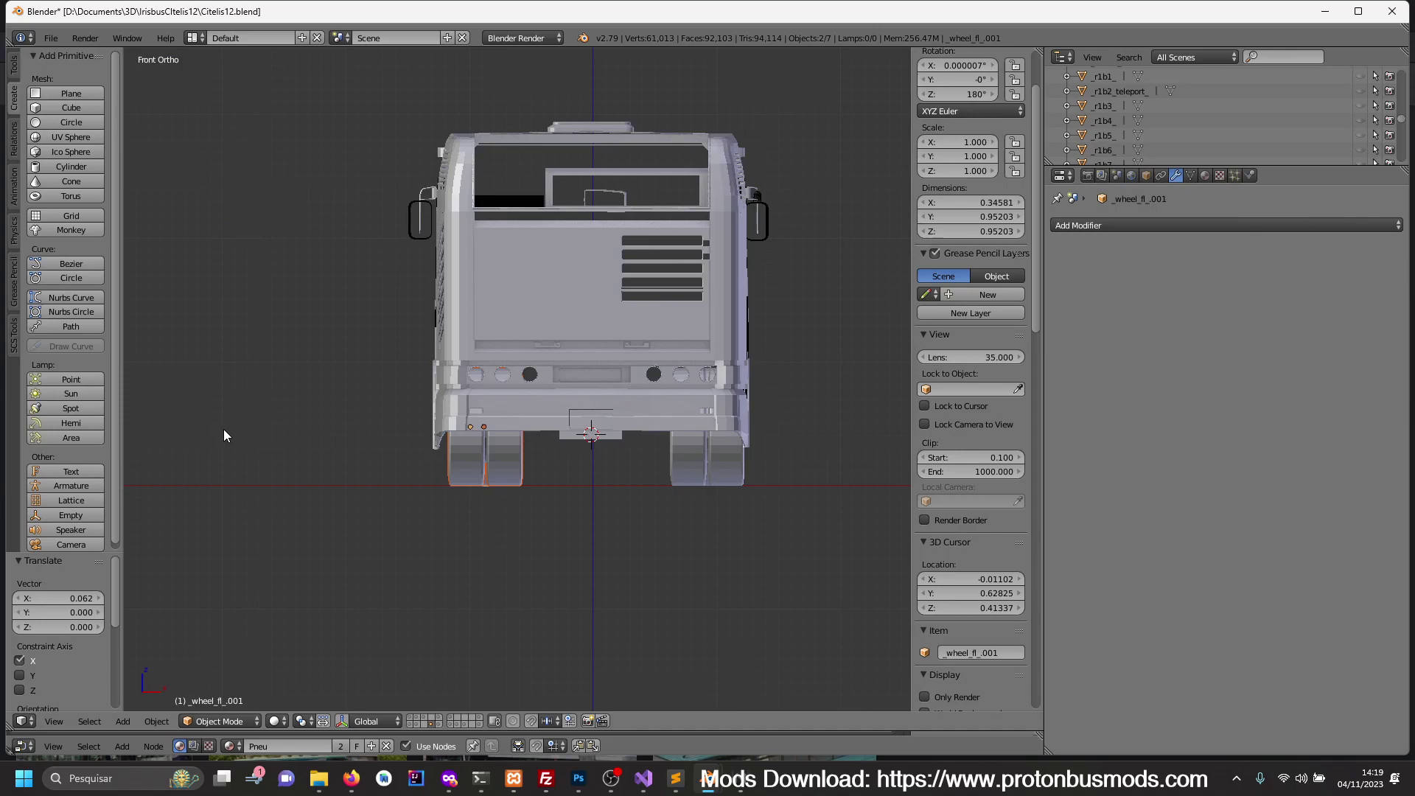
{"action": "scroll", "coordinate": [223, 429], "scroll_direction": "up", "scroll_amount": 3}
{"action": "key", "text": "g"}
{"action": "key", "text": "x"}
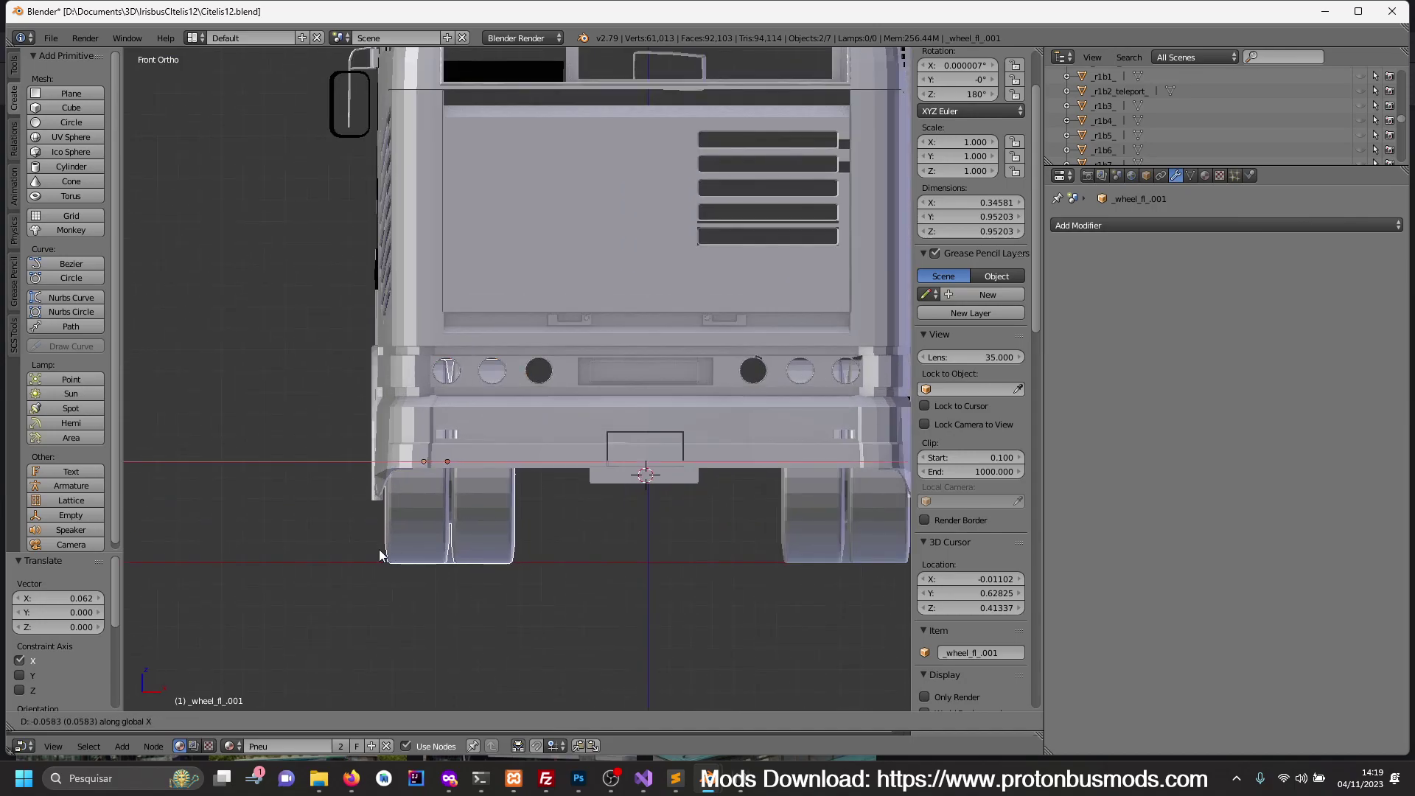
{"action": "left_click", "coordinate": [325, 558]}
{"action": "scroll", "coordinate": [636, 443], "scroll_direction": "down", "scroll_amount": 5}
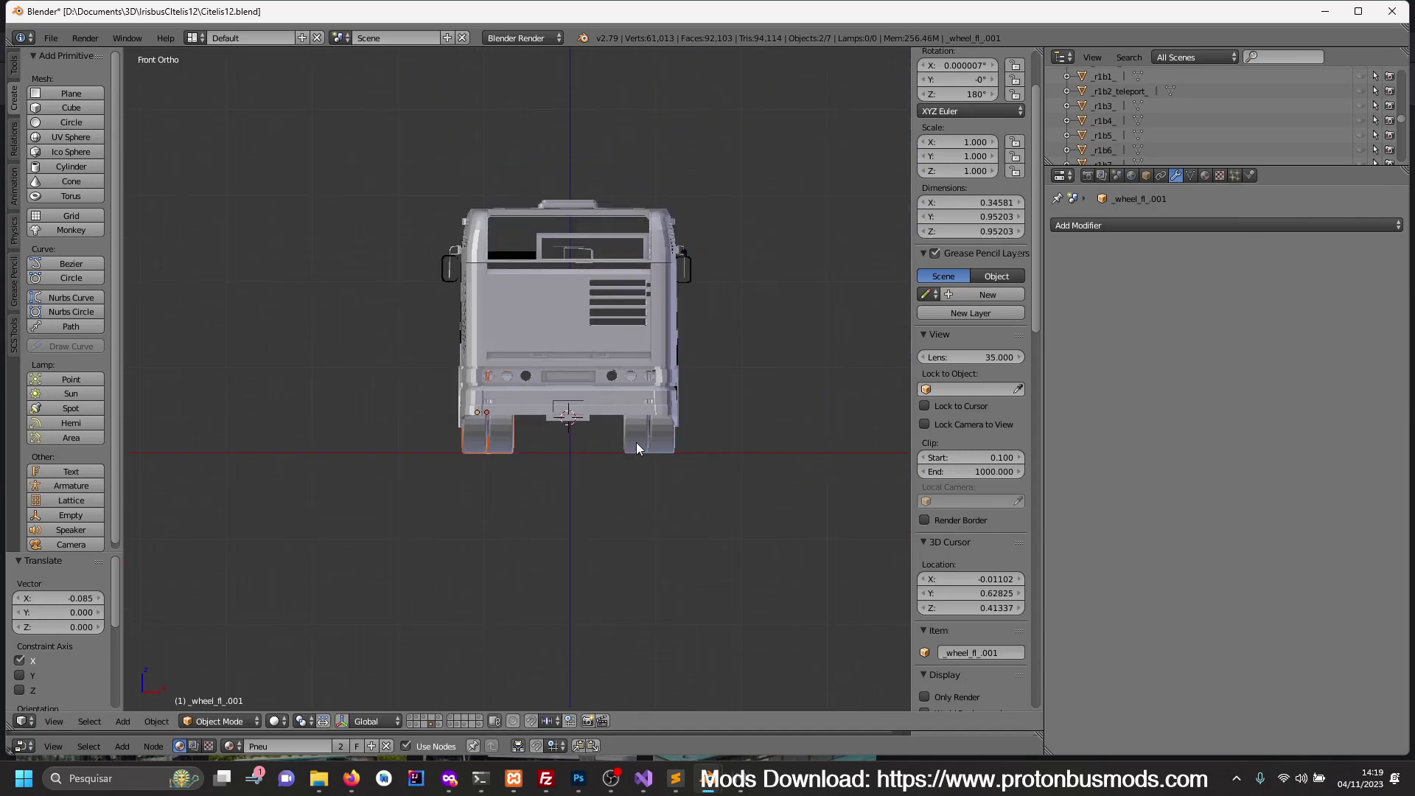
{"action": "middle_click_drag", "start_coordinate": [636, 442], "coordinate": [355, 453]}
- Deselect everything and switch the viewport to textured shading
{"action": "key", "text": "a"}
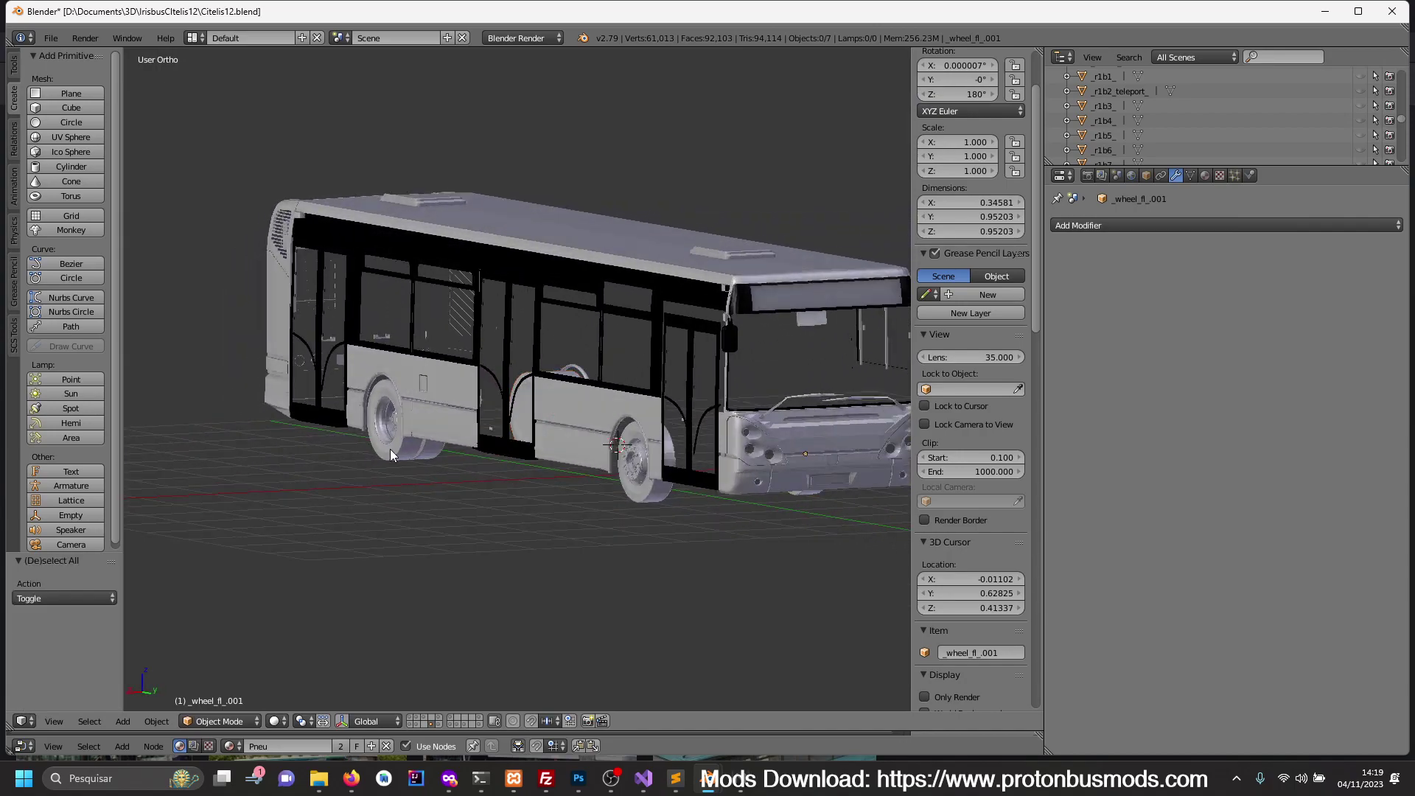
{"action": "left_click", "coordinate": [276, 721]}
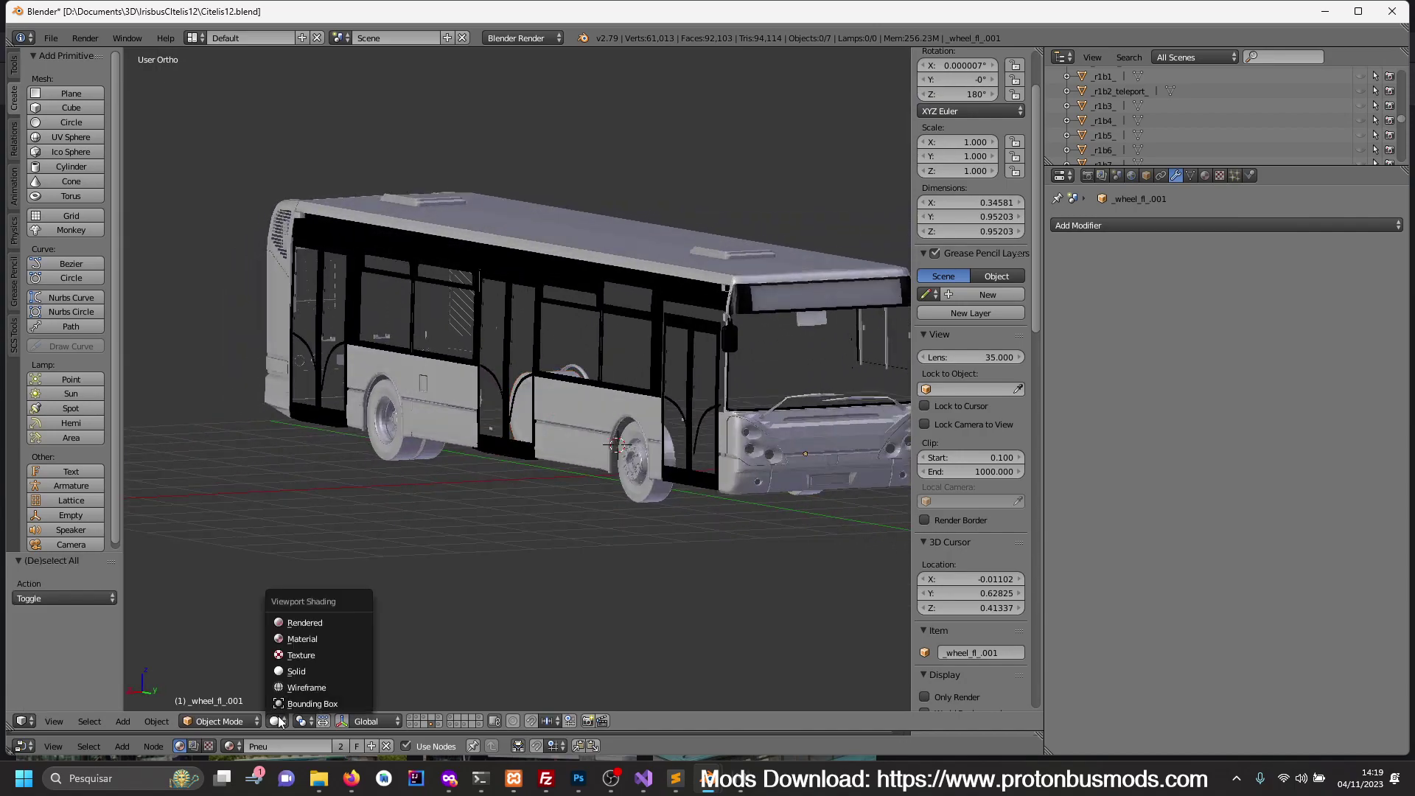
{"action": "left_click", "coordinate": [299, 657]}
{"action": "mouse_move", "coordinate": [326, 623]}
{"action": "middle_mouse_down"}
{"action": "mouse_move", "coordinate": [573, 559]}
{"action": "mouse_move", "coordinate": [502, 518]}
{"action": "mouse_move", "coordinate": [484, 528]}
{"action": "middle_mouse_up"}
{"action": "scroll", "coordinate": [573, 558], "scroll_direction": "down", "scroll_amount": 2}
{"action": "scroll", "coordinate": [520, 521], "scroll_direction": "down", "scroll_amount": 1}
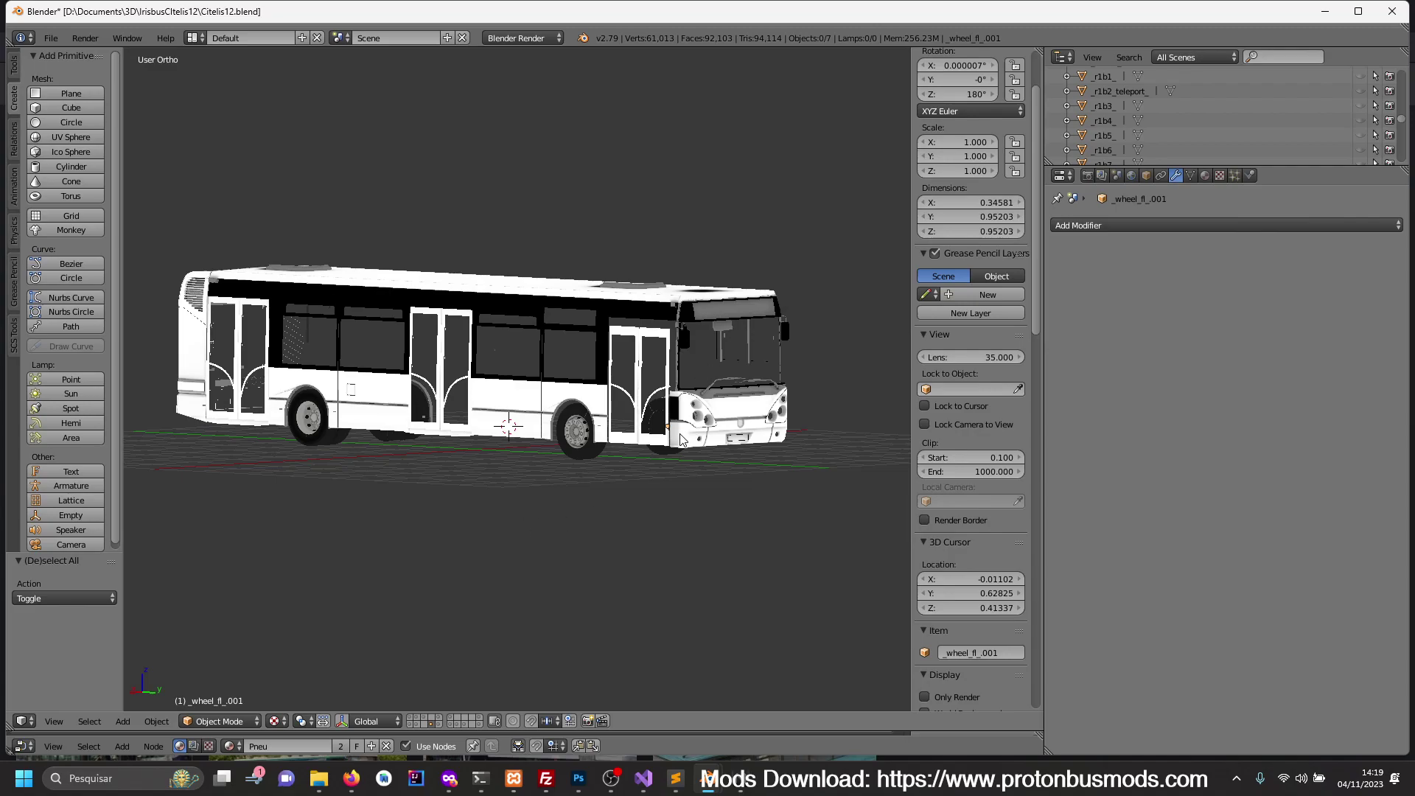
- Frame the bus orthographically from the right, zoomed on the front and middle doors
{"action": "key", "text": "KP_5"}
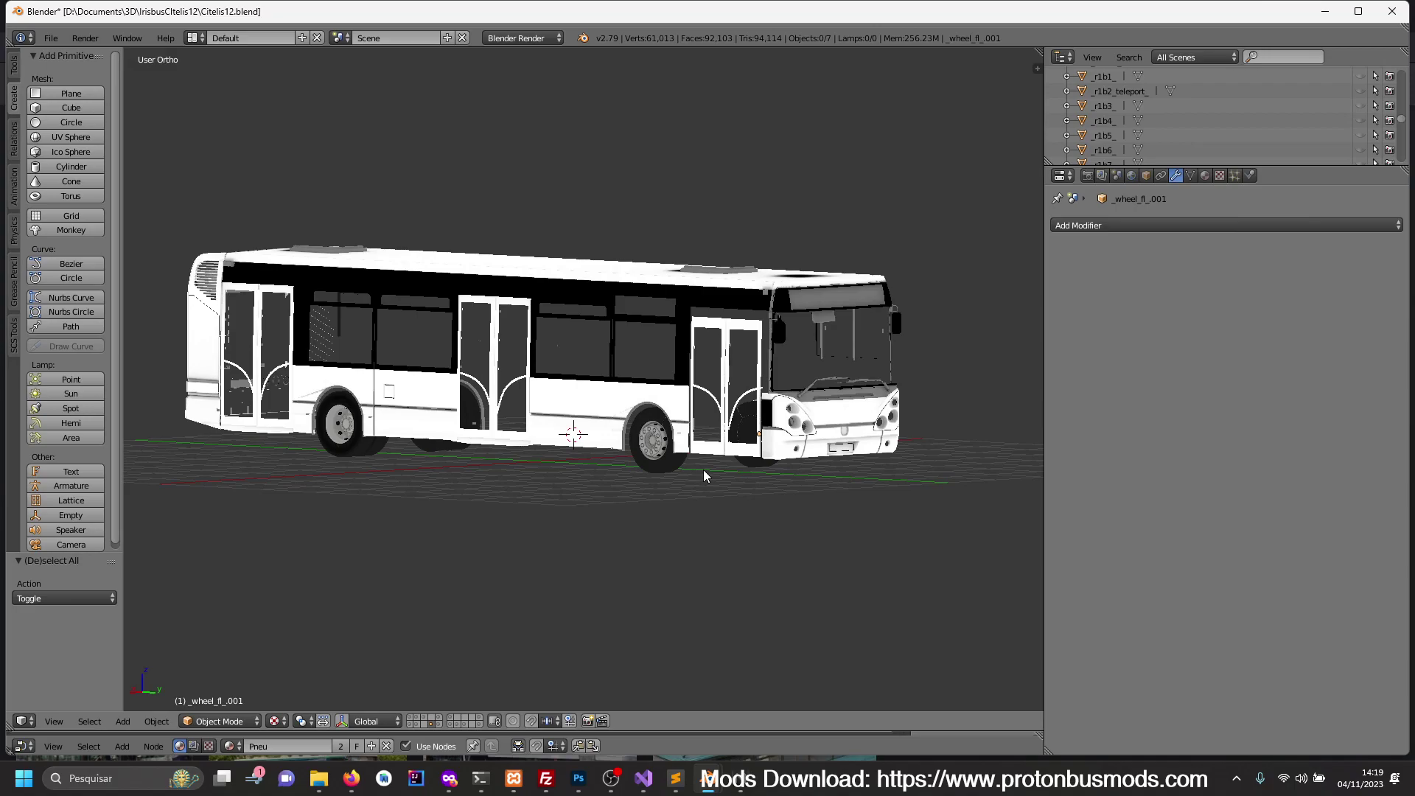
{"action": "key", "text": "KP_5"}
{"action": "scroll", "coordinate": [720, 473], "scroll_direction": "up", "scroll_amount": 2}
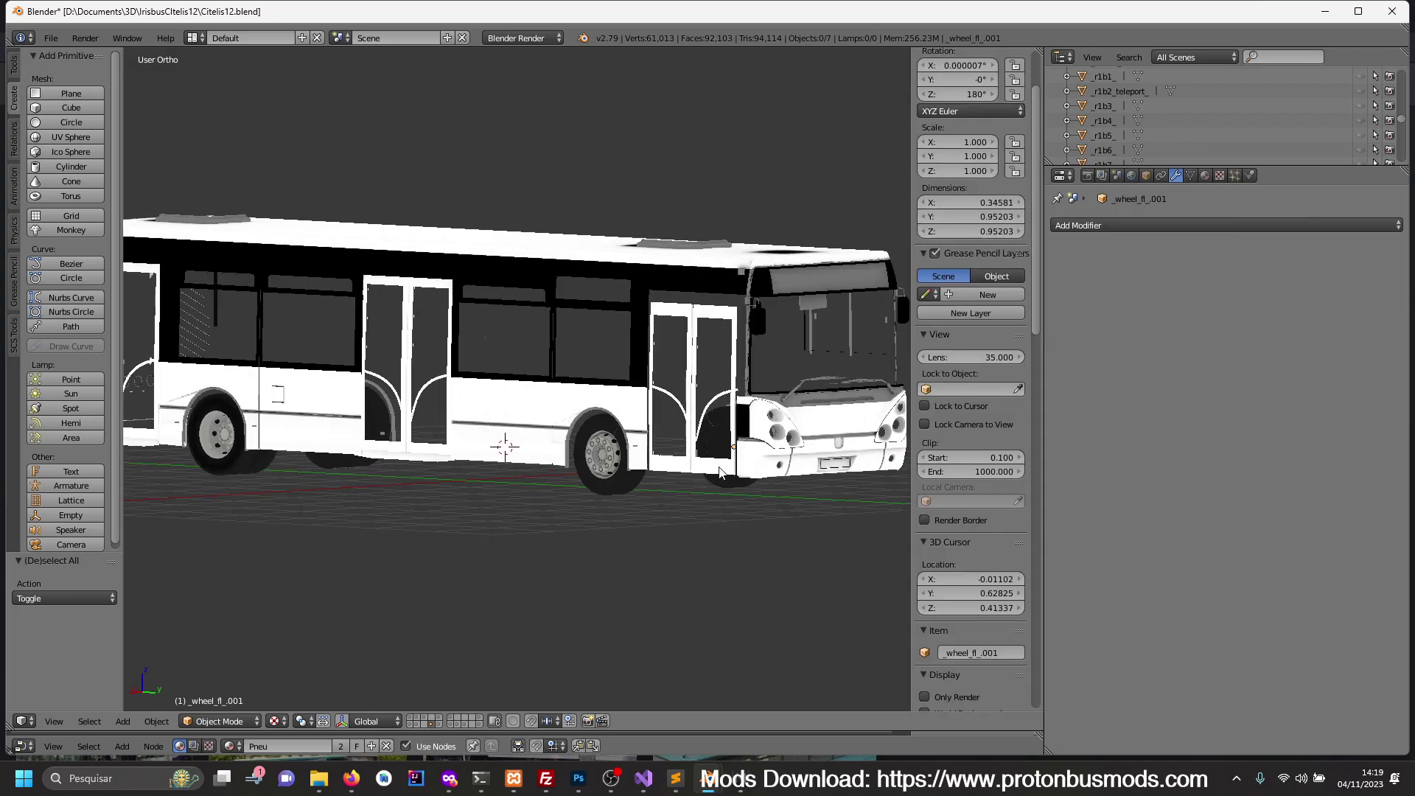
{"action": "key", "text": "KP_3"}
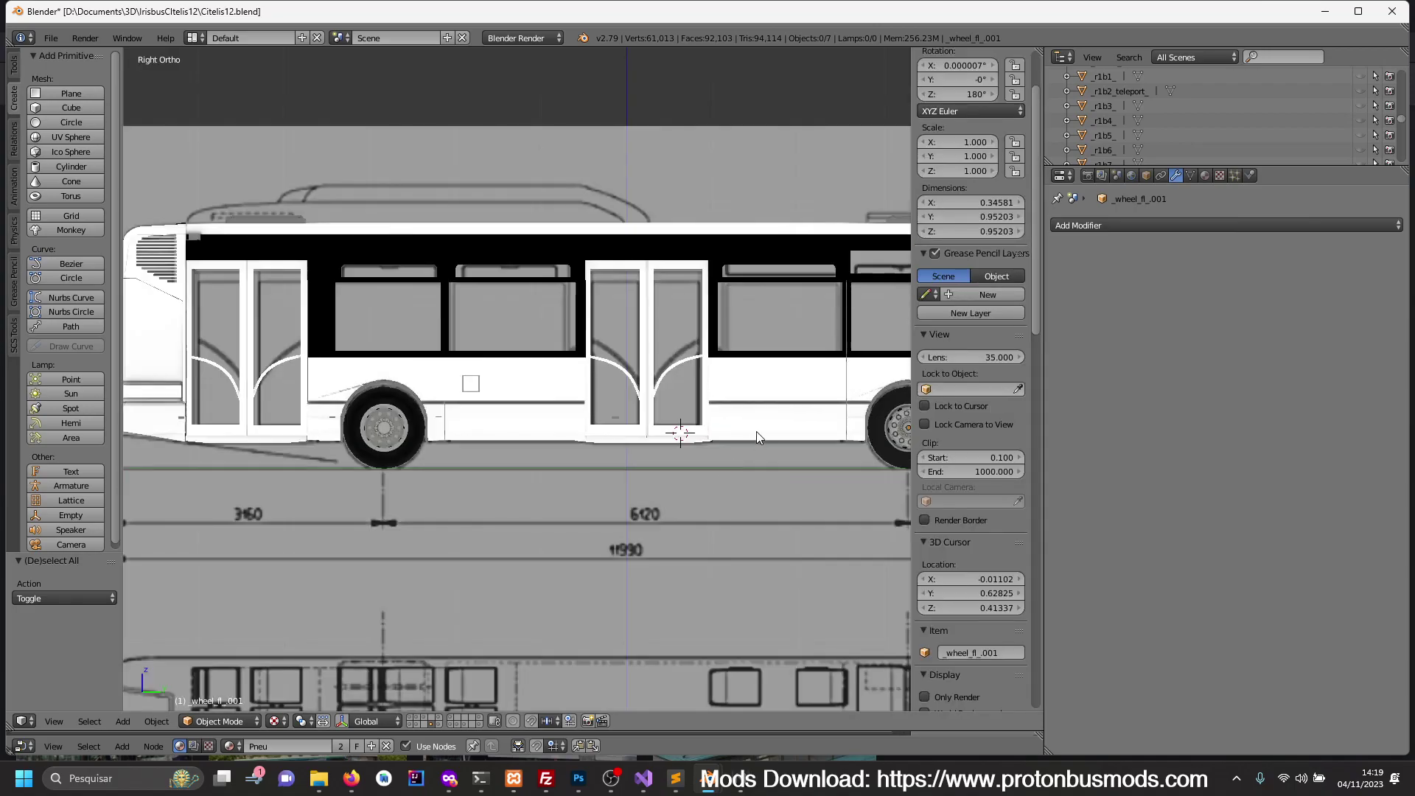
{"action": "scroll", "coordinate": [756, 432], "scroll_direction": "up", "scroll_amount": 2}
{"action": "scroll", "coordinate": [710, 444], "scroll_direction": "up", "scroll_amount": 1}
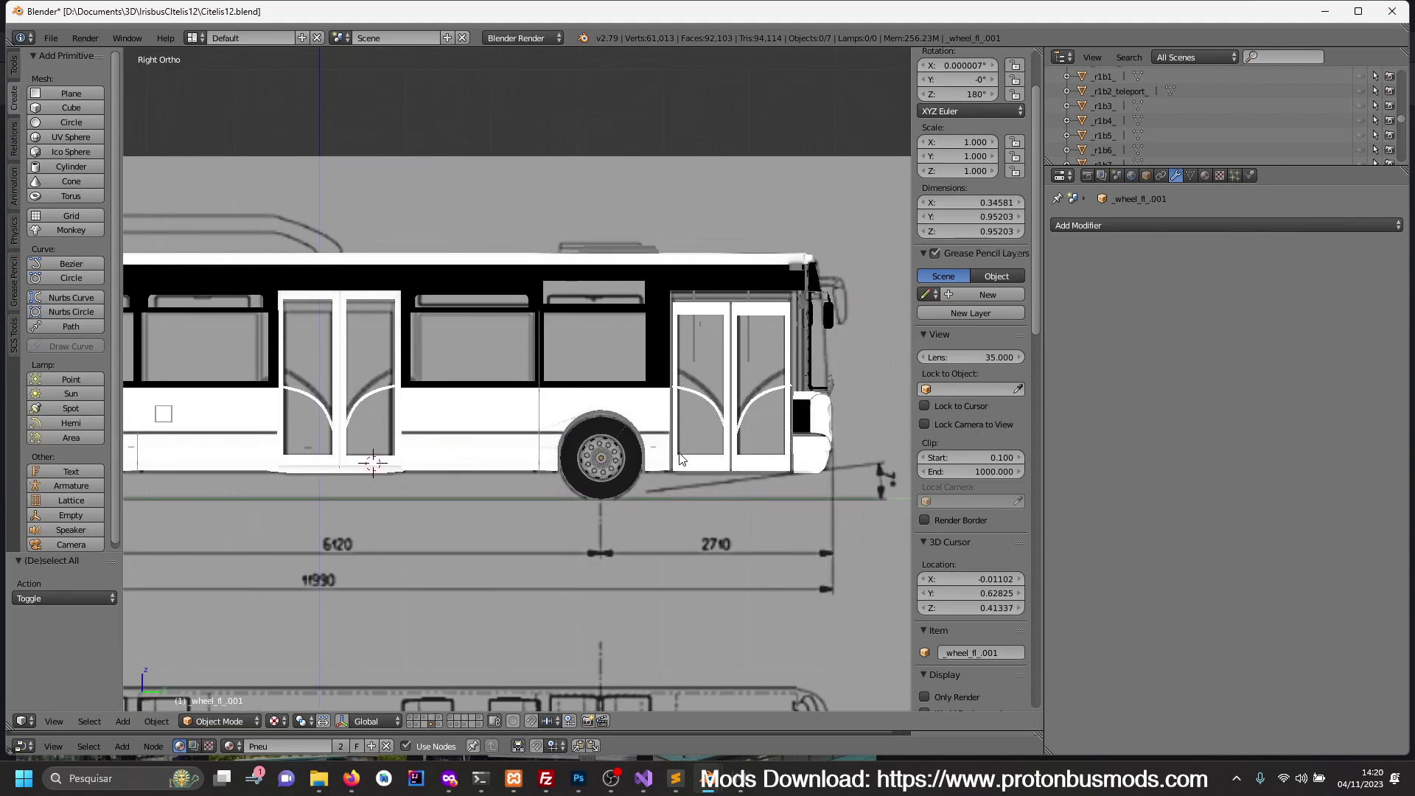
{"action": "scroll", "coordinate": [667, 440], "scroll_direction": "down", "scroll_amount": 2, "text": "ctrl"}
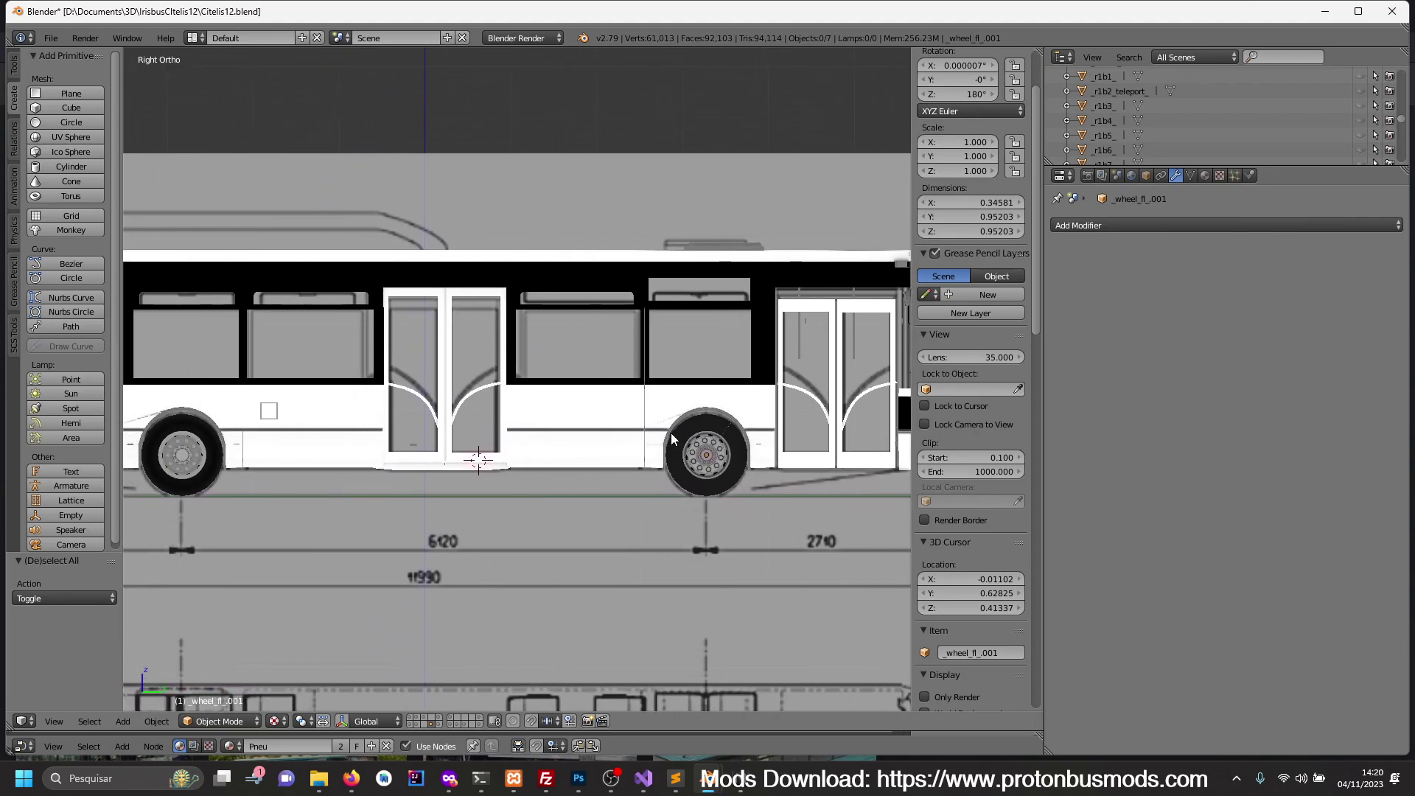
{"action": "scroll", "coordinate": [667, 439], "scroll_direction": "down", "scroll_amount": 1, "text": "ctrl"}
{"action": "scroll", "coordinate": [663, 439], "scroll_direction": "down", "scroll_amount": 1, "text": "ctrl"}
{"action": "scroll", "coordinate": [653, 440], "scroll_direction": "down", "scroll_amount": 3, "text": "ctrl"}
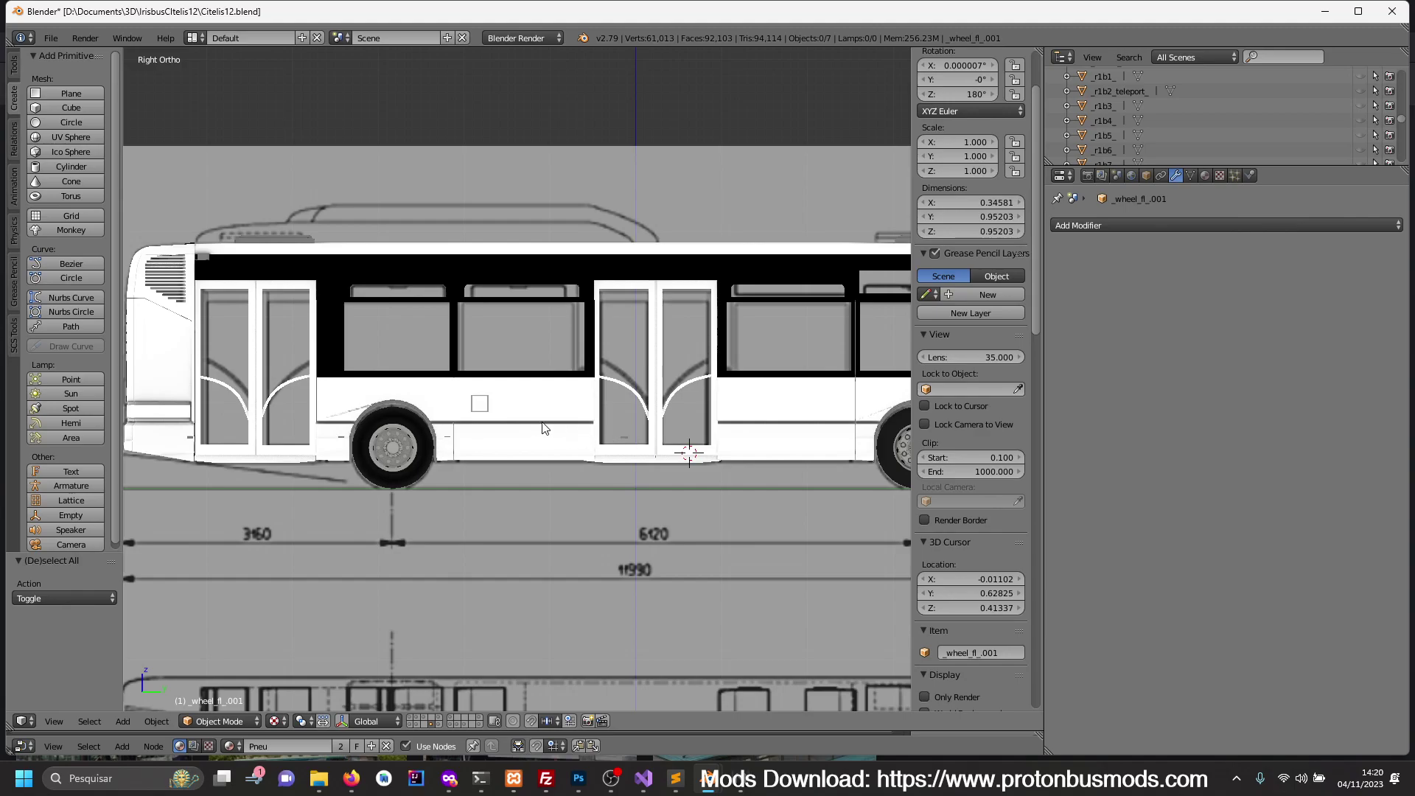
- Isolate the bus side frame mesh in Edit Mode with X-ray, and select the pillar above the rear wheel
{"action": "right_click", "coordinate": [453, 357]}
{"action": "key", "text": "Tab"}
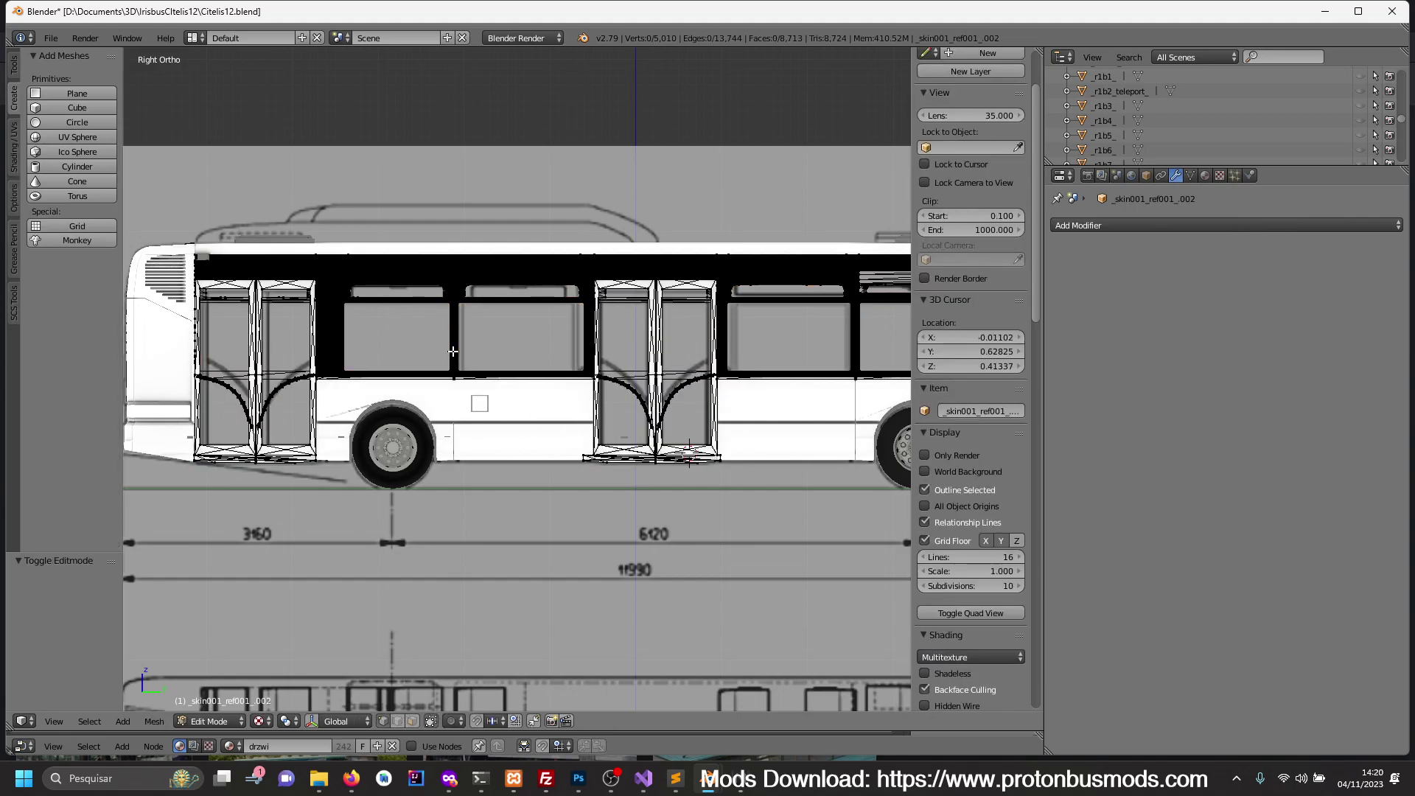
{"action": "key", "text": "KP_Divide"}
{"action": "scroll", "coordinate": [496, 403], "scroll_direction": "up", "scroll_amount": 6}
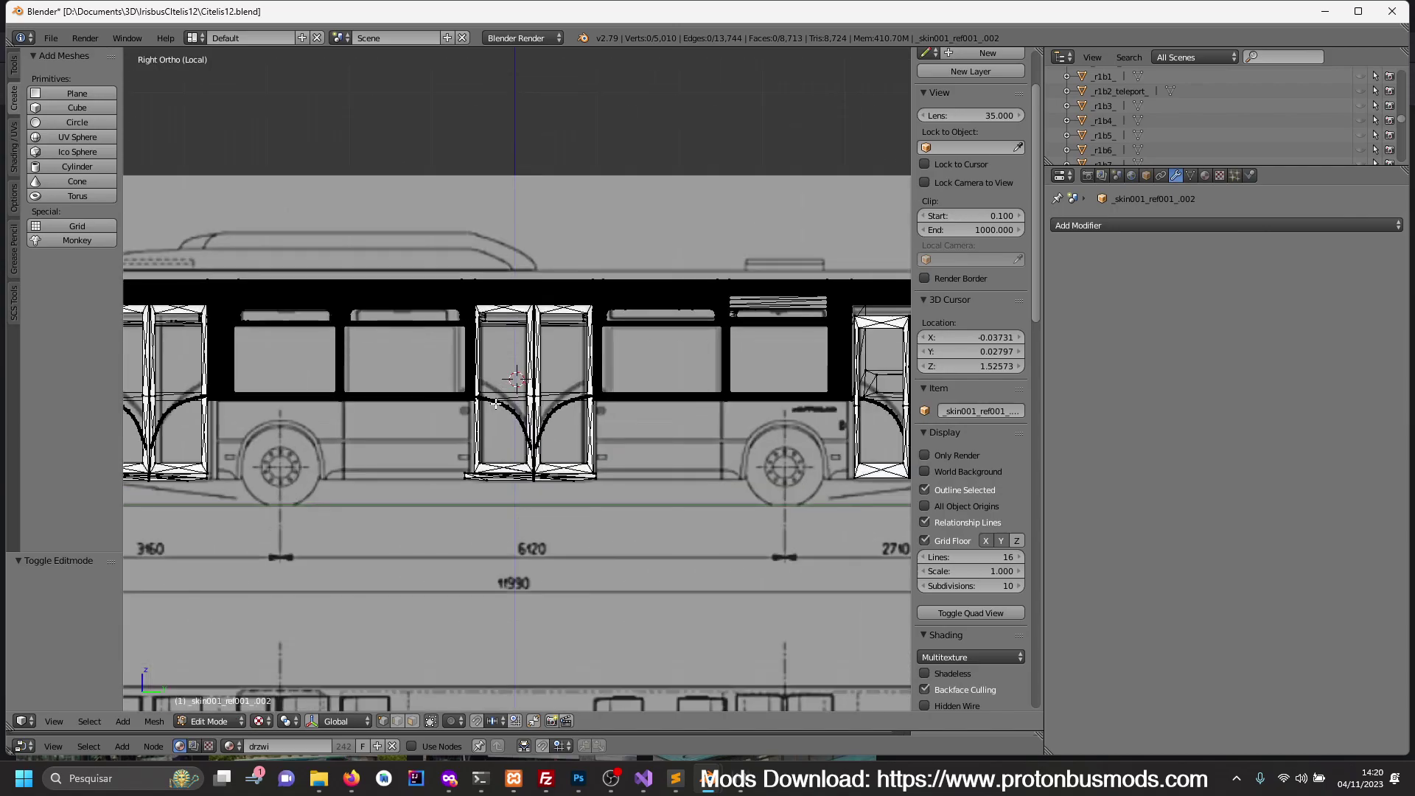
{"action": "key", "text": "z"}
{"action": "scroll", "coordinate": [480, 430], "scroll_direction": "up", "scroll_amount": 2}
{"action": "scroll", "coordinate": [467, 420], "scroll_direction": "up", "scroll_amount": 2}
{"action": "key", "text": "c"}
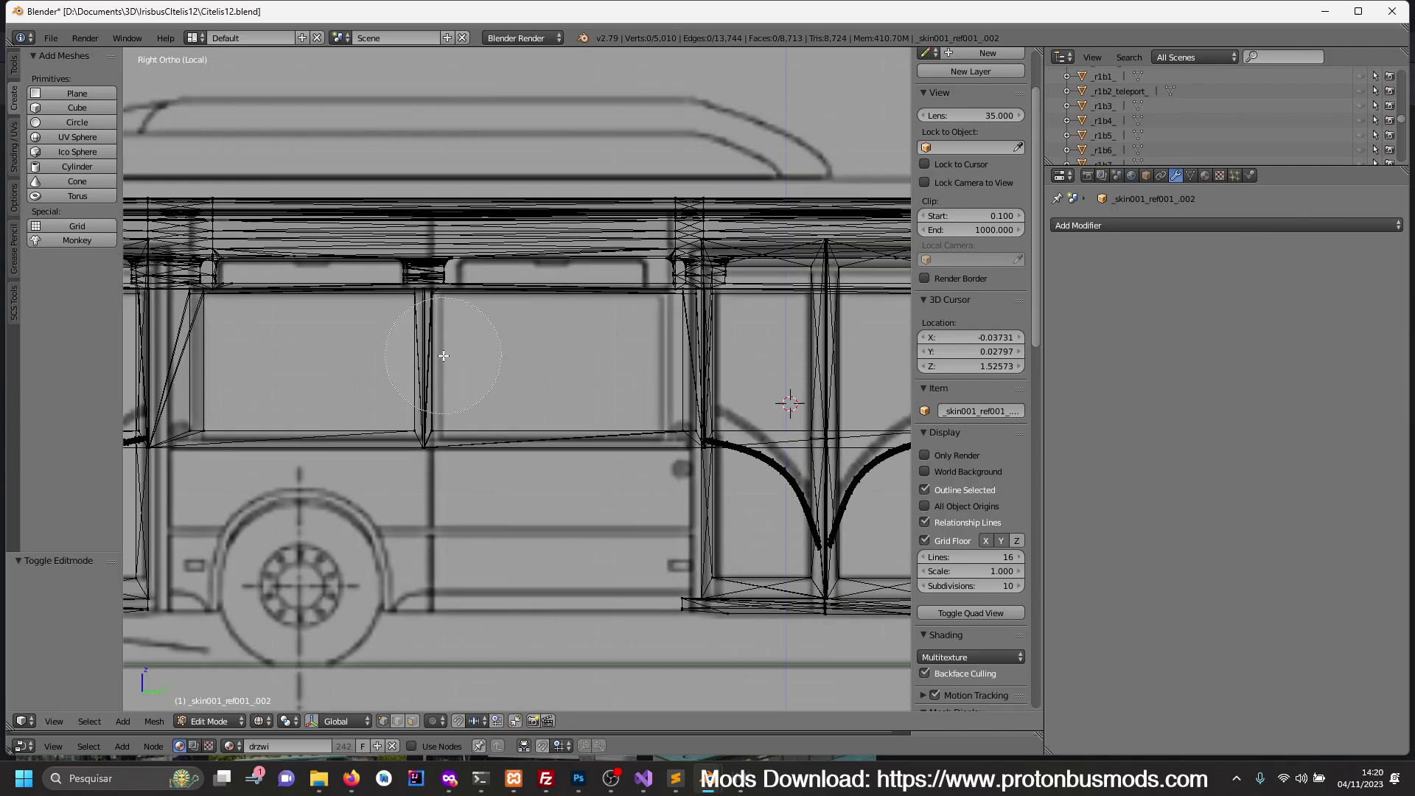
{"action": "scroll", "coordinate": [443, 355], "scroll_direction": "down", "scroll_amount": 3}
{"action": "mouse_move", "coordinate": [443, 346]}
{"action": "left_mouse_down"}
{"action": "mouse_move", "coordinate": [519, 301]}
{"action": "mouse_move", "coordinate": [491, 441]}
{"action": "left_mouse_up"}
{"action": "key", "text": "Escape"}
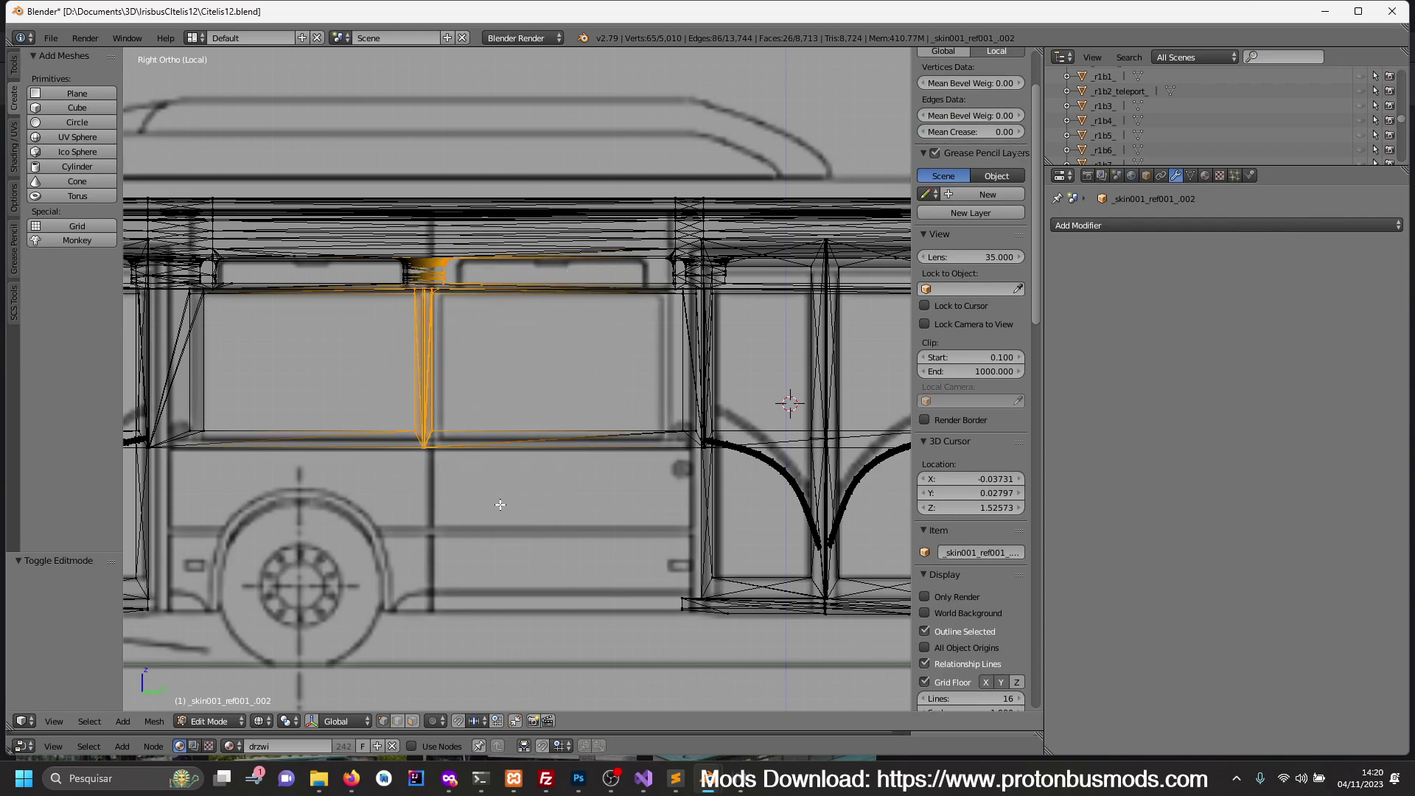
- Try a lengthwise move on the pillar, then orbit to inspect and return to right-side view
{"action": "key", "text": "g"}
{"action": "key", "text": "y"}
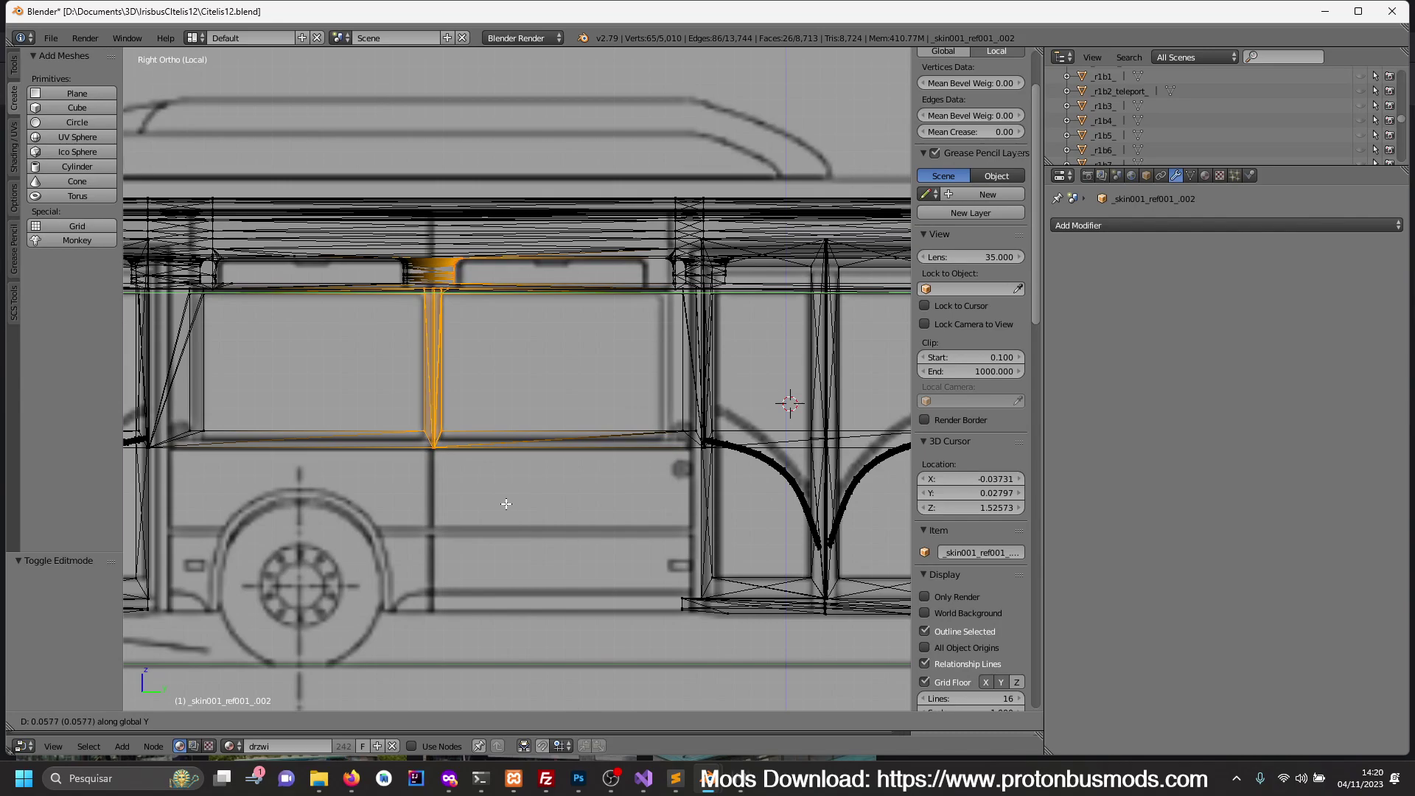
{"action": "key", "text": "Escape"}
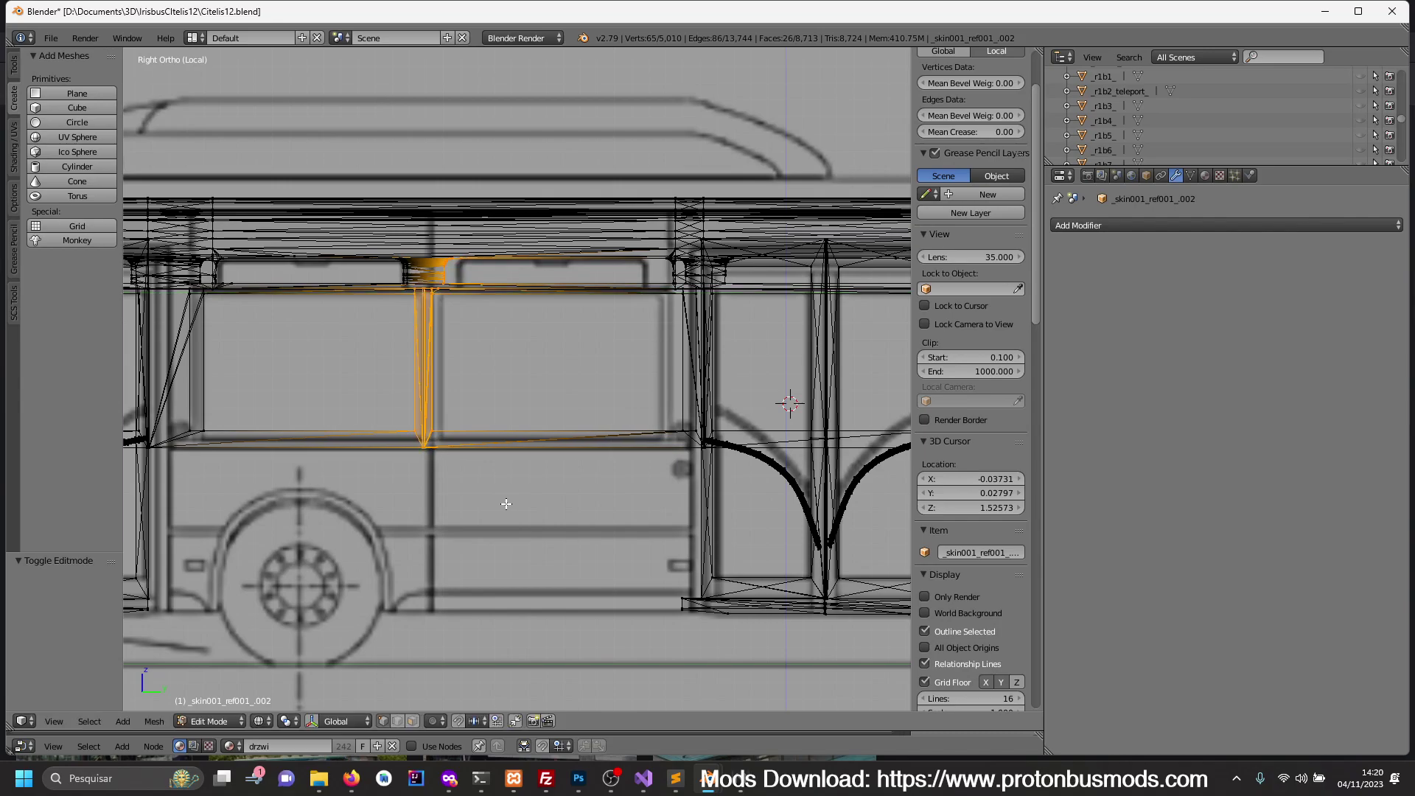
{"action": "scroll", "coordinate": [506, 504], "scroll_direction": "down", "scroll_amount": 3}
{"action": "scroll", "coordinate": [509, 498], "scroll_direction": "down", "scroll_amount": 2}
{"action": "mouse_move", "coordinate": [512, 496]}
{"action": "middle_mouse_down"}
{"action": "mouse_move", "coordinate": [528, 464]}
{"action": "mouse_move", "coordinate": [522, 506]}
{"action": "mouse_move", "coordinate": [508, 489]}
{"action": "mouse_move", "coordinate": [631, 496]}
{"action": "mouse_move", "coordinate": [569, 433]}
{"action": "middle_mouse_up"}
{"action": "scroll", "coordinate": [516, 424], "scroll_direction": "up", "scroll_amount": 3}
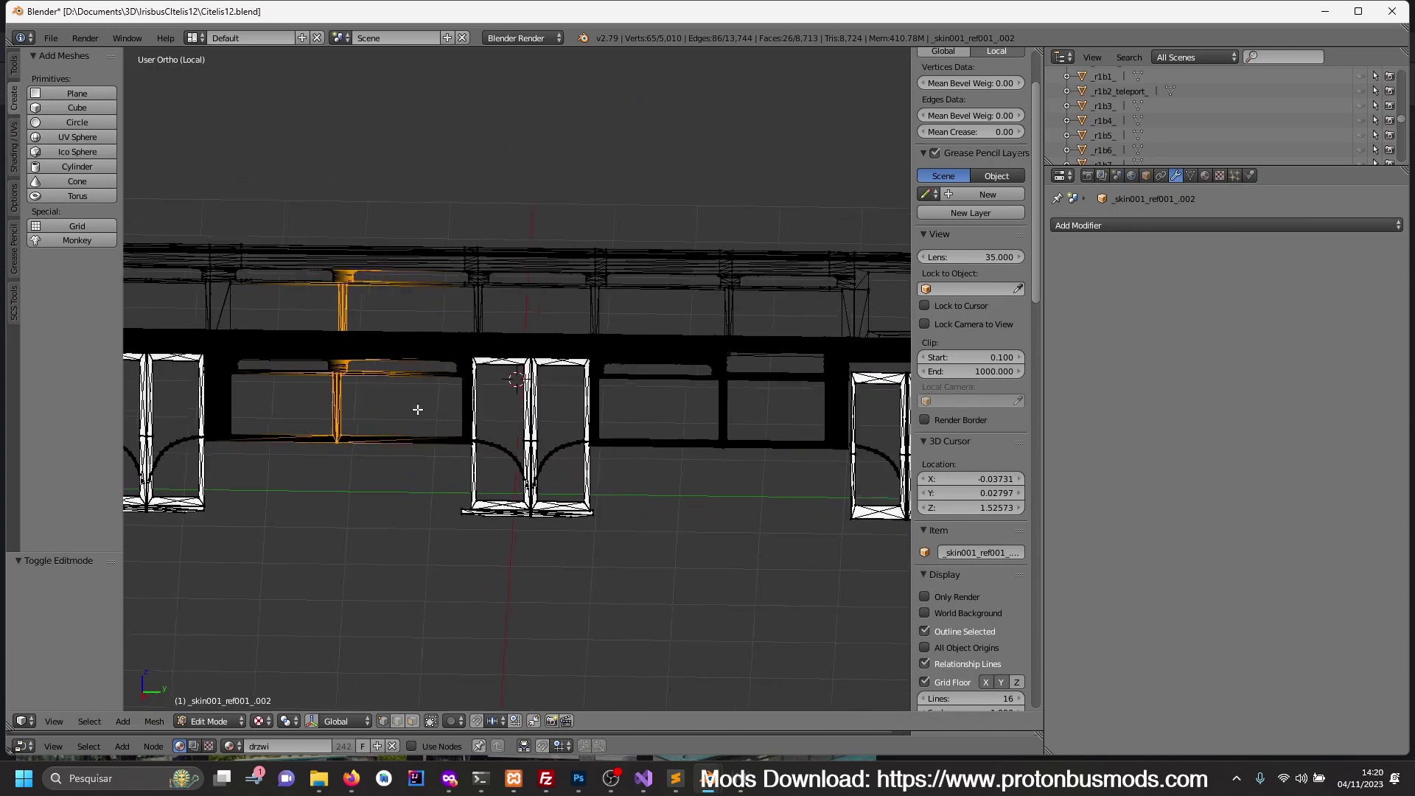
{"action": "key", "text": "KP_3"}
- Move the rear-wheel pillar 0.058 along the bus length (Y)
{"action": "scroll", "coordinate": [443, 420], "scroll_direction": "up", "scroll_amount": 2}
{"action": "scroll", "coordinate": [523, 442], "scroll_direction": "up", "scroll_amount": 2}
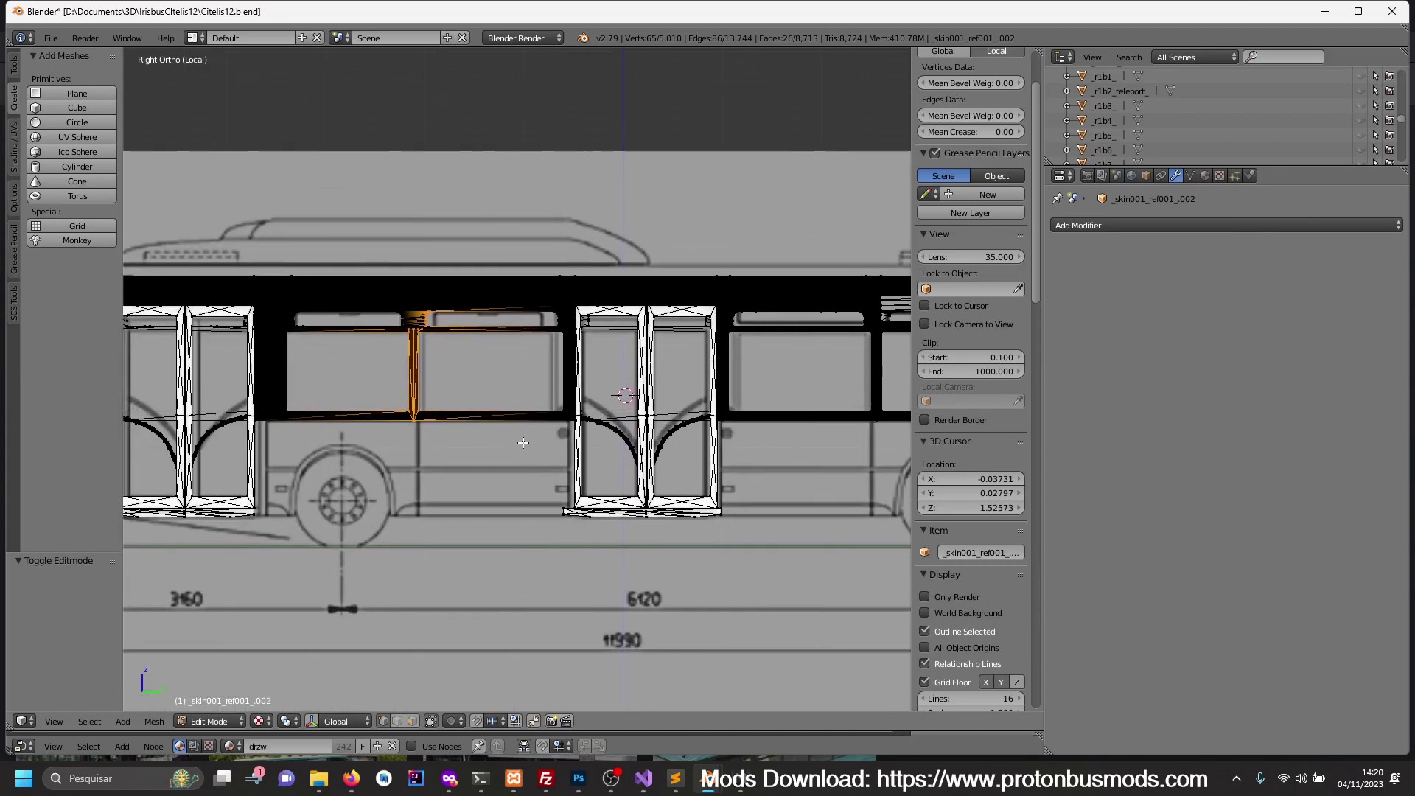
{"action": "scroll", "coordinate": [523, 442], "scroll_direction": "up", "scroll_amount": 3}
{"action": "key", "text": "g"}
{"action": "key", "text": "y"}
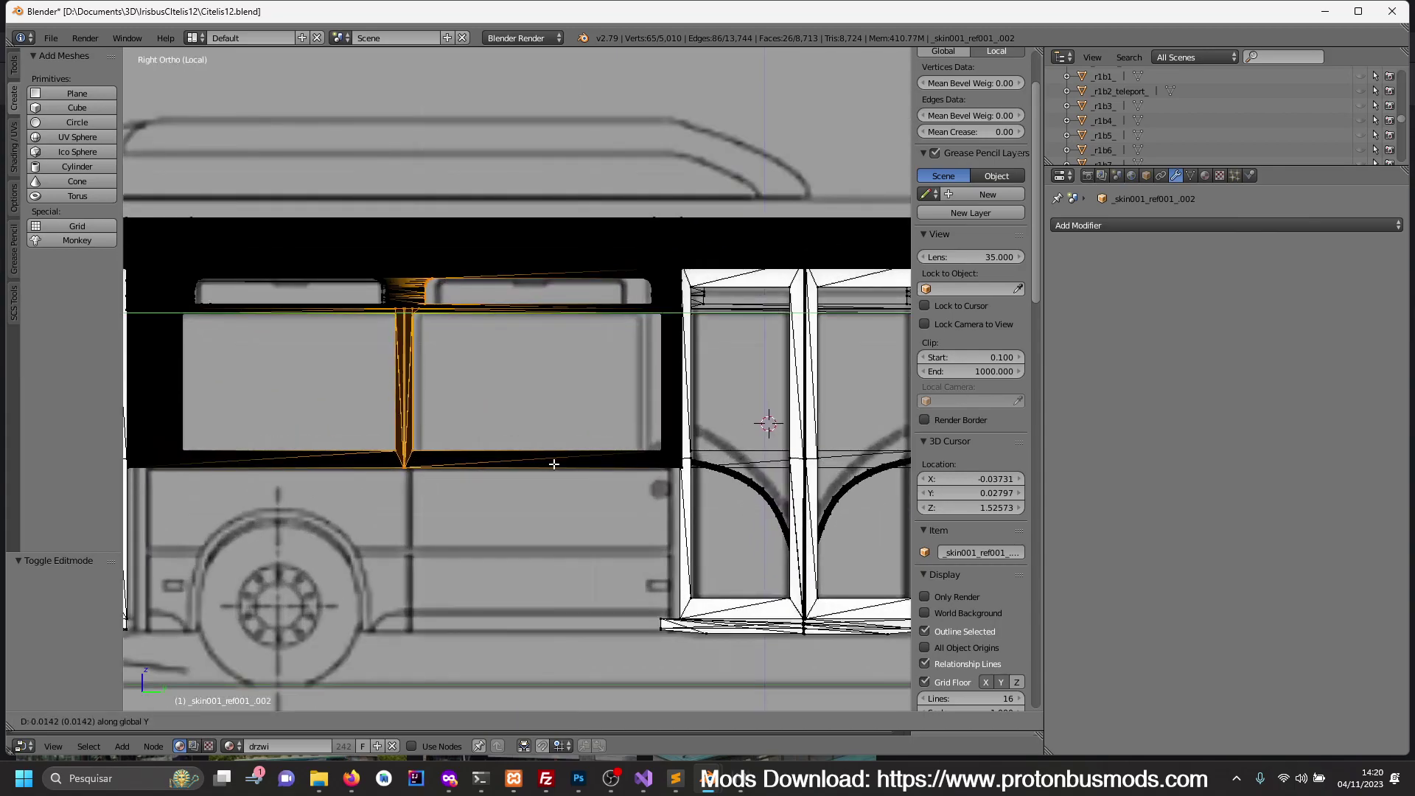
{"action": "left_click", "coordinate": [629, 458]}
- Drop the pillar's lower vertices and shift the top rail section 0.011 along Y
{"action": "key", "text": "c"}
{"action": "middle_click_drag", "start_coordinate": [457, 361], "coordinate": [410, 422]}
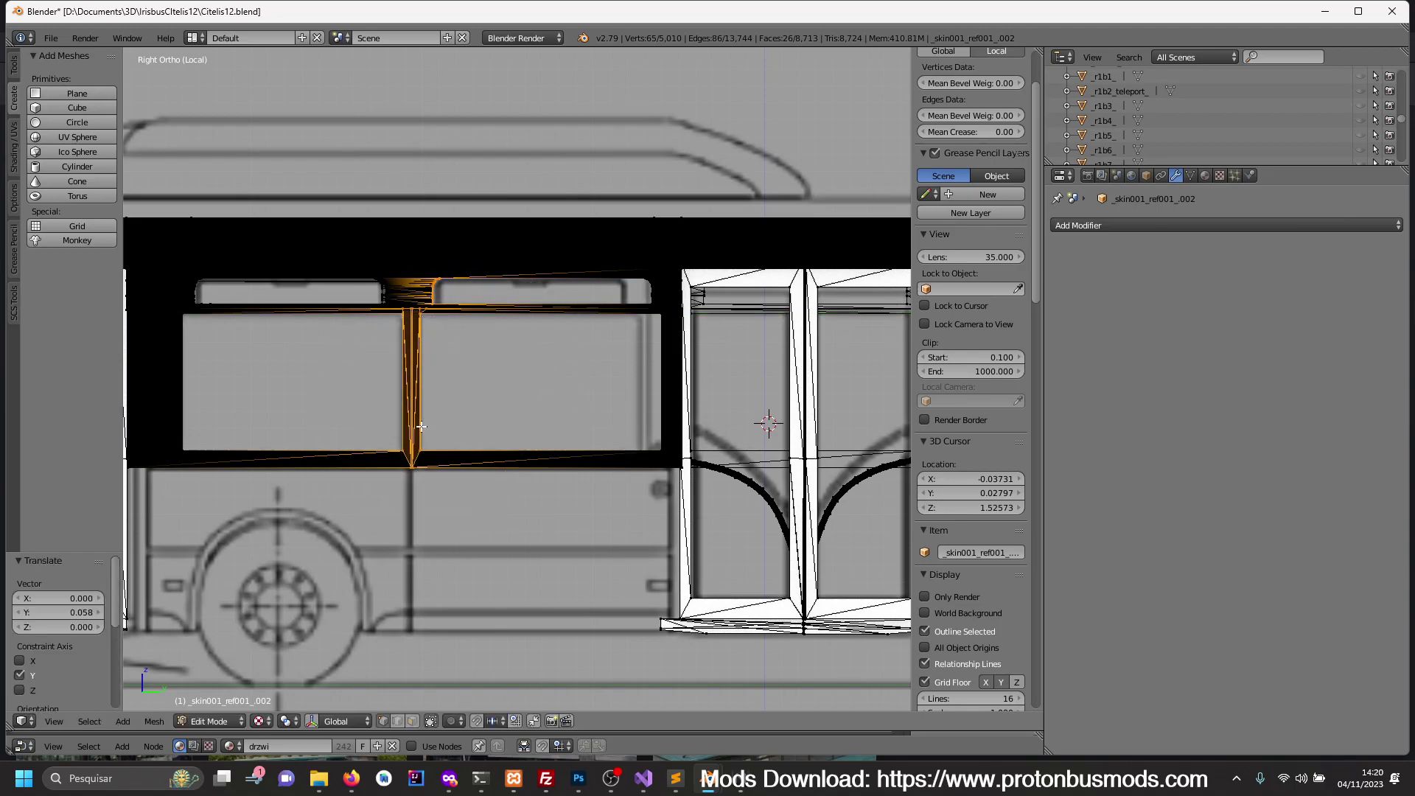
{"action": "key", "text": "z"}
{"action": "middle_click", "coordinate": [409, 421]}
{"action": "key", "text": "Escape"}
{"action": "scroll", "coordinate": [442, 457], "scroll_direction": "up", "scroll_amount": 1}
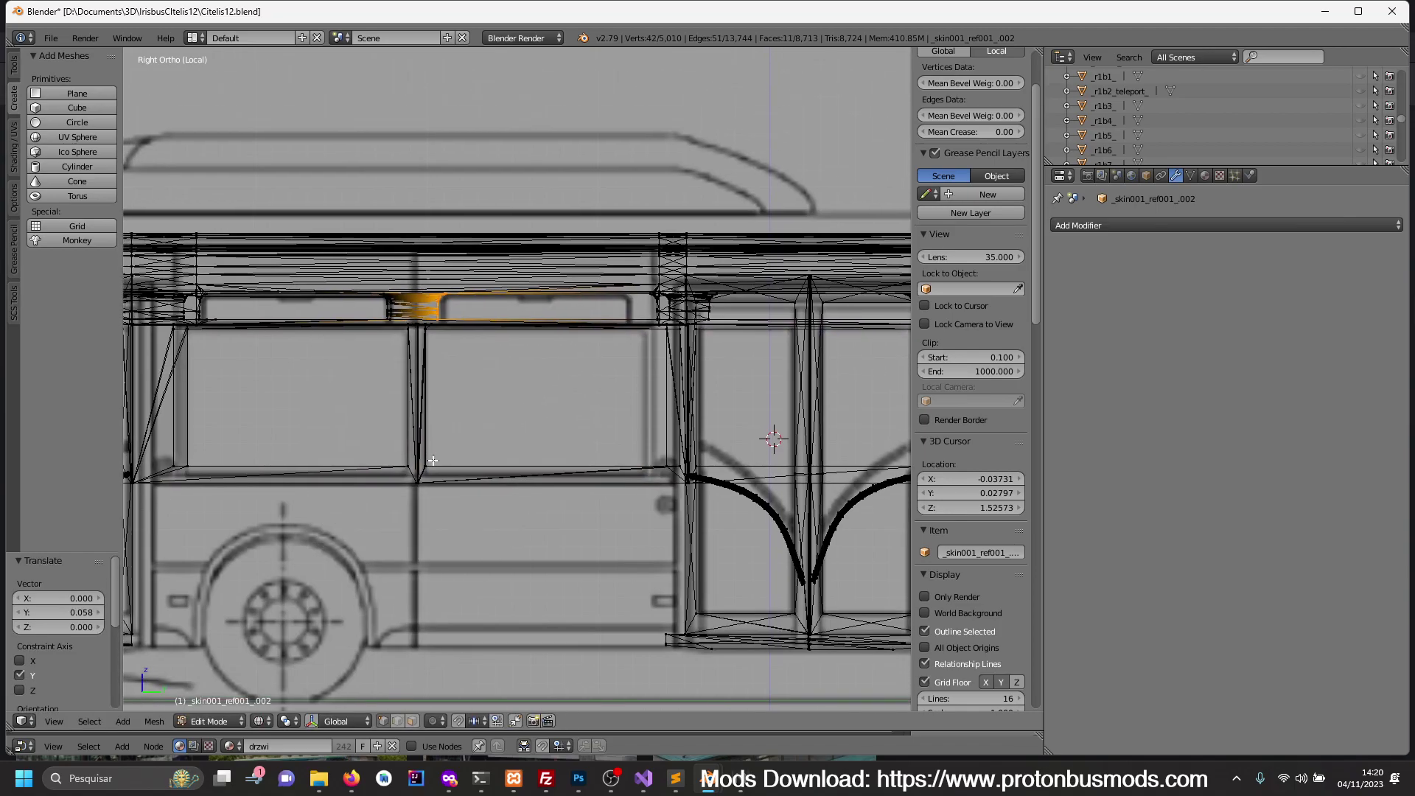
{"action": "key", "text": "g"}
{"action": "key", "text": "y"}
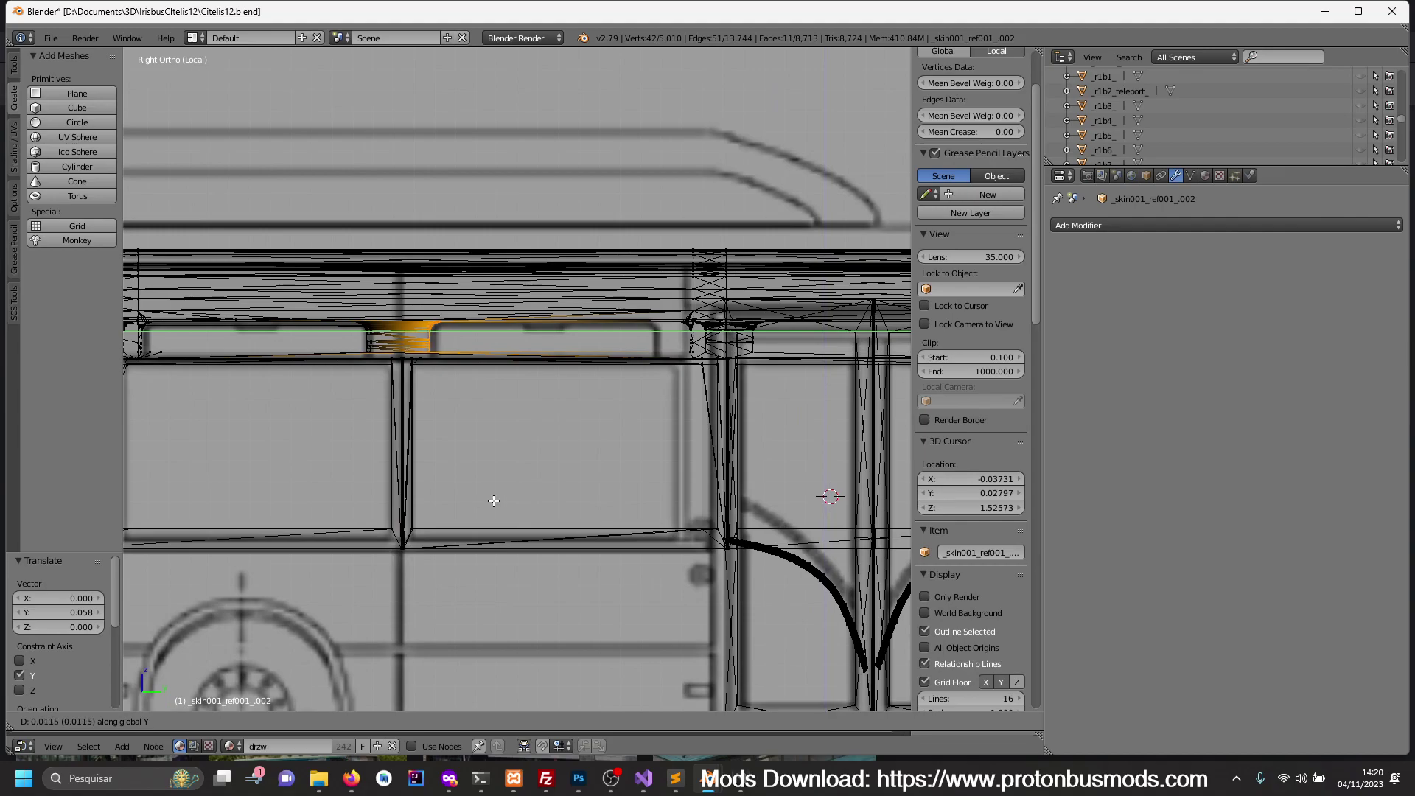
{"action": "left_click", "coordinate": [493, 501]}
- Select the window frame's edge corners and slide them along Y onto the blueprint line
{"action": "key", "text": "z"}
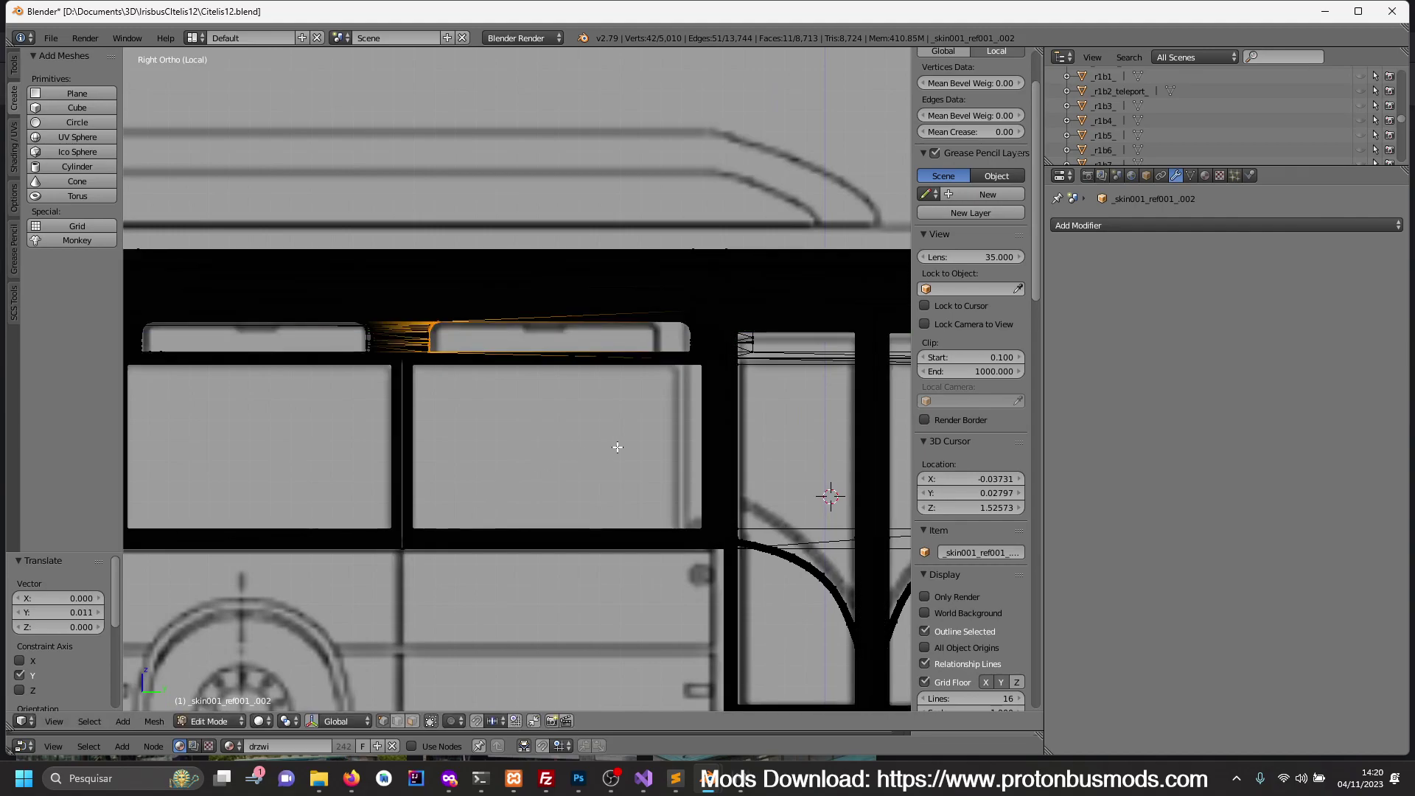
{"action": "key", "text": "z"}
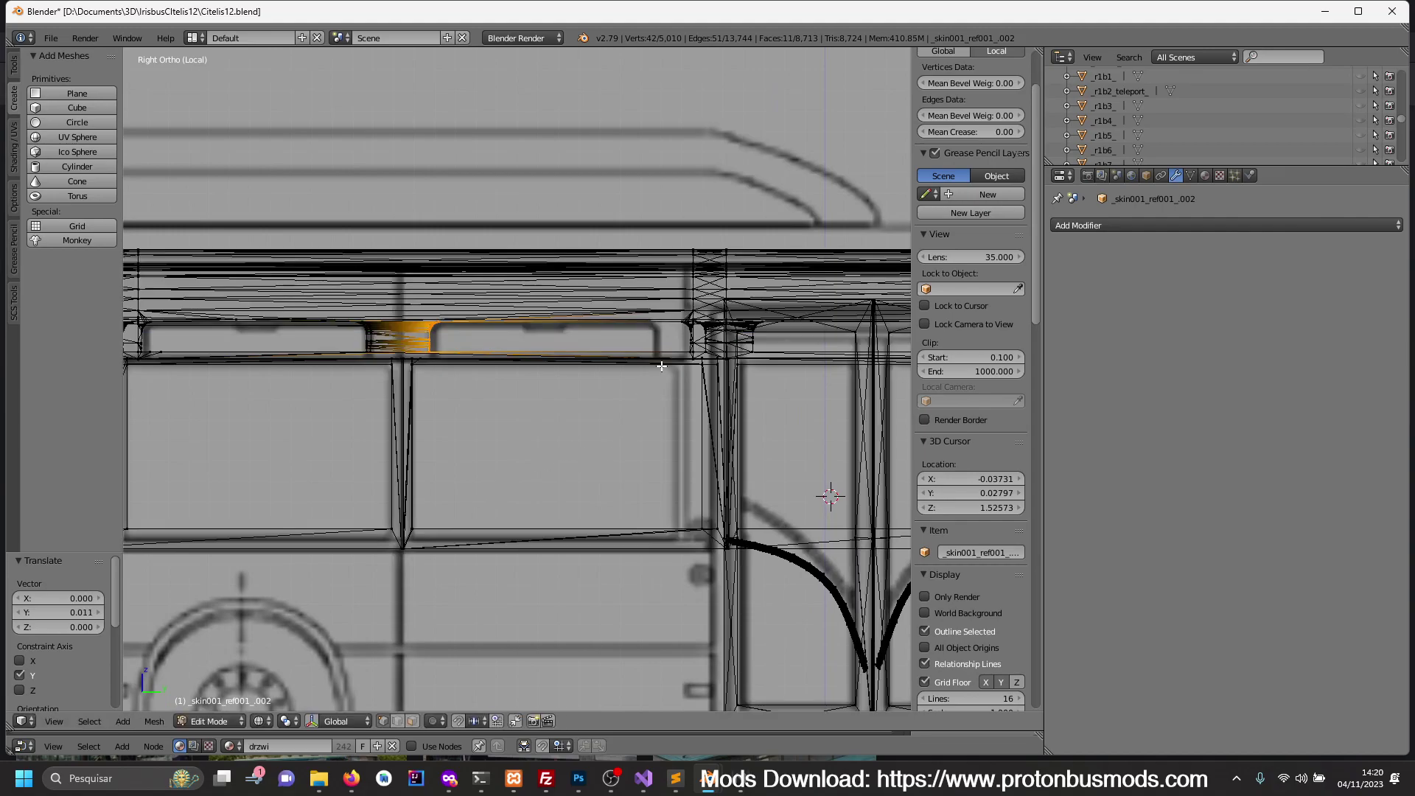
{"action": "key", "text": "a"}
{"action": "key", "text": "c"}
{"action": "mouse_move", "coordinate": [696, 332]}
{"action": "left_mouse_down"}
{"action": "mouse_move", "coordinate": [645, 345]}
{"action": "mouse_move", "coordinate": [657, 506]}
{"action": "left_mouse_up"}
{"action": "key", "text": "Escape"}
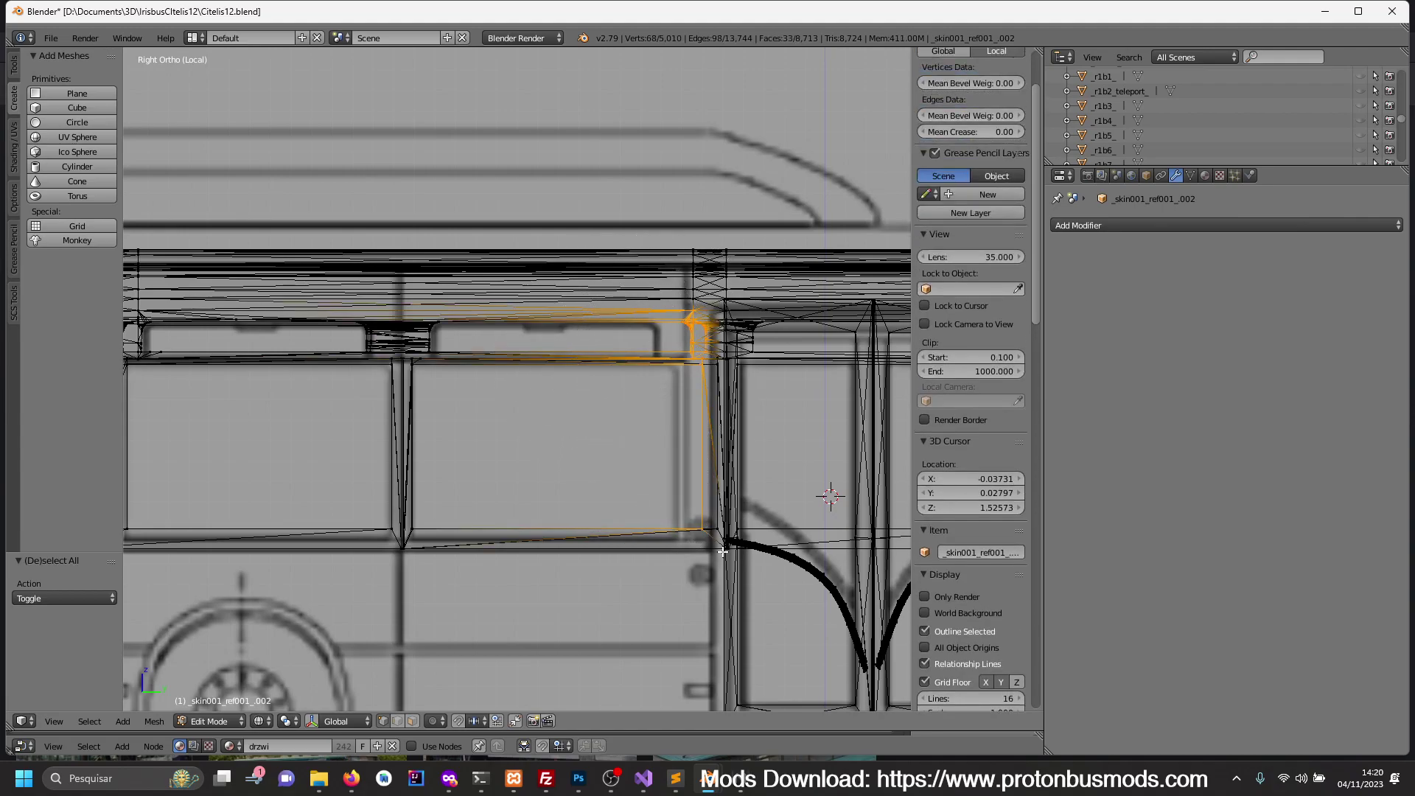
{"action": "key", "text": "g"}
{"action": "key", "text": "y"}
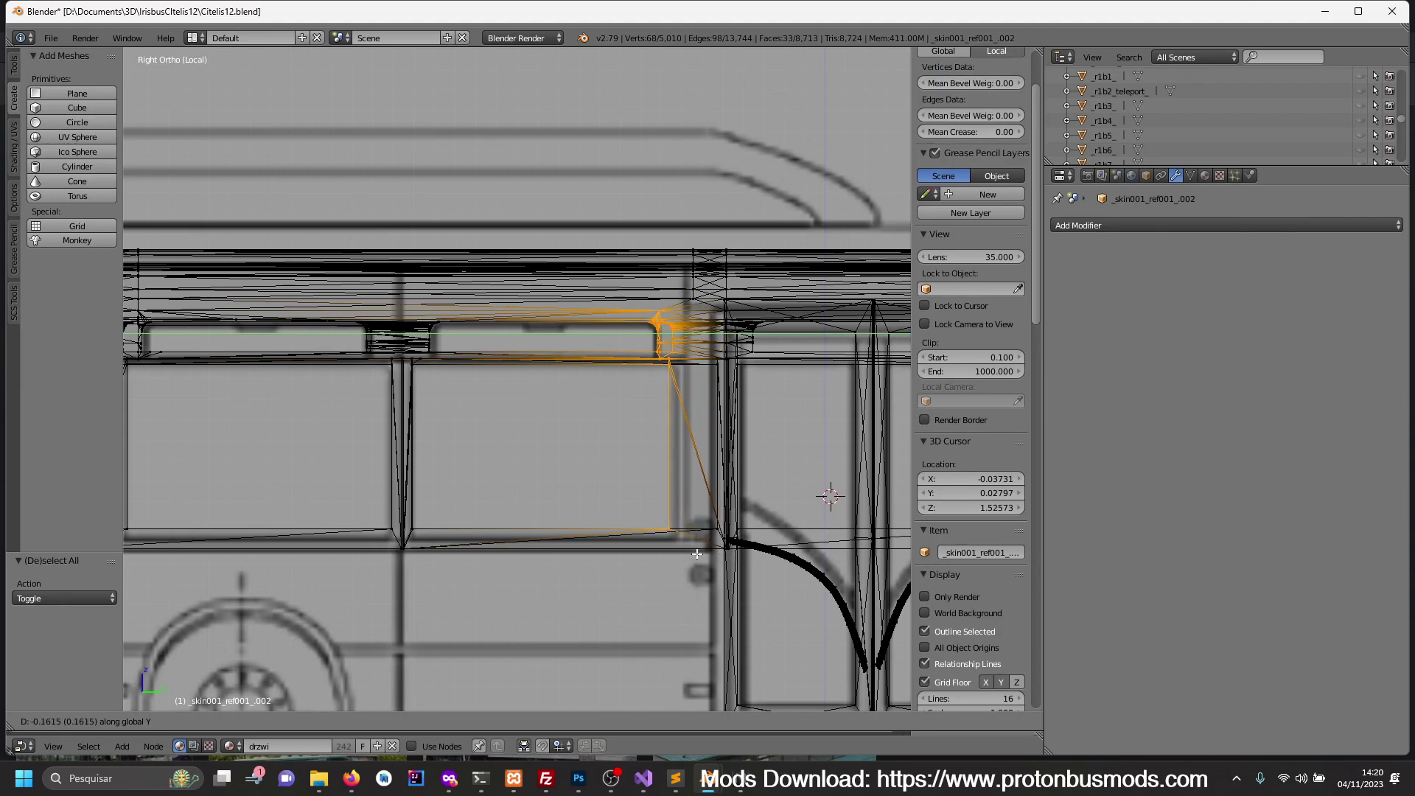
{"action": "left_click", "coordinate": [655, 487]}
- Leave Edit Mode, inspect the frame, check the browser, and frame the middle door area
{"action": "key", "text": "z"}
{"action": "key", "text": "Tab"}
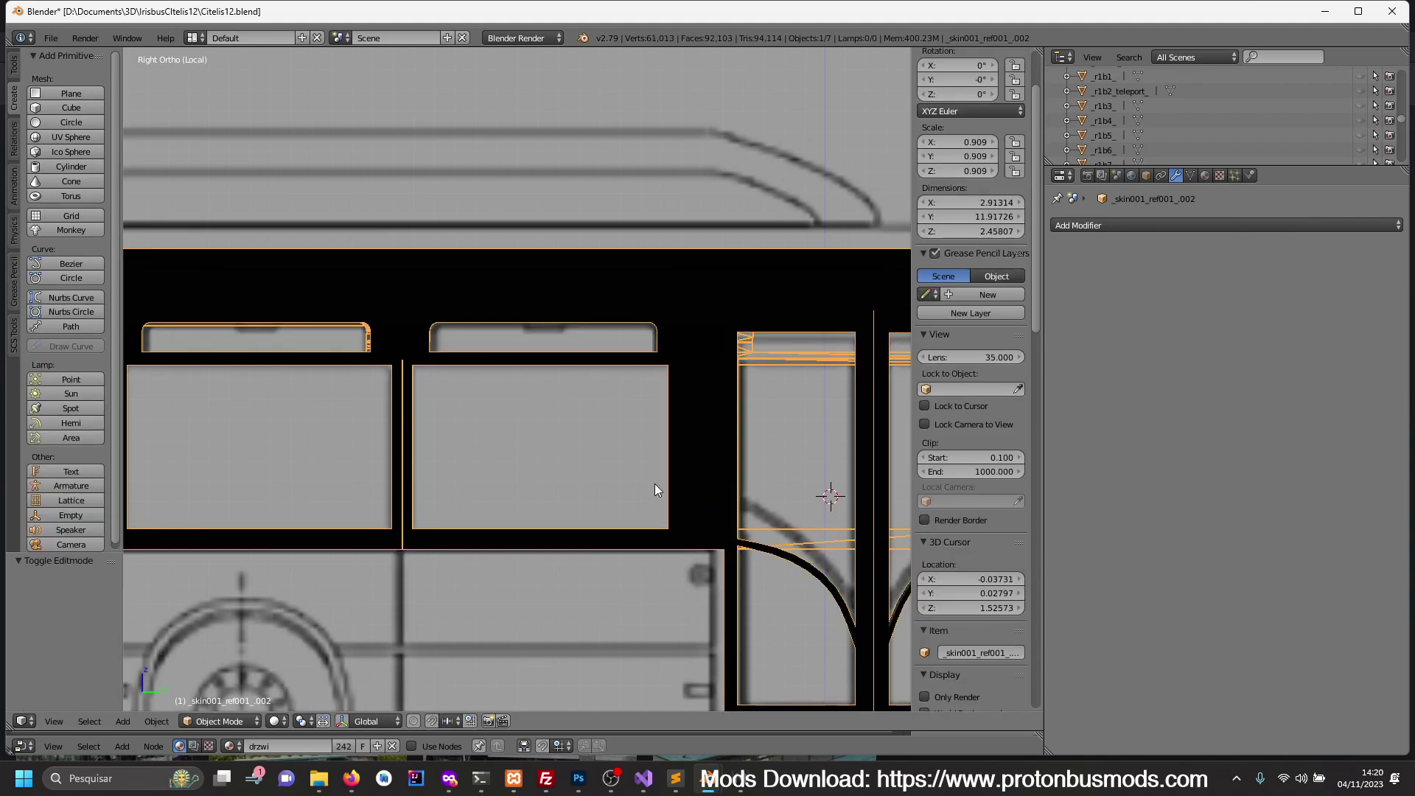
{"action": "scroll", "coordinate": [654, 484], "scroll_direction": "down", "scroll_amount": 4}
{"action": "middle_click_drag", "start_coordinate": [654, 483], "coordinate": [630, 525]}
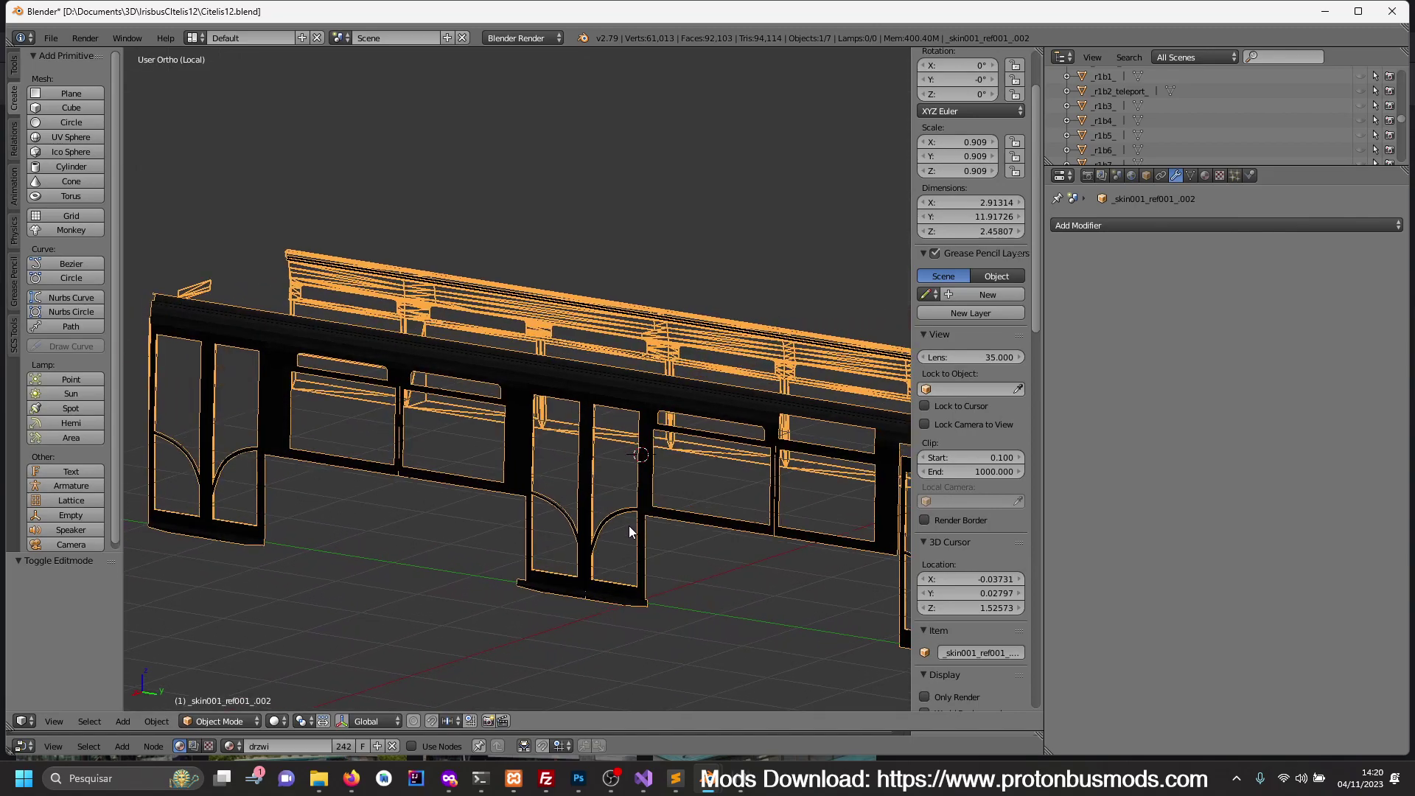
{"action": "key", "text": "alt+Tab"}
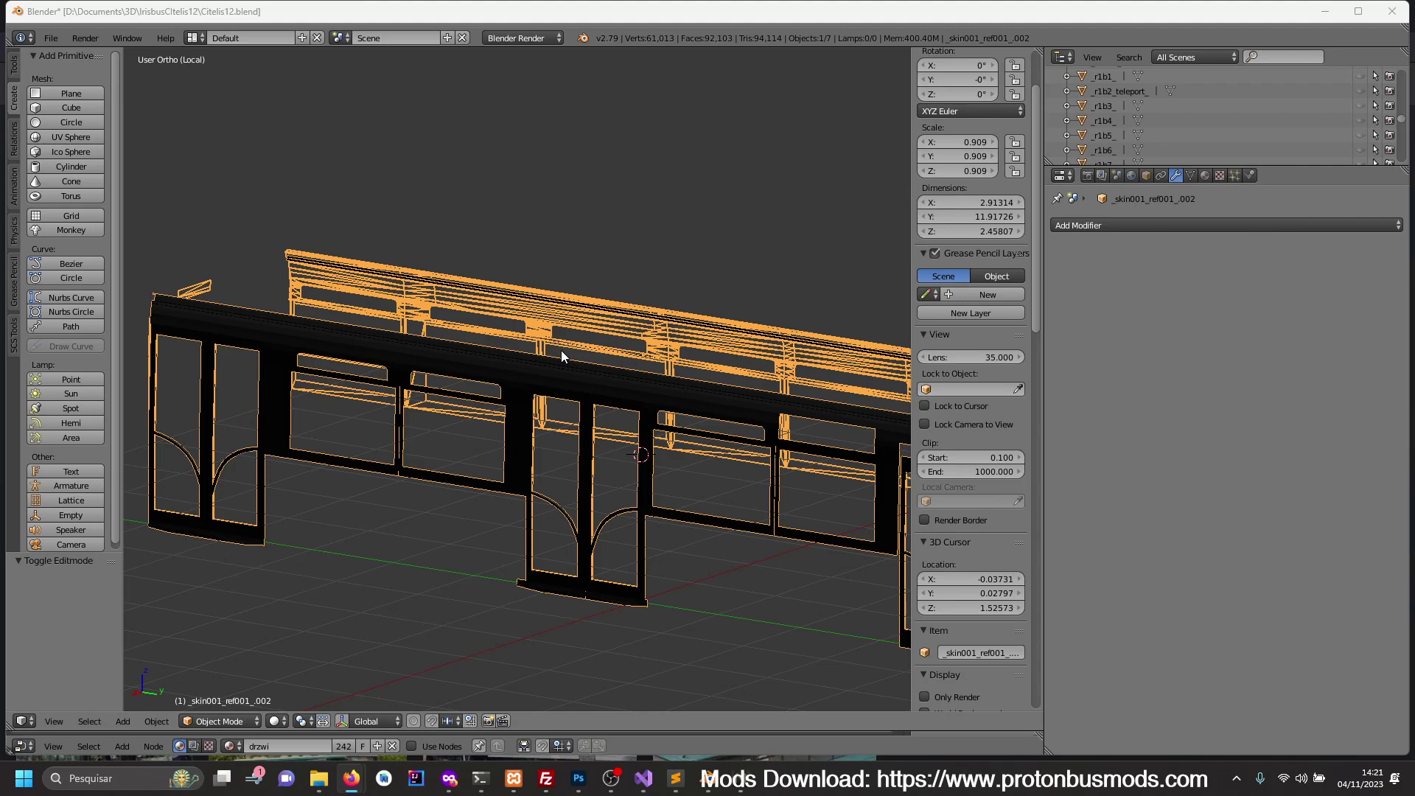
{"action": "left_click", "coordinate": [572, 277]}
{"action": "key", "text": "KP_3"}
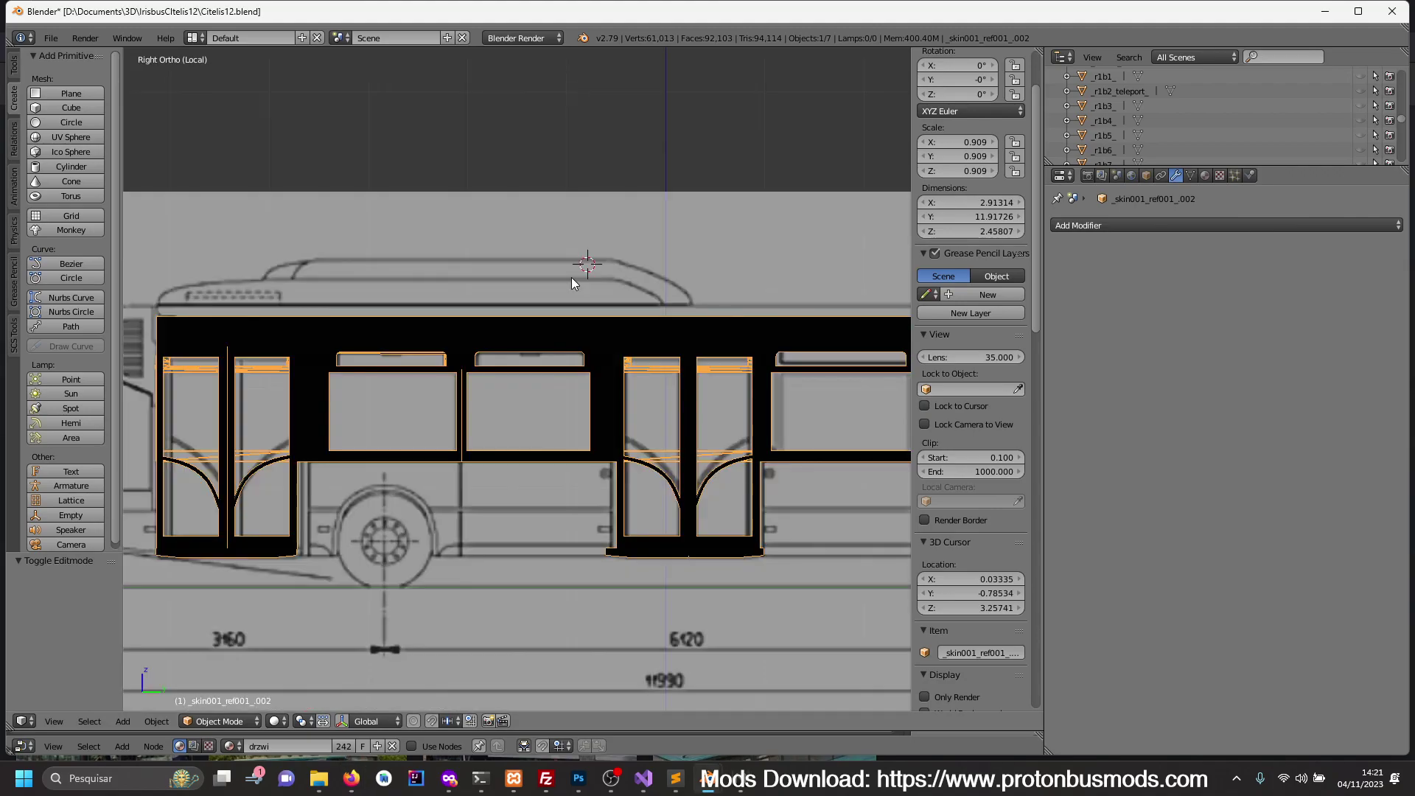
{"action": "middle_click_drag", "start_coordinate": [640, 333], "coordinate": [537, 360], "text": "shift"}
{"action": "scroll", "coordinate": [618, 383], "scroll_direction": "down", "scroll_amount": 2, "text": "ctrl"}
{"action": "scroll", "coordinate": [618, 383], "scroll_direction": "up", "scroll_amount": 2}
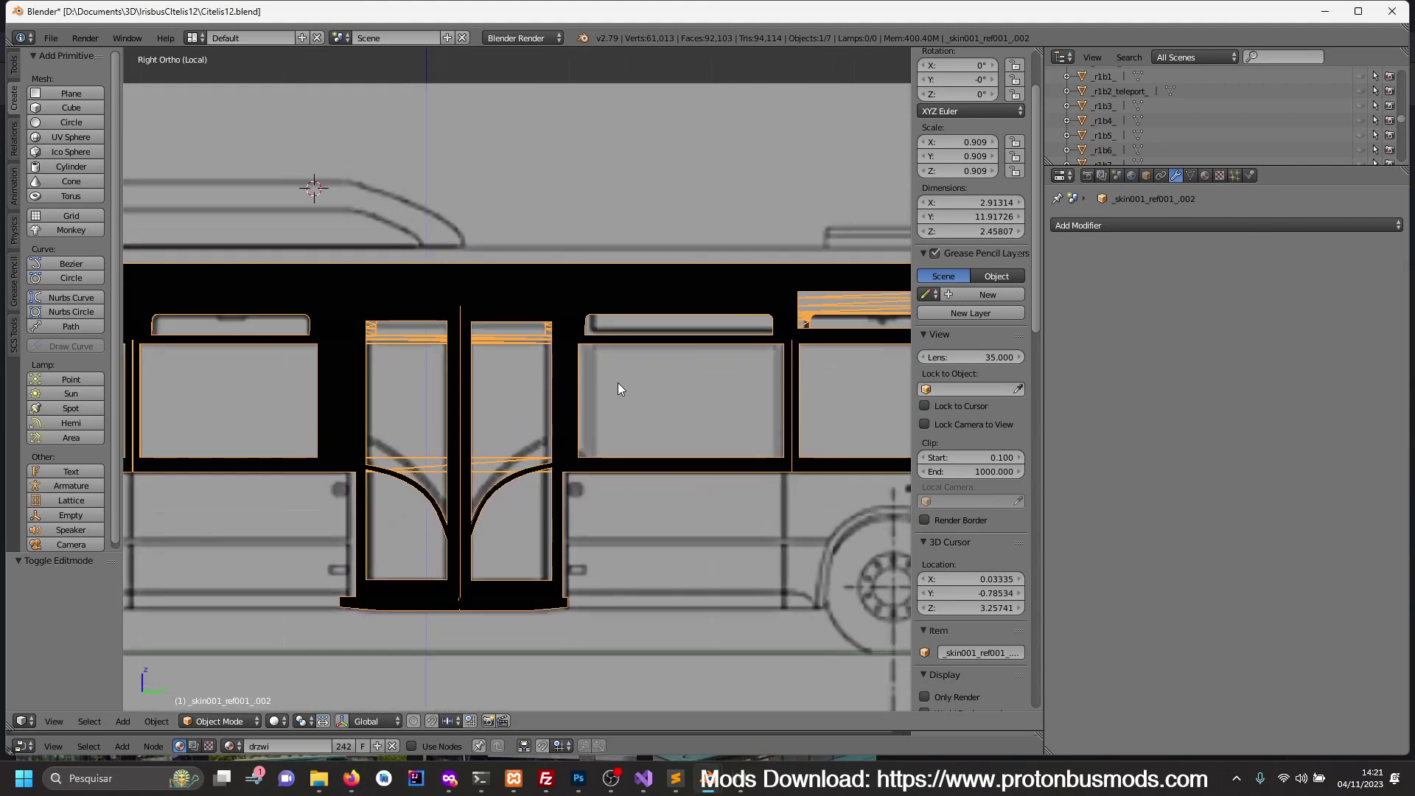
- Move the window frame beside the middle door 0.031 along Y
{"action": "key", "text": "Tab"}
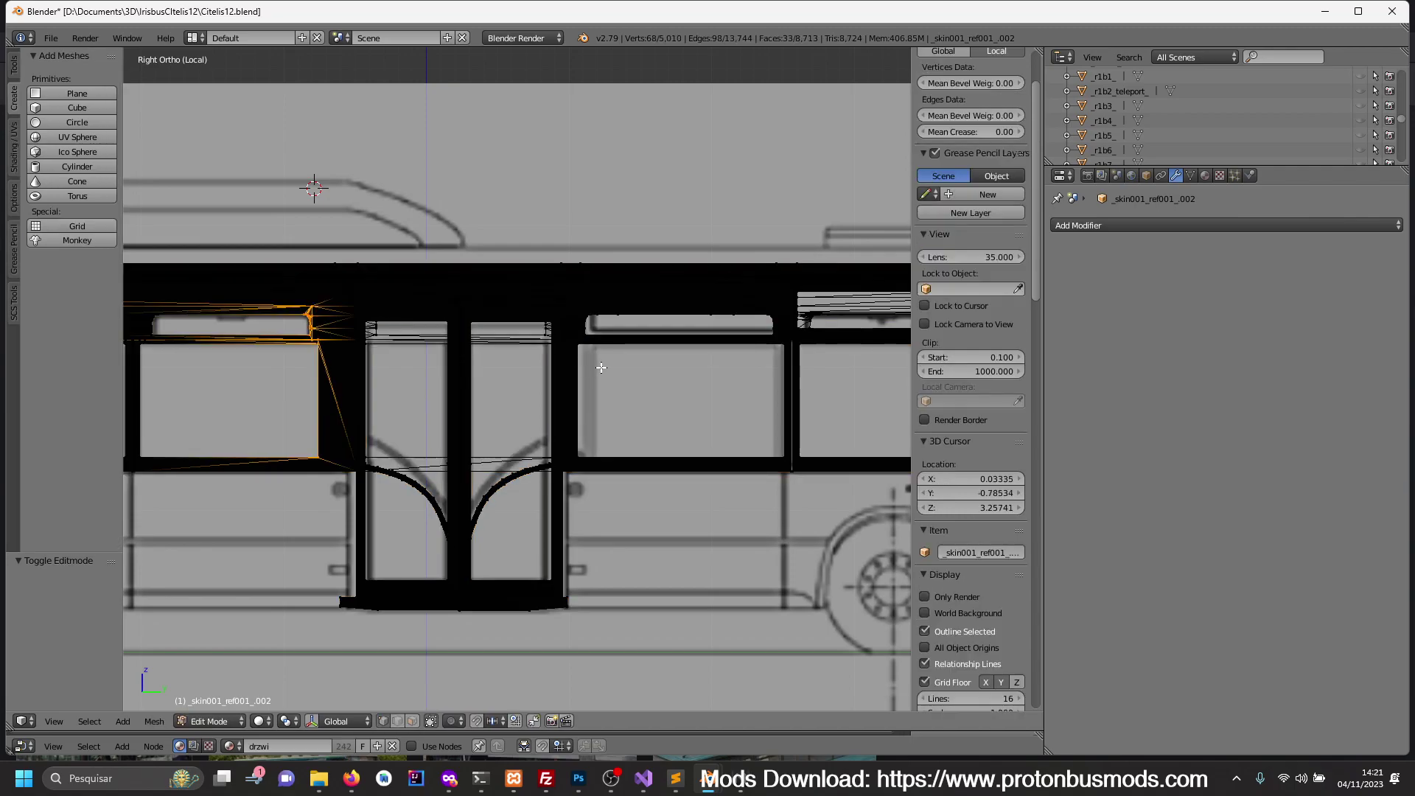
{"action": "key", "text": "a"}
{"action": "key", "text": "z"}
{"action": "scroll", "coordinate": [627, 331], "scroll_direction": "up", "scroll_amount": 2}
{"action": "key", "text": "c"}
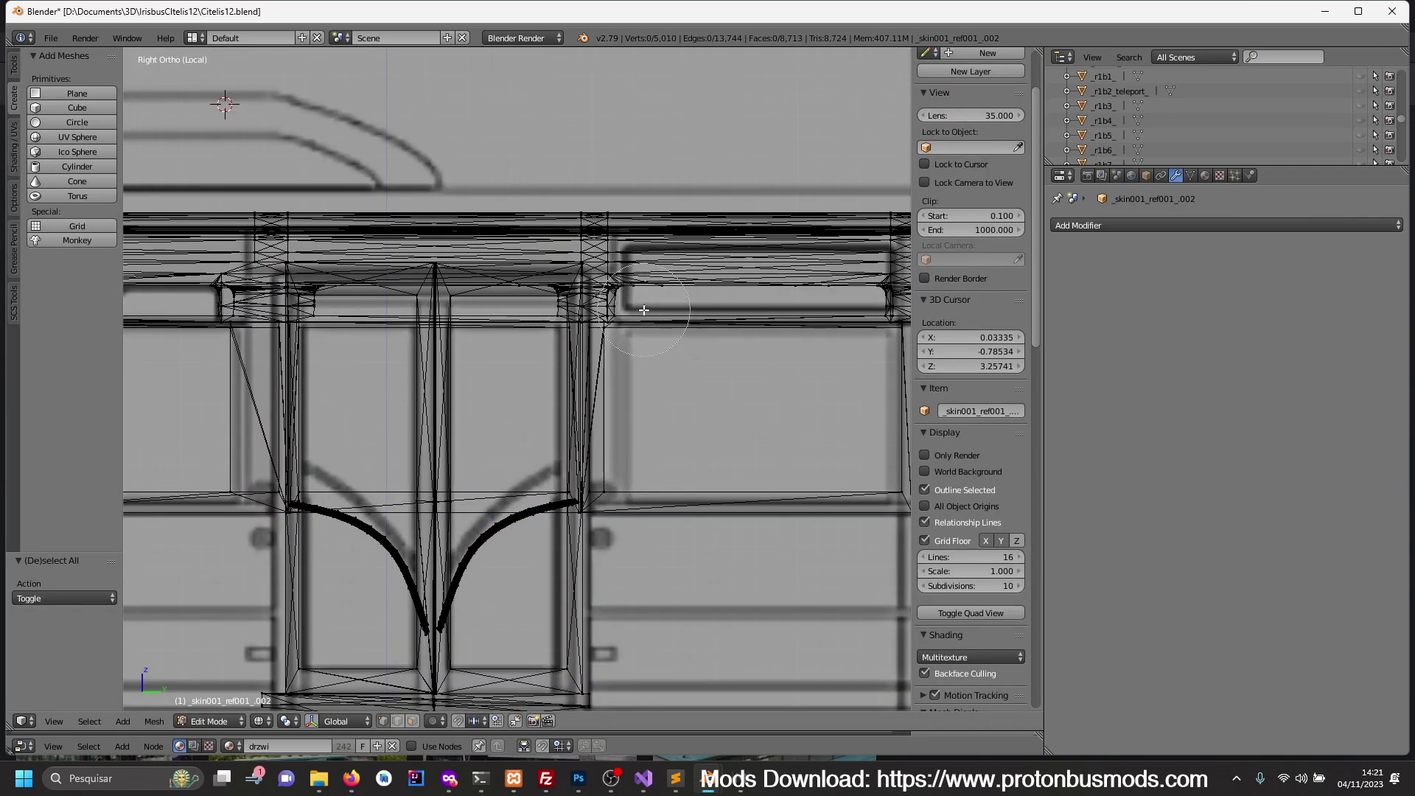
{"action": "left_click_drag", "start_coordinate": [619, 291], "coordinate": [636, 462]}
{"action": "key", "text": "Escape"}
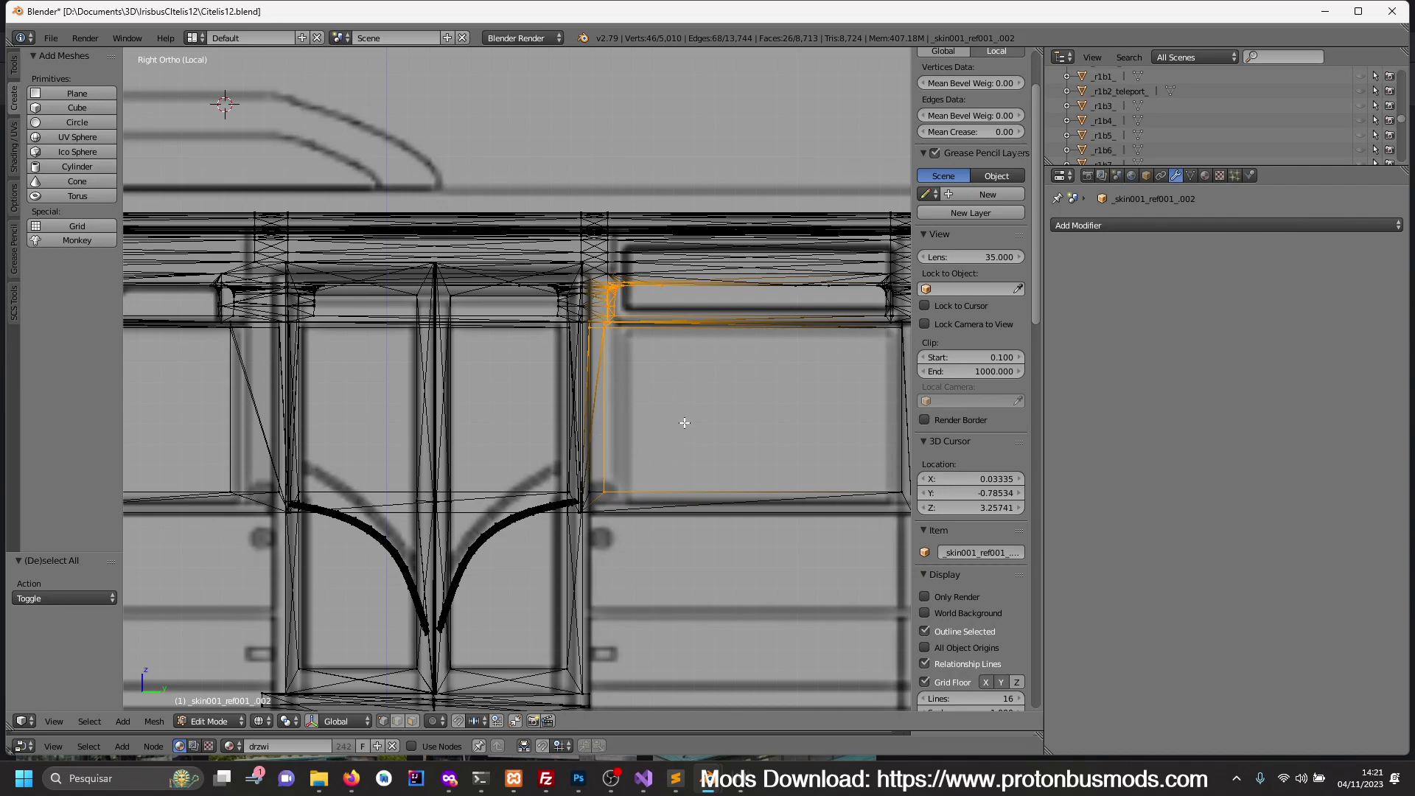
{"action": "key", "text": "g"}
{"action": "key", "text": "y"}
{"action": "key", "text": "y"}
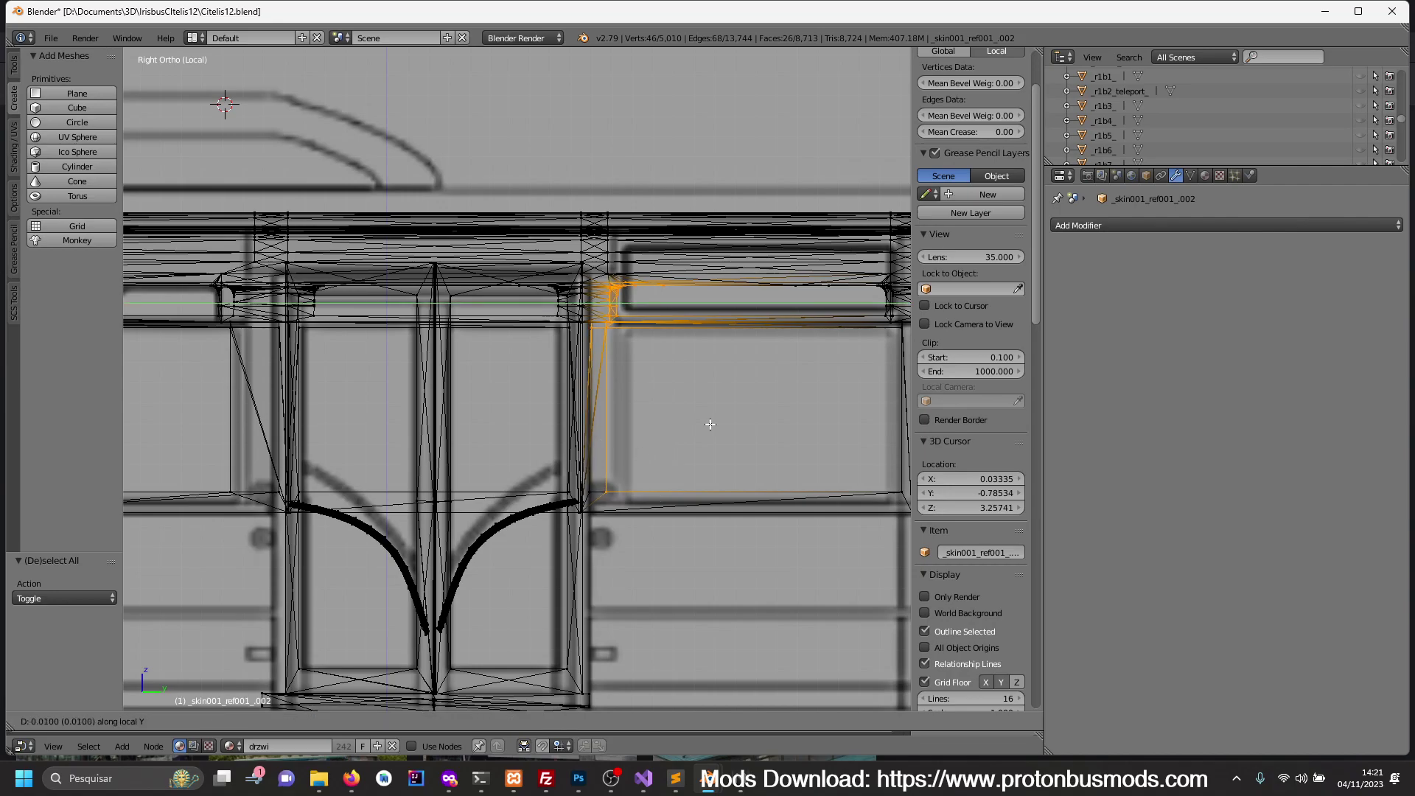
{"action": "left_click", "coordinate": [748, 420]}
- Check the fit in solid view, then temporarily hide and unhide the mesh
{"action": "key", "text": "z"}
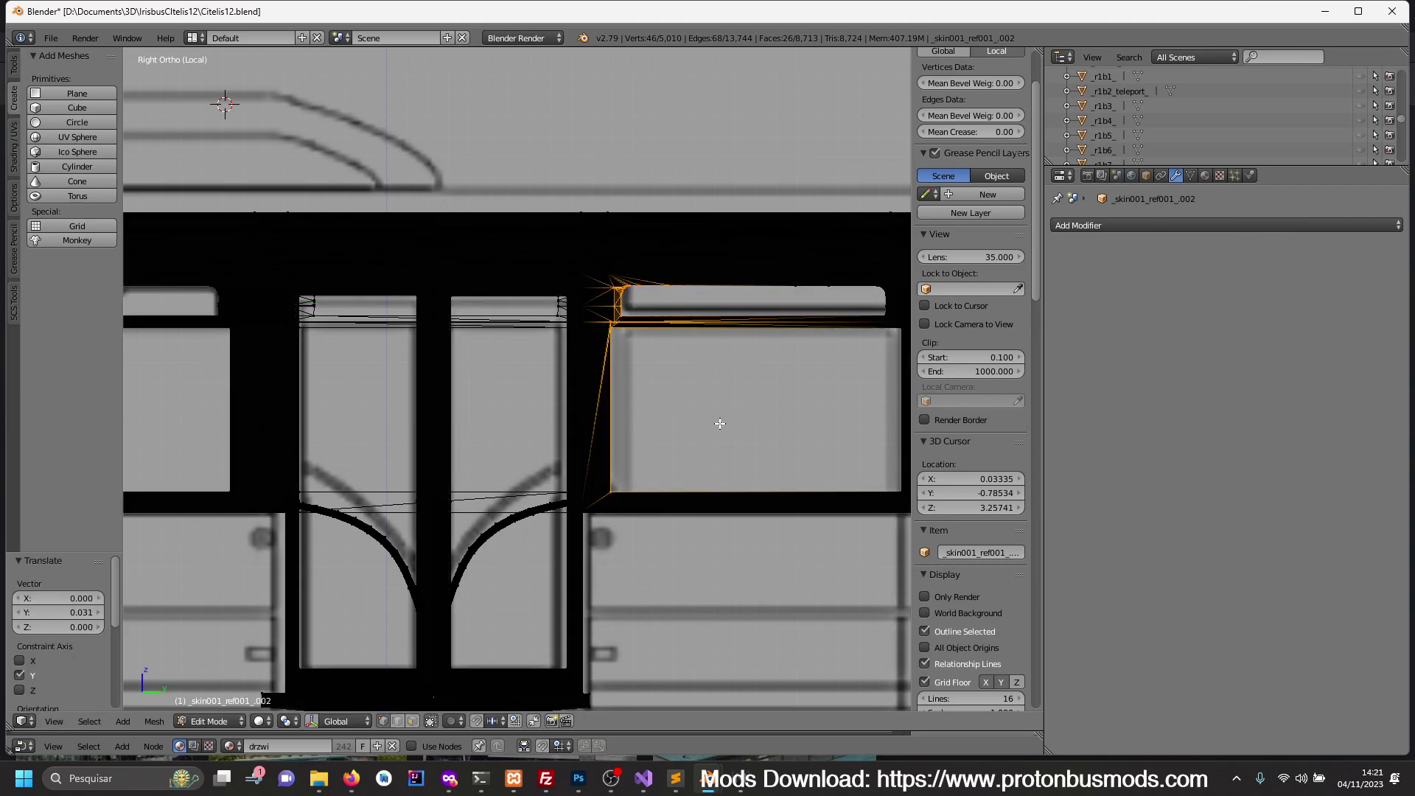
{"action": "scroll", "coordinate": [720, 424], "scroll_direction": "down", "scroll_amount": 3}
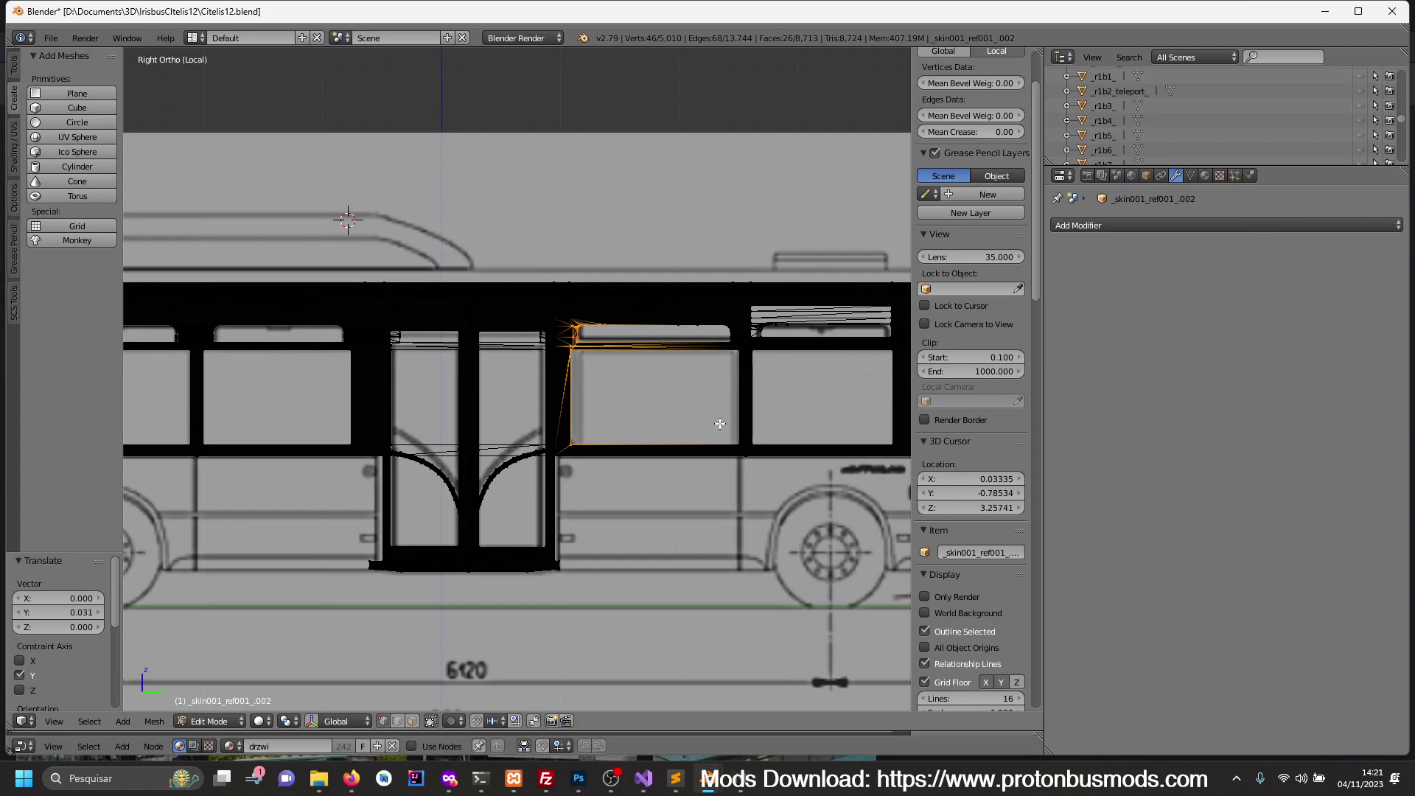
{"action": "key", "text": "z"}
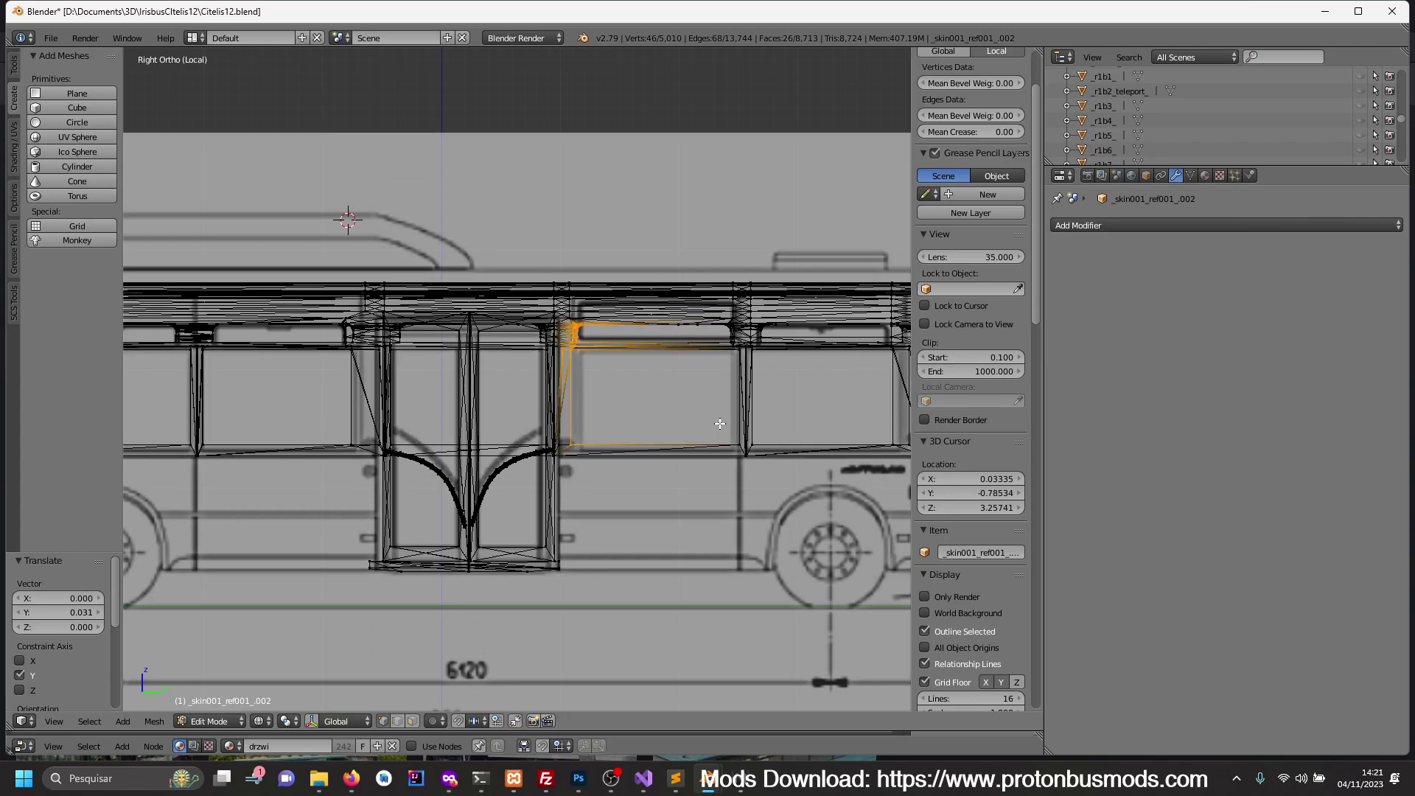
{"action": "key", "text": "a"}
{"action": "key", "text": "h"}
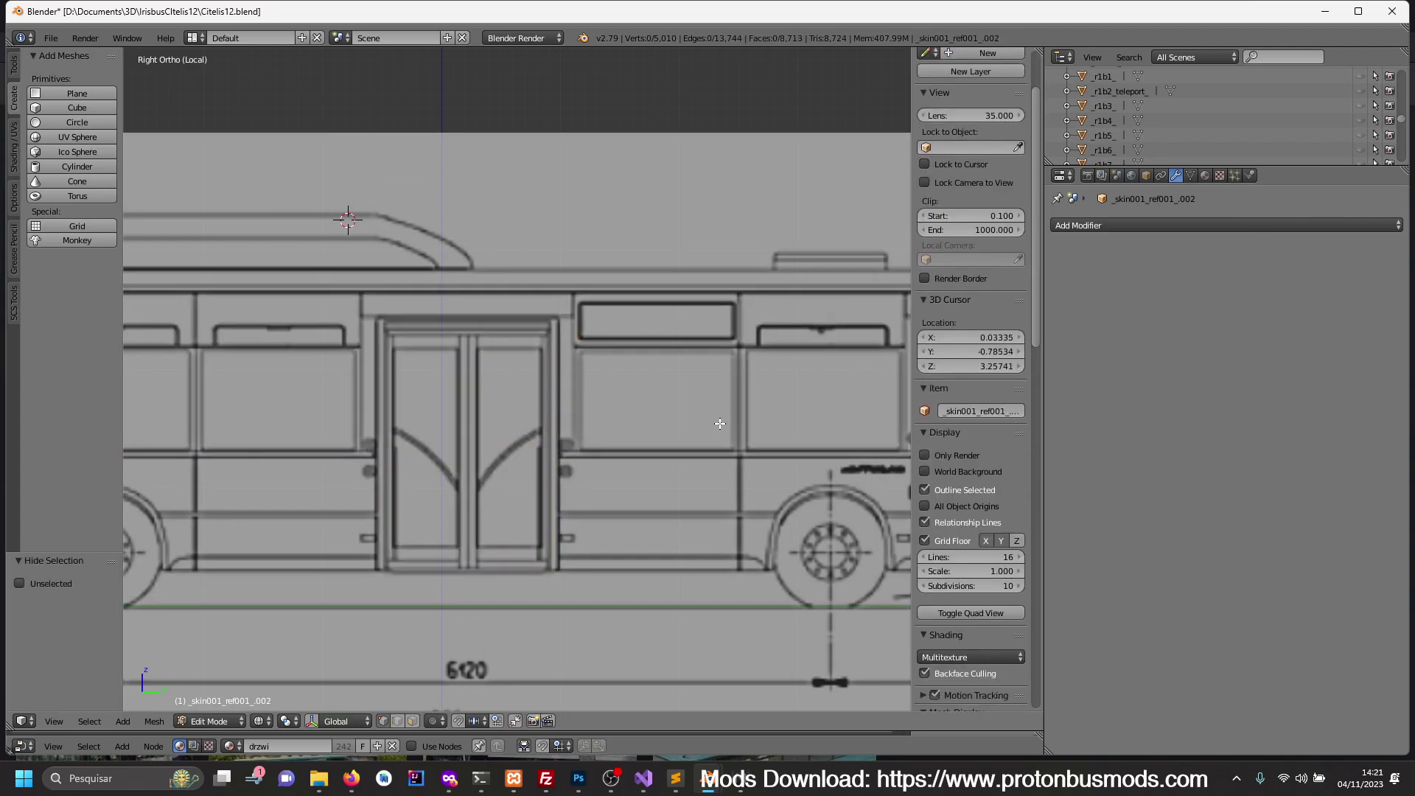
{"action": "key", "text": "alt+h"}
{"action": "scroll", "coordinate": [662, 420], "scroll_direction": "up", "scroll_amount": 1}
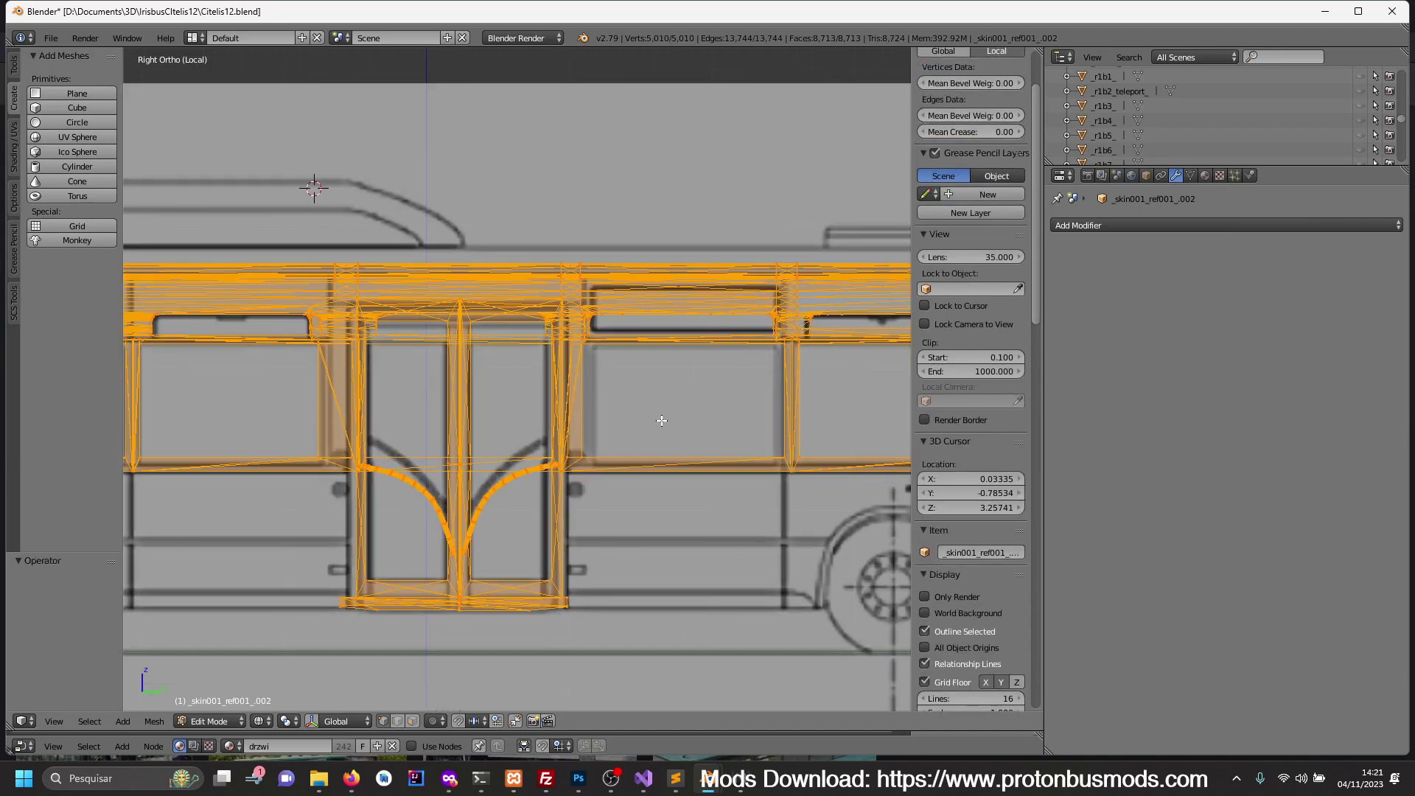
- Select the linked frame piece right of the front doors and slide it along Y
{"action": "key", "text": "g"}
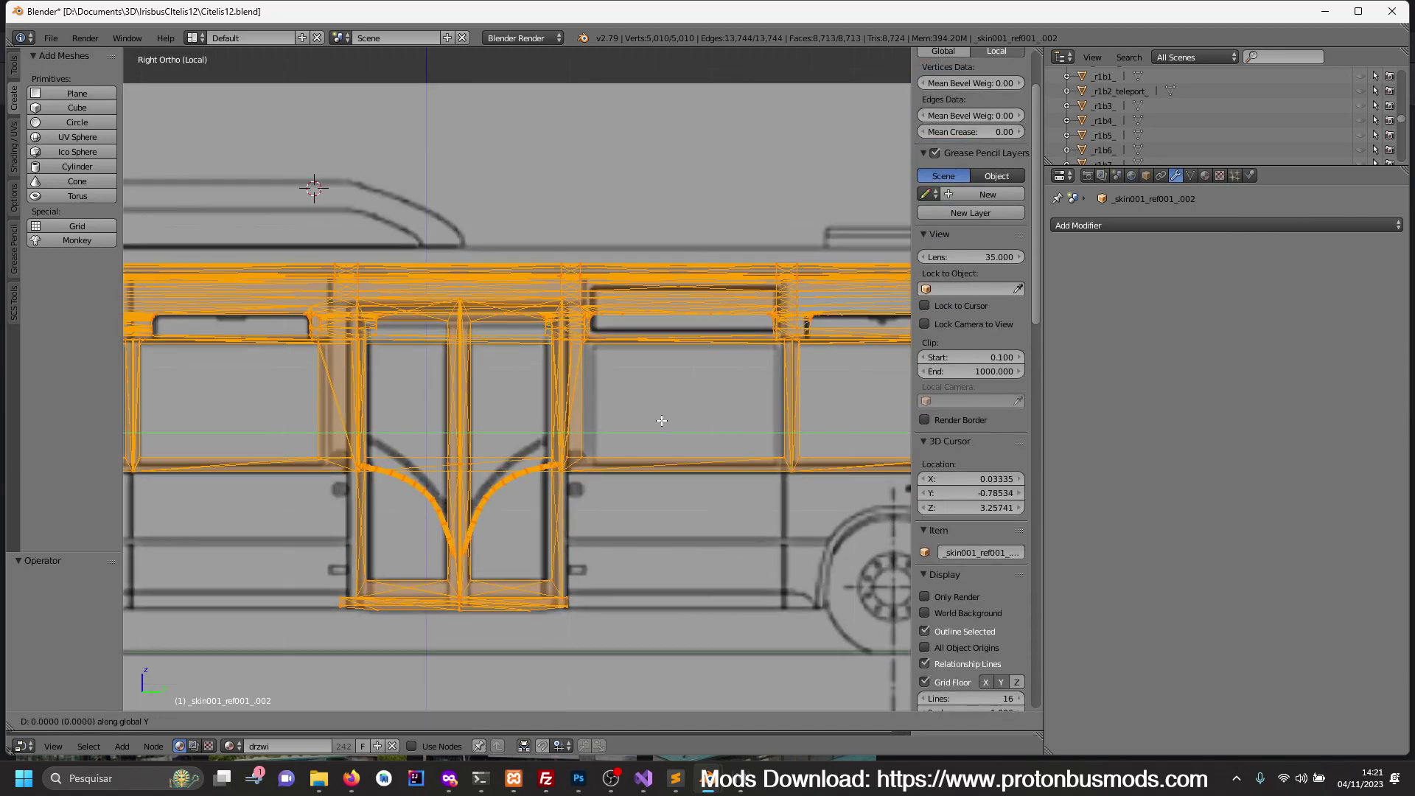
{"action": "key", "text": "y"}
{"action": "key", "text": "Escape"}
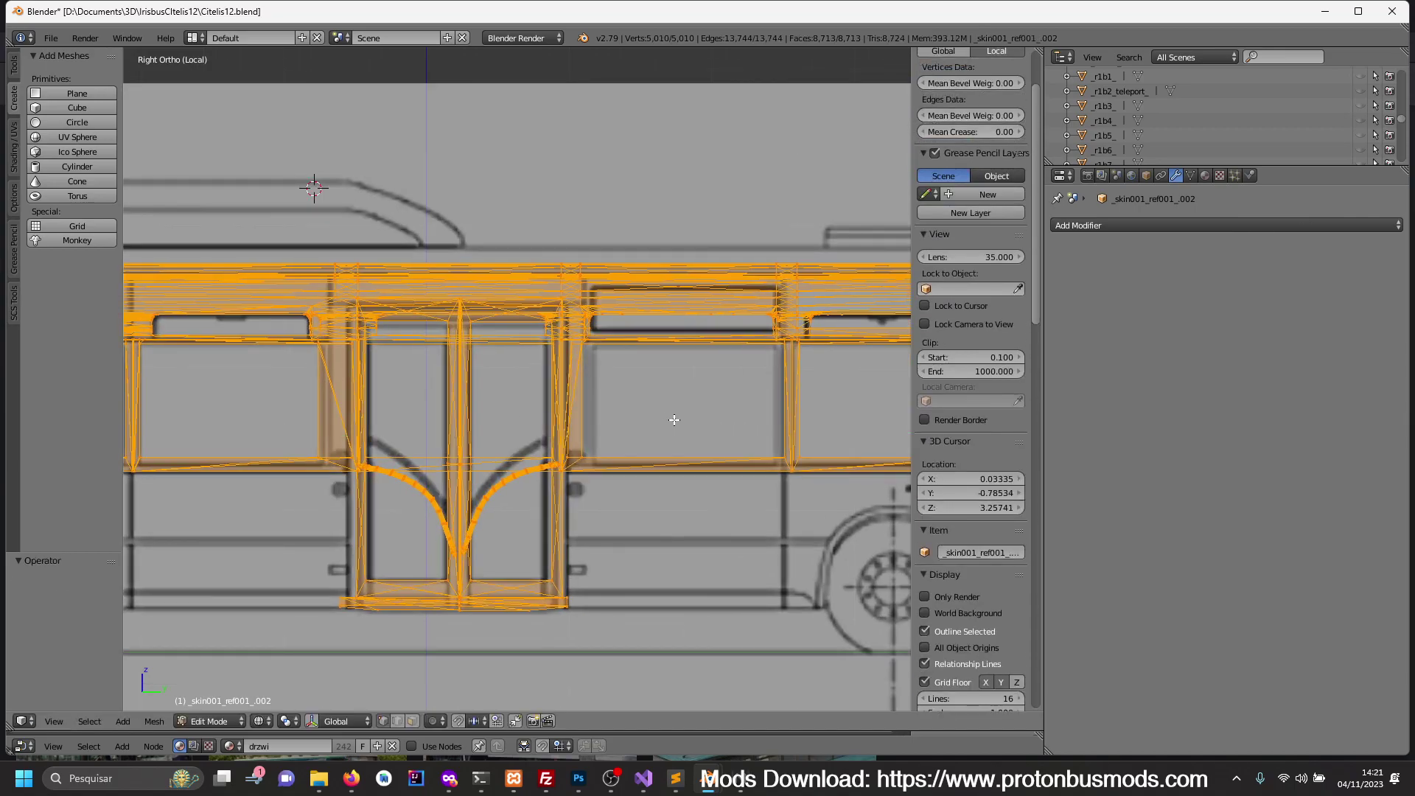
{"action": "key", "text": "a"}
{"action": "key", "text": "l"}
{"action": "key", "text": "g"}
{"action": "key", "text": "y"}
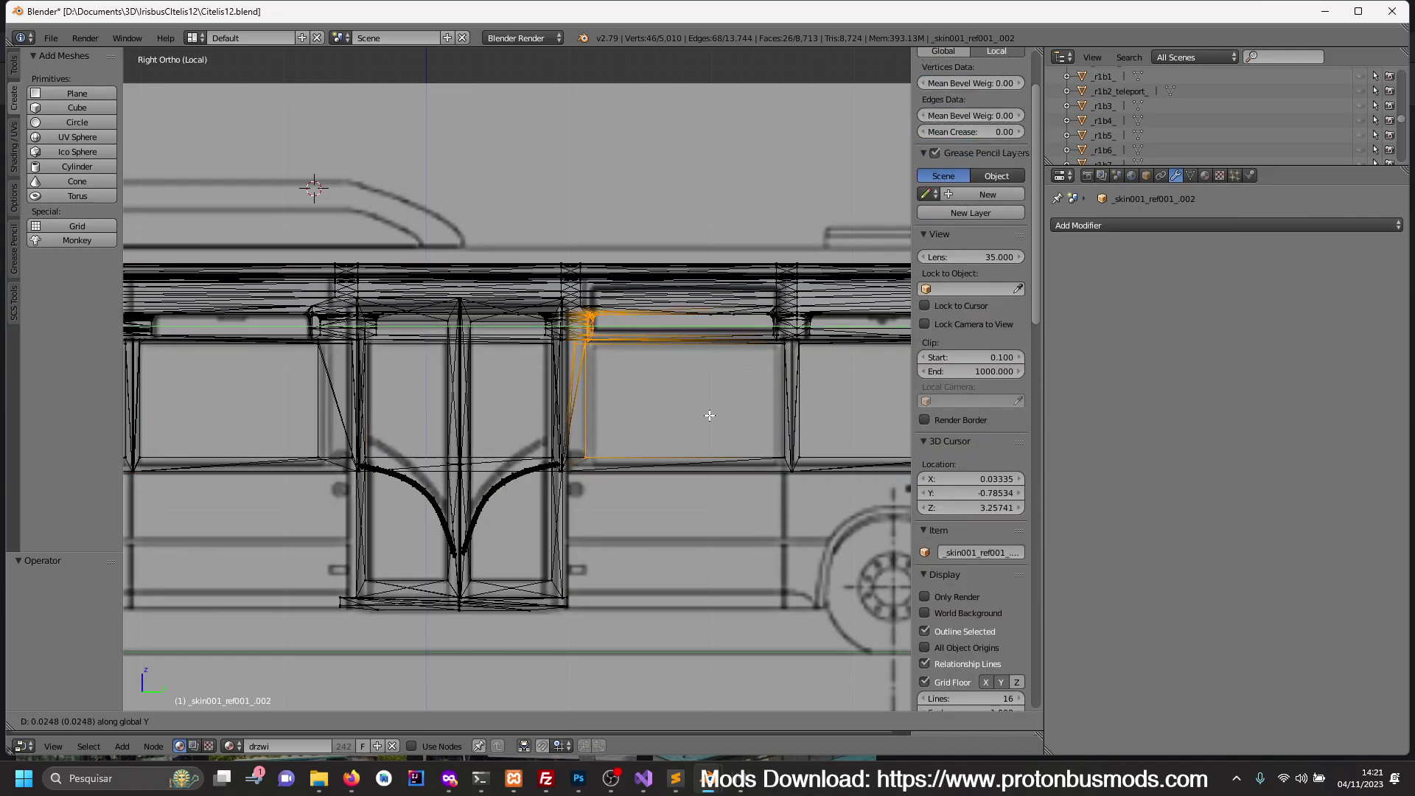
- Place the linked piece at Y 0.078, then shift the frame left of the doors about 0.042
{"action": "left_click", "coordinate": [785, 404]}
{"action": "key", "text": "a"}
{"action": "key", "text": "c"}
{"action": "mouse_move", "coordinate": [335, 320]}
{"action": "left_mouse_down"}
{"action": "mouse_move", "coordinate": [305, 416]}
{"action": "mouse_move", "coordinate": [325, 443]}
{"action": "left_mouse_up"}
{"action": "key", "text": "Escape"}
{"action": "key", "text": "g"}
{"action": "key", "text": "y"}
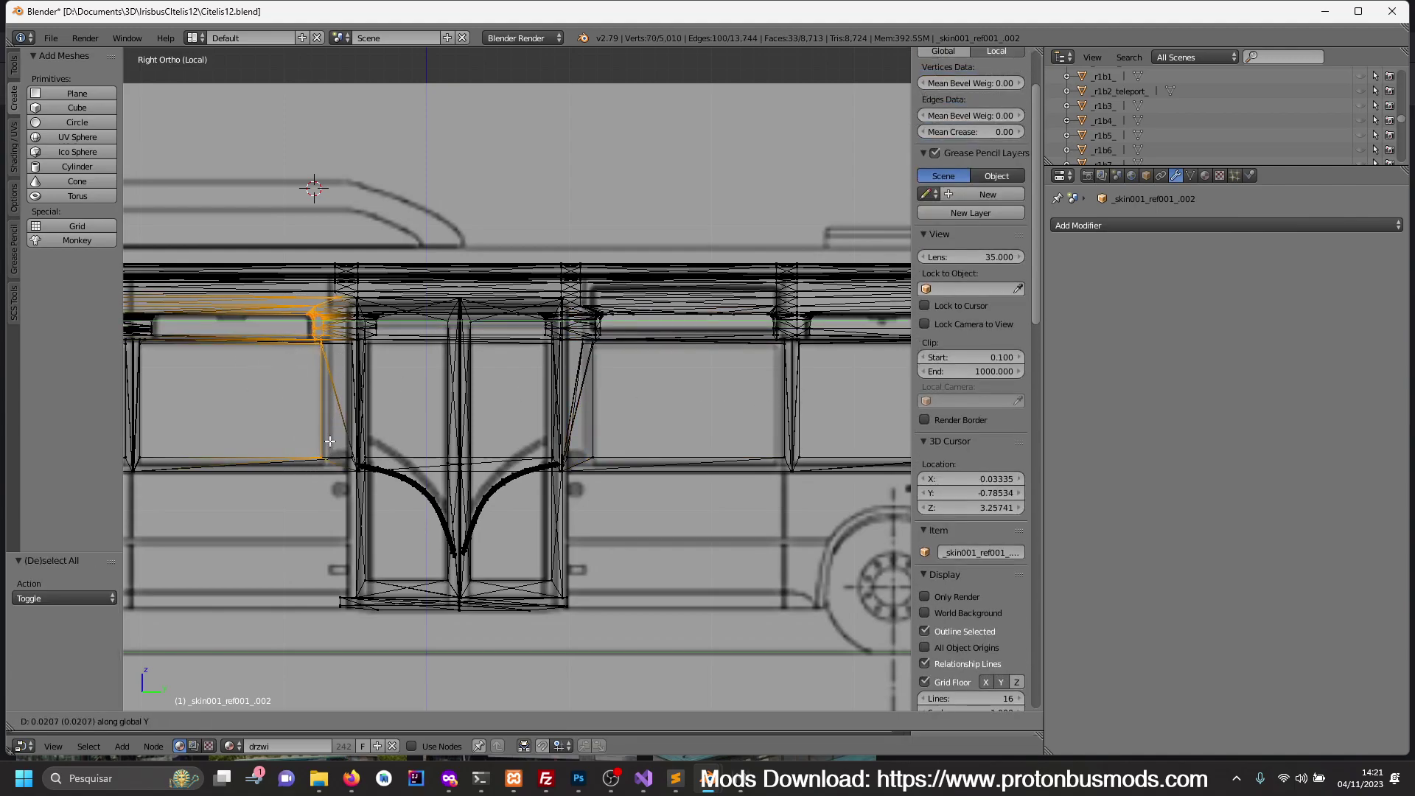
{"action": "left_click", "coordinate": [363, 436]}
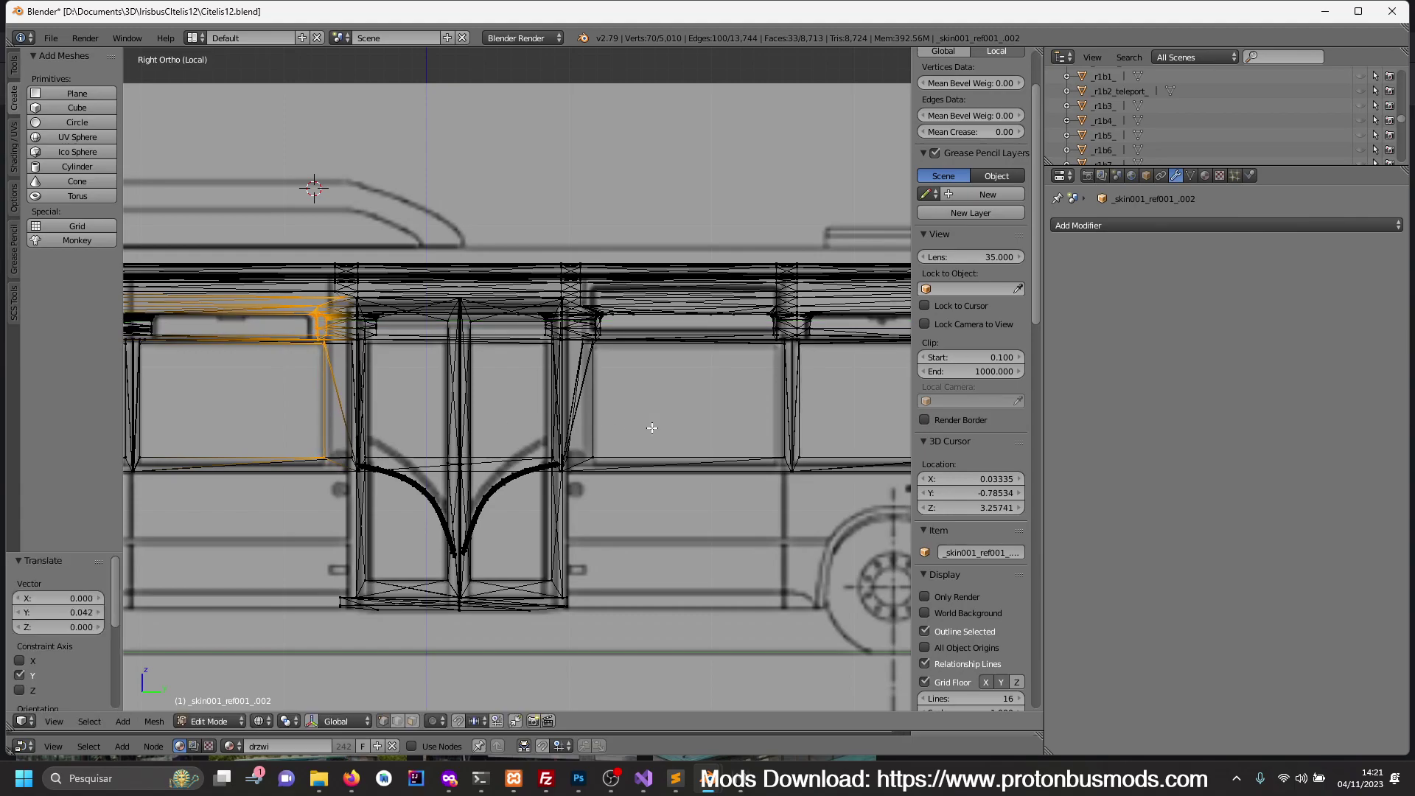
- Select a rear window pillar with its top rail and shift it slightly along Y
{"action": "middle_click_drag", "start_coordinate": [646, 429], "coordinate": [490, 440], "text": "shift"}
{"action": "key", "text": "a"}
{"action": "key", "text": "c"}
{"action": "left_click_drag", "start_coordinate": [623, 324], "coordinate": [616, 469]}
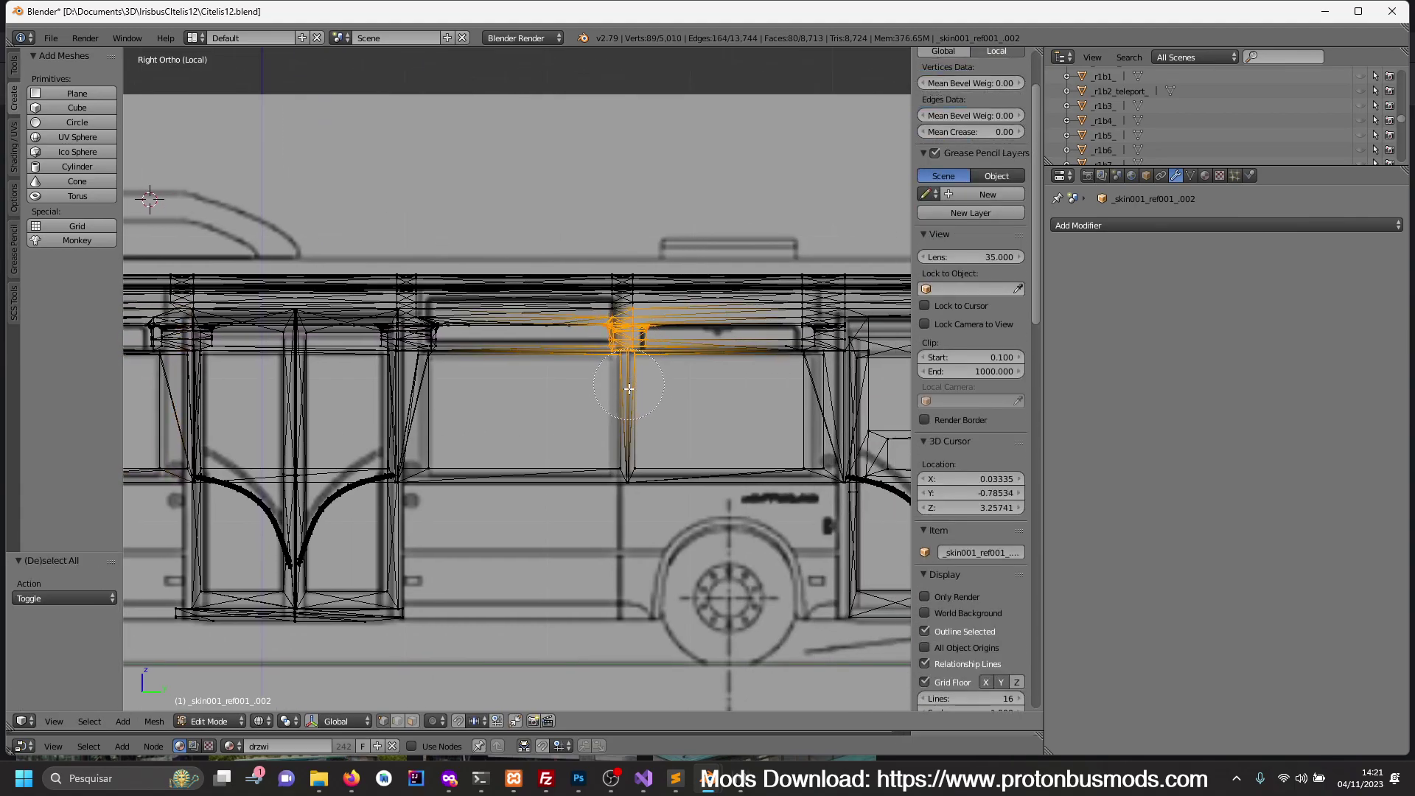
{"action": "right_click", "coordinate": [616, 470]}
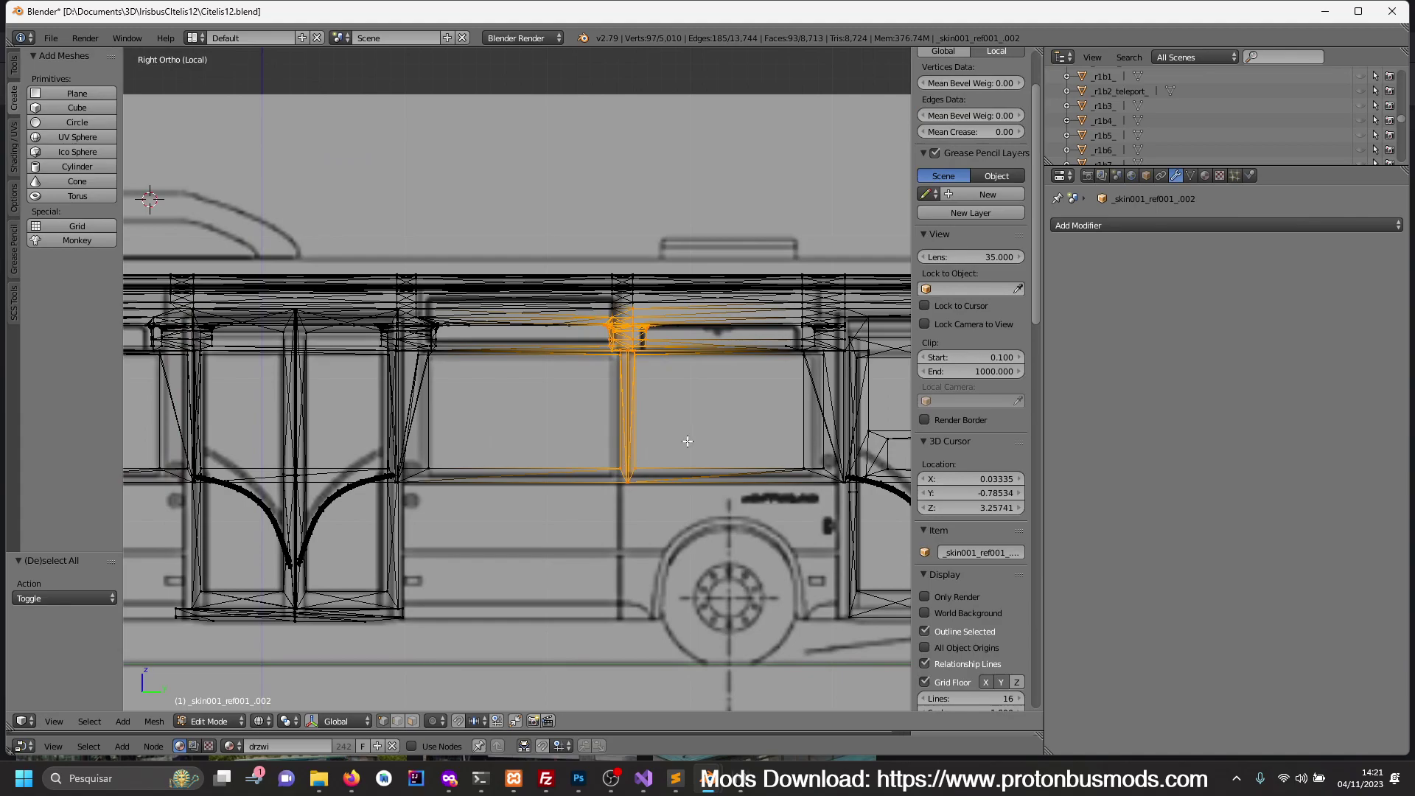
{"action": "key", "text": "g"}
{"action": "key", "text": "y"}
{"action": "right_click", "coordinate": [687, 441]}
{"action": "key", "text": "g"}
{"action": "key", "text": "y"}
{"action": "left_click", "coordinate": [658, 442]}
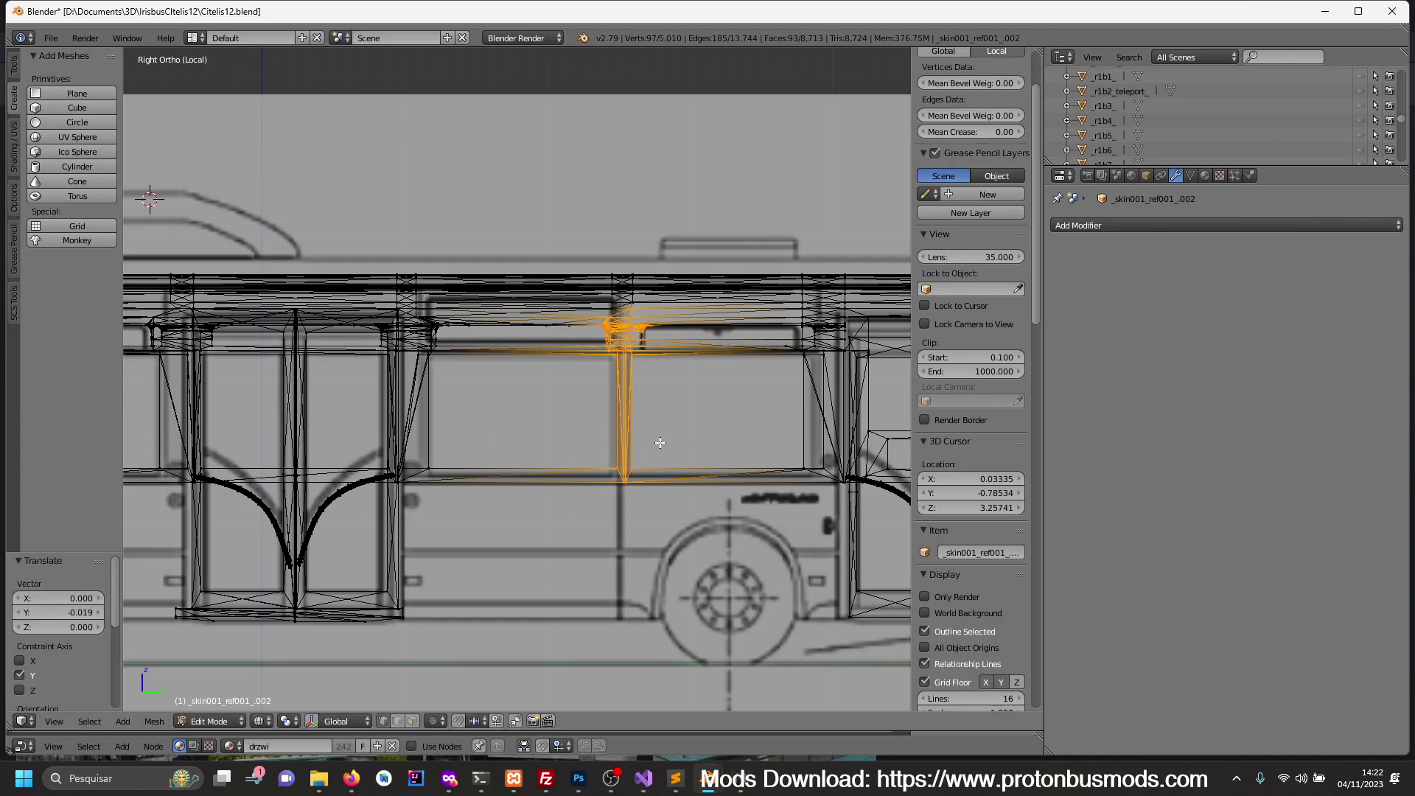
- Exclude the upper frame edges and move the pillar -0.036 along Y
{"action": "key", "text": "c"}
{"action": "middle_click_drag", "start_coordinate": [675, 344], "coordinate": [693, 341]}
{"action": "right_click", "coordinate": [701, 422]}
{"action": "key", "text": "g"}
{"action": "key", "text": "y"}
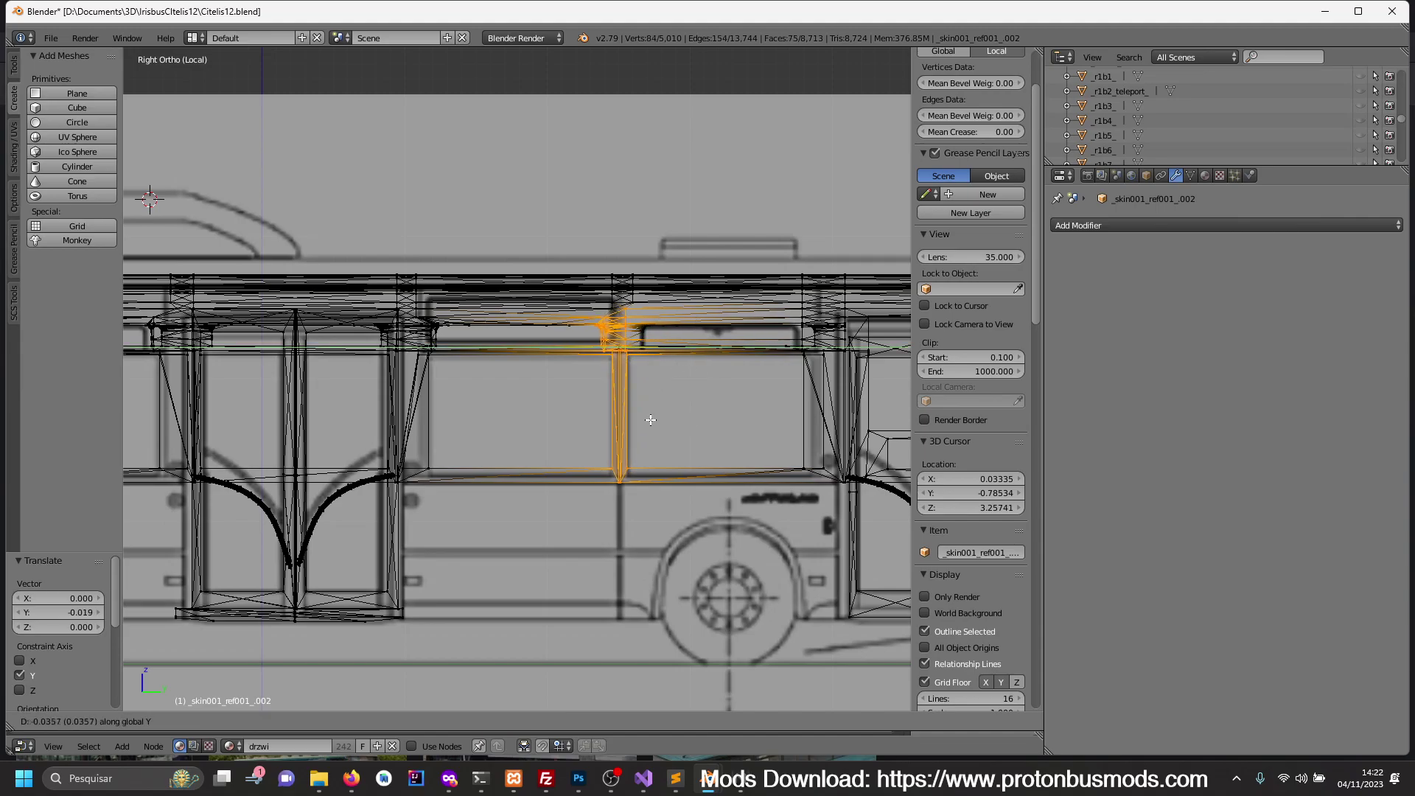
{"action": "left_click", "coordinate": [651, 419]}
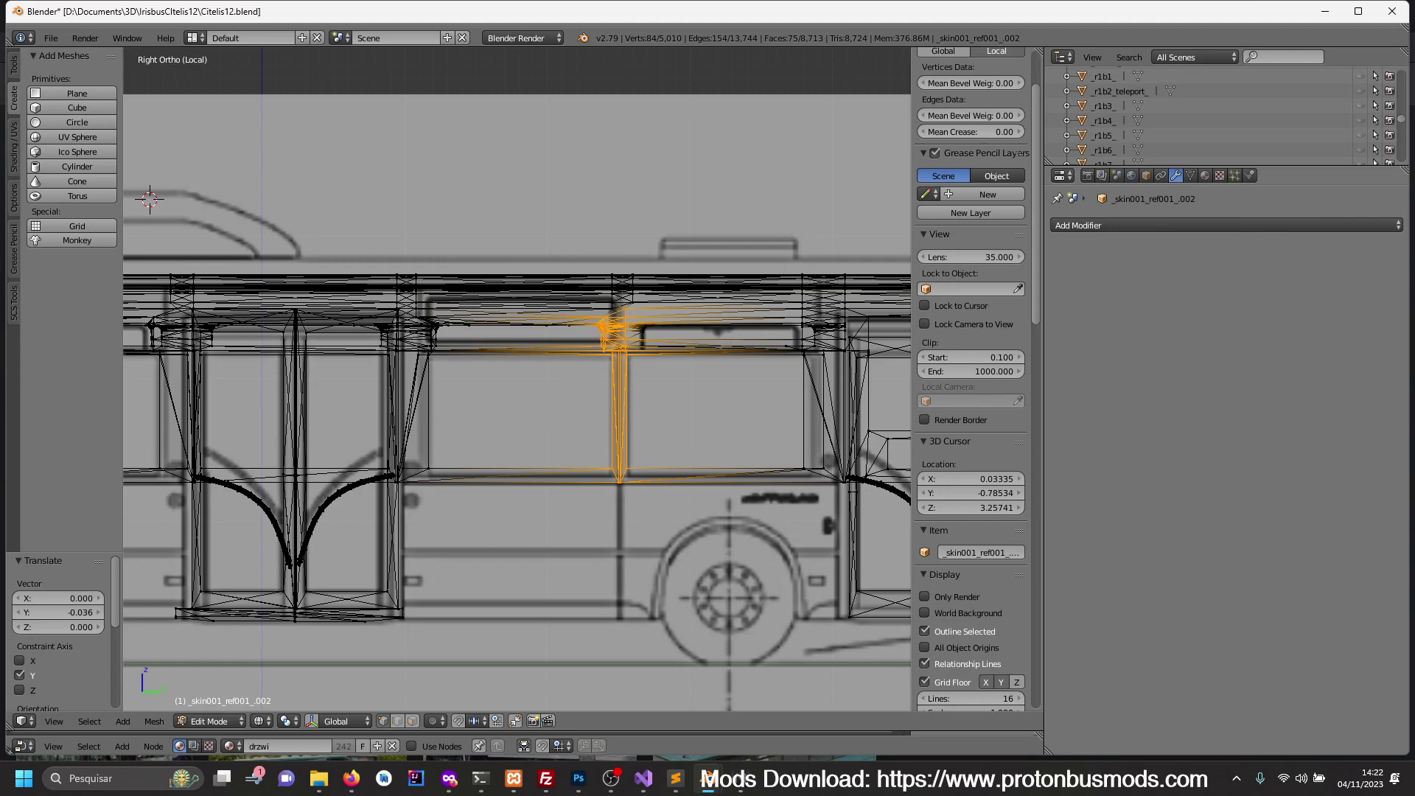
{"action": "left_click", "coordinate": [352, 779]}
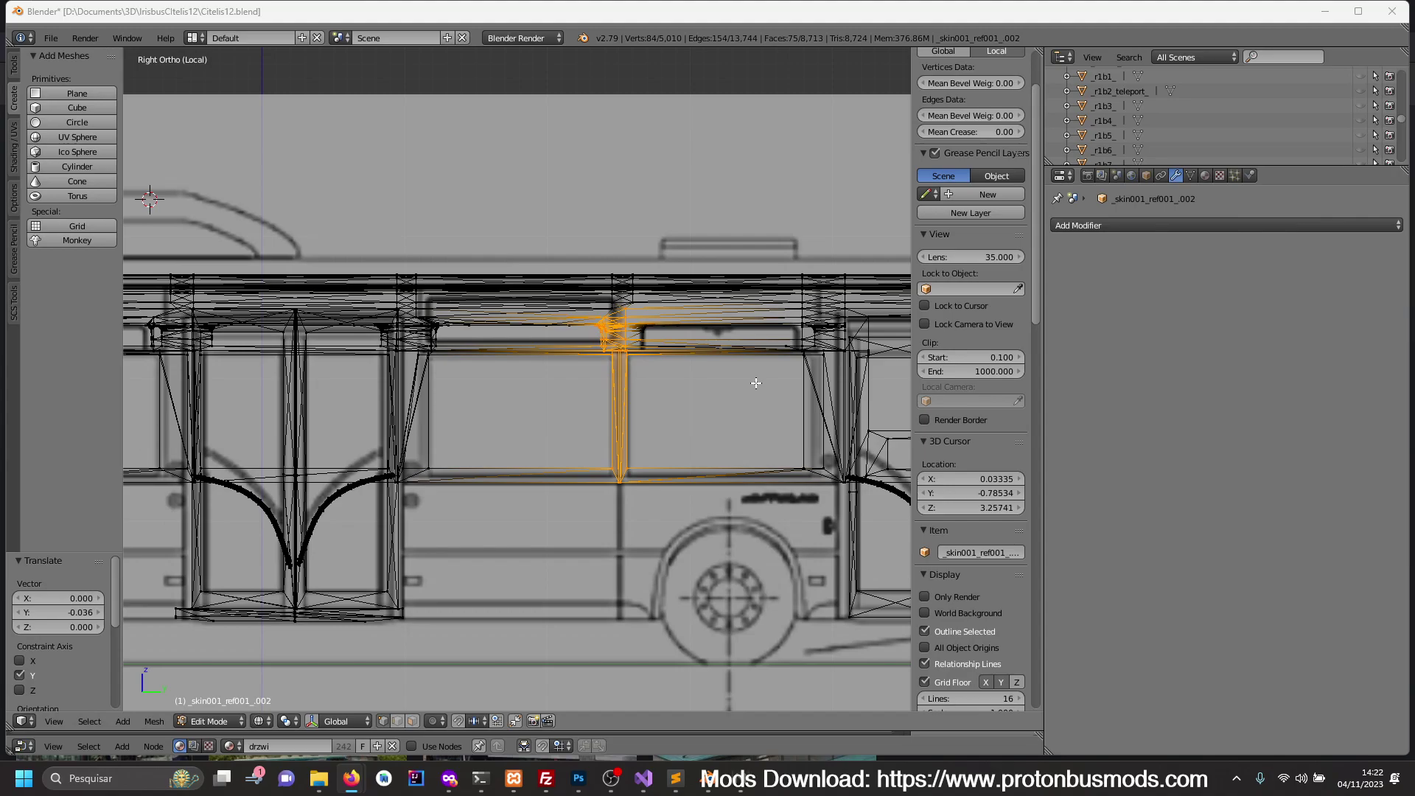
- Select the frontmost side window's frame vertices and shift them 0.066 along Y
{"action": "middle_click_drag", "start_coordinate": [720, 401], "coordinate": [626, 392], "text": "shift"}
{"action": "scroll", "coordinate": [562, 383], "scroll_direction": "down", "scroll_amount": 2}
{"action": "key", "text": "a"}
{"action": "left_click", "coordinate": [562, 382]}
{"action": "scroll", "coordinate": [582, 387], "scroll_direction": "up", "scroll_amount": 3}
{"action": "key", "text": "c"}
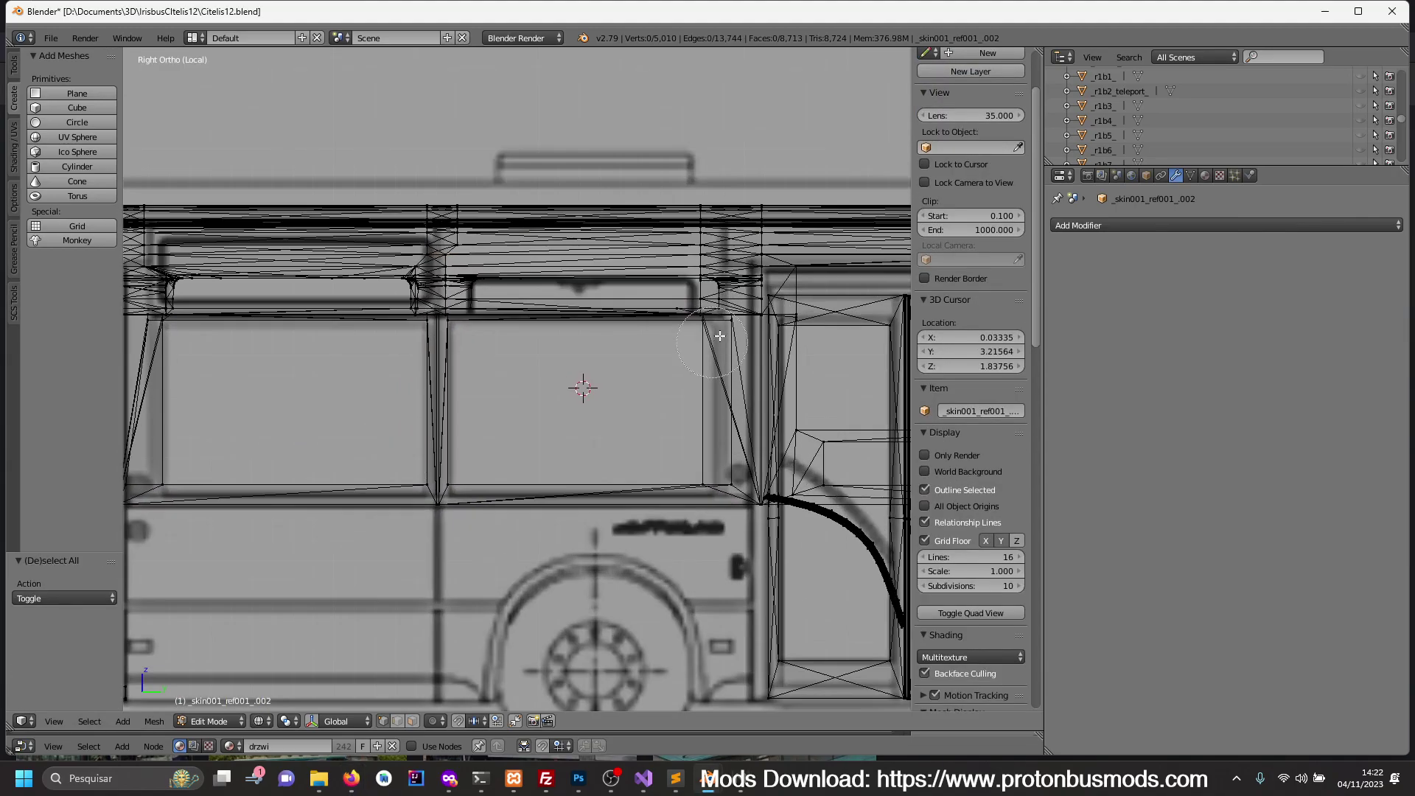
{"action": "left_click_drag", "start_coordinate": [720, 336], "coordinate": [711, 296]}
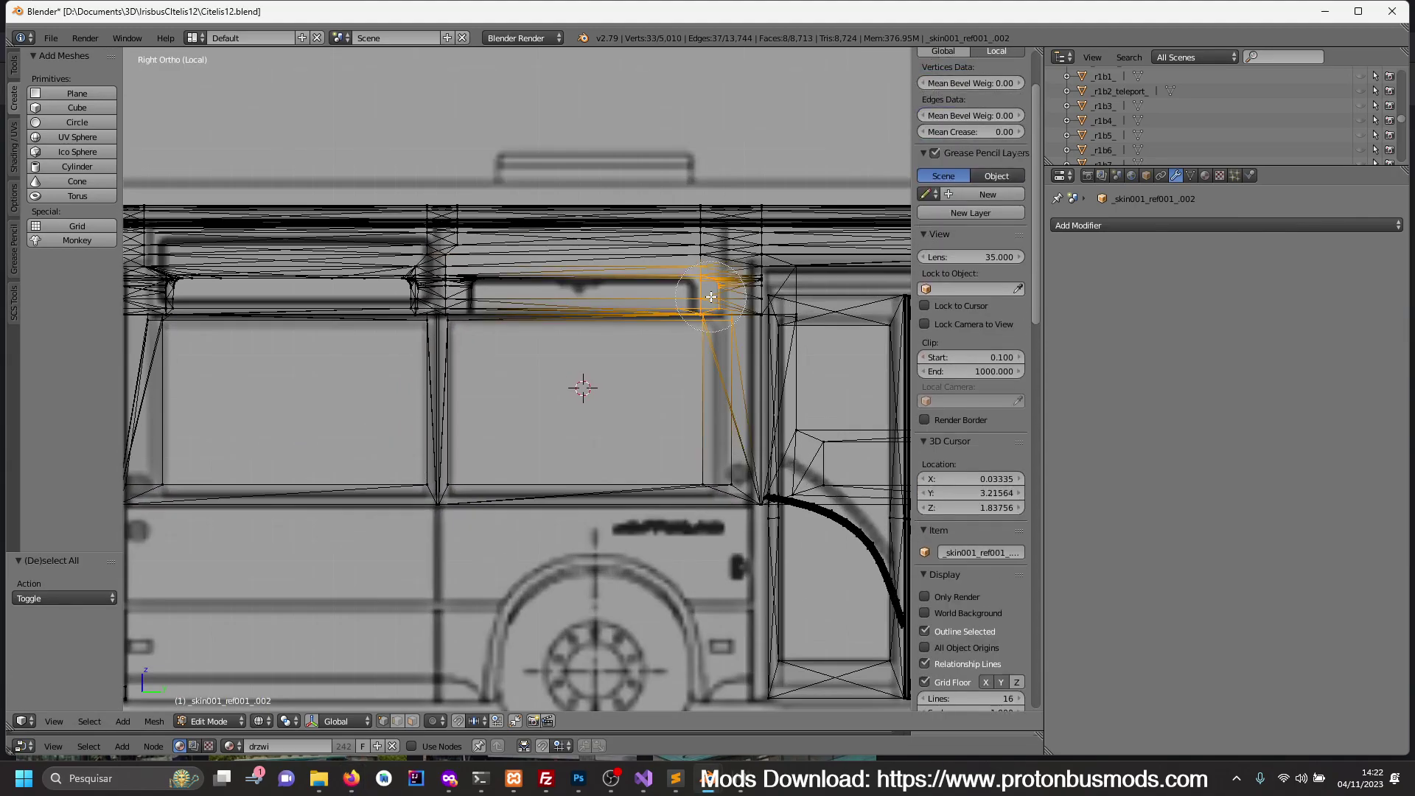
{"action": "left_click_drag", "start_coordinate": [711, 297], "coordinate": [713, 258]}
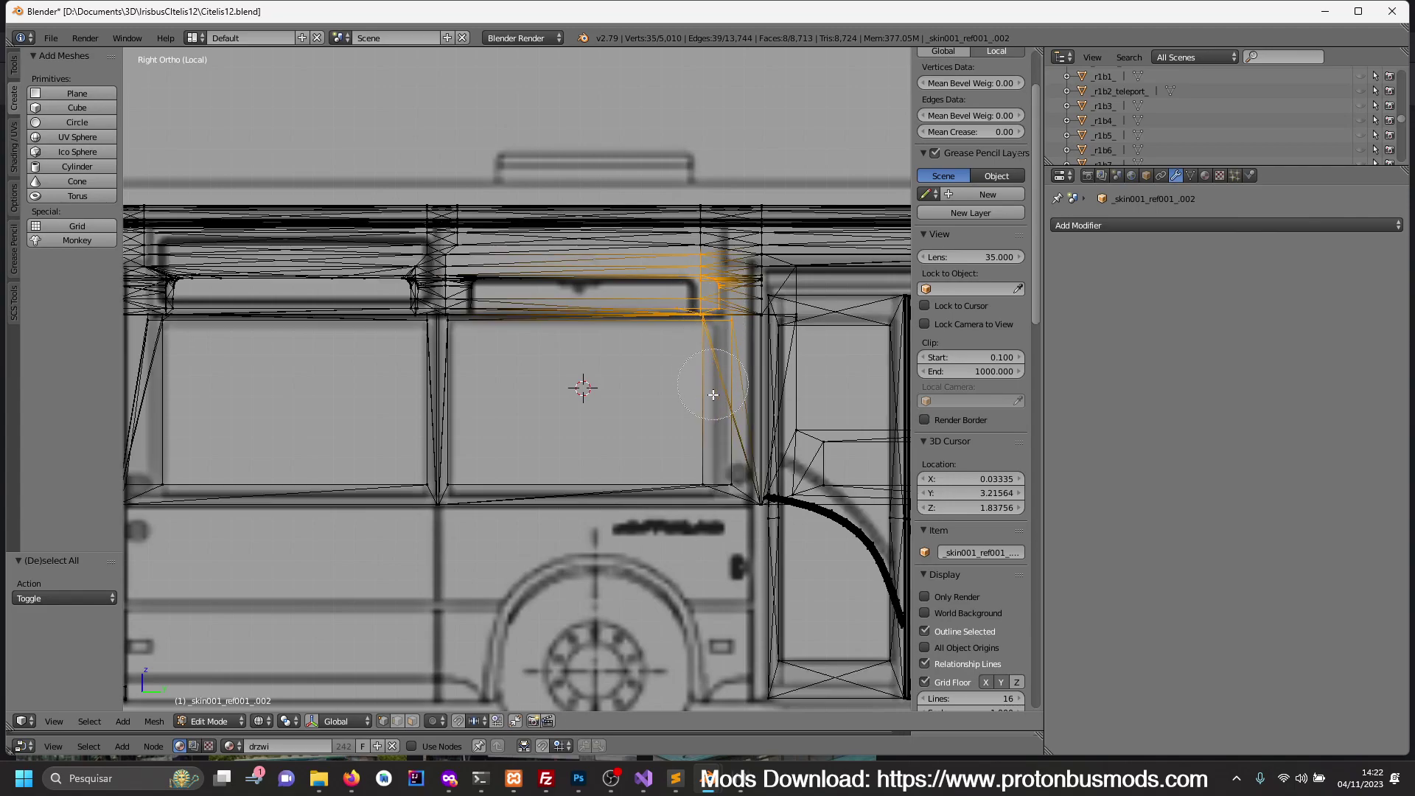
{"action": "left_click_drag", "start_coordinate": [714, 395], "coordinate": [691, 488]}
{"action": "key", "text": "Escape"}
{"action": "key", "text": "g"}
{"action": "key", "text": "y"}
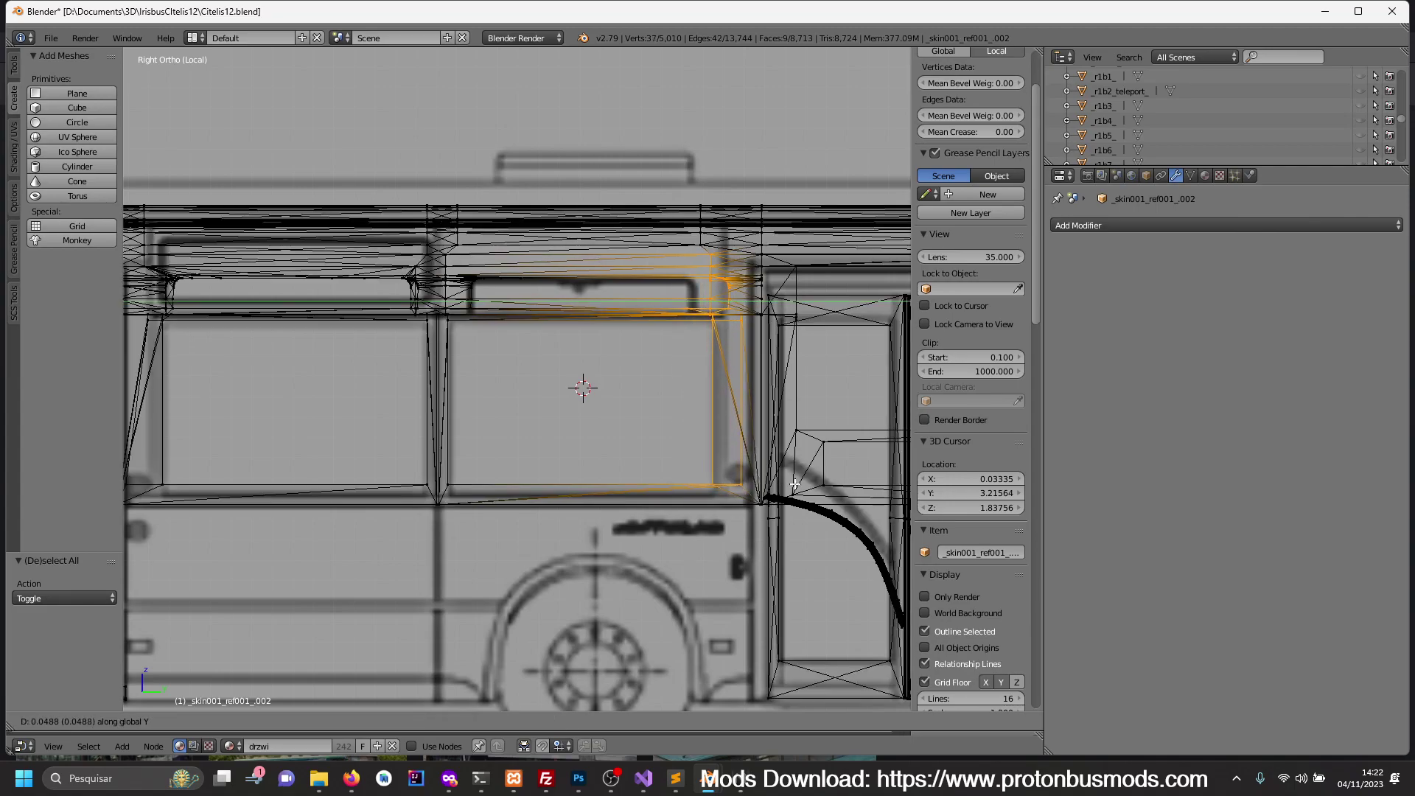
{"action": "left_click", "coordinate": [823, 482]}
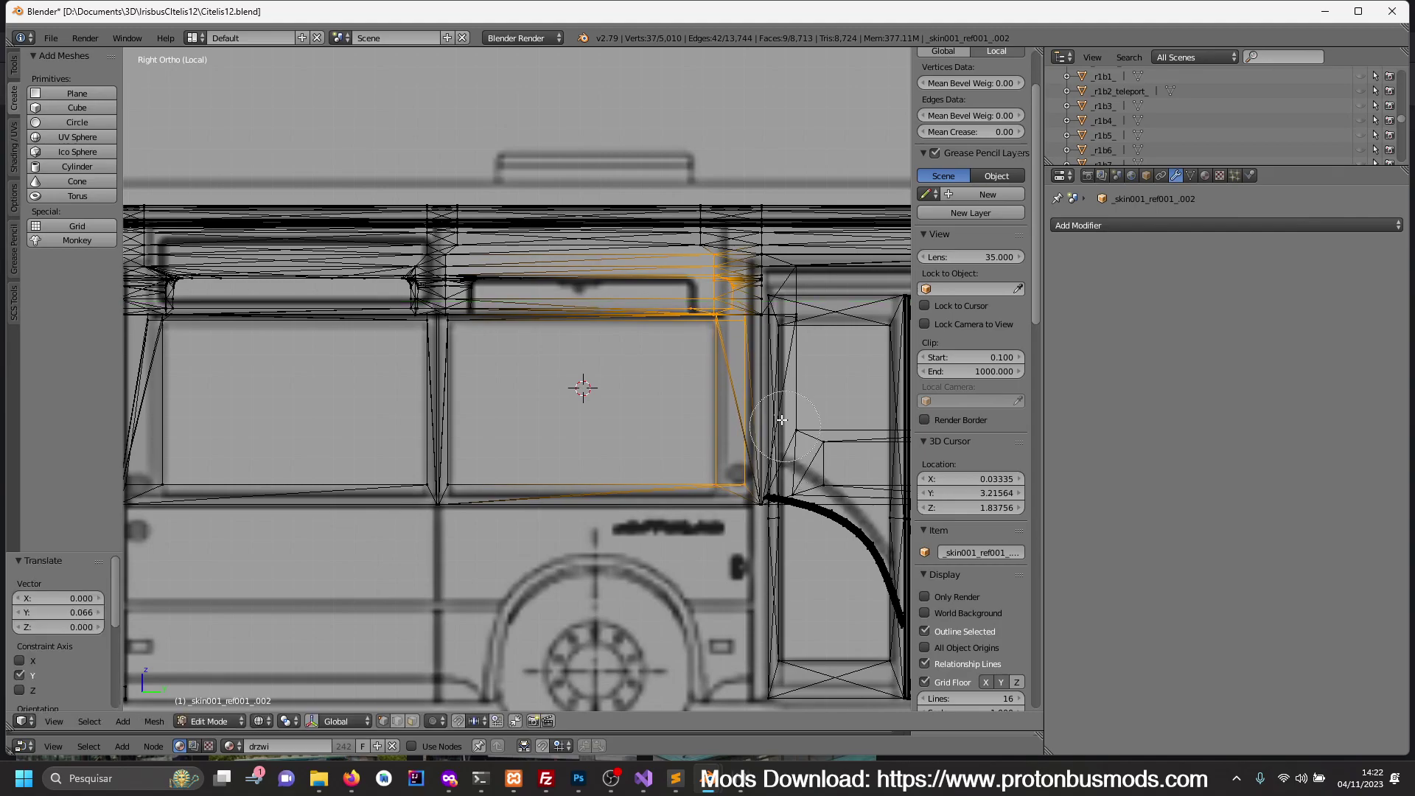
- Drop the lower-right frame vertices from the selection and try a lengthwise move
{"action": "key", "text": "c"}
{"action": "middle_click_drag", "start_coordinate": [735, 350], "coordinate": [734, 475]}
{"action": "key", "text": "Escape"}
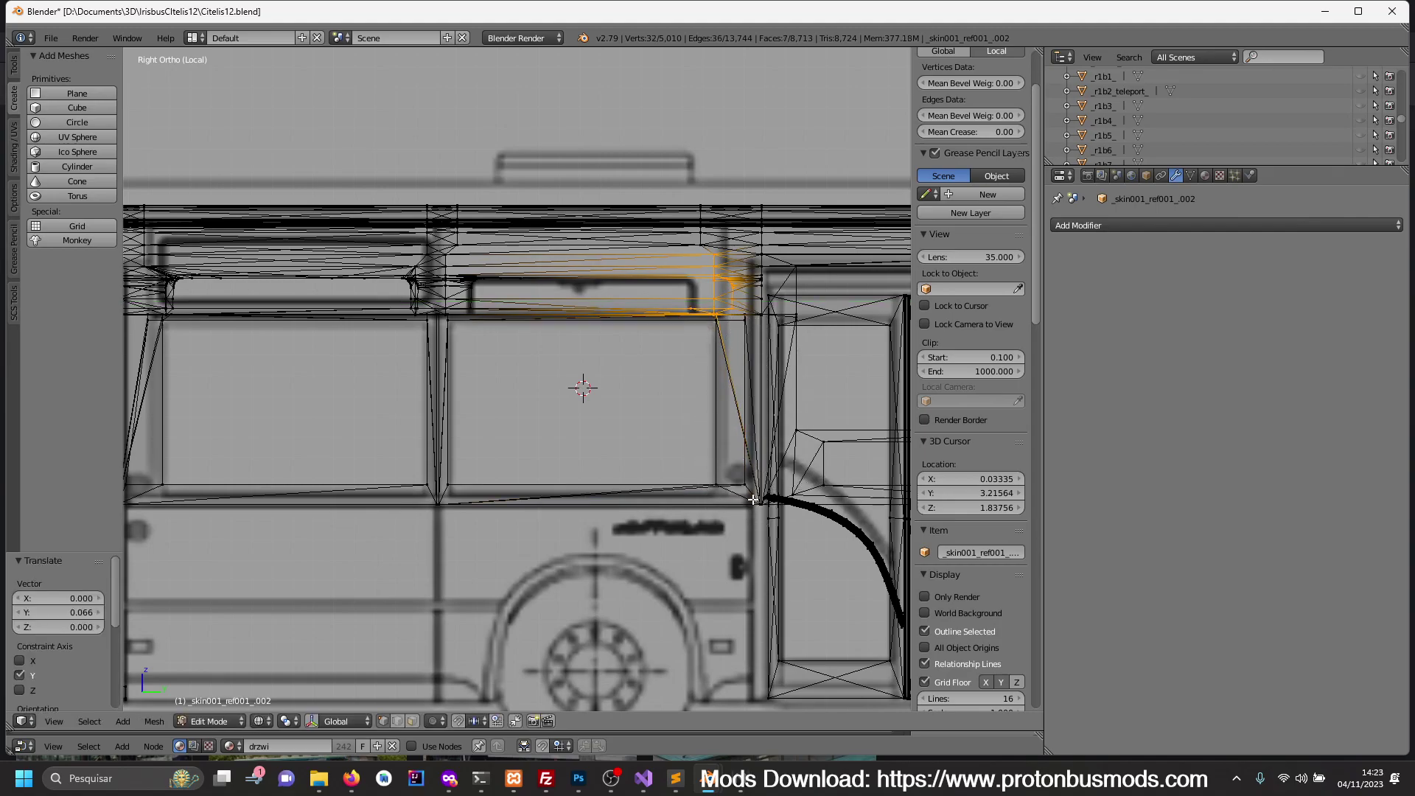
{"action": "key", "text": "g"}
{"action": "key", "text": "y"}
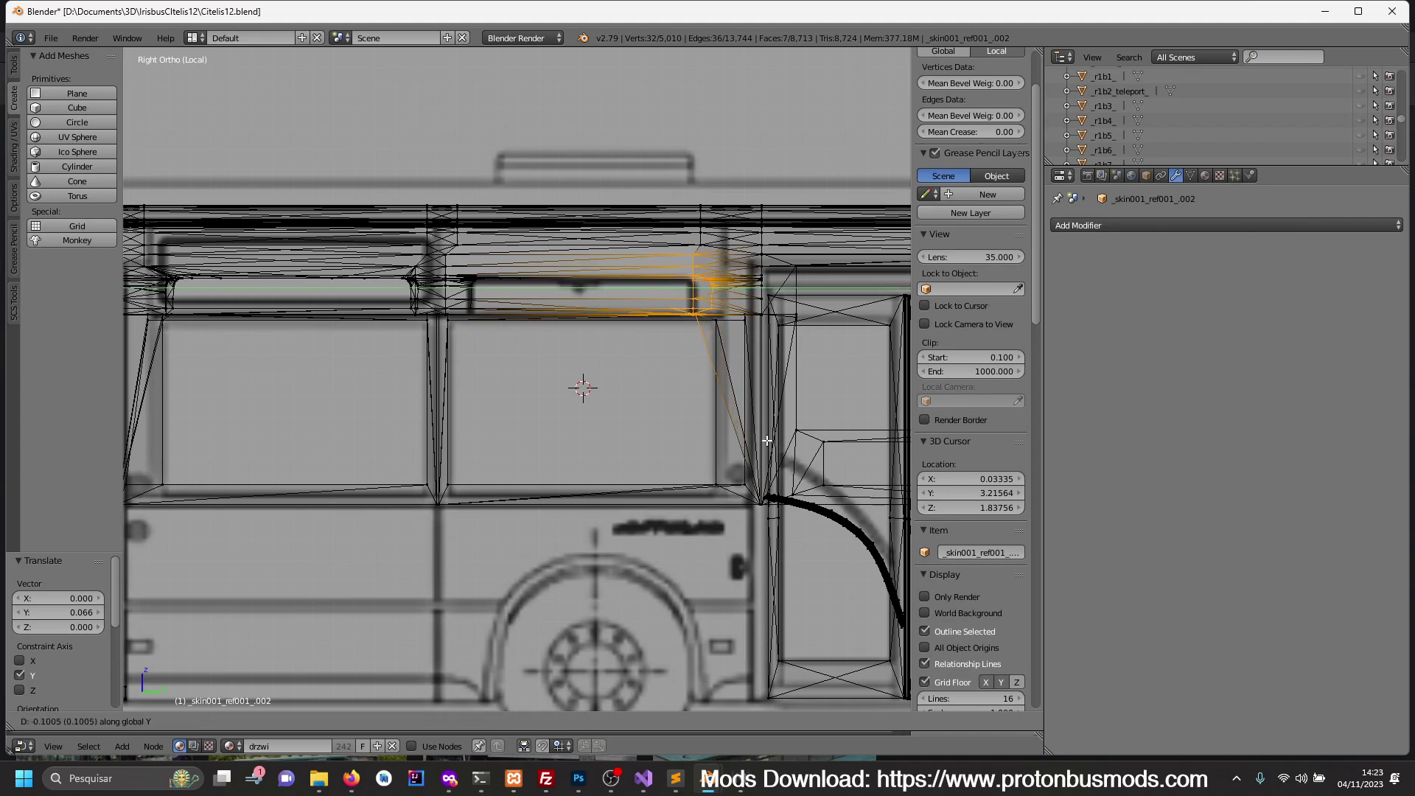
{"action": "key", "text": "Escape"}
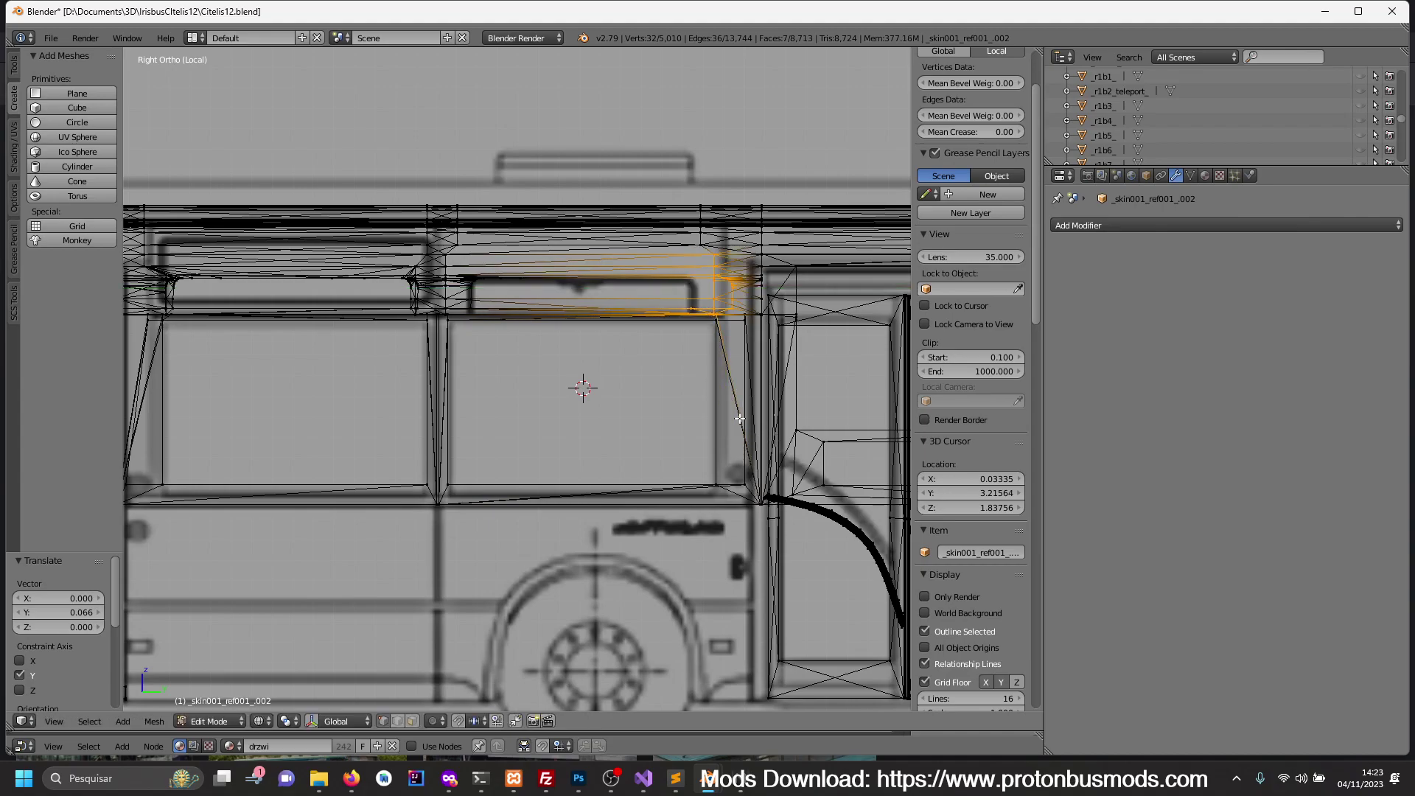
- Exclude the top-right corner vertices and move the top rail about -0.13 along Y
{"action": "scroll", "coordinate": [756, 413], "scroll_direction": "up", "scroll_amount": 2}
{"action": "key", "text": "c"}
{"action": "middle_click", "coordinate": [857, 302]}
{"action": "middle_click_drag", "start_coordinate": [857, 302], "coordinate": [859, 328]}
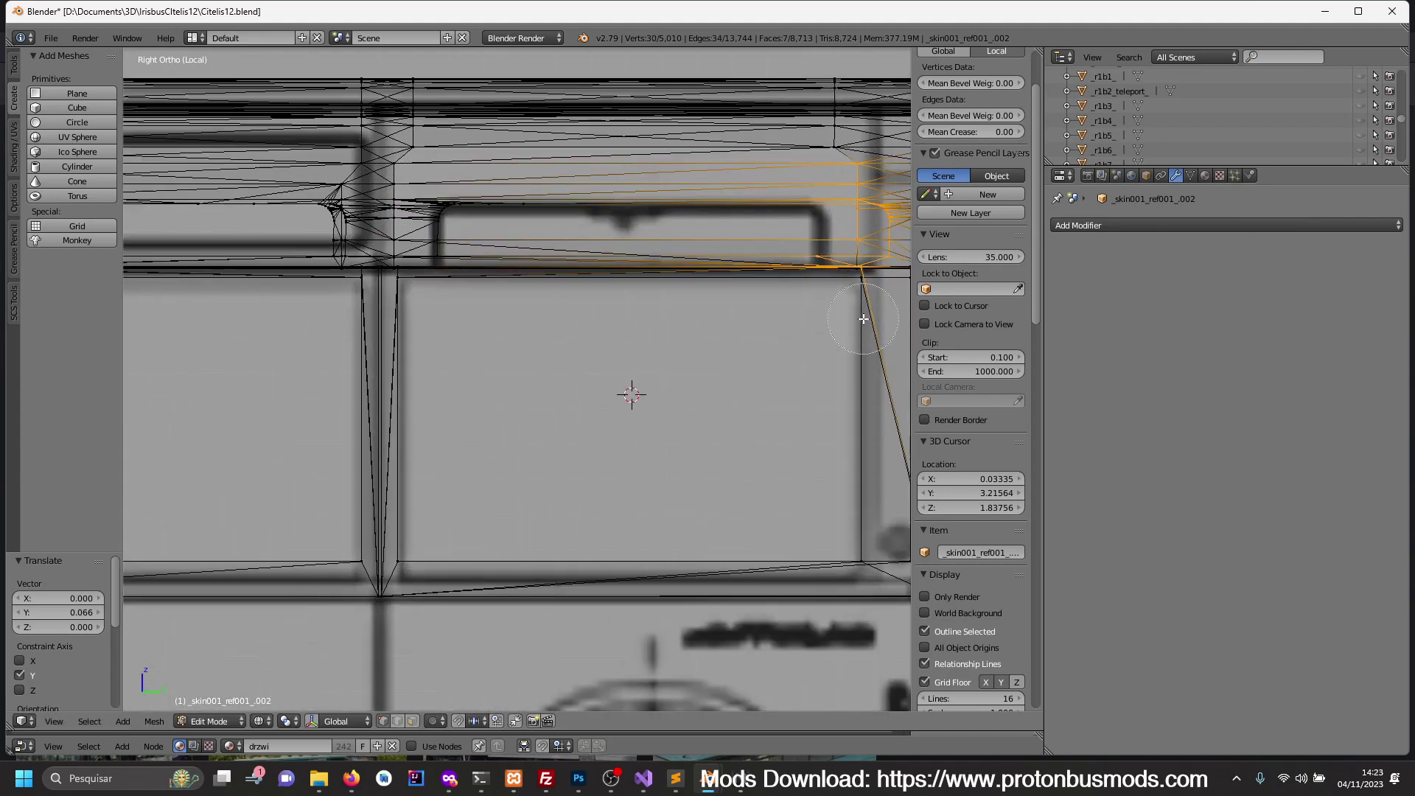
{"action": "key", "text": "Escape"}
{"action": "scroll", "coordinate": [830, 363], "scroll_direction": "down", "scroll_amount": 2}
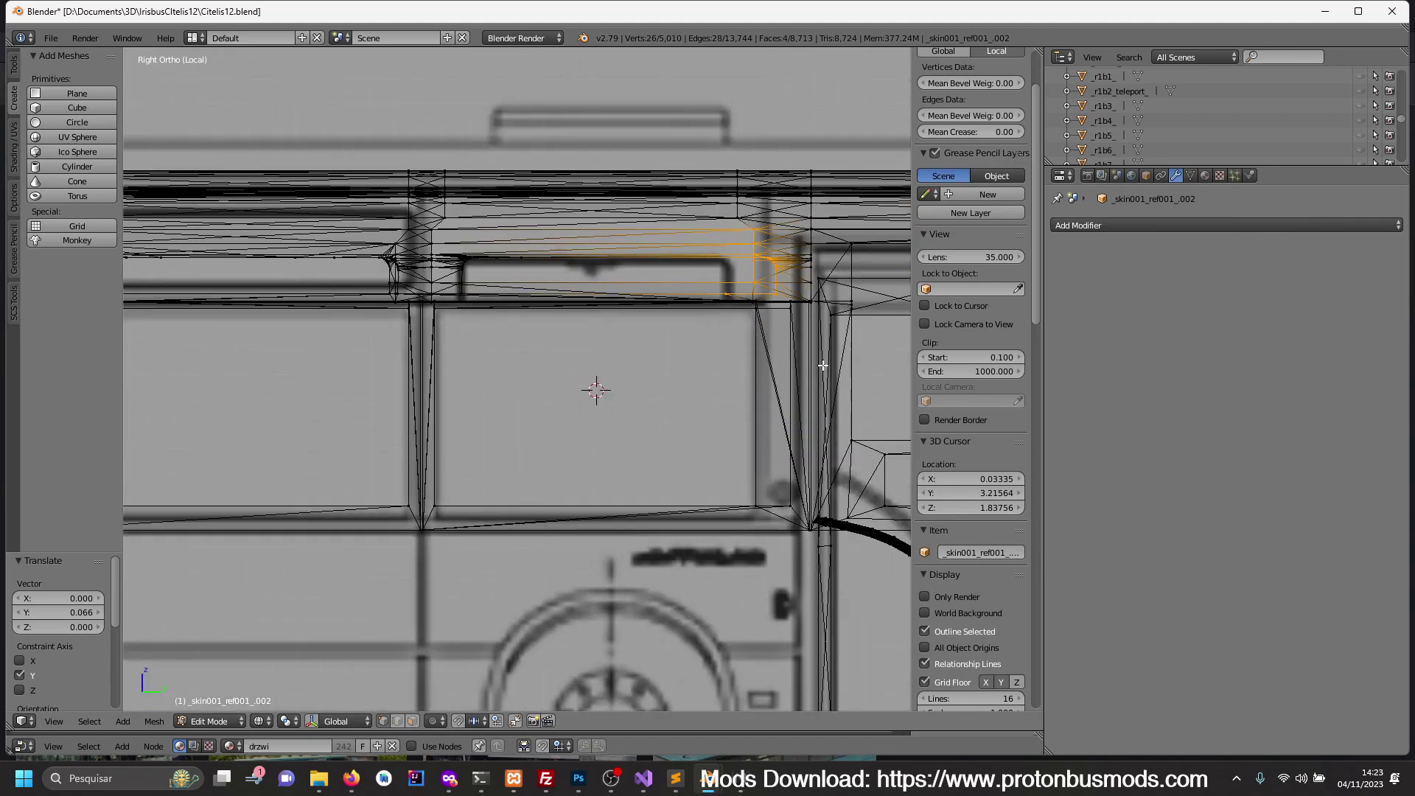
{"action": "key", "text": "g"}
{"action": "key", "text": "y"}
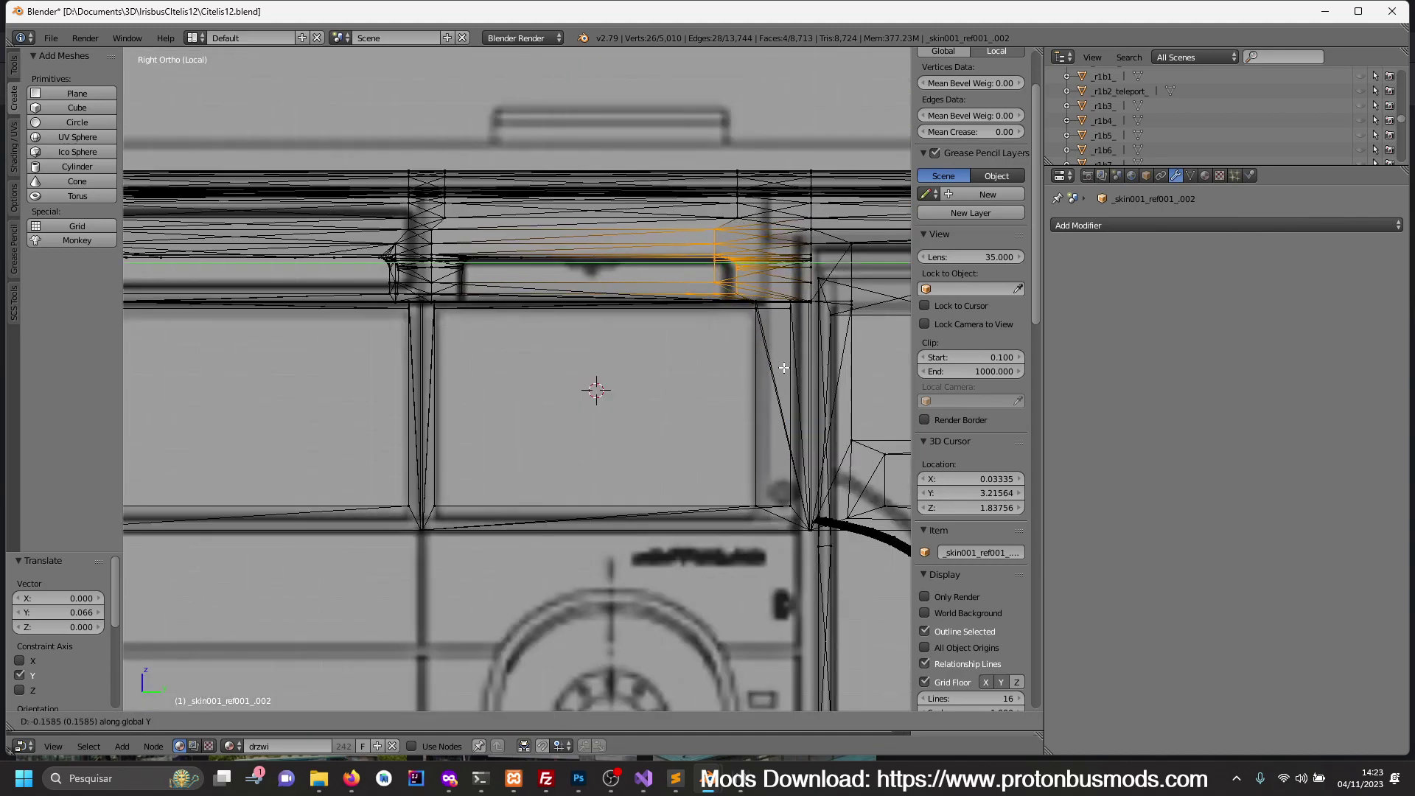
{"action": "left_click", "coordinate": [783, 367]}
- Return to Object Mode in solid shading and orbit to see the roof and doors at an angle
{"action": "key", "text": "Tab"}
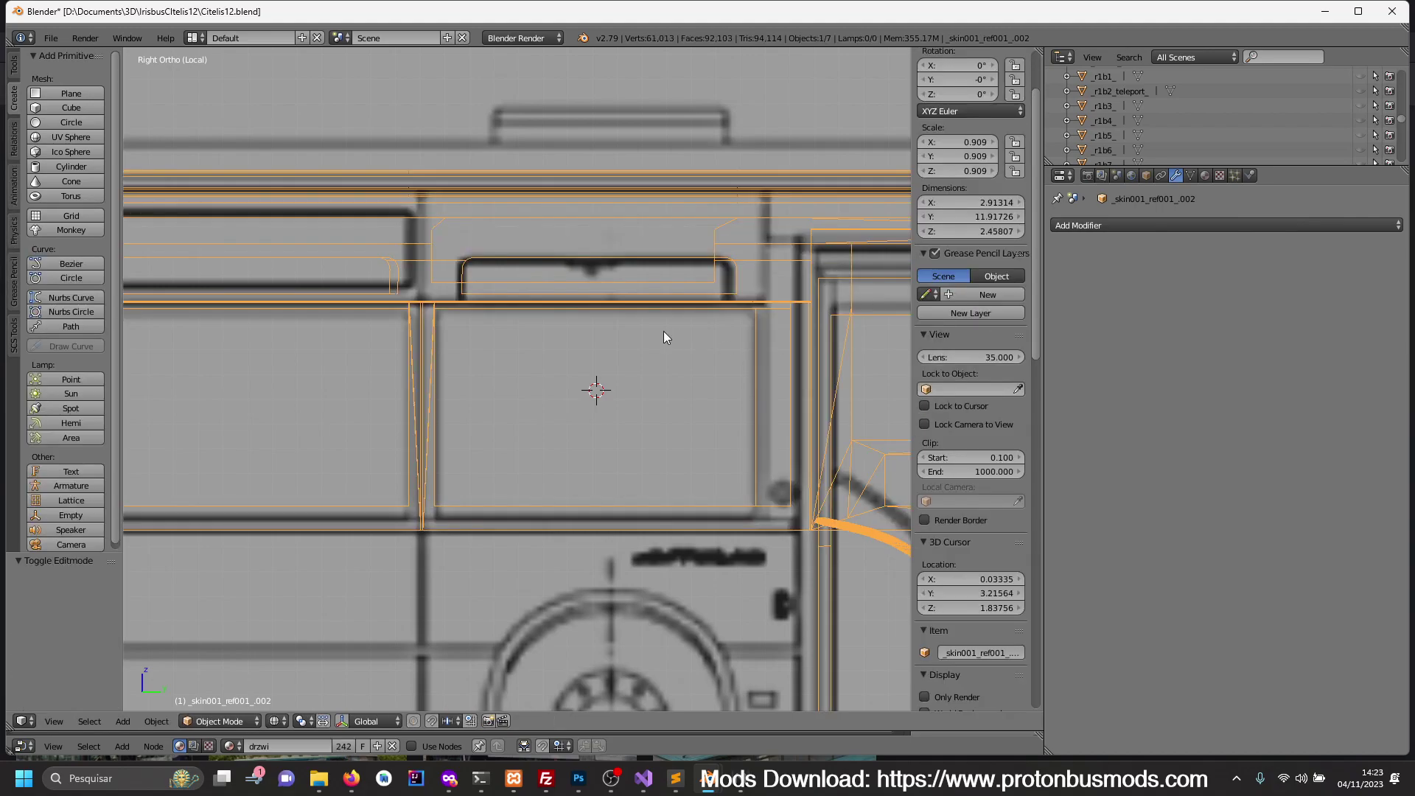
{"action": "key", "text": "z"}
{"action": "scroll", "coordinate": [664, 330], "scroll_direction": "down", "scroll_amount": 4}
{"action": "mouse_move", "coordinate": [688, 351]}
{"action": "middle_mouse_down"}
{"action": "mouse_move", "coordinate": [661, 379]}
{"action": "mouse_move", "coordinate": [687, 365]}
{"action": "middle_mouse_up"}
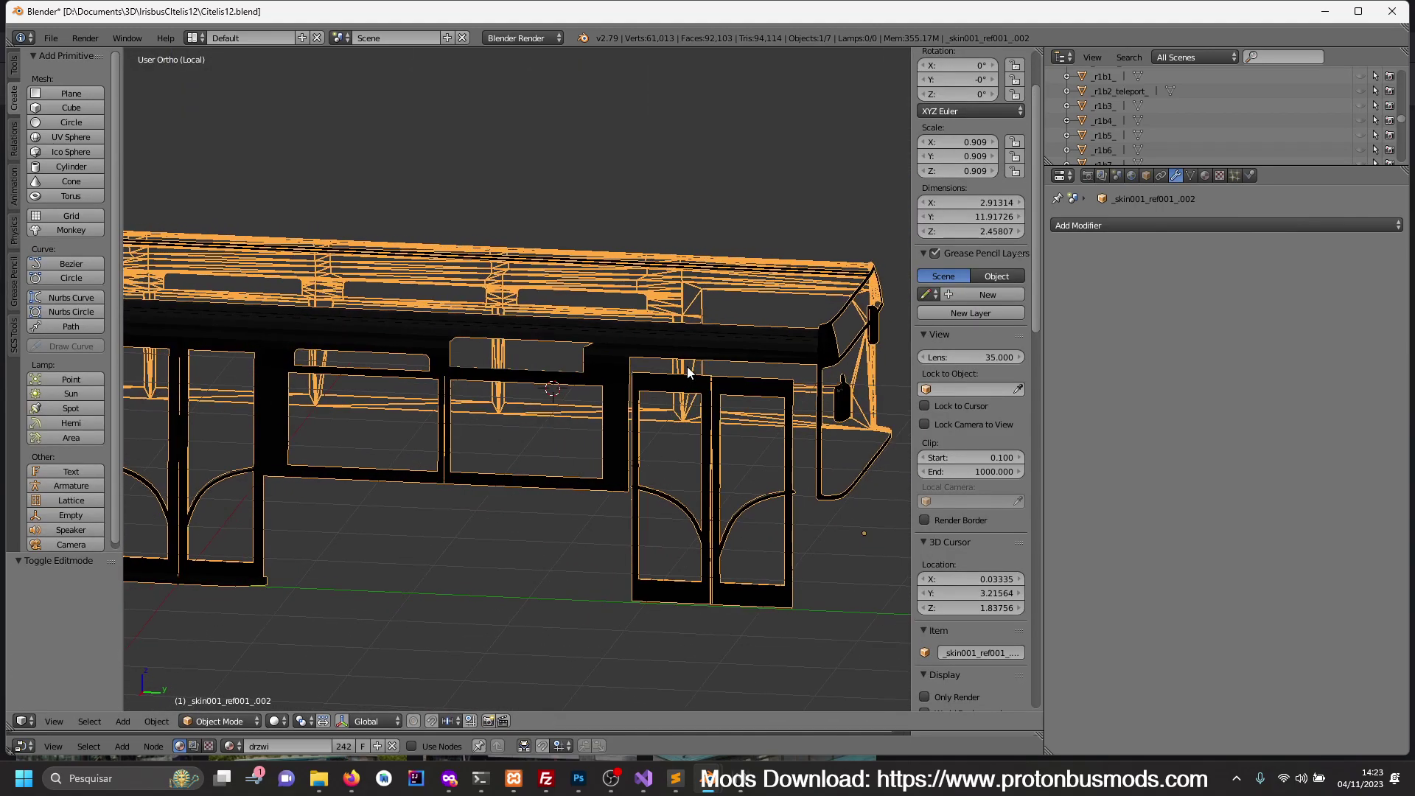
{"action": "scroll", "coordinate": [686, 366], "scroll_direction": "up", "scroll_amount": 2}
{"action": "scroll", "coordinate": [682, 366], "scroll_direction": "up", "scroll_amount": 1}
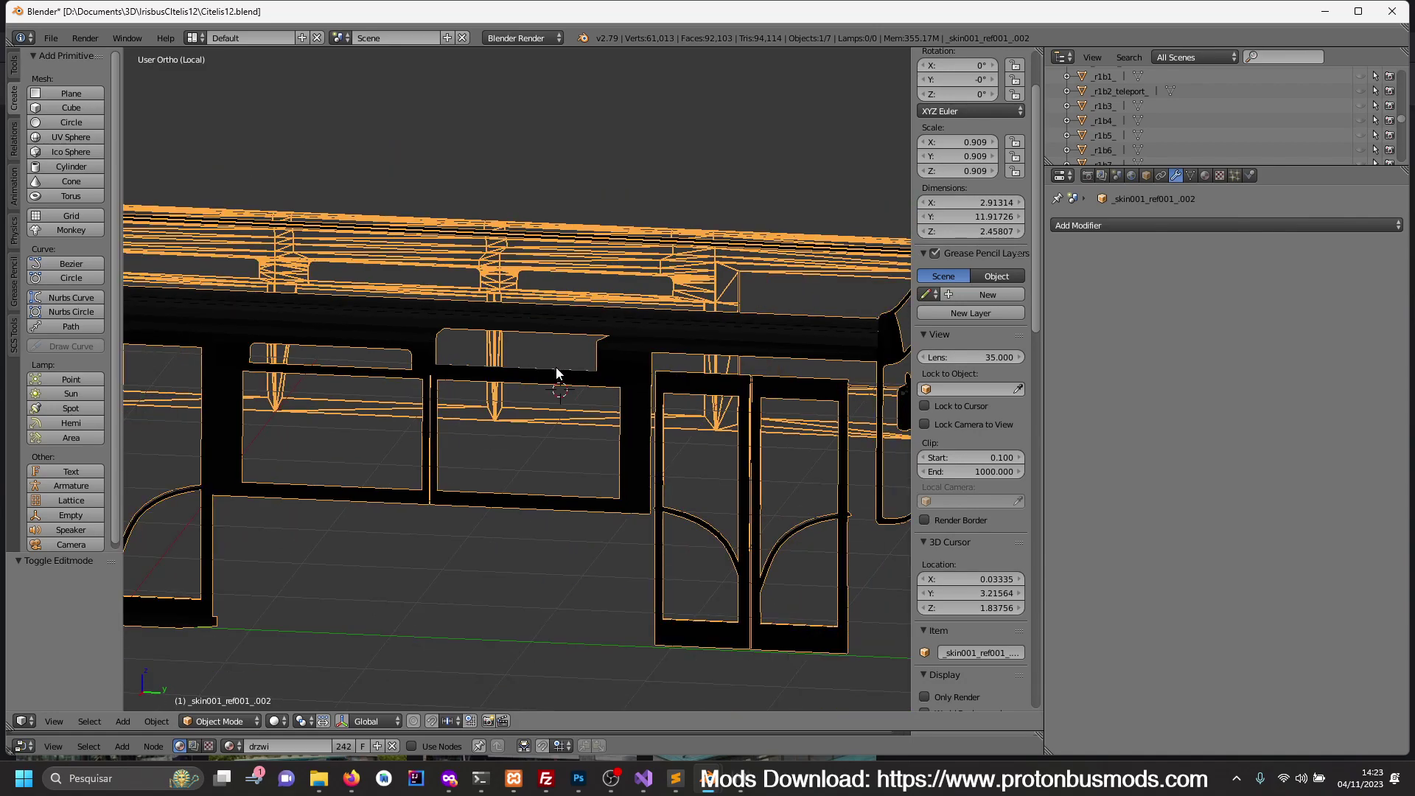
{"action": "scroll", "coordinate": [556, 368], "scroll_direction": "down", "scroll_amount": 3}
- Orbit to a side view, leave local view for the full scene, and hide the sidebar
{"action": "mouse_move", "coordinate": [497, 396]}
{"action": "middle_mouse_down"}
{"action": "mouse_move", "coordinate": [357, 394]}
{"action": "mouse_move", "coordinate": [586, 407]}
{"action": "mouse_move", "coordinate": [554, 388]}
{"action": "mouse_move", "coordinate": [553, 410]}
{"action": "mouse_move", "coordinate": [538, 383]}
{"action": "mouse_move", "coordinate": [569, 399]}
{"action": "mouse_move", "coordinate": [708, 386]}
{"action": "mouse_move", "coordinate": [700, 445]}
{"action": "mouse_move", "coordinate": [588, 467]}
{"action": "mouse_move", "coordinate": [639, 466]}
{"action": "middle_mouse_up"}
{"action": "key", "text": "KP_Divide"}
{"action": "scroll", "coordinate": [705, 384], "scroll_direction": "down", "scroll_amount": 2}
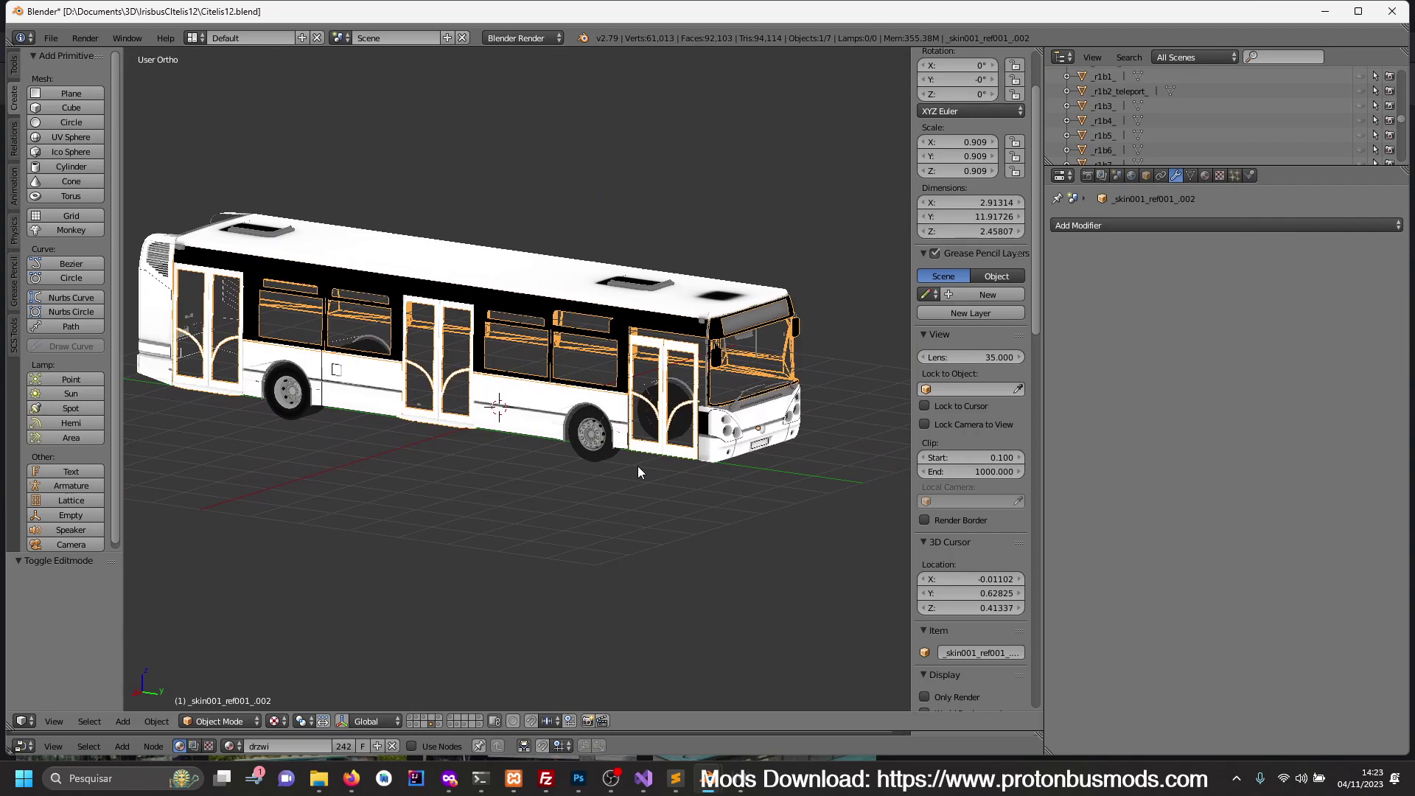
{"action": "key", "text": "n"}
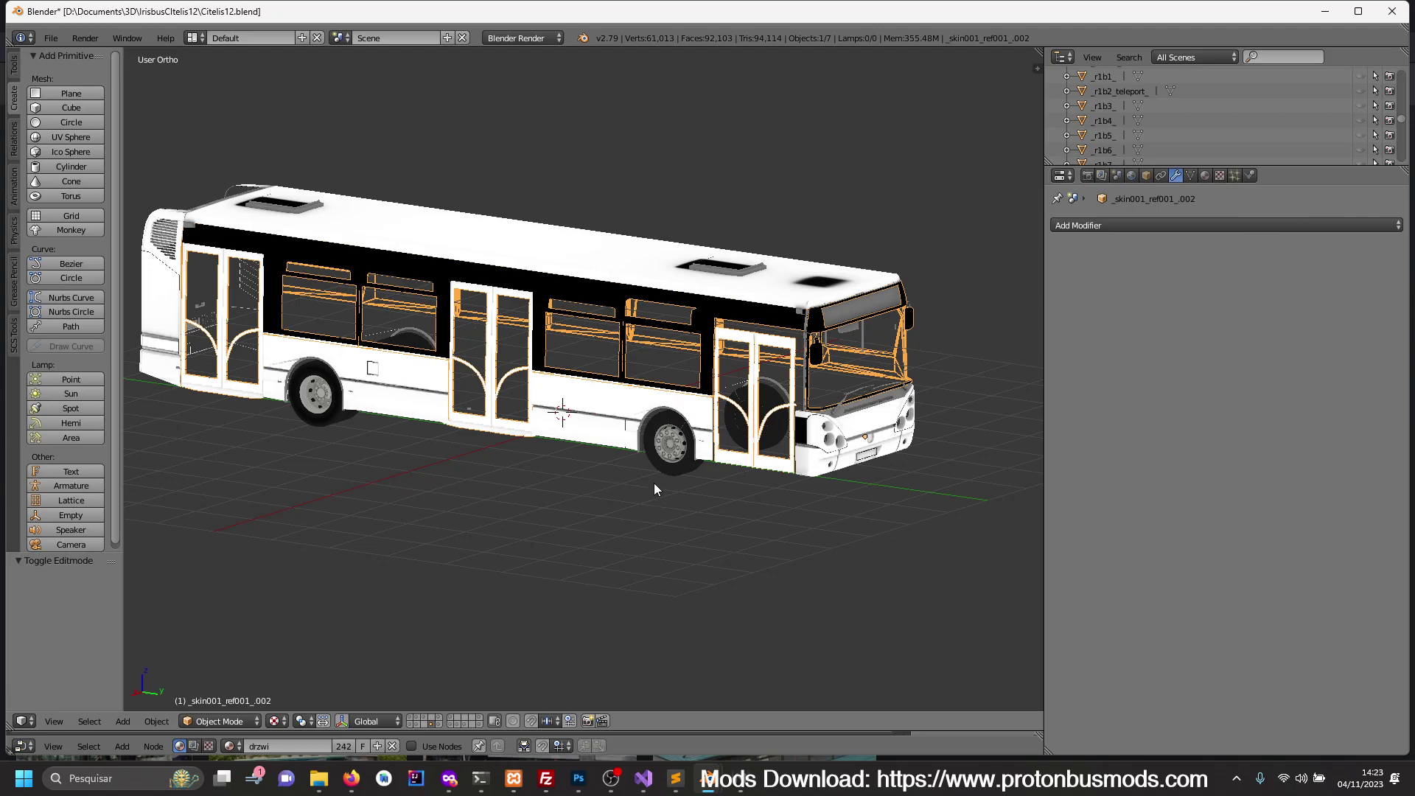
- Briefly show the hidden interior objects, then orbit and zoom toward the bus front and doors
{"action": "key", "text": "grave"}
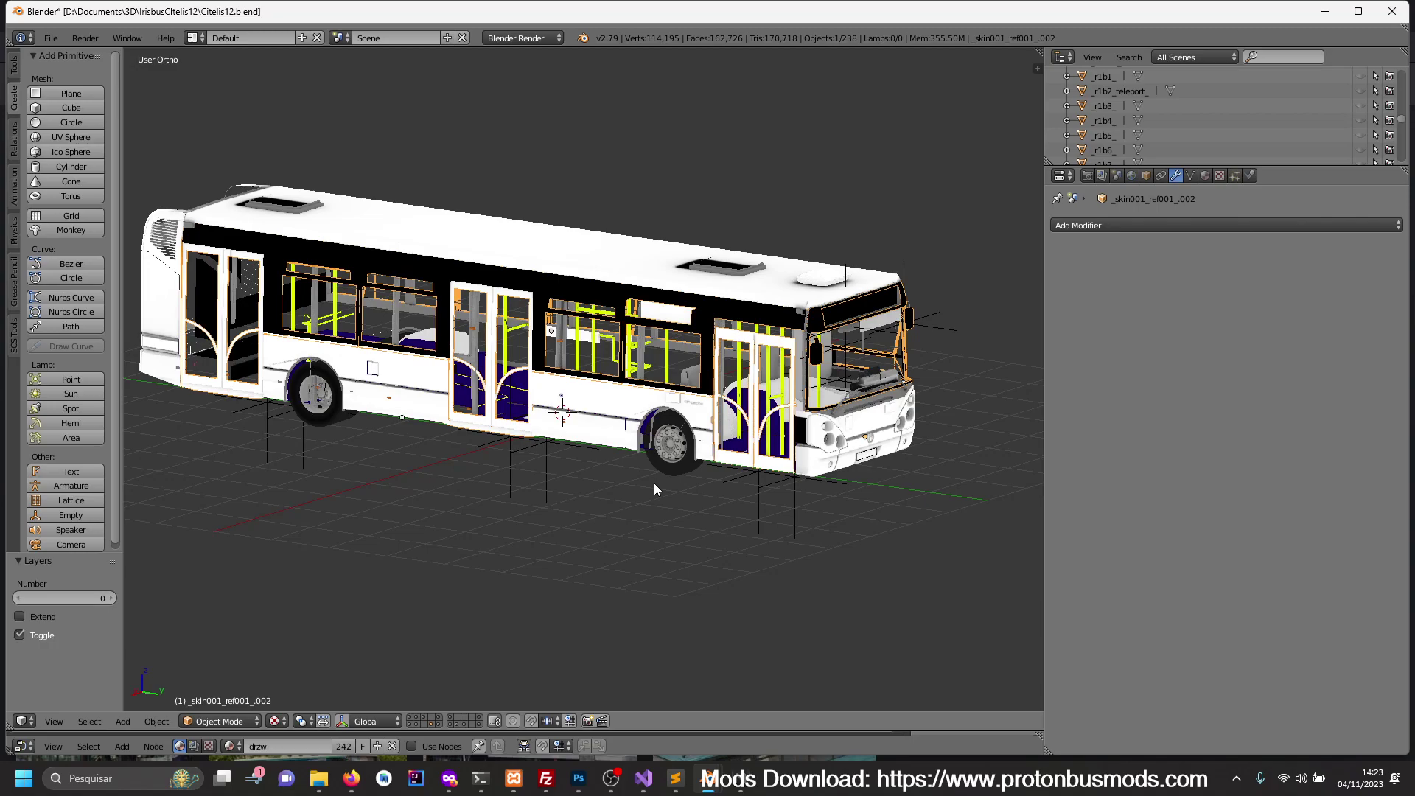
{"action": "mouse_move", "coordinate": [653, 484]}
{"action": "middle_mouse_down"}
{"action": "mouse_move", "coordinate": [754, 467]}
{"action": "mouse_move", "coordinate": [801, 479]}
{"action": "mouse_move", "coordinate": [727, 485]}
{"action": "middle_mouse_up"}
{"action": "key", "text": "grave"}
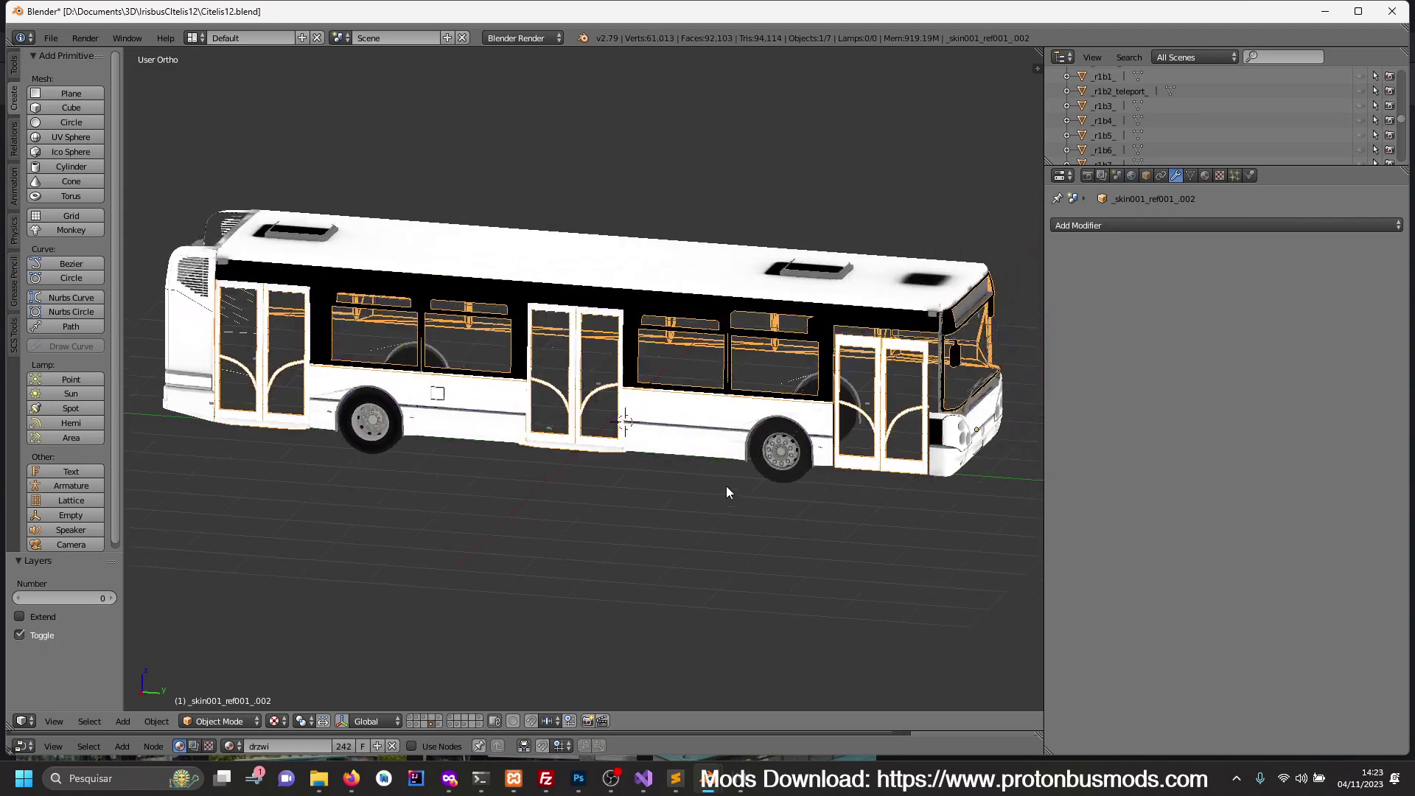
{"action": "middle_click_drag", "start_coordinate": [834, 500], "coordinate": [711, 483], "text": "shift"}
{"action": "scroll", "coordinate": [827, 488], "scroll_direction": "up", "scroll_amount": 3}
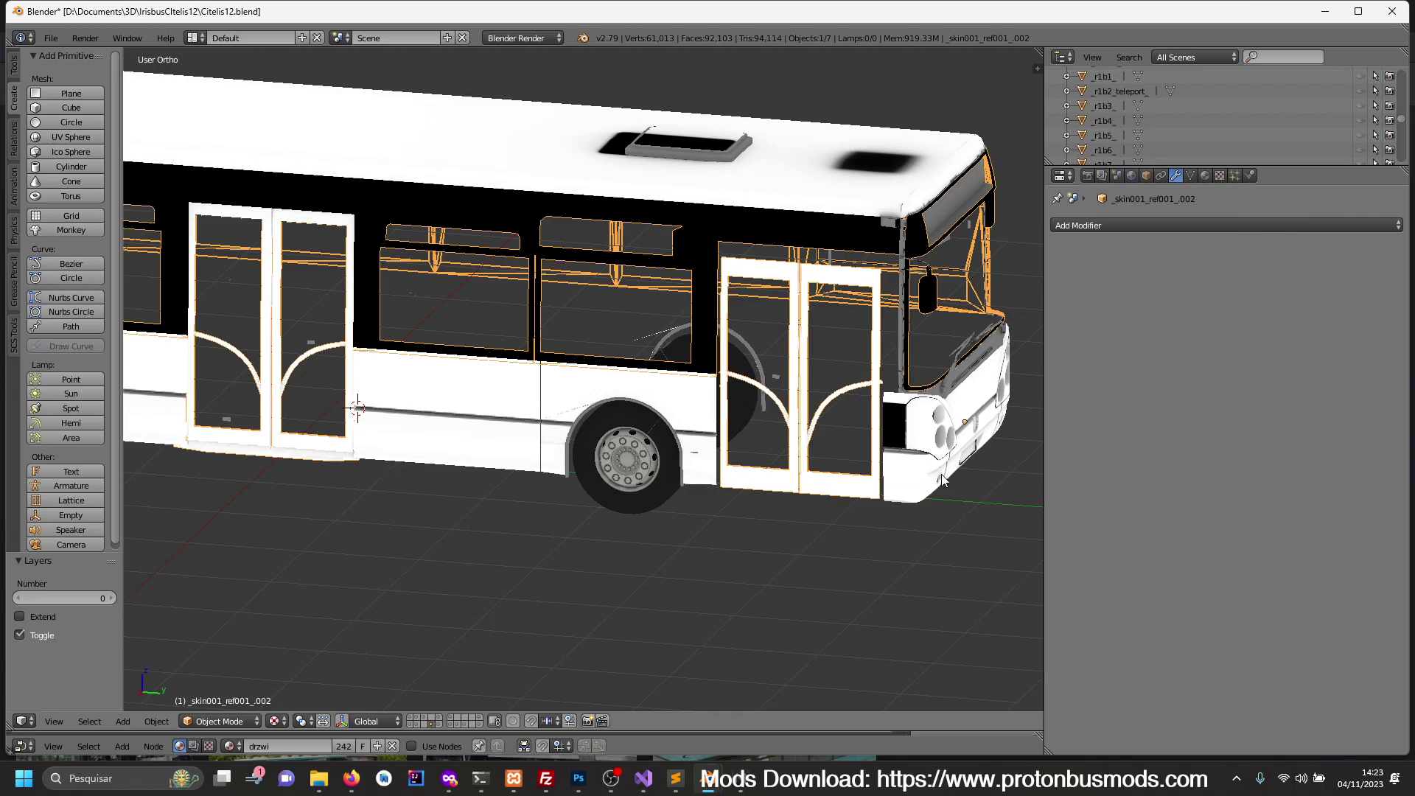
{"action": "middle_click_drag", "start_coordinate": [941, 474], "coordinate": [708, 453]}
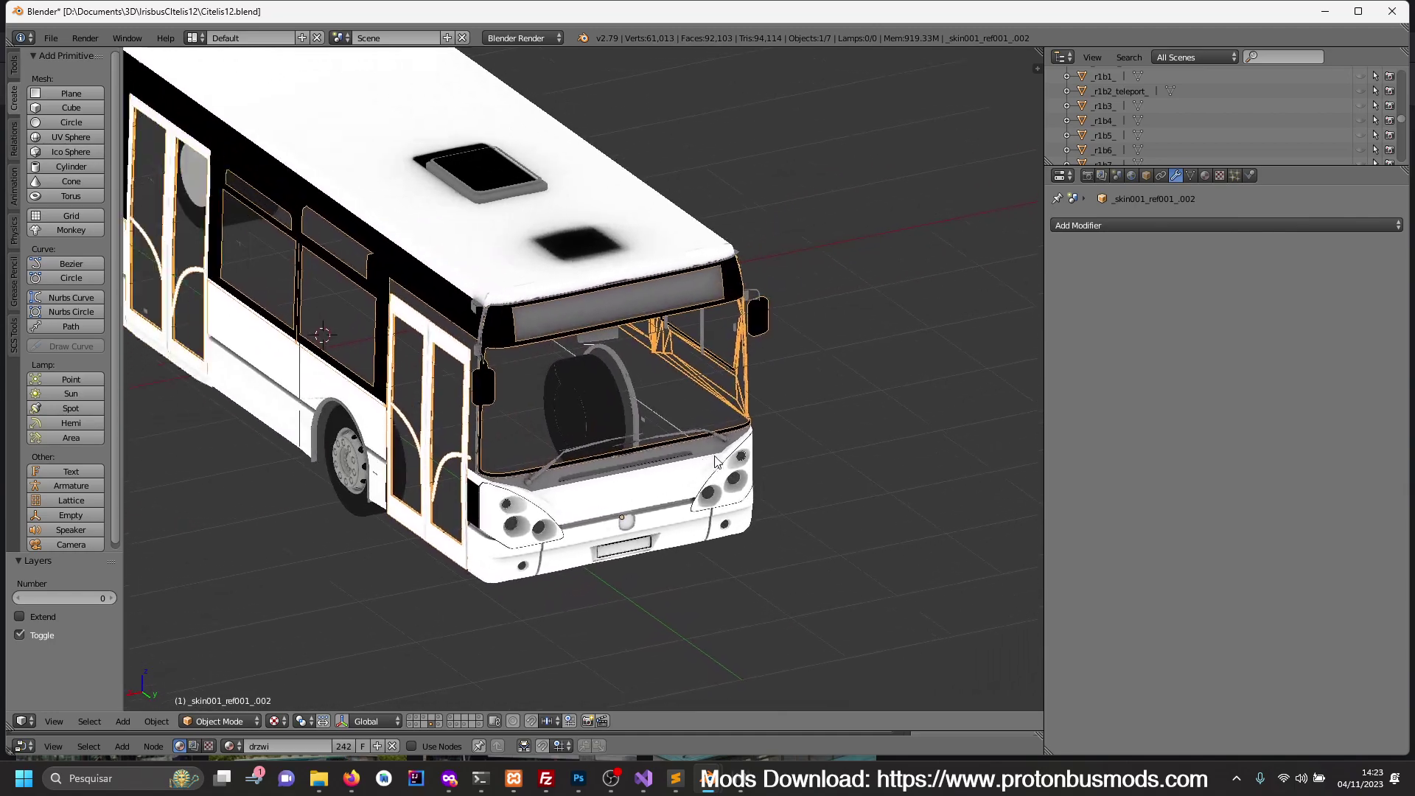
{"action": "scroll", "coordinate": [645, 446], "scroll_direction": "up", "scroll_amount": 4}
{"action": "scroll", "coordinate": [623, 435], "scroll_direction": "up", "scroll_amount": 3}
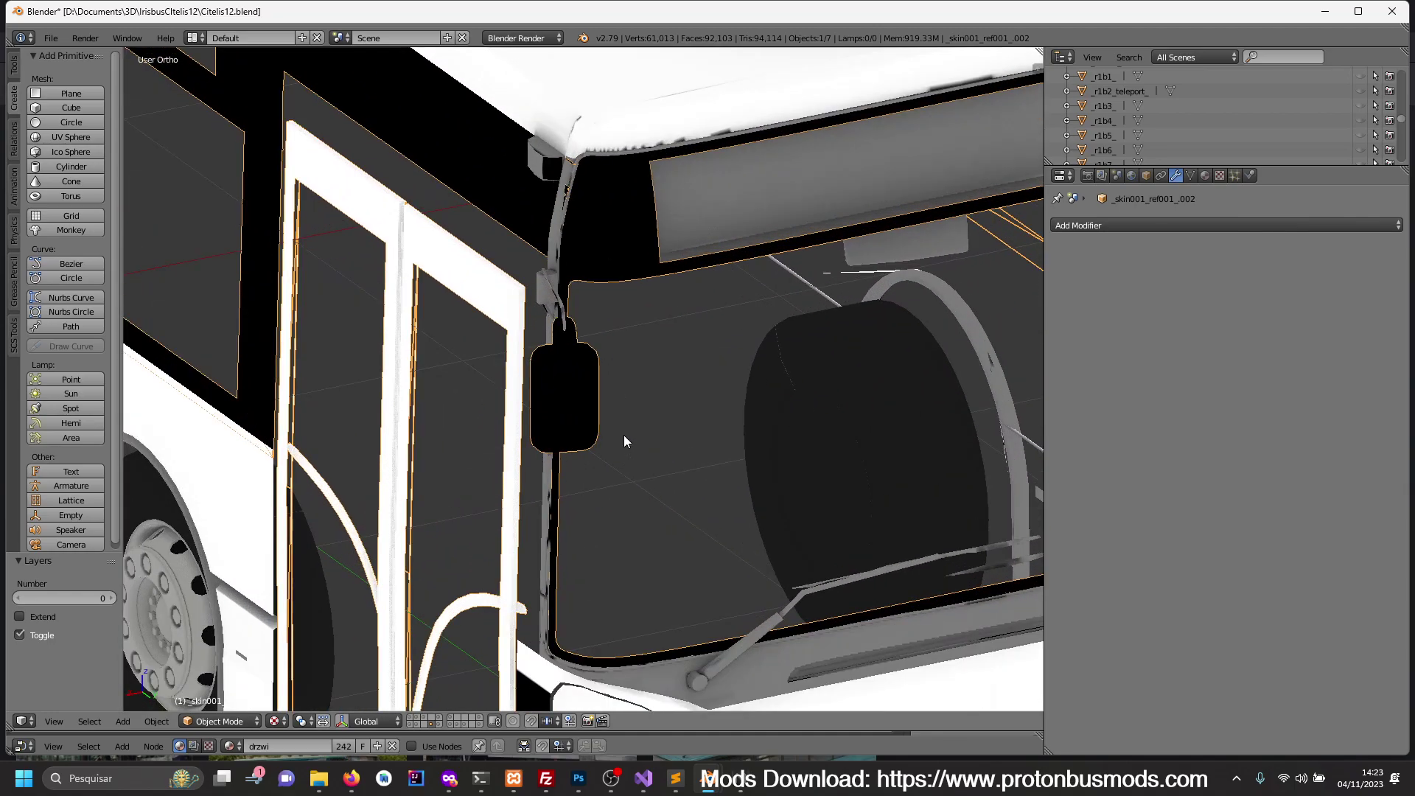
- Select the mirror/windshield and door-frame objects, toggling local view in and out
{"action": "right_click", "coordinate": [544, 294]}
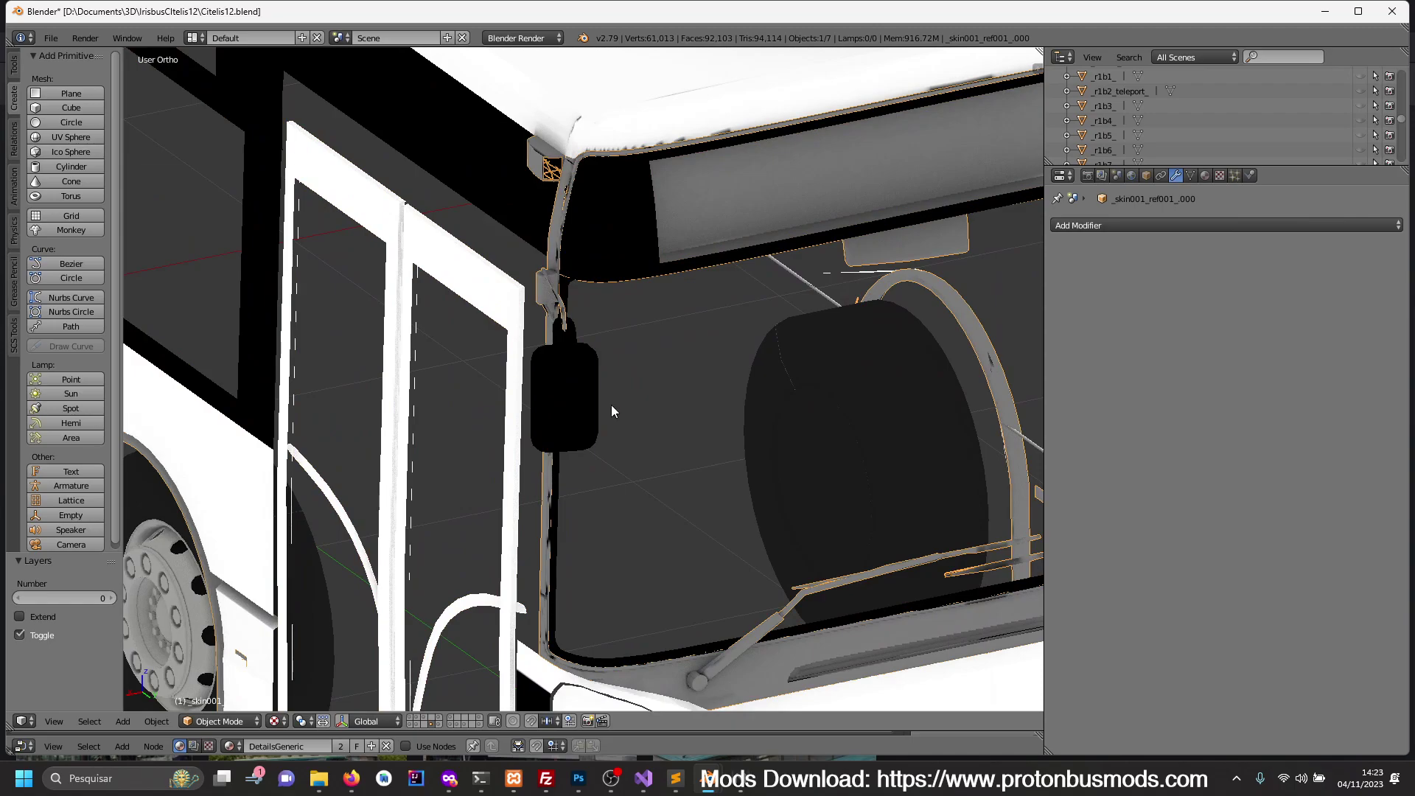
{"action": "middle_click_drag", "start_coordinate": [607, 425], "coordinate": [619, 432]}
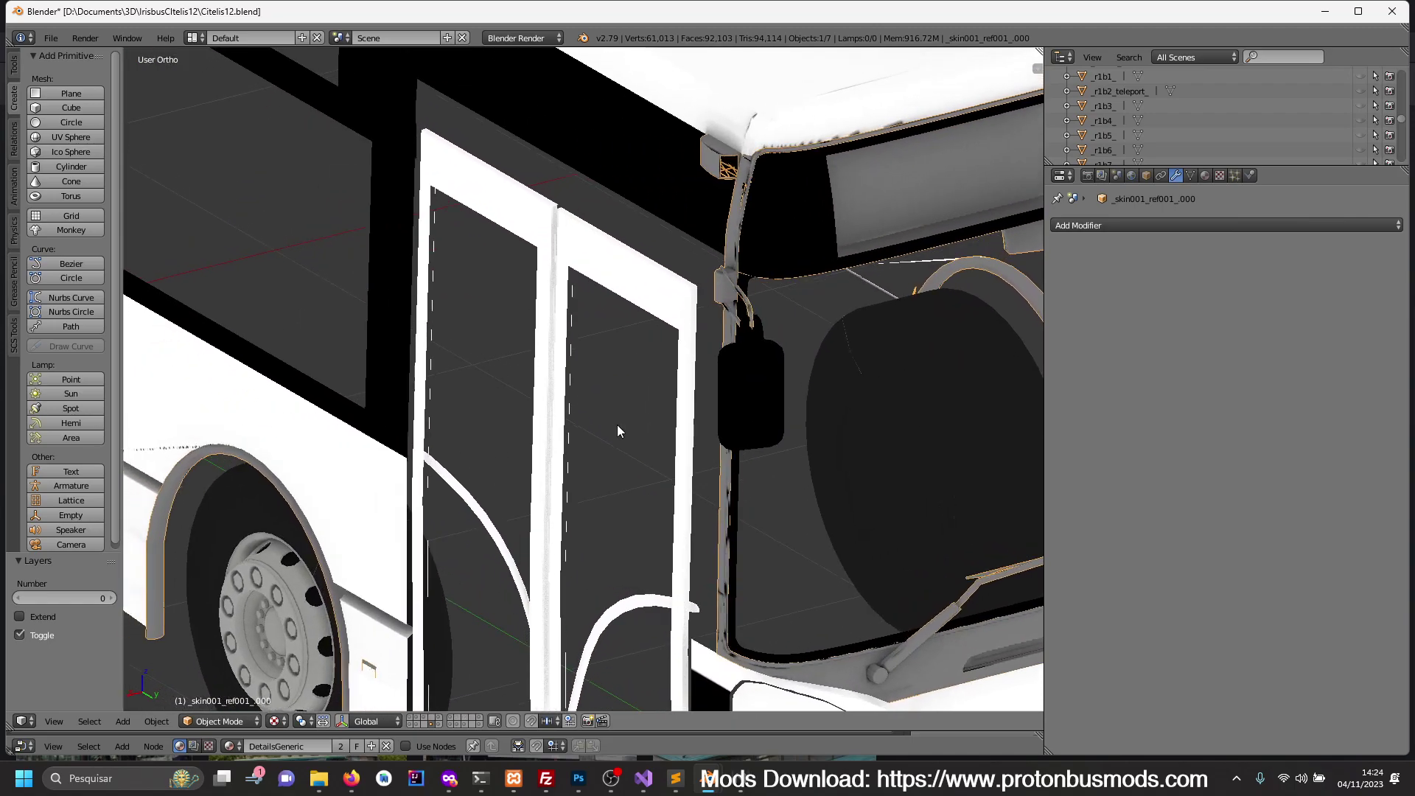
{"action": "right_click", "coordinate": [784, 260]}
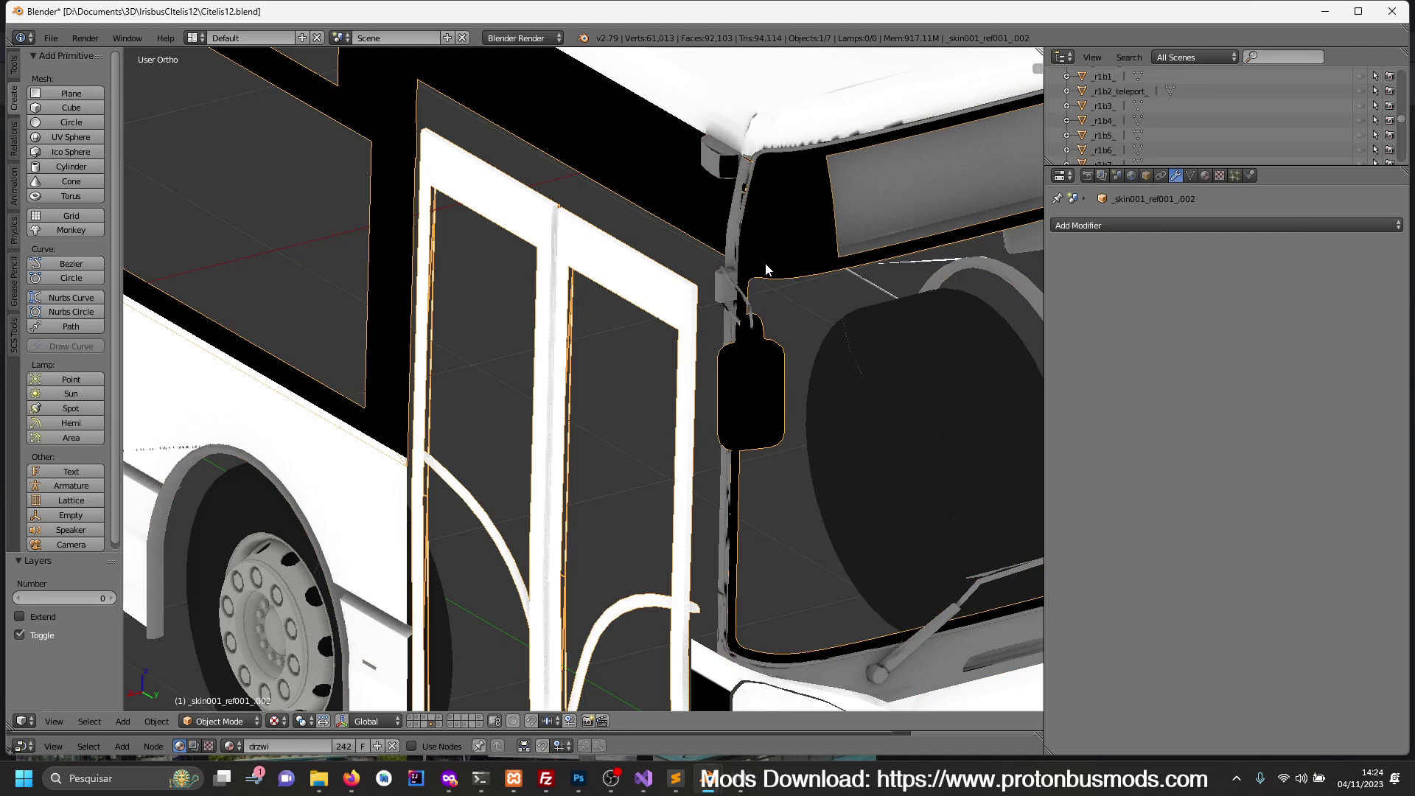
{"action": "key", "text": "Tab"}
{"action": "key", "text": "Tab"}
{"action": "key", "text": "KP_Divide"}
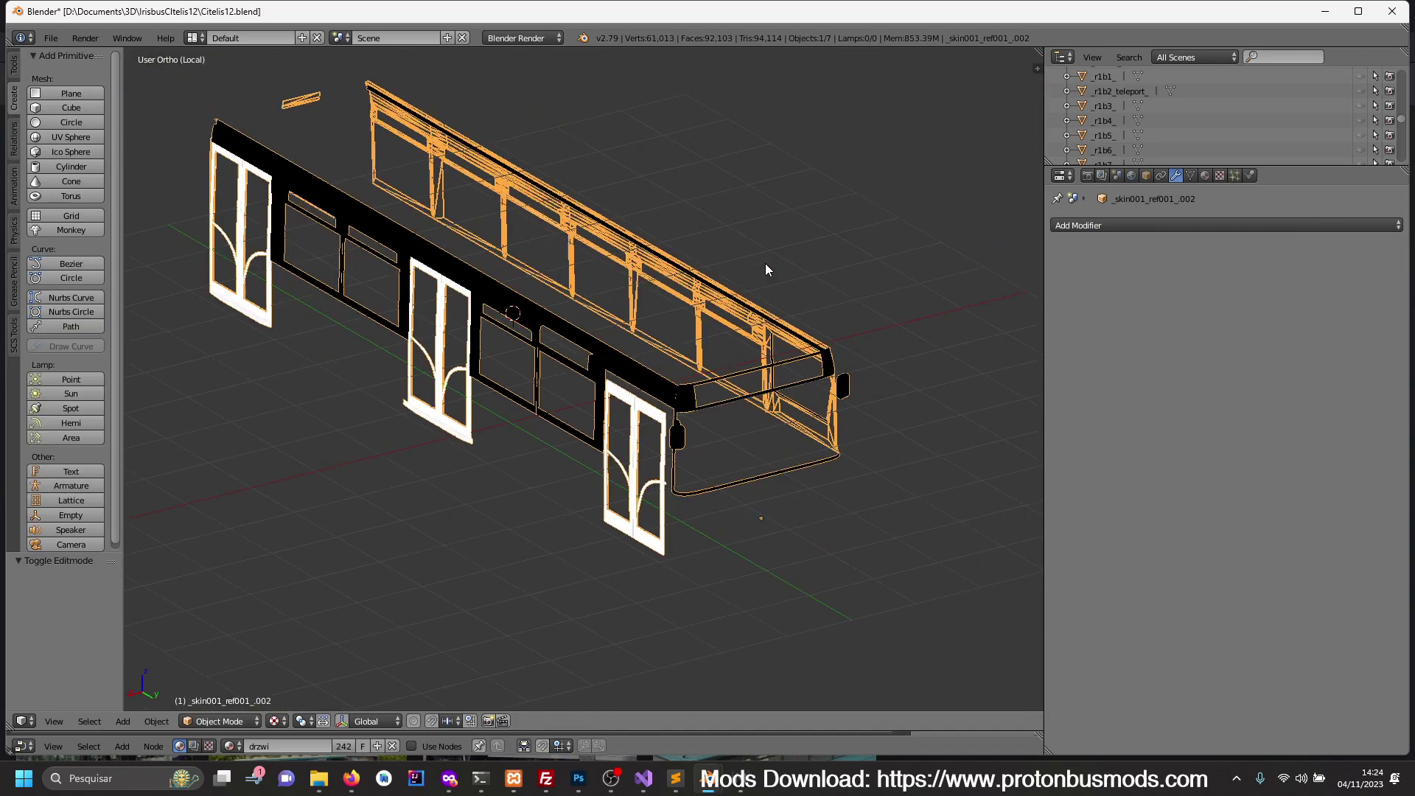
{"action": "key", "text": "KP_Divide"}
- Orbit from the front corner round to a close side view of the front door
{"action": "scroll", "coordinate": [763, 293], "scroll_direction": "down", "scroll_amount": 5}
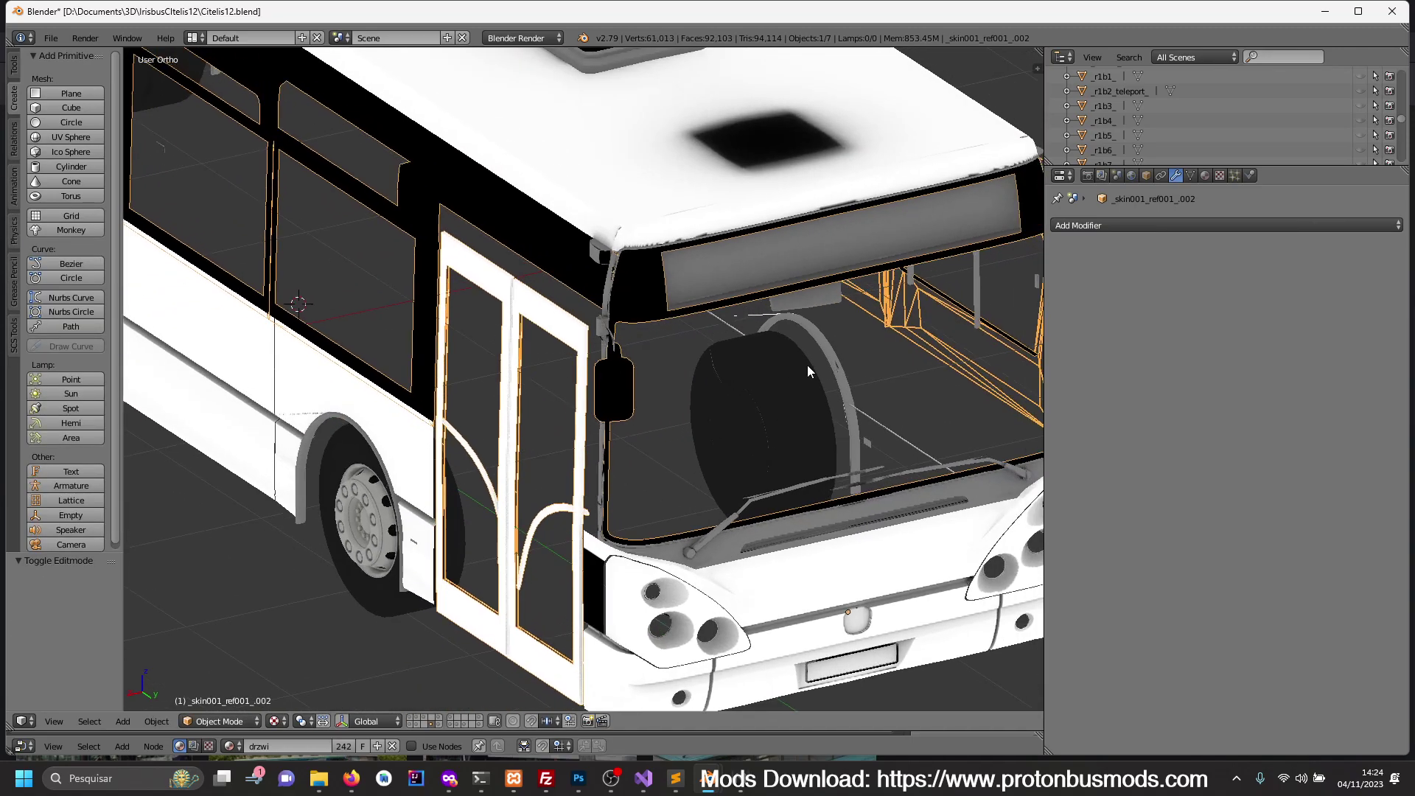
{"action": "middle_click_drag", "start_coordinate": [807, 365], "coordinate": [735, 372]}
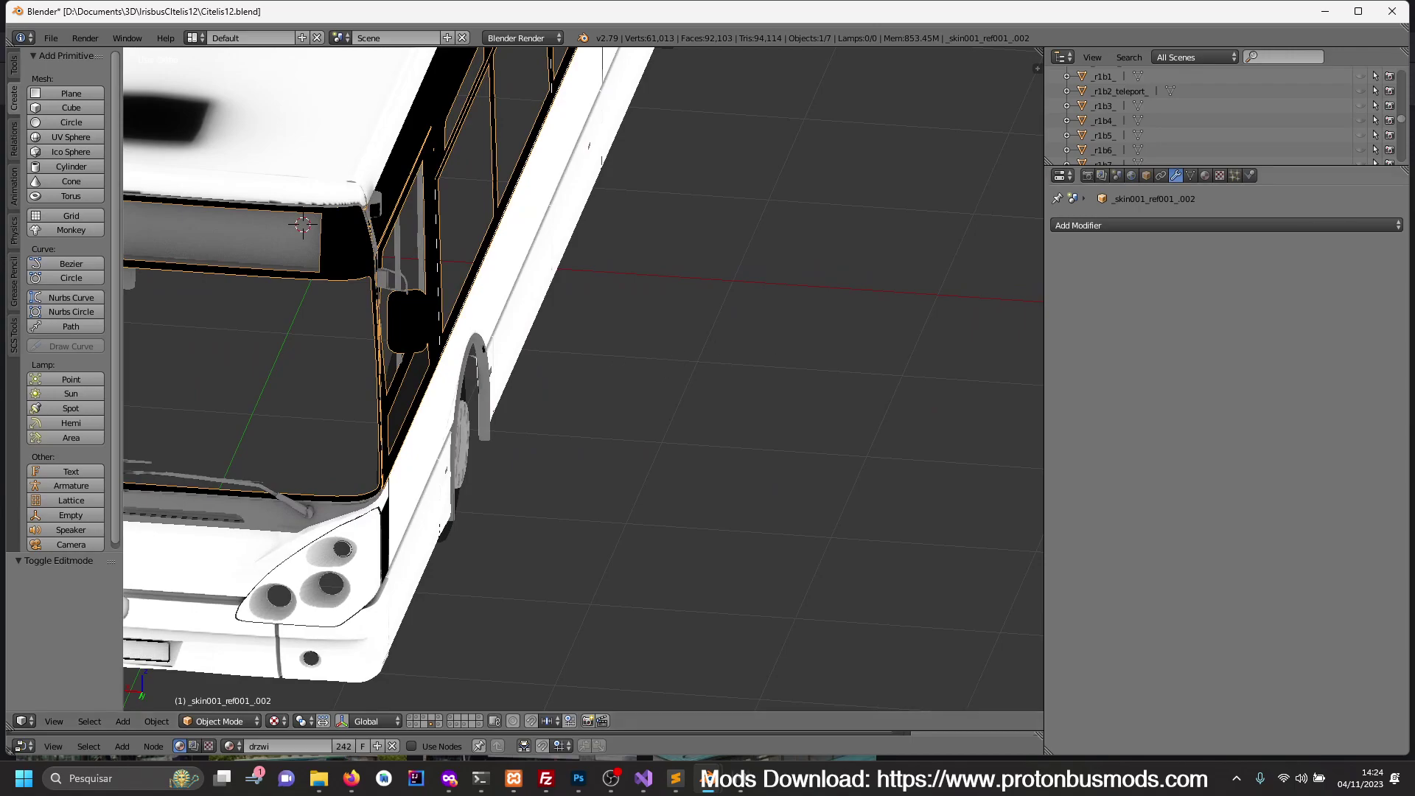
{"action": "left_click", "coordinate": [351, 777]}
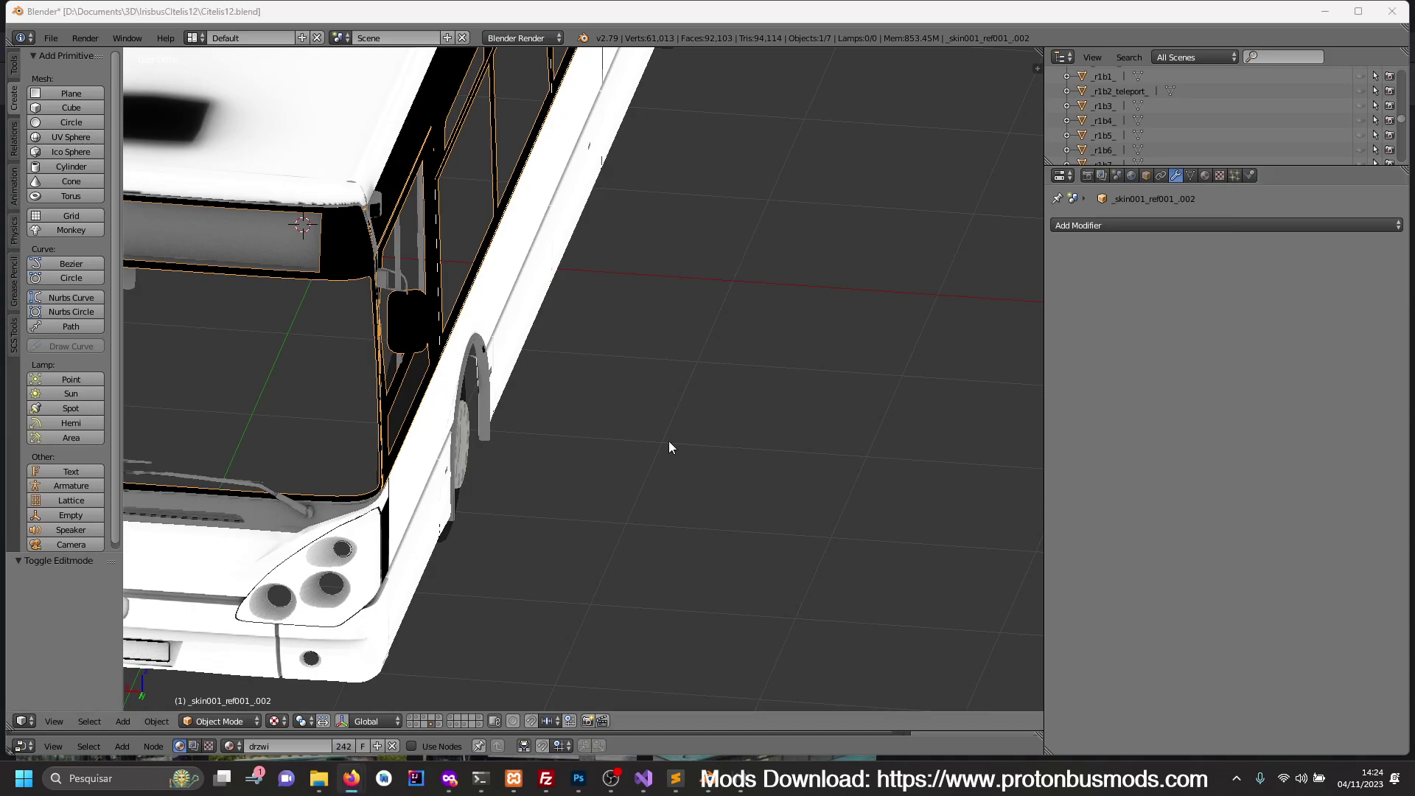
{"action": "mouse_move", "coordinate": [329, 420]}
{"action": "middle_mouse_down"}
{"action": "mouse_move", "coordinate": [646, 418]}
{"action": "mouse_move", "coordinate": [443, 417]}
{"action": "middle_mouse_up"}
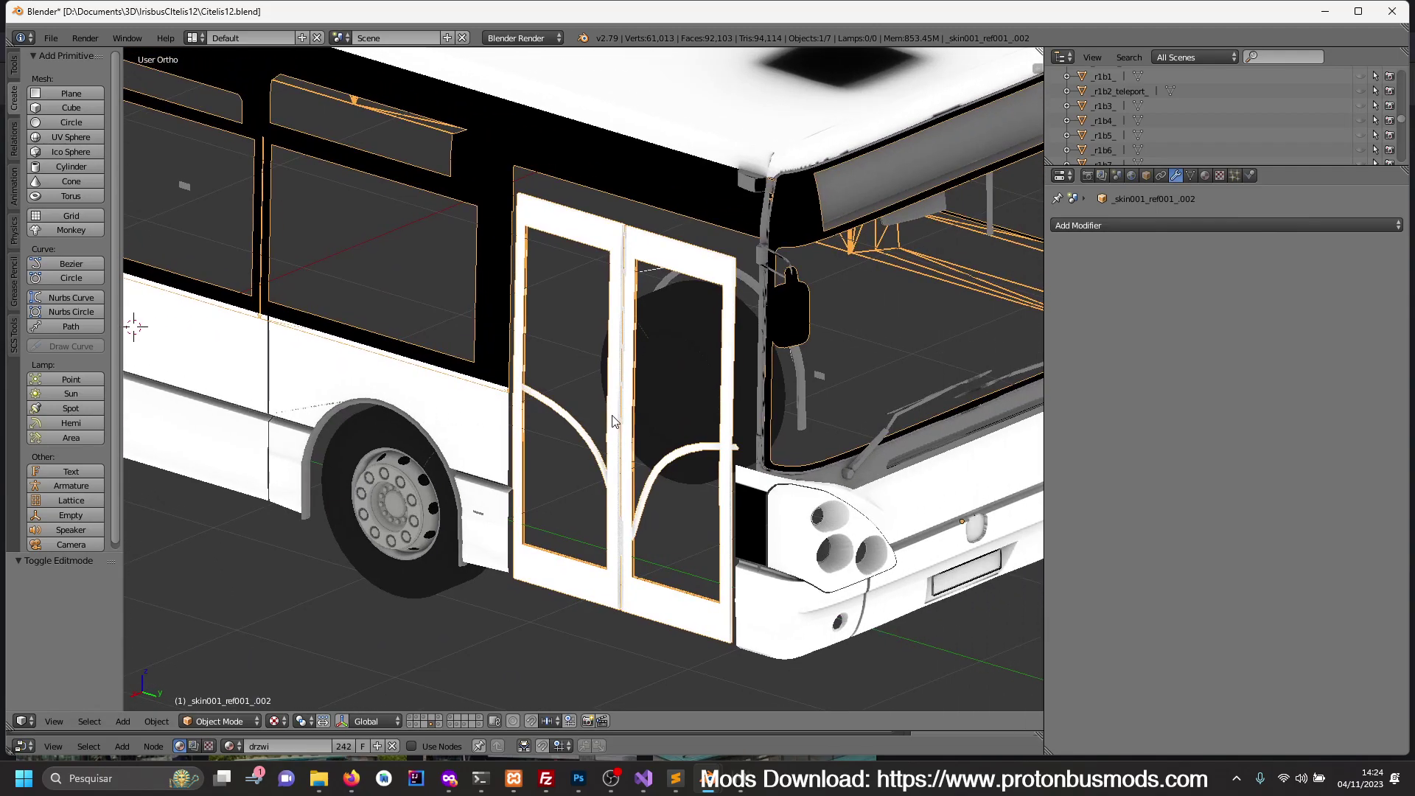
{"action": "mouse_move", "coordinate": [612, 420]}
{"action": "middle_mouse_down"}
{"action": "mouse_move", "coordinate": [495, 407]}
{"action": "mouse_move", "coordinate": [607, 404]}
{"action": "mouse_move", "coordinate": [541, 407]}
{"action": "mouse_move", "coordinate": [555, 414]}
{"action": "middle_mouse_up"}
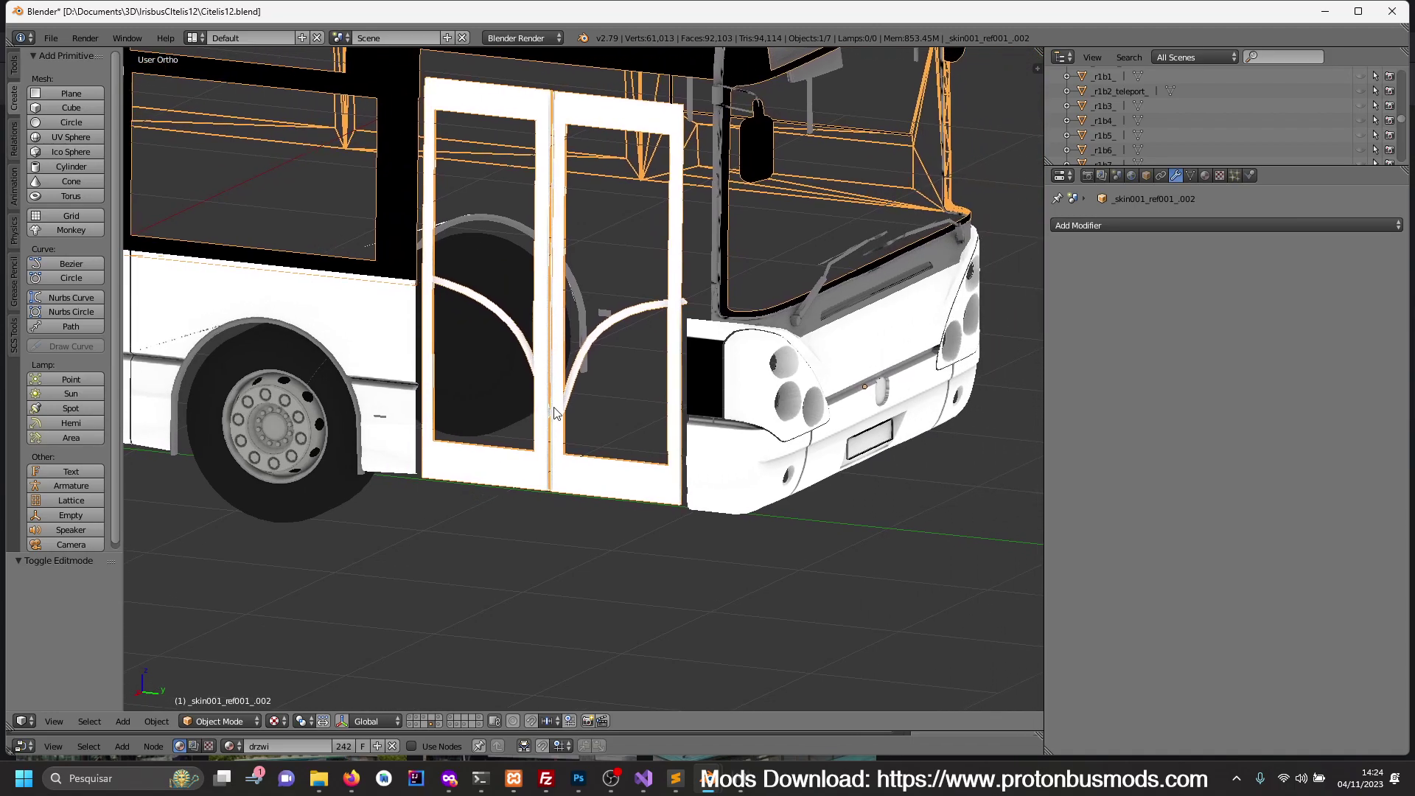
- In Right Ortho view, put the bus body into Edit Mode as a wireframe
{"action": "key", "text": "KP_3"}
{"action": "scroll", "coordinate": [833, 374], "scroll_direction": "down", "scroll_amount": 4}
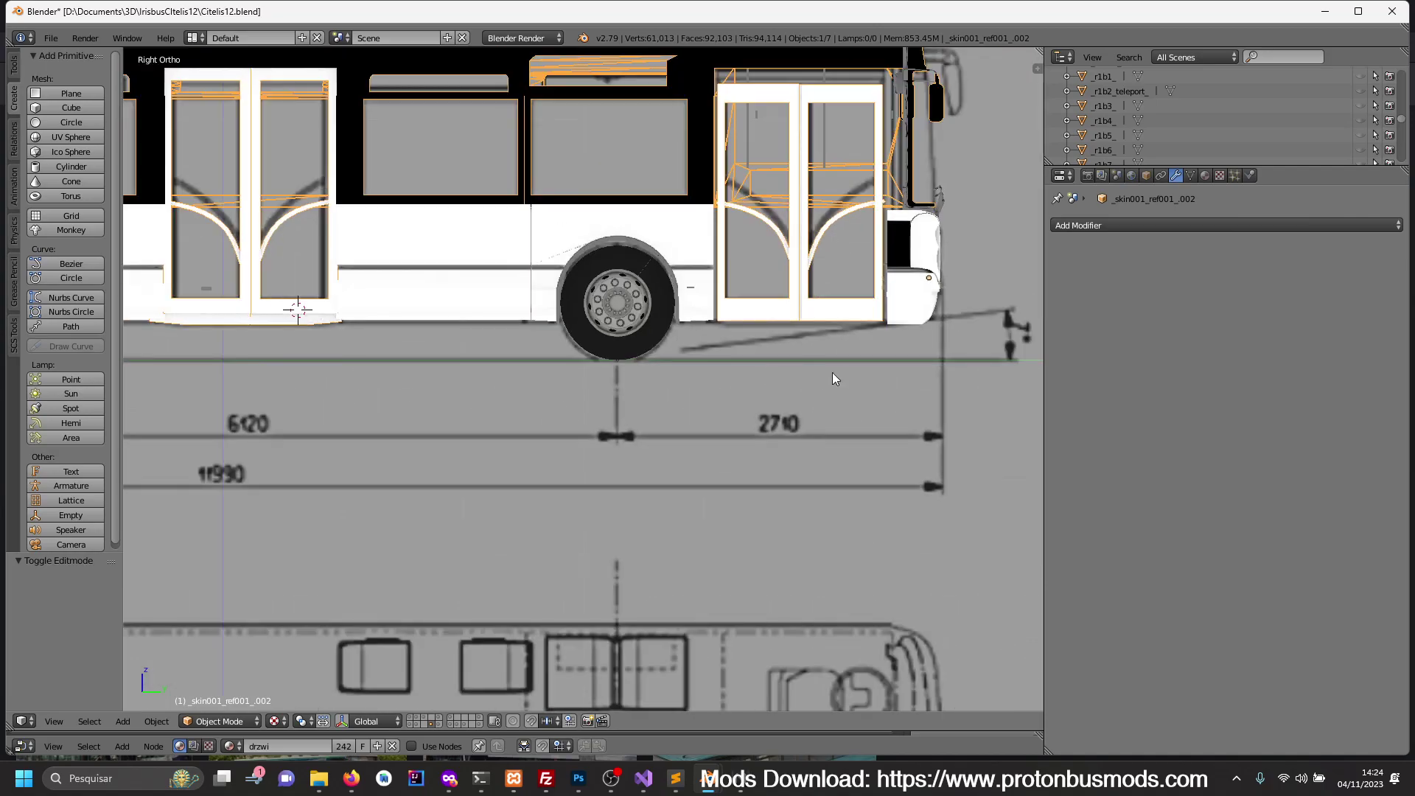
{"action": "scroll", "coordinate": [704, 420], "scroll_direction": "up", "scroll_amount": 1}
{"action": "scroll", "coordinate": [737, 439], "scroll_direction": "up", "scroll_amount": 1}
{"action": "scroll", "coordinate": [732, 440], "scroll_direction": "up", "scroll_amount": 1}
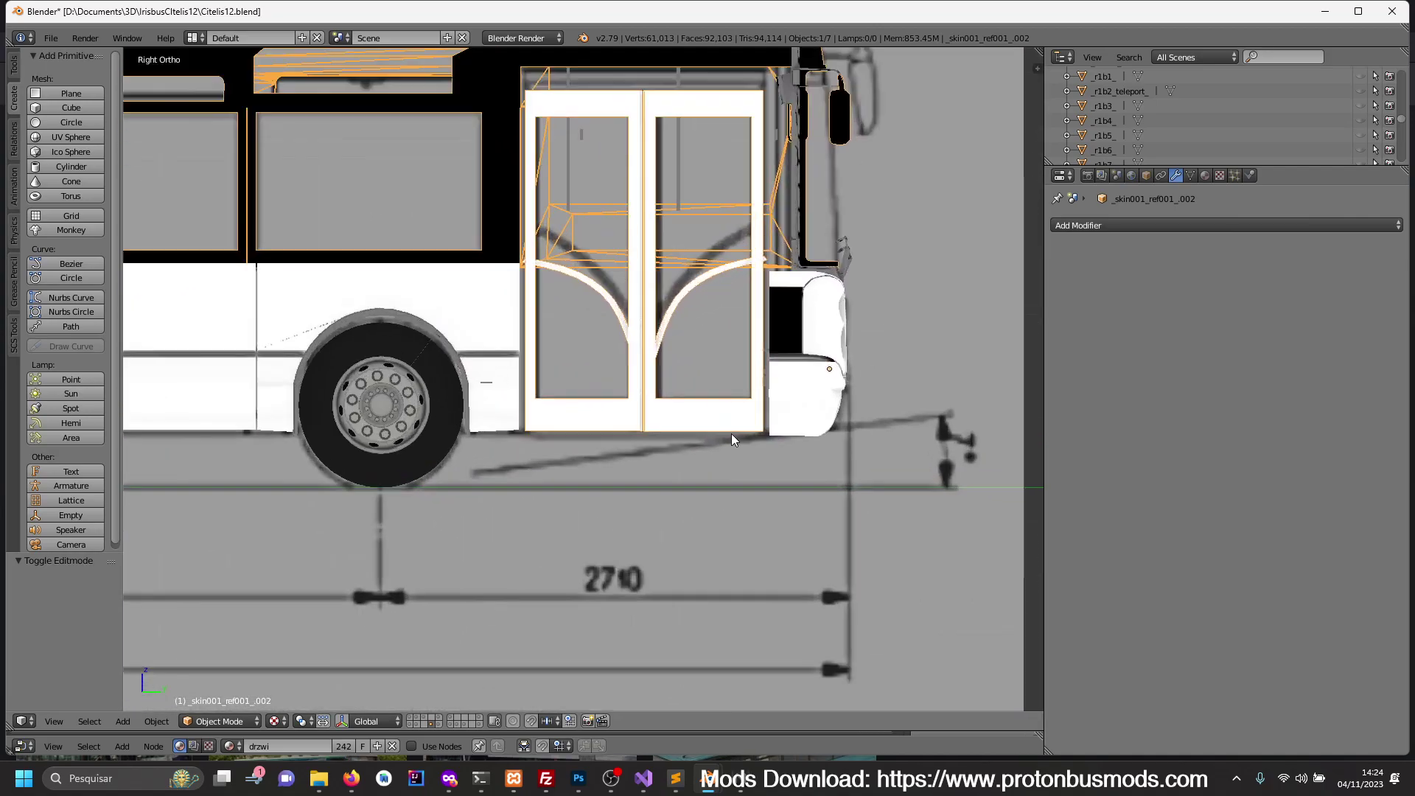
{"action": "right_click", "coordinate": [790, 425]}
{"action": "key", "text": "Tab"}
{"action": "key", "text": "z"}
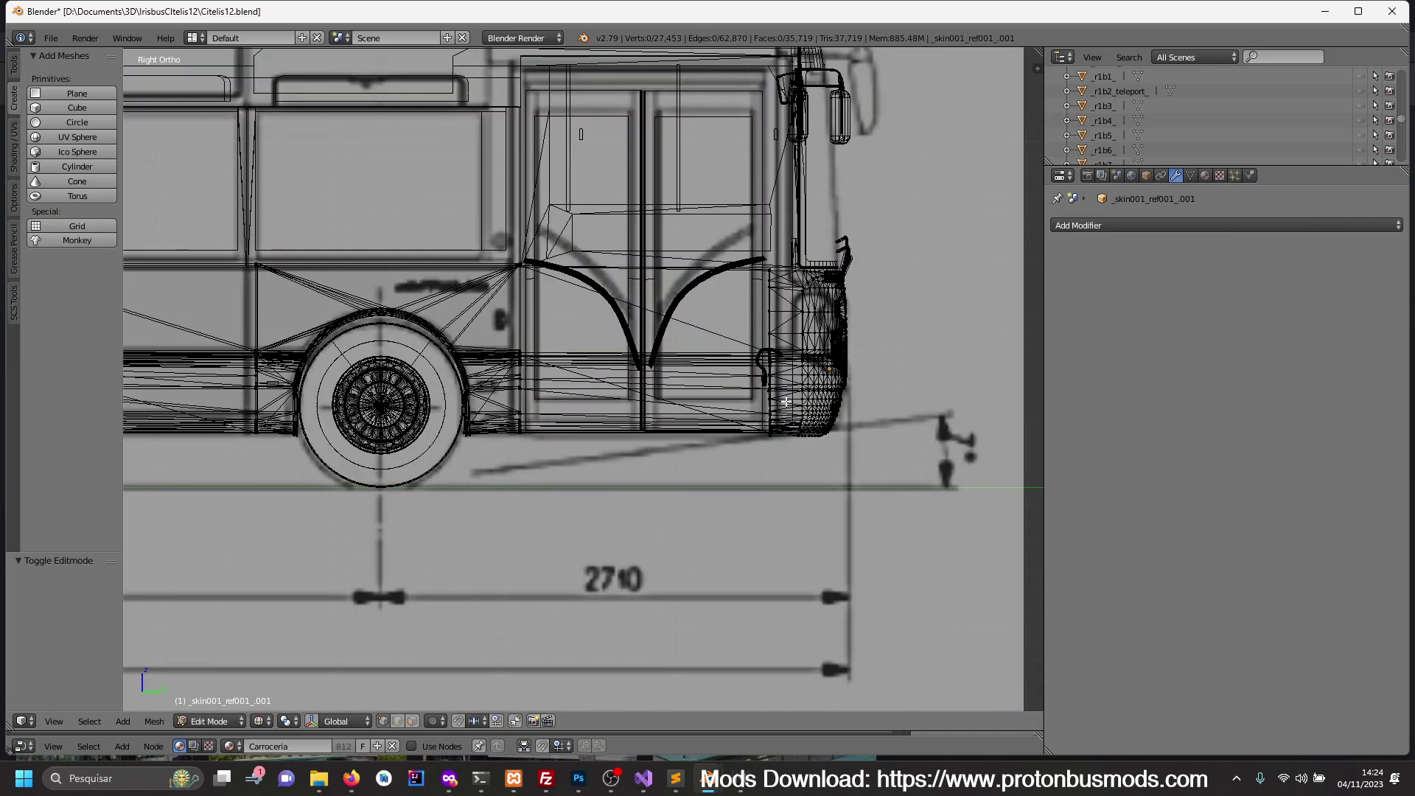
- Circle-select the lower front edge vertices beside the door and move them 0.0558 along Y
{"action": "key", "text": "c"}
{"action": "key", "text": "a"}
{"action": "key", "text": "a"}
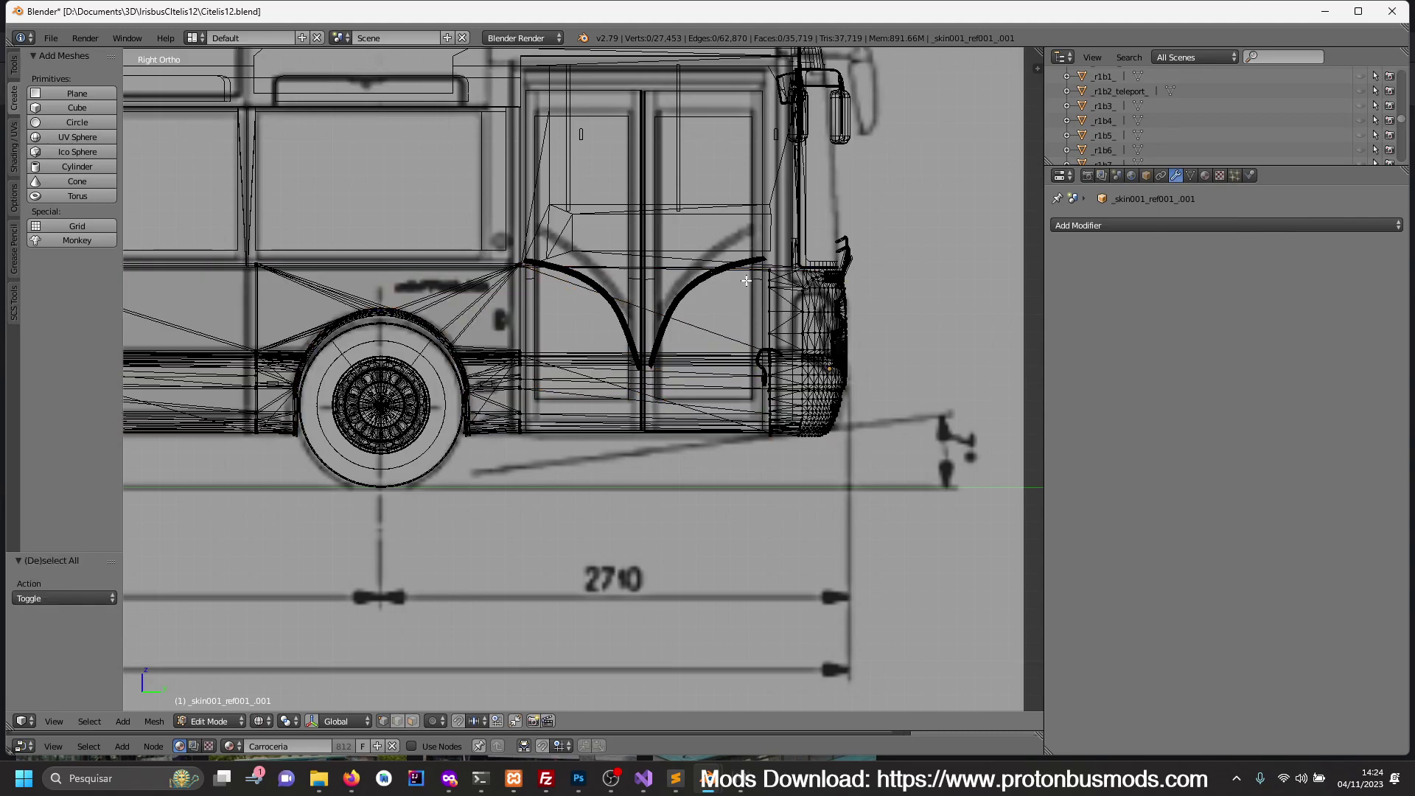
{"action": "left_click_drag", "start_coordinate": [747, 283], "coordinate": [782, 435]}
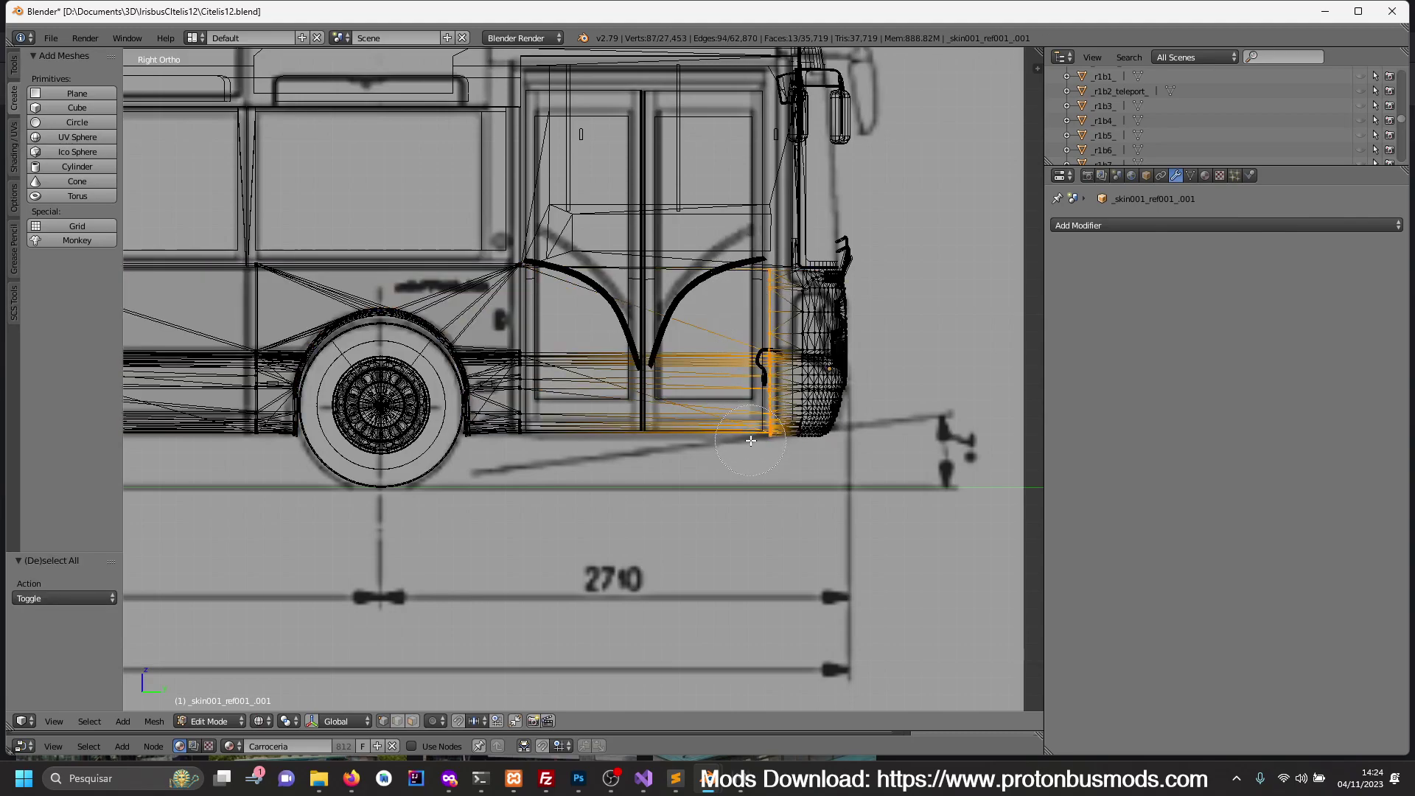
{"action": "middle_click_drag", "start_coordinate": [801, 489], "coordinate": [702, 511], "text": "shift"}
{"action": "scroll", "coordinate": [702, 511], "scroll_direction": "up", "scroll_amount": 1}
{"action": "scroll", "coordinate": [702, 510], "scroll_direction": "up", "scroll_amount": 1}
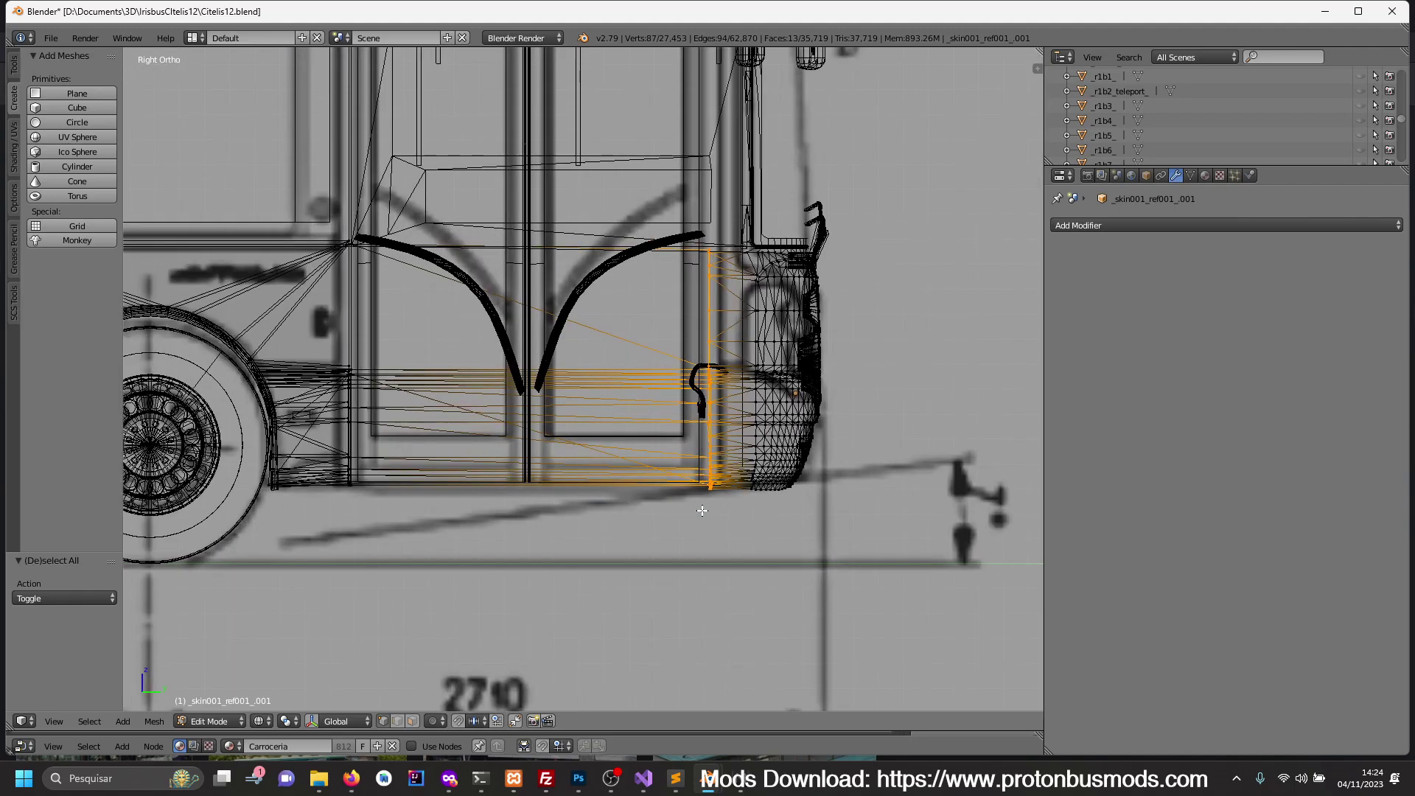
{"action": "key", "text": "g"}
{"action": "key", "text": "y"}
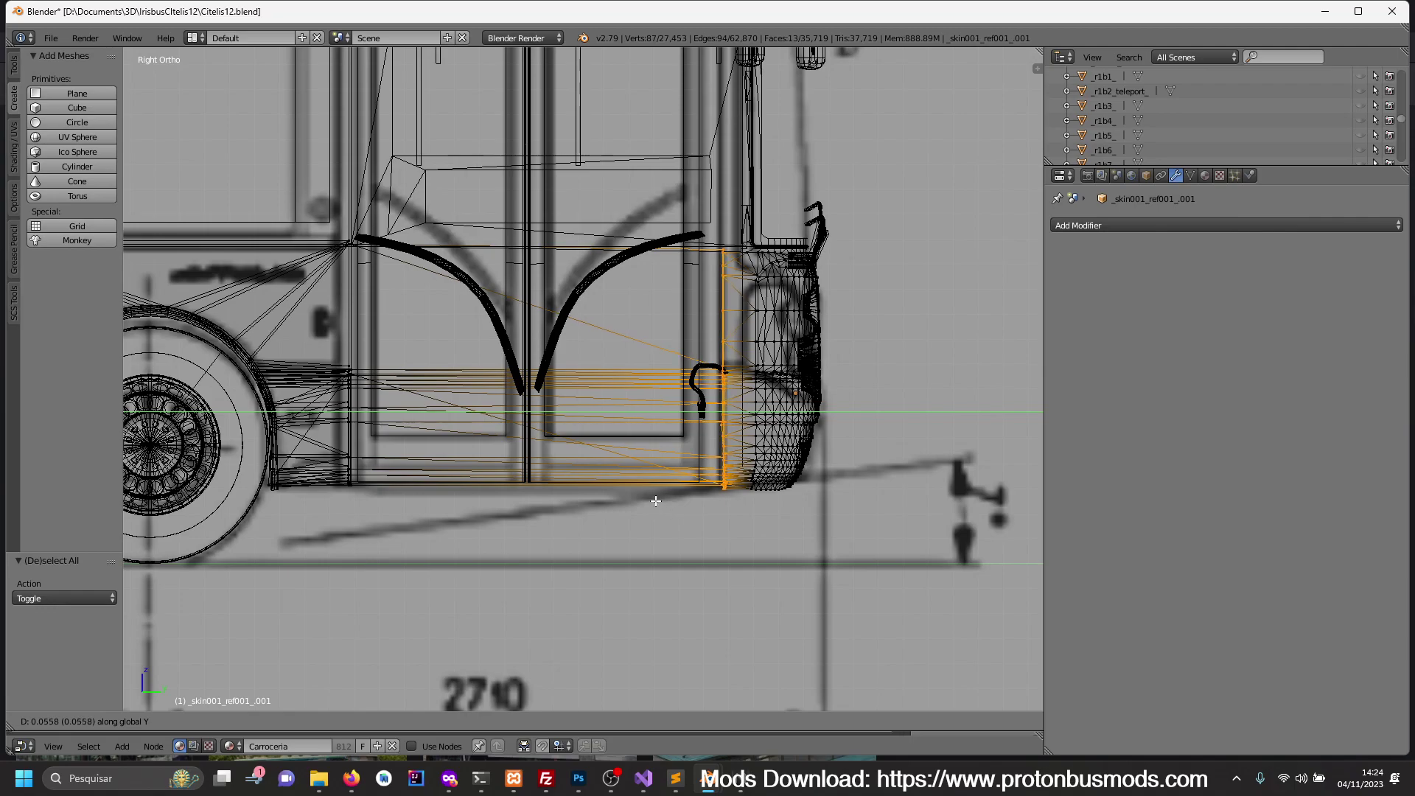
{"action": "left_click", "coordinate": [657, 502]}
{"action": "scroll", "coordinate": [685, 478], "scroll_direction": "down", "scroll_amount": 5}
- Back in Object Mode, unhide all objects, then hide the large box Cube.001
{"action": "key", "text": "Tab"}
{"action": "key", "text": "z"}
{"action": "middle_click_drag", "start_coordinate": [685, 478], "coordinate": [746, 472]}
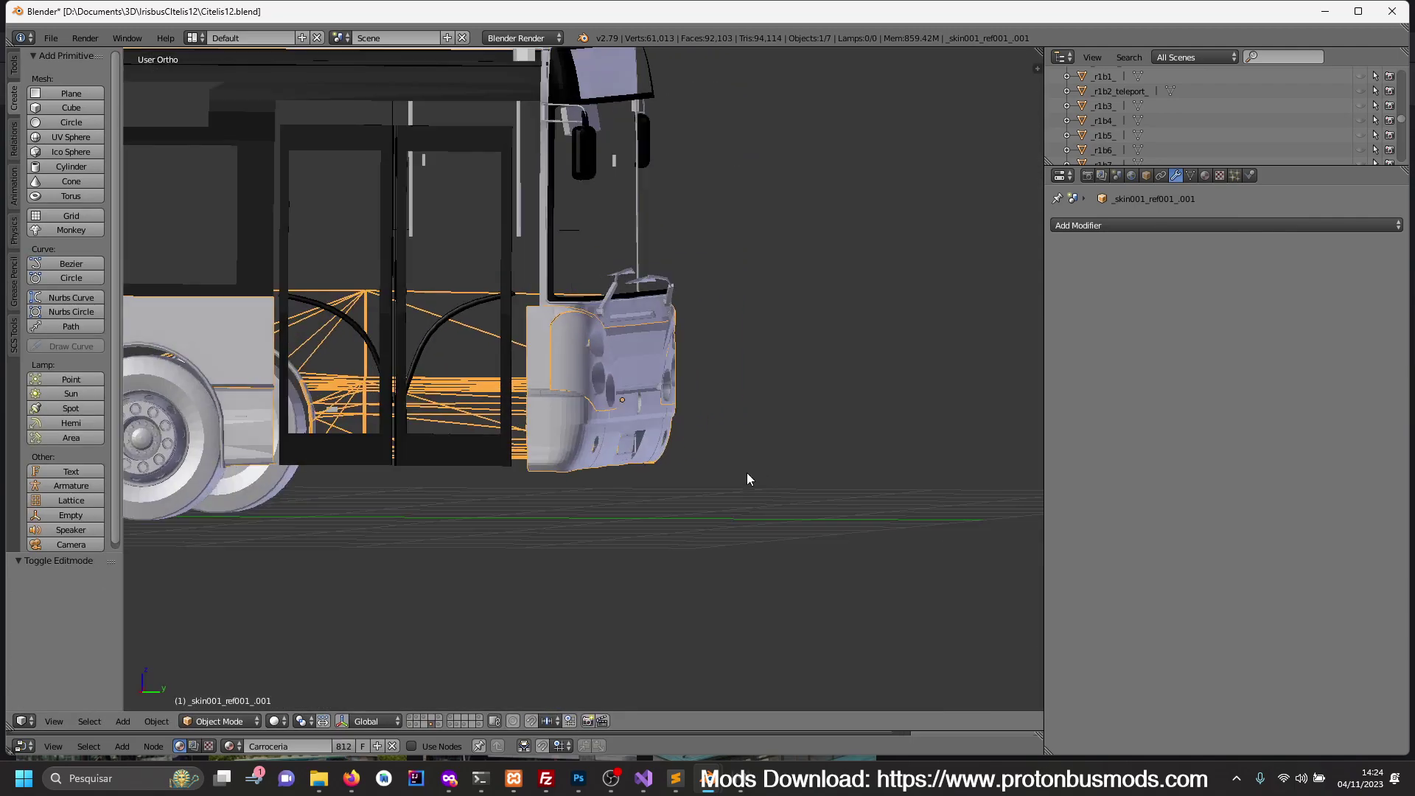
{"action": "scroll", "coordinate": [726, 493], "scroll_direction": "up", "scroll_amount": 2}
{"action": "key", "text": "KP_Divide"}
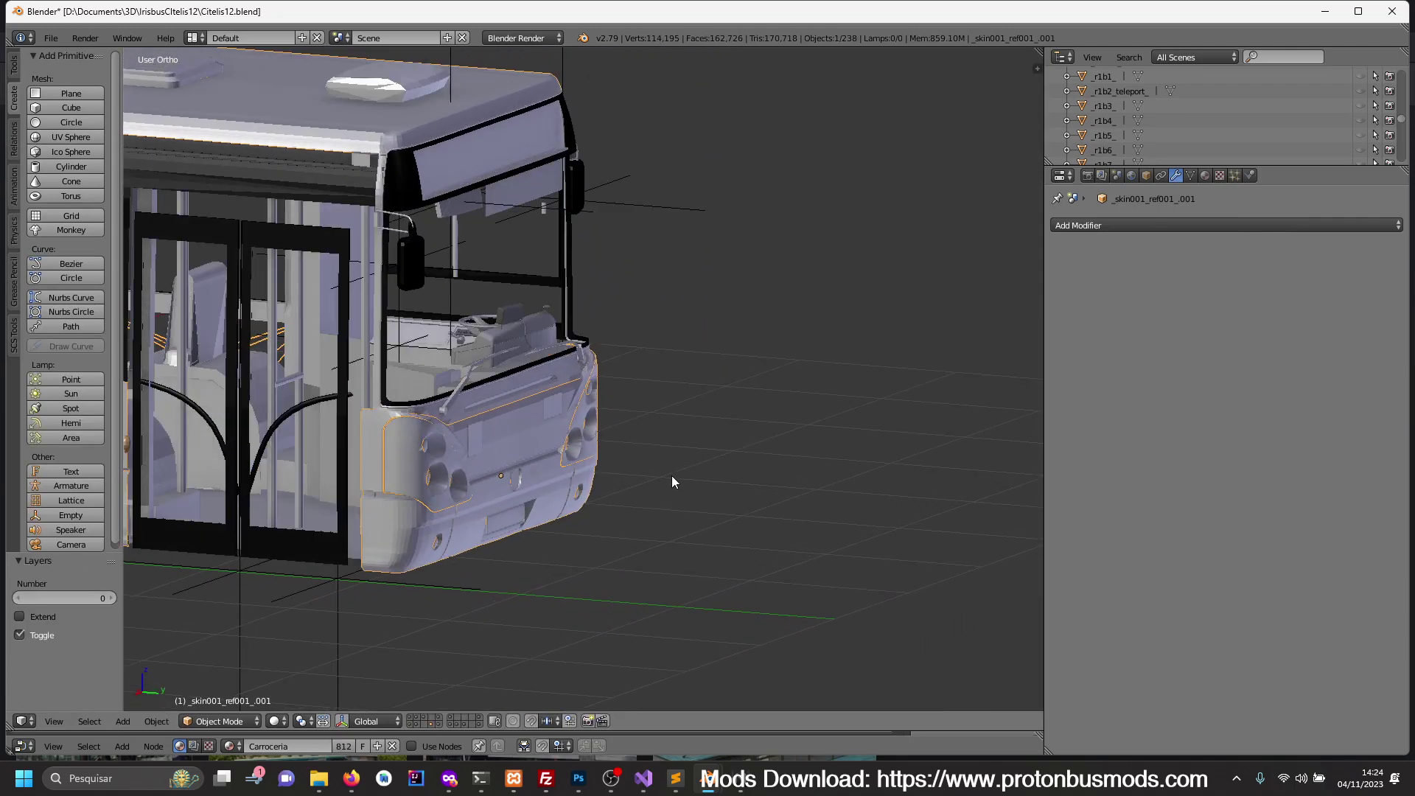
{"action": "key", "text": "alt+h"}
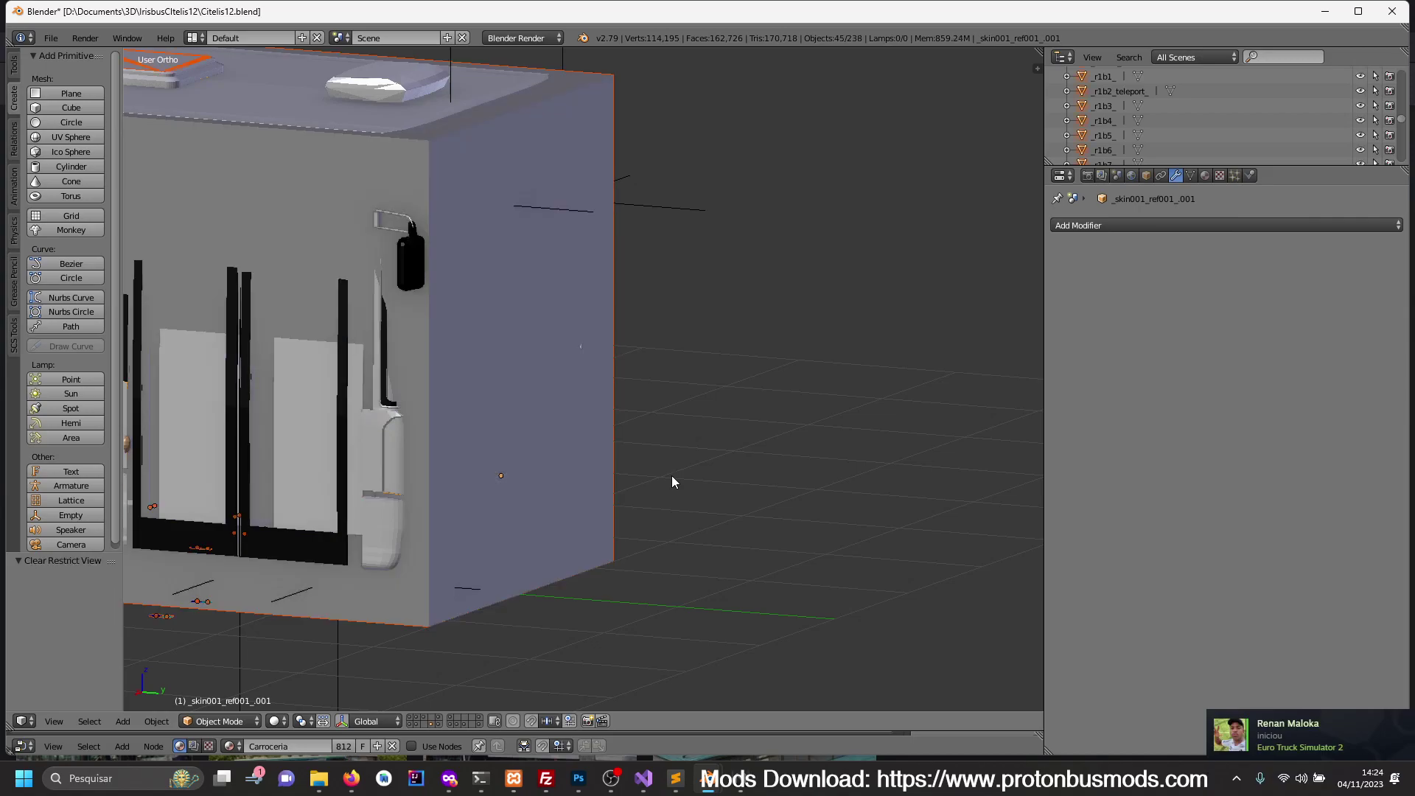
{"action": "key", "text": "a"}
{"action": "right_click", "coordinate": [587, 524]}
{"action": "key", "text": "h"}
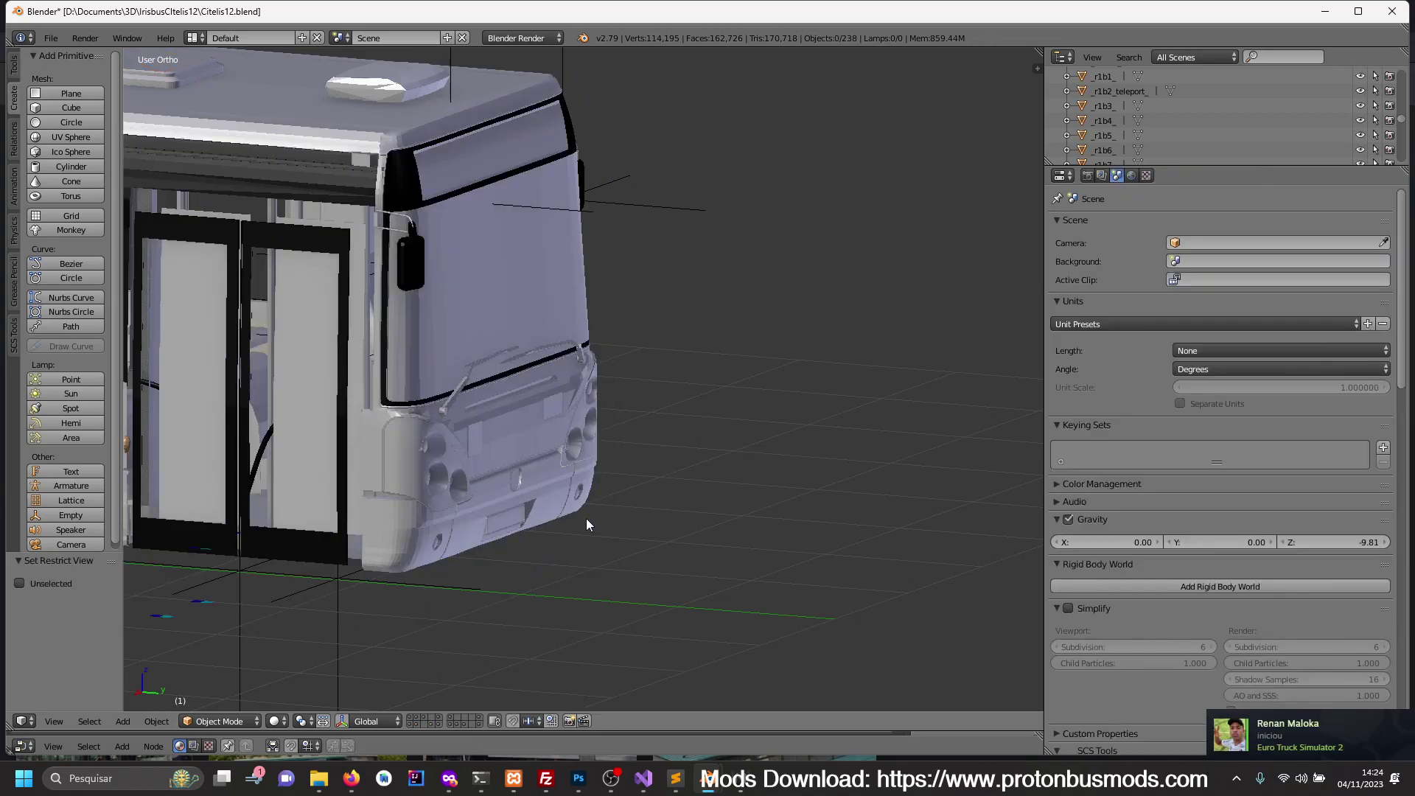
- Hide both front door objects and select the front panel object beside them
{"action": "middle_click_drag", "start_coordinate": [449, 483], "coordinate": [479, 484]}
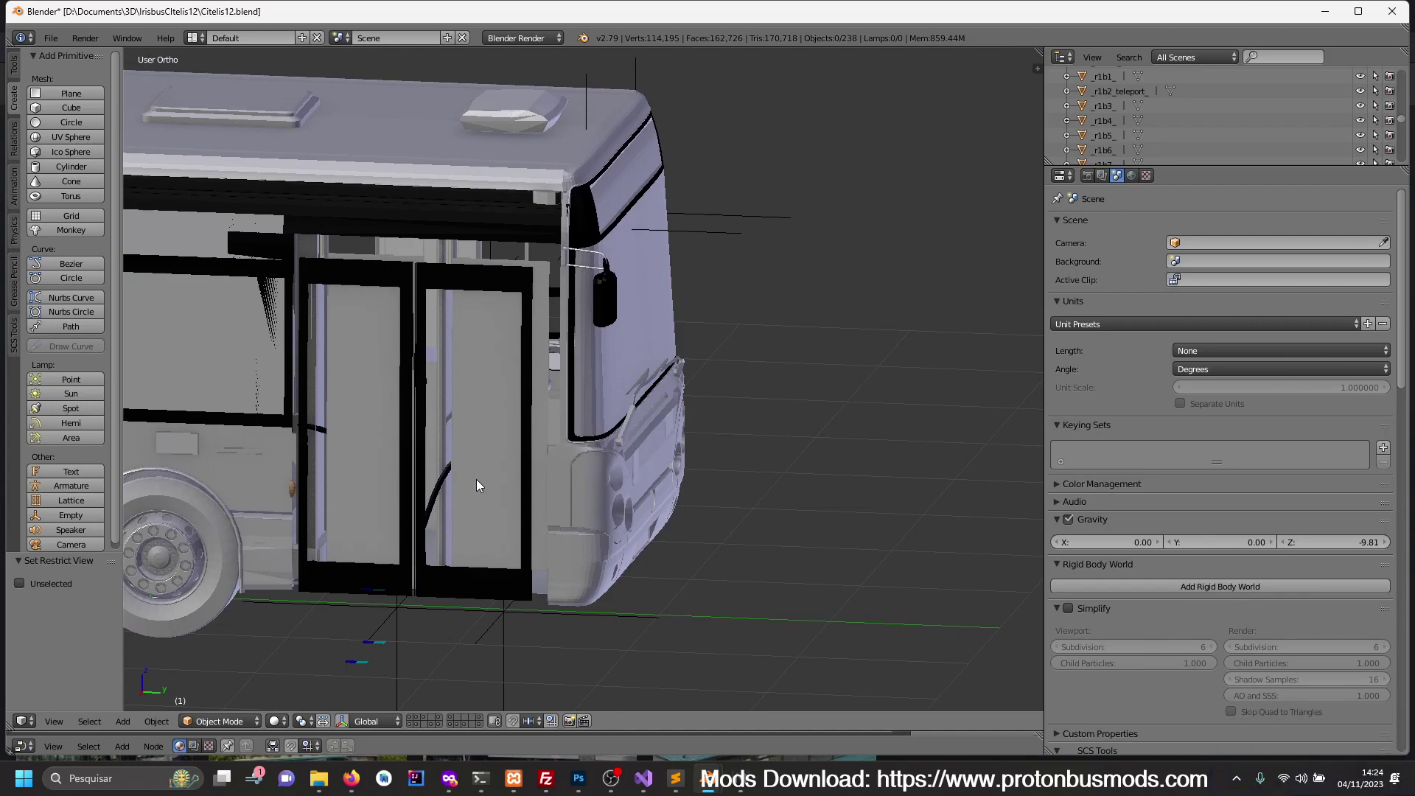
{"action": "right_click", "coordinate": [476, 479]}
{"action": "right_click", "coordinate": [359, 458], "text": "shift"}
{"action": "key", "text": "h"}
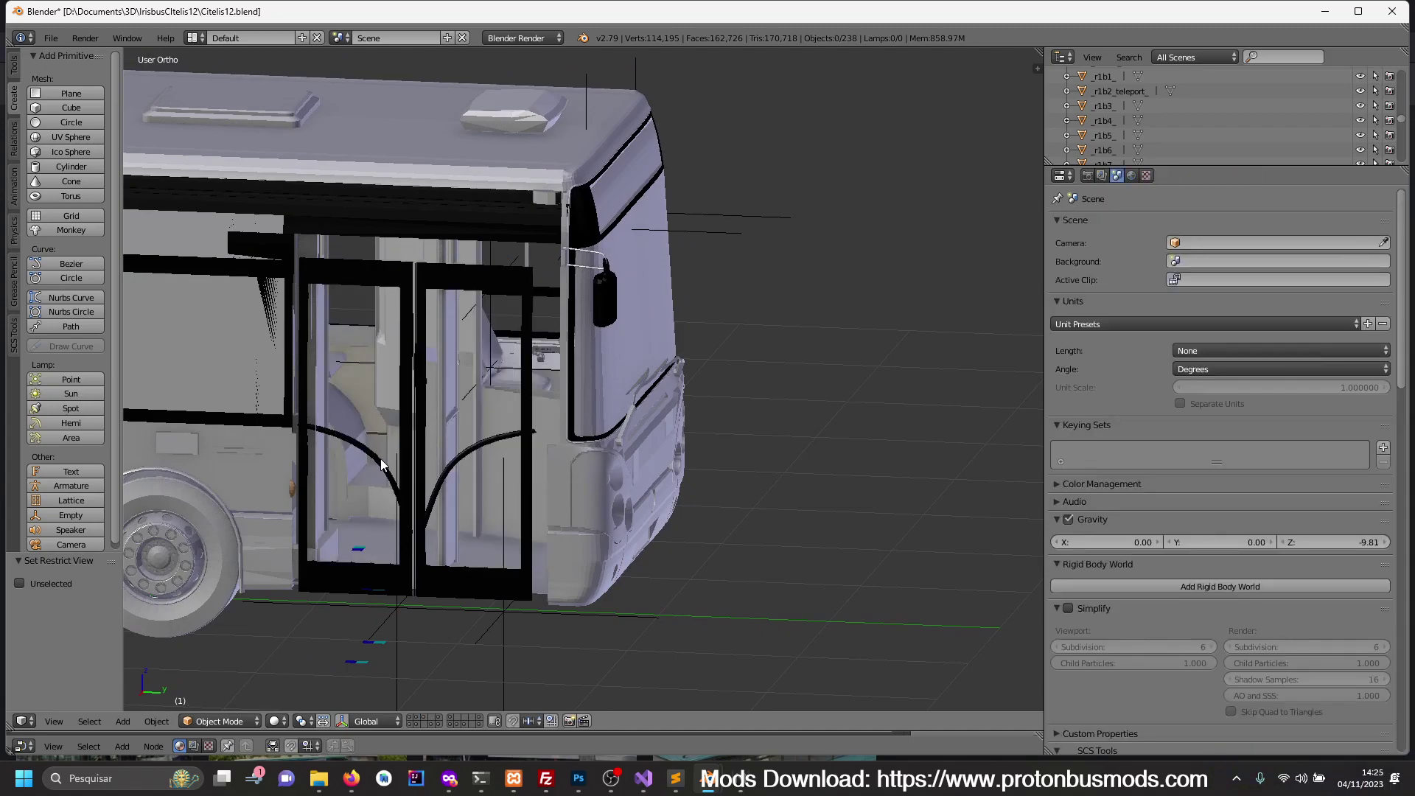
{"action": "right_click", "coordinate": [555, 466]}
{"action": "scroll", "coordinate": [555, 449], "scroll_direction": "up", "scroll_amount": 2}
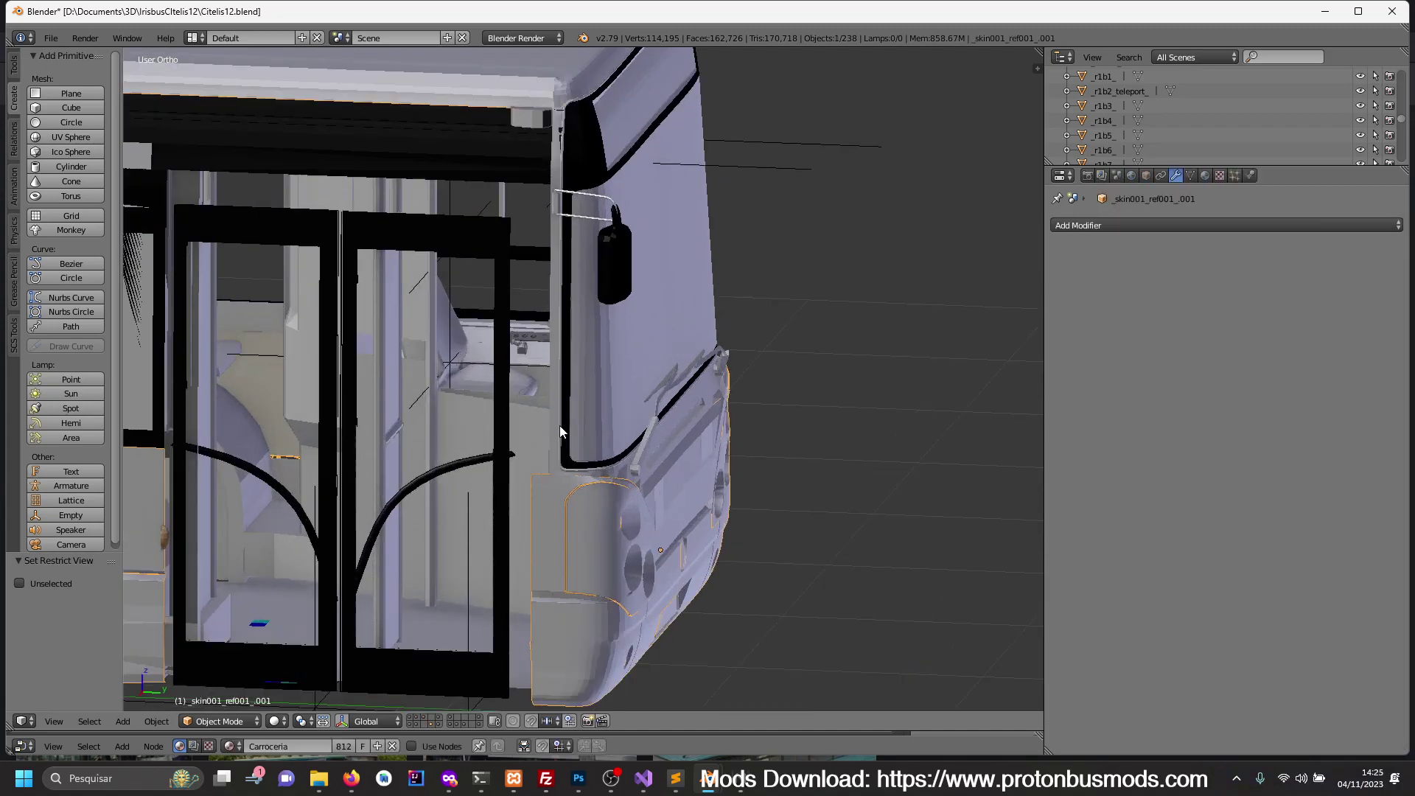
{"action": "right_click", "coordinate": [554, 408]}
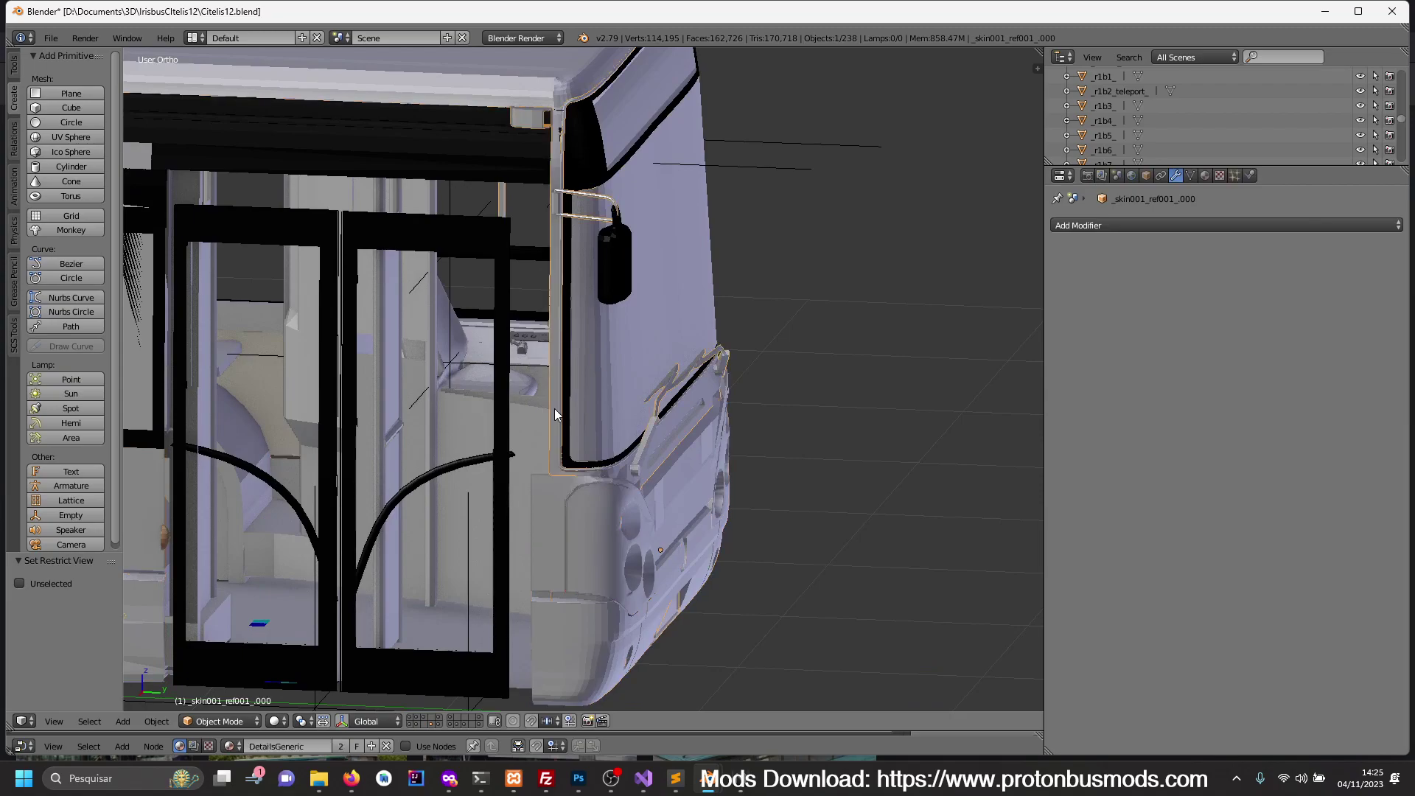
- Briefly inspect the front panel mesh in Edit Mode and local view, then return to Object Mode
{"action": "key", "text": "Tab"}
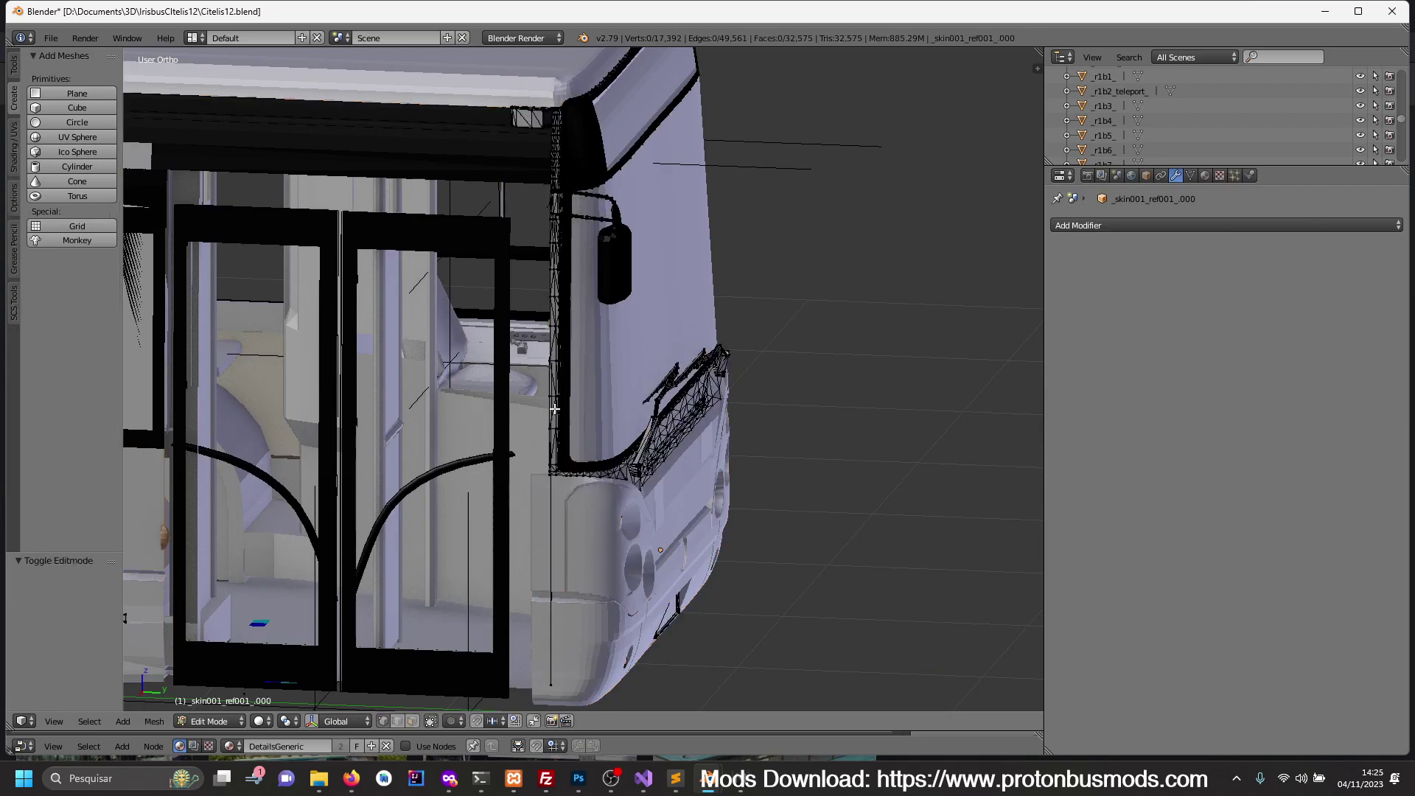
{"action": "key", "text": "KP_Divide"}
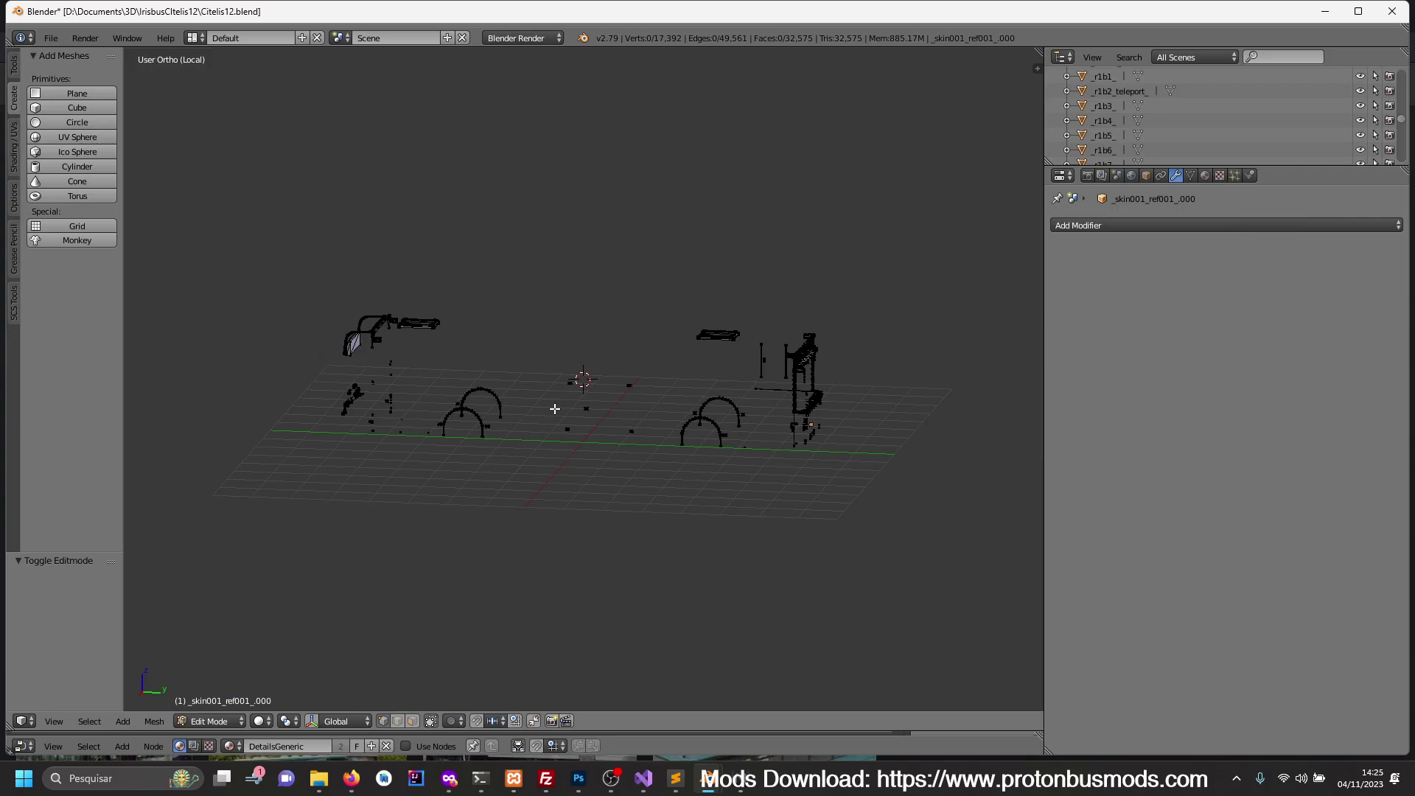
{"action": "key", "text": "KP_Divide"}
{"action": "key", "text": "Tab"}
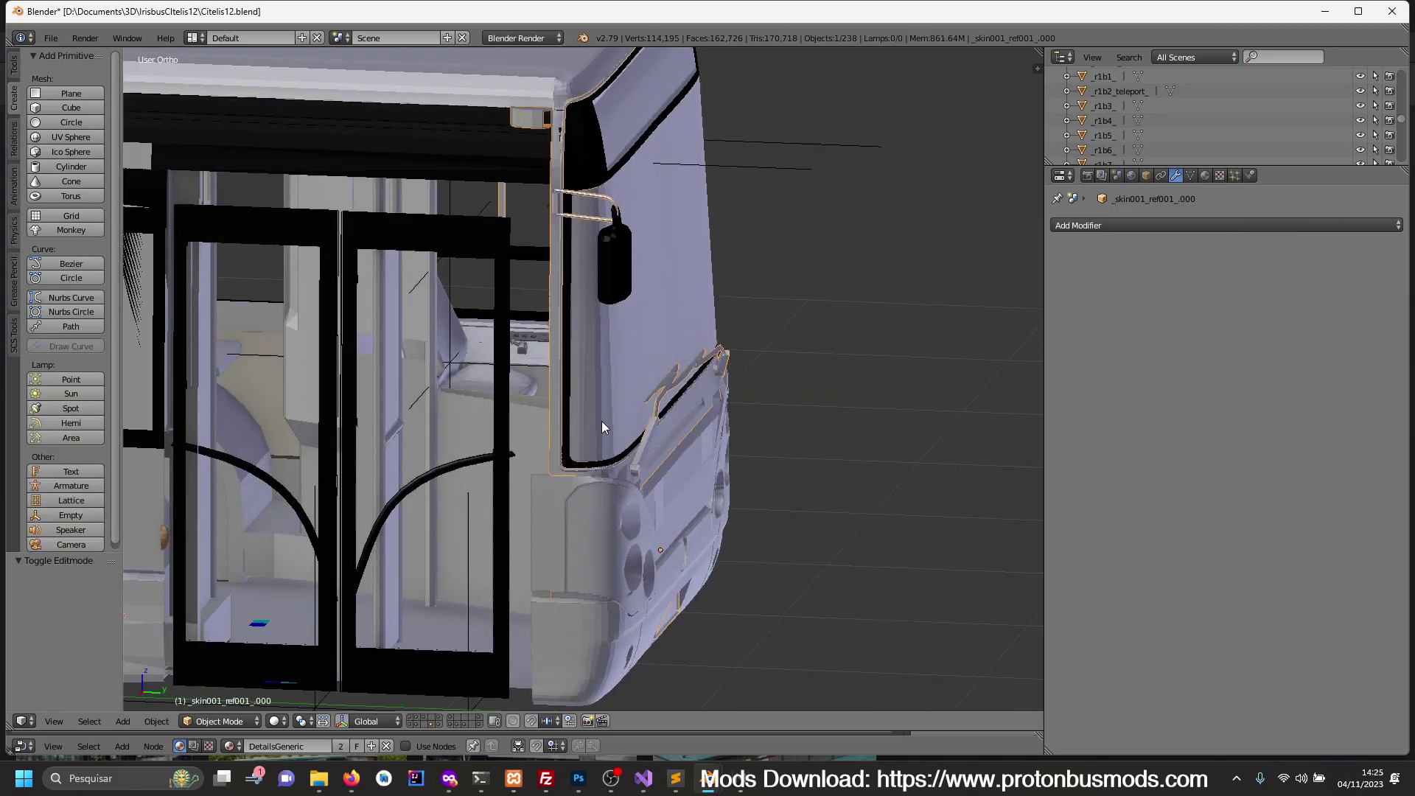
{"action": "key", "text": "z"}
{"action": "key", "text": "z"}
- Switch viewport shading to Texture and select the front door object from the door side
{"action": "left_click", "coordinate": [276, 721]}
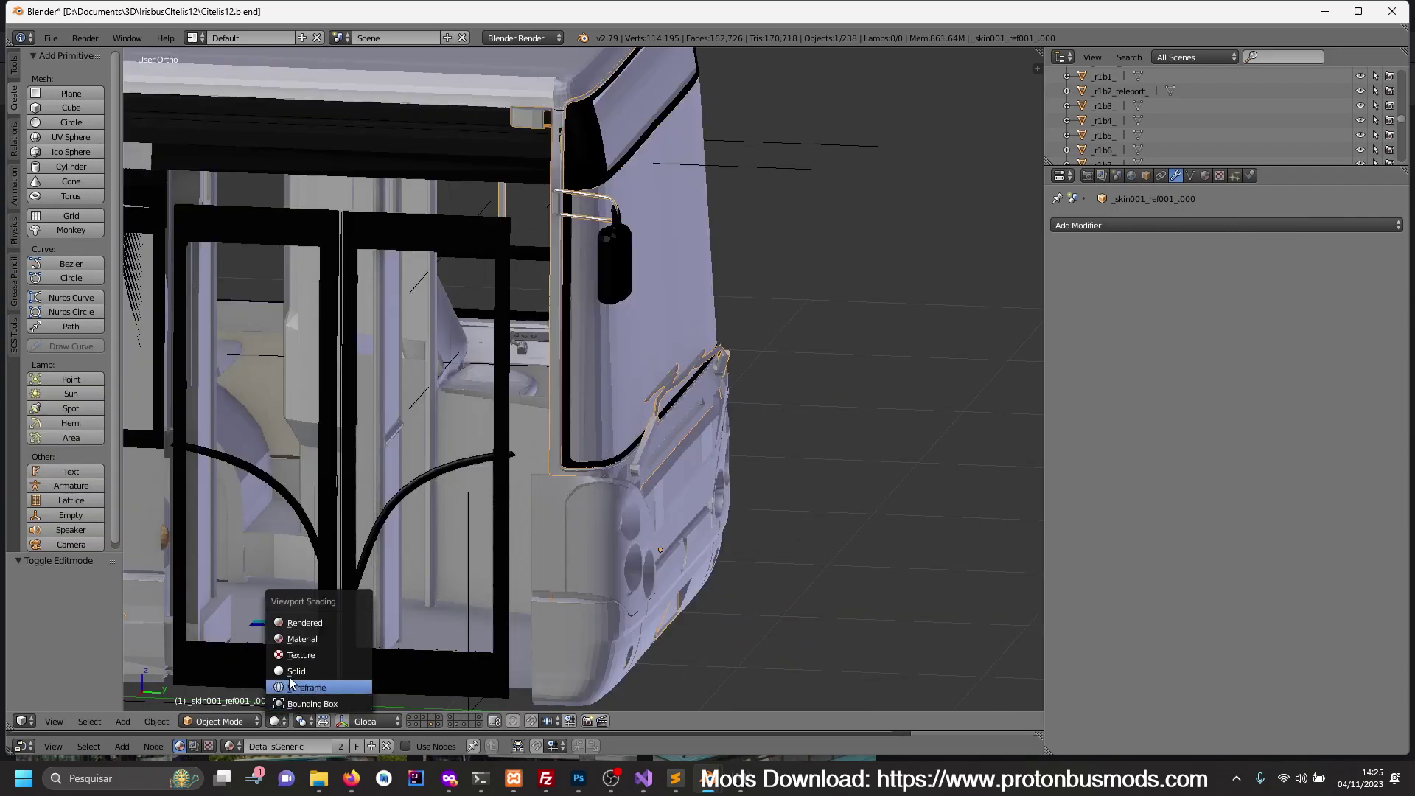
{"action": "left_click", "coordinate": [299, 656]}
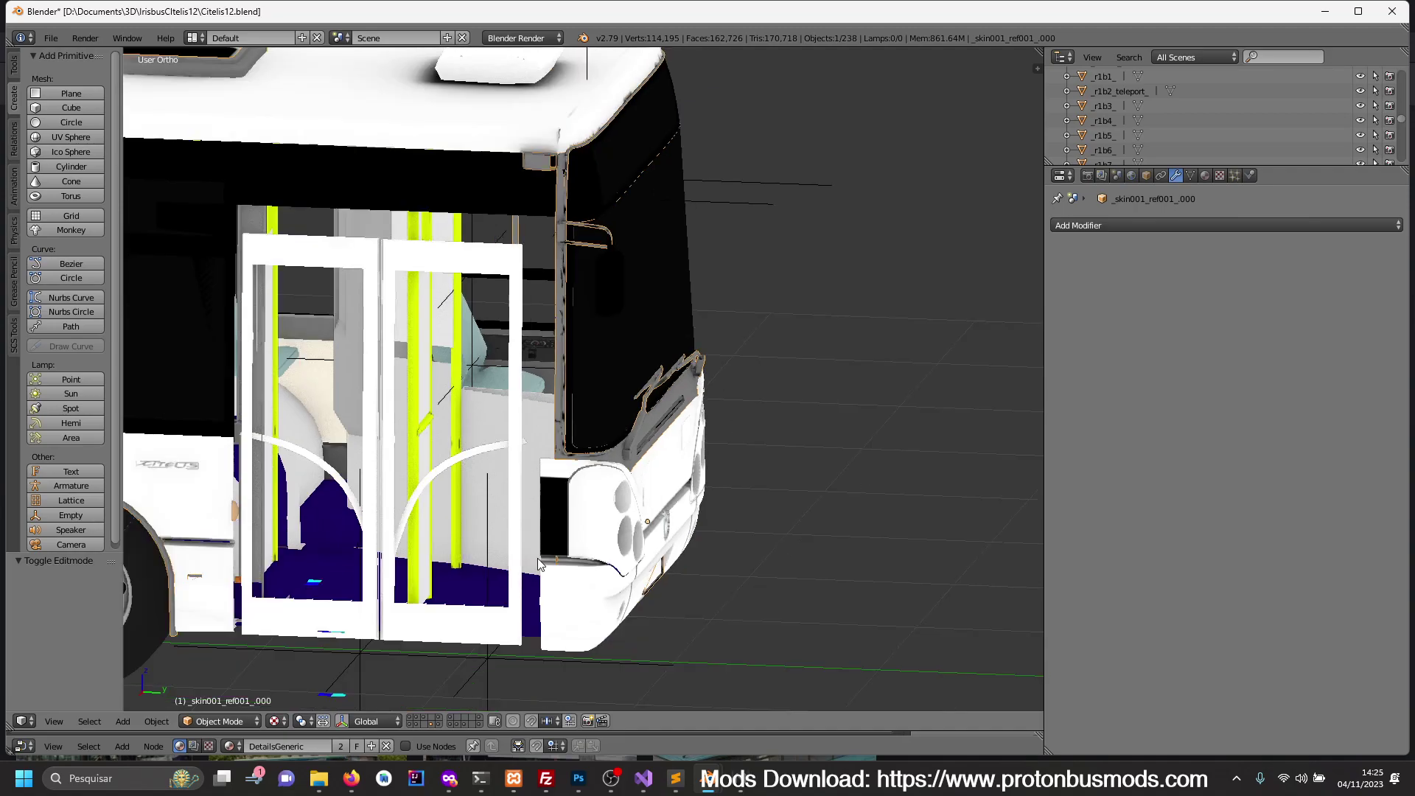
{"action": "mouse_move", "coordinate": [629, 561]}
{"action": "middle_mouse_down"}
{"action": "mouse_move", "coordinate": [510, 547]}
{"action": "mouse_move", "coordinate": [540, 544]}
{"action": "middle_mouse_up"}
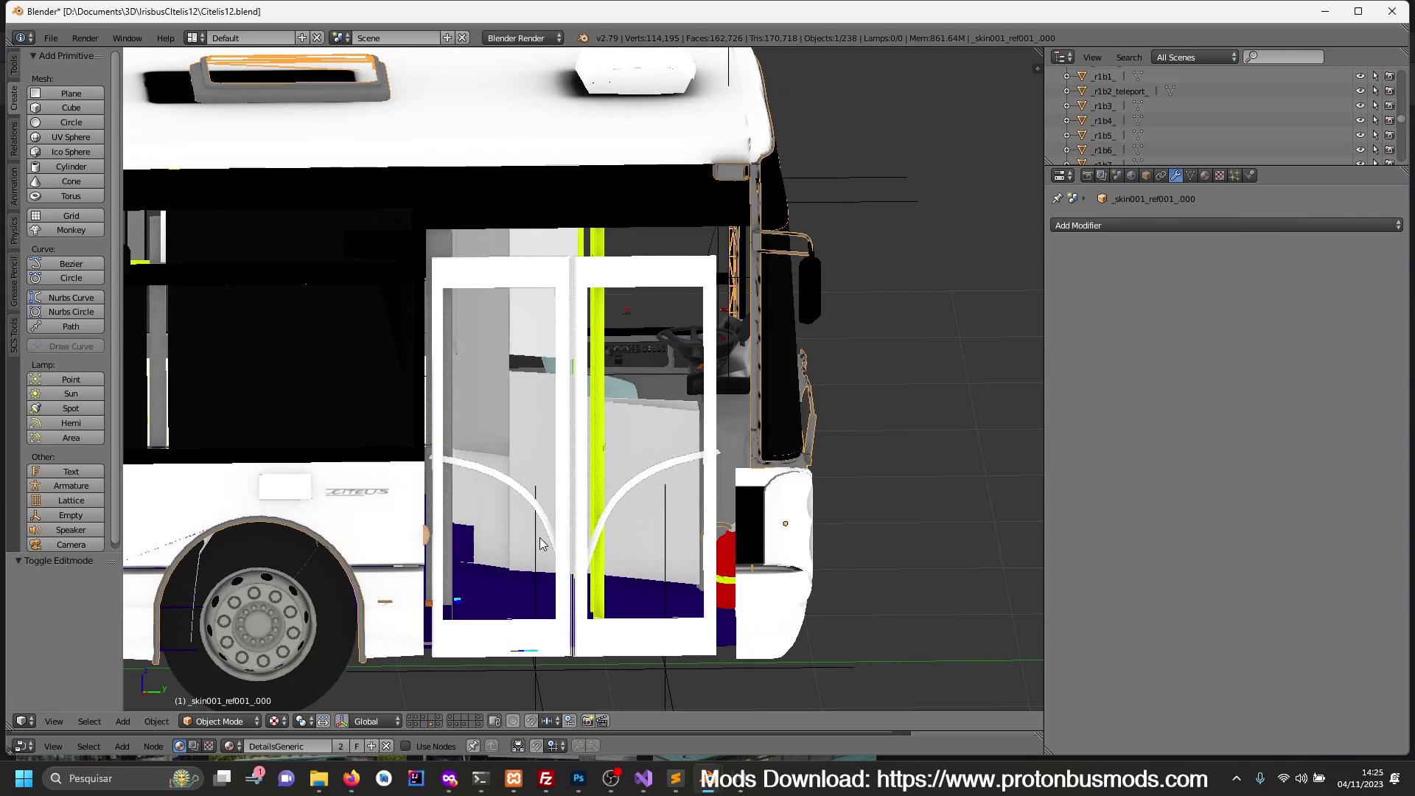
{"action": "right_click", "coordinate": [420, 436]}
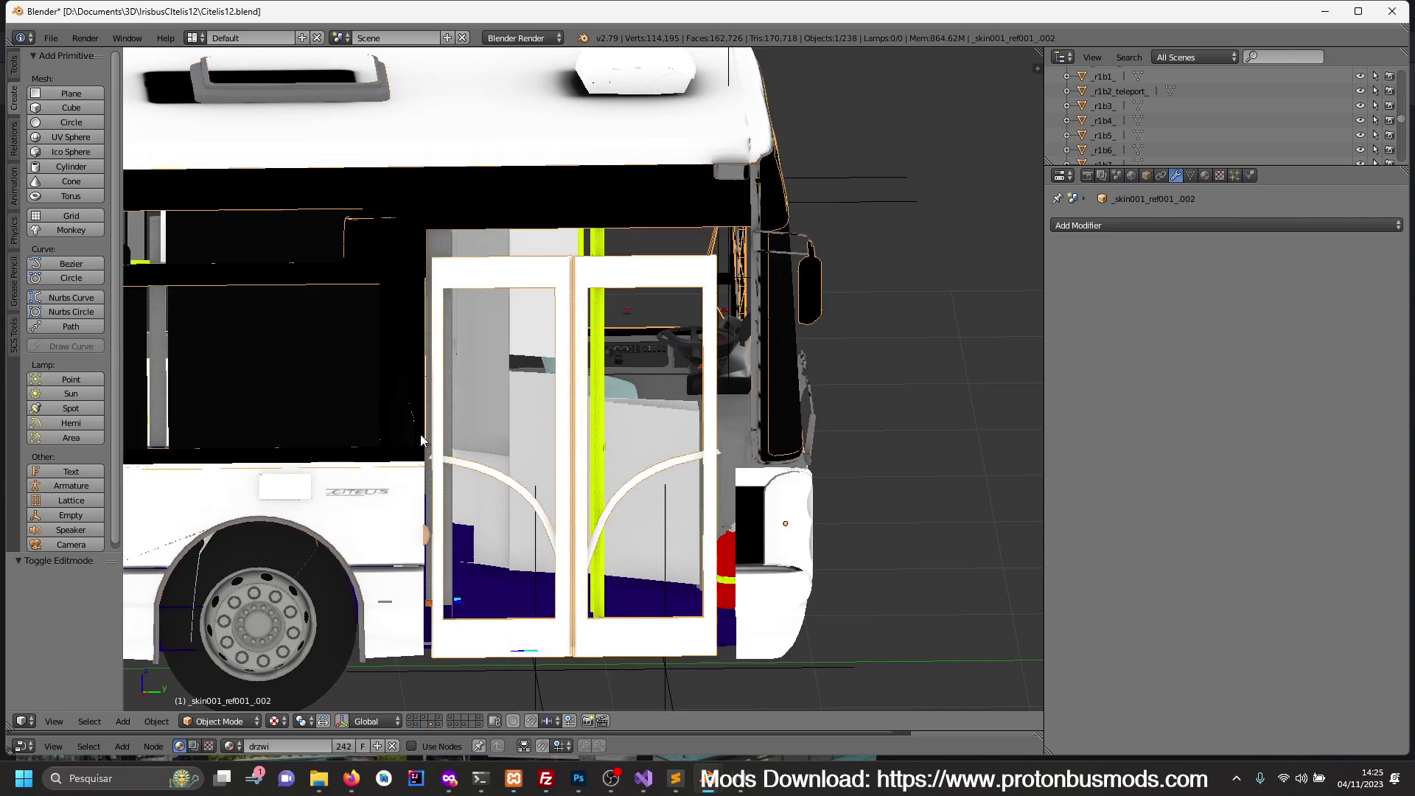
- Edit the door object's mesh isolated in local view as a wireframe, zoomed onto the door area
{"action": "key", "text": "Tab"}
{"action": "key", "text": "z"}
{"action": "key", "text": "KP_Divide"}
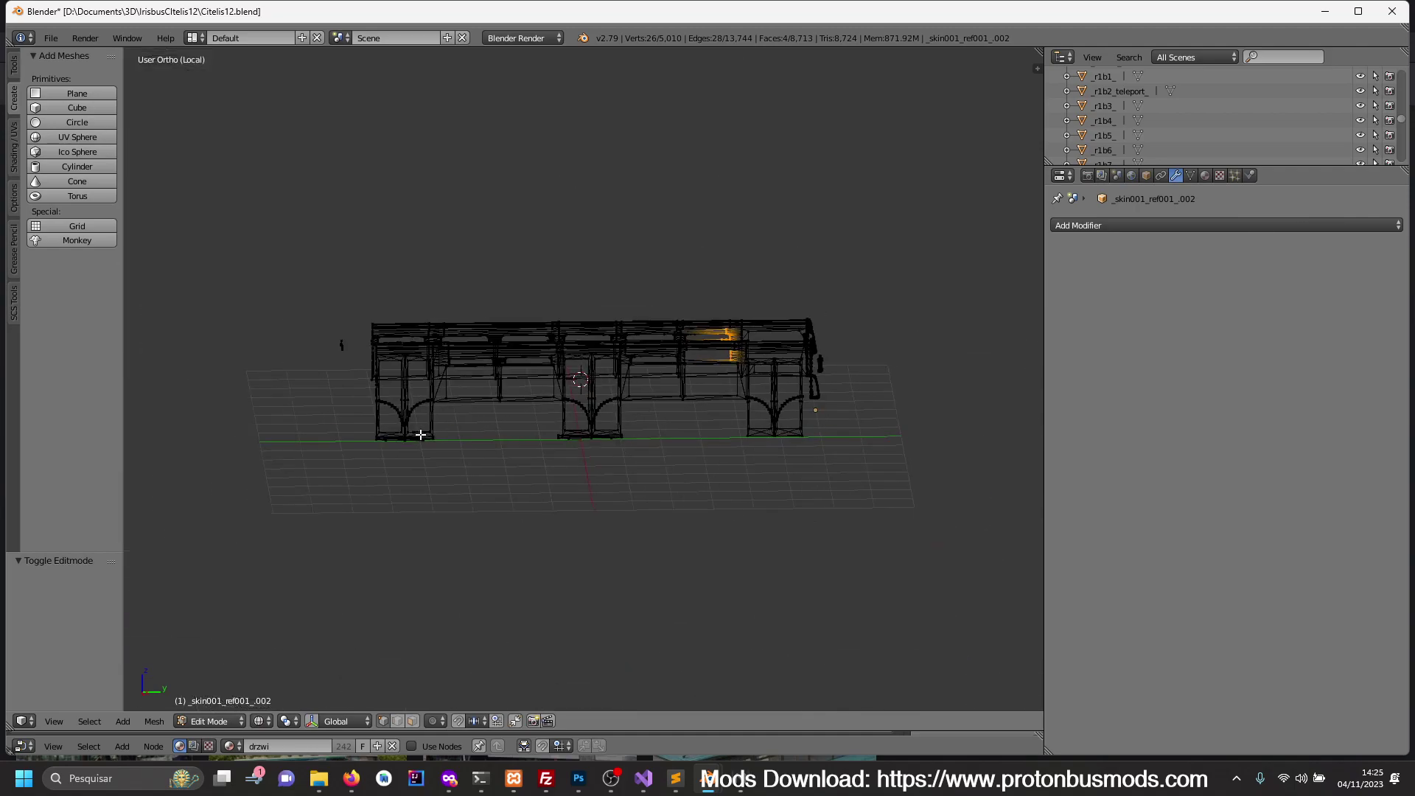
{"action": "scroll", "coordinate": [635, 449], "scroll_direction": "up", "scroll_amount": 4}
{"action": "scroll", "coordinate": [594, 480], "scroll_direction": "up", "scroll_amount": 2}
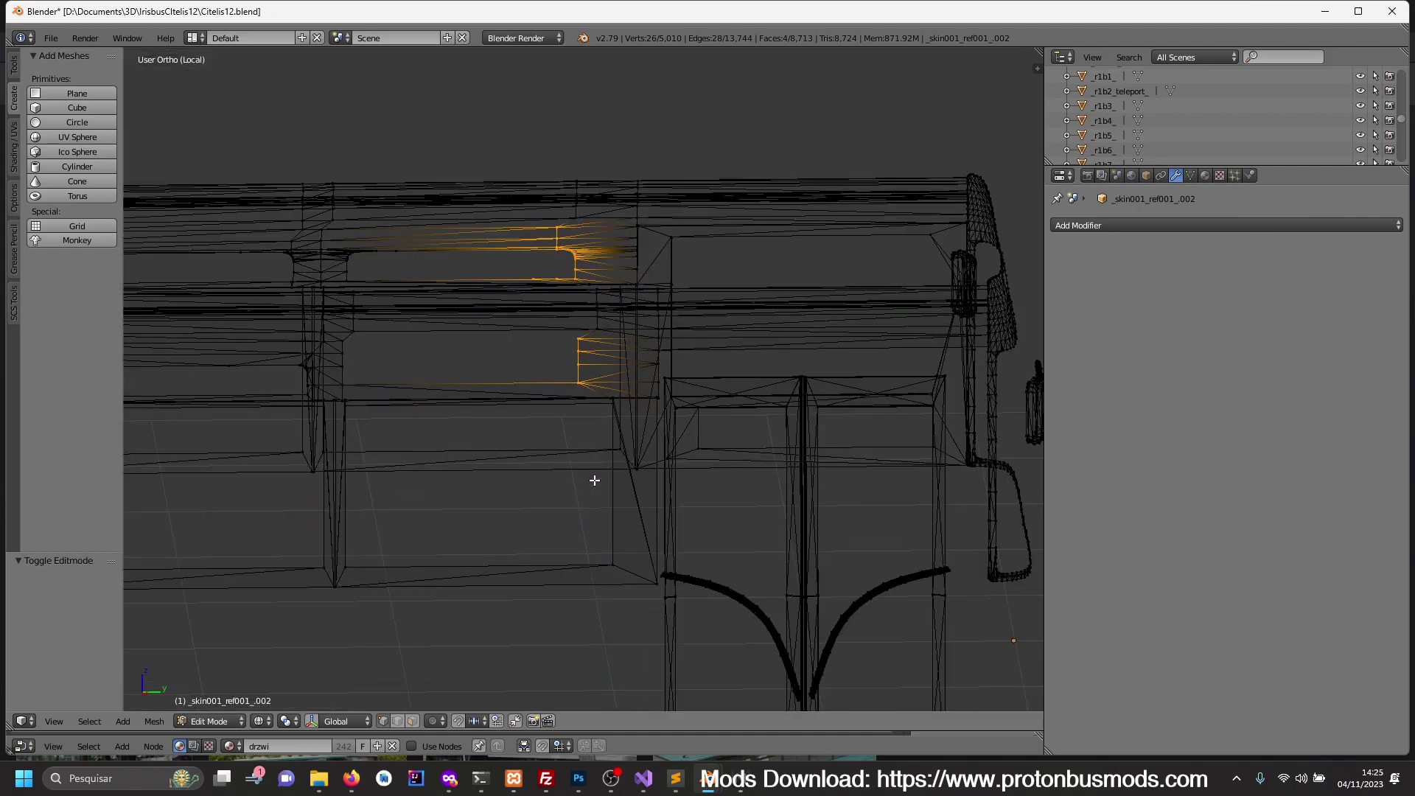
{"action": "scroll", "coordinate": [708, 483], "scroll_direction": "up", "scroll_amount": 1}
{"action": "scroll", "coordinate": [672, 481], "scroll_direction": "up", "scroll_amount": 1}
{"action": "middle_click_drag", "start_coordinate": [672, 482], "coordinate": [670, 481]}
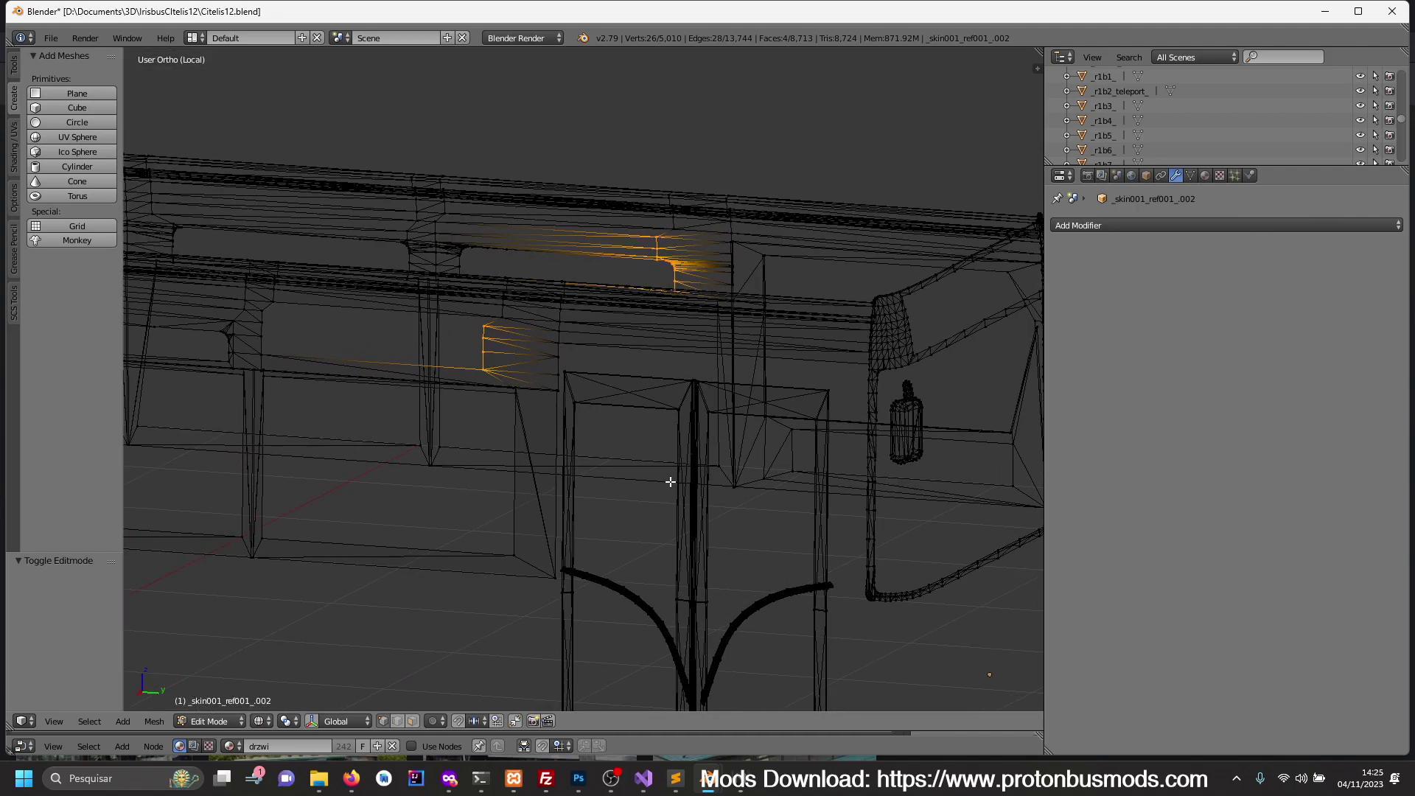
{"action": "key", "text": "z"}
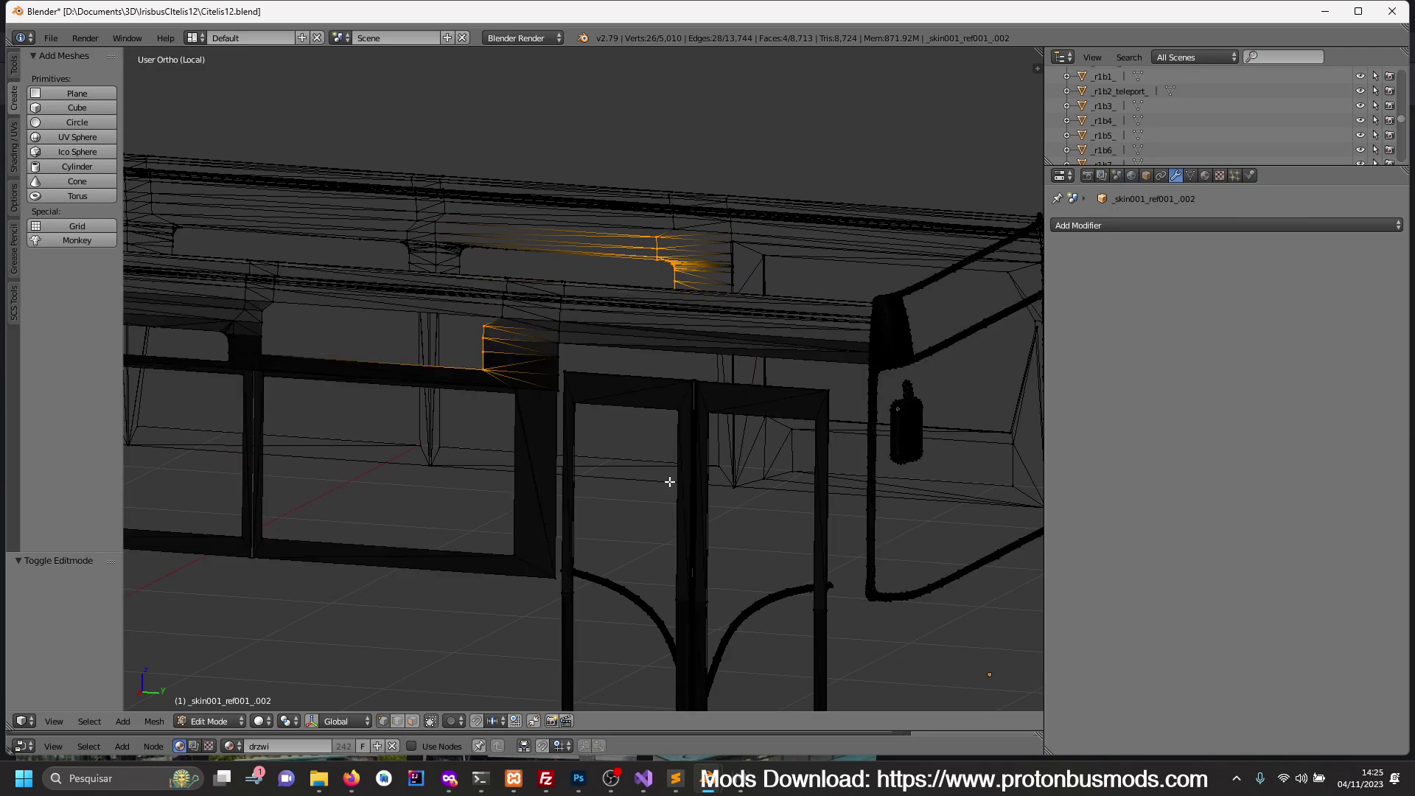
{"action": "key", "text": "z"}
{"action": "middle_click_drag", "start_coordinate": [647, 480], "coordinate": [660, 483]}
- Circle-select the pillar corner vertex beside the door, then re-isolate and zoom the mesh
{"action": "key", "text": "a"}
{"action": "key", "text": "c"}
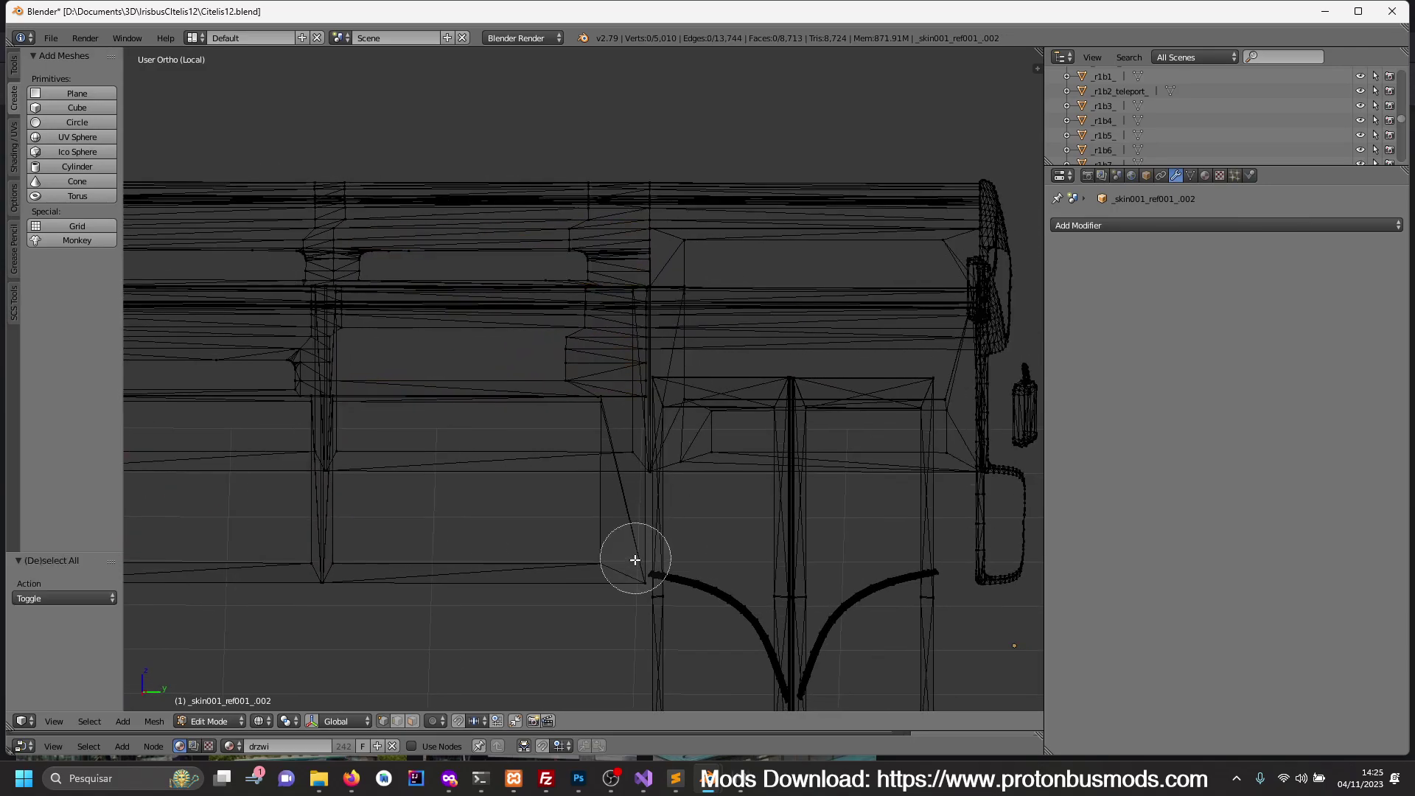
{"action": "left_click", "coordinate": [629, 583]}
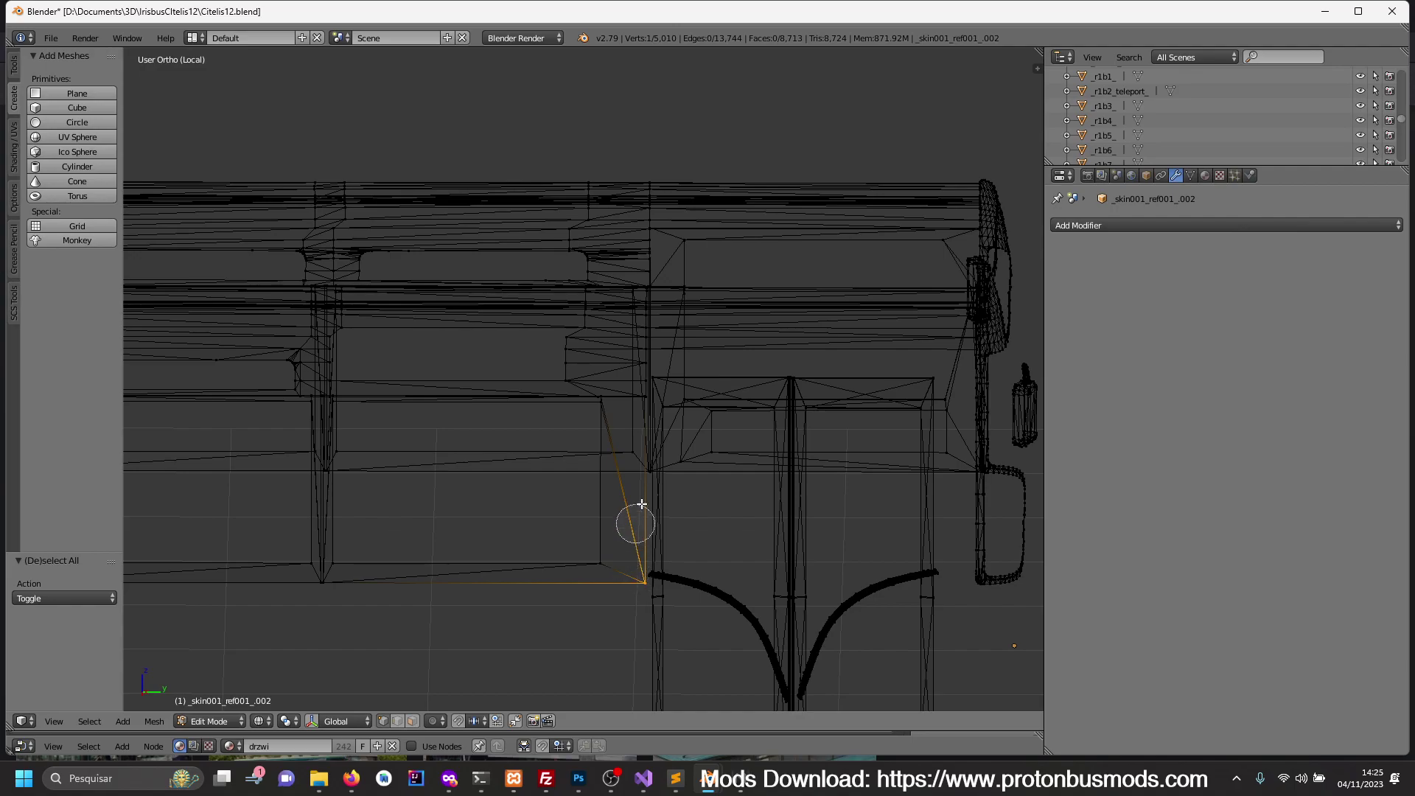
{"action": "right_click", "coordinate": [632, 436]}
{"action": "key", "text": "KP_Divide"}
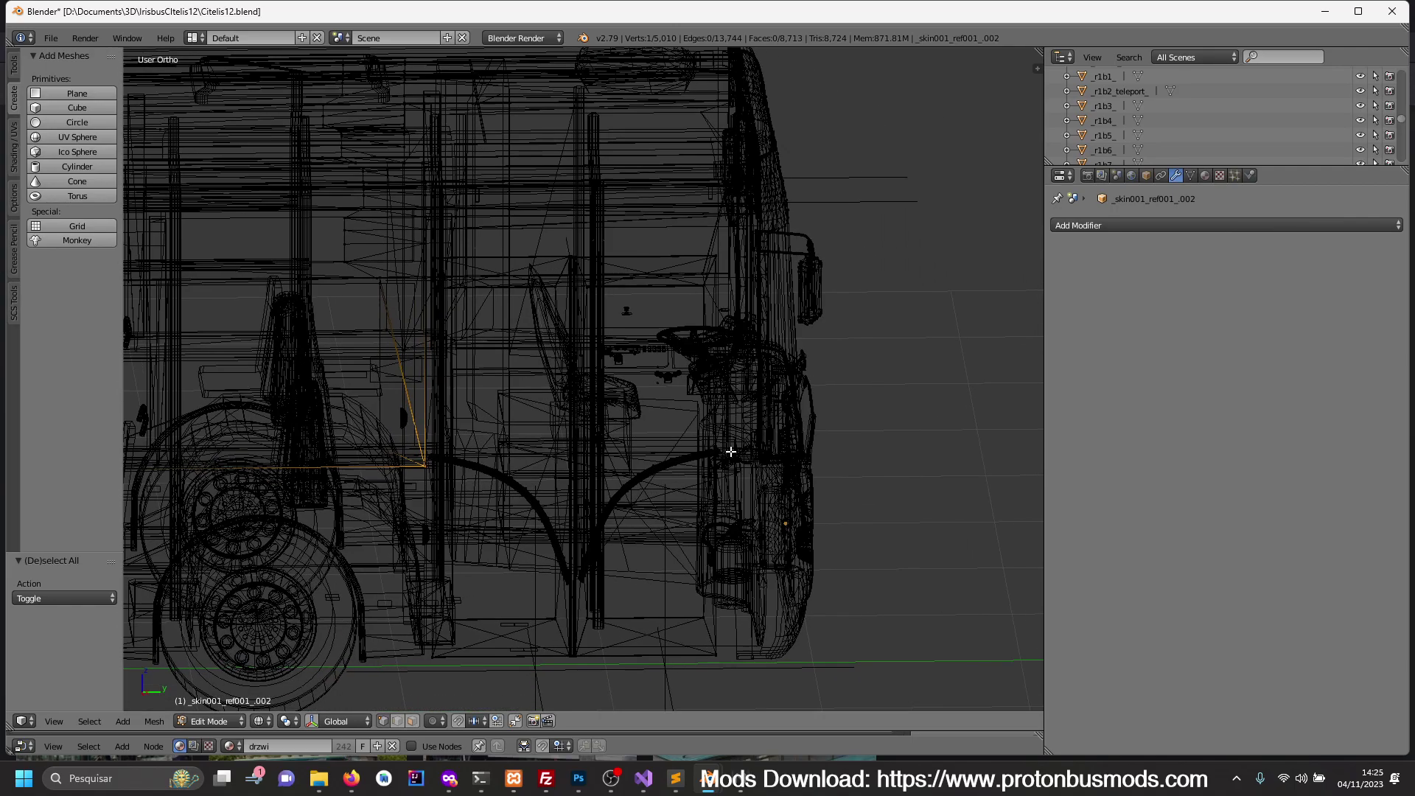
{"action": "key", "text": "KP_Divide"}
{"action": "scroll", "coordinate": [734, 451], "scroll_direction": "up", "scroll_amount": 3}
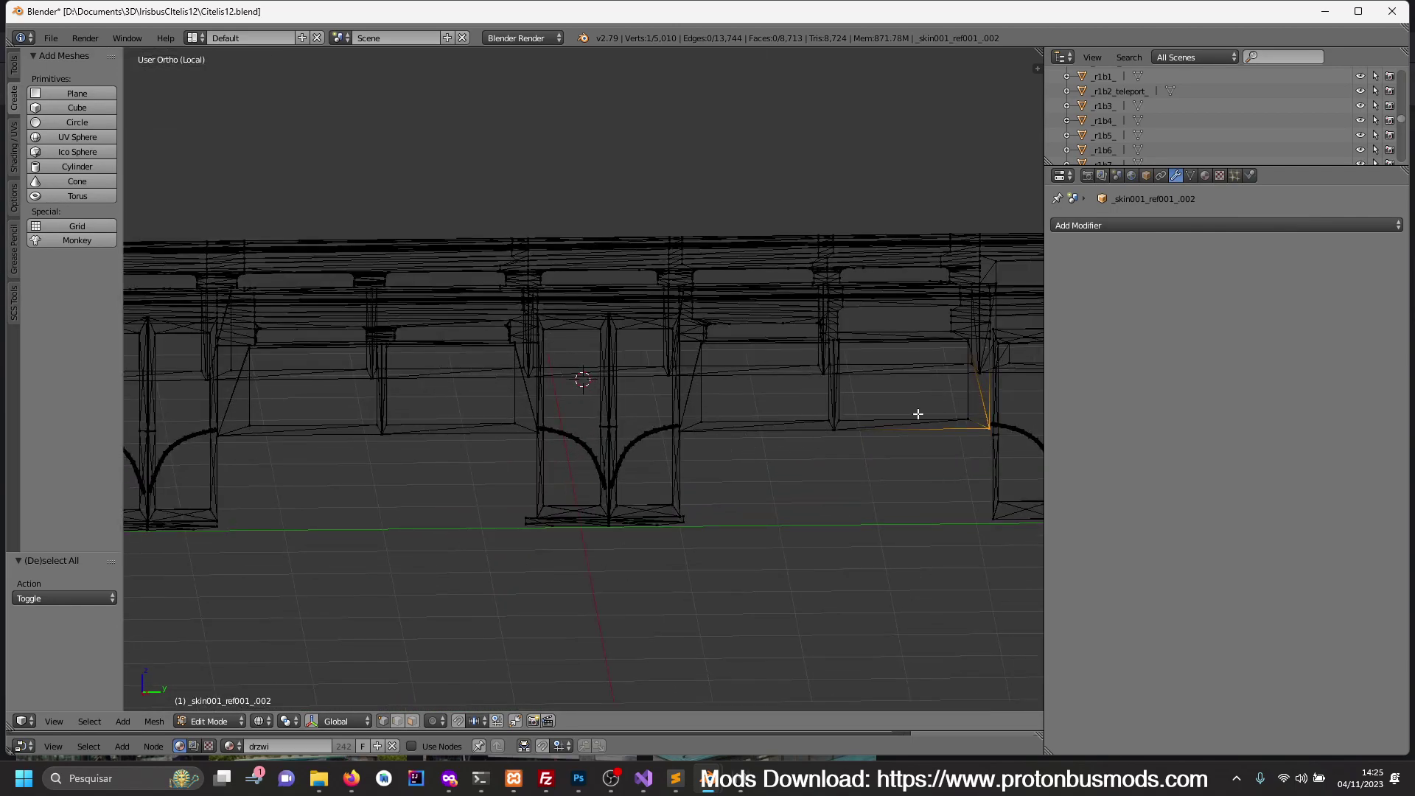
{"action": "scroll", "coordinate": [916, 411], "scroll_direction": "up", "scroll_amount": 2}
{"action": "scroll", "coordinate": [699, 490], "scroll_direction": "up", "scroll_amount": 2}
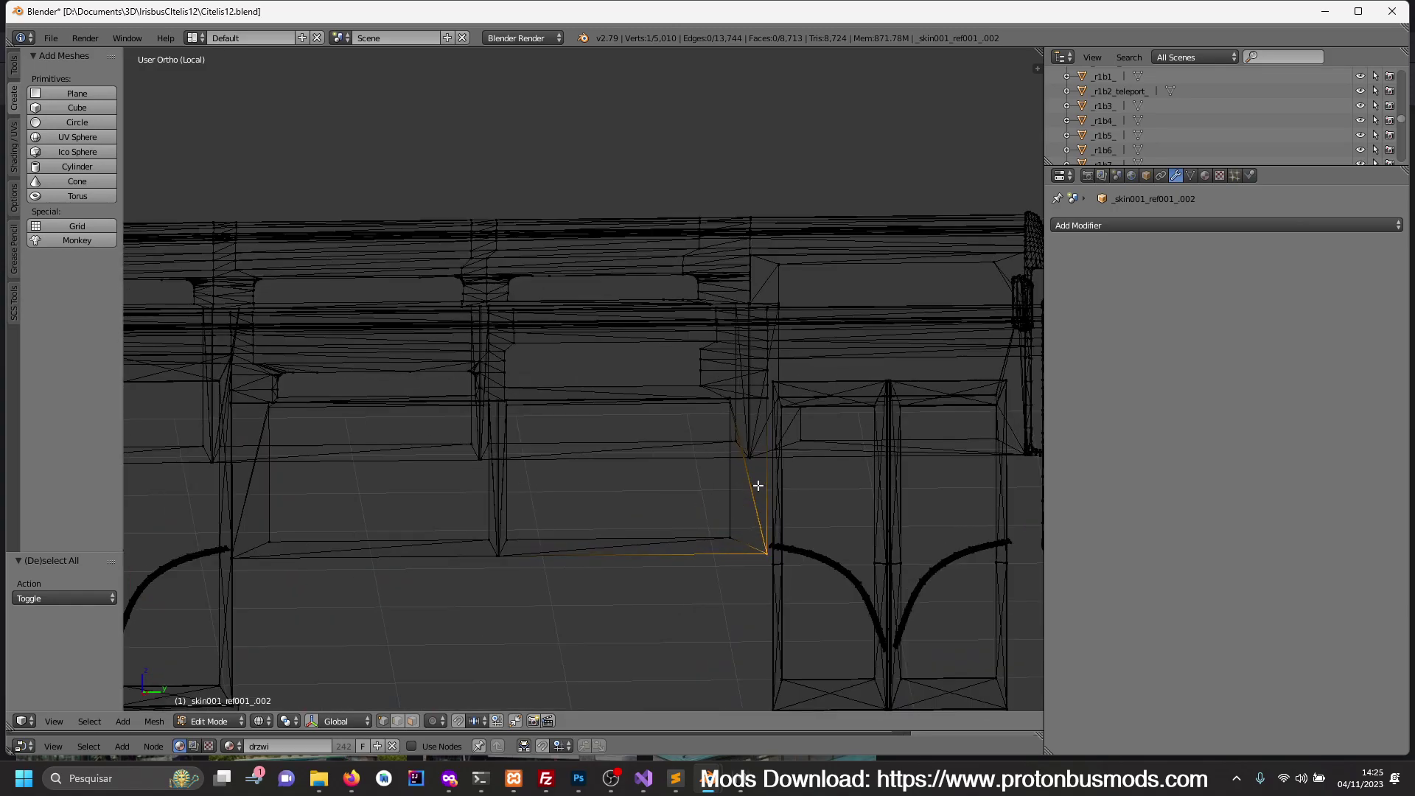
- Leave the door mesh and select the _skin001_ref001_023 pillar piece in solid shading
{"action": "key", "text": "a"}
{"action": "key", "text": "a"}
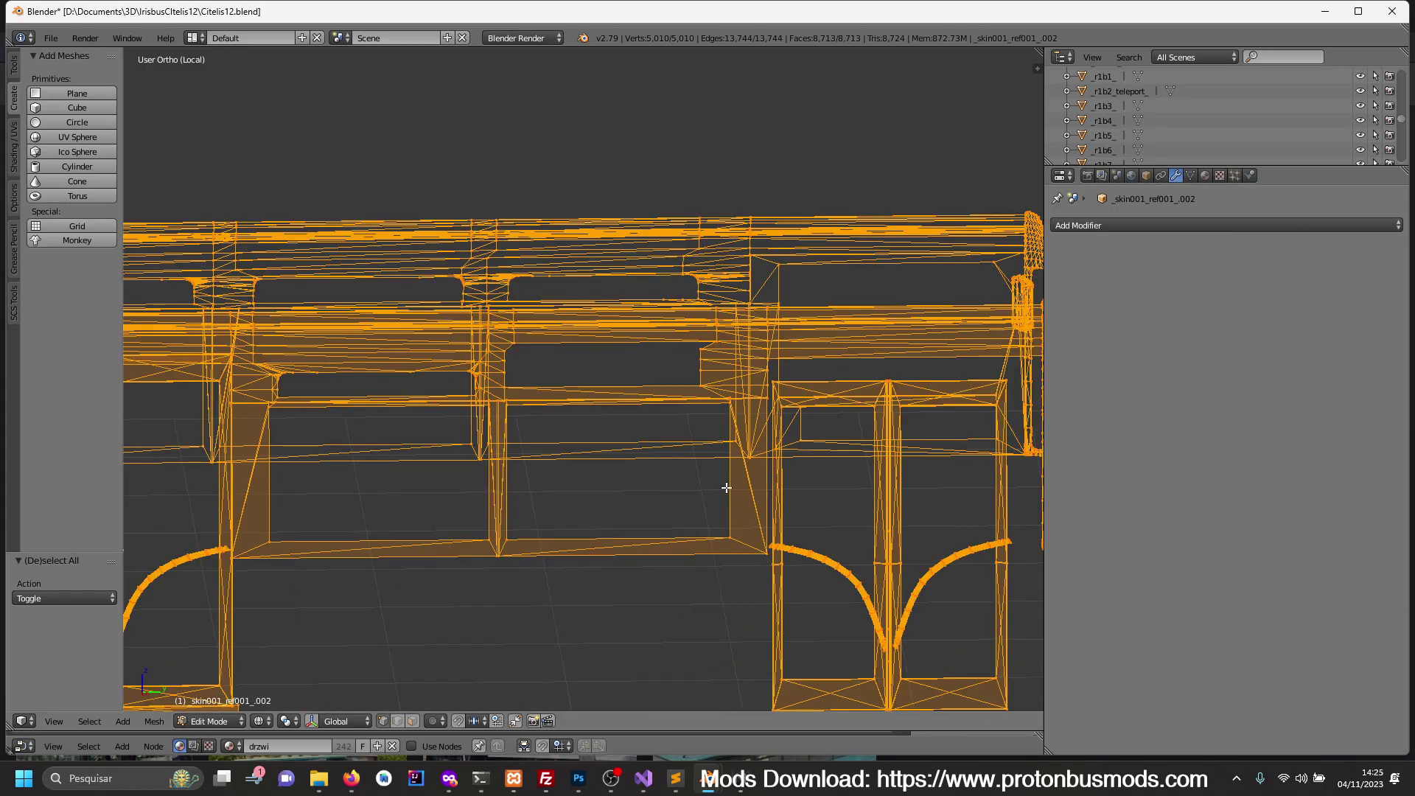
{"action": "key", "text": "ctrl+Tab"}
{"action": "key", "text": "Tab"}
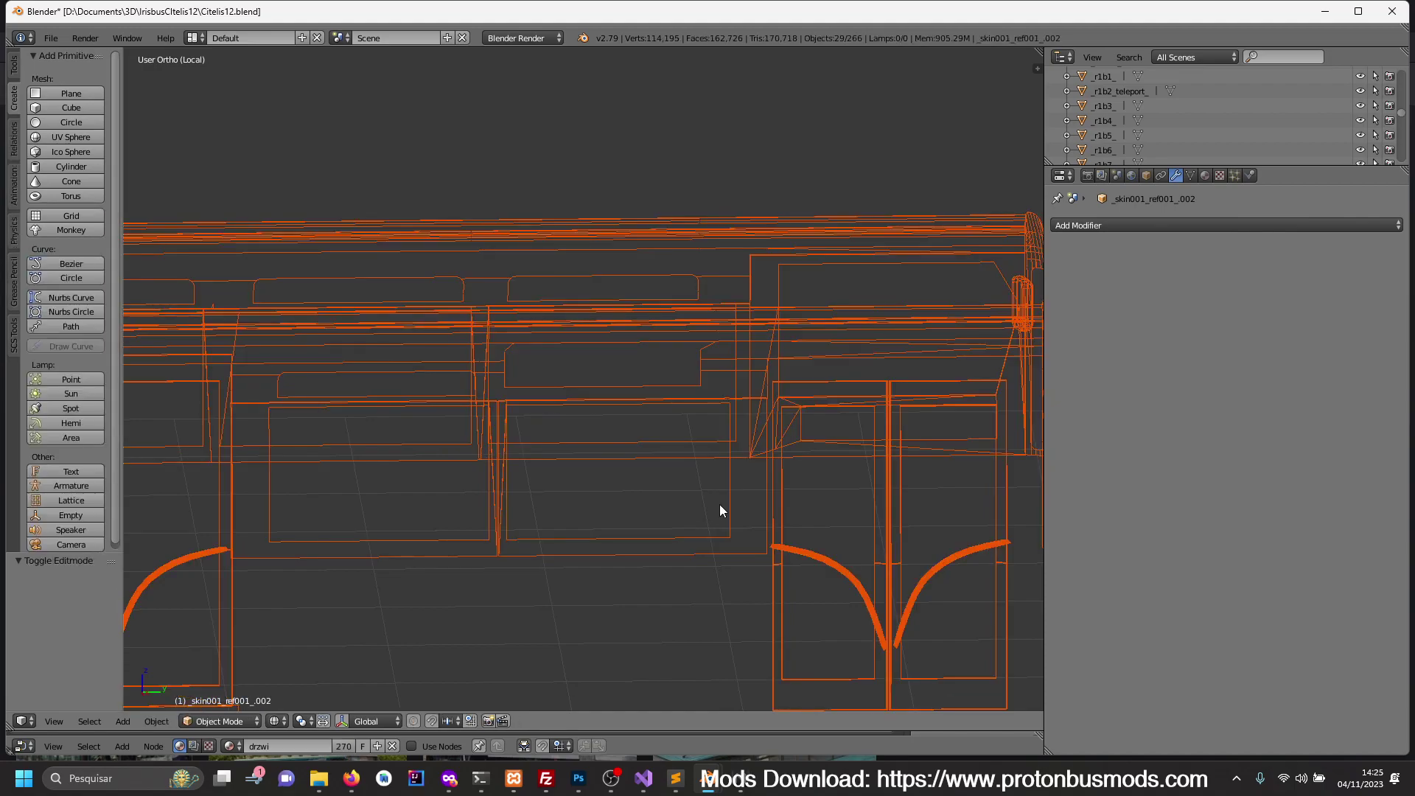
{"action": "key", "text": "a"}
{"action": "right_click", "coordinate": [746, 546]}
{"action": "key", "text": "Tab"}
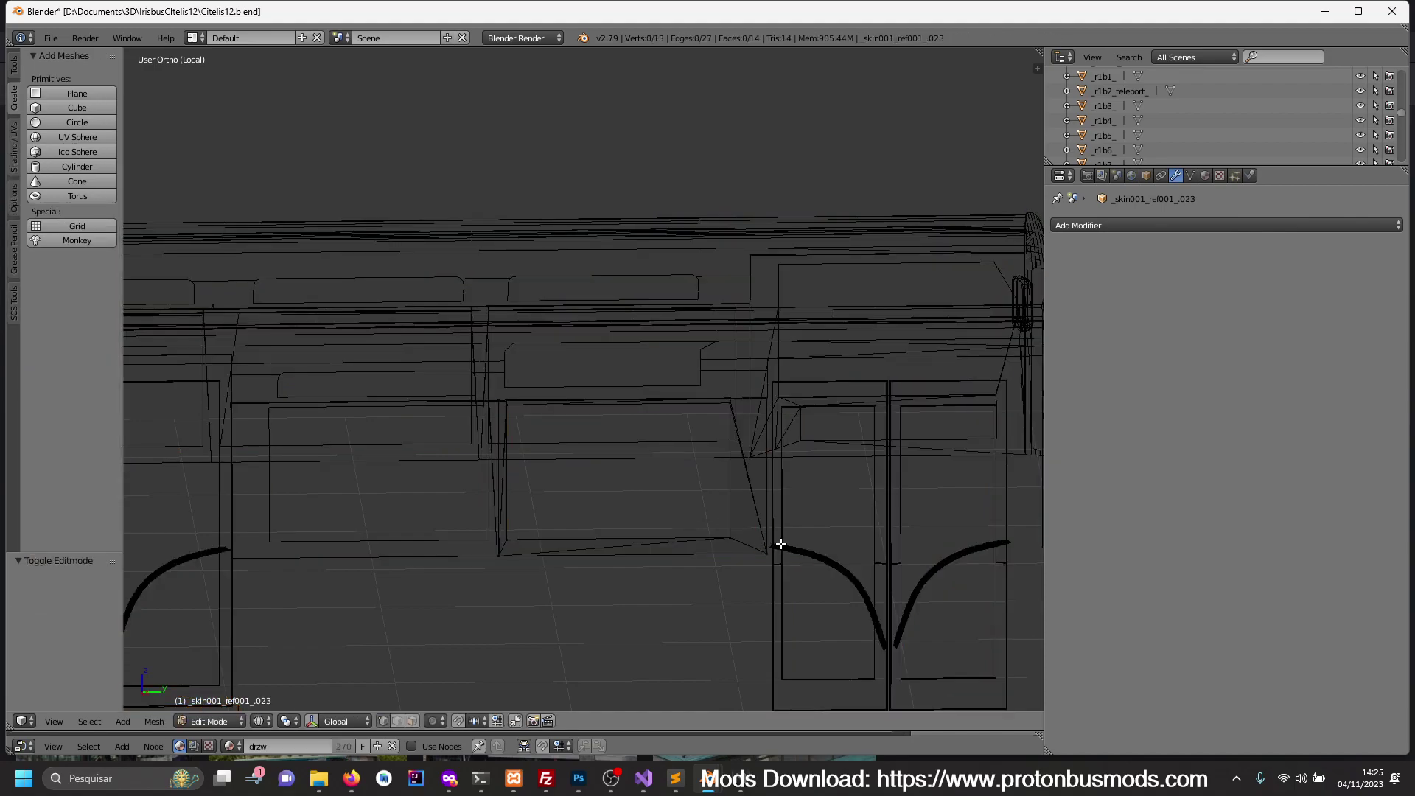
{"action": "key", "text": "Tab"}
{"action": "key", "text": "z"}
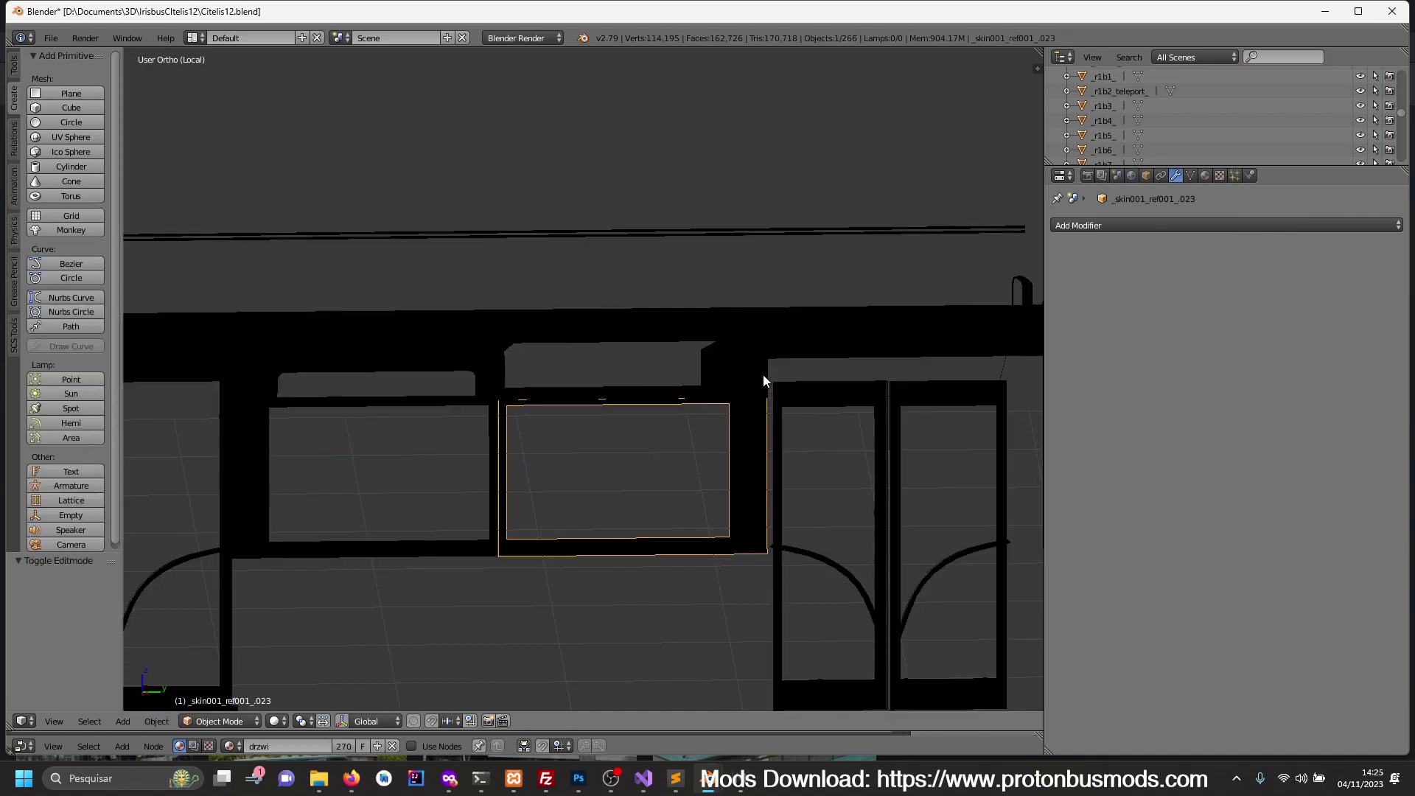
- Join the neighbouring window piece with Ctrl+J and circle-select the pillar-edge vertices by the door in wireframe
{"action": "right_click", "coordinate": [764, 377], "text": "shift"}
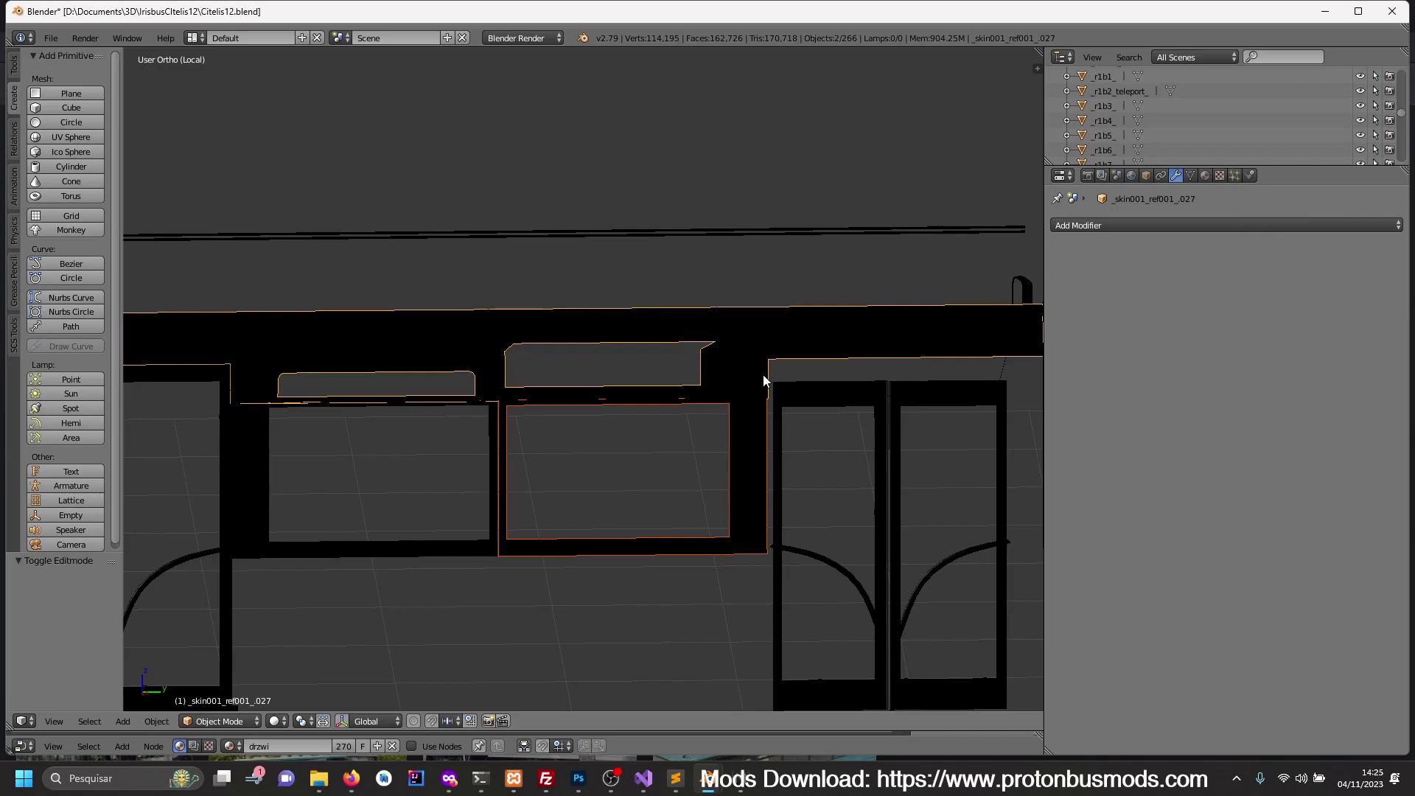
{"action": "key", "text": "ctrl+j"}
{"action": "key", "text": "Tab"}
{"action": "key", "text": "z"}
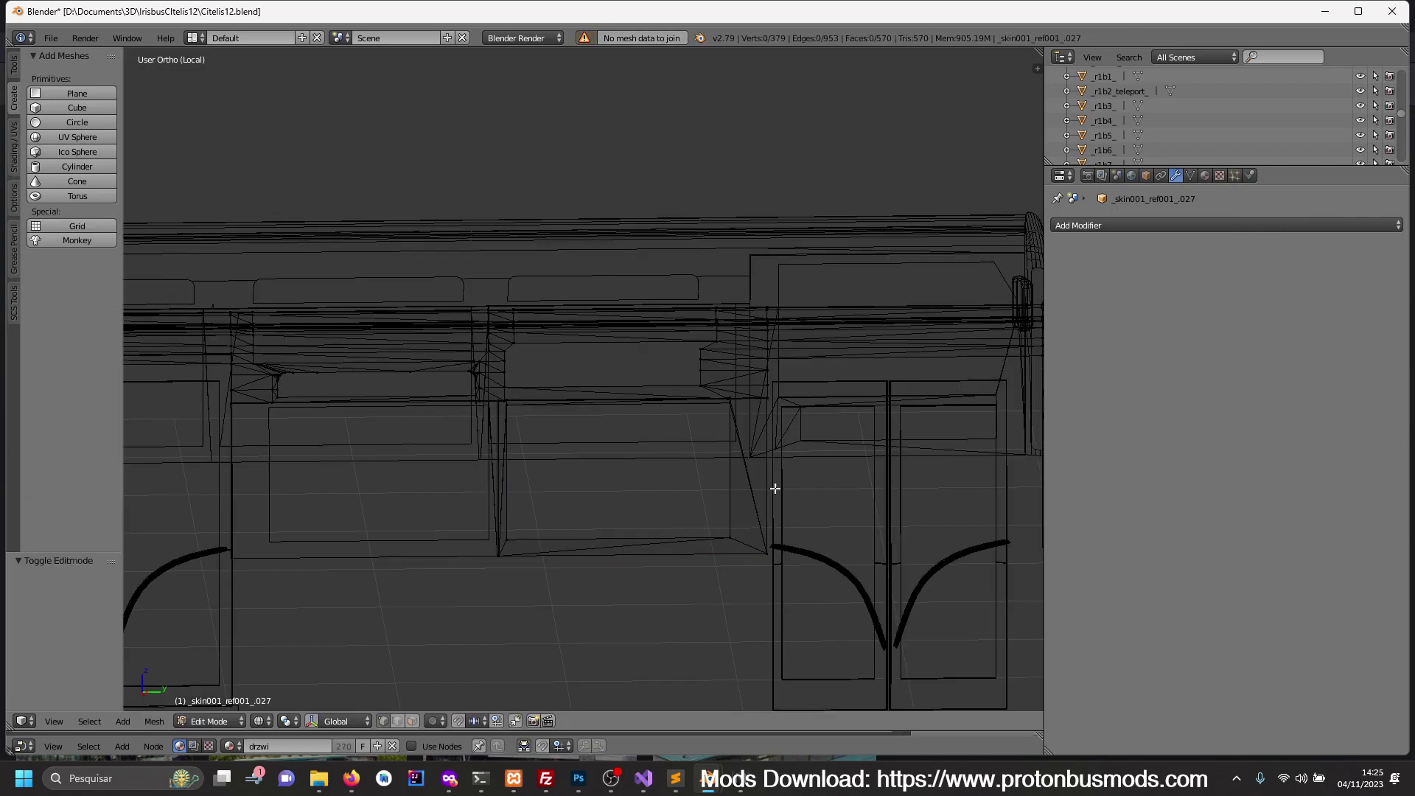
{"action": "key", "text": "c"}
{"action": "left_click_drag", "start_coordinate": [774, 553], "coordinate": [768, 313]}
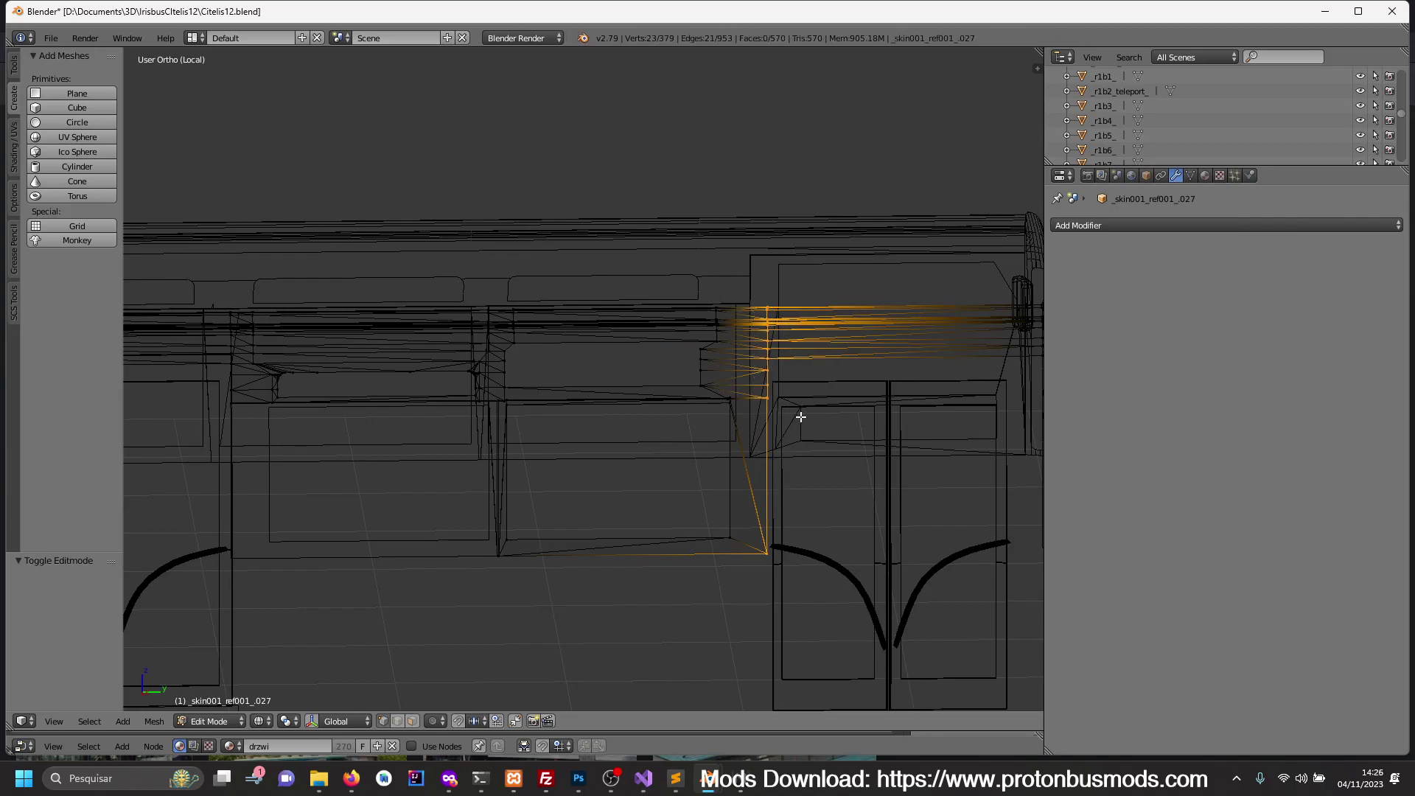
- Duplicate the window's vertical edge along Y and separate the copy into its own object
{"action": "scroll", "coordinate": [801, 417], "scroll_direction": "down", "scroll_amount": 4}
{"action": "key", "text": "shift+d"}
{"action": "key", "text": "y"}
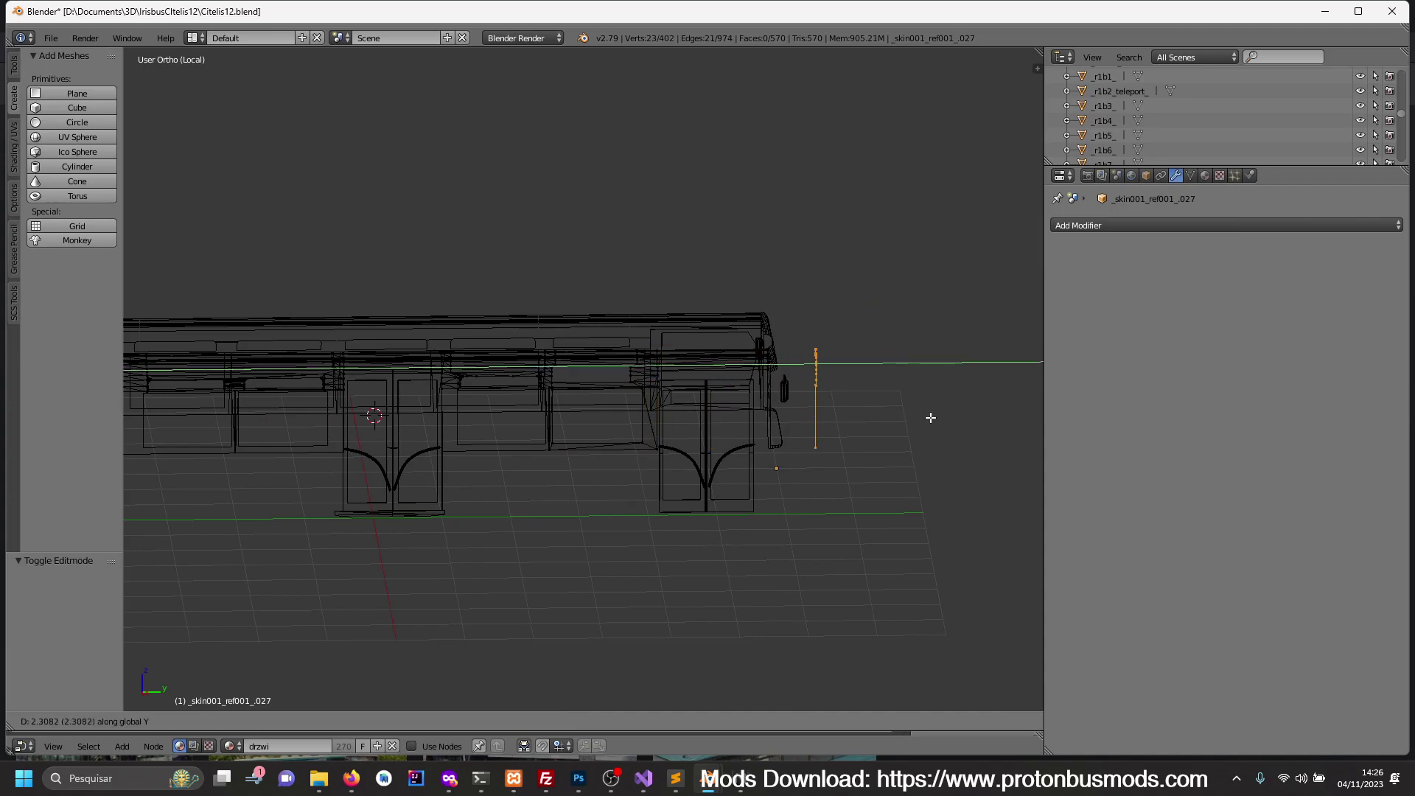
{"action": "left_click", "coordinate": [930, 418]}
{"action": "key", "text": "p"}
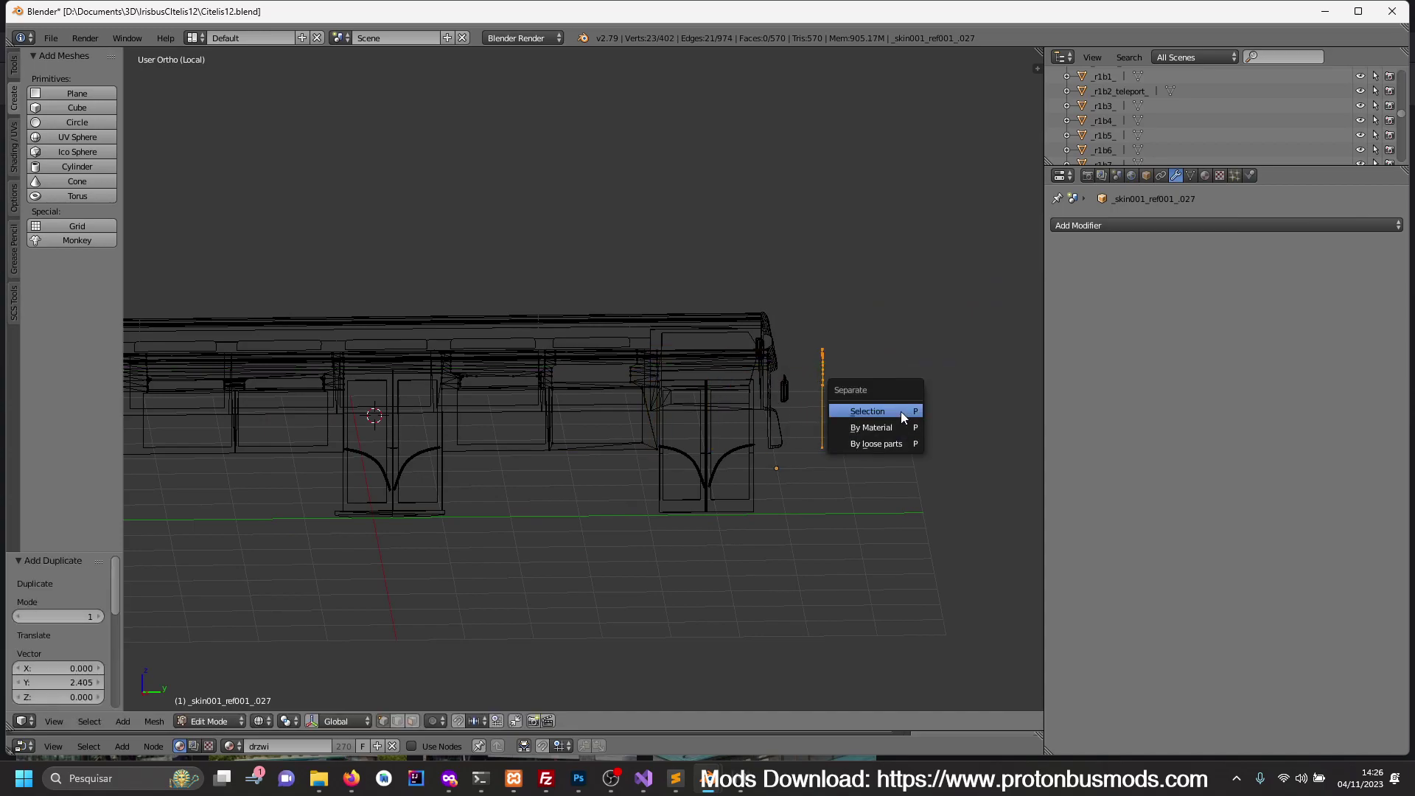
{"action": "left_click", "coordinate": [901, 412]}
{"action": "key", "text": "Tab"}
{"action": "left_click", "coordinate": [818, 437]}
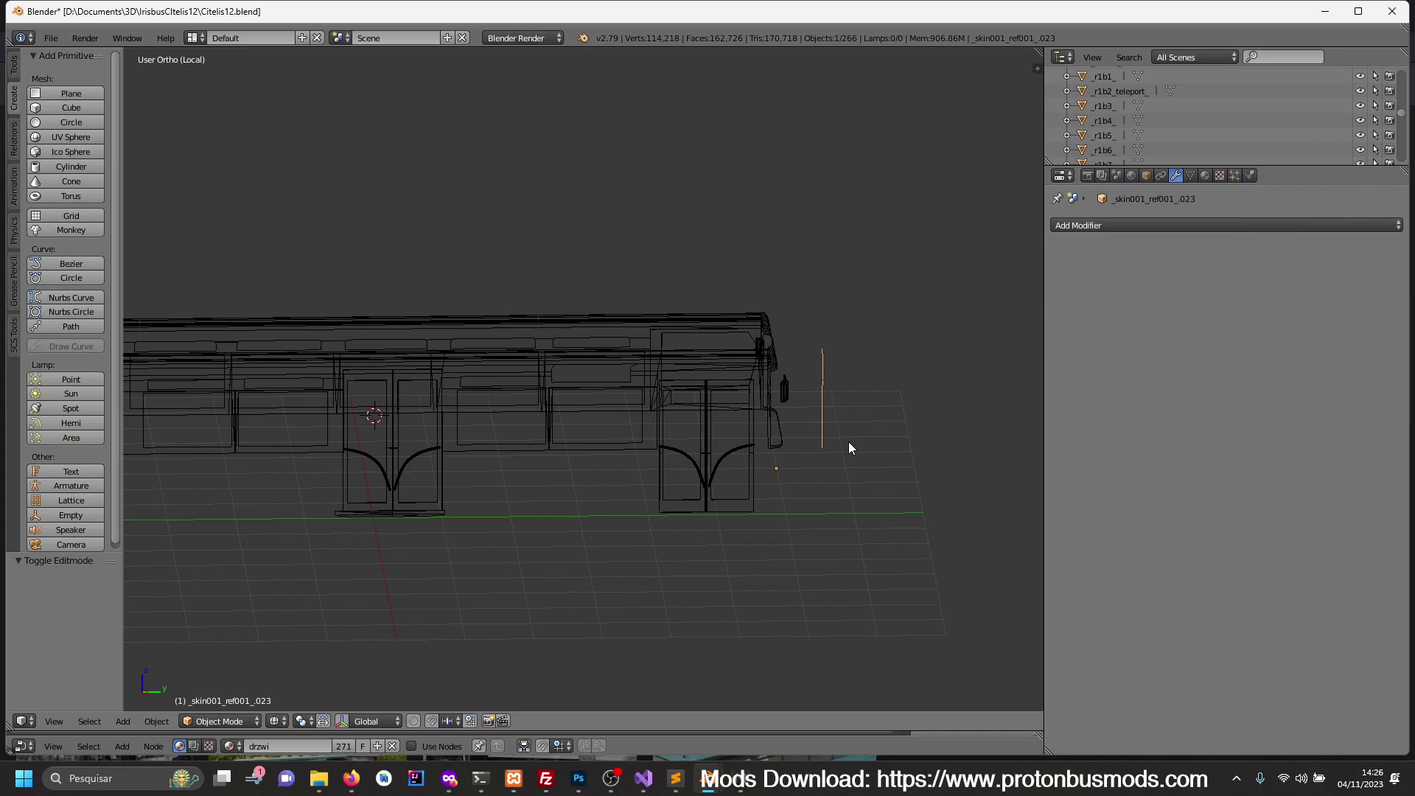
- Isolate the front body panel with the separated line in right side view
{"action": "key", "text": "KP_3"}
{"action": "key", "text": "KP_Divide"}
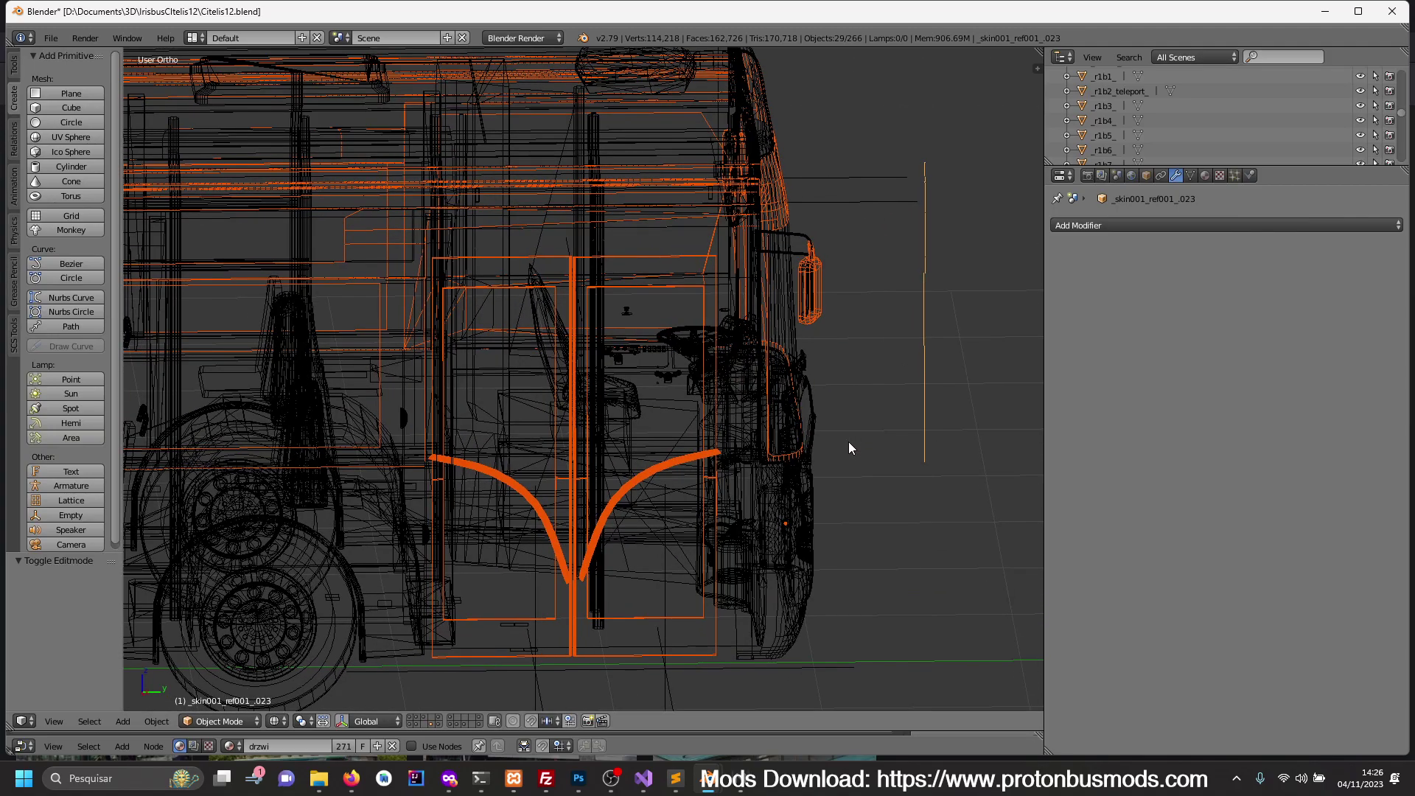
{"action": "right_click", "coordinate": [755, 501]}
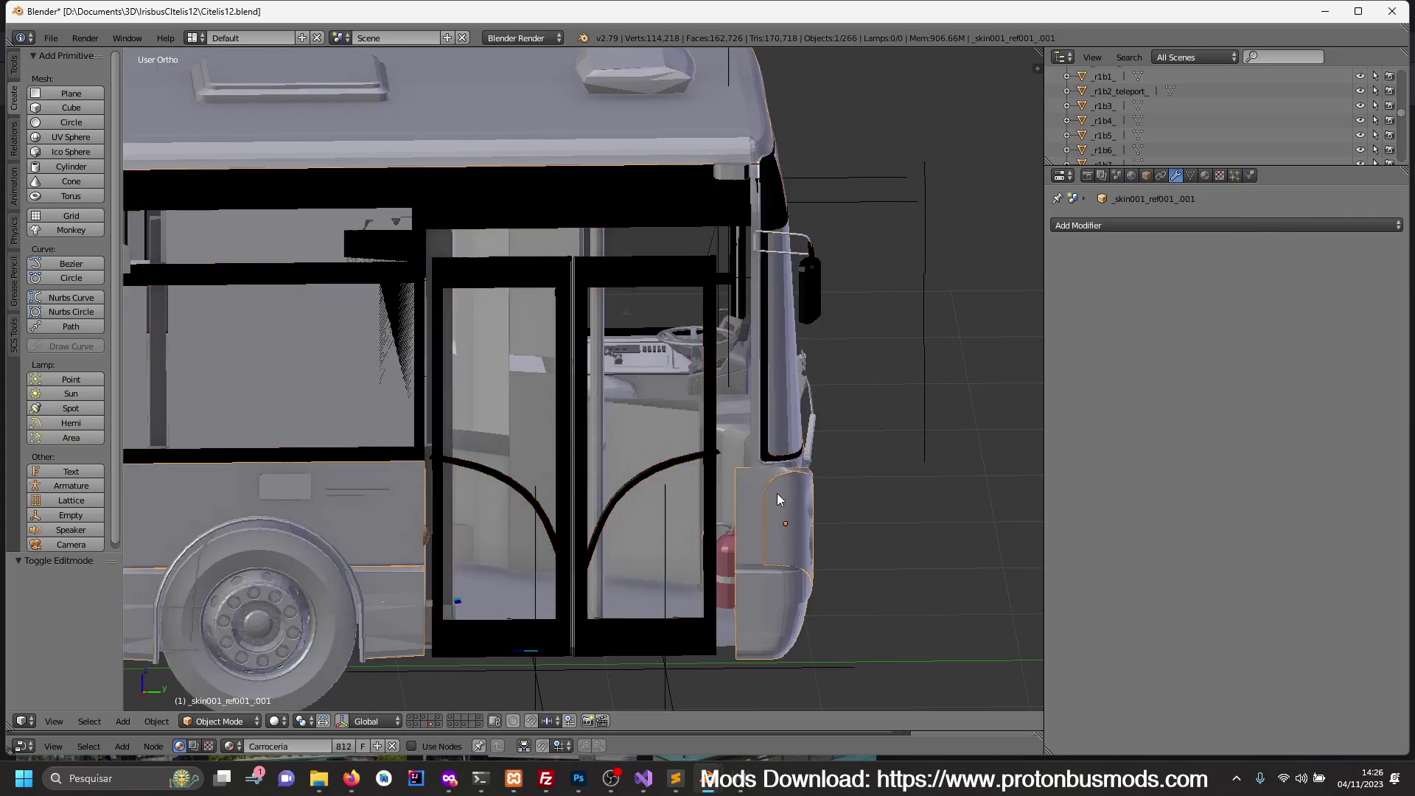
{"action": "right_click", "coordinate": [925, 458], "text": "shift"}
{"action": "key", "text": "KP_Divide"}
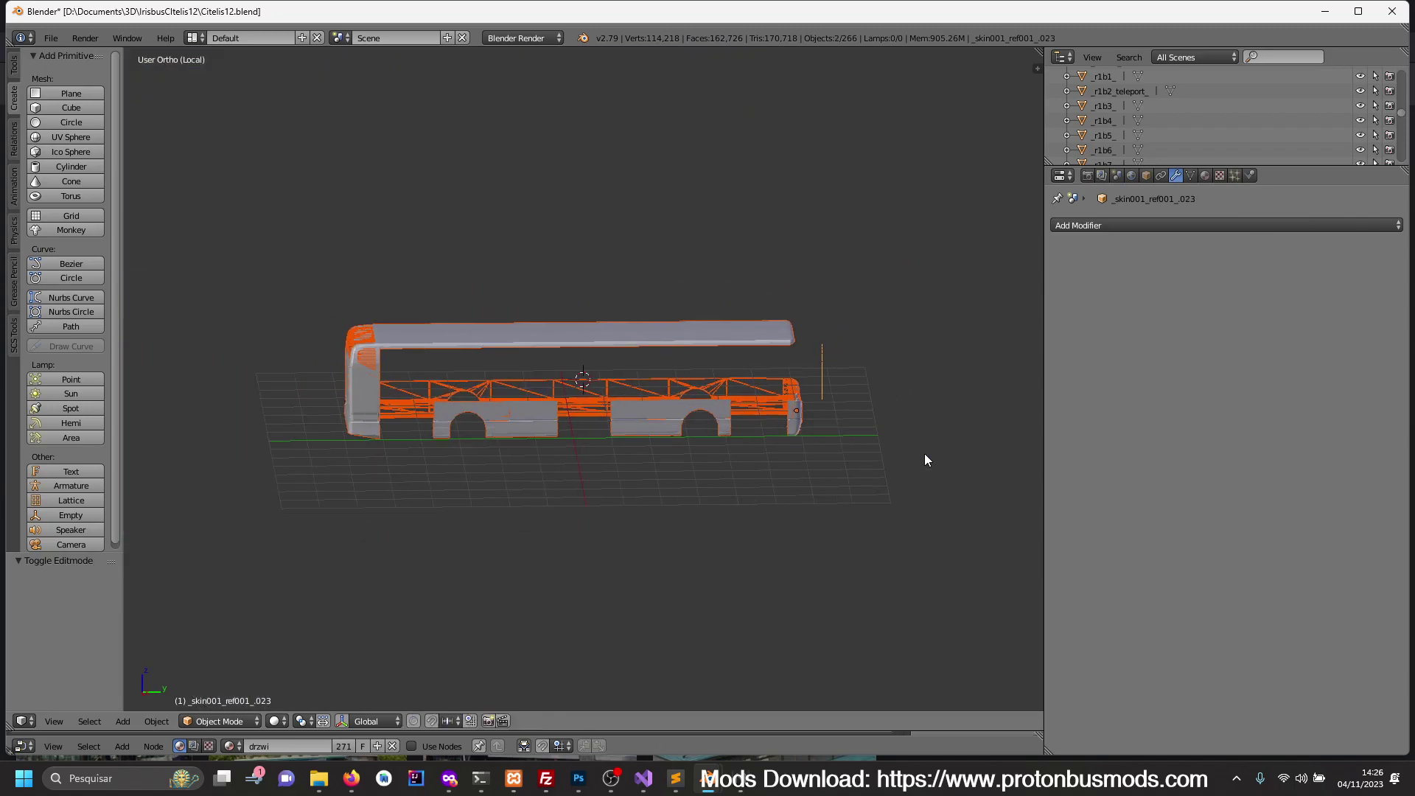
{"action": "key", "text": "KP_3"}
{"action": "scroll", "coordinate": [924, 453], "scroll_direction": "up", "scroll_amount": 3}
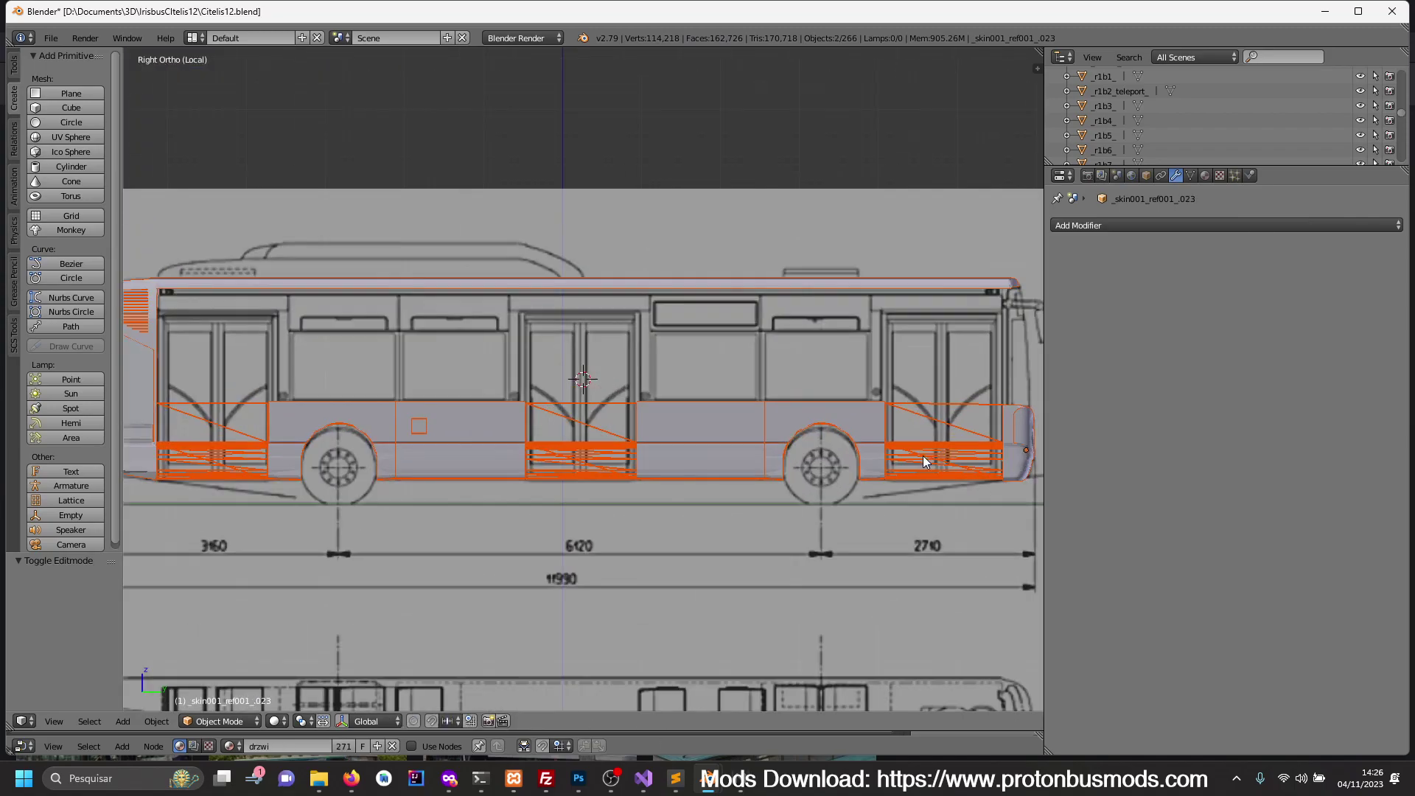
{"action": "mouse_move", "coordinate": [1009, 401]}
{"action": "middle_mouse_down", "text": "shift"}
{"action": "mouse_move", "coordinate": [780, 397]}
{"action": "mouse_move", "coordinate": [754, 421]}
{"action": "middle_mouse_up", "text": "shift"}
- Move the vertical line along Y to the front corner pillar
{"action": "right_click", "coordinate": [777, 397]}
{"action": "scroll", "coordinate": [873, 434], "scroll_direction": "up", "scroll_amount": 2}
{"action": "scroll", "coordinate": [873, 434], "scroll_direction": "up", "scroll_amount": 1}
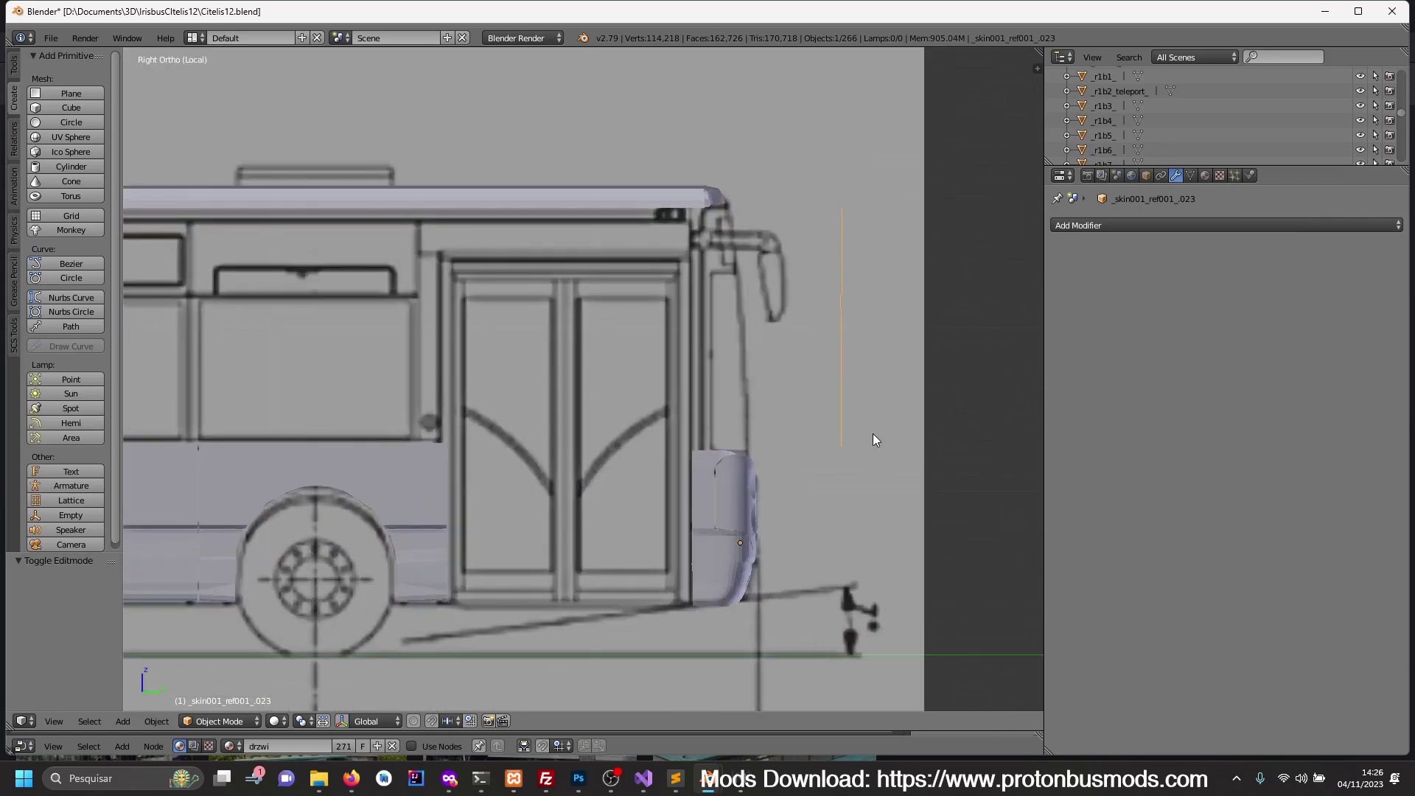
{"action": "key", "text": "g"}
{"action": "key", "text": "y"}
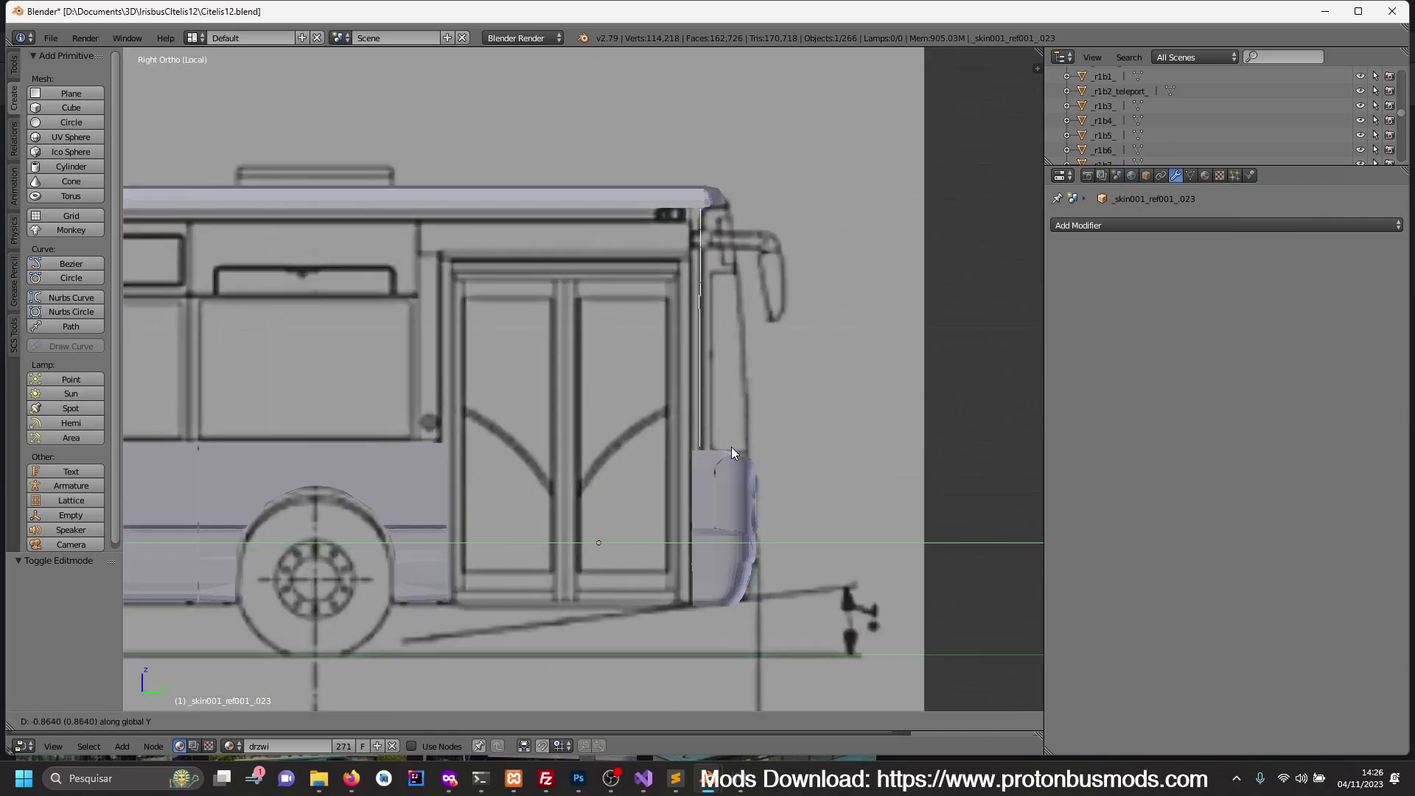
{"action": "left_click", "coordinate": [726, 447]}
- Select all of the line's vertices and run Remove Doubles on them
{"action": "key", "text": "Tab"}
{"action": "key", "text": "a"}
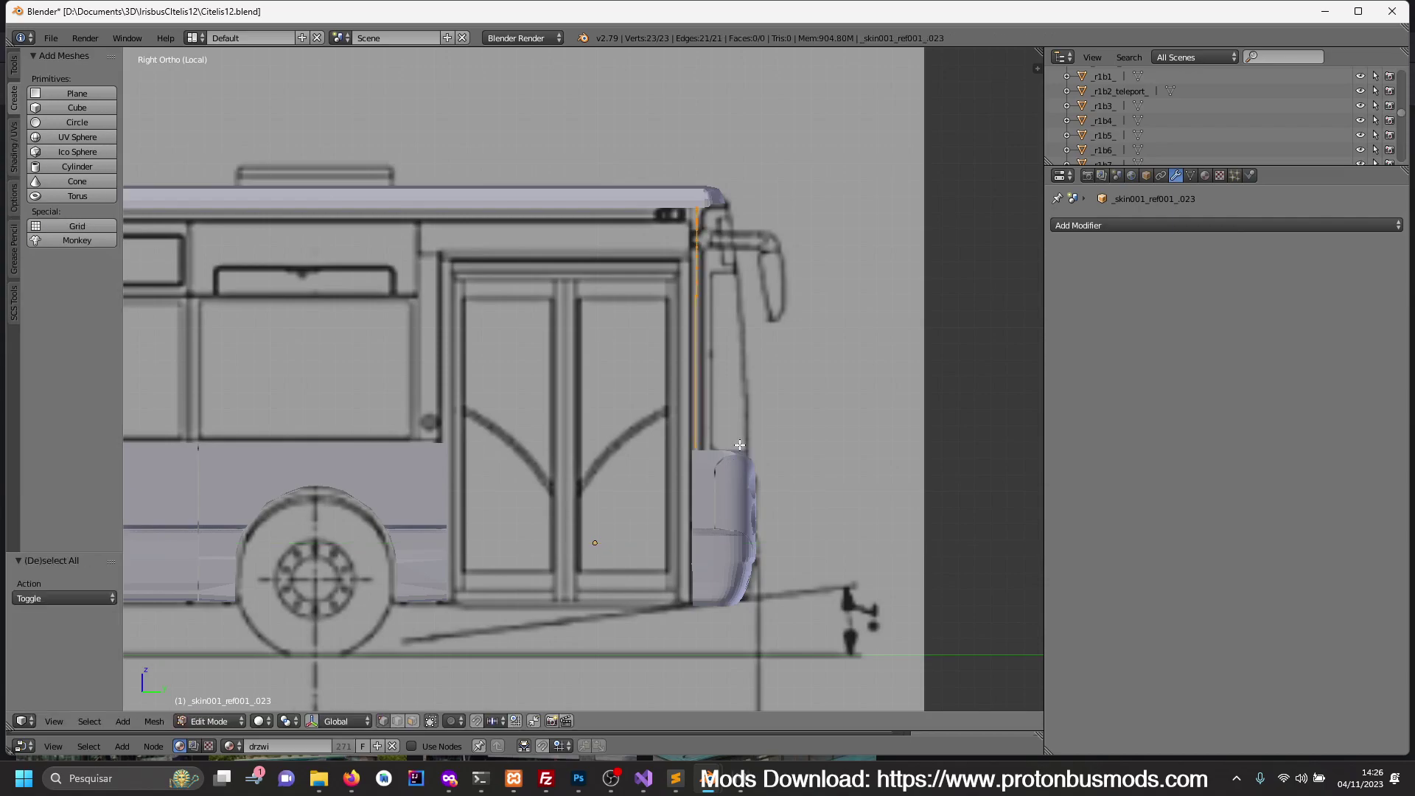
{"action": "key", "text": "a"}
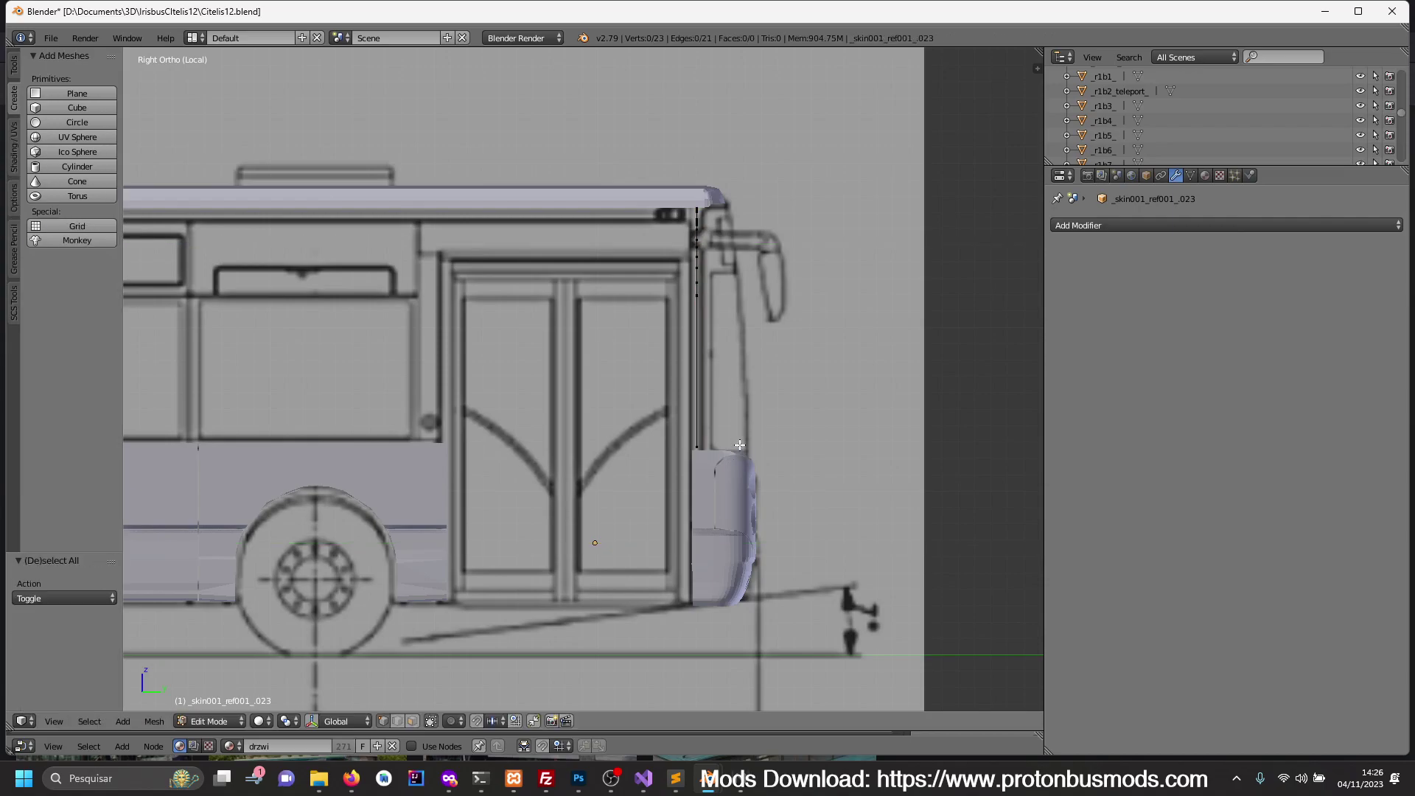
{"action": "key", "text": "a"}
{"action": "left_click", "coordinate": [14, 66]}
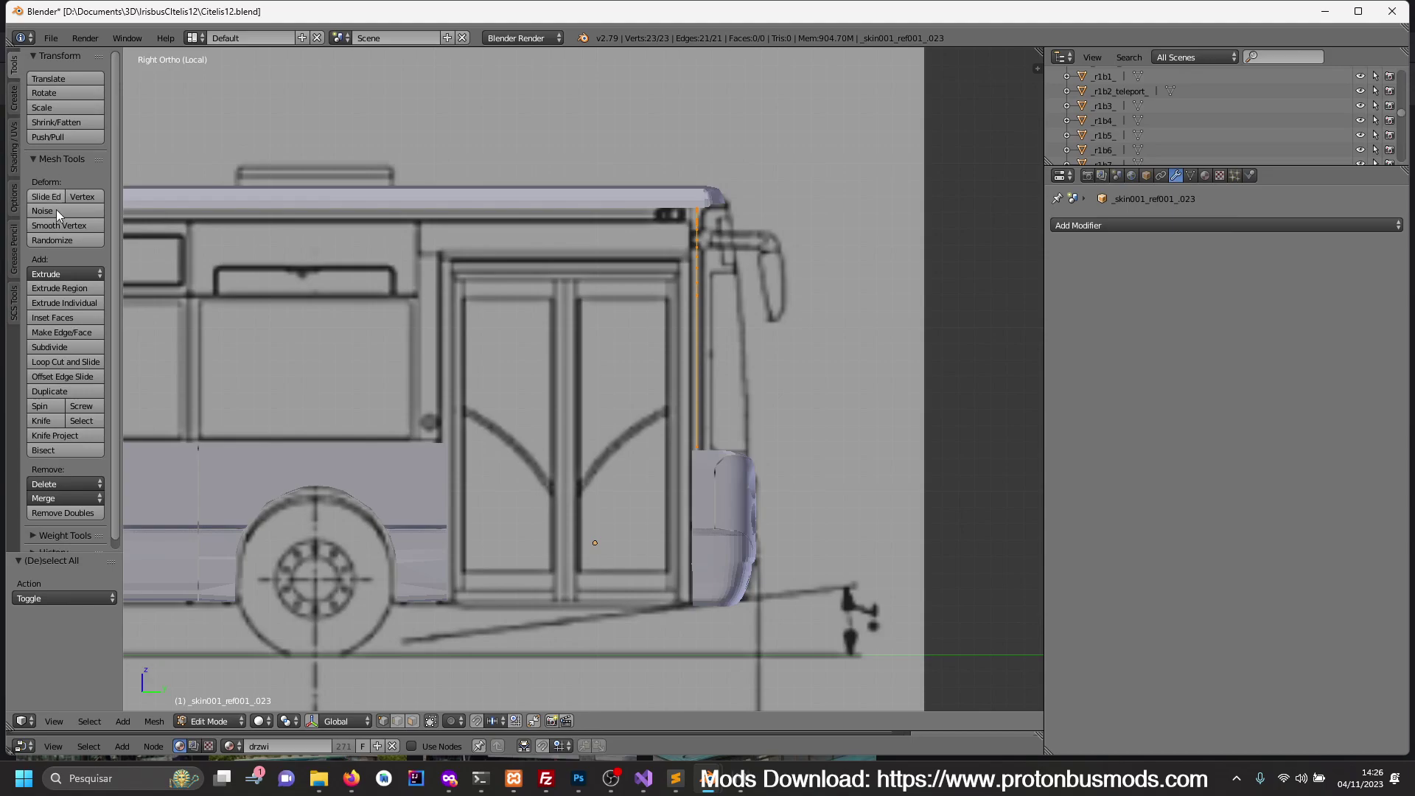
{"action": "scroll", "coordinate": [56, 209], "scroll_direction": "down", "scroll_amount": 1}
{"action": "left_click", "coordinate": [65, 502]}
- From the back view at the roof corner, delete the line's selected faces
{"action": "middle_click_drag", "start_coordinate": [678, 410], "coordinate": [529, 430]}
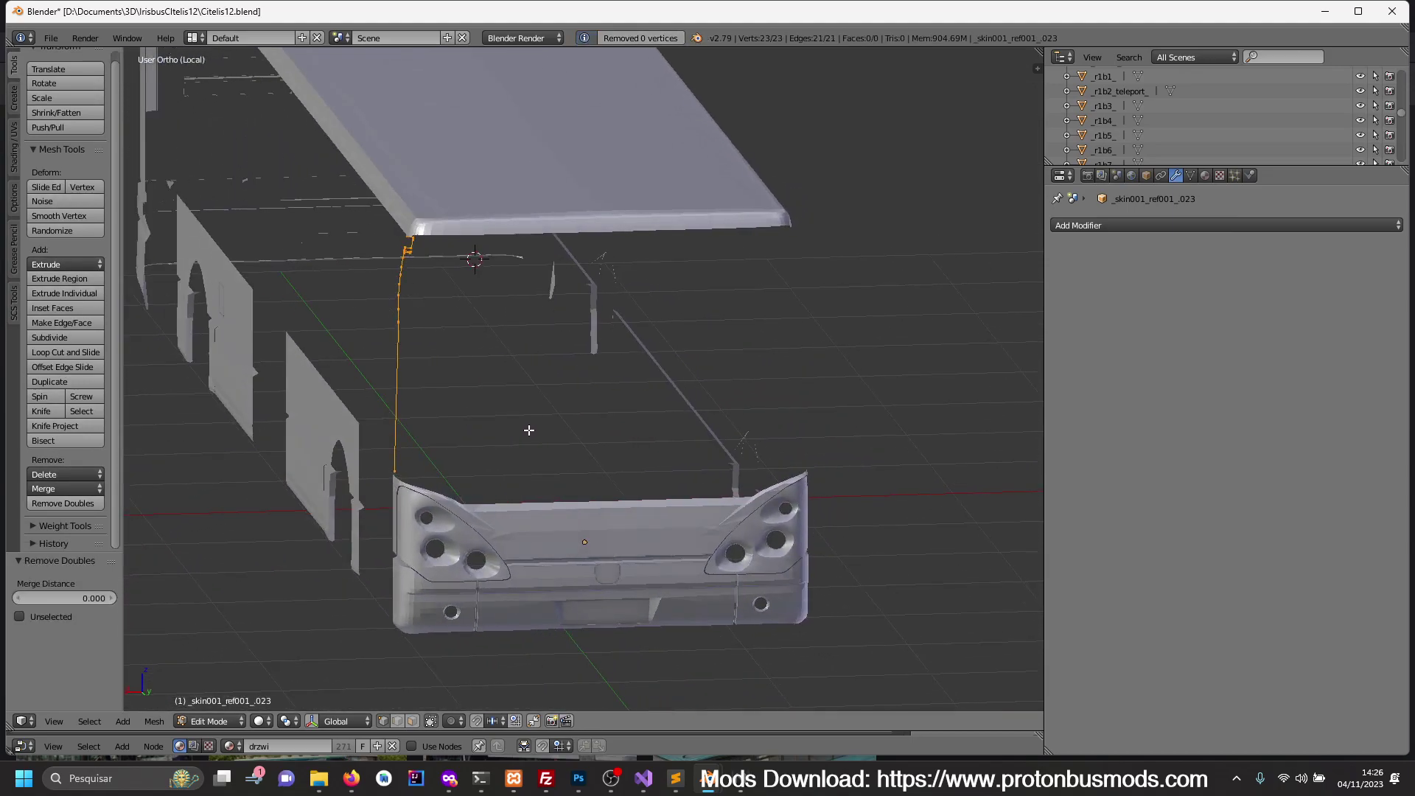
{"action": "key", "text": "ctrl+KP_1"}
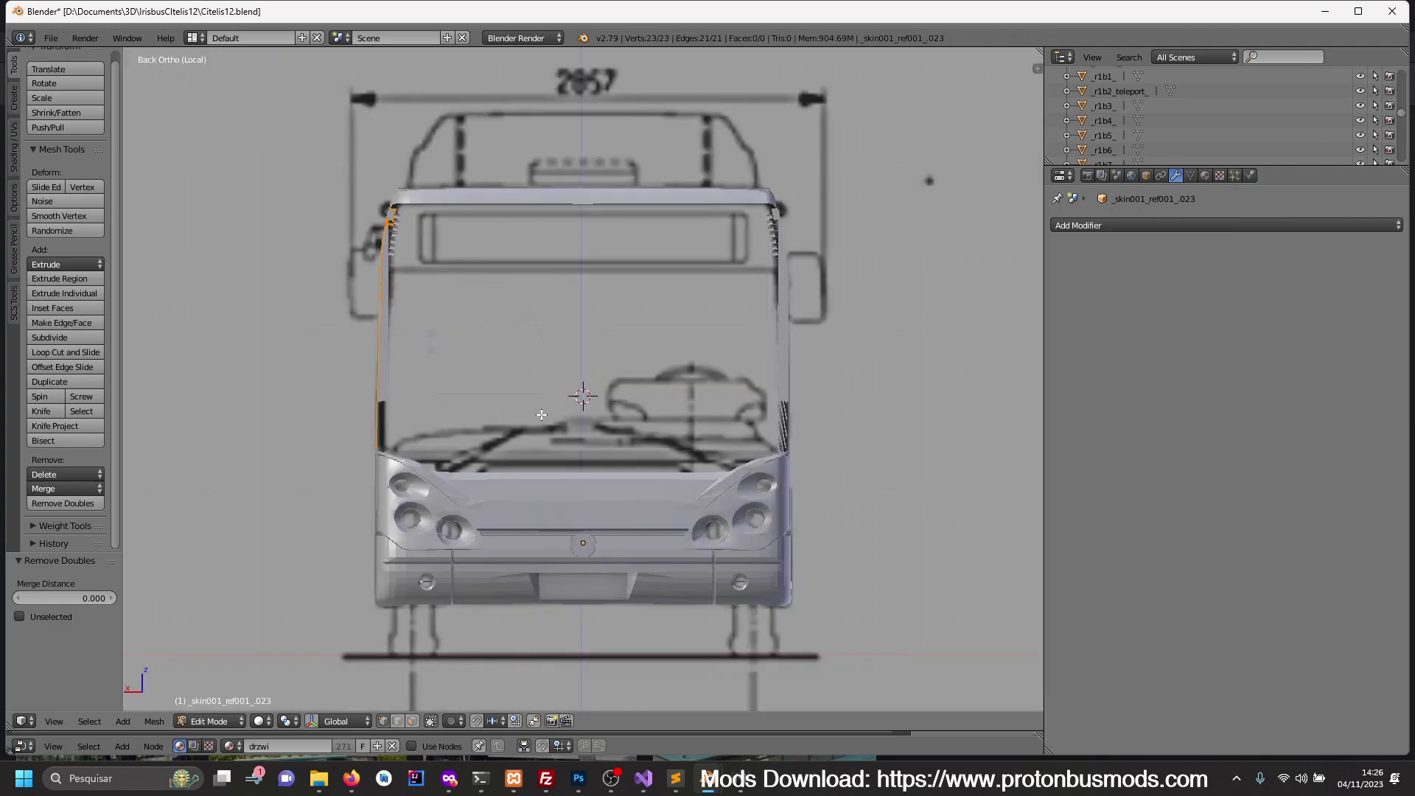
{"action": "middle_click_drag", "start_coordinate": [448, 379], "coordinate": [642, 480], "text": "shift"}
{"action": "scroll", "coordinate": [642, 479], "scroll_direction": "up", "scroll_amount": 5}
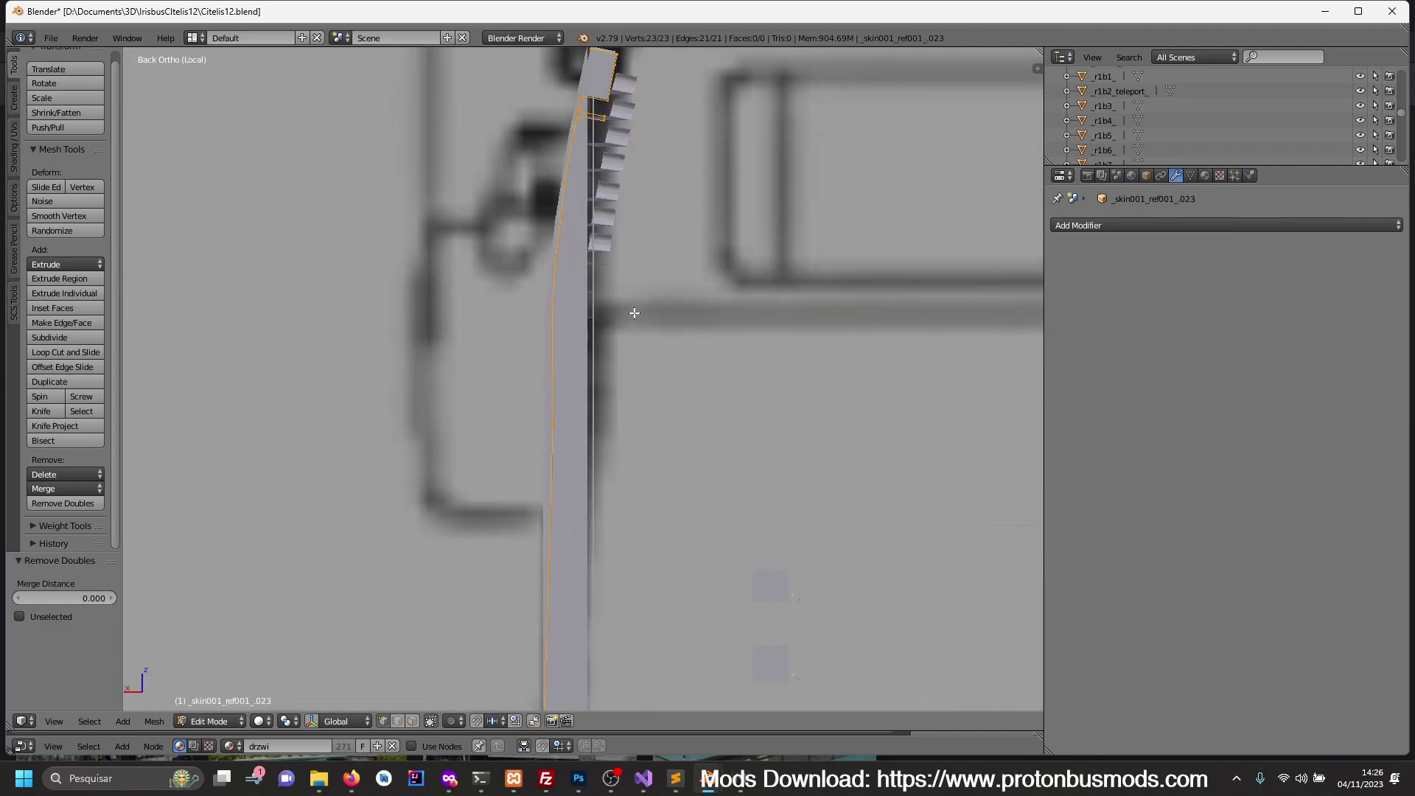
{"action": "scroll", "coordinate": [648, 495], "scroll_direction": "up", "scroll_amount": 2}
{"action": "middle_click_drag", "start_coordinate": [657, 411], "coordinate": [706, 477]}
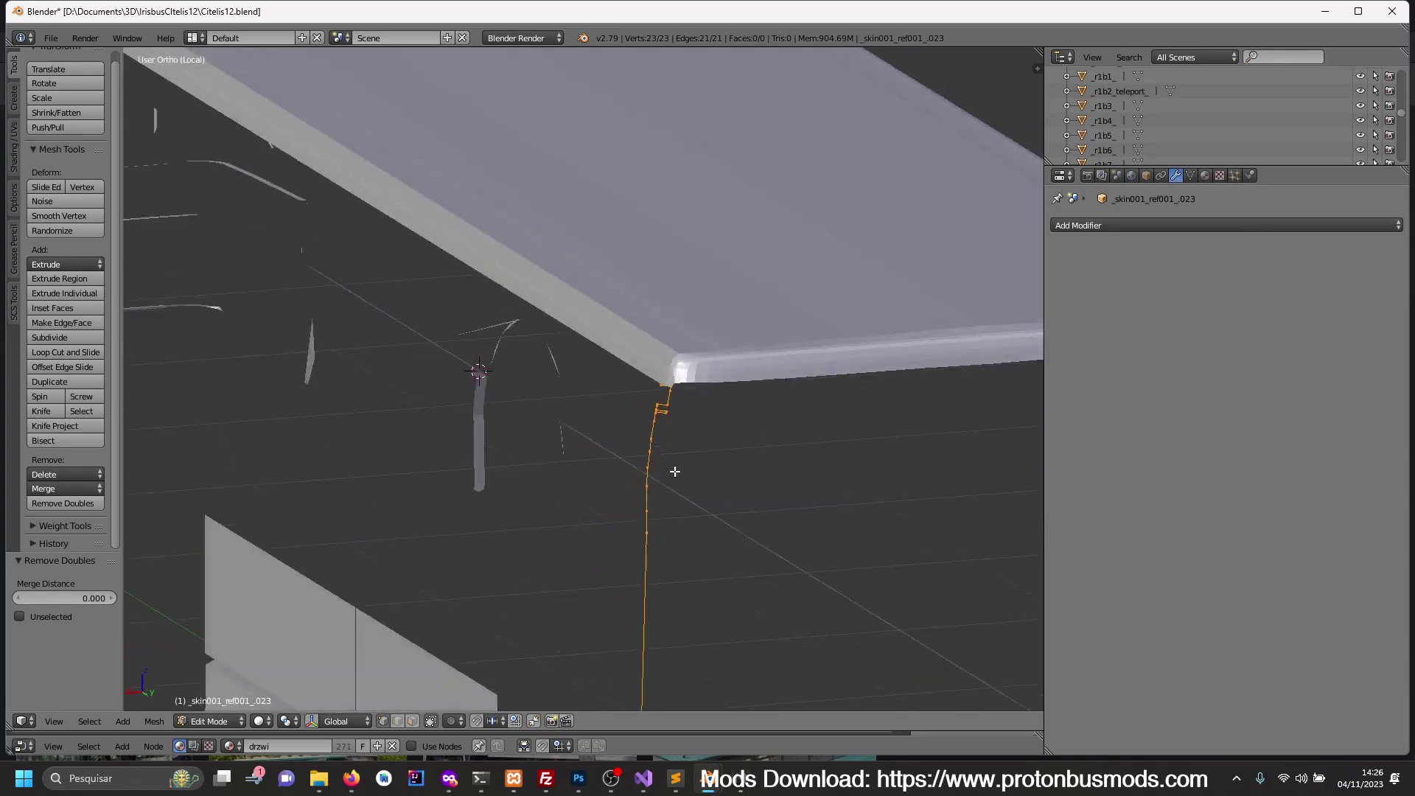
{"action": "key", "text": "x"}
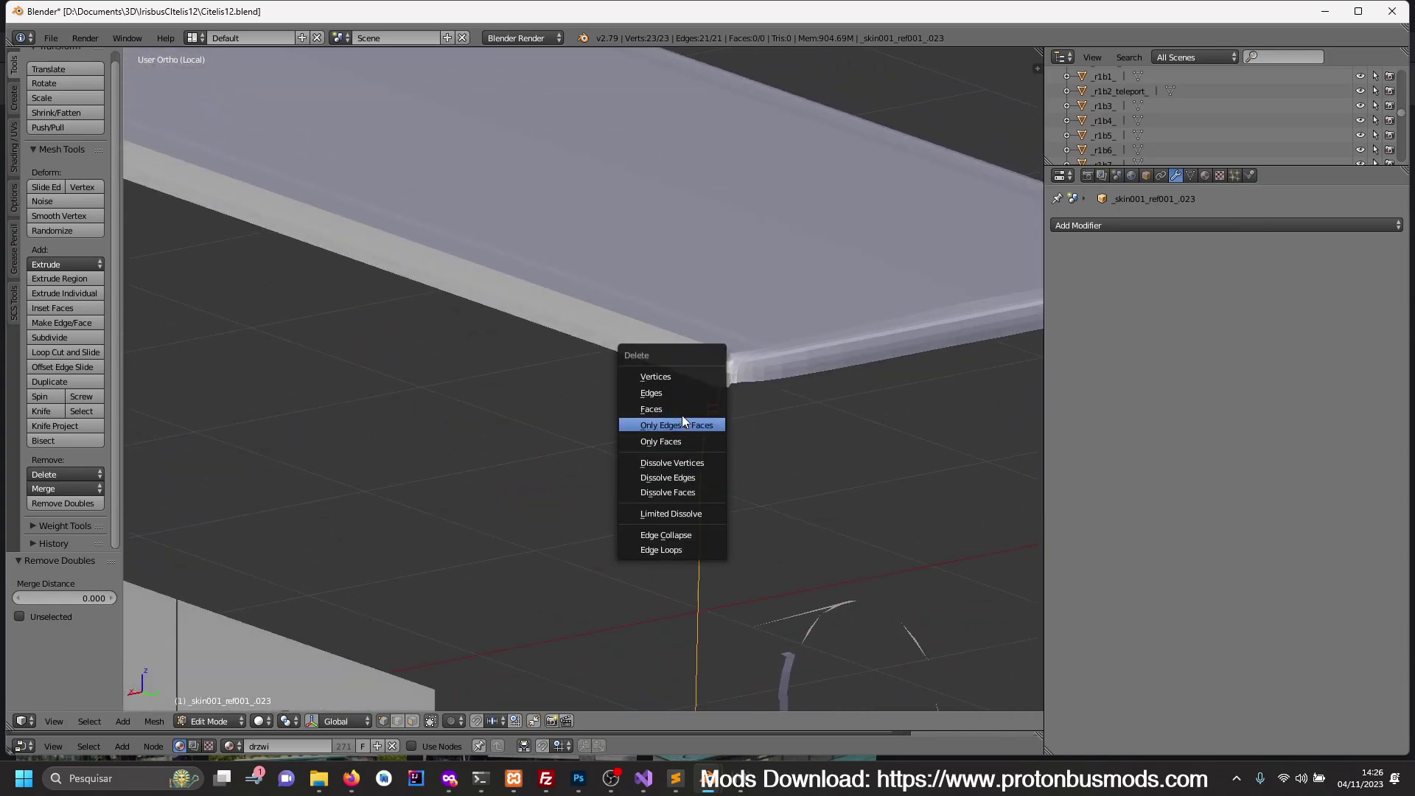
{"action": "left_click", "coordinate": [682, 415]}
{"action": "scroll", "coordinate": [683, 414], "scroll_direction": "down", "scroll_amount": 4}
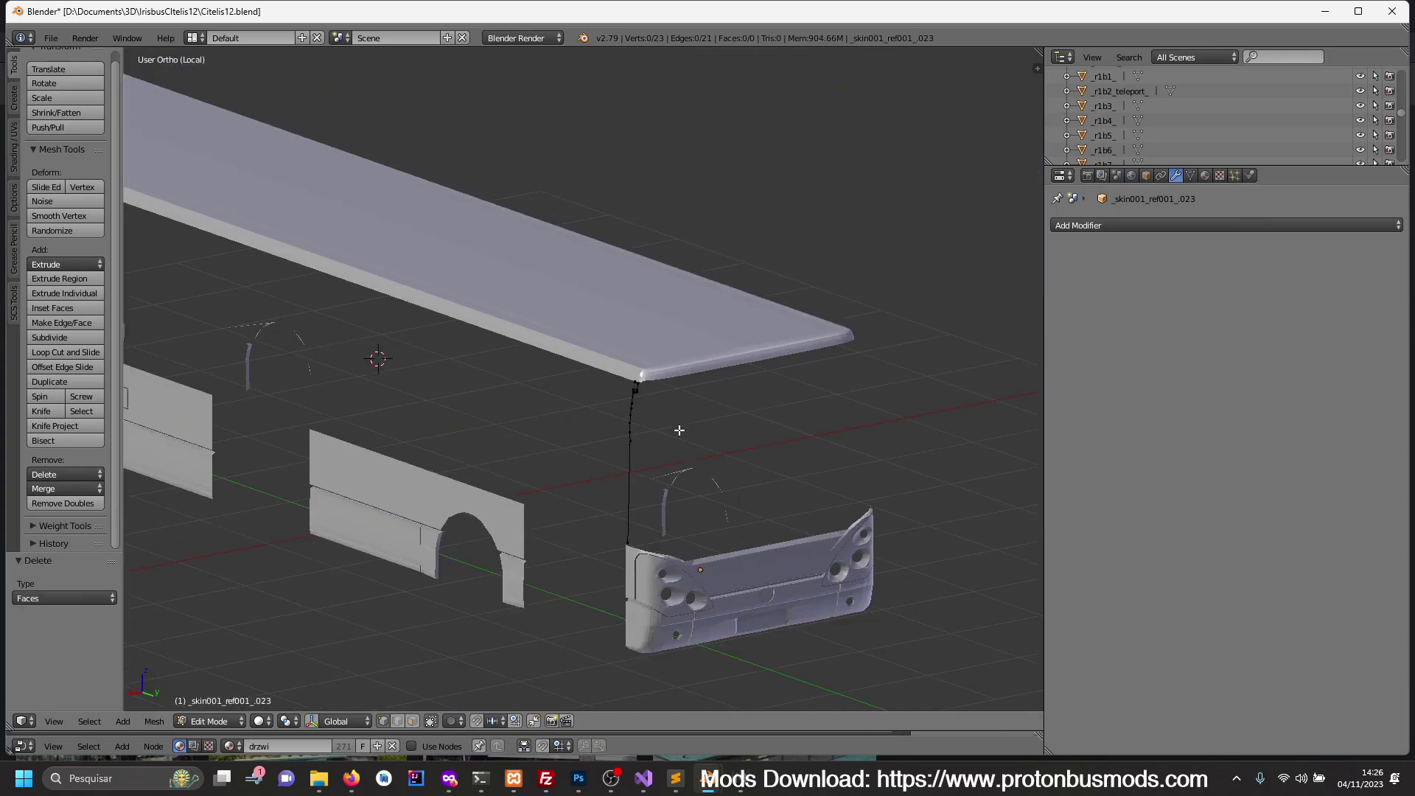
- Finish deleting the line's vertices, then isolate the window panel object
{"action": "key", "text": "a"}
{"action": "key", "text": "x"}
{"action": "key", "text": "Tab"}
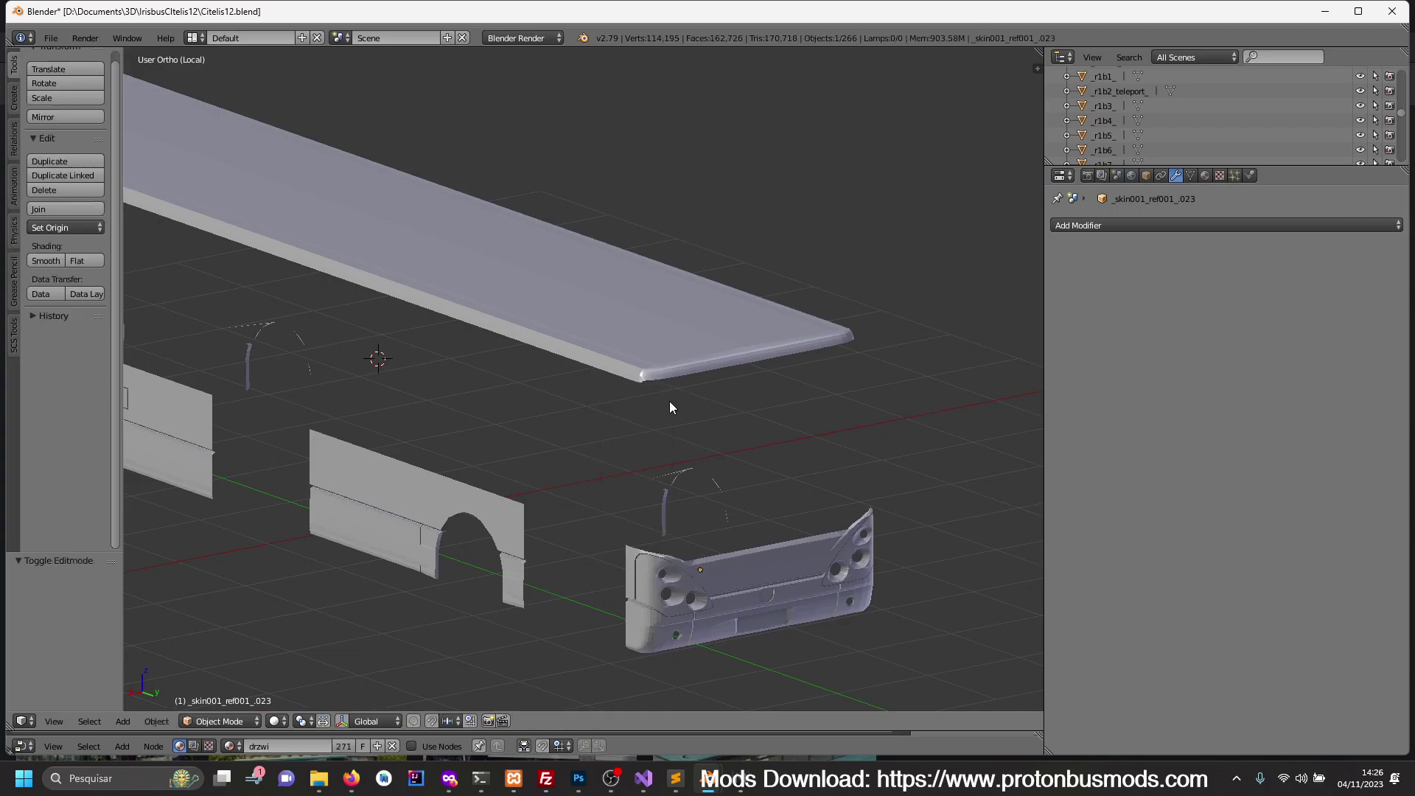
{"action": "key", "text": "KP_Divide"}
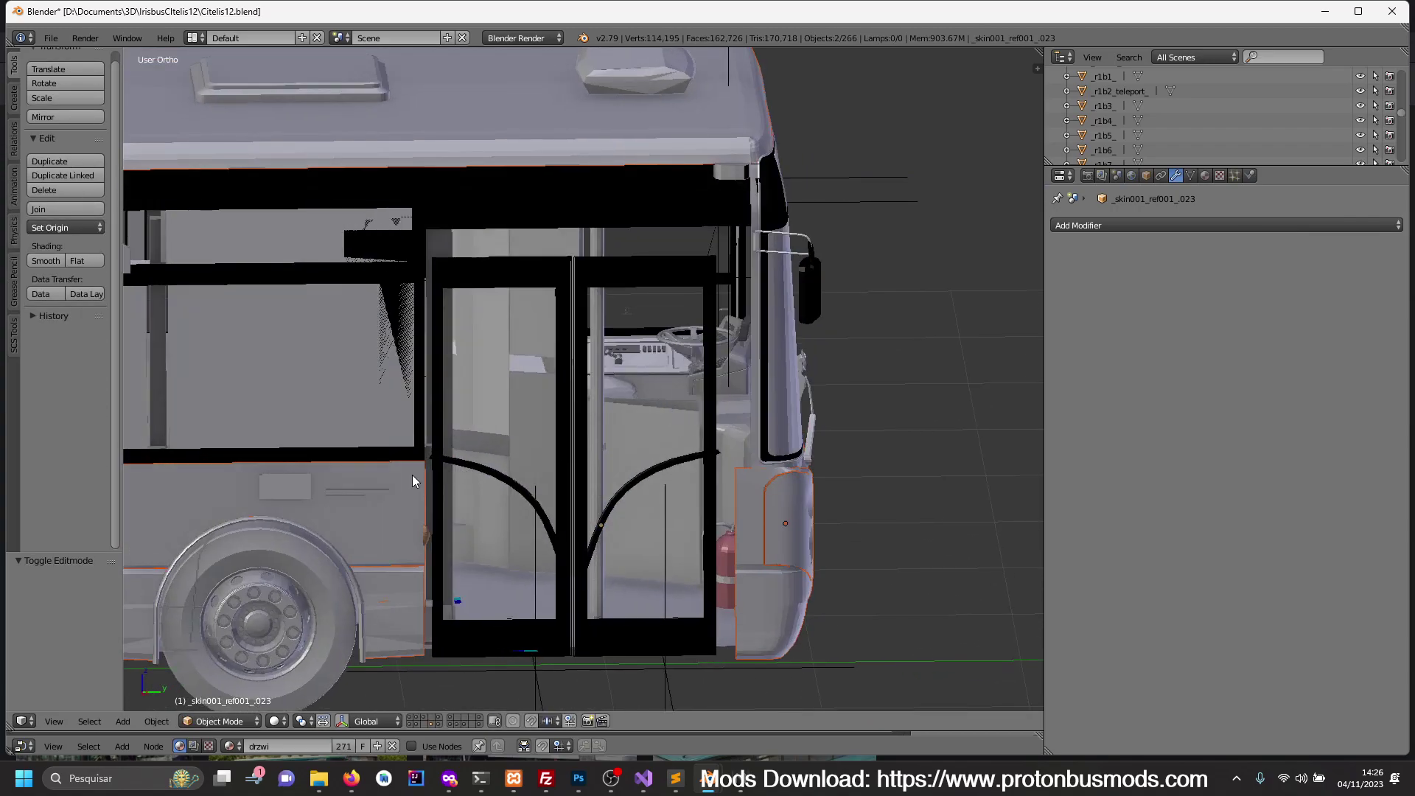
{"action": "right_click", "coordinate": [420, 450]}
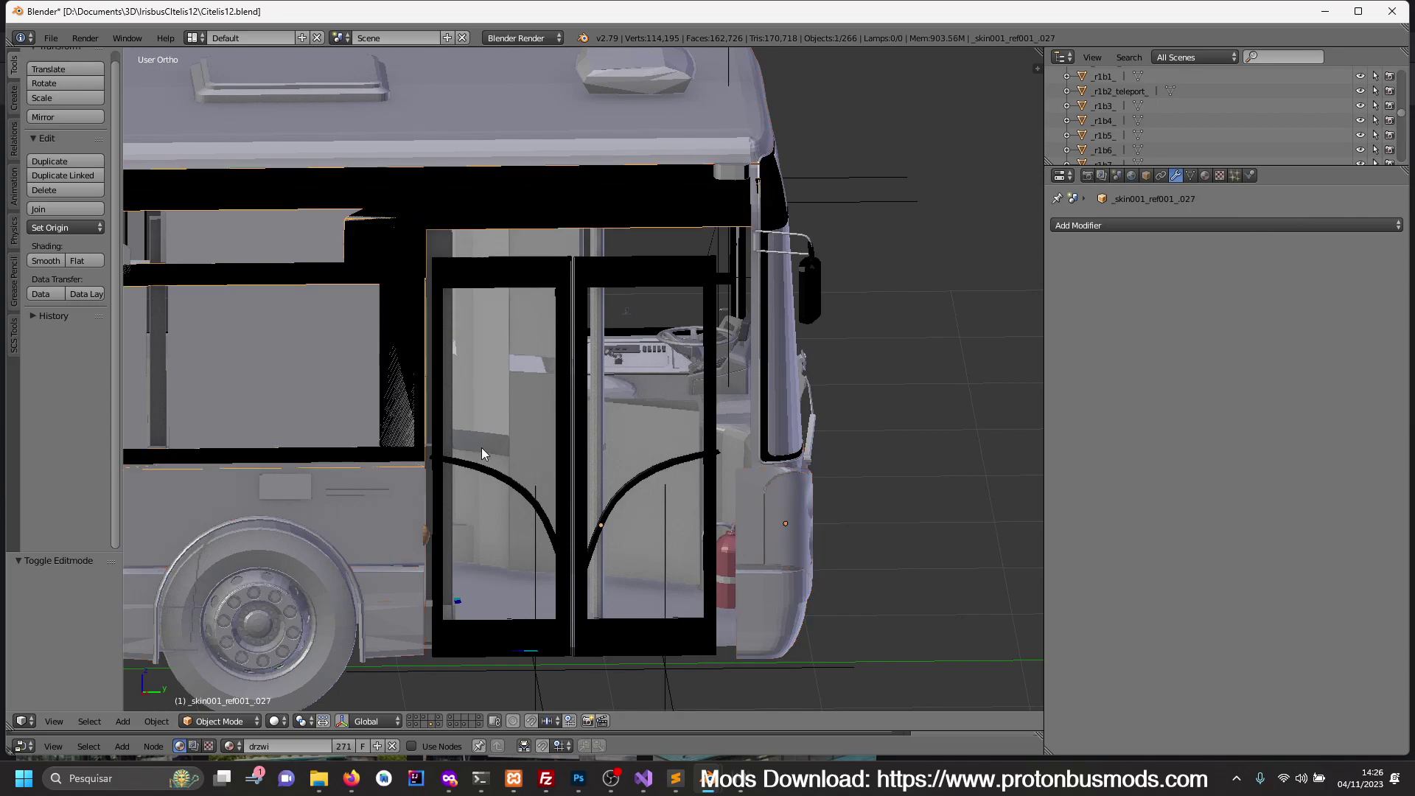
{"action": "key", "text": "KP_Divide"}
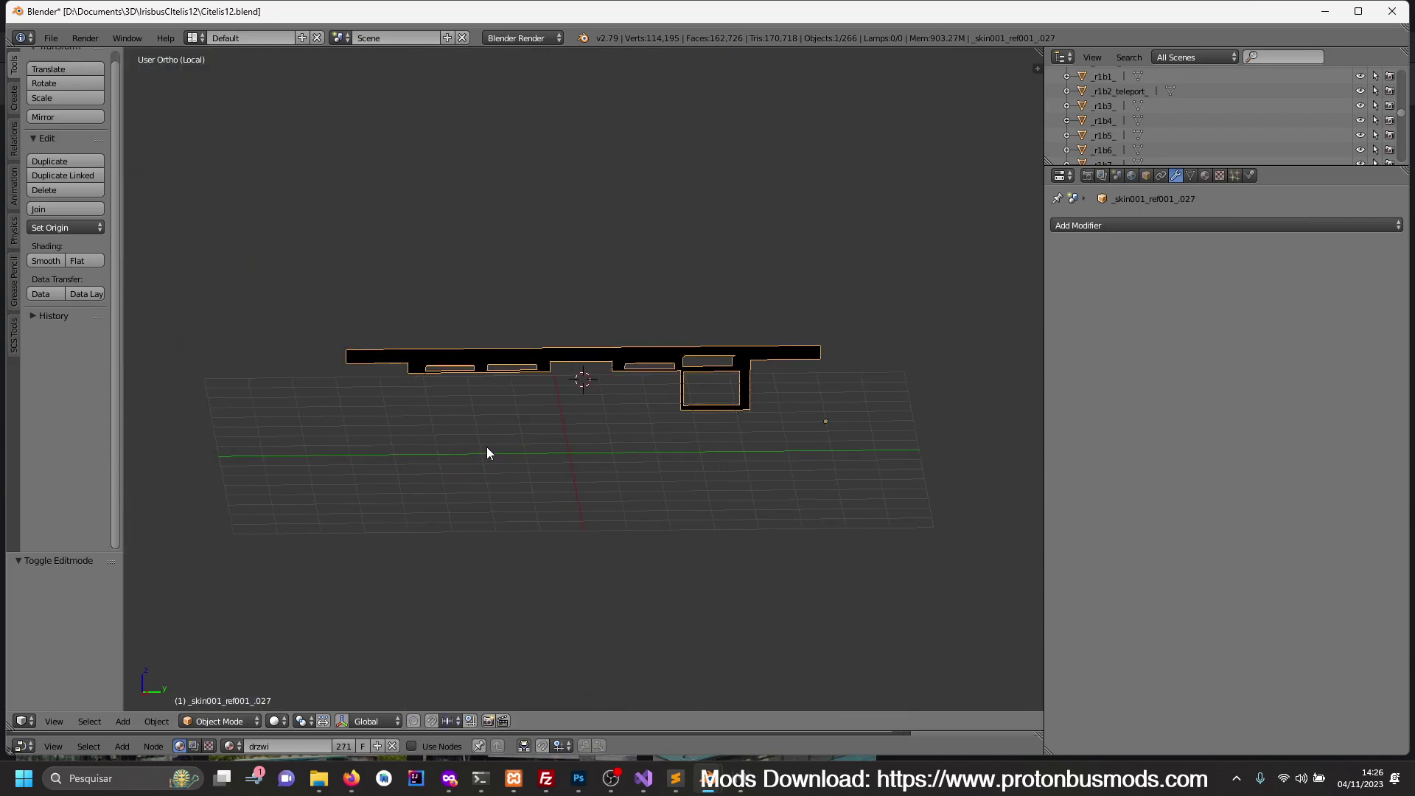
- Edit the window panel mesh in wireframe from the right side view
{"action": "scroll", "coordinate": [486, 446], "scroll_direction": "up", "scroll_amount": 4}
{"action": "key", "text": "z"}
{"action": "mouse_move", "coordinate": [913, 452]}
{"action": "middle_mouse_down"}
{"action": "mouse_move", "coordinate": [888, 457]}
{"action": "mouse_move", "coordinate": [904, 469]}
{"action": "mouse_move", "coordinate": [764, 465]}
{"action": "middle_mouse_up"}
{"action": "key", "text": "Tab"}
{"action": "key", "text": "KP_3"}
{"action": "scroll", "coordinate": [764, 466], "scroll_direction": "up", "scroll_amount": 3}
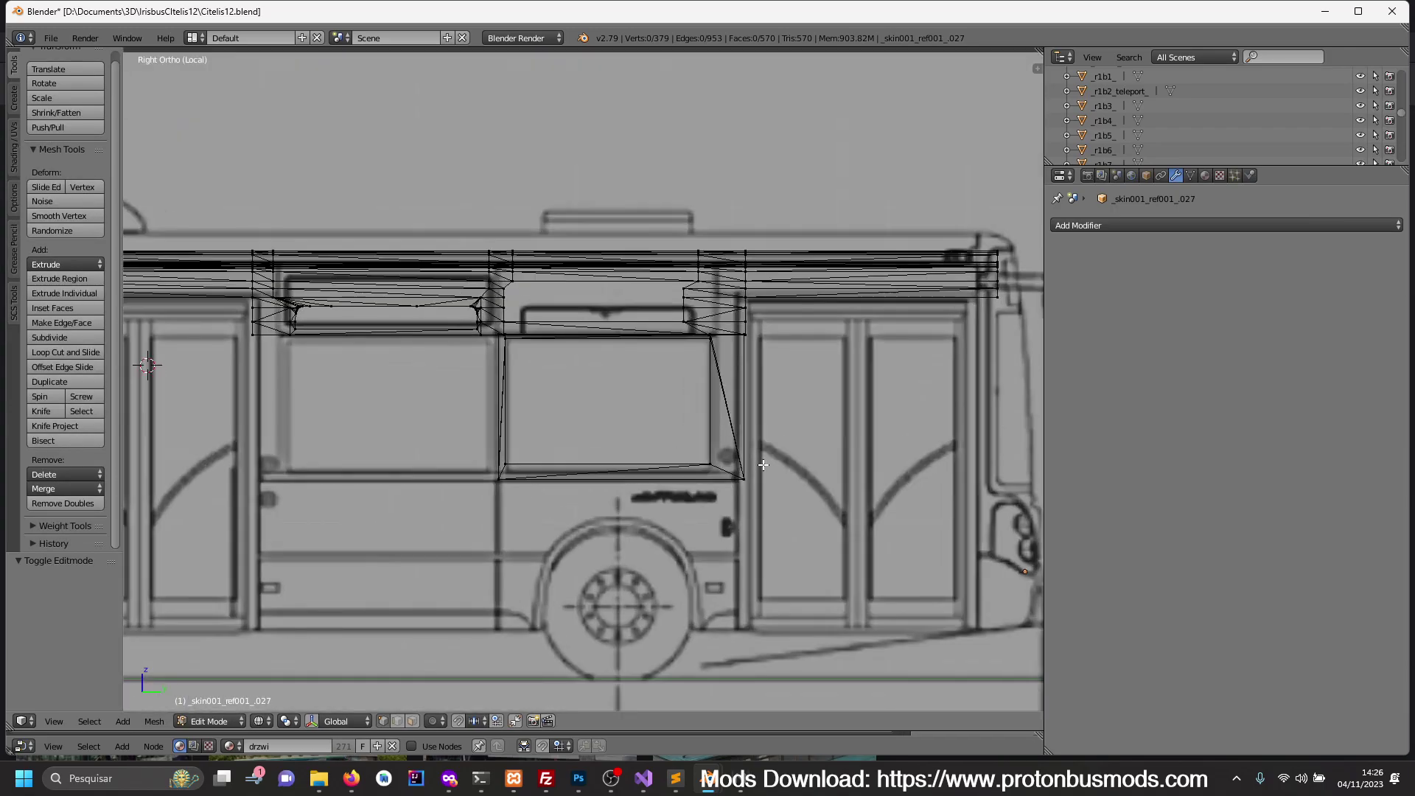
{"action": "scroll", "coordinate": [764, 465], "scroll_direction": "up", "scroll_amount": 1}
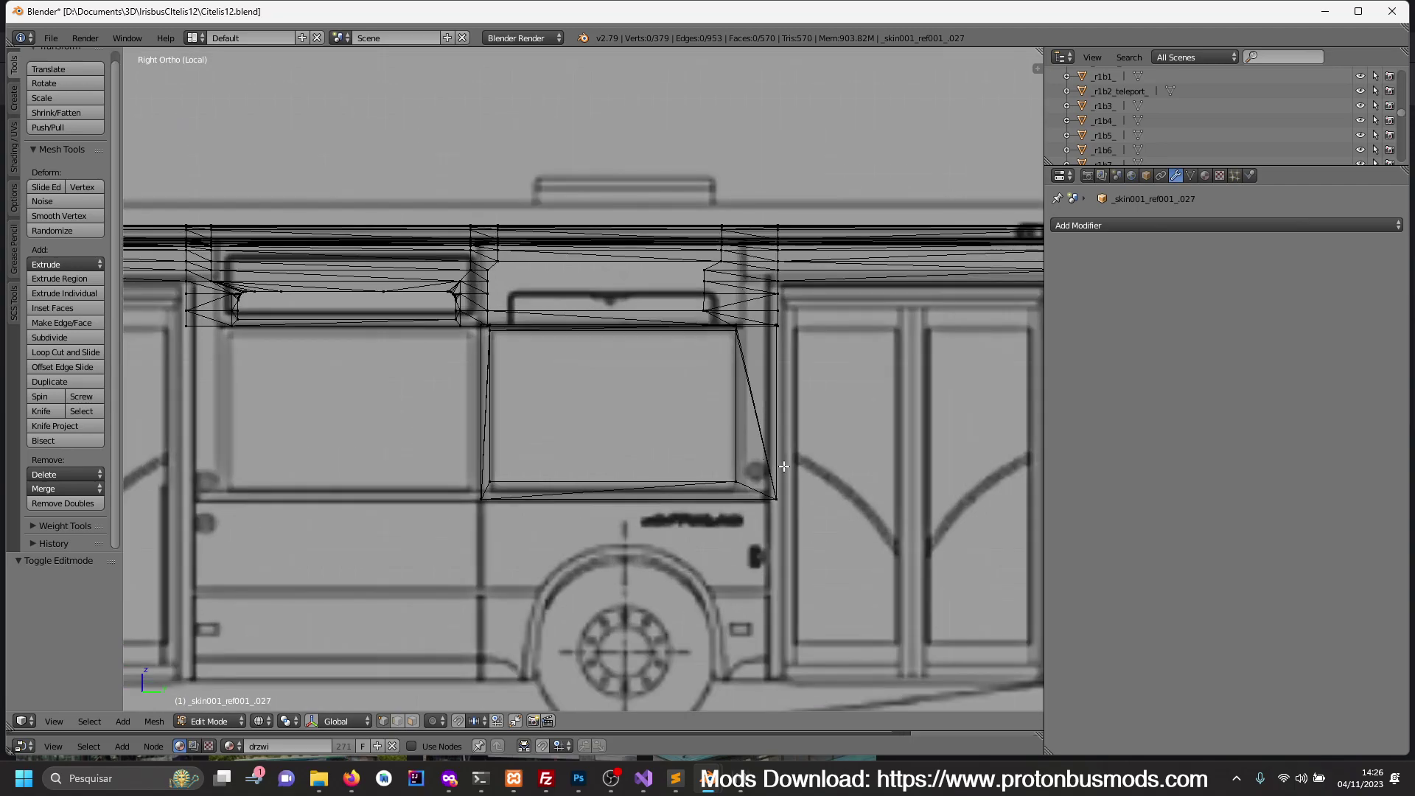
- Knife-cut the window panel vertically through the mesh beside the rear door
{"action": "key", "text": "k"}
{"action": "key", "text": "z"}
{"action": "key", "text": "c"}
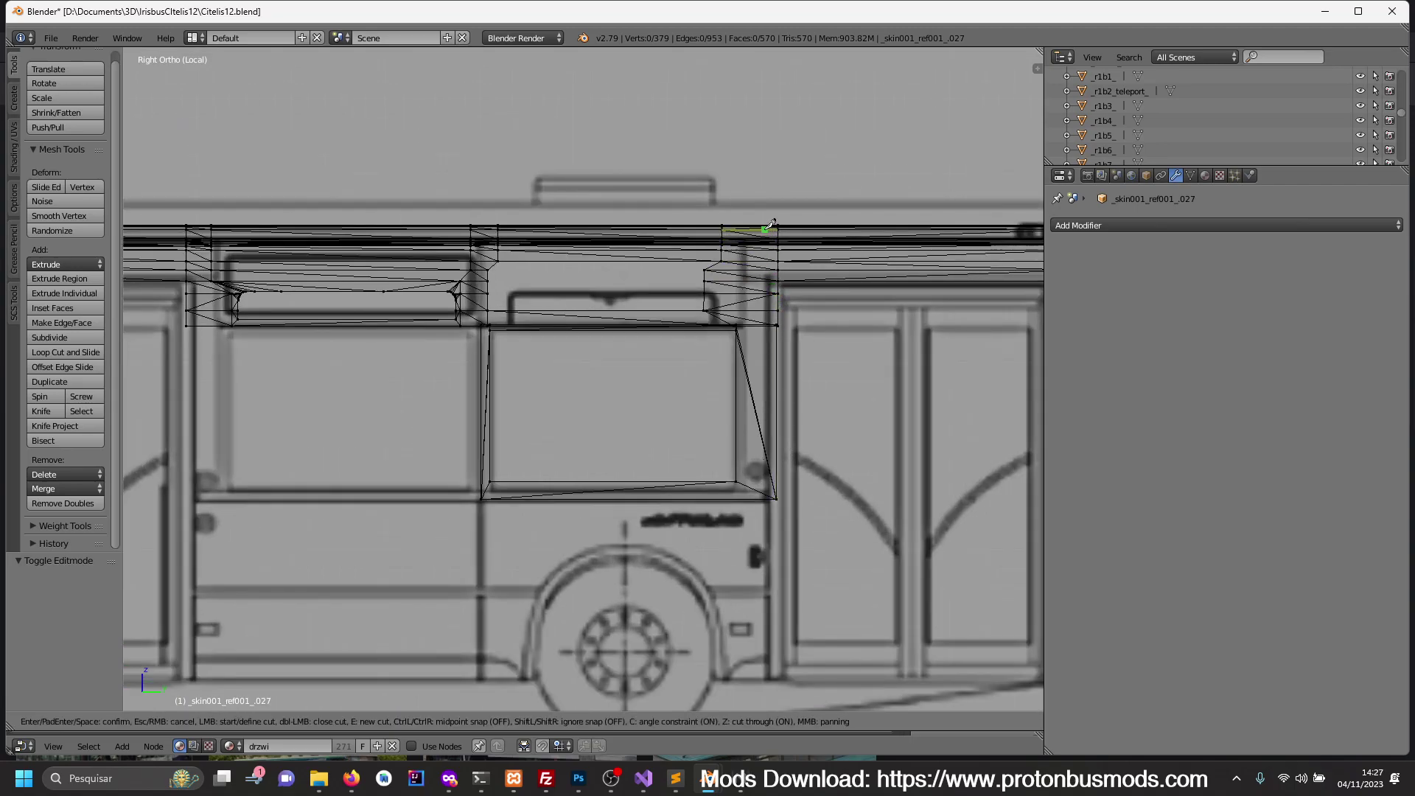
{"action": "left_click", "coordinate": [759, 227]}
{"action": "left_click", "coordinate": [759, 498]}
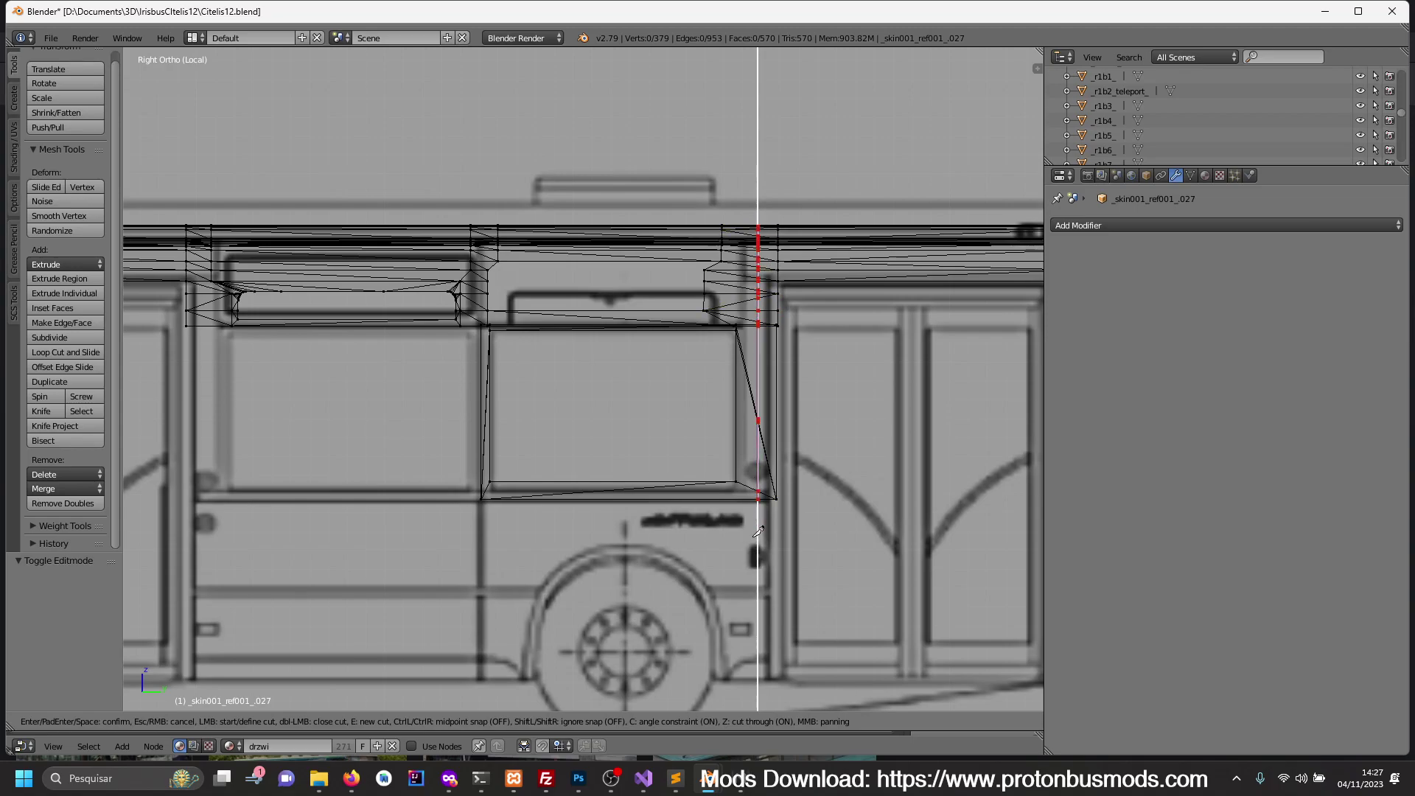
{"action": "key", "text": "Return"}
- Duplicate the new cut edge and move the copy along Y past the bus front
{"action": "scroll", "coordinate": [767, 156], "scroll_direction": "down", "scroll_amount": 5}
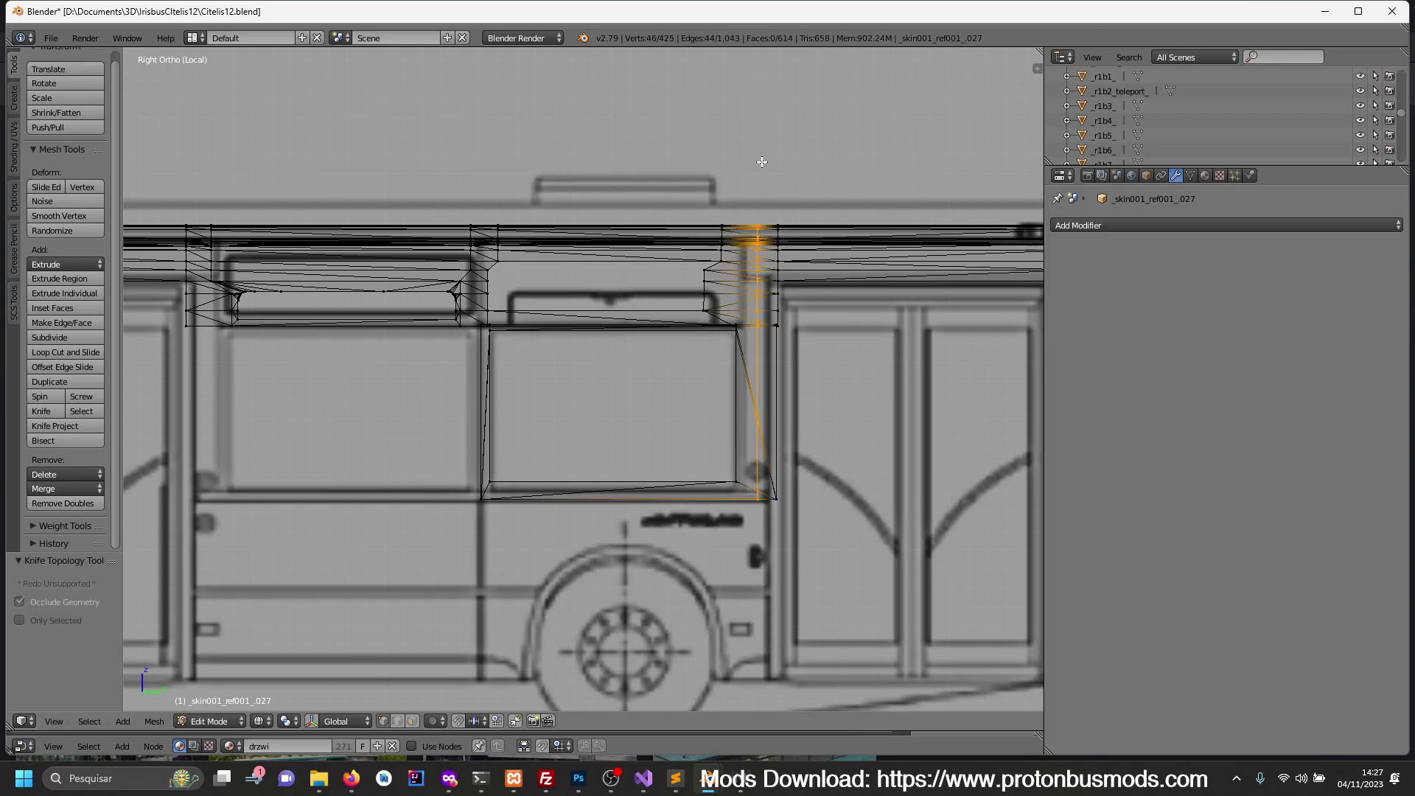
{"action": "scroll", "coordinate": [730, 273], "scroll_direction": "down", "scroll_amount": 3}
{"action": "key", "text": "shift+d"}
{"action": "key", "text": "y"}
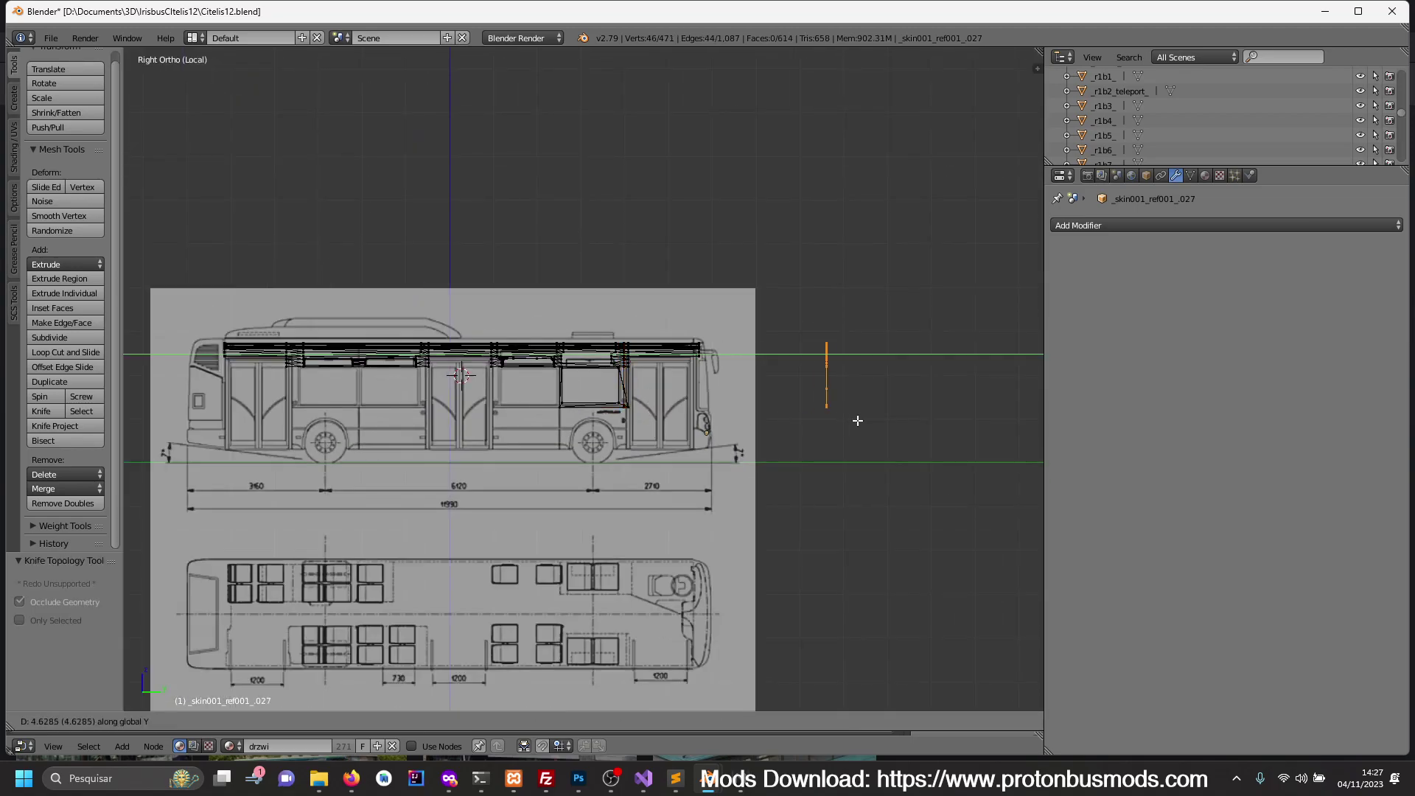
{"action": "left_click", "coordinate": [854, 415]}
- Separate the duplicated cut edge into its own object and select it
{"action": "key", "text": "p"}
{"action": "left_click", "coordinate": [860, 426]}
{"action": "key", "text": "Tab"}
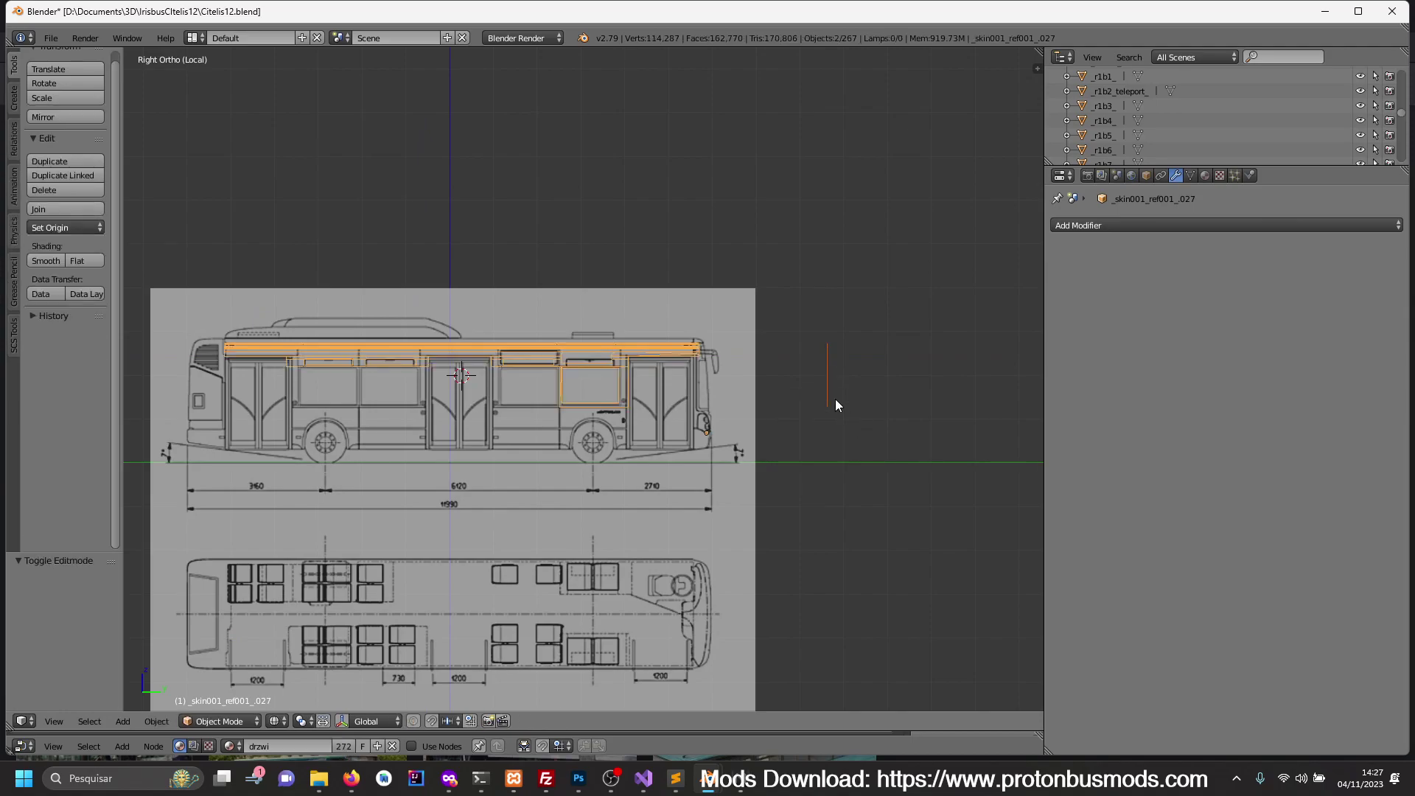
{"action": "right_click", "coordinate": [835, 399]}
- Isolate the edge object together with the bus body
{"action": "key", "text": "KP_Divide"}
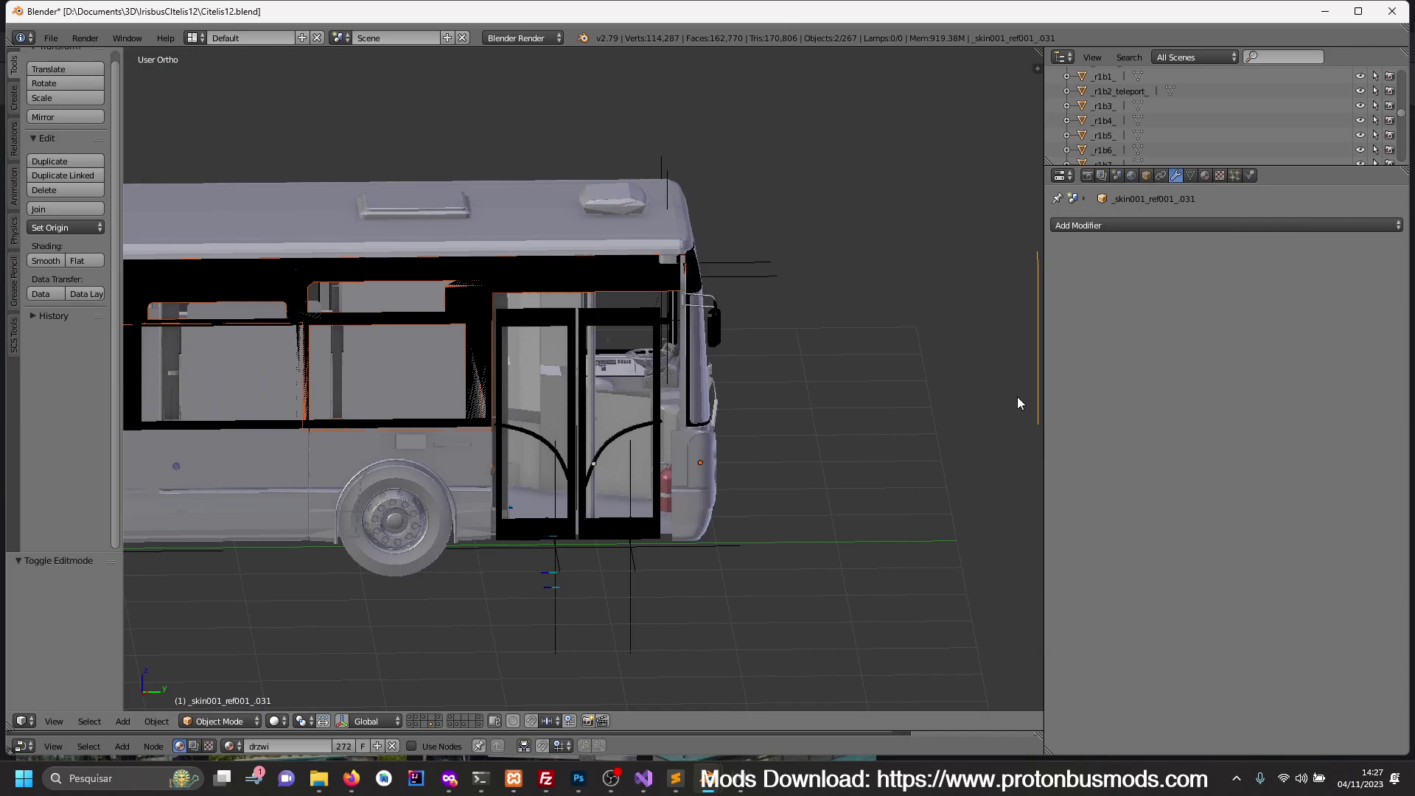
{"action": "right_click", "coordinate": [1033, 394]}
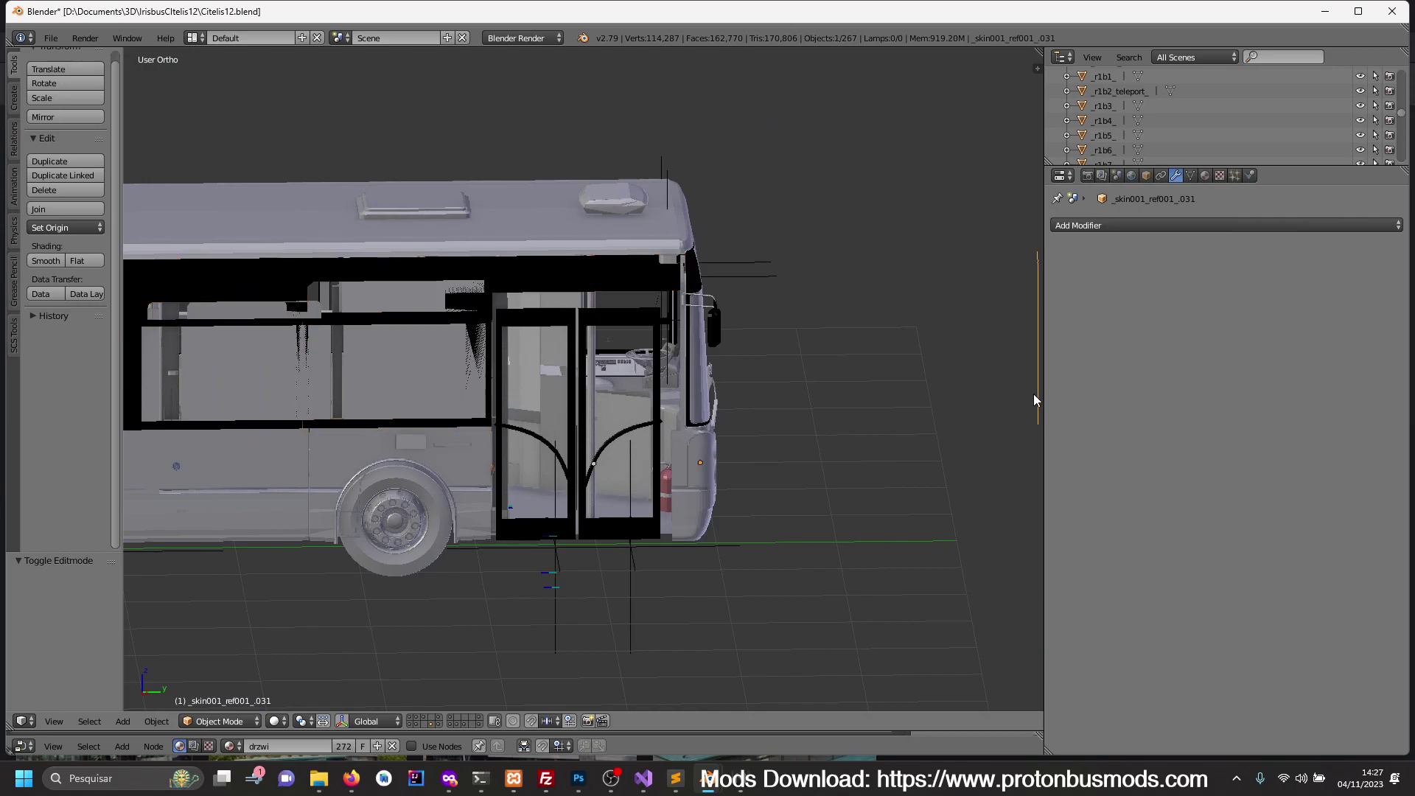
{"action": "right_click", "coordinate": [678, 463], "text": "shift"}
{"action": "key", "text": "KP_Divide"}
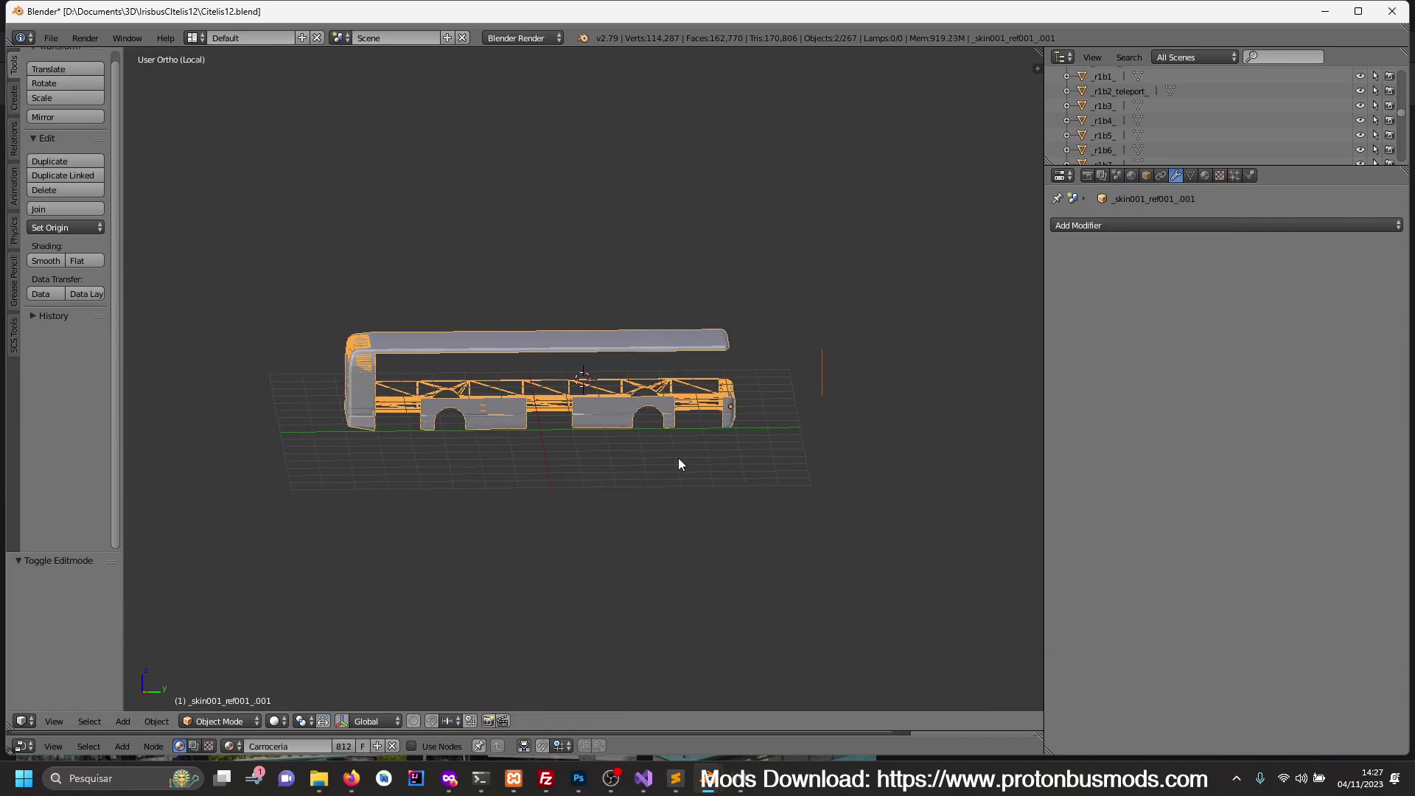
- Move the edge object along Y to the front pillar in side view
{"action": "right_click", "coordinate": [822, 391]}
{"action": "key", "text": "KP_3"}
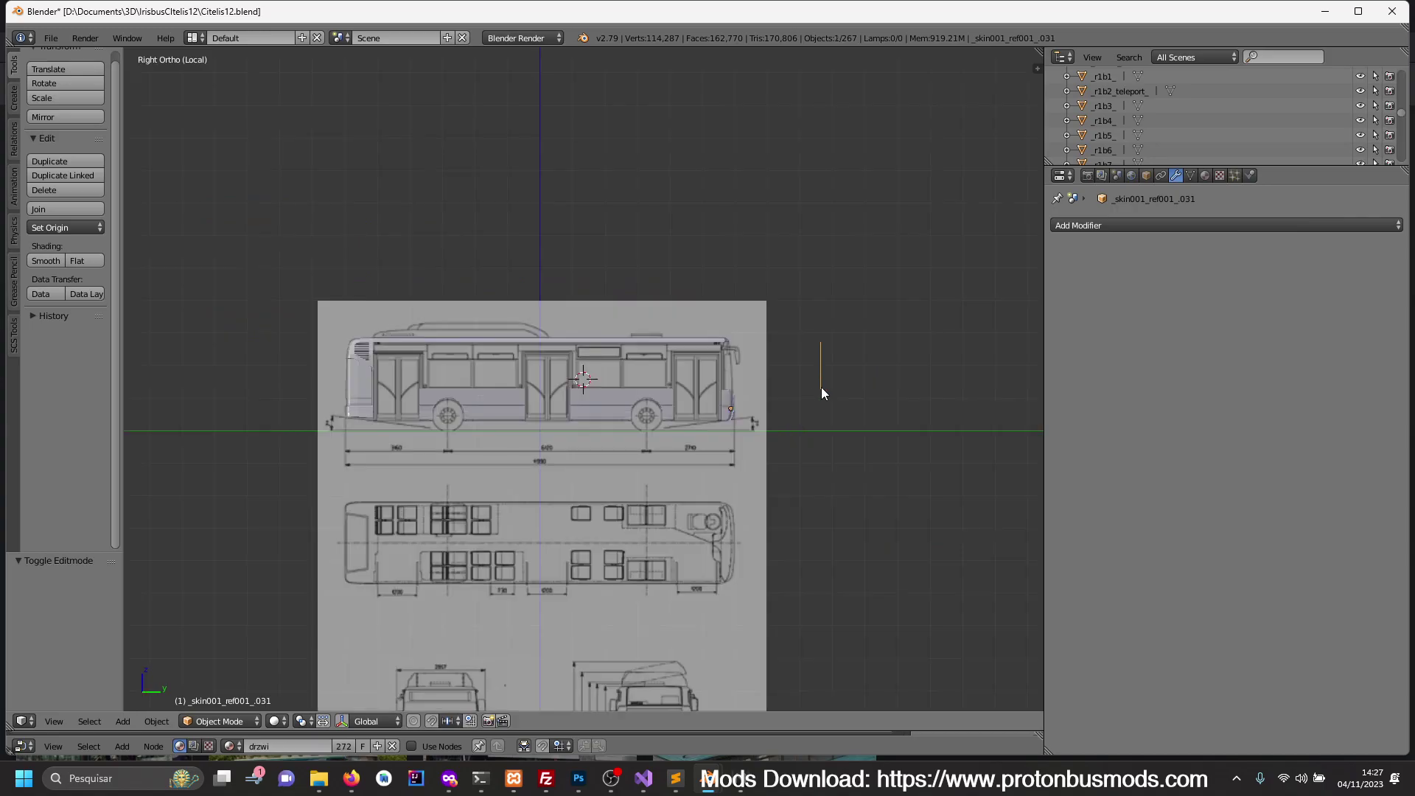
{"action": "scroll", "coordinate": [781, 390], "scroll_direction": "up", "scroll_amount": 1}
{"action": "scroll", "coordinate": [844, 435], "scroll_direction": "up", "scroll_amount": 4}
{"action": "scroll", "coordinate": [846, 441], "scroll_direction": "up", "scroll_amount": 2}
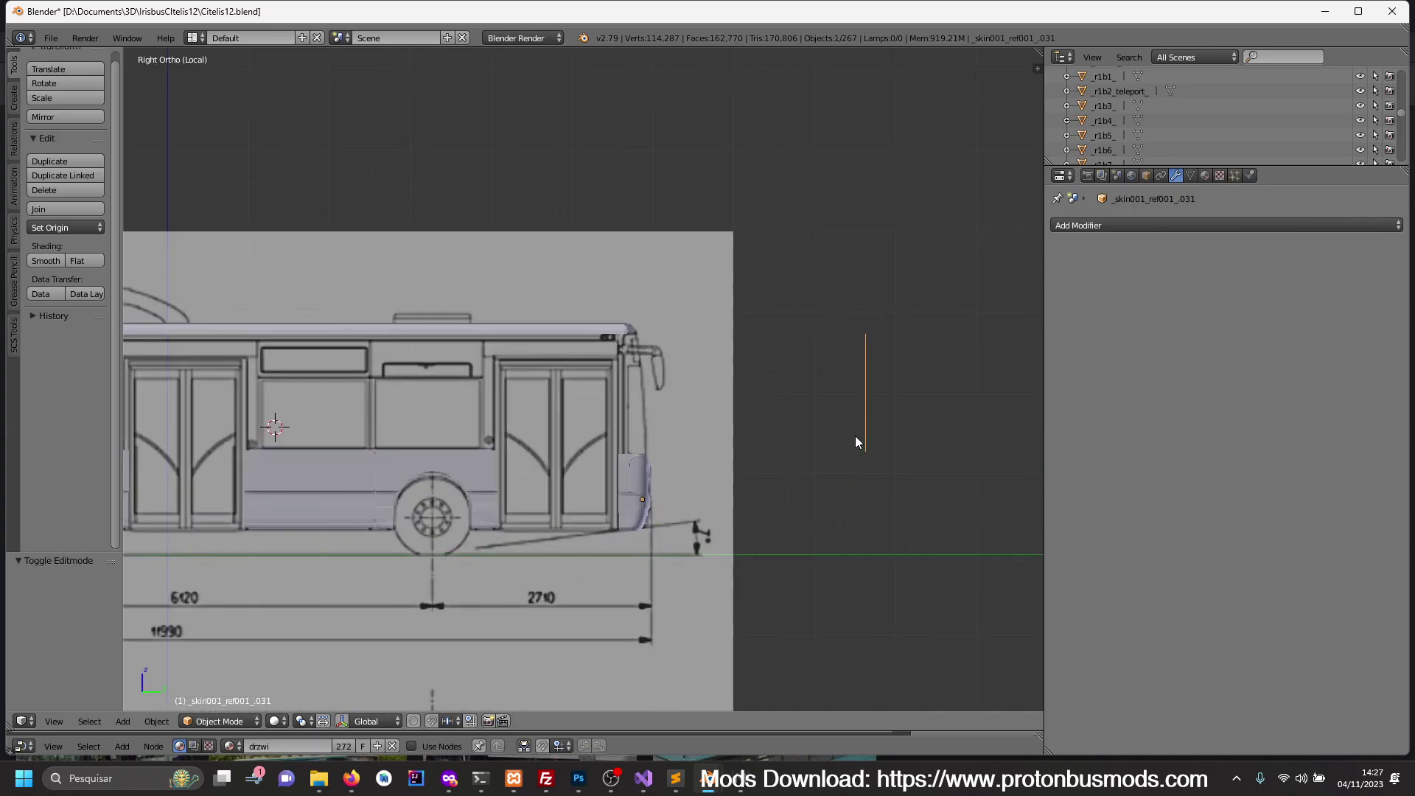
{"action": "key", "text": "g"}
{"action": "key", "text": "y"}
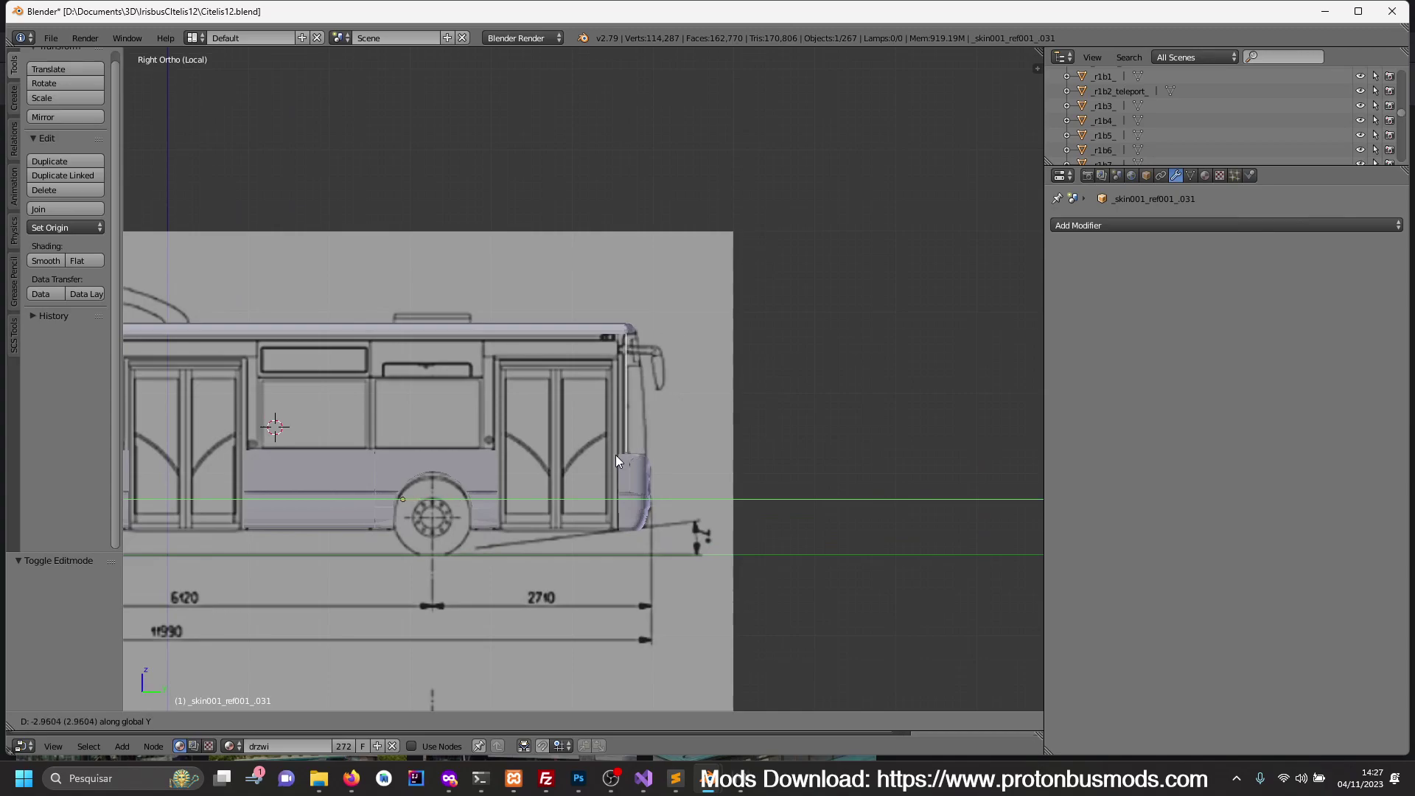
{"action": "left_click", "coordinate": [593, 457]}
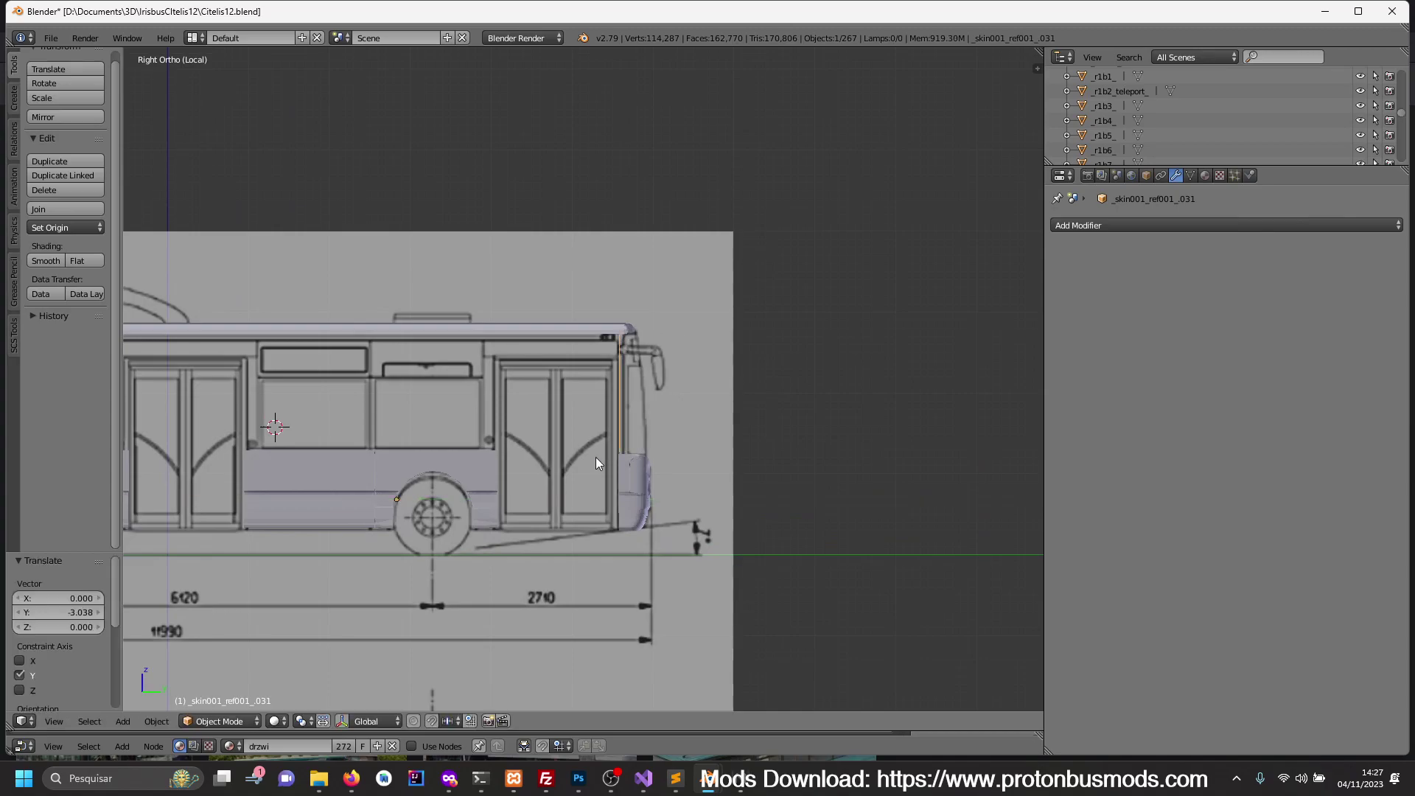
- View the bus's upper front corner from the front and back
{"action": "key", "text": "KP_1"}
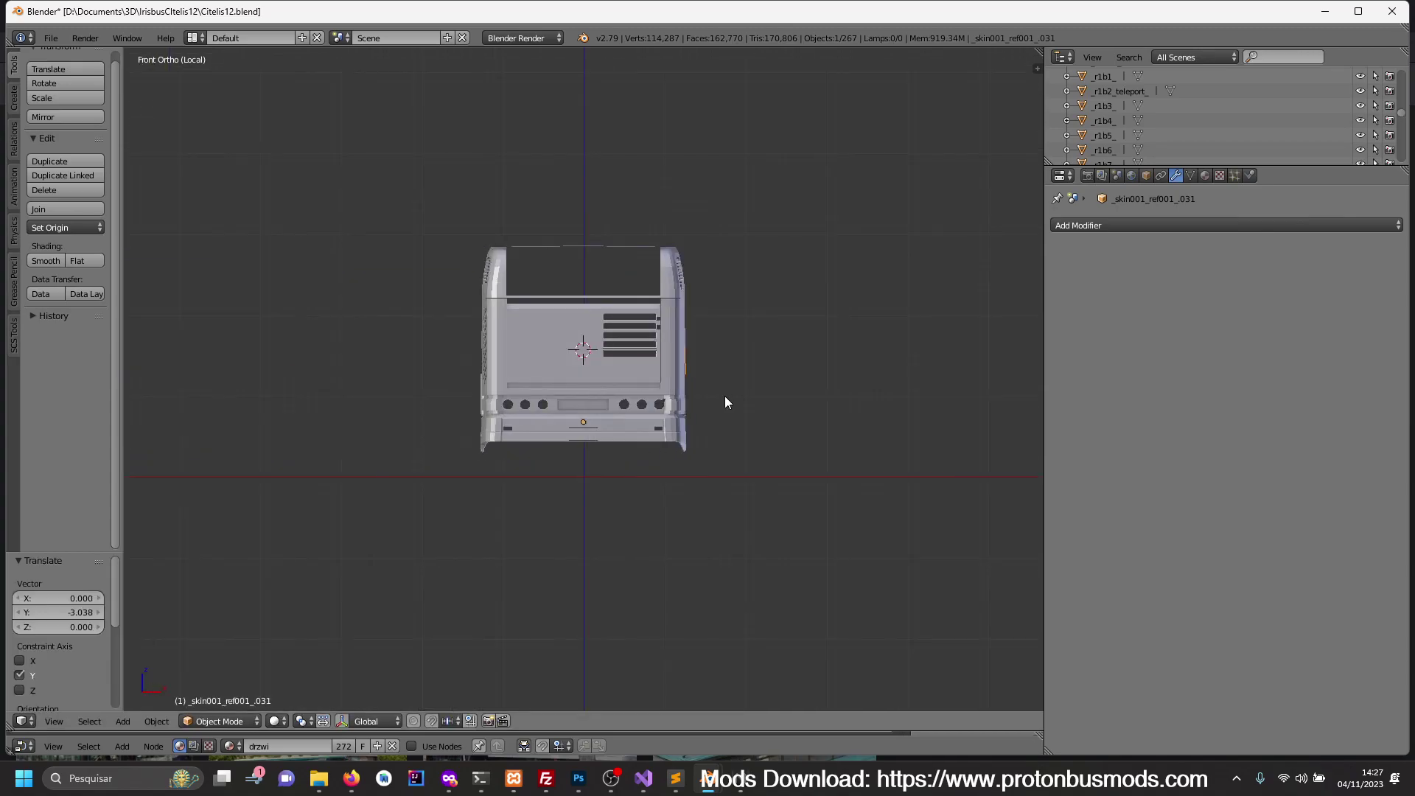
{"action": "key", "text": "ctrl+KP_1"}
{"action": "middle_click_drag", "start_coordinate": [558, 352], "coordinate": [701, 467], "text": "shift"}
{"action": "scroll", "coordinate": [704, 472], "scroll_direction": "up", "scroll_amount": 4}
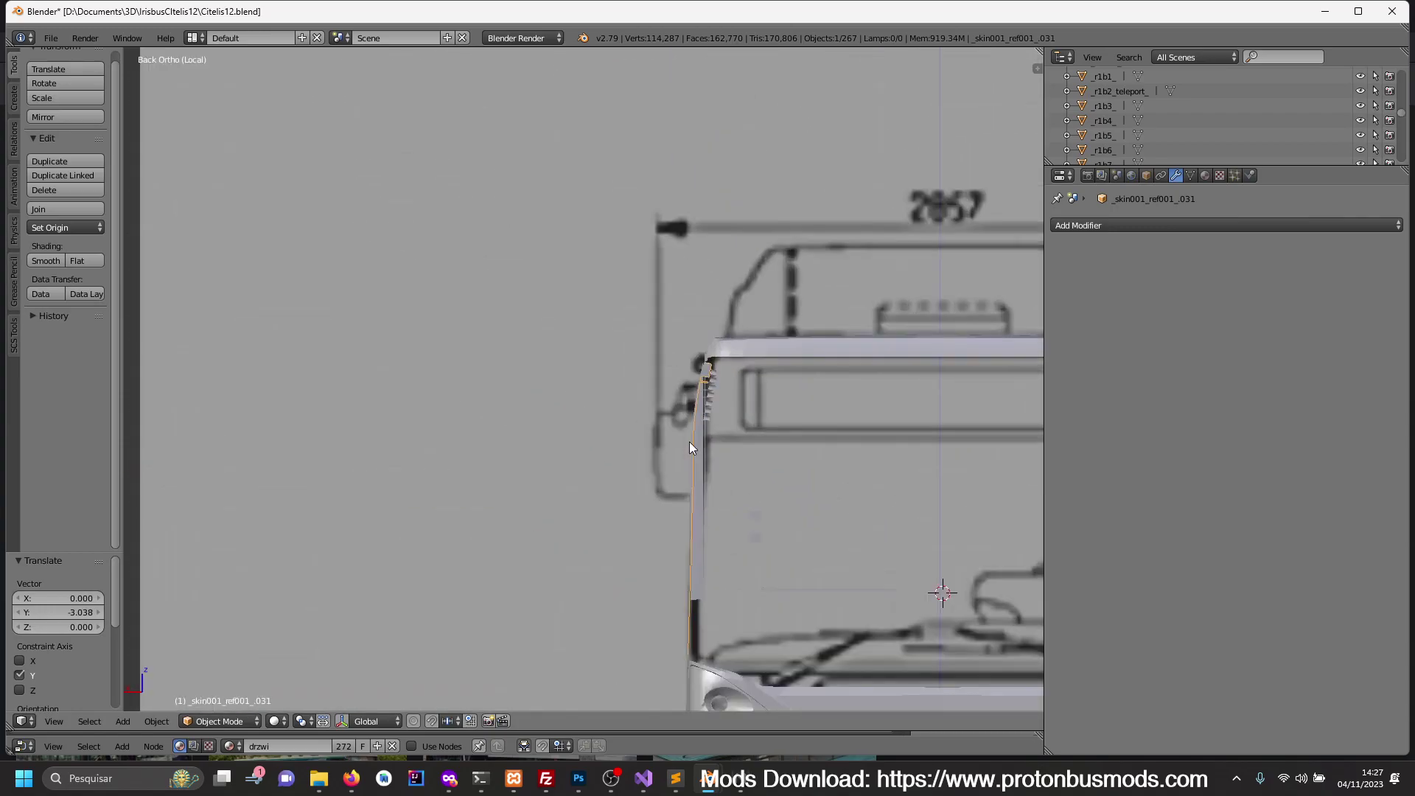
{"action": "scroll", "coordinate": [688, 441], "scroll_direction": "up", "scroll_amount": 3}
{"action": "scroll", "coordinate": [710, 427], "scroll_direction": "up", "scroll_amount": 3}
- Inspect the edge object's mesh at the front corner, then delete the object
{"action": "key", "text": "Tab"}
{"action": "key", "text": "z"}
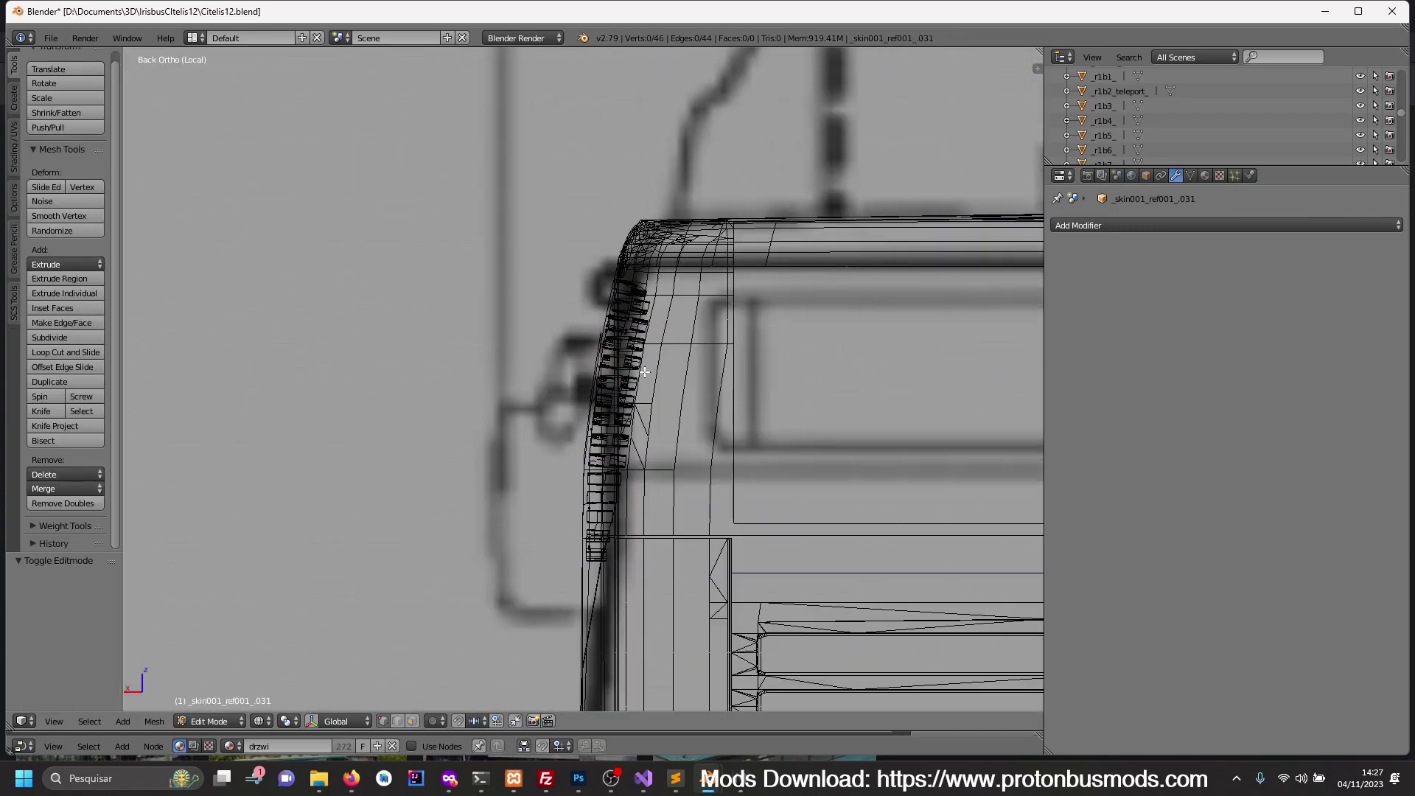
{"action": "key", "text": "z"}
{"action": "scroll", "coordinate": [643, 360], "scroll_direction": "down", "scroll_amount": 2}
{"action": "mouse_move", "coordinate": [942, 654]}
{"action": "middle_mouse_down"}
{"action": "mouse_move", "coordinate": [649, 434]}
{"action": "mouse_move", "coordinate": [674, 445]}
{"action": "mouse_move", "coordinate": [658, 446]}
{"action": "middle_mouse_up"}
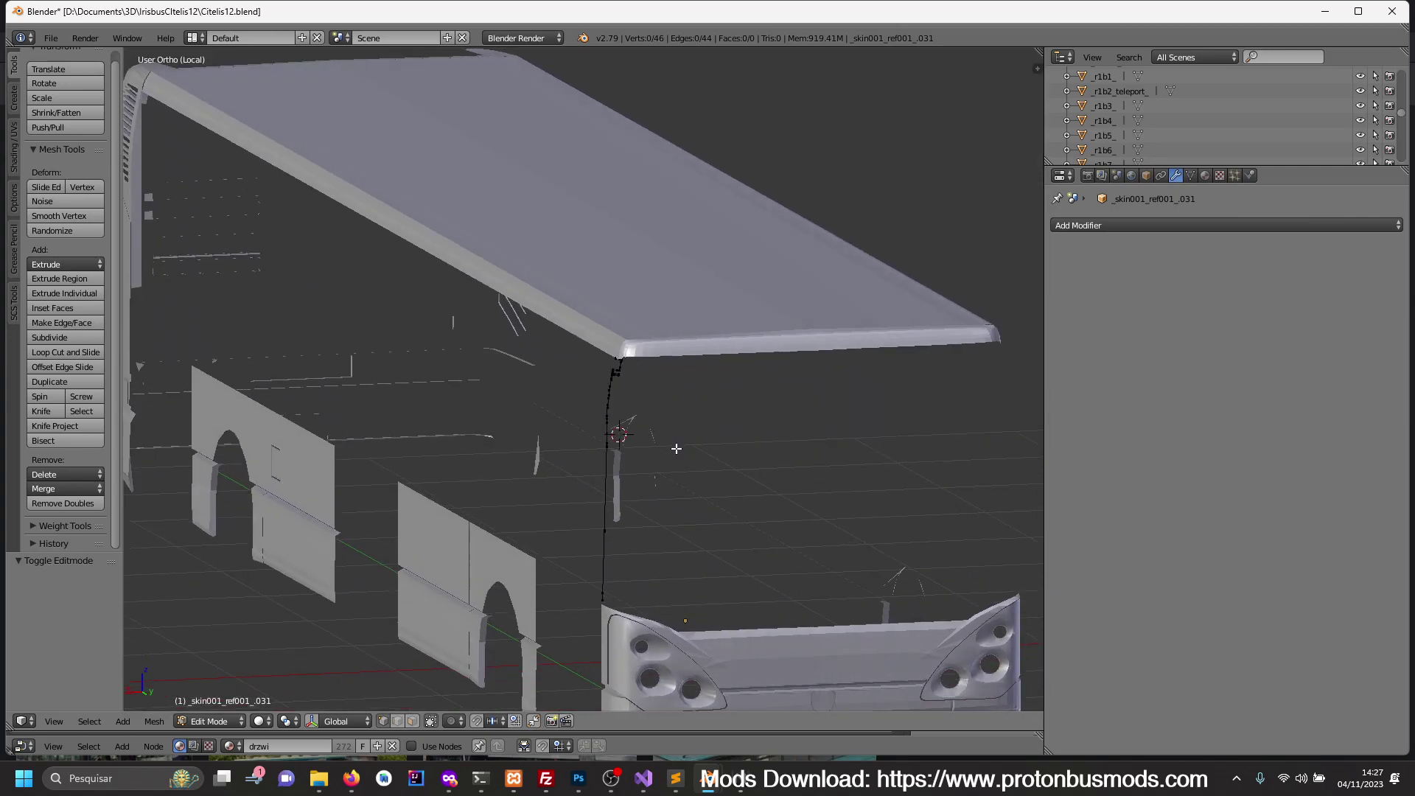
{"action": "key", "text": "Tab"}
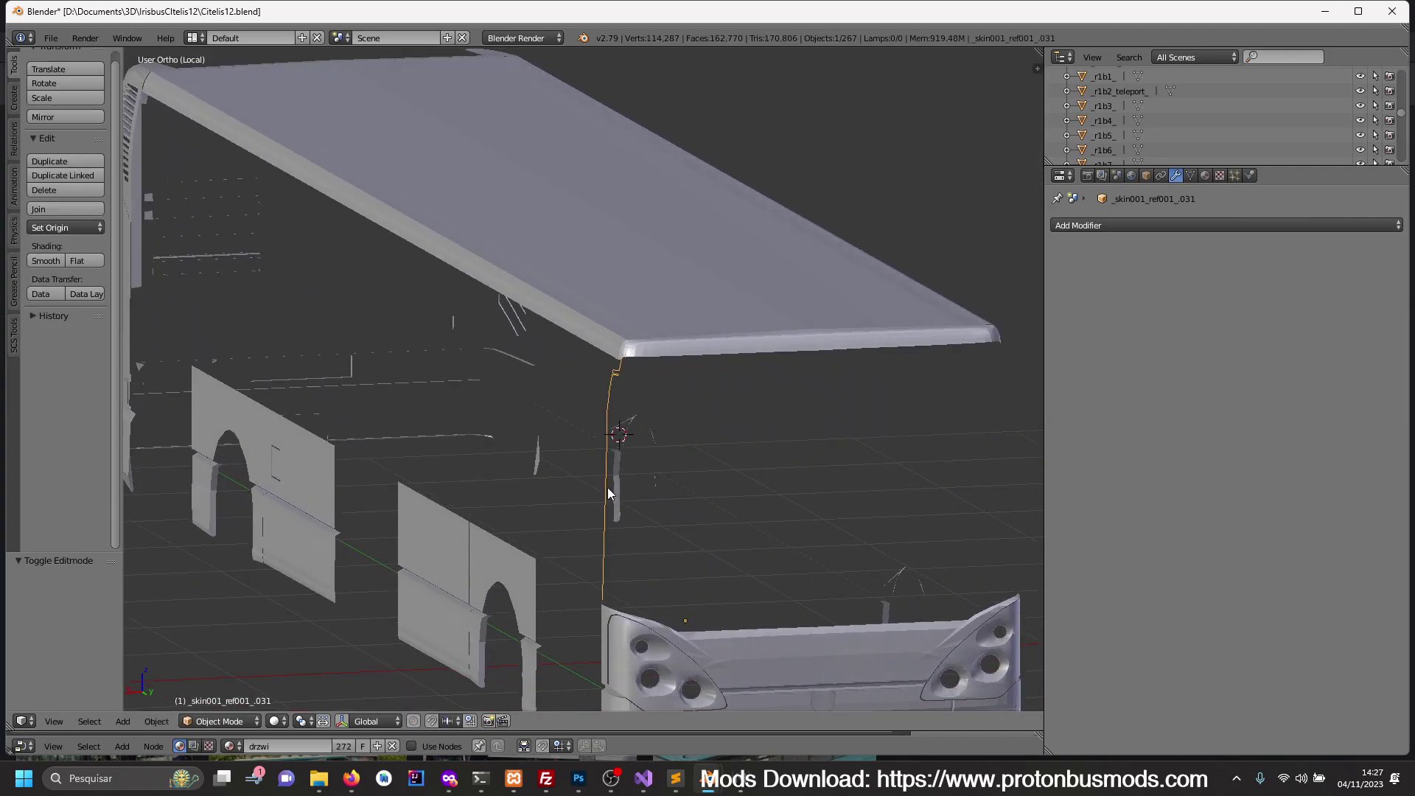
{"action": "key", "text": "x"}
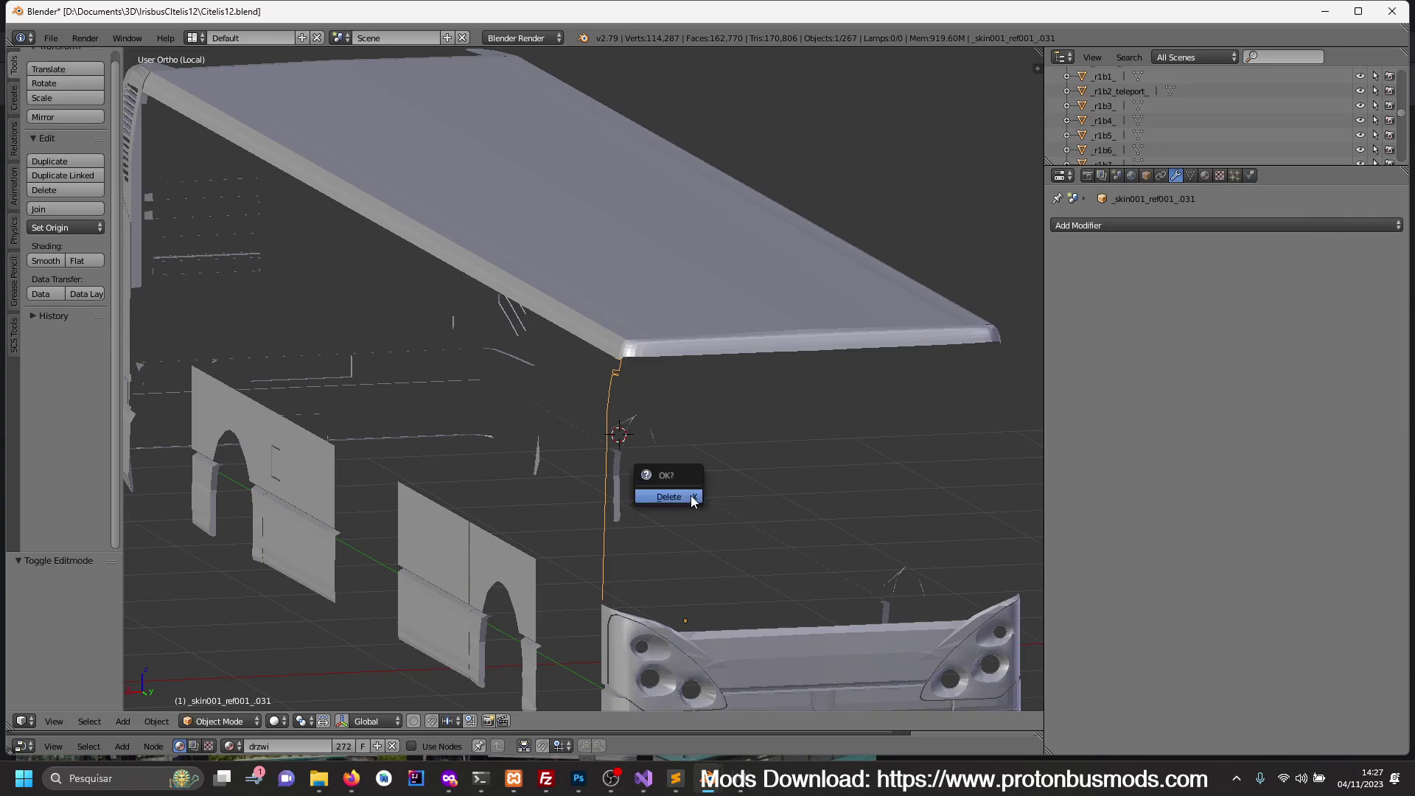
{"action": "left_click", "coordinate": [691, 495]}
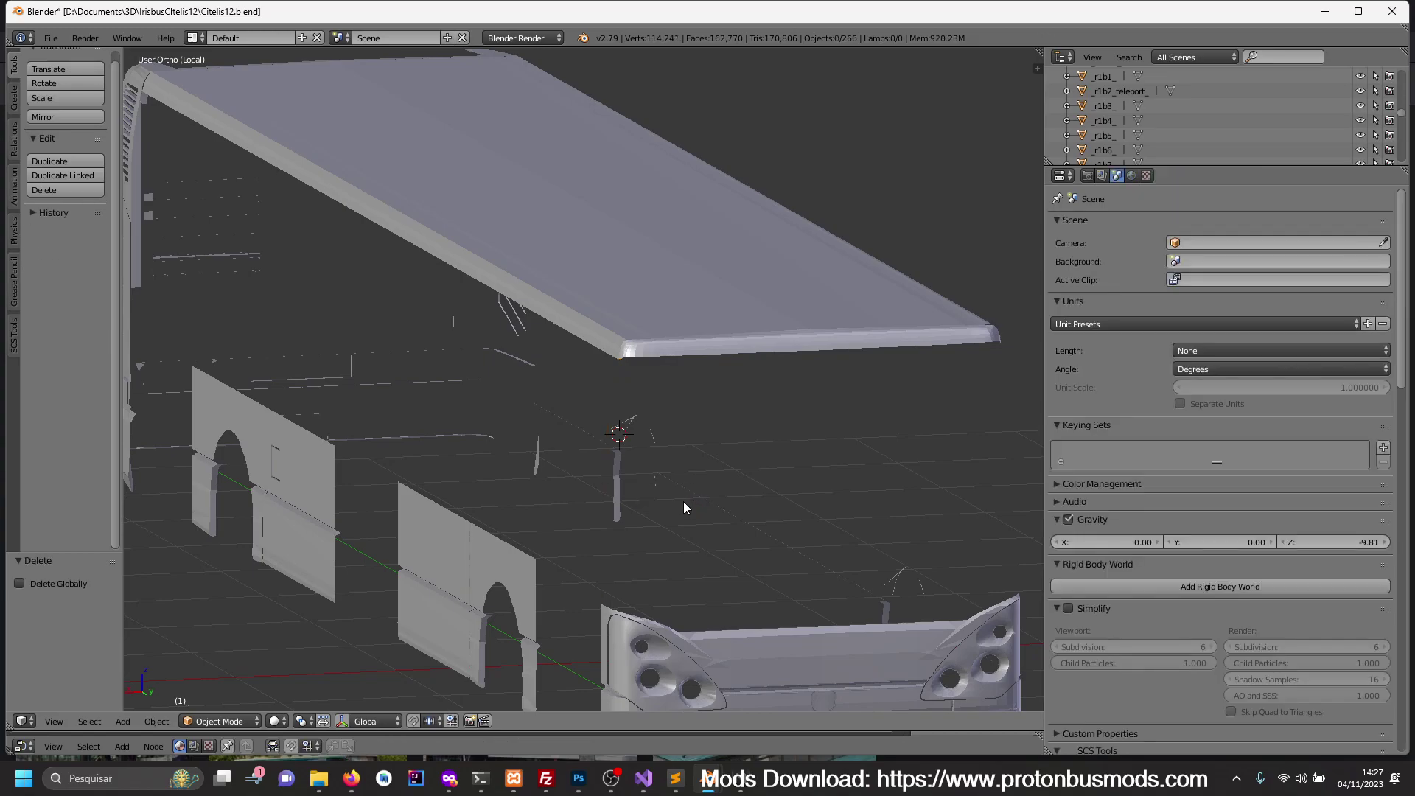
- Edit the bus body mesh in right side view with the selection cleared
{"action": "key", "text": "KP_1"}
{"action": "mouse_move", "coordinate": [681, 507]}
{"action": "middle_mouse_down"}
{"action": "mouse_move", "coordinate": [521, 527]}
{"action": "mouse_move", "coordinate": [608, 541]}
{"action": "mouse_move", "coordinate": [514, 522]}
{"action": "middle_mouse_up"}
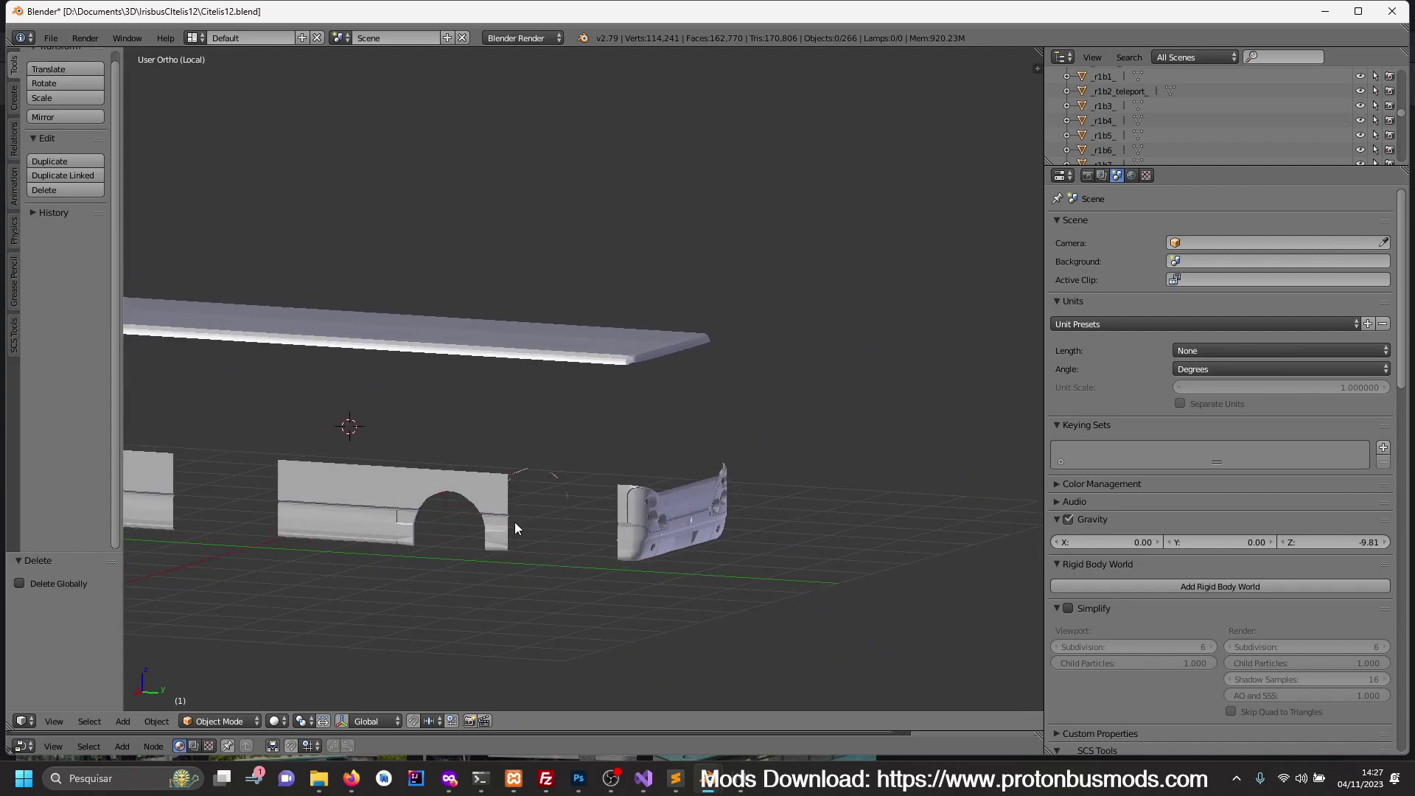
{"action": "right_click", "coordinate": [647, 546]}
{"action": "key", "text": "Tab"}
{"action": "middle_click_drag", "start_coordinate": [681, 547], "coordinate": [702, 554]}
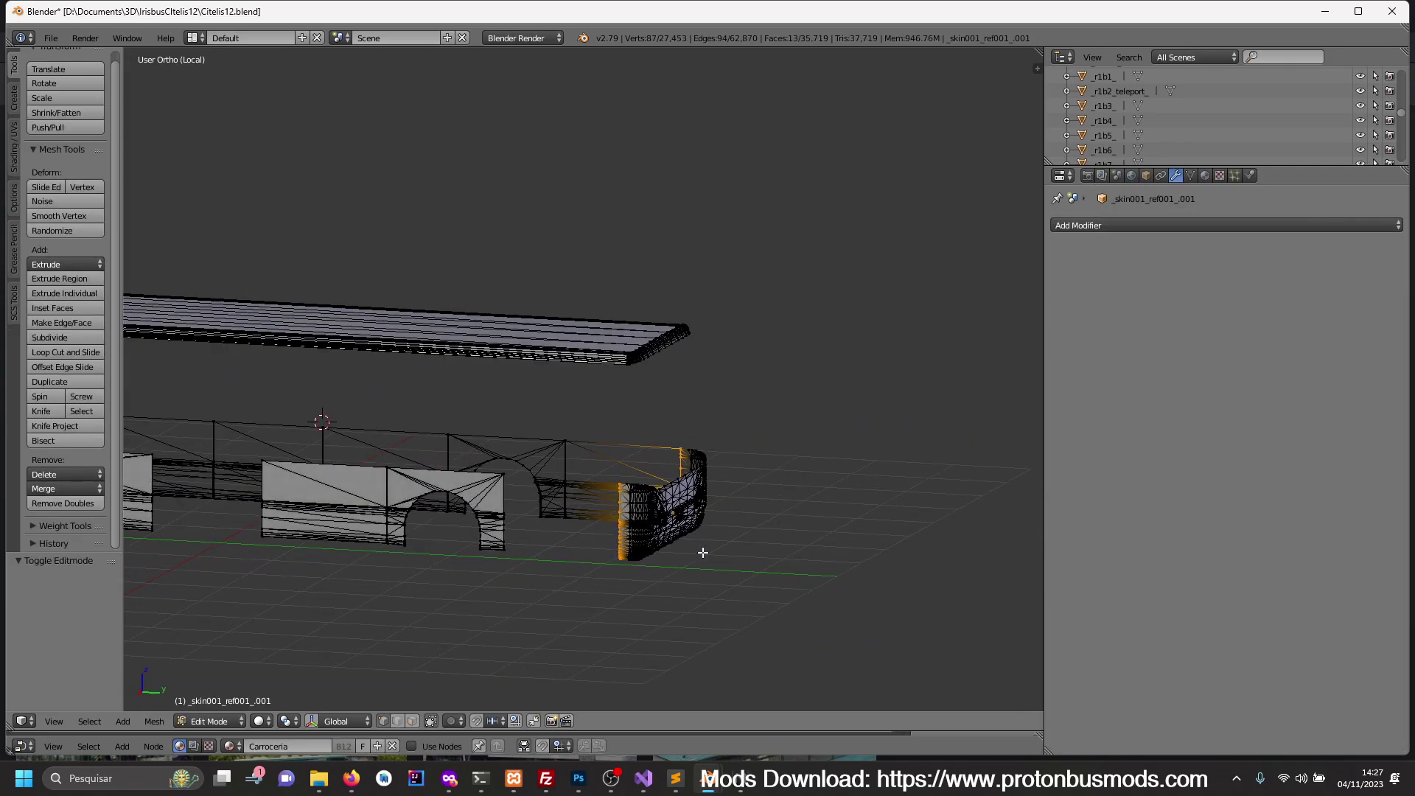
{"action": "key", "text": "KP_3"}
{"action": "key", "text": "a"}
- Circle-select the front bumper vertices and separate them into a new object
{"action": "key", "text": "c"}
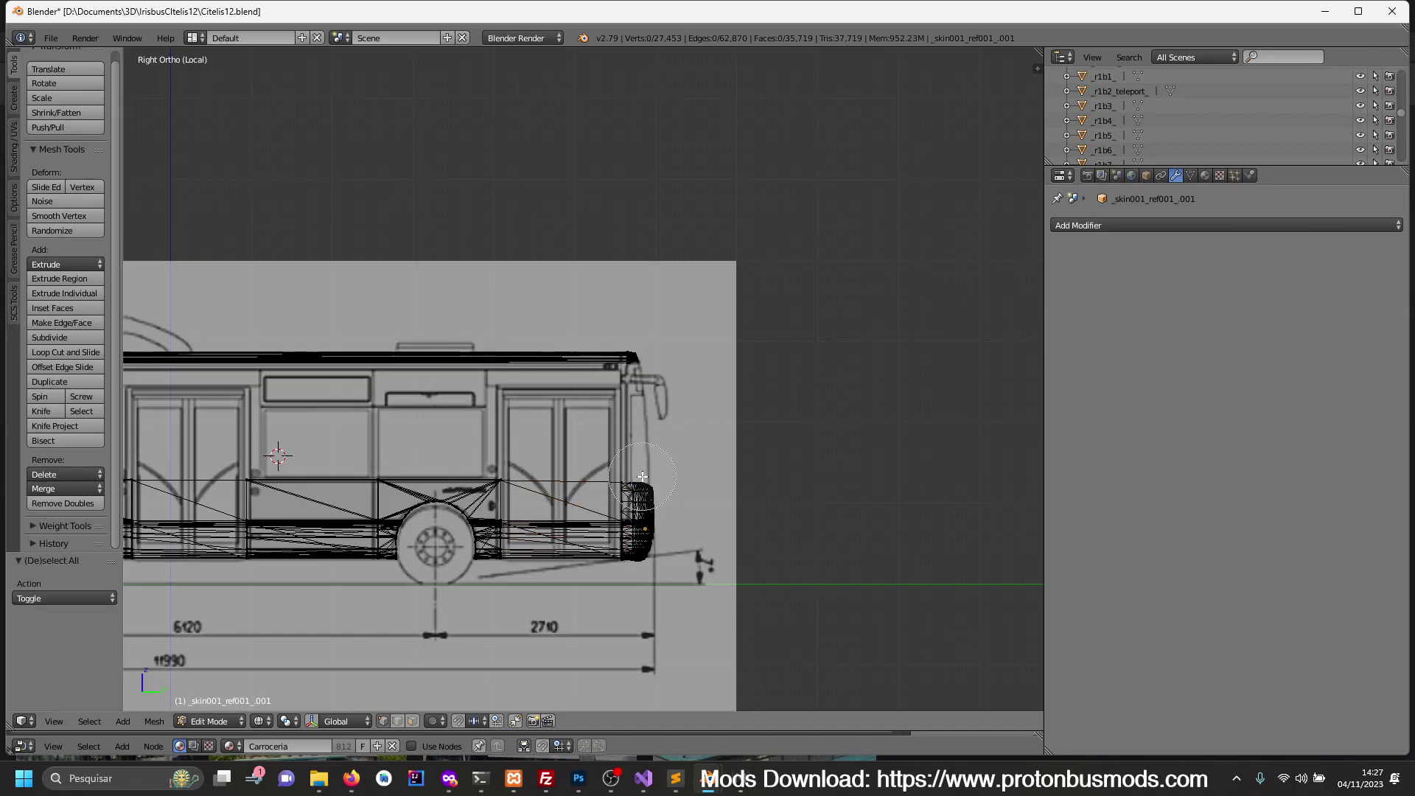
{"action": "left_click_drag", "start_coordinate": [640, 488], "coordinate": [645, 495]}
{"action": "right_click", "coordinate": [645, 494]}
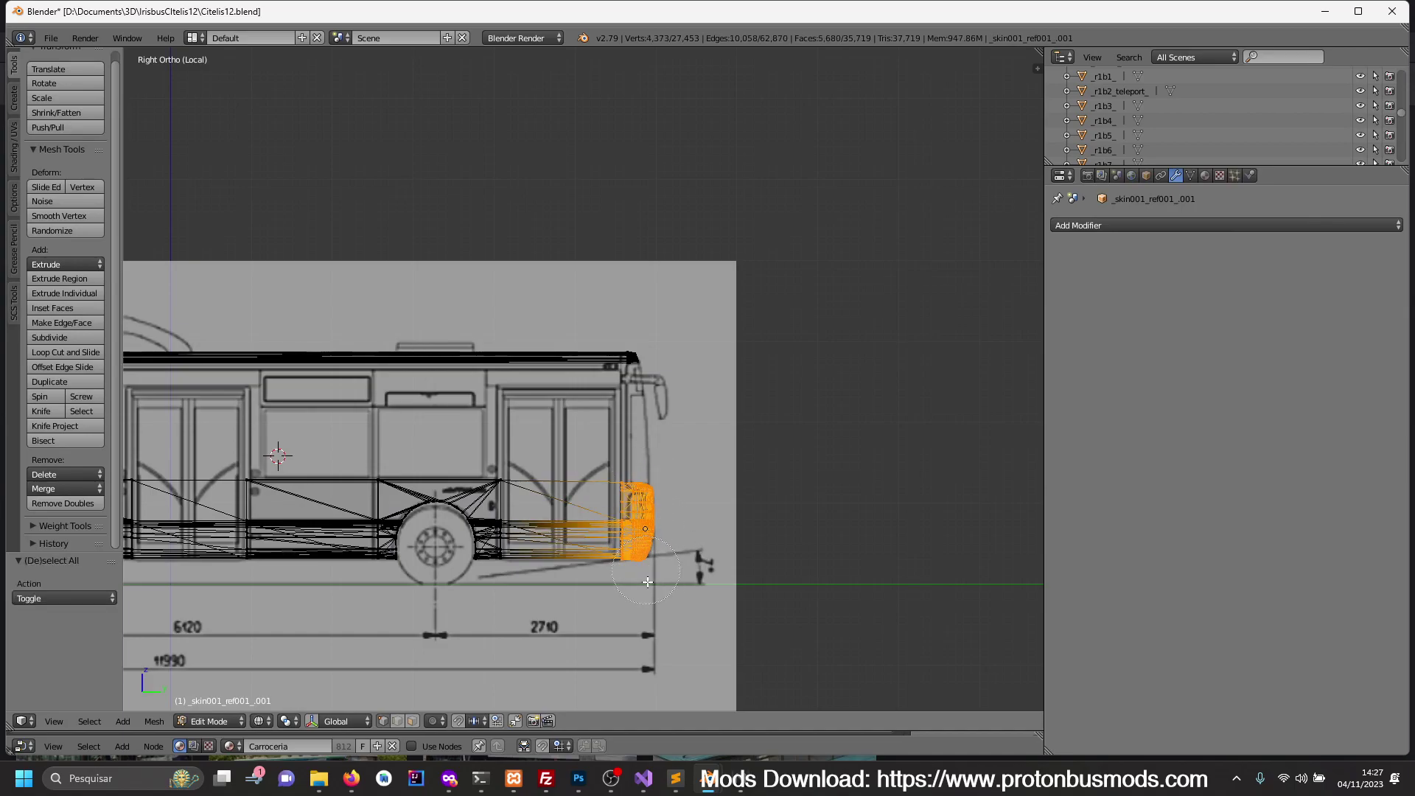
{"action": "key", "text": "p"}
{"action": "left_click", "coordinate": [704, 592]}
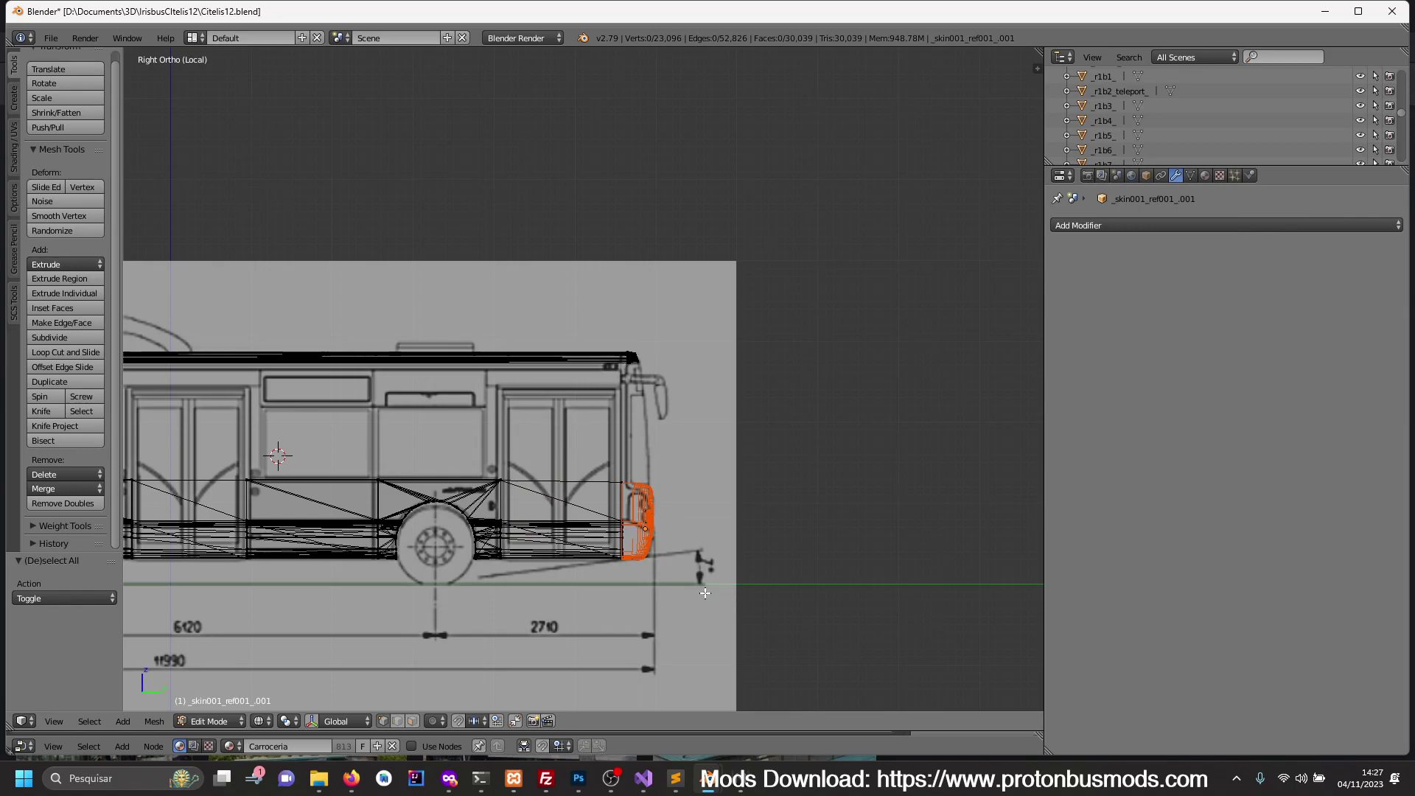
{"action": "key", "text": "Tab"}
{"action": "right_click", "coordinate": [638, 547]}
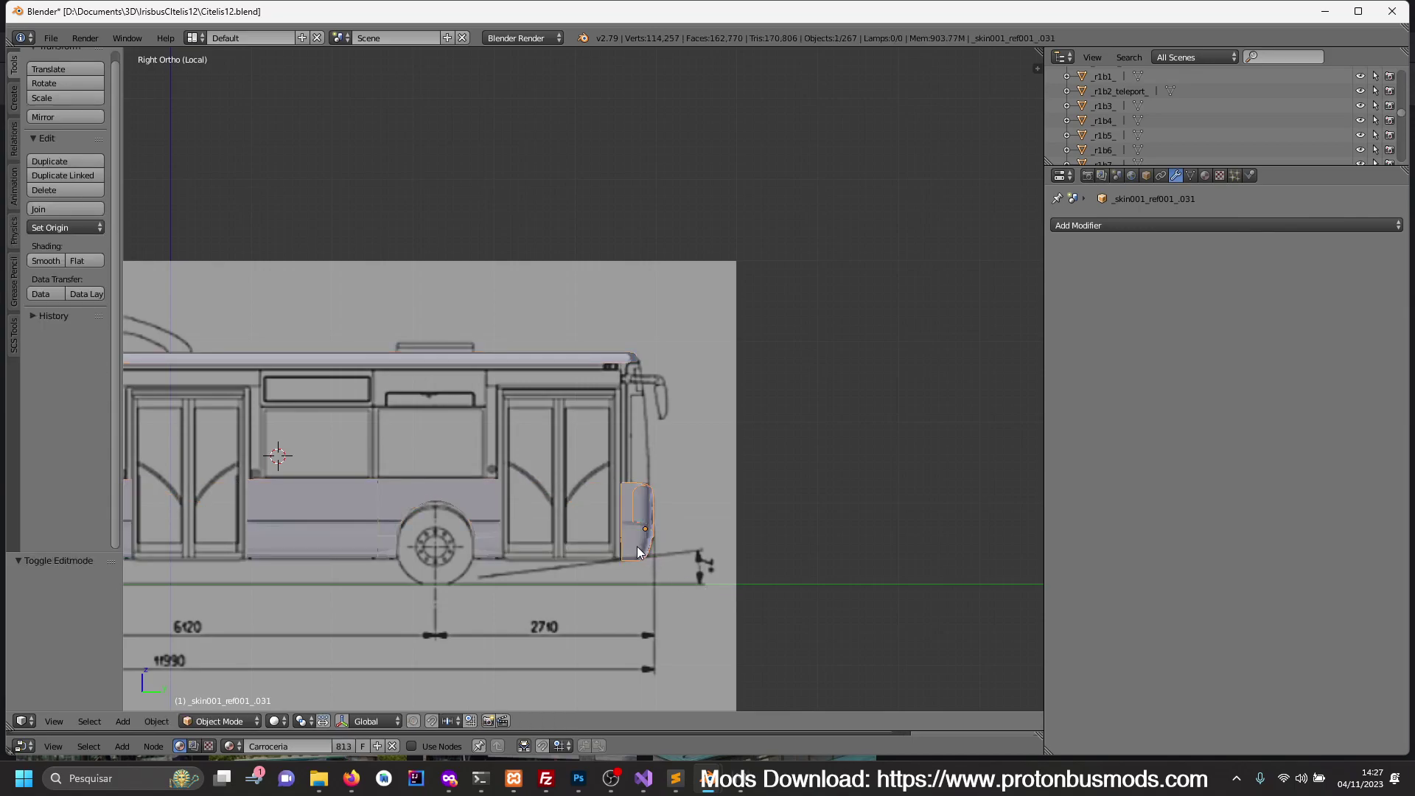
- Isolate the separated bumper piece and edit its mesh in side view
{"action": "key", "text": "KP_Divide"}
{"action": "key", "text": "a"}
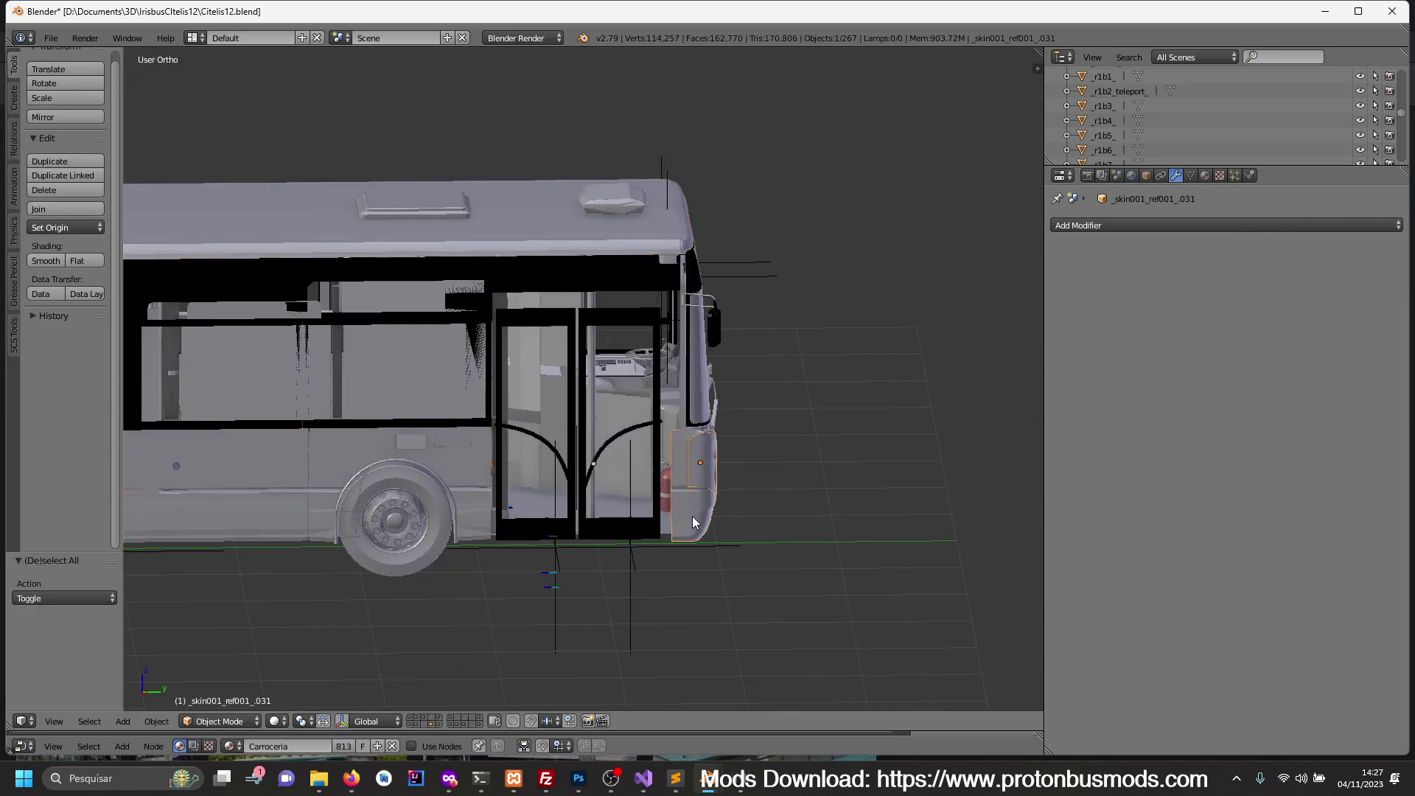
{"action": "key", "text": "KP_Divide"}
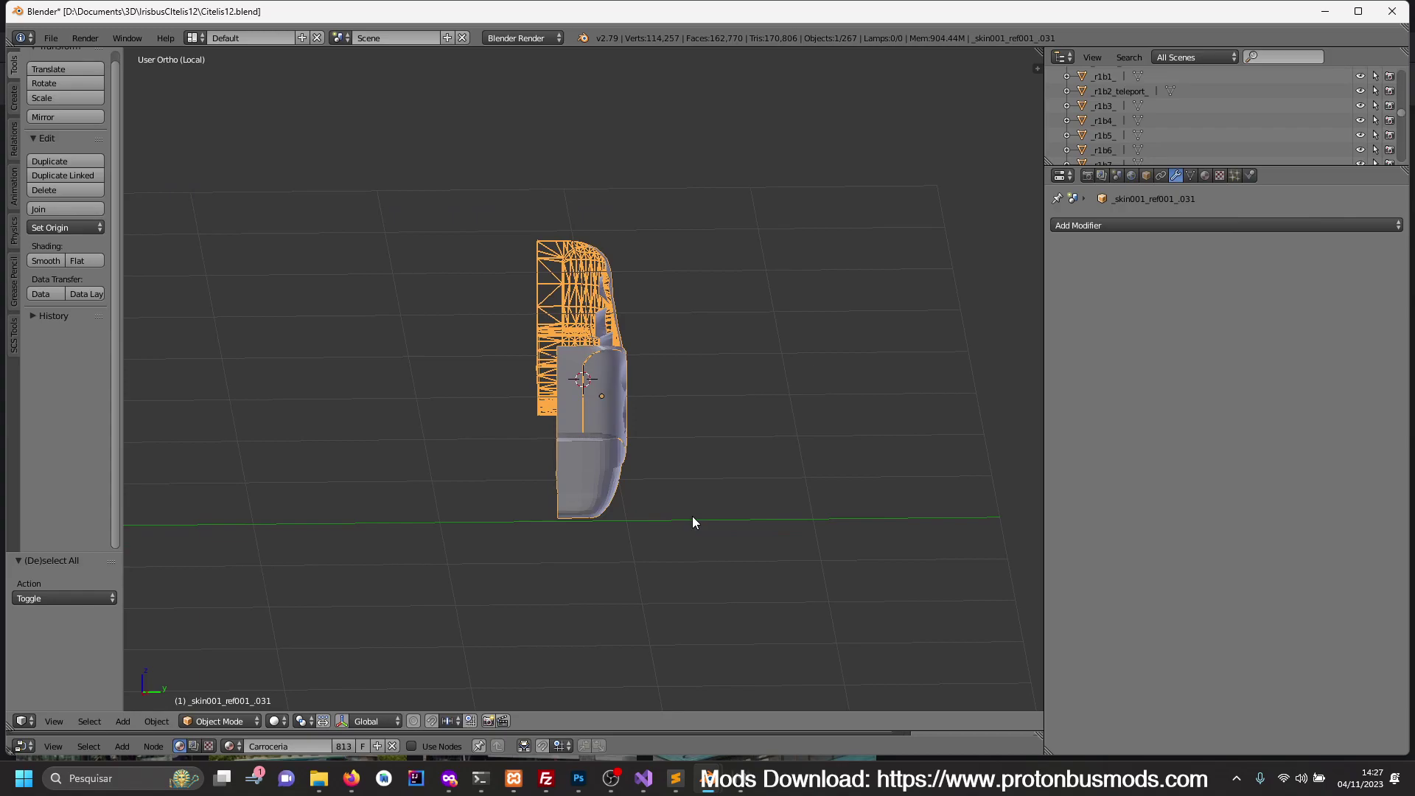
{"action": "key", "text": "KP_1"}
{"action": "middle_click_drag", "start_coordinate": [546, 490], "coordinate": [634, 525]}
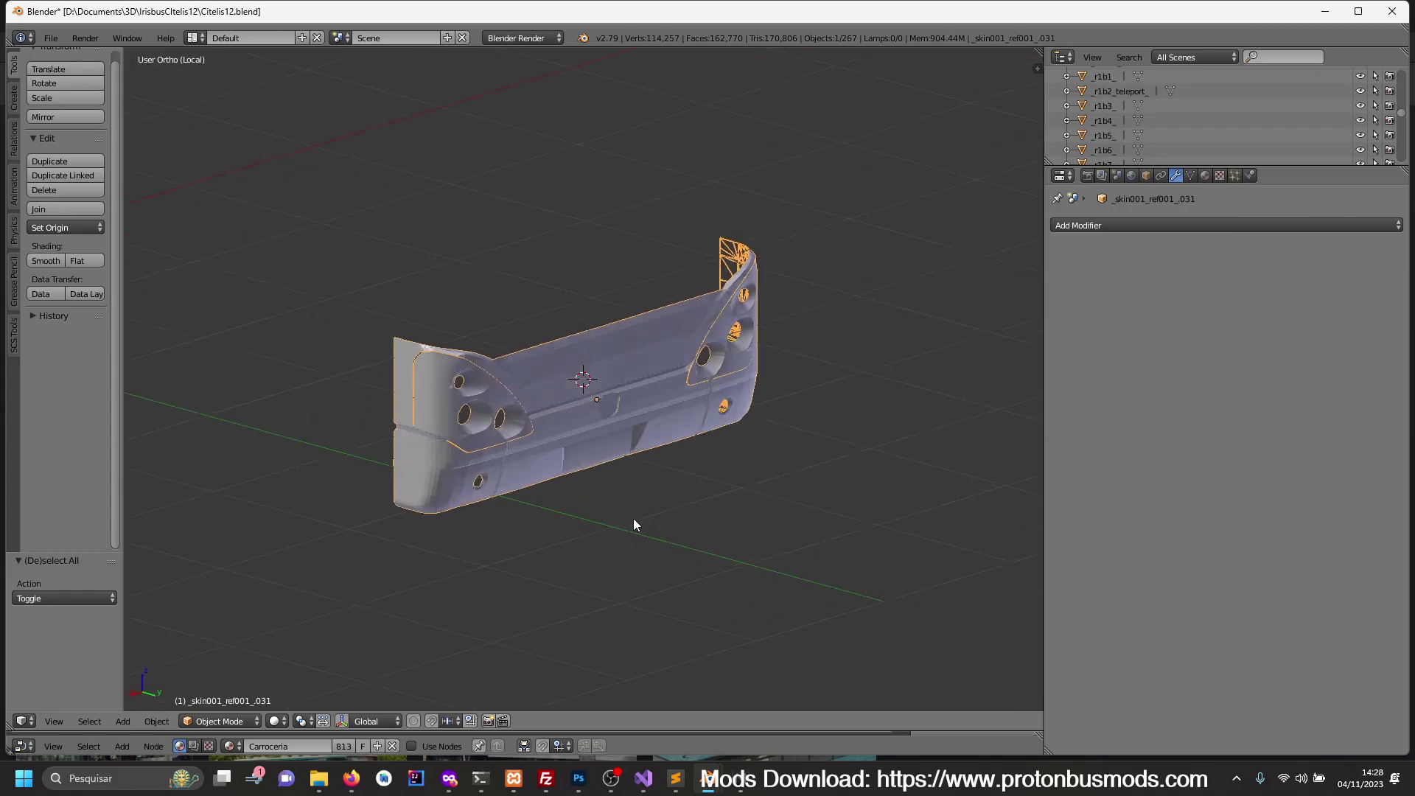
{"action": "scroll", "coordinate": [564, 471], "scroll_direction": "up", "scroll_amount": 3}
{"action": "key", "text": "Tab"}
{"action": "middle_click_drag", "start_coordinate": [398, 396], "coordinate": [566, 444], "text": "shift"}
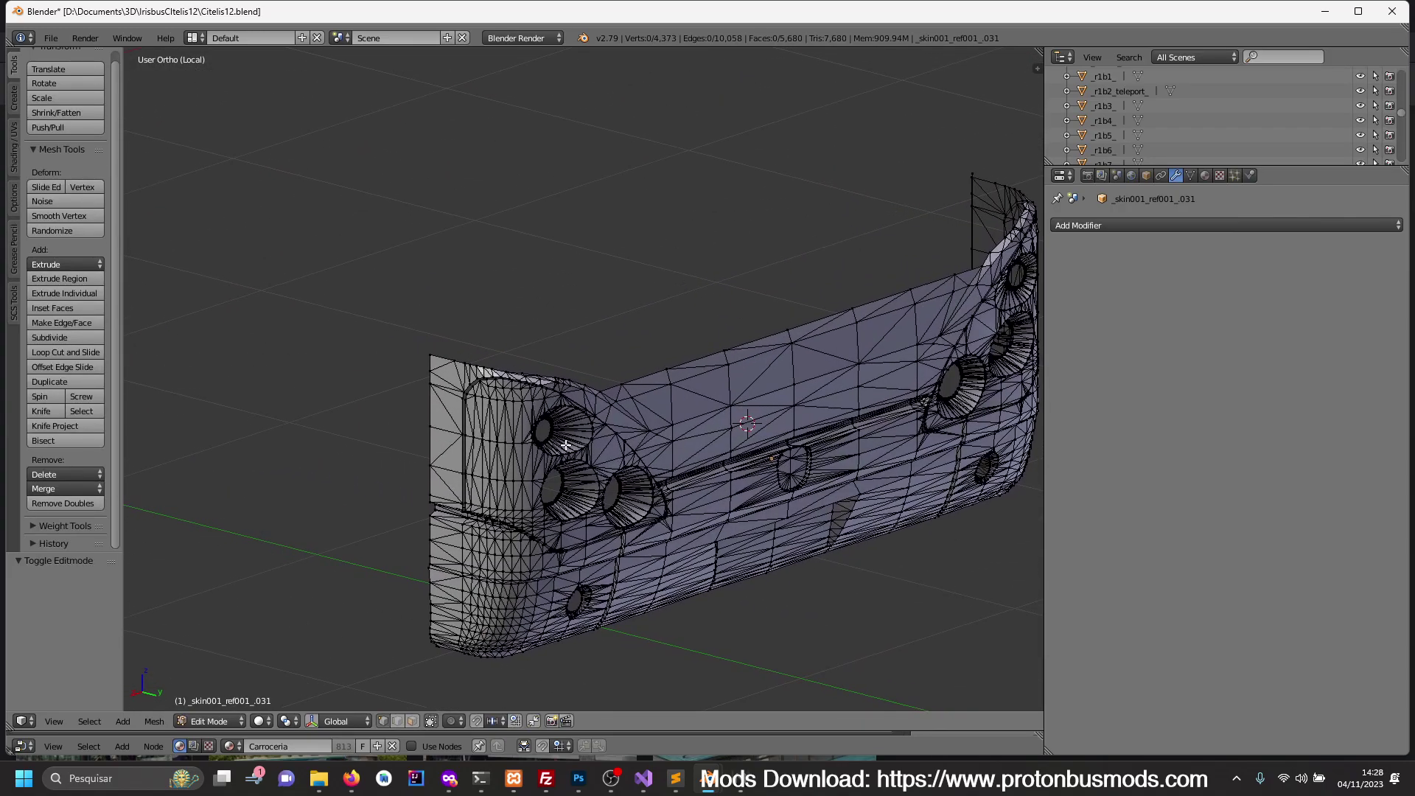
{"action": "key", "text": "KP_3"}
- Delete the stray top-left vertex from the bumper piece
{"action": "key", "text": "a"}
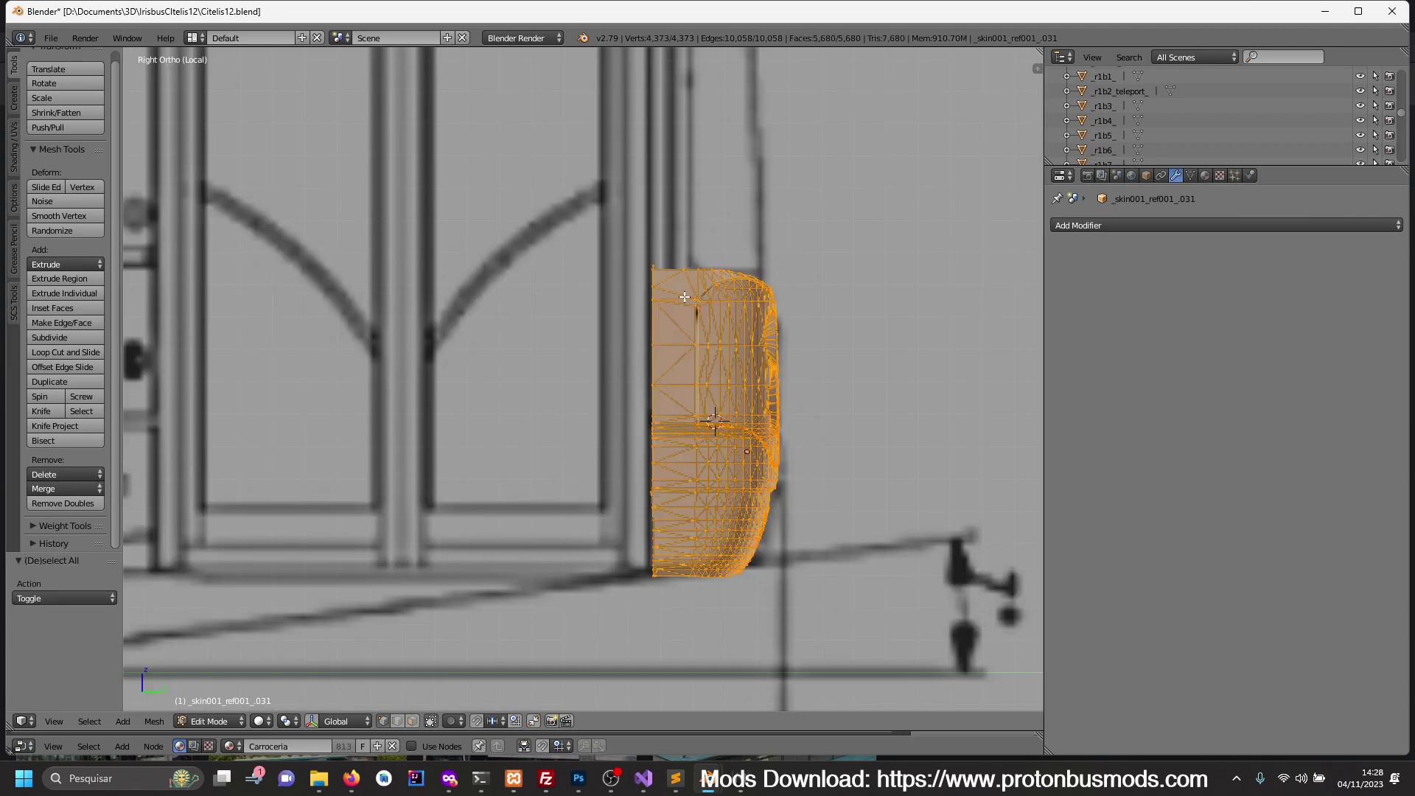
{"action": "middle_click_drag", "start_coordinate": [712, 410], "coordinate": [707, 443], "text": "shift"}
{"action": "scroll", "coordinate": [693, 383], "scroll_direction": "up", "scroll_amount": 3}
{"action": "key", "text": "a"}
{"action": "key", "text": "c"}
{"action": "left_click", "coordinate": [669, 345]}
{"action": "key", "text": "Escape"}
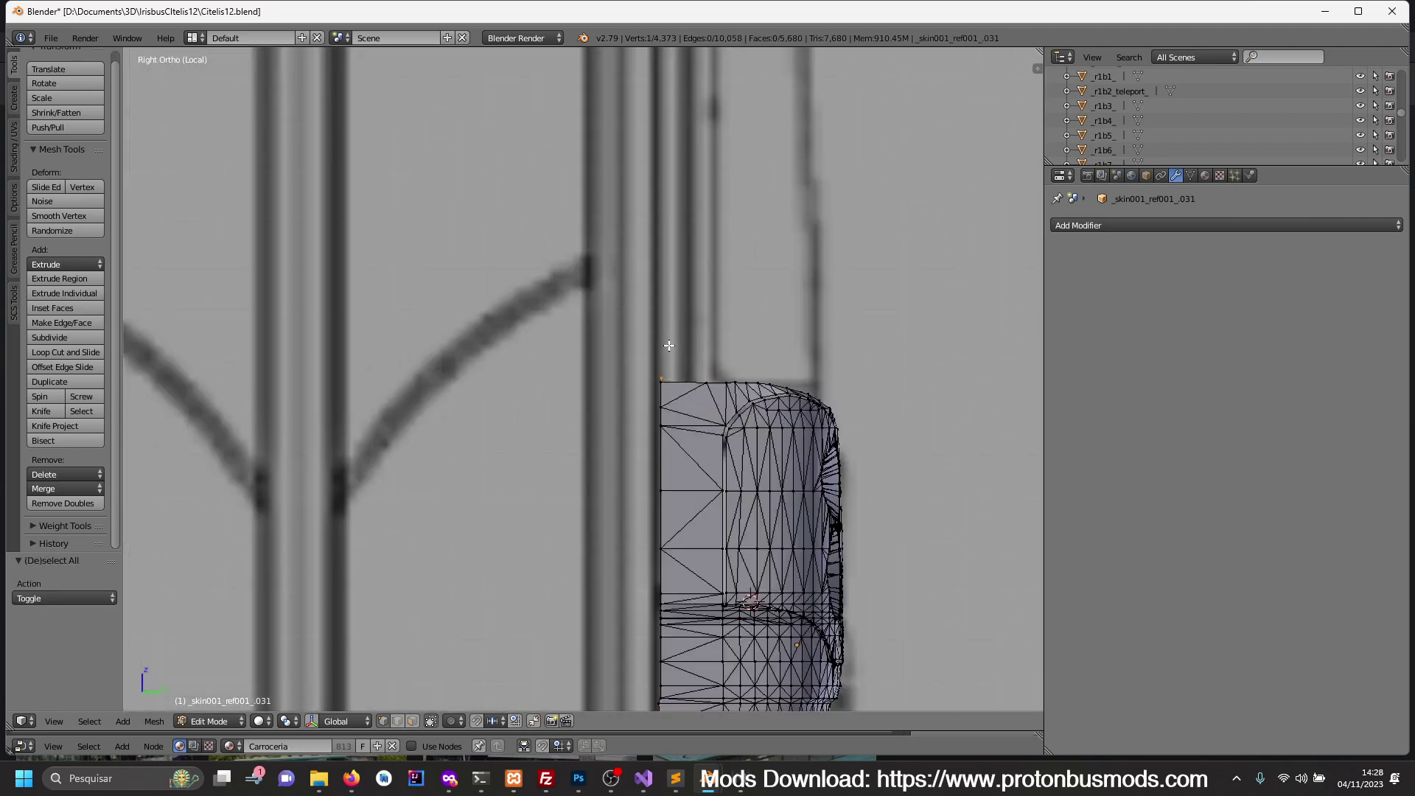
{"action": "key", "text": "x"}
{"action": "left_click", "coordinate": [670, 345]}
{"action": "scroll", "coordinate": [669, 345], "scroll_direction": "down", "scroll_amount": 4}
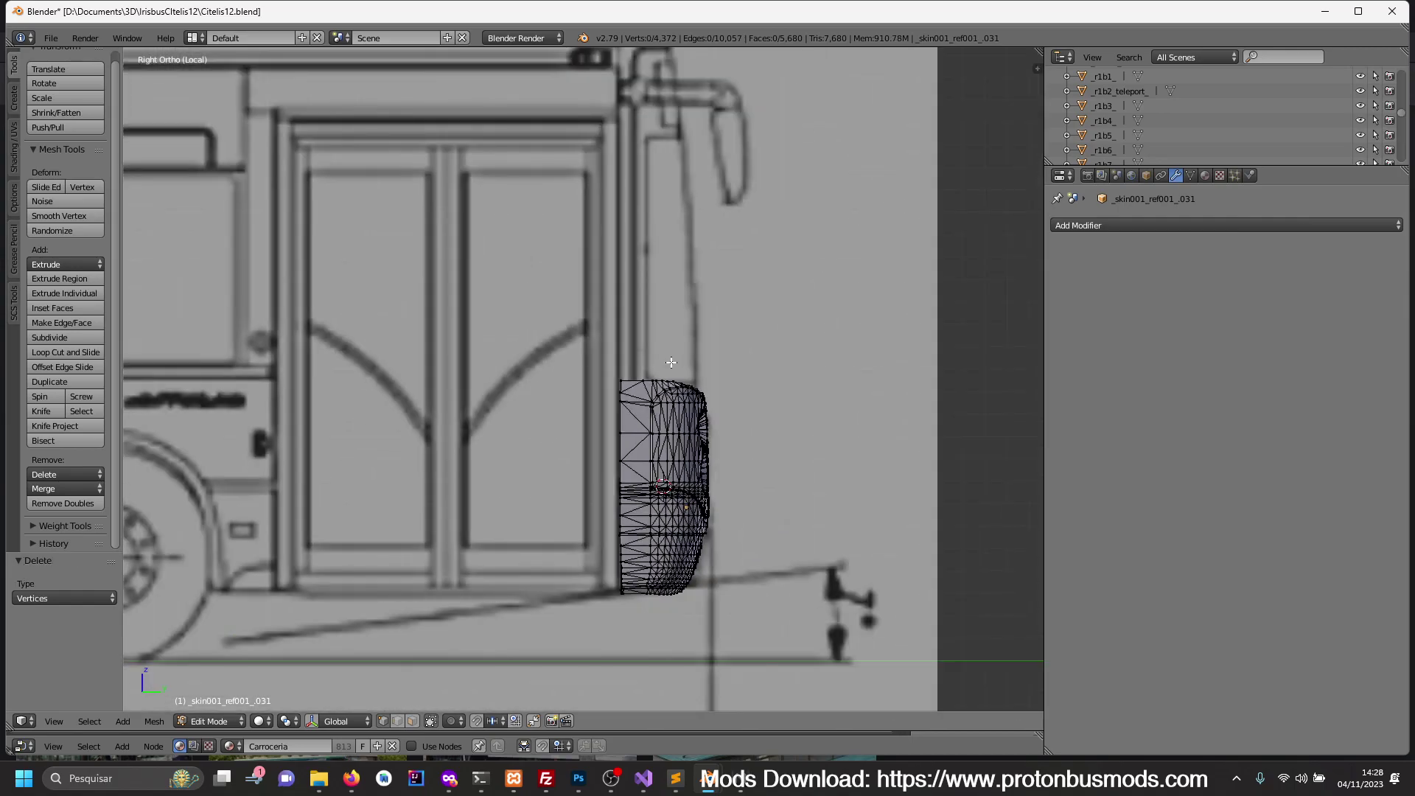
- Knife-cut a vertical line down the piece's edge where it meets the body
{"action": "key", "text": "k"}
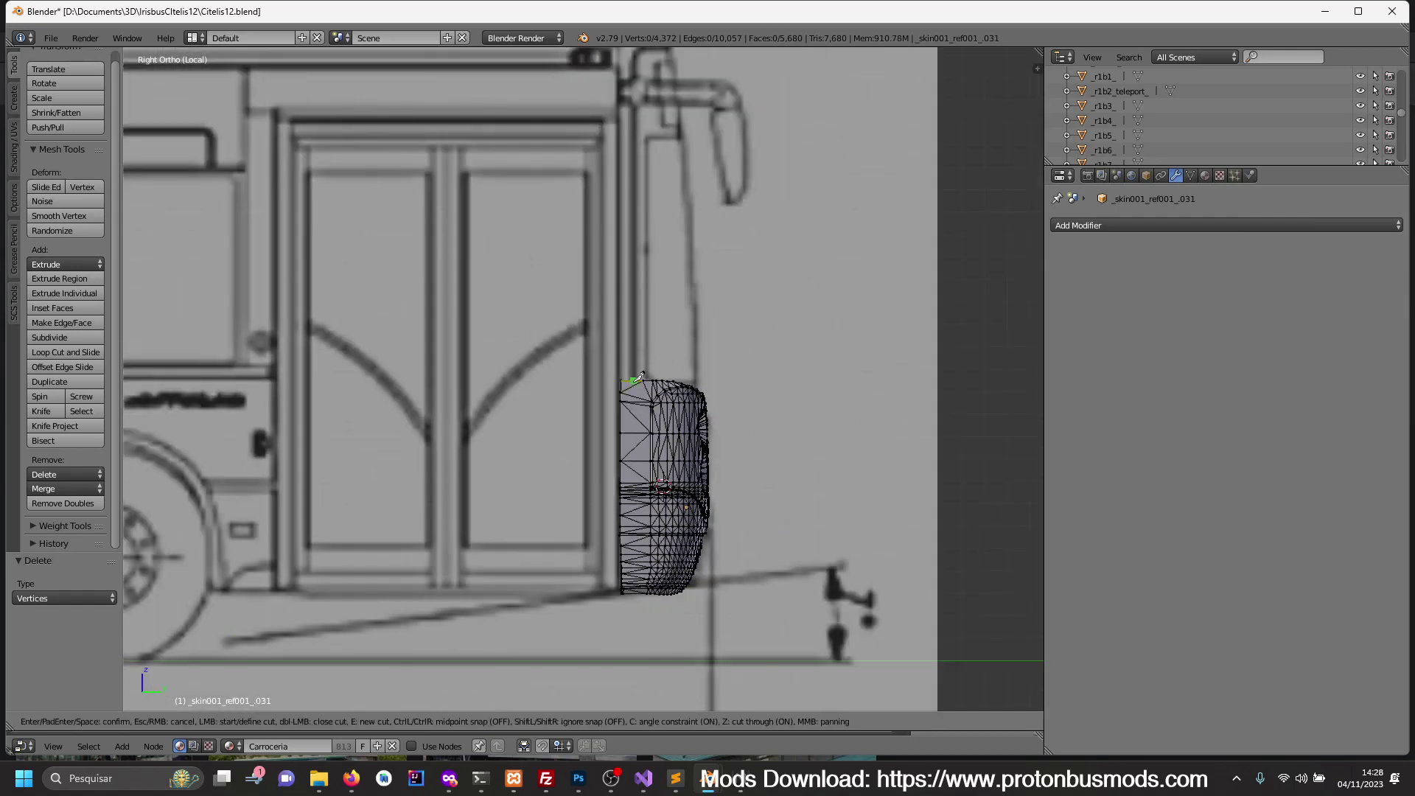
{"action": "left_click", "coordinate": [634, 381]}
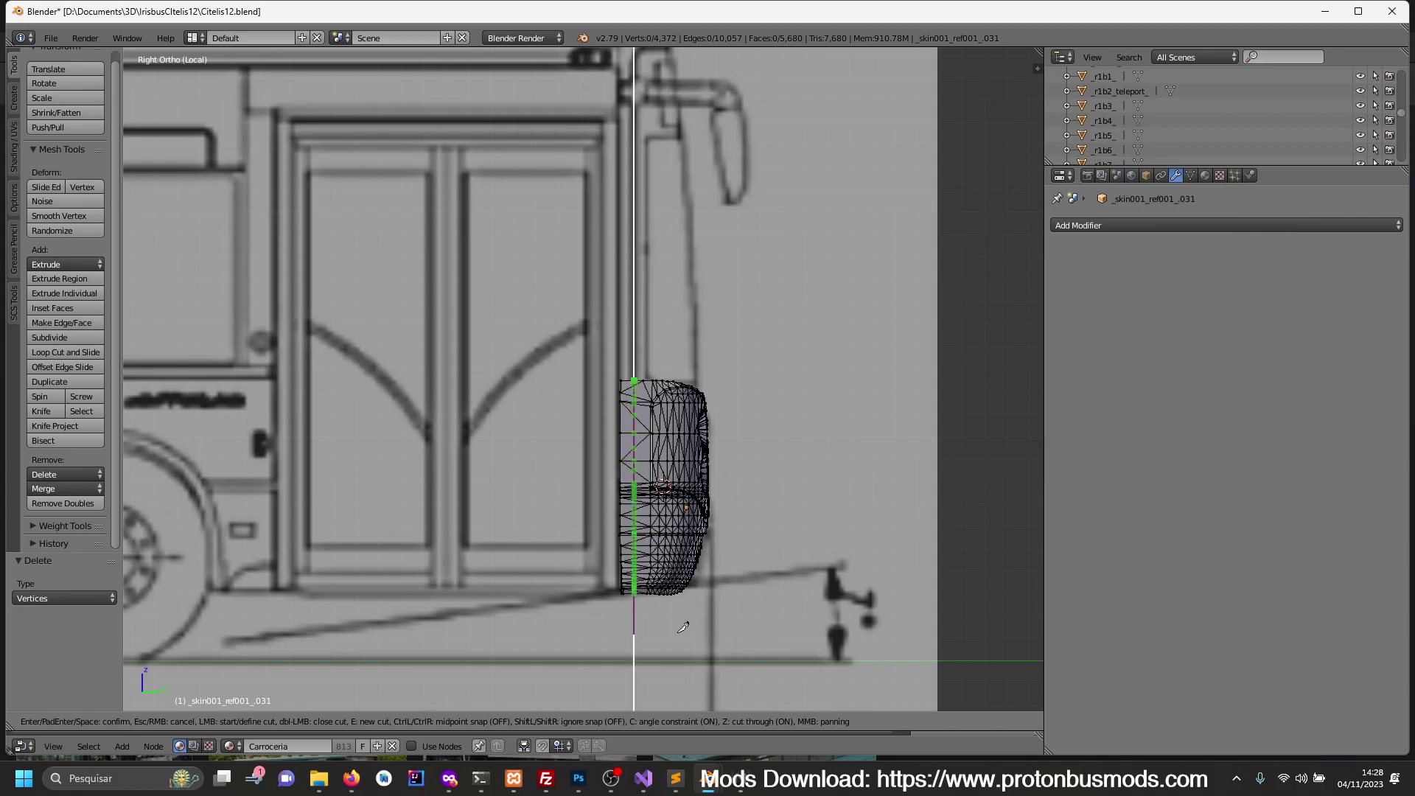
{"action": "left_click", "coordinate": [634, 594]}
{"action": "key", "text": "Return"}
{"action": "scroll", "coordinate": [674, 633], "scroll_direction": "up", "scroll_amount": 5}
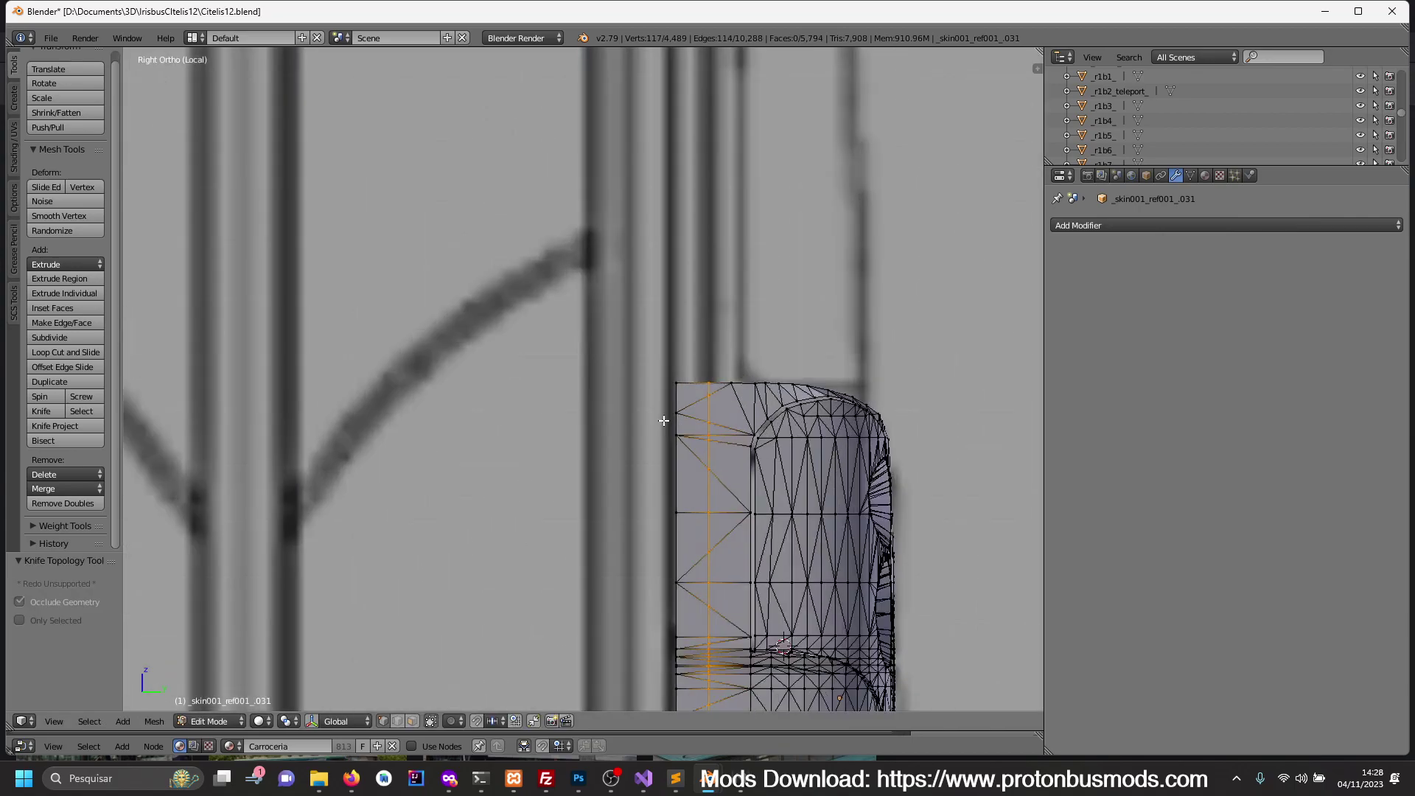
- Select the piece's top-left edge, then return to Object Mode viewing the bus side
{"action": "key", "text": "a"}
{"action": "key", "text": "c"}
{"action": "left_click", "coordinate": [683, 357]}
{"action": "key", "text": "Escape"}
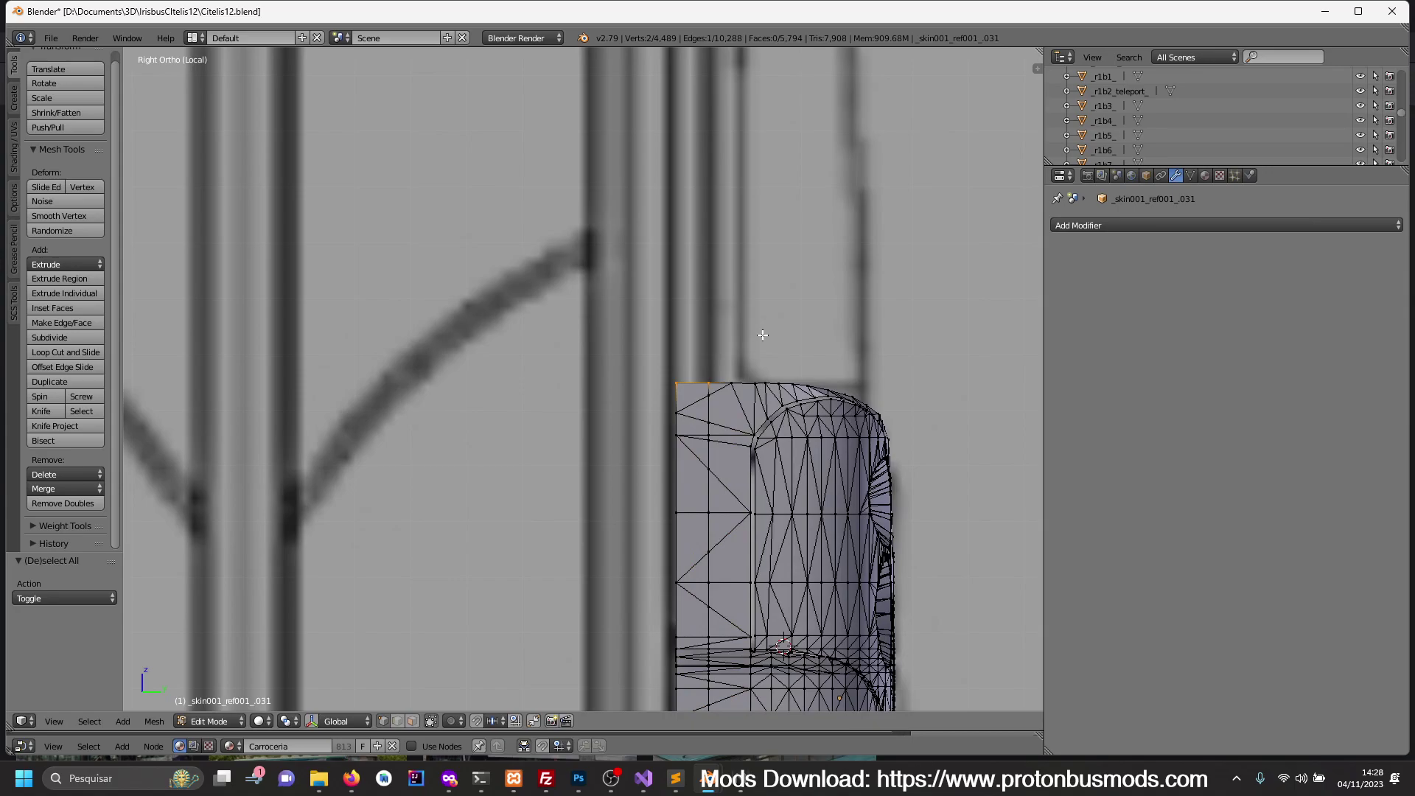
{"action": "key", "text": "ctrl+KP_1"}
{"action": "scroll", "coordinate": [617, 381], "scroll_direction": "down", "scroll_amount": 2}
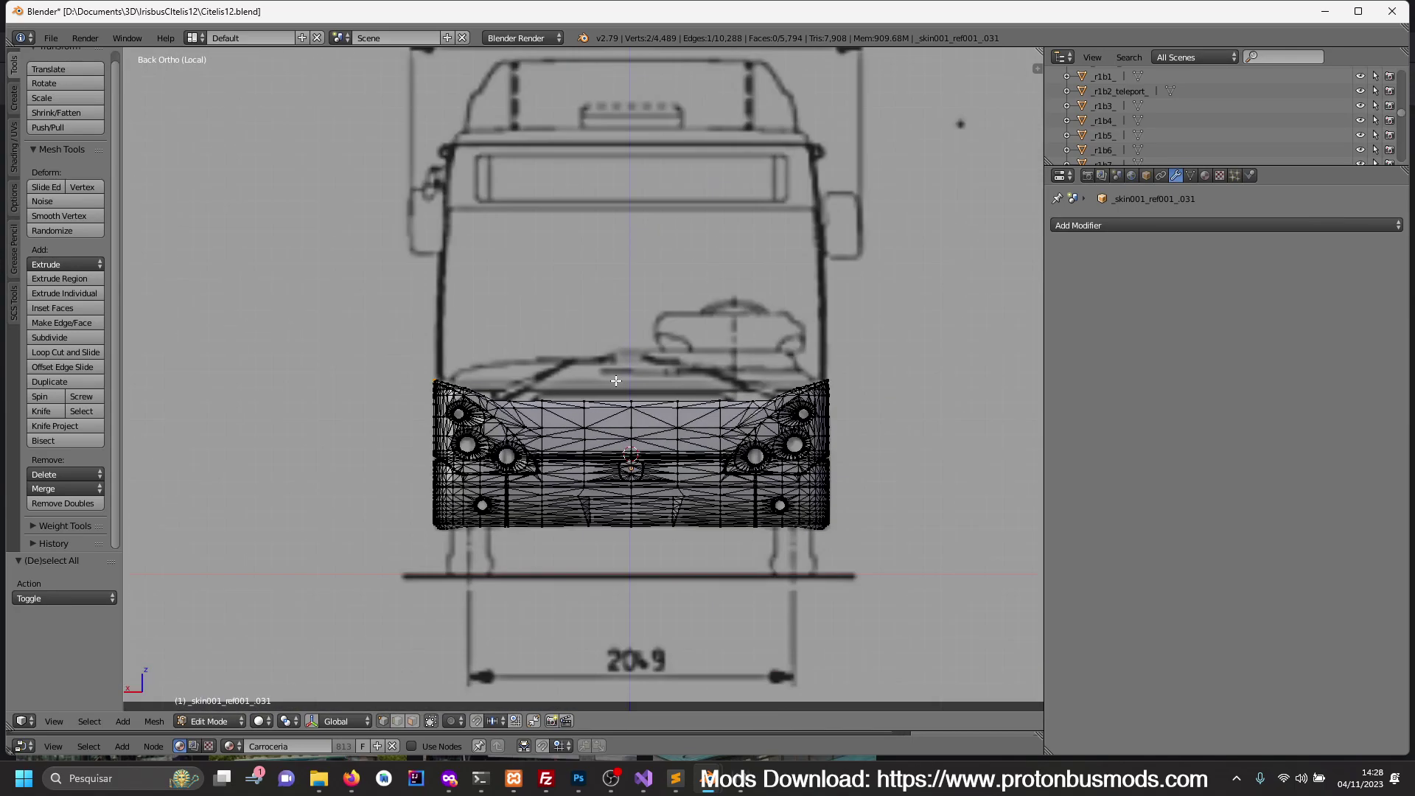
{"action": "key", "text": "Tab"}
{"action": "middle_click_drag", "start_coordinate": [616, 380], "coordinate": [710, 374]}
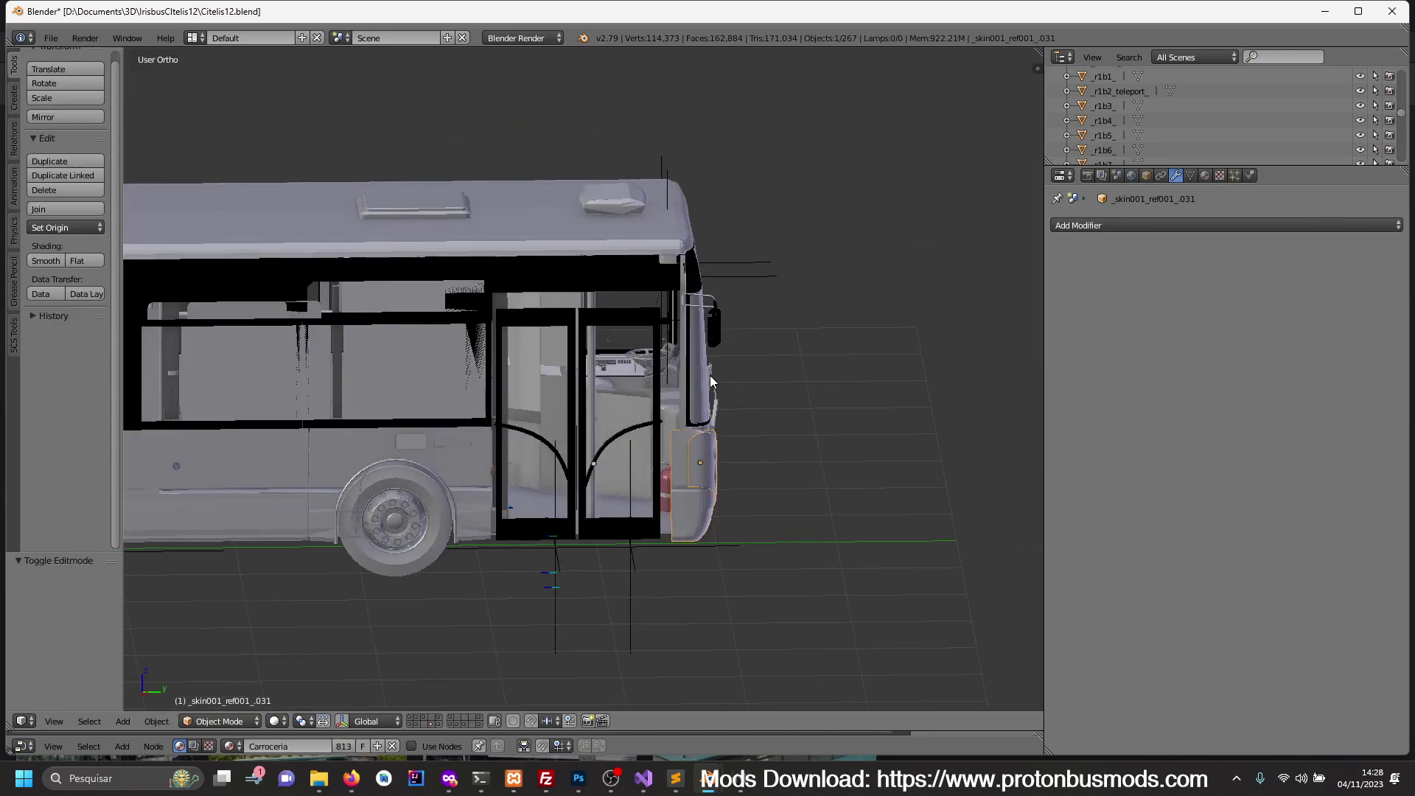
- Isolate the bus body in local view and brush-select its roof faces in Edit Mode
{"action": "right_click", "coordinate": [616, 248]}
{"action": "key", "text": "KP_Divide"}
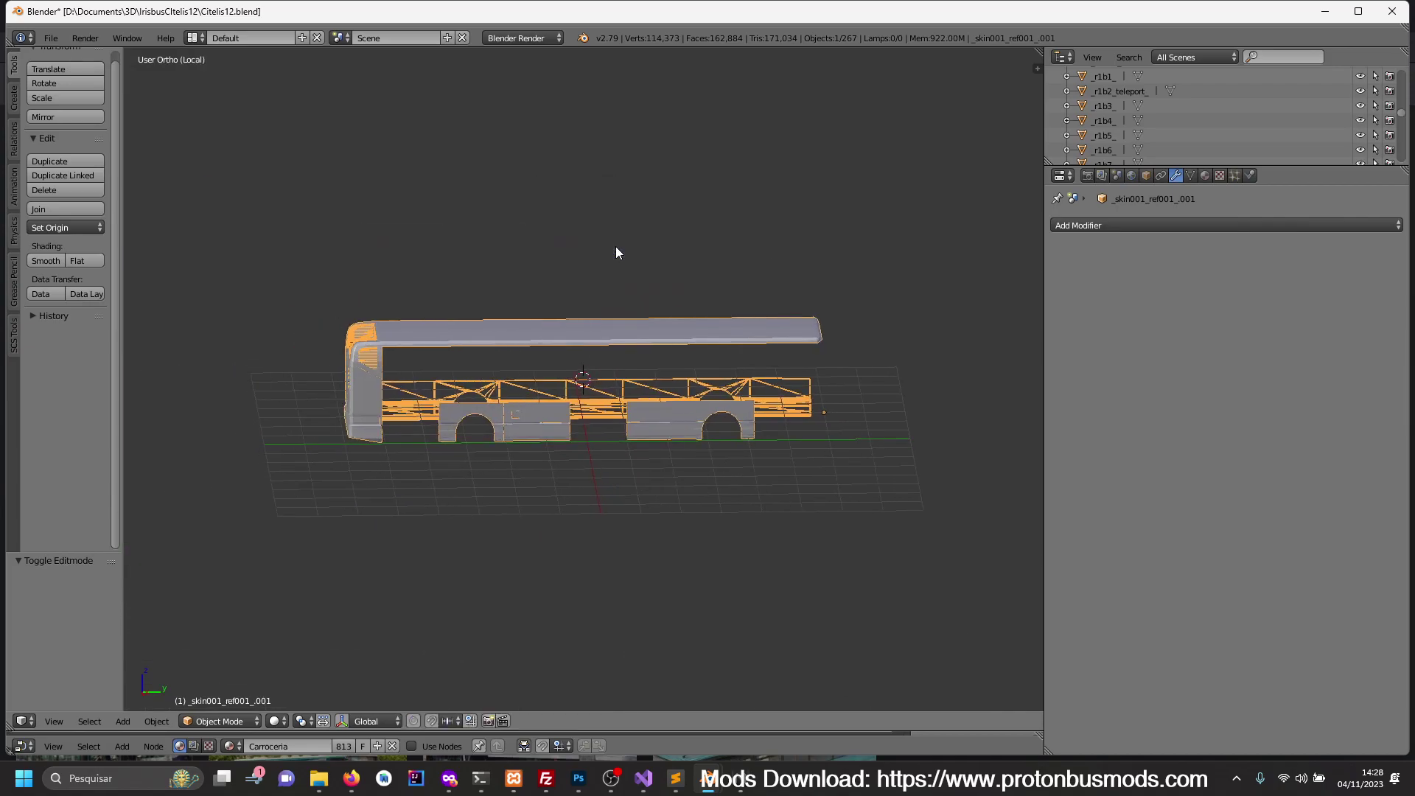
{"action": "key", "text": "Tab"}
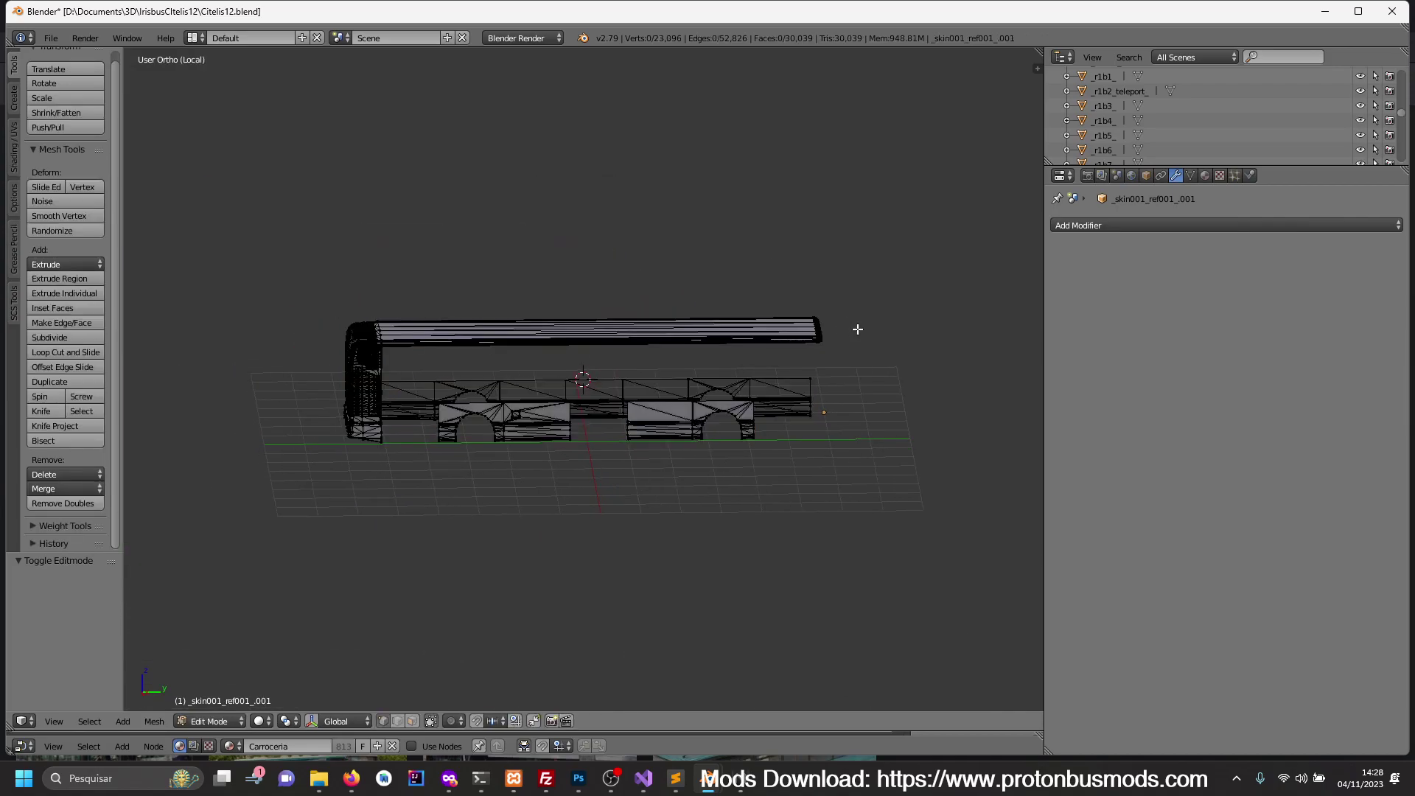
{"action": "key", "text": "a"}
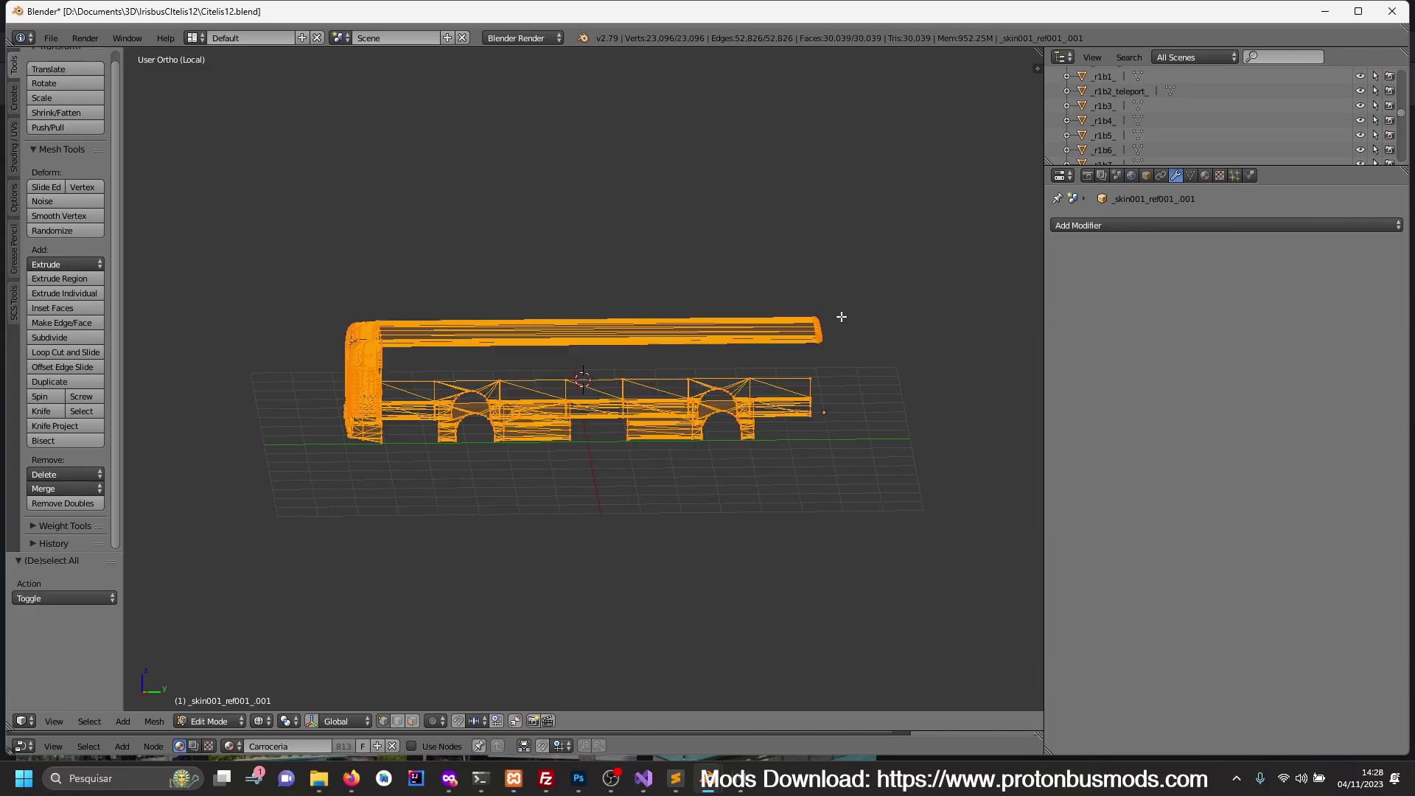
{"action": "key", "text": "a"}
{"action": "key", "text": "c"}
{"action": "left_click_drag", "start_coordinate": [821, 310], "coordinate": [654, 300]}
{"action": "key", "text": "Escape"}
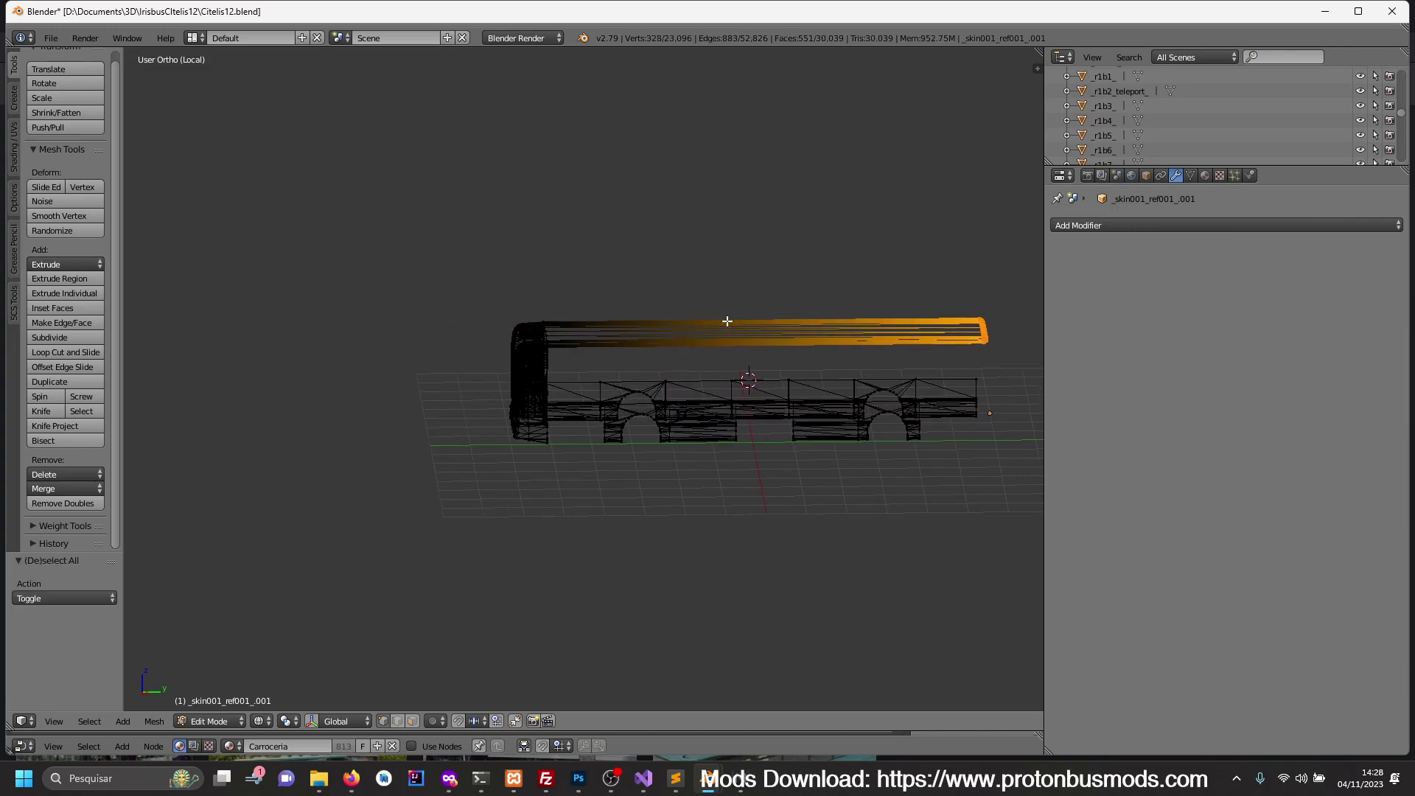
{"action": "scroll", "coordinate": [728, 319], "scroll_direction": "up", "scroll_amount": 4}
{"action": "scroll", "coordinate": [702, 316], "scroll_direction": "up", "scroll_amount": 3}
{"action": "scroll", "coordinate": [664, 328], "scroll_direction": "up", "scroll_amount": 2}
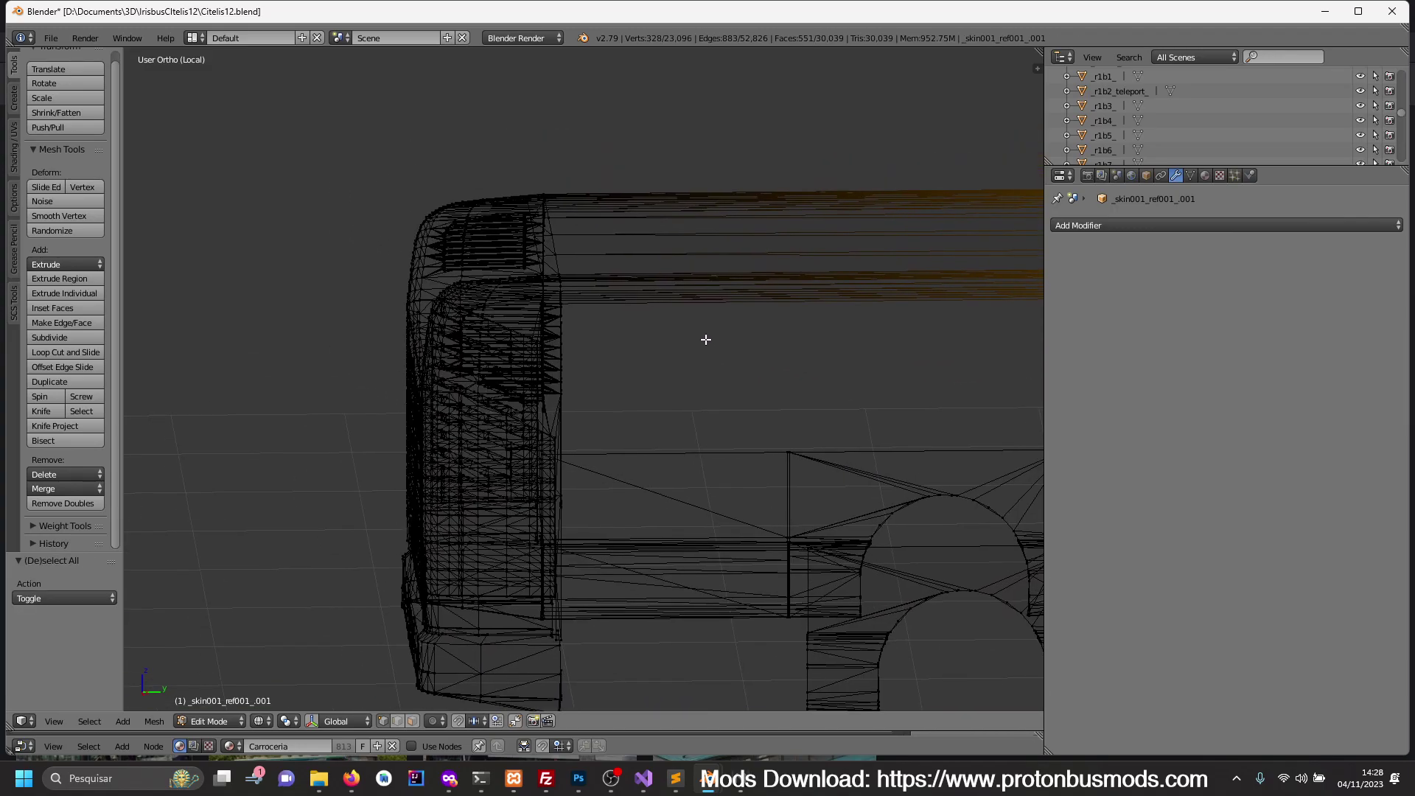
- In right side view, add the roof's front edges and front face row to the selection
{"action": "key", "text": "KP_3"}
{"action": "scroll", "coordinate": [707, 361], "scroll_direction": "up", "scroll_amount": 1}
{"action": "scroll", "coordinate": [706, 371], "scroll_direction": "up", "scroll_amount": 4}
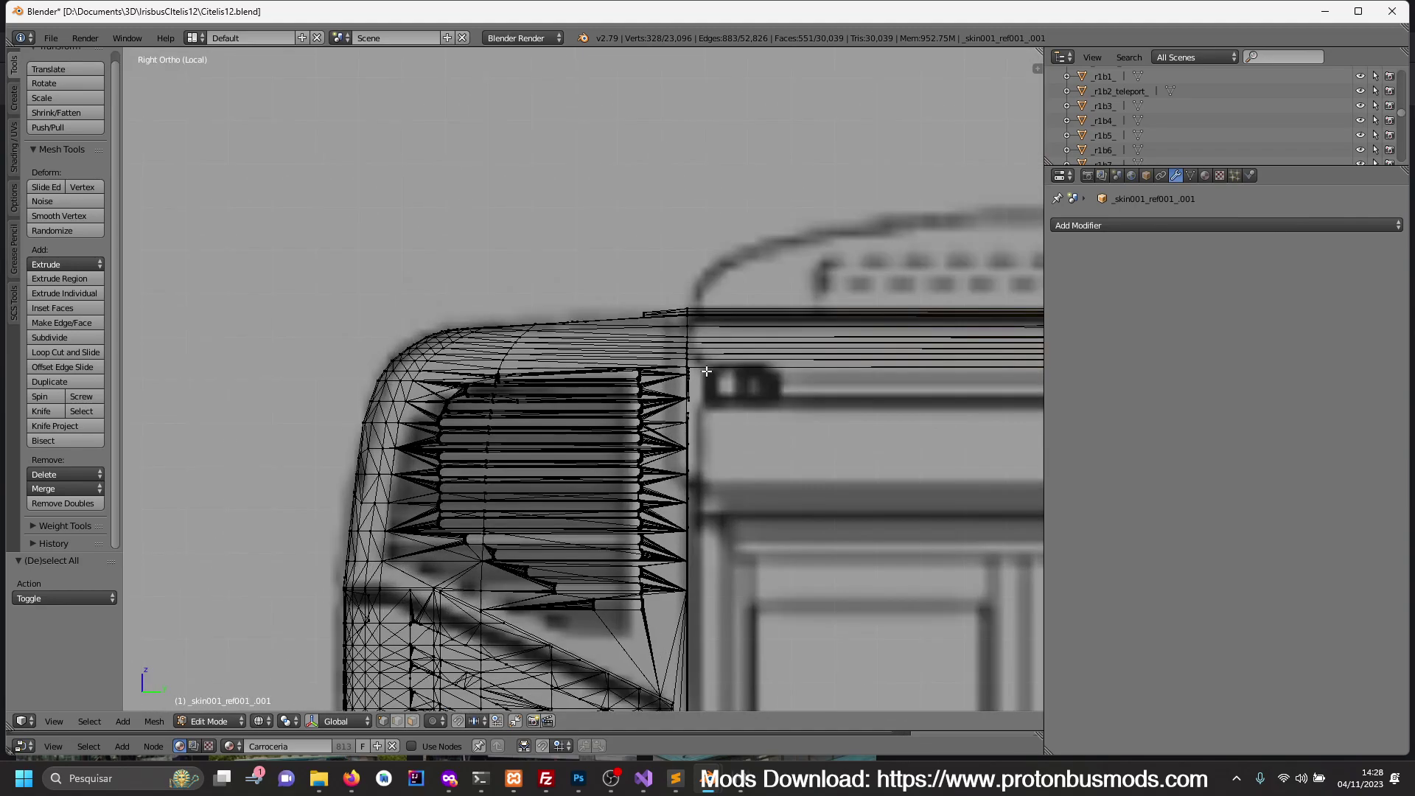
{"action": "scroll", "coordinate": [706, 371], "scroll_direction": "up", "scroll_amount": 3}
{"action": "key", "text": "c"}
{"action": "left_click_drag", "start_coordinate": [805, 267], "coordinate": [799, 308]}
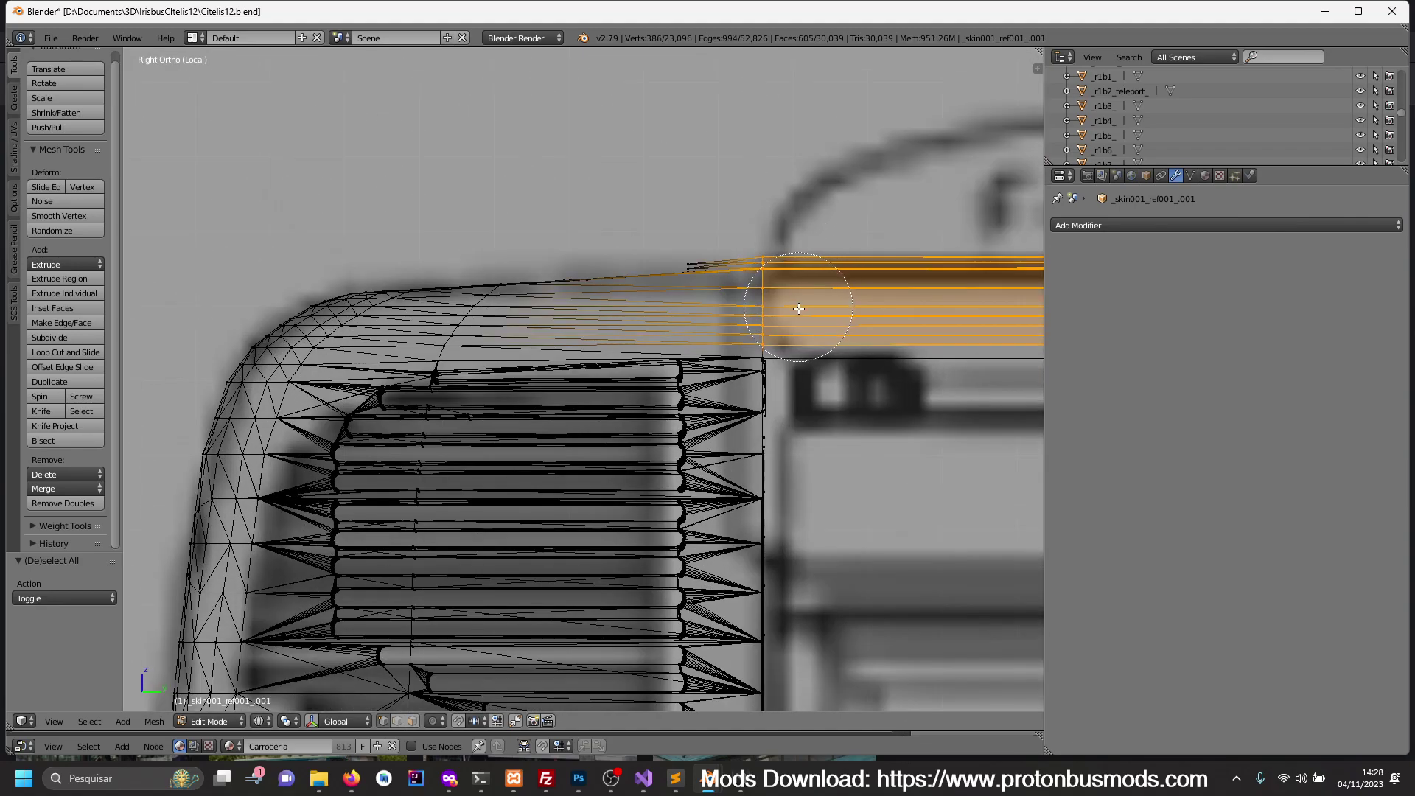
{"action": "key", "text": "Escape"}
{"action": "scroll", "coordinate": [664, 368], "scroll_direction": "up", "scroll_amount": 3}
{"action": "scroll", "coordinate": [664, 367], "scroll_direction": "up", "scroll_amount": 1}
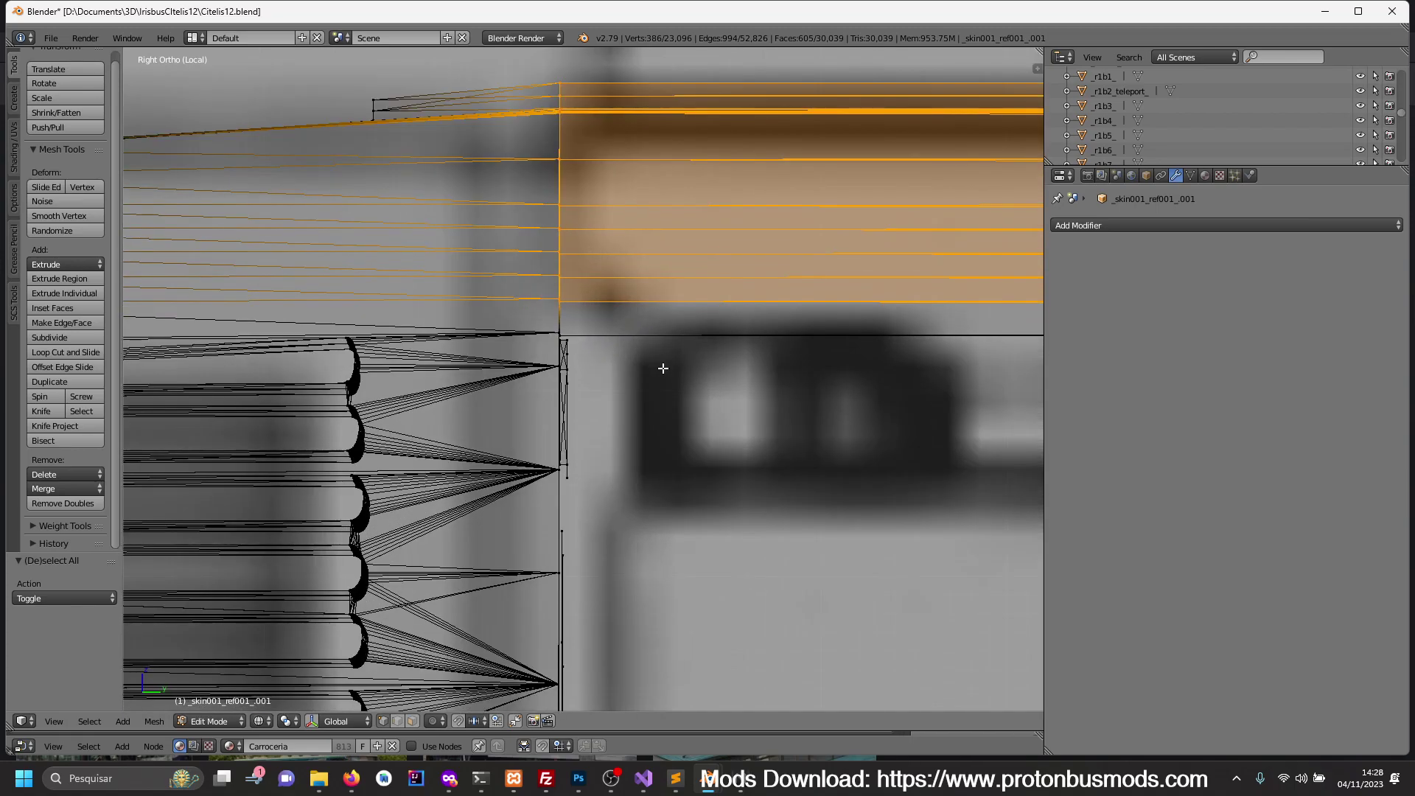
{"action": "scroll", "coordinate": [664, 347], "scroll_direction": "up", "scroll_amount": 2}
{"action": "scroll", "coordinate": [632, 269], "scroll_direction": "up", "scroll_amount": 3}
{"action": "key", "text": "c"}
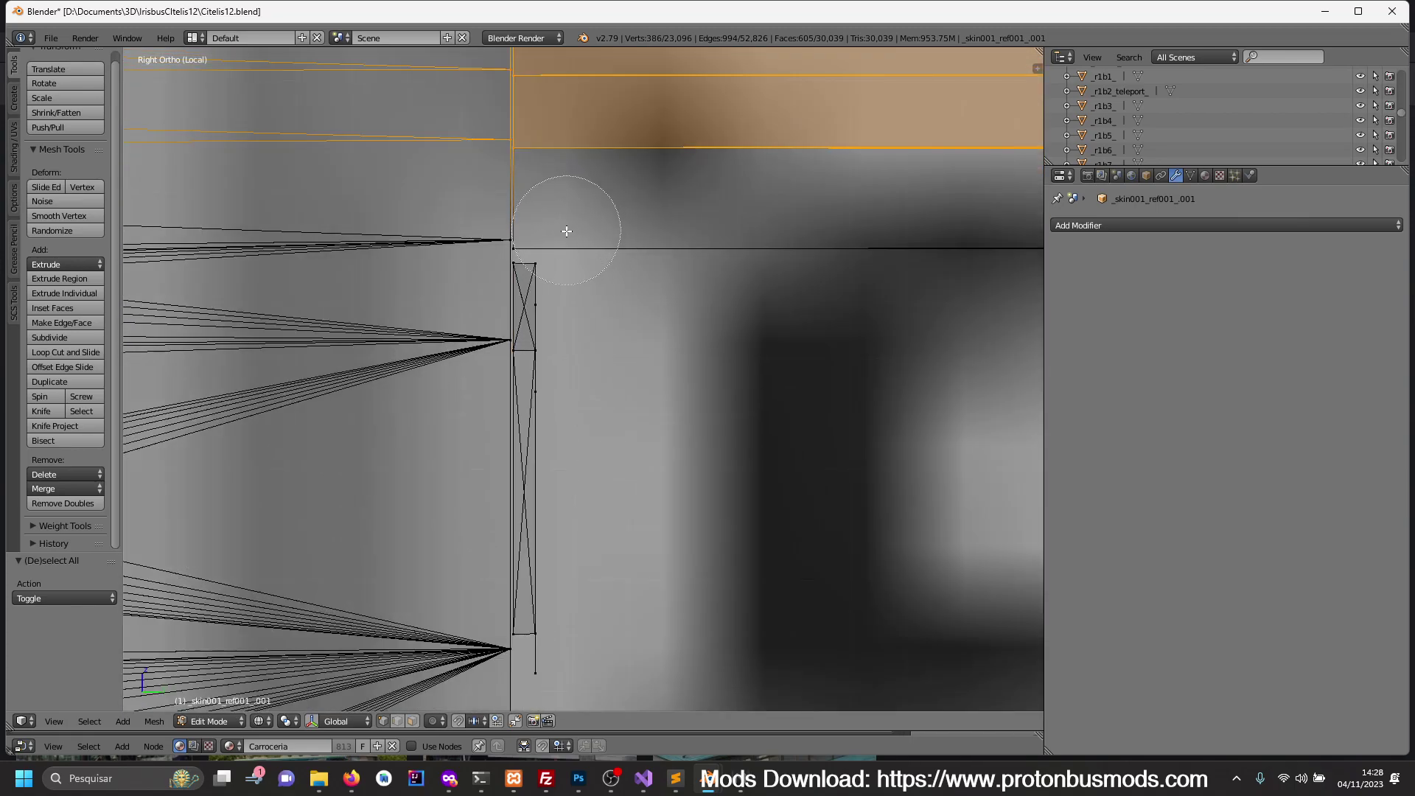
{"action": "scroll", "coordinate": [566, 231], "scroll_direction": "down", "scroll_amount": 6}
{"action": "left_click", "coordinate": [527, 246]}
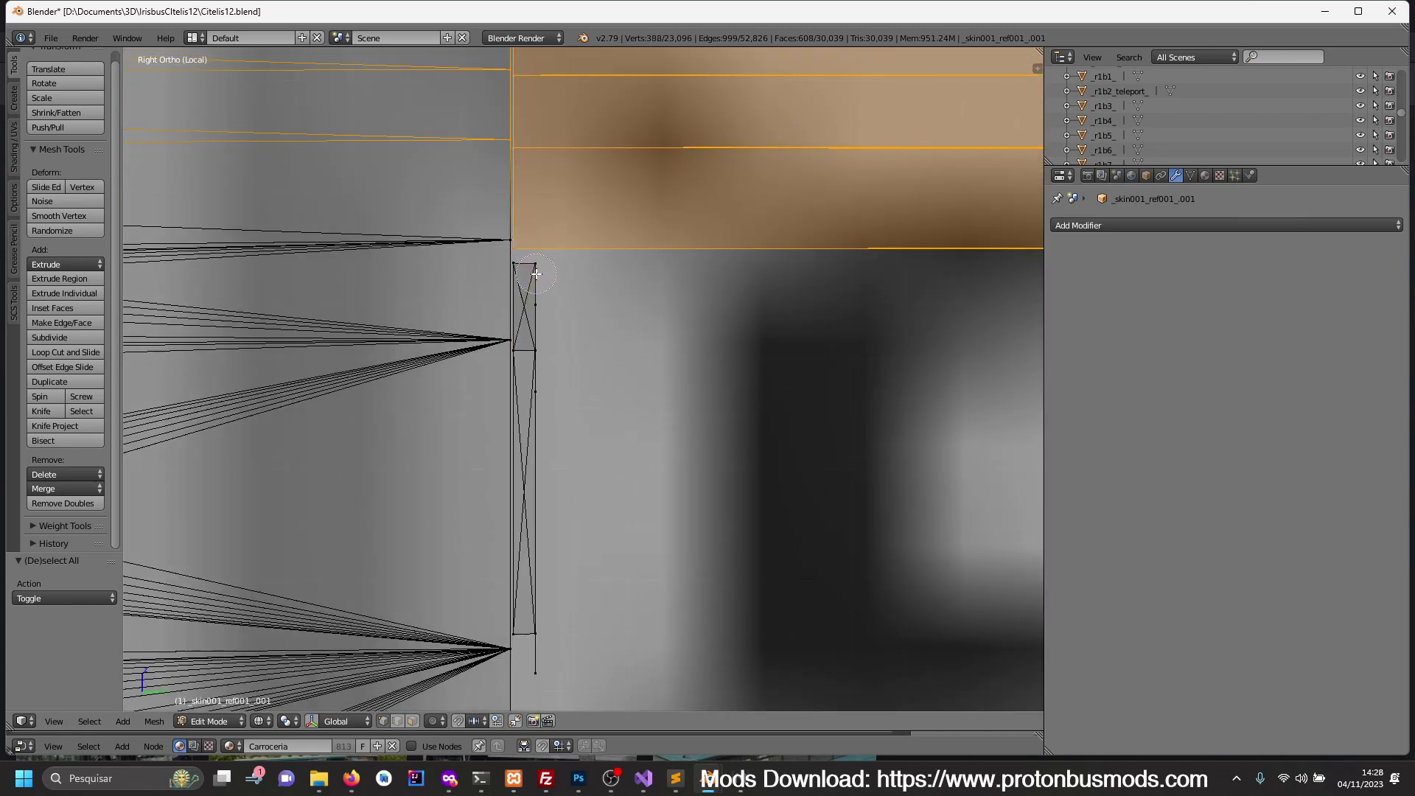
{"action": "key", "text": "Escape"}
{"action": "scroll", "coordinate": [556, 278], "scroll_direction": "down", "scroll_amount": 2}
{"action": "scroll", "coordinate": [555, 310], "scroll_direction": "down", "scroll_amount": 1}
{"action": "scroll", "coordinate": [553, 368], "scroll_direction": "down", "scroll_amount": 1}
{"action": "scroll", "coordinate": [553, 378], "scroll_direction": "down", "scroll_amount": 1}
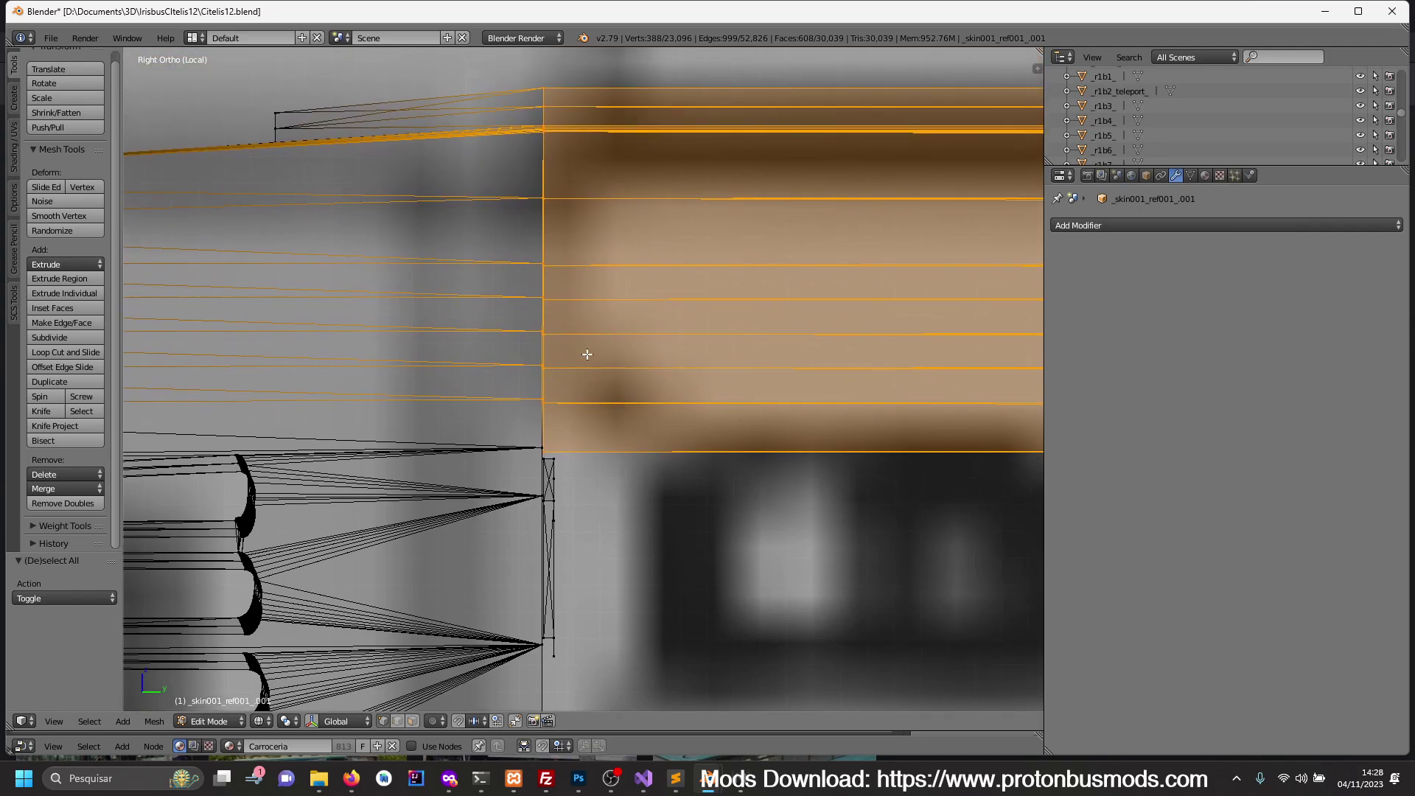
{"action": "key", "text": "ctrl+z"}
{"action": "key", "text": "ctrl+shift+z"}
- Try different transform pivot options, including the last-selected element pivot
{"action": "left_click", "coordinate": [291, 721]}
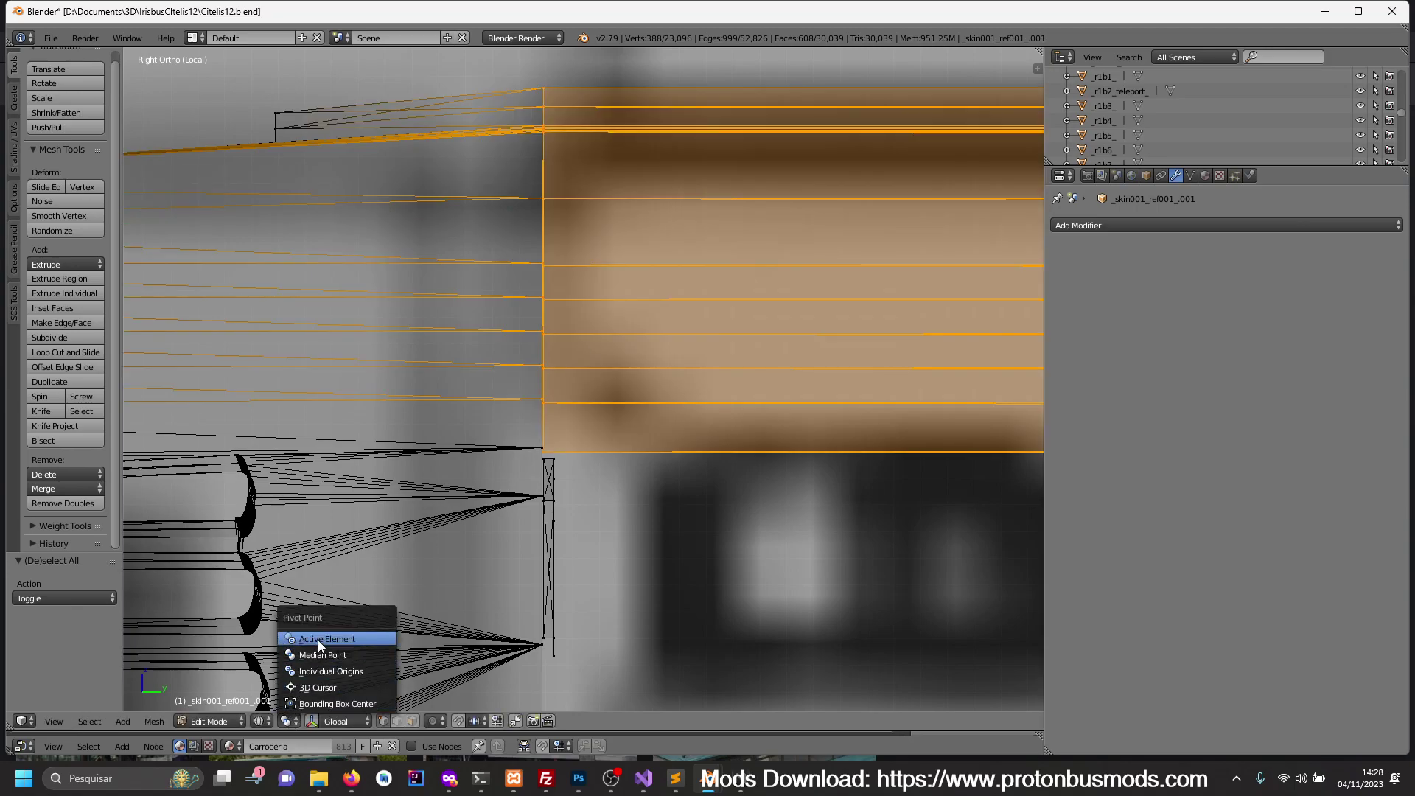
{"action": "left_click", "coordinate": [372, 638]}
{"action": "key", "text": "s"}
{"action": "key", "text": "Escape"}
{"action": "key", "text": "a"}
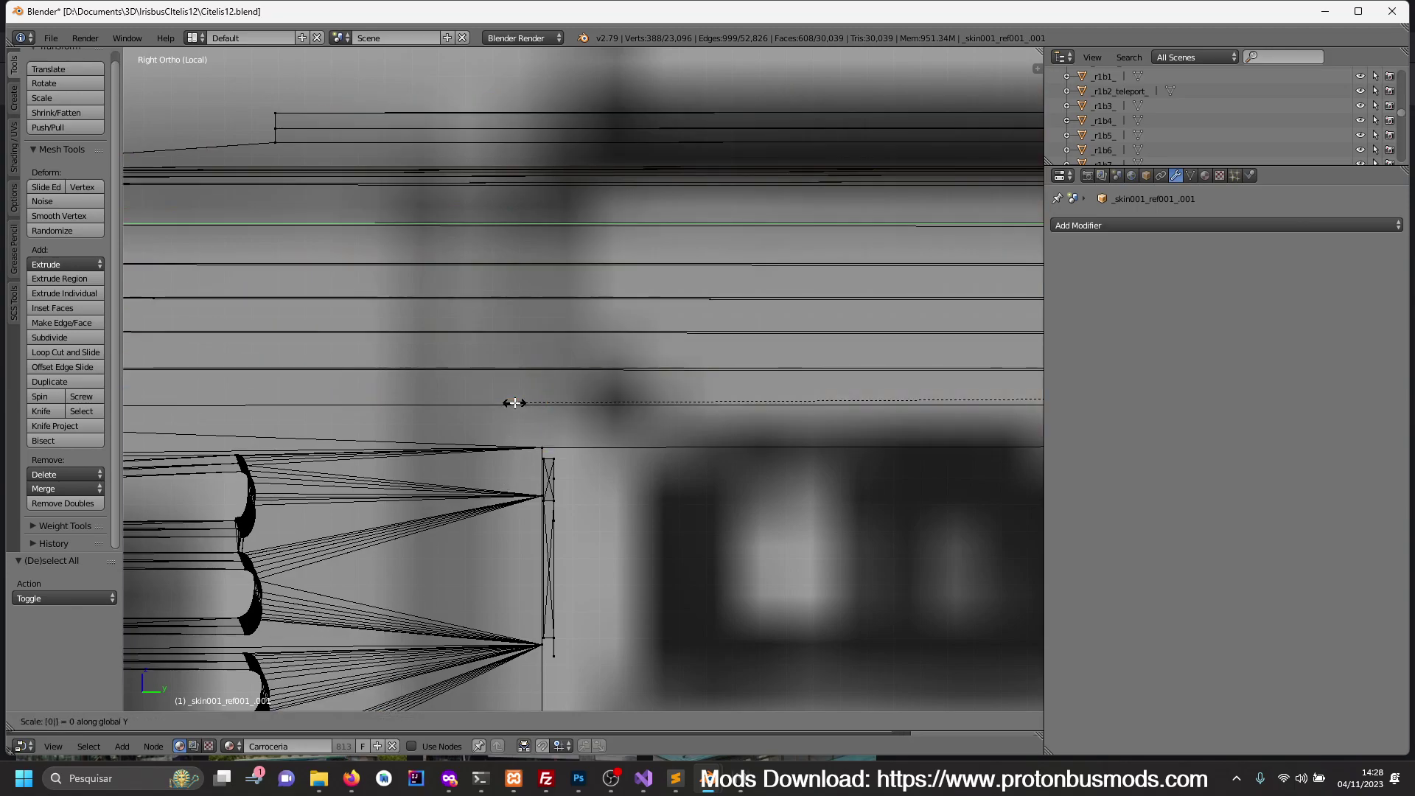
{"action": "key", "text": "a"}
{"action": "left_click", "coordinate": [291, 722]}
{"action": "left_click", "coordinate": [327, 645]}
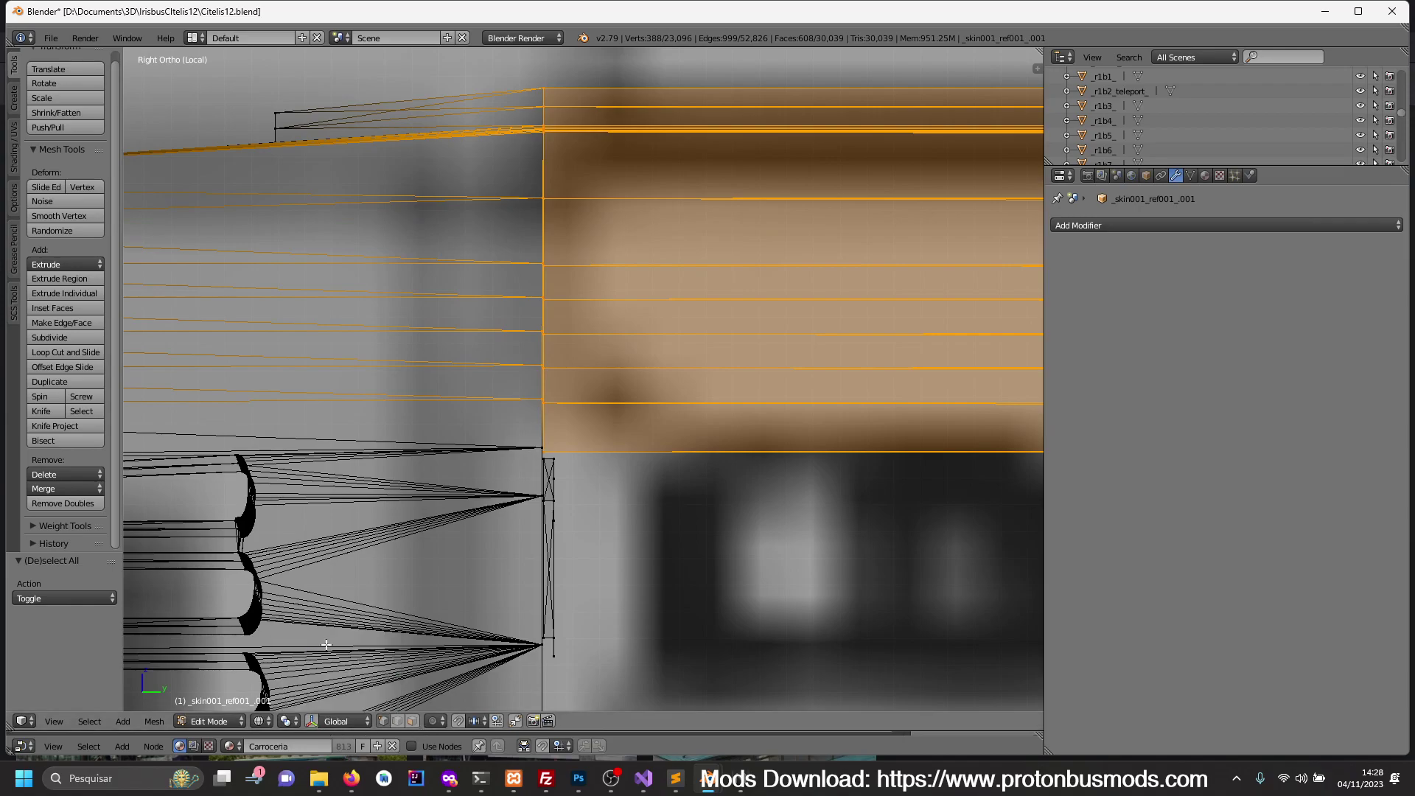
{"action": "key", "text": "a"}
{"action": "key", "text": "a"}
- Move the body's origin to its surface centre of mass and return to Edit Mode
{"action": "key", "text": "shift+ctrl+alt+c"}
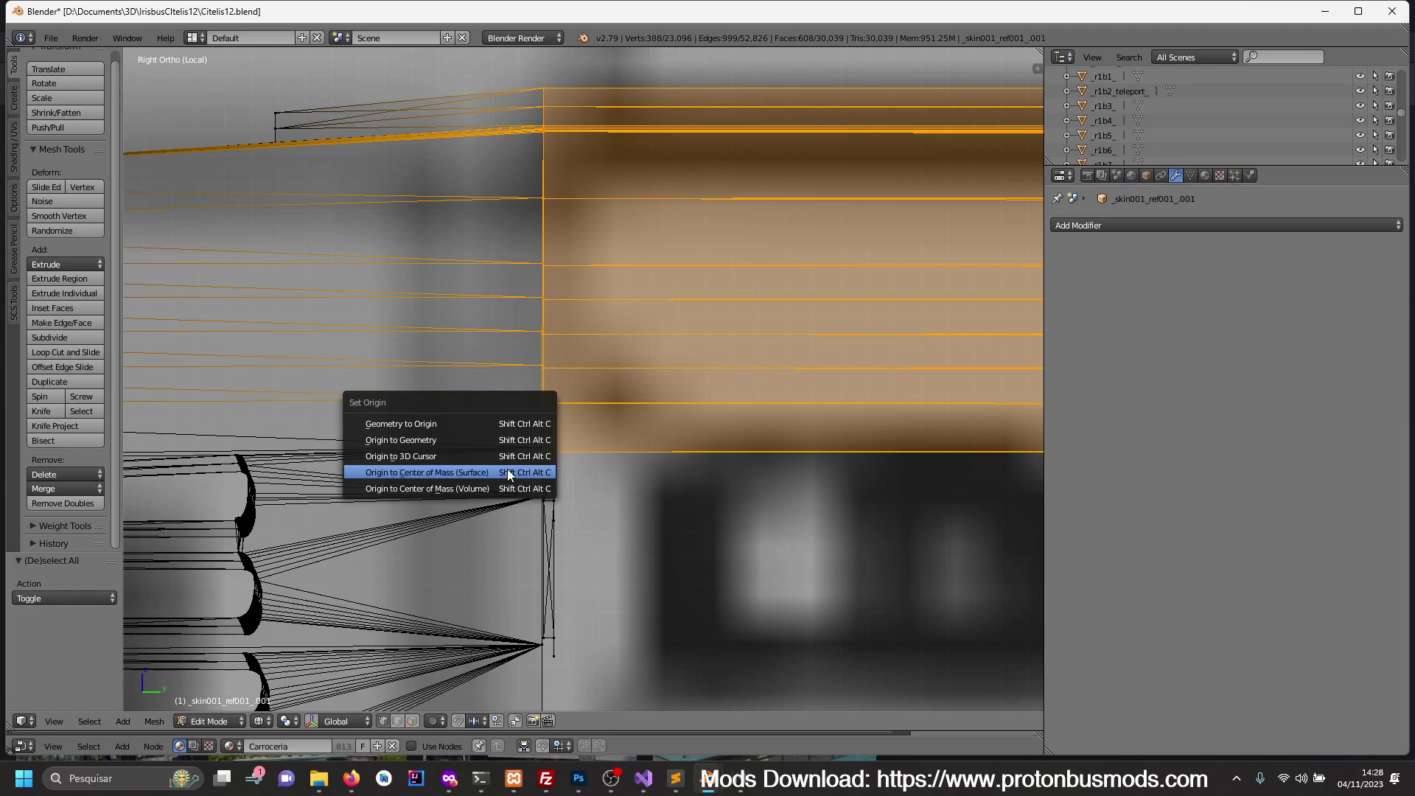
{"action": "left_click", "coordinate": [508, 470]}
{"action": "key", "text": "Tab"}
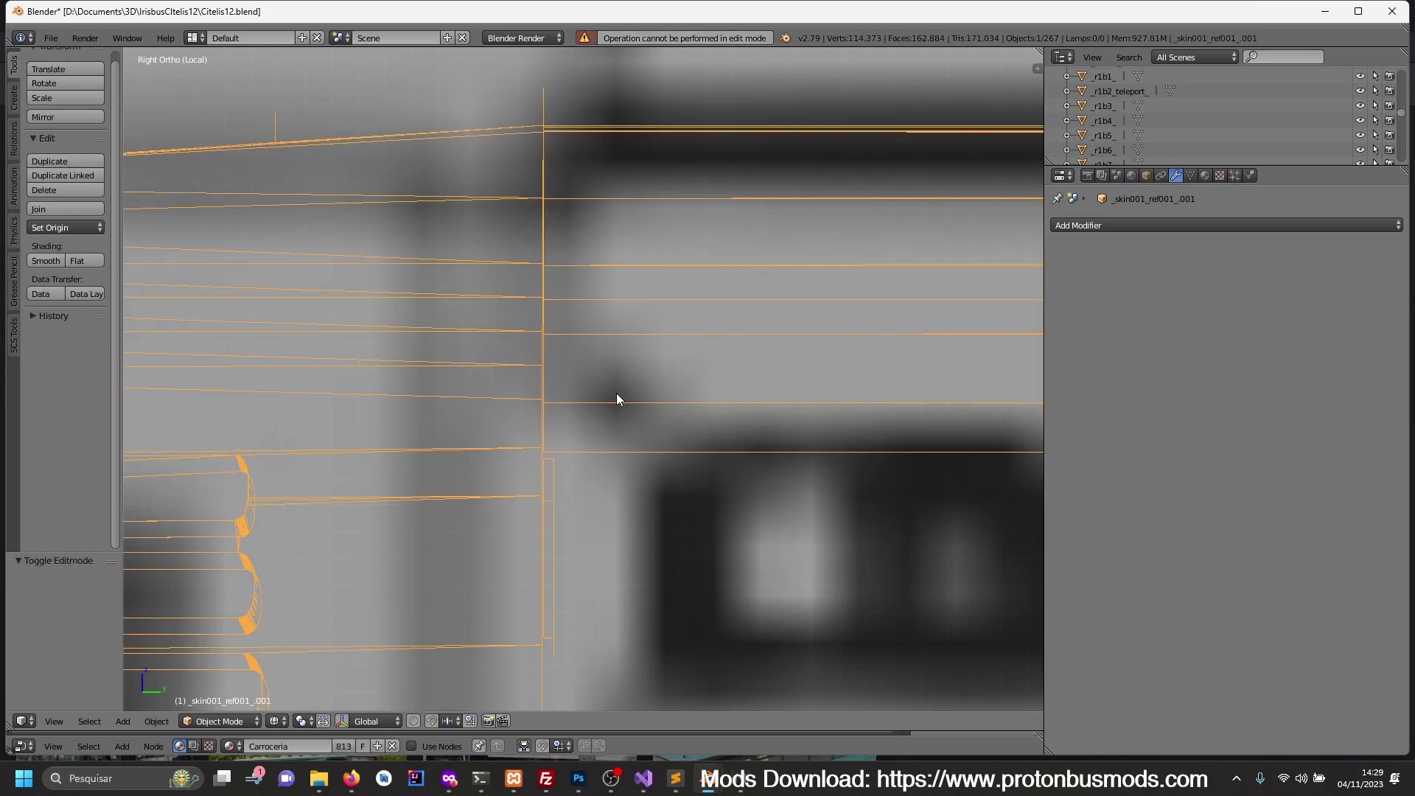
{"action": "key", "text": "shift+ctrl+alt+c"}
{"action": "left_click", "coordinate": [617, 394]}
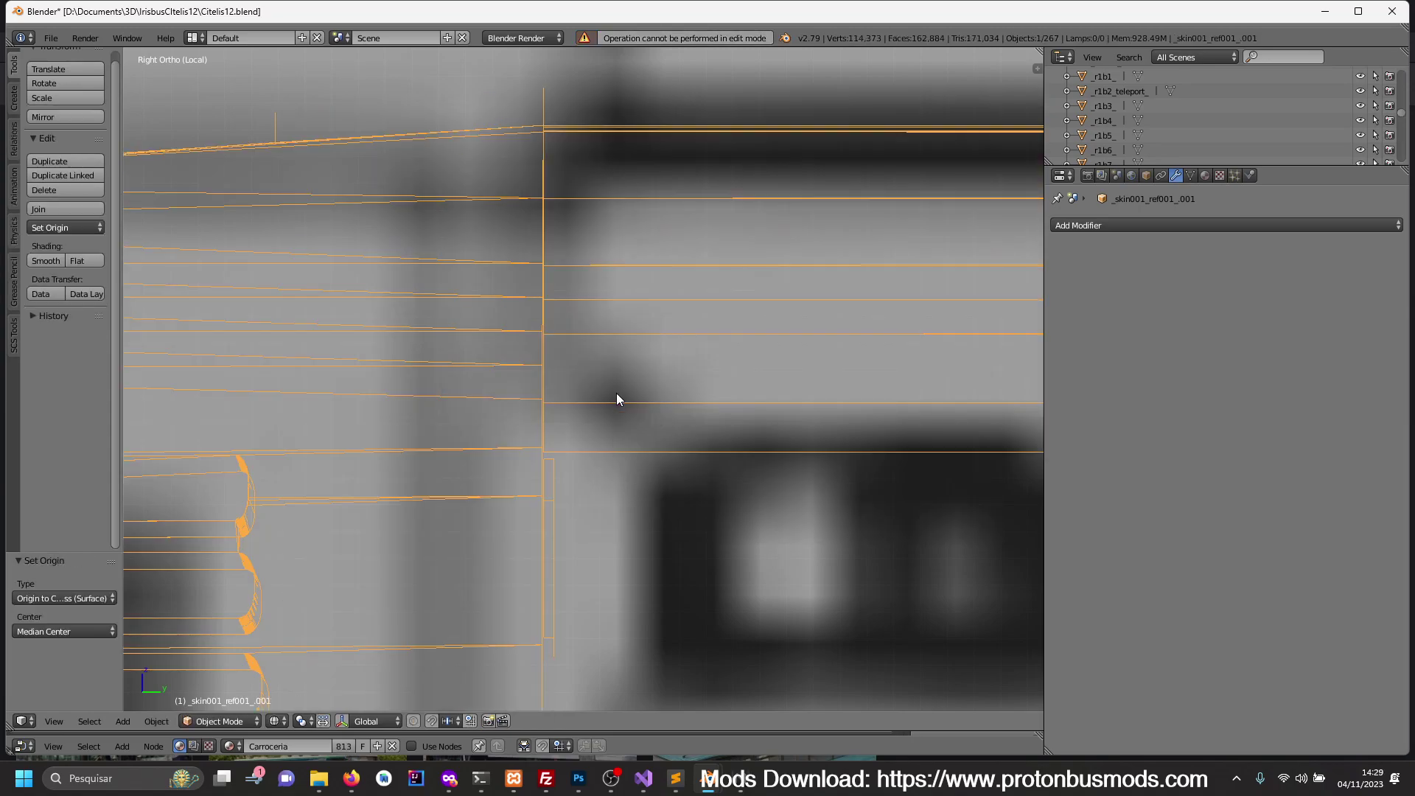
{"action": "key", "text": "Tab"}
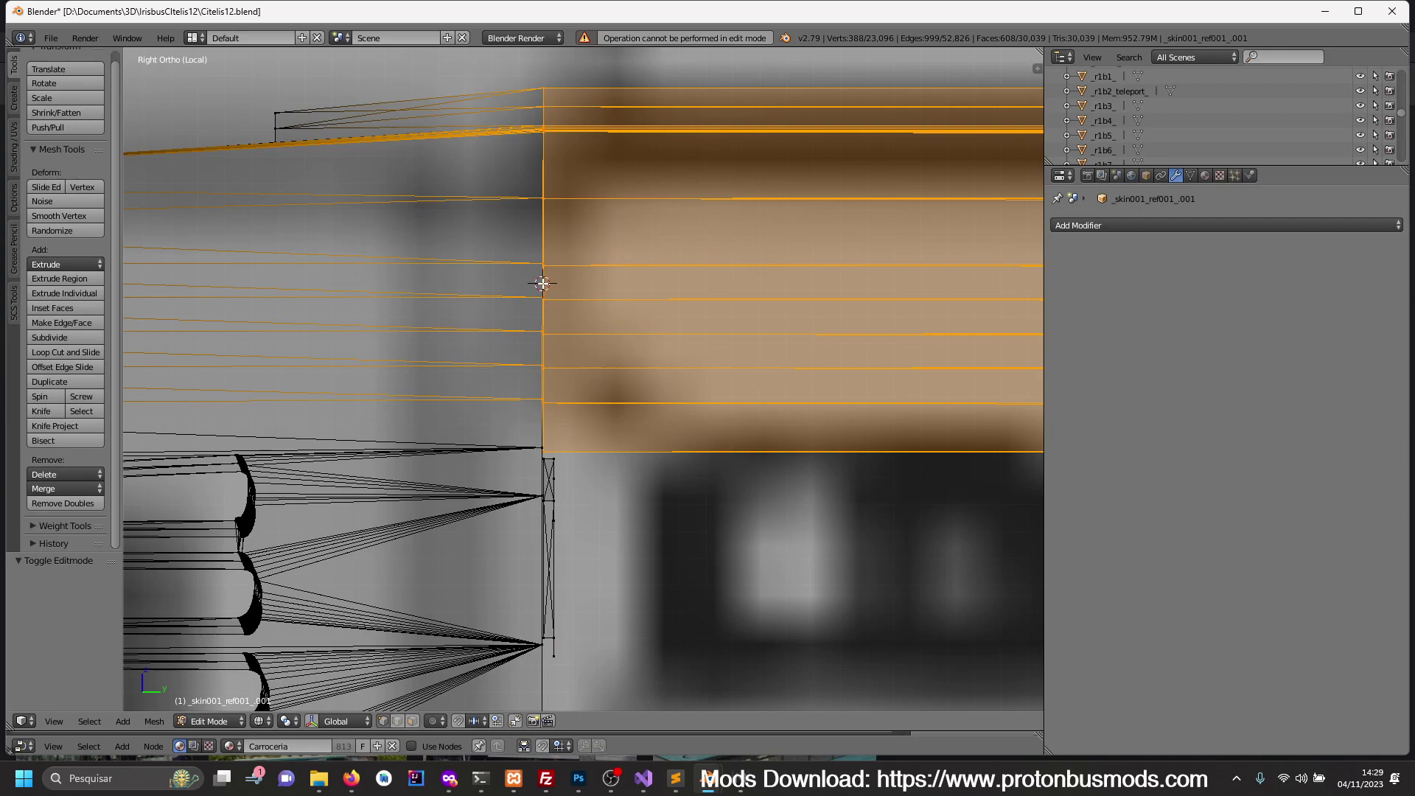
- With the pivot on the 3D Cursor, flatten the selected roof faces to zero along Y
{"action": "left_click", "coordinate": [293, 723]}
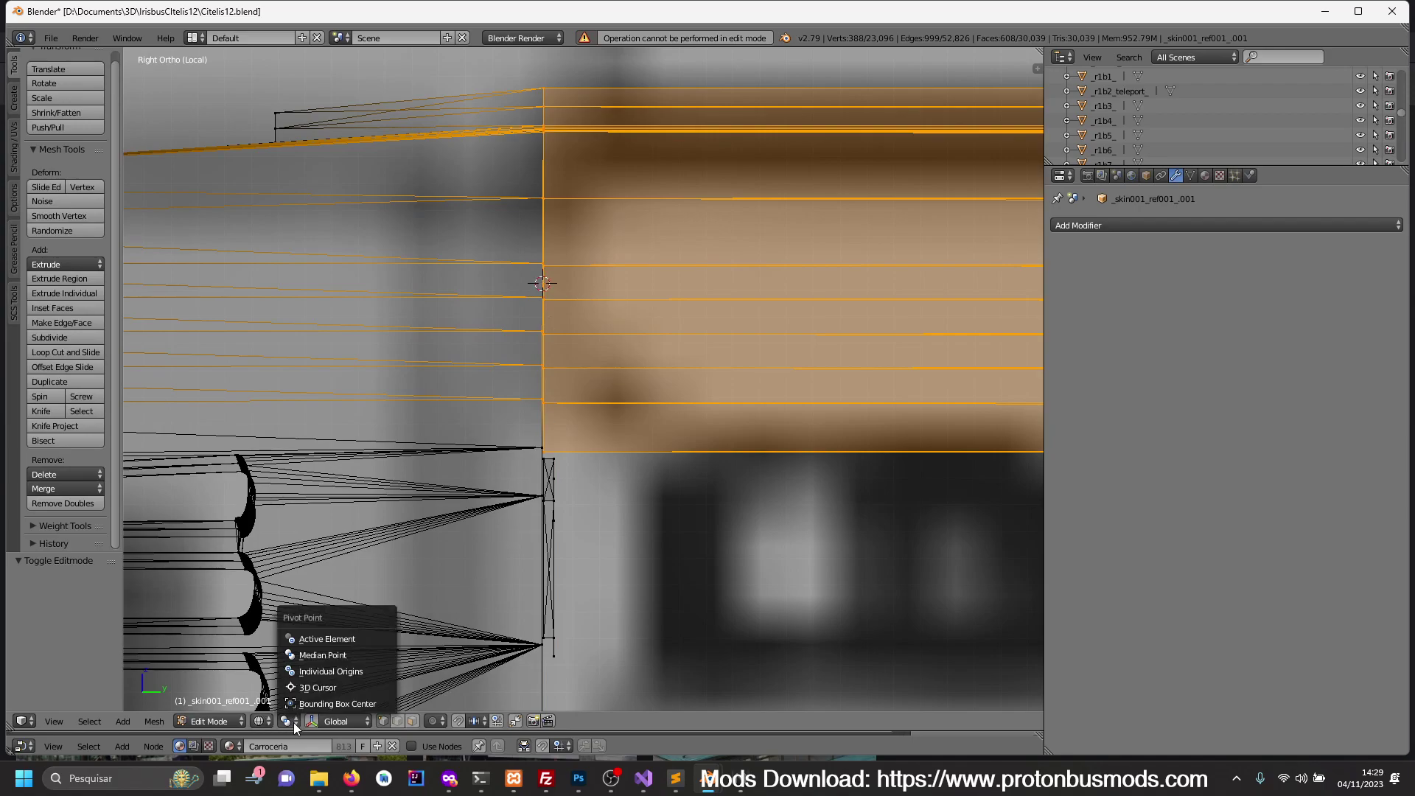
{"action": "left_click", "coordinate": [312, 683]}
{"action": "key", "text": "s"}
{"action": "key", "text": "y"}
{"action": "key", "text": "0"}
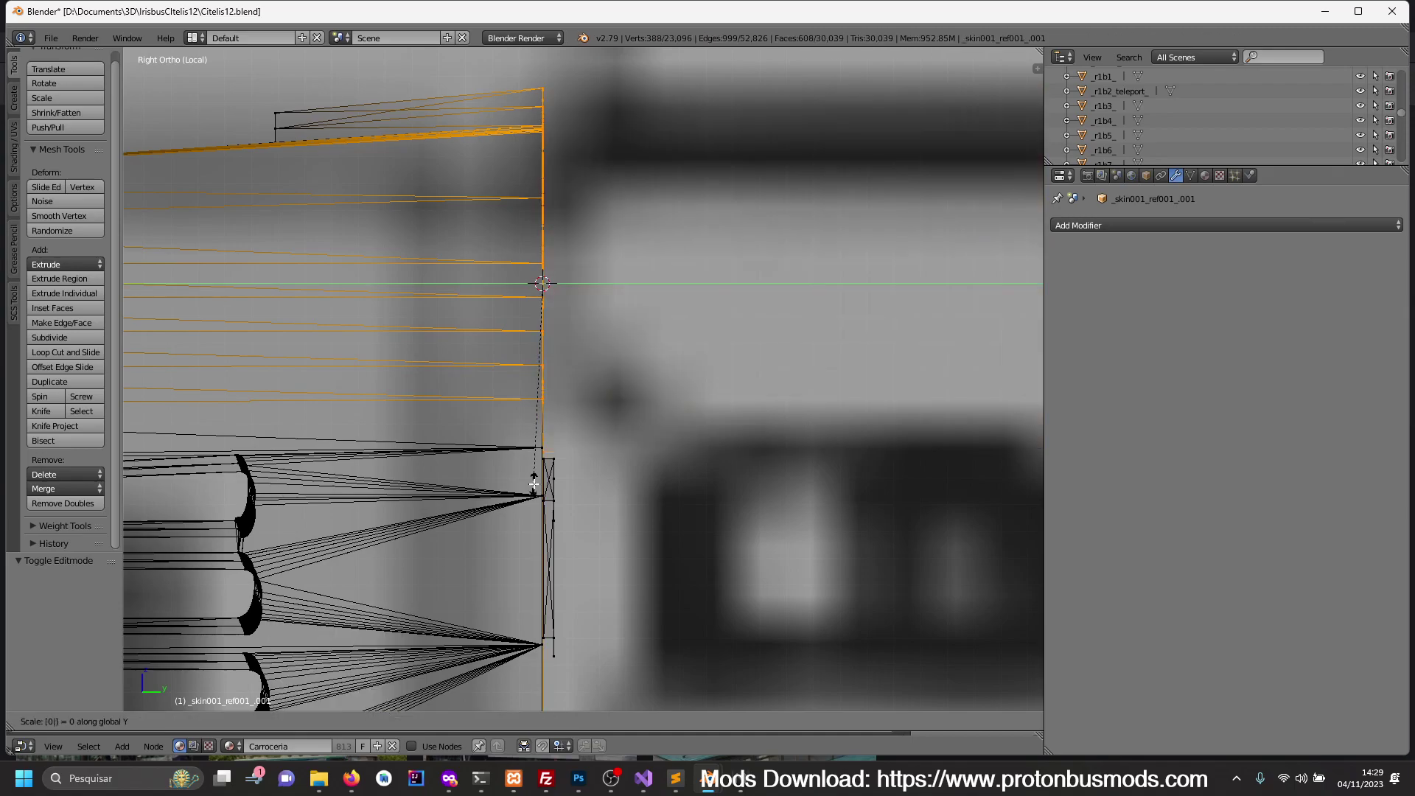
{"action": "key", "text": "Return"}
{"action": "scroll", "coordinate": [861, 388], "scroll_direction": "down", "scroll_amount": 4}
{"action": "scroll", "coordinate": [861, 389], "scroll_direction": "down", "scroll_amount": 4}
{"action": "scroll", "coordinate": [862, 389], "scroll_direction": "down", "scroll_amount": 3}
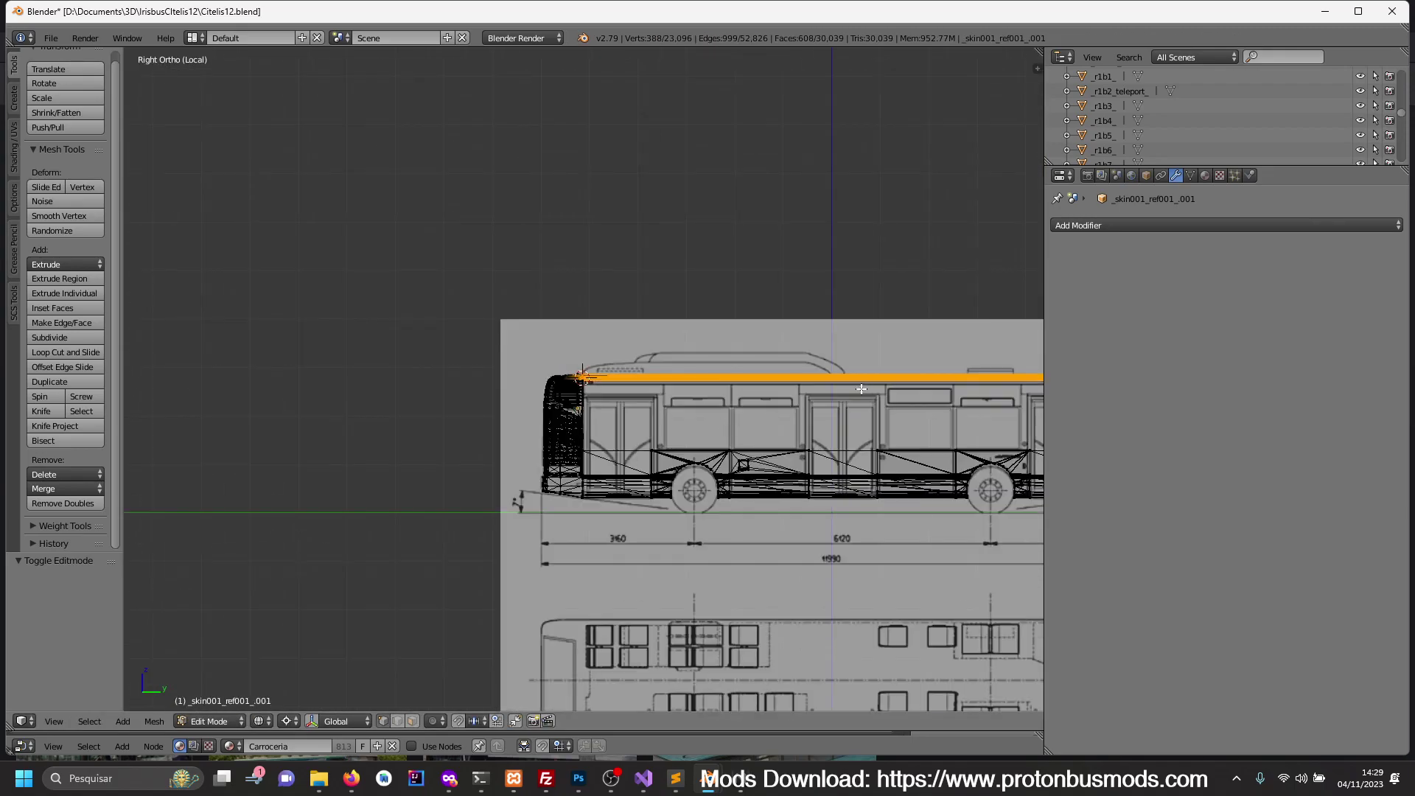
- Flatten the roof's top edge loop to zero along Y, then select the full roof face strip
{"action": "right_click", "coordinate": [851, 378], "text": "alt"}
{"action": "scroll", "coordinate": [848, 391], "scroll_direction": "down", "scroll_amount": 3, "text": "ctrl"}
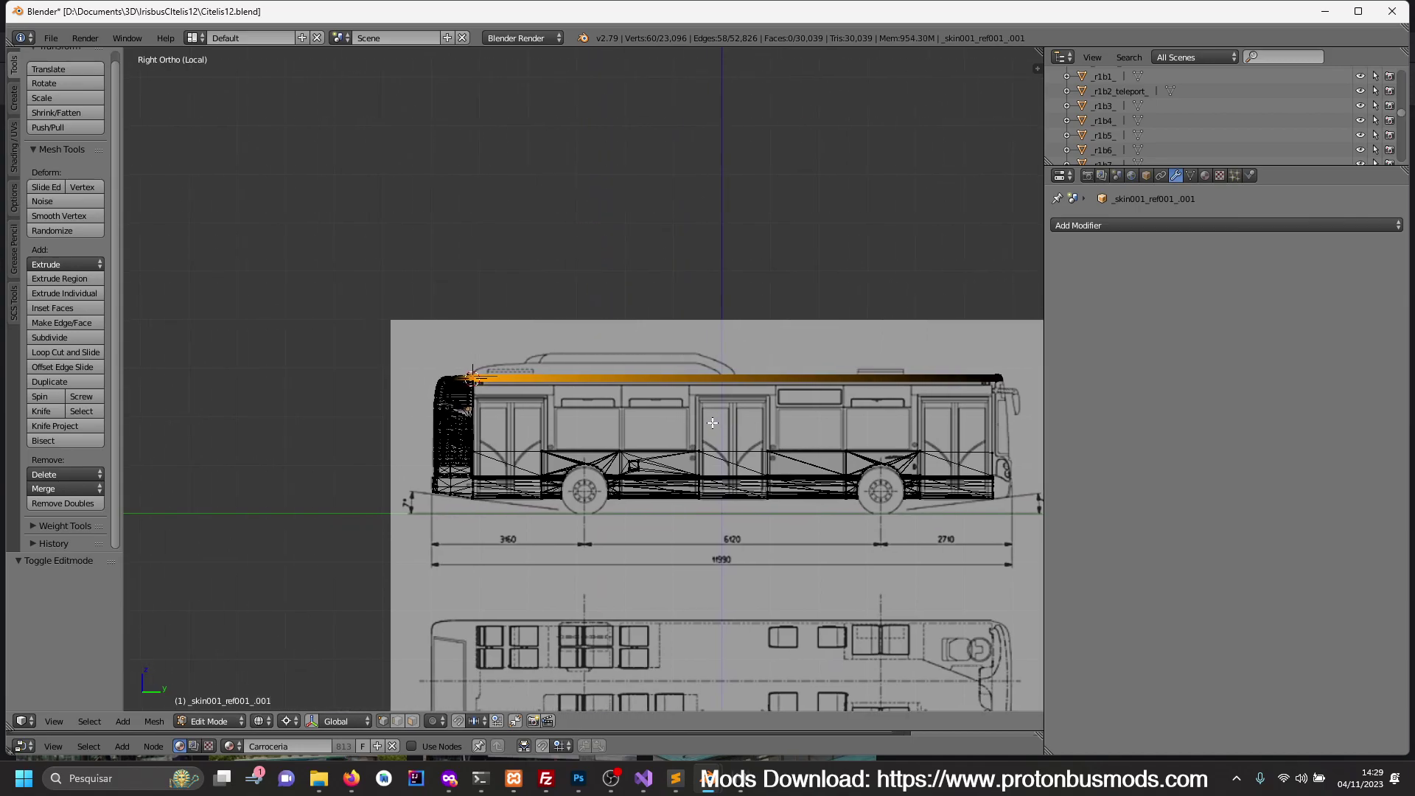
{"action": "key", "text": "s"}
{"action": "key", "text": "y"}
{"action": "key", "text": "0"}
{"action": "key", "text": "Return"}
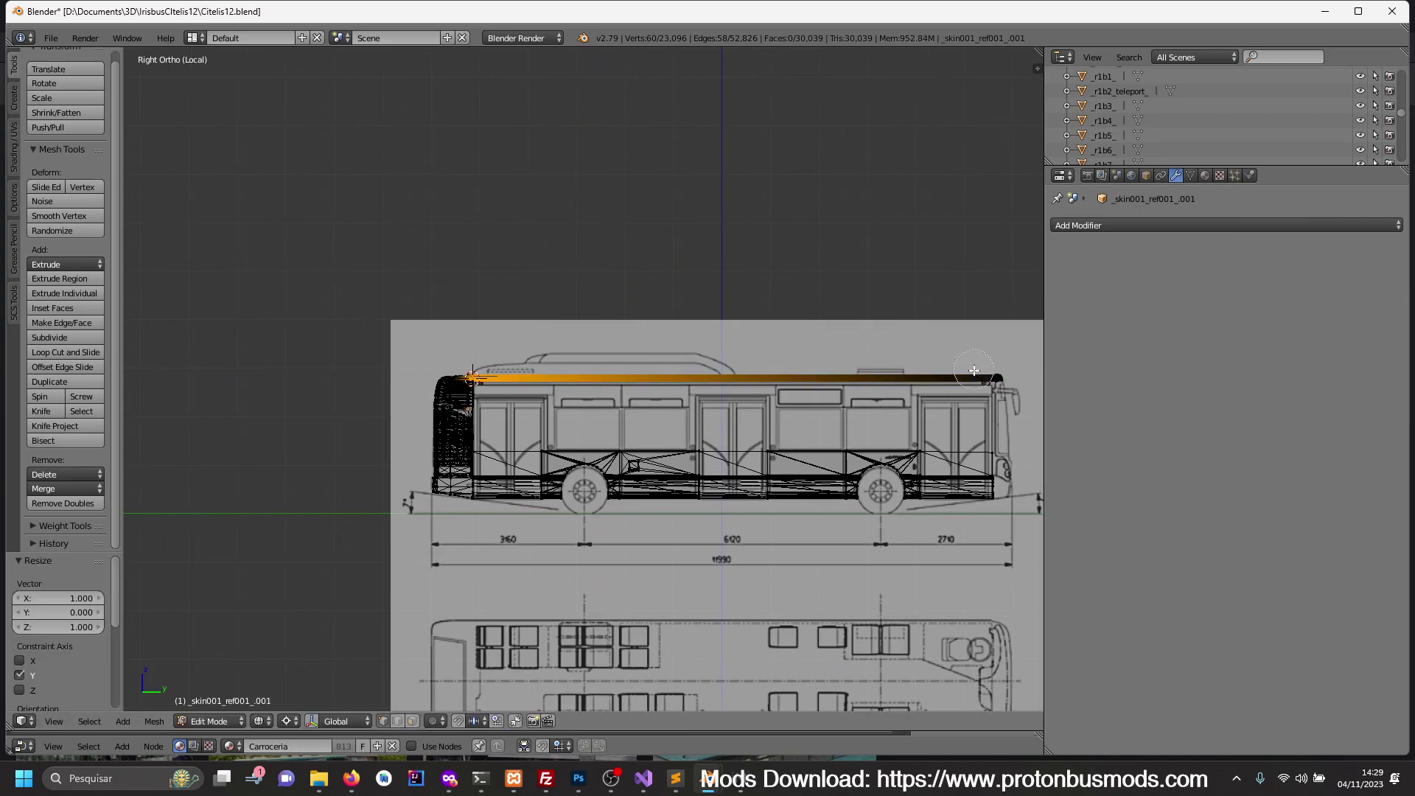
{"action": "right_click", "coordinate": [994, 380], "text": "alt"}
- Separate the selected roof strip into its own object
{"action": "key", "text": "p"}
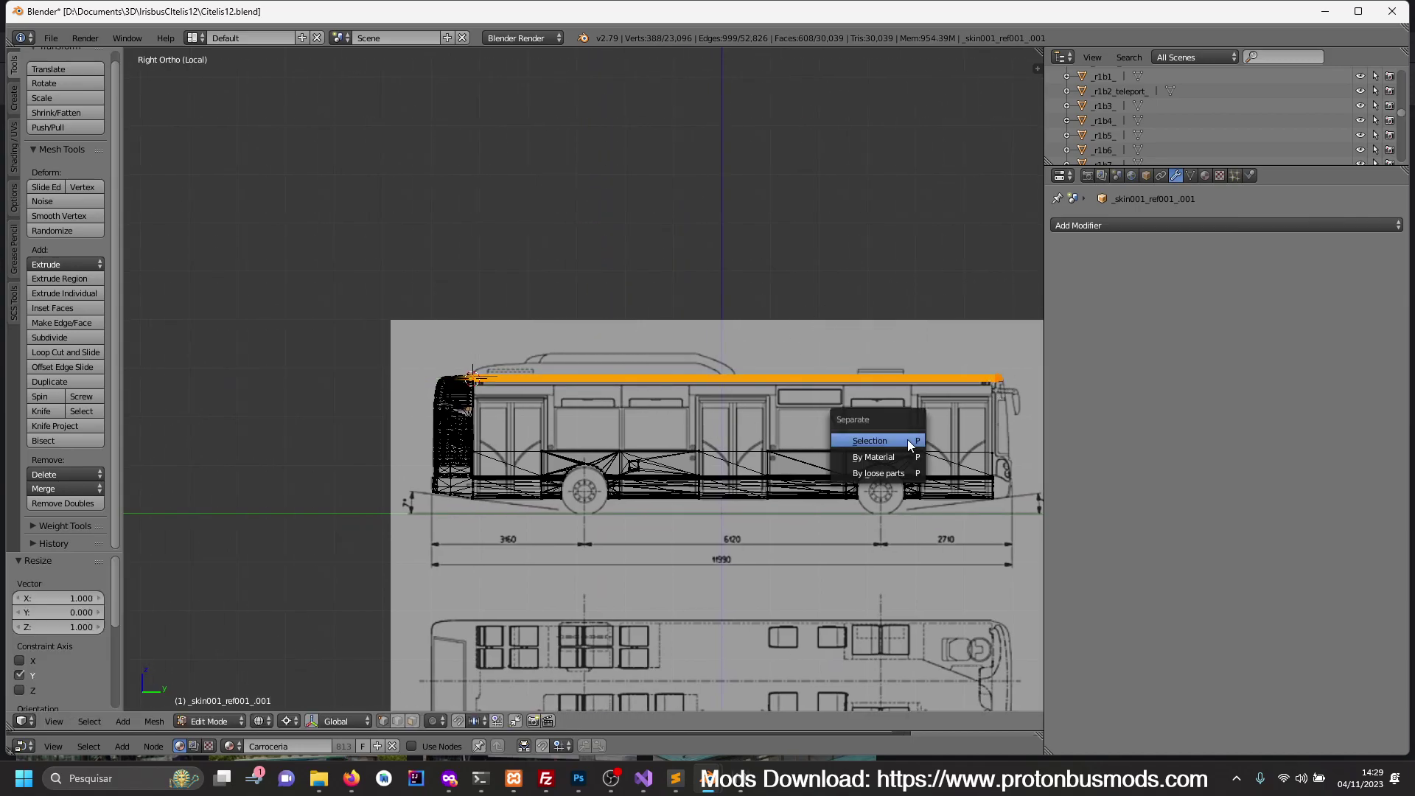
{"action": "left_click", "coordinate": [909, 440]}
{"action": "key", "text": "Tab"}
{"action": "mouse_move", "coordinate": [909, 441]}
{"action": "middle_mouse_down"}
{"action": "mouse_move", "coordinate": [914, 463]}
{"action": "mouse_move", "coordinate": [861, 443]}
{"action": "middle_mouse_up"}
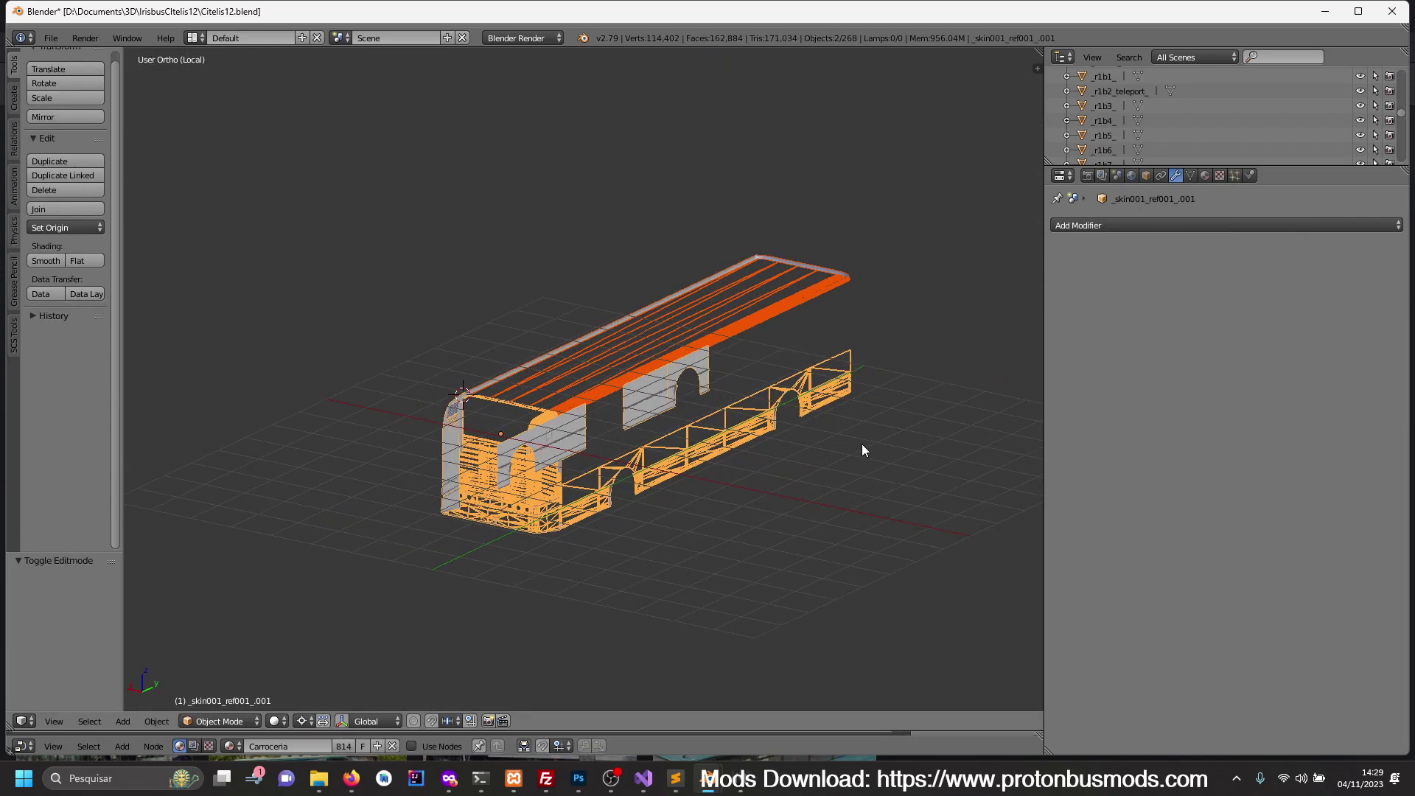
- Isolate the roof and front panel together in local view, seen from the right side
{"action": "key", "text": "KP_Divide"}
{"action": "key", "text": "a"}
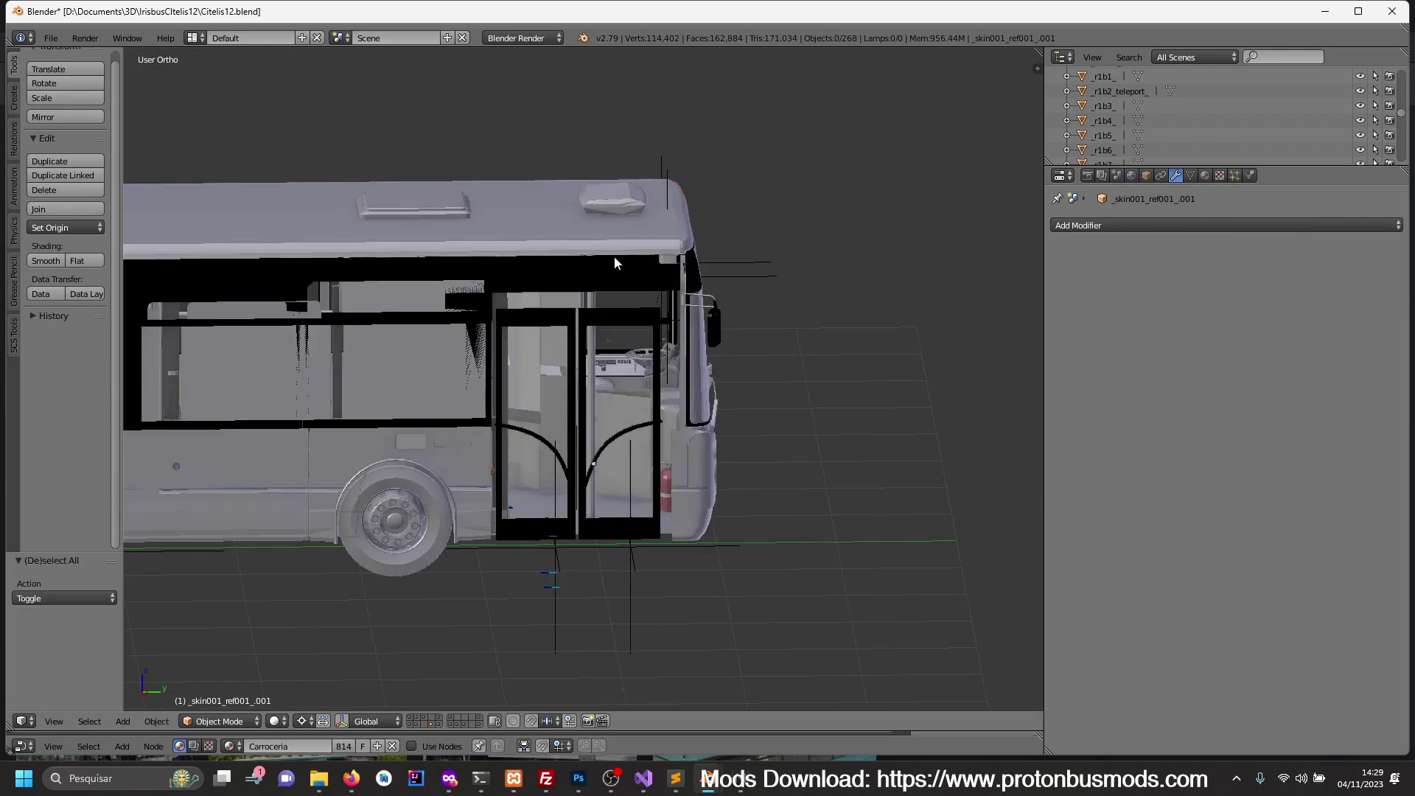
{"action": "right_click", "coordinate": [605, 245]}
{"action": "right_click", "coordinate": [685, 463], "text": "shift"}
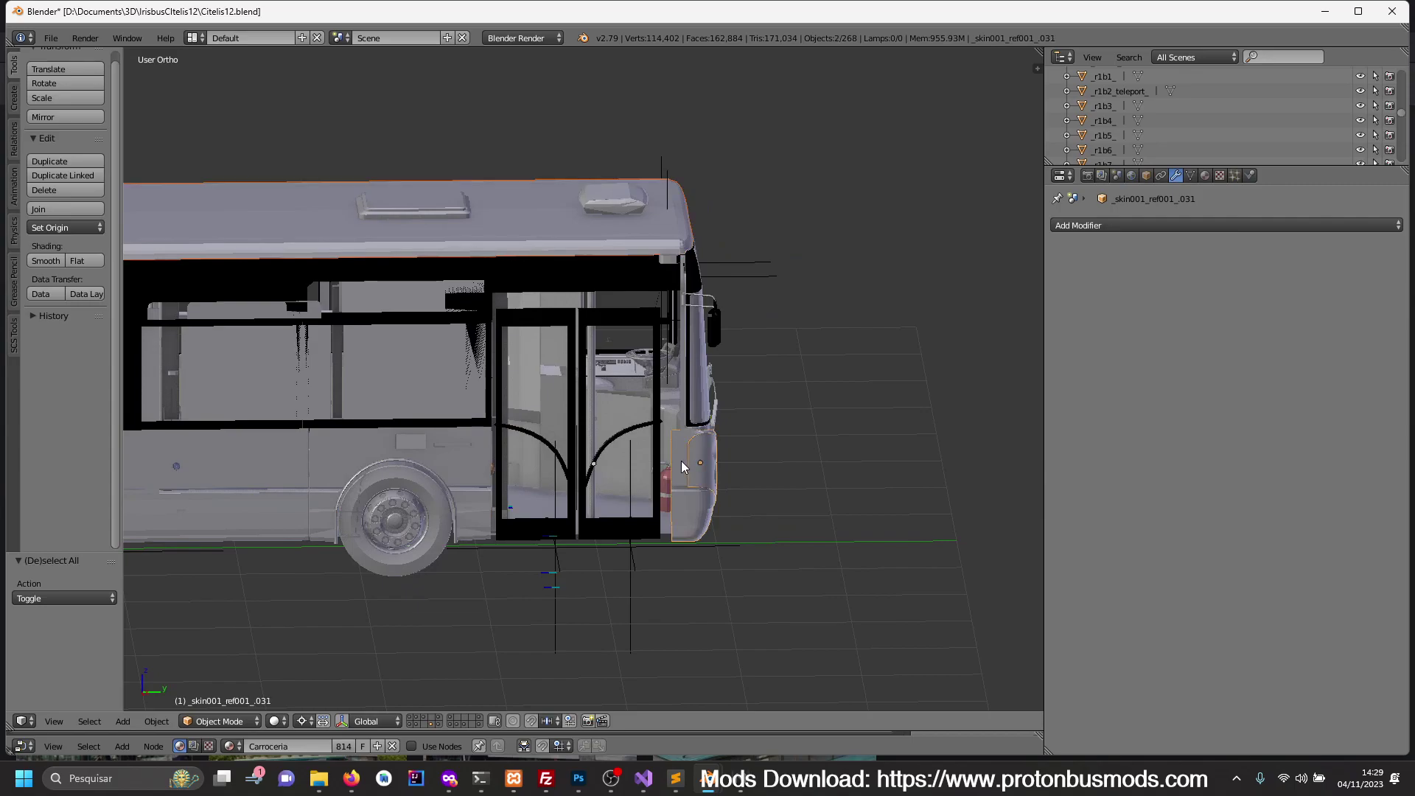
{"action": "key", "text": "KP_Divide"}
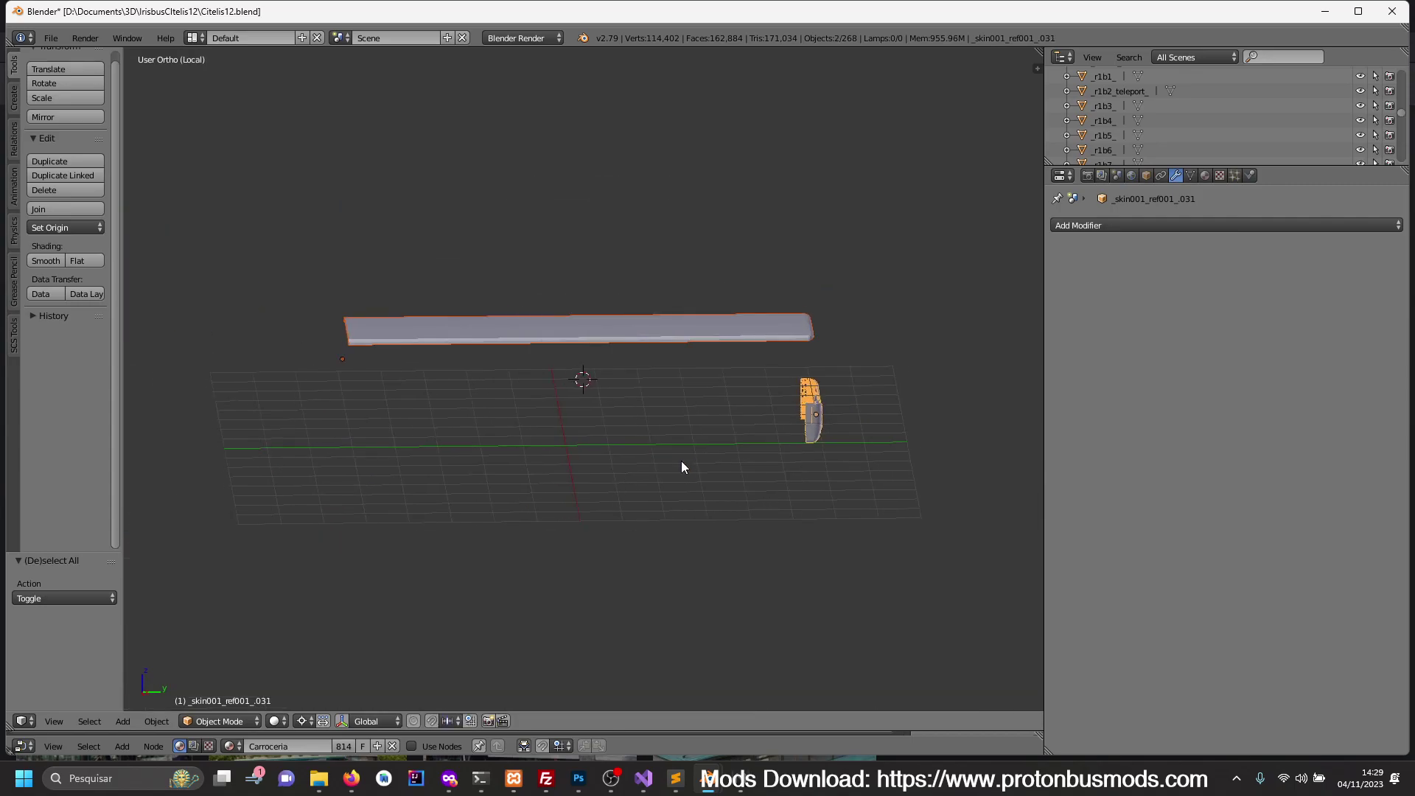
{"action": "key", "text": "KP_3"}
{"action": "scroll", "coordinate": [675, 431], "scroll_direction": "up", "scroll_amount": 1}
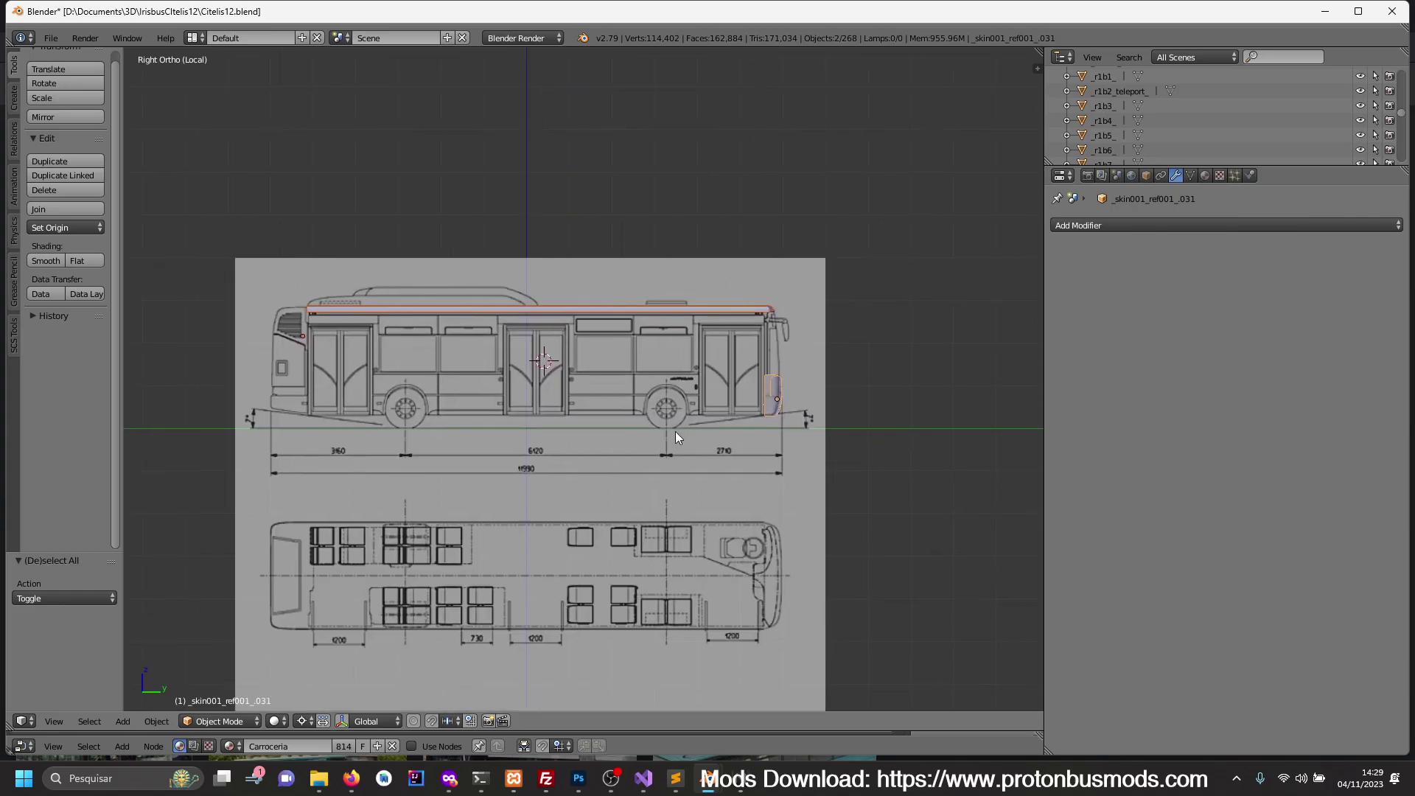
{"action": "scroll", "coordinate": [677, 435], "scroll_direction": "up", "scroll_amount": 2}
{"action": "scroll", "coordinate": [730, 420], "scroll_direction": "up", "scroll_amount": 4}
- Edit the front panel mesh and frame its top edge in front view
{"action": "key", "text": "Tab"}
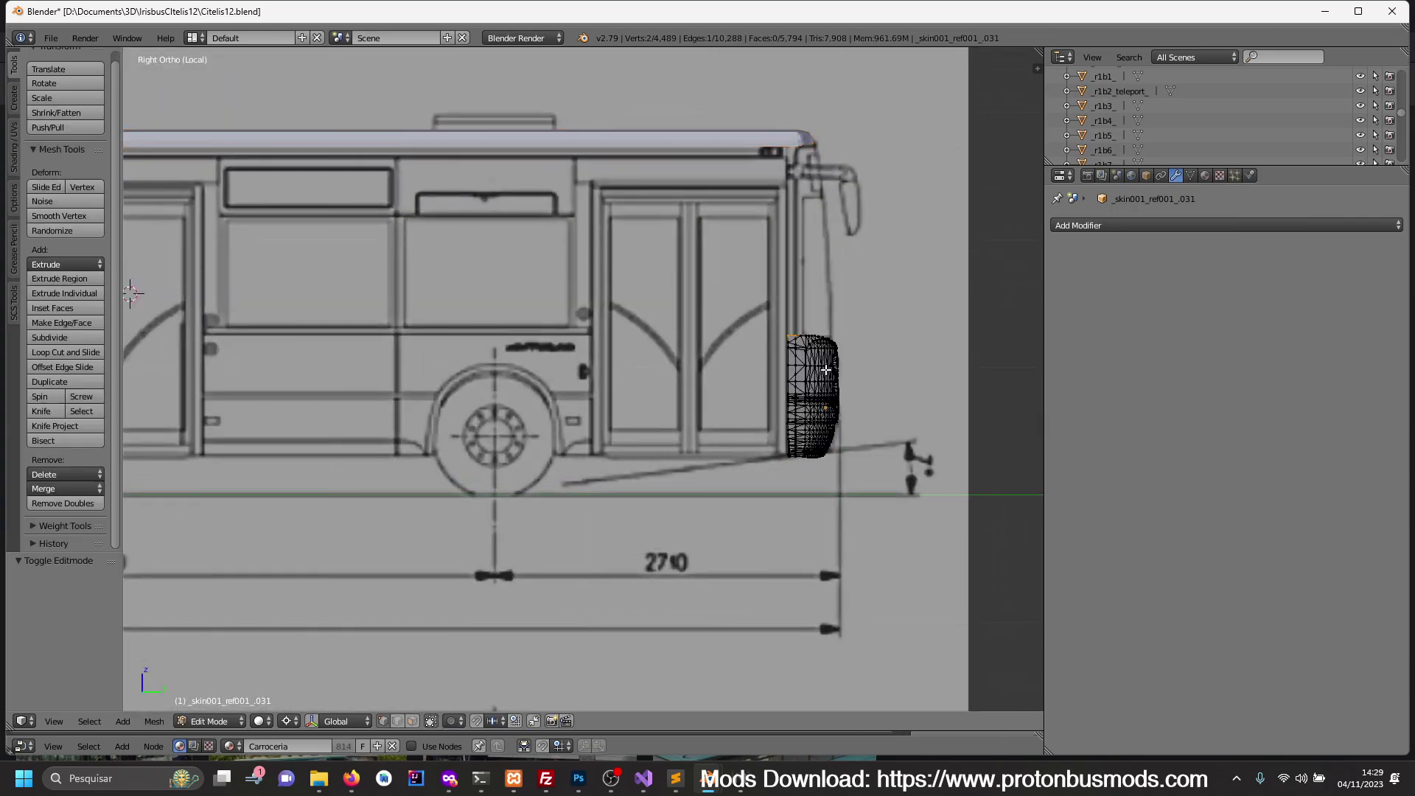
{"action": "key", "text": "KP_Decimal"}
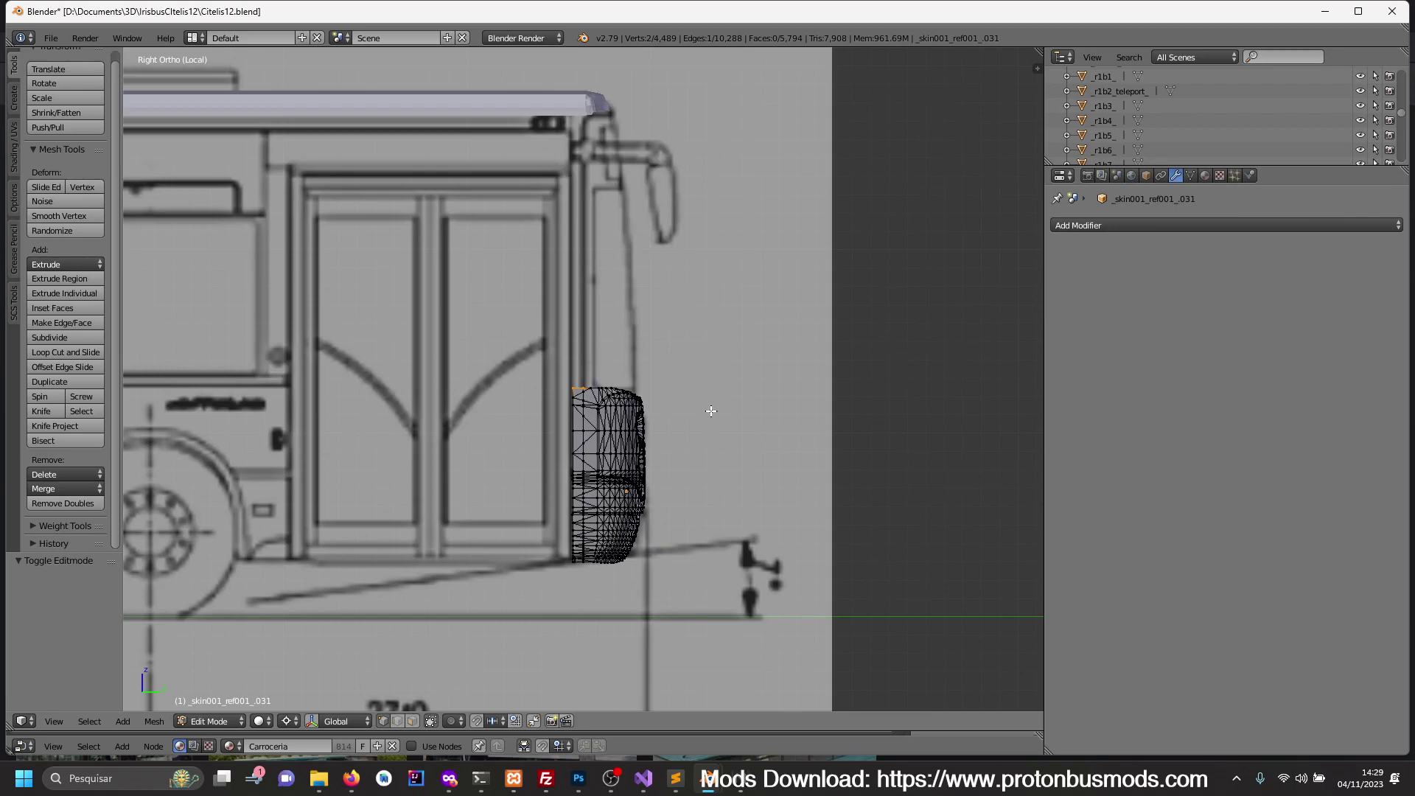
{"action": "key", "text": "ctrl+KP_1"}
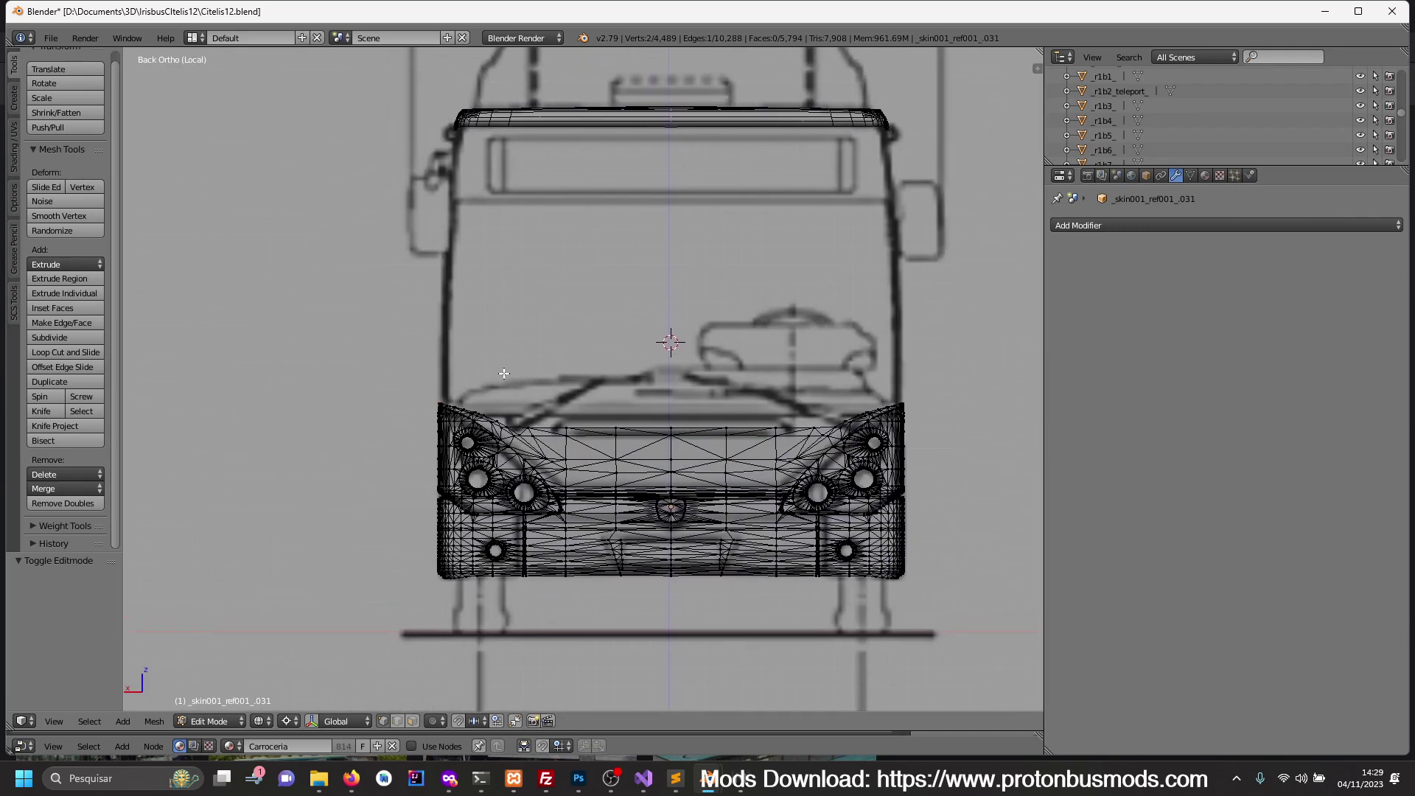
{"action": "scroll", "coordinate": [555, 463], "scroll_direction": "up", "scroll_amount": 3}
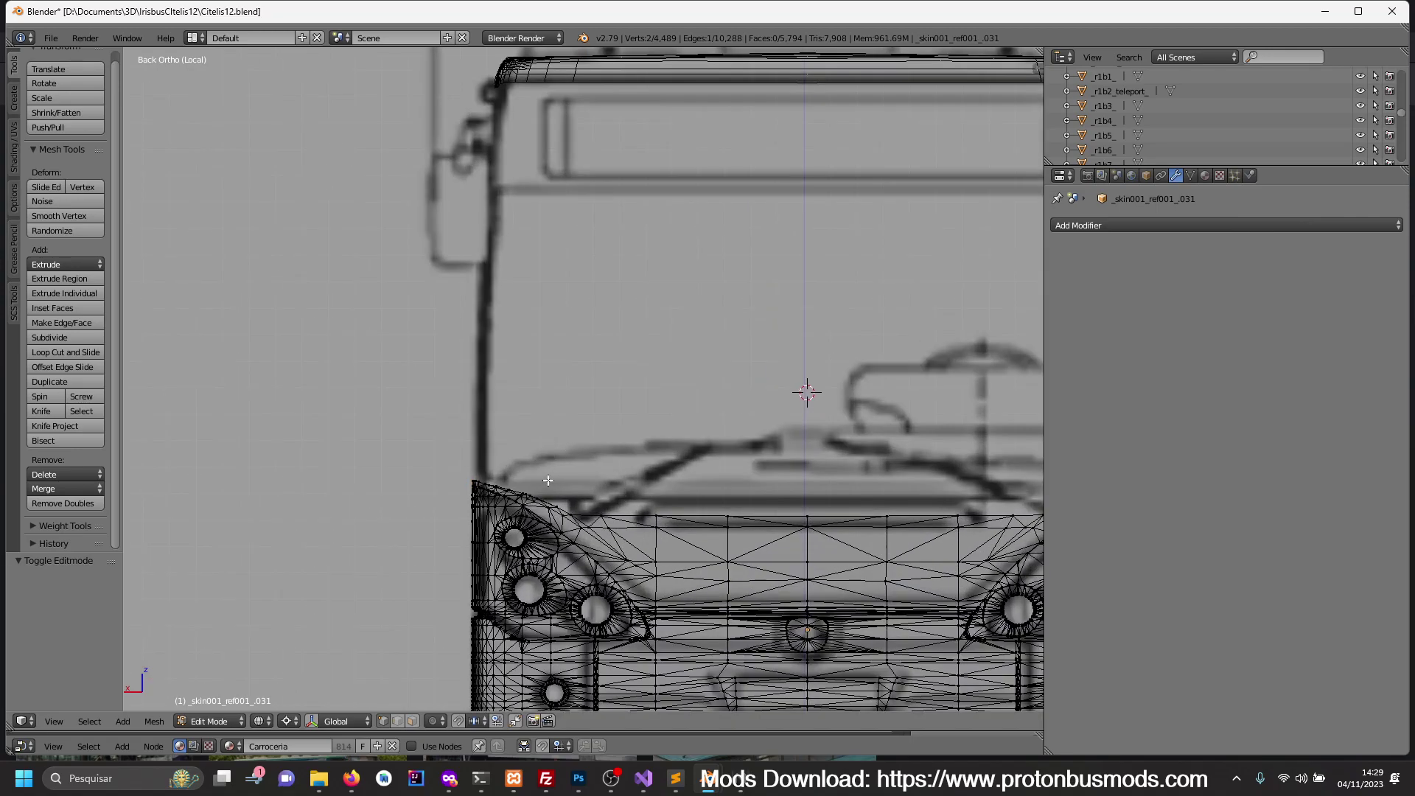
- Extrude the top edge upward in four segments toward the roof corner, then check it at an angle
{"action": "key", "text": "e"}
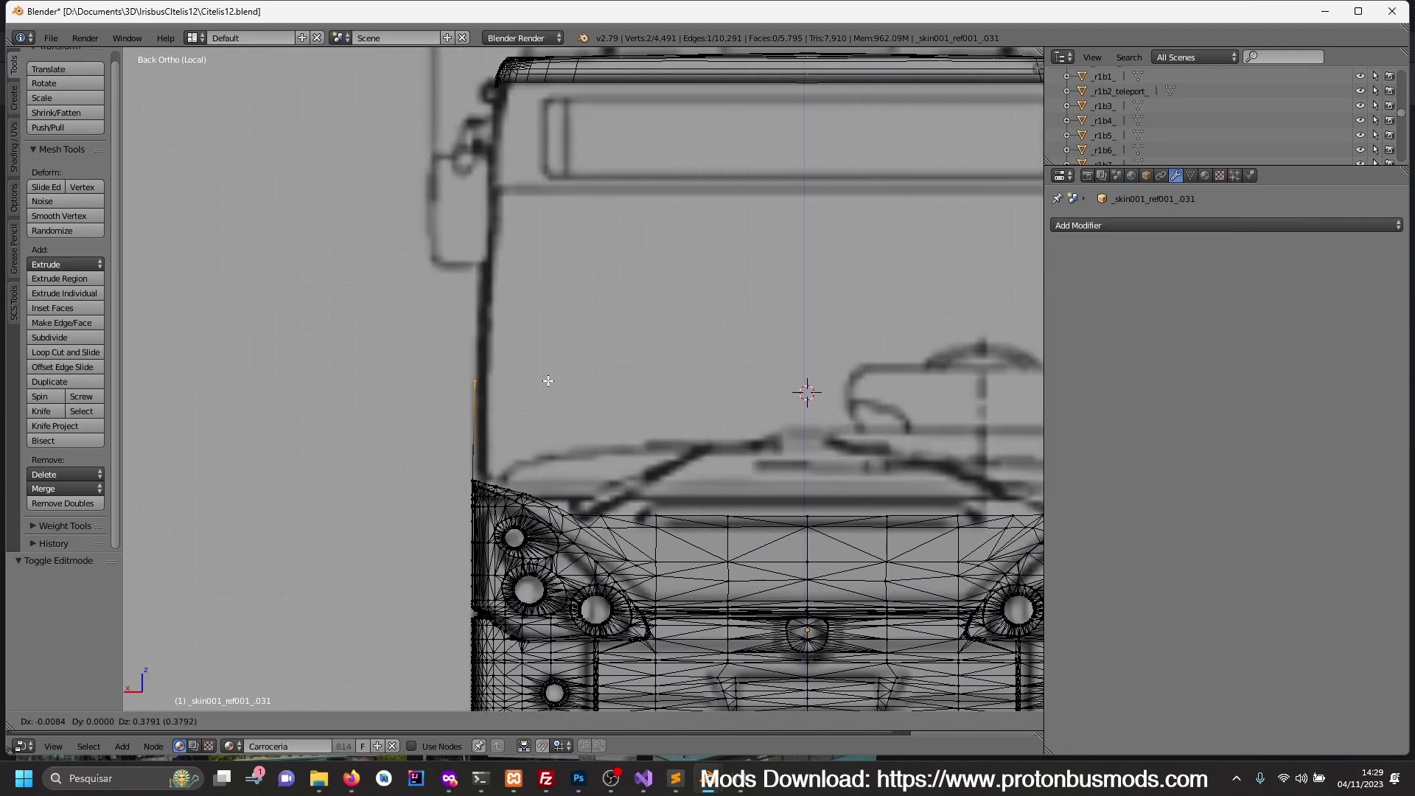
{"action": "left_click", "coordinate": [546, 388]}
{"action": "key", "text": "e"}
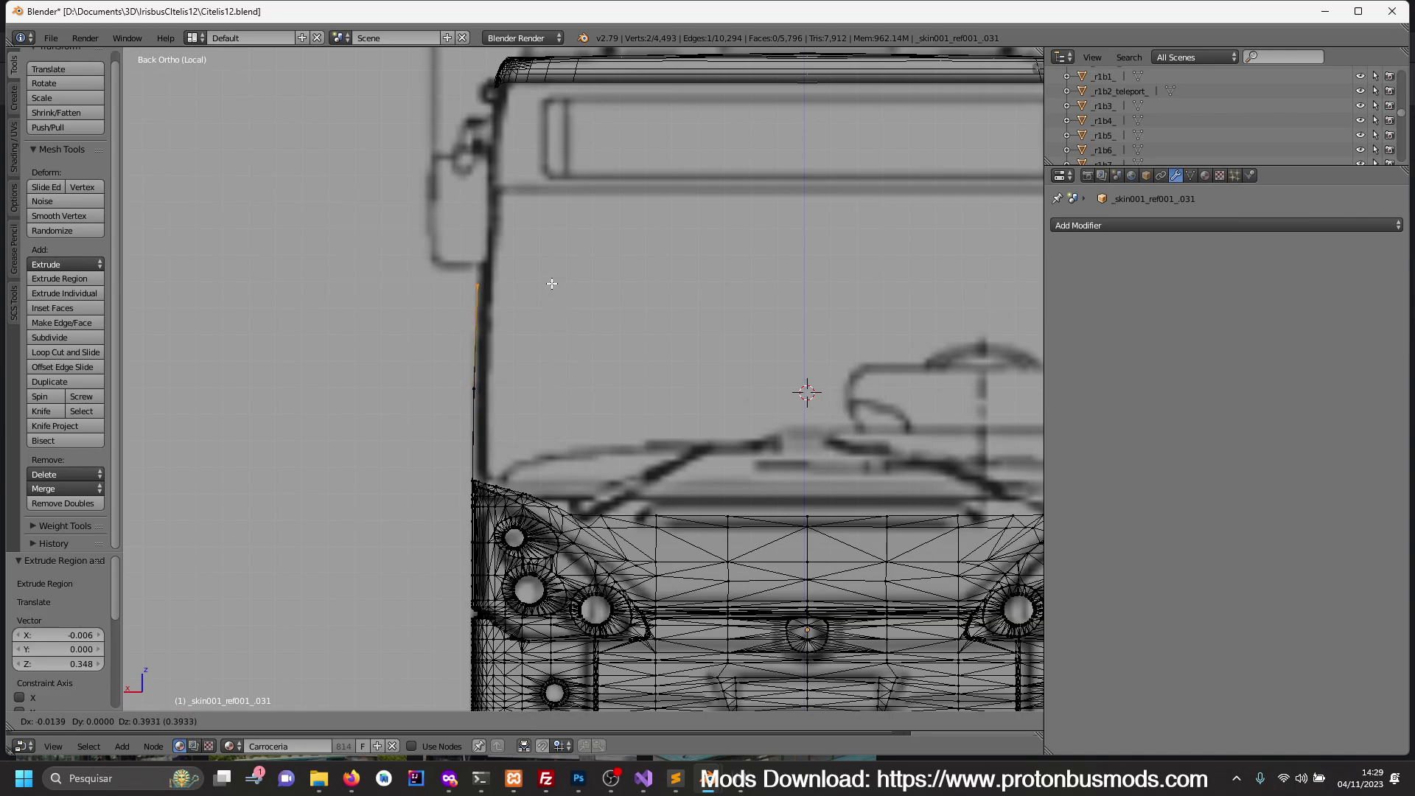
{"action": "left_click", "coordinate": [552, 281]}
{"action": "scroll", "coordinate": [546, 339], "scroll_direction": "up", "scroll_amount": 5, "text": "shift"}
{"action": "key", "text": "e"}
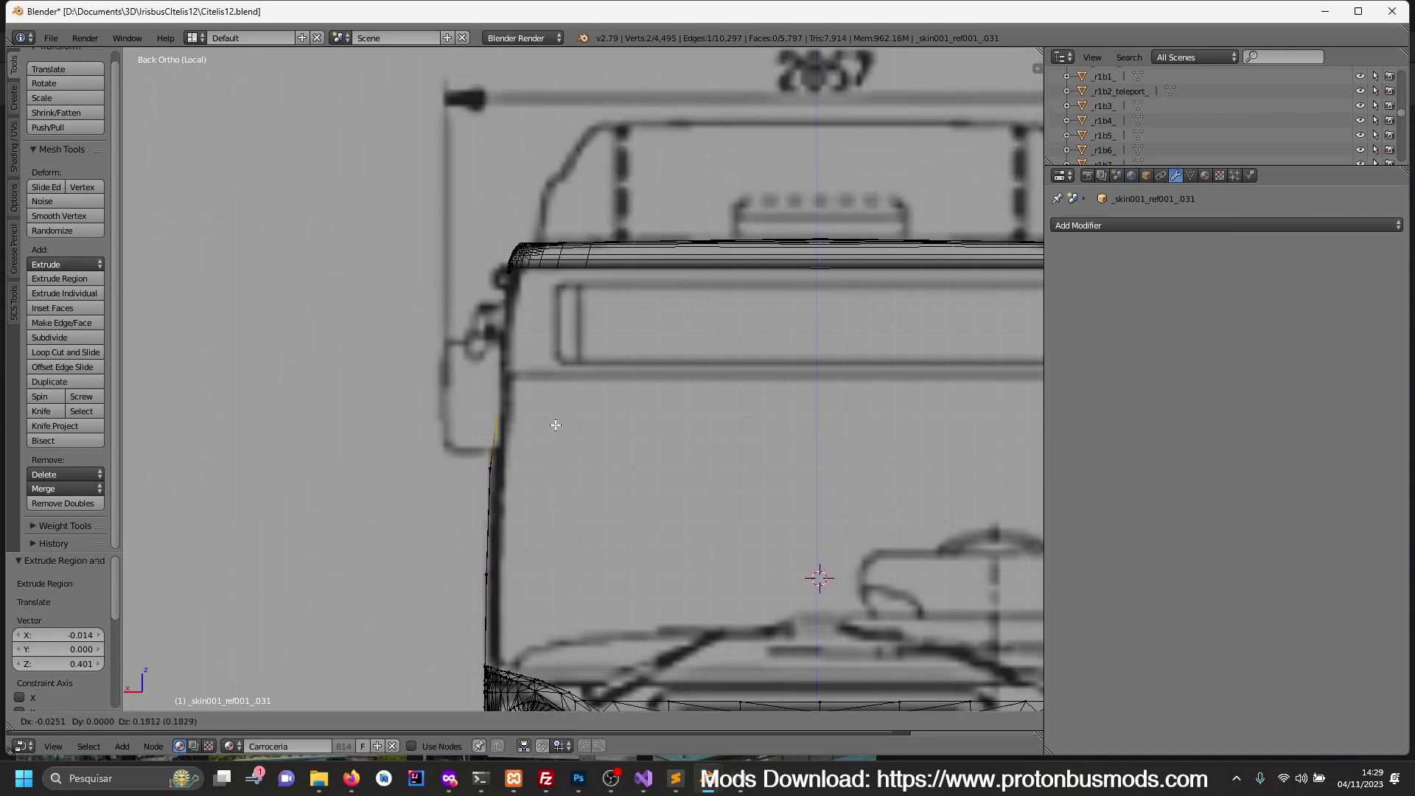
{"action": "left_click", "coordinate": [557, 380]}
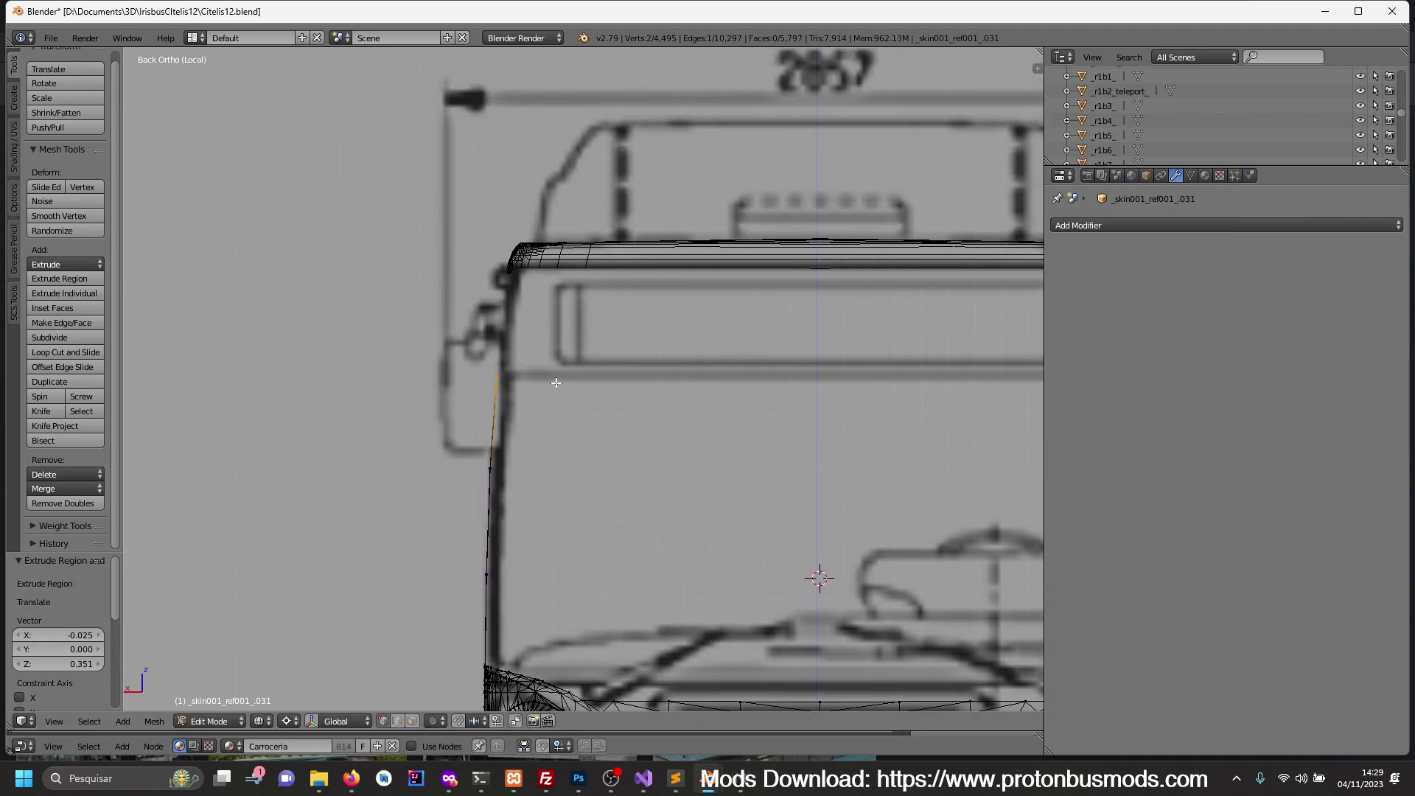
{"action": "key", "text": "e"}
{"action": "left_click", "coordinate": [566, 299]}
{"action": "scroll", "coordinate": [545, 368], "scroll_direction": "up", "scroll_amount": 3, "text": "shift"}
{"action": "scroll", "coordinate": [531, 413], "scroll_direction": "up", "scroll_amount": 3}
{"action": "scroll", "coordinate": [498, 469], "scroll_direction": "up", "scroll_amount": 2}
{"action": "mouse_move", "coordinate": [498, 470]}
{"action": "middle_mouse_down", "text": "shift"}
{"action": "mouse_move", "coordinate": [616, 427]}
{"action": "mouse_move", "coordinate": [752, 446]}
{"action": "middle_mouse_up", "text": "shift"}
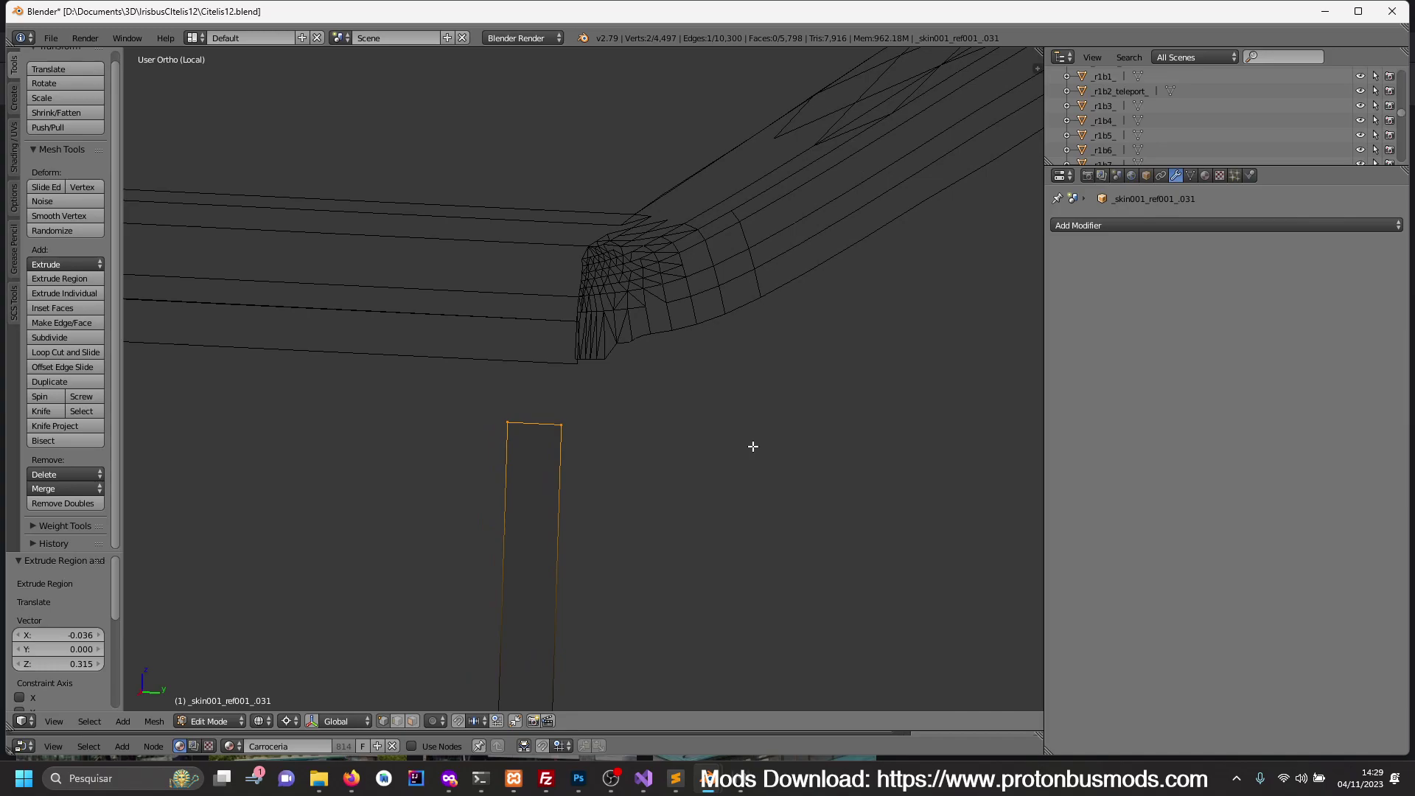
{"action": "key", "text": "Tab"}
{"action": "key", "text": "Tab"}
- Edit the roof mesh and make a first angle-constrained, through-mesh vertical knife cut
{"action": "key", "text": "Tab"}
{"action": "right_click", "coordinate": [560, 365]}
{"action": "key", "text": "Tab"}
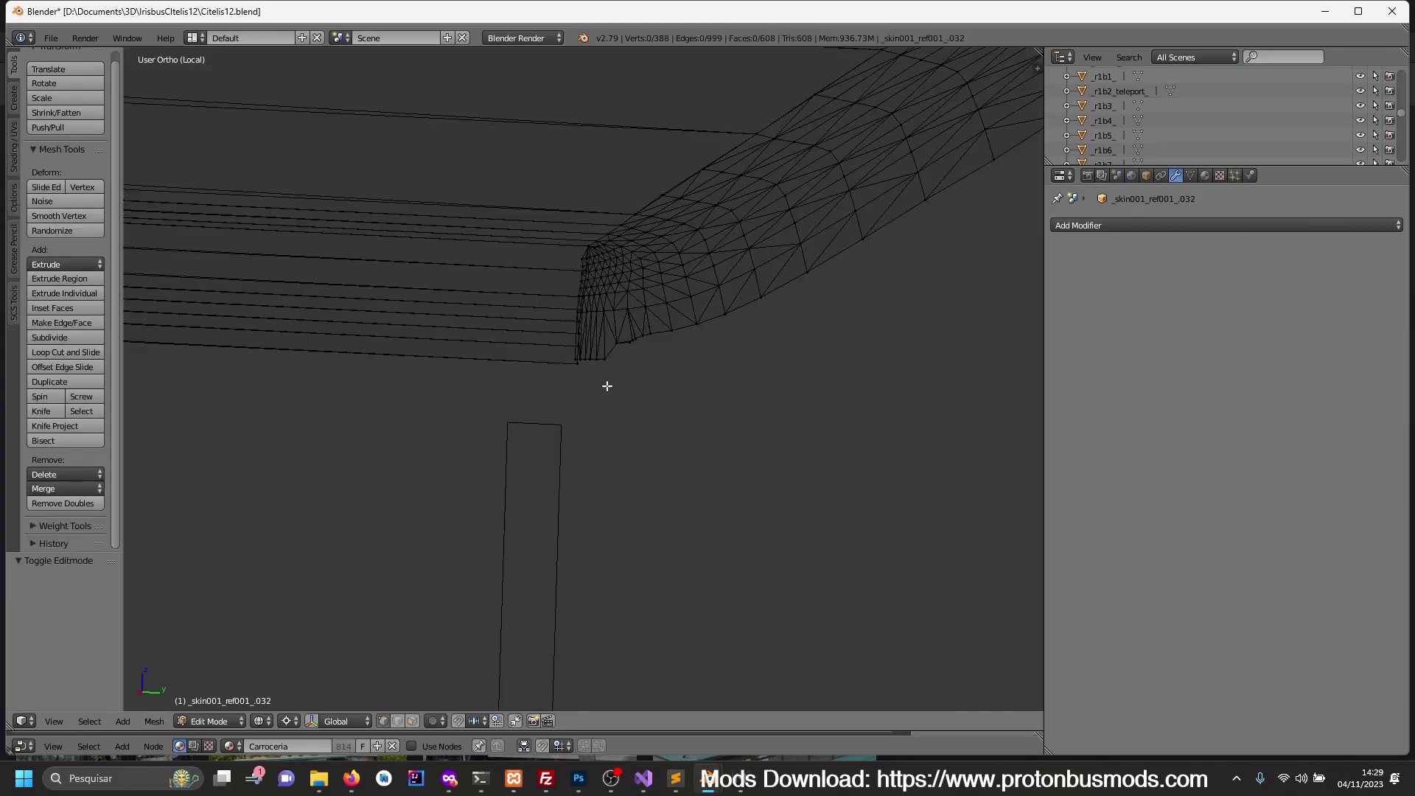
{"action": "key", "text": "KP_3"}
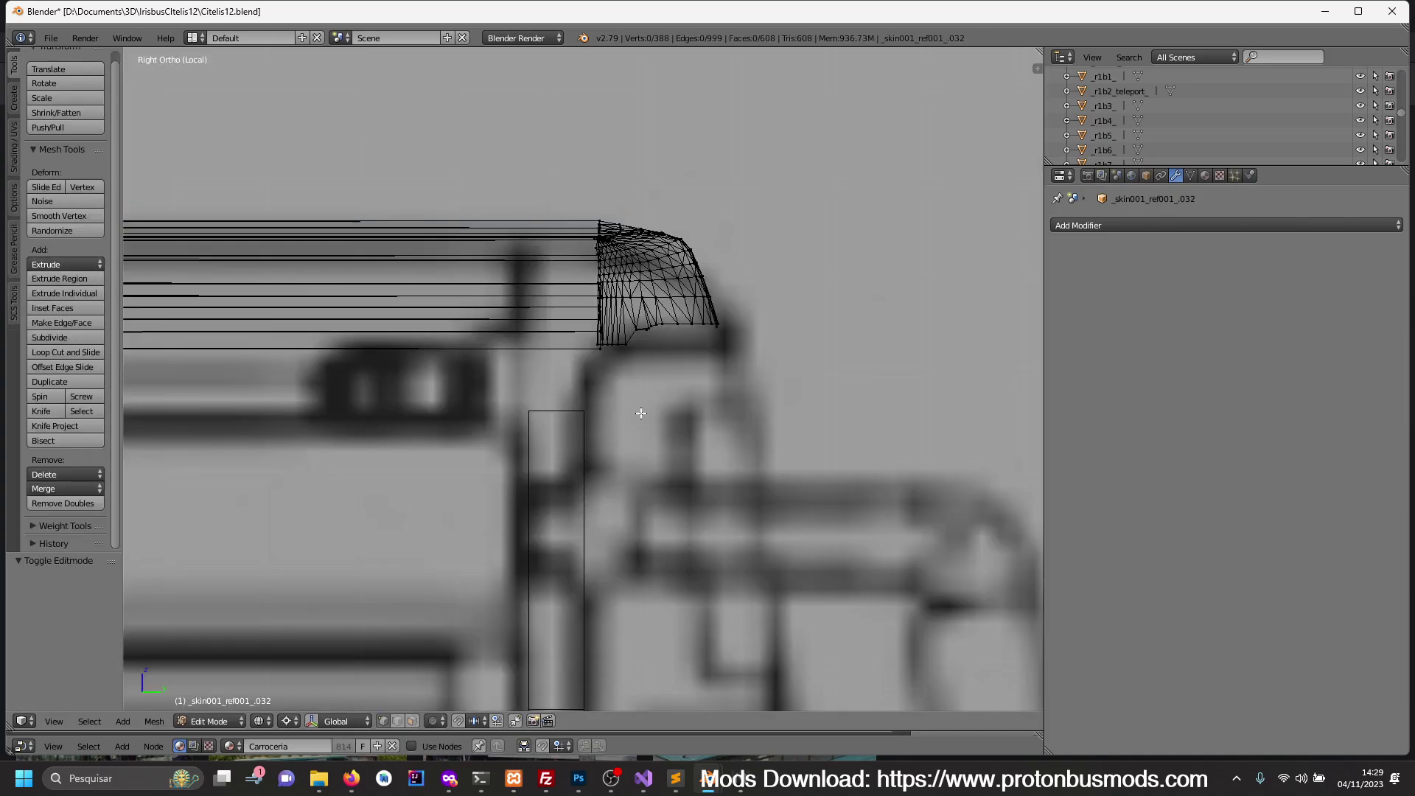
{"action": "scroll", "coordinate": [632, 411], "scroll_direction": "up", "scroll_amount": 2, "text": "ctrl"}
{"action": "scroll", "coordinate": [600, 414], "scroll_direction": "up", "scroll_amount": 1}
{"action": "key", "text": "k"}
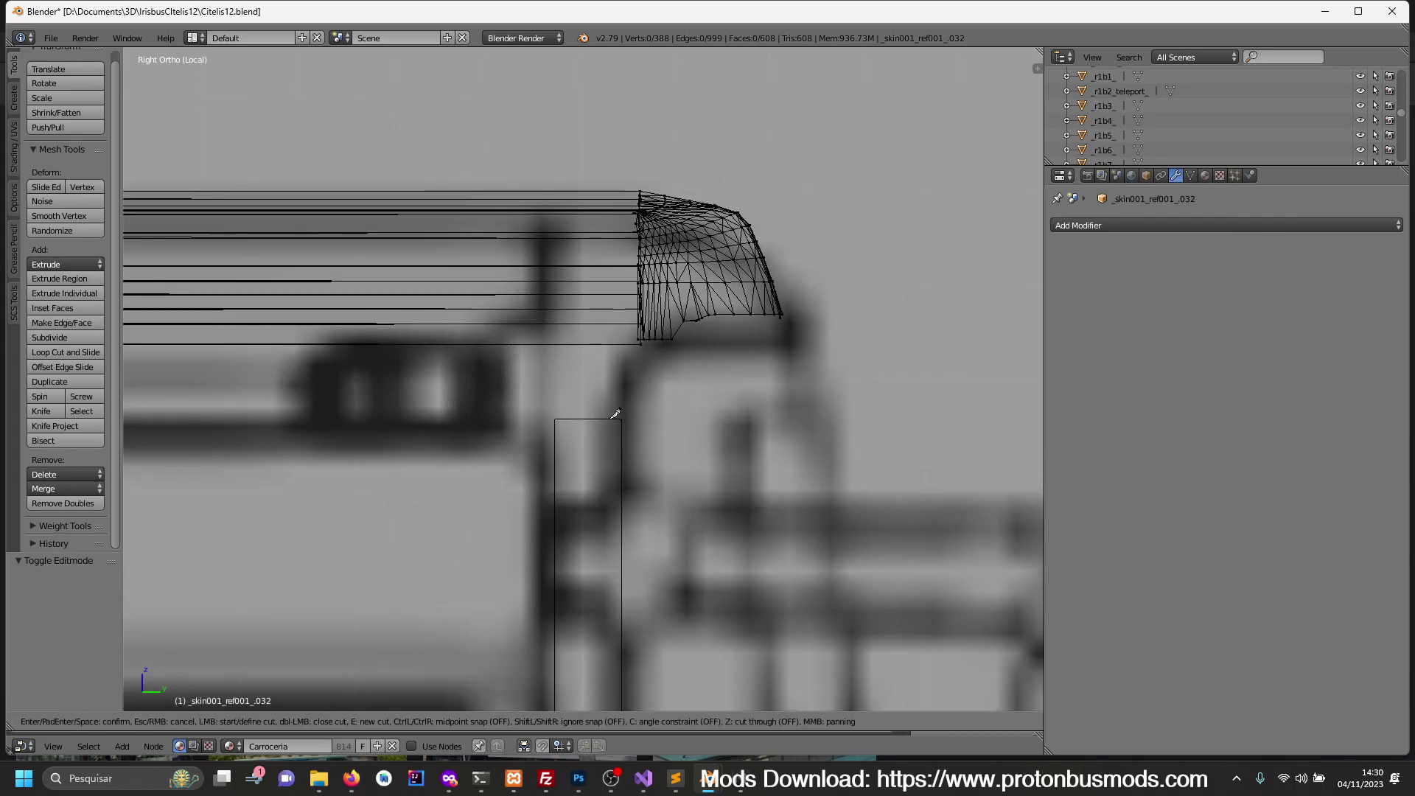
{"action": "key", "text": "c"}
{"action": "key", "text": "z"}
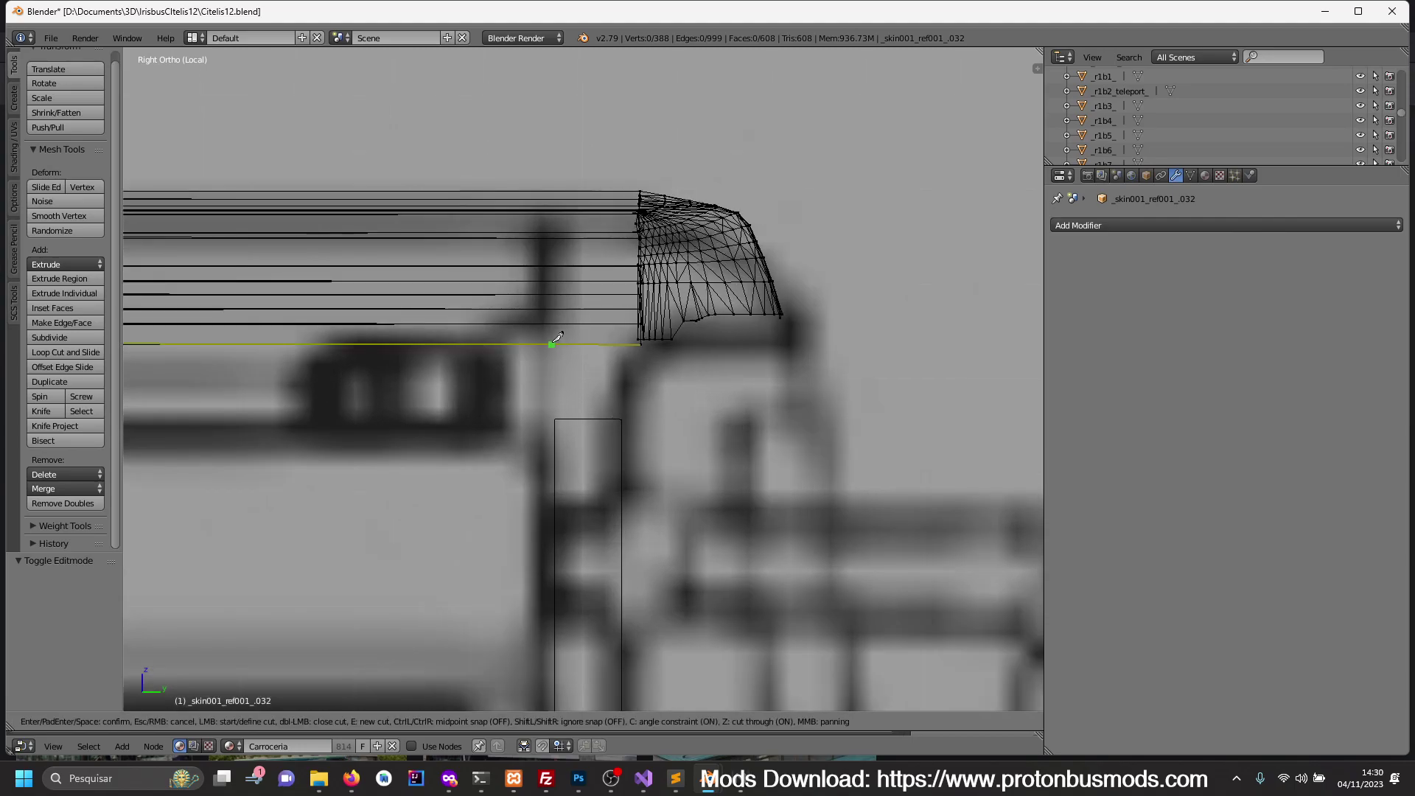
{"action": "left_click", "coordinate": [556, 344]}
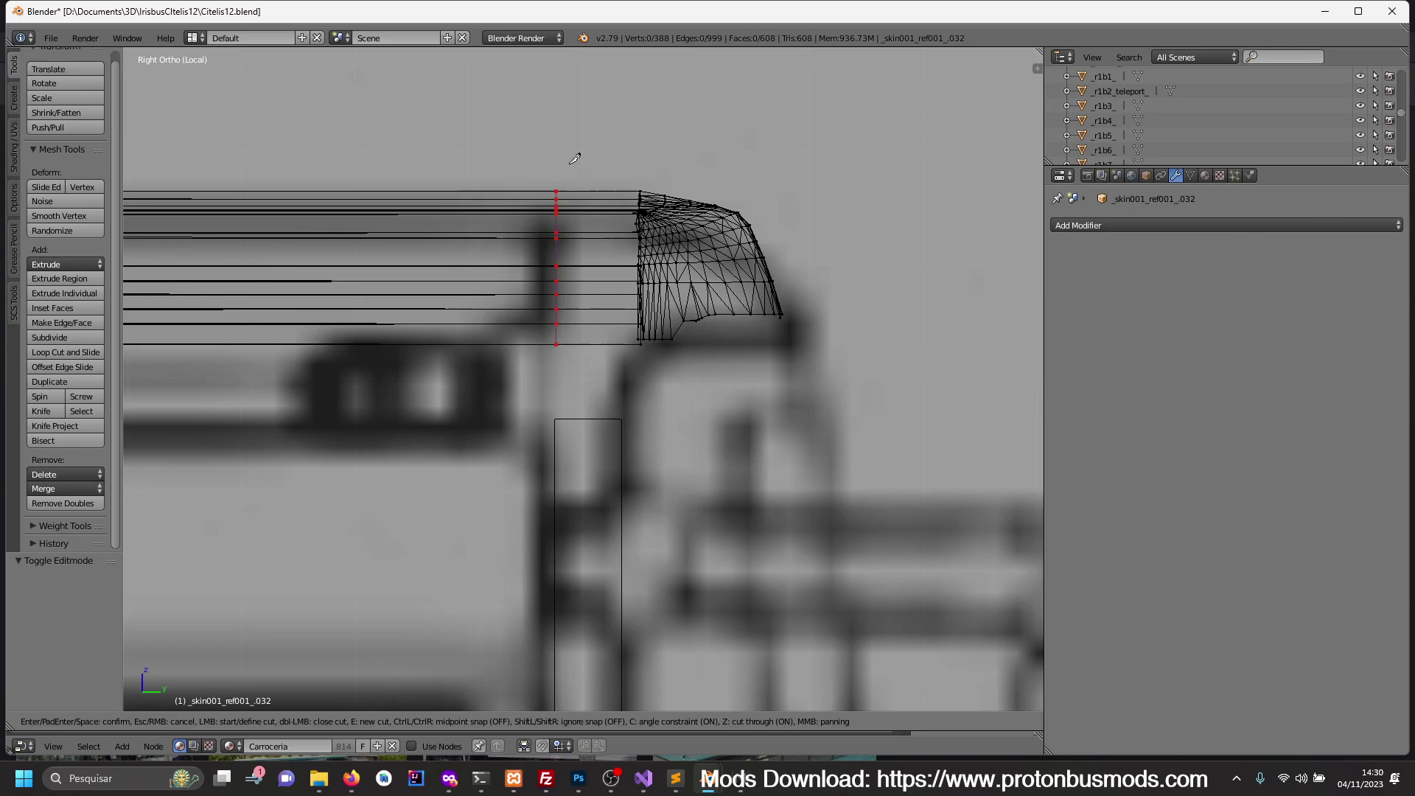
{"action": "key", "text": "Return"}
- Make a second vertical knife cut and brush-select the vertices along the new edge
{"action": "key", "text": "a"}
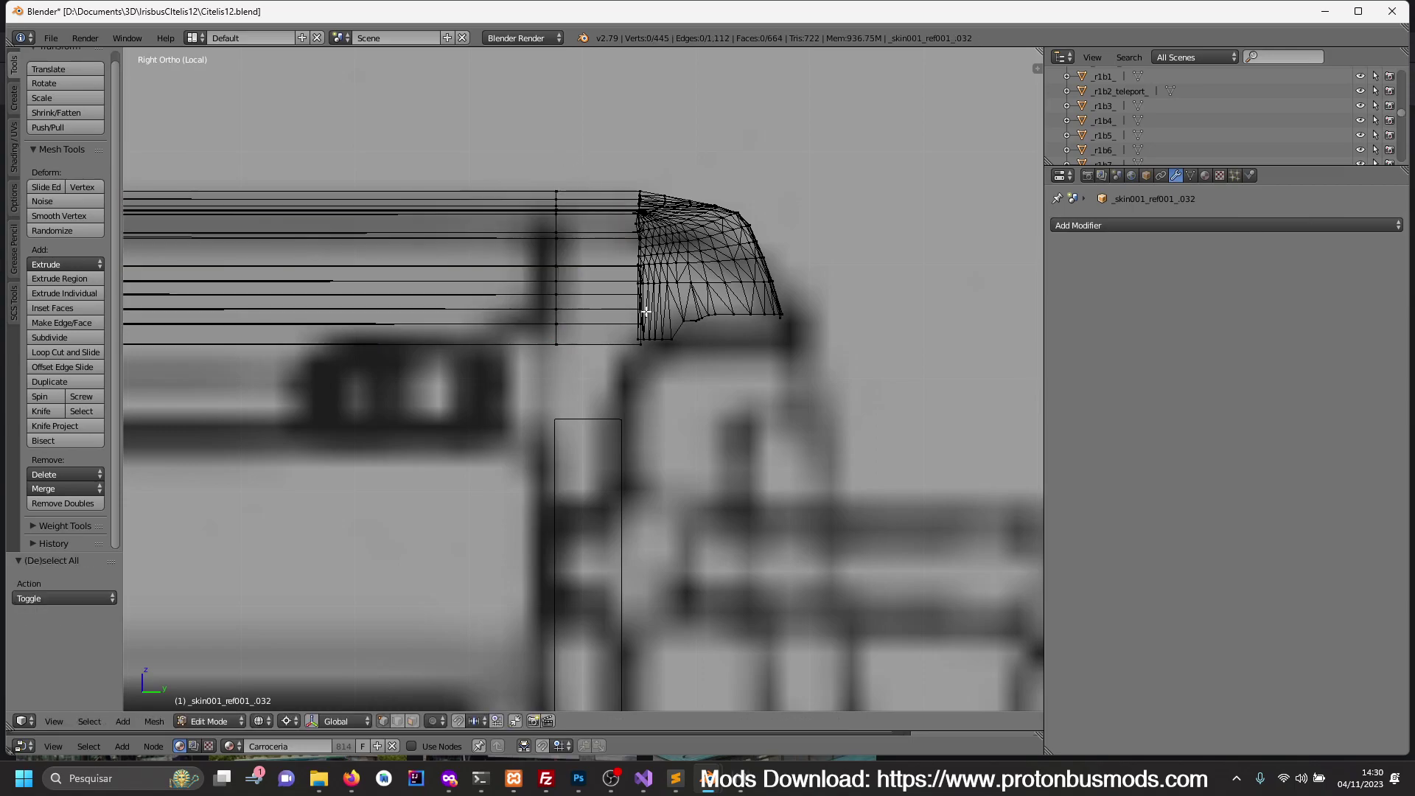
{"action": "key", "text": "k"}
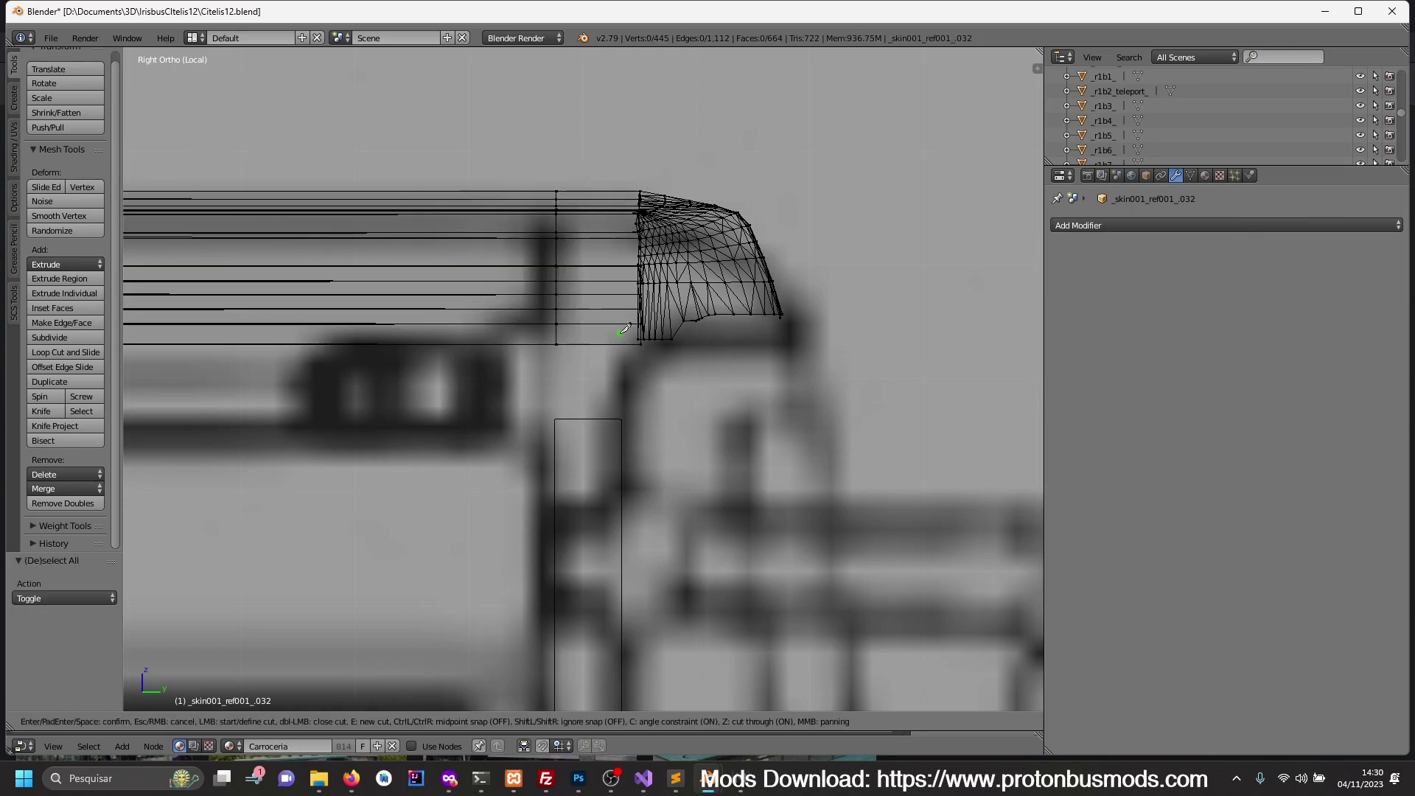
{"action": "left_click", "coordinate": [624, 344]}
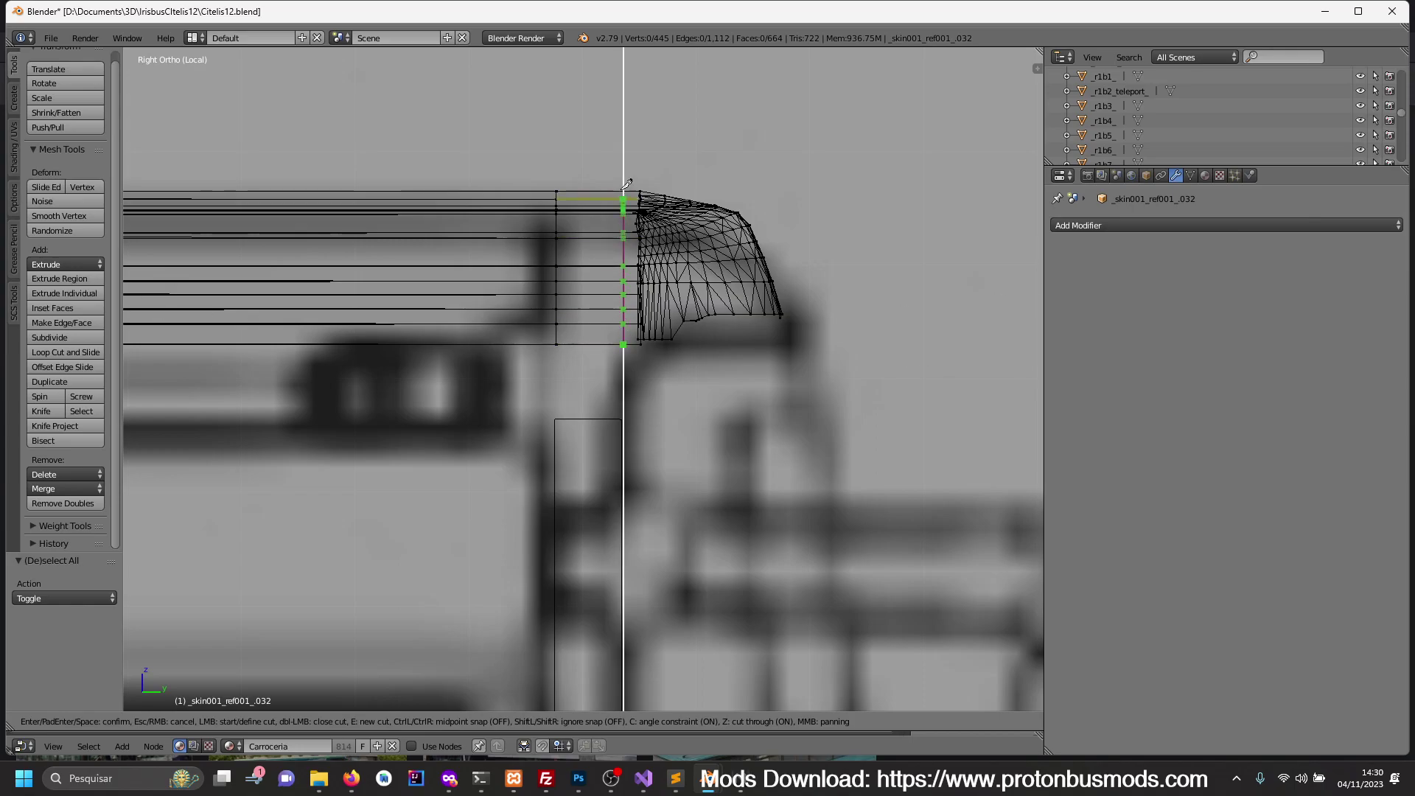
{"action": "key", "text": "Return"}
{"action": "key", "text": "a"}
{"action": "key", "text": "c"}
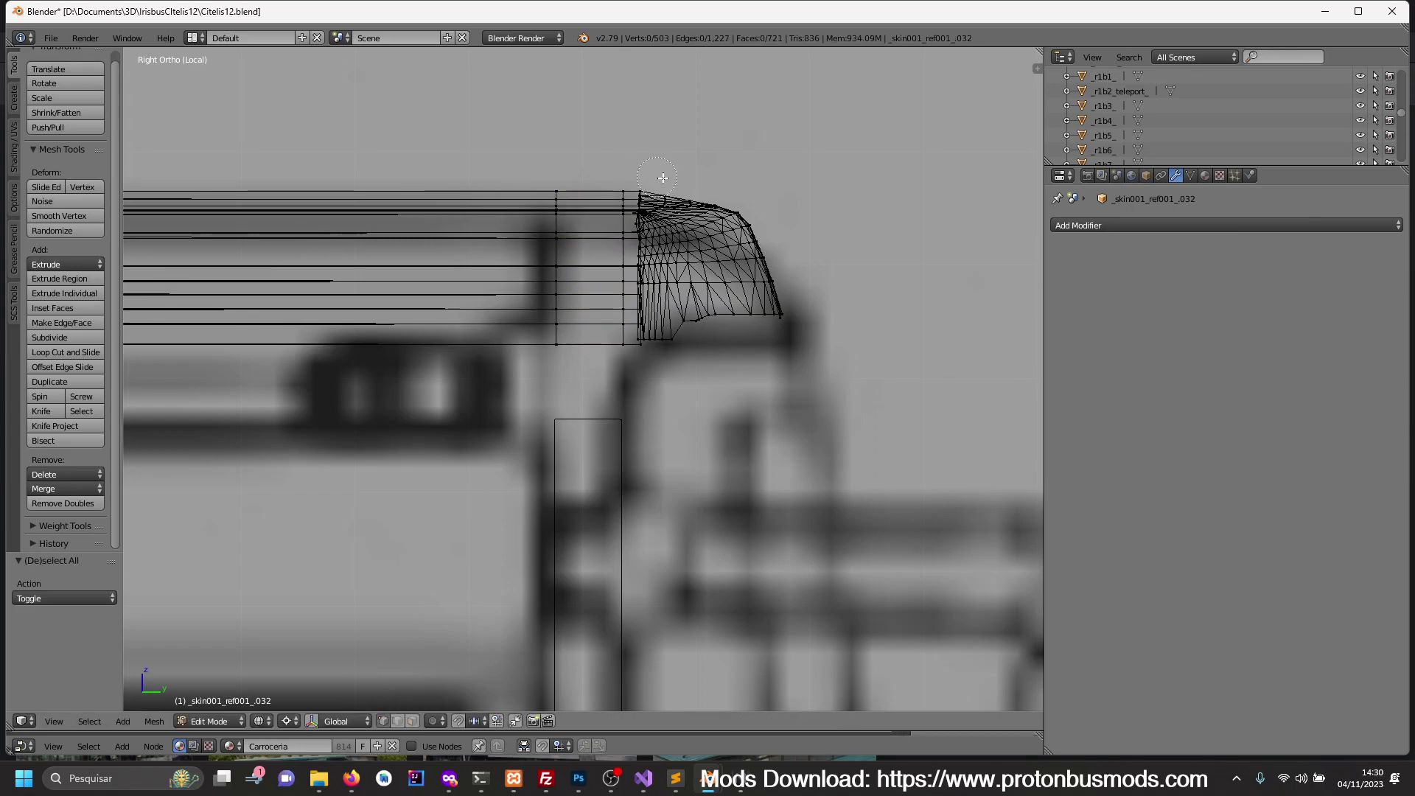
{"action": "left_click_drag", "start_coordinate": [648, 177], "coordinate": [638, 343]}
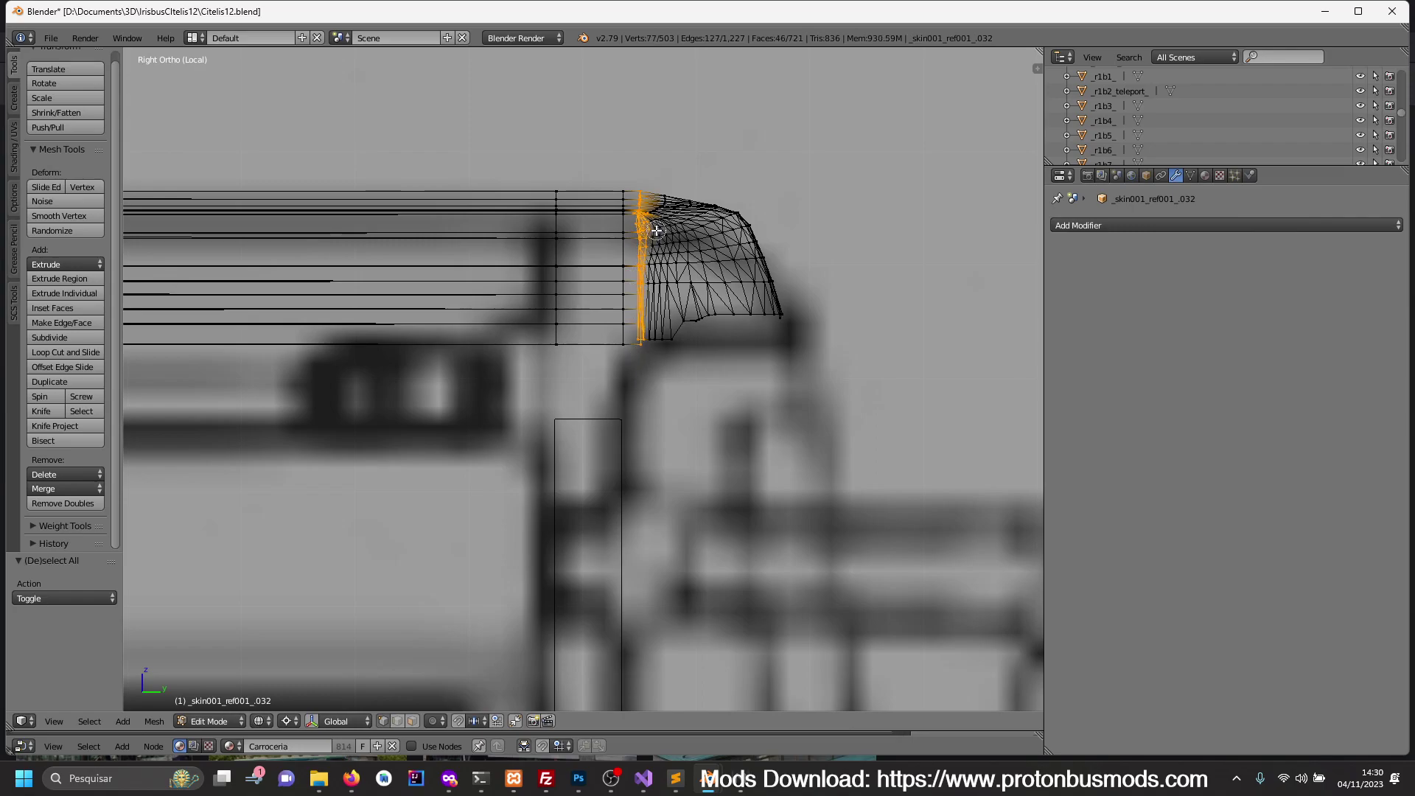
- Deselect the extra top vertices and flatten the remaining column to zero along Y
{"action": "middle_click_drag", "start_coordinate": [647, 278], "coordinate": [656, 213]}
{"action": "key", "text": "s"}
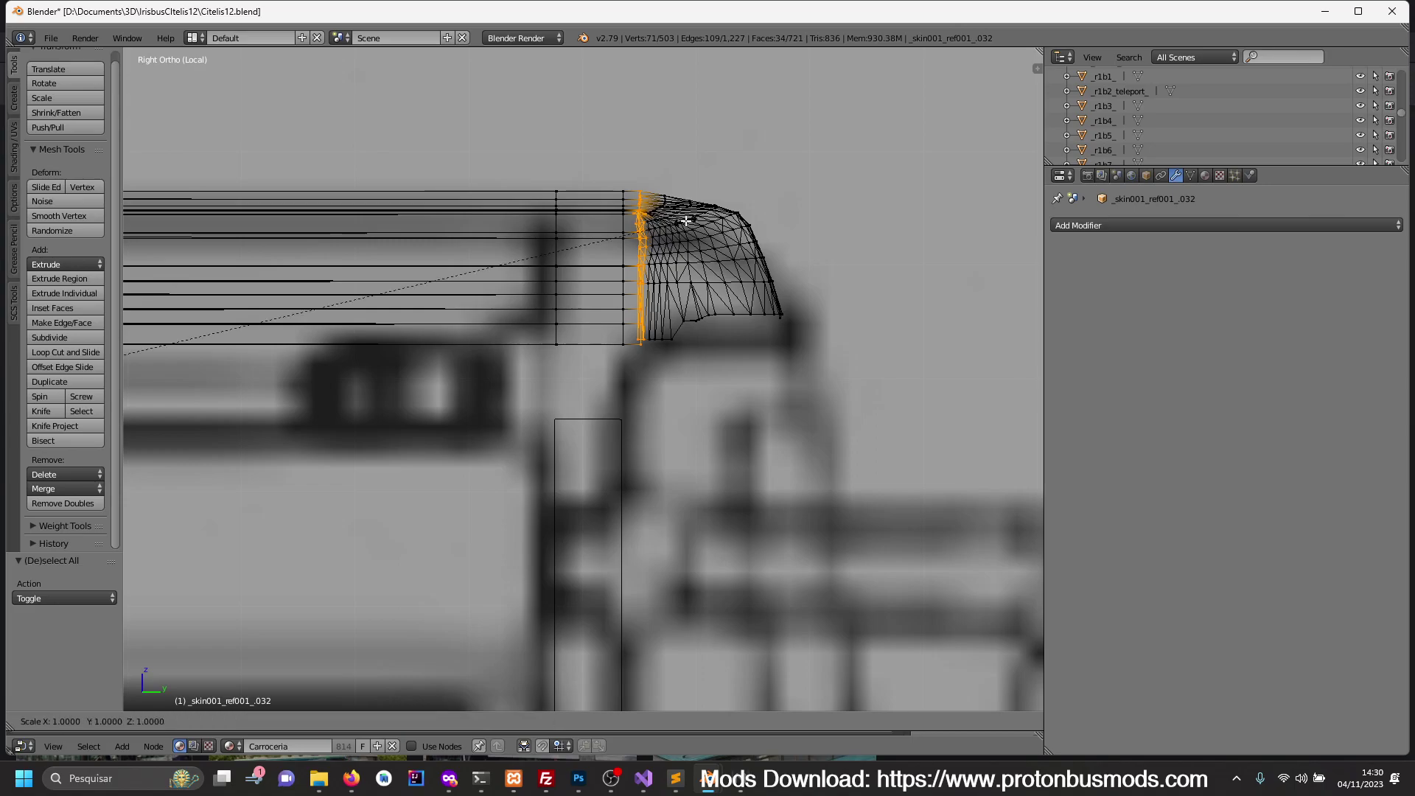
{"action": "key", "text": "y"}
{"action": "key", "text": "0"}
{"action": "key", "text": "Return"}
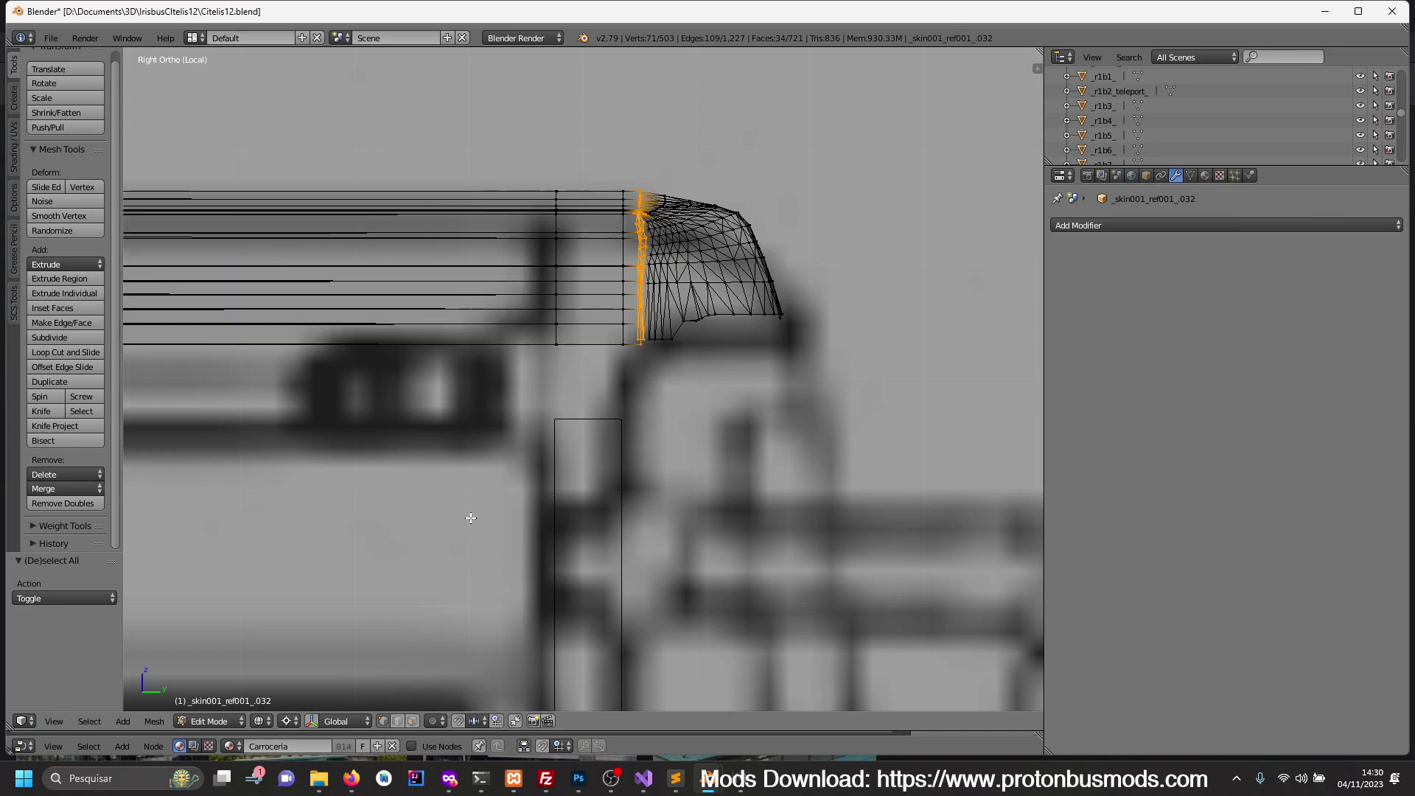
{"action": "scroll", "coordinate": [471, 518], "scroll_direction": "down", "scroll_amount": 3}
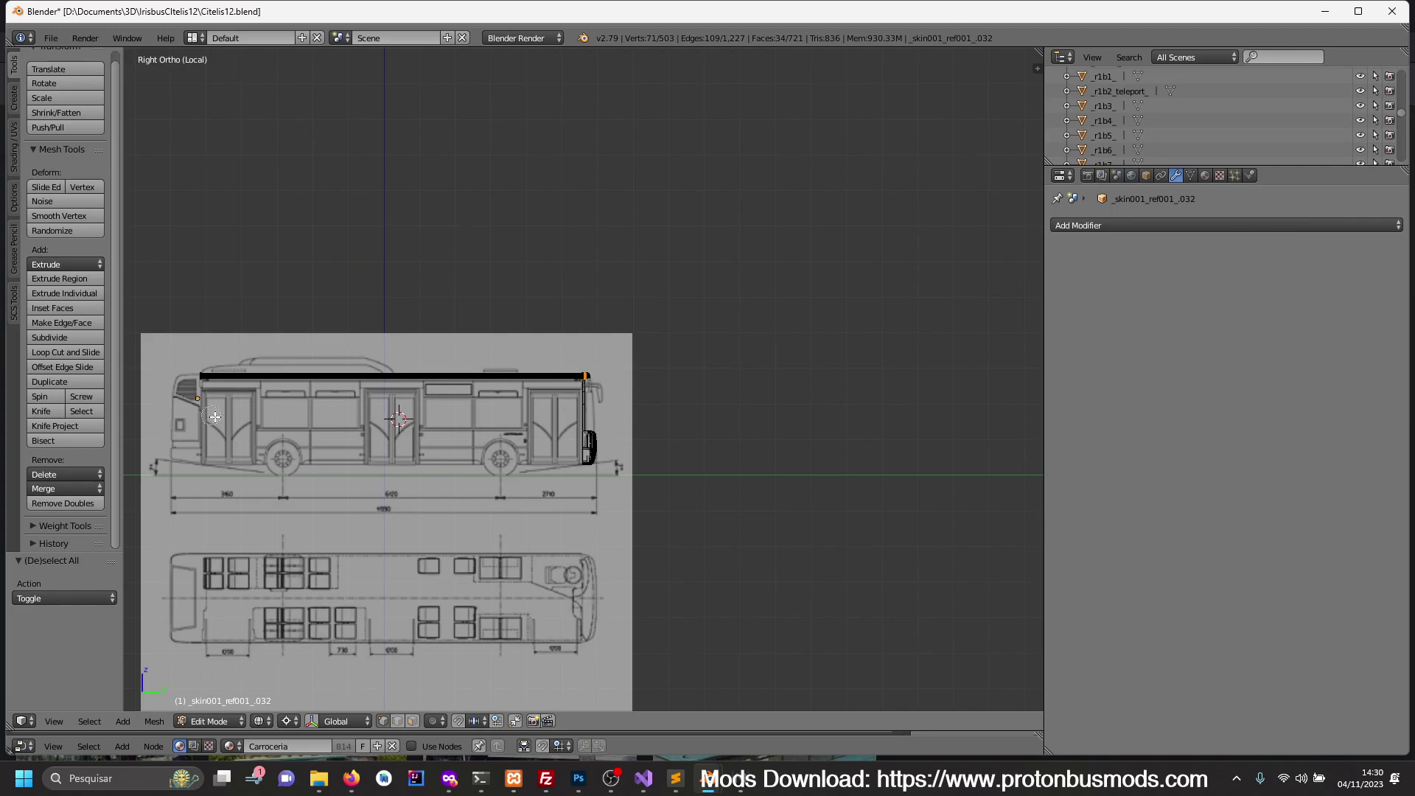
{"action": "scroll", "coordinate": [400, 599], "scroll_direction": "up", "scroll_amount": 4}
- Change the viewport shading mode from the shading menu
{"action": "left_click", "coordinate": [282, 721]}
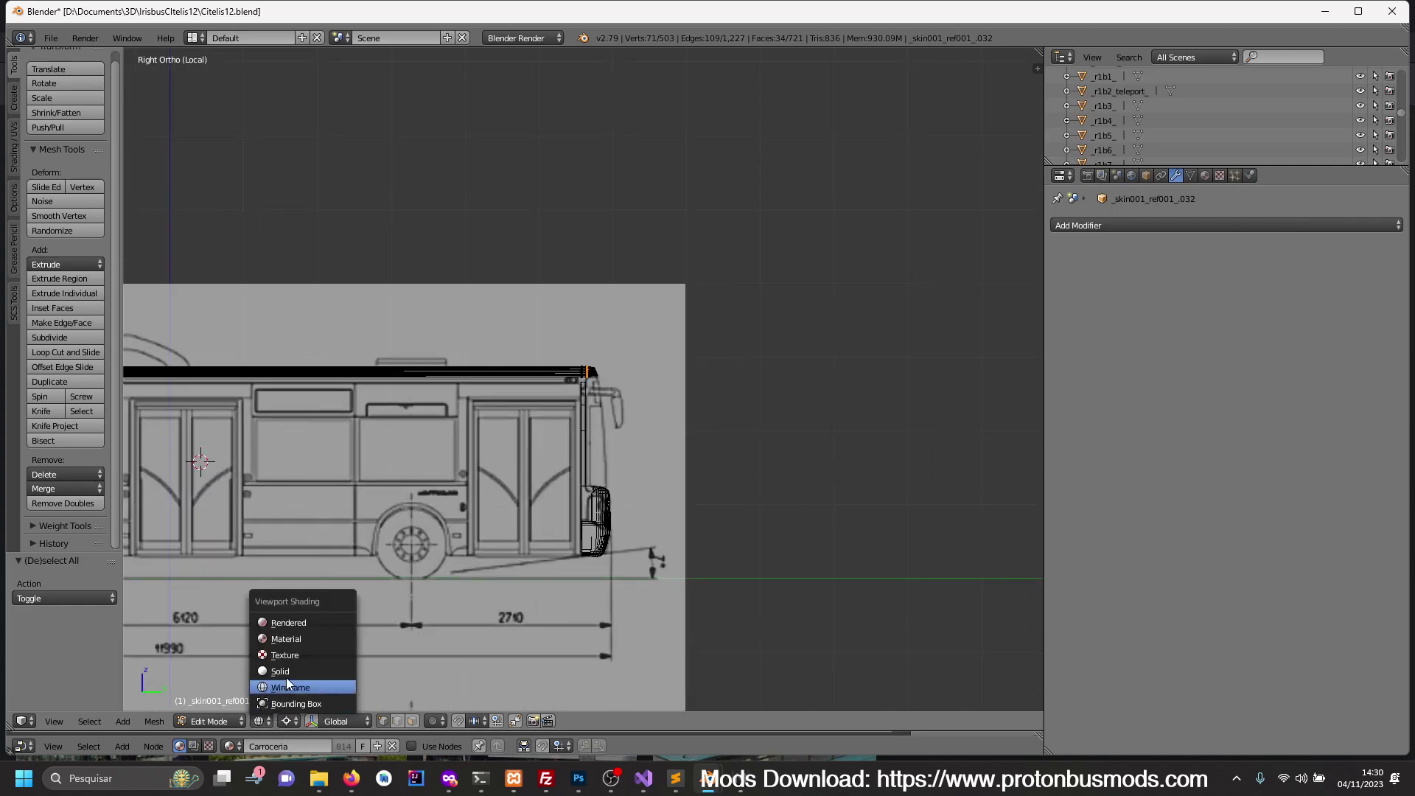
{"action": "left_click", "coordinate": [286, 721]}
{"action": "left_click", "coordinate": [313, 657]}
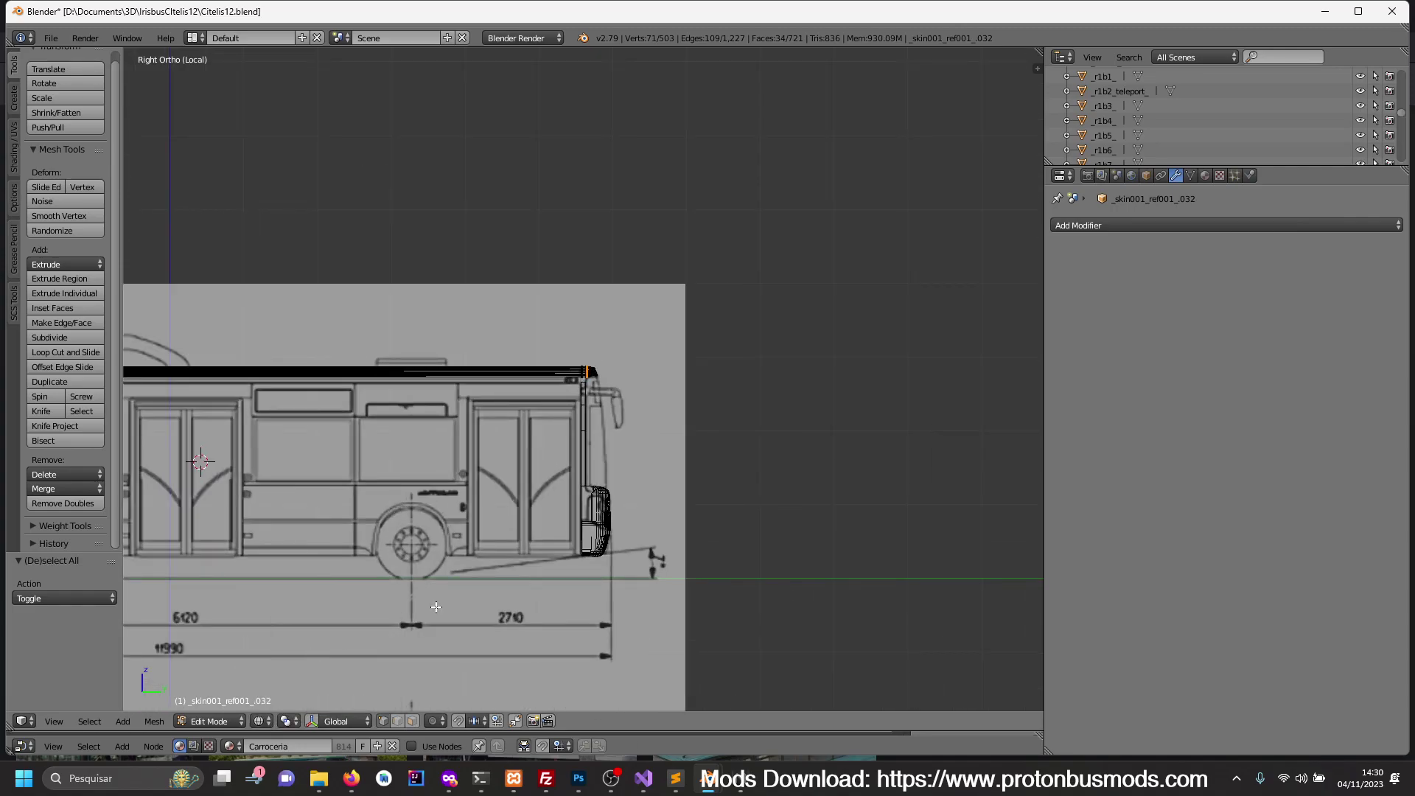
{"action": "scroll", "coordinate": [681, 476], "scroll_direction": "up", "scroll_amount": 8}
{"action": "scroll", "coordinate": [681, 475], "scroll_direction": "up", "scroll_amount": 5}
{"action": "scroll", "coordinate": [681, 475], "scroll_direction": "up", "scroll_amount": 3}
- Flatten the corner vertices to zero on Y again, then return to solid shading in Object Mode
{"action": "key", "text": "s"}
{"action": "key", "text": "y"}
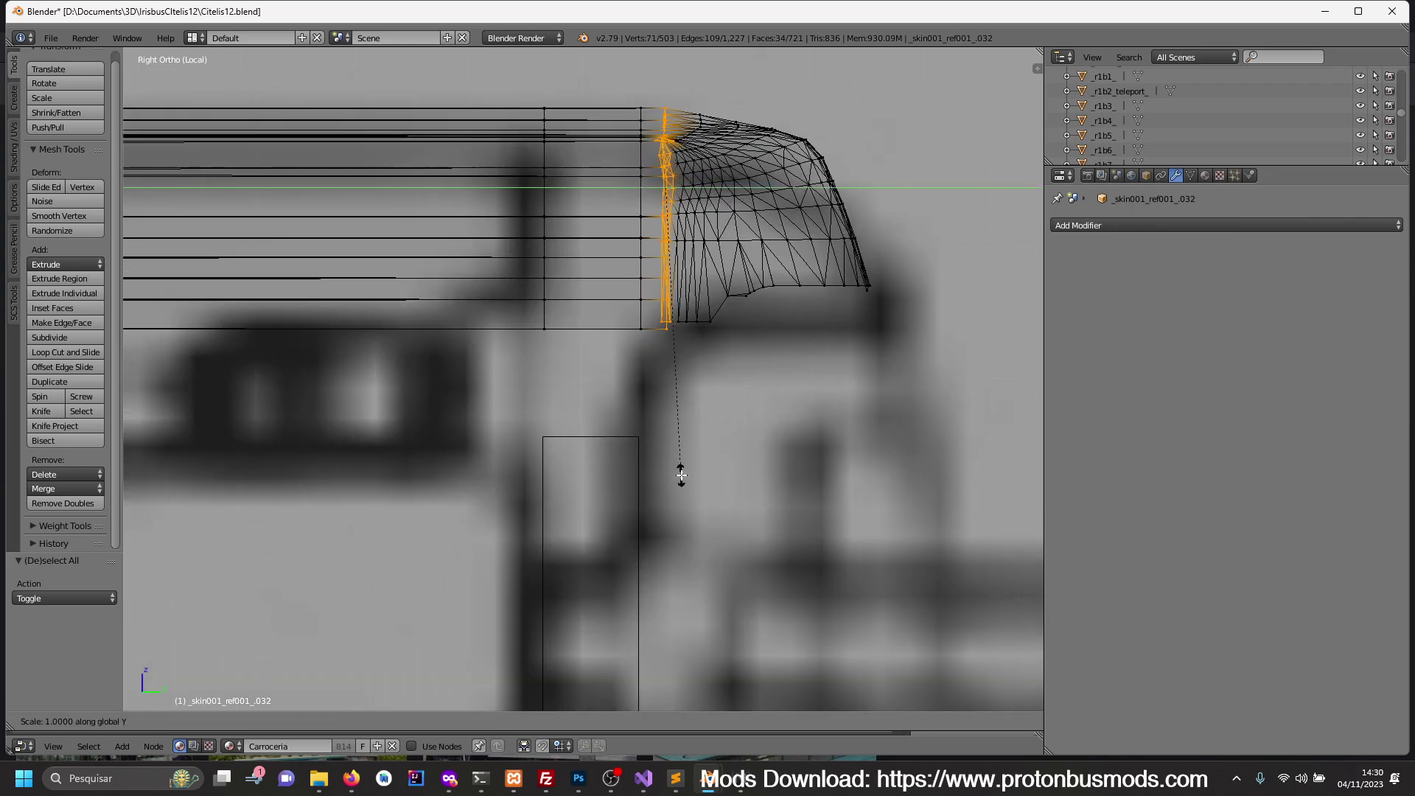
{"action": "key", "text": "0"}
{"action": "key", "text": "Return"}
{"action": "key", "text": "z"}
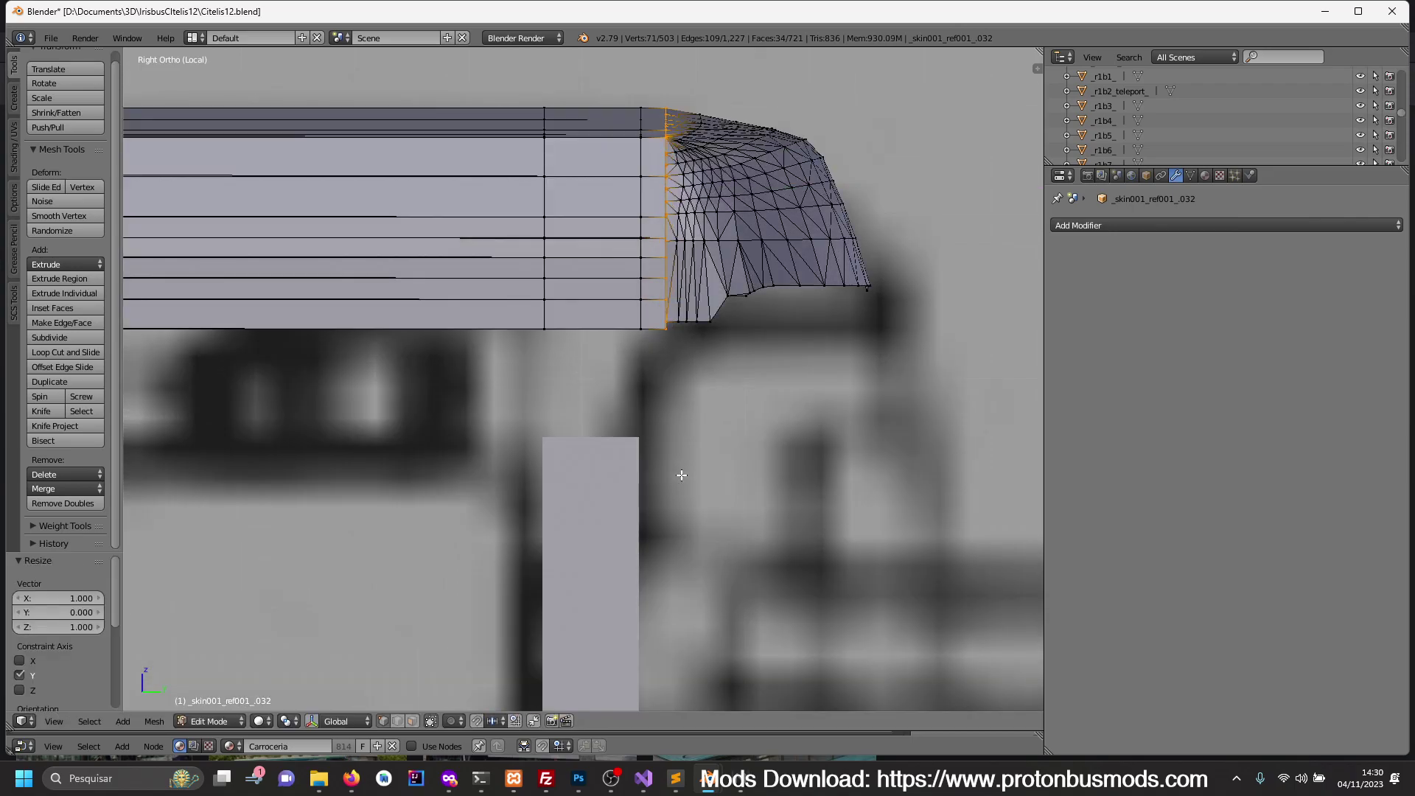
{"action": "key", "text": "Tab"}
{"action": "scroll", "coordinate": [679, 480], "scroll_direction": "down", "scroll_amount": 3}
{"action": "mouse_move", "coordinate": [678, 480]}
{"action": "middle_mouse_down"}
{"action": "mouse_move", "coordinate": [657, 504]}
{"action": "mouse_move", "coordinate": [530, 535]}
{"action": "mouse_move", "coordinate": [613, 536]}
{"action": "mouse_move", "coordinate": [655, 508]}
{"action": "middle_mouse_up"}
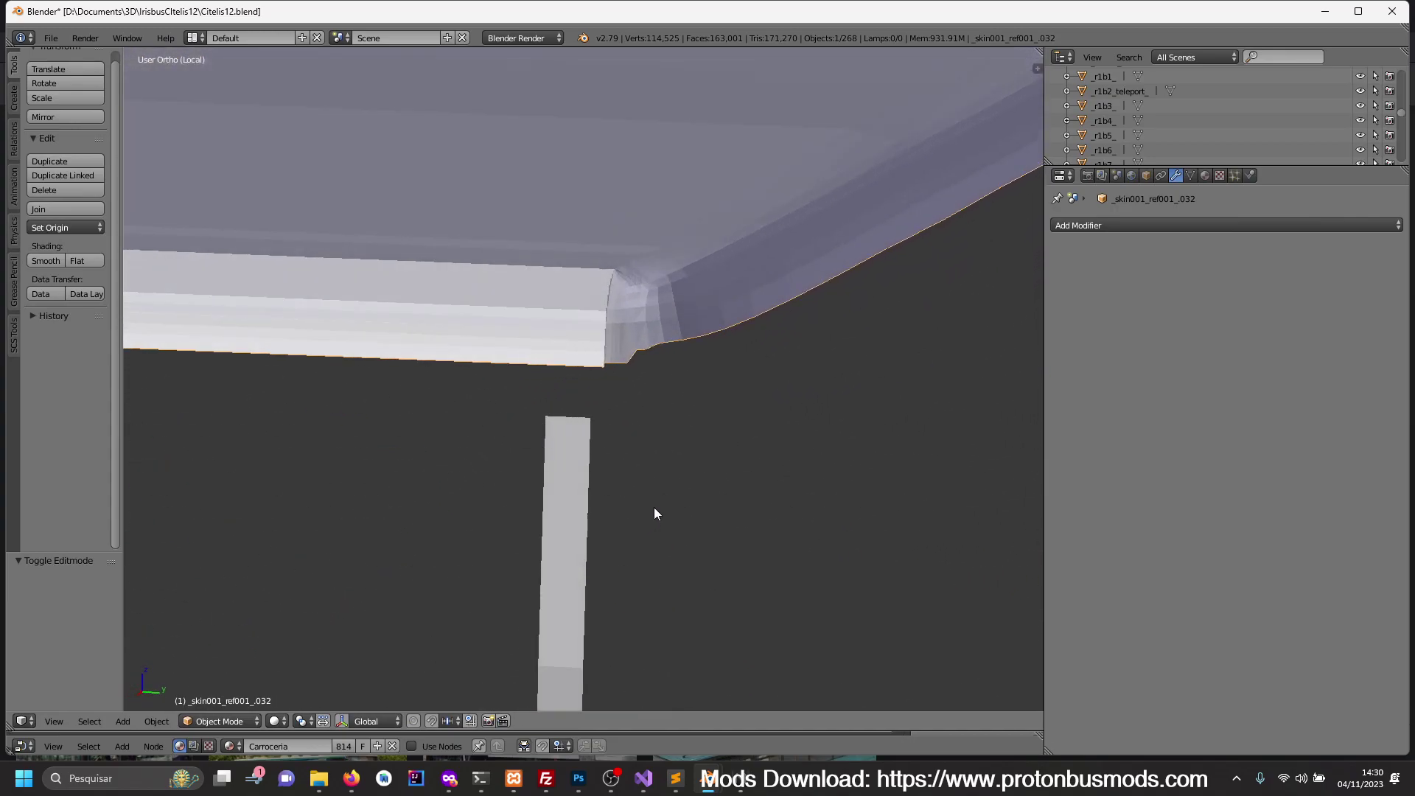
- Join the front pillar into the roof body mesh with Ctrl+J
{"action": "key", "text": "Tab"}
{"action": "middle_click_drag", "start_coordinate": [577, 479], "coordinate": [560, 389]}
{"action": "key", "text": "Tab"}
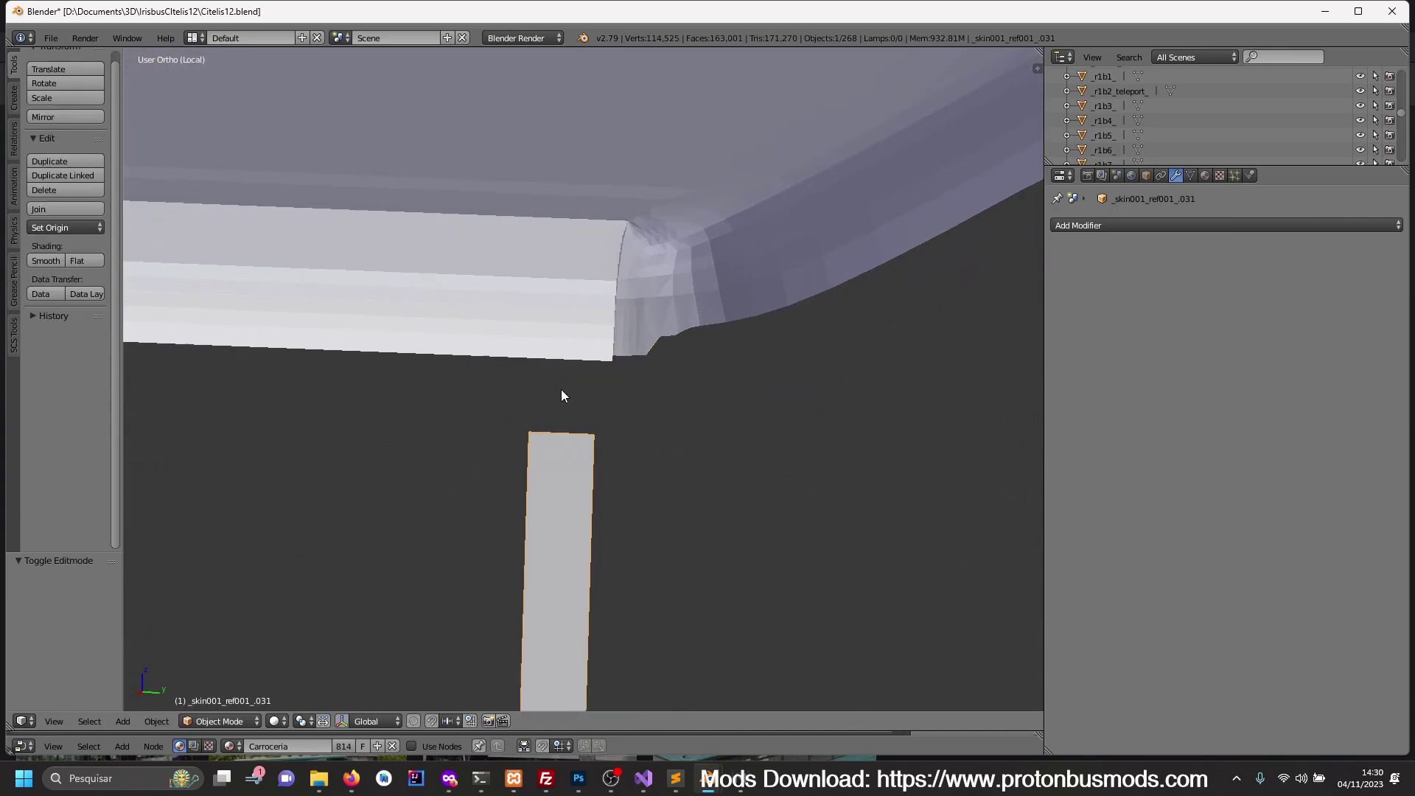
{"action": "key", "text": "Tab"}
{"action": "key", "text": "Tab"}
{"action": "right_click", "coordinate": [506, 346]}
{"action": "key", "text": "ctrl+j"}
{"action": "key", "text": "Tab"}
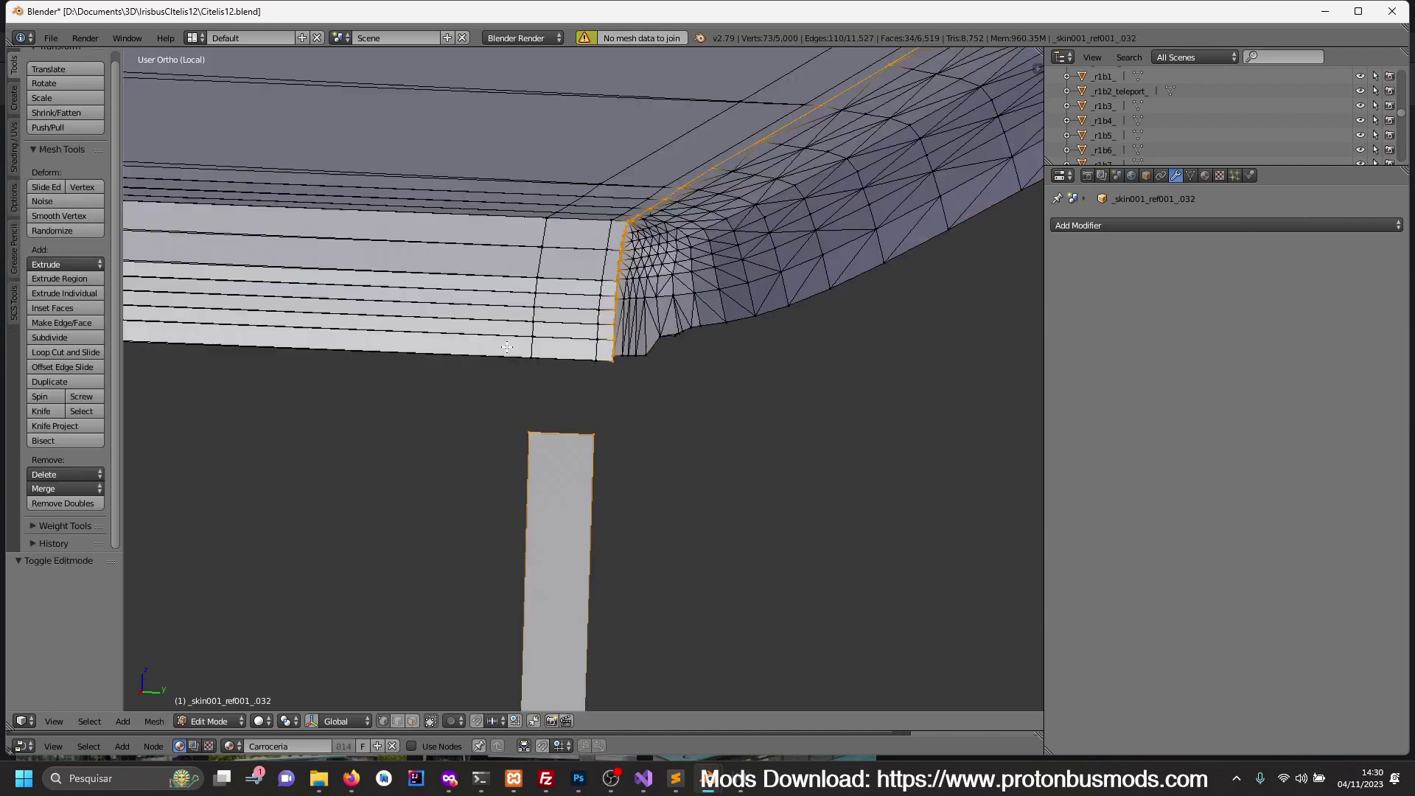
- Connect the pillar's top vertices to the roof corner with two new edges
{"action": "key", "text": "a"}
{"action": "right_click", "coordinate": [594, 432]}
{"action": "right_click", "coordinate": [595, 361], "text": "shift"}
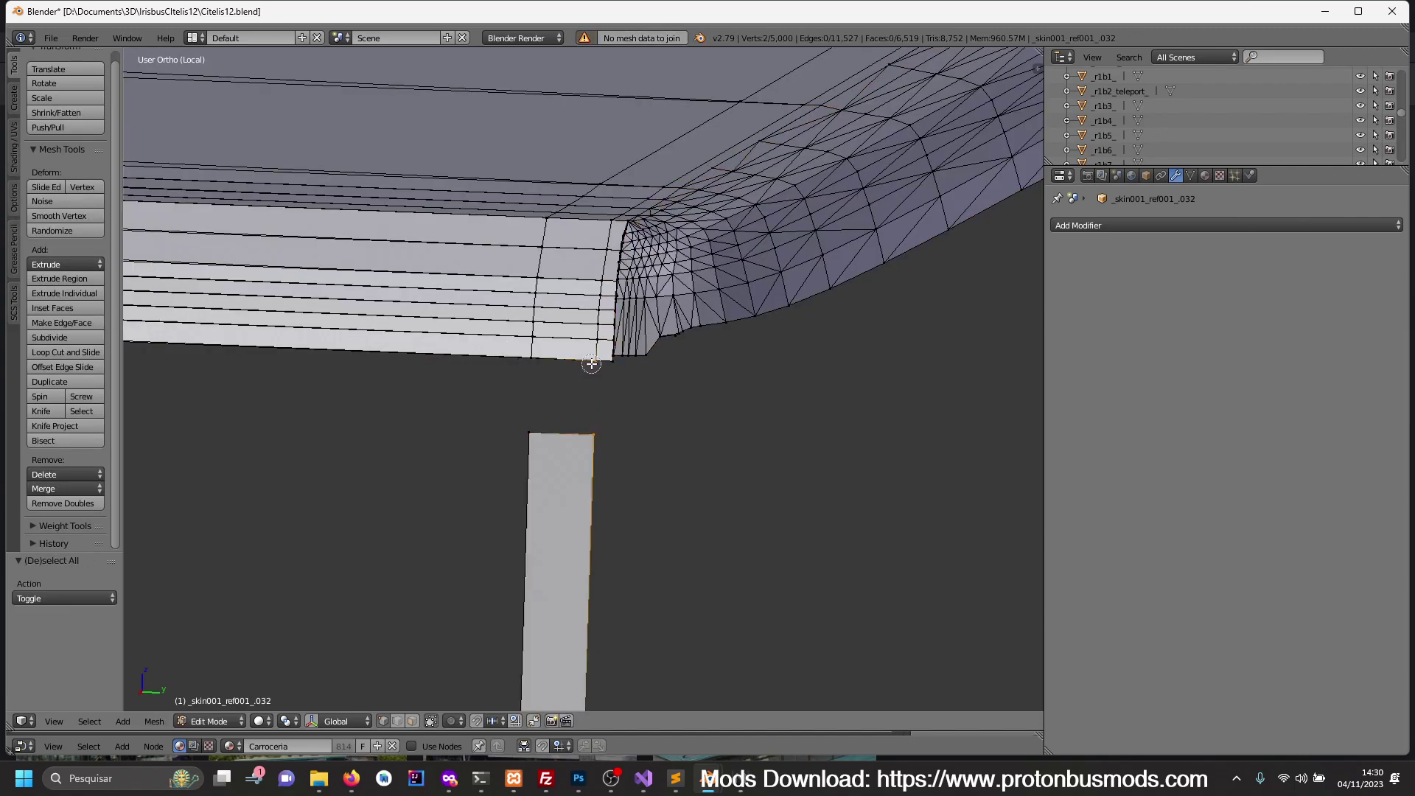
{"action": "key", "text": "f"}
{"action": "key", "text": "a"}
{"action": "right_click", "coordinate": [530, 432]}
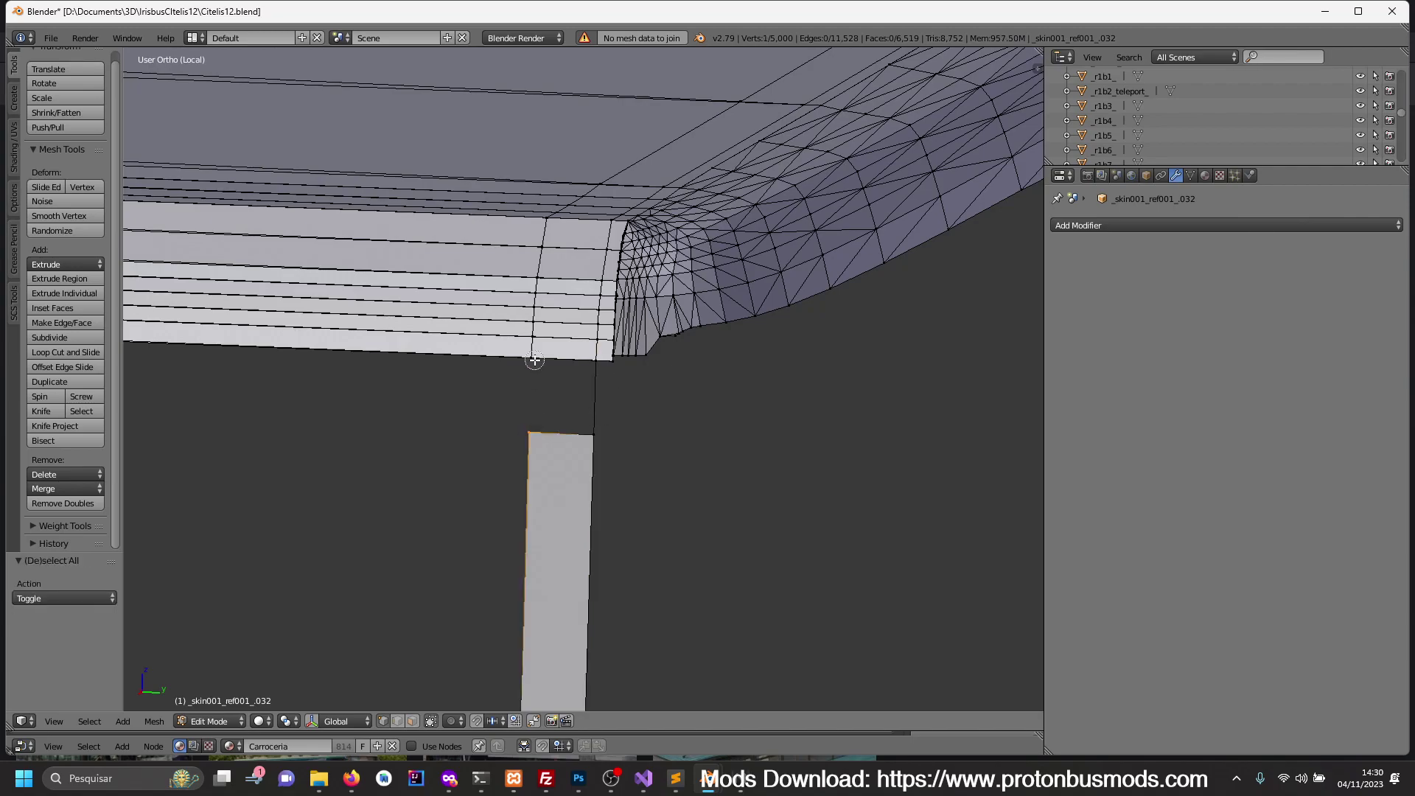
{"action": "right_click", "coordinate": [531, 361], "text": "shift"}
{"action": "key", "text": "f"}
- Fill a four-vertex face bridging the pillar top and the roof corner
{"action": "key", "text": "a"}
{"action": "right_click", "coordinate": [594, 433]}
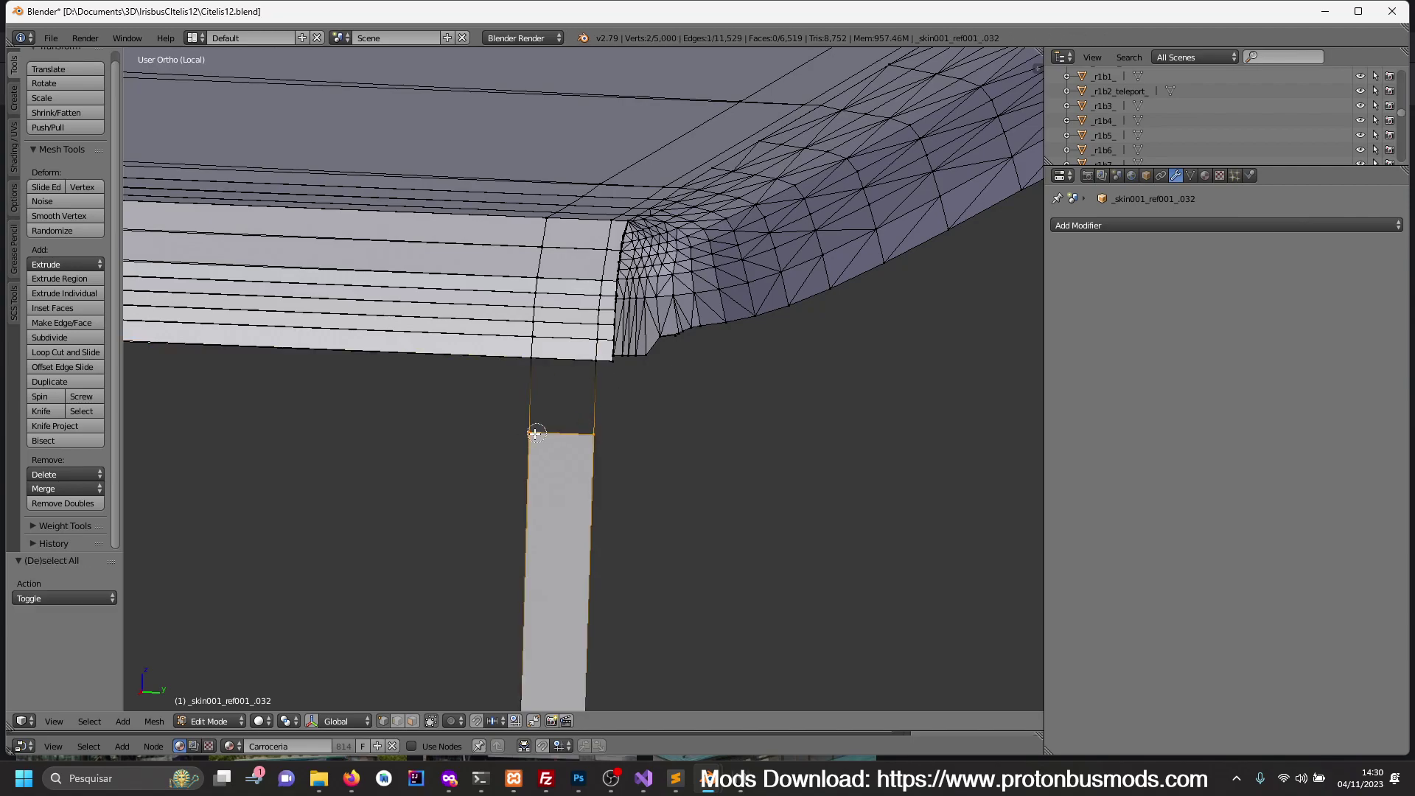
{"action": "right_click", "coordinate": [529, 432], "text": "shift"}
{"action": "right_click", "coordinate": [531, 360], "text": "shift"}
{"action": "right_click", "coordinate": [588, 361], "text": "shift"}
{"action": "key", "text": "f"}
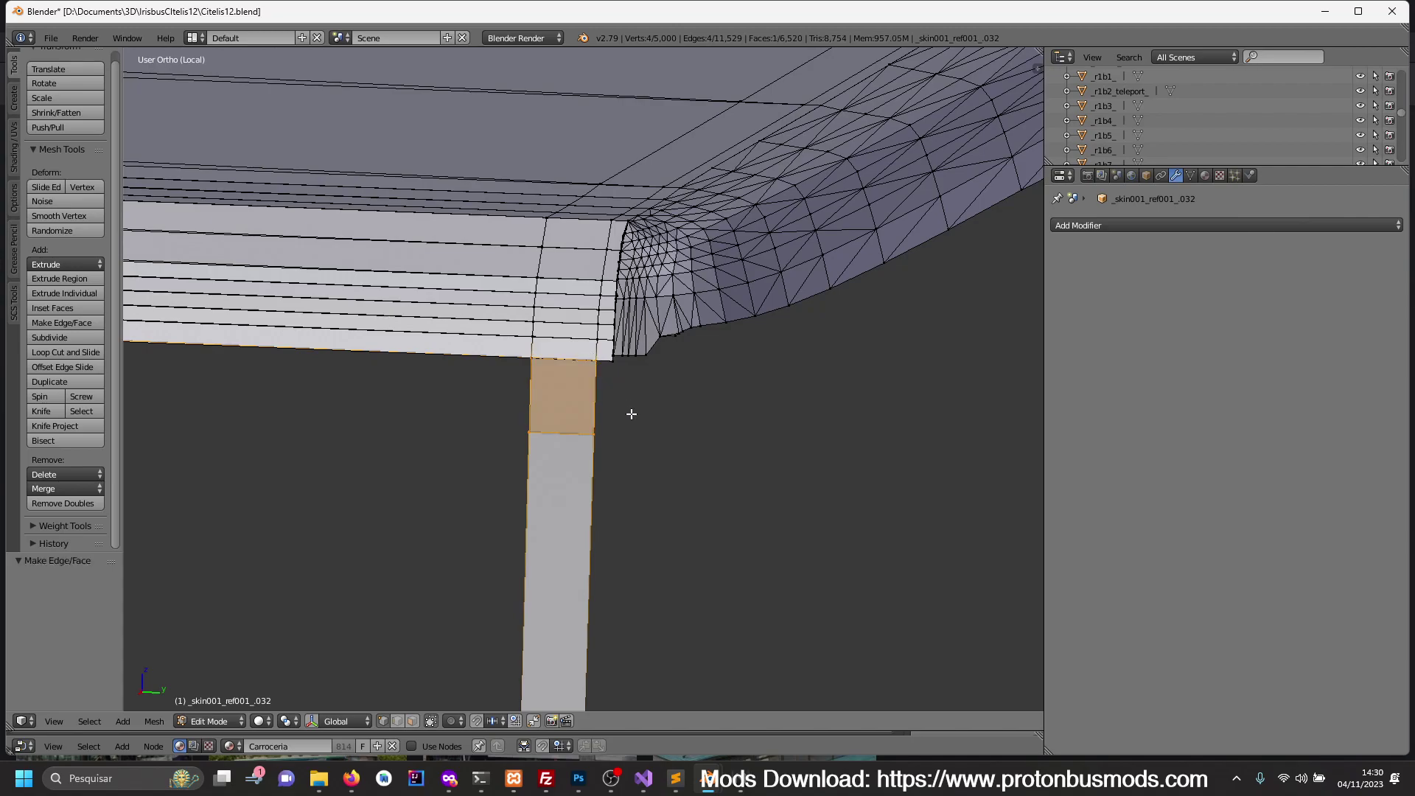
{"action": "key", "text": "Tab"}
- Select the whole combined mesh and remove its 943 duplicate vertices
{"action": "middle_click_drag", "start_coordinate": [631, 414], "coordinate": [620, 431]}
{"action": "key", "text": "Tab"}
{"action": "key", "text": "a"}
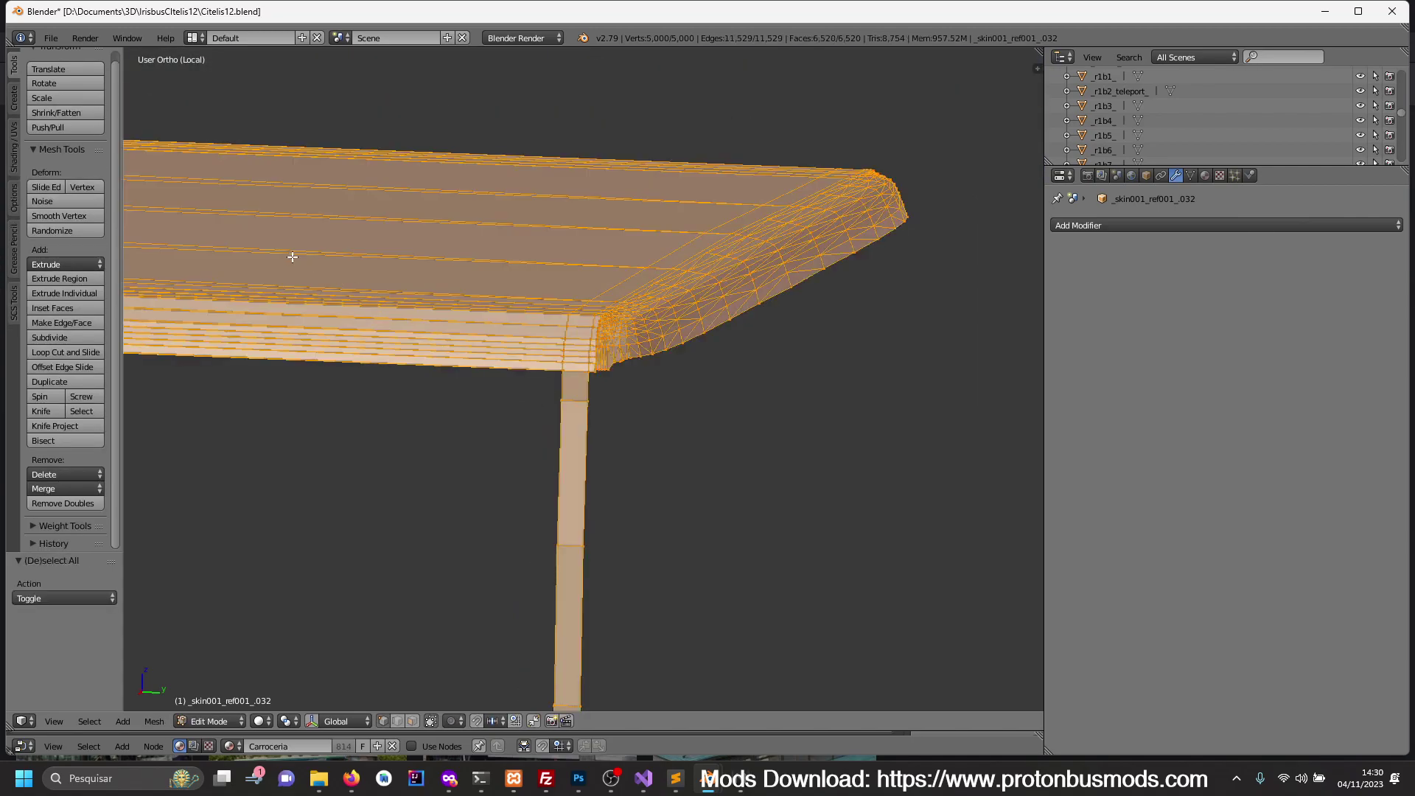
{"action": "left_click", "coordinate": [56, 503]}
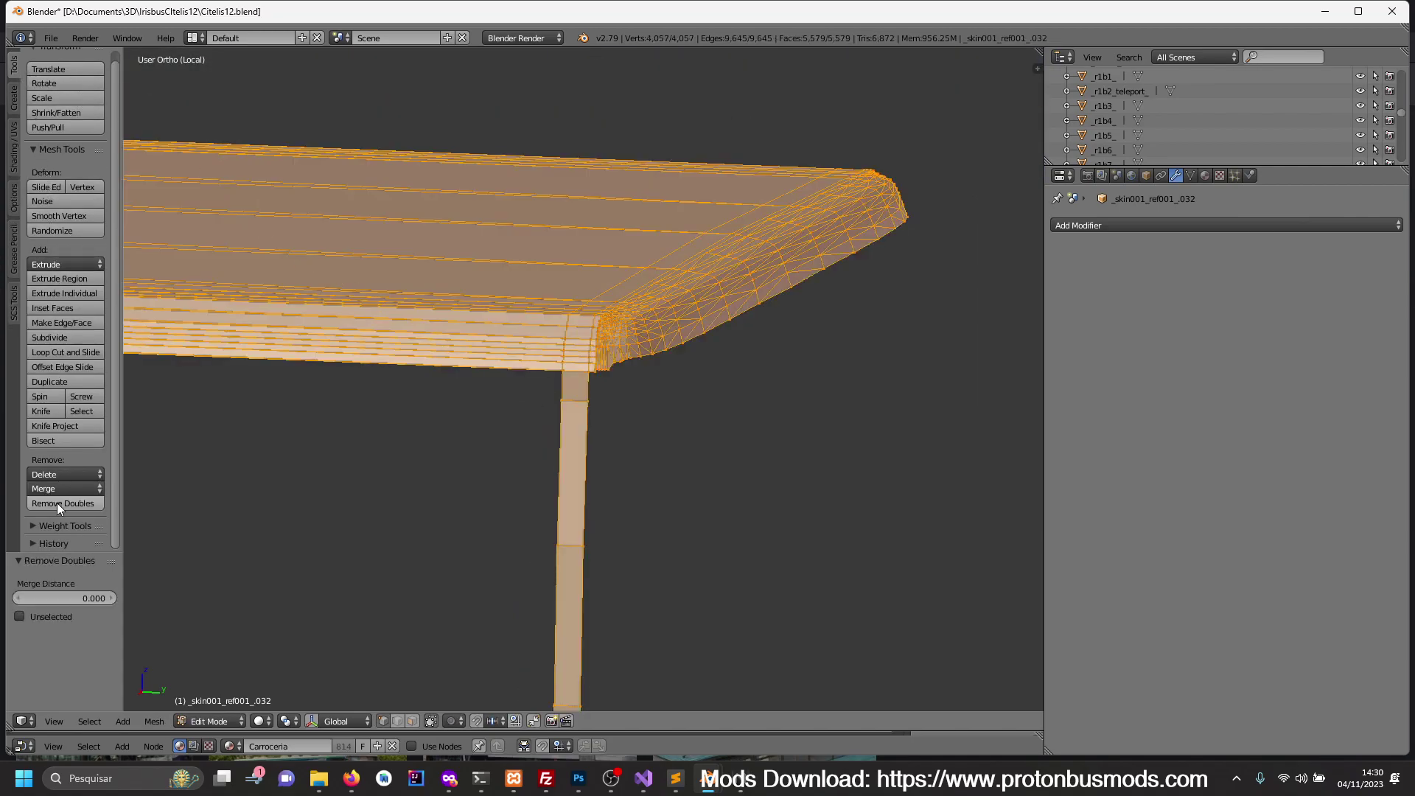
{"action": "mouse_move", "coordinate": [720, 484]}
{"action": "middle_mouse_down"}
{"action": "mouse_move", "coordinate": [516, 467]}
{"action": "mouse_move", "coordinate": [556, 470]}
{"action": "middle_mouse_up"}
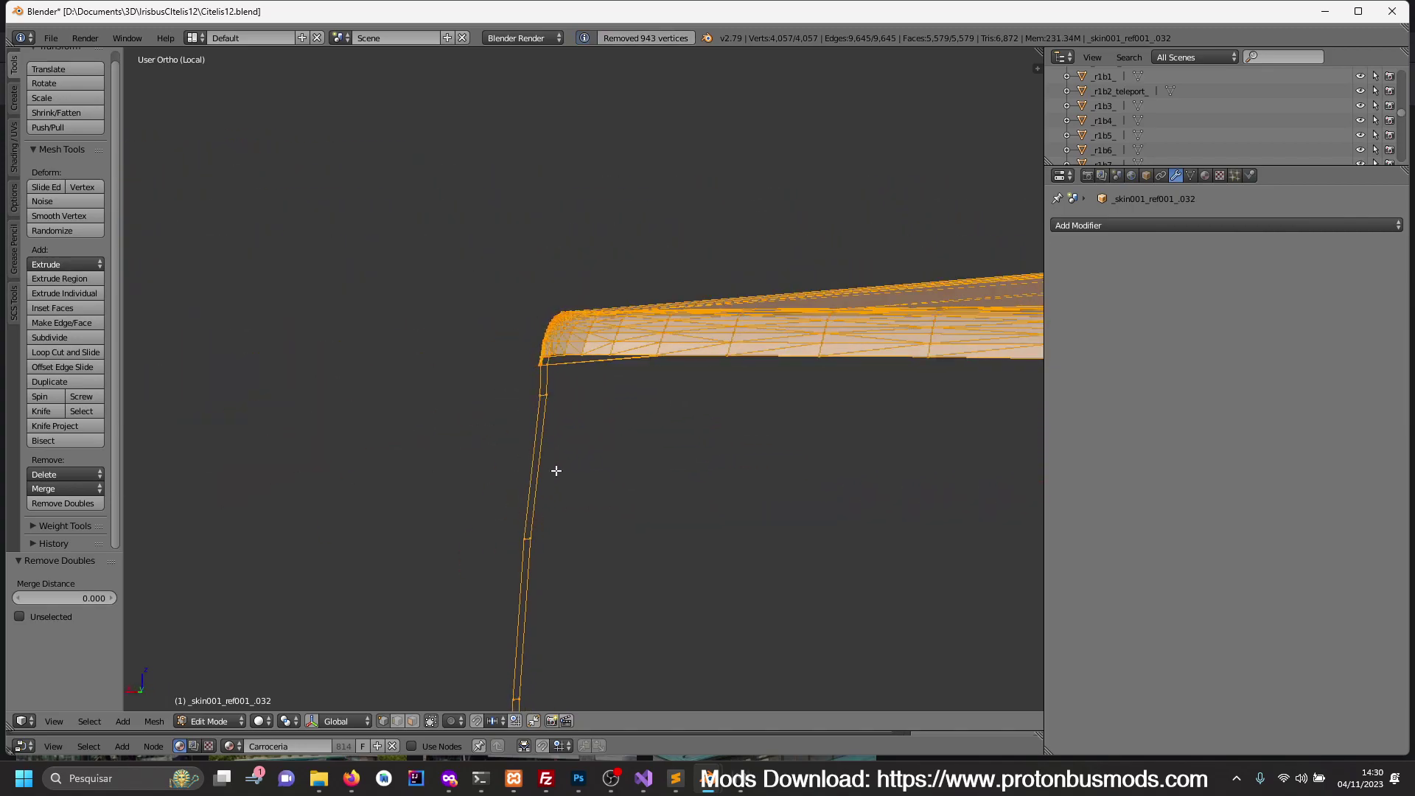
{"action": "key", "text": "KP_1"}
{"action": "key", "text": "ctrl+KP_1"}
{"action": "scroll", "coordinate": [549, 464], "scroll_direction": "up", "scroll_amount": 3}
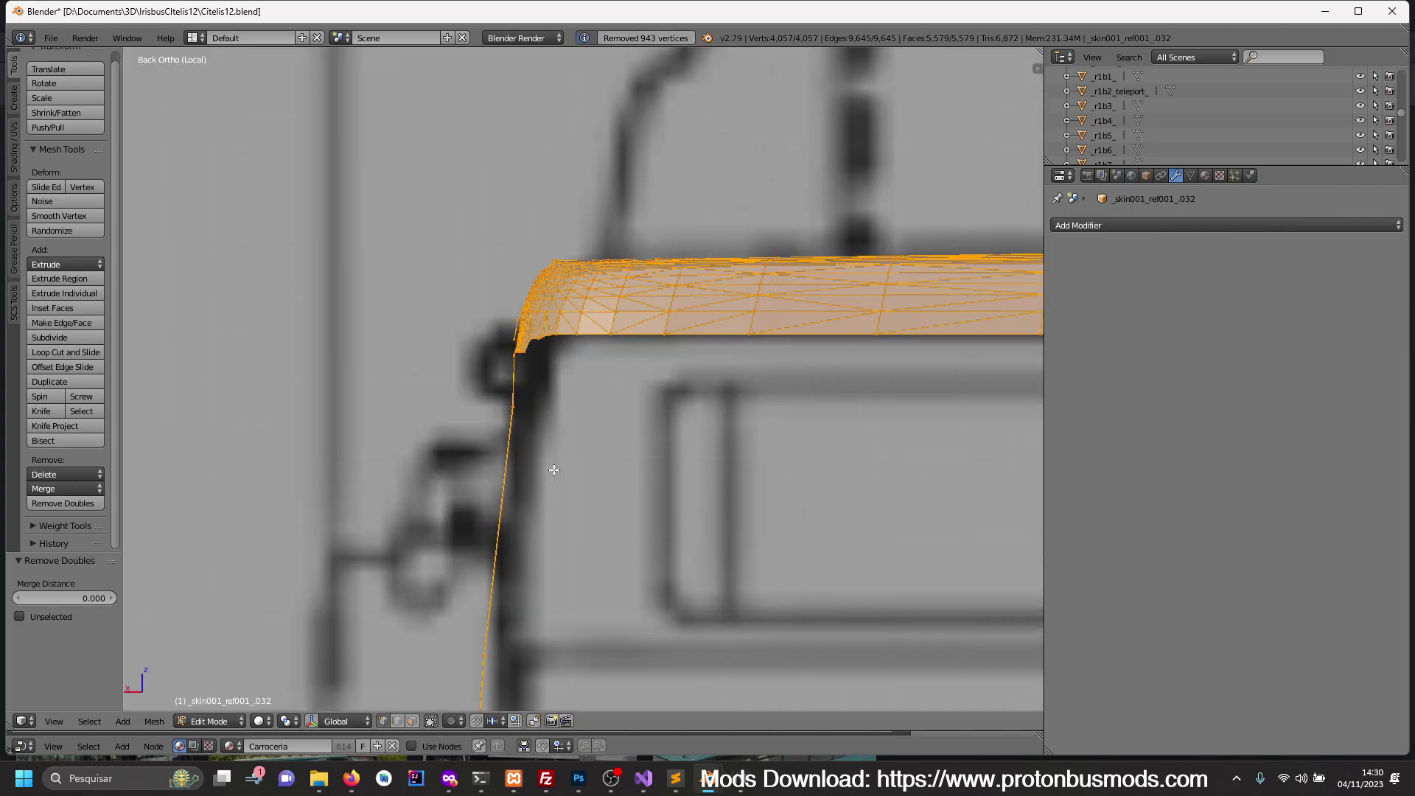
- Move the pillar's outer edge 0.005 along X to match the blueprint
{"action": "key", "text": "a"}
{"action": "key", "text": "z"}
{"action": "right_click", "coordinate": [518, 405]}
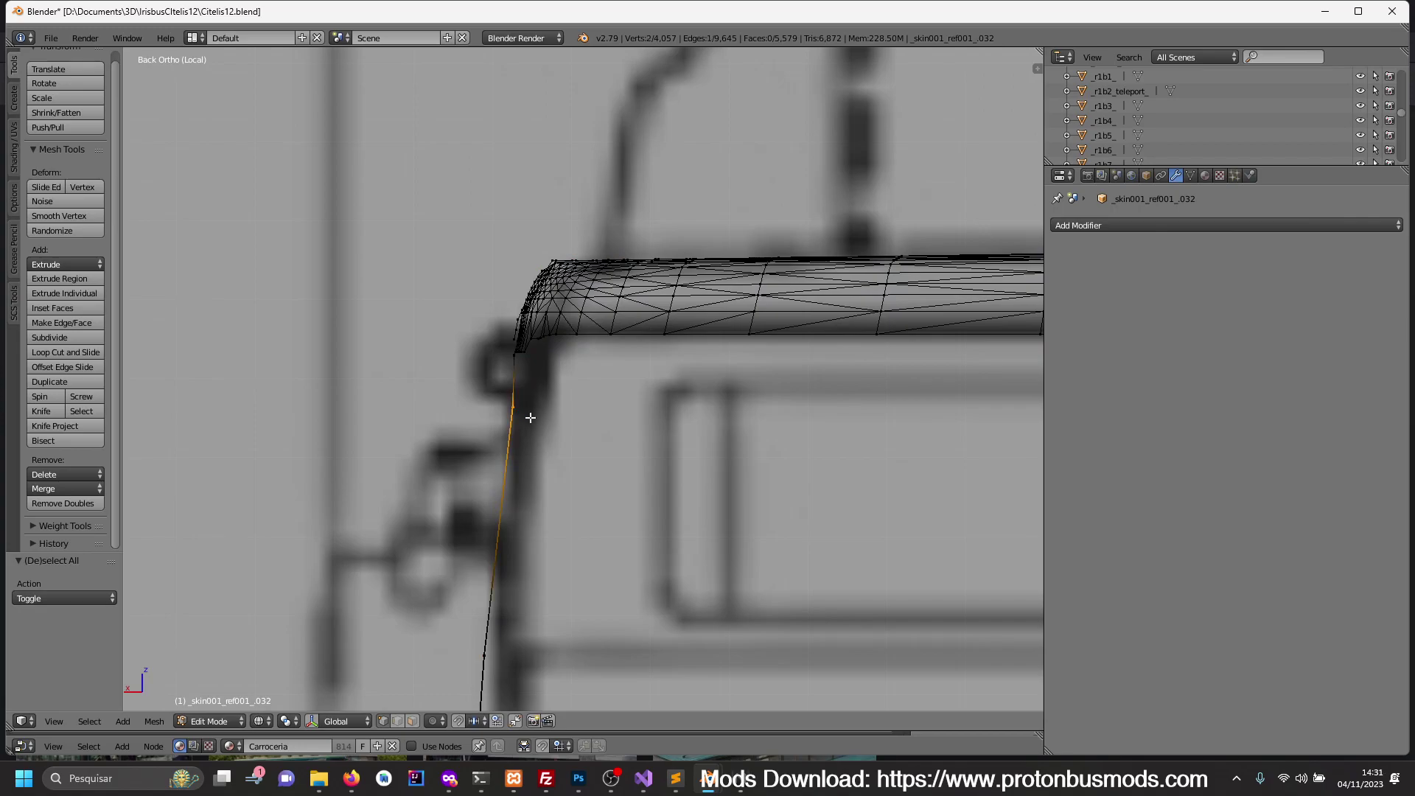
{"action": "scroll", "coordinate": [621, 459], "scroll_direction": "up", "scroll_amount": 2}
{"action": "key", "text": "g"}
{"action": "key", "text": "x"}
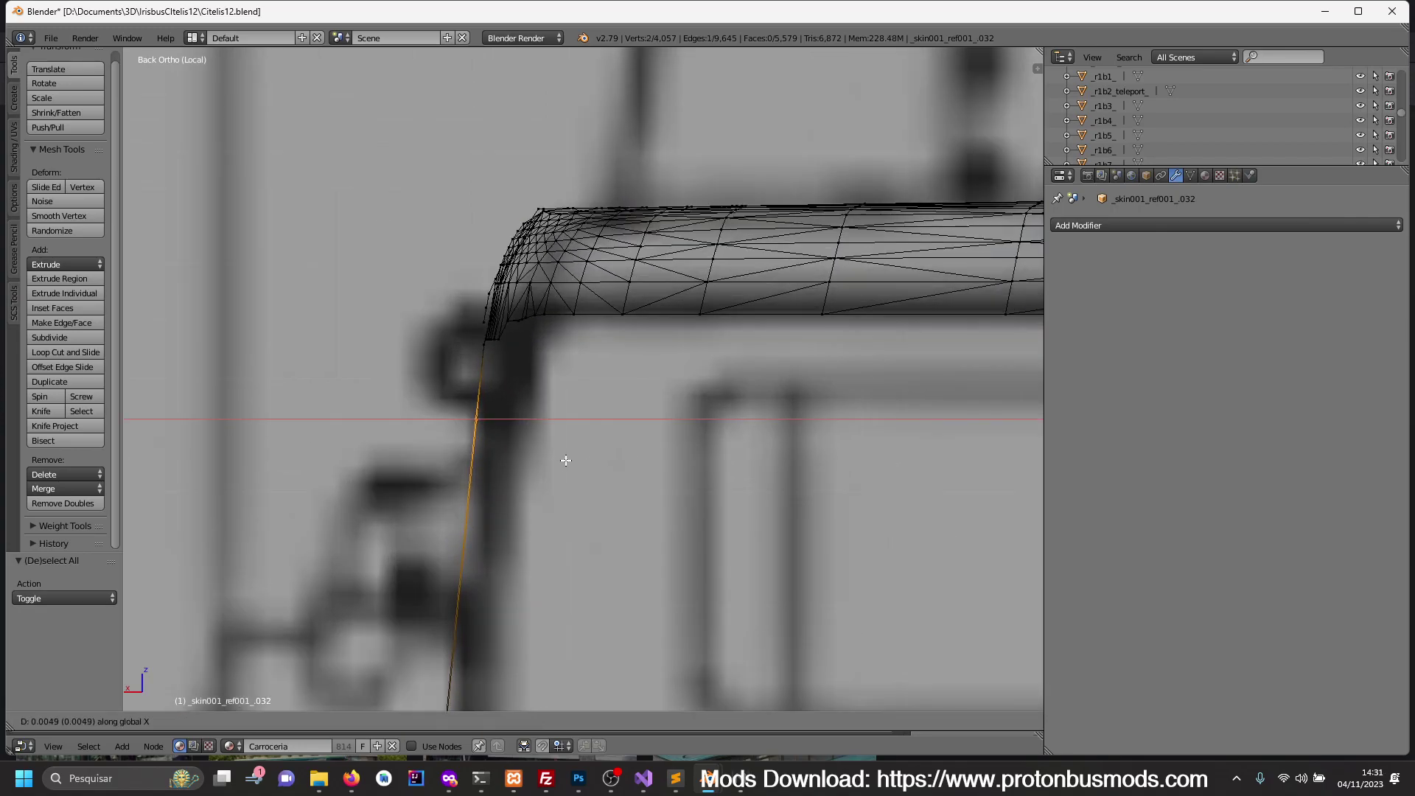
{"action": "left_click", "coordinate": [566, 461]}
{"action": "scroll", "coordinate": [571, 461], "scroll_direction": "down", "scroll_amount": 2}
{"action": "scroll", "coordinate": [586, 465], "scroll_direction": "down", "scroll_amount": 1}
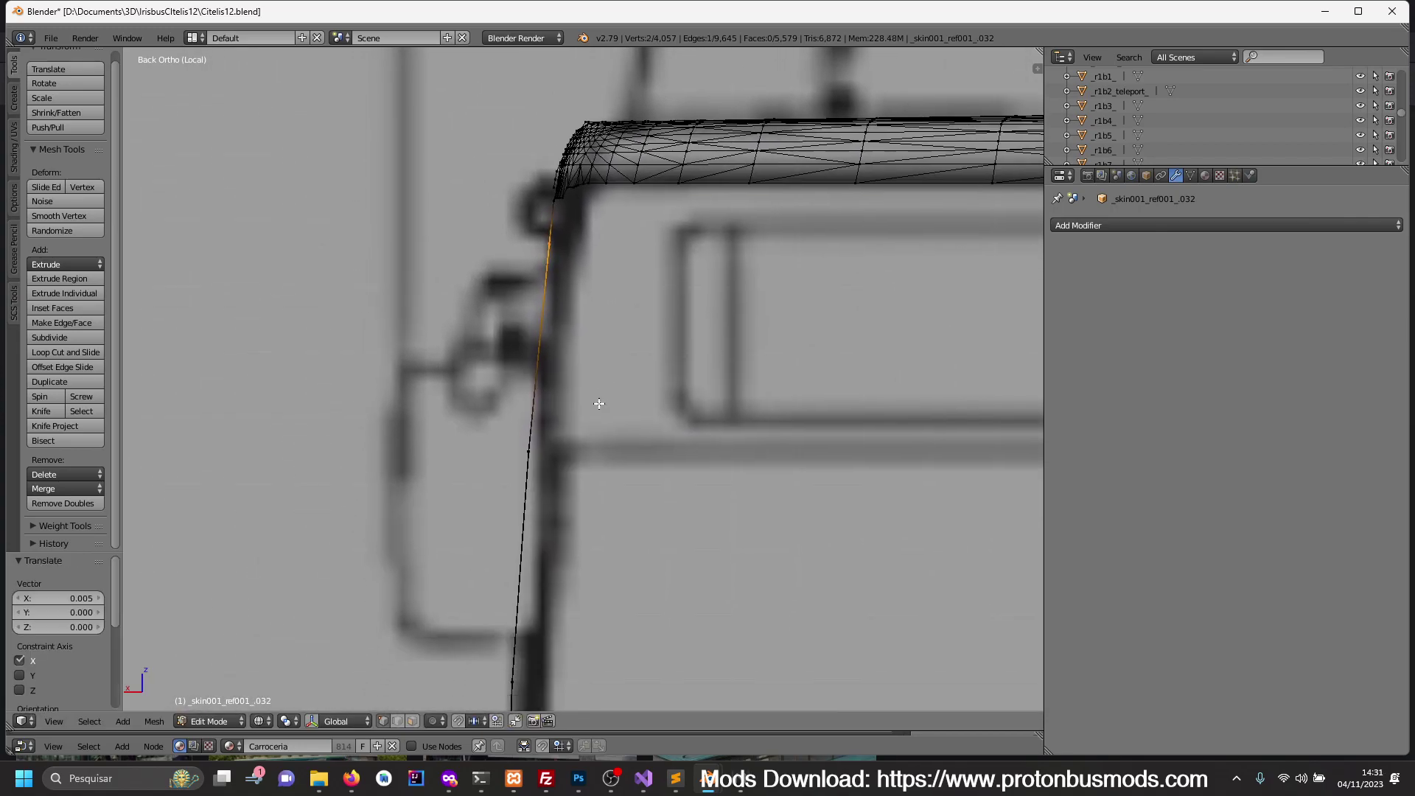
{"action": "scroll", "coordinate": [605, 469], "scroll_direction": "down", "scroll_amount": 1}
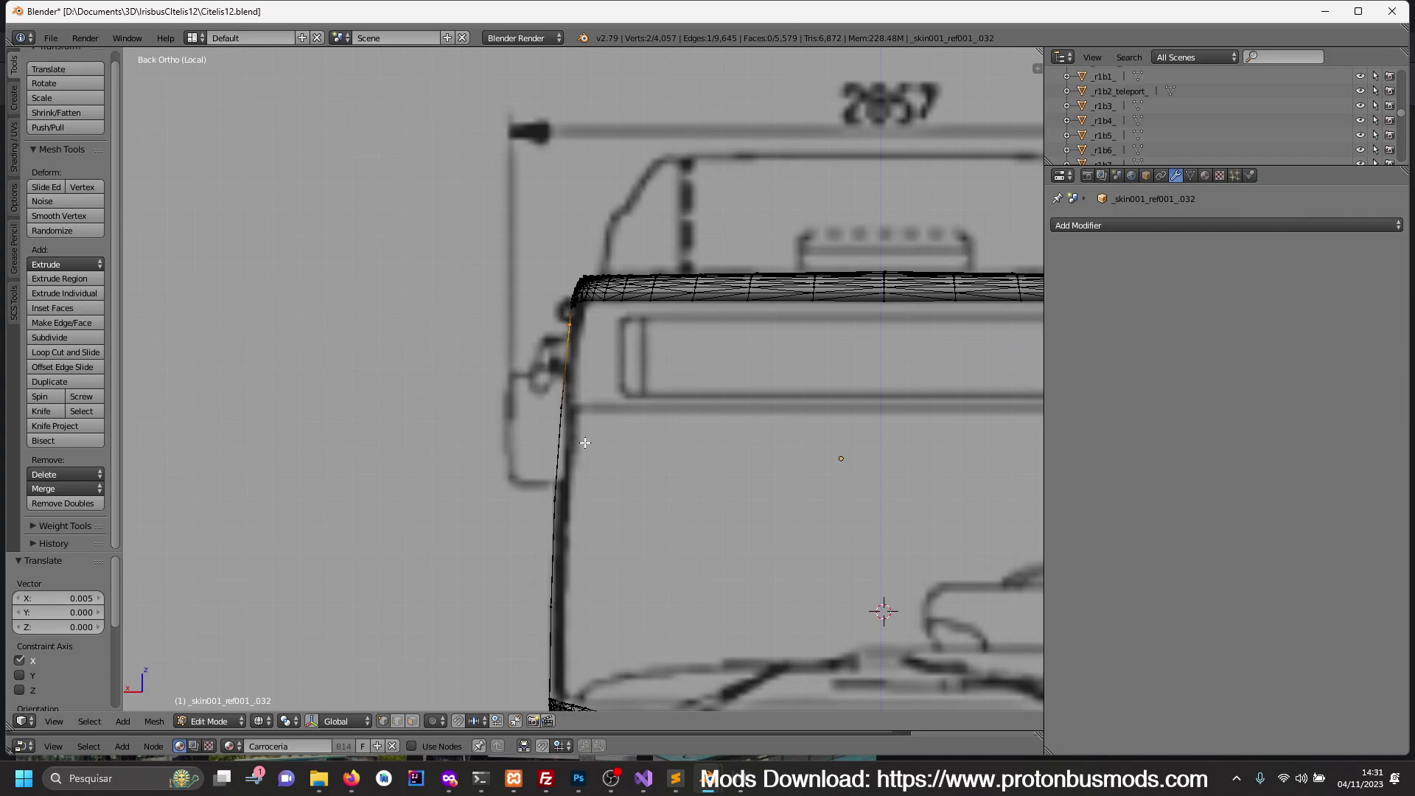
- Return to object mode and leave local view to show the whole bus front
{"action": "key", "text": "Tab"}
{"action": "key", "text": "KP_Divide"}
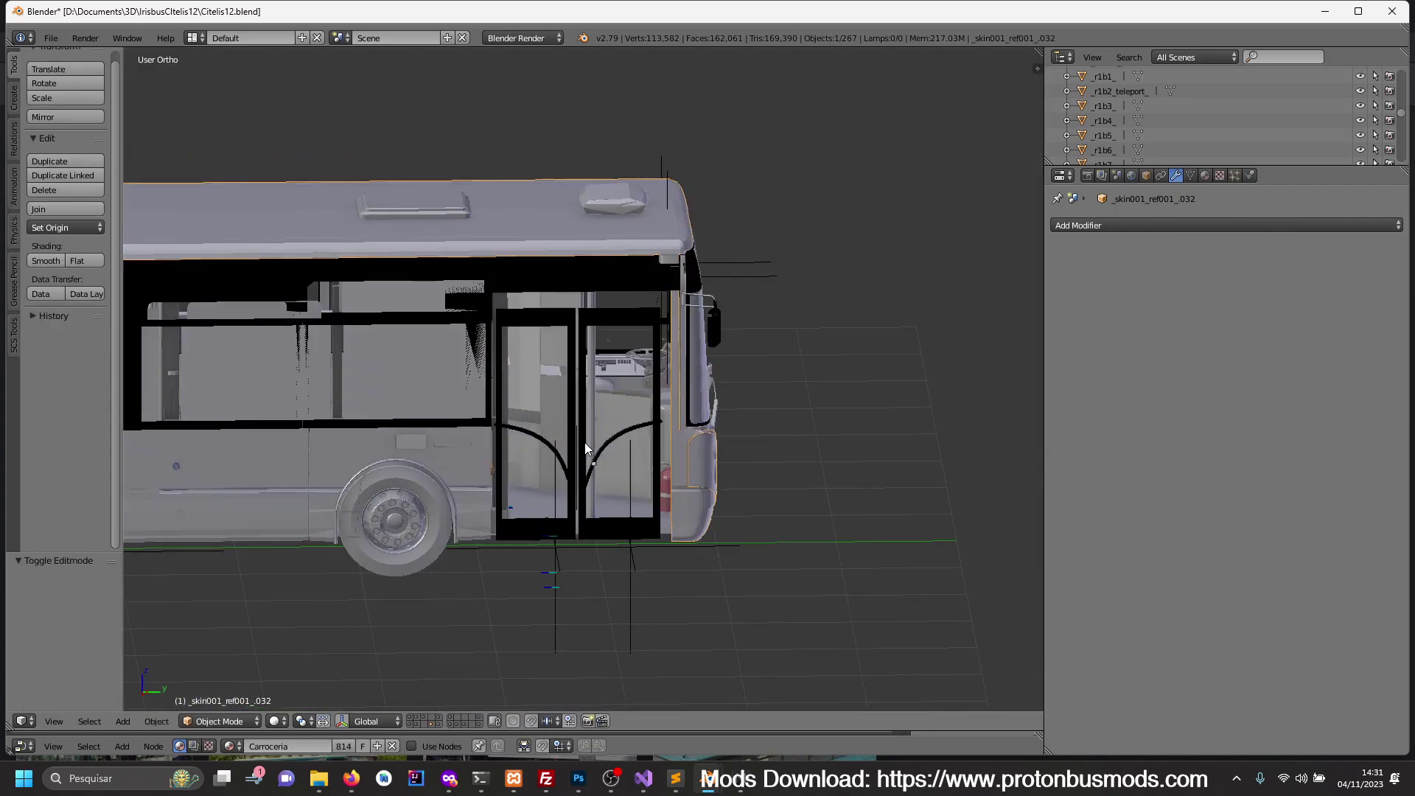
{"action": "middle_click_drag", "start_coordinate": [722, 475], "coordinate": [660, 465]}
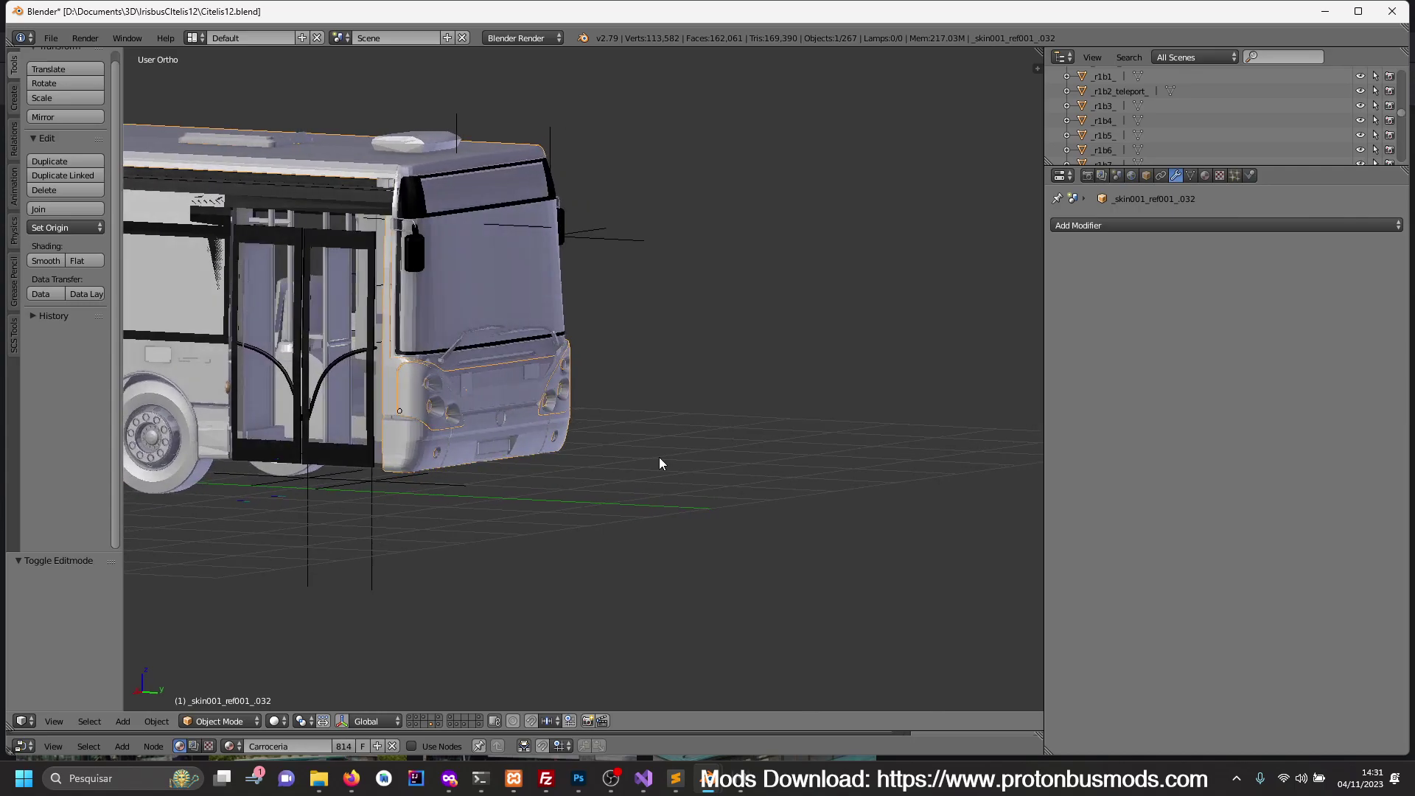
{"action": "middle_click_drag", "start_coordinate": [555, 436], "coordinate": [705, 492], "text": "shift"}
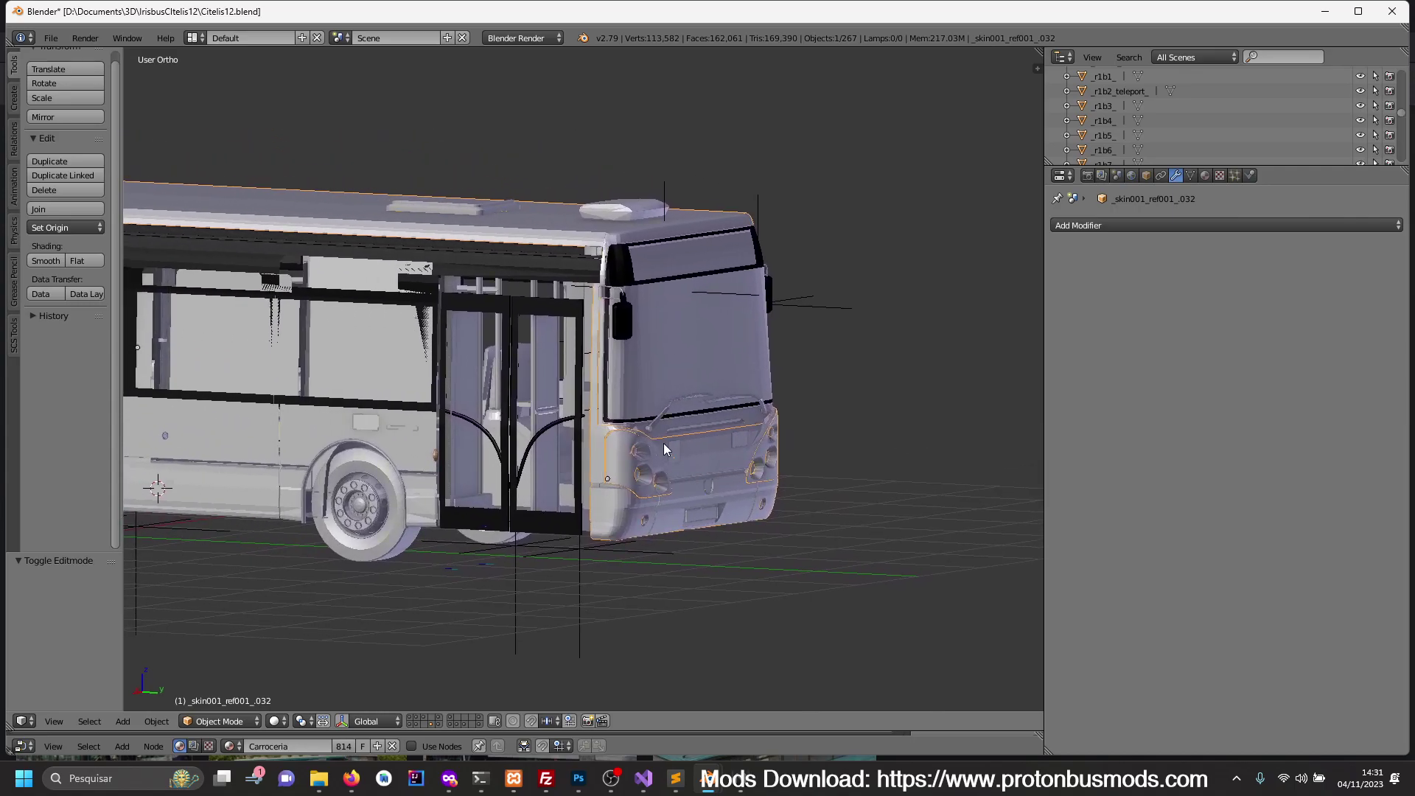
- Circle-select the upper door-frame bar vertices of the drzwi piece in wireframe
{"action": "scroll", "coordinate": [600, 365], "scroll_direction": "up", "scroll_amount": 2}
{"action": "scroll", "coordinate": [601, 365], "scroll_direction": "up", "scroll_amount": 2}
{"action": "right_click", "coordinate": [599, 361]}
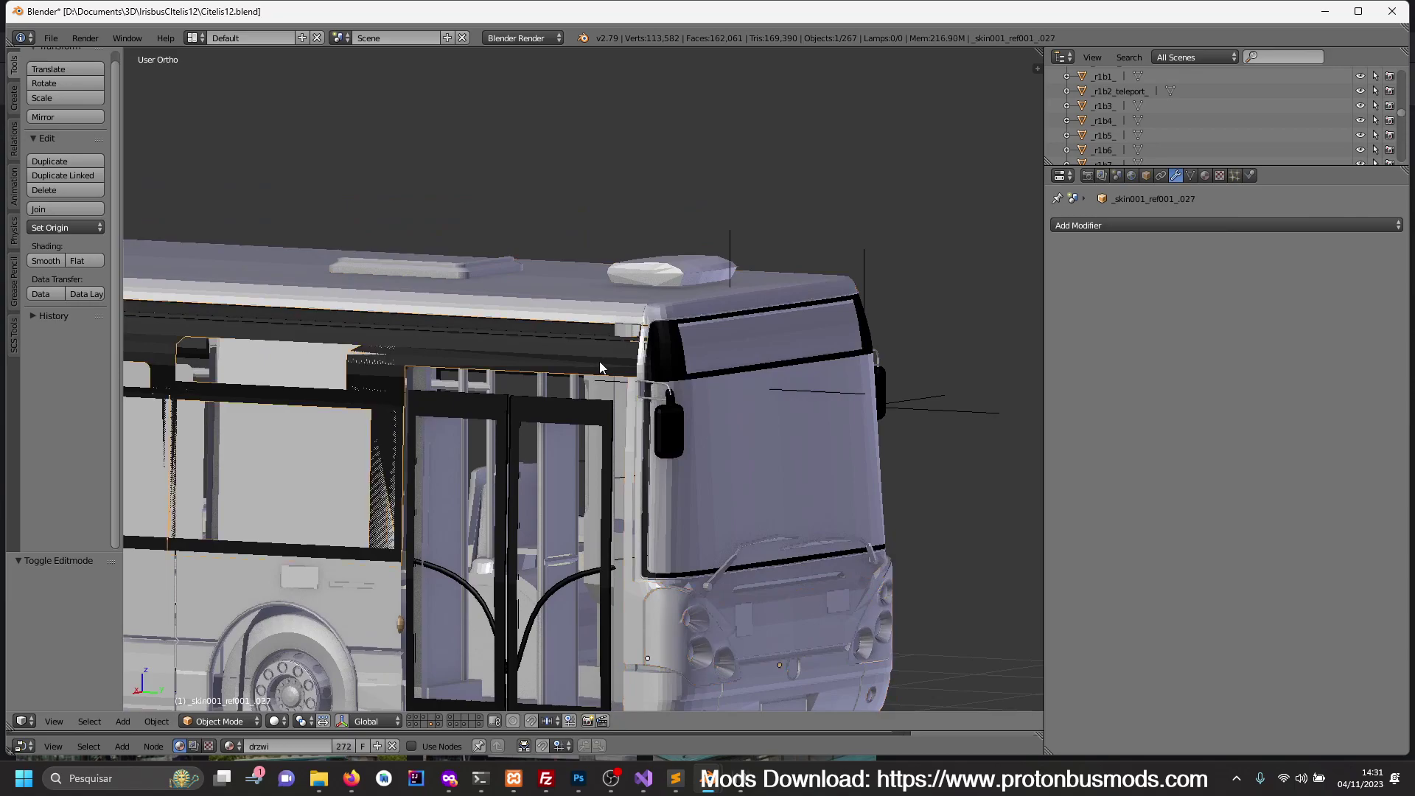
{"action": "key", "text": "Tab"}
{"action": "scroll", "coordinate": [599, 366], "scroll_direction": "up", "scroll_amount": 2}
{"action": "scroll", "coordinate": [708, 366], "scroll_direction": "up", "scroll_amount": 2}
{"action": "scroll", "coordinate": [708, 366], "scroll_direction": "up", "scroll_amount": 1}
{"action": "key", "text": "z"}
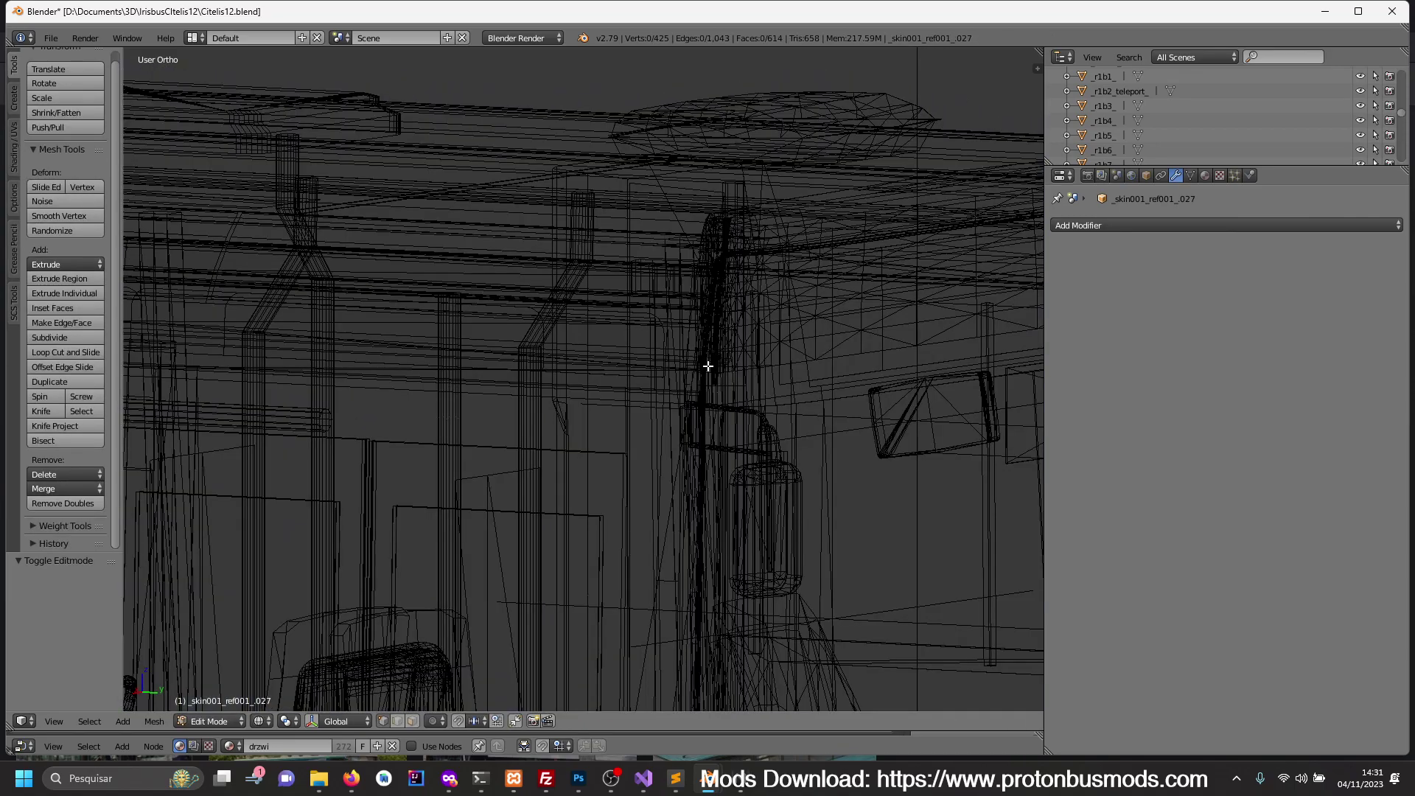
{"action": "key", "text": "a"}
{"action": "key", "text": "a"}
{"action": "key", "text": "c"}
{"action": "left_click_drag", "start_coordinate": [727, 259], "coordinate": [696, 401]}
{"action": "key", "text": "z"}
- Slide the upper door-frame bars -0.109 along Y against the front pillar
{"action": "key", "text": "g"}
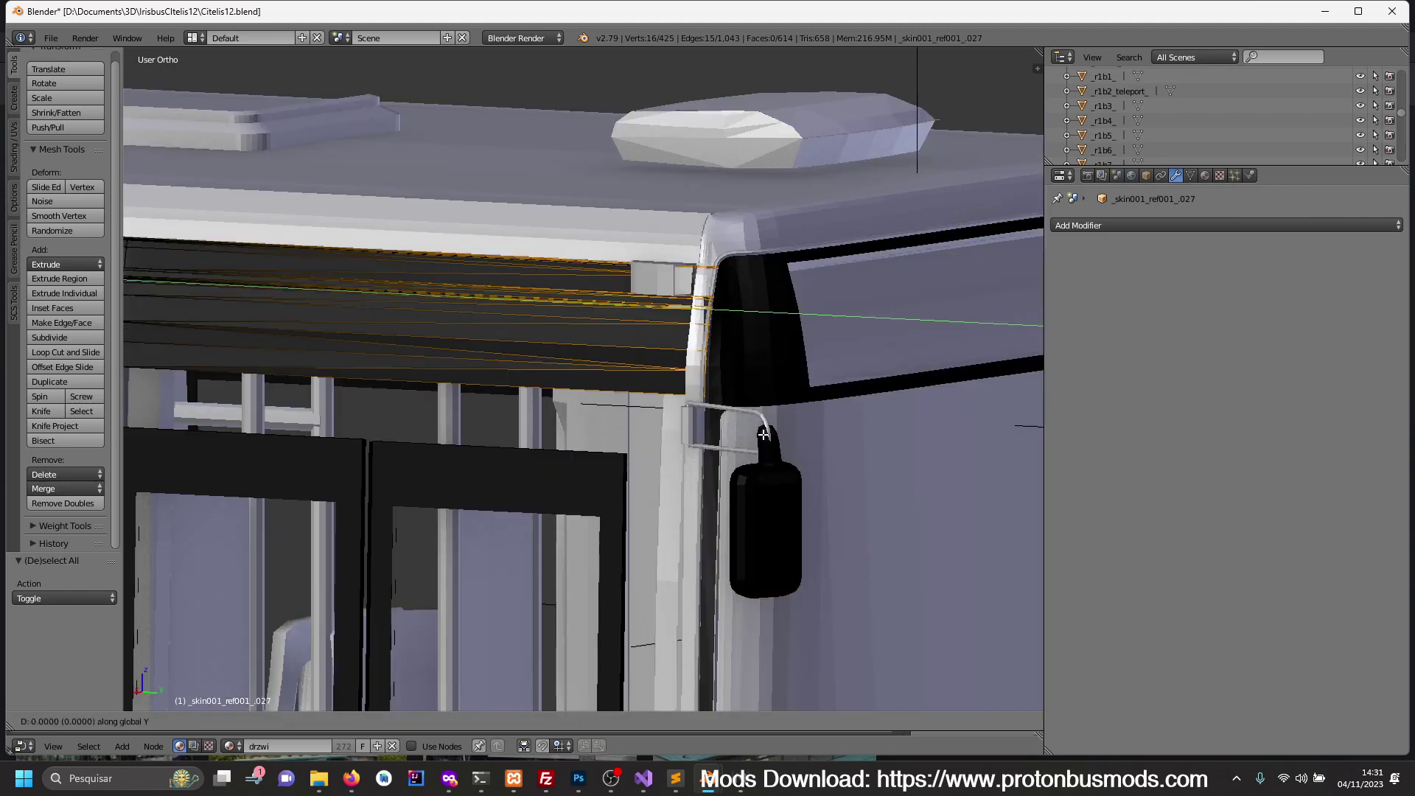
{"action": "key", "text": "y"}
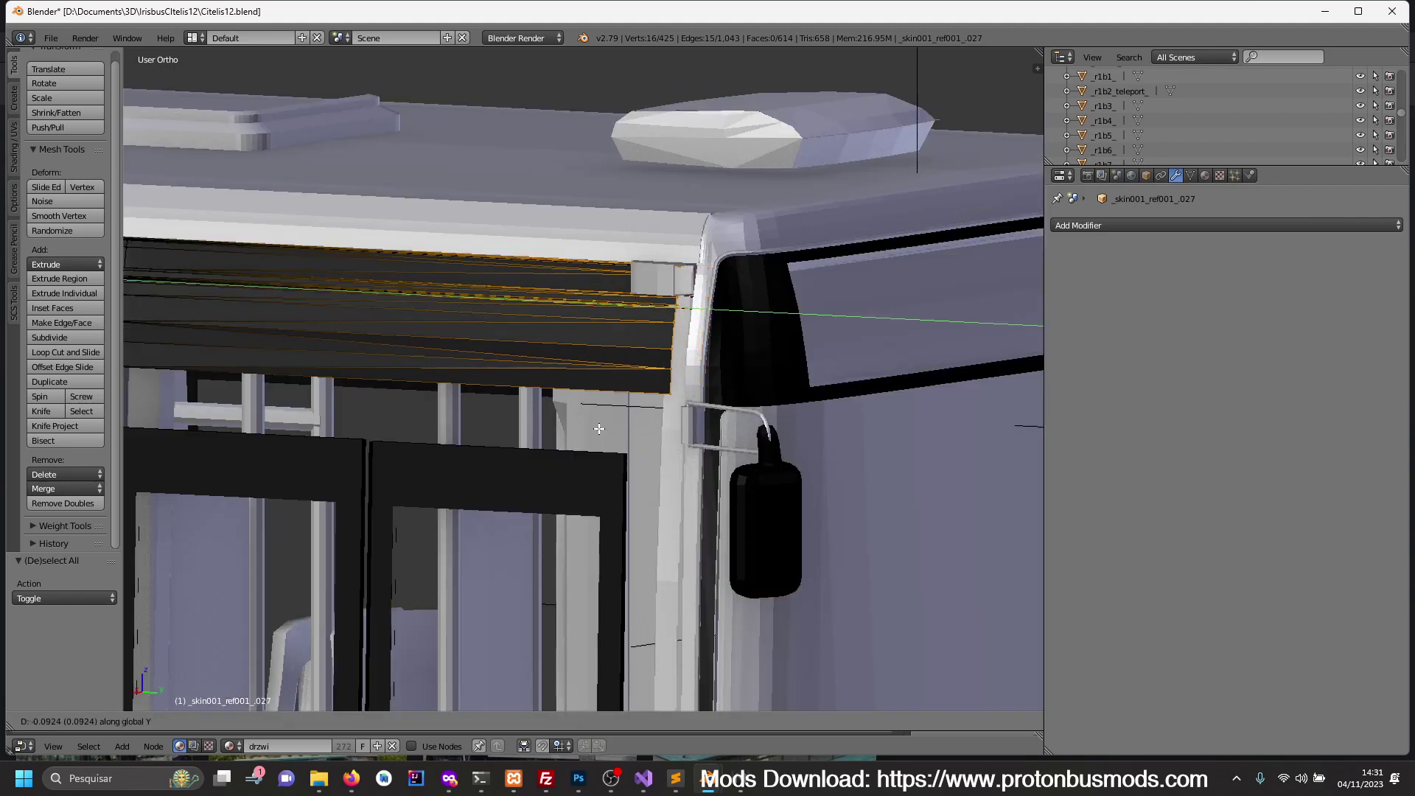
{"action": "left_click", "coordinate": [563, 425]}
{"action": "key", "text": "Tab"}
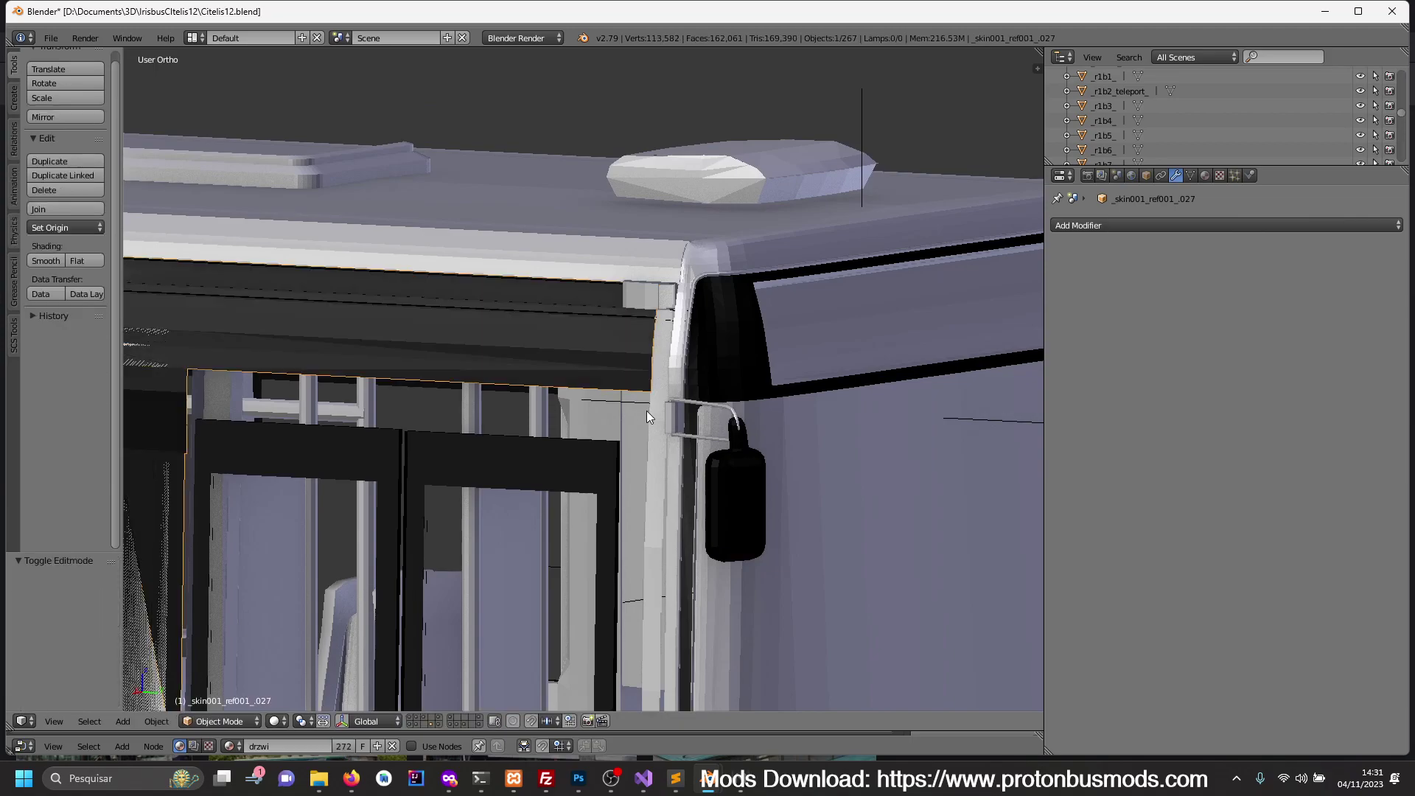
{"action": "mouse_move", "coordinate": [563, 424]}
{"action": "middle_mouse_down"}
{"action": "mouse_move", "coordinate": [530, 435]}
{"action": "mouse_move", "coordinate": [624, 406]}
{"action": "mouse_move", "coordinate": [466, 407]}
{"action": "middle_mouse_up"}
{"action": "mouse_move", "coordinate": [649, 427]}
{"action": "middle_mouse_down"}
{"action": "mouse_move", "coordinate": [673, 463]}
{"action": "mouse_move", "coordinate": [633, 380]}
{"action": "middle_mouse_up"}
{"action": "scroll", "coordinate": [656, 502], "scroll_direction": "up", "scroll_amount": 2}
{"action": "right_click", "coordinate": [654, 515]}
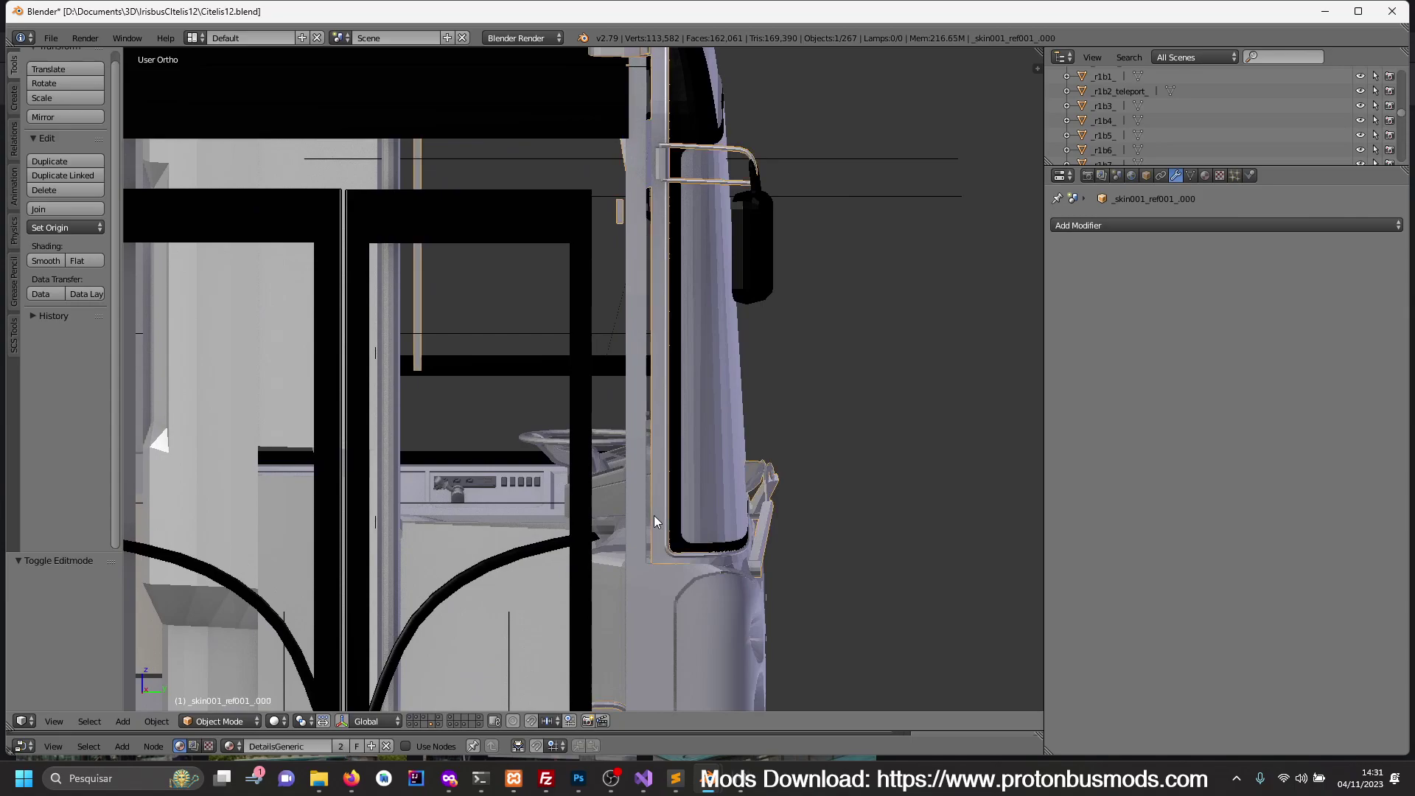
- Switch to textured shading and isolate the pillar with the Carroceria body piece in local view
{"action": "left_click", "coordinate": [278, 721]}
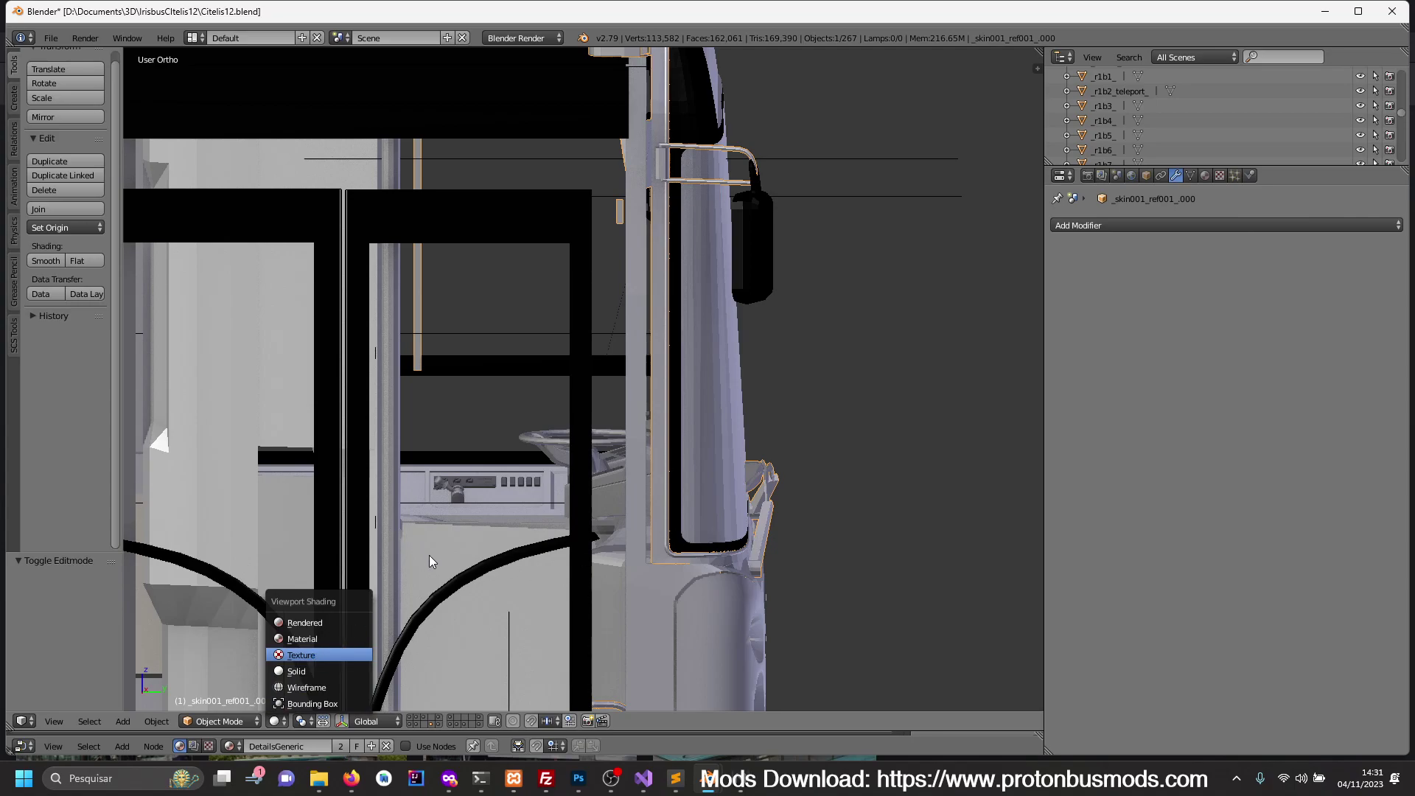
{"action": "key", "text": "Return"}
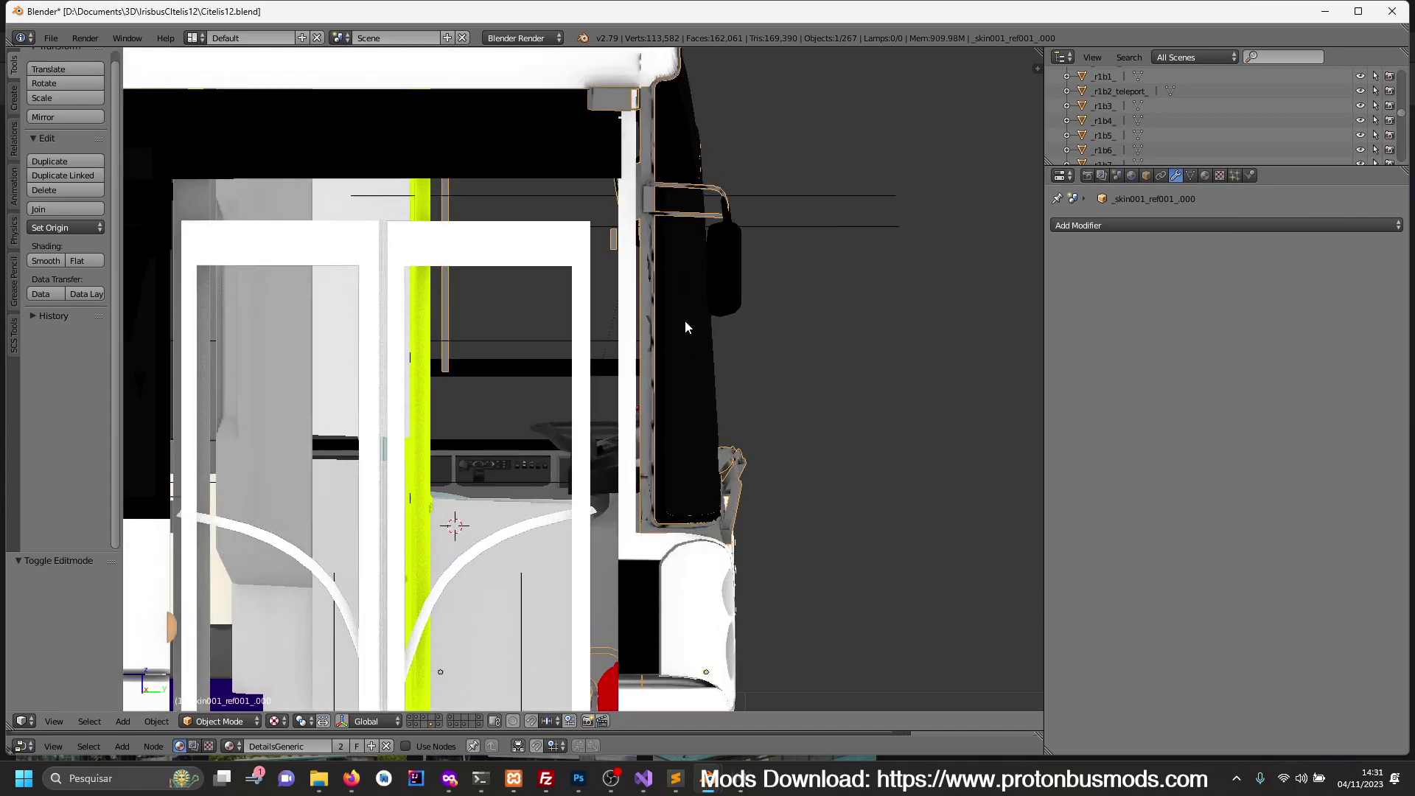
{"action": "mouse_move", "coordinate": [686, 327]}
{"action": "middle_mouse_down"}
{"action": "mouse_move", "coordinate": [675, 361]}
{"action": "mouse_move", "coordinate": [690, 441]}
{"action": "mouse_move", "coordinate": [674, 430]}
{"action": "mouse_move", "coordinate": [631, 450]}
{"action": "mouse_move", "coordinate": [673, 474]}
{"action": "middle_mouse_up"}
{"action": "scroll", "coordinate": [502, 402], "scroll_direction": "up", "scroll_amount": 4}
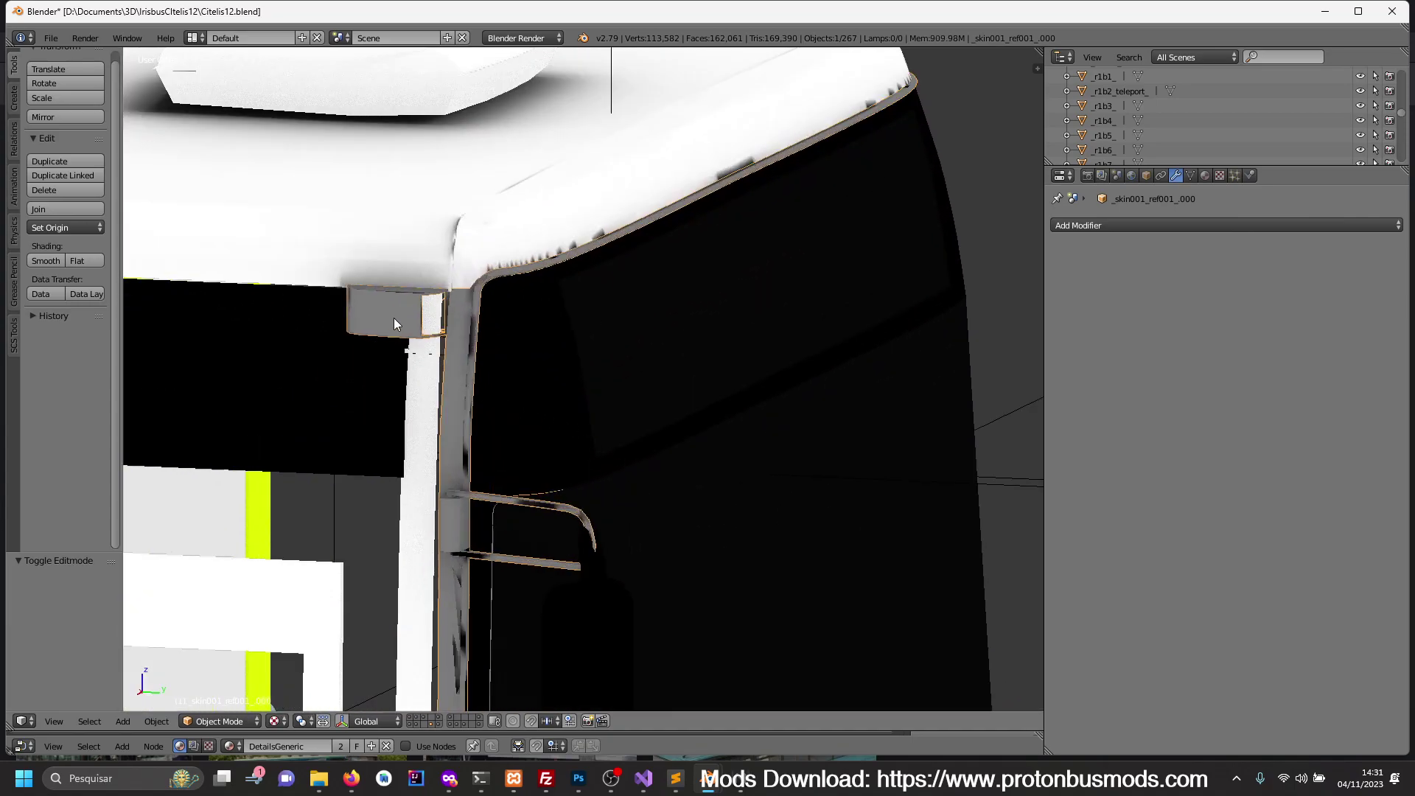
{"action": "key", "text": "Tab"}
{"action": "key", "text": "Tab"}
{"action": "right_click", "coordinate": [422, 420], "text": "shift"}
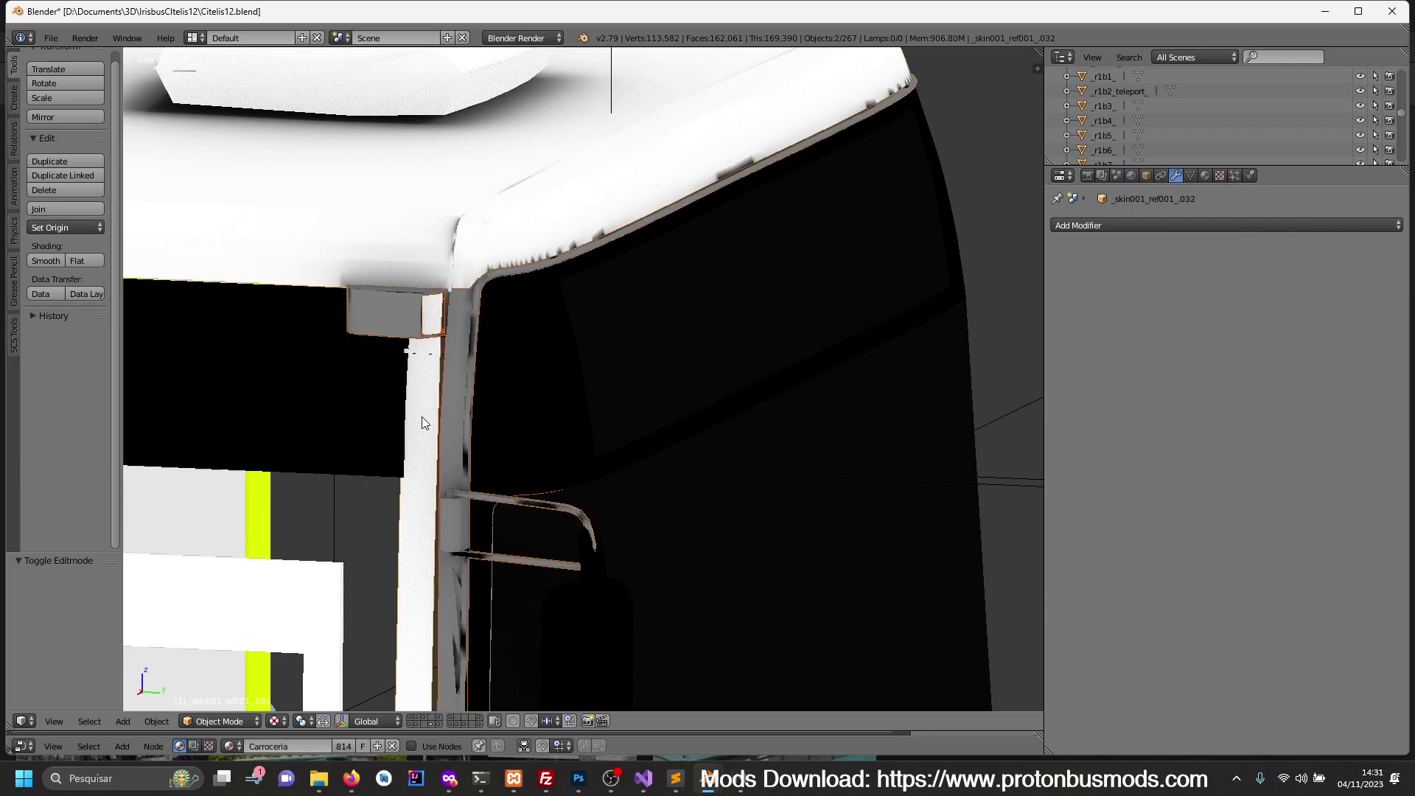
{"action": "key", "text": "KP_Divide"}
- Edit the pillar mesh in wireframe, viewing the front roof corner from the top
{"action": "scroll", "coordinate": [631, 422], "scroll_direction": "up", "scroll_amount": 3}
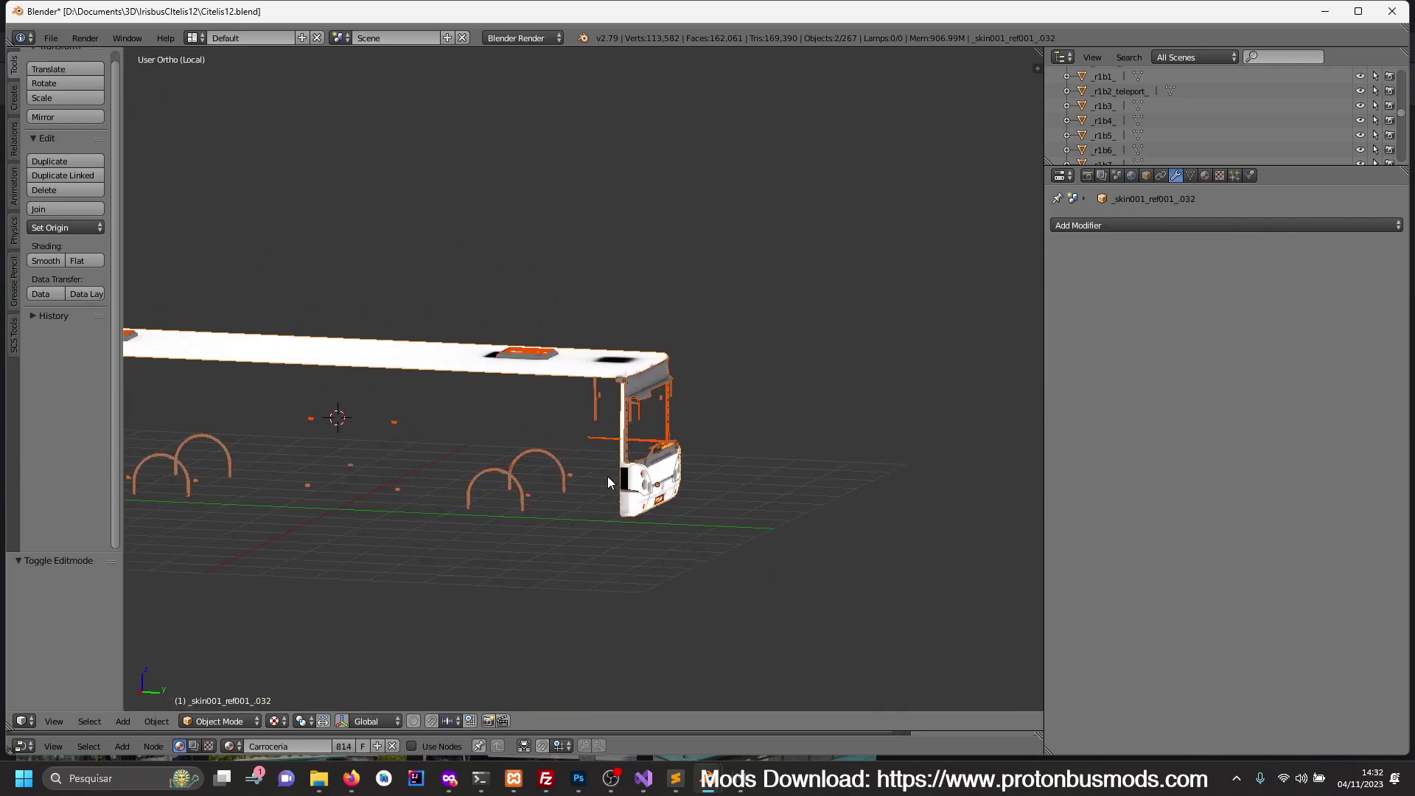
{"action": "scroll", "coordinate": [607, 477], "scroll_direction": "up", "scroll_amount": 3}
{"action": "key", "text": "Tab"}
{"action": "key", "text": "a"}
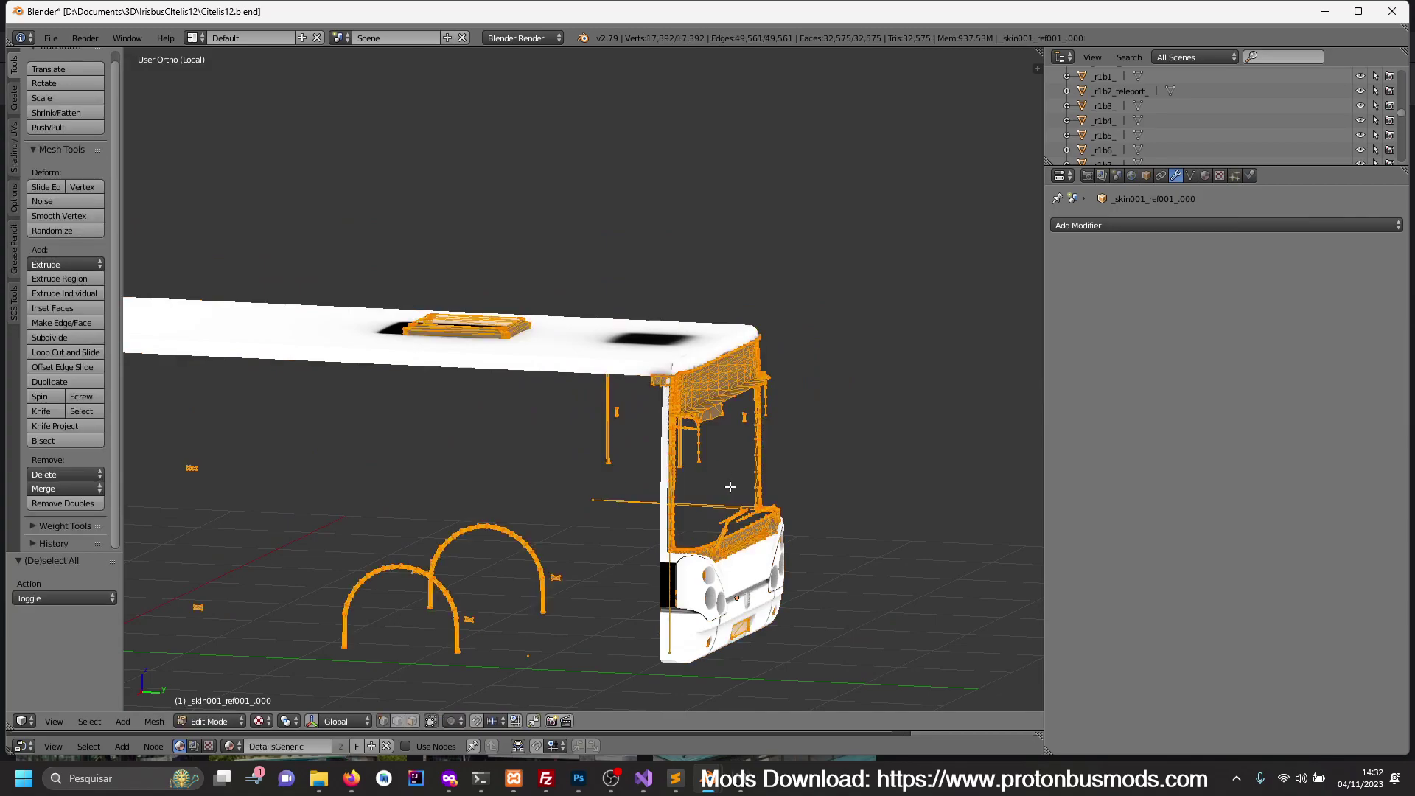
{"action": "key", "text": "z"}
{"action": "scroll", "coordinate": [708, 484], "scroll_direction": "up", "scroll_amount": 3}
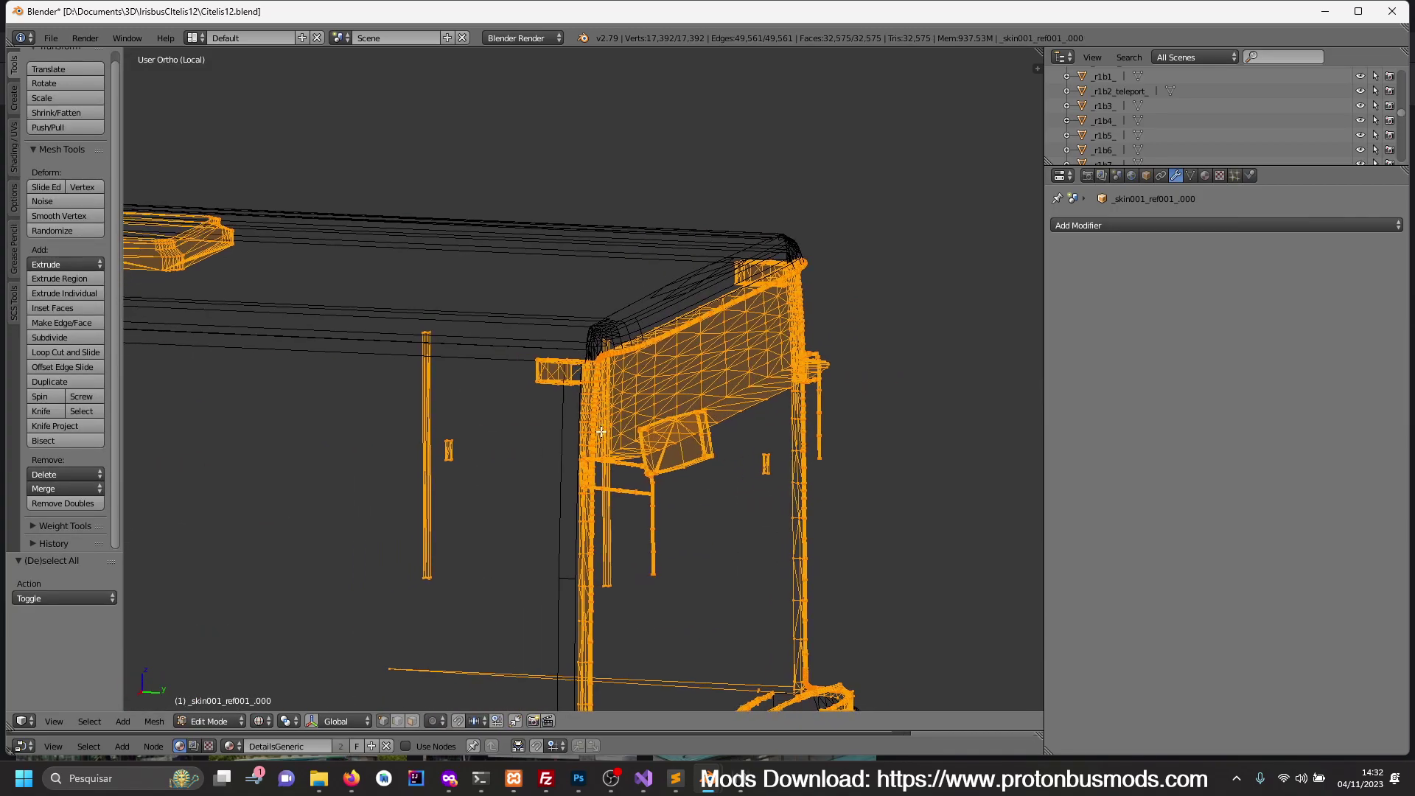
{"action": "middle_click_drag", "start_coordinate": [707, 484], "coordinate": [521, 479]}
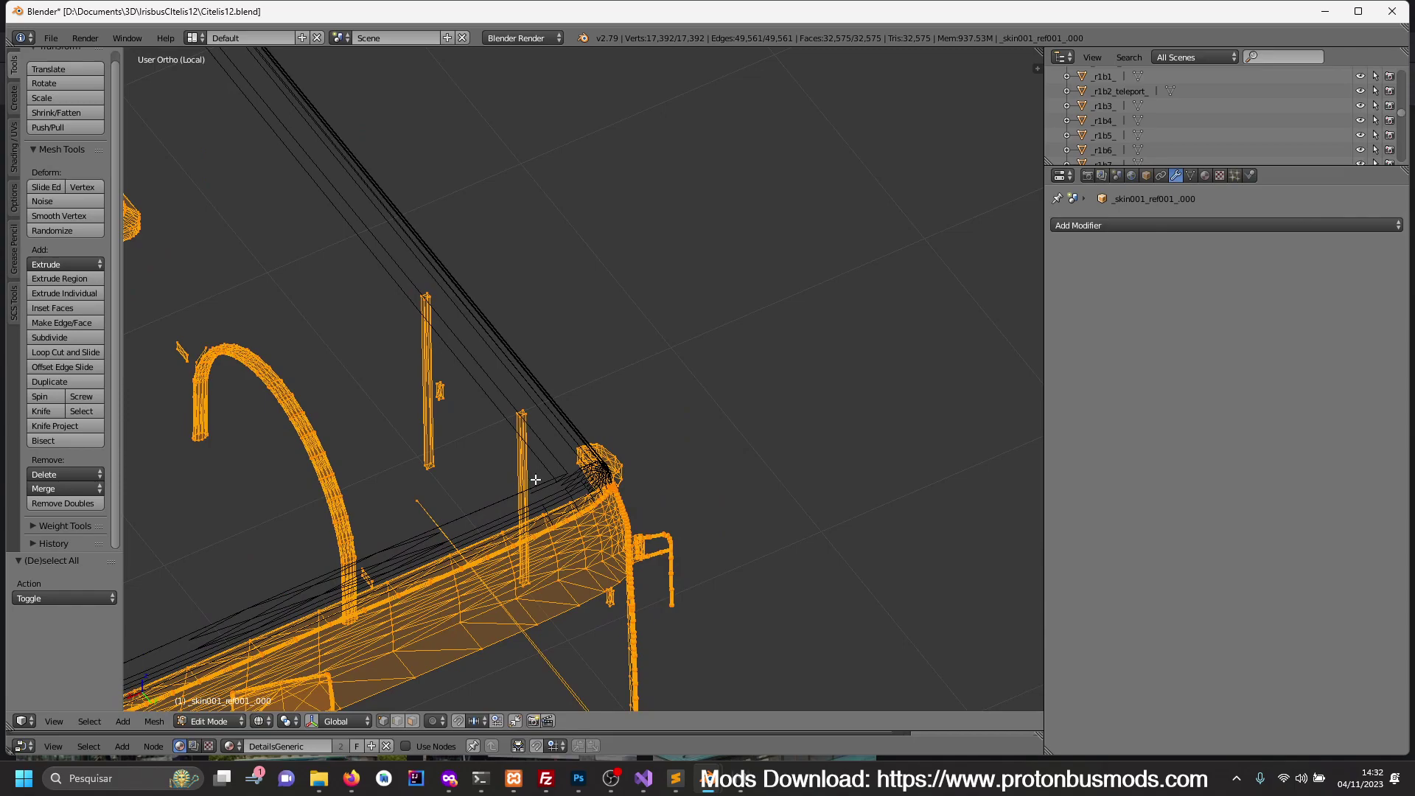
{"action": "key", "text": "KP_7"}
{"action": "scroll", "coordinate": [597, 509], "scroll_direction": "up", "scroll_amount": 2}
{"action": "scroll", "coordinate": [686, 437], "scroll_direction": "up", "scroll_amount": 2}
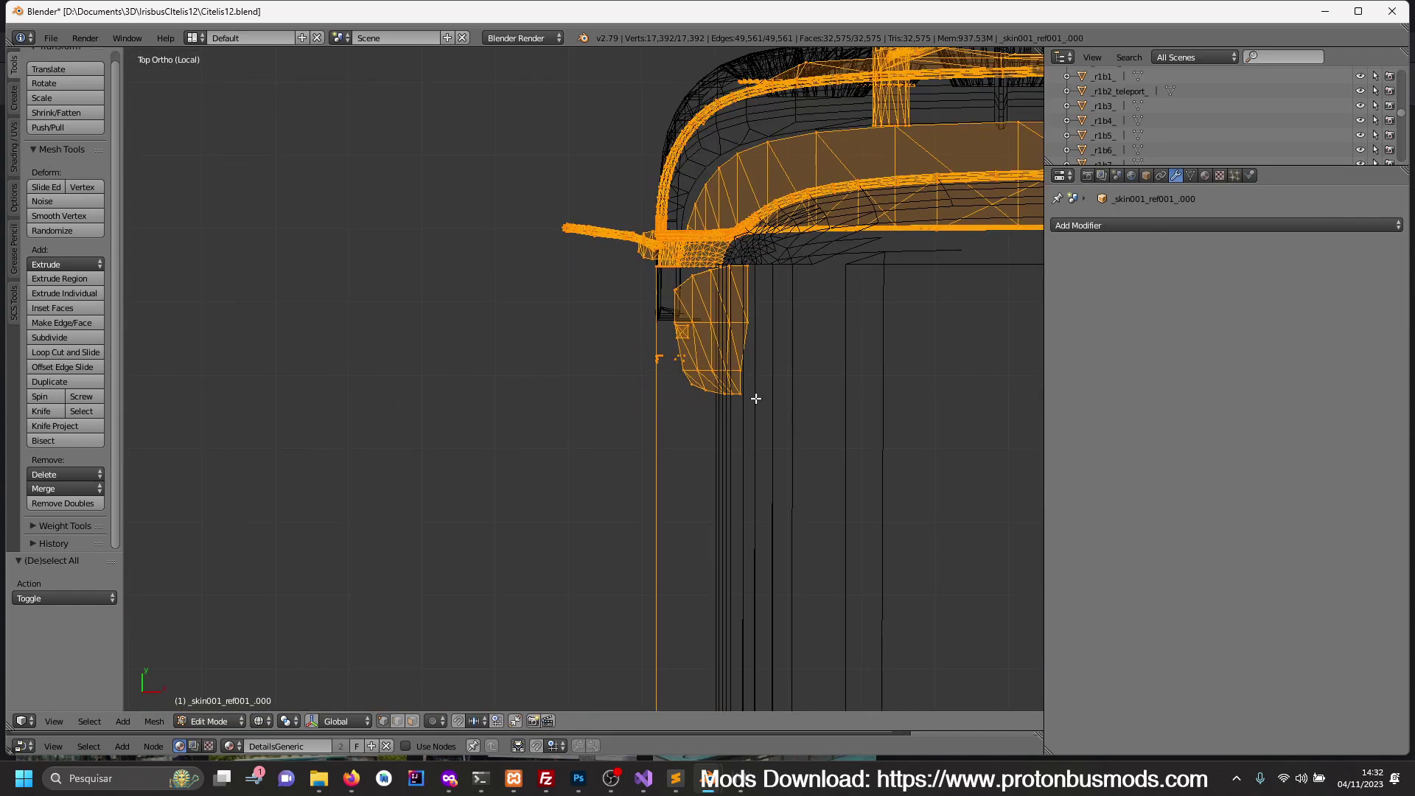
{"action": "scroll", "coordinate": [757, 399], "scroll_direction": "up", "scroll_amount": 2}
{"action": "key", "text": "a"}
{"action": "middle_click_drag", "start_coordinate": [749, 359], "coordinate": [582, 459], "text": "shift"}
- Circle-select the front-corner parts, deselecting the unwanted bottom vertices
{"action": "key", "text": "c"}
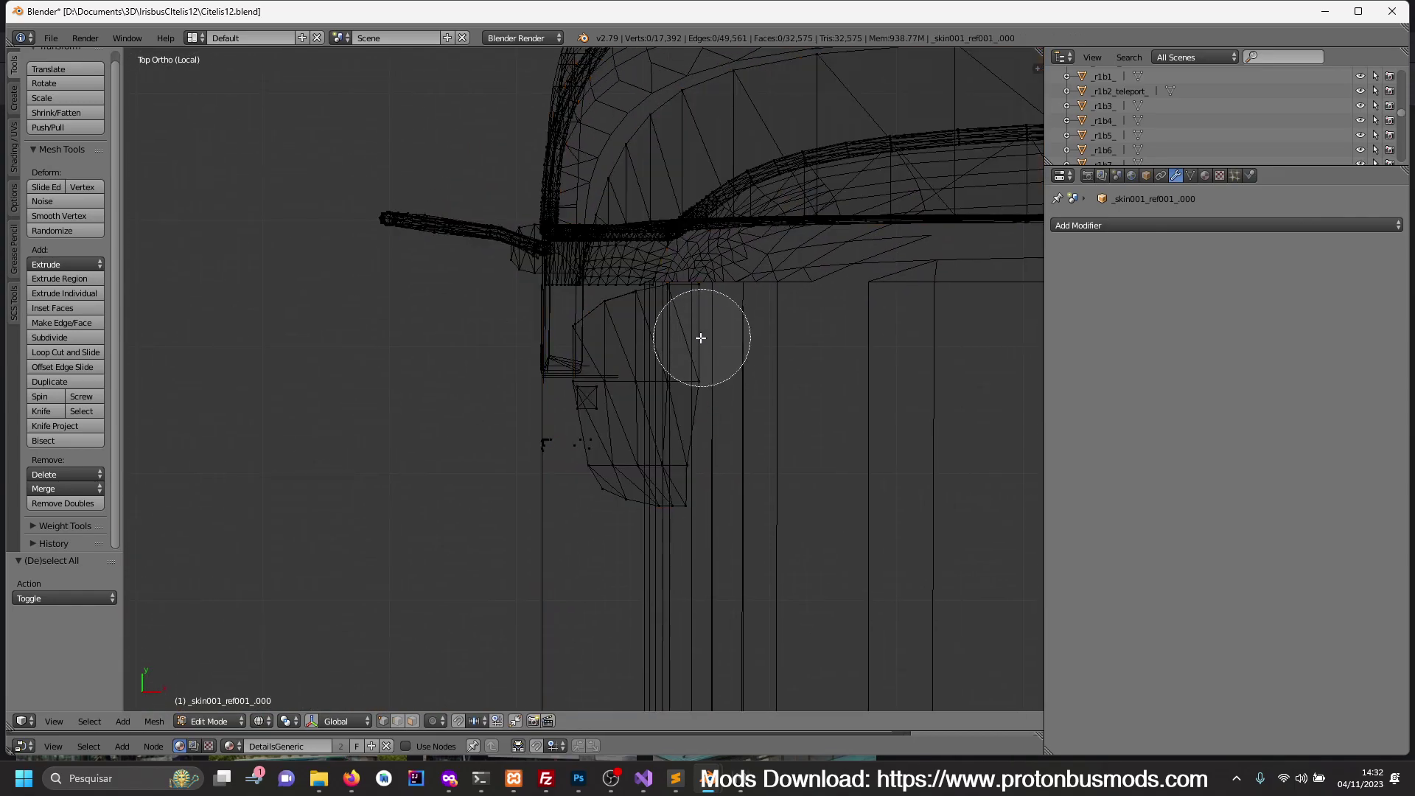
{"action": "scroll", "coordinate": [717, 357], "scroll_direction": "down", "scroll_amount": 3}
{"action": "left_click", "coordinate": [708, 359]}
{"action": "mouse_move", "coordinate": [708, 359]}
{"action": "left_mouse_down"}
{"action": "mouse_move", "coordinate": [626, 364]}
{"action": "mouse_move", "coordinate": [654, 464]}
{"action": "mouse_move", "coordinate": [679, 469]}
{"action": "left_mouse_up"}
{"action": "right_click", "coordinate": [679, 469]}
{"action": "mouse_move", "coordinate": [679, 470]}
{"action": "middle_mouse_down"}
{"action": "mouse_move", "coordinate": [601, 506]}
{"action": "mouse_move", "coordinate": [623, 490]}
{"action": "mouse_move", "coordinate": [585, 601]}
{"action": "mouse_move", "coordinate": [711, 528]}
{"action": "mouse_move", "coordinate": [499, 426]}
{"action": "mouse_move", "coordinate": [631, 464]}
{"action": "mouse_move", "coordinate": [632, 490]}
{"action": "mouse_move", "coordinate": [686, 518]}
{"action": "mouse_move", "coordinate": [619, 487]}
{"action": "middle_mouse_up"}
{"action": "key", "text": "c"}
{"action": "right_click", "coordinate": [595, 618]}
{"action": "key", "text": "c"}
{"action": "right_click", "coordinate": [606, 600]}
- Add the remaining front-corner faces to the selection in top view
{"action": "key", "text": "KP_7"}
{"action": "scroll", "coordinate": [743, 528], "scroll_direction": "up", "scroll_amount": 2}
{"action": "key", "text": "c"}
{"action": "mouse_move", "coordinate": [640, 536]}
{"action": "left_mouse_down"}
{"action": "mouse_move", "coordinate": [724, 527]}
{"action": "mouse_move", "coordinate": [749, 505]}
{"action": "mouse_move", "coordinate": [586, 493]}
{"action": "left_mouse_up"}
{"action": "right_click", "coordinate": [740, 500]}
{"action": "scroll", "coordinate": [701, 533], "scroll_direction": "up", "scroll_amount": 1}
{"action": "scroll", "coordinate": [772, 523], "scroll_direction": "up", "scroll_amount": 2}
{"action": "key", "text": "c"}
{"action": "right_click", "coordinate": [586, 493]}
{"action": "scroll", "coordinate": [732, 554], "scroll_direction": "down", "scroll_amount": 5}
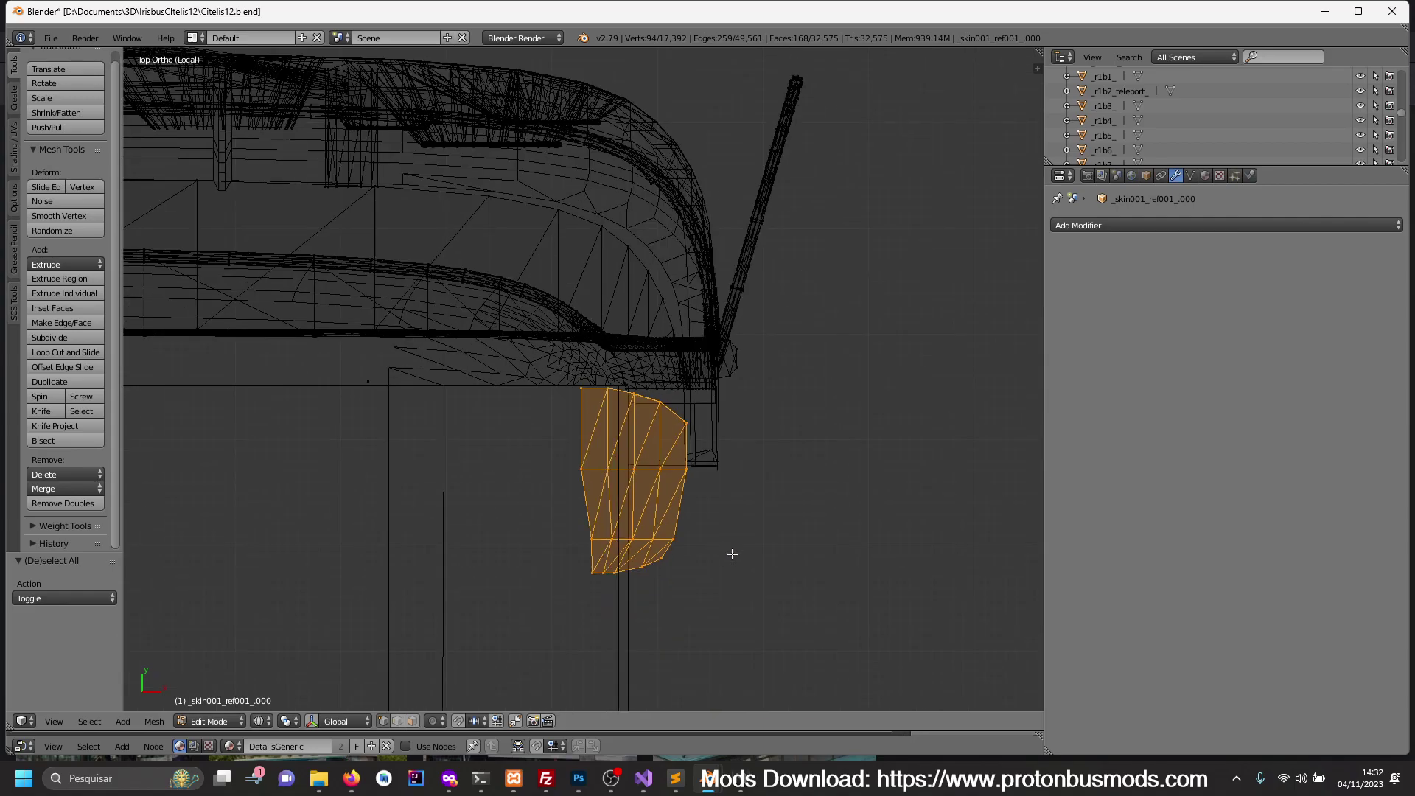
- Separate the 168 selected front-corner faces into their own object and select it
{"action": "key", "text": "p"}
{"action": "left_click", "coordinate": [762, 570]}
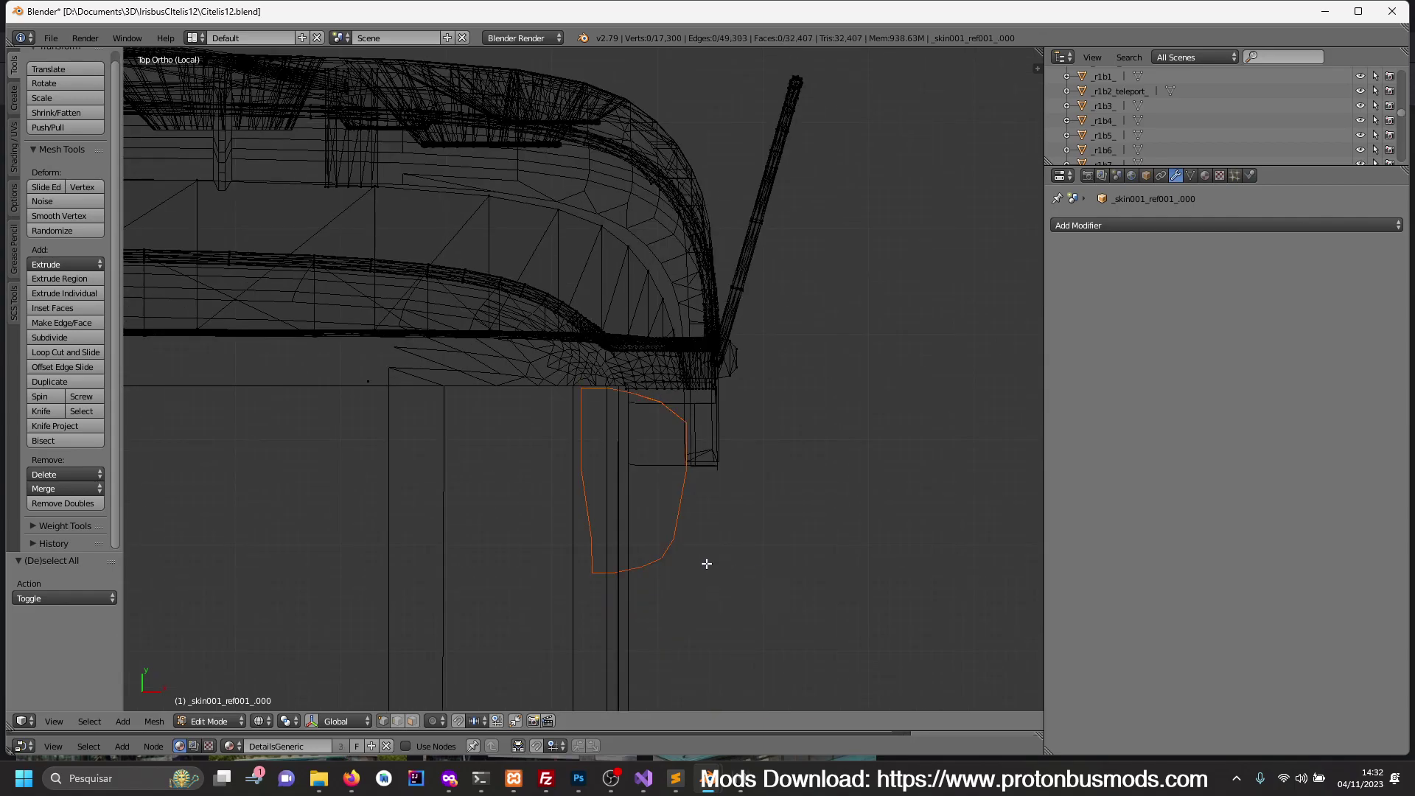
{"action": "key", "text": "Tab"}
{"action": "right_click", "coordinate": [657, 558]}
- Hide the separated corner piece and isolate the front pillar with the body strip
{"action": "key", "text": "h"}
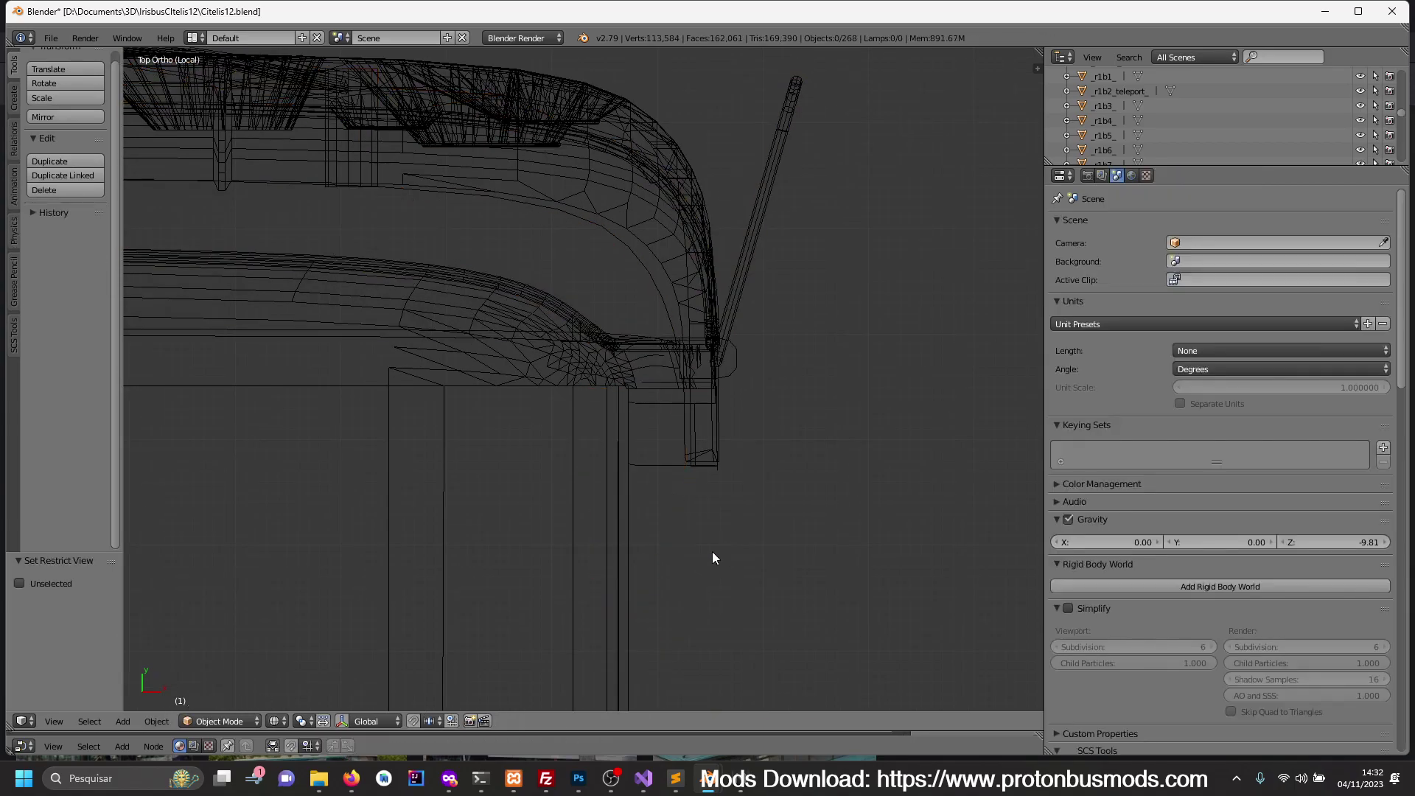
{"action": "key", "text": "KP_Divide"}
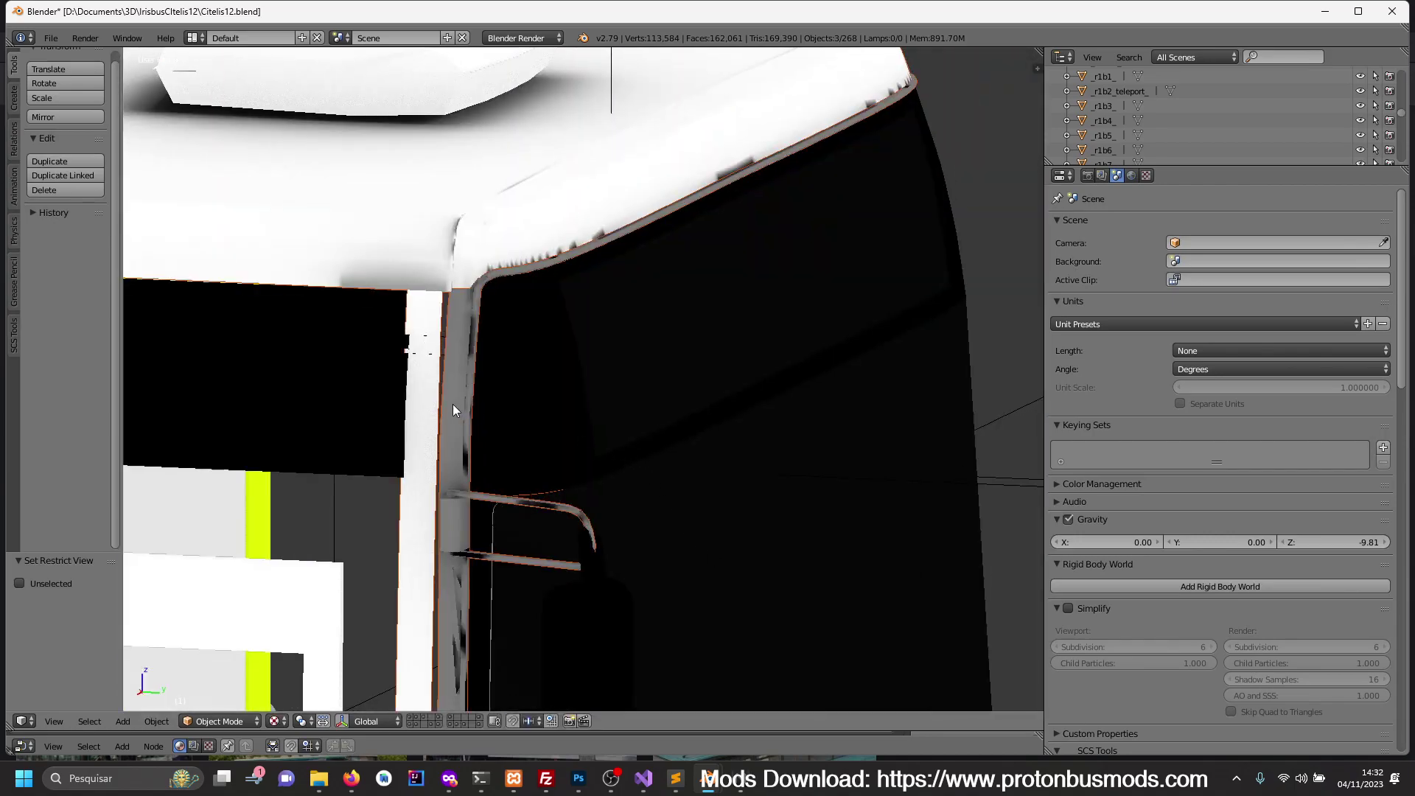
{"action": "right_click", "coordinate": [454, 404]}
{"action": "right_click", "coordinate": [418, 465], "text": "shift"}
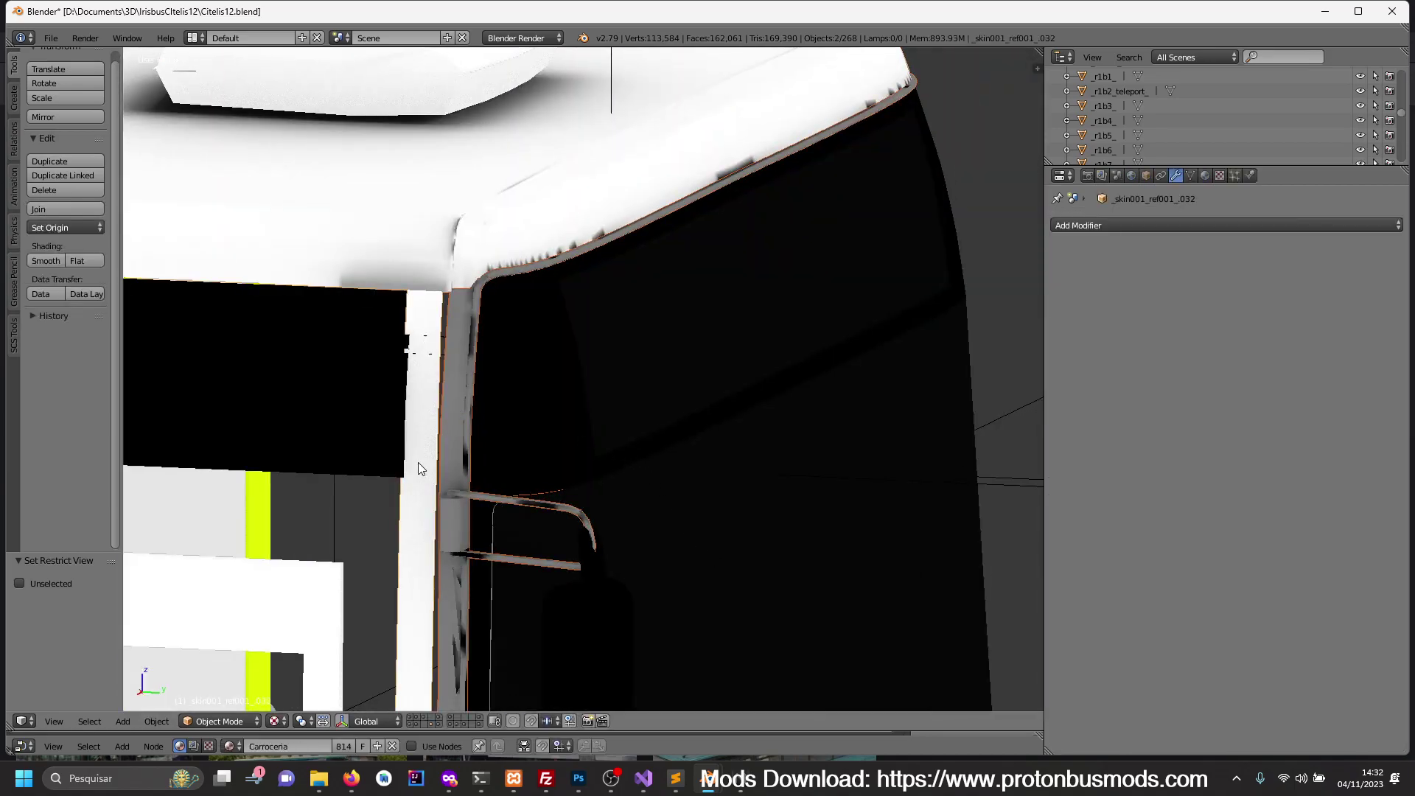
{"action": "key", "text": "KP_Divide"}
{"action": "middle_click_drag", "start_coordinate": [429, 479], "coordinate": [512, 378]}
{"action": "scroll", "coordinate": [538, 422], "scroll_direction": "up", "scroll_amount": 3}
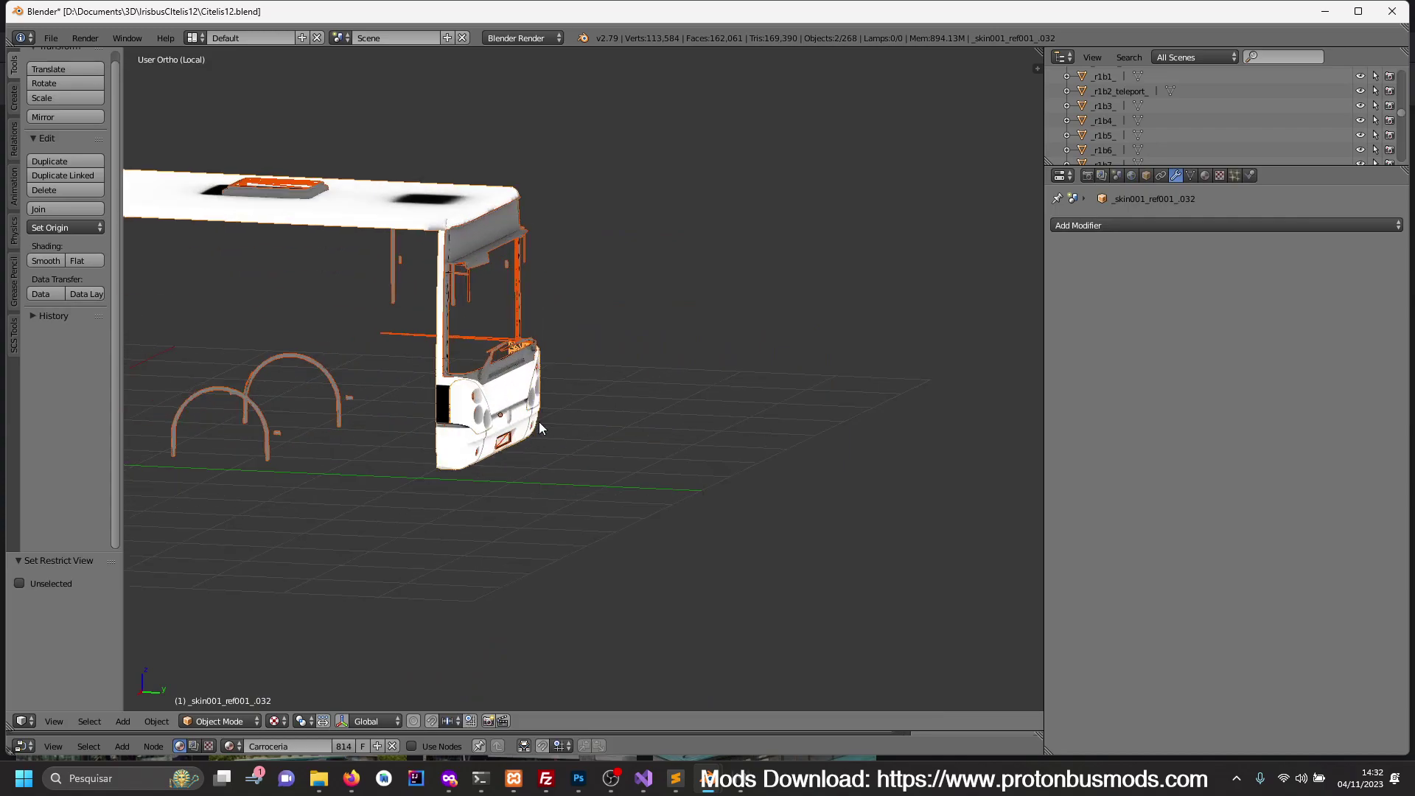
{"action": "scroll", "coordinate": [538, 421], "scroll_direction": "up", "scroll_amount": 4}
{"action": "middle_click_drag", "start_coordinate": [410, 528], "coordinate": [617, 483], "text": "shift"}
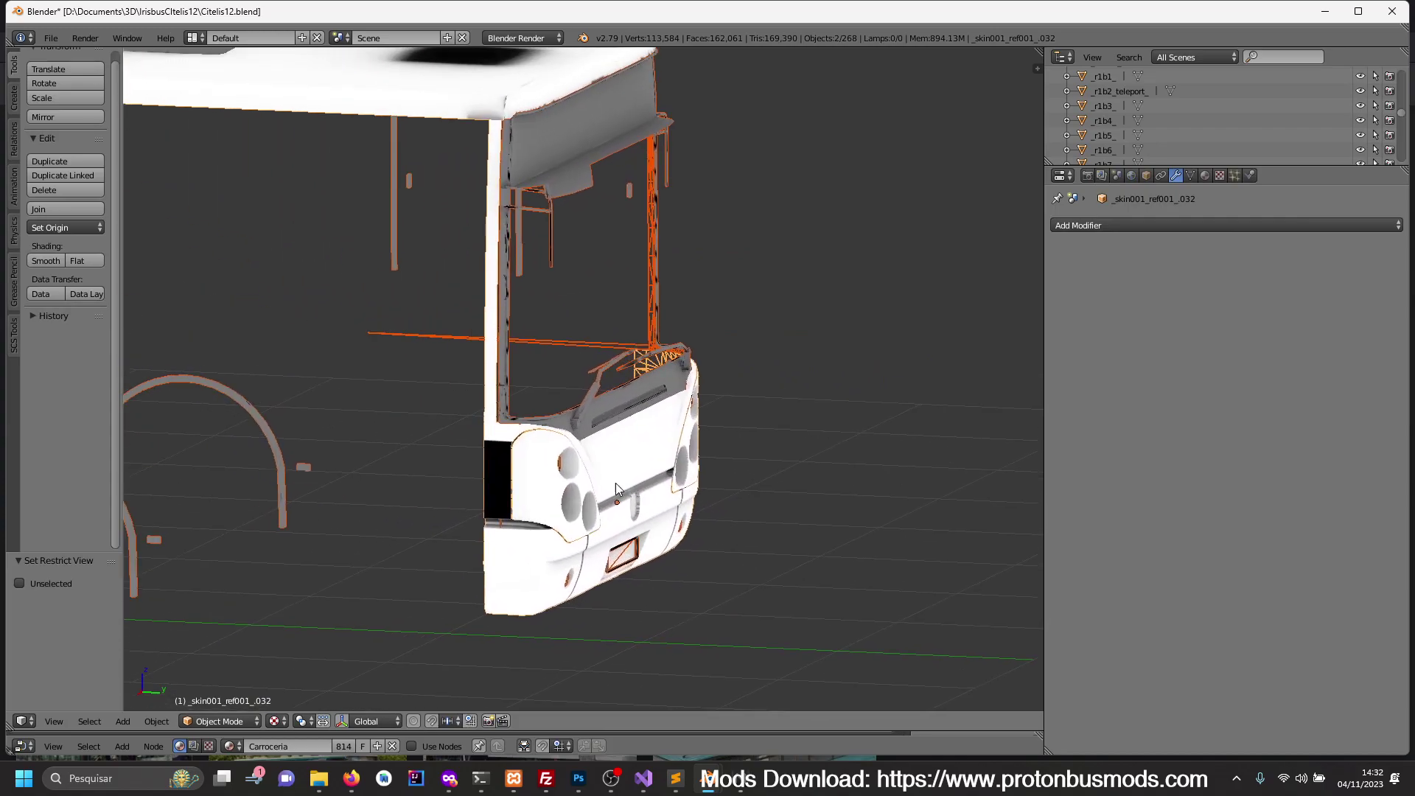
- Delete the duplicate face strip along the door pillar from the body strip's vertices
{"action": "key", "text": "Tab"}
{"action": "key", "text": "Tab"}
{"action": "right_click", "coordinate": [508, 442]}
{"action": "key", "text": "Tab"}
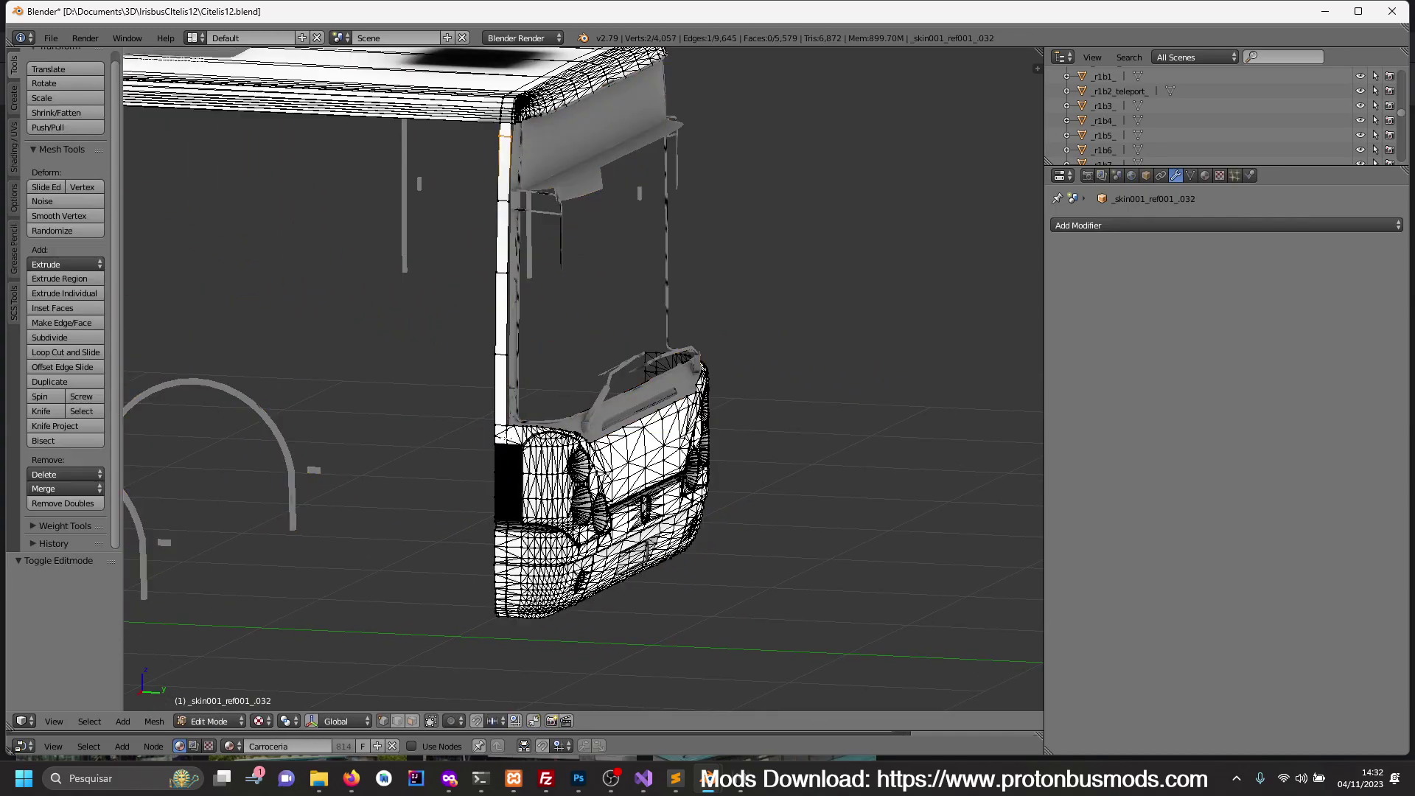
{"action": "scroll", "coordinate": [509, 442], "scroll_direction": "up", "scroll_amount": 2}
{"action": "key", "text": "a"}
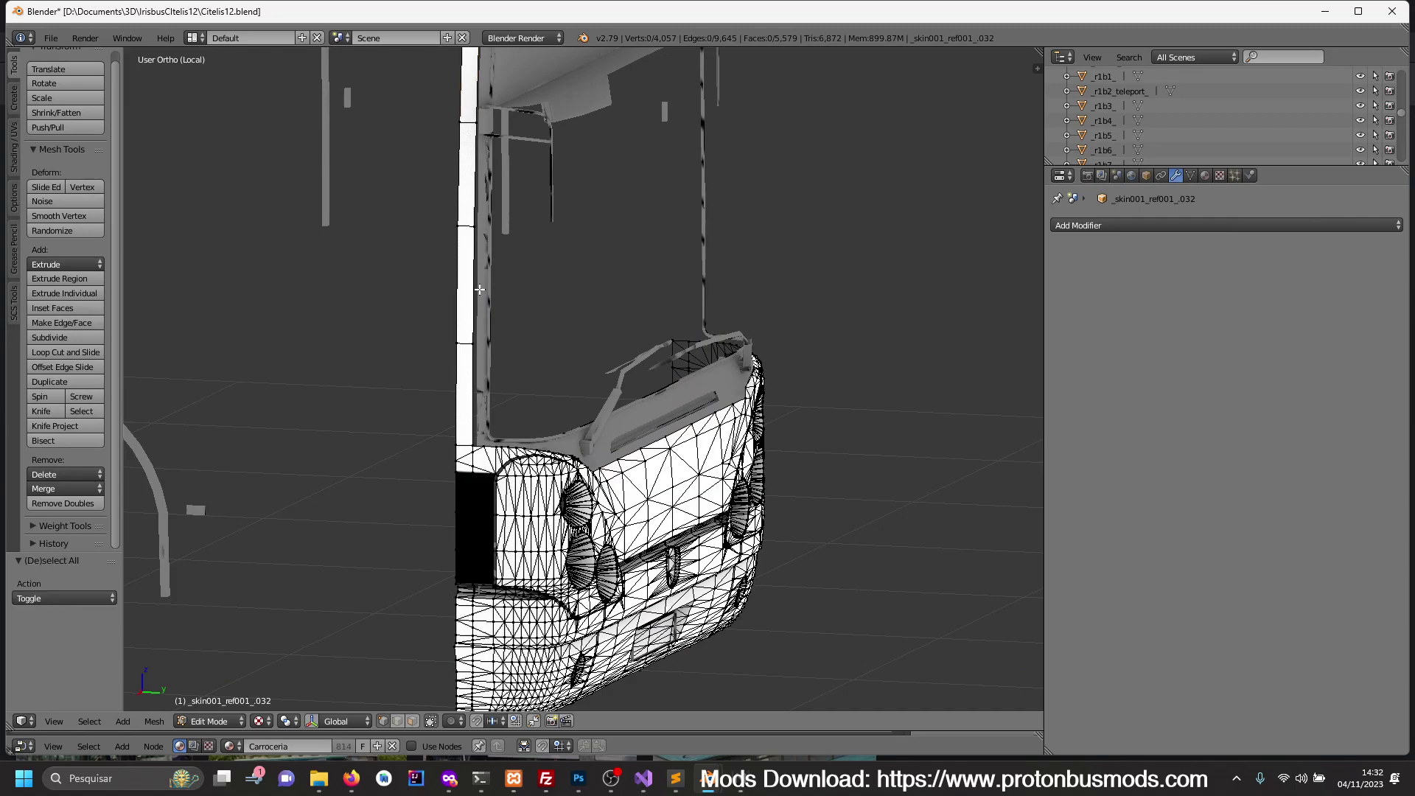
{"action": "middle_click_drag", "start_coordinate": [478, 286], "coordinate": [554, 388], "text": "shift"}
{"action": "key", "text": "c"}
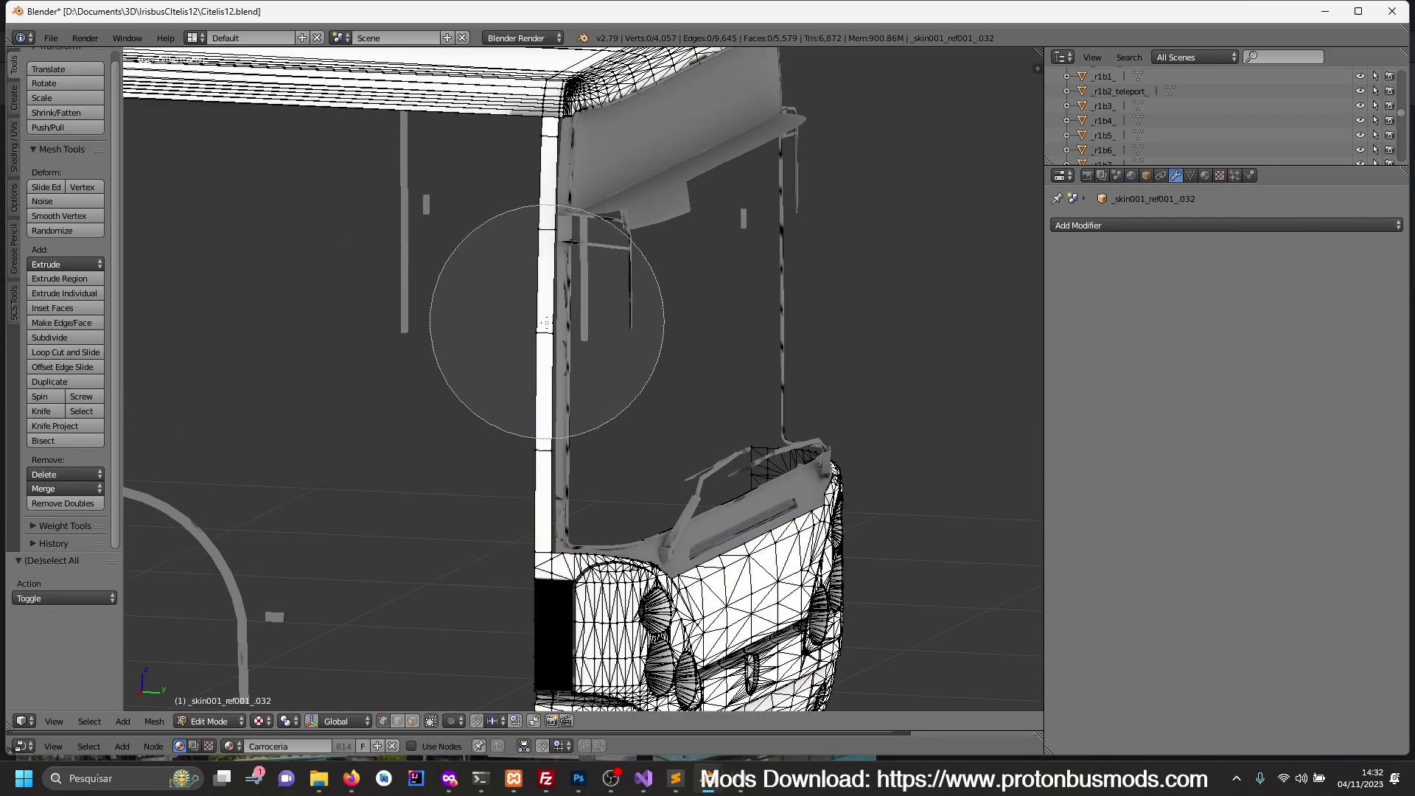
{"action": "left_click_drag", "start_coordinate": [528, 366], "coordinate": [535, 260]}
{"action": "right_click", "coordinate": [534, 259]}
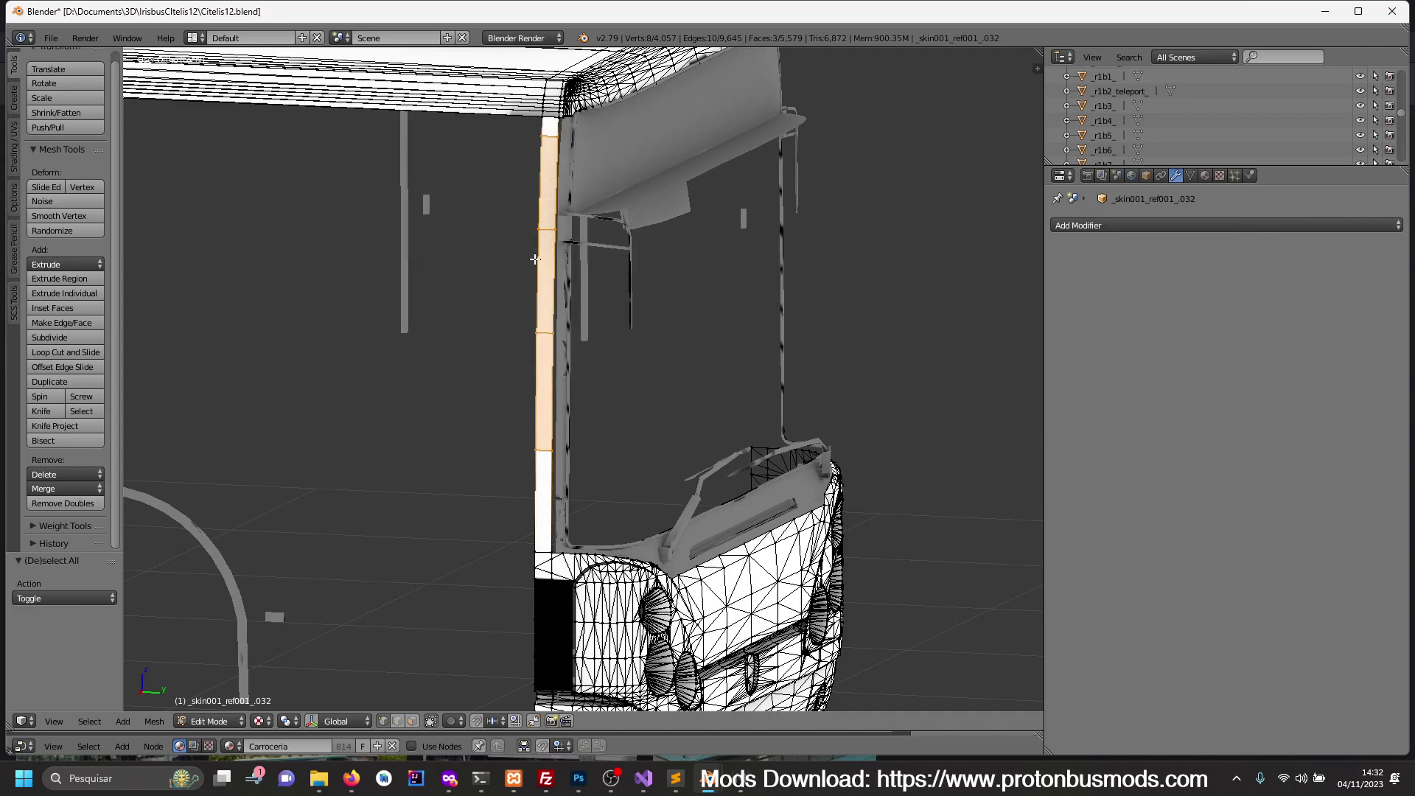
{"action": "key", "text": "x"}
{"action": "left_click", "coordinate": [533, 258]}
- Open the DetailsGeneric pillar mesh for editing
{"action": "key", "text": "Tab"}
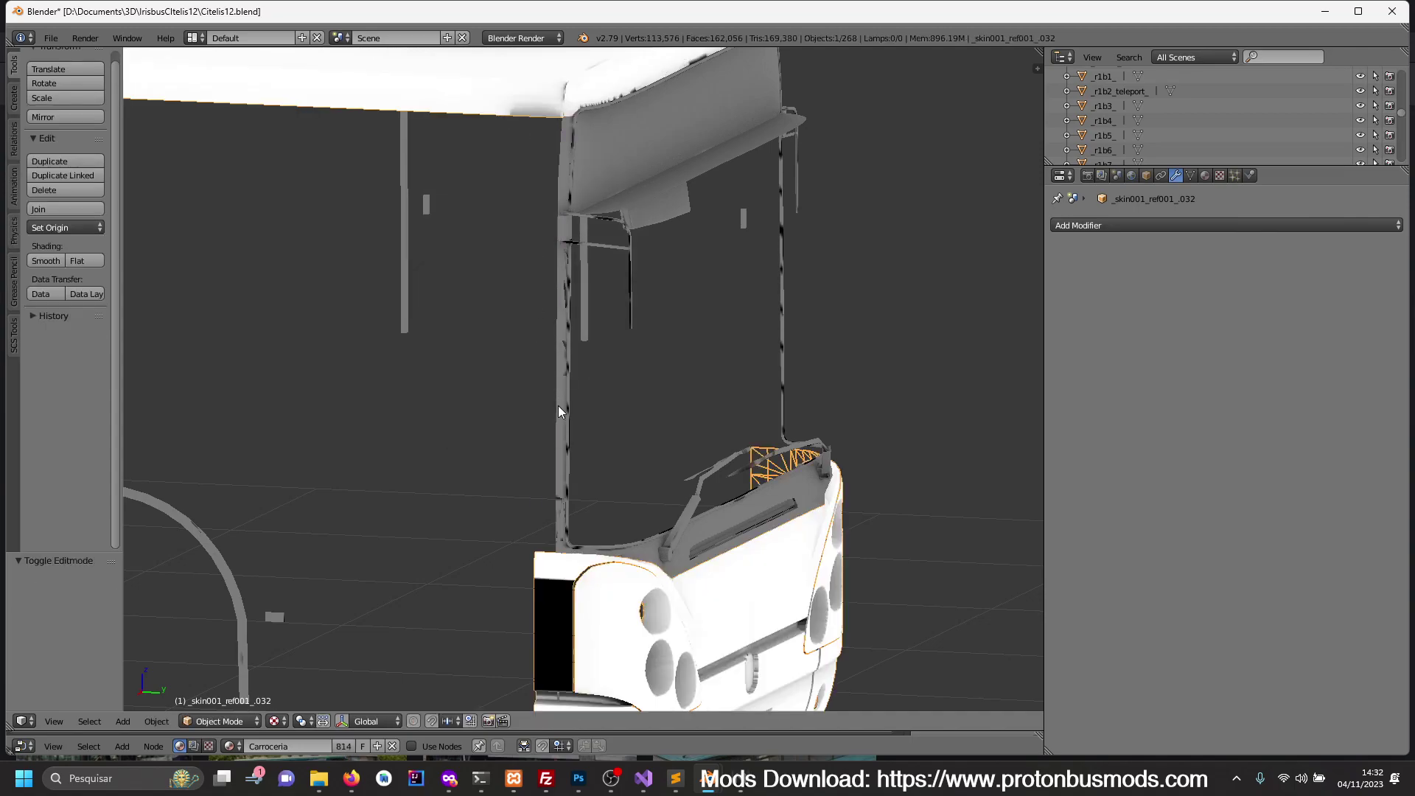
{"action": "right_click", "coordinate": [558, 406]}
{"action": "key", "text": "Tab"}
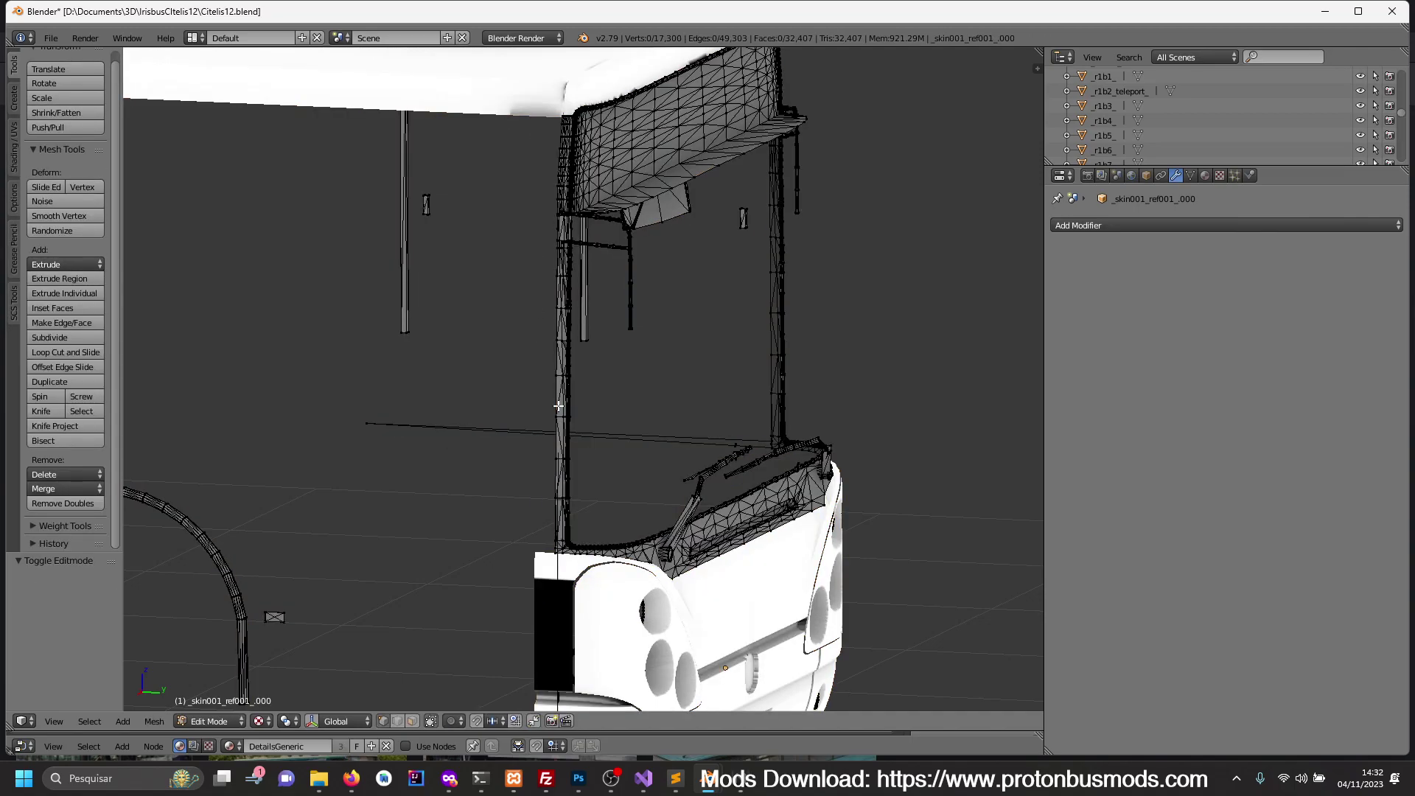
- Leave Edit Mode, isolate the pillar object in local view and switch to the side view
{"action": "scroll", "coordinate": [559, 406], "scroll_direction": "up", "scroll_amount": 5}
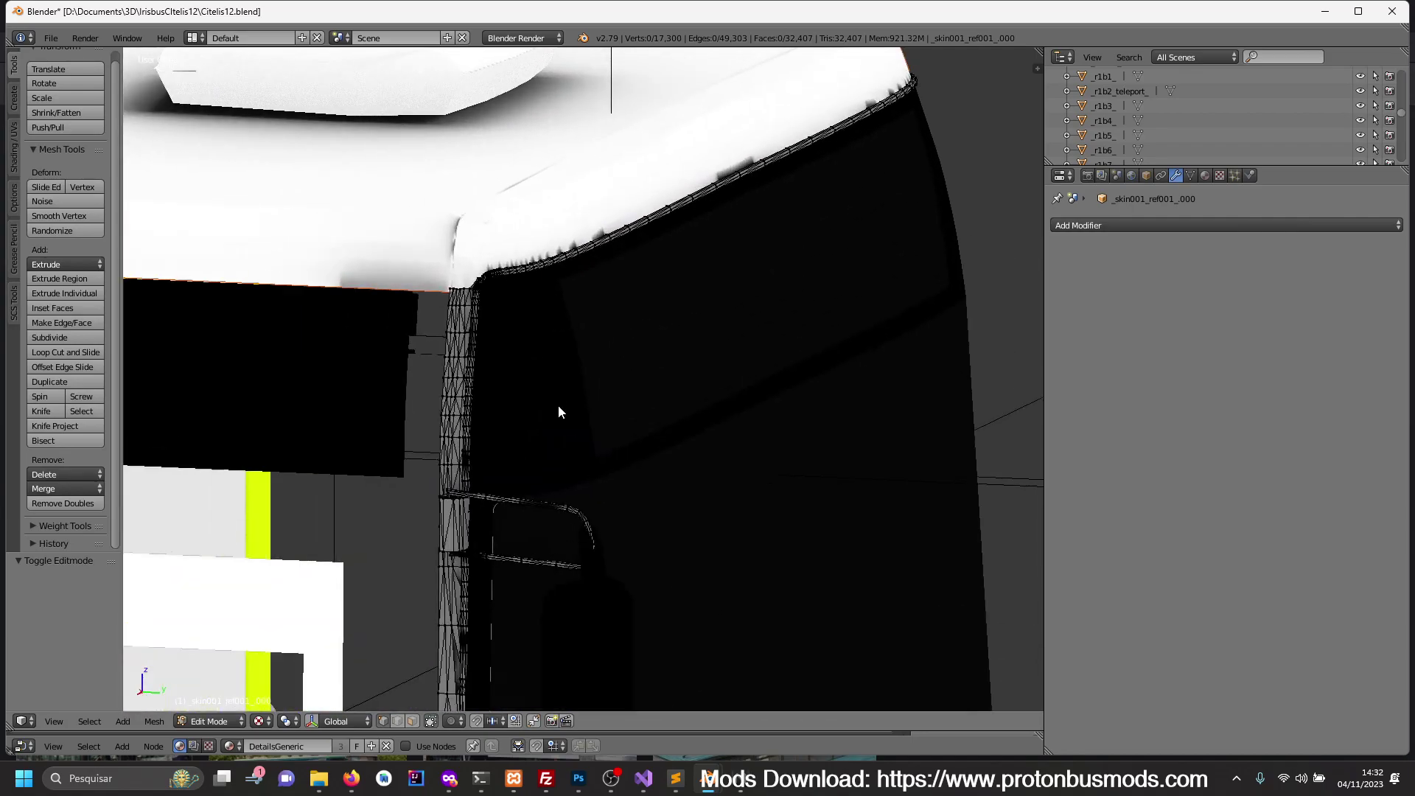
{"action": "key", "text": "Tab"}
{"action": "key", "text": "KP_Divide"}
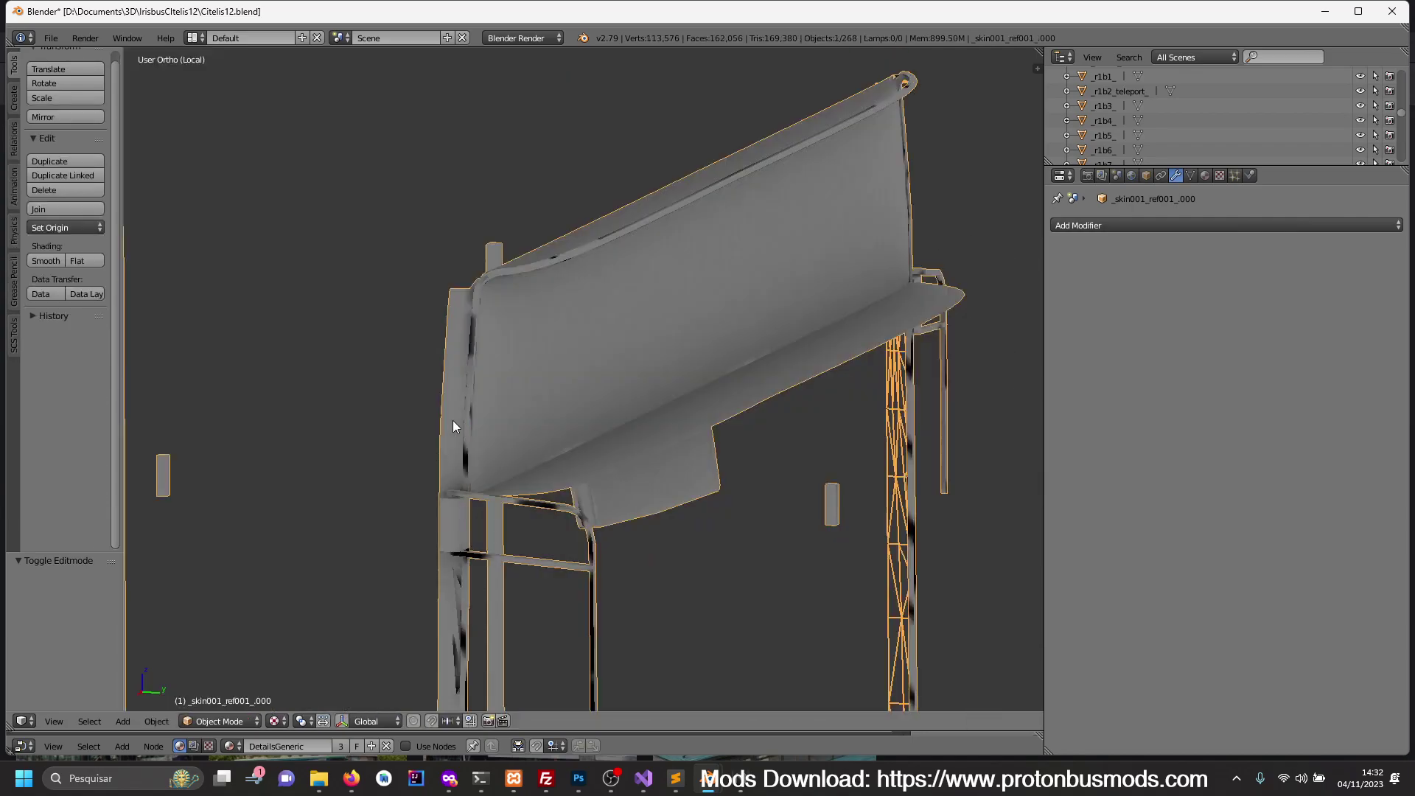
{"action": "scroll", "coordinate": [463, 372], "scroll_direction": "up", "scroll_amount": 2}
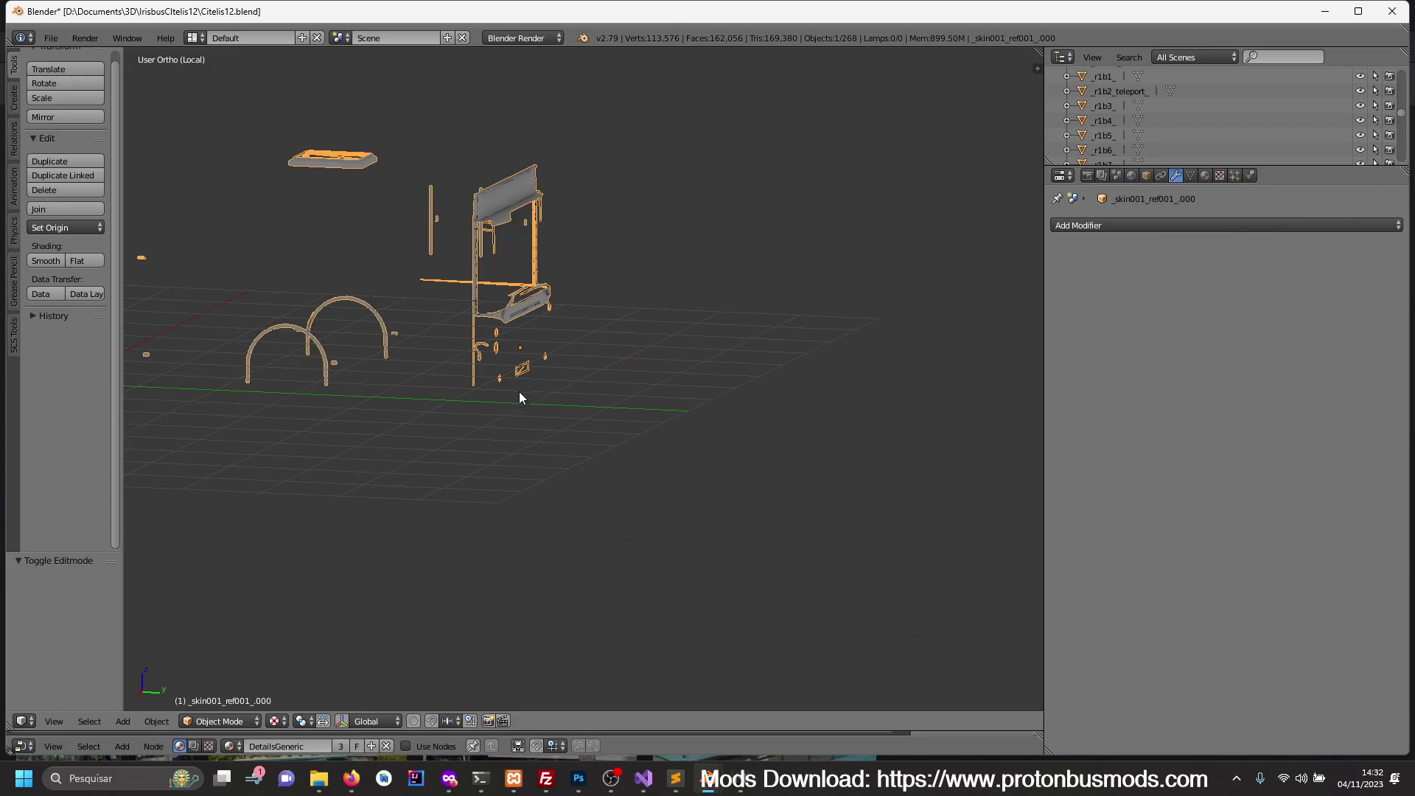
{"action": "scroll", "coordinate": [519, 394], "scroll_direction": "up", "scroll_amount": 2}
{"action": "key", "text": "KP_3"}
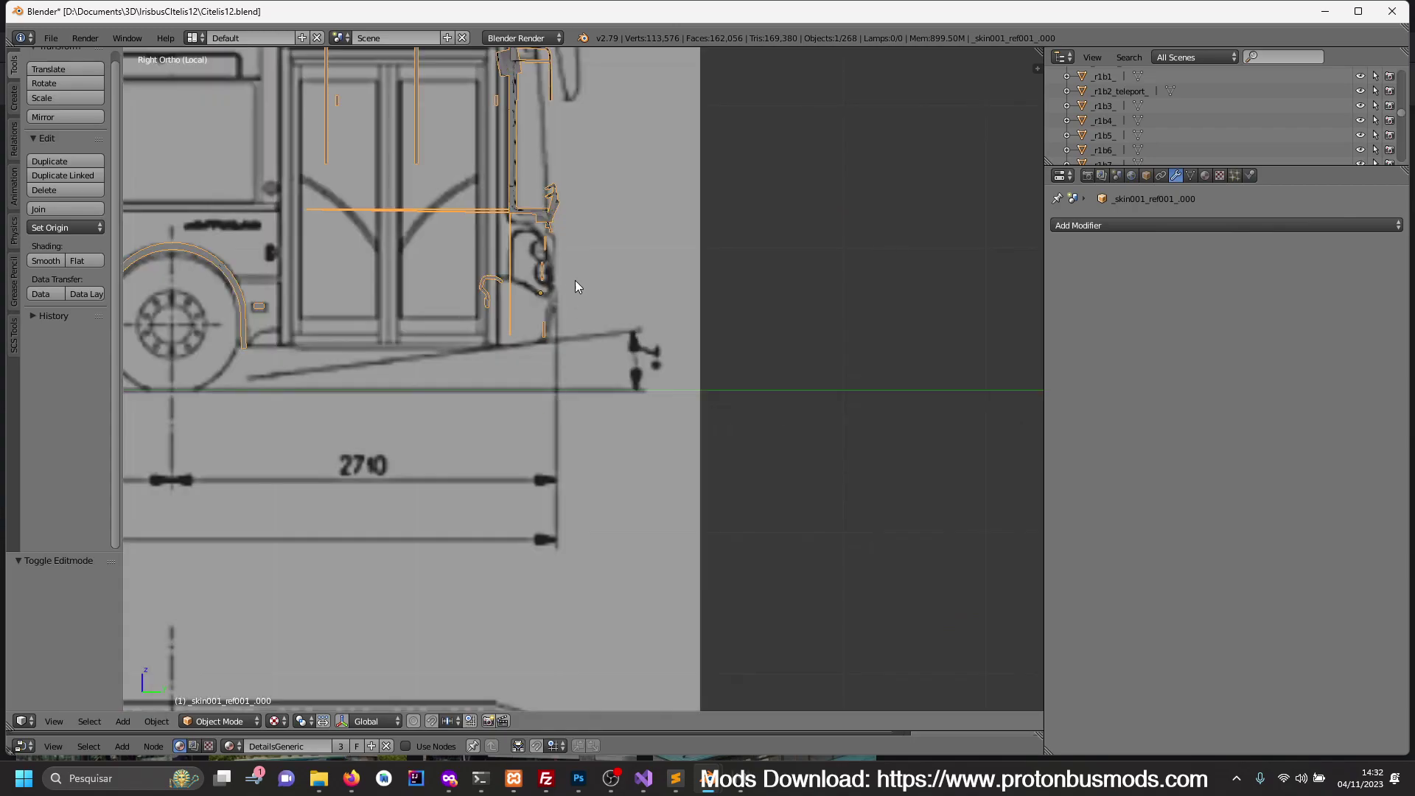
- Separate the whole pillar mesh by loose parts, then show a layer with fewer objects
{"action": "scroll", "coordinate": [575, 457], "scroll_direction": "up", "scroll_amount": 1}
{"action": "scroll", "coordinate": [591, 461], "scroll_direction": "up", "scroll_amount": 4}
{"action": "key", "text": "Tab"}
{"action": "key", "text": "a"}
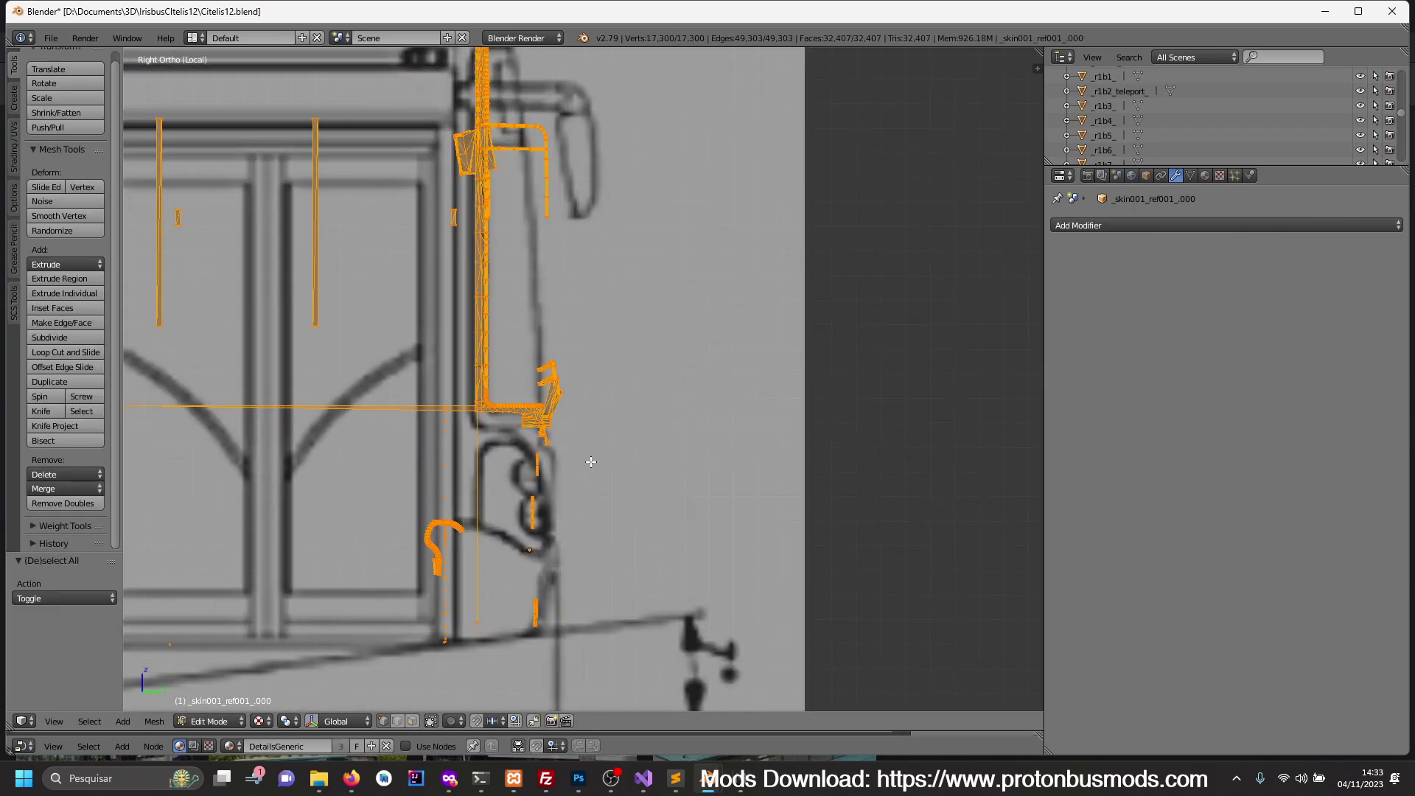
{"action": "key", "text": "p"}
{"action": "left_click", "coordinate": [577, 493]}
{"action": "key", "text": "Tab"}
{"action": "middle_click_drag", "start_coordinate": [575, 469], "coordinate": [603, 535]}
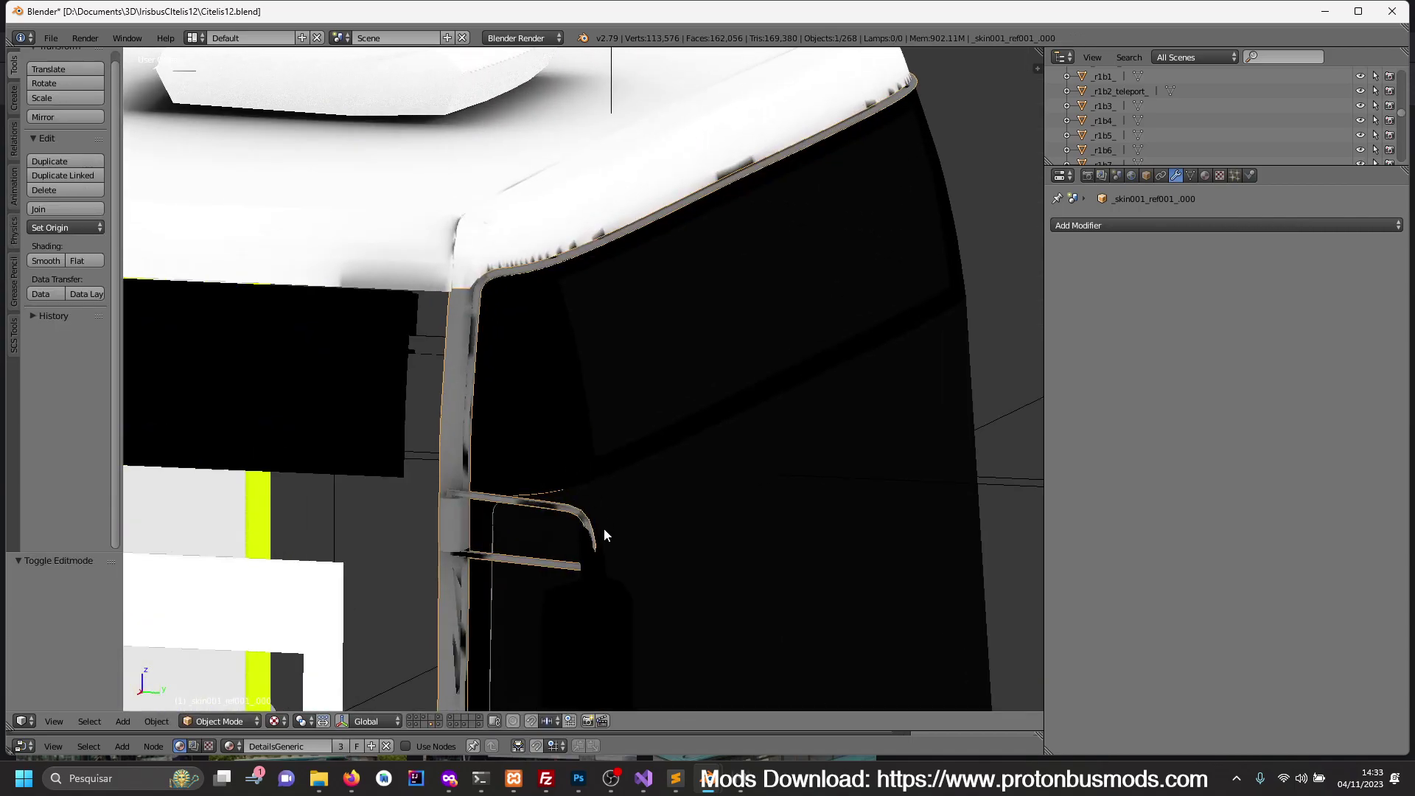
{"action": "left_click", "coordinate": [430, 723]}
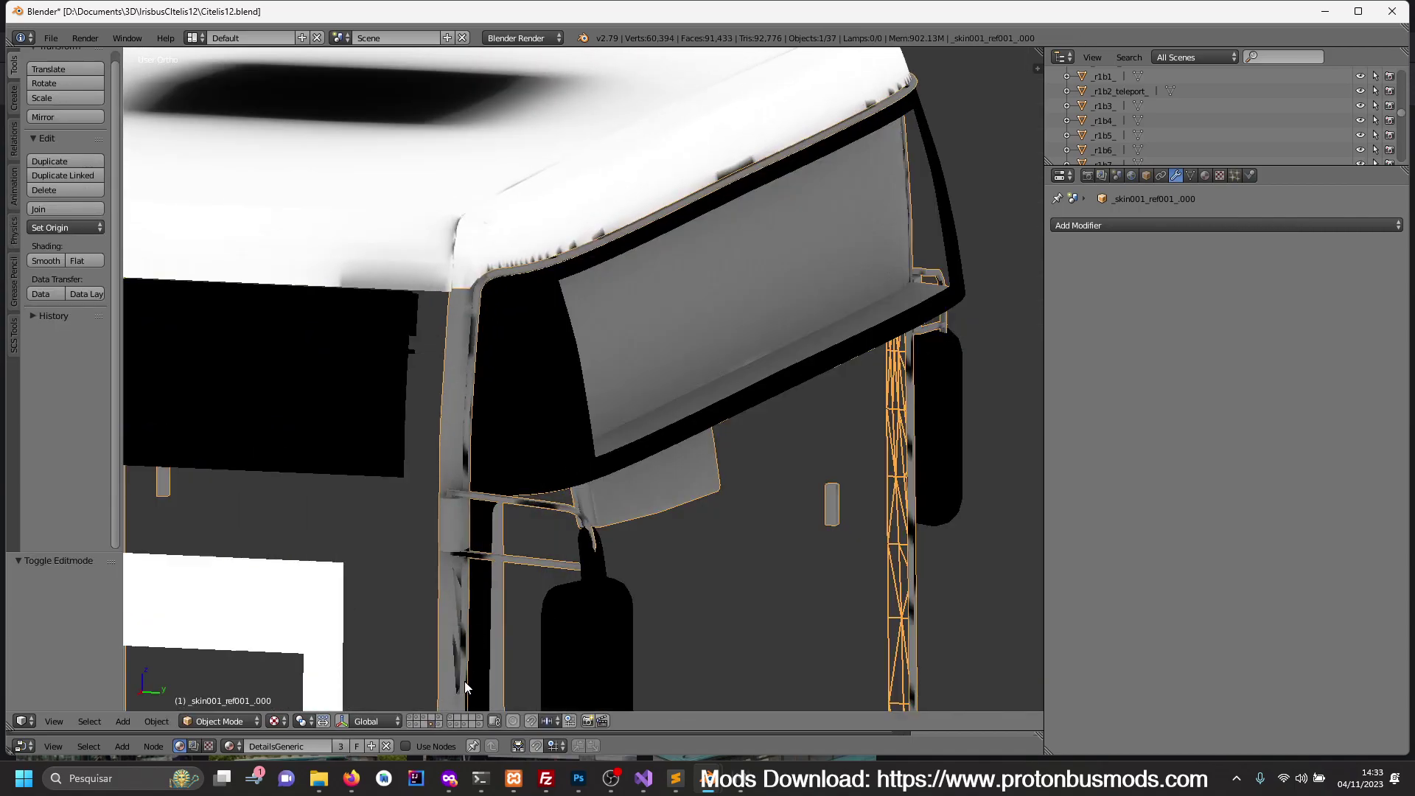
- Move the selected pillar trim object to another layer and display that layer
{"action": "key", "text": "n"}
{"action": "key", "text": "n"}
{"action": "key", "text": "m"}
{"action": "left_click", "coordinate": [612, 710]}
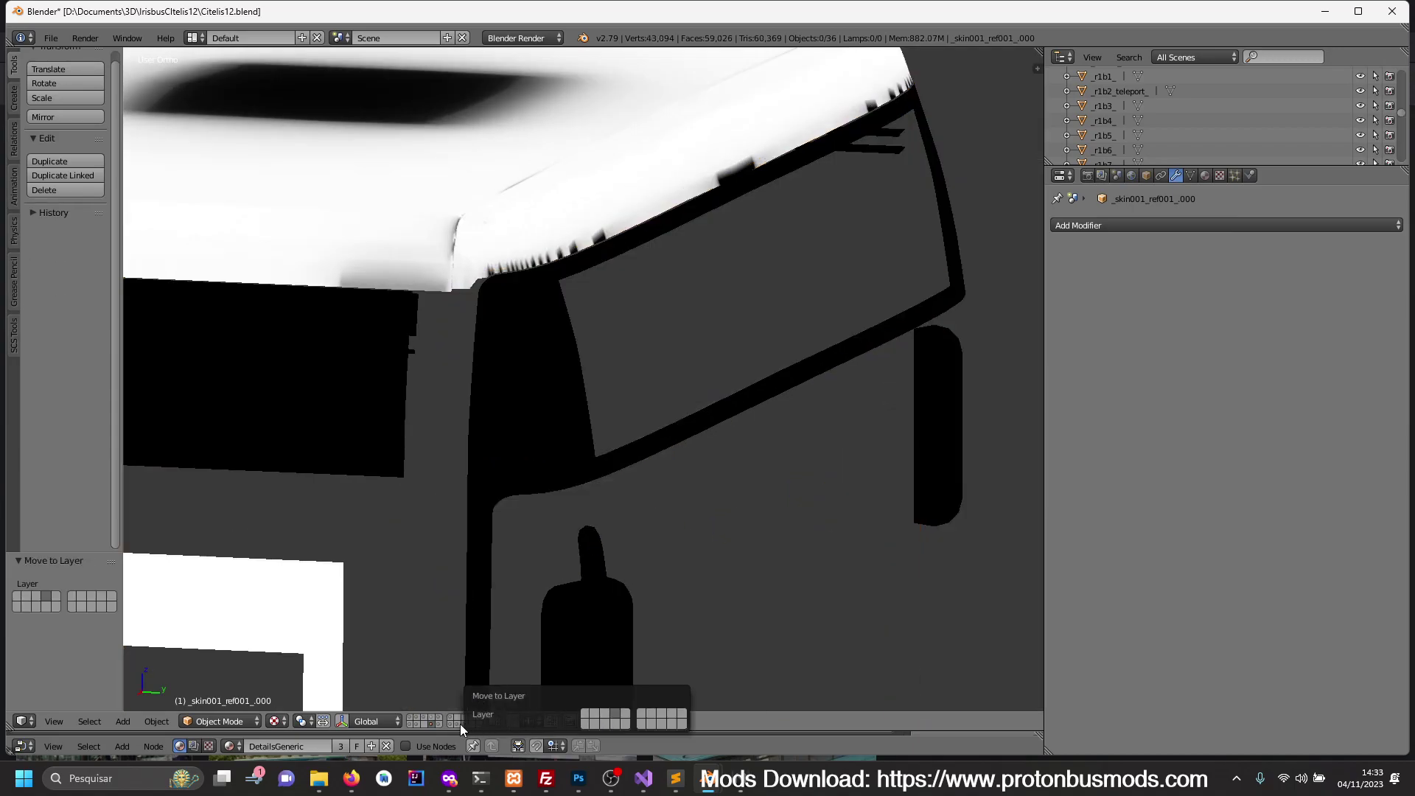
{"action": "left_click", "coordinate": [433, 721]}
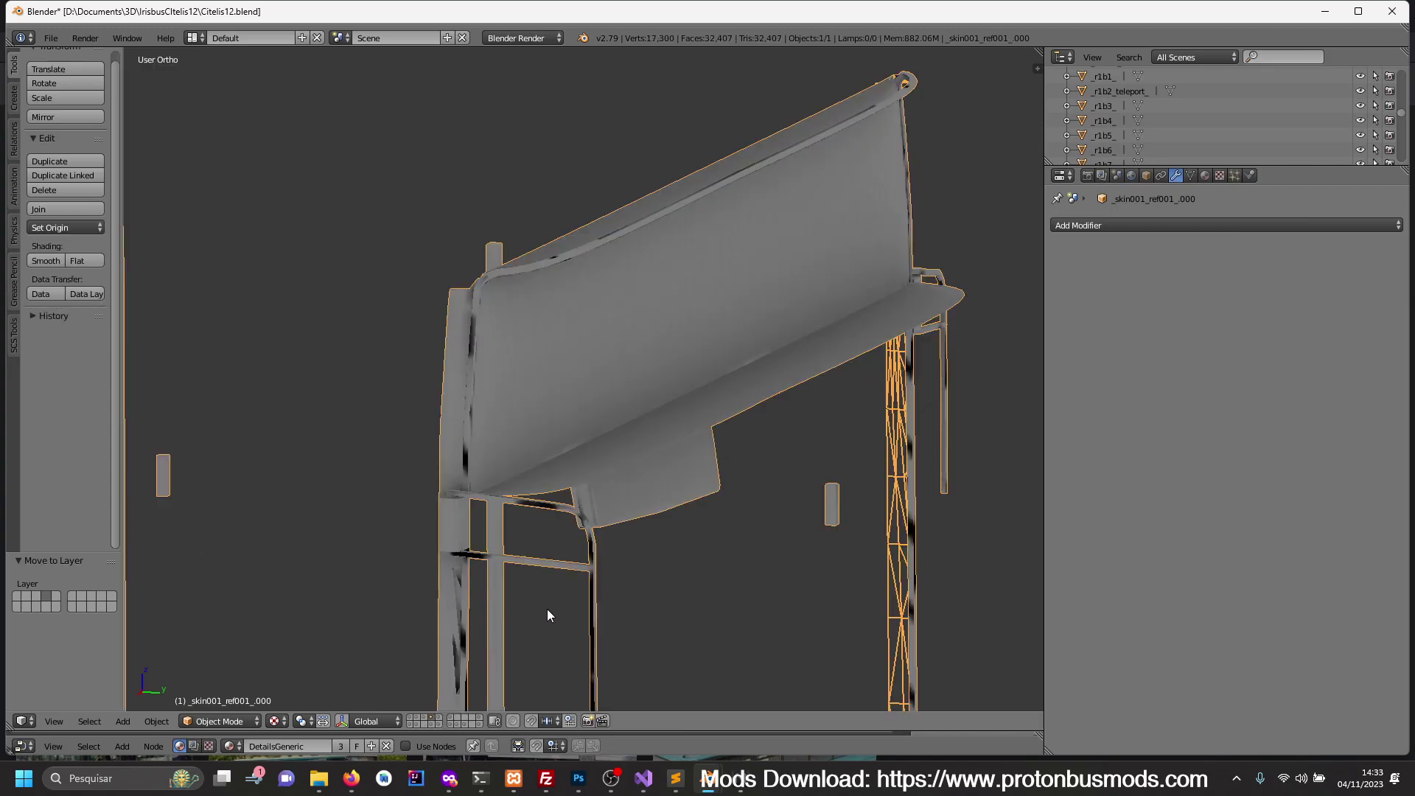
- Separate the skin mesh by loose parts, deselect everything and return to Object Mode
{"action": "key", "text": "z"}
{"action": "key", "text": "Tab"}
{"action": "key", "text": "p"}
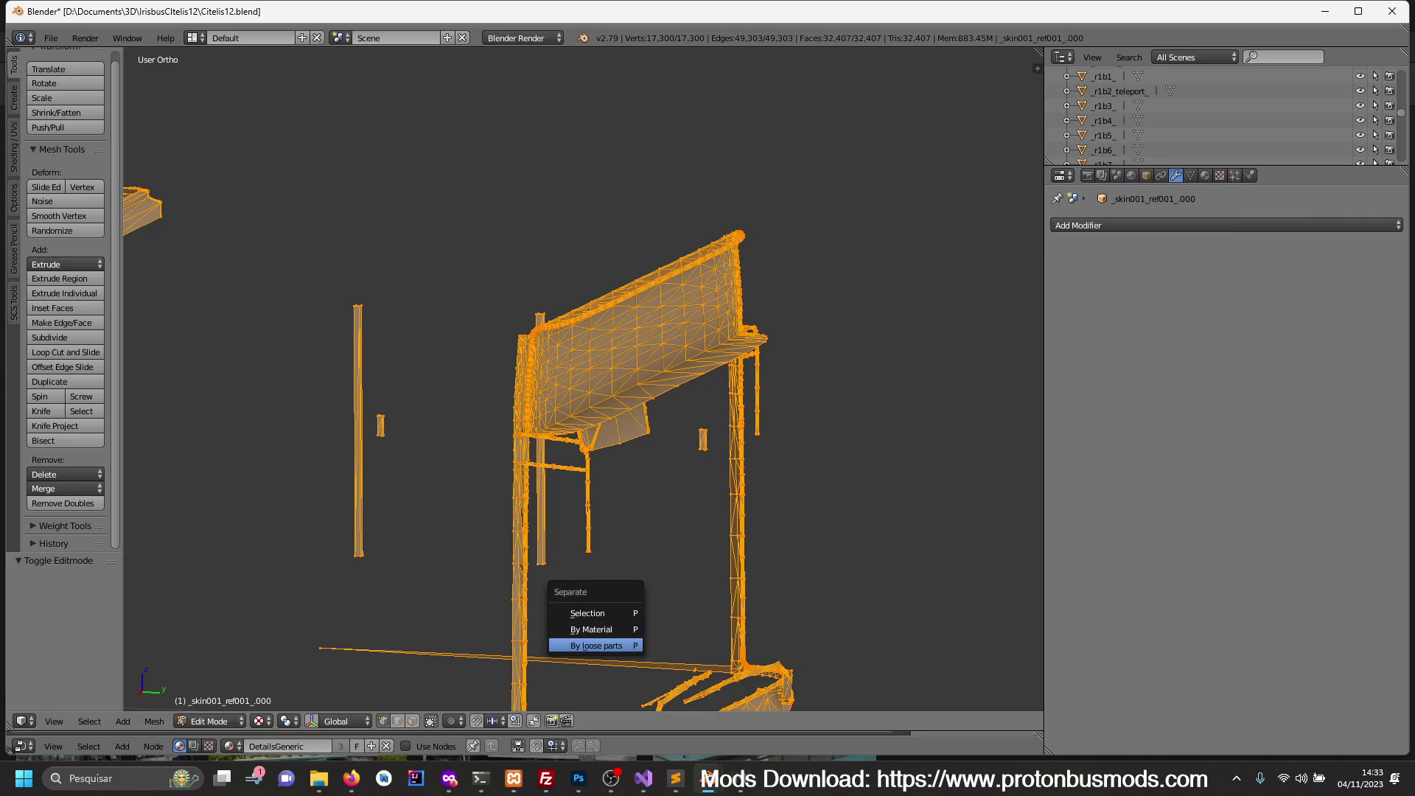
{"action": "key", "text": "alt+Tab"}
{"action": "key", "text": "Return"}
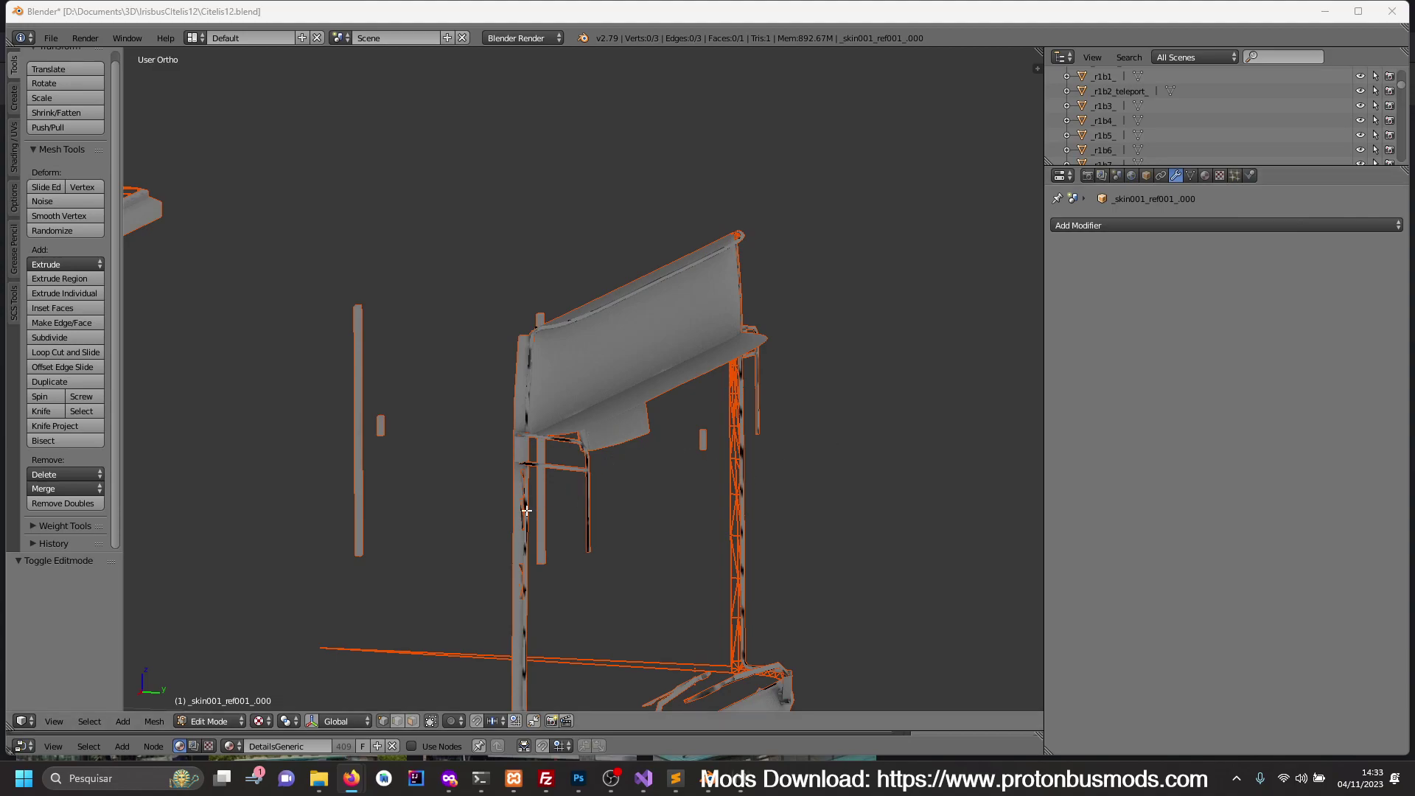
{"action": "key", "text": "a"}
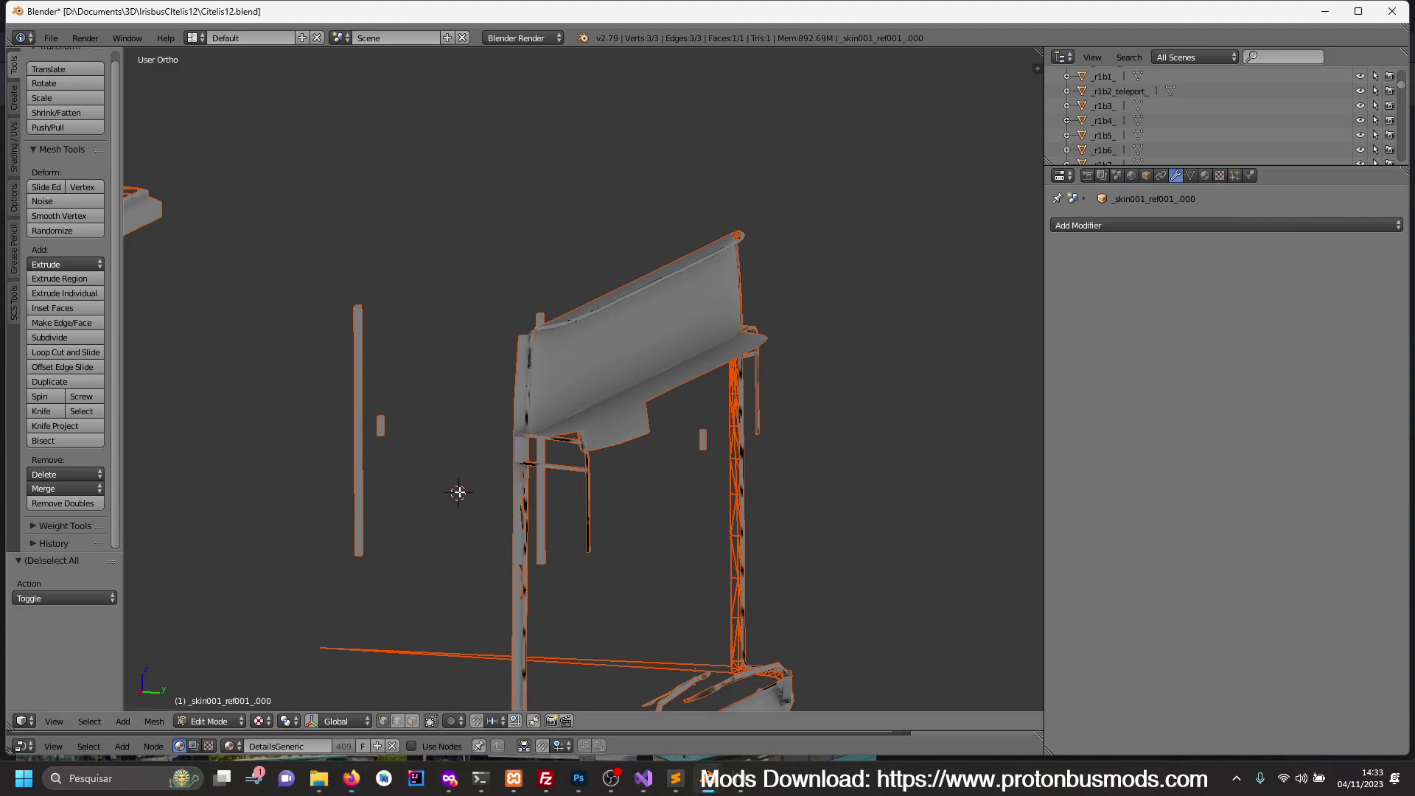
{"action": "key", "text": "Tab"}
- Select the left pillar piece, check its mesh, and orbit so the pillar stands upright
{"action": "key", "text": "a"}
{"action": "right_click", "coordinate": [516, 497]}
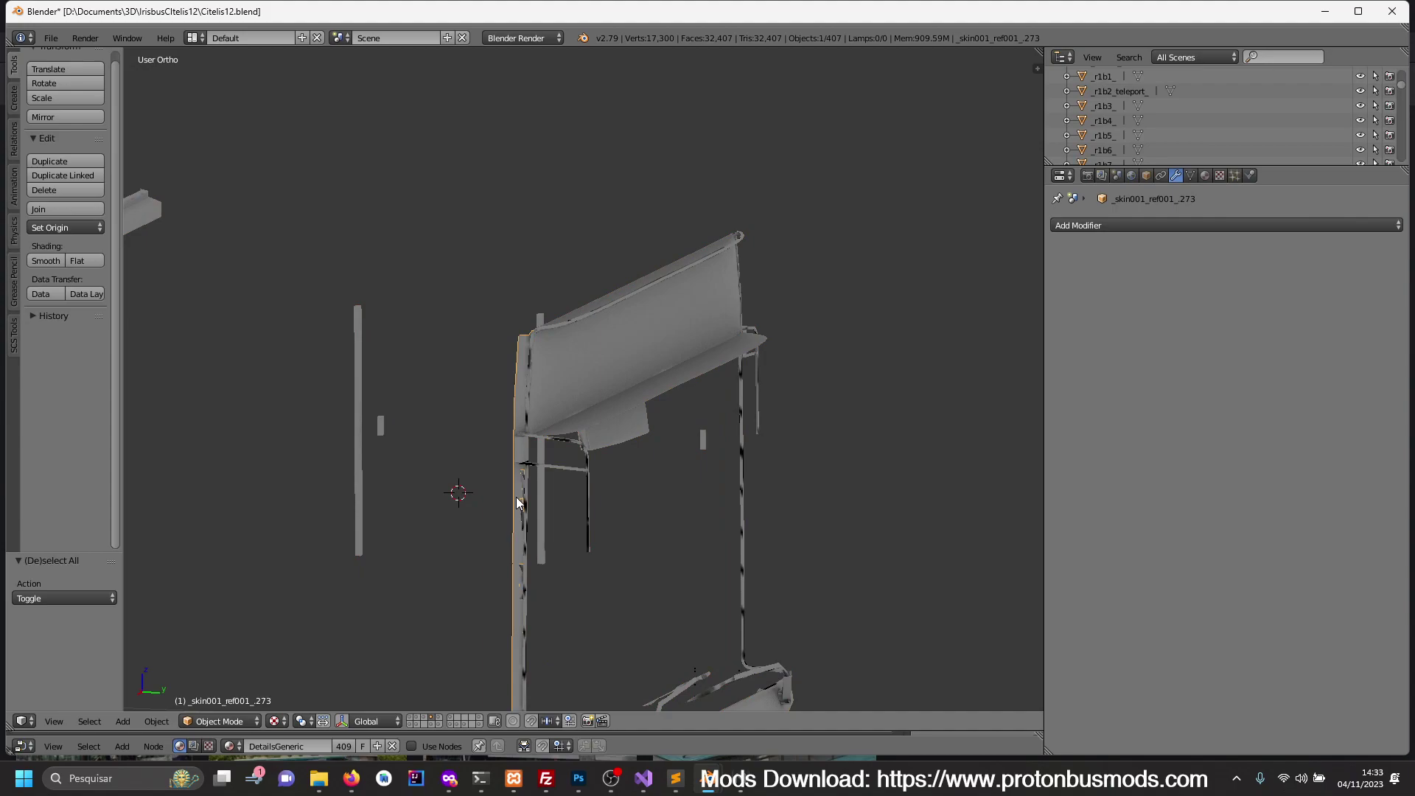
{"action": "key", "text": "Tab"}
{"action": "key", "text": "Tab"}
{"action": "key", "text": "KP_Divide"}
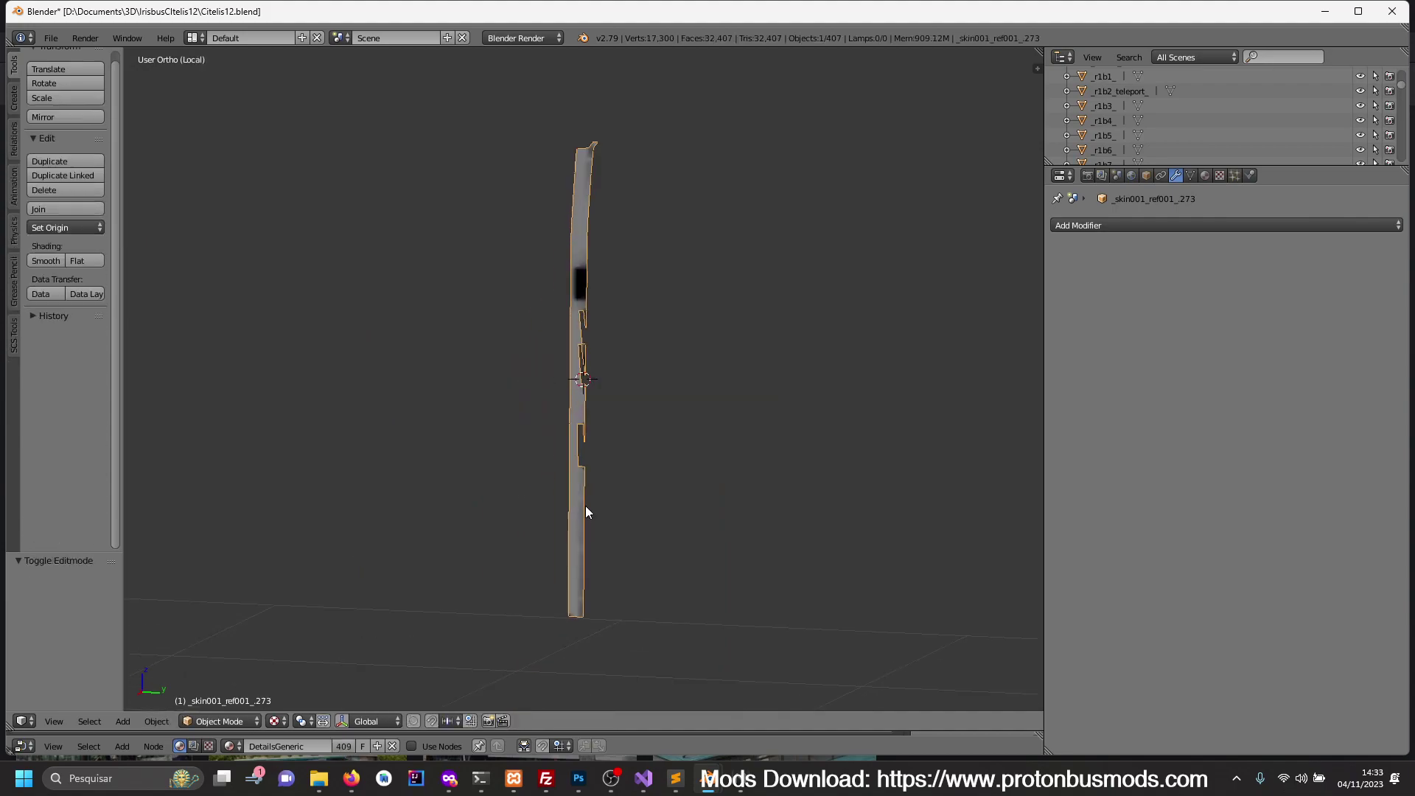
{"action": "key", "text": "KP_Divide"}
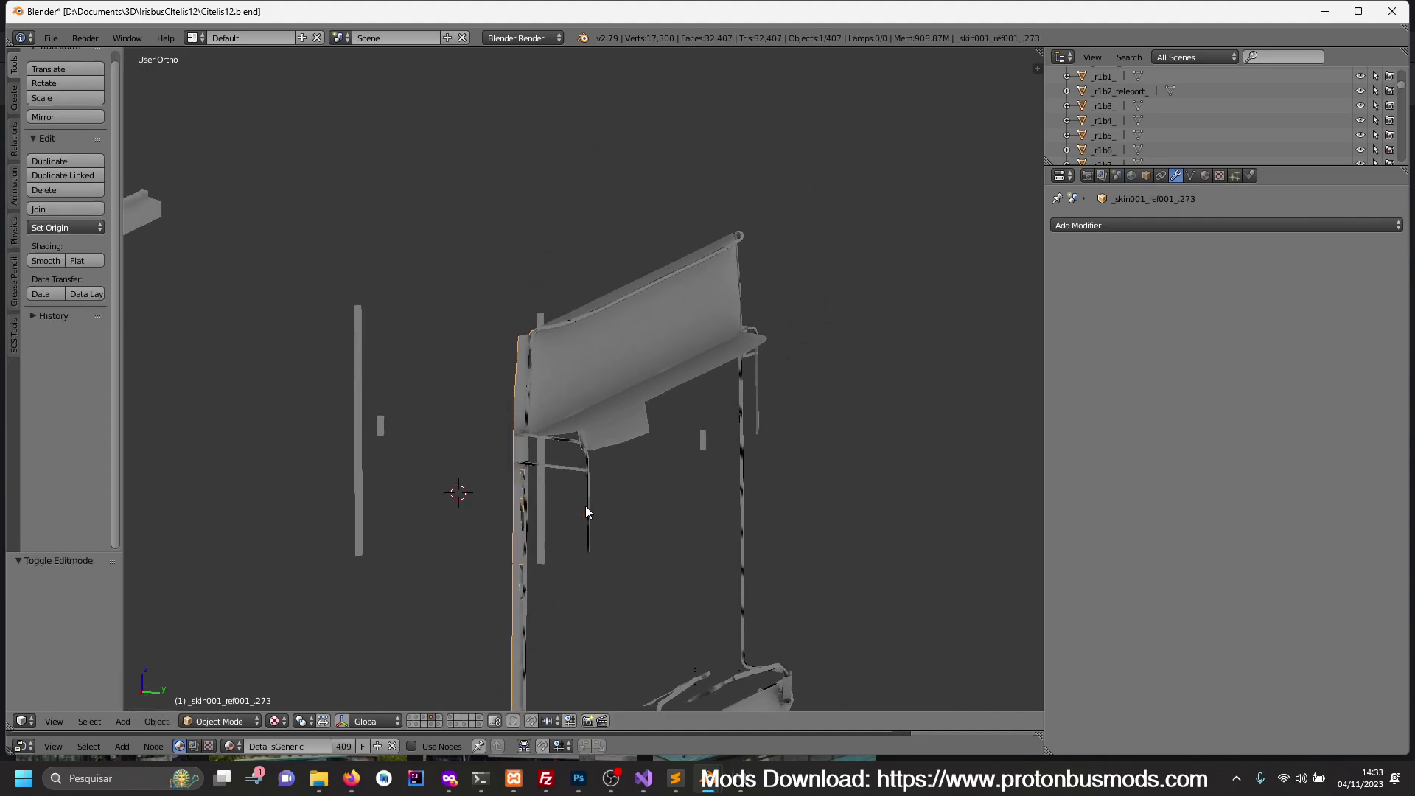
{"action": "scroll", "coordinate": [653, 564], "scroll_direction": "down", "scroll_amount": 2}
{"action": "mouse_move", "coordinate": [653, 557]}
{"action": "middle_mouse_down"}
{"action": "mouse_move", "coordinate": [692, 559]}
{"action": "mouse_move", "coordinate": [618, 416]}
{"action": "middle_mouse_up"}
{"action": "scroll", "coordinate": [682, 560], "scroll_direction": "up", "scroll_amount": 3}
{"action": "scroll", "coordinate": [618, 442], "scroll_direction": "up", "scroll_amount": 1}
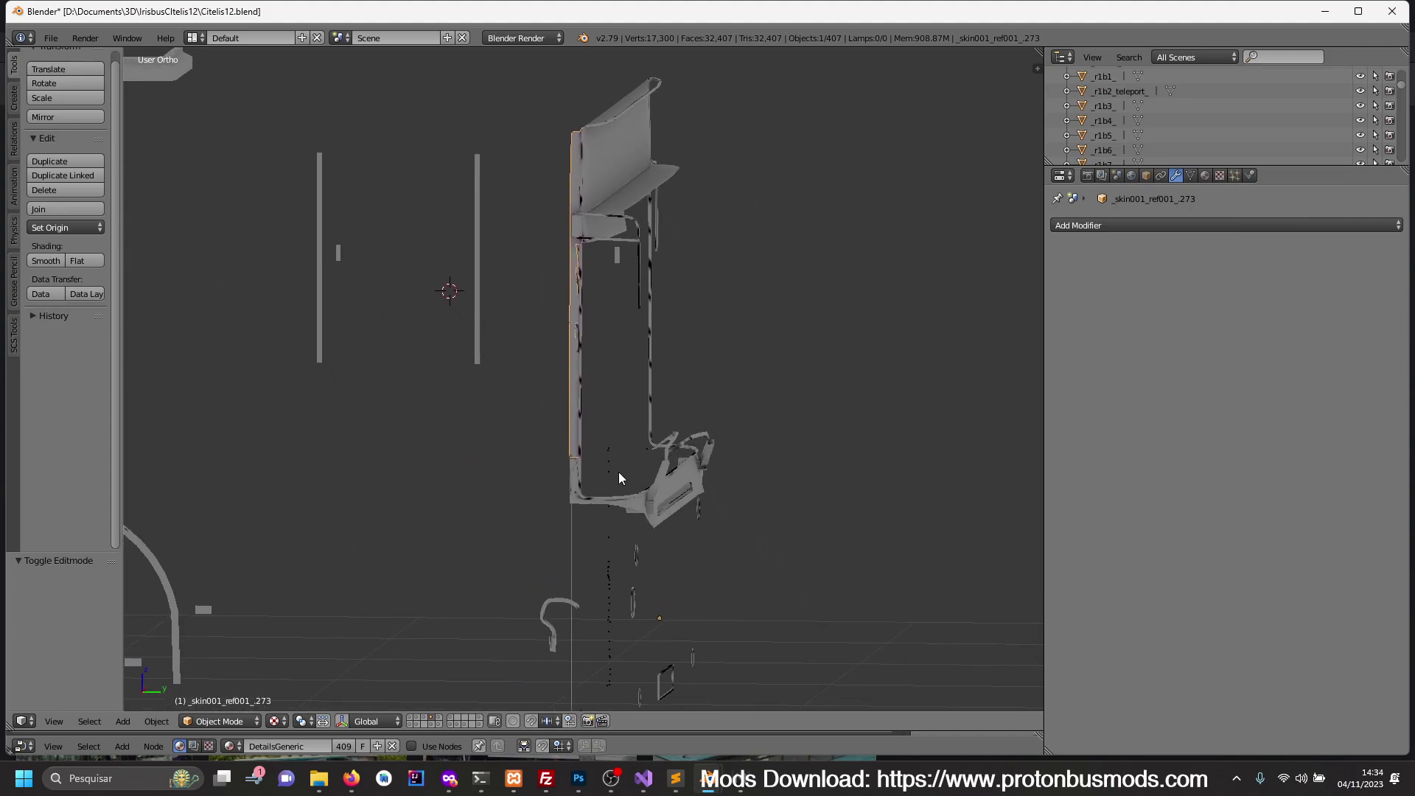
{"action": "scroll", "coordinate": [590, 516], "scroll_direction": "up", "scroll_amount": 3}
- Add three more pillar fragments to the selection and preview them in local view
{"action": "right_click", "coordinate": [559, 567], "text": "shift"}
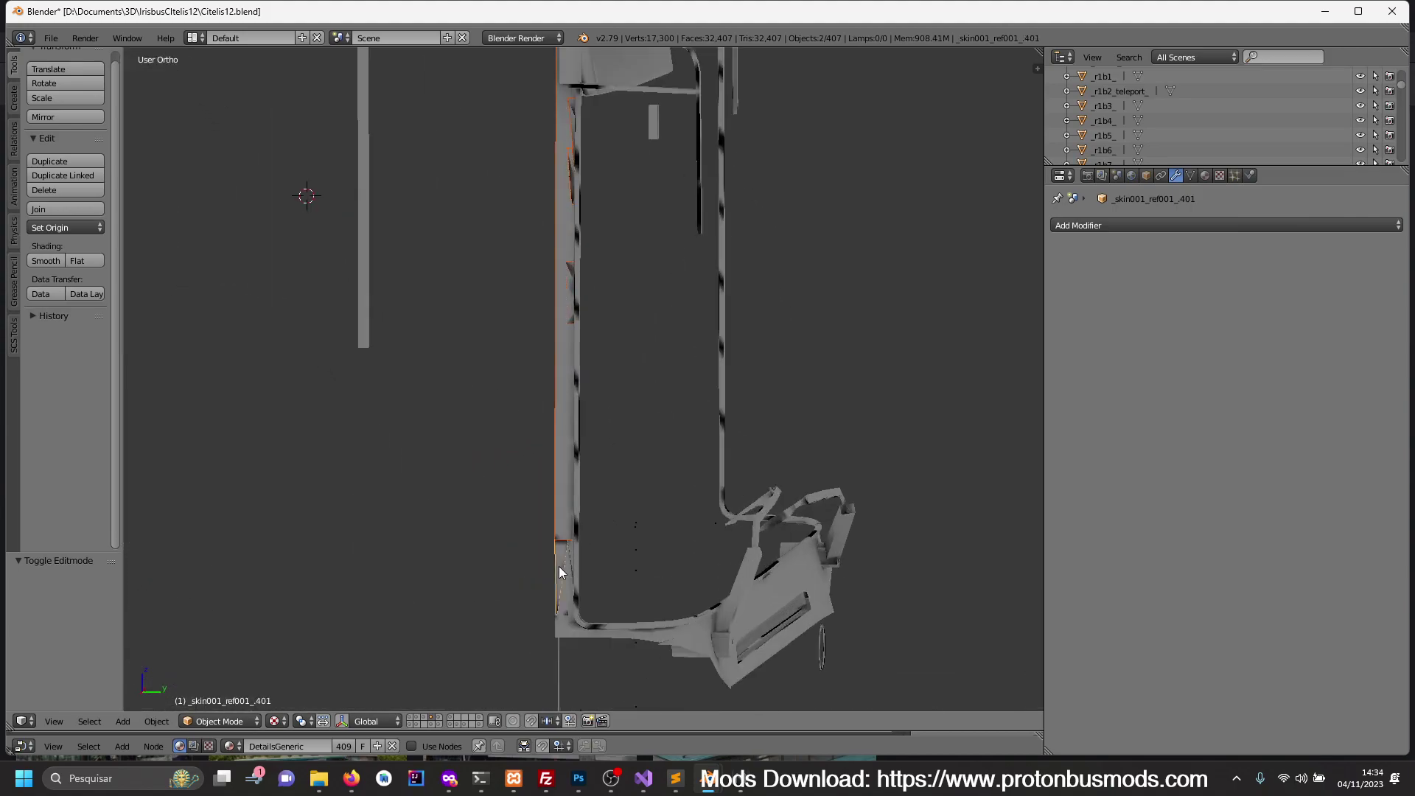
{"action": "right_click", "coordinate": [561, 625], "text": "shift"}
{"action": "key", "text": "Tab"}
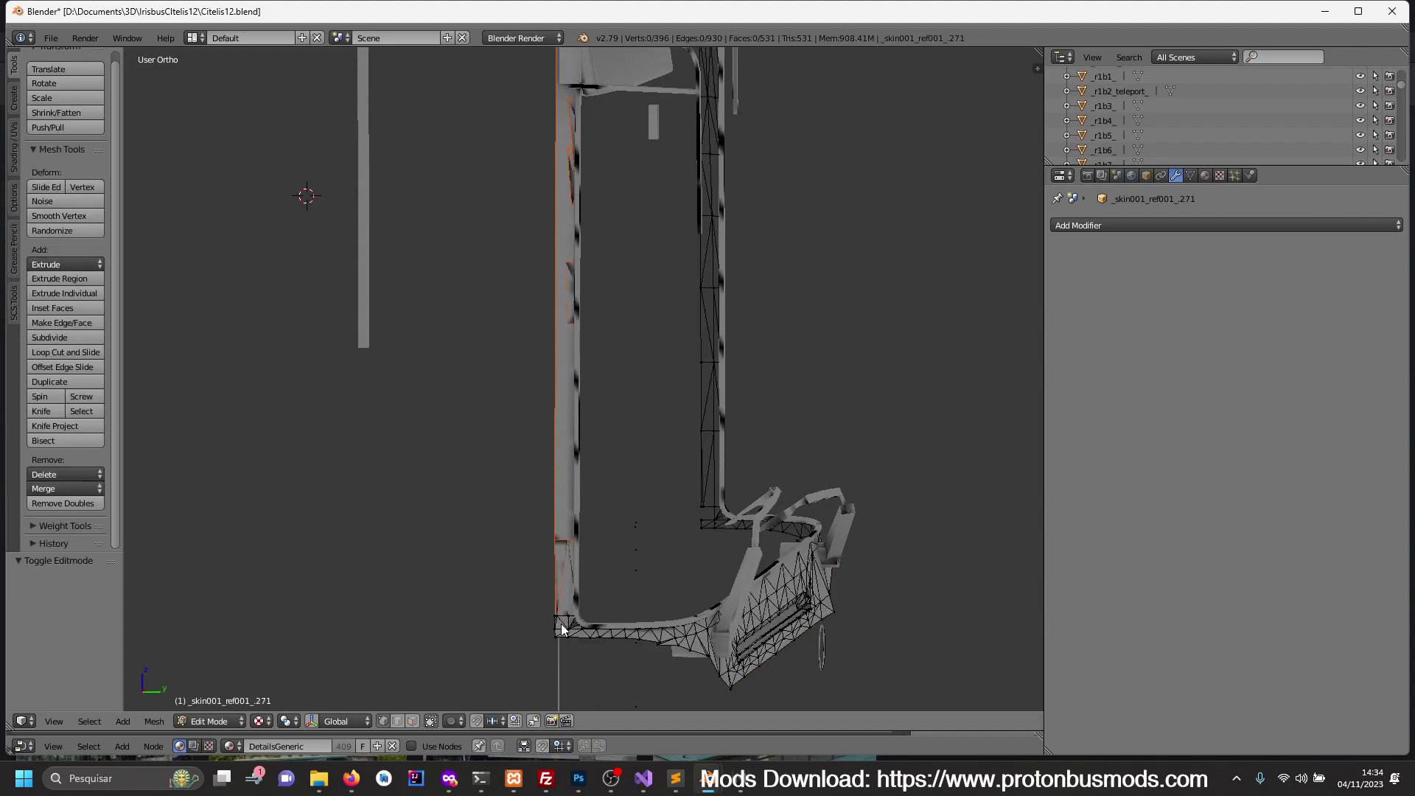
{"action": "key", "text": "Tab"}
{"action": "right_click", "coordinate": [560, 600], "text": "shift"}
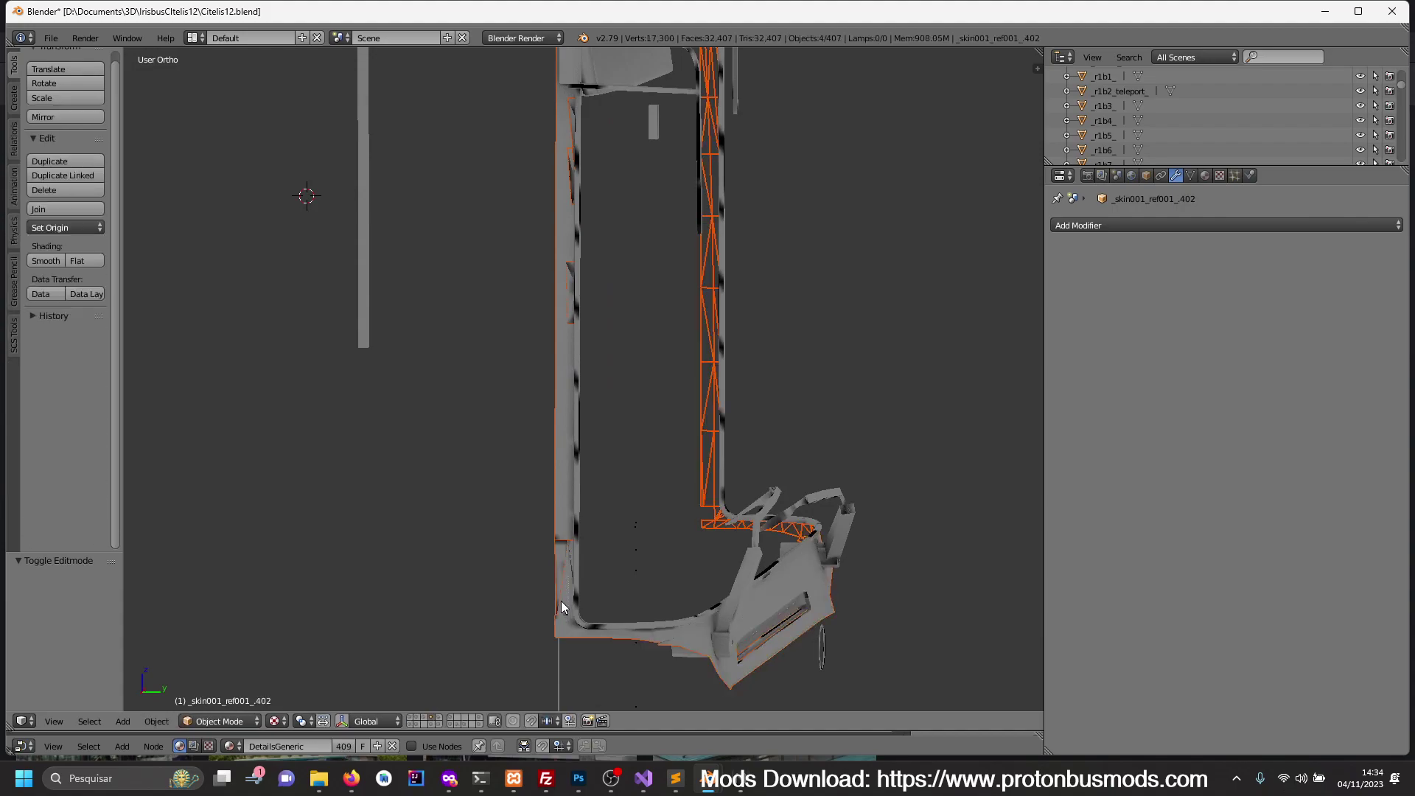
{"action": "key", "text": "KP_Divide"}
{"action": "key", "text": "KP_Divide"}
{"action": "scroll", "coordinate": [561, 590], "scroll_direction": "down", "scroll_amount": 1}
{"action": "scroll", "coordinate": [561, 525], "scroll_direction": "down", "scroll_amount": 1}
{"action": "scroll", "coordinate": [560, 525], "scroll_direction": "down", "scroll_amount": 1}
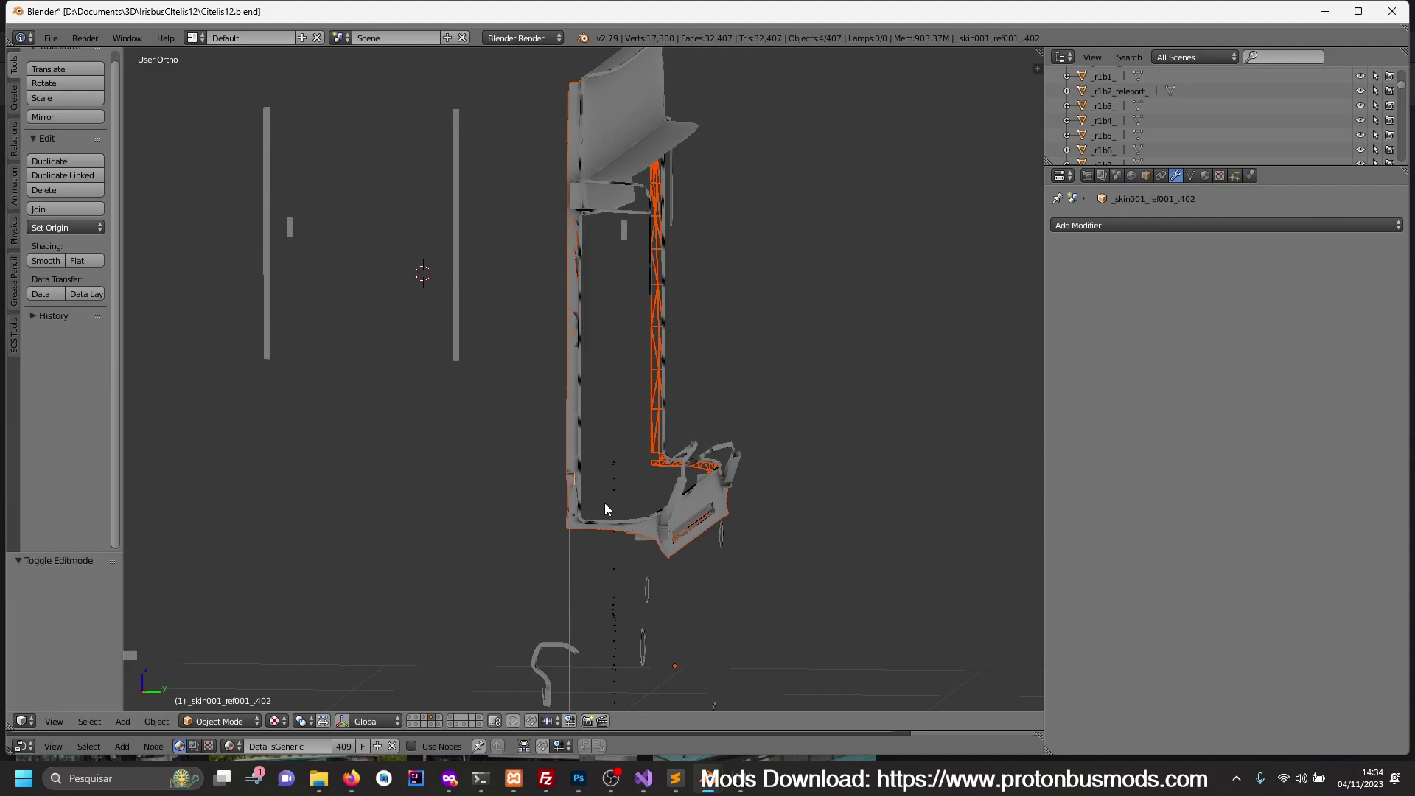
- Show all scene layers including the bus body, then isolate the selected fragments again
{"action": "key", "text": "grave"}
{"action": "scroll", "coordinate": [597, 520], "scroll_direction": "up", "scroll_amount": 1}
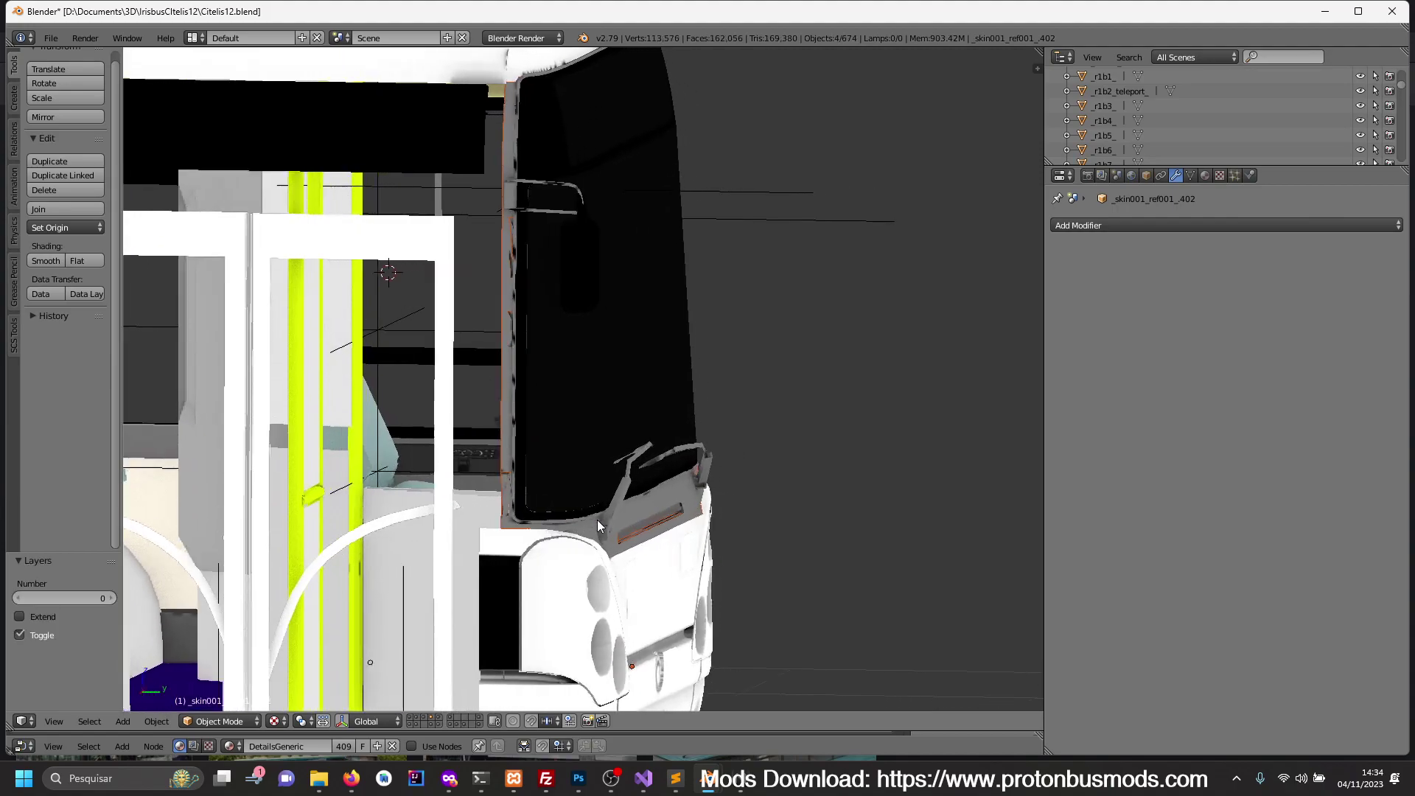
{"action": "scroll", "coordinate": [597, 525], "scroll_direction": "up", "scroll_amount": 2}
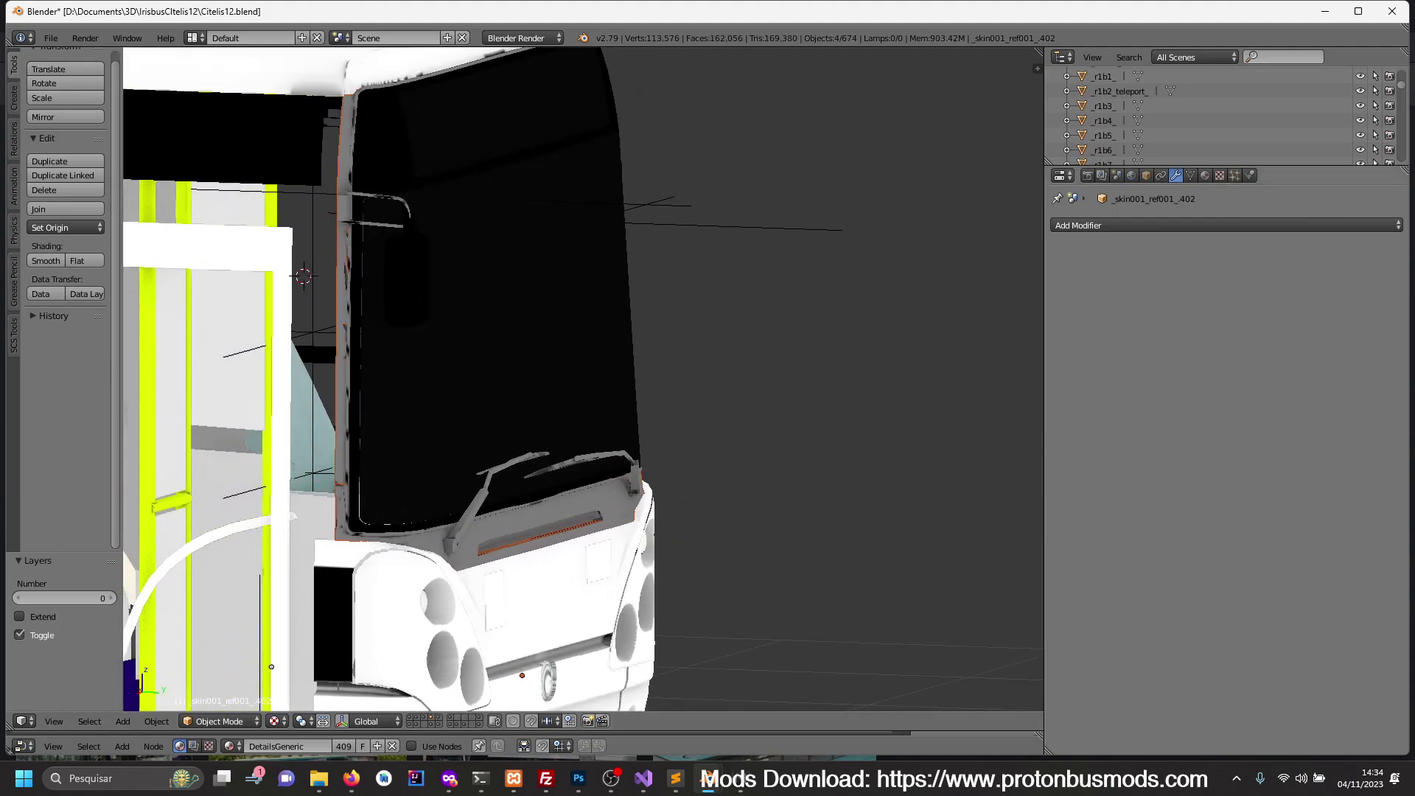
{"action": "left_click", "coordinate": [351, 778]}
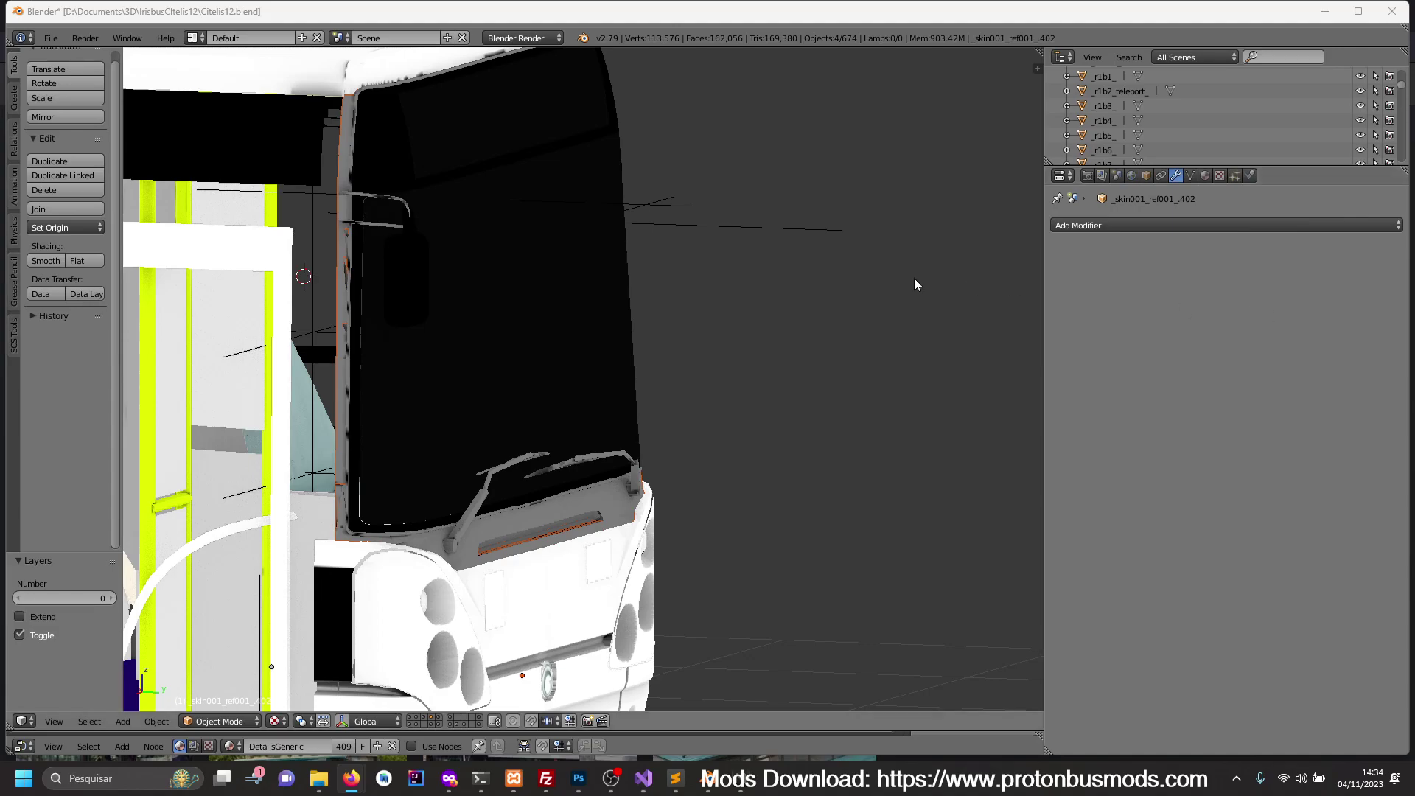
{"action": "mouse_move", "coordinate": [432, 281]}
{"action": "middle_mouse_down"}
{"action": "mouse_move", "coordinate": [417, 293]}
{"action": "mouse_move", "coordinate": [489, 317]}
{"action": "middle_mouse_up"}
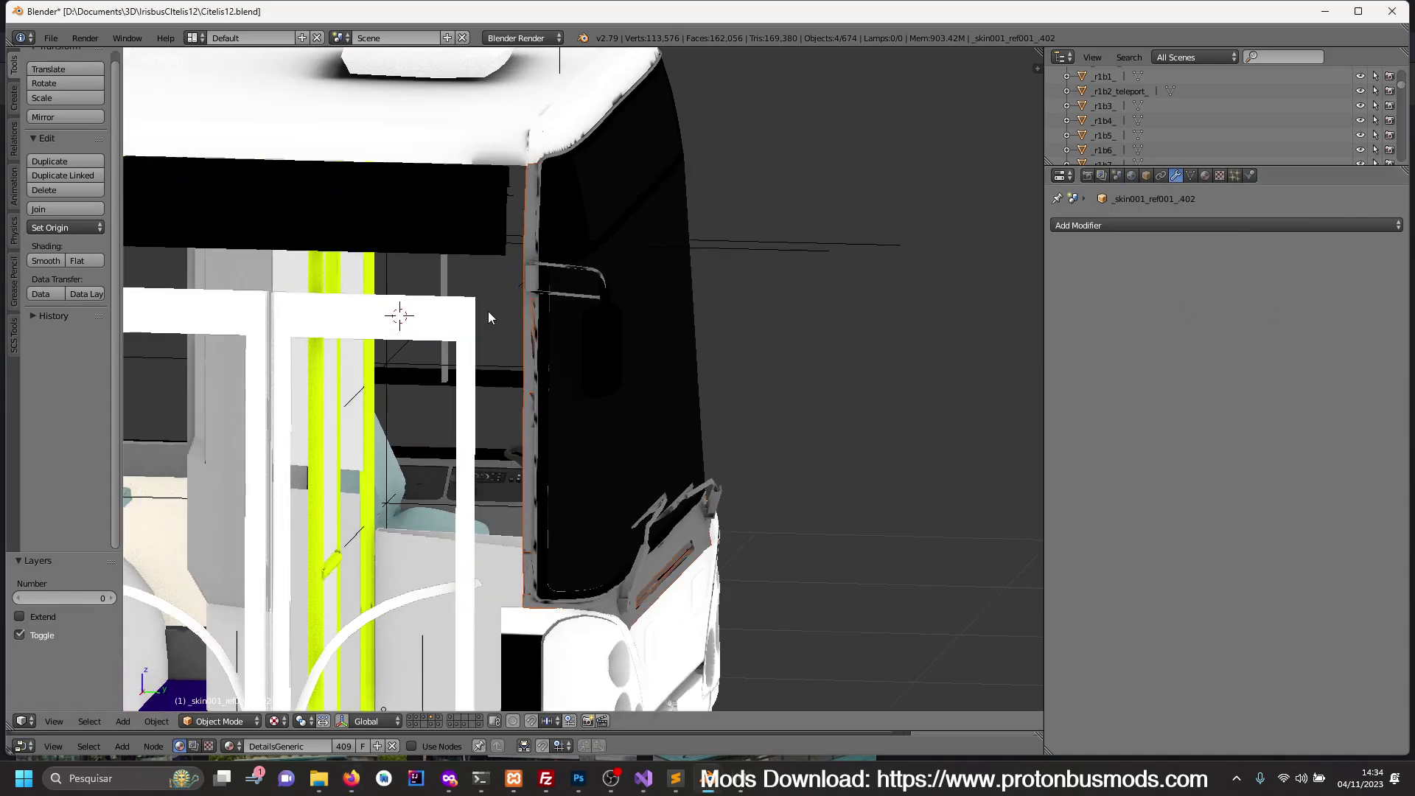
{"action": "key", "text": "KP_Divide"}
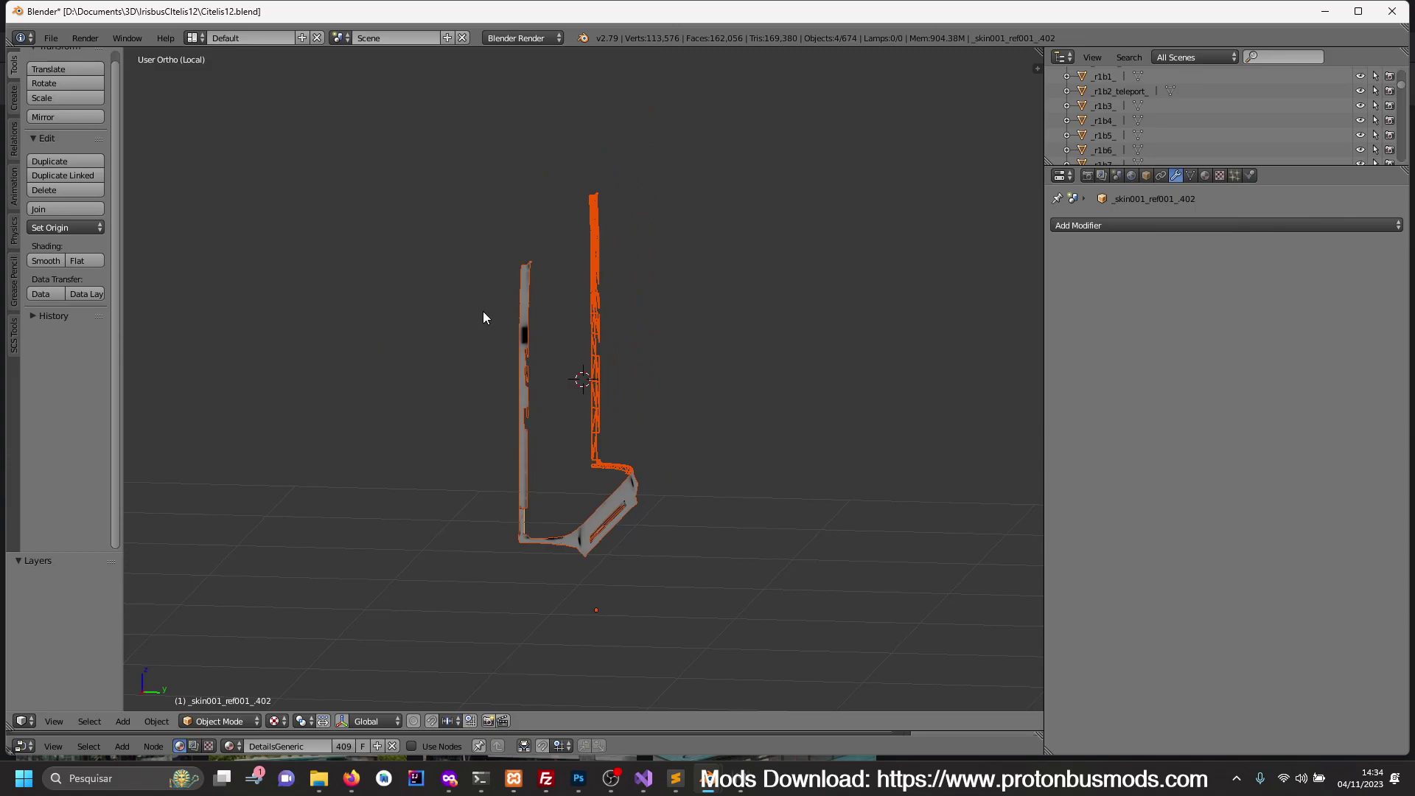
- Back in the full scene, add the upper pillar fragments to the selection, undoing mistaken picks
{"action": "key", "text": "KP_Divide"}
{"action": "scroll", "coordinate": [528, 392], "scroll_direction": "up", "scroll_amount": 2}
{"action": "scroll", "coordinate": [516, 404], "scroll_direction": "up", "scroll_amount": 2}
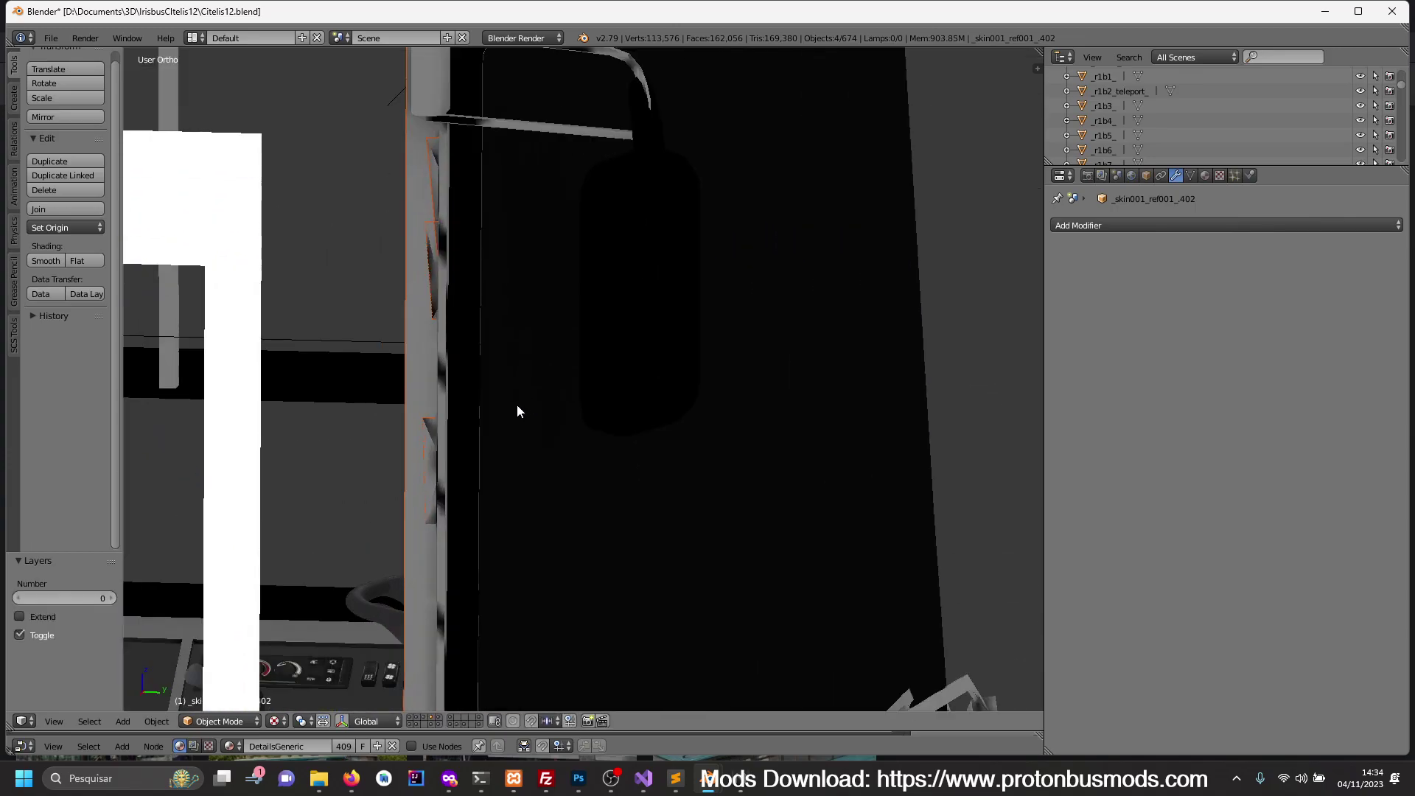
{"action": "right_click", "coordinate": [431, 427], "text": "shift"}
{"action": "right_click", "coordinate": [431, 254], "text": "shift"}
{"action": "right_click", "coordinate": [436, 162], "text": "shift"}
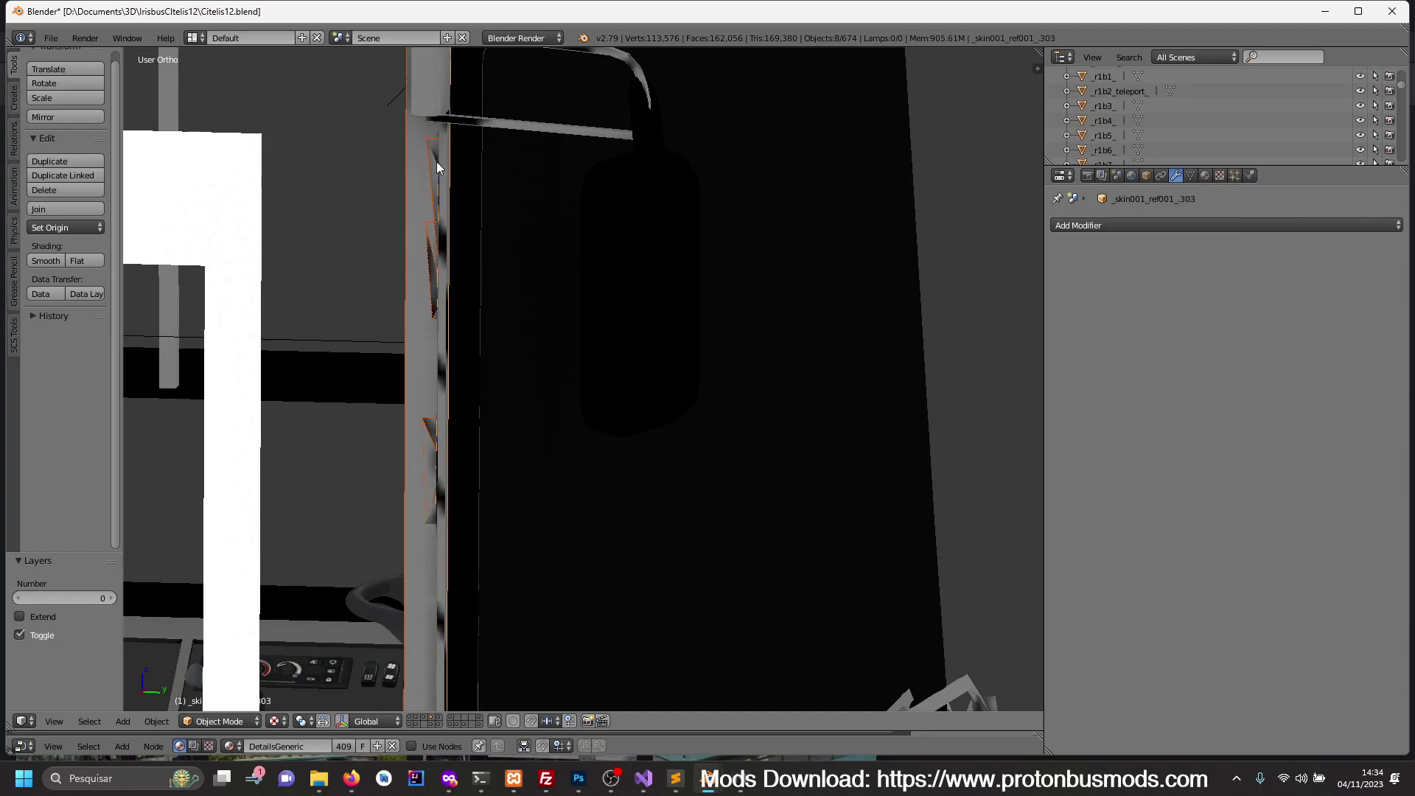
{"action": "right_click", "coordinate": [432, 160], "text": "shift"}
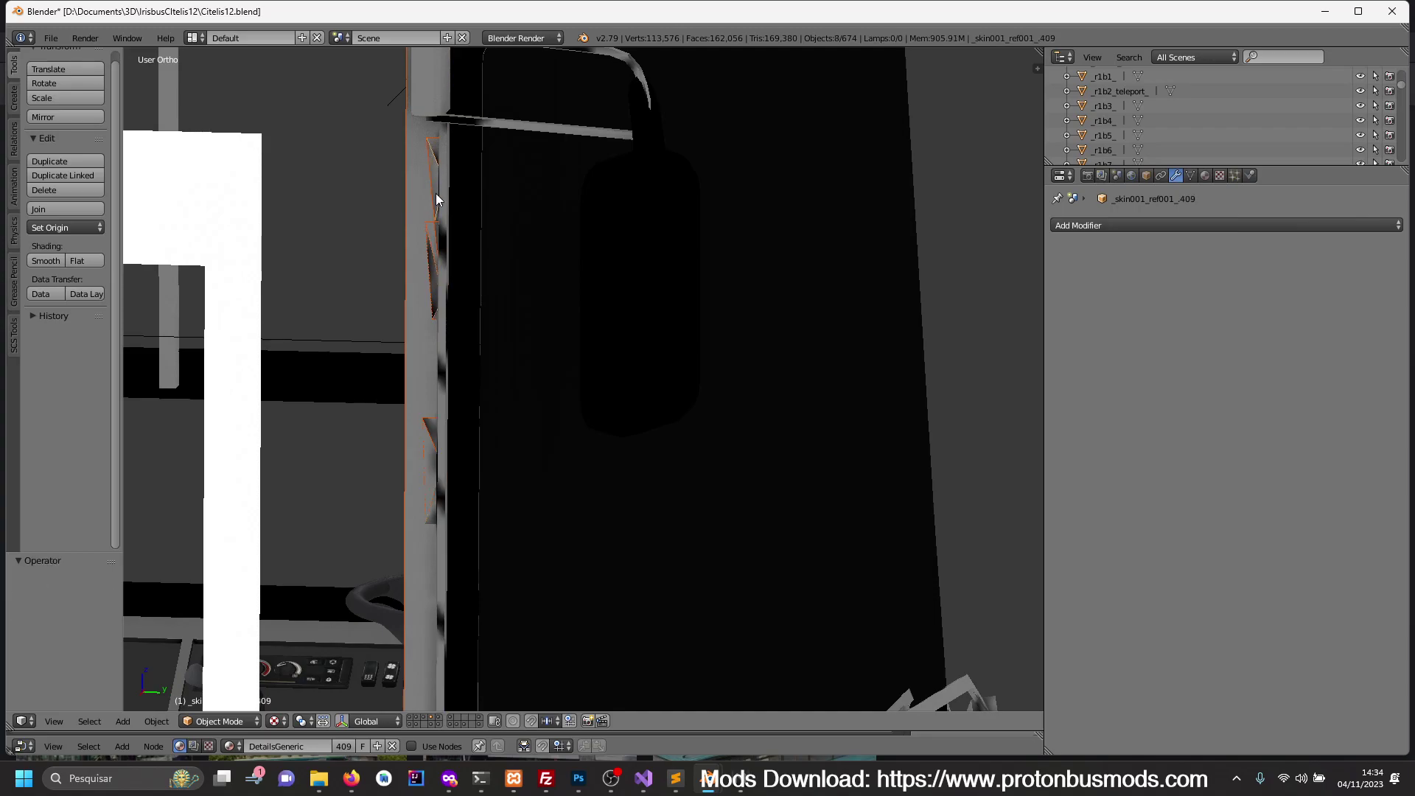
{"action": "right_click", "coordinate": [436, 155], "text": "shift"}
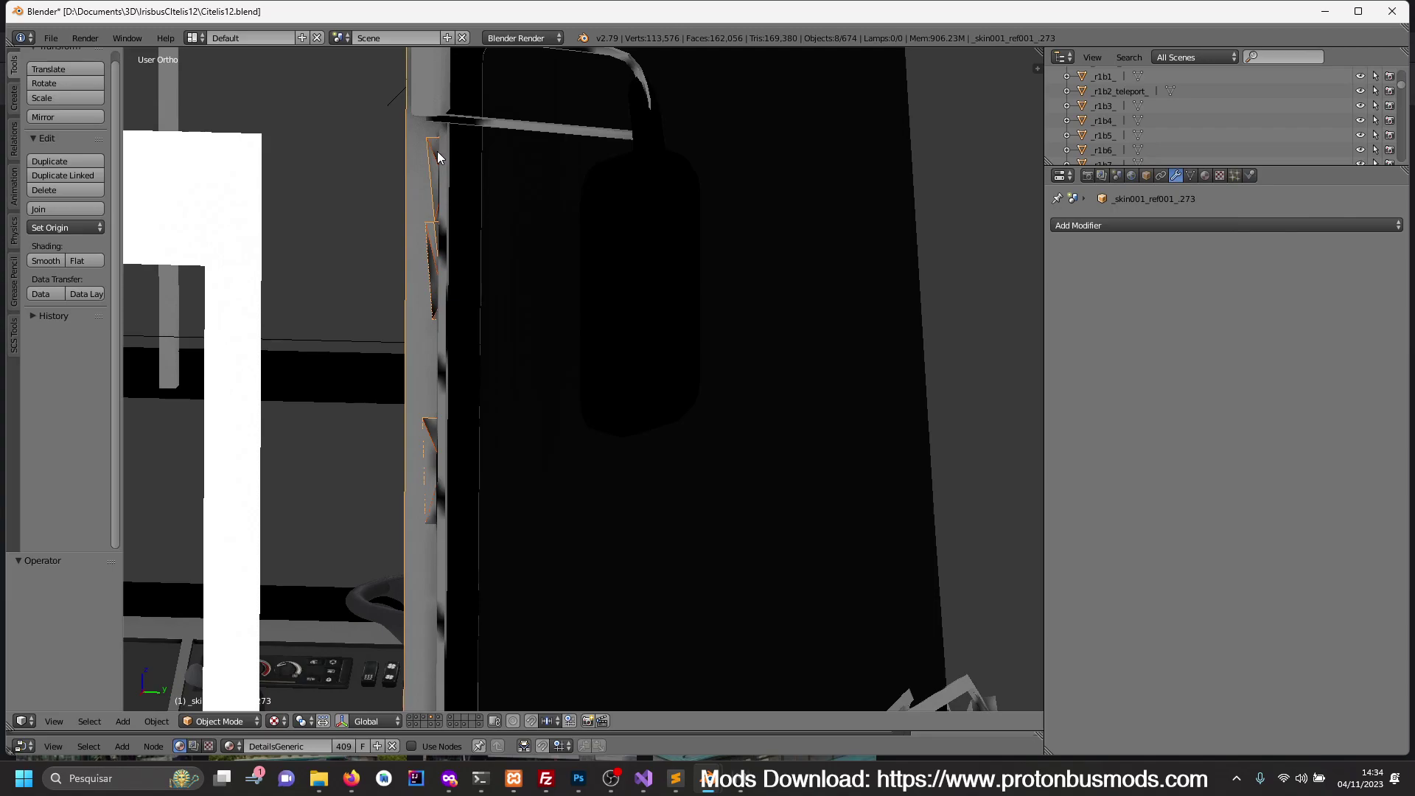
{"action": "right_click", "coordinate": [458, 253], "text": "shift"}
{"action": "key", "text": "ctrl+z"}
{"action": "right_click", "coordinate": [433, 166], "text": "shift"}
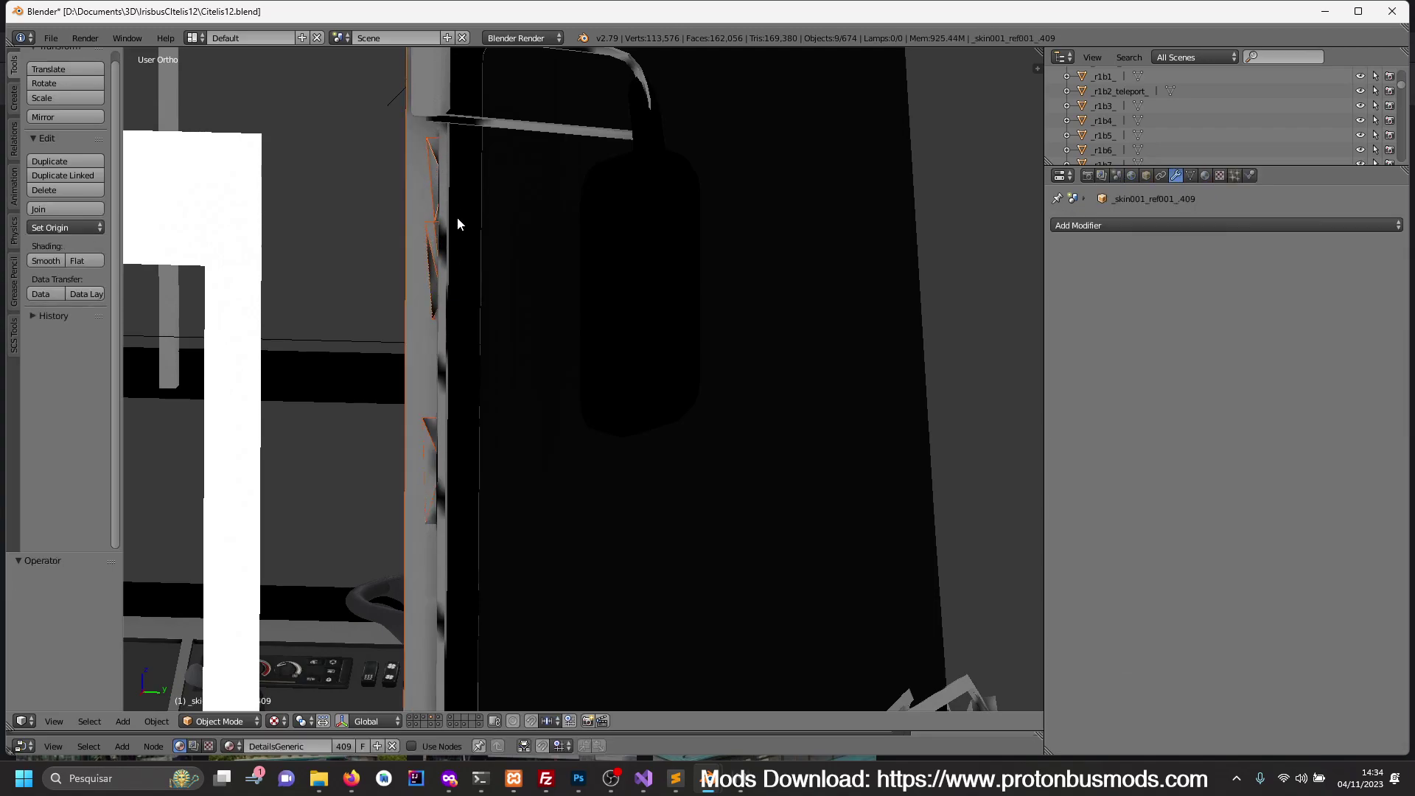
{"action": "right_click", "coordinate": [457, 216], "text": "shift"}
{"action": "key", "text": "ctrl+z"}
{"action": "right_click", "coordinate": [434, 151], "text": "shift"}
{"action": "right_click", "coordinate": [448, 205], "text": "shift"}
{"action": "key", "text": "ctrl+z"}
- Hide and unhide the selected fragments and toggle local view to check the selection
{"action": "key", "text": "h"}
{"action": "scroll", "coordinate": [499, 469], "scroll_direction": "down", "scroll_amount": 3}
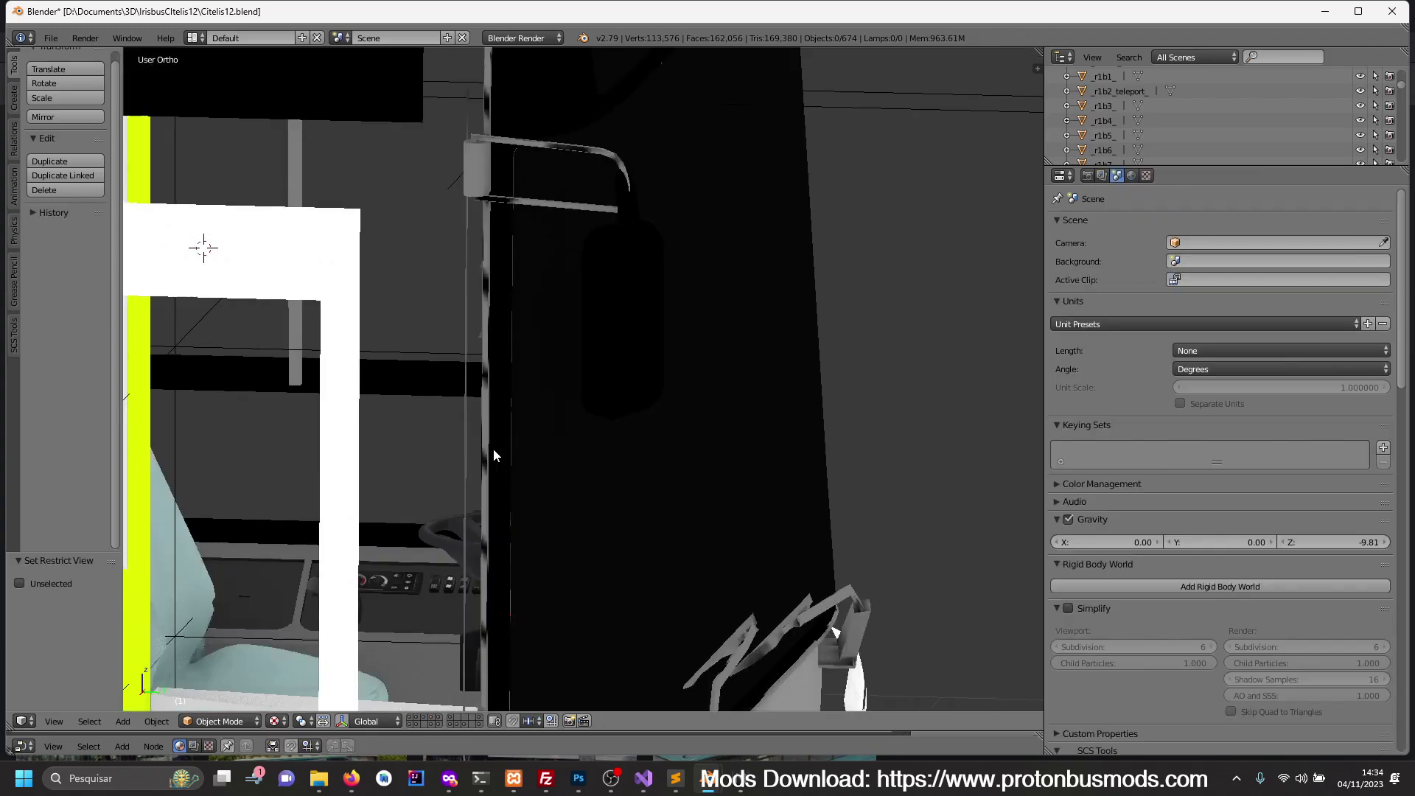
{"action": "scroll", "coordinate": [502, 466], "scroll_direction": "down", "scroll_amount": 2}
{"action": "scroll", "coordinate": [531, 472], "scroll_direction": "down", "scroll_amount": 2}
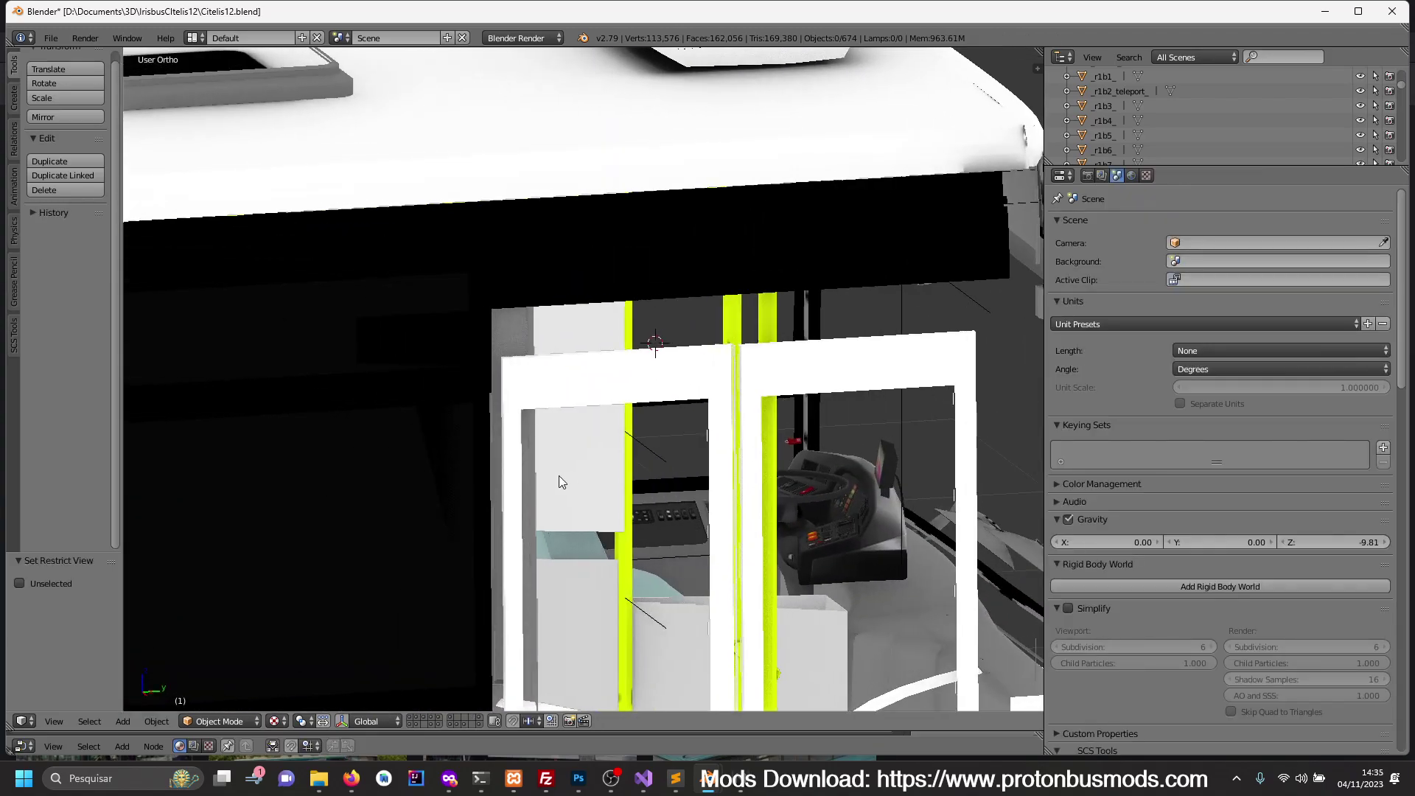
{"action": "scroll", "coordinate": [559, 475], "scroll_direction": "down", "scroll_amount": 2}
{"action": "scroll", "coordinate": [682, 484], "scroll_direction": "up", "scroll_amount": 2}
{"action": "scroll", "coordinate": [625, 470], "scroll_direction": "up", "scroll_amount": 2}
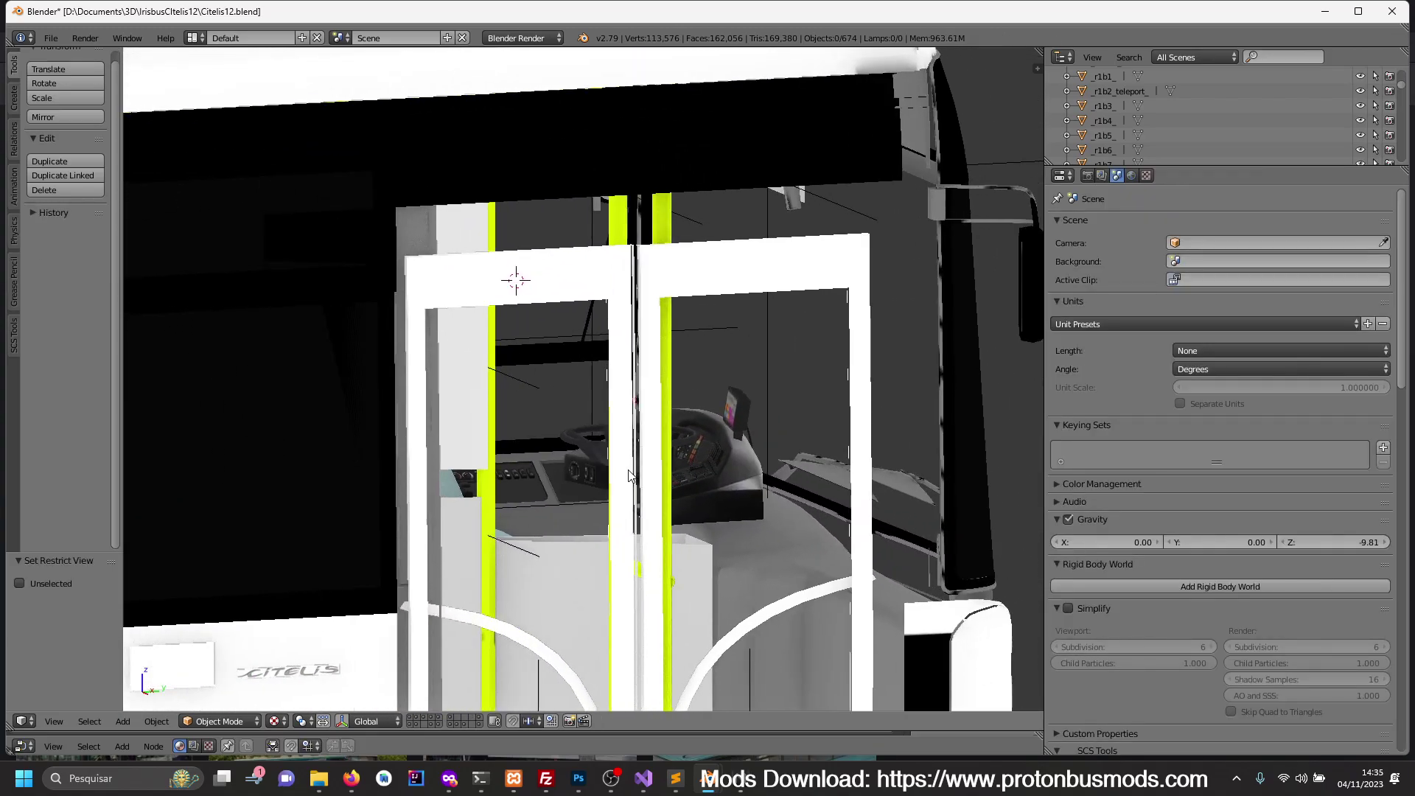
{"action": "scroll", "coordinate": [599, 475], "scroll_direction": "up", "scroll_amount": 2}
{"action": "scroll", "coordinate": [625, 459], "scroll_direction": "down", "scroll_amount": 1}
{"action": "key", "text": "alt+h"}
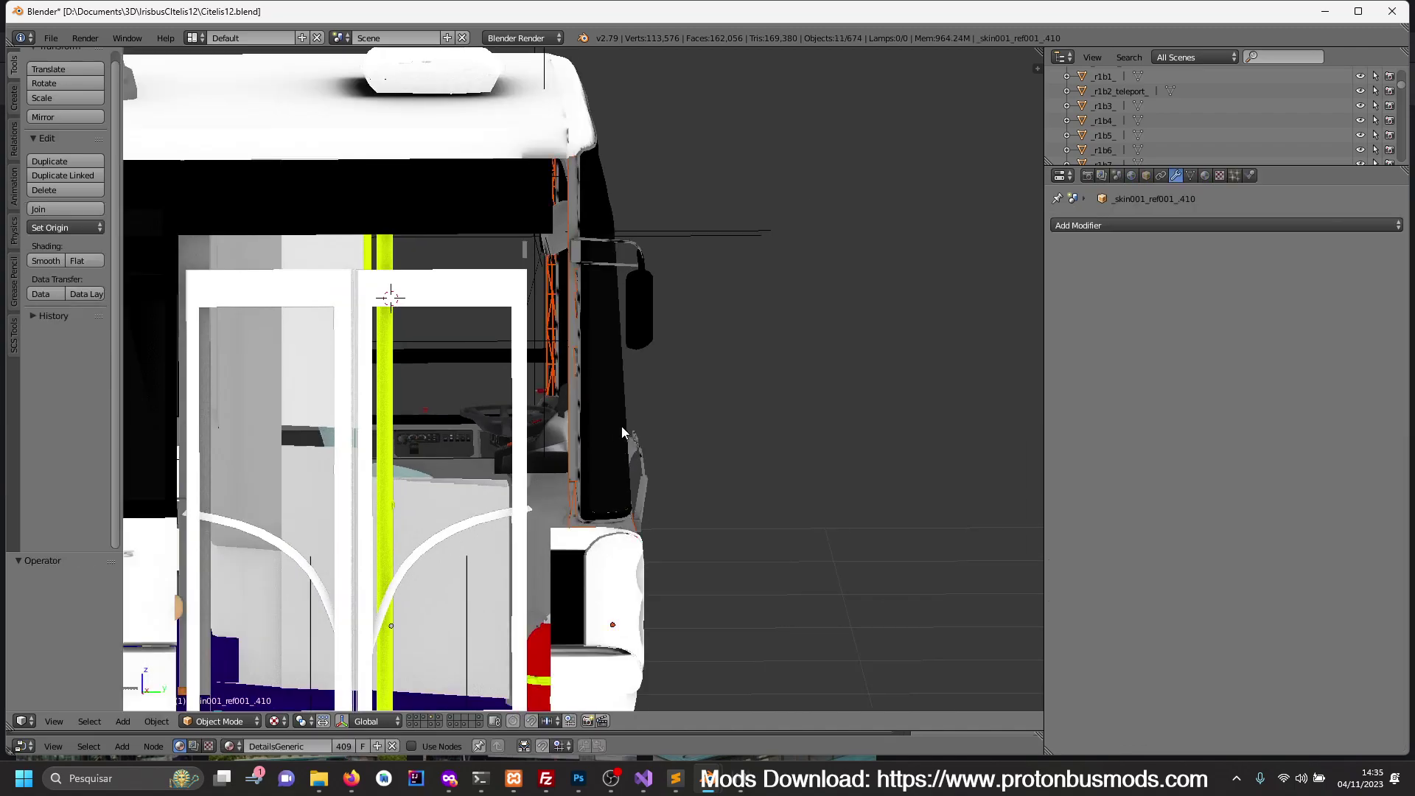
{"action": "key", "text": "KP_Divide"}
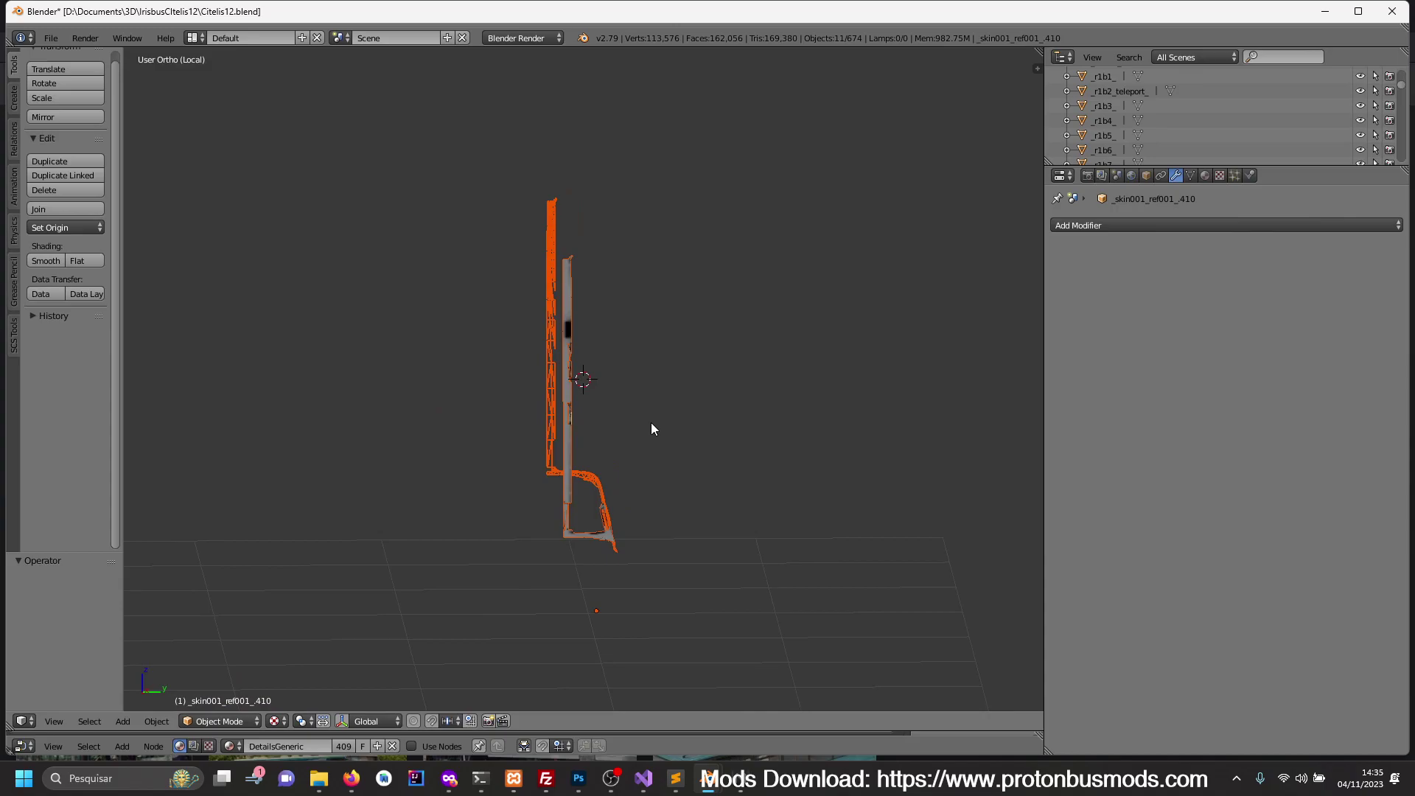
{"action": "key", "text": "KP_Divide"}
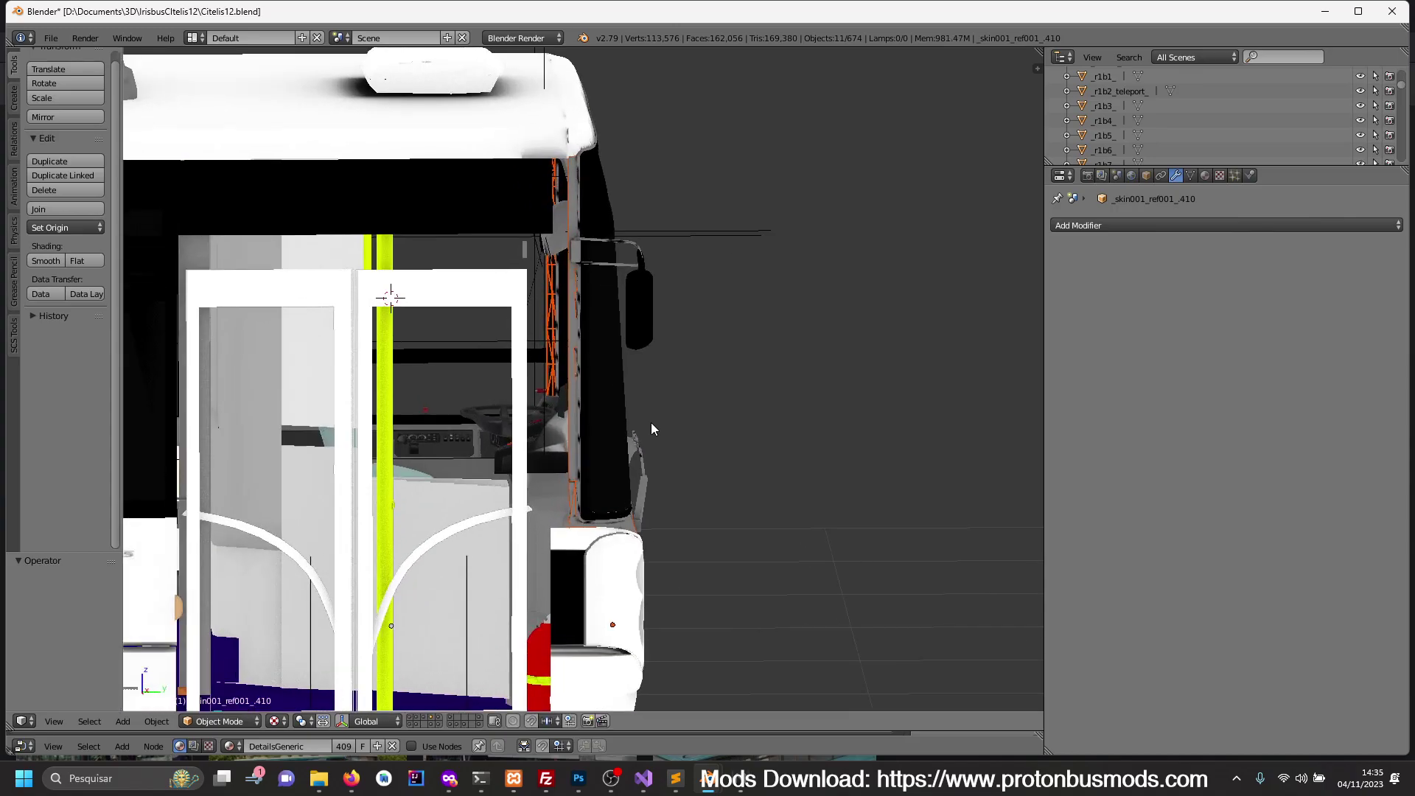
- Zoom in on the front pillar and add the thin sliver pieces to the selection
{"action": "middle_click_drag", "start_coordinate": [647, 427], "coordinate": [597, 369], "text": "shift"}
{"action": "scroll", "coordinate": [596, 365], "scroll_direction": "up", "scroll_amount": 3}
{"action": "scroll", "coordinate": [573, 423], "scroll_direction": "up", "scroll_amount": 2}
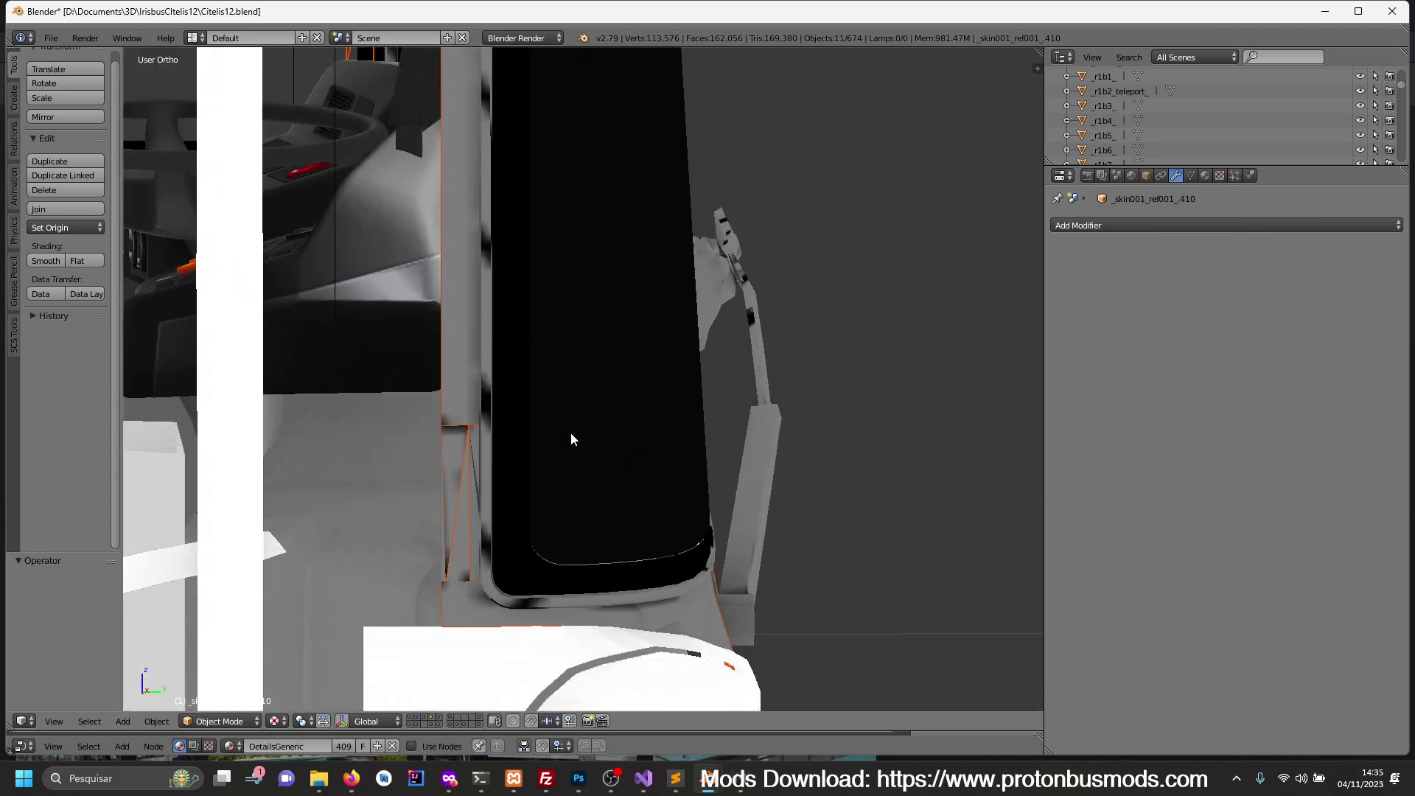
{"action": "scroll", "coordinate": [571, 432], "scroll_direction": "up", "scroll_amount": 2}
{"action": "right_click", "coordinate": [471, 492]}
{"action": "key", "text": "ctrl+z"}
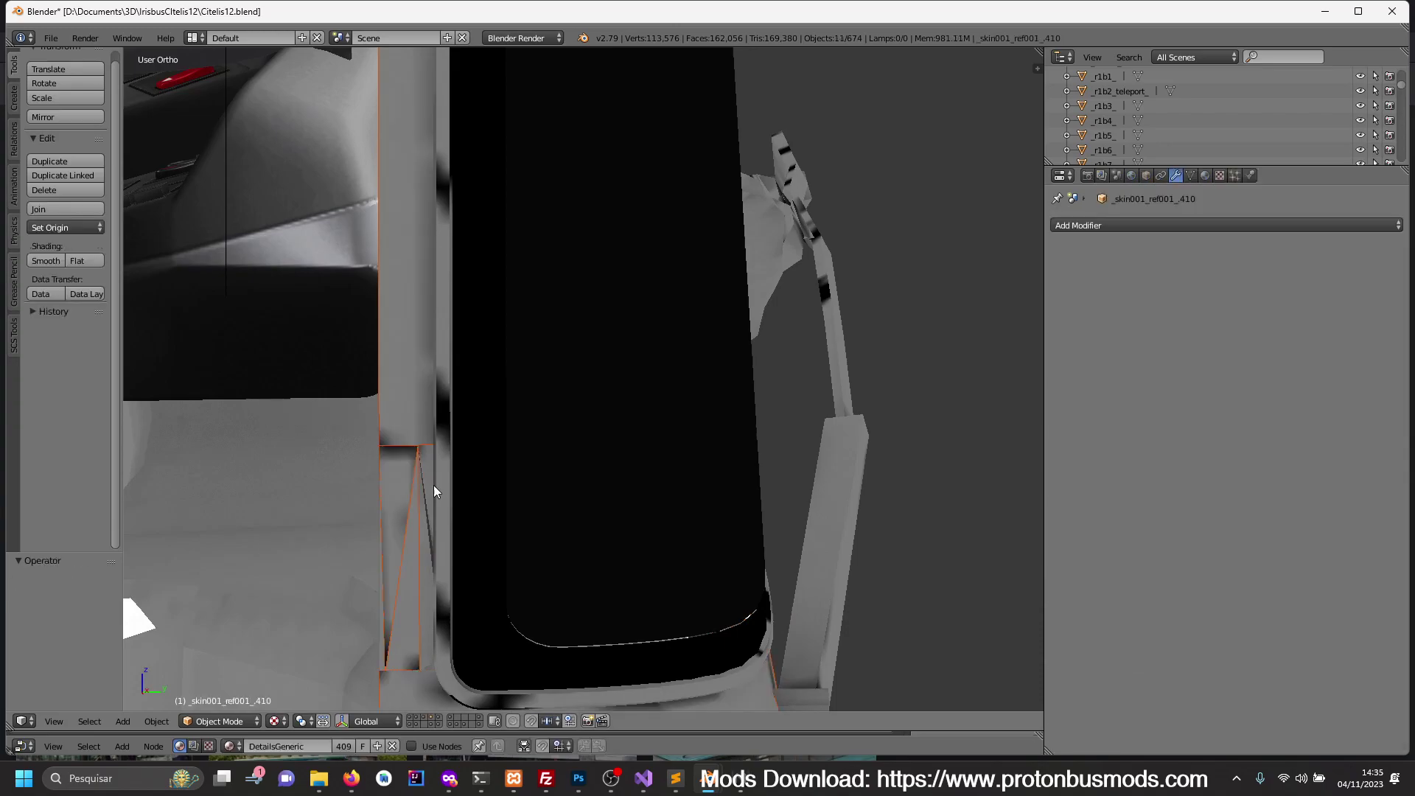
{"action": "right_click", "coordinate": [430, 493], "text": "shift"}
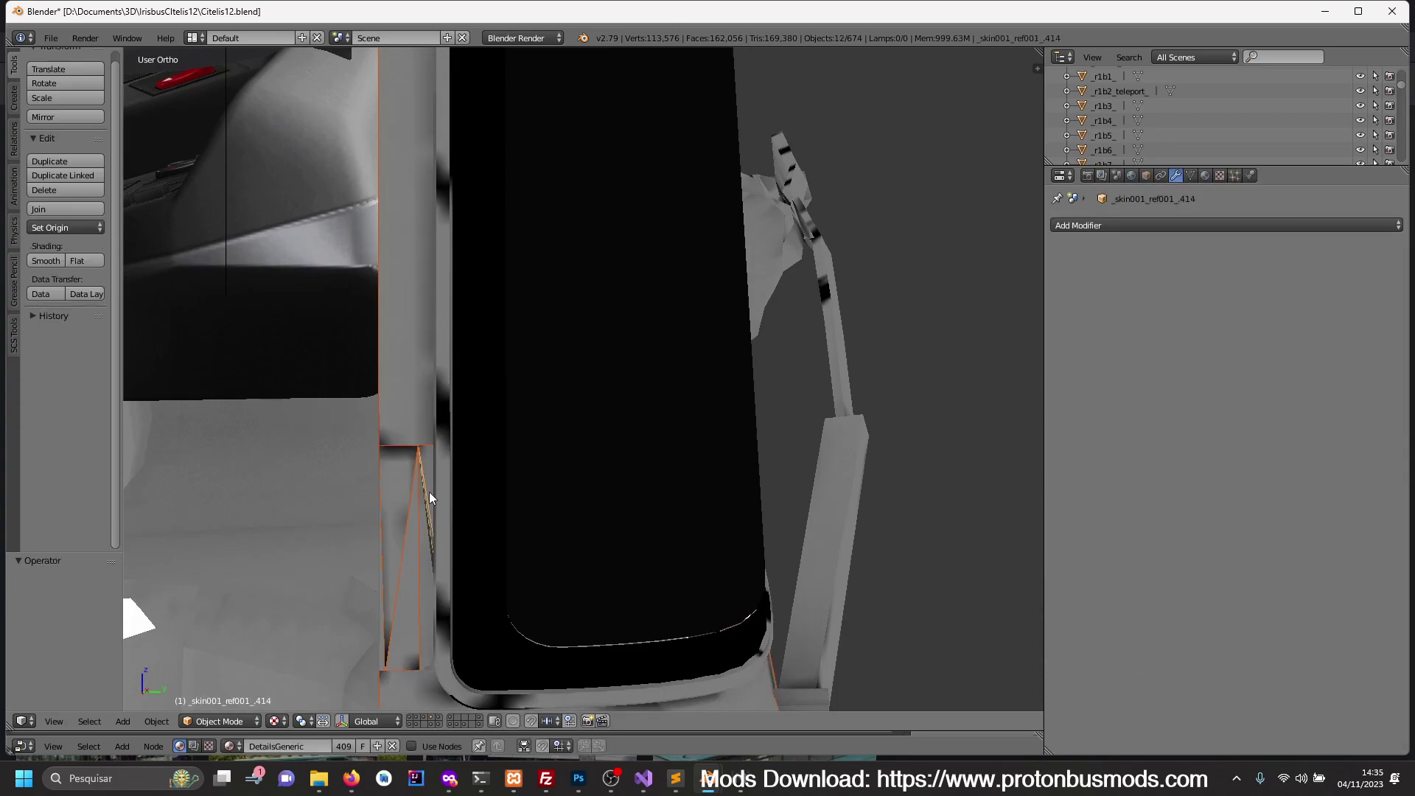
{"action": "right_click", "coordinate": [429, 568], "text": "shift"}
{"action": "middle_click_drag", "start_coordinate": [476, 510], "coordinate": [538, 446], "text": "shift"}
{"action": "scroll", "coordinate": [537, 446], "scroll_direction": "up", "scroll_amount": 3}
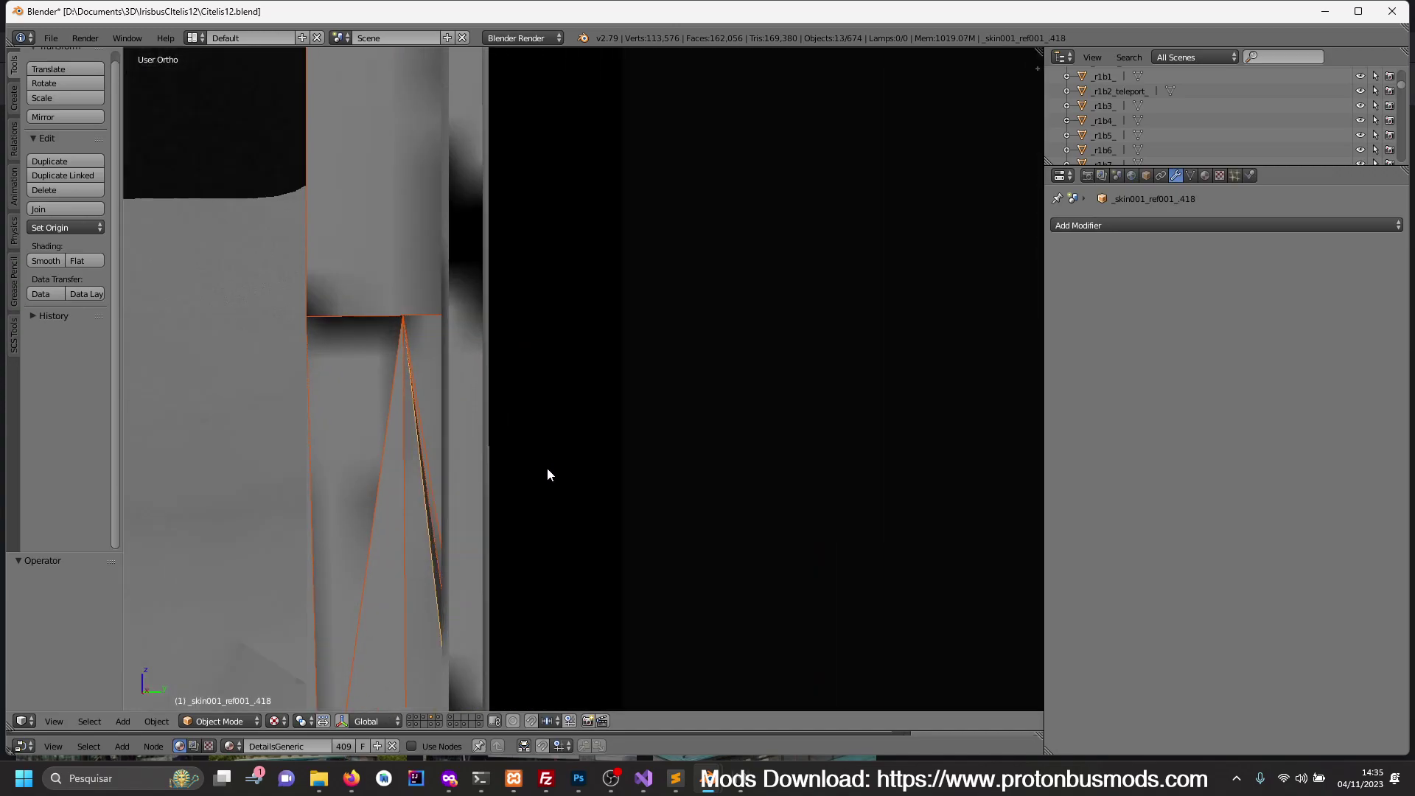
{"action": "scroll", "coordinate": [547, 467], "scroll_direction": "up", "scroll_amount": 2}
{"action": "scroll", "coordinate": [614, 421], "scroll_direction": "up", "scroll_amount": 2}
{"action": "right_click", "coordinate": [491, 579], "text": "shift"}
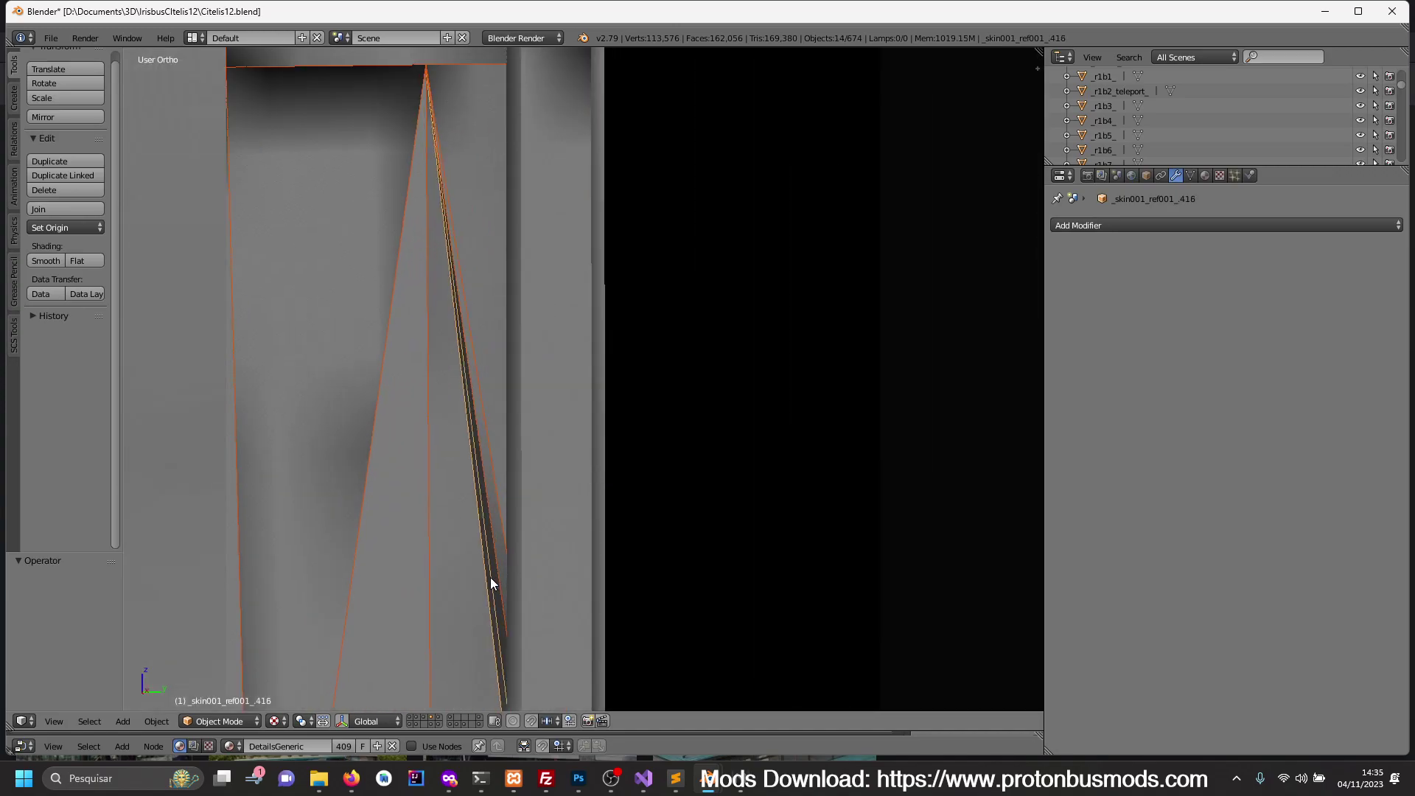
{"action": "right_click", "coordinate": [494, 579], "text": "shift"}
- Verify the selection by hiding and restoring it, isolate the fragments and join them with Ctrl+J
{"action": "key", "text": "h"}
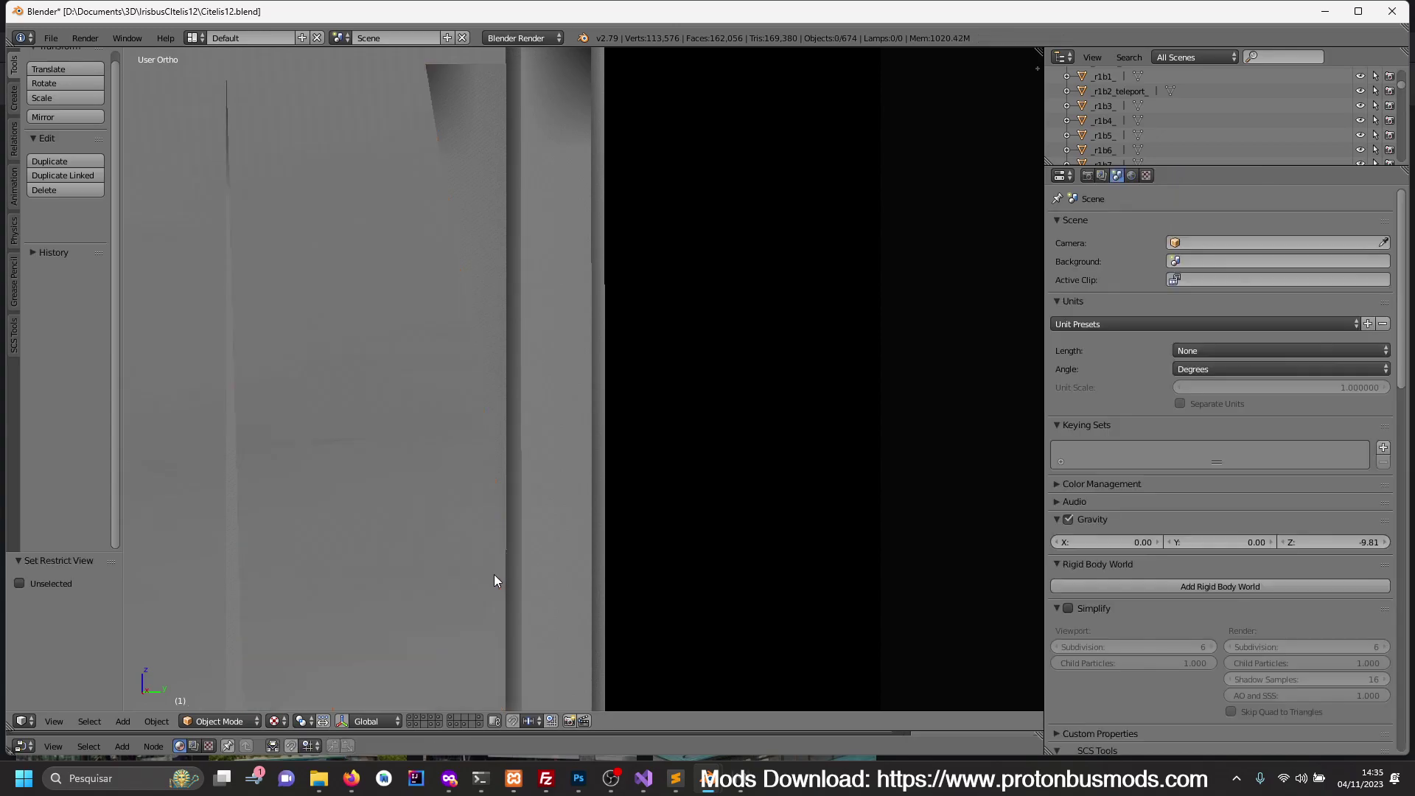
{"action": "scroll", "coordinate": [488, 541], "scroll_direction": "down", "scroll_amount": 3}
{"action": "key", "text": "ctrl+z"}
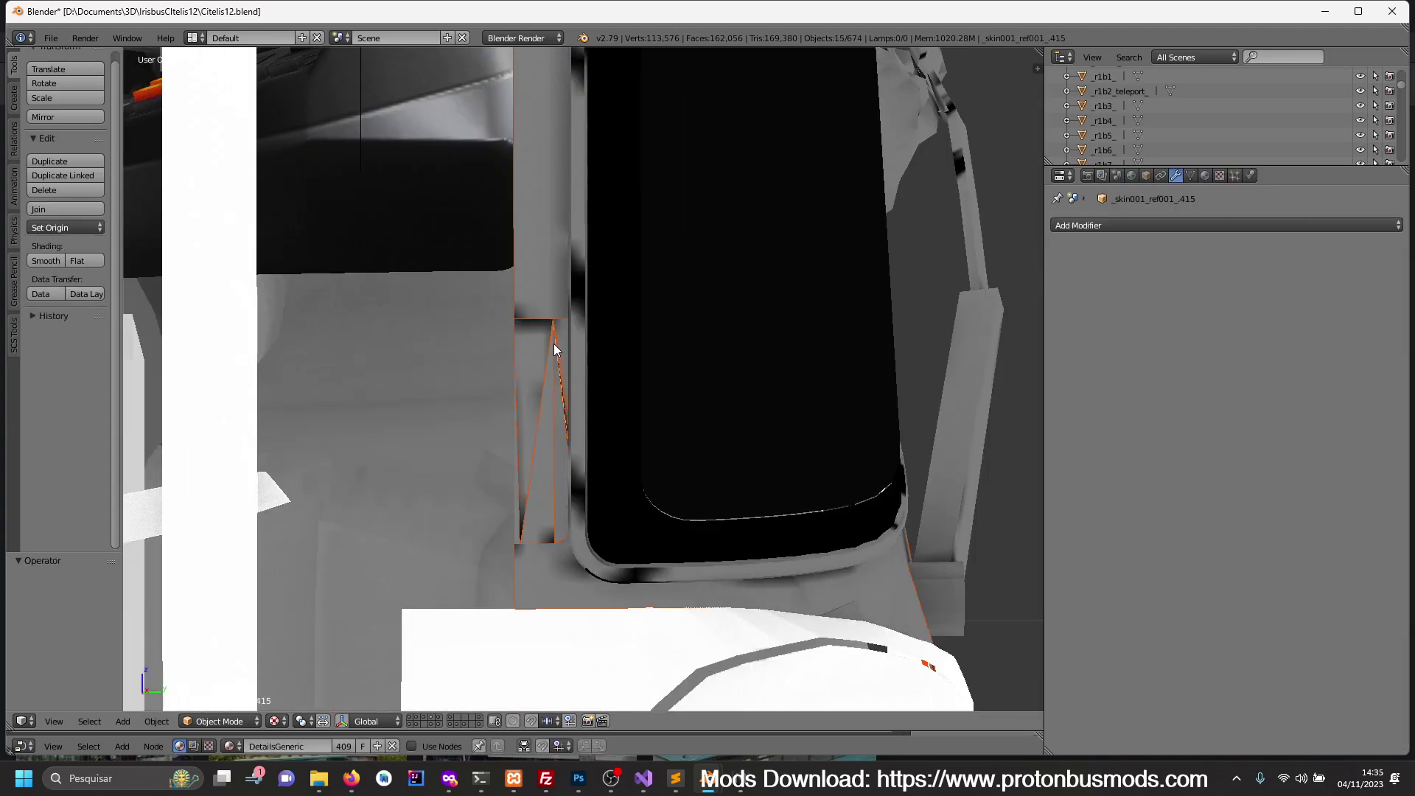
{"action": "key", "text": "h"}
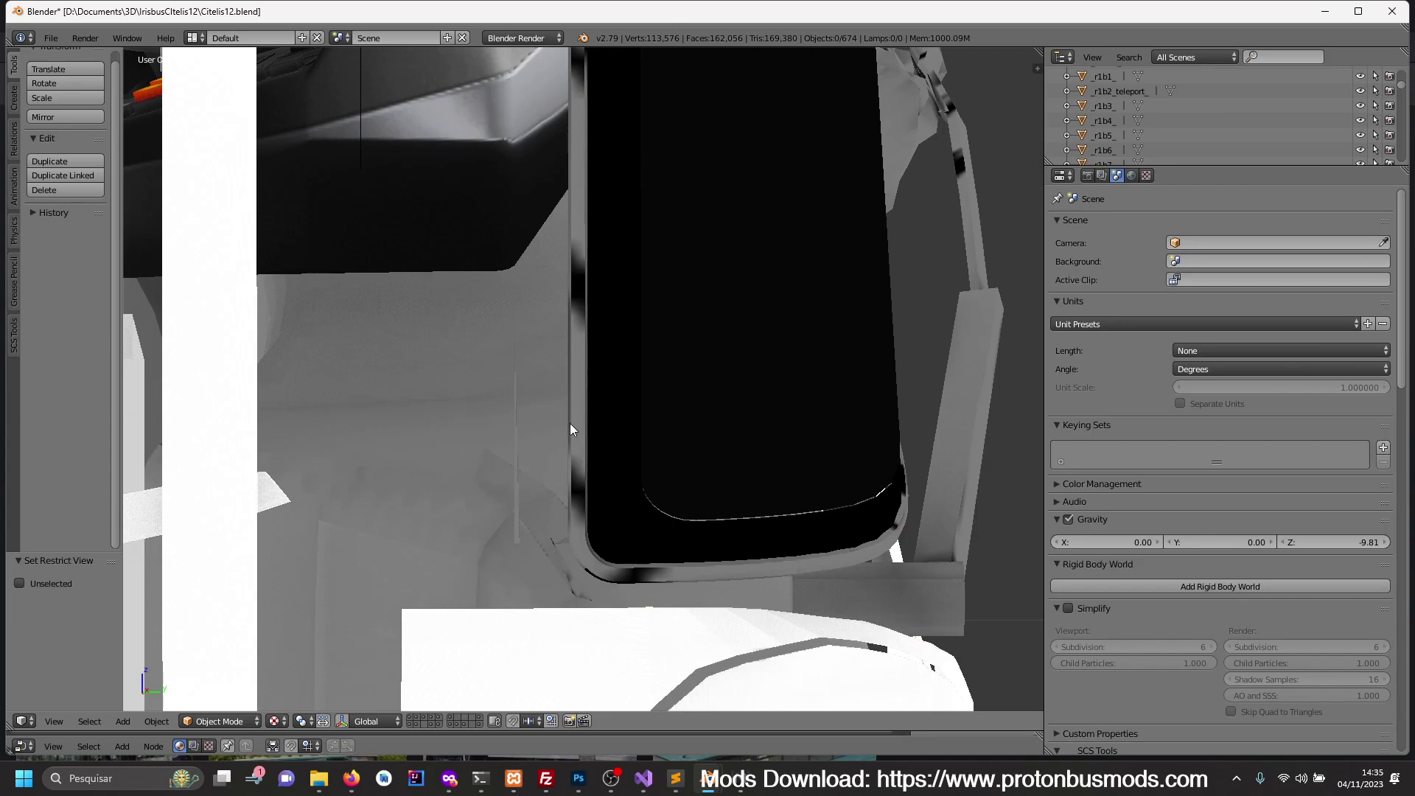
{"action": "key", "text": "ctrl+z"}
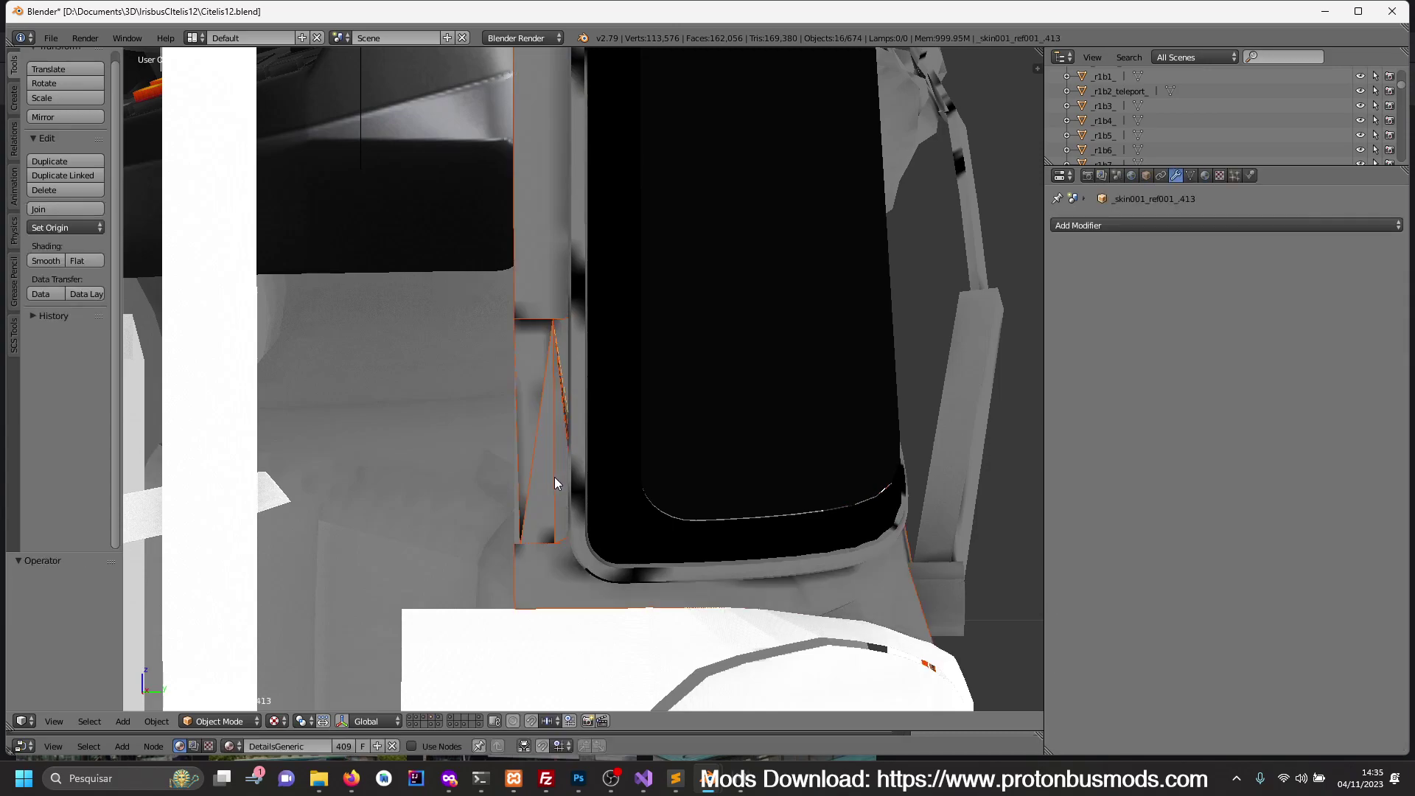
{"action": "key", "text": "KP_Divide"}
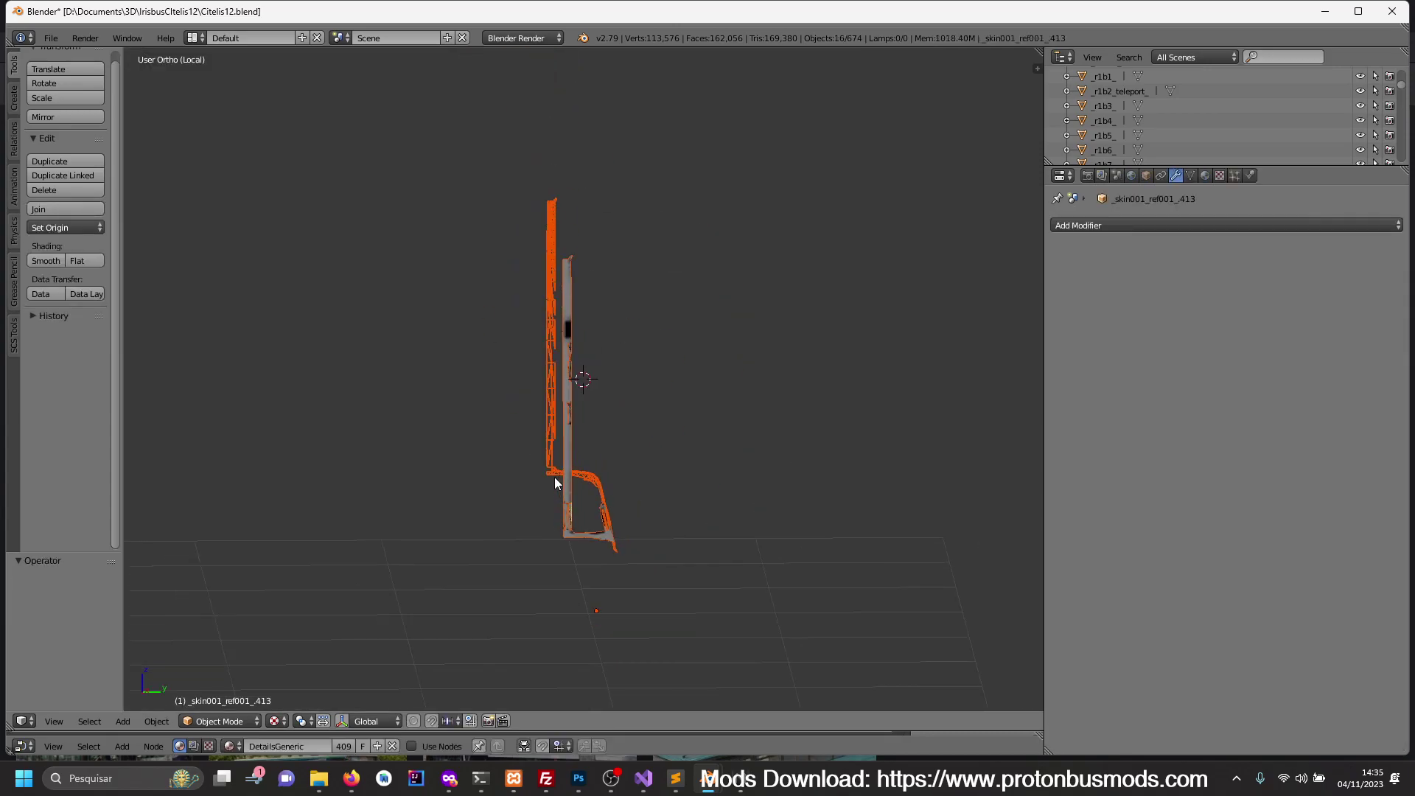
{"action": "key", "text": "ctrl+j"}
- In side view, enter Edit Mode and circle-select vertices along the pillar's lower vertical edge
{"action": "key", "text": "KP_3"}
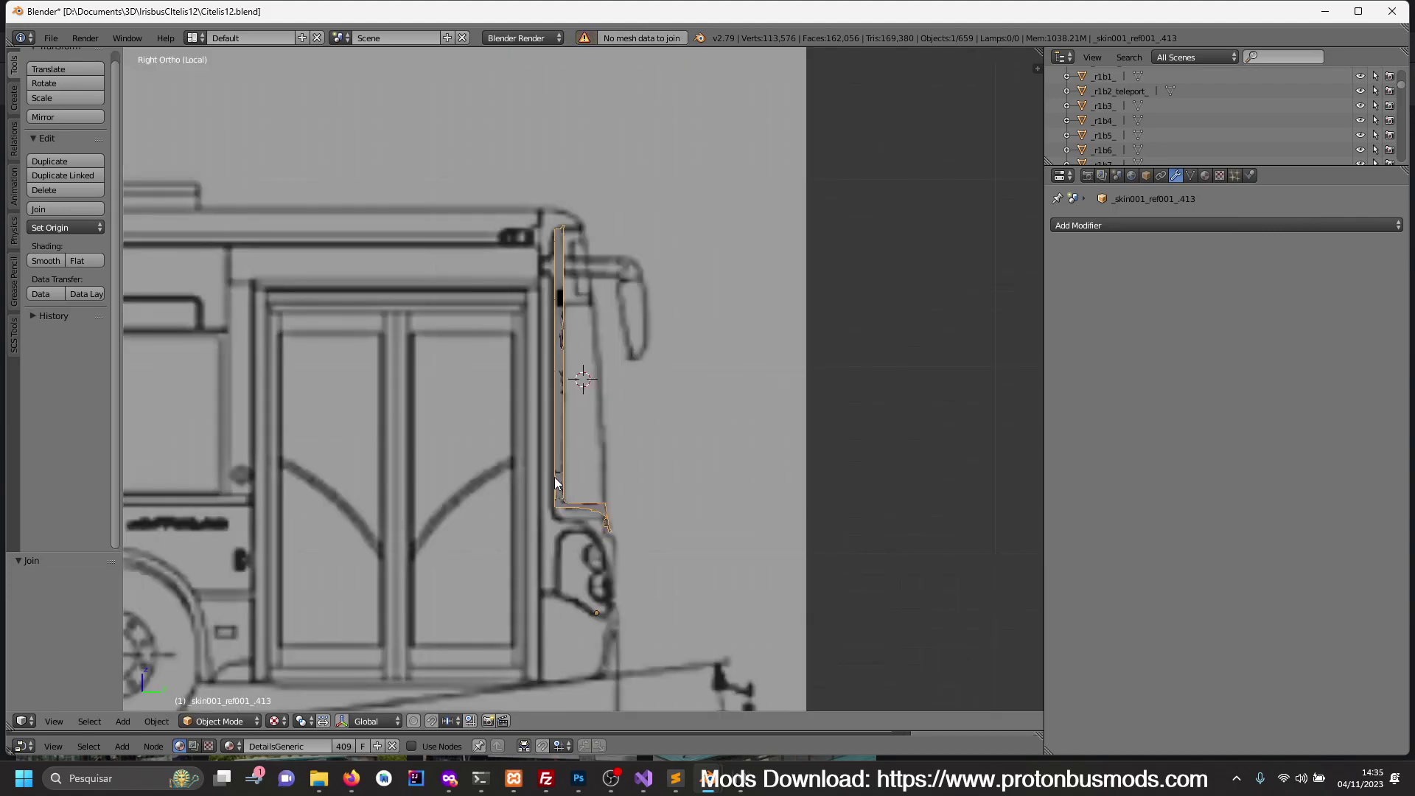
{"action": "key", "text": "Tab"}
{"action": "scroll", "coordinate": [566, 480], "scroll_direction": "up", "scroll_amount": 5}
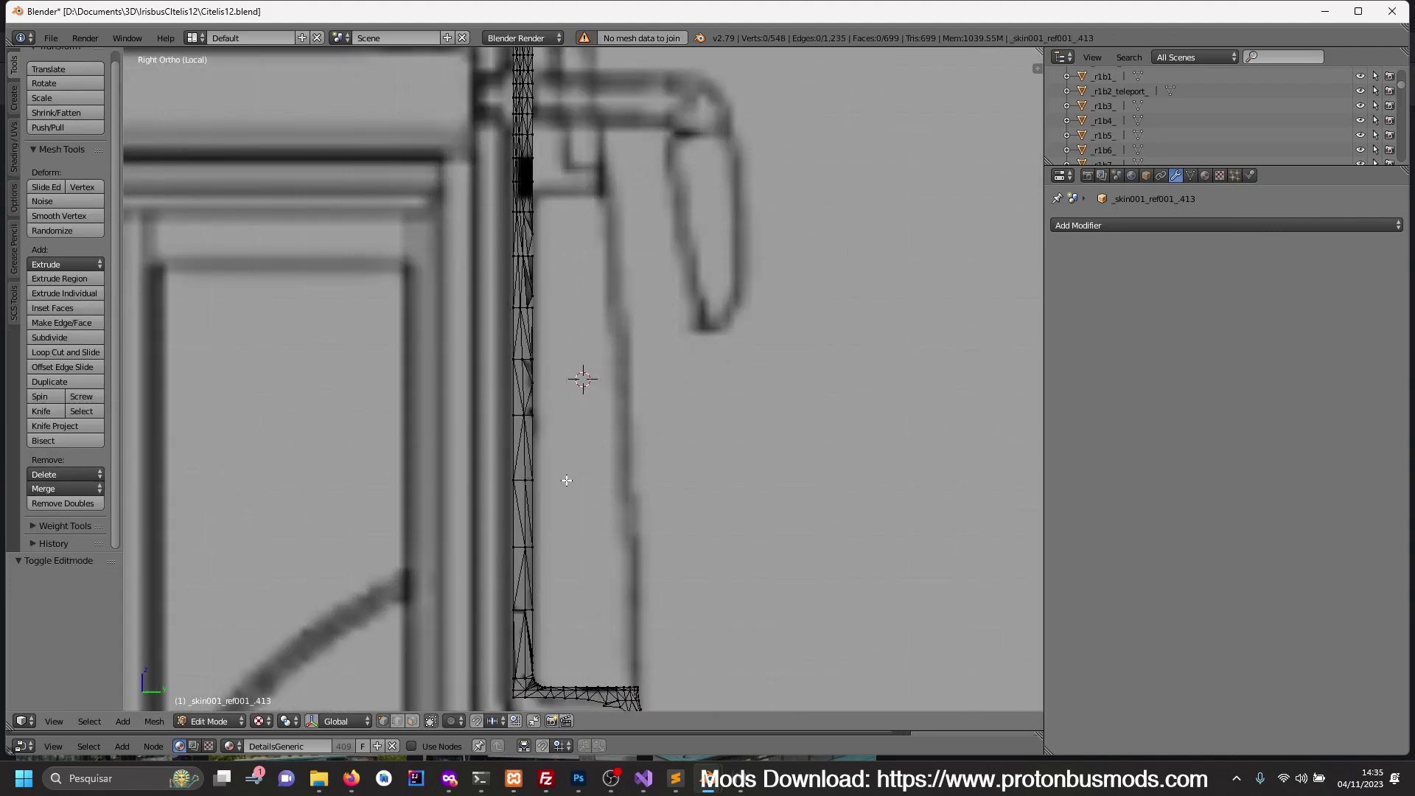
{"action": "middle_click_drag", "start_coordinate": [579, 472], "coordinate": [626, 251], "text": "shift"}
{"action": "scroll", "coordinate": [520, 528], "scroll_direction": "up", "scroll_amount": 3}
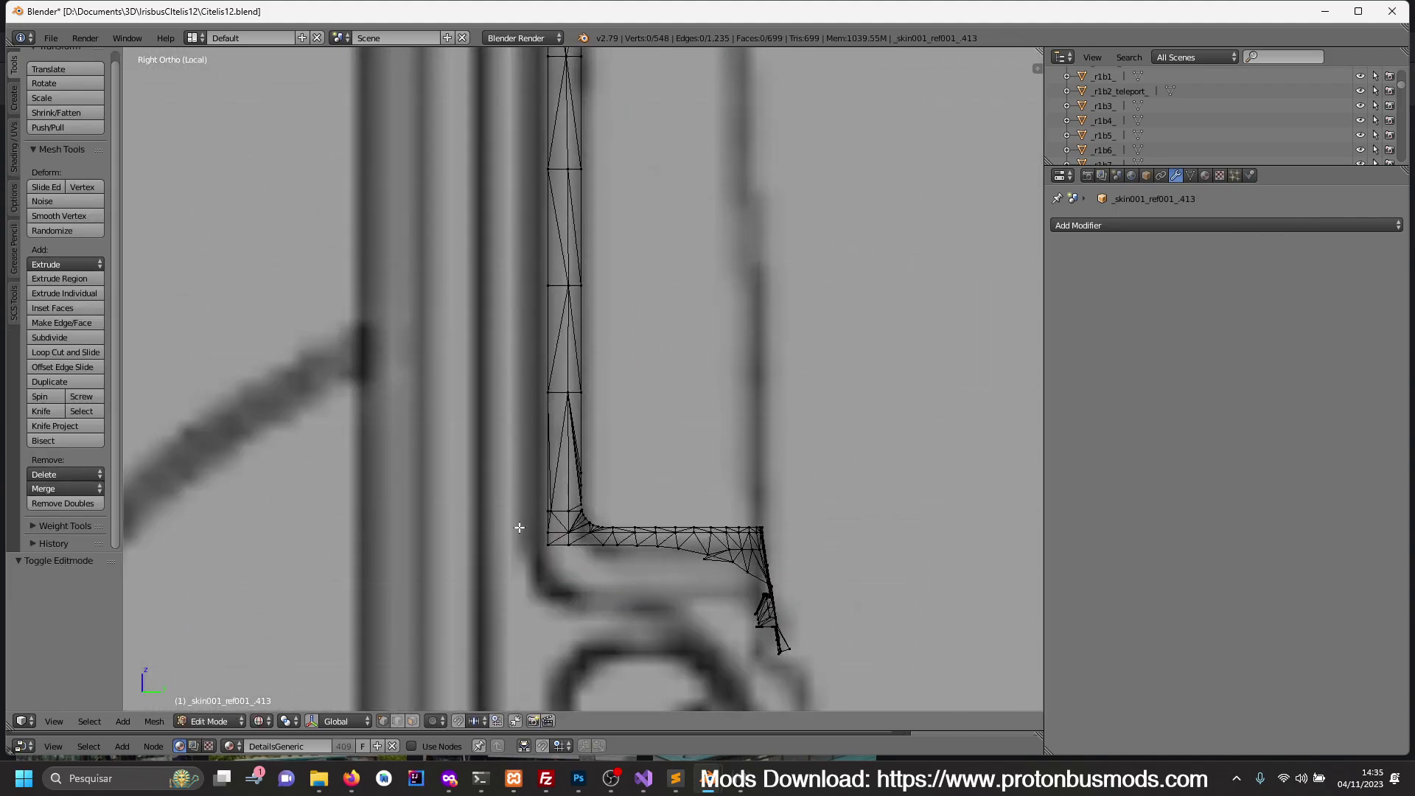
{"action": "key", "text": "c"}
{"action": "mouse_move", "coordinate": [458, 562]}
{"action": "left_mouse_down"}
{"action": "mouse_move", "coordinate": [442, 521]}
{"action": "mouse_move", "coordinate": [442, 323]}
{"action": "left_mouse_up"}
{"action": "right_click", "coordinate": [443, 322]}
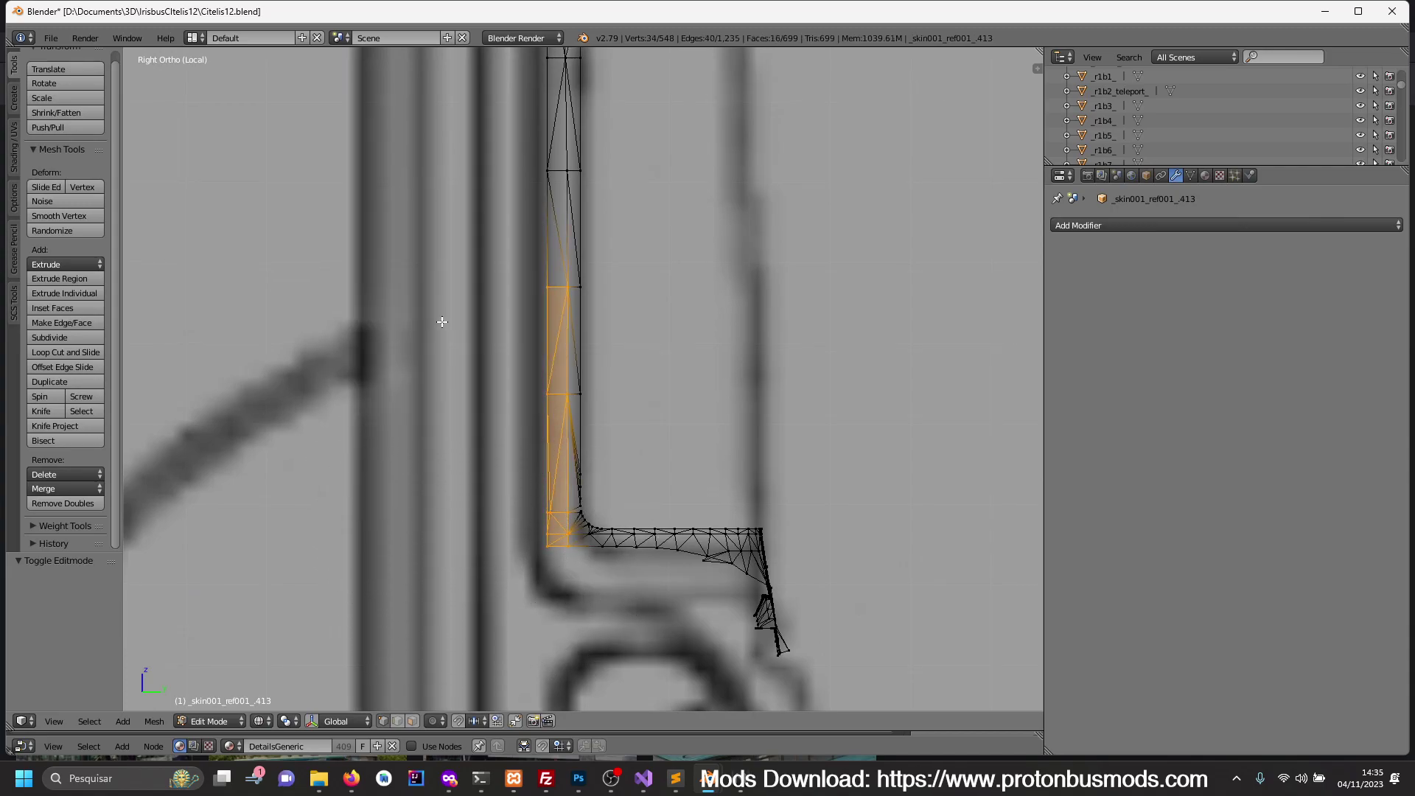
- Add more lower vertical-edge vertices to the circle selection
{"action": "scroll", "coordinate": [443, 322], "scroll_direction": "down", "scroll_amount": 8}
{"action": "scroll", "coordinate": [379, 450], "scroll_direction": "down", "scroll_amount": 5, "text": "ctrl"}
{"action": "scroll", "coordinate": [379, 450], "scroll_direction": "up", "scroll_amount": 3}
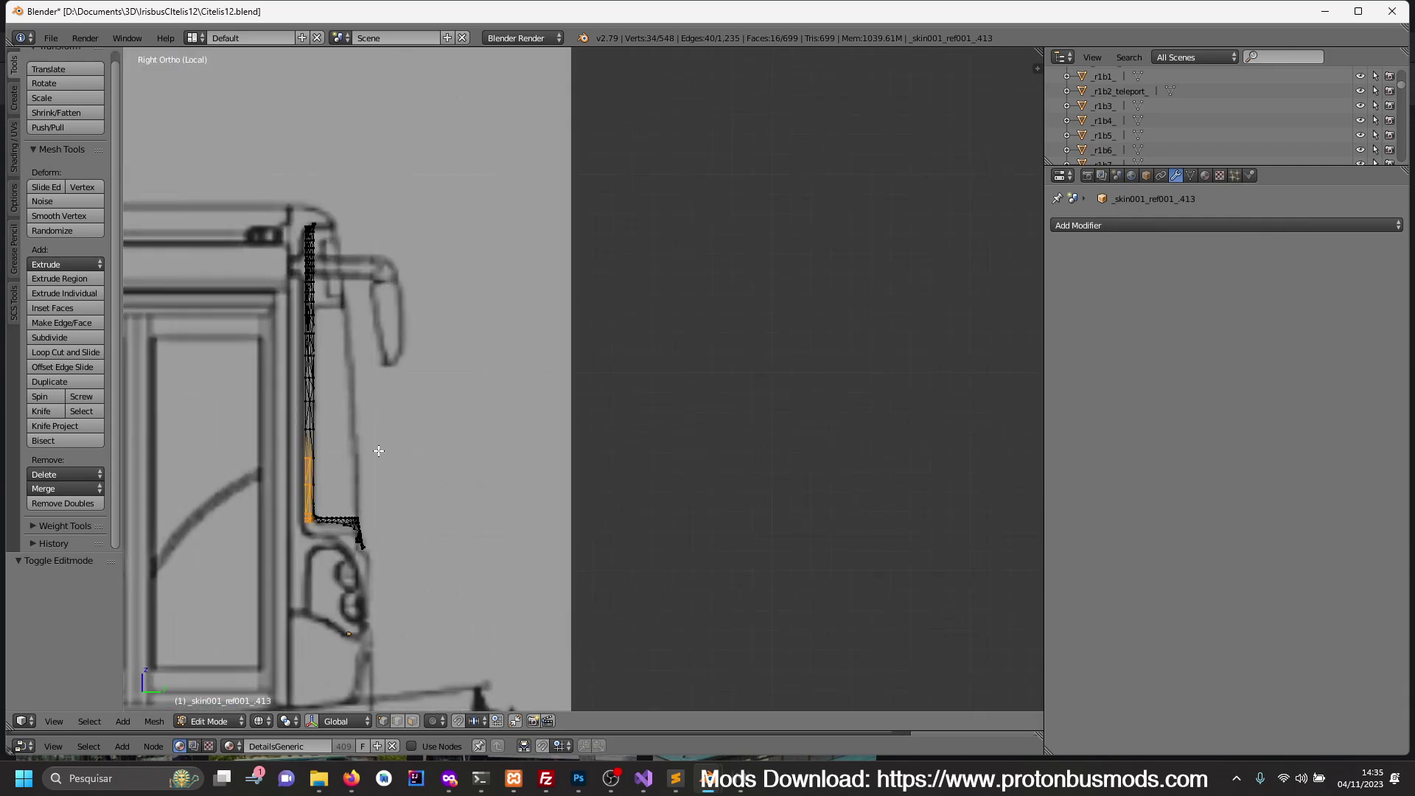
{"action": "scroll", "coordinate": [379, 450], "scroll_direction": "up", "scroll_amount": 3}
{"action": "scroll", "coordinate": [582, 459], "scroll_direction": "up", "scroll_amount": 4}
{"action": "key", "text": "c"}
{"action": "left_click", "coordinate": [236, 463]}
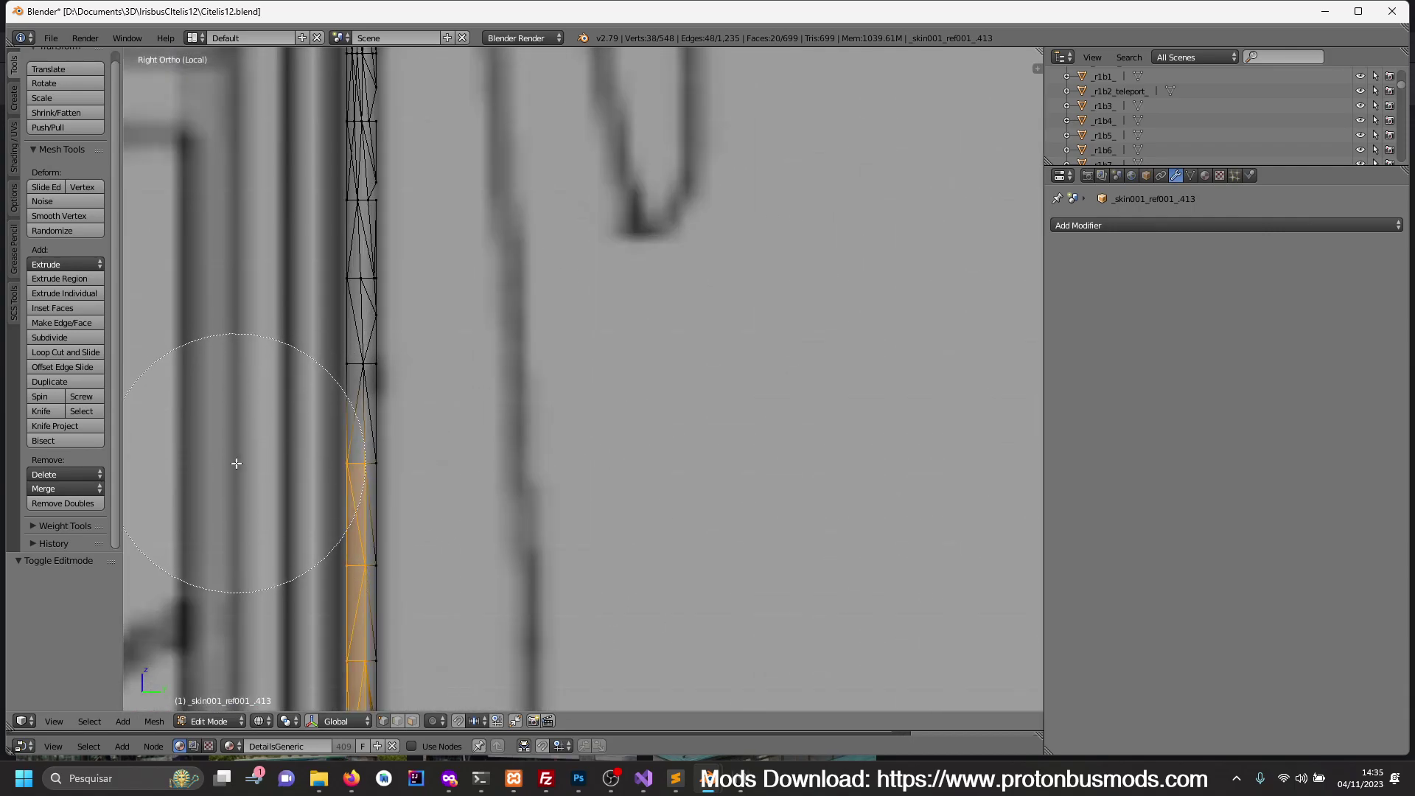
{"action": "left_click_drag", "start_coordinate": [236, 463], "coordinate": [236, 306]}
{"action": "right_click", "coordinate": [237, 293]}
- Extend the circle selection upward along the pillar's edge
{"action": "mouse_move", "coordinate": [237, 293]}
{"action": "middle_mouse_down", "text": "shift"}
{"action": "mouse_move", "coordinate": [398, 520]}
{"action": "mouse_move", "coordinate": [389, 485]}
{"action": "middle_mouse_up", "text": "shift"}
{"action": "key", "text": "c"}
{"action": "mouse_move", "coordinate": [395, 421]}
{"action": "left_mouse_down"}
{"action": "mouse_move", "coordinate": [376, 370]}
{"action": "mouse_move", "coordinate": [387, 325]}
{"action": "left_mouse_up"}
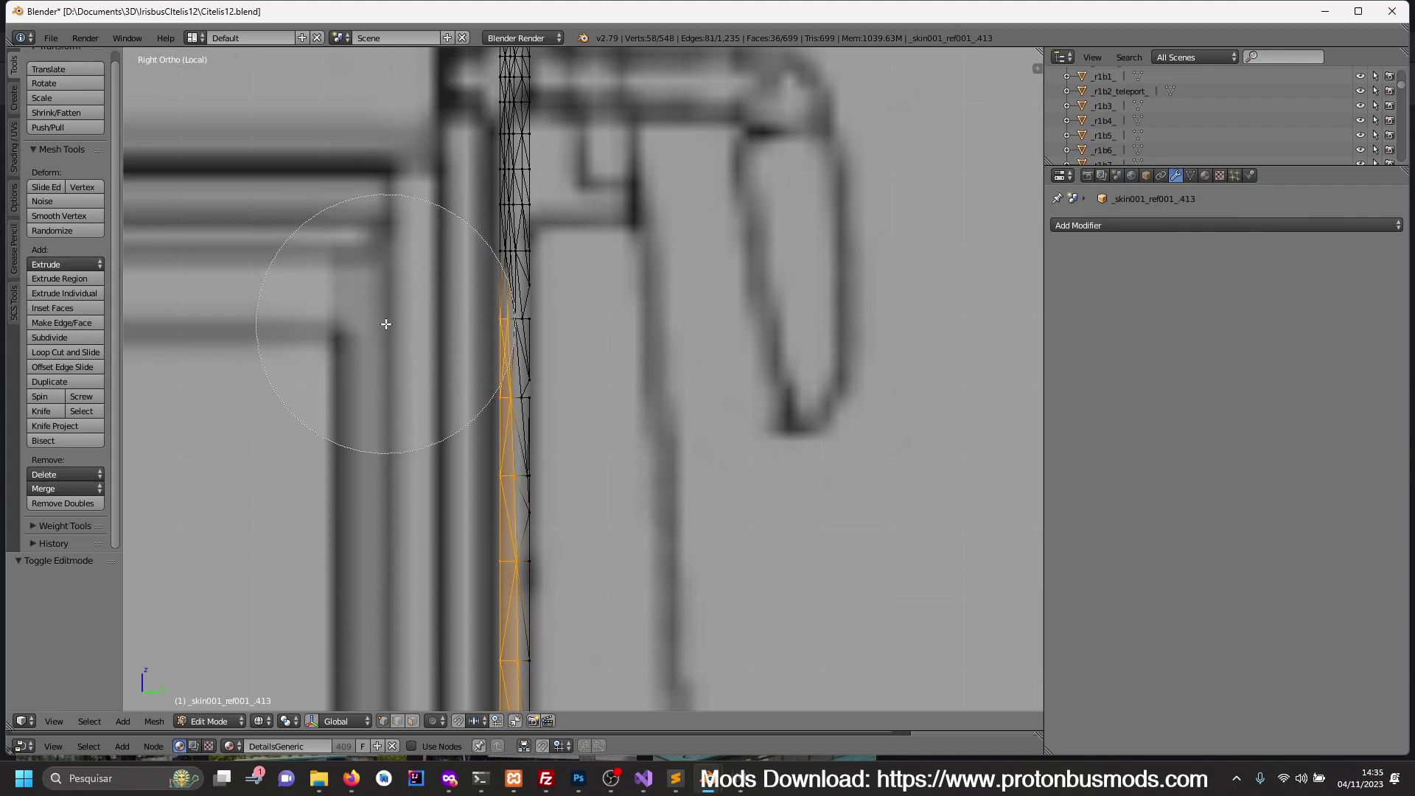
{"action": "middle_click_drag", "start_coordinate": [376, 347], "coordinate": [388, 468], "text": "shift"}
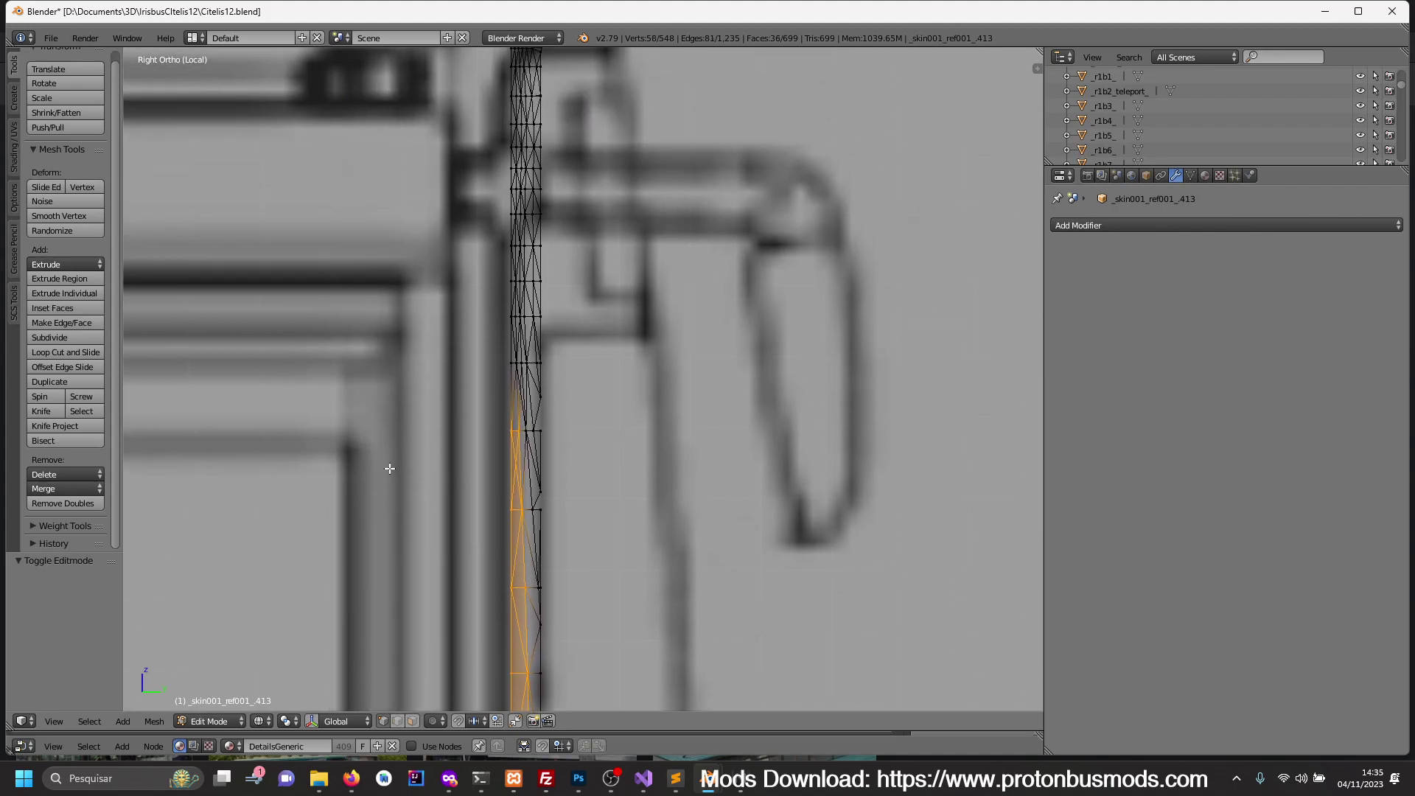
{"action": "left_click_drag", "start_coordinate": [398, 442], "coordinate": [399, 184]}
{"action": "right_click", "coordinate": [399, 184]}
- Complete the edge selection with the pillar's top vertices and the last few edge vertices
{"action": "middle_click_drag", "start_coordinate": [399, 184], "coordinate": [411, 322], "text": "shift"}
{"action": "key", "text": "c"}
{"action": "left_click", "coordinate": [410, 322]}
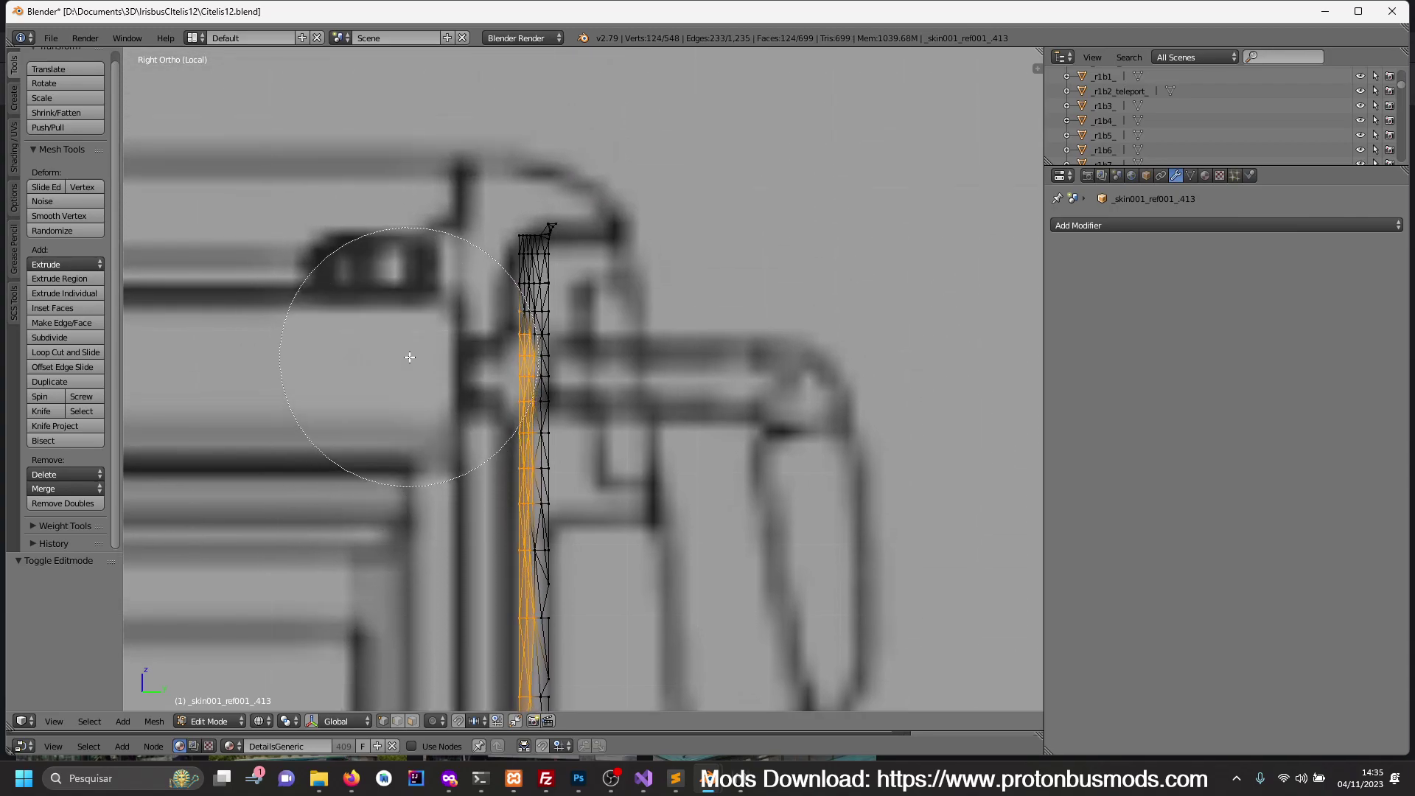
{"action": "left_click_drag", "start_coordinate": [411, 322], "coordinate": [411, 253]}
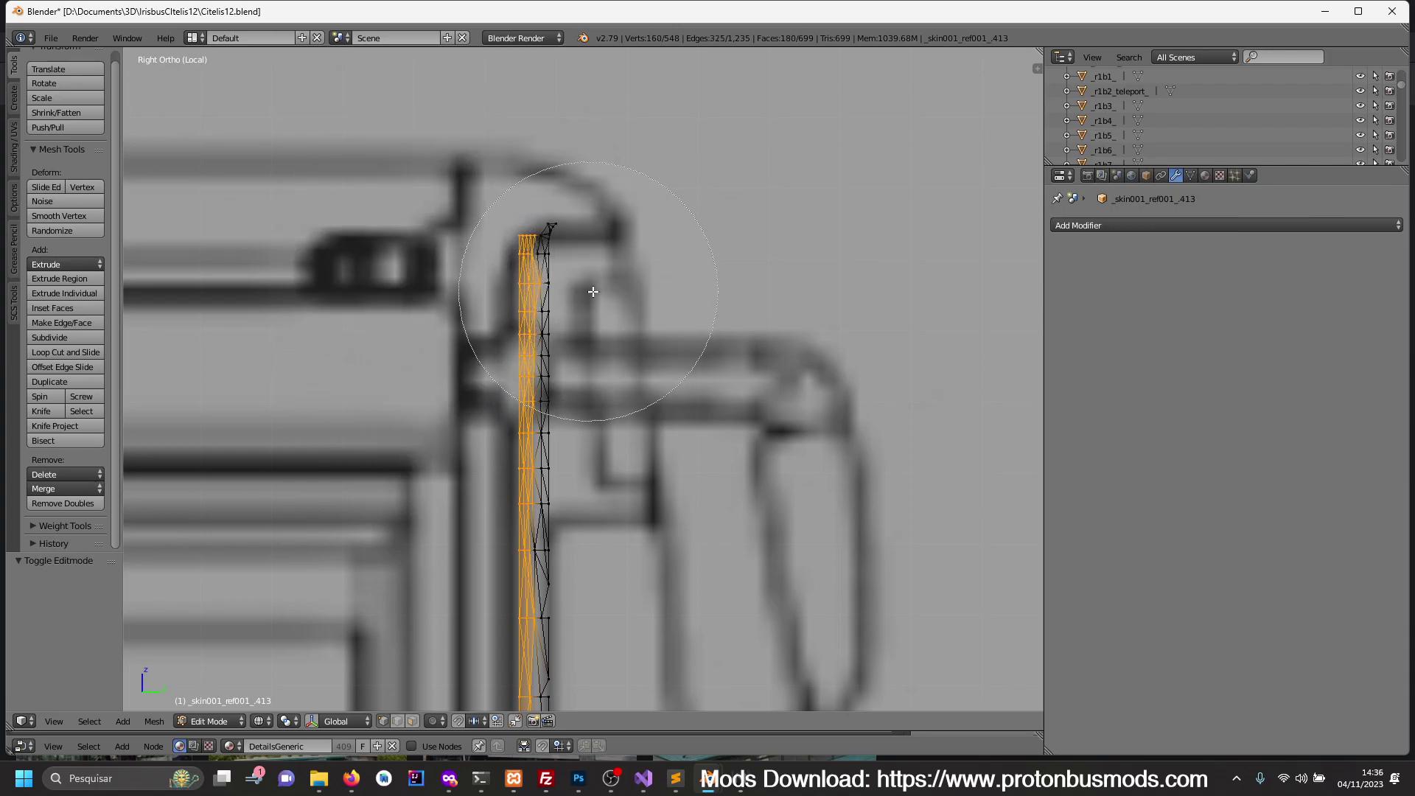
{"action": "right_click", "coordinate": [696, 414]}
{"action": "middle_click_drag", "start_coordinate": [733, 546], "coordinate": [710, 384], "text": "shift"}
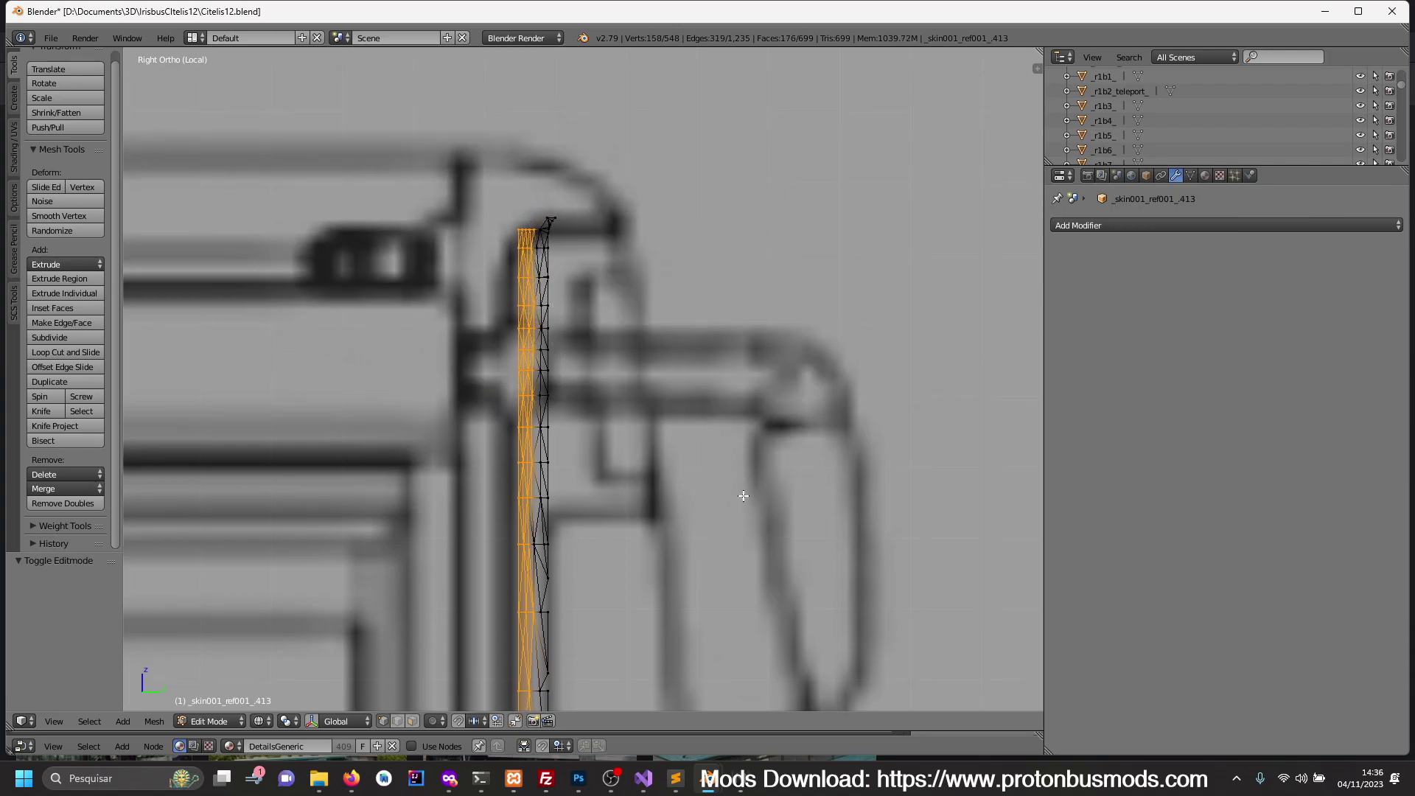
{"action": "key", "text": "c"}
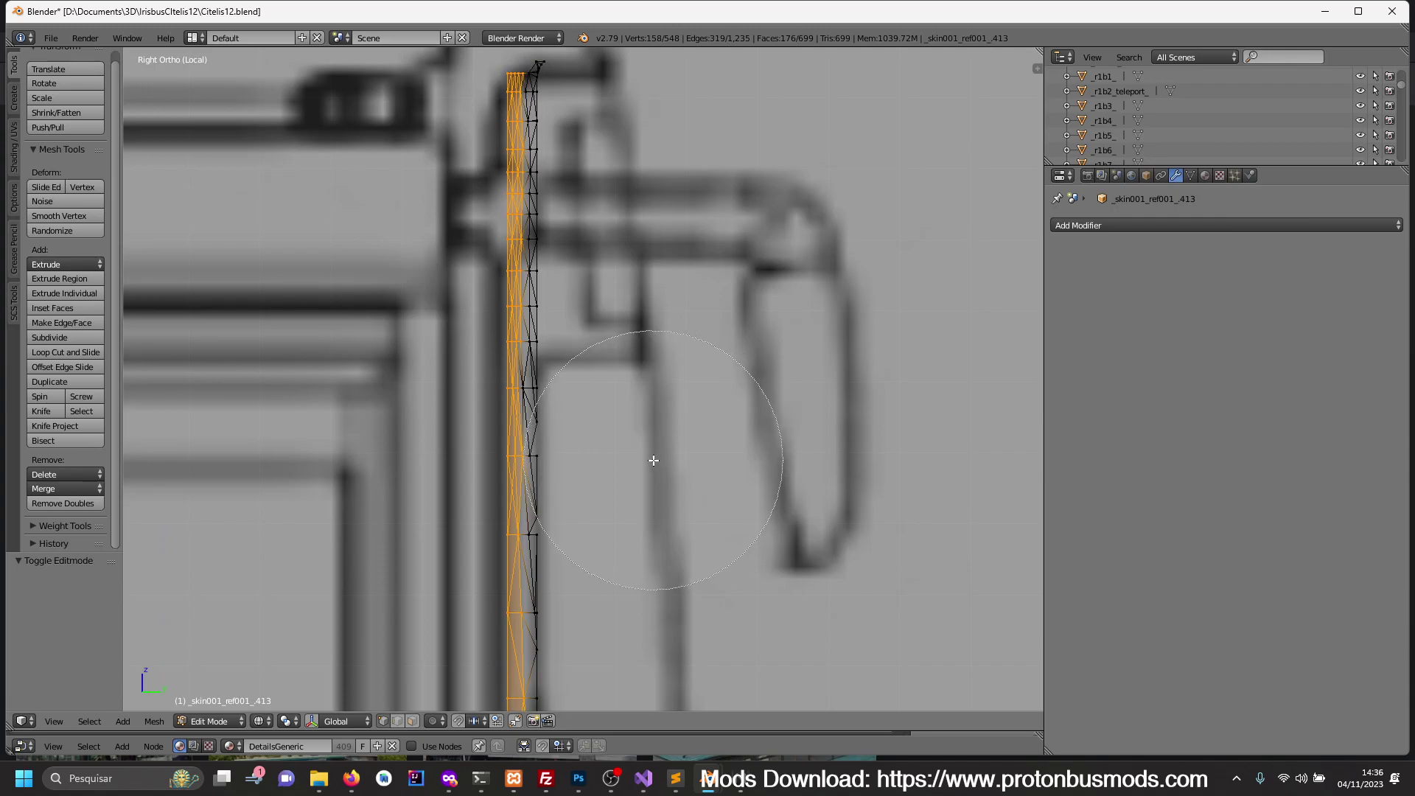
{"action": "right_click", "coordinate": [693, 449]}
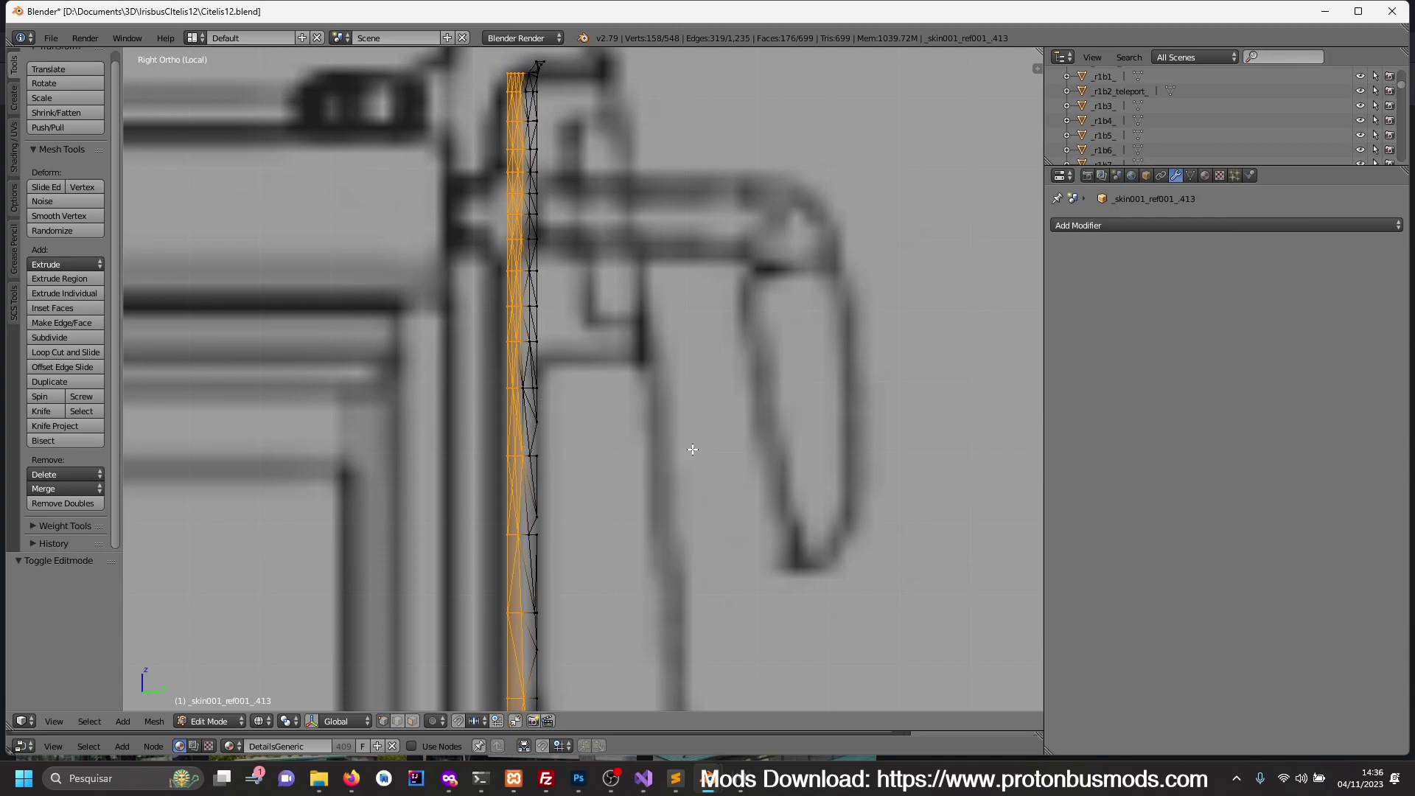
{"action": "key", "text": "c"}
{"action": "left_click_drag", "start_coordinate": [443, 395], "coordinate": [395, 396]}
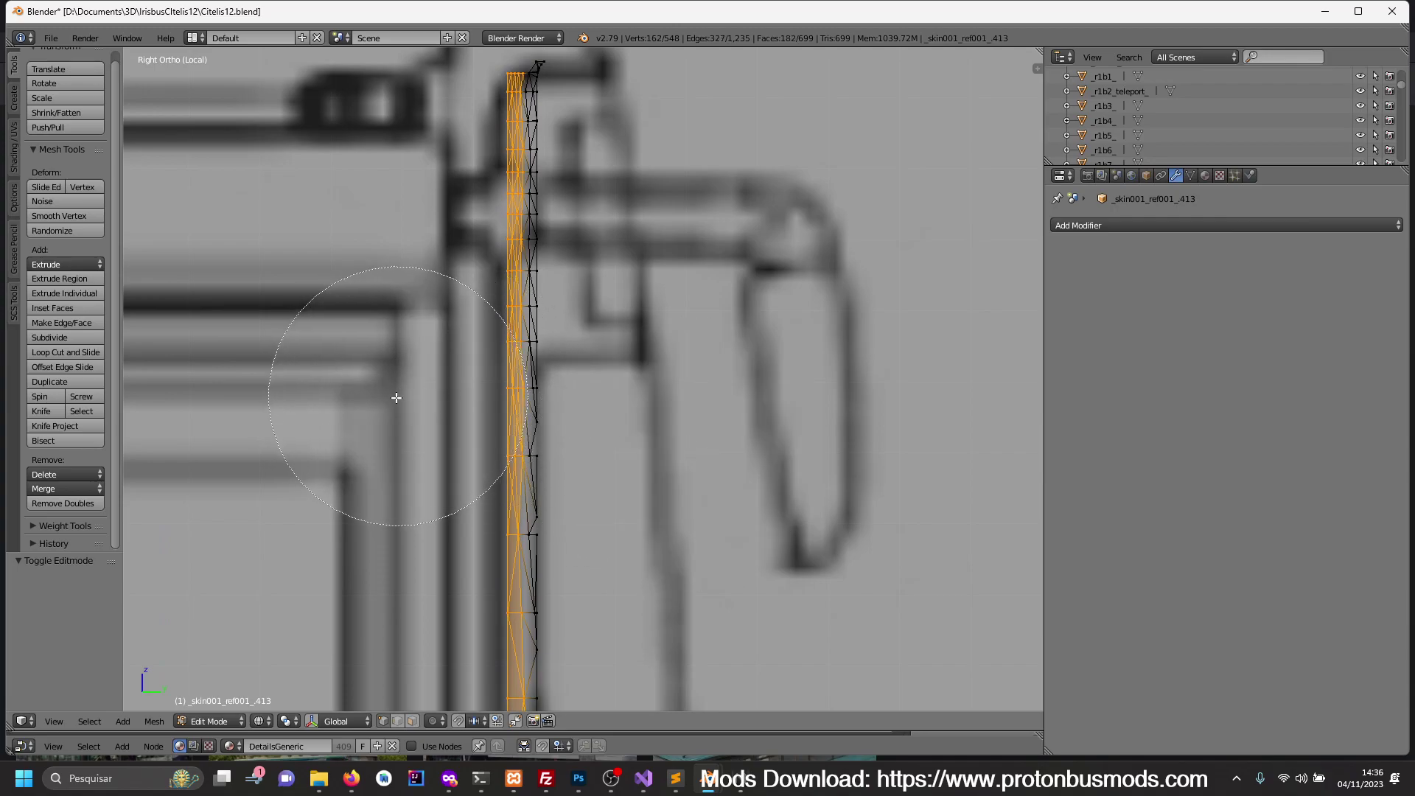
{"action": "right_click", "coordinate": [311, 441]}
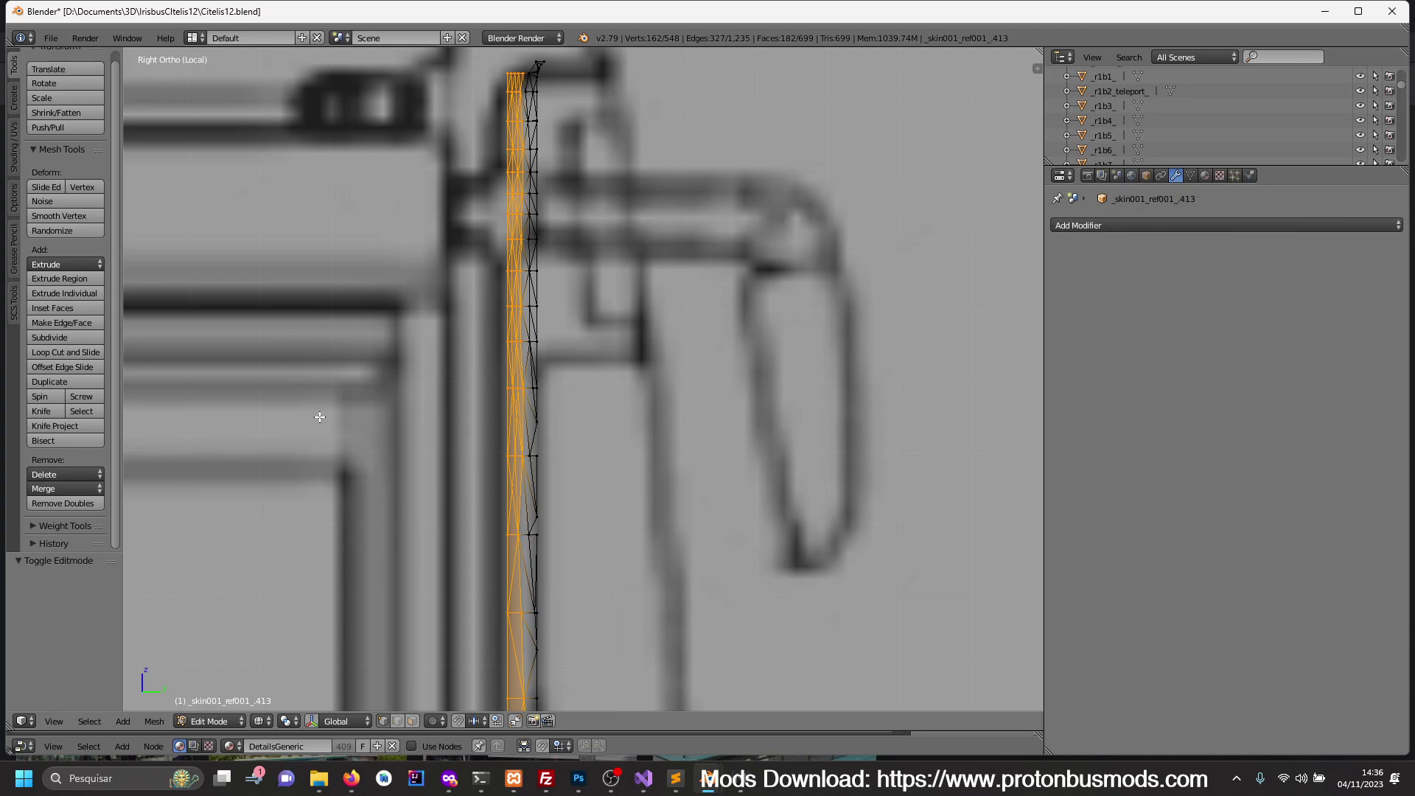
{"action": "scroll", "coordinate": [320, 415], "scroll_direction": "down", "scroll_amount": 3}
{"action": "scroll", "coordinate": [442, 435], "scroll_direction": "down", "scroll_amount": 2}
{"action": "scroll", "coordinate": [497, 444], "scroll_direction": "down", "scroll_amount": 1}
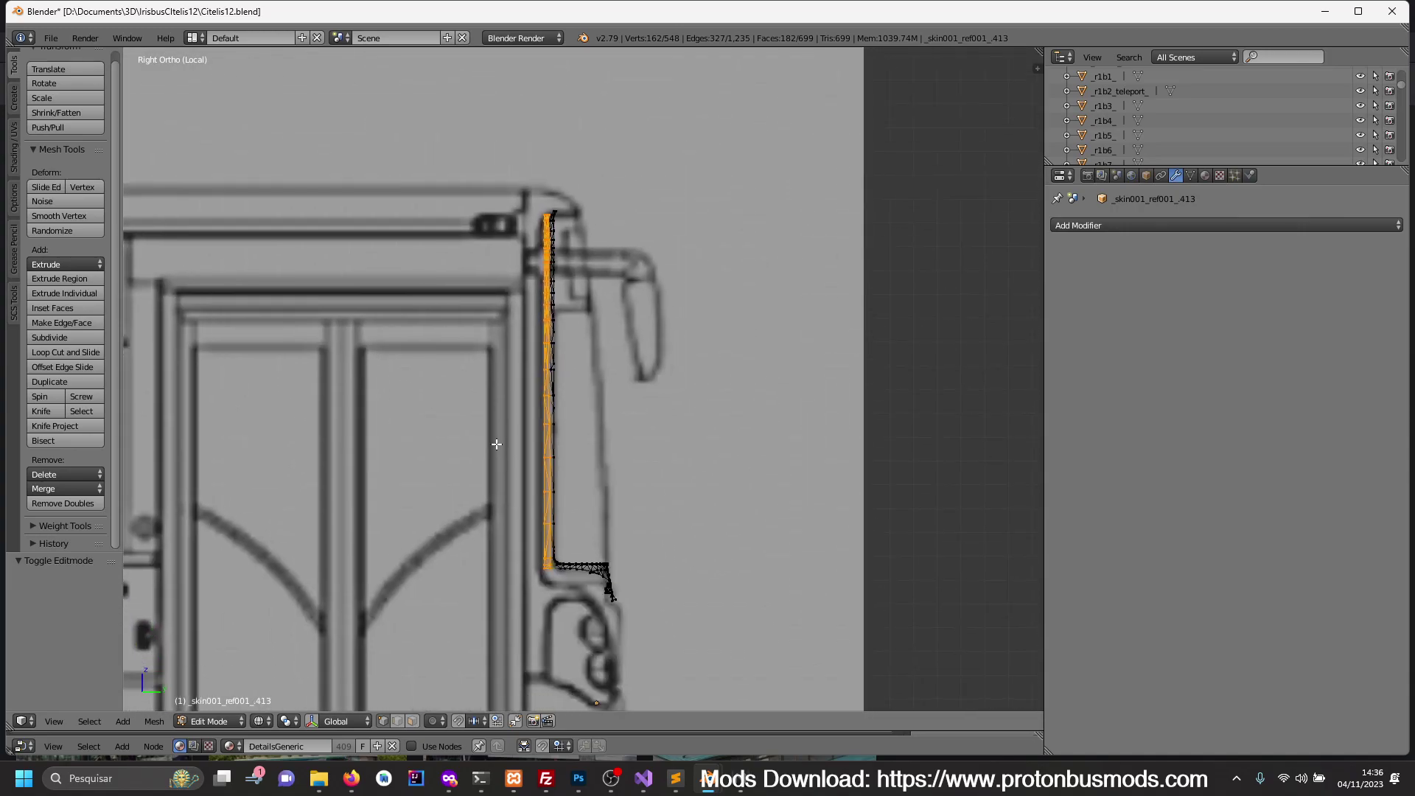
- Separate the selected pillar vertices into their own object and select the new strip
{"action": "key", "text": "p"}
{"action": "left_click", "coordinate": [494, 414]}
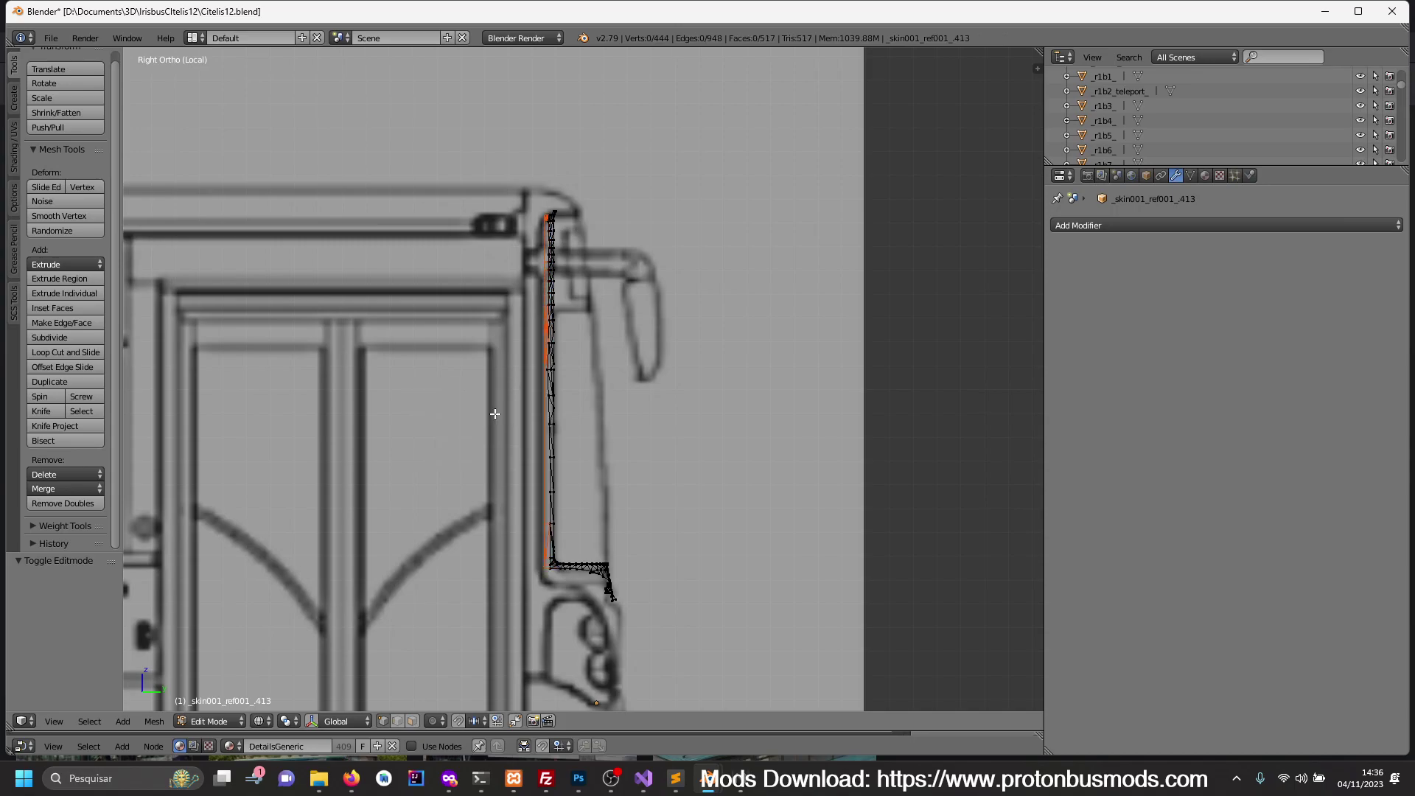
{"action": "key", "text": "Tab"}
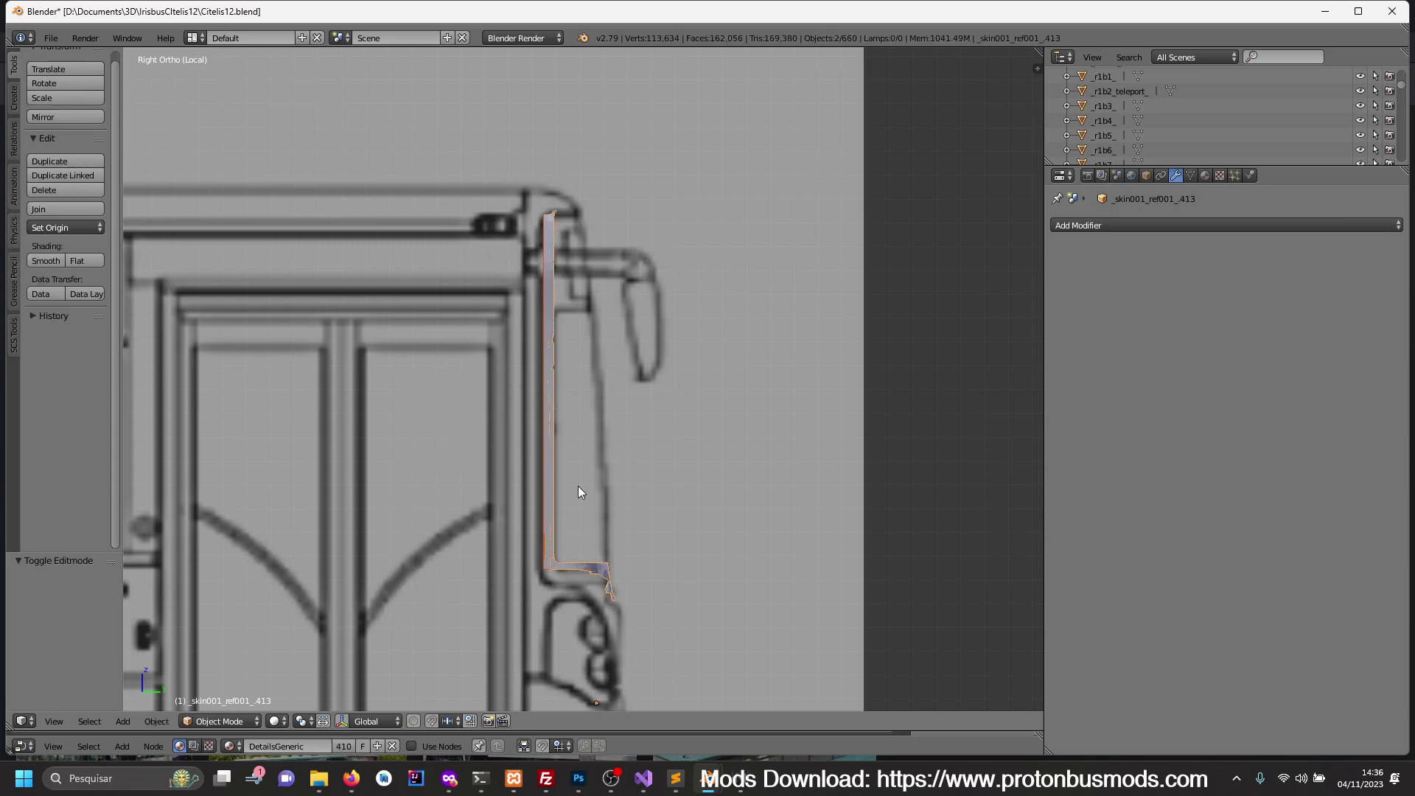
{"action": "key", "text": "KP_Divide"}
{"action": "key", "text": "a"}
{"action": "left_click", "coordinate": [525, 571]}
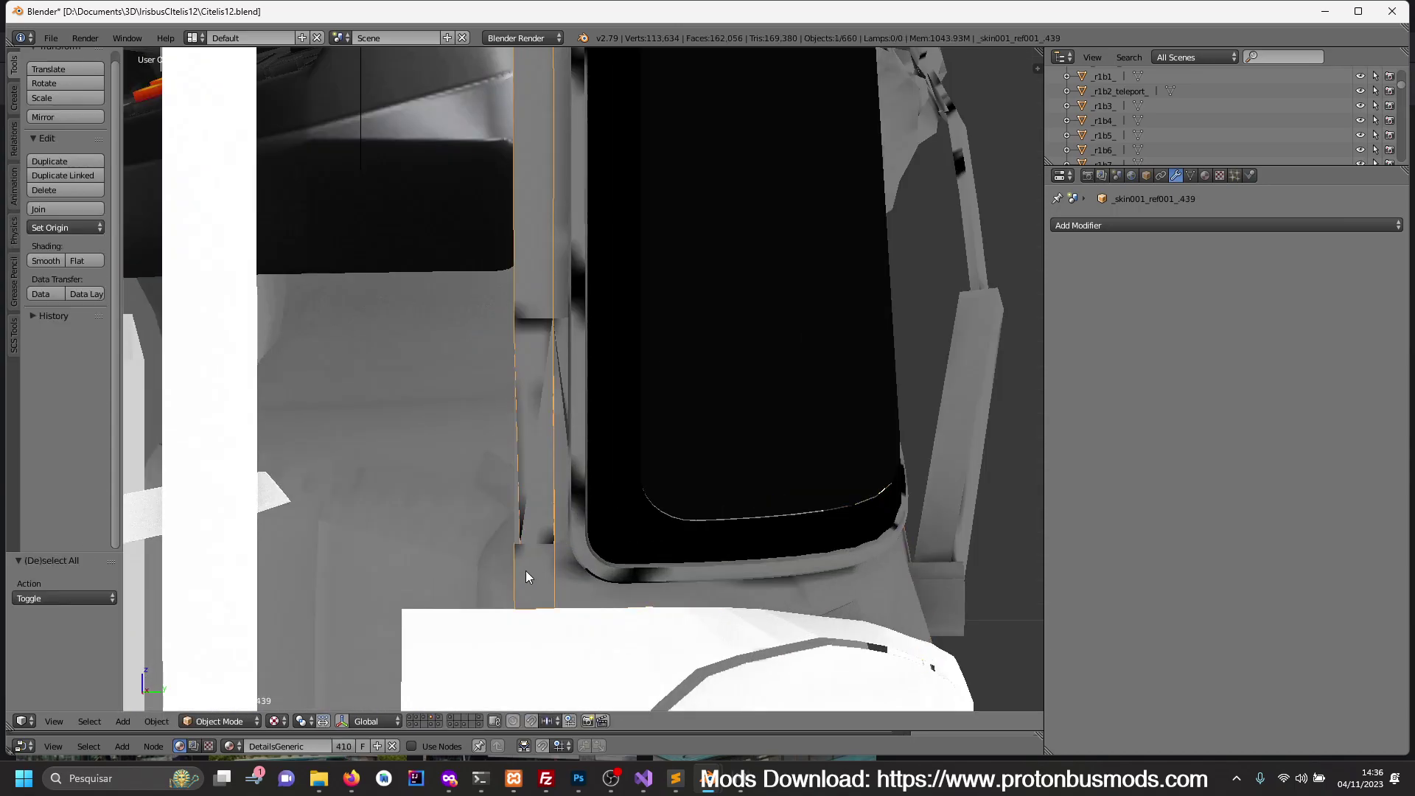
{"action": "key", "text": "Tab"}
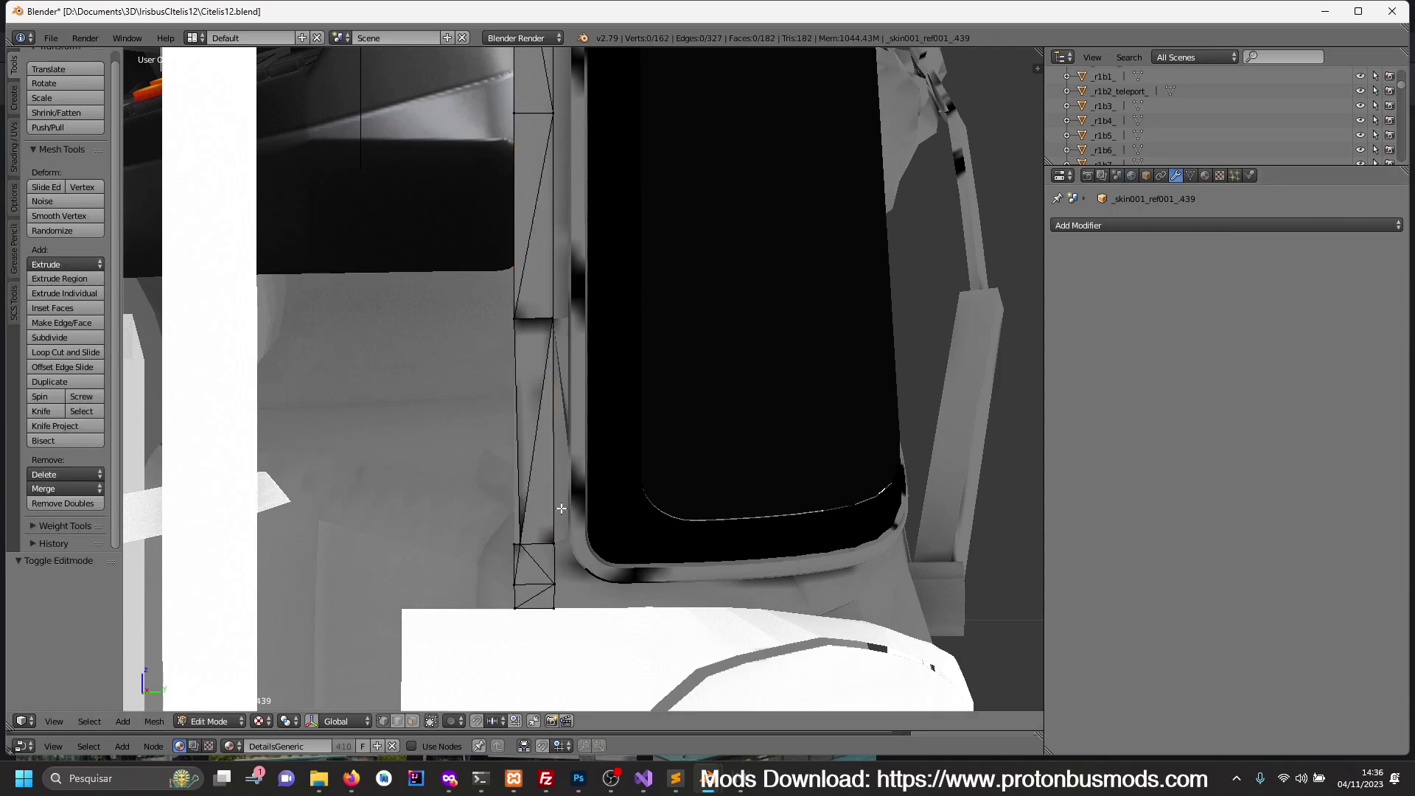
{"action": "key", "text": "Tab"}
- Join the separated strip with the neighbouring pillar strip and merge its 23 duplicate vertices
{"action": "right_click", "coordinate": [514, 526]}
{"action": "right_click", "coordinate": [531, 514], "text": "shift"}
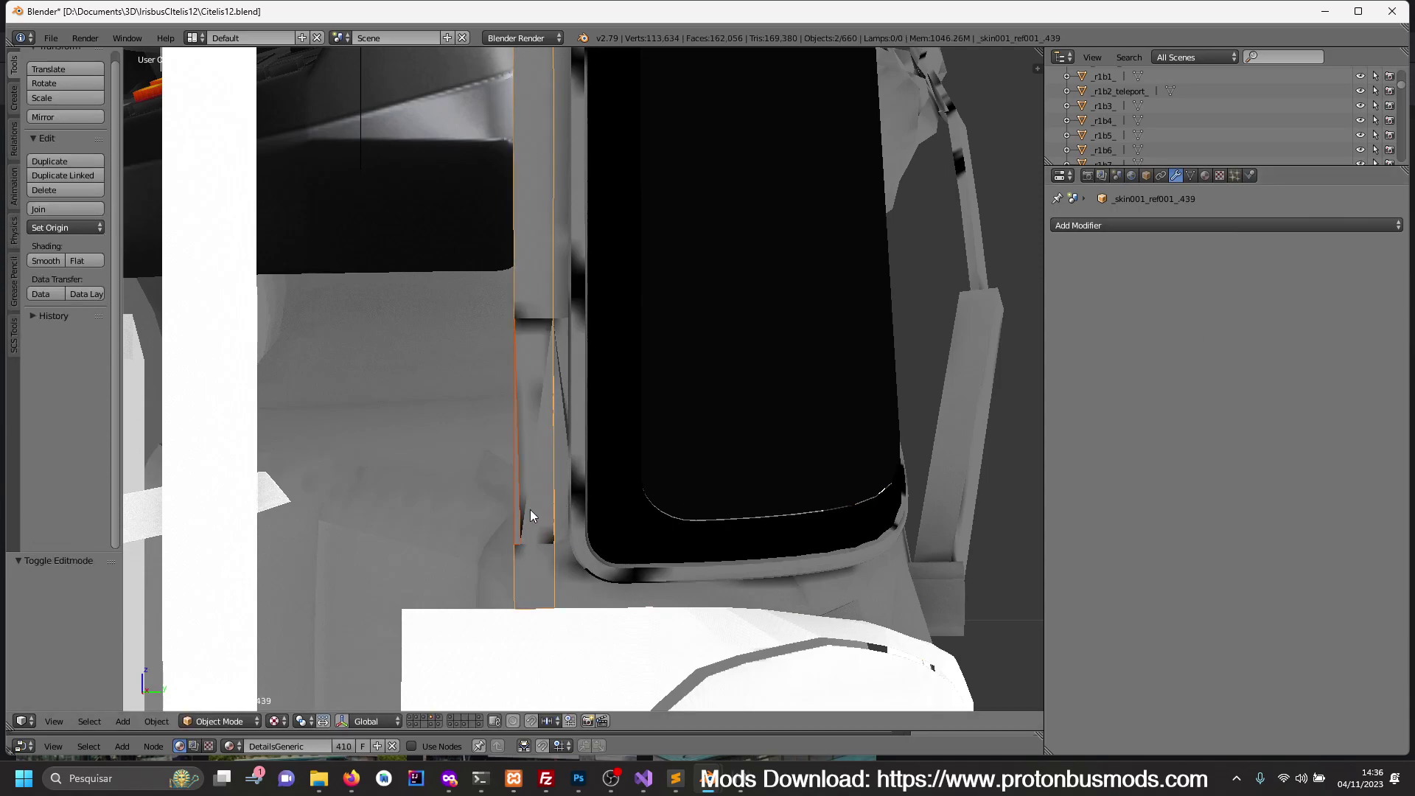
{"action": "key", "text": "ctrl+j"}
{"action": "key", "text": "Tab"}
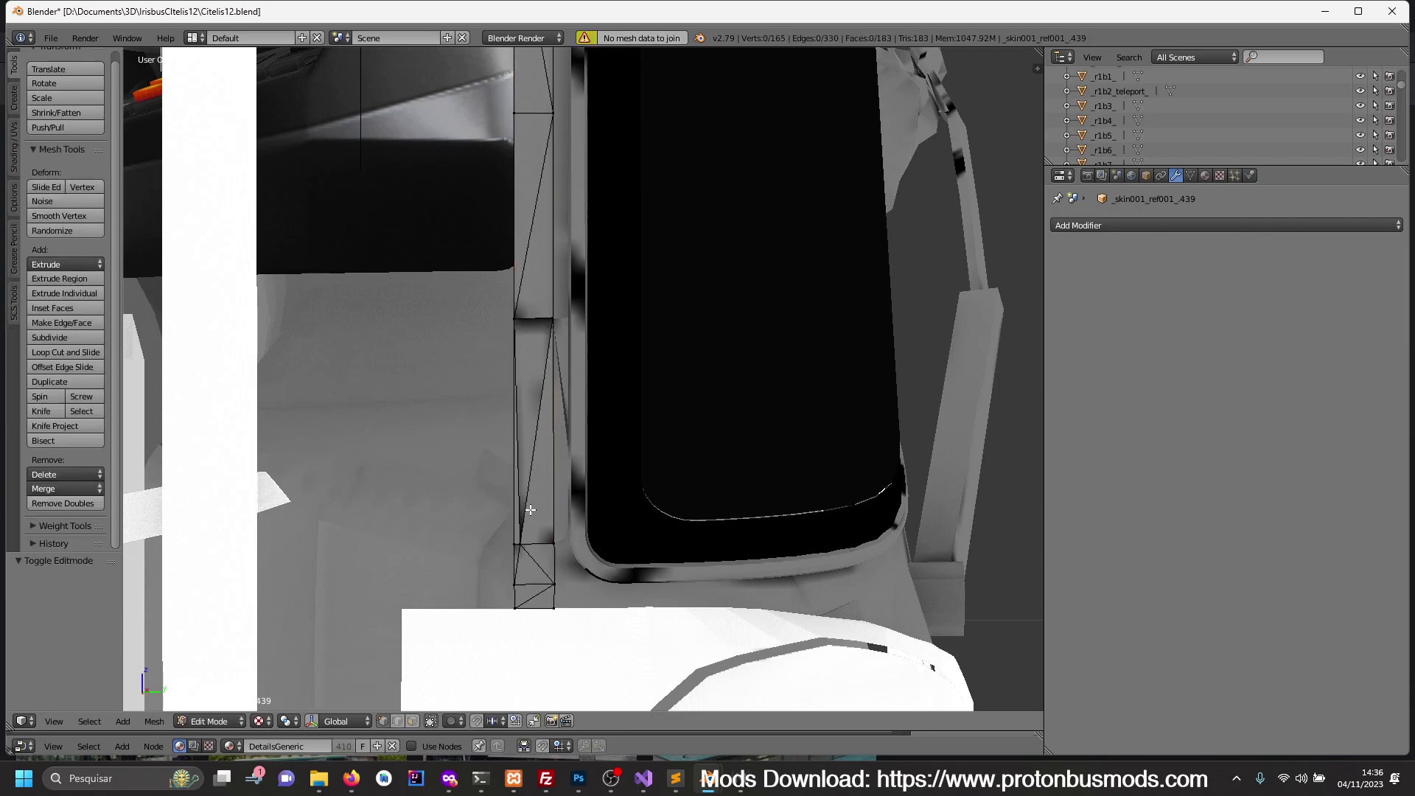
{"action": "key", "text": "a"}
{"action": "left_click", "coordinate": [63, 504]}
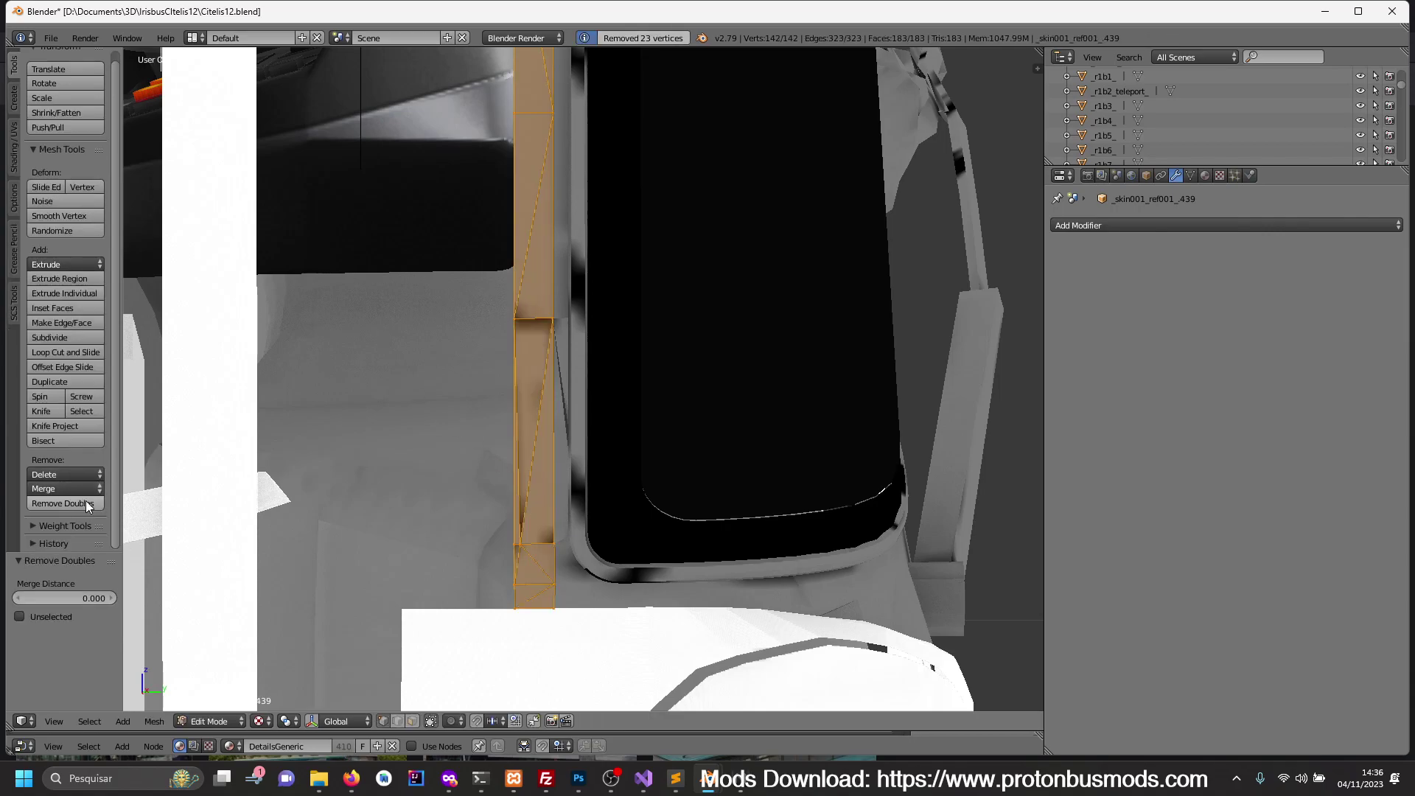
{"action": "key", "text": "Tab"}
{"action": "right_click", "coordinate": [572, 654]}
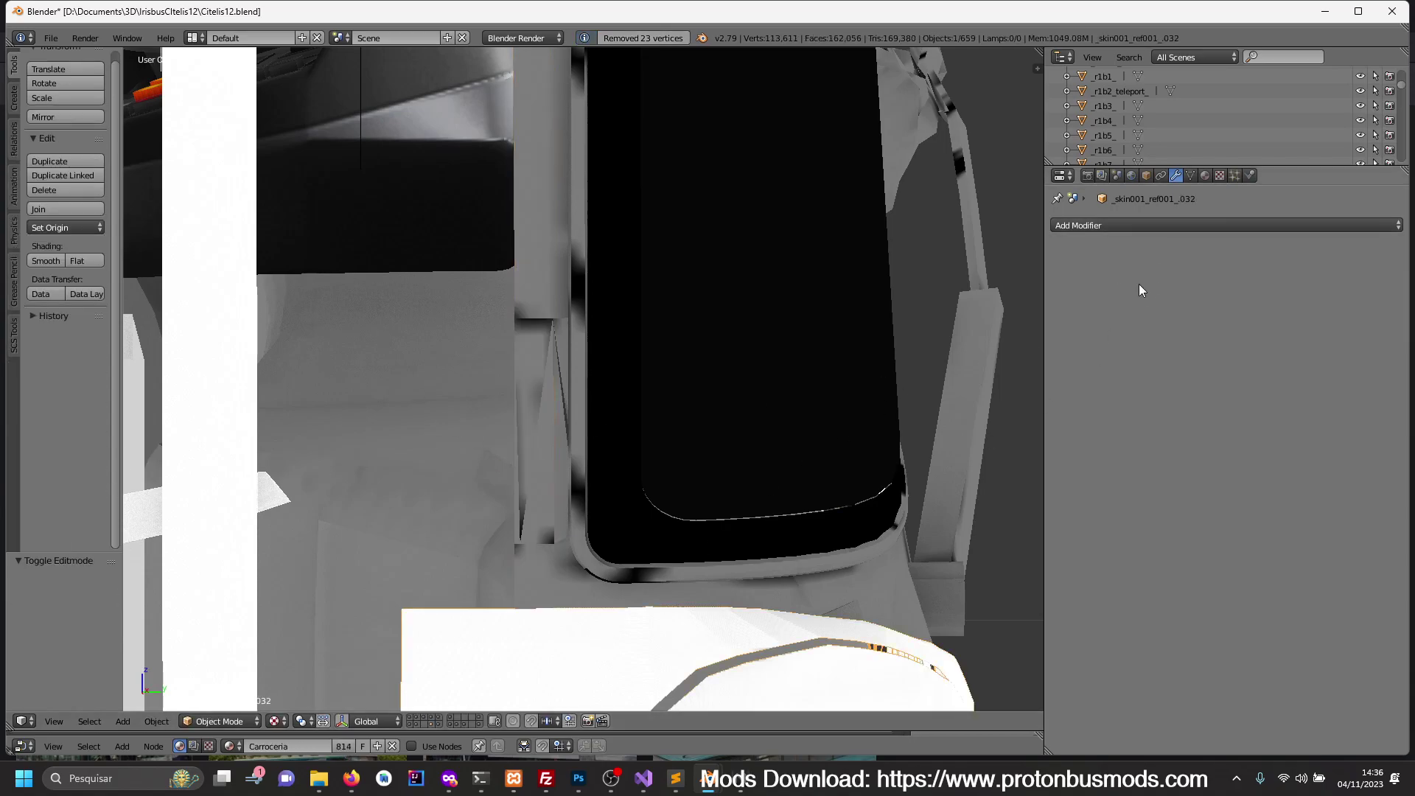
- Assign the Carroceria material to the vertical pillar strip and remove its UV map
{"action": "left_click", "coordinate": [1216, 176]}
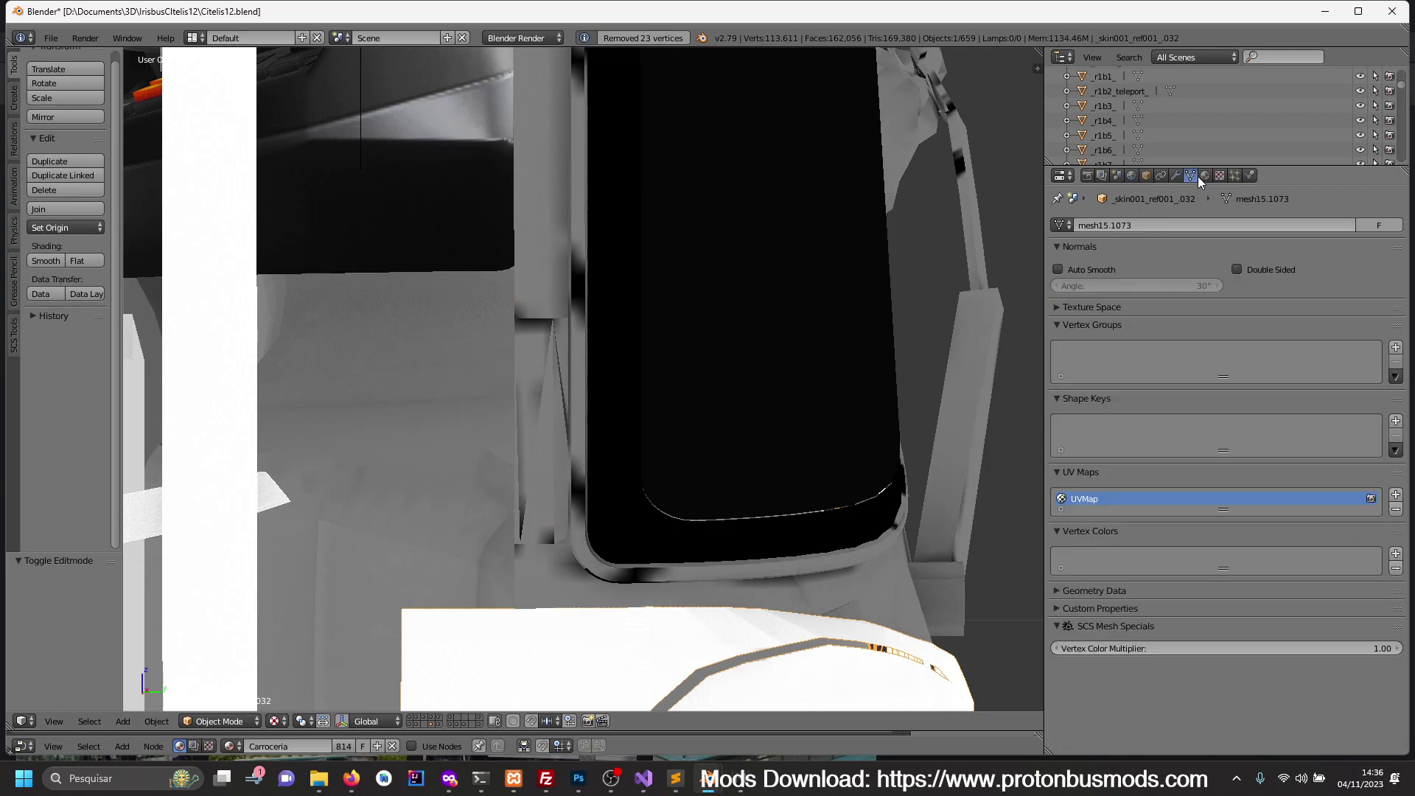
{"action": "right_click", "coordinate": [525, 586]}
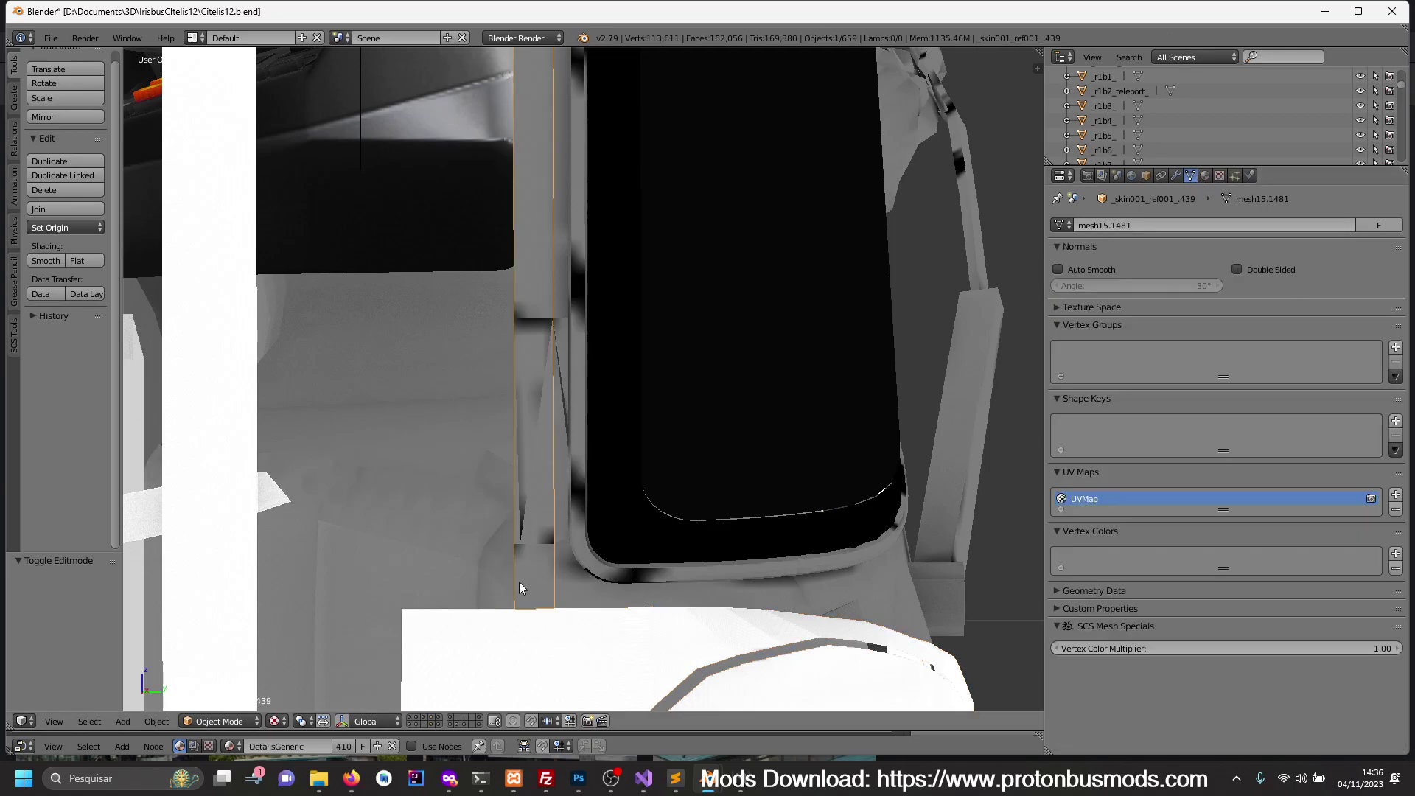
{"action": "left_click", "coordinate": [1206, 175]}
{"action": "left_click", "coordinate": [1061, 273]}
{"action": "type", "text": "ca"}
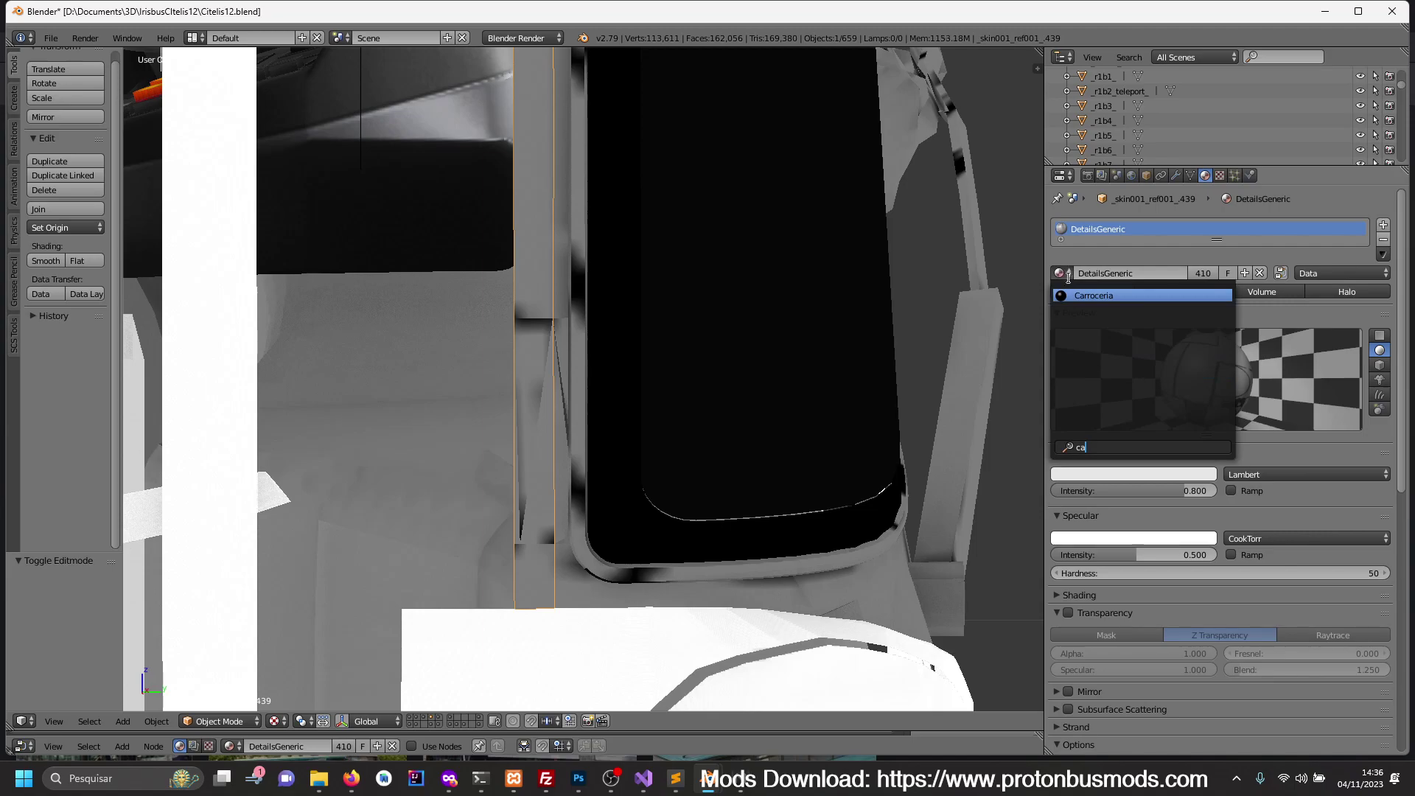
{"action": "left_click", "coordinate": [1082, 296]}
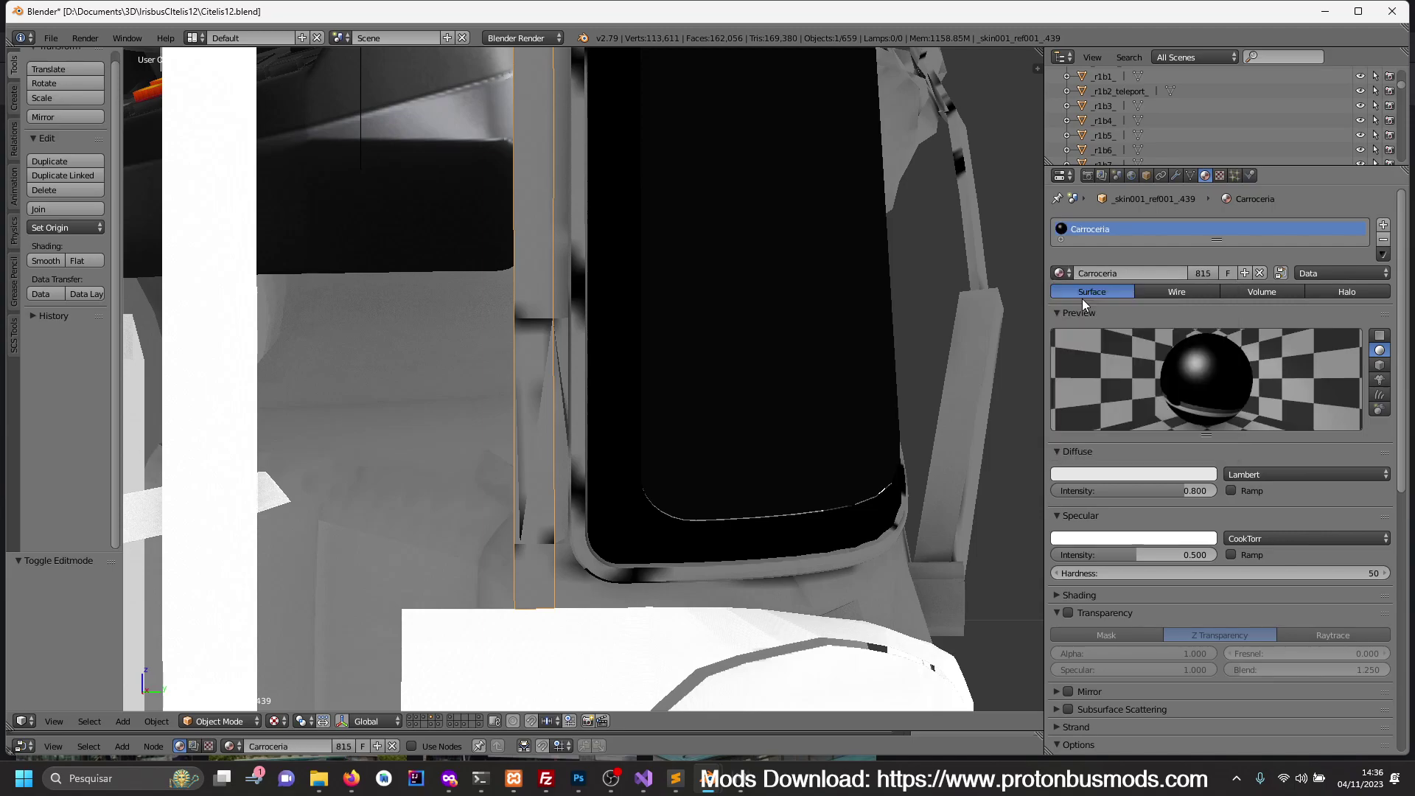
{"action": "left_click", "coordinate": [1191, 176]}
{"action": "left_click", "coordinate": [1396, 509]}
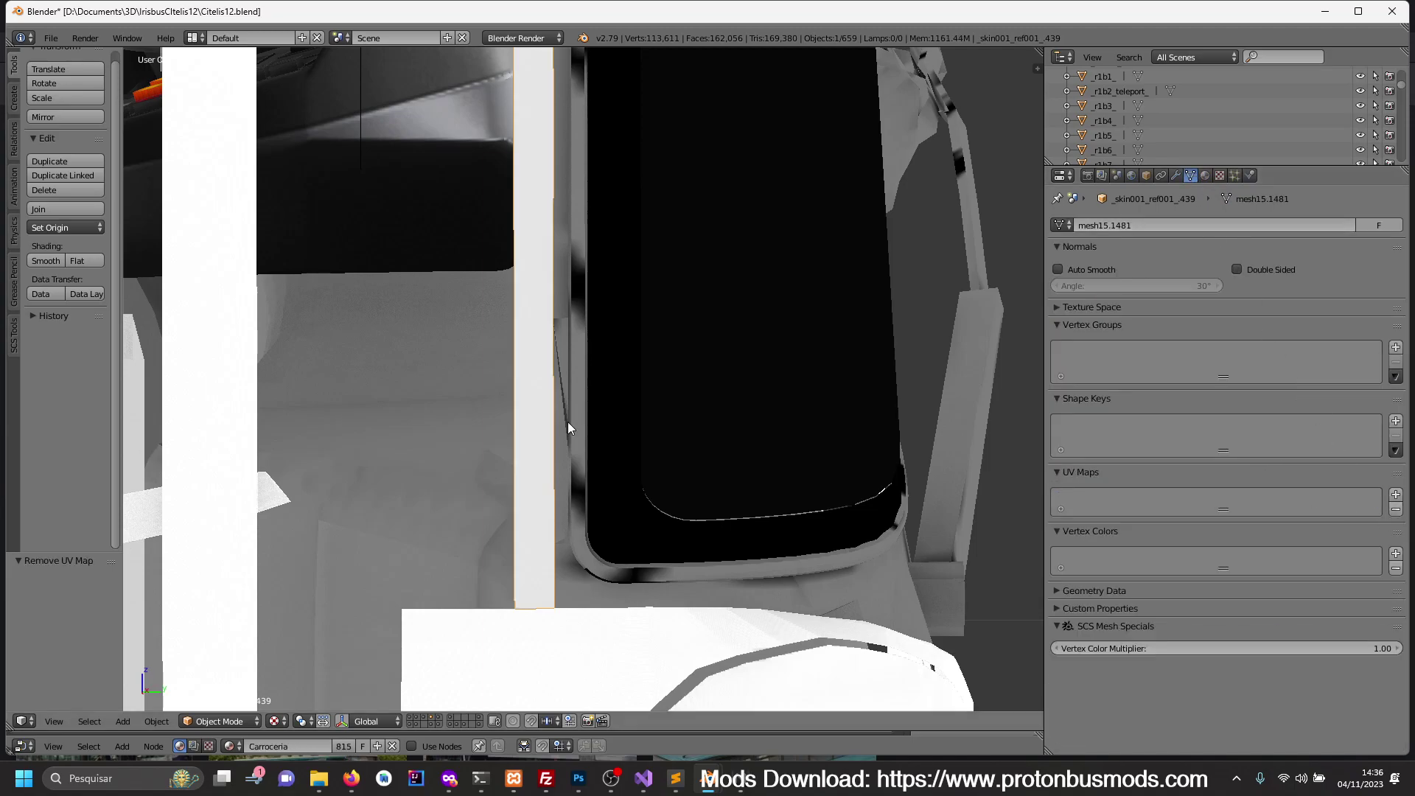
{"action": "scroll", "coordinate": [568, 428], "scroll_direction": "down", "scroll_amount": 3}
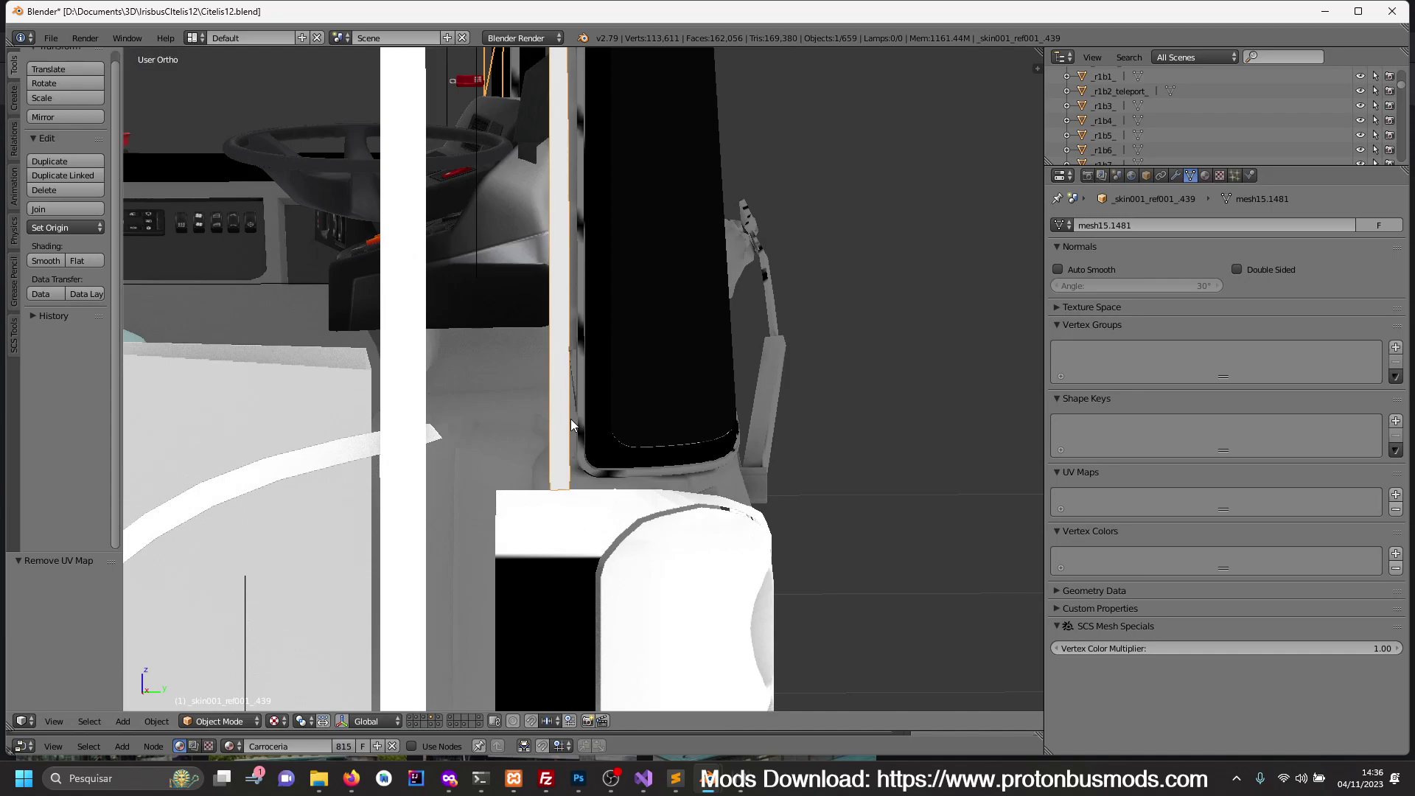
- Set the Carroceria material's diffuse intensity to 1.000
{"action": "left_click", "coordinate": [1205, 176]}
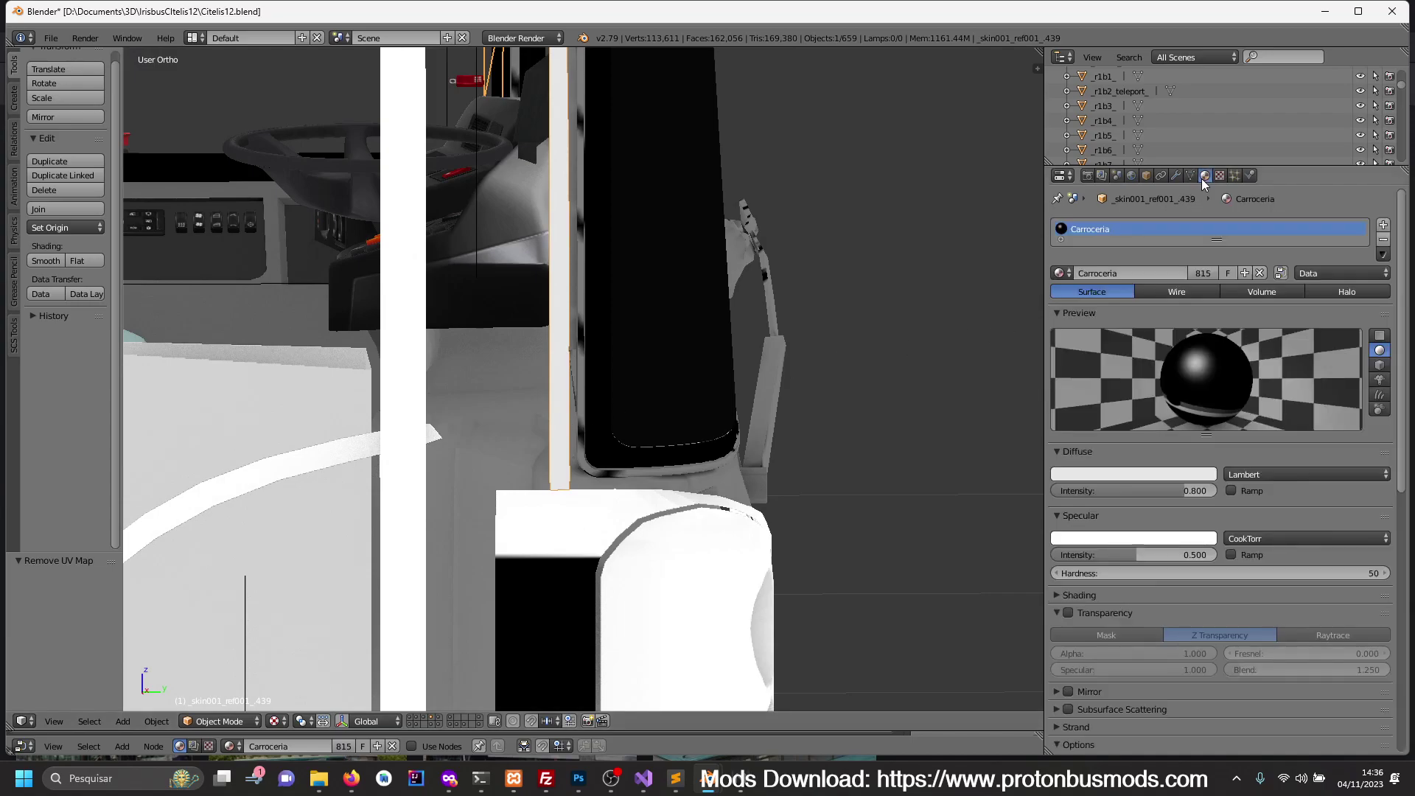
{"action": "left_click", "coordinate": [1198, 490]}
{"action": "type", "text": "1"}
{"action": "key", "text": "Return"}
{"action": "left_click", "coordinate": [1205, 475]}
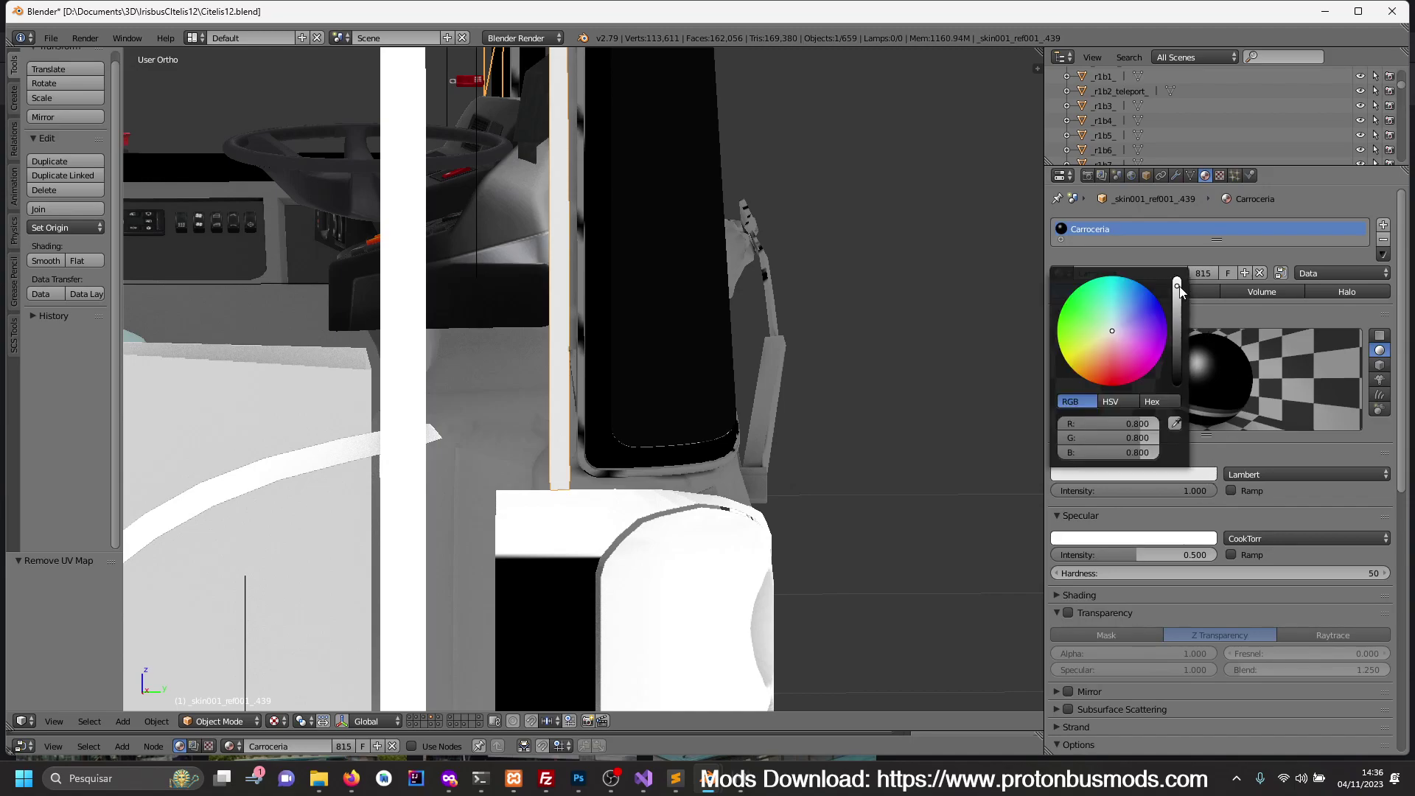
{"action": "key", "text": "Tab"}
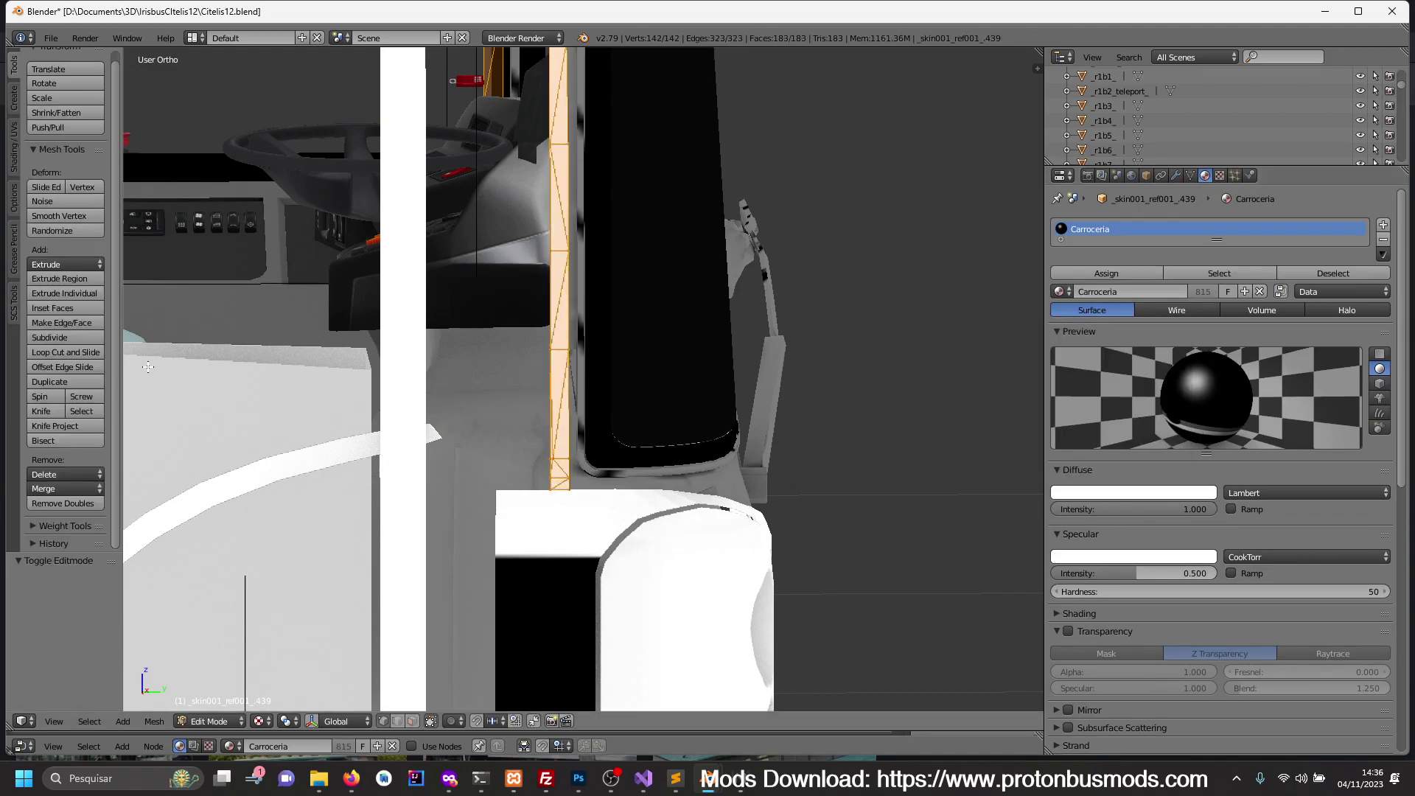
- Merge leftover duplicates, then select and isolate both linked pillar columns in a wireframe side view
{"action": "left_click", "coordinate": [64, 502]}
{"action": "key", "text": "z"}
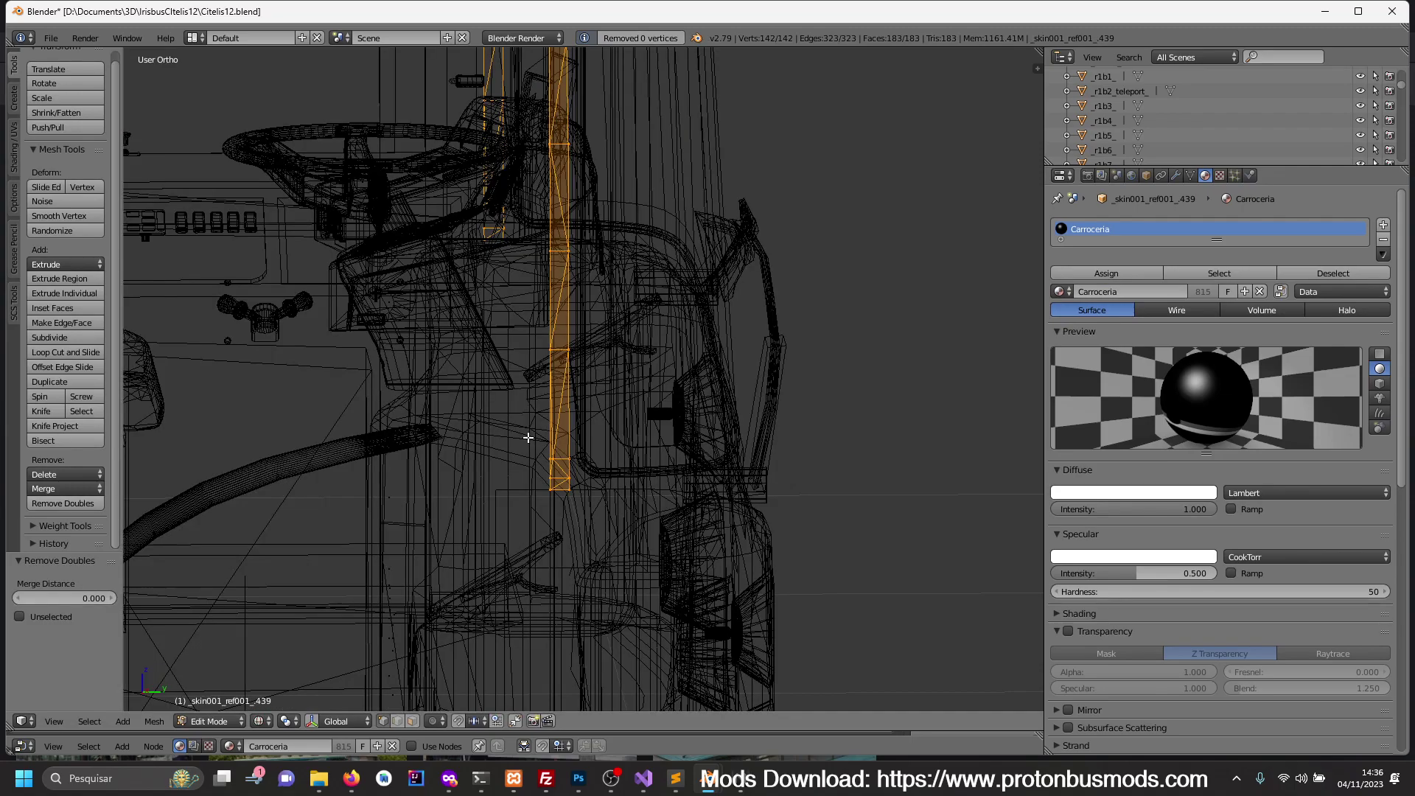
{"action": "key", "text": "KP_3"}
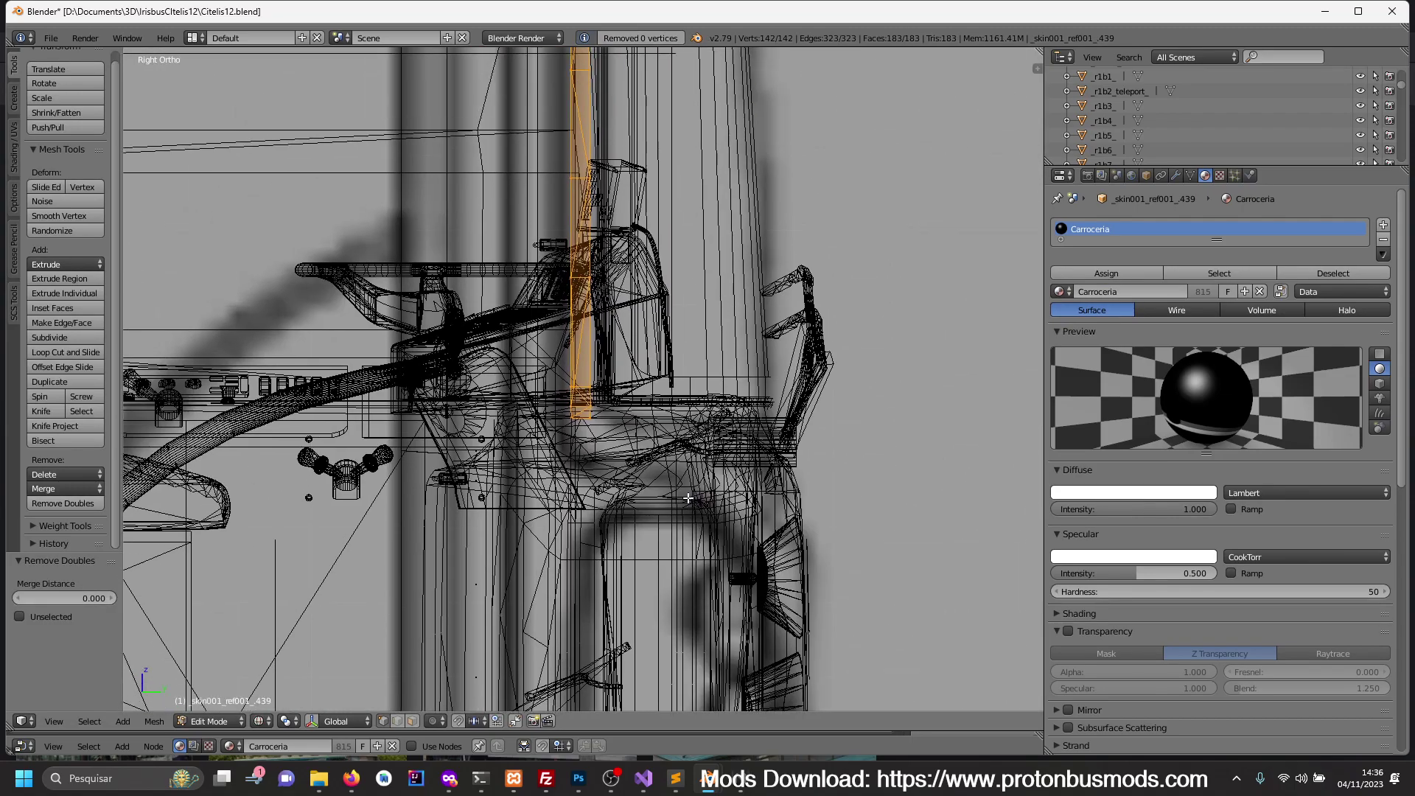
{"action": "middle_click_drag", "start_coordinate": [576, 273], "coordinate": [591, 280], "text": "shift"}
{"action": "key", "text": "a"}
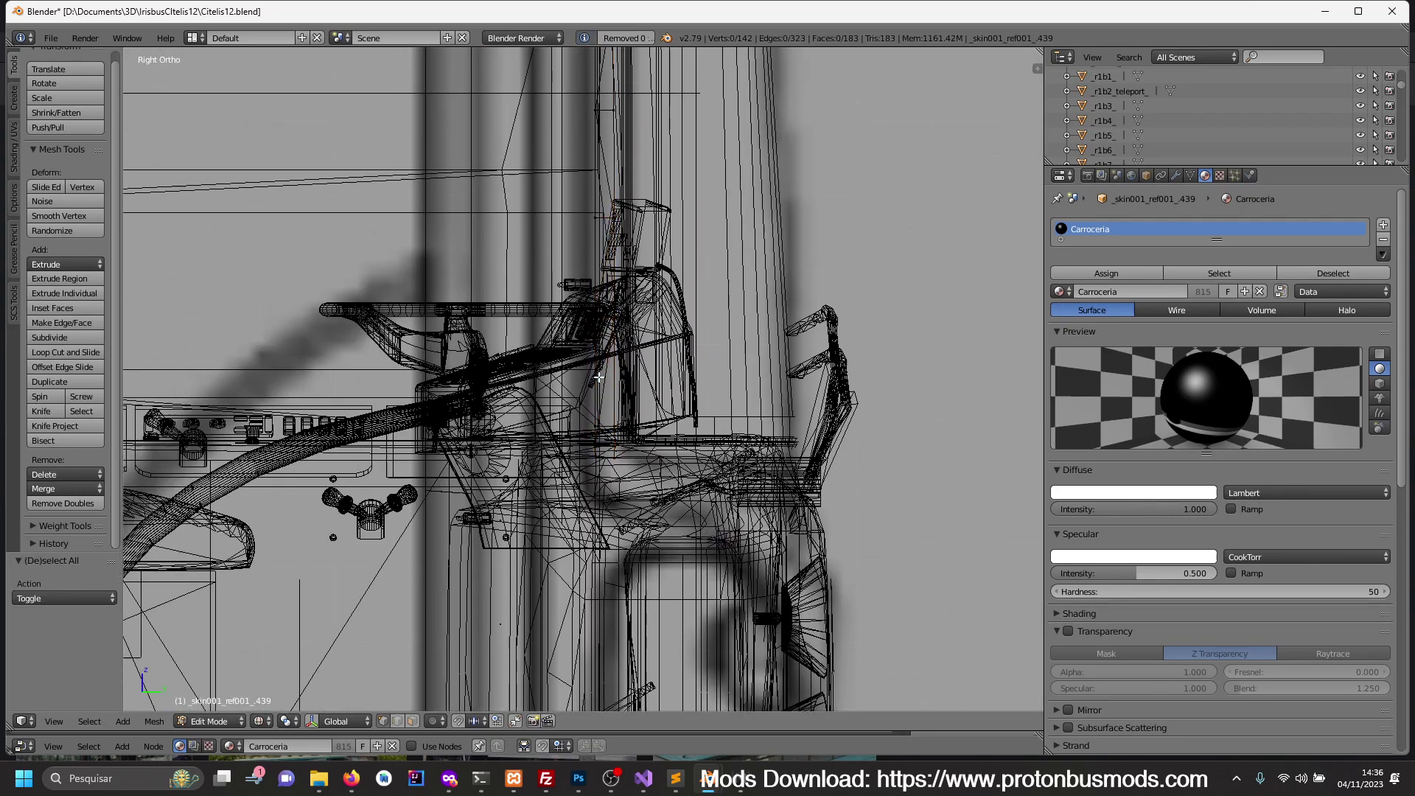
{"action": "key", "text": "l"}
{"action": "right_click", "coordinate": [595, 245]}
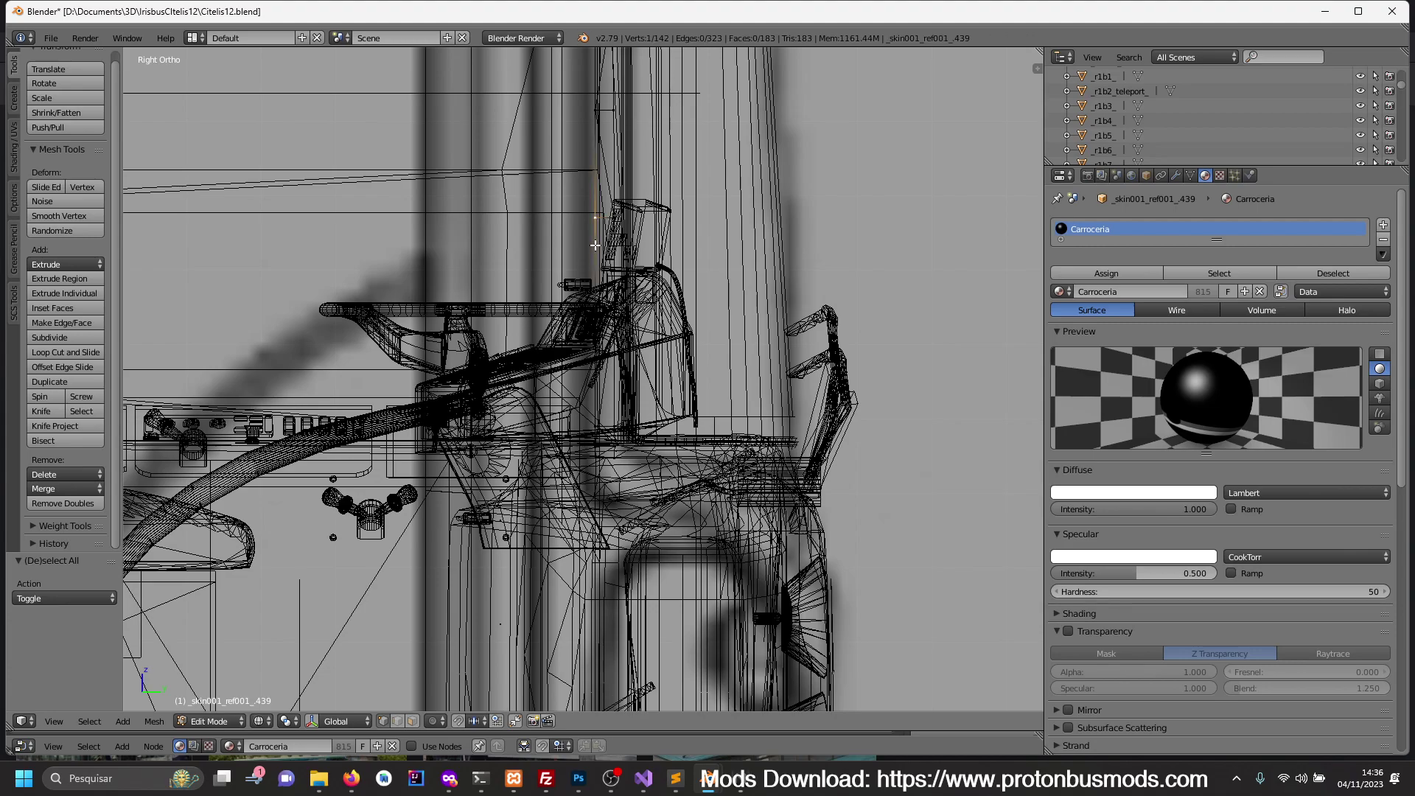
{"action": "key", "text": "l"}
{"action": "key", "text": "KP_Divide"}
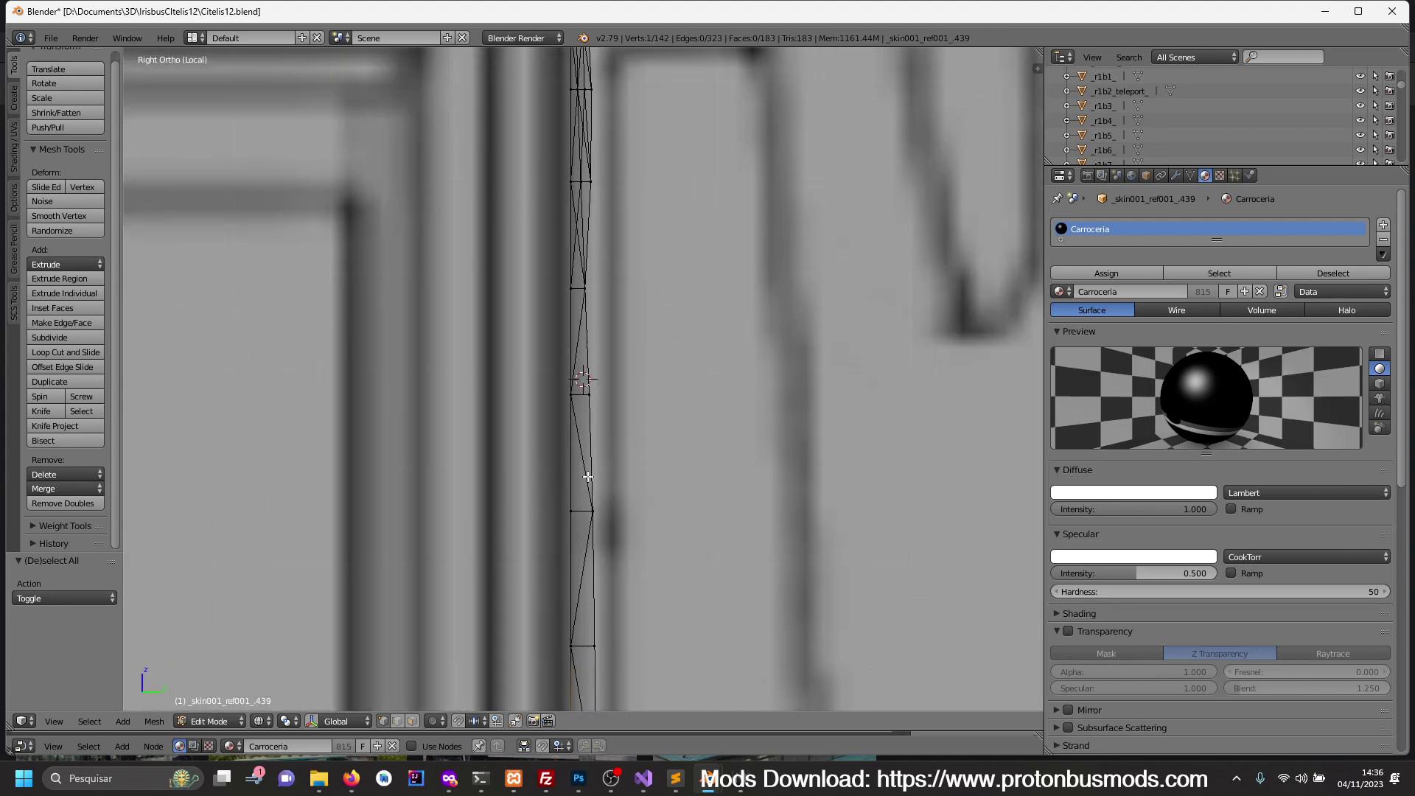
{"action": "scroll", "coordinate": [556, 484], "scroll_direction": "down", "scroll_amount": 3}
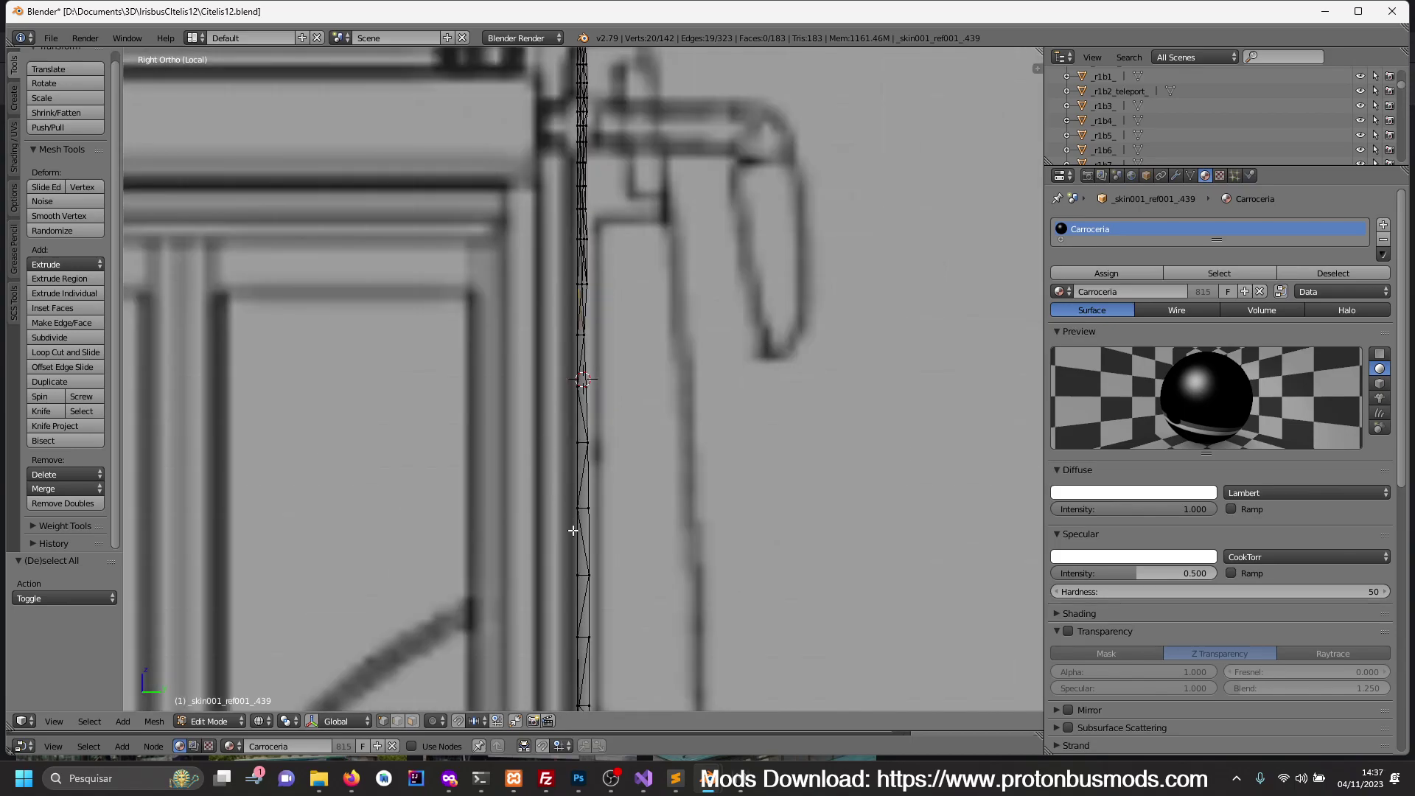
{"action": "key", "text": "l"}
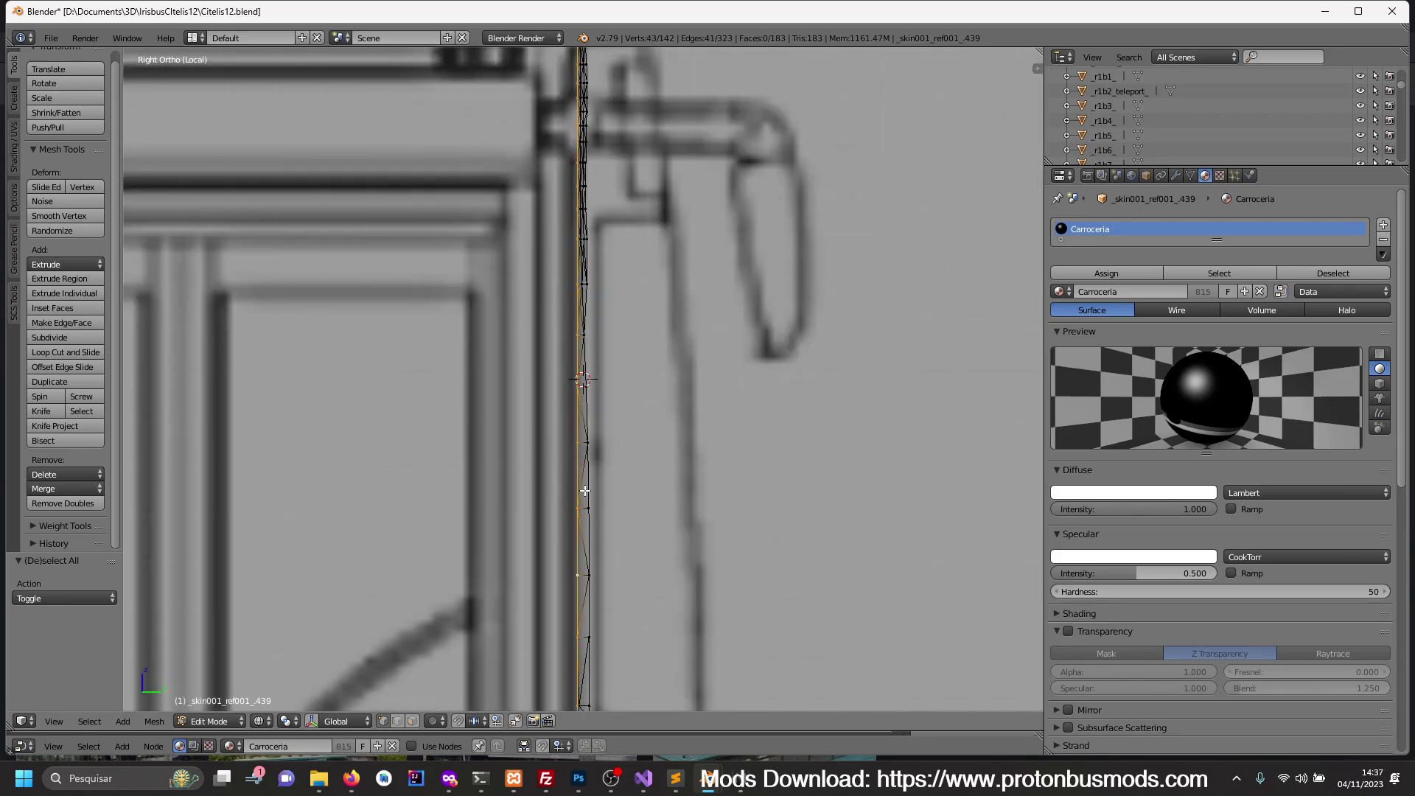
{"action": "middle_click_drag", "start_coordinate": [585, 490], "coordinate": [583, 510]}
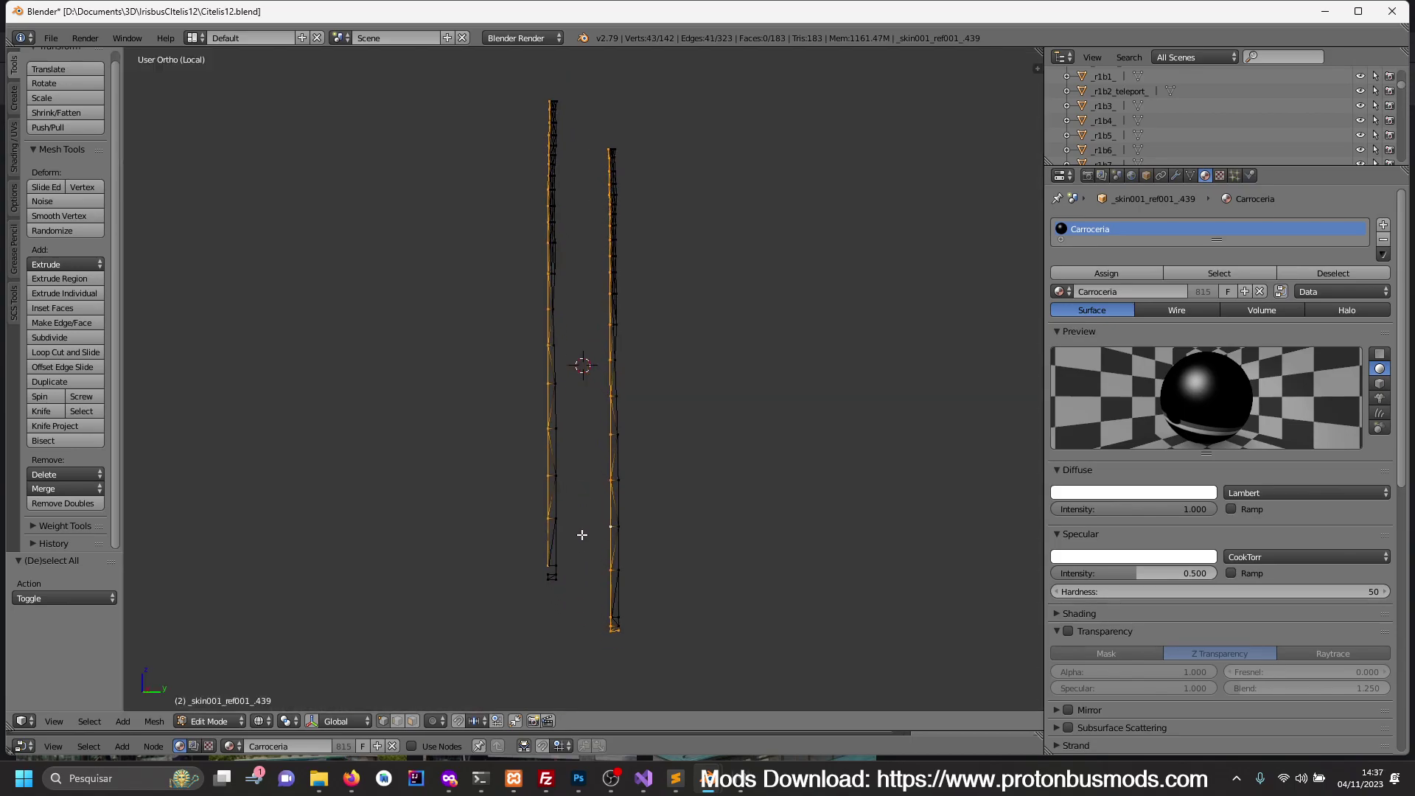
{"action": "scroll", "coordinate": [579, 531], "scroll_direction": "up", "scroll_amount": 3}
{"action": "scroll", "coordinate": [569, 411], "scroll_direction": "up", "scroll_amount": 3}
- Fill a face between the vertices at the base of the left pillar column
{"action": "key", "text": "a"}
{"action": "key", "text": "c"}
{"action": "scroll", "coordinate": [461, 461], "scroll_direction": "up", "scroll_amount": 5}
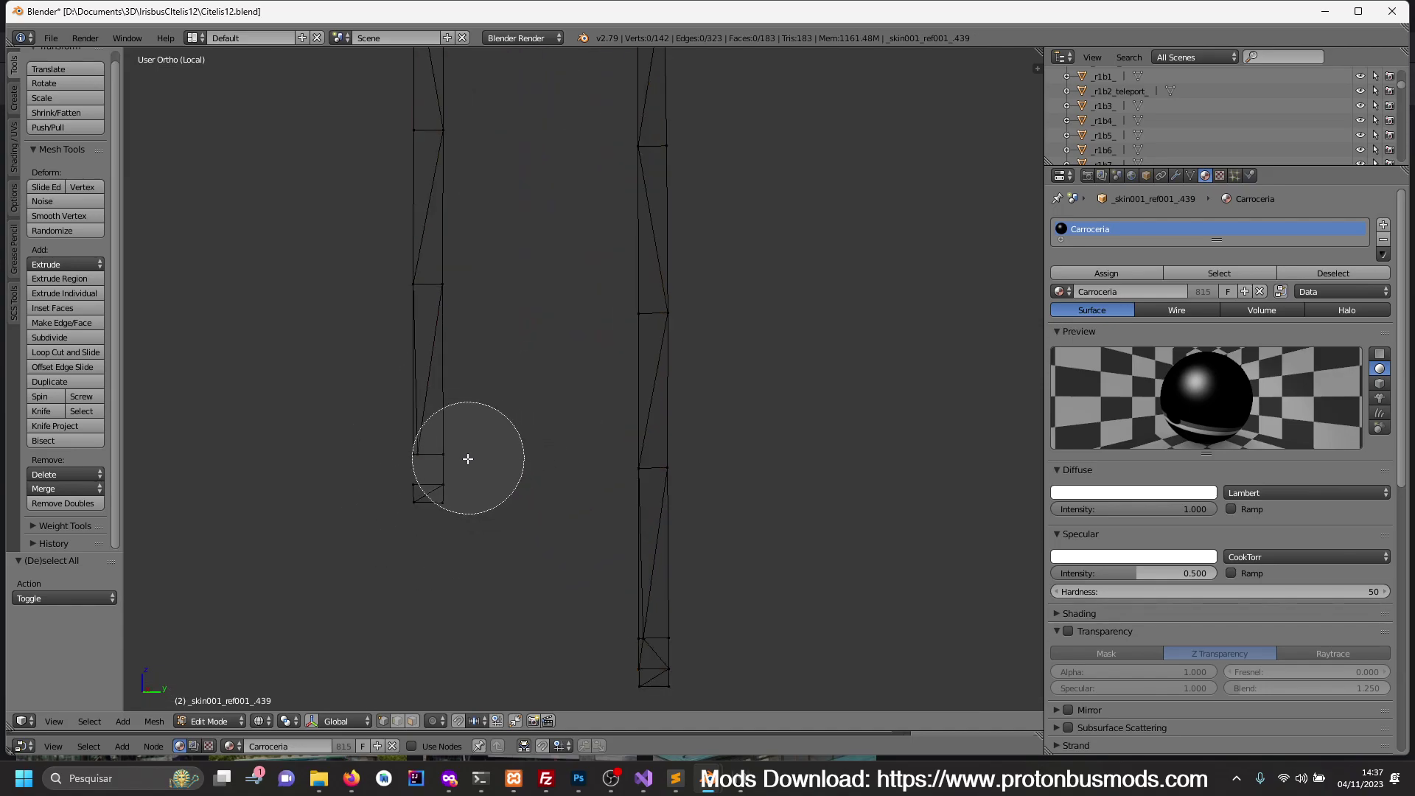
{"action": "scroll", "coordinate": [442, 453], "scroll_direction": "up", "scroll_amount": 3}
{"action": "left_click_drag", "start_coordinate": [435, 452], "coordinate": [431, 471]}
{"action": "key", "text": "Escape"}
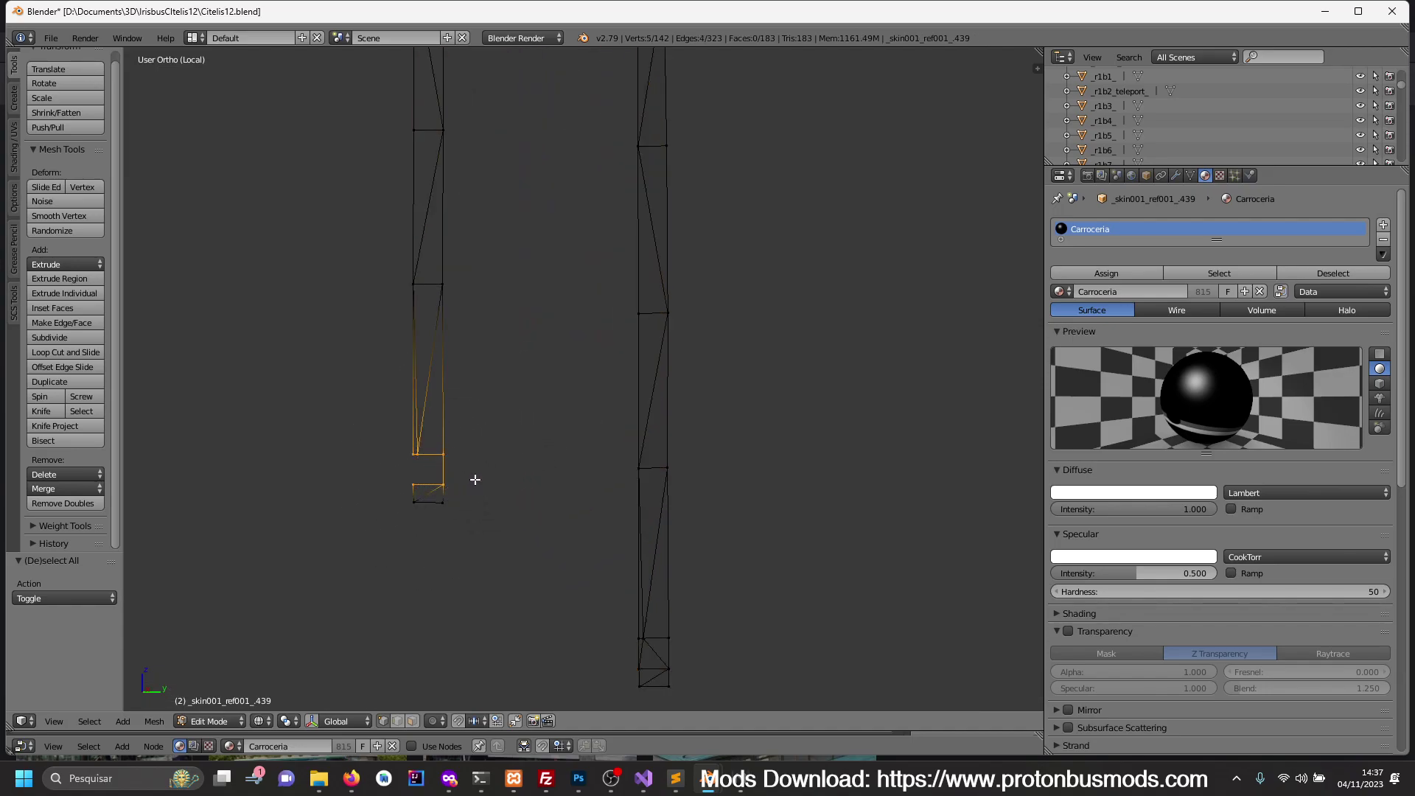
{"action": "key", "text": "f"}
- Extrude the left edge loops of both pillar columns along the Y axis
{"action": "key", "text": "a"}
{"action": "right_click", "coordinate": [413, 467], "text": "alt"}
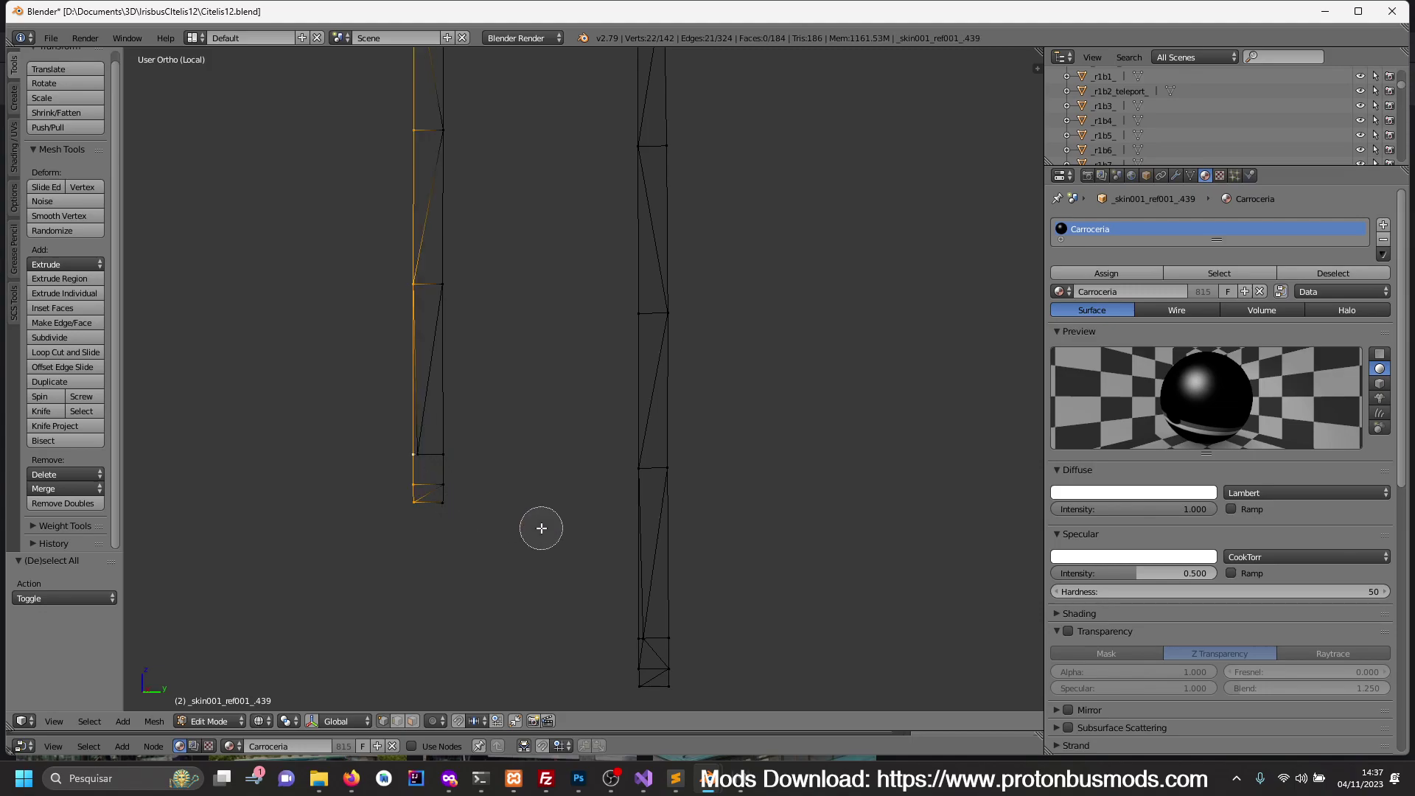
{"action": "right_click", "coordinate": [637, 408], "text": "alt+shift"}
{"action": "key", "text": "c"}
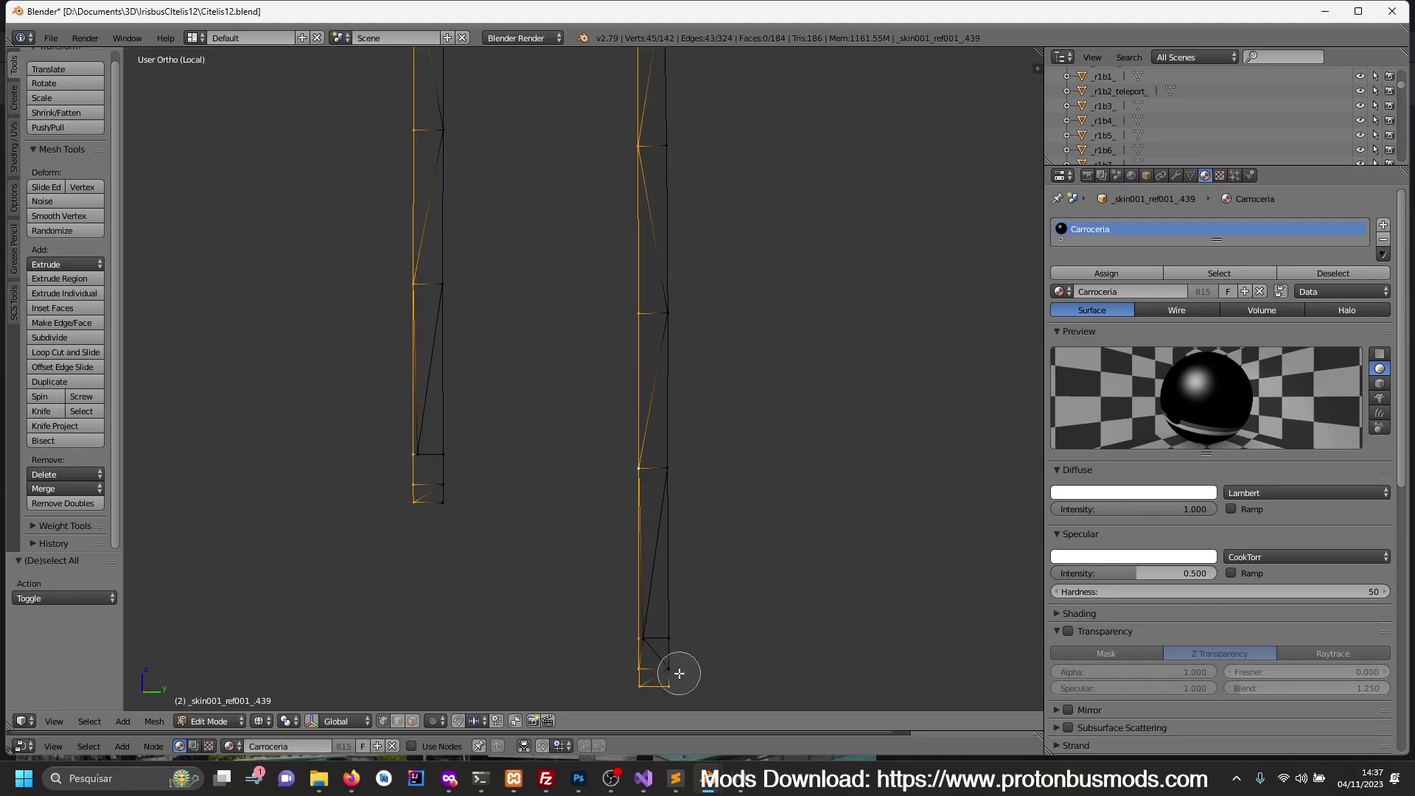
{"action": "middle_click", "coordinate": [673, 671]}
{"action": "key", "text": "Escape"}
{"action": "scroll", "coordinate": [689, 588], "scroll_direction": "down", "scroll_amount": 4}
{"action": "scroll", "coordinate": [690, 457], "scroll_direction": "down", "scroll_amount": 2}
{"action": "scroll", "coordinate": [690, 442], "scroll_direction": "down", "scroll_amount": 2}
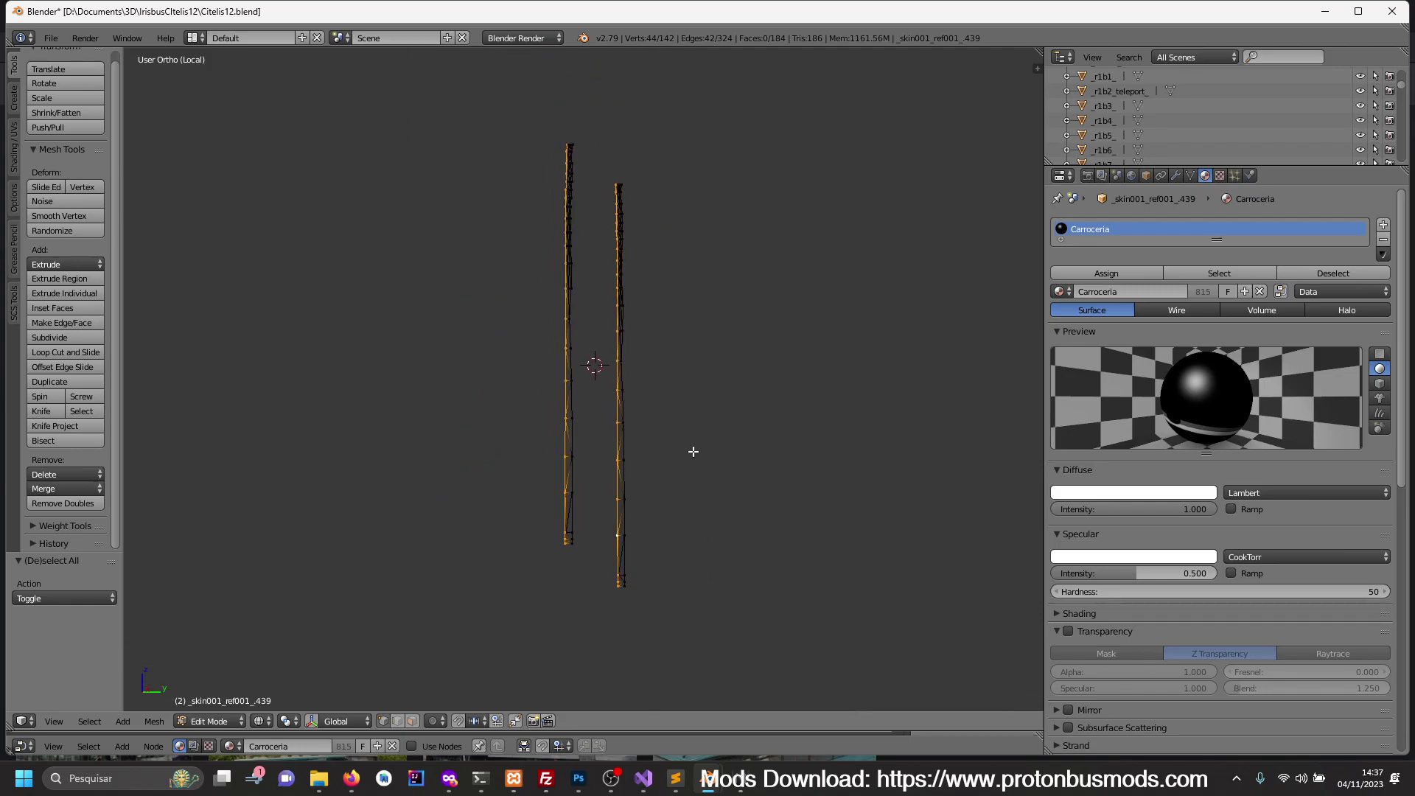
{"action": "key", "text": "KP_Divide"}
{"action": "key", "text": "z"}
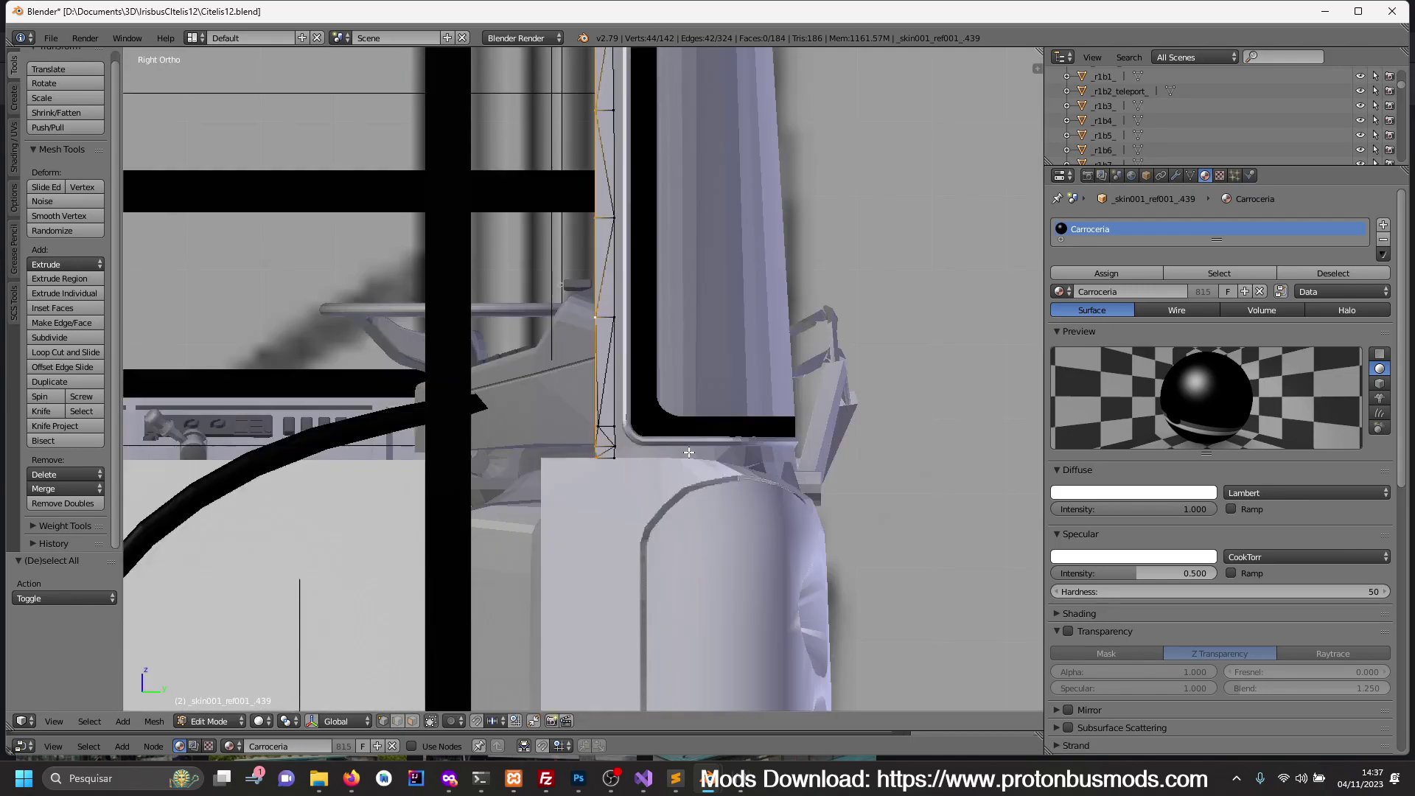
{"action": "key", "text": "e"}
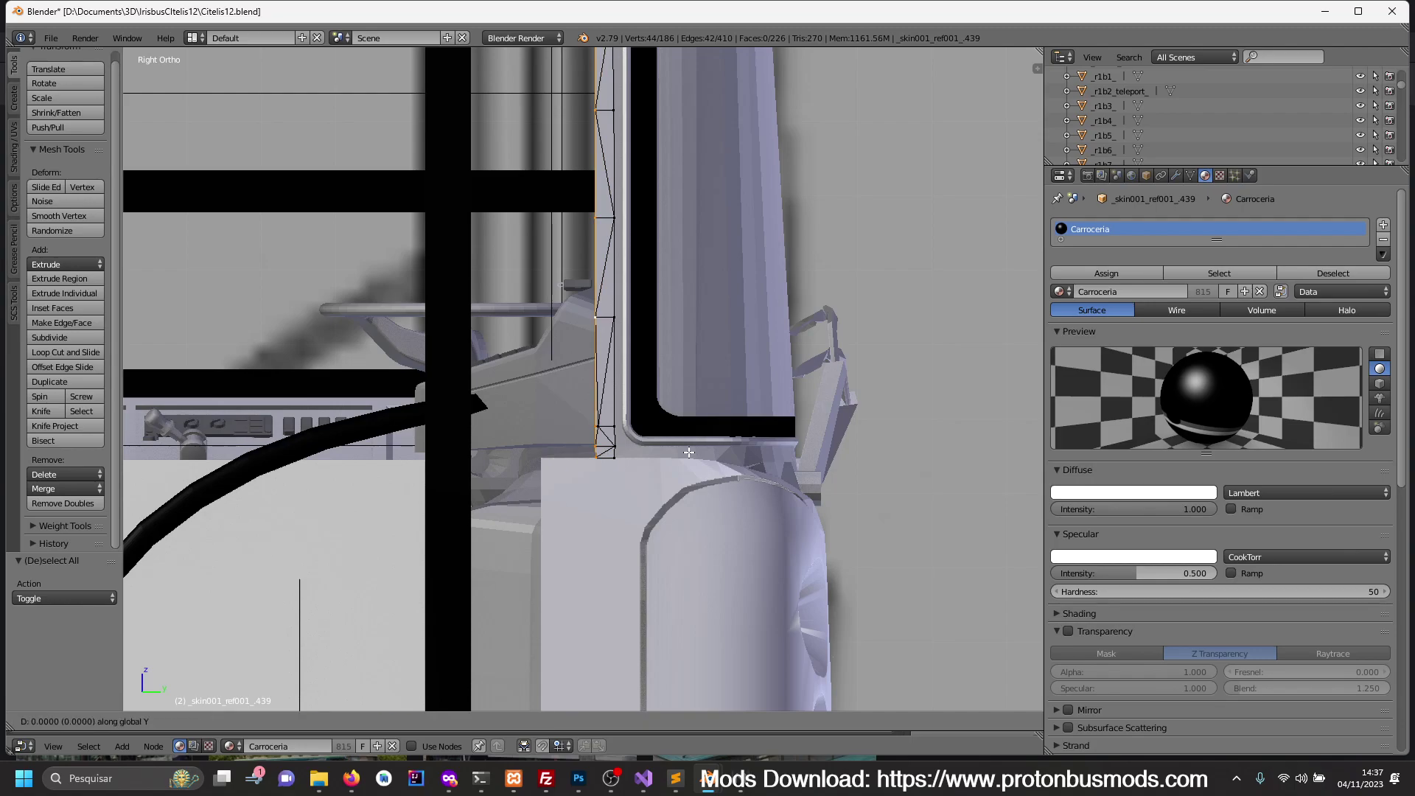
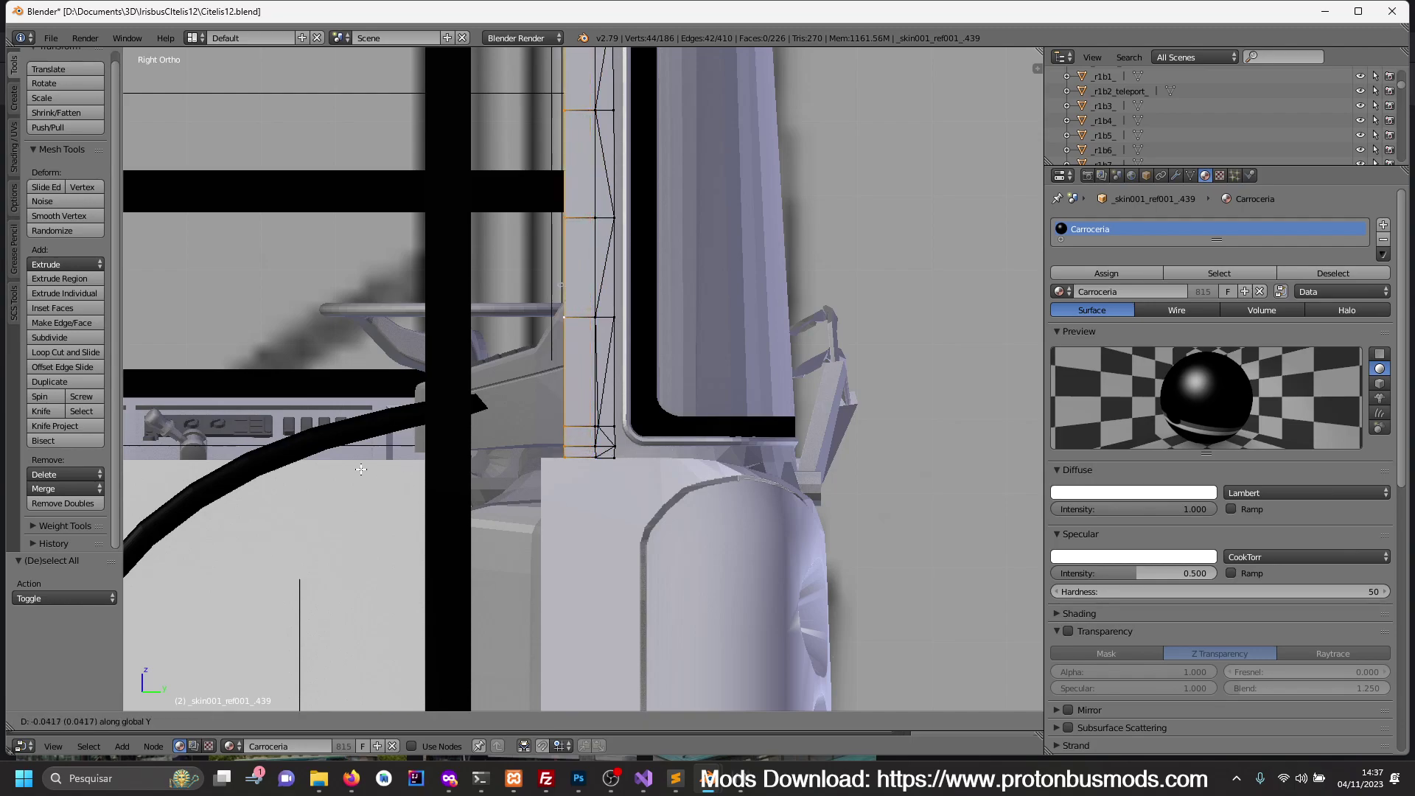
- Confirm the front body edge extrusion of -0.073 along Y and return to Object Mode
{"action": "left_click", "coordinate": [150, 453]}
{"action": "scroll", "coordinate": [482, 272], "scroll_direction": "down", "scroll_amount": 3}
{"action": "scroll", "coordinate": [482, 272], "scroll_direction": "down", "scroll_amount": 5}
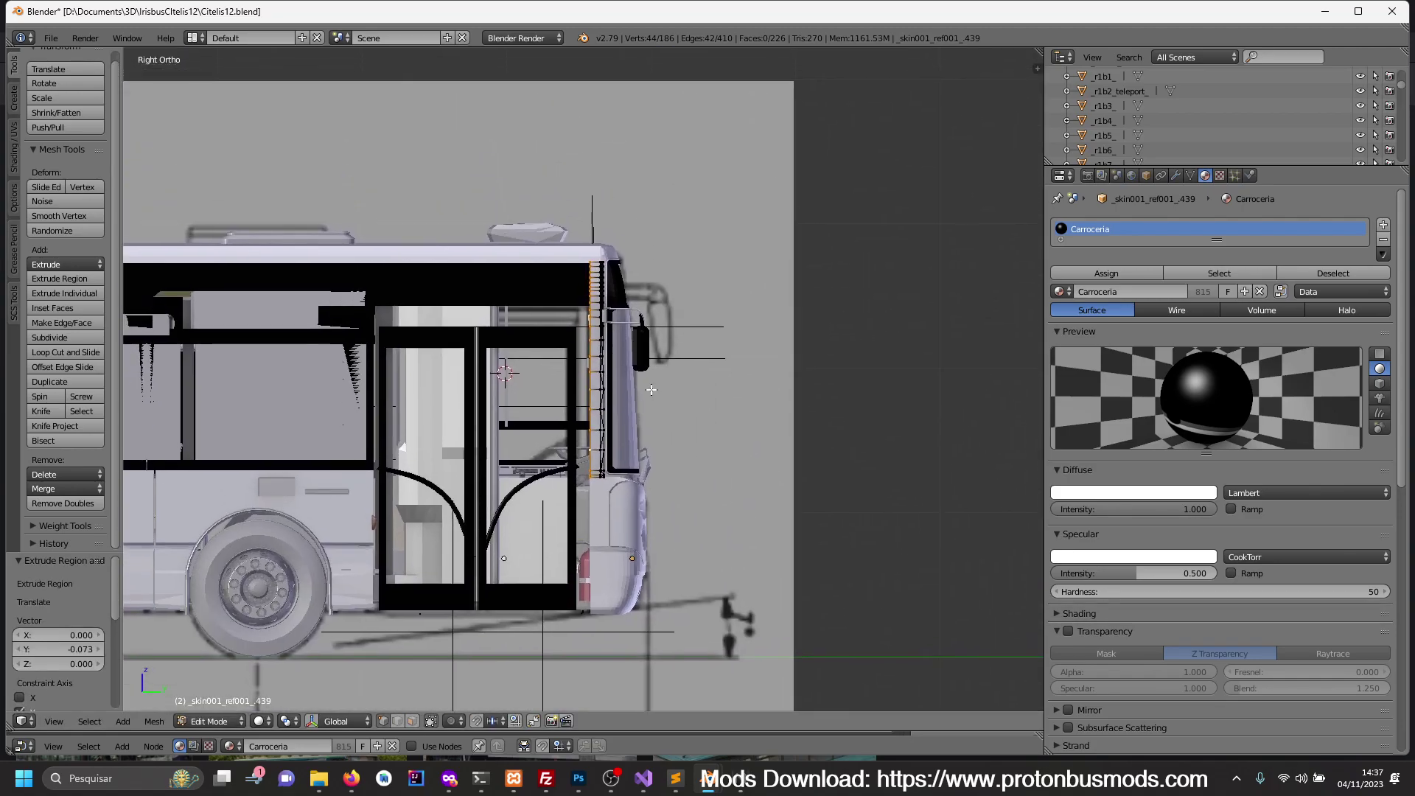
{"action": "middle_click_drag", "start_coordinate": [482, 272], "coordinate": [526, 469]}
{"action": "key", "text": "Tab"}
- Add the bus front section to the selection and isolate both pieces in Local view
{"action": "scroll", "coordinate": [592, 423], "scroll_direction": "up", "scroll_amount": 1}
{"action": "scroll", "coordinate": [651, 404], "scroll_direction": "up", "scroll_amount": 2}
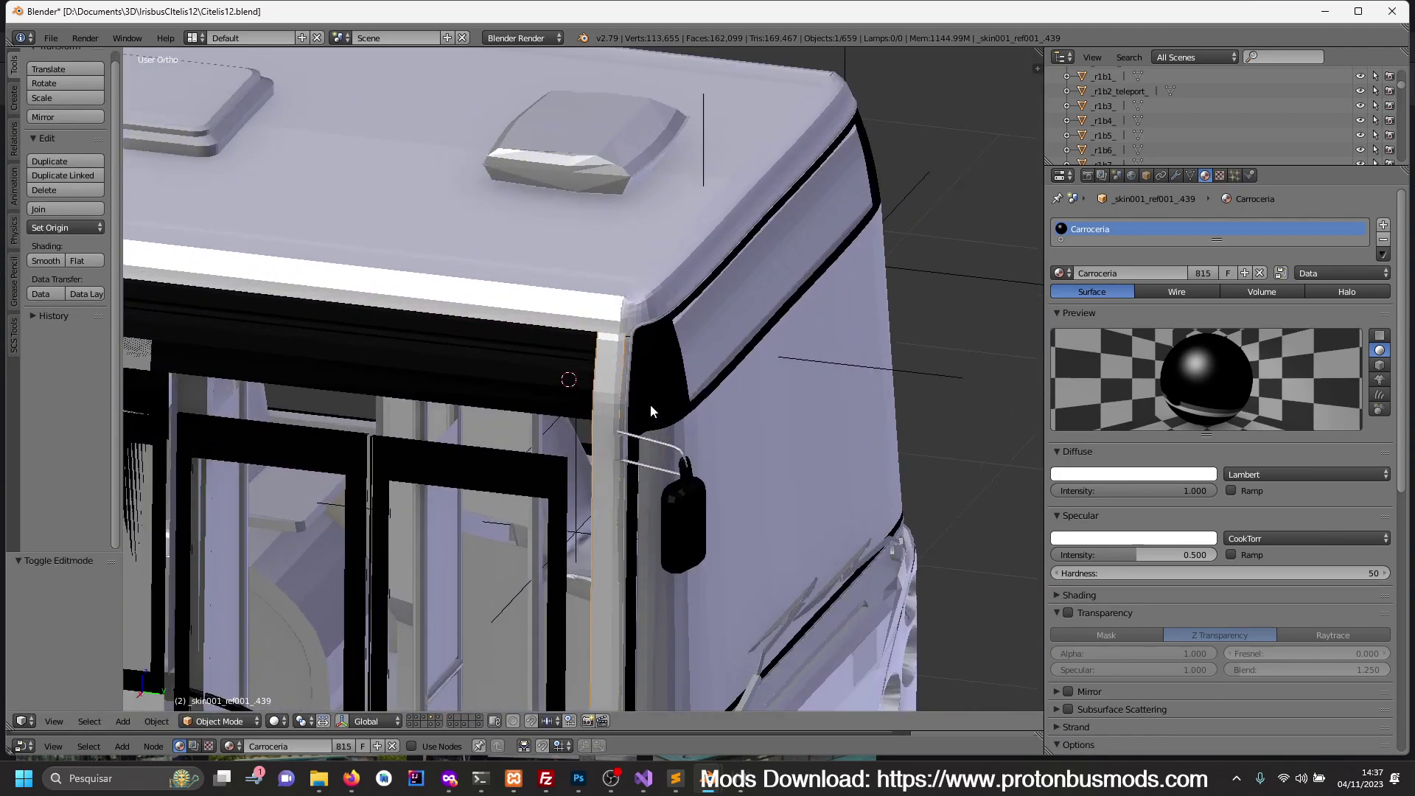
{"action": "scroll", "coordinate": [650, 404], "scroll_direction": "up", "scroll_amount": 2}
{"action": "scroll", "coordinate": [650, 411], "scroll_direction": "up", "scroll_amount": 1}
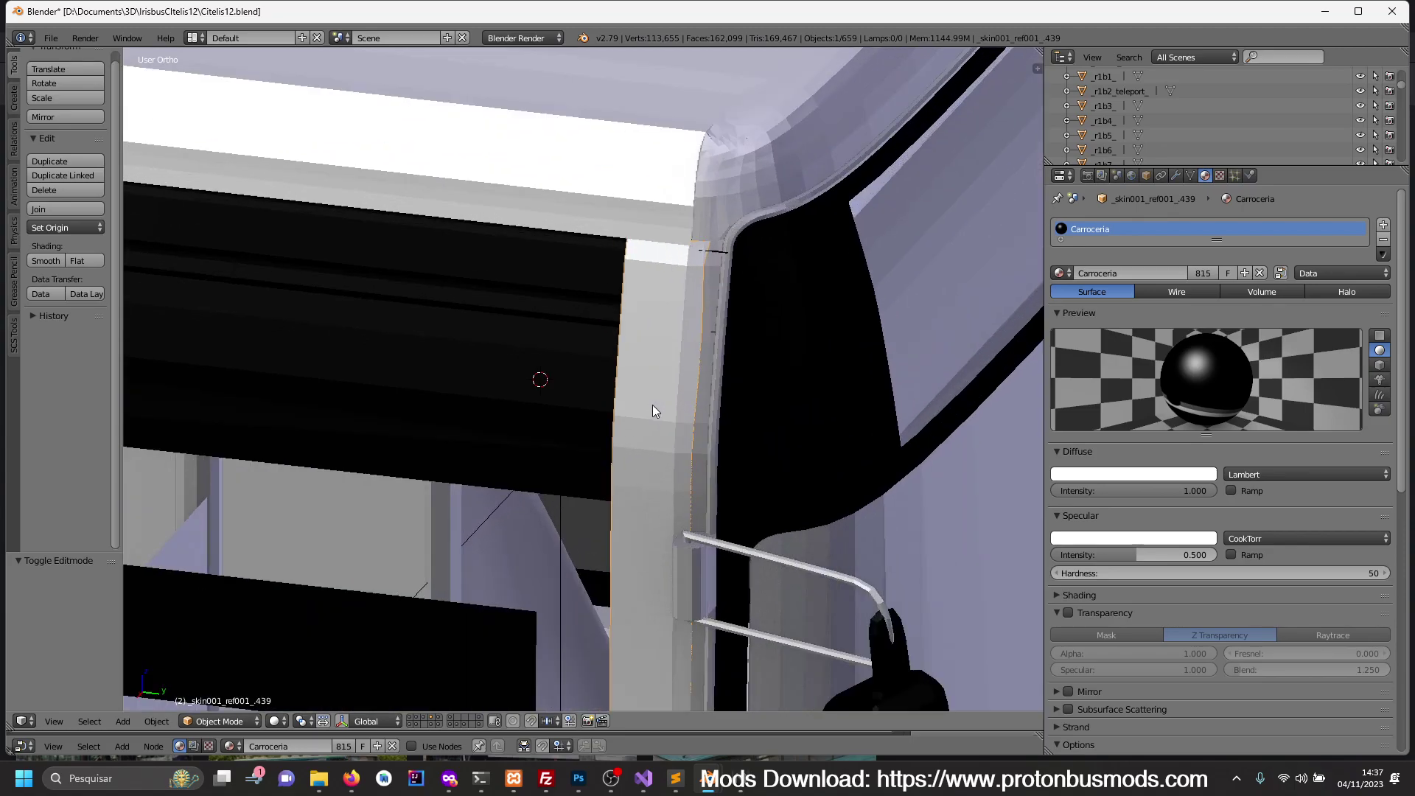
{"action": "scroll", "coordinate": [650, 405], "scroll_direction": "down", "scroll_amount": 2}
{"action": "scroll", "coordinate": [649, 405], "scroll_direction": "down", "scroll_amount": 2}
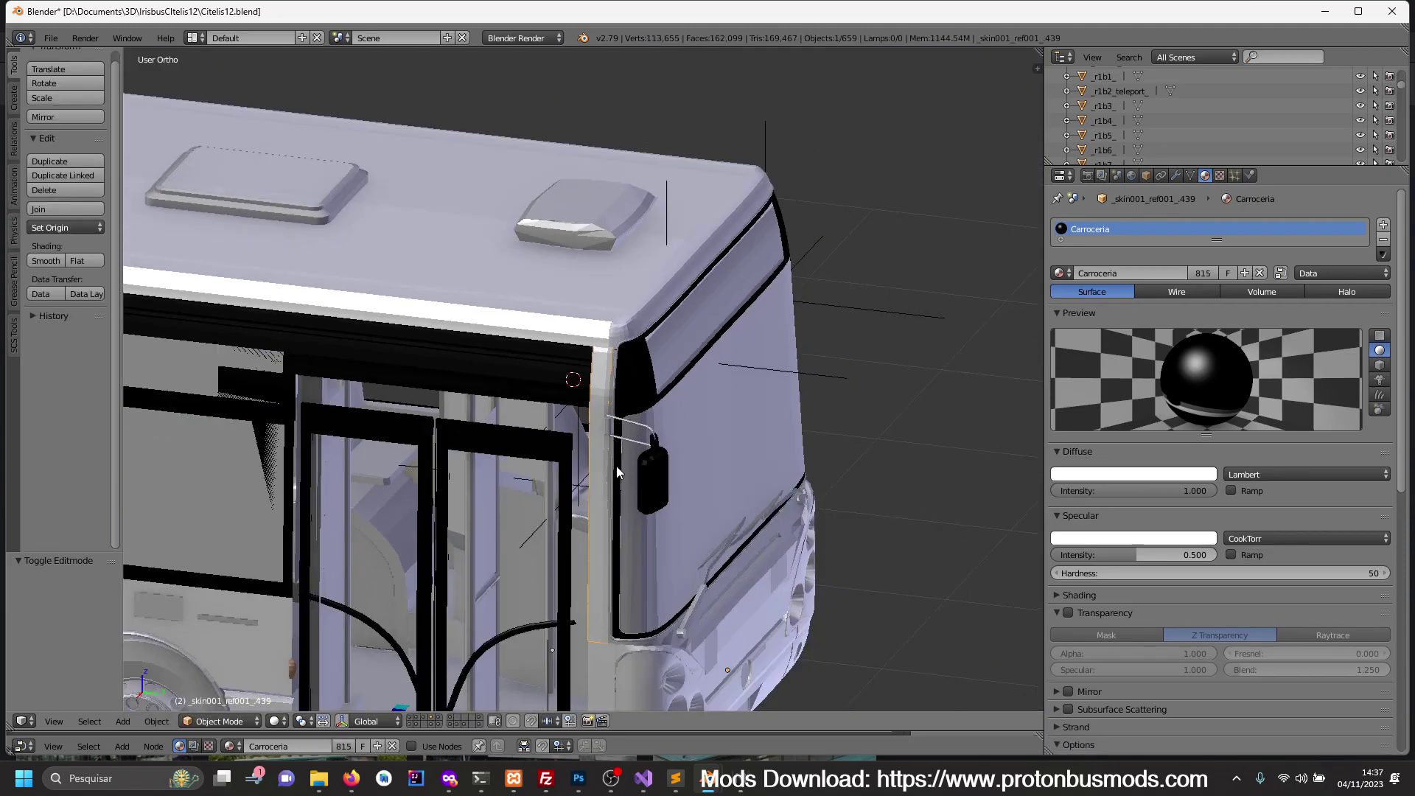
{"action": "scroll", "coordinate": [638, 435], "scroll_direction": "down", "scroll_amount": 2}
{"action": "scroll", "coordinate": [639, 434], "scroll_direction": "down", "scroll_amount": 1}
{"action": "right_click", "coordinate": [701, 453], "text": "shift"}
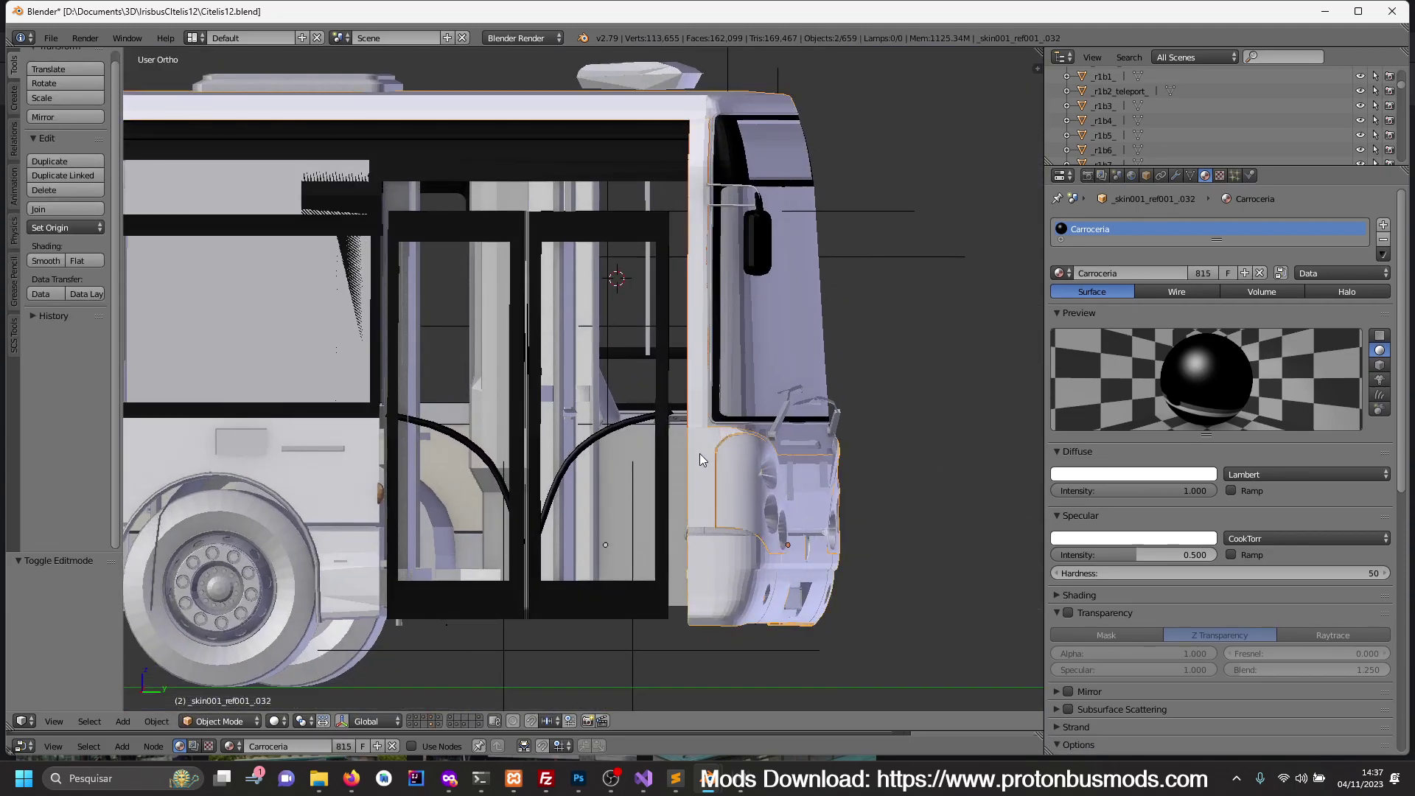
{"action": "key", "text": "KP_Divide"}
{"action": "mouse_move", "coordinate": [701, 453]}
{"action": "middle_mouse_down"}
{"action": "mouse_move", "coordinate": [839, 439]}
{"action": "mouse_move", "coordinate": [529, 458]}
{"action": "mouse_move", "coordinate": [559, 457]}
{"action": "middle_mouse_up"}
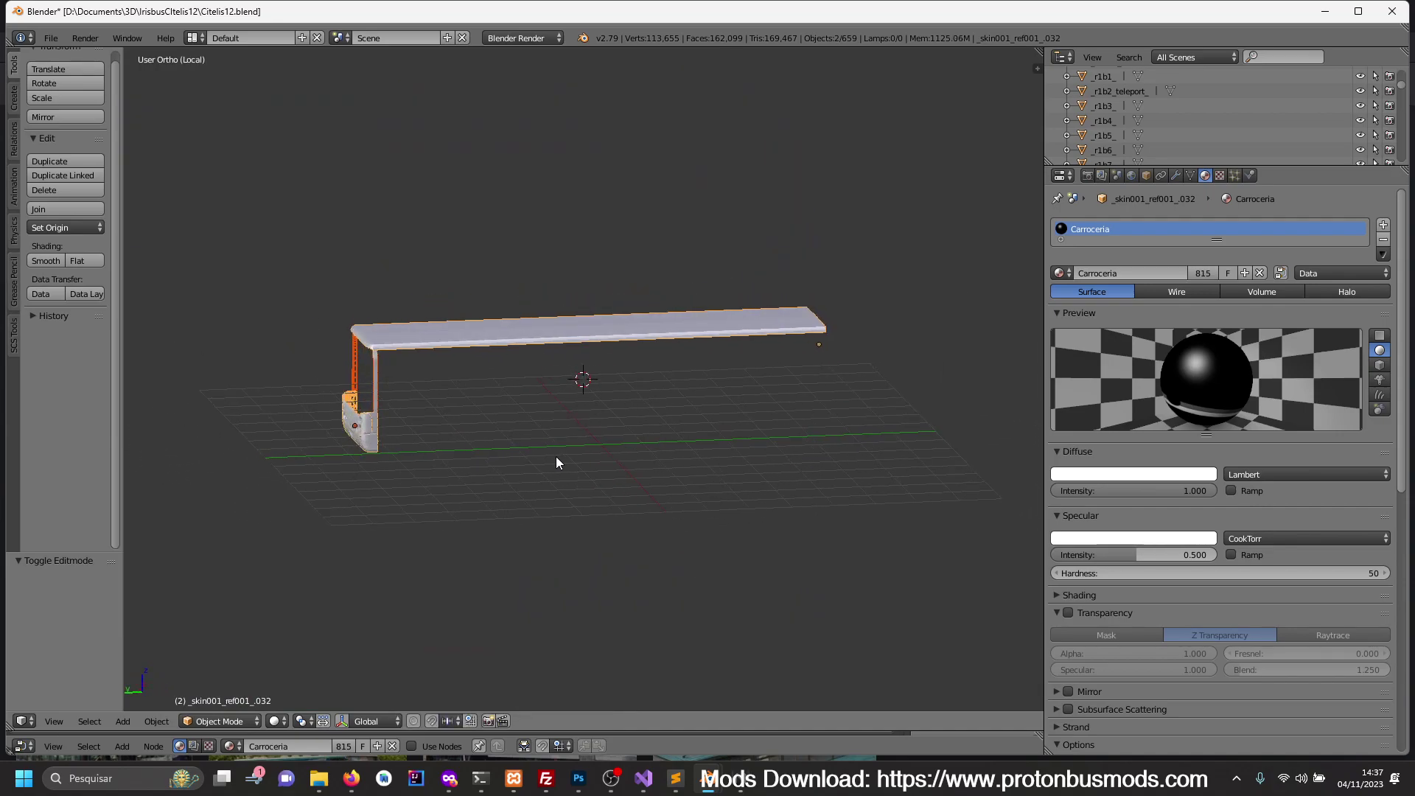
- Join the front section and long upper body piece into one object, viewed from the right
{"action": "key", "text": "ctrl+j"}
{"action": "key", "text": "KP_3"}
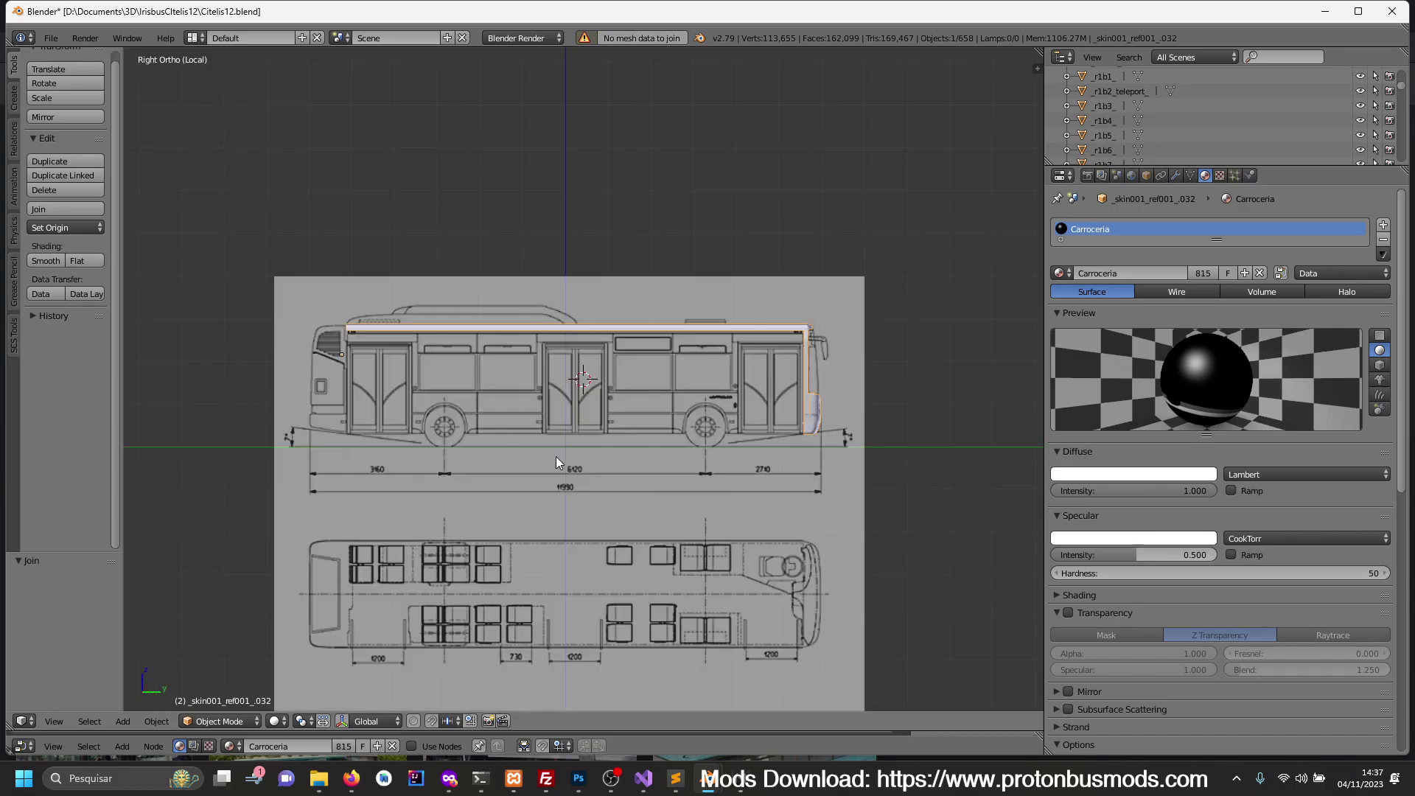
{"action": "scroll", "coordinate": [608, 401], "scroll_direction": "down", "scroll_amount": 3, "text": "ctrl"}
{"action": "scroll", "coordinate": [635, 448], "scroll_direction": "up", "scroll_amount": 4}
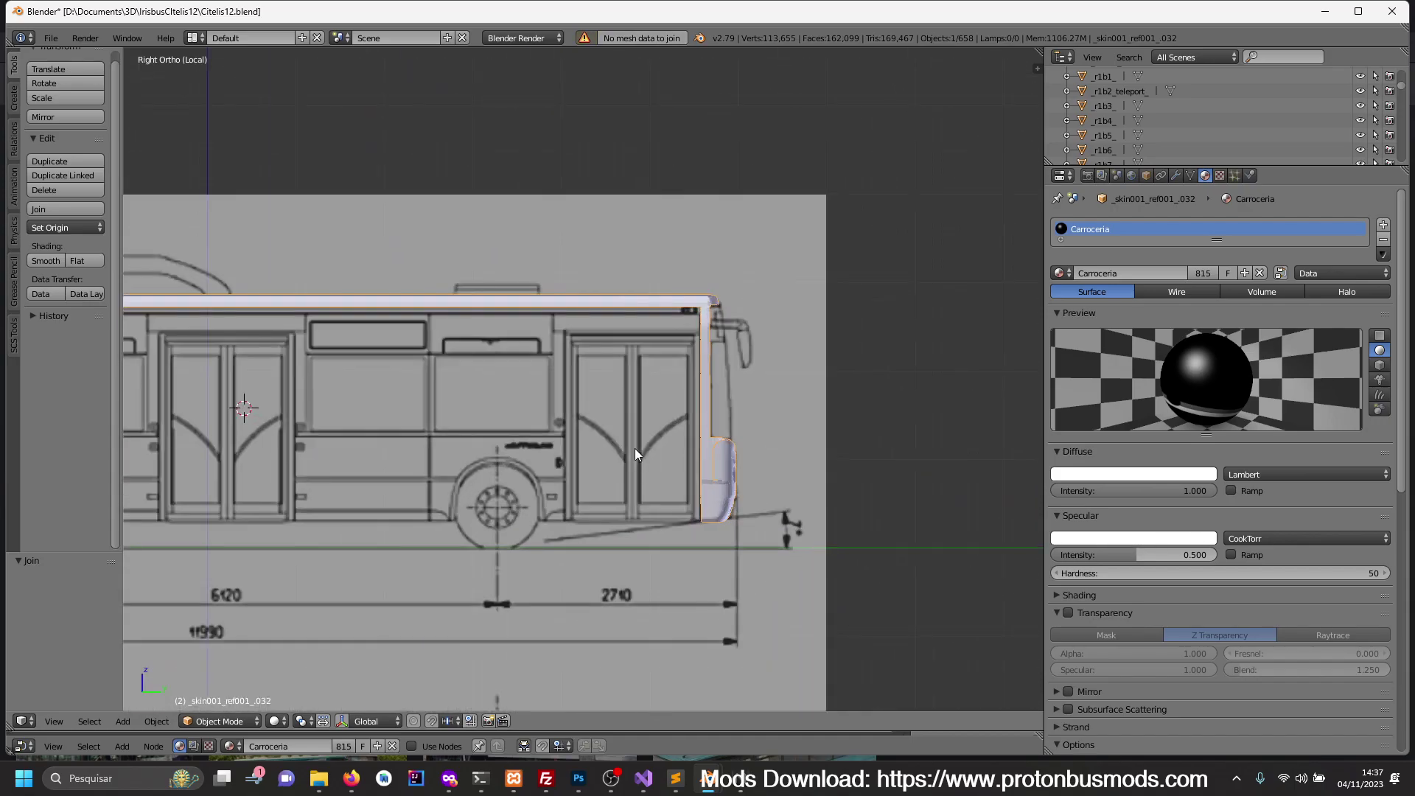
{"action": "scroll", "coordinate": [640, 449], "scroll_direction": "up", "scroll_amount": 2}
- Select the front section's rear vertical edge loop, leaving out the bottom vertices
{"action": "key", "text": "Tab"}
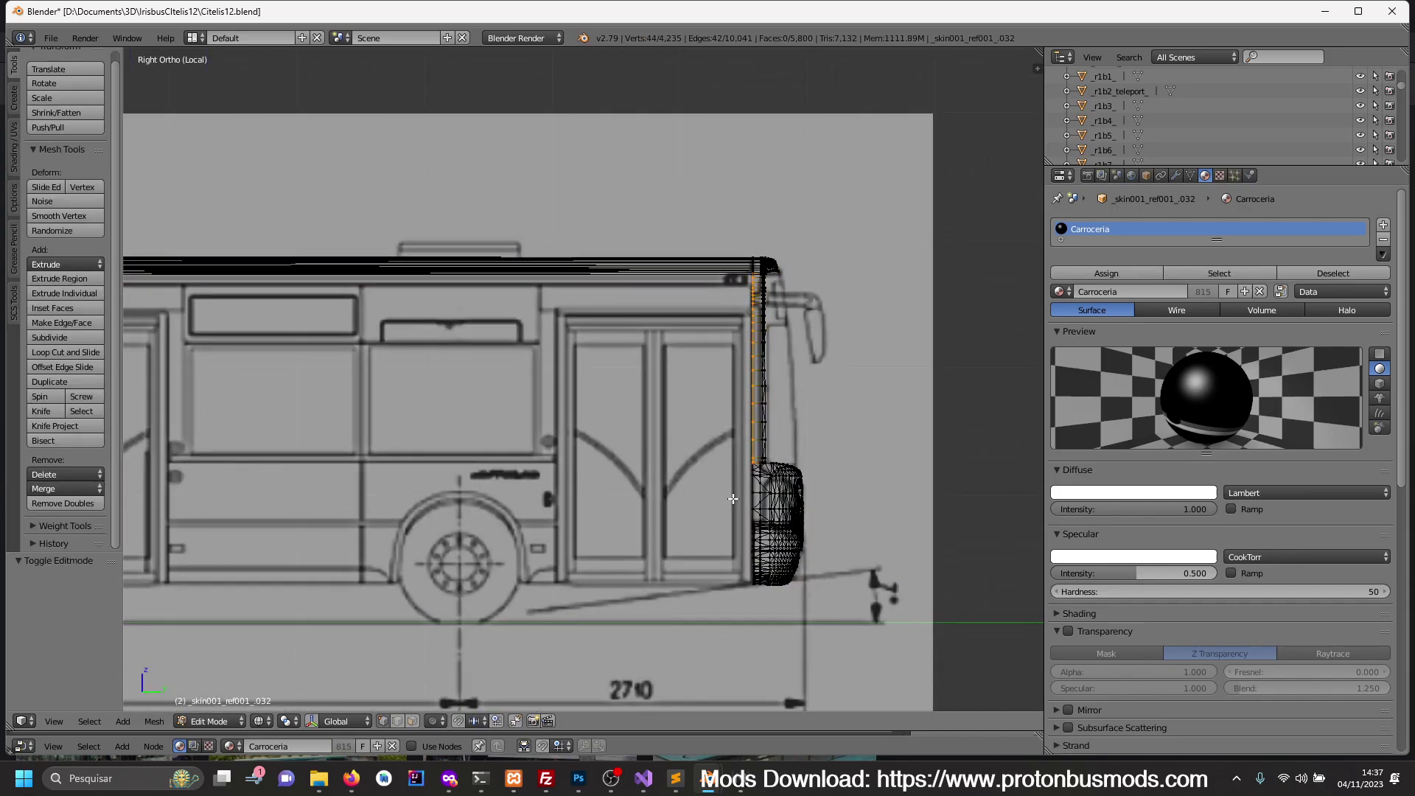
{"action": "scroll", "coordinate": [733, 499], "scroll_direction": "up", "scroll_amount": 1}
{"action": "scroll", "coordinate": [663, 442], "scroll_direction": "up", "scroll_amount": 5}
{"action": "scroll", "coordinate": [635, 415], "scroll_direction": "up", "scroll_amount": 1}
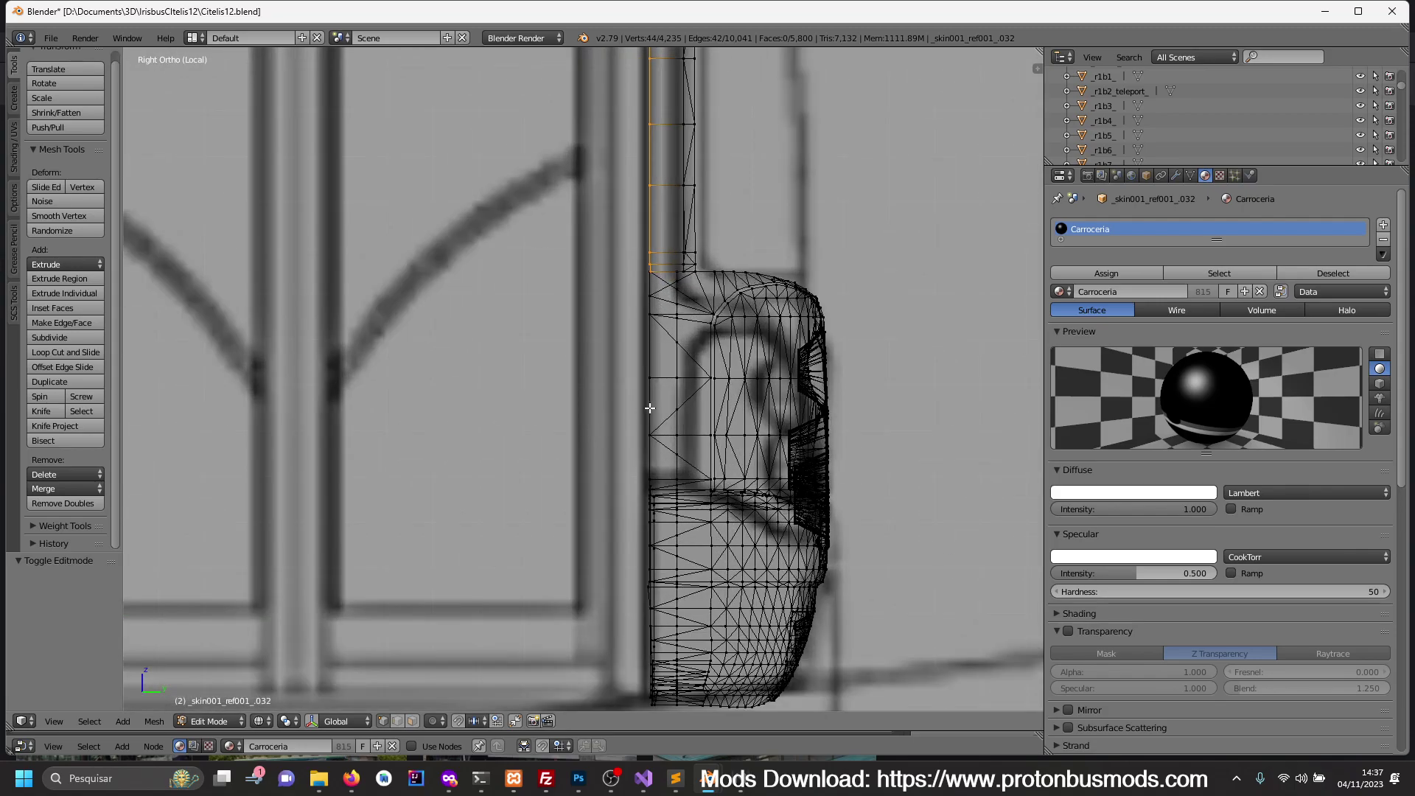
{"action": "left_click", "coordinate": [650, 408], "text": "alt+shift"}
{"action": "scroll", "coordinate": [649, 408], "scroll_direction": "down", "scroll_amount": 4}
{"action": "mouse_move", "coordinate": [649, 408]}
{"action": "middle_mouse_down"}
{"action": "mouse_move", "coordinate": [592, 461]}
{"action": "mouse_move", "coordinate": [697, 517]}
{"action": "mouse_move", "coordinate": [782, 405]}
{"action": "mouse_move", "coordinate": [698, 443]}
{"action": "mouse_move", "coordinate": [675, 436]}
{"action": "middle_mouse_up"}
{"action": "key", "text": "KP_3"}
{"action": "scroll", "coordinate": [816, 437], "scroll_direction": "up", "scroll_amount": 4}
{"action": "key", "text": "c"}
{"action": "key", "text": "Escape"}
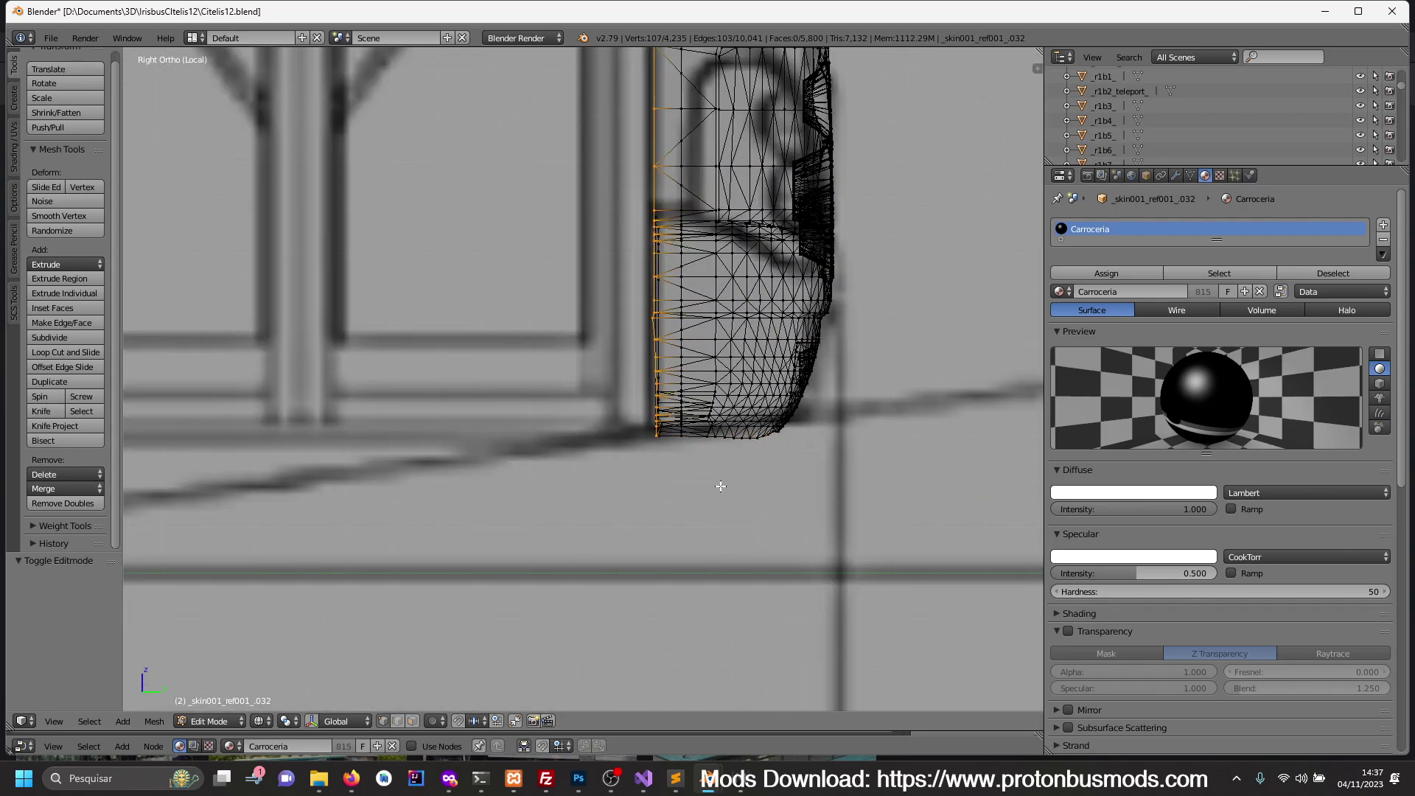
- Flatten the selected edge loop into a straight line by scaling Y to 0
{"action": "key", "text": "s"}
{"action": "key", "text": "y"}
{"action": "key", "text": "0"}
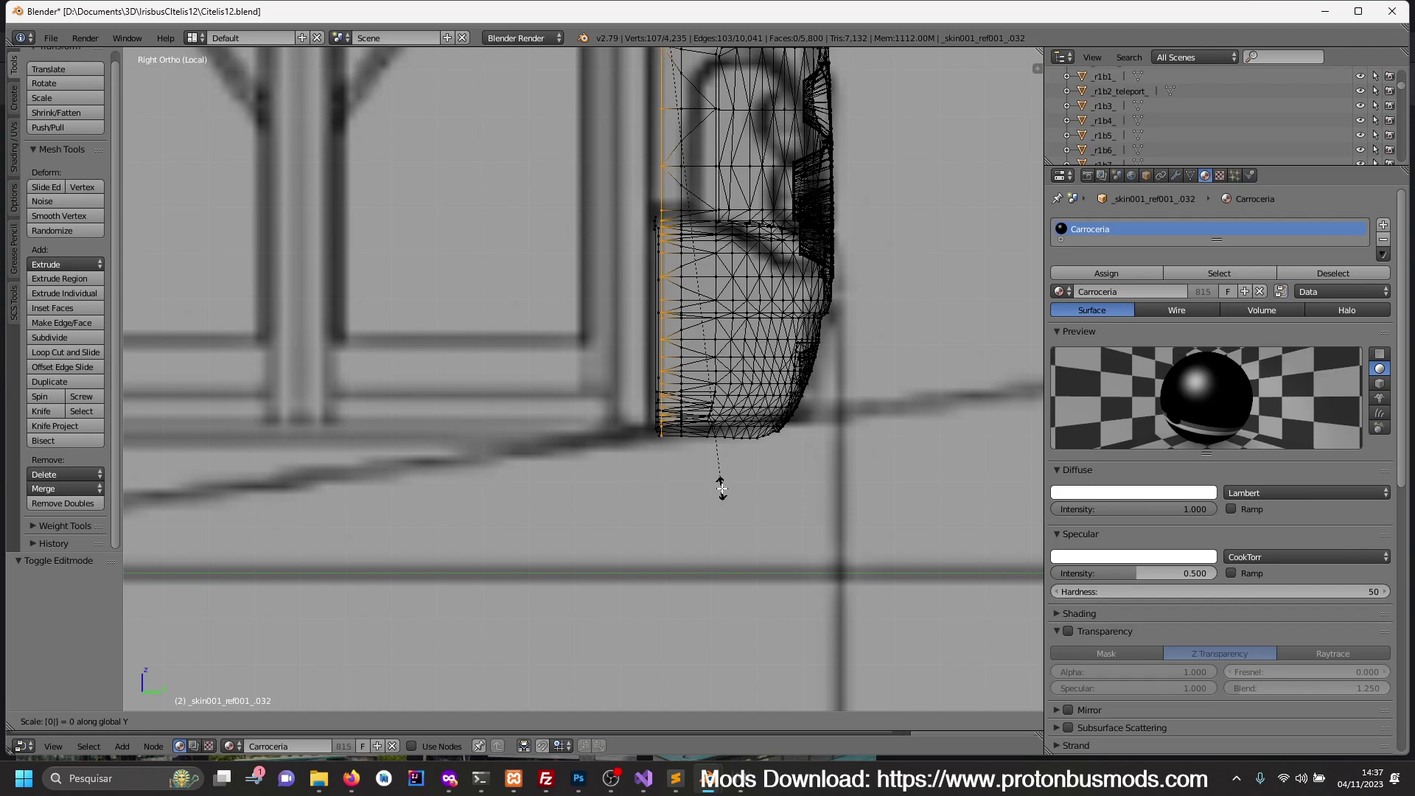
{"action": "key", "text": "Return"}
{"action": "key", "text": "z"}
{"action": "scroll", "coordinate": [744, 508], "scroll_direction": "up", "scroll_amount": 3, "text": "shift"}
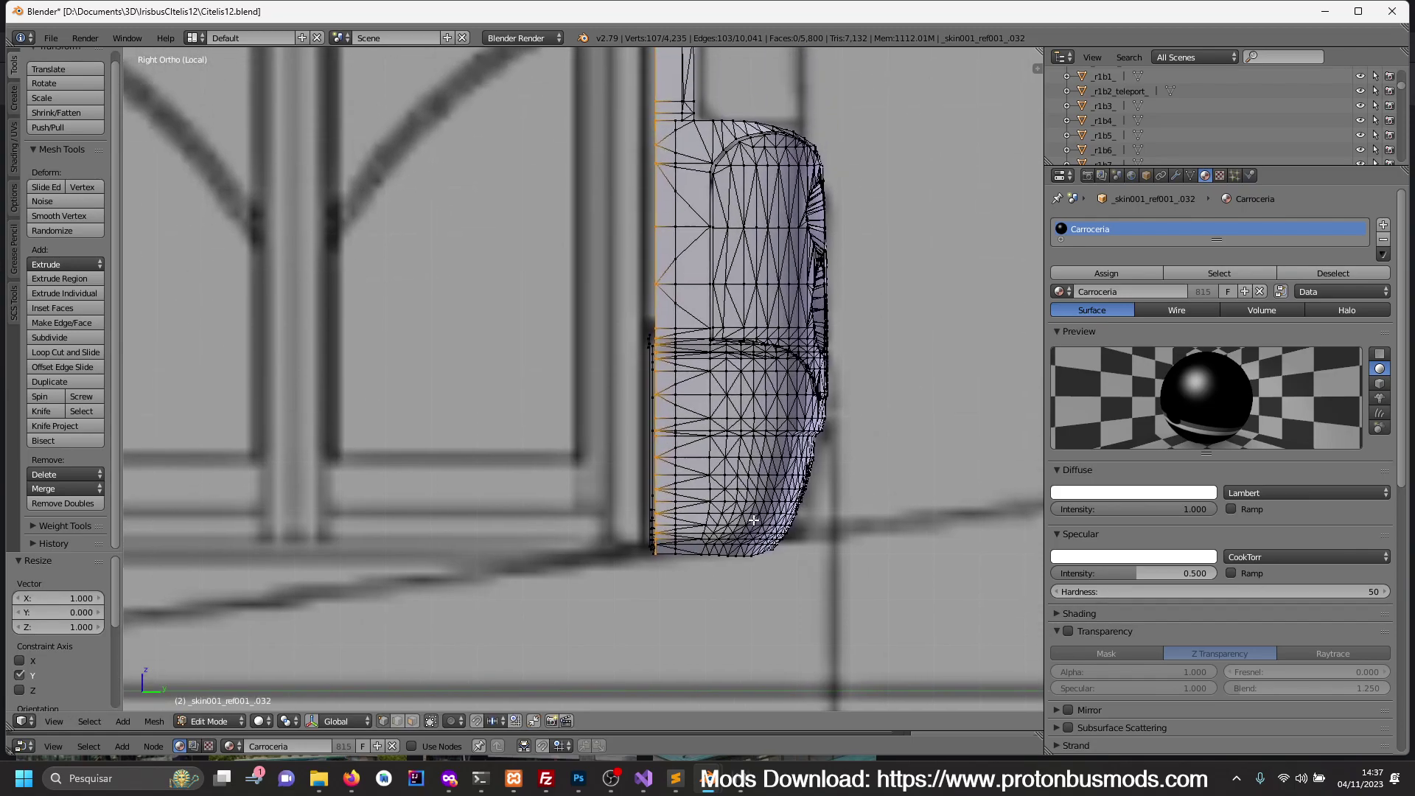
{"action": "scroll", "coordinate": [754, 550], "scroll_direction": "up", "scroll_amount": 1, "text": "shift"}
{"action": "mouse_move", "coordinate": [719, 487]}
{"action": "middle_mouse_down"}
{"action": "mouse_move", "coordinate": [588, 496]}
{"action": "mouse_move", "coordinate": [733, 509]}
{"action": "mouse_move", "coordinate": [465, 499]}
{"action": "mouse_move", "coordinate": [646, 488]}
{"action": "middle_mouse_up"}
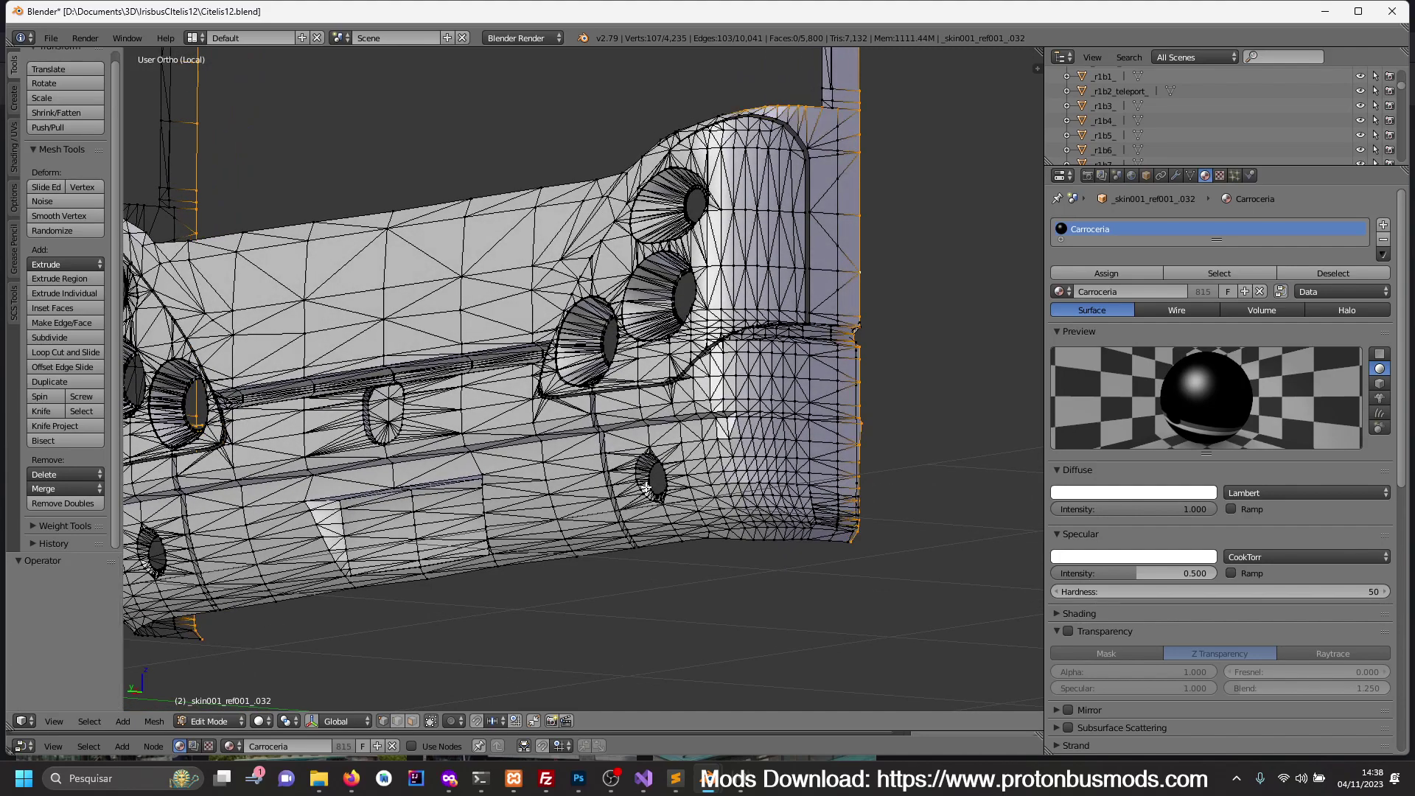
- Re-flatten the vertex column on Y and shift it -0.0203 along Y
{"action": "key", "text": "KP_3"}
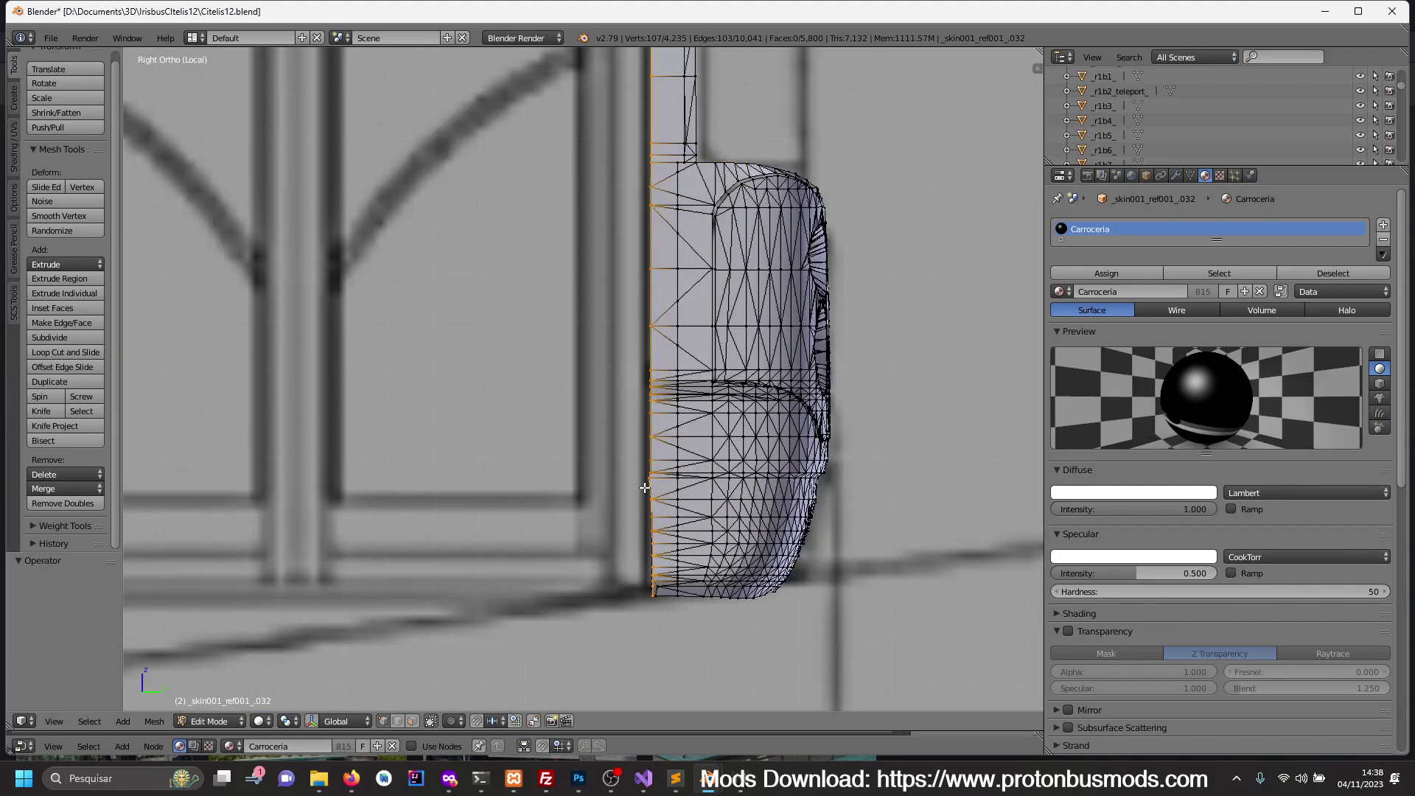
{"action": "key", "text": "s"}
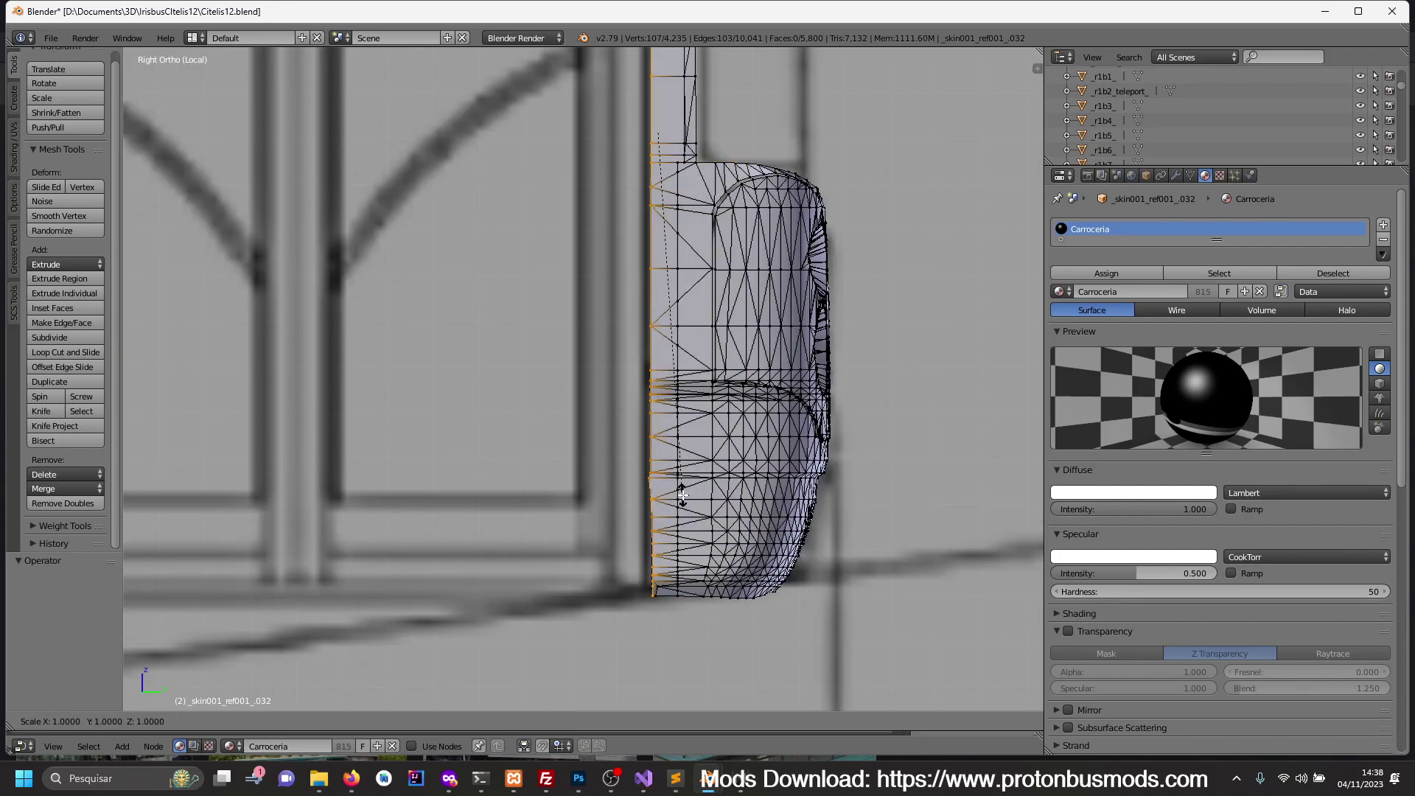
{"action": "key", "text": "y"}
{"action": "key", "text": "0"}
{"action": "key", "text": "Return"}
{"action": "key", "text": "g"}
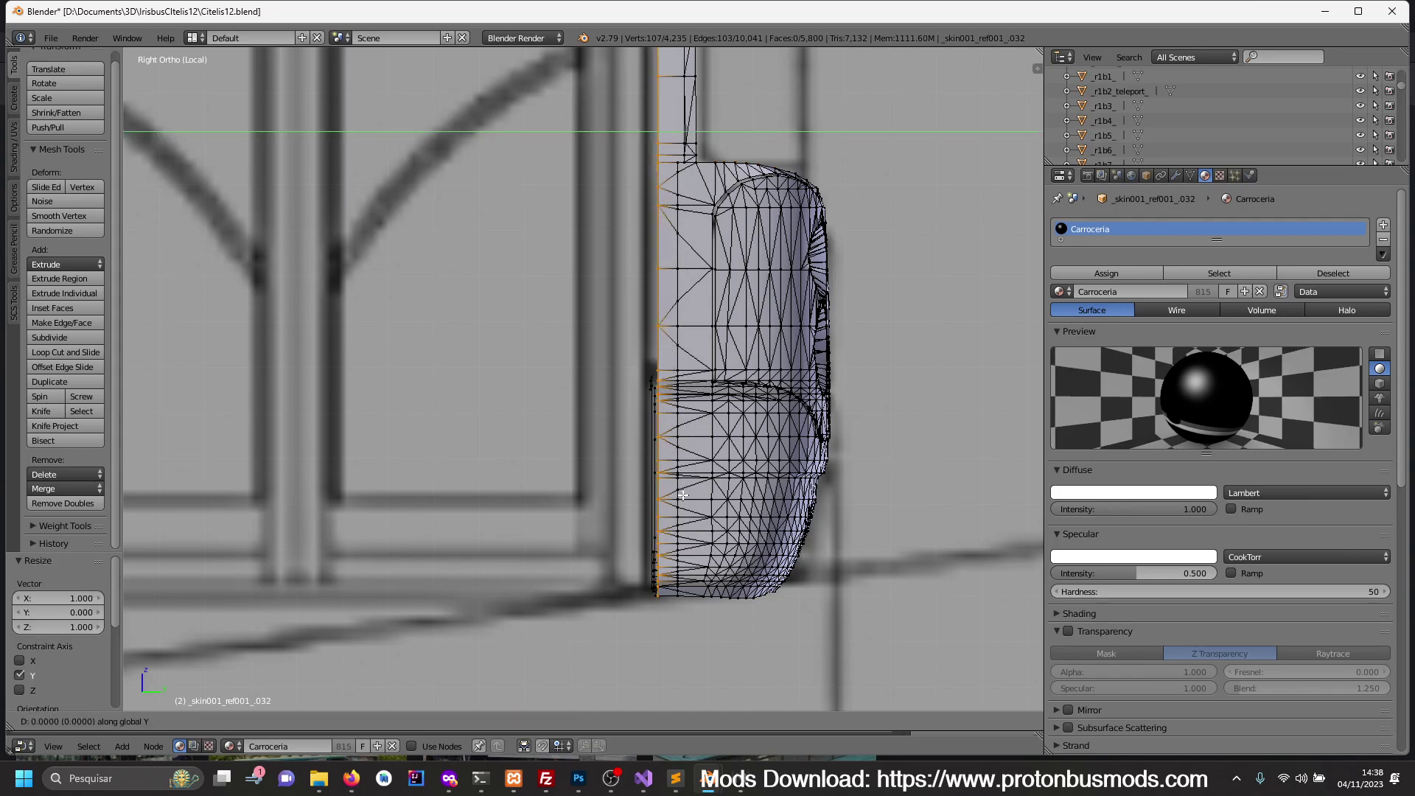
{"action": "key", "text": "y"}
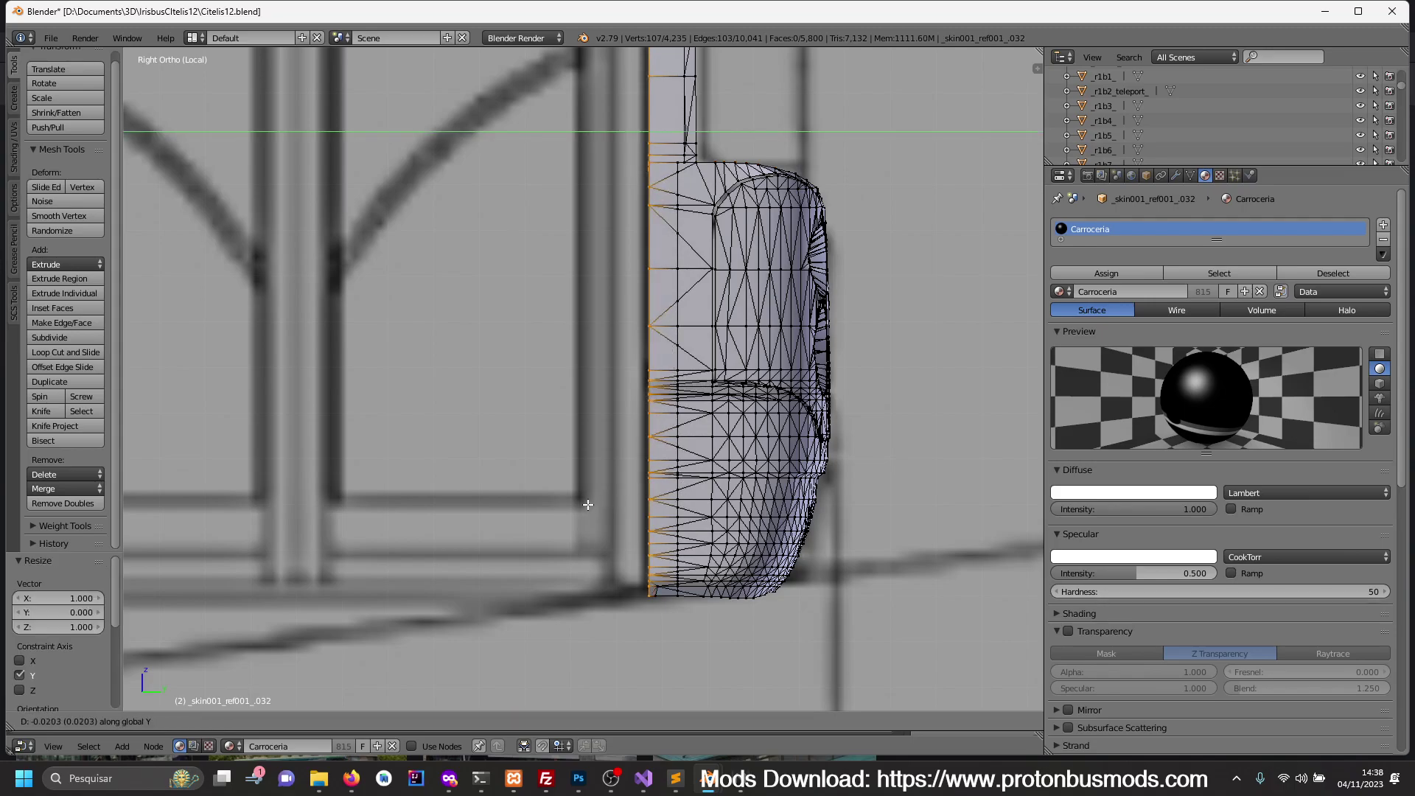
{"action": "left_click", "coordinate": [603, 485]}
- Leave Edit Mode, exit Local view and set viewport shading to Texture
{"action": "key", "text": "Tab"}
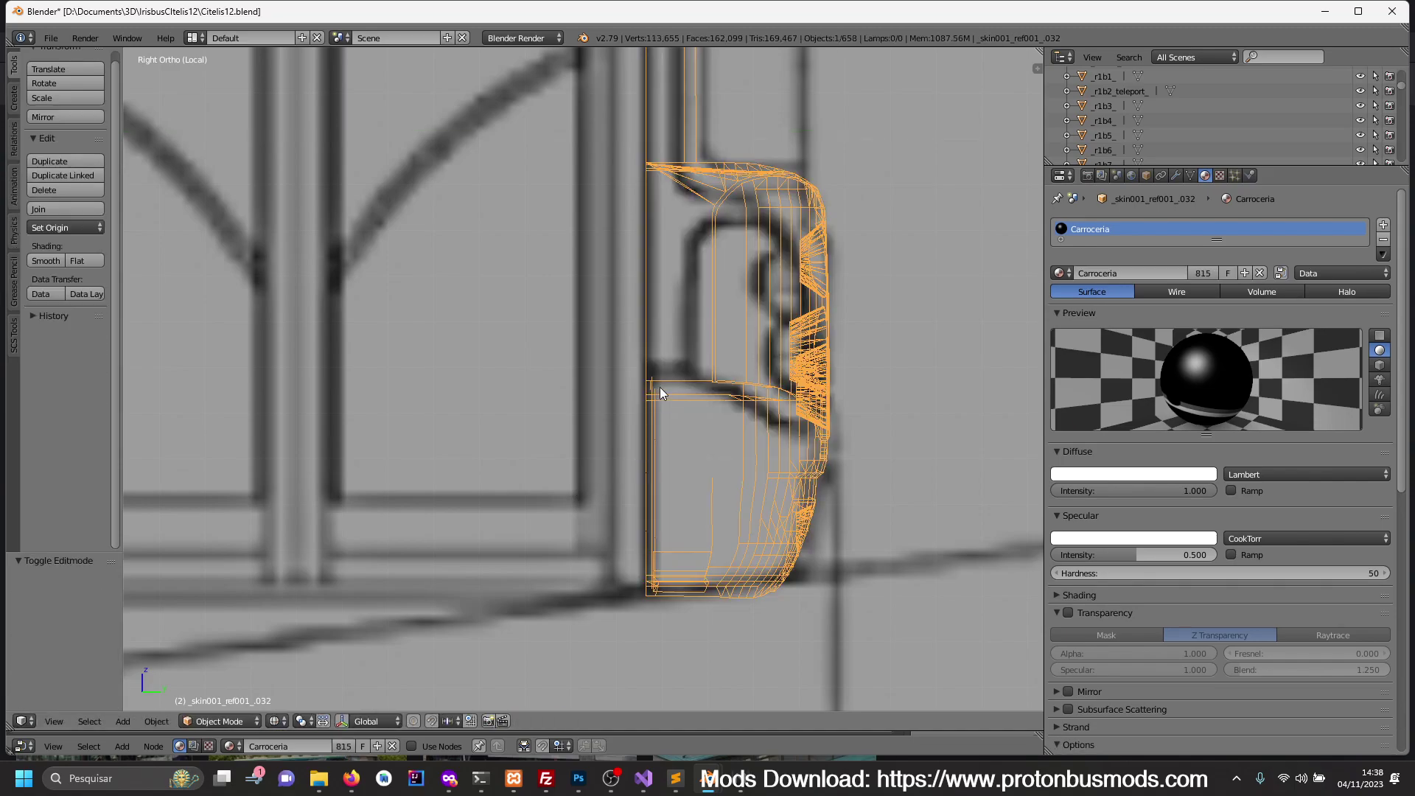
{"action": "scroll", "coordinate": [658, 382], "scroll_direction": "down", "scroll_amount": 3}
{"action": "middle_click_drag", "start_coordinate": [688, 405], "coordinate": [603, 426]}
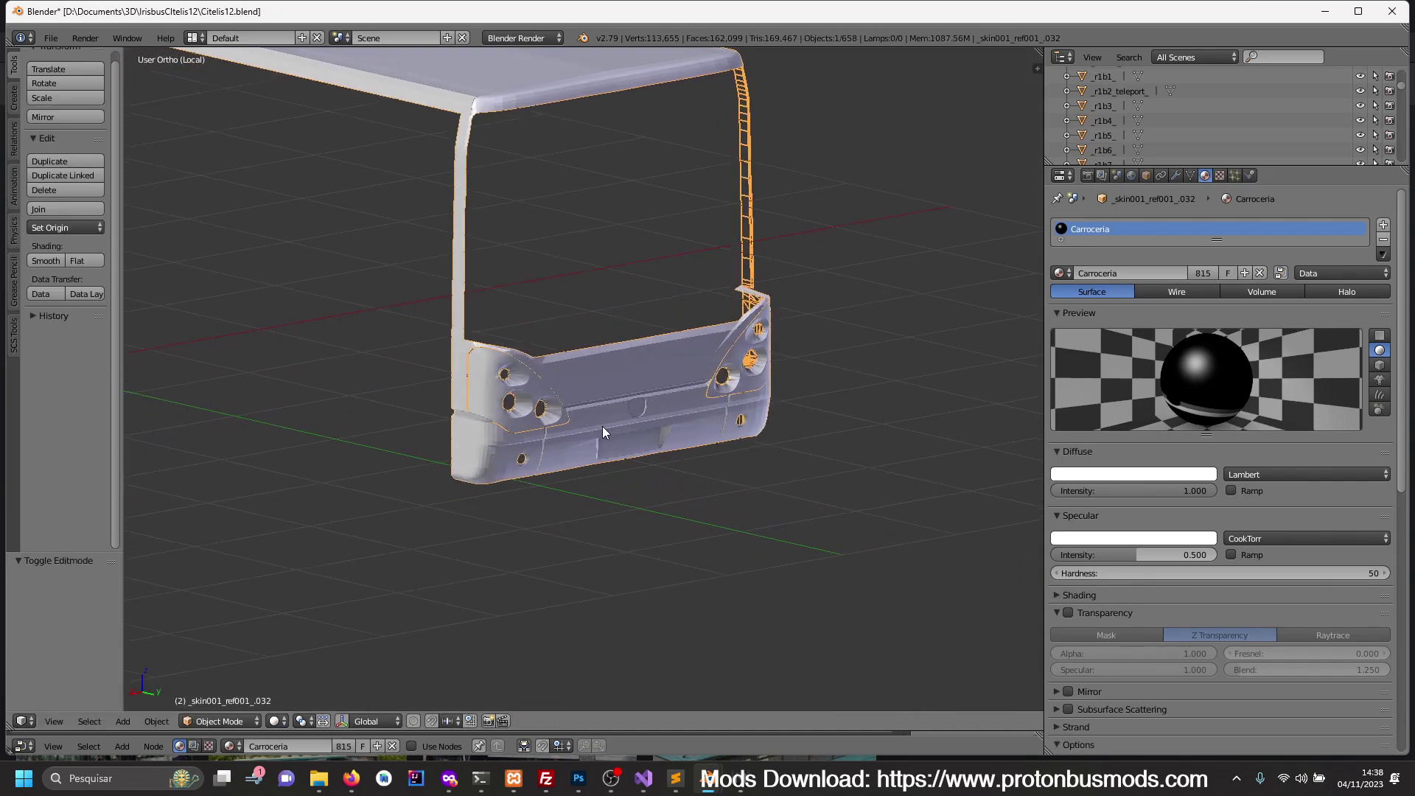
{"action": "key", "text": "KP_Divide"}
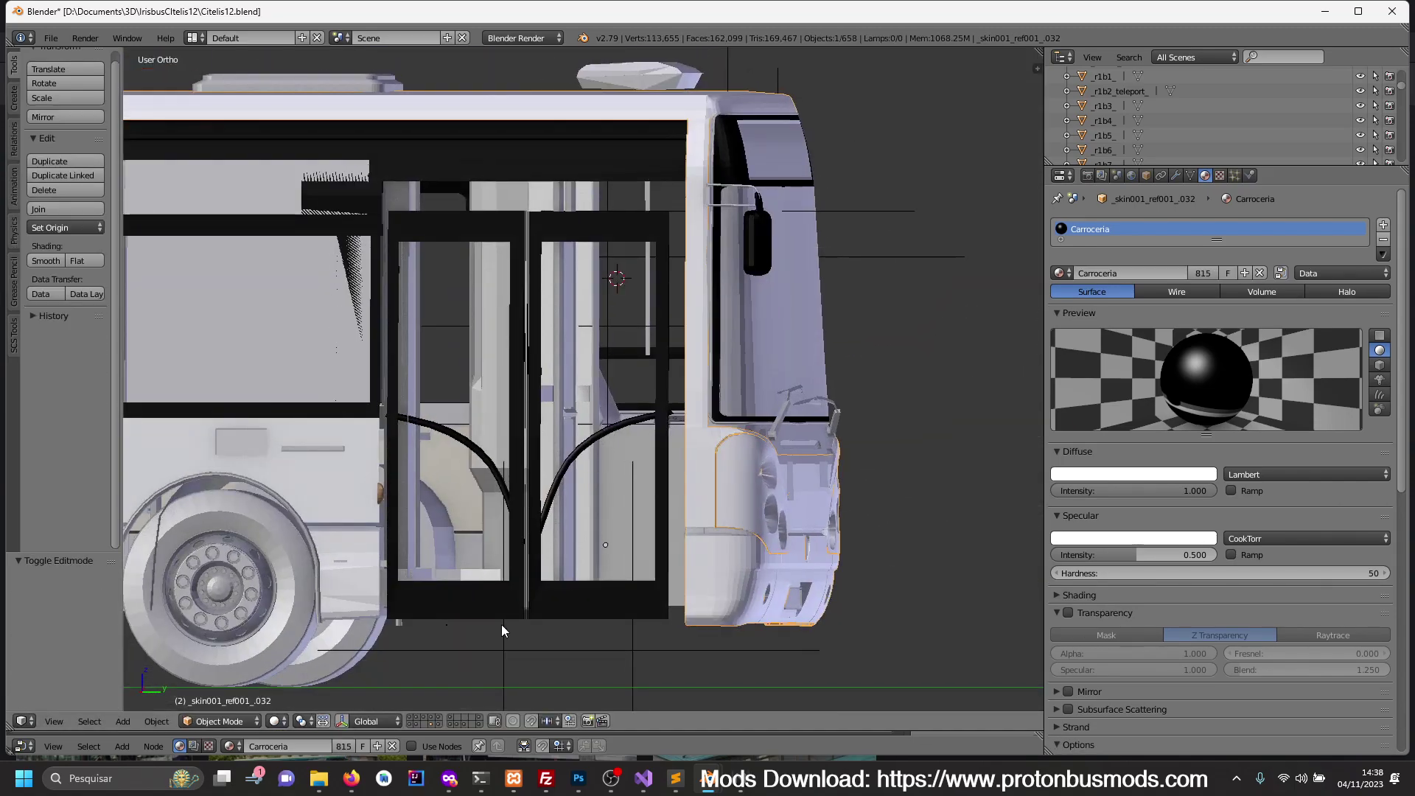
{"action": "left_click", "coordinate": [277, 721]}
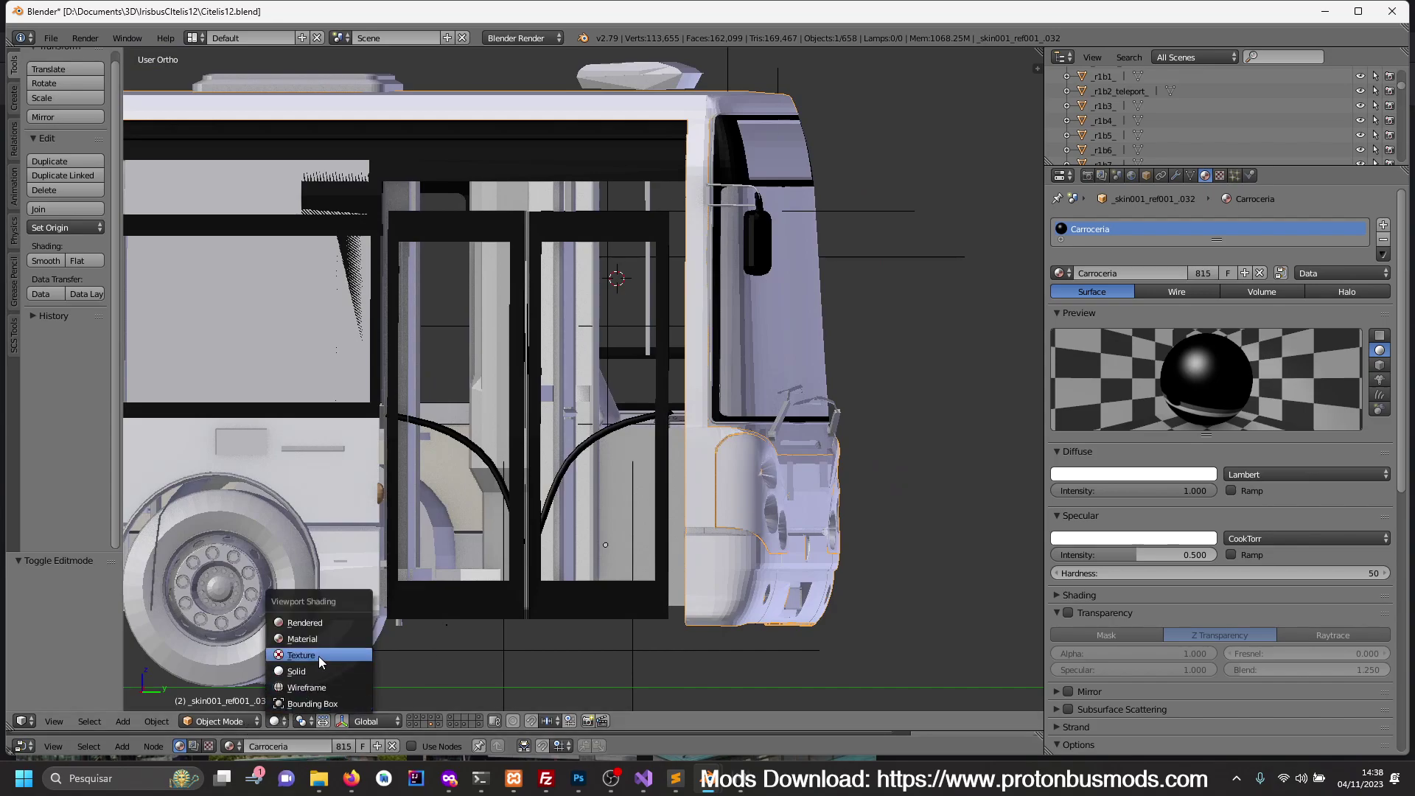
{"action": "left_click", "coordinate": [319, 656]}
{"action": "middle_click_drag", "start_coordinate": [621, 568], "coordinate": [506, 609]}
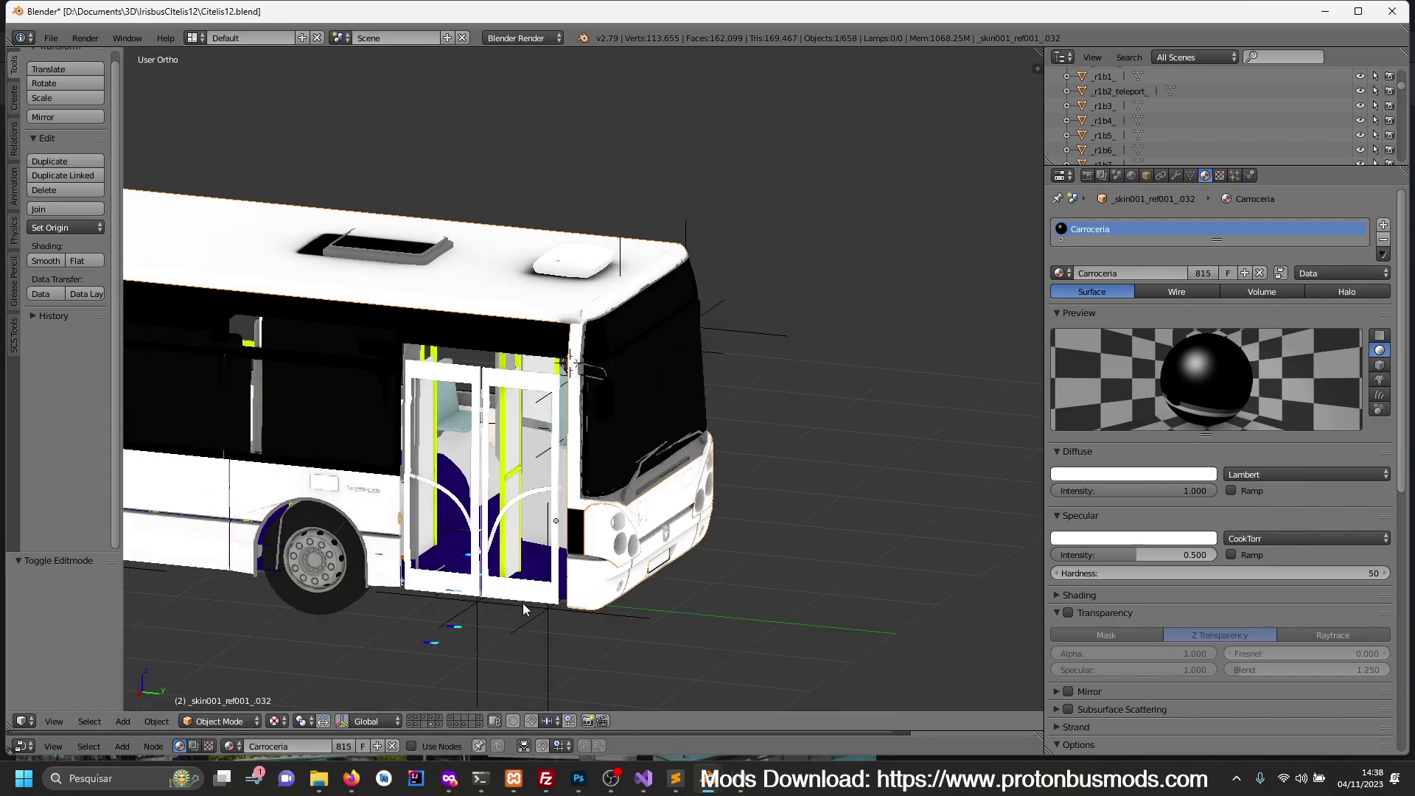
- Remove the UV maps from the right and left door panels, then select the bus body
{"action": "right_click", "coordinate": [525, 602]}
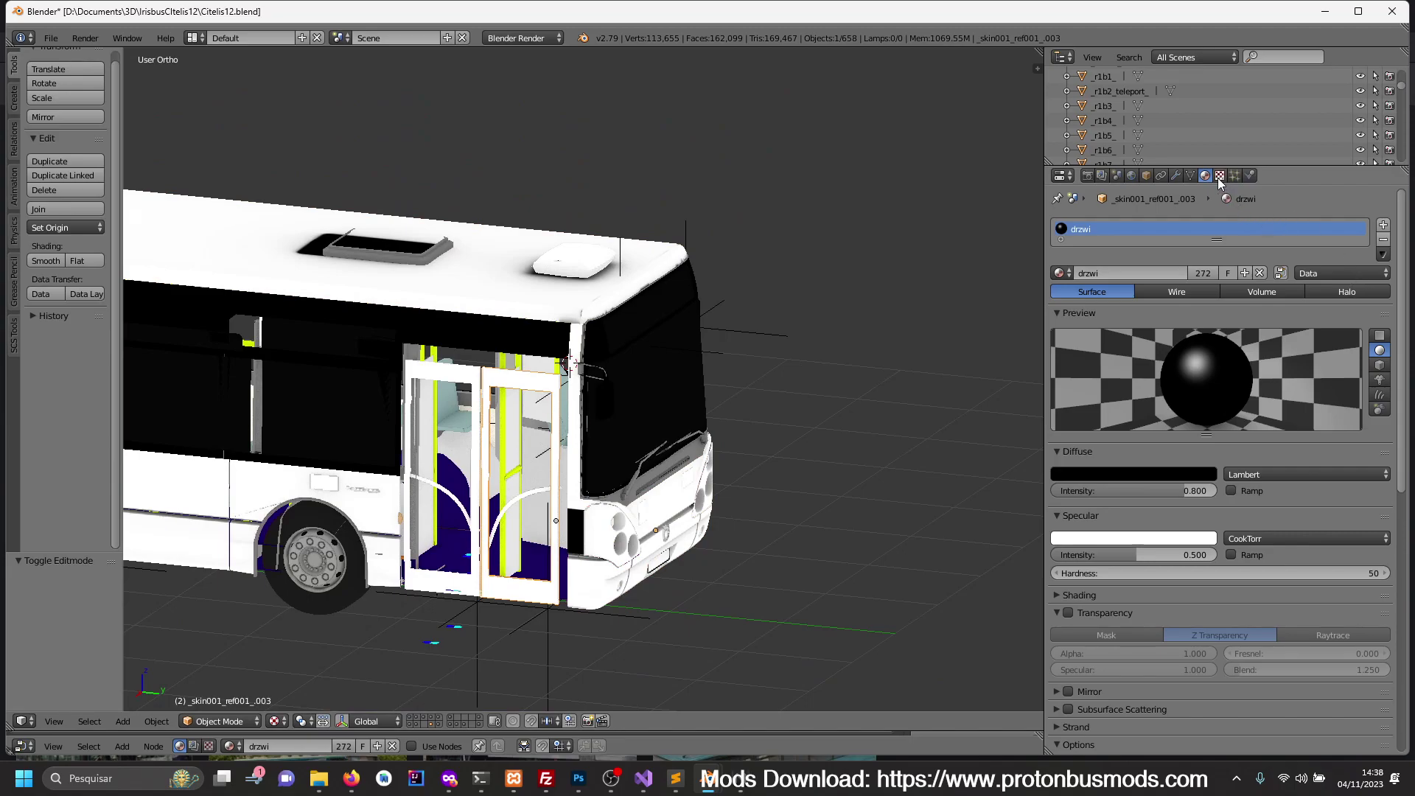
{"action": "left_click", "coordinate": [1192, 176]}
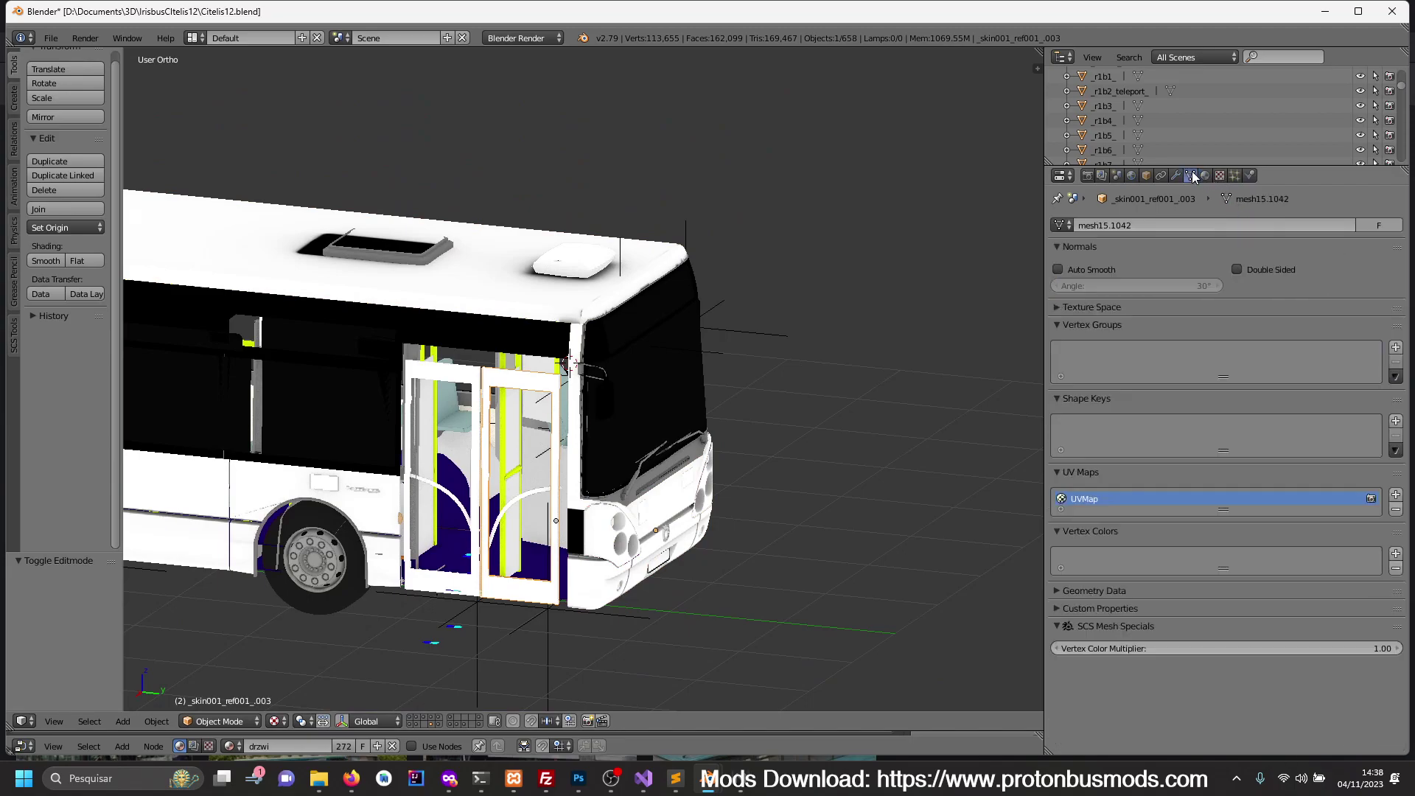
{"action": "left_click", "coordinate": [1396, 509]}
{"action": "right_click", "coordinate": [463, 590]}
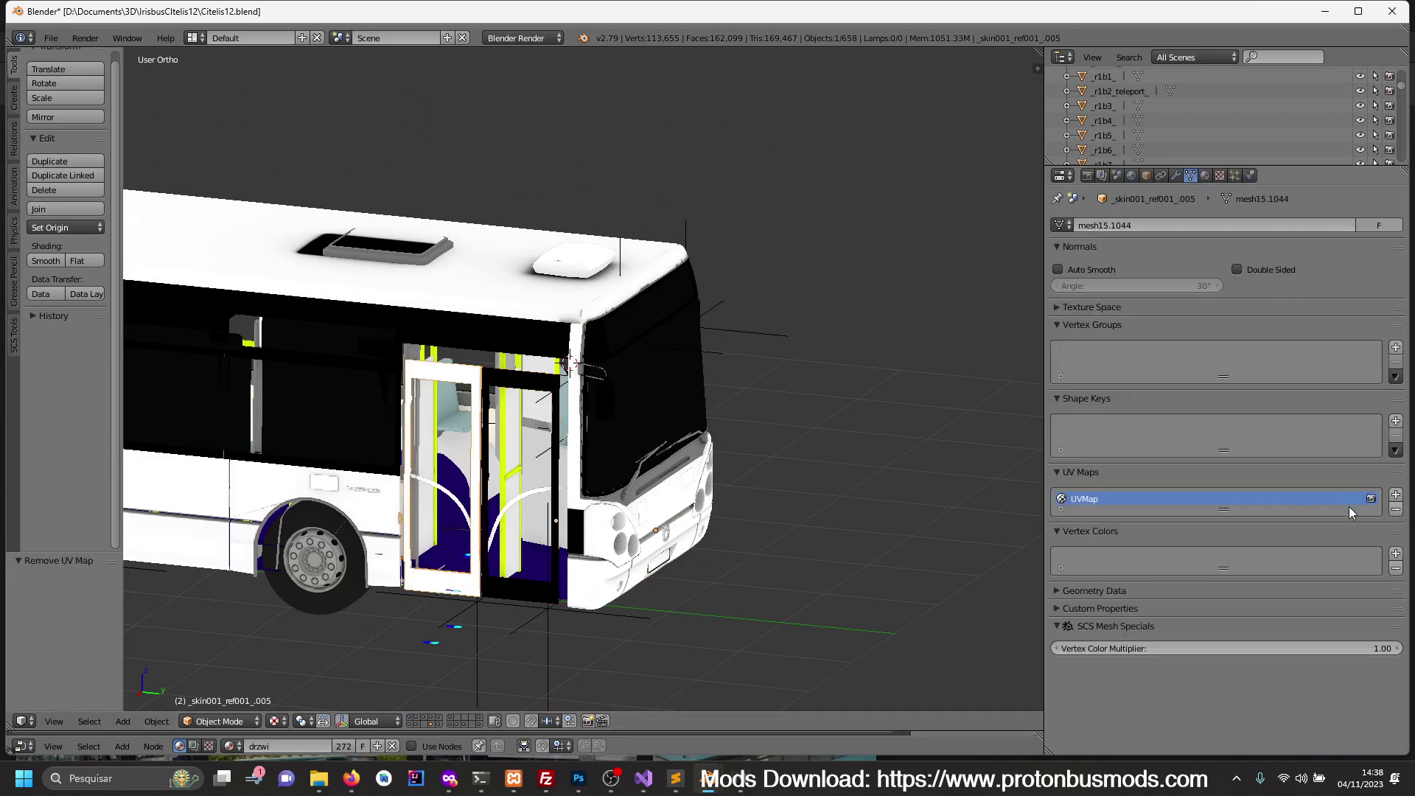
{"action": "left_click", "coordinate": [1396, 509]}
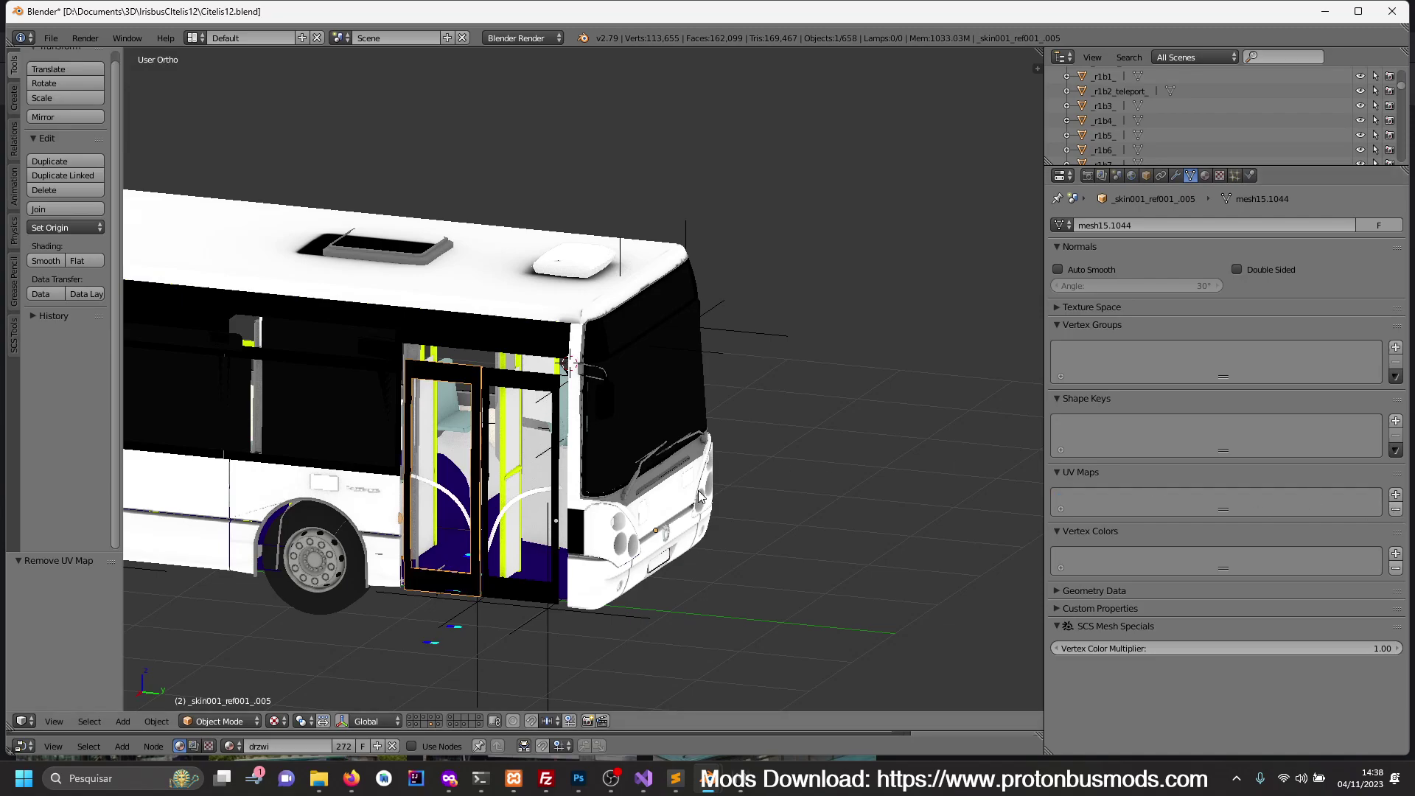
{"action": "scroll", "coordinate": [700, 496], "scroll_direction": "up", "scroll_amount": 1}
{"action": "right_click", "coordinate": [580, 564]}
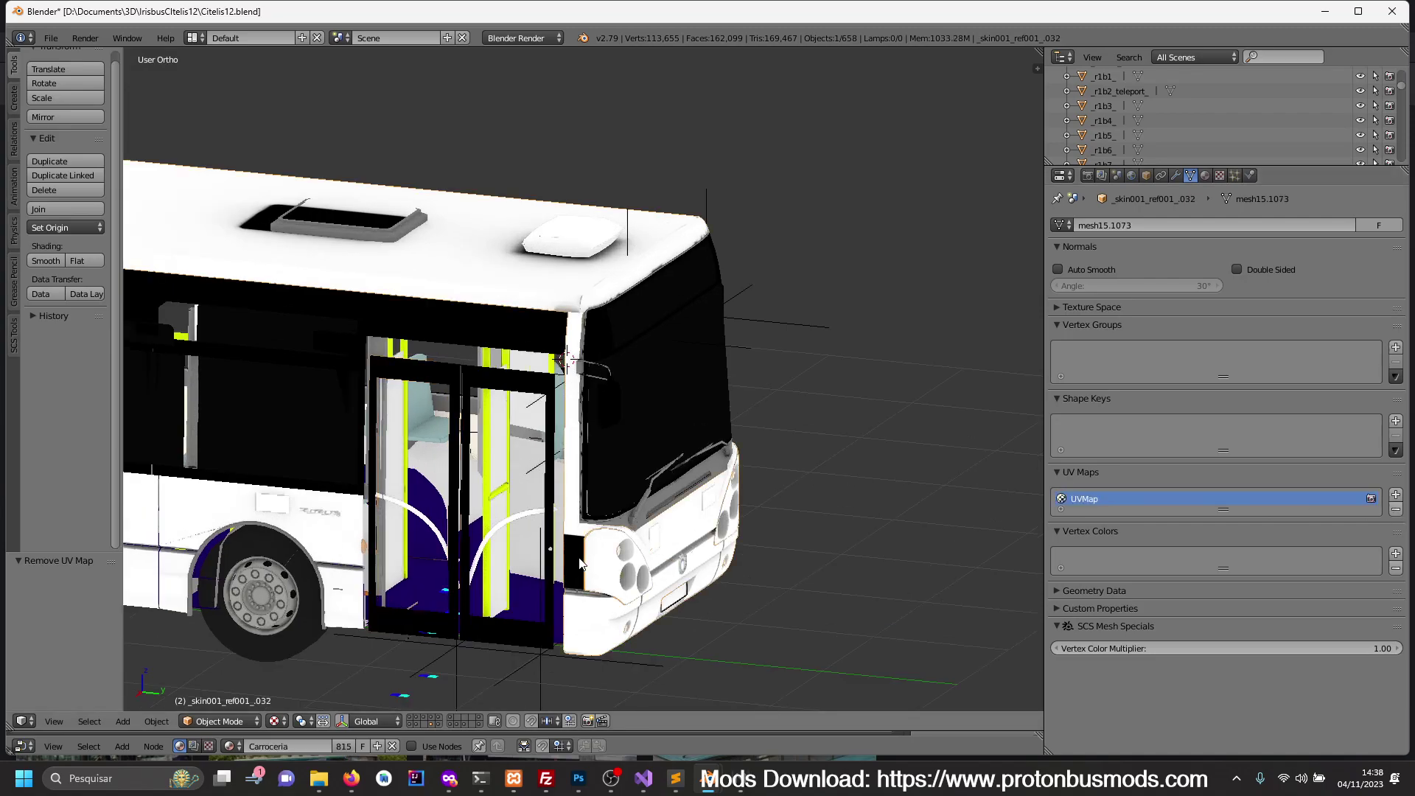
- Frame the bus front in right side view and show the blueprint-only layer
{"action": "key", "text": "h"}
{"action": "key", "text": "alt+h"}
{"action": "key", "text": "ctrl+KP_3"}
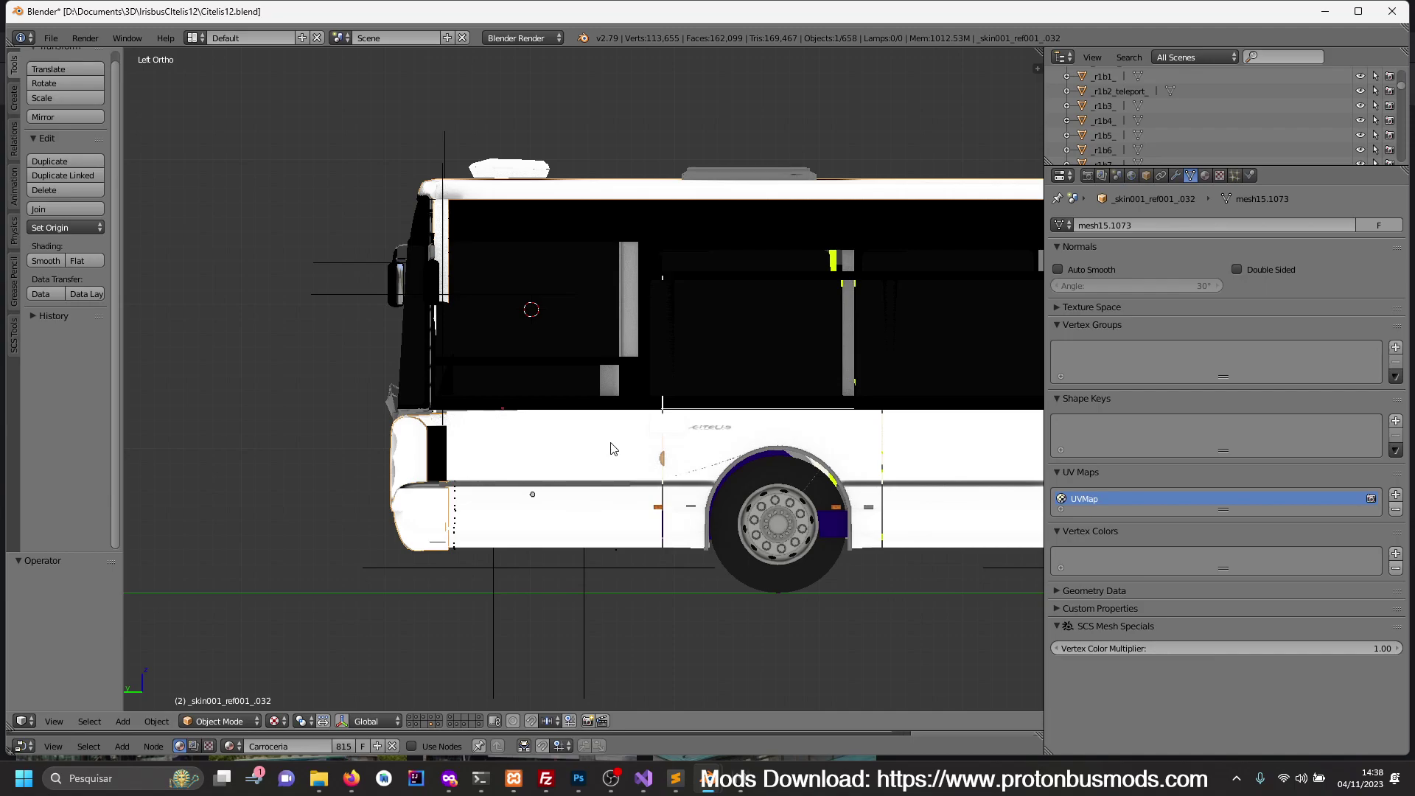
{"action": "key", "text": "KP_3"}
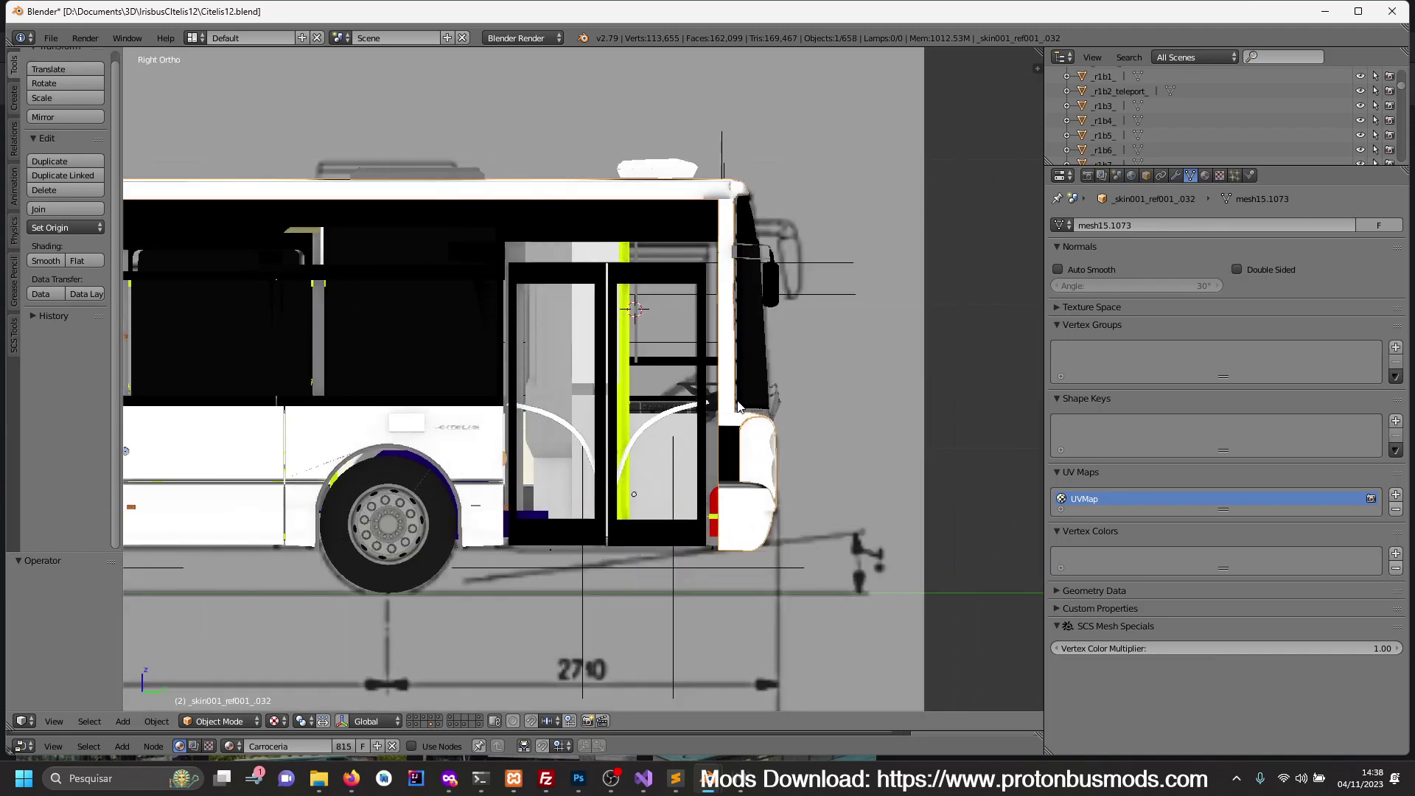
{"action": "middle_click_drag", "start_coordinate": [744, 415], "coordinate": [729, 359], "text": "shift"}
{"action": "right_click", "coordinate": [723, 461]}
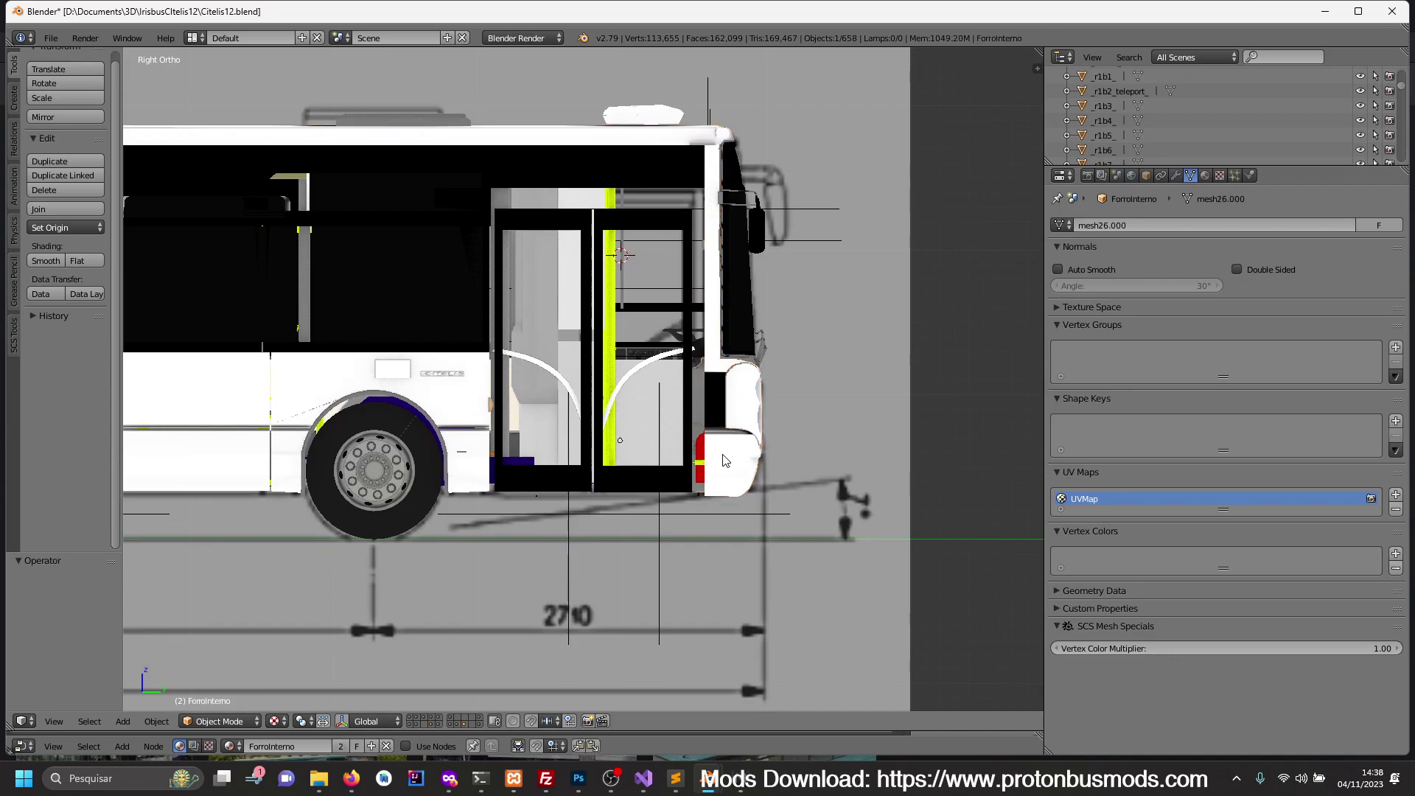
{"action": "key", "text": "grave"}
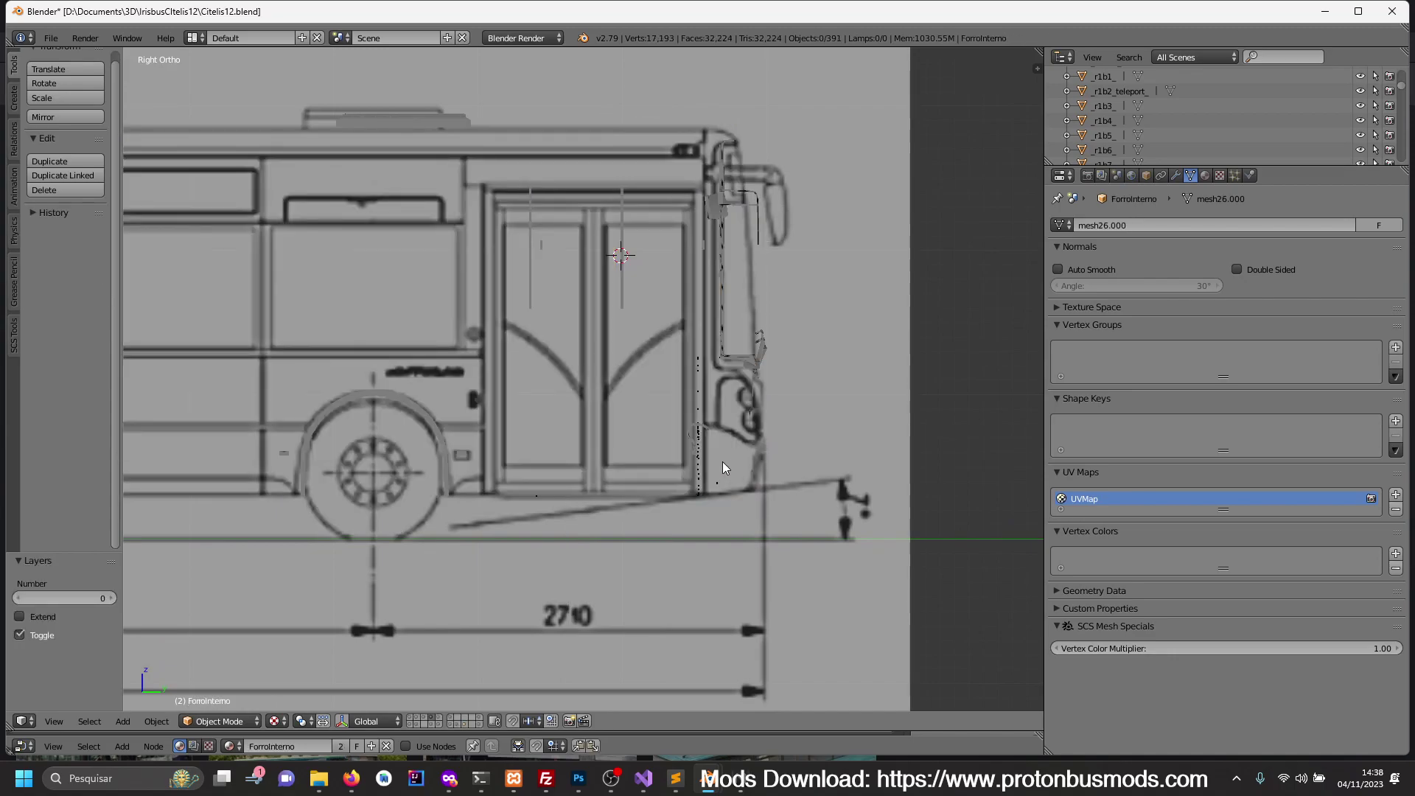
- Inspect the loose front pieces and show the bus body over the blueprint
{"action": "right_click", "coordinate": [698, 468]}
{"action": "middle_click_drag", "start_coordinate": [790, 471], "coordinate": [753, 508]}
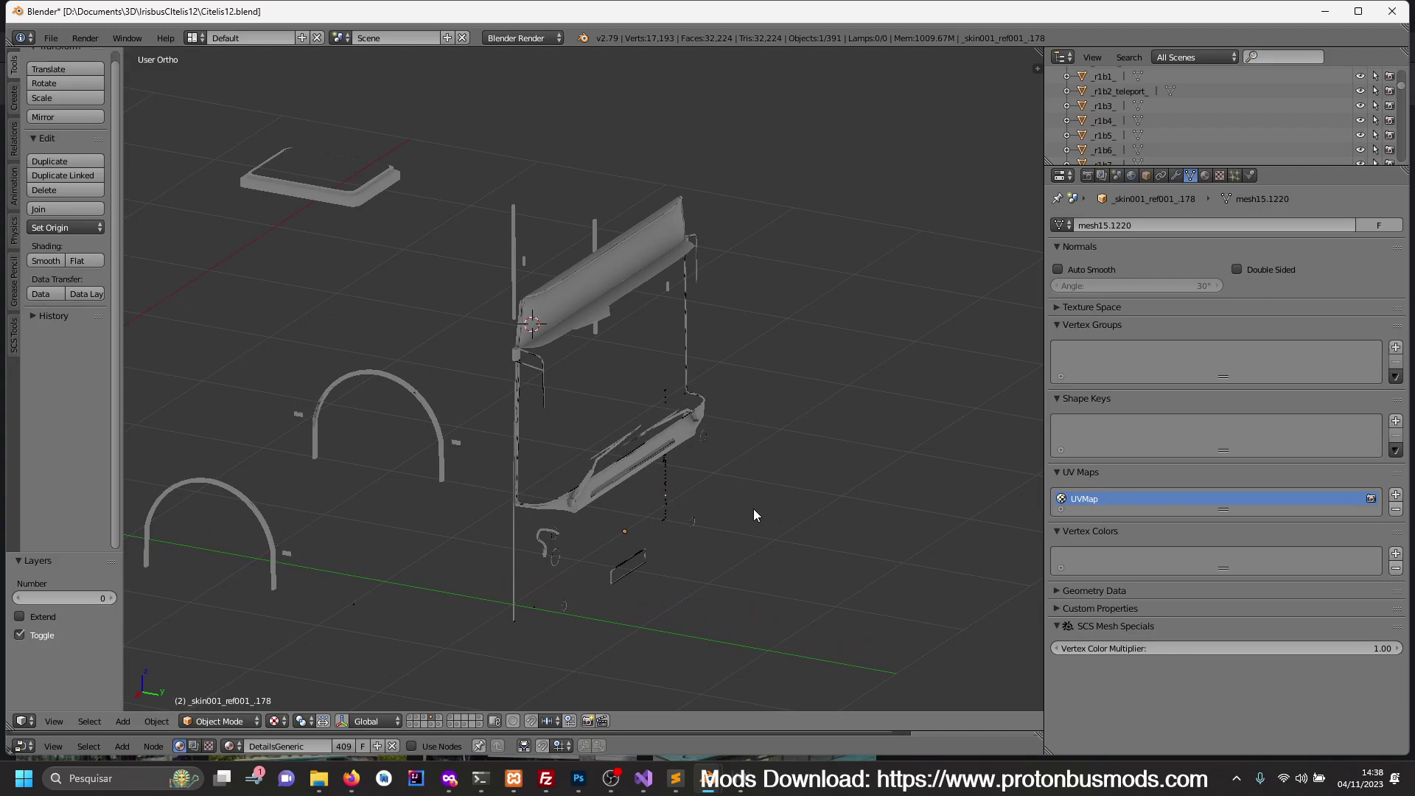
{"action": "key", "text": "KP_3"}
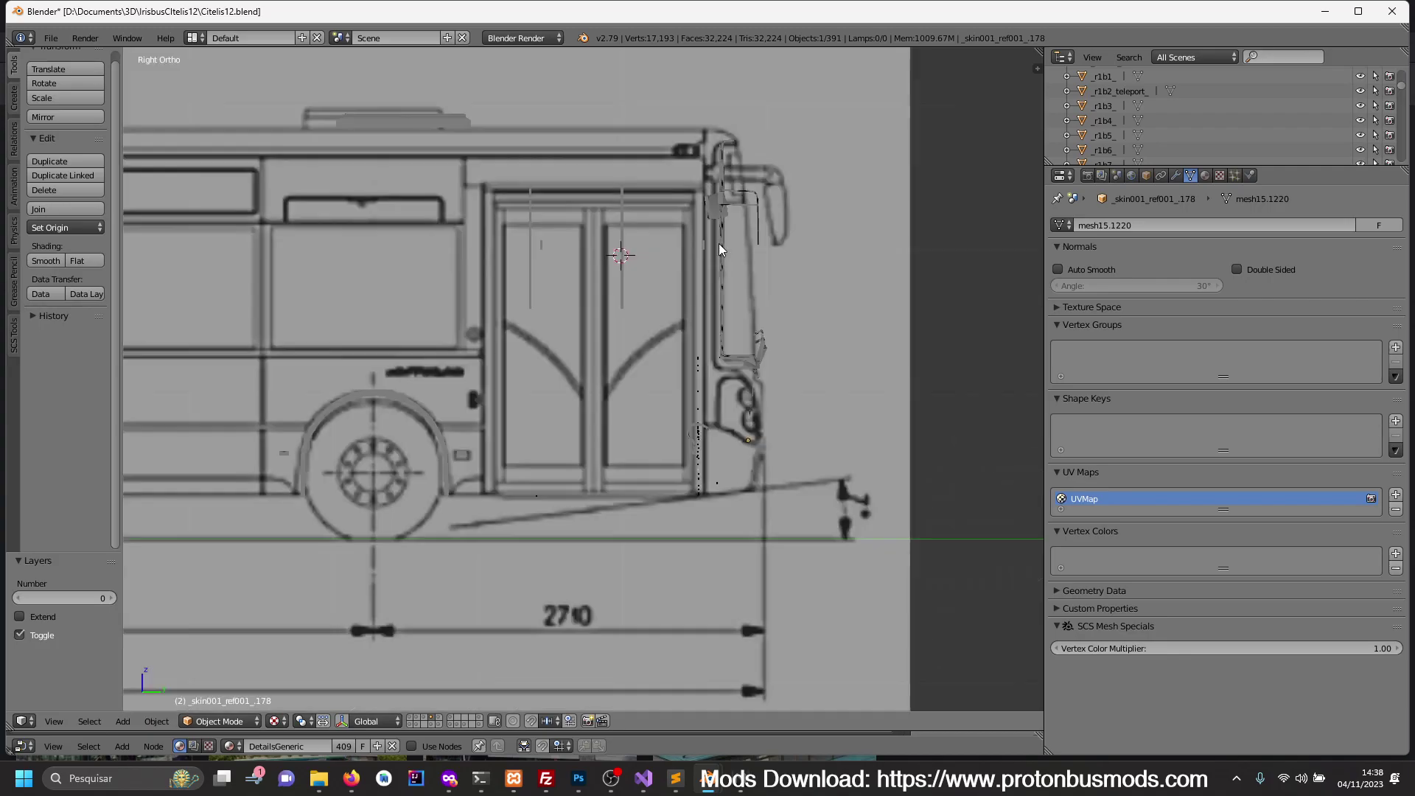
{"action": "left_click", "coordinate": [432, 720]}
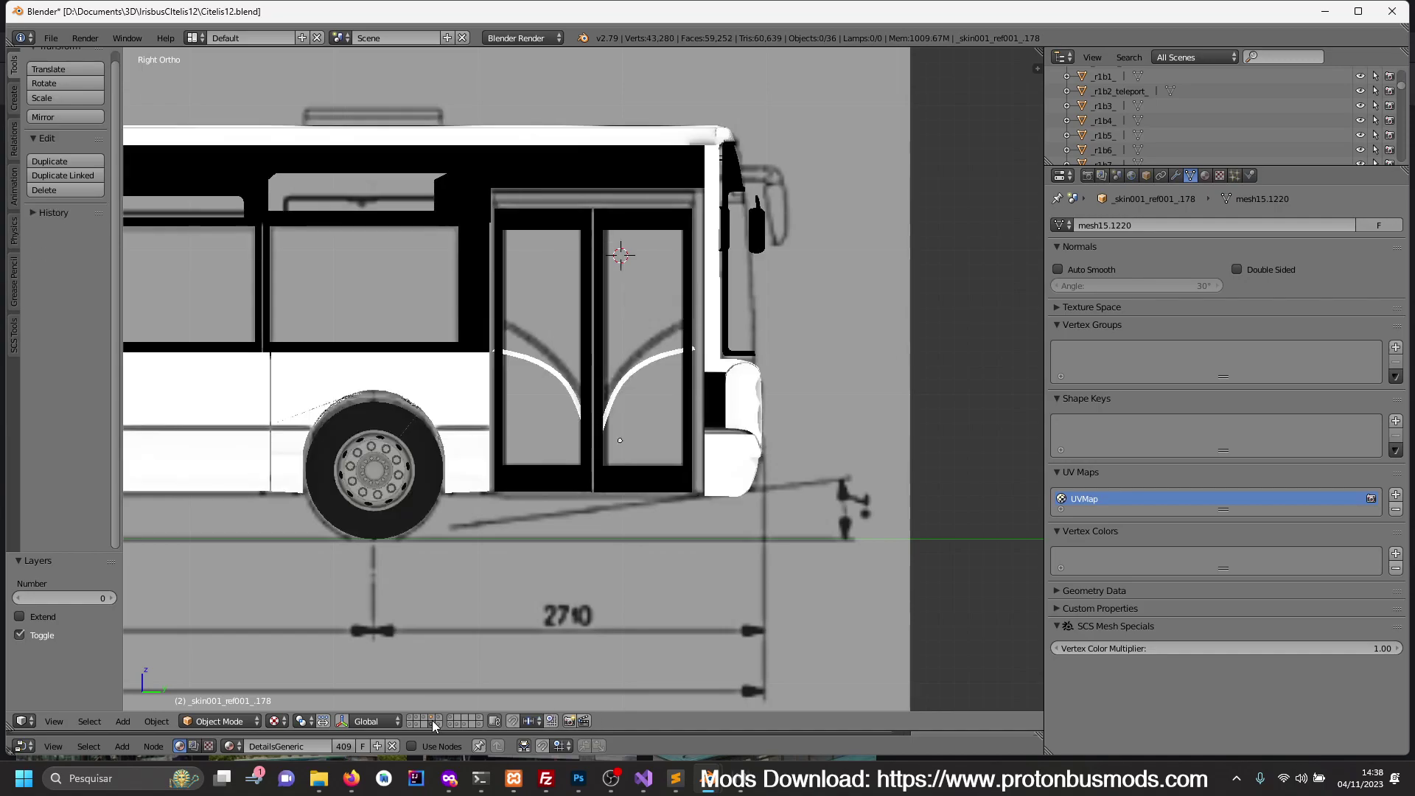
{"action": "key", "text": "z"}
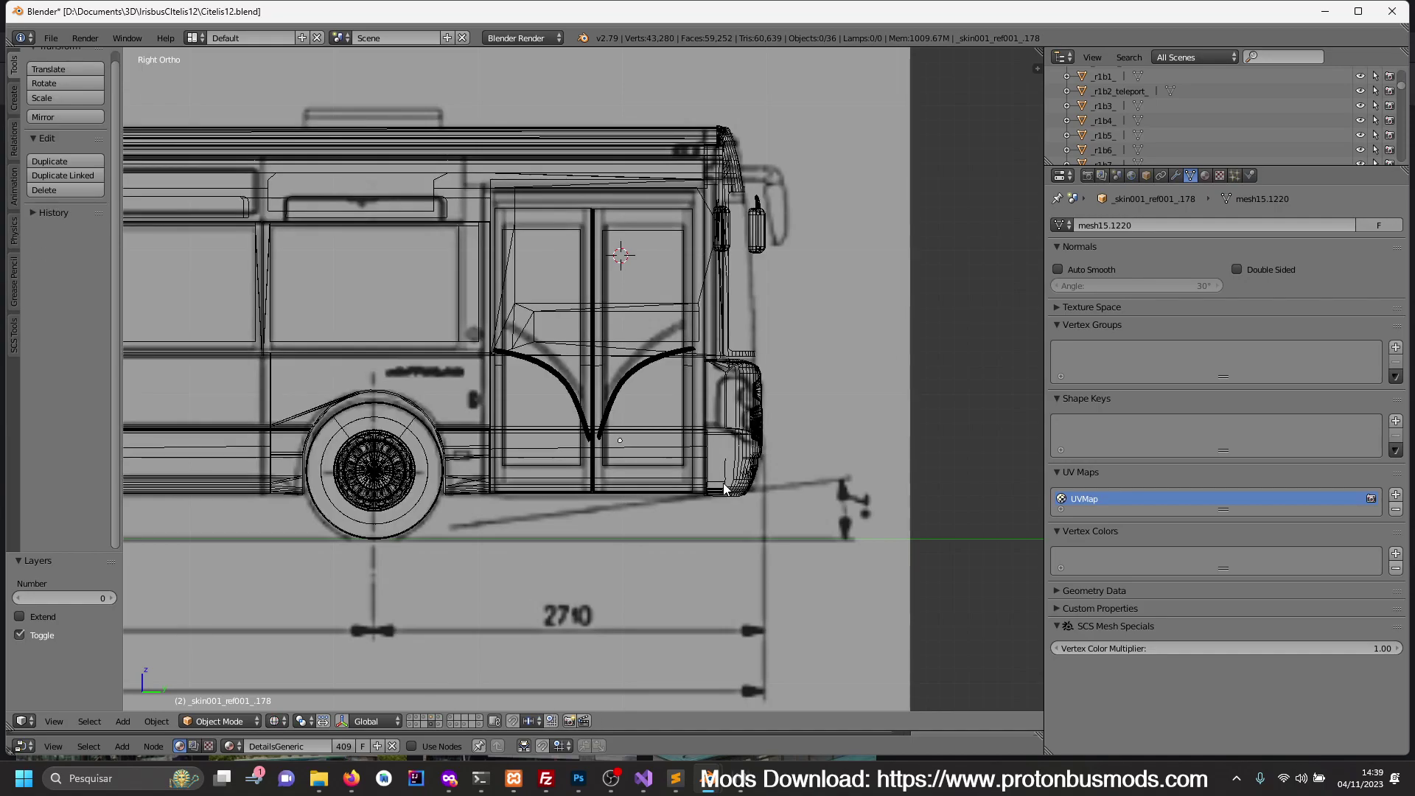
{"action": "key", "text": "z"}
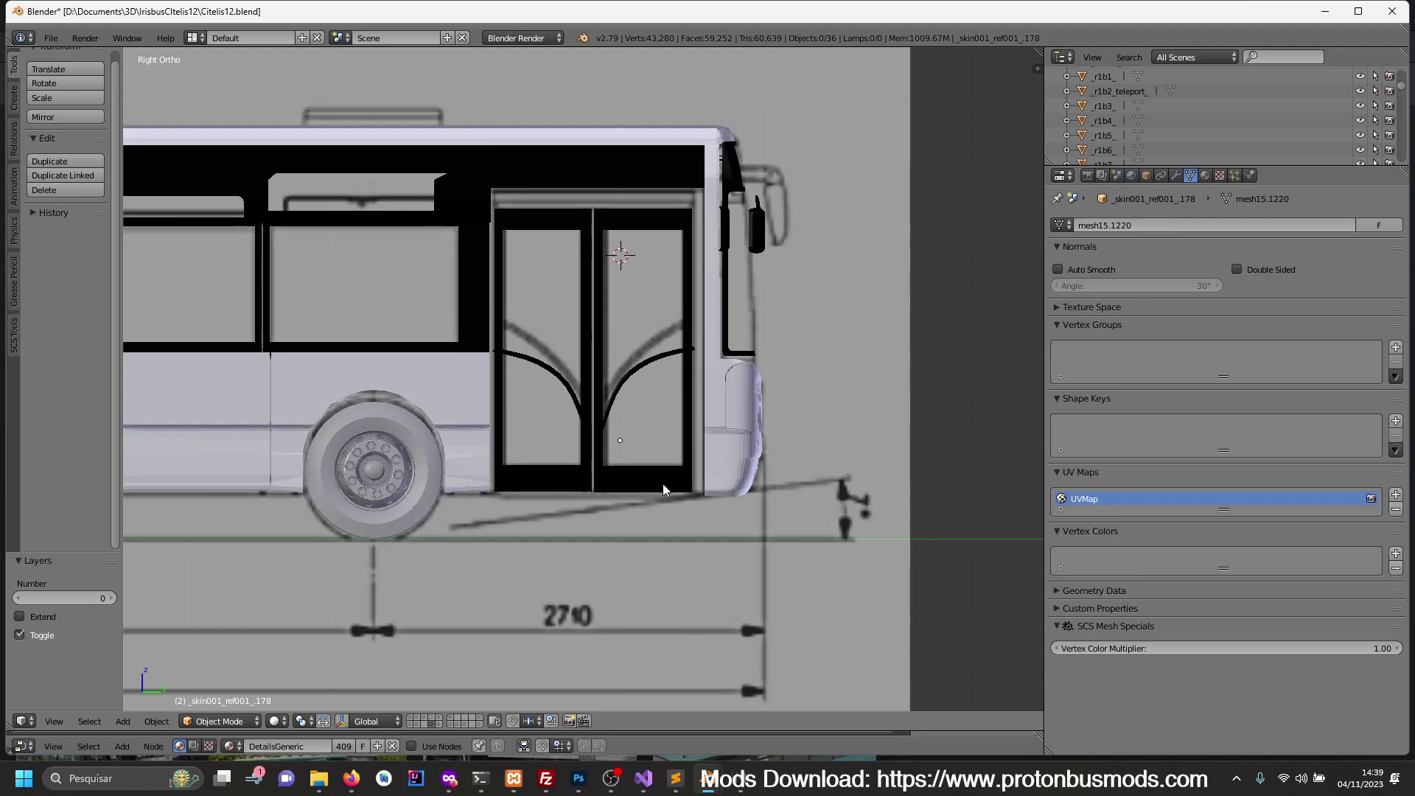
- Select both front door panels and their curved trims and start moving them along Y
{"action": "right_click", "coordinate": [653, 485]}
{"action": "right_click", "coordinate": [571, 484], "text": "shift"}
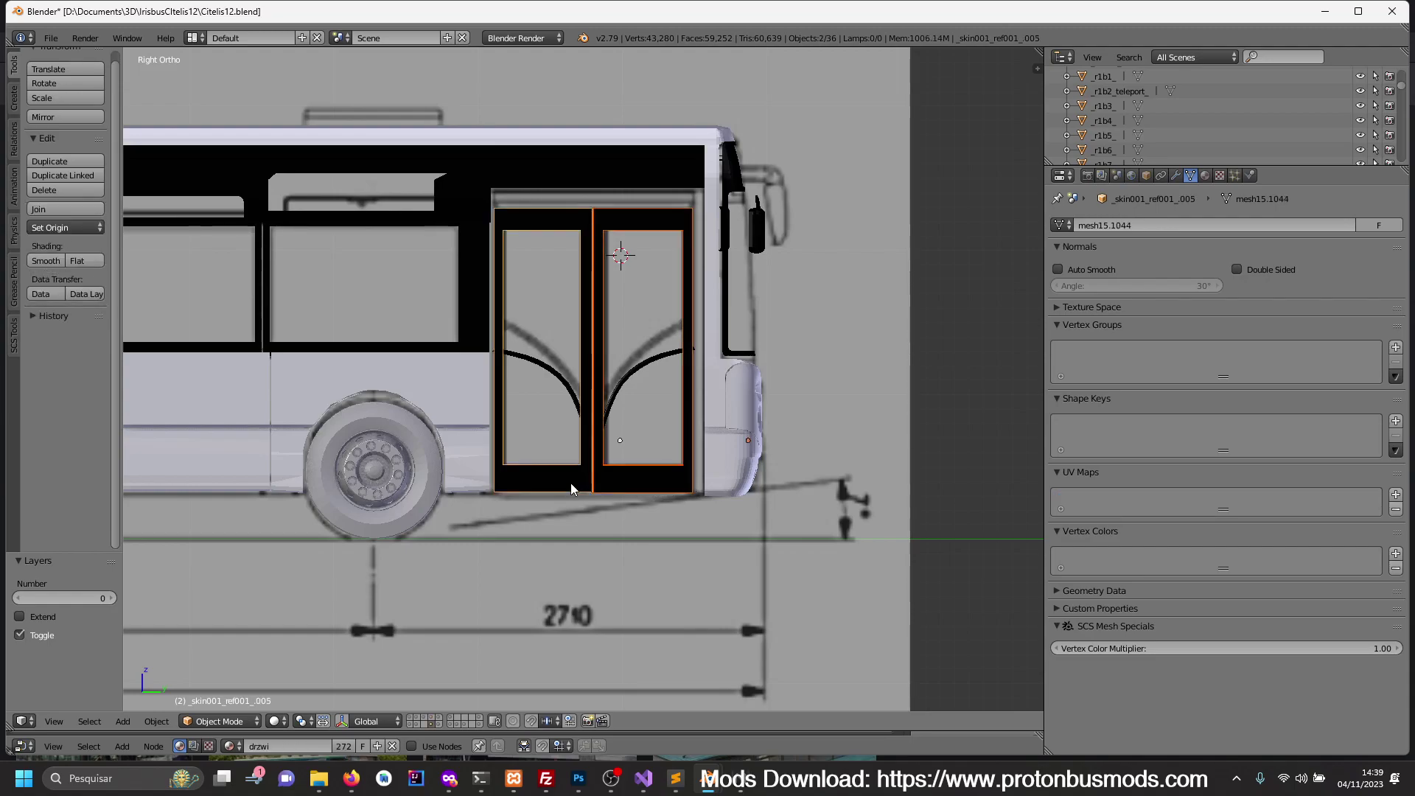
{"action": "right_click", "coordinate": [575, 398], "text": "shift"}
{"action": "right_click", "coordinate": [621, 394], "text": "shift"}
{"action": "key", "text": "g"}
{"action": "key", "text": "y"}
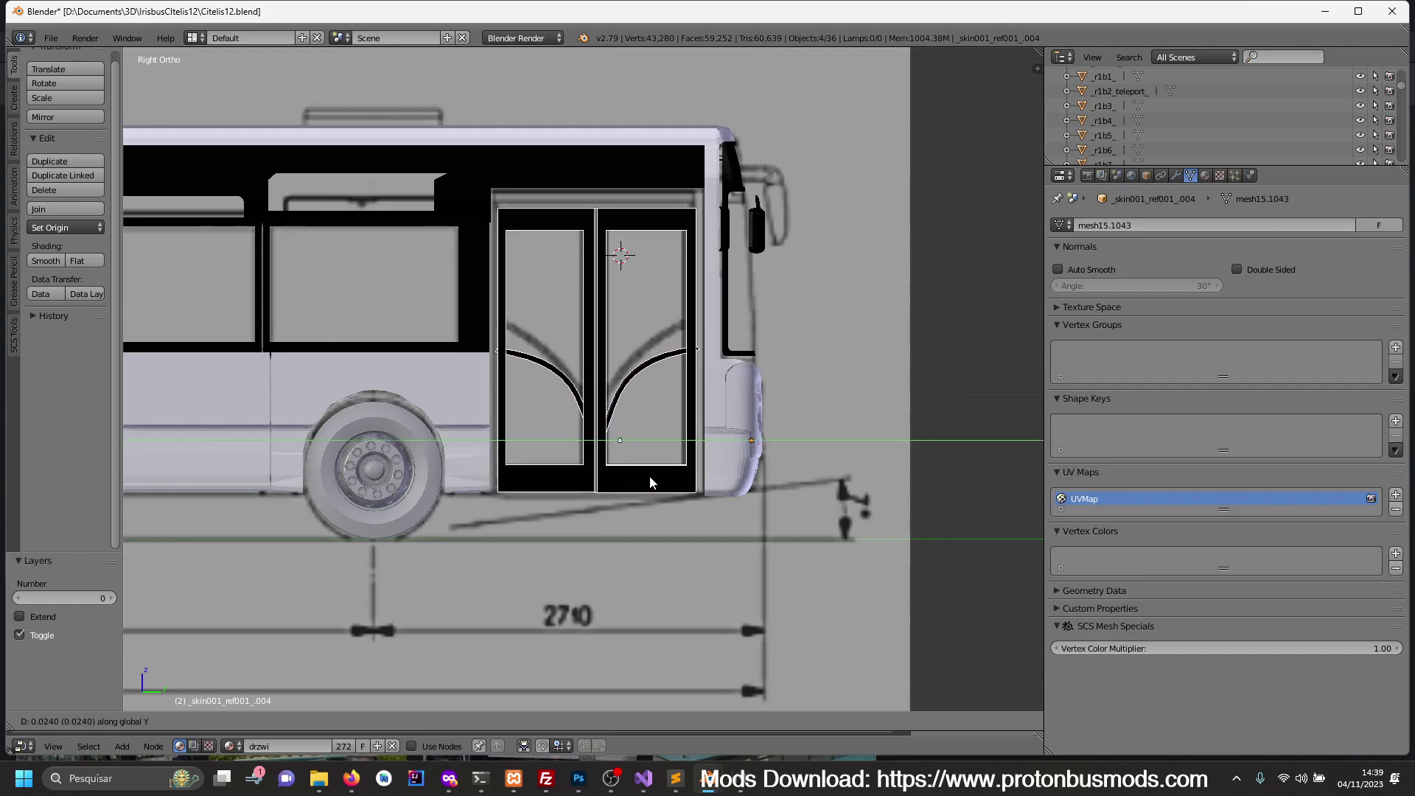
- Confirm the 0.021 door shift and edit the black band above the front door
{"action": "left_click", "coordinate": [647, 478]}
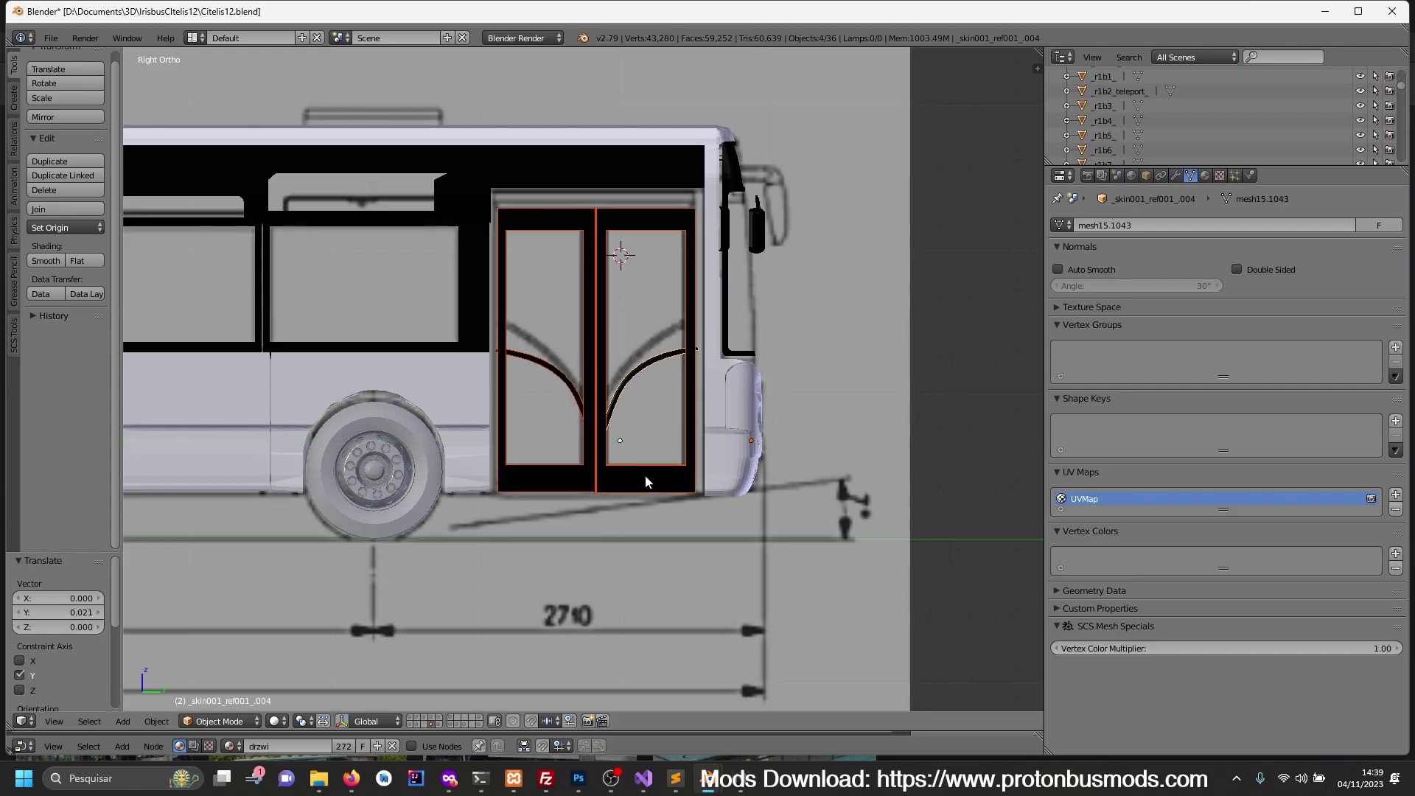
{"action": "mouse_move", "coordinate": [647, 478]}
{"action": "middle_mouse_down"}
{"action": "mouse_move", "coordinate": [701, 463]}
{"action": "mouse_move", "coordinate": [638, 382]}
{"action": "middle_mouse_up"}
{"action": "right_click", "coordinate": [600, 284]}
{"action": "key", "text": "Tab"}
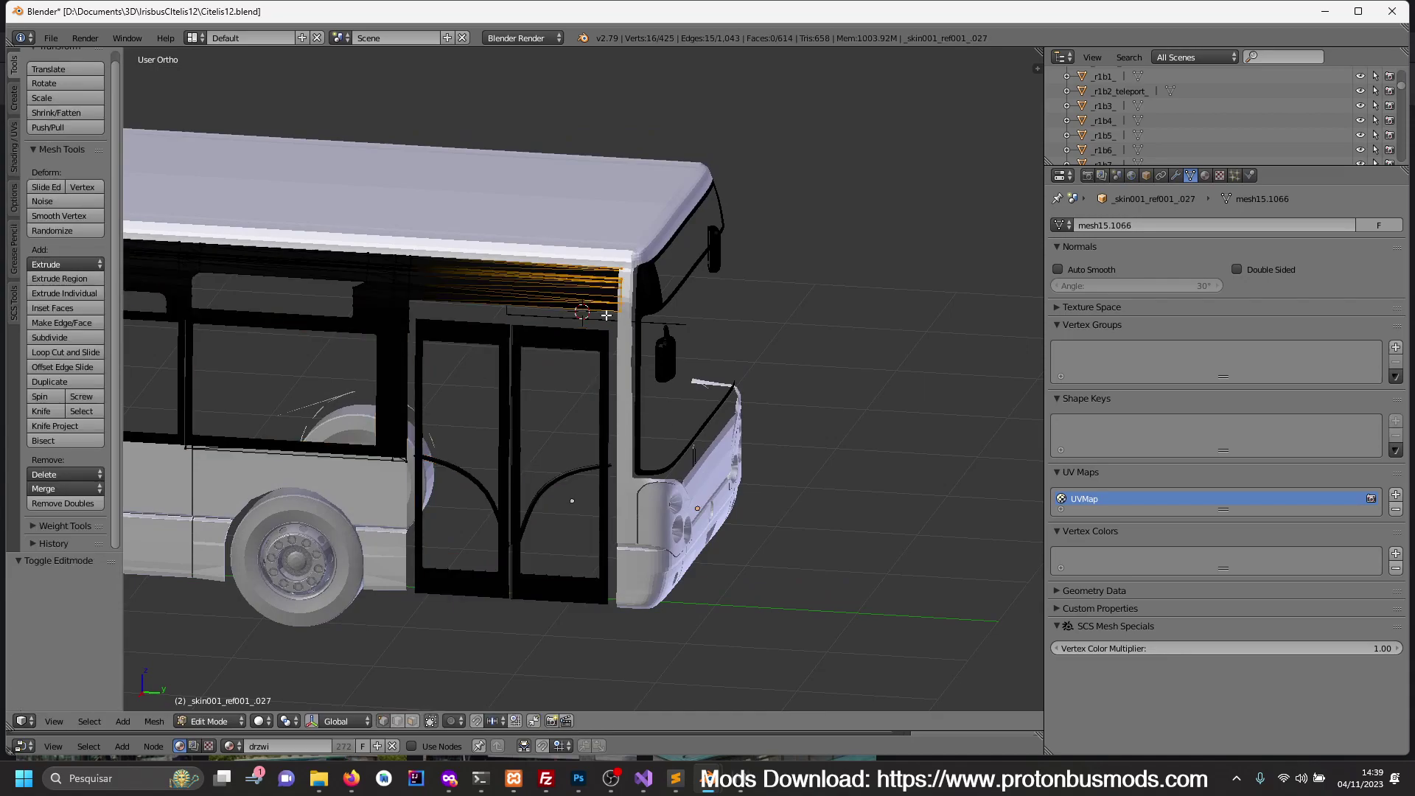
{"action": "key", "text": "KP_3"}
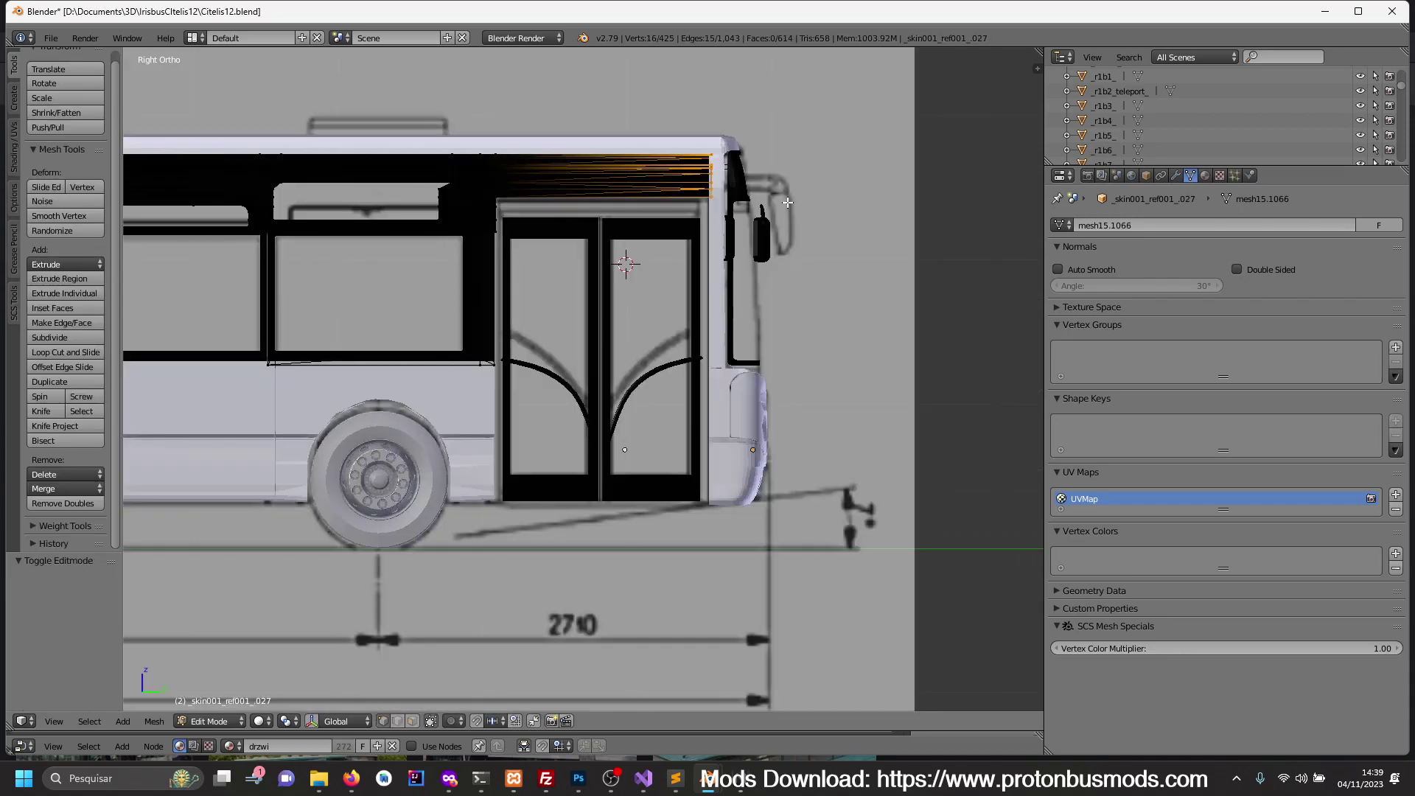
- Move the band's edge about -0.02 along Y, then return to Object Mode with nothing selected
{"action": "scroll", "coordinate": [737, 332], "scroll_direction": "up", "scroll_amount": 1}
{"action": "scroll", "coordinate": [737, 406], "scroll_direction": "up", "scroll_amount": 2}
{"action": "scroll", "coordinate": [759, 442], "scroll_direction": "up", "scroll_amount": 1}
{"action": "scroll", "coordinate": [776, 470], "scroll_direction": "up", "scroll_amount": 1}
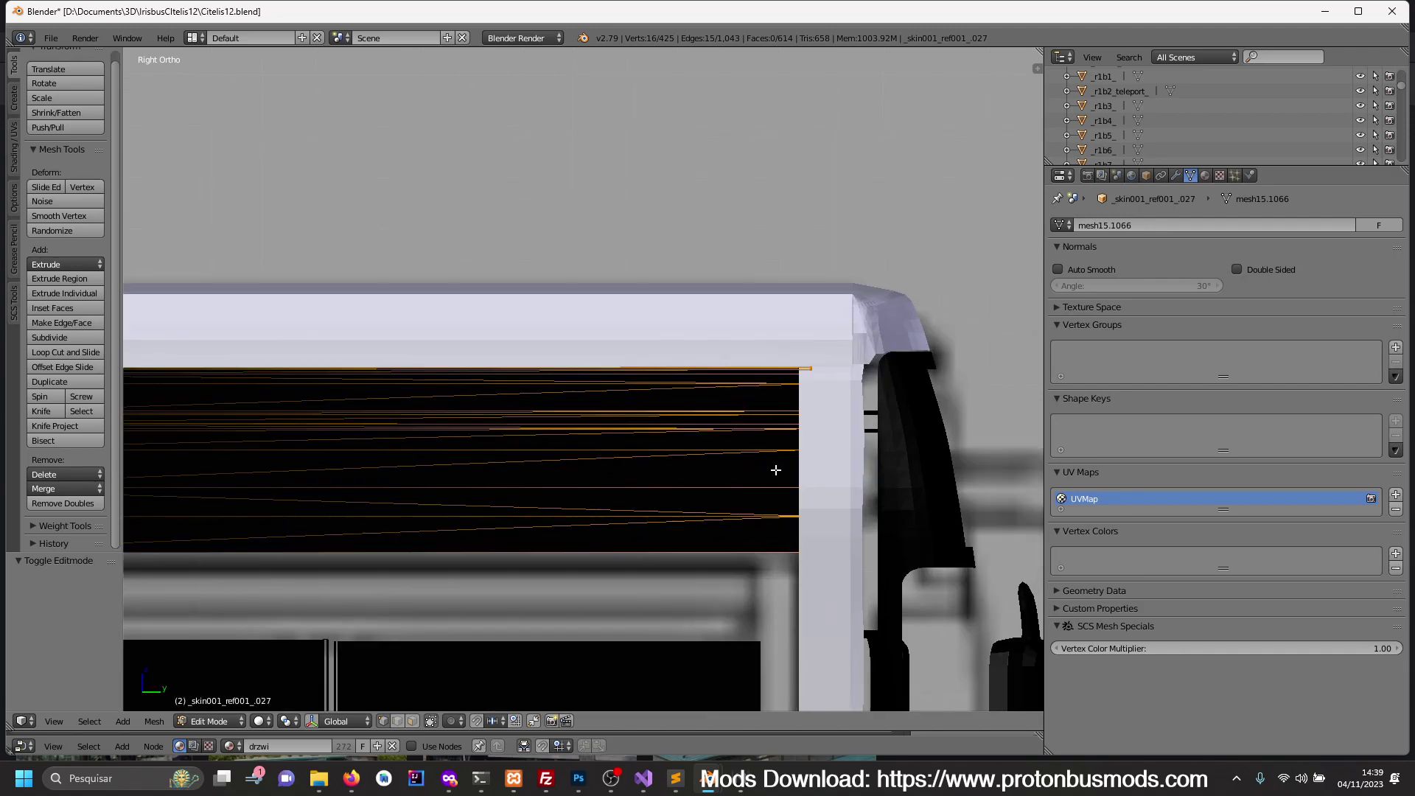
{"action": "key", "text": "g"}
{"action": "key", "text": "y"}
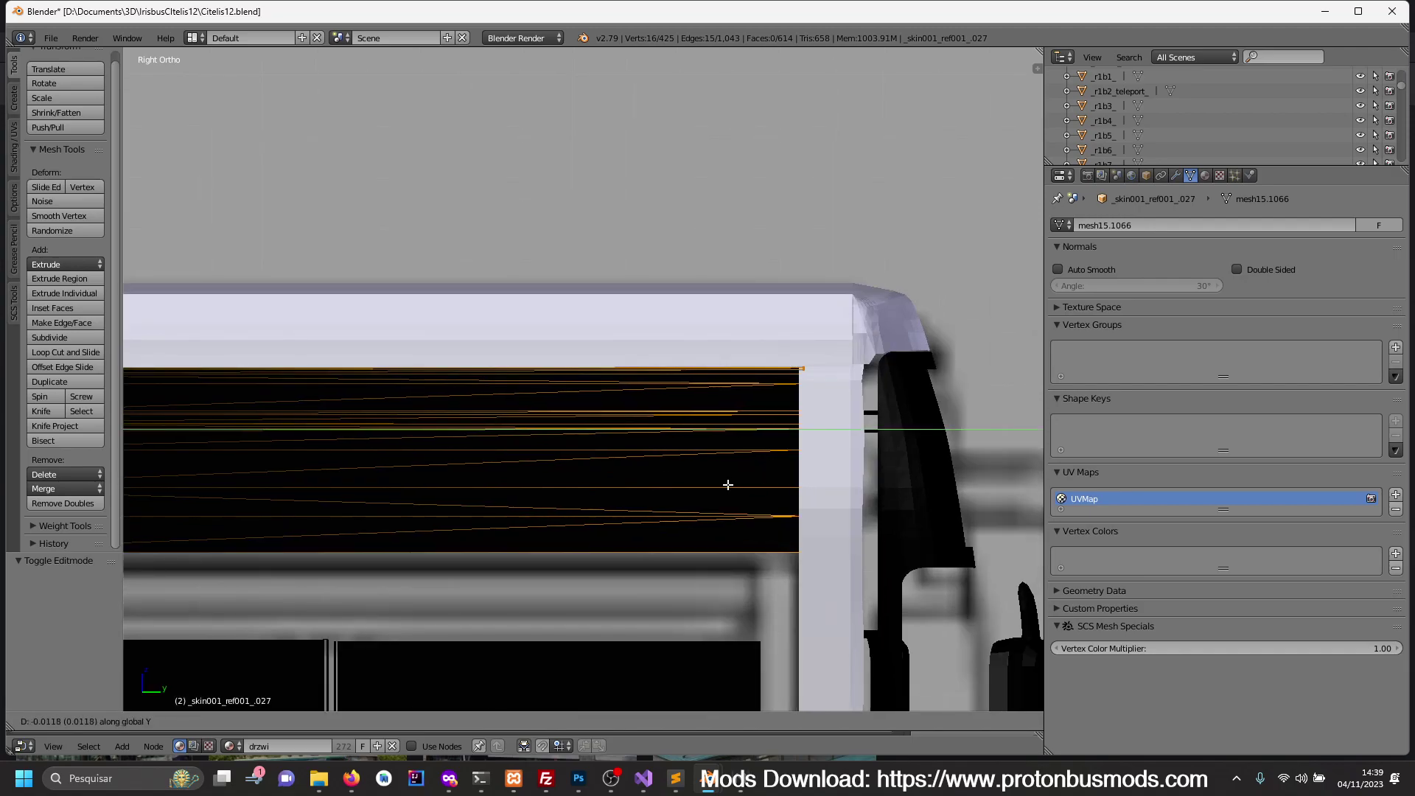
{"action": "left_click", "coordinate": [681, 480]}
{"action": "key", "text": "Tab"}
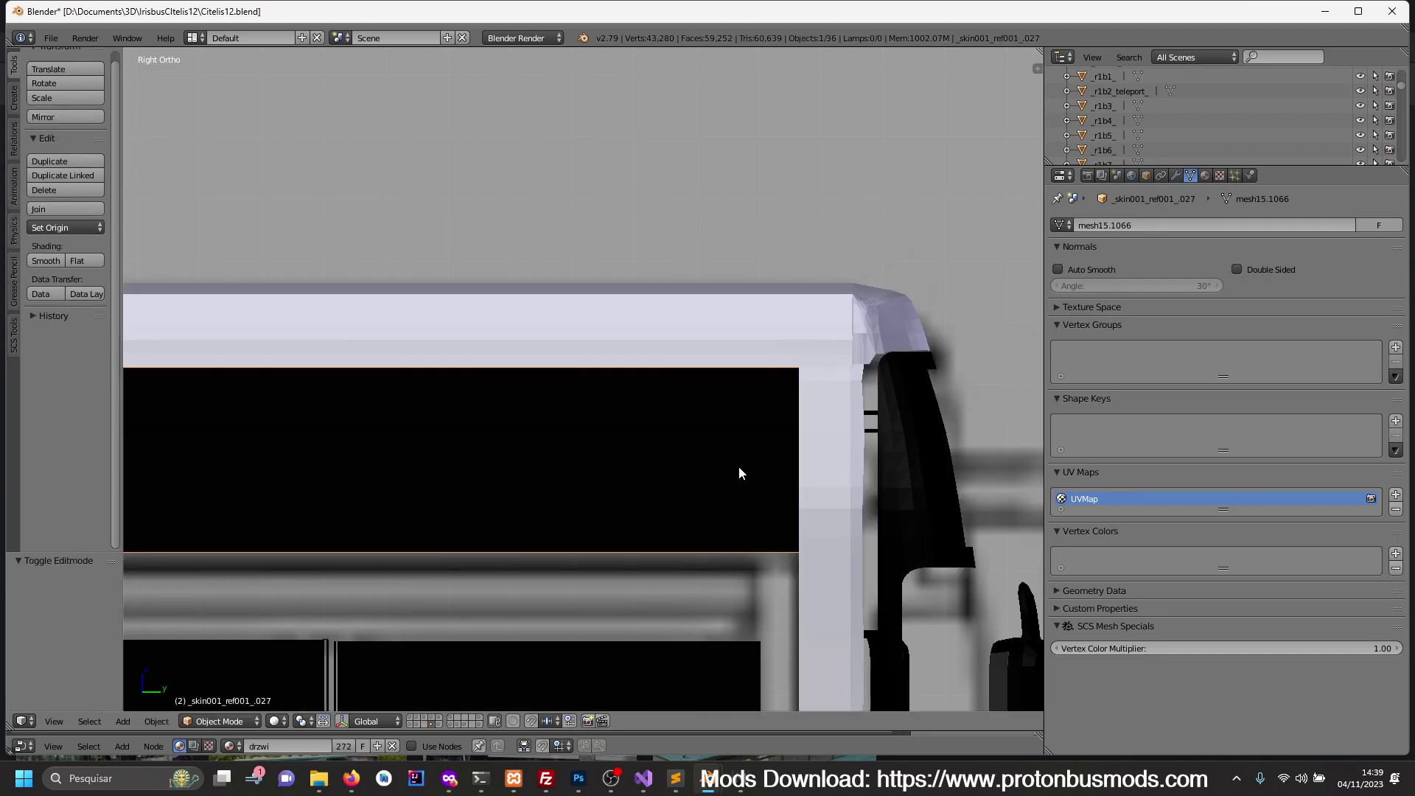
{"action": "key", "text": "a"}
{"action": "scroll", "coordinate": [739, 474], "scroll_direction": "down", "scroll_amount": 3}
{"action": "scroll", "coordinate": [739, 474], "scroll_direction": "down", "scroll_amount": 2}
{"action": "mouse_move", "coordinate": [749, 487]}
{"action": "middle_mouse_down"}
{"action": "mouse_move", "coordinate": [643, 499]}
{"action": "mouse_move", "coordinate": [713, 484]}
{"action": "middle_mouse_up"}
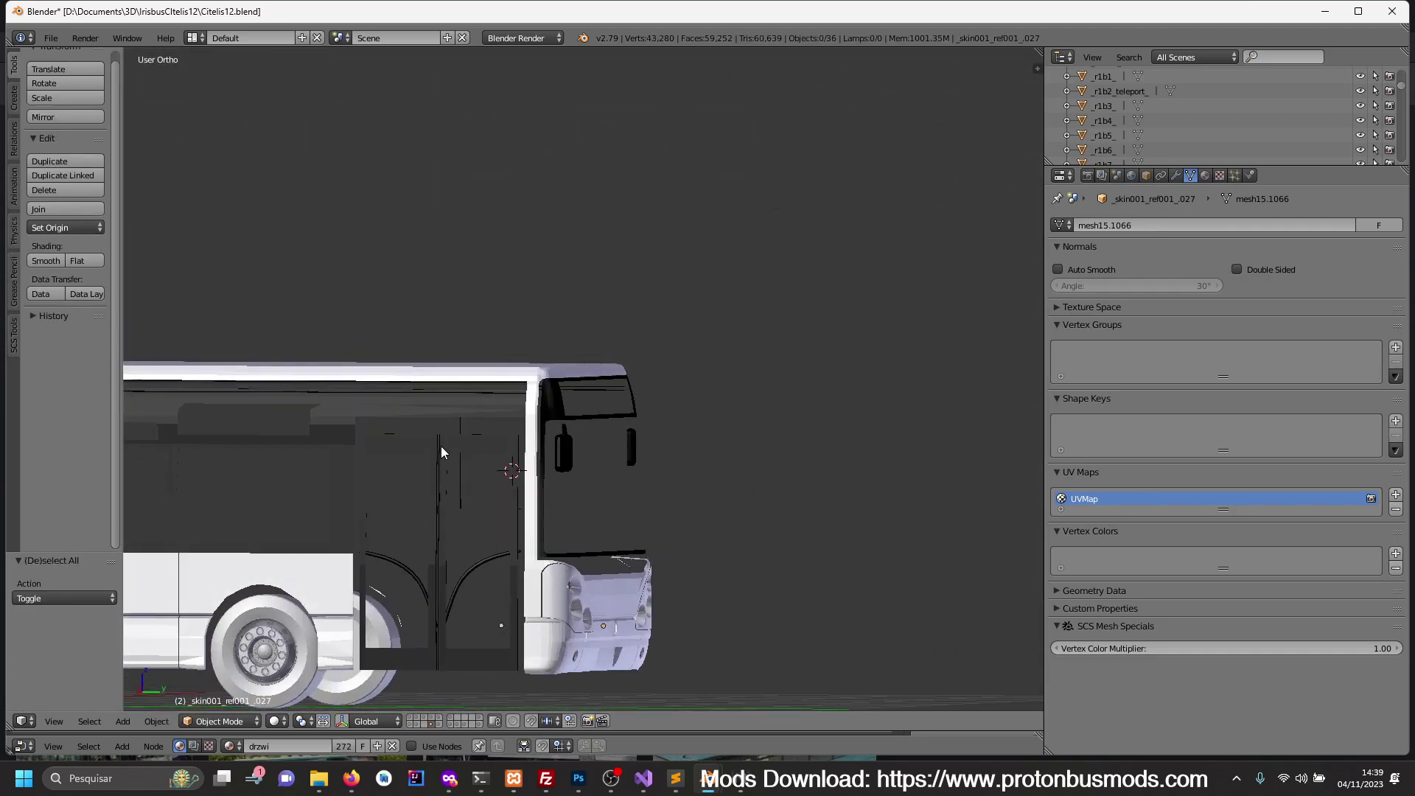
- In wireframe side view, circle-select the side panel's upper window frame vertices
{"action": "middle_click_drag", "start_coordinate": [442, 452], "coordinate": [776, 446], "text": "shift"}
{"action": "scroll", "coordinate": [699, 453], "scroll_direction": "up", "scroll_amount": 2}
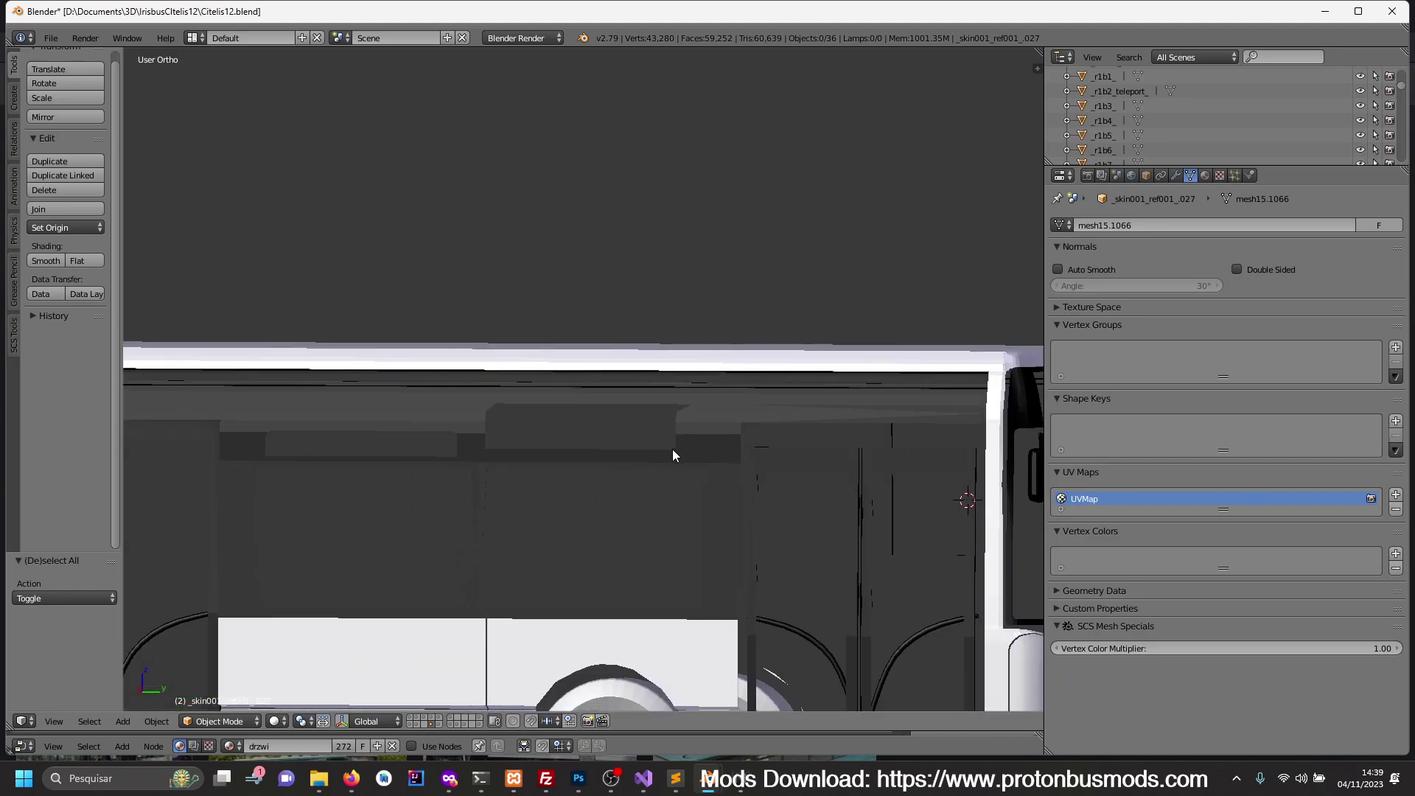
{"action": "key", "text": "KP_3"}
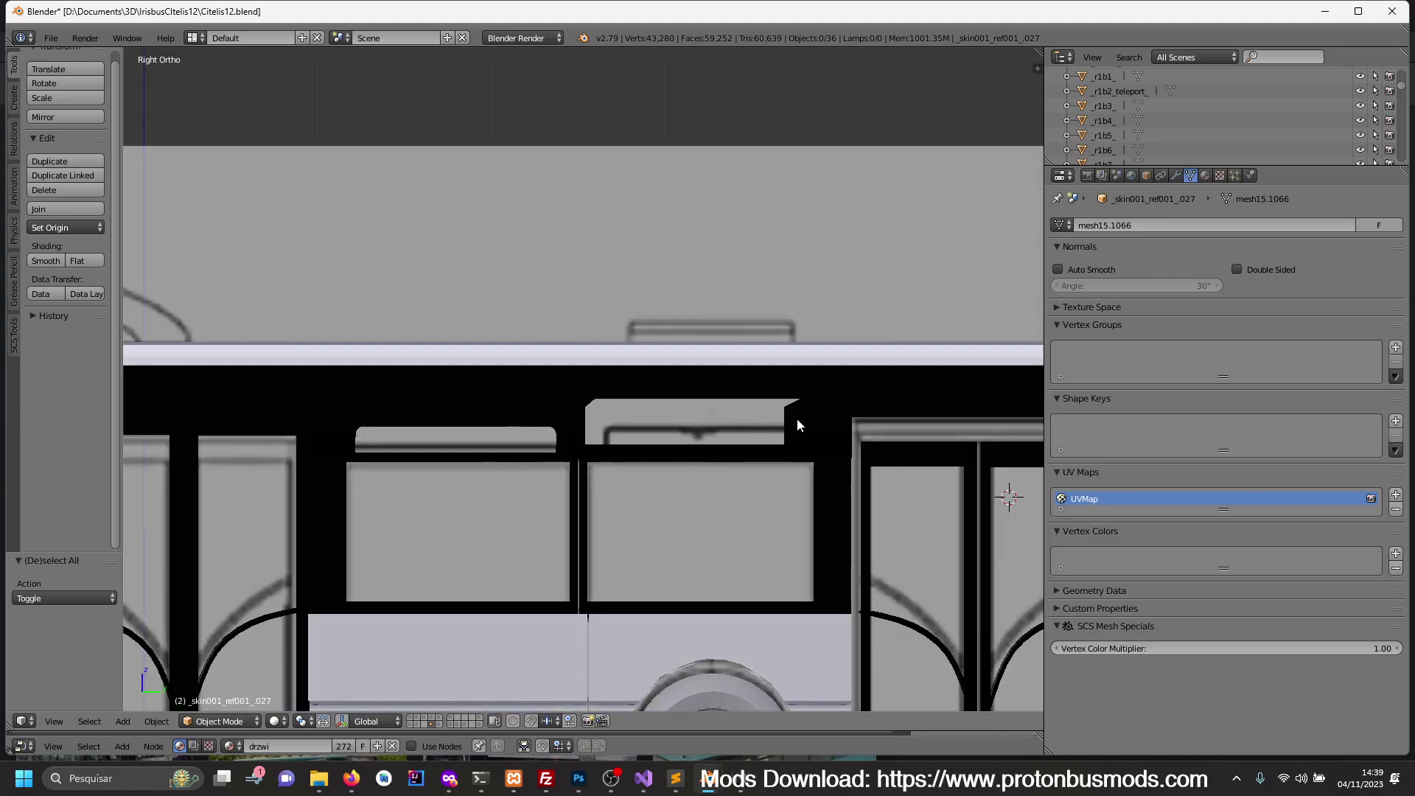
{"action": "key", "text": "Tab"}
{"action": "key", "text": "z"}
{"action": "key", "text": "c"}
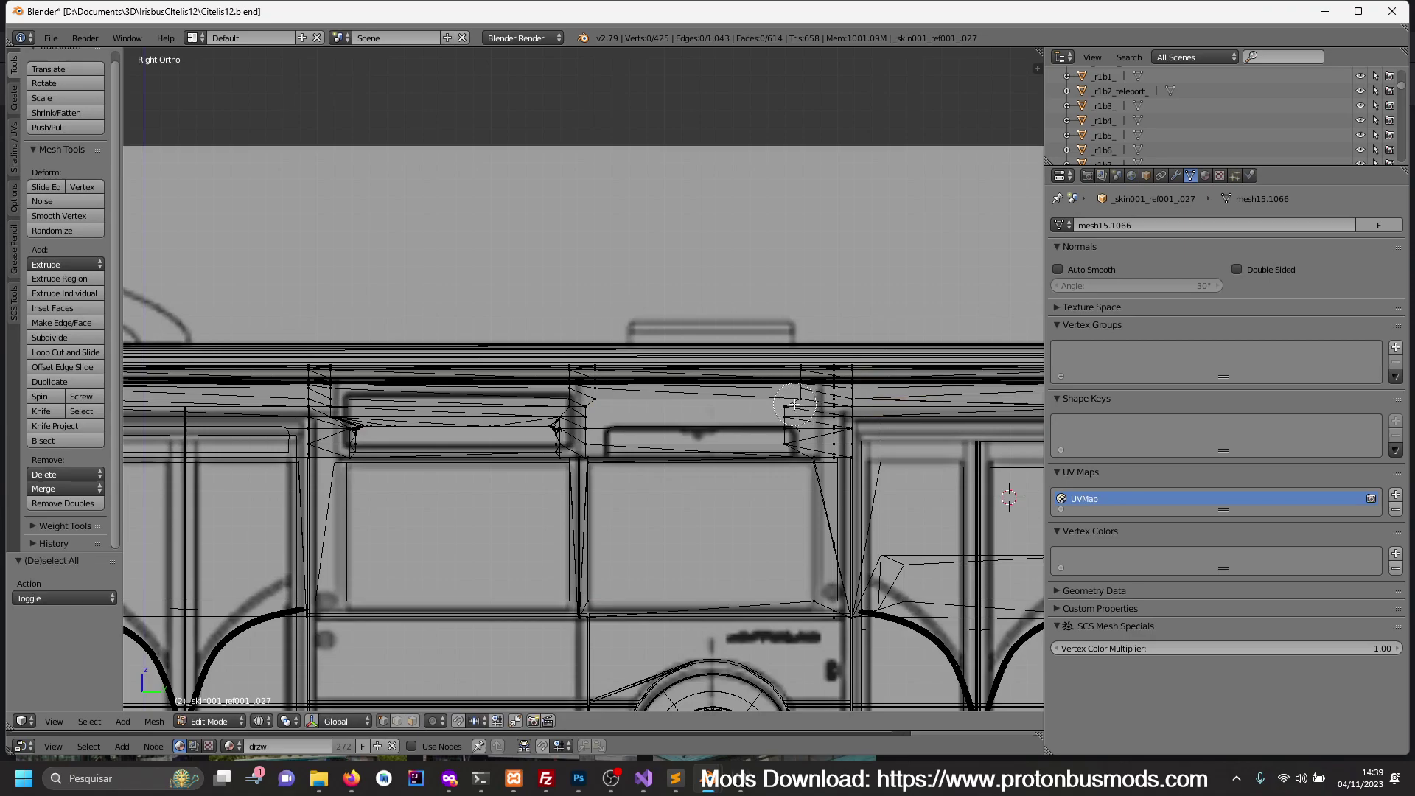
{"action": "left_click_drag", "start_coordinate": [796, 365], "coordinate": [783, 429]}
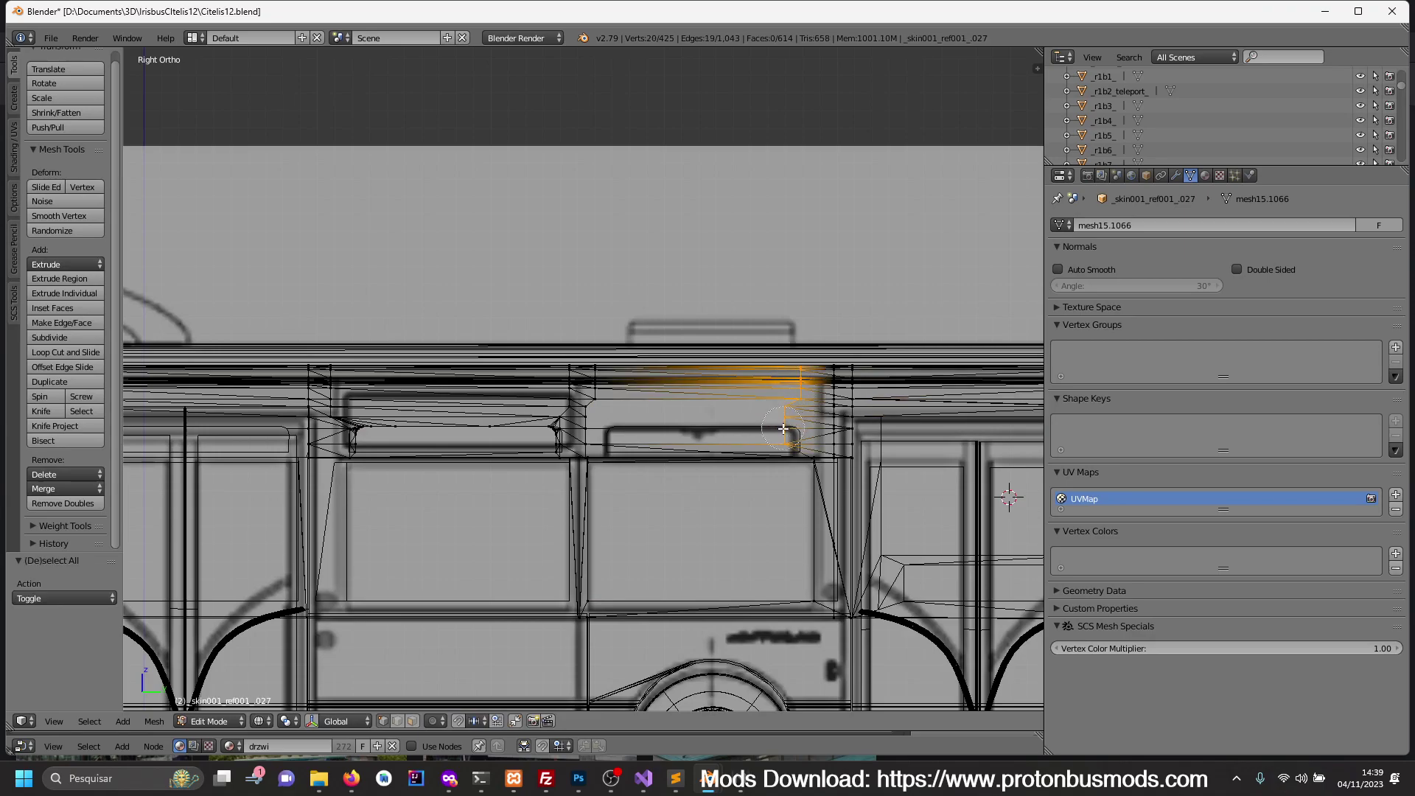
{"action": "mouse_move", "coordinate": [632, 431]}
{"action": "left_mouse_down"}
{"action": "mouse_move", "coordinate": [349, 391]}
{"action": "mouse_move", "coordinate": [654, 399]}
{"action": "left_mouse_up"}
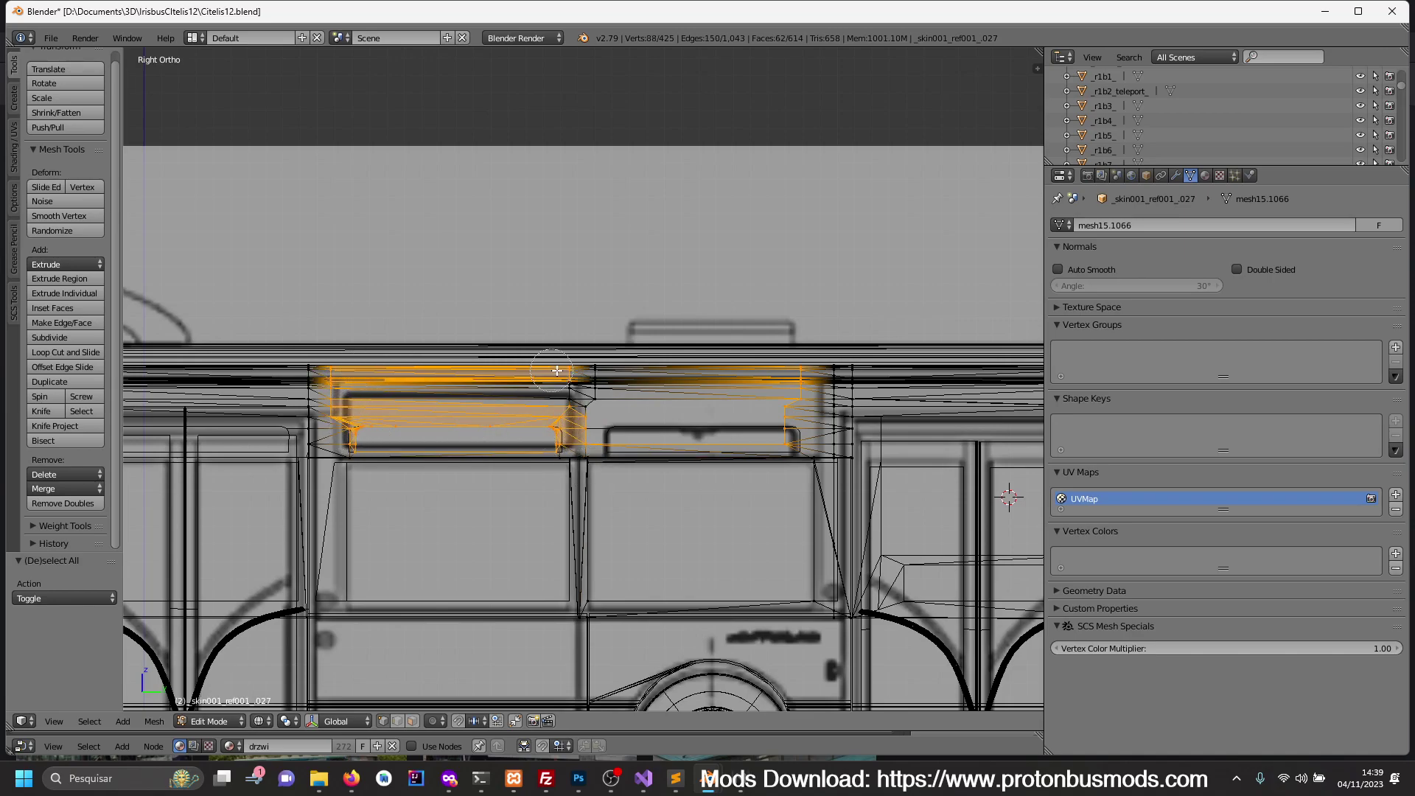
{"action": "right_click", "coordinate": [770, 398]}
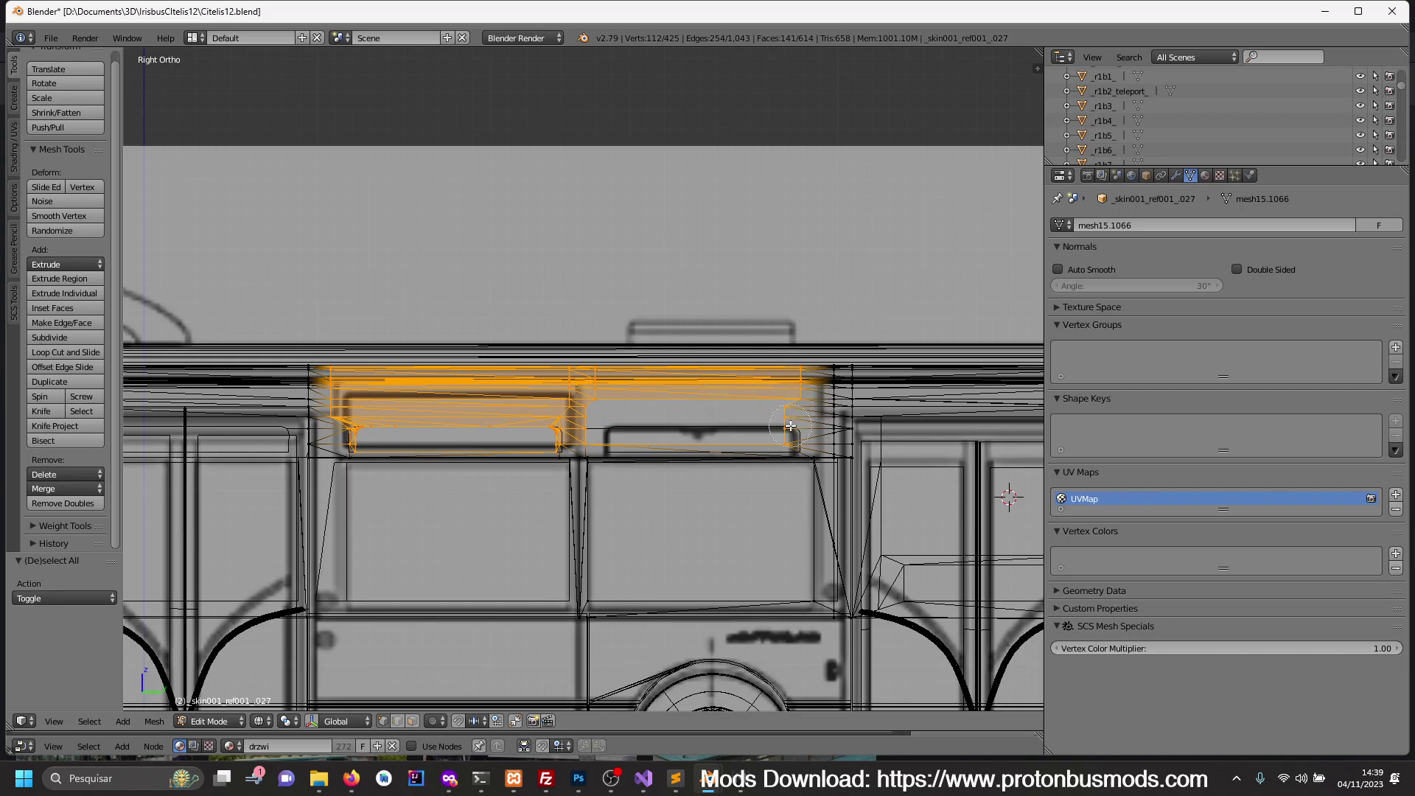
- Flatten the selected frame vertices onto one plane by scaling Y to 0
{"action": "scroll", "coordinate": [771, 399], "scroll_direction": "down", "scroll_amount": 3}
{"action": "mouse_move", "coordinate": [771, 398]}
{"action": "middle_mouse_down"}
{"action": "mouse_move", "coordinate": [622, 457]}
{"action": "mouse_move", "coordinate": [532, 466]}
{"action": "middle_mouse_up"}
{"action": "scroll", "coordinate": [622, 457], "scroll_direction": "up", "scroll_amount": 2}
{"action": "key", "text": "KP_3"}
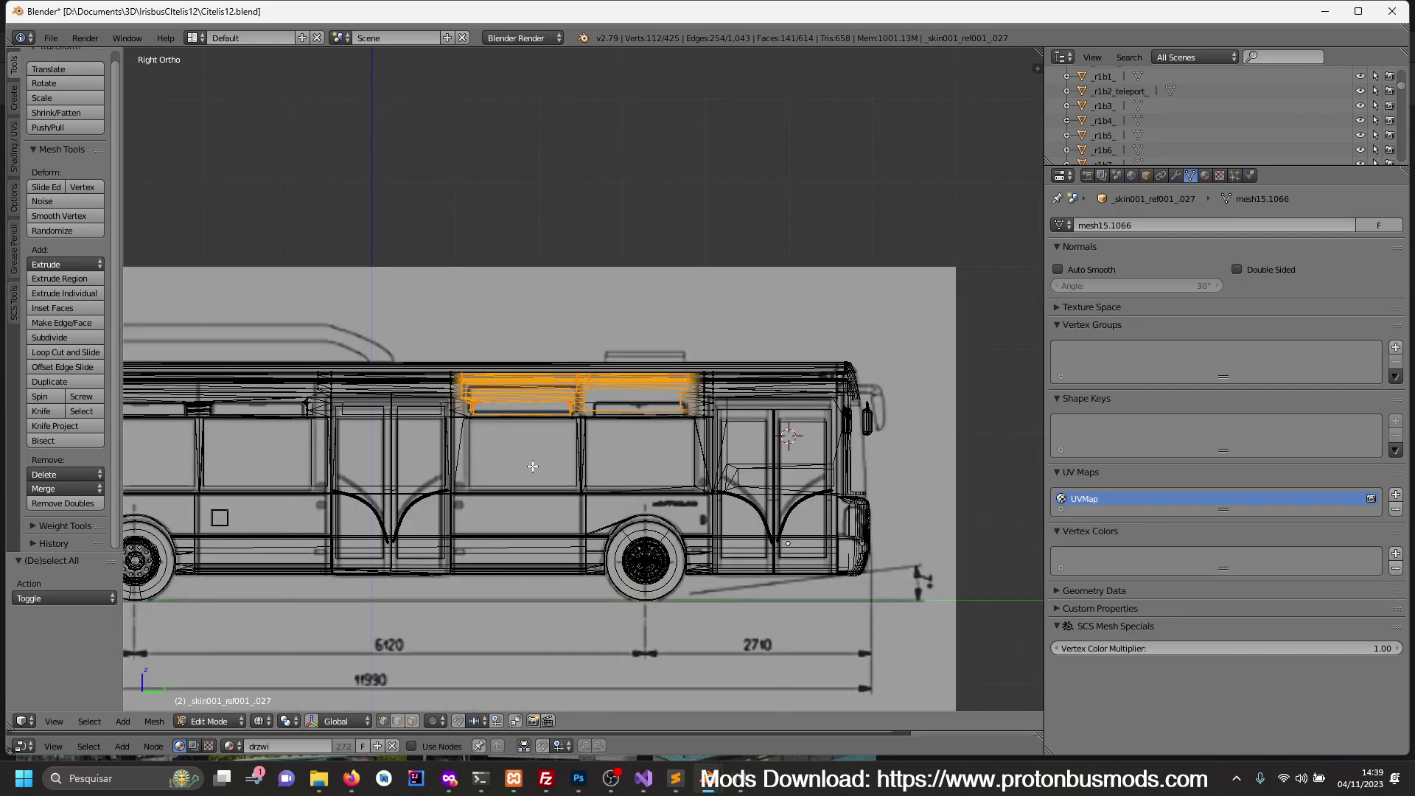
{"action": "key", "text": "s"}
{"action": "key", "text": "y"}
{"action": "key", "text": "0"}
{"action": "key", "text": "Return"}
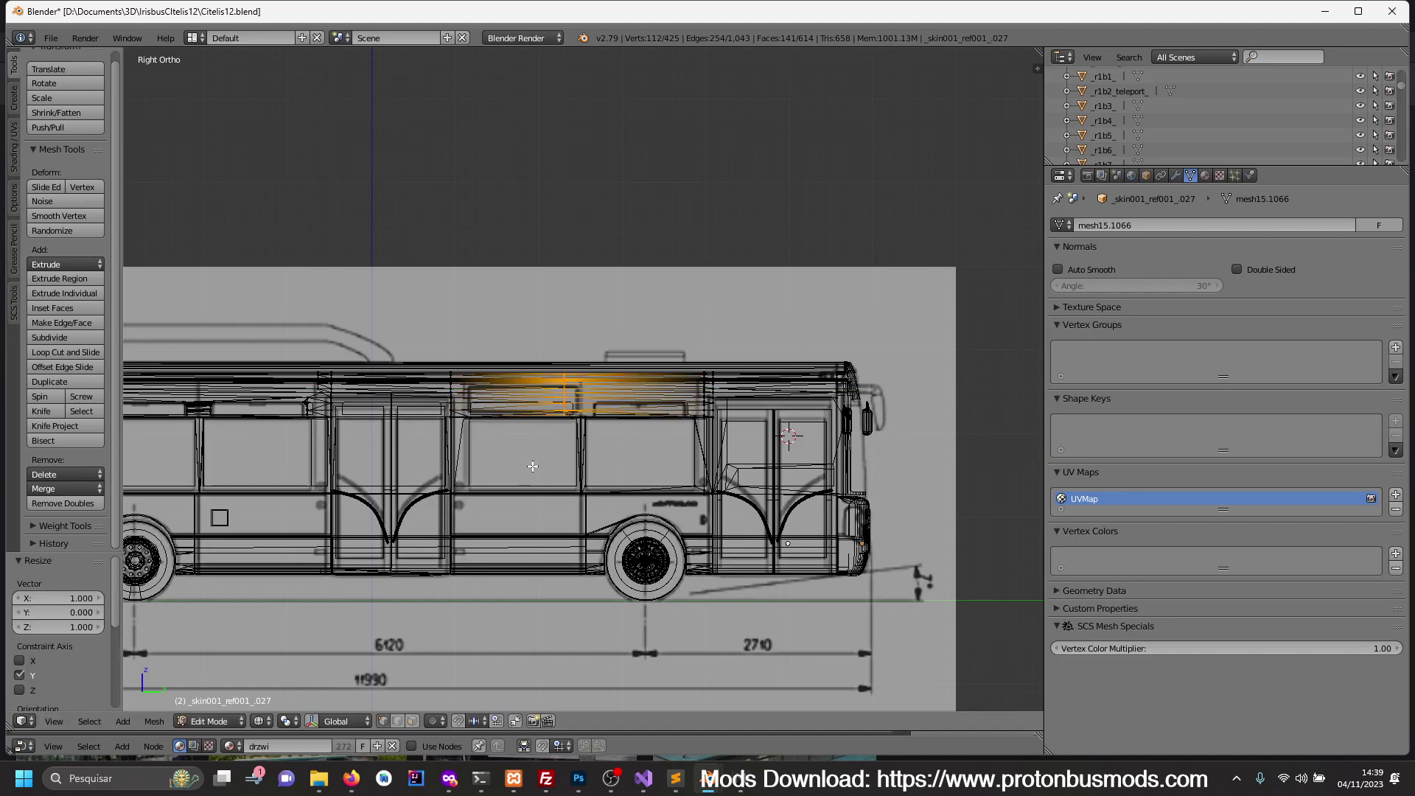
- Remove 71 duplicate vertices, then return to solid Object Mode with nothing selected
{"action": "left_click", "coordinate": [85, 502]}
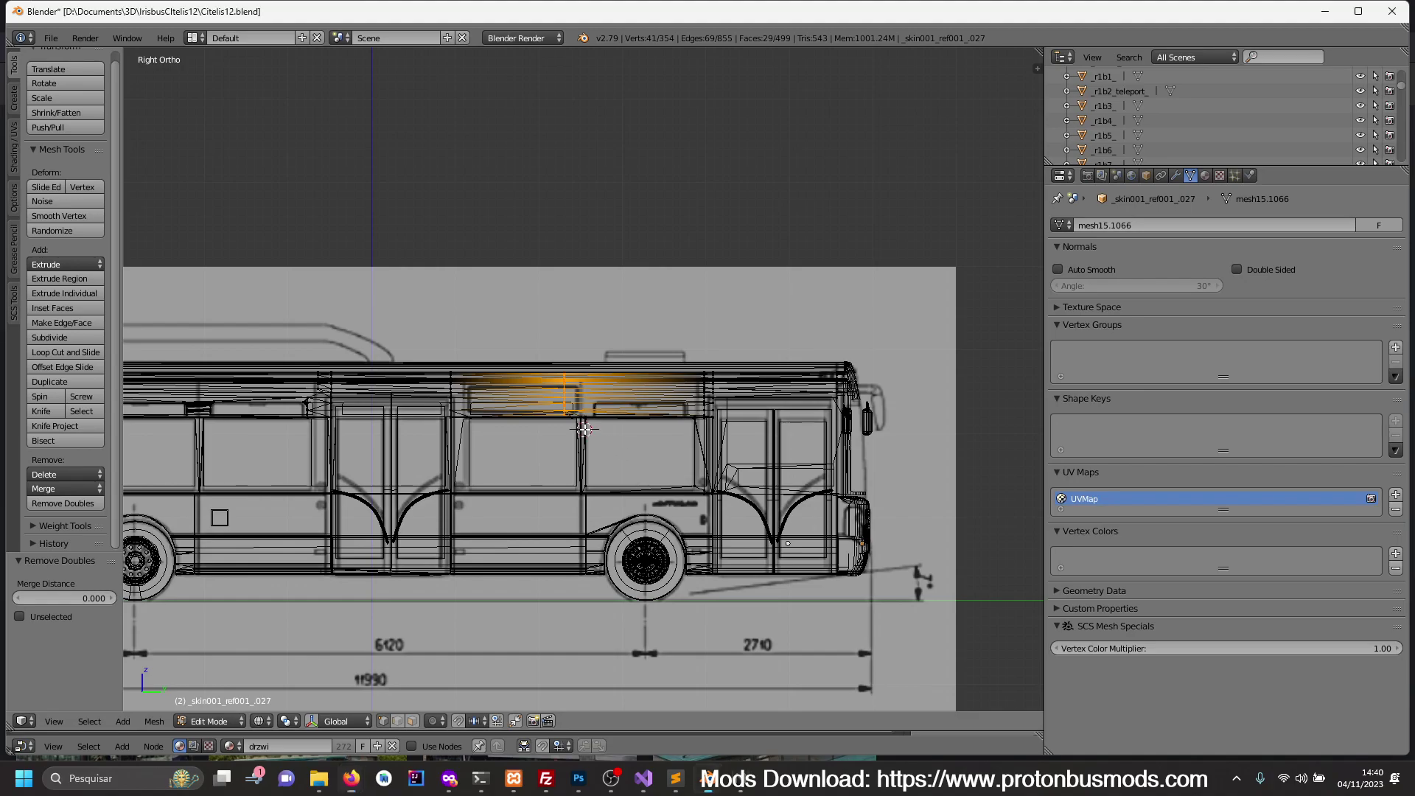
{"action": "key", "text": "z"}
{"action": "key", "text": "Tab"}
{"action": "key", "text": "a"}
{"action": "mouse_move", "coordinate": [685, 453]}
{"action": "middle_mouse_down"}
{"action": "mouse_move", "coordinate": [622, 450]}
{"action": "mouse_move", "coordinate": [770, 451]}
{"action": "mouse_move", "coordinate": [534, 444]}
{"action": "mouse_move", "coordinate": [585, 446]}
{"action": "middle_mouse_up"}
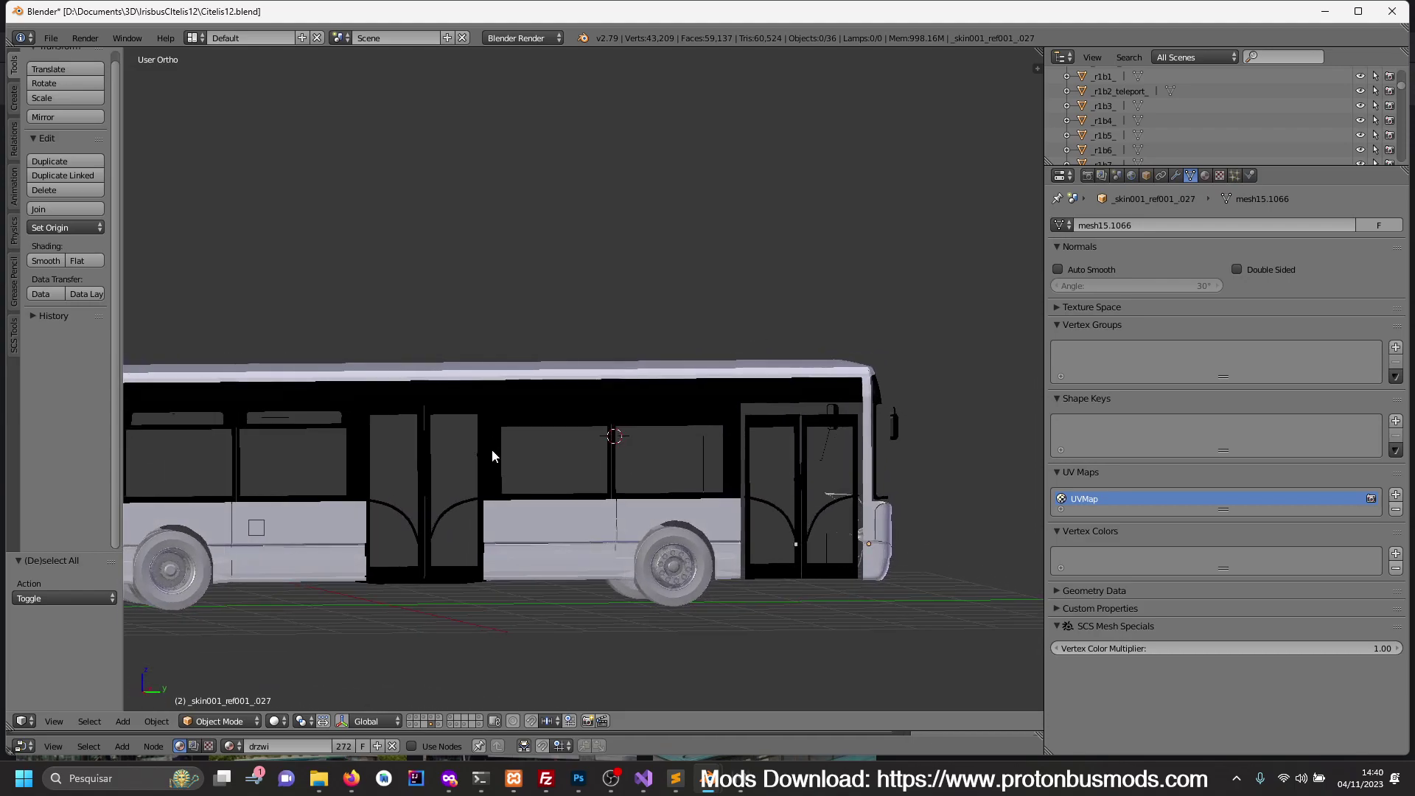
- Put the side panel back in Edit Mode, viewed in Right Ortho wireframe
{"action": "middle_click_drag", "start_coordinate": [493, 450], "coordinate": [581, 445]}
{"action": "key", "text": "Tab"}
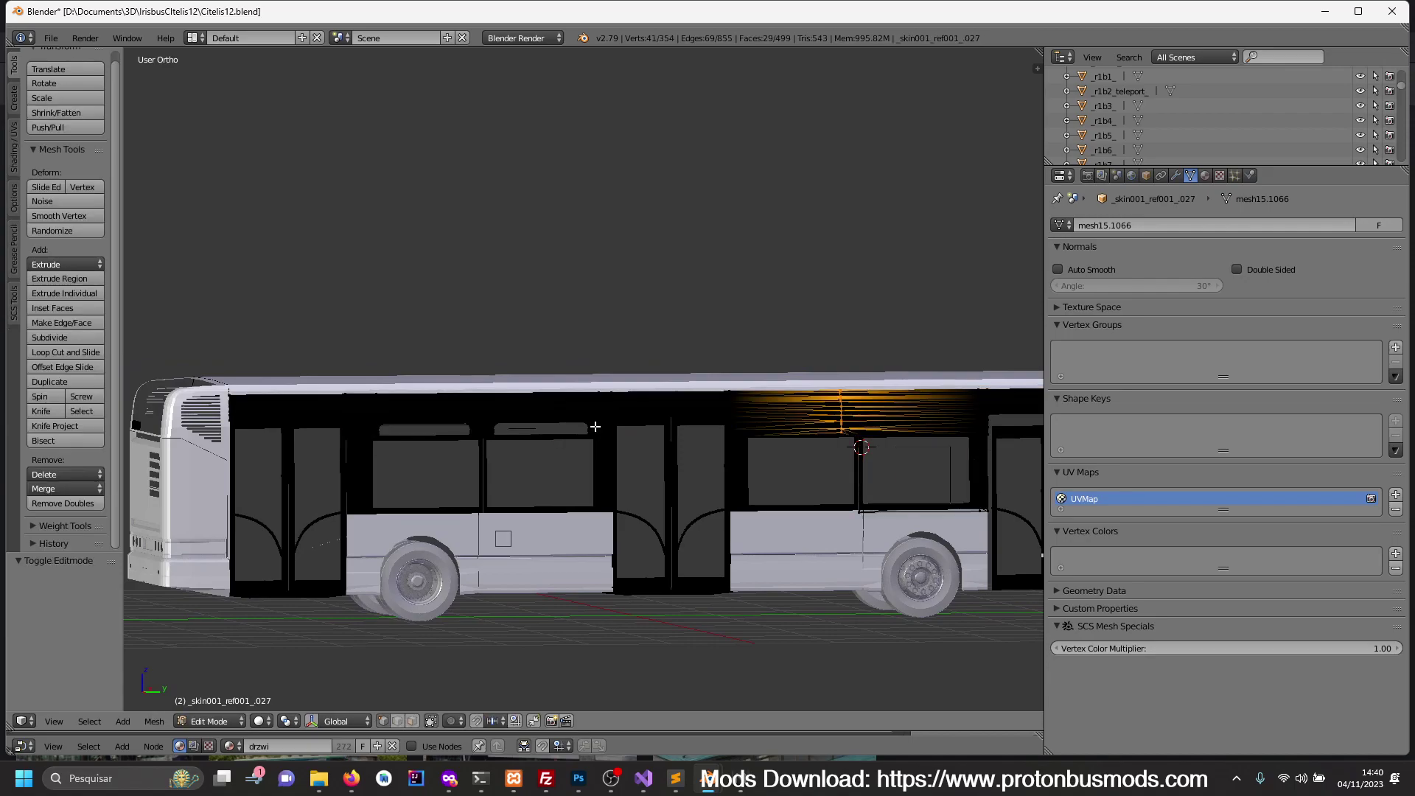
{"action": "key", "text": "KP_3"}
{"action": "key", "text": "z"}
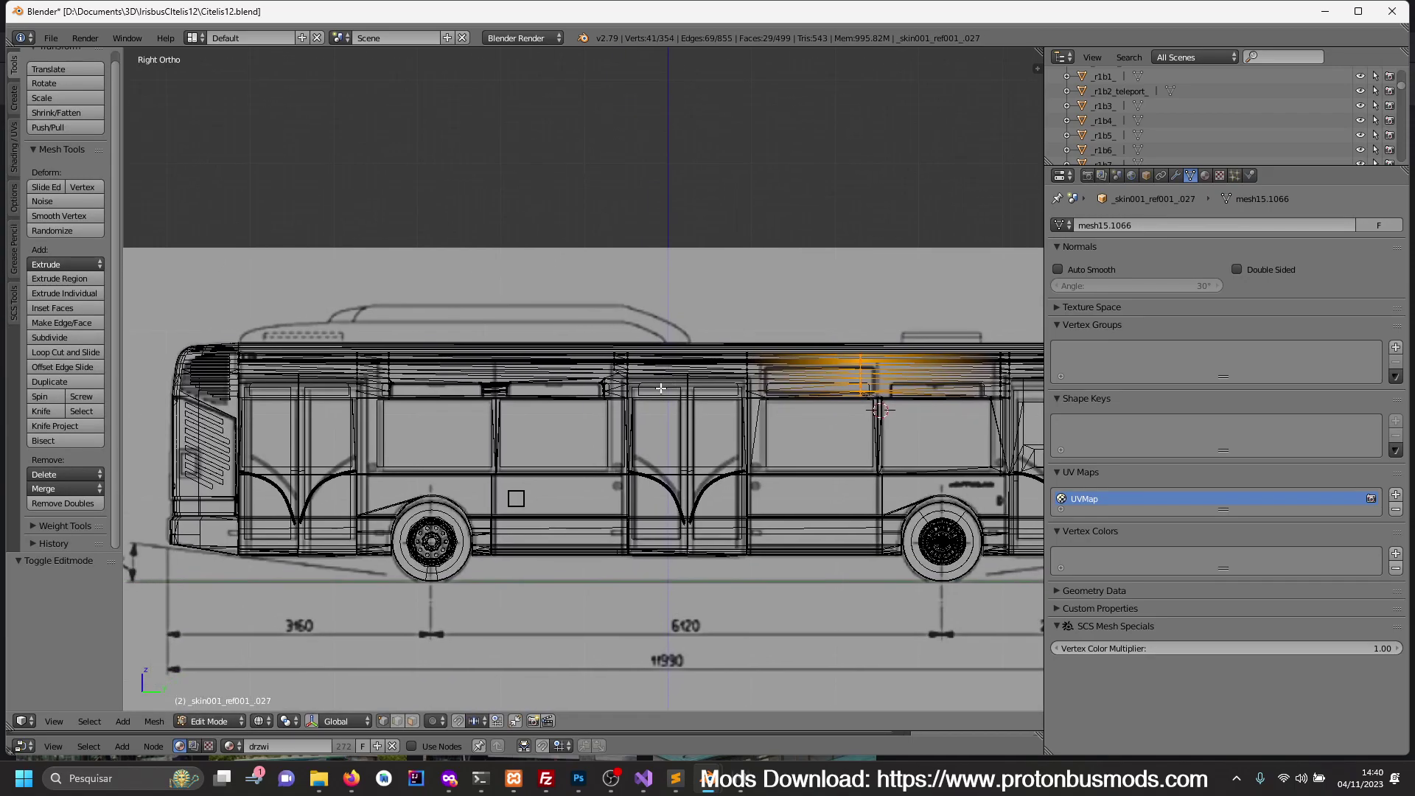
{"action": "scroll", "coordinate": [671, 406], "scroll_direction": "up", "scroll_amount": 6}
{"action": "scroll", "coordinate": [671, 405], "scroll_direction": "up", "scroll_amount": 1}
{"action": "key", "text": "c"}
{"action": "left_click_drag", "start_coordinate": [686, 306], "coordinate": [668, 369]}
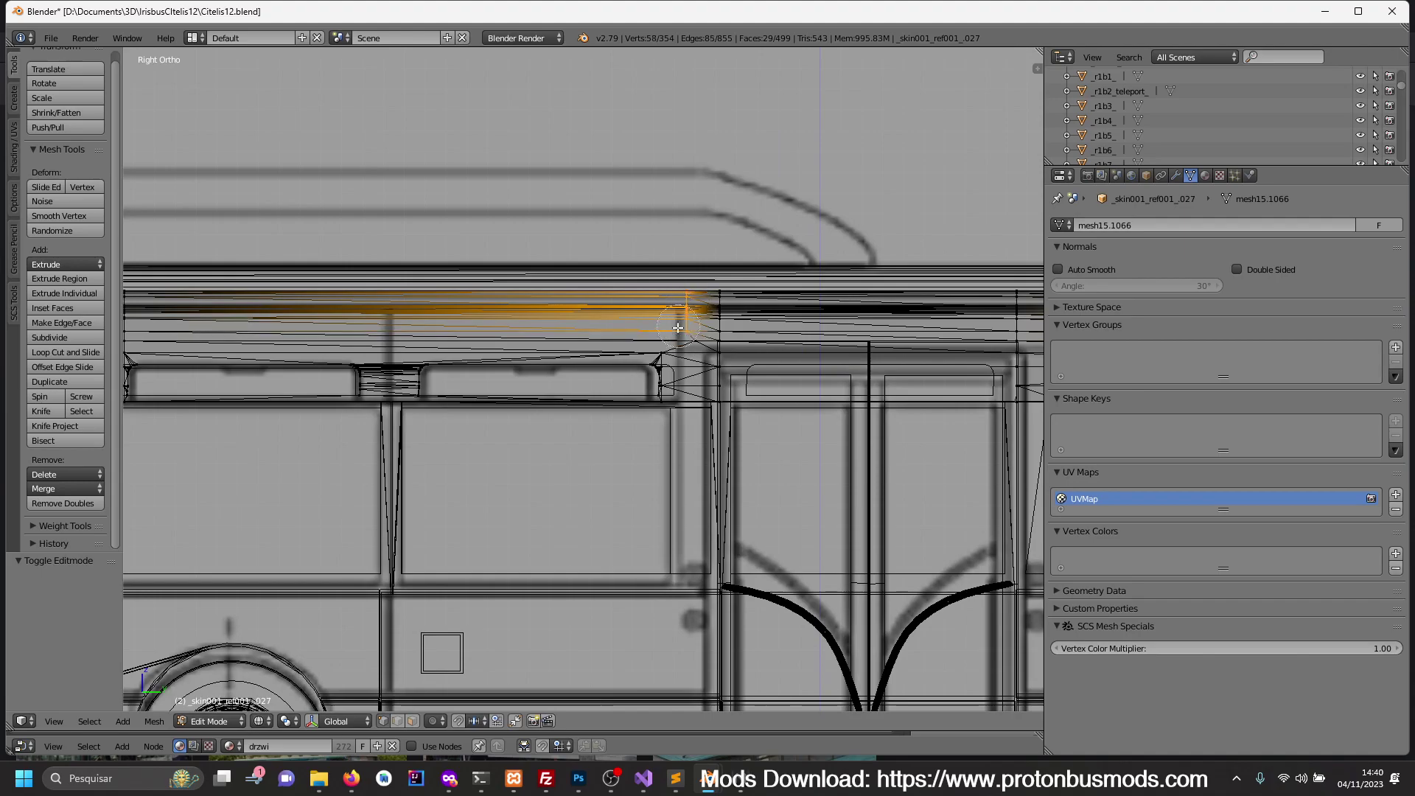
- Circle-select the window-top rail vertices along the bus side
{"action": "key", "text": "a"}
{"action": "key", "text": "a"}
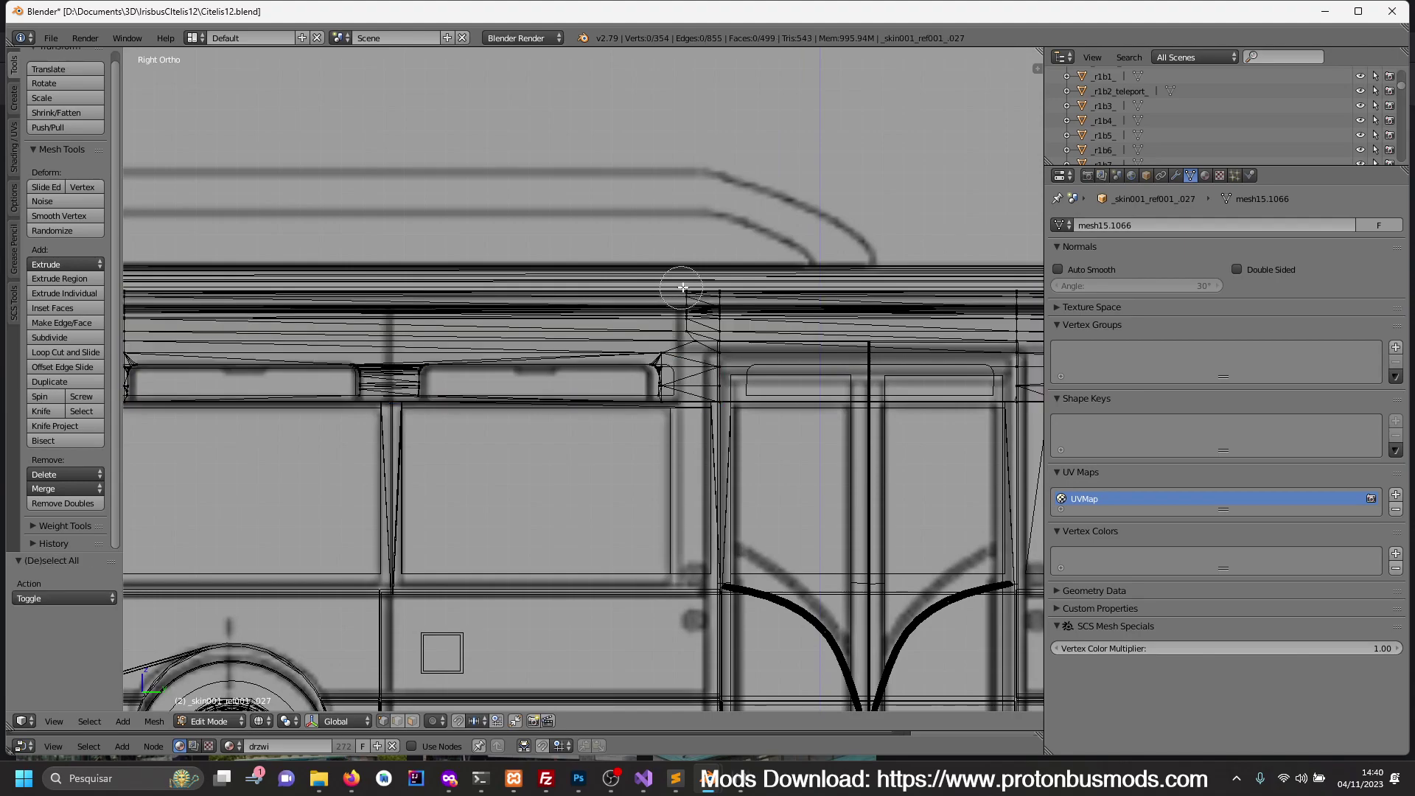
{"action": "key", "text": "c"}
{"action": "left_click_drag", "start_coordinate": [685, 302], "coordinate": [663, 378]}
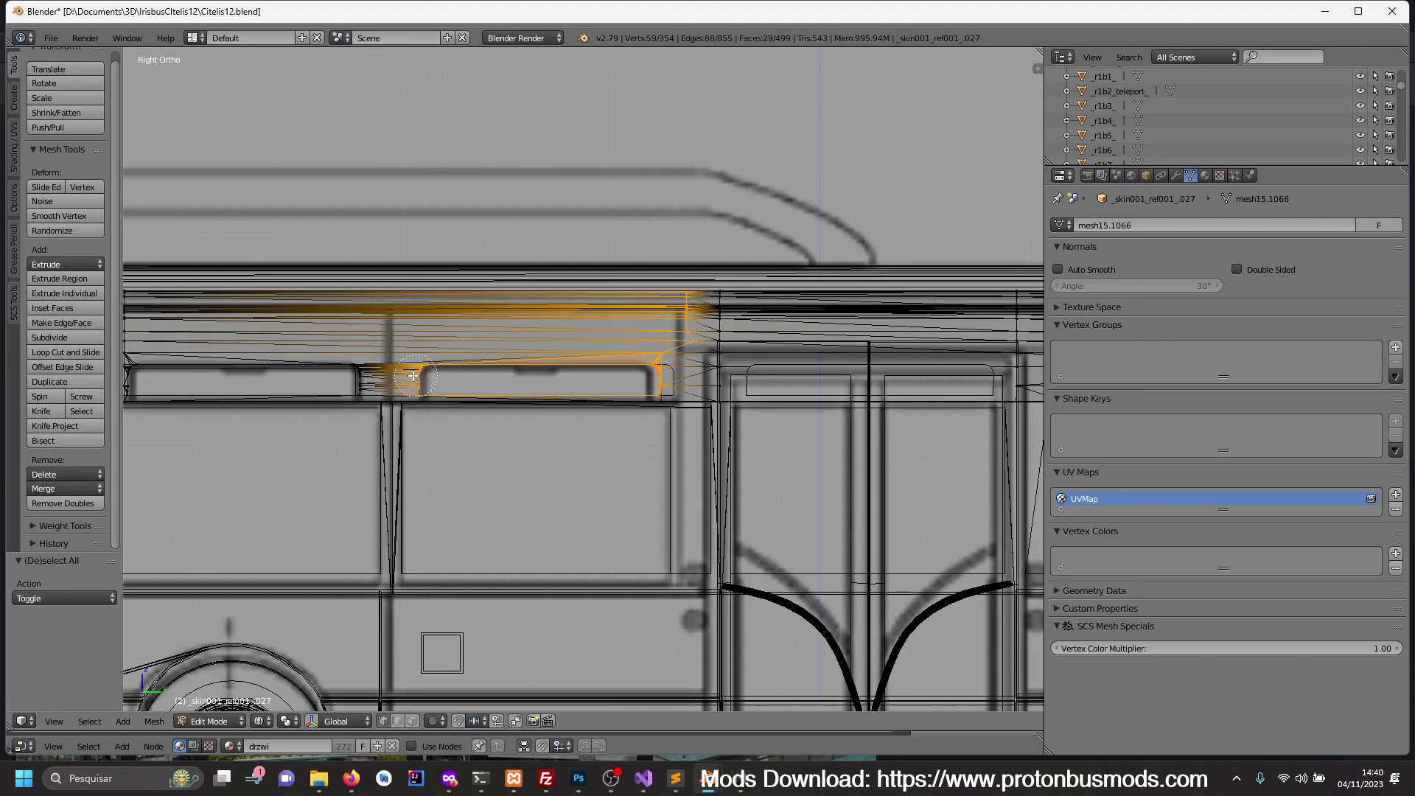
{"action": "left_click_drag", "start_coordinate": [559, 373], "coordinate": [383, 373]}
{"action": "middle_click_drag", "start_coordinate": [268, 372], "coordinate": [511, 369], "text": "shift"}
{"action": "mouse_move", "coordinate": [511, 368]}
{"action": "left_mouse_down"}
{"action": "mouse_move", "coordinate": [369, 364]}
{"action": "mouse_move", "coordinate": [368, 289]}
{"action": "left_mouse_up"}
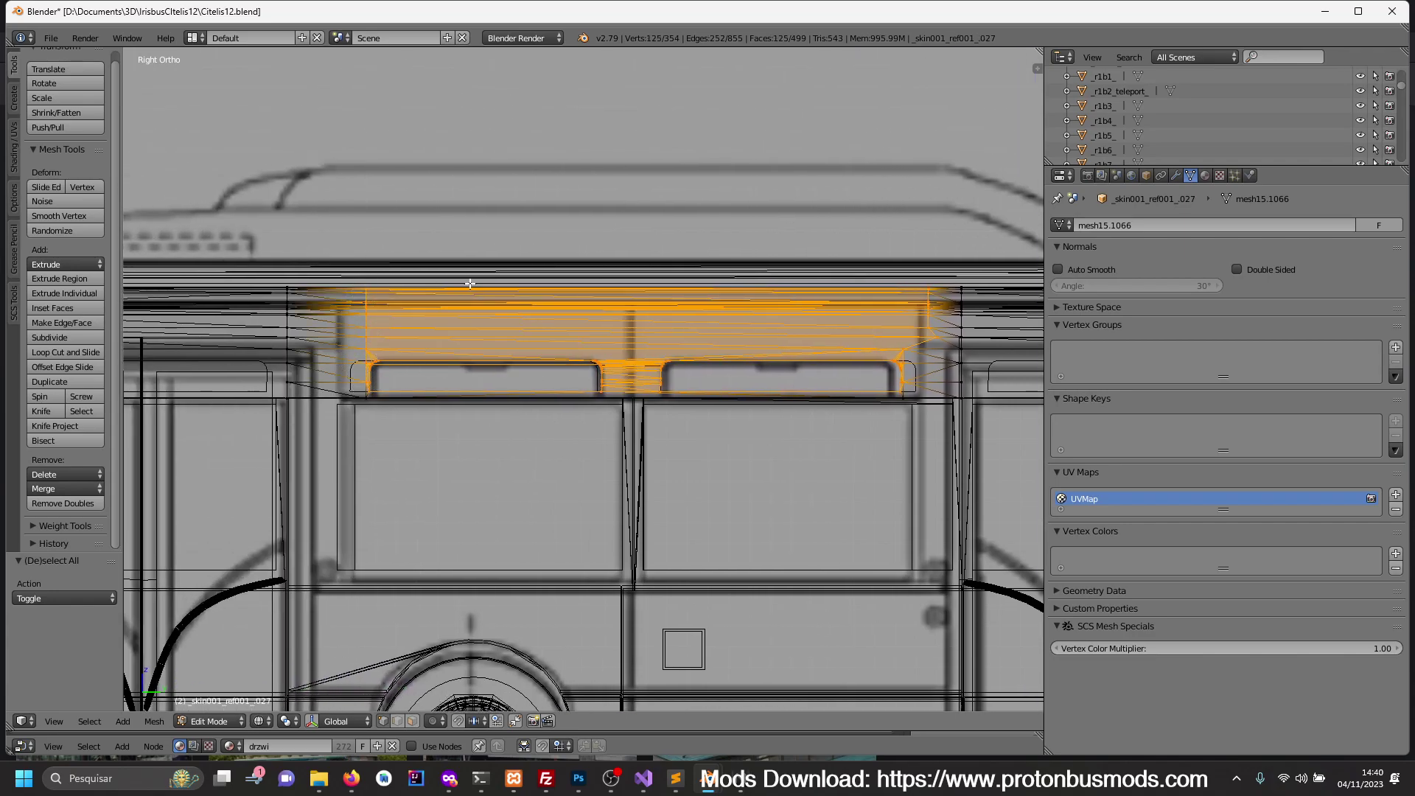
- Scale the rail vertices to 0 on Y, merge 52 doubles, and return to Object Mode
{"action": "key", "text": "s"}
{"action": "key", "text": "y"}
{"action": "key", "text": "0"}
{"action": "key", "text": "Return"}
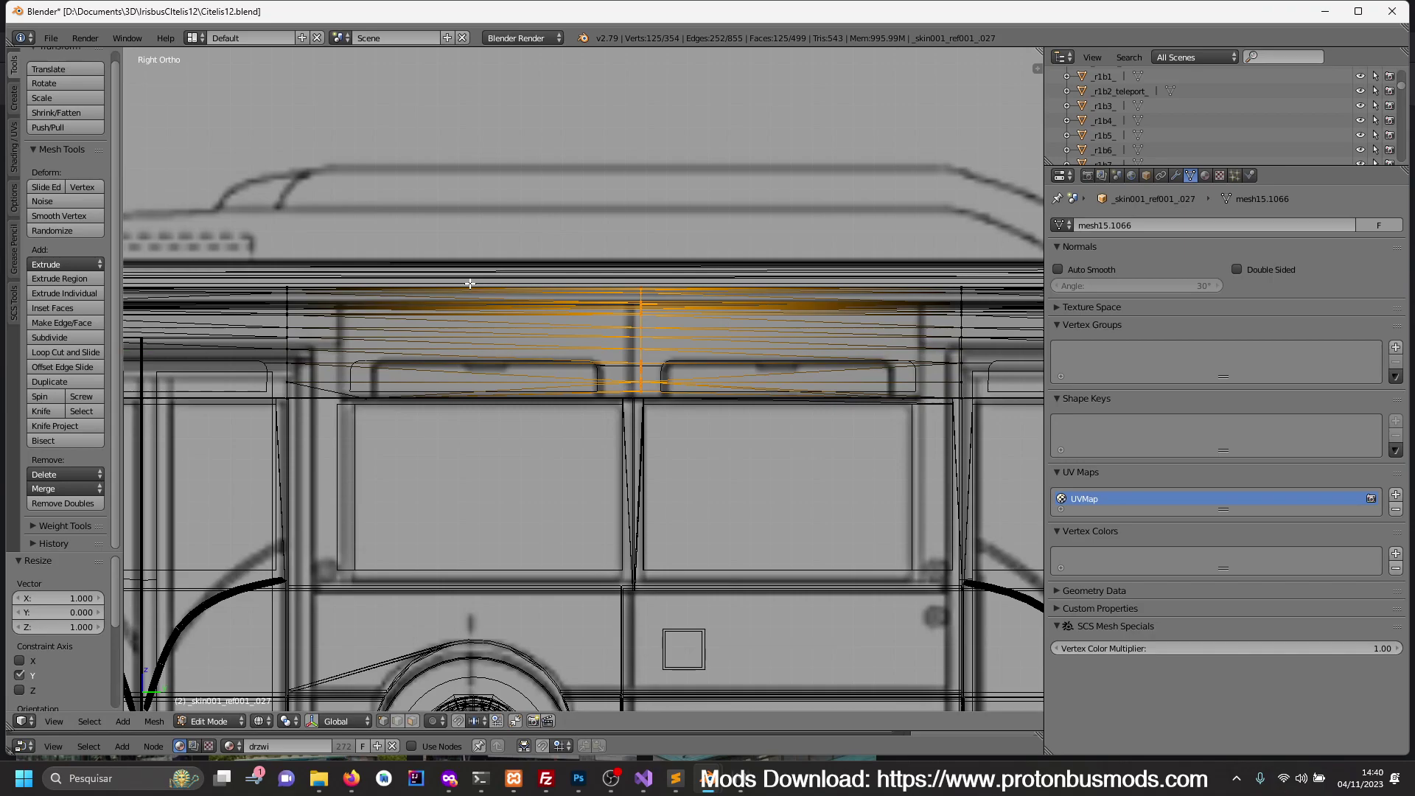
{"action": "left_click", "coordinate": [59, 502]}
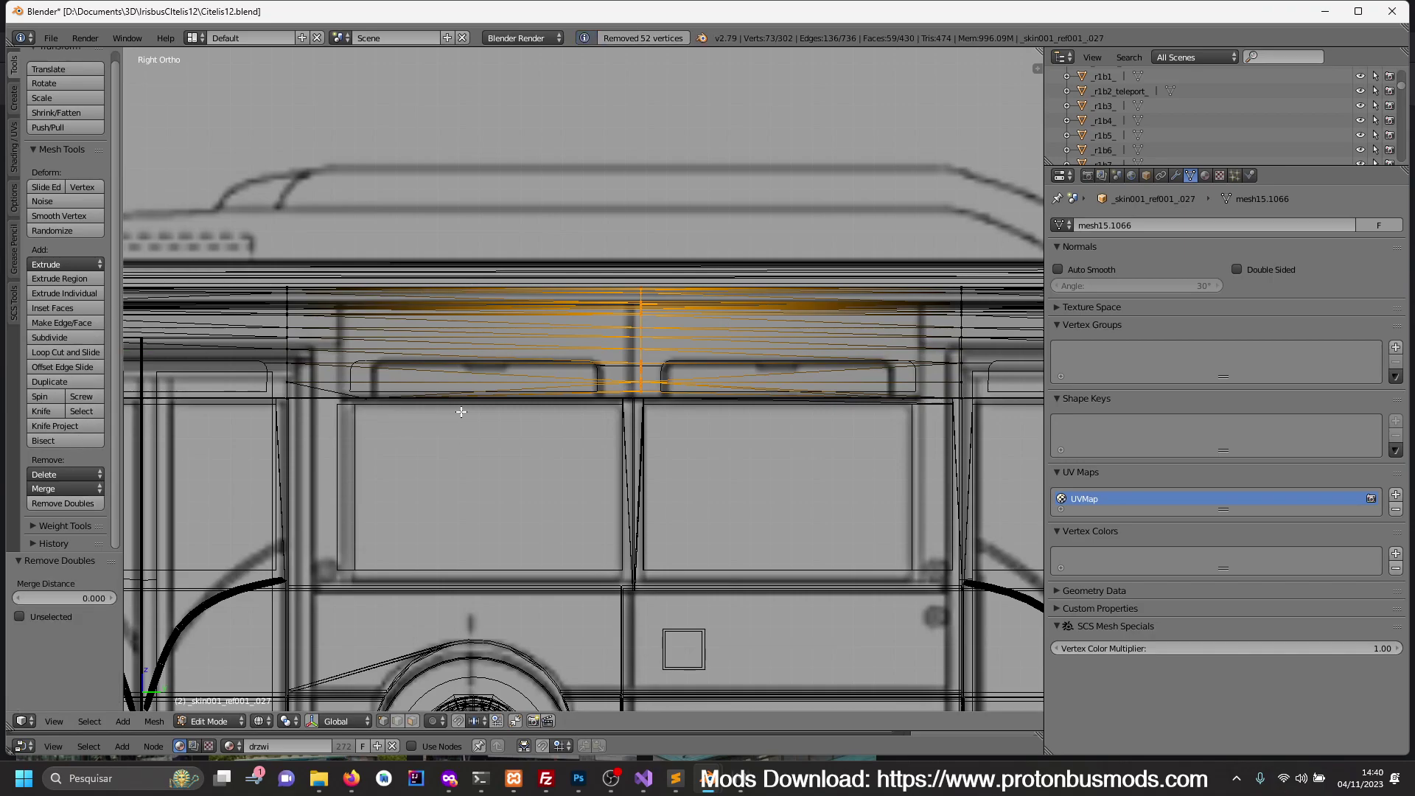
{"action": "key", "text": "Tab"}
{"action": "key", "text": "a"}
- Orbit to a close side view of the bus
{"action": "scroll", "coordinate": [462, 411], "scroll_direction": "down", "scroll_amount": 4}
{"action": "scroll", "coordinate": [751, 479], "scroll_direction": "down", "scroll_amount": 3}
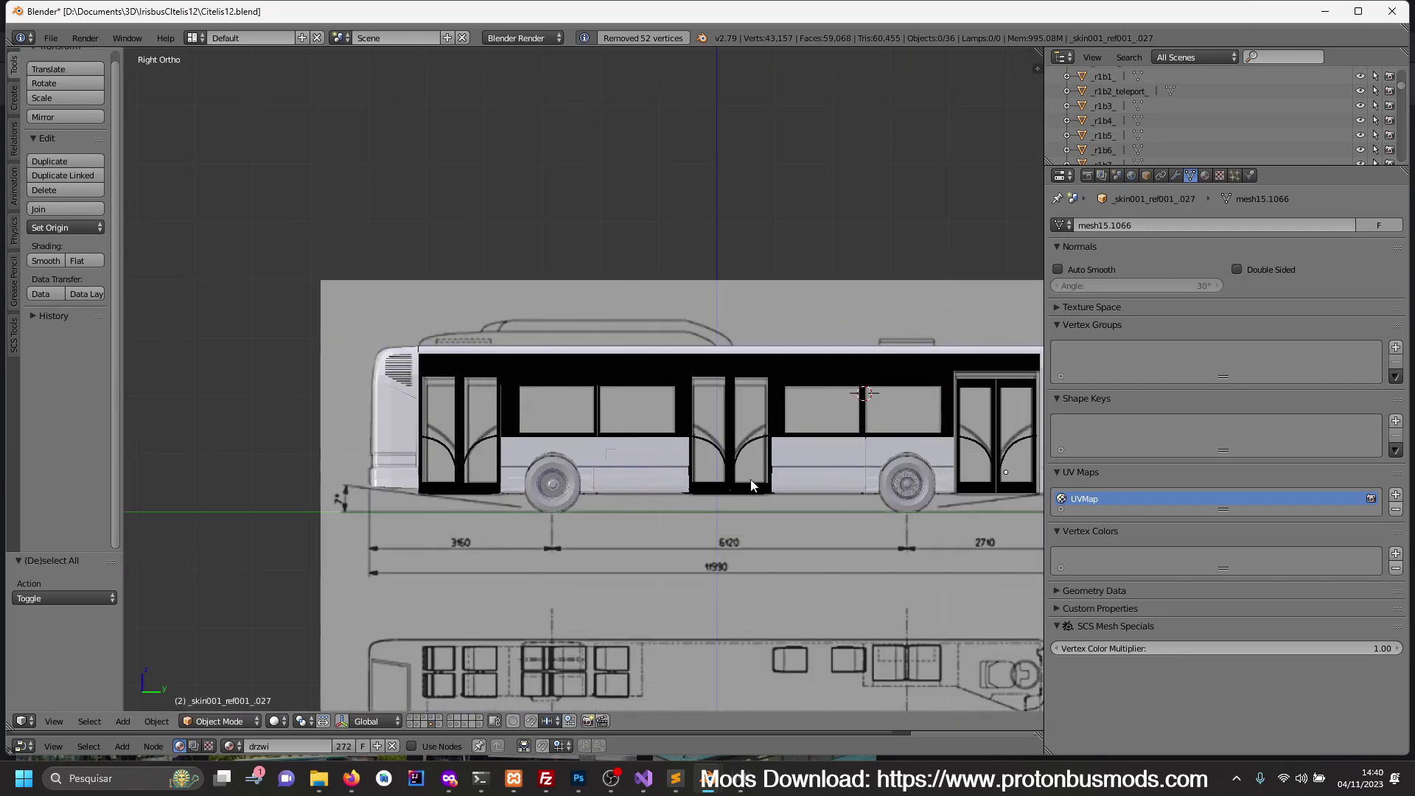
{"action": "mouse_move", "coordinate": [750, 479]}
{"action": "middle_mouse_down"}
{"action": "mouse_move", "coordinate": [706, 484]}
{"action": "mouse_move", "coordinate": [714, 454]}
{"action": "mouse_move", "coordinate": [634, 422]}
{"action": "mouse_move", "coordinate": [496, 439]}
{"action": "mouse_move", "coordinate": [737, 443]}
{"action": "middle_mouse_up"}
{"action": "scroll", "coordinate": [634, 422], "scroll_direction": "up", "scroll_amount": 3}
{"action": "middle_click_drag", "start_coordinate": [544, 459], "coordinate": [686, 468]}
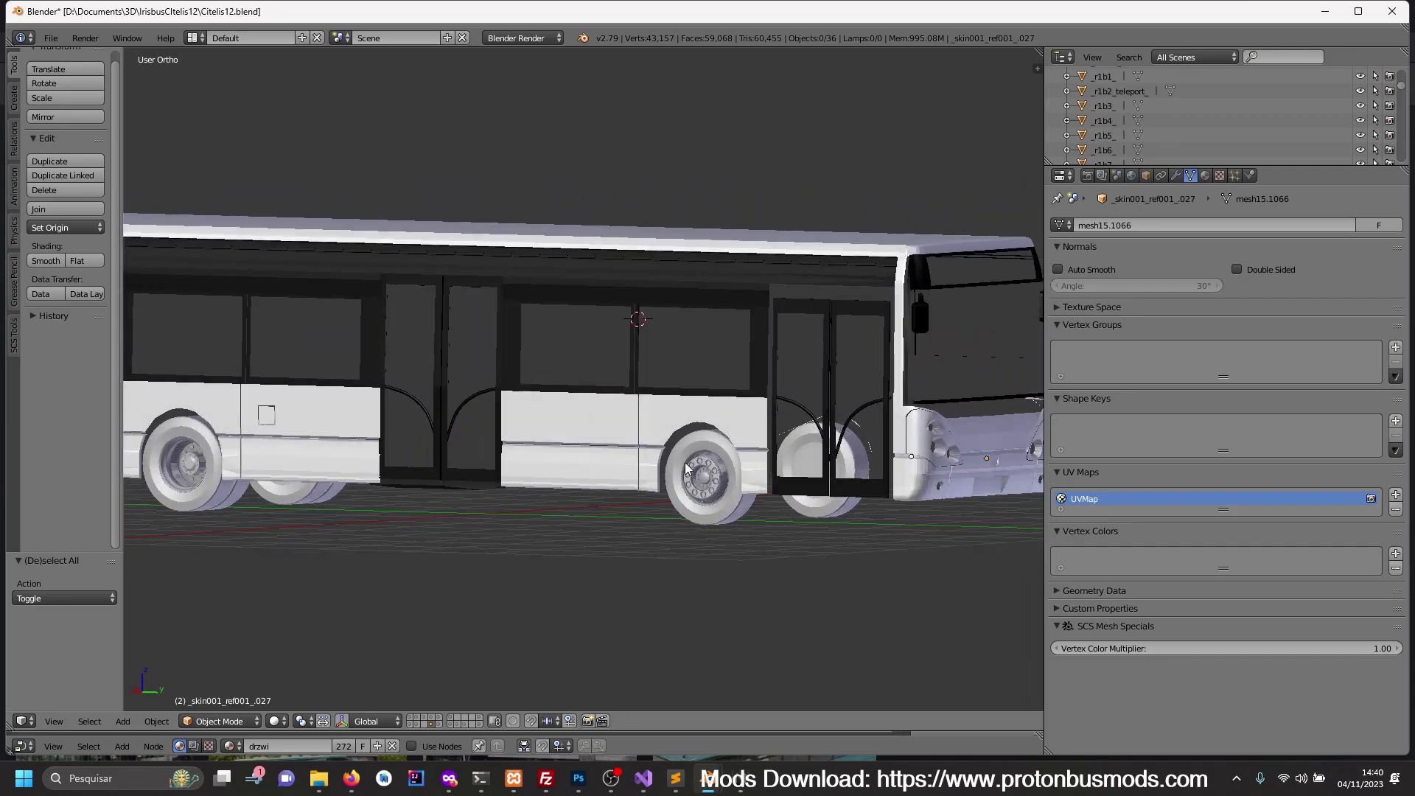
- Show all layers, then select and isolate the _transparent_.001 glass object
{"action": "key", "text": "grave"}
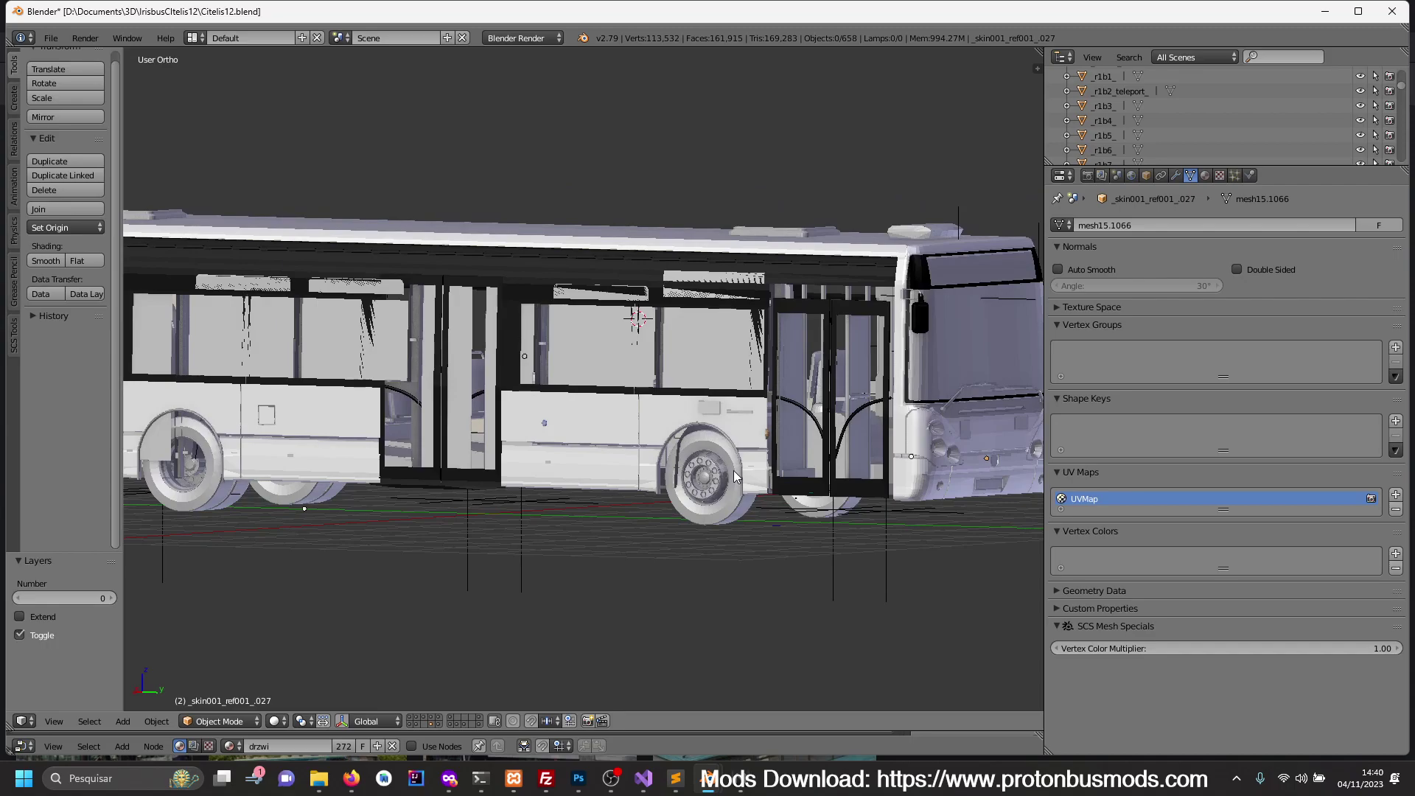
{"action": "key", "text": "grave"}
{"action": "key", "text": "grave"}
{"action": "key", "text": "grave"}
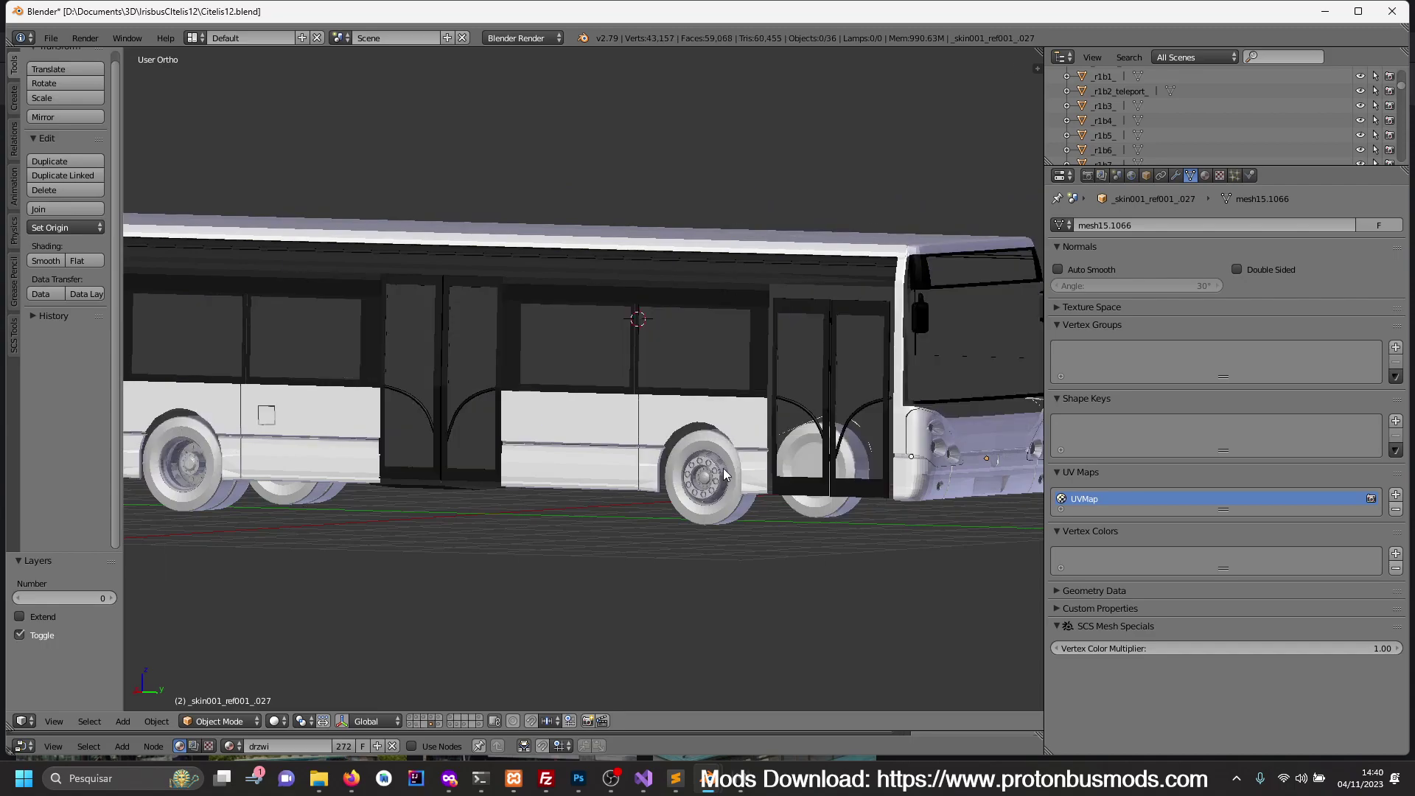
{"action": "key", "text": "grave"}
{"action": "right_click", "coordinate": [614, 358]}
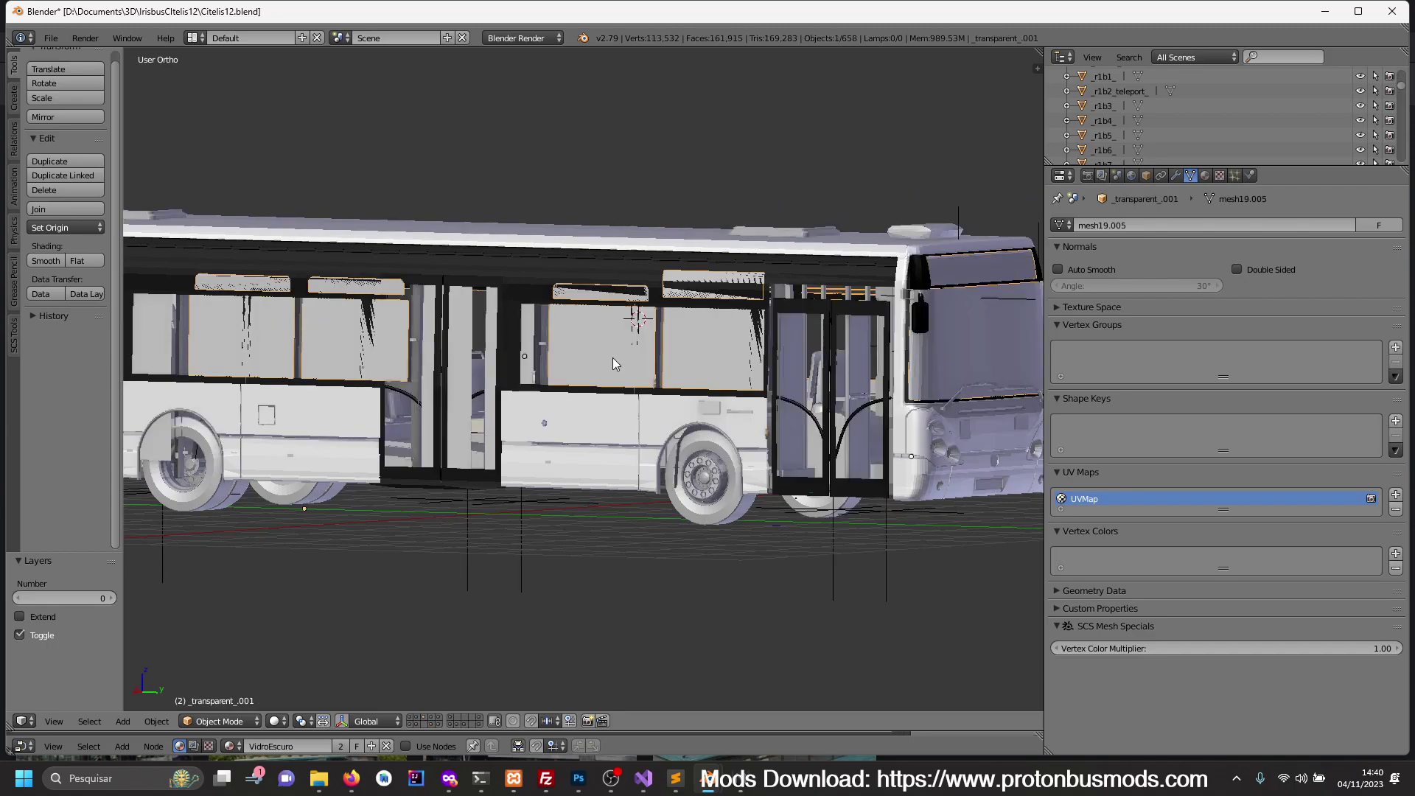
{"action": "key", "text": "KP_Divide"}
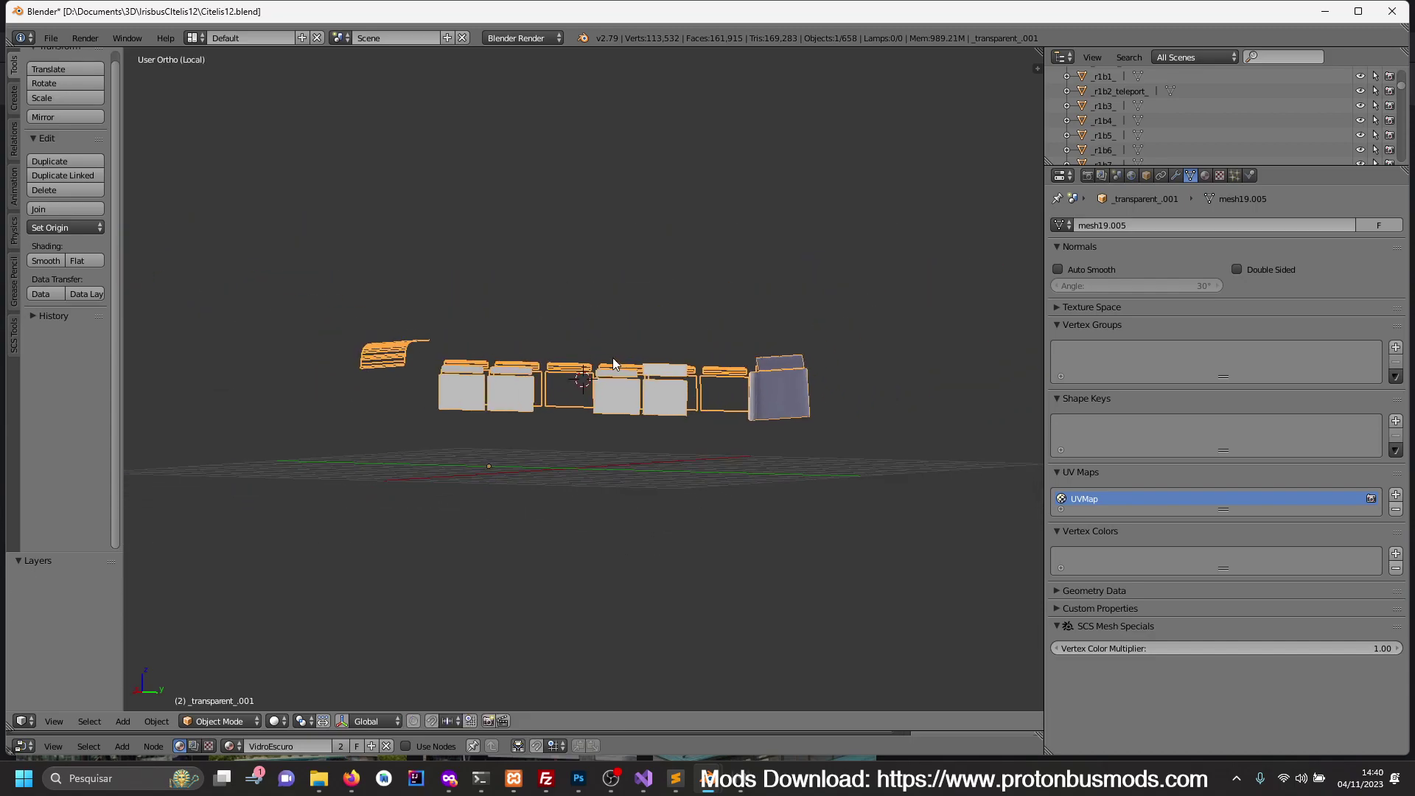
{"action": "mouse_move", "coordinate": [616, 365]}
{"action": "middle_mouse_down"}
{"action": "mouse_move", "coordinate": [679, 417]}
{"action": "mouse_move", "coordinate": [641, 442]}
{"action": "middle_mouse_up"}
- Delete the side window pane faces from the glass mesh
{"action": "key", "text": "Tab"}
{"action": "key", "text": "a"}
{"action": "key", "text": "c"}
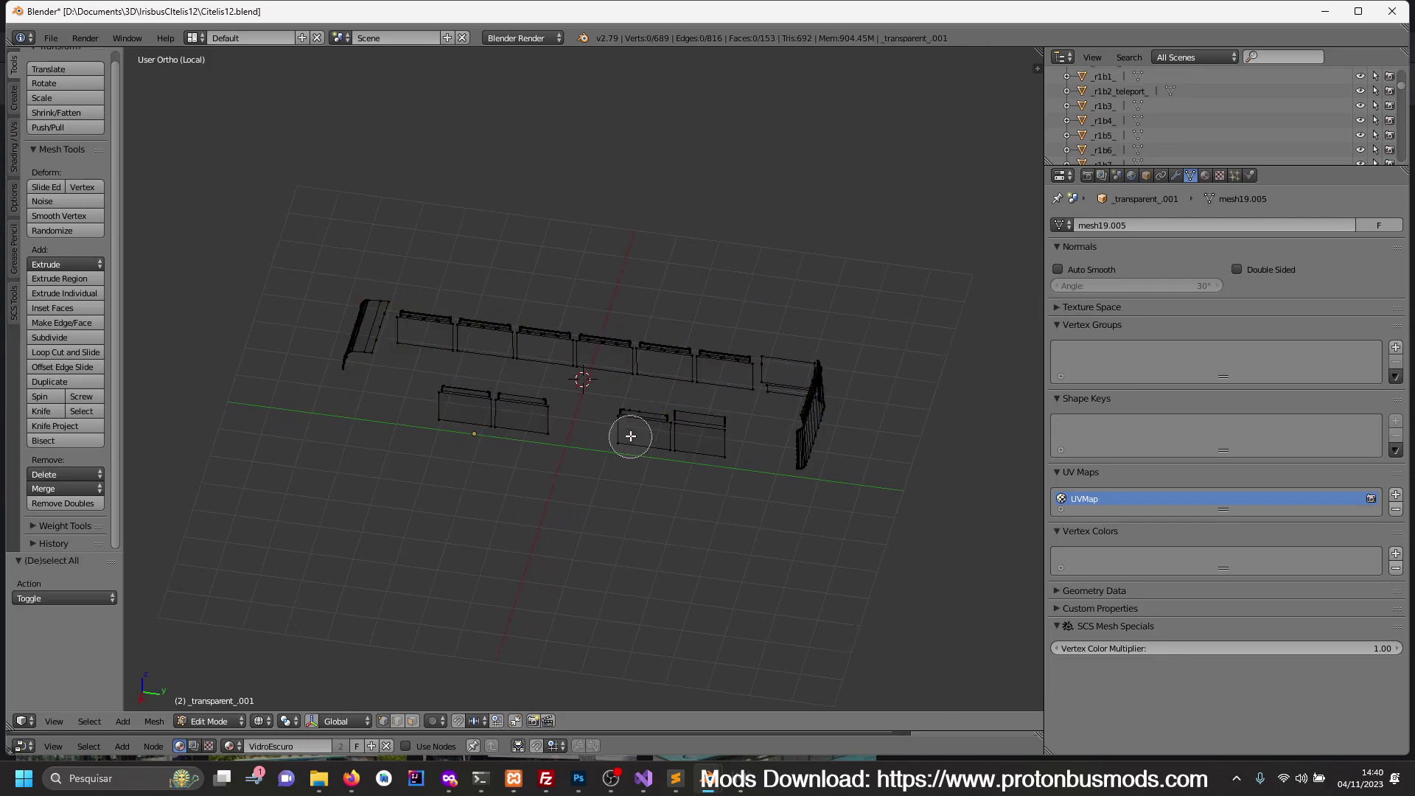
{"action": "mouse_move", "coordinate": [631, 437]}
{"action": "left_mouse_down"}
{"action": "mouse_move", "coordinate": [521, 411]}
{"action": "mouse_move", "coordinate": [489, 331]}
{"action": "mouse_move", "coordinate": [465, 339]}
{"action": "mouse_move", "coordinate": [622, 329]}
{"action": "mouse_move", "coordinate": [688, 354]}
{"action": "mouse_move", "coordinate": [678, 444]}
{"action": "left_mouse_up"}
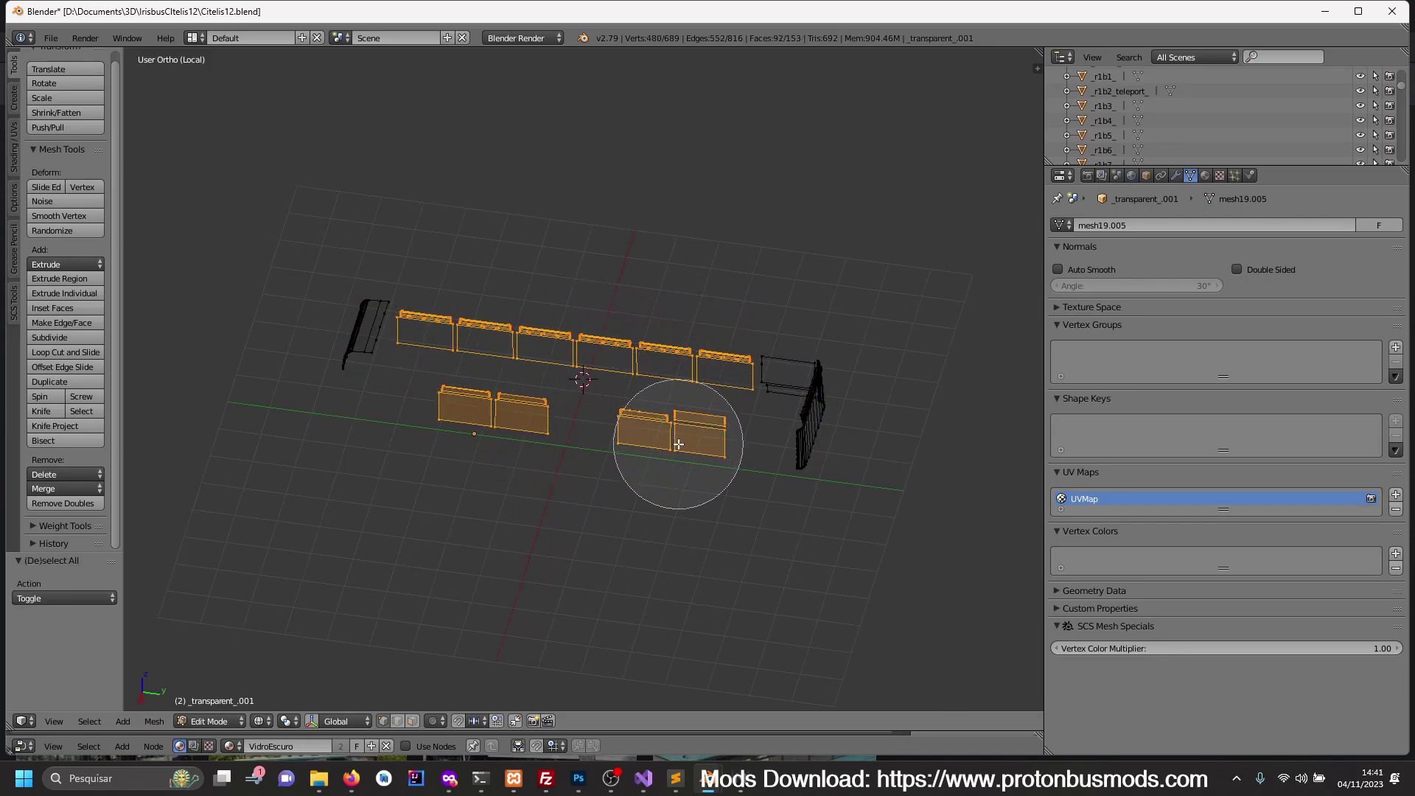
{"action": "key", "text": "x"}
{"action": "left_click", "coordinate": [665, 475]}
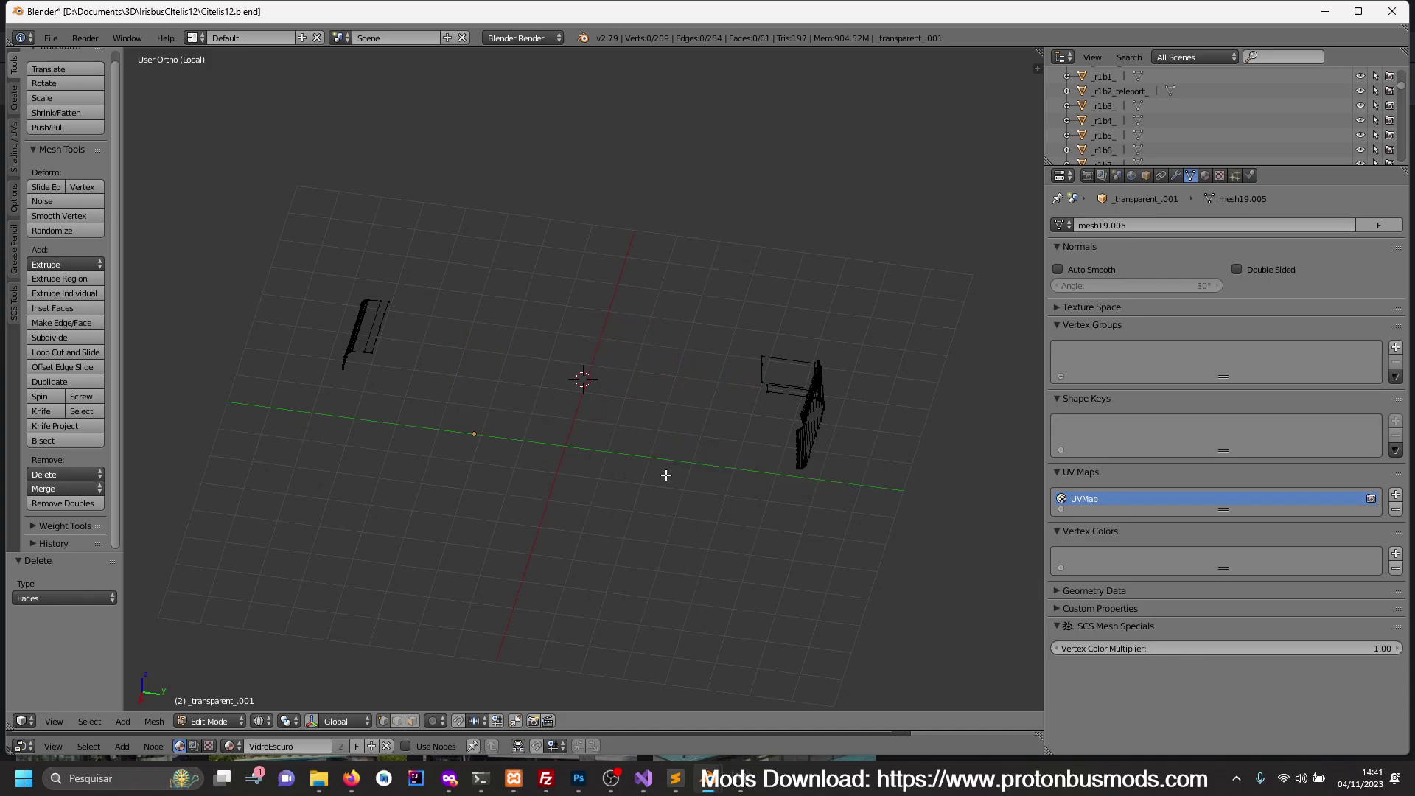
{"action": "key", "text": "Tab"}
- With the whole bus shown, select the front corner glass faces in wireframe
{"action": "key", "text": "KP_Divide"}
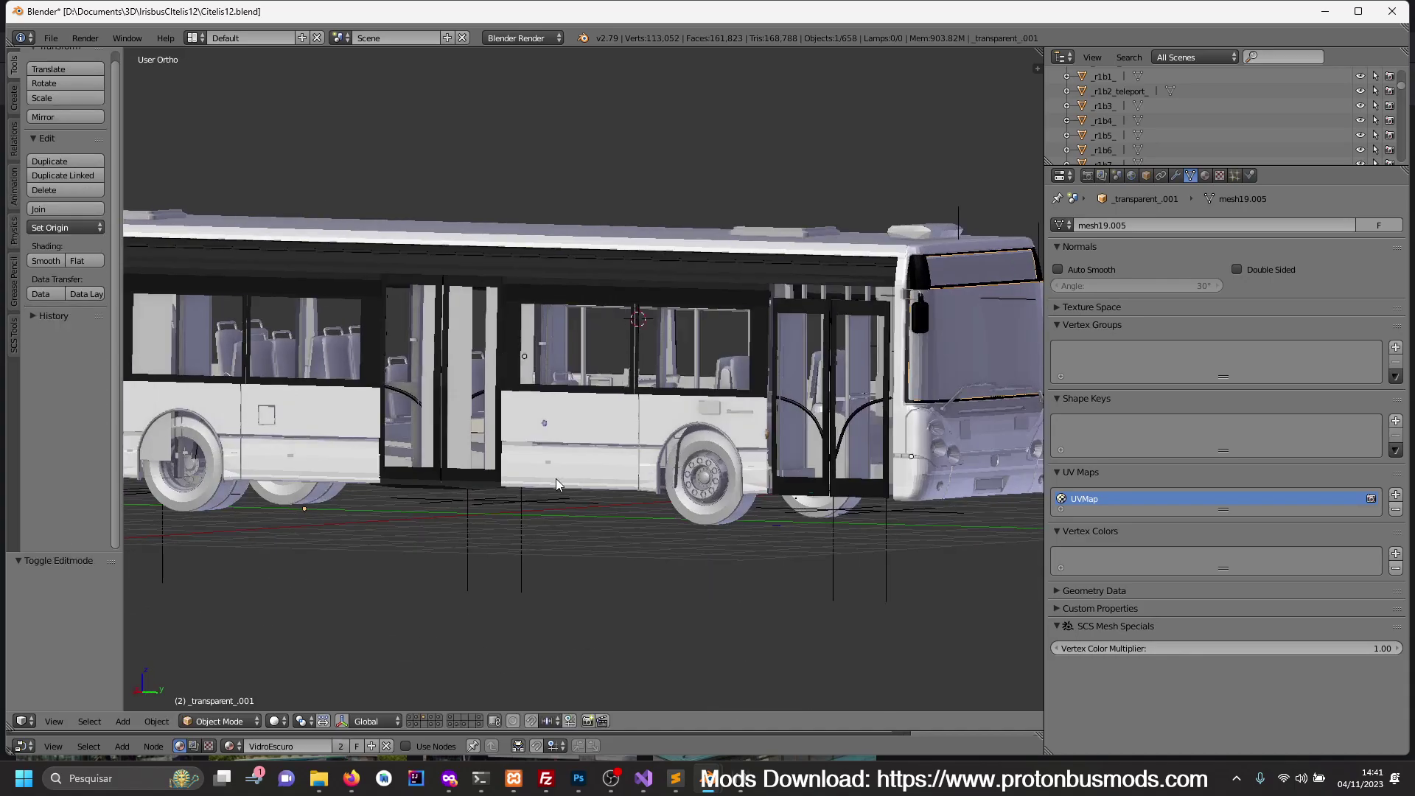
{"action": "scroll", "coordinate": [556, 484], "scroll_direction": "down", "scroll_amount": 5}
{"action": "middle_click_drag", "start_coordinate": [463, 455], "coordinate": [561, 490]}
{"action": "key", "text": "Tab"}
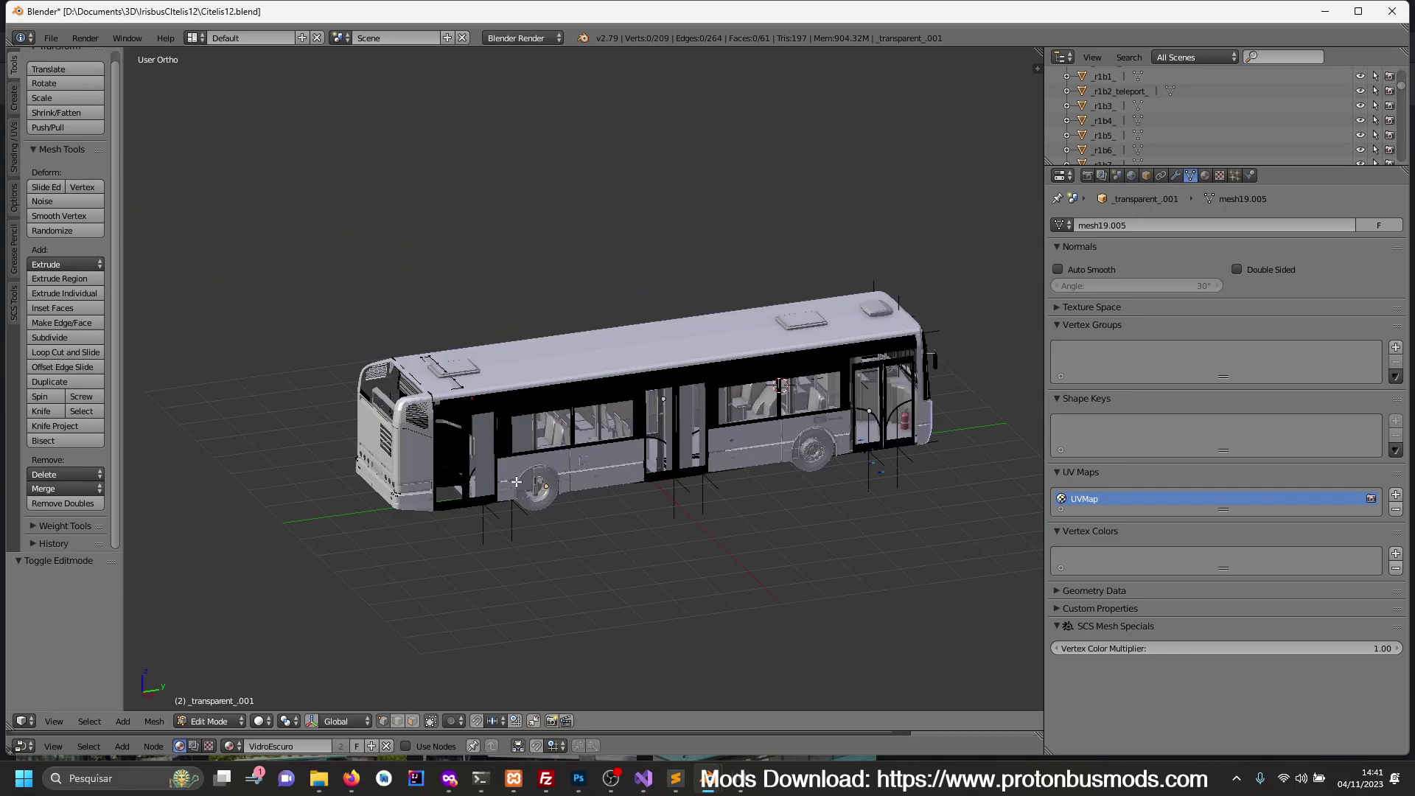
{"action": "key", "text": "z"}
{"action": "key", "text": "a"}
{"action": "key", "text": "a"}
{"action": "key", "text": "c"}
{"action": "left_click", "coordinate": [435, 402]}
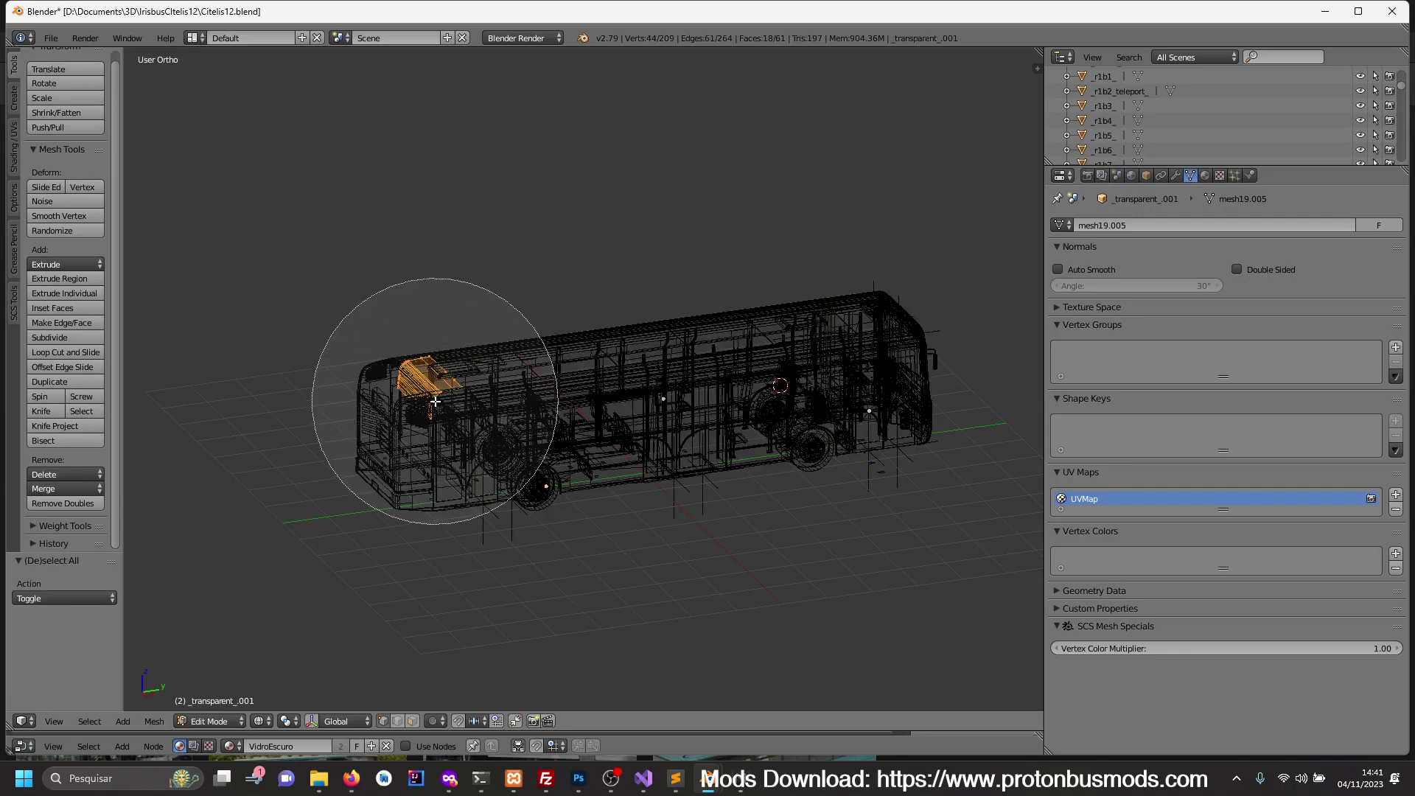
- Move the front glass faces -0.855 along Y and return to Object Mode
{"action": "key", "text": "Escape"}
{"action": "key", "text": "z"}
{"action": "scroll", "coordinate": [800, 440], "scroll_direction": "up", "scroll_amount": 2}
{"action": "scroll", "coordinate": [800, 440], "scroll_direction": "up", "scroll_amount": 5}
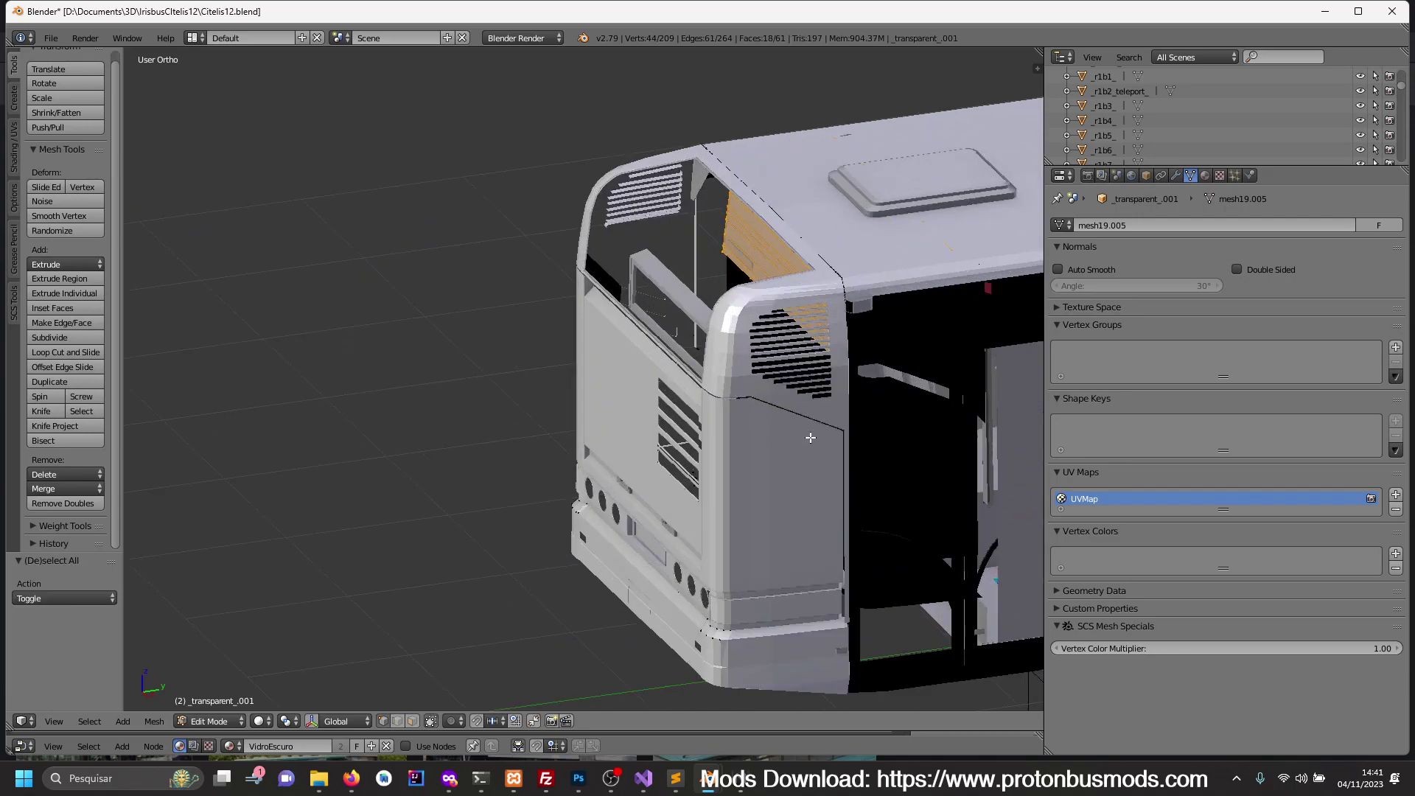
{"action": "key", "text": "g"}
{"action": "key", "text": "y"}
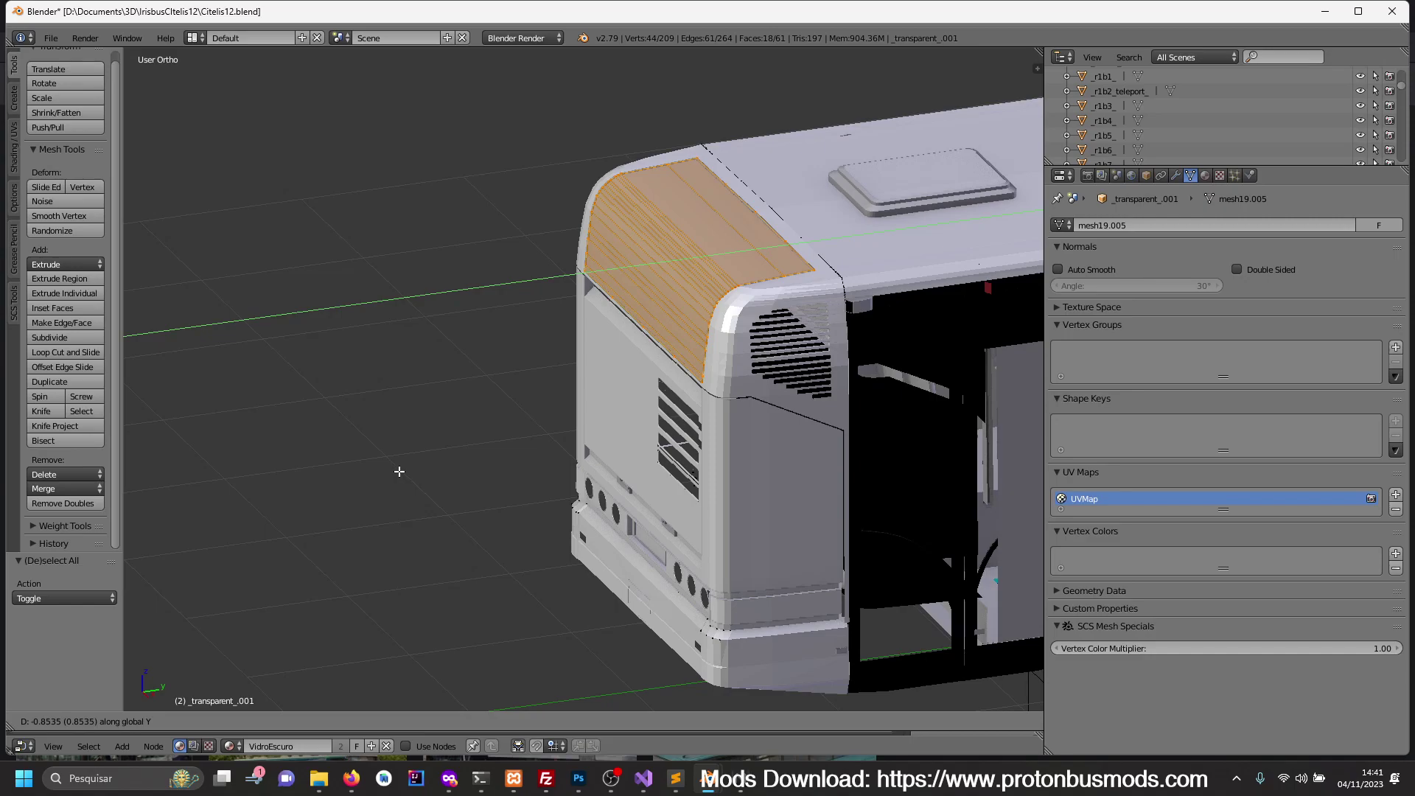
{"action": "left_click", "coordinate": [396, 471]}
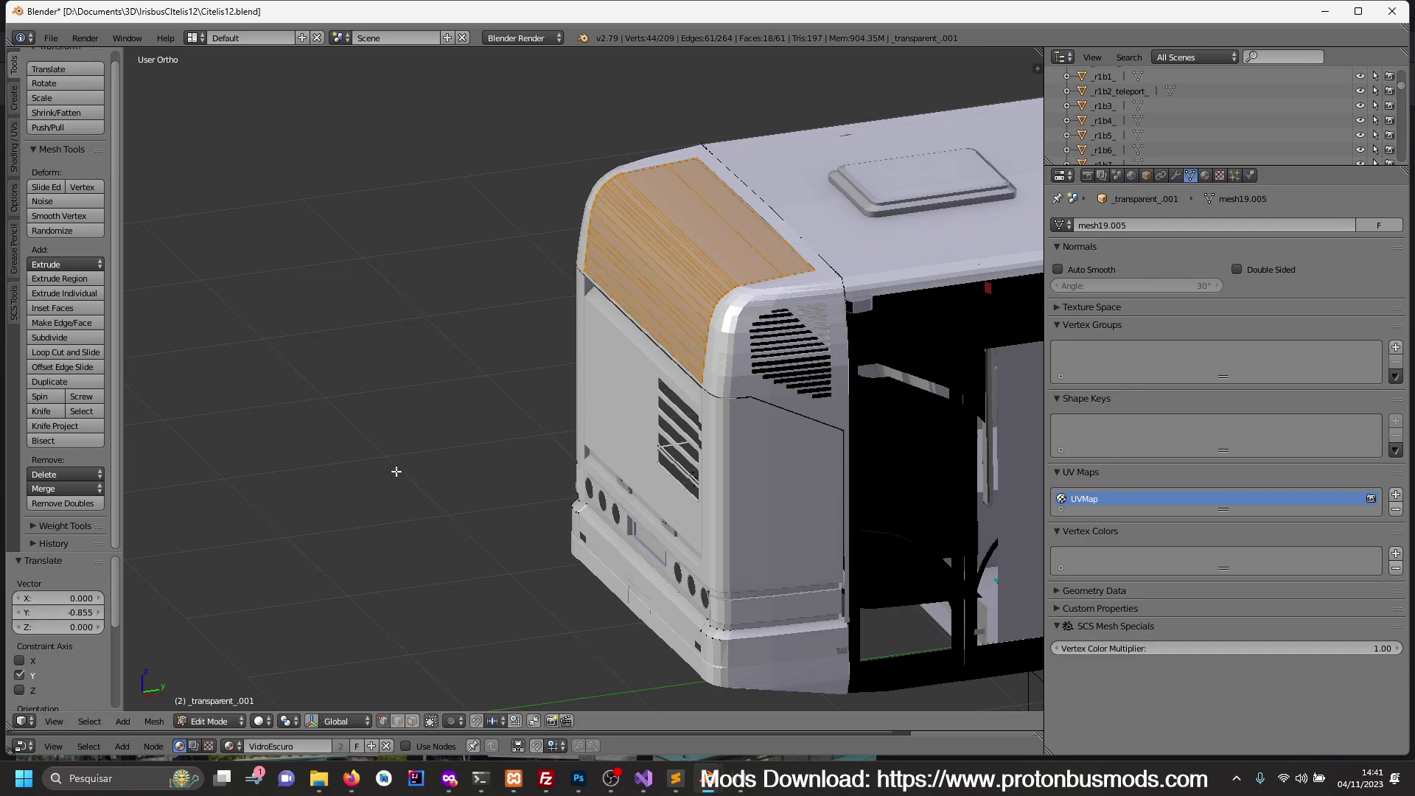
{"action": "key", "text": "Tab"}
{"action": "scroll", "coordinate": [489, 395], "scroll_direction": "down", "scroll_amount": 3}
{"action": "mouse_move", "coordinate": [490, 395]}
{"action": "middle_mouse_down"}
{"action": "mouse_move", "coordinate": [751, 413]}
{"action": "mouse_move", "coordinate": [709, 414]}
{"action": "middle_mouse_up"}
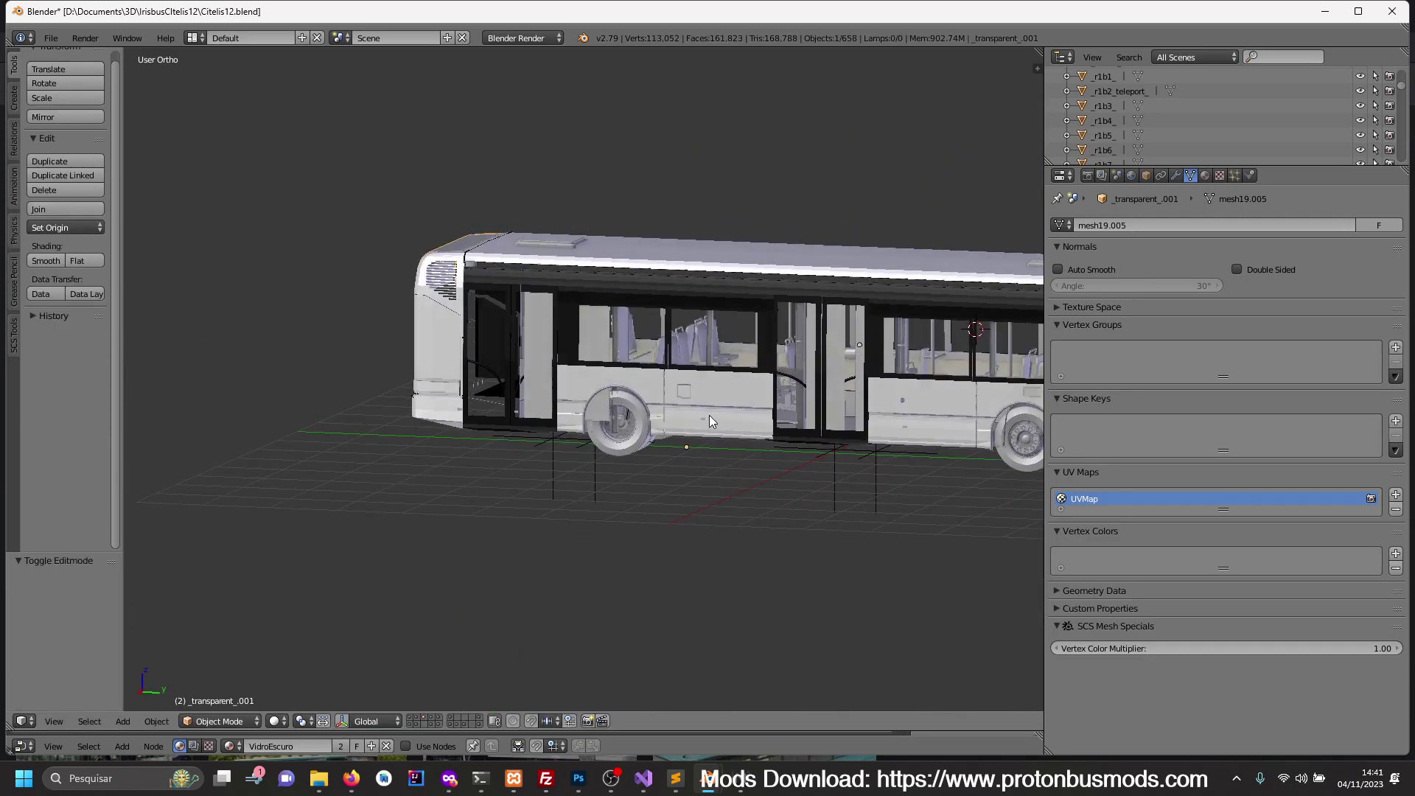
- Delete the first rear-door glass panel
{"action": "right_click", "coordinate": [538, 388]}
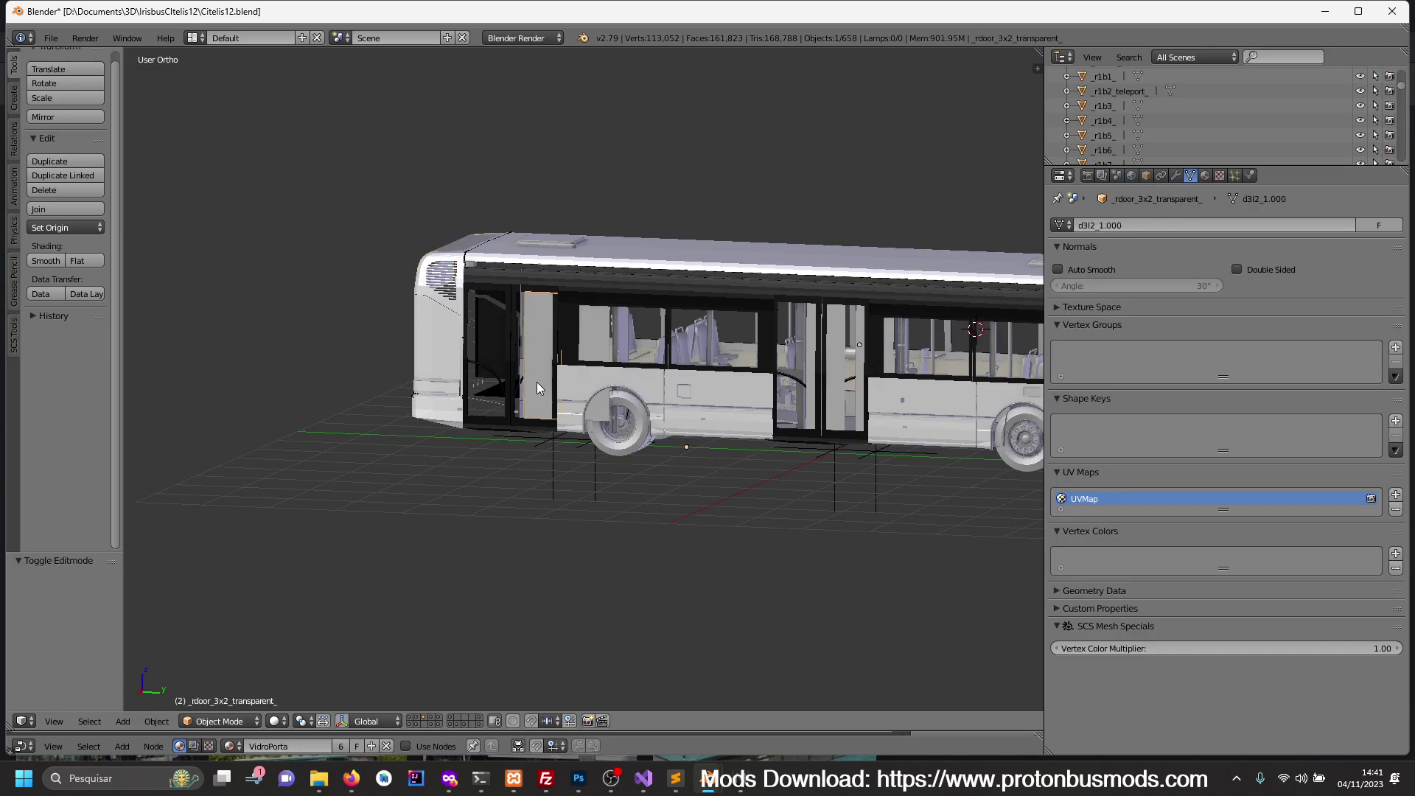
{"action": "key", "text": "KP_Divide"}
{"action": "key", "text": "KP_Divide"}
{"action": "key", "text": "x"}
{"action": "left_click", "coordinate": [536, 382]}
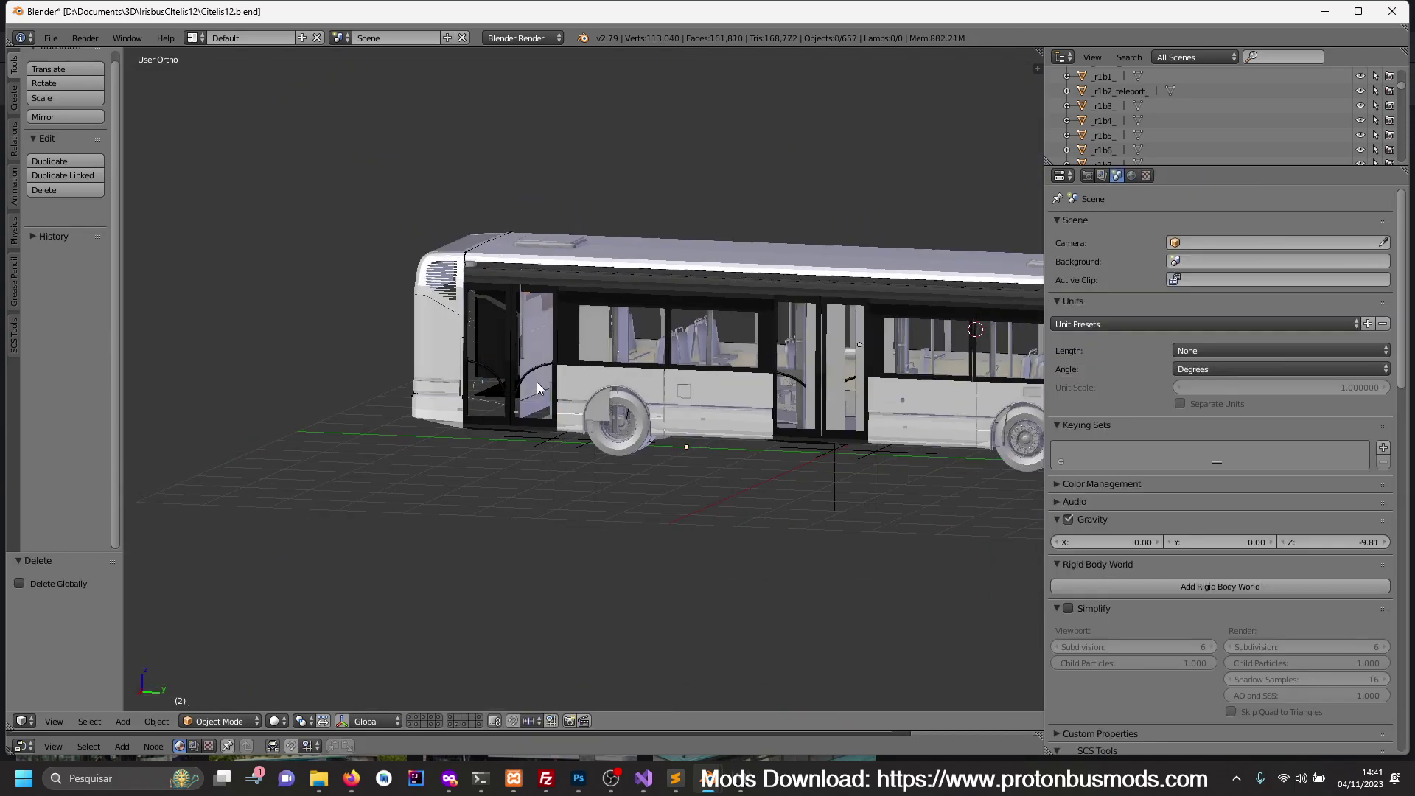
- Delete the middle door glass panel and show the whole bus again
{"action": "right_click", "coordinate": [833, 393]}
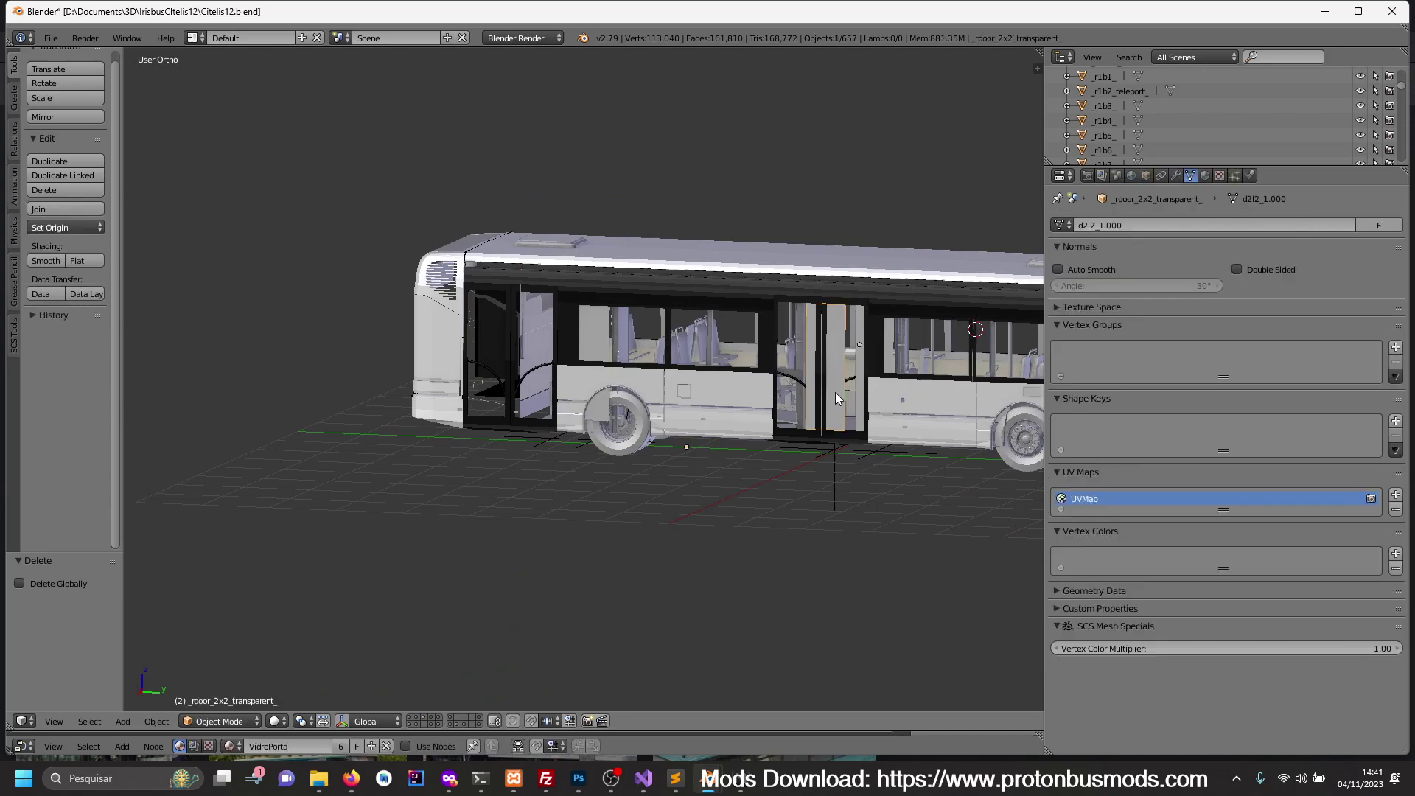
{"action": "key", "text": "KP_Divide"}
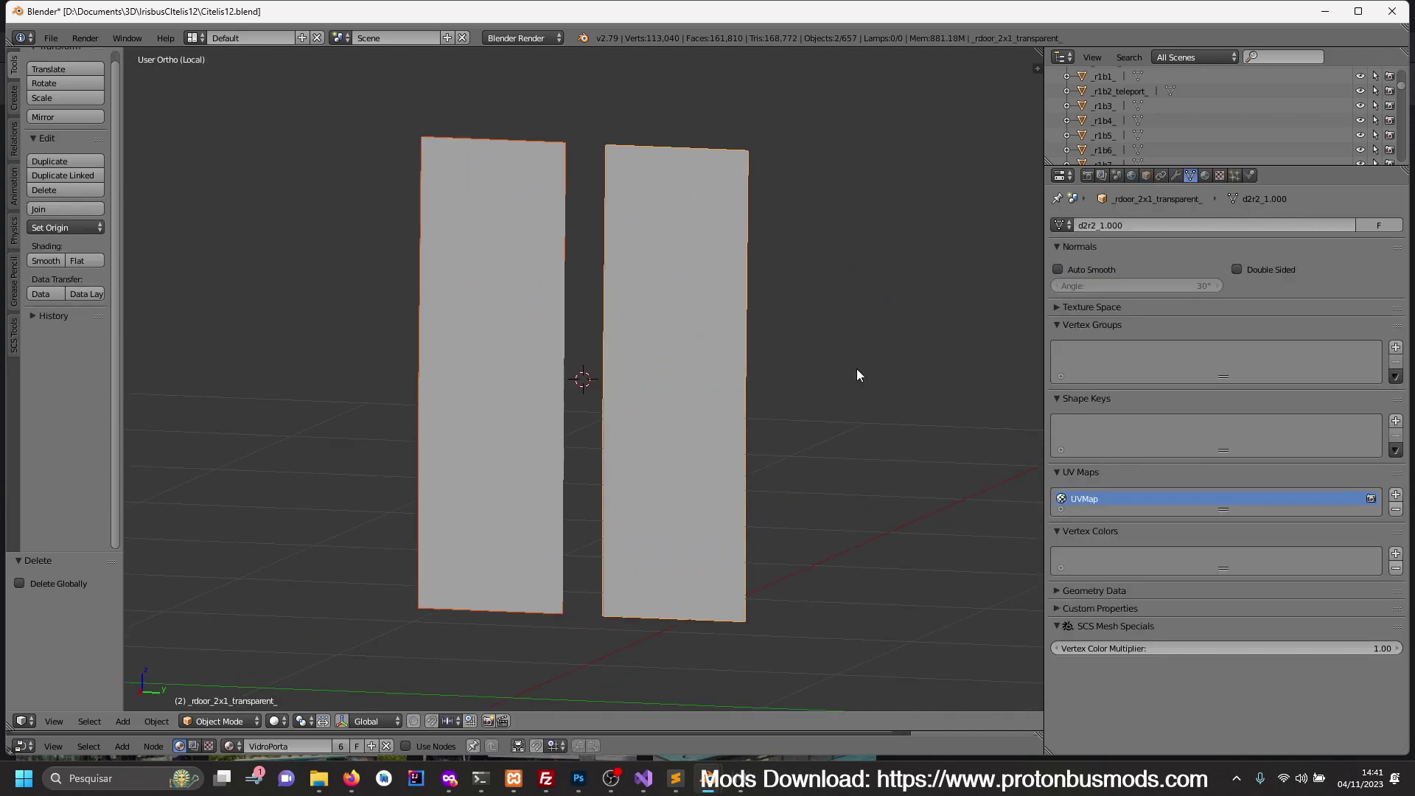
{"action": "key", "text": "x"}
{"action": "left_click", "coordinate": [856, 368]}
{"action": "key", "text": "KP_Divide"}
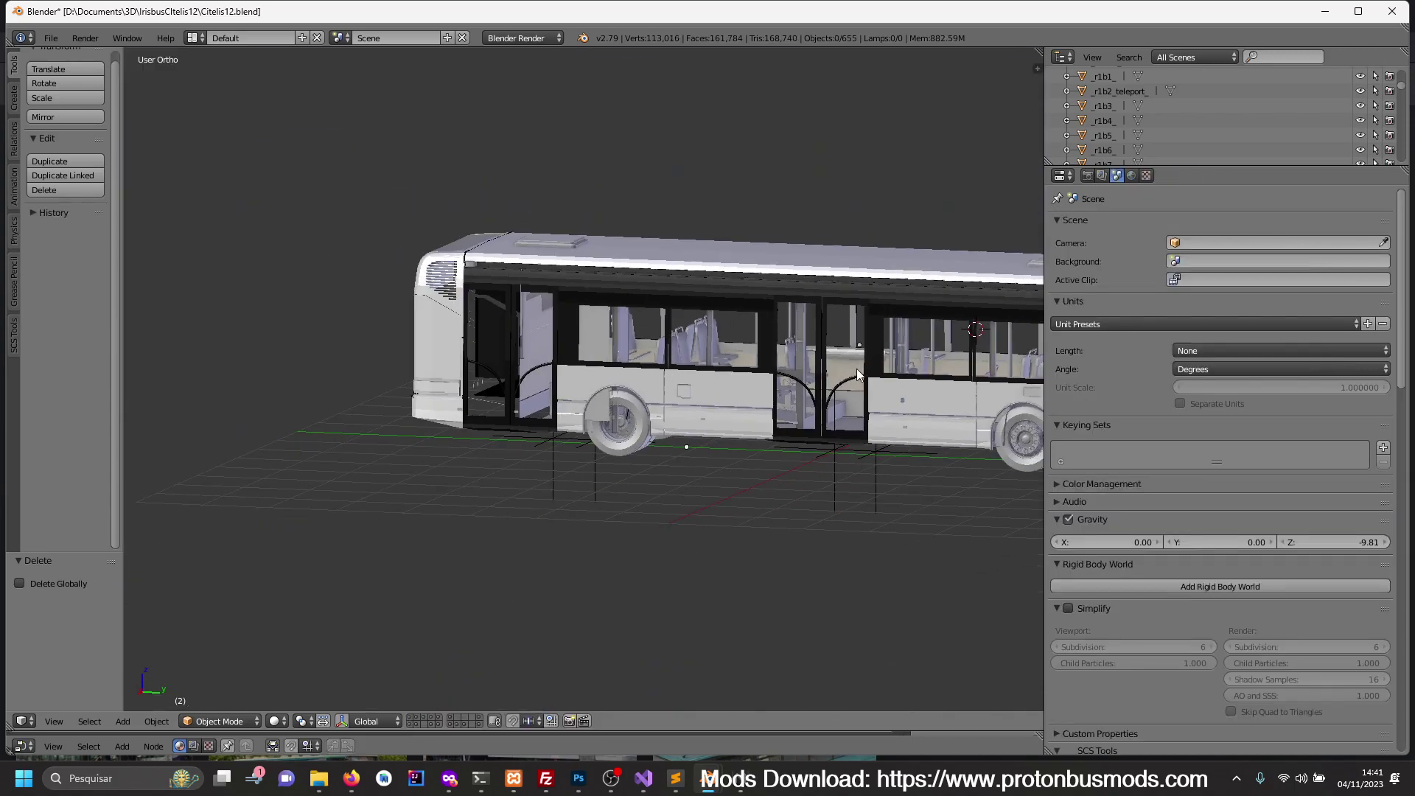
{"action": "scroll", "coordinate": [737, 384], "scroll_direction": "up", "scroll_amount": 1}
{"action": "scroll", "coordinate": [592, 396], "scroll_direction": "up", "scroll_amount": 1}
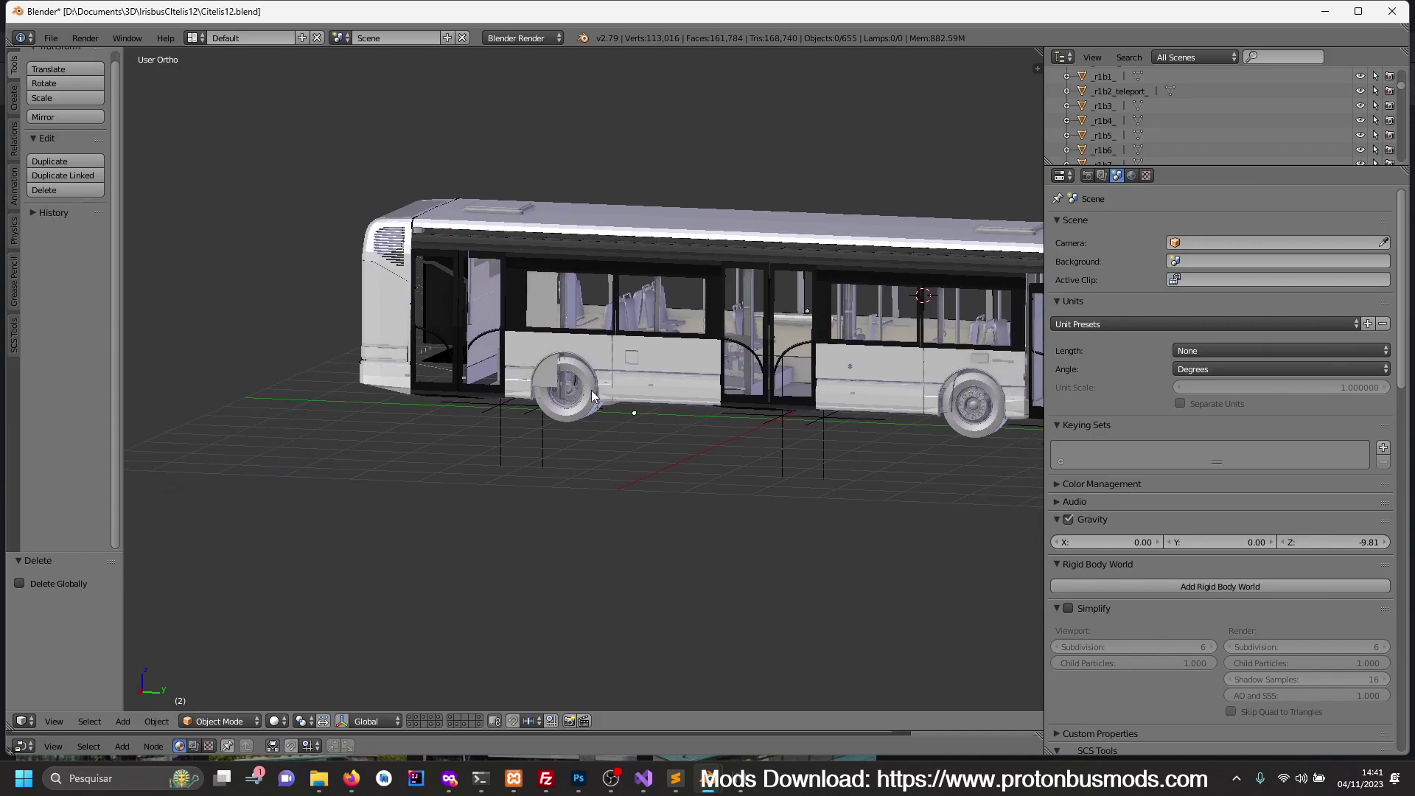
- Delete the _rdoor_3x1_transparent_ door glass object
{"action": "right_click", "coordinate": [550, 384]}
{"action": "key", "text": "KP_Divide"}
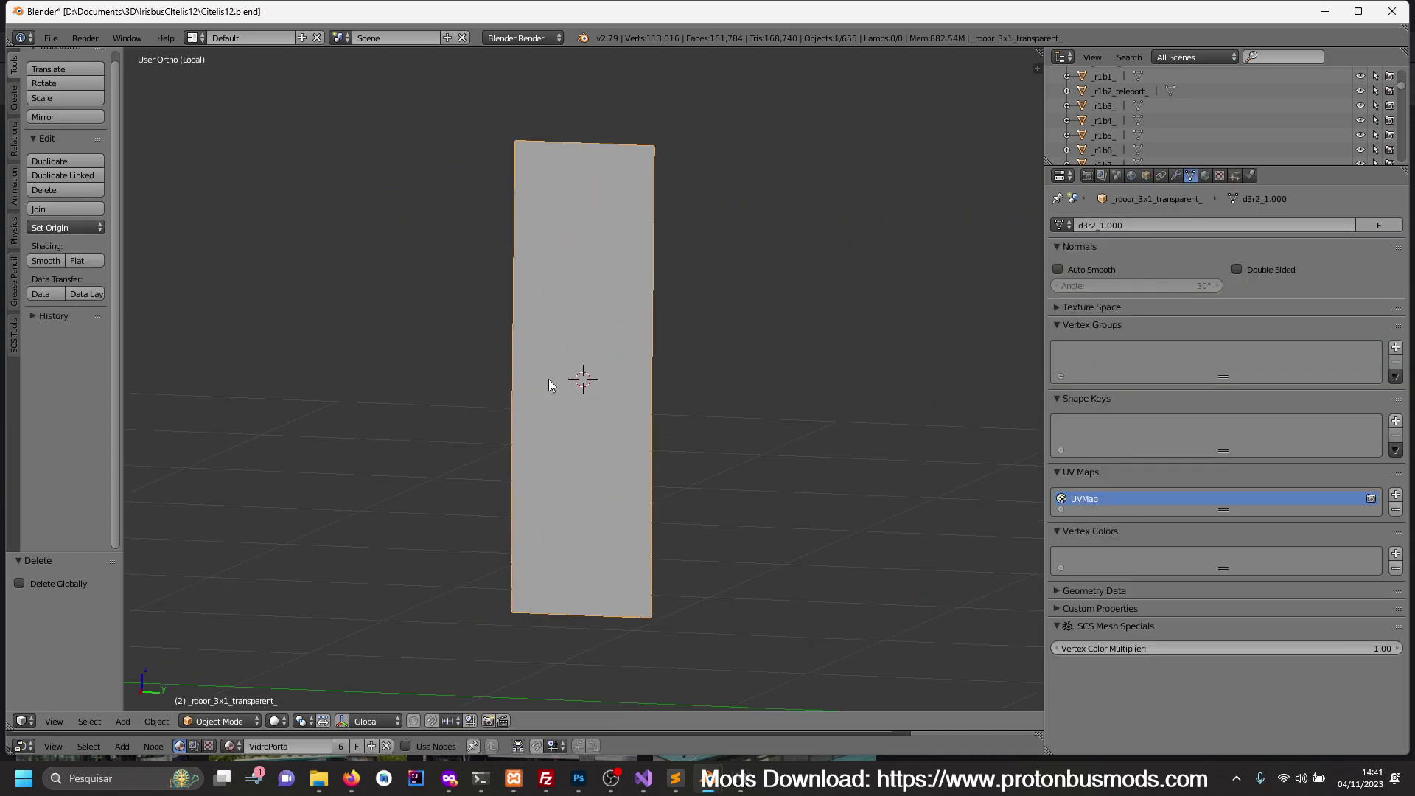
{"action": "key", "text": "KP_Divide"}
{"action": "key", "text": "x"}
{"action": "left_click", "coordinate": [549, 384]}
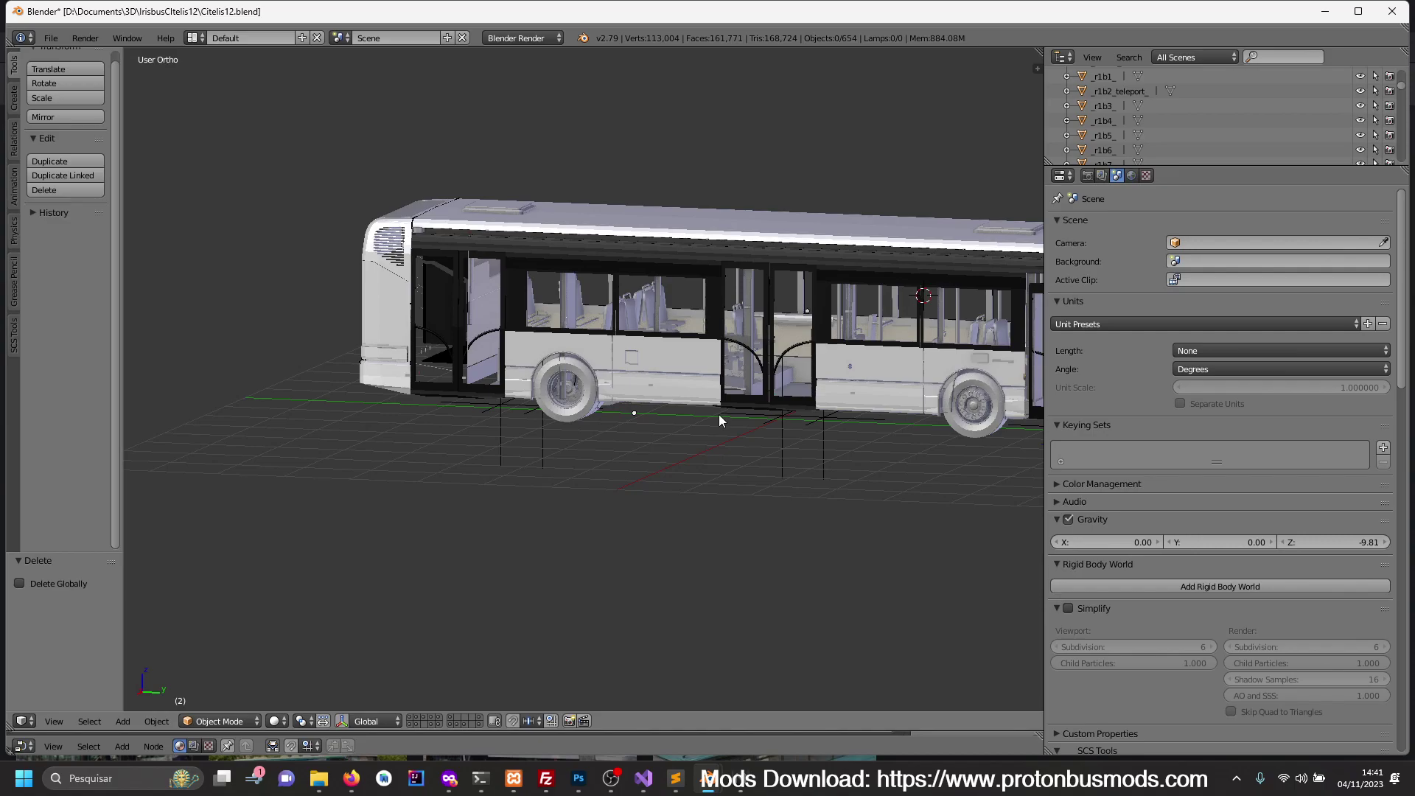
{"action": "scroll", "coordinate": [676, 383], "scroll_direction": "up", "scroll_amount": 1}
{"action": "scroll", "coordinate": [496, 379], "scroll_direction": "up", "scroll_amount": 3}
{"action": "middle_click_drag", "start_coordinate": [495, 379], "coordinate": [601, 420], "text": "shift"}
- Move the vertical pole beside the front wheel -0.892 along Y
{"action": "scroll", "coordinate": [565, 399], "scroll_direction": "up", "scroll_amount": 1}
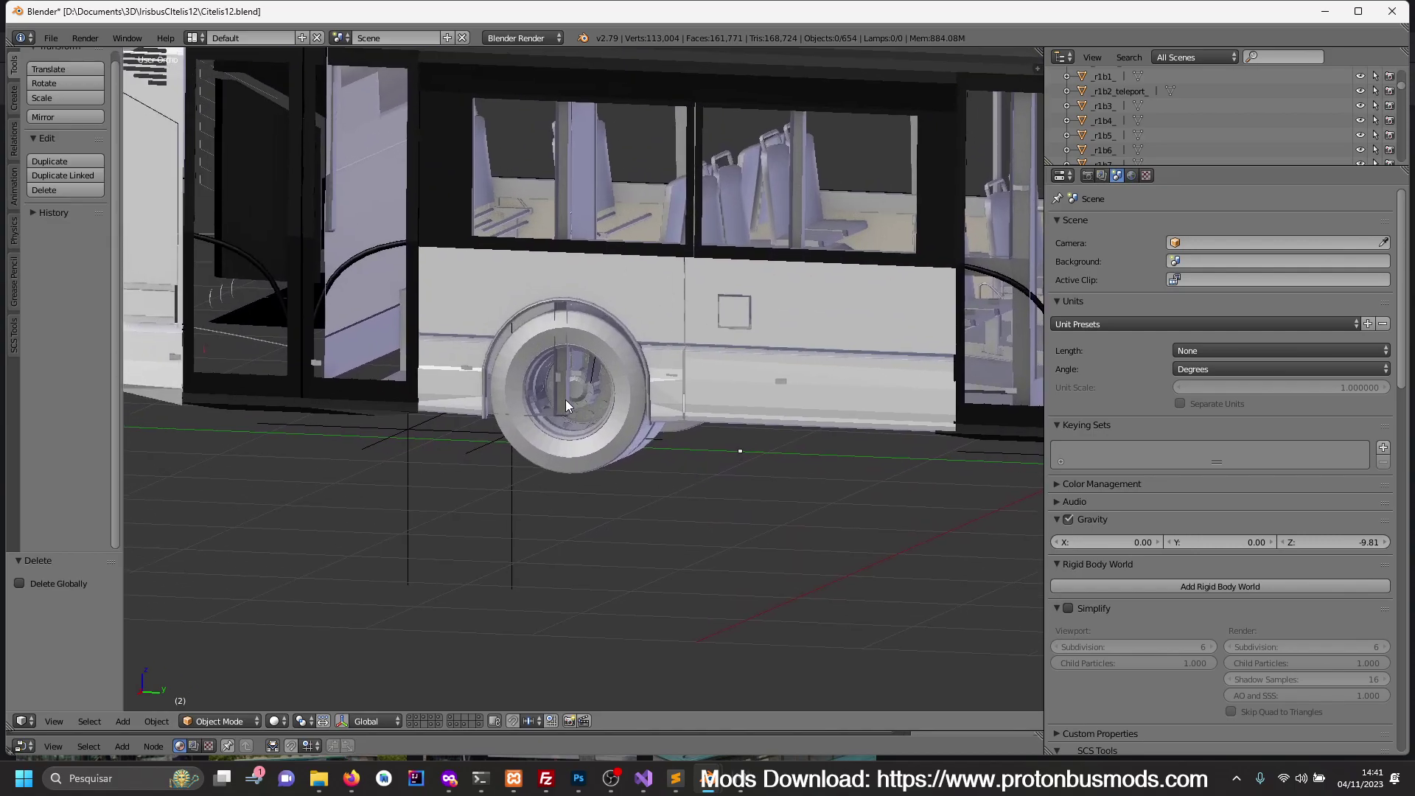
{"action": "right_click", "coordinate": [565, 399]}
{"action": "key", "text": "KP_Divide"}
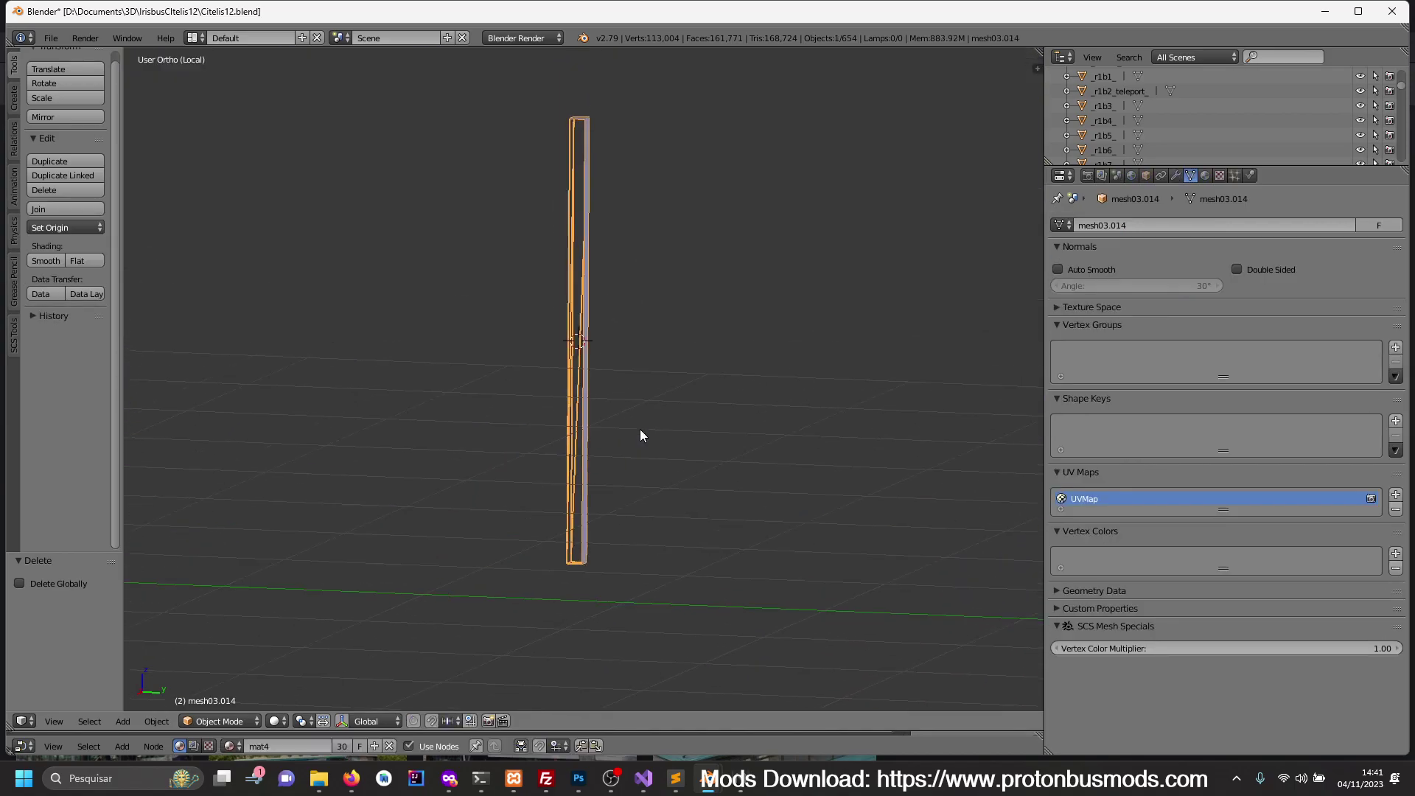
{"action": "key", "text": "KP_Divide"}
{"action": "key", "text": "g"}
{"action": "key", "text": "y"}
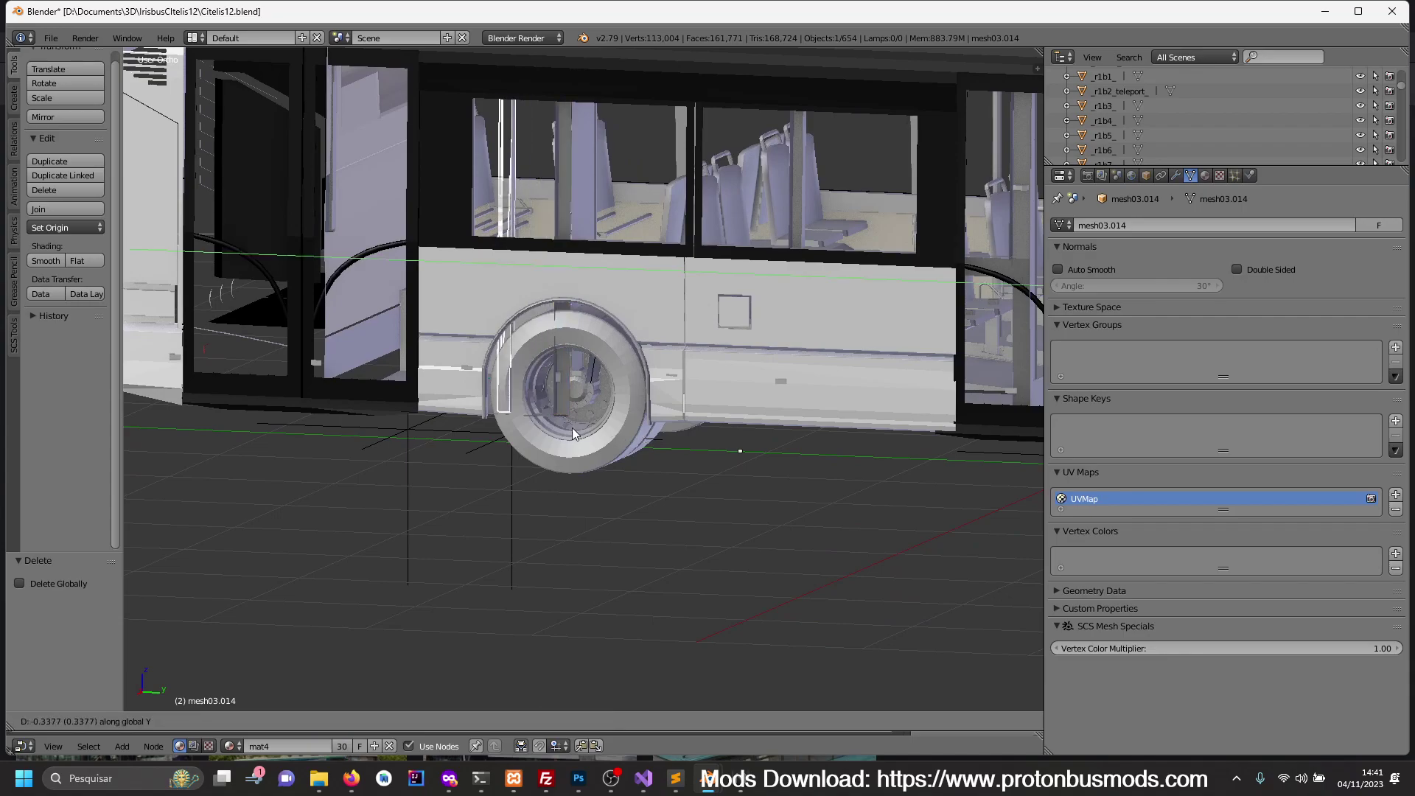
{"action": "left_click", "coordinate": [493, 431]}
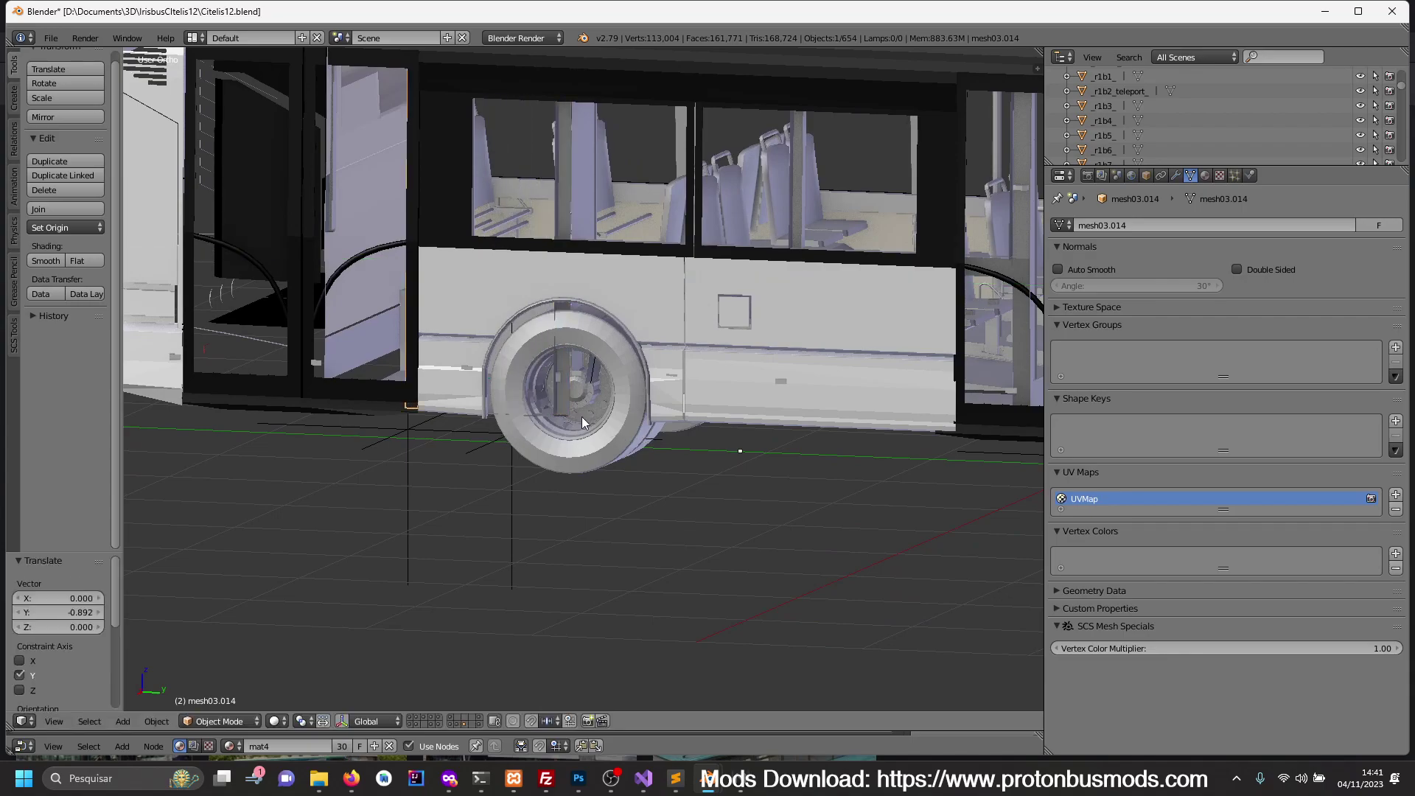
- Flip the normals of the poles and wheel-arch object Obj_000025
{"action": "mouse_move", "coordinate": [582, 418]}
{"action": "middle_mouse_down", "text": "shift"}
{"action": "mouse_move", "coordinate": [782, 382]}
{"action": "mouse_move", "coordinate": [820, 406]}
{"action": "mouse_move", "coordinate": [791, 410]}
{"action": "middle_mouse_up", "text": "shift"}
{"action": "right_click", "coordinate": [783, 383]}
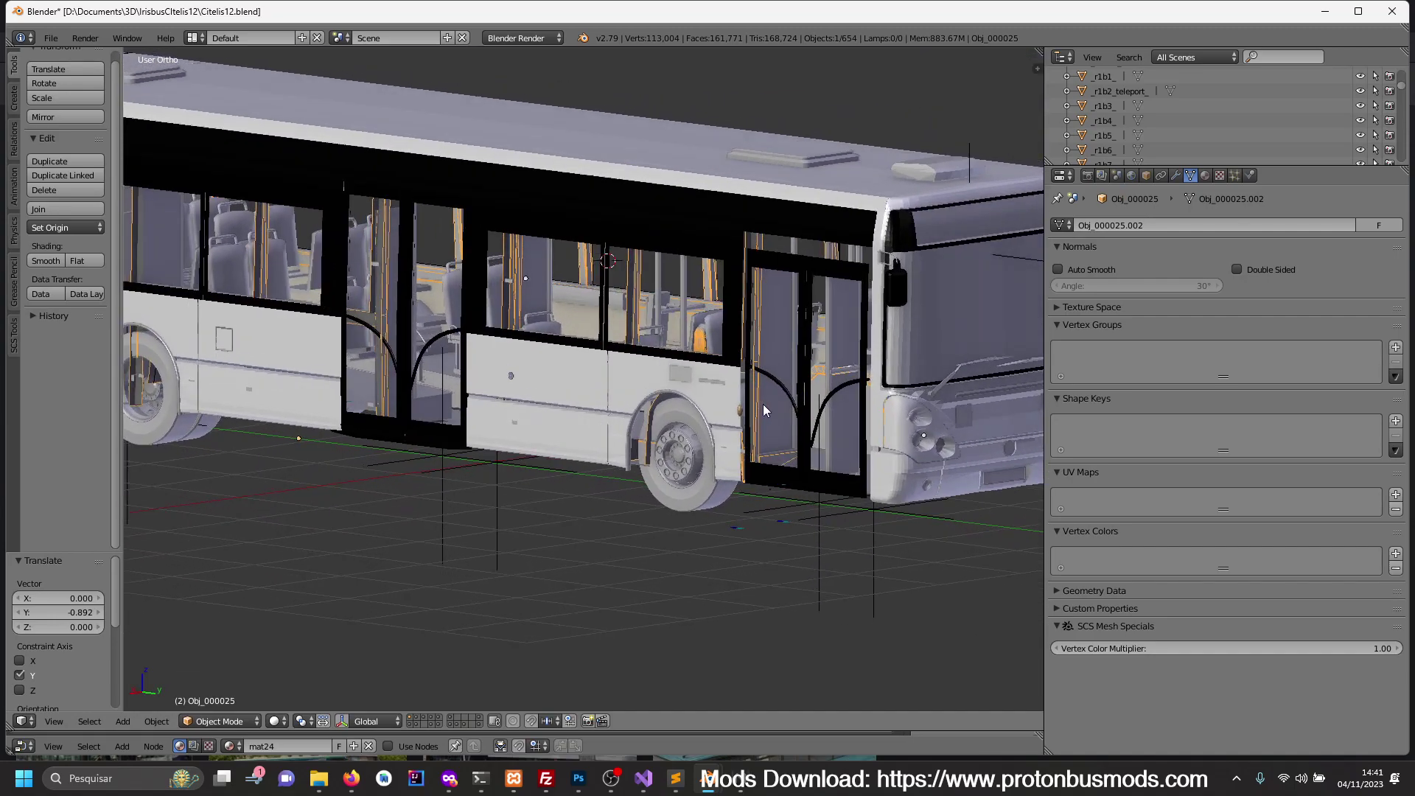
{"action": "key", "text": "KP_Divide"}
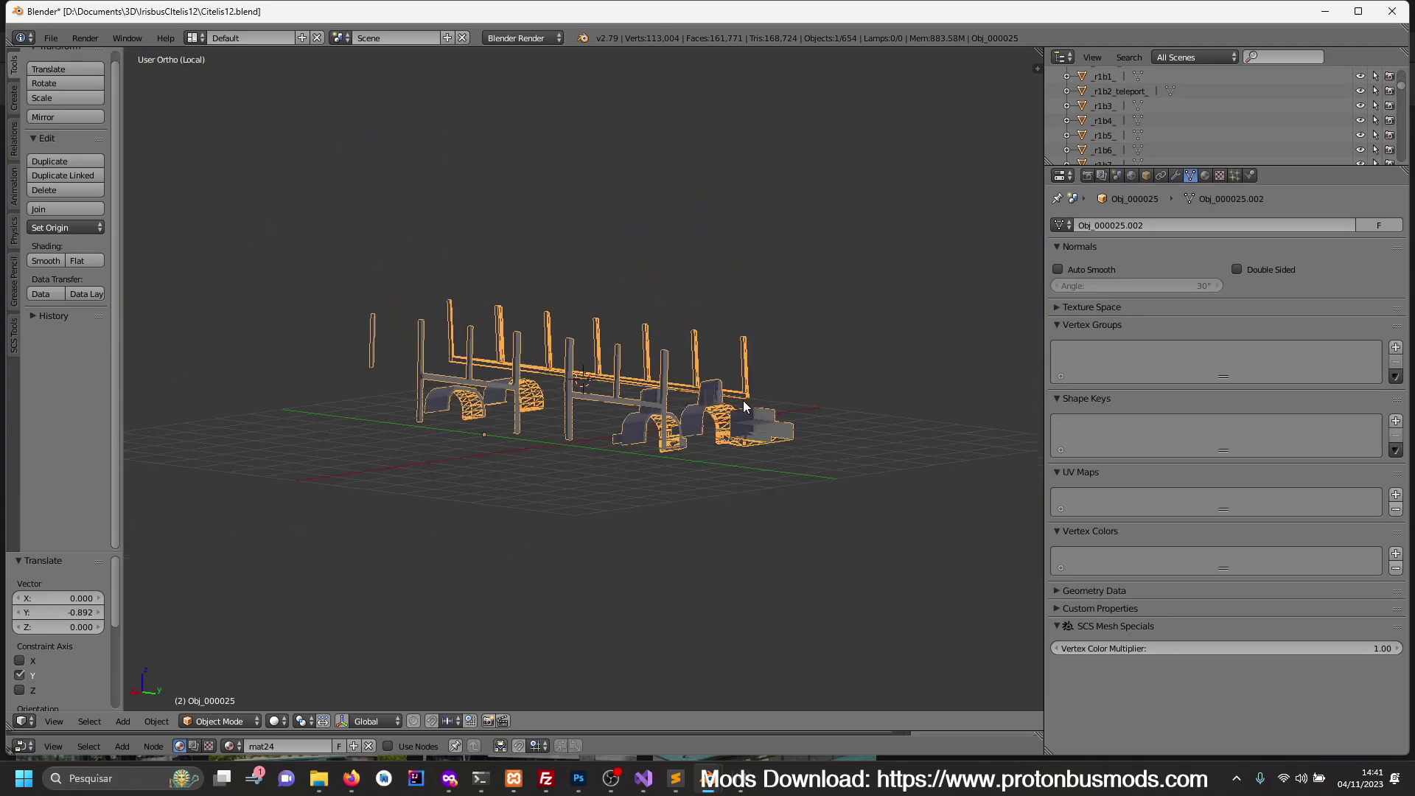
{"action": "scroll", "coordinate": [743, 406], "scroll_direction": "up", "scroll_amount": 3}
{"action": "mouse_move", "coordinate": [742, 414]}
{"action": "middle_mouse_down"}
{"action": "mouse_move", "coordinate": [738, 466]}
{"action": "mouse_move", "coordinate": [568, 525]}
{"action": "mouse_move", "coordinate": [462, 515]}
{"action": "middle_mouse_up"}
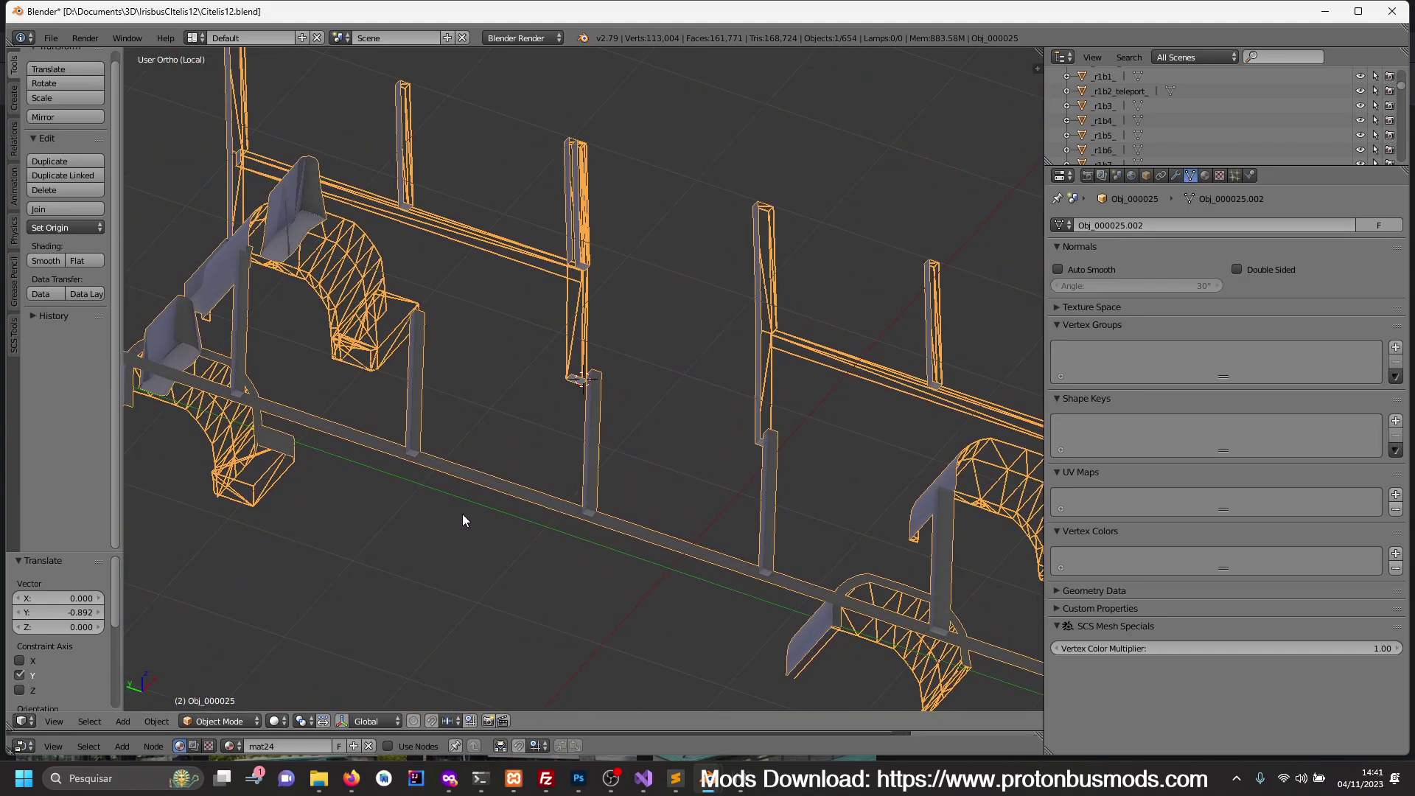
{"action": "key", "text": "Tab"}
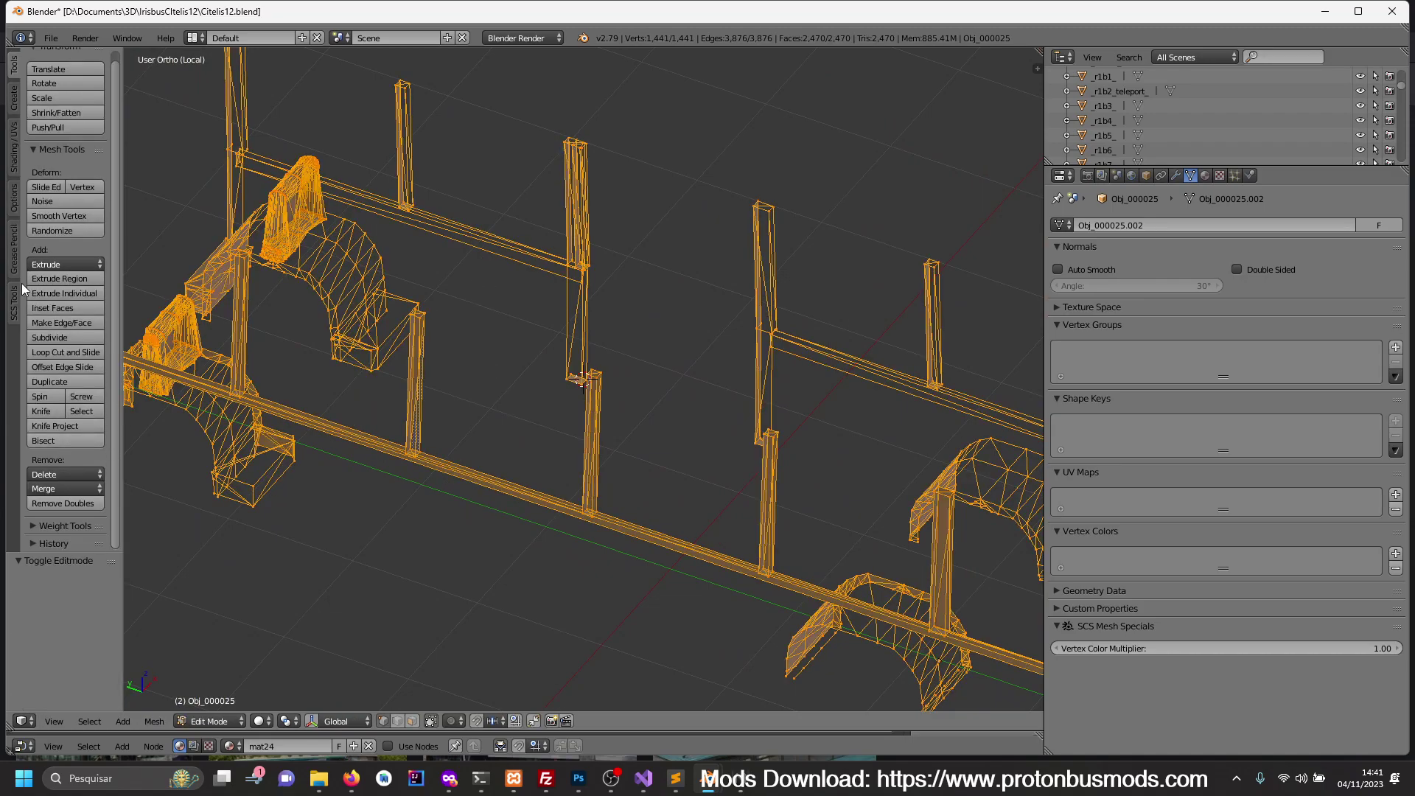
{"action": "left_click", "coordinate": [15, 167]}
{"action": "key", "text": "Tab"}
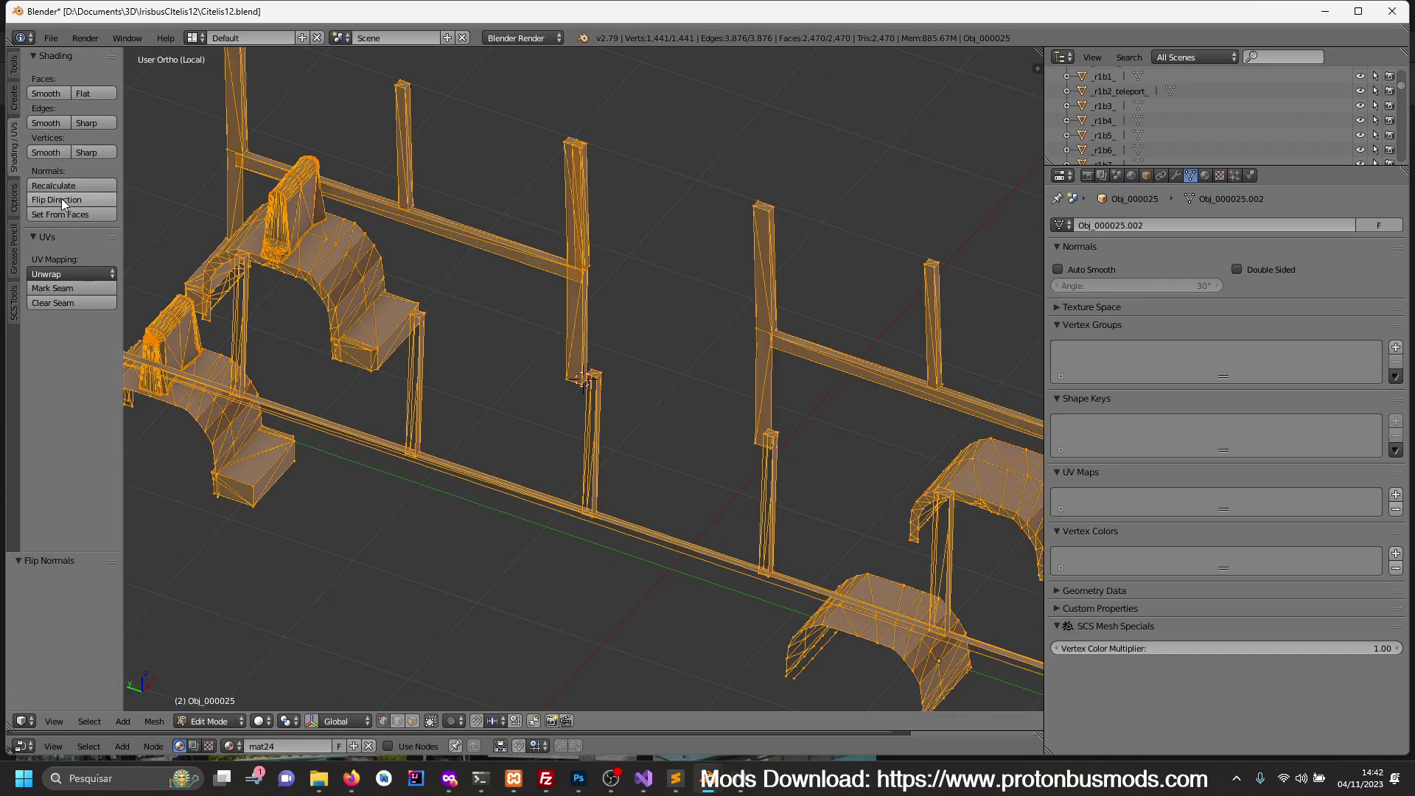
{"action": "key", "text": "a"}
- Restore the full bus and inspect the mesh in Right Ortho wireframe
{"action": "mouse_move", "coordinate": [392, 301]}
{"action": "middle_mouse_down"}
{"action": "mouse_move", "coordinate": [401, 340]}
{"action": "mouse_move", "coordinate": [197, 342]}
{"action": "mouse_move", "coordinate": [1039, 340]}
{"action": "middle_mouse_up"}
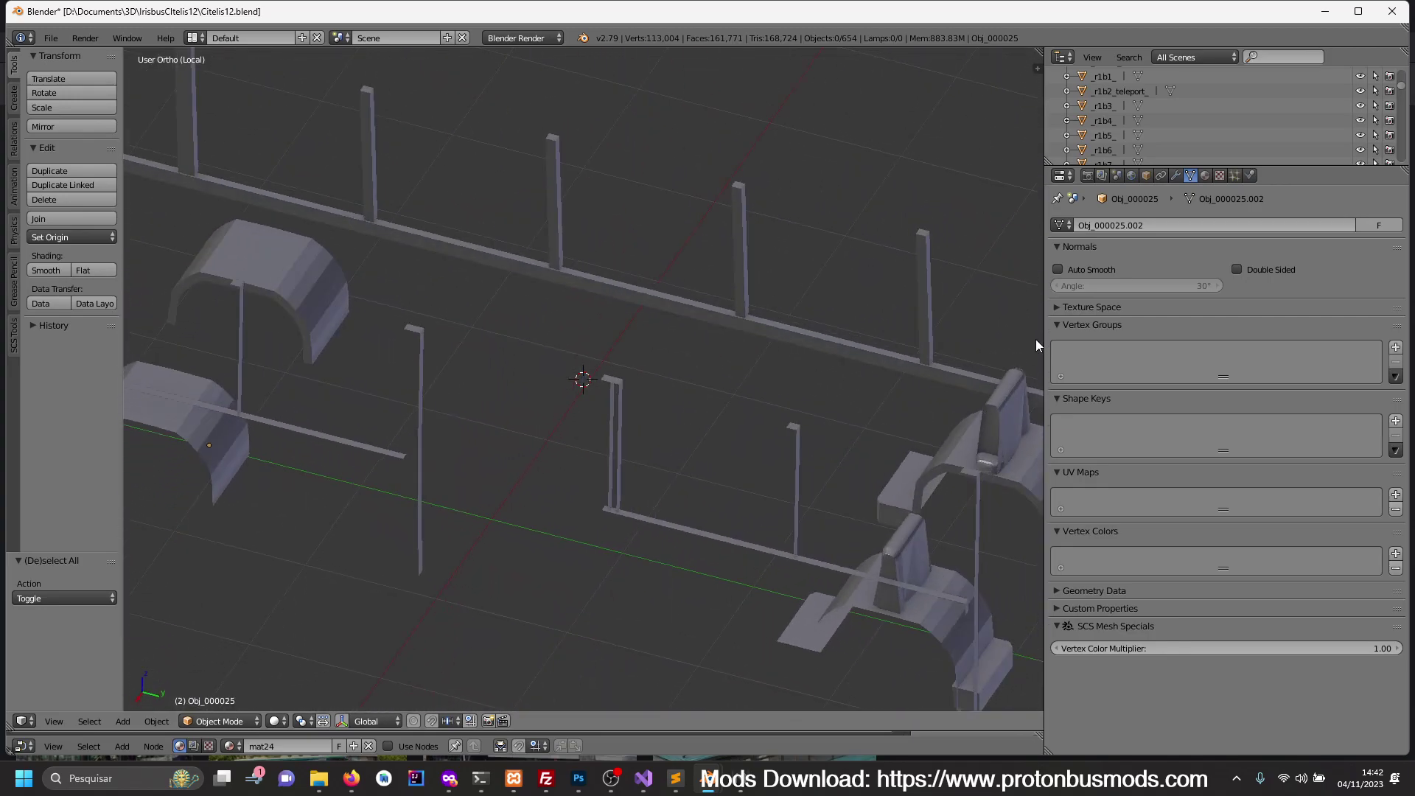
{"action": "key", "text": "KP_Divide"}
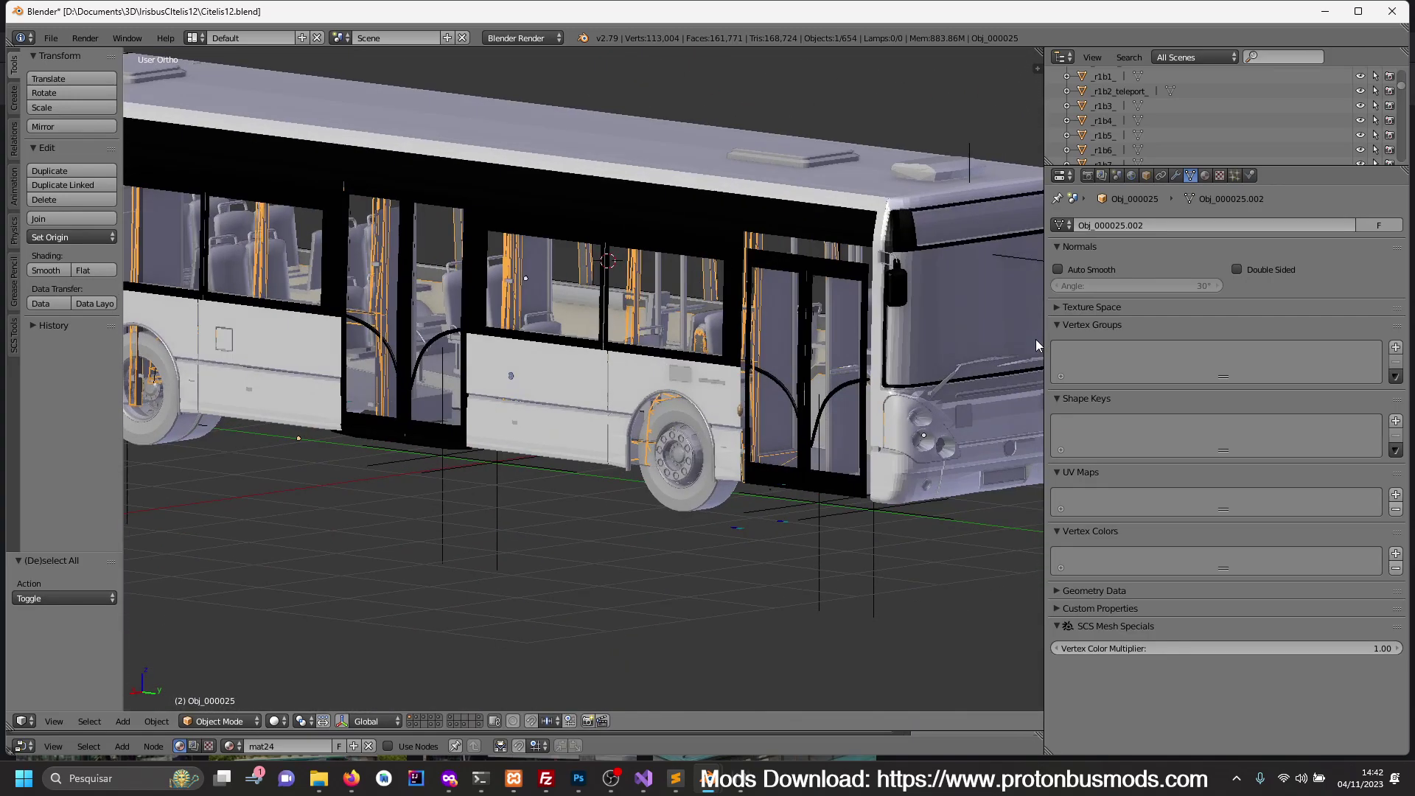
{"action": "key", "text": "KP_3"}
{"action": "scroll", "coordinate": [1037, 339], "scroll_direction": "up", "scroll_amount": 3}
{"action": "key", "text": "Tab"}
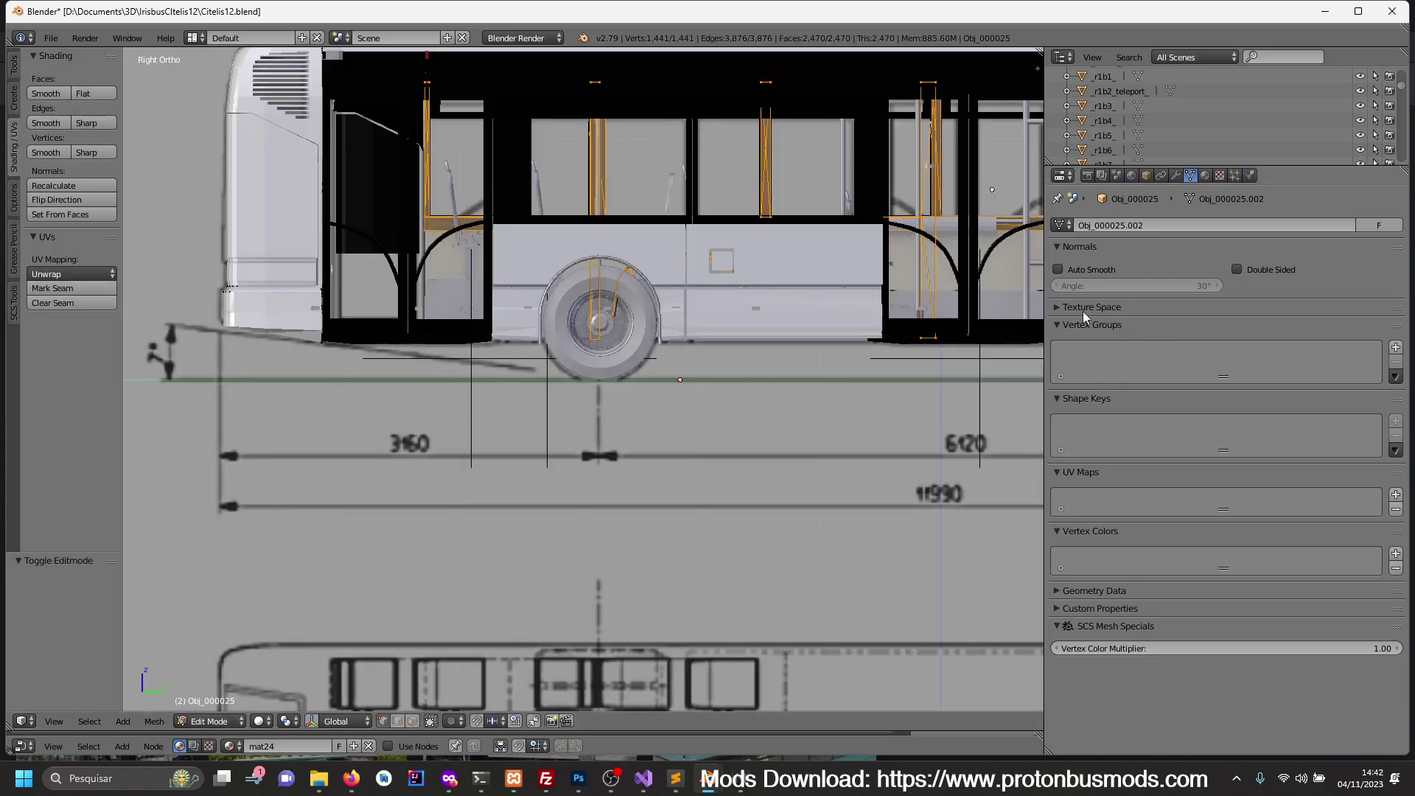
{"action": "scroll", "coordinate": [783, 307], "scroll_direction": "down", "scroll_amount": 4, "text": "ctrl"}
{"action": "scroll", "coordinate": [752, 339], "scroll_direction": "down", "scroll_amount": 3, "text": "ctrl"}
{"action": "scroll", "coordinate": [716, 378], "scroll_direction": "down", "scroll_amount": 2, "text": "ctrl"}
{"action": "key", "text": "z"}
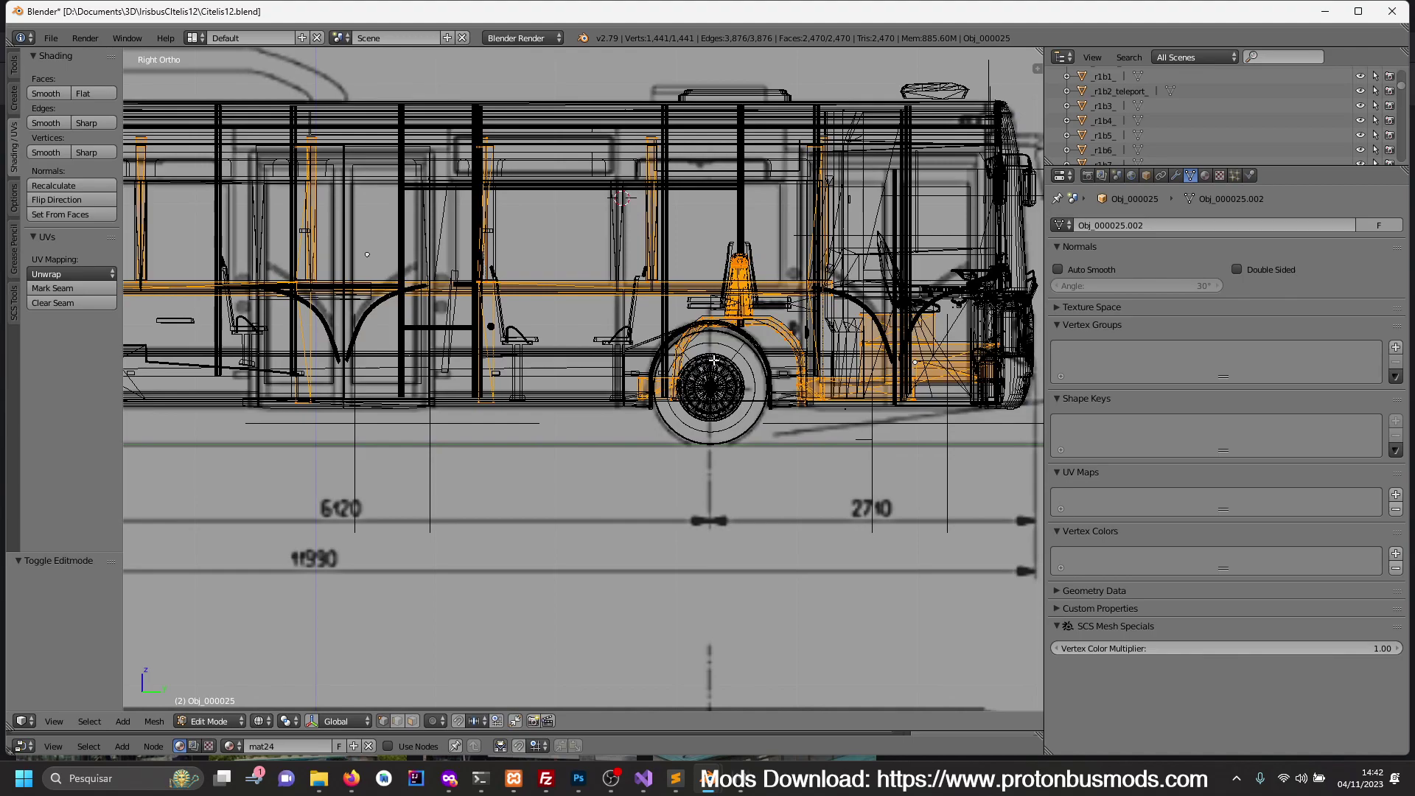
{"action": "key", "text": "z"}
{"action": "key", "text": "Tab"}
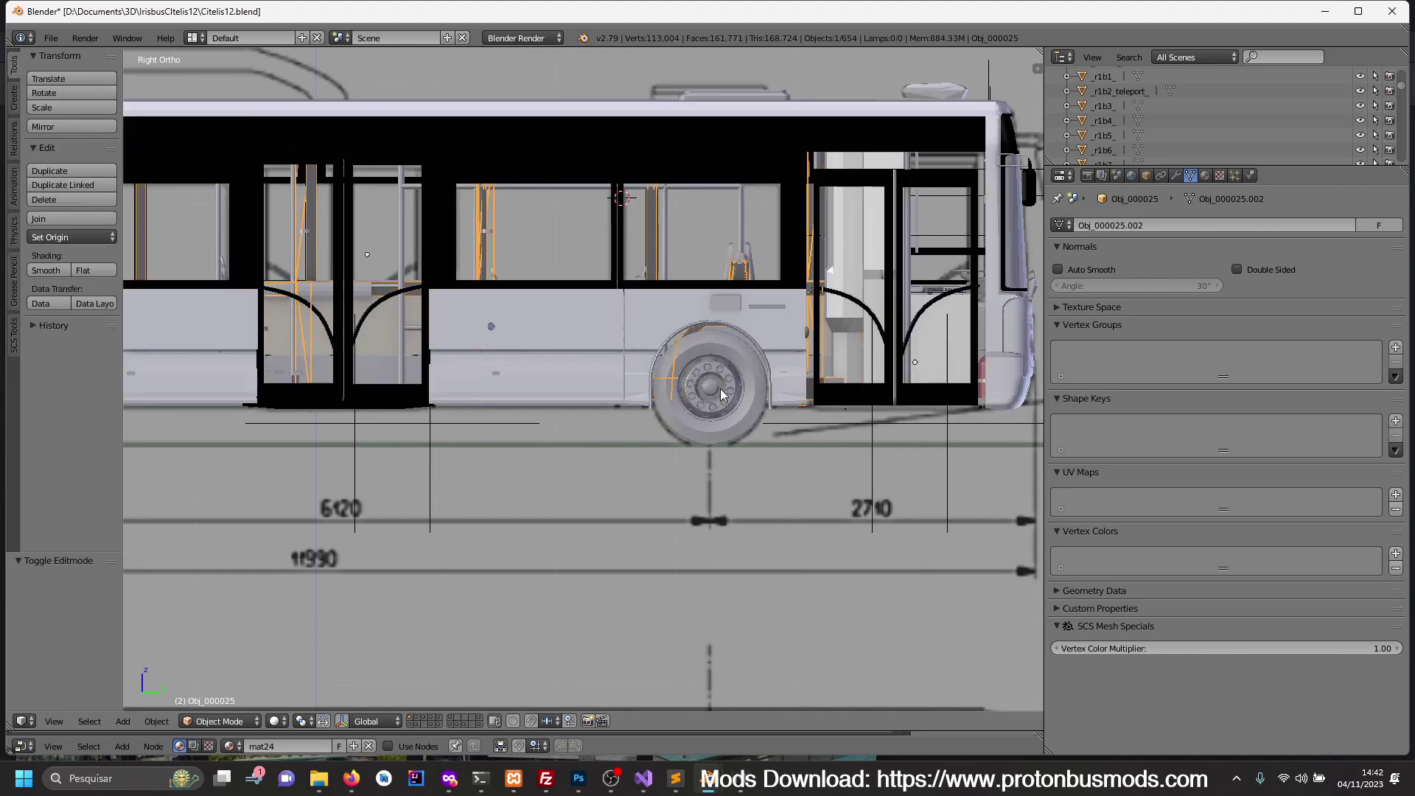
- Show all layers again and orbit to a side-on view of the door
{"action": "mouse_move", "coordinate": [720, 388]}
{"action": "middle_mouse_down"}
{"action": "mouse_move", "coordinate": [758, 461]}
{"action": "mouse_move", "coordinate": [636, 489]}
{"action": "middle_mouse_up"}
{"action": "key", "text": "1"}
{"action": "scroll", "coordinate": [724, 415], "scroll_direction": "down", "scroll_amount": 3}
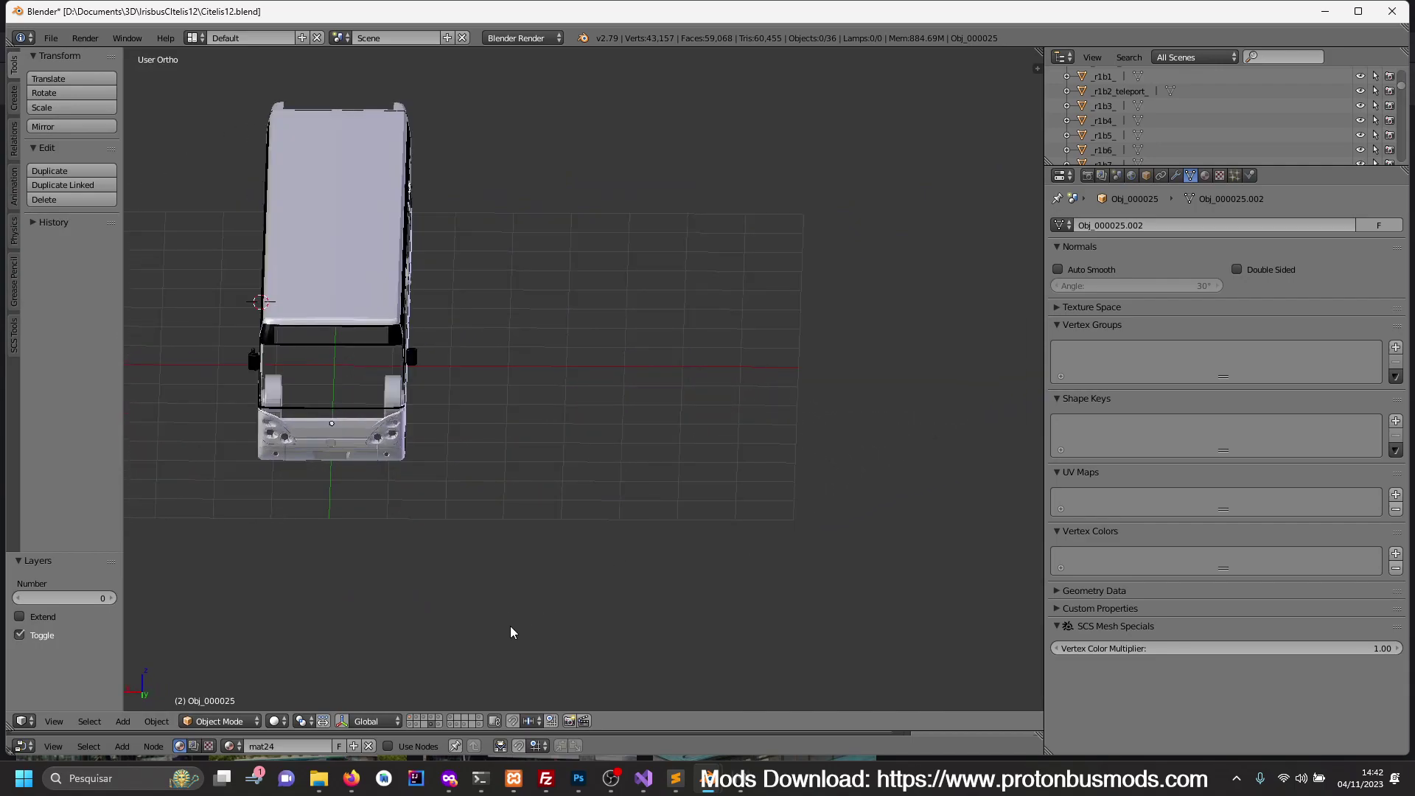
{"action": "key", "text": "grave"}
{"action": "middle_click_drag", "start_coordinate": [420, 528], "coordinate": [578, 518]}
{"action": "scroll", "coordinate": [579, 518], "scroll_direction": "up", "scroll_amount": 3}
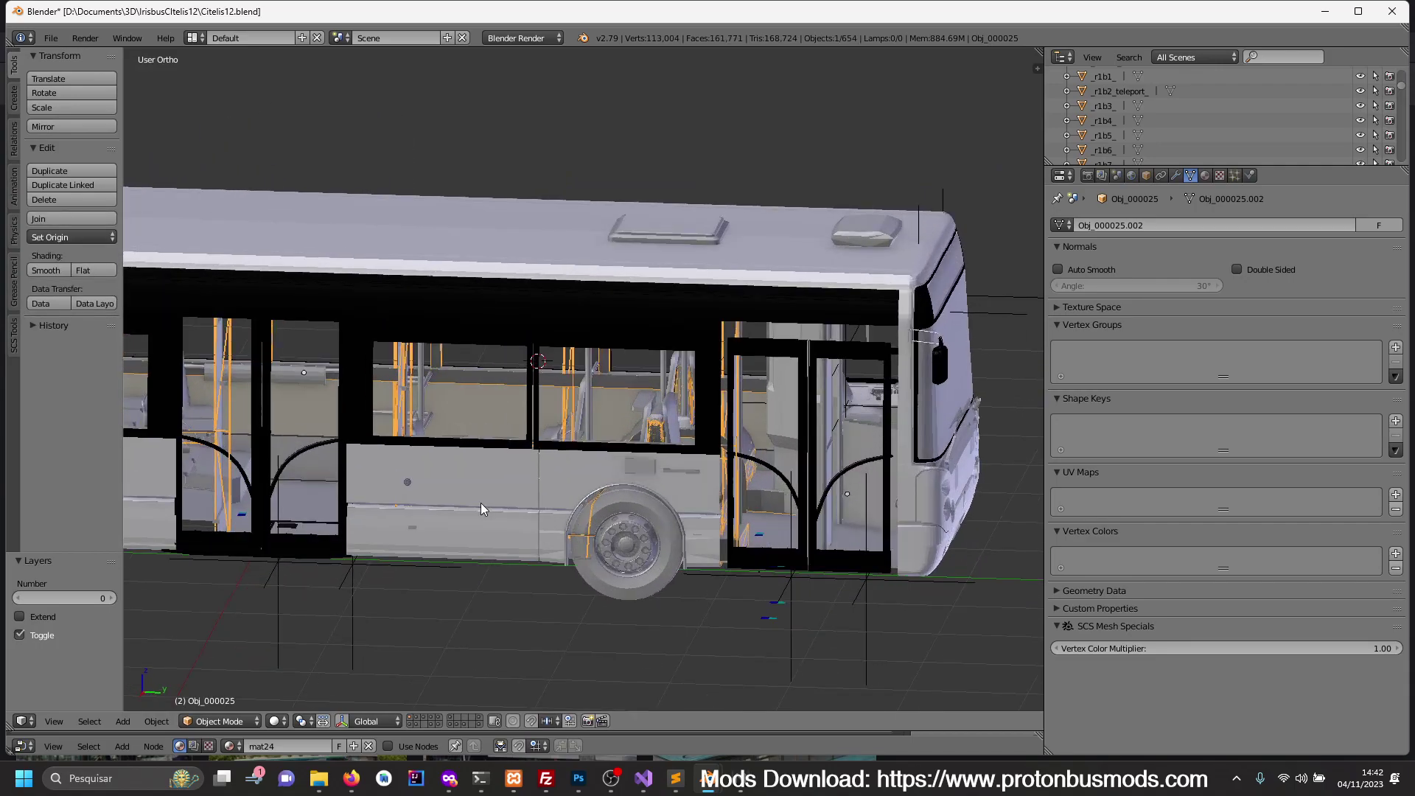
{"action": "middle_click_drag", "start_coordinate": [481, 504], "coordinate": [718, 482]}
{"action": "scroll", "coordinate": [645, 498], "scroll_direction": "up", "scroll_amount": 2}
{"action": "scroll", "coordinate": [594, 564], "scroll_direction": "up", "scroll_amount": 2}
- Select the floor and side body panel and check them in the side blueprint view
{"action": "right_click", "coordinate": [595, 570]}
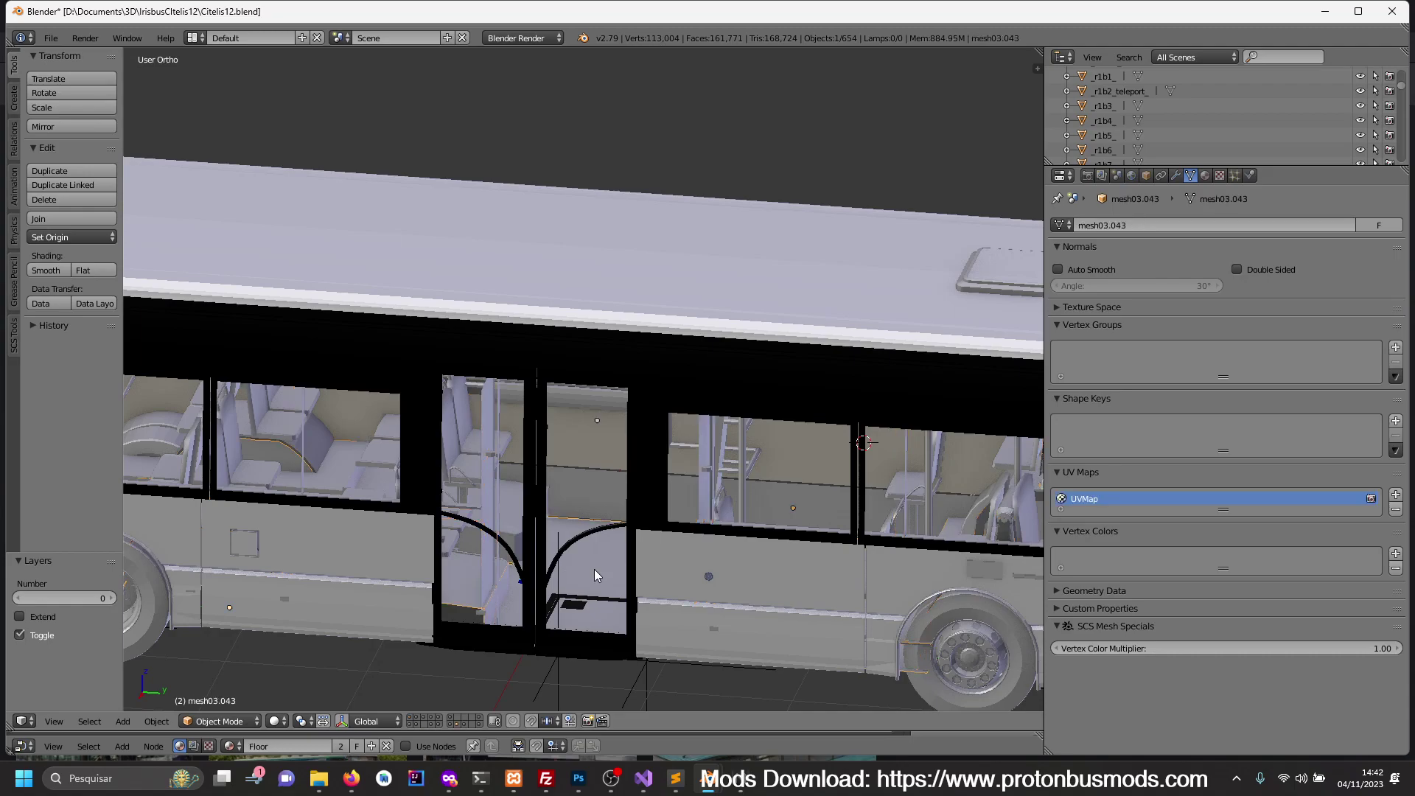
{"action": "key", "text": "KP_Divide"}
{"action": "key", "text": "KP_Divide"}
{"action": "right_click", "coordinate": [669, 564], "text": "shift"}
{"action": "key", "text": "KP_Divide"}
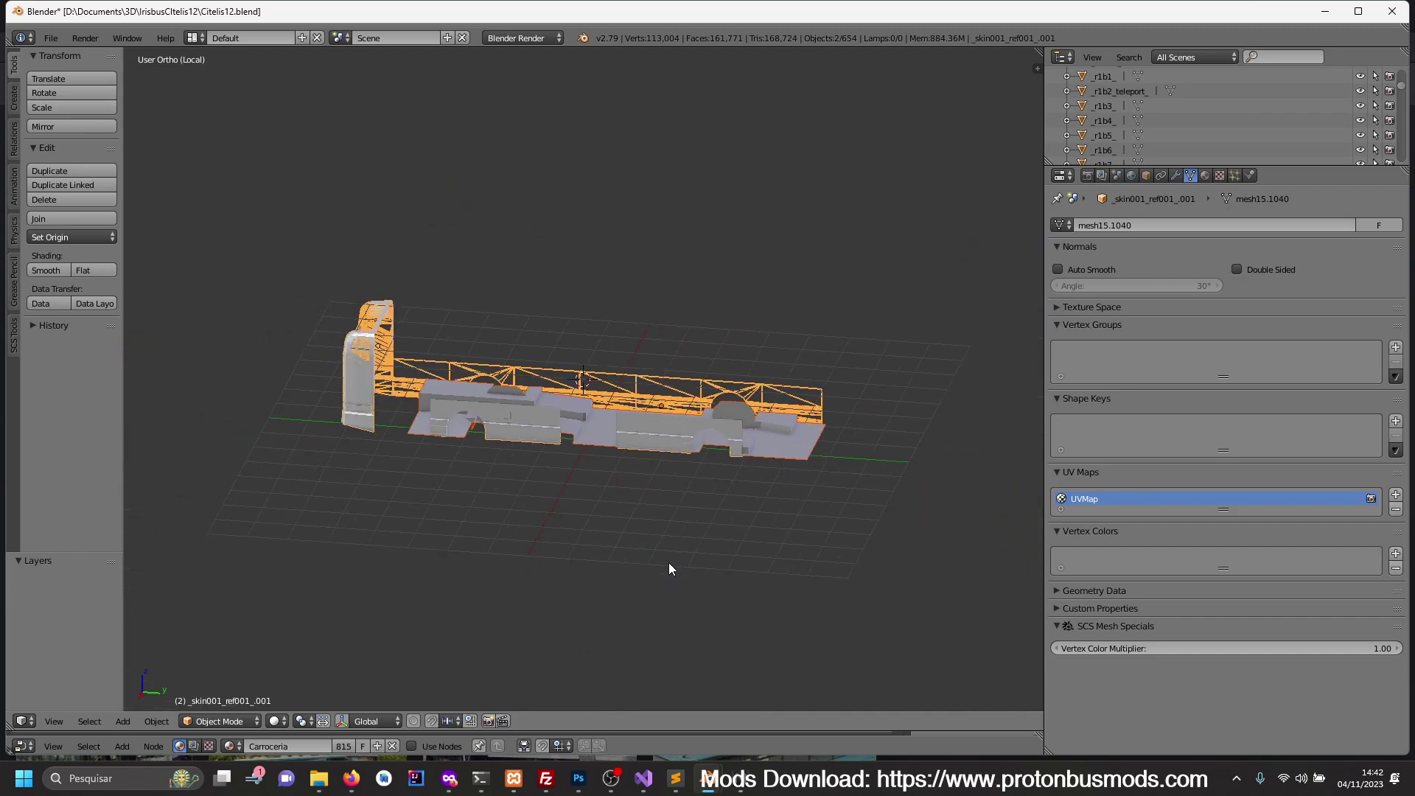
{"action": "key", "text": "KP_3"}
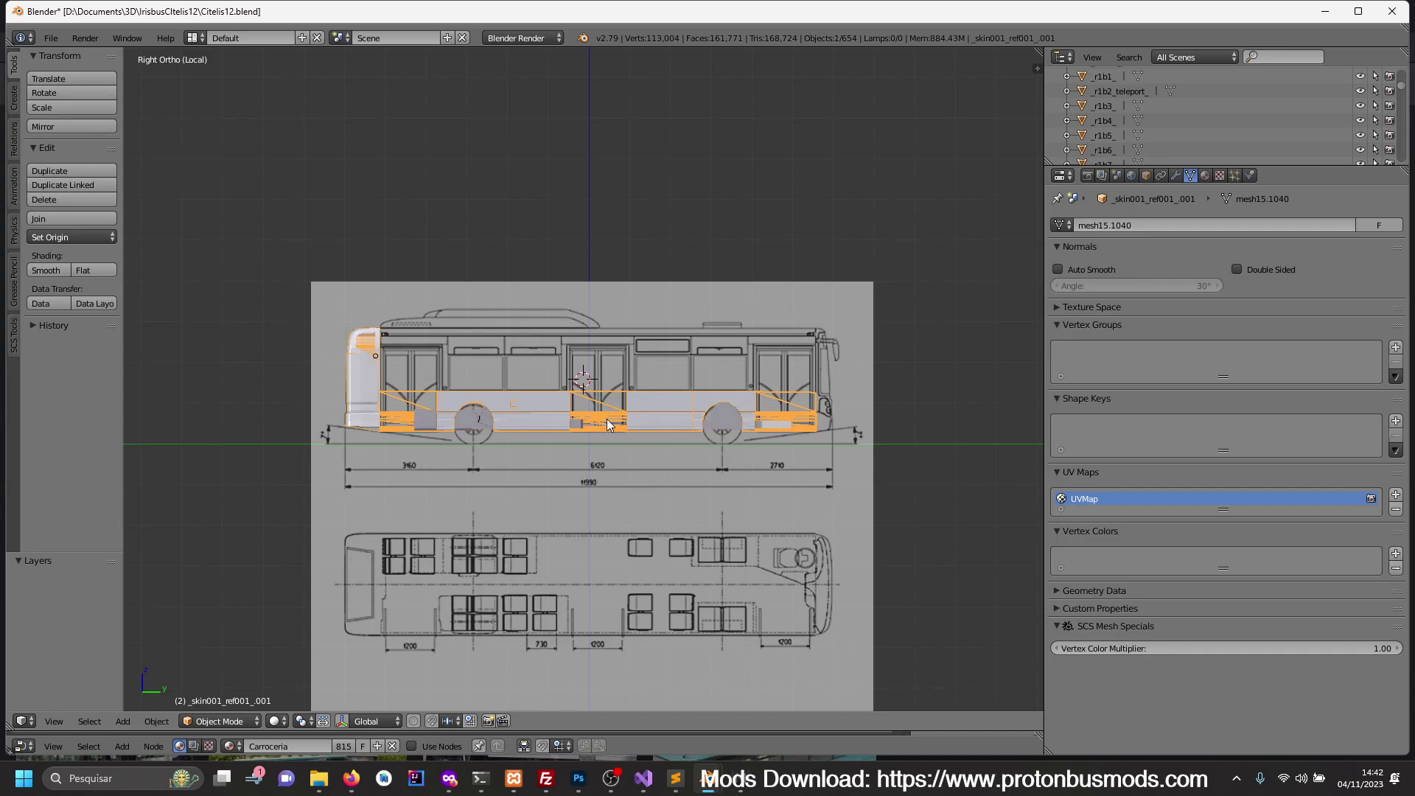
{"action": "key", "text": "Tab"}
{"action": "scroll", "coordinate": [653, 463], "scroll_direction": "up", "scroll_amount": 3}
{"action": "key", "text": "a"}
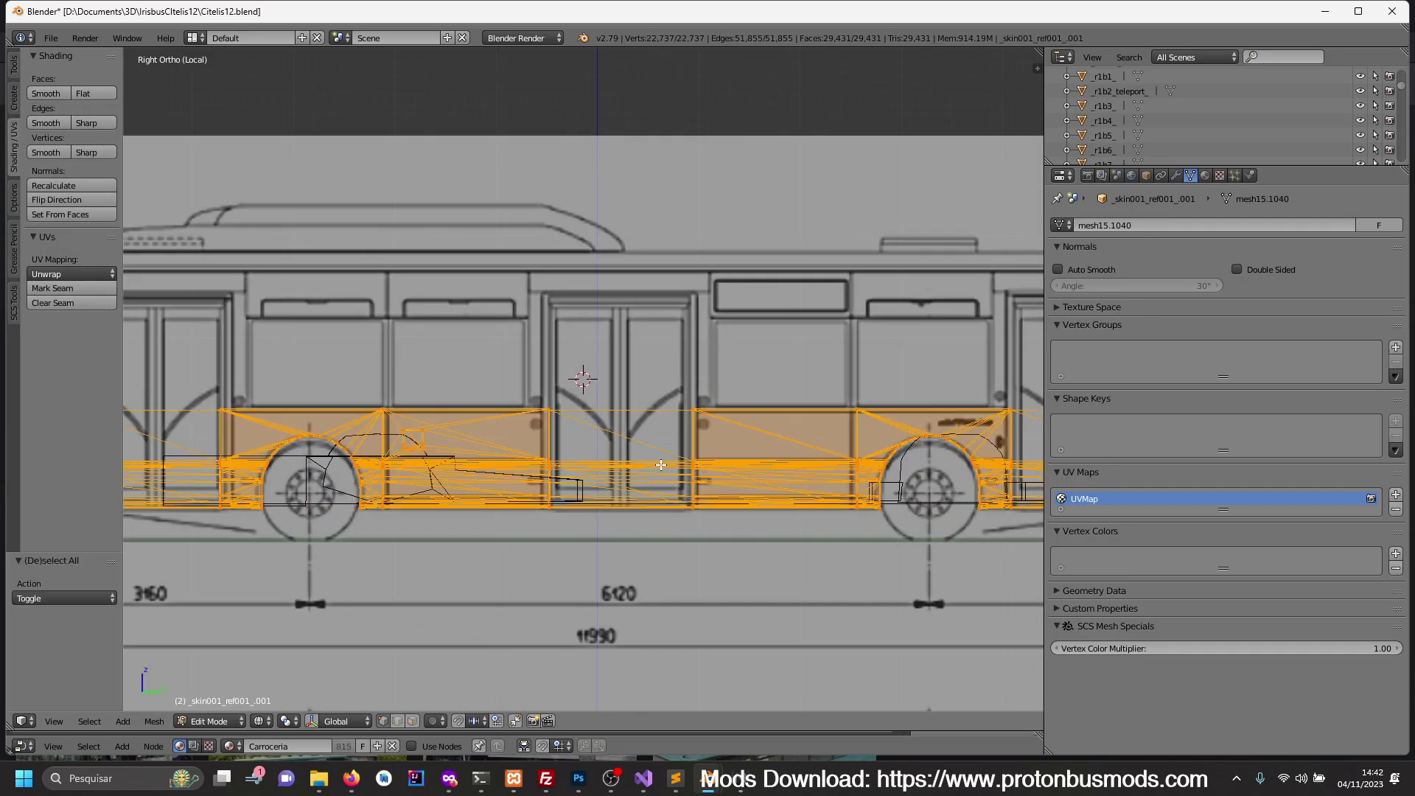
{"action": "middle_click_drag", "start_coordinate": [653, 463], "coordinate": [674, 562]}
{"action": "key", "text": "Tab"}
- Enter Edit Mode on the floor mesh in side view with all vertices deselected
{"action": "right_click", "coordinate": [637, 553]}
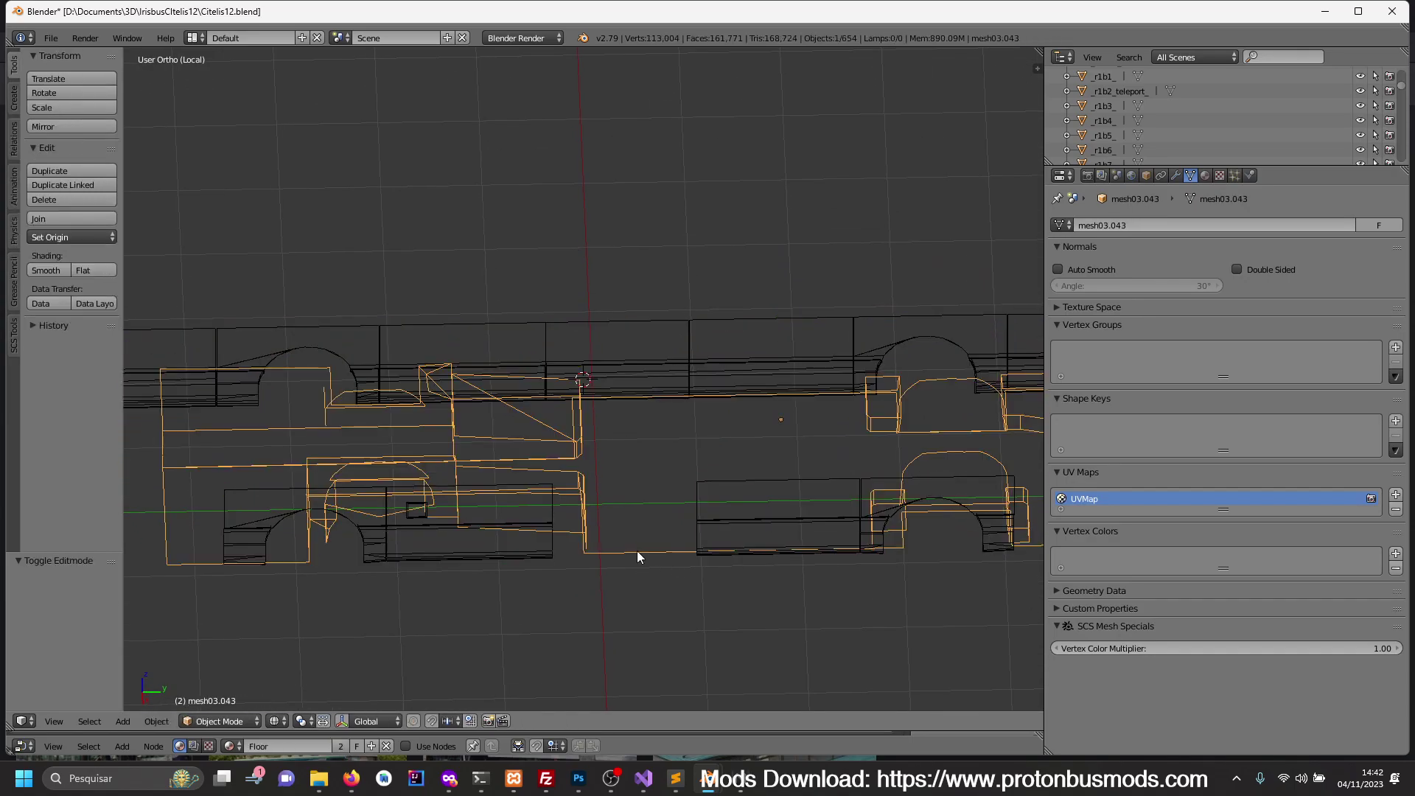
{"action": "key", "text": "Tab"}
{"action": "key", "text": "KP_3"}
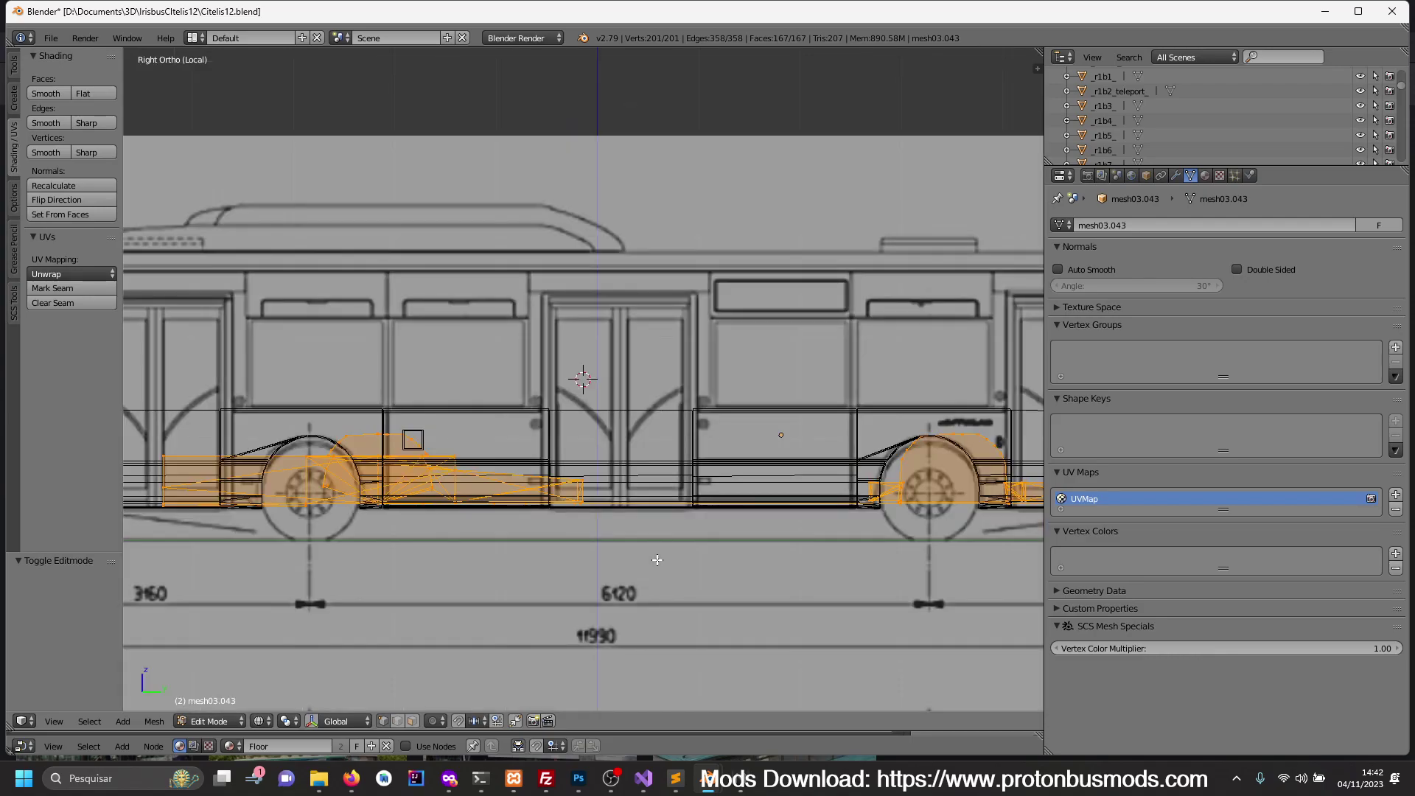
{"action": "scroll", "coordinate": [616, 421], "scroll_direction": "down", "scroll_amount": 2}
{"action": "key", "text": "a"}
{"action": "key", "text": "a"}
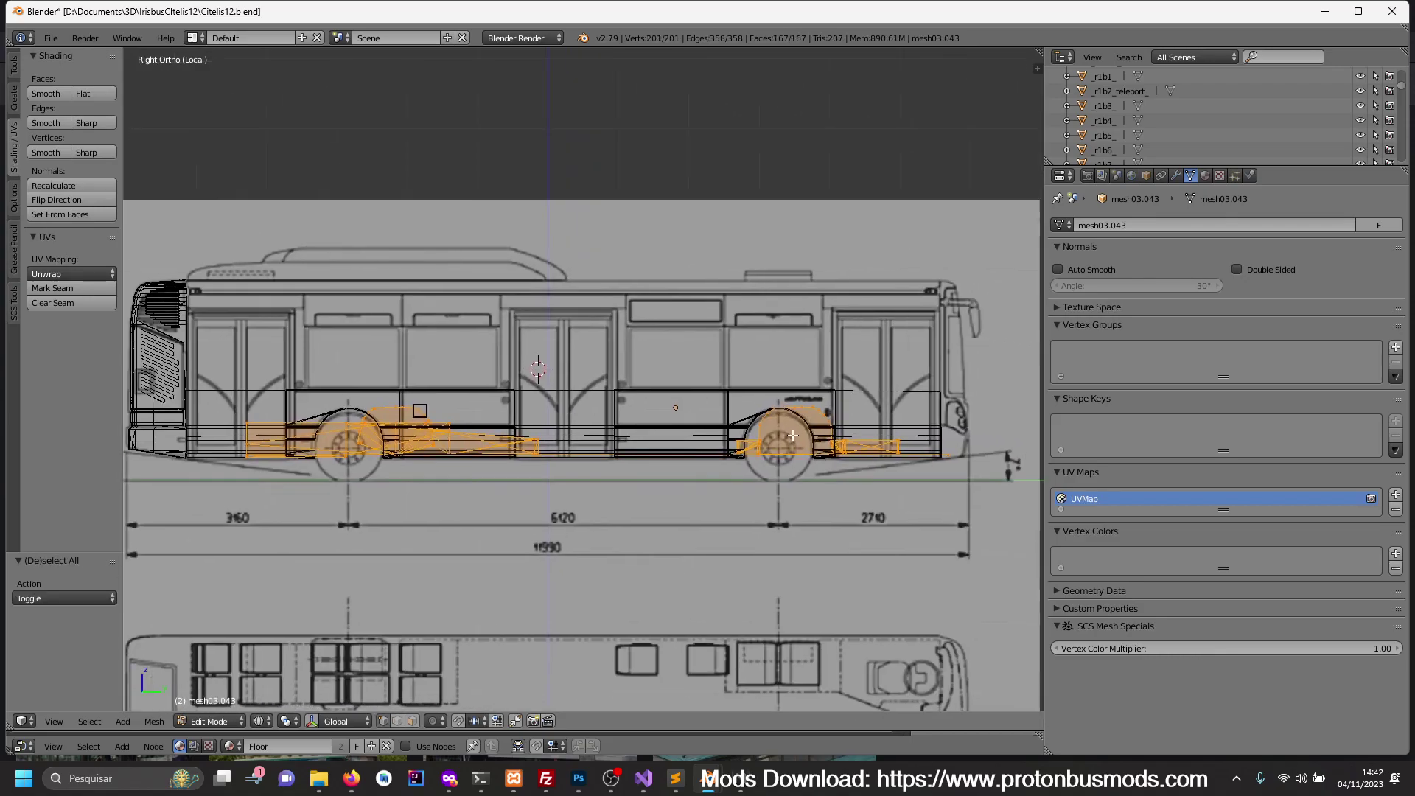
{"action": "scroll", "coordinate": [821, 450], "scroll_direction": "up", "scroll_amount": 2}
{"action": "scroll", "coordinate": [685, 451], "scroll_direction": "up", "scroll_amount": 3}
{"action": "key", "text": "a"}
- Circle-select the rear wheel-arch vertices and slide them along Y
{"action": "key", "text": "c"}
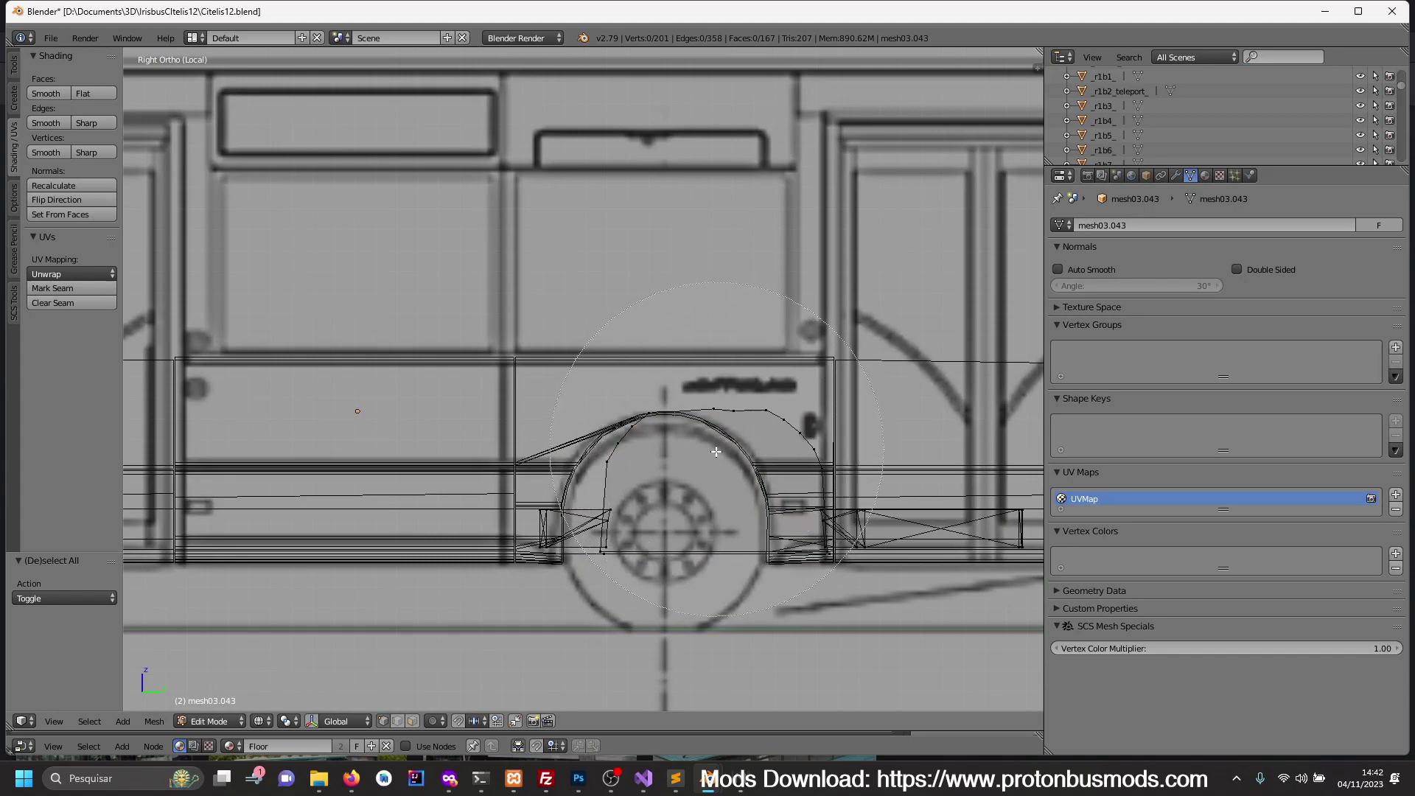
{"action": "left_click", "coordinate": [673, 495]}
{"action": "left_click_drag", "start_coordinate": [673, 496], "coordinate": [667, 518]}
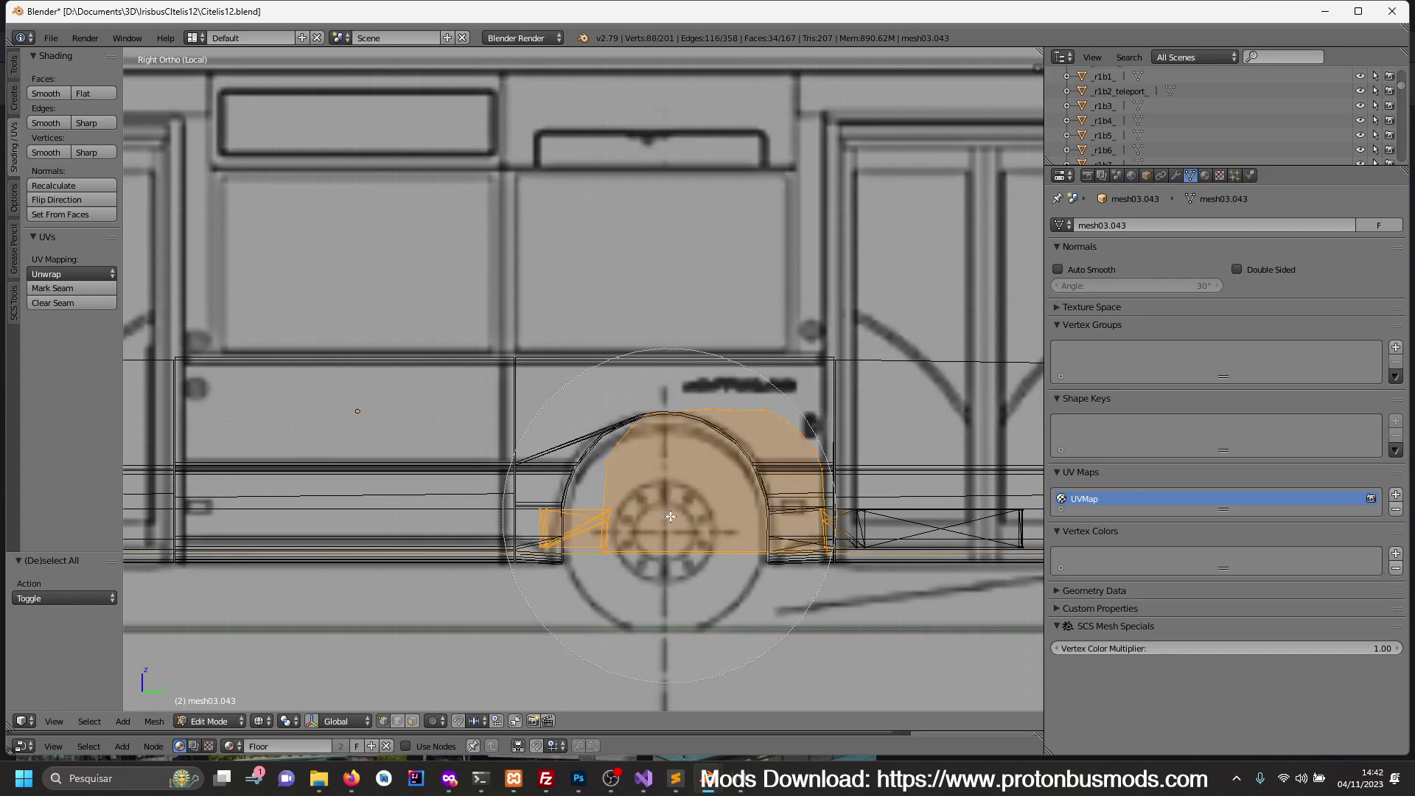
{"action": "right_click", "coordinate": [746, 426]}
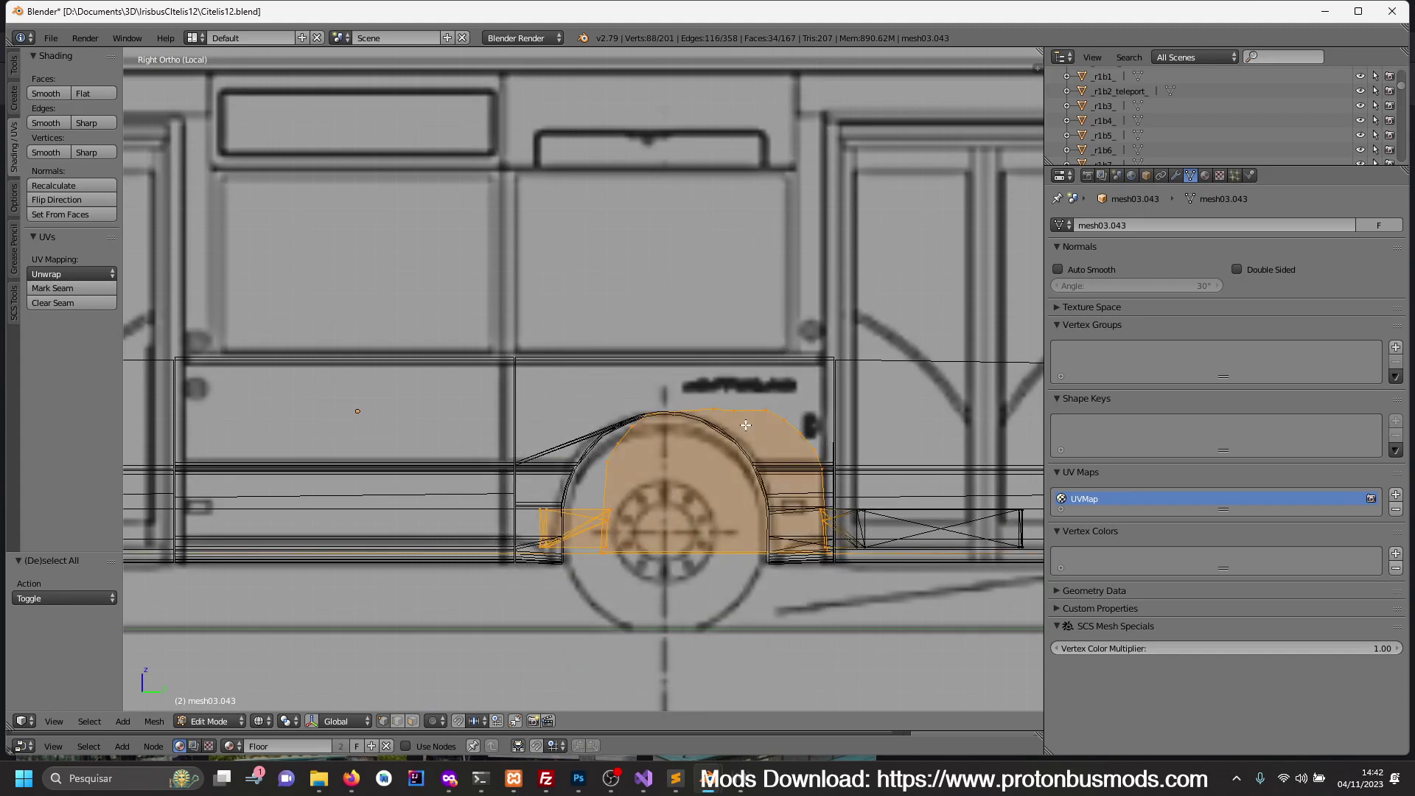
{"action": "key", "text": "g"}
{"action": "key", "text": "y"}
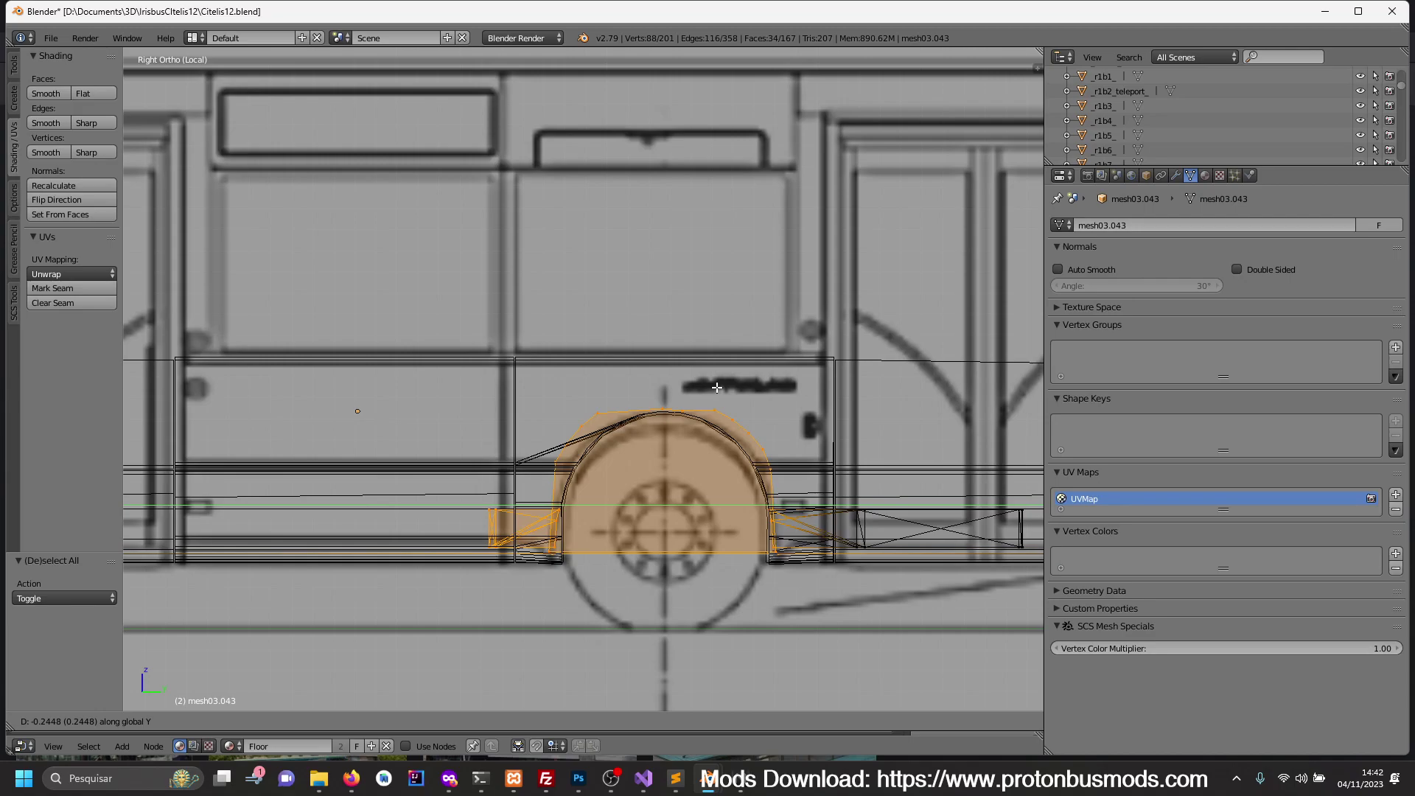
{"action": "left_click", "coordinate": [717, 387]}
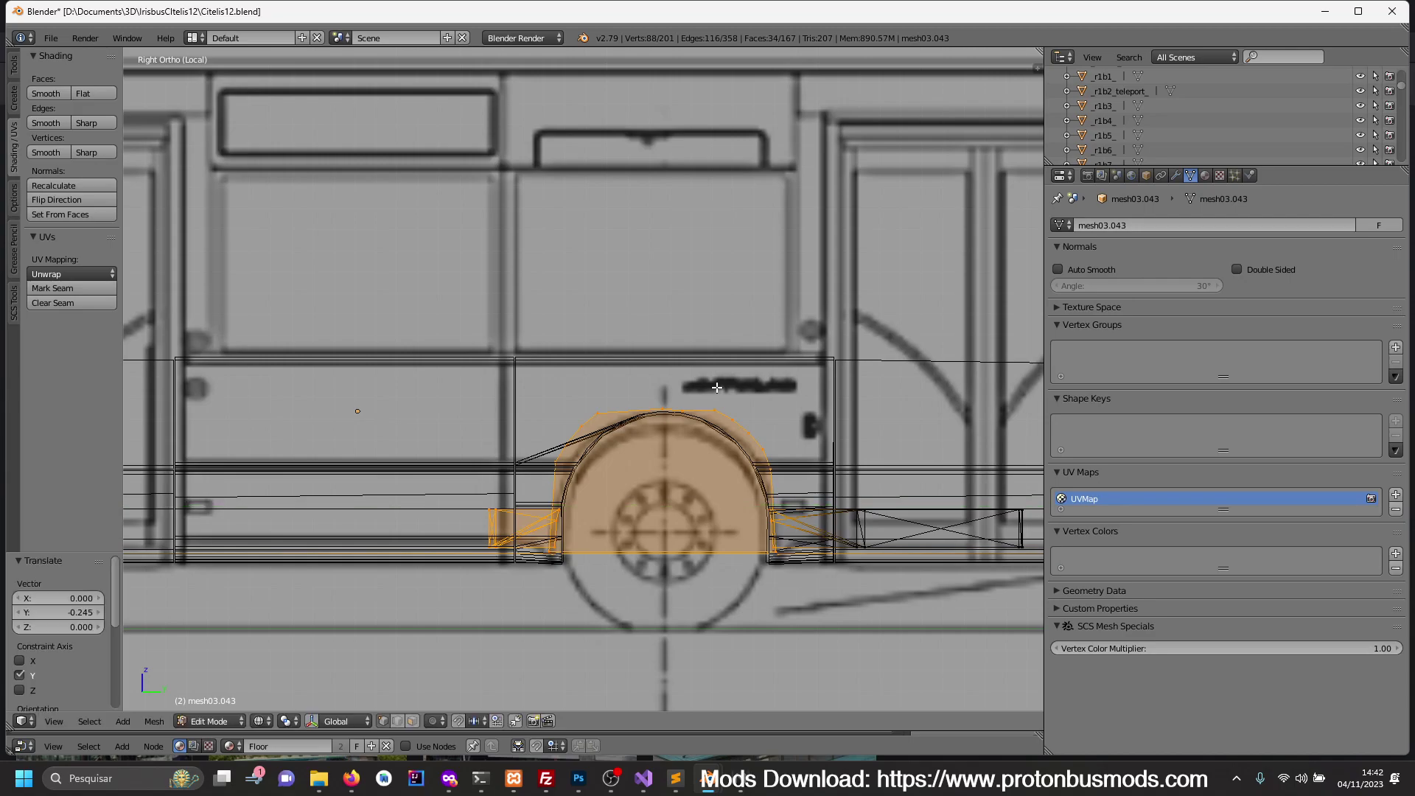
{"action": "scroll", "coordinate": [718, 387], "scroll_direction": "down", "scroll_amount": 3}
{"action": "scroll", "coordinate": [711, 417], "scroll_direction": "down", "scroll_amount": 3, "text": "ctrl"}
{"action": "scroll", "coordinate": [711, 417], "scroll_direction": "up", "scroll_amount": 1}
- Circle-select the front wheel-arch vertices and shift them along Y toward the bus front
{"action": "key", "text": "a"}
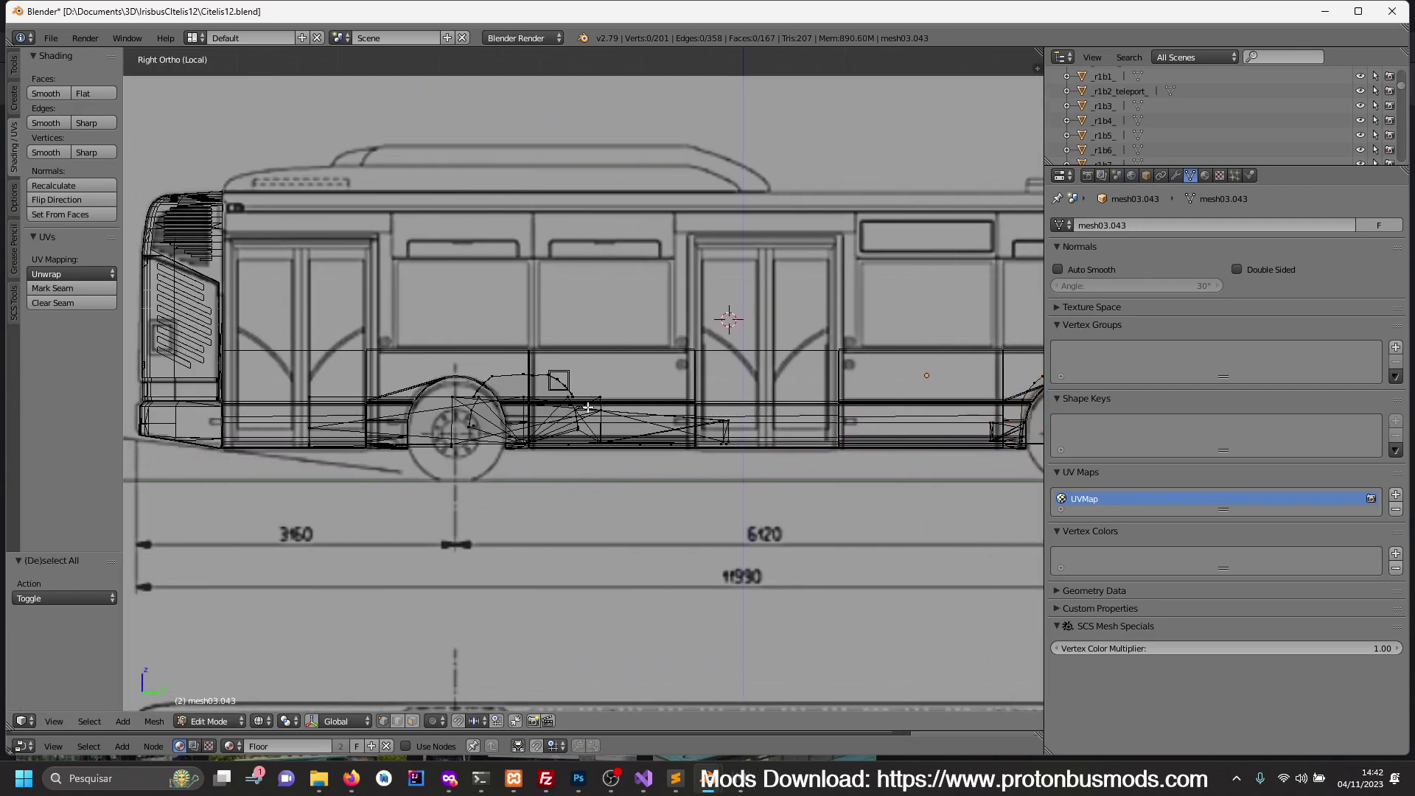
{"action": "key", "text": "c"}
{"action": "left_click_drag", "start_coordinate": [508, 407], "coordinate": [522, 420]}
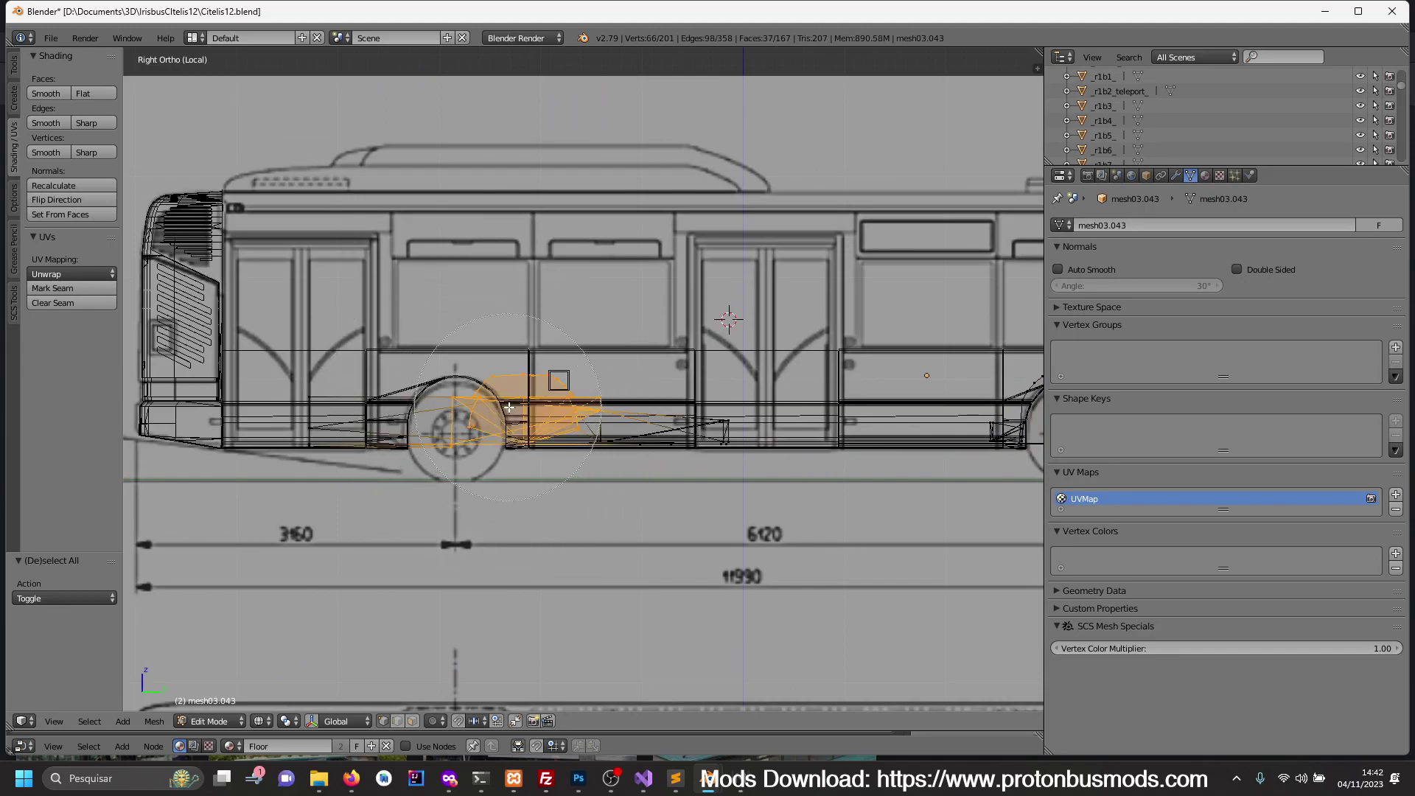
{"action": "right_click", "coordinate": [522, 420]}
{"action": "scroll", "coordinate": [522, 419], "scroll_direction": "up", "scroll_amount": 3}
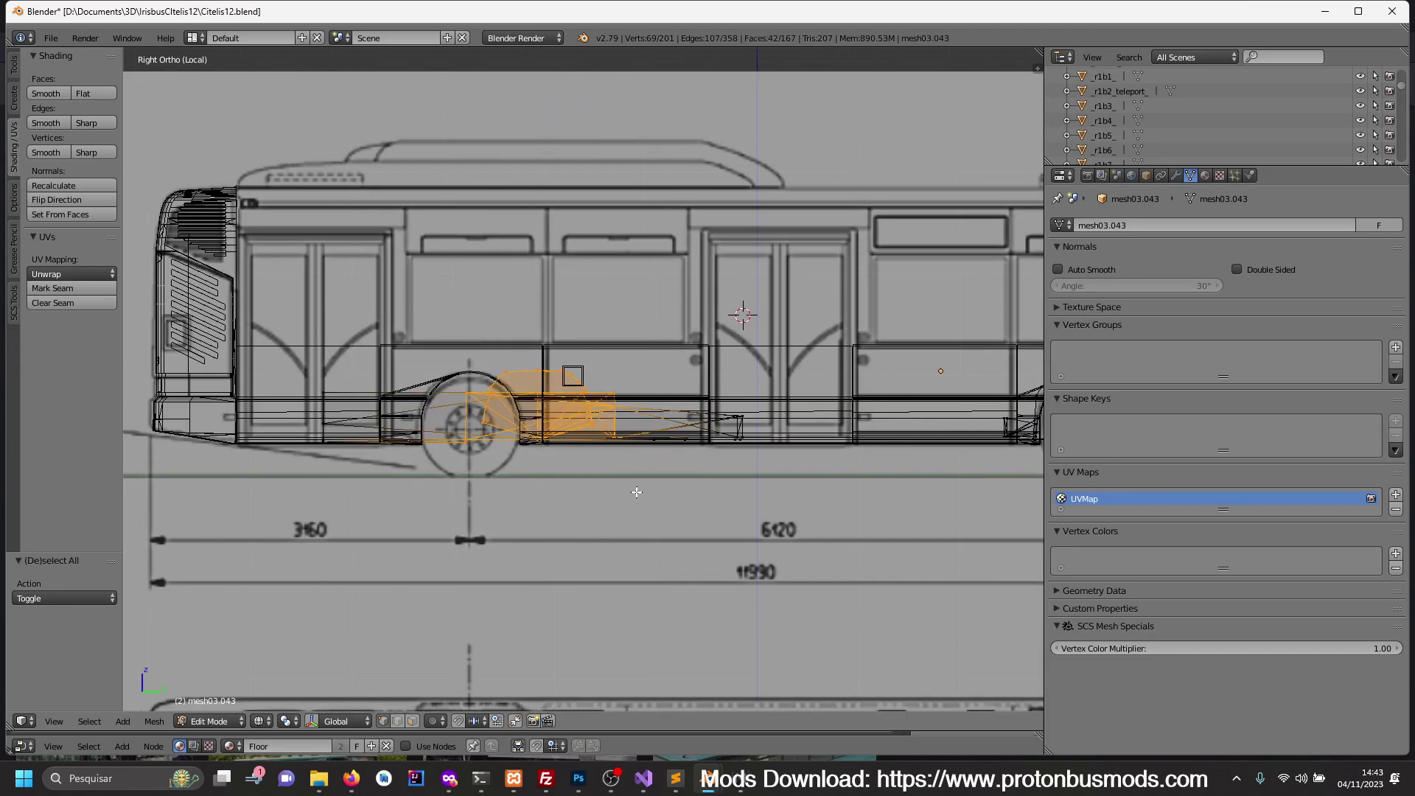
{"action": "key", "text": "g"}
{"action": "key", "text": "y"}
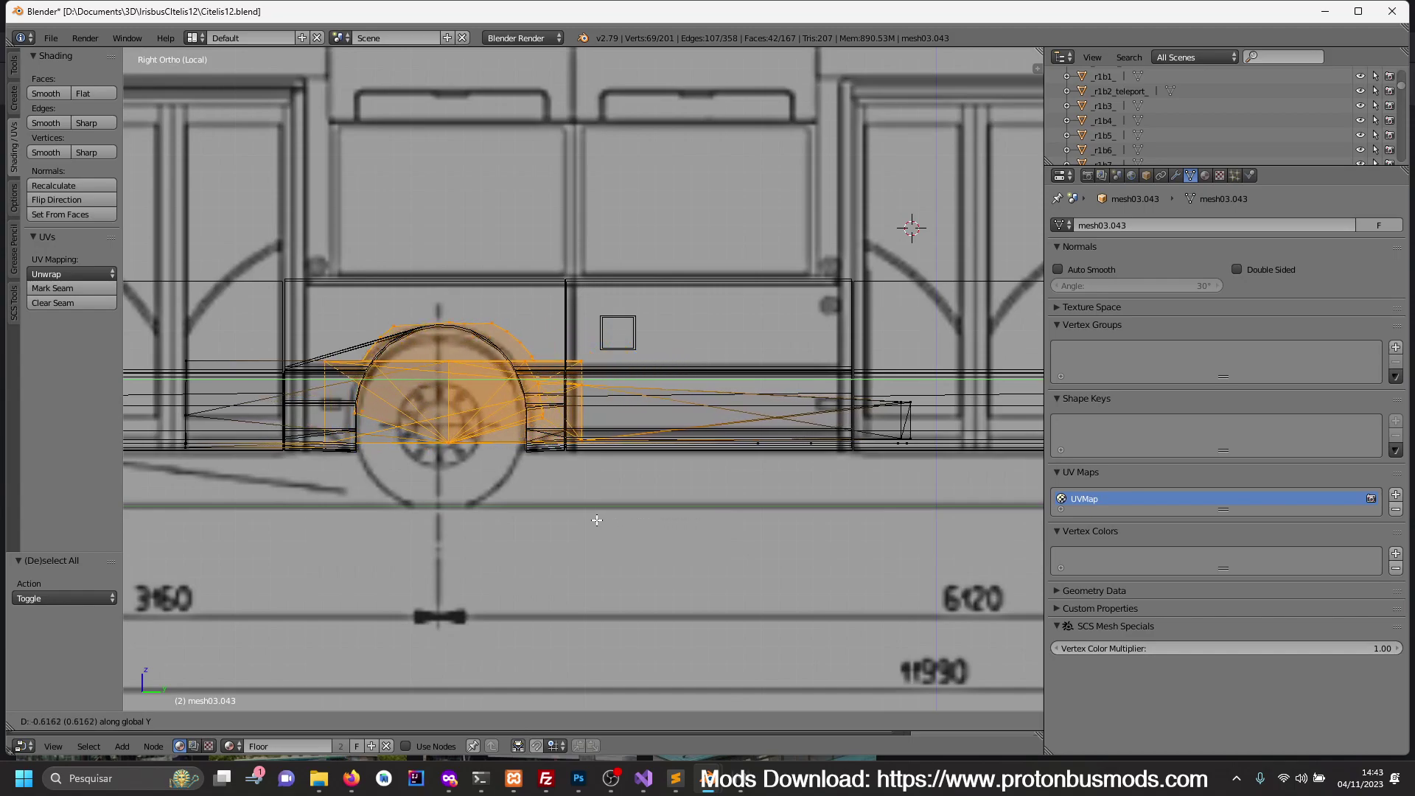
{"action": "left_click", "coordinate": [501, 512]}
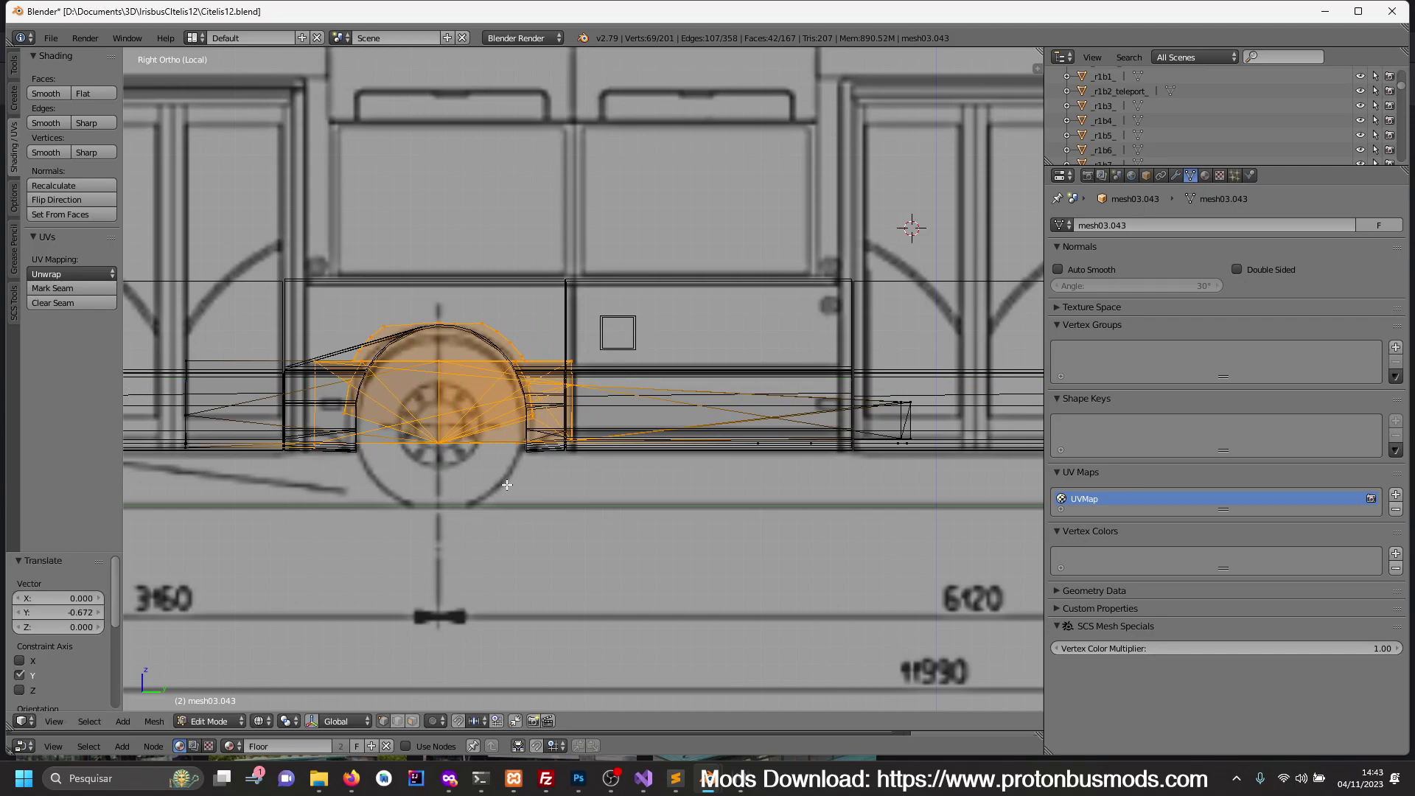
{"action": "scroll", "coordinate": [502, 511], "scroll_direction": "down", "scroll_amount": 5}
- Inspect the reshaped floor mesh in solid shading from above and below
{"action": "middle_click_drag", "start_coordinate": [501, 512], "coordinate": [588, 528]}
{"action": "key", "text": "z"}
{"action": "mouse_move", "coordinate": [514, 499]}
{"action": "middle_mouse_down"}
{"action": "mouse_move", "coordinate": [531, 531]}
{"action": "mouse_move", "coordinate": [616, 563]}
{"action": "mouse_move", "coordinate": [665, 532]}
{"action": "mouse_move", "coordinate": [799, 505]}
{"action": "middle_mouse_up"}
{"action": "mouse_move", "coordinate": [707, 513]}
{"action": "middle_mouse_down"}
{"action": "mouse_move", "coordinate": [761, 325]}
{"action": "mouse_move", "coordinate": [775, 347]}
{"action": "mouse_move", "coordinate": [685, 530]}
{"action": "mouse_move", "coordinate": [478, 564]}
{"action": "middle_mouse_up"}
{"action": "key", "text": "Tab"}
{"action": "key", "text": "a"}
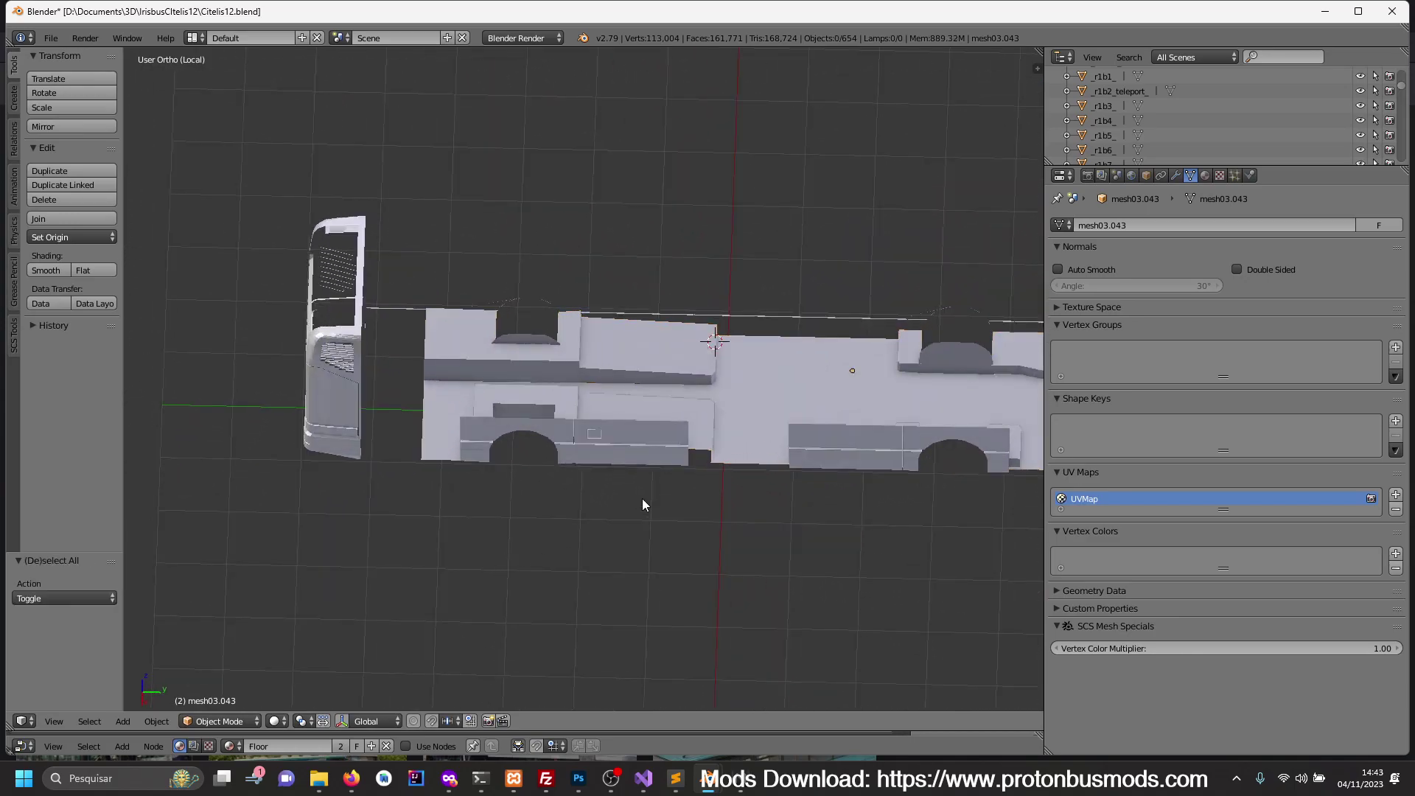
{"action": "mouse_move", "coordinate": [642, 498]}
{"action": "middle_mouse_down"}
{"action": "mouse_move", "coordinate": [701, 499]}
{"action": "mouse_move", "coordinate": [634, 510]}
{"action": "middle_mouse_up"}
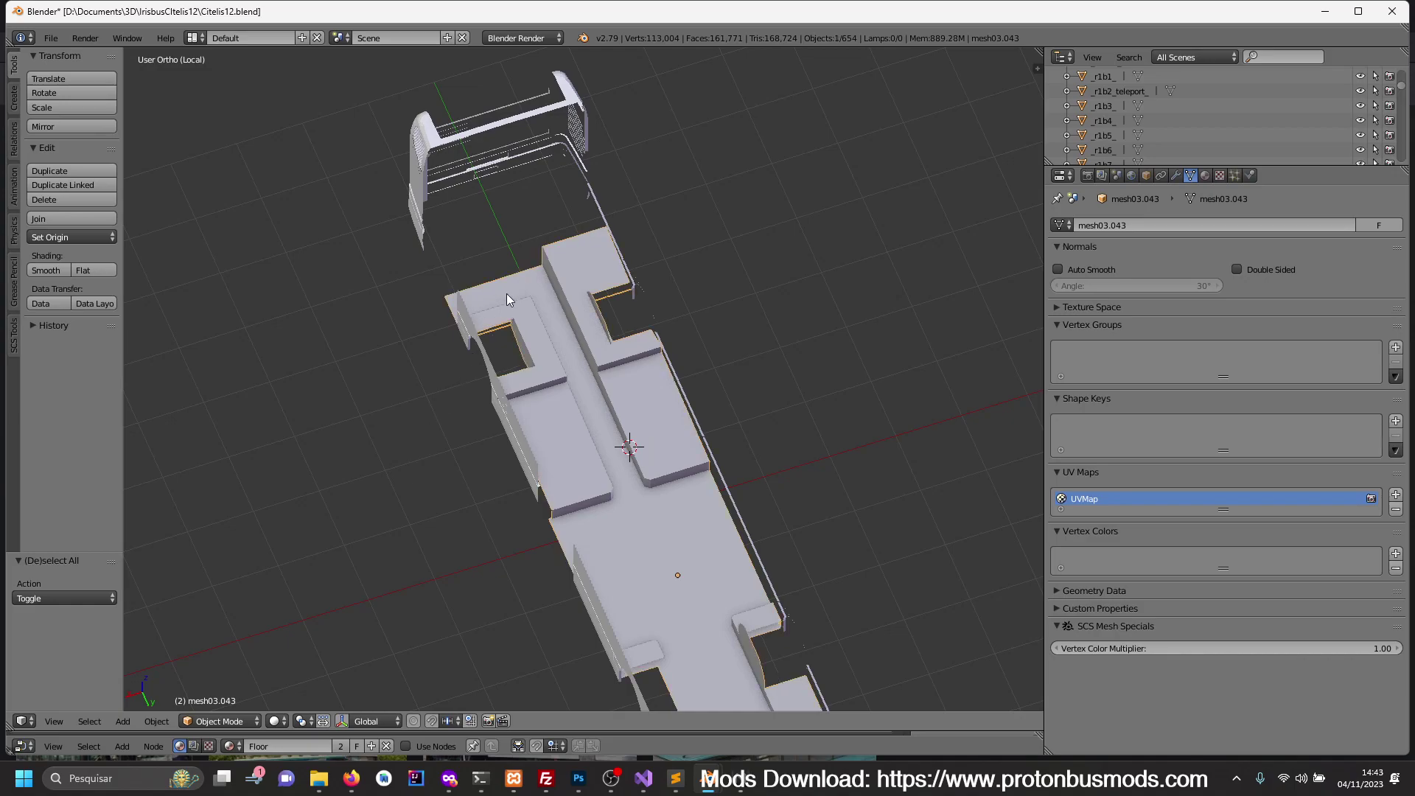
{"action": "key", "text": "Tab"}
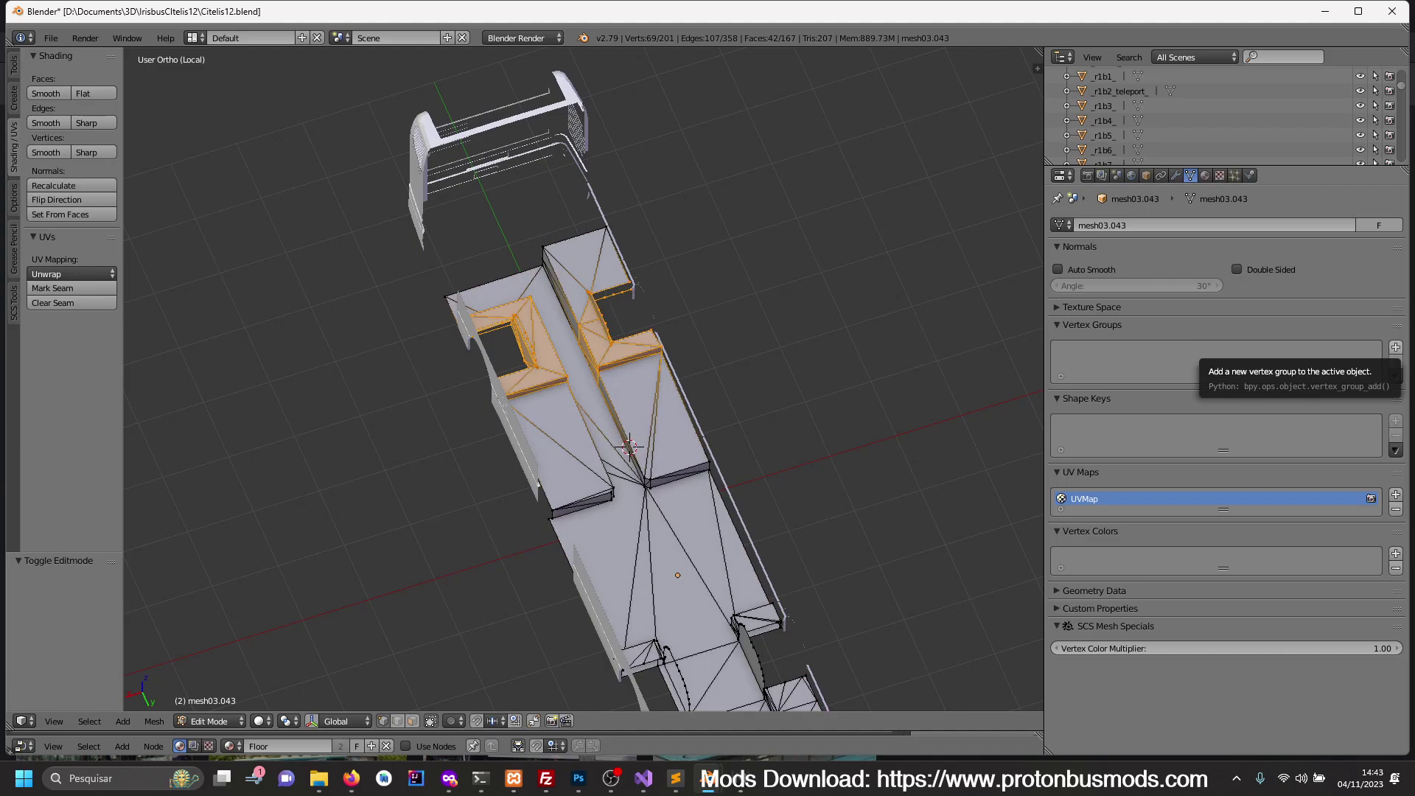
{"action": "key", "text": "alt+Tab"}
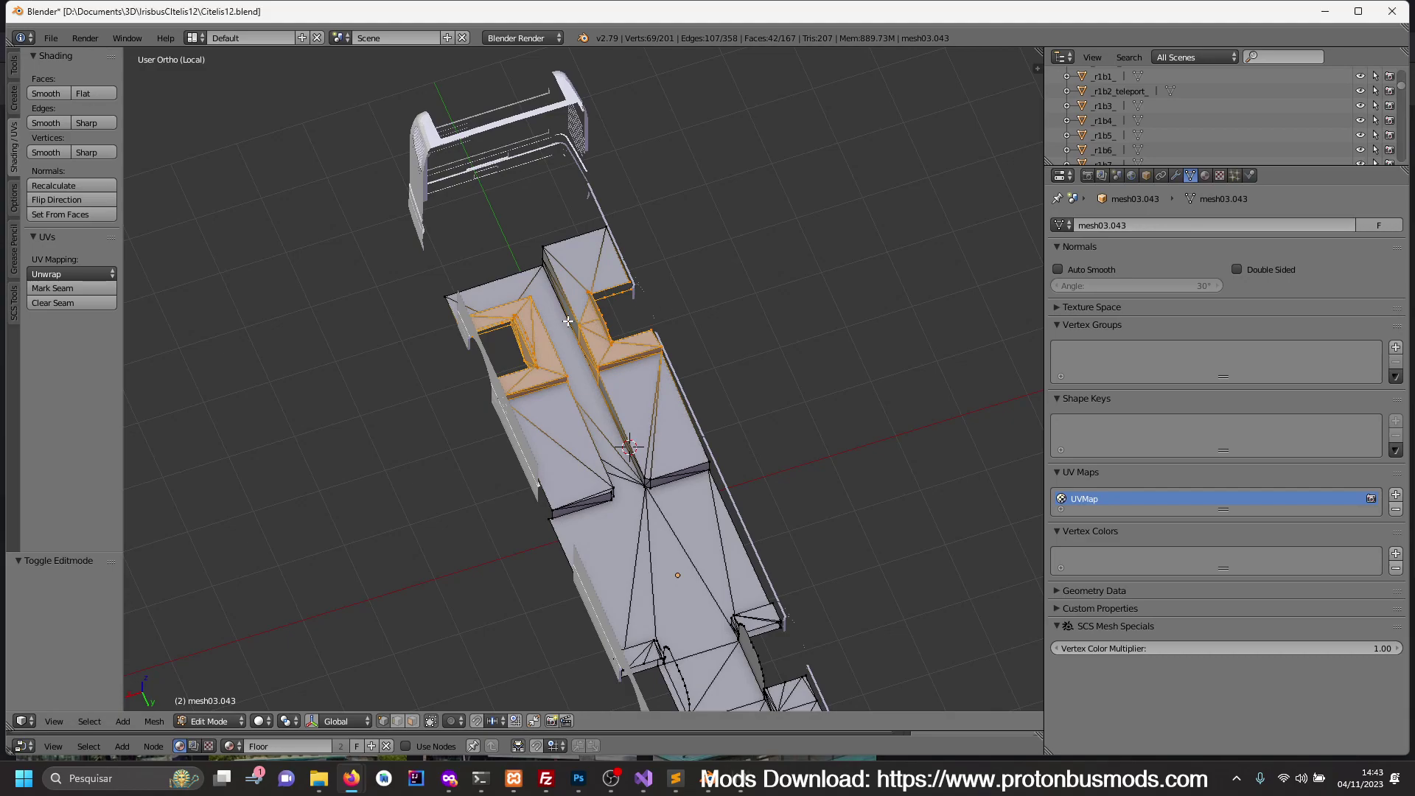
- Select the floor's front-edge vertices in the wireframe side blueprint view
{"action": "middle_click_drag", "start_coordinate": [589, 320], "coordinate": [567, 322]}
{"action": "key", "text": "KP_3"}
{"action": "scroll", "coordinate": [568, 321], "scroll_direction": "up", "scroll_amount": 3}
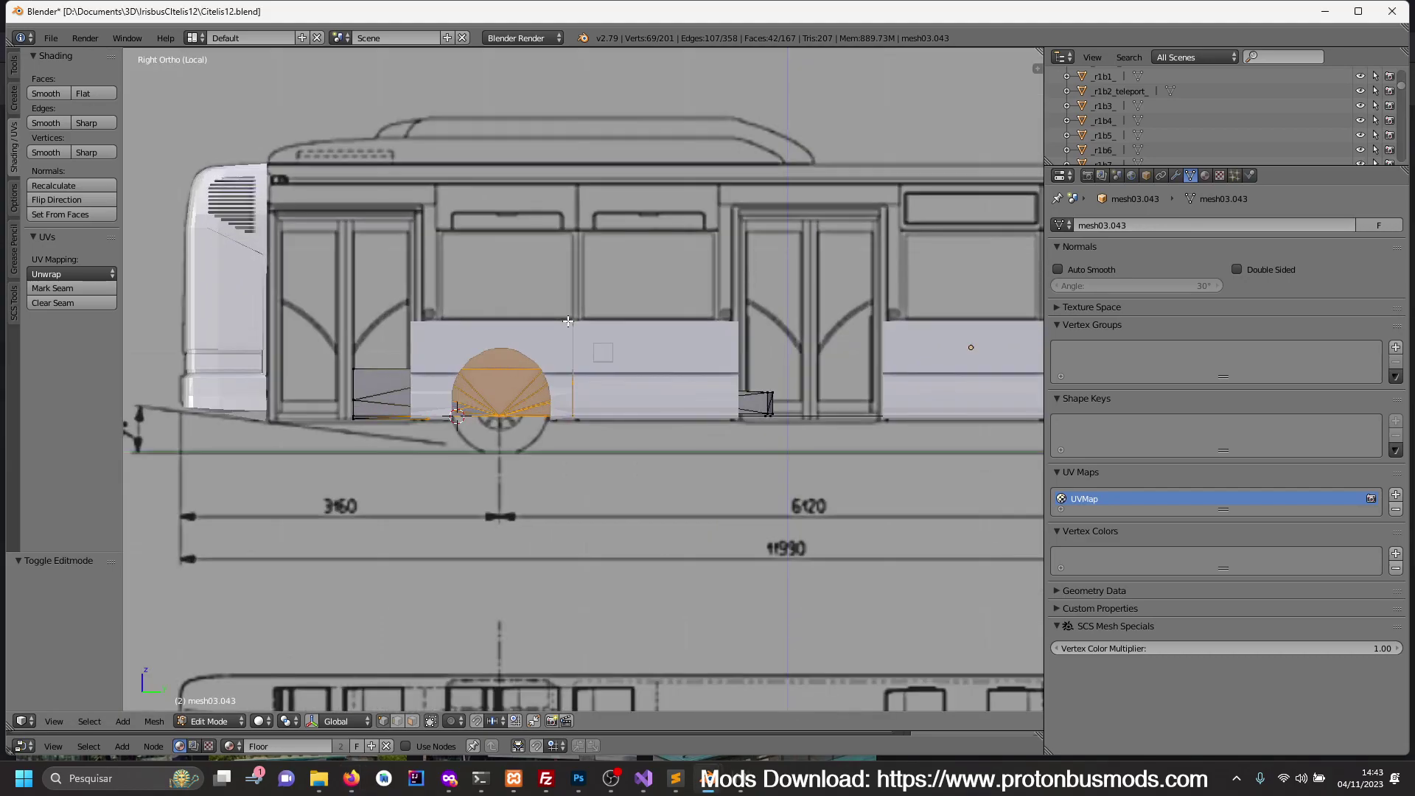
{"action": "key", "text": "z"}
{"action": "middle_click_drag", "start_coordinate": [435, 410], "coordinate": [424, 412]}
{"action": "key", "text": "a"}
{"action": "key", "text": "c"}
{"action": "left_click_drag", "start_coordinate": [364, 337], "coordinate": [300, 442]}
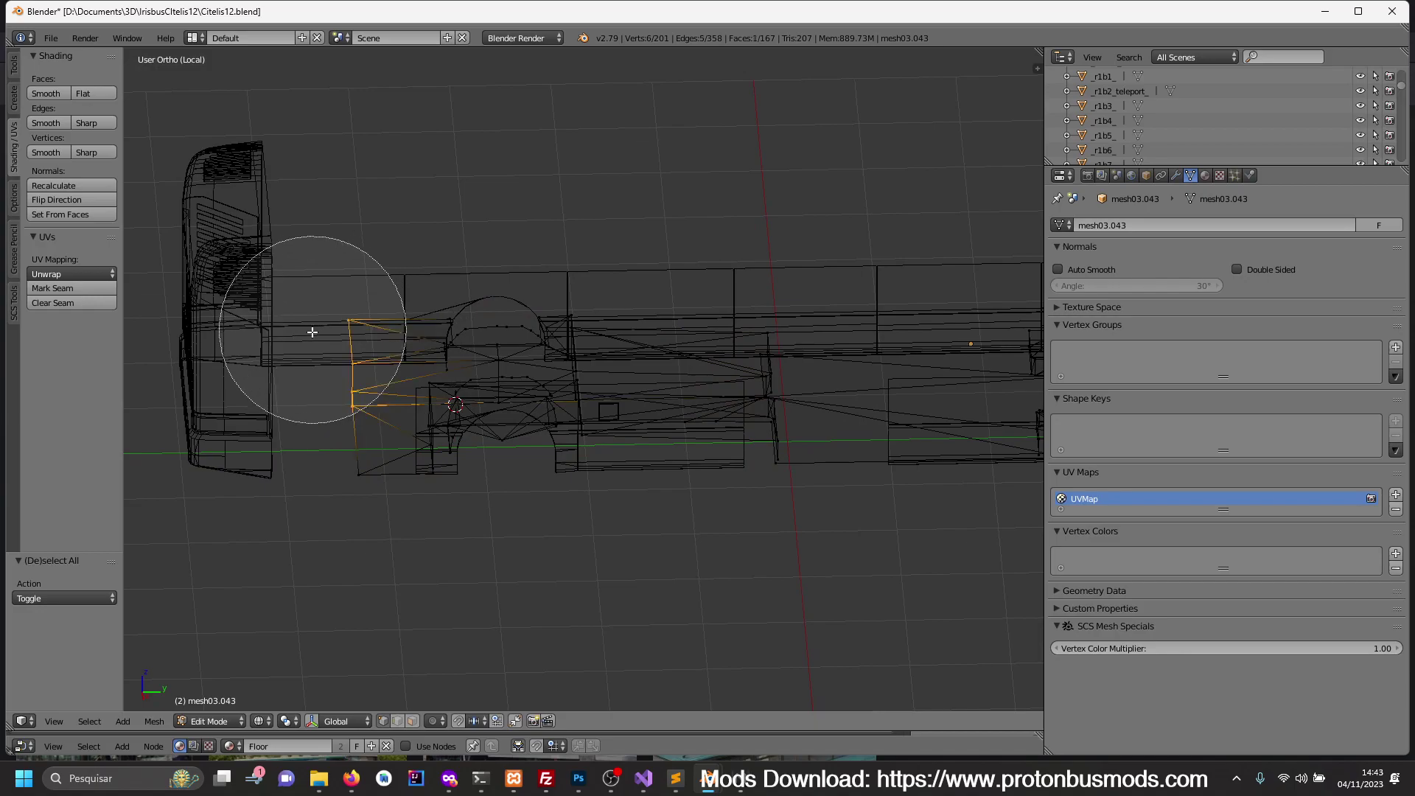
{"action": "key", "text": "Escape"}
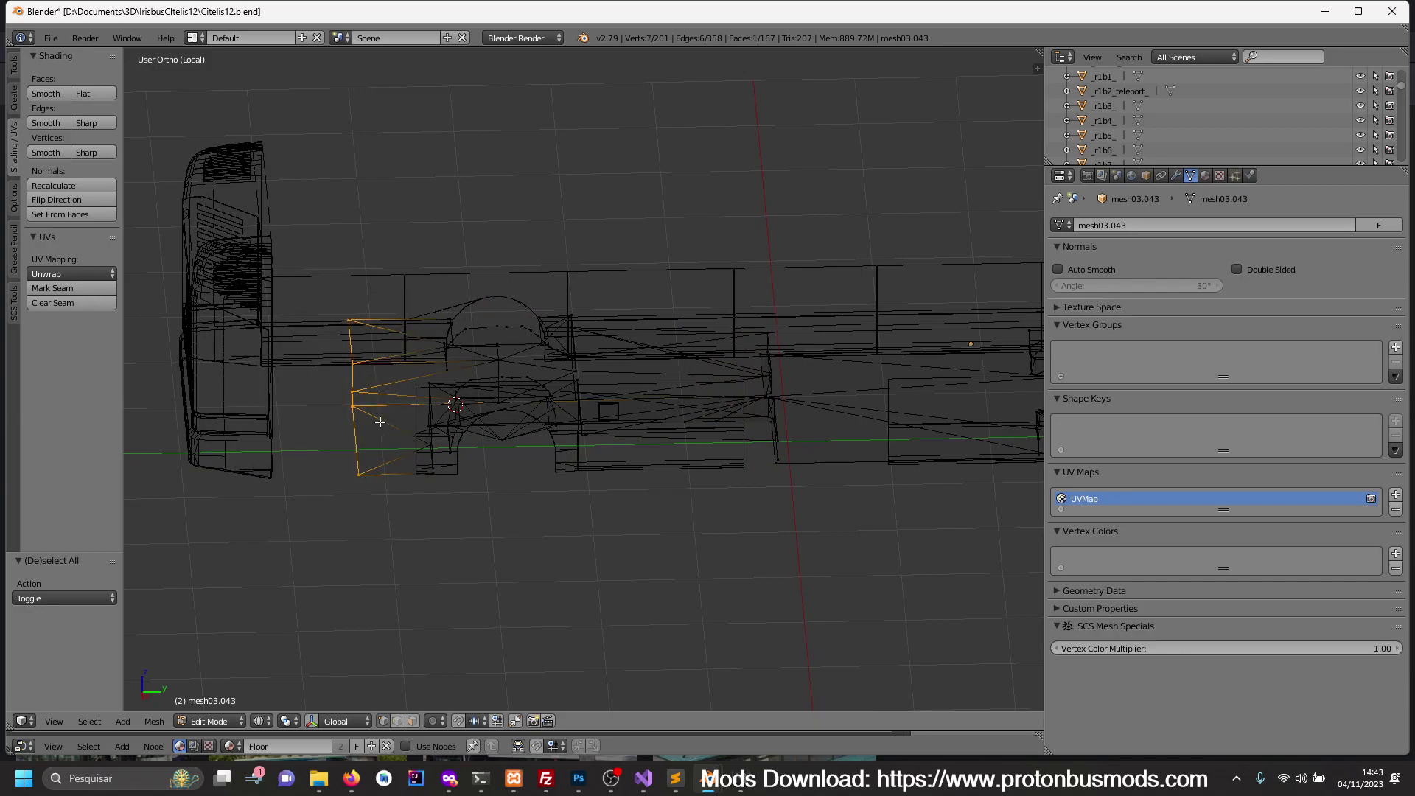
{"action": "key", "text": "a"}
{"action": "key", "text": "ctrl+z"}
- Move the front-edge vertices -0.8596 along Y and return to Object Mode
{"action": "key", "text": "c"}
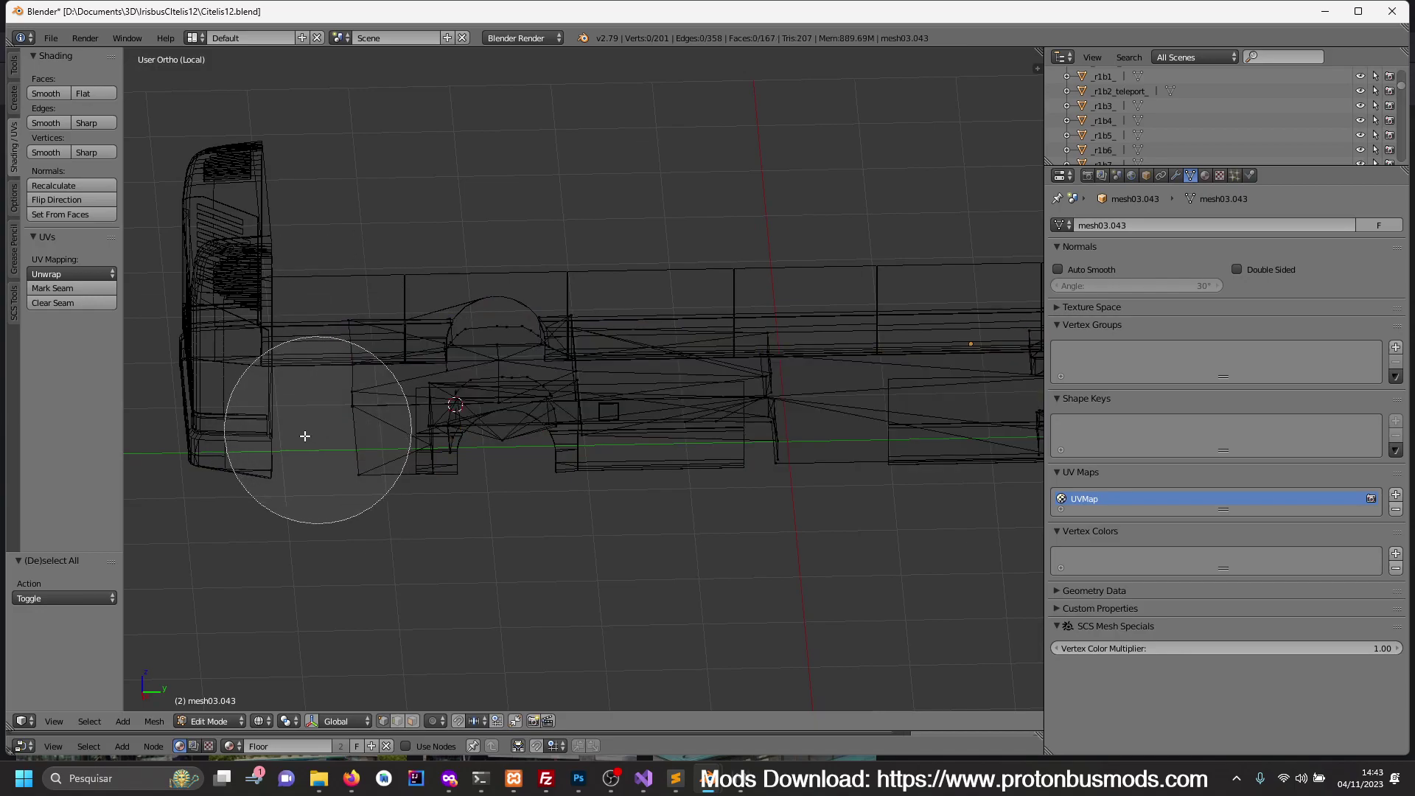
{"action": "key", "text": "Escape"}
{"action": "key", "text": "KP_3"}
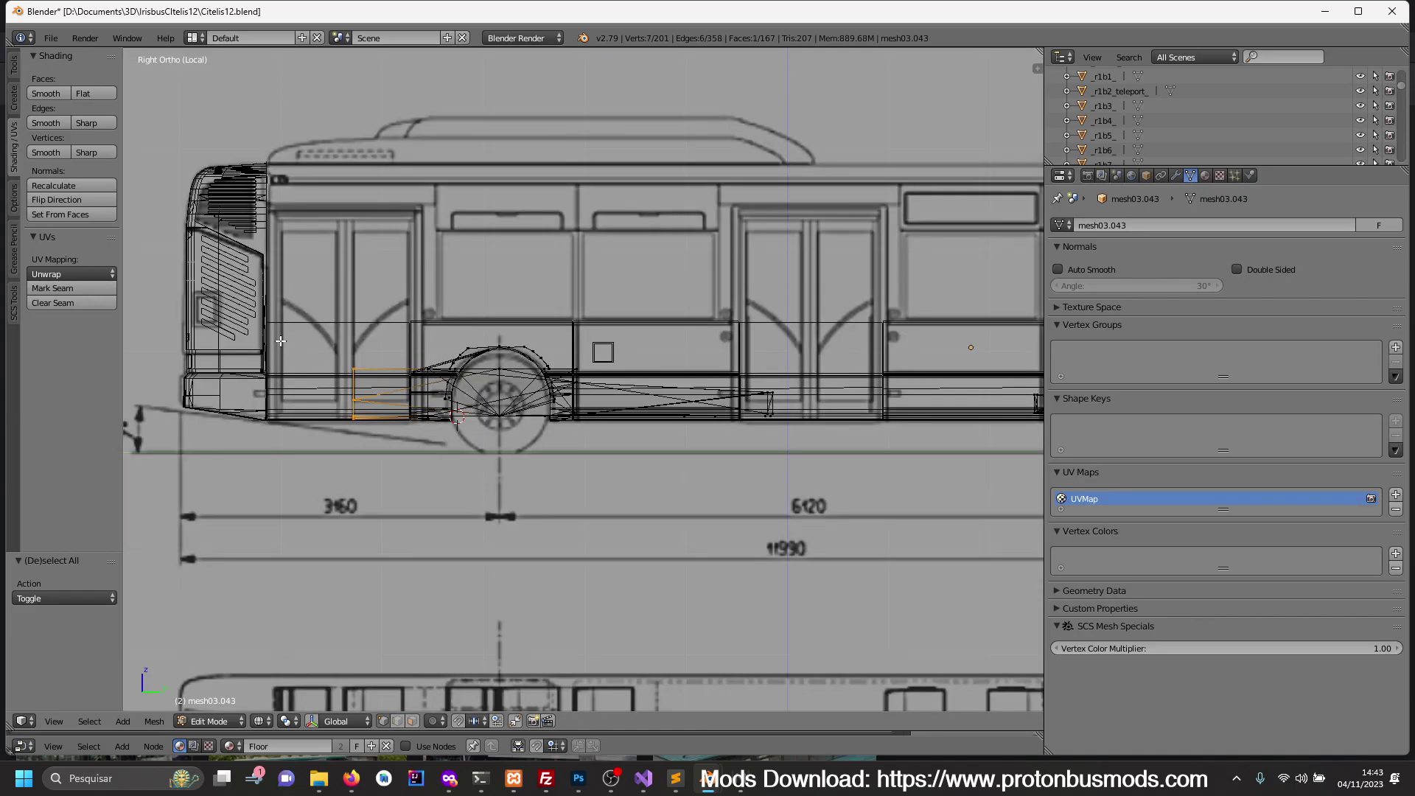
{"action": "key", "text": "g"}
{"action": "key", "text": "y"}
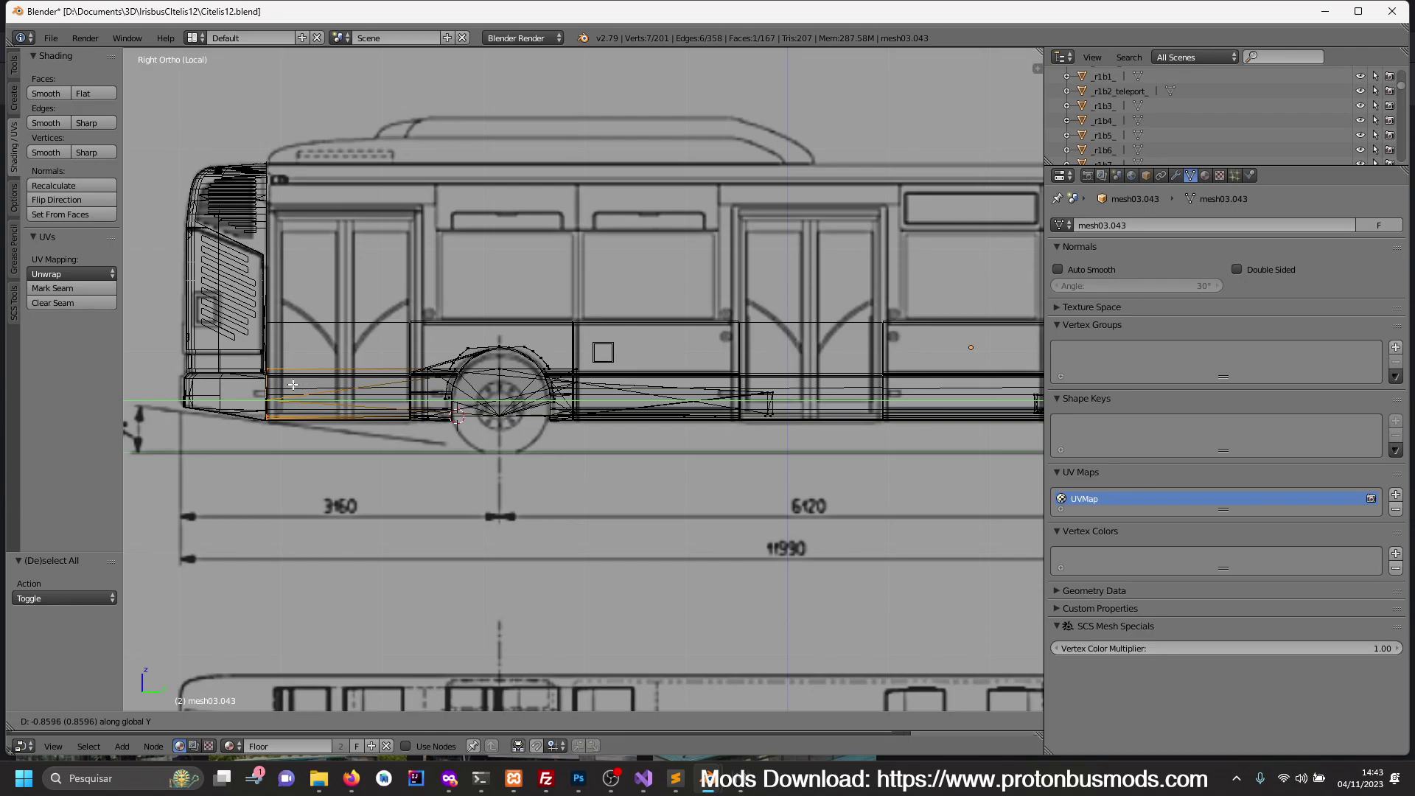
{"action": "left_click", "coordinate": [259, 384]}
{"action": "key", "text": "Tab"}
- Check the floor in solid shading, then bring the whole bus back into view
{"action": "key", "text": "z"}
{"action": "scroll", "coordinate": [446, 398], "scroll_direction": "down", "scroll_amount": 3}
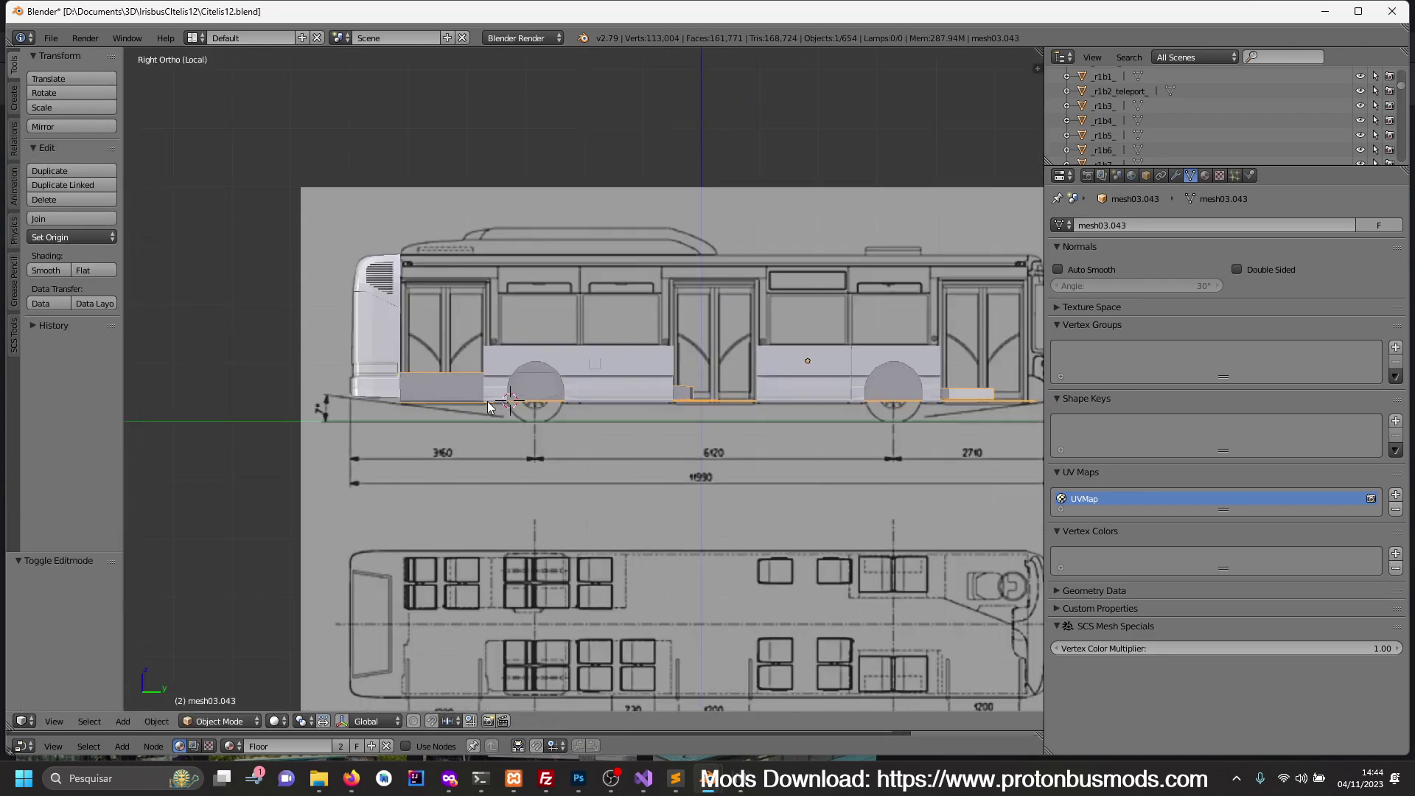
{"action": "mouse_move", "coordinate": [488, 401]}
{"action": "middle_mouse_down"}
{"action": "mouse_move", "coordinate": [607, 440]}
{"action": "mouse_move", "coordinate": [580, 466]}
{"action": "mouse_move", "coordinate": [583, 519]}
{"action": "mouse_move", "coordinate": [559, 540]}
{"action": "mouse_move", "coordinate": [613, 401]}
{"action": "mouse_move", "coordinate": [609, 449]}
{"action": "middle_mouse_up"}
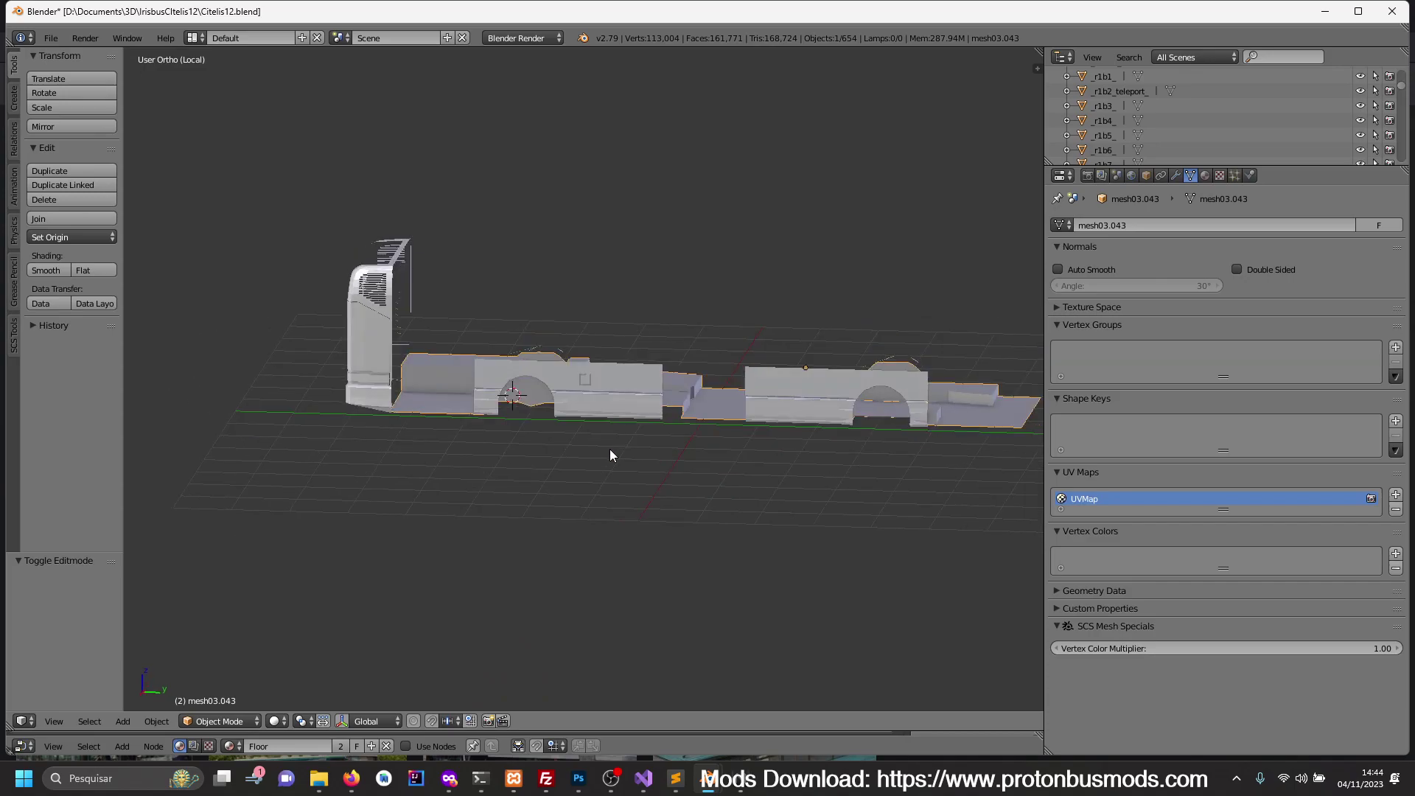
{"action": "key", "text": "KP_Divide"}
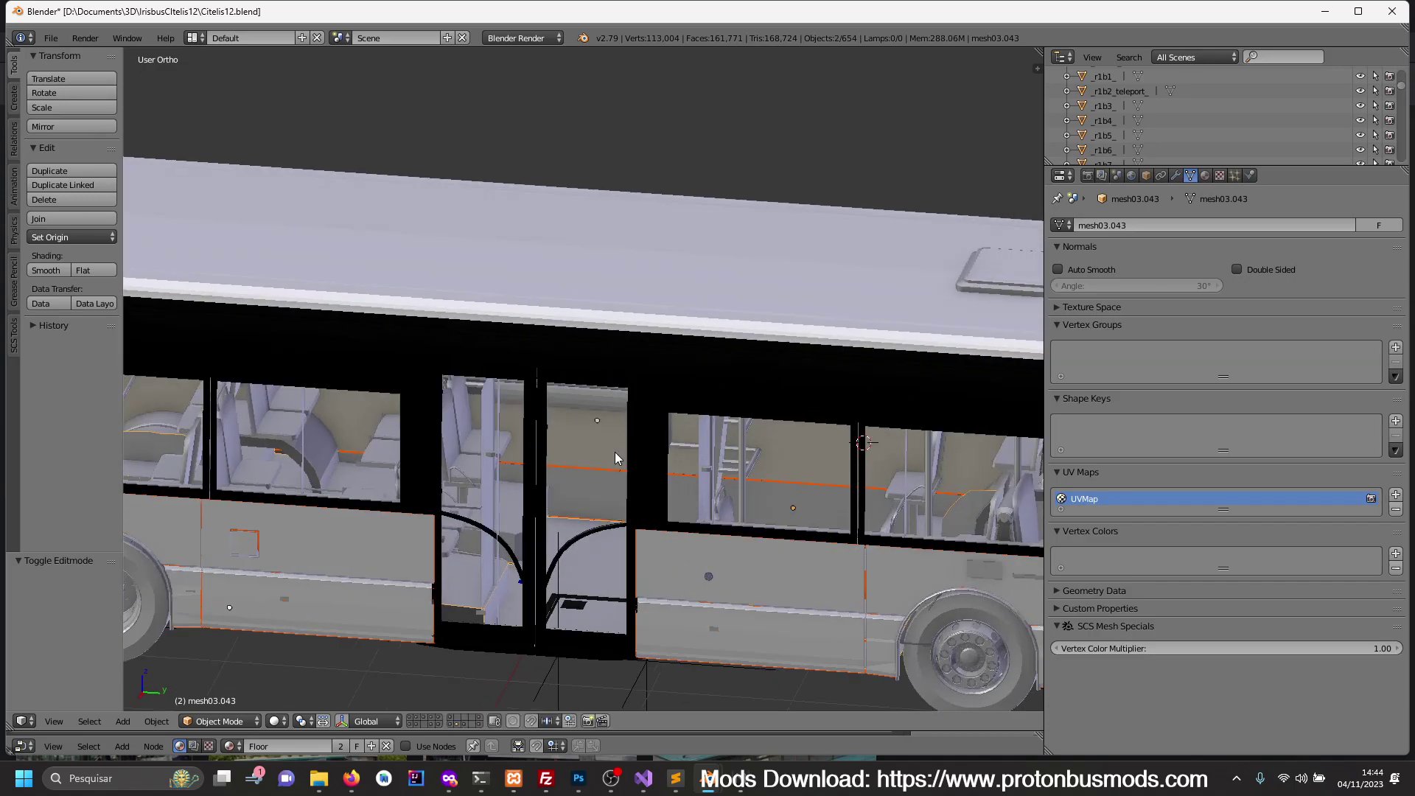
{"action": "key", "text": "a"}
{"action": "middle_click_drag", "start_coordinate": [578, 537], "coordinate": [475, 551]}
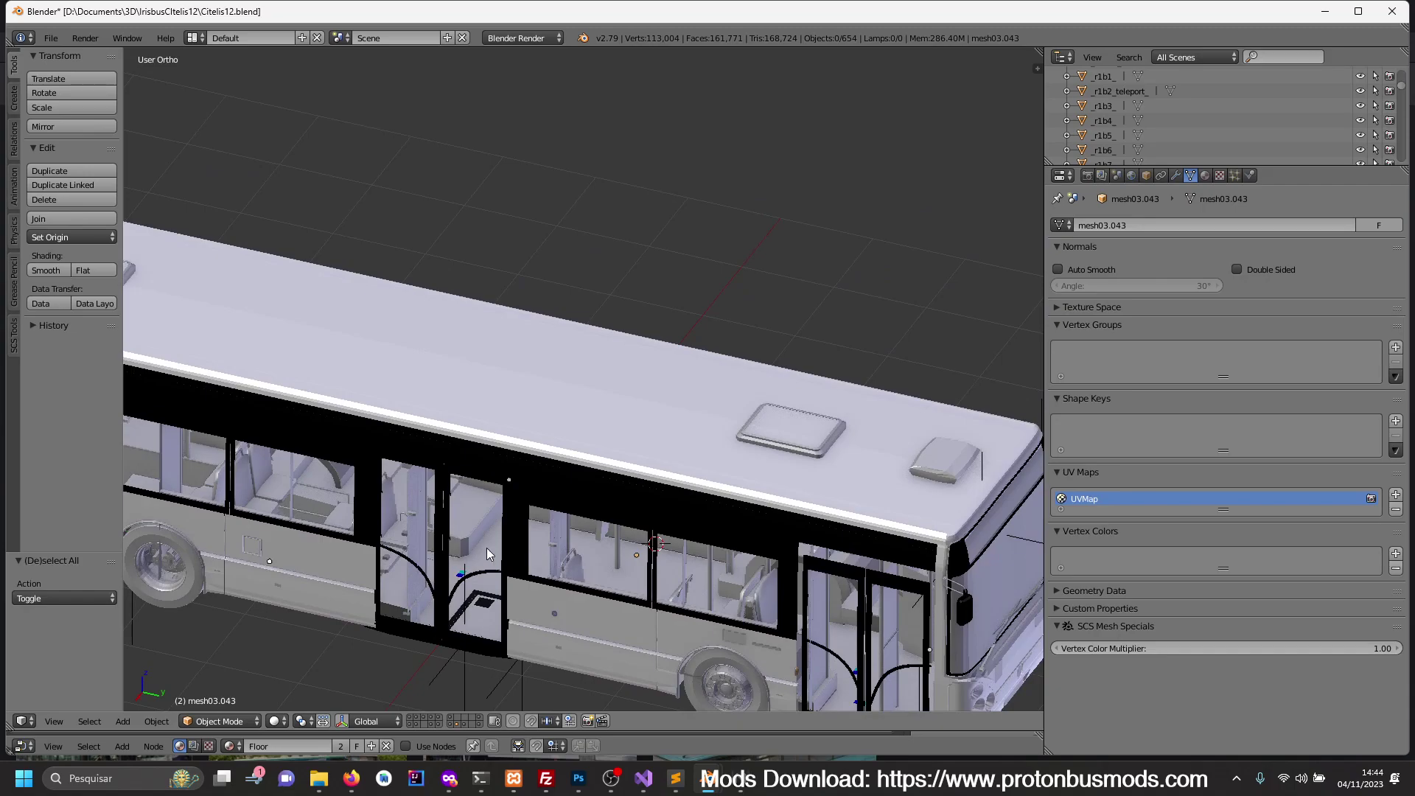
{"action": "key", "text": "KP_Divide"}
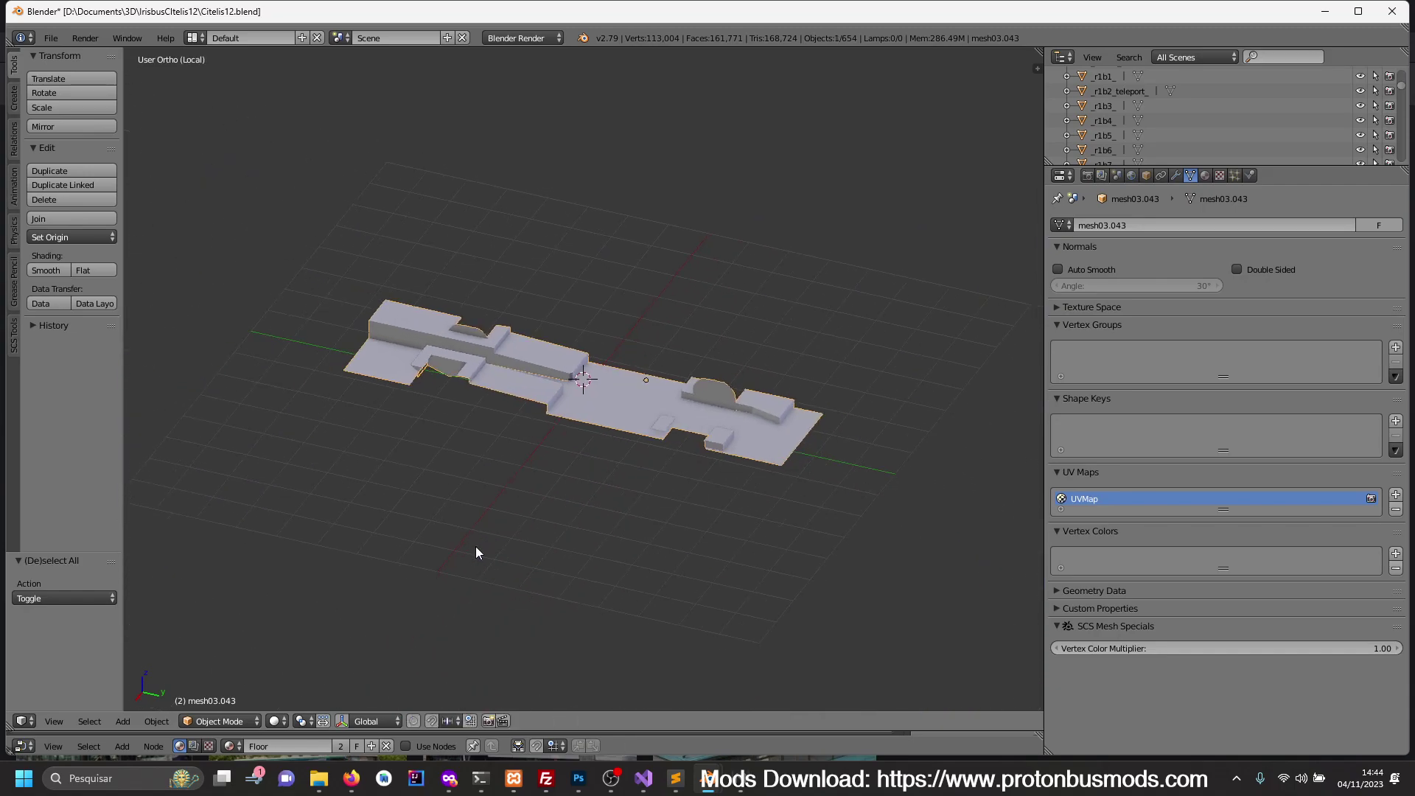
{"action": "key", "text": "KP_Divide"}
{"action": "mouse_move", "coordinate": [476, 551]}
{"action": "middle_mouse_down"}
{"action": "mouse_move", "coordinate": [521, 482]}
{"action": "mouse_move", "coordinate": [502, 478]}
{"action": "middle_mouse_up"}
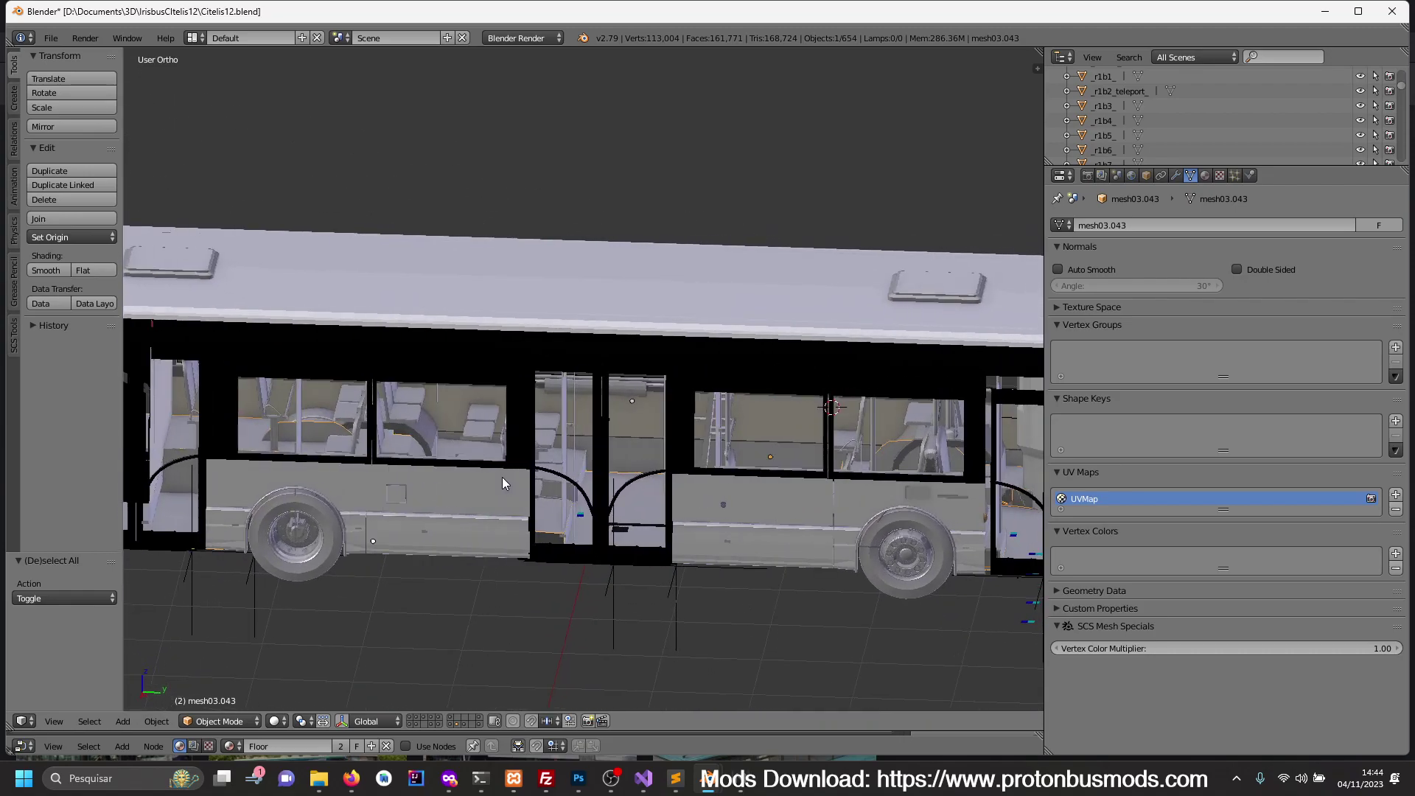
- Isolate mesh03.023 and circle-select its rear wheel-arch vertices in the wireframe side view
{"action": "right_click", "coordinate": [427, 431]}
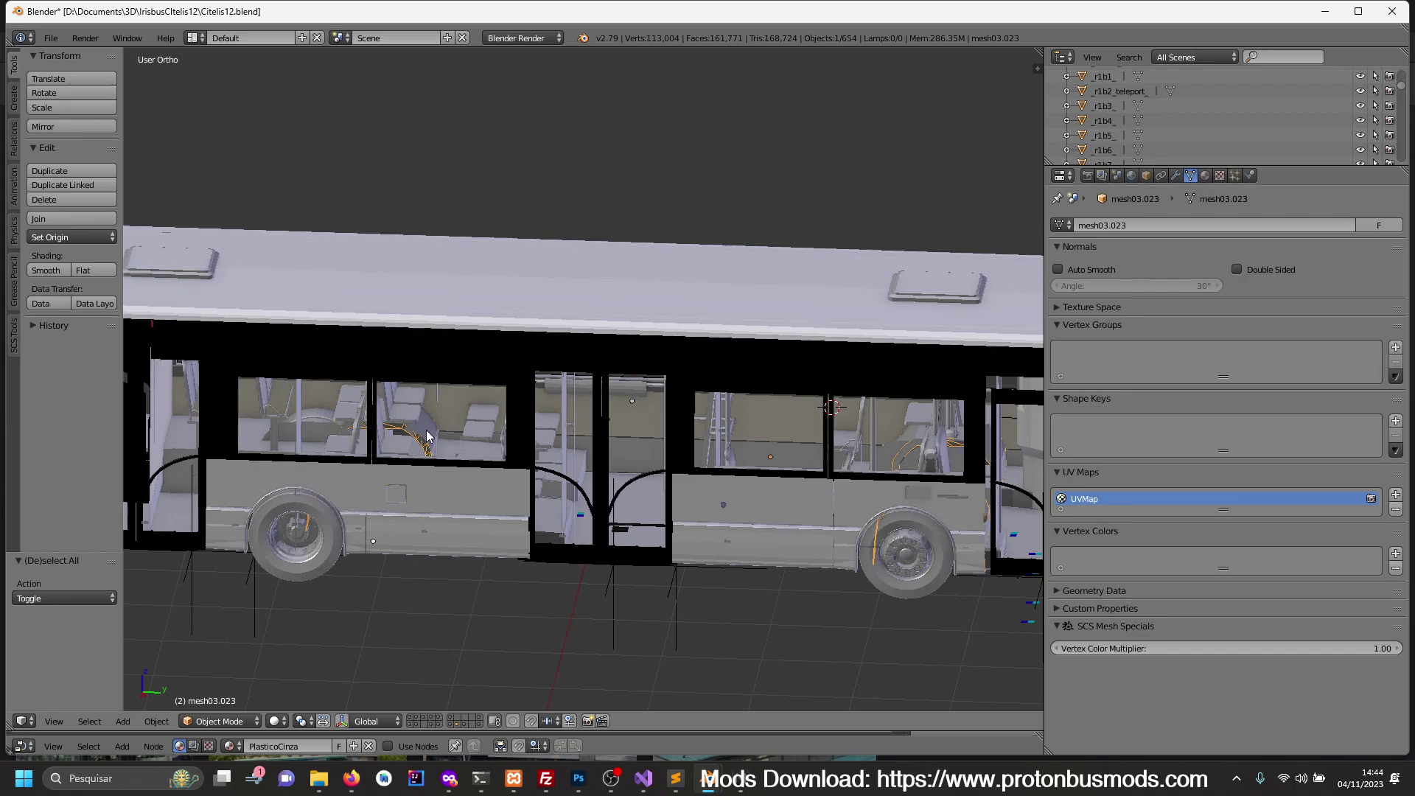
{"action": "key", "text": "KP_Divide"}
{"action": "key", "text": "KP_Divide"}
{"action": "key", "text": "KP_3"}
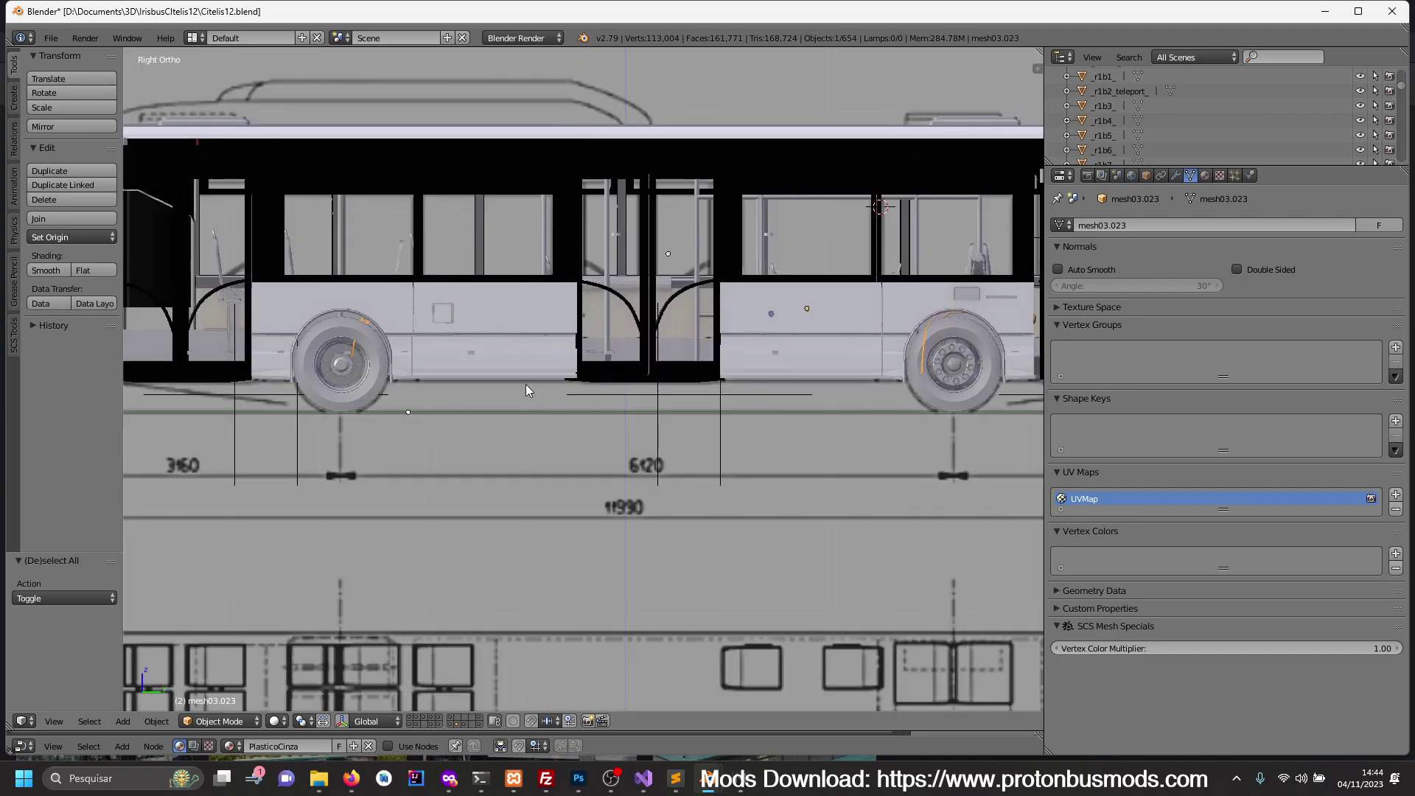
{"action": "key", "text": "Tab"}
{"action": "middle_click_drag", "start_coordinate": [526, 390], "coordinate": [286, 427], "text": "shift"}
{"action": "key", "text": "z"}
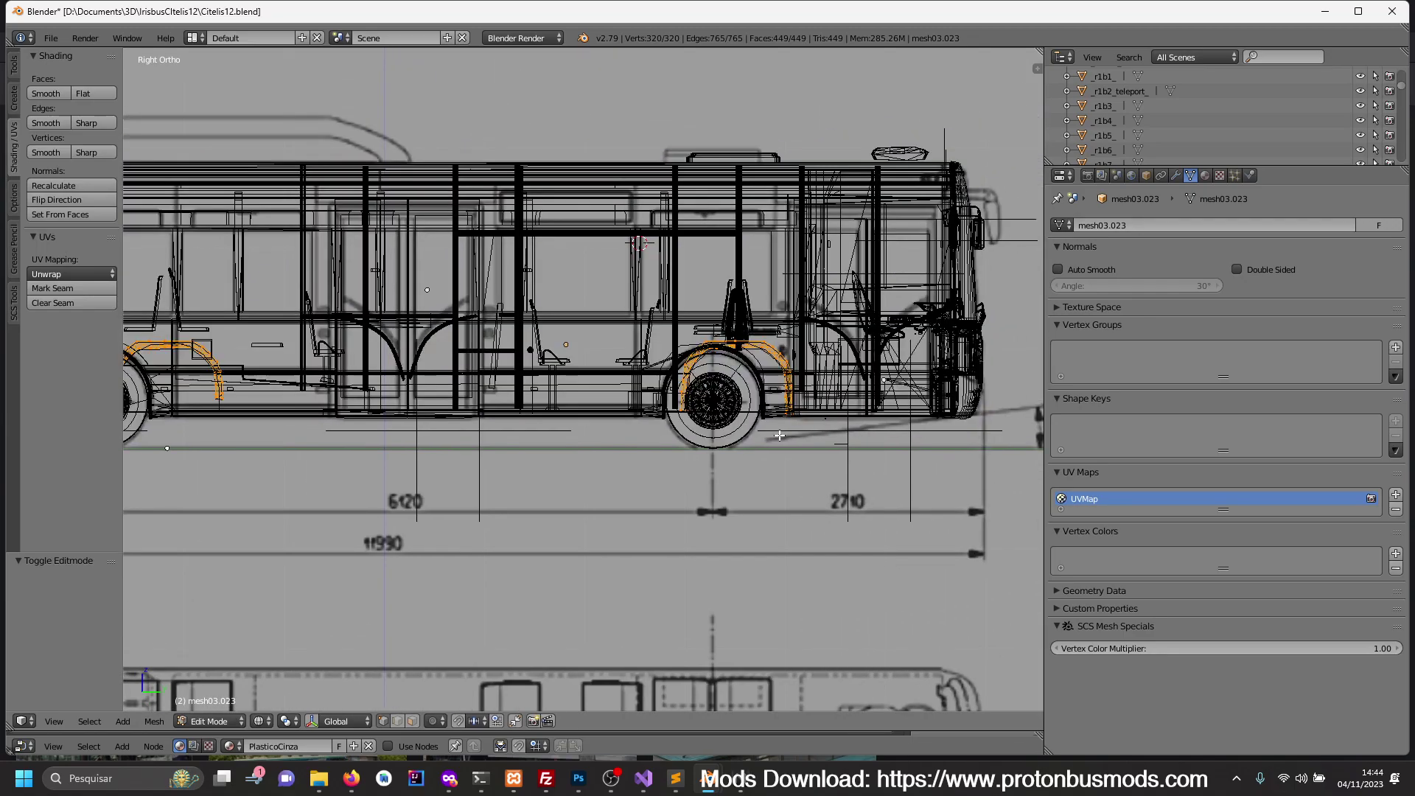
{"action": "key", "text": "a"}
{"action": "key", "text": "a"}
{"action": "scroll", "coordinate": [780, 436], "scroll_direction": "up", "scroll_amount": 2}
{"action": "key", "text": "a"}
{"action": "key", "text": "c"}
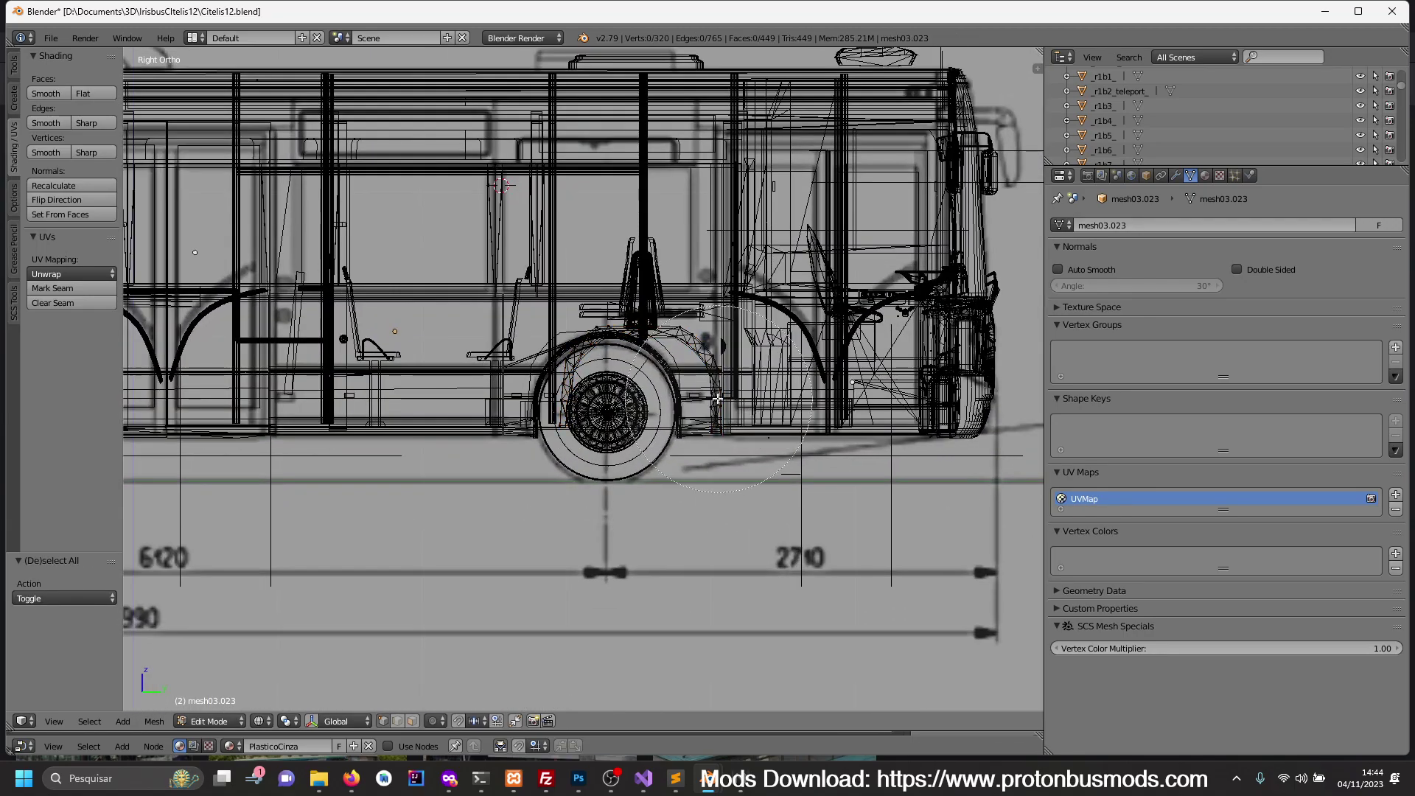
{"action": "left_click_drag", "start_coordinate": [717, 398], "coordinate": [501, 398]}
{"action": "key", "text": "Escape"}
- Slide the rear arch vertices along Y toward the bus front
{"action": "scroll", "coordinate": [796, 435], "scroll_direction": "up", "scroll_amount": 3}
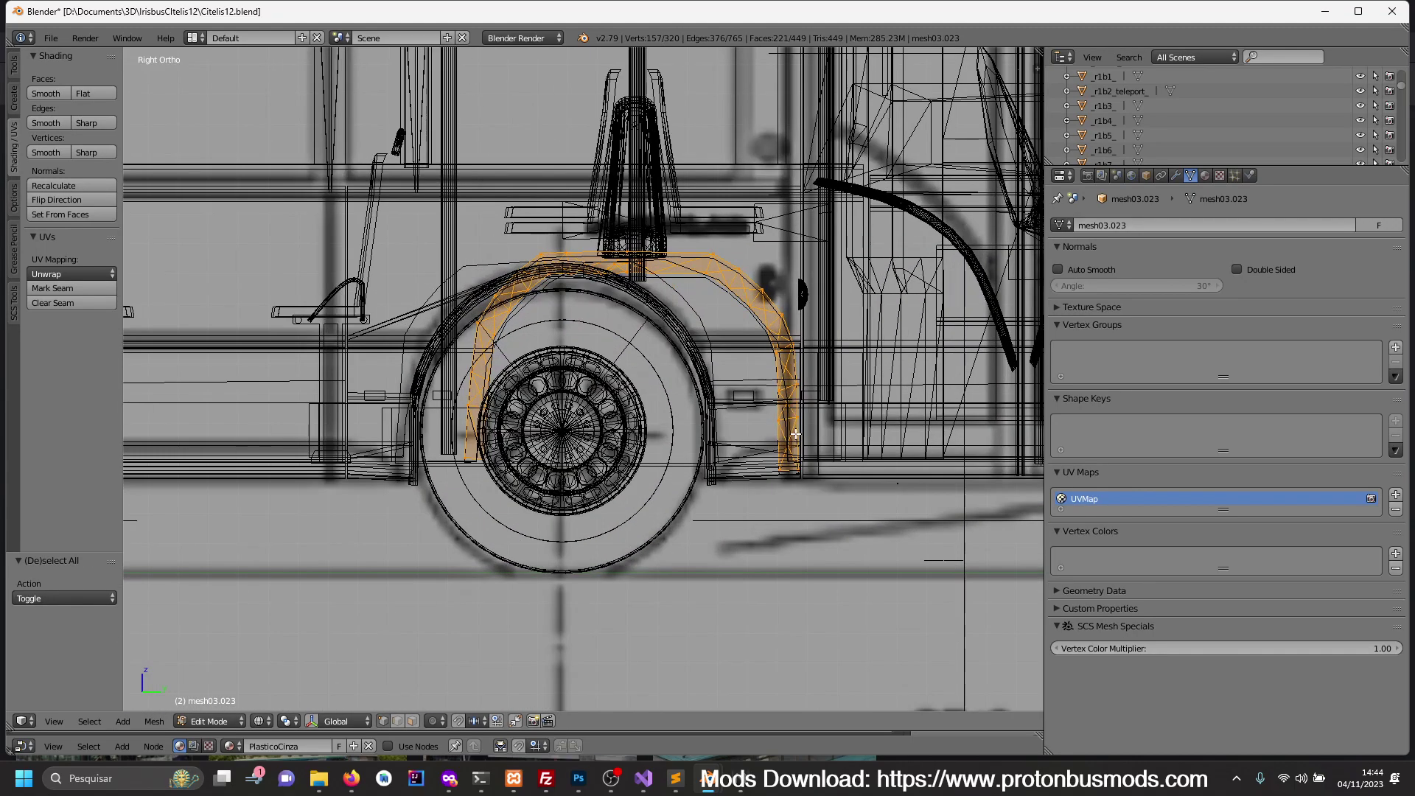
{"action": "key", "text": "g"}
{"action": "key", "text": "y"}
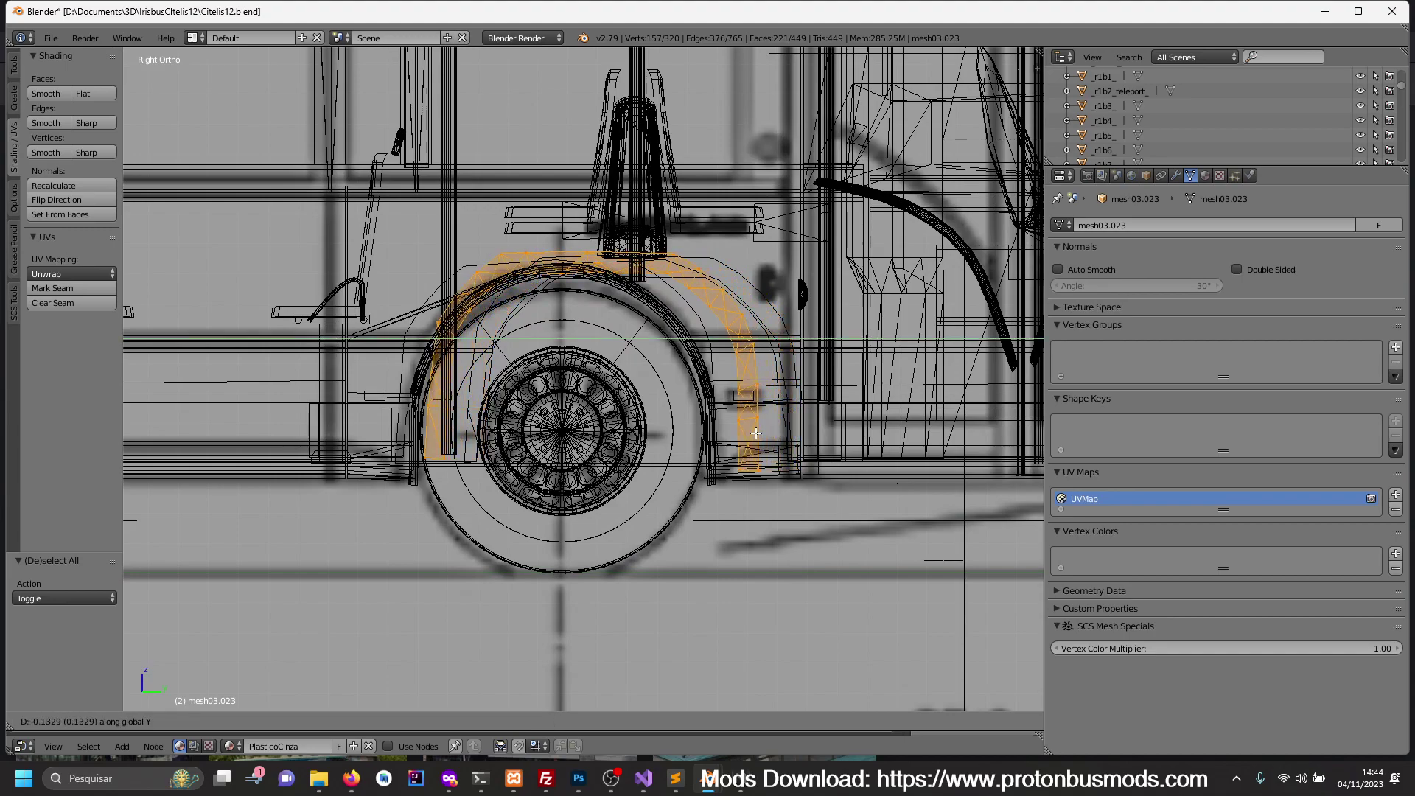
{"action": "left_click", "coordinate": [756, 434]}
{"action": "middle_click_drag", "start_coordinate": [755, 433], "coordinate": [749, 404]}
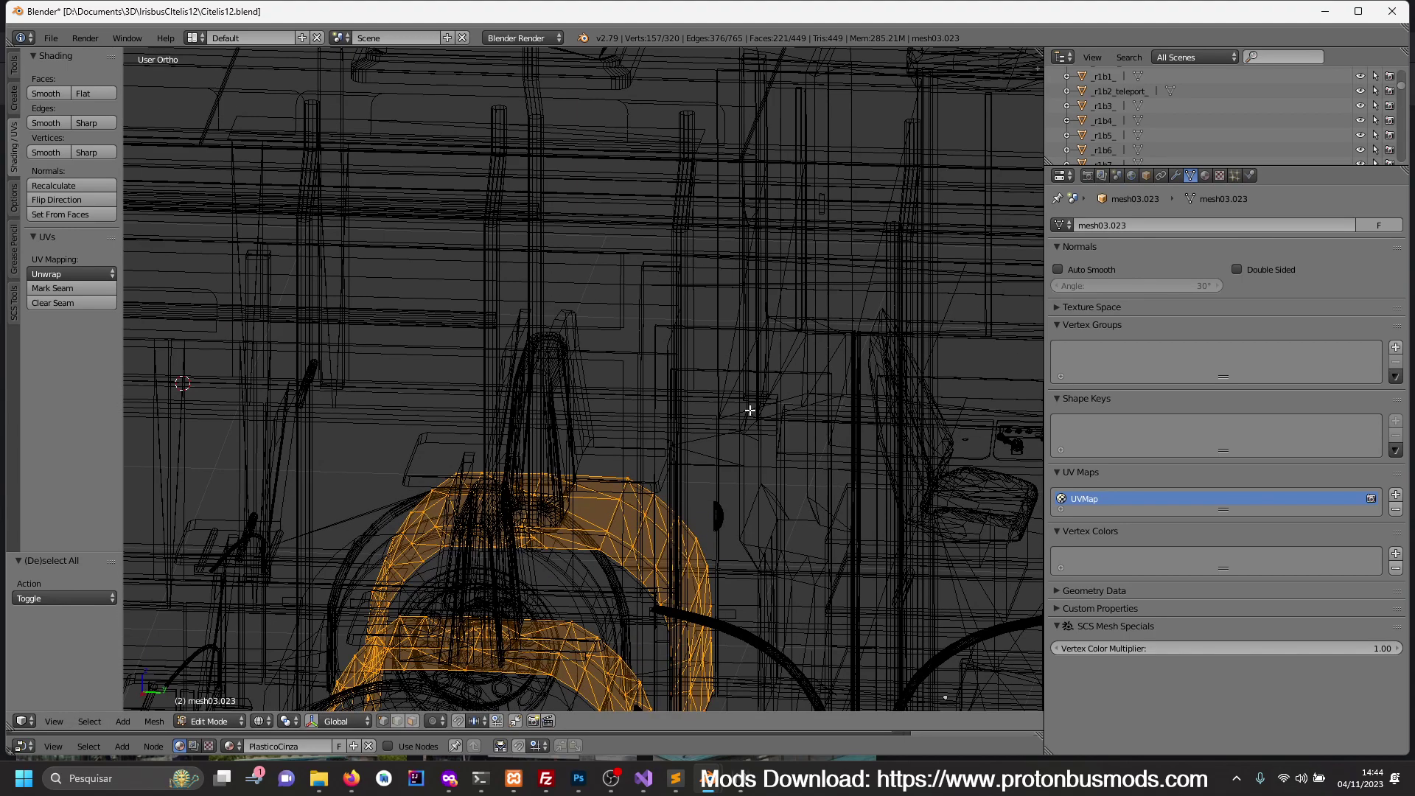
{"action": "key", "text": "z"}
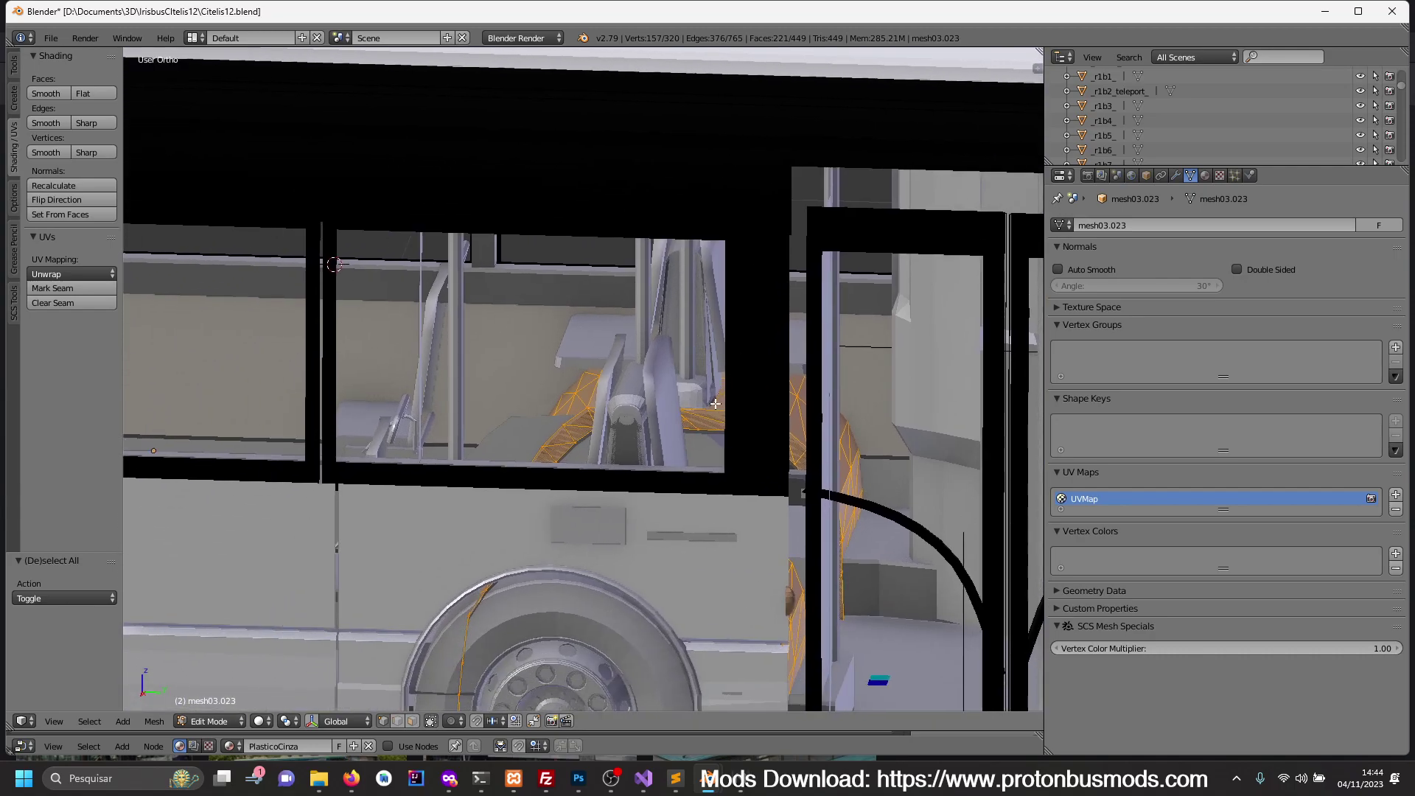
- Fine-tune the arch along Y so it centres over the wheel, then exit Edit Mode
{"action": "middle_click_drag", "start_coordinate": [590, 458], "coordinate": [740, 366]}
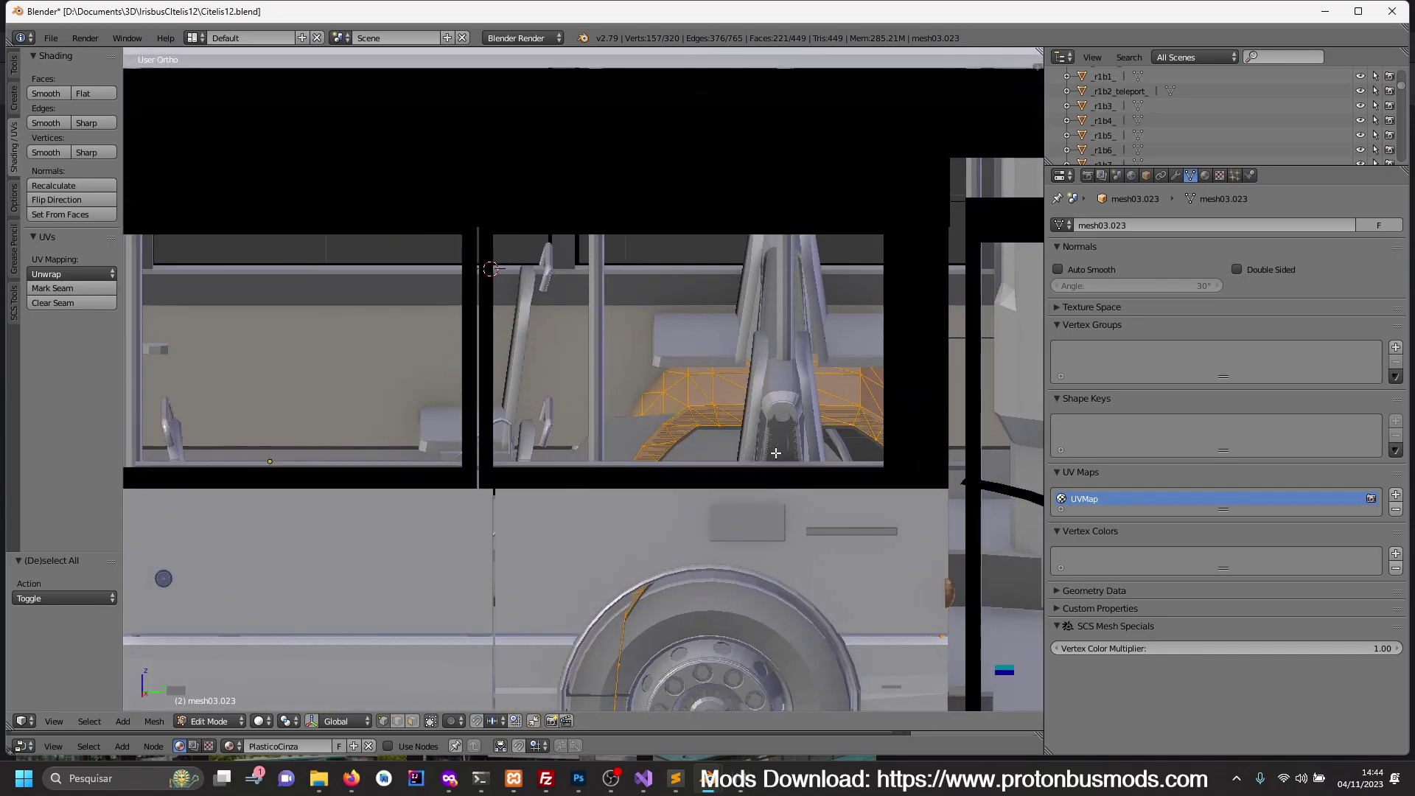
{"action": "key", "text": "KP_3"}
{"action": "key", "text": "z"}
{"action": "middle_click_drag", "start_coordinate": [775, 452], "coordinate": [720, 502], "text": "shift"}
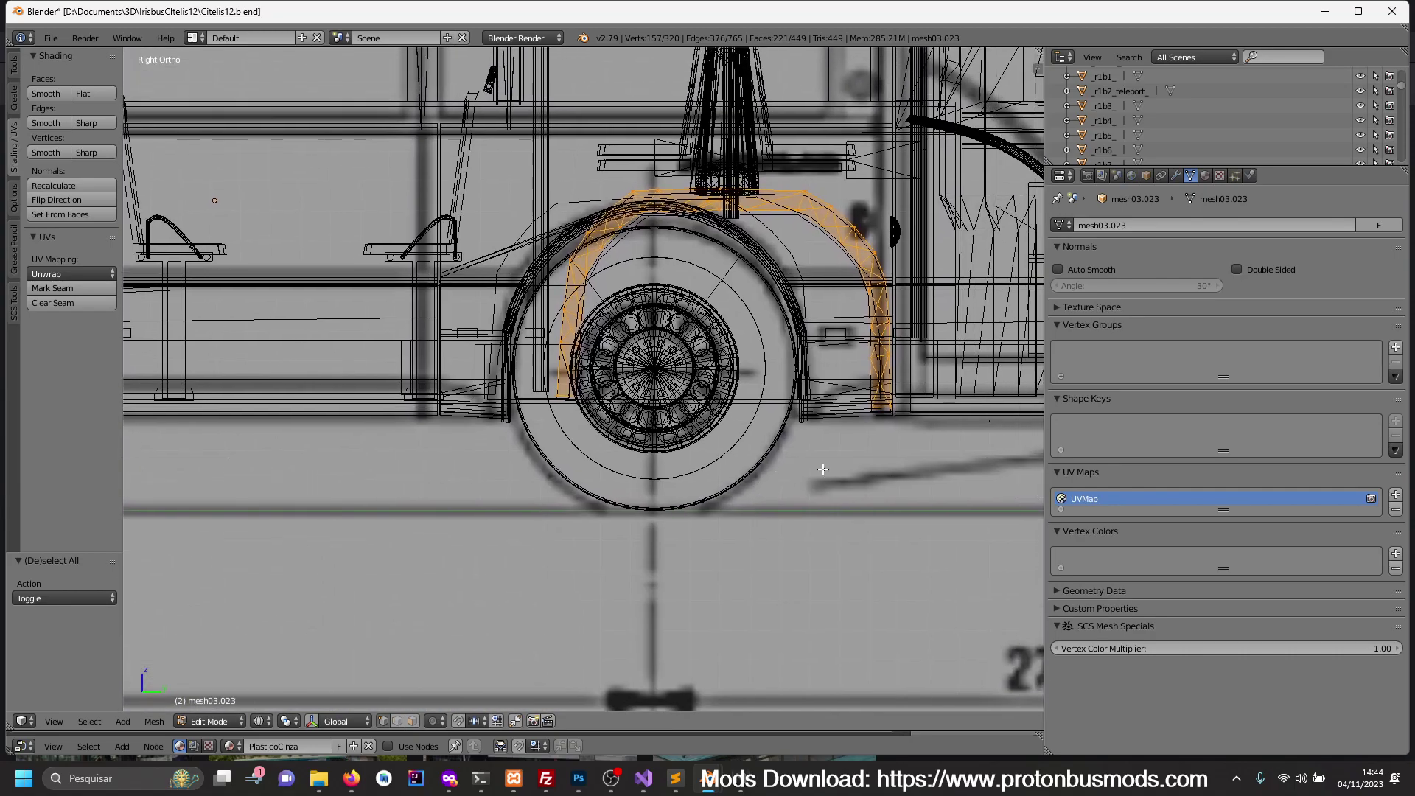
{"action": "key", "text": "g"}
{"action": "key", "text": "y"}
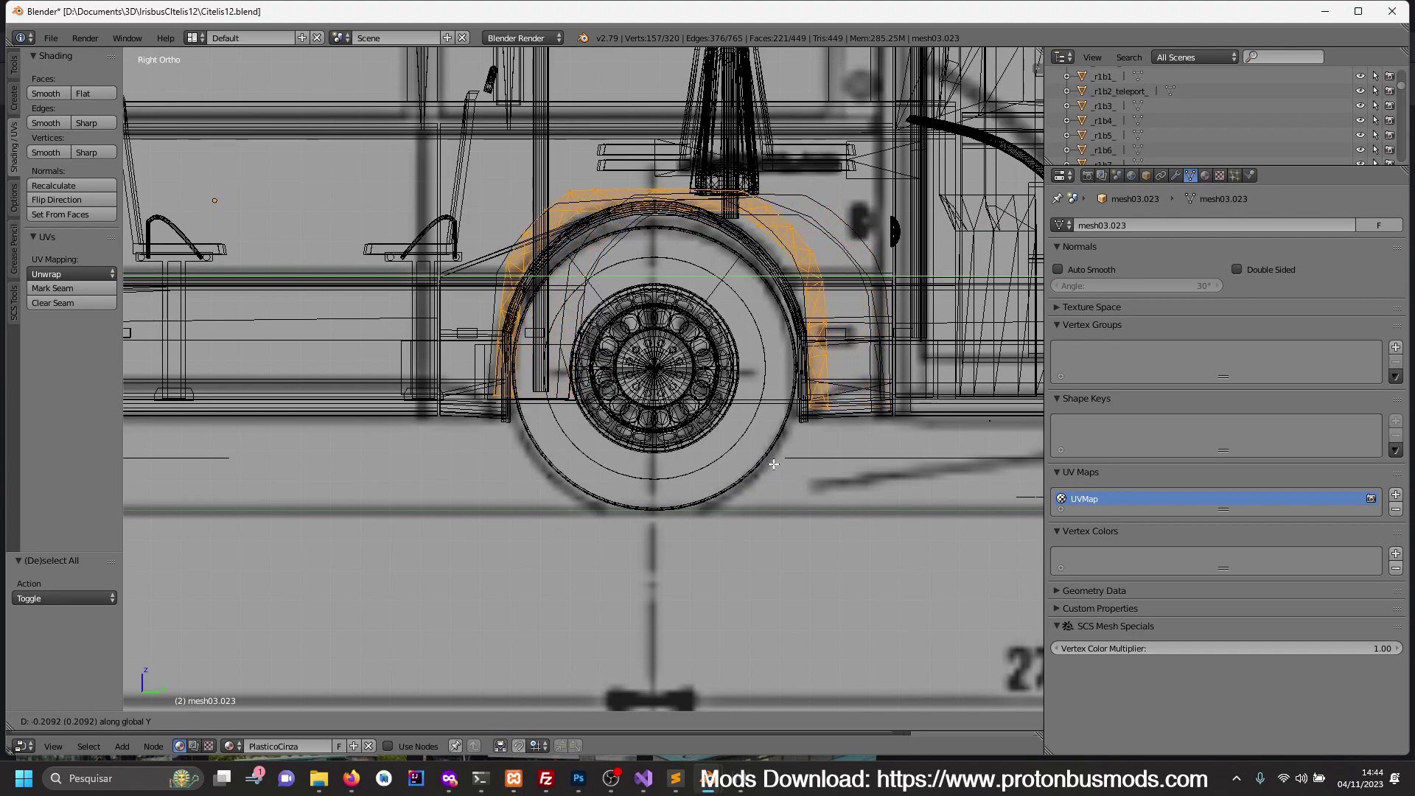
{"action": "left_click", "coordinate": [738, 464]}
{"action": "key", "text": "Tab"}
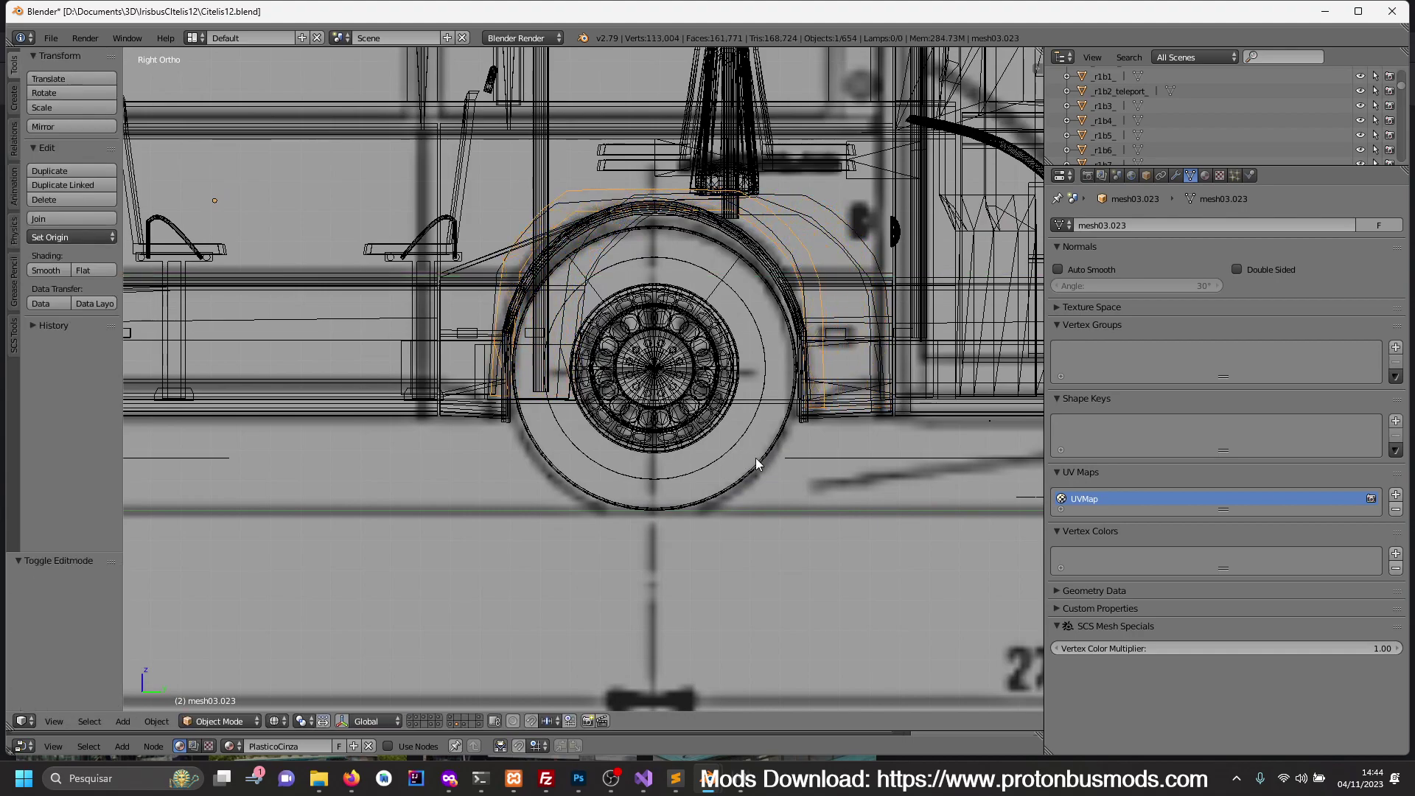
- Review the whole bus in solid shading, toggling between the body layer and all layers
{"action": "key", "text": "z"}
{"action": "scroll", "coordinate": [738, 464], "scroll_direction": "down", "scroll_amount": 6}
{"action": "middle_click_drag", "start_coordinate": [719, 414], "coordinate": [726, 456]}
{"action": "key", "text": "grave"}
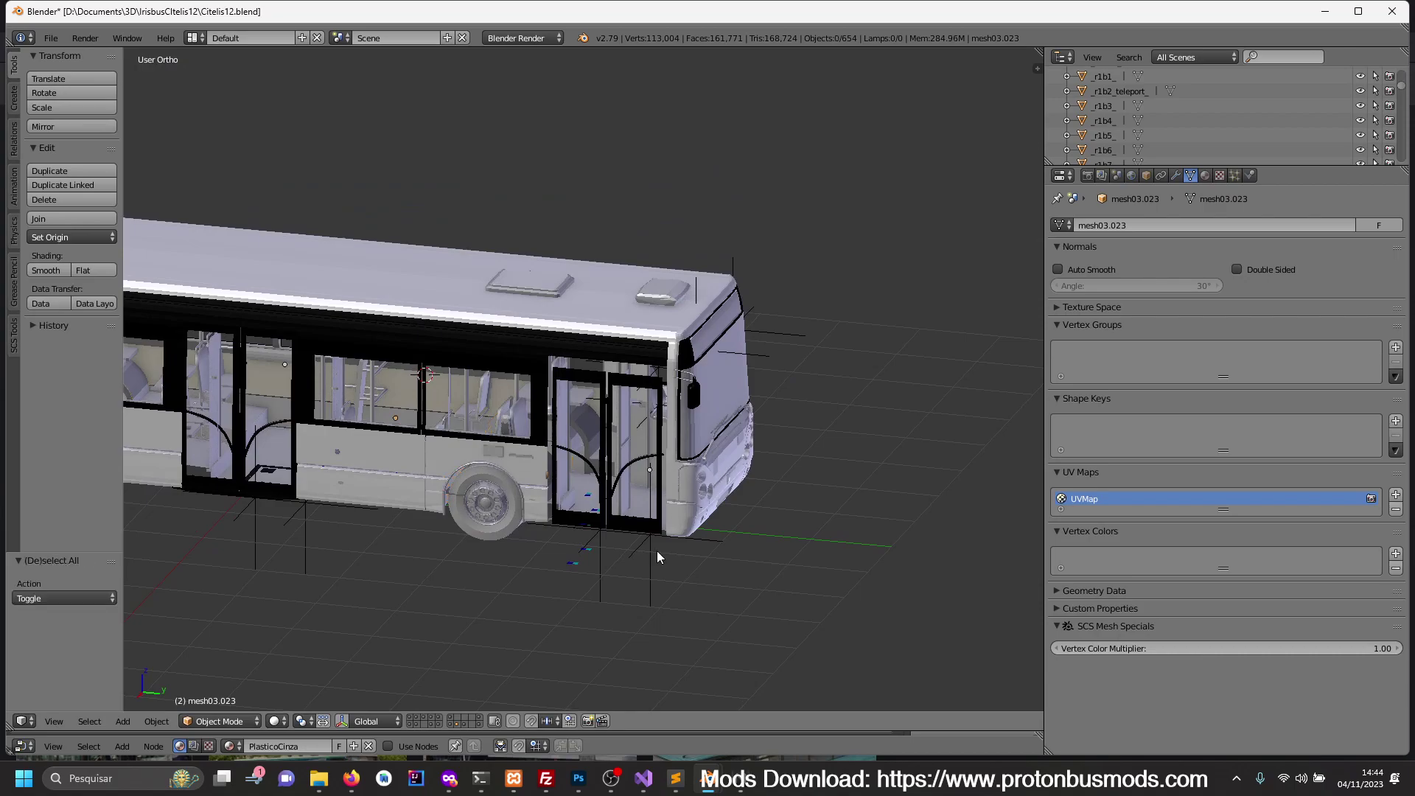
{"action": "middle_click_drag", "start_coordinate": [604, 519], "coordinate": [716, 494]}
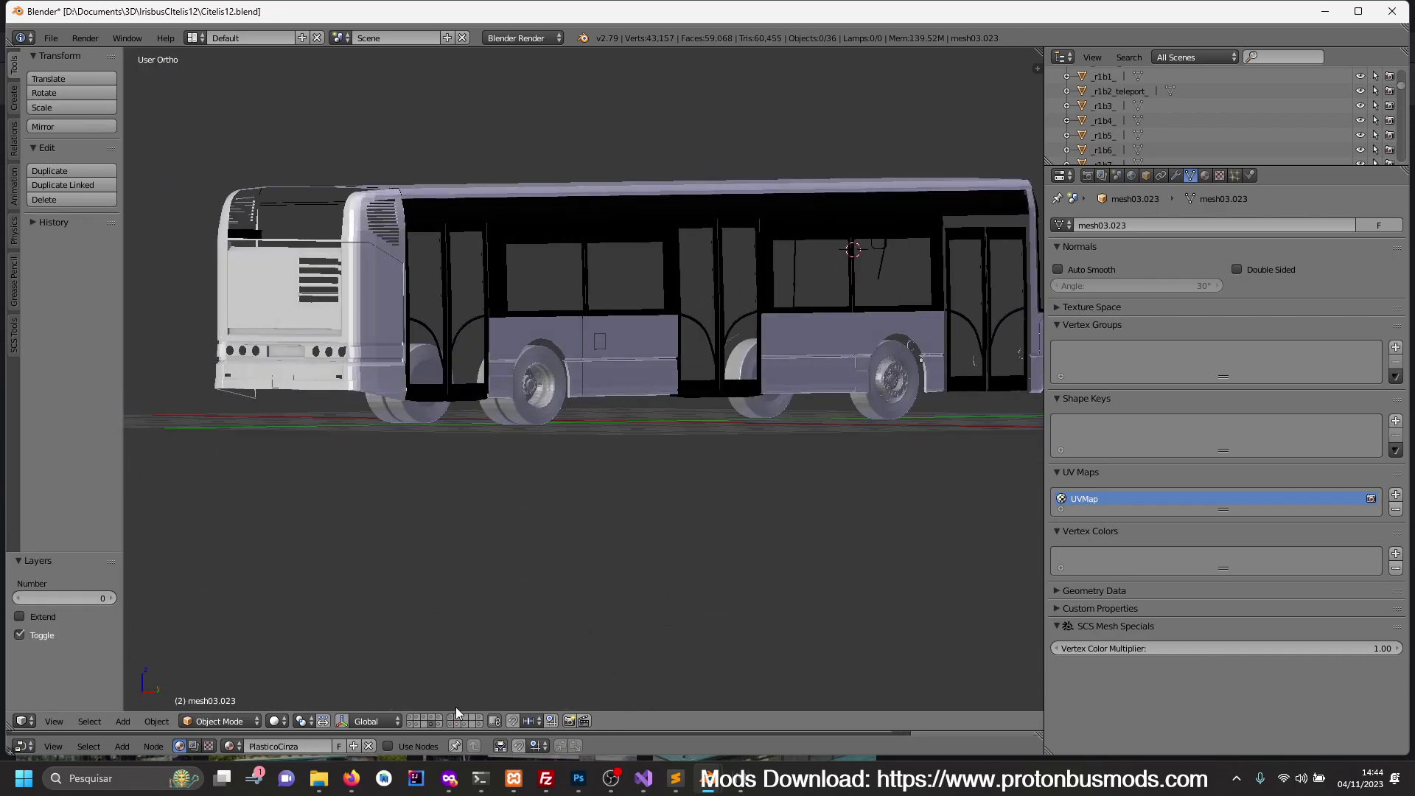
{"action": "left_click", "coordinate": [441, 725]}
{"action": "mouse_move", "coordinate": [480, 652]}
{"action": "middle_mouse_down"}
{"action": "mouse_move", "coordinate": [673, 519]}
{"action": "mouse_move", "coordinate": [626, 538]}
{"action": "mouse_move", "coordinate": [638, 549]}
{"action": "mouse_move", "coordinate": [678, 533]}
{"action": "mouse_move", "coordinate": [576, 524]}
{"action": "mouse_move", "coordinate": [644, 507]}
{"action": "mouse_move", "coordinate": [423, 497]}
{"action": "mouse_move", "coordinate": [607, 504]}
{"action": "mouse_move", "coordinate": [458, 502]}
{"action": "middle_mouse_up"}
{"action": "key", "text": "grave"}
- Move the mesh01 front section -0.846 along Y to match the side blueprint
{"action": "scroll", "coordinate": [232, 417], "scroll_direction": "up", "scroll_amount": 5}
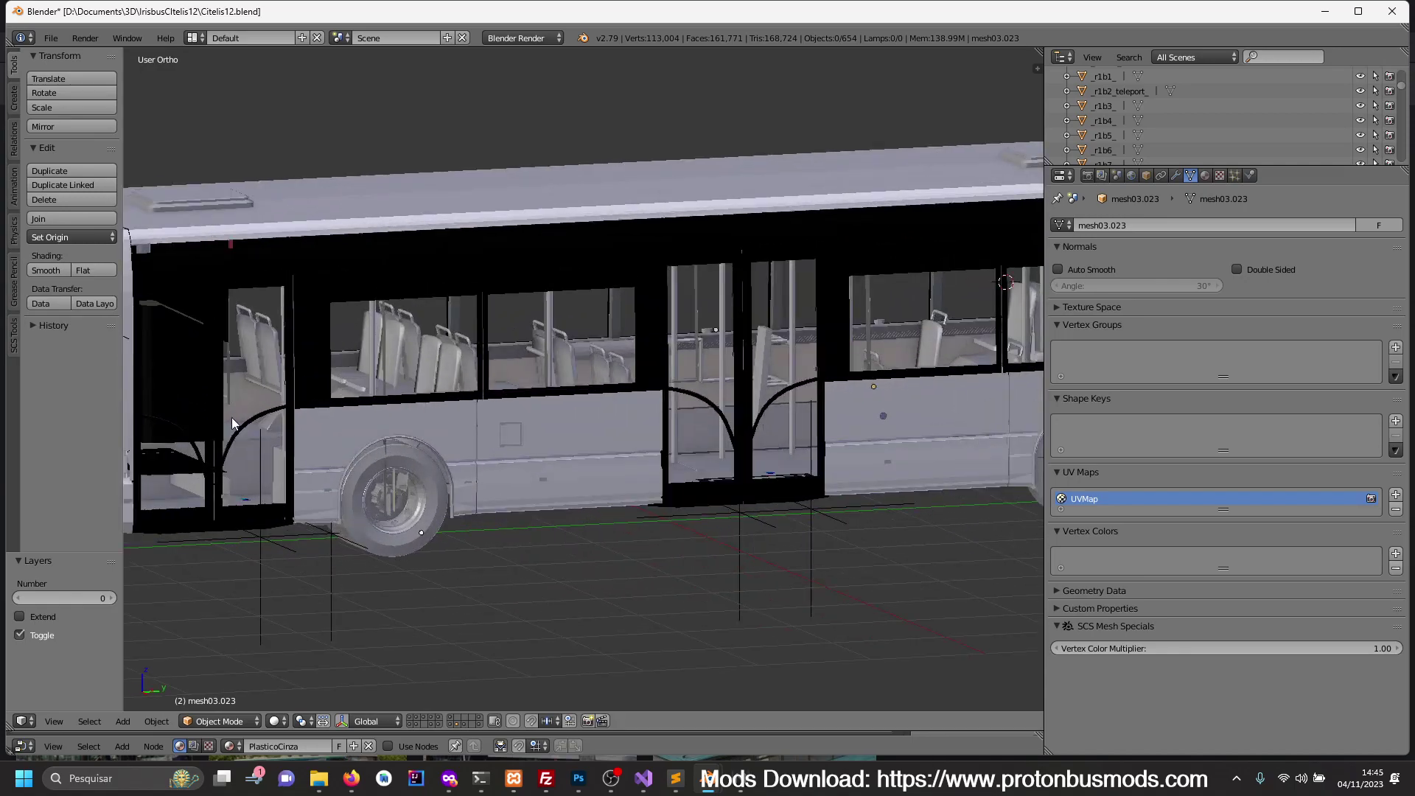
{"action": "right_click", "coordinate": [188, 413]}
{"action": "key", "text": "KP_Divide"}
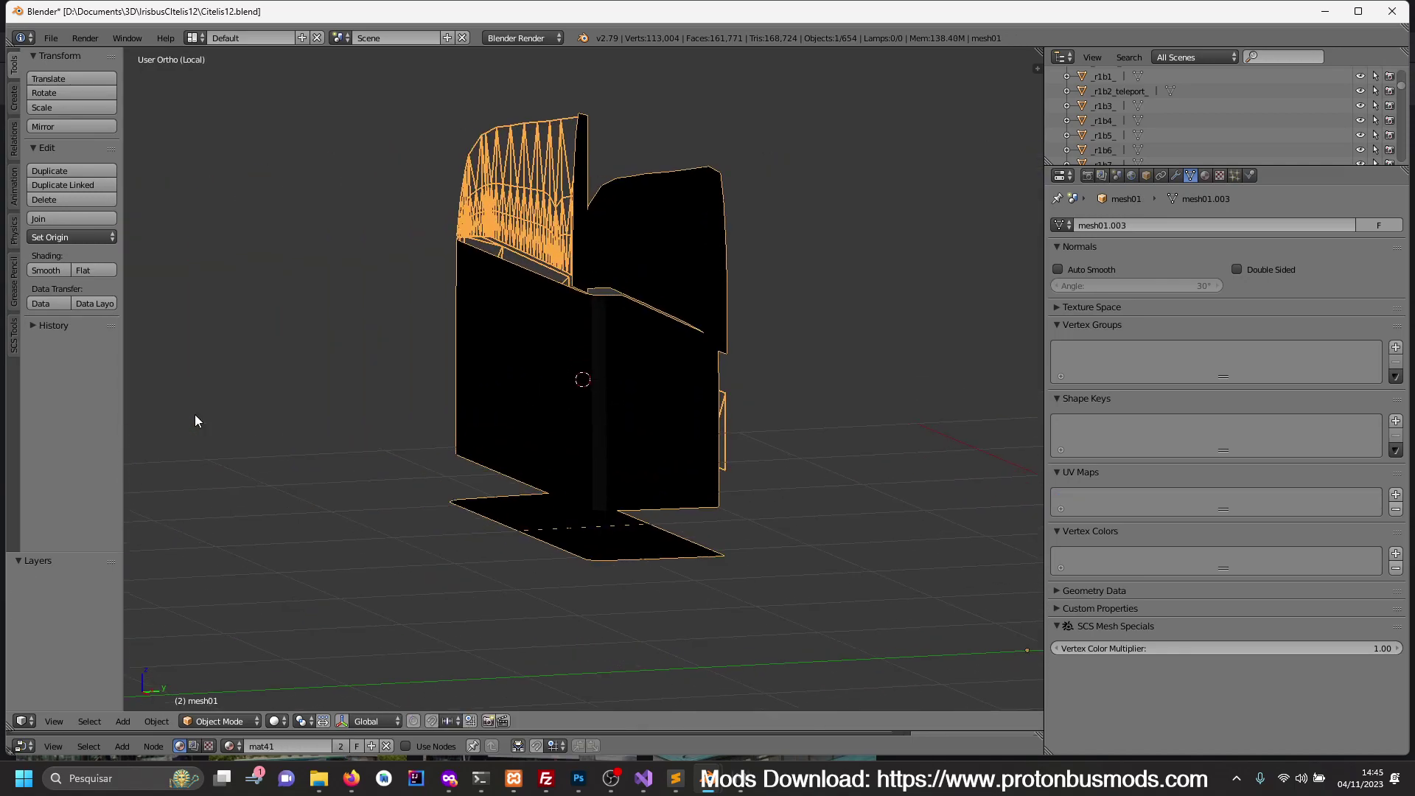
{"action": "key", "text": "KP_Divide"}
{"action": "key", "text": "KP_3"}
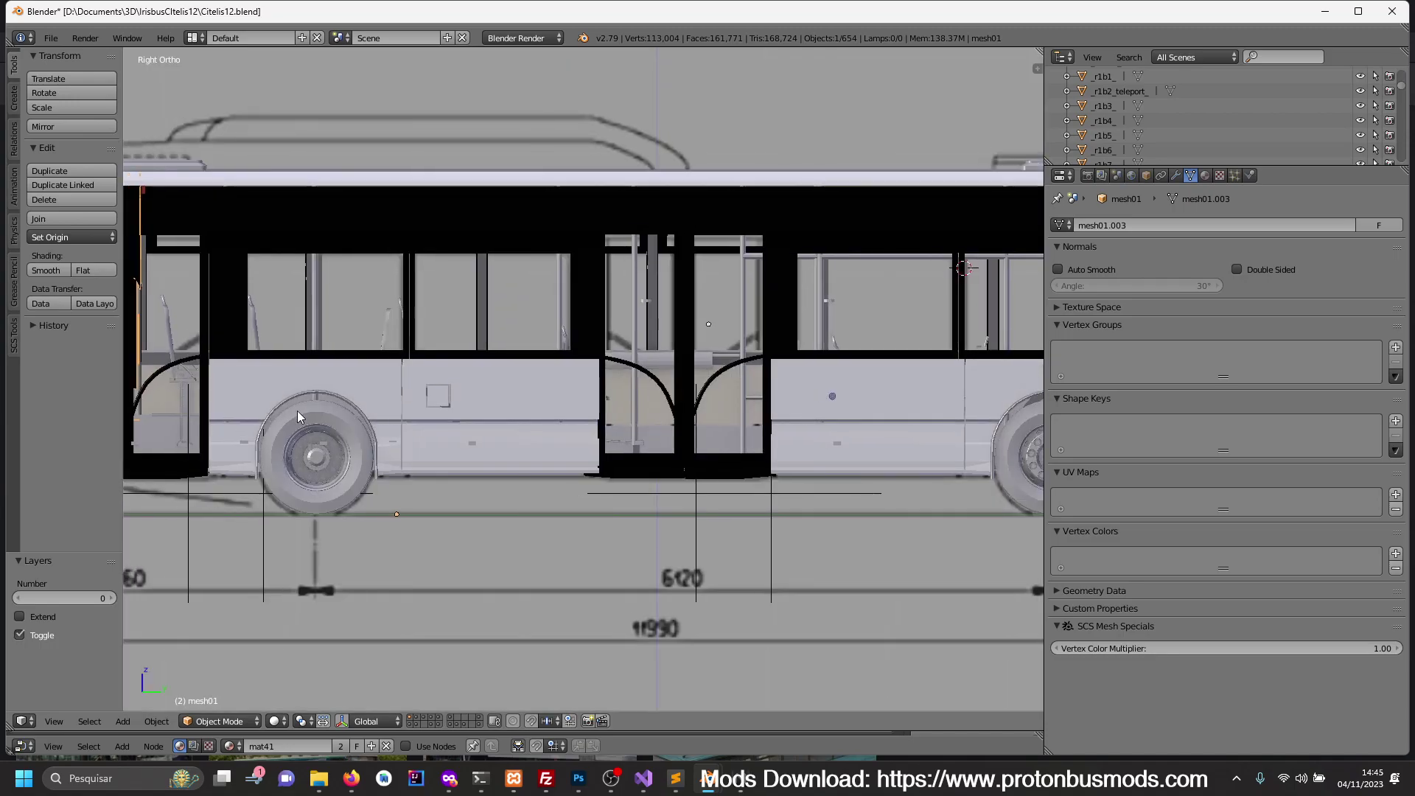
{"action": "middle_click_drag", "start_coordinate": [298, 410], "coordinate": [763, 410], "text": "shift"}
{"action": "scroll", "coordinate": [759, 420], "scroll_direction": "up", "scroll_amount": 2}
{"action": "key", "text": "g"}
{"action": "key", "text": "y"}
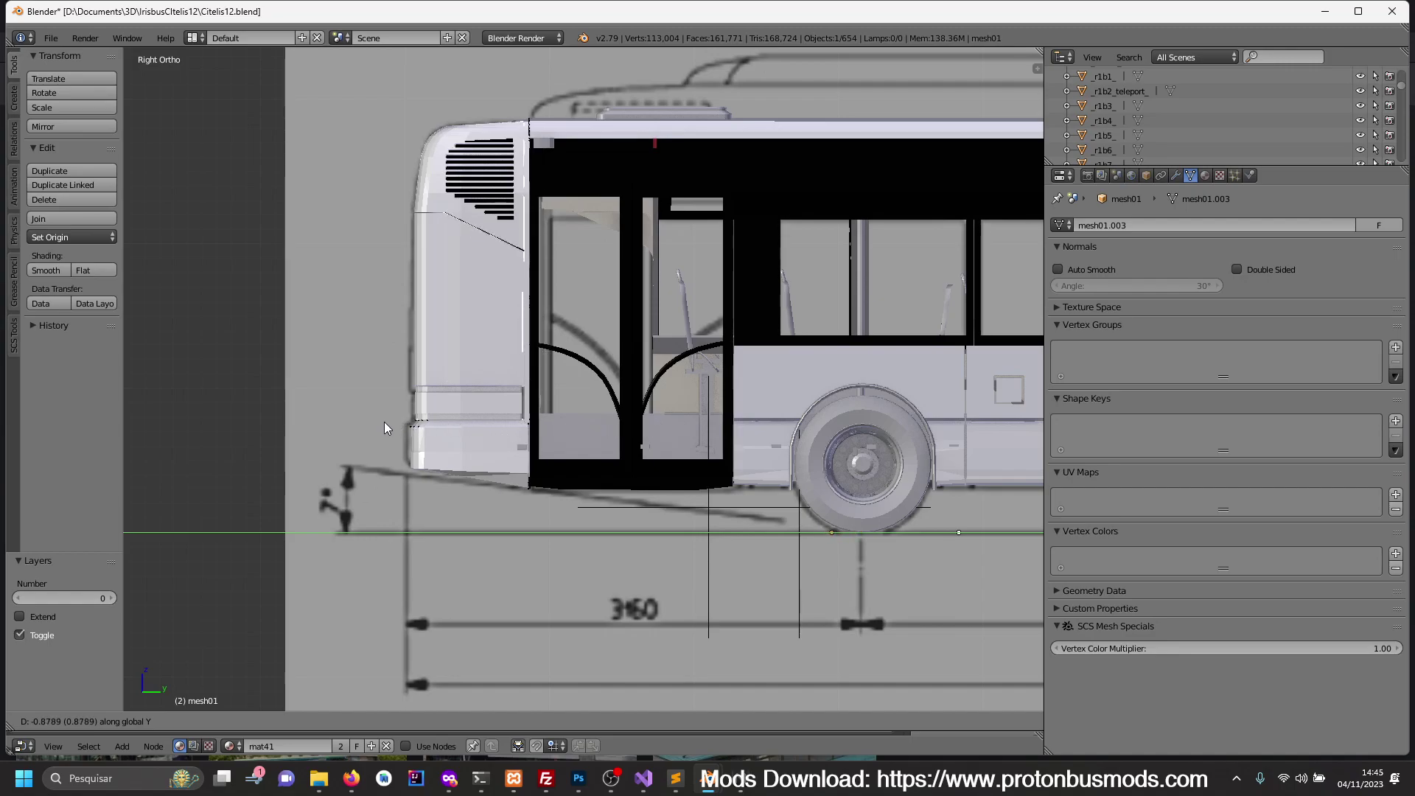
{"action": "left_click", "coordinate": [431, 424]}
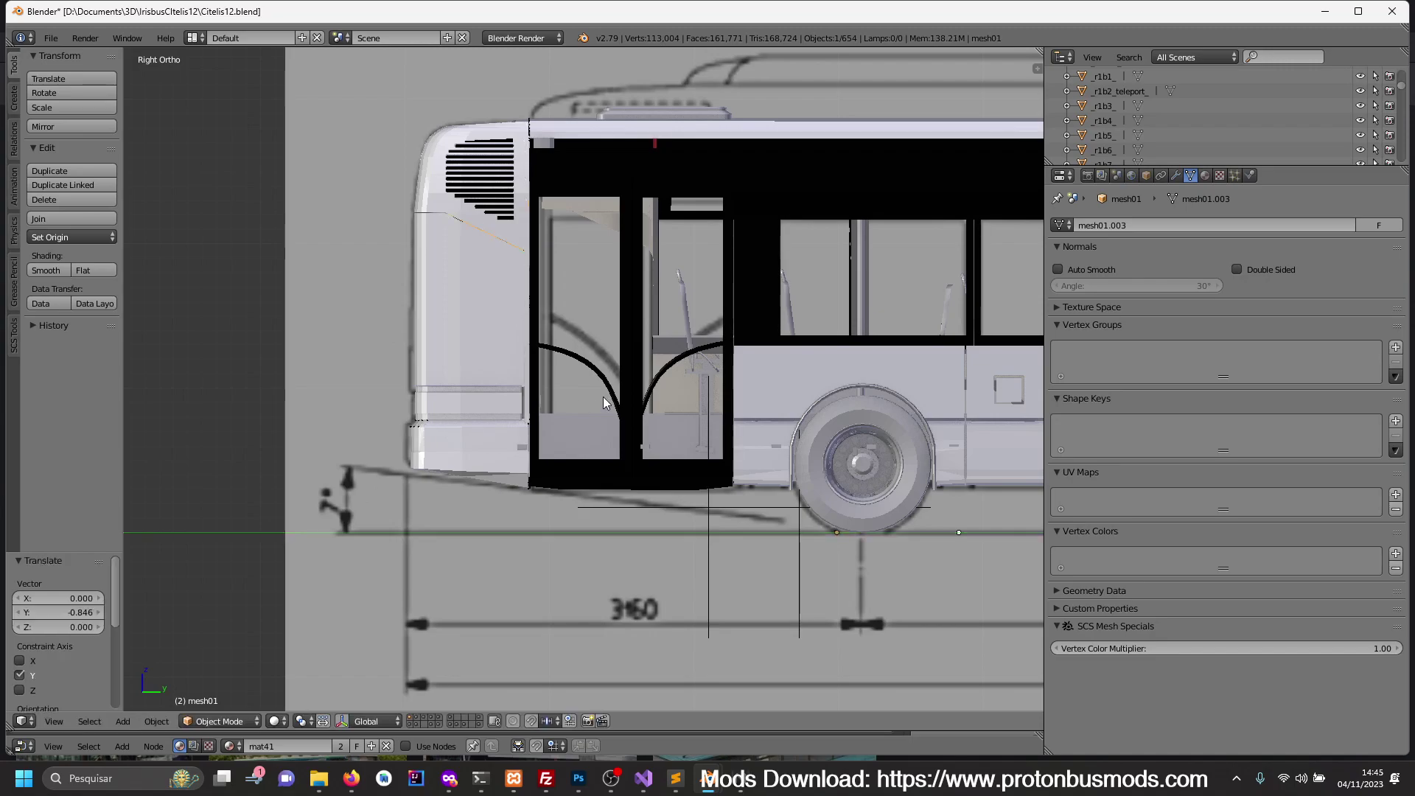
- Nudge the adjacent panel slightly along Y
{"action": "middle_click_drag", "start_coordinate": [432, 424], "coordinate": [706, 418]}
{"action": "scroll", "coordinate": [720, 418], "scroll_direction": "up", "scroll_amount": 2}
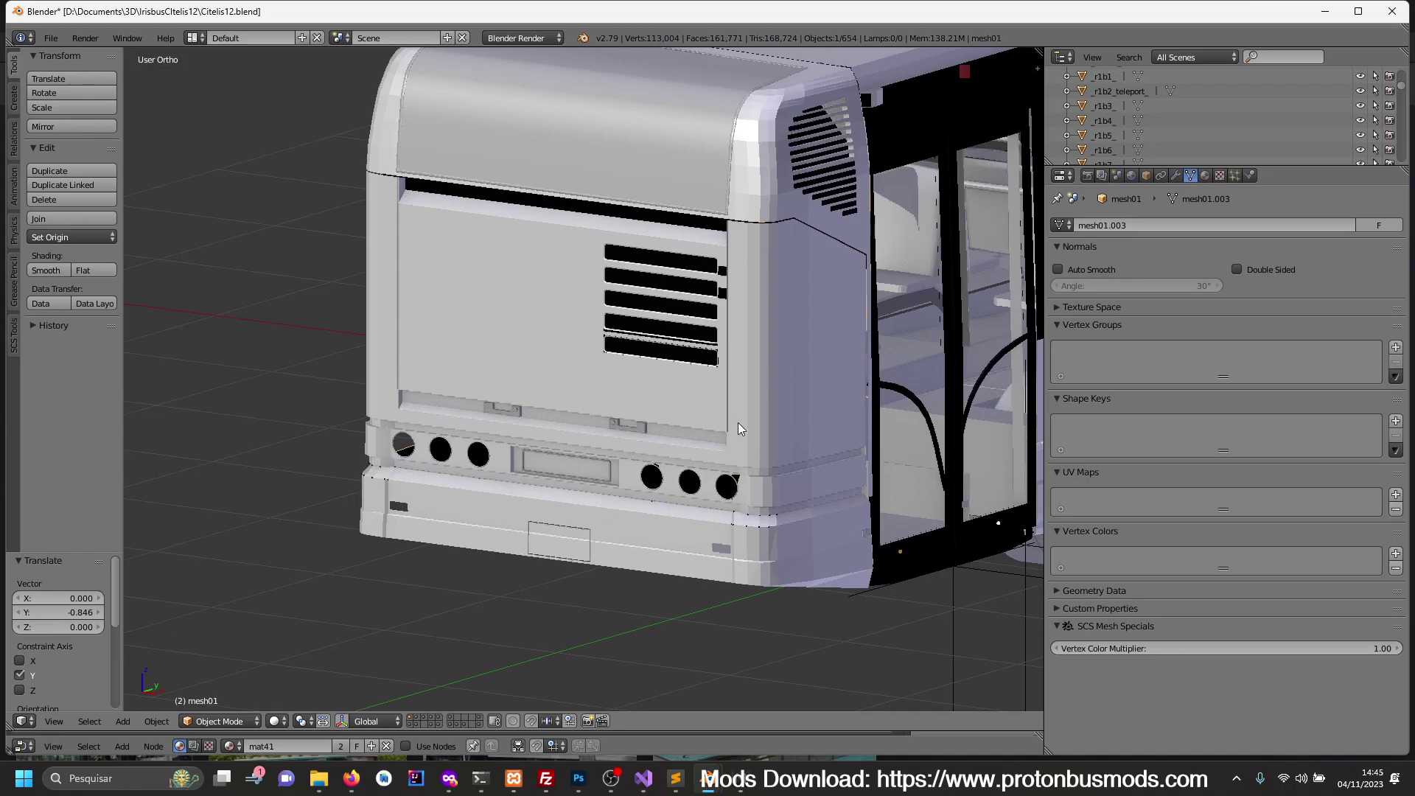
{"action": "key", "text": "g"}
{"action": "key", "text": "y"}
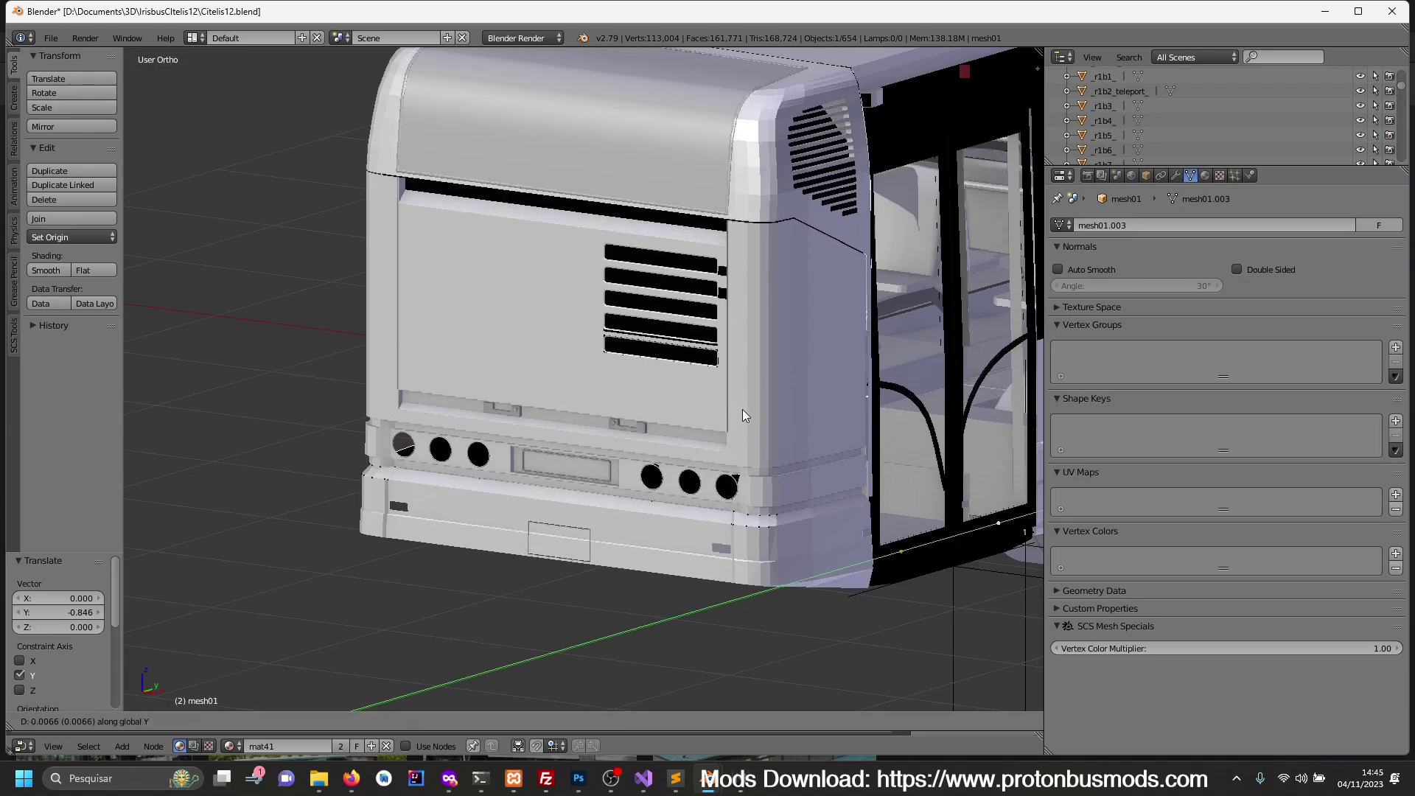
{"action": "left_click", "coordinate": [743, 411]}
- Shift the grille slightly along Y against the wireframe blueprint, then restore solid shading
{"action": "mouse_move", "coordinate": [743, 409]}
{"action": "middle_mouse_down"}
{"action": "mouse_move", "coordinate": [847, 395]}
{"action": "mouse_move", "coordinate": [776, 405]}
{"action": "middle_mouse_up"}
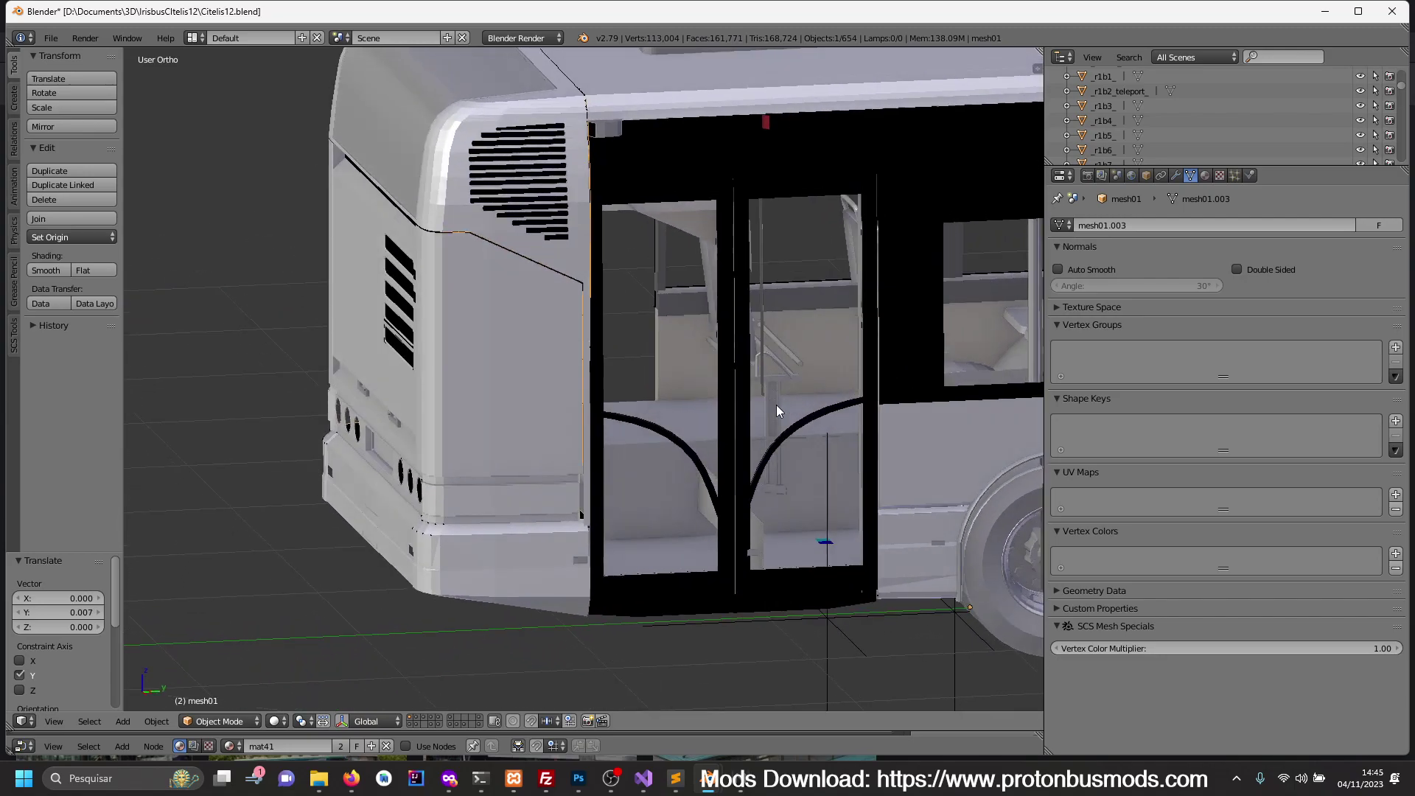
{"action": "key", "text": "z"}
{"action": "key", "text": "KP_3"}
{"action": "scroll", "coordinate": [679, 406], "scroll_direction": "up", "scroll_amount": 3}
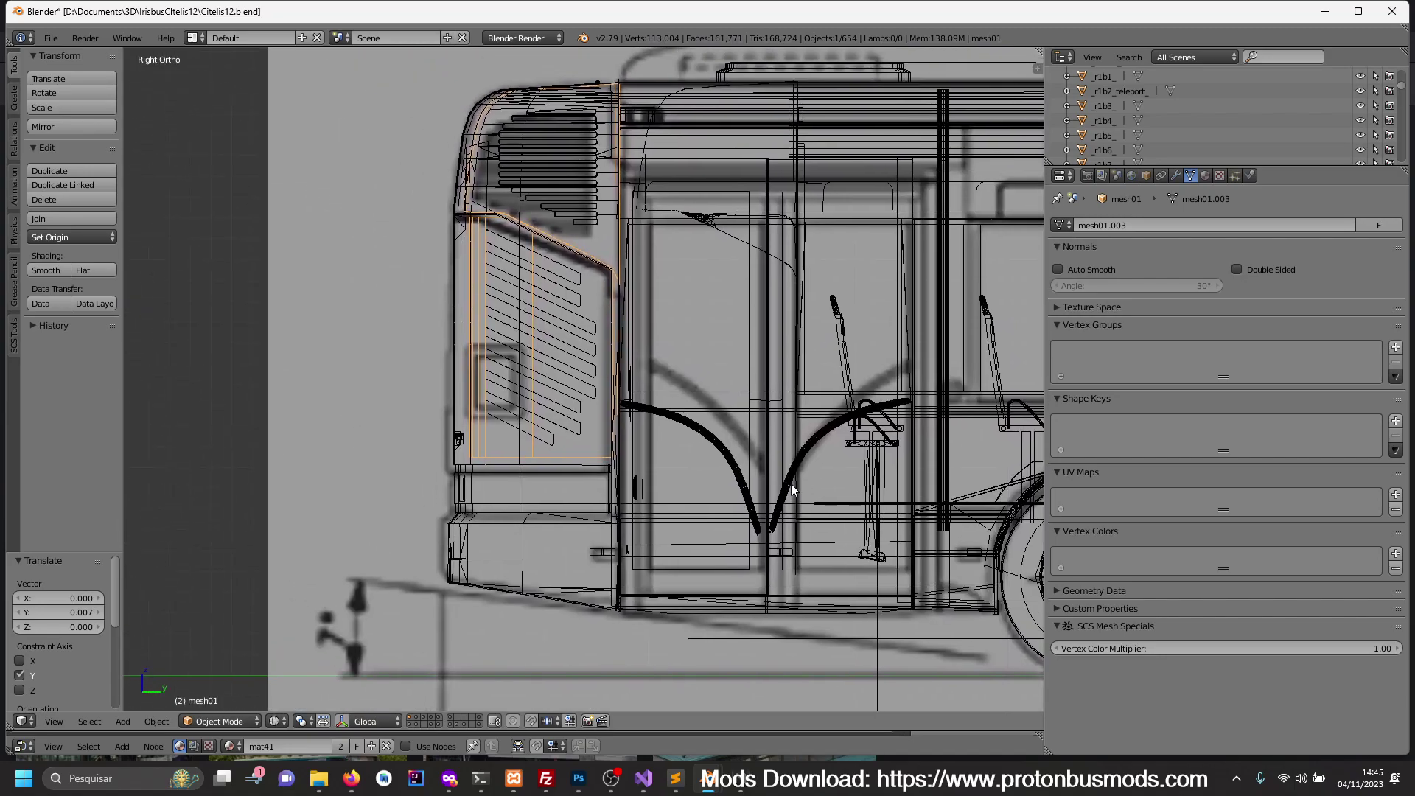
{"action": "scroll", "coordinate": [790, 484], "scroll_direction": "up", "scroll_amount": 2}
{"action": "key", "text": "g"}
{"action": "key", "text": "y"}
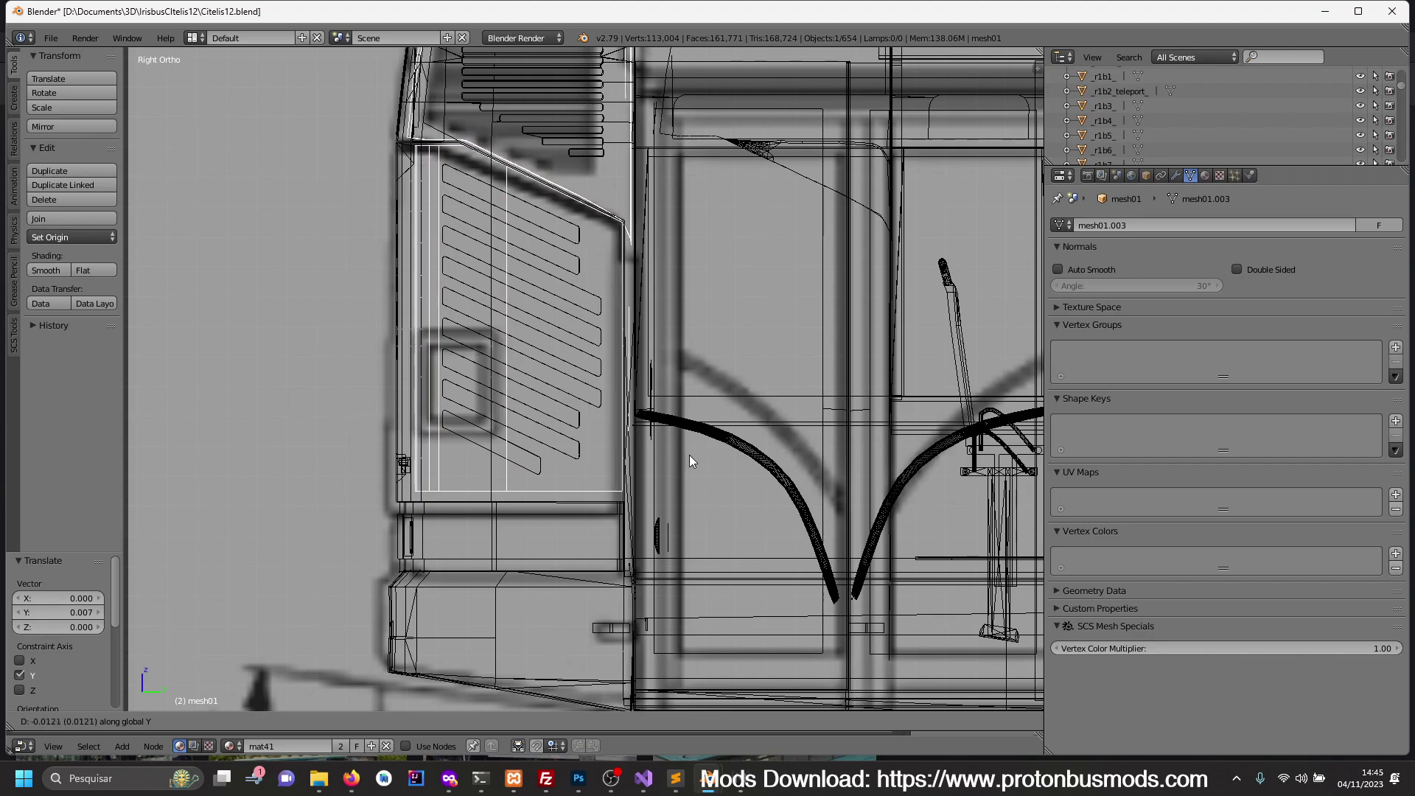
{"action": "left_click", "coordinate": [700, 451]}
{"action": "key", "text": "z"}
{"action": "mouse_move", "coordinate": [700, 448]}
{"action": "middle_mouse_down"}
{"action": "mouse_move", "coordinate": [758, 448]}
{"action": "mouse_move", "coordinate": [752, 485]}
{"action": "mouse_move", "coordinate": [724, 494]}
{"action": "middle_mouse_up"}
- Isolate Obj_000028 in local view and delete its floor strip with the wheel-arch cutouts
{"action": "right_click", "coordinate": [651, 422]}
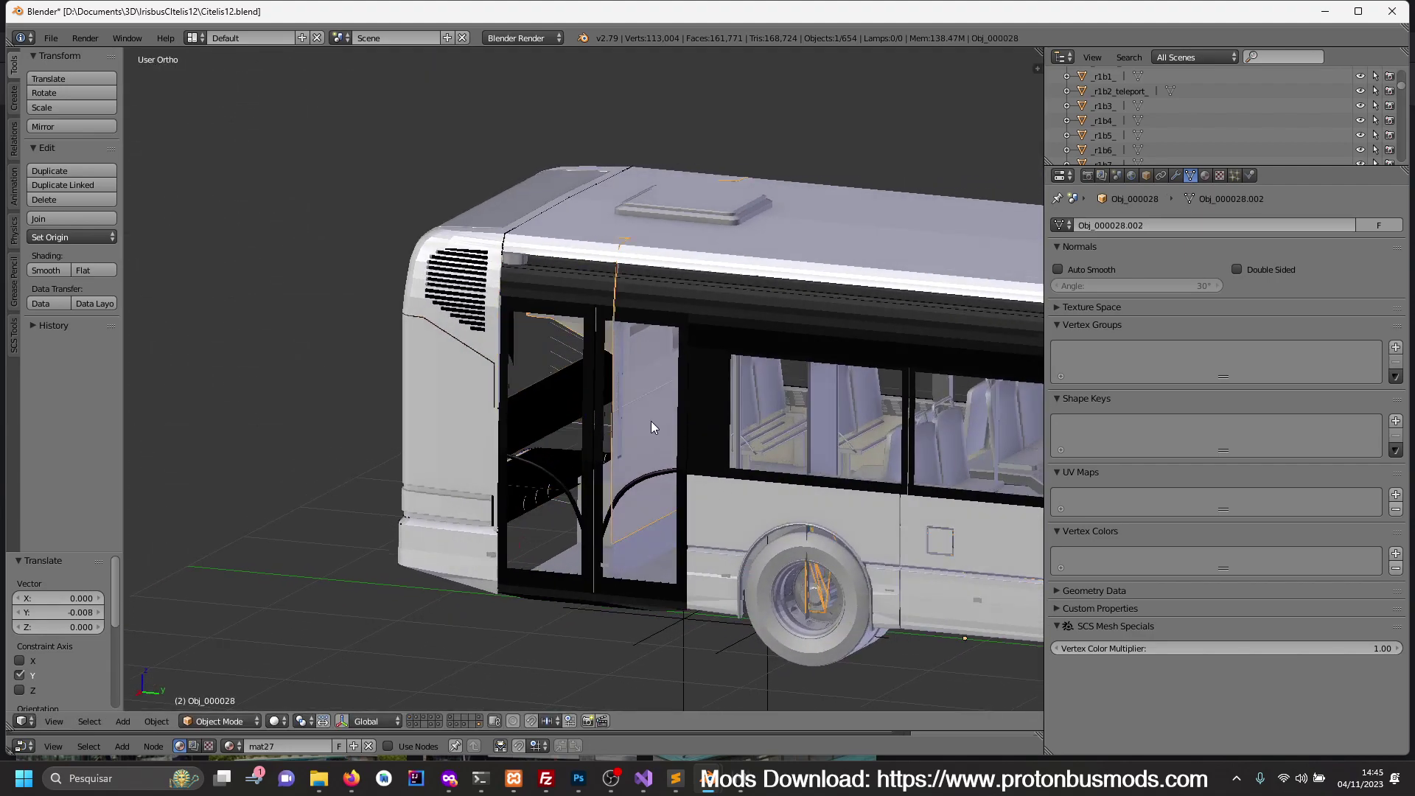
{"action": "key", "text": "KP_Divide"}
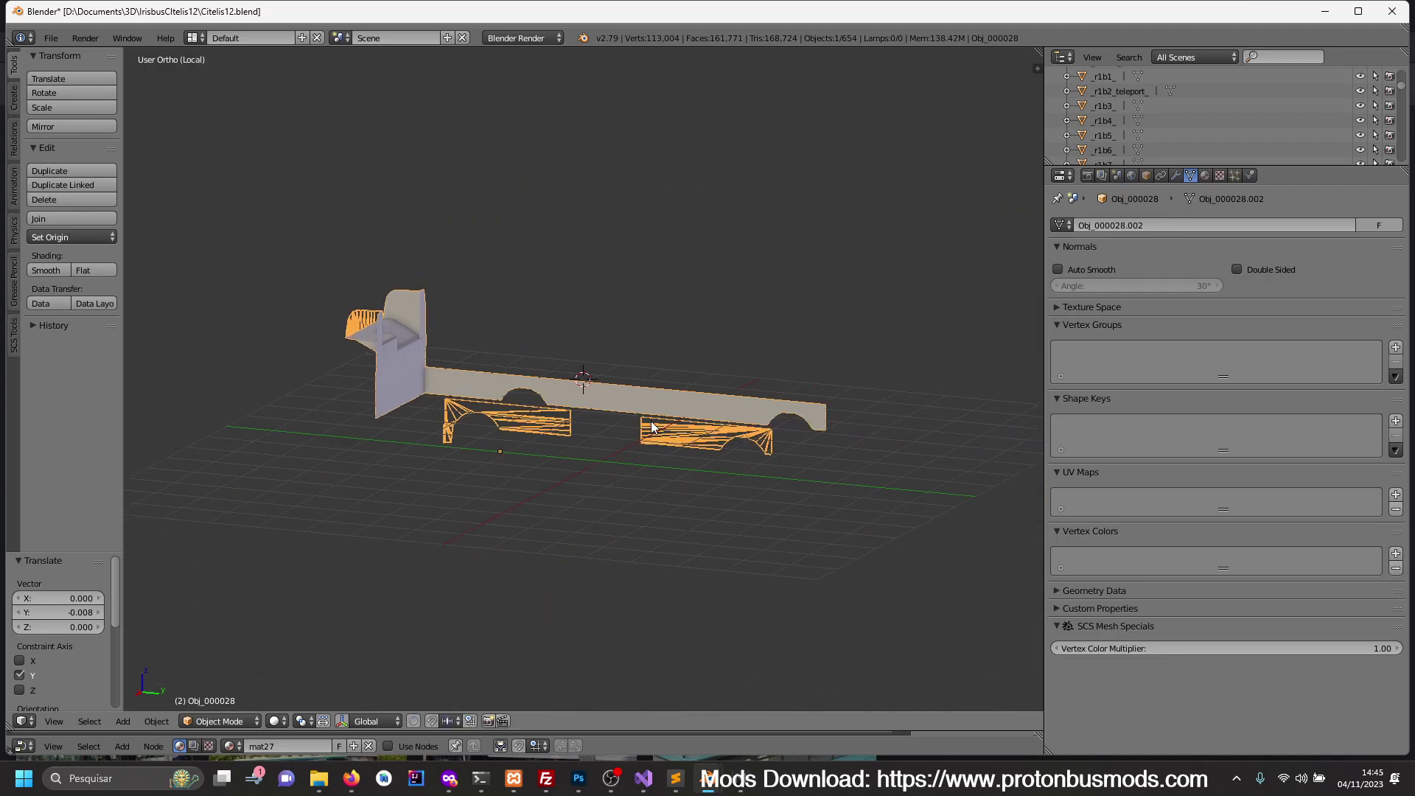
{"action": "scroll", "coordinate": [696, 440], "scroll_direction": "up", "scroll_amount": 3}
{"action": "key", "text": "Tab"}
{"action": "key", "text": "z"}
{"action": "key", "text": "a"}
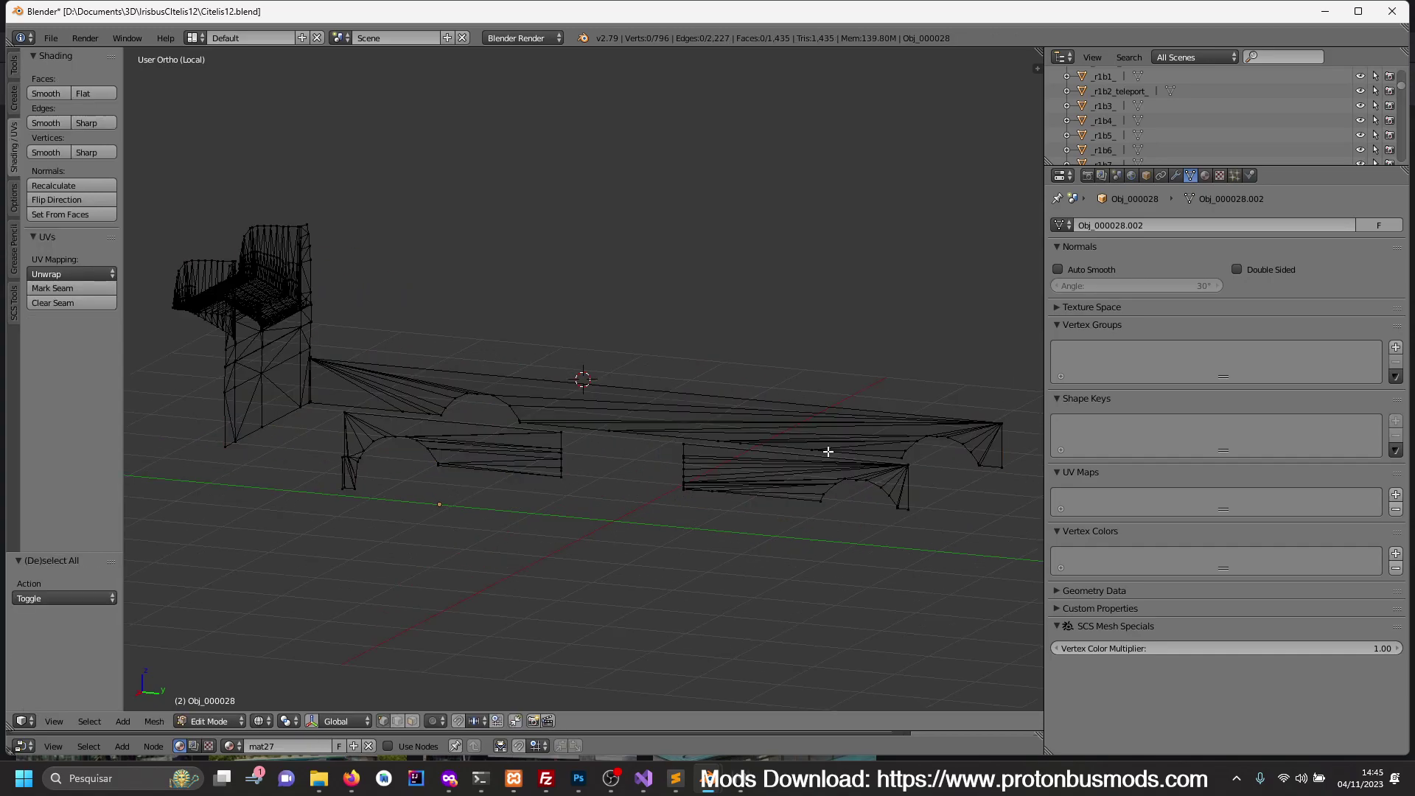
{"action": "key", "text": "c"}
{"action": "left_click_drag", "start_coordinate": [871, 457], "coordinate": [600, 489]}
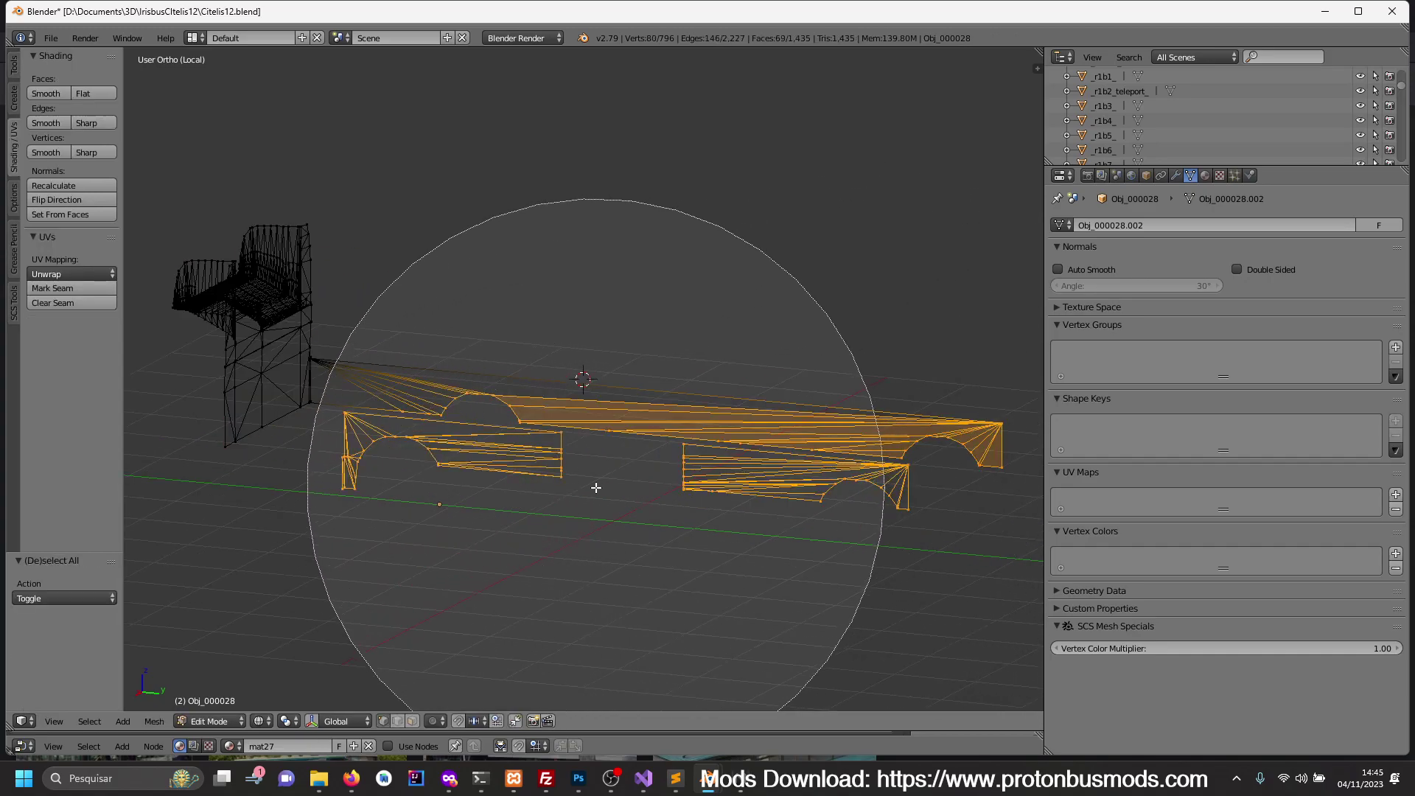
{"action": "key", "text": "Escape"}
{"action": "key", "text": "x"}
{"action": "left_click", "coordinate": [588, 456]}
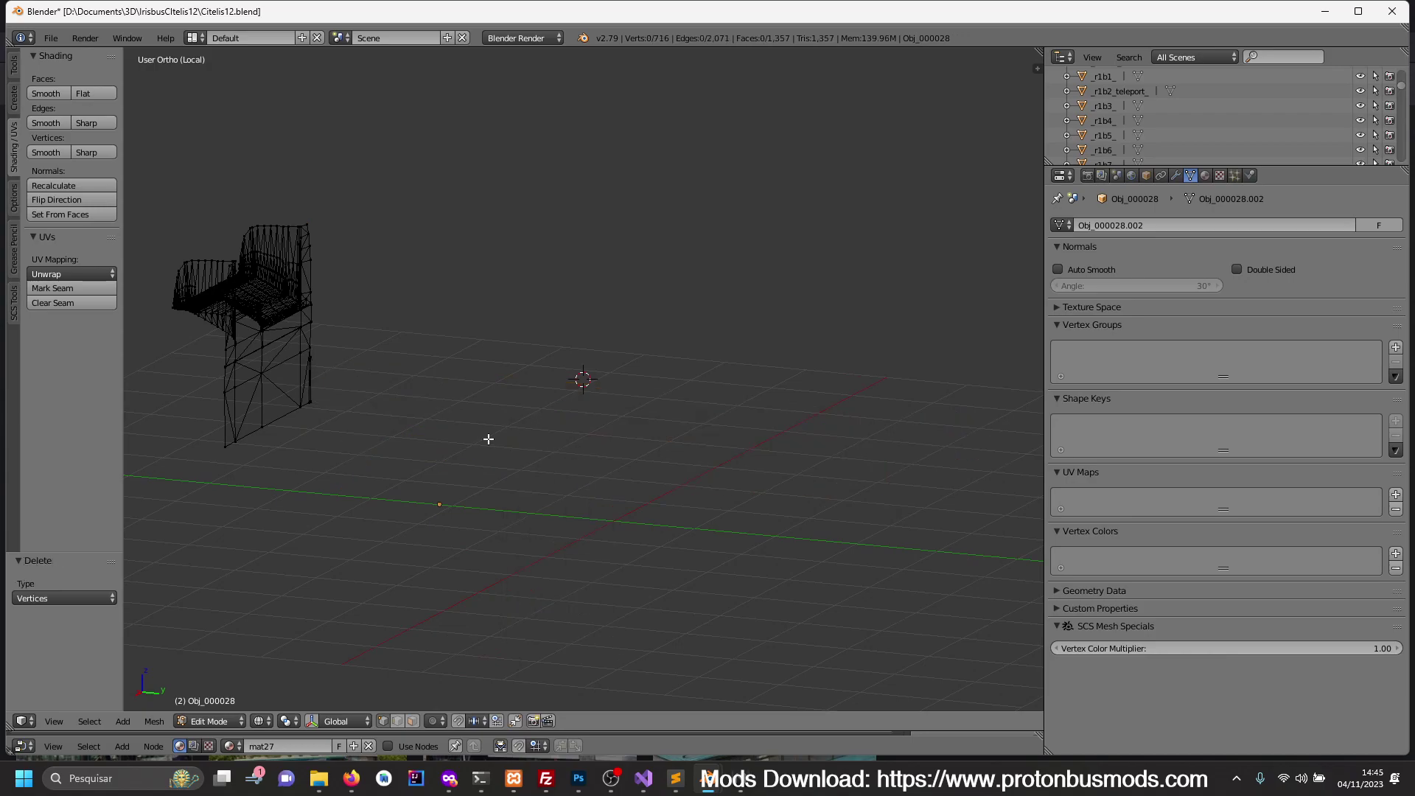
- Delete the two vertices of the thin stray edge above the seat
{"action": "middle_click_drag", "start_coordinate": [450, 453], "coordinate": [711, 444], "text": "shift"}
{"action": "scroll", "coordinate": [711, 442], "scroll_direction": "up", "scroll_amount": 5}
{"action": "scroll", "coordinate": [666, 436], "scroll_direction": "up", "scroll_amount": 2}
{"action": "scroll", "coordinate": [752, 391], "scroll_direction": "up", "scroll_amount": 2}
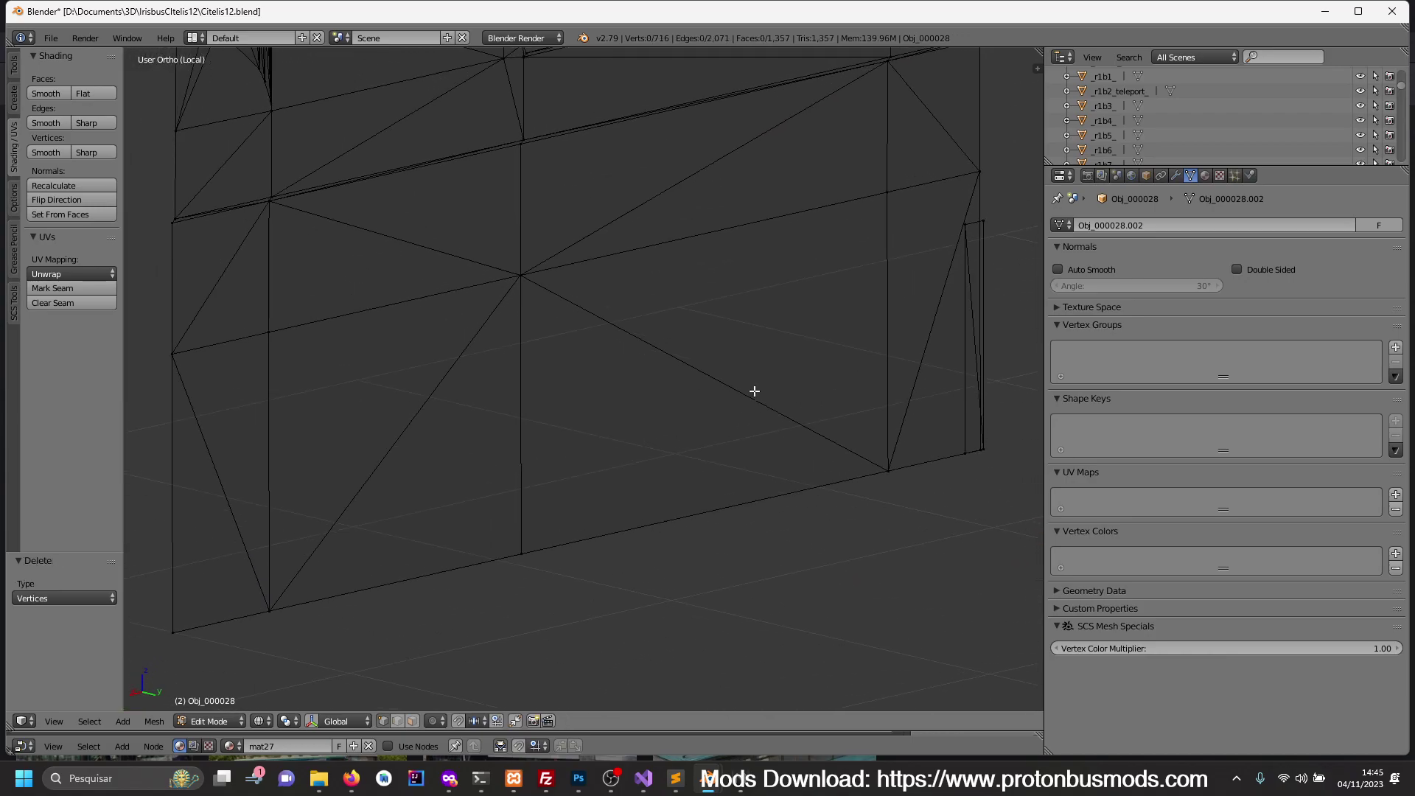
{"action": "key", "text": "c"}
{"action": "scroll", "coordinate": [767, 354], "scroll_direction": "down", "scroll_amount": 5}
{"action": "scroll", "coordinate": [745, 278], "scroll_direction": "down", "scroll_amount": 3}
{"action": "left_click", "coordinate": [737, 273]}
{"action": "key", "text": "Escape"}
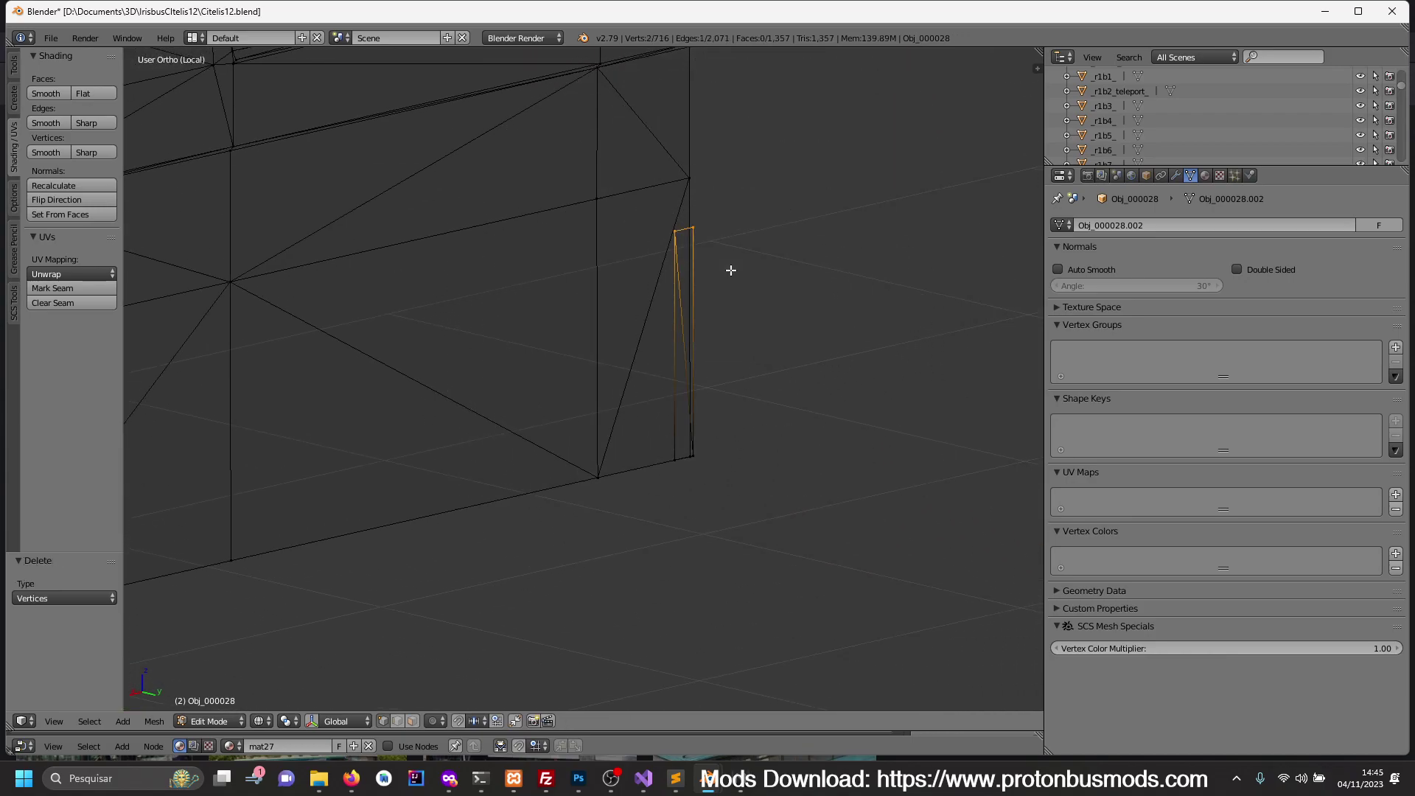
{"action": "key", "text": "x"}
{"action": "left_click", "coordinate": [732, 272]}
- Delete the short stray bottom edge and return to Object Mode, leaving only the seat
{"action": "scroll", "coordinate": [740, 316], "scroll_direction": "down", "scroll_amount": 3}
{"action": "scroll", "coordinate": [730, 395], "scroll_direction": "up", "scroll_amount": 3}
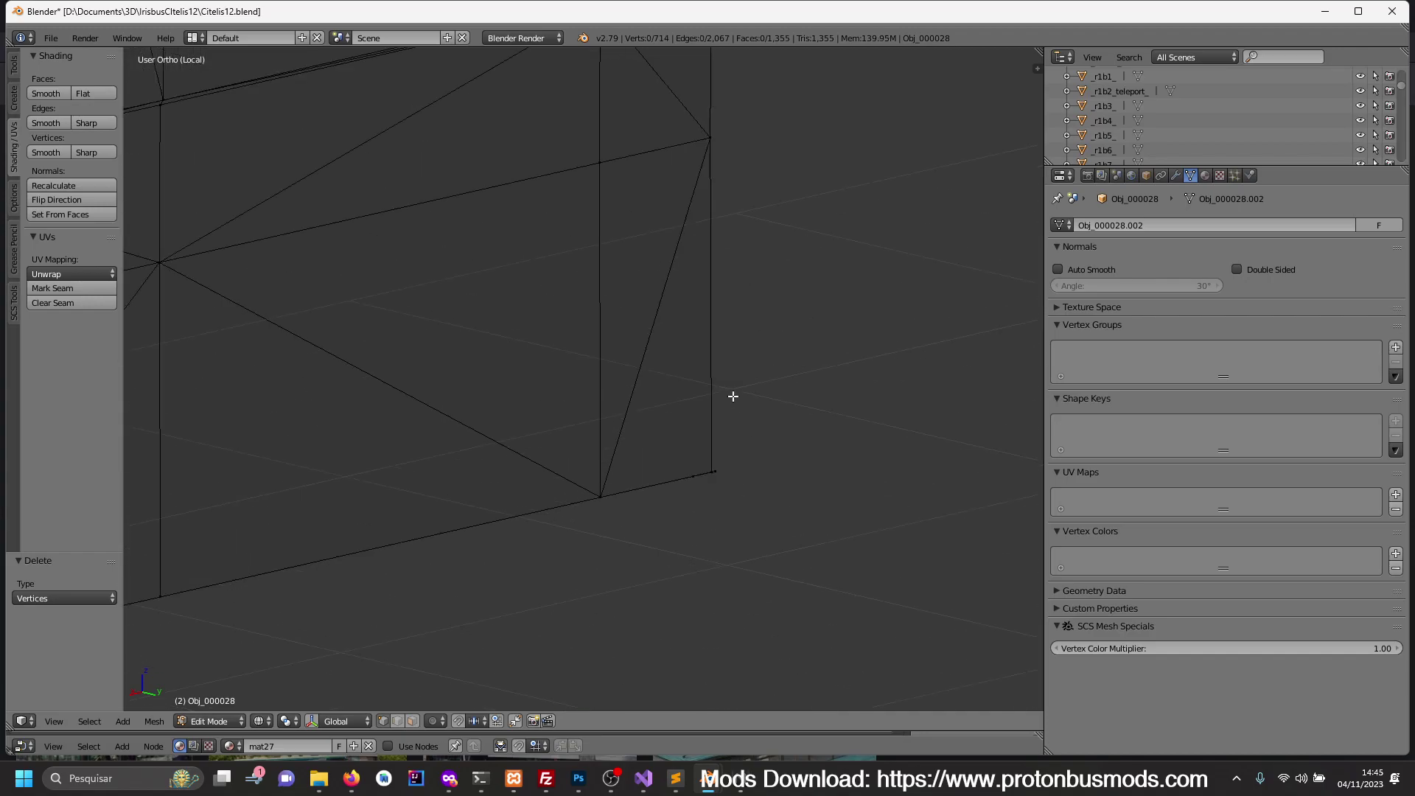
{"action": "scroll", "coordinate": [811, 450], "scroll_direction": "up", "scroll_amount": 2}
{"action": "key", "text": "c"}
{"action": "left_click_drag", "start_coordinate": [935, 546], "coordinate": [775, 578]}
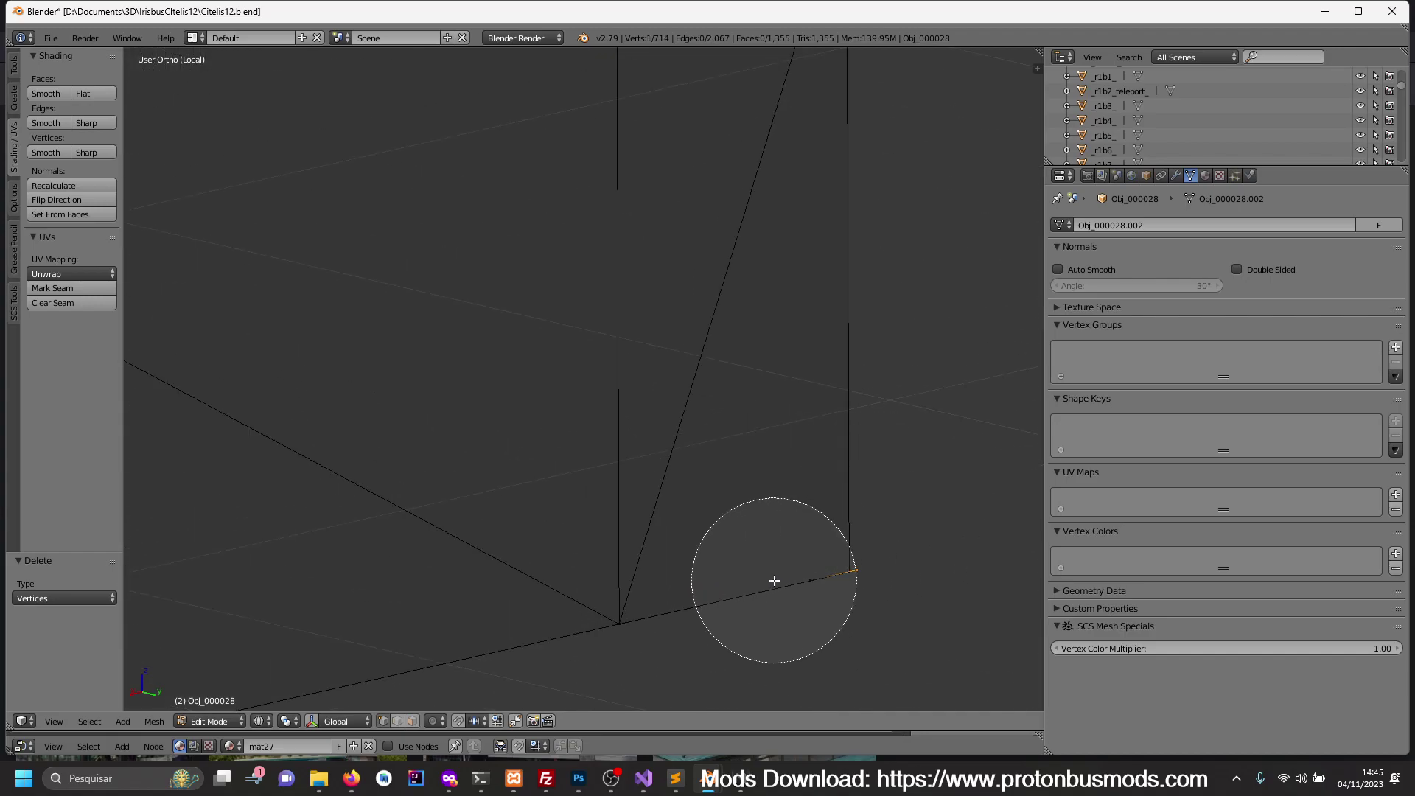
{"action": "scroll", "coordinate": [773, 577], "scroll_direction": "up", "scroll_amount": 4}
{"action": "key", "text": "Escape"}
{"action": "key", "text": "x"}
{"action": "left_click", "coordinate": [774, 578]}
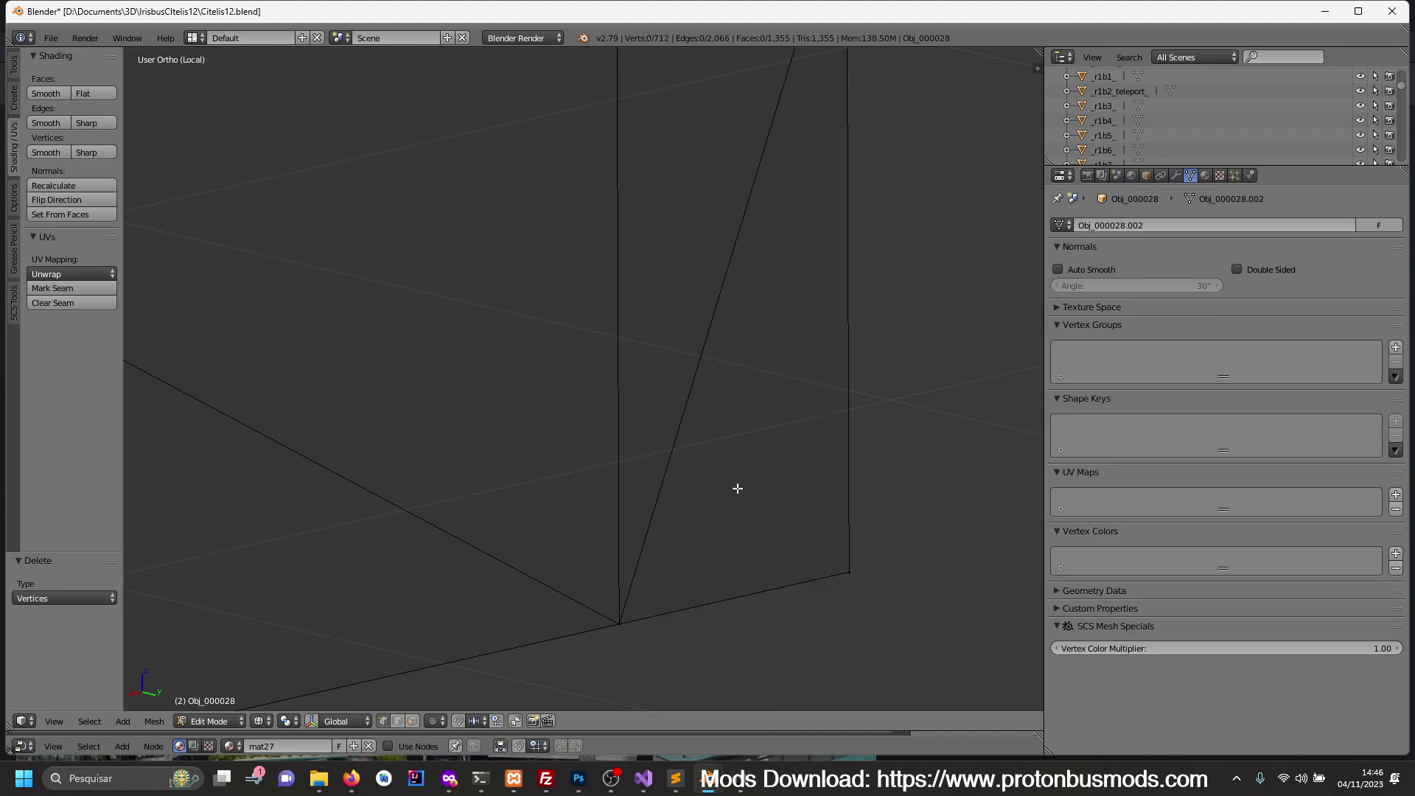
{"action": "key", "text": "Tab"}
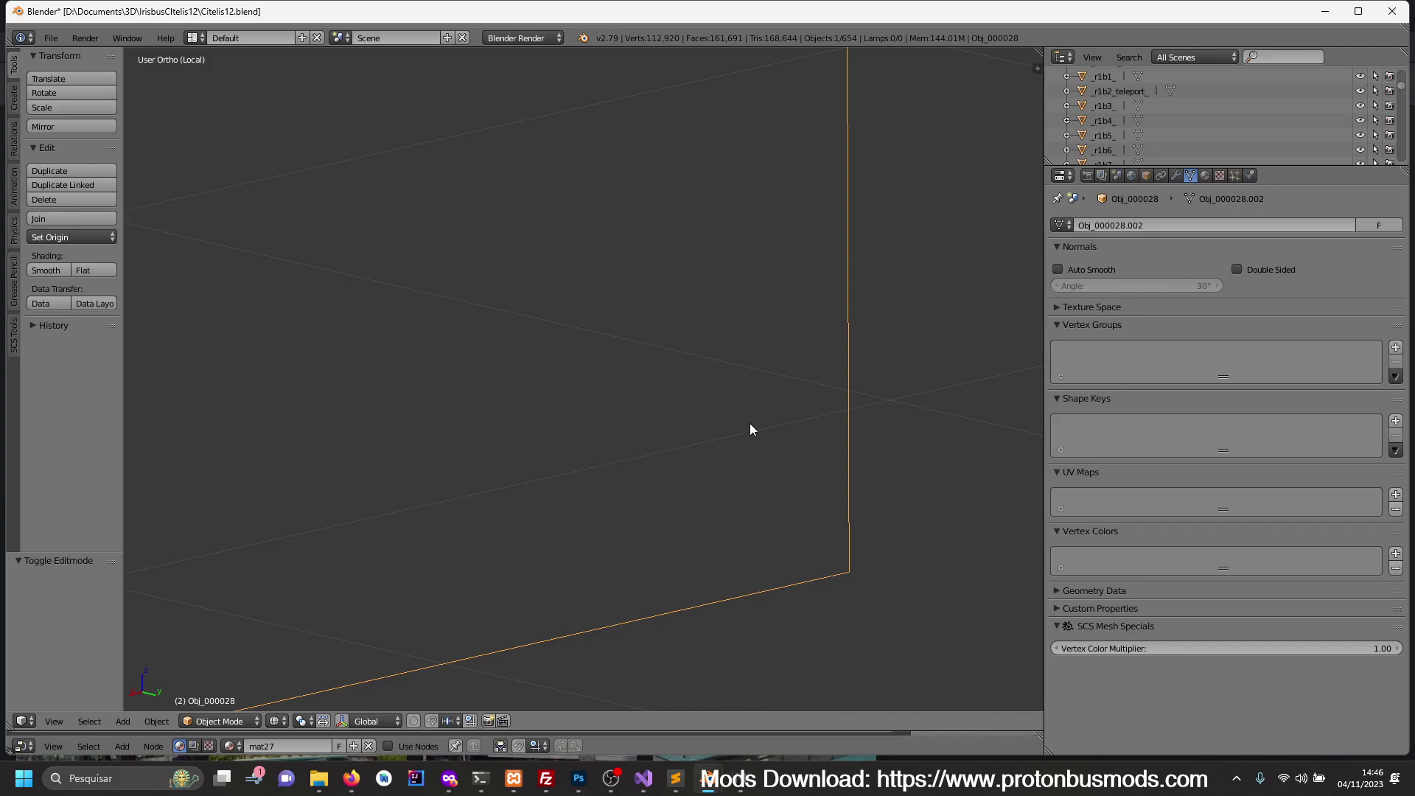
{"action": "scroll", "coordinate": [534, 336], "scroll_direction": "down", "scroll_amount": 5}
- Restore the full bus view and move the front door section -0.923 along Y
{"action": "key", "text": "KP_Divide"}
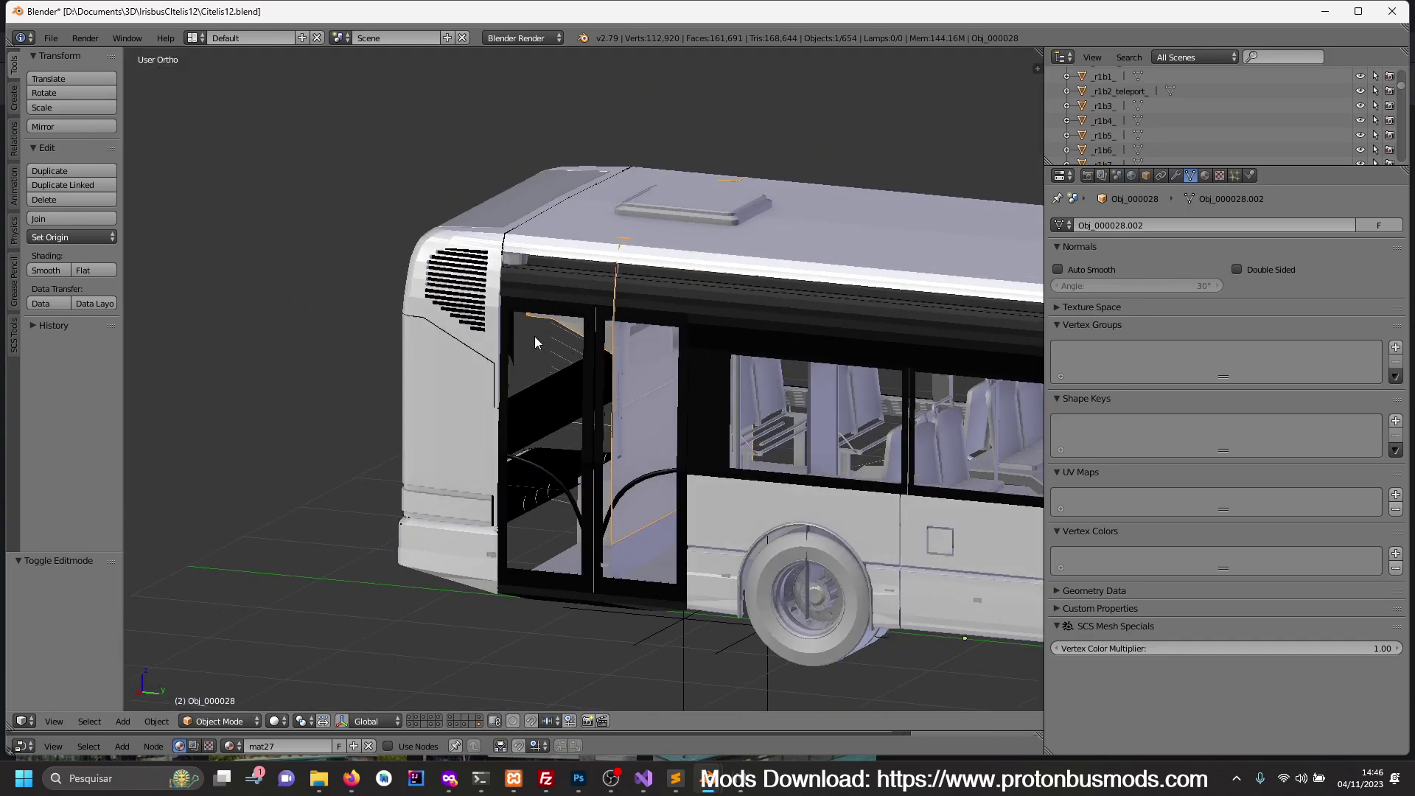
{"action": "scroll", "coordinate": [702, 470], "scroll_direction": "up", "scroll_amount": 2}
{"action": "key", "text": "g"}
{"action": "key", "text": "y"}
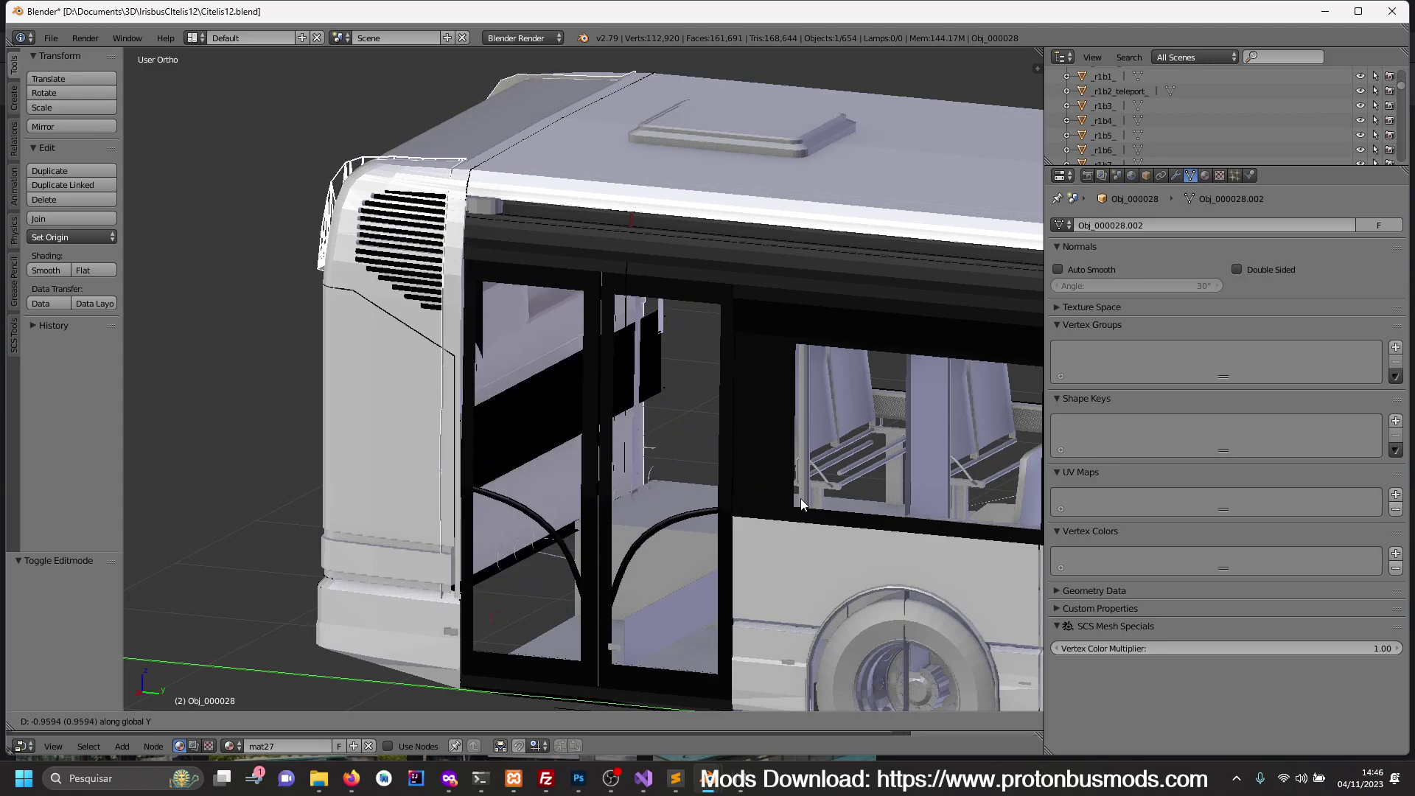
{"action": "left_click", "coordinate": [861, 512]}
- Nudge the front section about 0.05 further along Y and deselect everything
{"action": "middle_click_drag", "start_coordinate": [565, 445], "coordinate": [634, 453]}
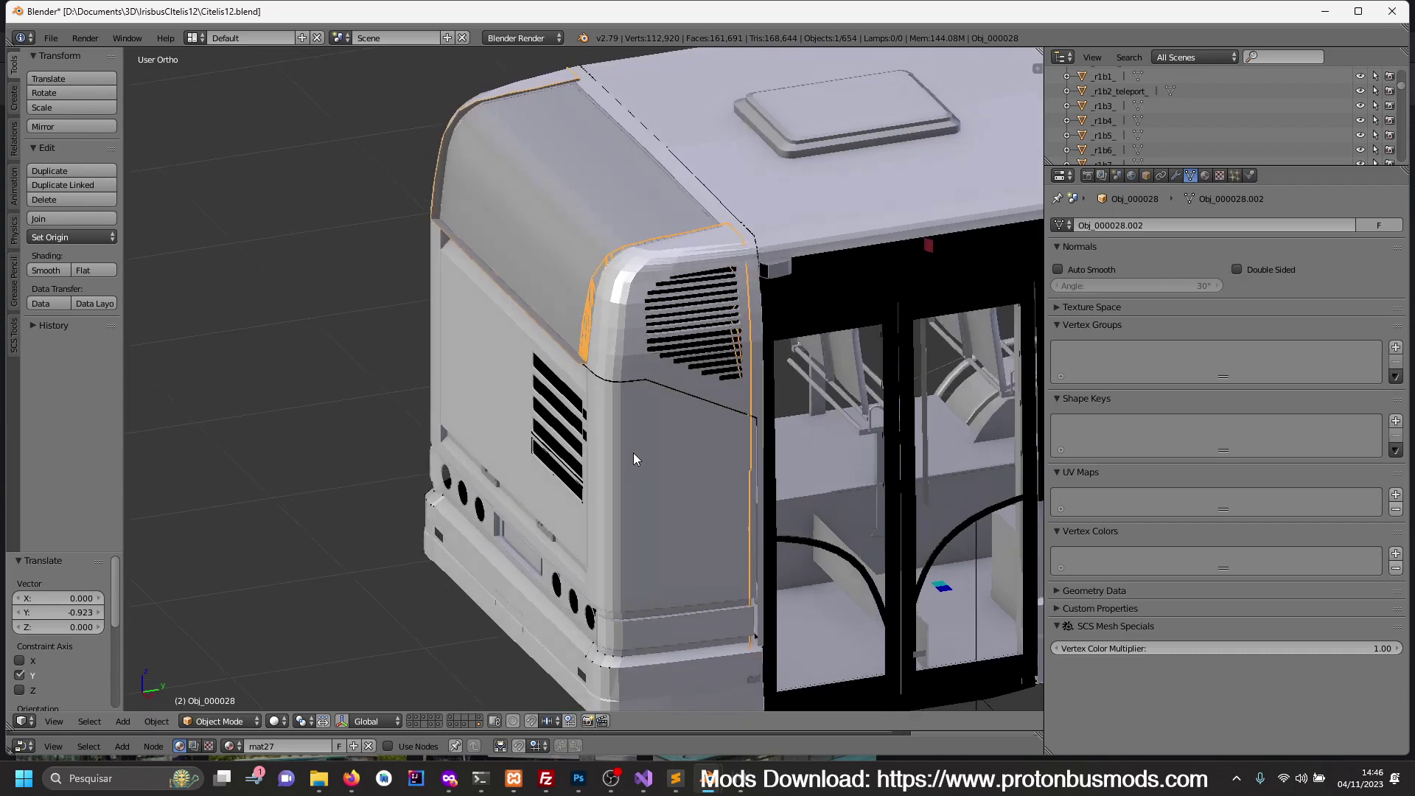
{"action": "scroll", "coordinate": [674, 465], "scroll_direction": "up", "scroll_amount": 3}
{"action": "key", "text": "g"}
{"action": "key", "text": "y"}
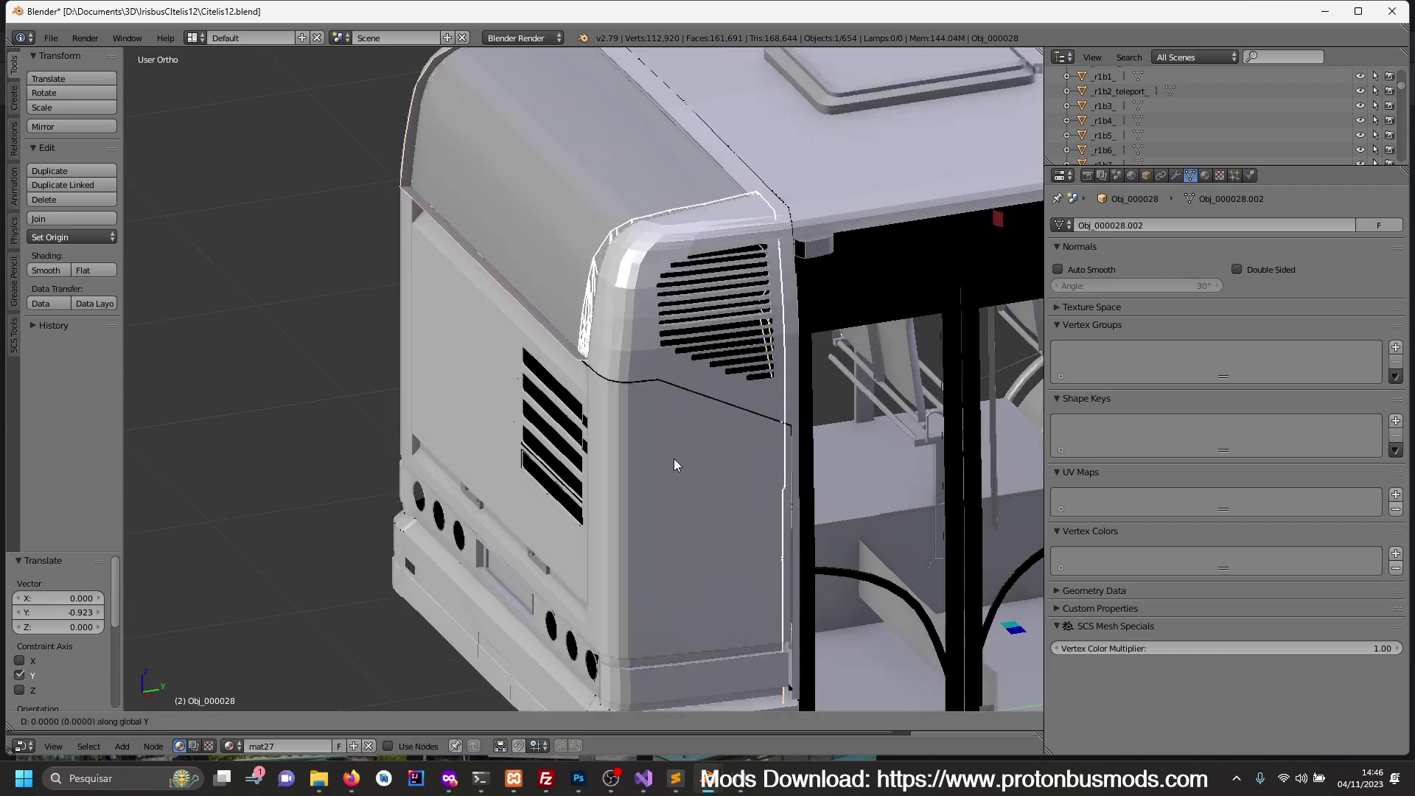
{"action": "left_click", "coordinate": [793, 428]}
{"action": "key", "text": "a"}
{"action": "scroll", "coordinate": [787, 428], "scroll_direction": "down", "scroll_amount": 5}
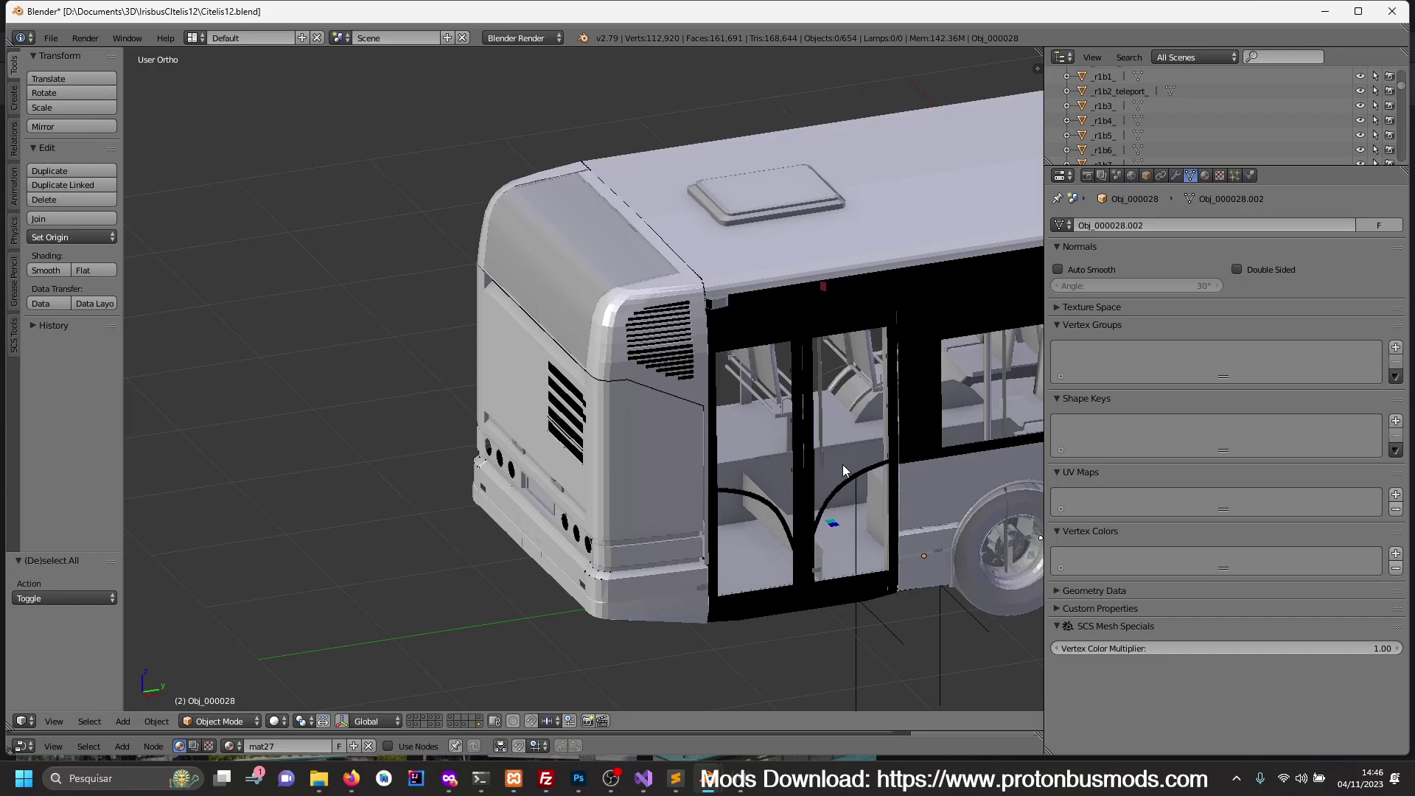
{"action": "scroll", "coordinate": [843, 465], "scroll_direction": "up", "scroll_amount": 2}
{"action": "middle_click_drag", "start_coordinate": [764, 451], "coordinate": [740, 449]}
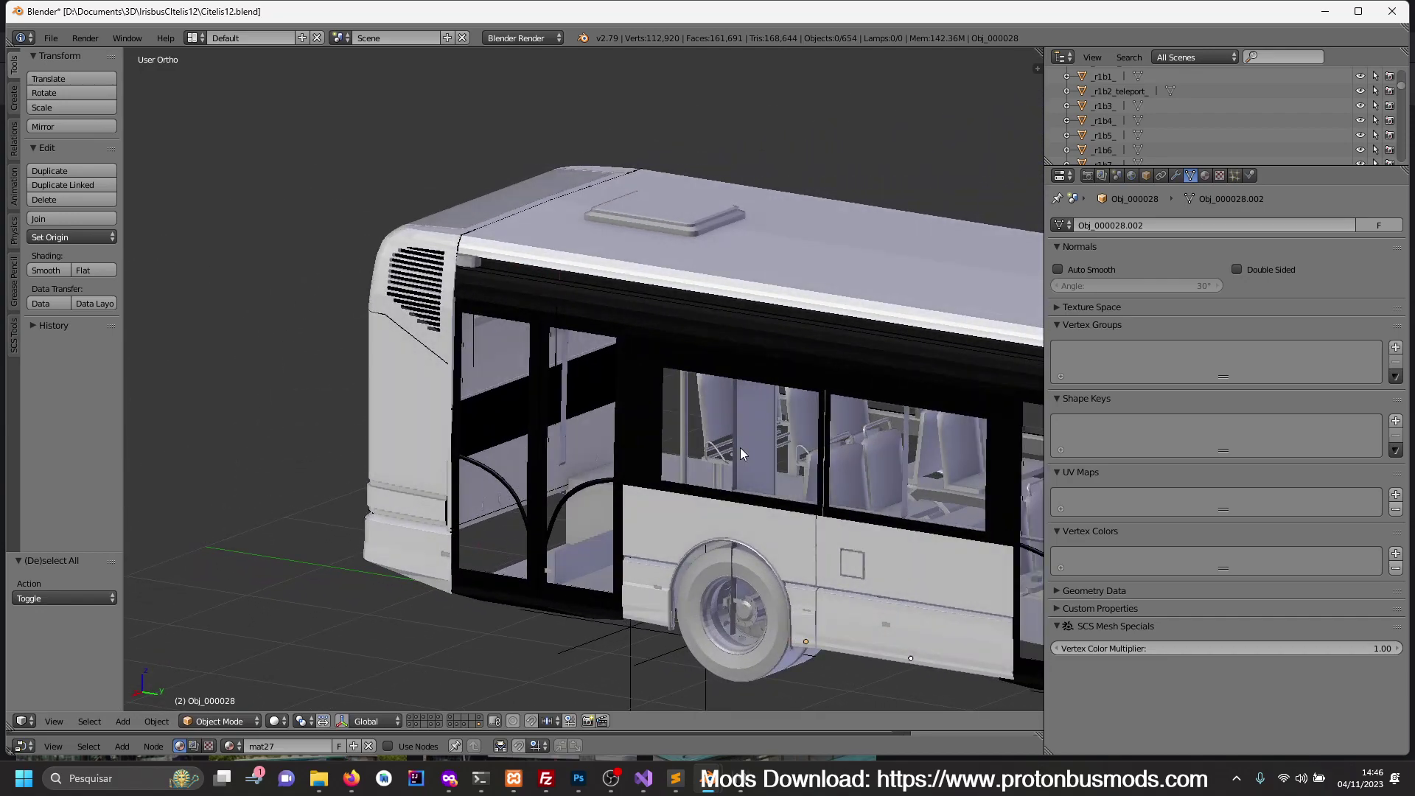
{"action": "left_click", "coordinate": [276, 721]}
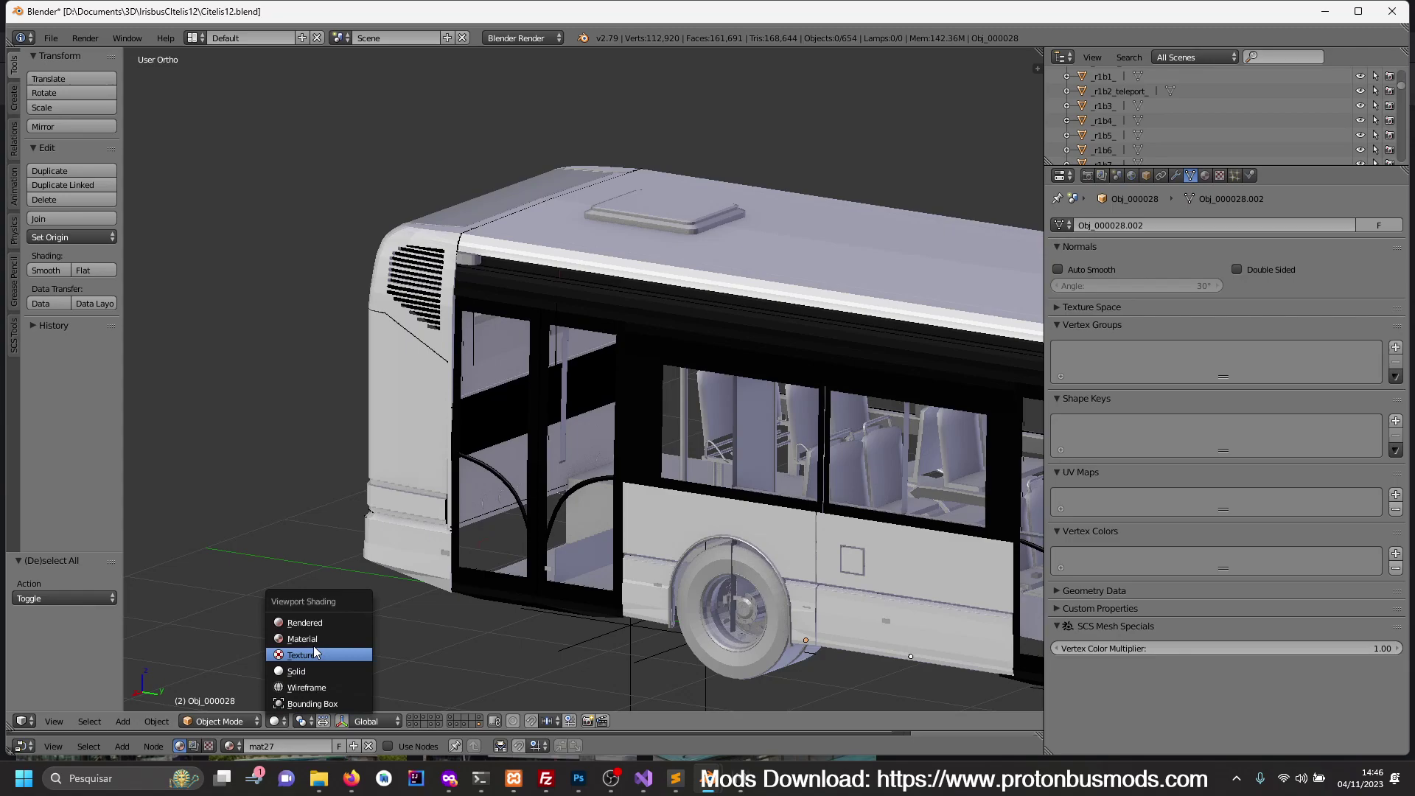
- Switch the viewport to Texture shading and nudge the door section slightly further along Y
{"action": "left_click", "coordinate": [314, 647]}
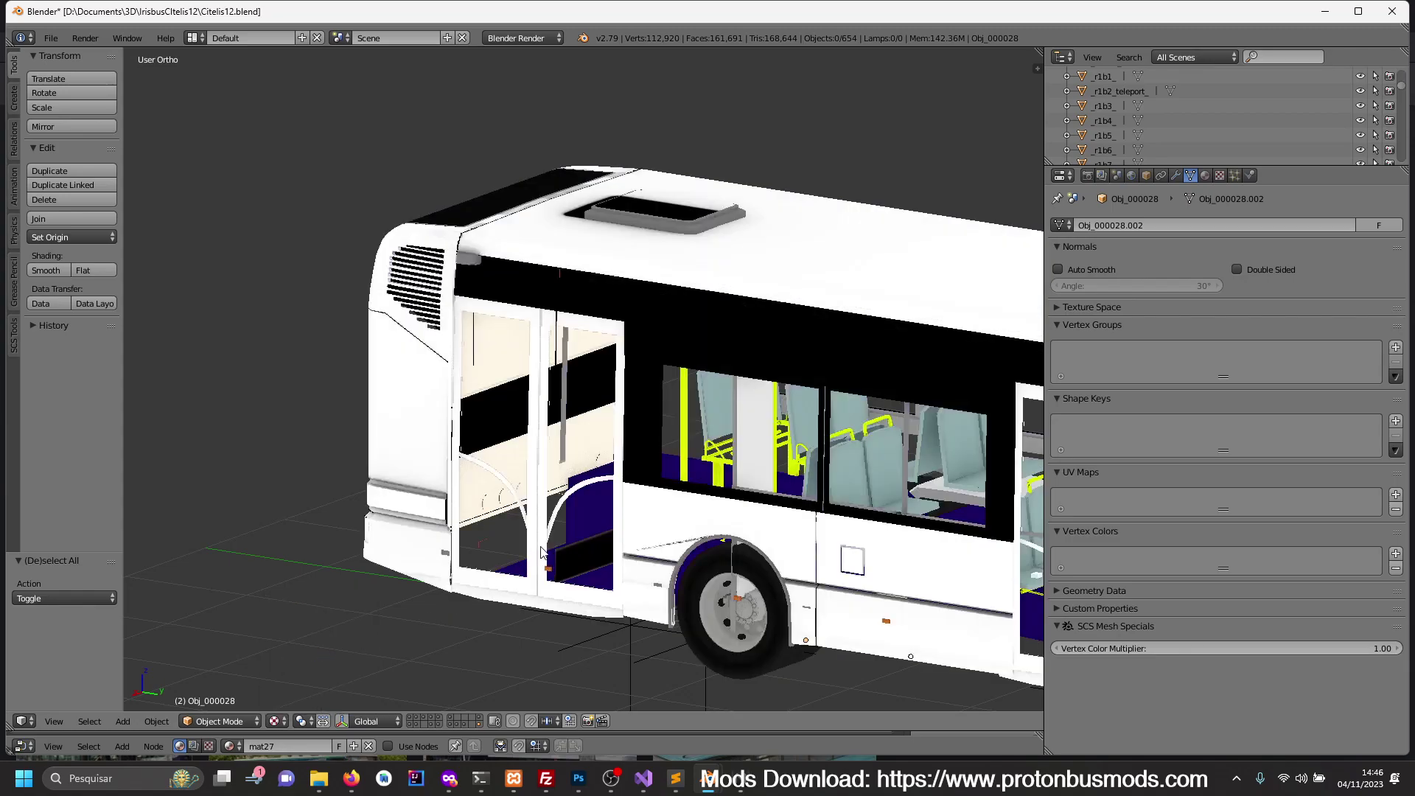
{"action": "scroll", "coordinate": [470, 558], "scroll_direction": "up", "scroll_amount": 3}
{"action": "key", "text": "Tab"}
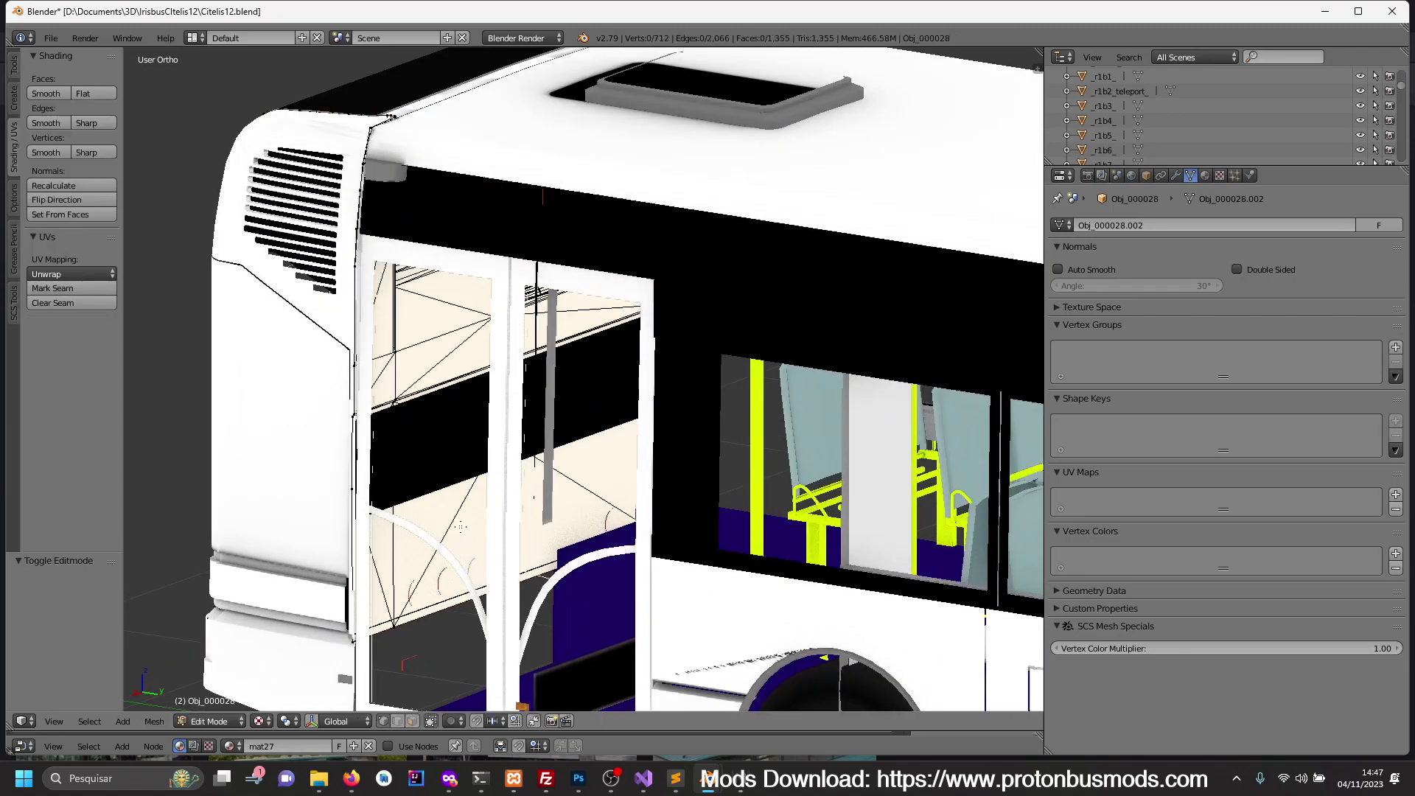
{"action": "key", "text": "Tab"}
{"action": "key", "text": "g"}
{"action": "key", "text": "y"}
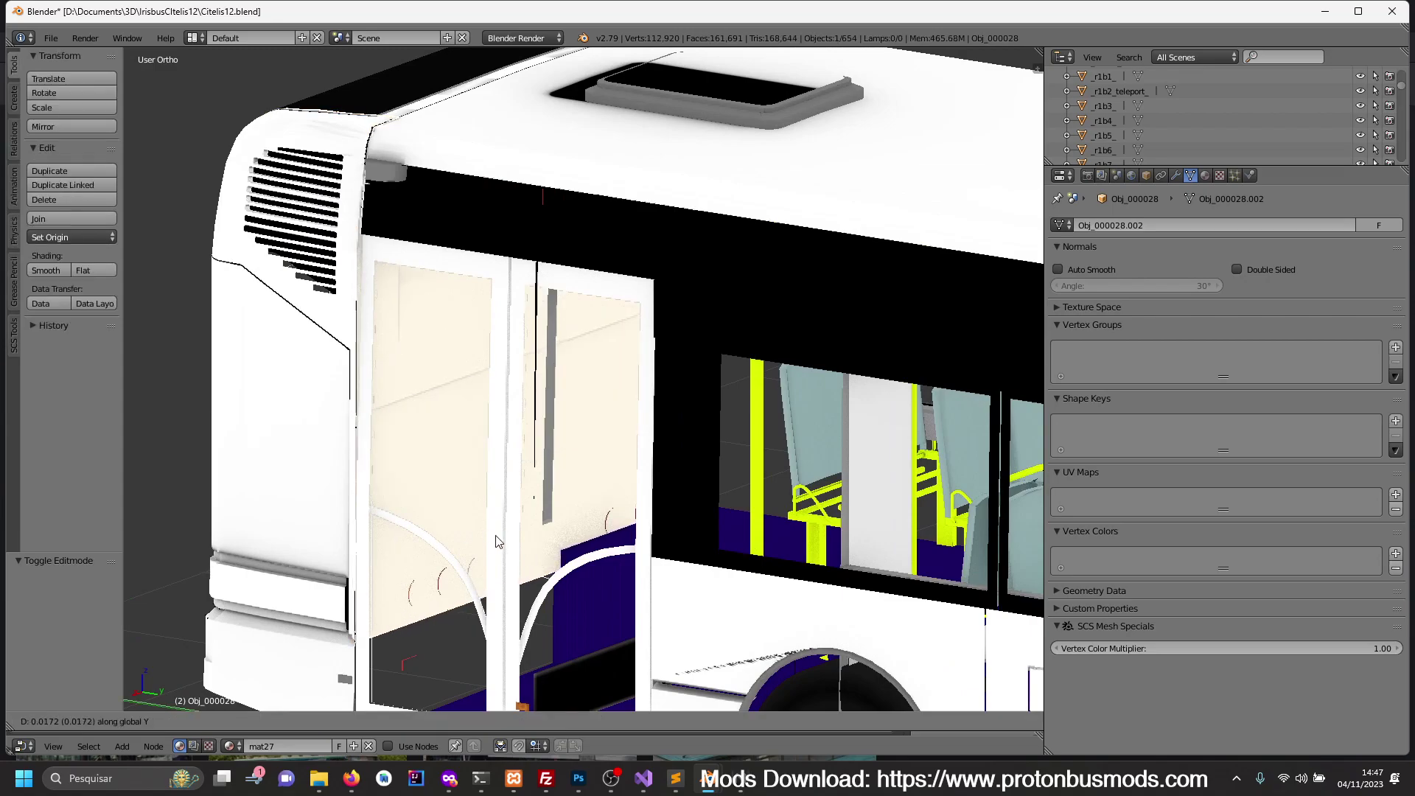
{"action": "left_click", "coordinate": [480, 538]}
{"action": "key", "text": "a"}
- Inspect the bus from underneath and briefly view the pole Obj_000025 in local view
{"action": "scroll", "coordinate": [472, 534], "scroll_direction": "down", "scroll_amount": 2}
{"action": "scroll", "coordinate": [474, 536], "scroll_direction": "down", "scroll_amount": 2}
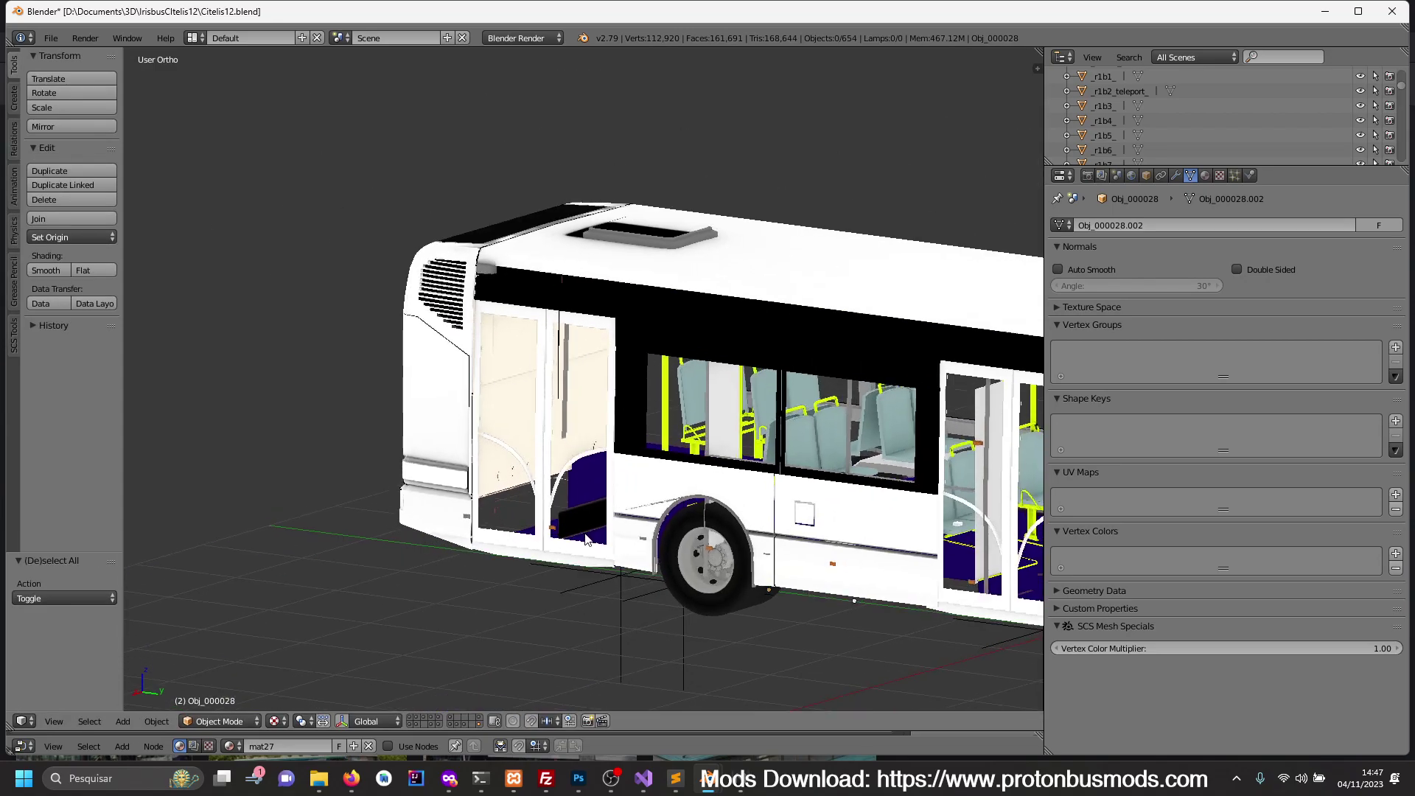
{"action": "mouse_move", "coordinate": [474, 536]}
{"action": "middle_mouse_down"}
{"action": "mouse_move", "coordinate": [529, 507]}
{"action": "mouse_move", "coordinate": [494, 510]}
{"action": "middle_mouse_up"}
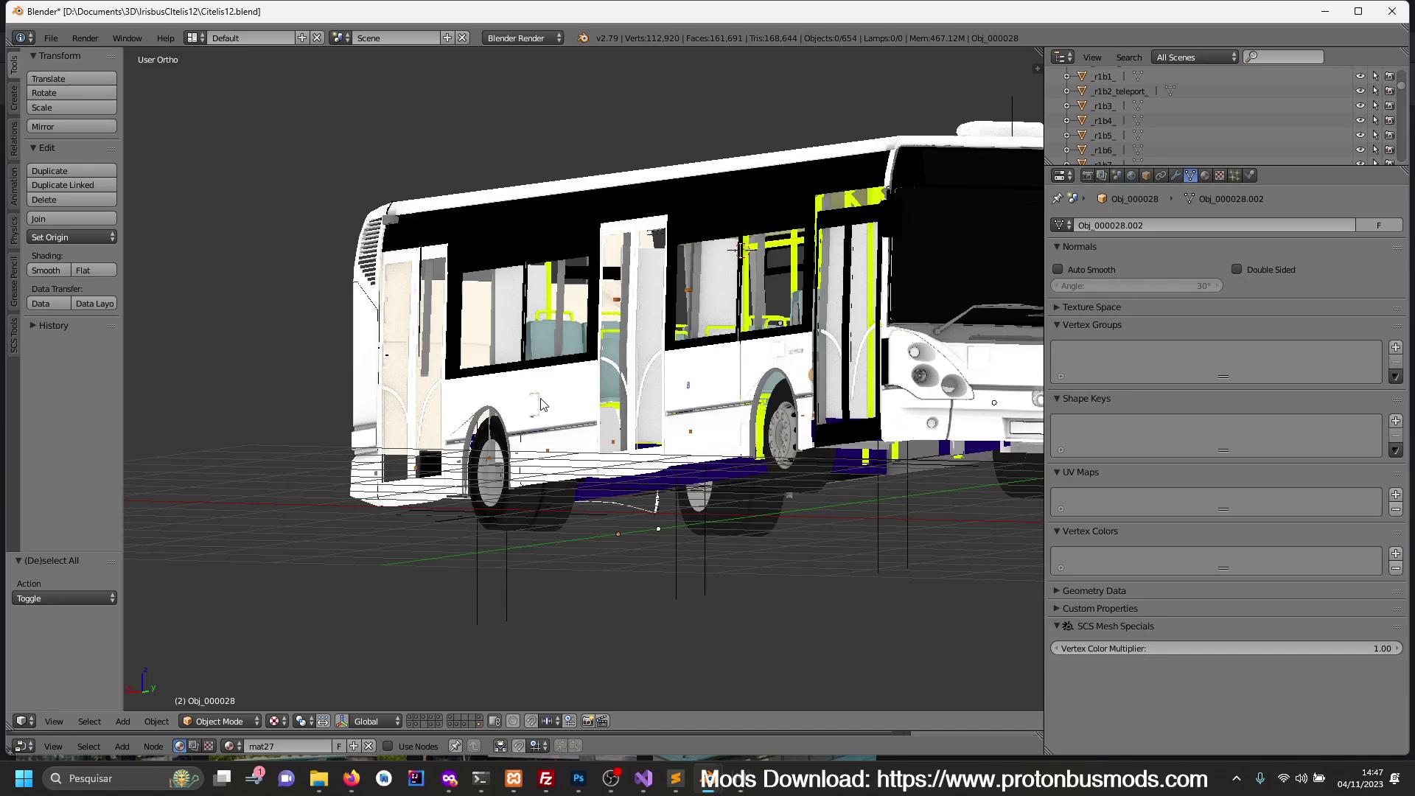
{"action": "mouse_move", "coordinate": [541, 399]}
{"action": "middle_mouse_down"}
{"action": "mouse_move", "coordinate": [578, 395]}
{"action": "mouse_move", "coordinate": [772, 501]}
{"action": "mouse_move", "coordinate": [760, 472]}
{"action": "mouse_move", "coordinate": [686, 476]}
{"action": "mouse_move", "coordinate": [727, 489]}
{"action": "middle_mouse_up"}
{"action": "scroll", "coordinate": [698, 485], "scroll_direction": "up", "scroll_amount": 2}
{"action": "scroll", "coordinate": [698, 484], "scroll_direction": "up", "scroll_amount": 2}
{"action": "right_click", "coordinate": [721, 470]}
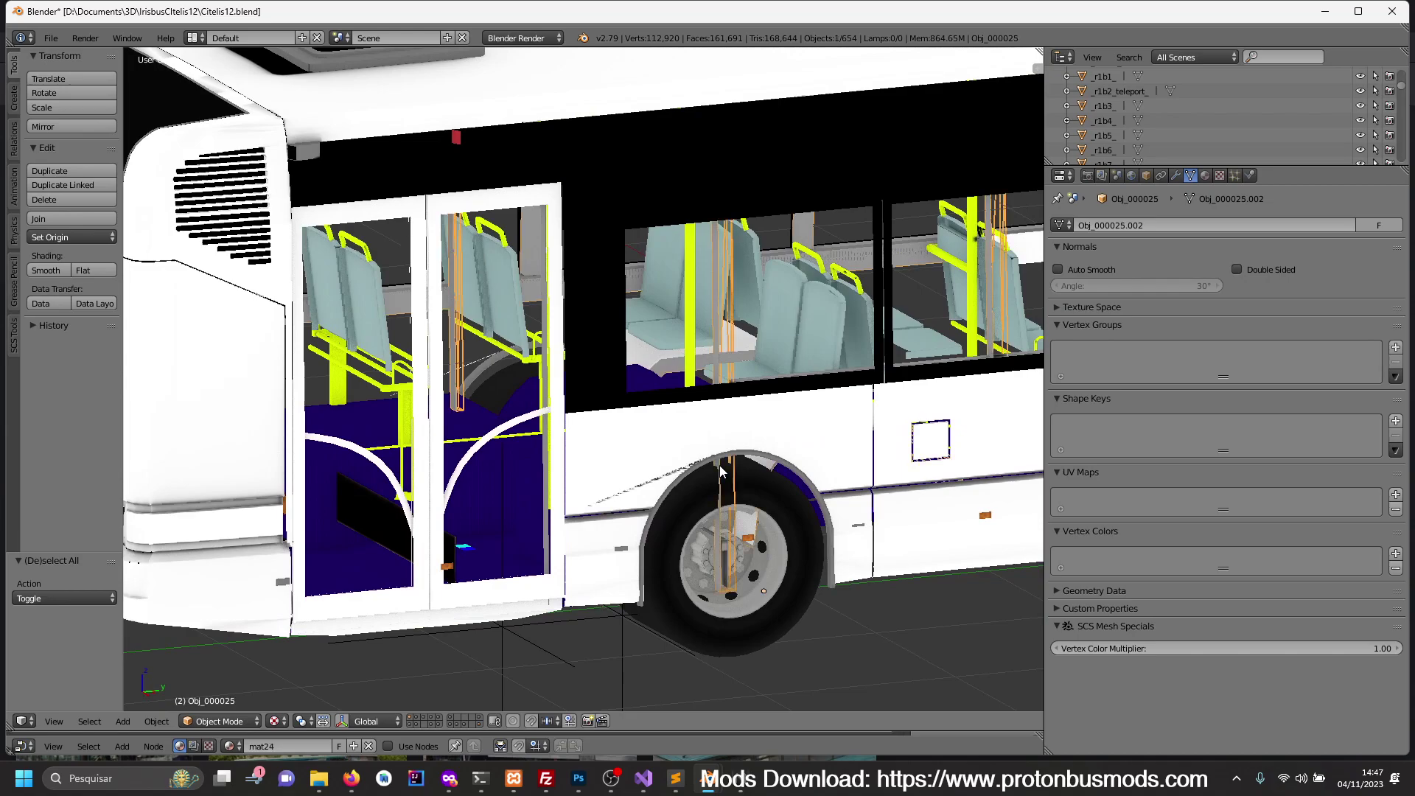
{"action": "key", "text": "KP_Divide"}
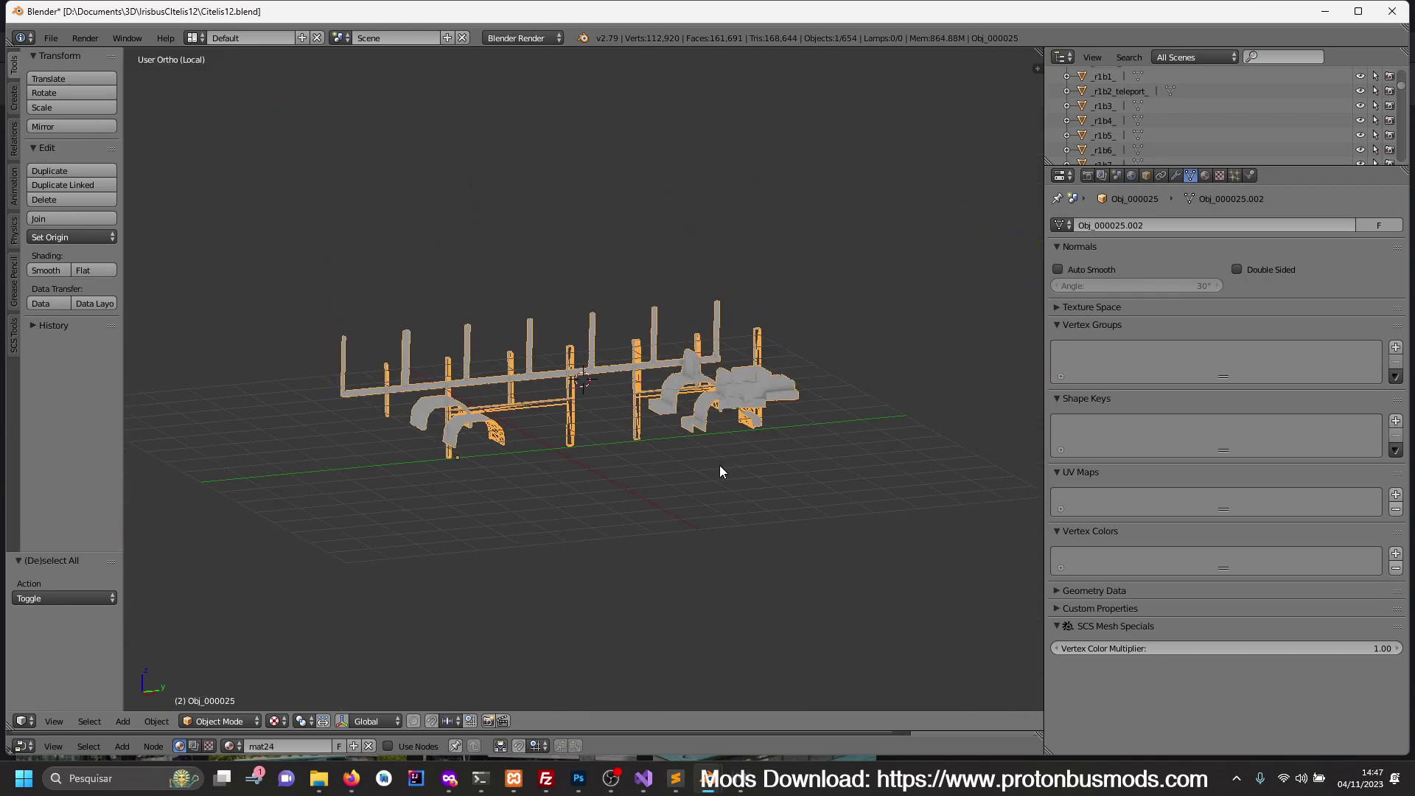
{"action": "key", "text": "KP_Divide"}
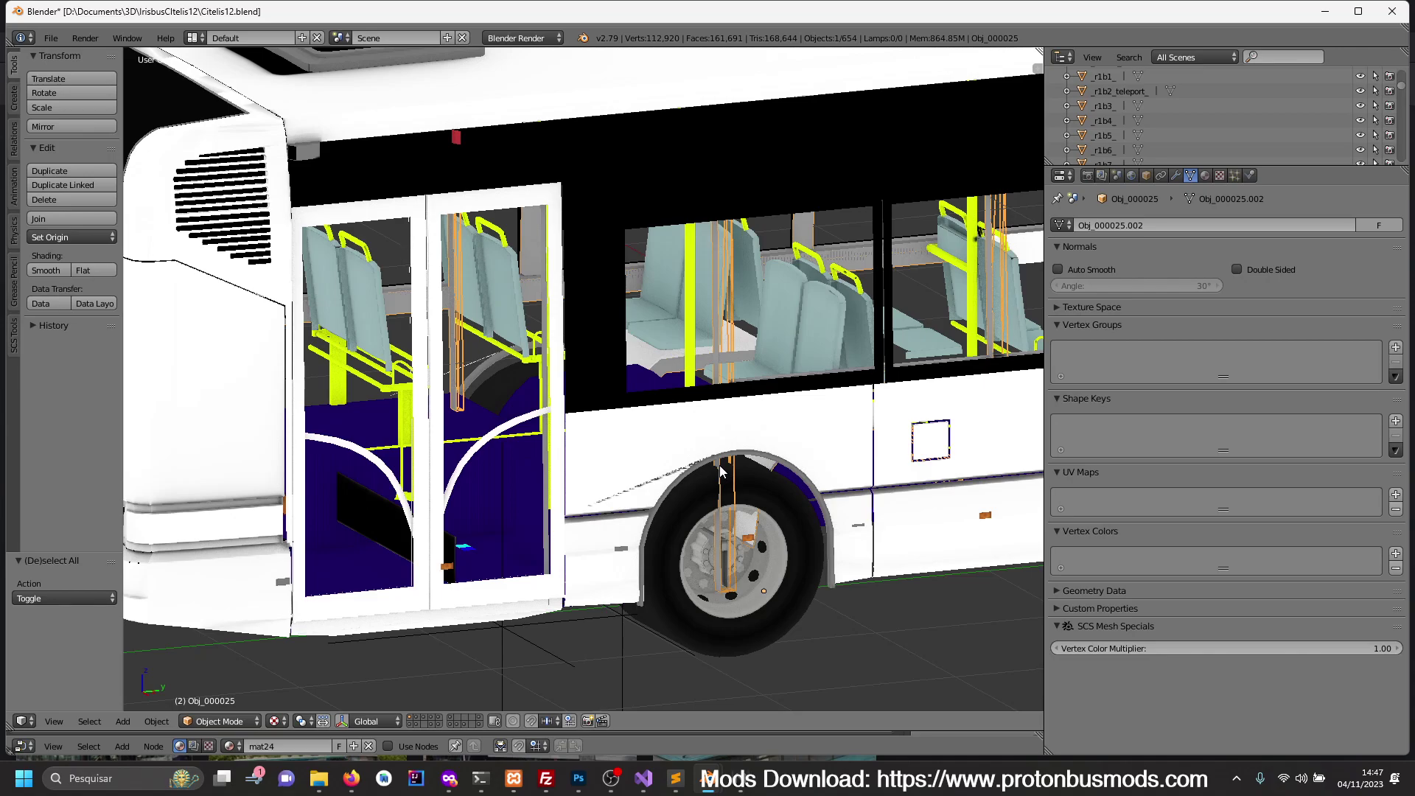
{"action": "scroll", "coordinate": [721, 470], "scroll_direction": "down", "scroll_amount": 2}
{"action": "scroll", "coordinate": [719, 442], "scroll_direction": "down", "scroll_amount": 2}
- Hide the pole Obj_000025 and the transparent front glass _transparent_.001
{"action": "scroll", "coordinate": [715, 412], "scroll_direction": "down", "scroll_amount": 2}
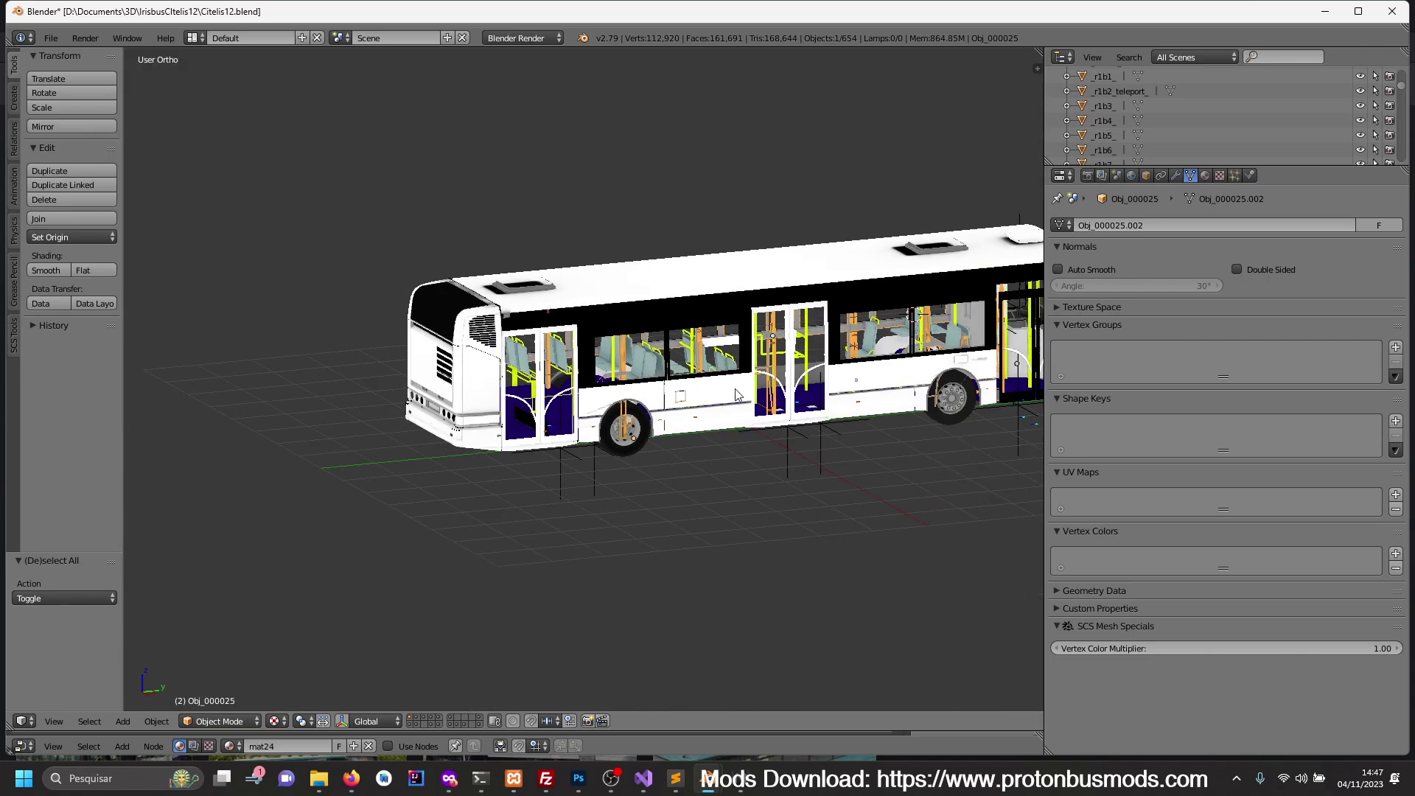
{"action": "scroll", "coordinate": [713, 396], "scroll_direction": "down", "scroll_amount": 2}
{"action": "key", "text": "h"}
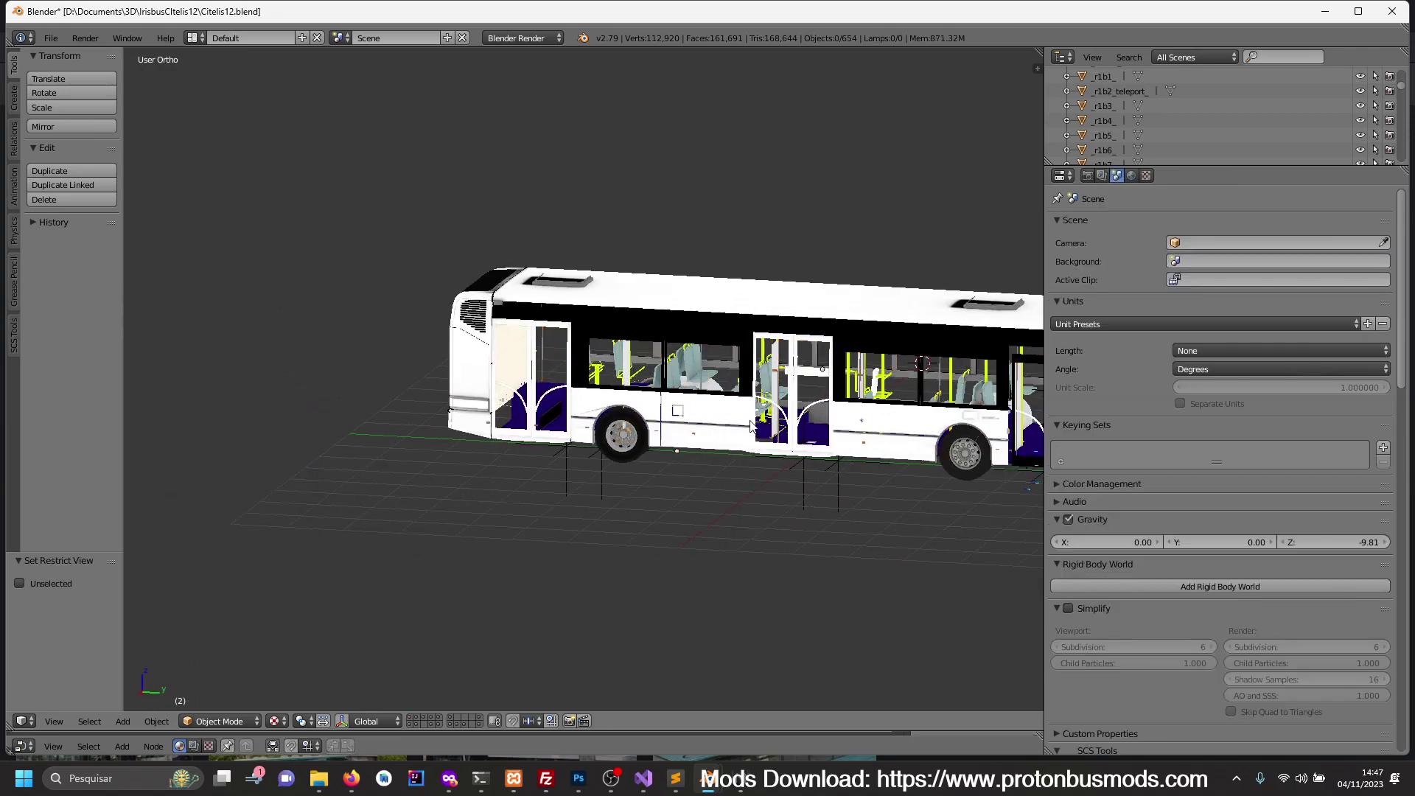
{"action": "middle_click_drag", "start_coordinate": [671, 396], "coordinate": [653, 408]}
{"action": "right_click", "coordinate": [800, 367]}
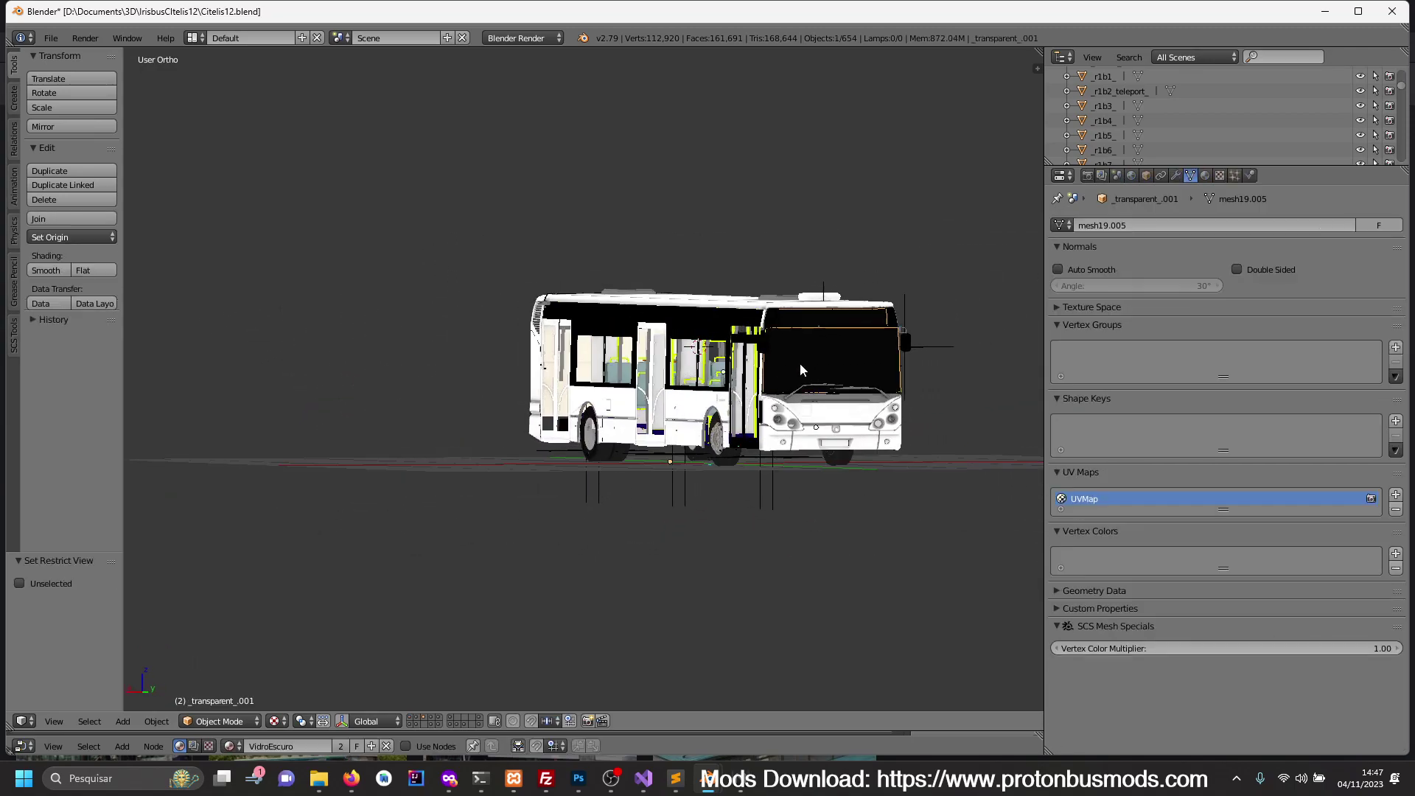
{"action": "key", "text": "h"}
- Check the bus from several angles, then save it as Citelis12.blend
{"action": "scroll", "coordinate": [799, 365], "scroll_direction": "up", "scroll_amount": 2}
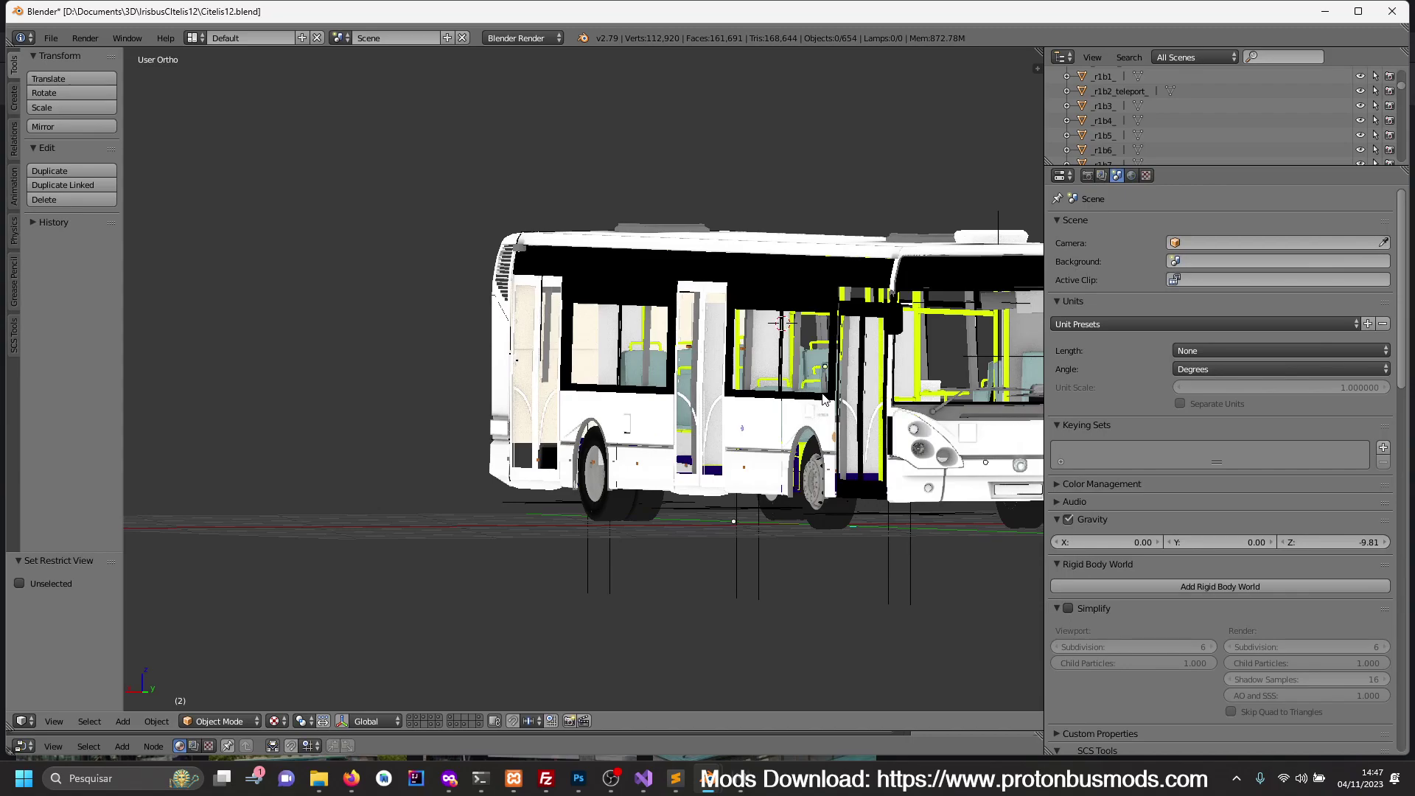
{"action": "mouse_move", "coordinate": [811, 398]}
{"action": "middle_mouse_down"}
{"action": "mouse_move", "coordinate": [868, 404]}
{"action": "mouse_move", "coordinate": [736, 438]}
{"action": "middle_mouse_up"}
{"action": "scroll", "coordinate": [706, 438], "scroll_direction": "up", "scroll_amount": 2}
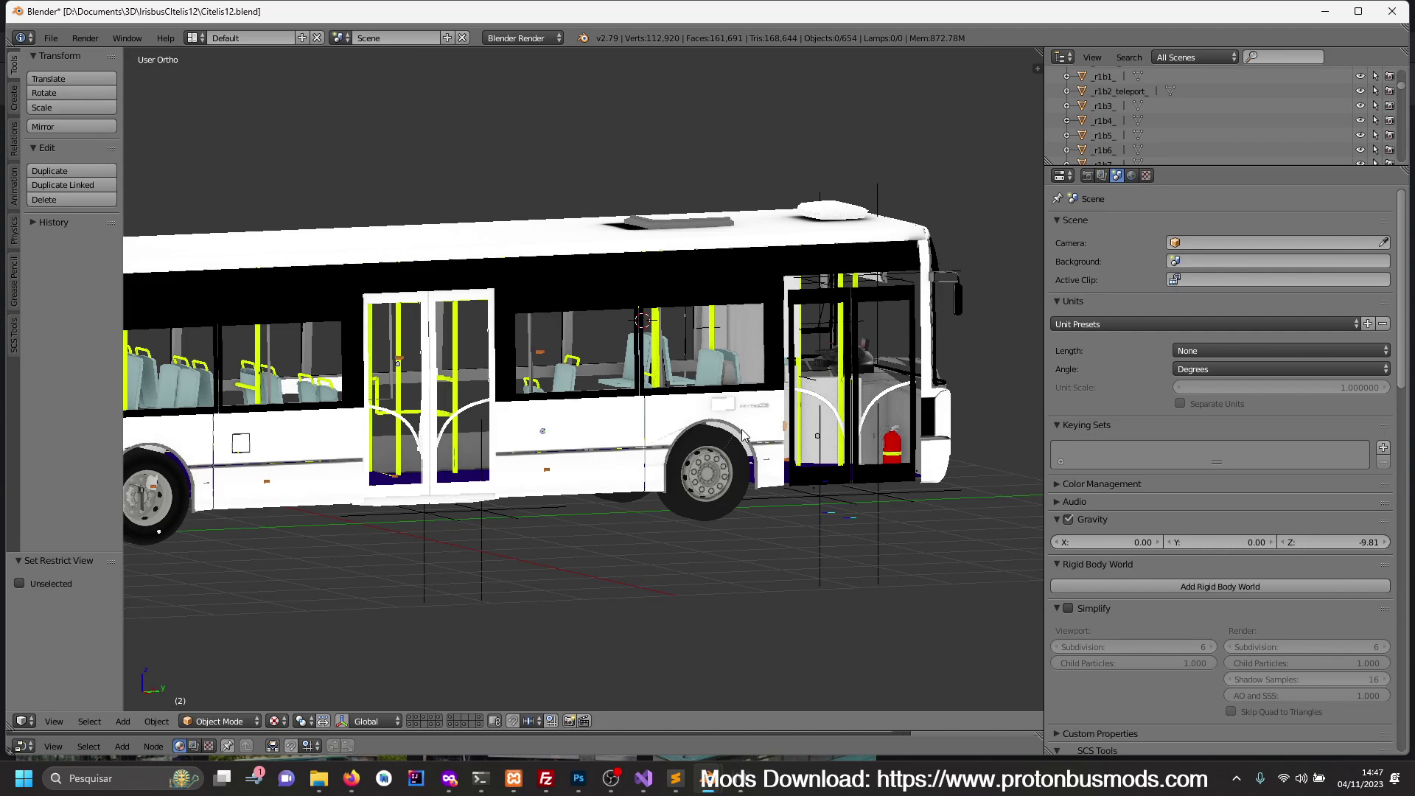
{"action": "mouse_move", "coordinate": [742, 435]}
{"action": "middle_mouse_down"}
{"action": "mouse_move", "coordinate": [595, 436]}
{"action": "mouse_move", "coordinate": [687, 448]}
{"action": "middle_mouse_up"}
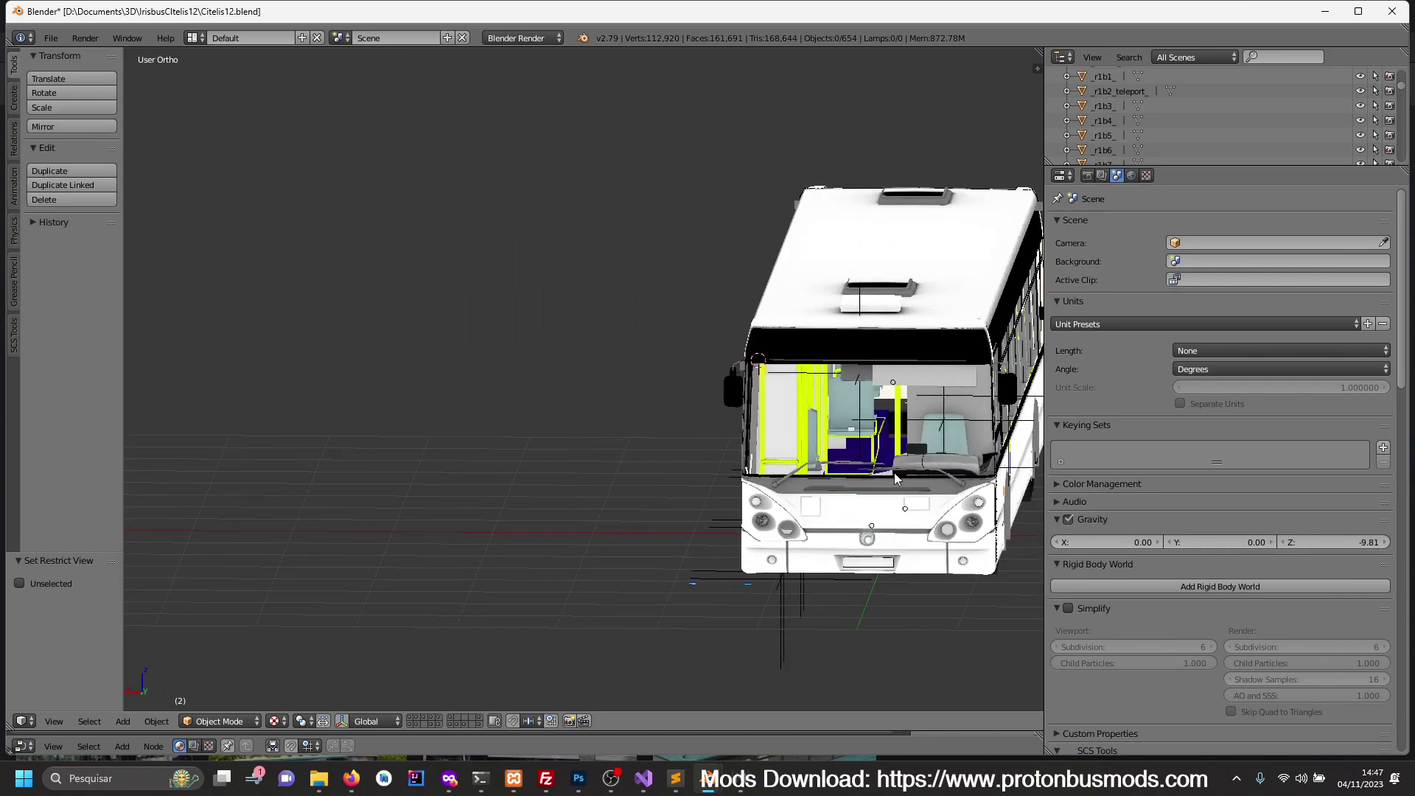
{"action": "middle_click_drag", "start_coordinate": [895, 472], "coordinate": [816, 497]}
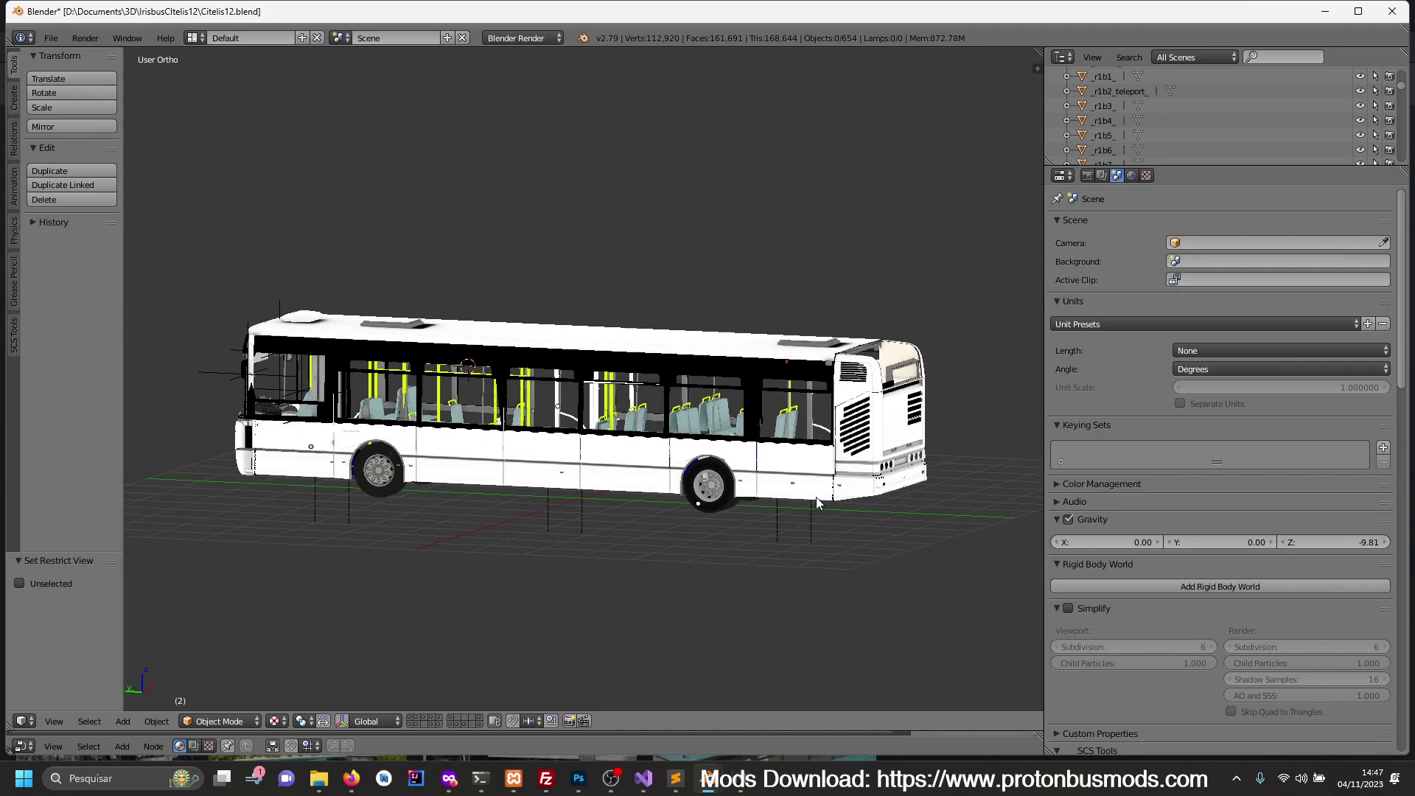
{"action": "middle_click_drag", "start_coordinate": [816, 497], "coordinate": [458, 496]}
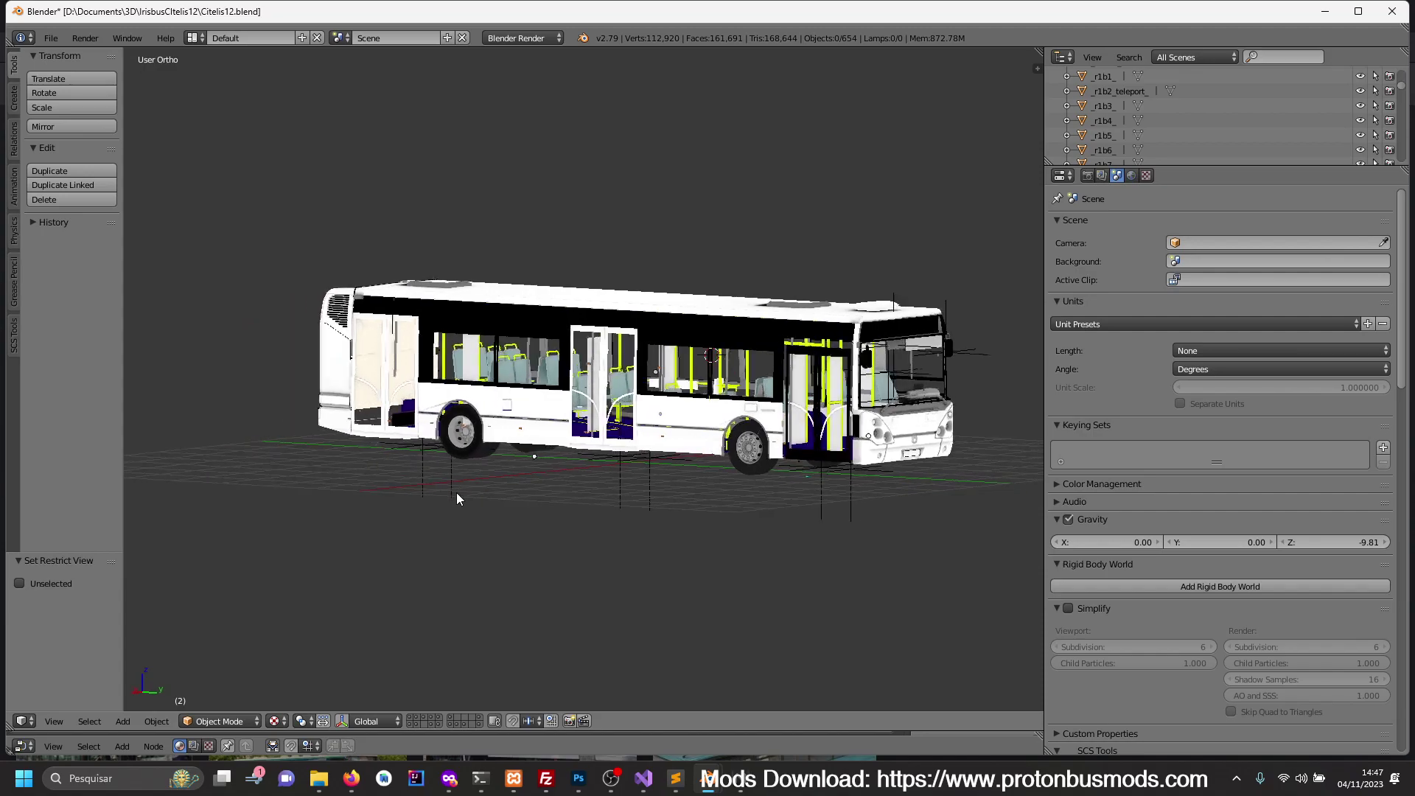
{"action": "left_click", "coordinate": [59, 38]}
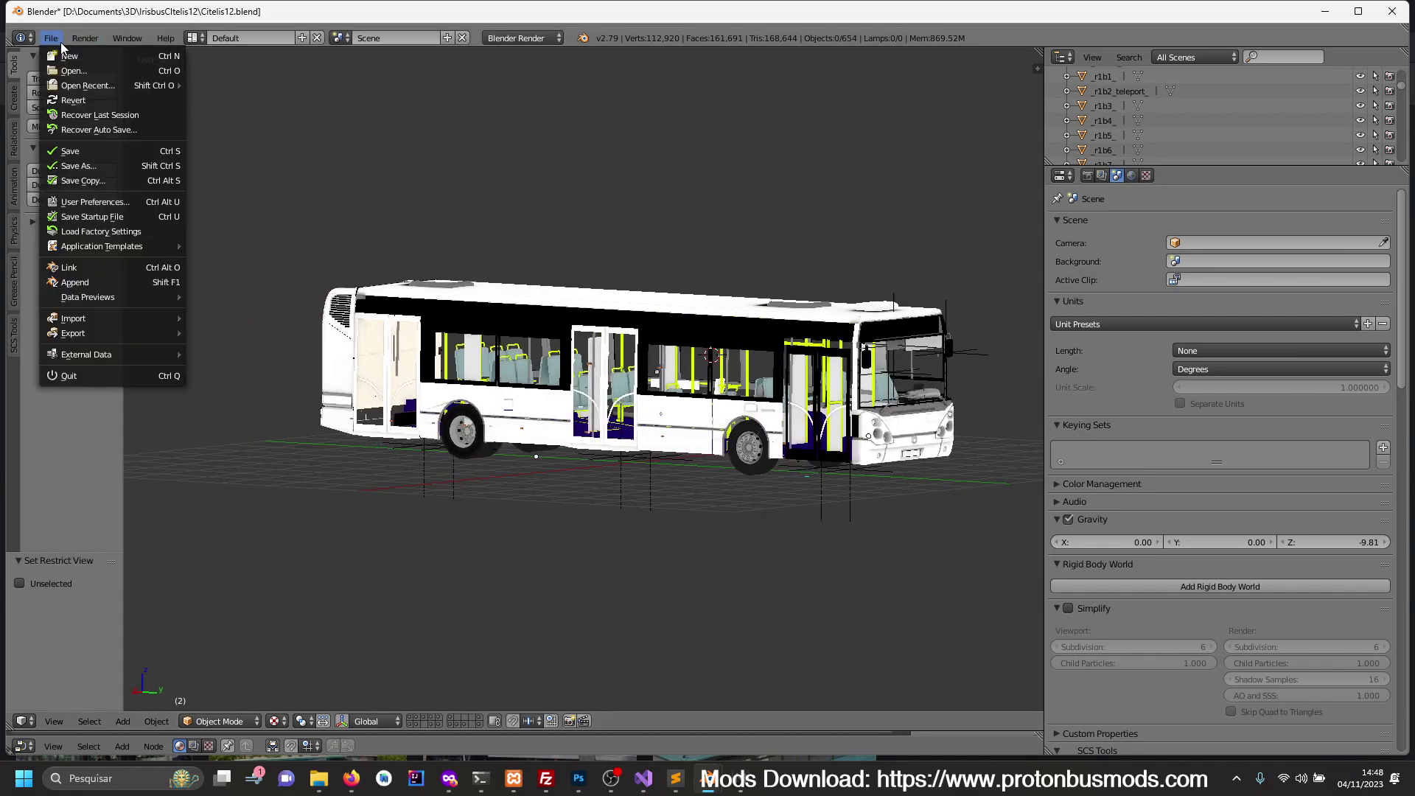
{"action": "left_click", "coordinate": [107, 152]}
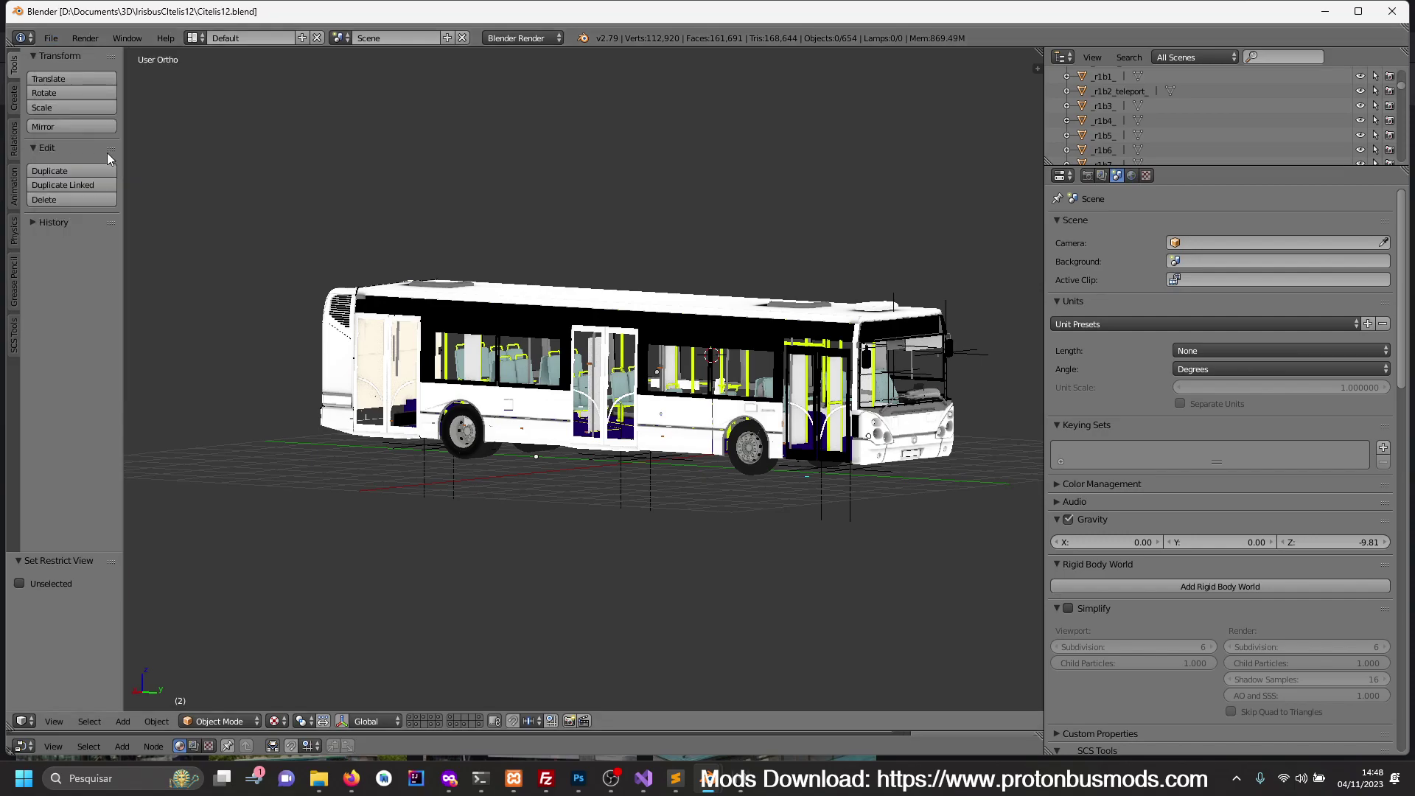
{"action": "key", "text": "alt+Tab"}
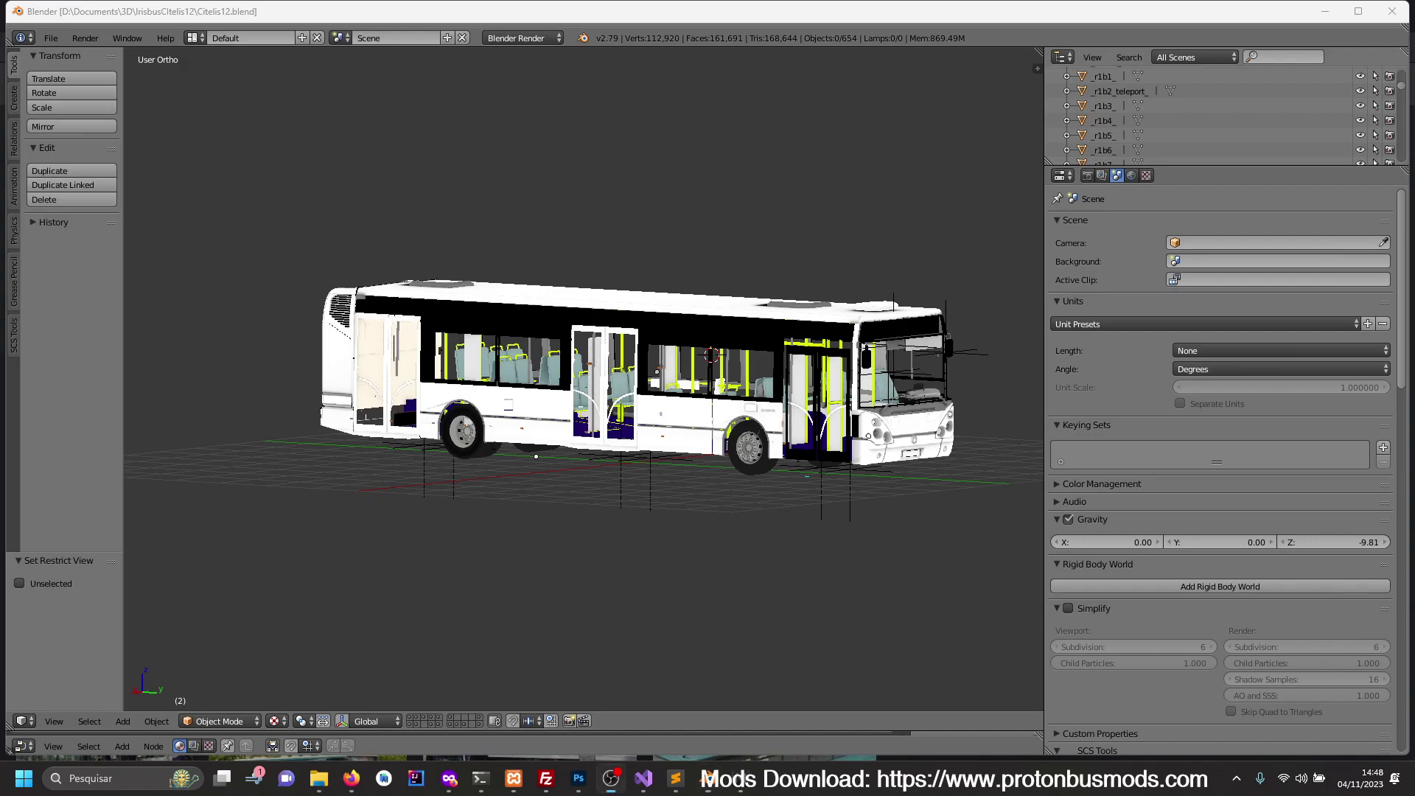